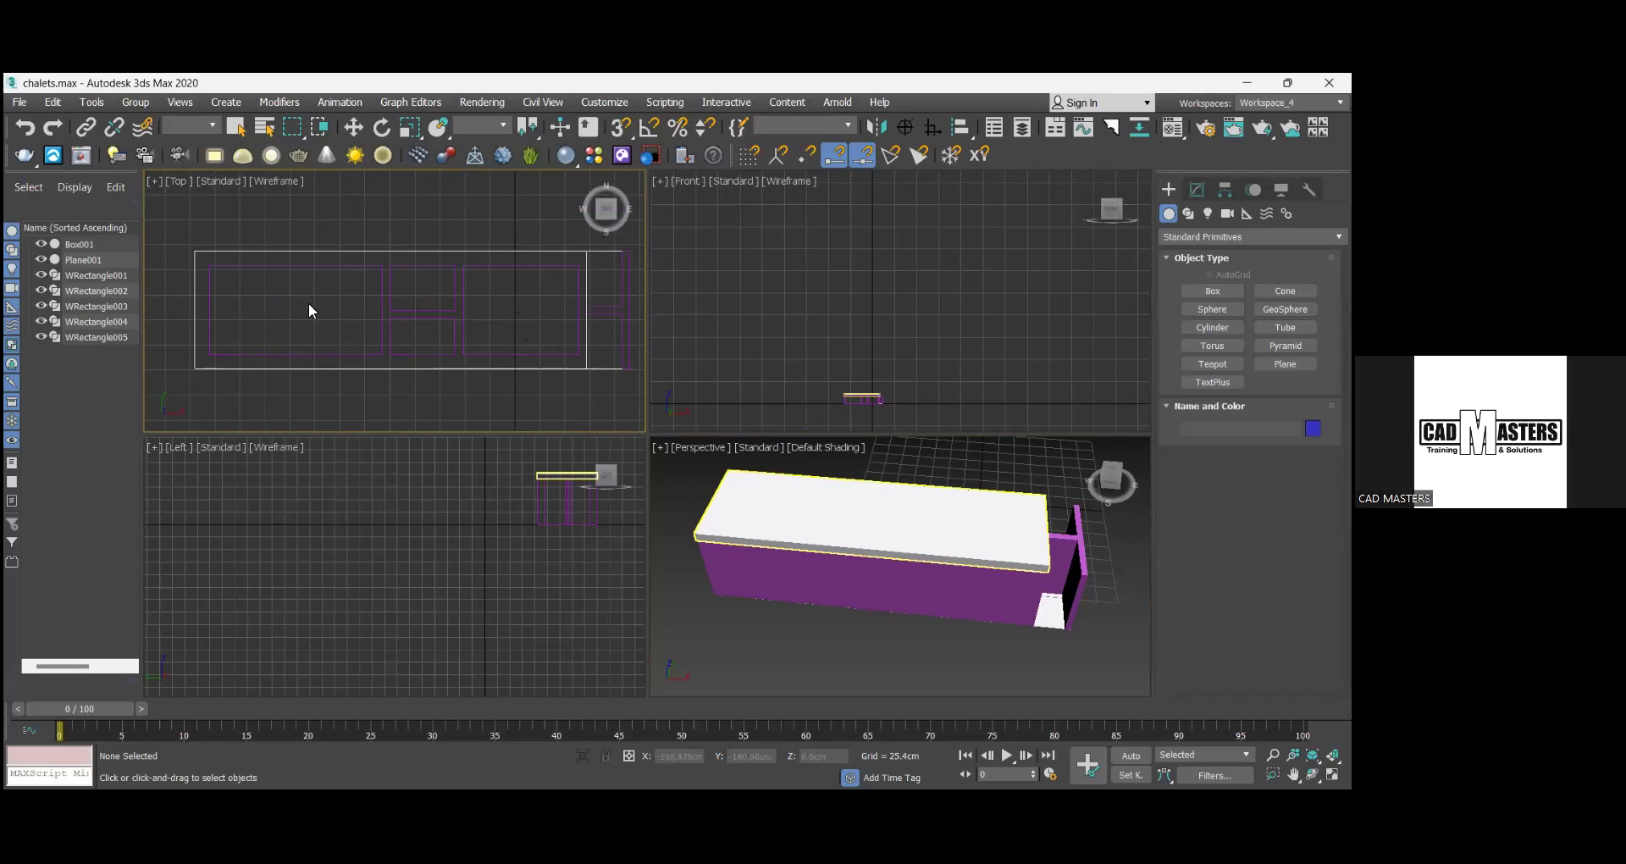
- Examine the chalet model's walls and roof slab in the perspective and top views, selecting the roof box
{"action": "scroll", "coordinate": [938, 573], "scroll_direction": "up", "scroll_amount": 5}
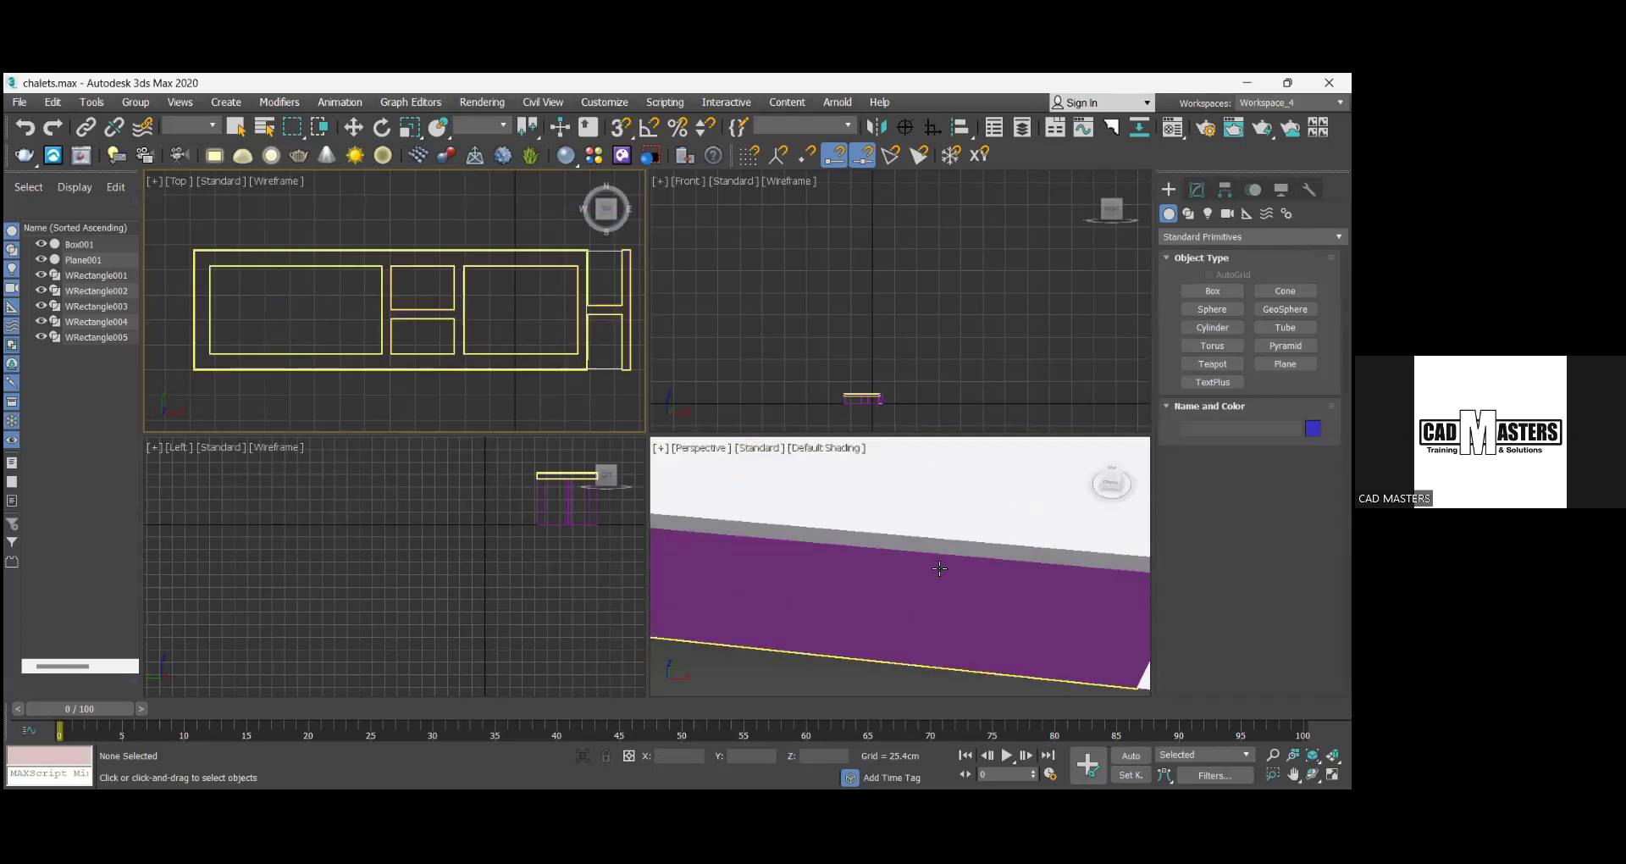
{"action": "scroll", "coordinate": [938, 573], "scroll_direction": "down", "scroll_amount": 6}
{"action": "scroll", "coordinate": [974, 542], "scroll_direction": "up", "scroll_amount": 2}
{"action": "middle_click_drag", "start_coordinate": [899, 566], "coordinate": [972, 476], "text": "alt"}
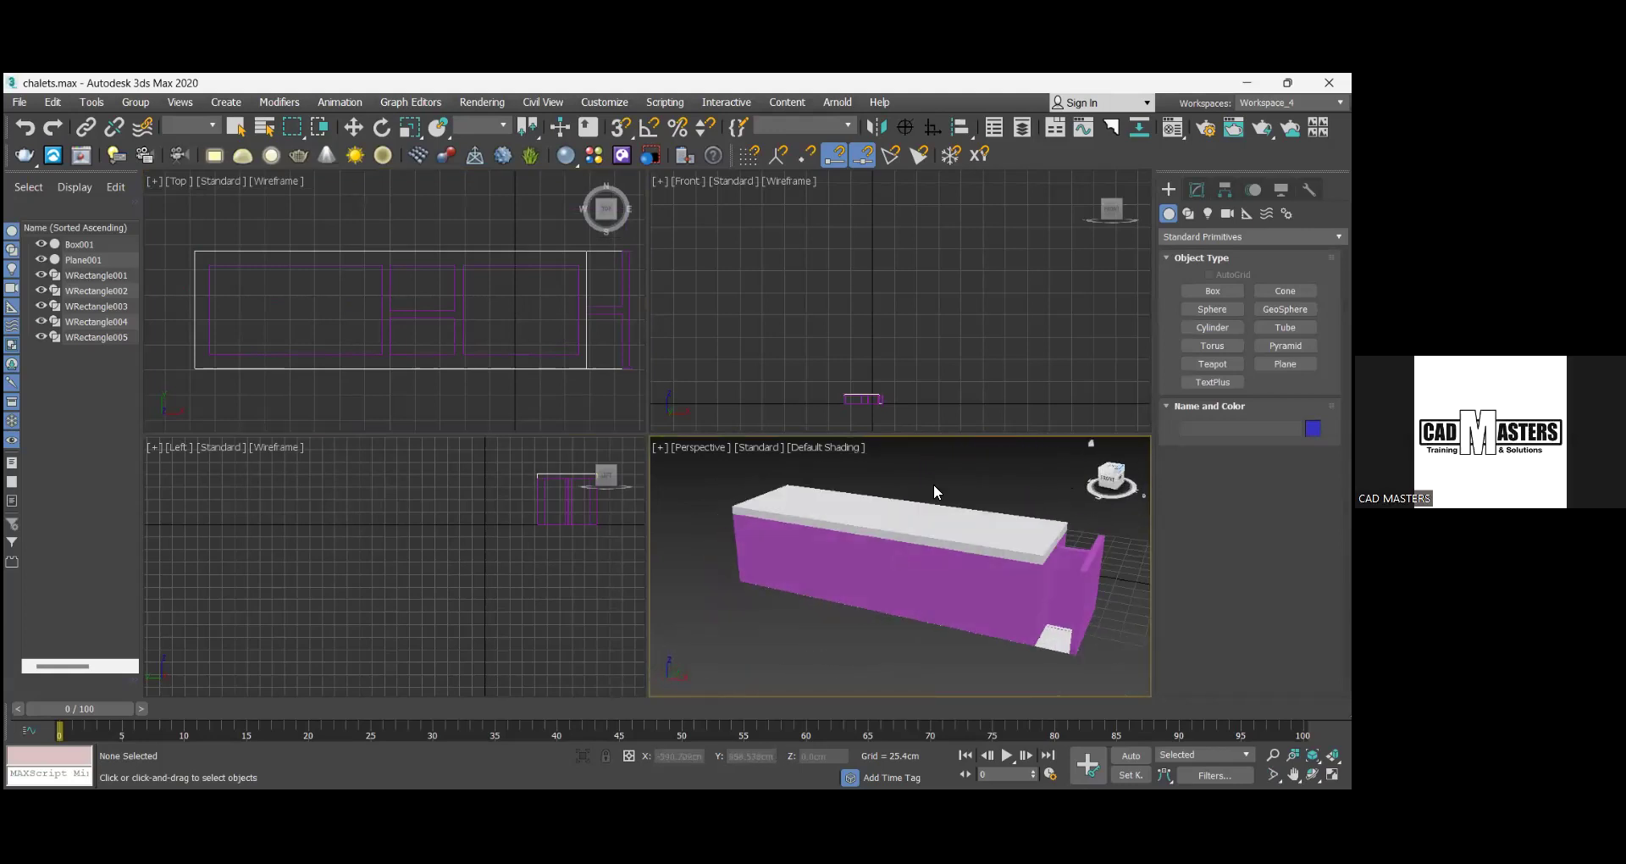
{"action": "scroll", "coordinate": [301, 362], "scroll_direction": "up", "scroll_amount": 2}
{"action": "middle_click_drag", "start_coordinate": [470, 383], "coordinate": [460, 381]}
{"action": "scroll", "coordinate": [239, 403], "scroll_direction": "down", "scroll_amount": 3}
{"action": "left_click", "coordinate": [389, 350]}
{"action": "key", "text": "z"}
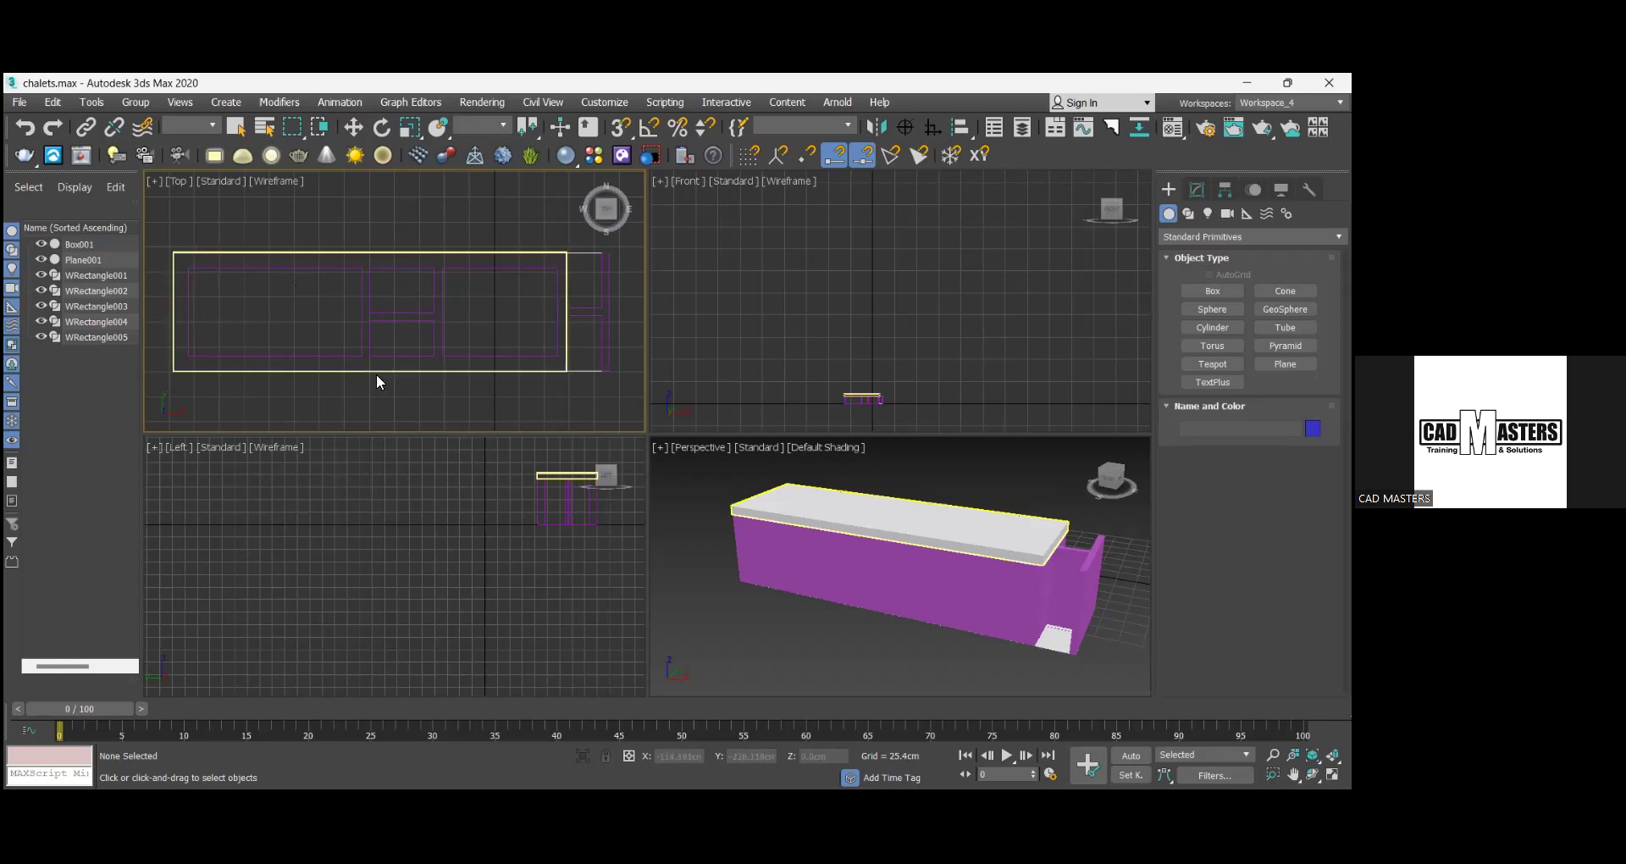
{"action": "scroll", "coordinate": [376, 374], "scroll_direction": "up", "scroll_amount": 2}
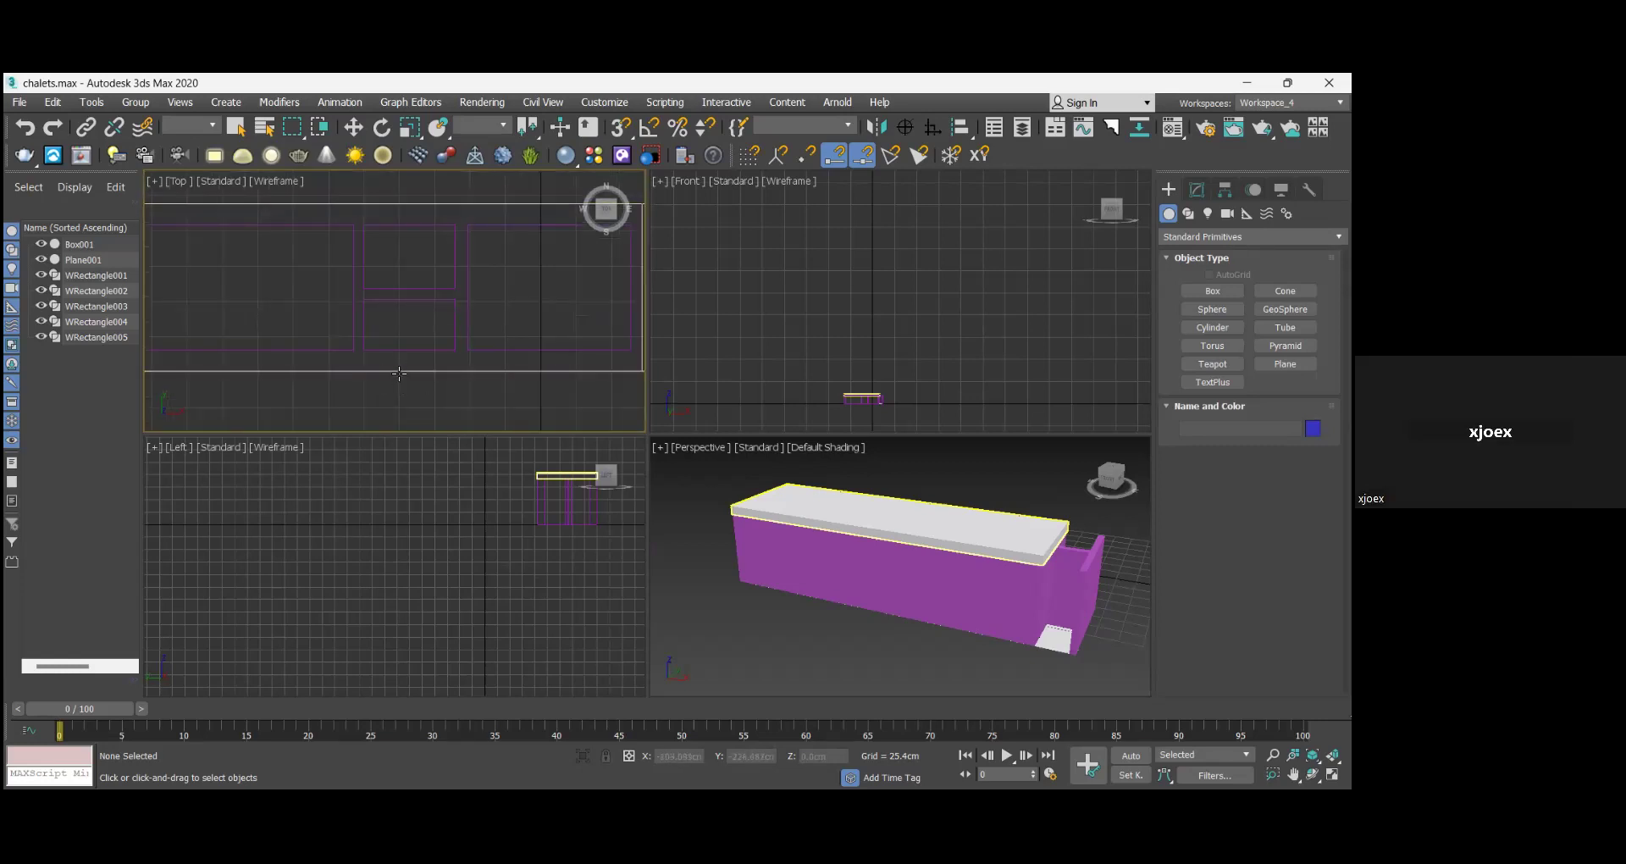
{"action": "left_click", "coordinate": [399, 372]}
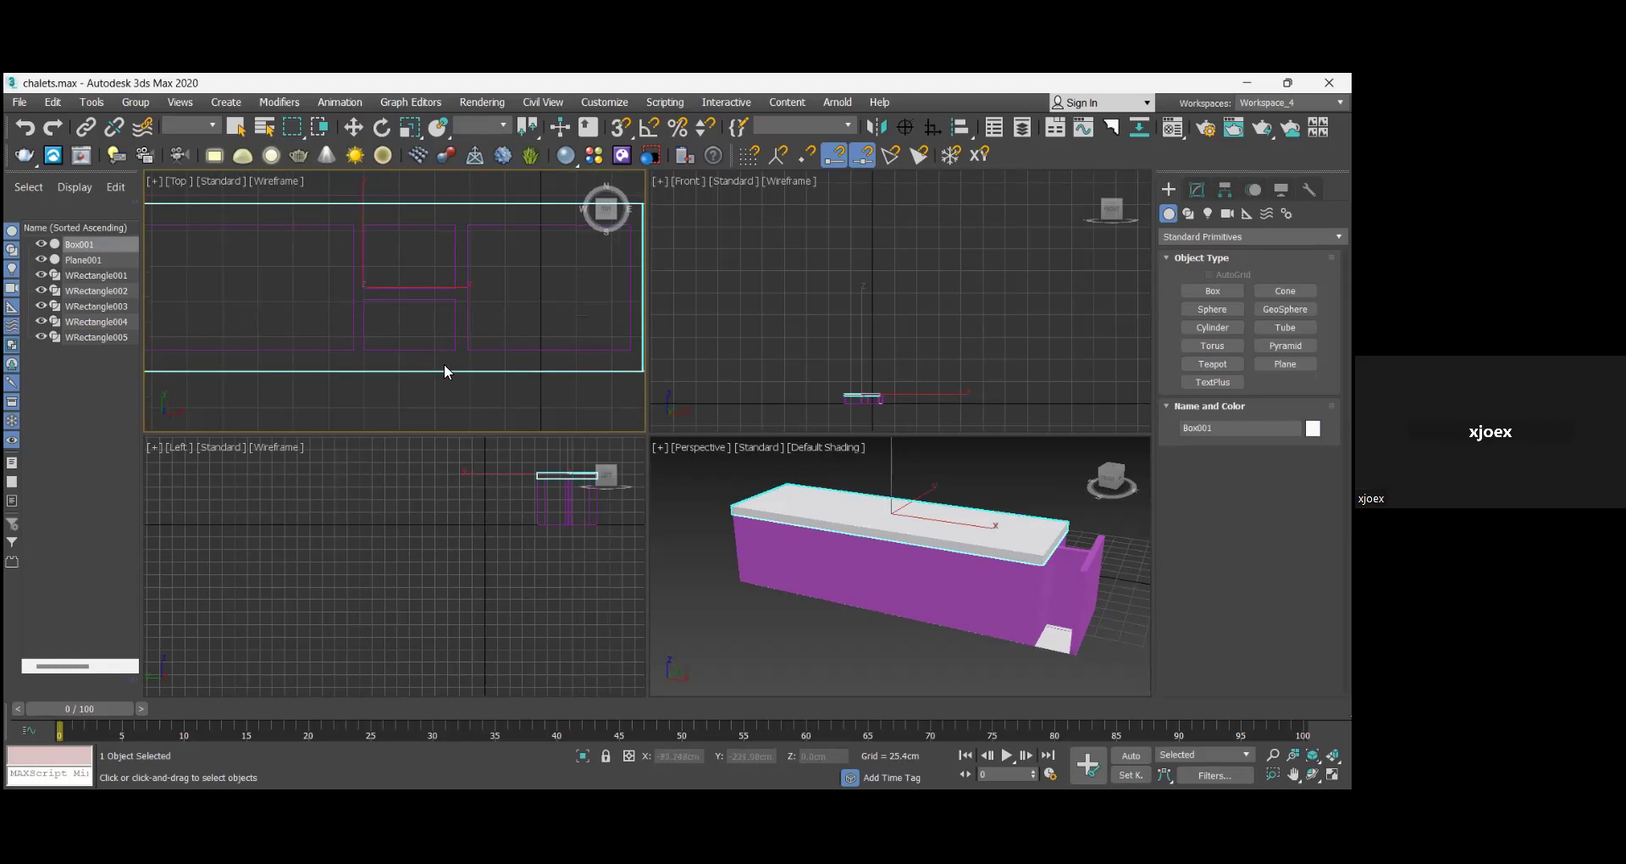
{"action": "scroll", "coordinate": [457, 362], "scroll_direction": "down", "scroll_amount": 1}
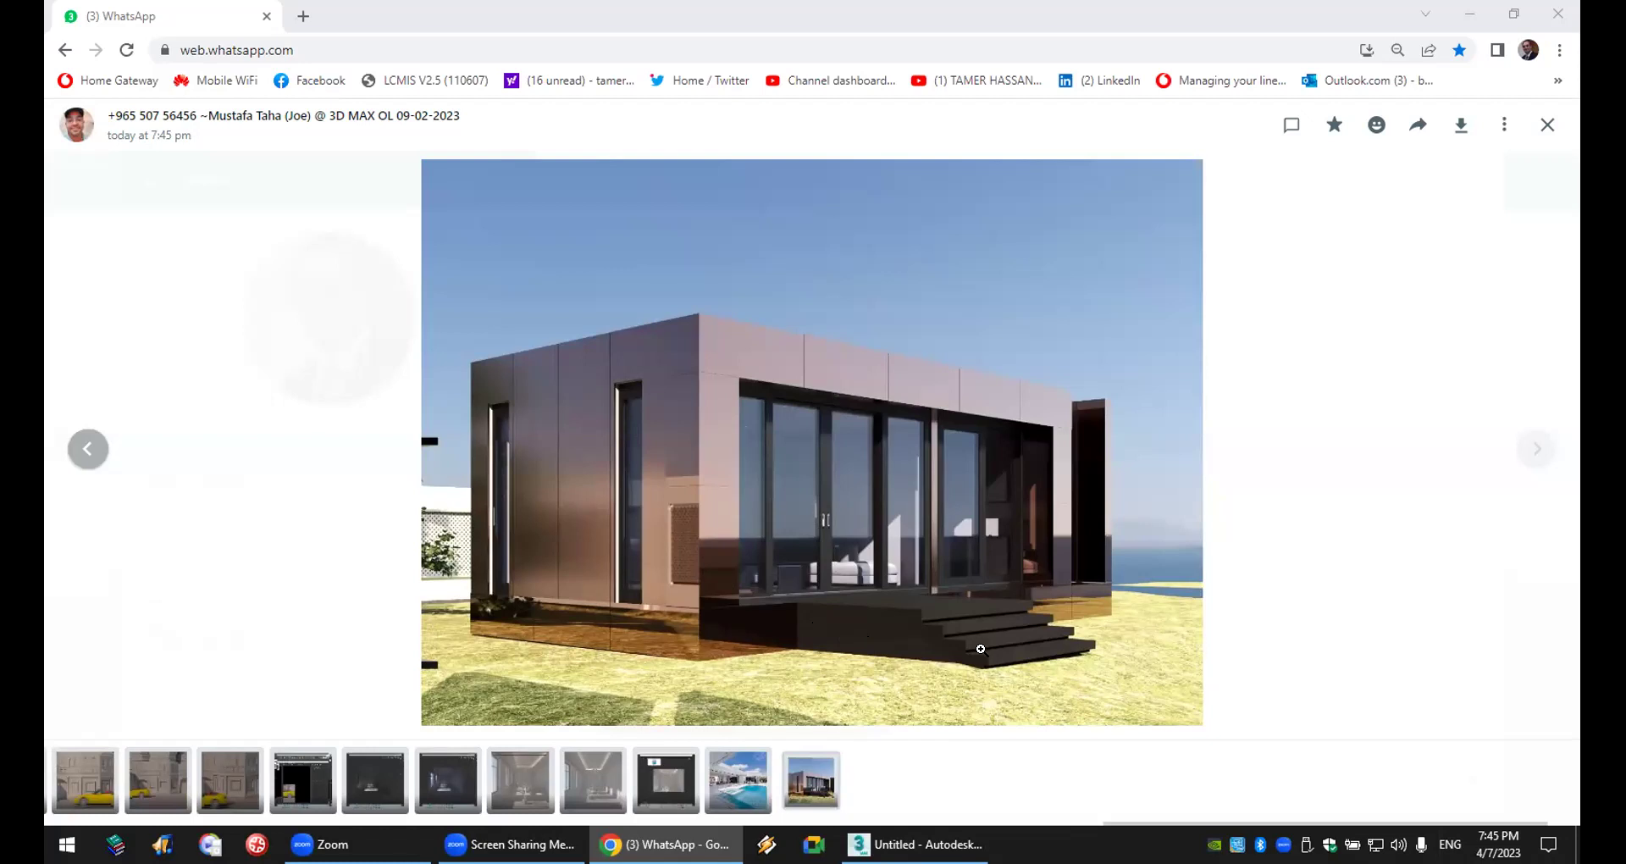
- Inspect the chalet reference photo closely, focusing on the entrance steps, the glazed doors and their handles
{"action": "left_click", "coordinate": [932, 548]}
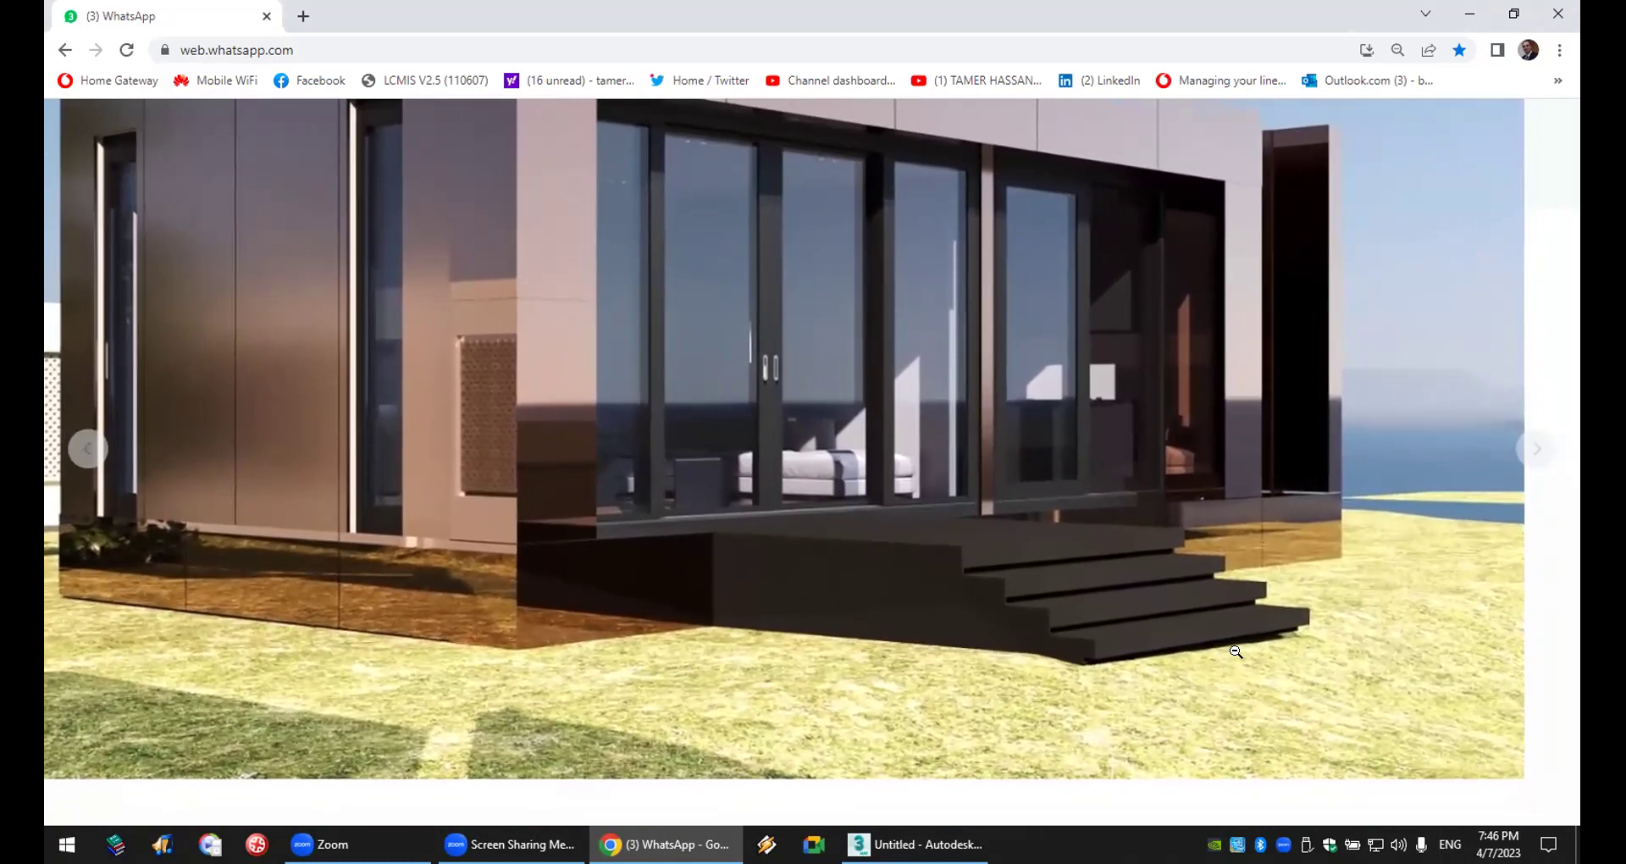
{"action": "left_click", "coordinate": [1236, 651]}
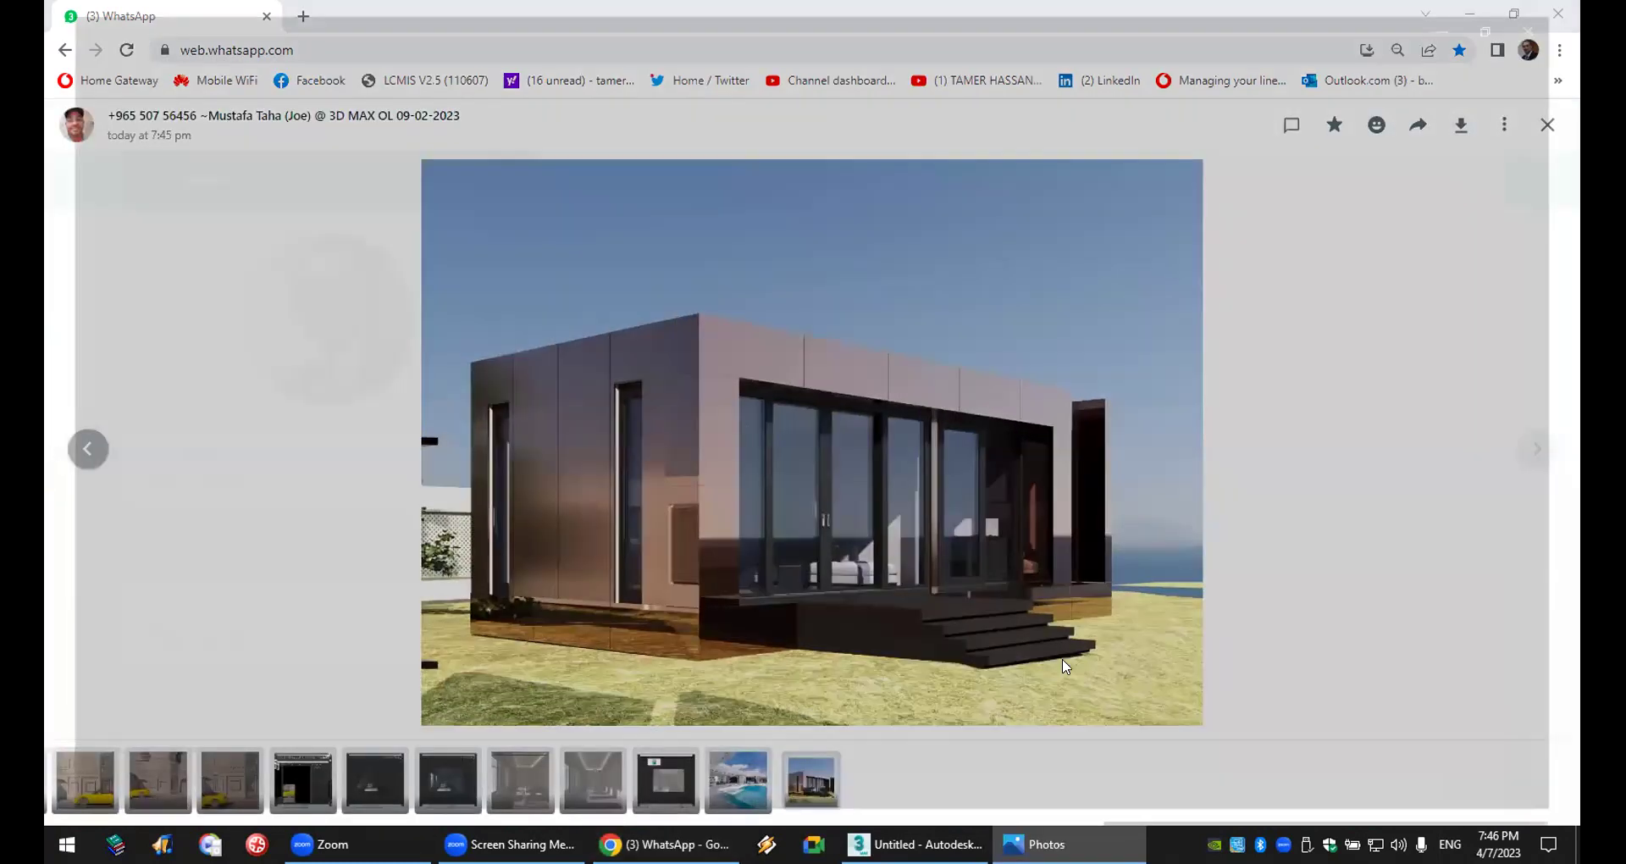
{"action": "scroll", "coordinate": [1268, 657], "scroll_direction": "up", "scroll_amount": 4}
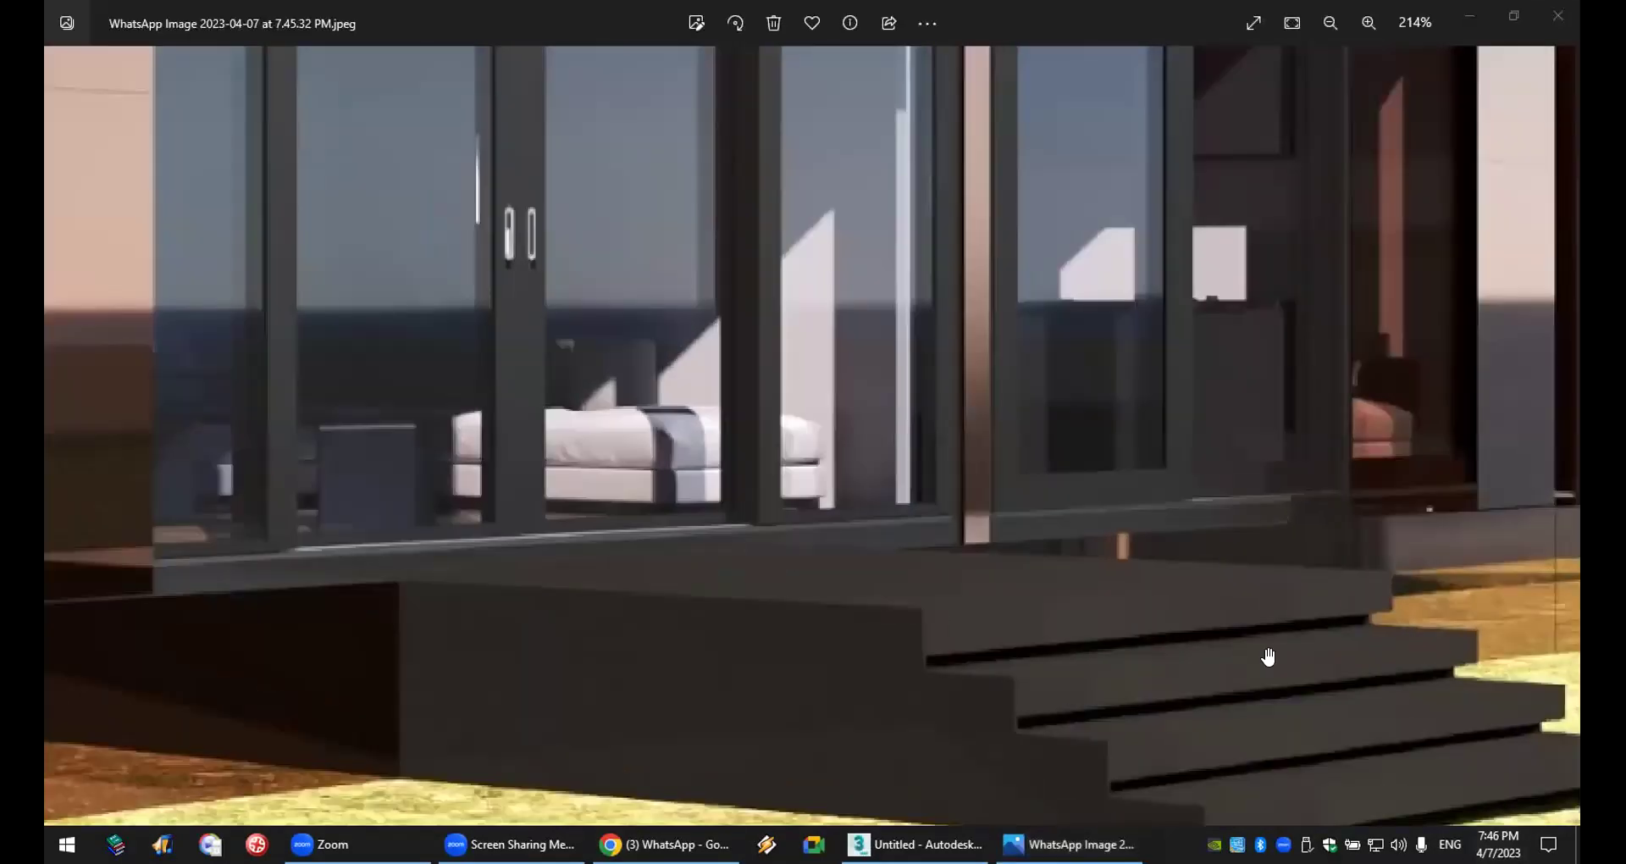
{"action": "left_click_drag", "start_coordinate": [1269, 656], "coordinate": [825, 363]}
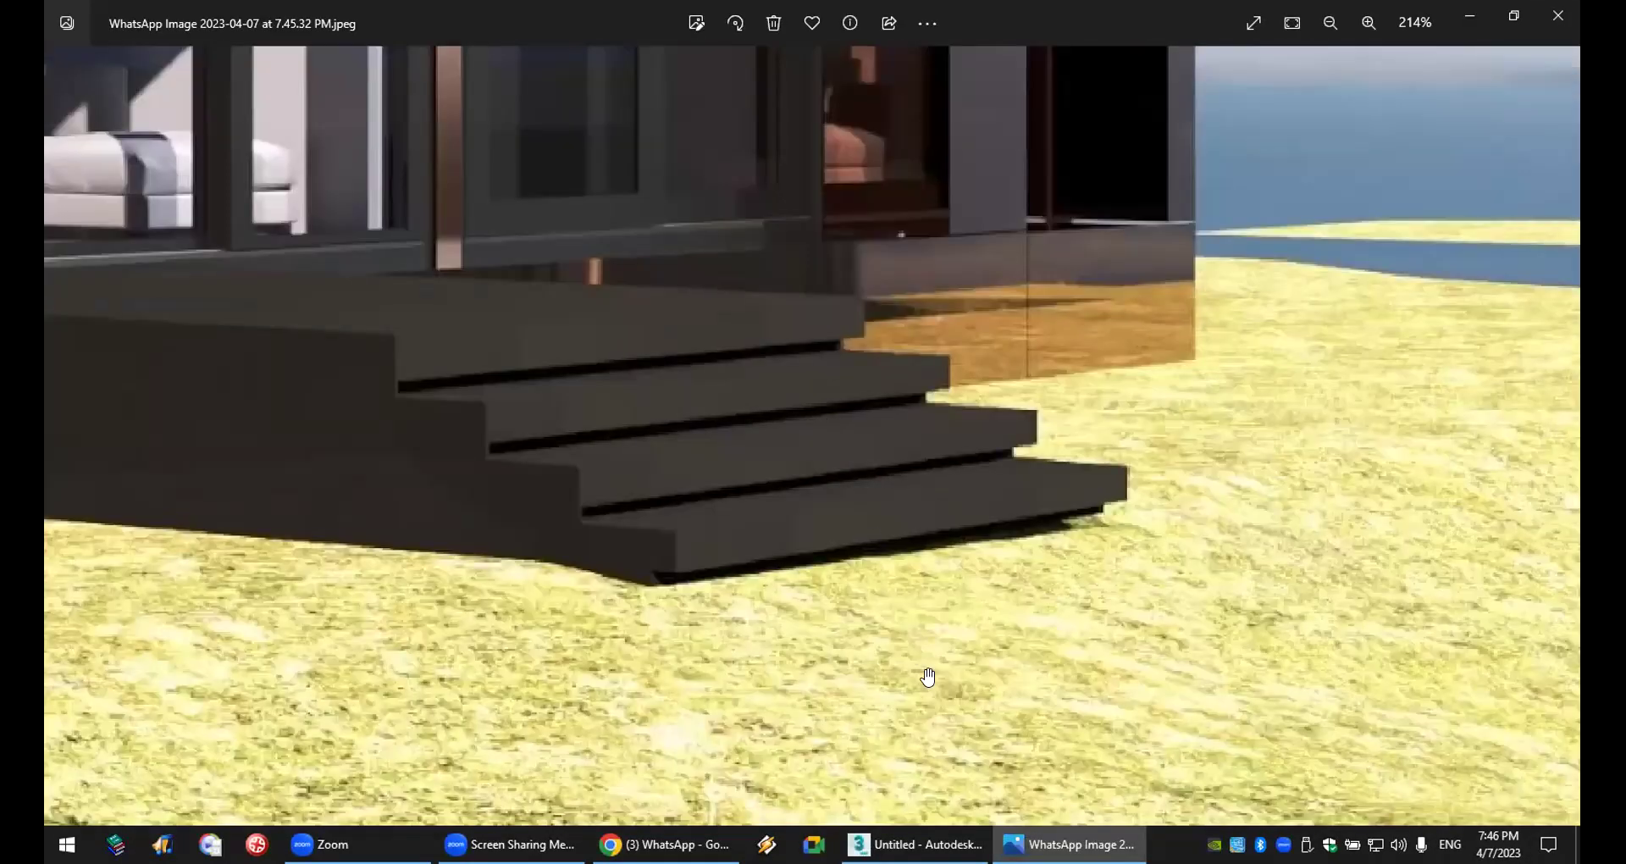
{"action": "scroll", "coordinate": [930, 675], "scroll_direction": "up", "scroll_amount": 2}
{"action": "left_click_drag", "start_coordinate": [958, 550], "coordinate": [959, 661]}
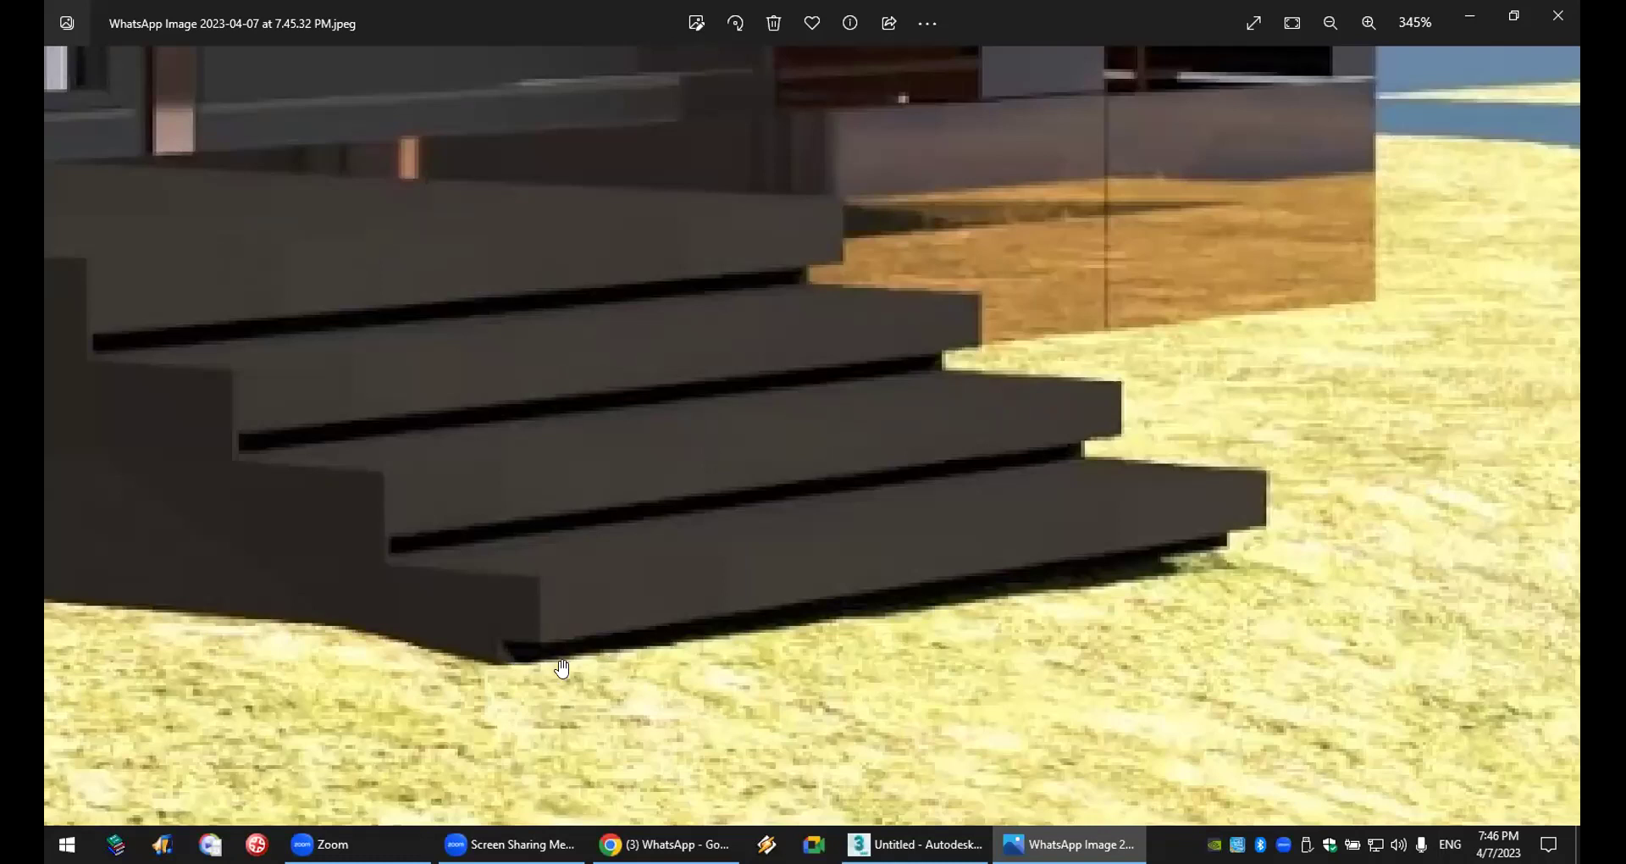
{"action": "left_click_drag", "start_coordinate": [948, 448], "coordinate": [916, 704]}
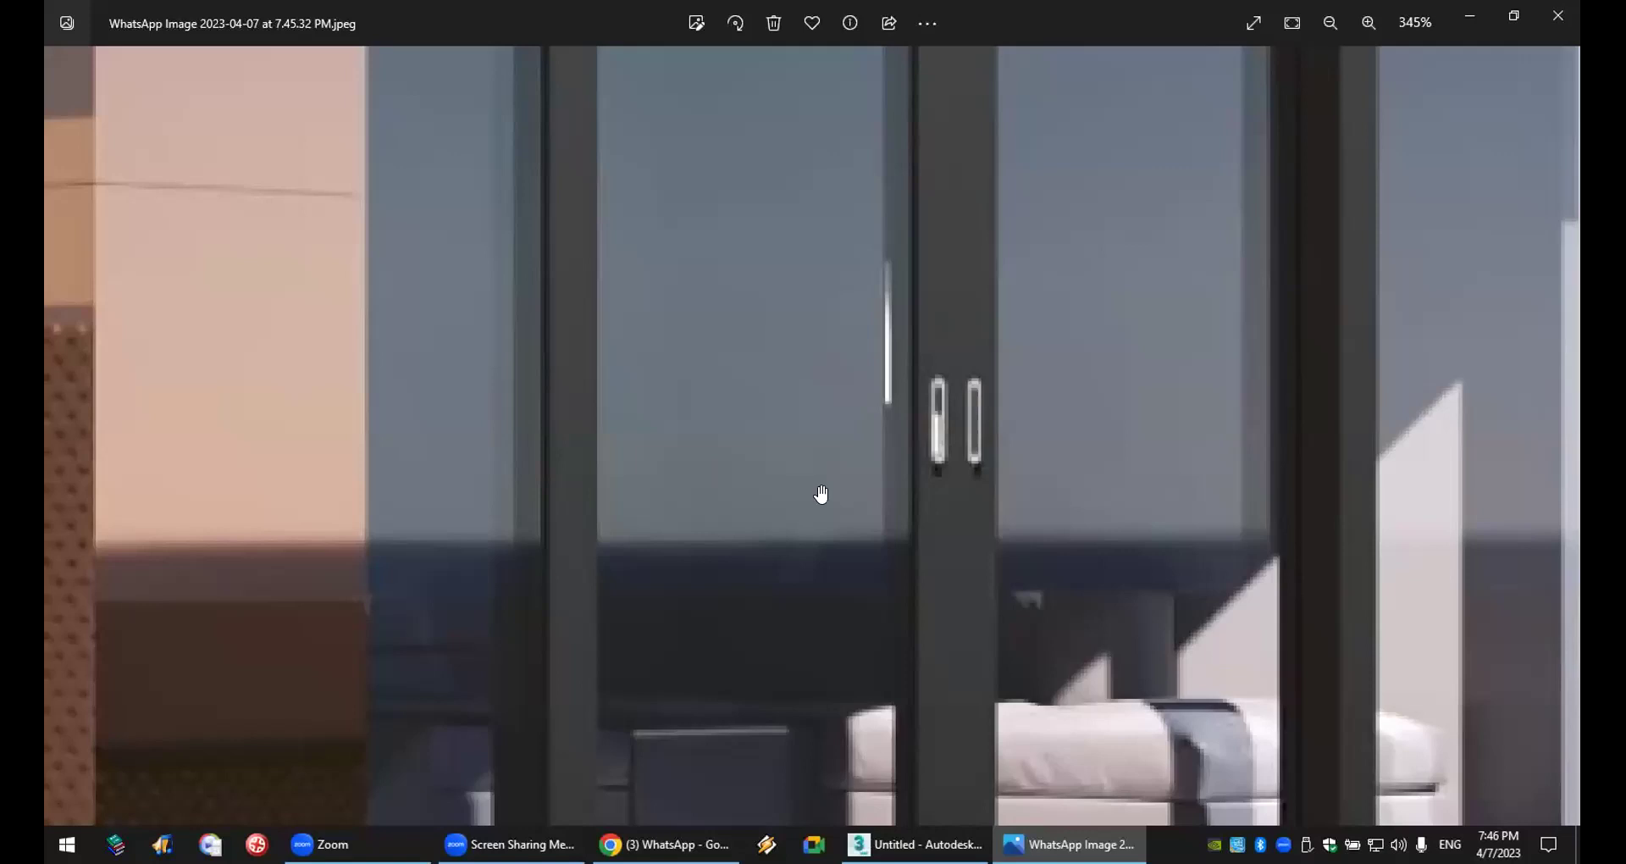
{"action": "scroll", "coordinate": [956, 483], "scroll_direction": "up", "scroll_amount": 4}
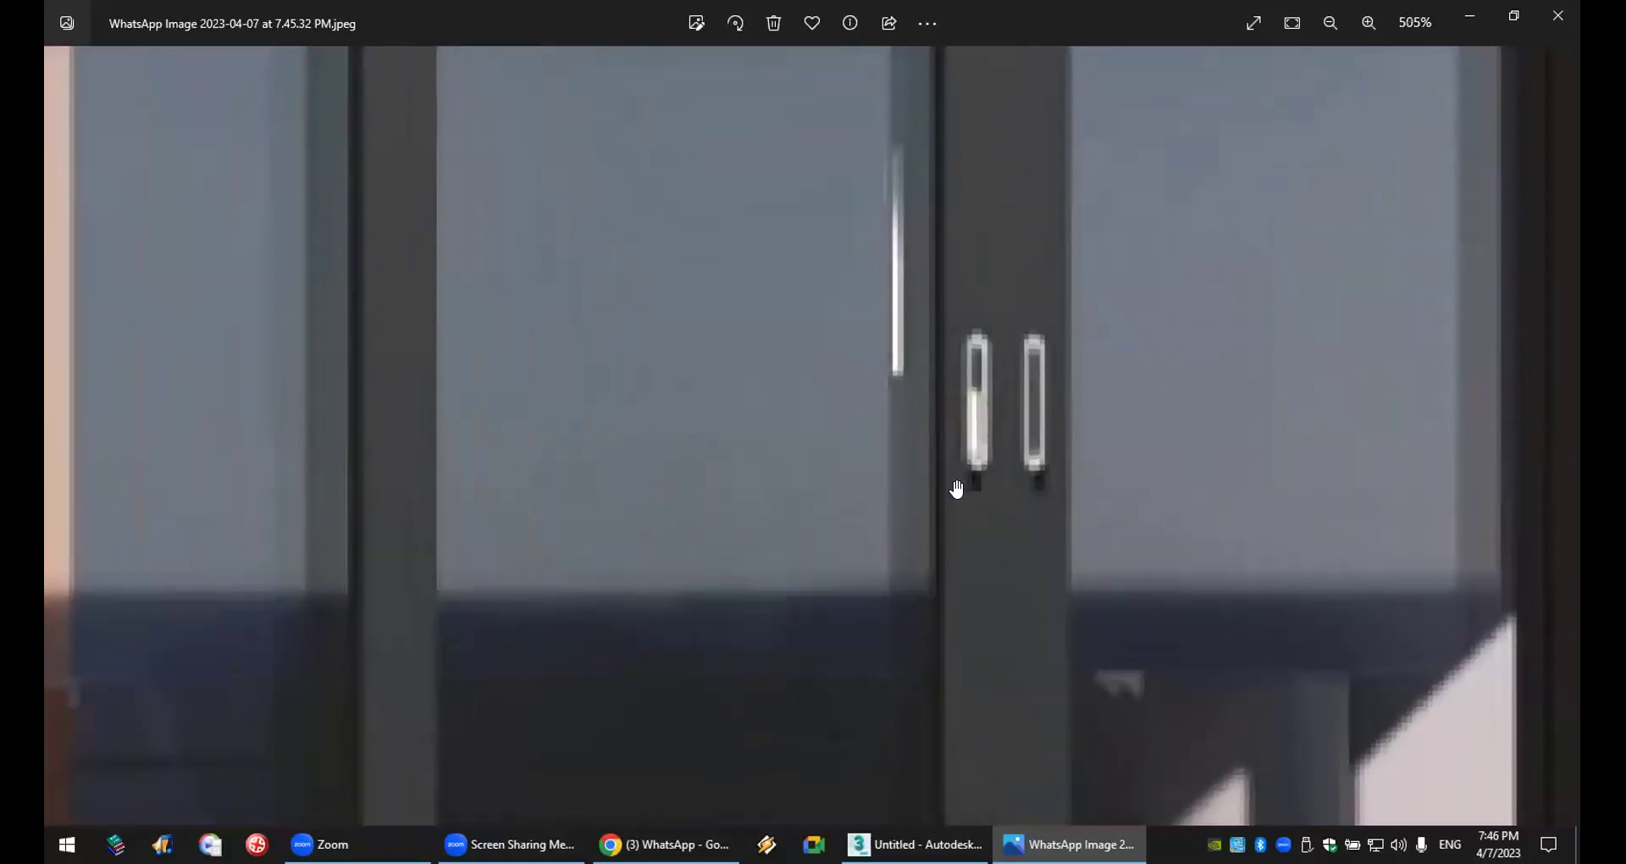
{"action": "scroll", "coordinate": [956, 484], "scroll_direction": "down", "scroll_amount": 6}
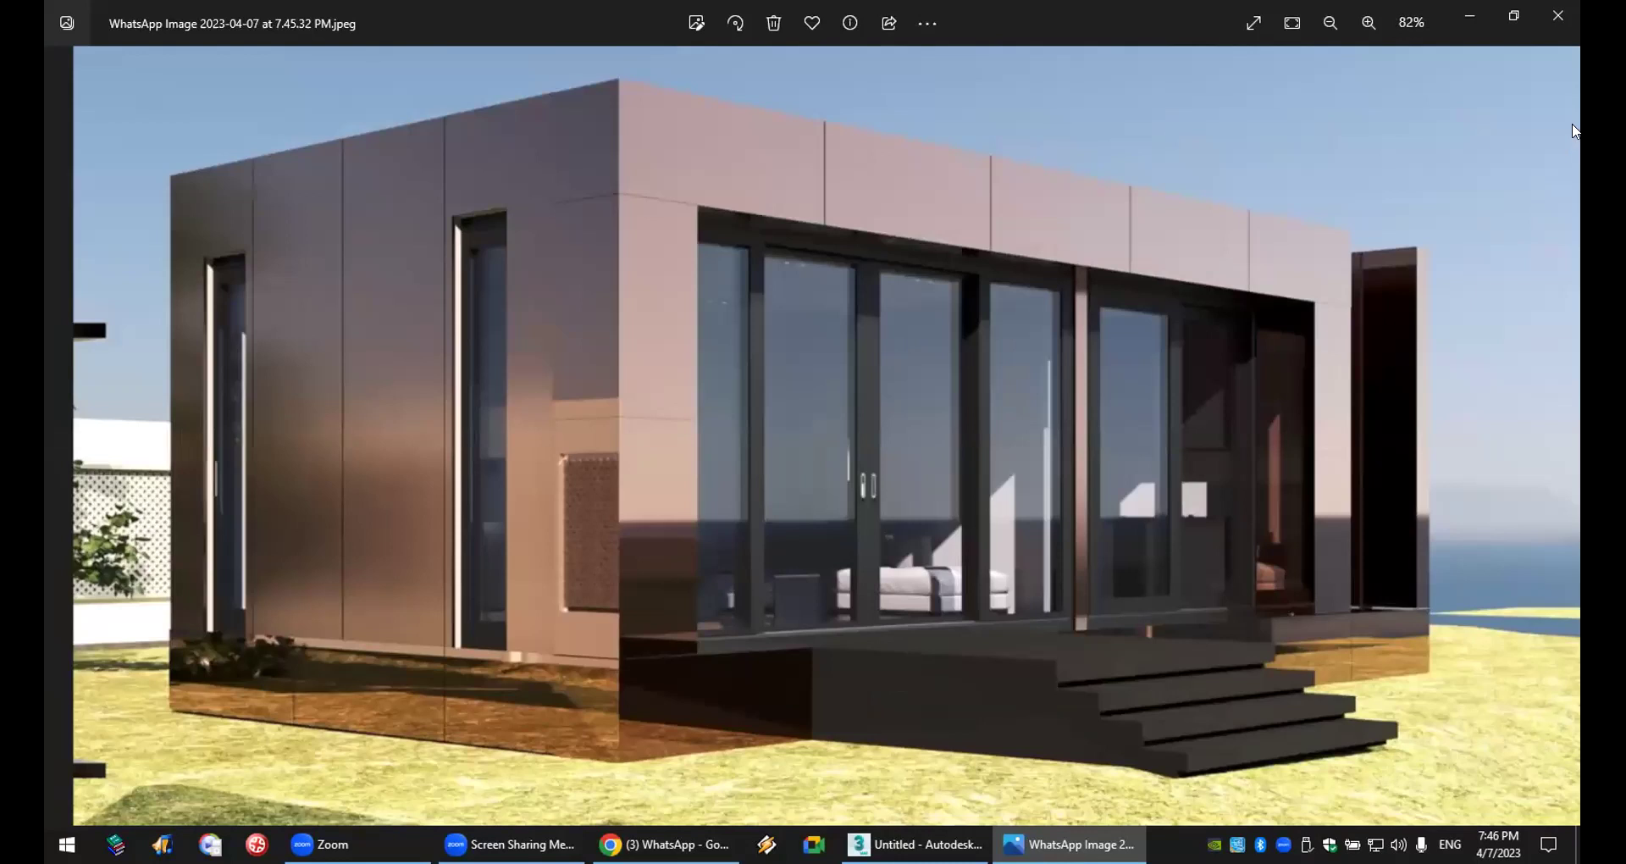
- Download chalets.max from the group chat, show it in its folder and open it in 3ds Max
{"action": "key", "text": "alt+Tab"}
{"action": "left_click", "coordinate": [849, 685]}
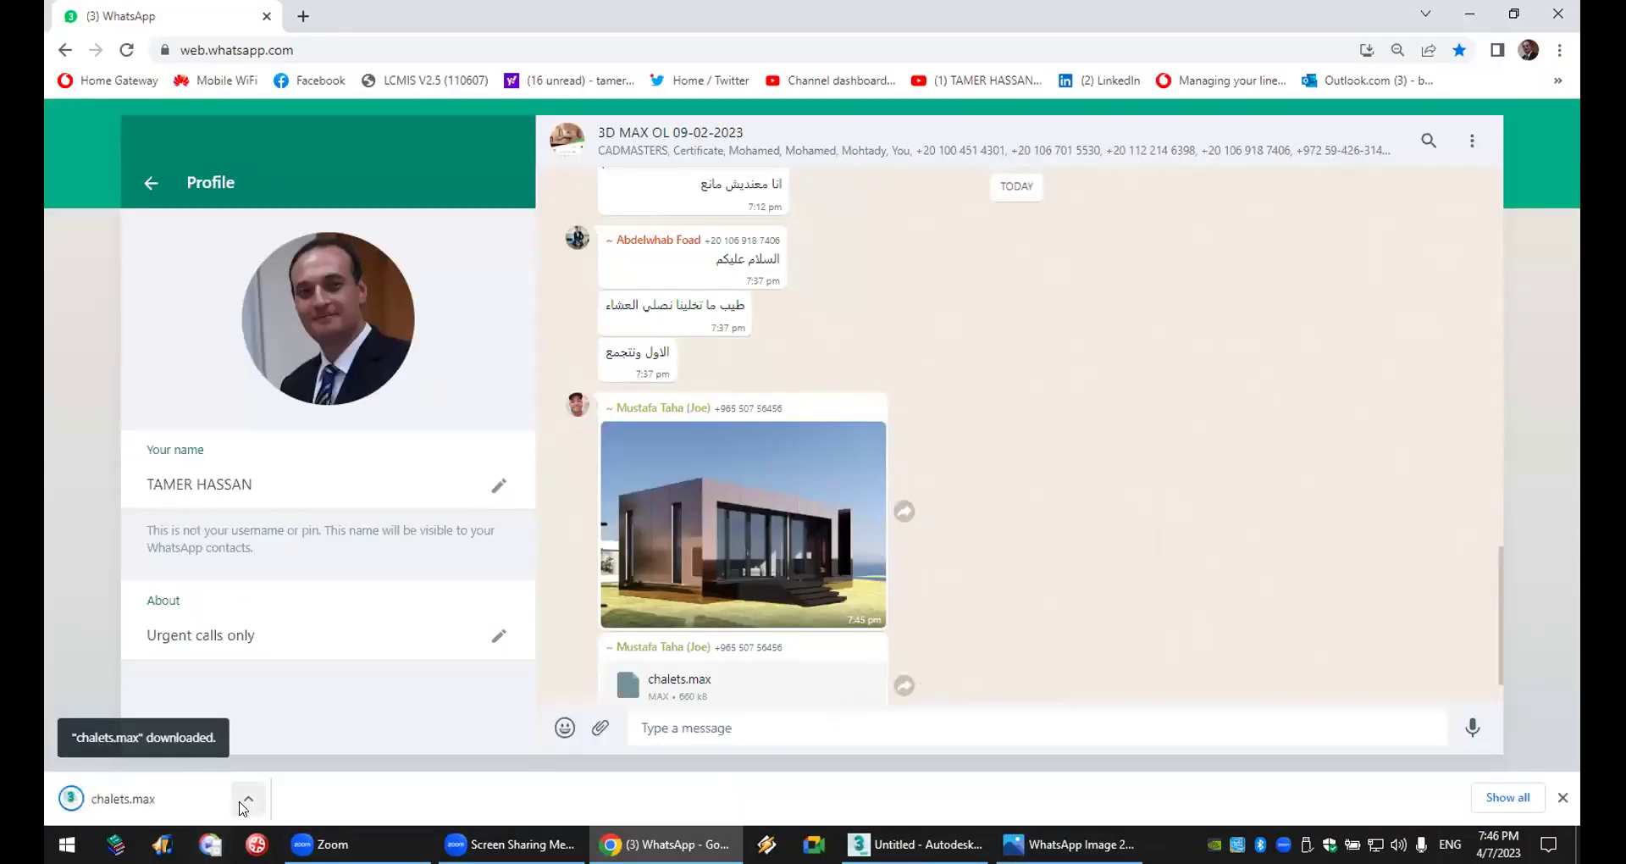
{"action": "left_click", "coordinate": [248, 798]}
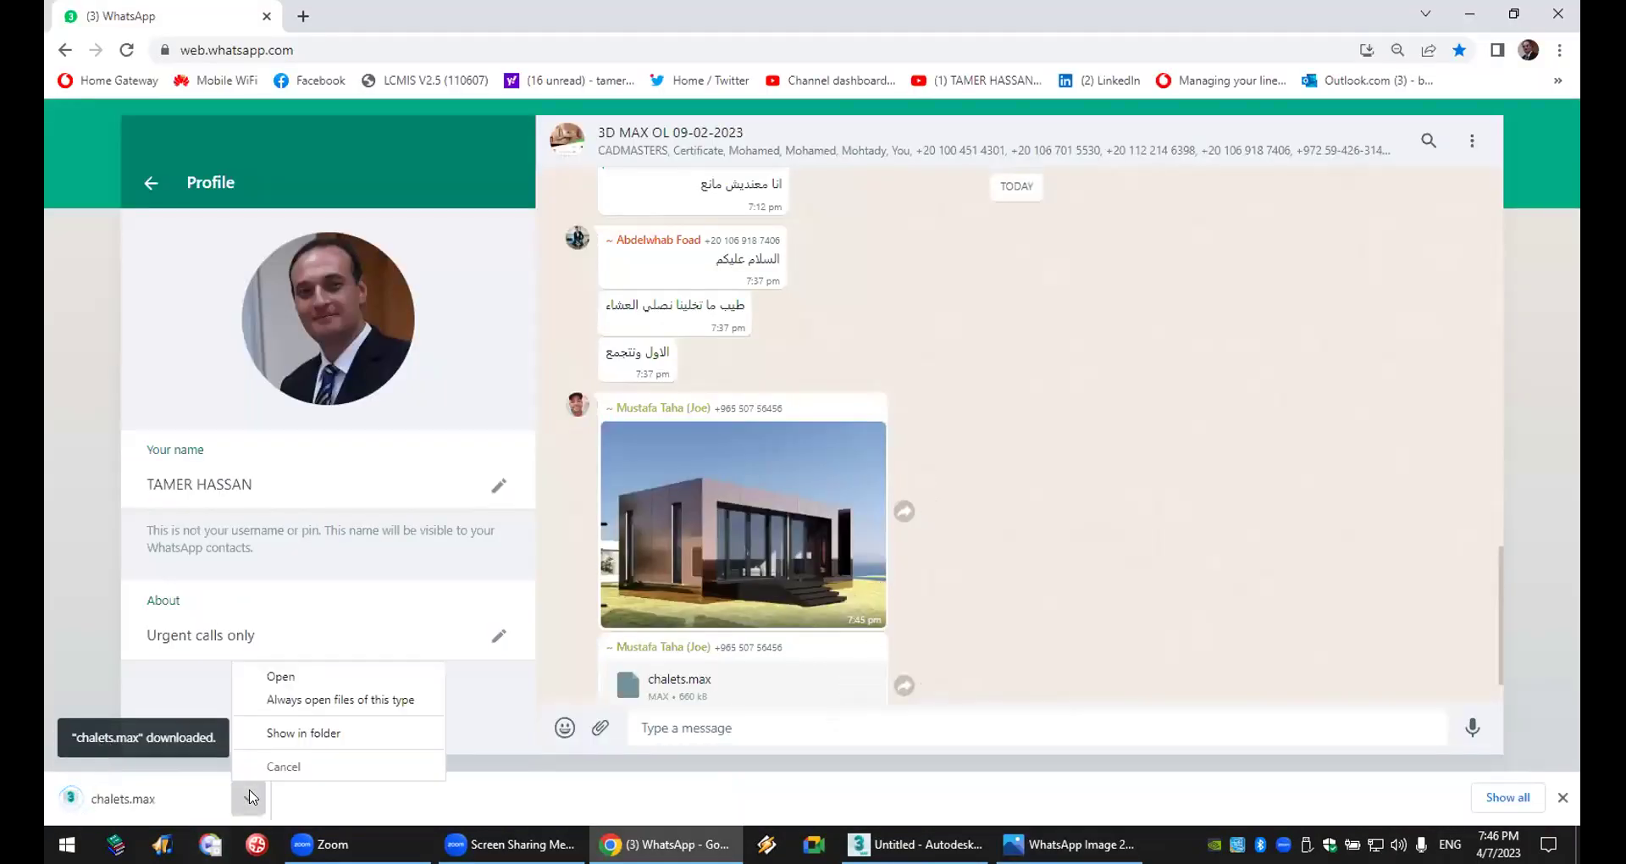
{"action": "left_click", "coordinate": [308, 730]}
{"action": "left_click_drag", "start_coordinate": [395, 318], "coordinate": [508, 321]}
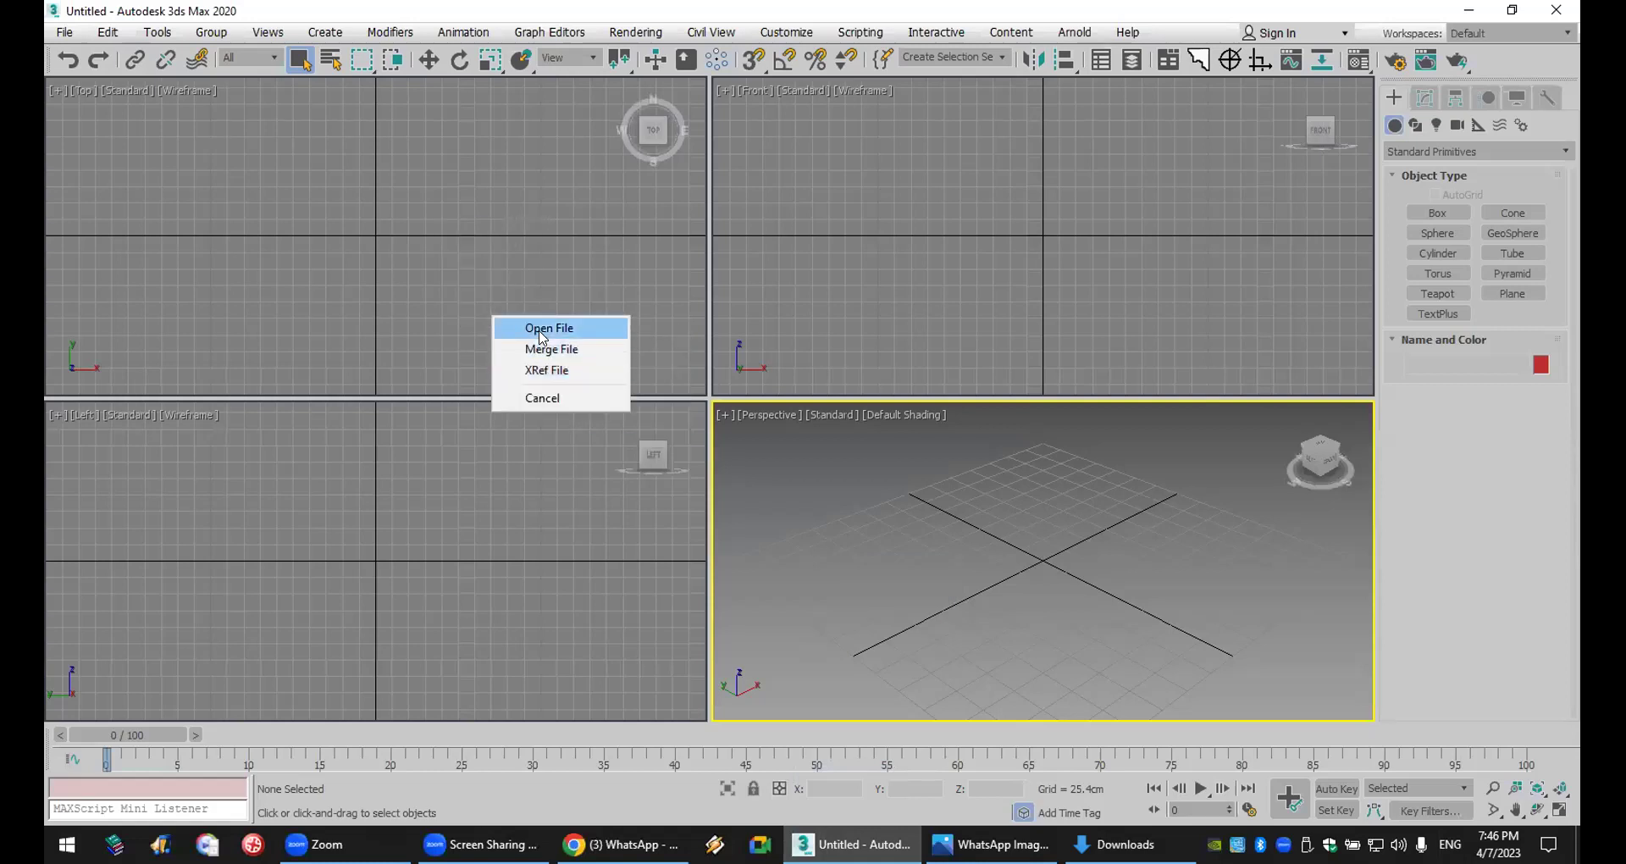
{"action": "left_click", "coordinate": [539, 329]}
{"action": "left_click", "coordinate": [808, 451]}
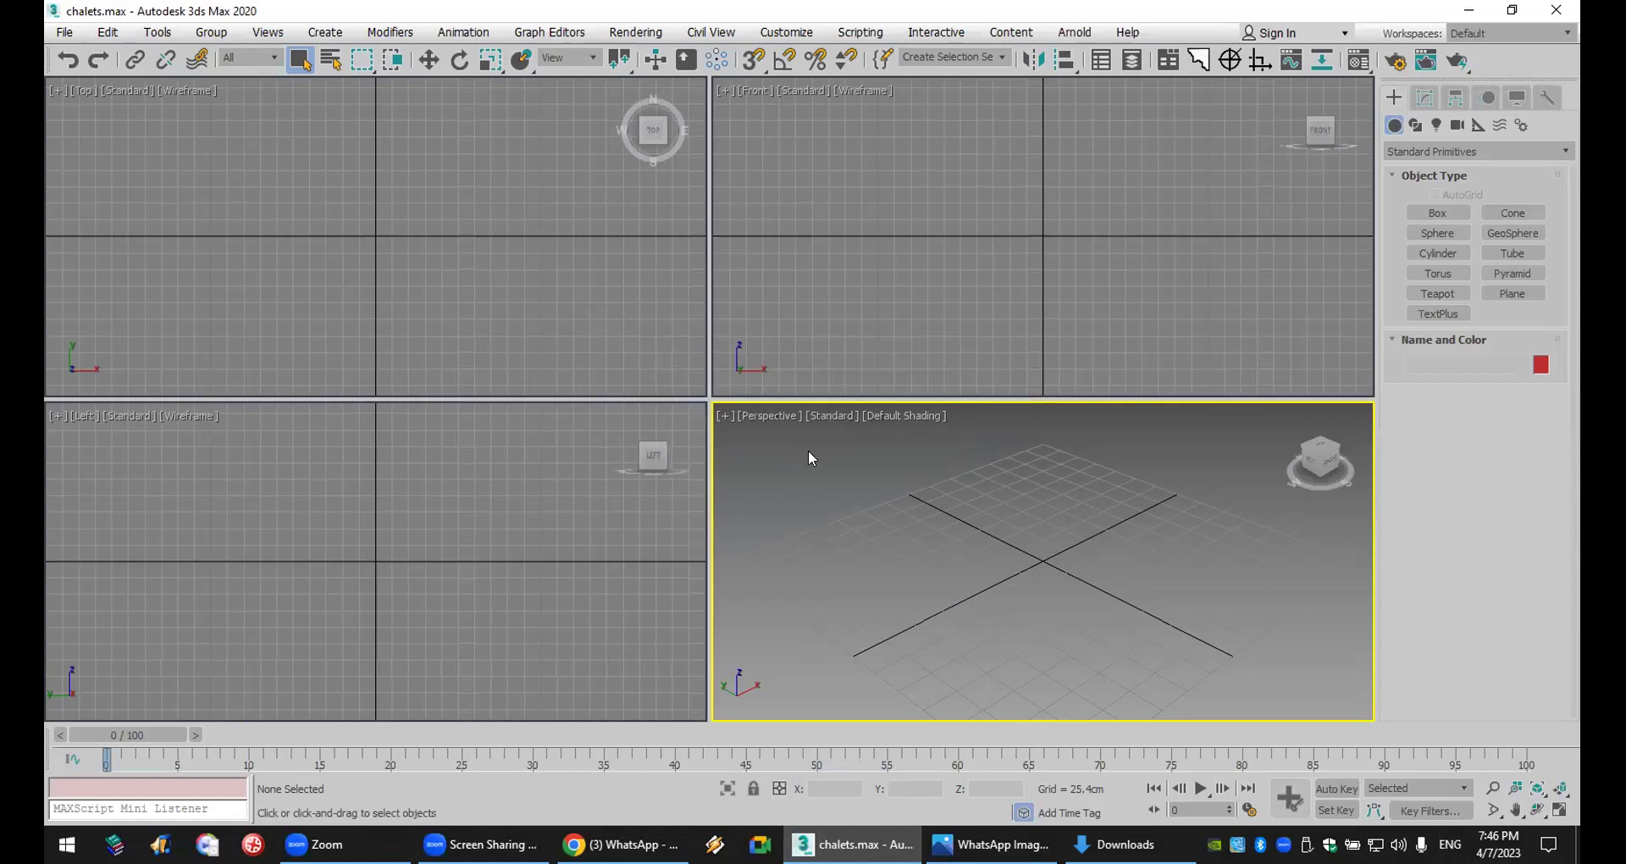
- Select the purple chalet walls object and isolate it from the rest of the scene
{"action": "scroll", "coordinate": [926, 534], "scroll_direction": "up", "scroll_amount": 3}
{"action": "left_click", "coordinate": [1055, 624]}
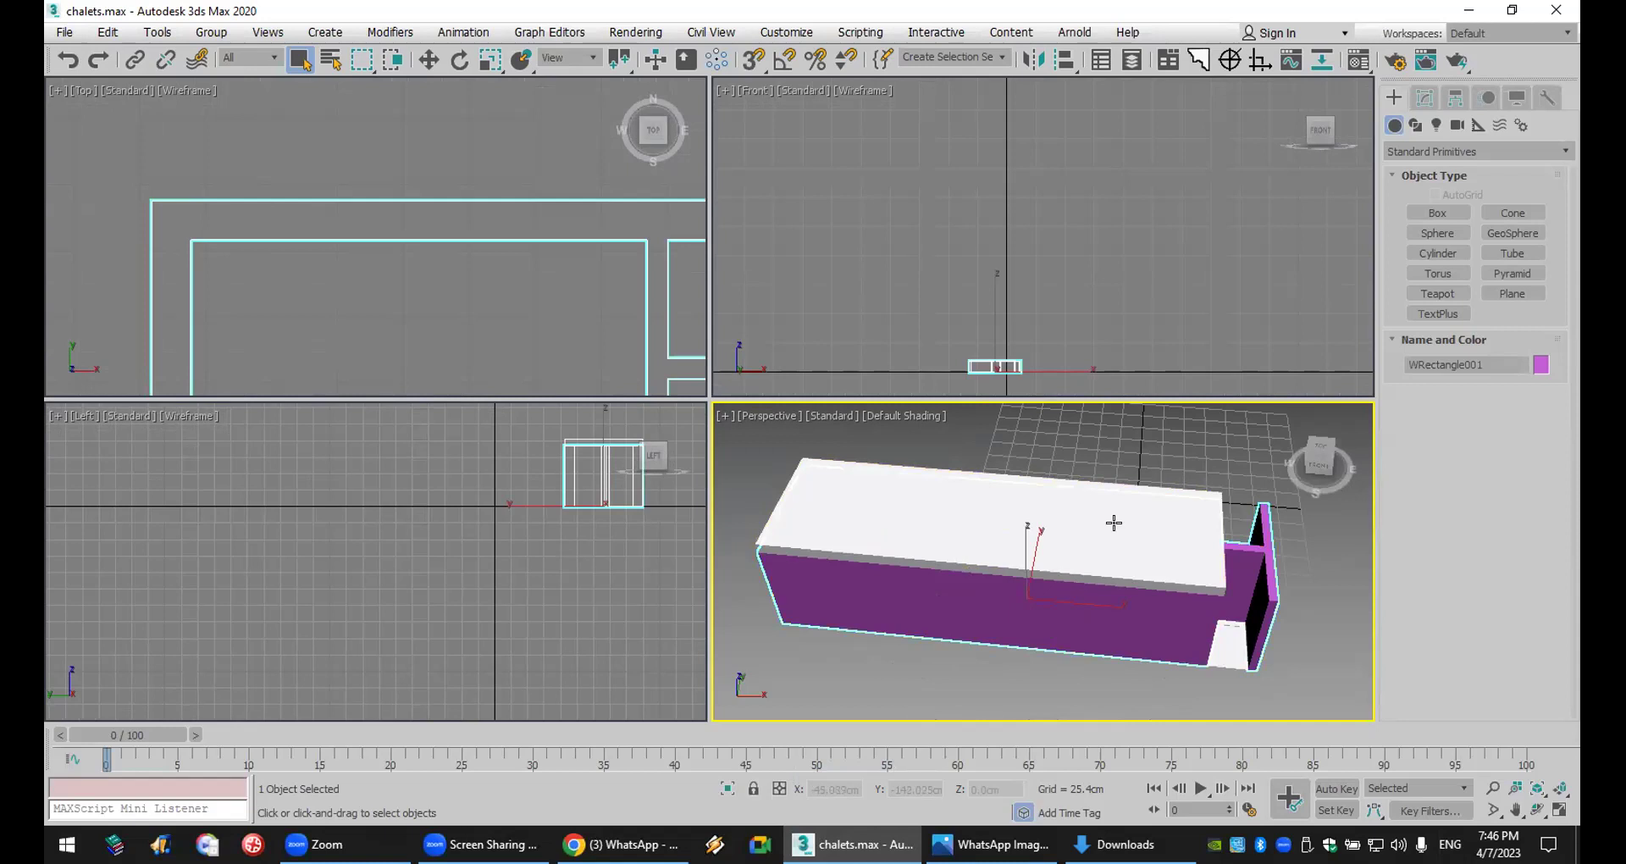
{"action": "key", "text": "alt+q"}
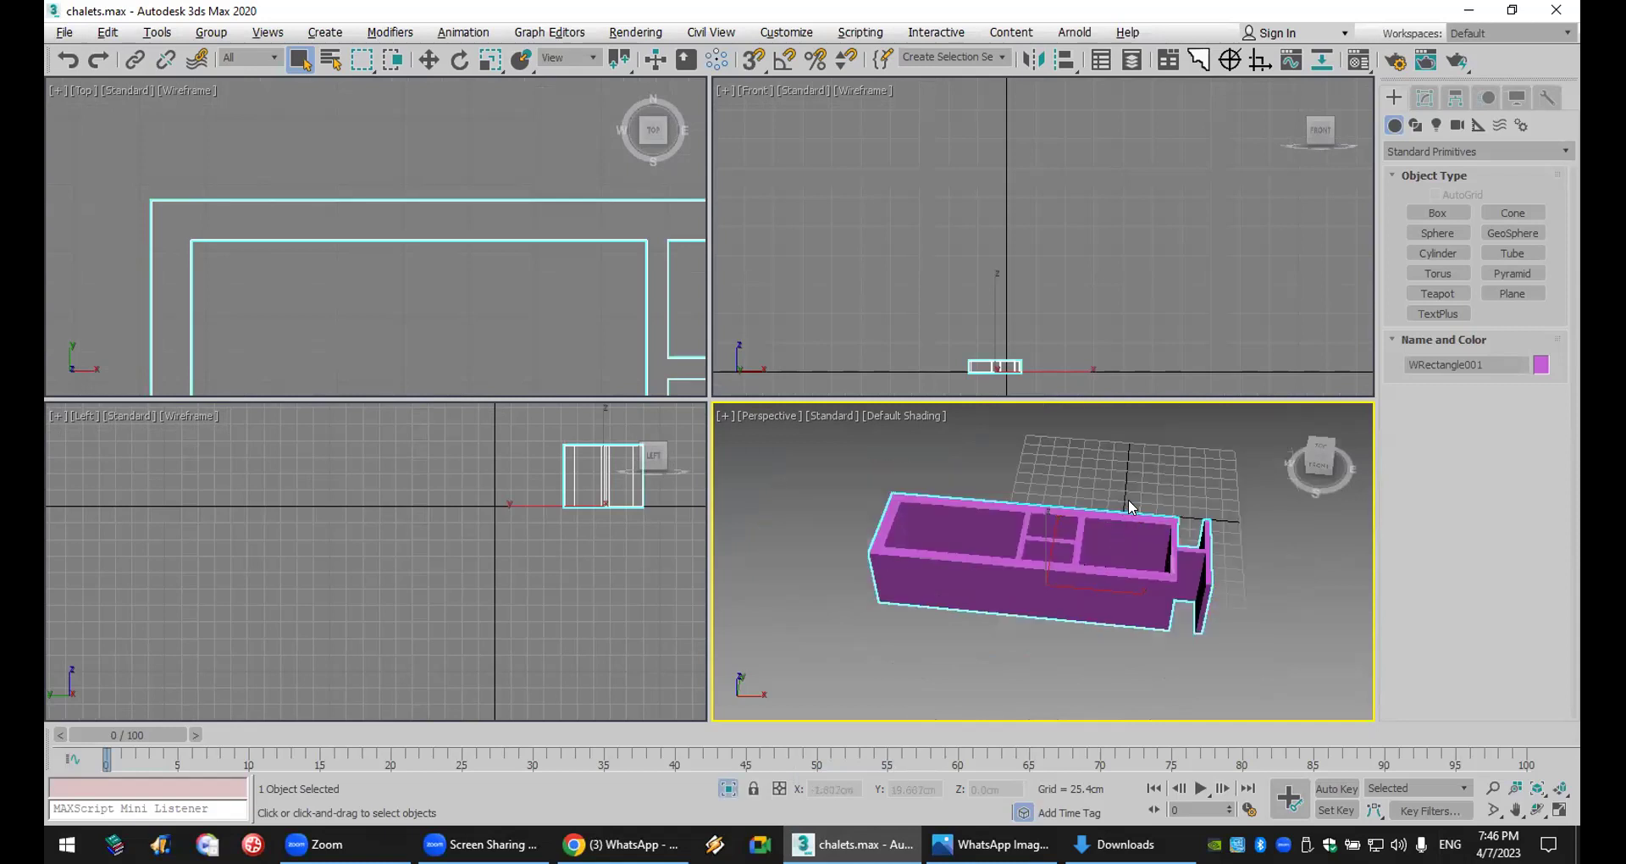
- Examine the isolated walls' corners and end wall up close in the perspective and top views
{"action": "scroll", "coordinate": [1102, 605], "scroll_direction": "up", "scroll_amount": 4}
{"action": "scroll", "coordinate": [1109, 610], "scroll_direction": "down", "scroll_amount": 1}
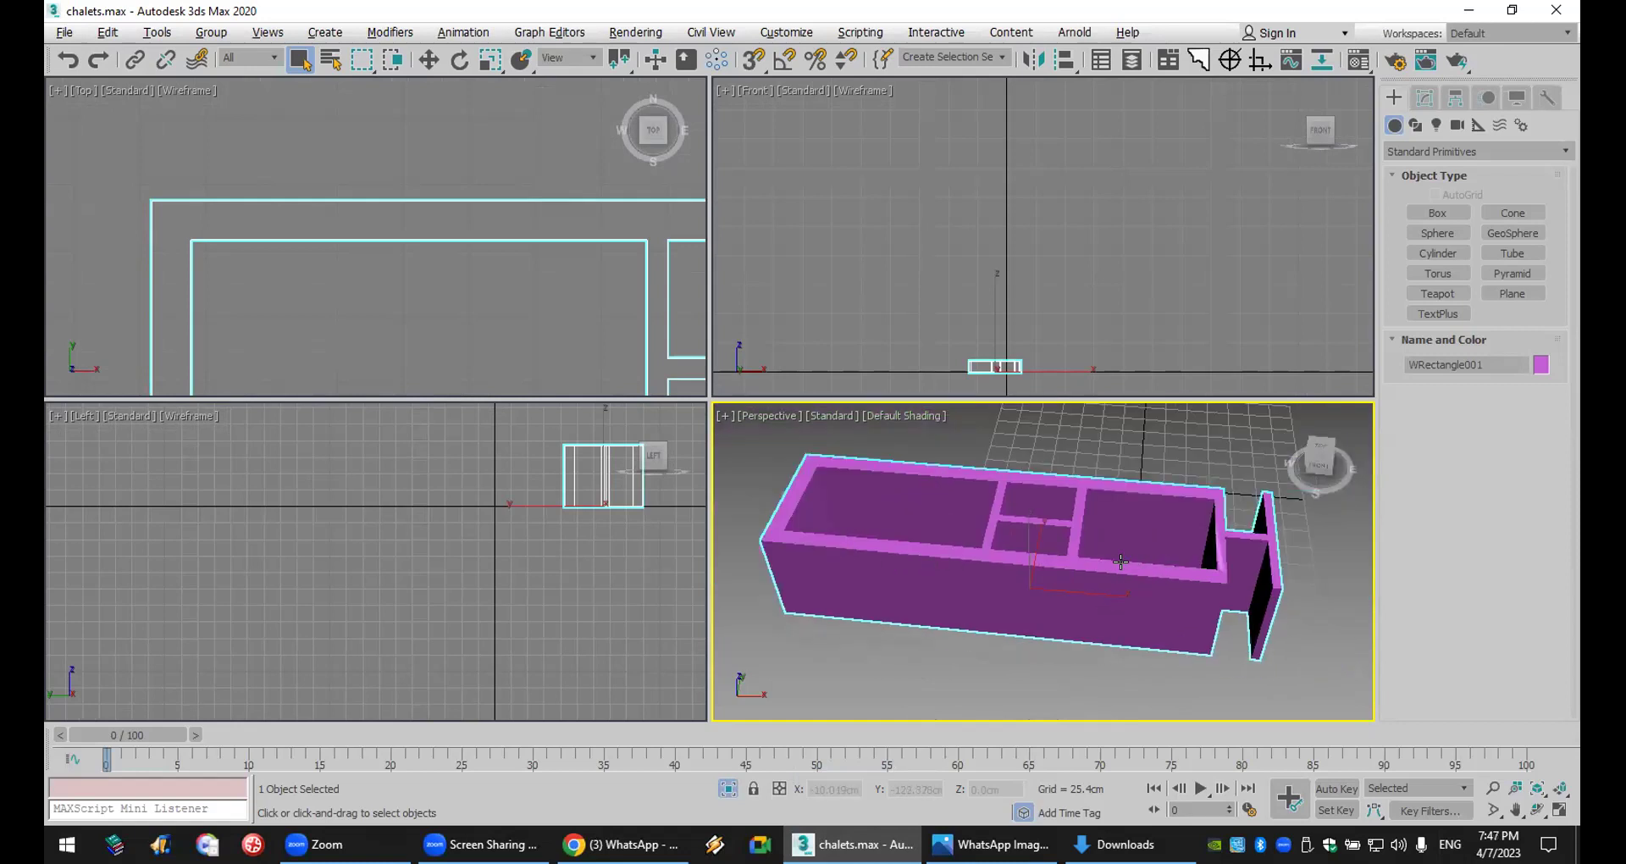
{"action": "scroll", "coordinate": [1224, 560], "scroll_direction": "up", "scroll_amount": 6}
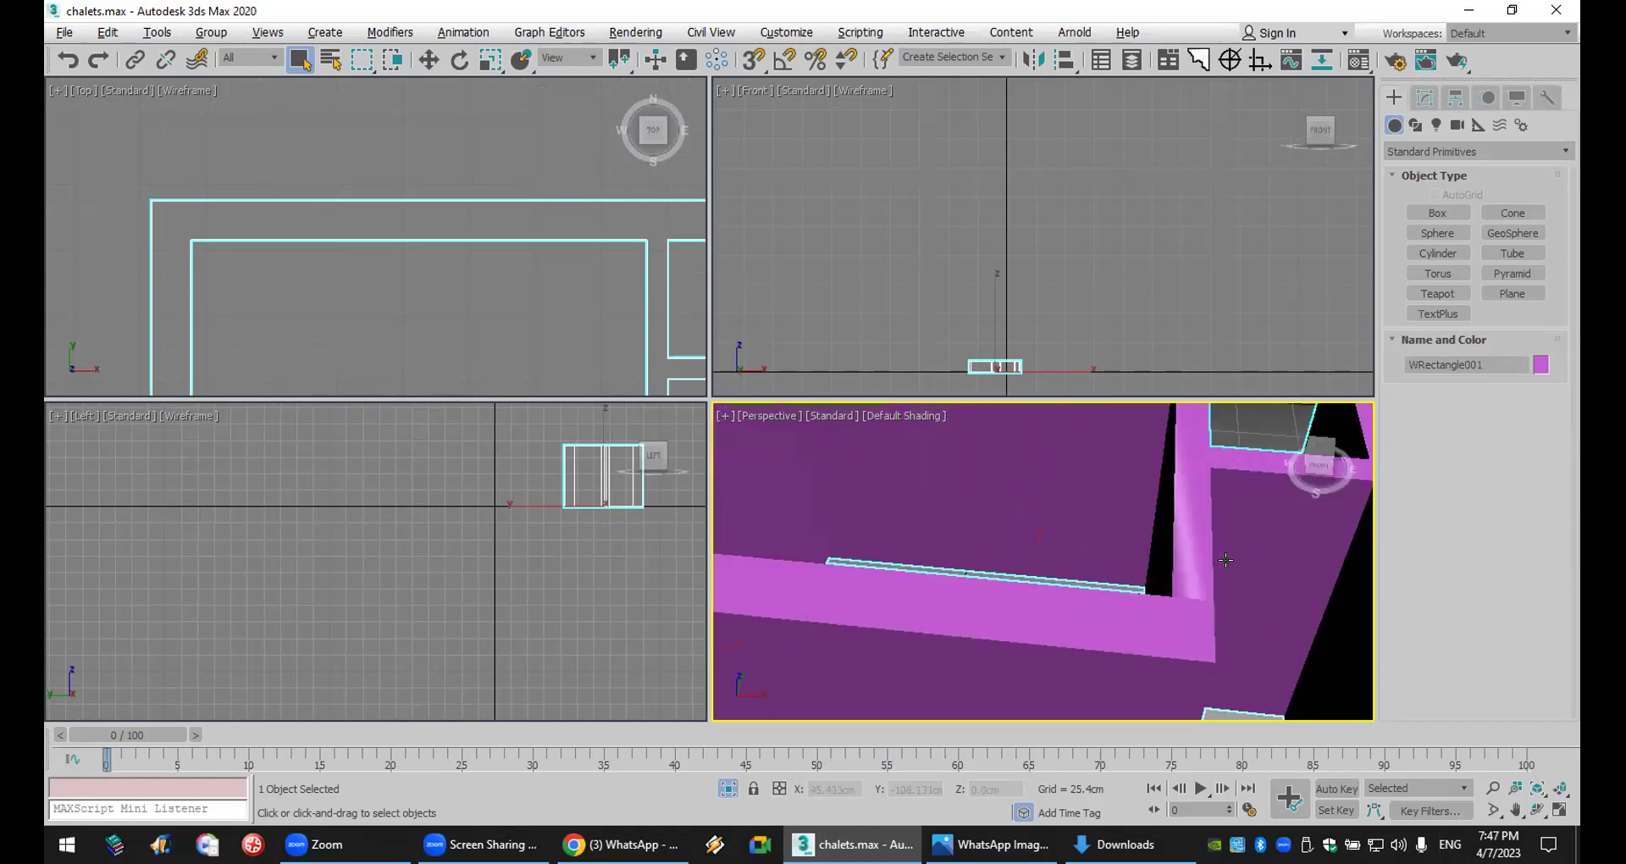
{"action": "scroll", "coordinate": [403, 262], "scroll_direction": "down", "scroll_amount": 7}
{"action": "scroll", "coordinate": [472, 277], "scroll_direction": "up", "scroll_amount": 2}
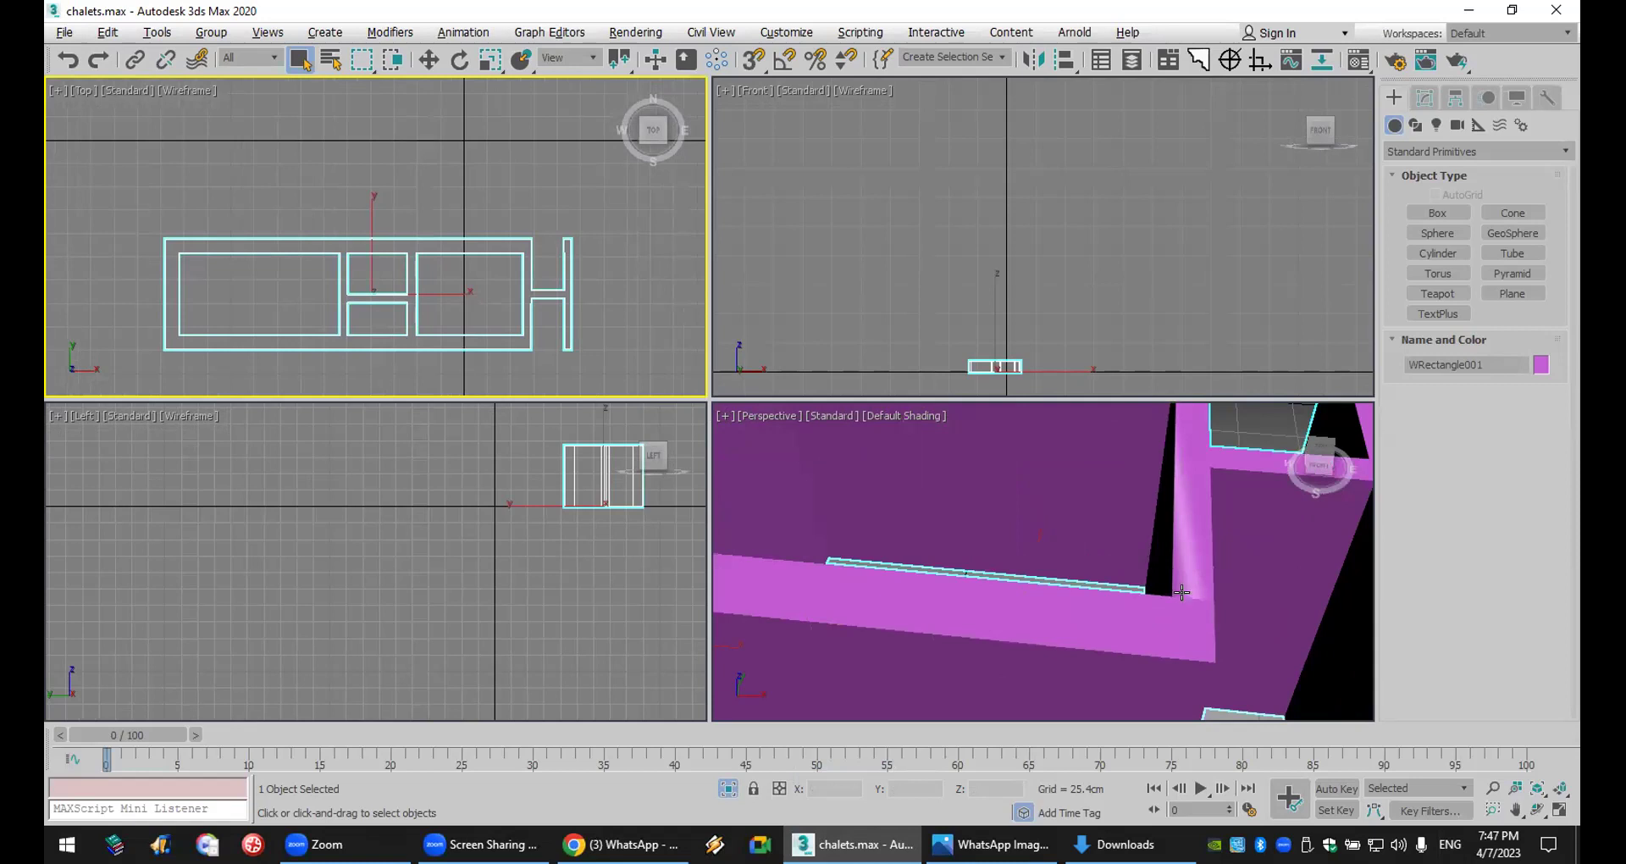
{"action": "scroll", "coordinate": [1177, 597], "scroll_direction": "up", "scroll_amount": 2}
{"action": "scroll", "coordinate": [572, 373], "scroll_direction": "up", "scroll_amount": 8}
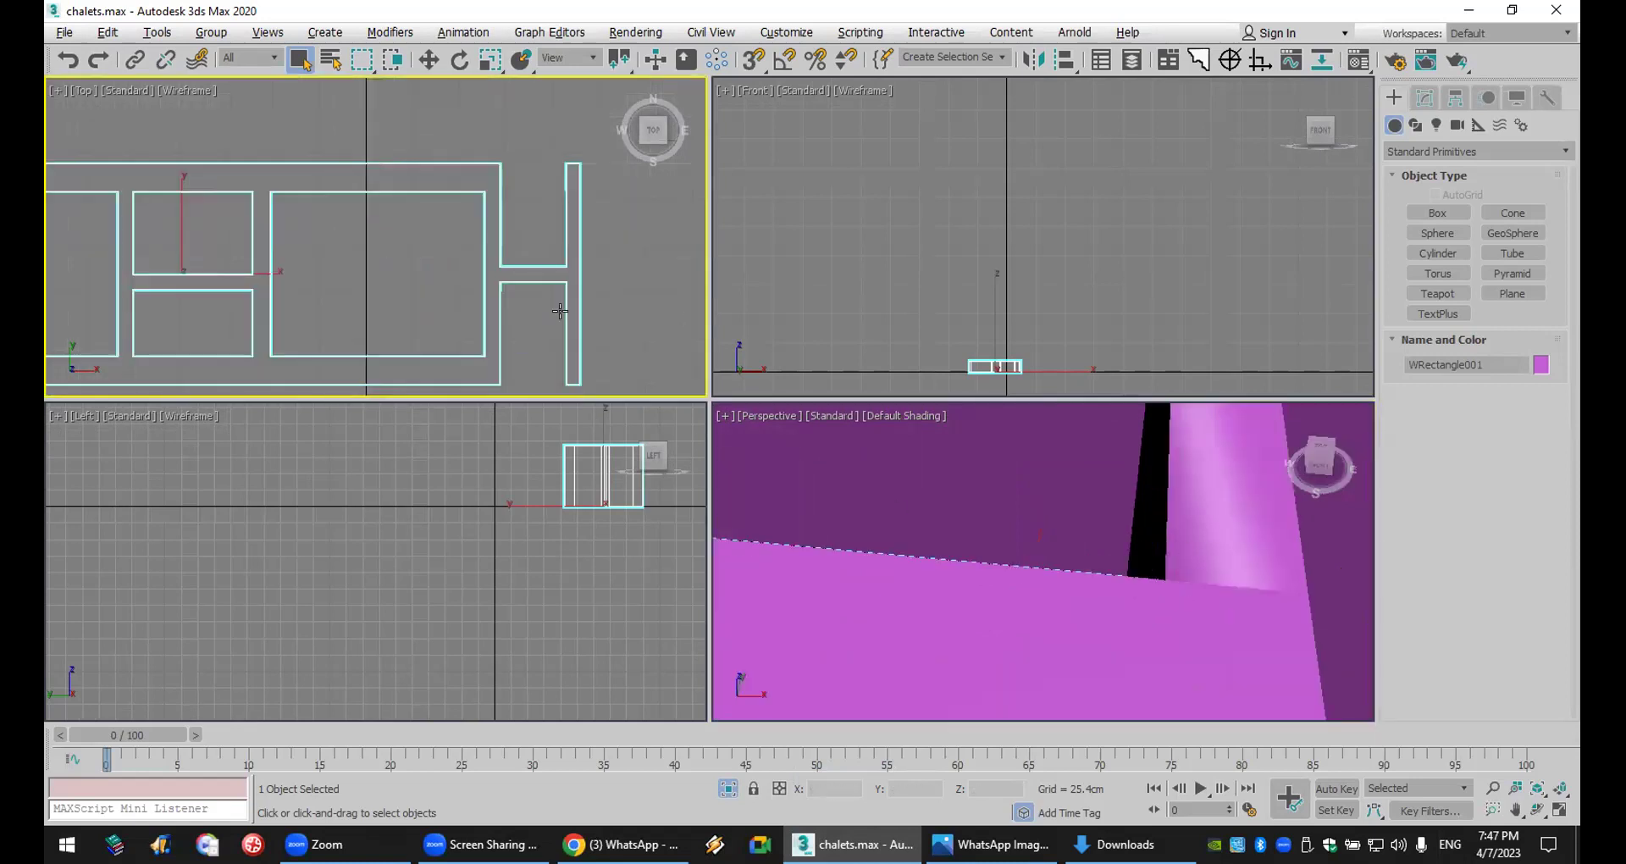
{"action": "scroll", "coordinate": [522, 217], "scroll_direction": "up", "scroll_amount": 3}
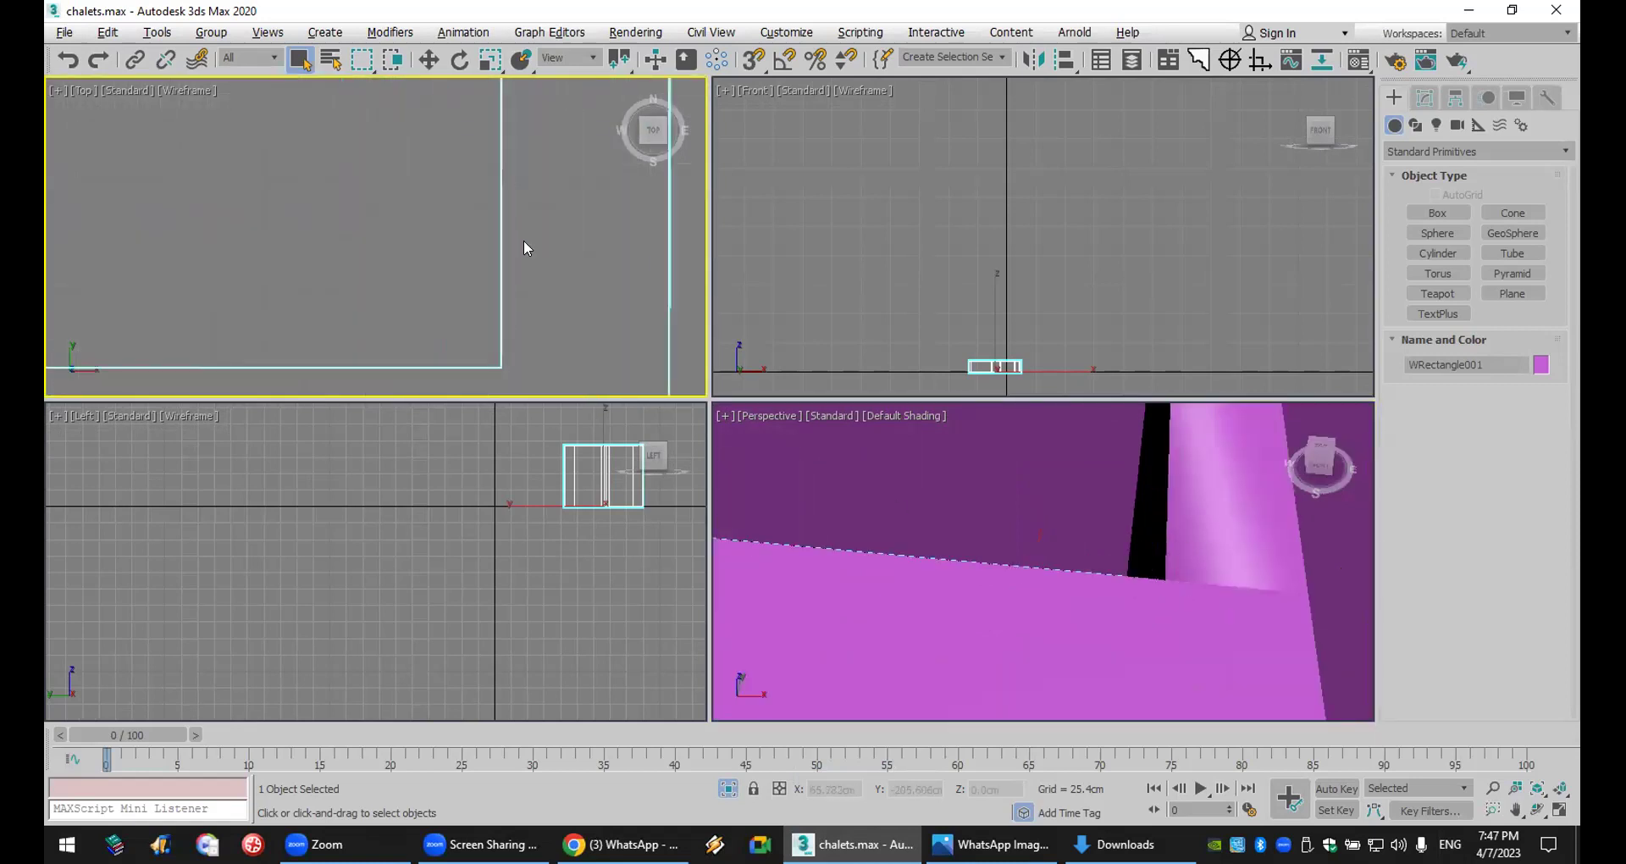
{"action": "scroll", "coordinate": [1204, 544], "scroll_direction": "down", "scroll_amount": 8}
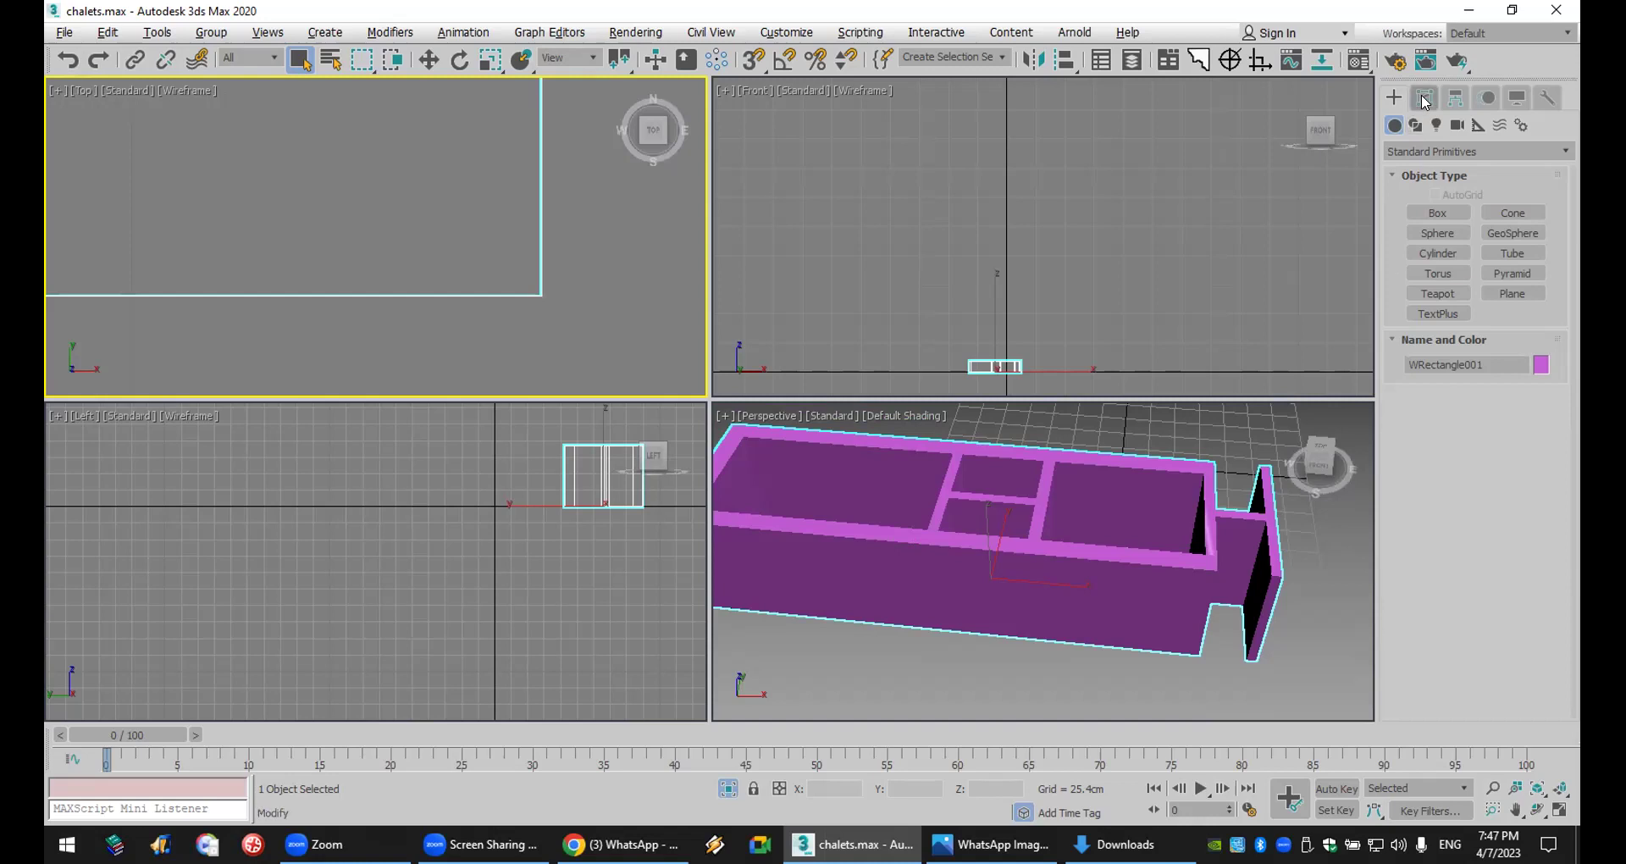
- Open the WRectangle base level of the walls' modifier stack, accepting the topology warning, to review its parameters
{"action": "left_click", "coordinate": [1424, 100]}
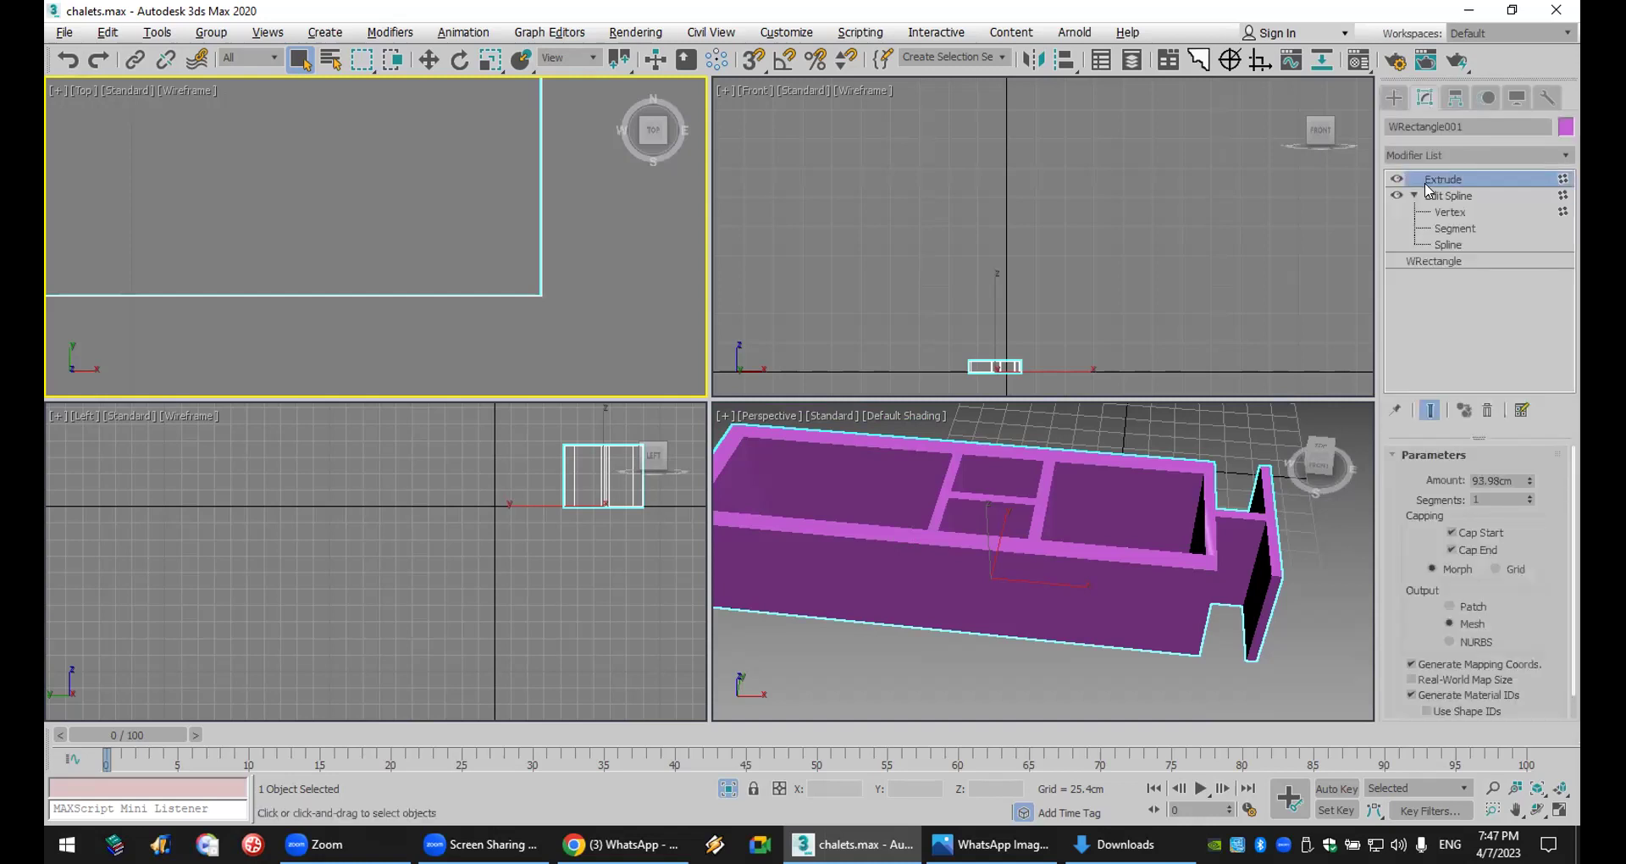
{"action": "left_click", "coordinate": [1461, 261]}
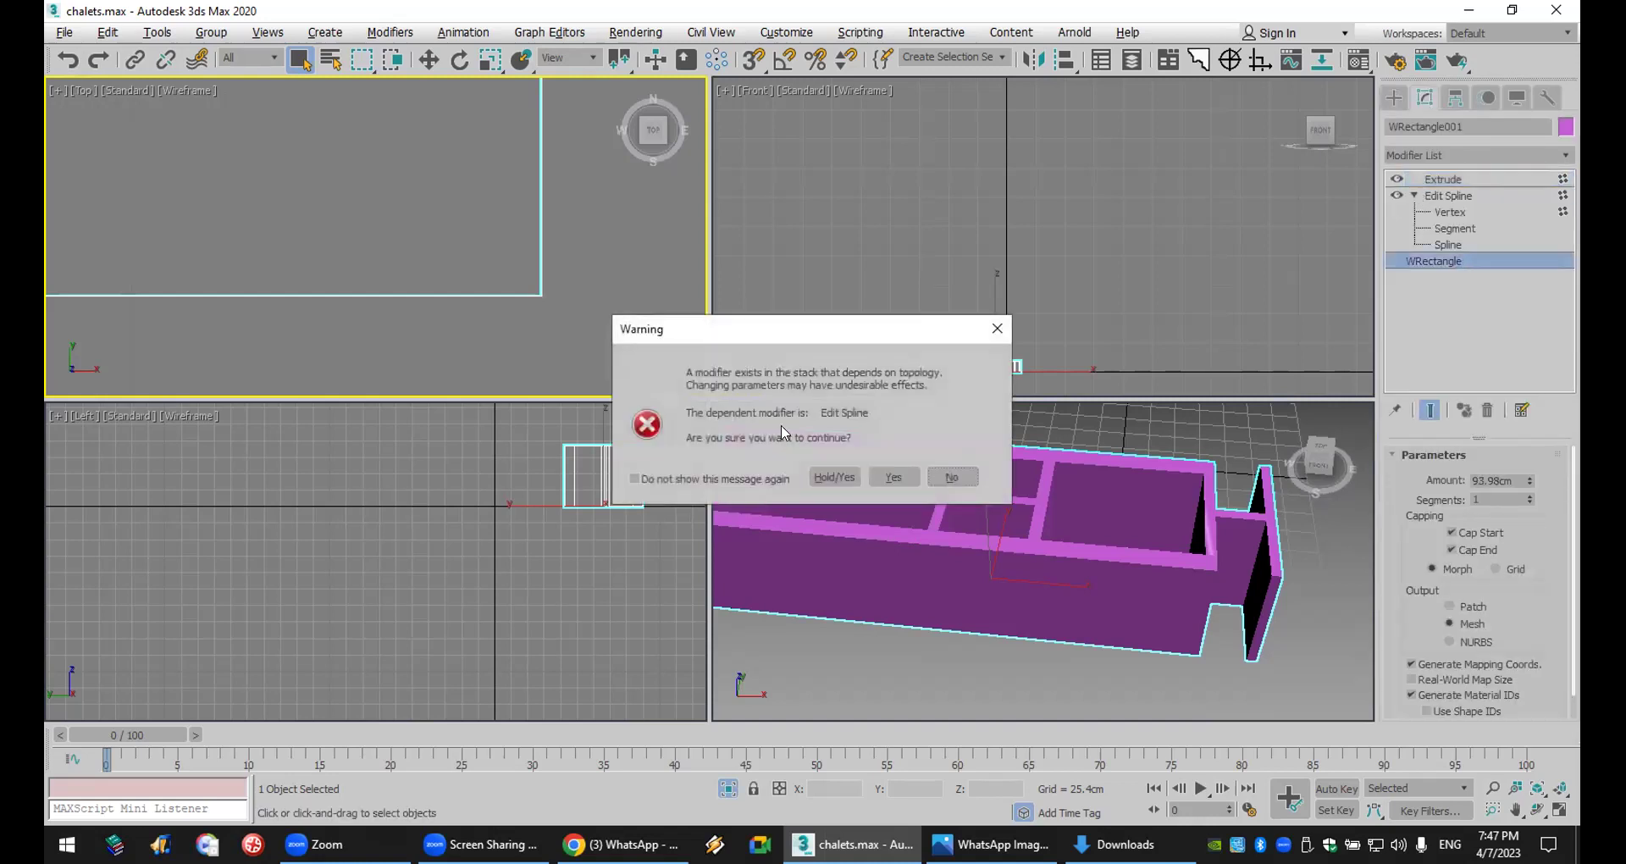
{"action": "left_click", "coordinate": [884, 473]}
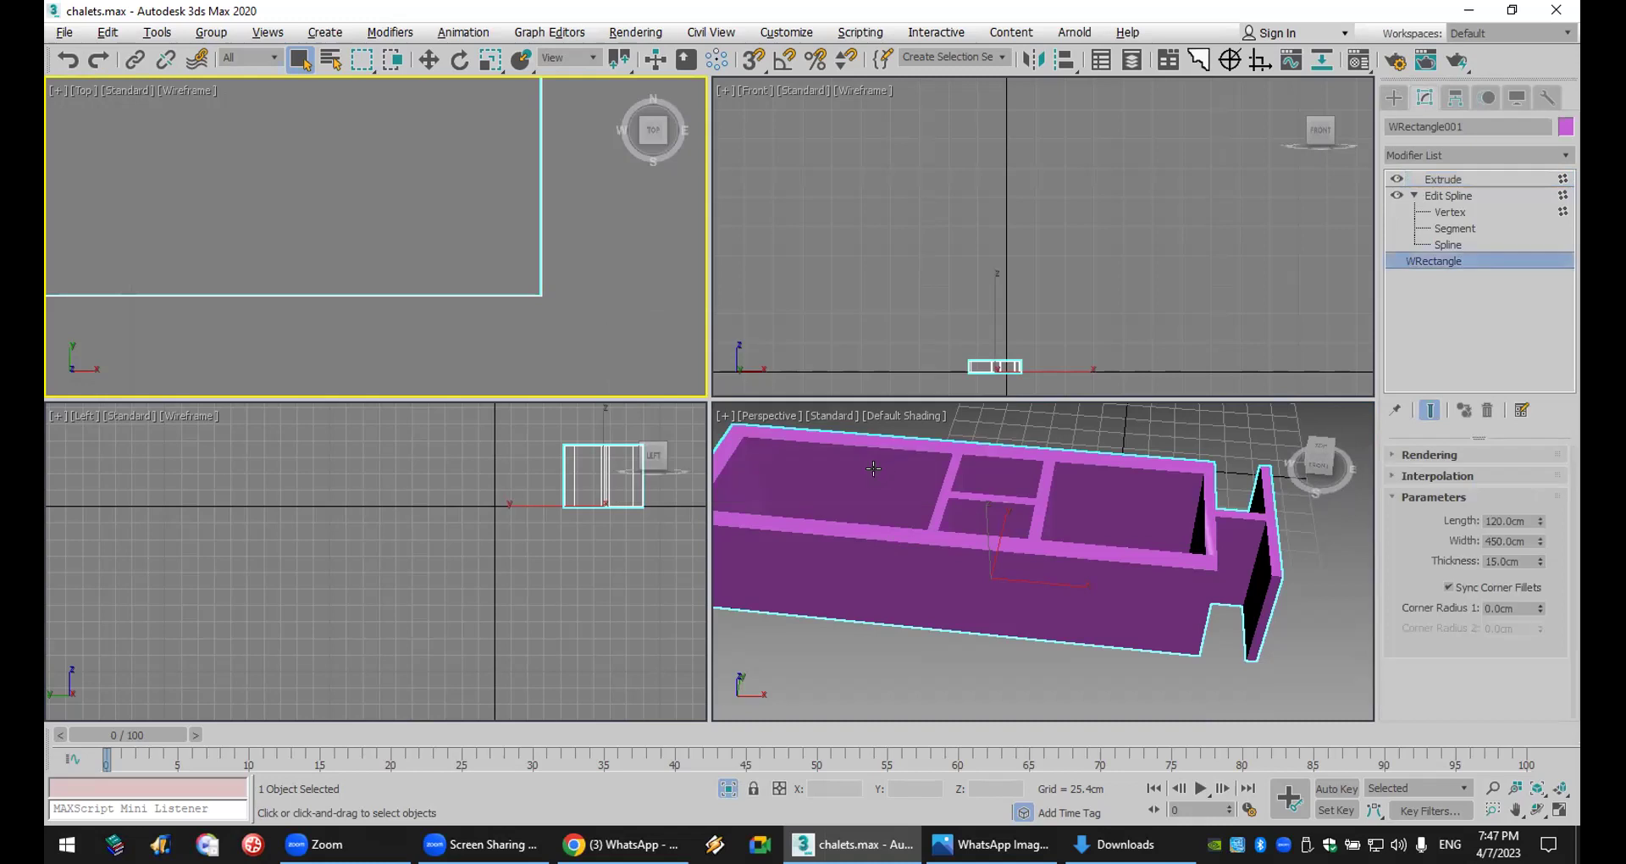
{"action": "scroll", "coordinate": [497, 279], "scroll_direction": "down", "scroll_amount": 5}
{"action": "middle_click_drag", "start_coordinate": [503, 286], "coordinate": [504, 285]}
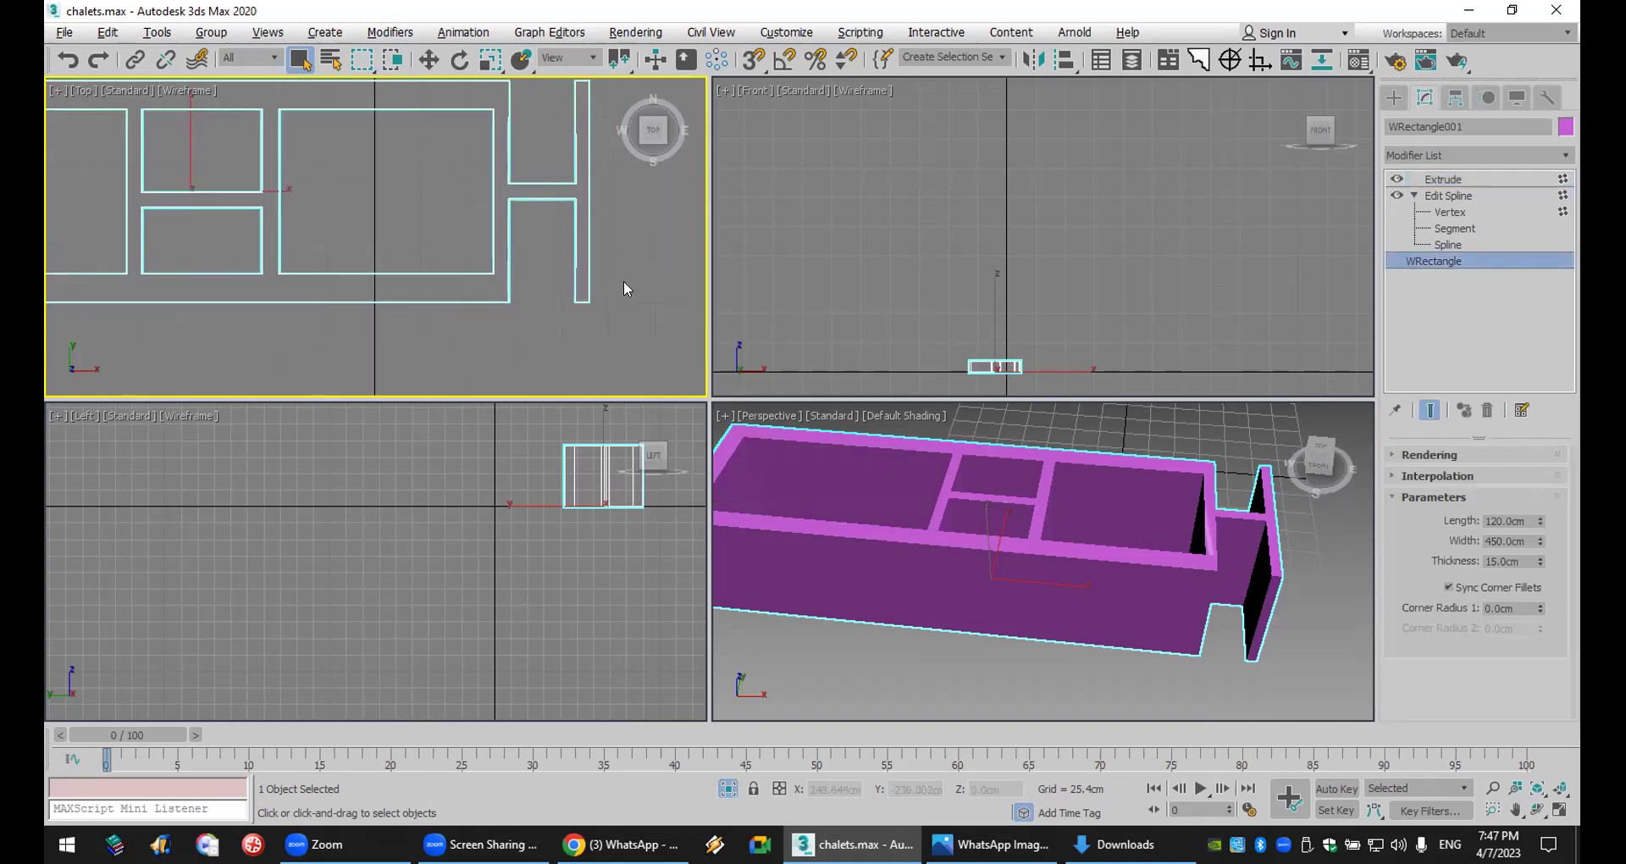
- Select the walls' outer outline at the Spline level of Edit Spline to check its extent
{"action": "left_click", "coordinate": [1447, 245]}
{"action": "scroll", "coordinate": [565, 293], "scroll_direction": "up", "scroll_amount": 5}
{"action": "scroll", "coordinate": [564, 290], "scroll_direction": "up", "scroll_amount": 2}
{"action": "left_click", "coordinate": [548, 261]}
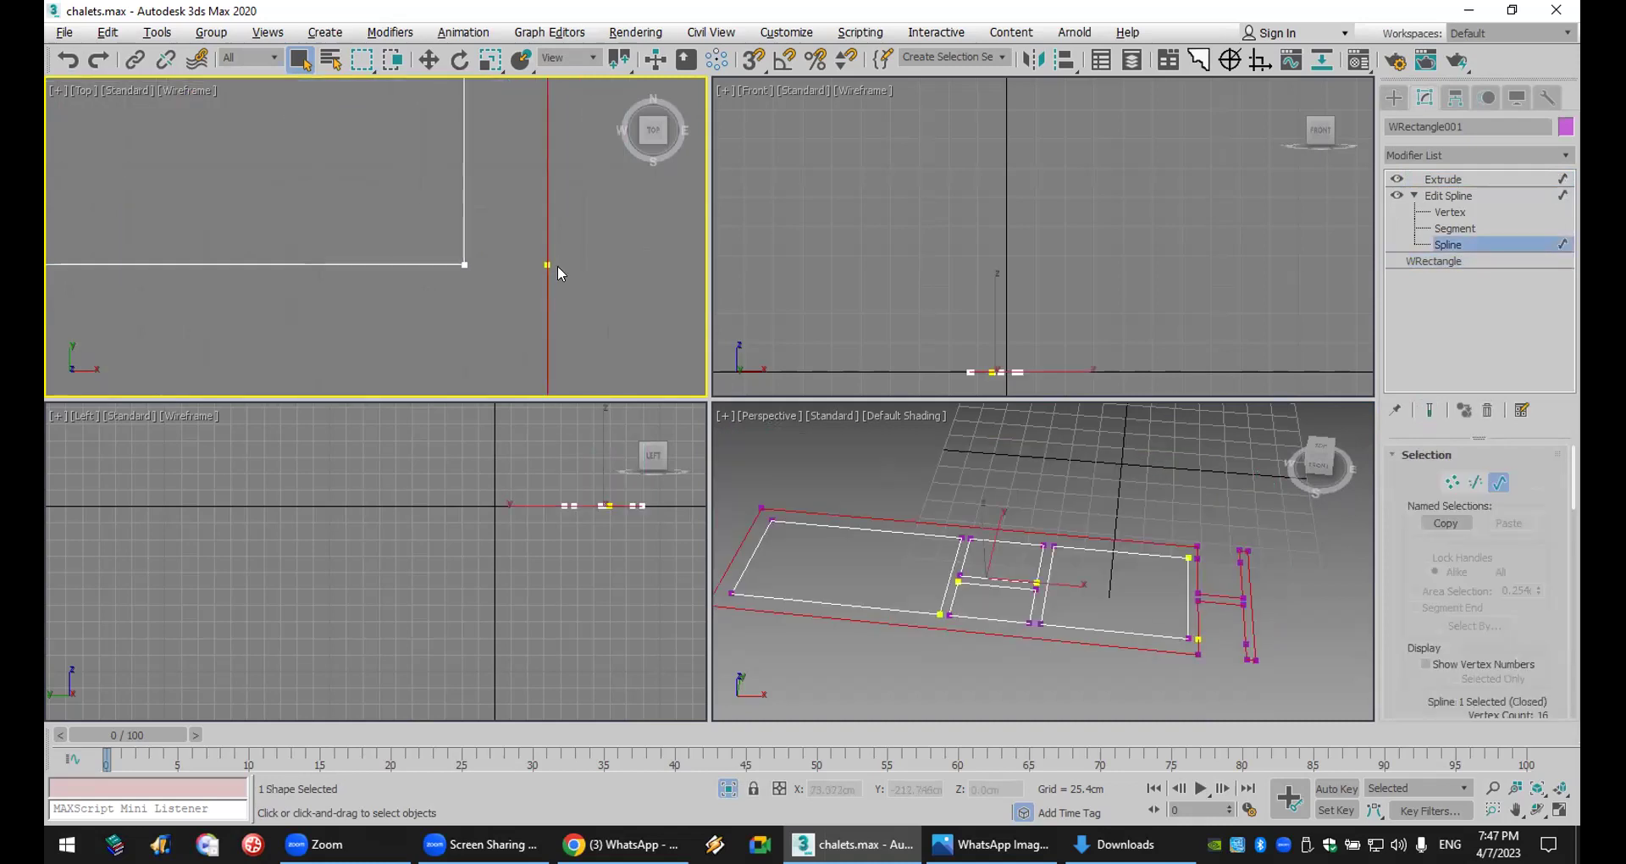
- Delete the two extra vertices near the lower ends of the outer outline and the detached end wall at Vertex level
{"action": "left_click", "coordinate": [1450, 212]}
{"action": "scroll", "coordinate": [646, 299], "scroll_direction": "down", "scroll_amount": 2}
{"action": "middle_click_drag", "start_coordinate": [647, 299], "coordinate": [642, 299]}
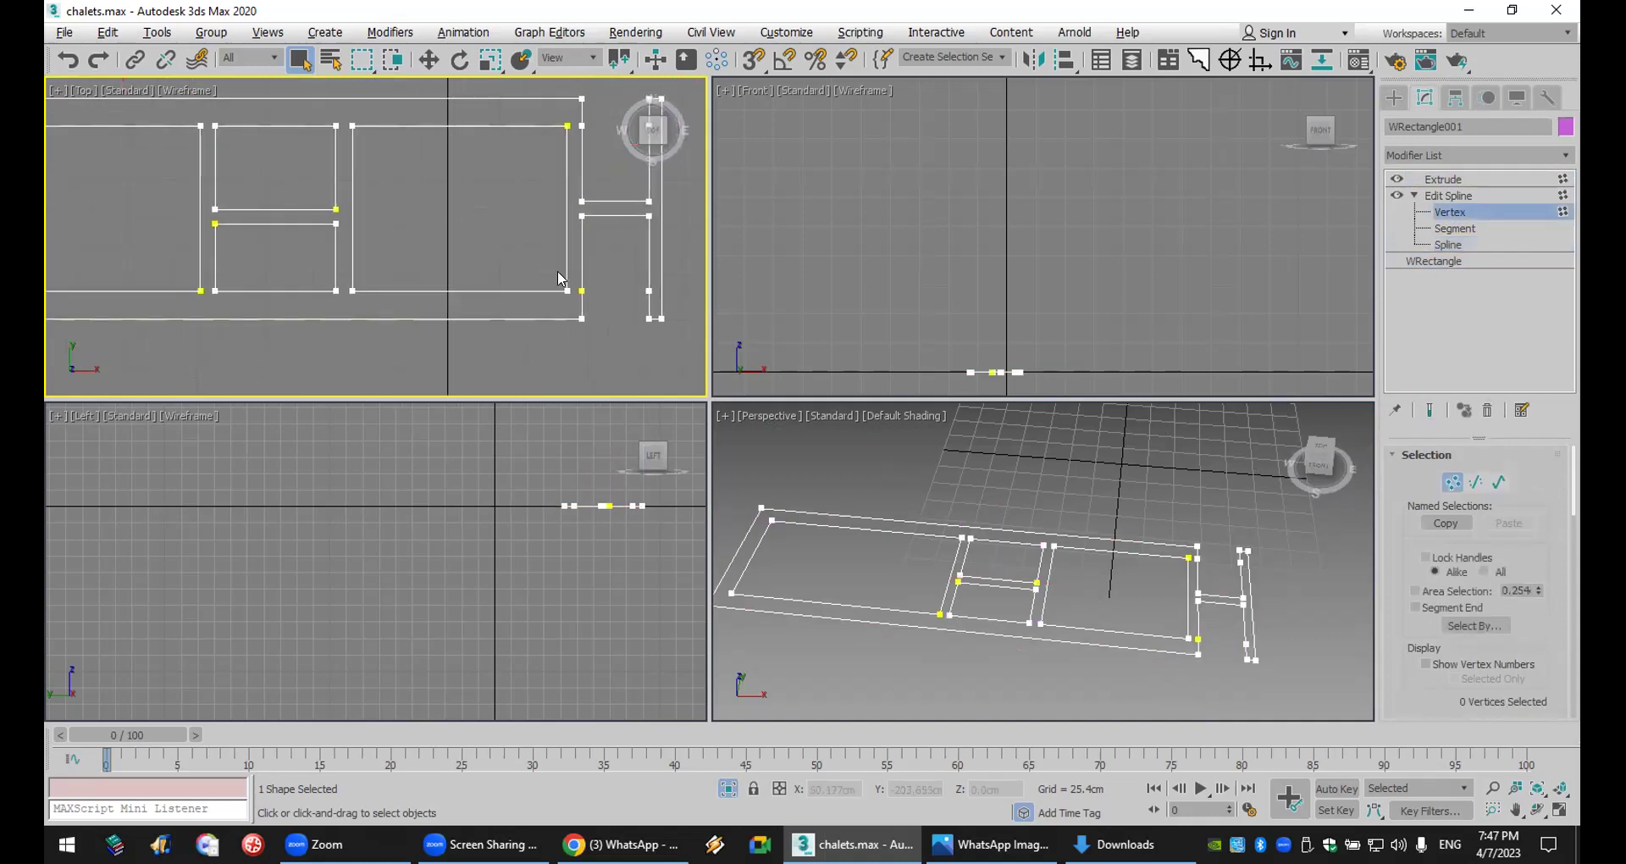
{"action": "left_click_drag", "start_coordinate": [572, 276], "coordinate": [661, 293]}
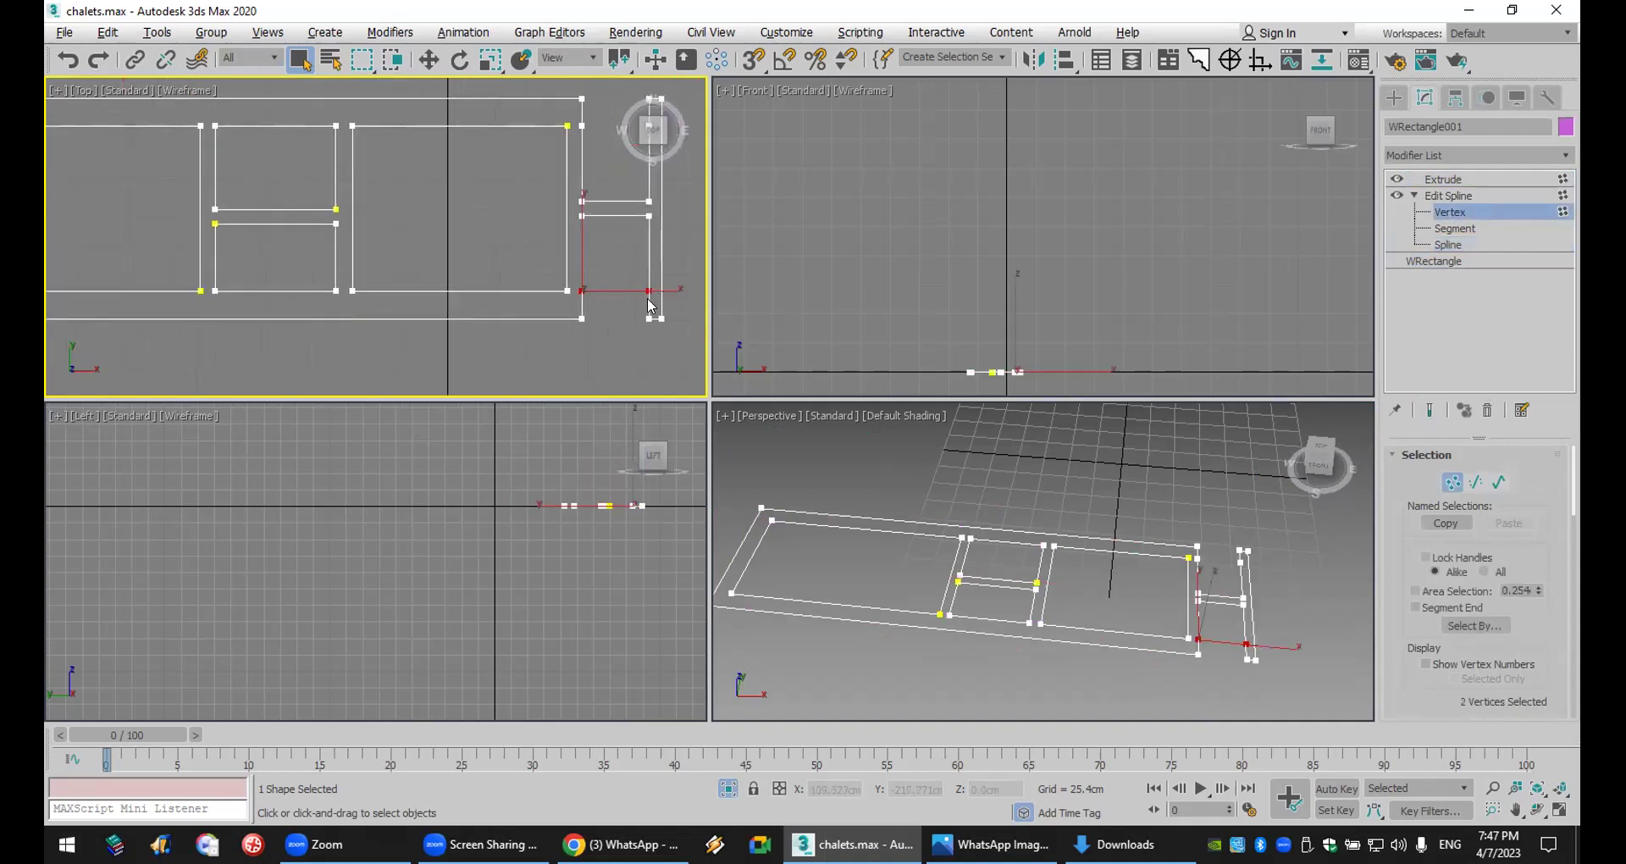
{"action": "key", "text": "Delete"}
- Remove the matching extra vertices near the upper ends of the outer outline and the detached end wall
{"action": "scroll", "coordinate": [542, 244], "scroll_direction": "up", "scroll_amount": 4}
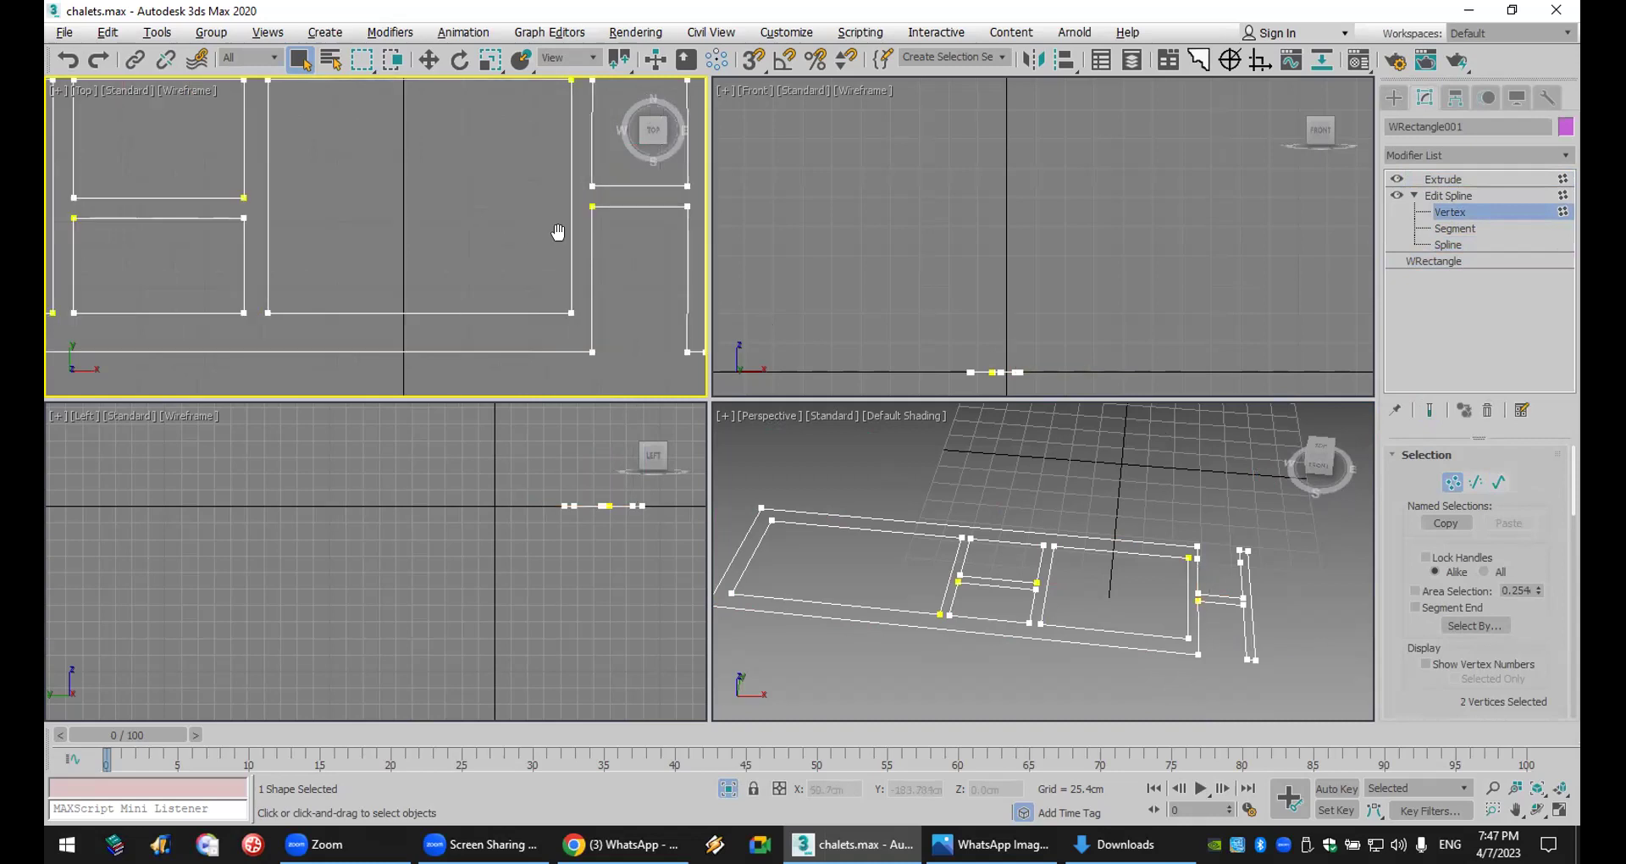
{"action": "middle_click_drag", "start_coordinate": [610, 330], "coordinate": [542, 470]}
{"action": "scroll", "coordinate": [543, 469], "scroll_direction": "down", "scroll_amount": 2}
{"action": "middle_click_drag", "start_coordinate": [606, 225], "coordinate": [515, 246]}
{"action": "scroll", "coordinate": [515, 247], "scroll_direction": "down", "scroll_amount": 2}
{"action": "left_click_drag", "start_coordinate": [612, 230], "coordinate": [513, 266]}
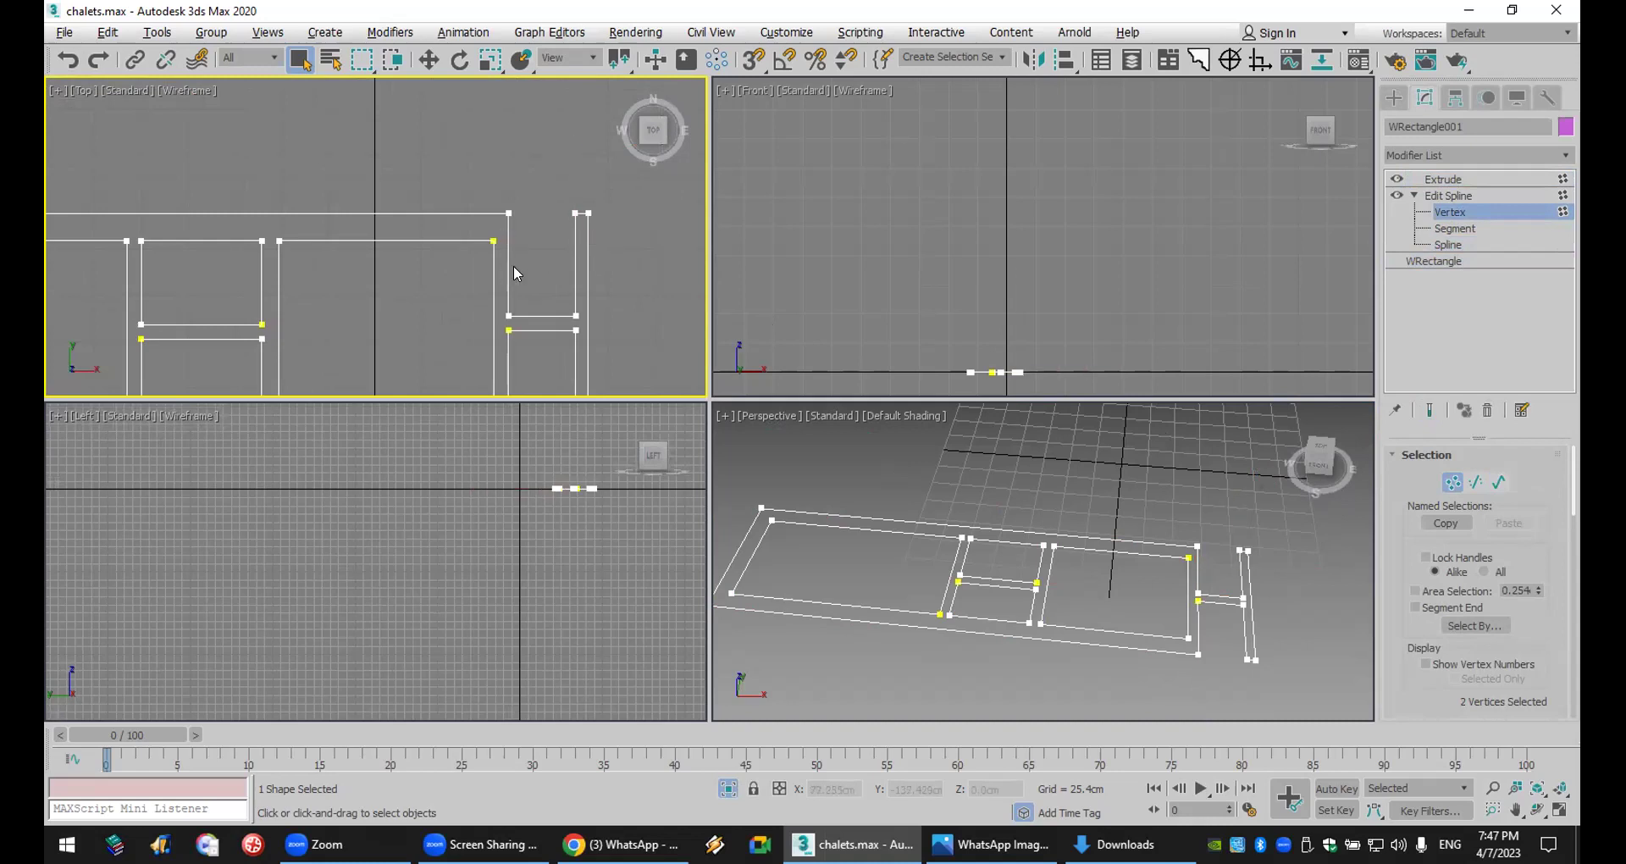
- Return the walls to the Extrude level and inspect the cleaned-up corners around the detached end wall in Top and Perspective
{"action": "scroll", "coordinate": [537, 256], "scroll_direction": "down", "scroll_amount": 3}
{"action": "scroll", "coordinate": [550, 298], "scroll_direction": "up", "scroll_amount": 2}
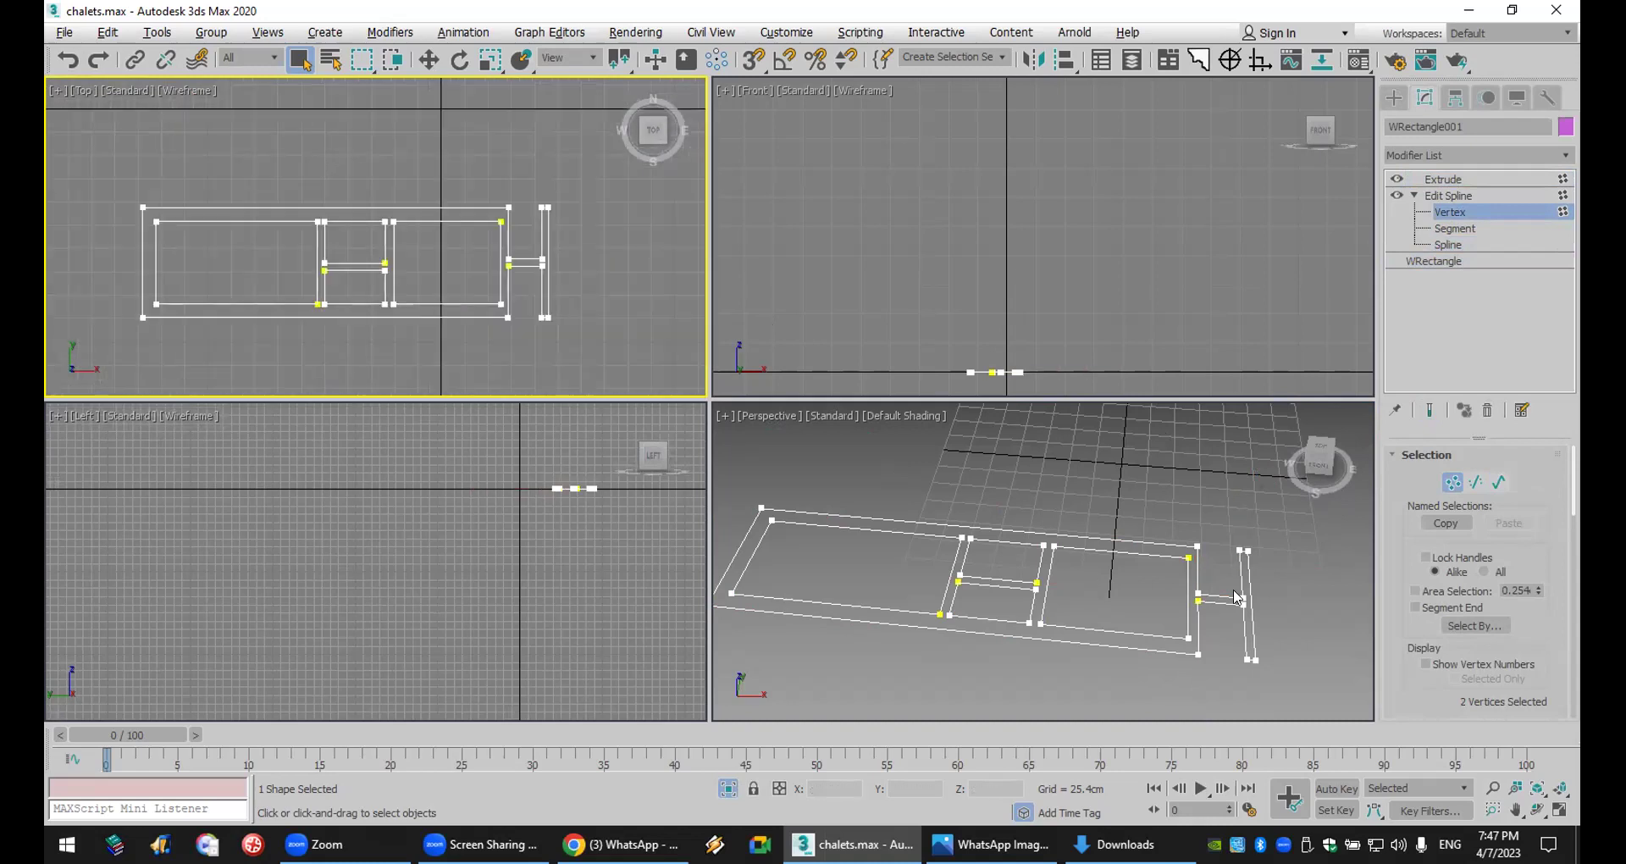
{"action": "scroll", "coordinate": [1186, 637], "scroll_direction": "up", "scroll_amount": 3}
{"action": "scroll", "coordinate": [1186, 637], "scroll_direction": "up", "scroll_amount": 4}
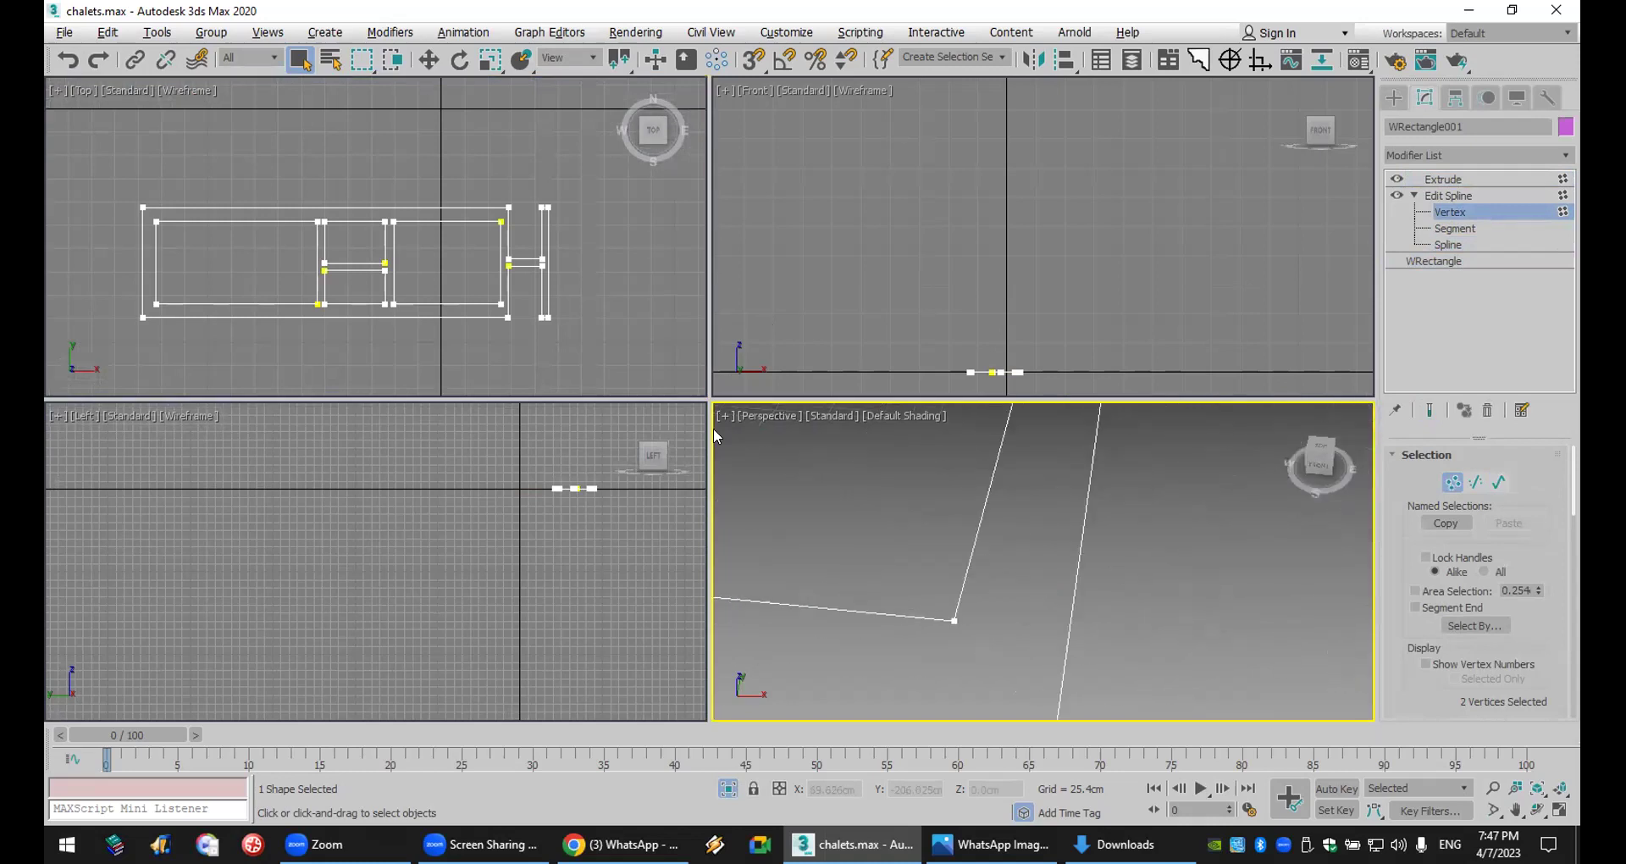
{"action": "scroll", "coordinate": [536, 308], "scroll_direction": "up", "scroll_amount": 5}
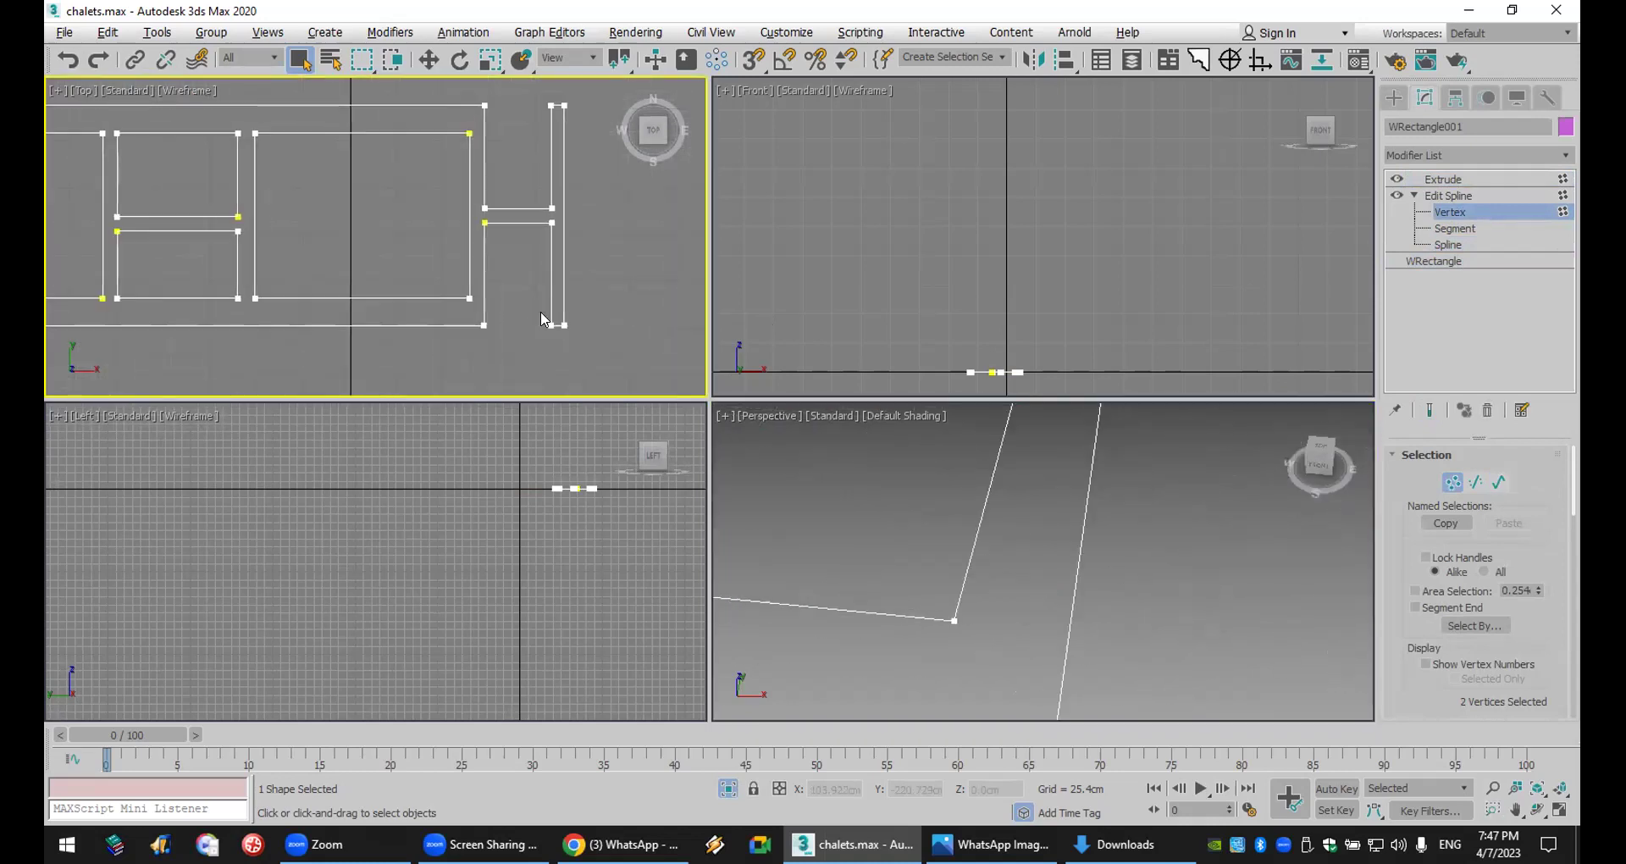
{"action": "left_click", "coordinate": [1559, 810]}
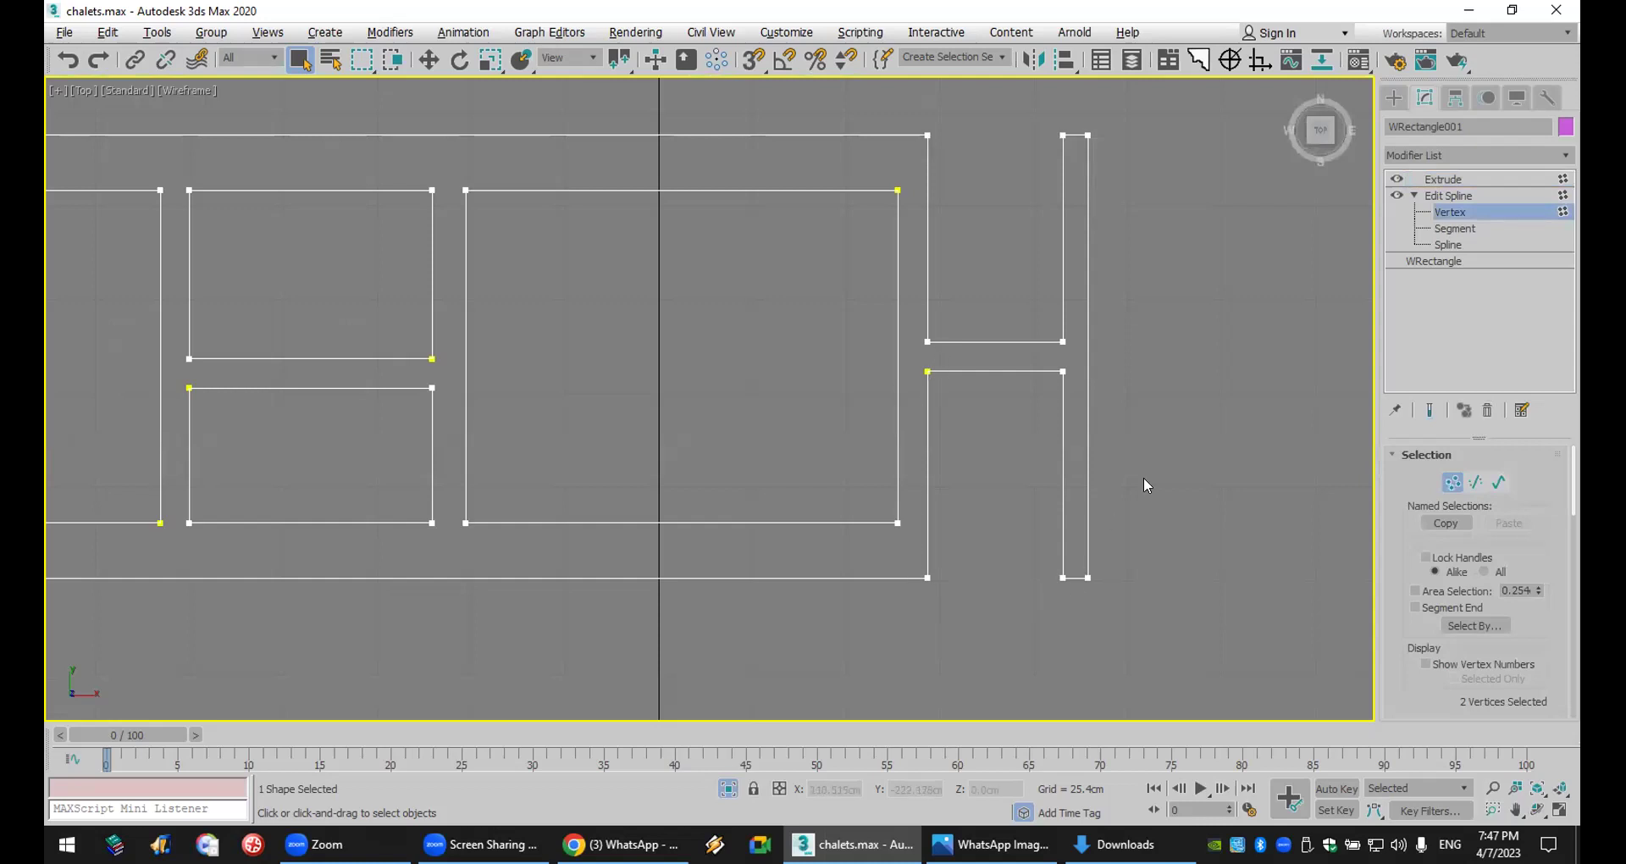
{"action": "left_click", "coordinate": [1474, 180]}
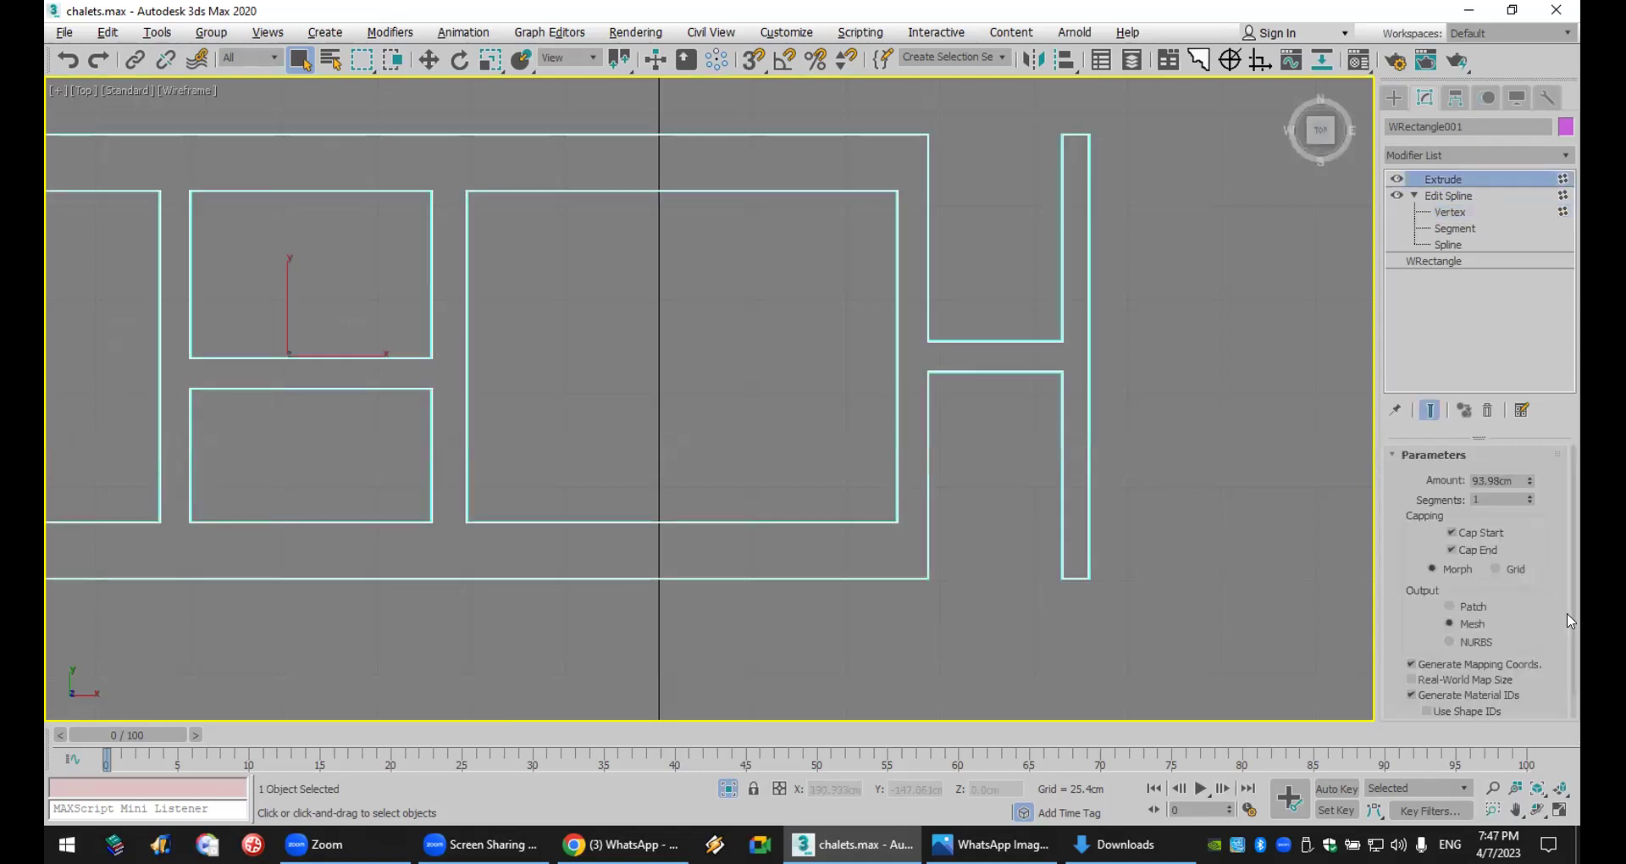
{"action": "left_click", "coordinate": [1560, 810]}
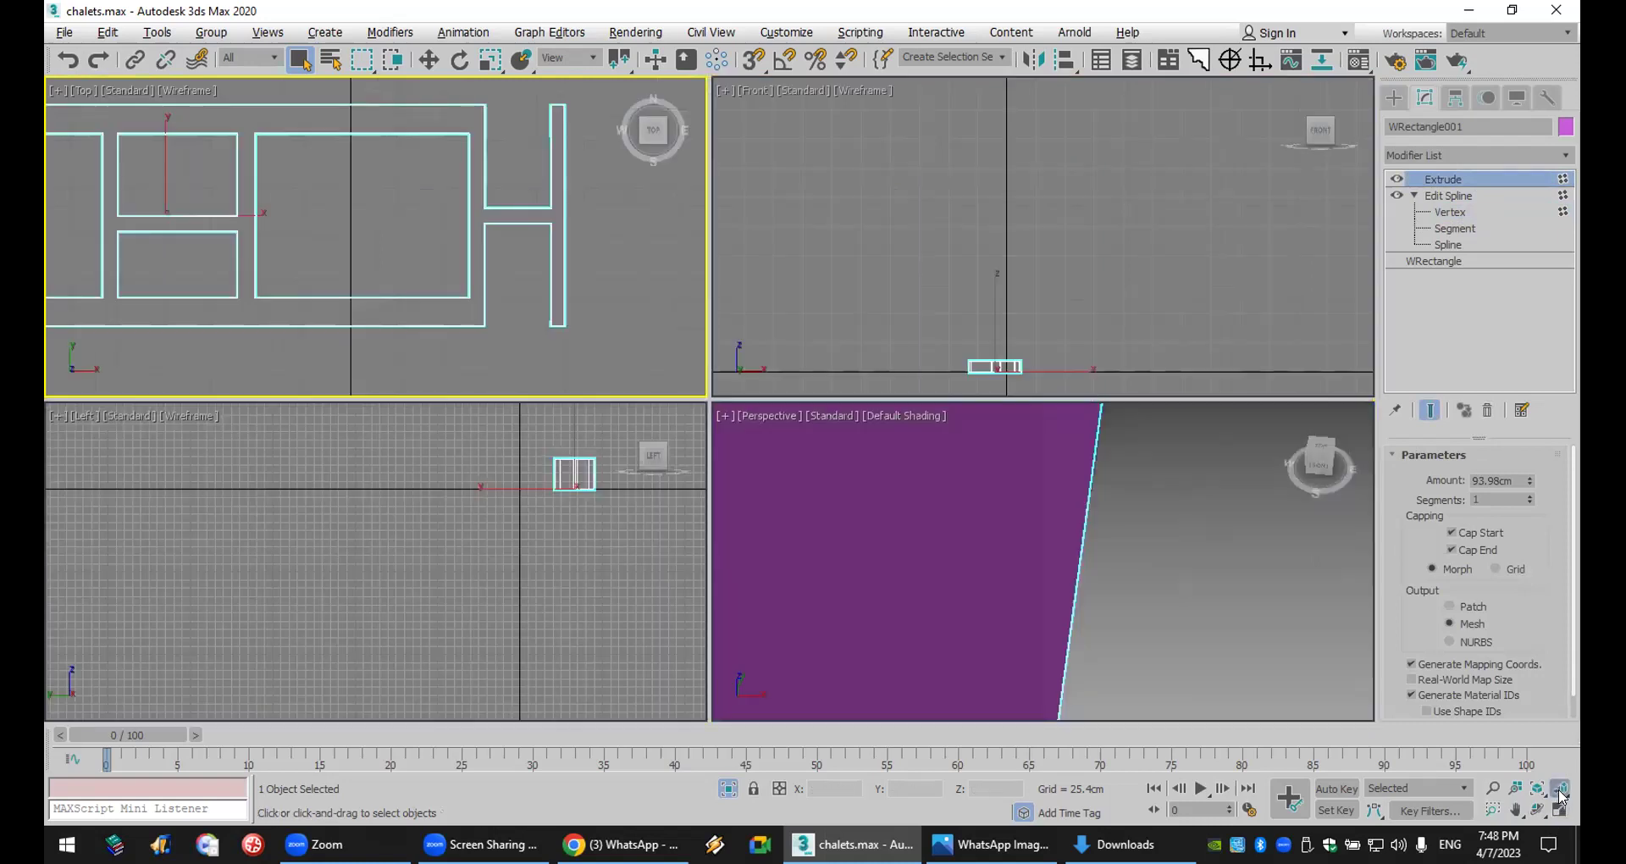
{"action": "scroll", "coordinate": [1189, 567], "scroll_direction": "up", "scroll_amount": 4}
{"action": "scroll", "coordinate": [1190, 567], "scroll_direction": "down", "scroll_amount": 3}
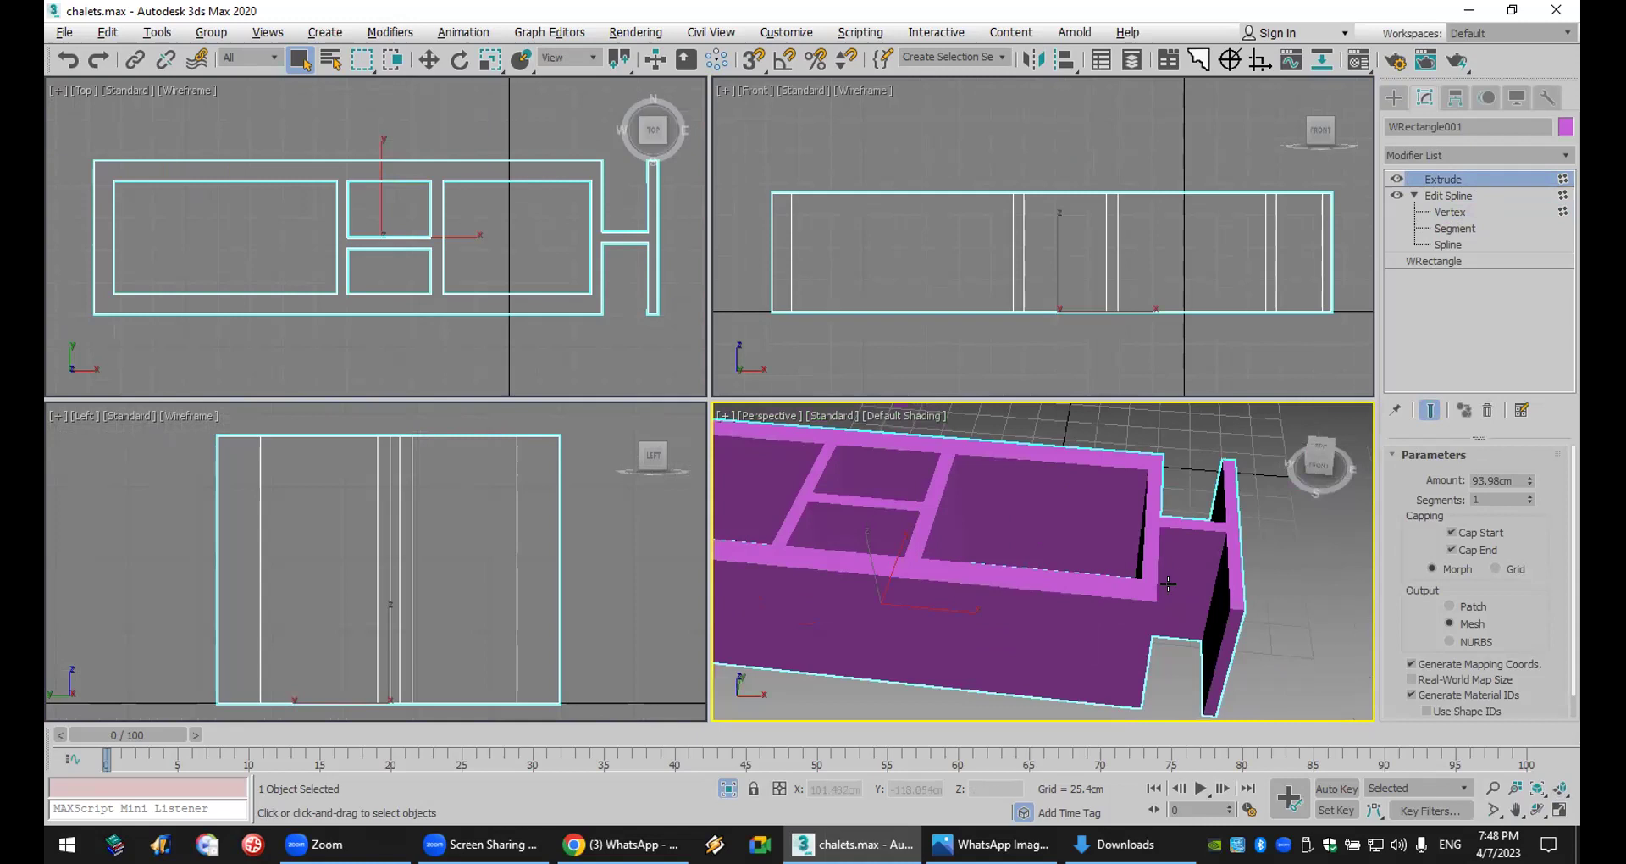
{"action": "scroll", "coordinate": [1168, 584], "scroll_direction": "up", "scroll_amount": 5}
{"action": "scroll", "coordinate": [1169, 583], "scroll_direction": "down", "scroll_amount": 2}
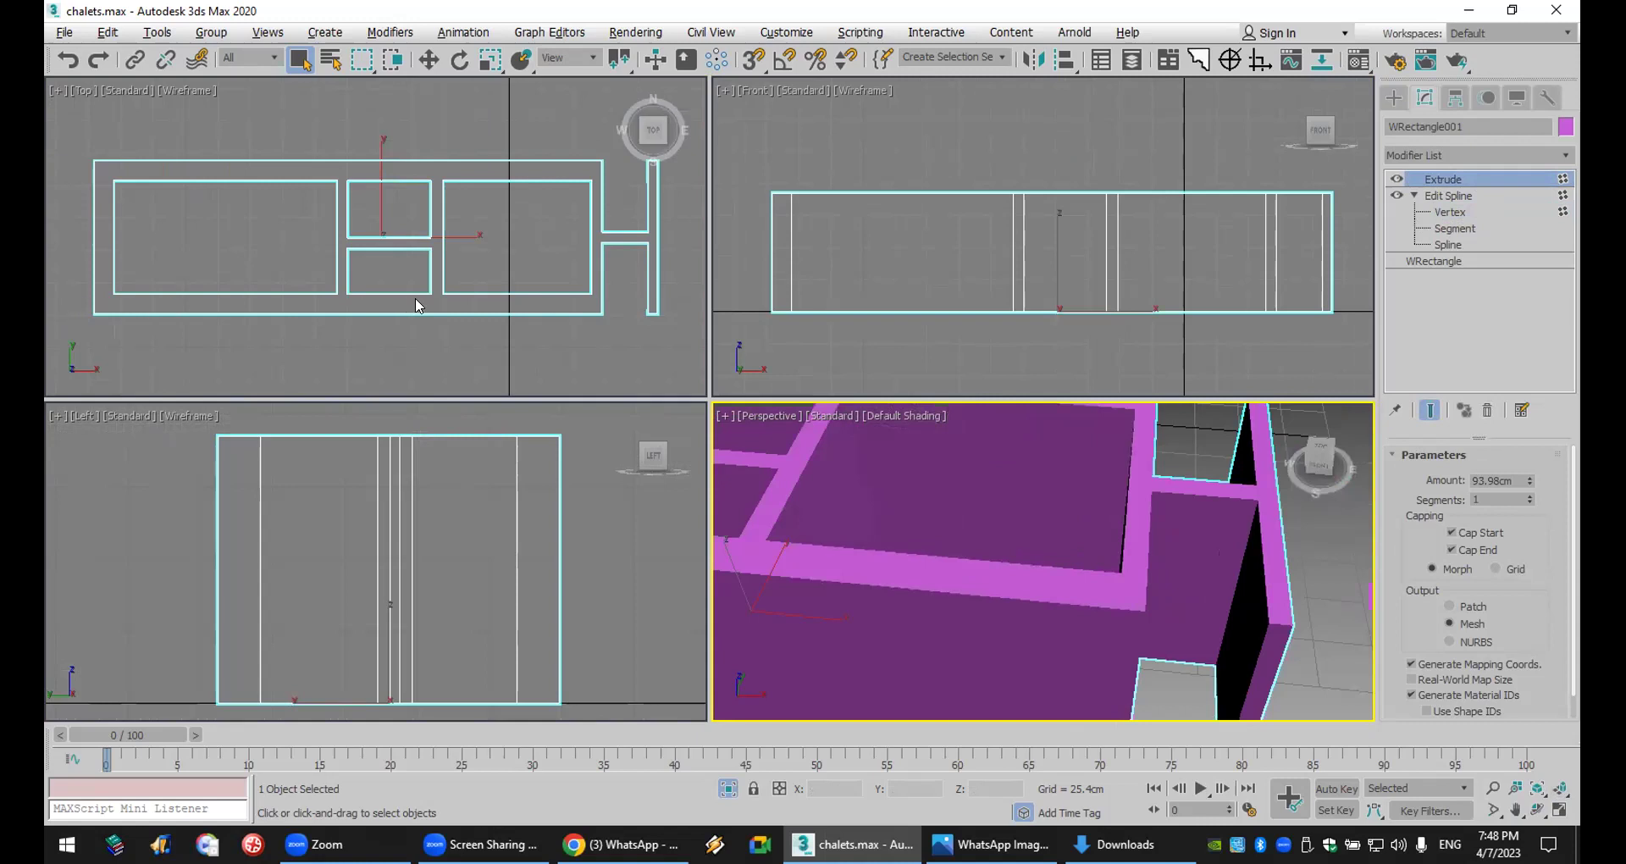
- Turn on 3D snapping and try drawing a box across the front wall from a corner of the lower middle room in Top
{"action": "left_click", "coordinate": [1394, 97]}
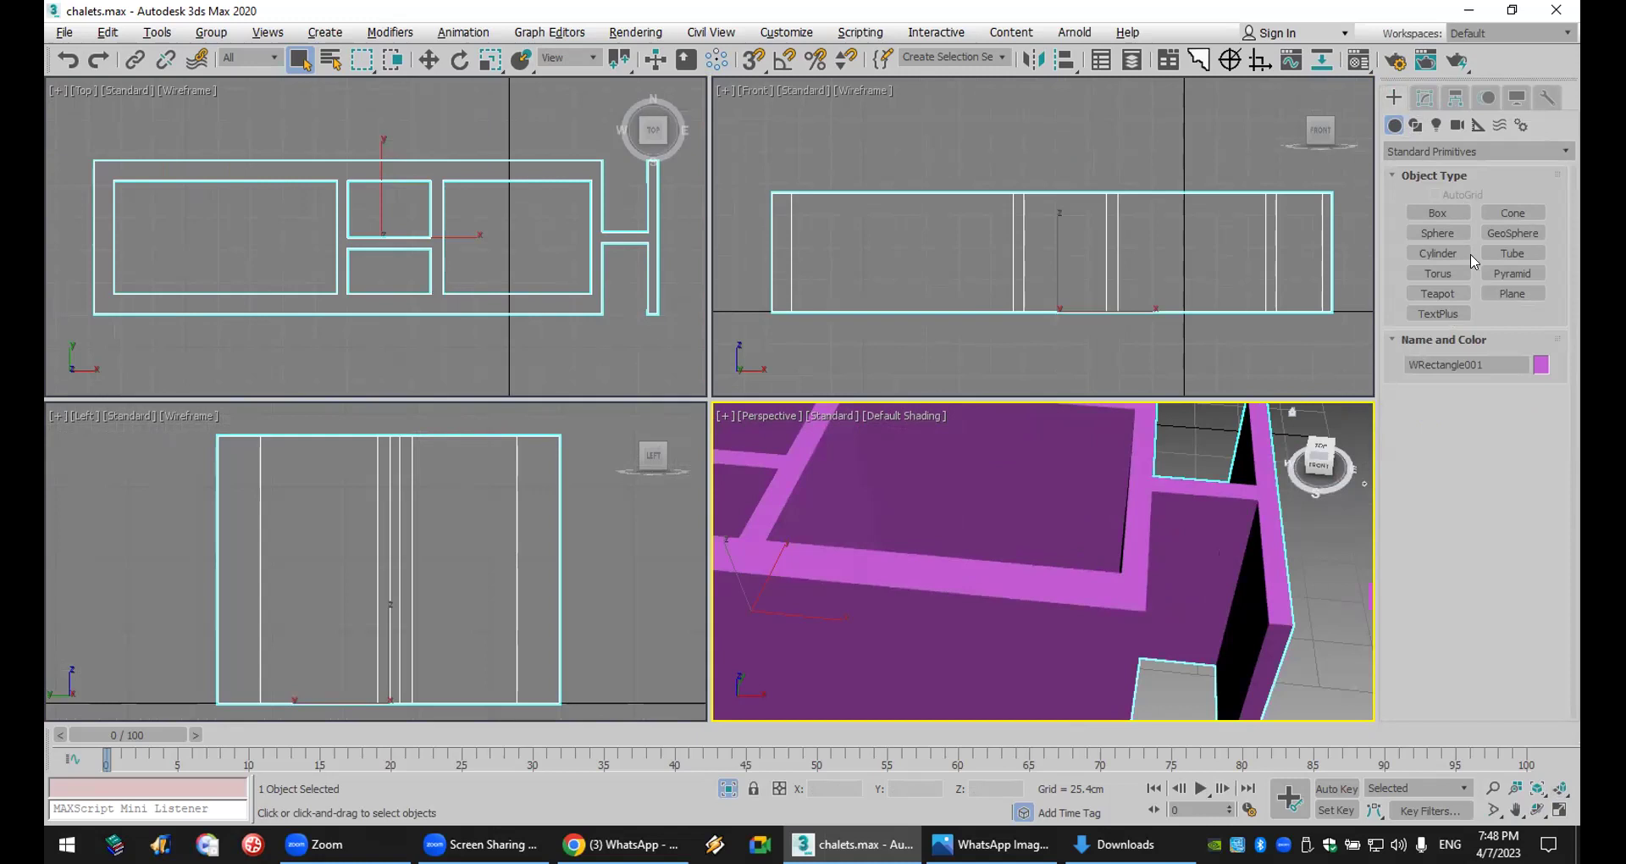
{"action": "left_click", "coordinate": [1438, 213]}
{"action": "key", "text": "s"}
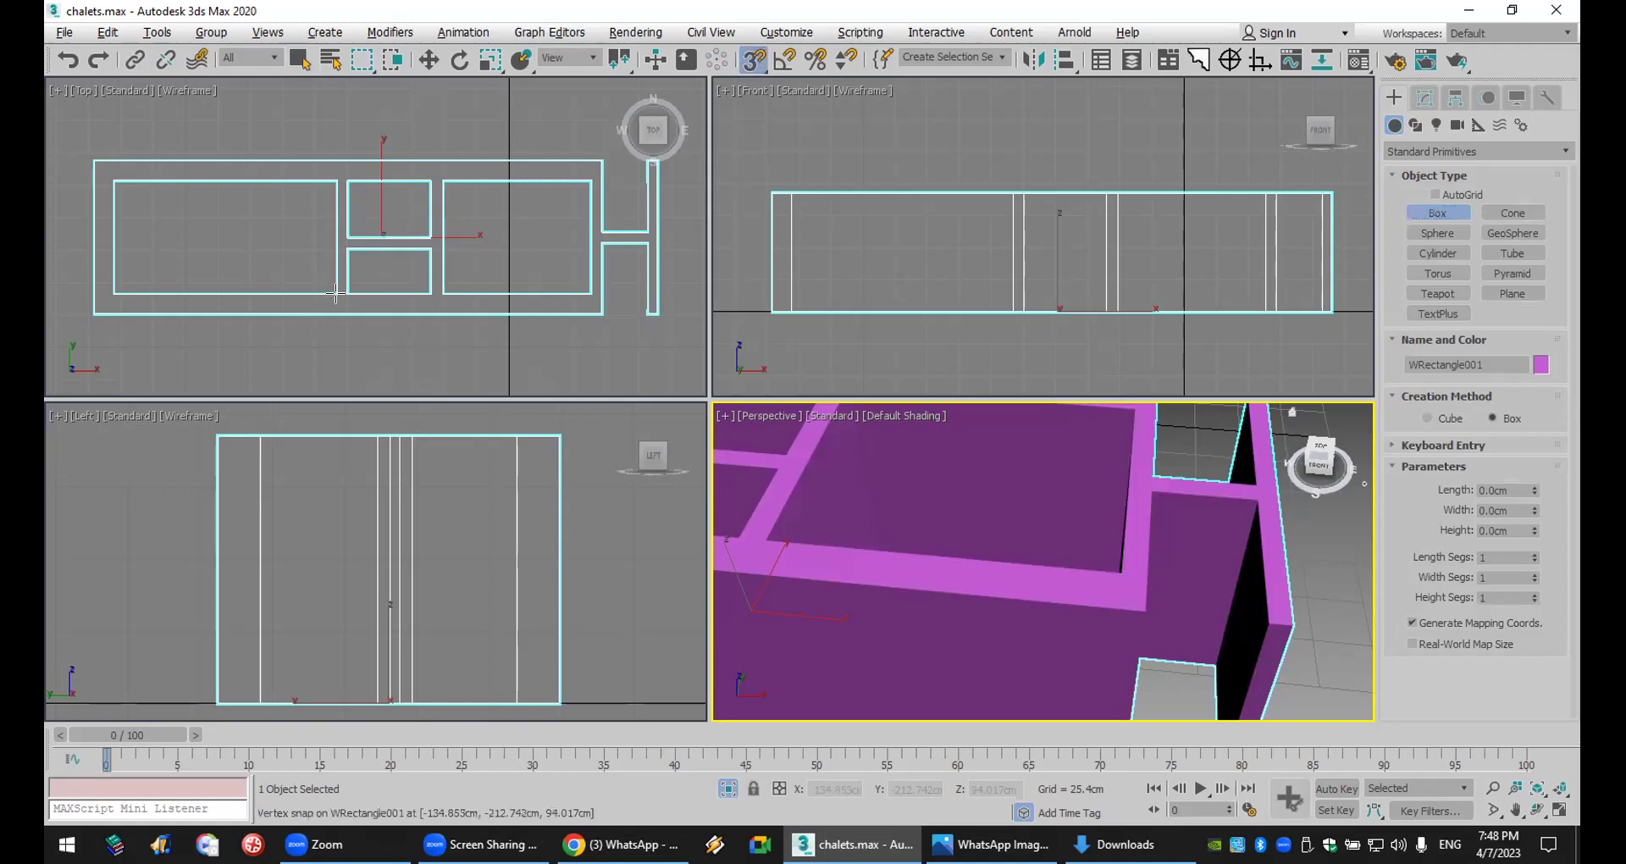
{"action": "right_click", "coordinate": [748, 61]}
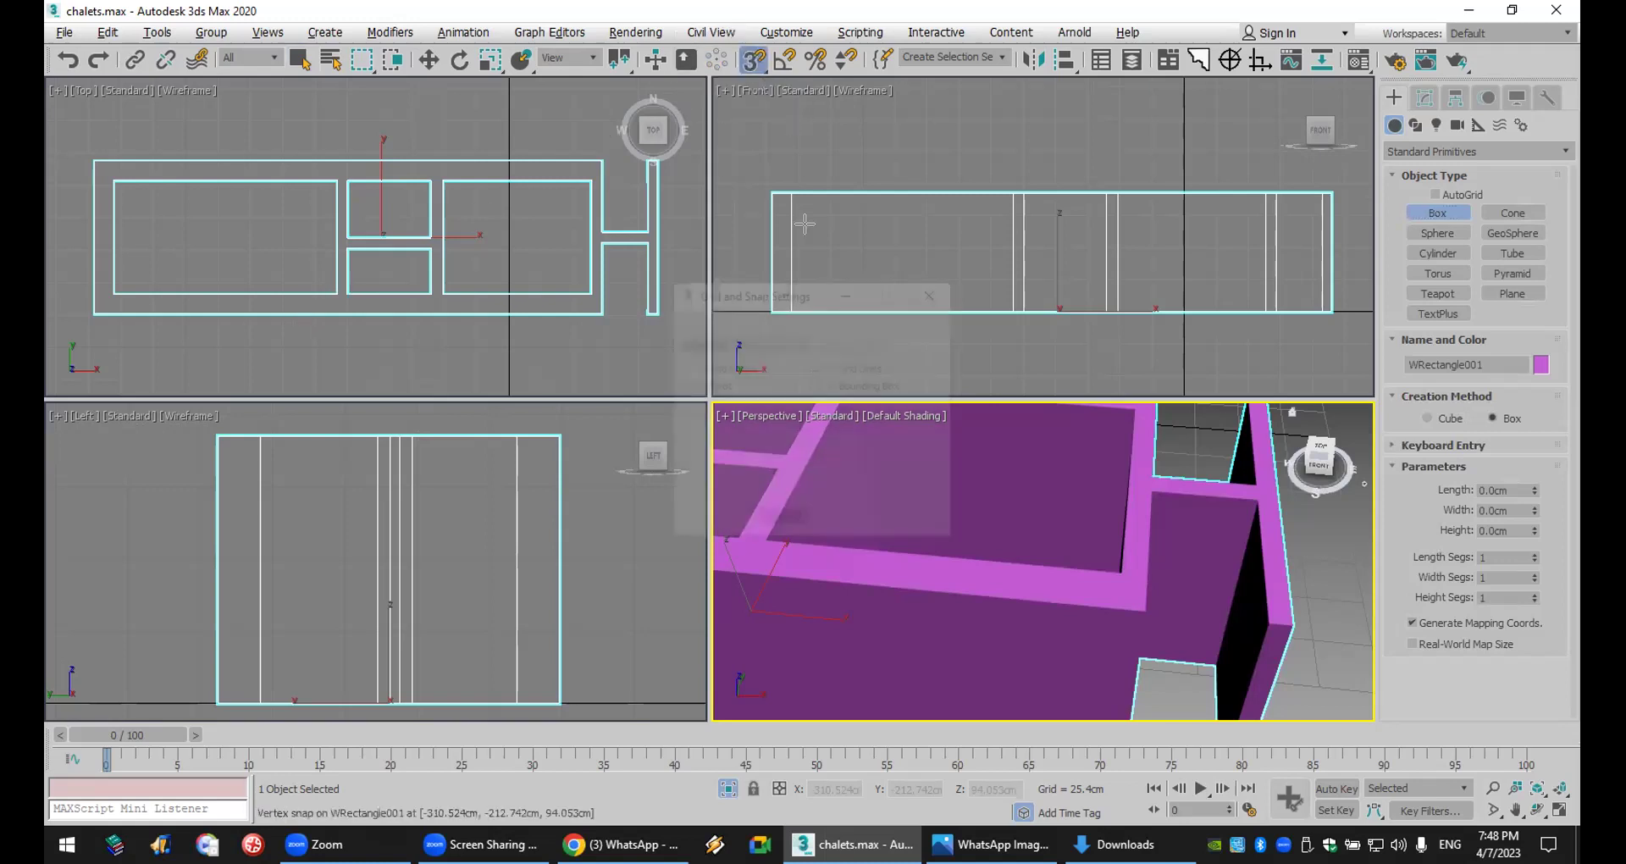
{"action": "left_click", "coordinate": [932, 291]}
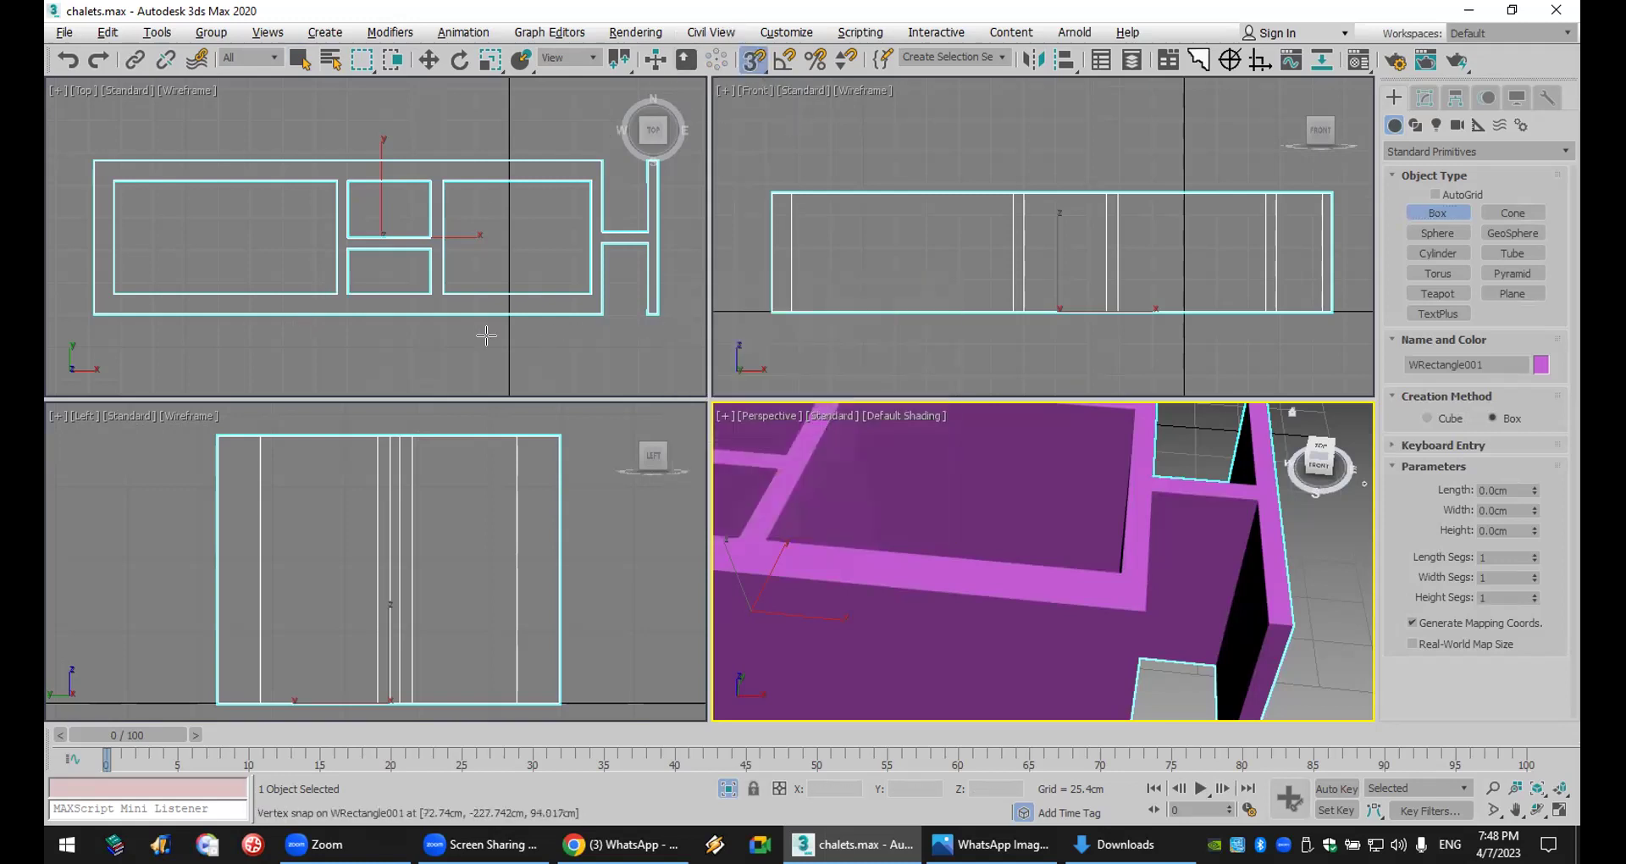
{"action": "left_click_drag", "start_coordinate": [347, 294], "coordinate": [598, 377]}
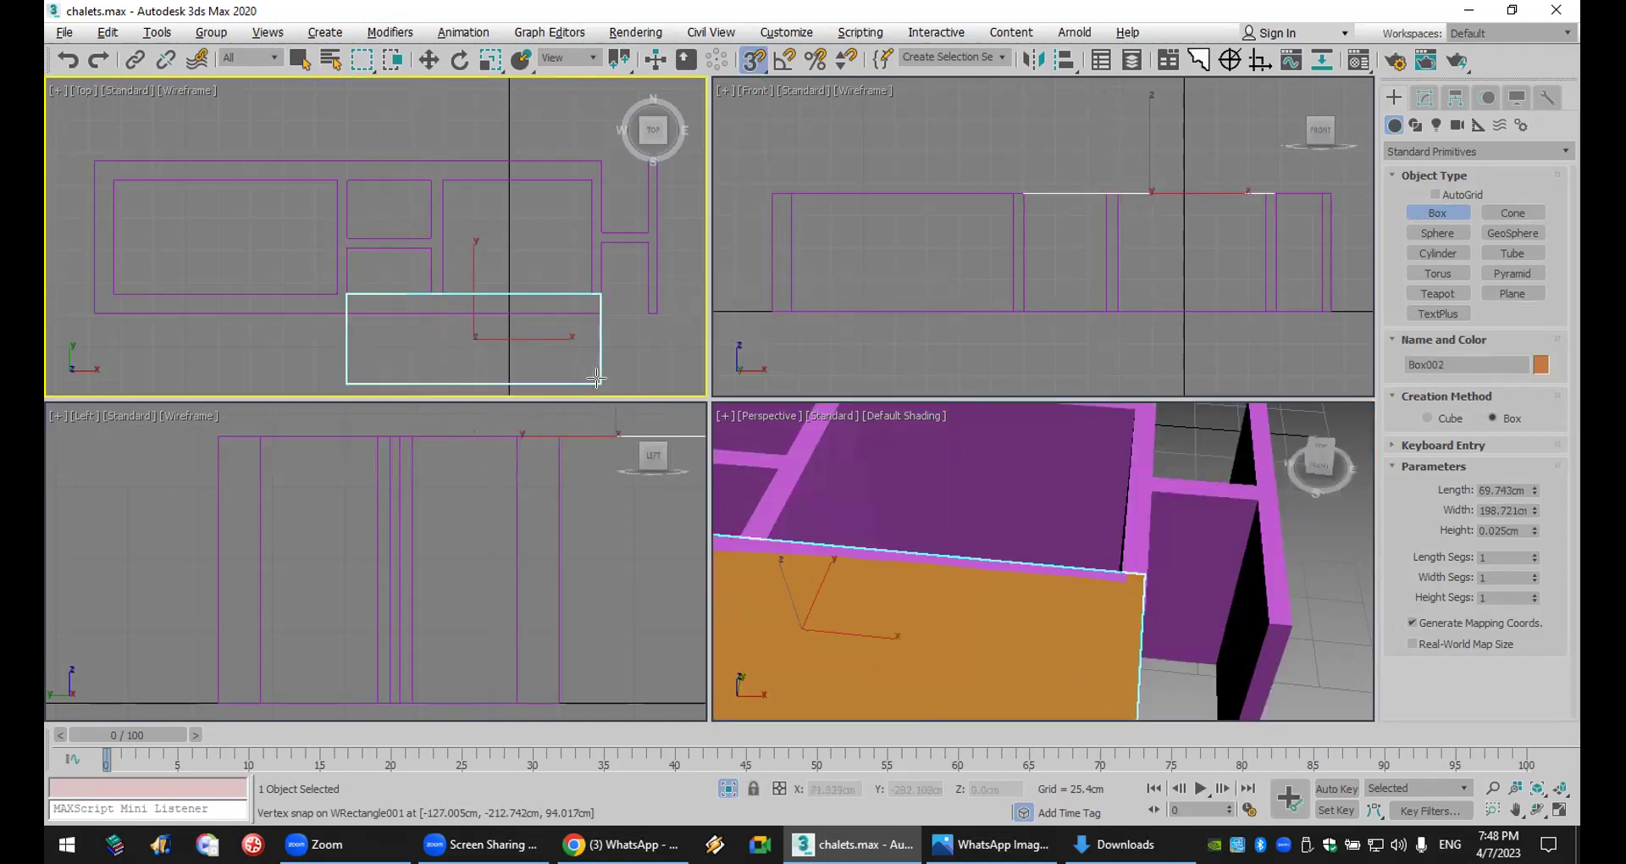
{"action": "right_click", "coordinate": [559, 332]}
- Draw a snapped box along the front wall from the lower middle room to the far outer corner, 15 by about 264 cm, -101.6 cm high
{"action": "middle_click_drag", "start_coordinate": [322, 309], "coordinate": [486, 326]}
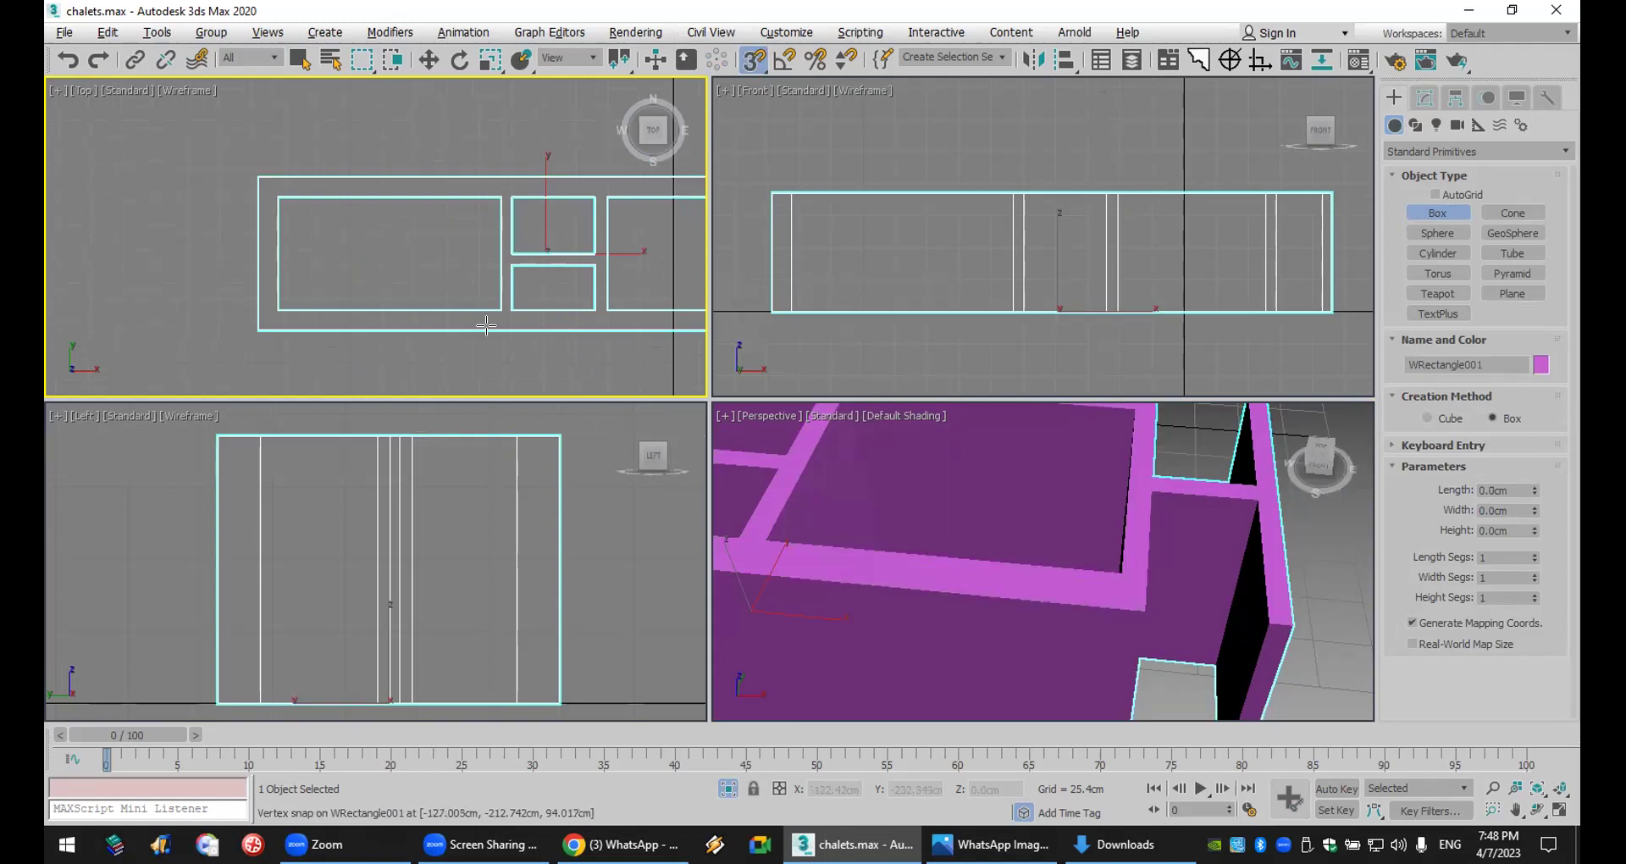
{"action": "left_click", "coordinate": [598, 309]}
{"action": "left_click_drag", "start_coordinate": [432, 347], "coordinate": [258, 332]}
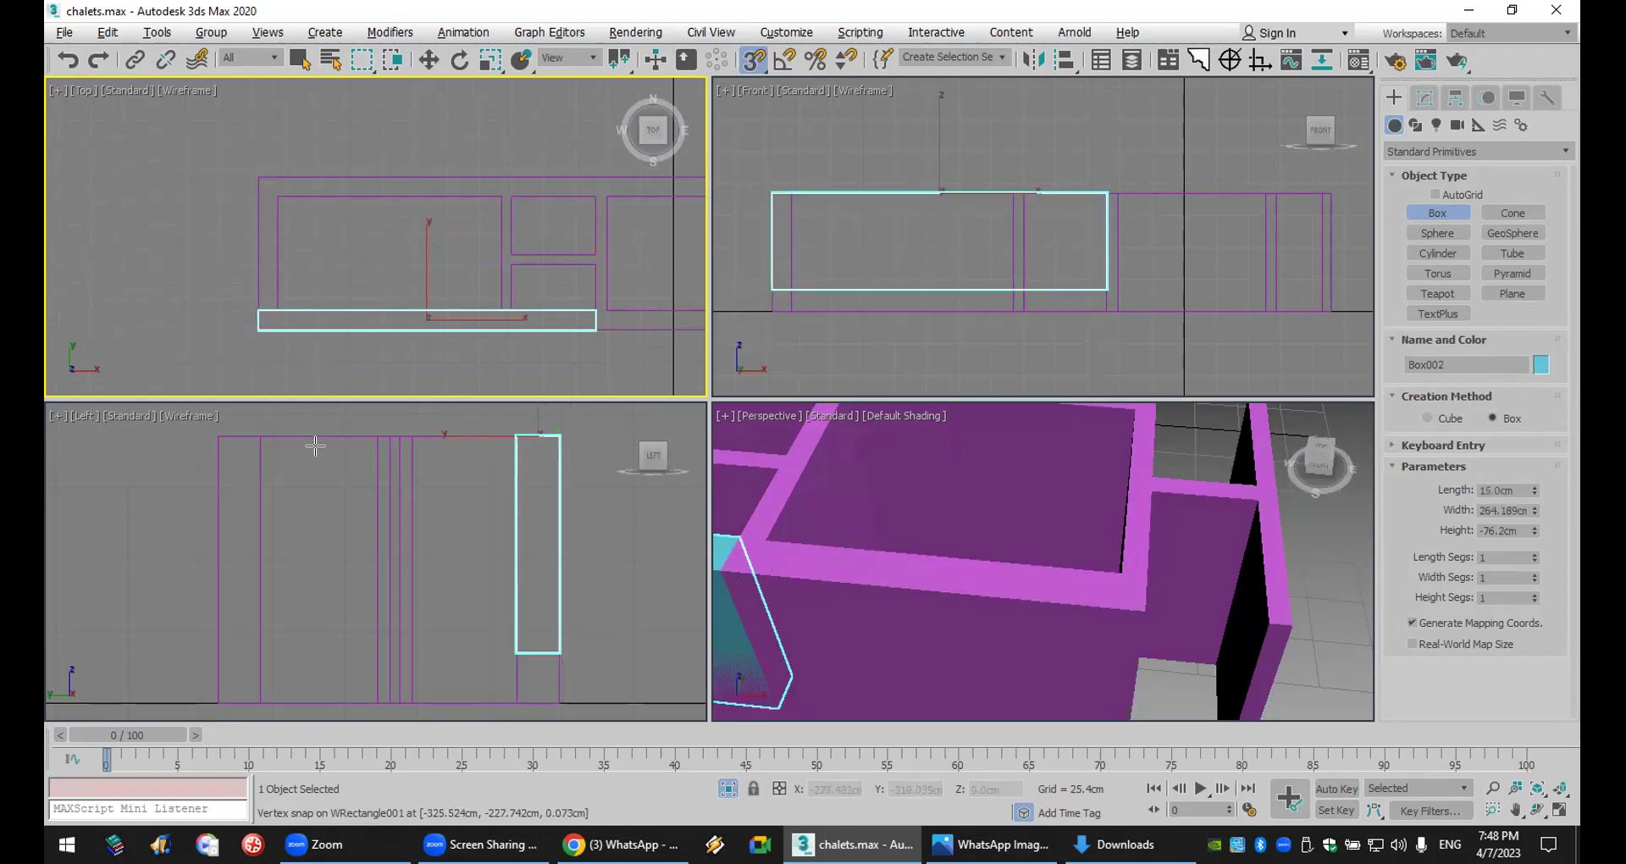
{"action": "middle_click", "coordinate": [763, 534]}
{"action": "scroll", "coordinate": [788, 534], "scroll_direction": "down", "scroll_amount": 5}
{"action": "middle_click_drag", "start_coordinate": [975, 550], "coordinate": [1090, 568]}
{"action": "scroll", "coordinate": [988, 581], "scroll_direction": "up", "scroll_amount": 2}
{"action": "scroll", "coordinate": [995, 581], "scroll_direction": "down", "scroll_amount": 4}
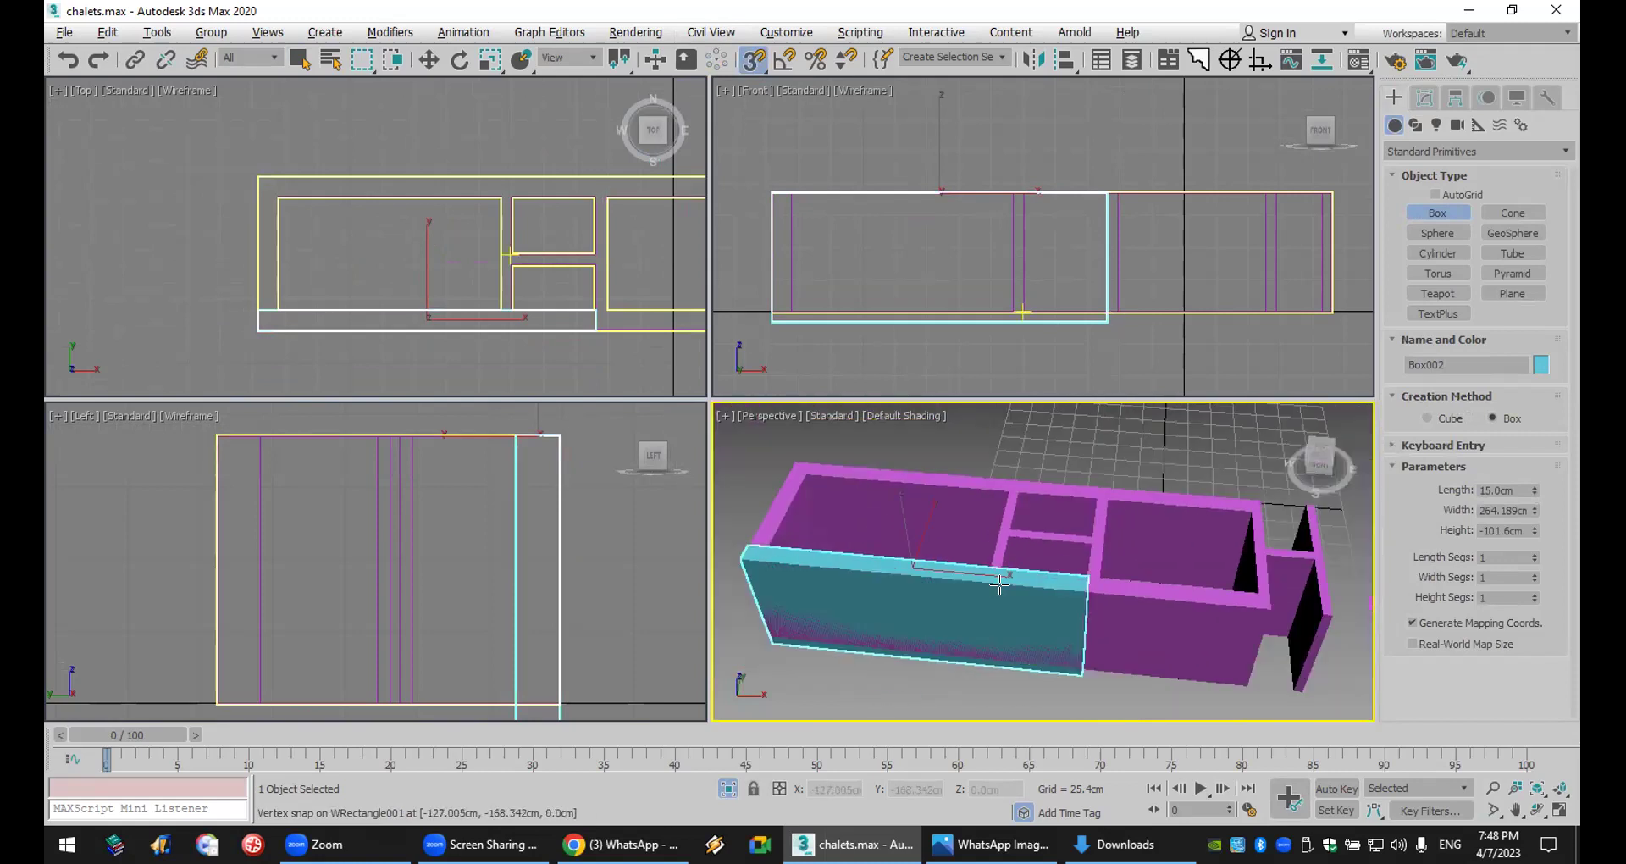
- Try adjusting the new box's height and width, undo both changes and leave box creation
{"action": "left_click_drag", "start_coordinate": [1535, 532], "coordinate": [1542, 514]}
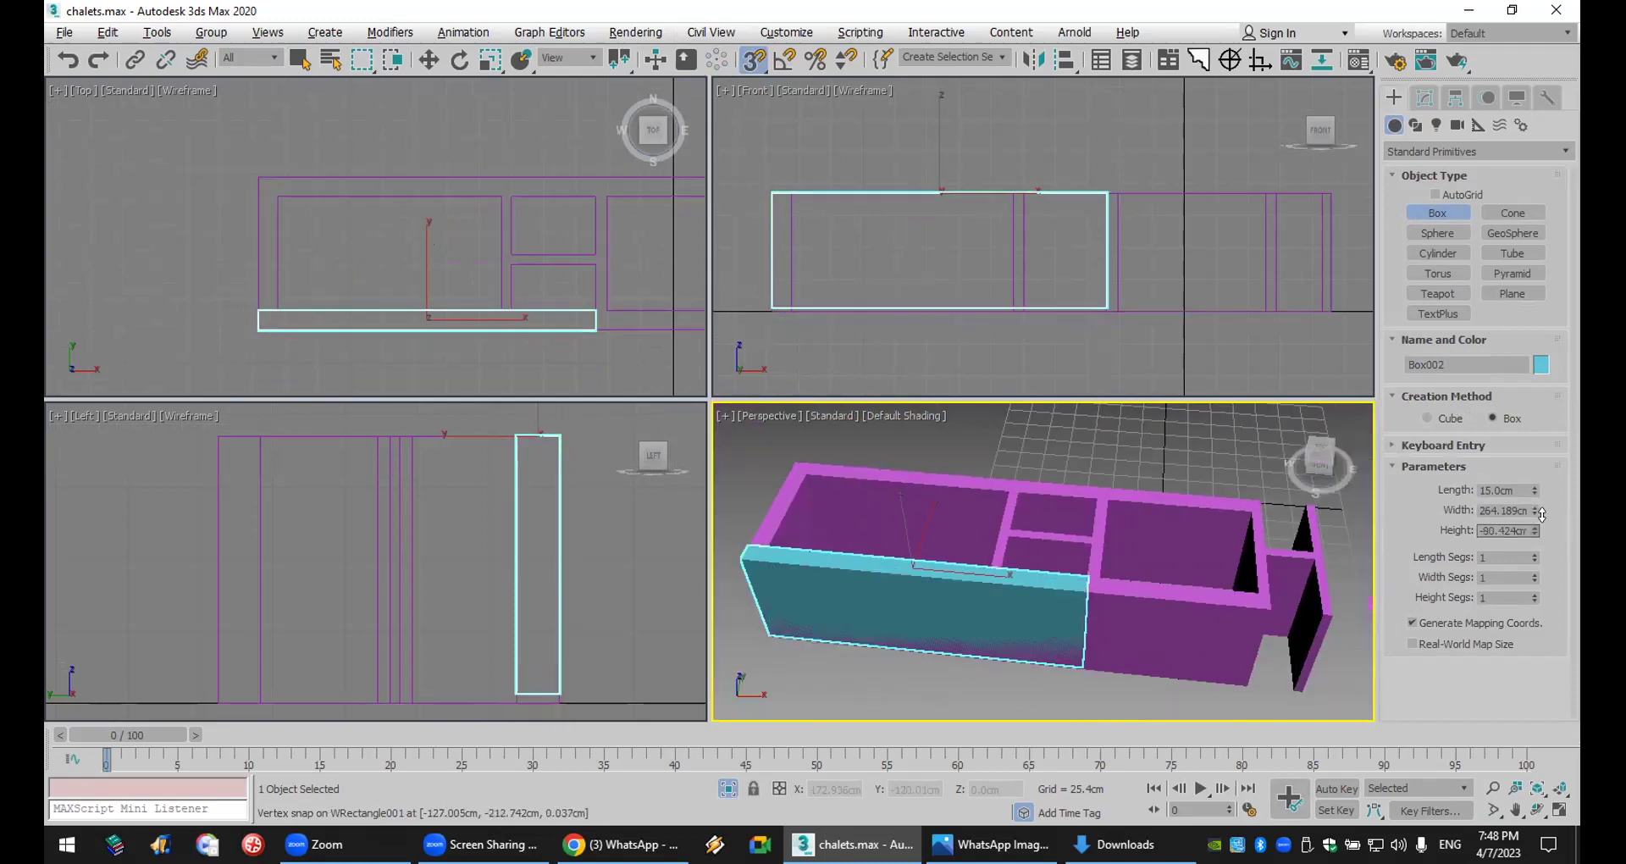
{"action": "key", "text": "ctrl+z"}
{"action": "left_click_drag", "start_coordinate": [1535, 511], "coordinate": [1532, 493]}
{"action": "left_click", "coordinate": [68, 61]}
{"action": "right_click", "coordinate": [1143, 695]}
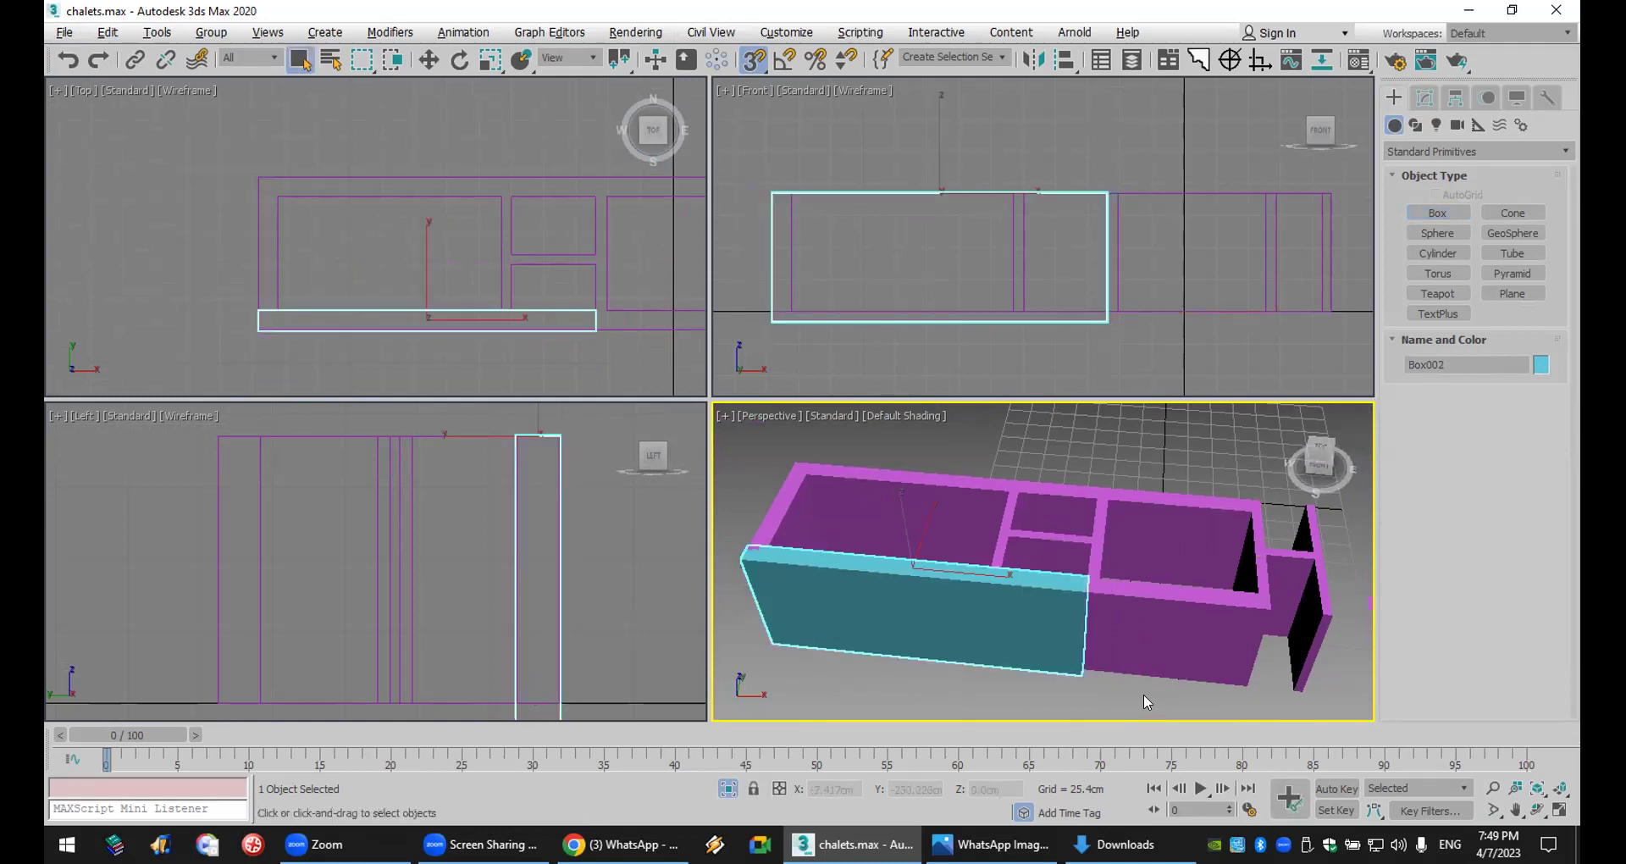
- Subtract the box from the extruded walls with ProBoolean
{"action": "left_click", "coordinate": [1143, 648]}
{"action": "left_click", "coordinate": [1432, 151]}
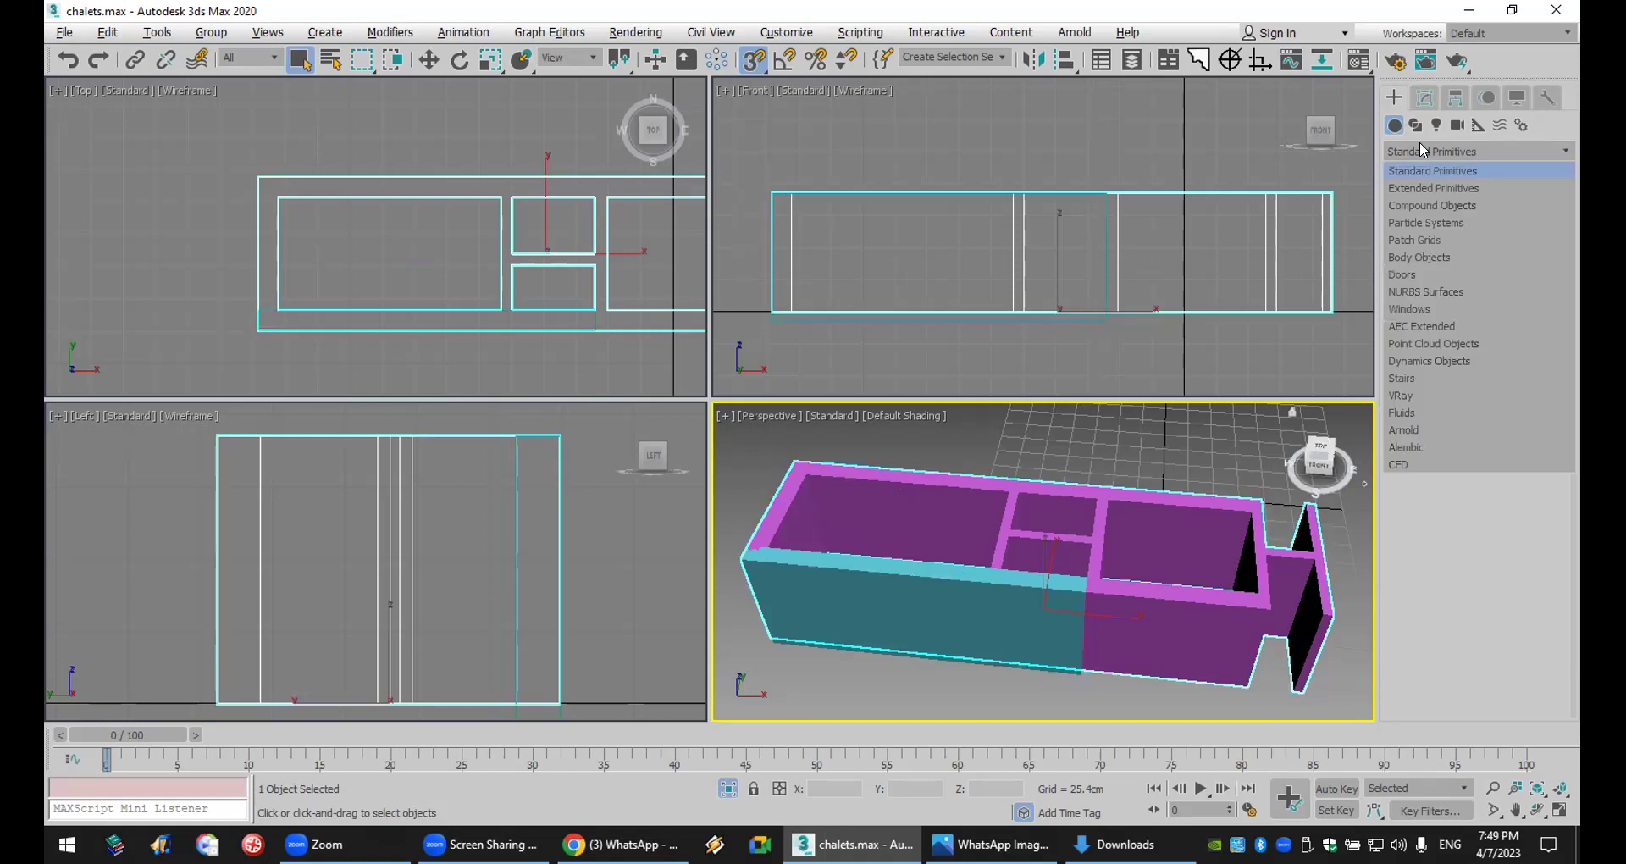
{"action": "left_click", "coordinate": [1415, 197]}
{"action": "left_click", "coordinate": [1516, 295]}
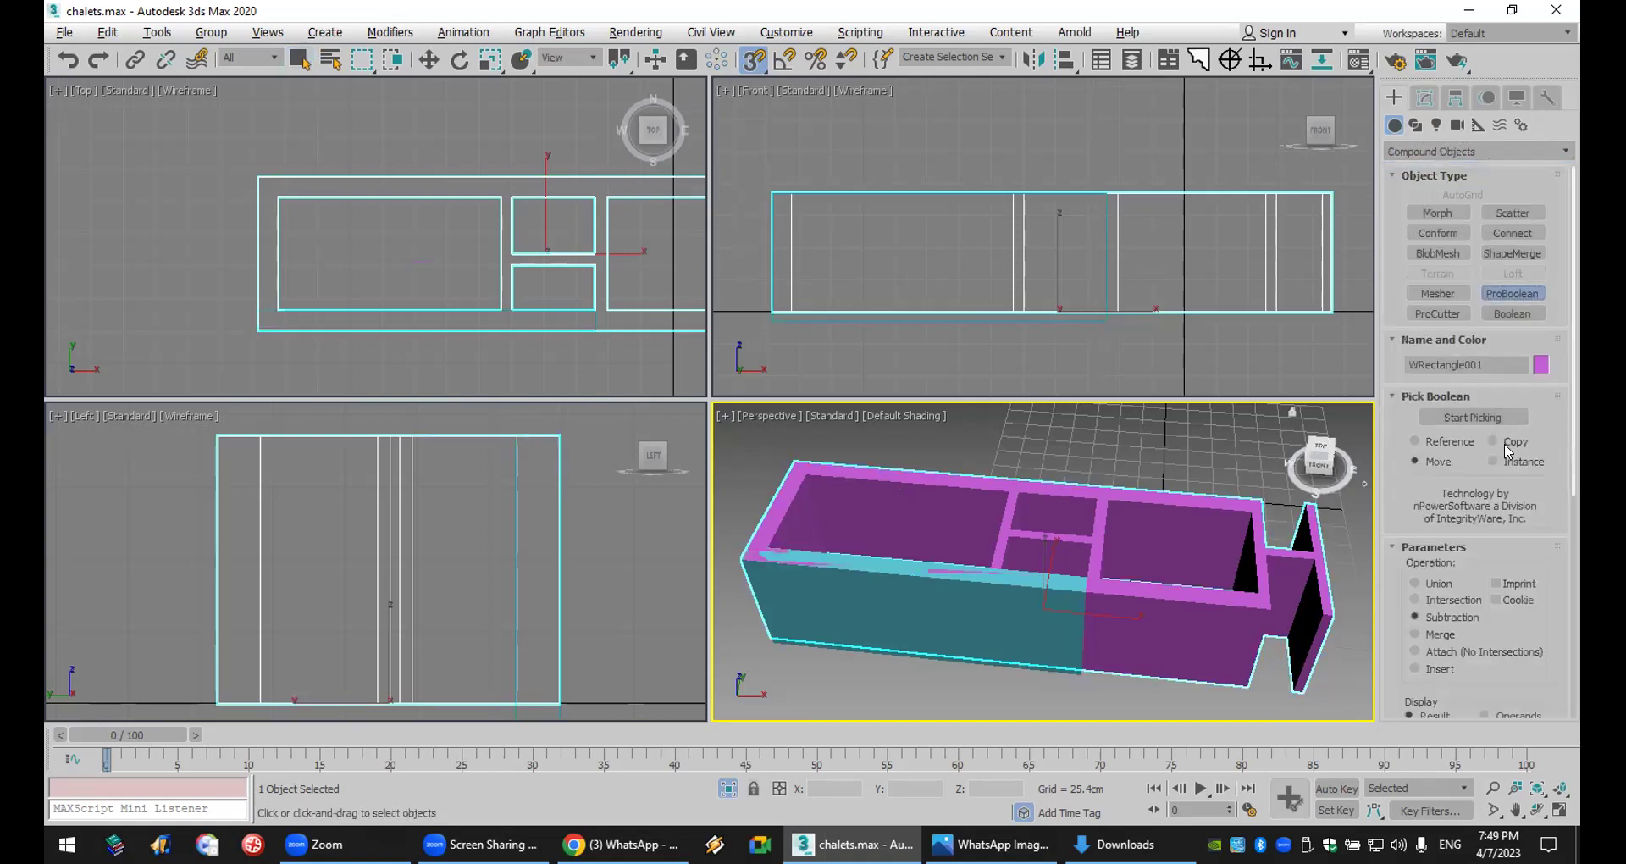
{"action": "left_click", "coordinate": [1472, 417]}
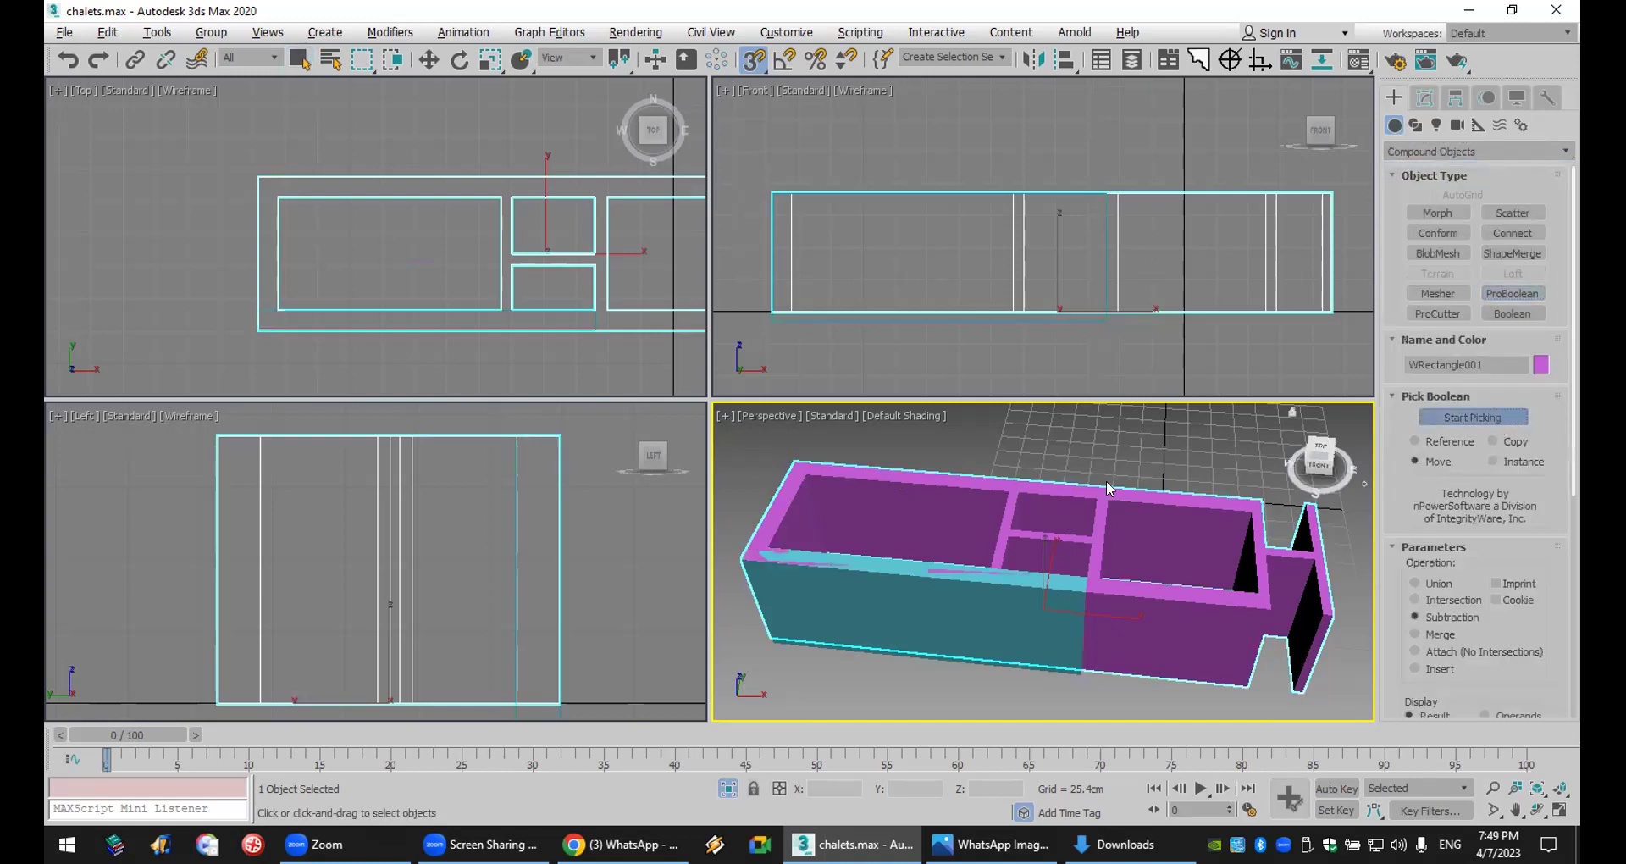
{"action": "left_click", "coordinate": [953, 598]}
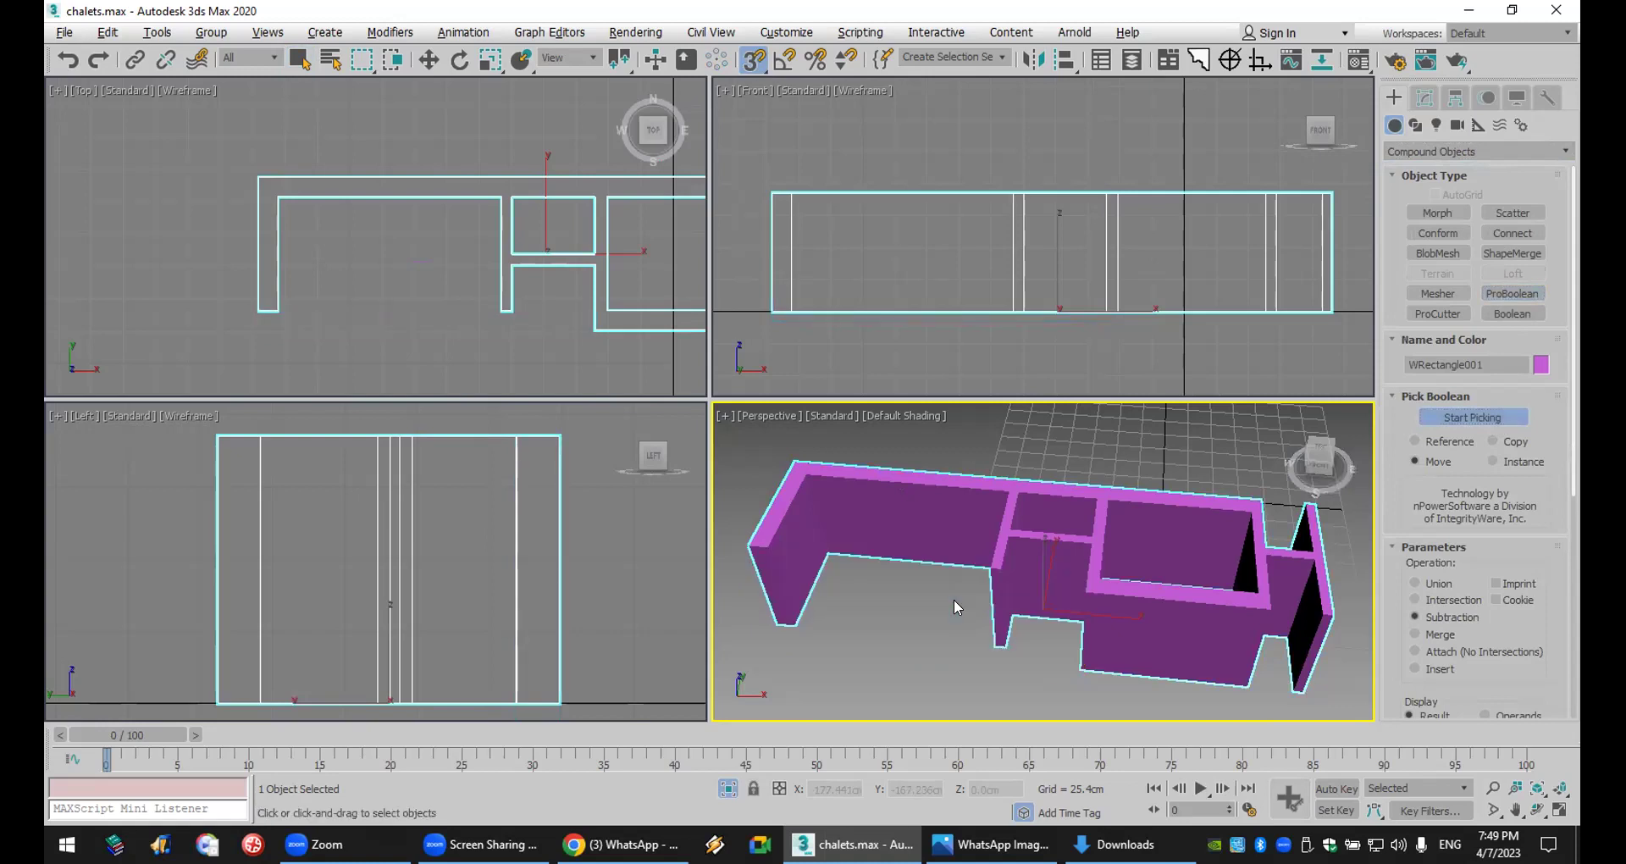
- Undo the ProBoolean subtraction and the creation of the front wall box
{"action": "scroll", "coordinate": [464, 298], "scroll_direction": "down", "scroll_amount": 3}
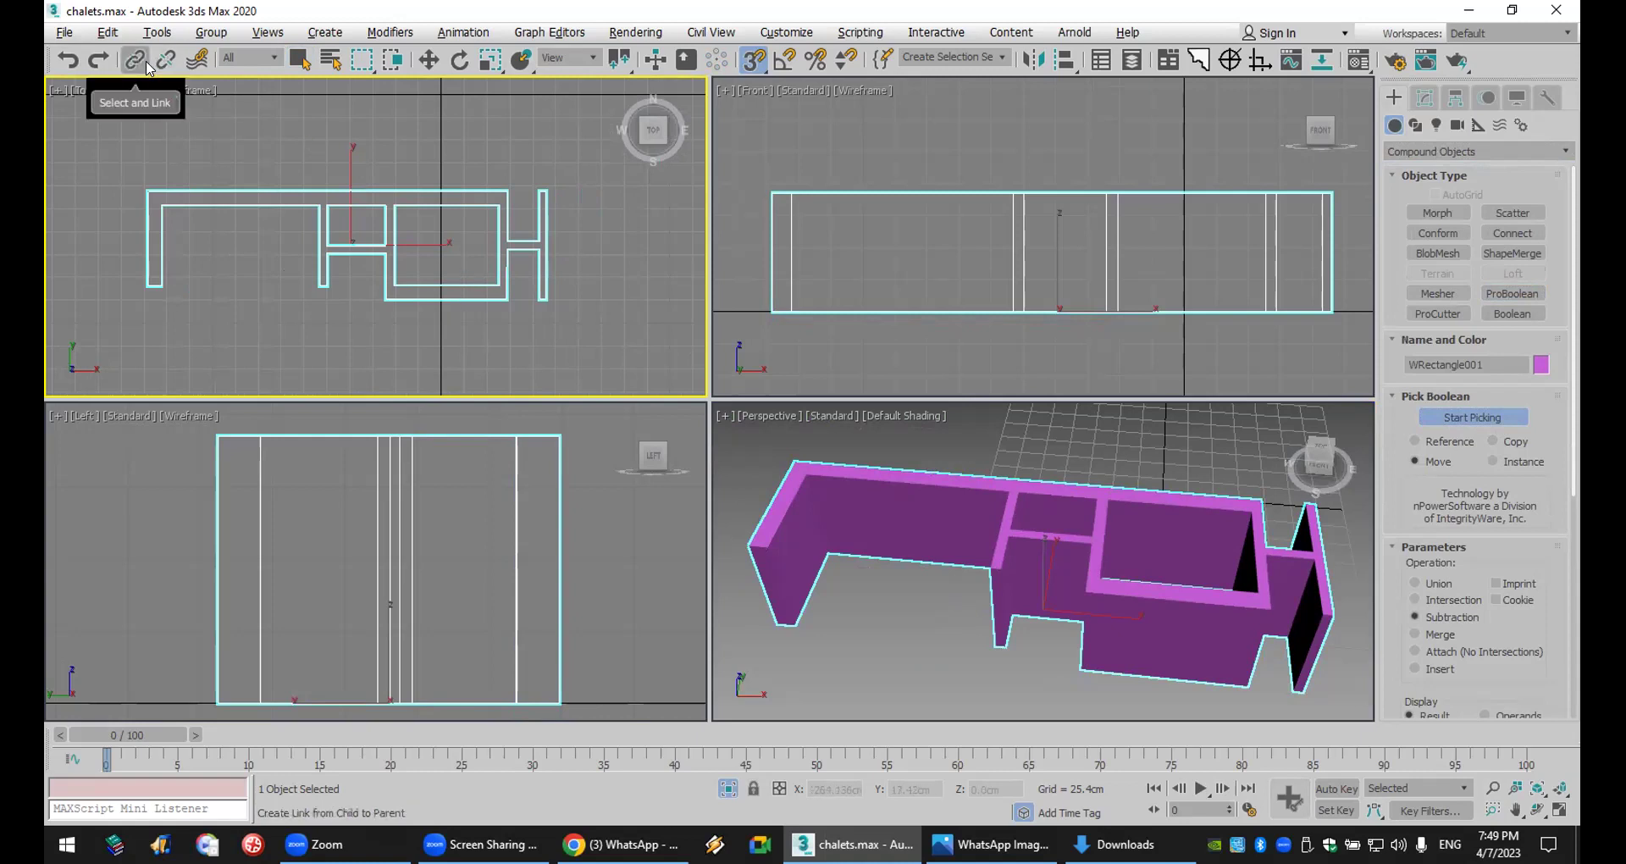
{"action": "left_click", "coordinate": [56, 64]}
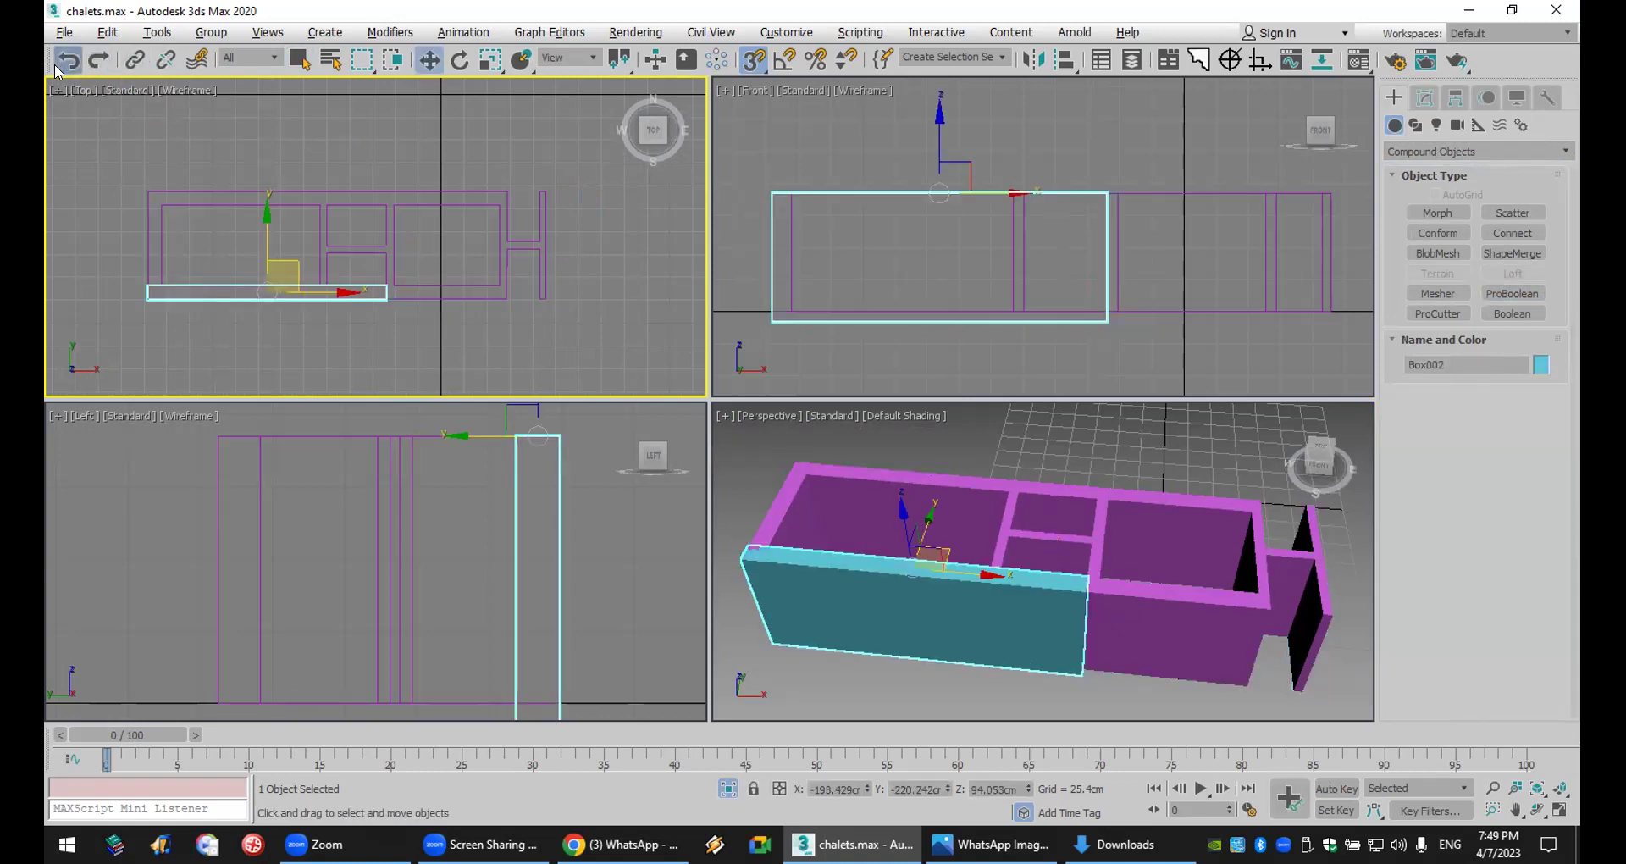
{"action": "left_click", "coordinate": [56, 64]}
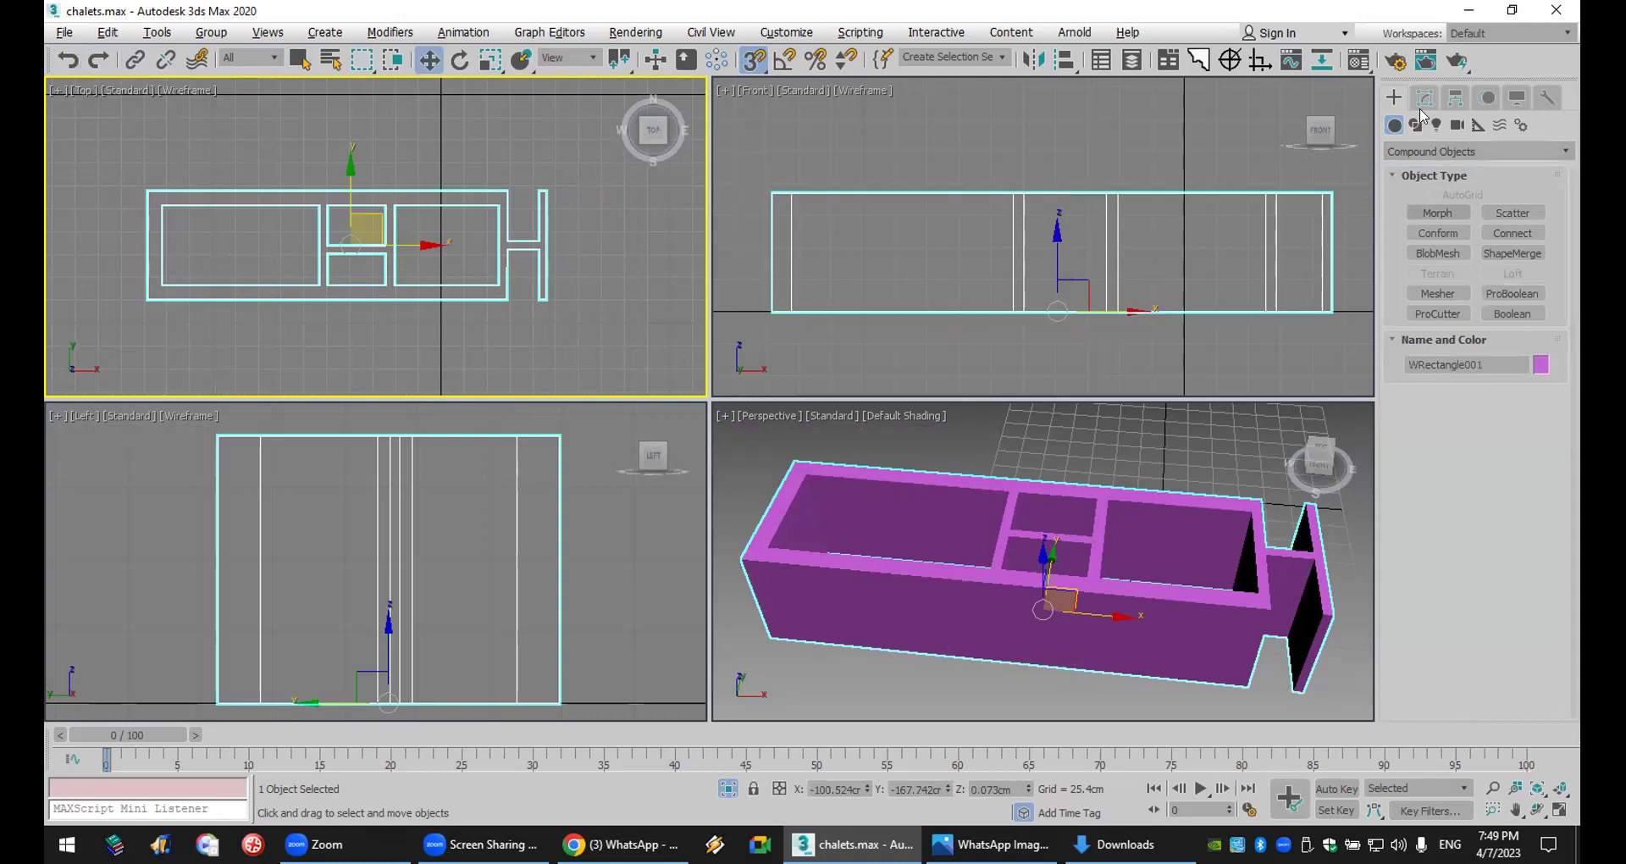
- Trace the long front wall's face in the Front view with a corner-snapped rectangle about 94 cm long and 398 cm wide
{"action": "left_click", "coordinate": [1405, 152]}
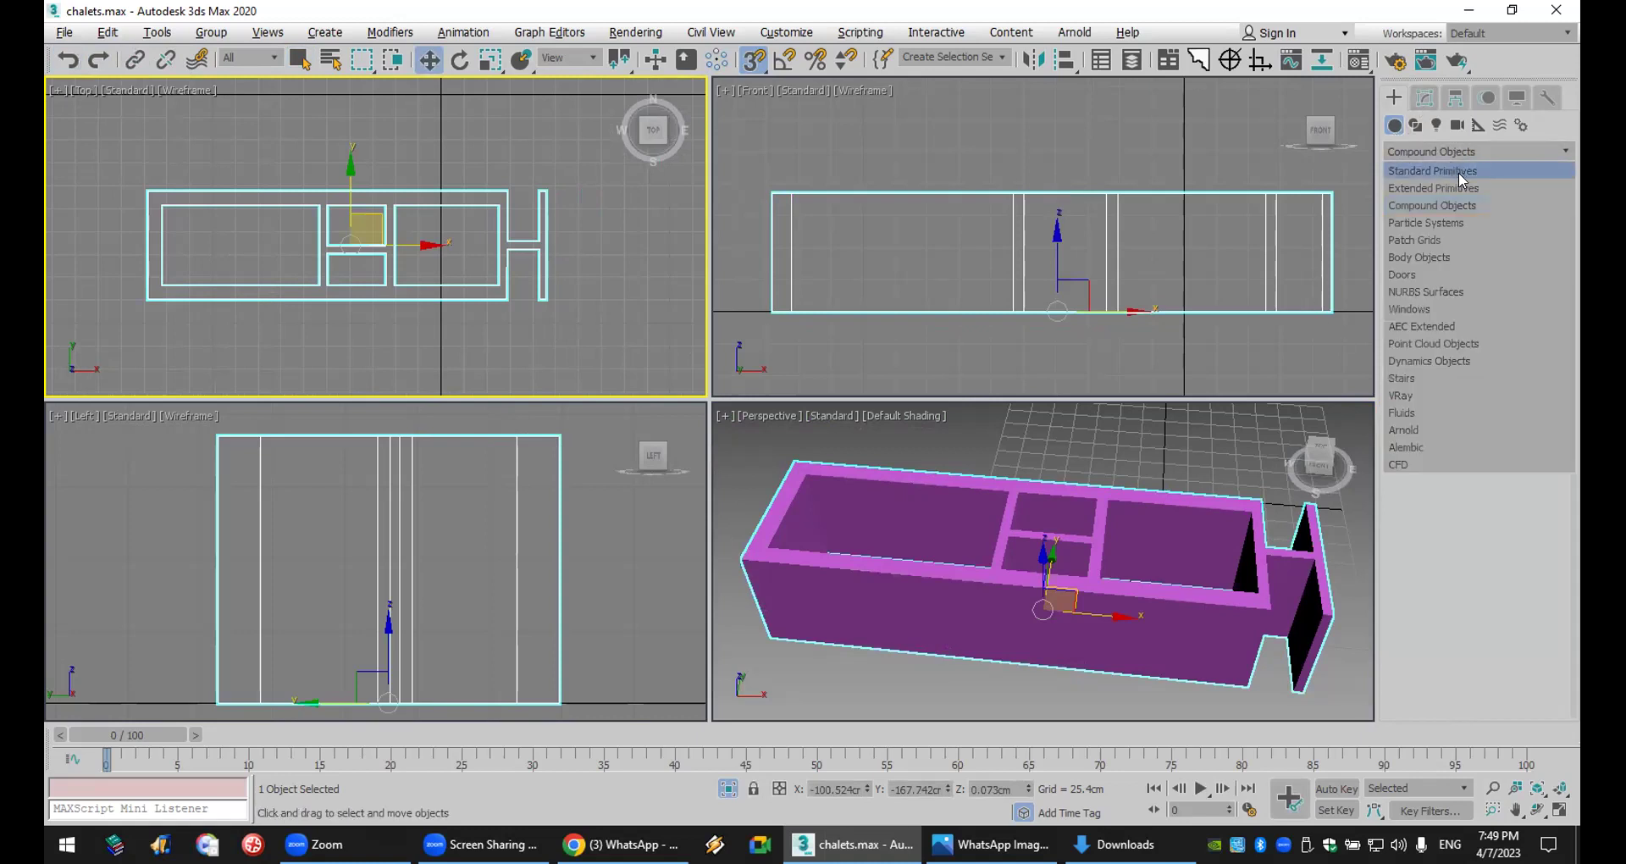
{"action": "left_click", "coordinate": [1459, 171]}
{"action": "left_click", "coordinate": [1415, 125]}
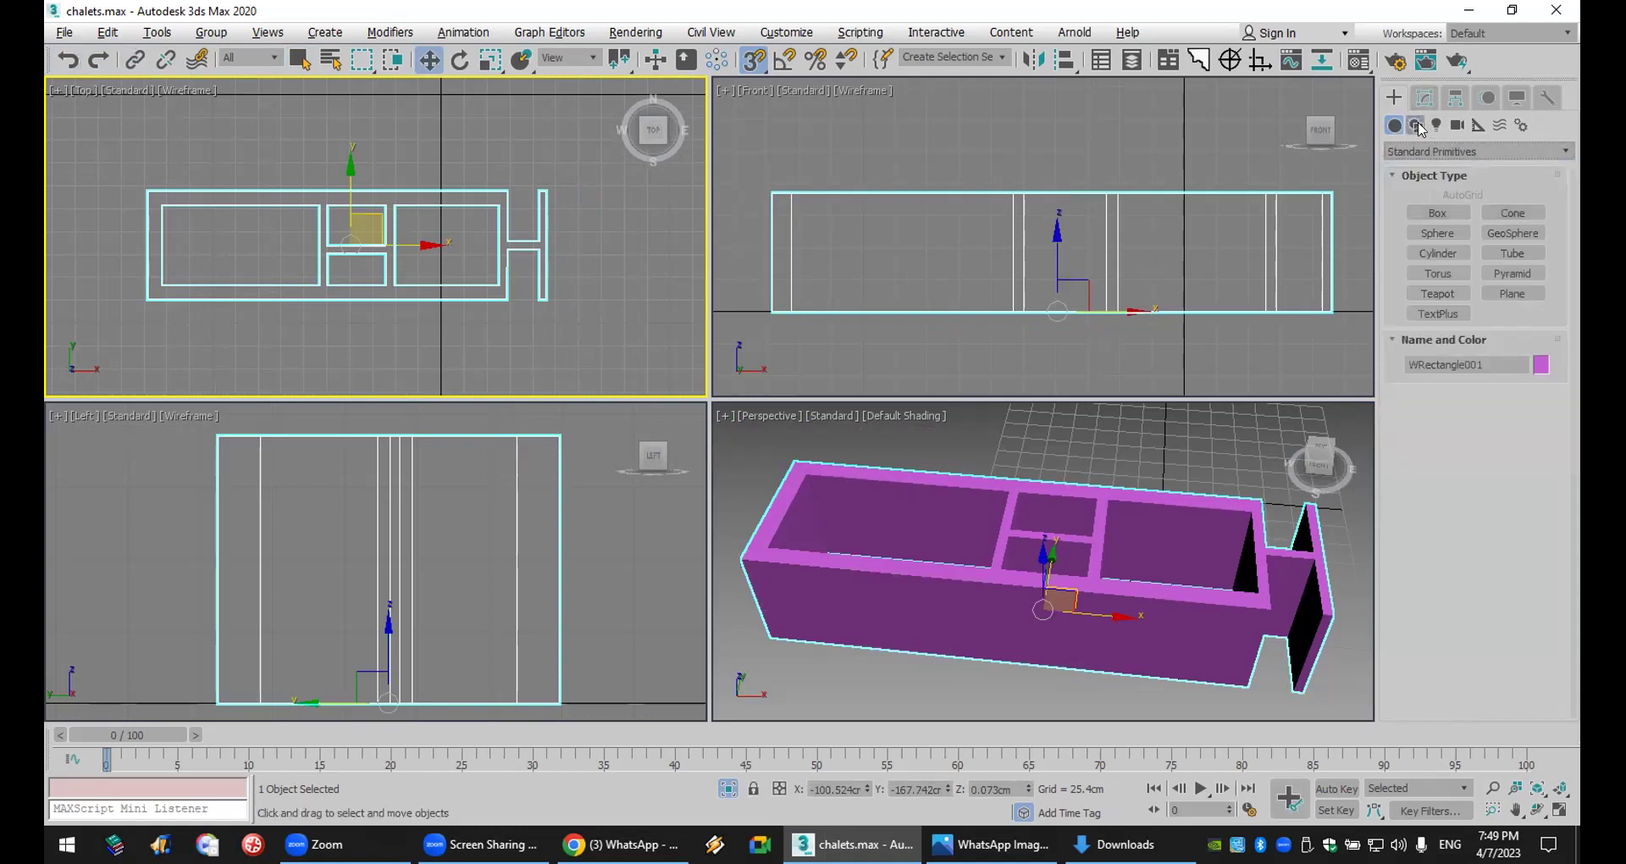
{"action": "left_click", "coordinate": [1514, 228]}
{"action": "left_click", "coordinate": [753, 61]}
{"action": "left_click_drag", "start_coordinate": [773, 193], "coordinate": [1276, 298]}
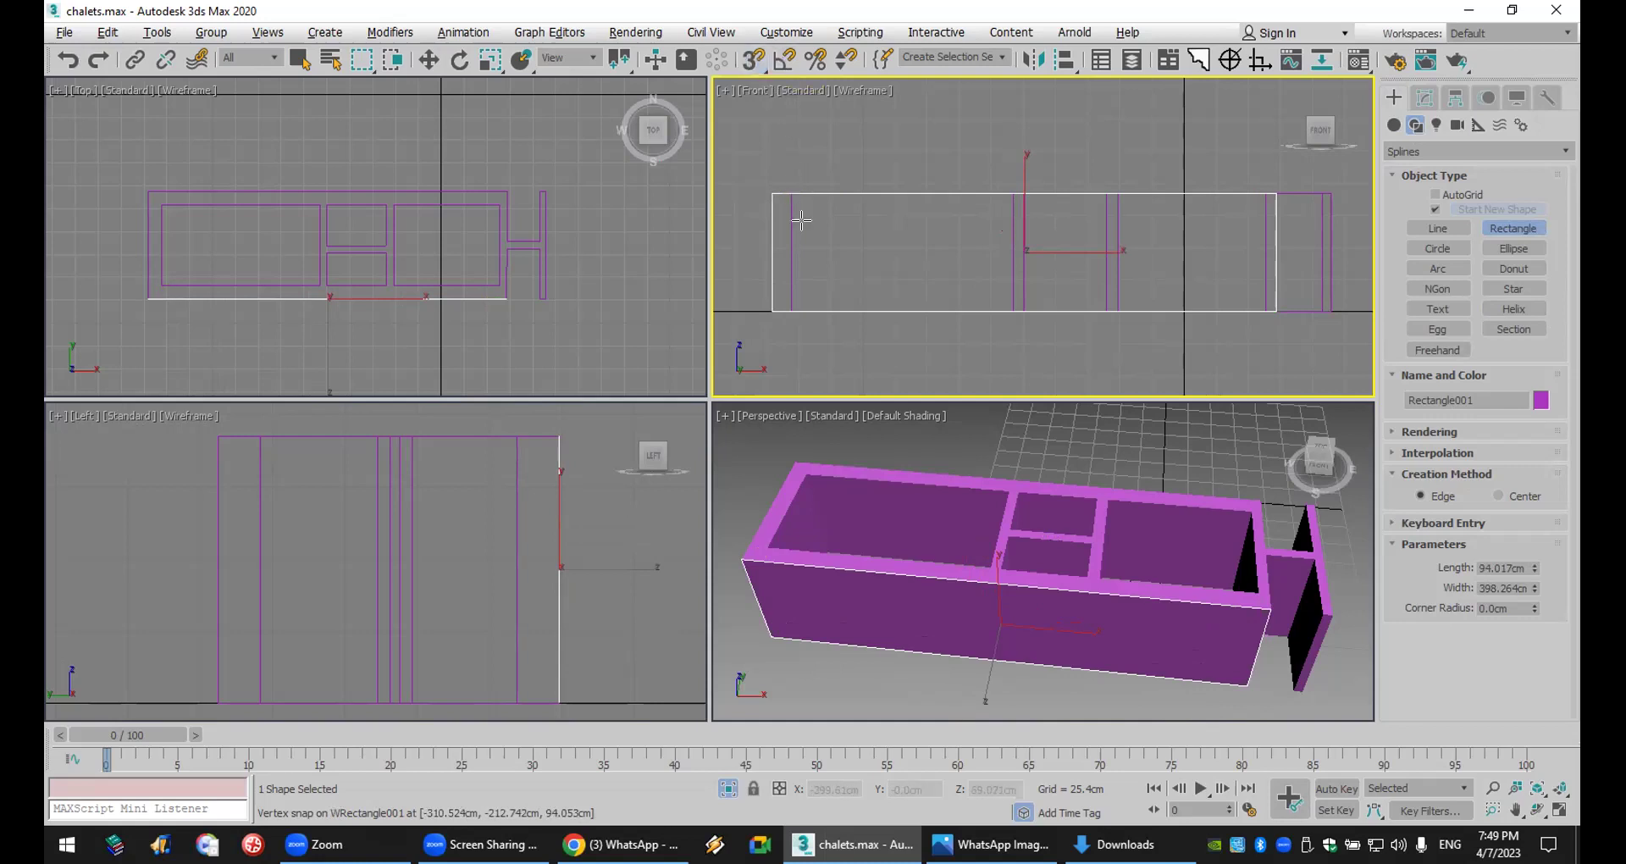
- Draw a smaller unsnapped rectangle about 81 cm long and 181 cm wide inside the first, in front of the largest room
{"action": "left_click_drag", "start_coordinate": [792, 204], "coordinate": [1018, 305]}
{"action": "scroll", "coordinate": [1070, 566], "scroll_direction": "down", "scroll_amount": 6}
{"action": "scroll", "coordinate": [1069, 566], "scroll_direction": "up", "scroll_amount": 2}
{"action": "middle_click_drag", "start_coordinate": [437, 266], "coordinate": [462, 297]}
{"action": "middle_click", "coordinate": [1000, 607]}
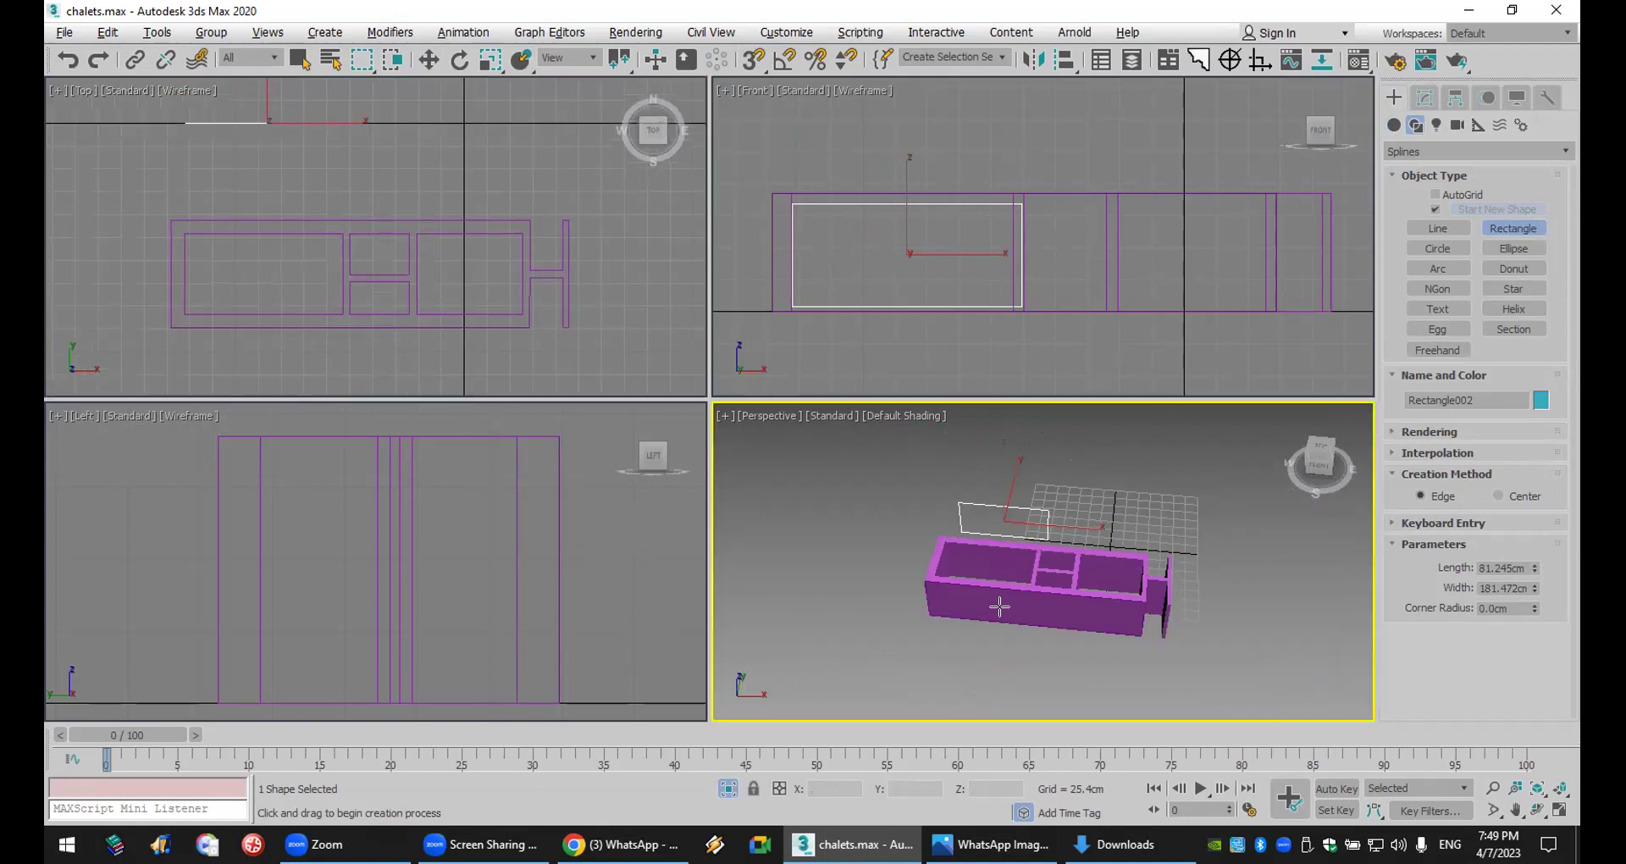
- Restrict selection to shapes, select the large front wall rectangle and set its absolute world Y position to 0 cm
{"action": "key", "text": "w"}
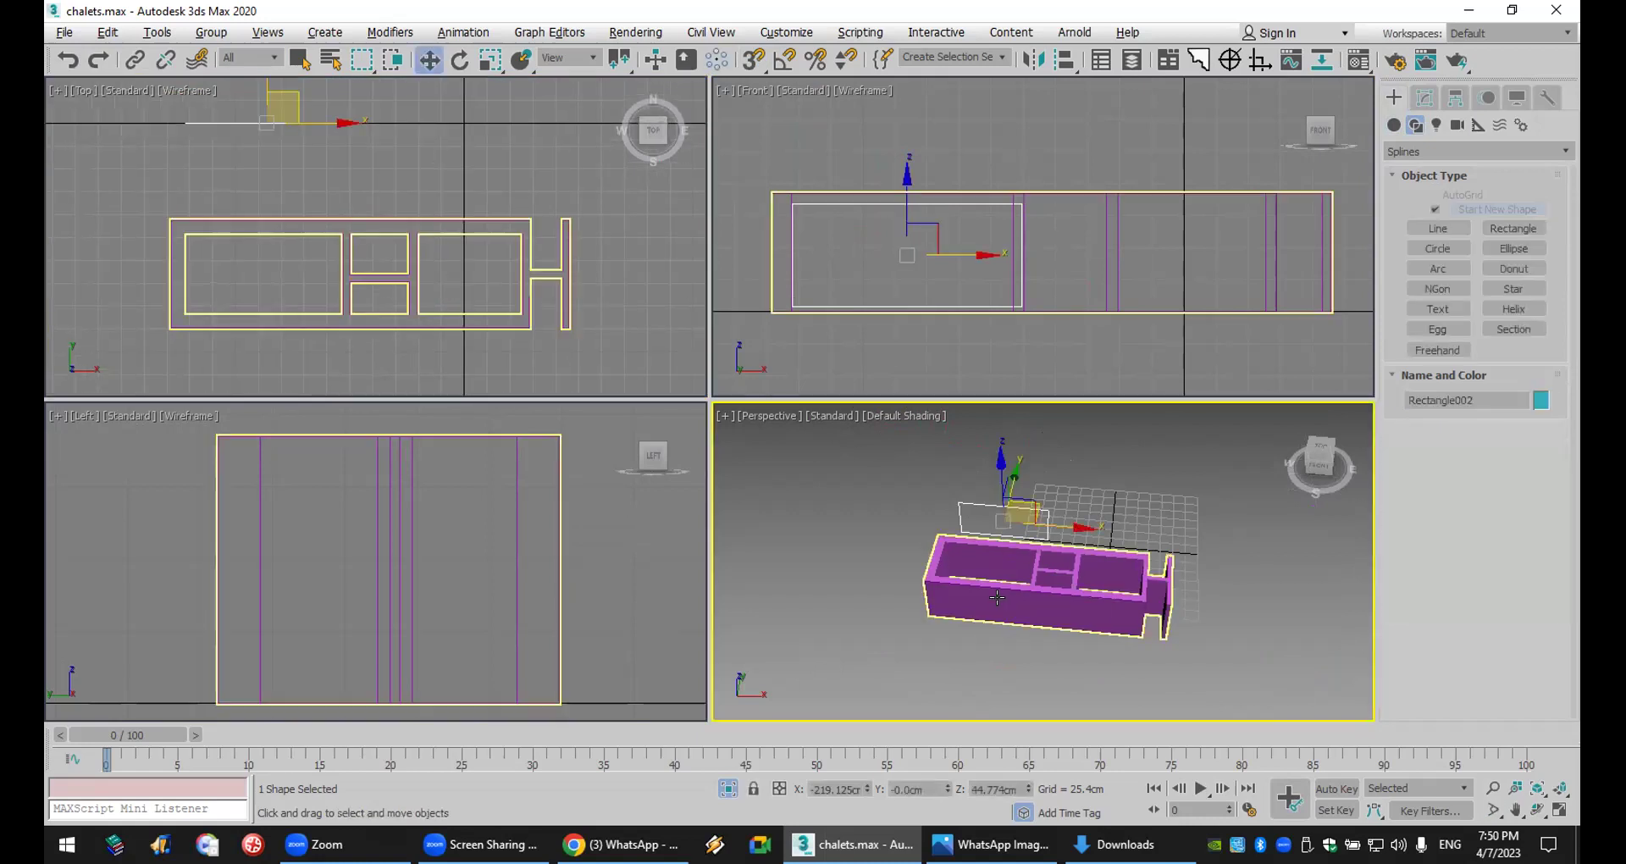
{"action": "left_click", "coordinate": [997, 599]}
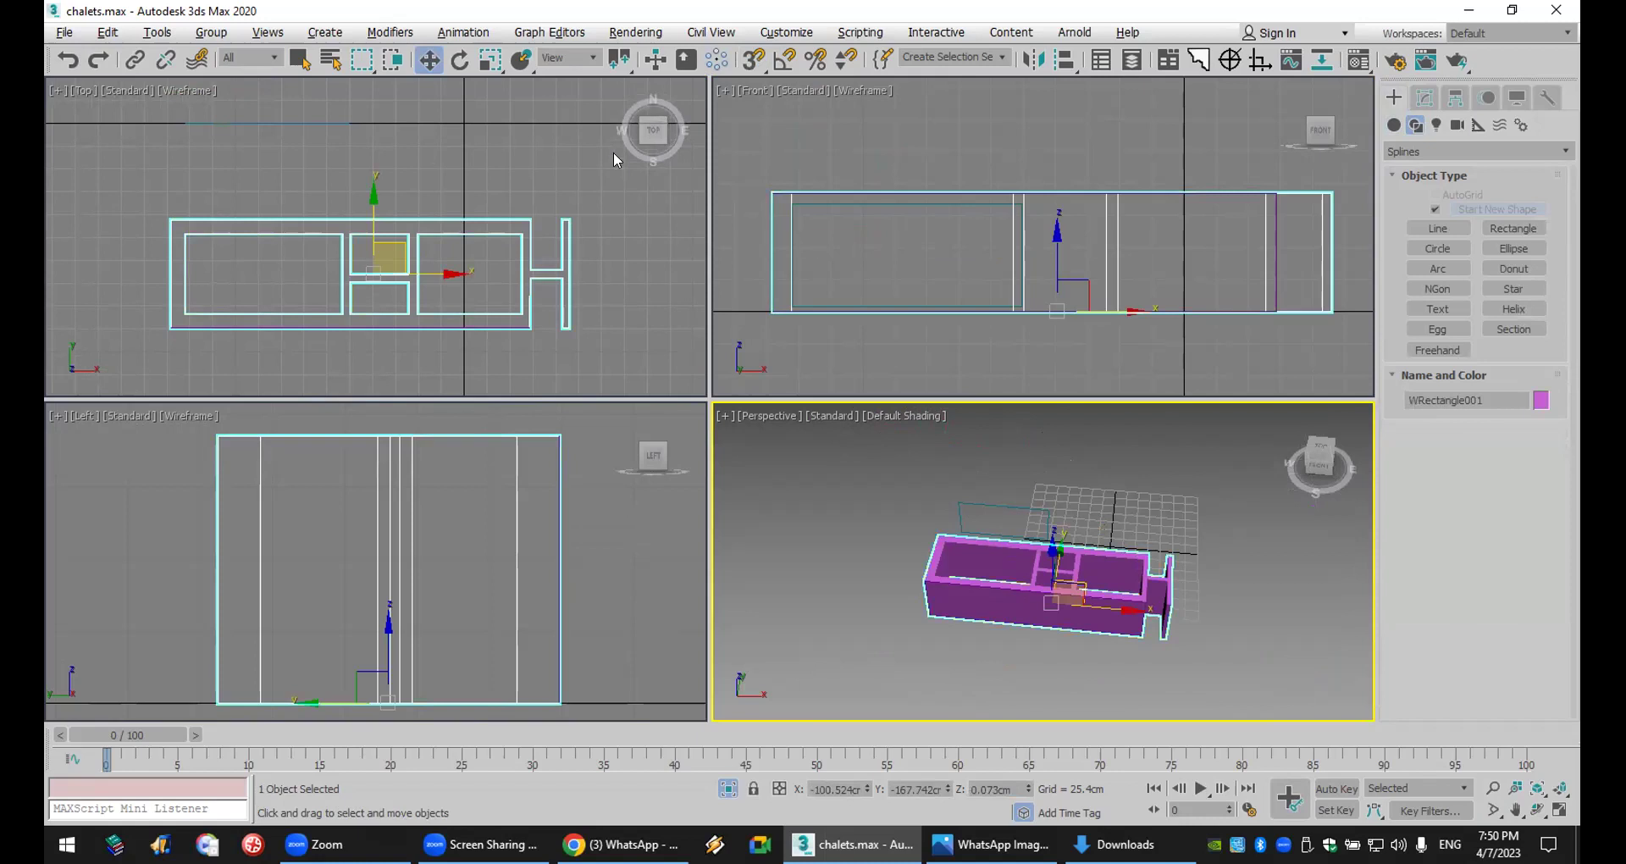
{"action": "left_click", "coordinate": [273, 57]}
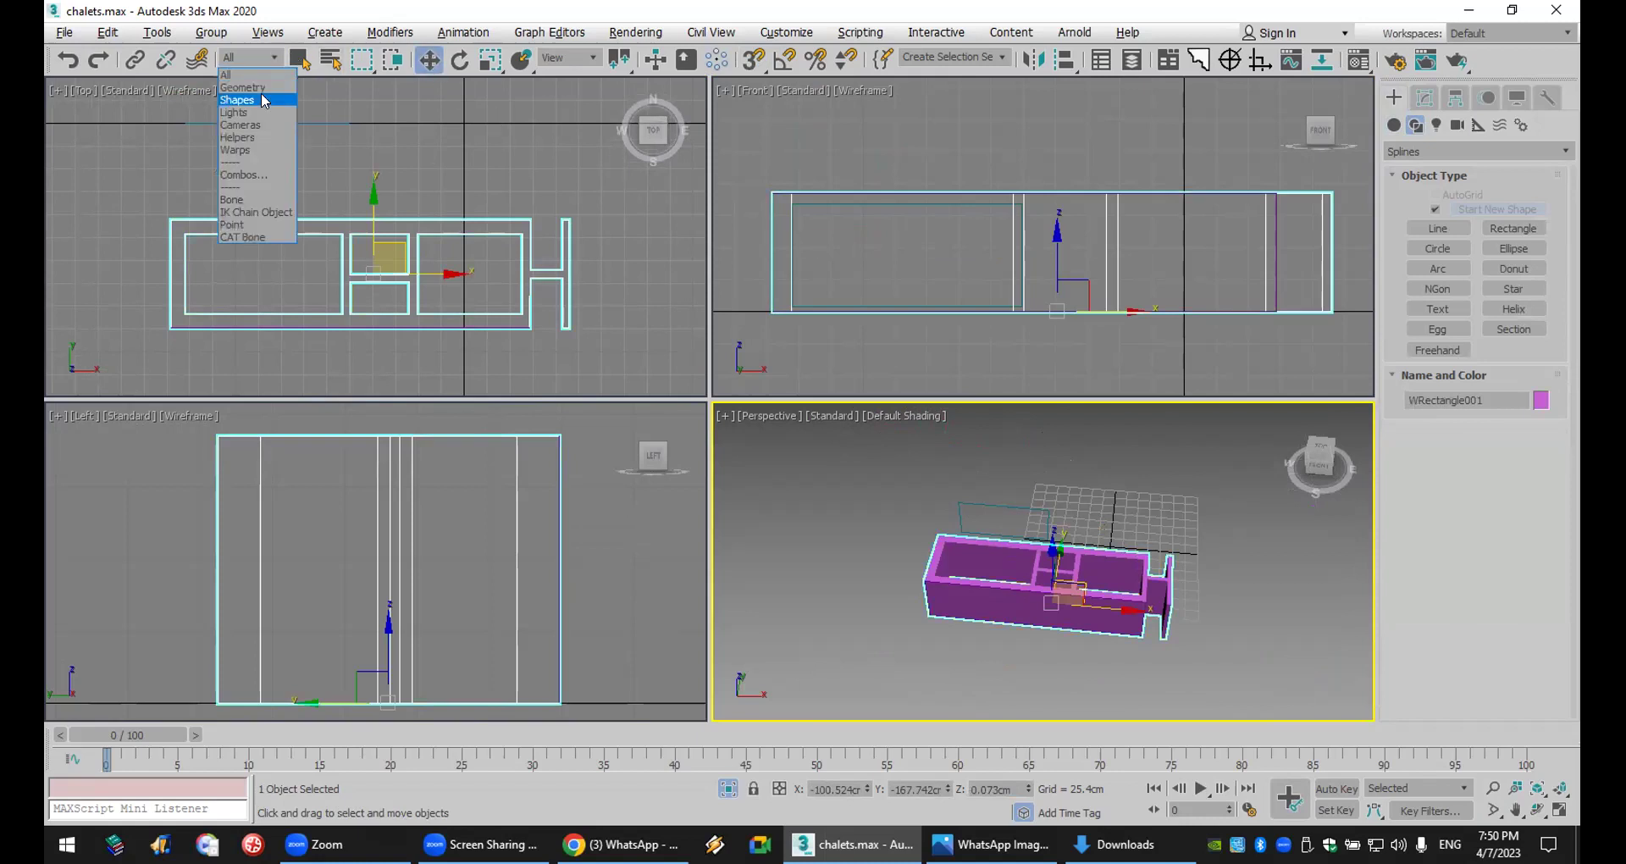
{"action": "left_click", "coordinate": [237, 100]}
{"action": "left_click", "coordinate": [973, 646]}
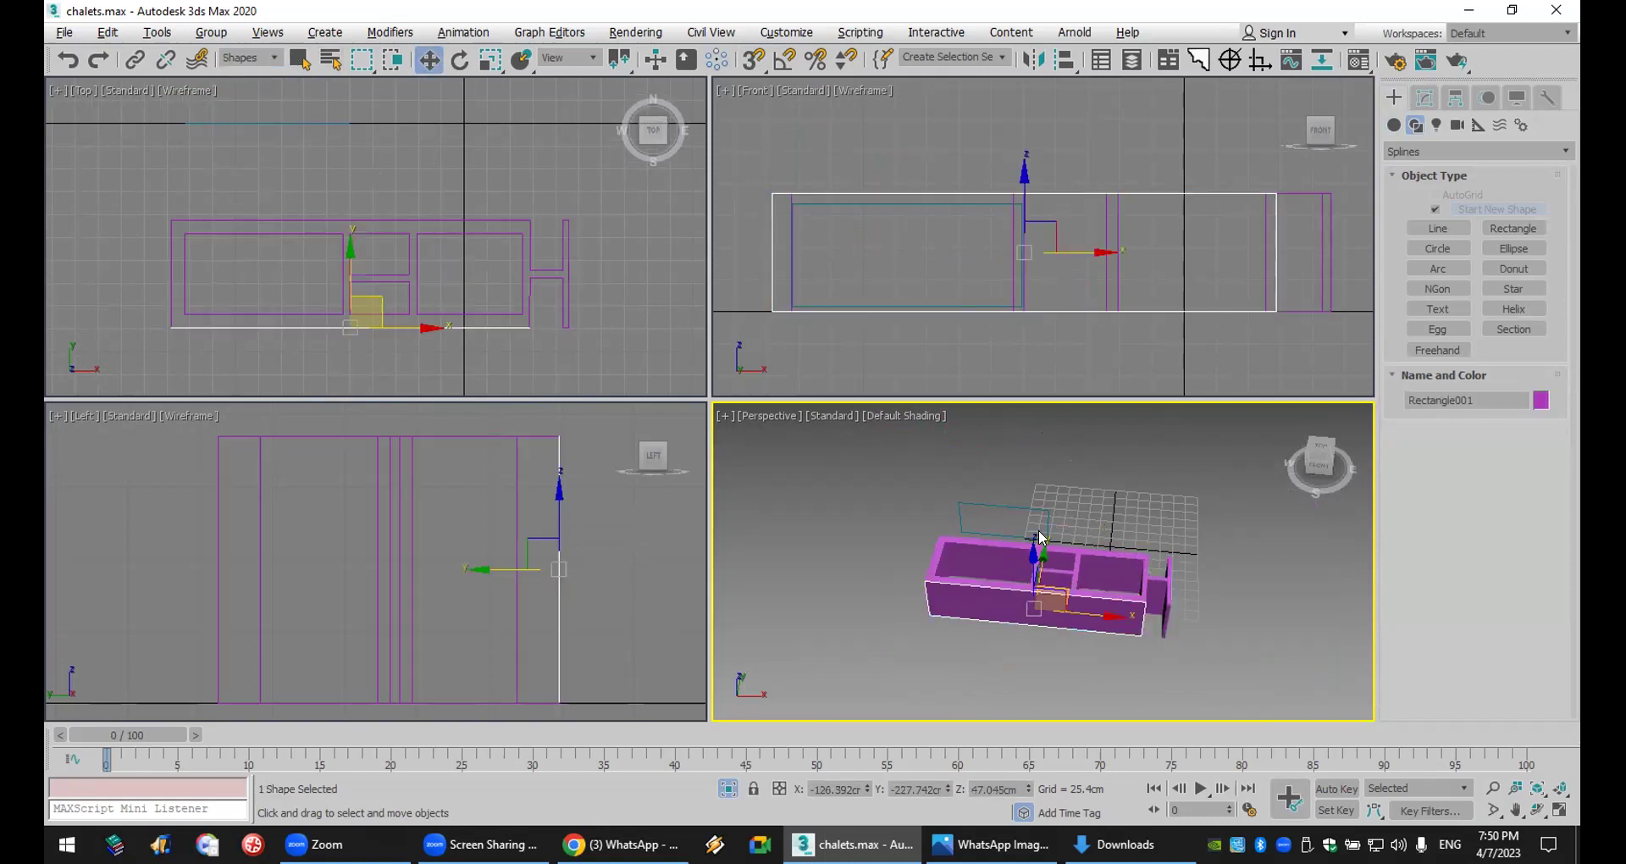
{"action": "right_click", "coordinate": [432, 62]}
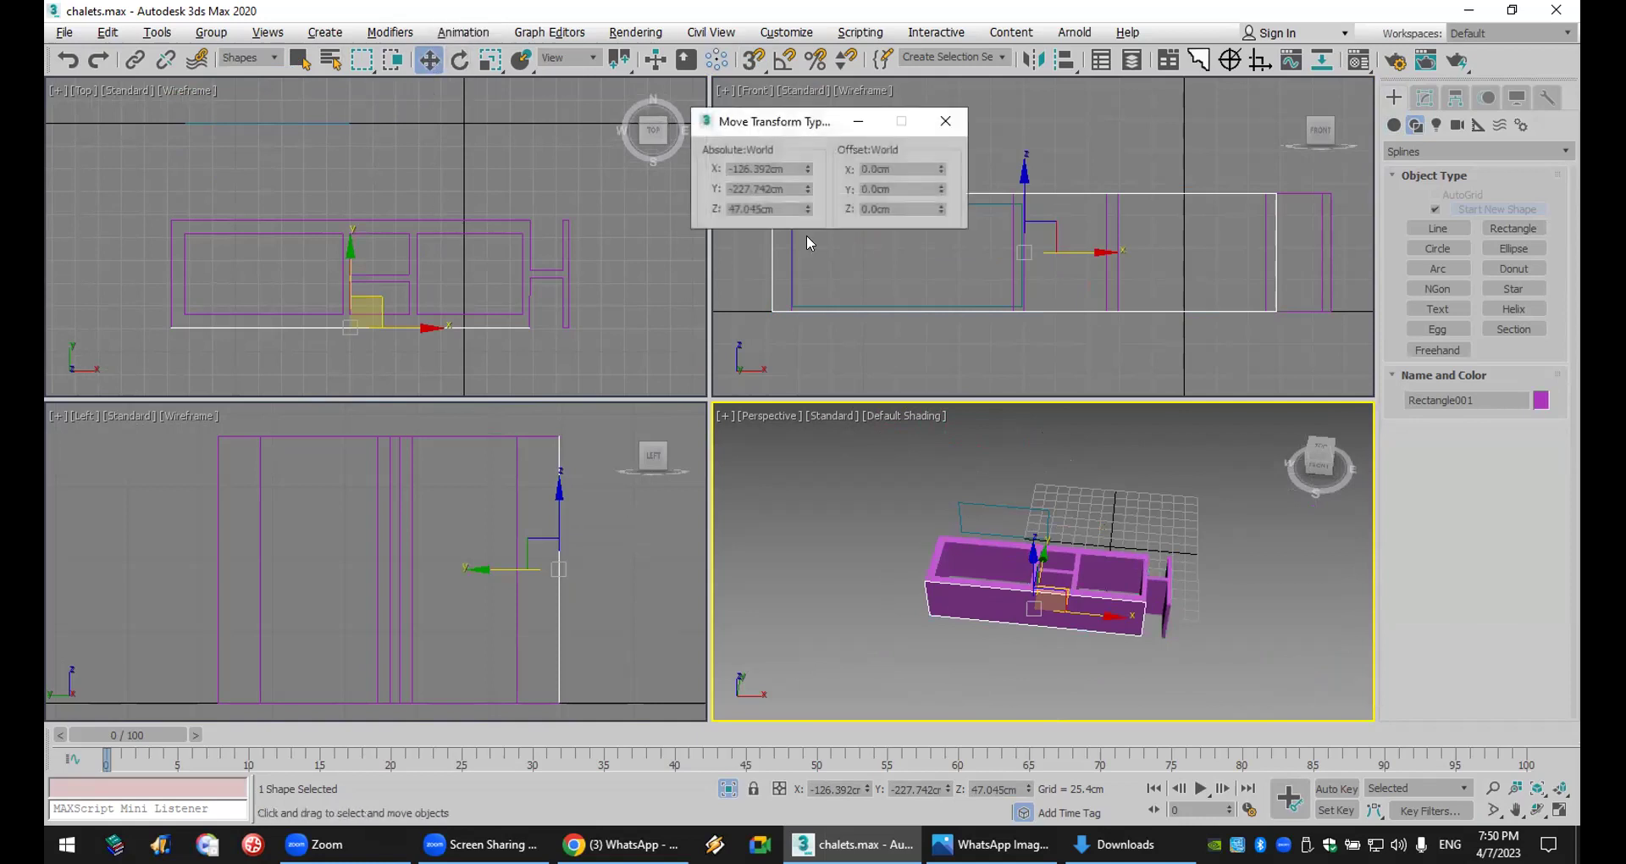
{"action": "double_click", "coordinate": [767, 189]}
{"action": "type", "text": "0"}
{"action": "key", "text": "Return"}
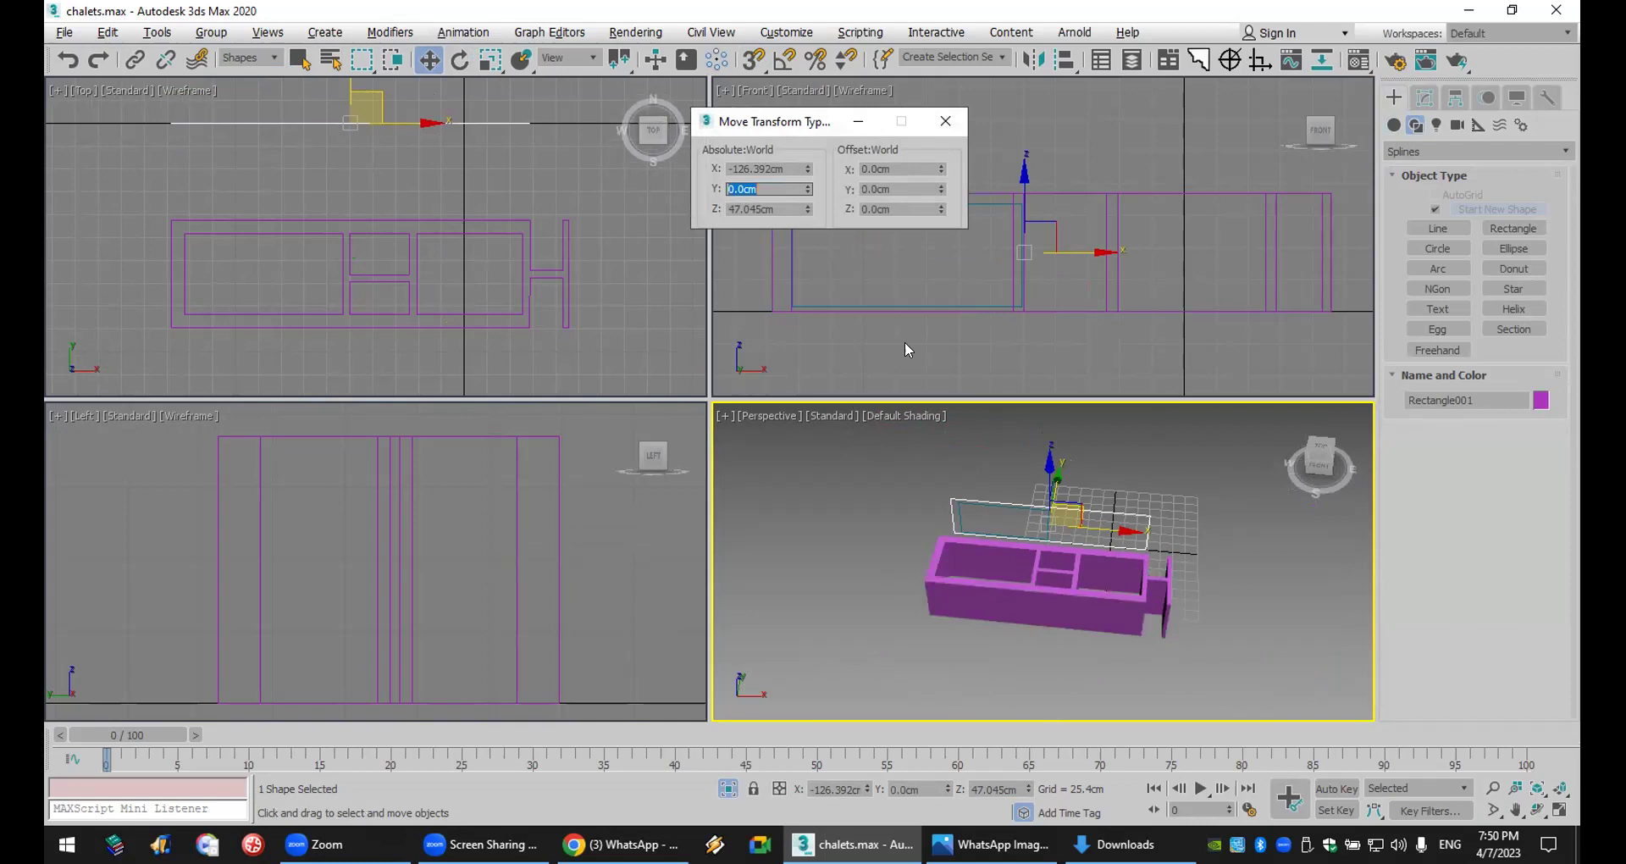
- Add an Edit Spline modifier to the large front wall rectangle and attach the smaller inner rectangle to it
{"action": "left_click", "coordinate": [1233, 640]}
{"action": "scroll", "coordinate": [1105, 521], "scroll_direction": "up", "scroll_amount": 2}
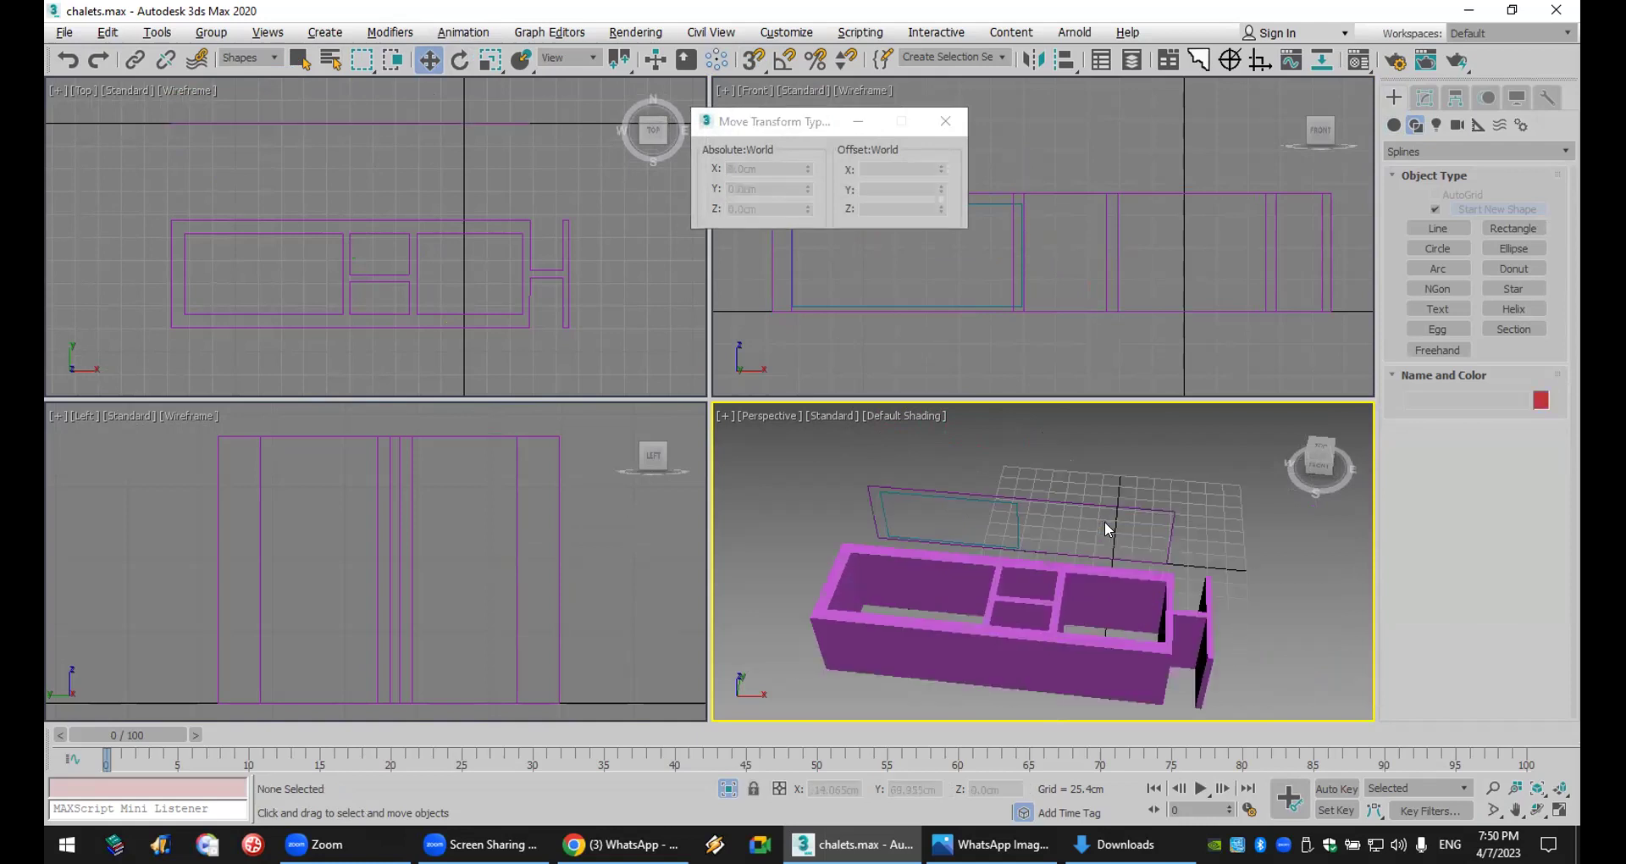
{"action": "left_click", "coordinate": [1111, 500]}
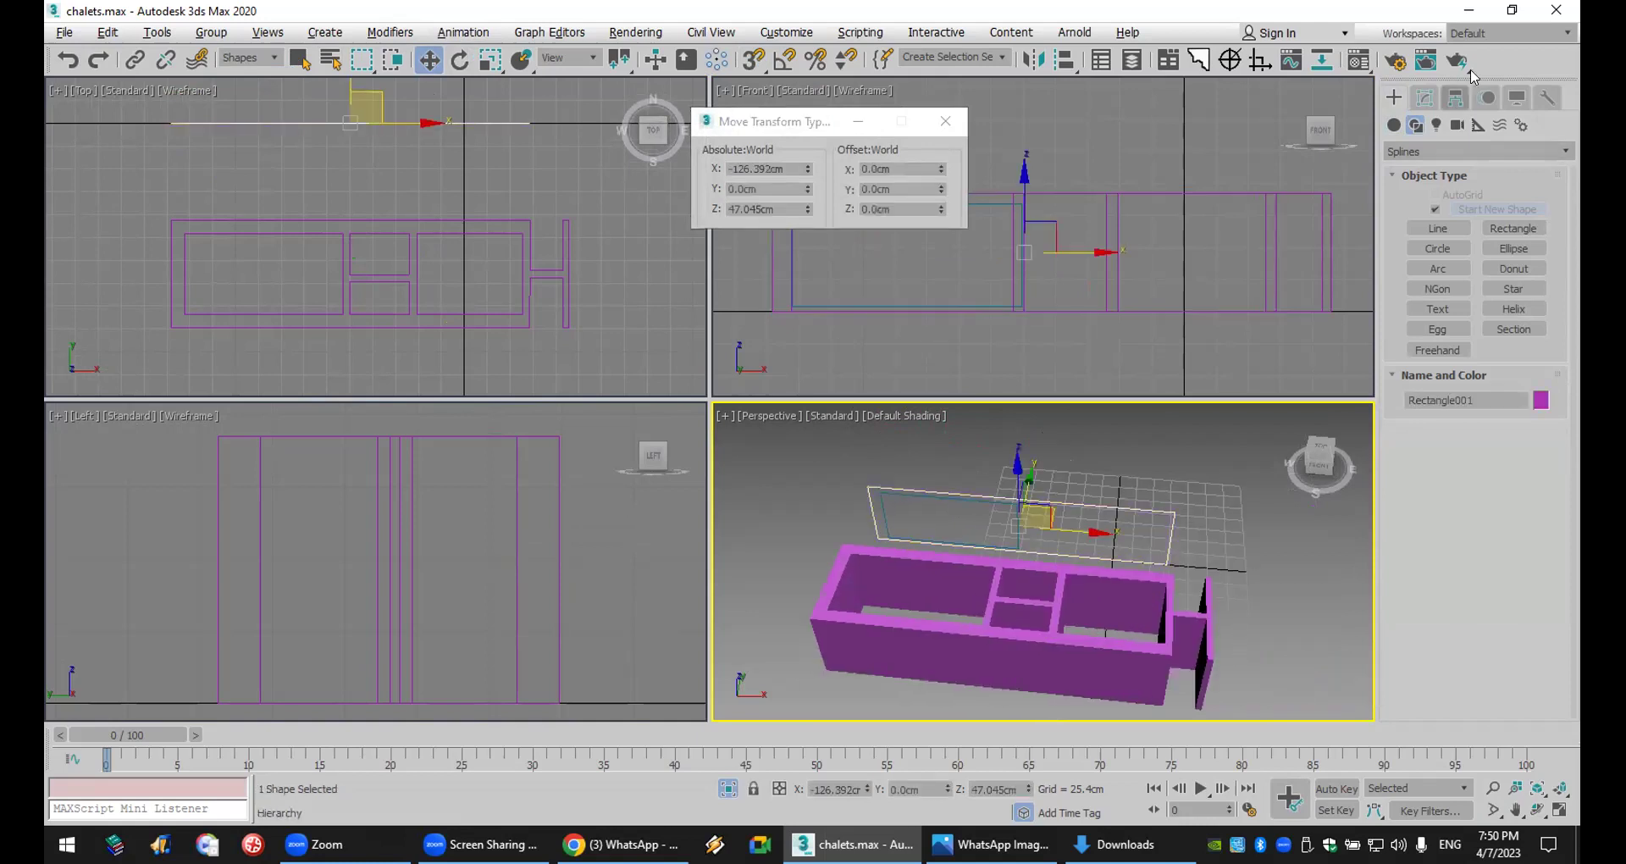
{"action": "left_click", "coordinate": [1426, 97]}
{"action": "left_click", "coordinate": [1447, 159]}
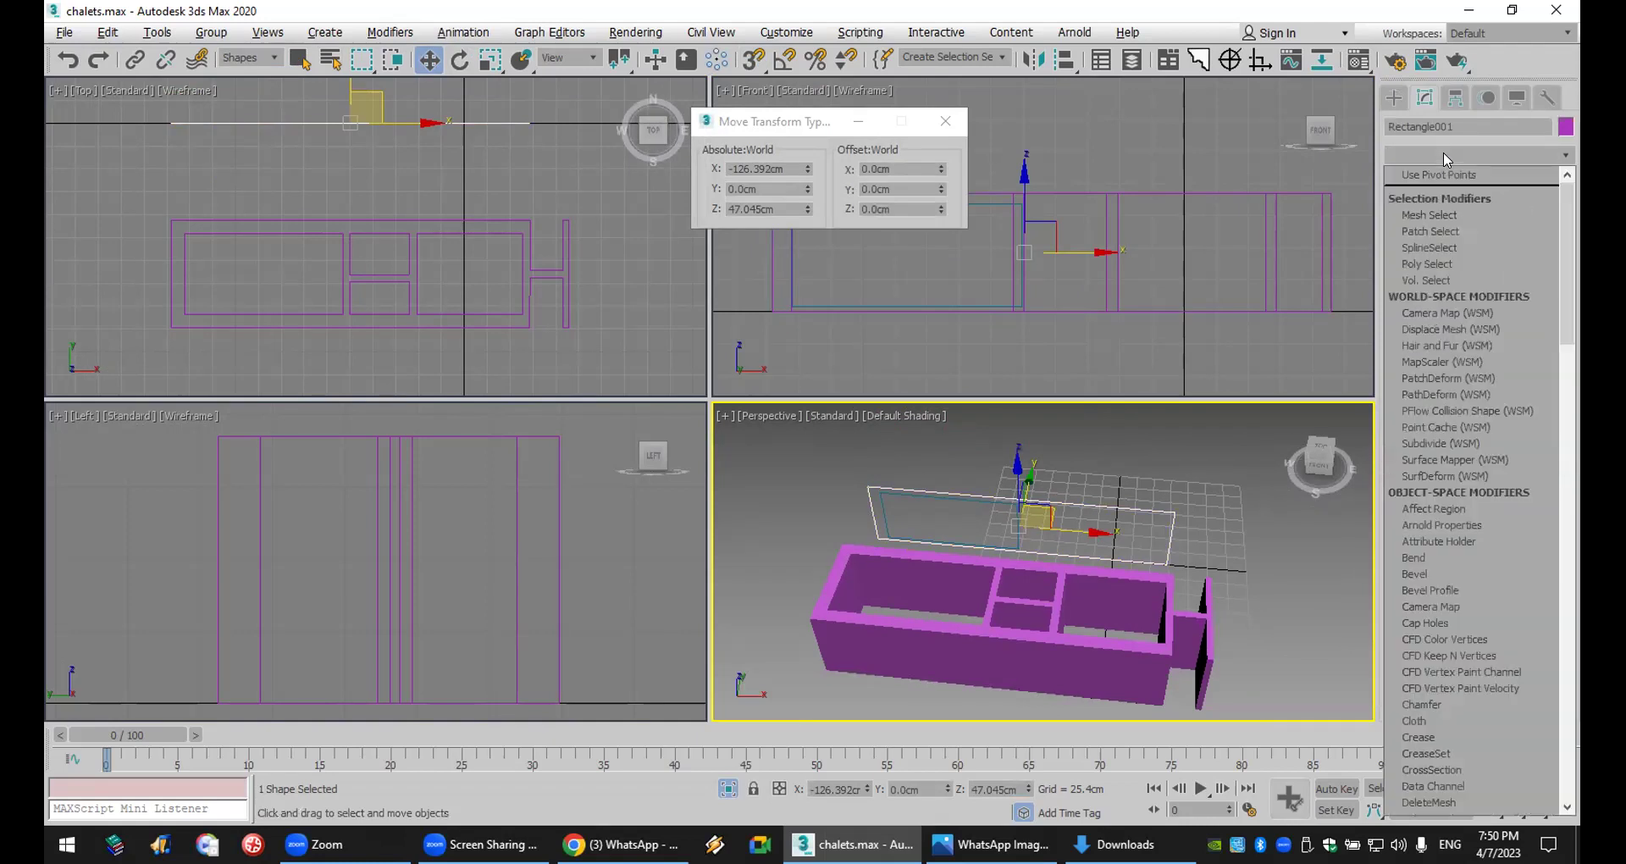
{"action": "scroll", "coordinate": [1486, 221], "scroll_direction": "down", "scroll_amount": 1}
{"action": "key", "text": "Return"}
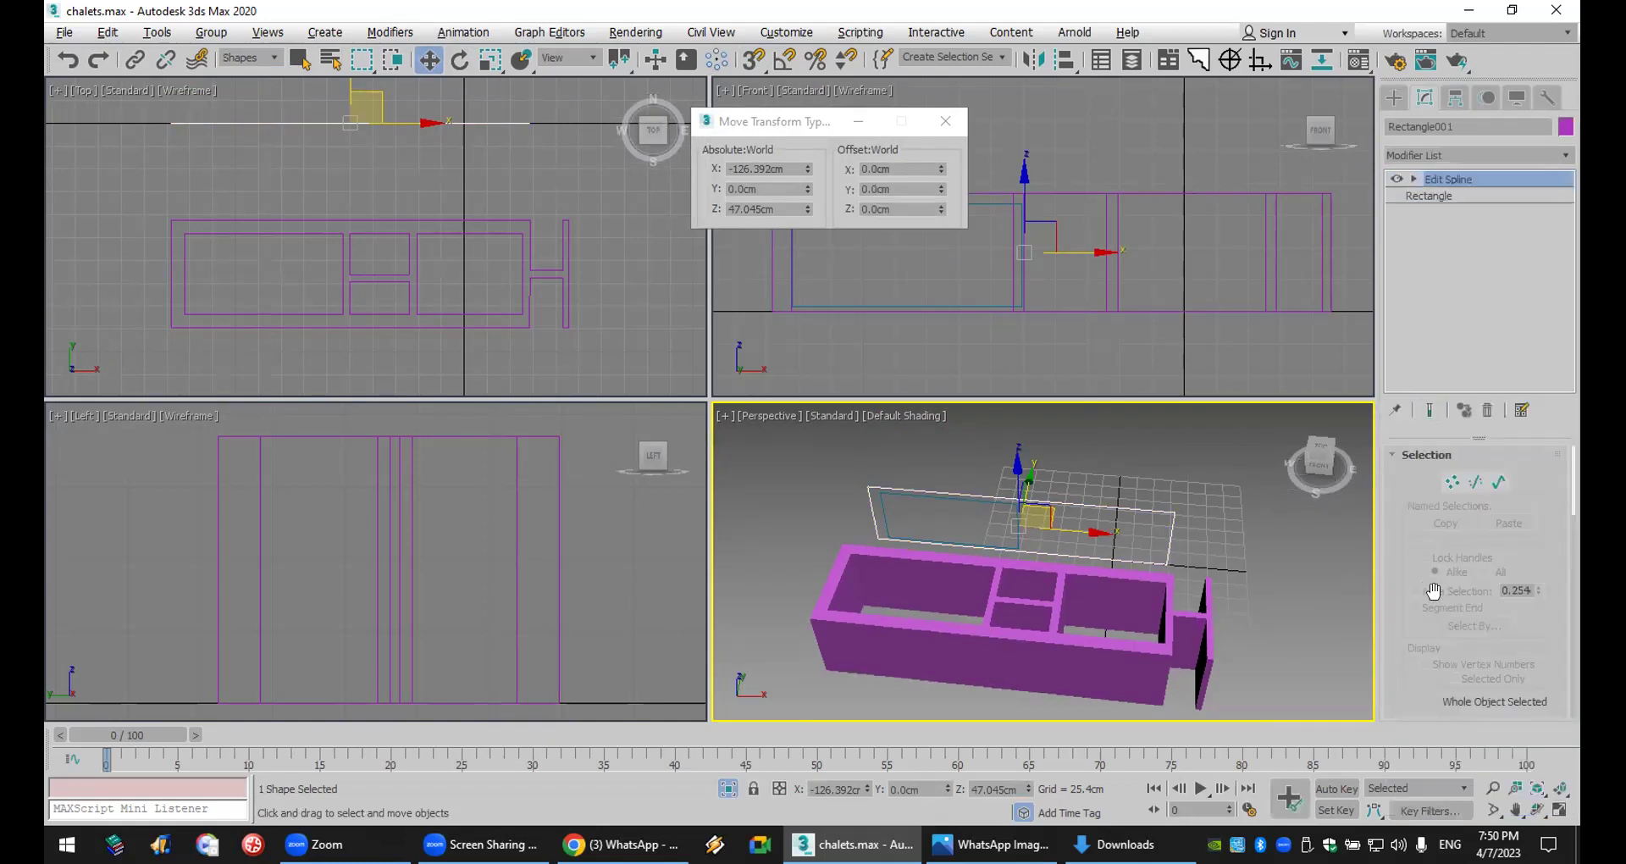
{"action": "left_click", "coordinate": [1452, 571]}
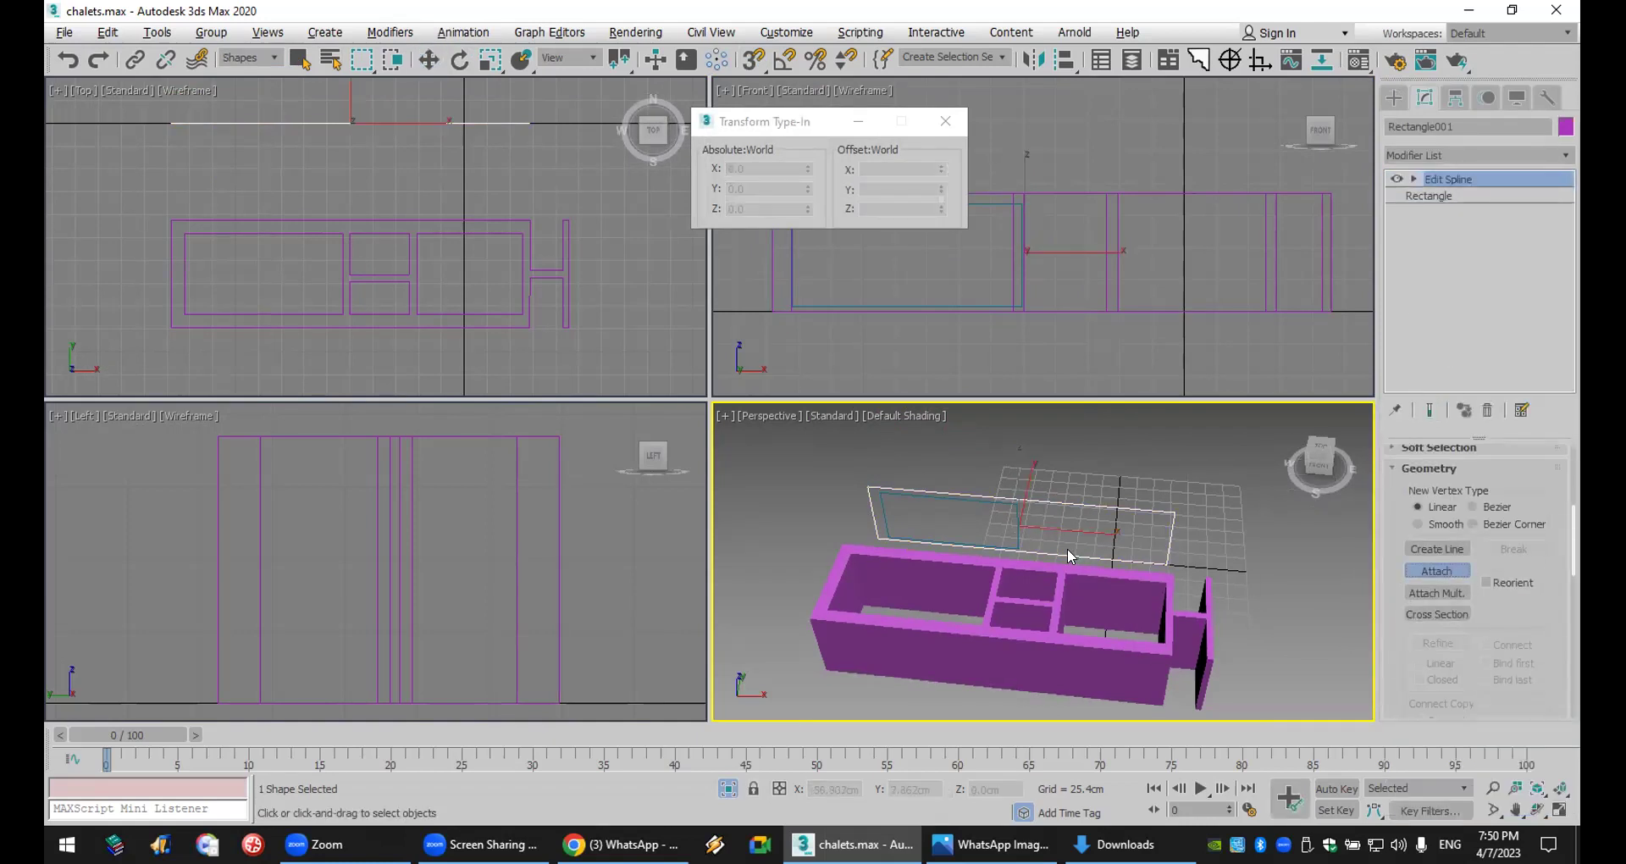
{"action": "left_click", "coordinate": [1020, 526]}
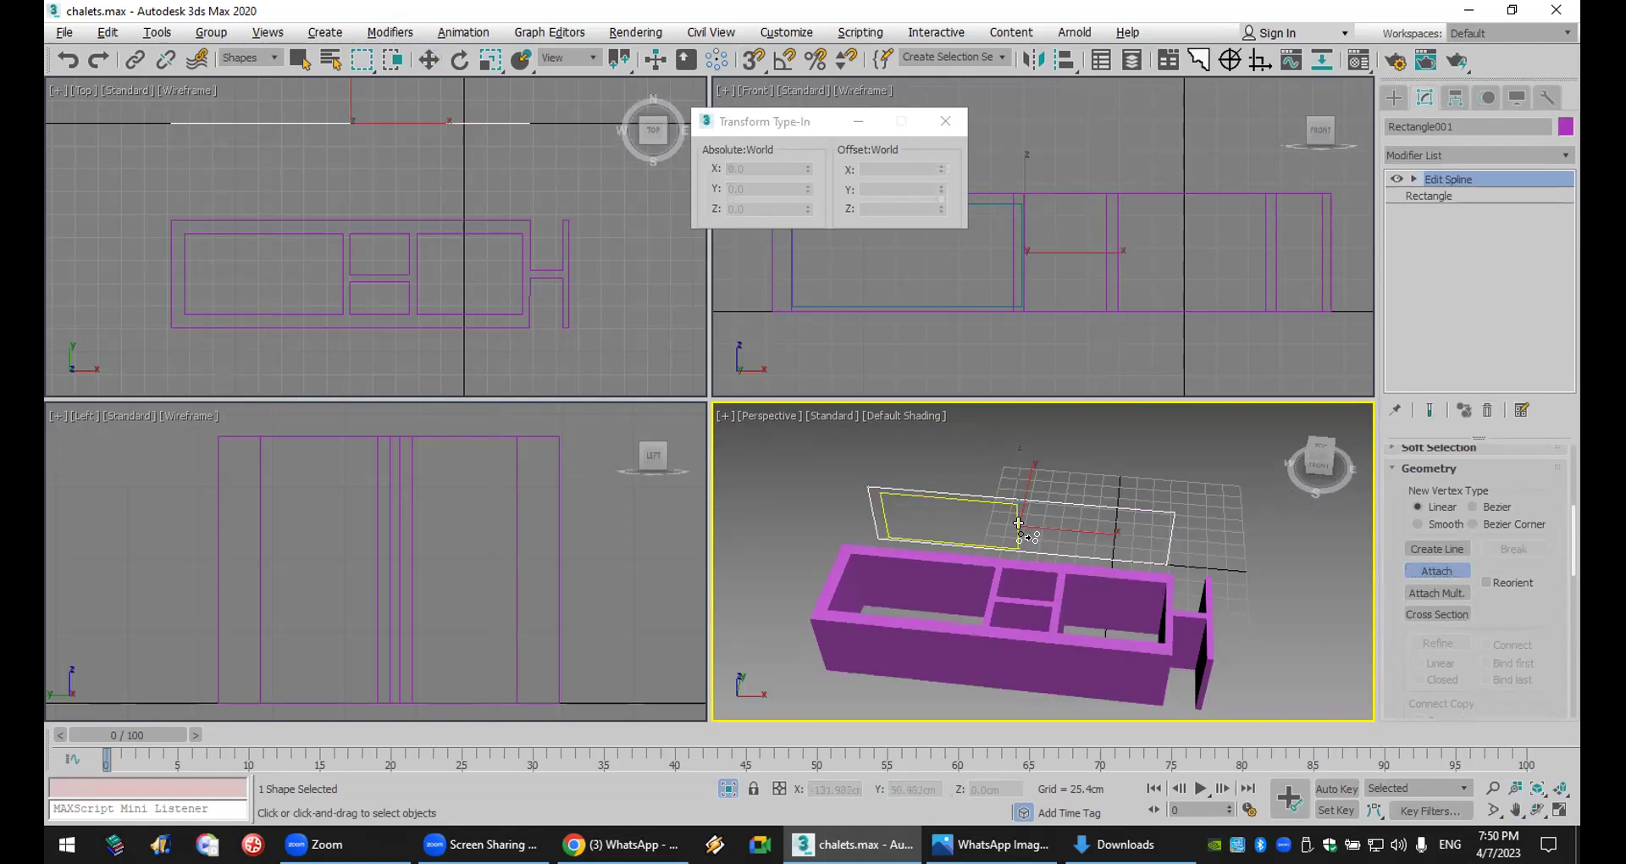
- Extrude the combined front wall rectangles by 1.27 cm and close the transform type-in window
{"action": "left_click", "coordinate": [1420, 156]}
{"action": "type", "text": "ex"}
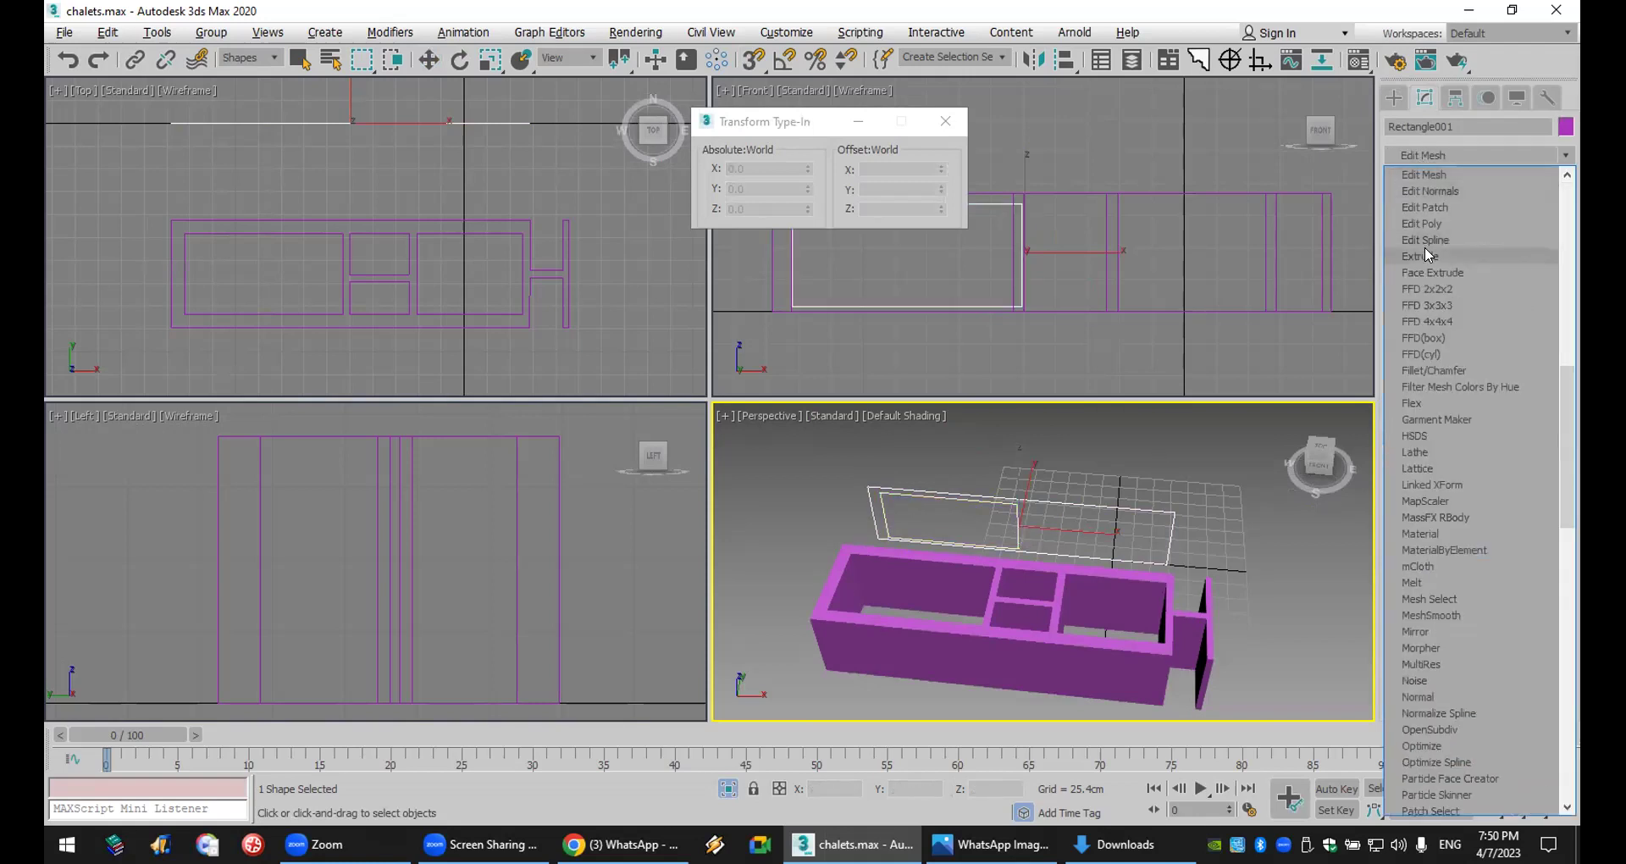
{"action": "left_click", "coordinate": [1431, 254]}
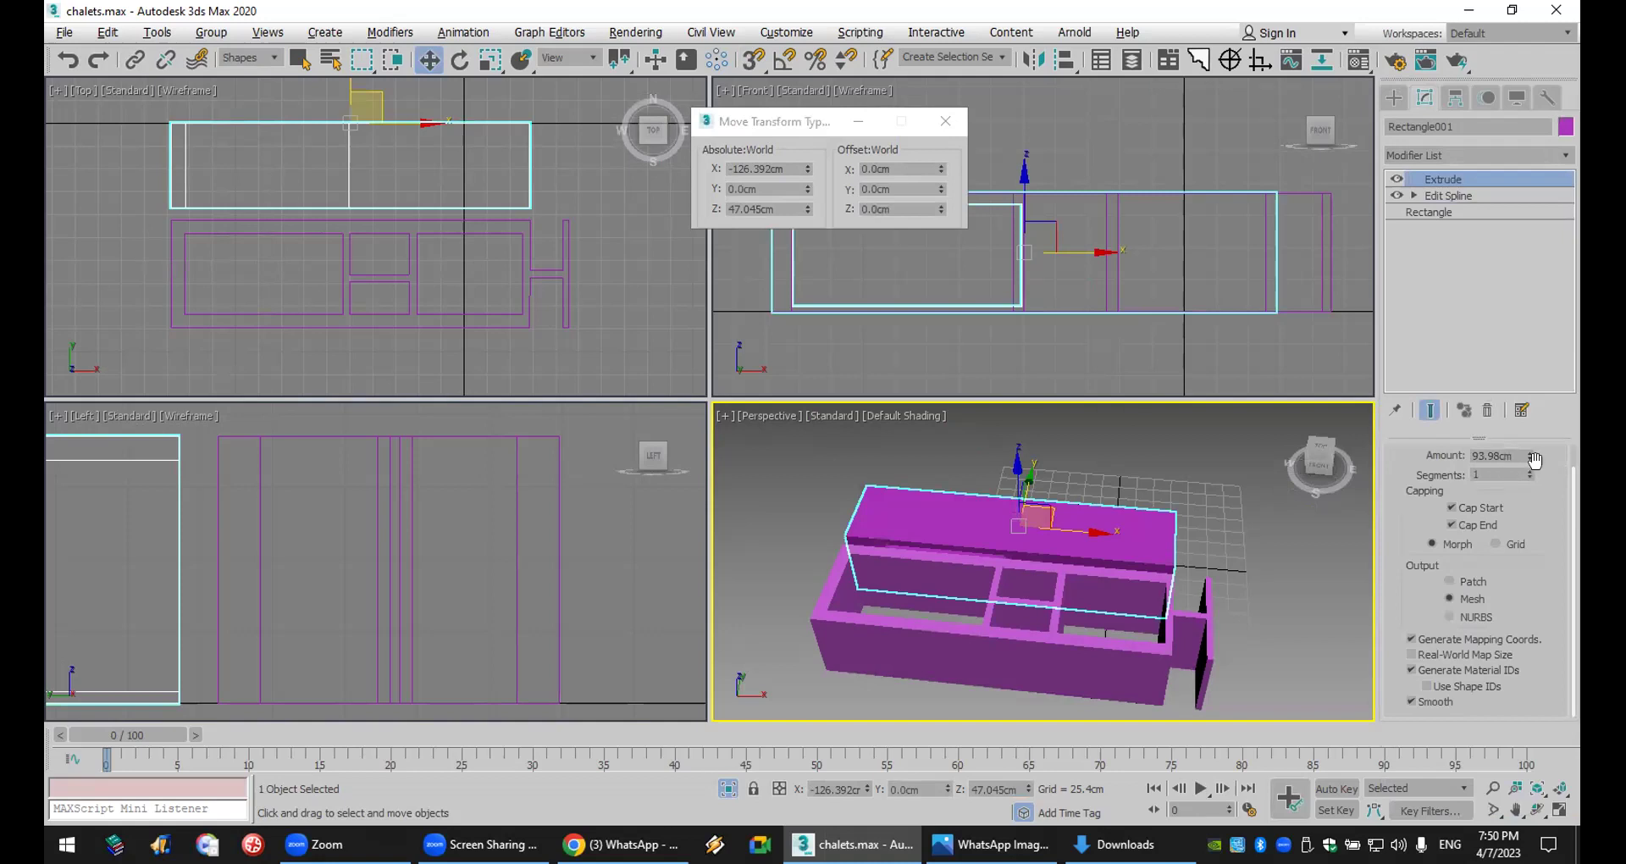
{"action": "left_click_drag", "start_coordinate": [1533, 457], "coordinate": [1517, 528]}
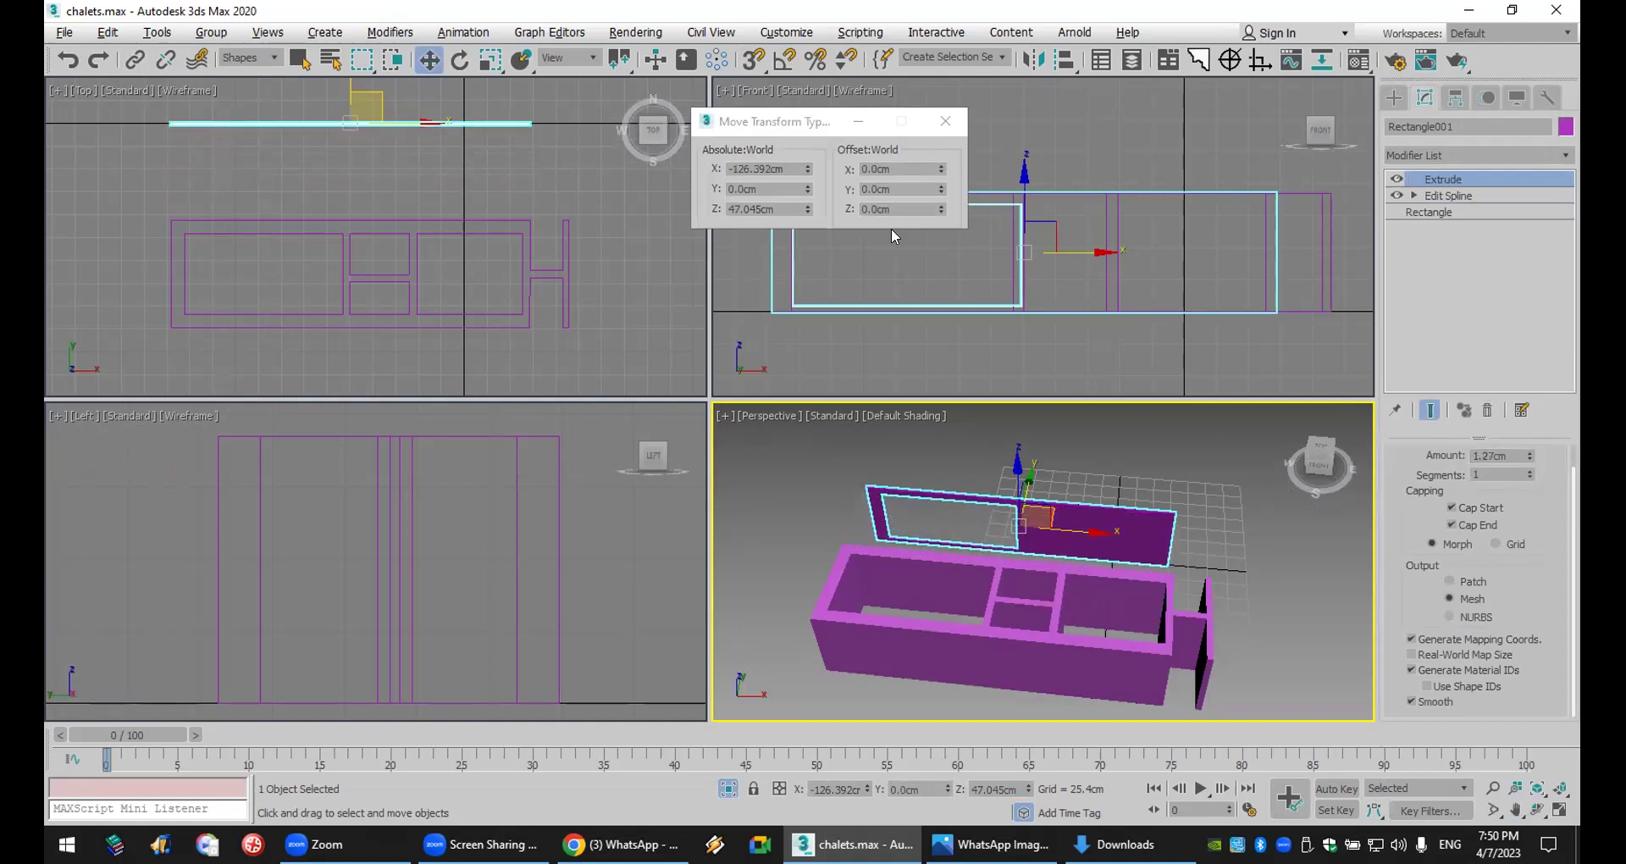
{"action": "left_click", "coordinate": [945, 121]}
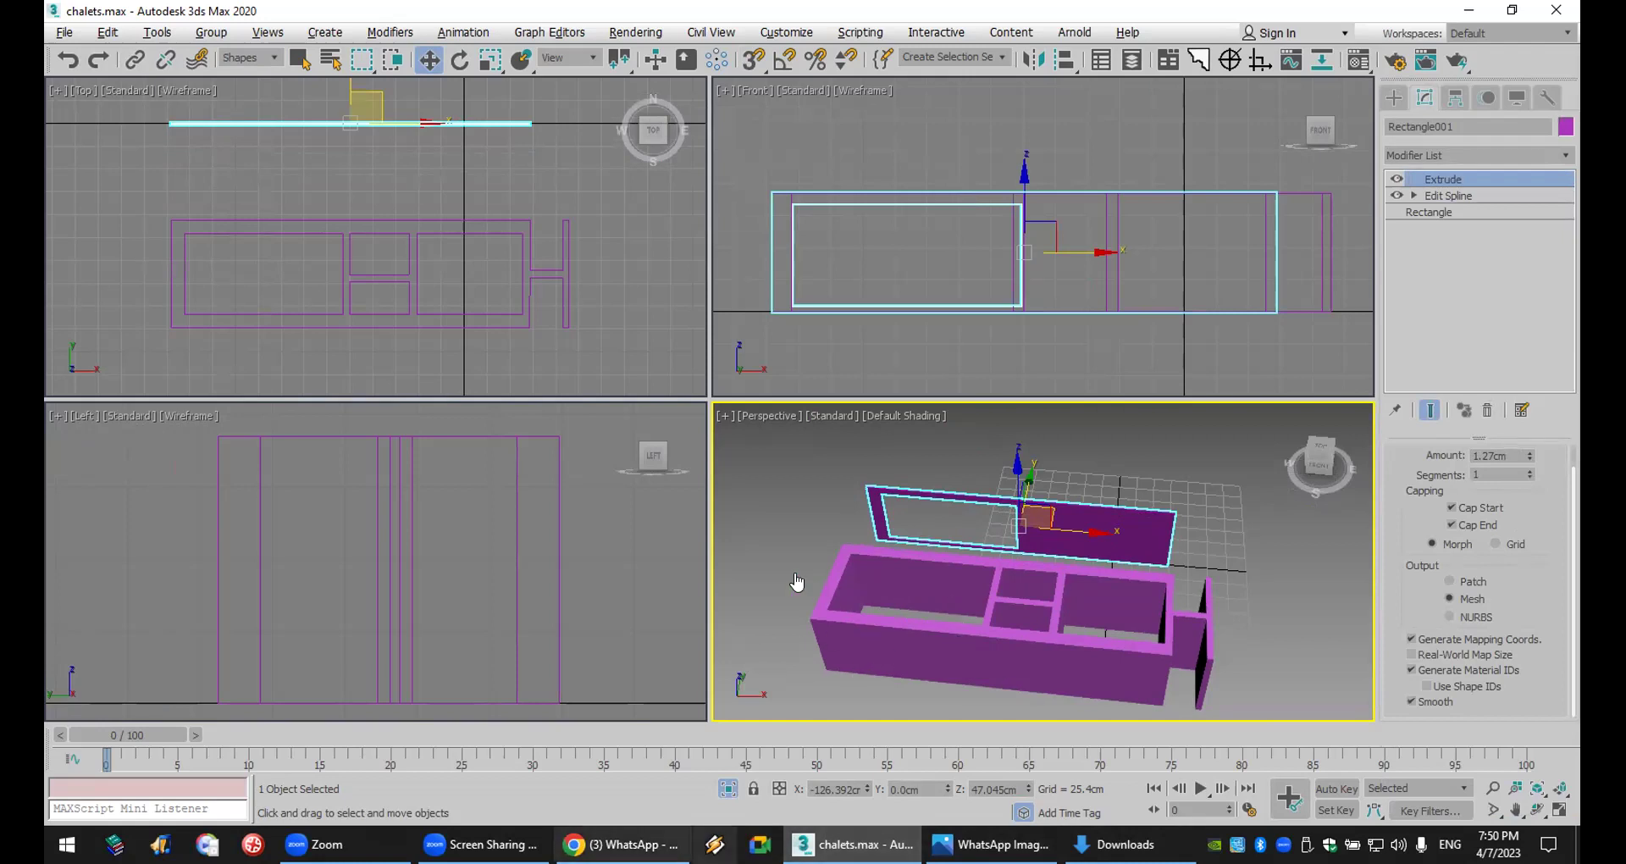
- Switch to WhatsApp in Chrome, examine the chalet reference image's front facade enlarged, and close the image
{"action": "key", "text": "alt+Tab"}
{"action": "left_click", "coordinate": [770, 552]}
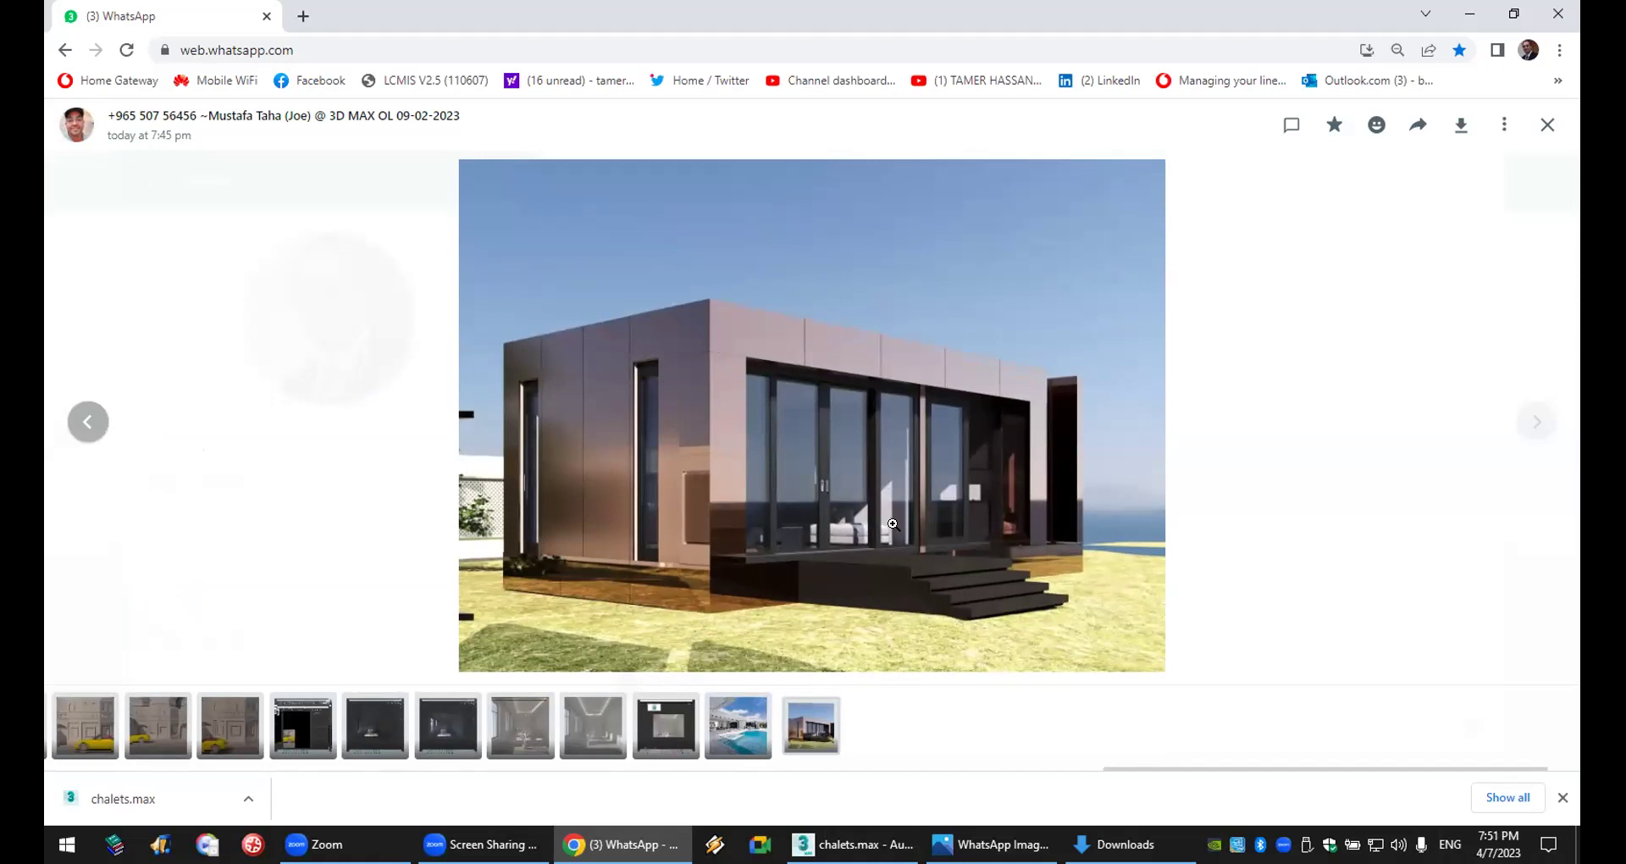
{"action": "left_click", "coordinate": [899, 491]}
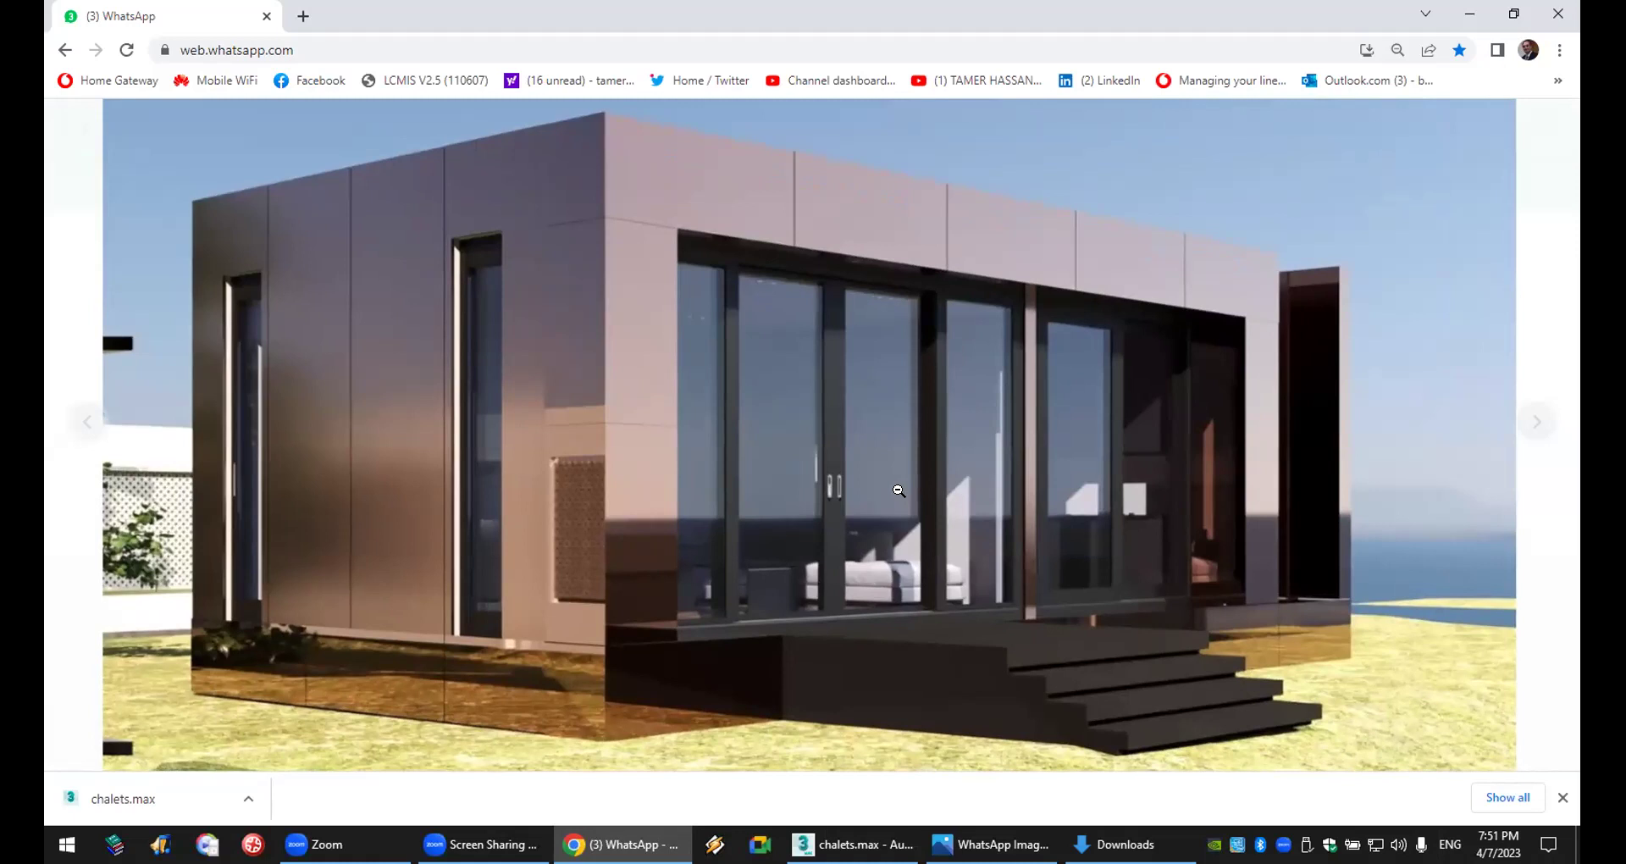
{"action": "left_click", "coordinate": [898, 491]}
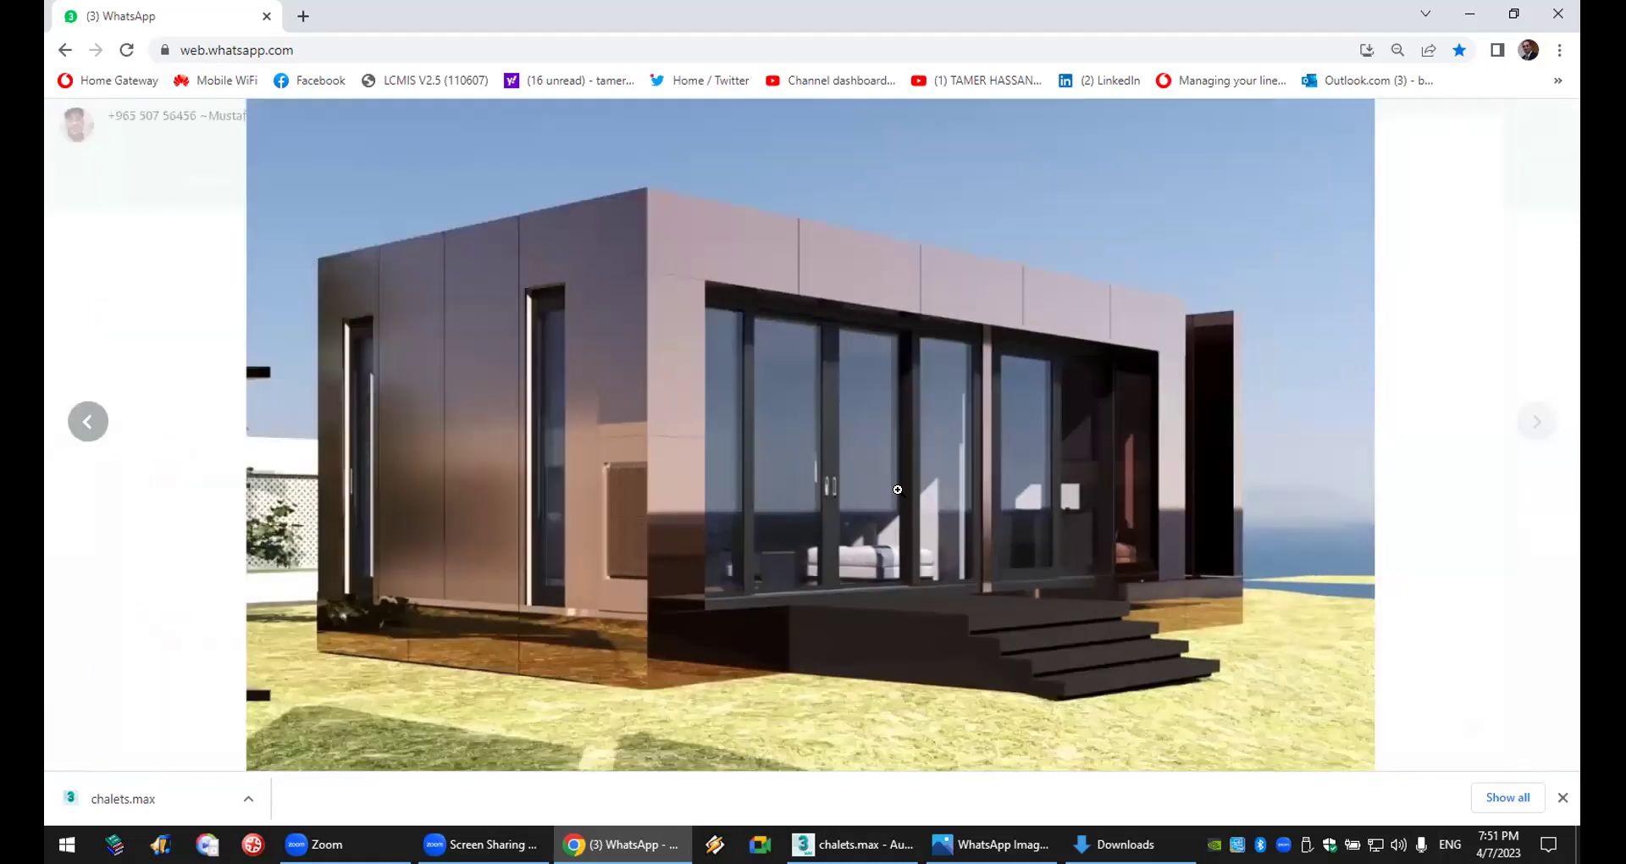
{"action": "left_click", "coordinate": [1547, 127]}
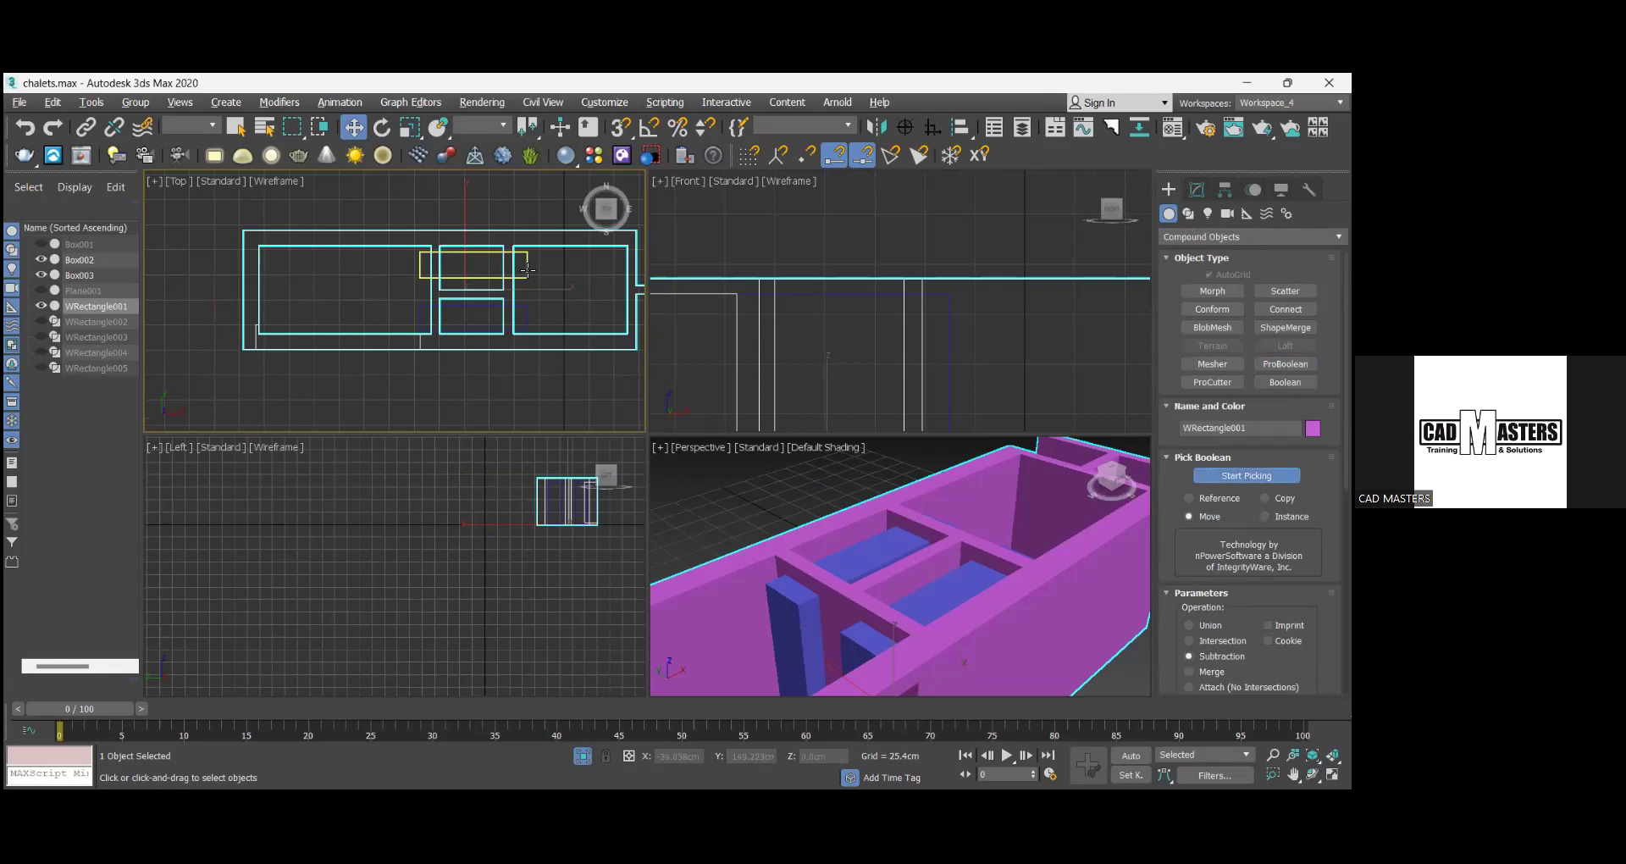
- Subtract the two boxes crossing the small rooms' partition walls from the chalet walls with ProBoolean
{"action": "left_click", "coordinate": [527, 268]}
{"action": "left_click", "coordinate": [530, 316]}
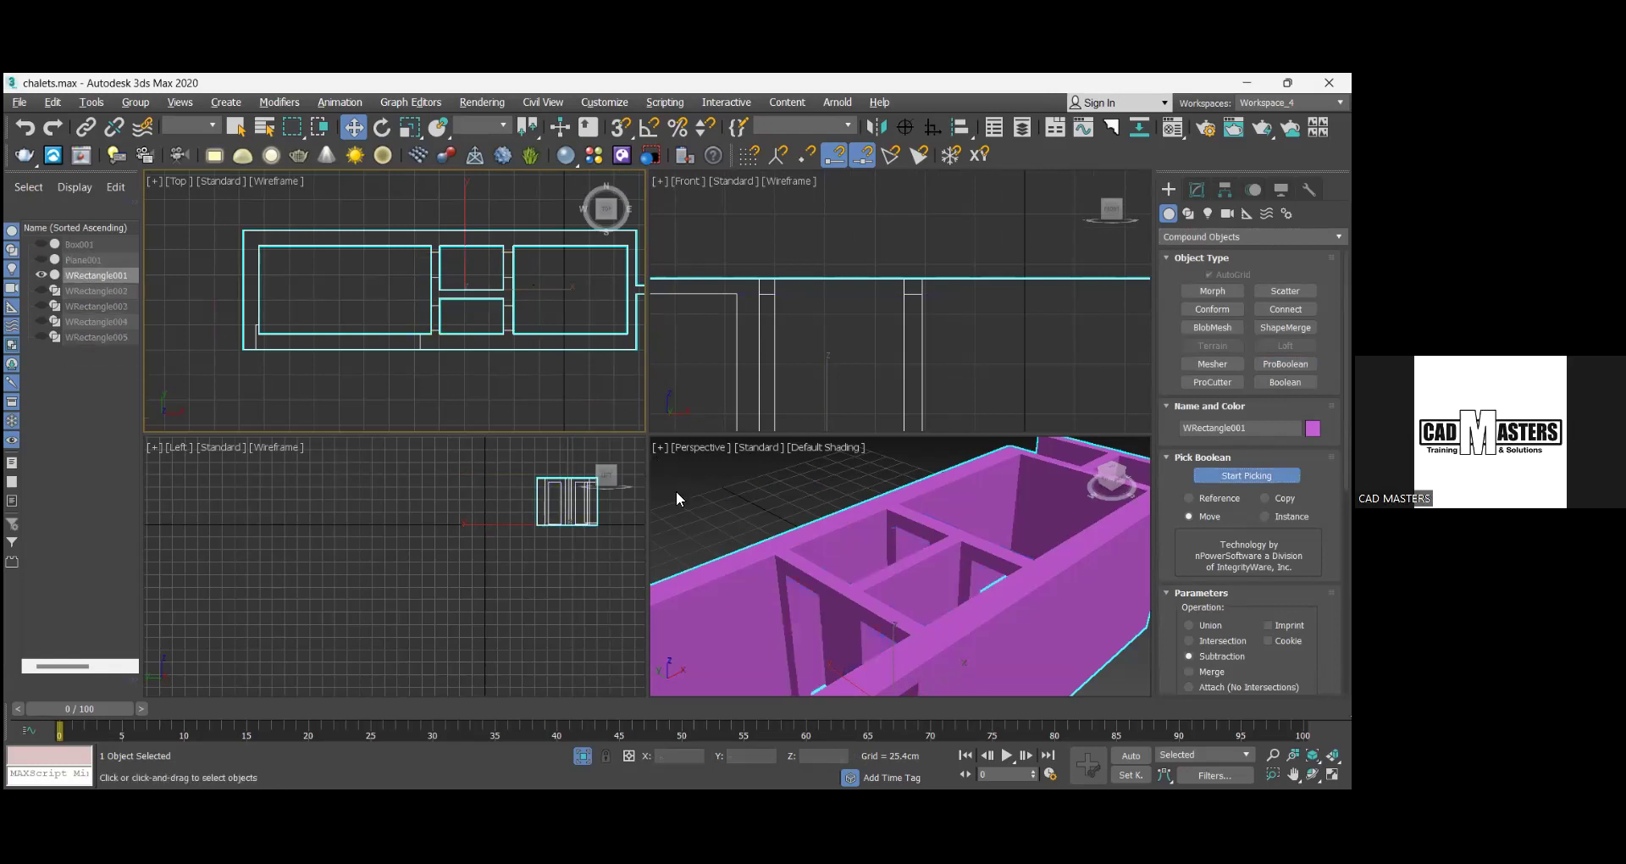
{"action": "scroll", "coordinate": [822, 347], "scroll_direction": "down", "scroll_amount": 2}
{"action": "scroll", "coordinate": [926, 582], "scroll_direction": "down", "scroll_amount": 2}
{"action": "scroll", "coordinate": [927, 582], "scroll_direction": "up", "scroll_amount": 3}
{"action": "middle_click_drag", "start_coordinate": [927, 550], "coordinate": [632, 496]}
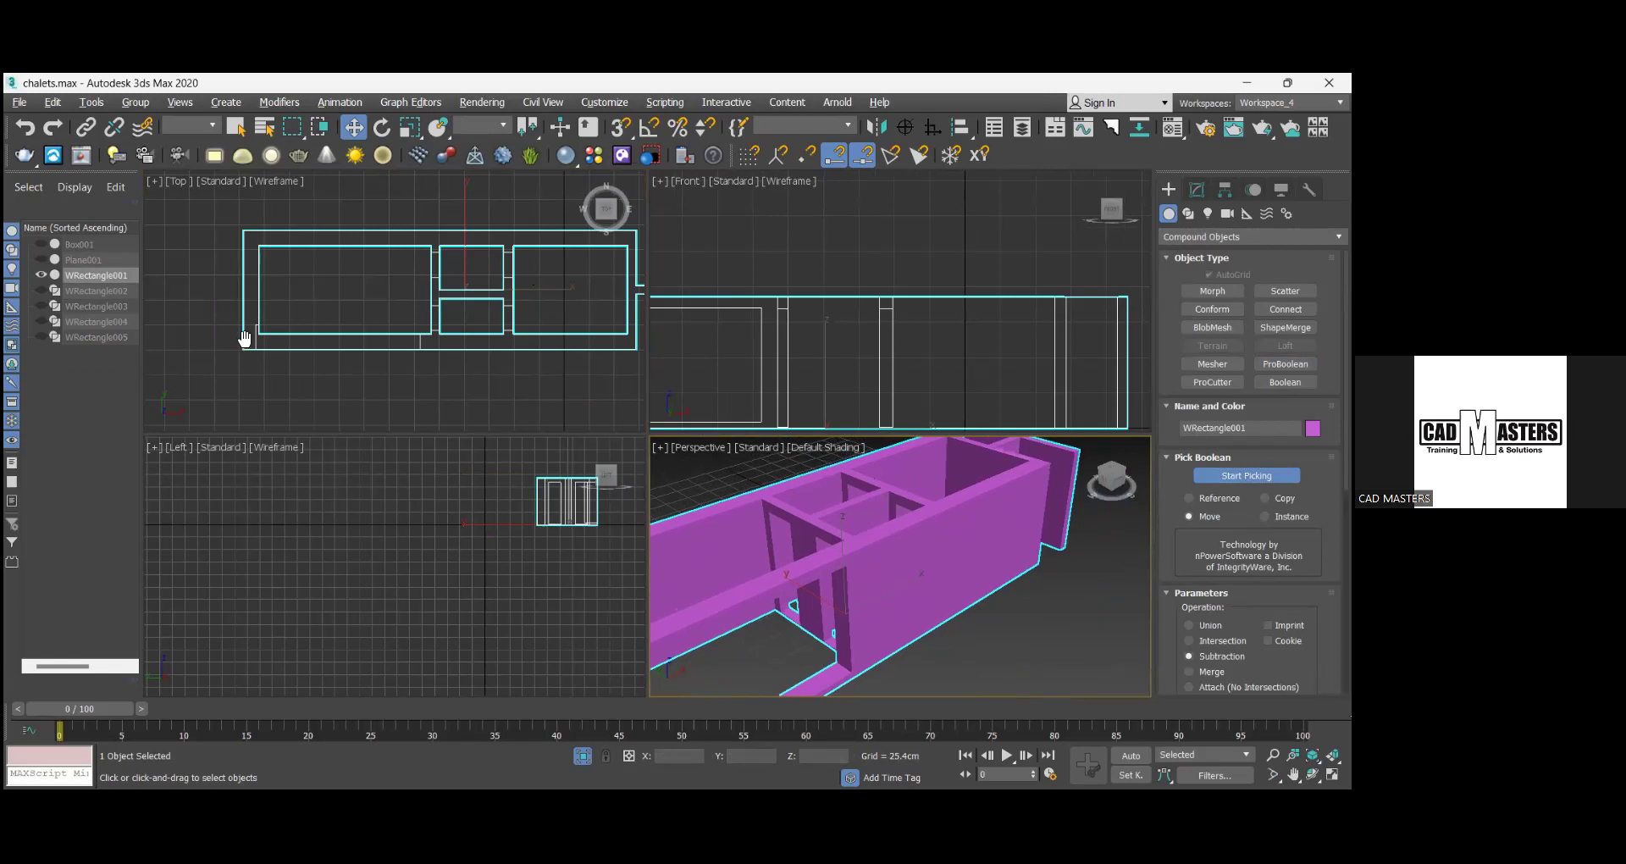
- Inspect the chalet's front wall opening and the opposite long wall from both sides, and leave ProBoolean picking
{"action": "scroll", "coordinate": [252, 335], "scroll_direction": "up", "scroll_amount": 2}
{"action": "scroll", "coordinate": [271, 327], "scroll_direction": "up", "scroll_amount": 2}
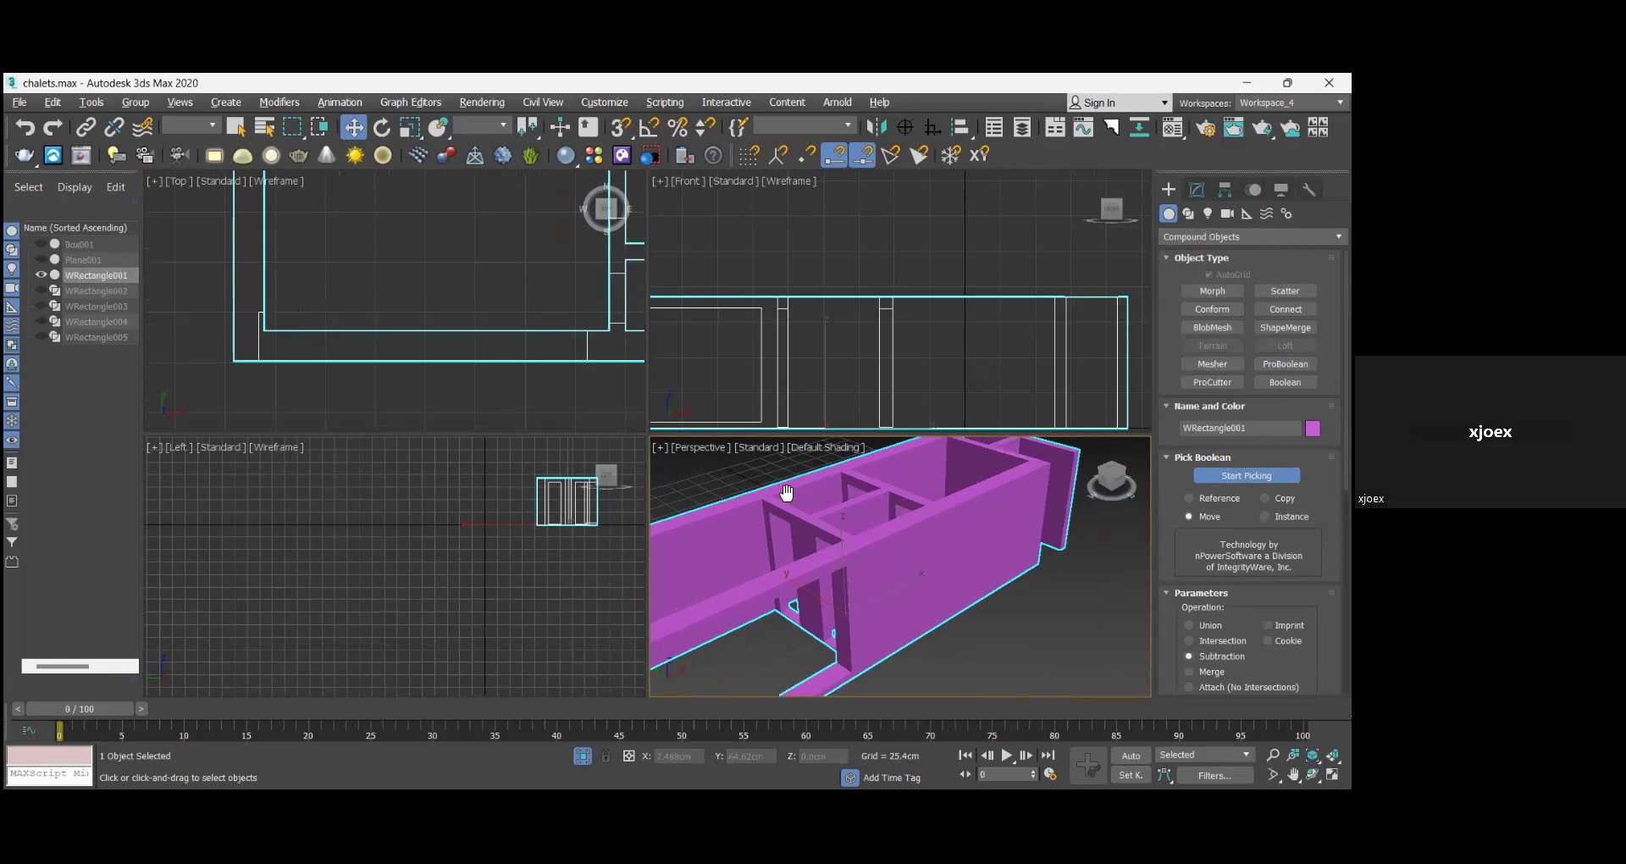
{"action": "left_click", "coordinate": [322, 269]}
{"action": "scroll", "coordinate": [958, 586], "scroll_direction": "down", "scroll_amount": 4}
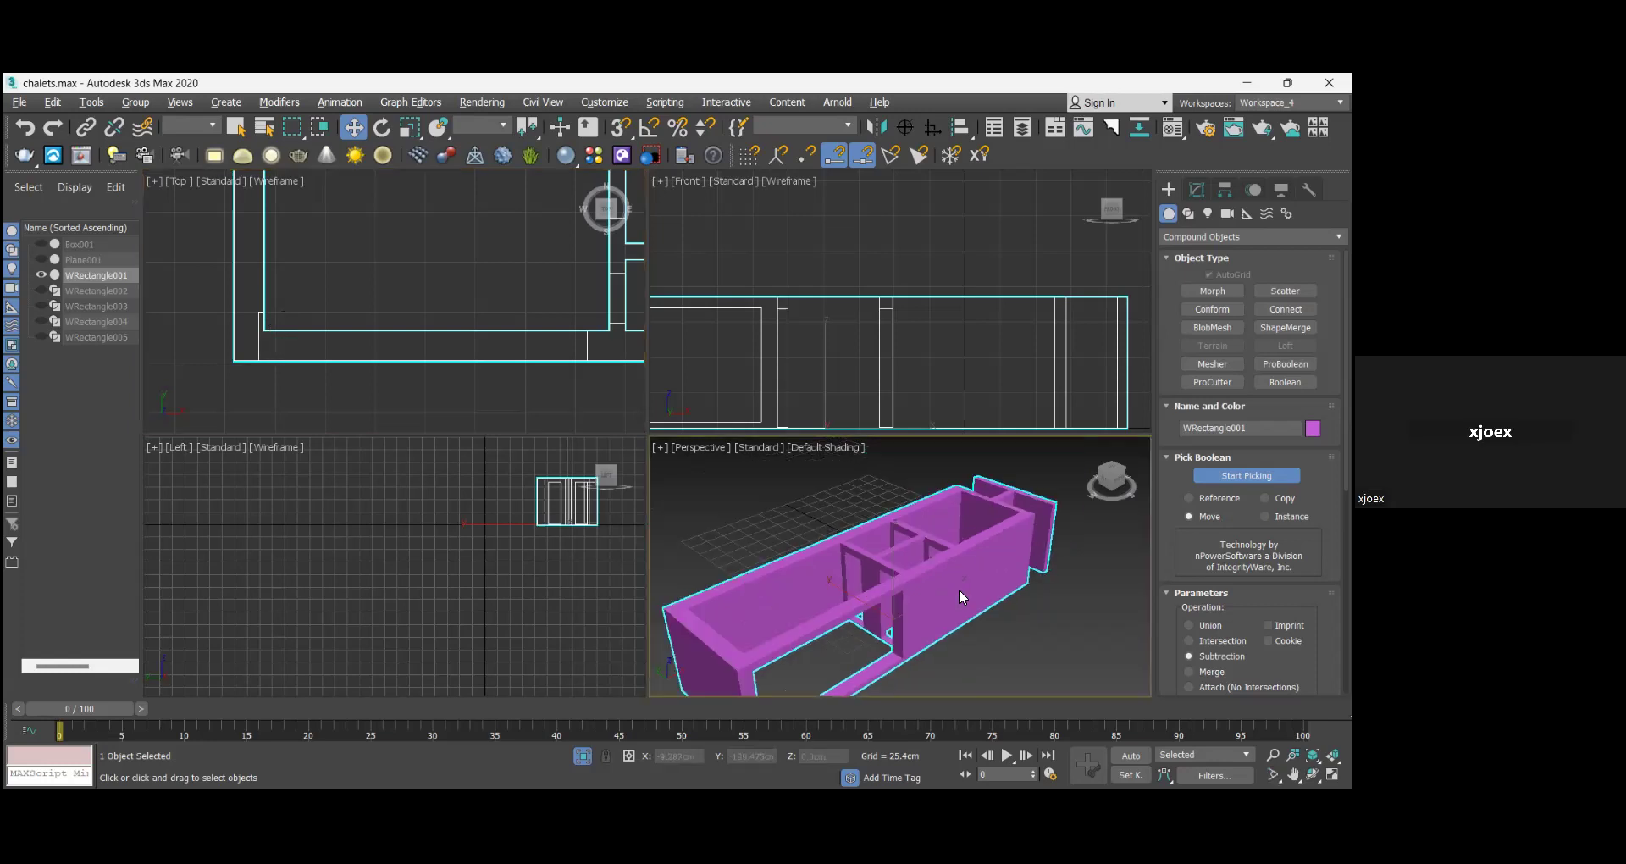
{"action": "left_click", "coordinate": [618, 319]}
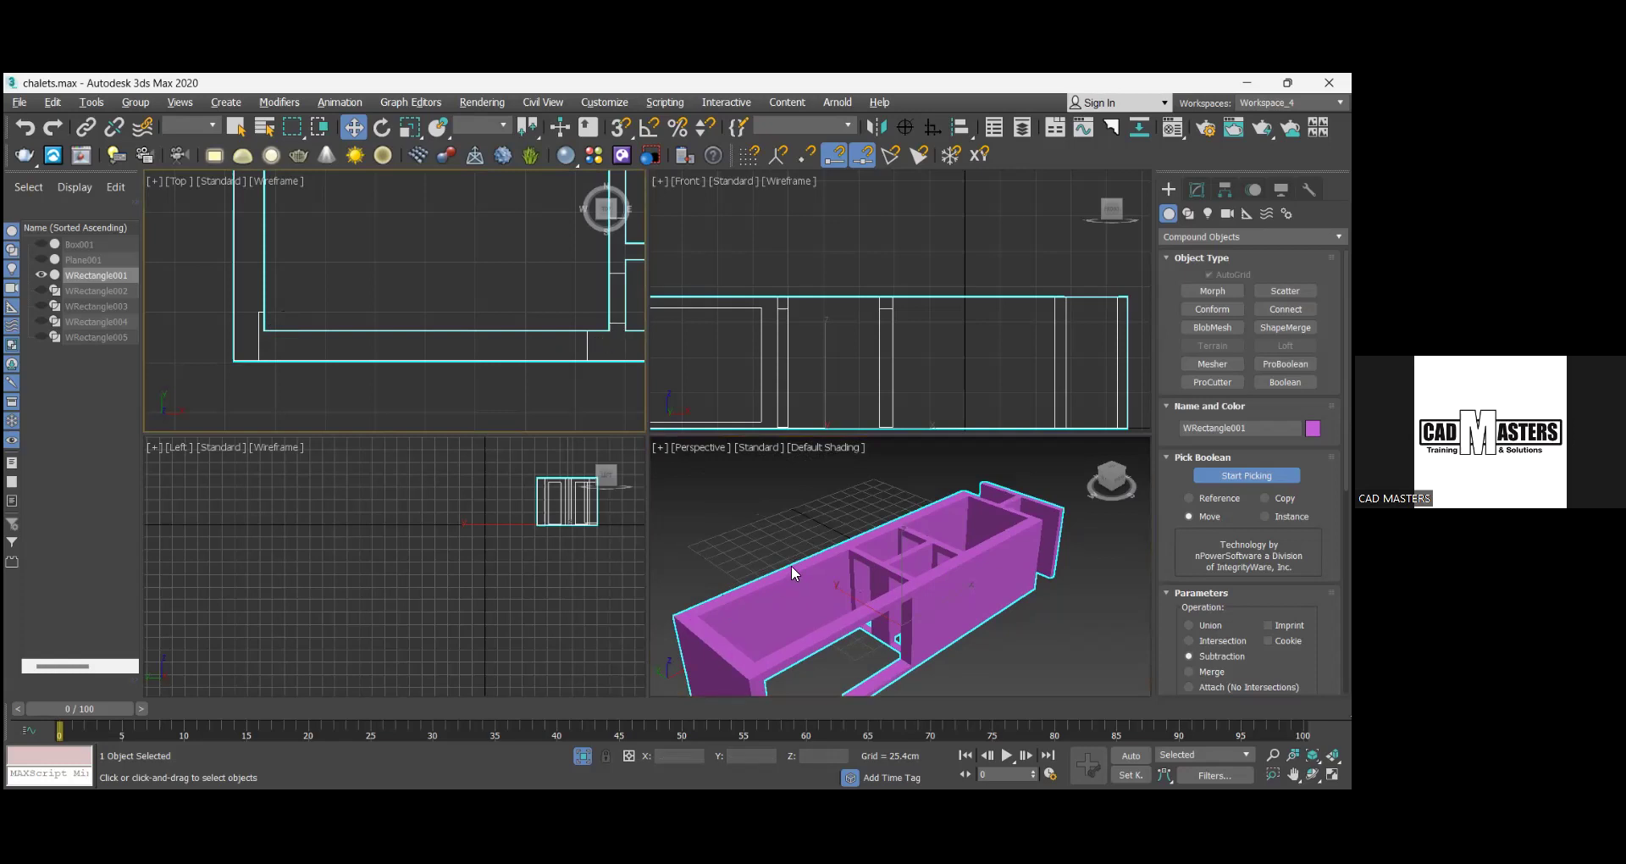
{"action": "right_click", "coordinate": [1067, 671]}
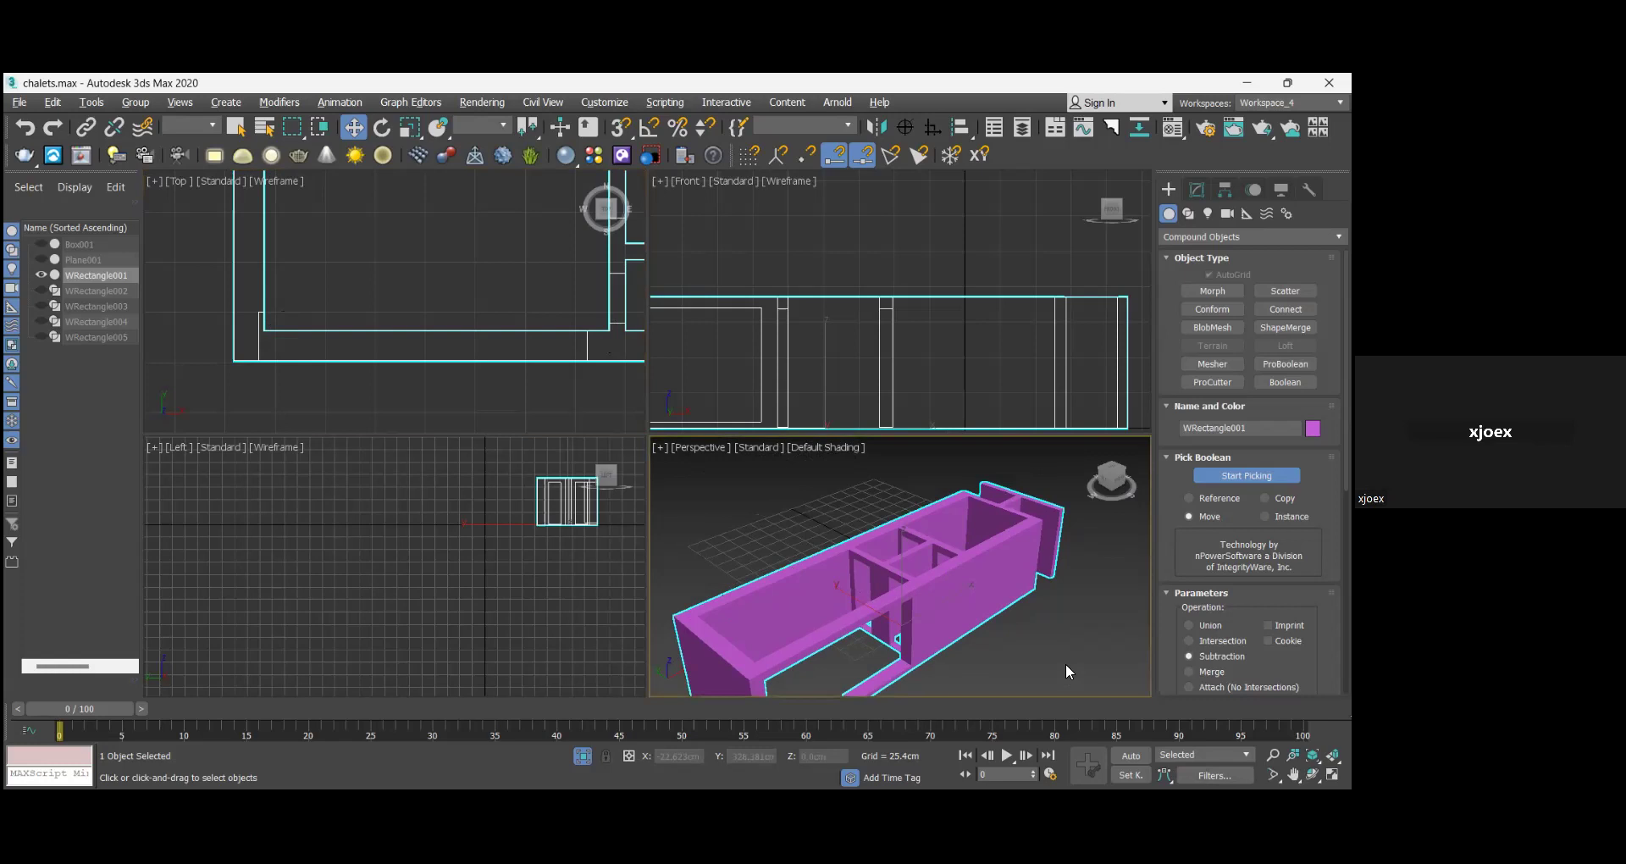
{"action": "key", "text": "ctrl+r"}
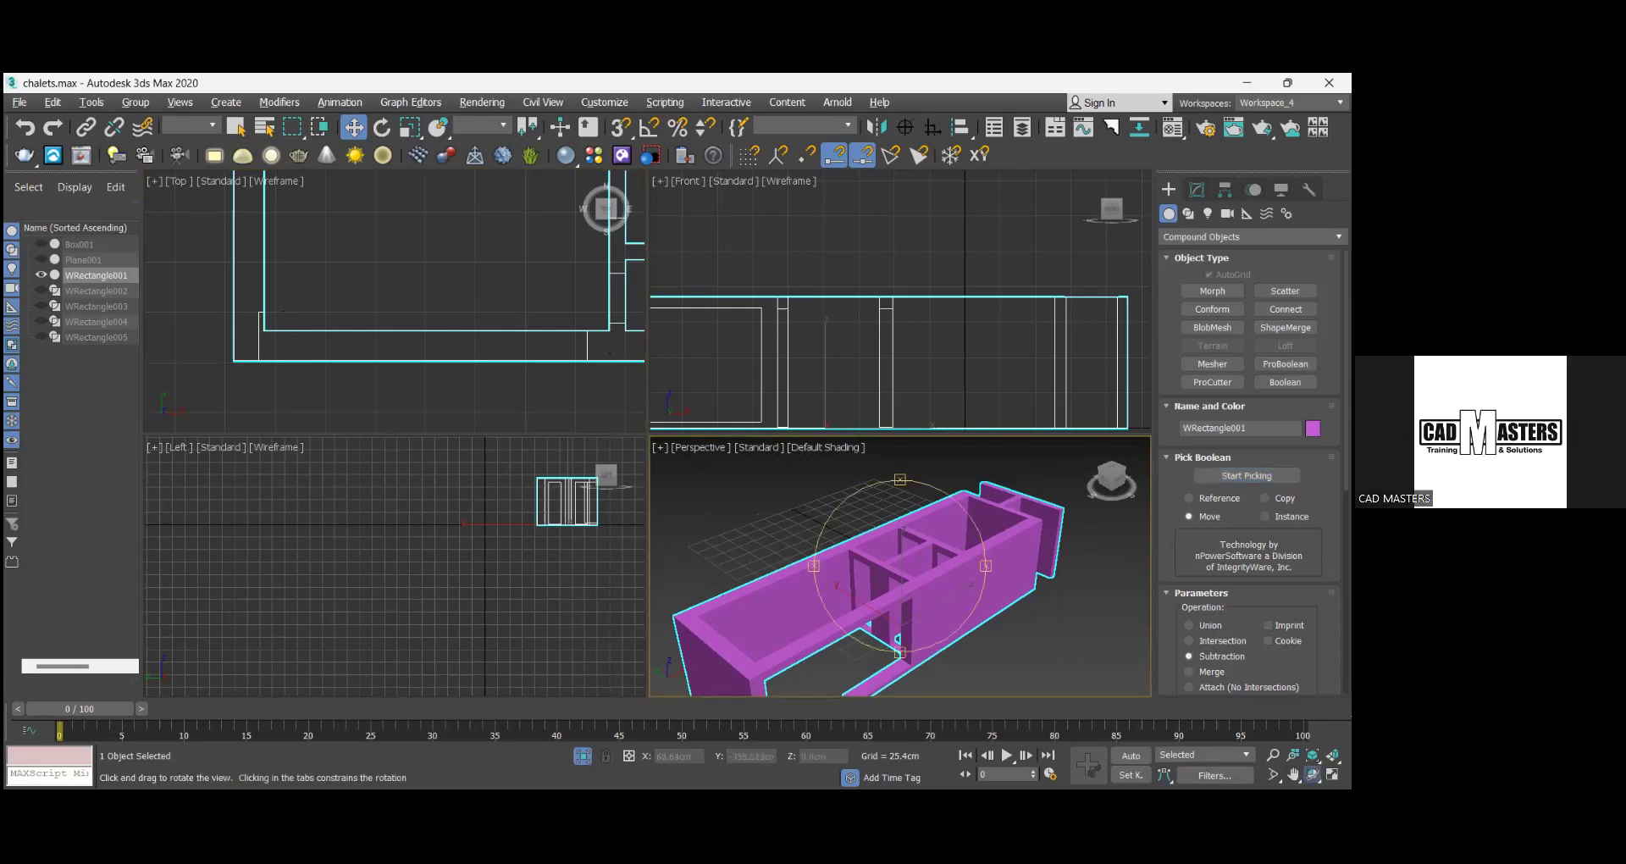
{"action": "left_click_drag", "start_coordinate": [921, 547], "coordinate": [609, 538]}
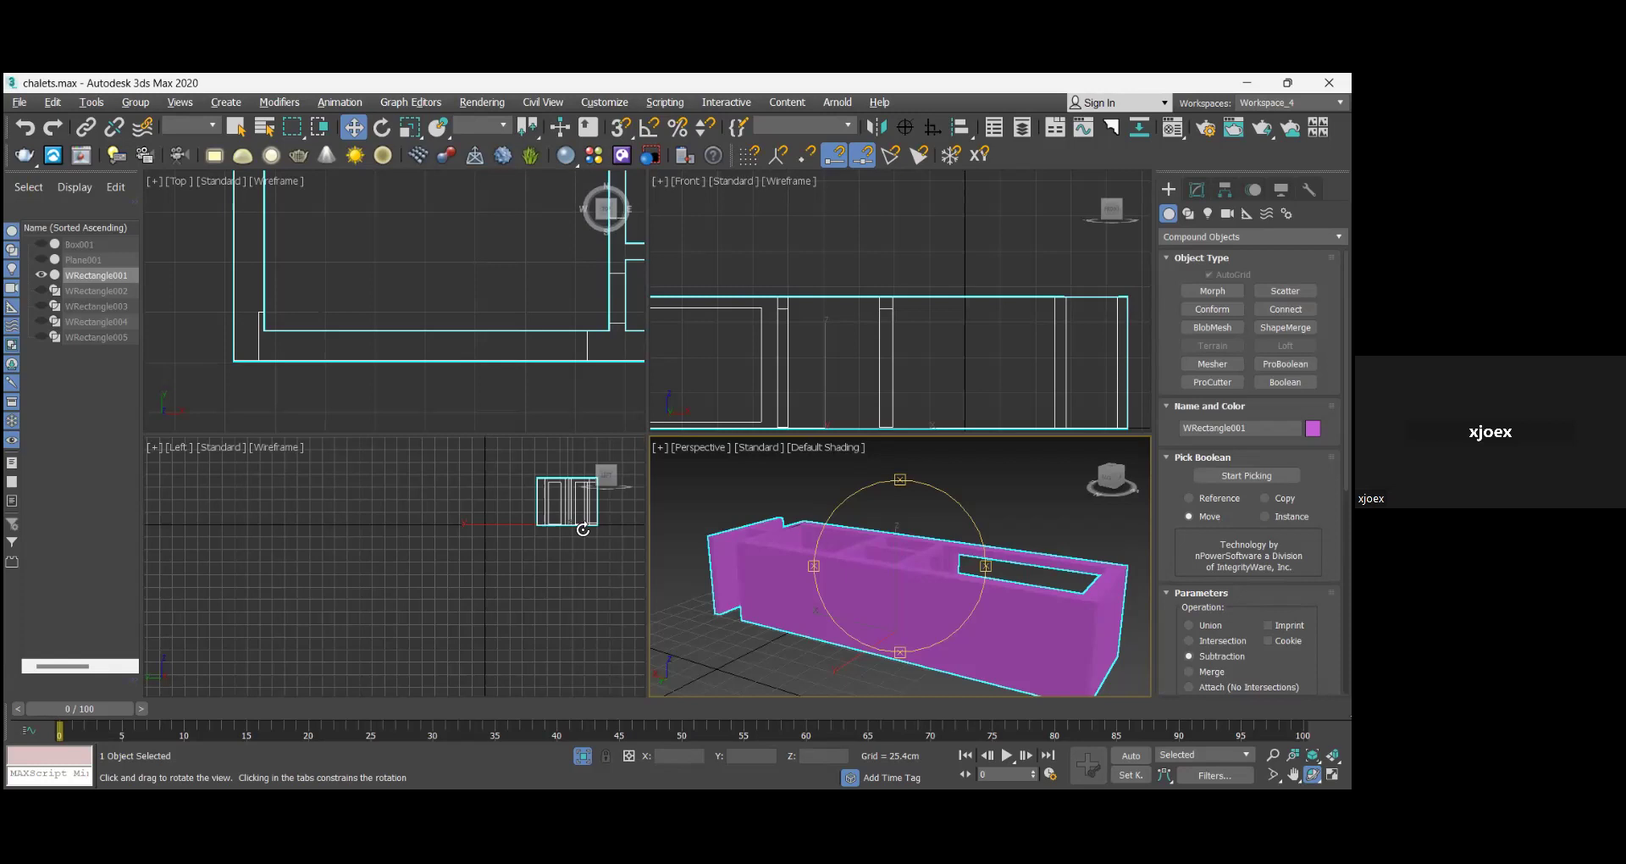
{"action": "right_click", "coordinate": [956, 547]}
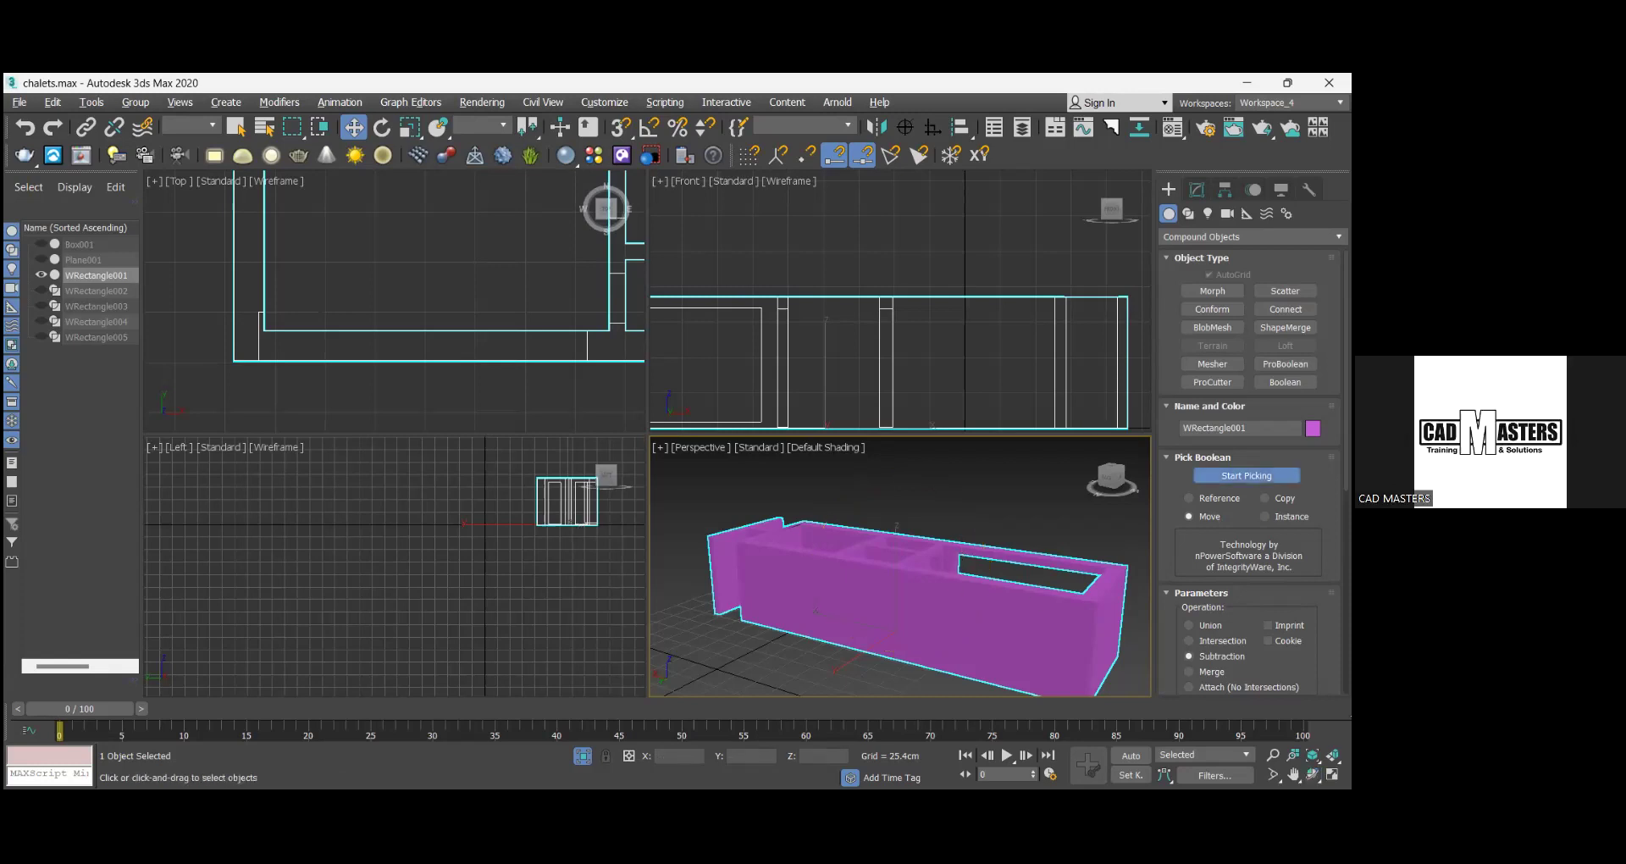
{"action": "left_click", "coordinate": [710, 642]}
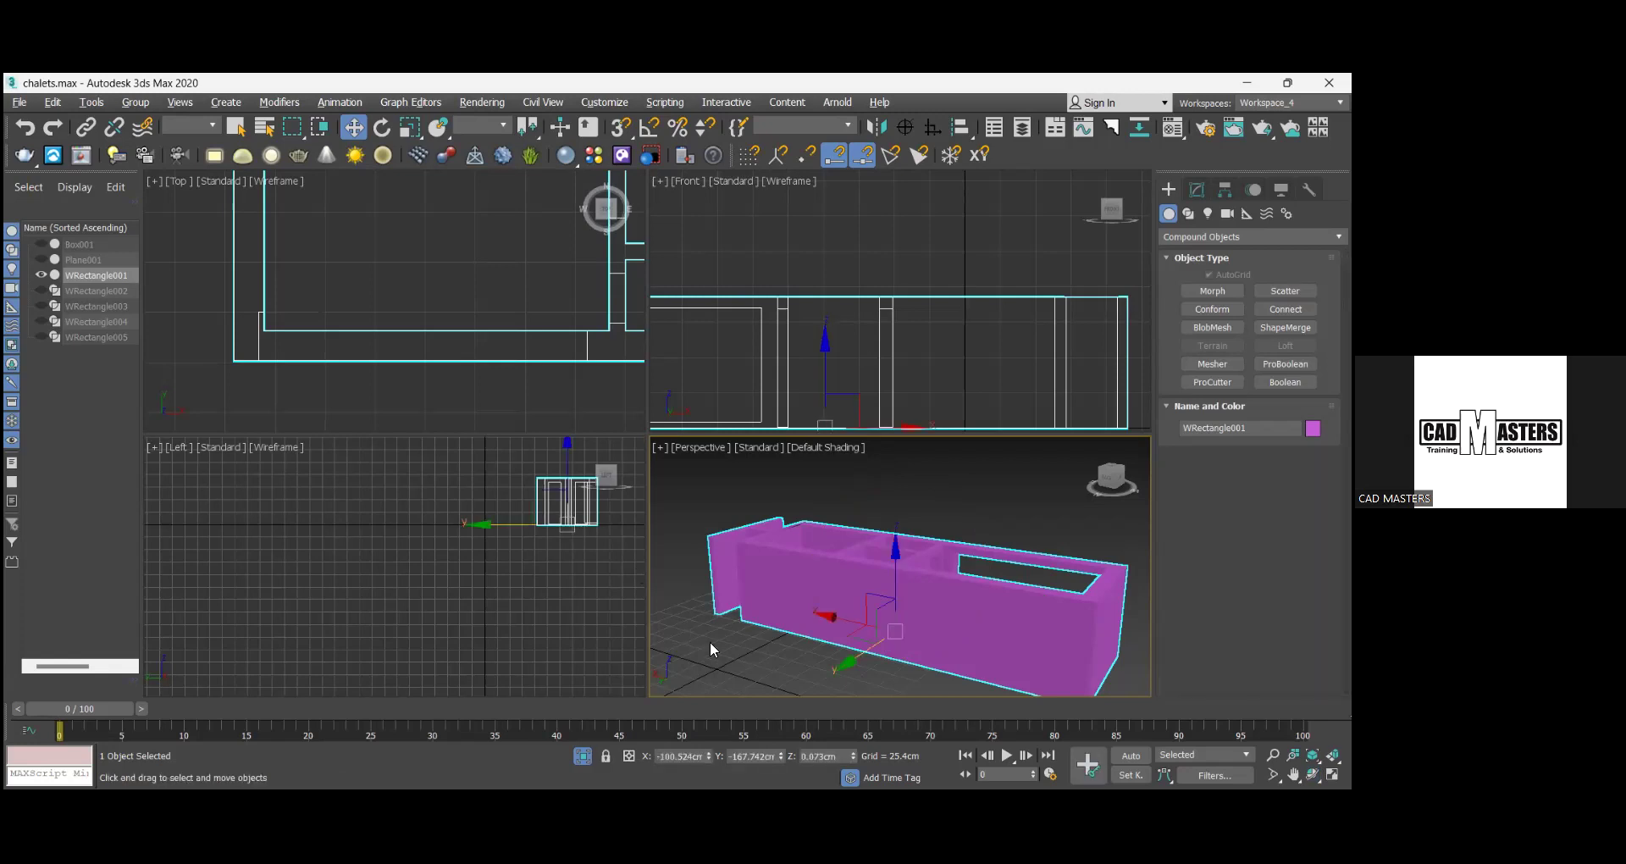
- Select the chalet walls, open the Material Editor and change the yellow material's diffuse colour to black, RGB 0, 0, 0
{"action": "left_click", "coordinate": [855, 603]}
{"action": "left_click", "coordinate": [1173, 127]}
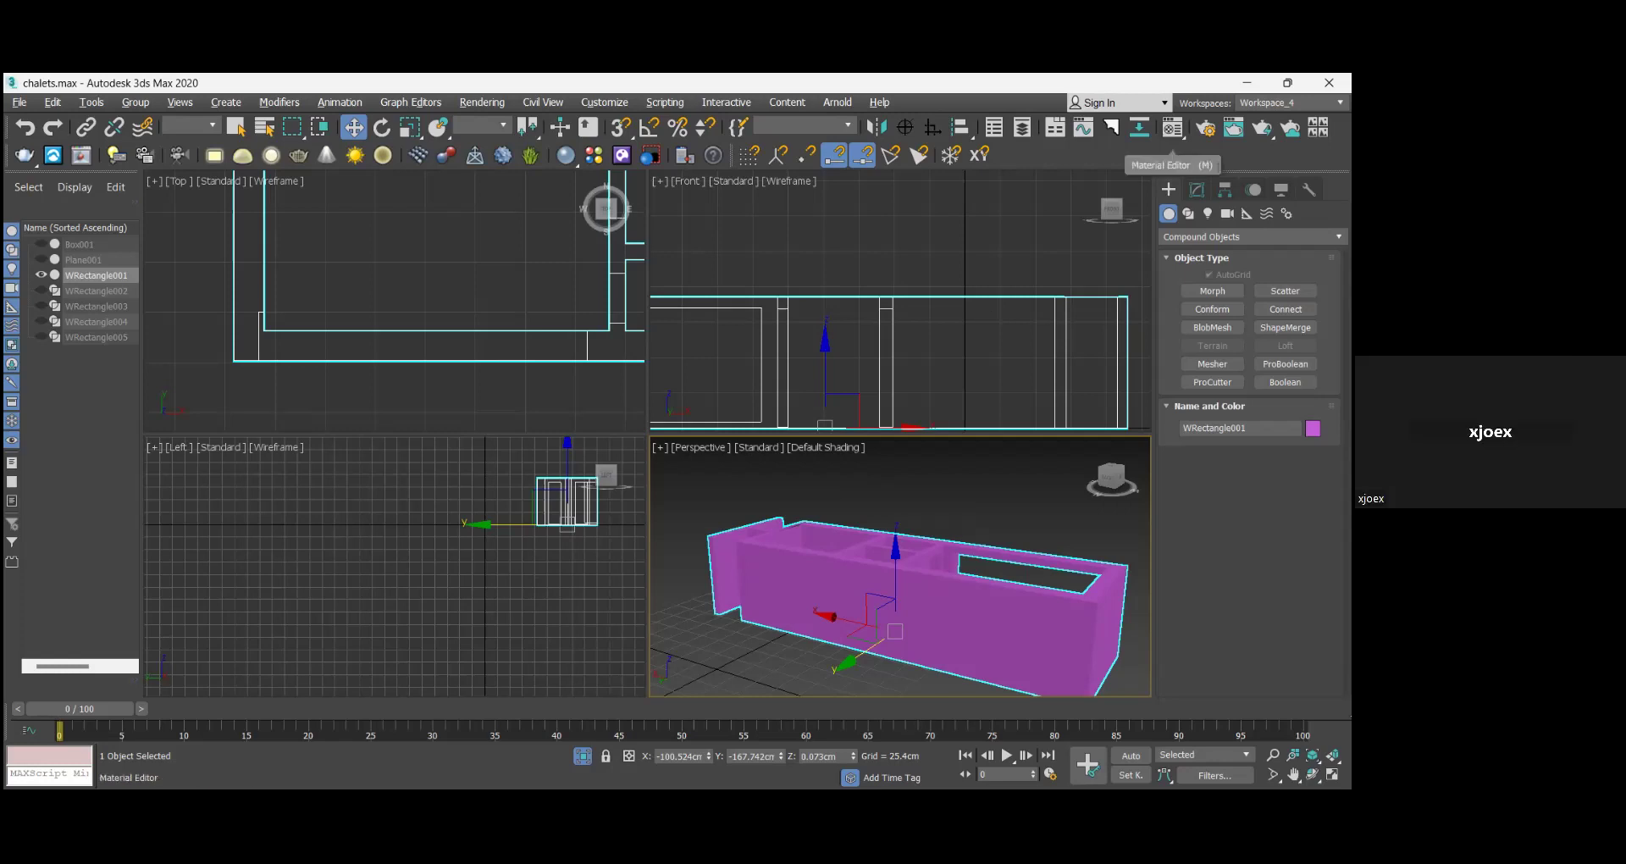
{"action": "left_click", "coordinate": [1173, 127]}
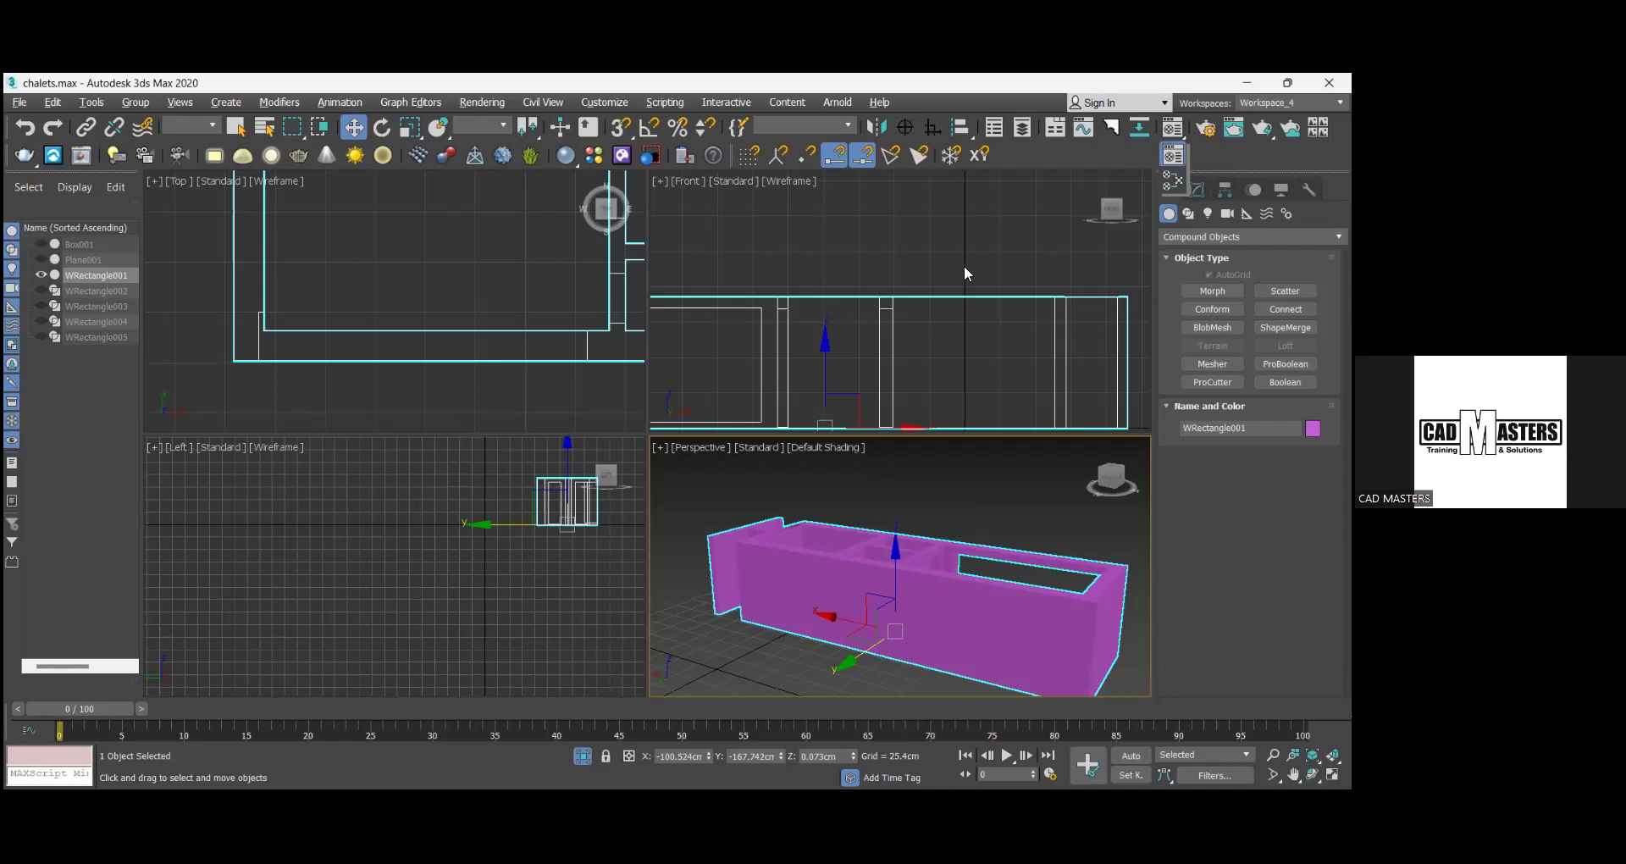
{"action": "key", "text": "m"}
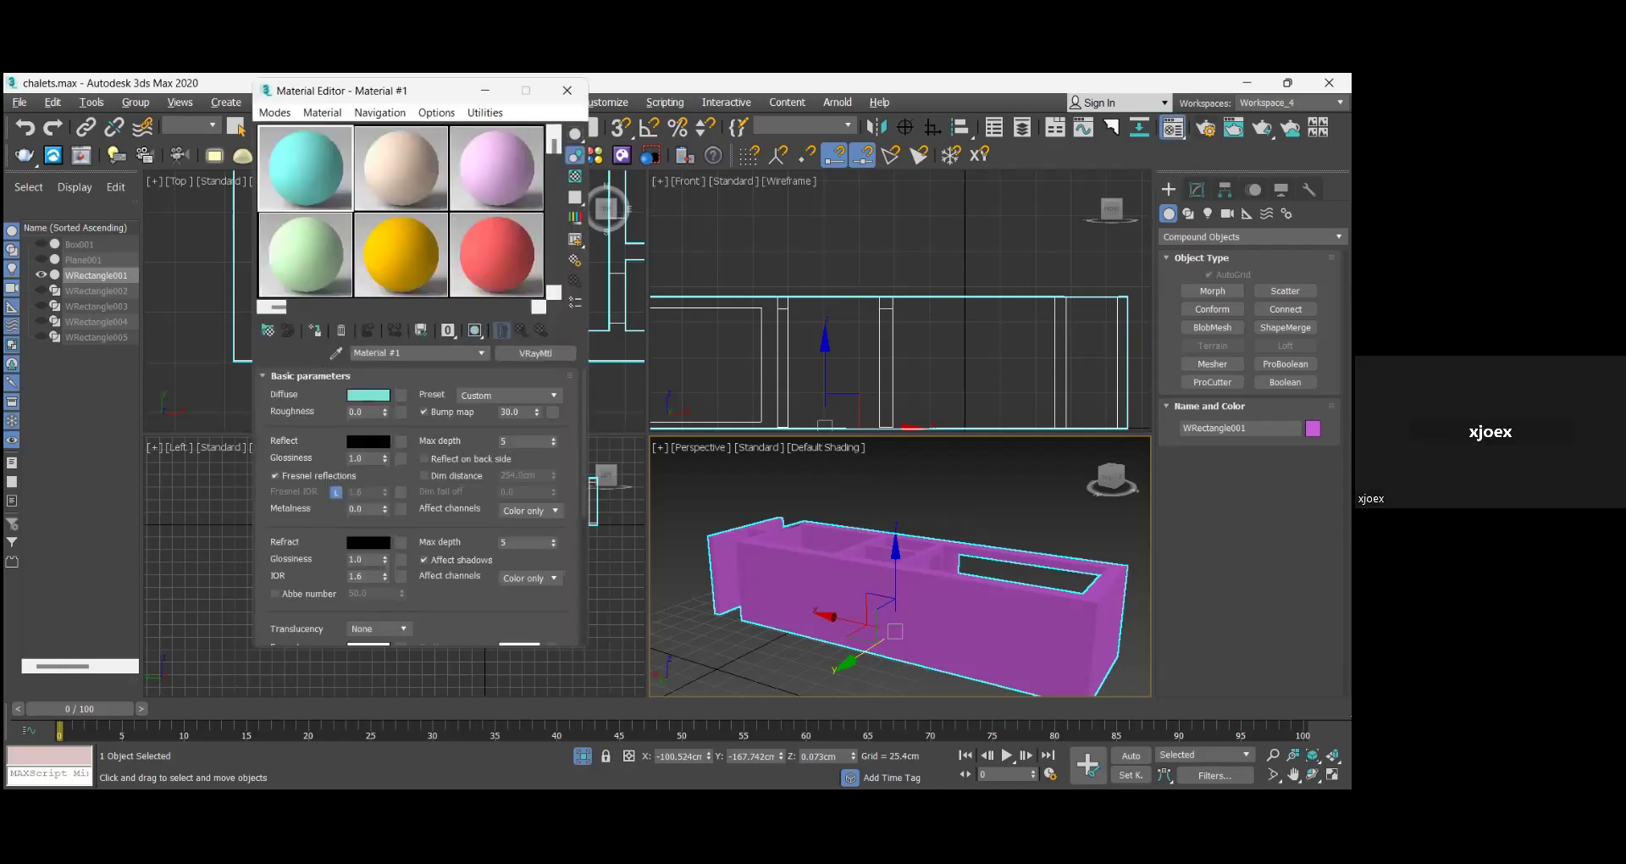
{"action": "left_click", "coordinate": [1172, 127]}
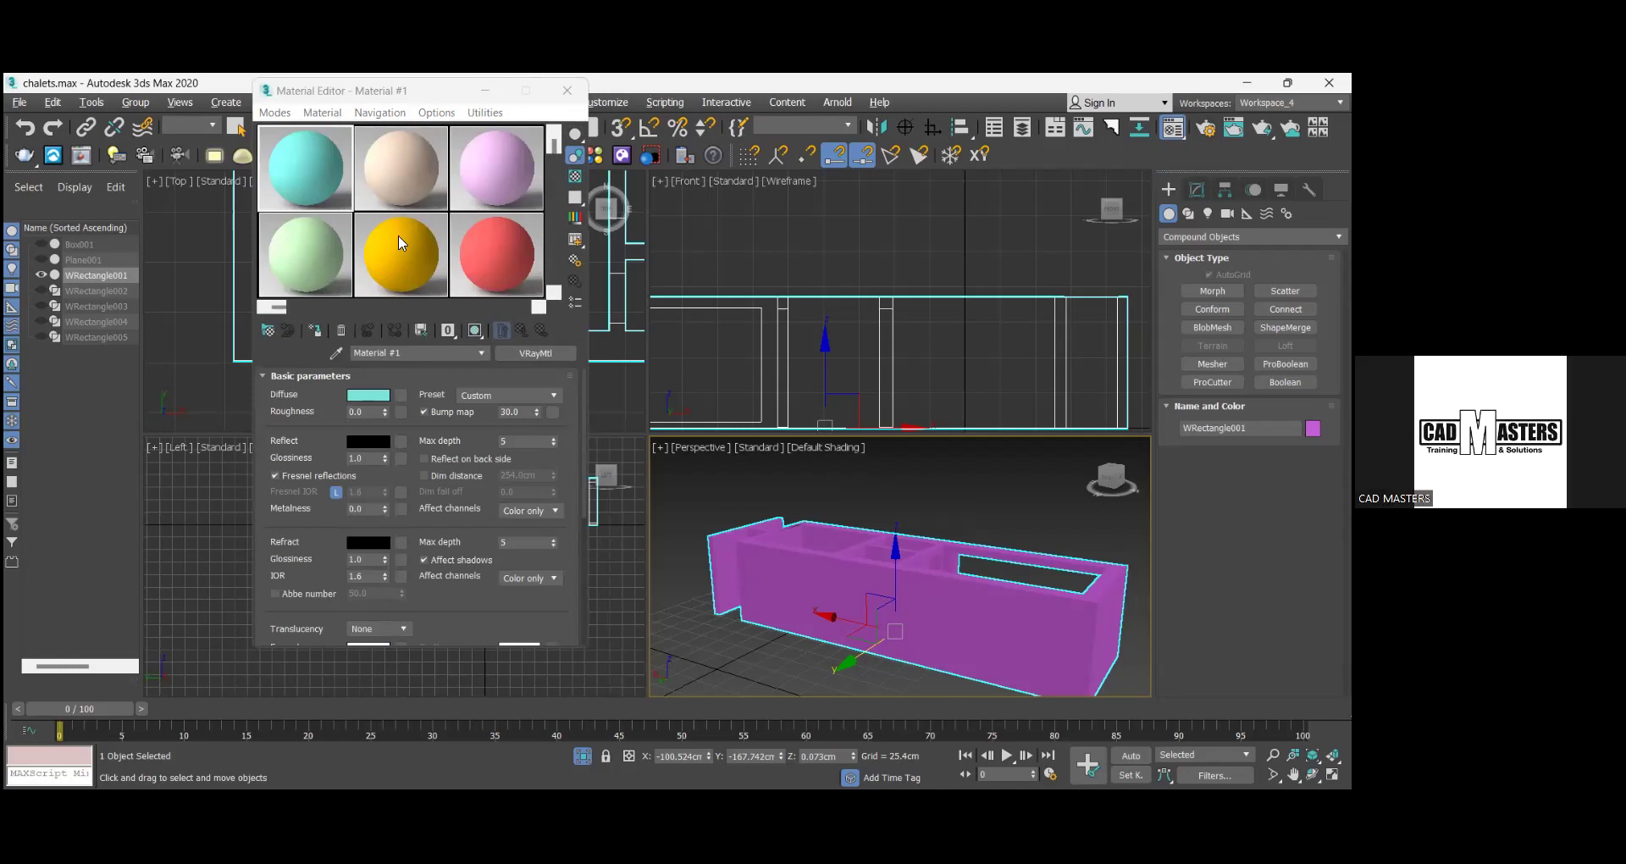
{"action": "left_click", "coordinate": [395, 262]}
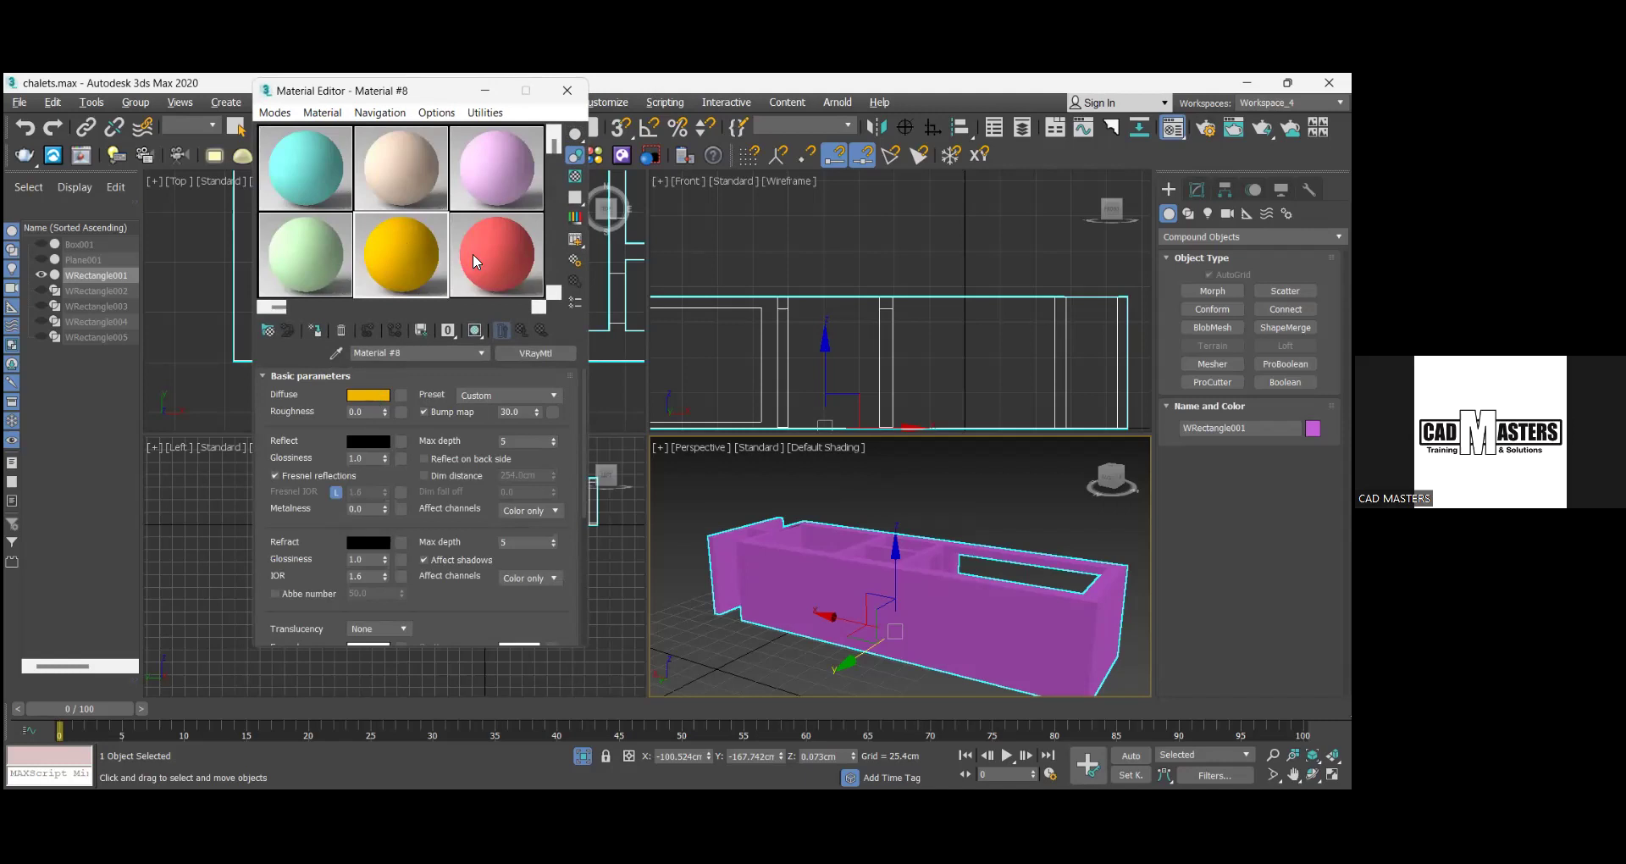
{"action": "left_click", "coordinate": [375, 396]}
{"action": "left_click_drag", "start_coordinate": [390, 210], "coordinate": [439, 308]}
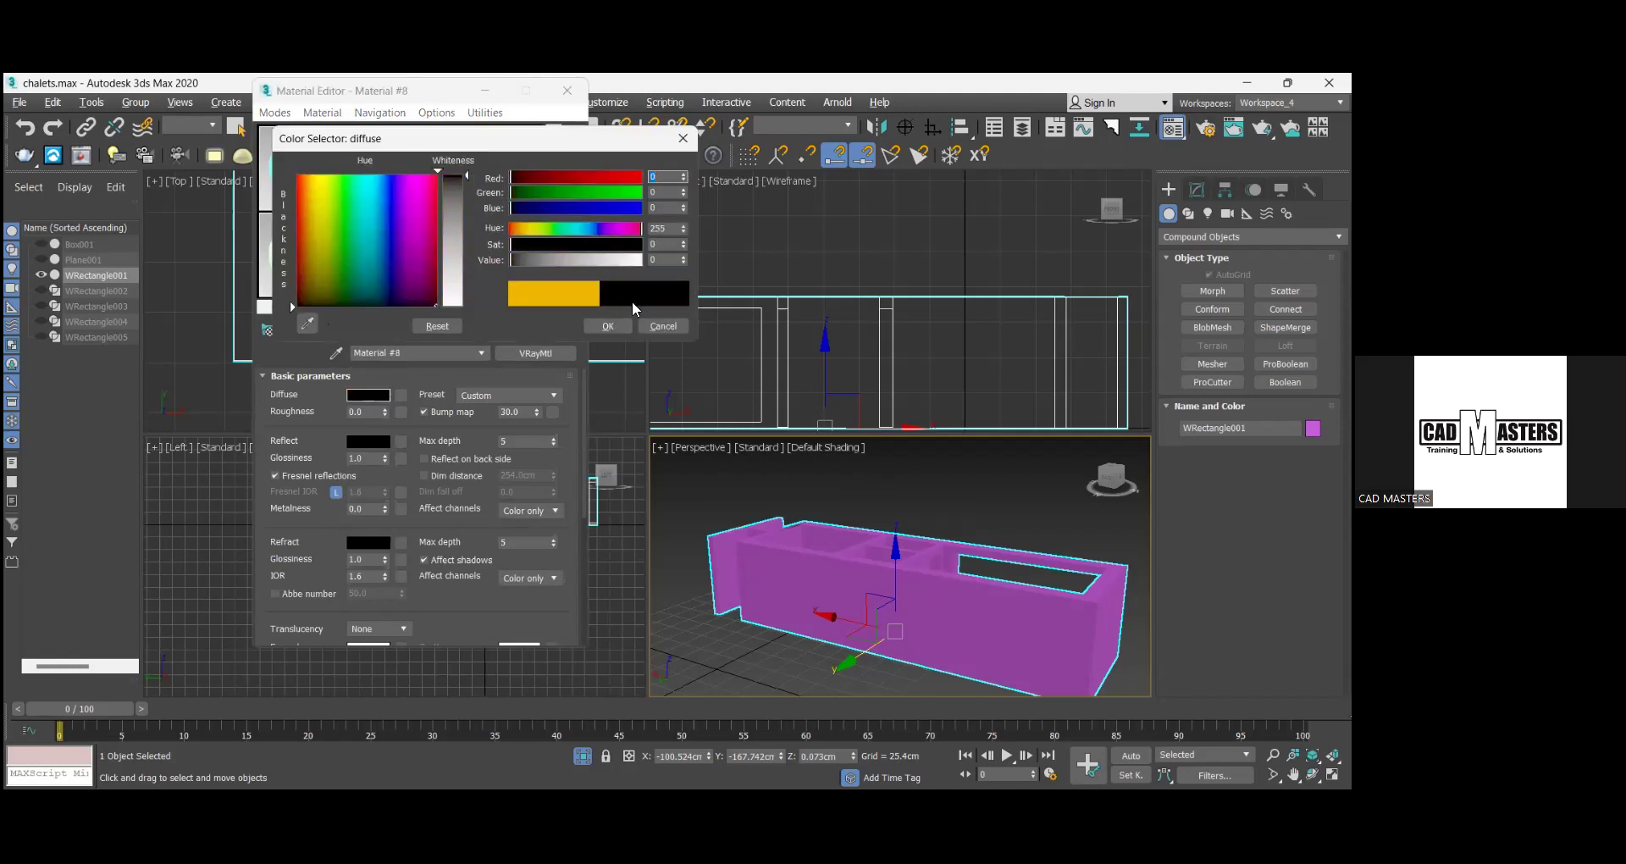
{"action": "left_click", "coordinate": [610, 325]}
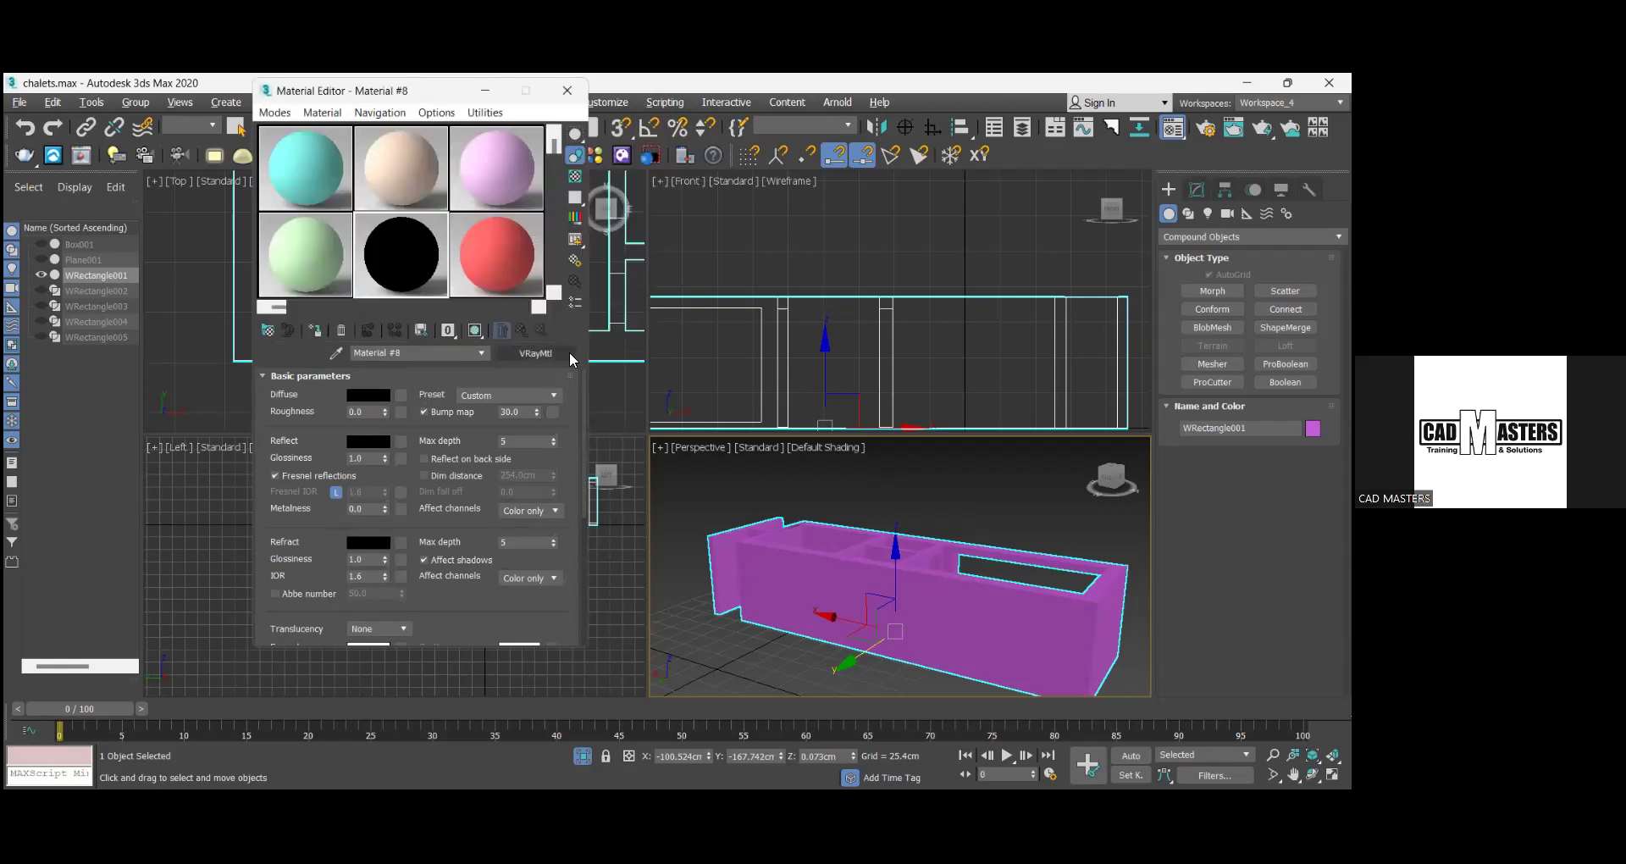
- Set the black material's reflection colour to near-white, RGB 248, 248, 248
{"action": "left_click", "coordinate": [366, 444]}
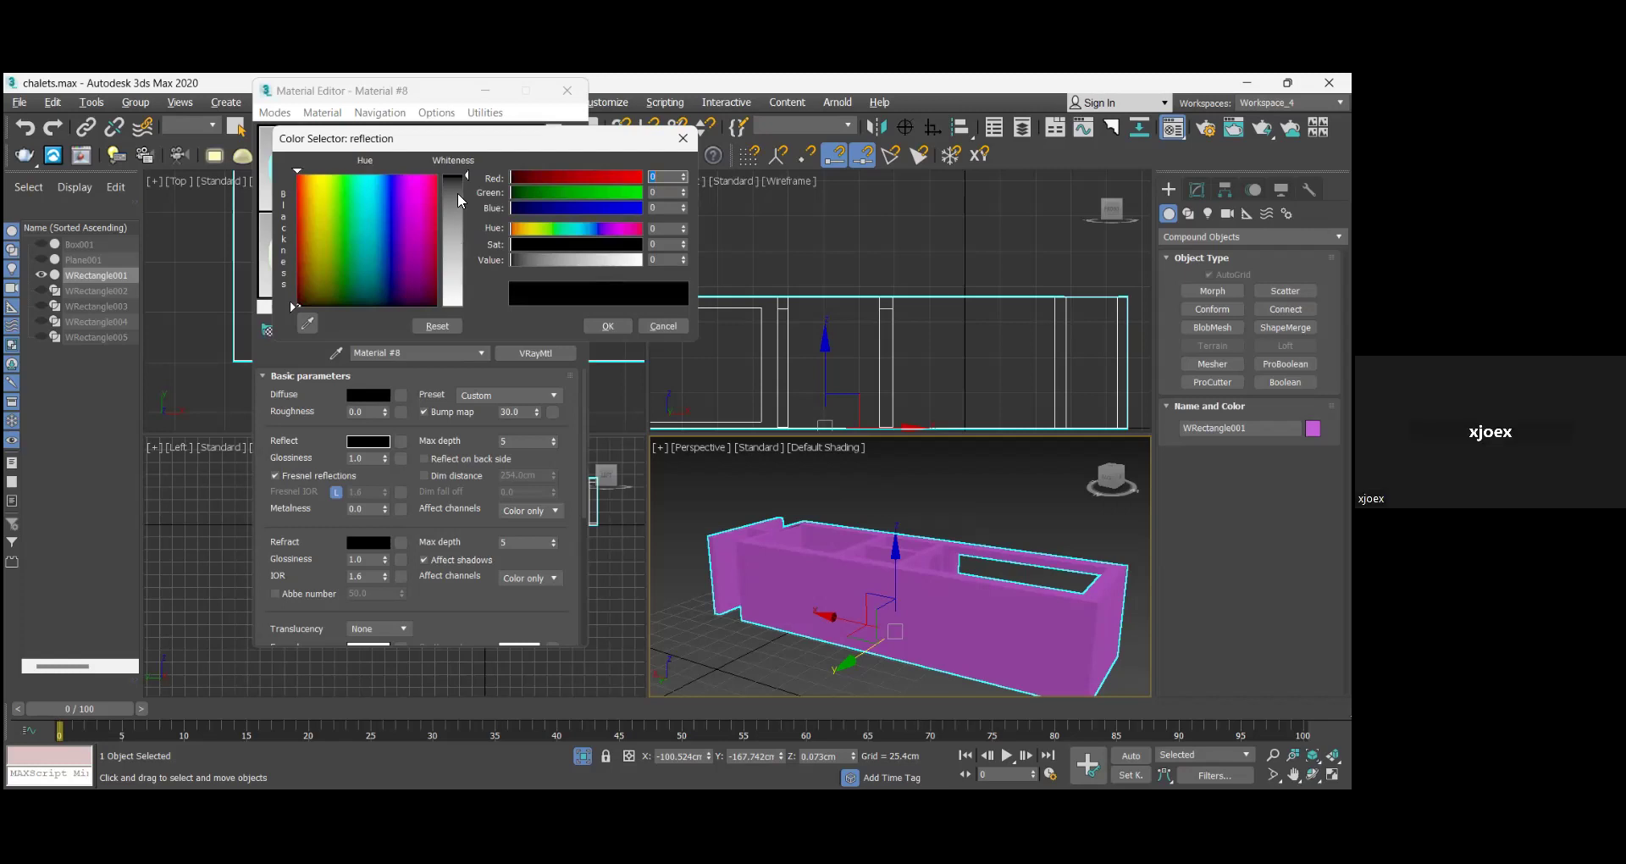
{"action": "left_click", "coordinate": [458, 301]}
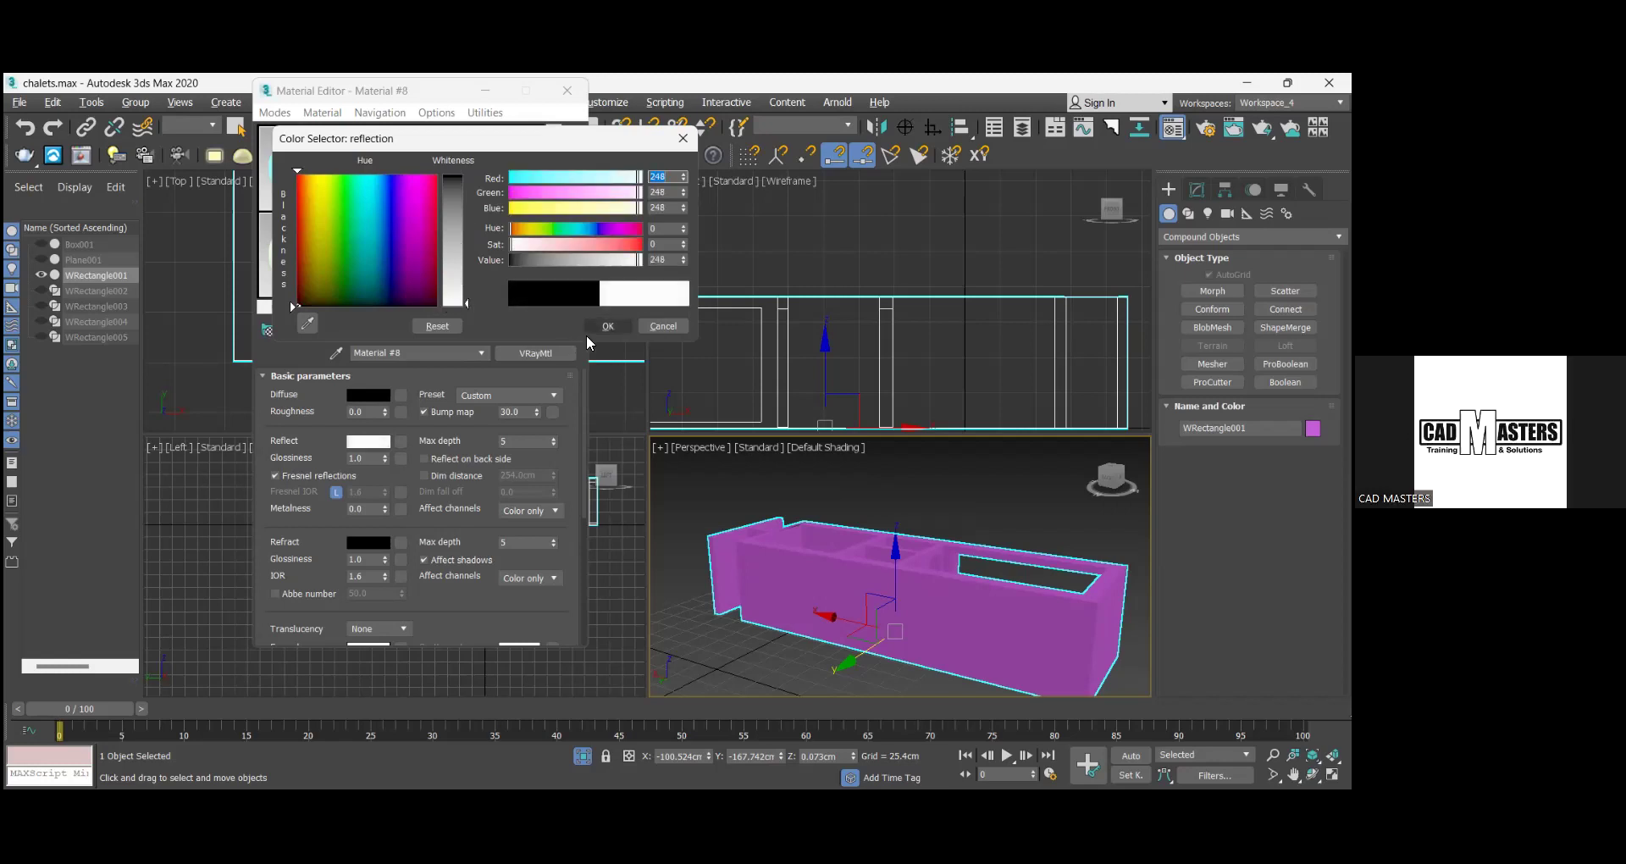
{"action": "key", "text": "Return"}
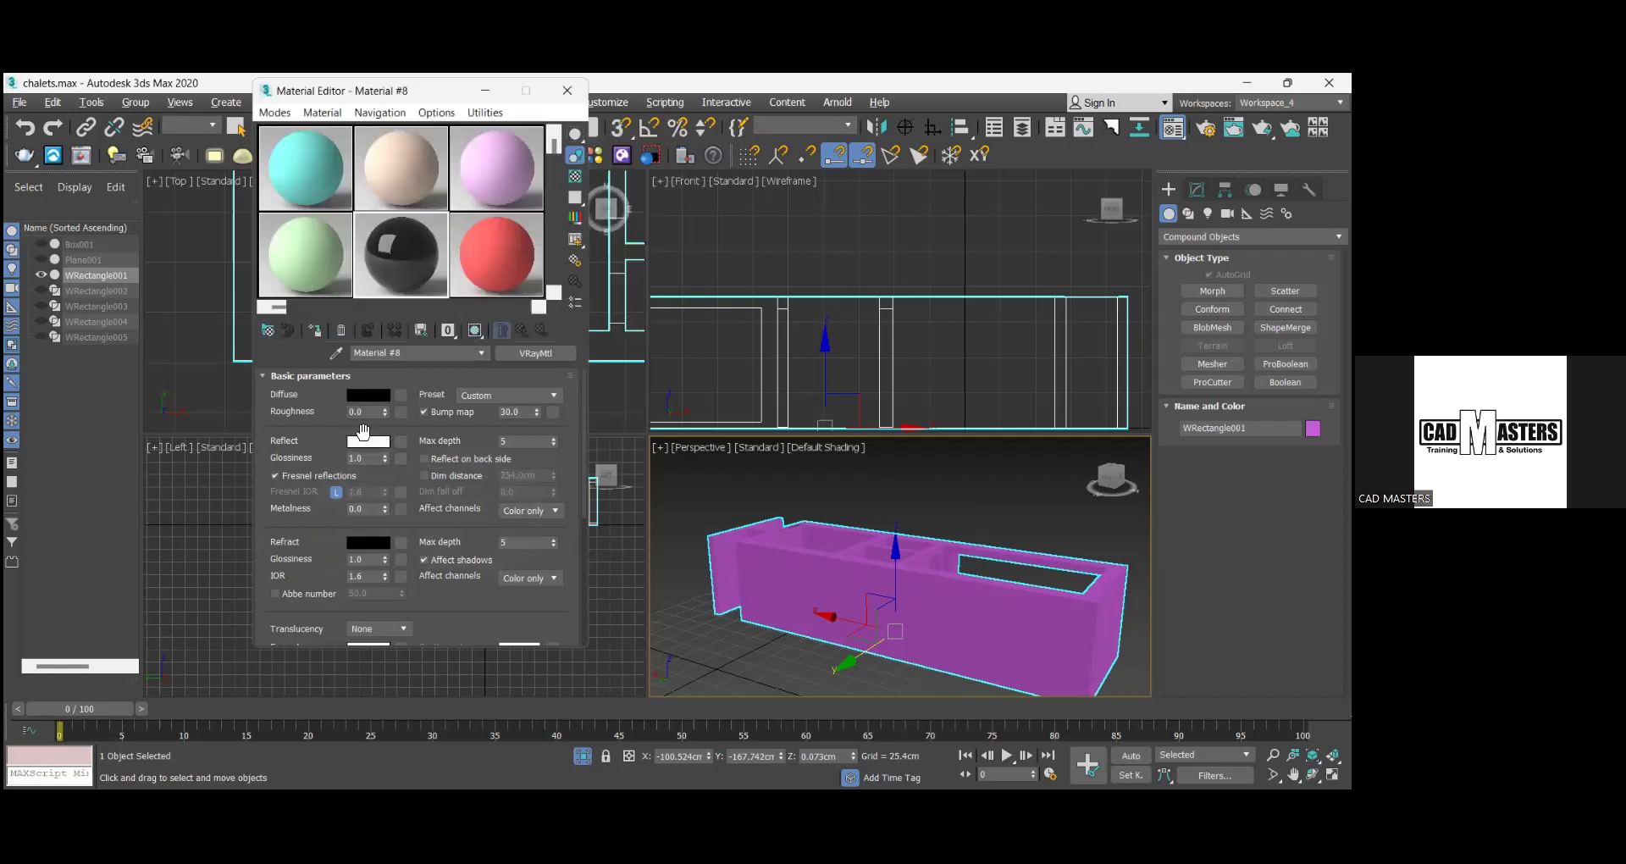
- Change the black material's diffuse colour to grey, RGB 69, 69, 69, and turn off its Fresnel reflections
{"action": "left_click", "coordinate": [370, 395]}
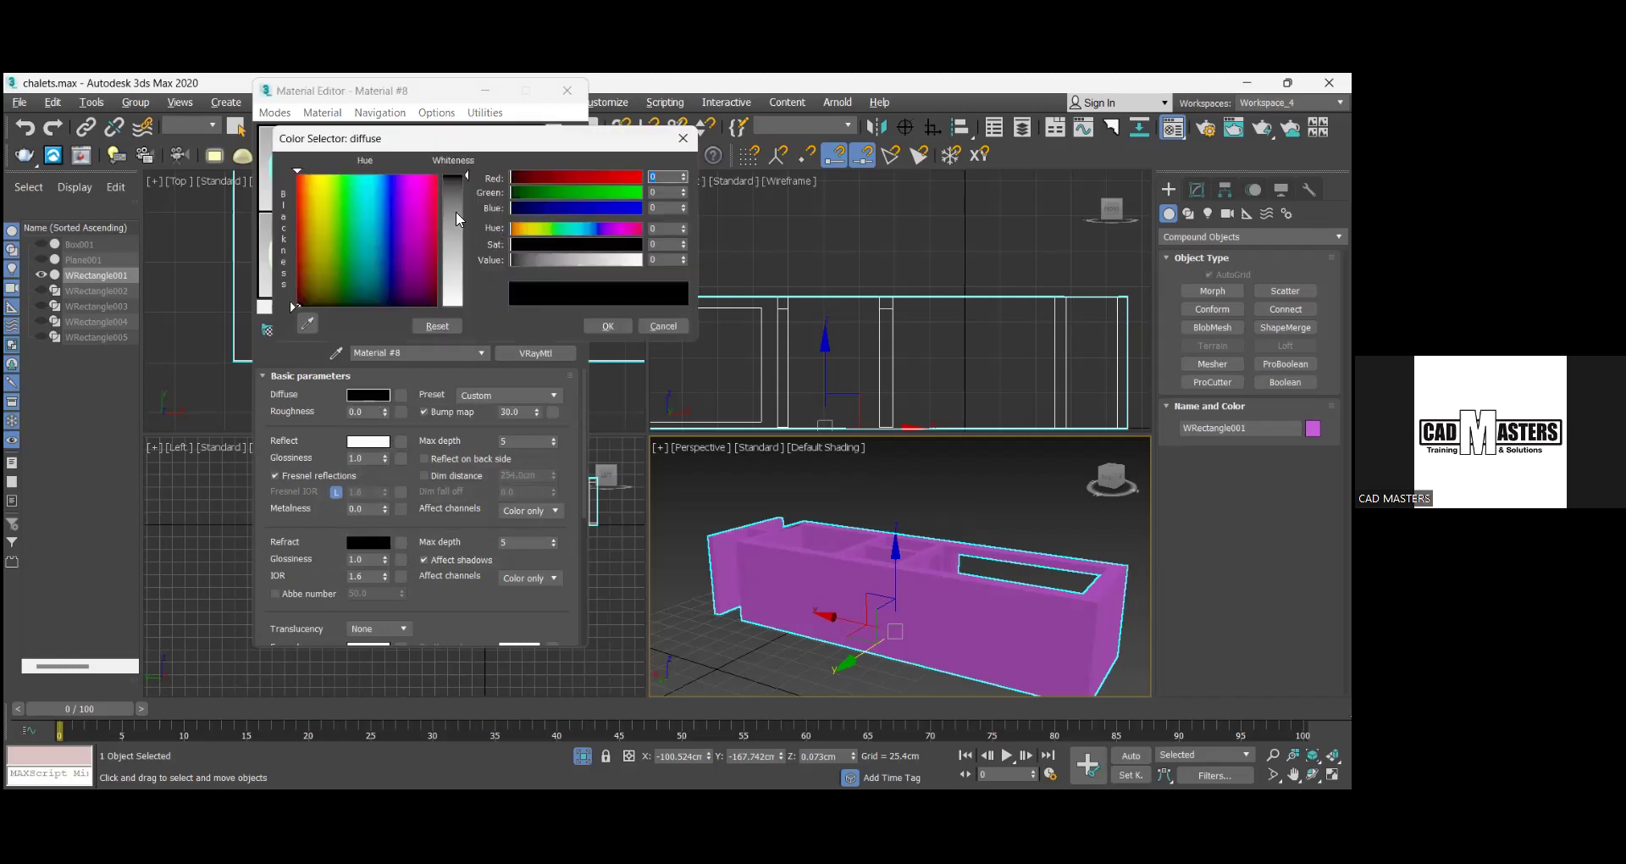
{"action": "left_click", "coordinate": [456, 211]}
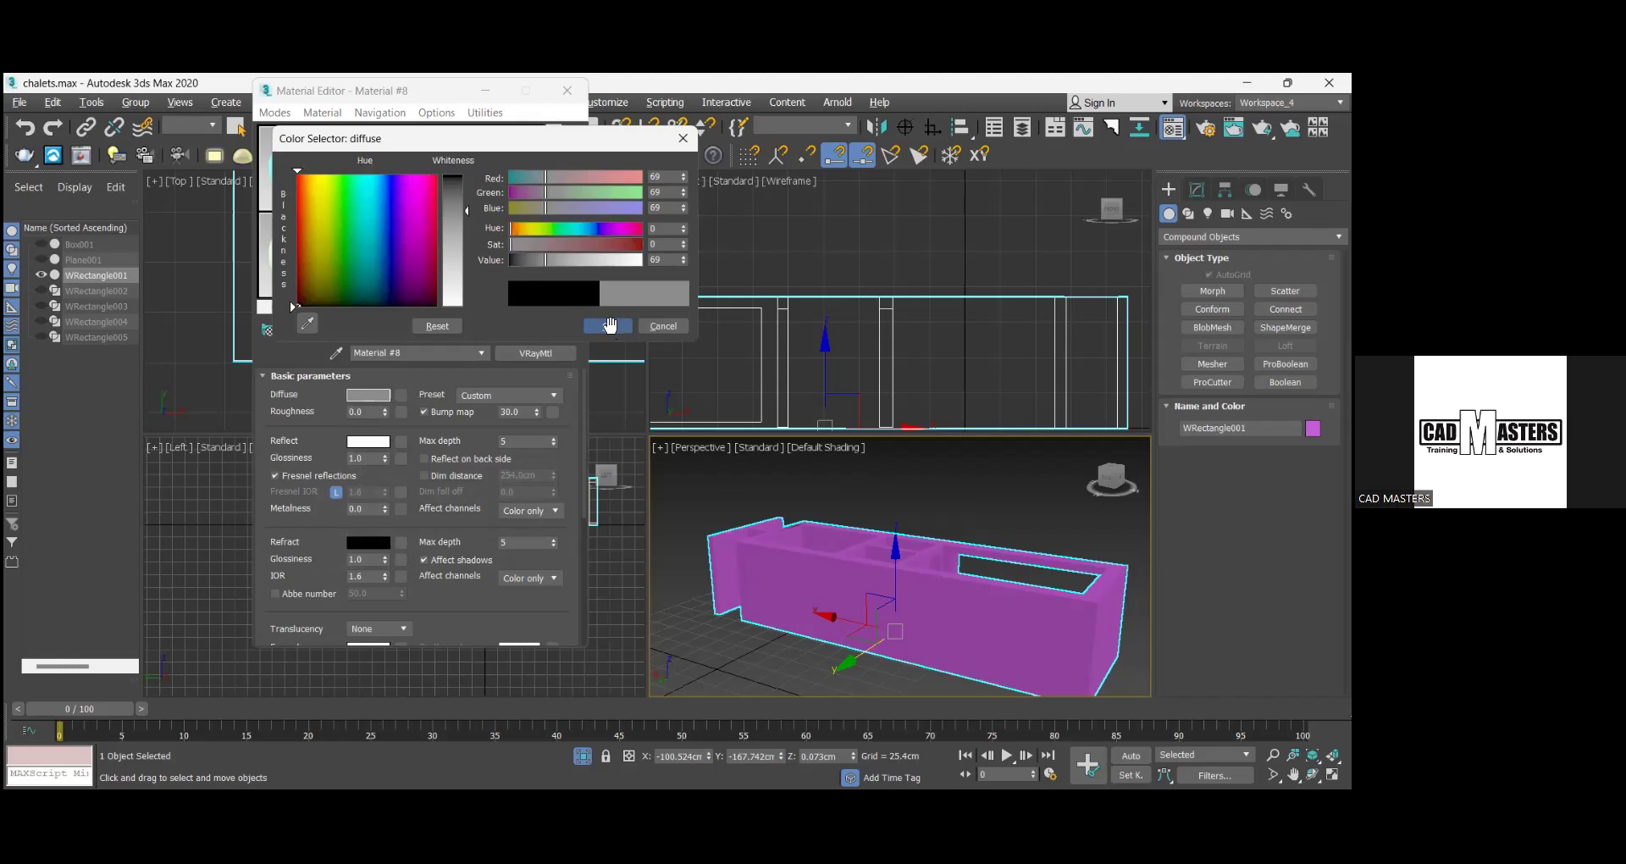
{"action": "left_click", "coordinate": [610, 325]}
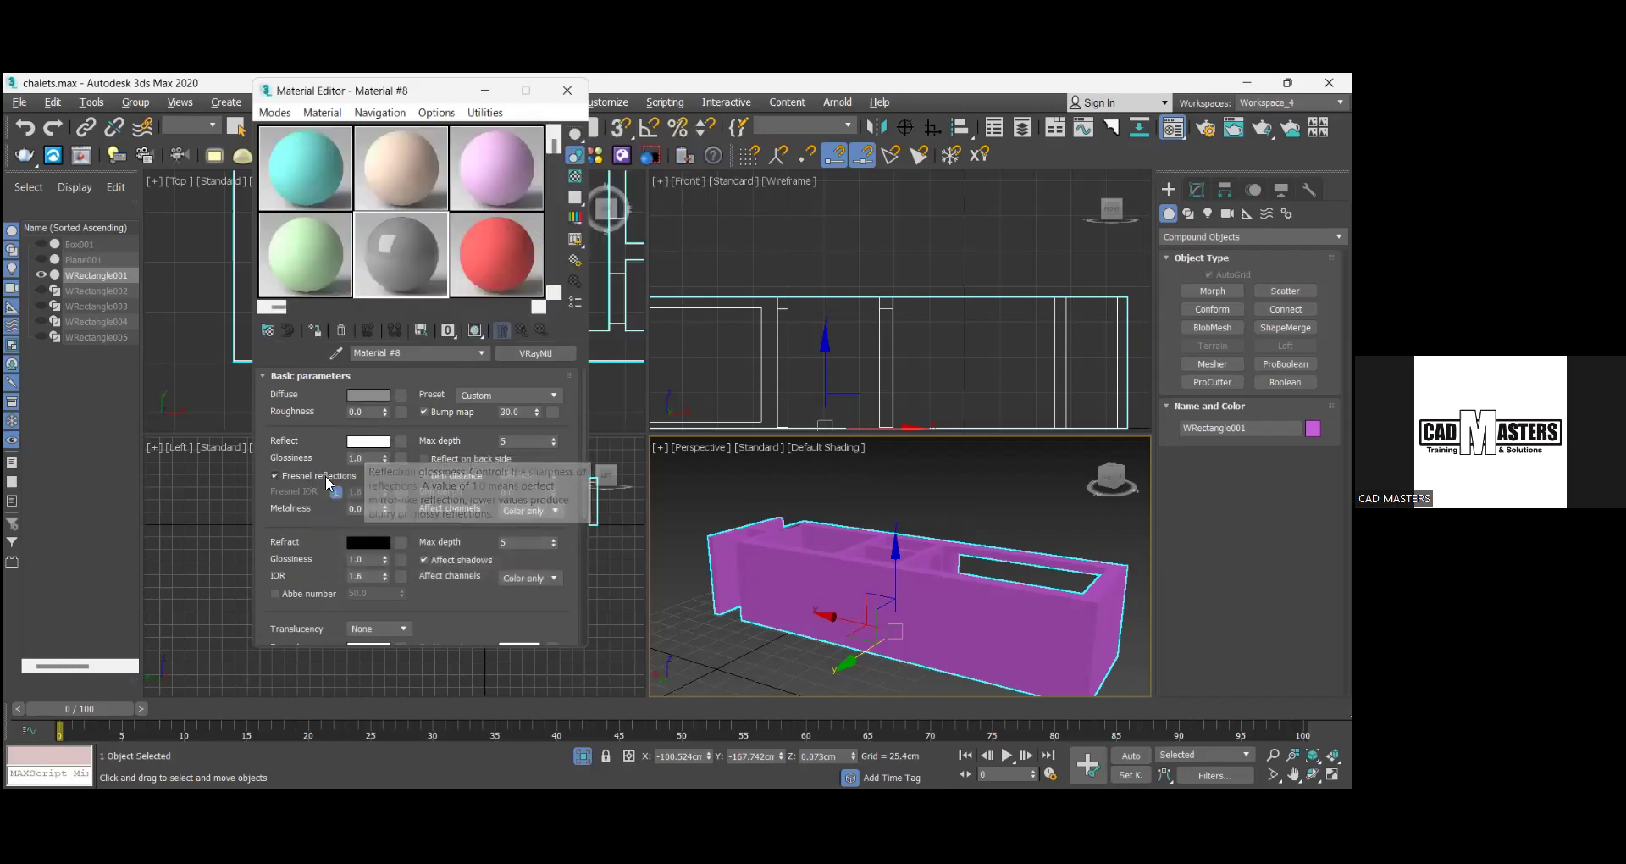
{"action": "left_click", "coordinate": [324, 477]}
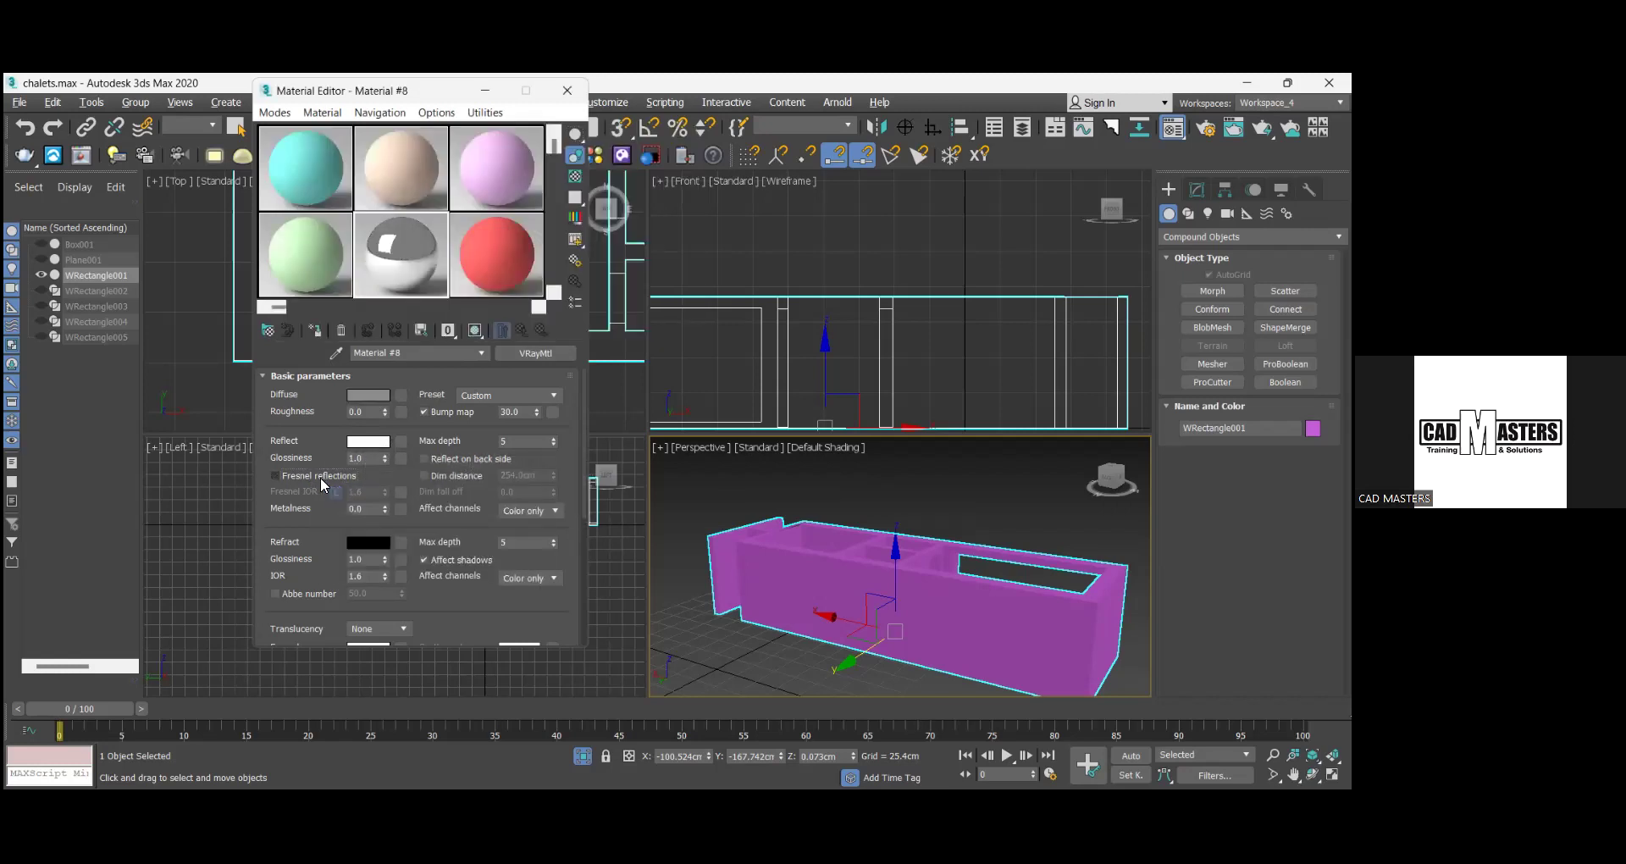
- Assign the grey reflective material to the chalet walls, show it in the viewport, and set its reflection glossiness to 0.8
{"action": "left_click", "coordinate": [319, 333]}
{"action": "left_click", "coordinate": [474, 332]}
{"action": "double_click", "coordinate": [362, 461]}
{"action": "key", "text": "BackSpace"}
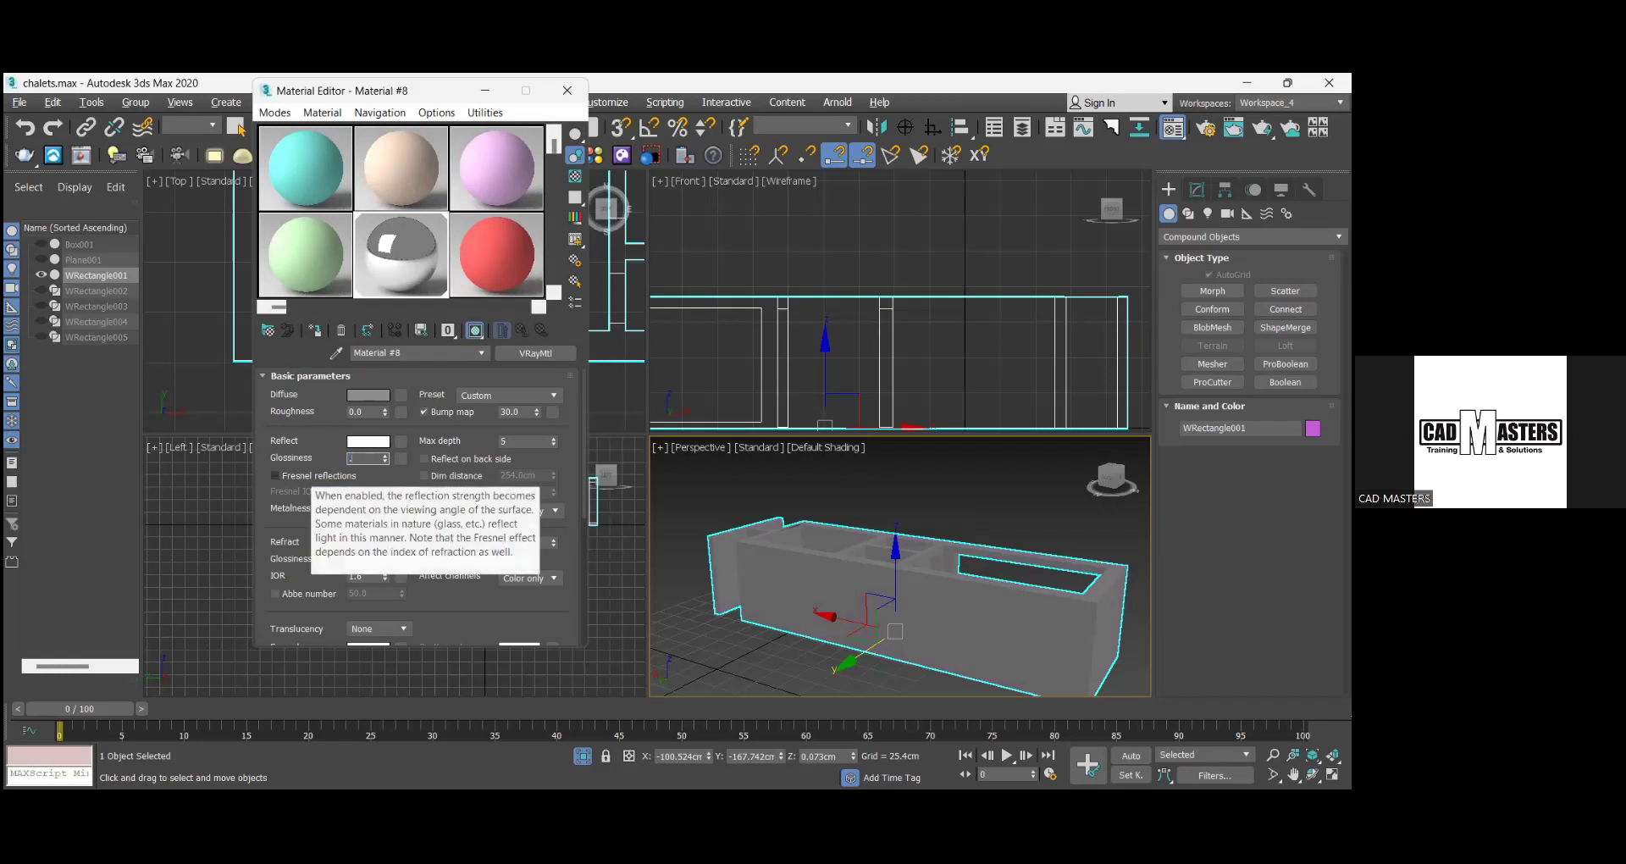
{"action": "type", "text": ".8"}
{"action": "key", "text": "Return"}
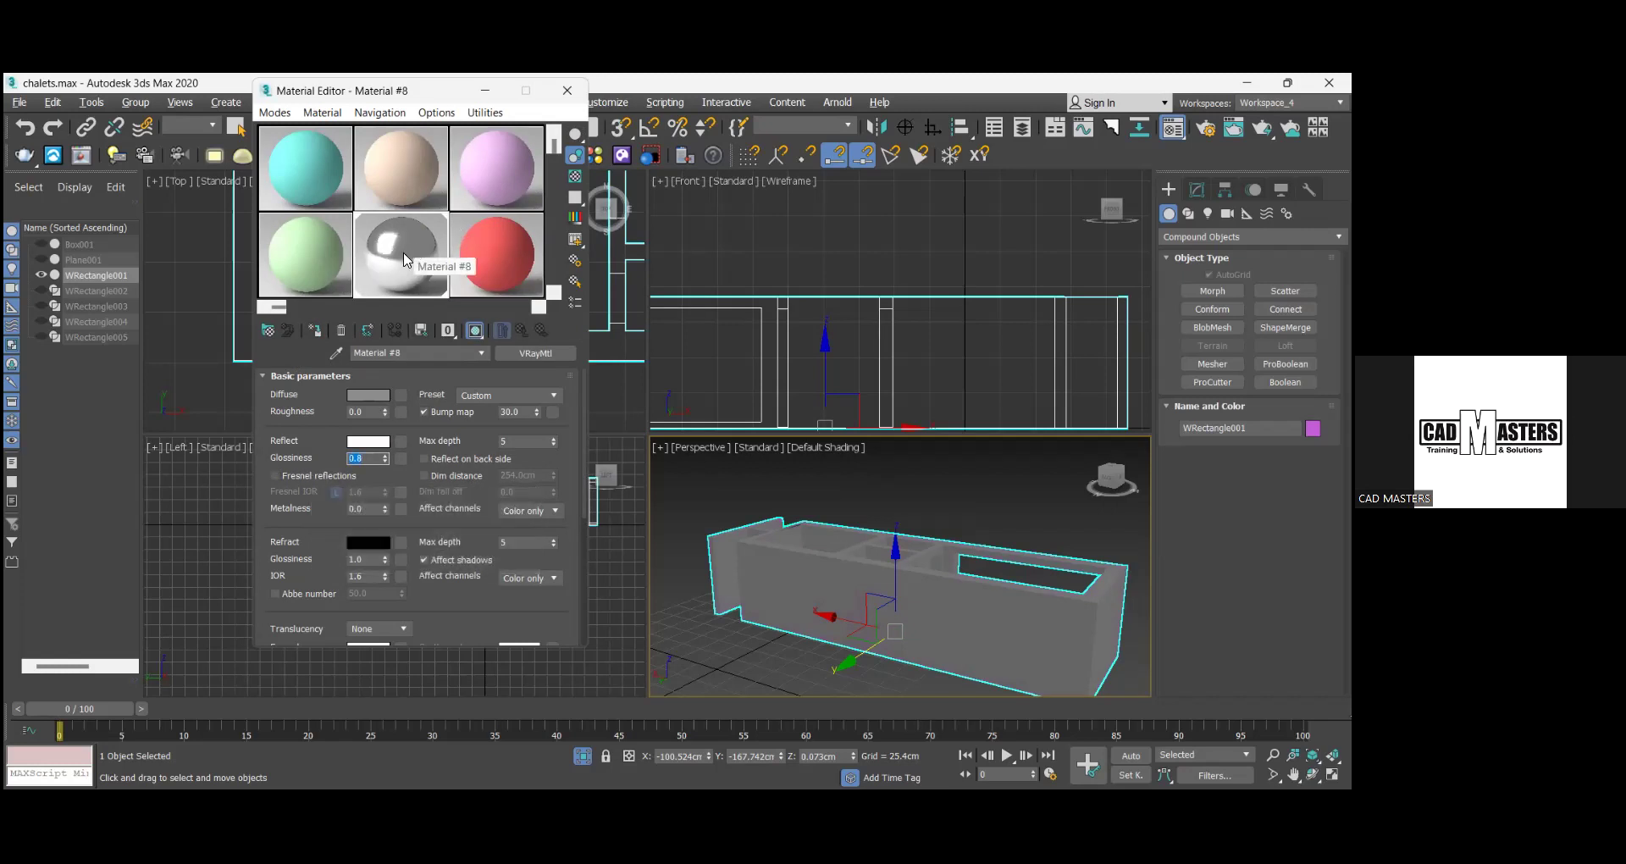
- Set the grey material's BRDF type to Ward and deselect the chalet walls
{"action": "left_click_drag", "start_coordinate": [452, 618], "coordinate": [494, 284]}
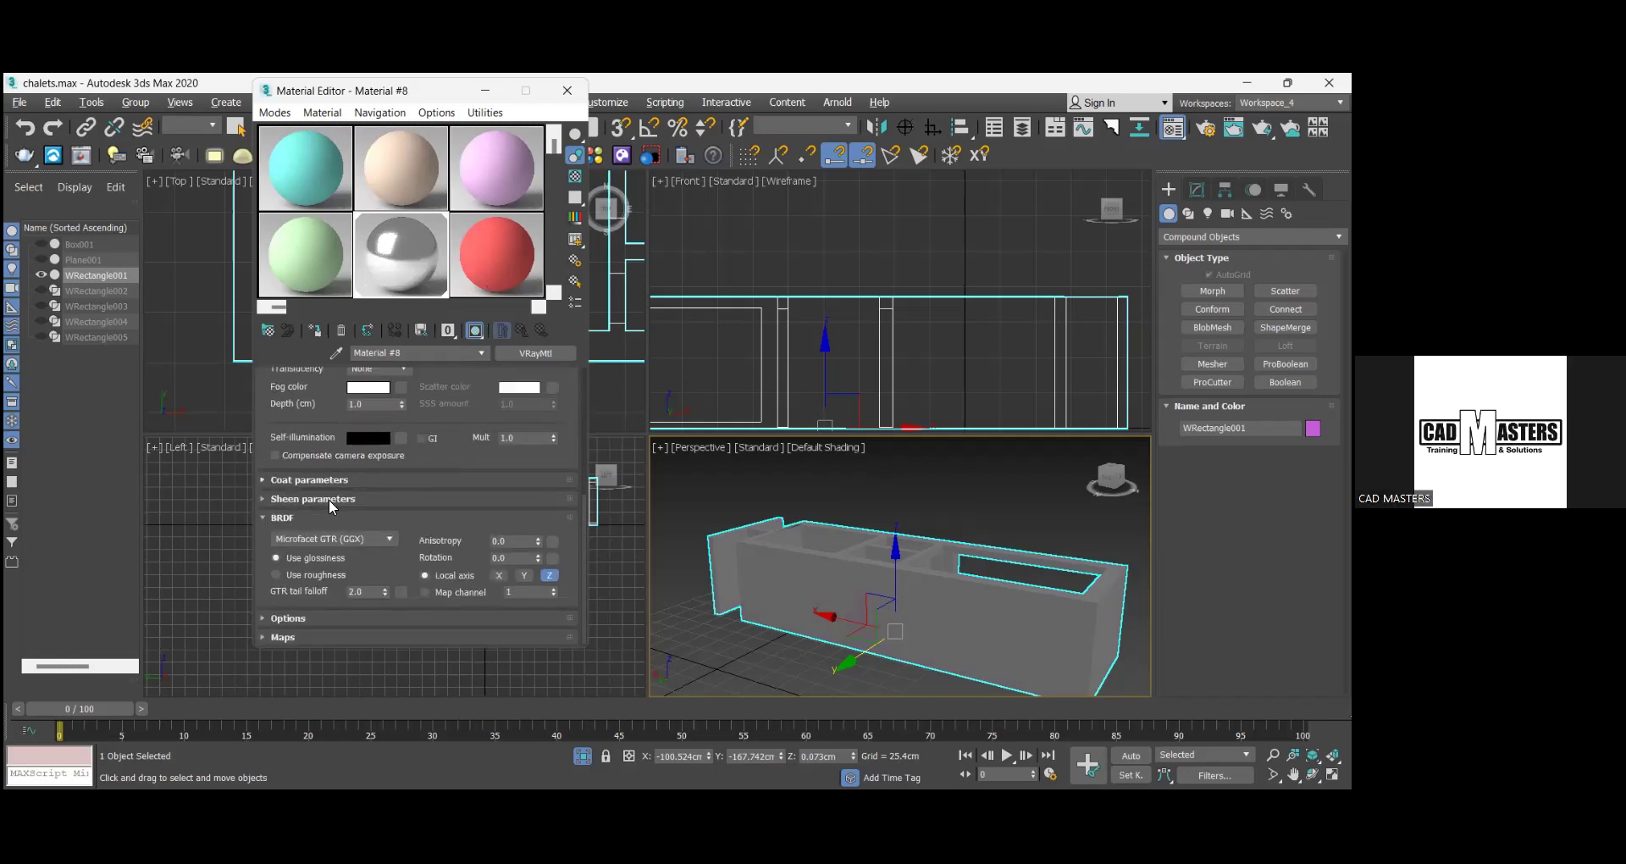
{"action": "left_click", "coordinate": [356, 540]}
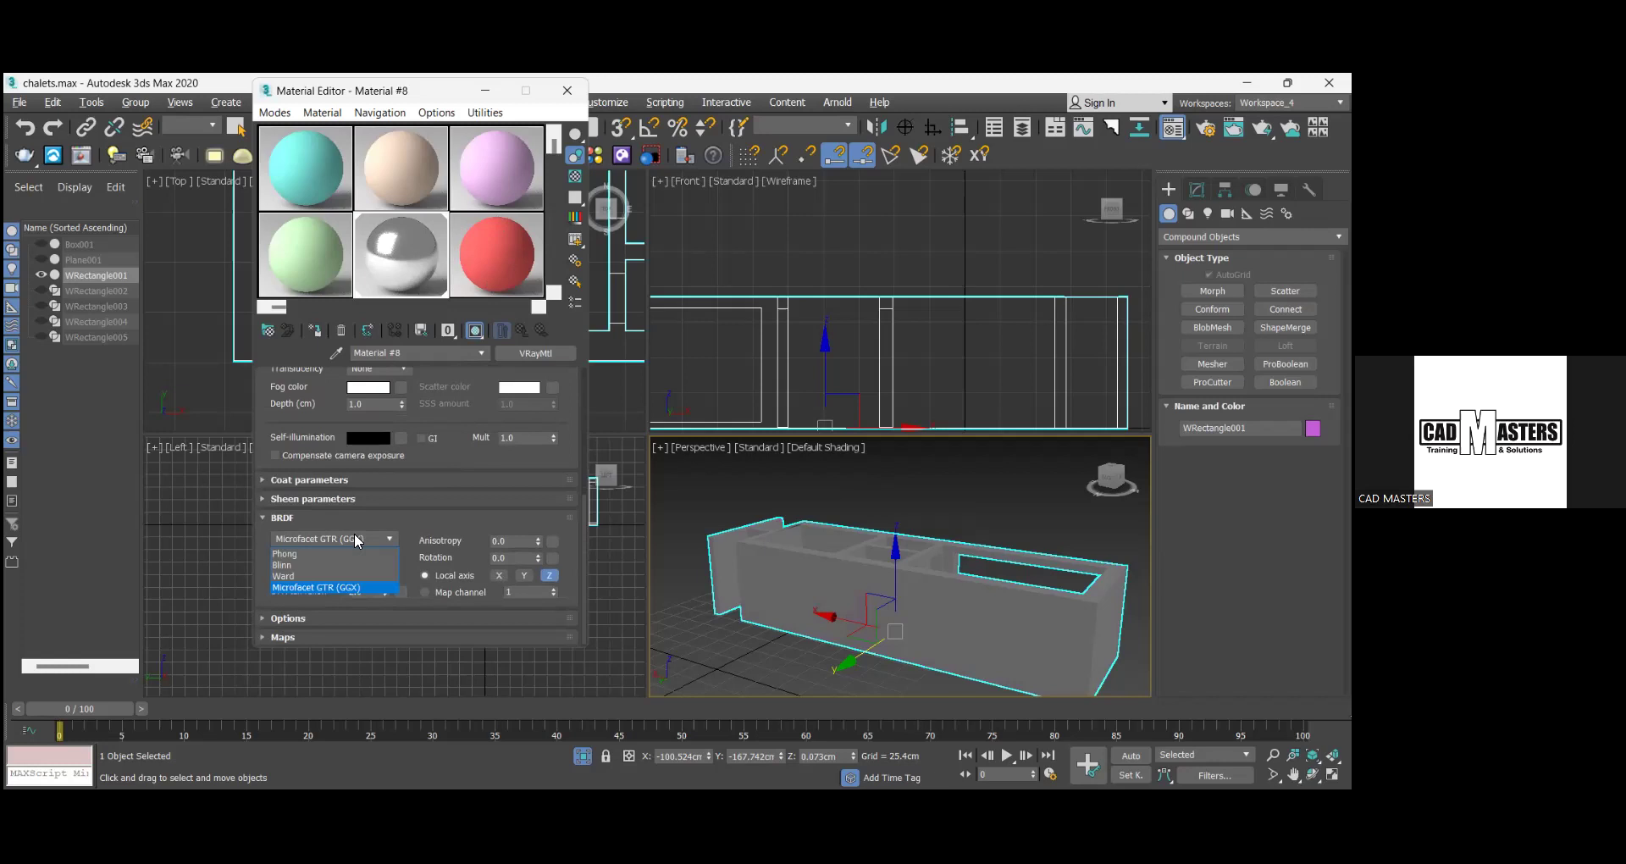
{"action": "left_click", "coordinate": [285, 576]}
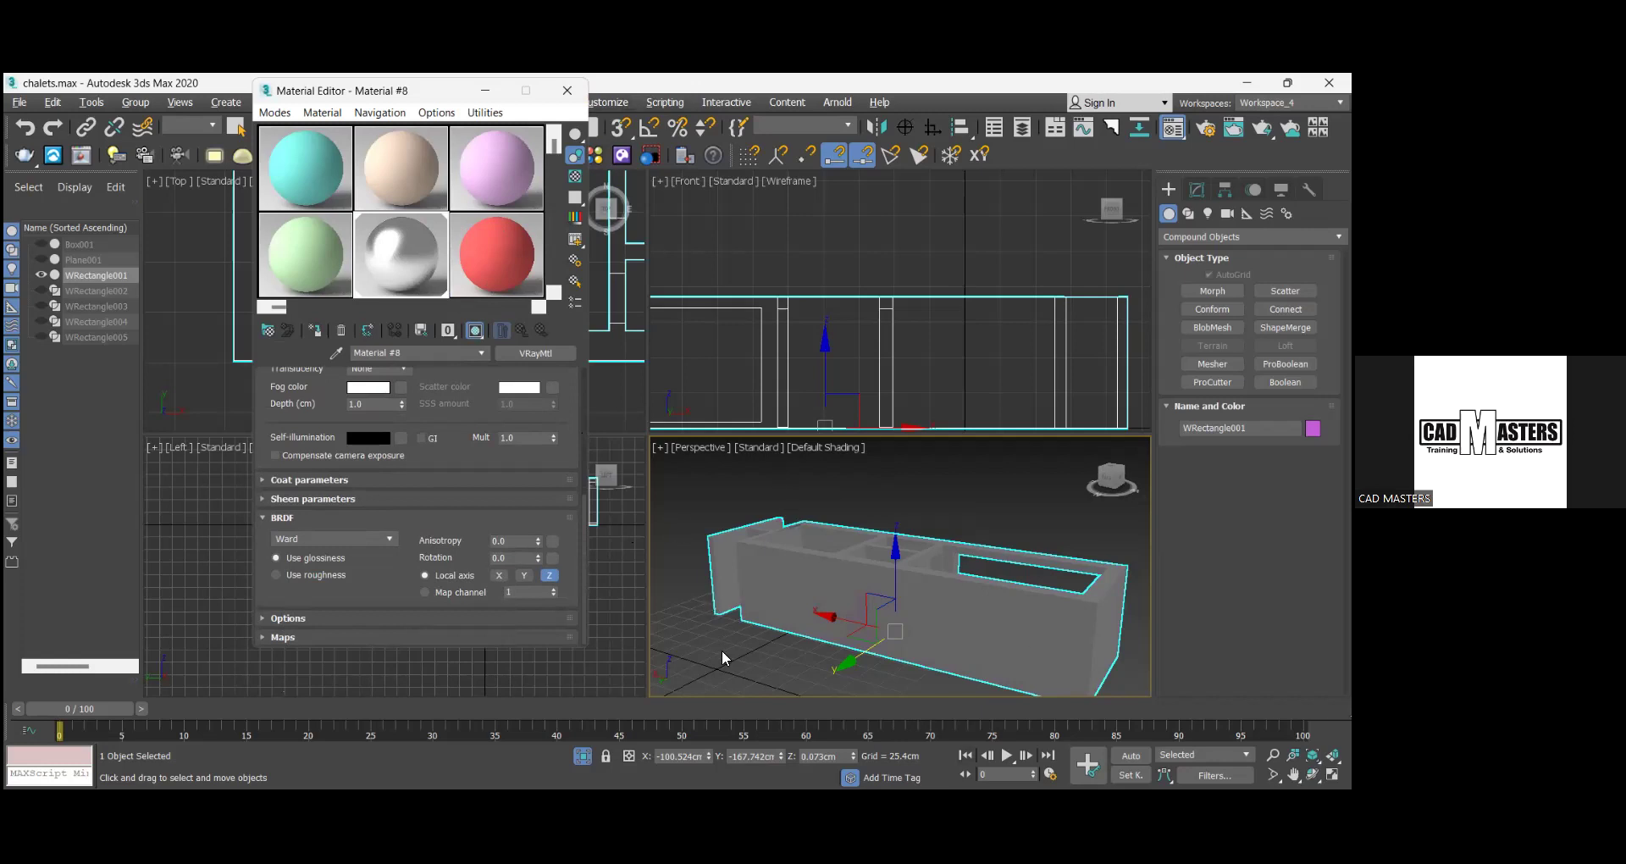
{"action": "left_click", "coordinate": [733, 676]}
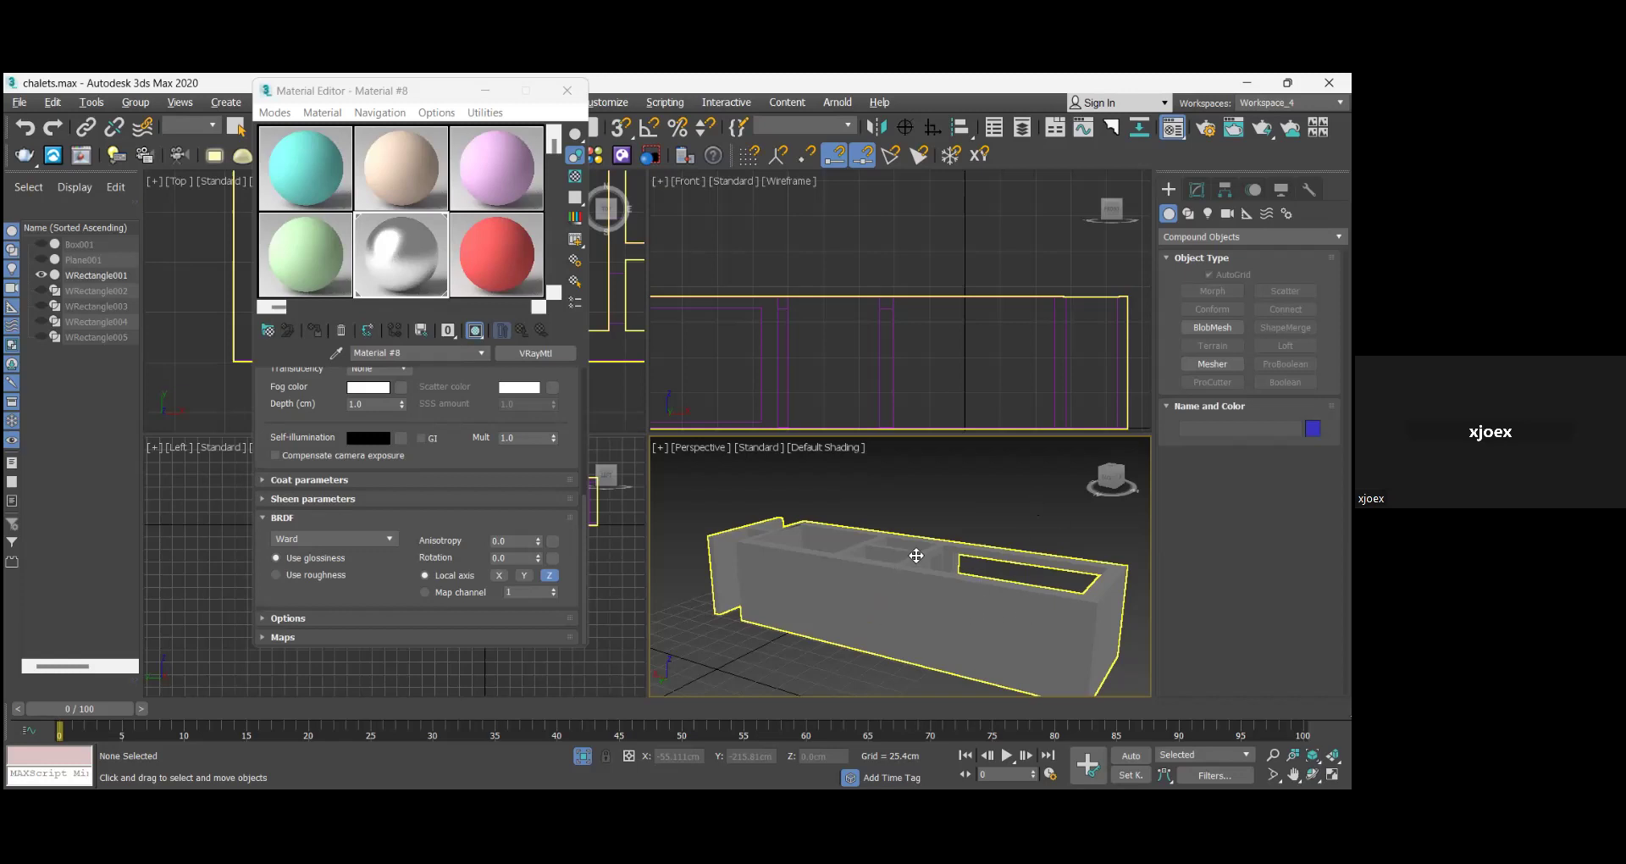
- Inspect the wall material from the front opening's side in the Perspective view and close the Material Editor
{"action": "left_click", "coordinate": [881, 593]}
{"action": "middle_click_drag", "start_coordinate": [881, 593], "coordinate": [880, 621], "text": "alt"}
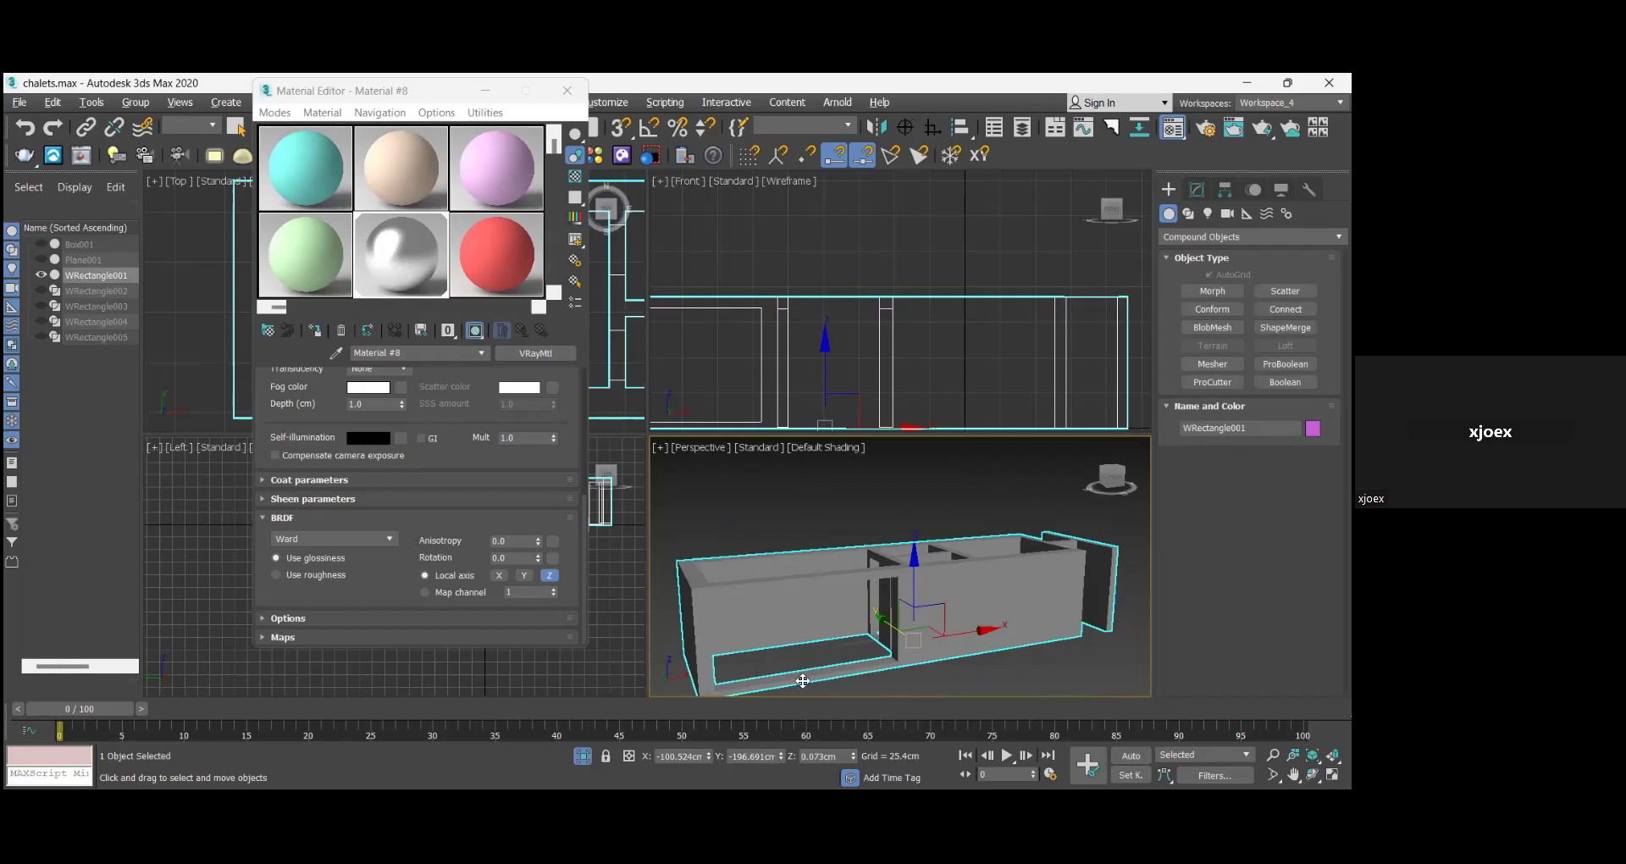
{"action": "left_click", "coordinate": [818, 654]}
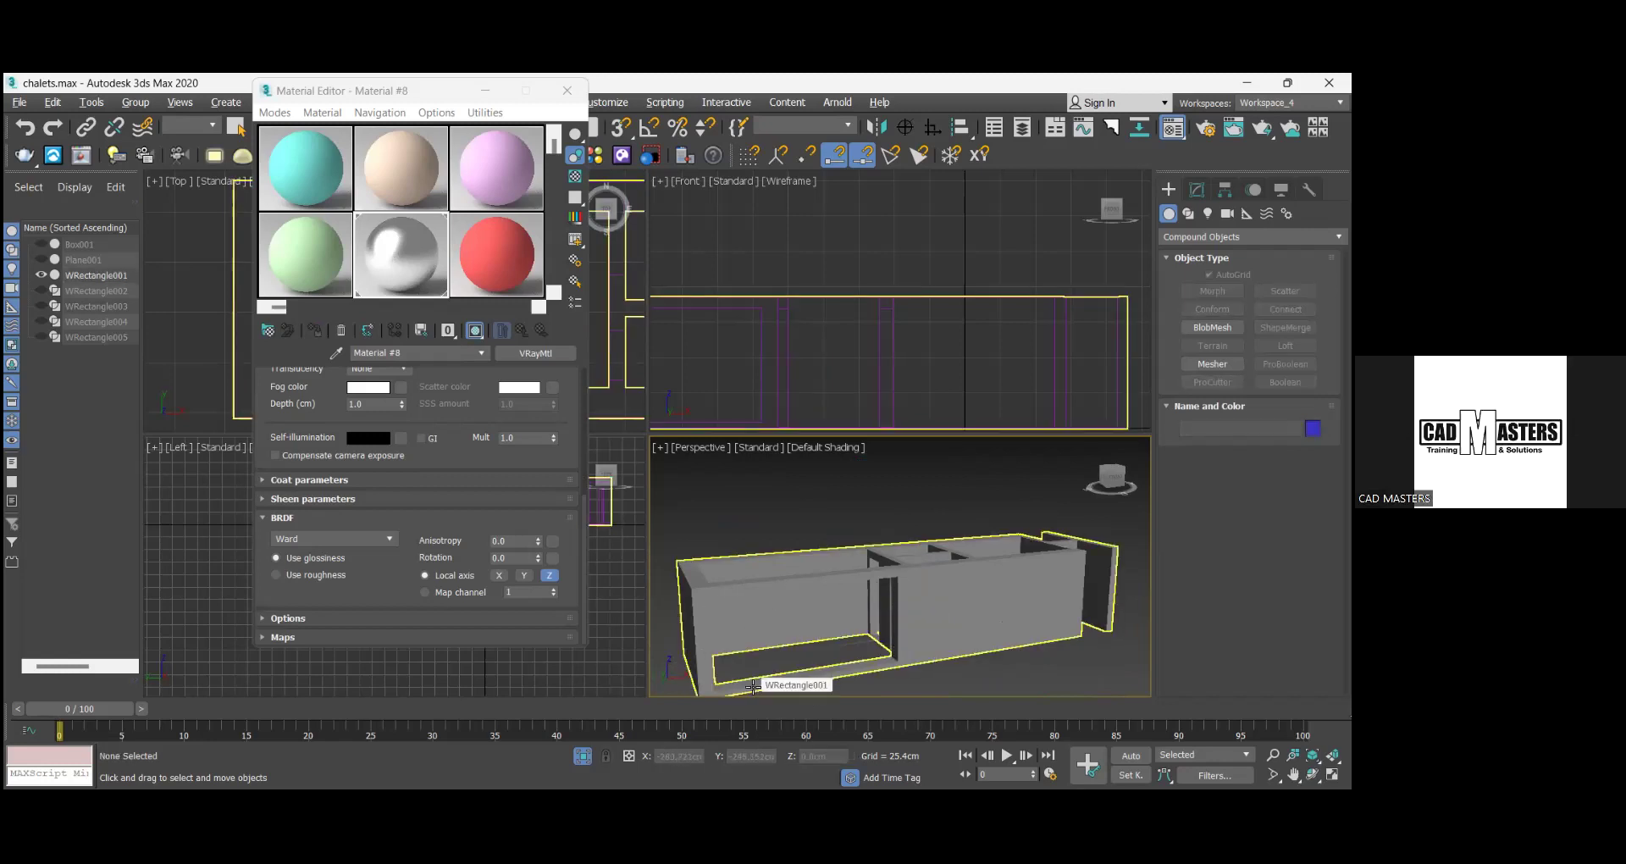
{"action": "middle_click_drag", "start_coordinate": [837, 651], "coordinate": [932, 542], "text": "alt"}
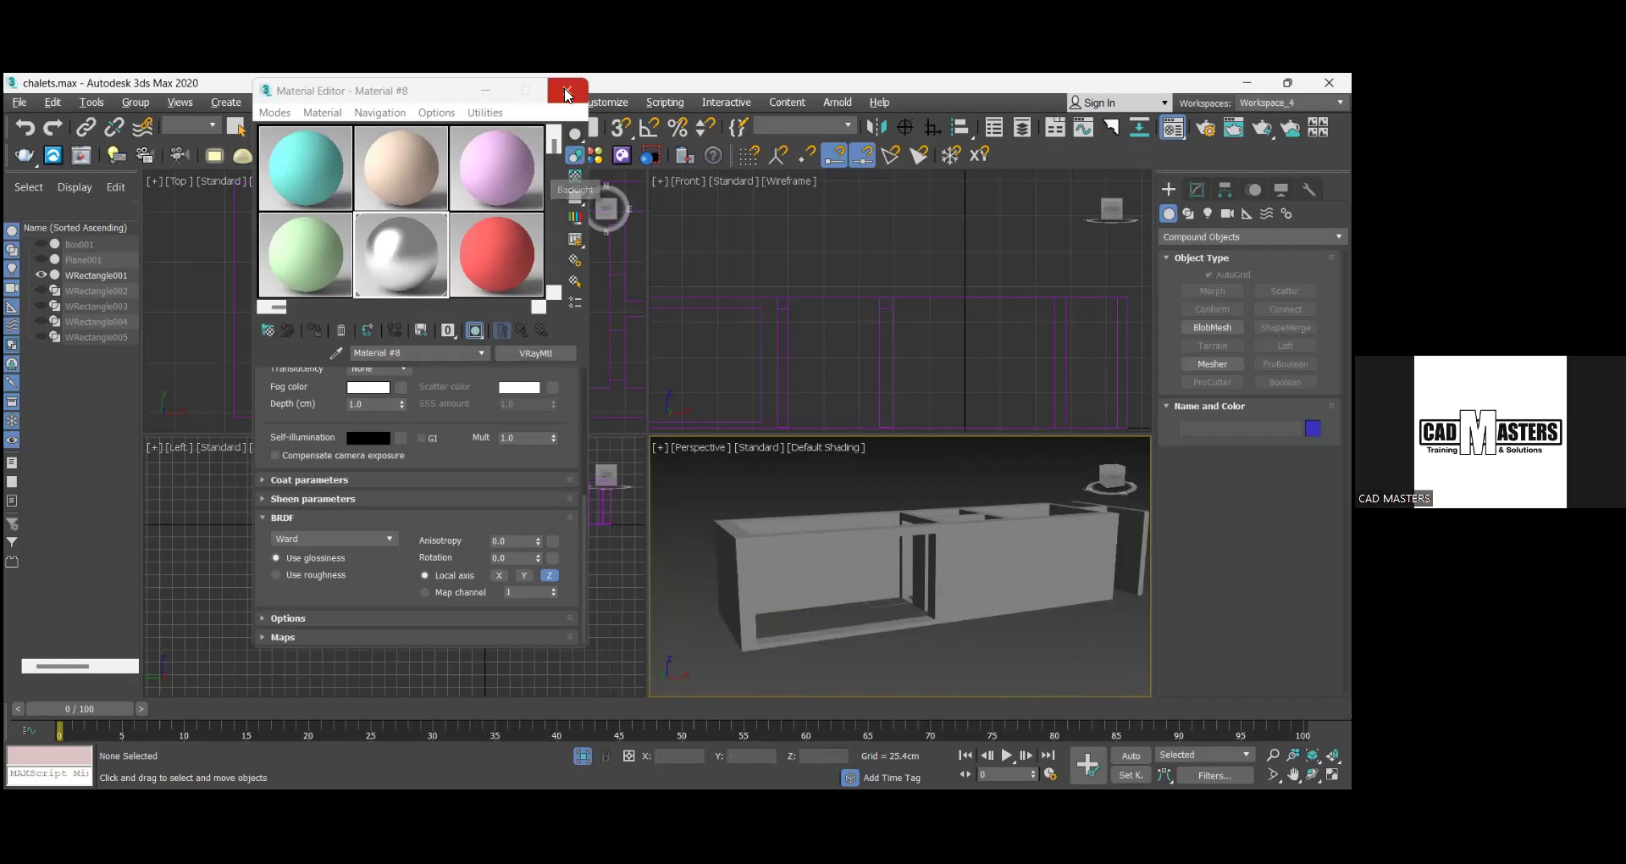
{"action": "left_click", "coordinate": [566, 93]}
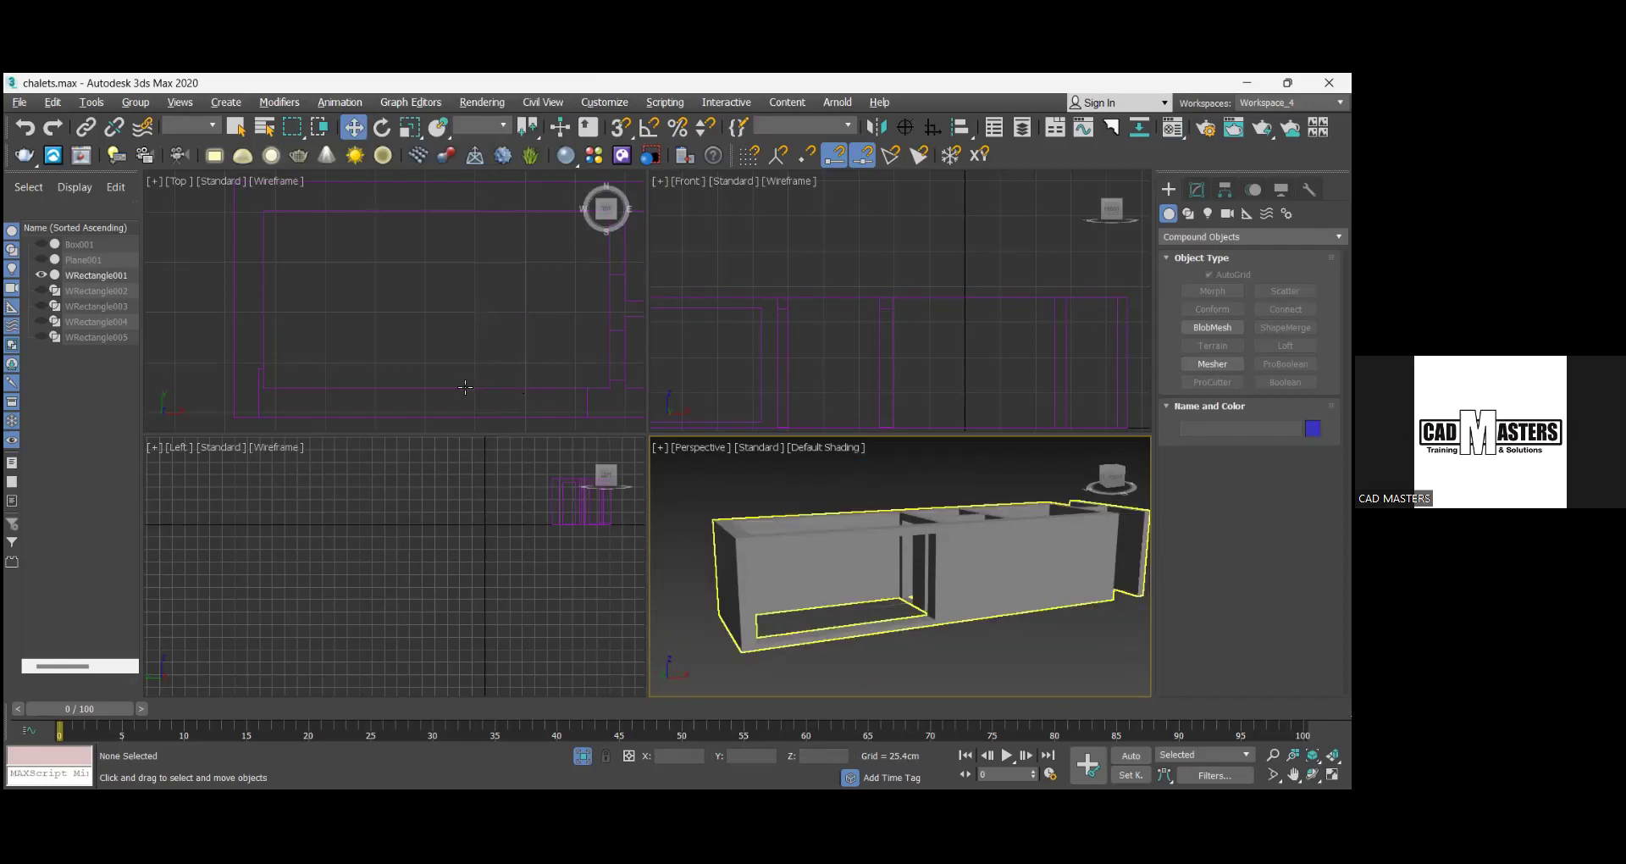
- Start a Sliding window and turn on 3D snapping with Vertex added to the endpoint and midpoint snaps
{"action": "left_click", "coordinate": [508, 419]}
{"action": "key", "text": "z"}
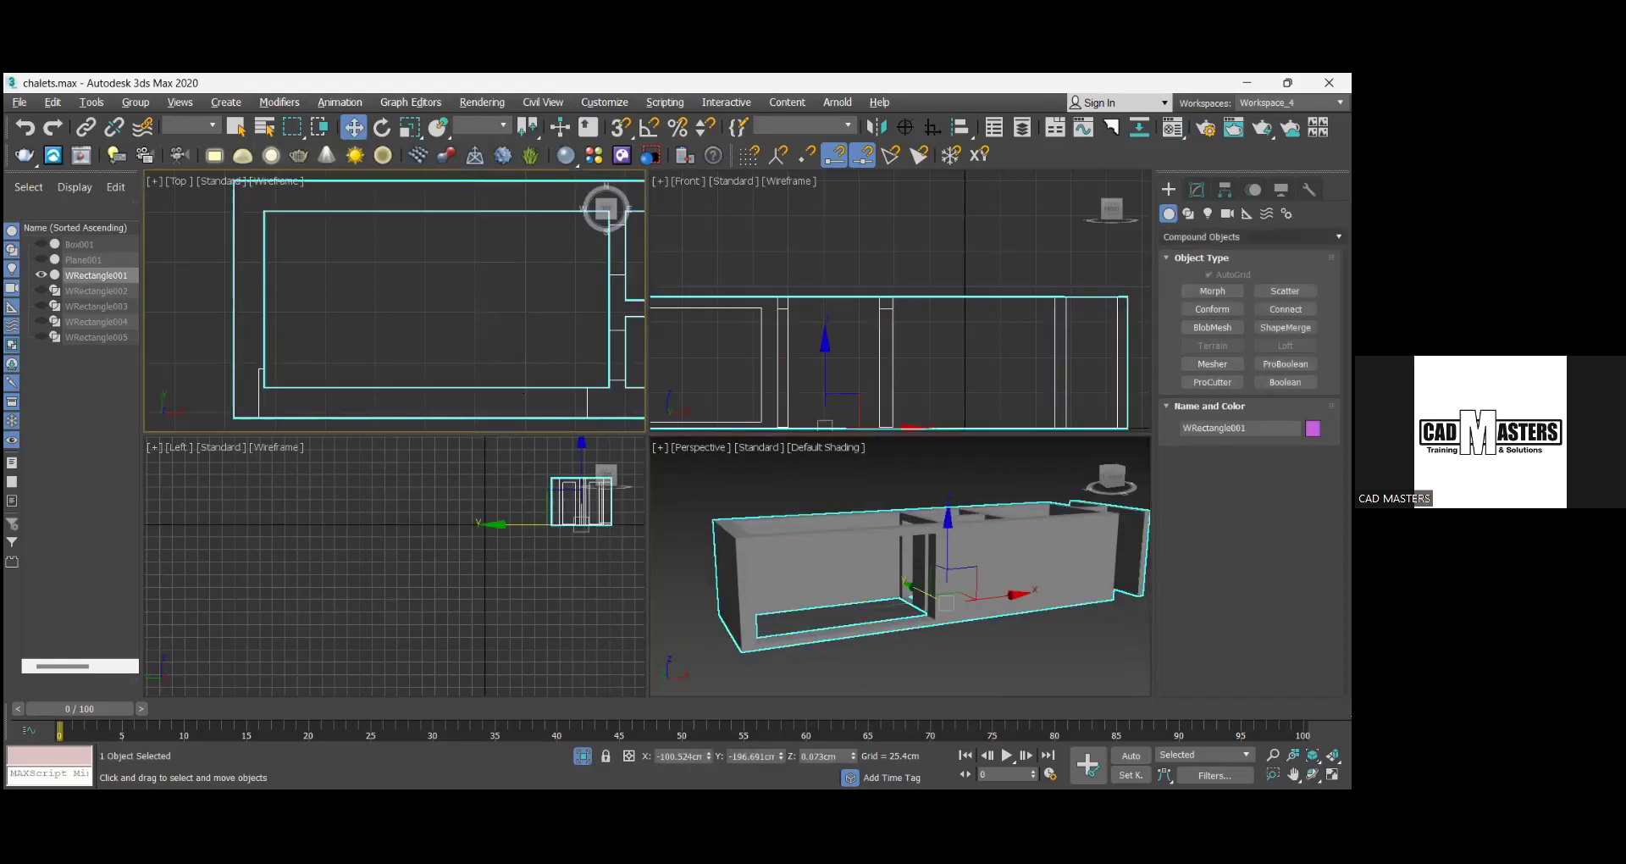
{"action": "left_click", "coordinate": [1251, 236]}
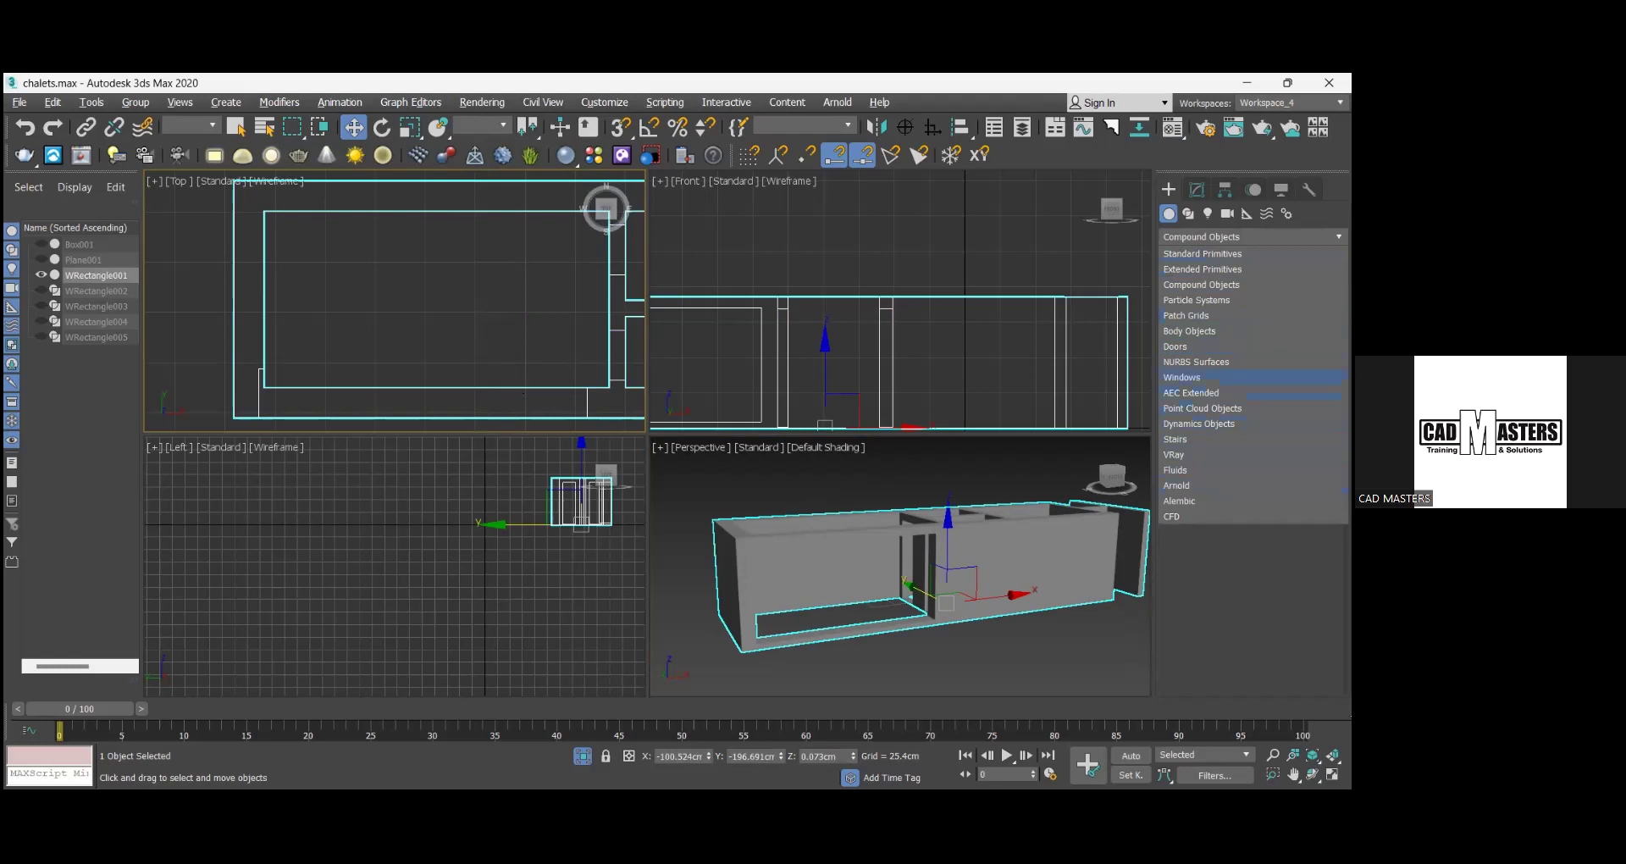
{"action": "left_click", "coordinate": [1186, 377]}
{"action": "left_click", "coordinate": [1285, 327]}
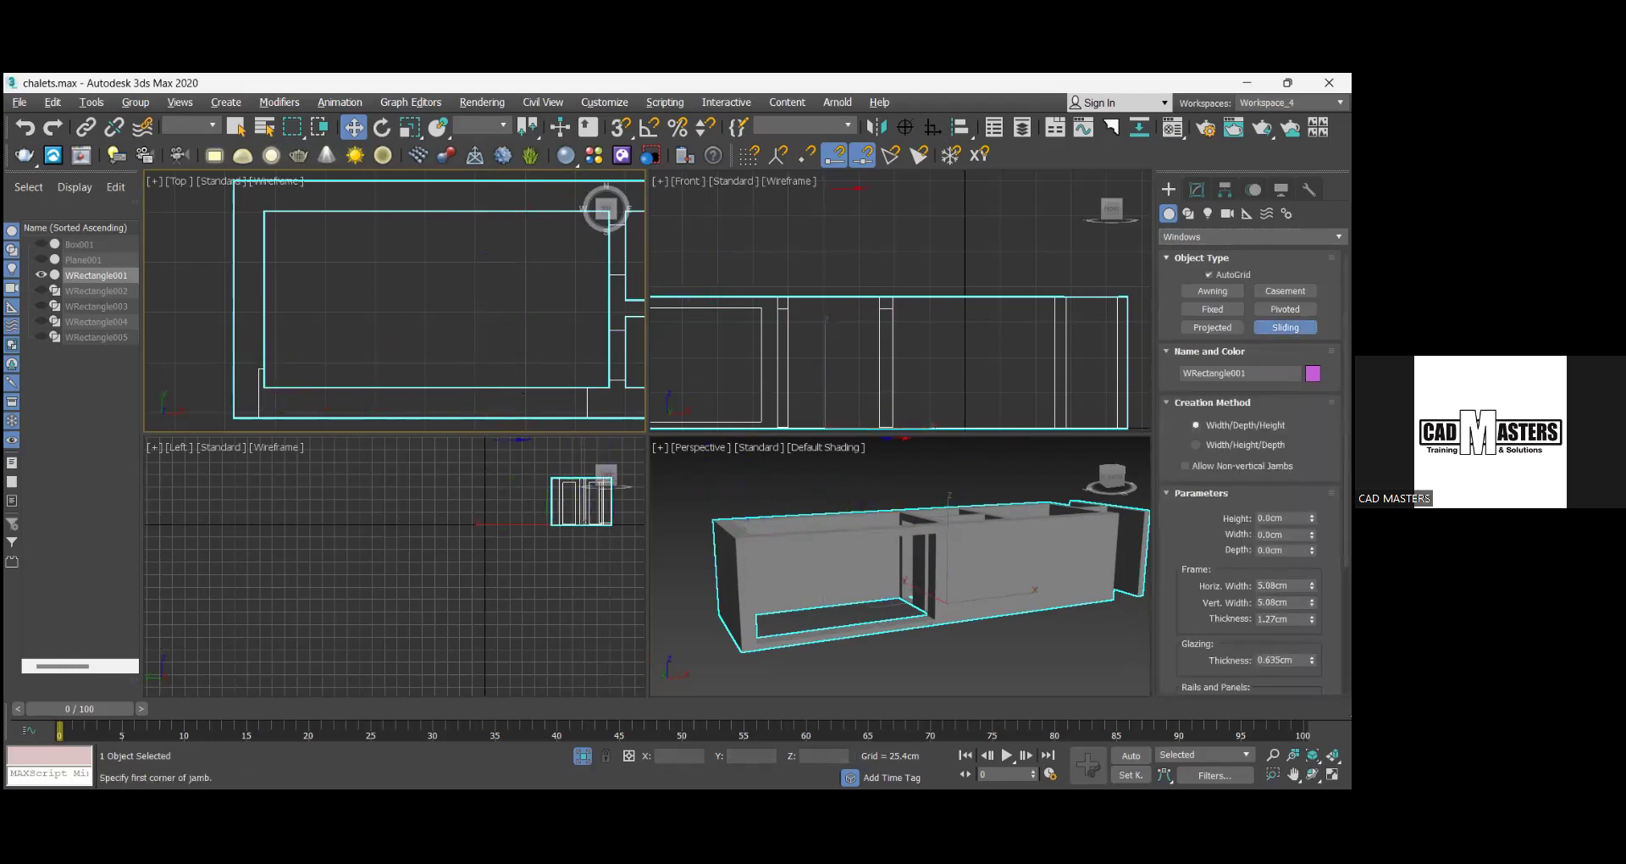
{"action": "left_click", "coordinate": [624, 132]}
{"action": "right_click", "coordinate": [622, 132]}
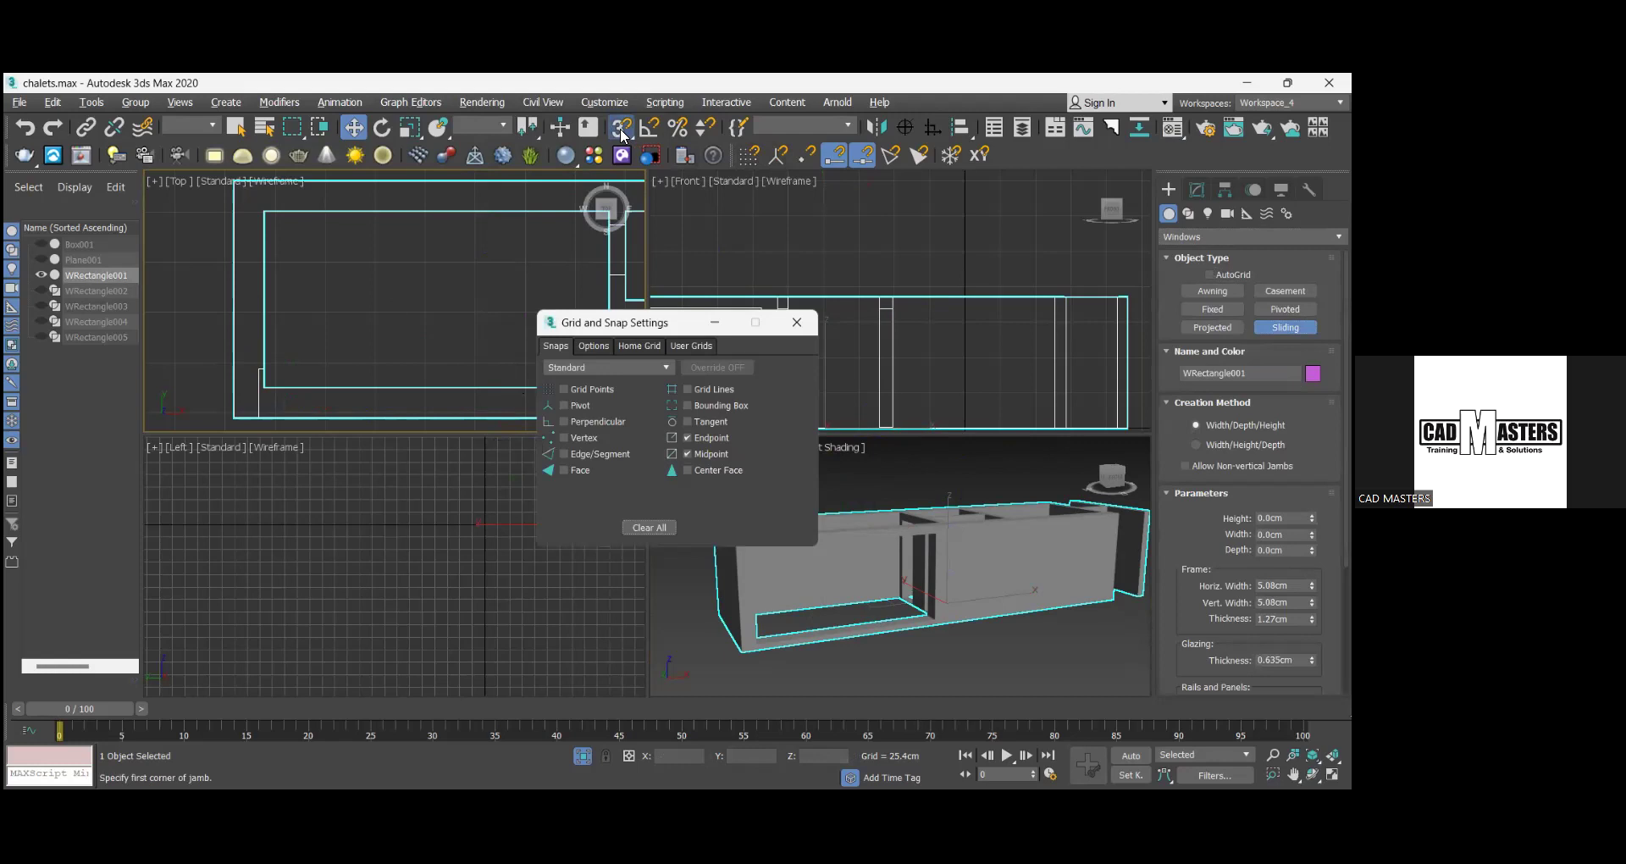
{"action": "left_click", "coordinate": [588, 438]}
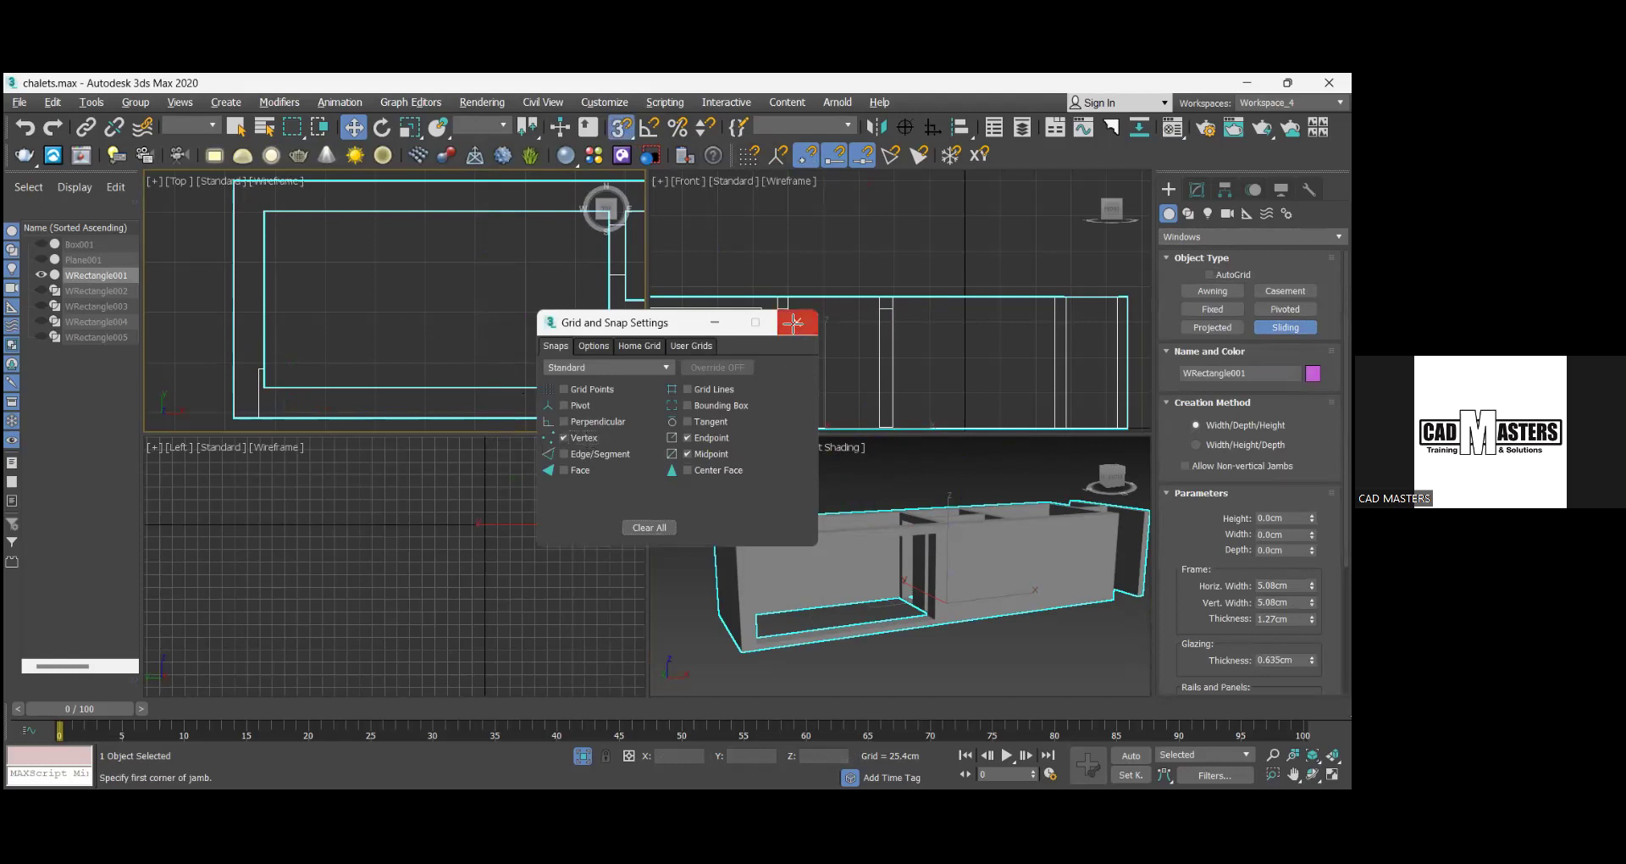
{"action": "left_click", "coordinate": [794, 329]}
- Draw a sliding window in the front wall opening, about 167 cm wide, 15 cm deep and 68 cm high
{"action": "left_click_drag", "start_coordinate": [259, 413], "coordinate": [596, 416]}
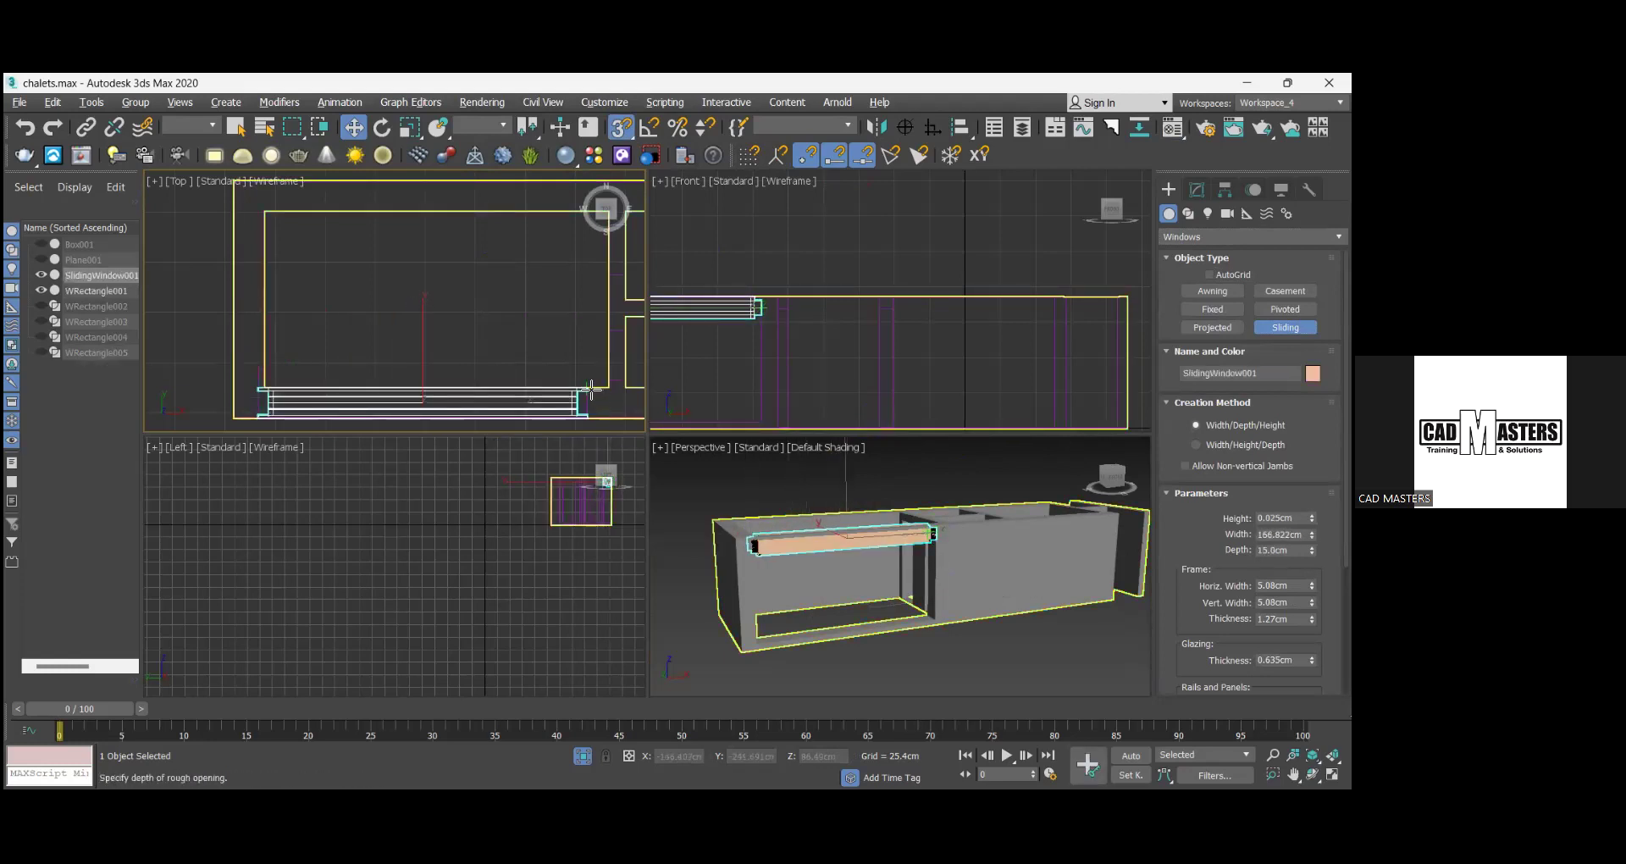
{"action": "left_click", "coordinate": [591, 388]}
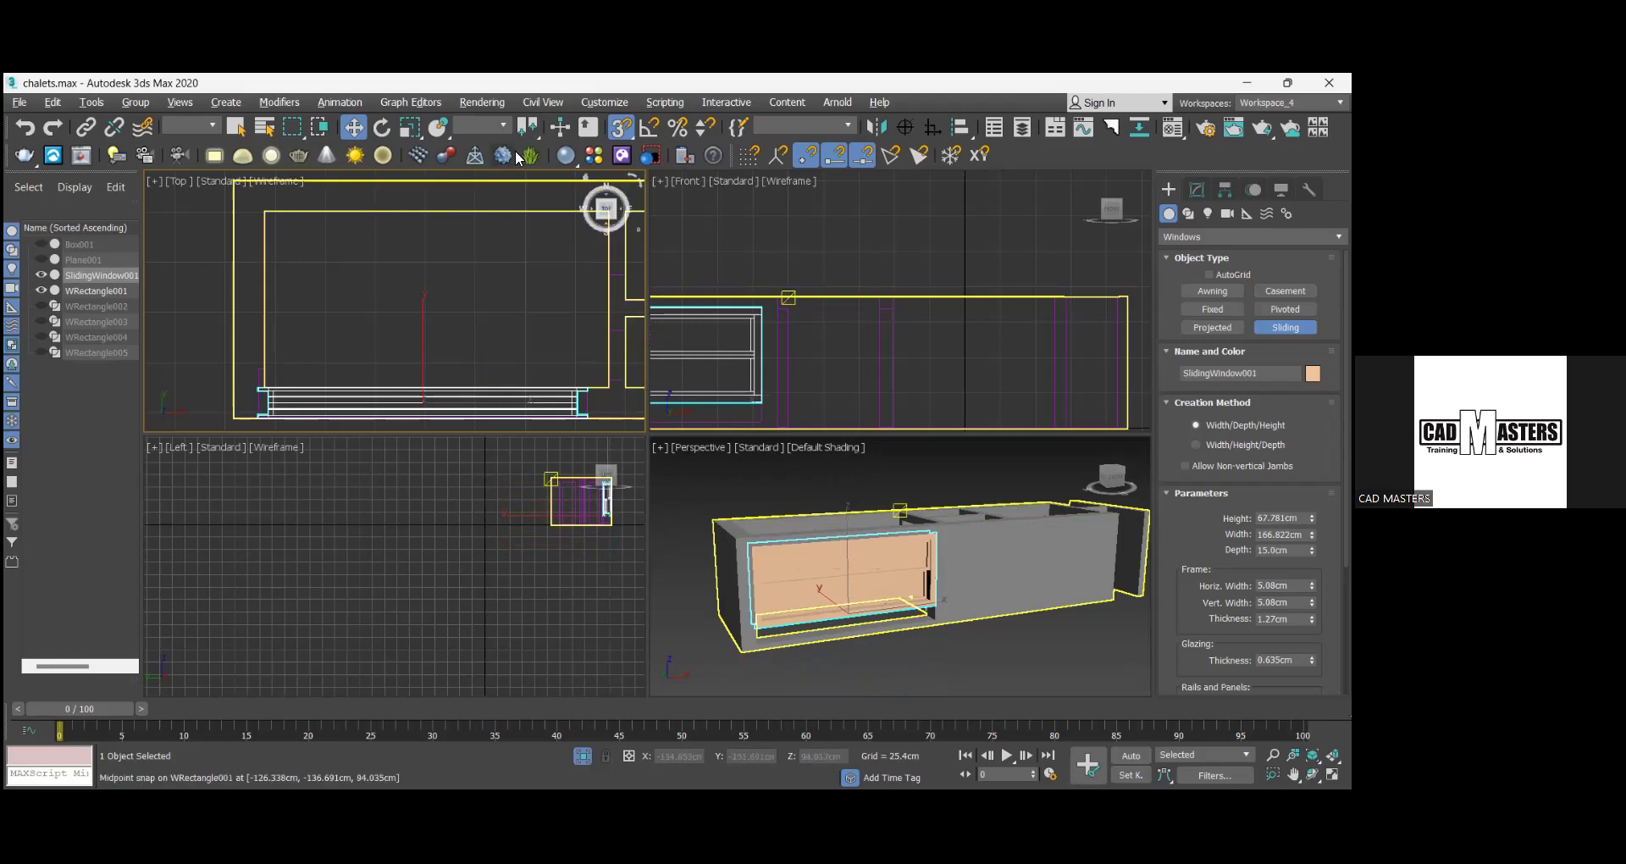
{"action": "left_click", "coordinate": [382, 127]}
{"action": "key", "text": "alt+q"}
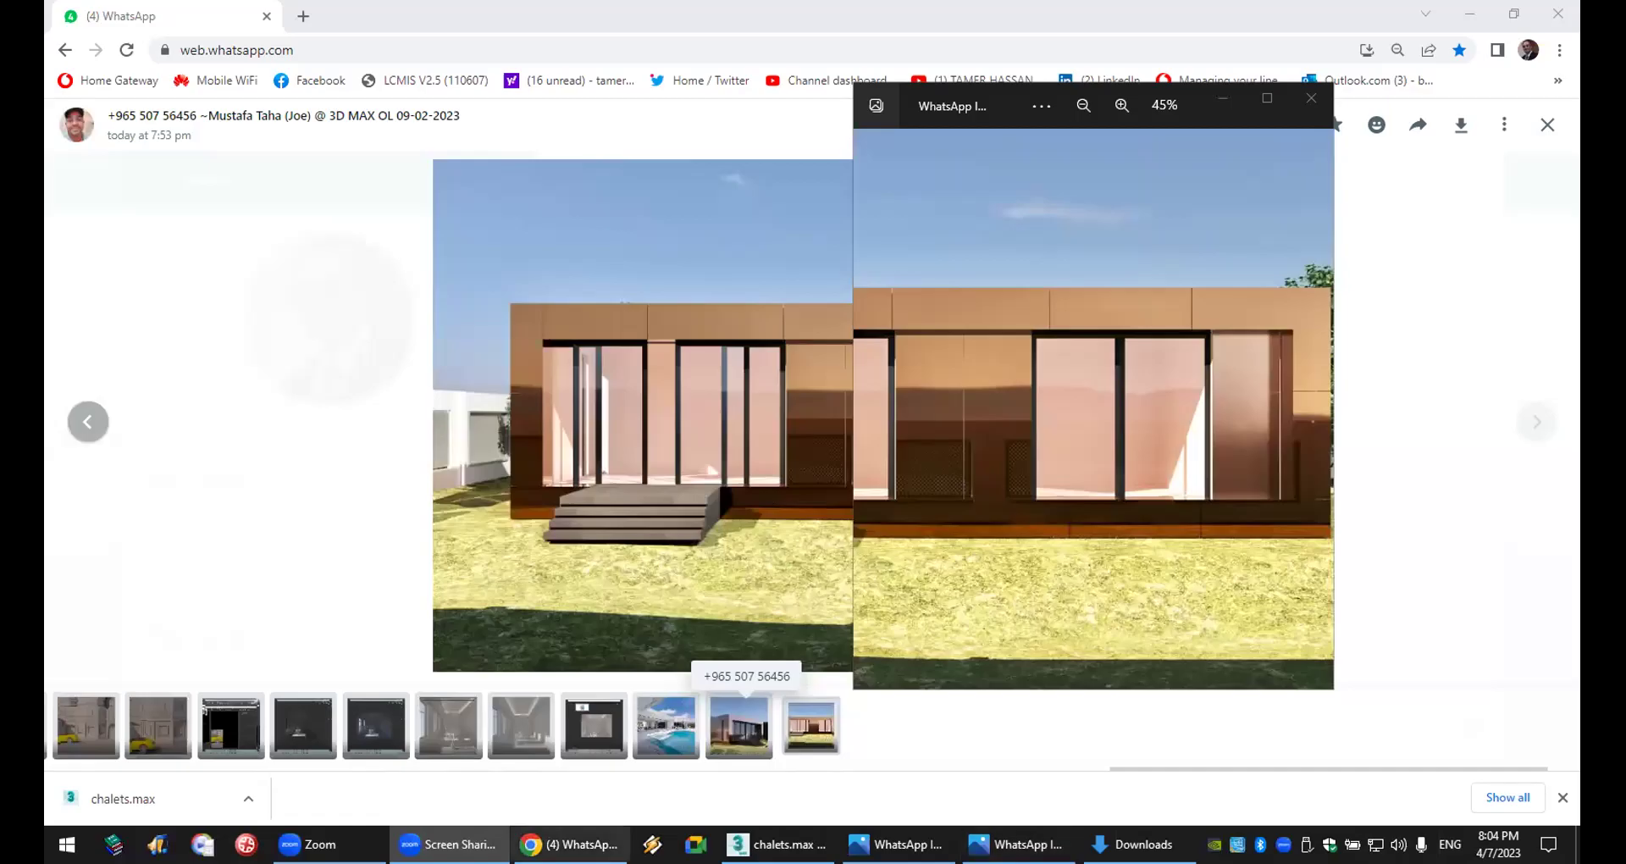
- Switch to 3ds Max and delete the thin extruded front panel standing behind the chalet walls
{"action": "key", "text": "alt+Tab"}
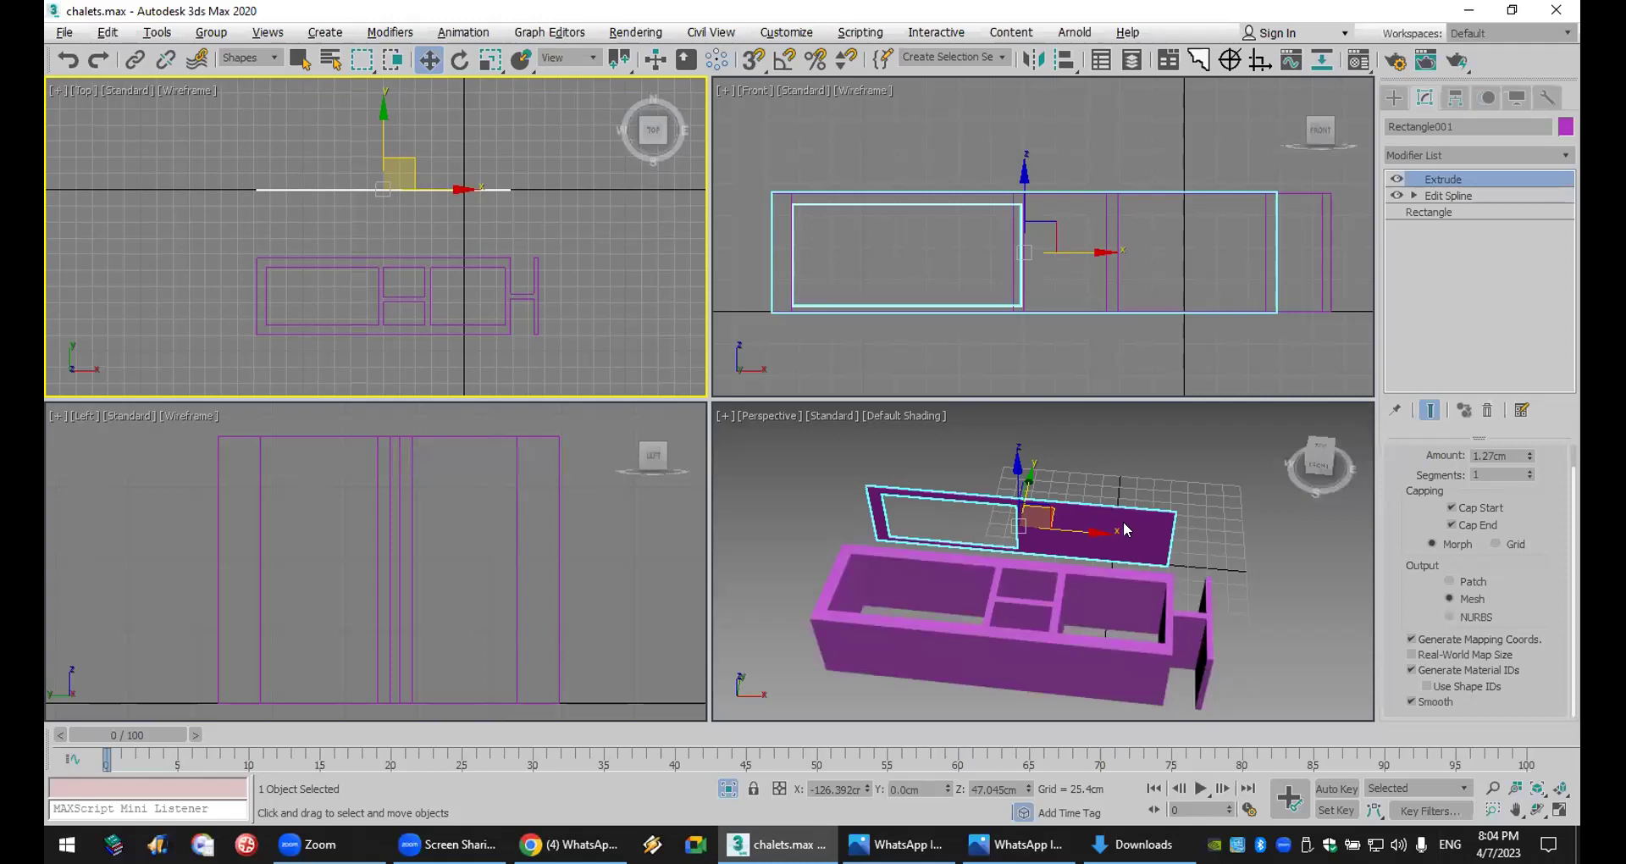
{"action": "left_click", "coordinate": [1070, 524]}
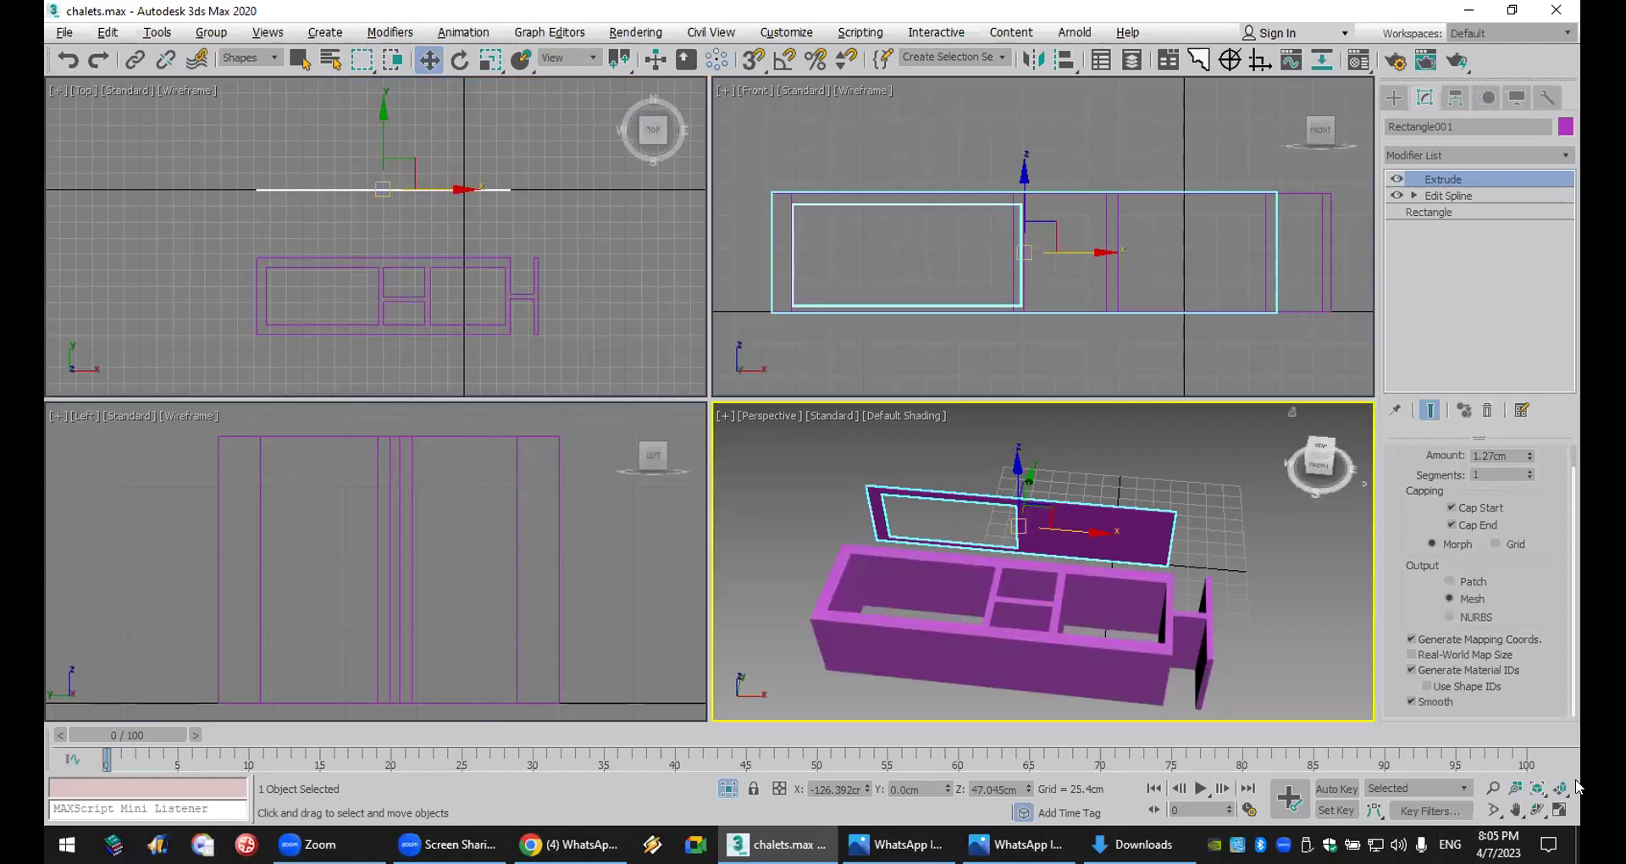
{"action": "left_click_drag", "start_coordinate": [1044, 508], "coordinate": [1054, 472]}
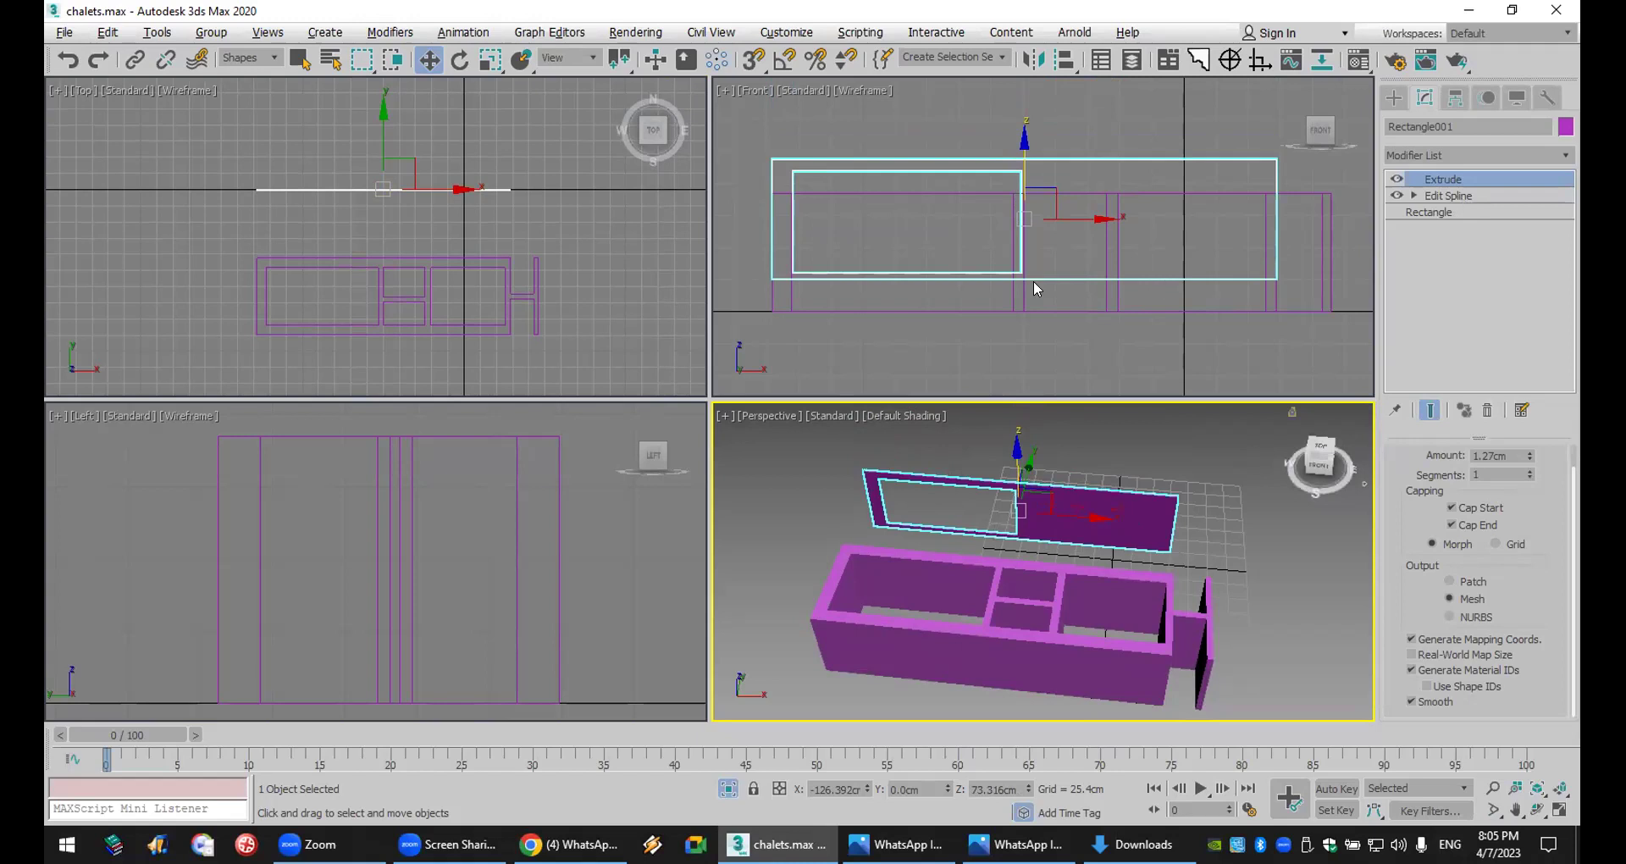
{"action": "left_click", "coordinate": [995, 216]}
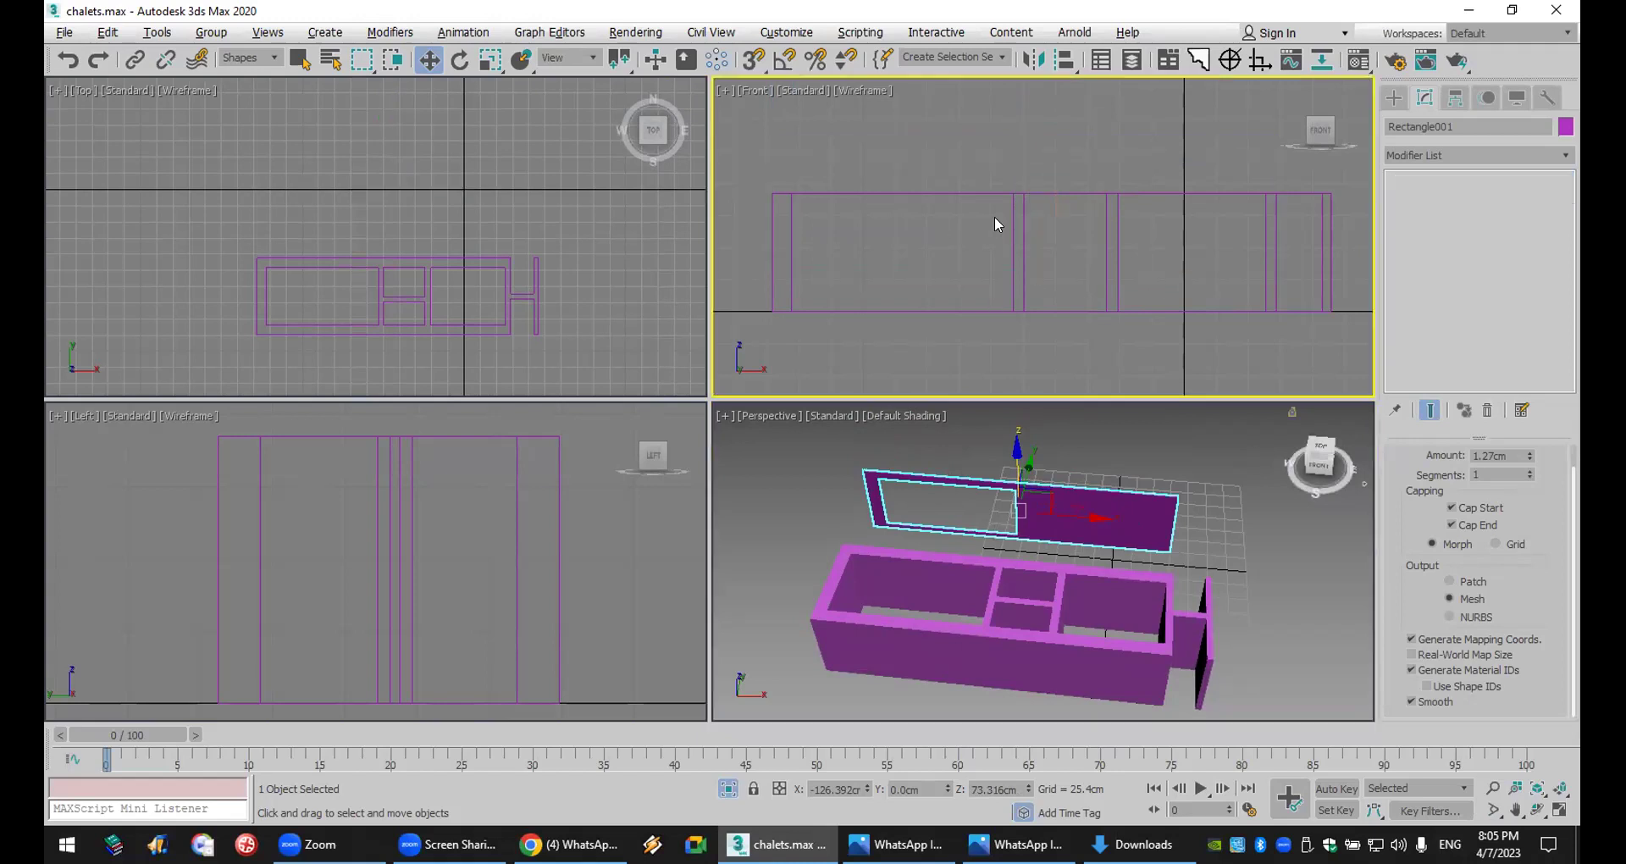
{"action": "key", "text": "Delete"}
- Set the selection filter to All and select the chalet walls
{"action": "left_click", "coordinate": [498, 266]}
{"action": "right_click", "coordinate": [499, 266]}
{"action": "left_click", "coordinate": [401, 261]}
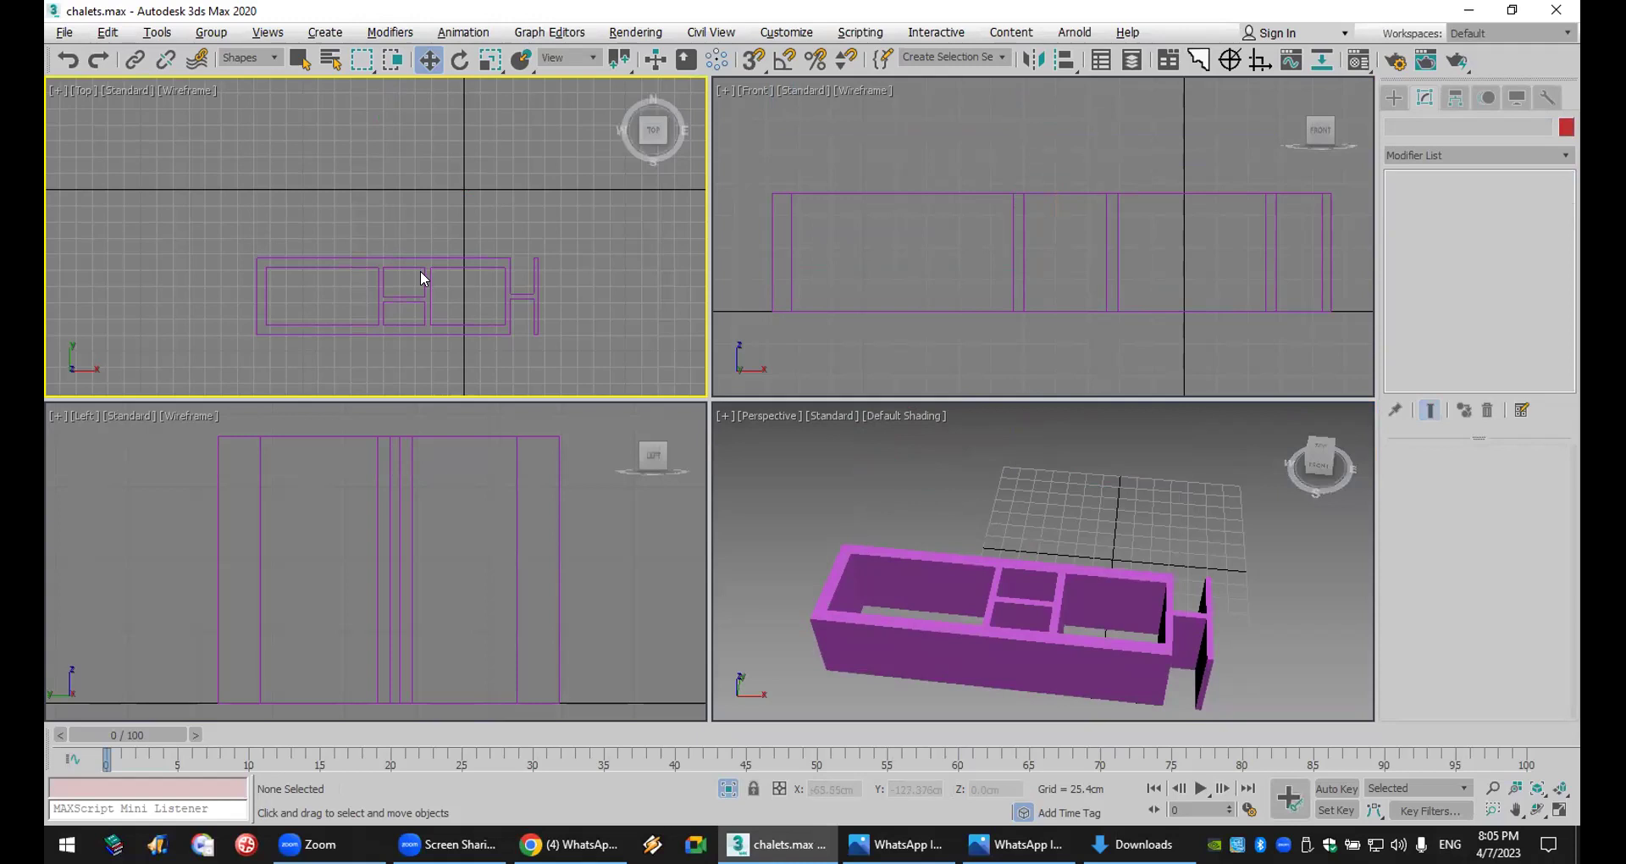
{"action": "left_click", "coordinate": [1394, 95]}
{"action": "left_click", "coordinate": [1069, 648]}
{"action": "right_click", "coordinate": [1068, 649]}
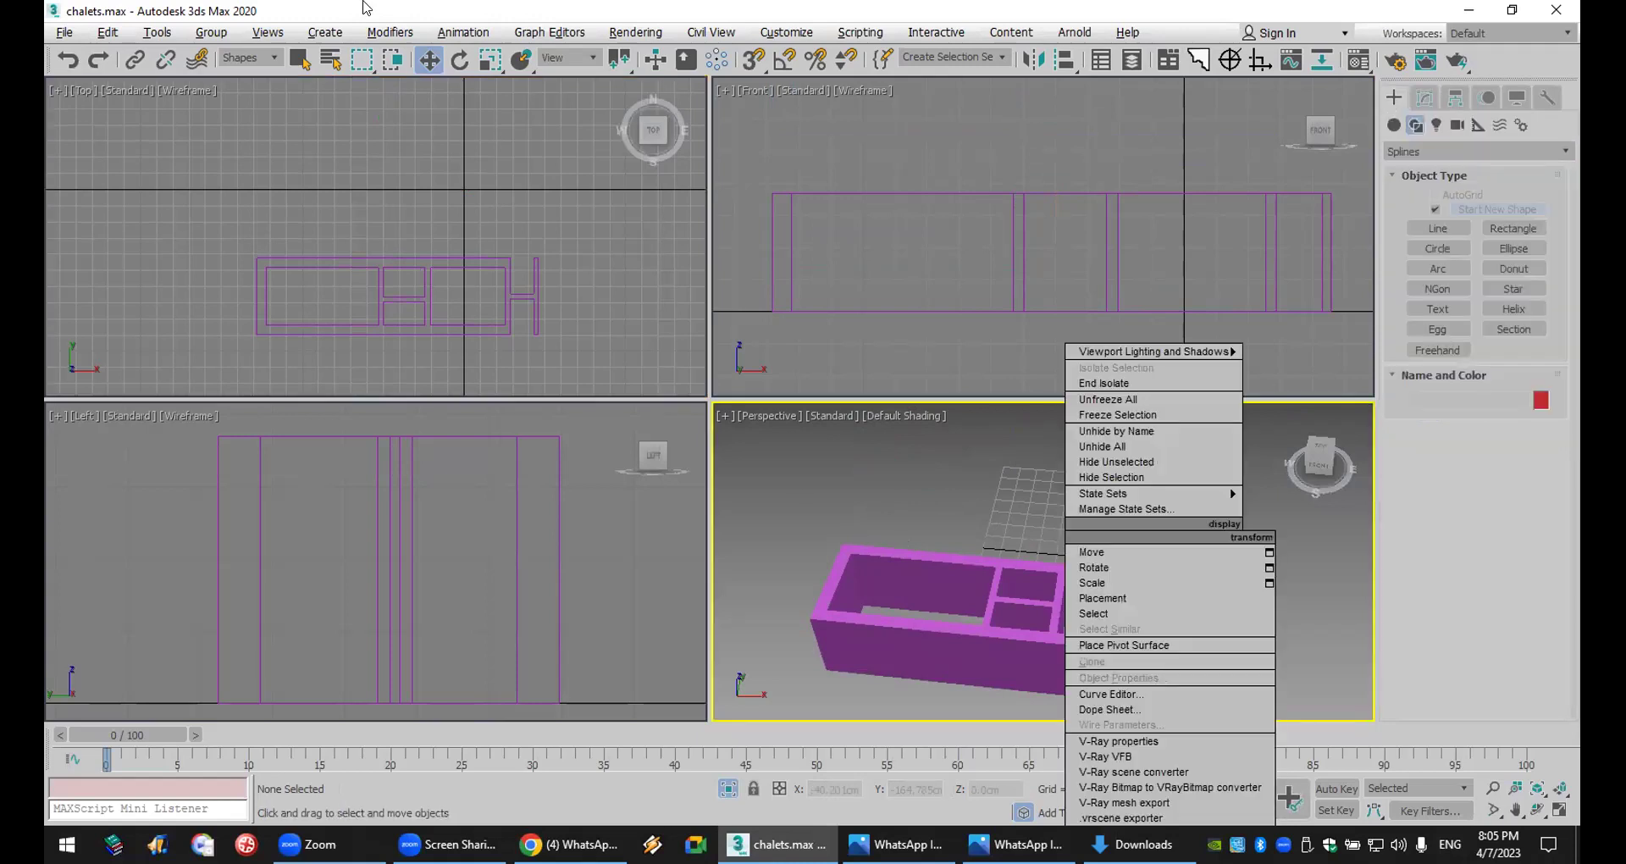
{"action": "left_click", "coordinate": [243, 178]}
{"action": "left_click", "coordinate": [268, 56]}
{"action": "left_click", "coordinate": [254, 89]}
{"action": "left_click", "coordinate": [1055, 663]}
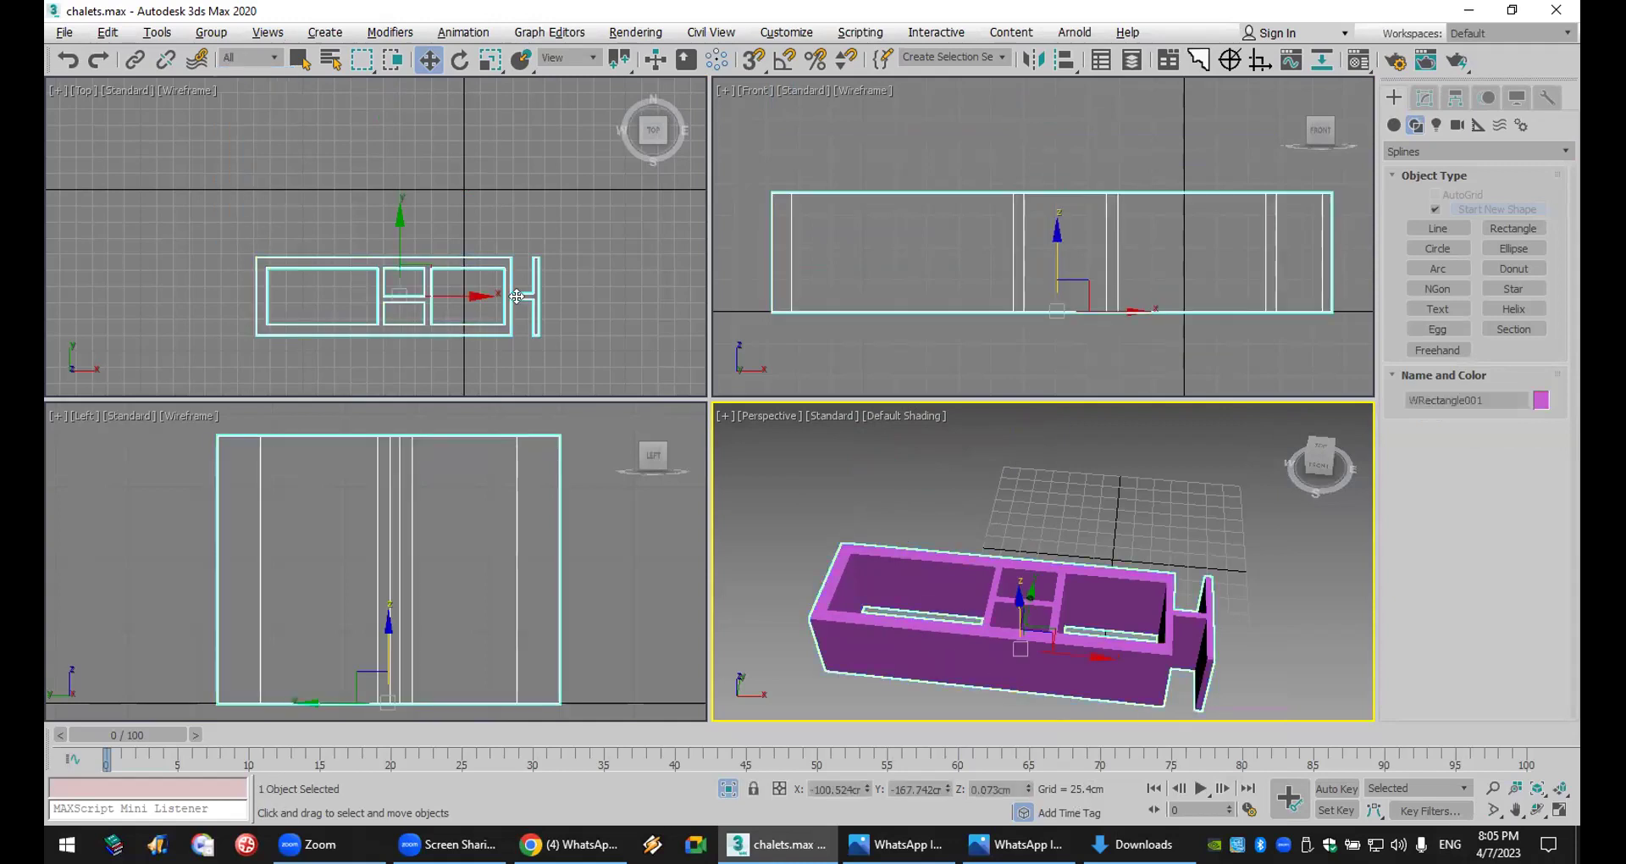
- Draw a box in the Front view over the large room's section of the wall, slightly inside its edges
{"action": "scroll", "coordinate": [398, 322], "scroll_direction": "up", "scroll_amount": 4}
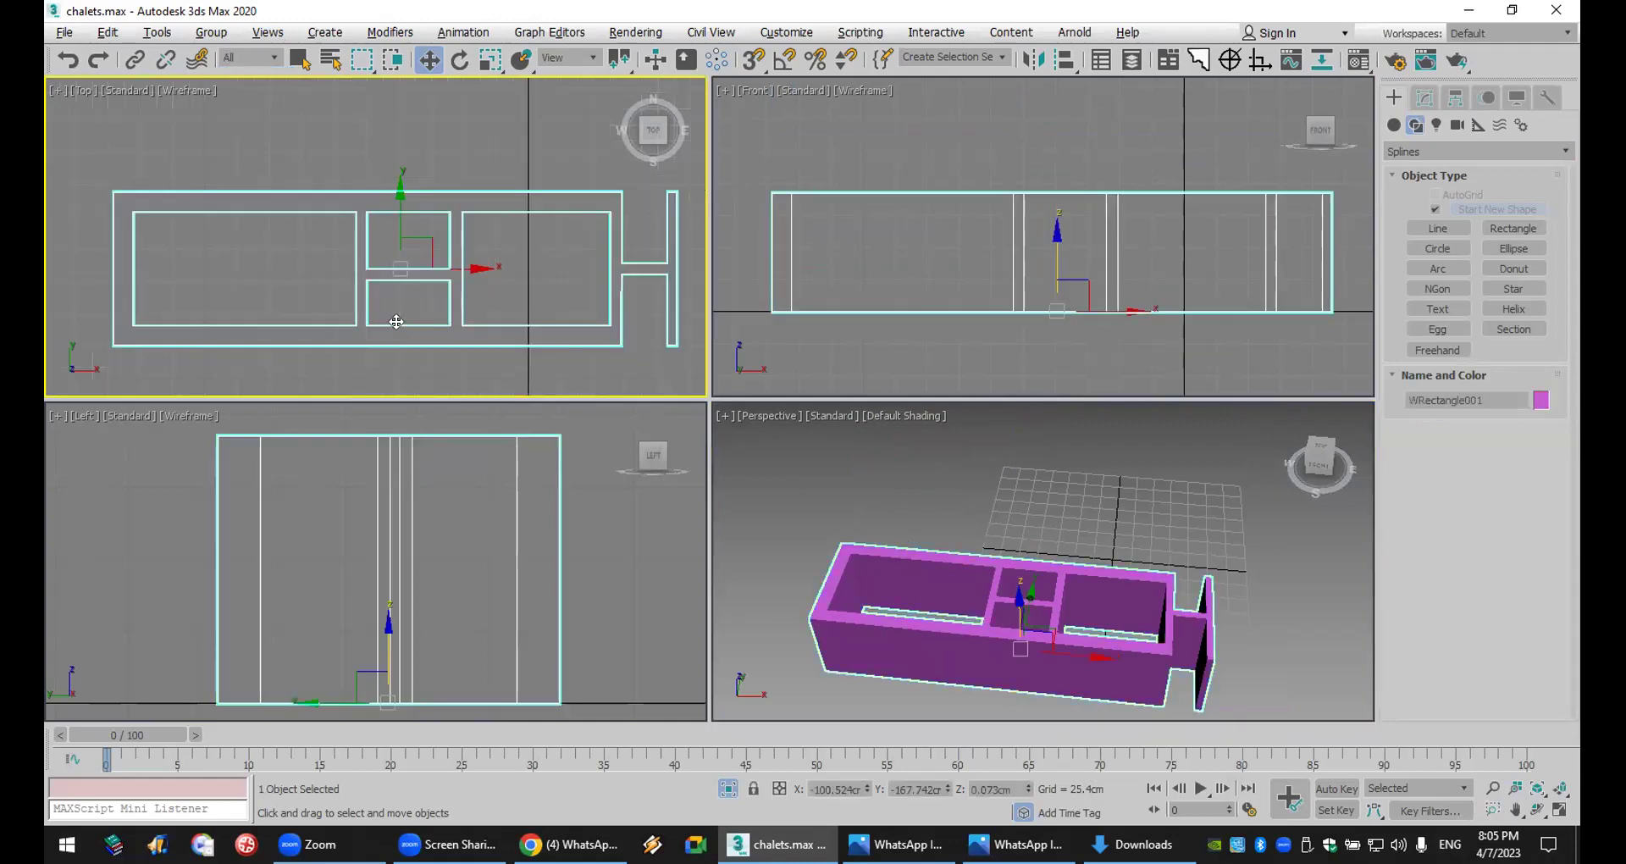
{"action": "left_click", "coordinate": [1514, 228]}
{"action": "left_click", "coordinate": [1393, 126]}
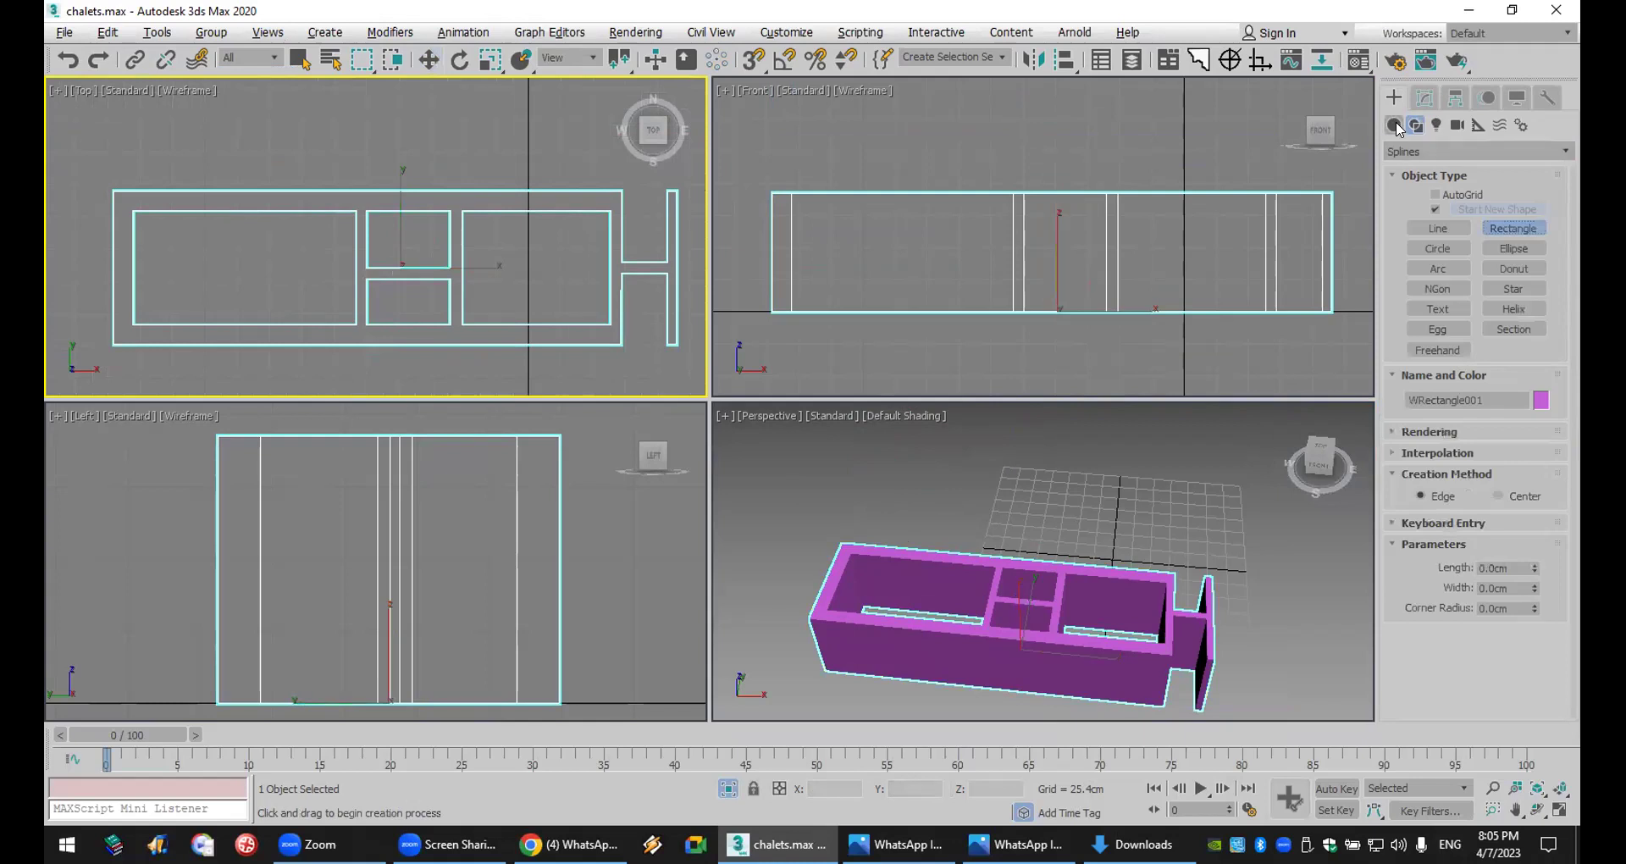
{"action": "left_click", "coordinate": [1453, 216]}
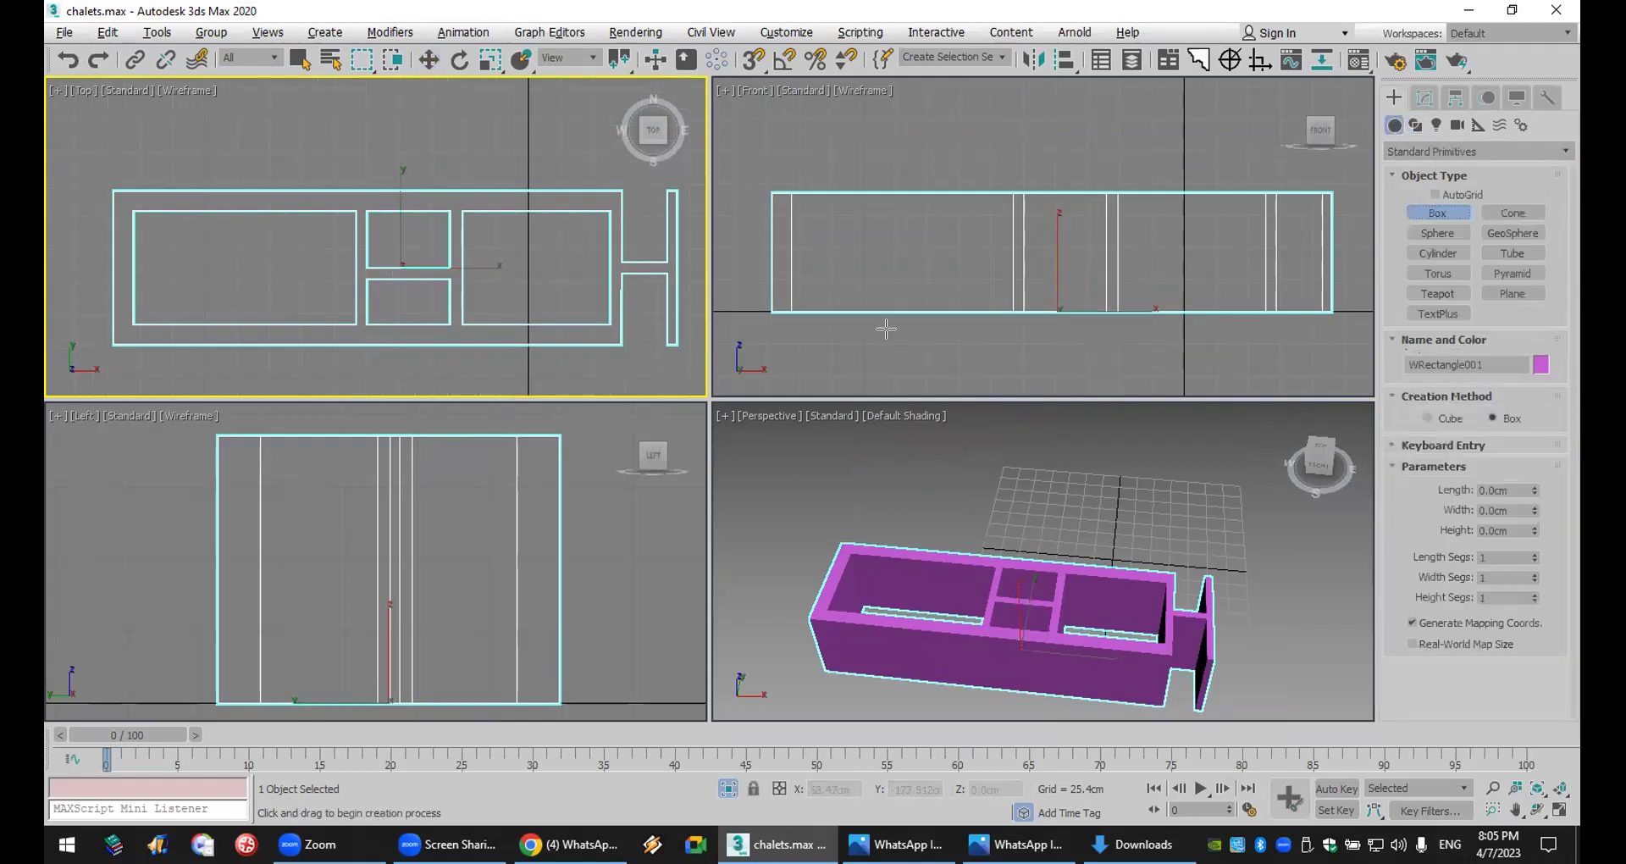
{"action": "left_click_drag", "start_coordinate": [802, 200], "coordinate": [998, 299]}
{"action": "left_click", "coordinate": [848, 195]}
- Move the box in the Top view until it crosses the large room's front wall, and select the chalet walls
{"action": "left_click", "coordinate": [430, 59]}
{"action": "right_click", "coordinate": [327, 181]}
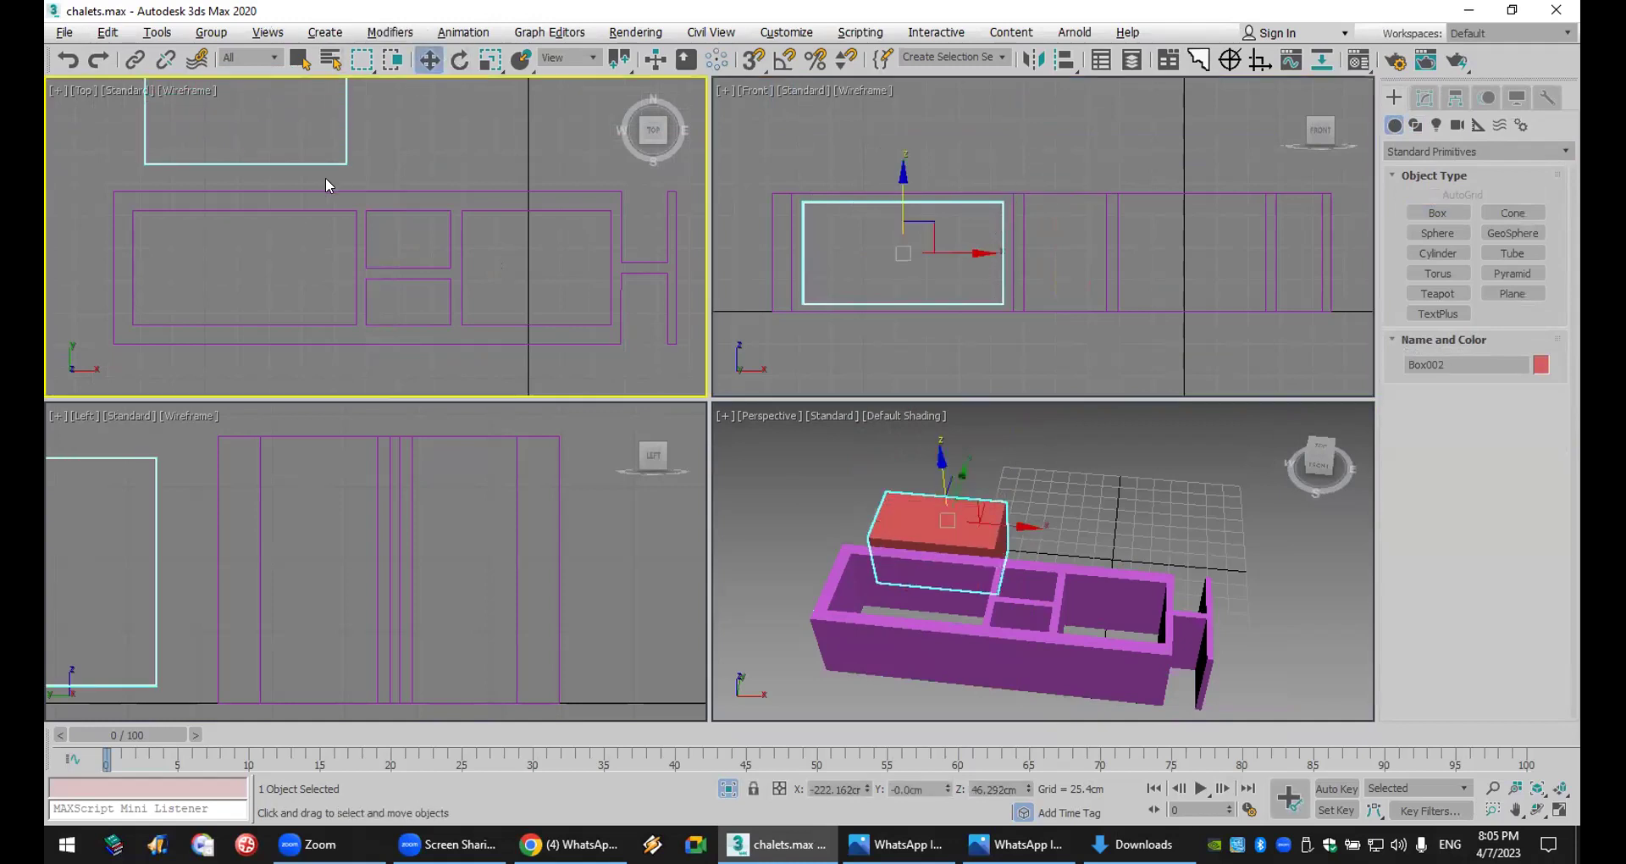
{"action": "scroll", "coordinate": [317, 237], "scroll_direction": "down", "scroll_amount": 3}
{"action": "scroll", "coordinate": [292, 150], "scroll_direction": "up", "scroll_amount": 2}
{"action": "left_click_drag", "start_coordinate": [286, 180], "coordinate": [286, 332]}
{"action": "left_click", "coordinate": [814, 635]}
{"action": "scroll", "coordinate": [1101, 610], "scroll_direction": "up", "scroll_amount": 4}
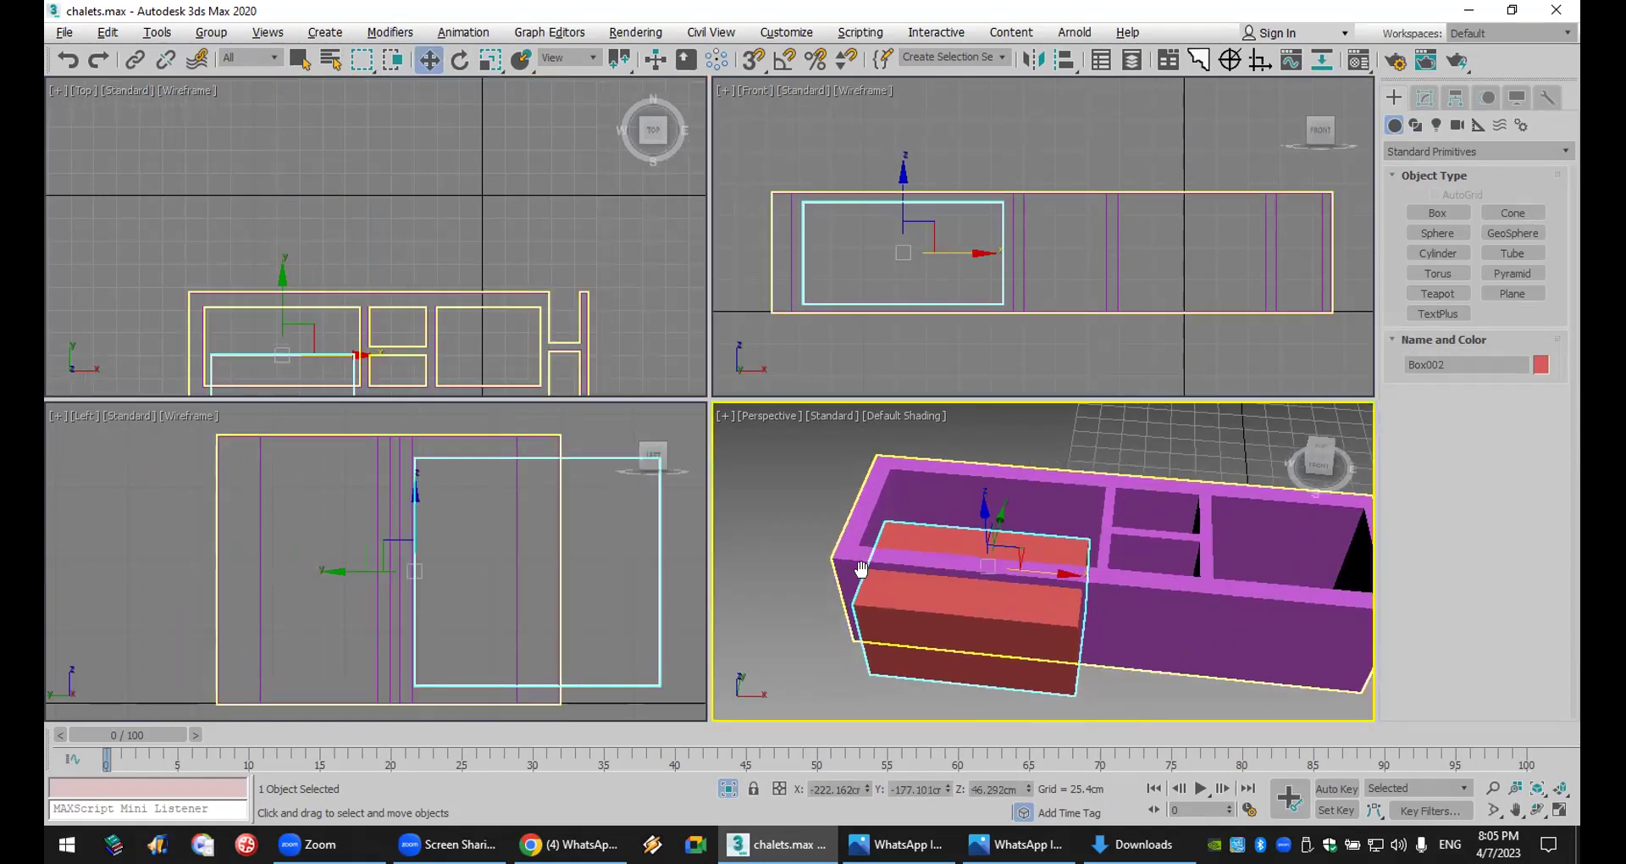
{"action": "left_click", "coordinate": [1107, 598]}
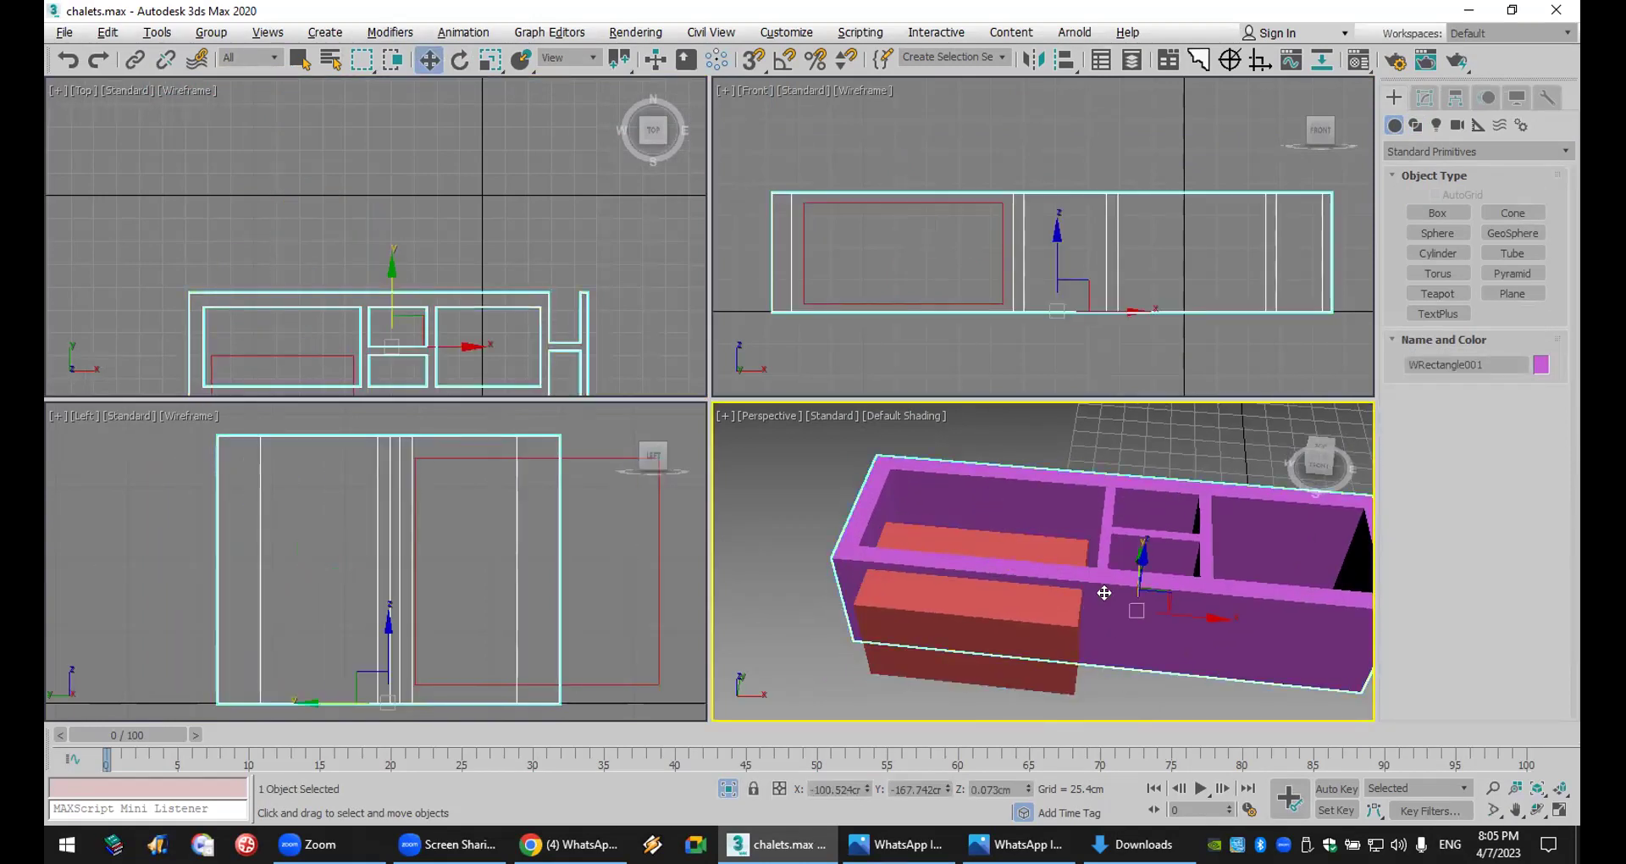
- Subtract the box from the chalet walls with ProBoolean to cut the large room's front opening
{"action": "middle_click_drag", "start_coordinate": [1167, 304], "coordinate": [1088, 311]}
{"action": "left_click", "coordinate": [1481, 152]}
{"action": "left_click", "coordinate": [1483, 195]}
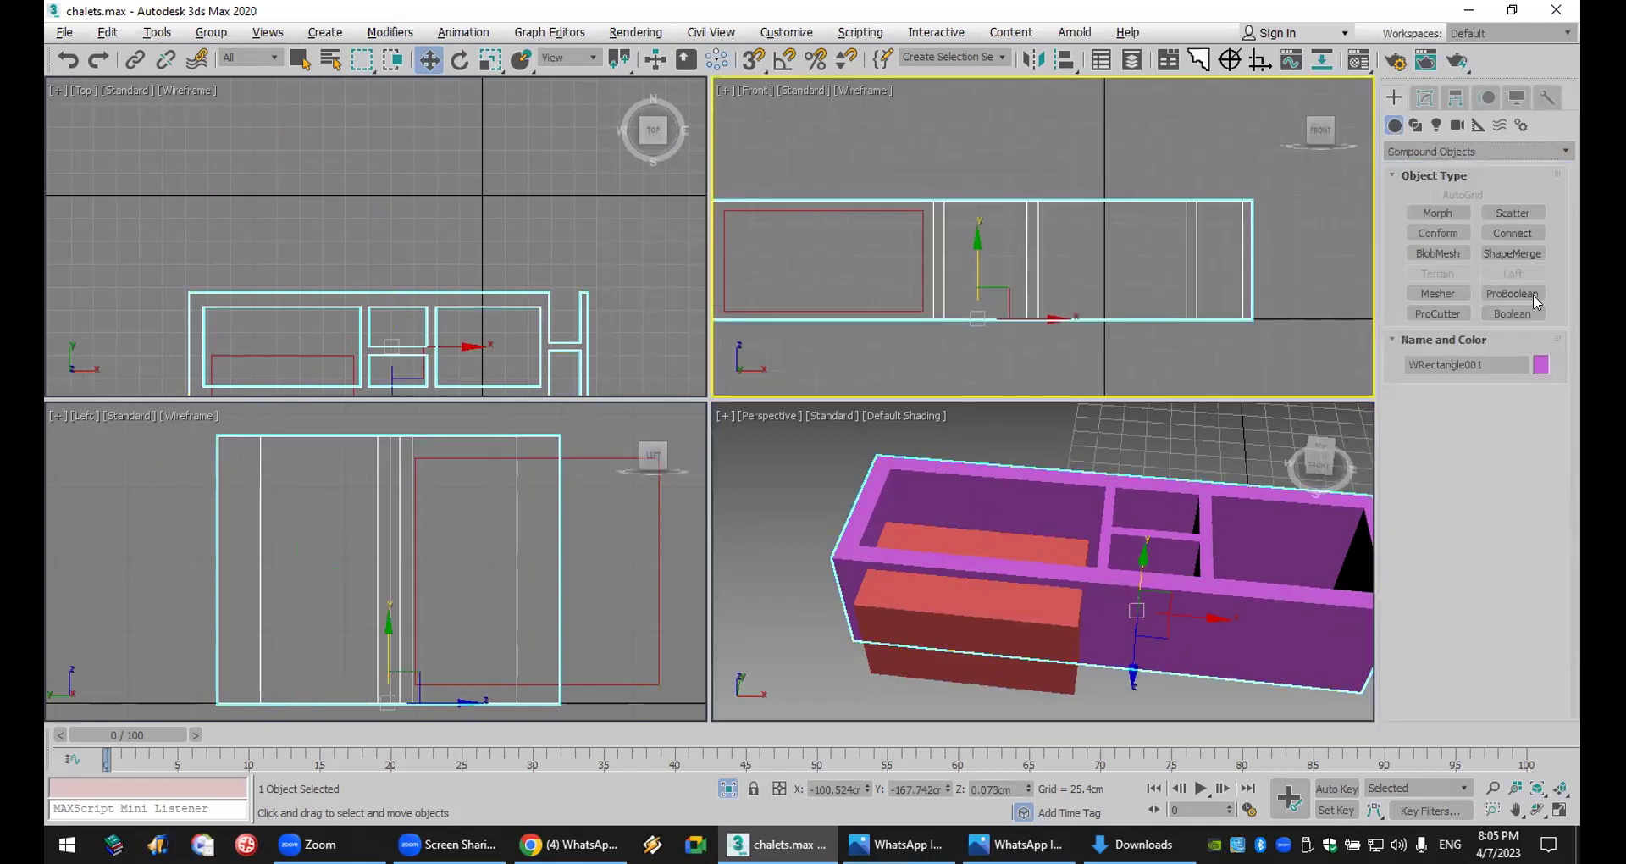
{"action": "left_click", "coordinate": [1512, 294]}
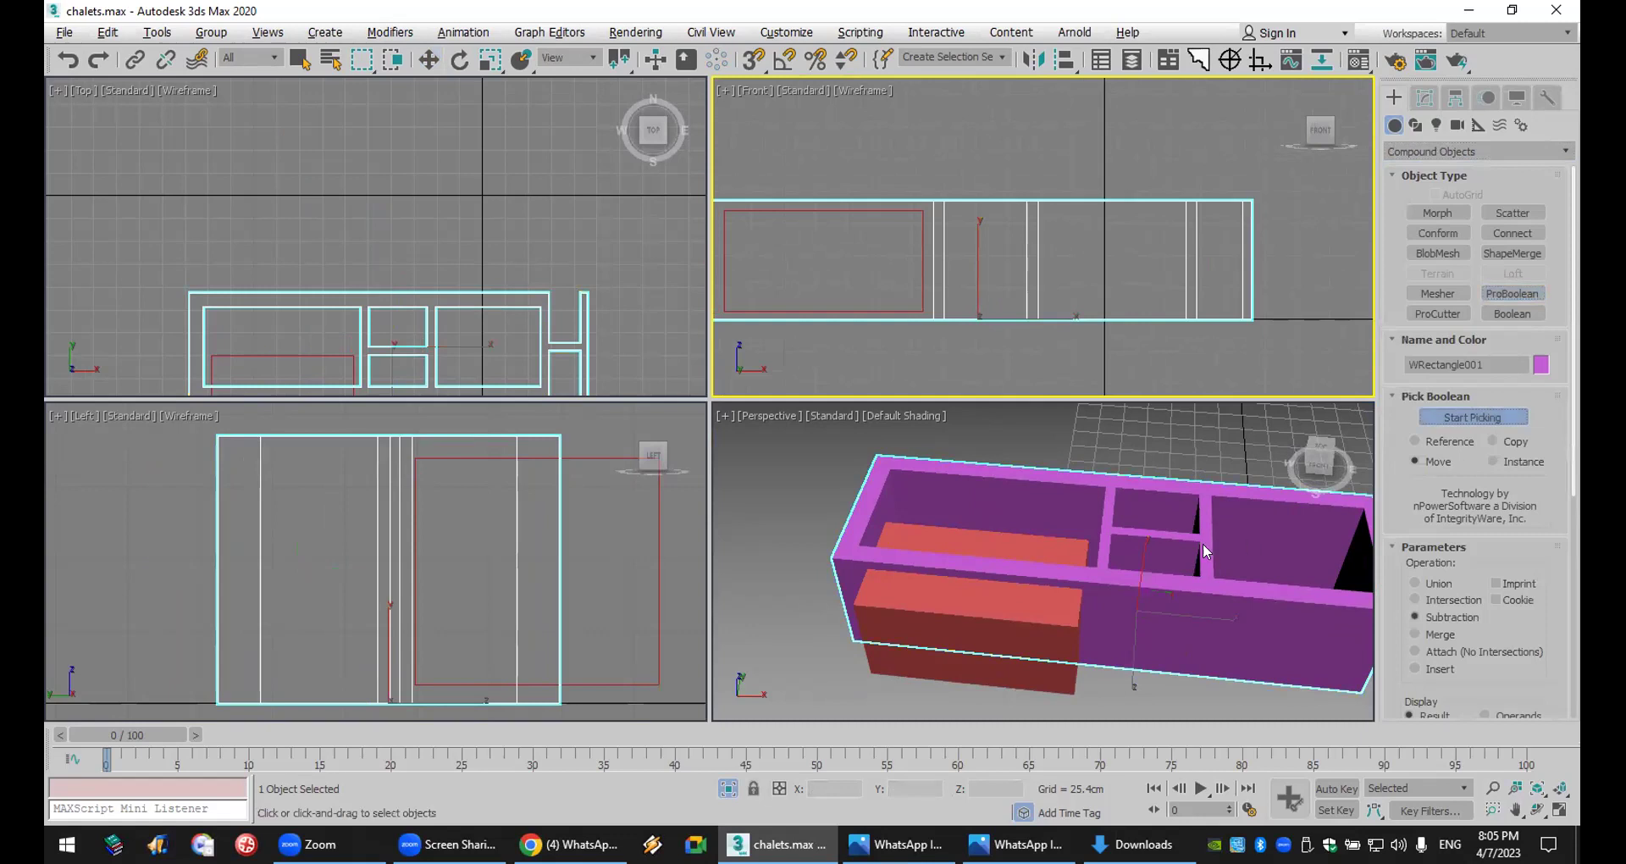
{"action": "left_click", "coordinate": [1003, 599]}
{"action": "key", "text": "w"}
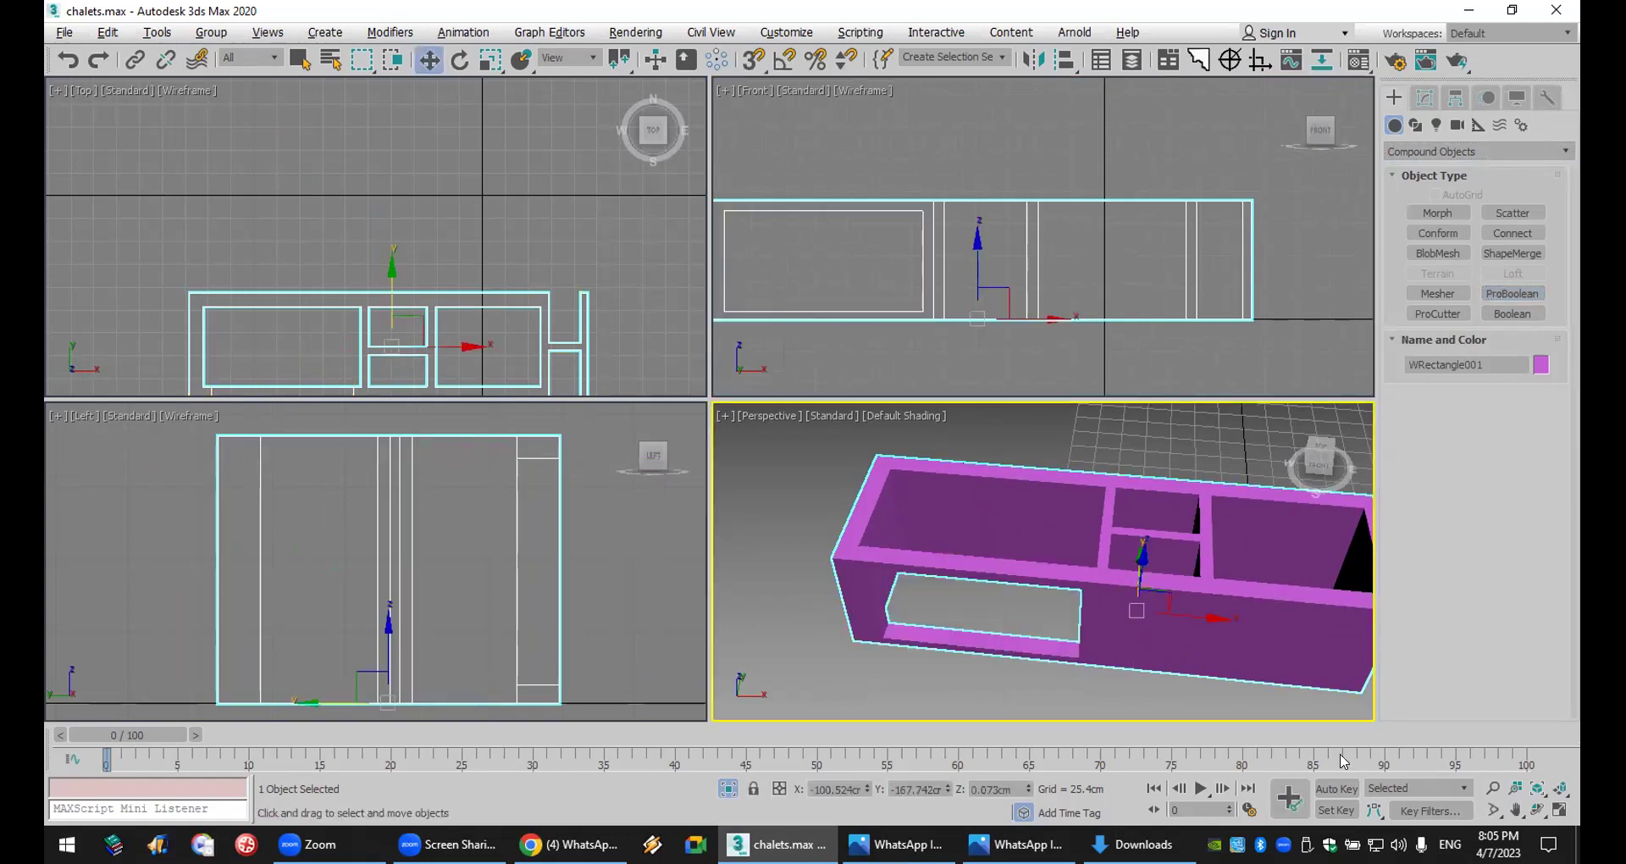
{"action": "middle_click_drag", "start_coordinate": [960, 319], "coordinate": [1061, 313]}
{"action": "left_click", "coordinate": [1537, 811]}
{"action": "left_click_drag", "start_coordinate": [1067, 559], "coordinate": [1167, 488]}
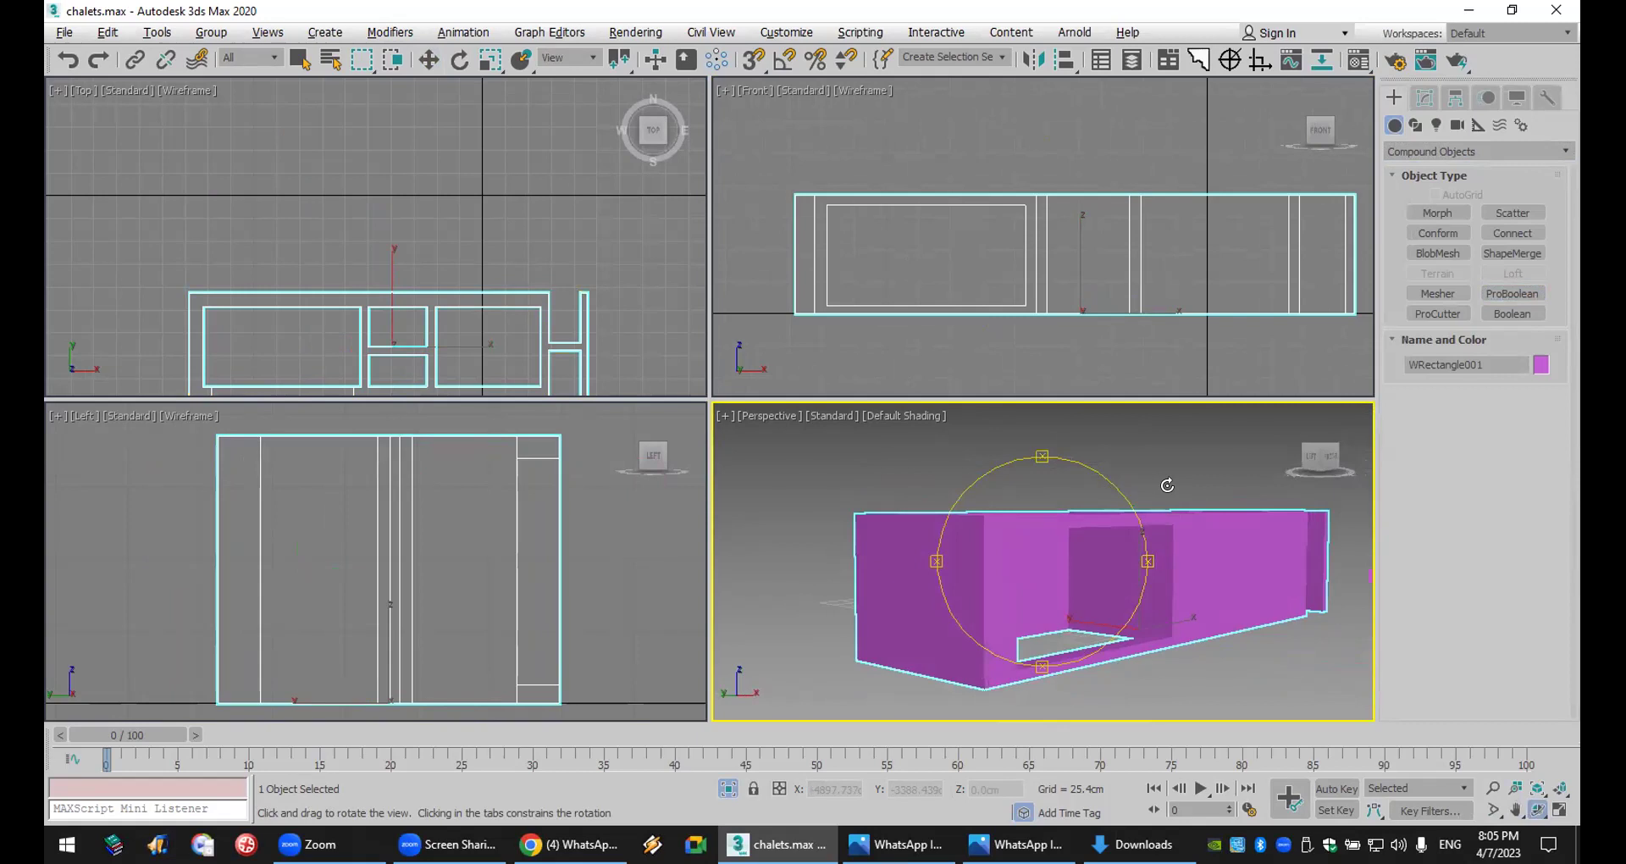
- Switch to the desktop and open the ArchModels Volumes 1-60 catalogue from the MAX shortcut's ArchModels PDFs folder
{"action": "left_click", "coordinate": [1470, 10]}
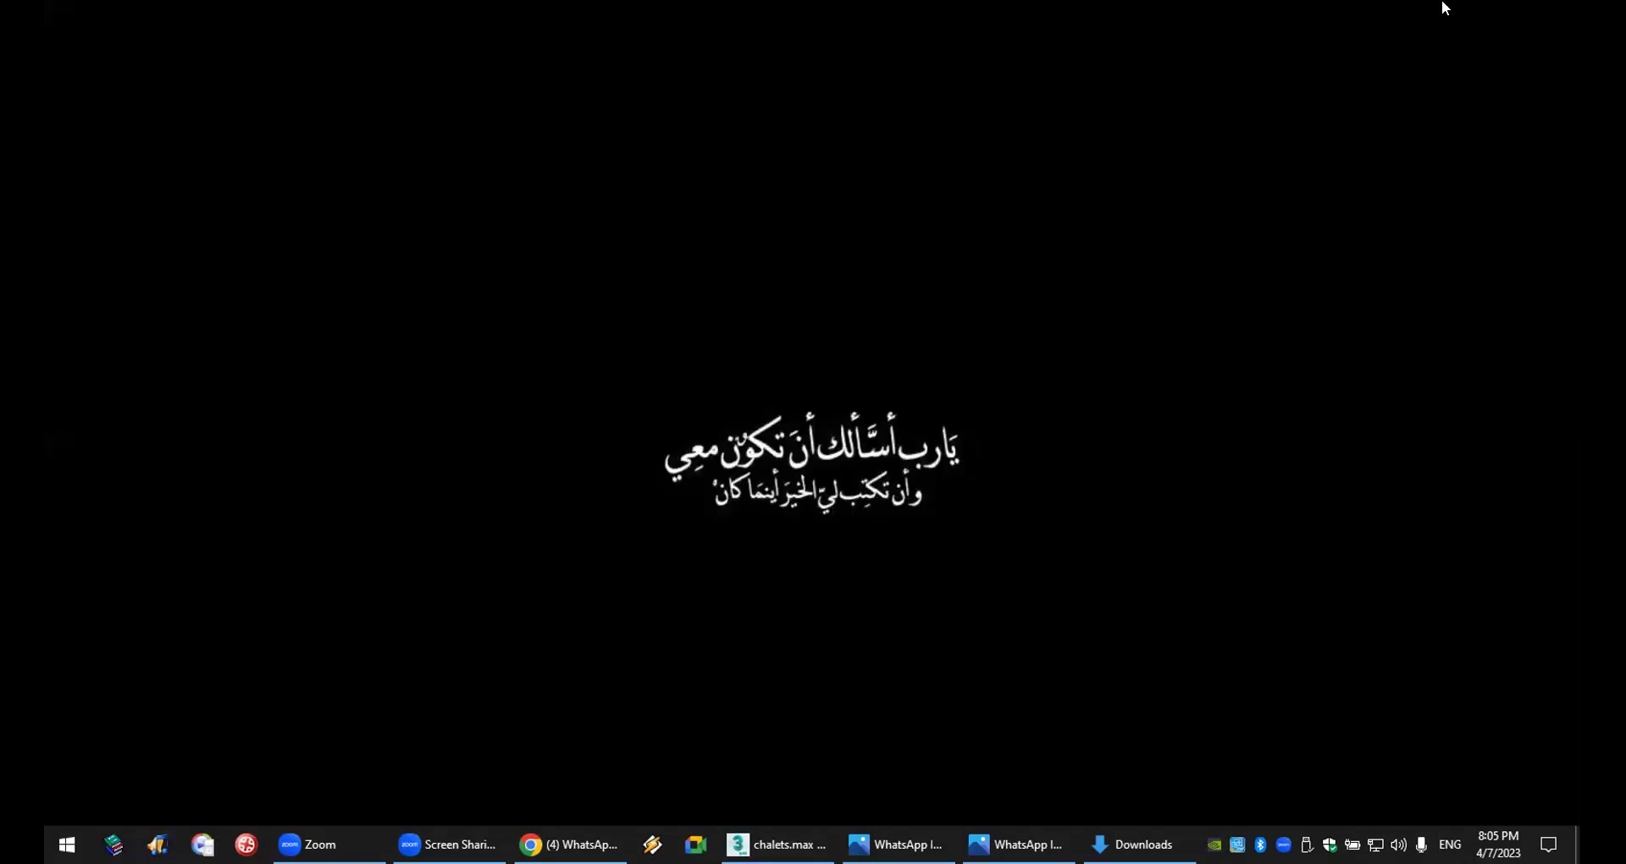
{"action": "double_click", "coordinate": [1533, 38]}
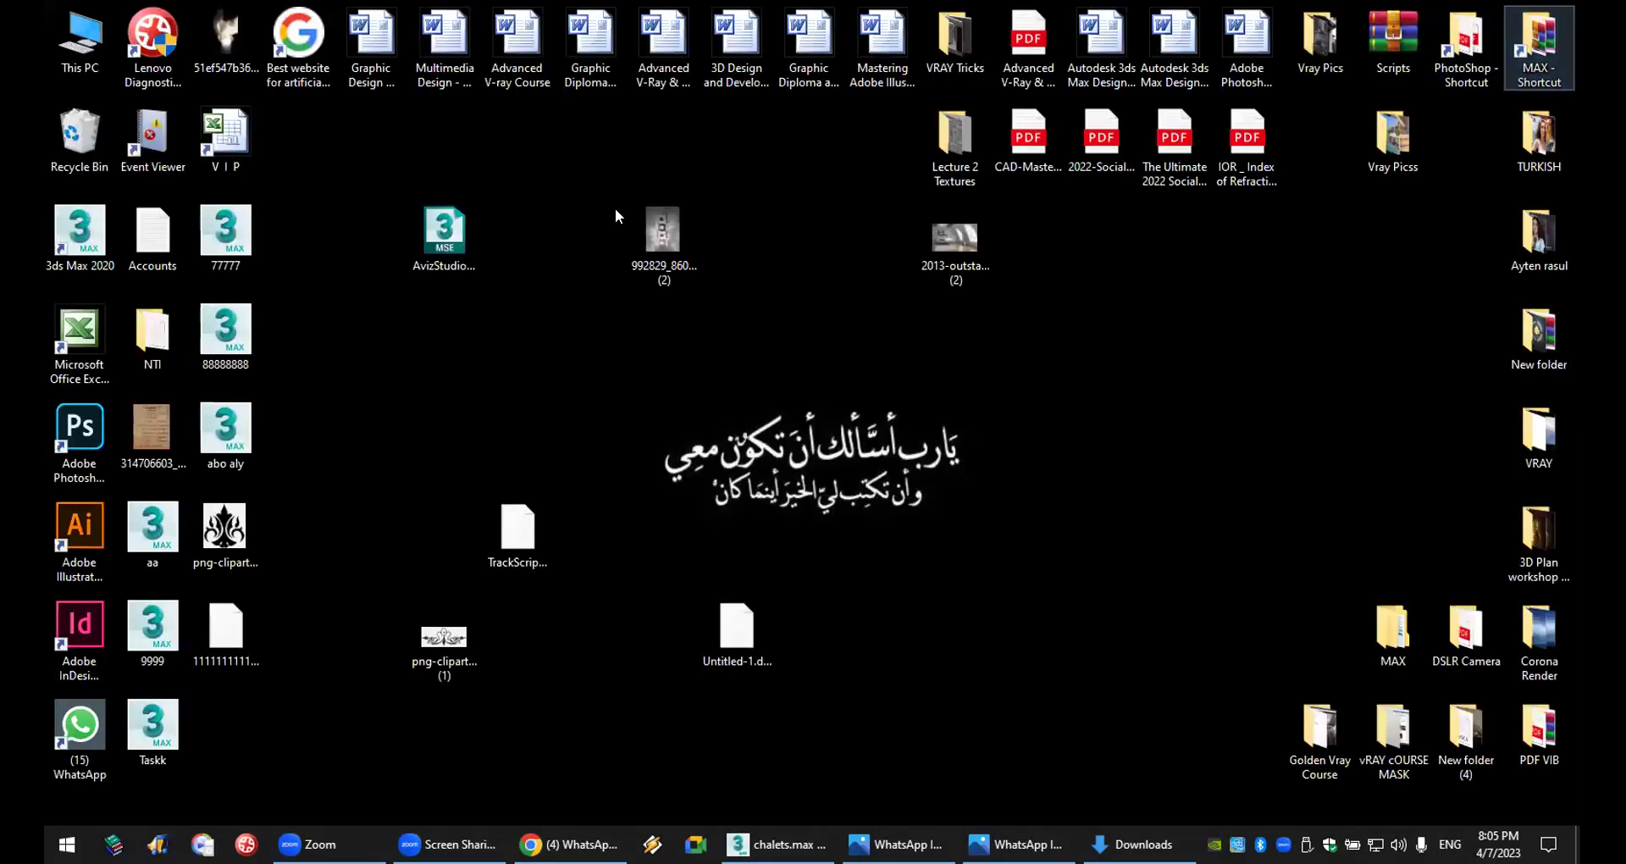
{"action": "double_click", "coordinate": [346, 127]}
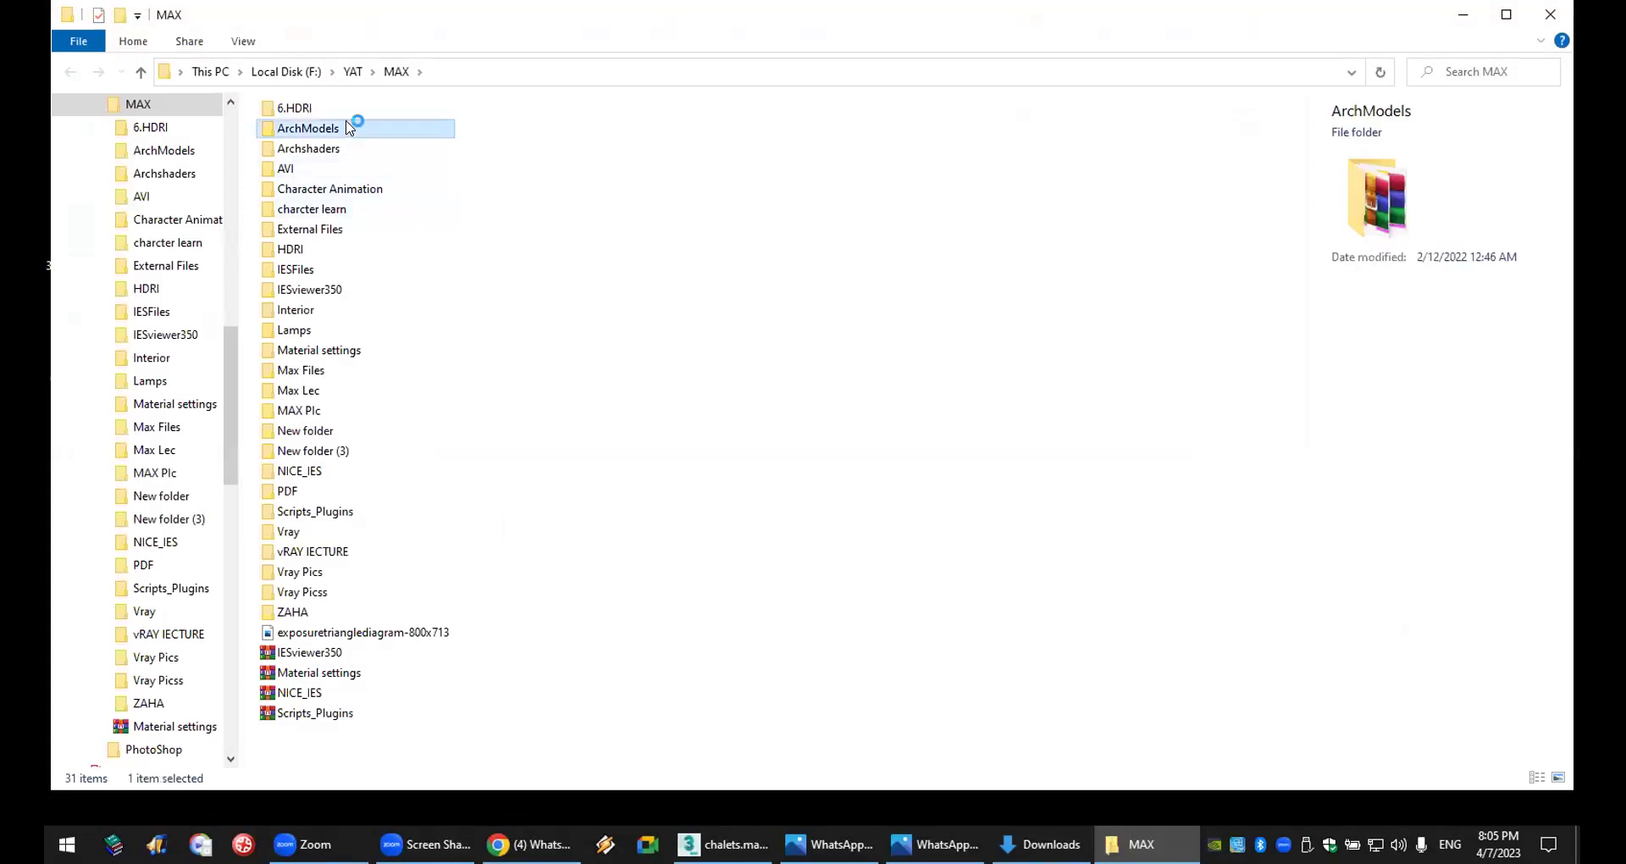
{"action": "double_click", "coordinate": [326, 136]}
{"action": "left_click", "coordinate": [327, 133]}
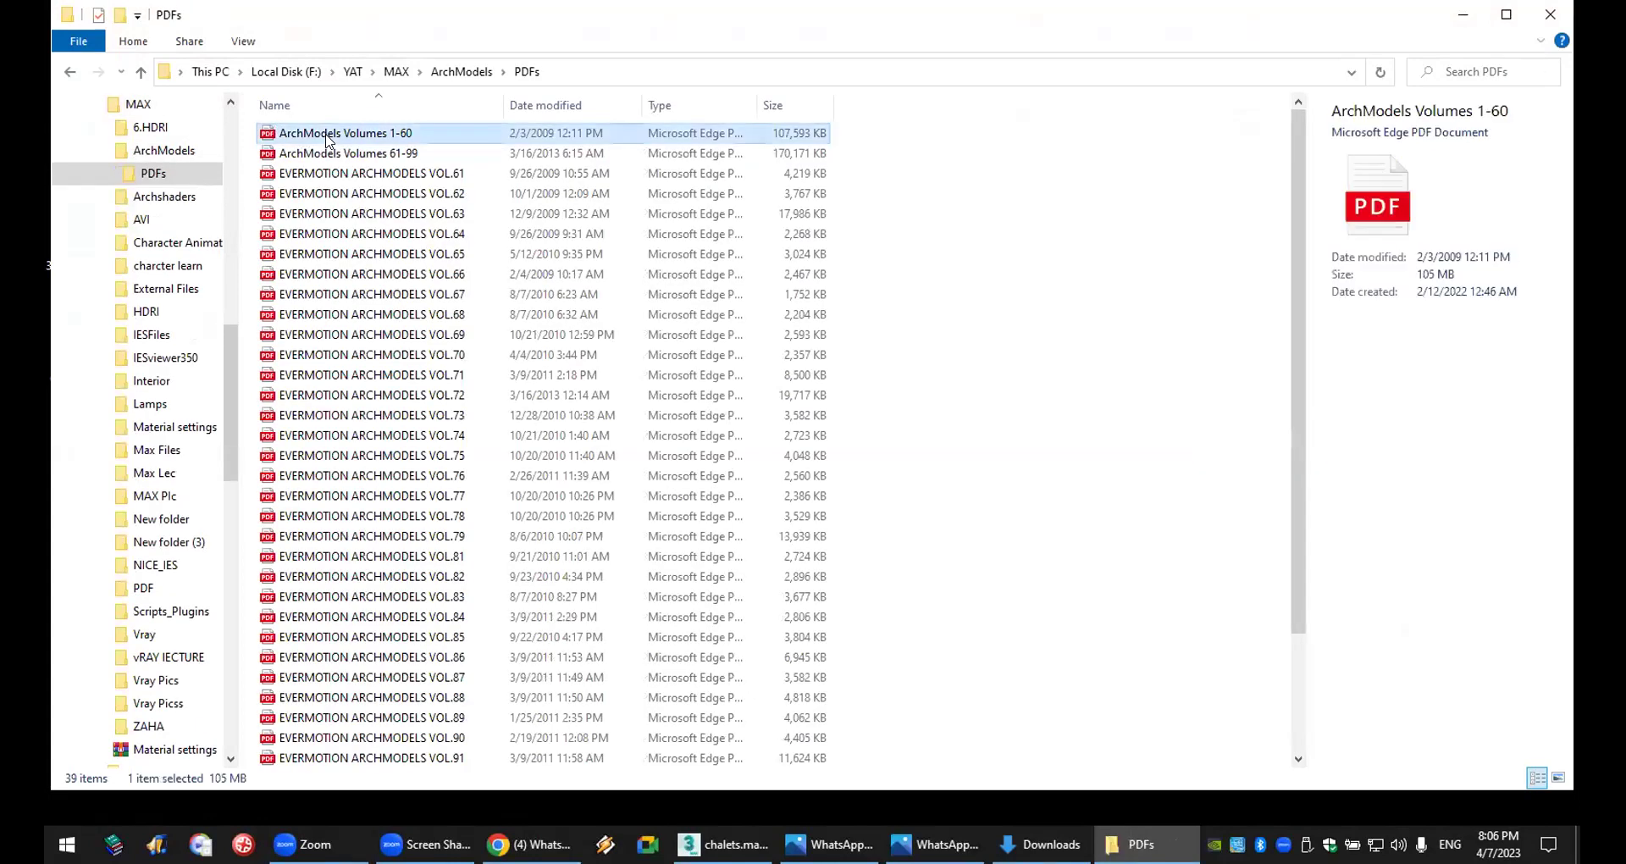
{"action": "double_click", "coordinate": [327, 135]}
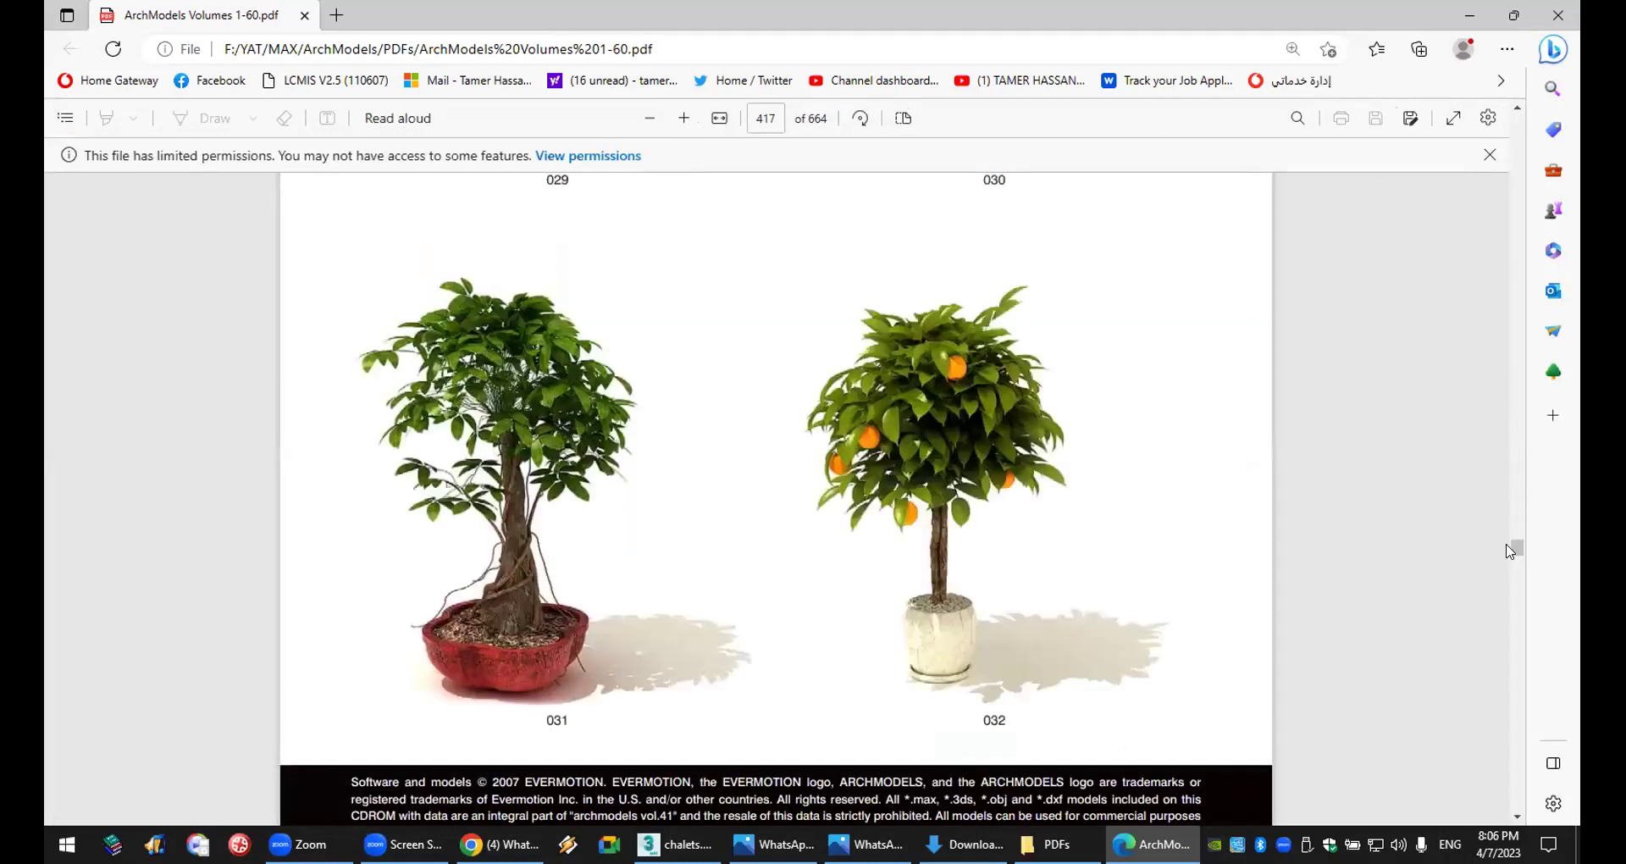
- Return to the catalogue's first page and go to the archmodels vol.4 section through its door thumbnail
{"action": "left_click_drag", "start_coordinate": [1510, 552], "coordinate": [1516, 122]}
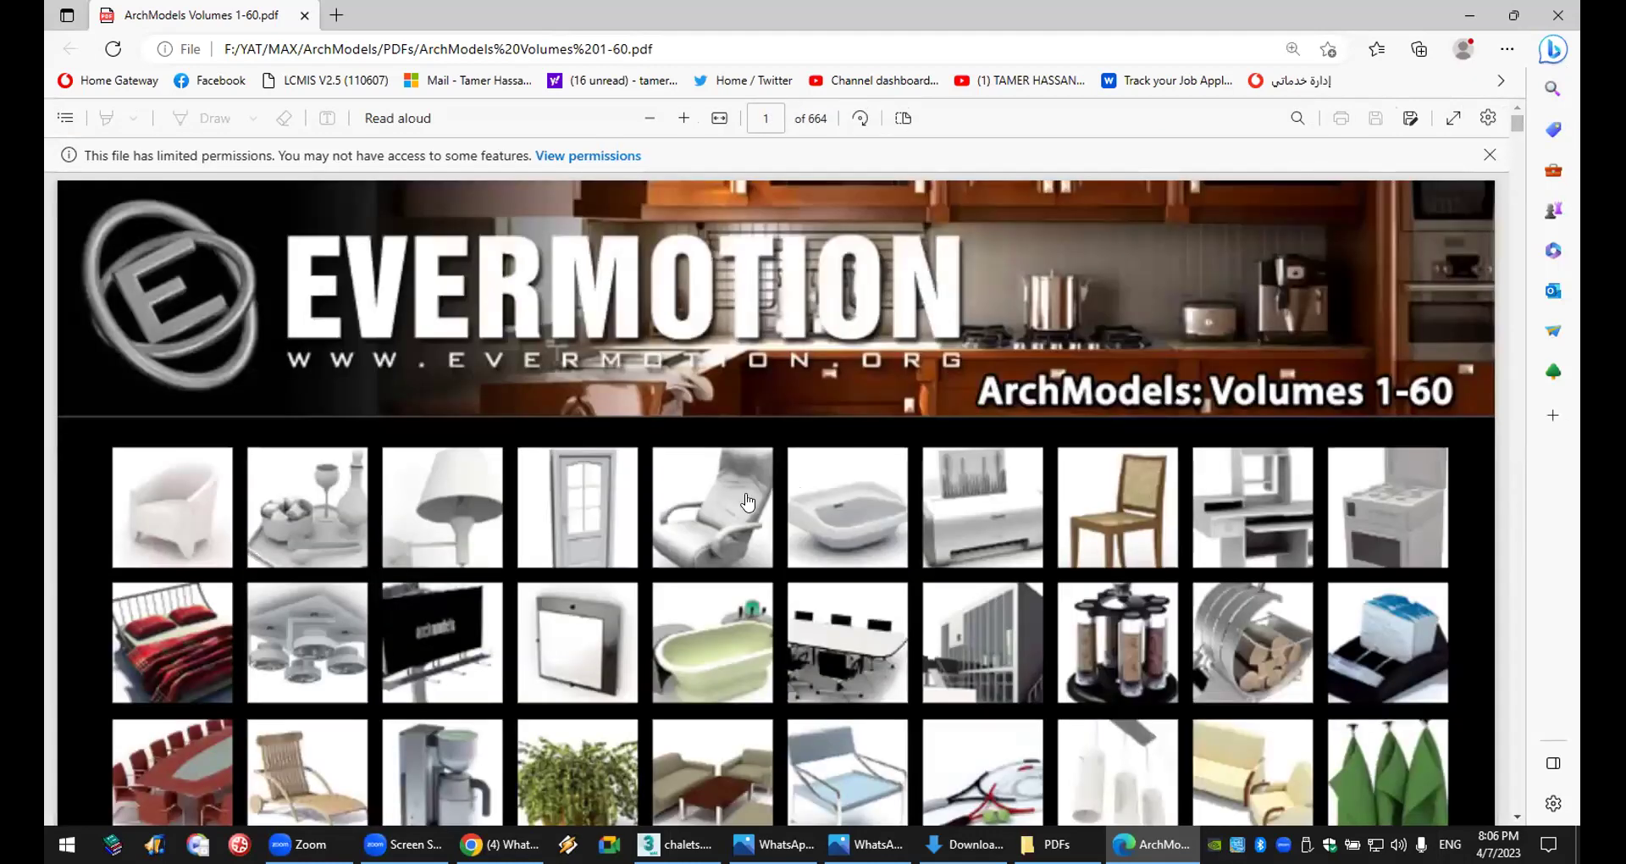
{"action": "scroll", "coordinate": [623, 547], "scroll_direction": "down", "scroll_amount": 4}
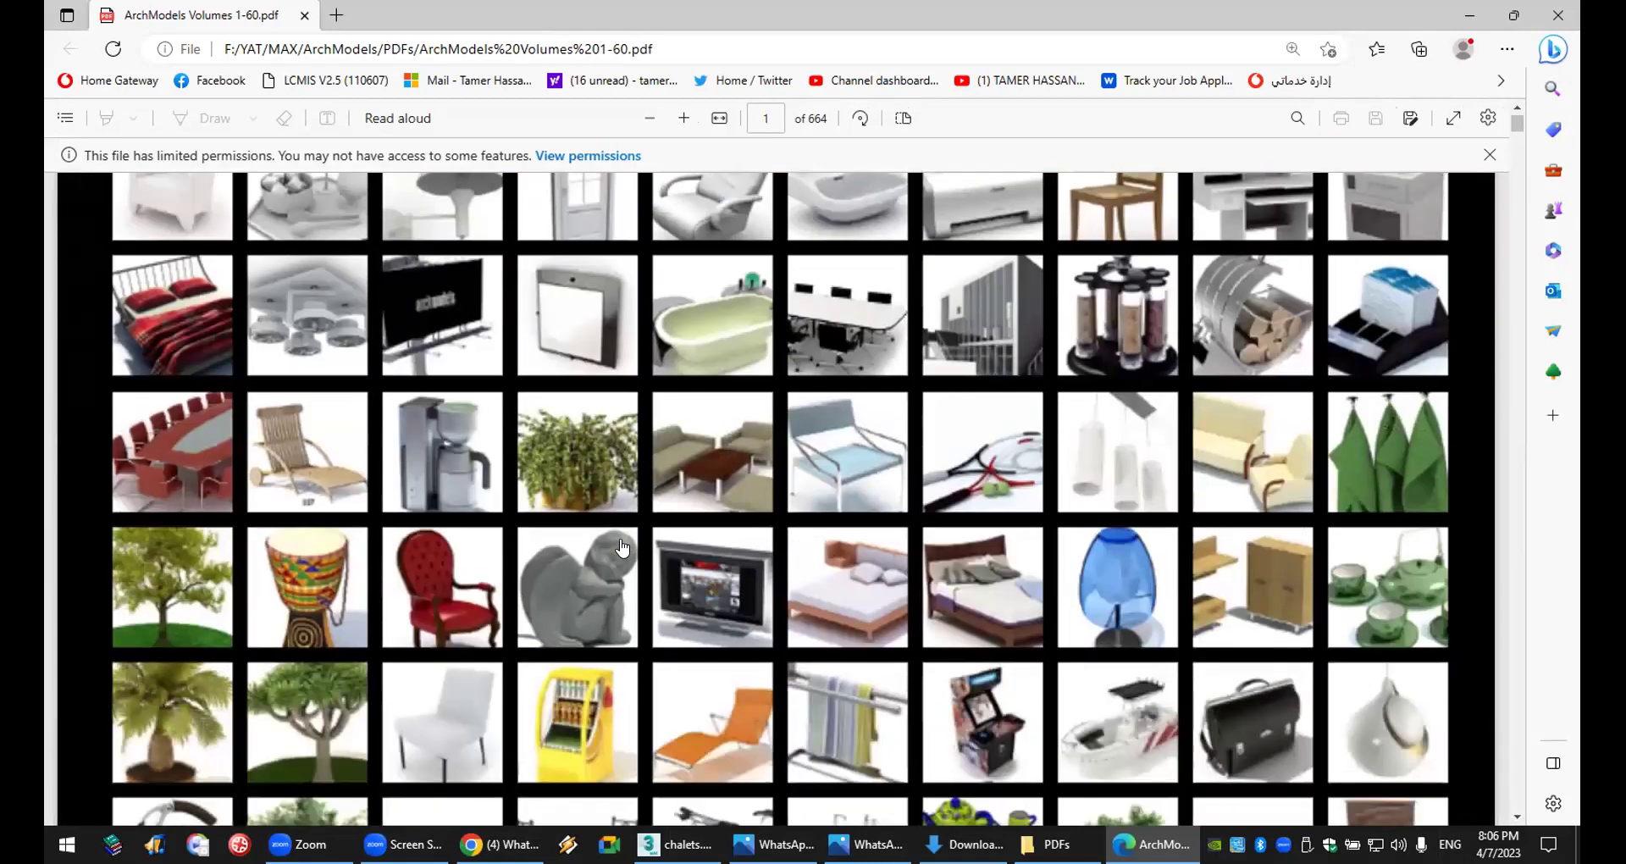
{"action": "scroll", "coordinate": [622, 548], "scroll_direction": "up", "scroll_amount": 4}
{"action": "left_click", "coordinate": [576, 473]}
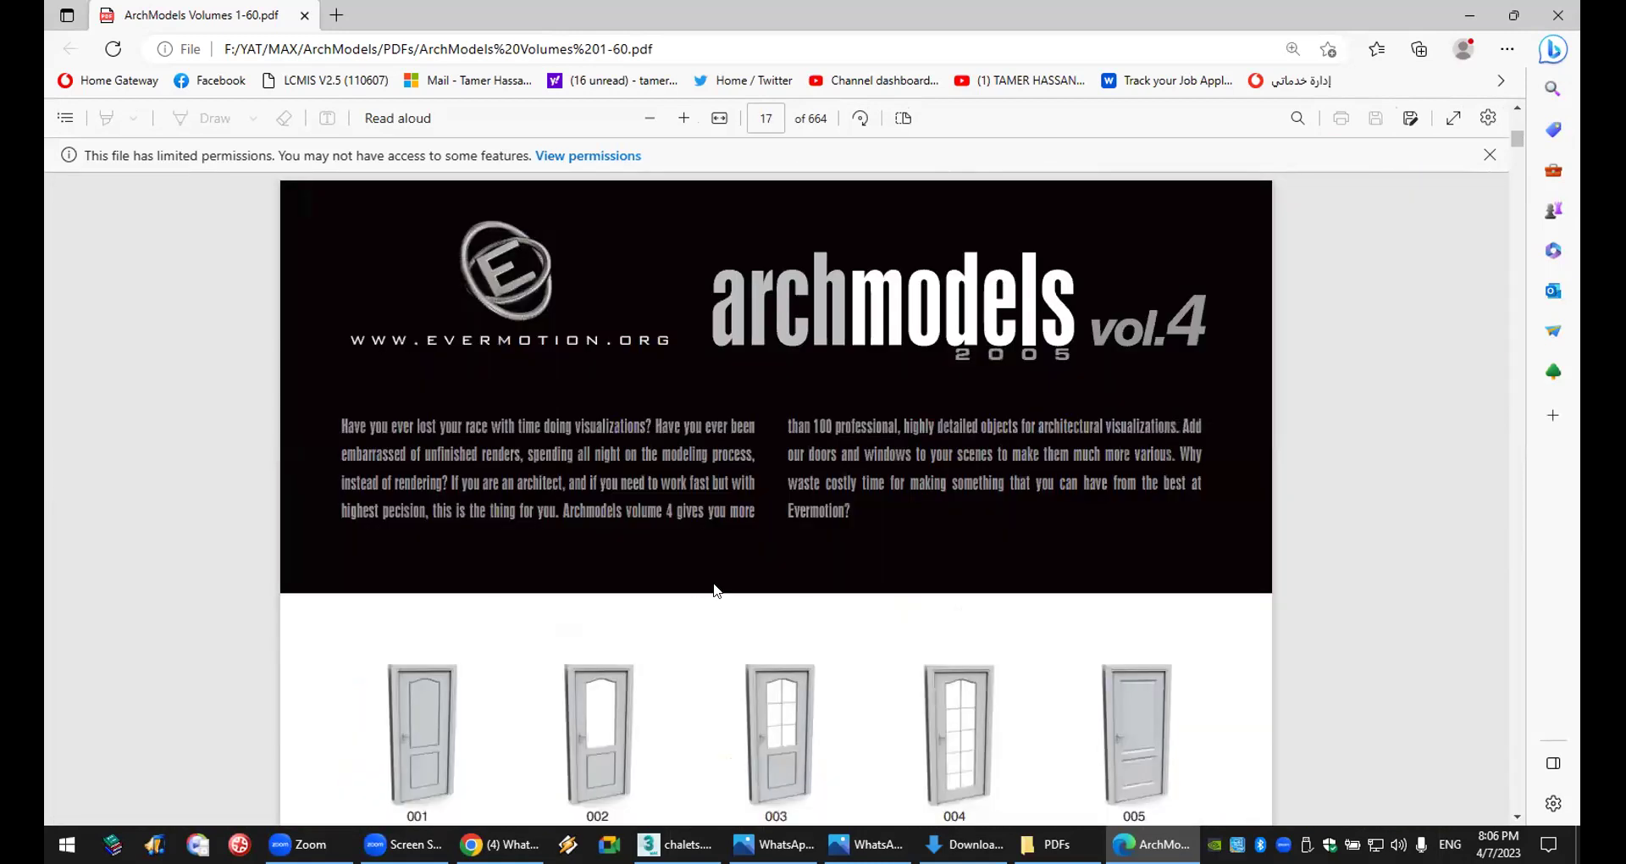
- Look through the vol.4 doors, handles and windows, and highlight the number of double-casement window model 113
{"action": "scroll", "coordinate": [714, 590], "scroll_direction": "down", "scroll_amount": 20}
{"action": "scroll", "coordinate": [718, 591], "scroll_direction": "down", "scroll_amount": 17}
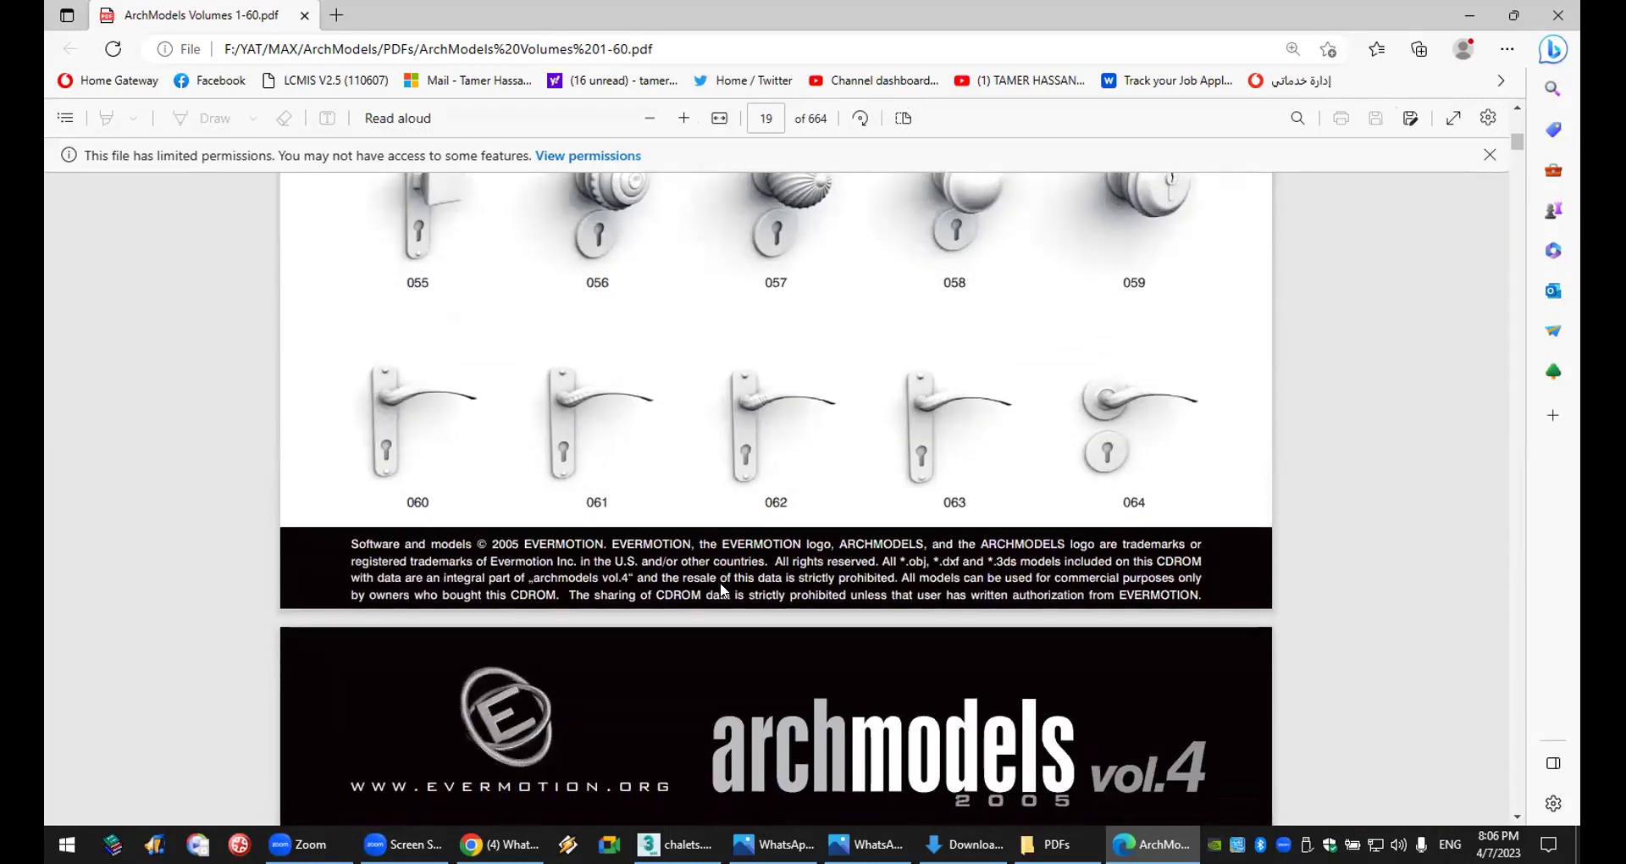
{"action": "scroll", "coordinate": [720, 582], "scroll_direction": "down", "scroll_amount": 20}
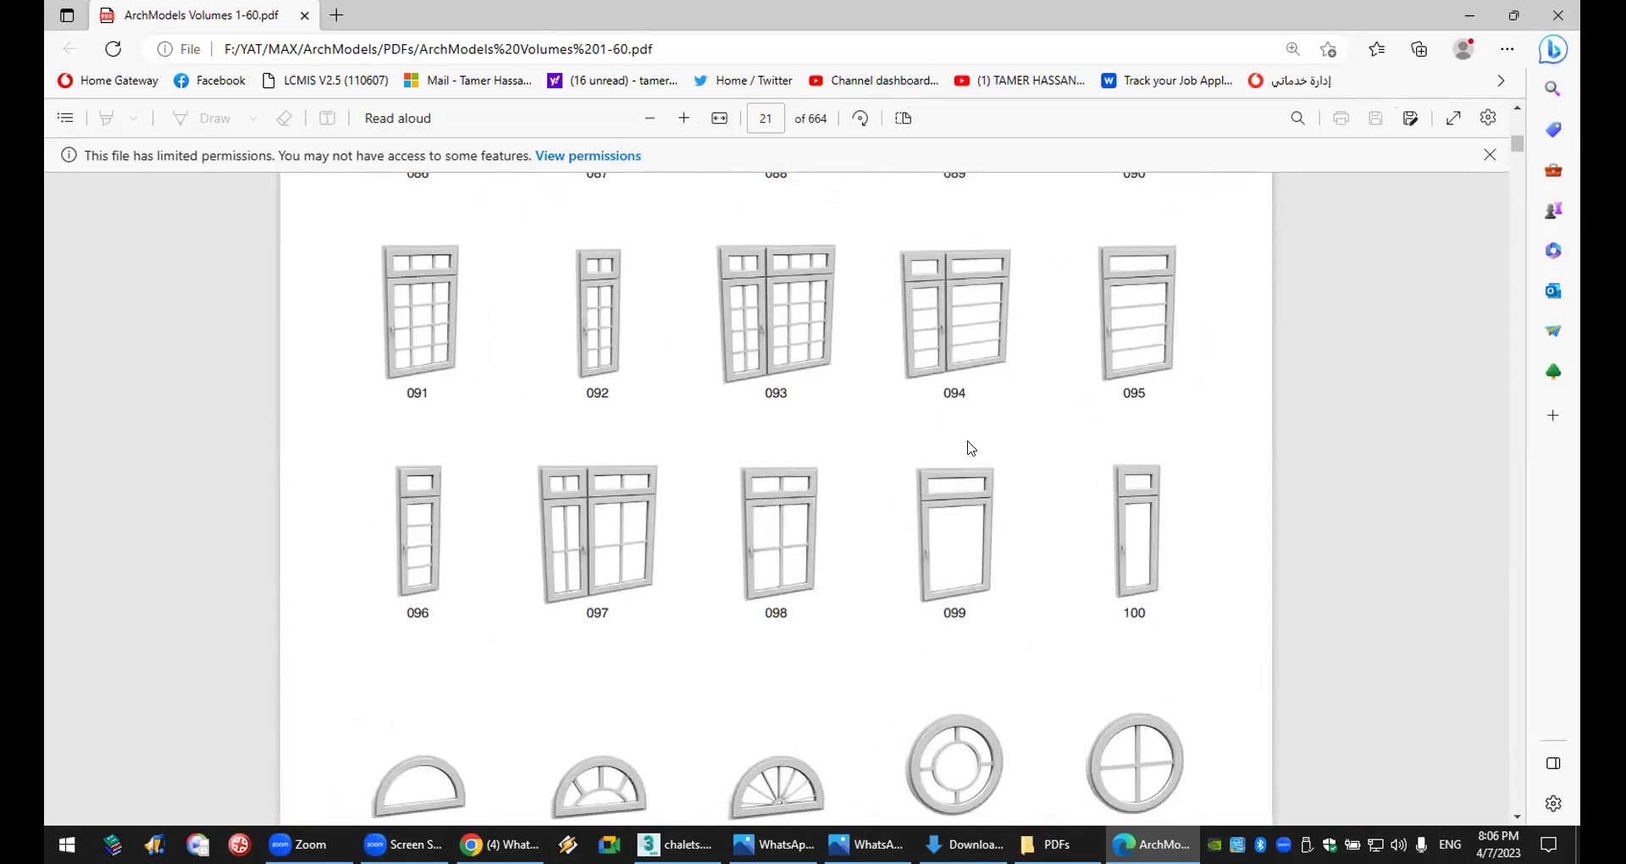
{"action": "scroll", "coordinate": [753, 544], "scroll_direction": "down", "scroll_amount": 6}
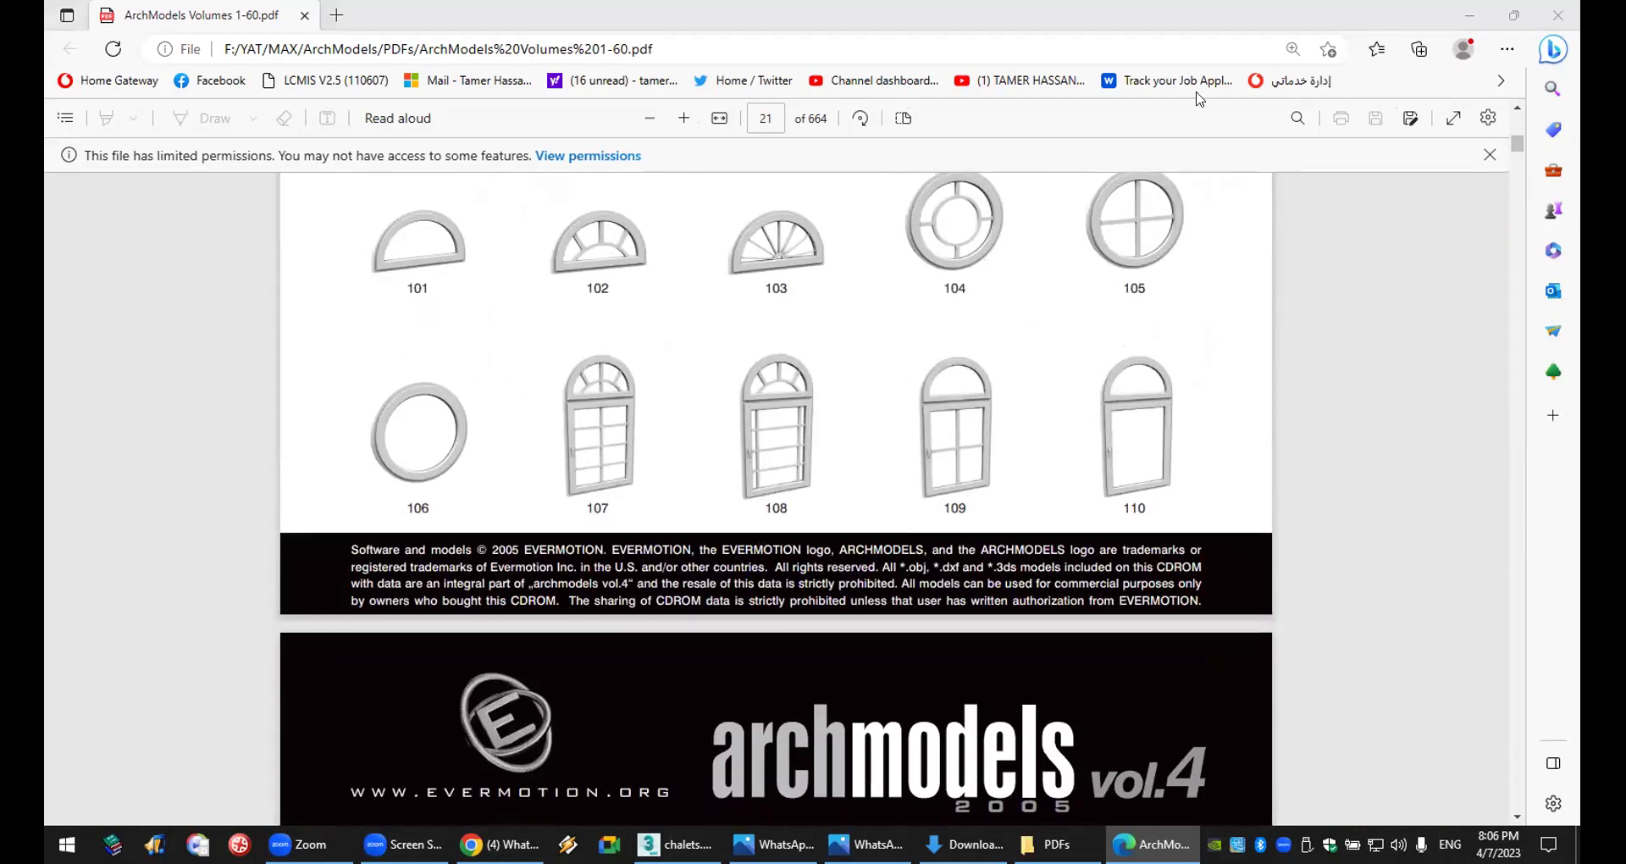
{"action": "scroll", "coordinate": [952, 373], "scroll_direction": "down", "scroll_amount": 8}
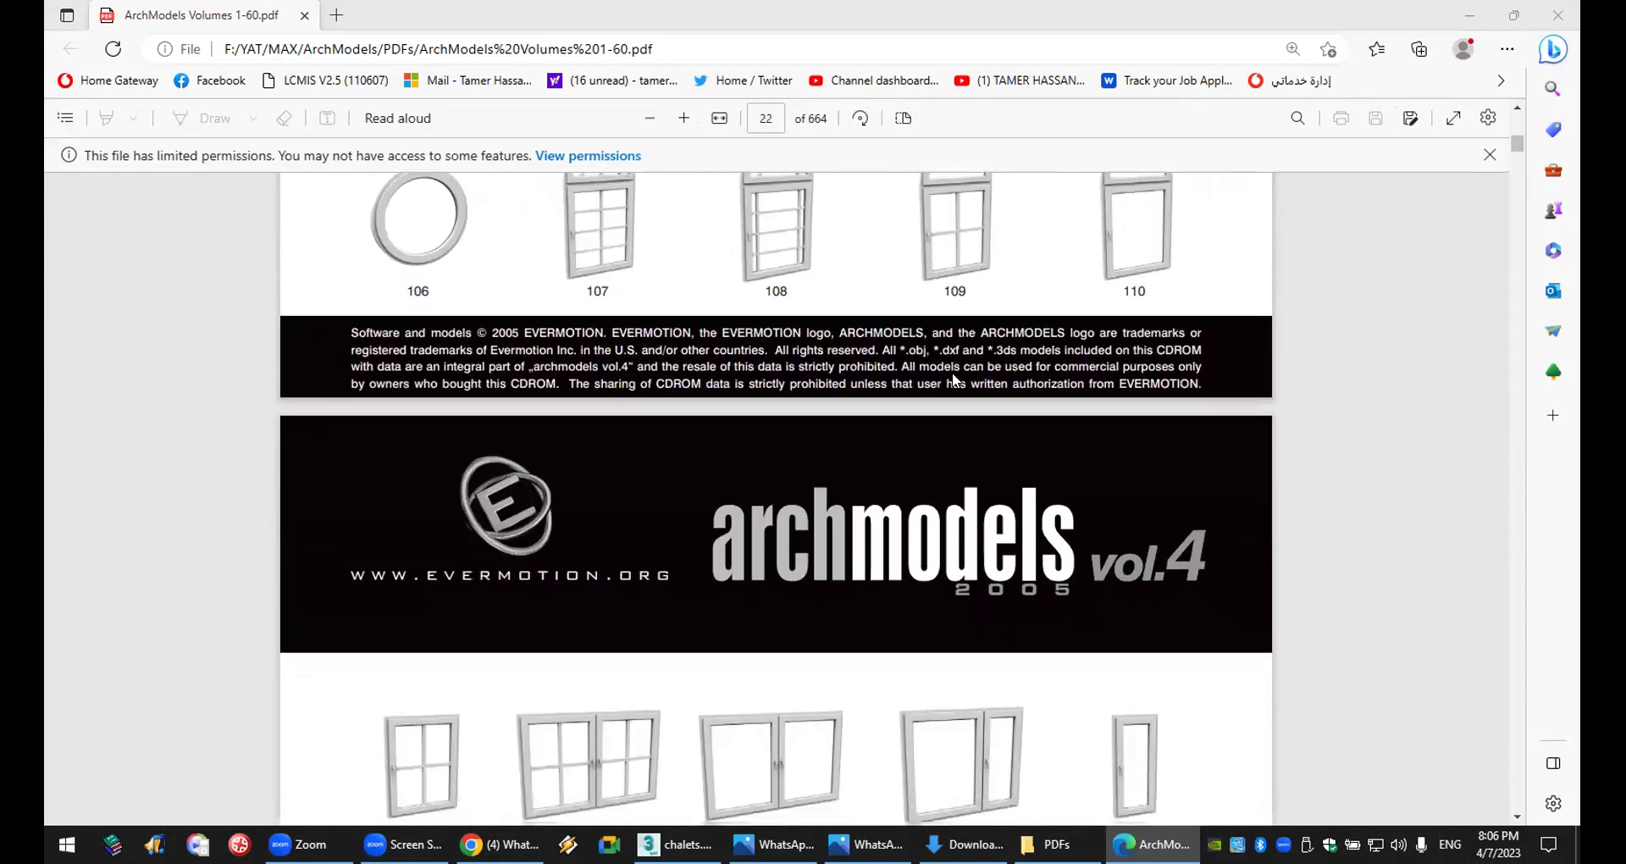
{"action": "scroll", "coordinate": [881, 360], "scroll_direction": "up", "scroll_amount": 2}
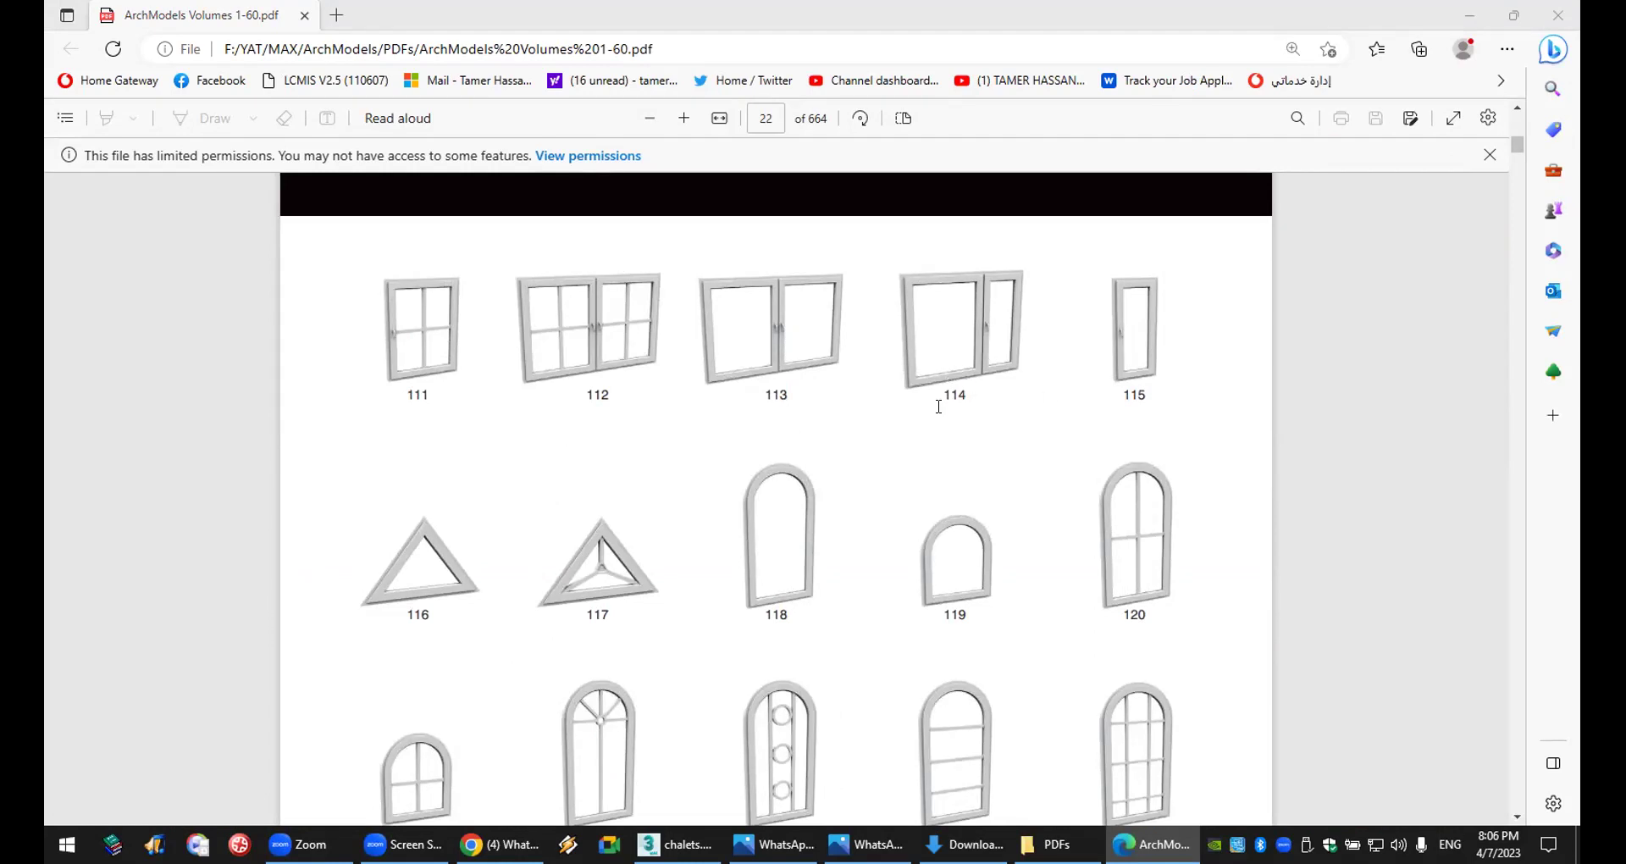
{"action": "scroll", "coordinate": [938, 406], "scroll_direction": "down", "scroll_amount": 4}
{"action": "scroll", "coordinate": [938, 408], "scroll_direction": "down", "scroll_amount": 10}
{"action": "scroll", "coordinate": [937, 409], "scroll_direction": "down", "scroll_amount": 4}
{"action": "scroll", "coordinate": [940, 411], "scroll_direction": "up", "scroll_amount": 15}
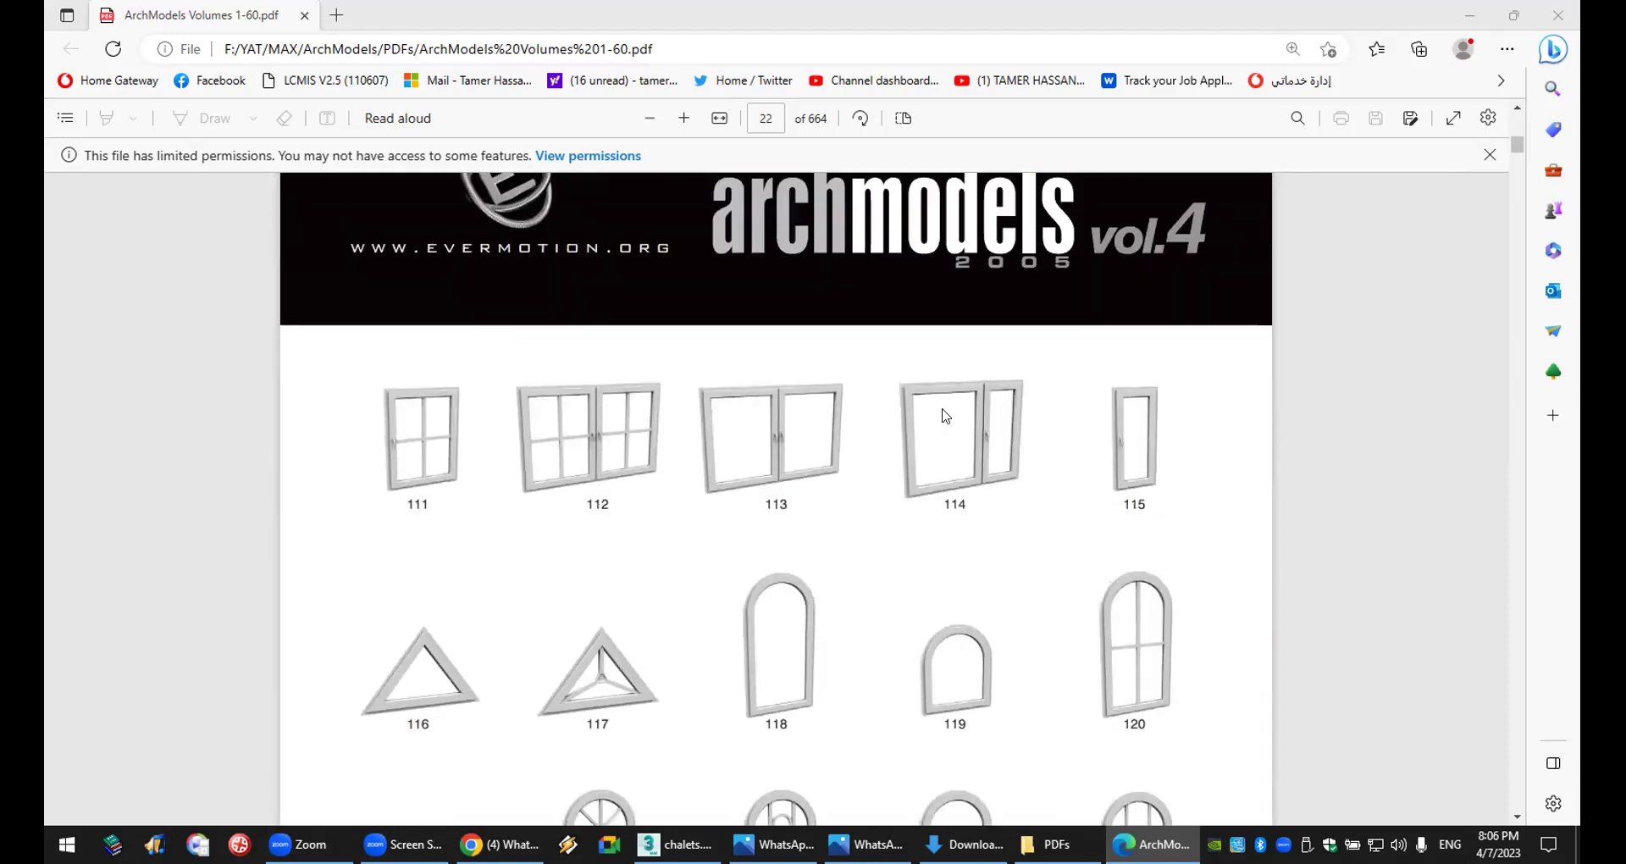
{"action": "double_click", "coordinate": [788, 501]}
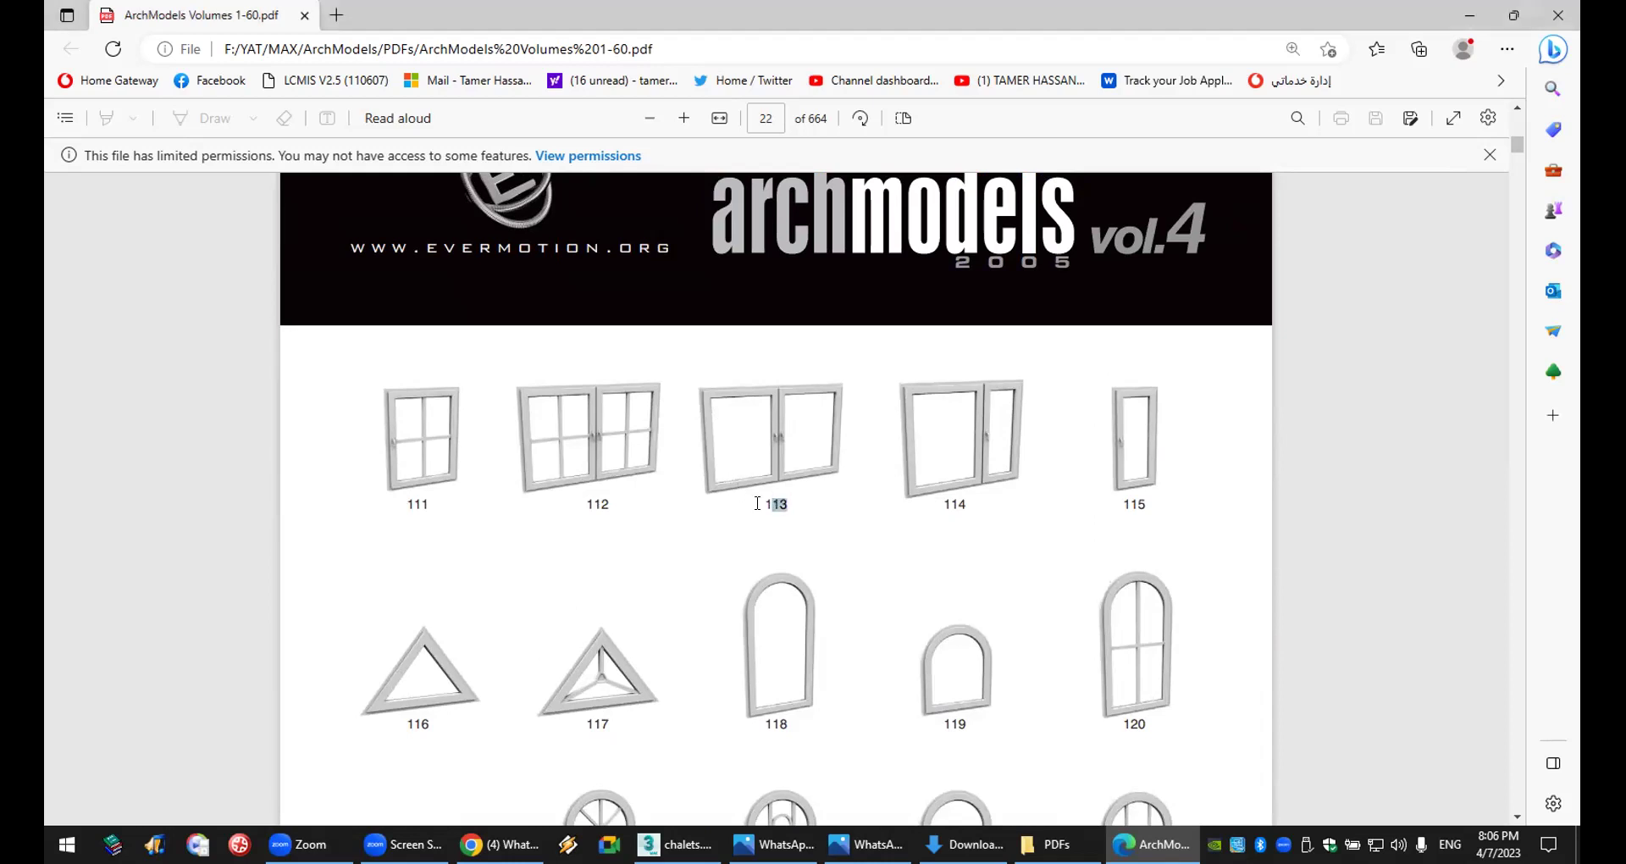
- Return to the ArchModels folder, open the Archmodels vol.004 archive and find 113.rar in its inner folder
{"action": "left_click", "coordinate": [1472, 16]}
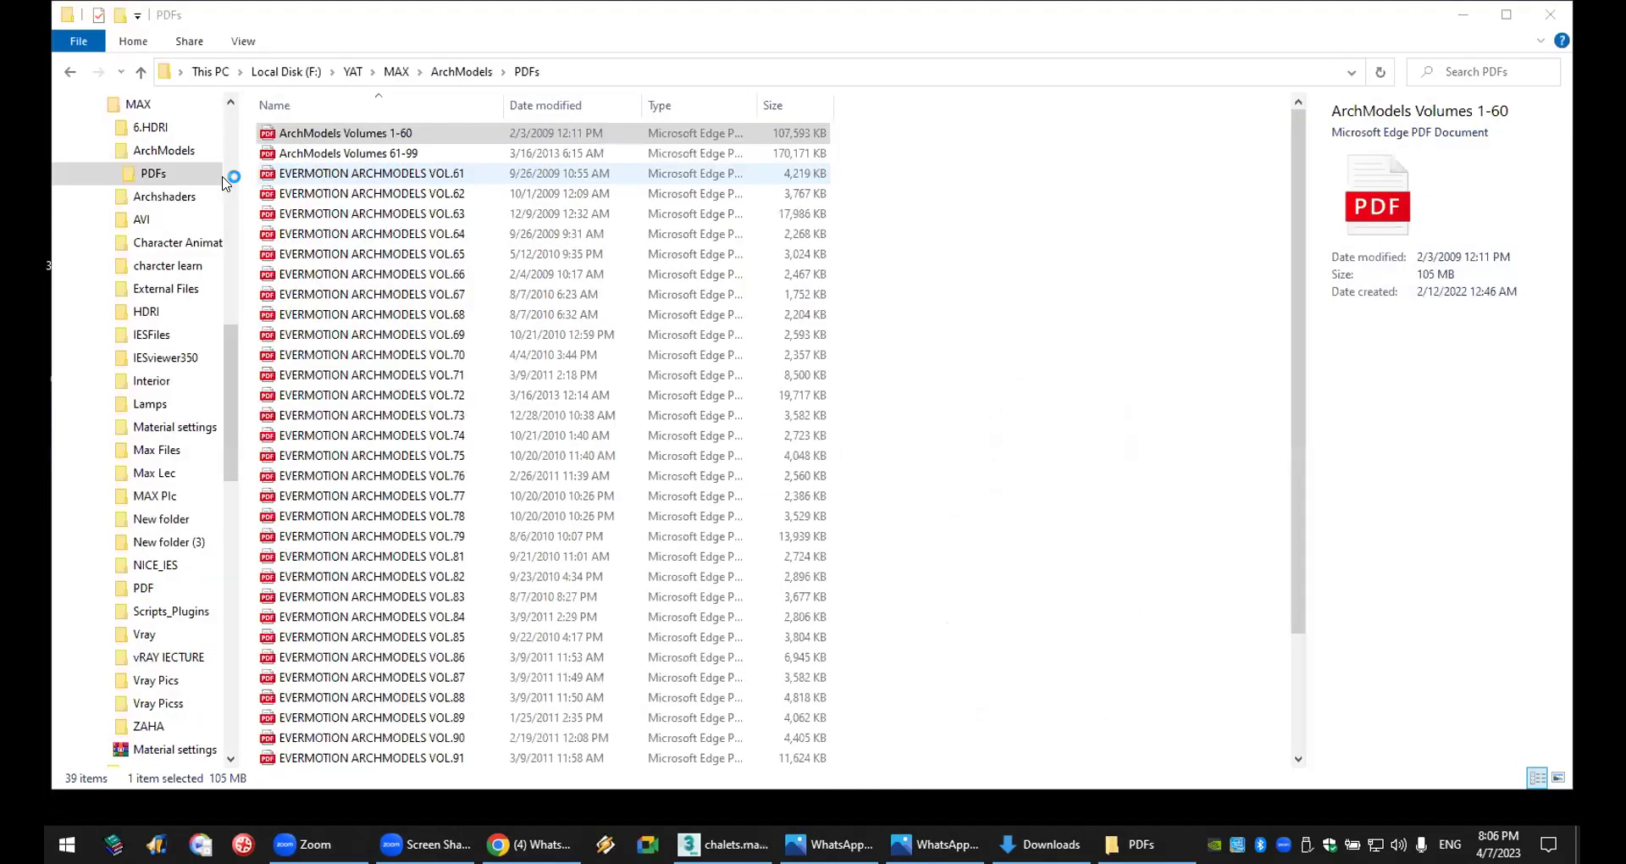
{"action": "left_click", "coordinate": [161, 109]}
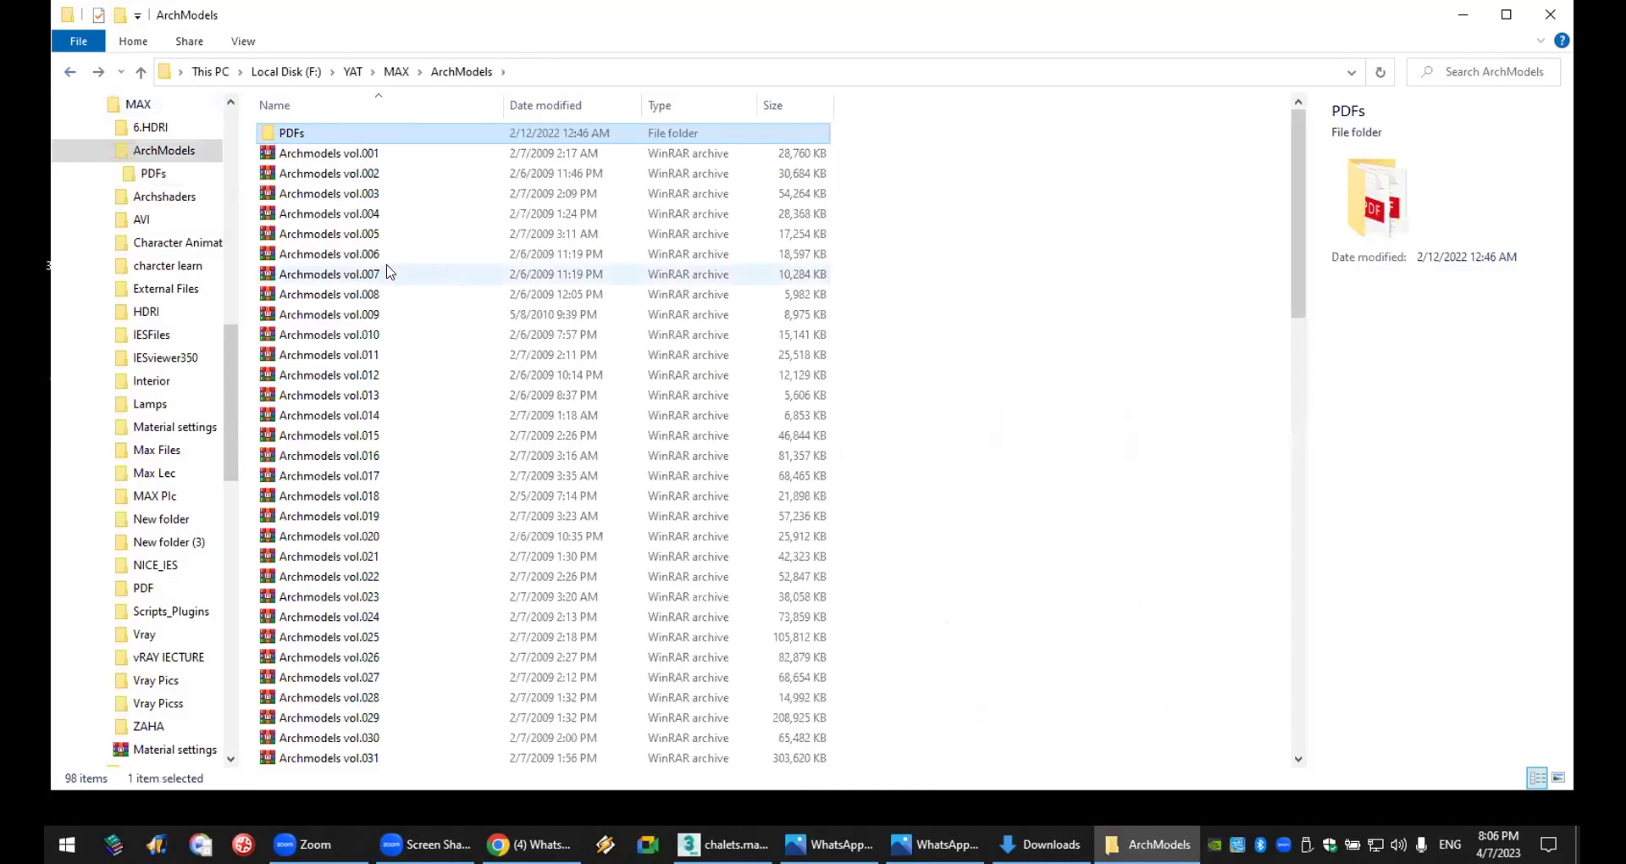
{"action": "key", "text": "BackSpace"}
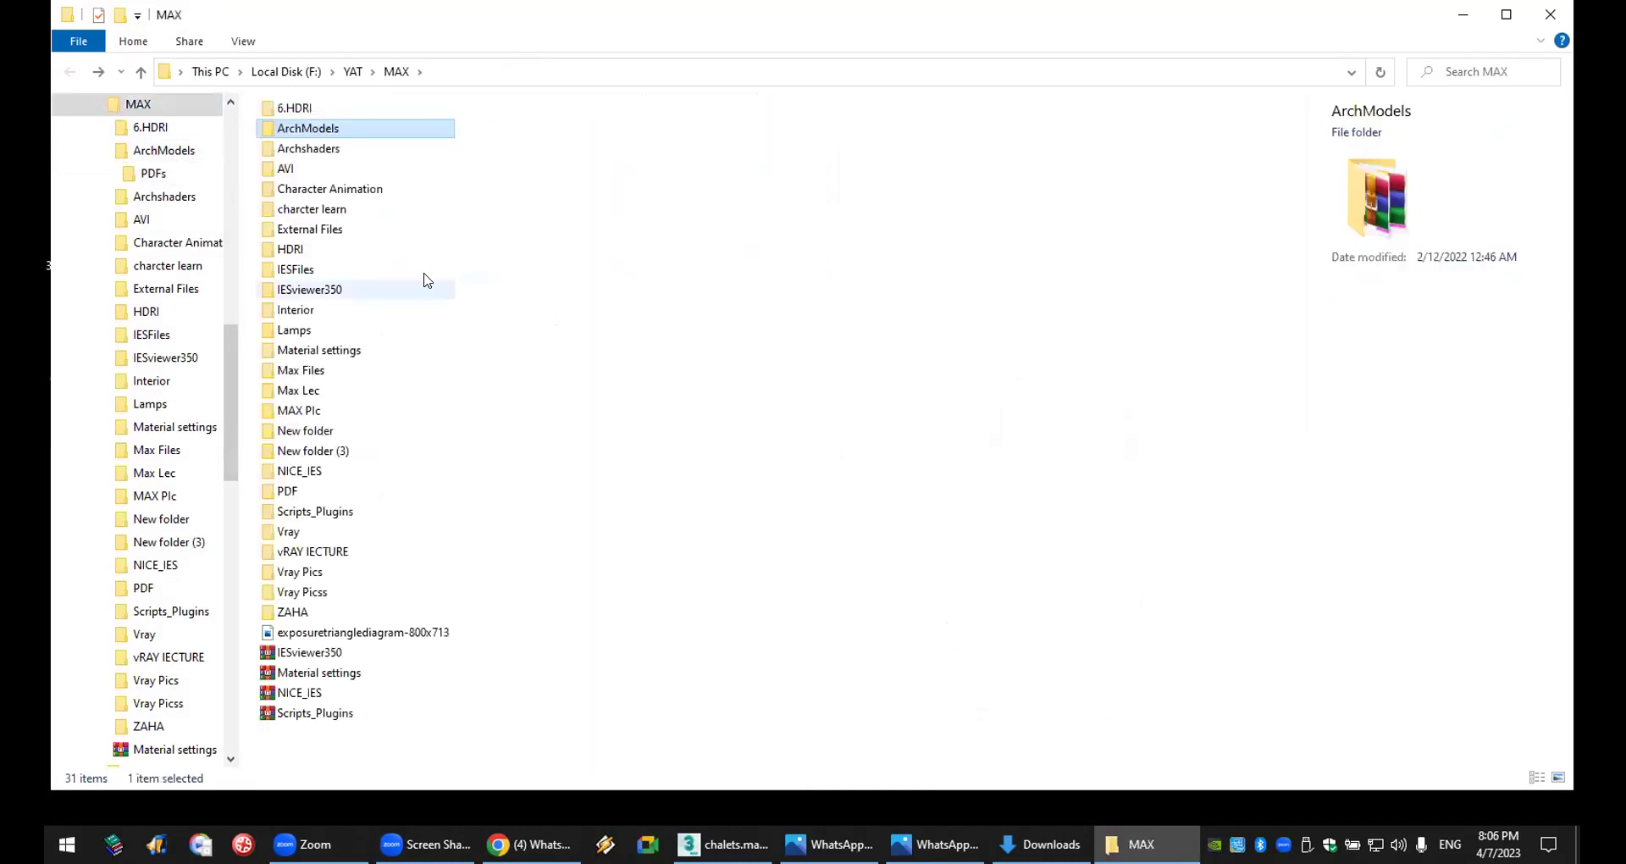
{"action": "double_click", "coordinate": [344, 132]}
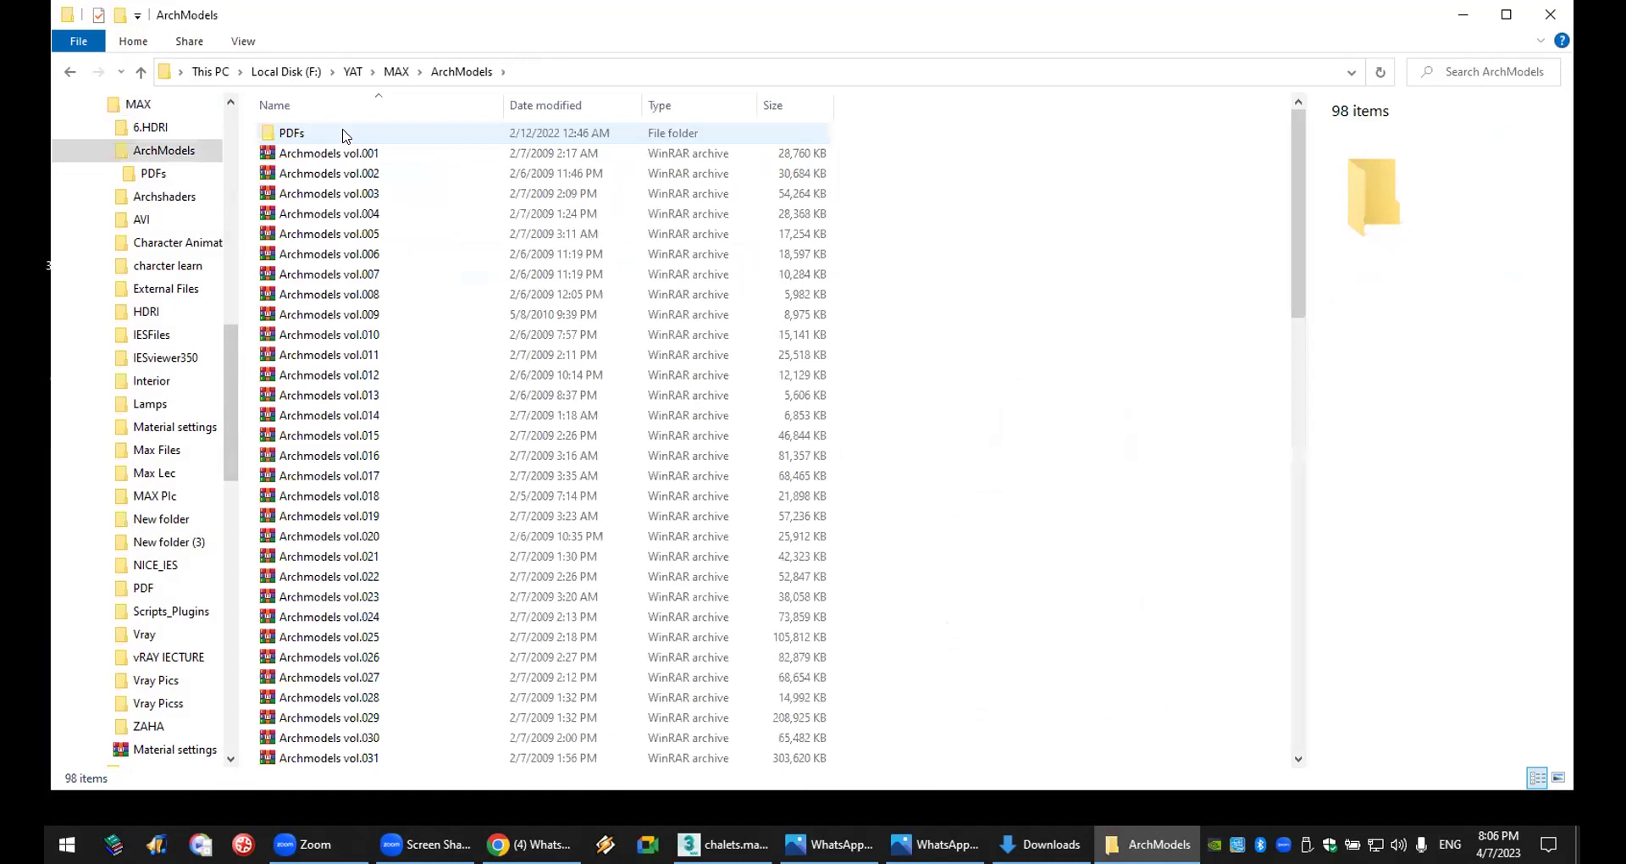
{"action": "double_click", "coordinate": [400, 216]}
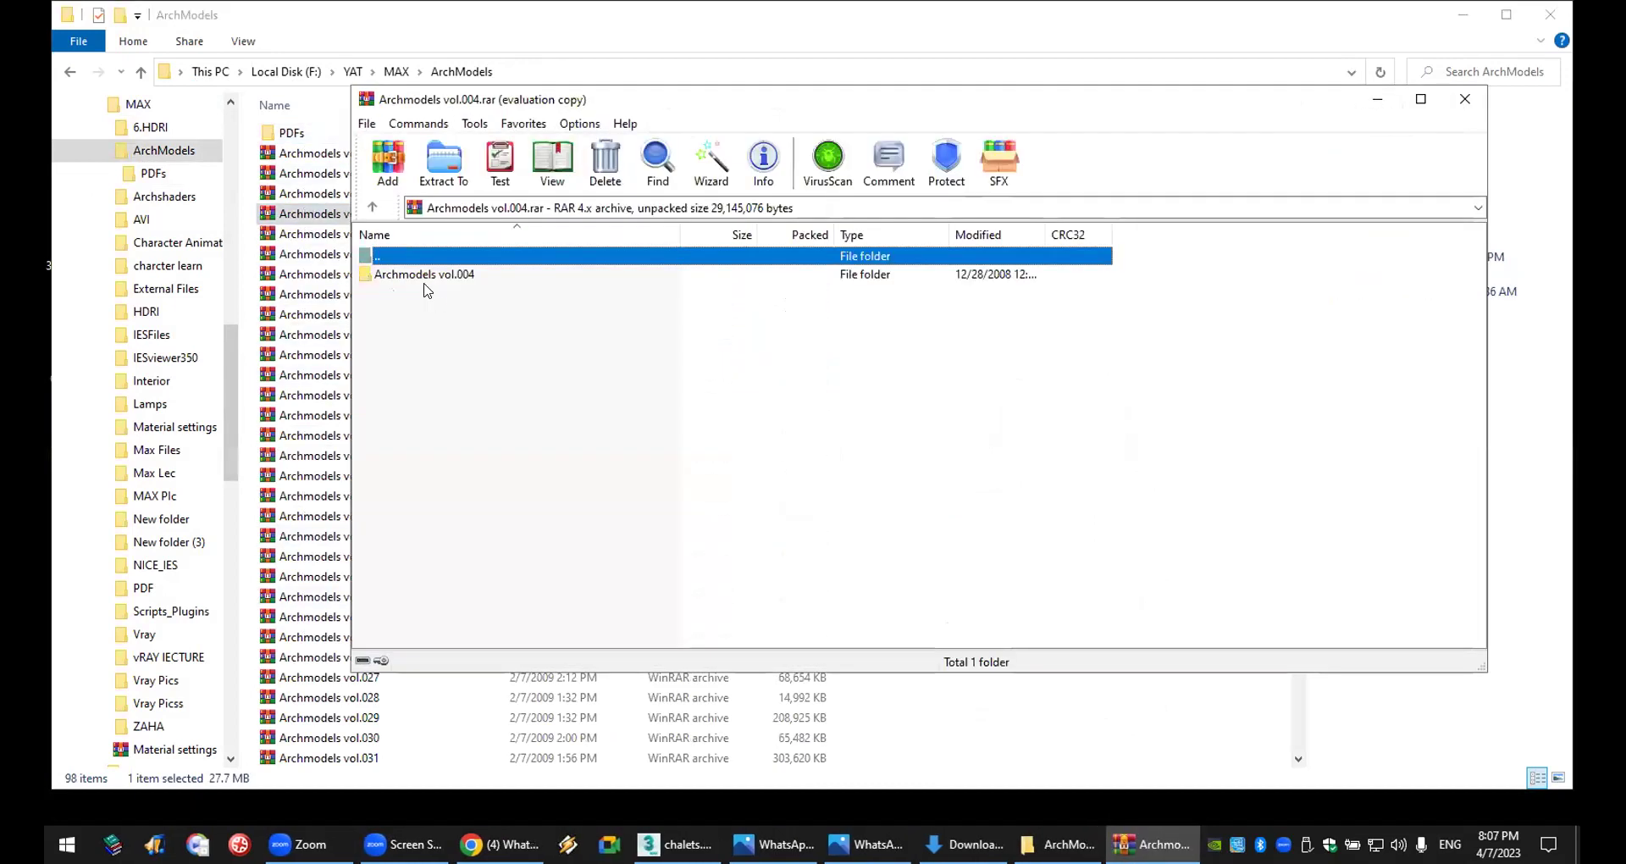
{"action": "double_click", "coordinate": [425, 277]}
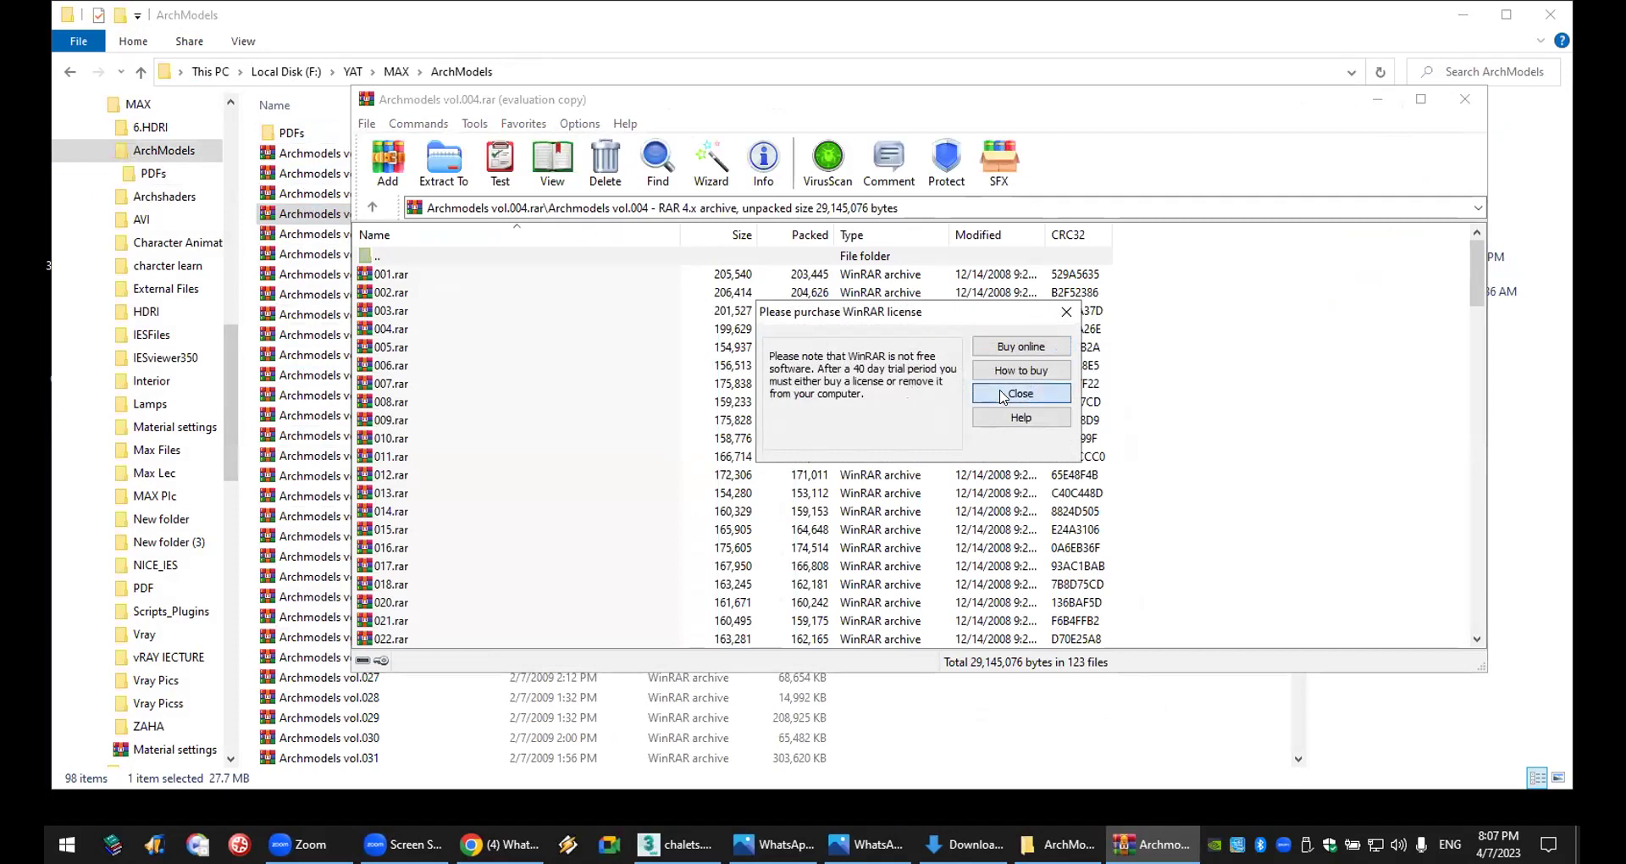
{"action": "left_click", "coordinate": [1002, 394]}
{"action": "scroll", "coordinate": [458, 458], "scroll_direction": "down", "scroll_amount": 18}
{"action": "scroll", "coordinate": [458, 473], "scroll_direction": "down", "scroll_amount": 13}
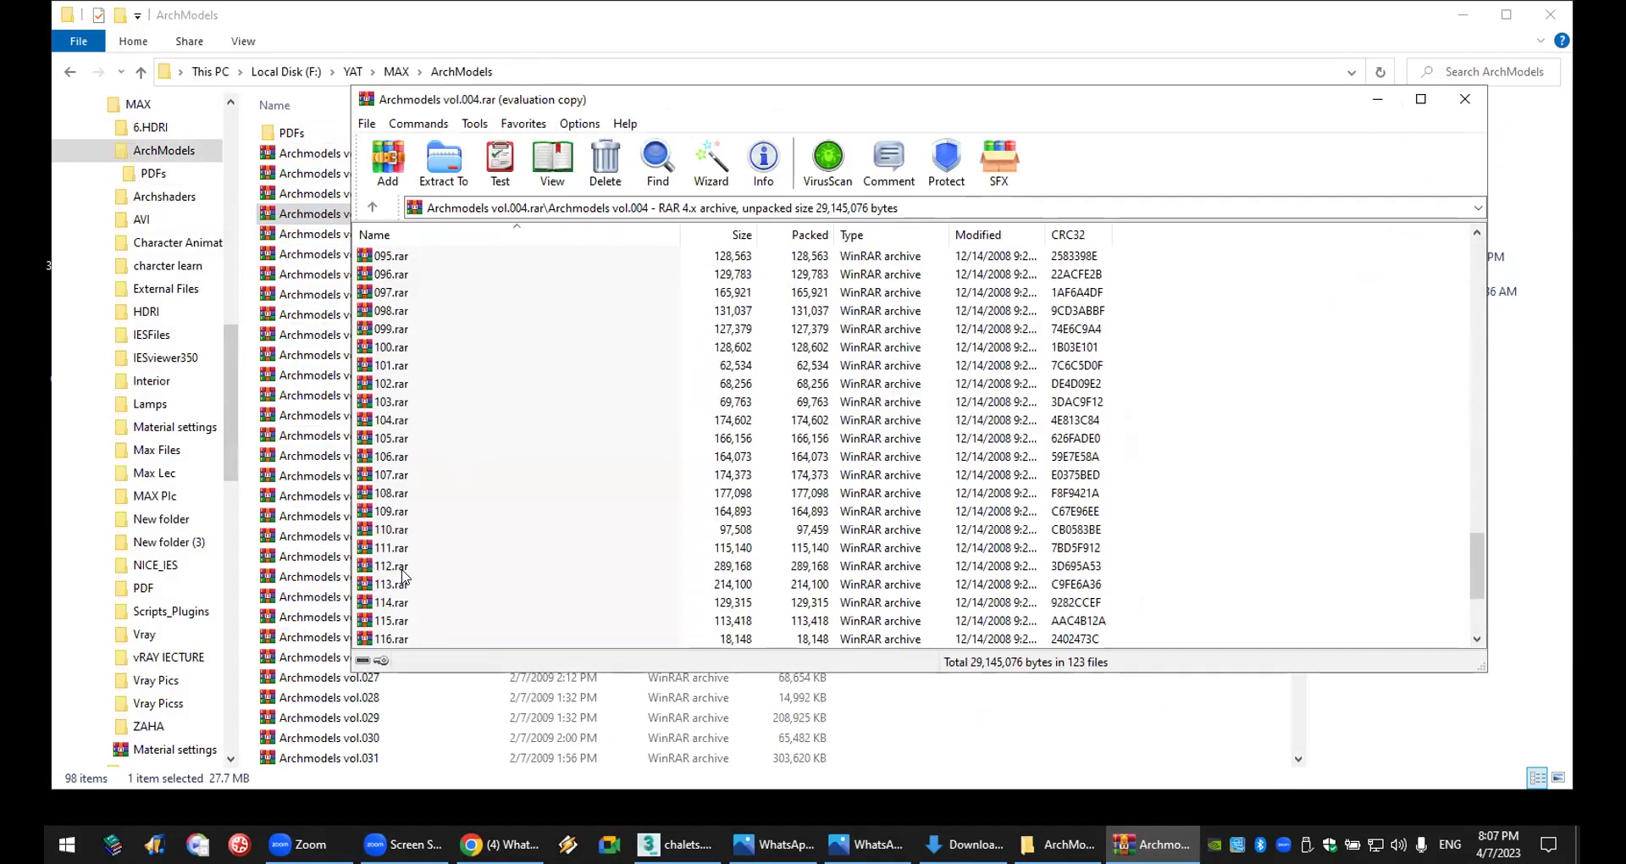
- Extract 113.rar from the archive to the desktop and unpack its 3ds Max file there
{"action": "left_click", "coordinate": [404, 583]}
{"action": "left_click", "coordinate": [442, 157]}
{"action": "left_click", "coordinate": [962, 278]}
{"action": "left_click", "coordinate": [975, 588]}
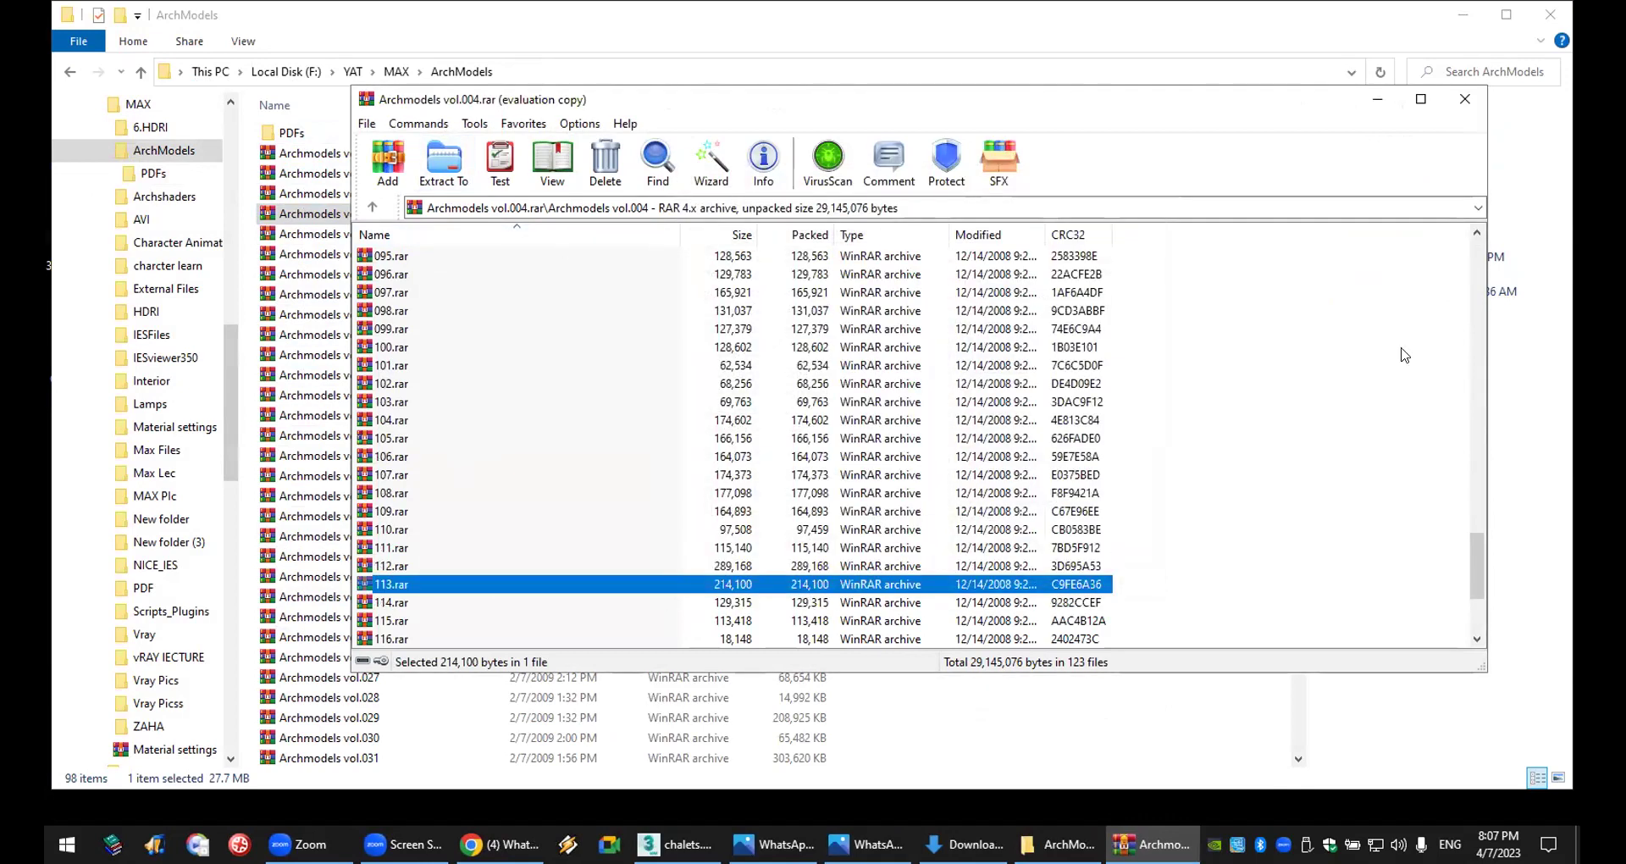
{"action": "left_click", "coordinate": [1465, 98]}
{"action": "left_click", "coordinate": [1463, 14]}
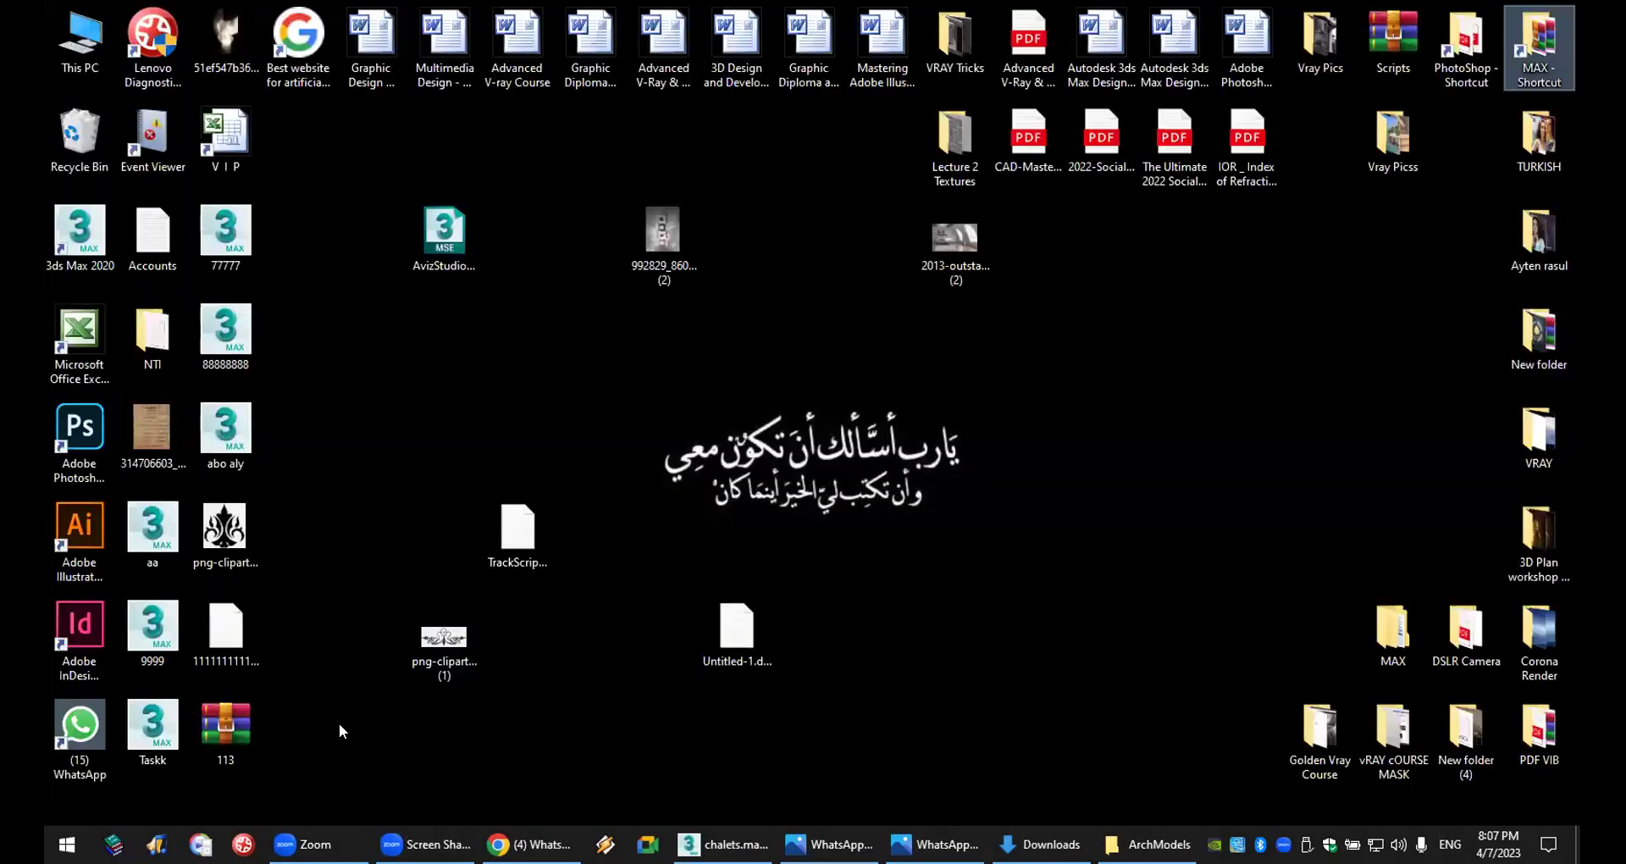
{"action": "right_click", "coordinate": [234, 725]}
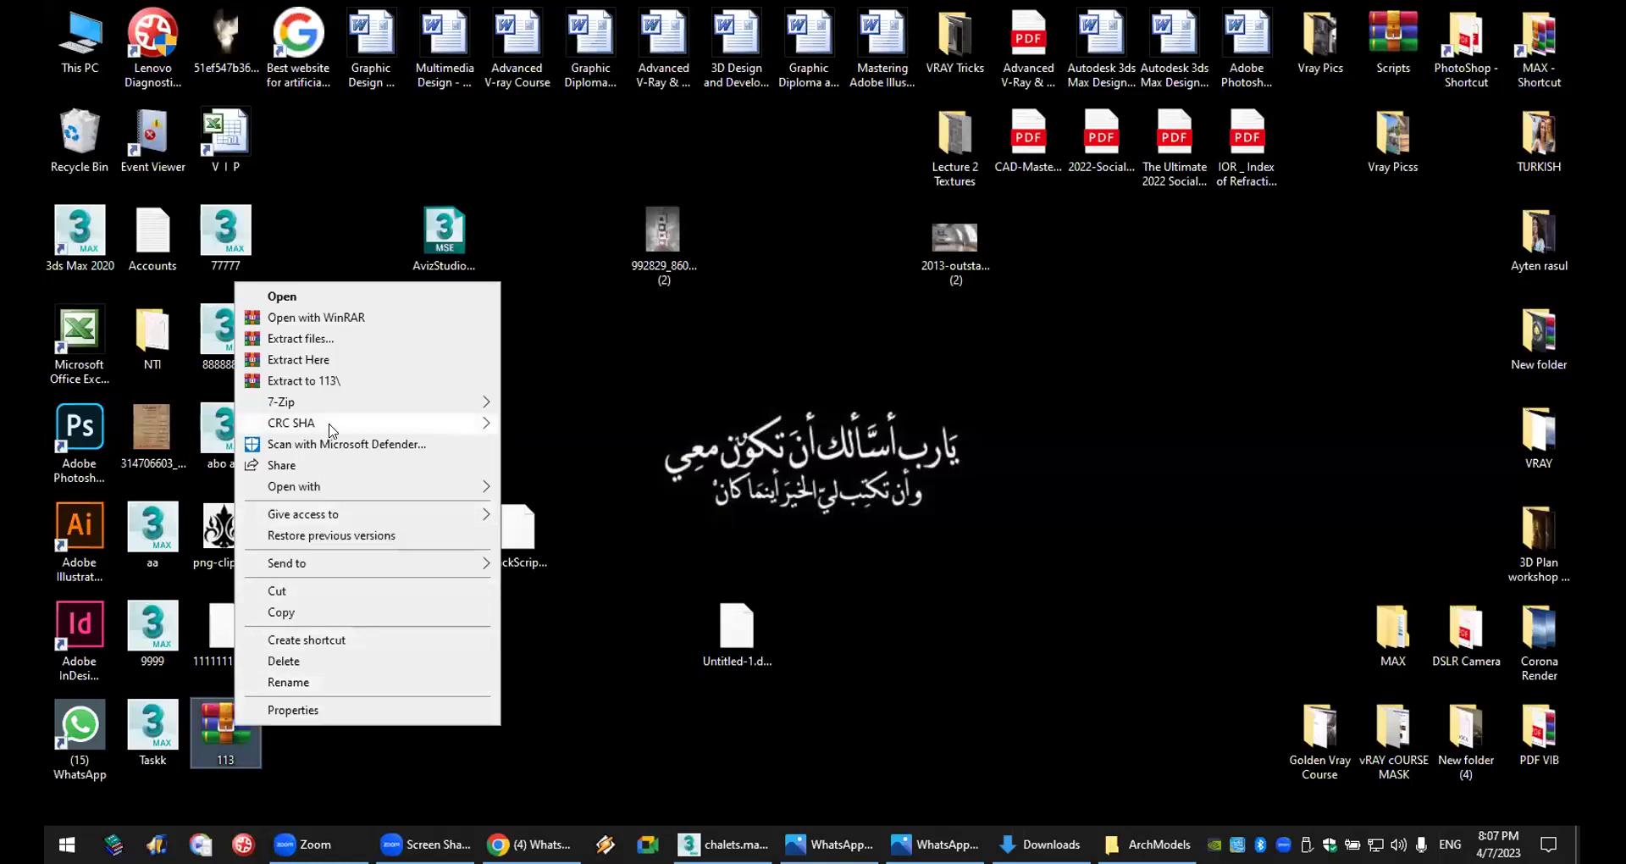
{"action": "left_click", "coordinate": [371, 361]}
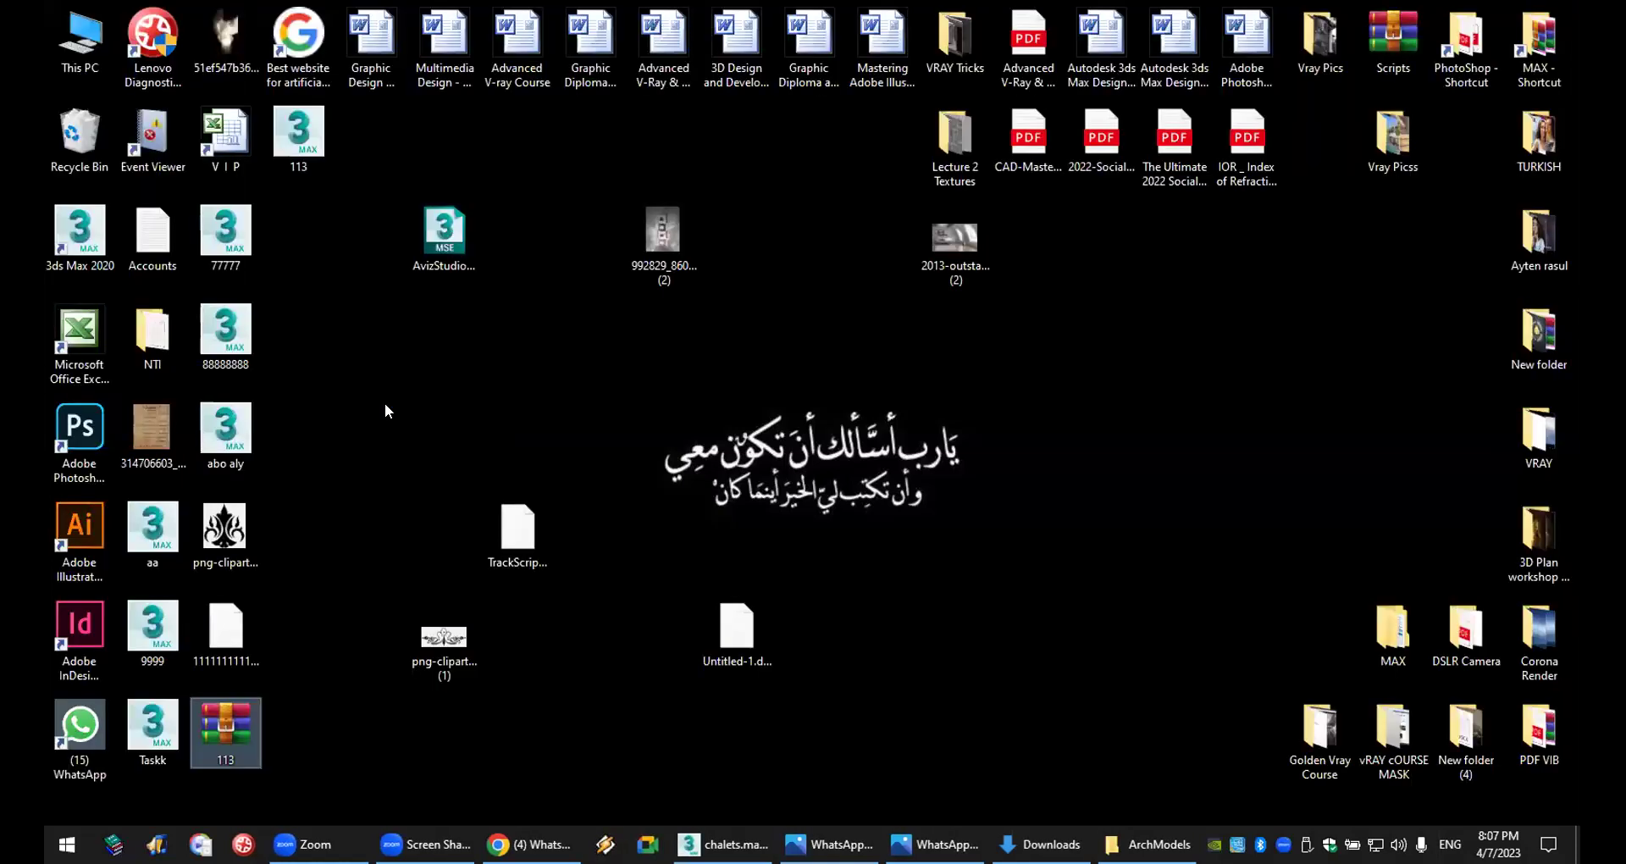
- Merge the unpacked 113 file from the desktop into the chalets.max scene and dismiss the Scene Converter
{"action": "left_click_drag", "start_coordinate": [296, 134], "coordinate": [870, 612]}
{"action": "left_click", "coordinate": [912, 644]}
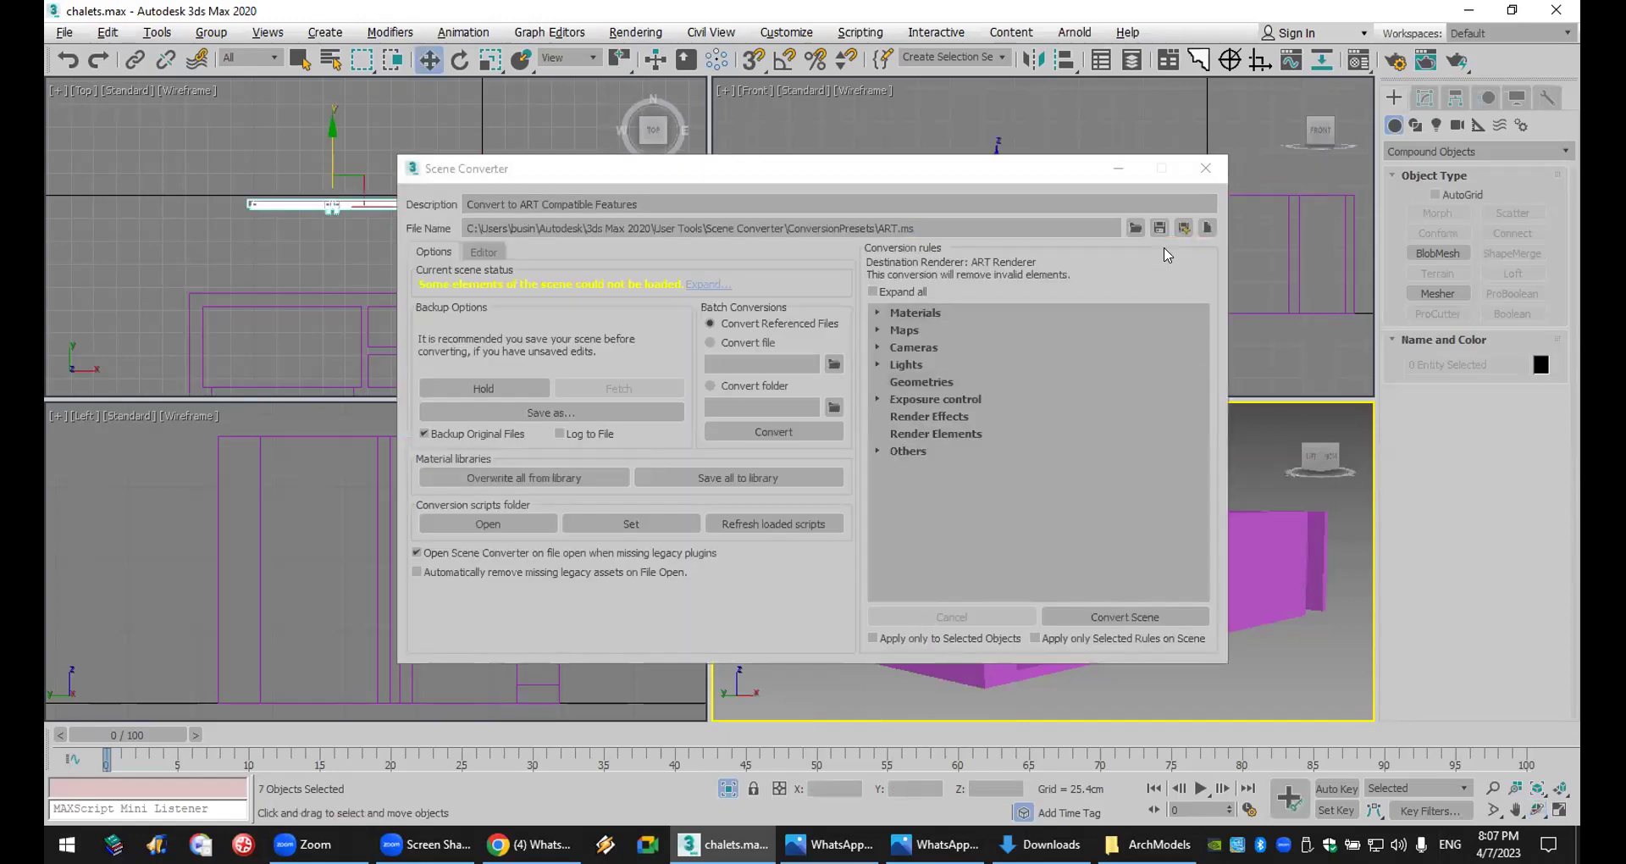
{"action": "left_click", "coordinate": [1206, 168]}
- Scale the merged window down uniformly in the Front view until it is slightly shorter than the wall opening
{"action": "scroll", "coordinate": [976, 255], "scroll_direction": "up", "scroll_amount": 5}
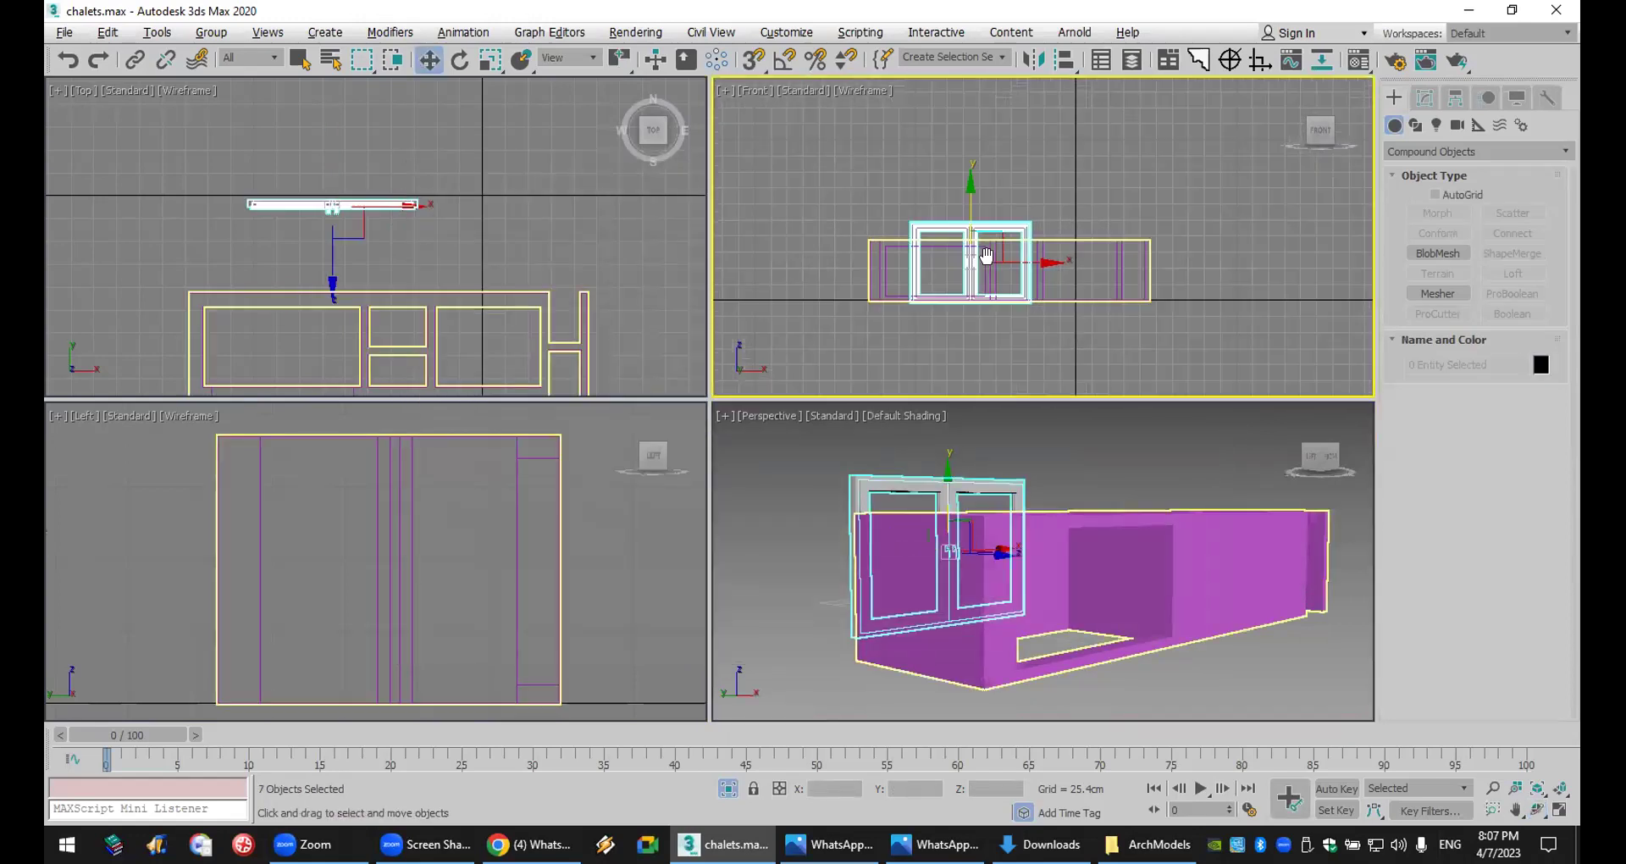
{"action": "left_click_drag", "start_coordinate": [1060, 218], "coordinate": [1005, 262]}
{"action": "left_click", "coordinate": [490, 59]}
{"action": "scroll", "coordinate": [946, 254], "scroll_direction": "up", "scroll_amount": 2}
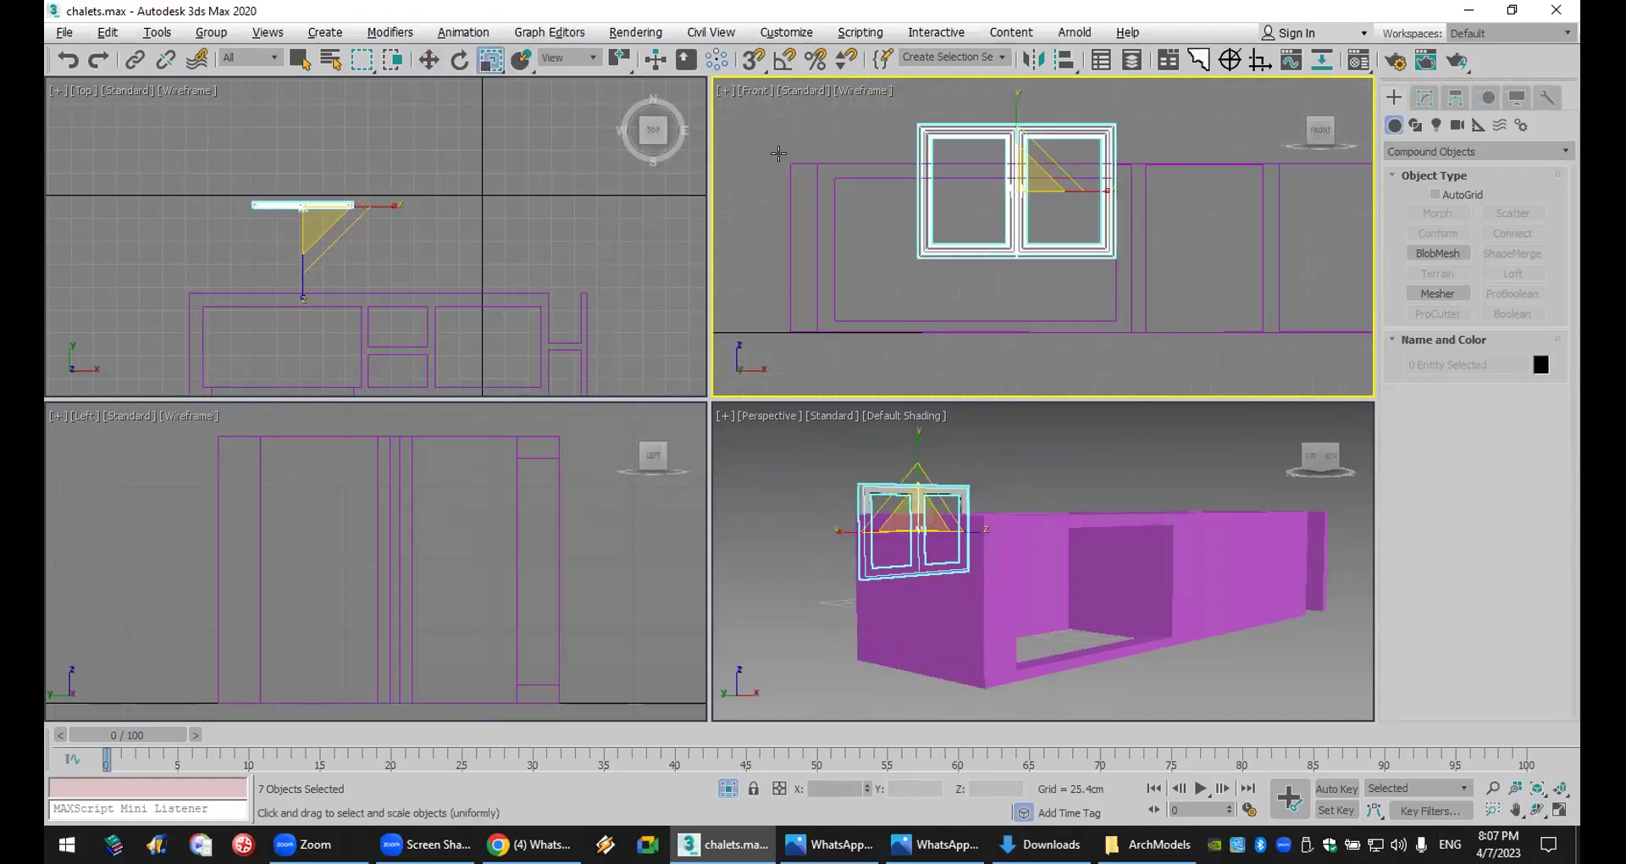
- Switch to the Move tool and turn on 3D snapping, reviewing that its settings use Vertex
{"action": "key", "text": "w"}
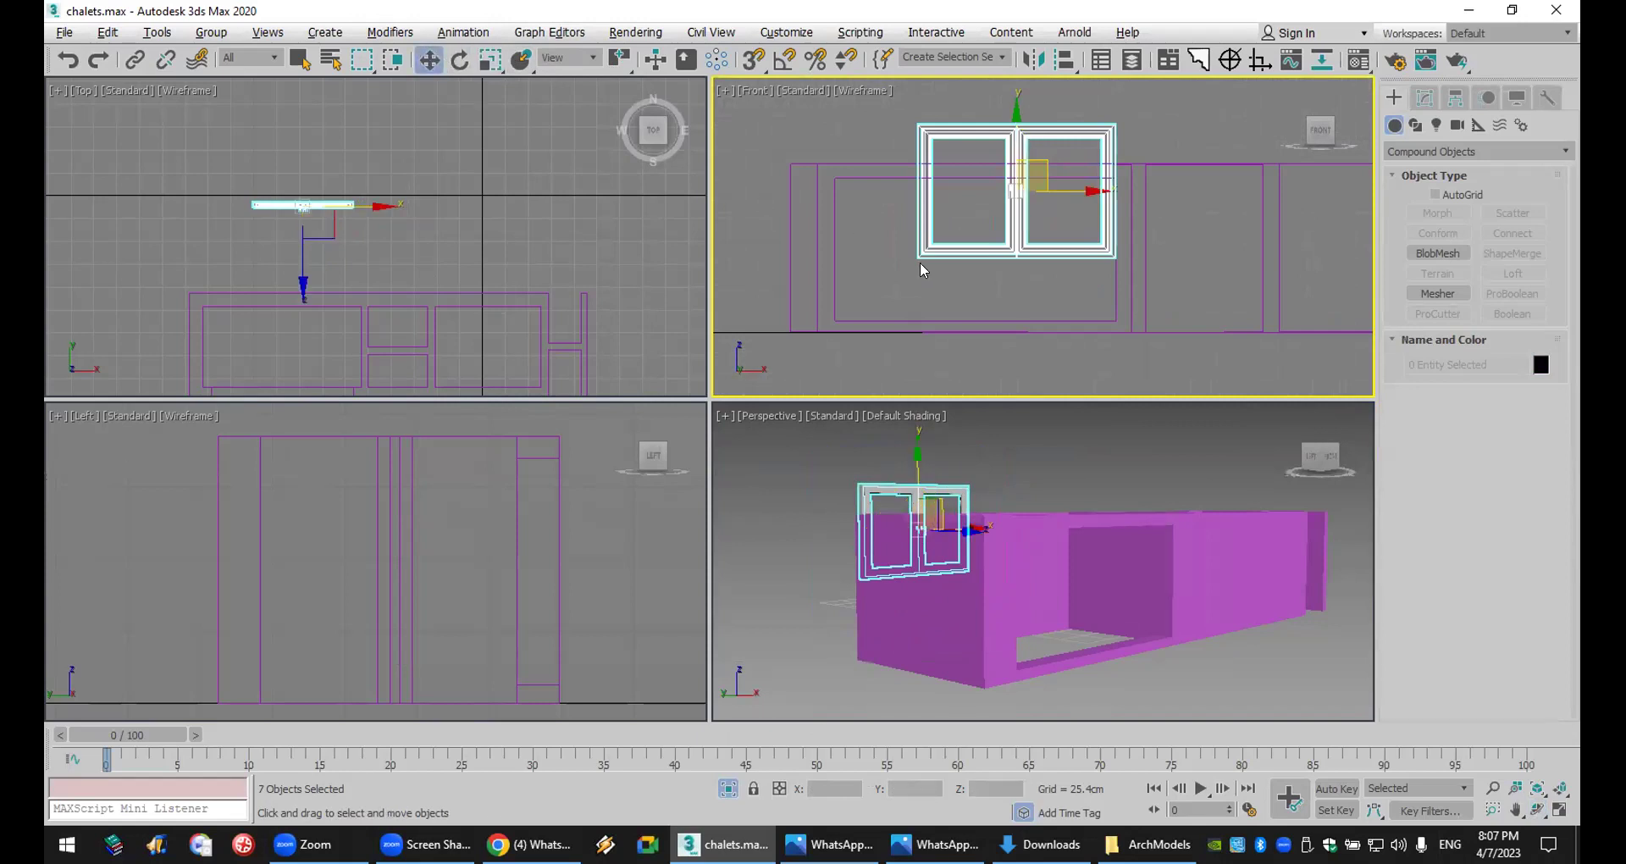
{"action": "left_click", "coordinate": [920, 262]}
{"action": "left_click", "coordinate": [755, 61]}
{"action": "right_click", "coordinate": [756, 61]}
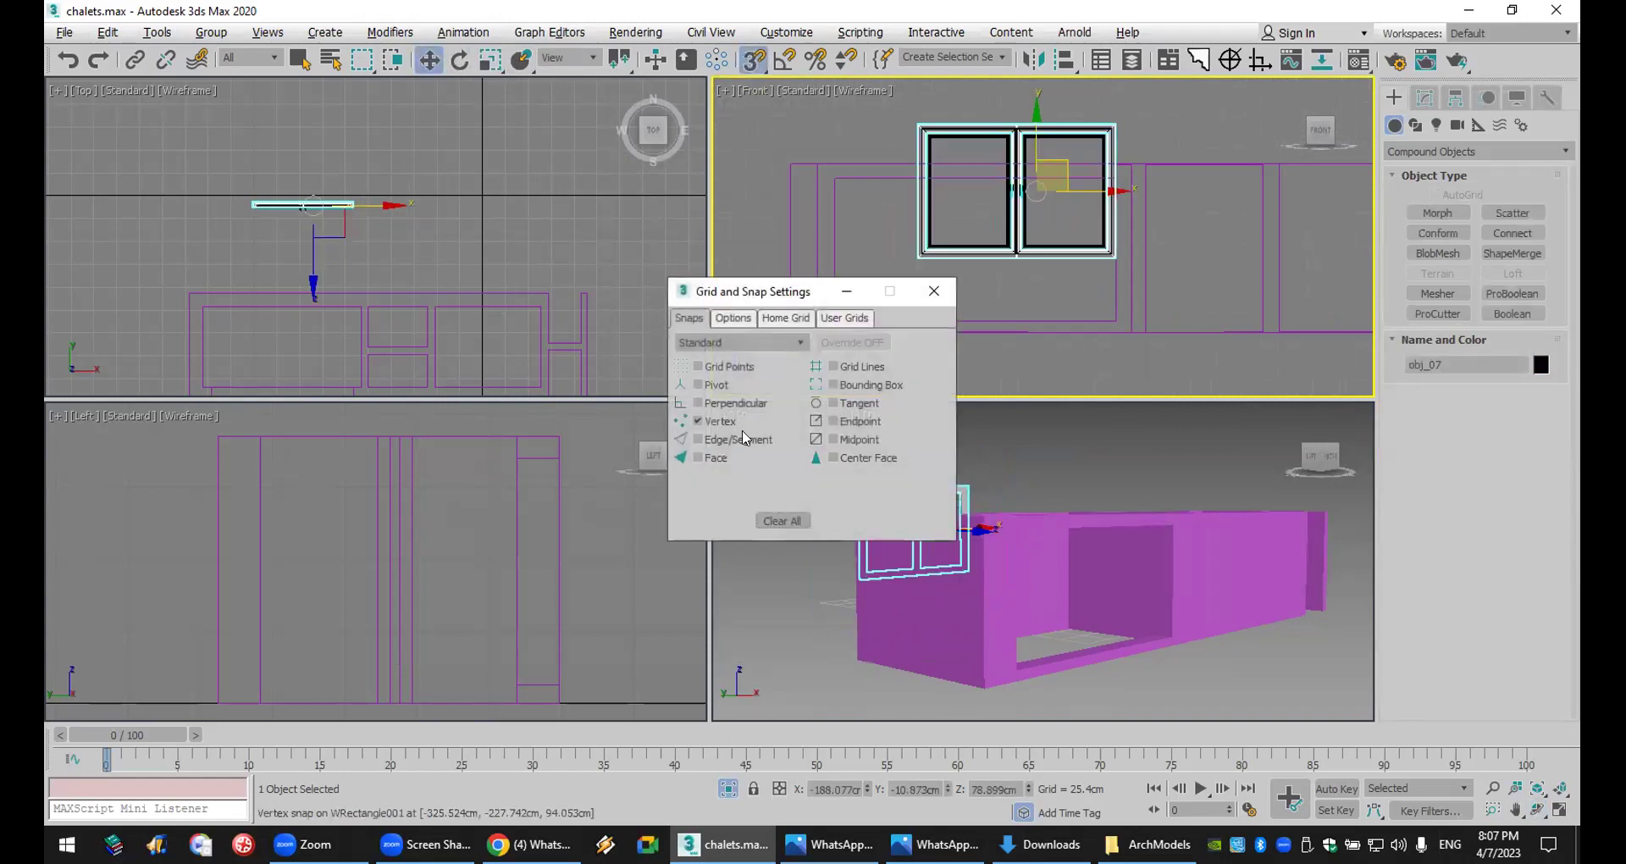
{"action": "left_click", "coordinate": [933, 290]}
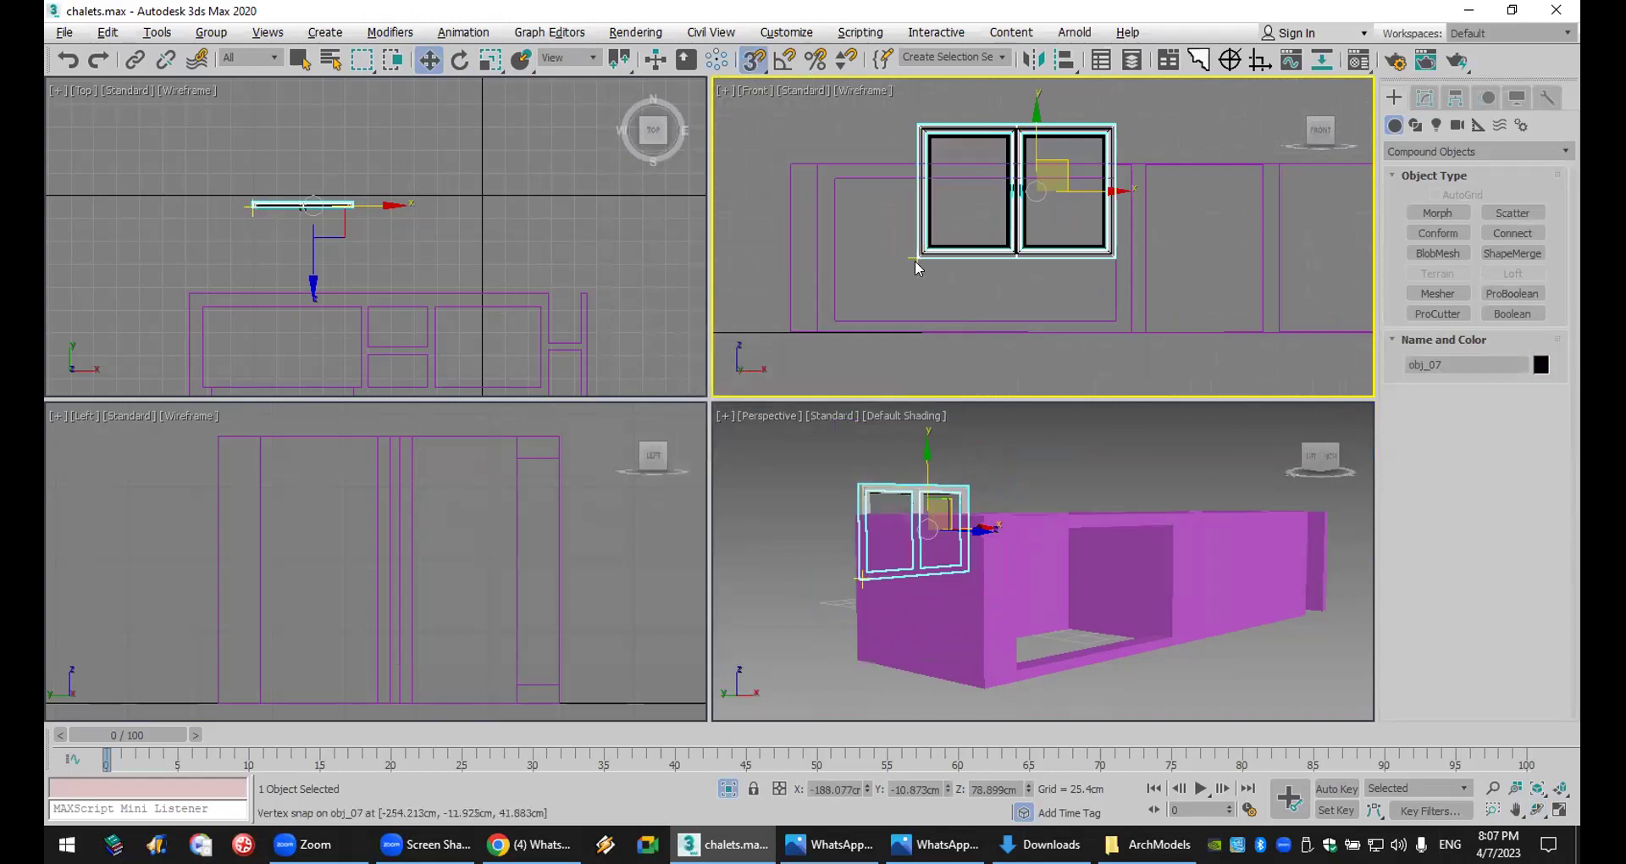
- Group the window's frame and sashes, and snap the group's lower-left corner to the opening's lower-left corner in the Front view
{"action": "left_click_drag", "start_coordinate": [915, 257], "coordinate": [842, 315]}
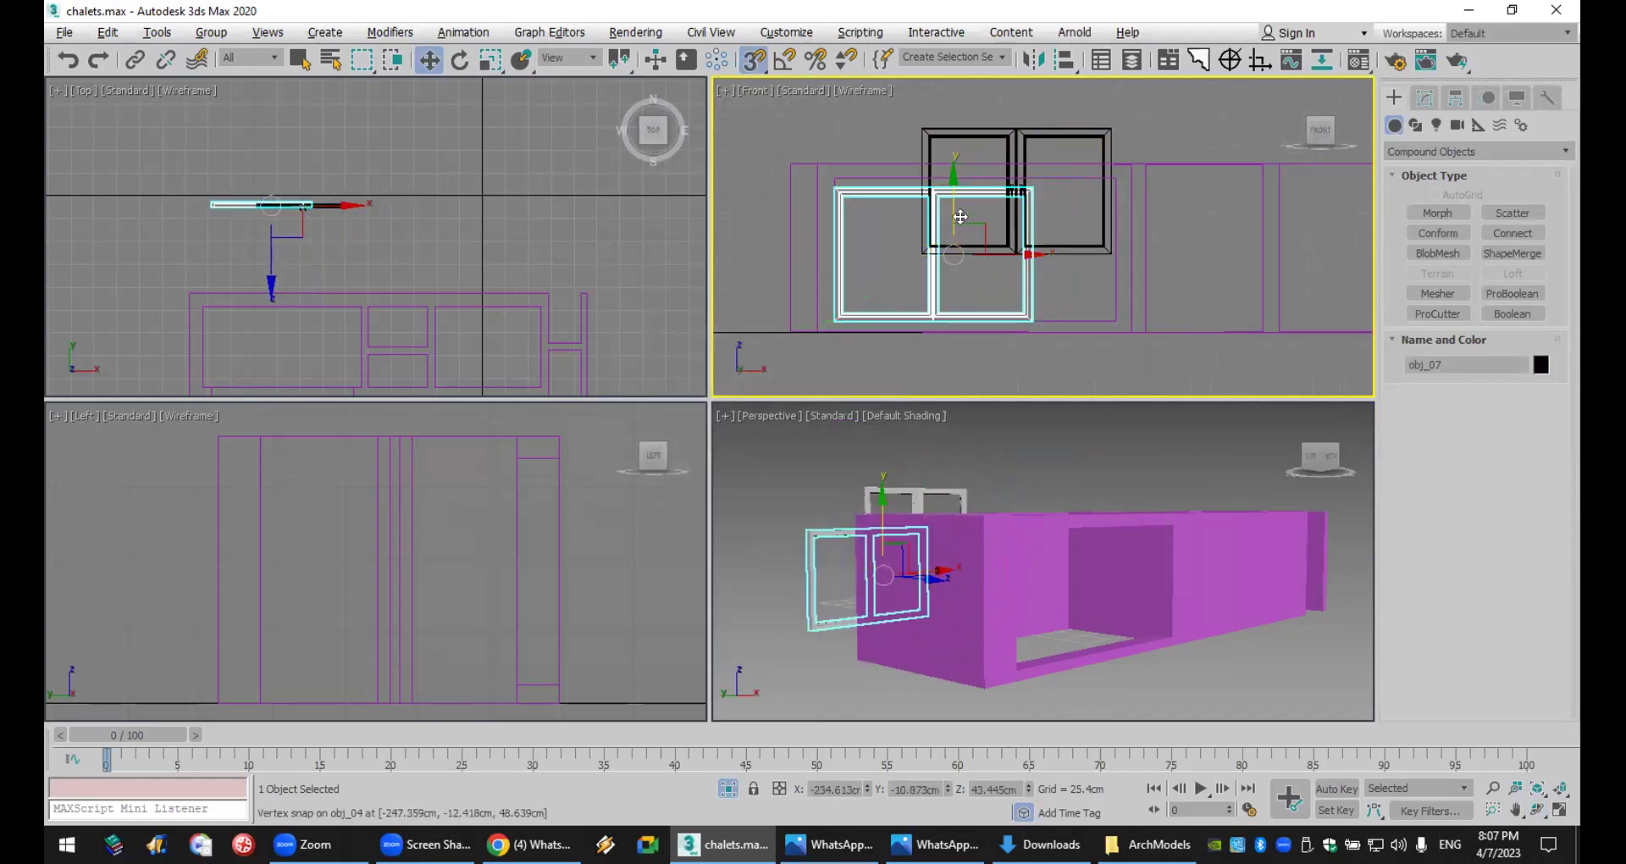
{"action": "key", "text": "ctrl+z"}
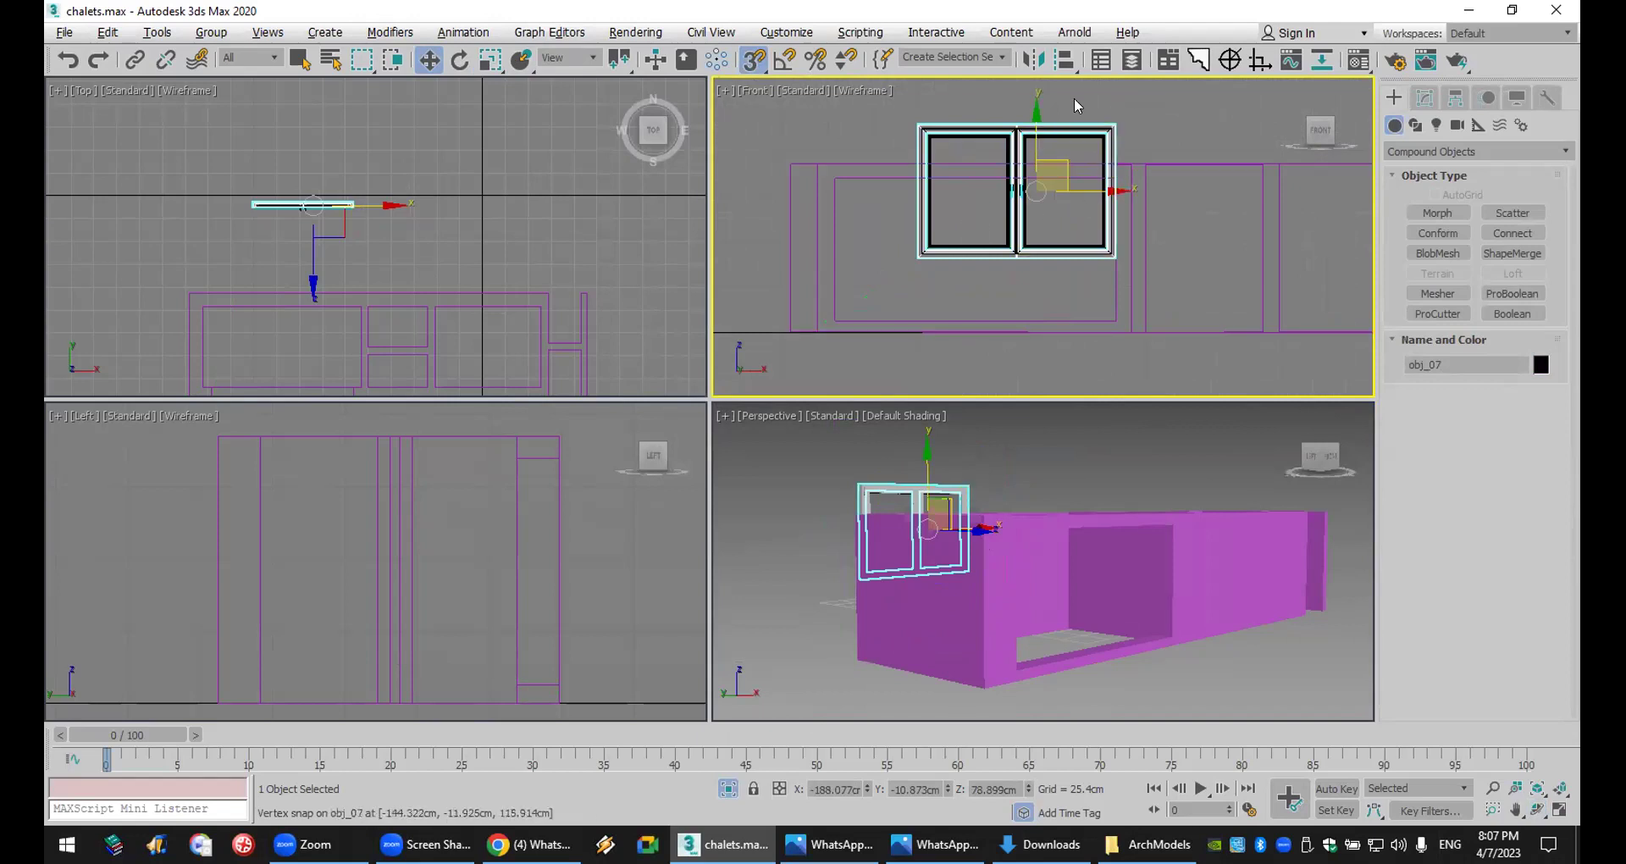
{"action": "left_click_drag", "start_coordinate": [960, 137], "coordinate": [979, 144]}
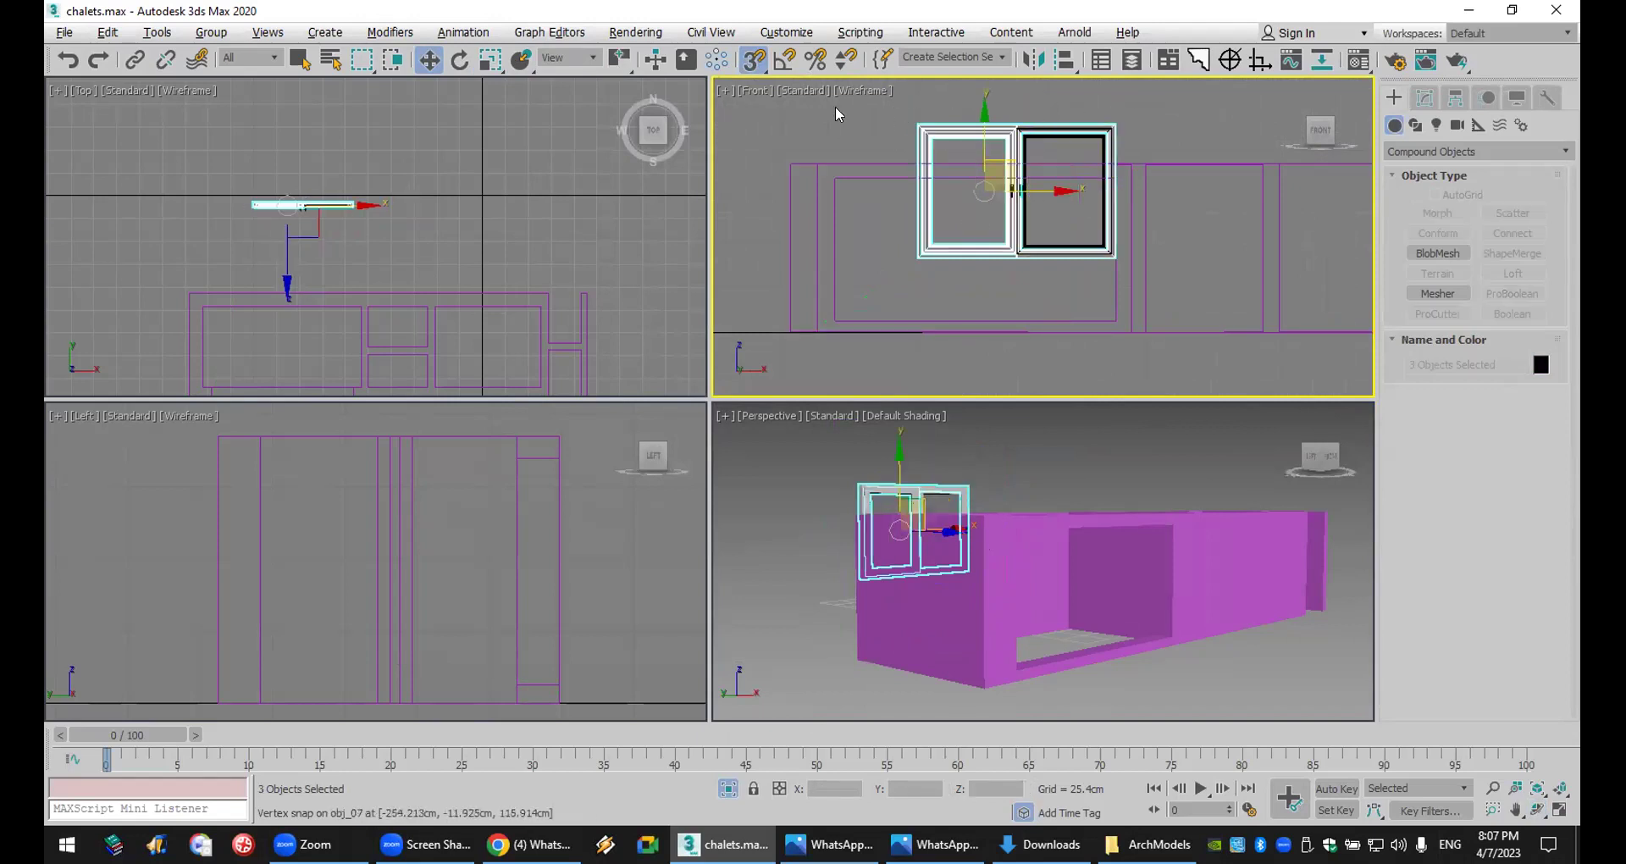
{"action": "left_click_drag", "start_coordinate": [1139, 95], "coordinate": [878, 145], "text": "ctrl"}
{"action": "left_click", "coordinate": [211, 32]}
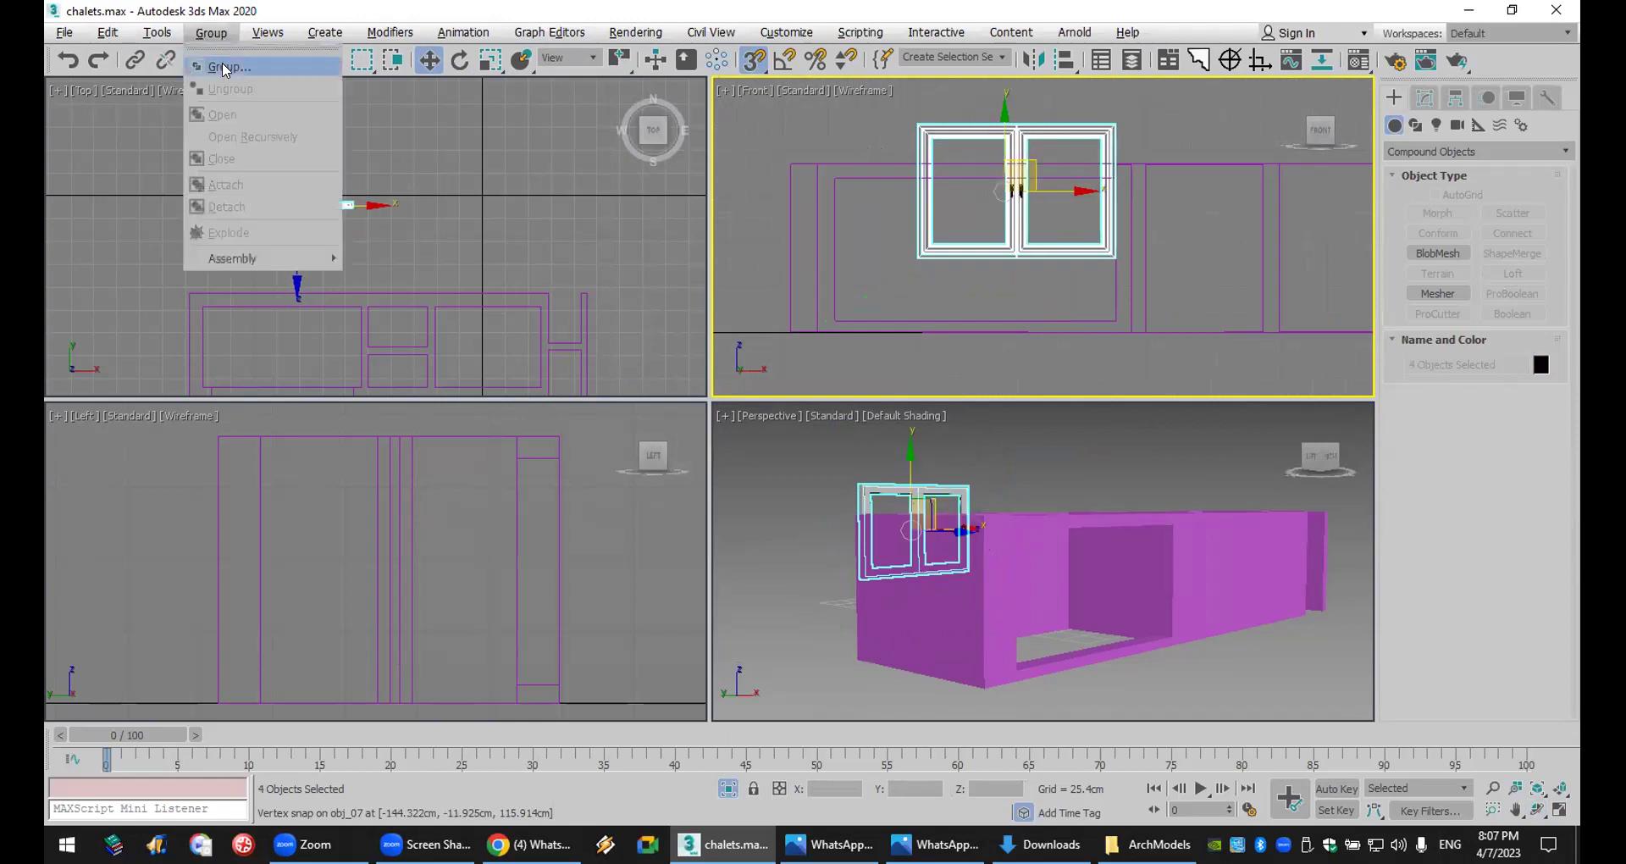
{"action": "left_click", "coordinate": [218, 65]}
{"action": "key", "text": "Return"}
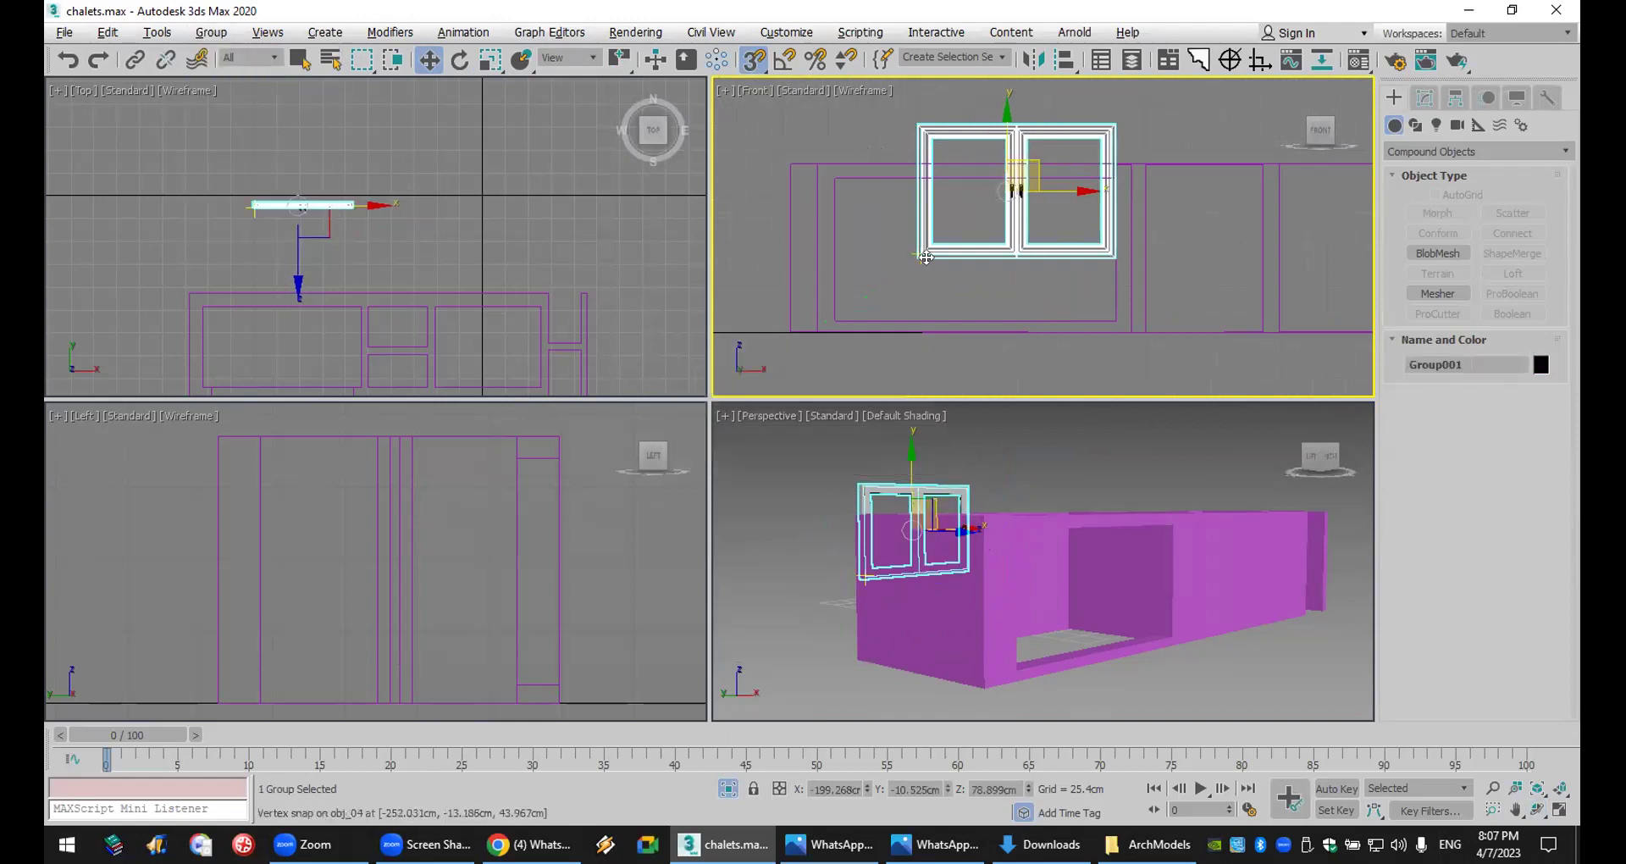
{"action": "left_click_drag", "start_coordinate": [917, 255], "coordinate": [842, 315]}
- Turn snapping off and move the chalet walls along Y in the Top view until the front wall surrounds the window
{"action": "scroll", "coordinate": [394, 228], "scroll_direction": "down", "scroll_amount": 4}
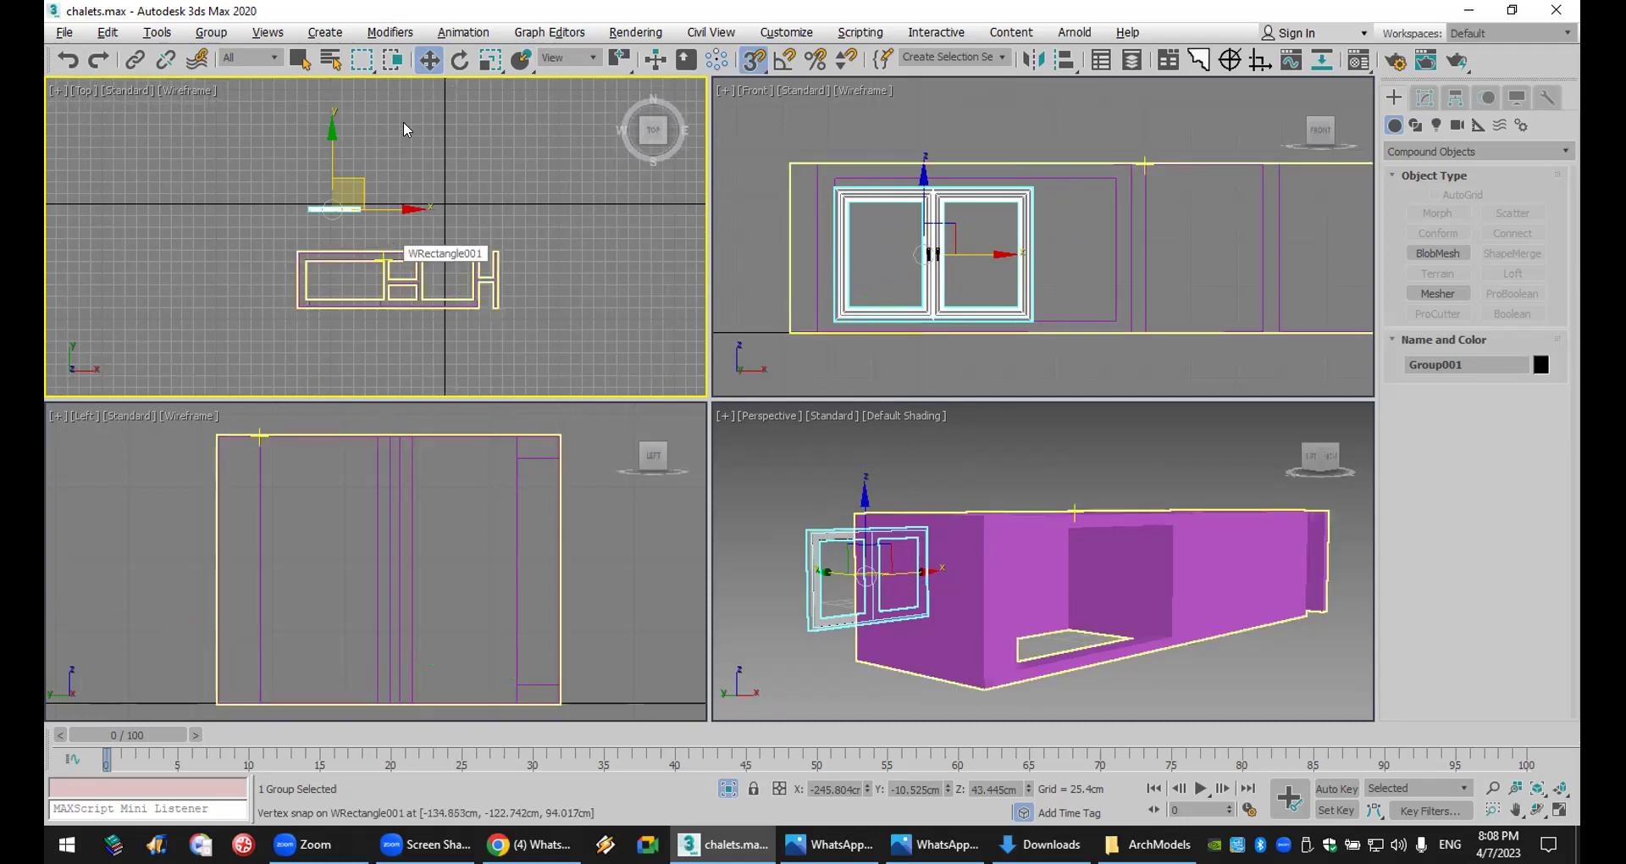
{"action": "left_click", "coordinate": [754, 59]}
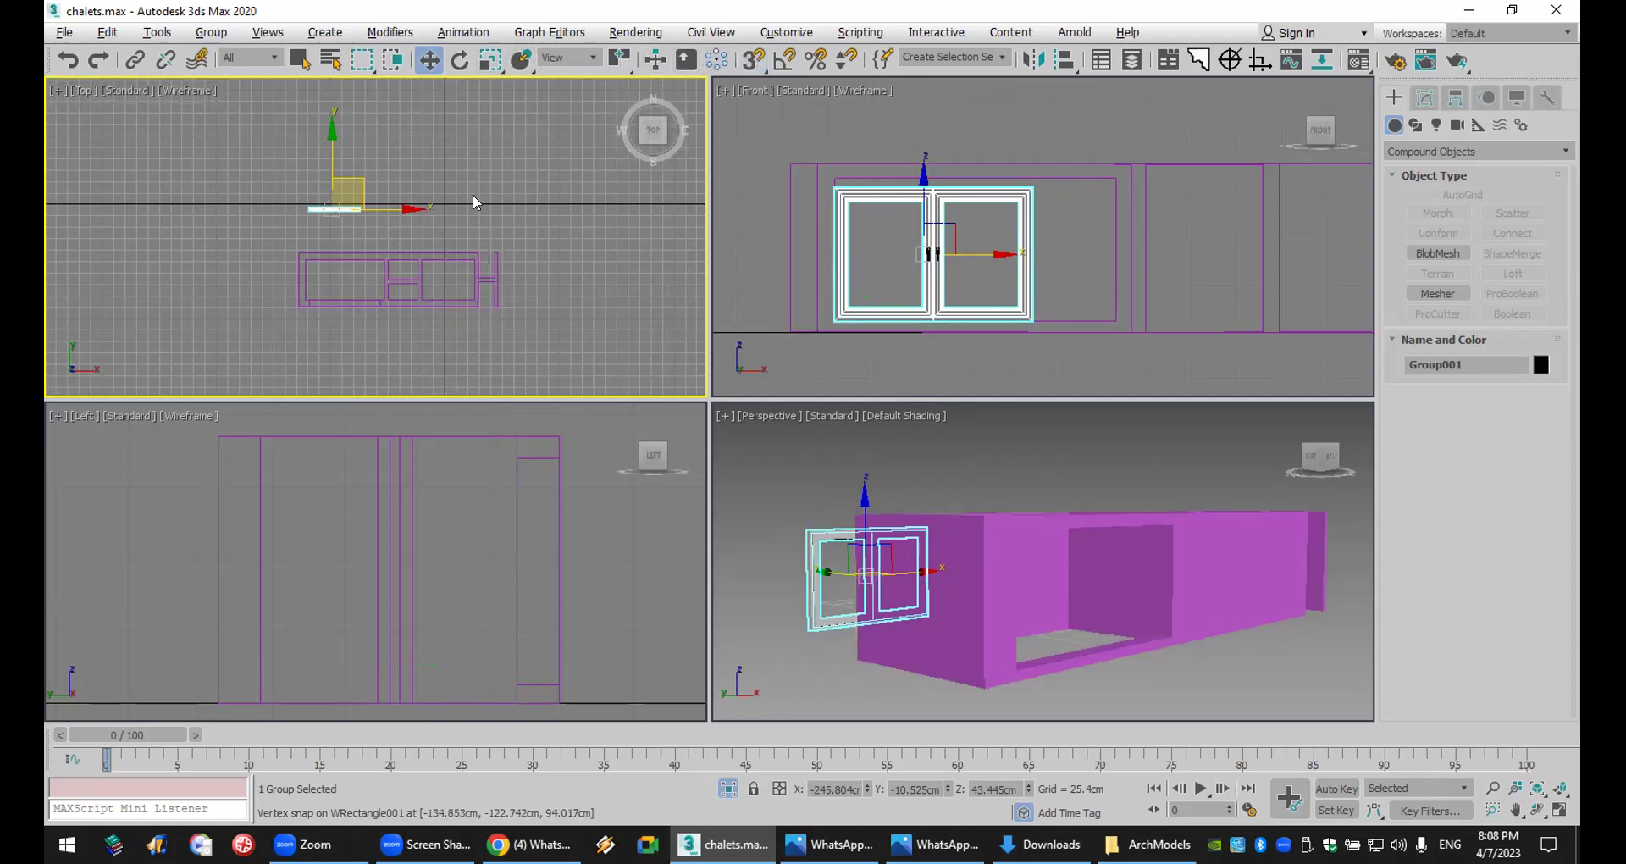
{"action": "left_click", "coordinate": [402, 250]}
{"action": "left_click_drag", "start_coordinate": [399, 227], "coordinate": [409, 119]}
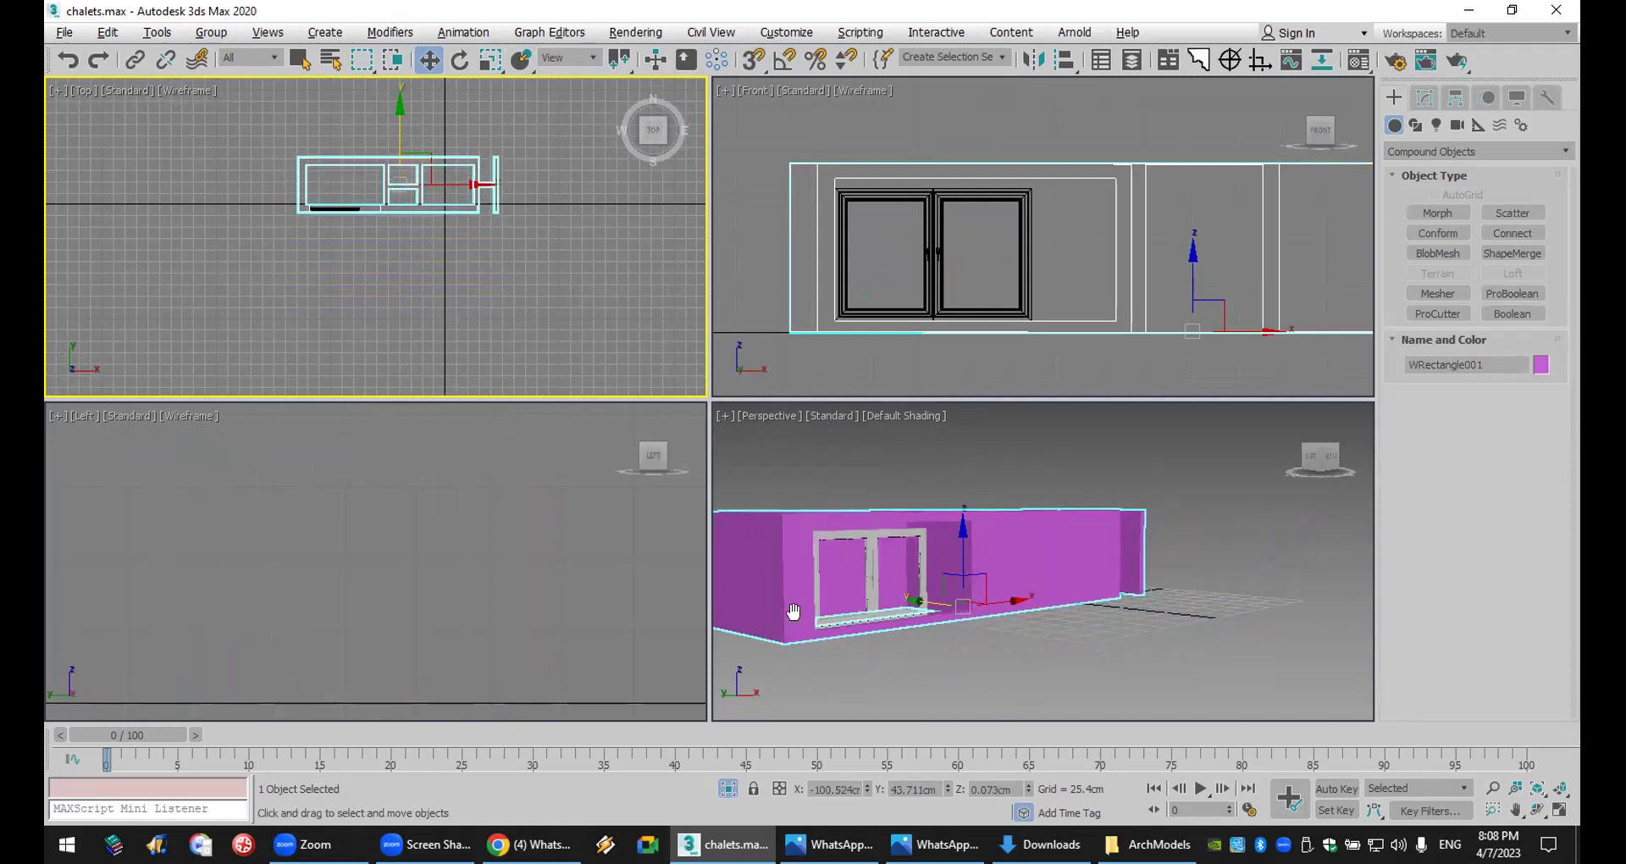
{"action": "scroll", "coordinate": [793, 612], "scroll_direction": "up", "scroll_amount": 3}
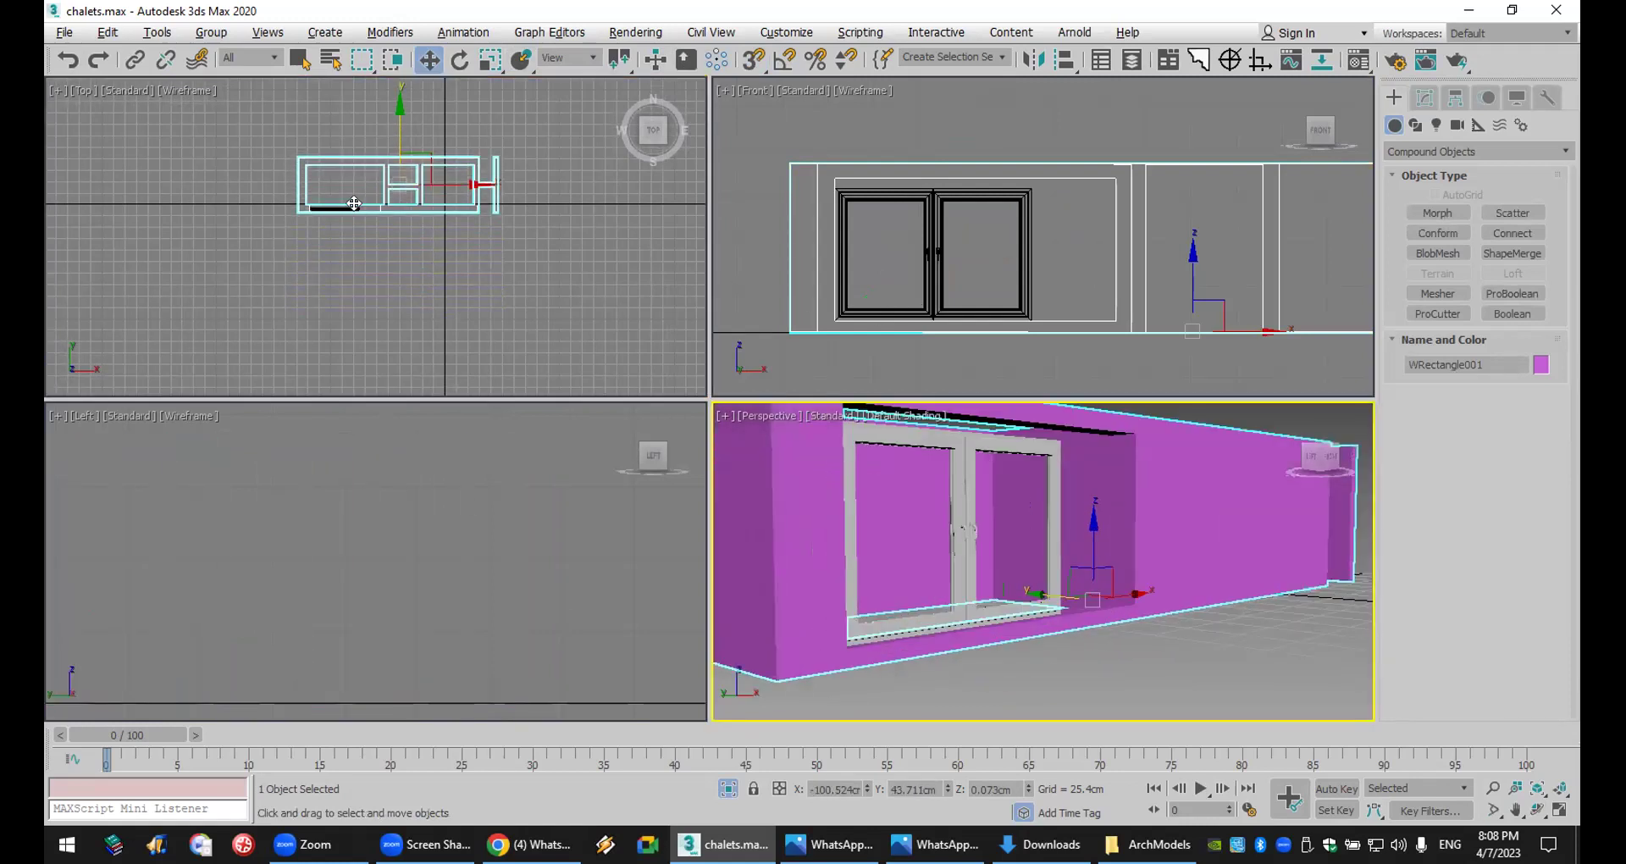
{"action": "scroll", "coordinate": [354, 204], "scroll_direction": "up", "scroll_amount": 5}
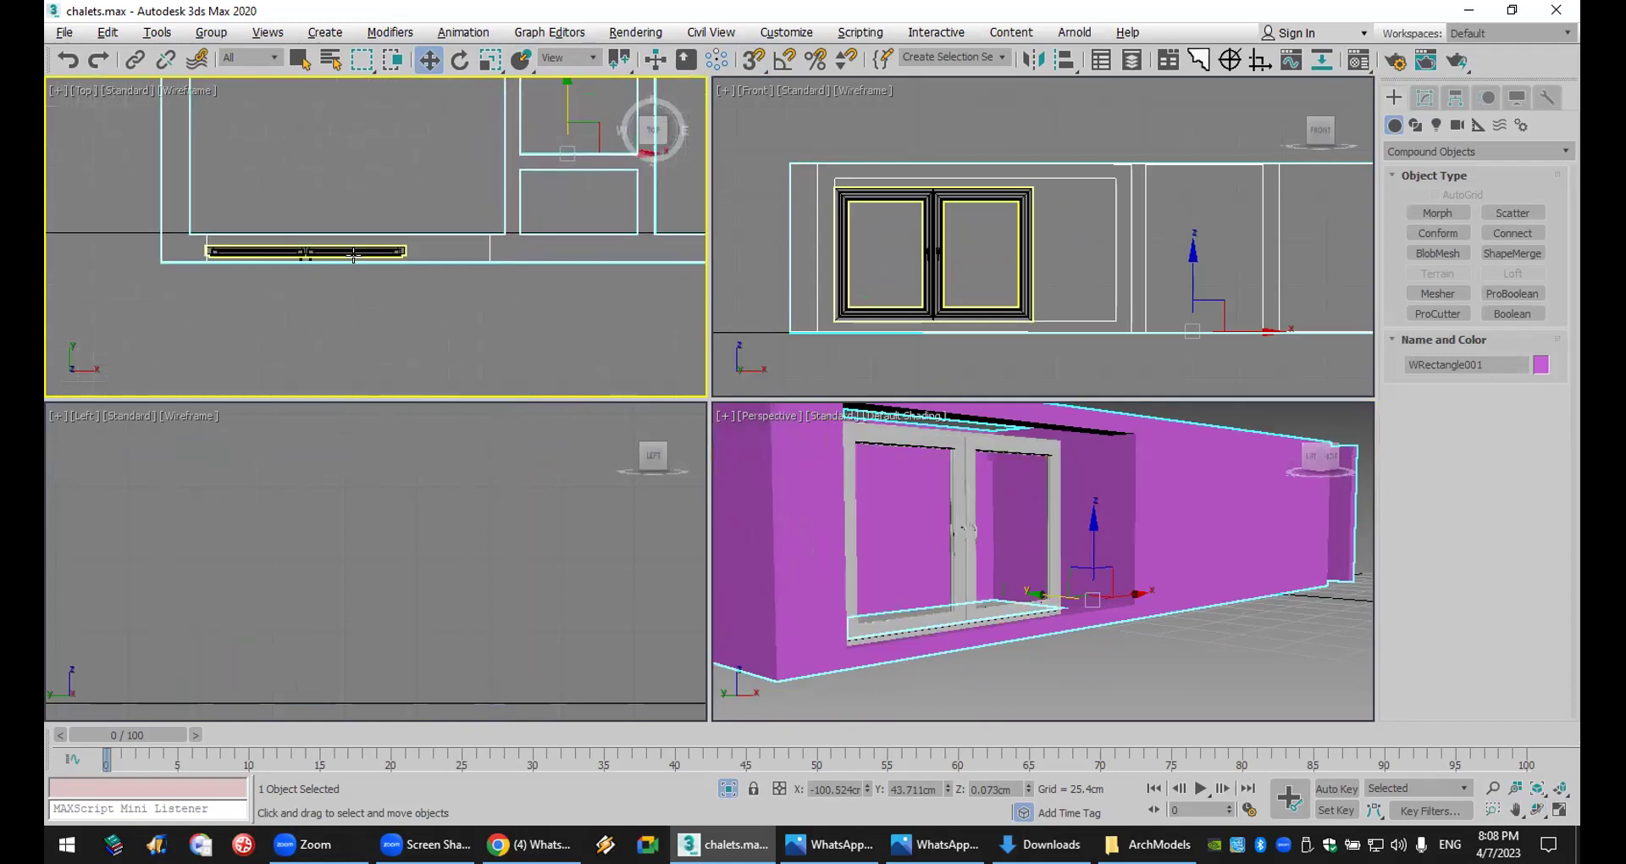
{"action": "scroll", "coordinate": [356, 337], "scroll_direction": "down", "scroll_amount": 2}
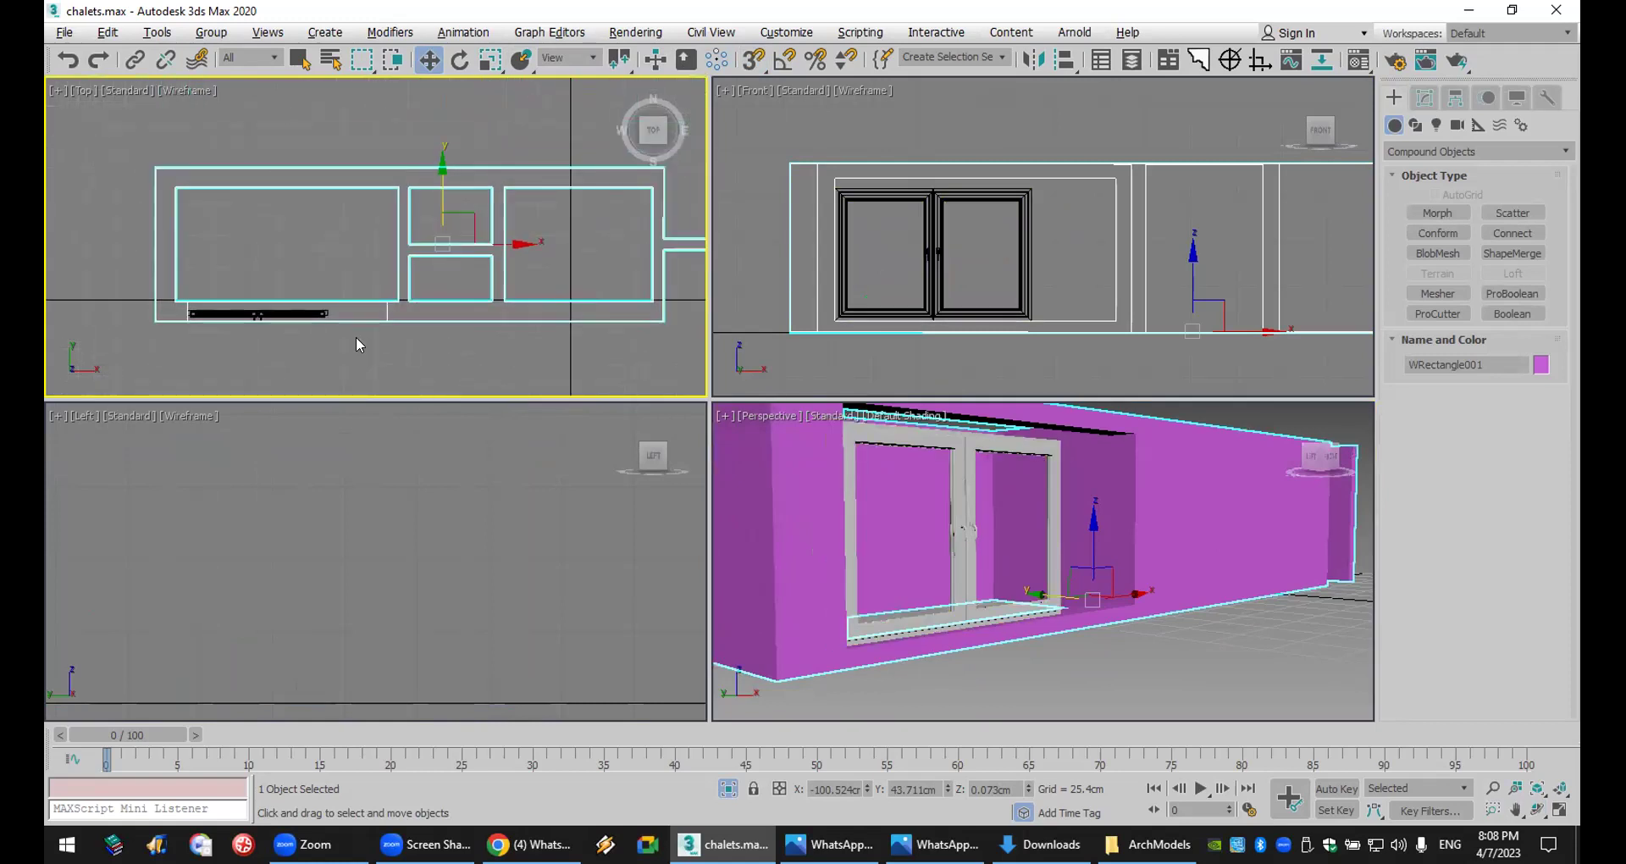
- Apply an Edit Mesh modifier to the window group
{"action": "left_click", "coordinate": [310, 314]}
{"action": "middle_click_drag", "start_coordinate": [1013, 222], "coordinate": [1030, 216]}
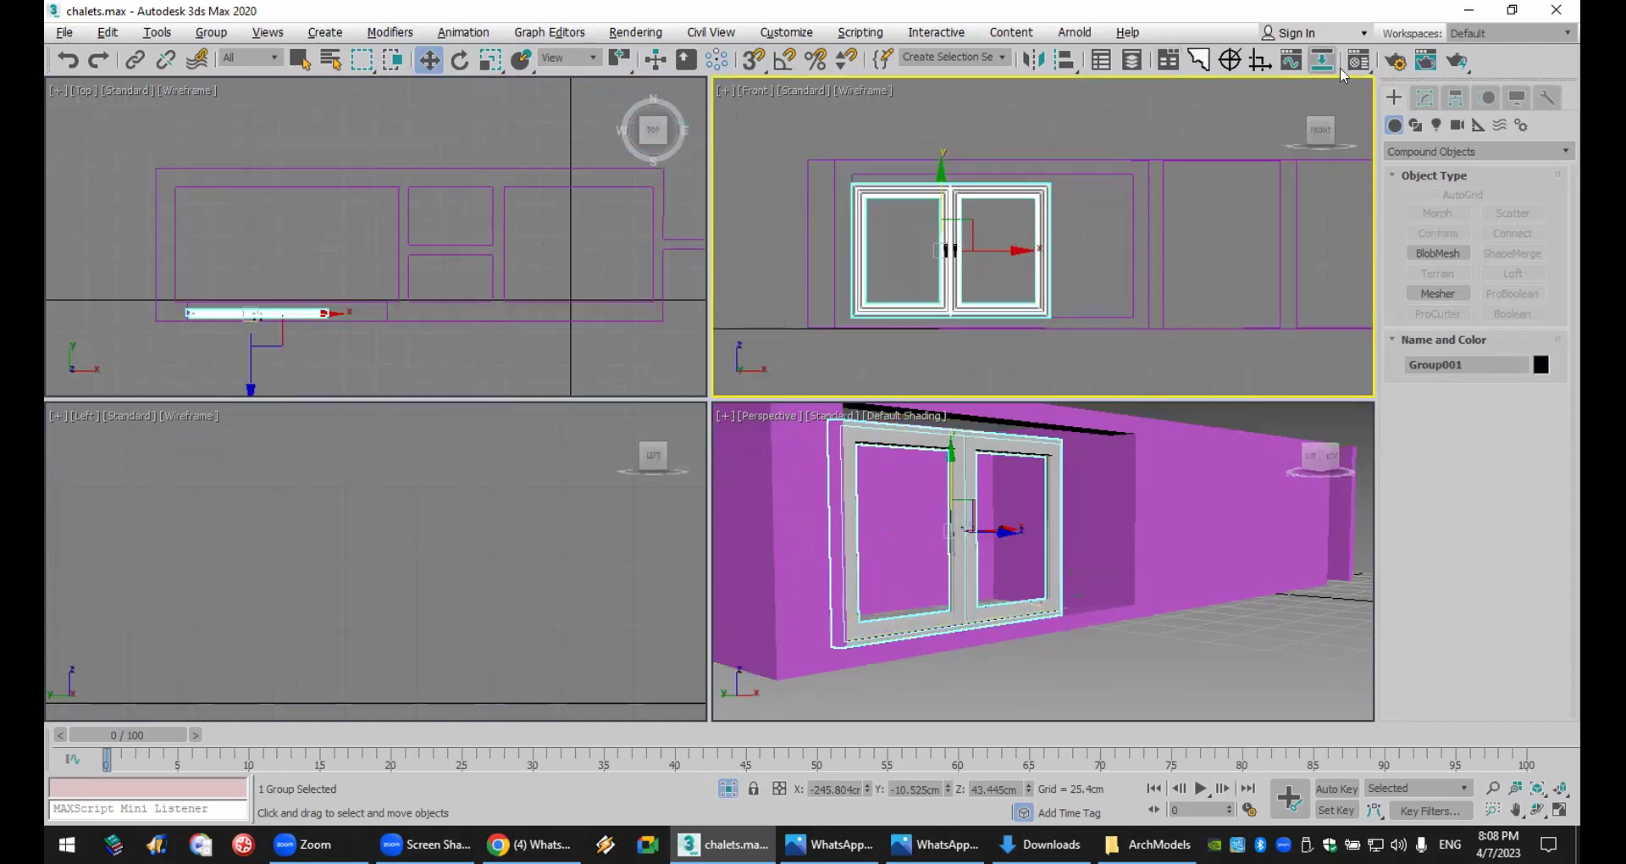
{"action": "left_click", "coordinate": [1425, 98]}
{"action": "left_click", "coordinate": [1437, 152]}
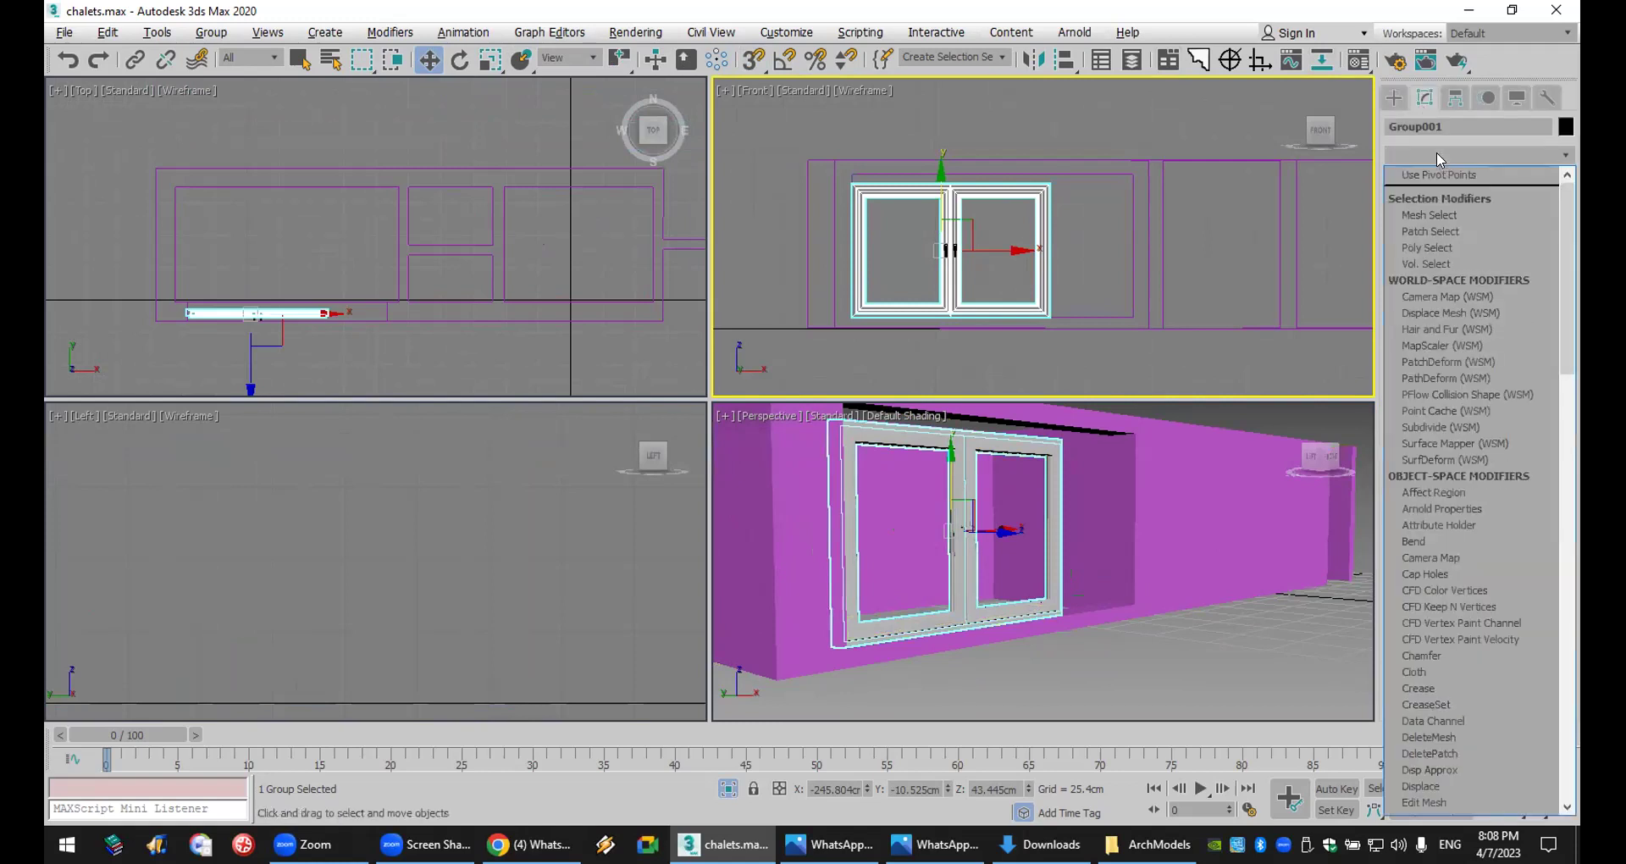
{"action": "scroll", "coordinate": [1437, 151], "scroll_direction": "down", "scroll_amount": 13}
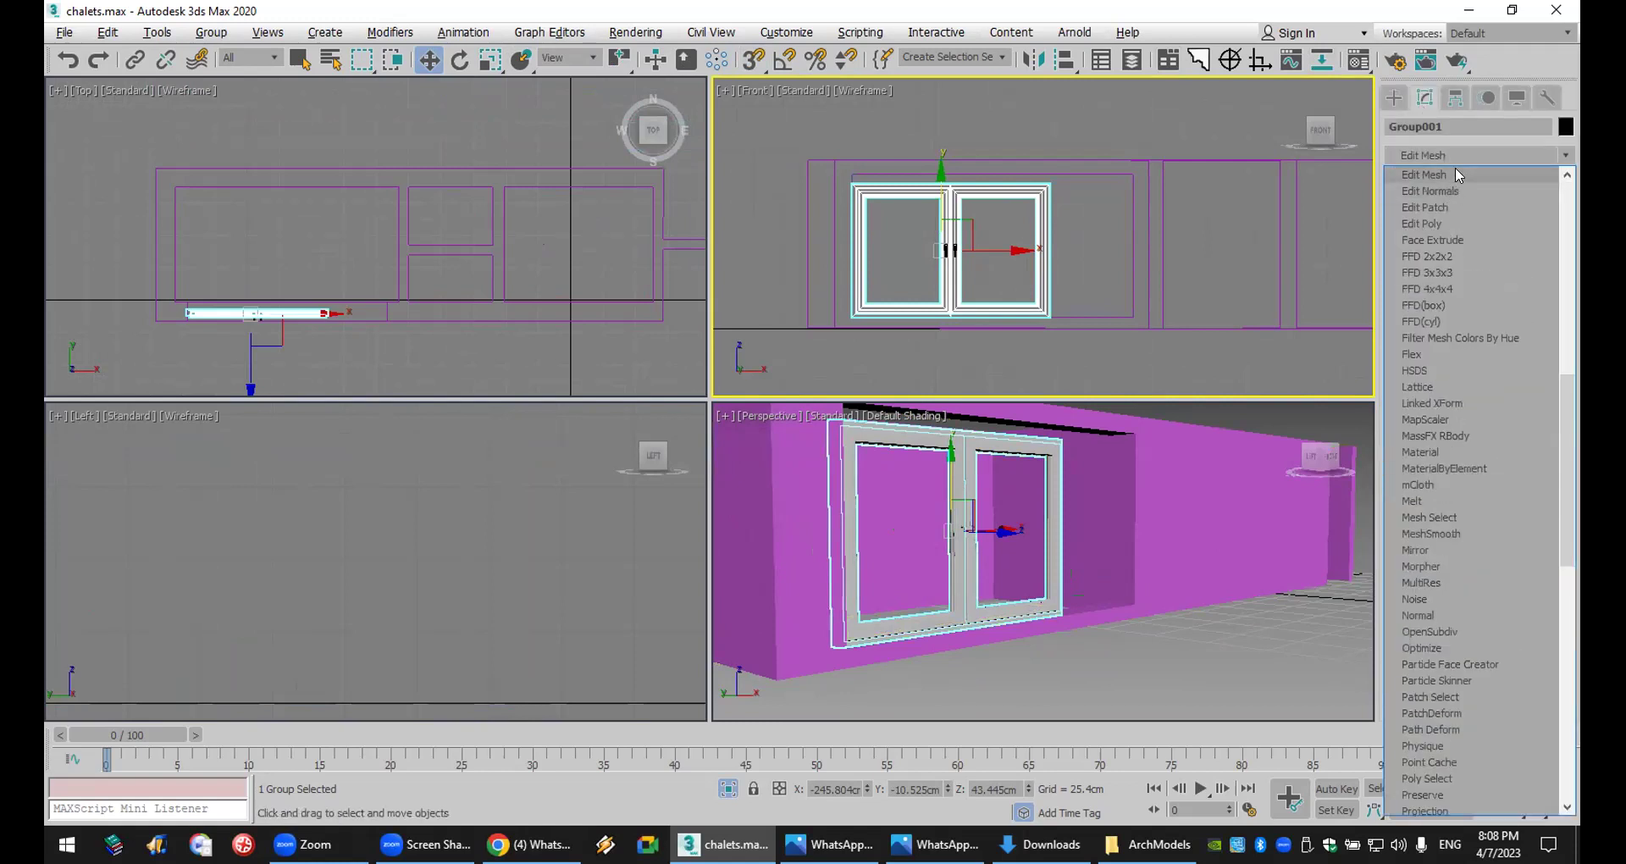
{"action": "left_click", "coordinate": [1455, 174]}
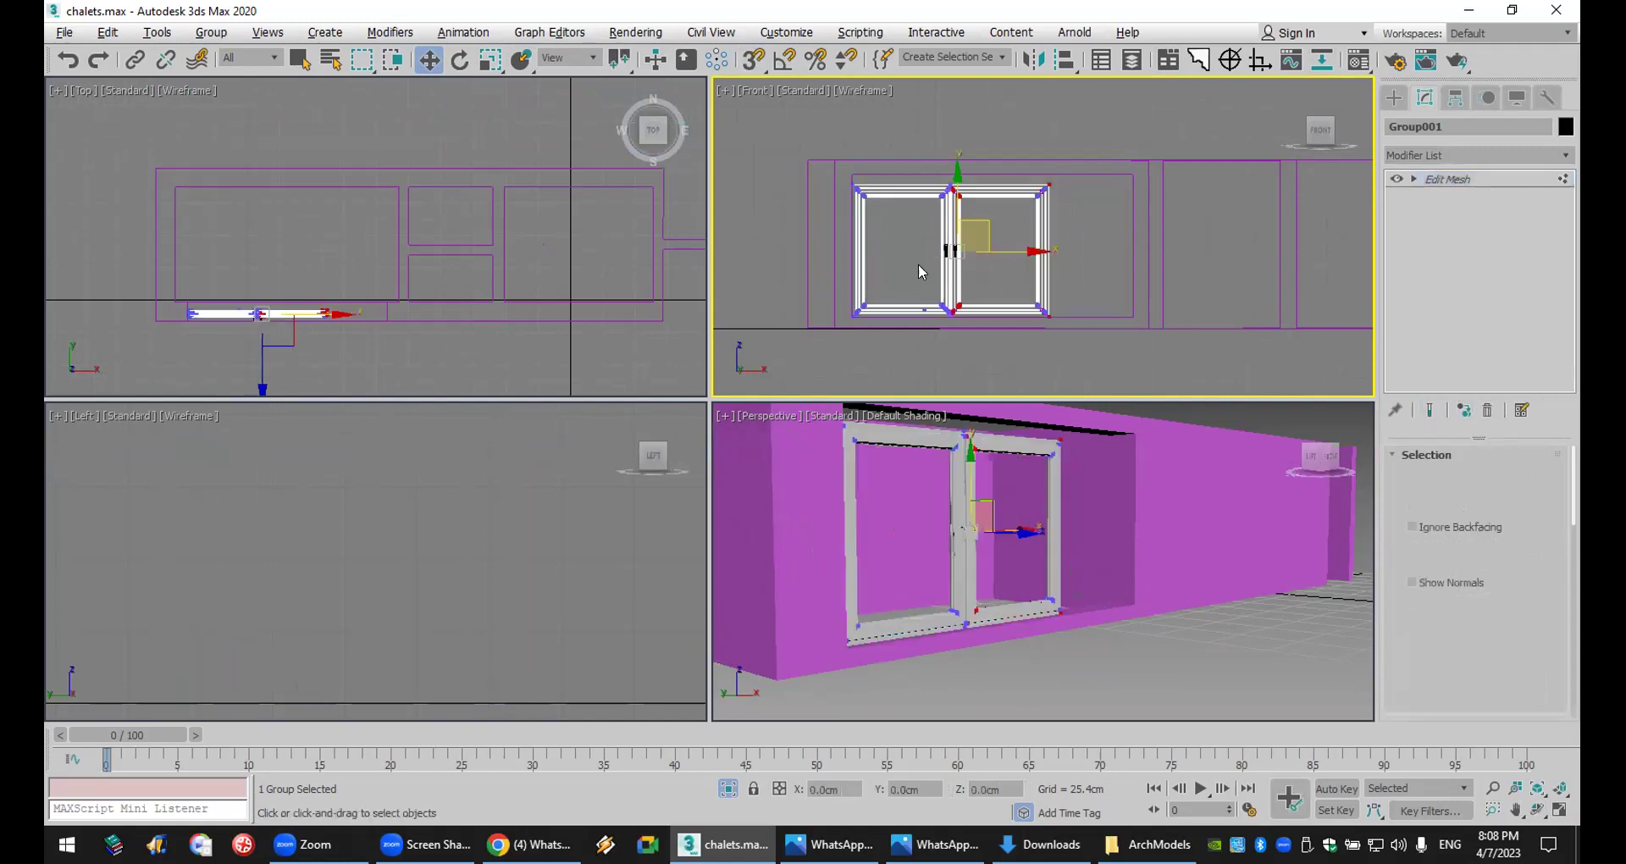
- Stretch the window to fill the opening by vertex-snapping its upper vertices to the opening's top edge and its right-side vertices to the right edge
{"action": "left_click_drag", "start_coordinate": [813, 140], "coordinate": [1066, 216]}
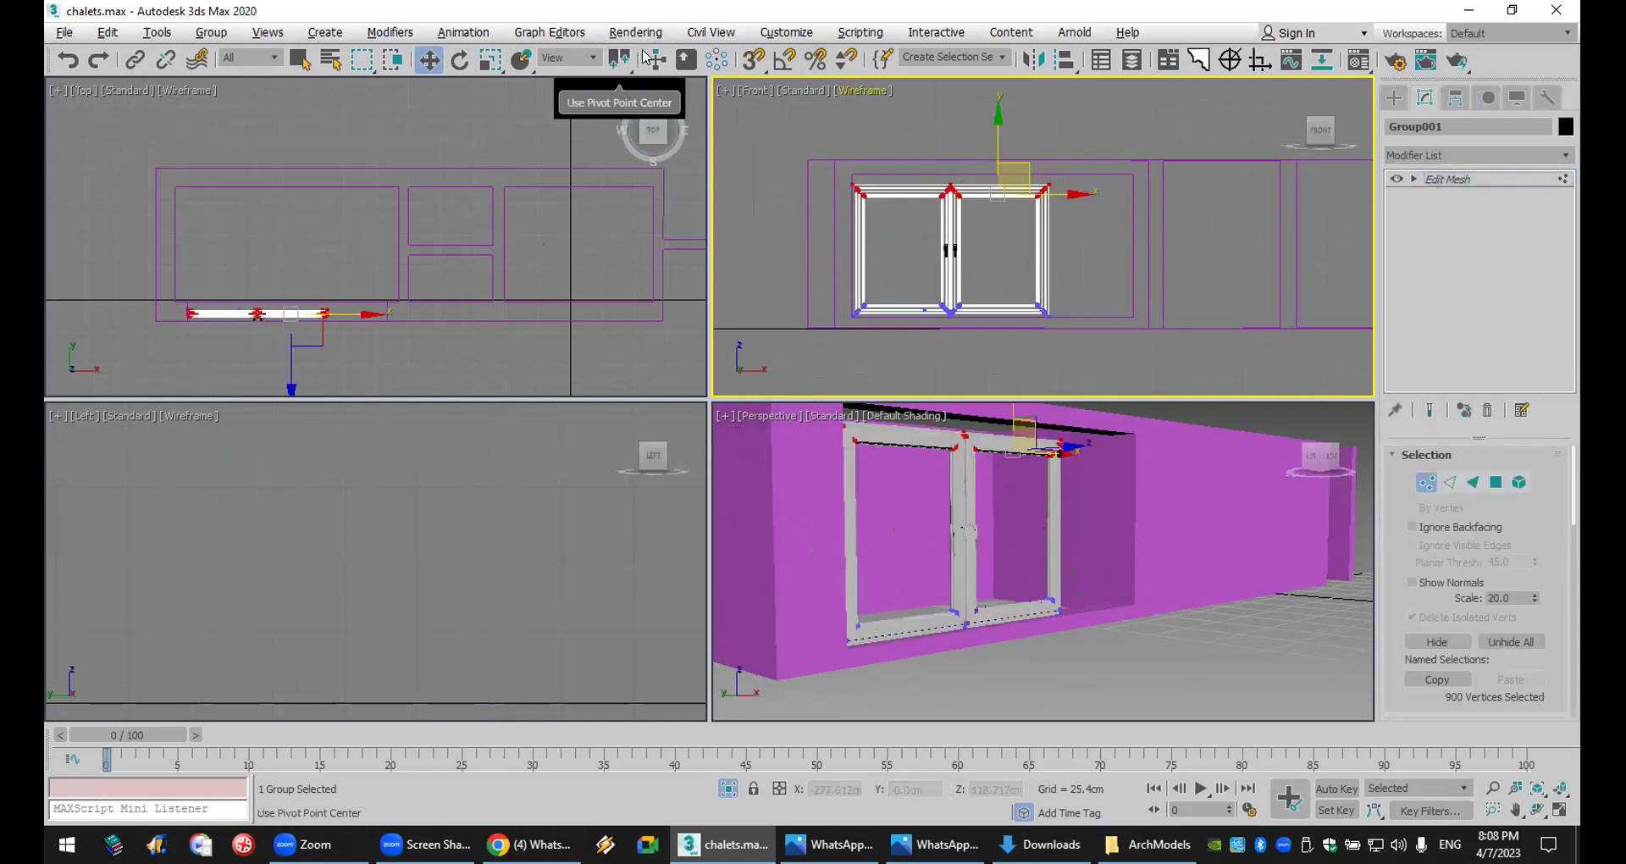
{"action": "key", "text": "s"}
{"action": "left_click_drag", "start_coordinate": [1048, 180], "coordinate": [846, 163]}
{"action": "left_click_drag", "start_coordinate": [1002, 129], "coordinate": [1074, 367]}
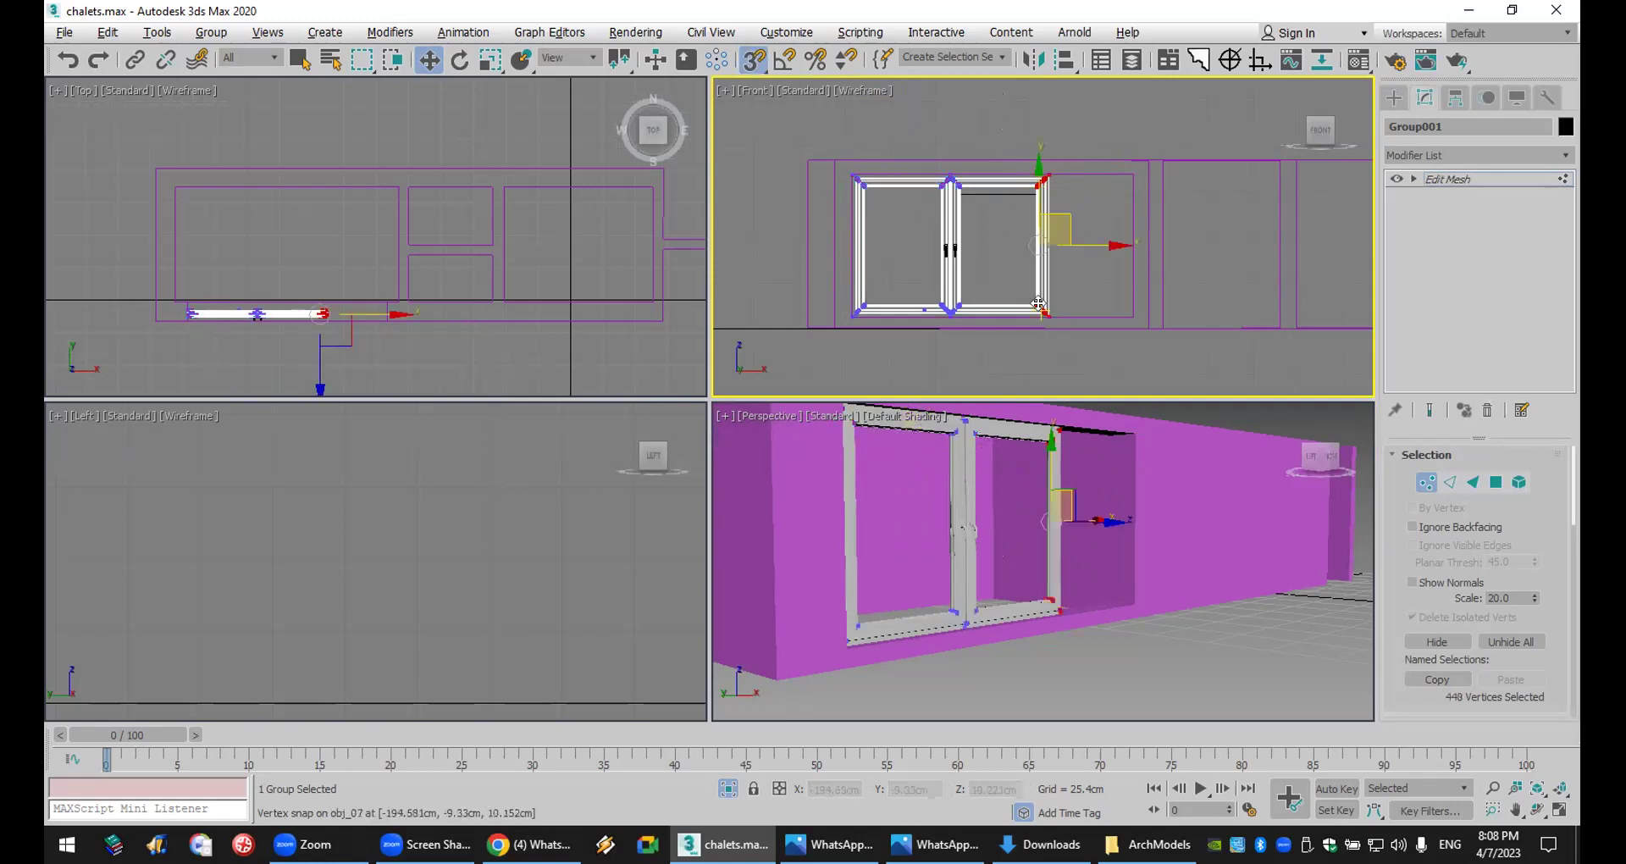
{"action": "left_click_drag", "start_coordinate": [1044, 313], "coordinate": [1127, 306]}
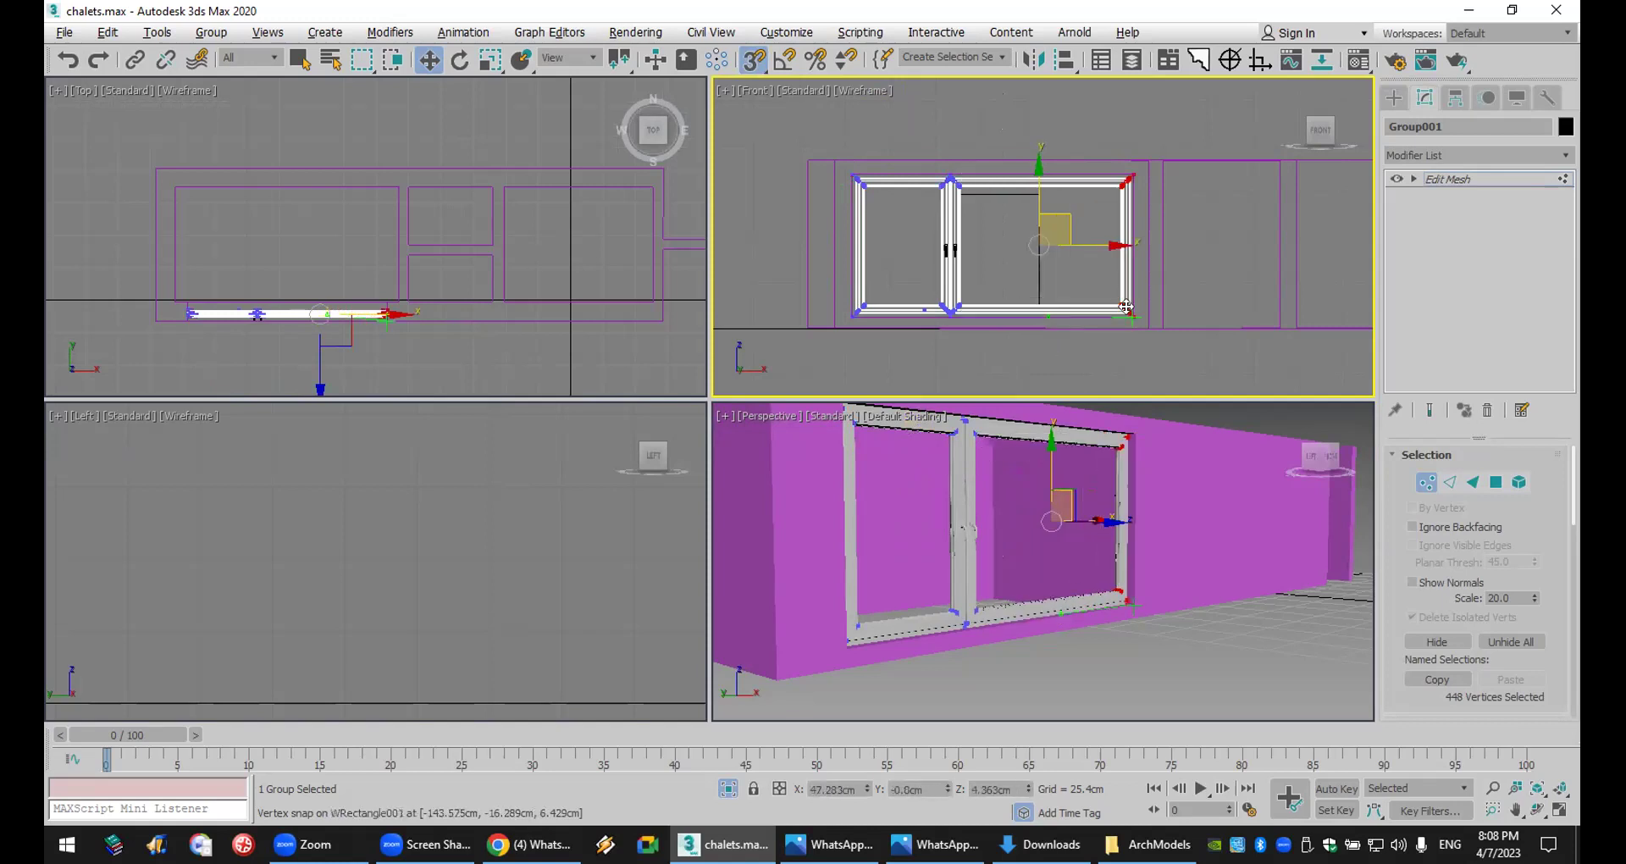
- Move the central mullion's vertices along X to the middle of the window, with snapping off
{"action": "left_click", "coordinate": [898, 116]}
{"action": "left_click_drag", "start_coordinate": [911, 173], "coordinate": [985, 313]}
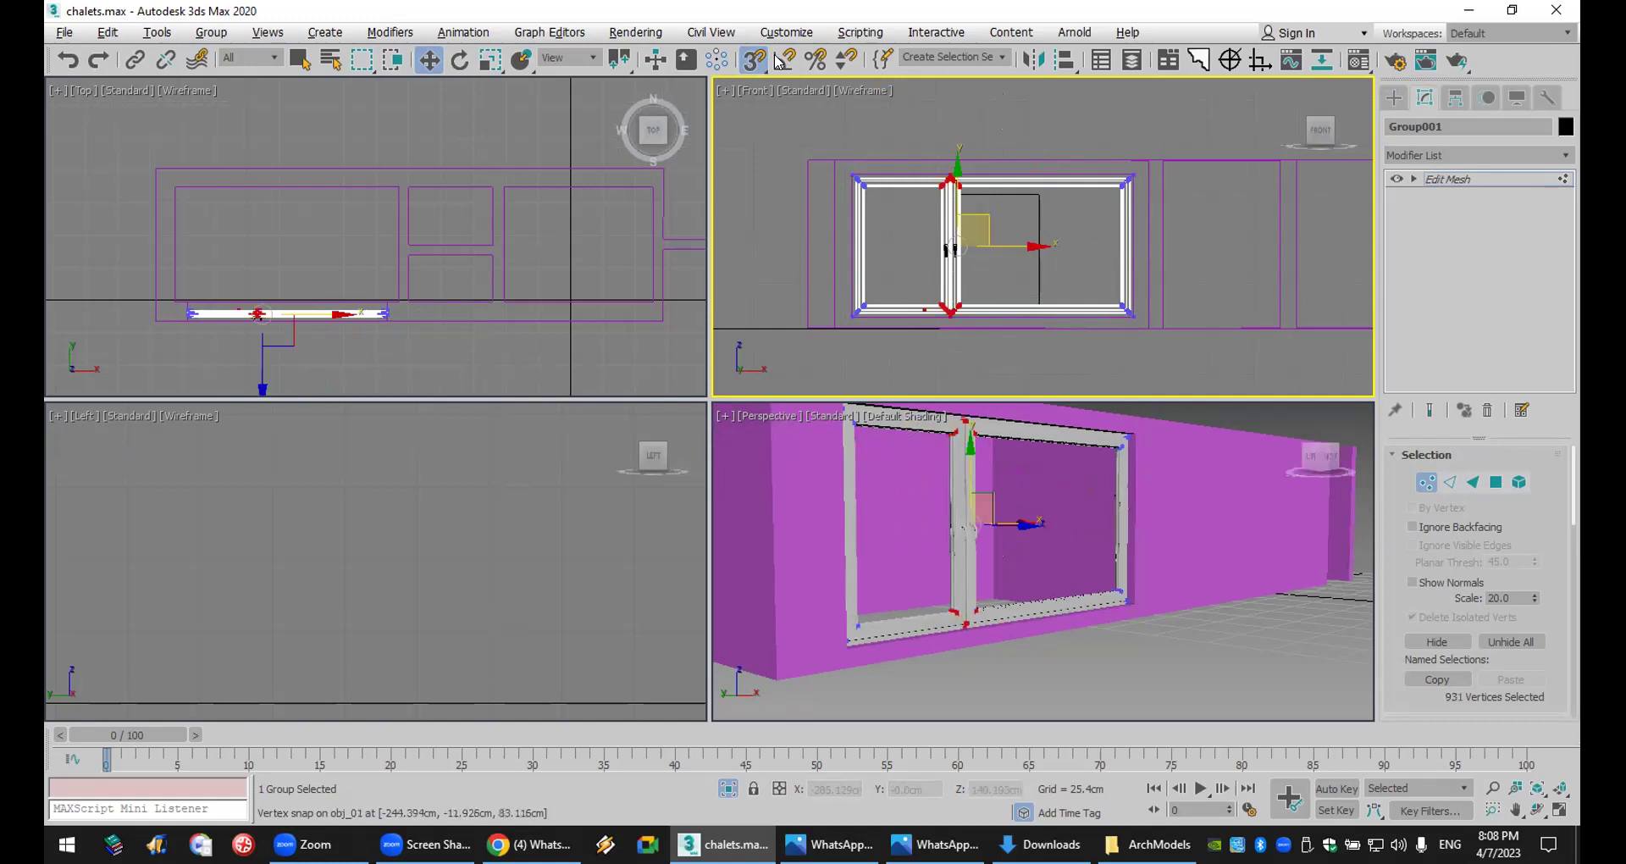
{"action": "left_click_drag", "start_coordinate": [984, 239], "coordinate": [1045, 244]}
{"action": "left_click", "coordinate": [1084, 195]}
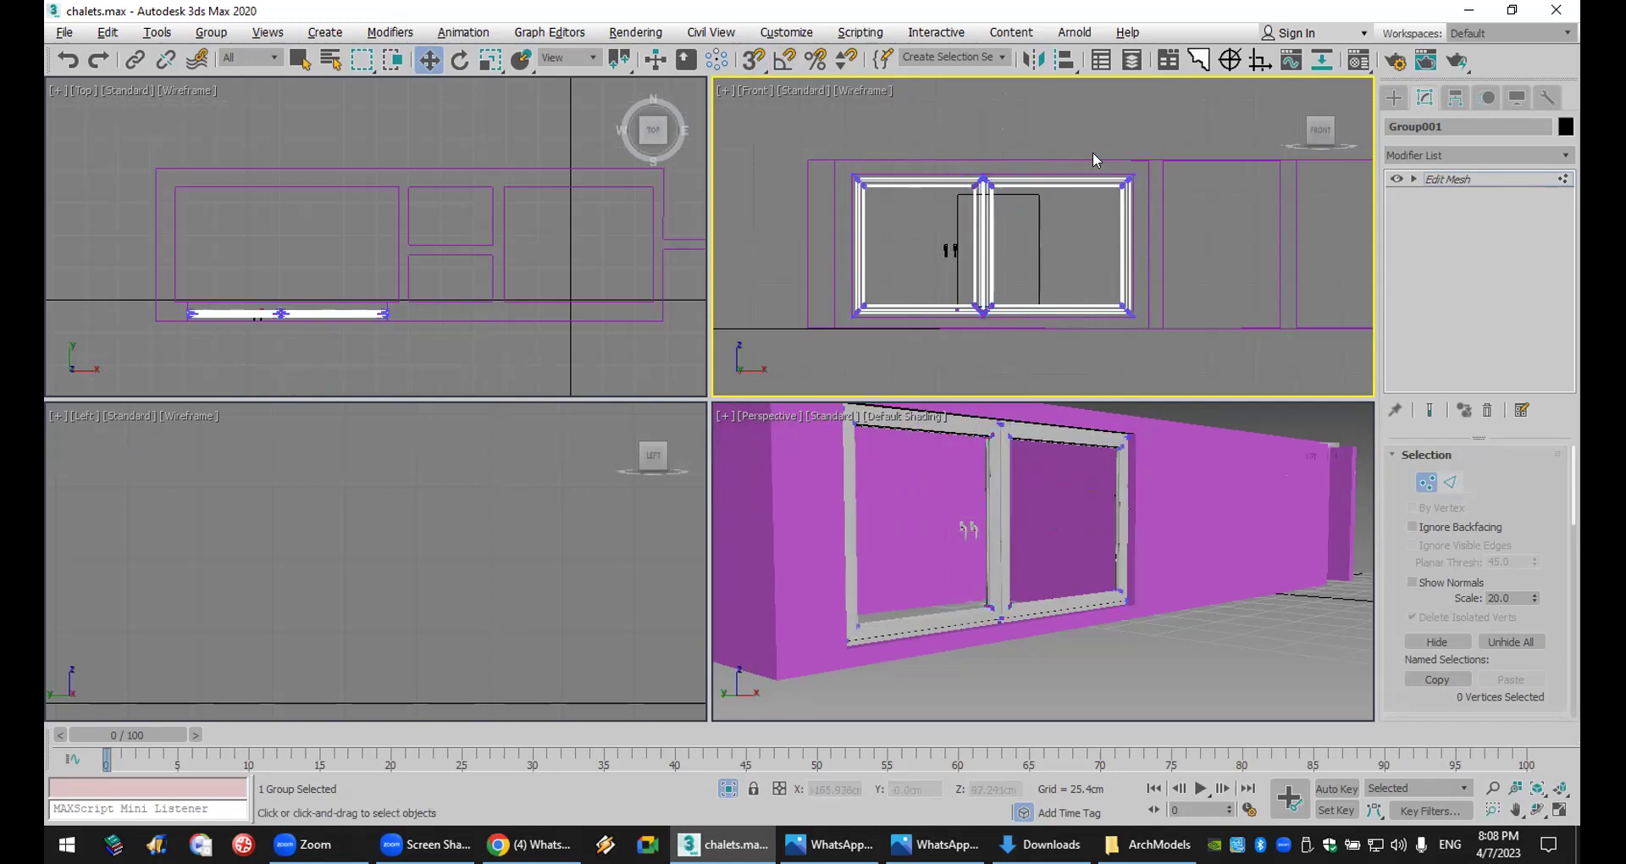
- Delete the leftover window handles and isolate the window group
{"action": "left_click", "coordinate": [1394, 97]}
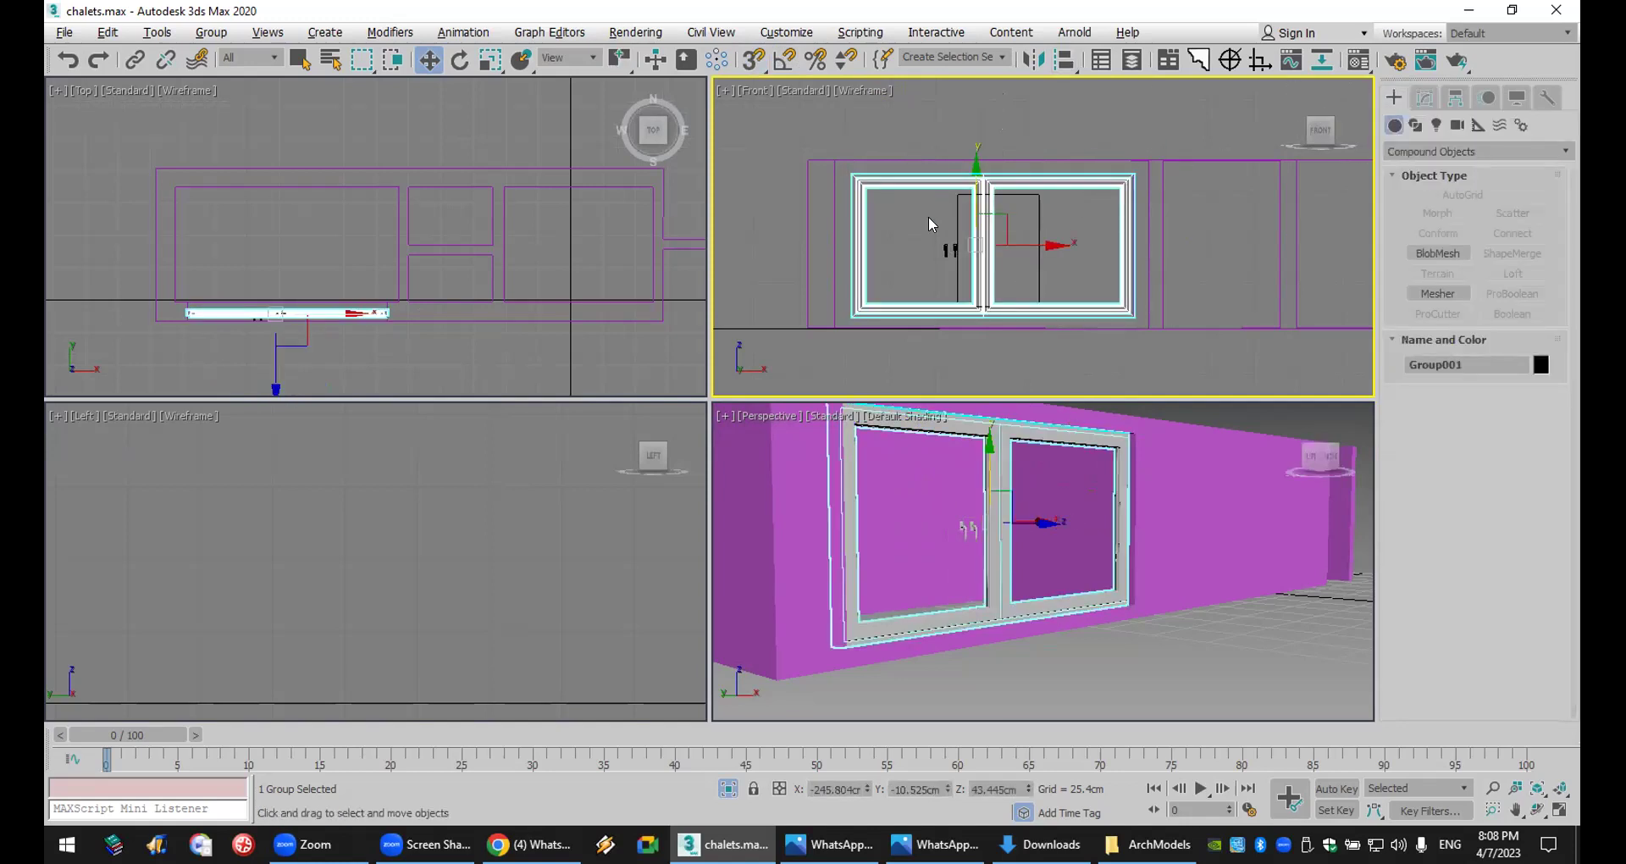
{"action": "left_click", "coordinate": [964, 272]}
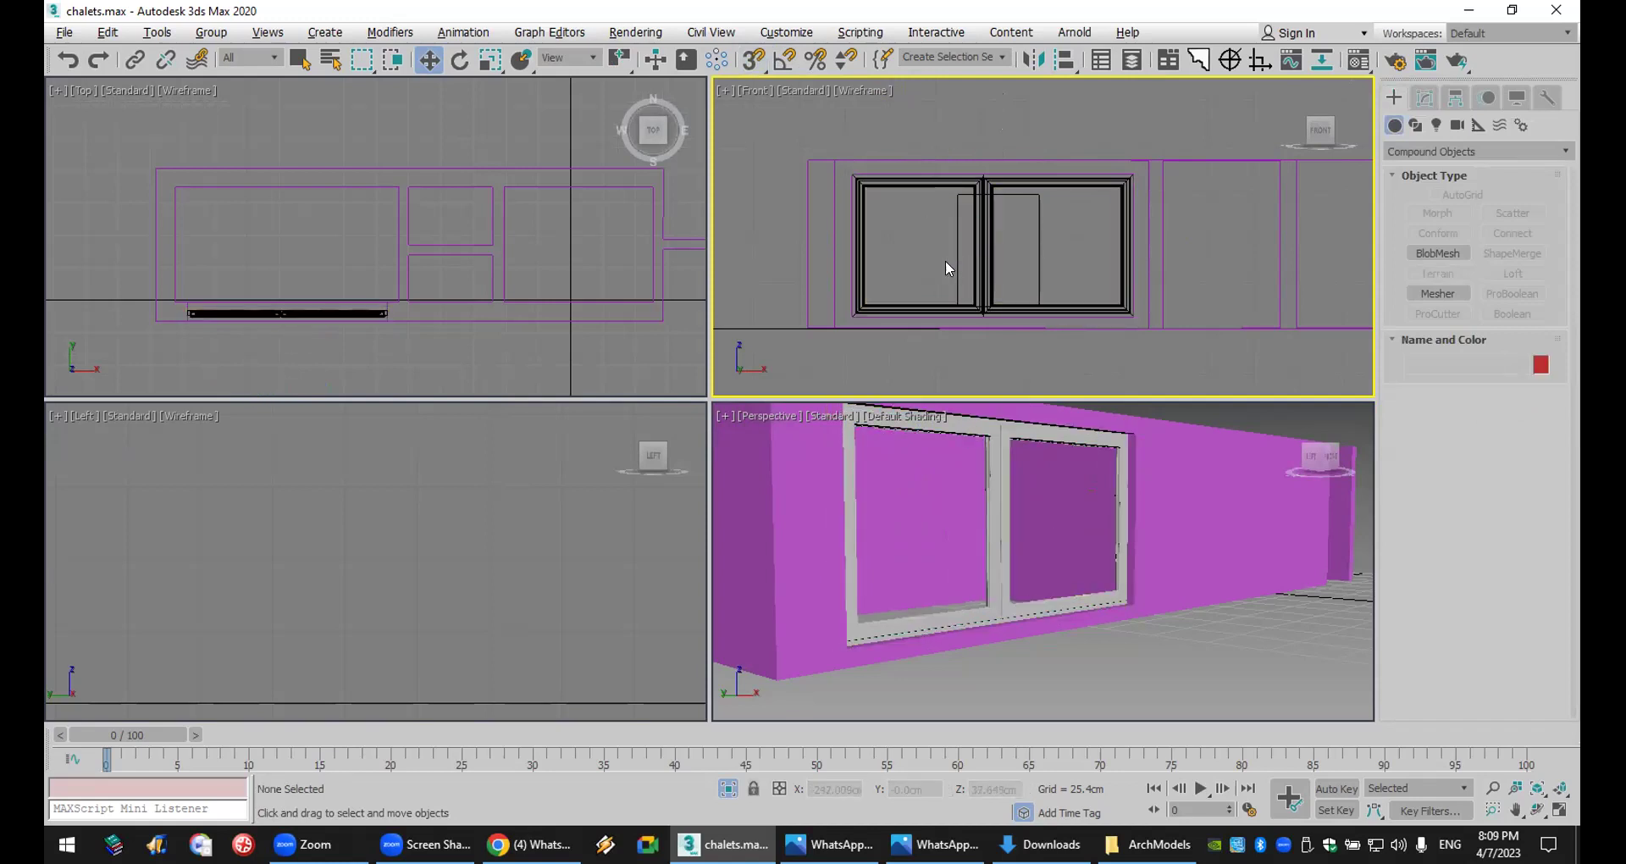
{"action": "left_click", "coordinate": [974, 588]}
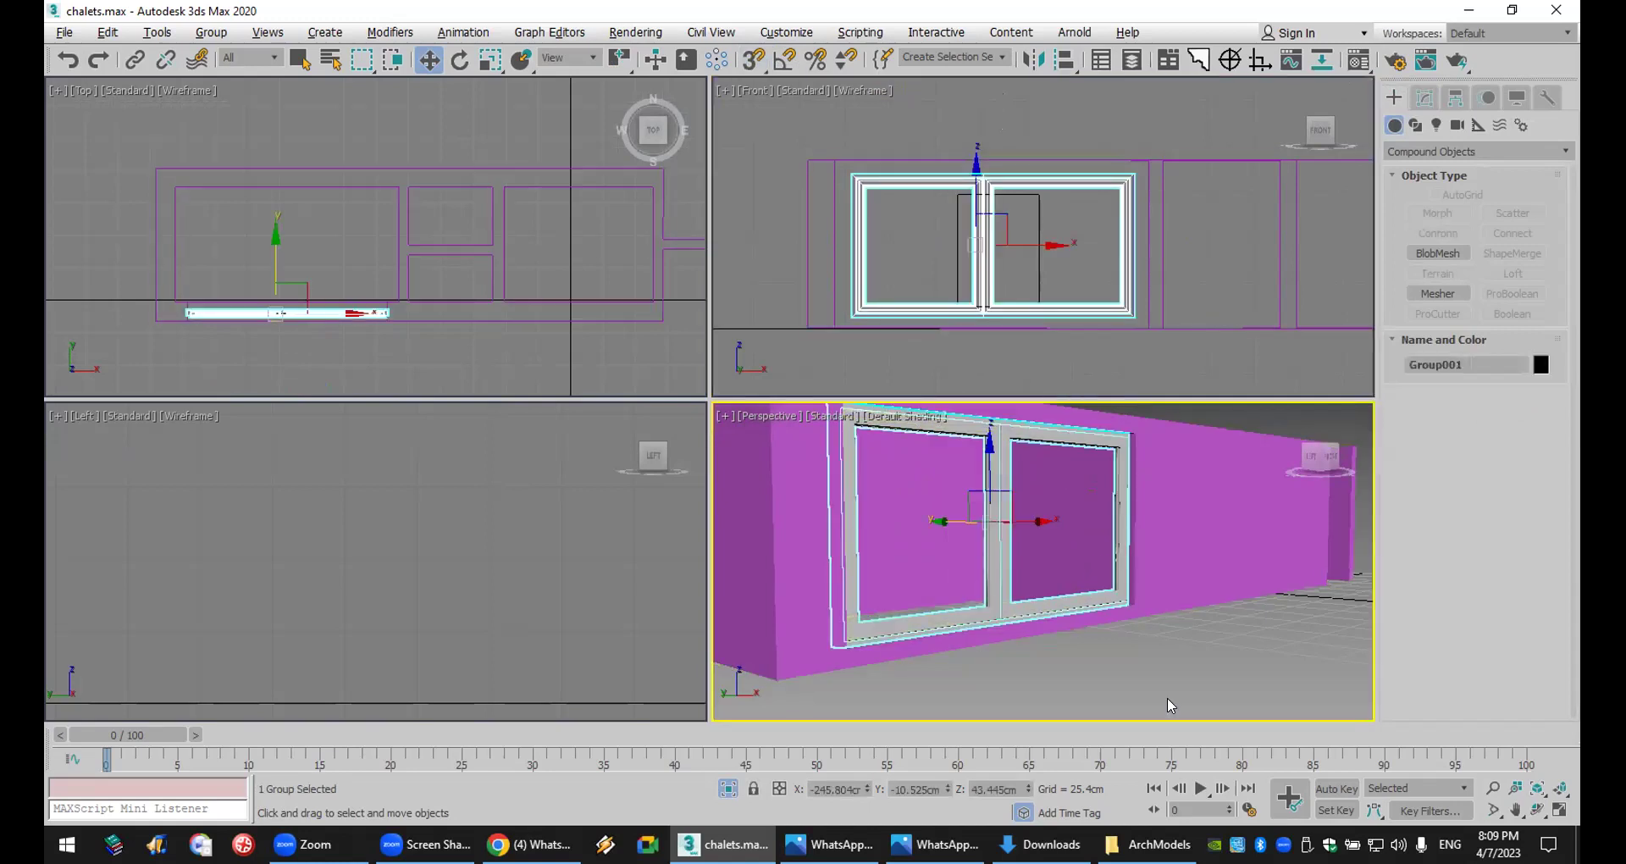
{"action": "left_click", "coordinate": [989, 288]}
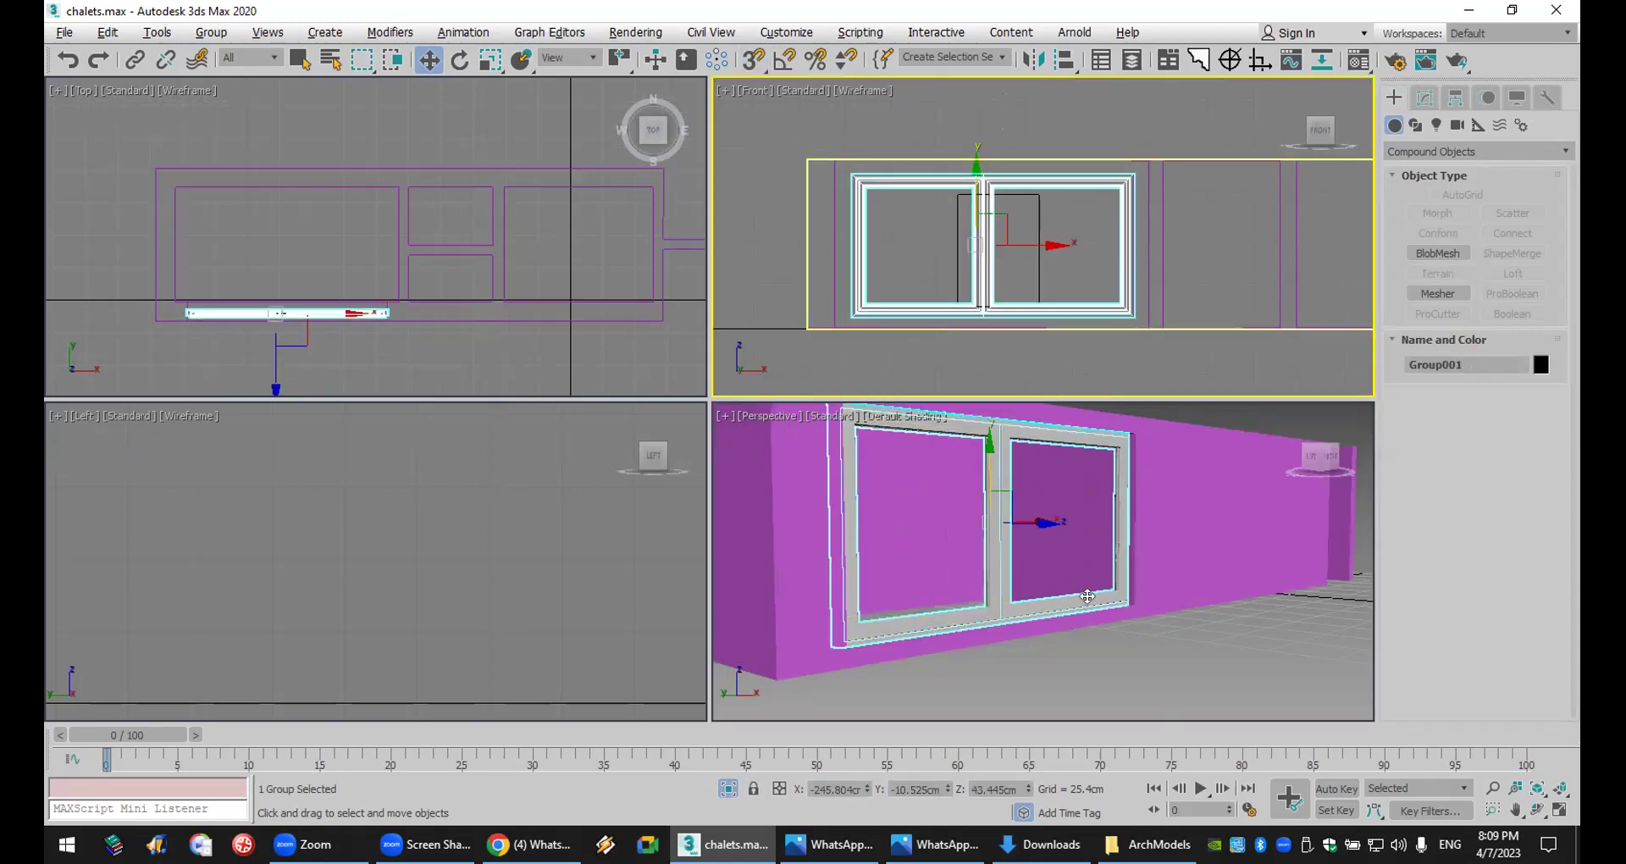
{"action": "left_click", "coordinate": [1004, 535]}
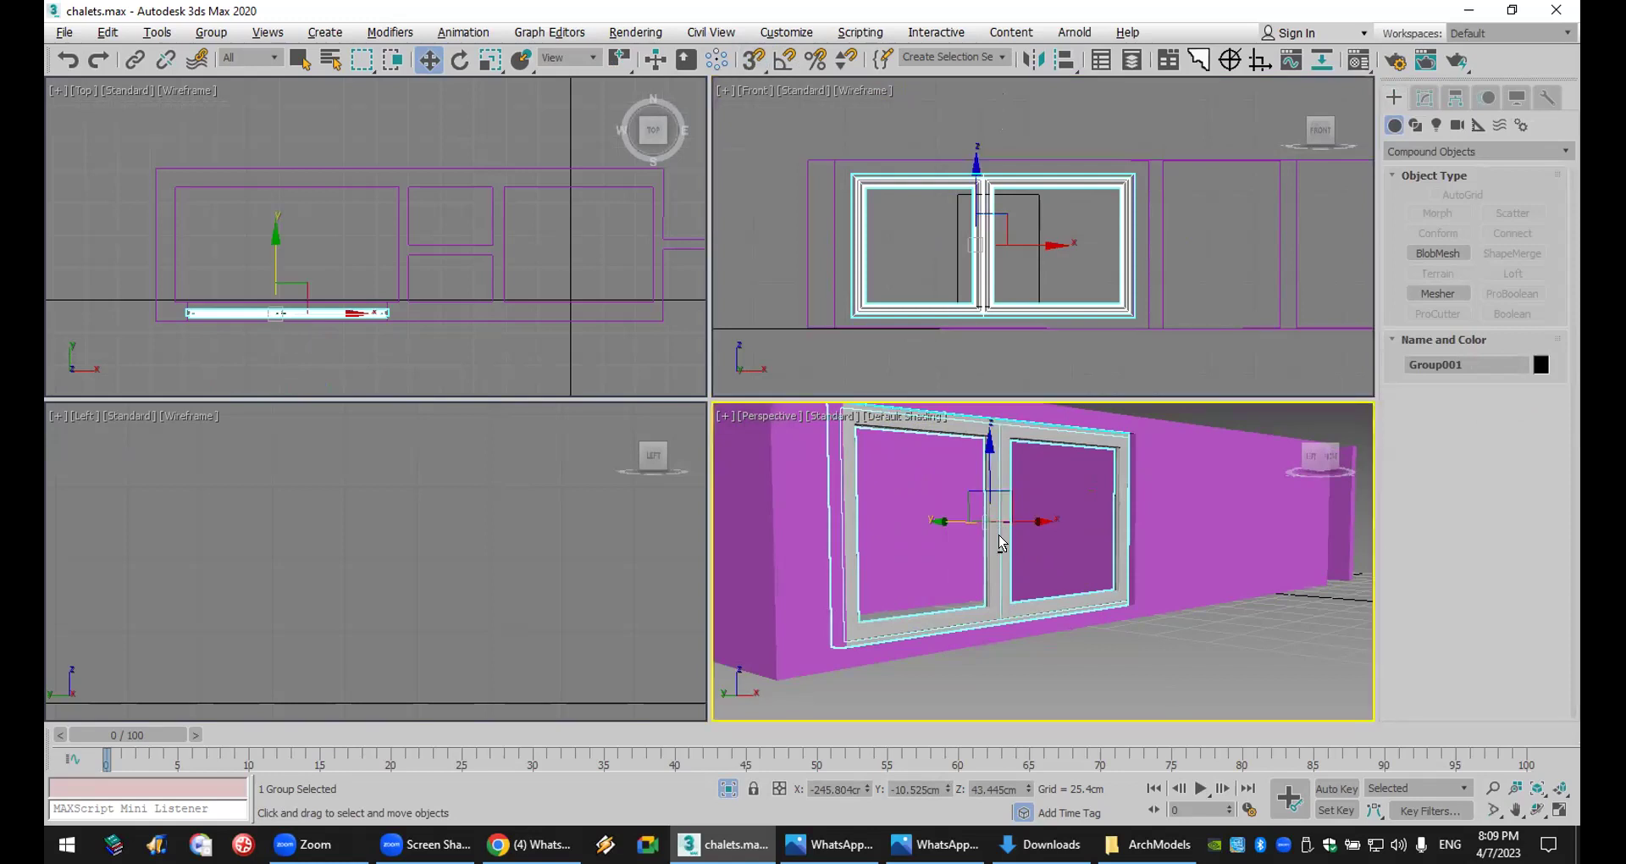
{"action": "key", "text": "alt+q"}
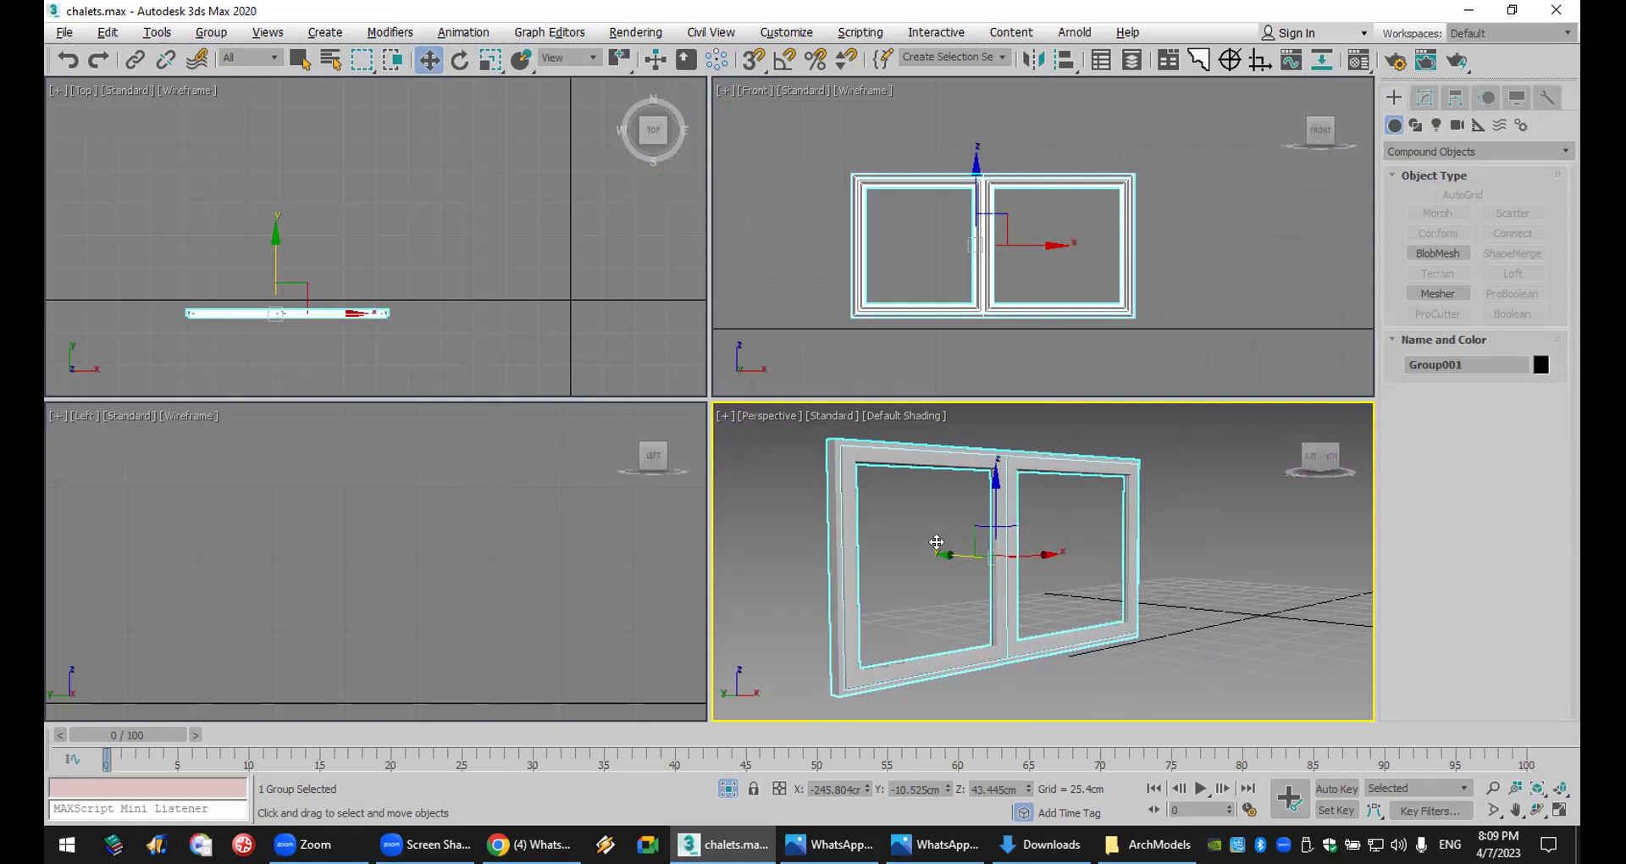
- Ungroup the isolated window and clear the selection
{"action": "scroll", "coordinate": [184, 310], "scroll_direction": "up", "scroll_amount": 5}
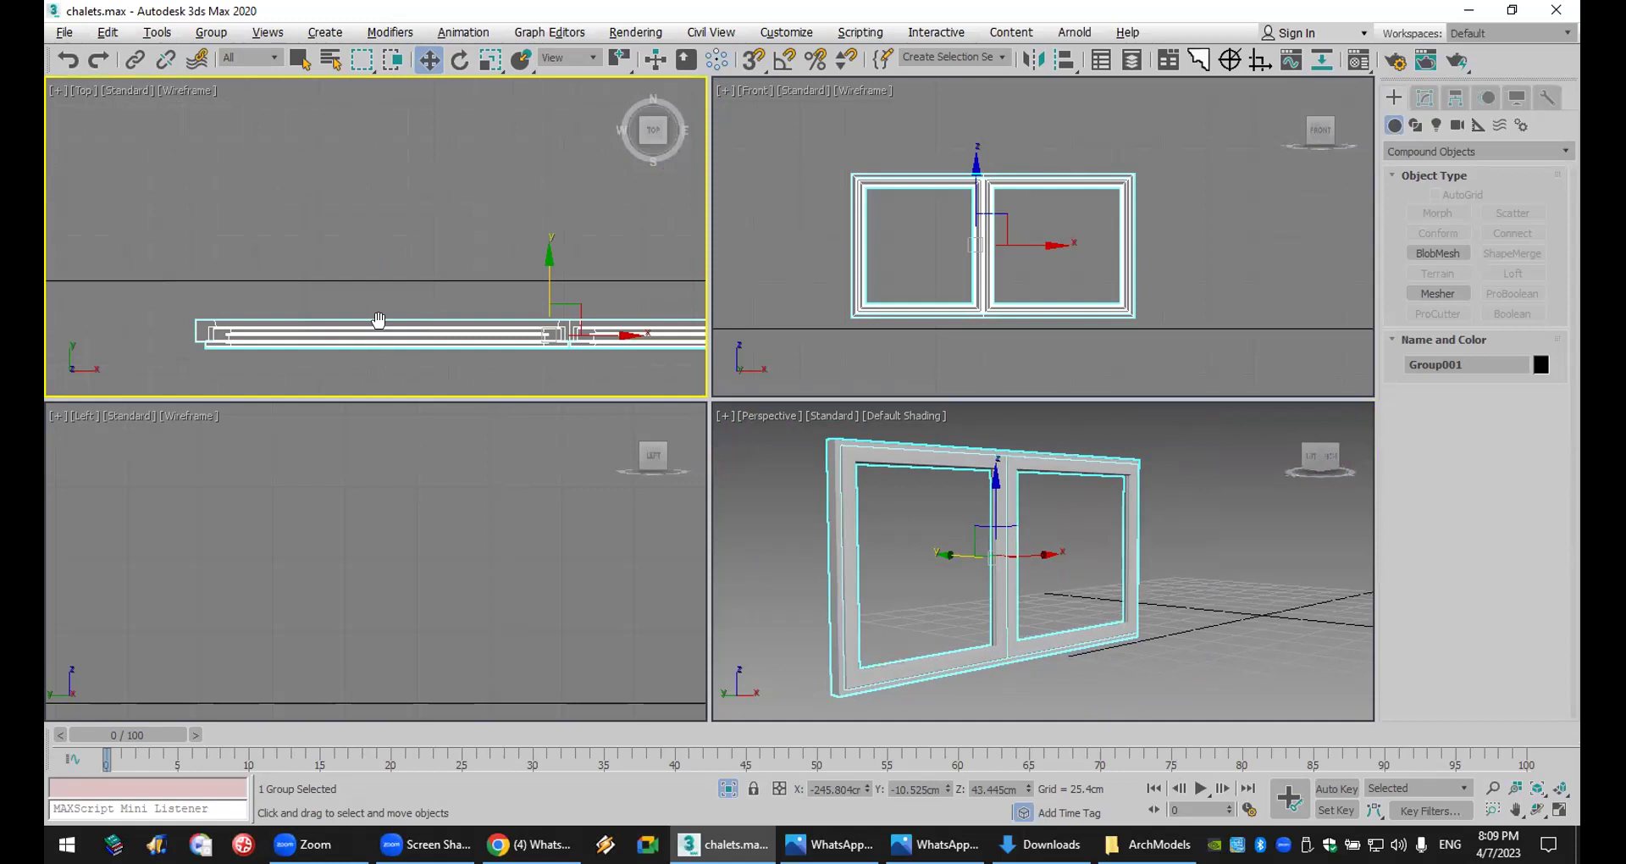
{"action": "middle_click_drag", "start_coordinate": [379, 320], "coordinate": [339, 307]}
{"action": "scroll", "coordinate": [339, 307], "scroll_direction": "down", "scroll_amount": 2}
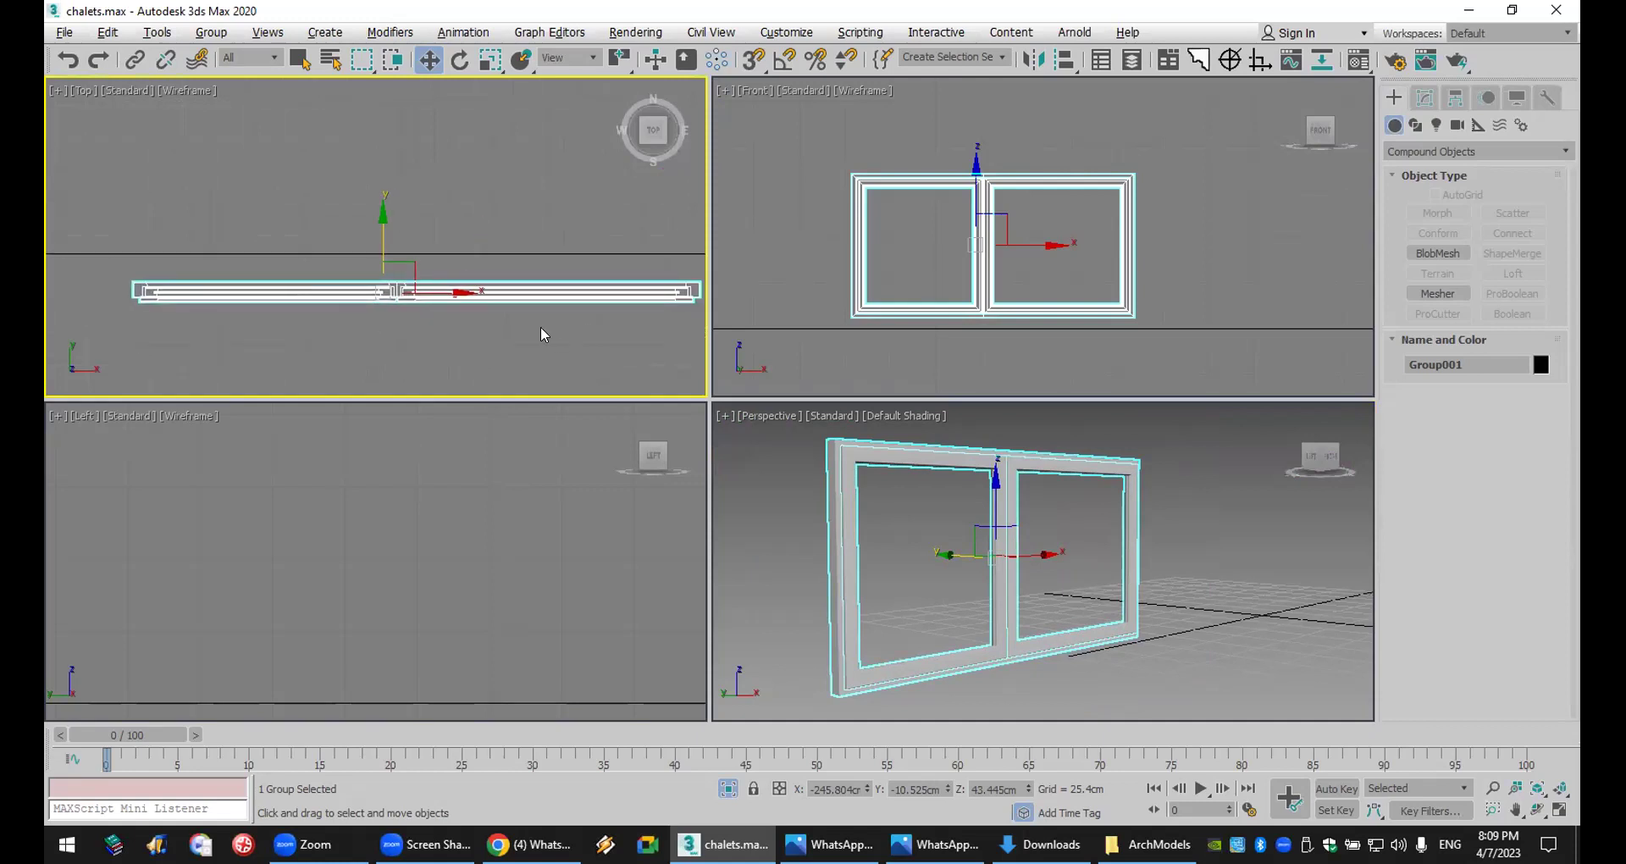
{"action": "left_click", "coordinate": [211, 32]}
{"action": "left_click", "coordinate": [242, 88]}
{"action": "left_click", "coordinate": [452, 176]}
- Move the left sash along X until it is clear of the window's outer frame
{"action": "left_click", "coordinate": [991, 627]}
{"action": "left_click", "coordinate": [963, 559]}
{"action": "left_click_drag", "start_coordinate": [962, 559], "coordinate": [677, 552], "text": "shift"}
- Move the window's outer frame about 38 cm along X, away from the detached left sash
{"action": "scroll", "coordinate": [852, 643], "scroll_direction": "up", "scroll_amount": 6}
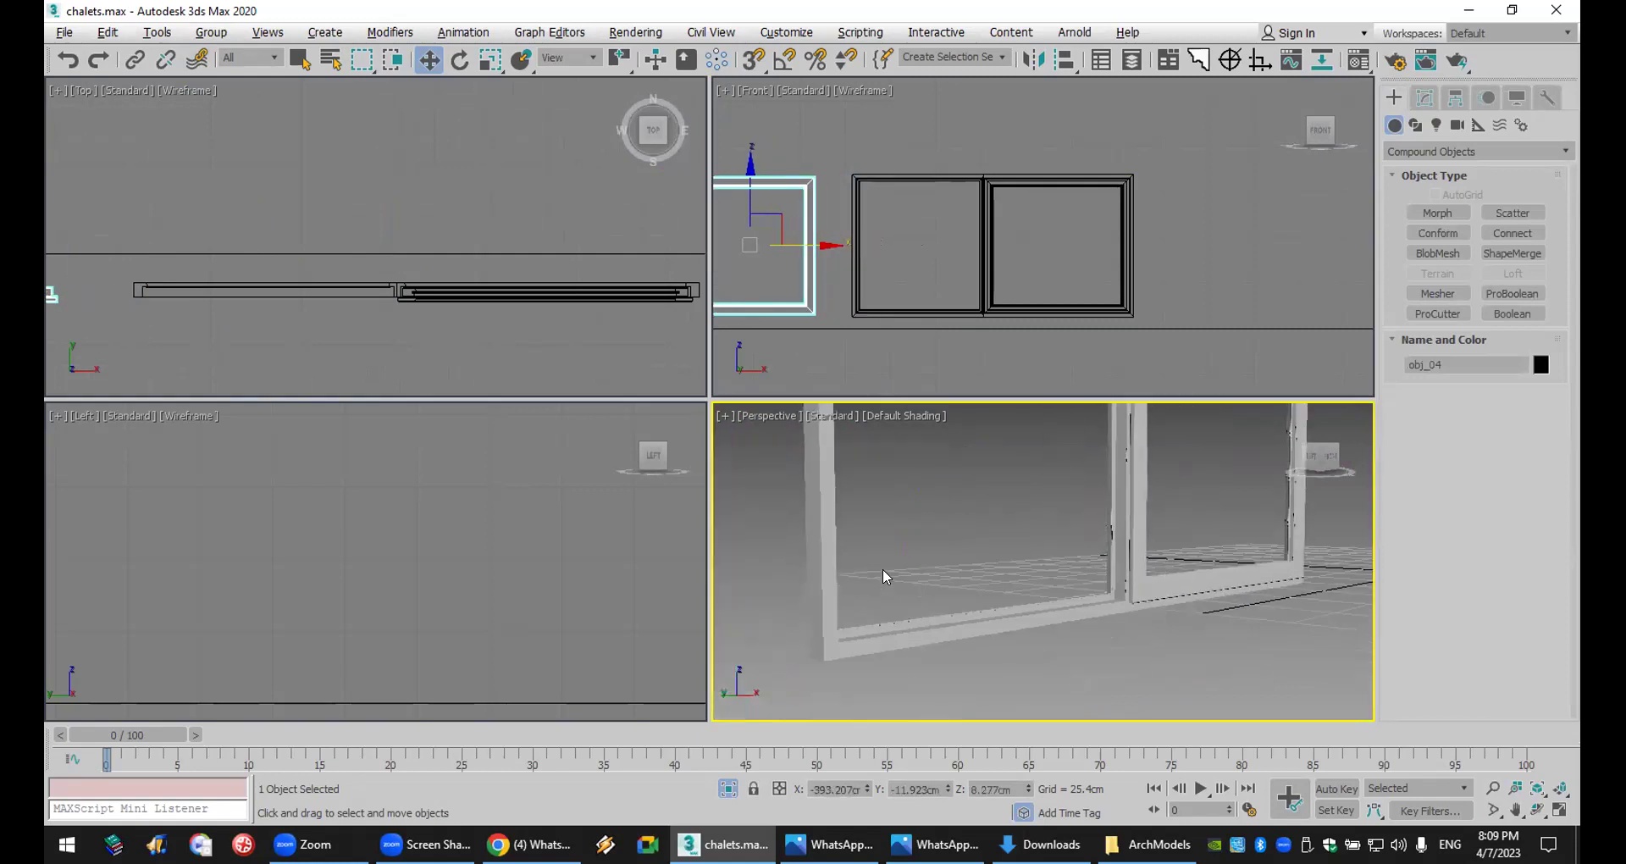
{"action": "left_click", "coordinate": [963, 618]}
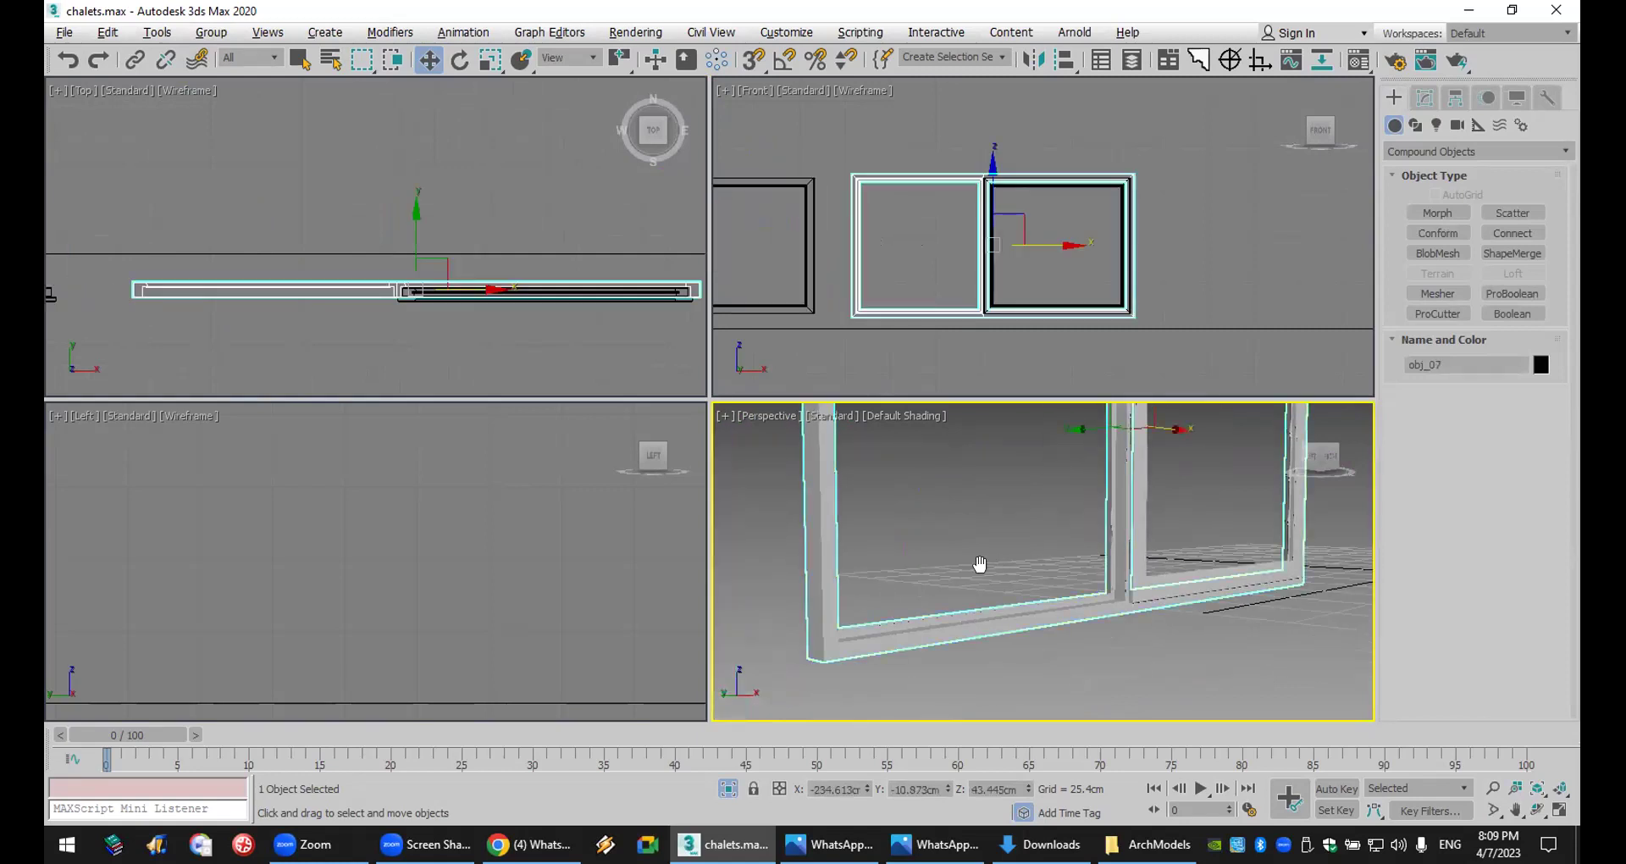
{"action": "scroll", "coordinate": [980, 564], "scroll_direction": "down", "scroll_amount": 4}
{"action": "left_click_drag", "start_coordinate": [905, 554], "coordinate": [941, 549]}
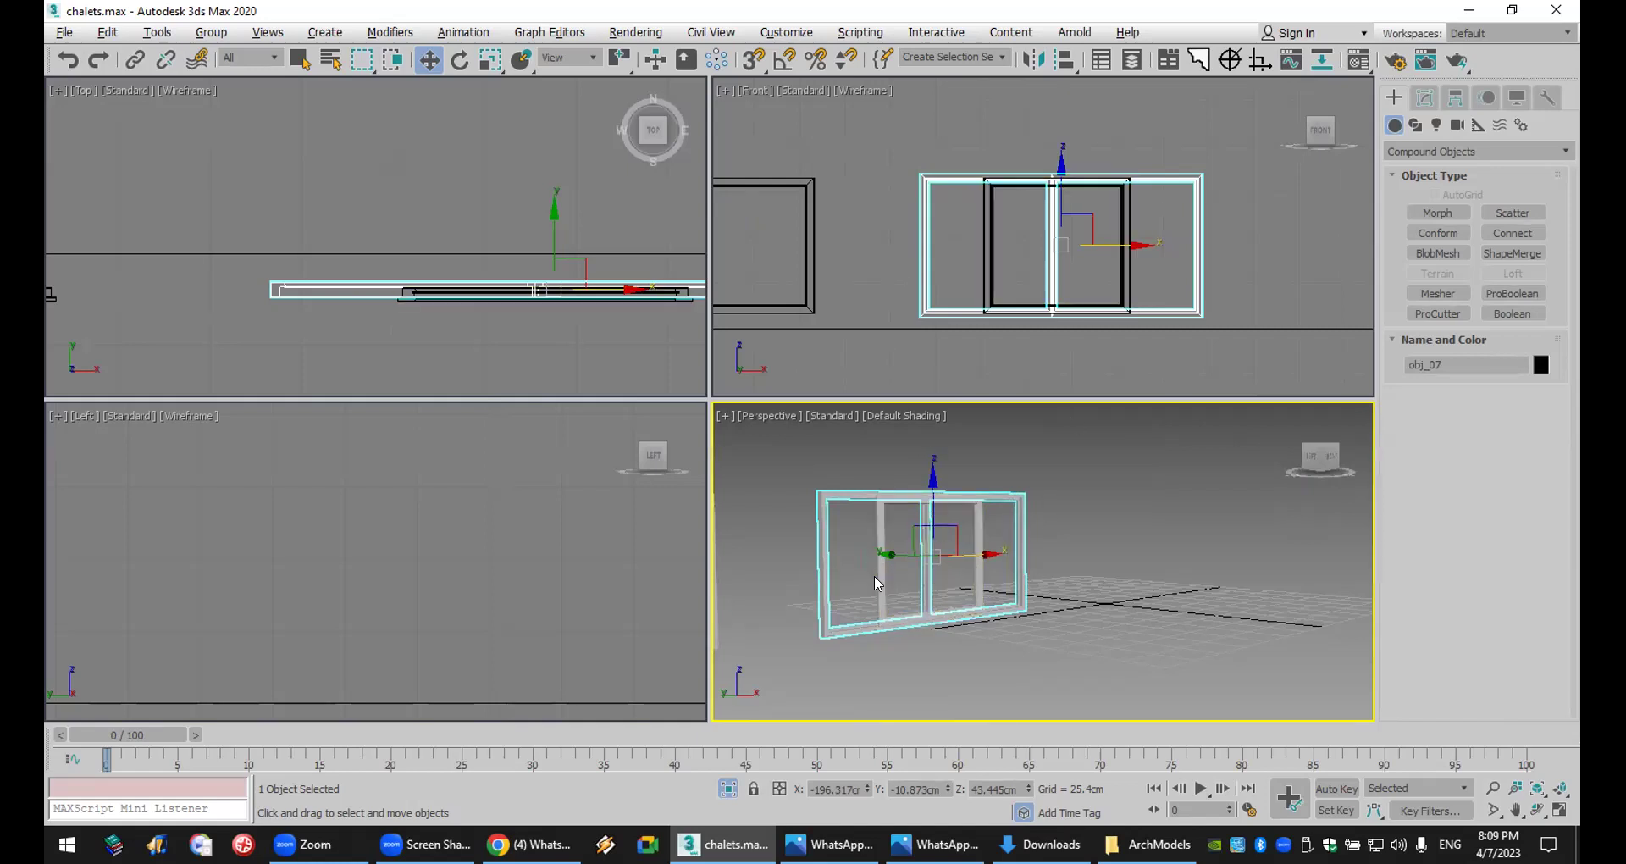
{"action": "middle_click_drag", "start_coordinate": [461, 307], "coordinate": [354, 332]}
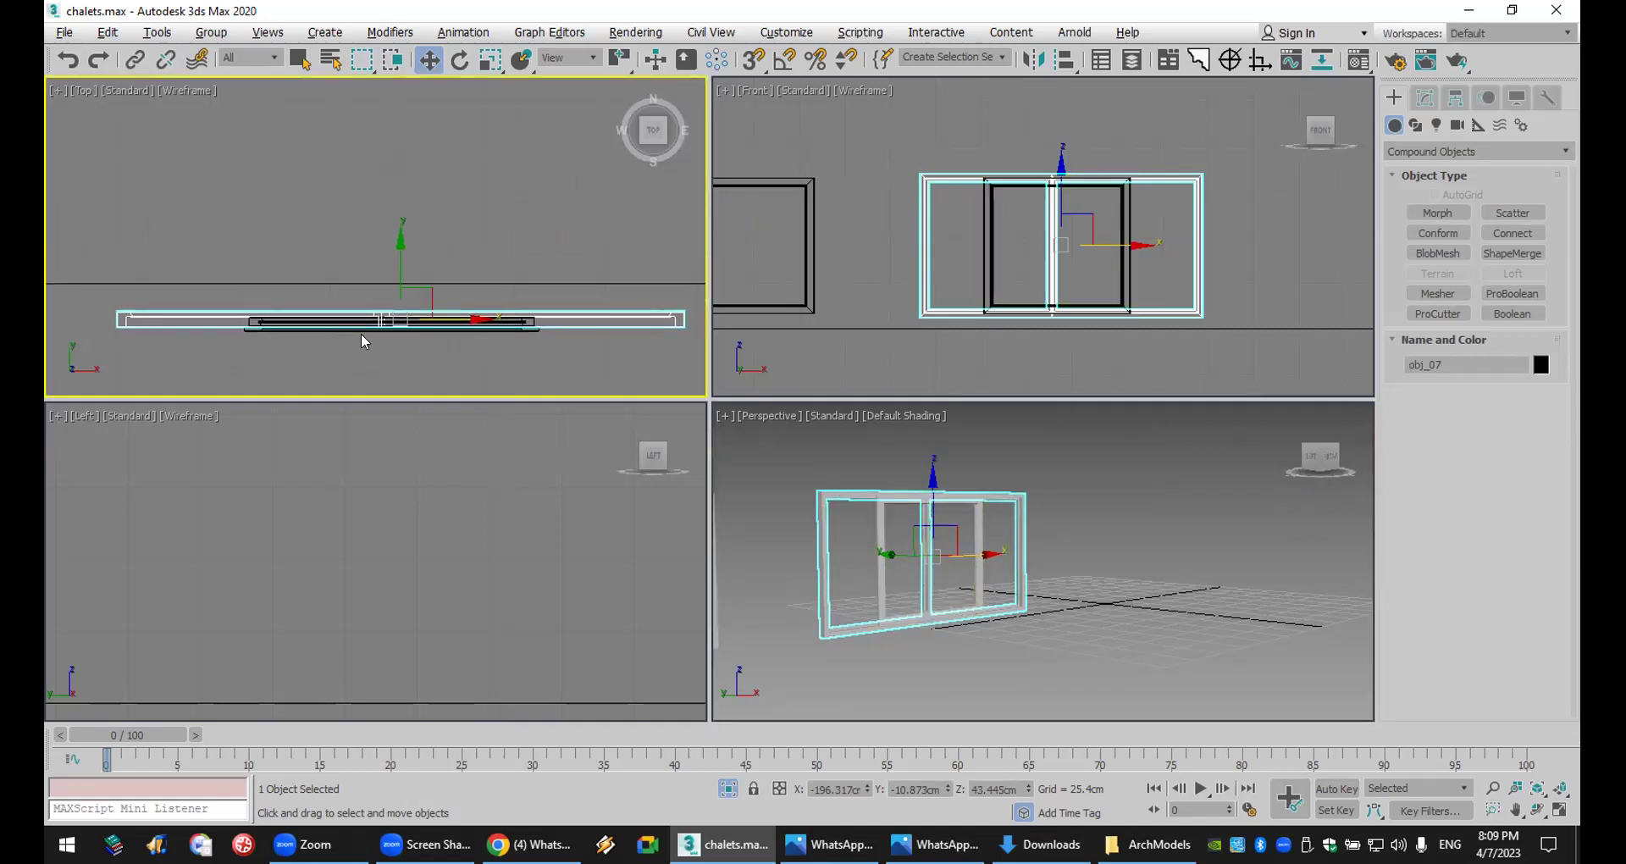
- Move the overlapping sash about 41 cm along X so it fills the right half of the window's outer frame
{"action": "left_click", "coordinate": [259, 321]}
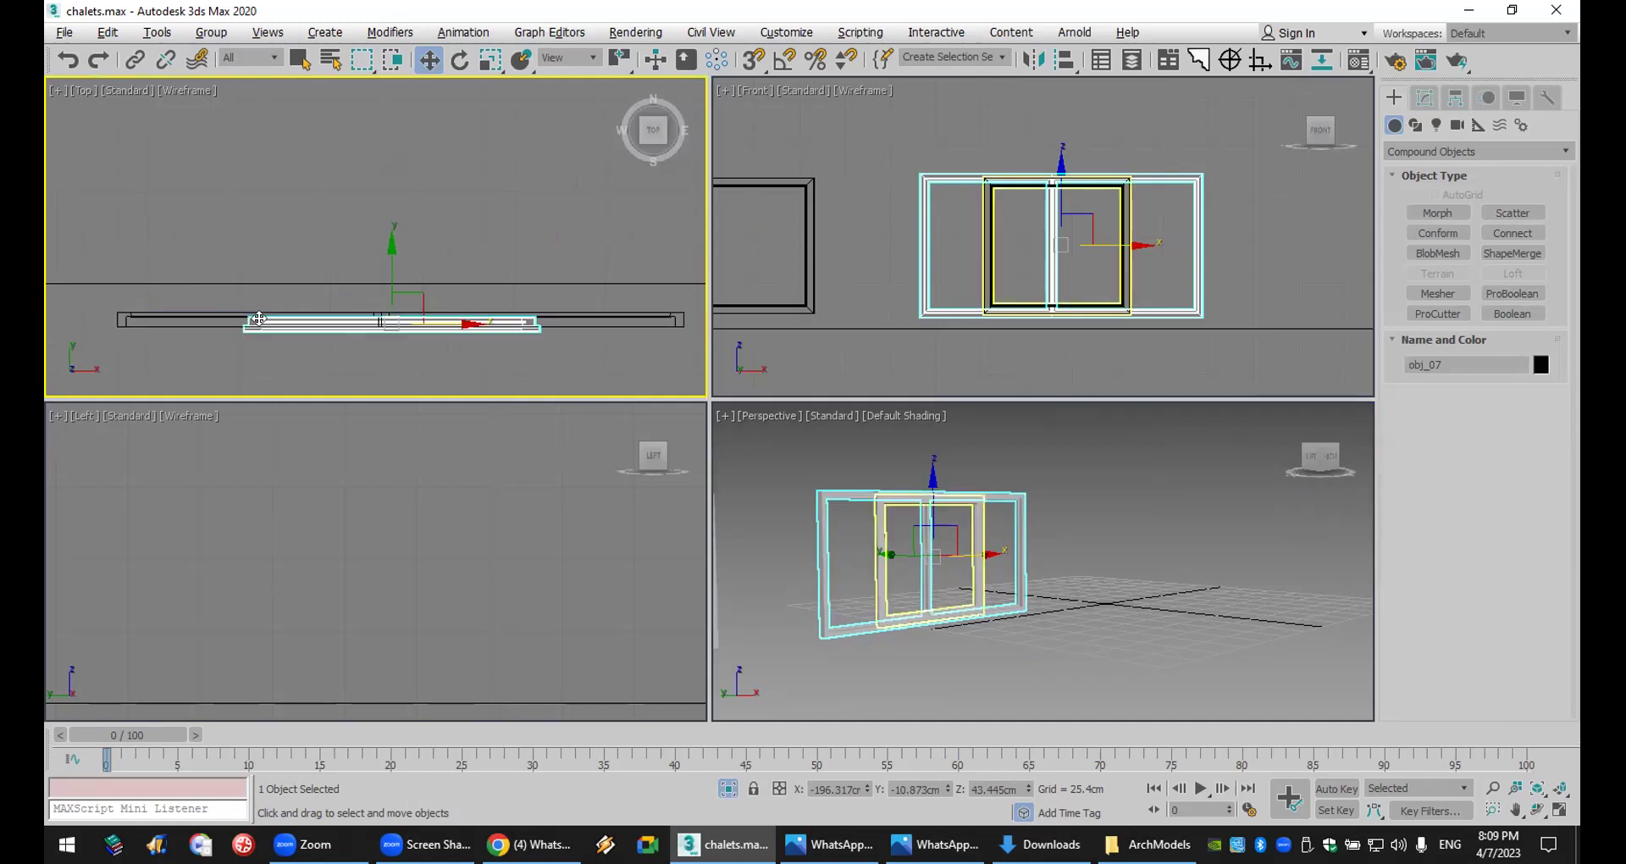
{"action": "left_click_drag", "start_coordinate": [456, 322], "coordinate": [603, 331]}
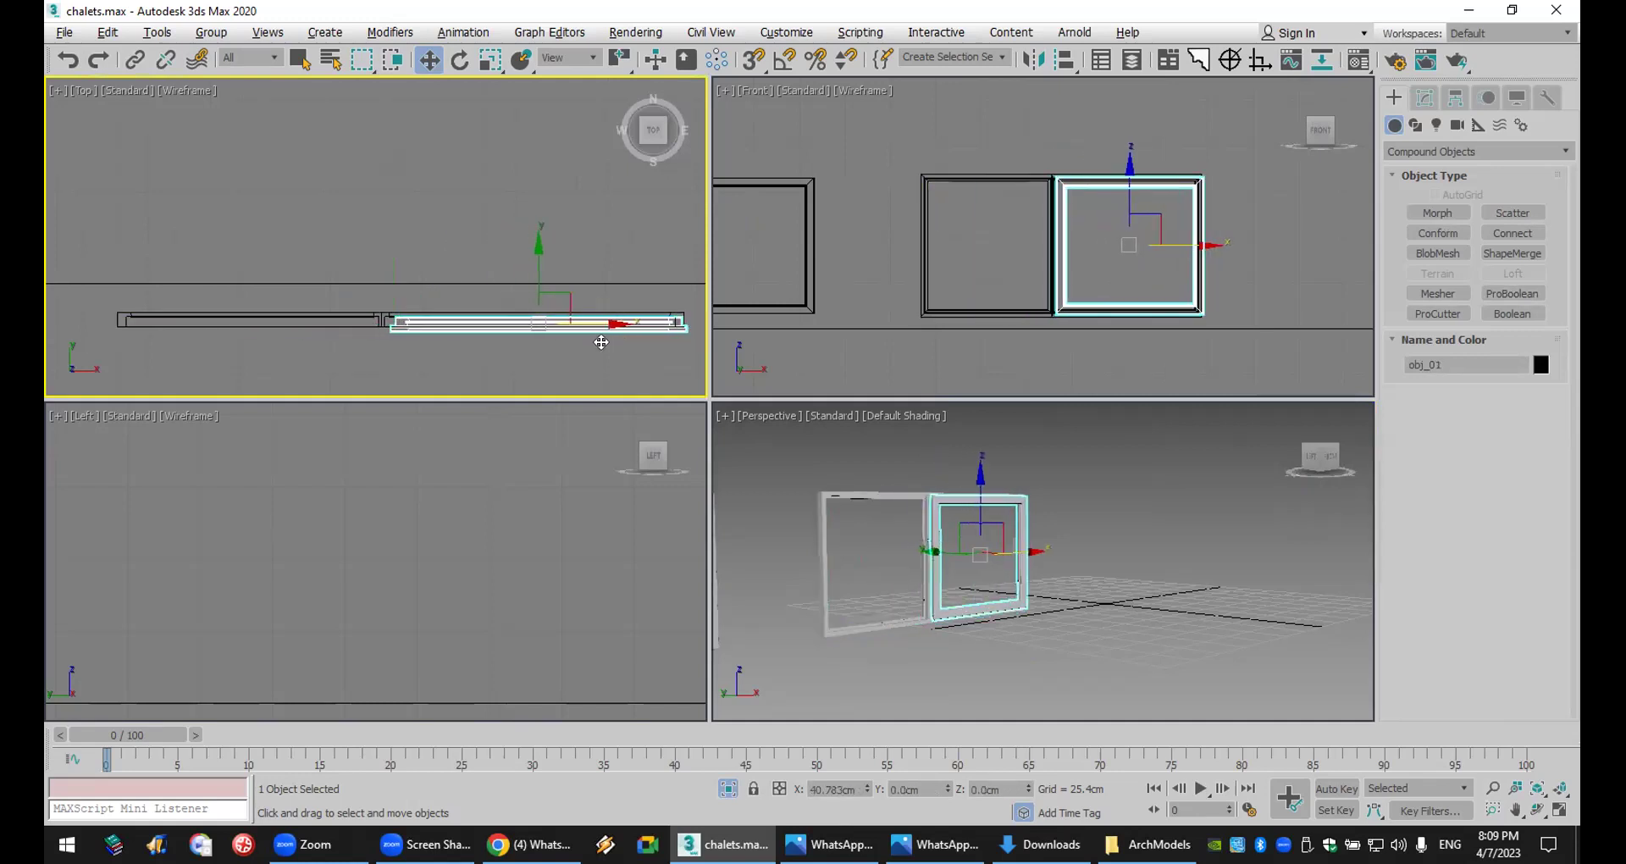
- Deepen the outer frame by shifting its rear row of vertices outward along Y in Edit Mesh vertex mode
{"action": "left_click", "coordinate": [355, 315]}
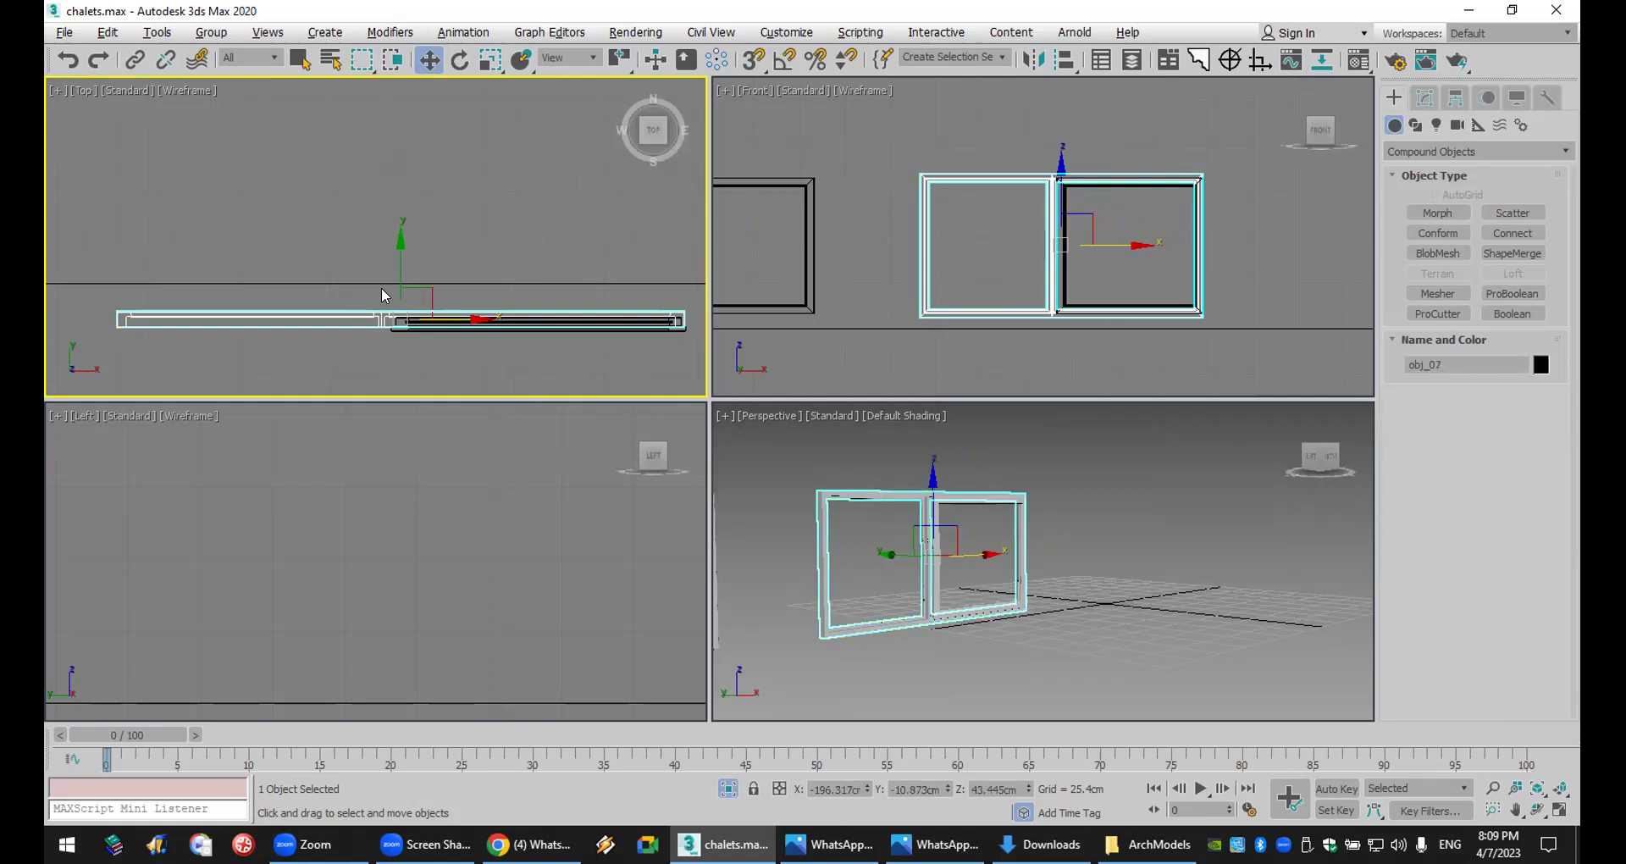
{"action": "left_click", "coordinate": [1426, 97]}
{"action": "left_click", "coordinate": [1413, 179]}
{"action": "left_click", "coordinate": [1449, 196]}
{"action": "left_click_drag", "start_coordinate": [60, 249], "coordinate": [708, 326]}
{"action": "left_click_drag", "start_coordinate": [386, 246], "coordinate": [386, 222]}
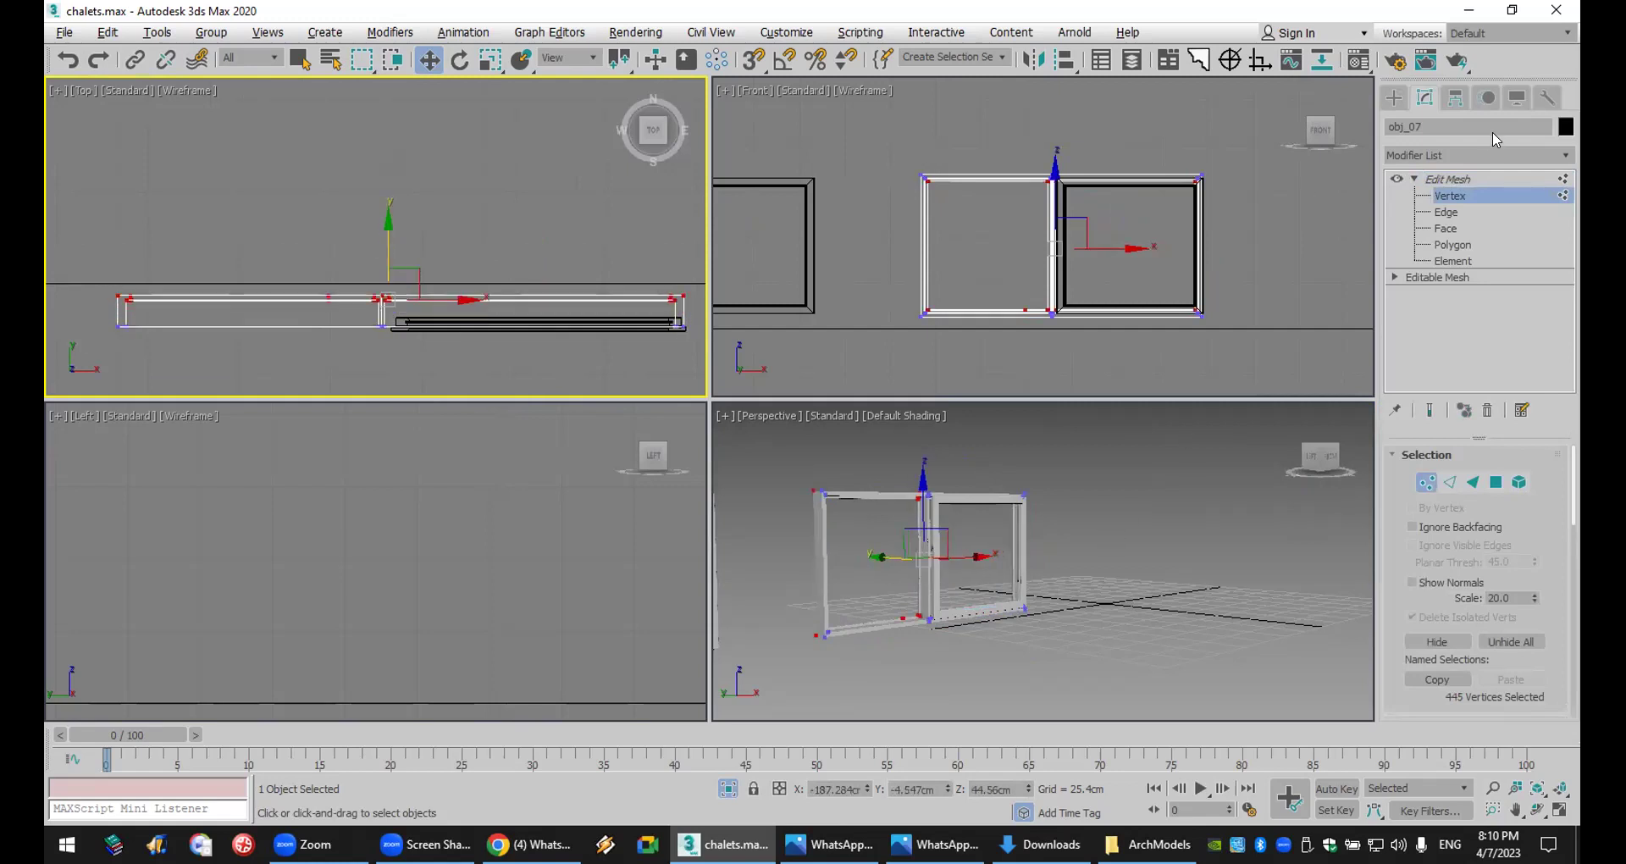
{"action": "left_click", "coordinate": [1395, 98]}
- Move the detached sash along X into the frame's left half and shift it about 4 cm along Y to seat it
{"action": "left_click", "coordinate": [489, 347]}
{"action": "left_click", "coordinate": [511, 318]}
{"action": "left_click", "coordinate": [513, 316]}
{"action": "scroll", "coordinate": [513, 317], "scroll_direction": "down", "scroll_amount": 3}
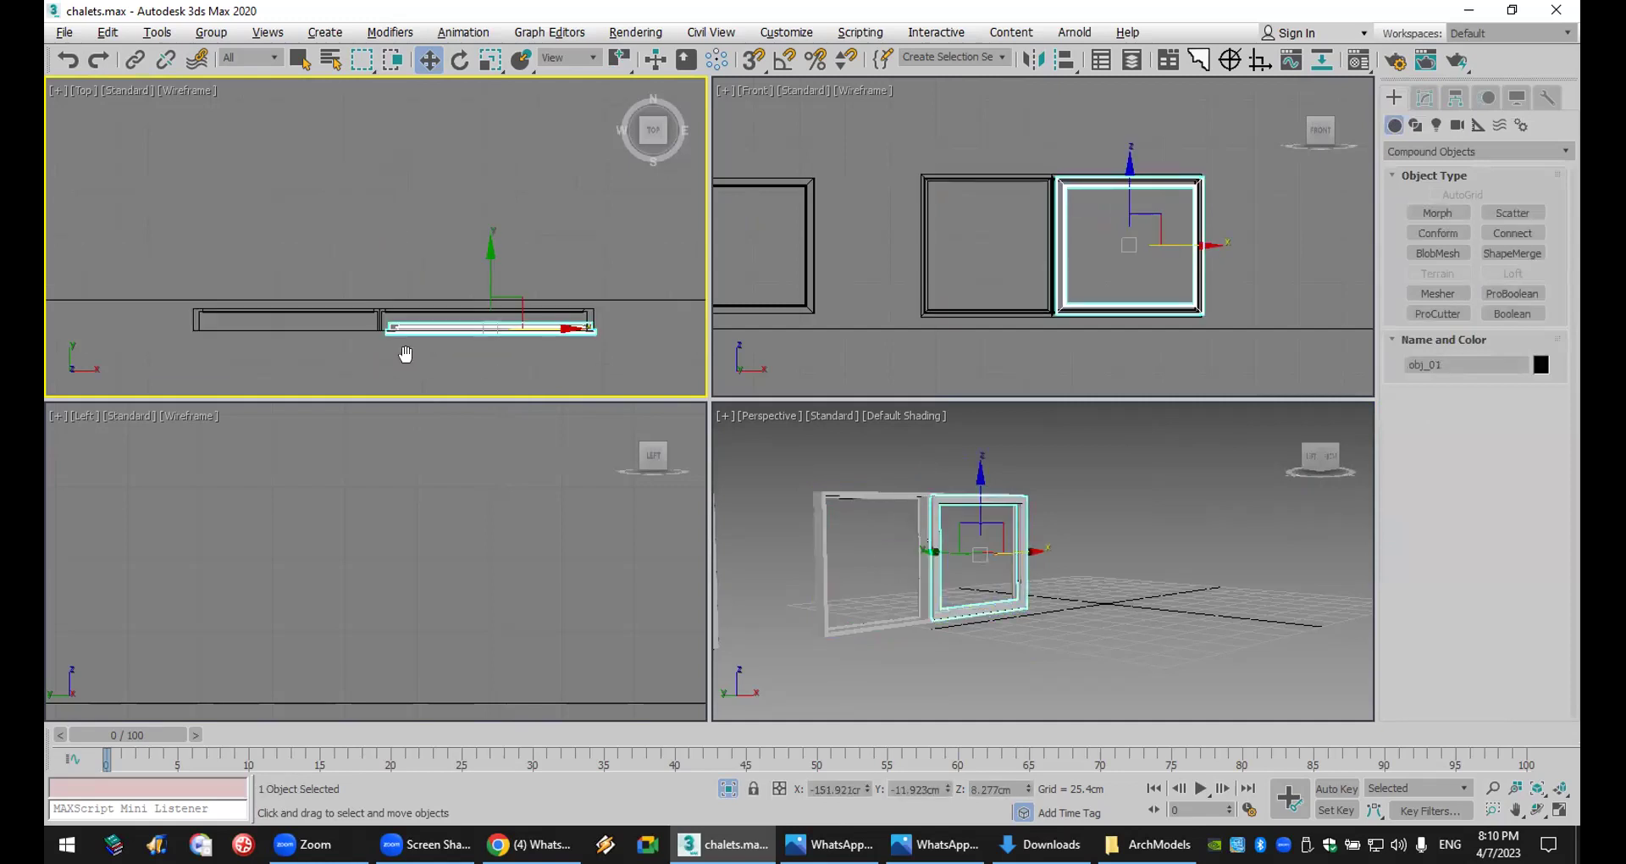
{"action": "left_click", "coordinate": [162, 362]}
{"action": "left_click_drag", "start_coordinate": [163, 362], "coordinate": [400, 361]}
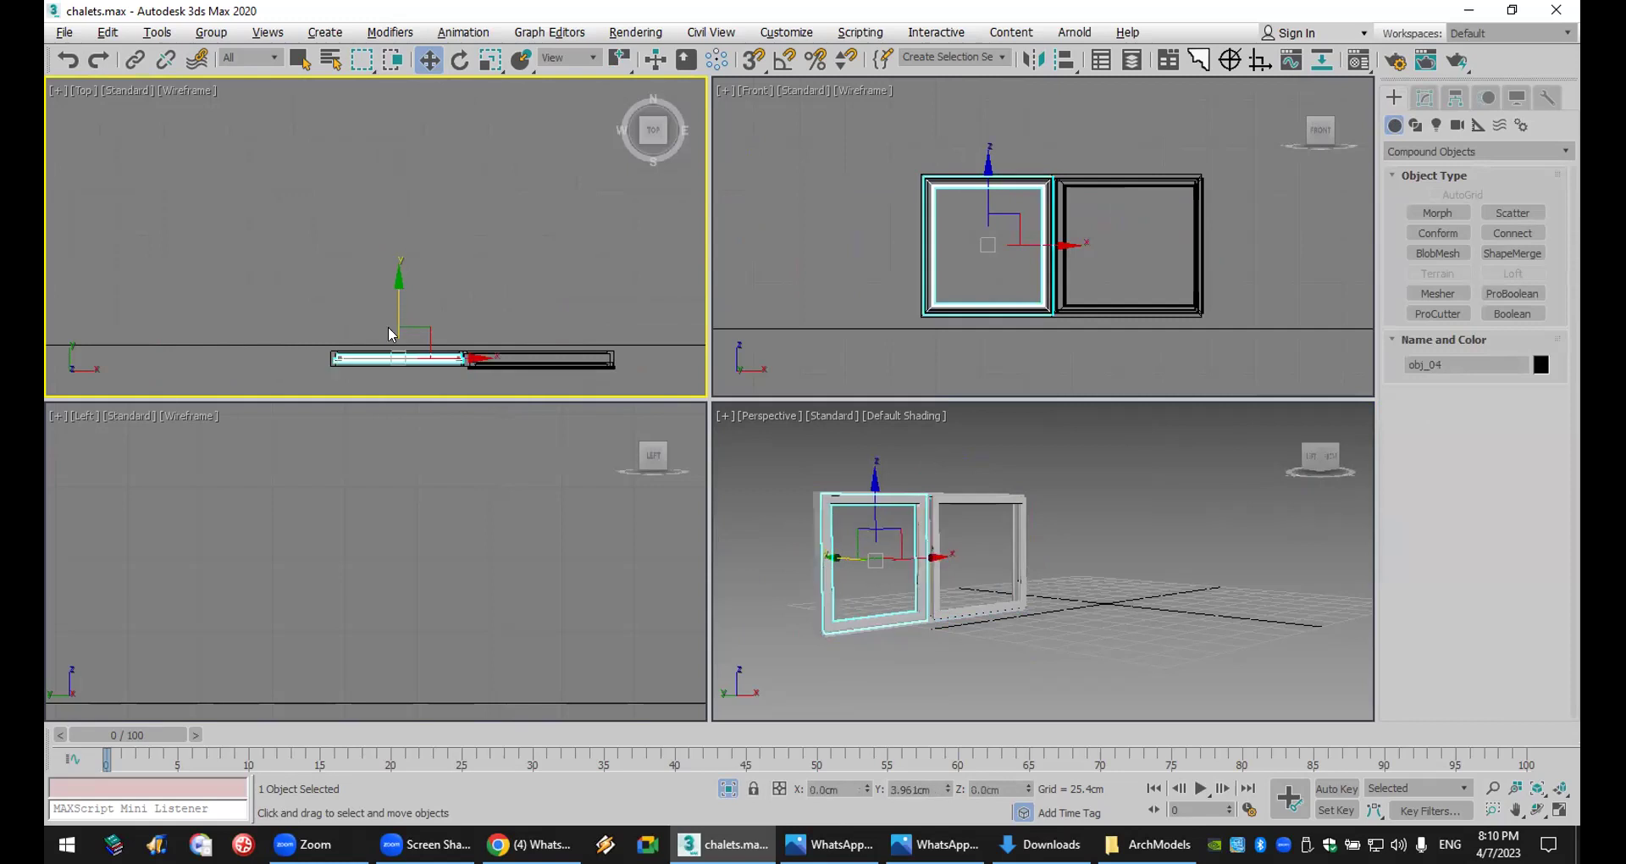
{"action": "left_click", "coordinate": [1001, 648]}
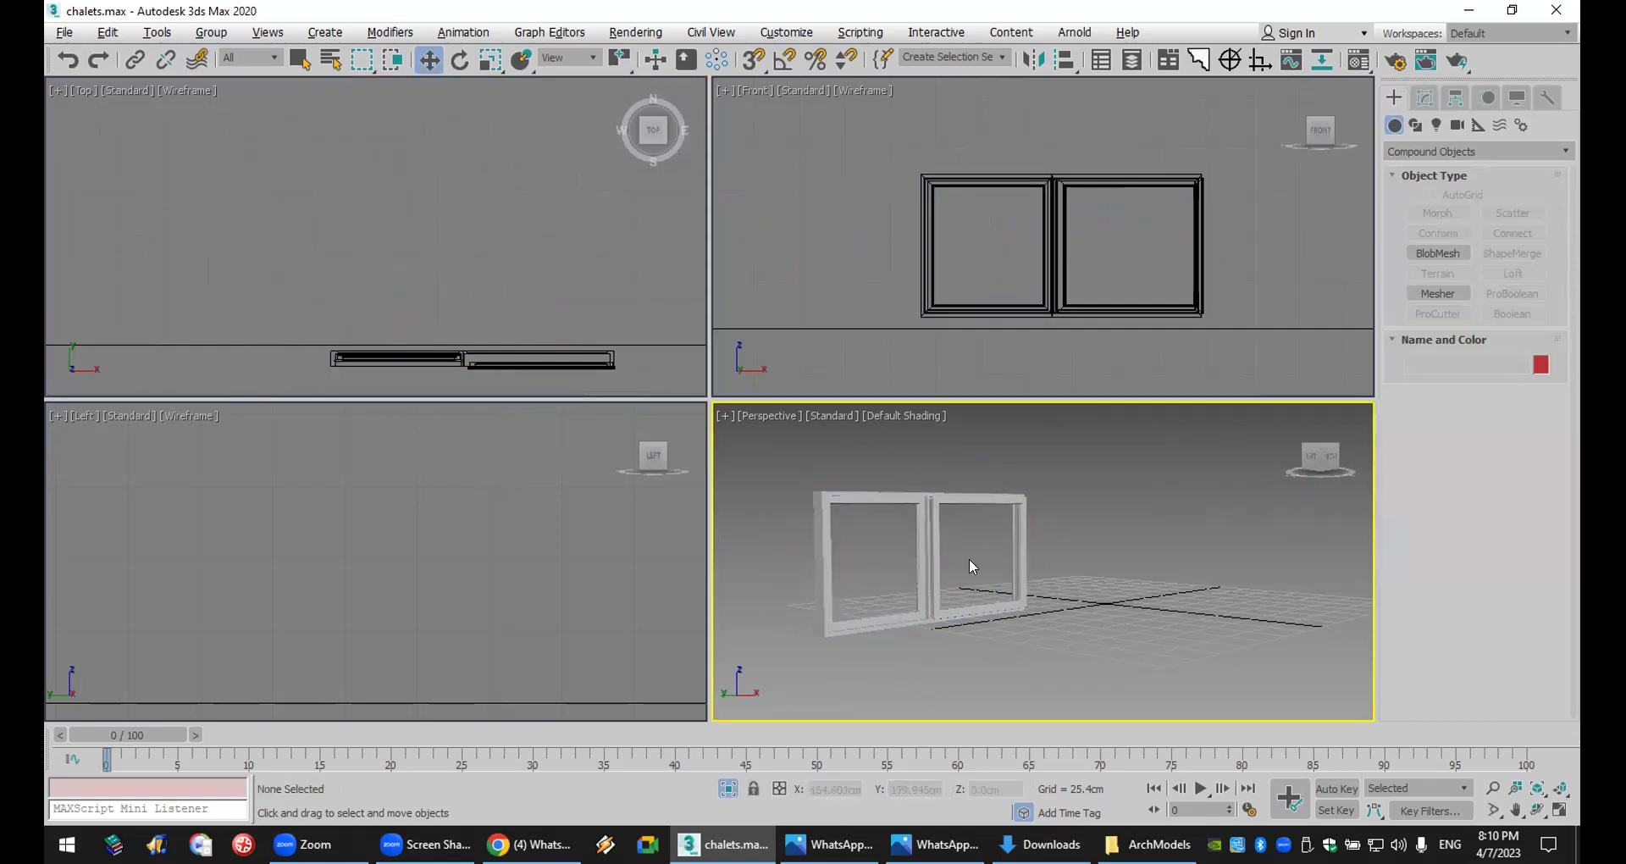
{"action": "left_click", "coordinate": [882, 531]}
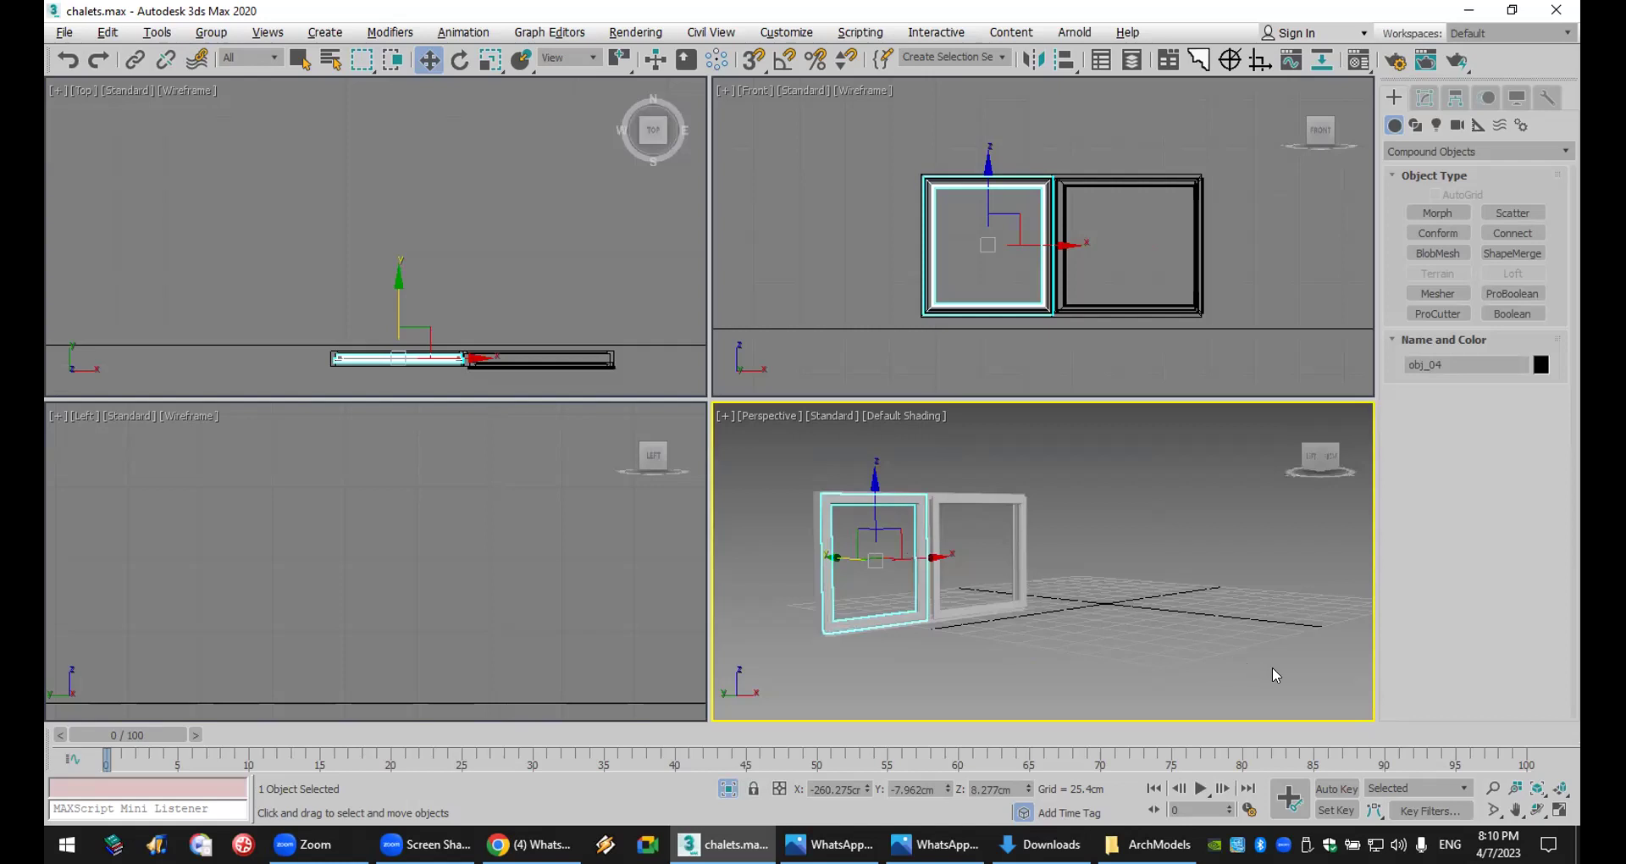
{"action": "left_click", "coordinate": [1111, 573]}
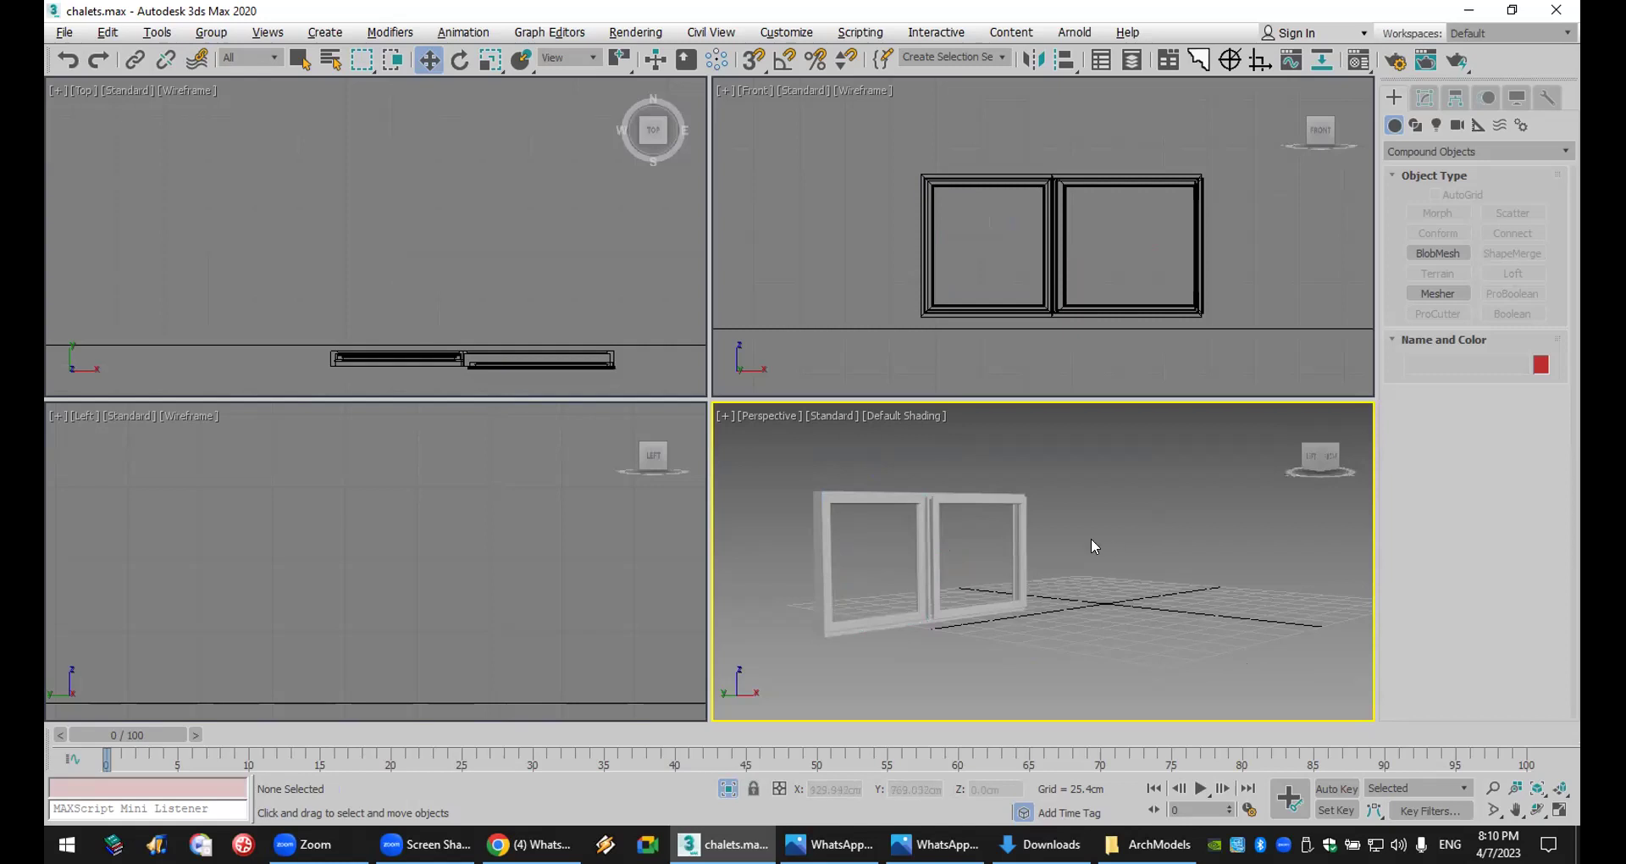
{"action": "left_click", "coordinate": [979, 503]}
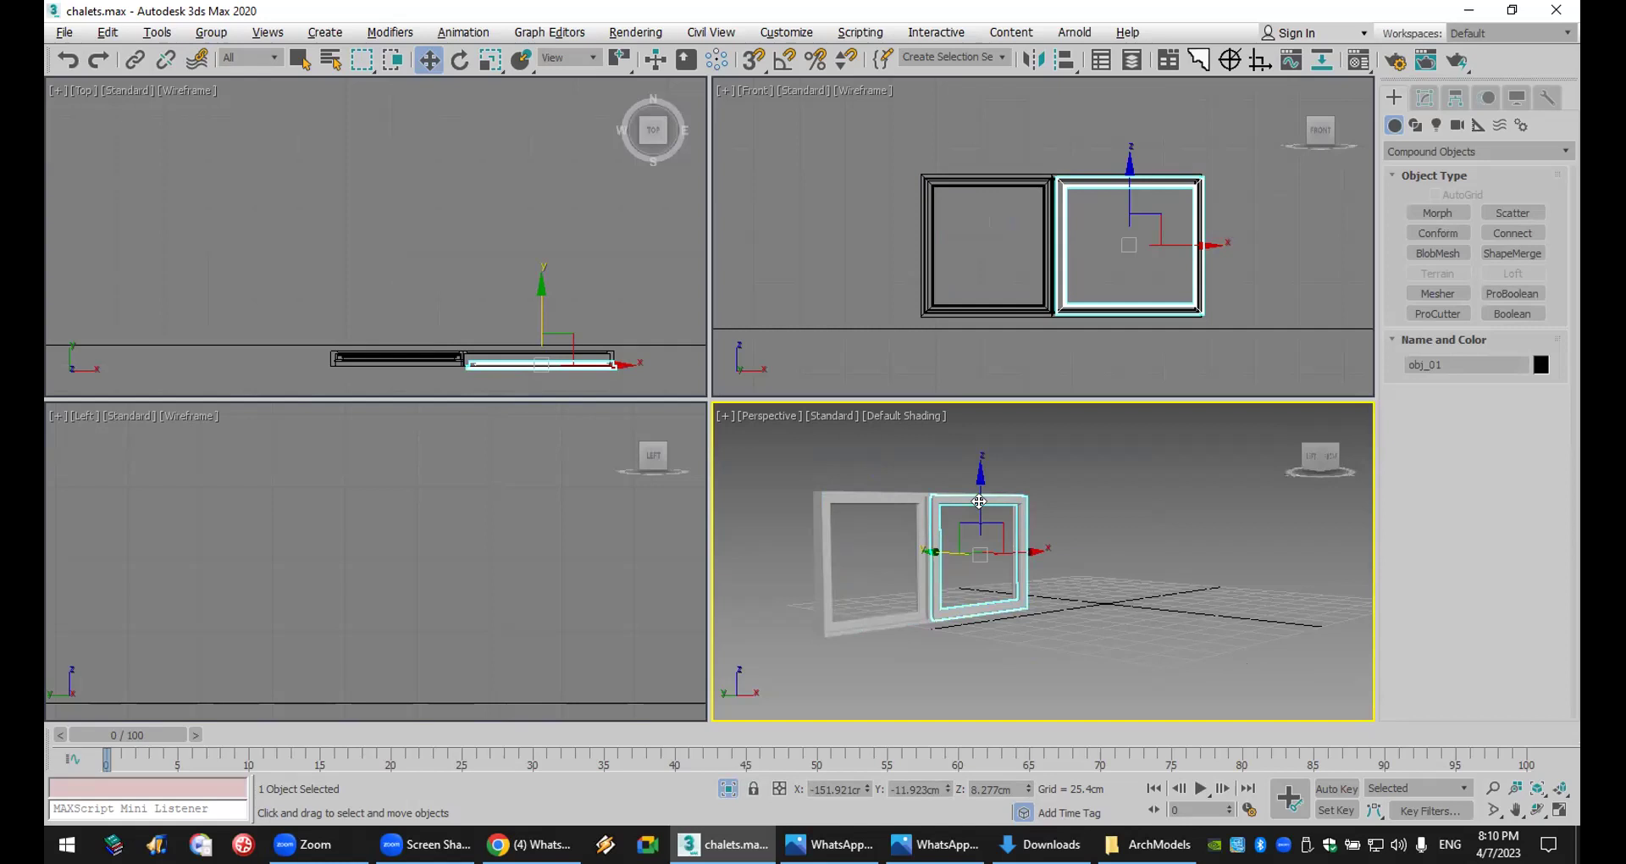
{"action": "left_click", "coordinate": [1154, 508]}
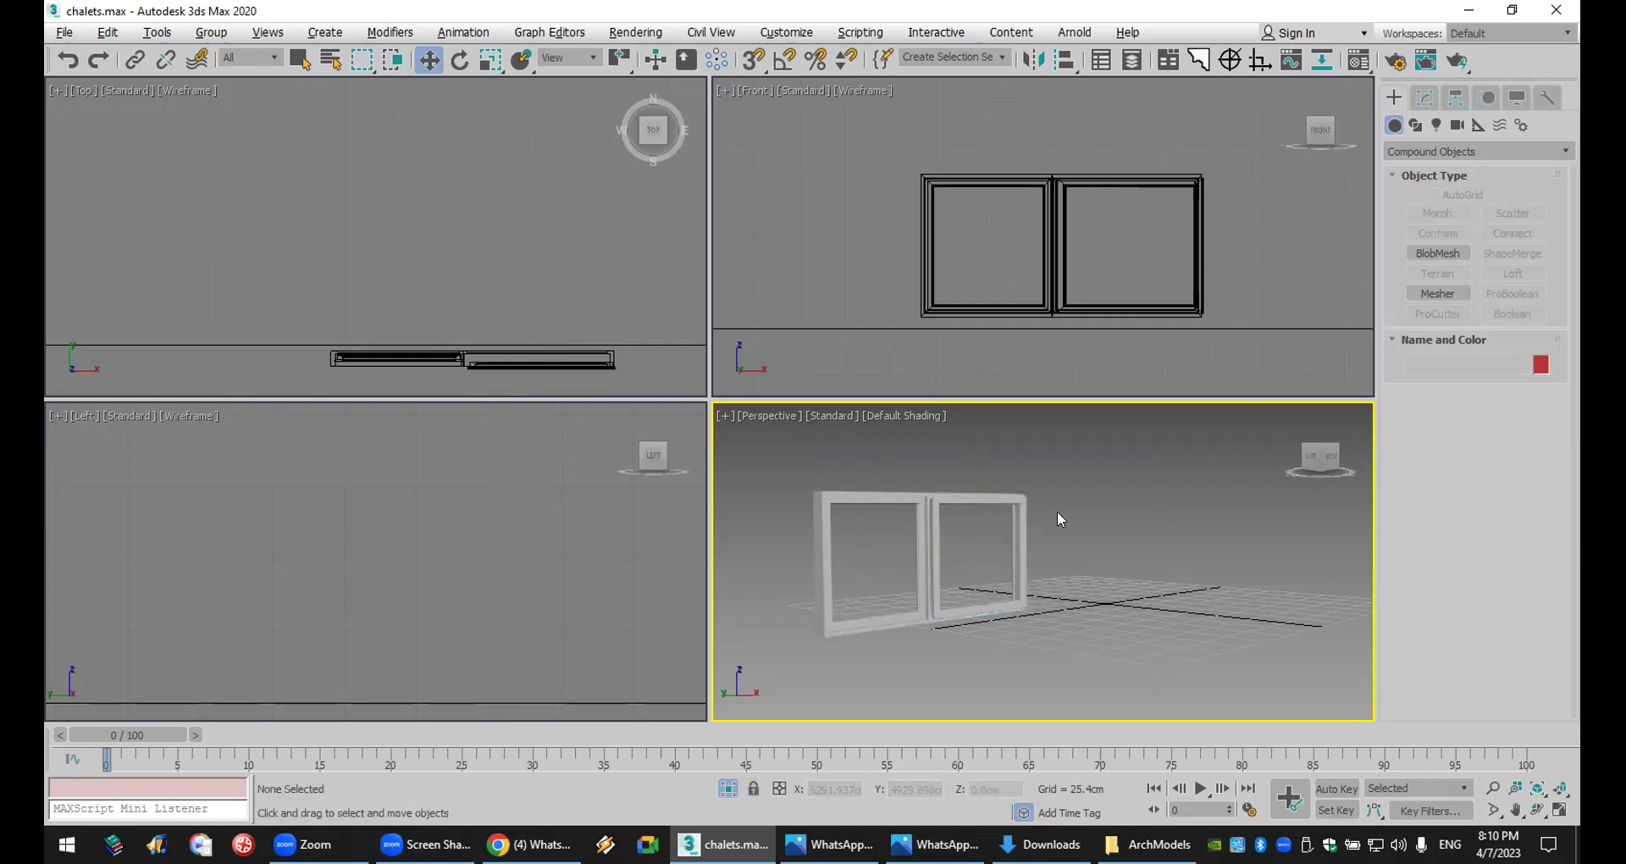
{"action": "left_click", "coordinate": [980, 502]}
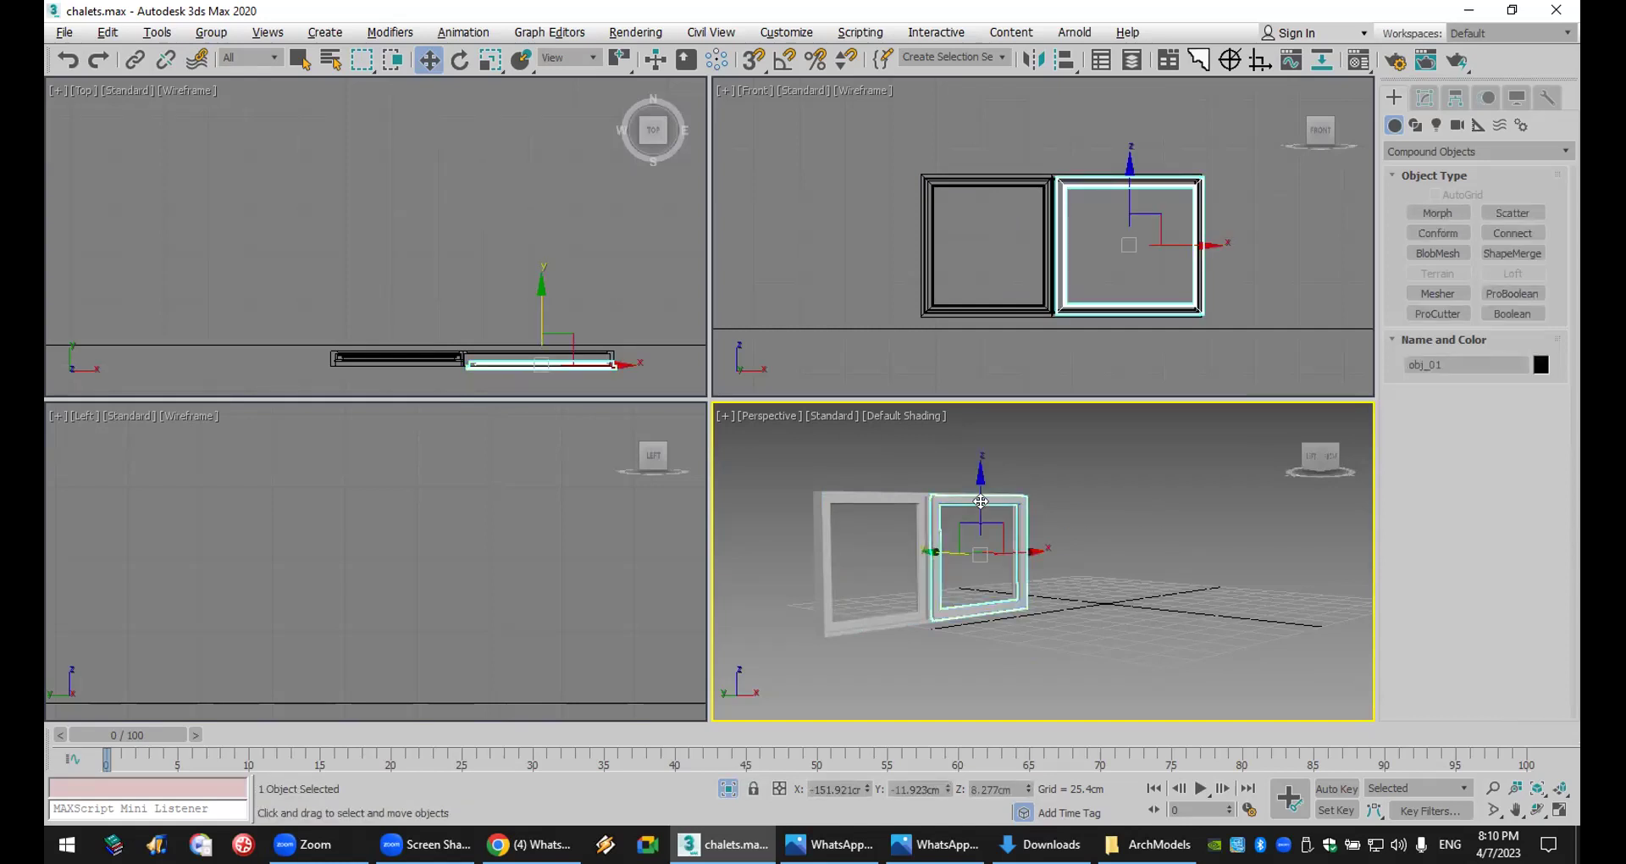
{"action": "left_click", "coordinate": [1256, 546]}
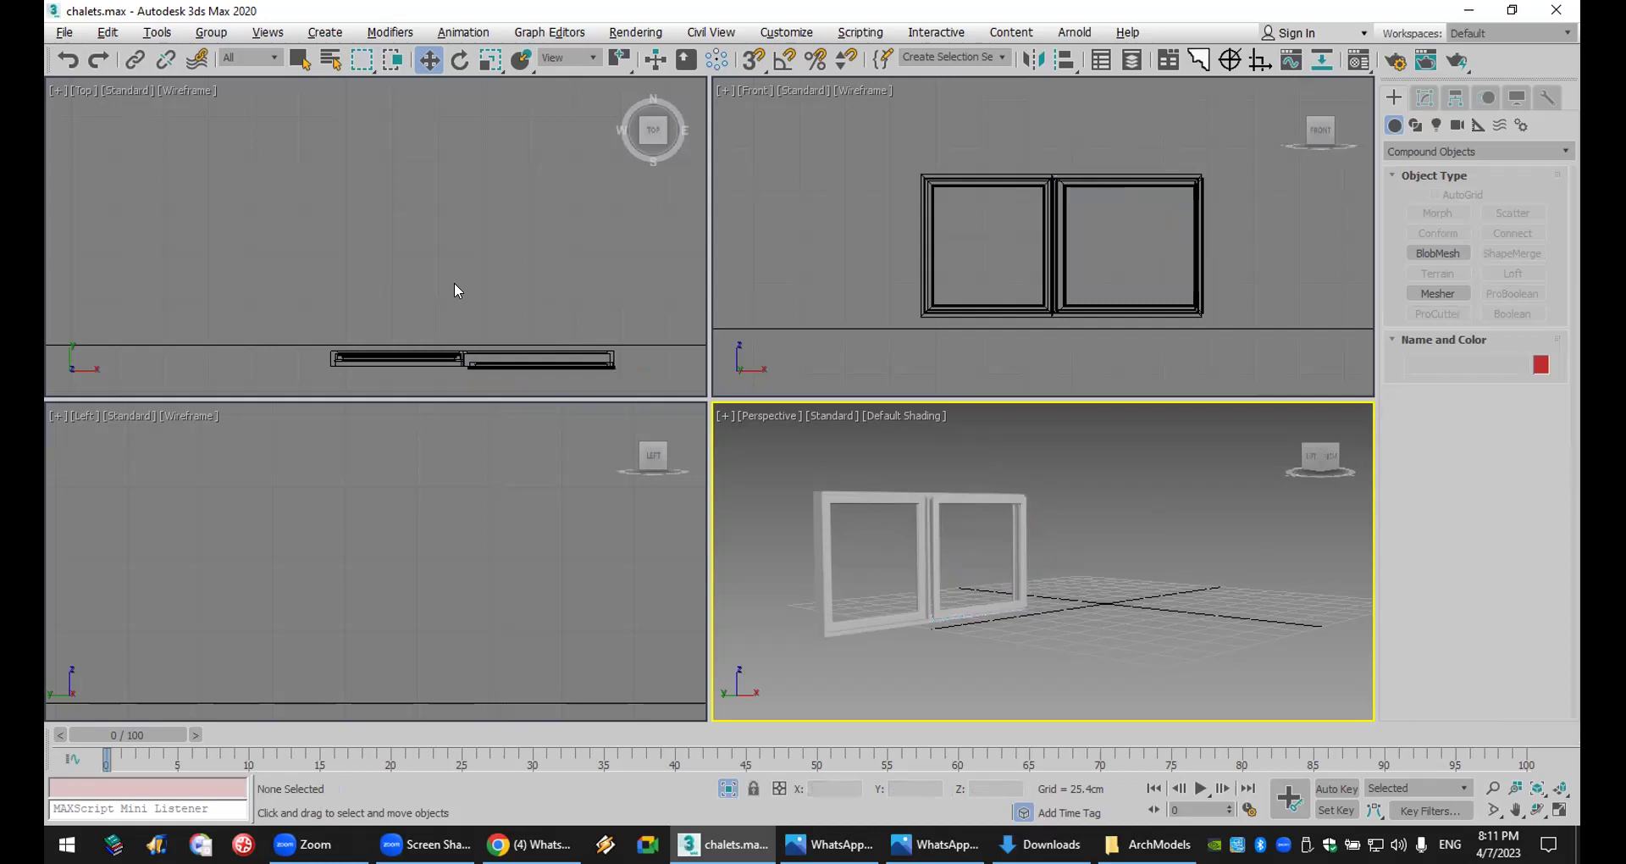
- Widen the left pane and narrow the right one by moving all the parts' middle vertices together along X
{"action": "left_click_drag", "start_coordinate": [1017, 450], "coordinate": [818, 665]}
{"action": "left_click", "coordinate": [1426, 98]}
{"action": "left_click", "coordinate": [1450, 195]}
{"action": "left_click_drag", "start_coordinate": [1015, 120], "coordinate": [1074, 337]}
{"action": "left_click_drag", "start_coordinate": [1112, 246], "coordinate": [1157, 264]}
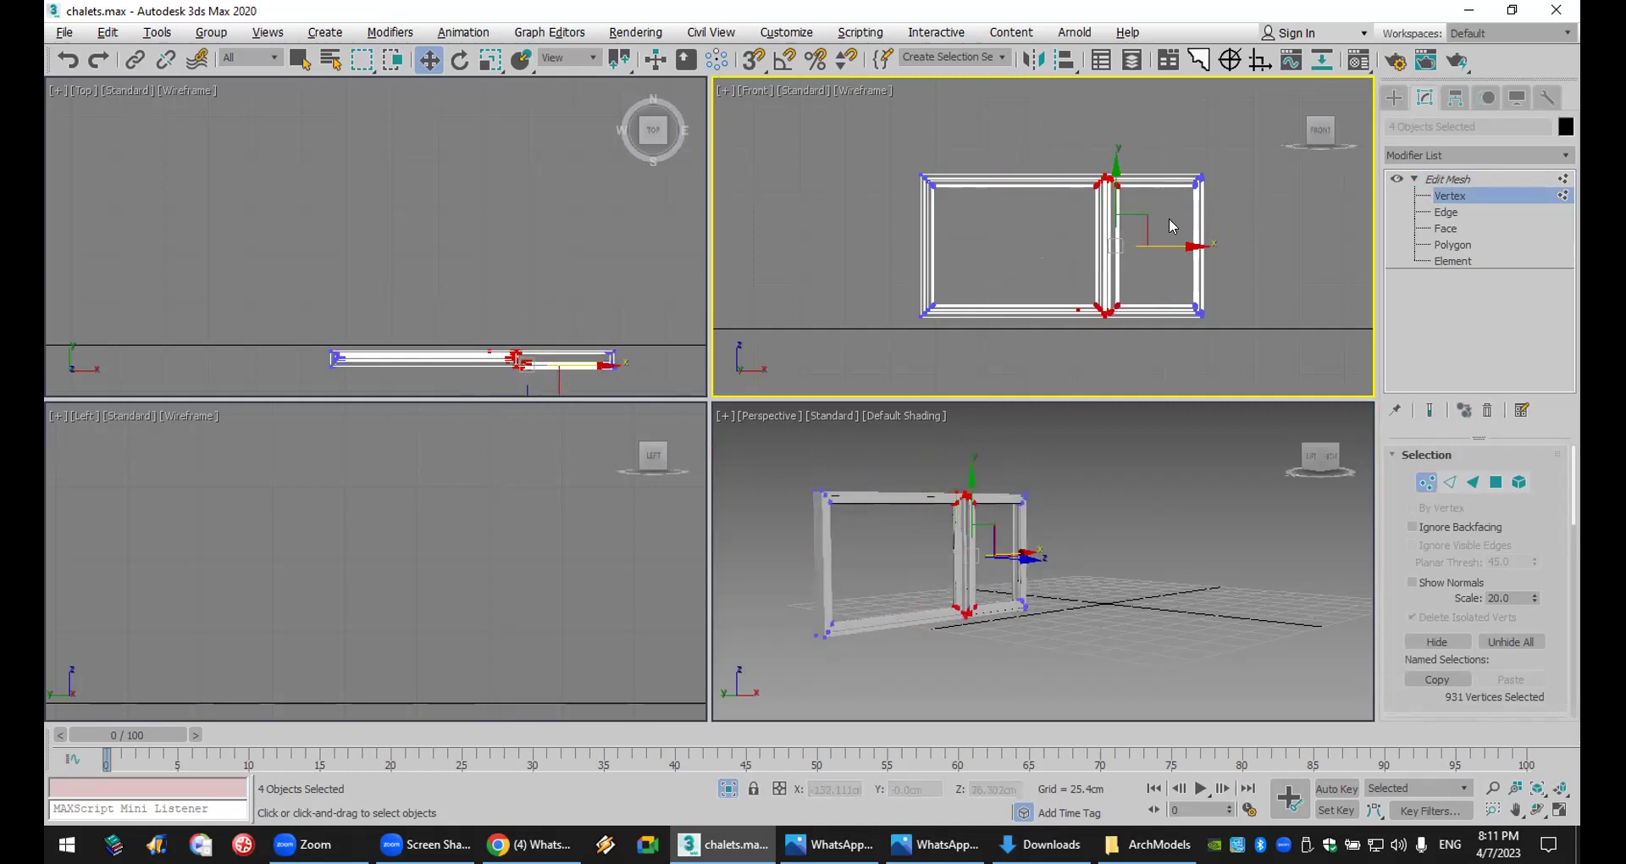
{"action": "left_click", "coordinate": [1214, 555]}
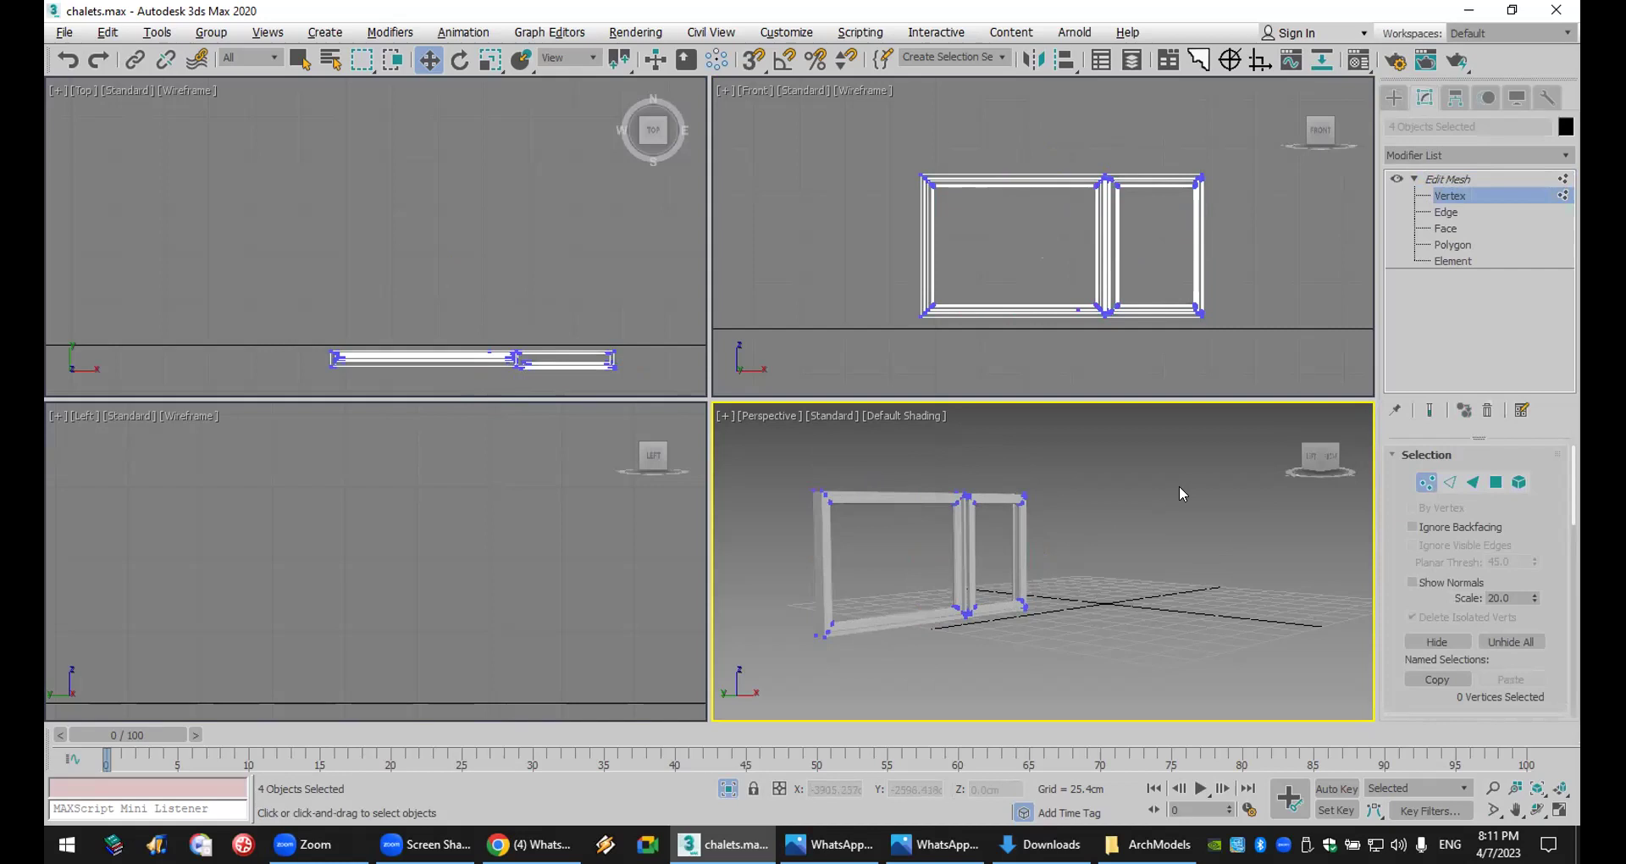
{"action": "left_click", "coordinate": [1393, 98]}
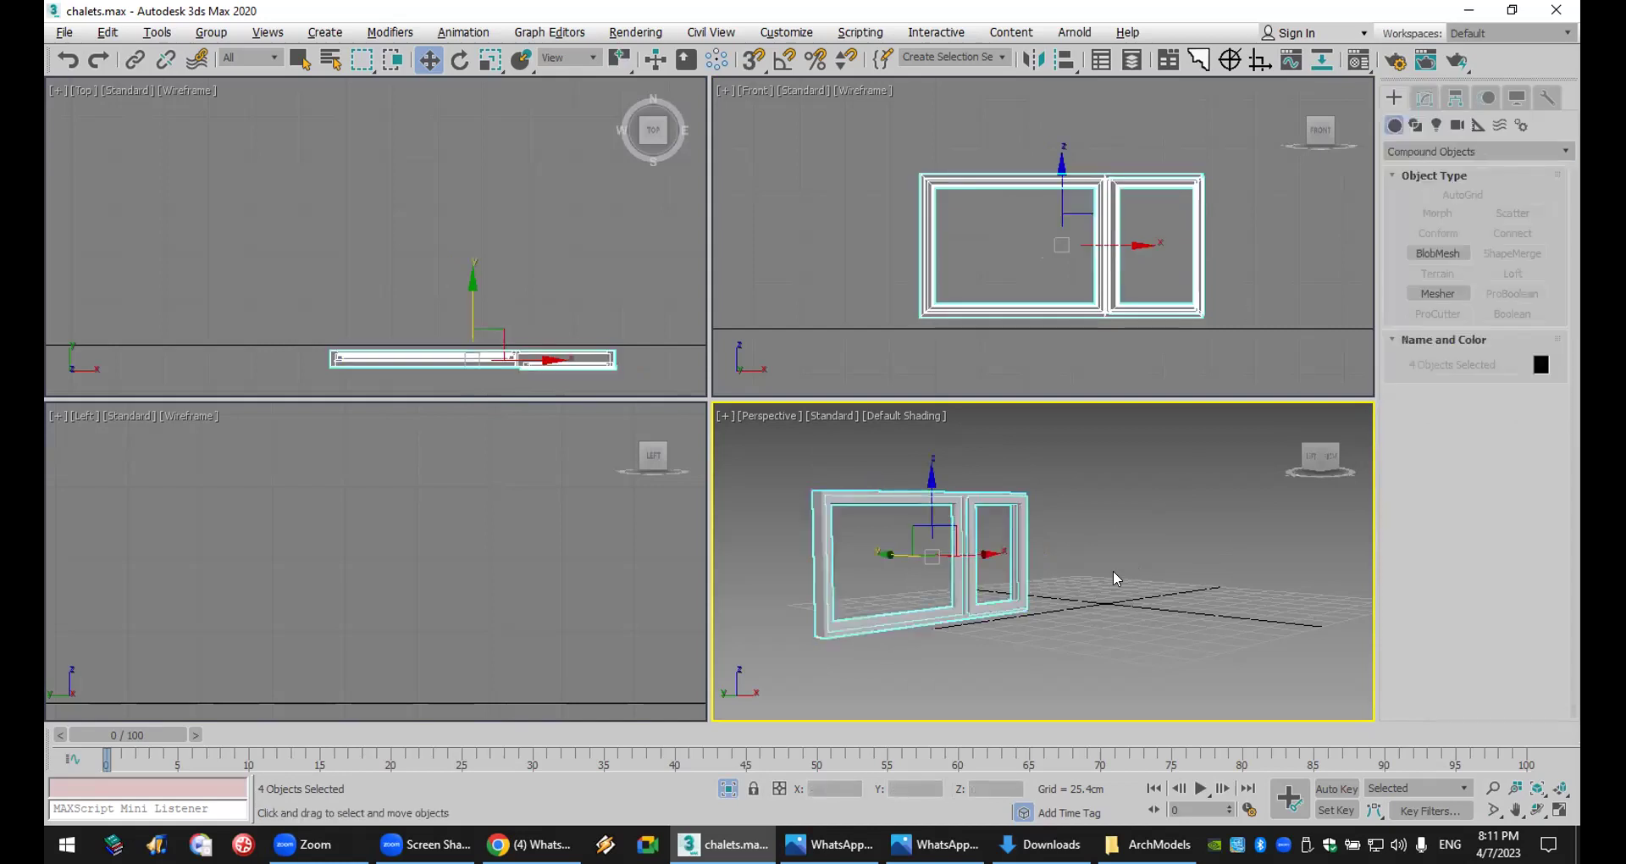
- Assign the yellow Material #8 to the left sash and show it shaded in the viewport
{"action": "left_click", "coordinate": [955, 551]}
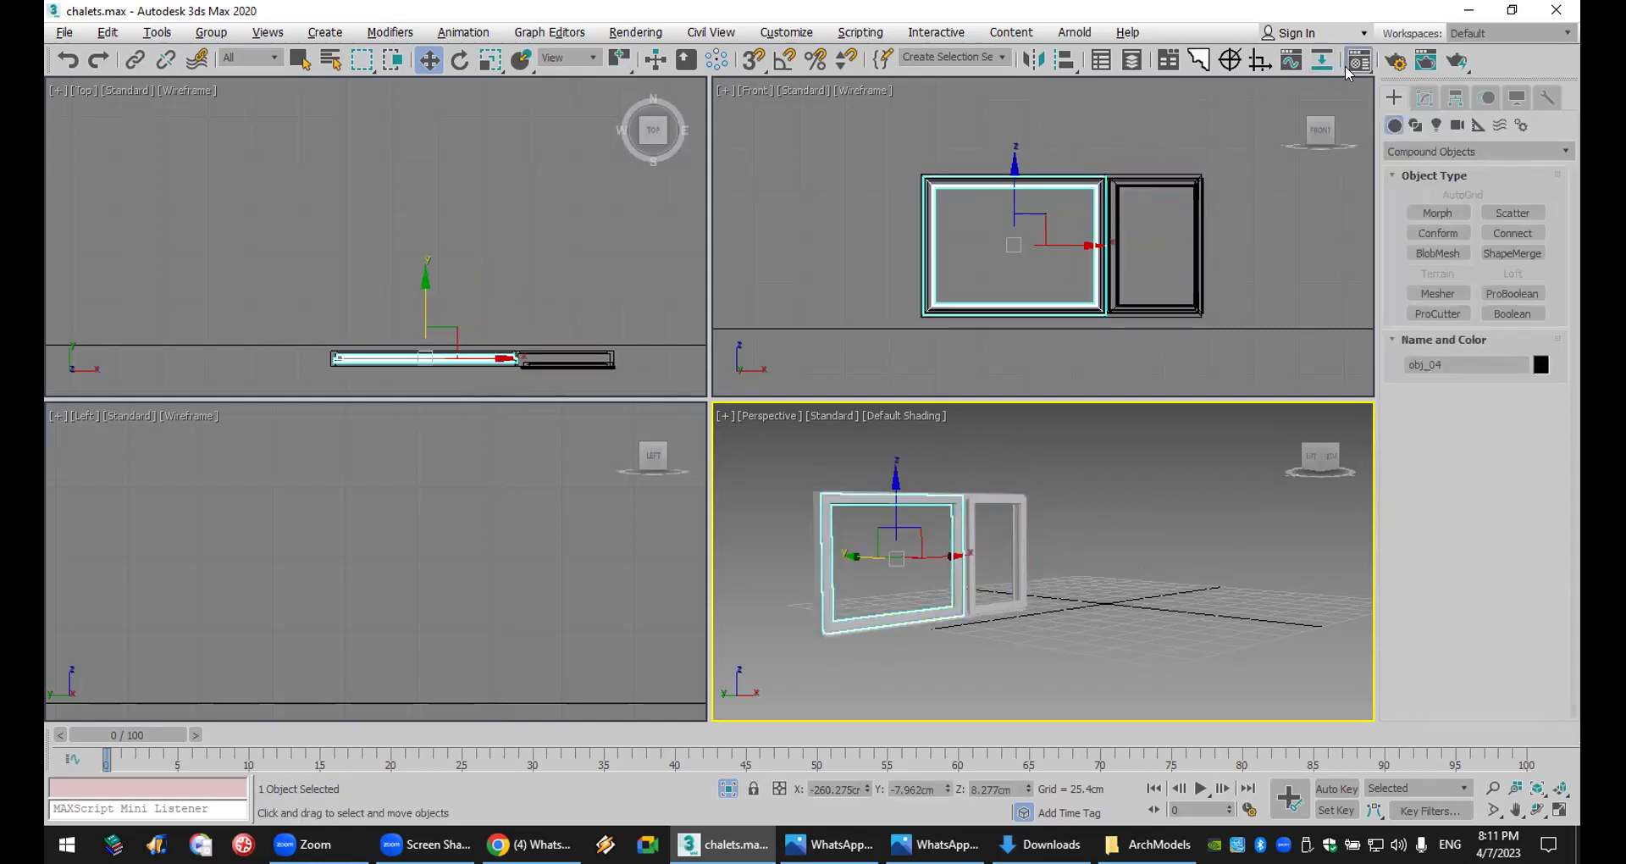
{"action": "key", "text": "m"}
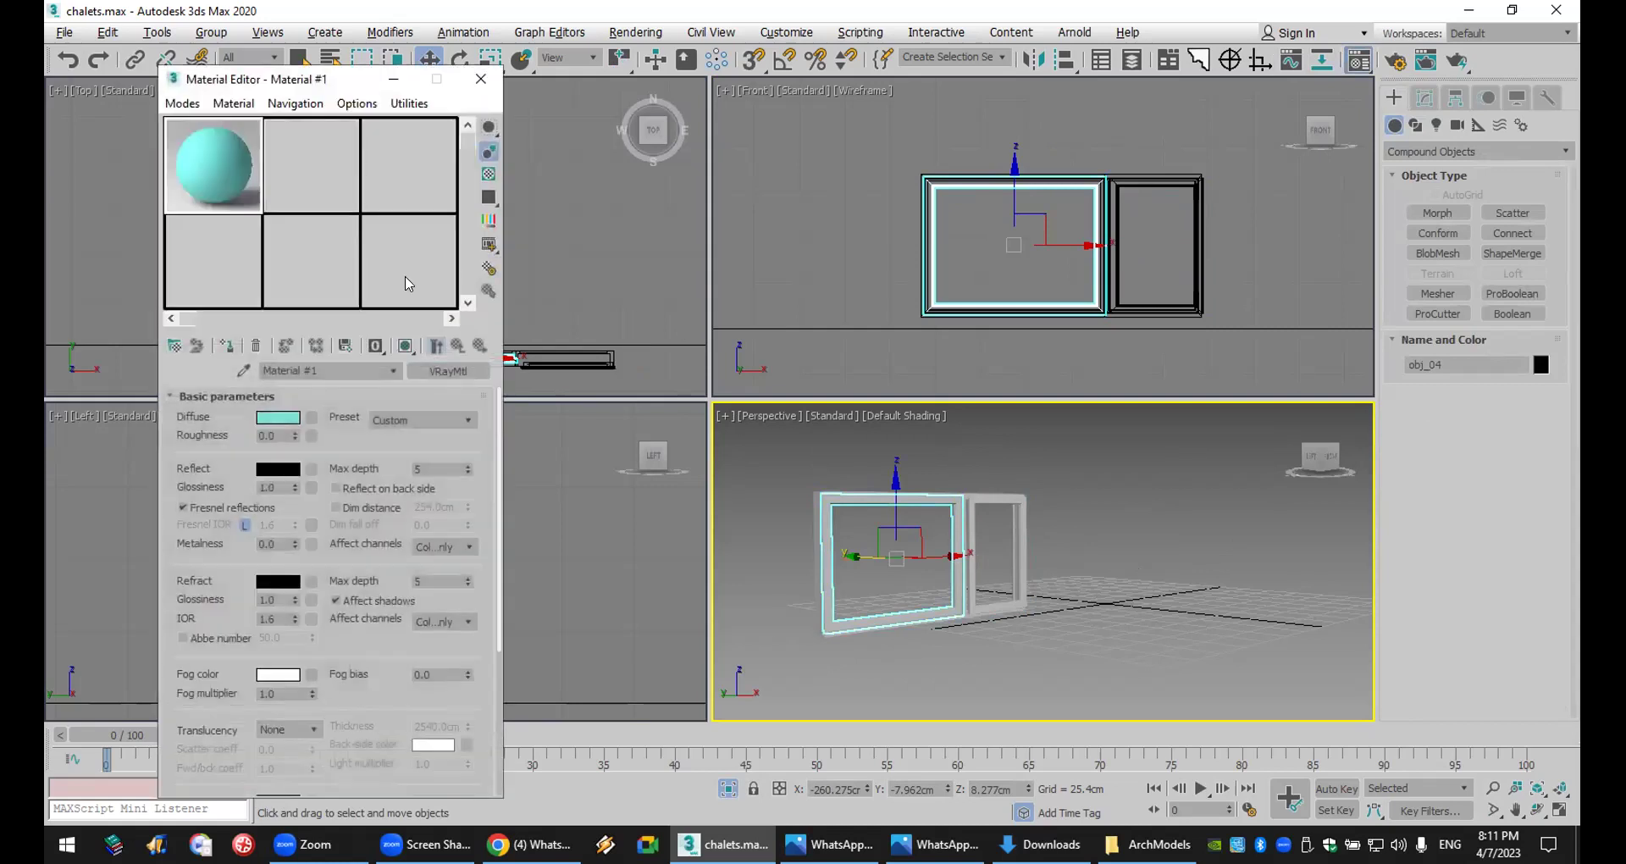
{"action": "left_click", "coordinate": [317, 262]}
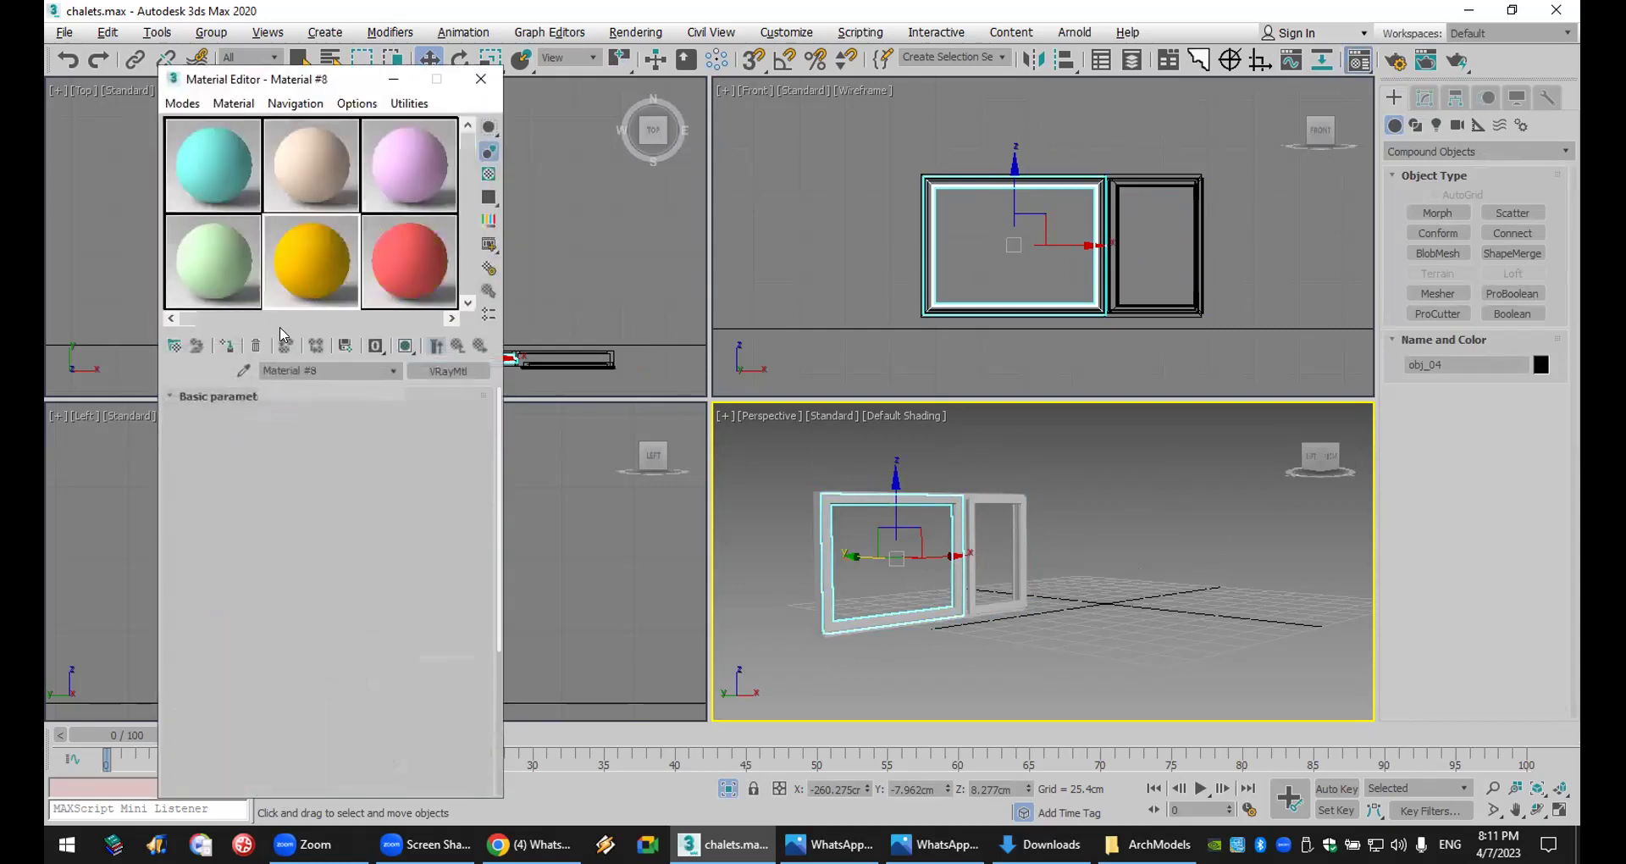
{"action": "left_click", "coordinate": [226, 346]}
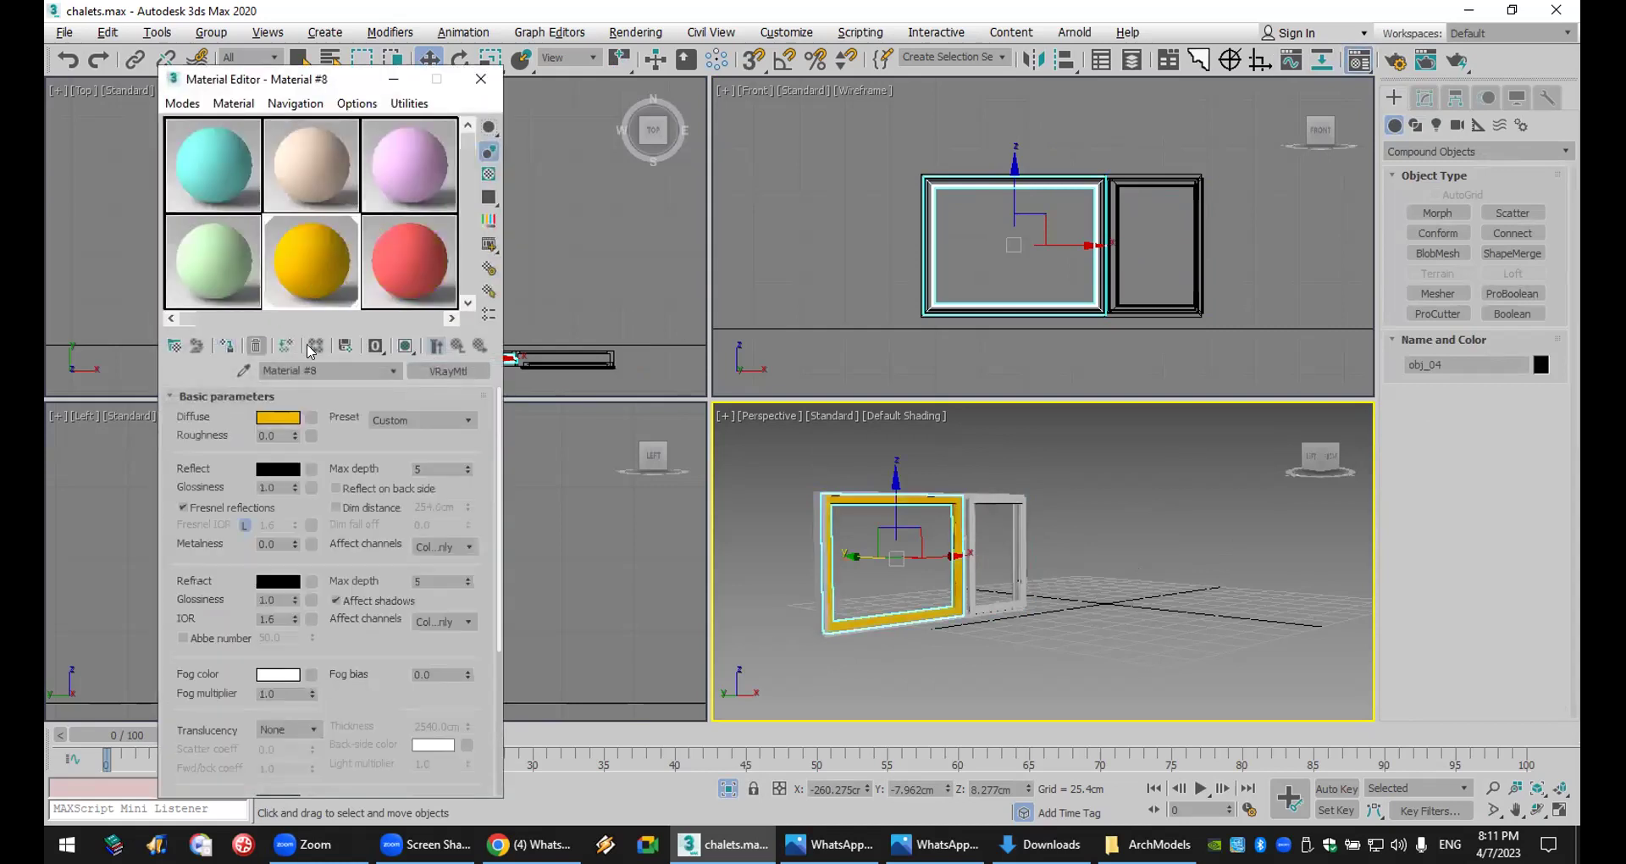
{"action": "left_click", "coordinate": [407, 348]}
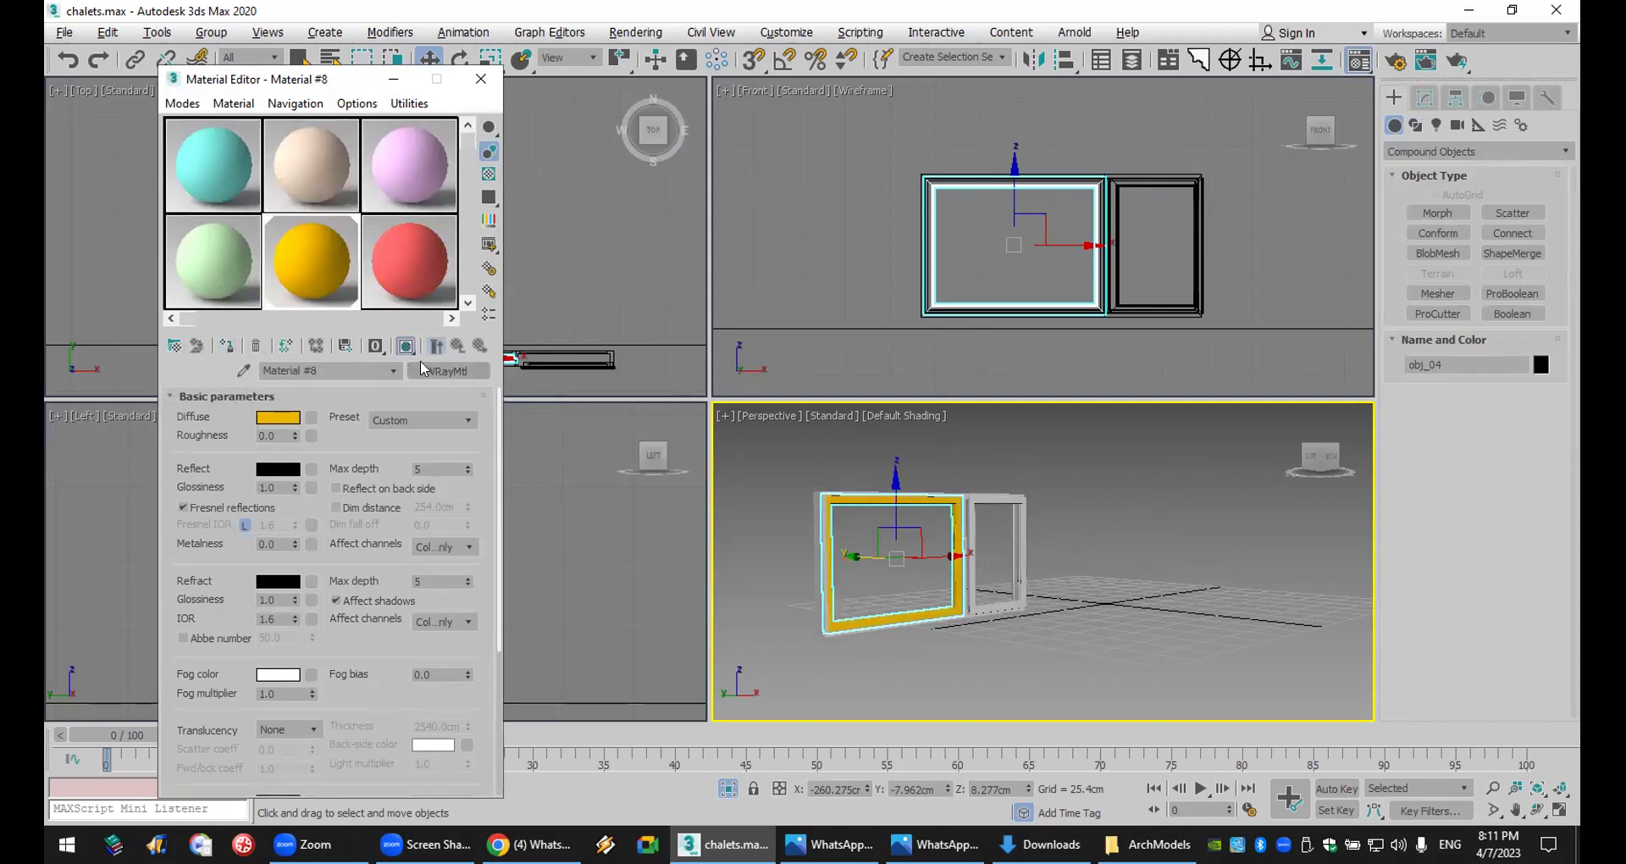
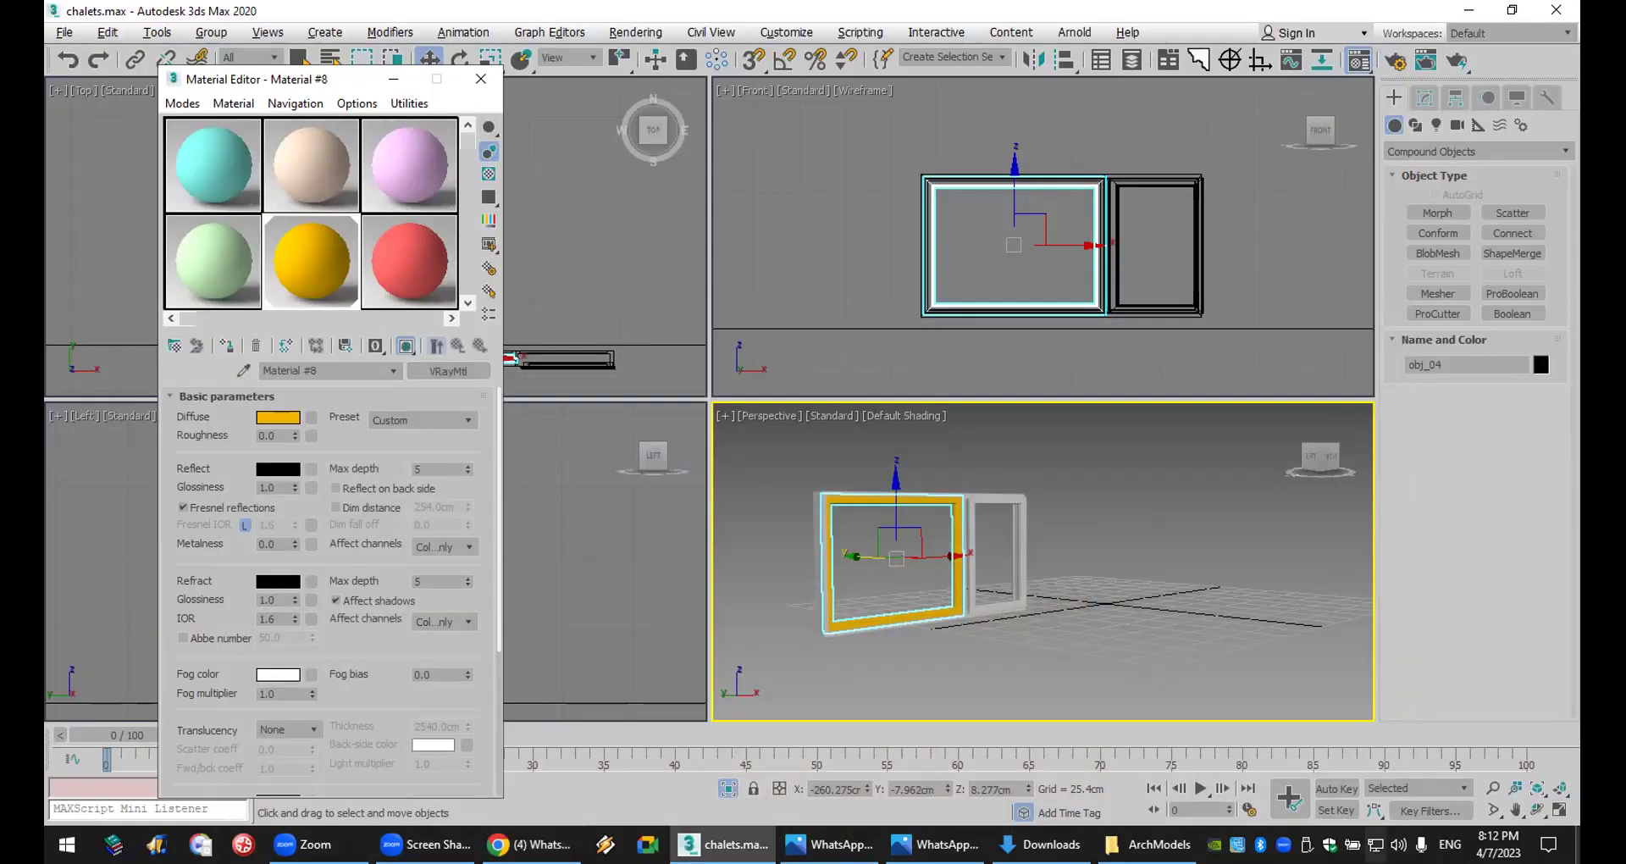
- Switch to the ArchModels folder in File Explorer and open its PDFs subfolder
{"action": "left_click", "coordinate": [725, 844]}
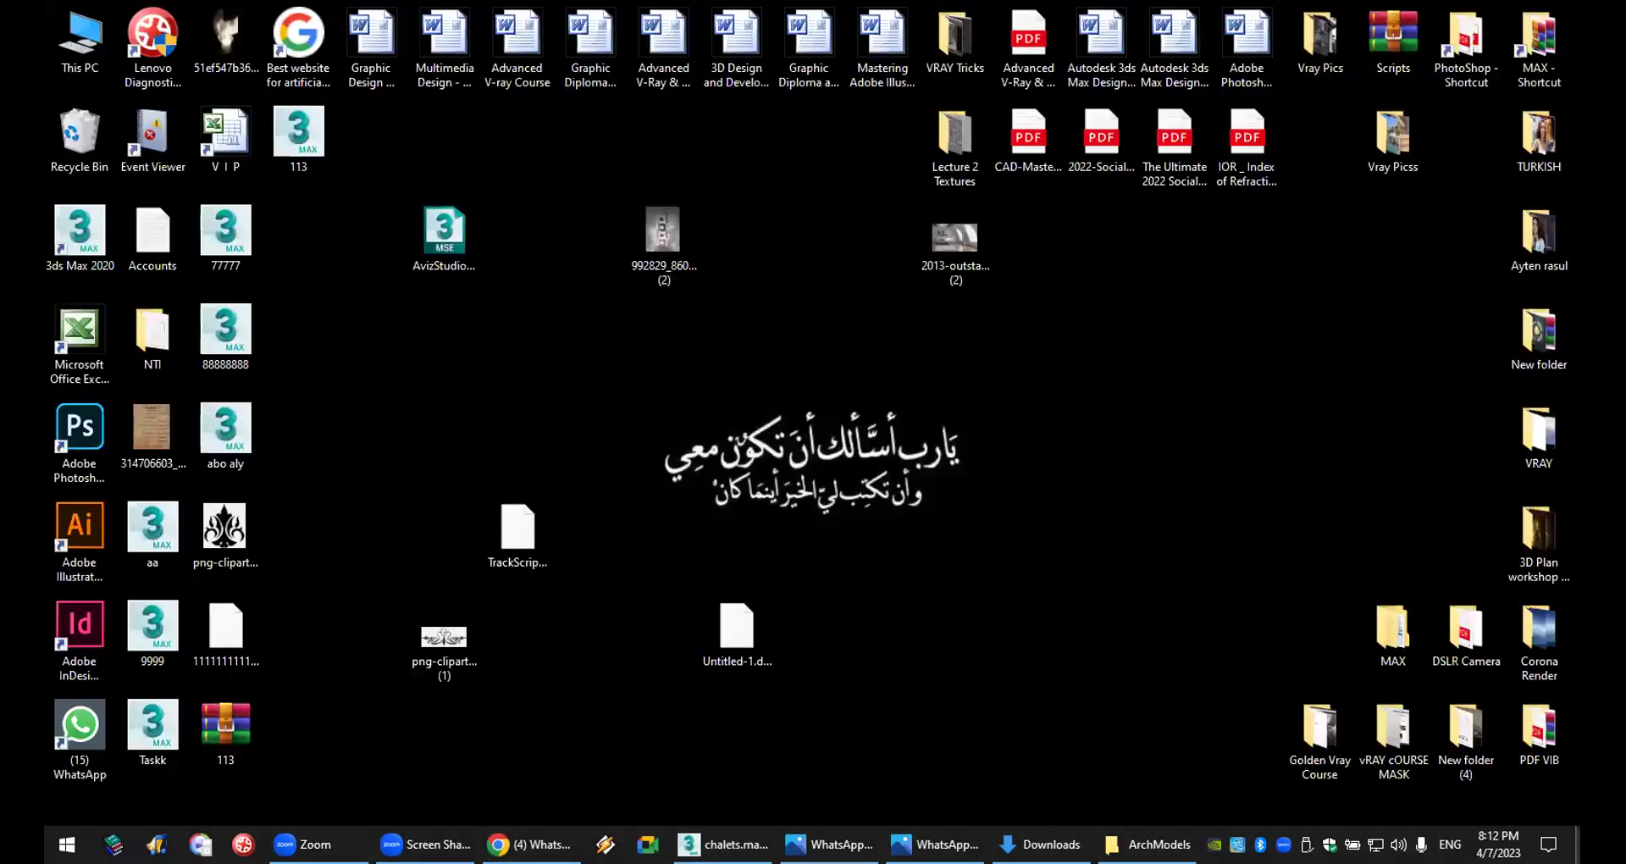
{"action": "mouse_move", "coordinate": [1148, 845]}
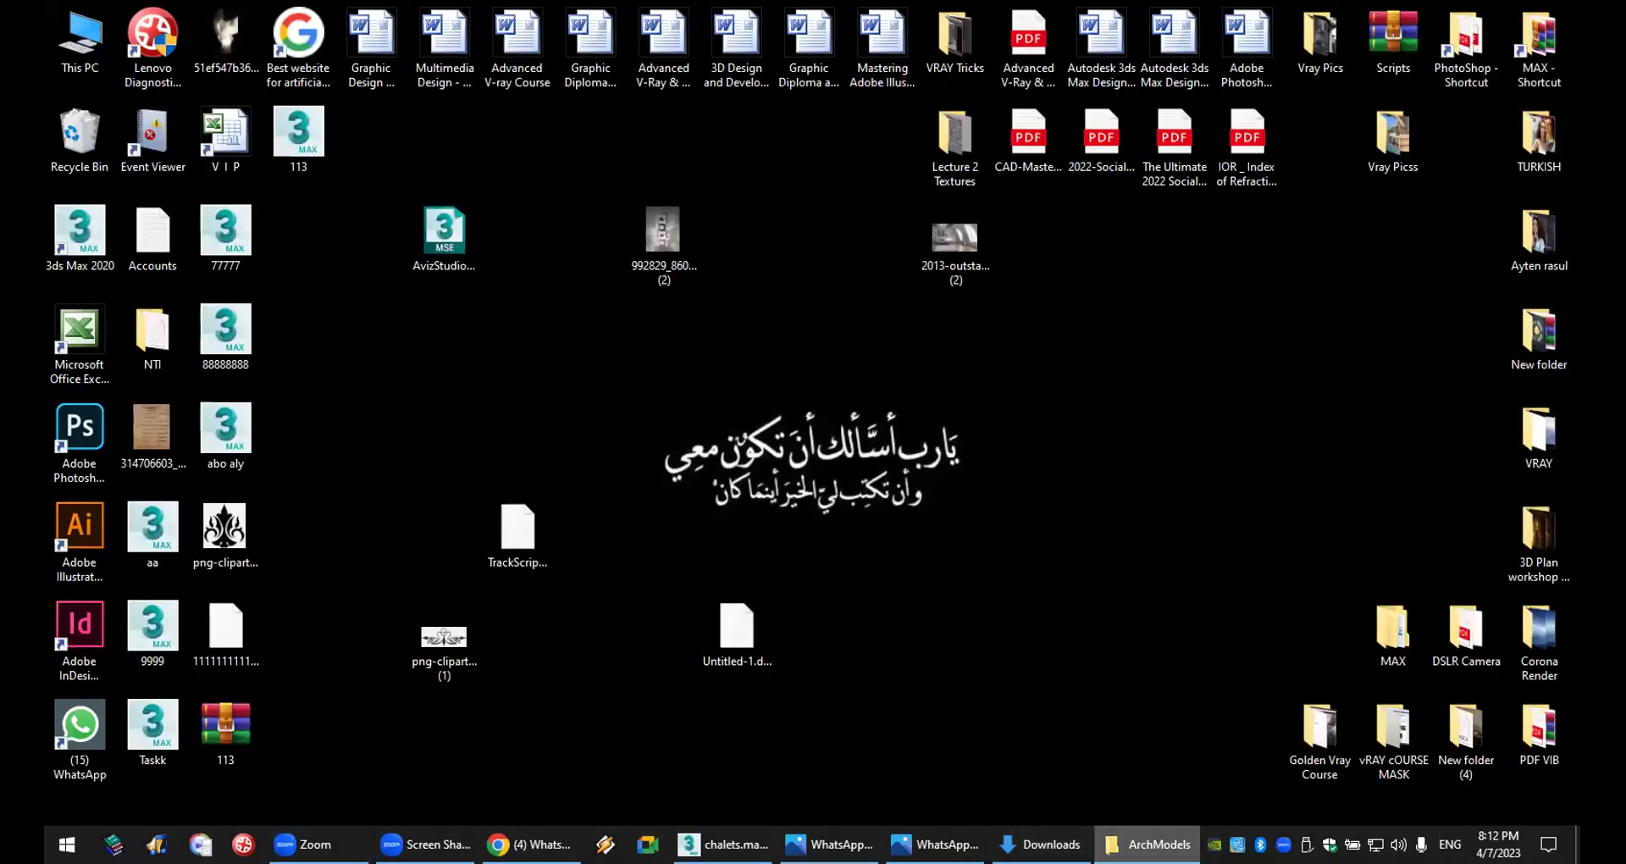
{"action": "left_click", "coordinate": [1148, 844]}
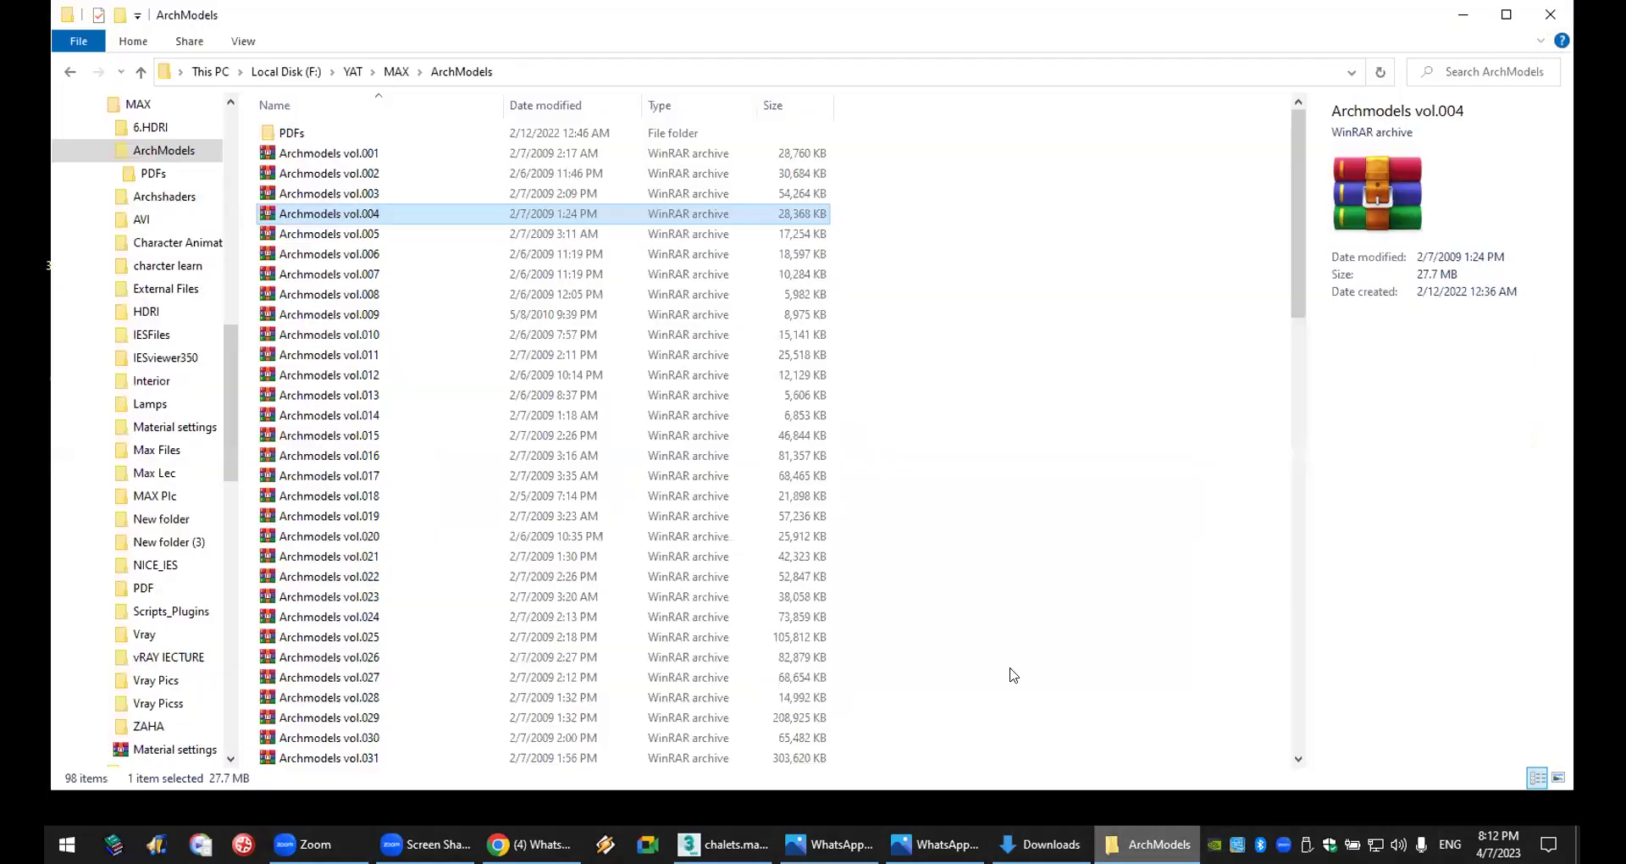
{"action": "left_click", "coordinate": [304, 137]}
{"action": "double_click", "coordinate": [305, 135]}
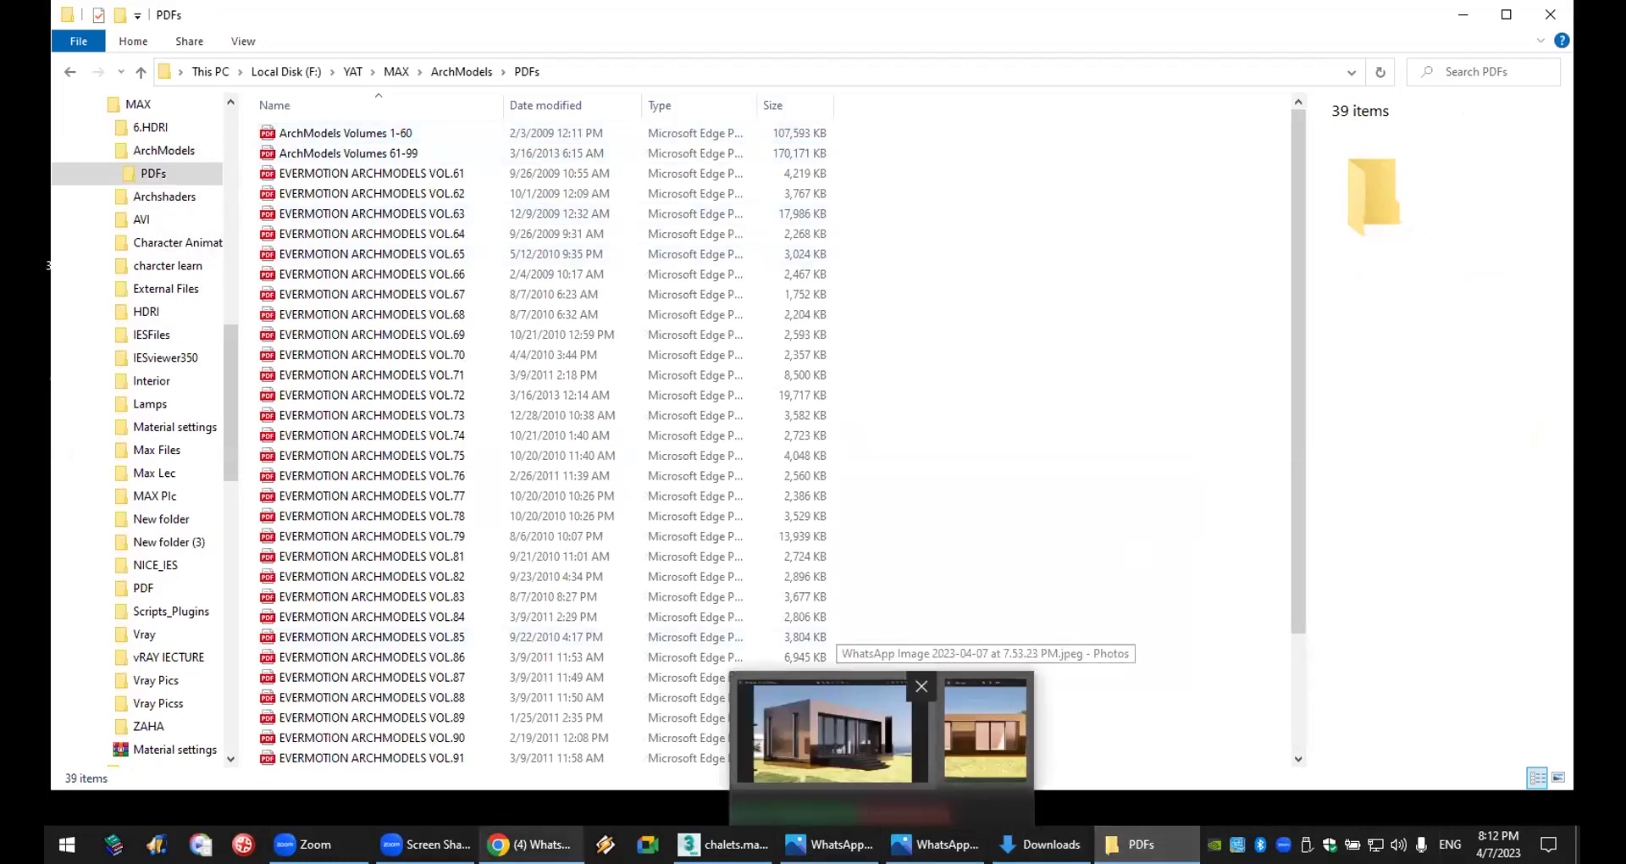
- Check the chalet's front photo in WhatsApp and open the ArchModels Volumes 1-60 PDF from the PDFs folder
{"action": "mouse_move", "coordinate": [532, 845]}
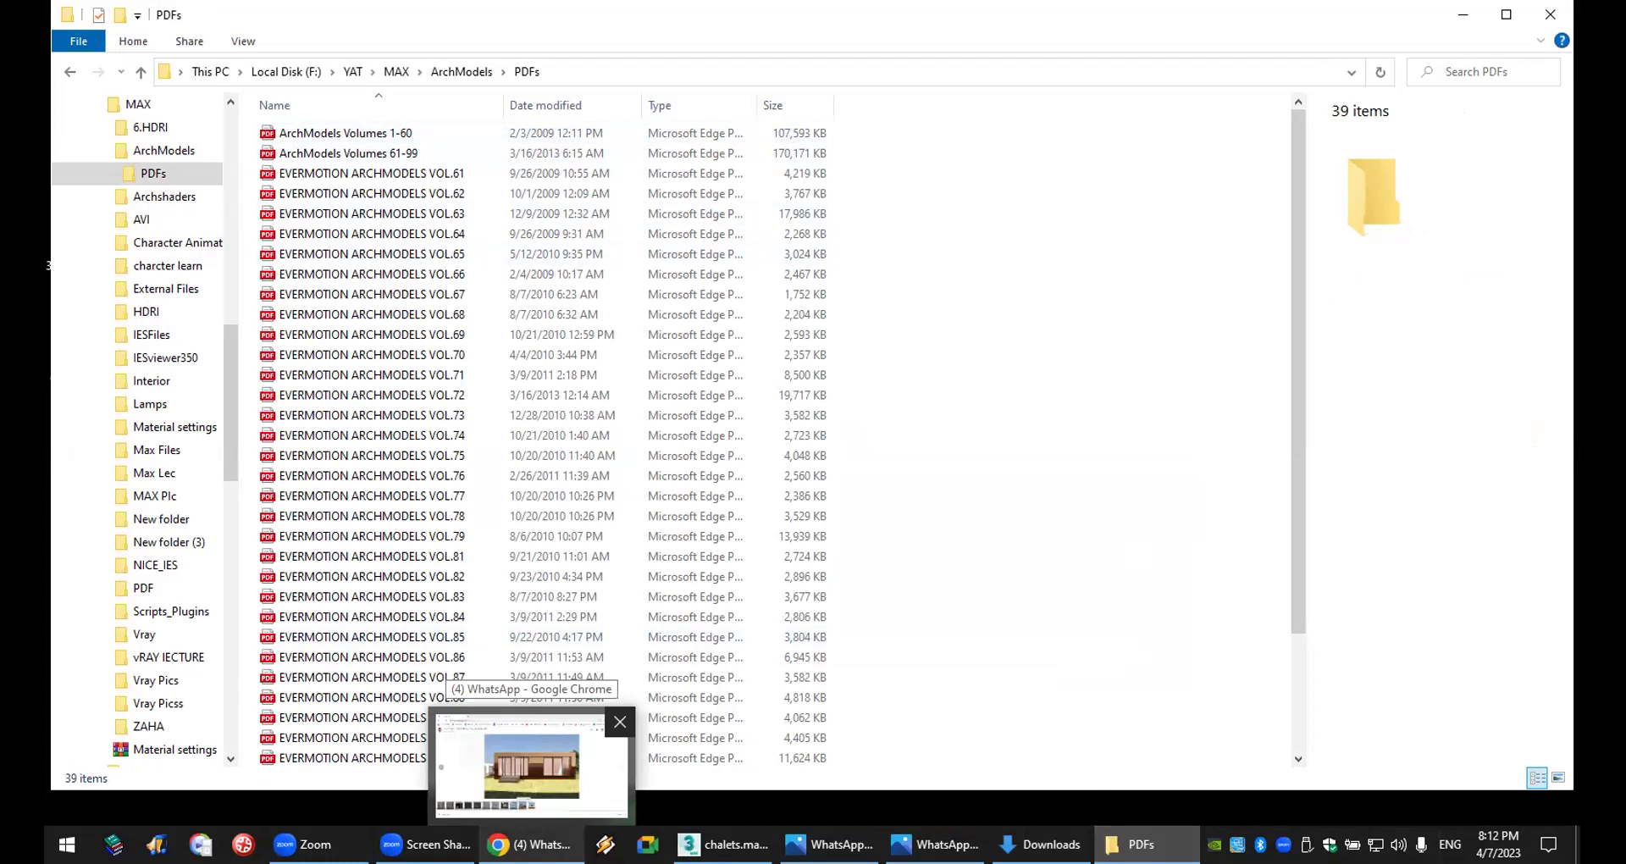
{"action": "left_click", "coordinate": [531, 845]}
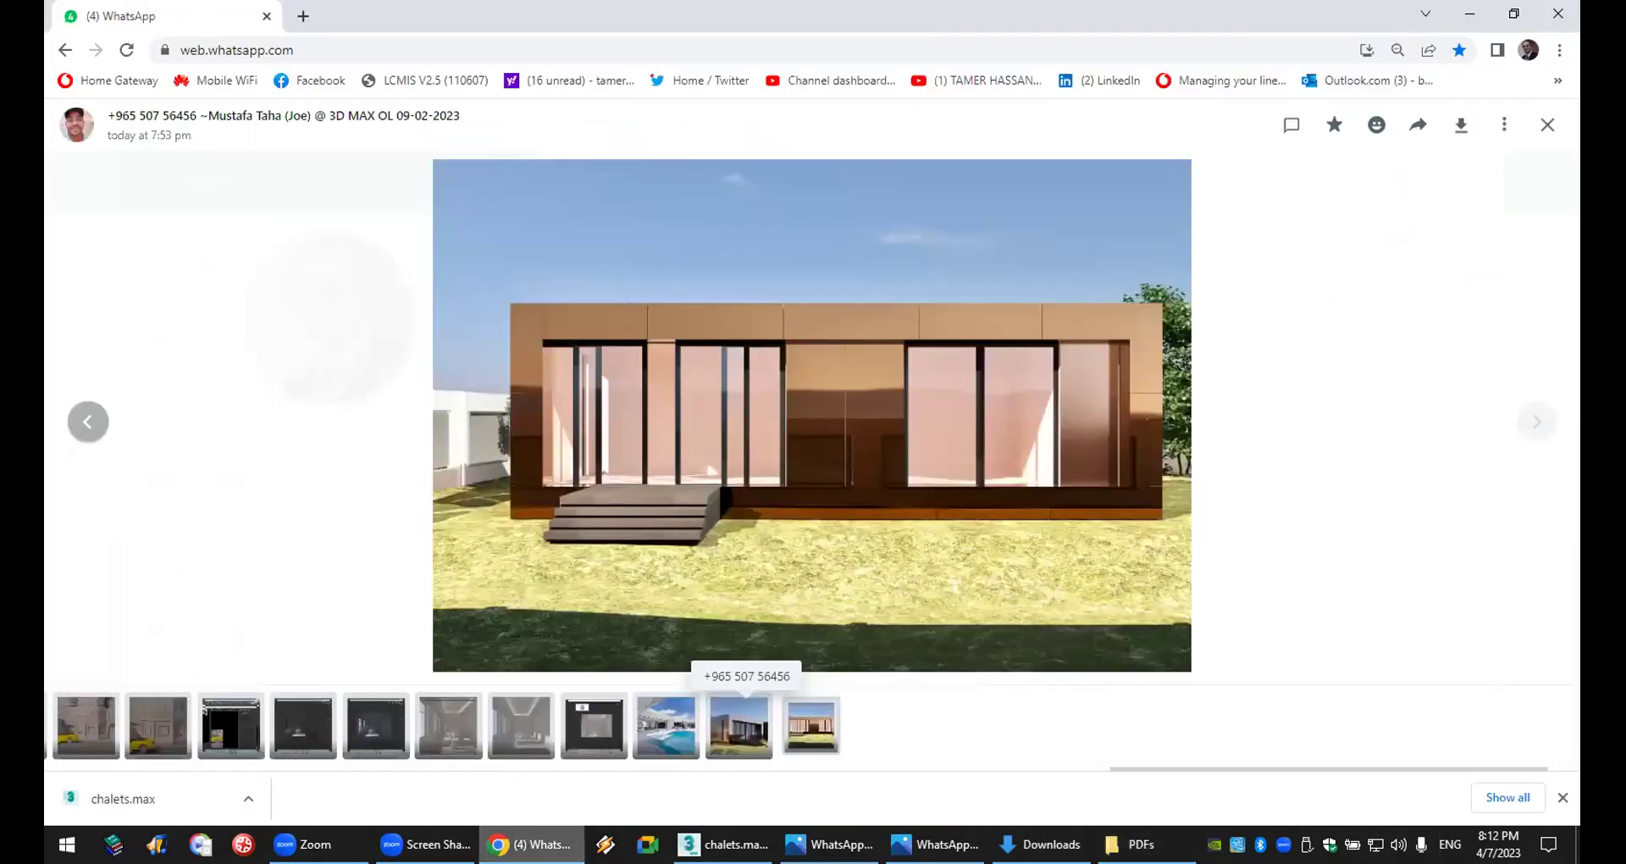
{"action": "key", "text": "alt+Tab"}
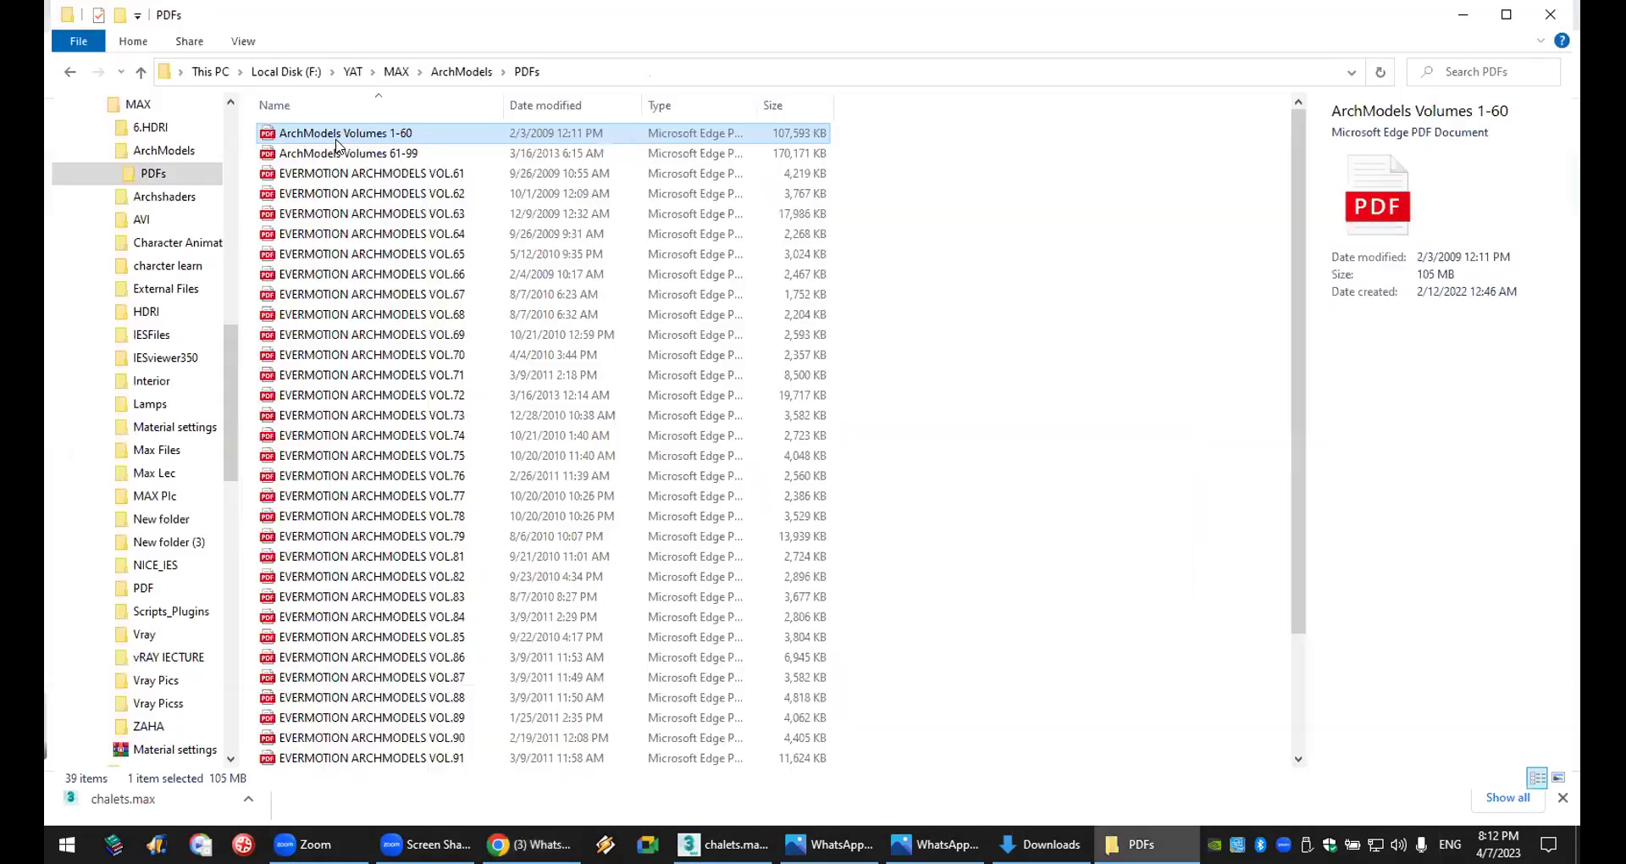
{"action": "key", "text": "Return"}
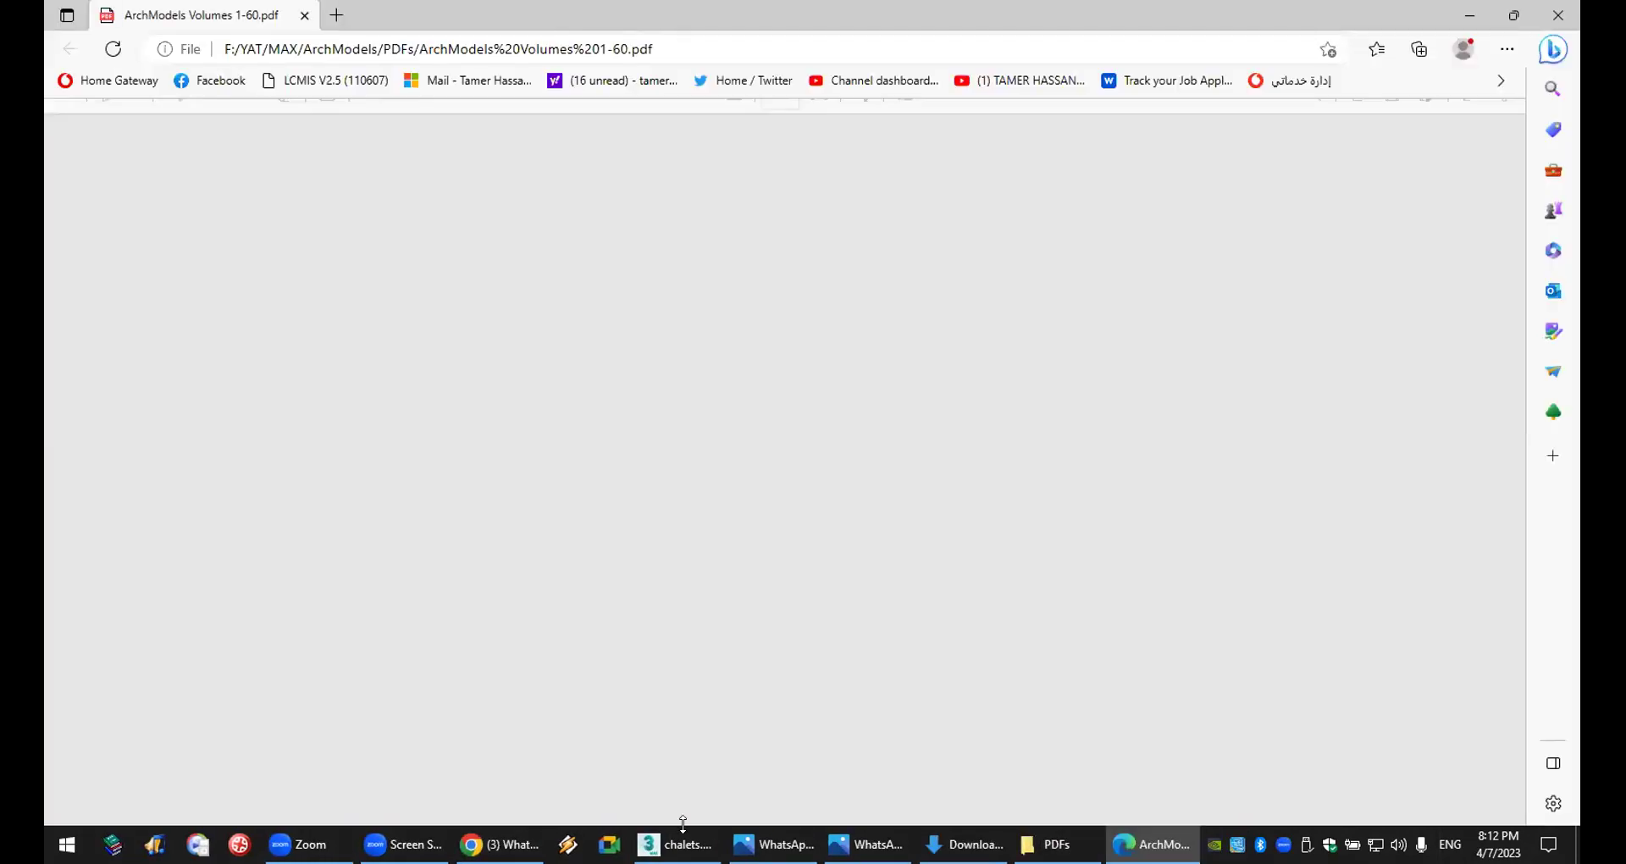
- Switch to the chalet reference image in Photos and examine the sliding doors and their handles up close
{"action": "left_click", "coordinate": [773, 845]}
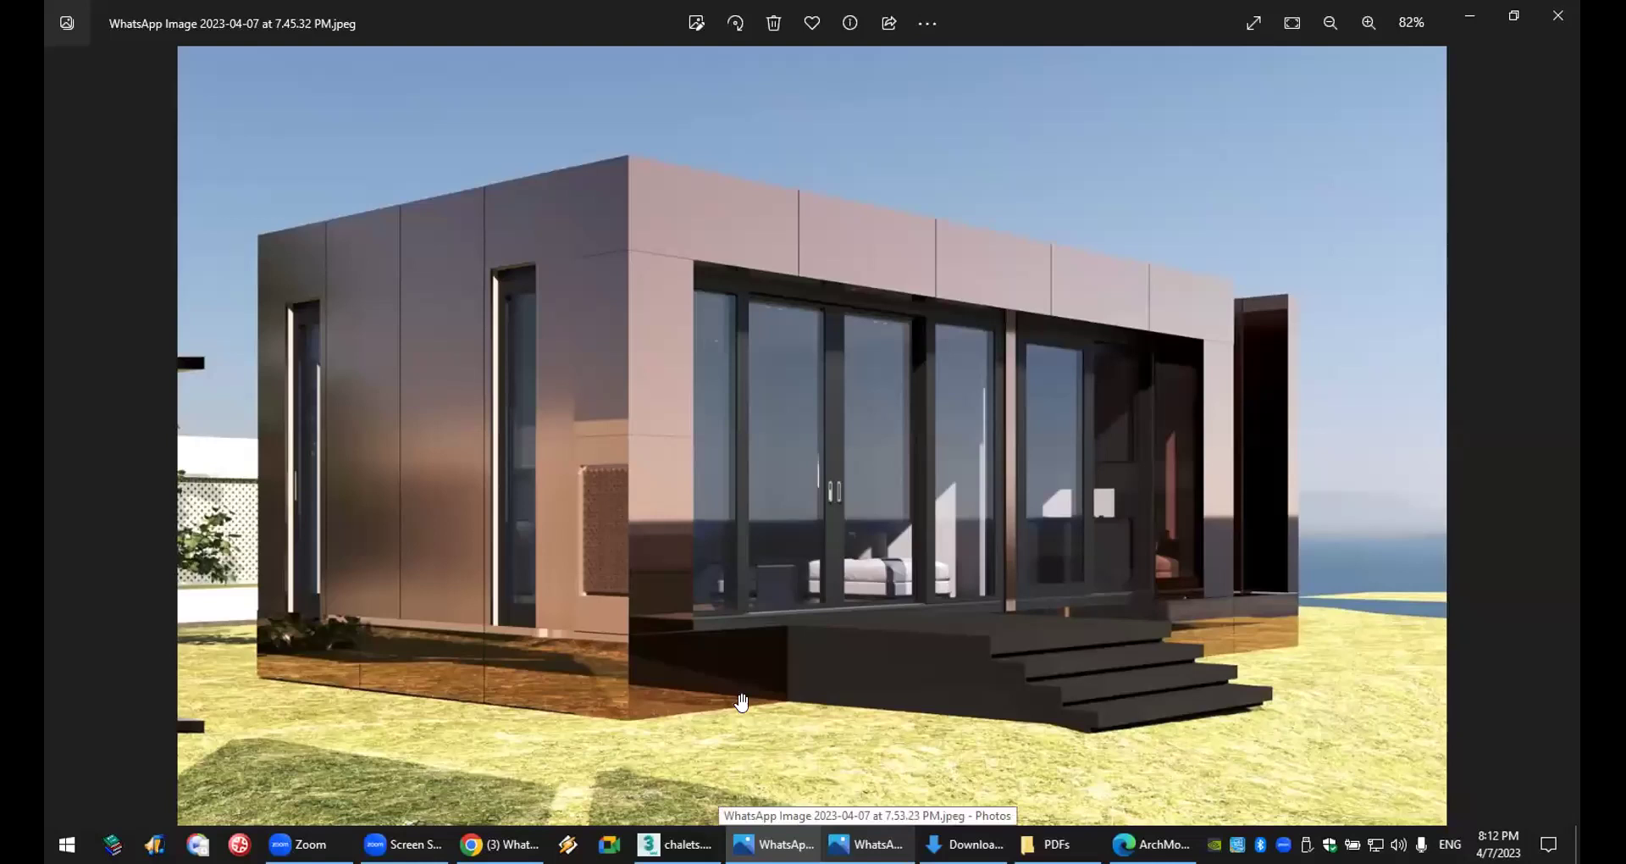
{"action": "mouse_move", "coordinate": [773, 844]}
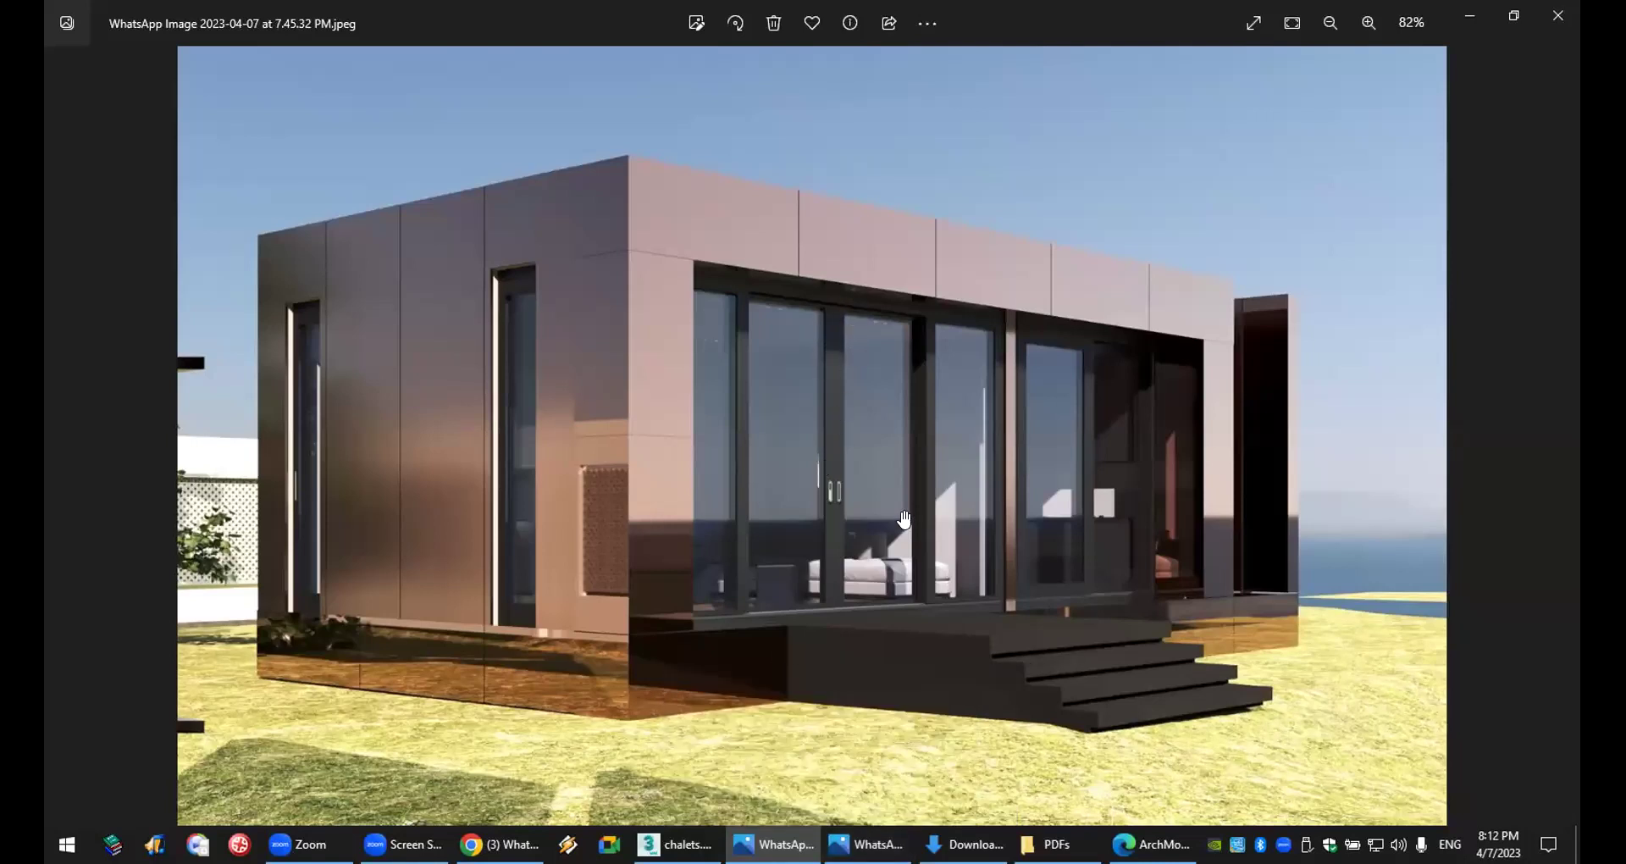
{"action": "scroll", "coordinate": [904, 519], "scroll_direction": "up", "scroll_amount": 5}
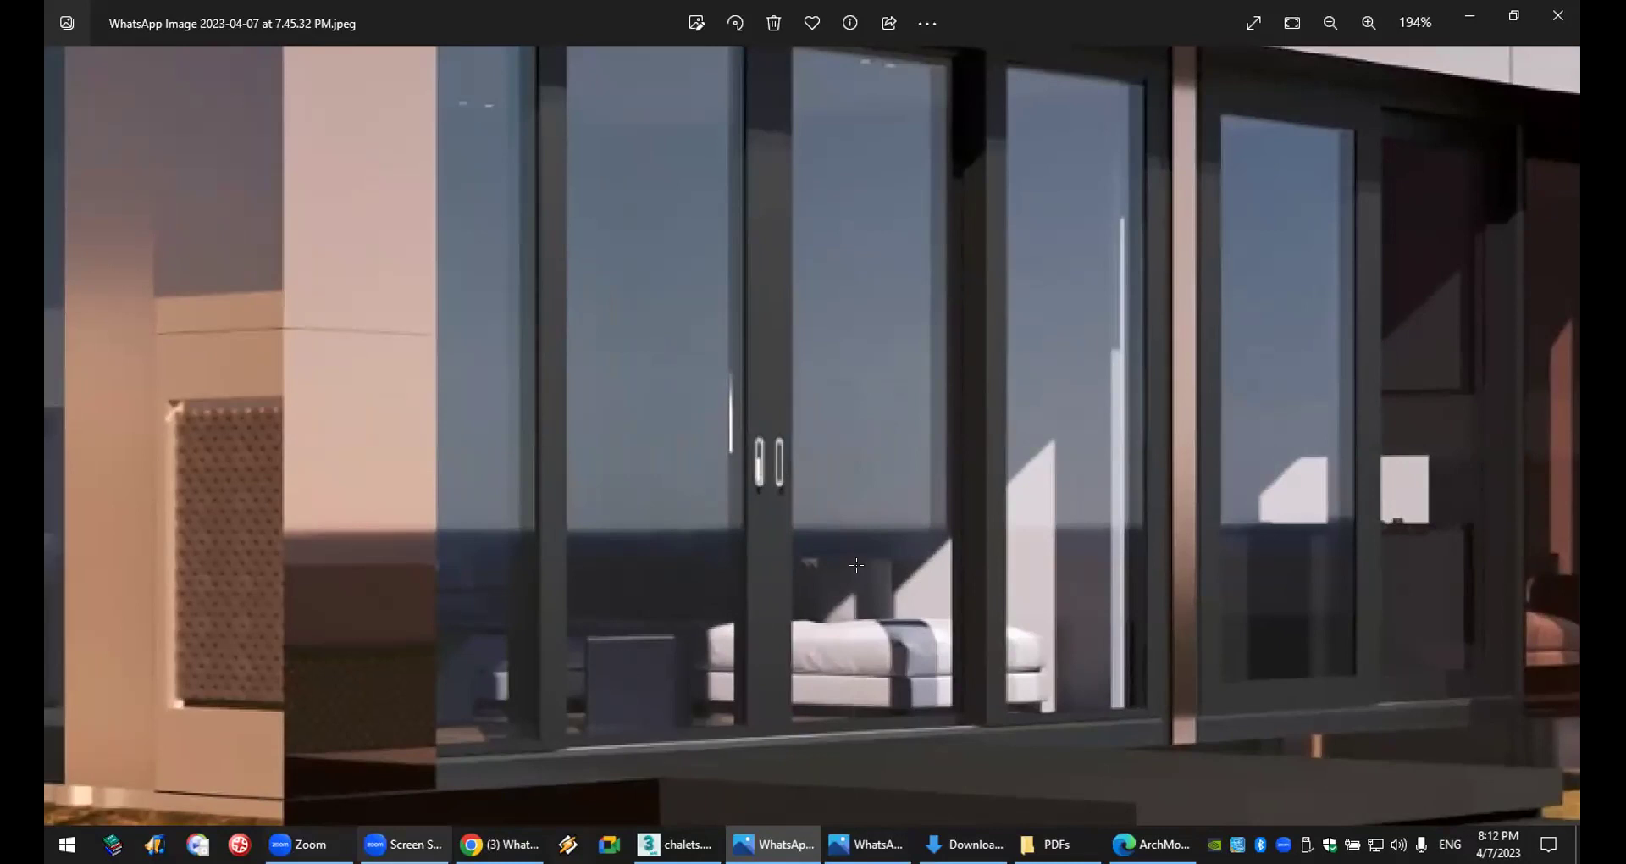
- Return to 3ds Max, select the narrow right sash and close the Material Editor
{"action": "key", "text": "alt+Tab"}
{"action": "scroll", "coordinate": [1126, 515], "scroll_direction": "up", "scroll_amount": 2}
{"action": "scroll", "coordinate": [1125, 515], "scroll_direction": "down", "scroll_amount": 2}
{"action": "left_click", "coordinate": [1126, 515]}
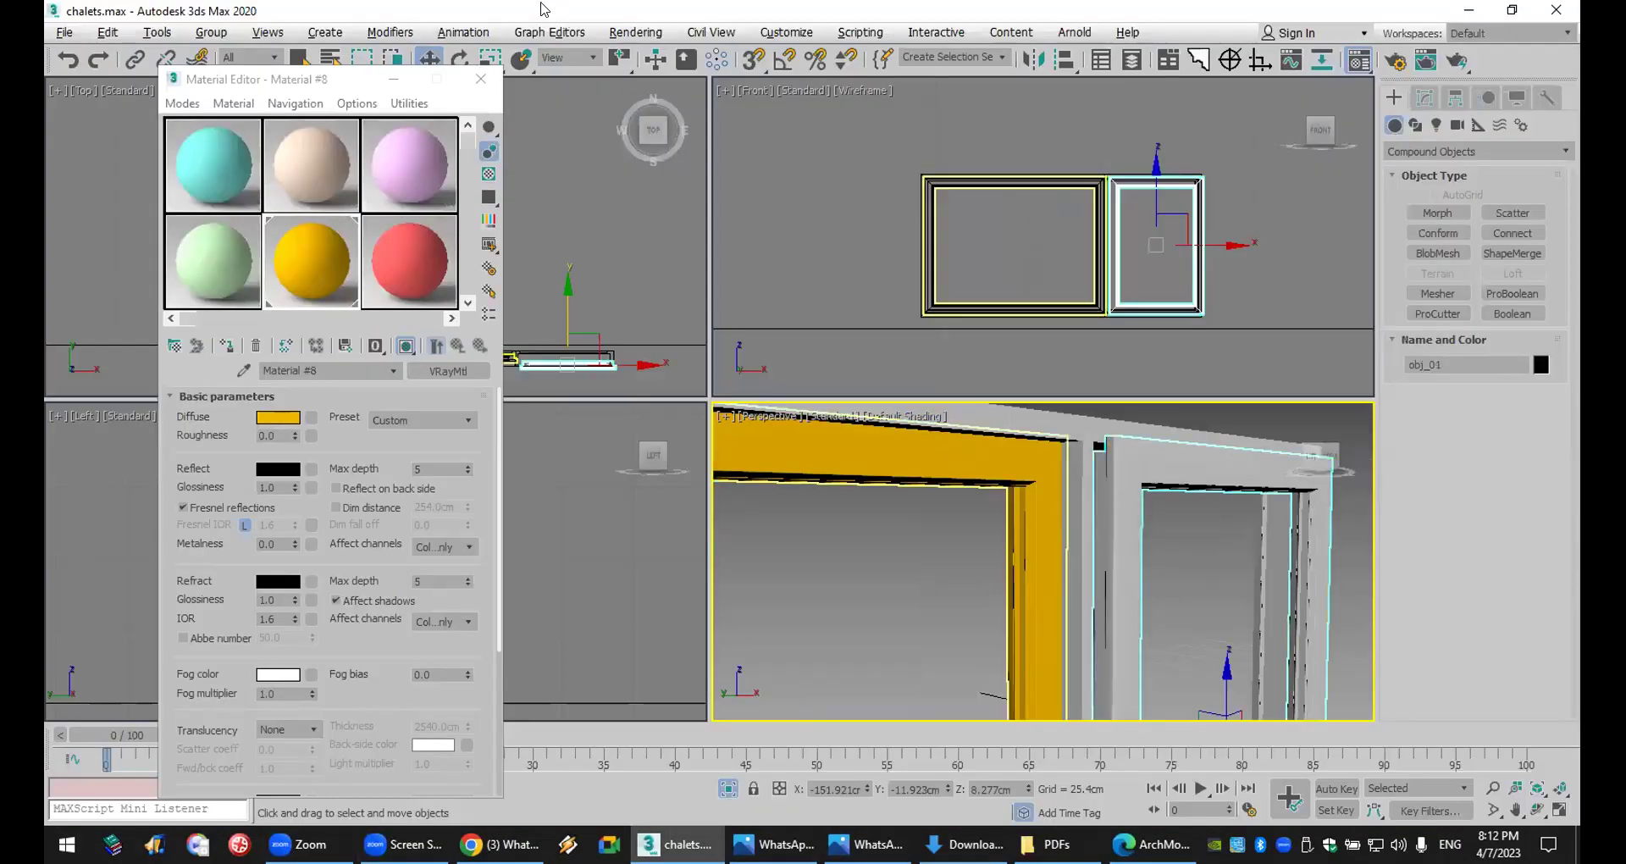
{"action": "key", "text": "m"}
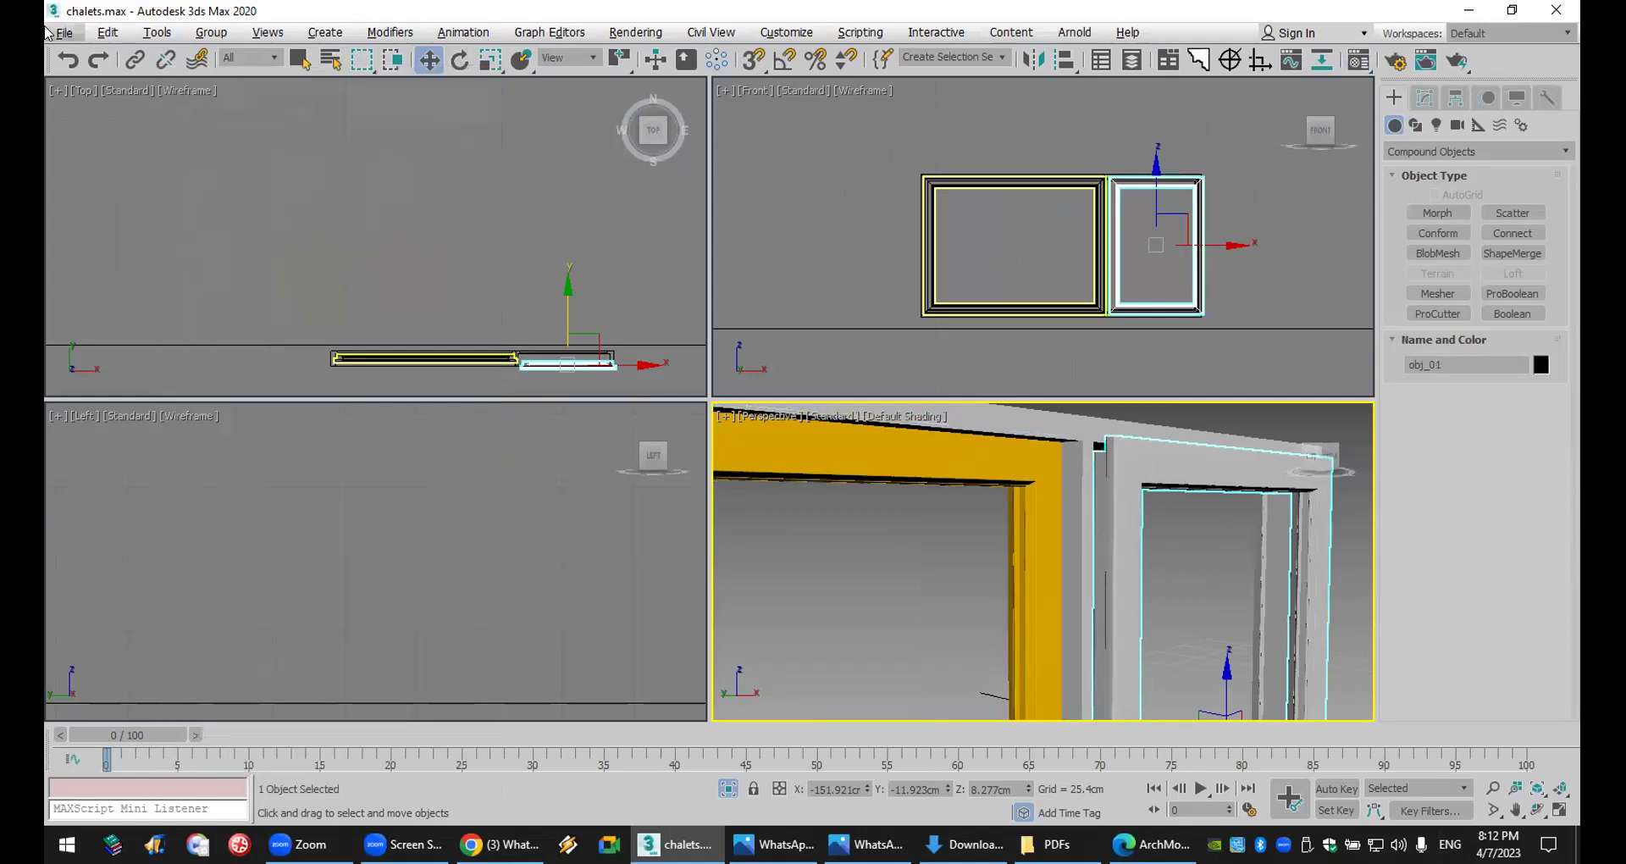
- Reset 3ds Max to an empty scene without saving the changes to chalets.max
{"action": "left_click", "coordinate": [63, 32]}
{"action": "left_click", "coordinate": [78, 88]}
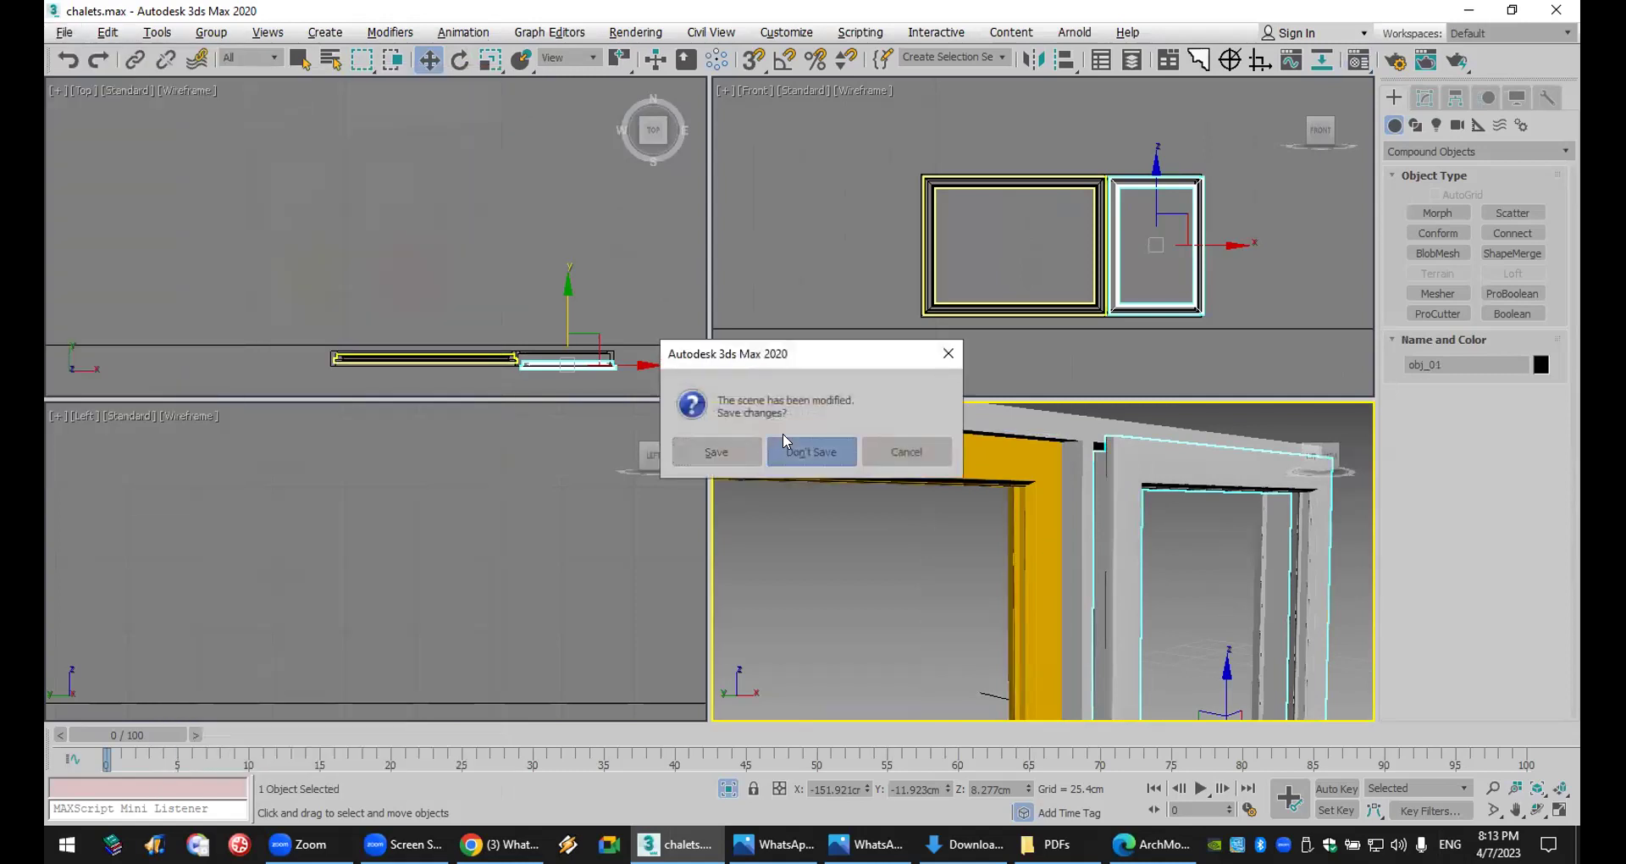
{"action": "left_click", "coordinate": [812, 451]}
{"action": "left_click", "coordinate": [755, 453]}
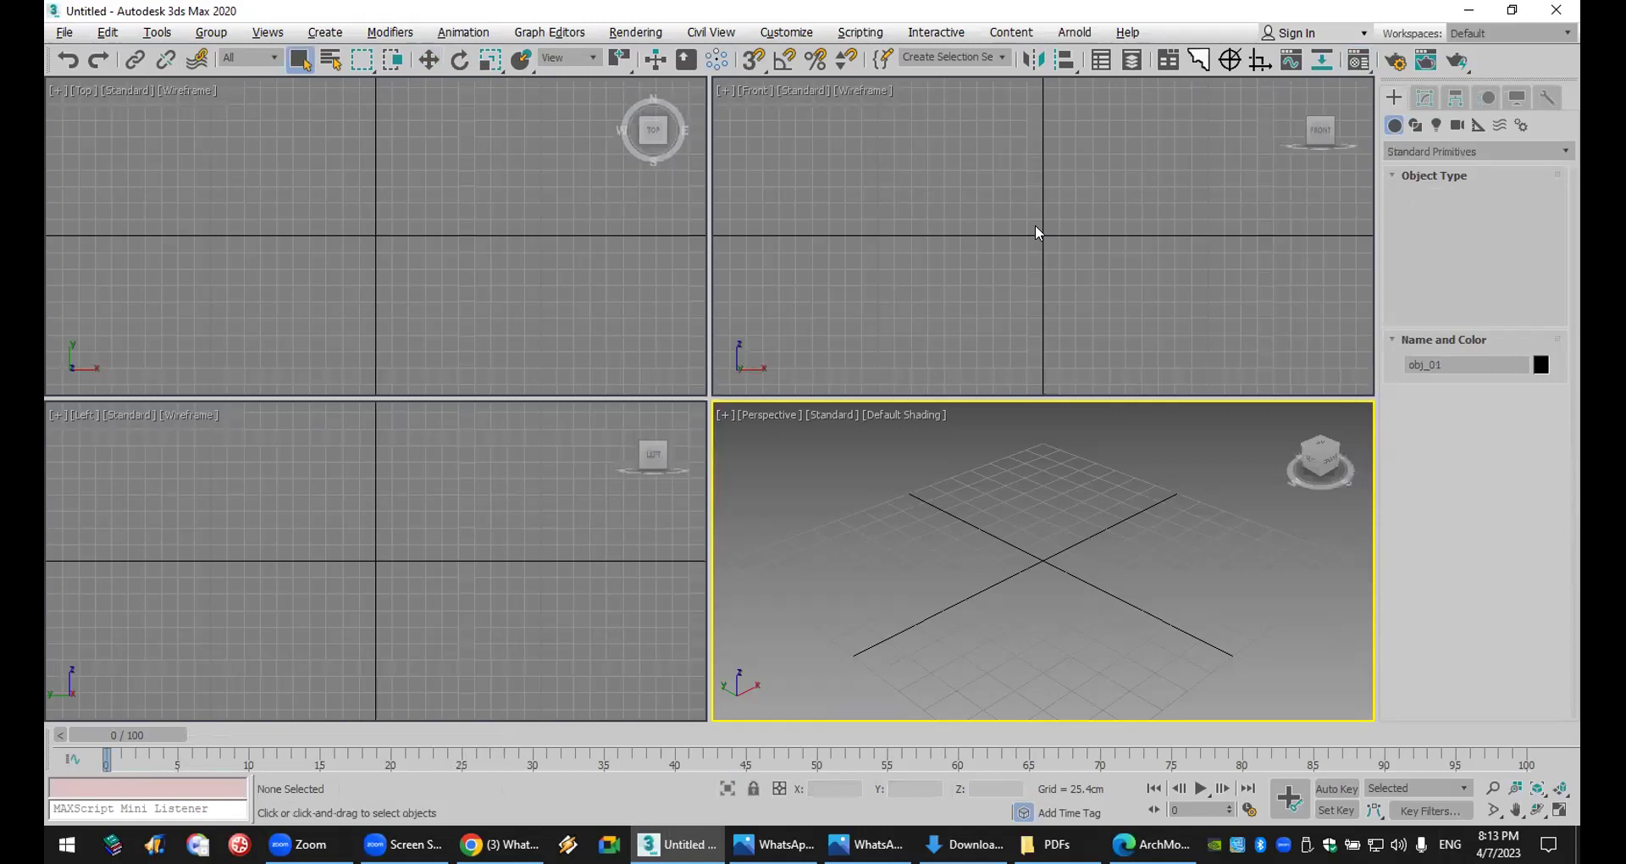
- Draw a spline rectangle about 550 cm long and 358 cm wide in the Front view, standing on the ground line
{"action": "left_click", "coordinate": [1038, 225]}
{"action": "left_click", "coordinate": [1417, 125]}
{"action": "left_click", "coordinate": [1513, 227]}
{"action": "left_click_drag", "start_coordinate": [934, 105], "coordinate": [1098, 358]}
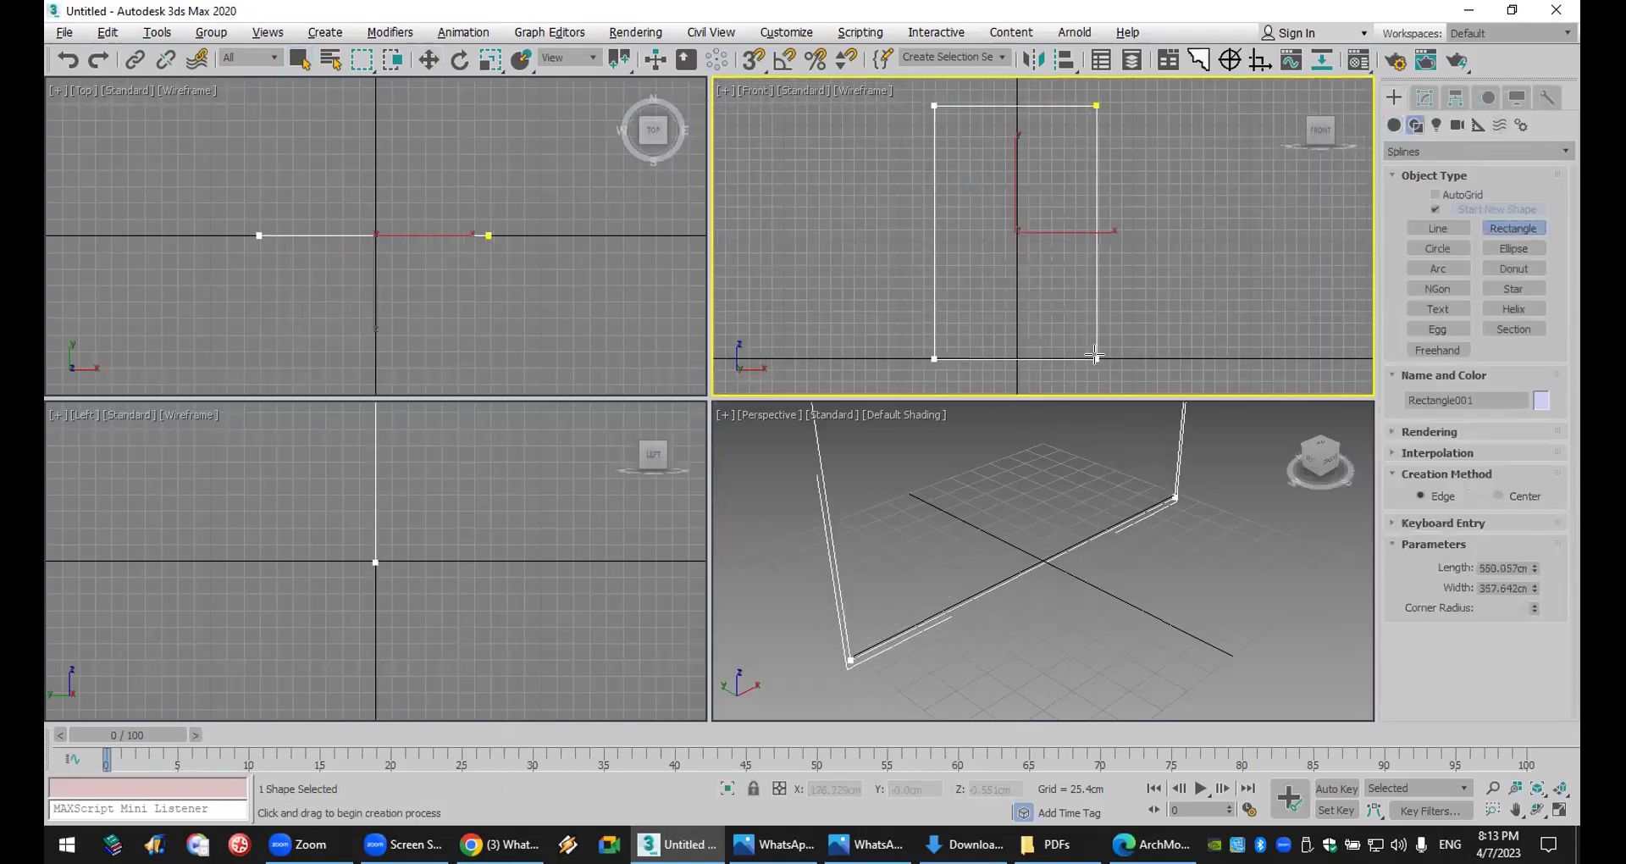
{"action": "scroll", "coordinate": [1050, 598], "scroll_direction": "down", "scroll_amount": 4}
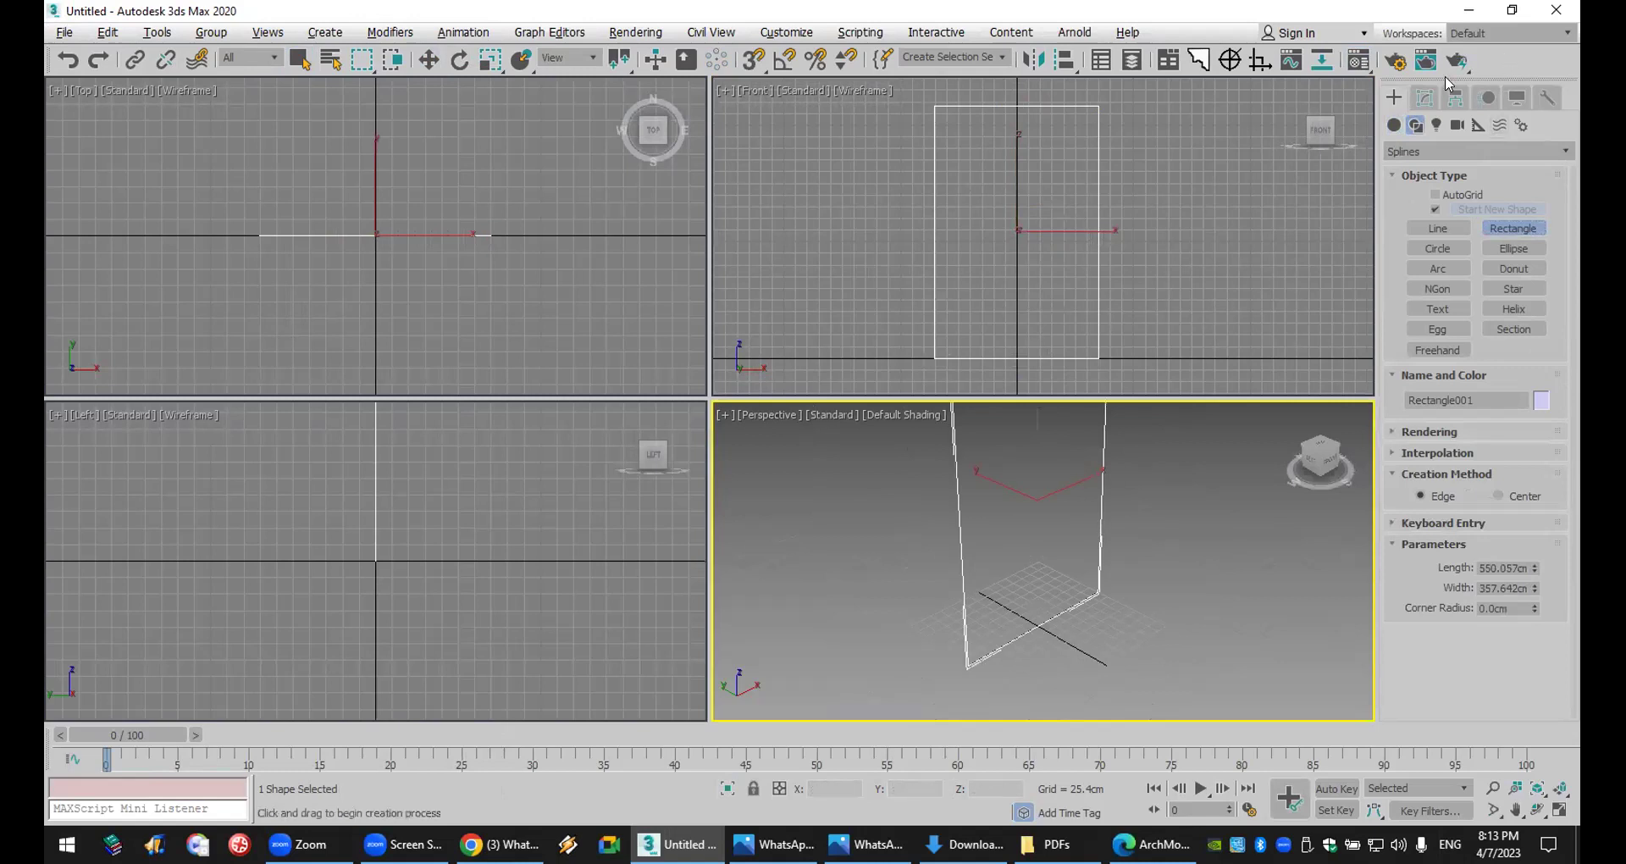
- Apply a Sweep modifier to the rectangle and set its built-in section to Wide Flange
{"action": "left_click", "coordinate": [1425, 97]}
{"action": "left_click", "coordinate": [1463, 155]}
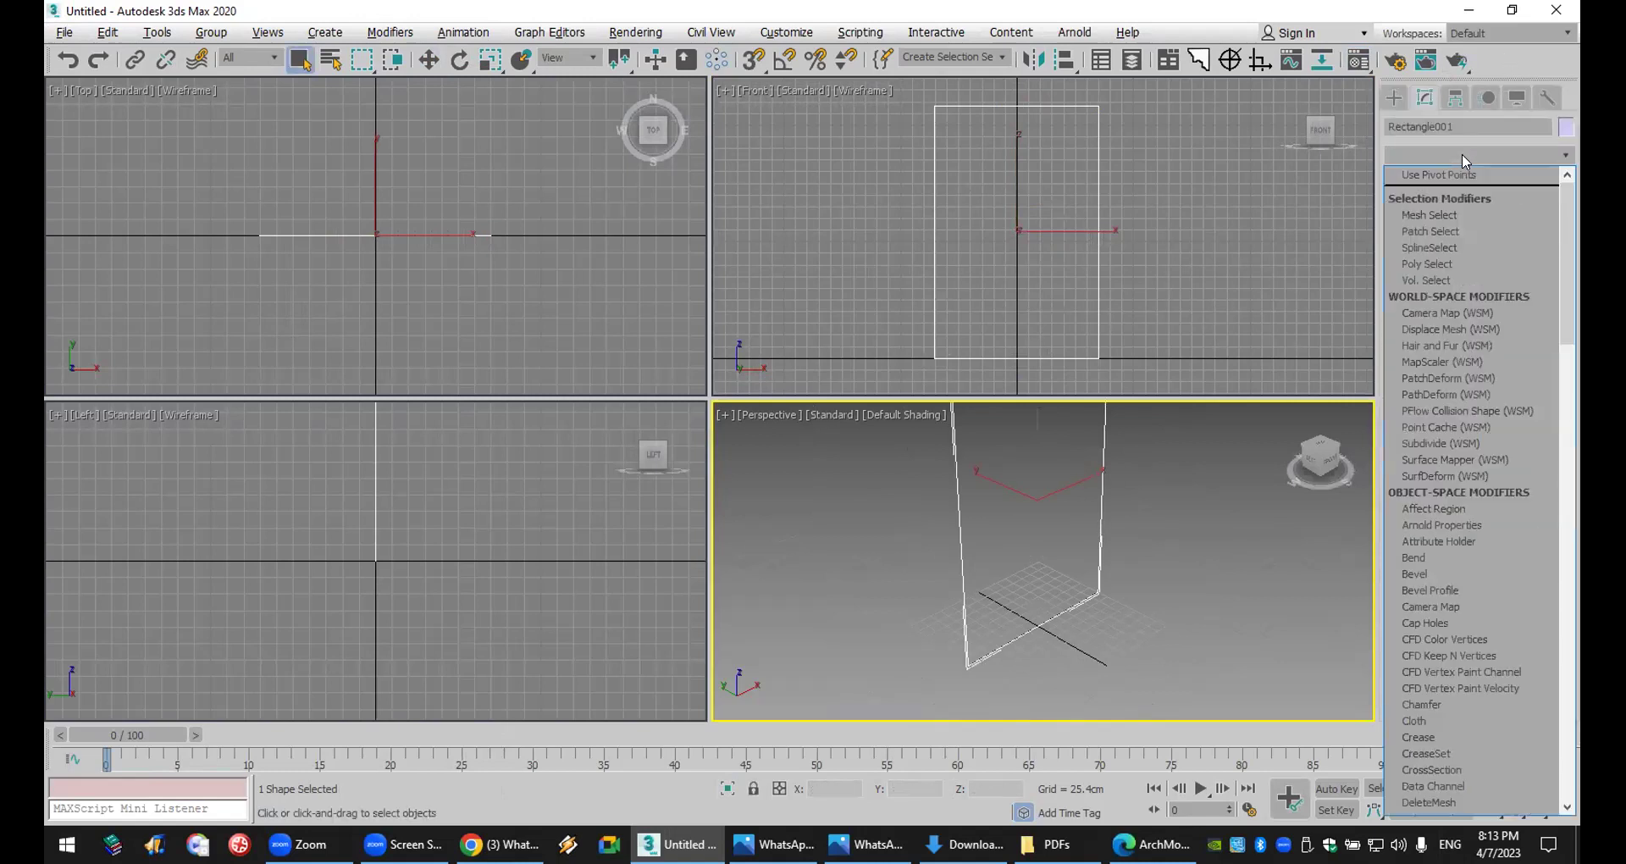
{"action": "scroll", "coordinate": [1453, 322], "scroll_direction": "down", "scroll_amount": 20}
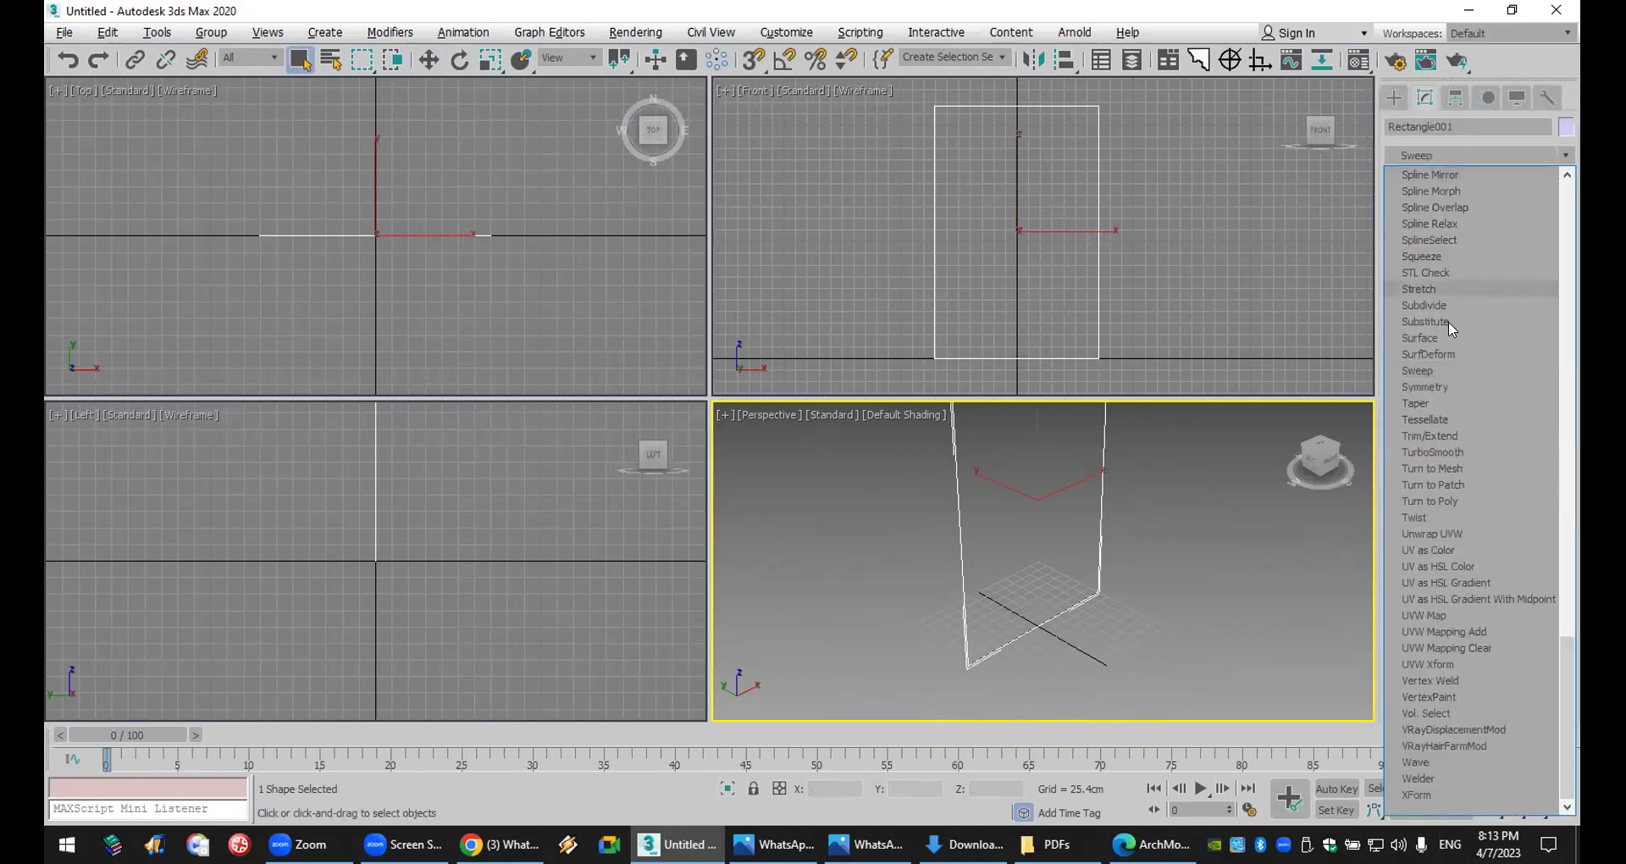
{"action": "left_click", "coordinate": [1179, 674]}
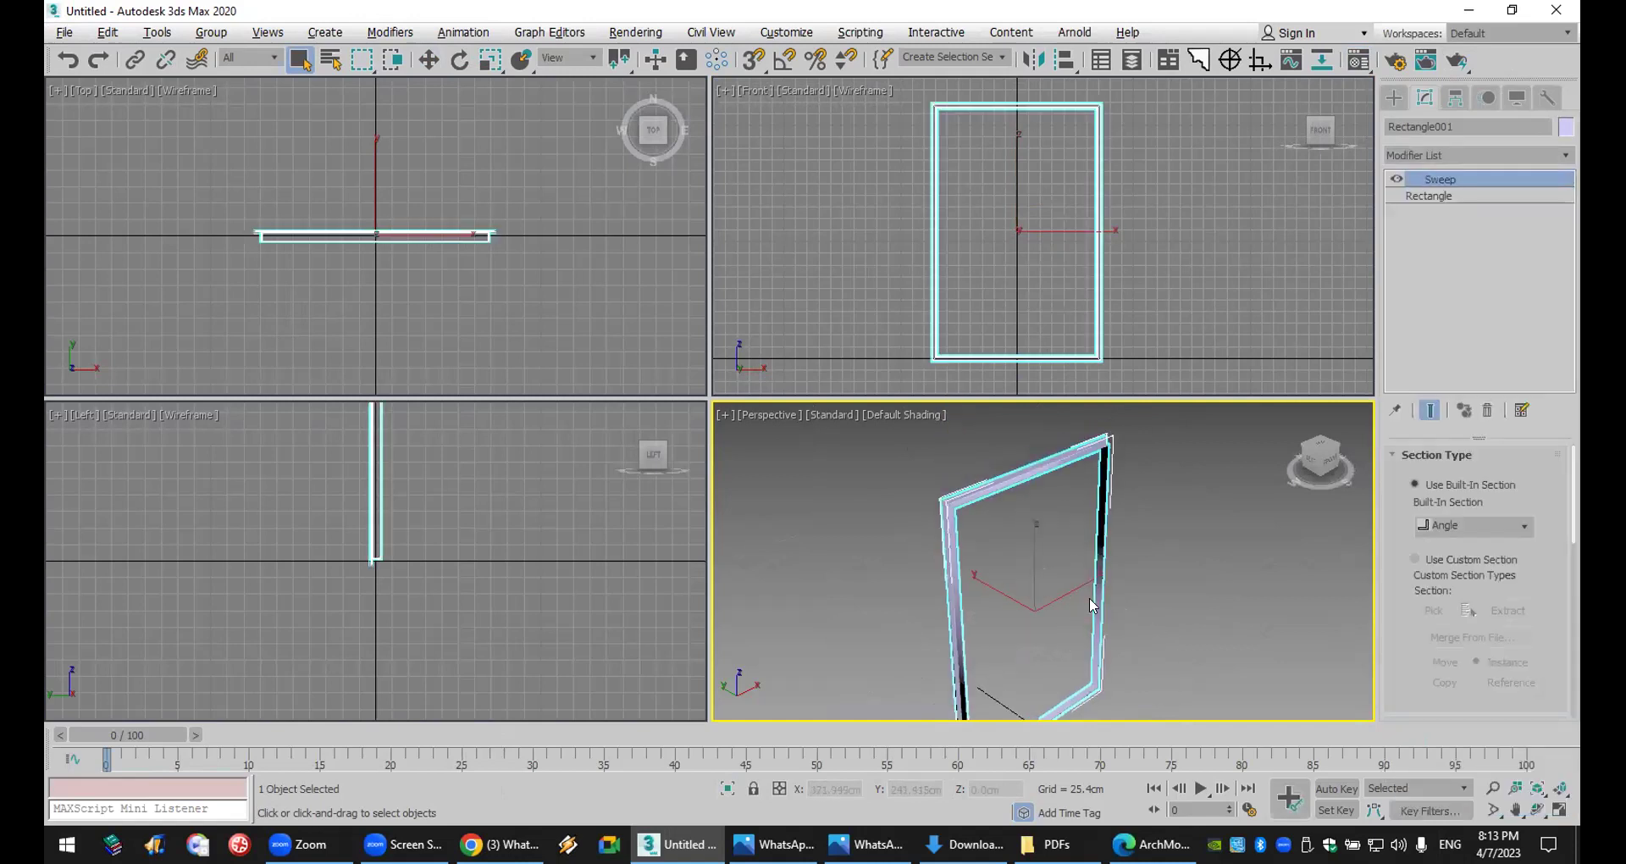
{"action": "scroll", "coordinate": [1003, 475], "scroll_direction": "up", "scroll_amount": 5}
{"action": "scroll", "coordinate": [849, 551], "scroll_direction": "up", "scroll_amount": 3}
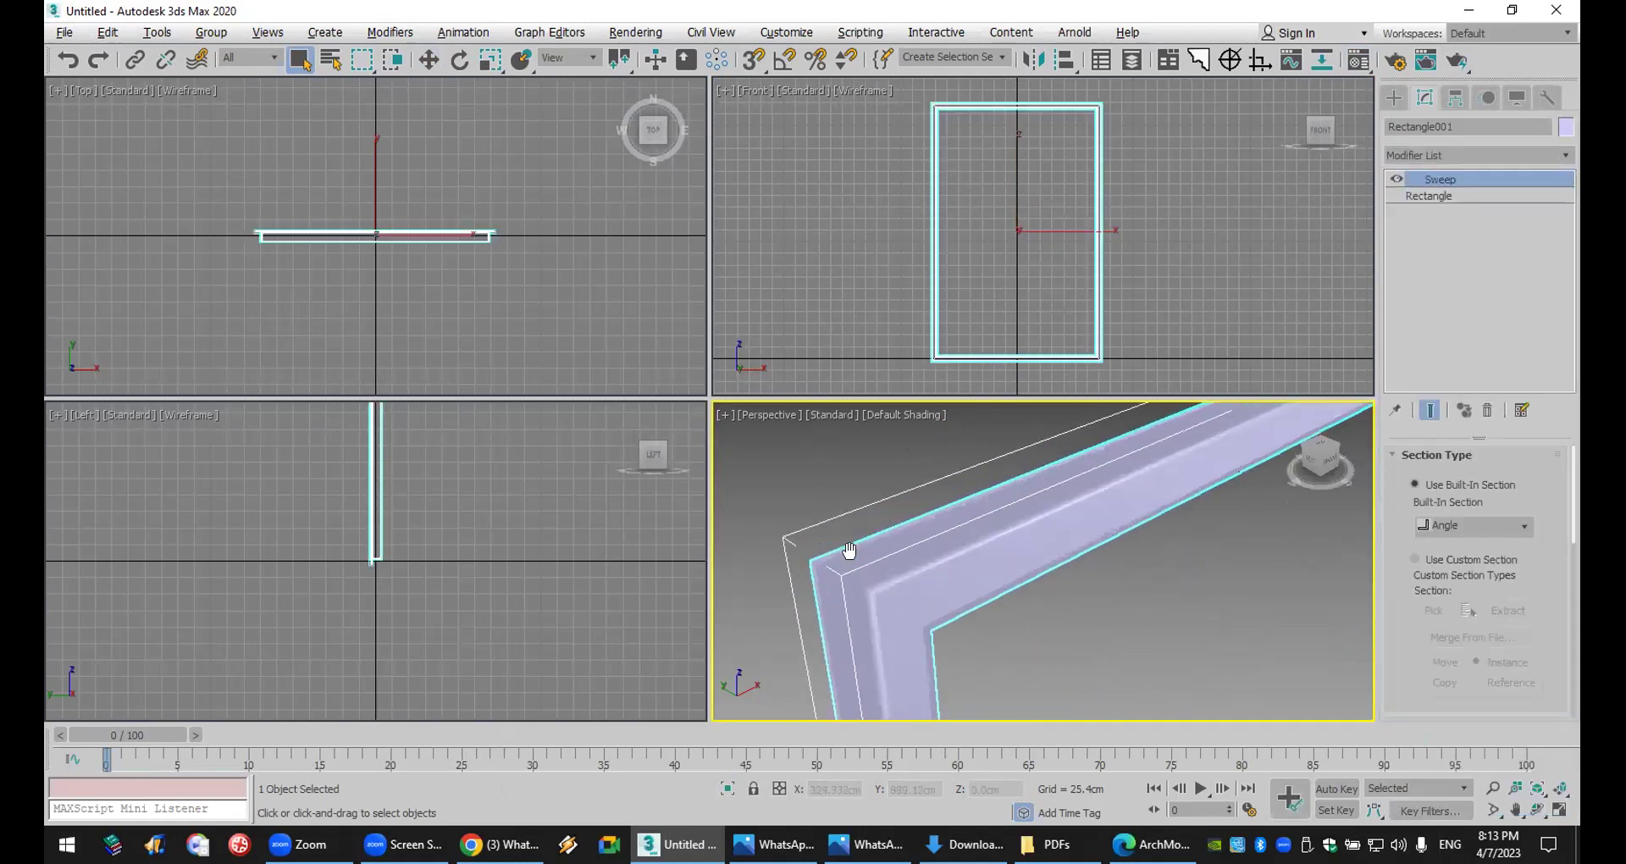
{"action": "middle_click_drag", "start_coordinate": [849, 551], "coordinate": [889, 542]}
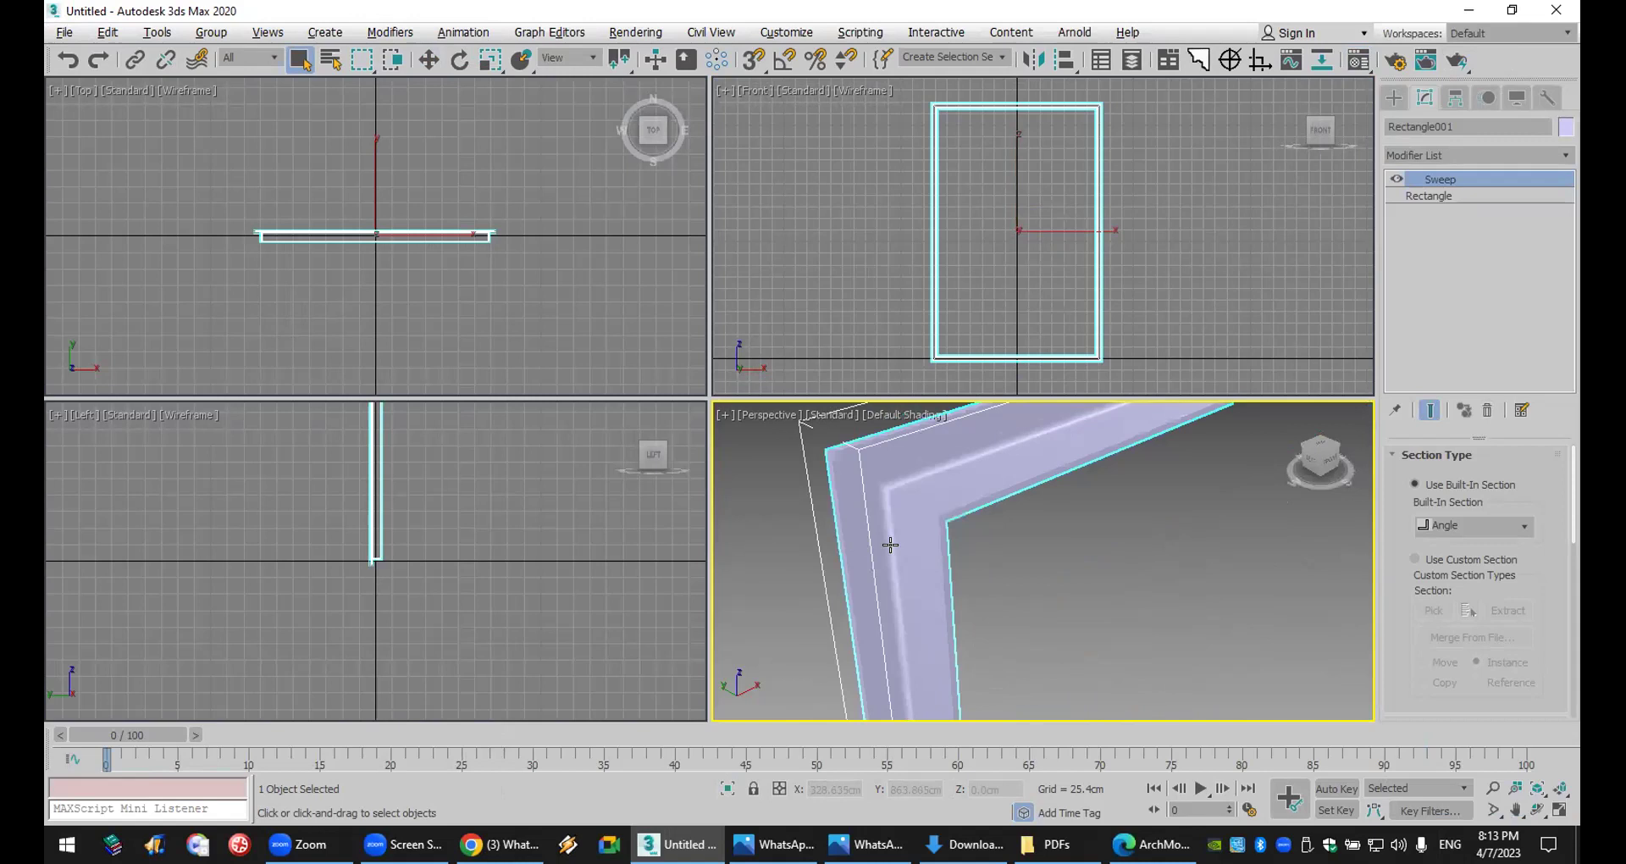
{"action": "left_click", "coordinate": [1490, 527]}
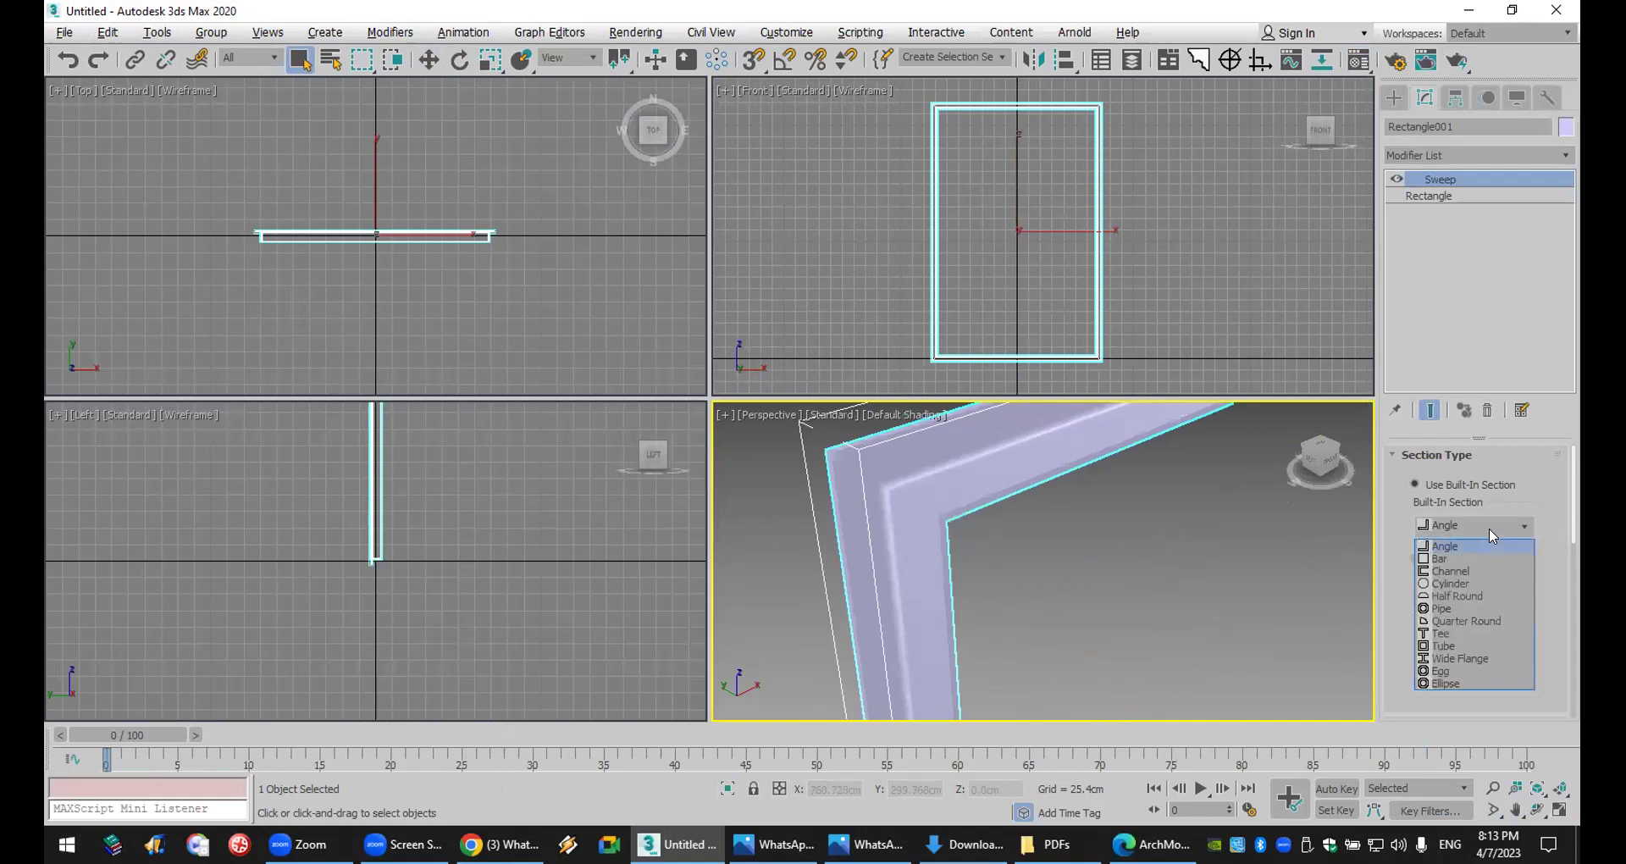
{"action": "left_click", "coordinate": [1467, 658]}
{"action": "scroll", "coordinate": [1042, 646], "scroll_direction": "down", "scroll_amount": 5}
{"action": "middle_click_drag", "start_coordinate": [1041, 646], "coordinate": [1049, 388]}
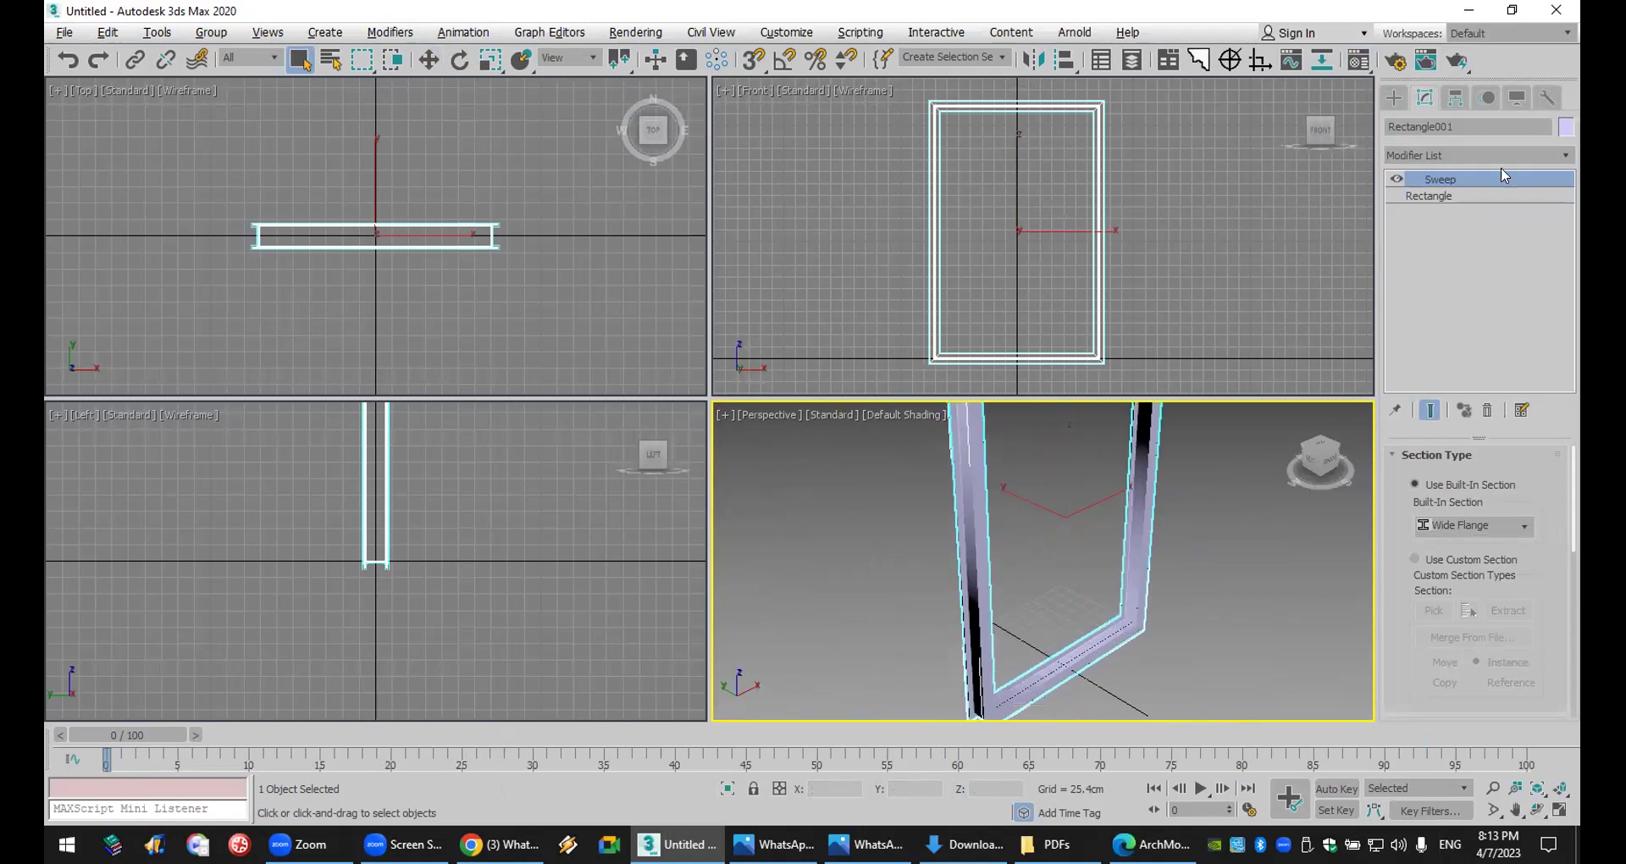
- Resize the swept frame's base rectangle to about 583 cm long and 476 cm wide and inspect its corner
{"action": "left_click", "coordinate": [1478, 195]}
{"action": "left_click_drag", "start_coordinate": [1535, 521], "coordinate": [880, 228]}
{"action": "middle_click_drag", "start_coordinate": [879, 227], "coordinate": [1015, 278]}
{"action": "scroll", "coordinate": [1017, 280], "scroll_direction": "down", "scroll_amount": 3}
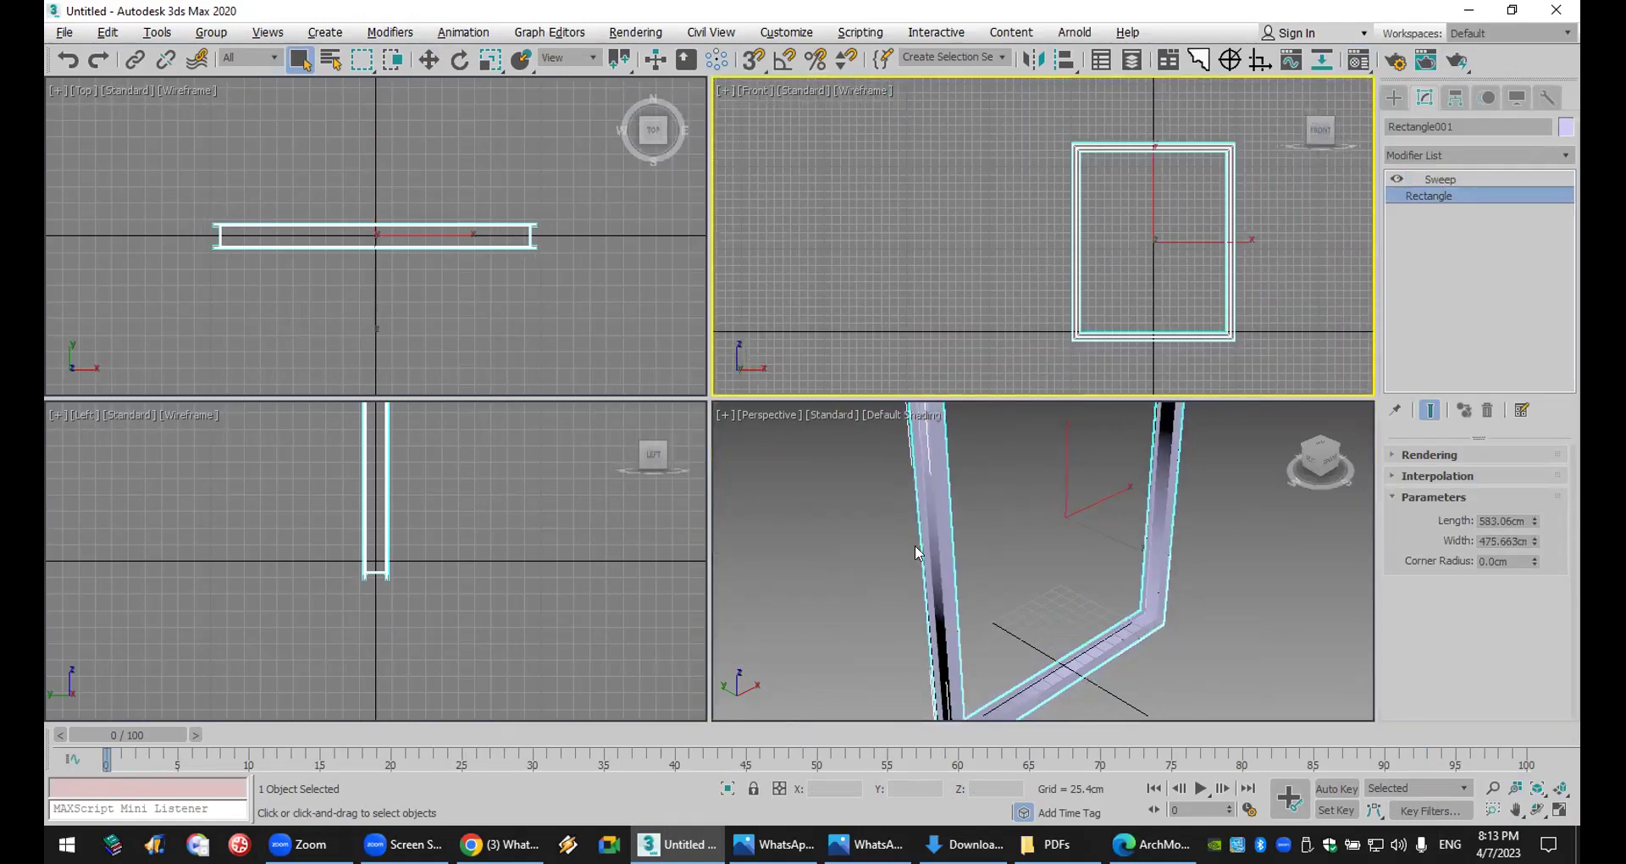
{"action": "scroll", "coordinate": [932, 525], "scroll_direction": "up", "scroll_amount": 5}
{"action": "scroll", "coordinate": [958, 502], "scroll_direction": "up", "scroll_amount": 3}
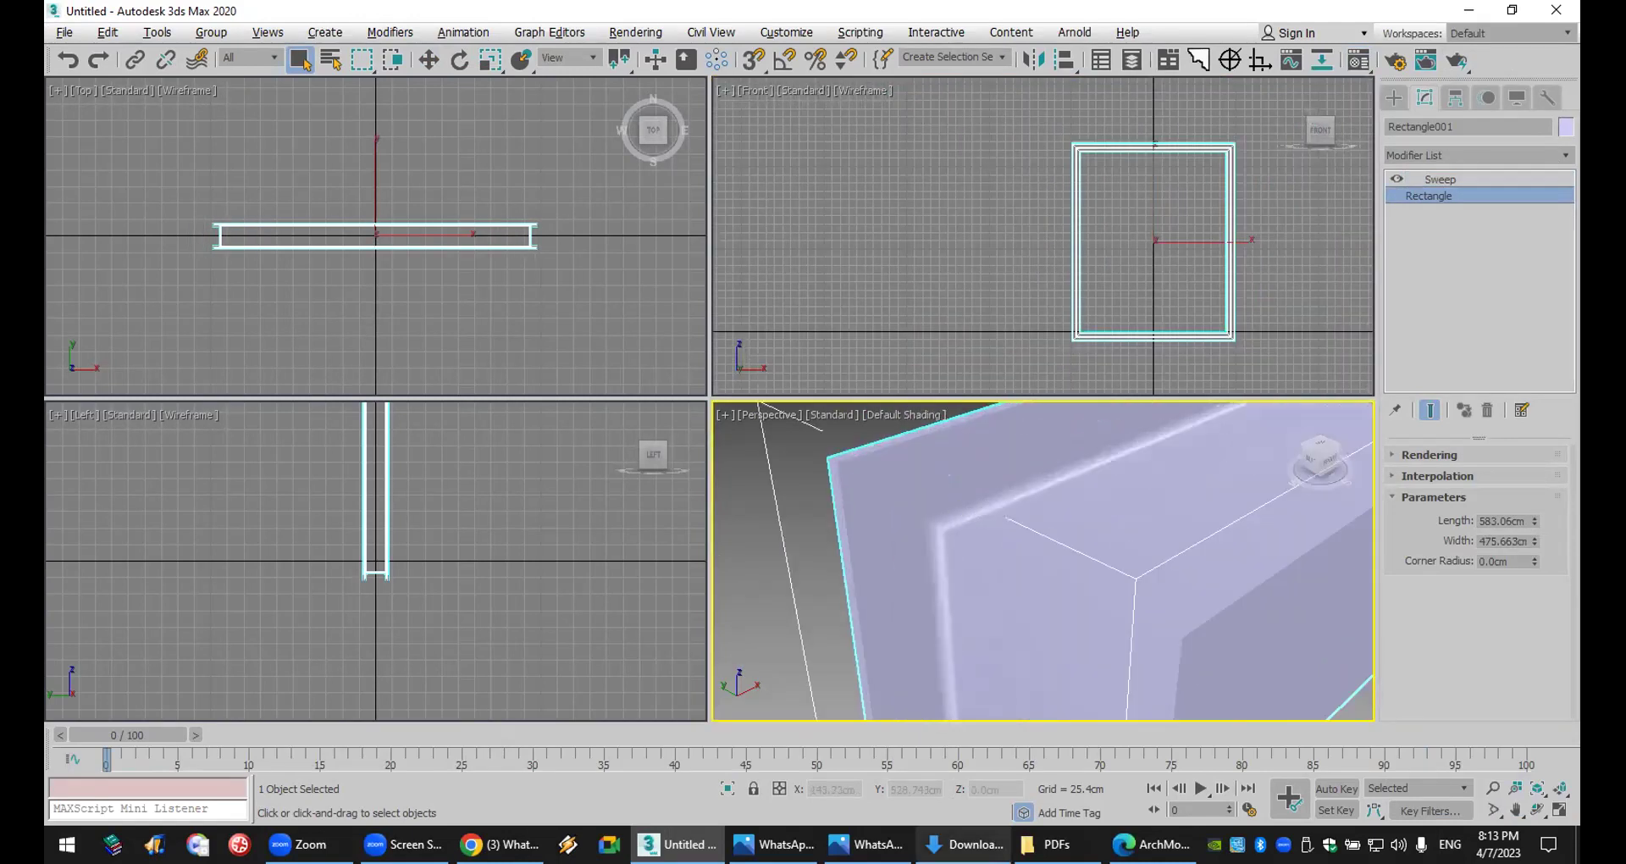
- Switch to the chalet reference photos, examine how the sliding door frames and panels are divided, and return to 3ds Max
{"action": "left_click", "coordinate": [870, 845]}
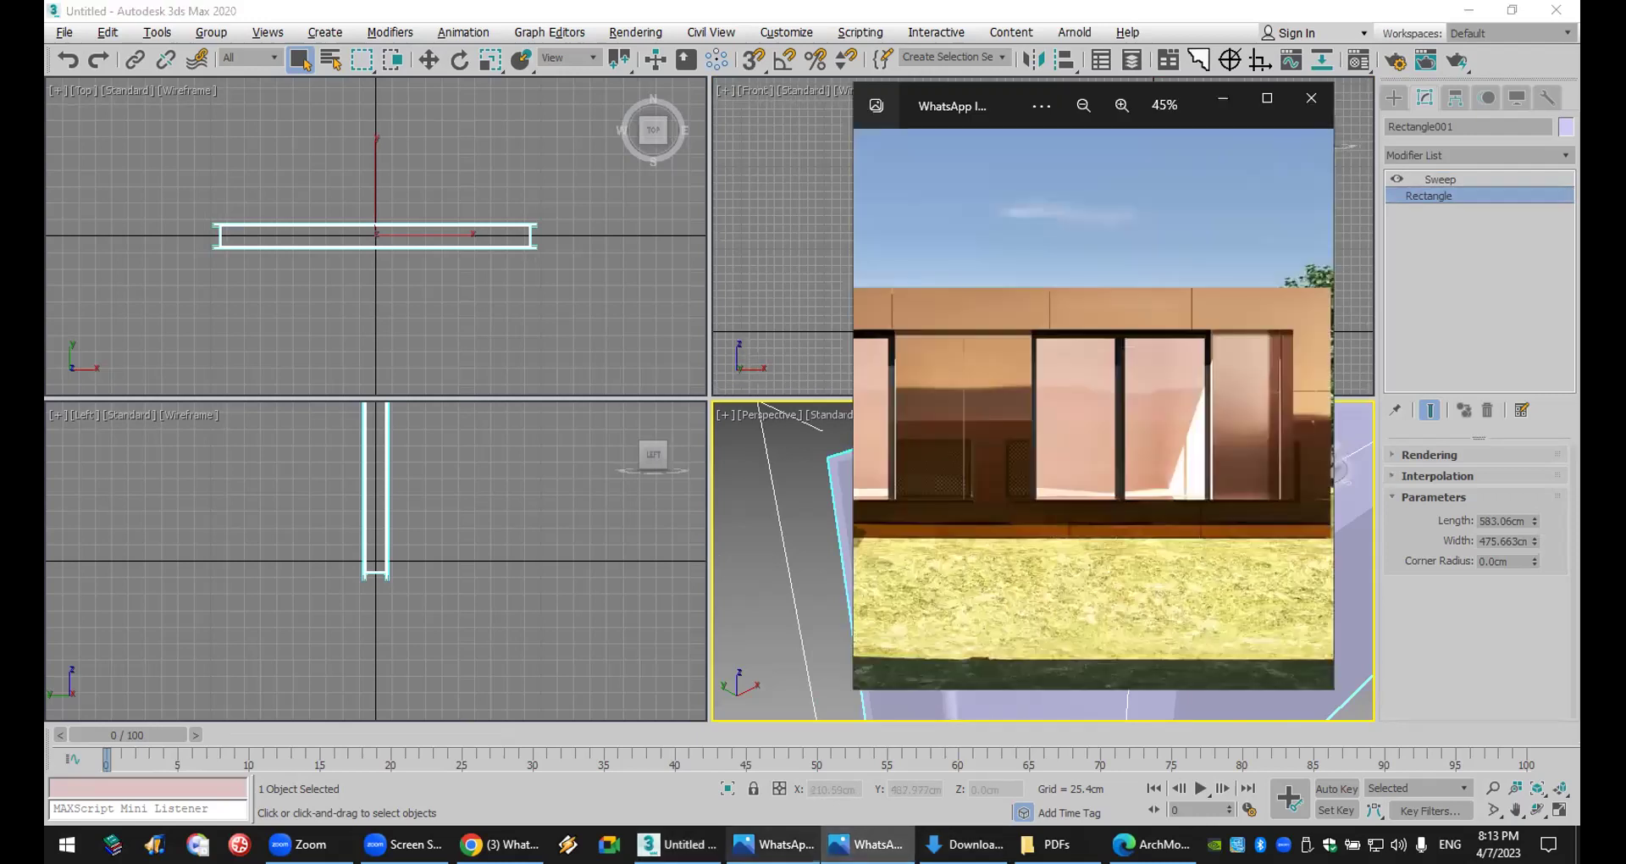
{"action": "left_click", "coordinate": [773, 845]}
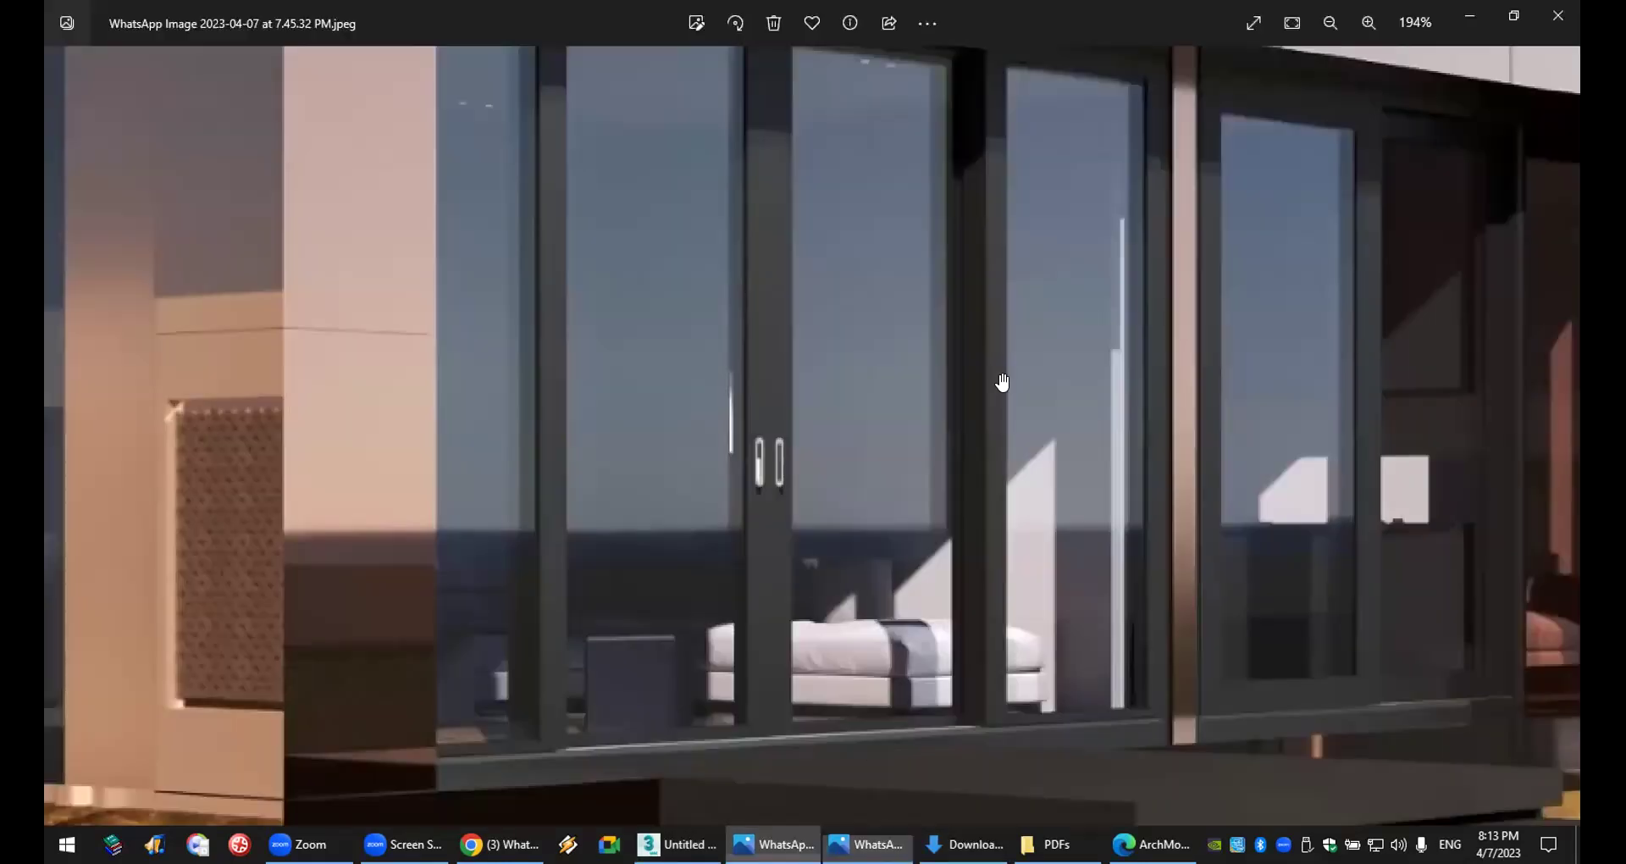
{"action": "scroll", "coordinate": [1002, 383], "scroll_direction": "up", "scroll_amount": 3}
{"action": "scroll", "coordinate": [1002, 386], "scroll_direction": "down", "scroll_amount": 4}
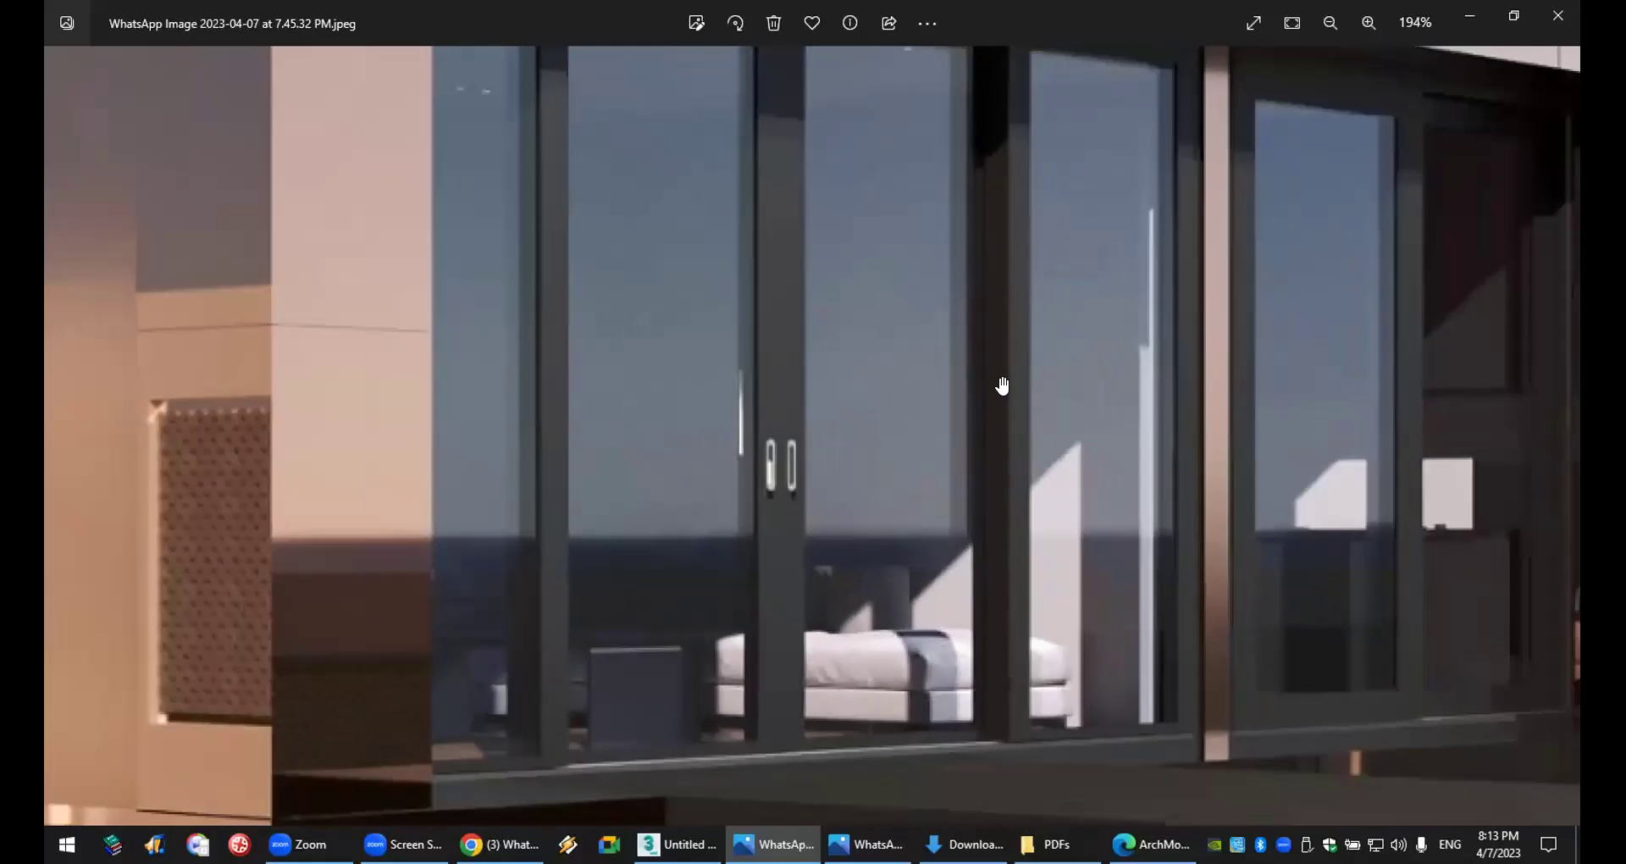
{"action": "scroll", "coordinate": [1002, 385], "scroll_direction": "down", "scroll_amount": 2}
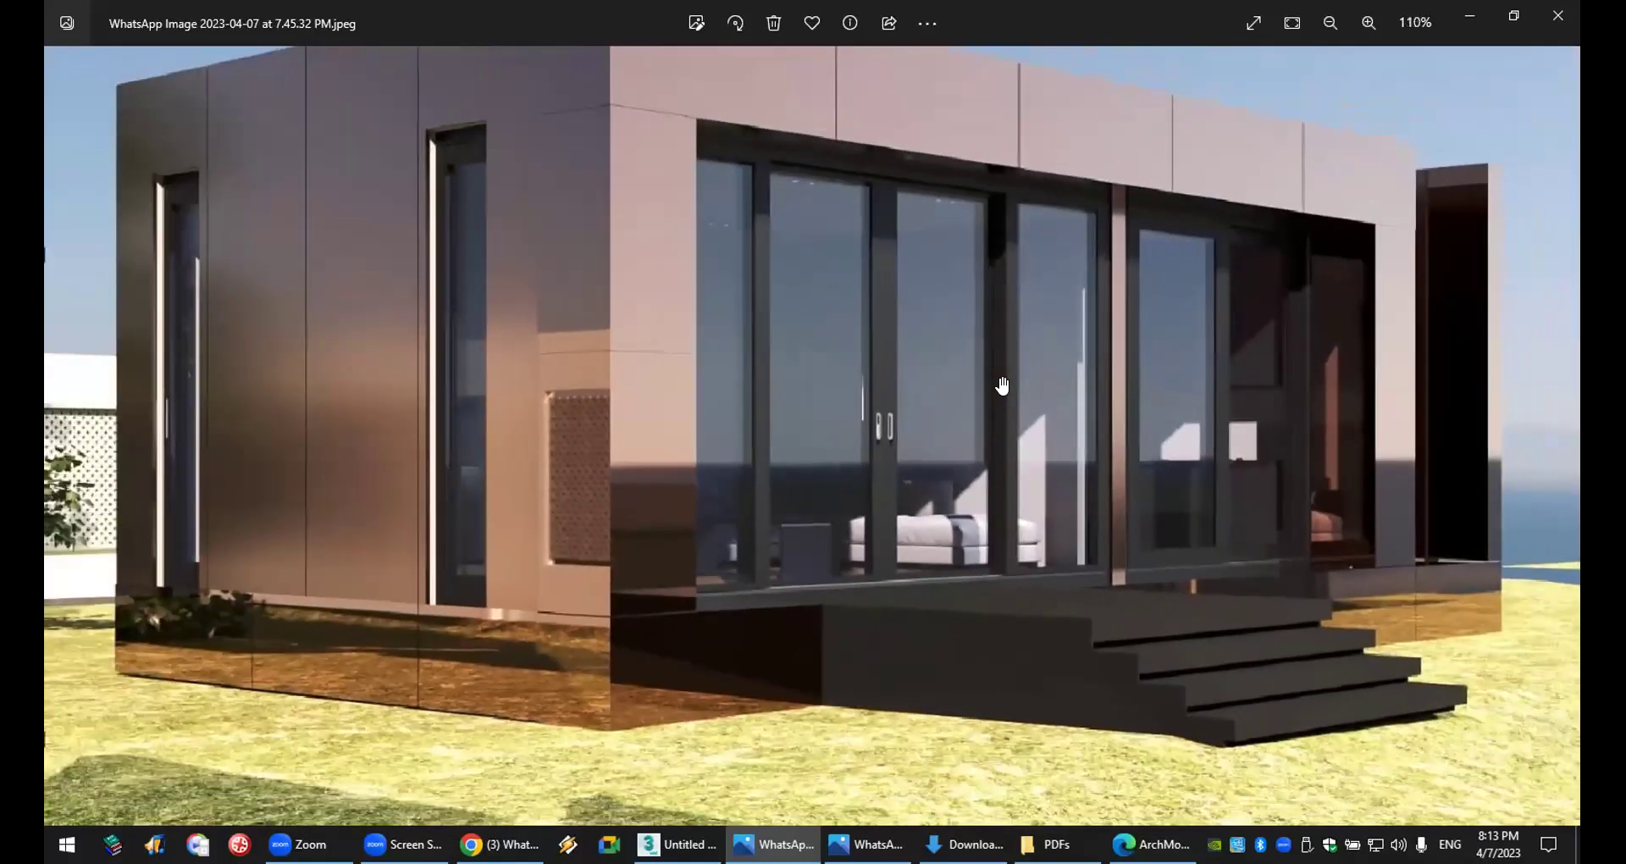
{"action": "scroll", "coordinate": [1002, 385], "scroll_direction": "up", "scroll_amount": 2}
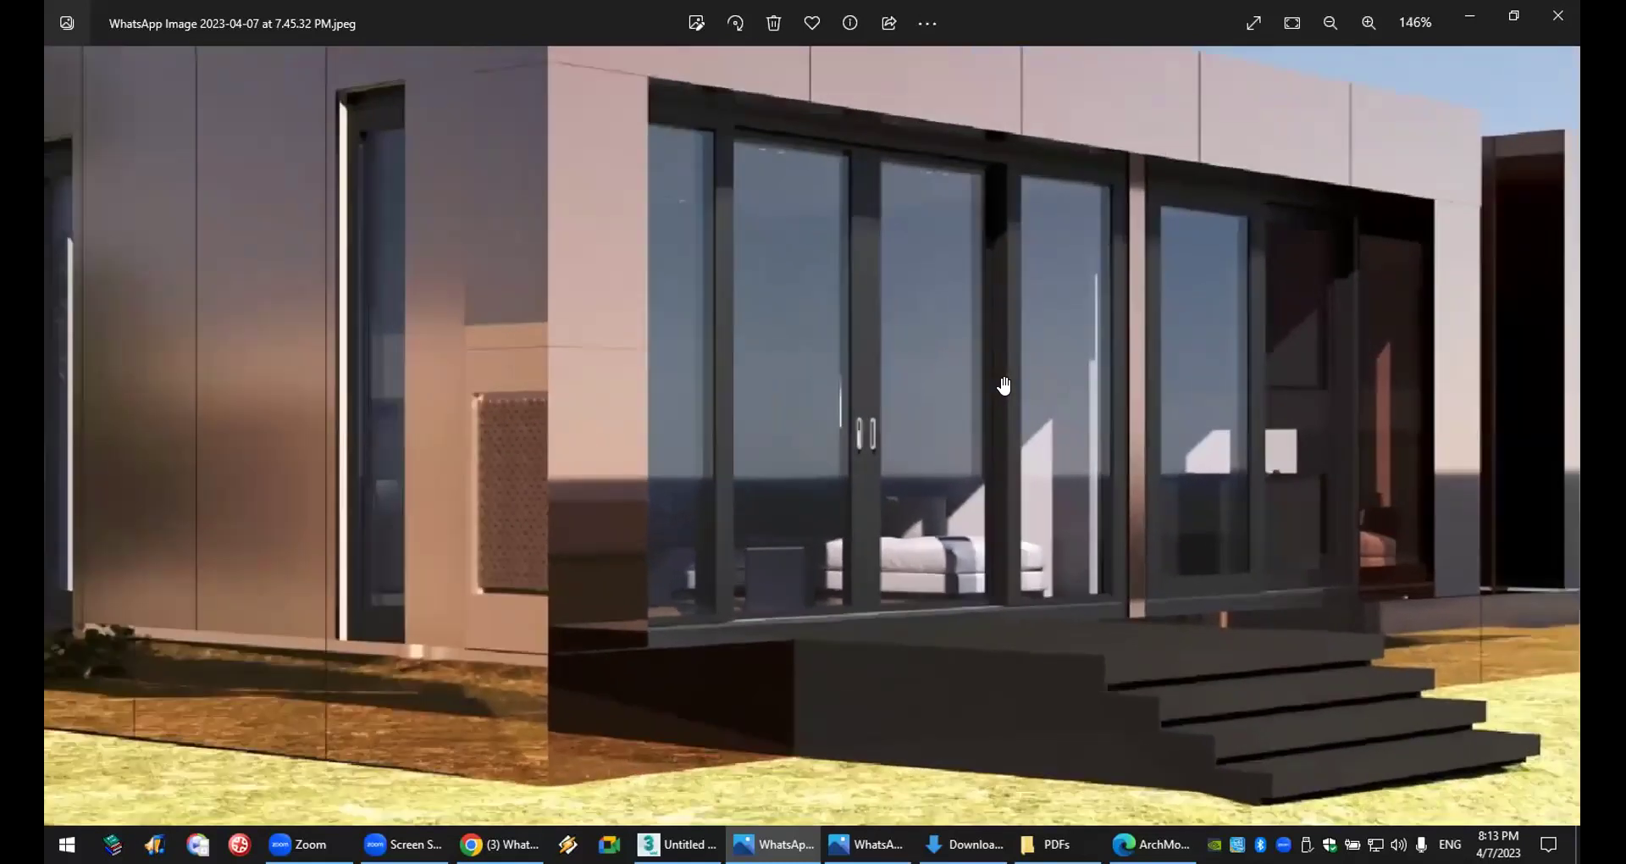
{"action": "scroll", "coordinate": [1005, 386], "scroll_direction": "up", "scroll_amount": 2}
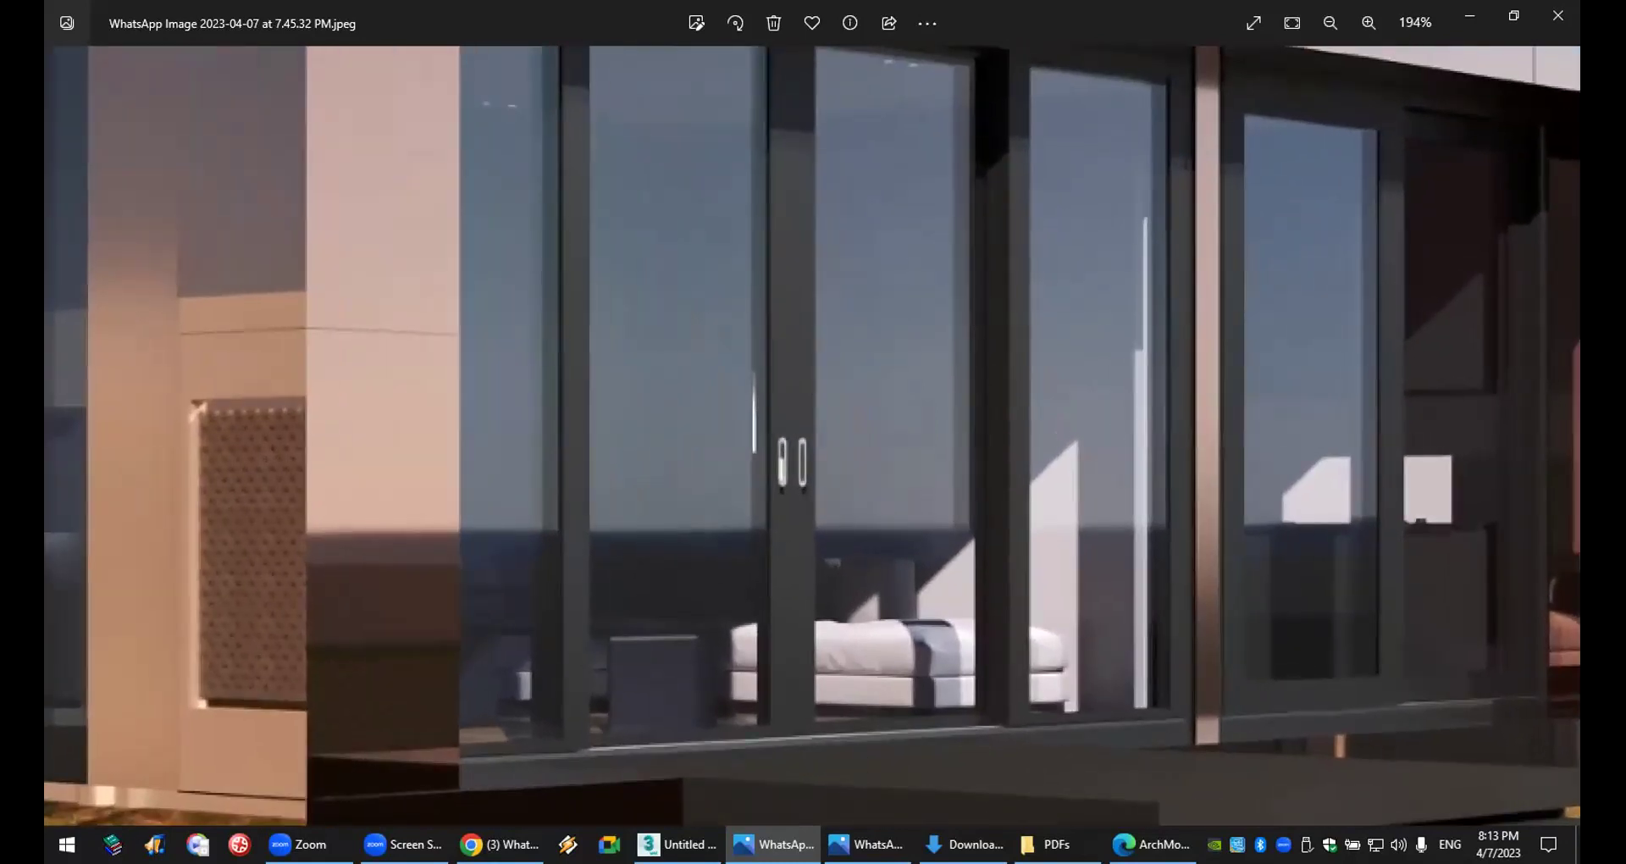
{"action": "key", "text": "alt+Tab"}
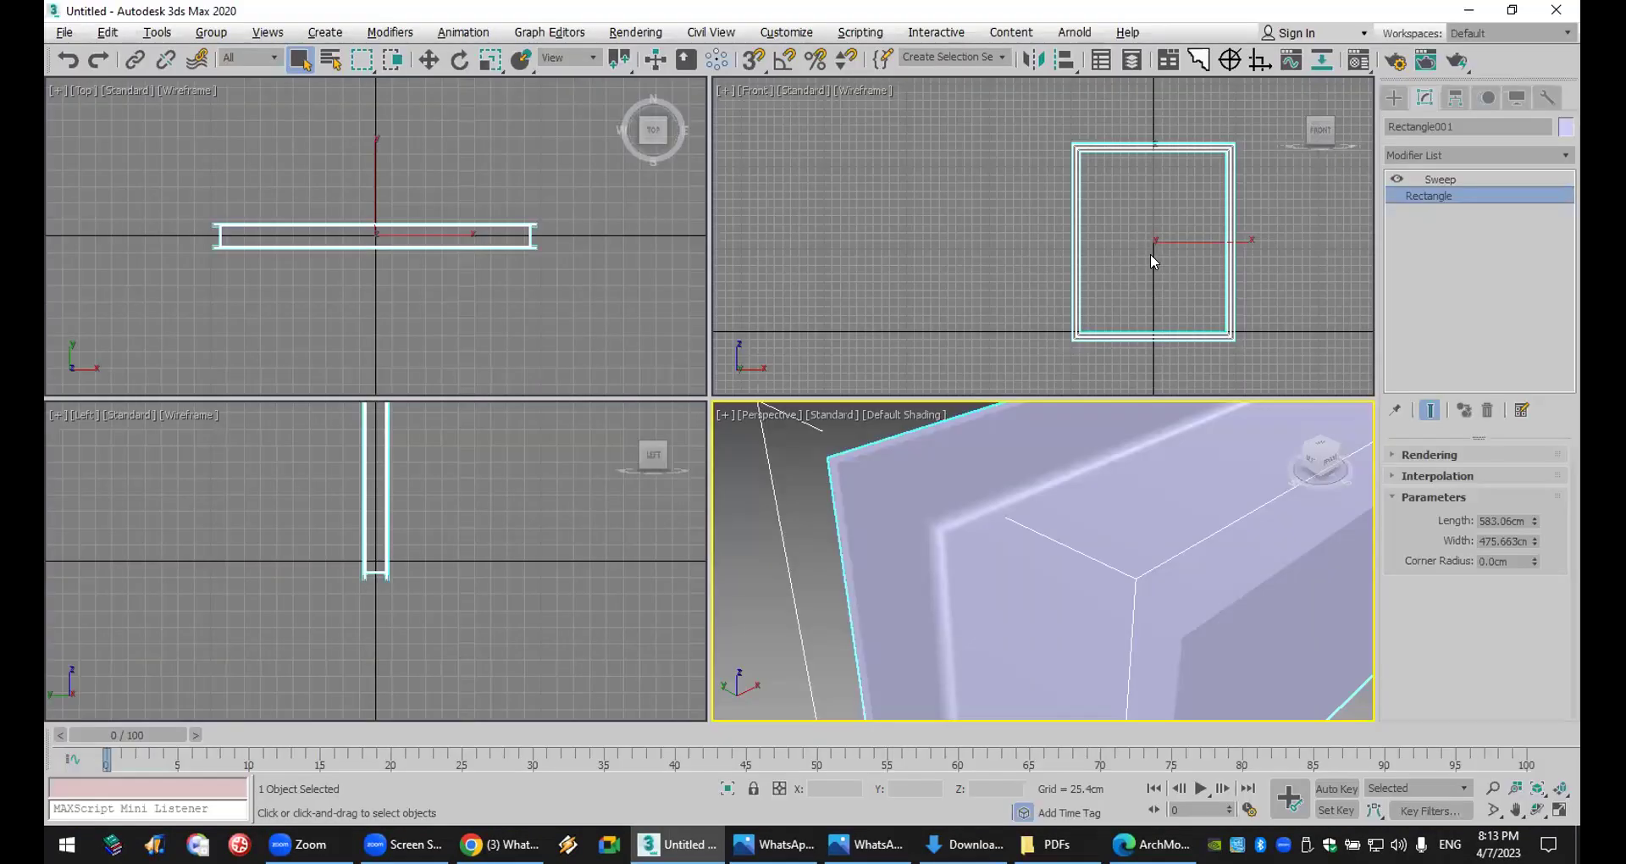
- Delete the swept test frame from the scene
{"action": "left_click", "coordinate": [1221, 201]}
{"action": "left_click_drag", "start_coordinate": [1188, 218], "coordinate": [1157, 179]}
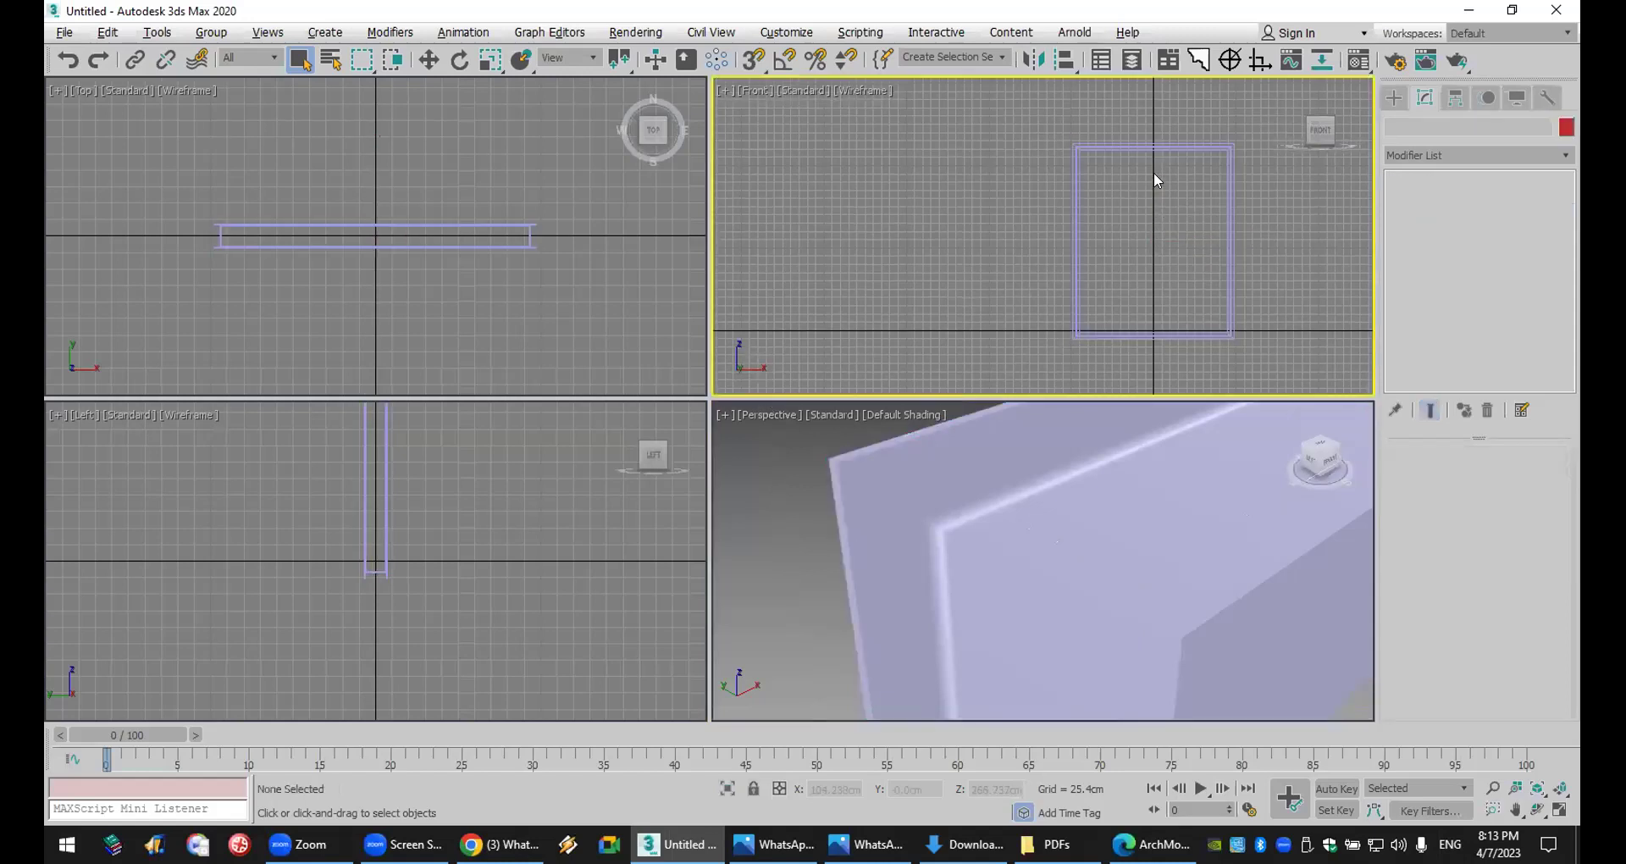
{"action": "left_click", "coordinate": [1149, 142]}
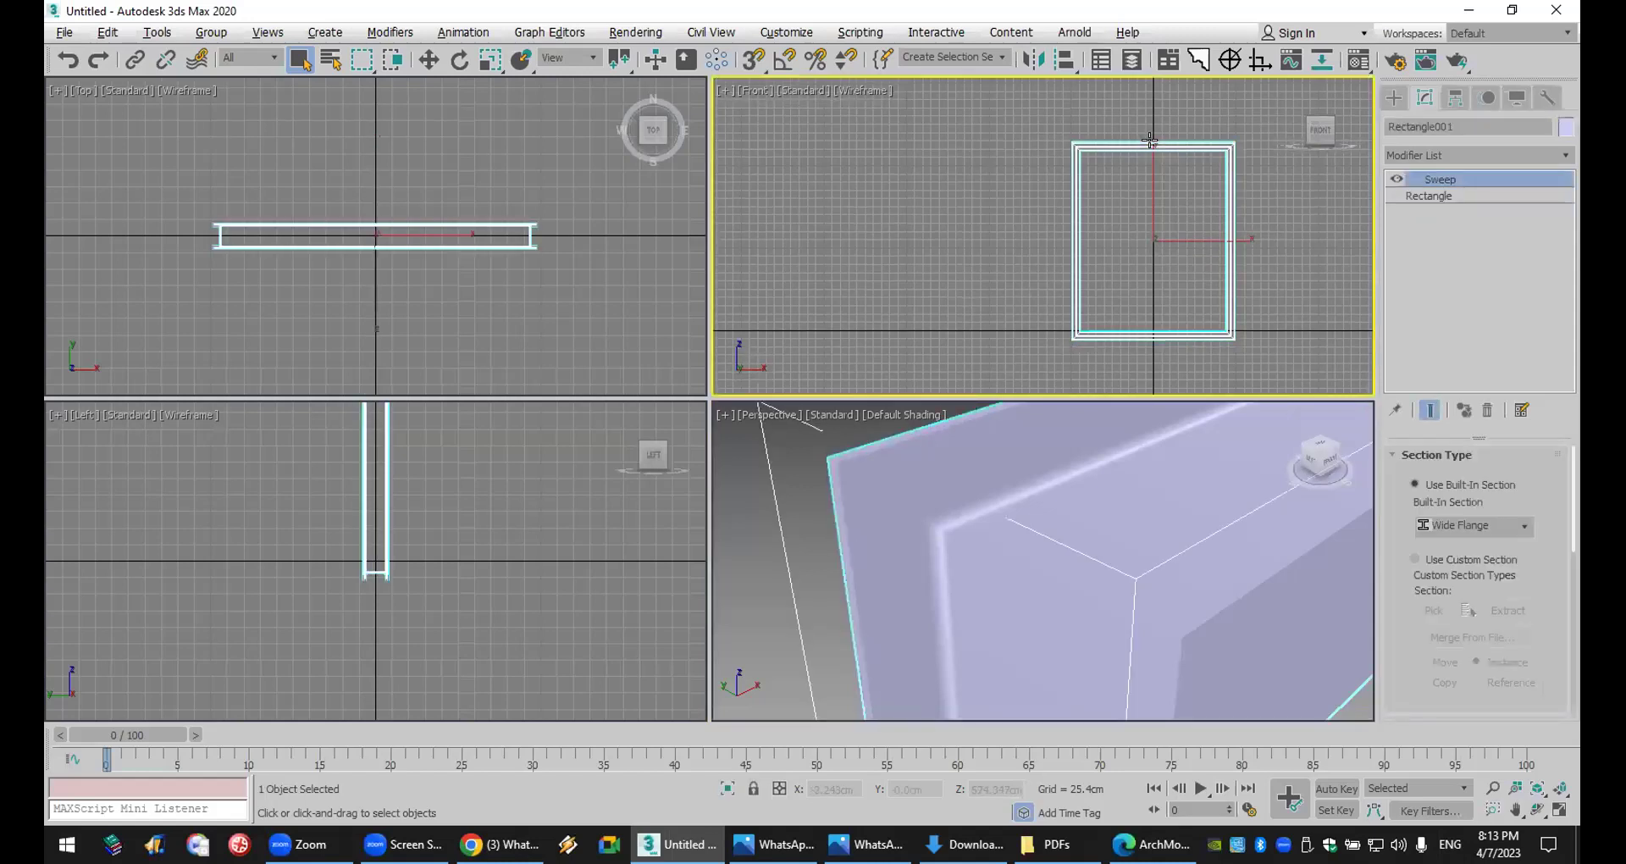
{"action": "key", "text": "Delete"}
{"action": "middle_click_drag", "start_coordinate": [1110, 171], "coordinate": [1053, 254]}
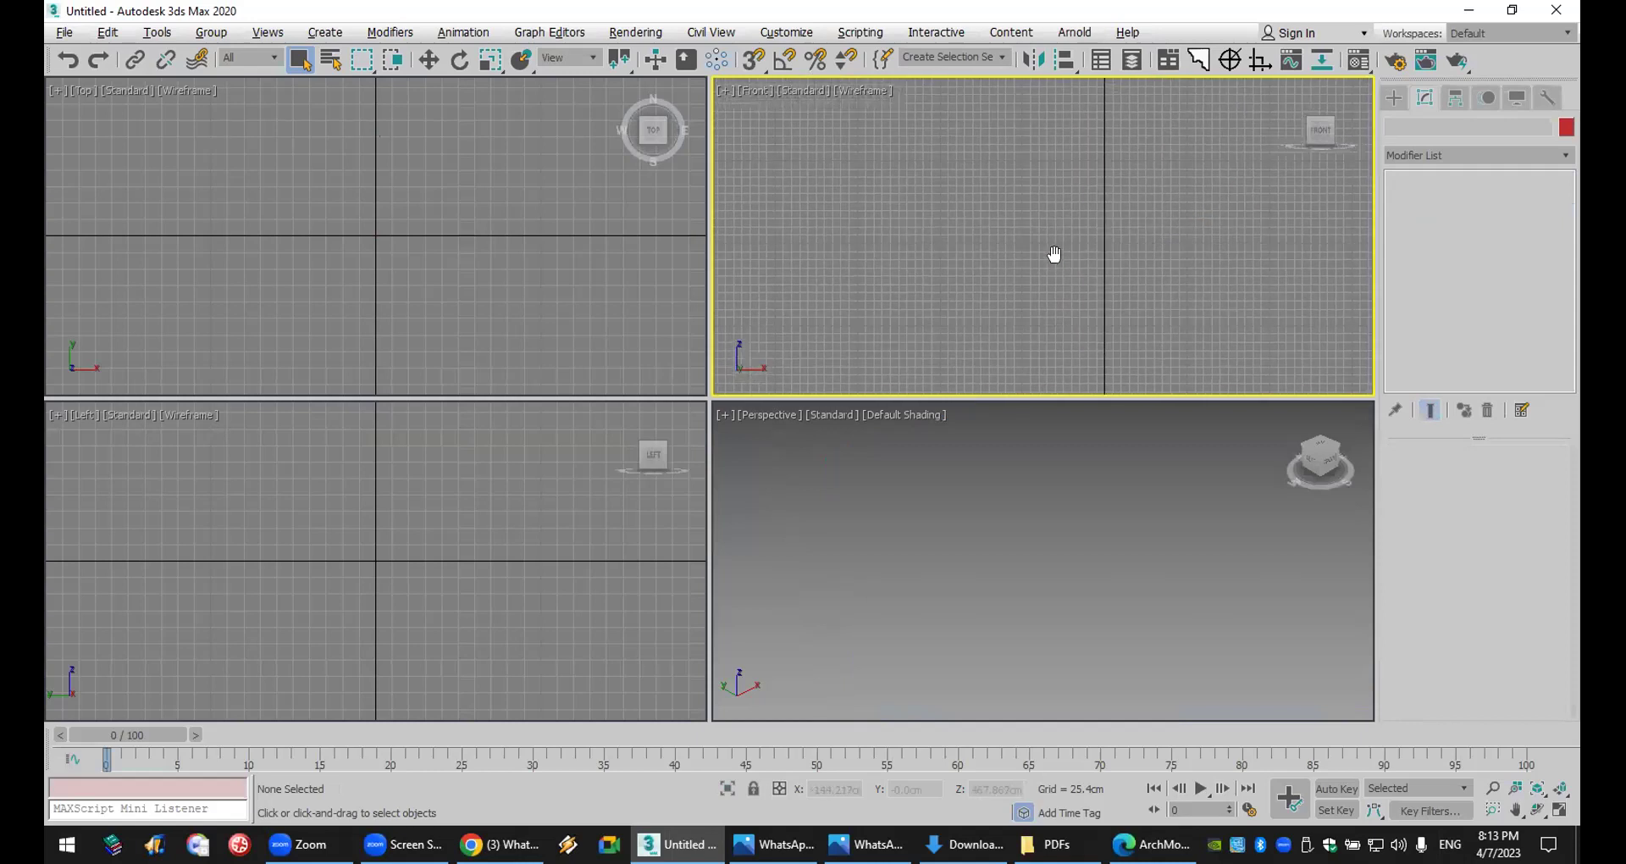
- Maximize the Front view, start the Rectangle tool and enable 2D snapping to grid points
{"action": "left_click", "coordinate": [1561, 789]}
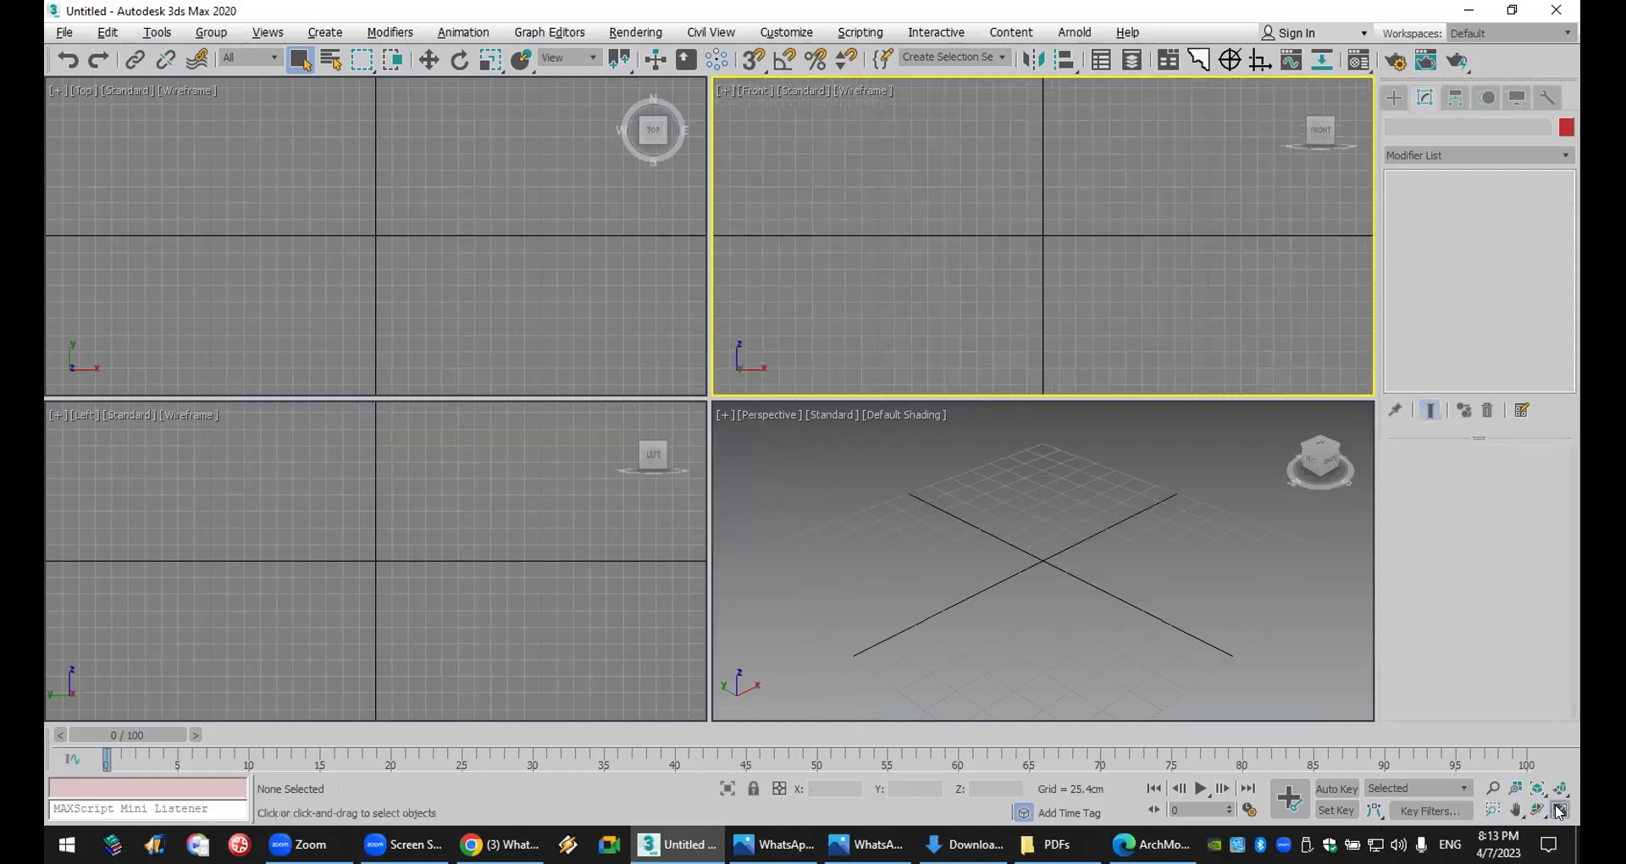
{"action": "left_click", "coordinate": [1560, 810]}
{"action": "mouse_move", "coordinate": [817, 345]}
{"action": "middle_mouse_down"}
{"action": "mouse_move", "coordinate": [801, 392]}
{"action": "mouse_move", "coordinate": [801, 368]}
{"action": "middle_mouse_up"}
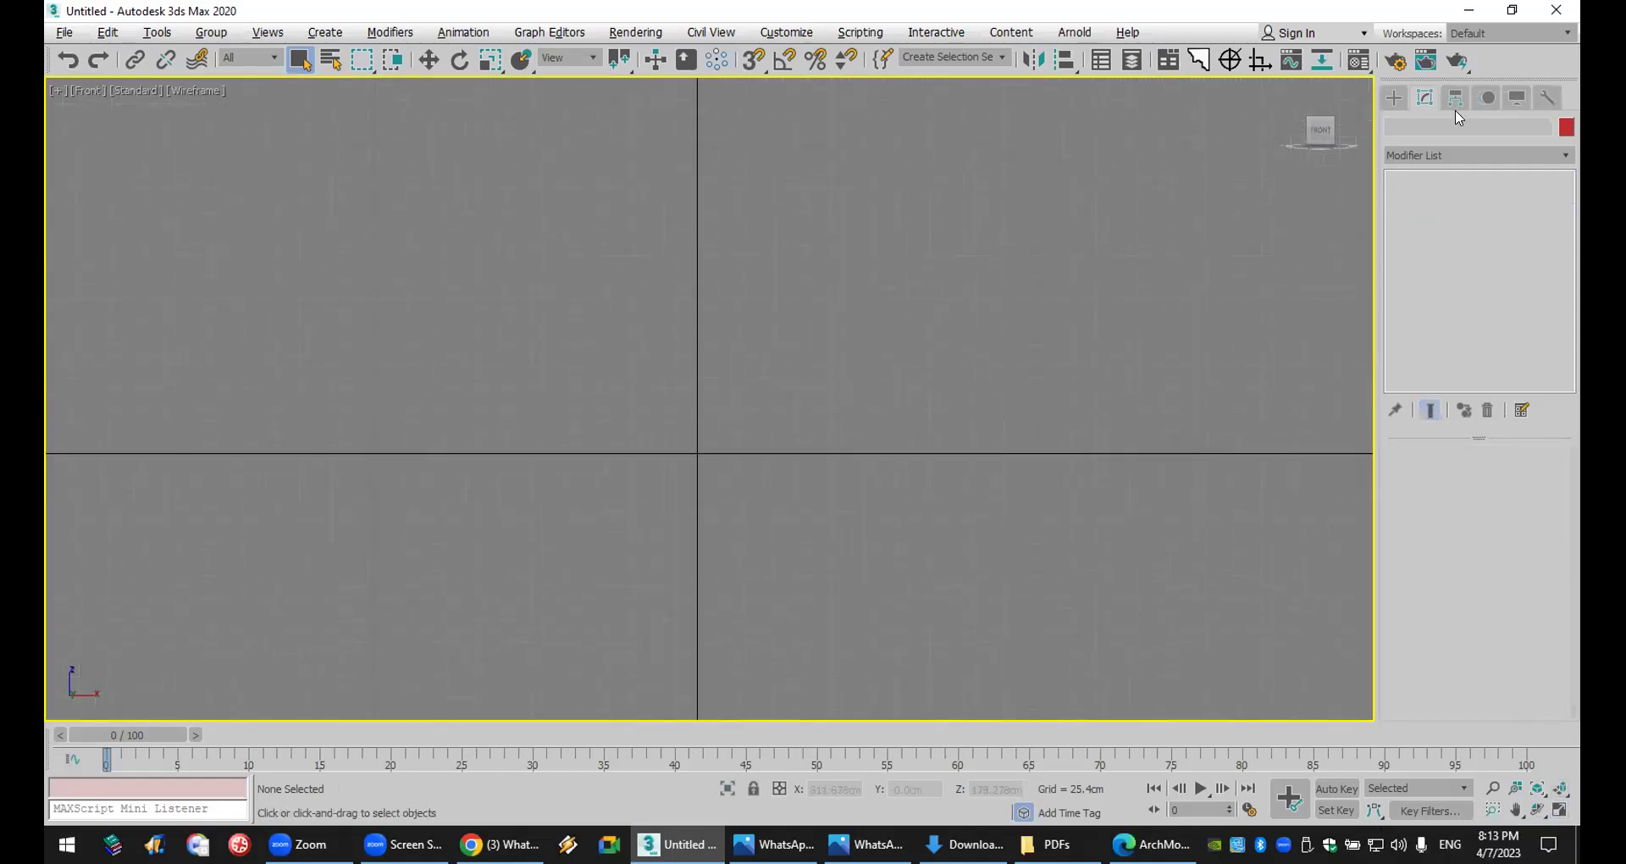
{"action": "left_click", "coordinate": [1395, 97]}
{"action": "left_click", "coordinate": [1512, 227]}
{"action": "left_click_drag", "start_coordinate": [753, 69], "coordinate": [753, 90]}
{"action": "right_click", "coordinate": [753, 59]}
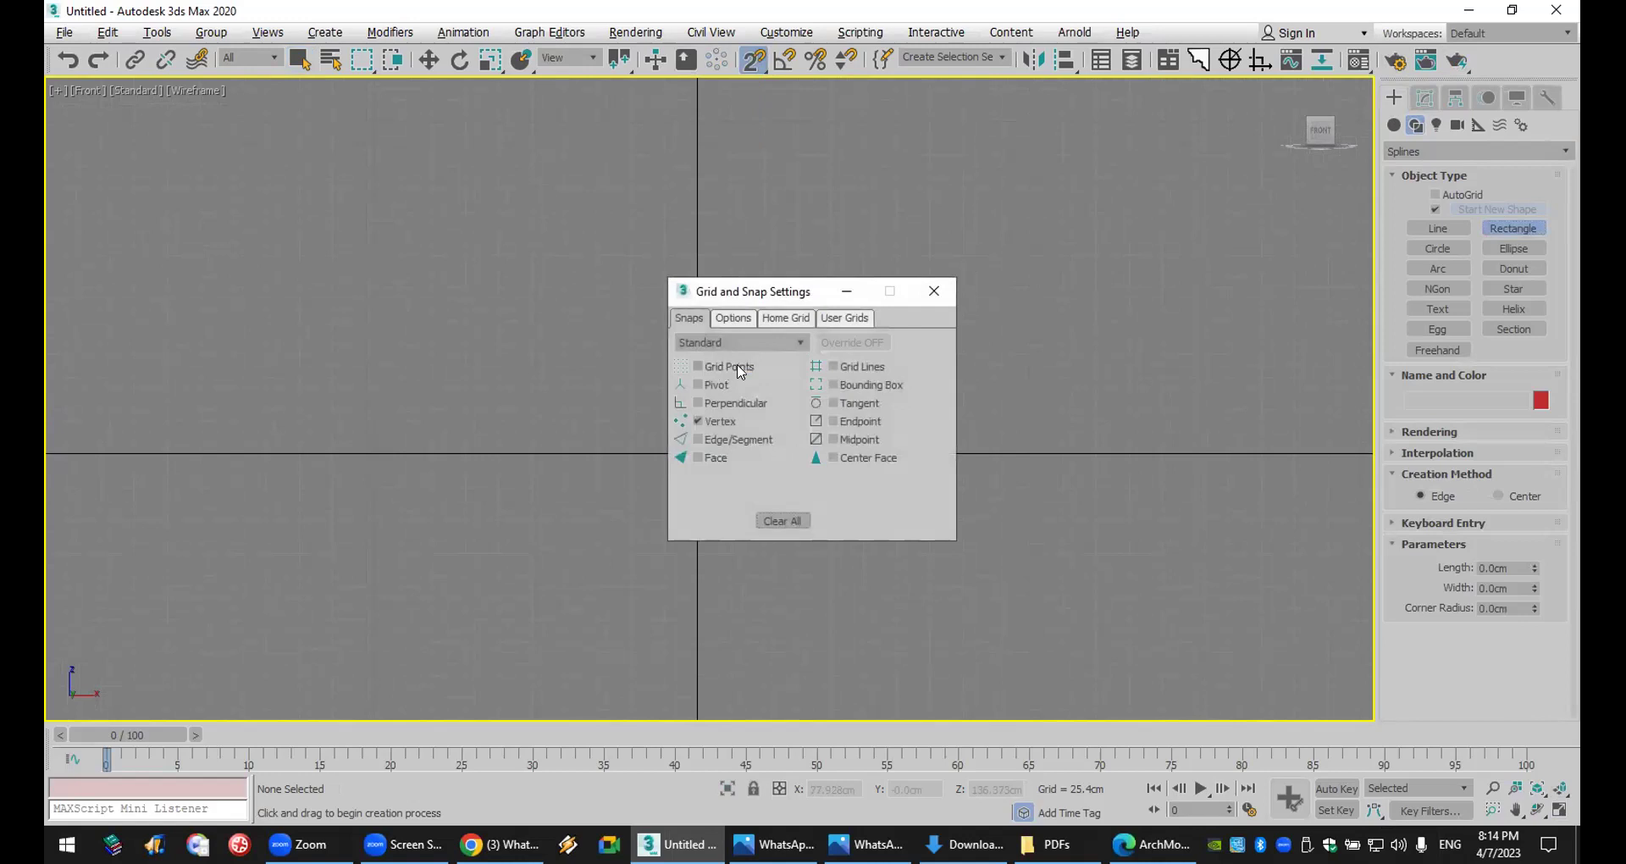
{"action": "left_click", "coordinate": [726, 366]}
{"action": "left_click", "coordinate": [924, 300]}
{"action": "left_click_drag", "start_coordinate": [498, 122], "coordinate": [1127, 455]}
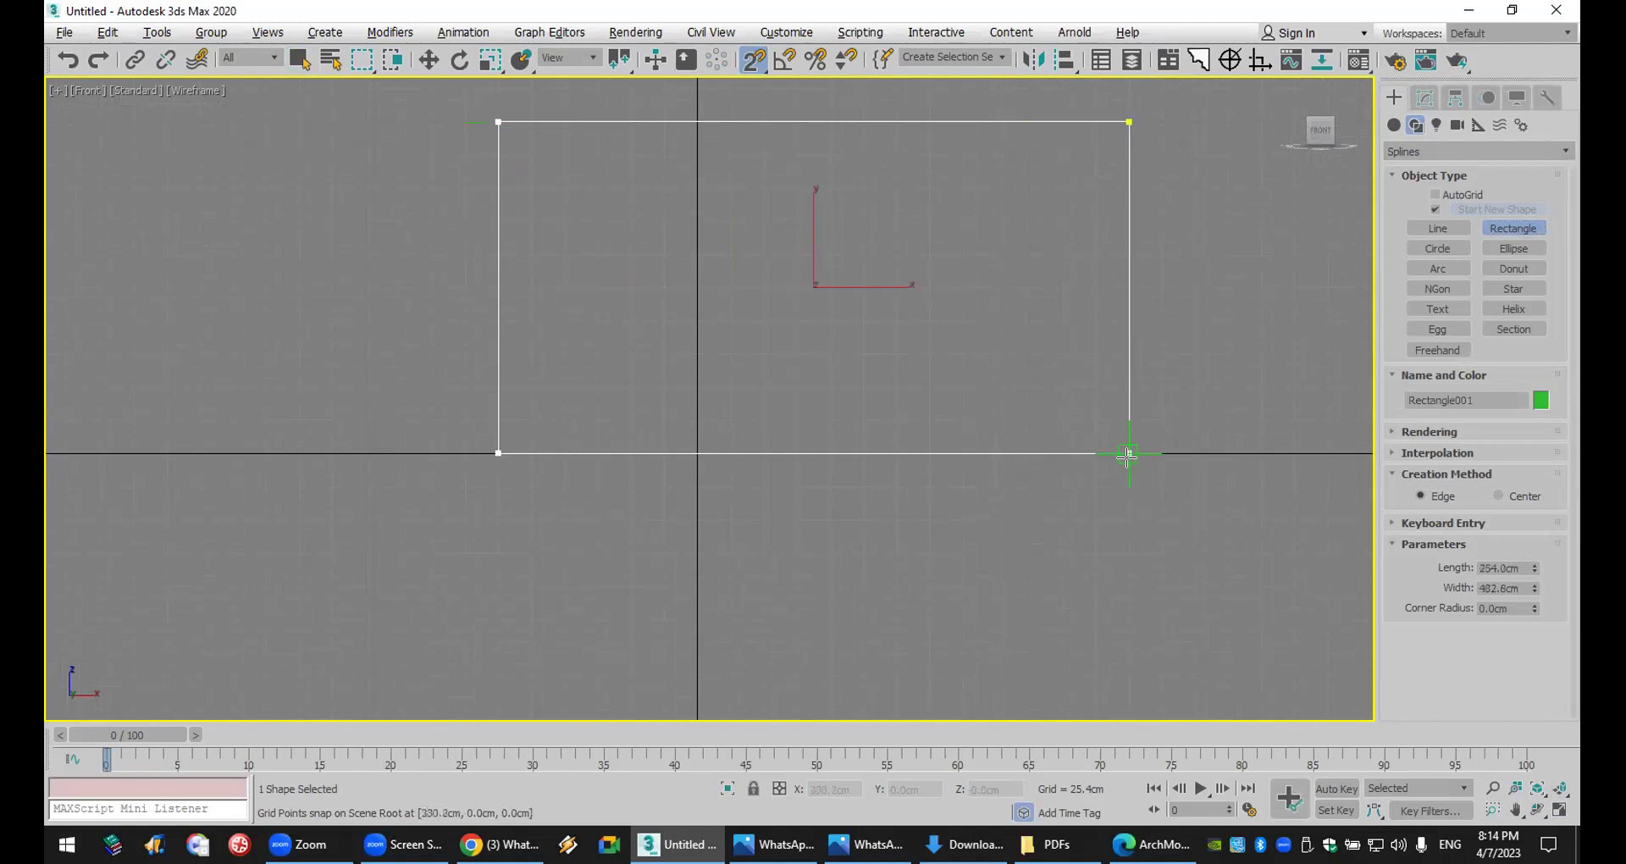
{"action": "mouse_move", "coordinate": [498, 122]}
{"action": "left_mouse_down"}
{"action": "mouse_move", "coordinate": [666, 421]}
{"action": "mouse_move", "coordinate": [825, 450]}
{"action": "left_mouse_up"}
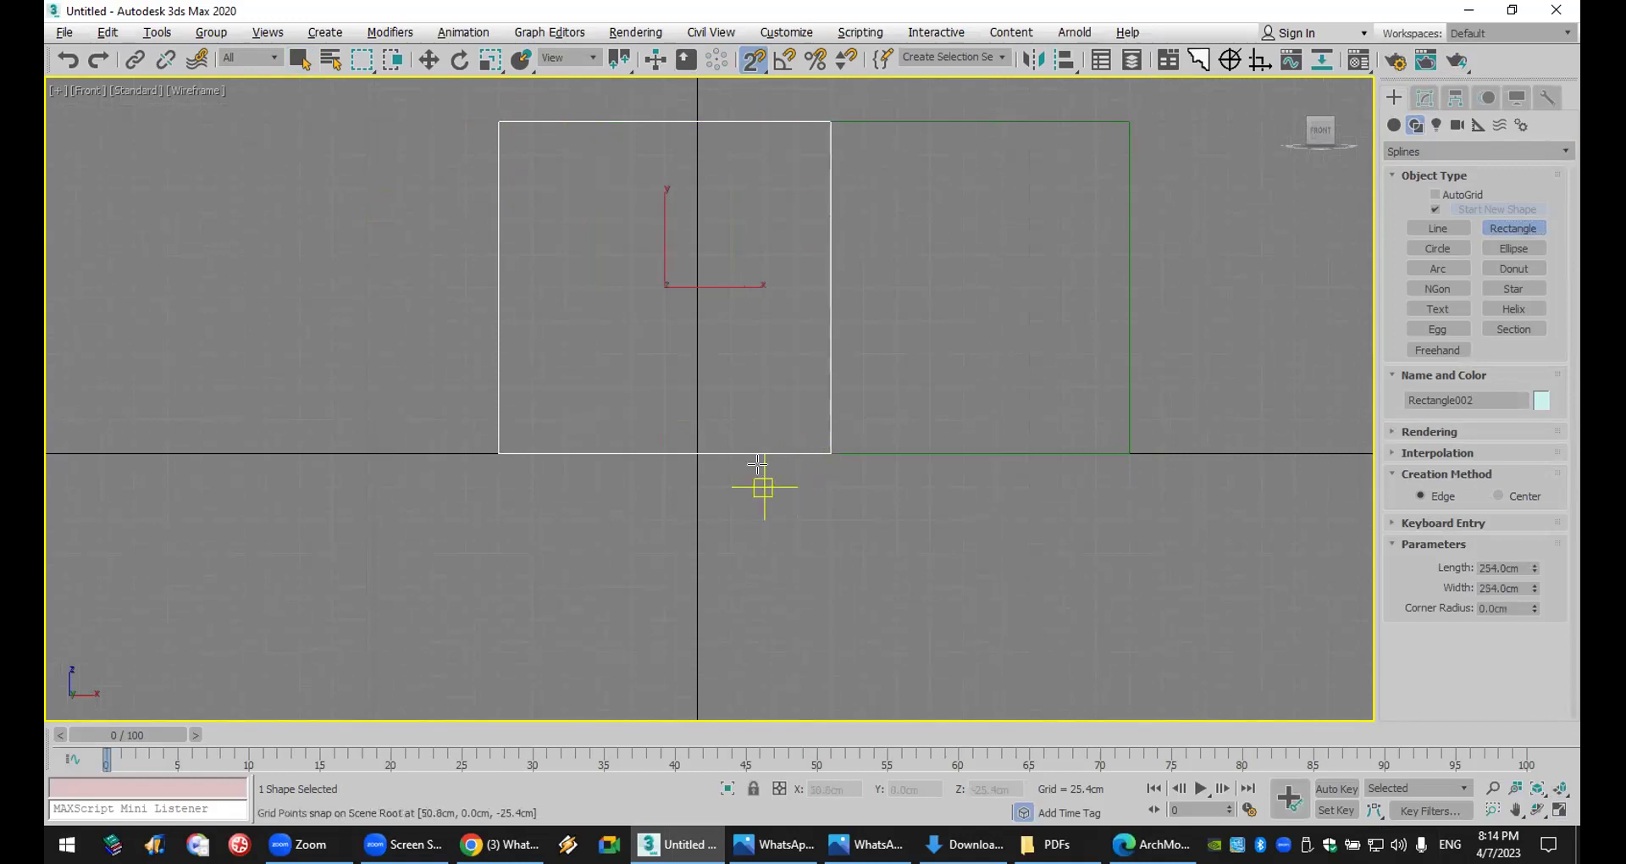
{"action": "right_click", "coordinate": [761, 481]}
{"action": "left_click_drag", "start_coordinate": [925, 398], "coordinate": [939, 392]}
{"action": "key", "text": "Delete"}
- Draw a grid-snapped rectangle 279.4 cm long and 711.2 cm wide in the Front view, based on the ground line
{"action": "left_click", "coordinate": [1514, 229]}
{"action": "left_click_drag", "start_coordinate": [236, 453], "coordinate": [1165, 88]}
{"action": "scroll", "coordinate": [1104, 291], "scroll_direction": "down", "scroll_amount": 3}
{"action": "middle_click_drag", "start_coordinate": [1104, 291], "coordinate": [1141, 372]}
{"action": "scroll", "coordinate": [1096, 359], "scroll_direction": "up", "scroll_amount": 3}
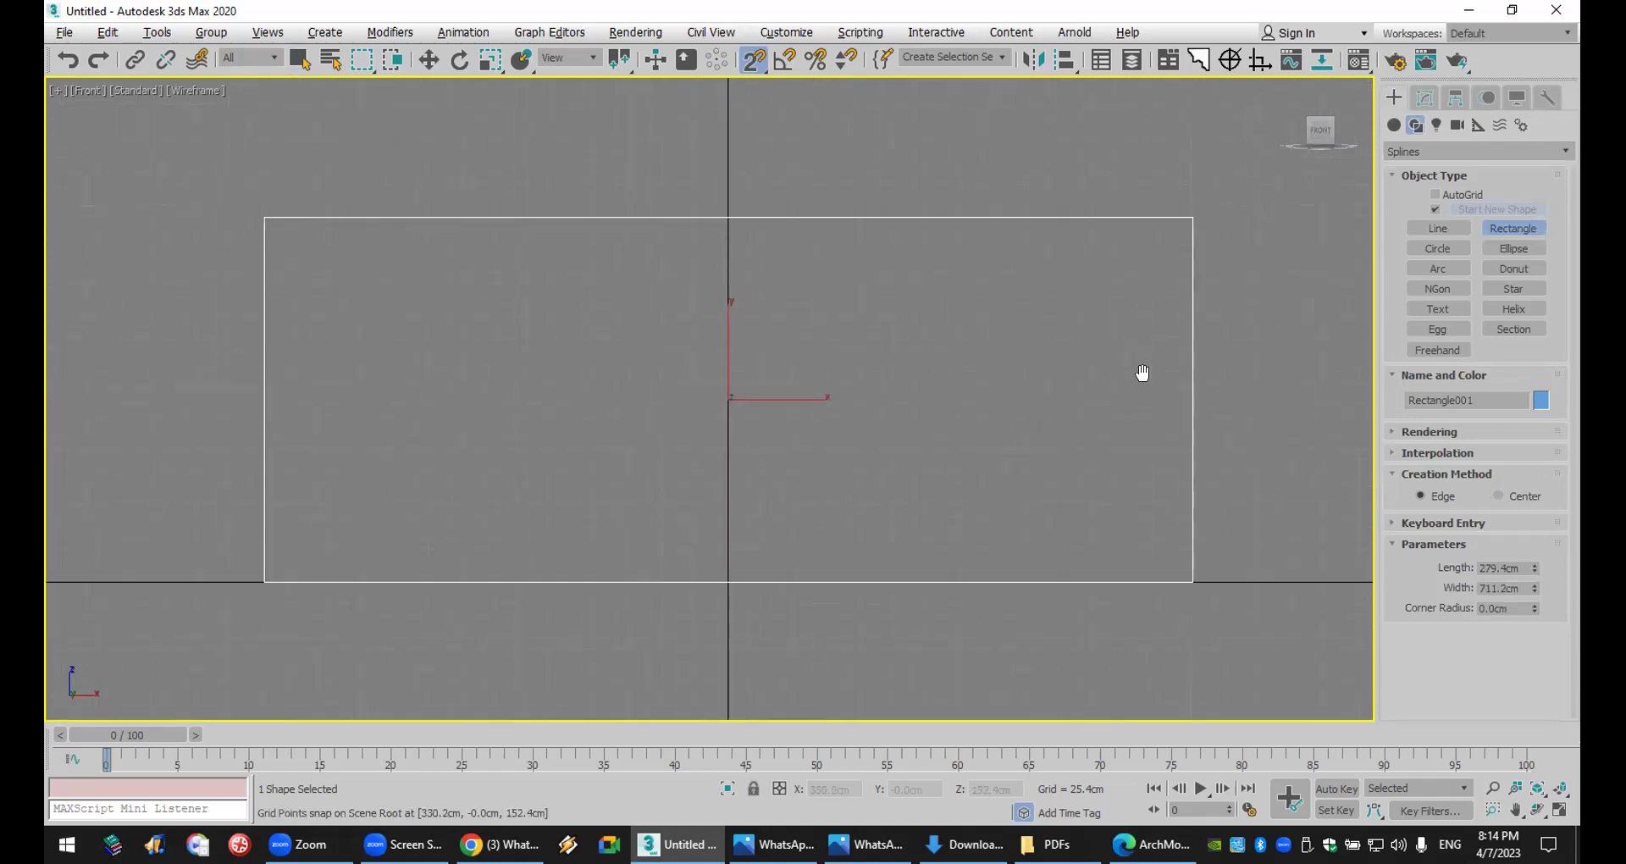
{"action": "middle_click_drag", "start_coordinate": [960, 383], "coordinate": [954, 430]}
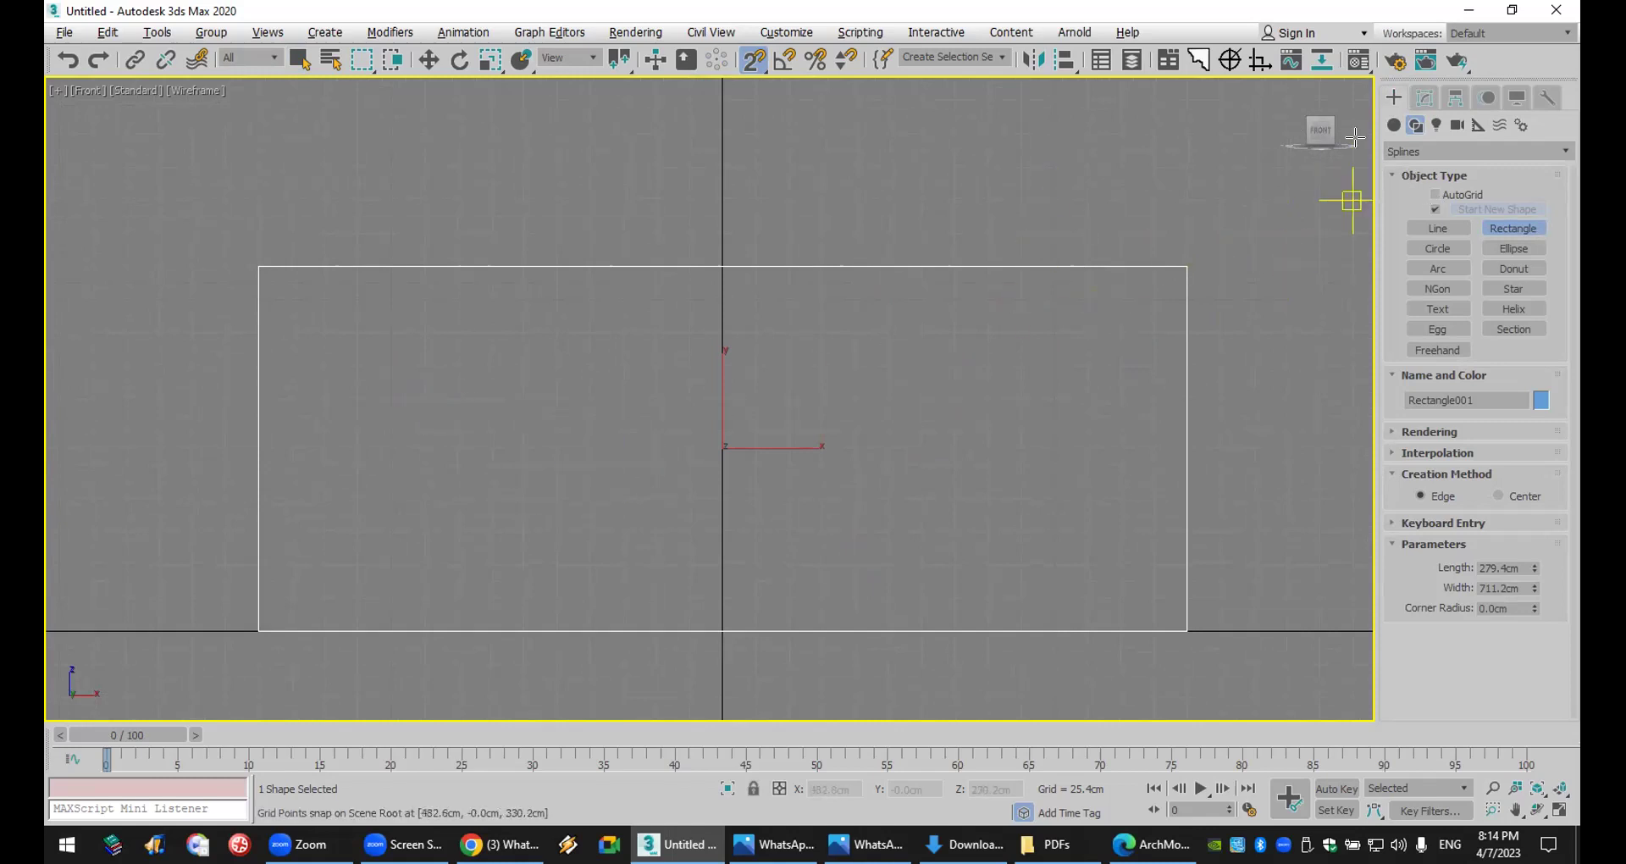
- Apply a Sweep modifier to the wide rectangle and return to the four-view layout
{"action": "left_click", "coordinate": [1432, 99]}
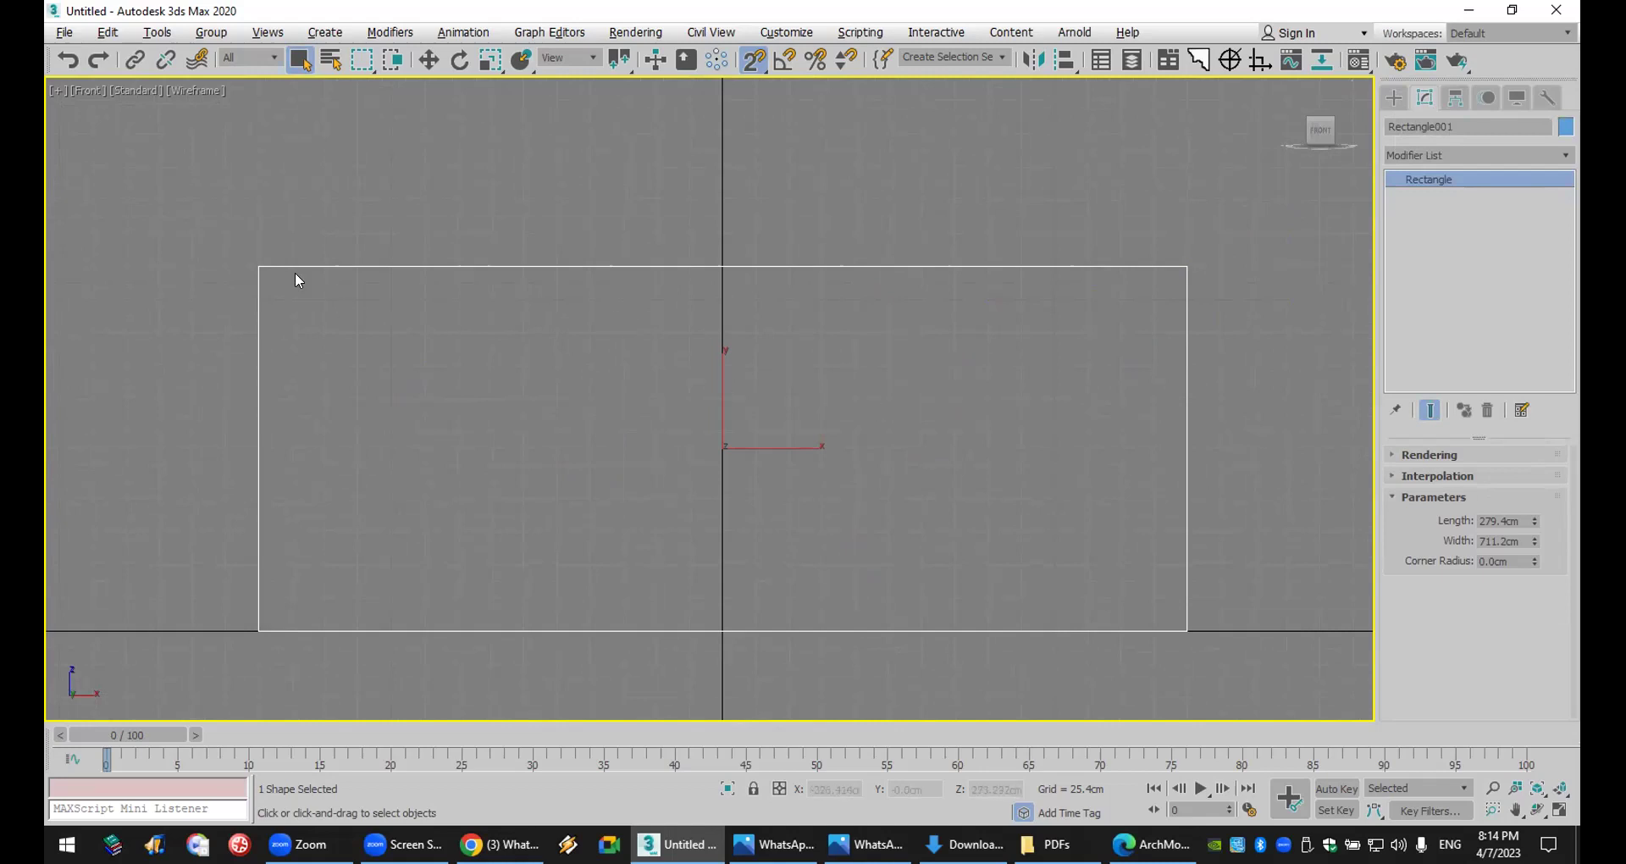
{"action": "left_click", "coordinate": [1437, 154]}
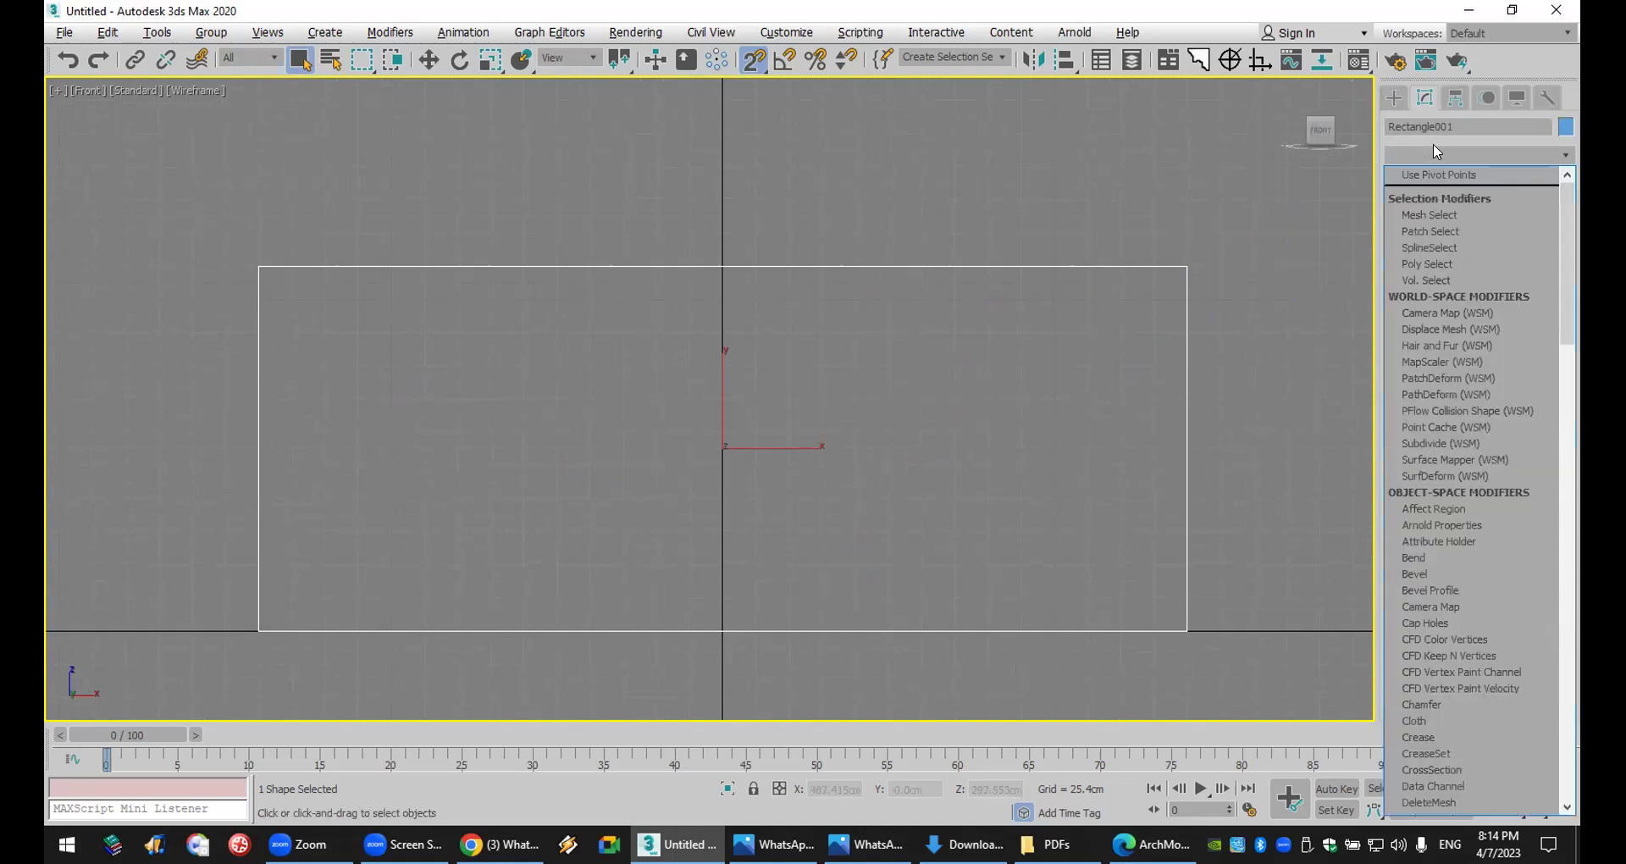
{"action": "scroll", "coordinate": [1434, 338], "scroll_direction": "down", "scroll_amount": 20}
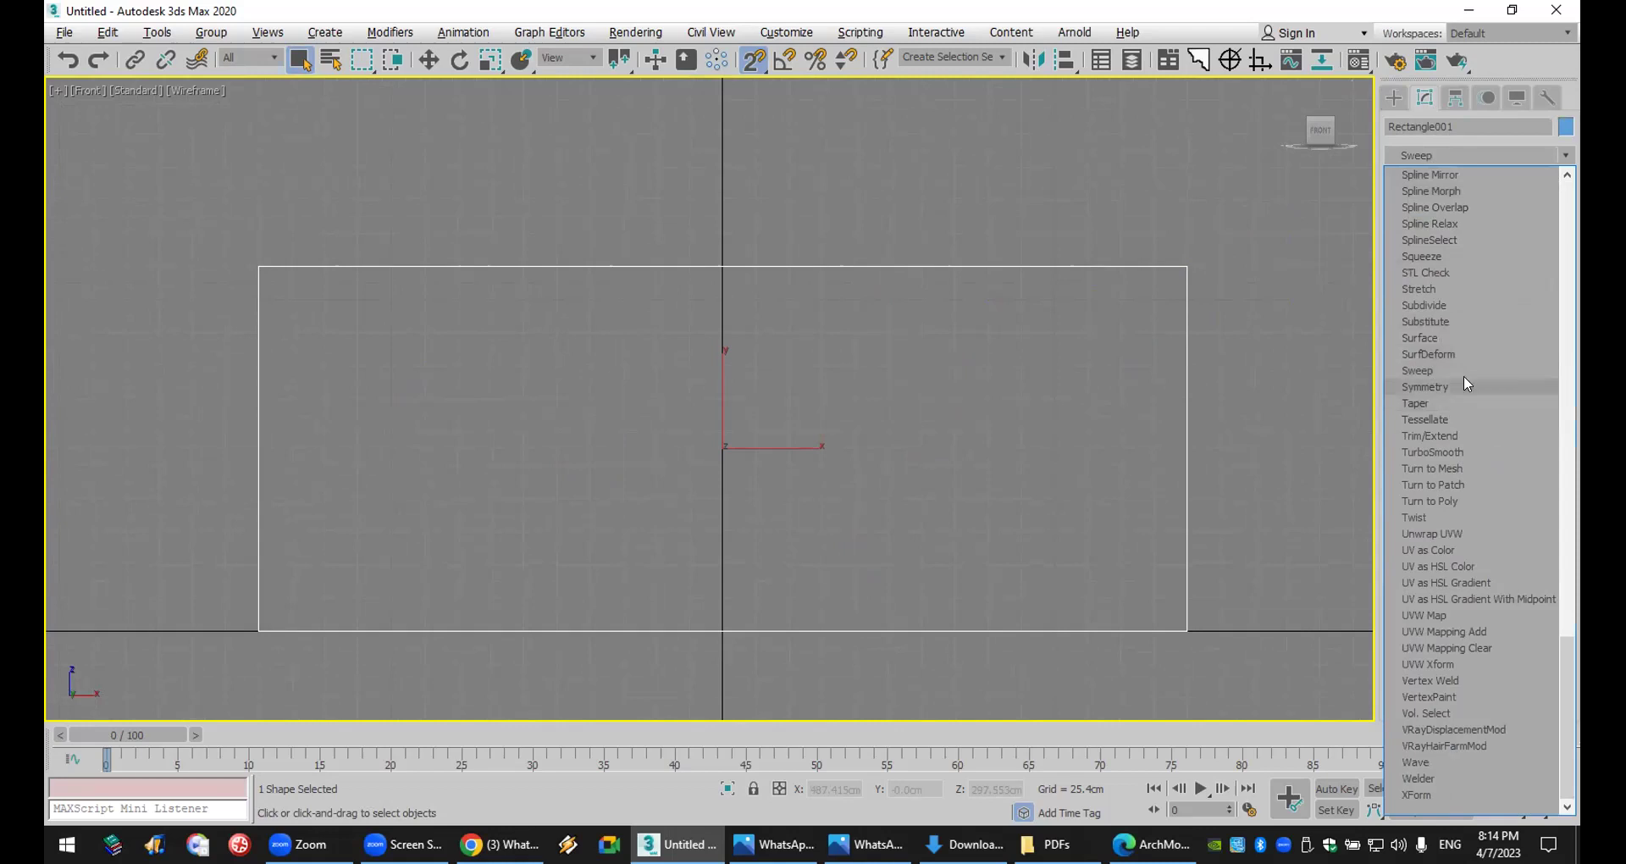
{"action": "left_click", "coordinate": [1417, 370]}
{"action": "left_click", "coordinate": [1561, 810]}
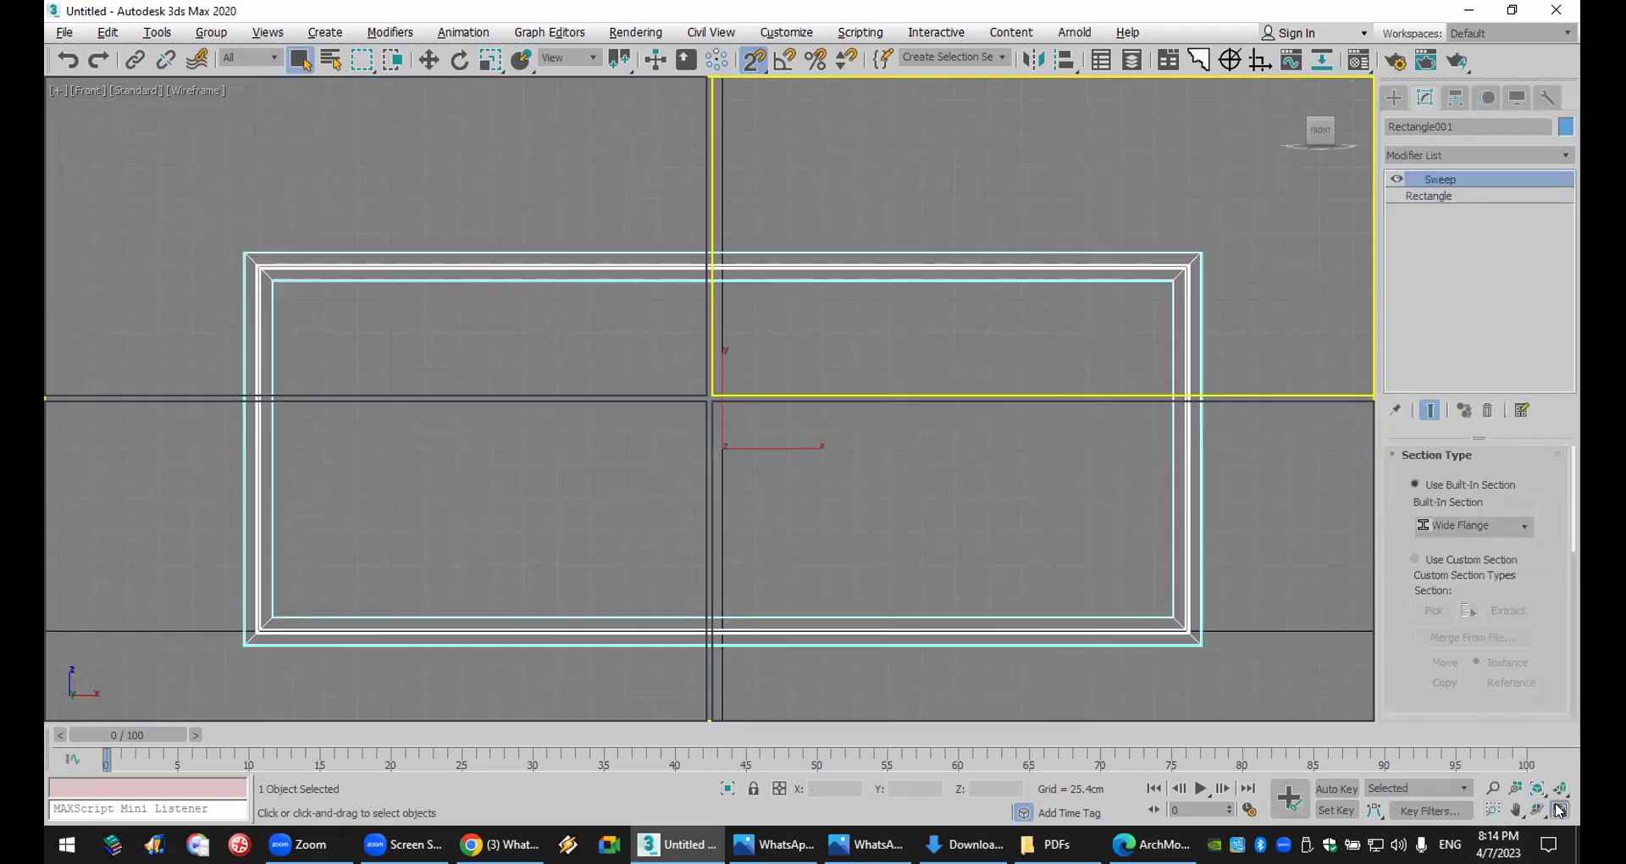
{"action": "scroll", "coordinate": [1026, 593], "scroll_direction": "up", "scroll_amount": 5}
{"action": "scroll", "coordinate": [1027, 593], "scroll_direction": "down", "scroll_amount": 5}
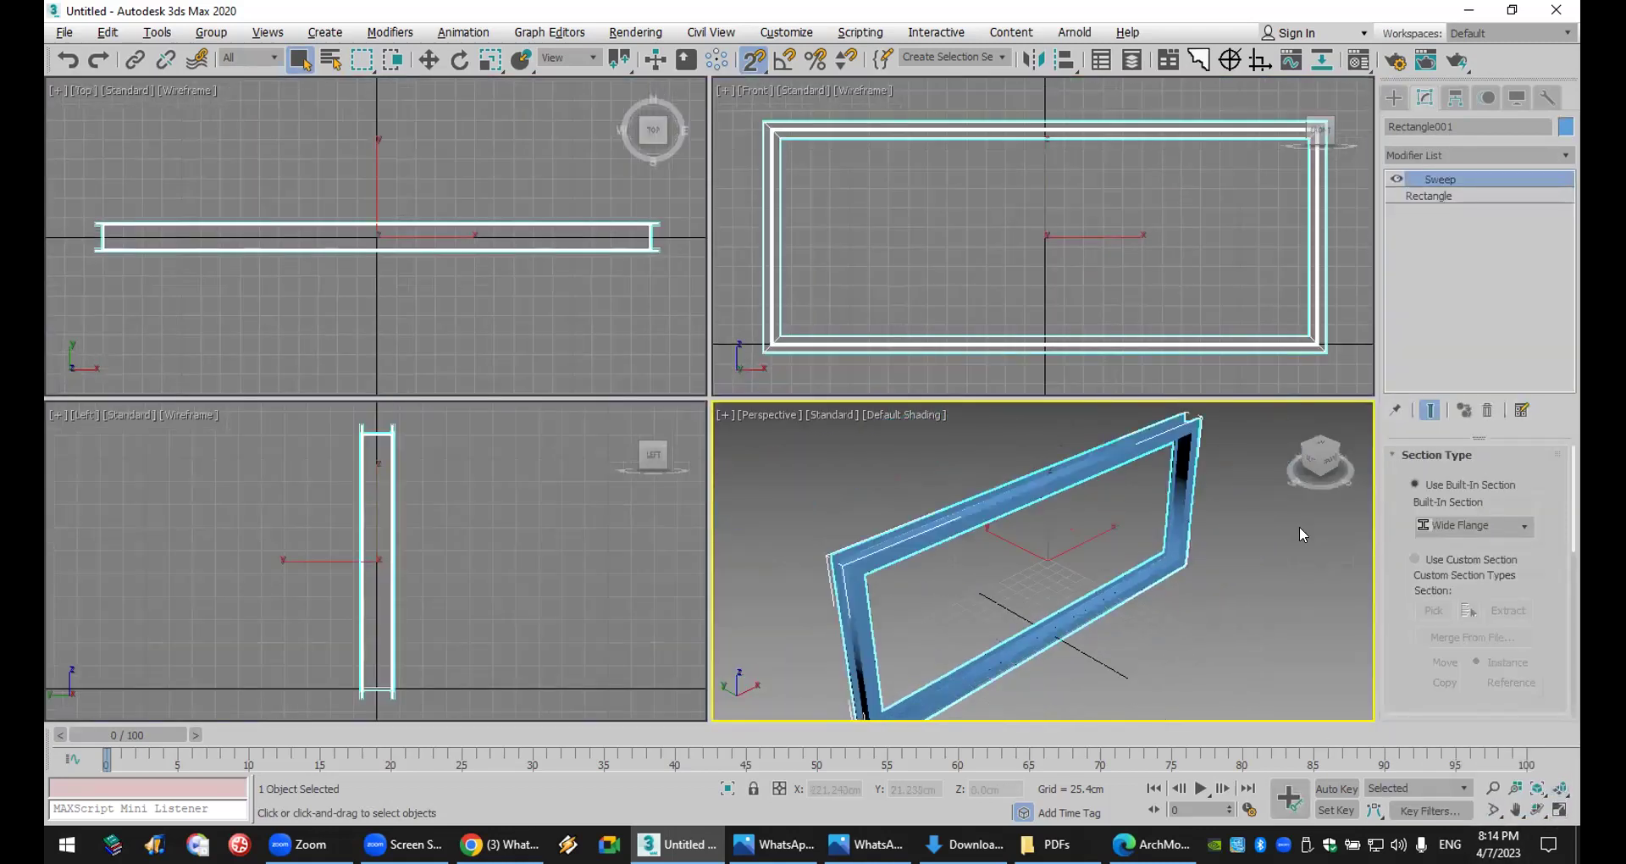
- Set the wide frame's Sweep section to thickness 5.944 cm, width 1.829 cm and length 27.026 cm
{"action": "scroll", "coordinate": [1396, 634], "scroll_direction": "down", "scroll_amount": 5}
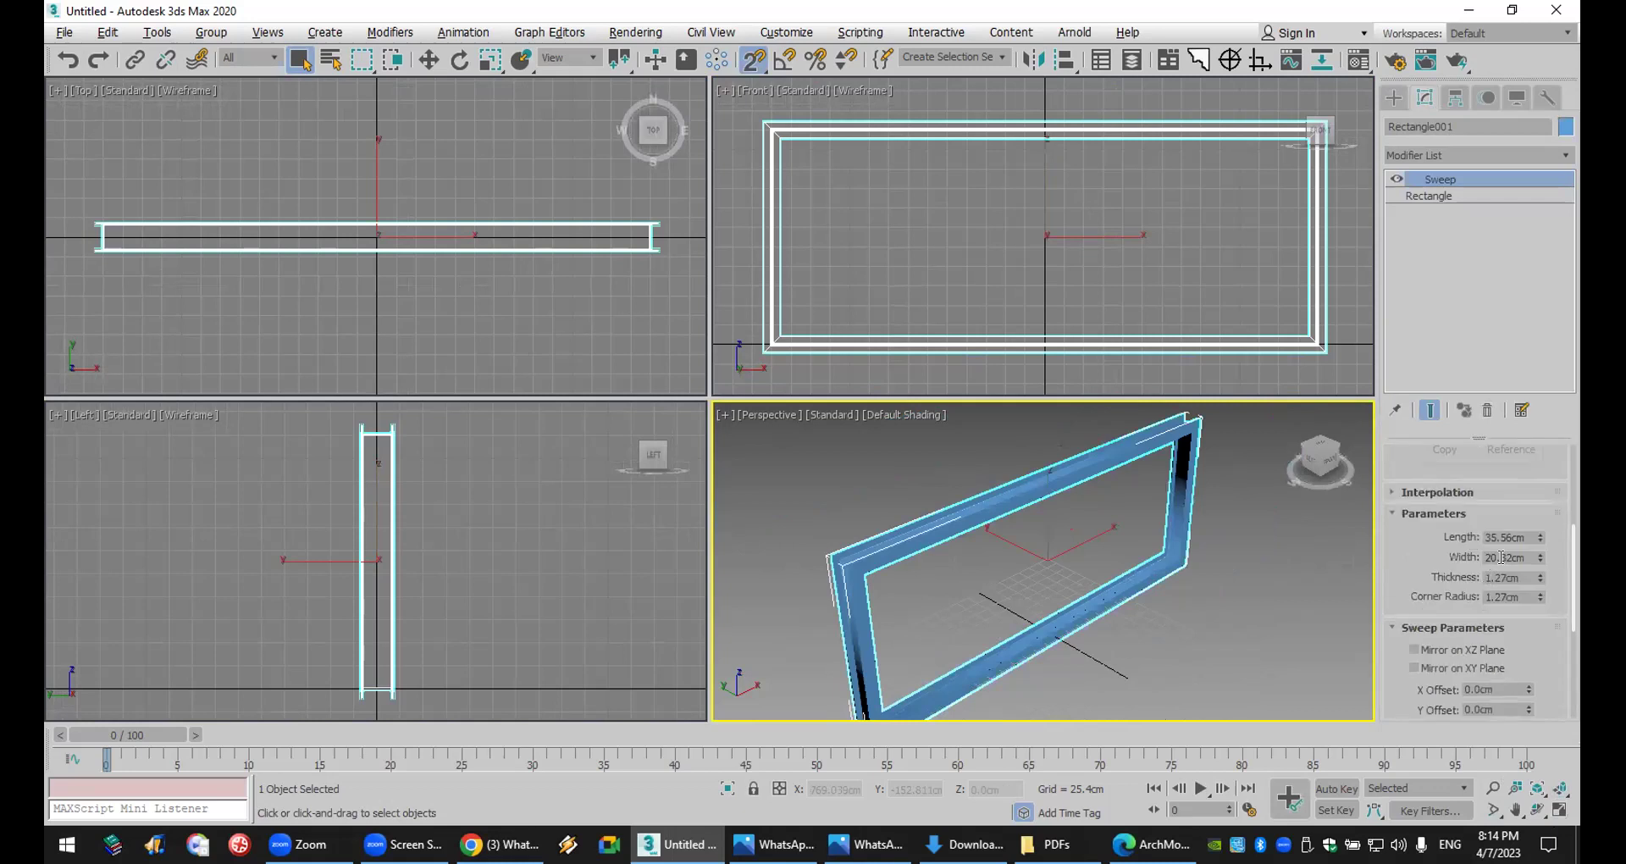
{"action": "left_click_drag", "start_coordinate": [1540, 581], "coordinate": [1547, 446]}
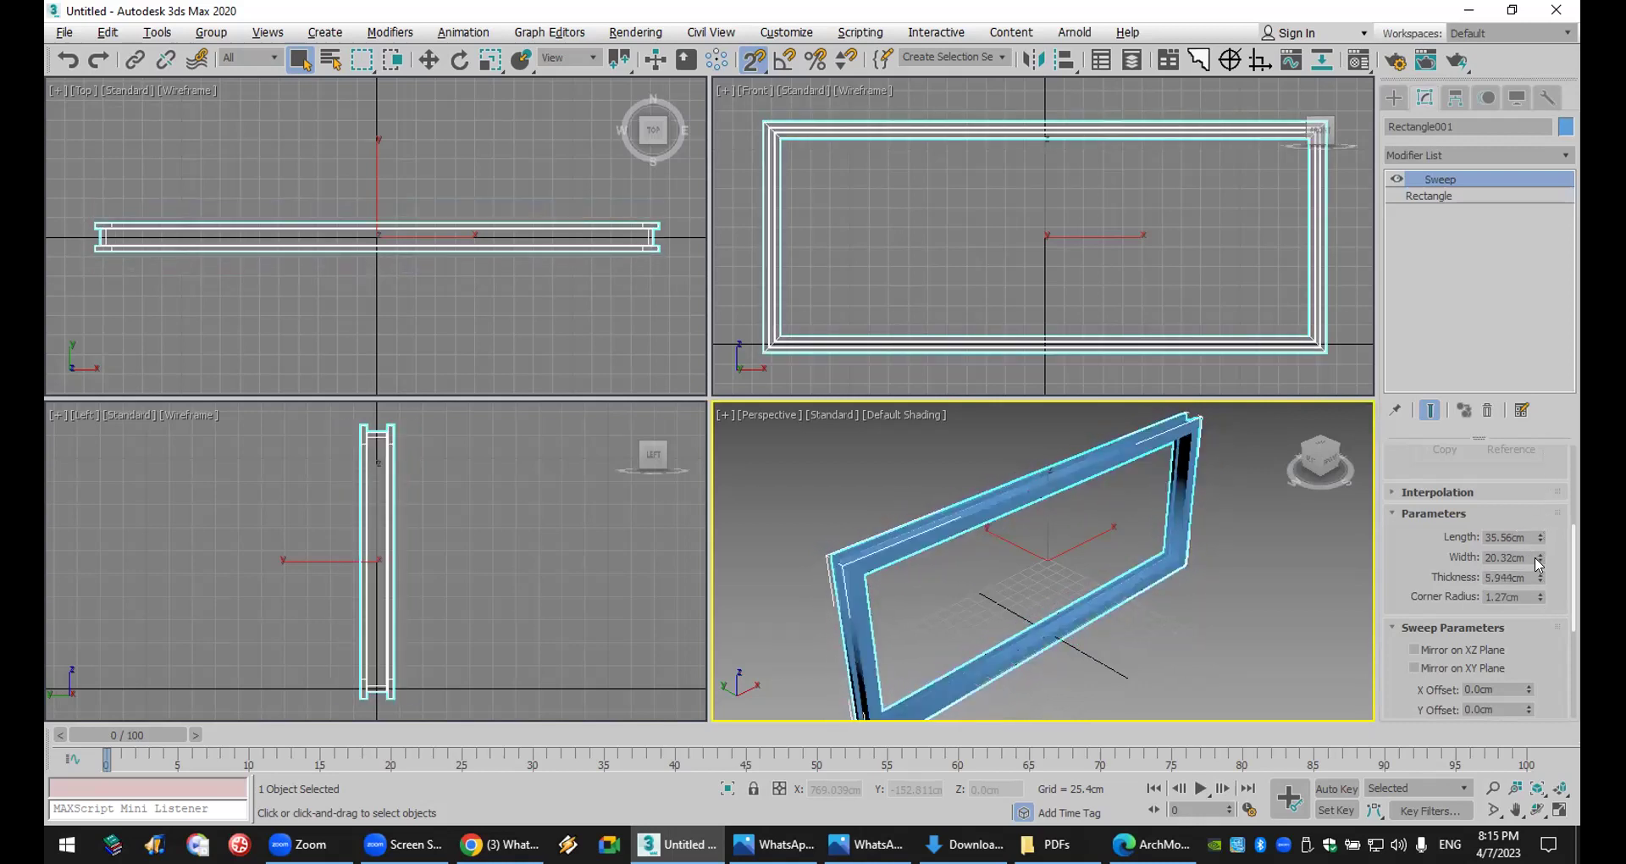
{"action": "left_click_drag", "start_coordinate": [1540, 558], "coordinate": [1550, 642]}
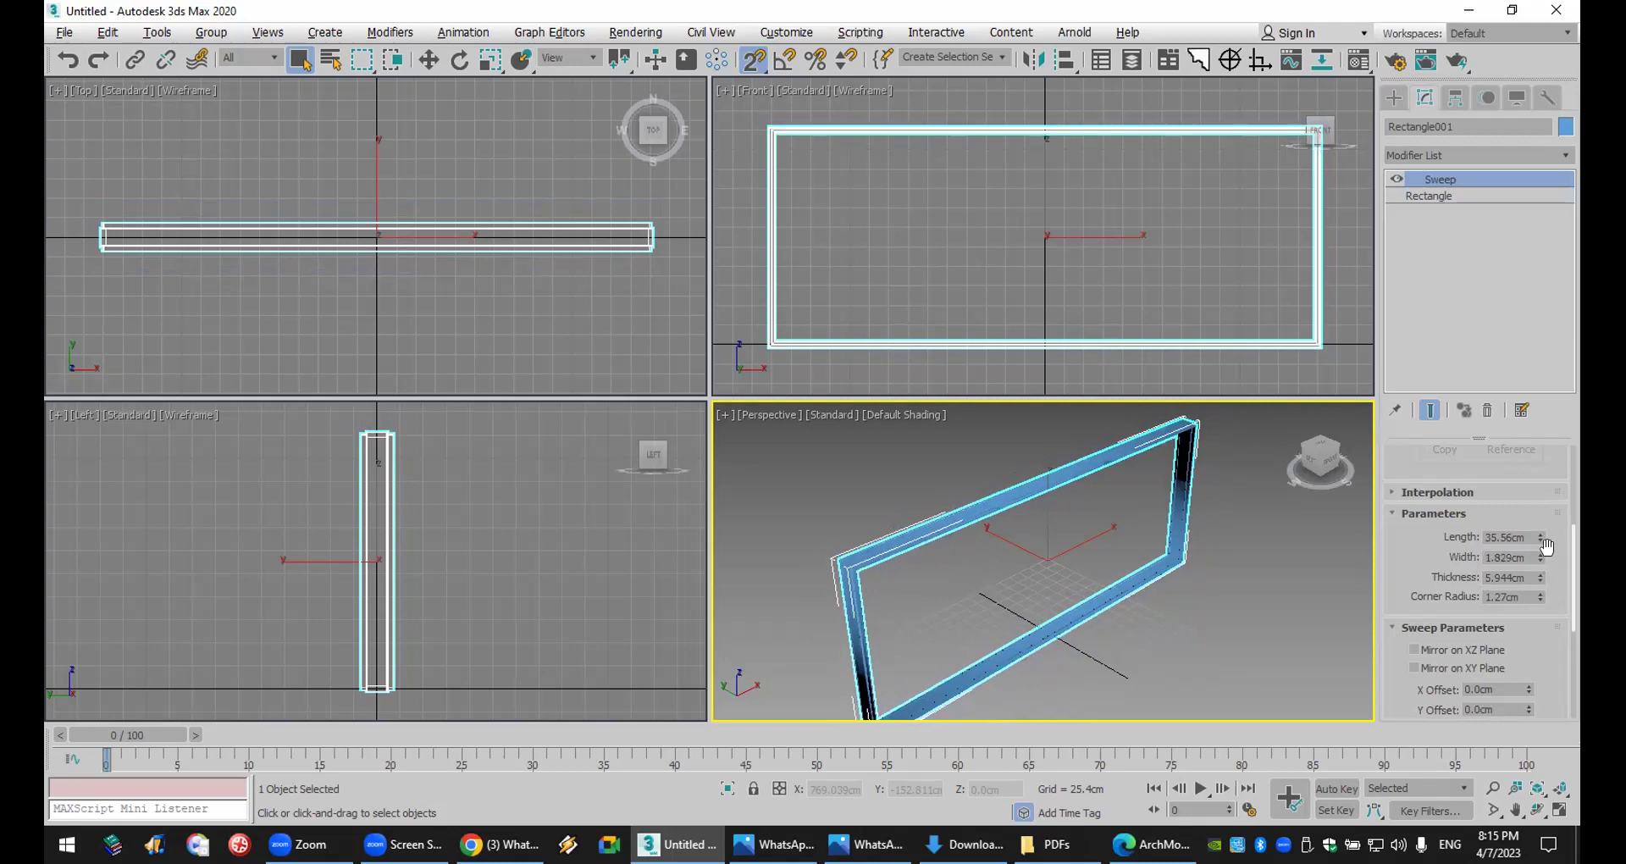
{"action": "left_click_drag", "start_coordinate": [1542, 535], "coordinate": [1543, 557]}
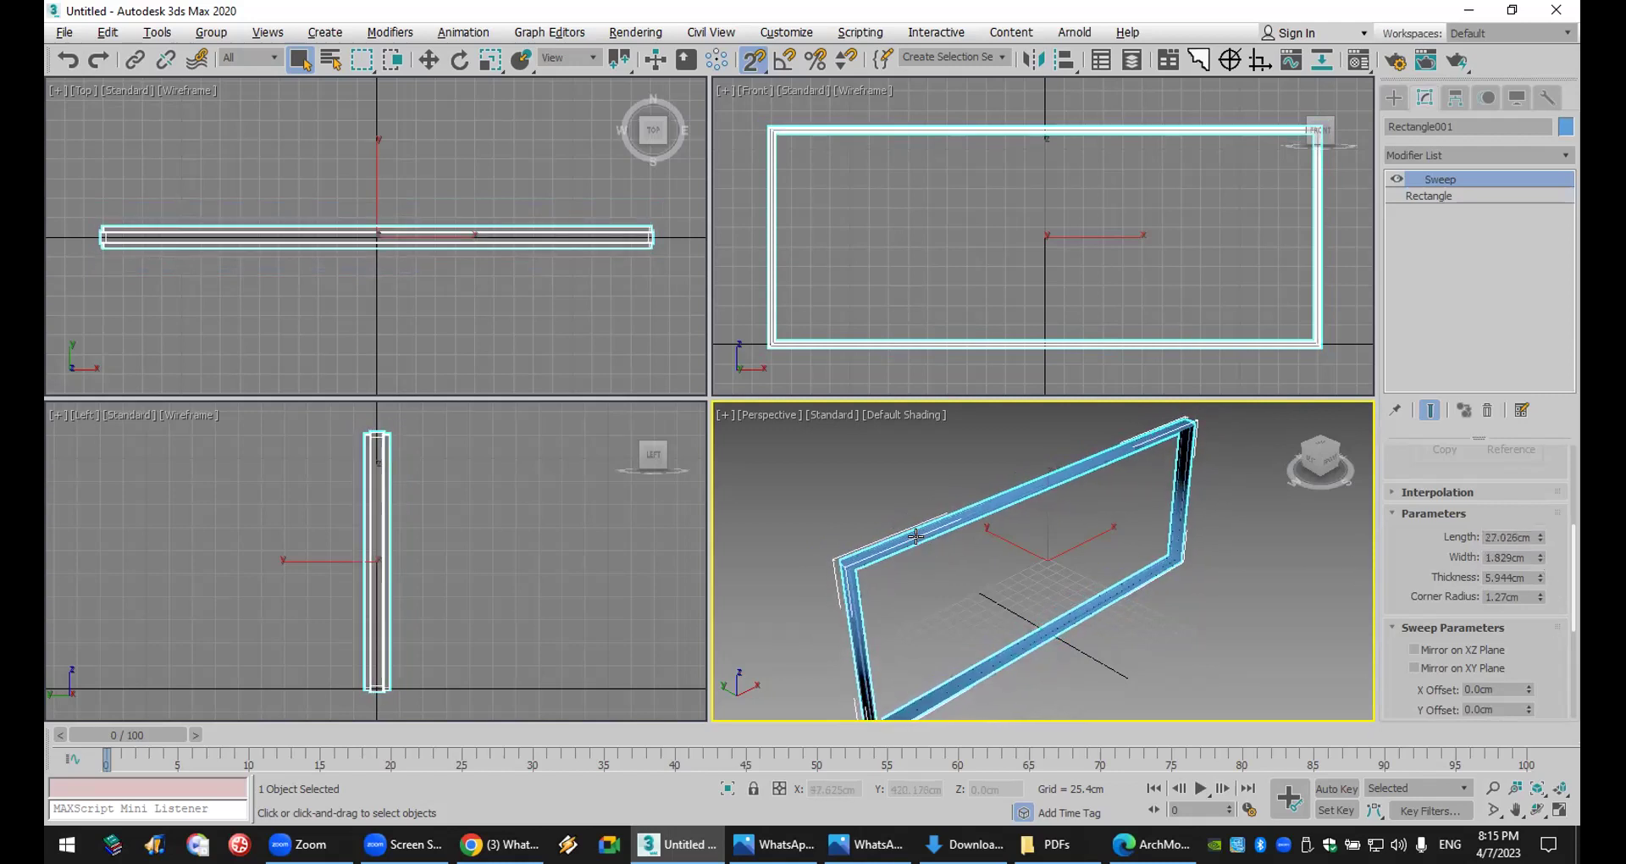
{"action": "scroll", "coordinate": [915, 536], "scroll_direction": "up", "scroll_amount": 3}
{"action": "scroll", "coordinate": [915, 535], "scroll_direction": "up", "scroll_amount": 2}
{"action": "middle_click_drag", "start_coordinate": [919, 537], "coordinate": [912, 268], "text": "alt"}
{"action": "scroll", "coordinate": [909, 263], "scroll_direction": "up", "scroll_amount": 2}
{"action": "scroll", "coordinate": [908, 252], "scroll_direction": "down", "scroll_amount": 3}
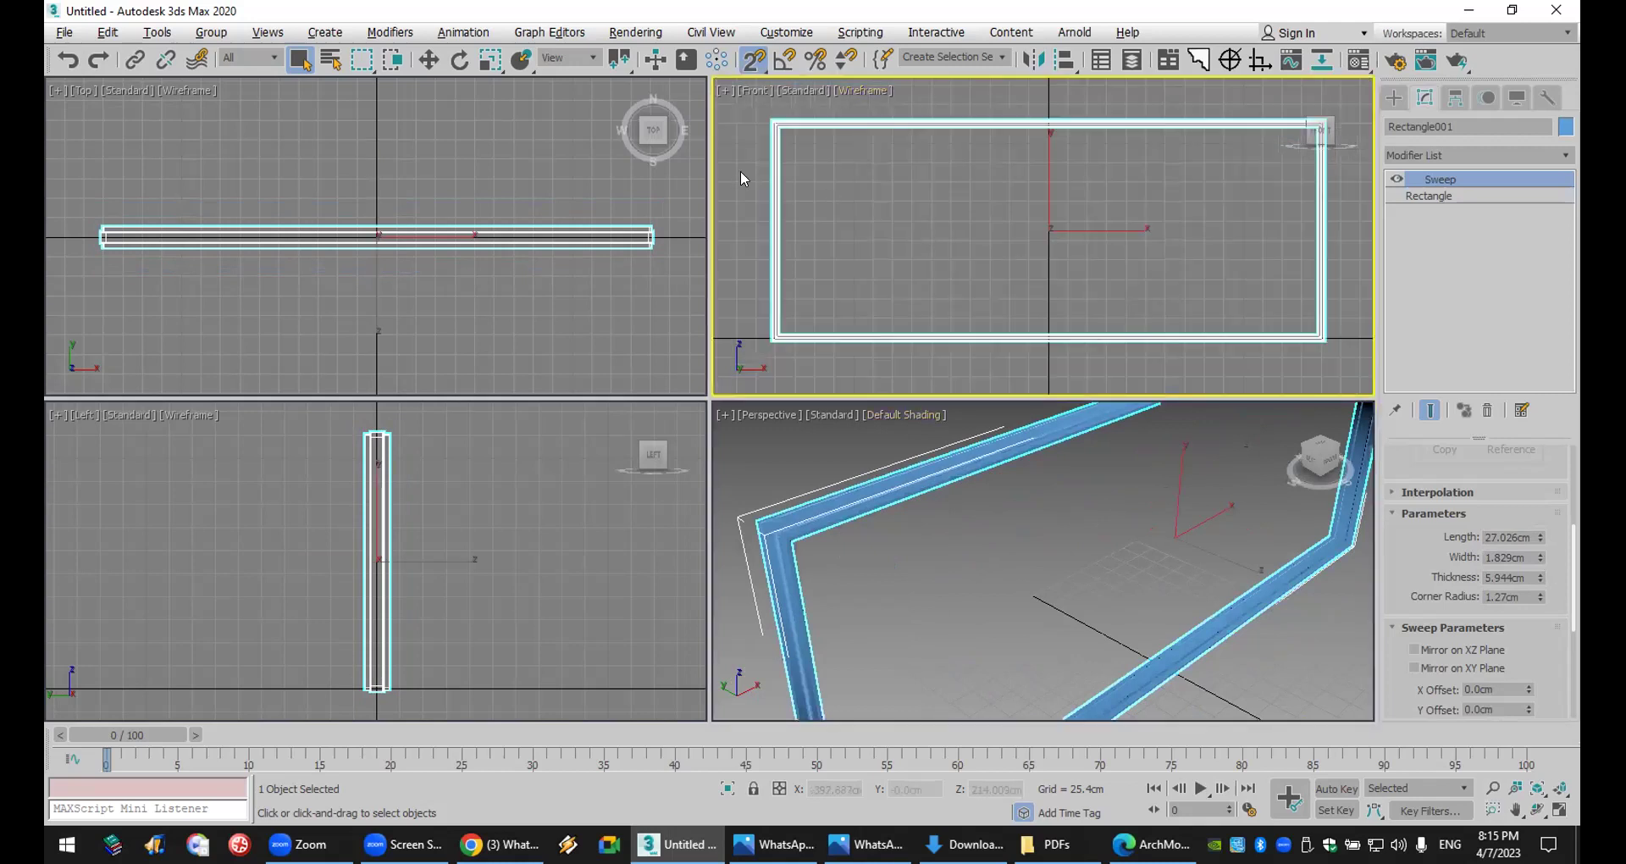
- Start the Rectangle tool and switch snapping to 3D, keeping grid points and vertices as snap targets
{"action": "left_click", "coordinate": [1394, 97]}
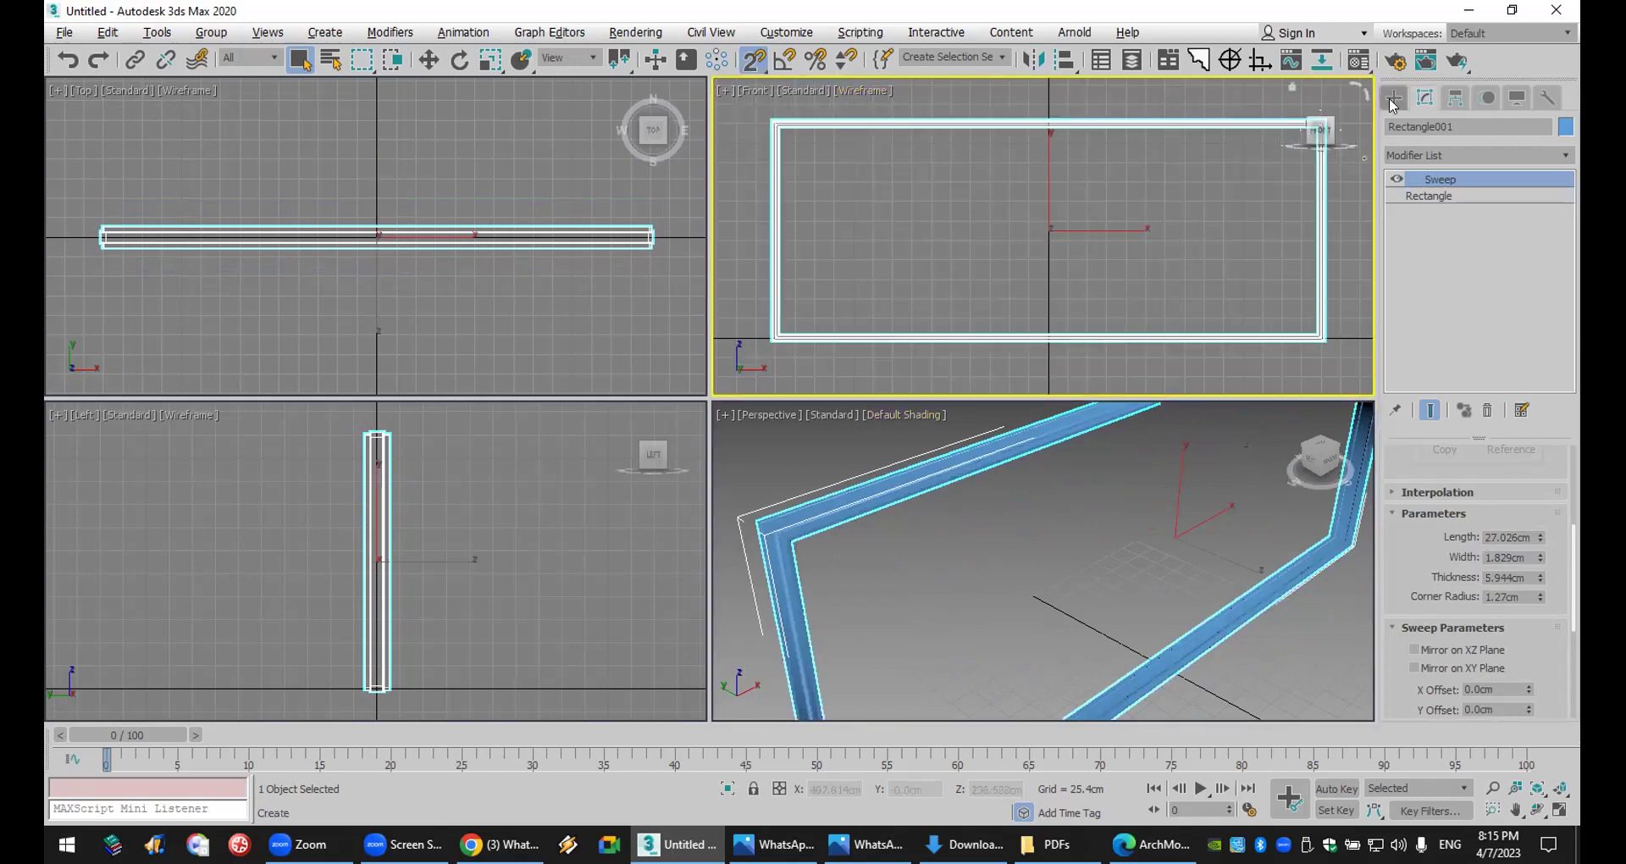
{"action": "left_click", "coordinate": [1514, 228]}
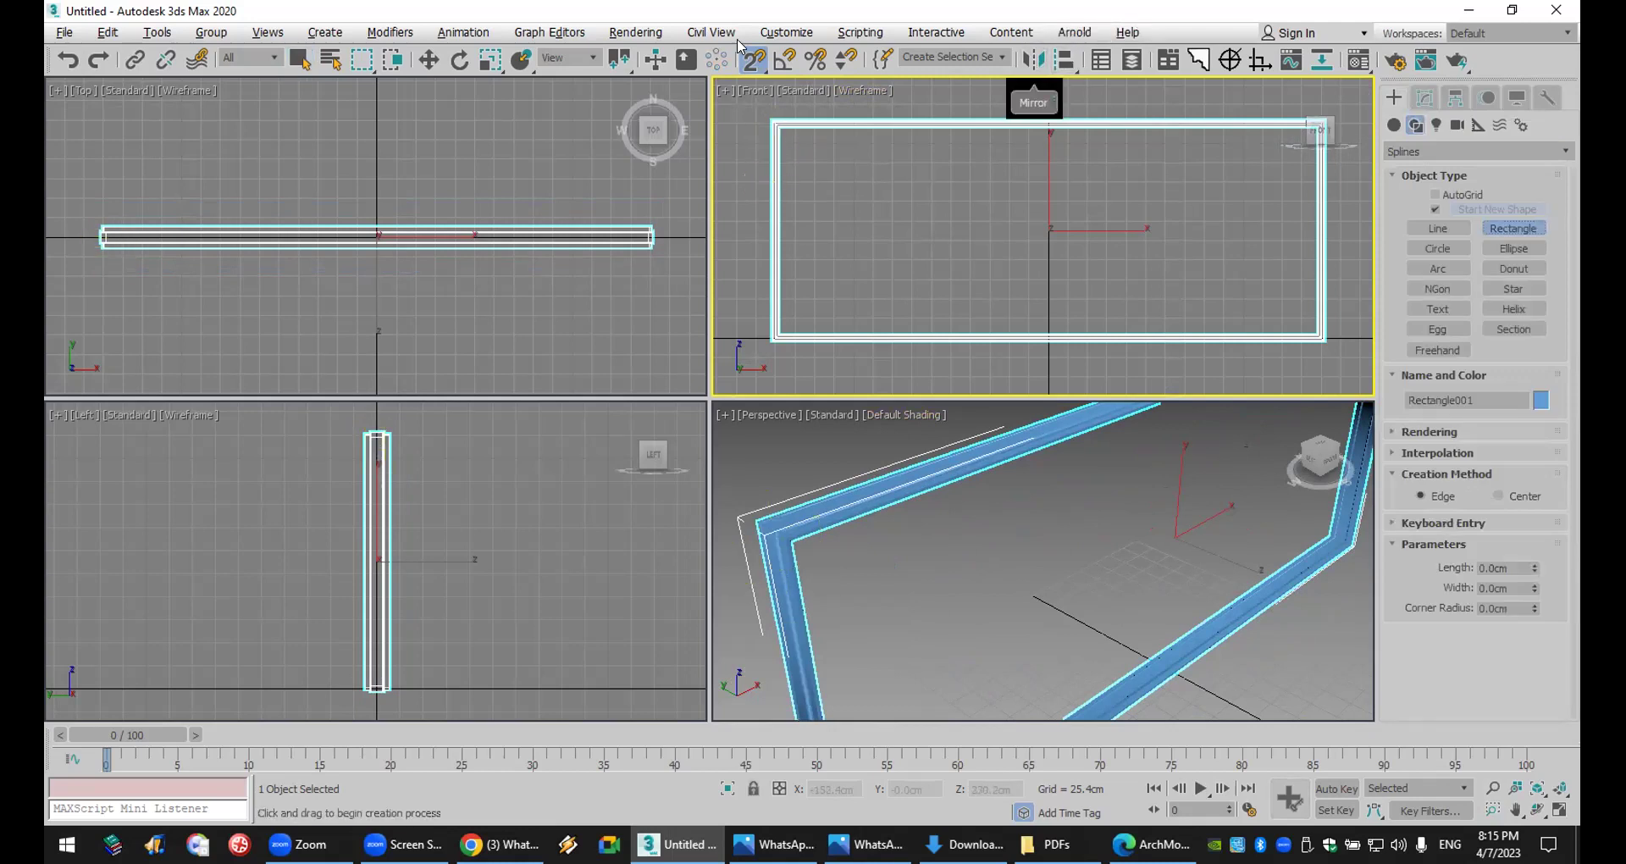
{"action": "left_click", "coordinate": [756, 59]}
{"action": "left_click_drag", "start_coordinate": [756, 59], "coordinate": [754, 149]}
{"action": "right_click", "coordinate": [756, 67]}
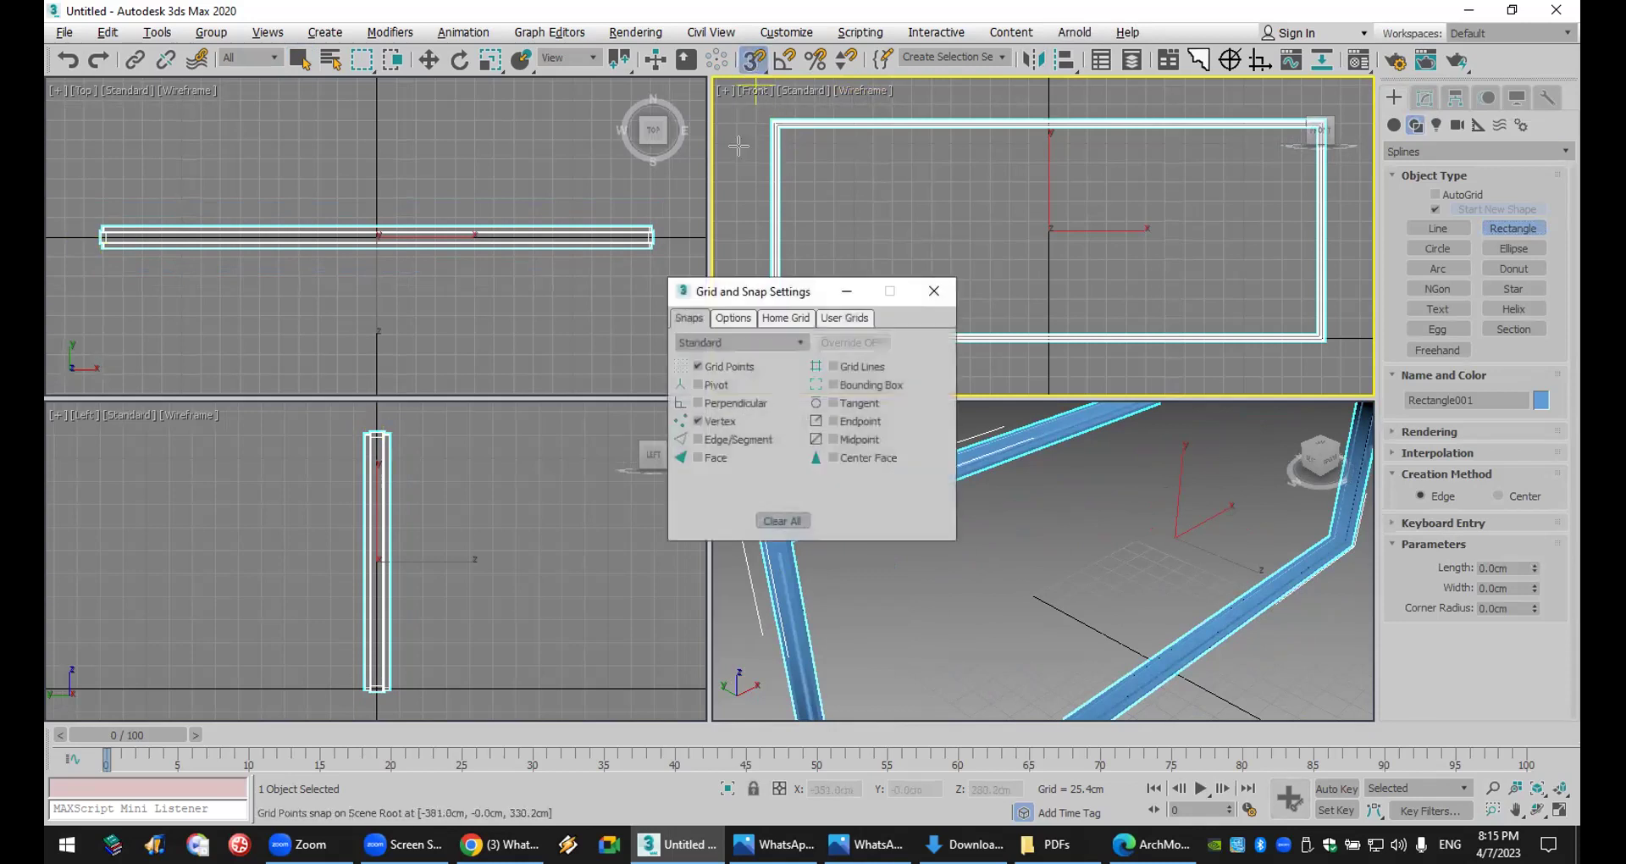
{"action": "left_click", "coordinate": [933, 291]}
{"action": "left_click_drag", "start_coordinate": [777, 124], "coordinate": [1043, 336]}
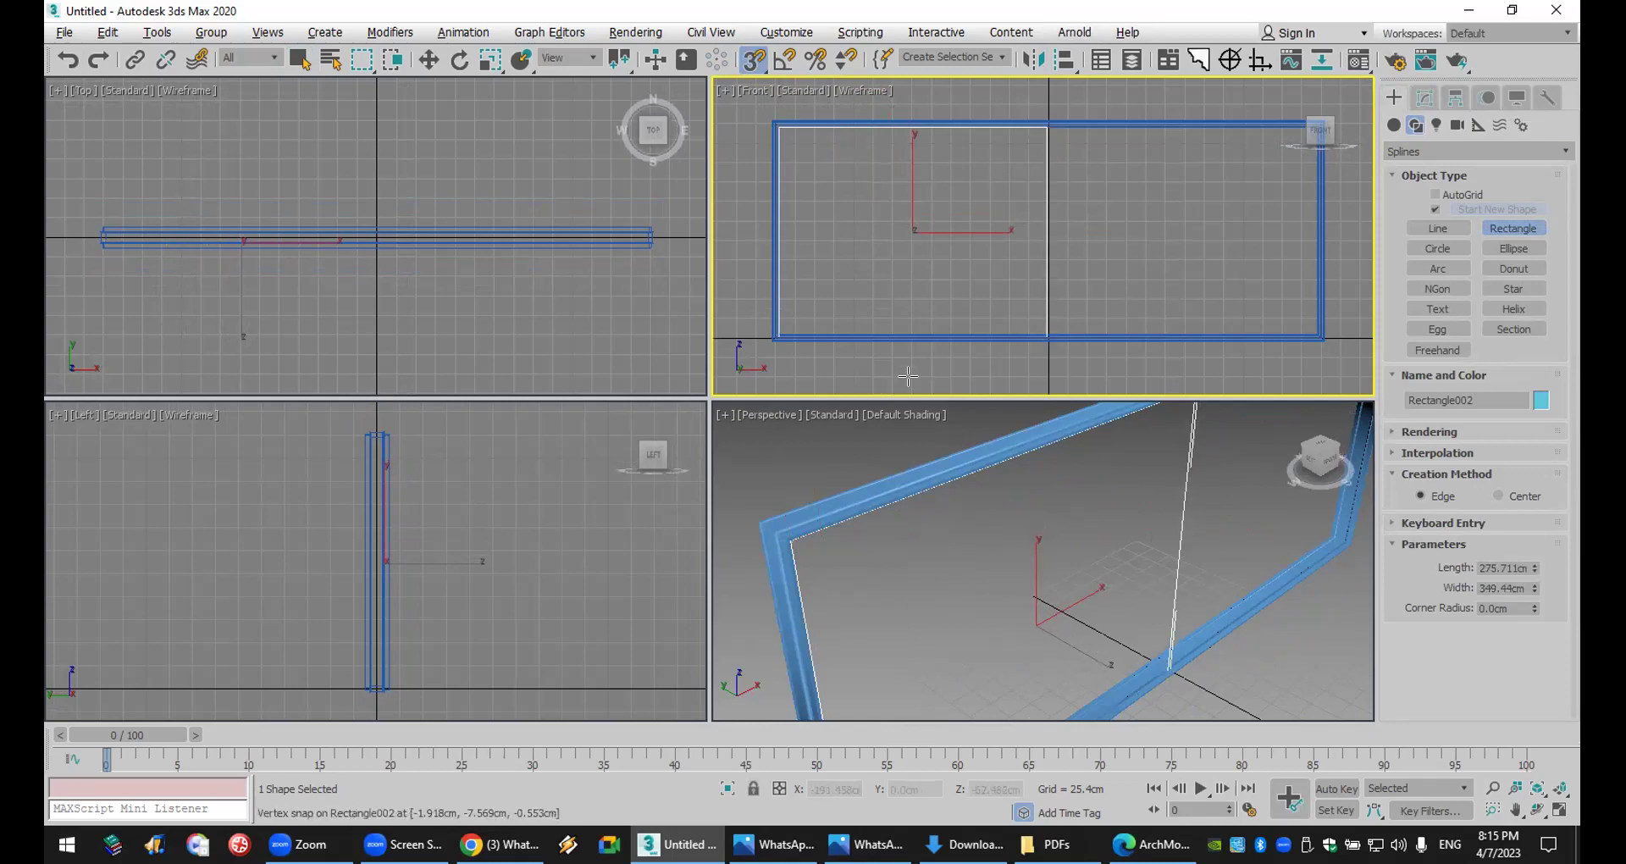
{"action": "key", "text": "ctrl+z"}
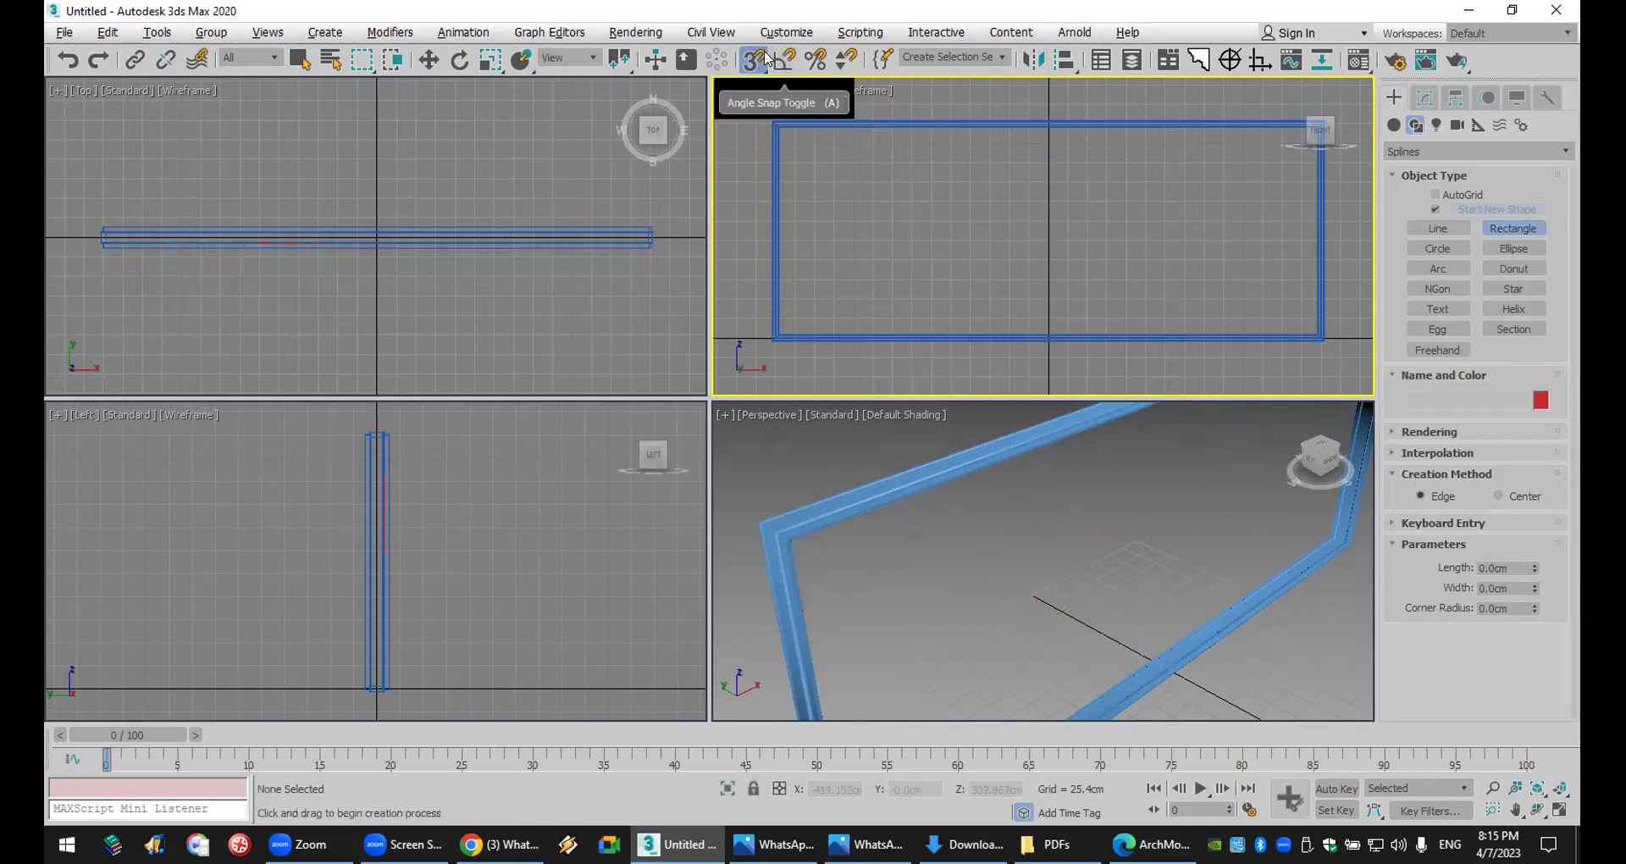
{"action": "right_click", "coordinate": [754, 59]}
{"action": "left_click", "coordinate": [939, 292]}
- Draw a snapped rectangle about 275 cm long and 351 cm wide inside the frame's left half in the Front view, and apply Sweep
{"action": "left_click_drag", "start_coordinate": [778, 127], "coordinate": [1043, 324]}
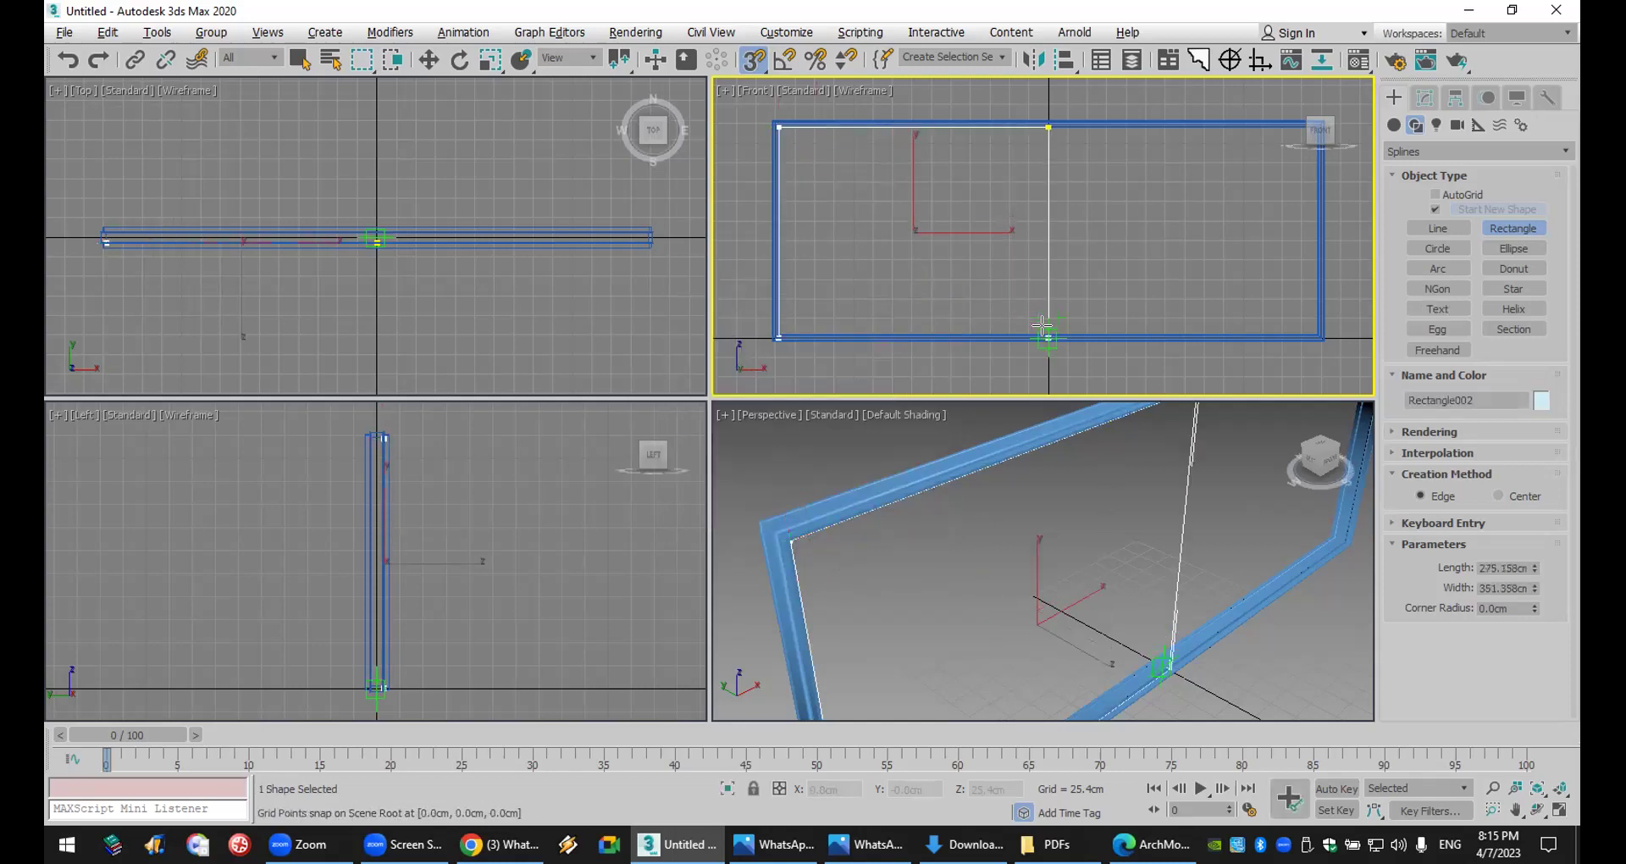
{"action": "left_click_drag", "start_coordinate": [1042, 324], "coordinate": [1043, 324]}
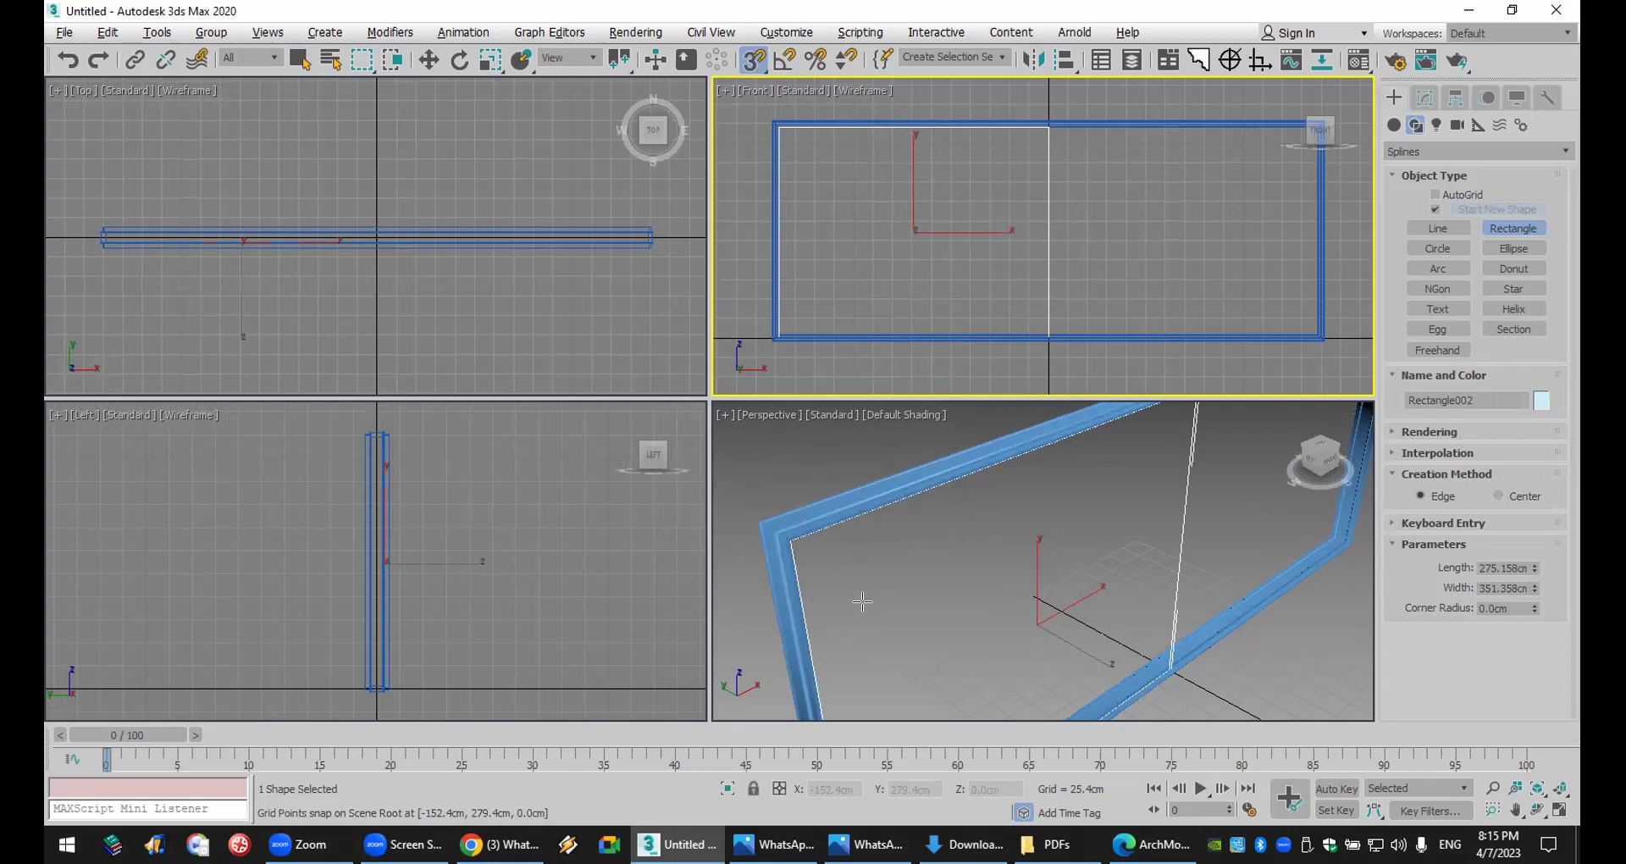
{"action": "left_click", "coordinate": [1426, 98]}
{"action": "left_click", "coordinate": [1540, 631]}
{"action": "left_click", "coordinate": [1458, 157]}
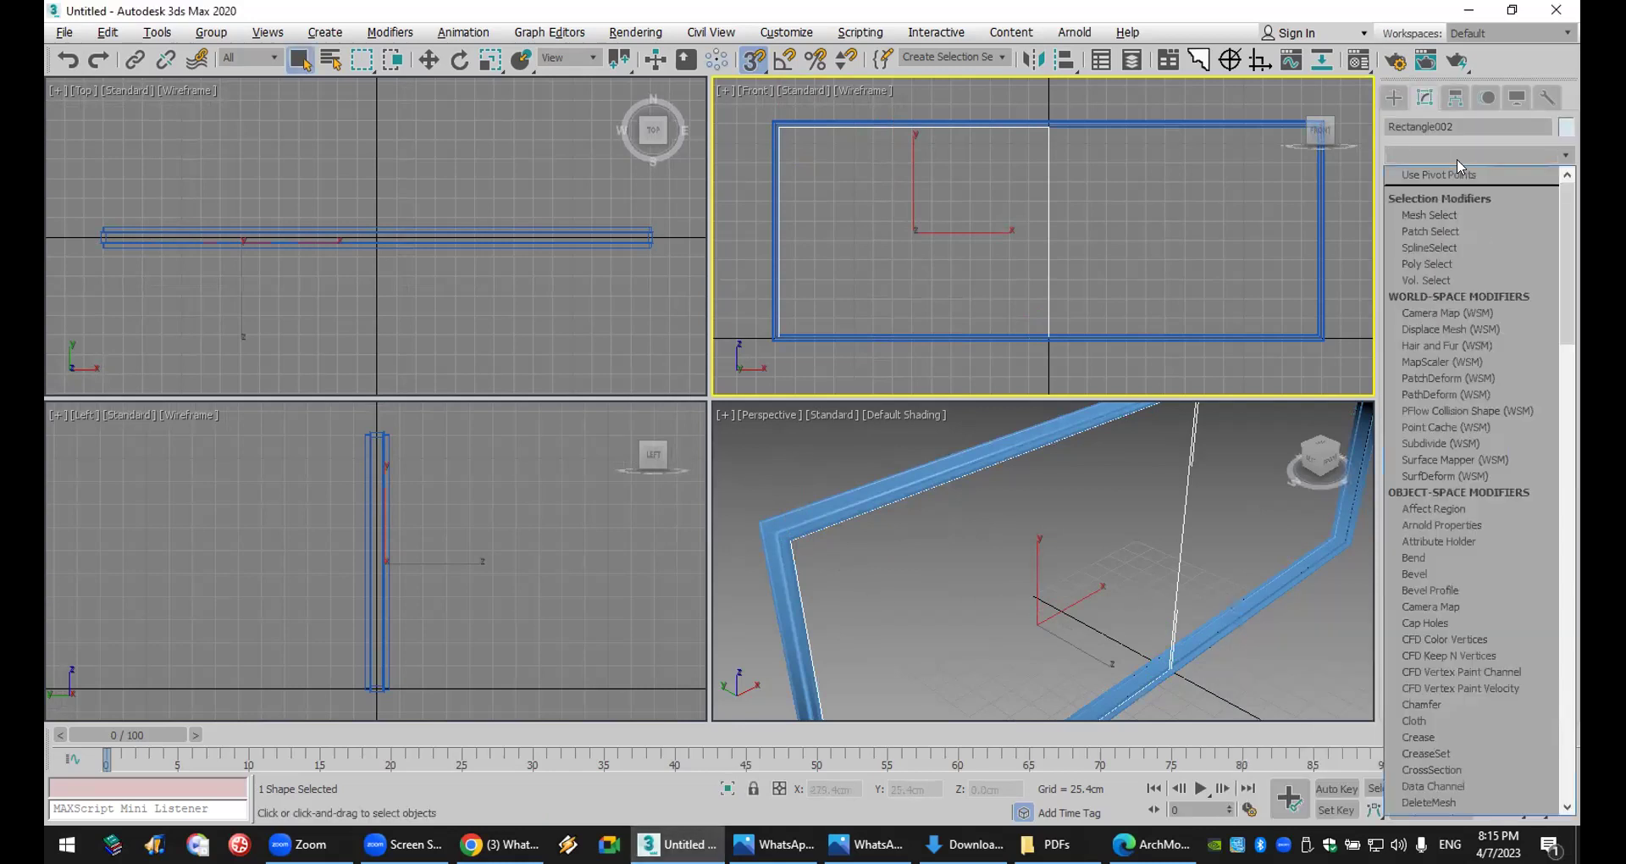
{"action": "type", "text": "sw"}
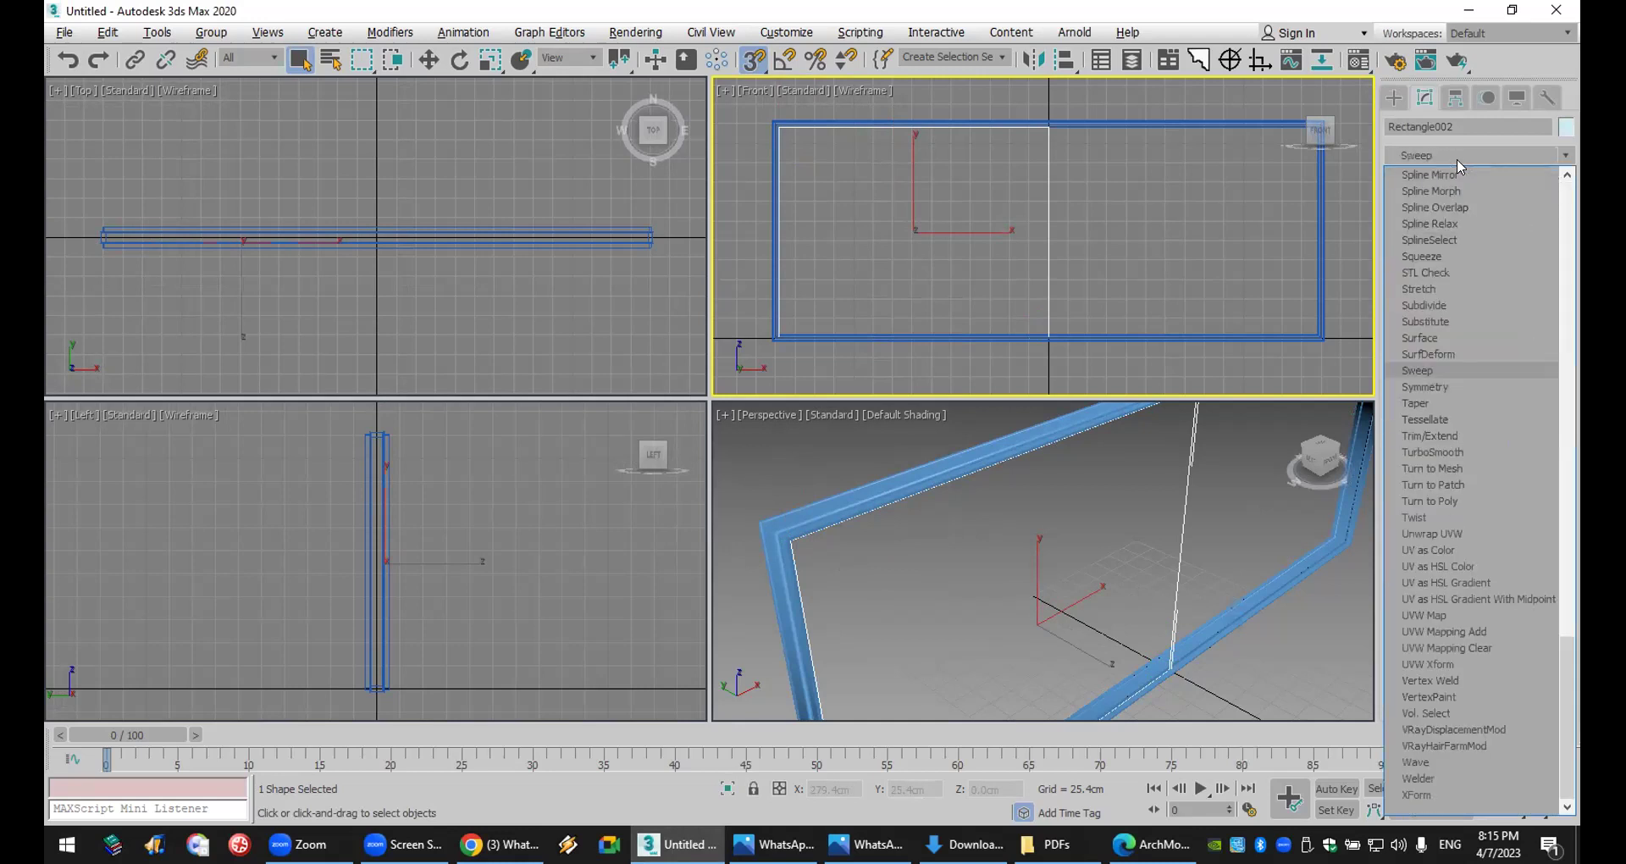
{"action": "left_click", "coordinate": [1445, 370]}
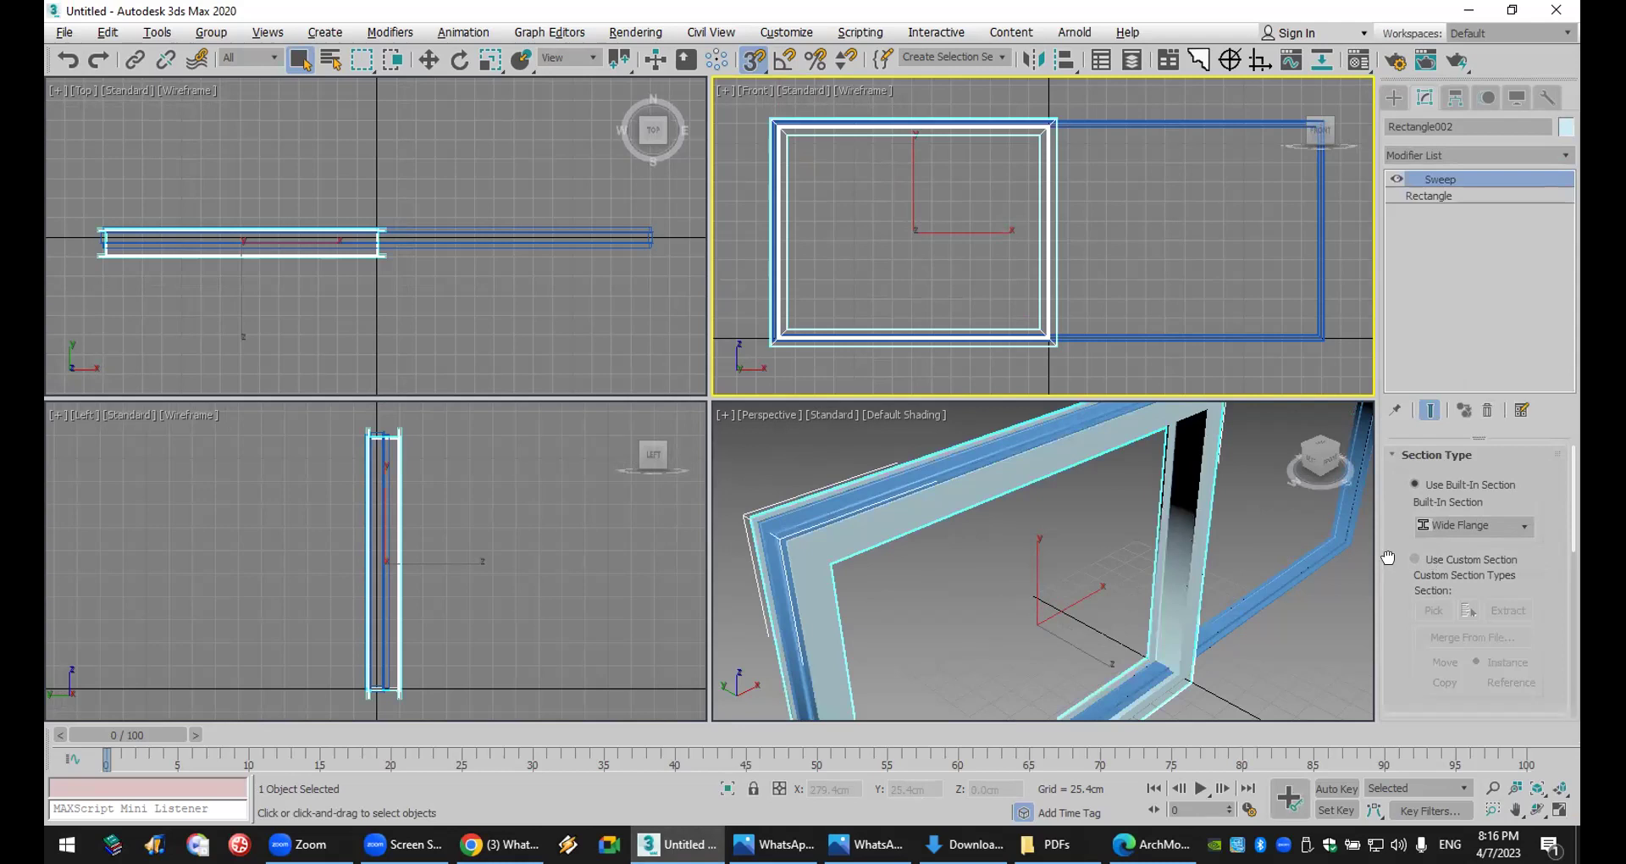
- Set the inner frame's Sweep section to width -1.016 cm and length 9.957 cm
{"action": "left_click_drag", "start_coordinate": [1396, 564], "coordinate": [1398, 368]}
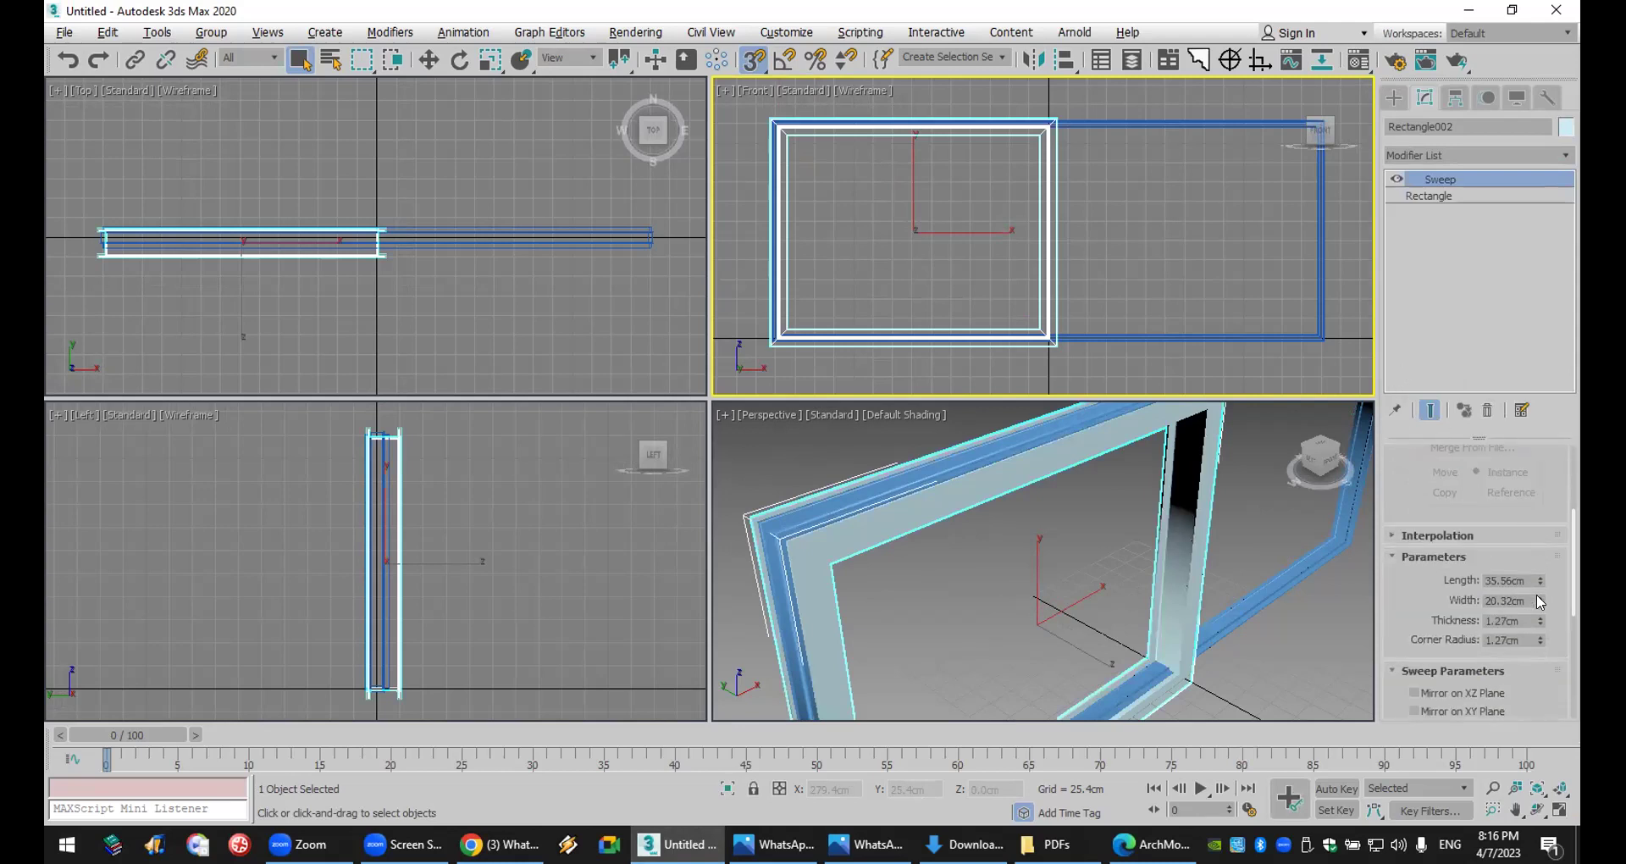
{"action": "left_click_drag", "start_coordinate": [1542, 603], "coordinate": [1554, 695]}
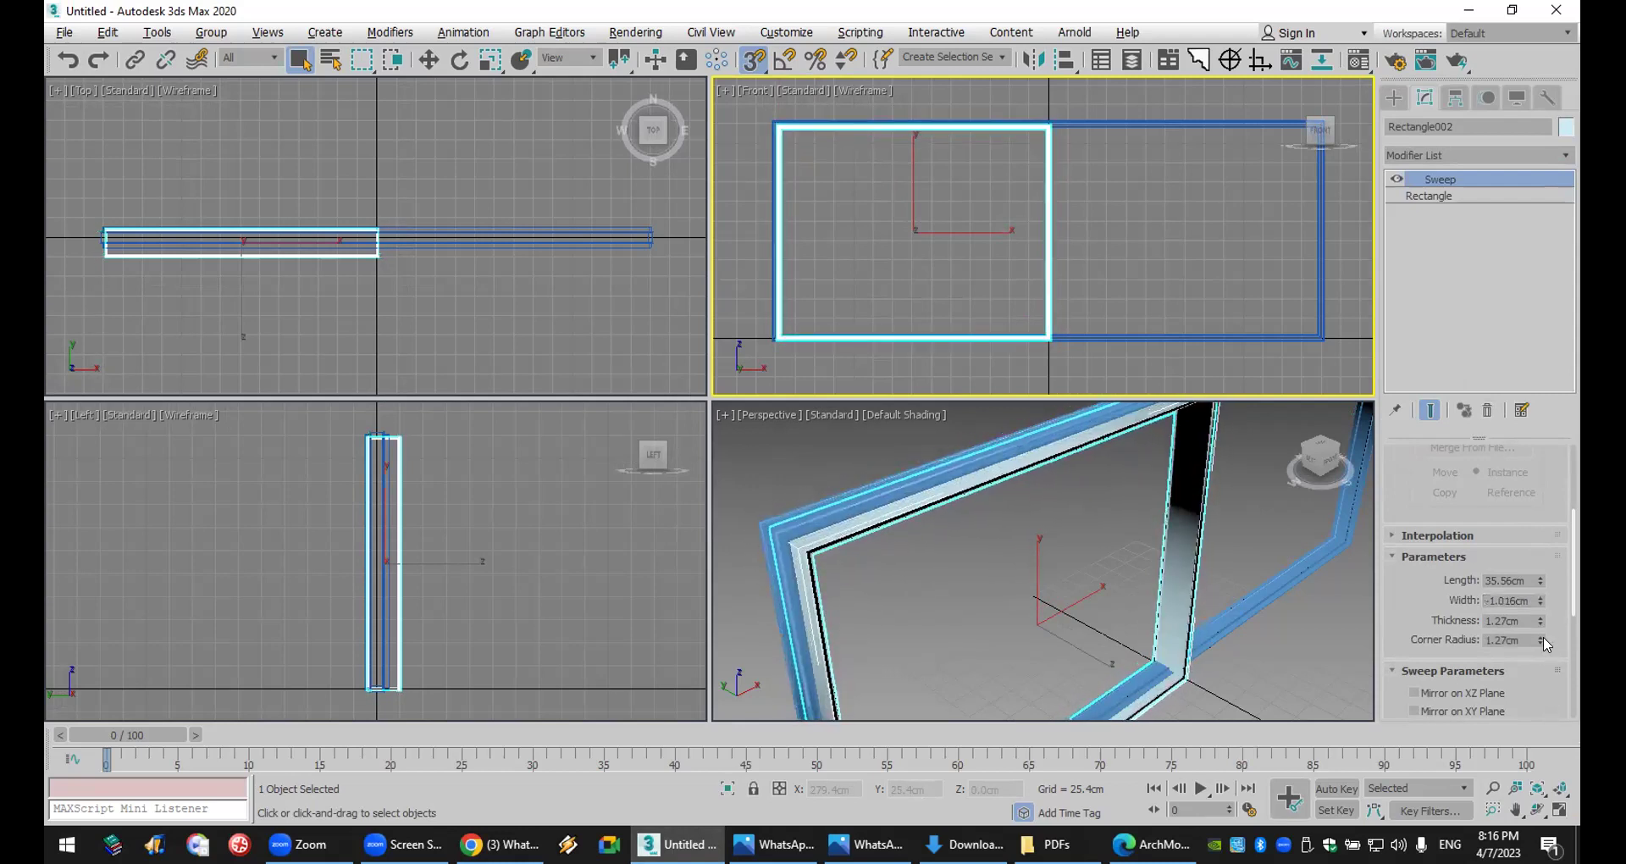
{"action": "left_click_drag", "start_coordinate": [1541, 581], "coordinate": [1541, 657]}
{"action": "middle_click_drag", "start_coordinate": [1035, 595], "coordinate": [1029, 562]}
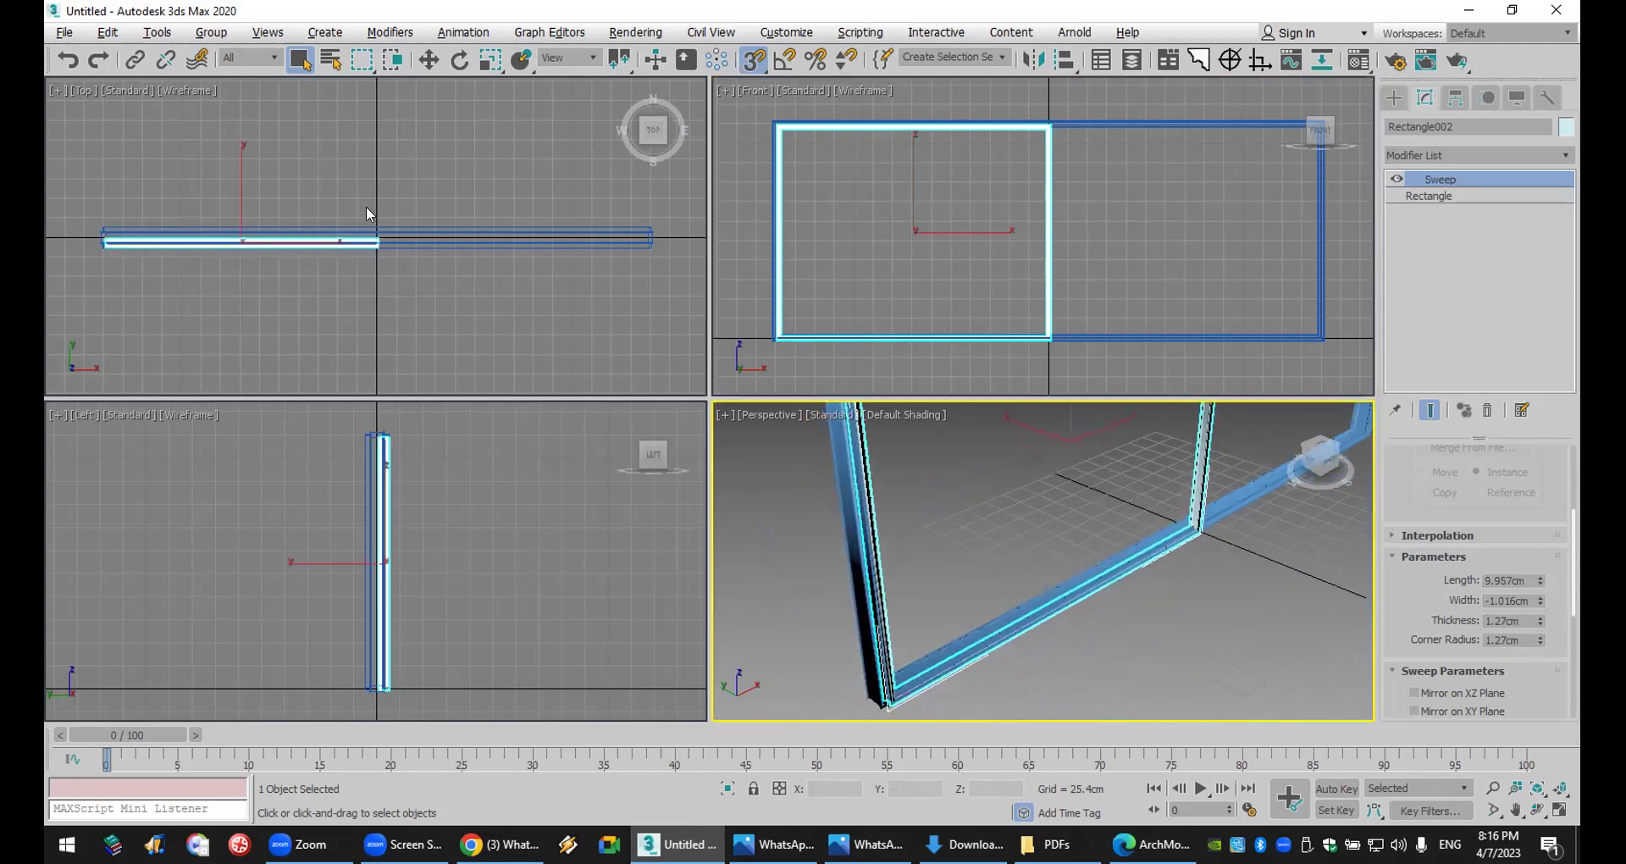
- Copy the inner frame with vertex snapping into the right half of the outer frame, and turn snapping off
{"action": "scroll", "coordinate": [366, 206], "scroll_direction": "up", "scroll_amount": 2}
{"action": "middle_click_drag", "start_coordinate": [470, 254], "coordinate": [414, 260]}
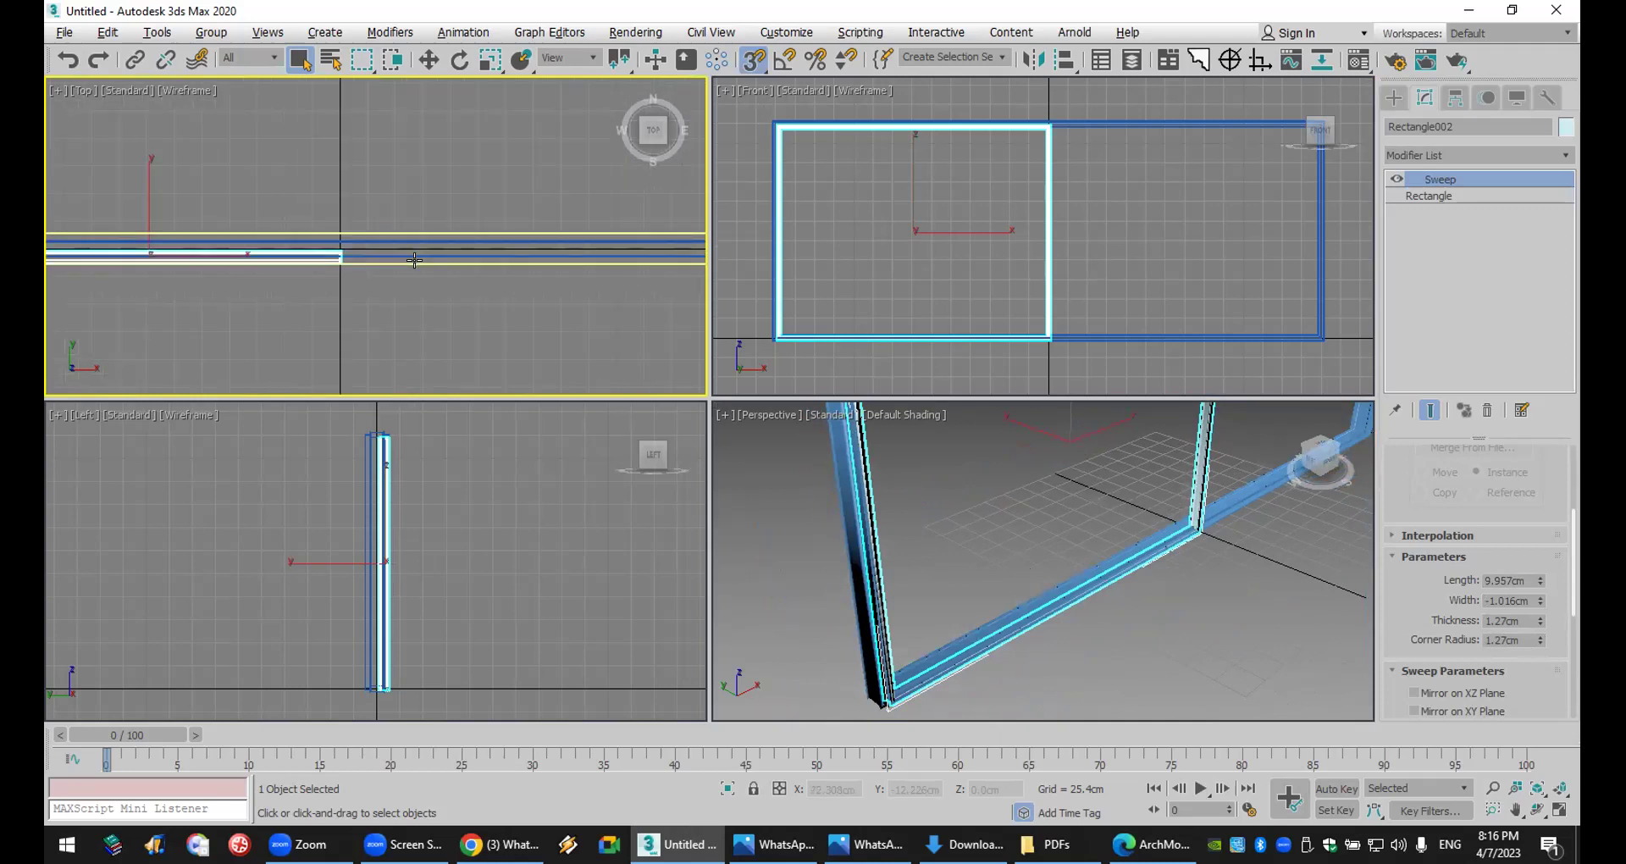
{"action": "scroll", "coordinate": [414, 260], "scroll_direction": "down", "scroll_amount": 3}
{"action": "left_click", "coordinate": [753, 788]}
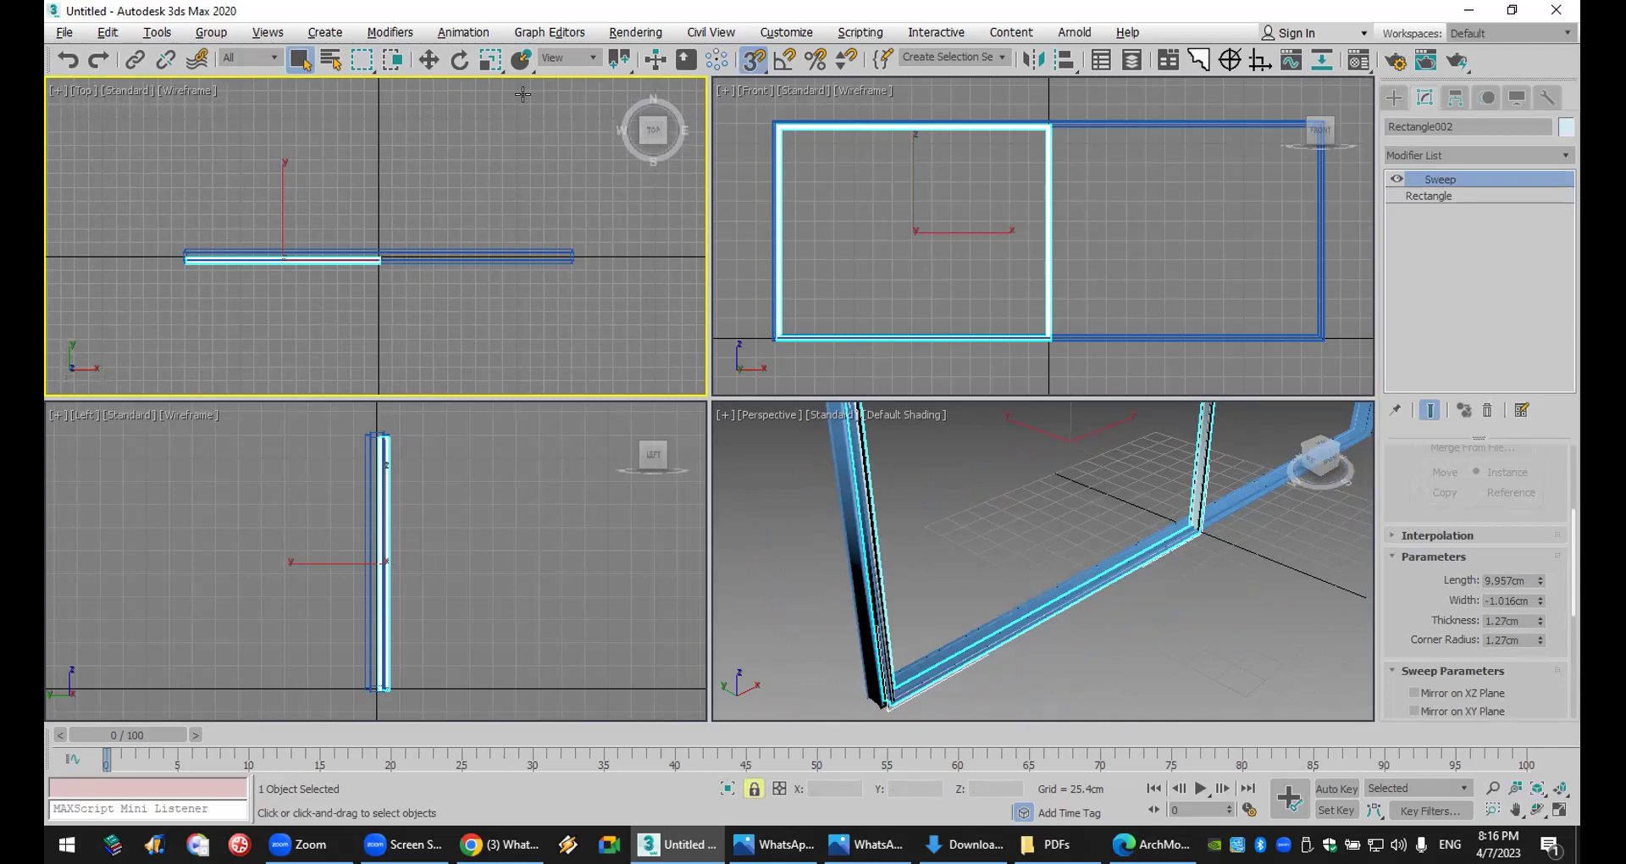
{"action": "left_click", "coordinate": [429, 59]}
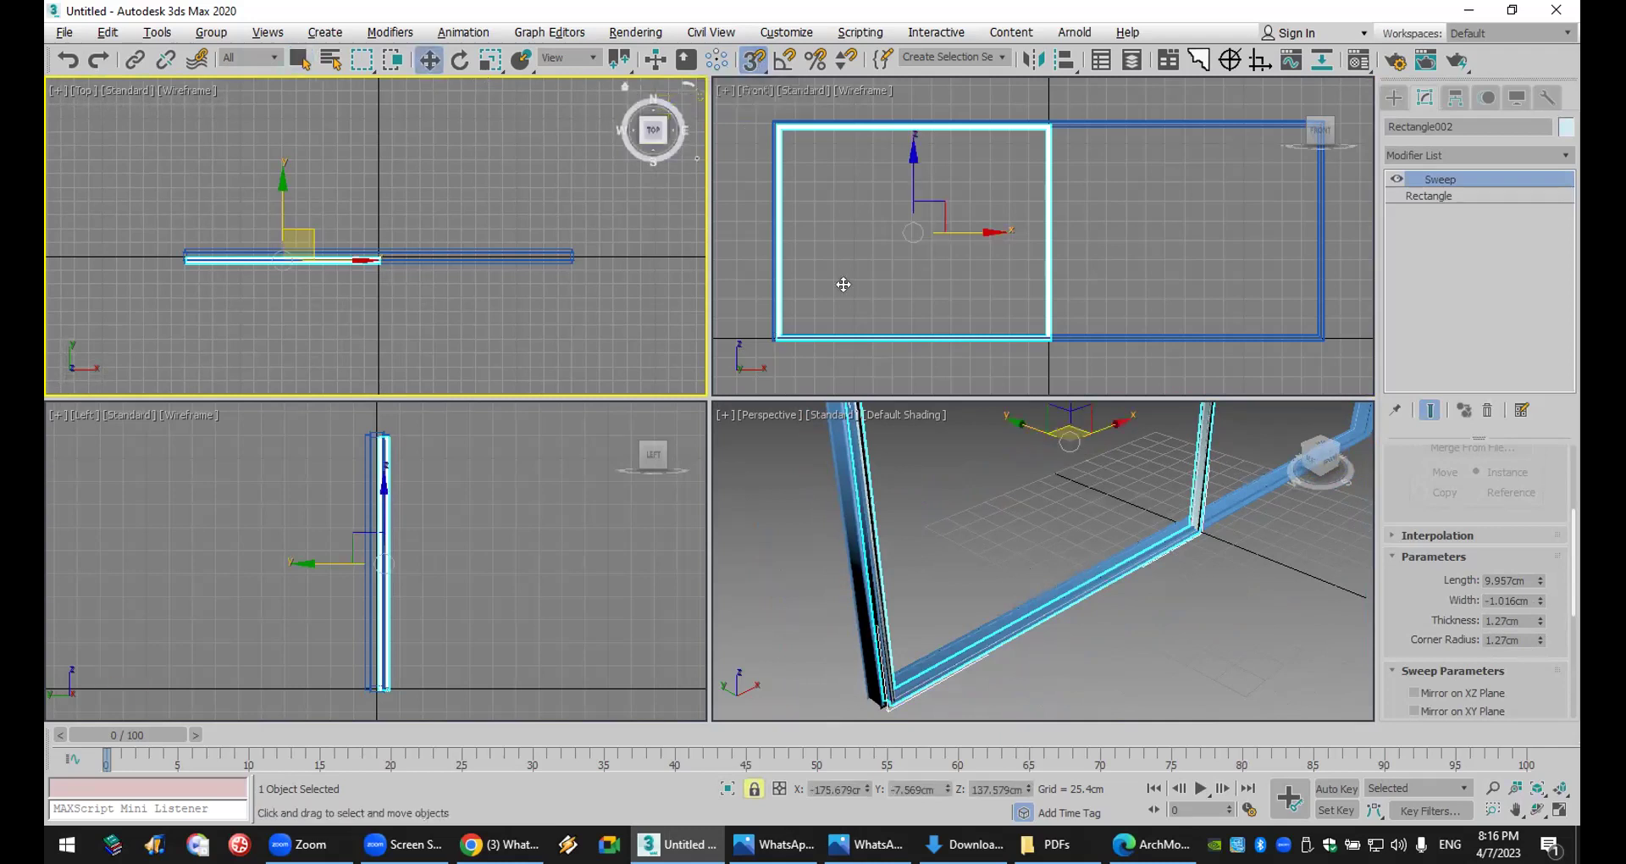
{"action": "right_click", "coordinate": [754, 66]}
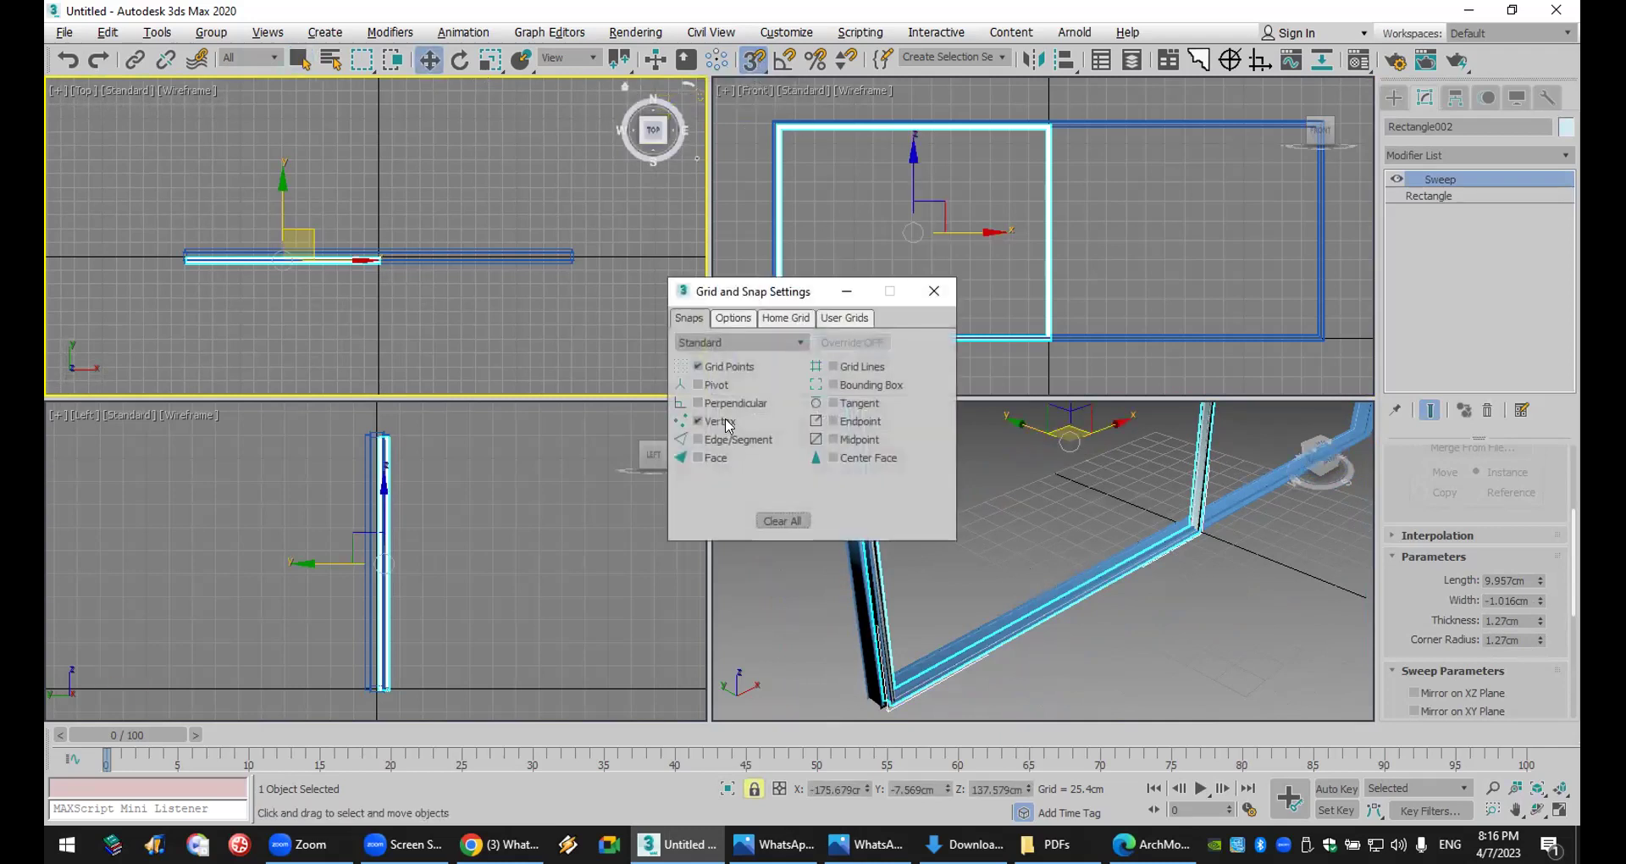
{"action": "left_click", "coordinate": [933, 290]}
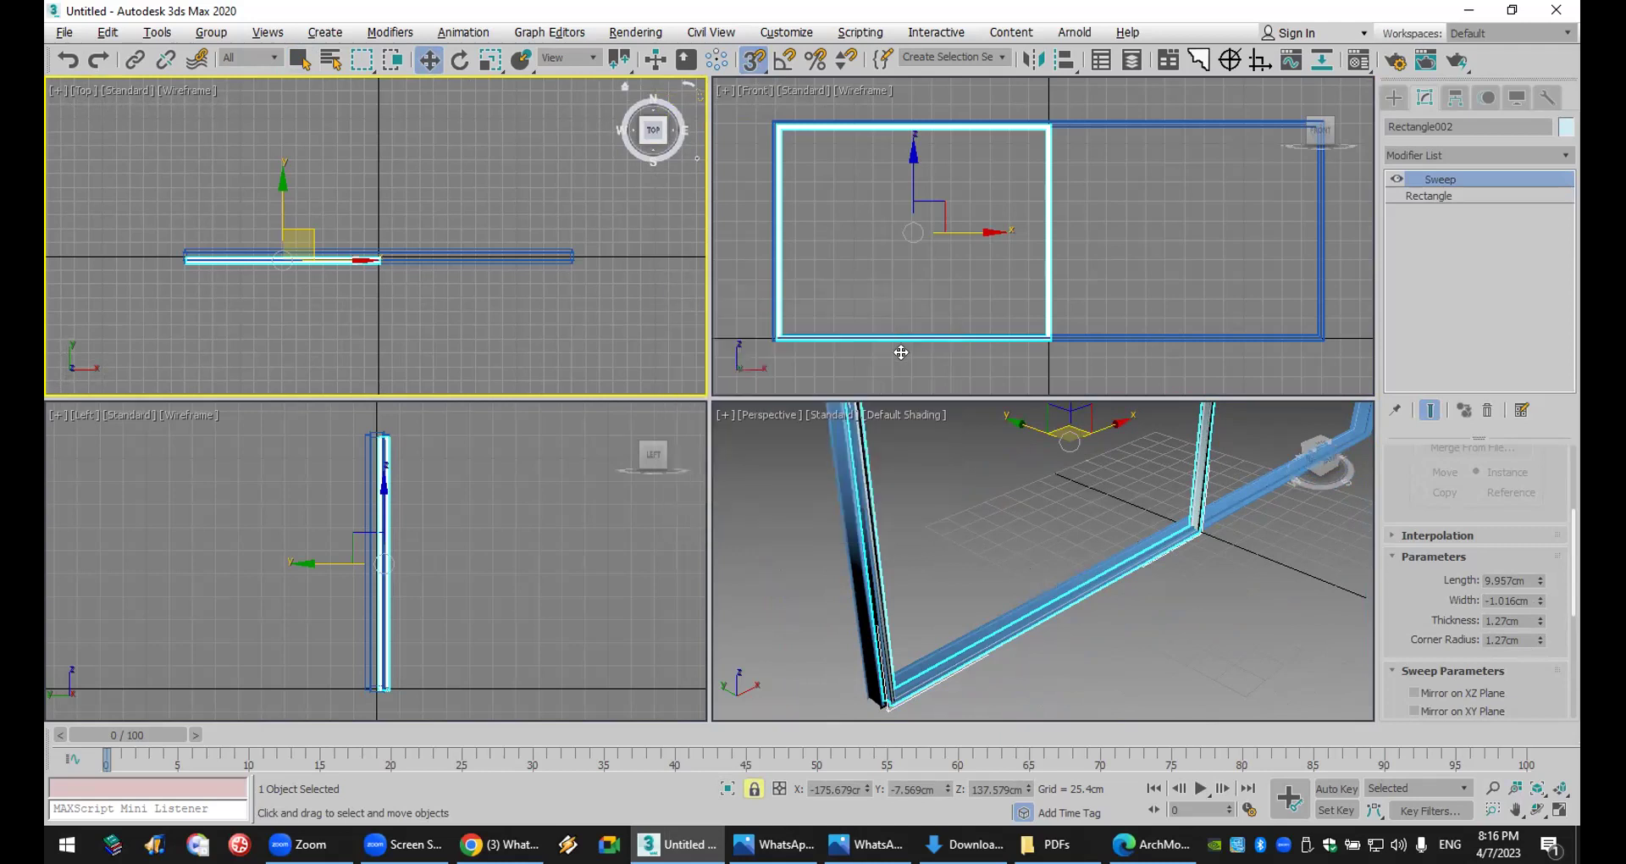
{"action": "left_click_drag", "start_coordinate": [777, 339], "coordinate": [1058, 334]}
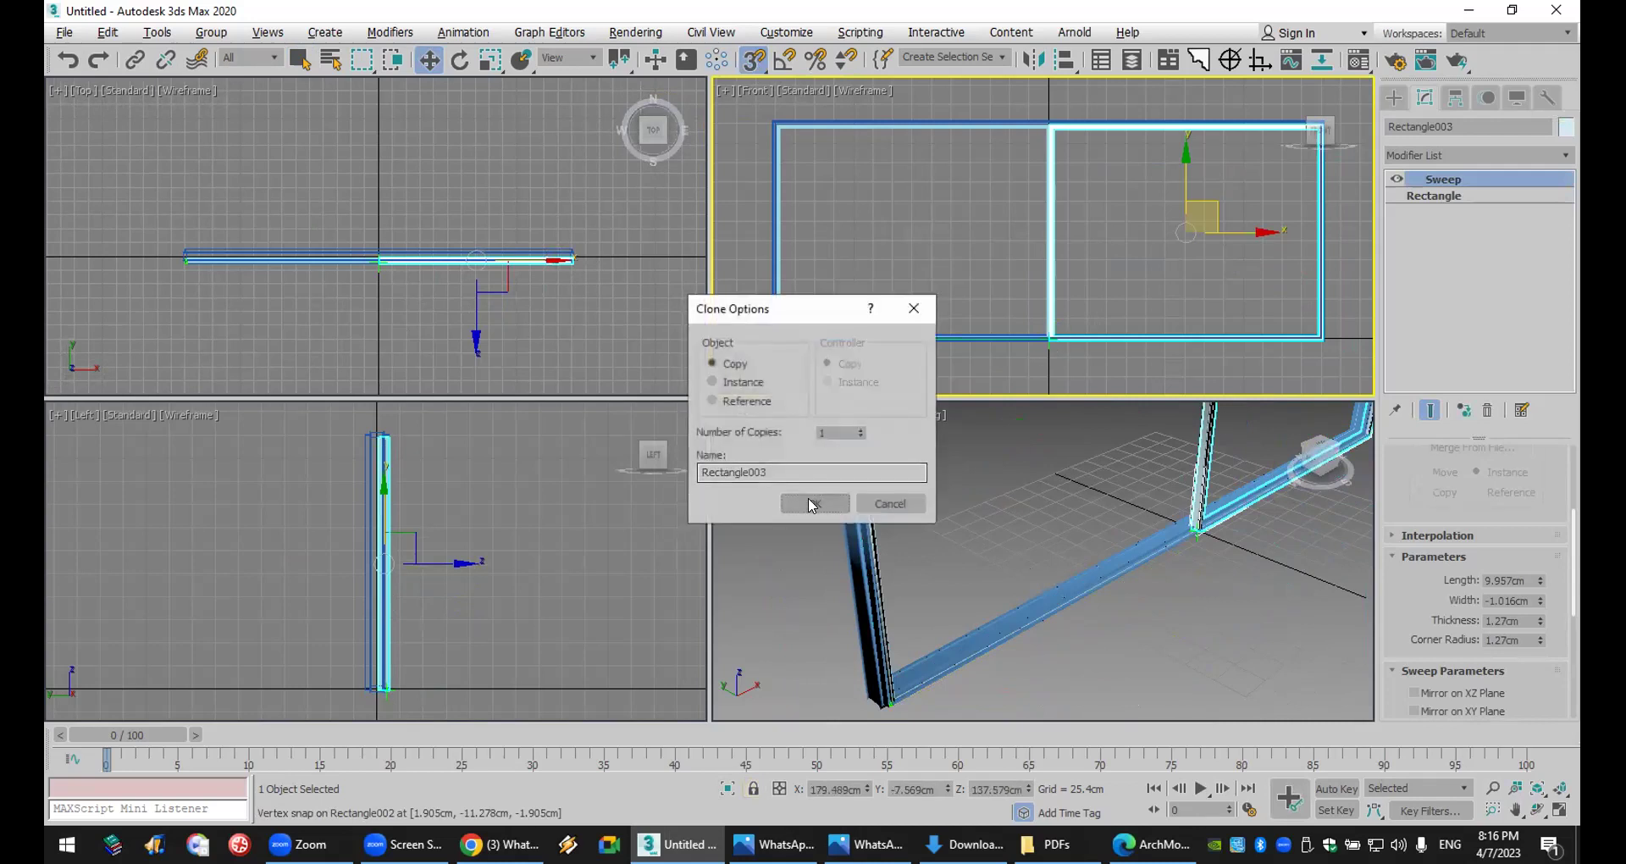
{"action": "left_click", "coordinate": [810, 498]}
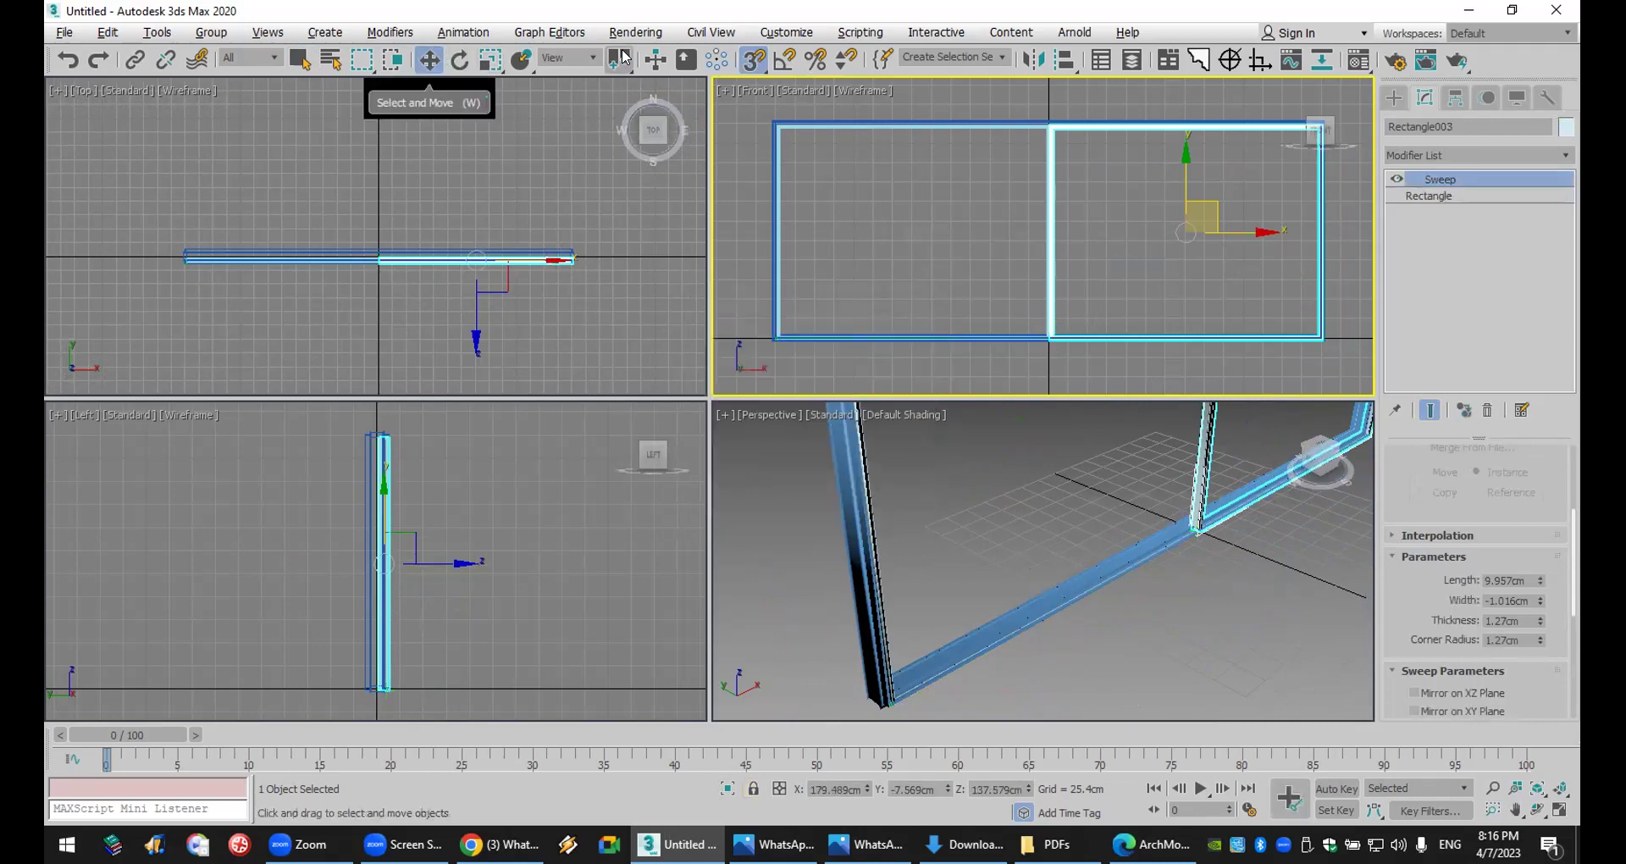
{"action": "left_click", "coordinate": [754, 59]}
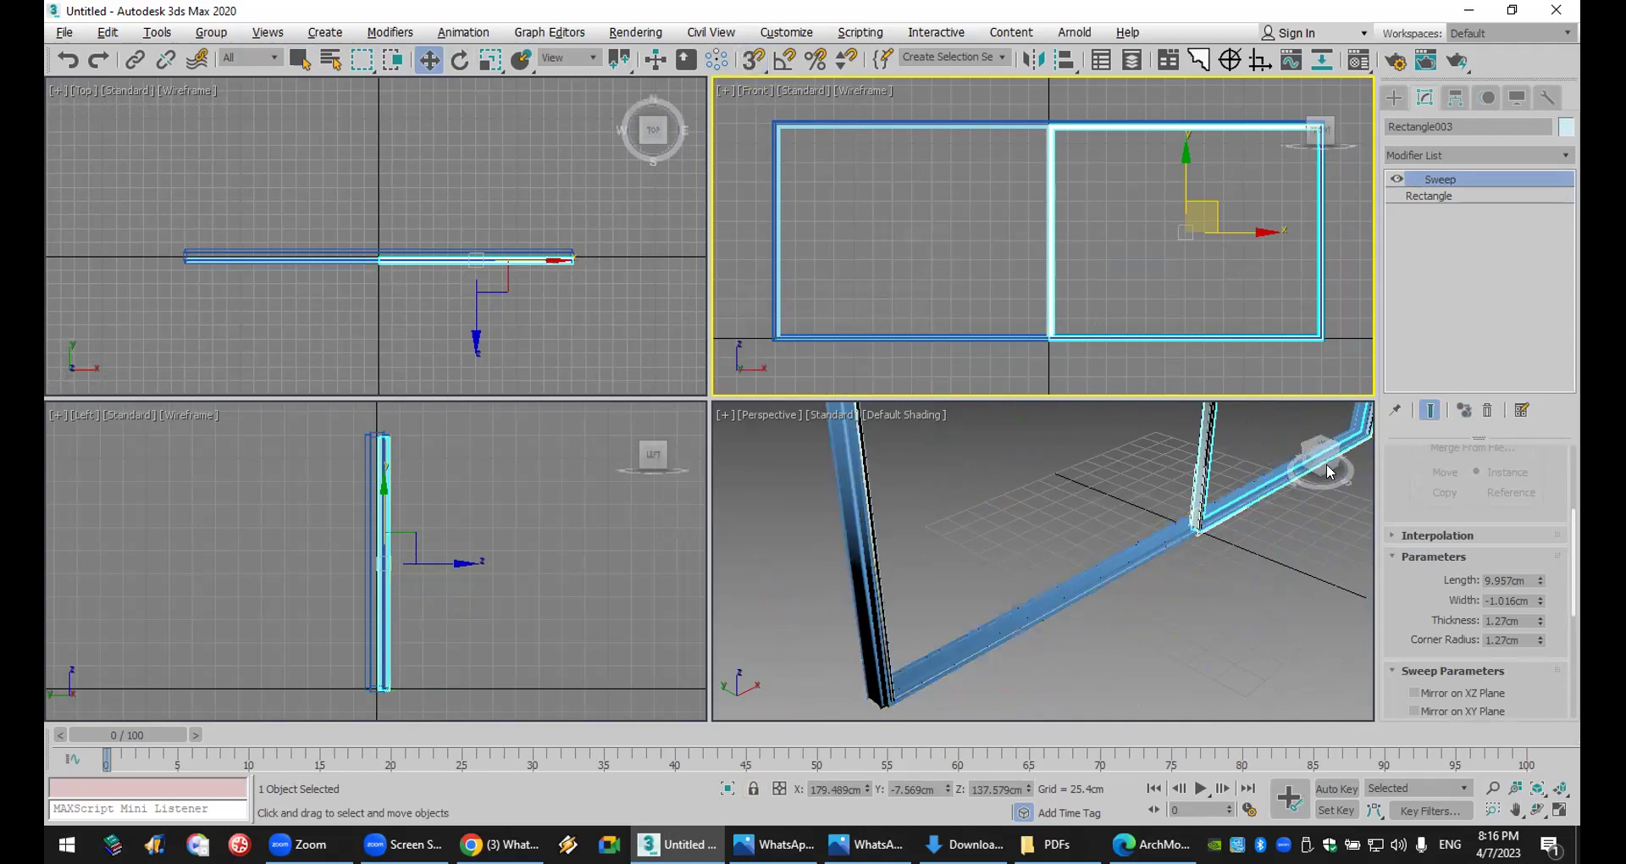
- Change the outer frame's object colour to black and deselect it
{"action": "middle_click_drag", "start_coordinate": [1261, 355], "coordinate": [1207, 348]}
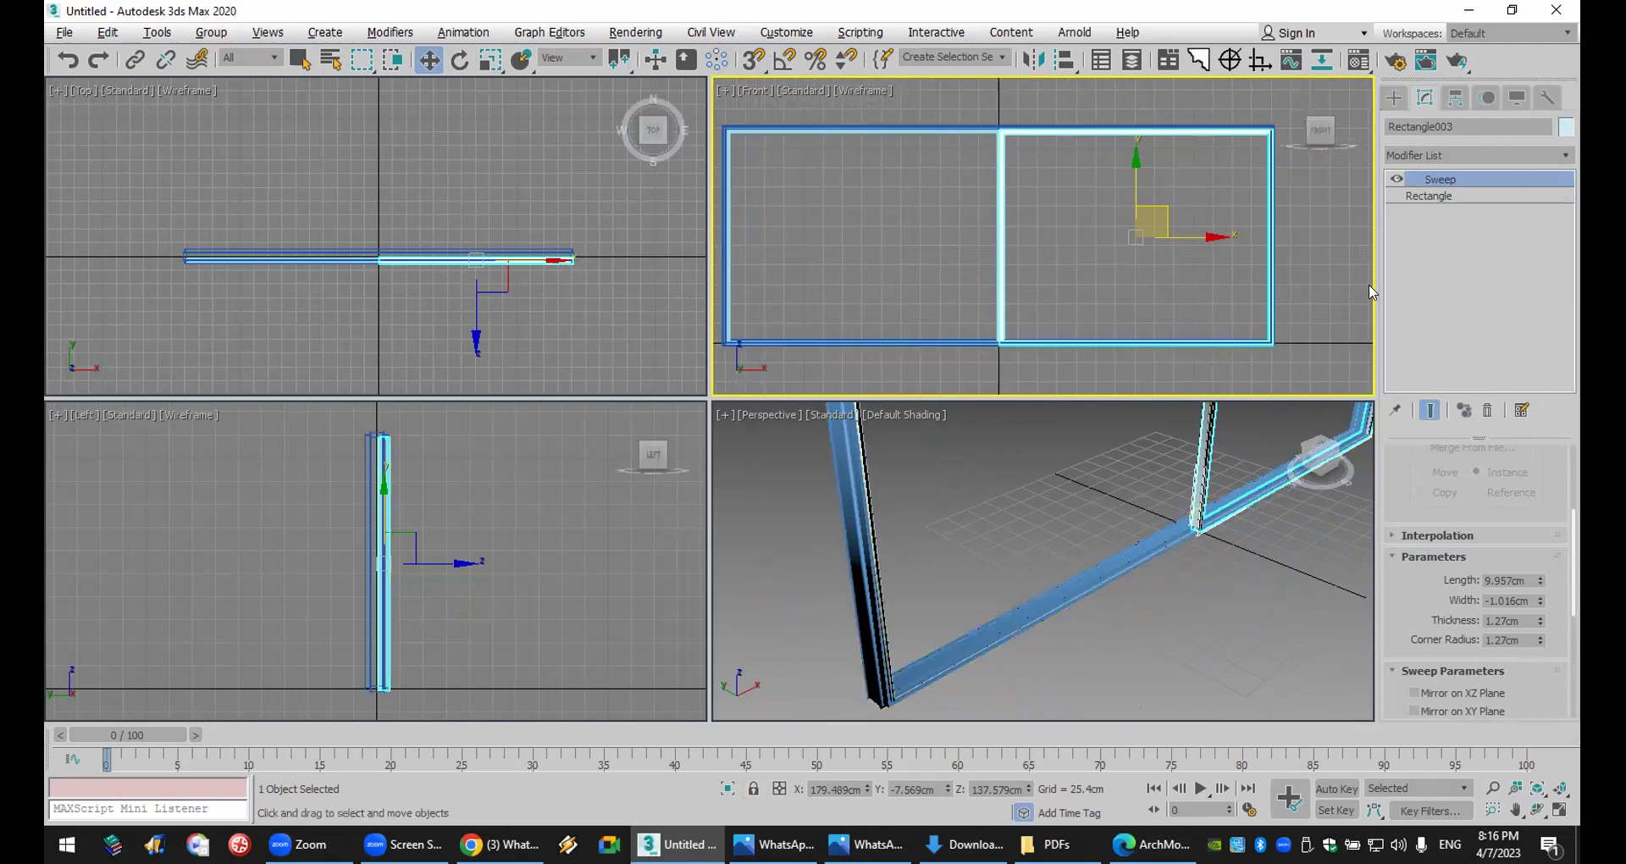
{"action": "left_click", "coordinate": [1279, 627]}
{"action": "left_click", "coordinate": [859, 518]}
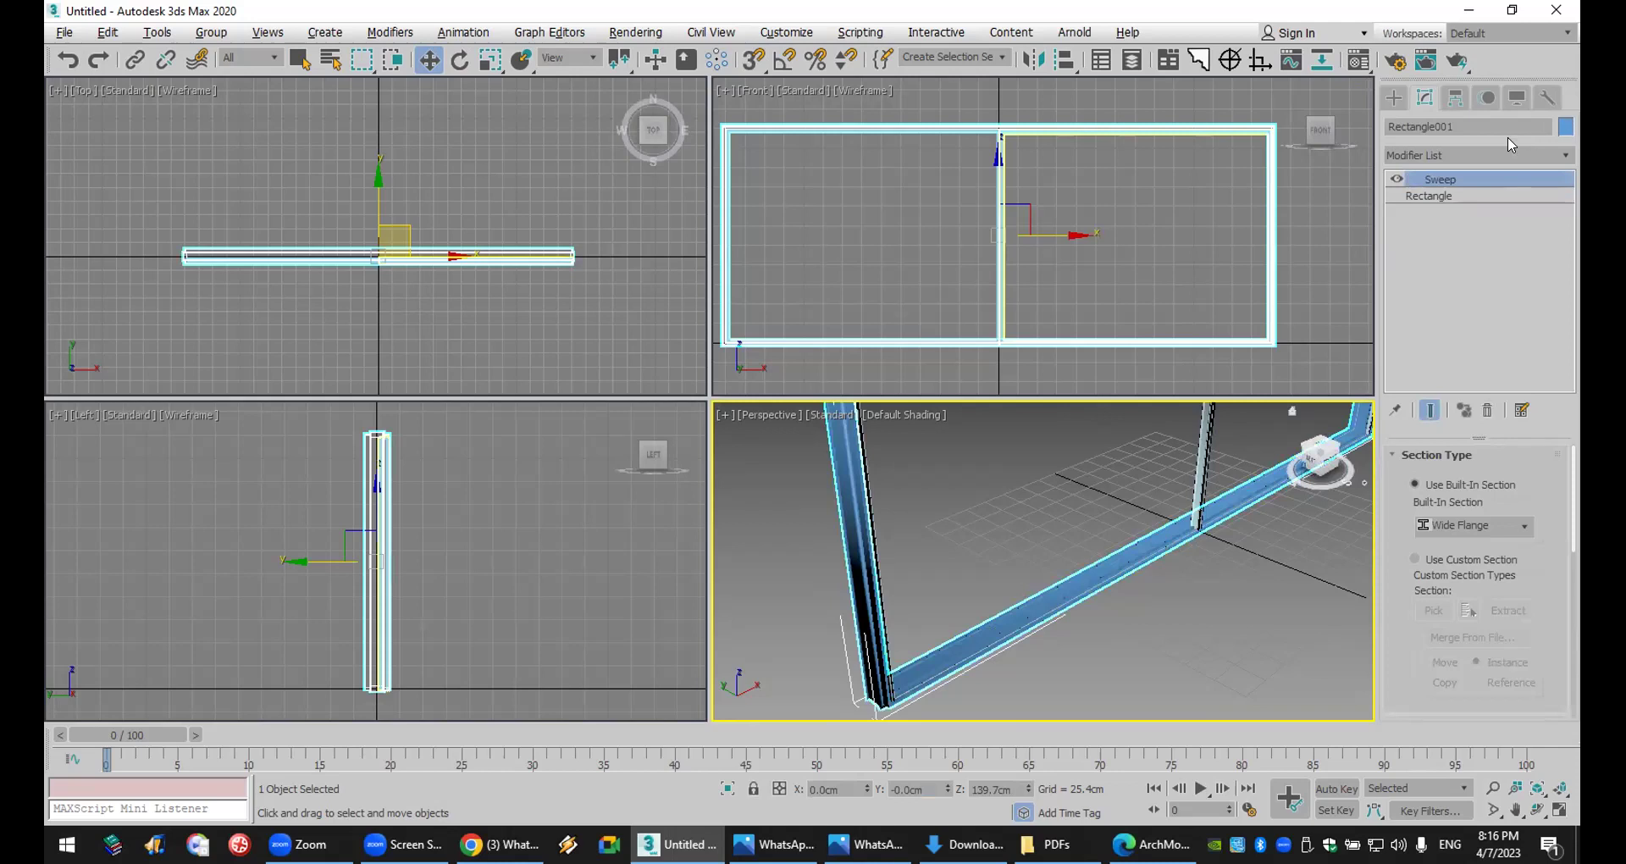
{"action": "left_click", "coordinate": [1565, 126]}
{"action": "left_click", "coordinate": [959, 465]}
{"action": "left_click", "coordinate": [909, 526]}
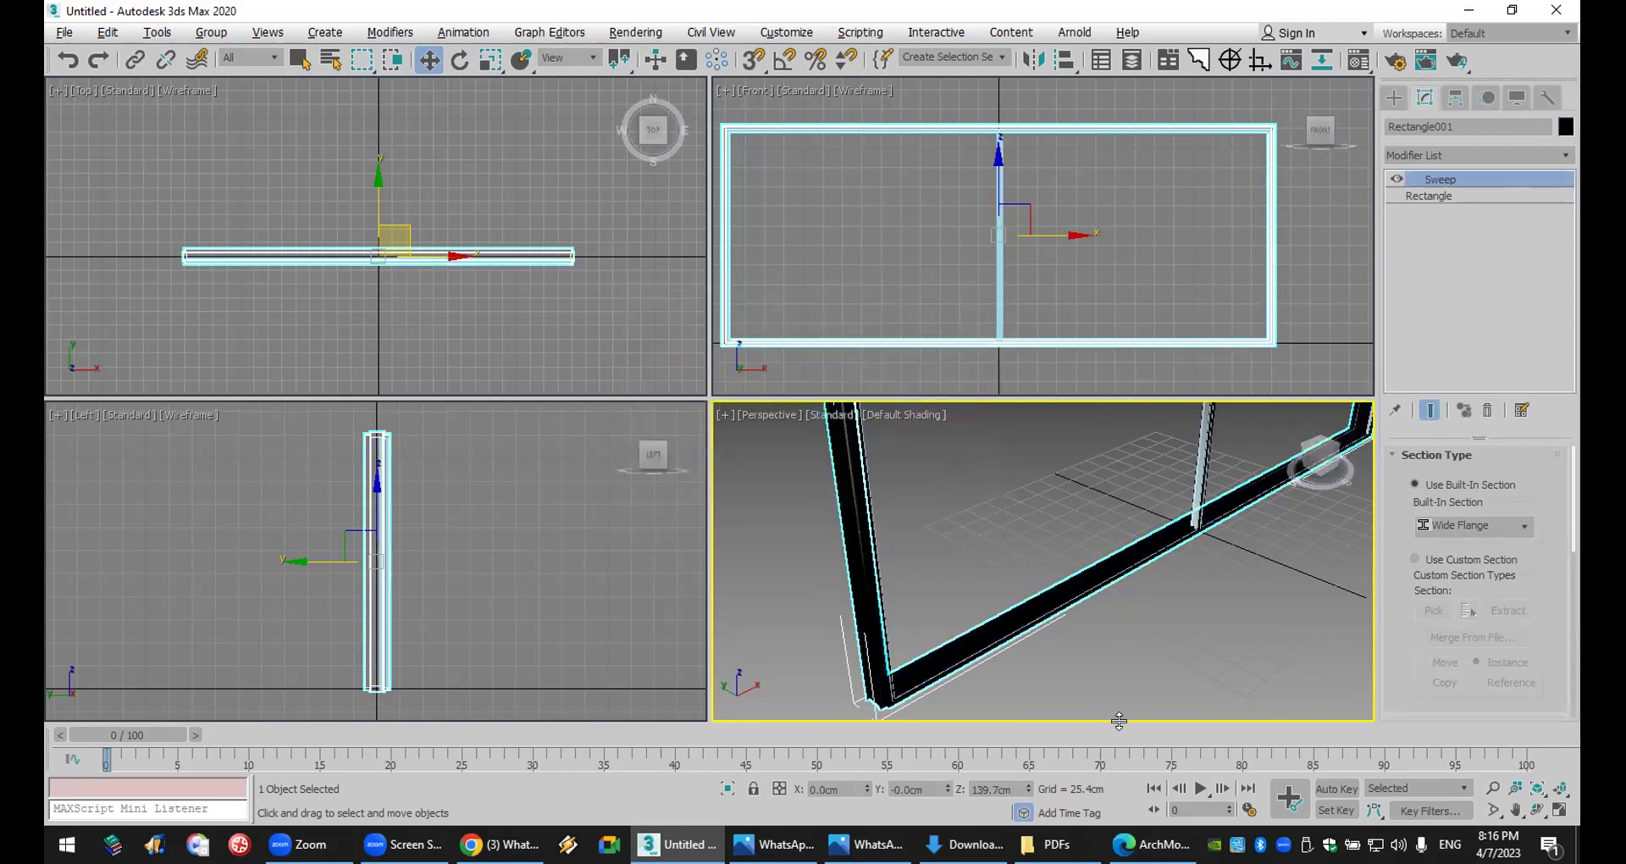
{"action": "left_click", "coordinate": [1152, 684]}
{"action": "scroll", "coordinate": [1110, 669], "scroll_direction": "down", "scroll_amount": 5}
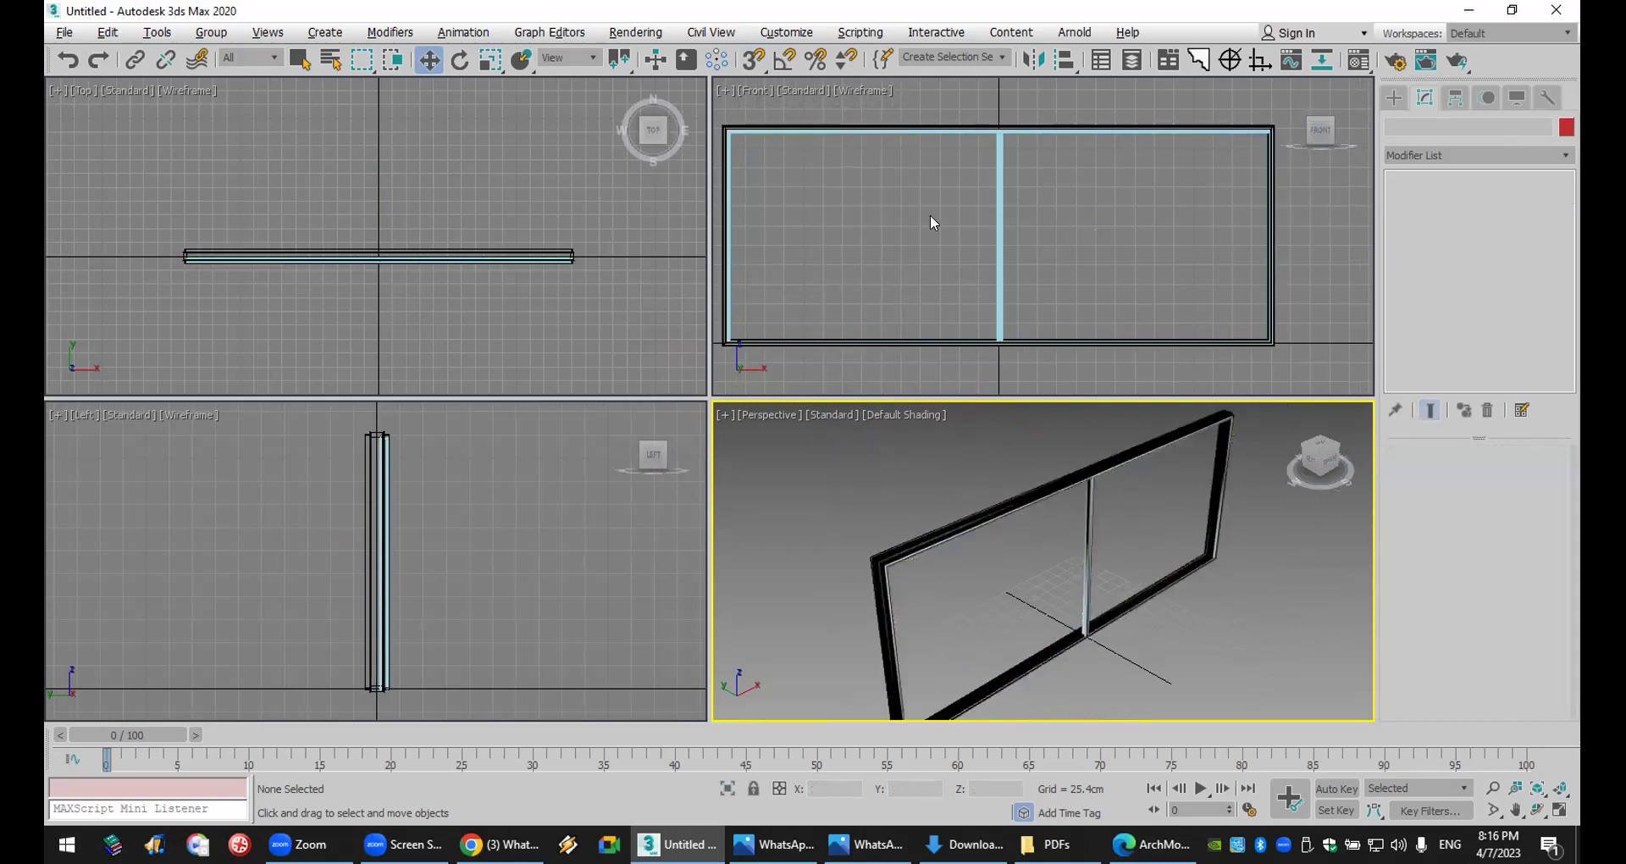
- Clone the right inner frame in place and remove the Sweep modifier from the clone
{"action": "middle_click_drag", "start_coordinate": [930, 215], "coordinate": [987, 232]}
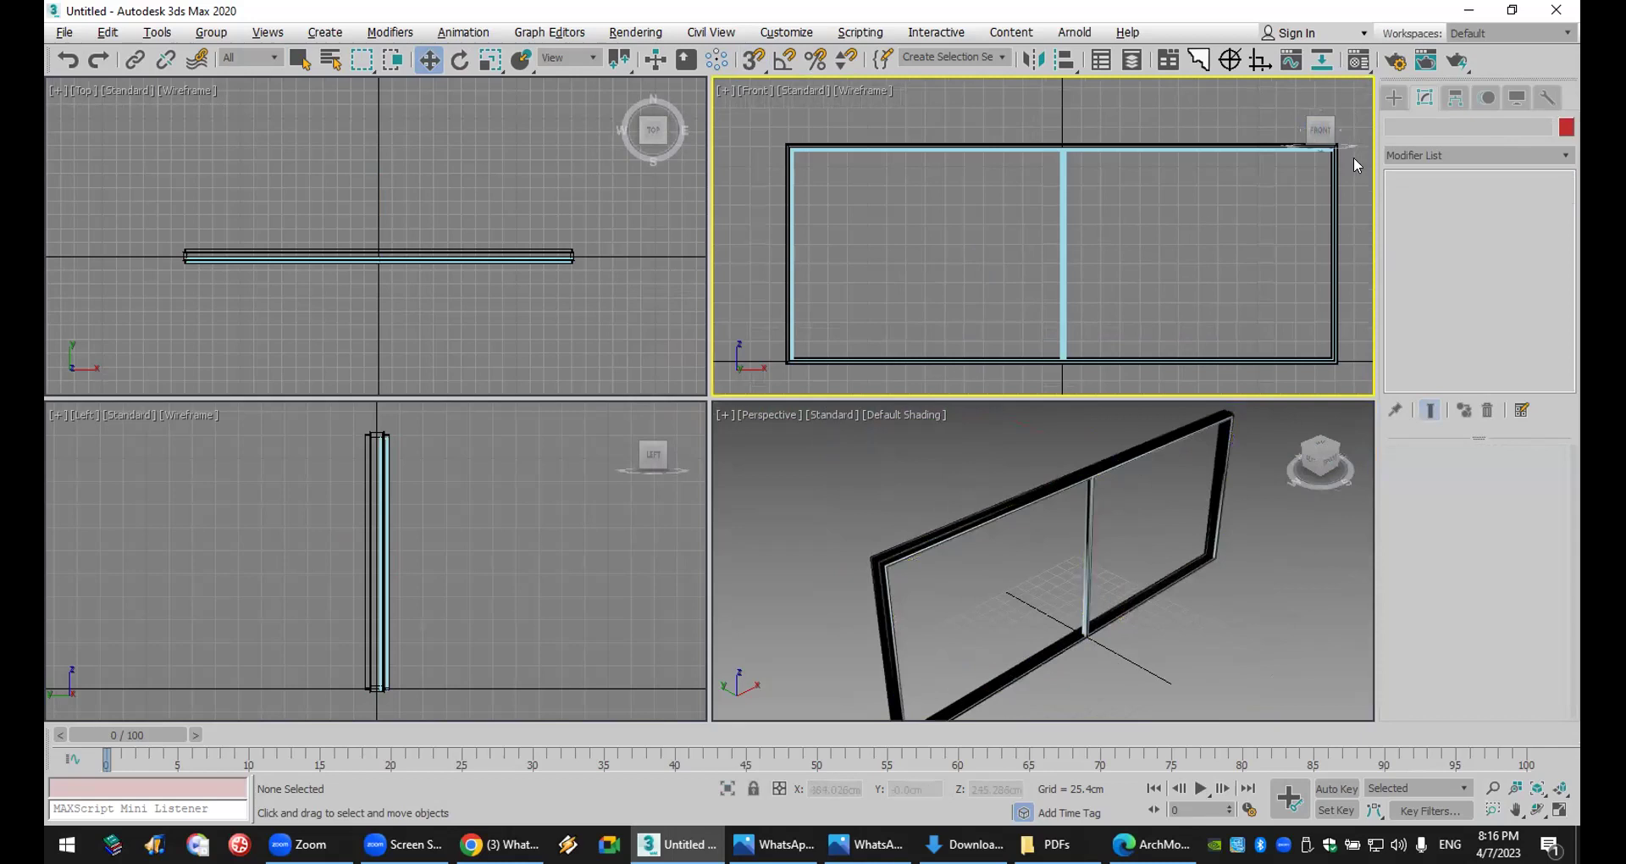
{"action": "left_click", "coordinate": [1395, 98]}
{"action": "middle_click_drag", "start_coordinate": [1103, 276], "coordinate": [997, 291]}
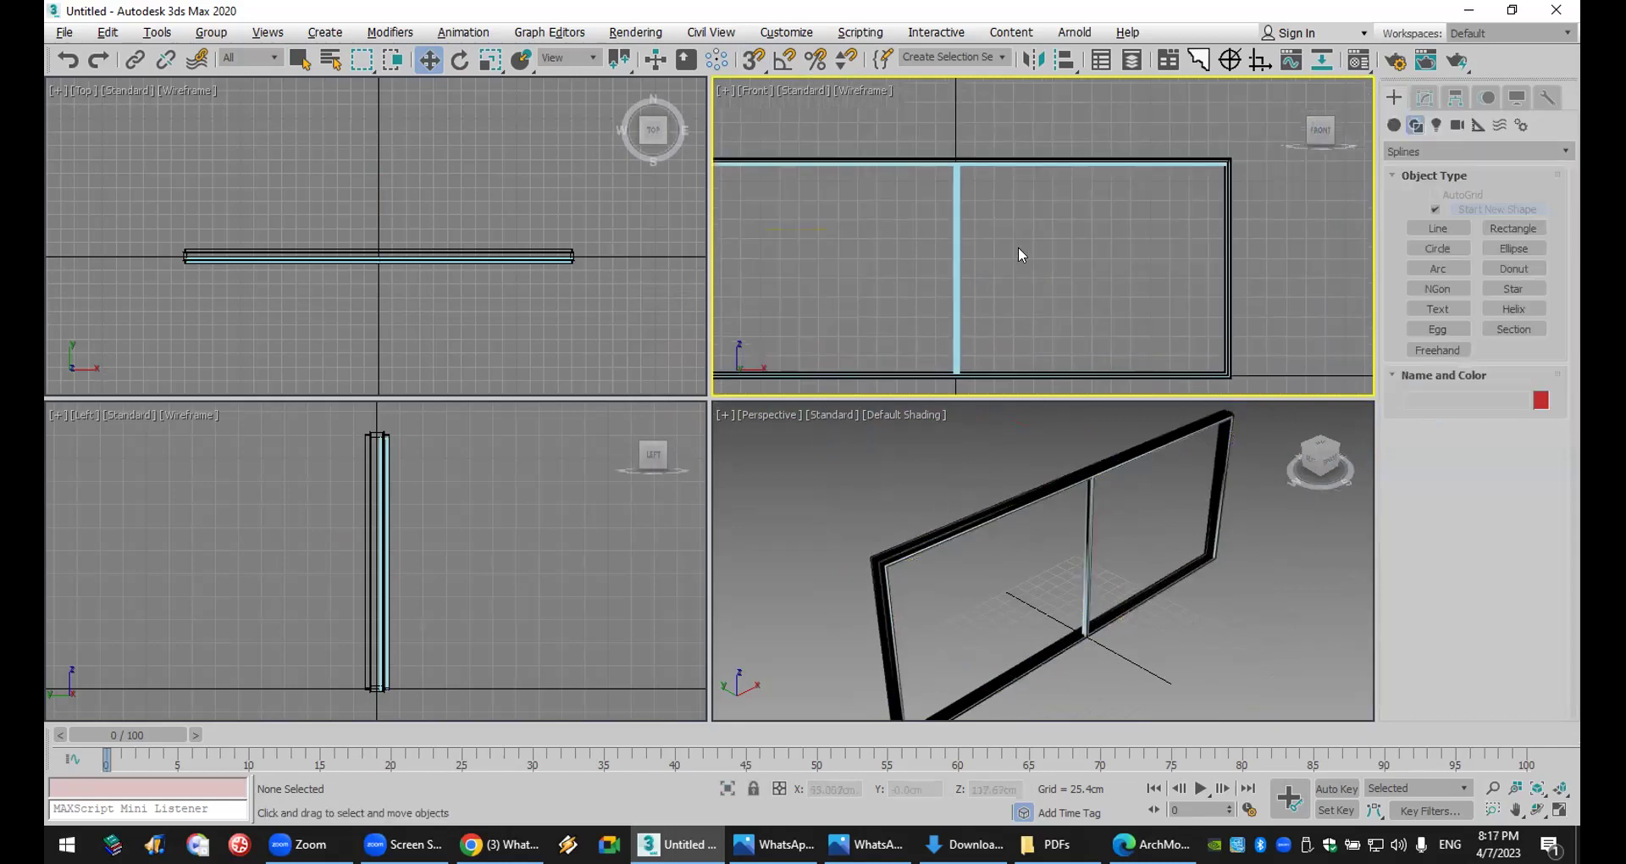
{"action": "left_click", "coordinate": [1029, 164]}
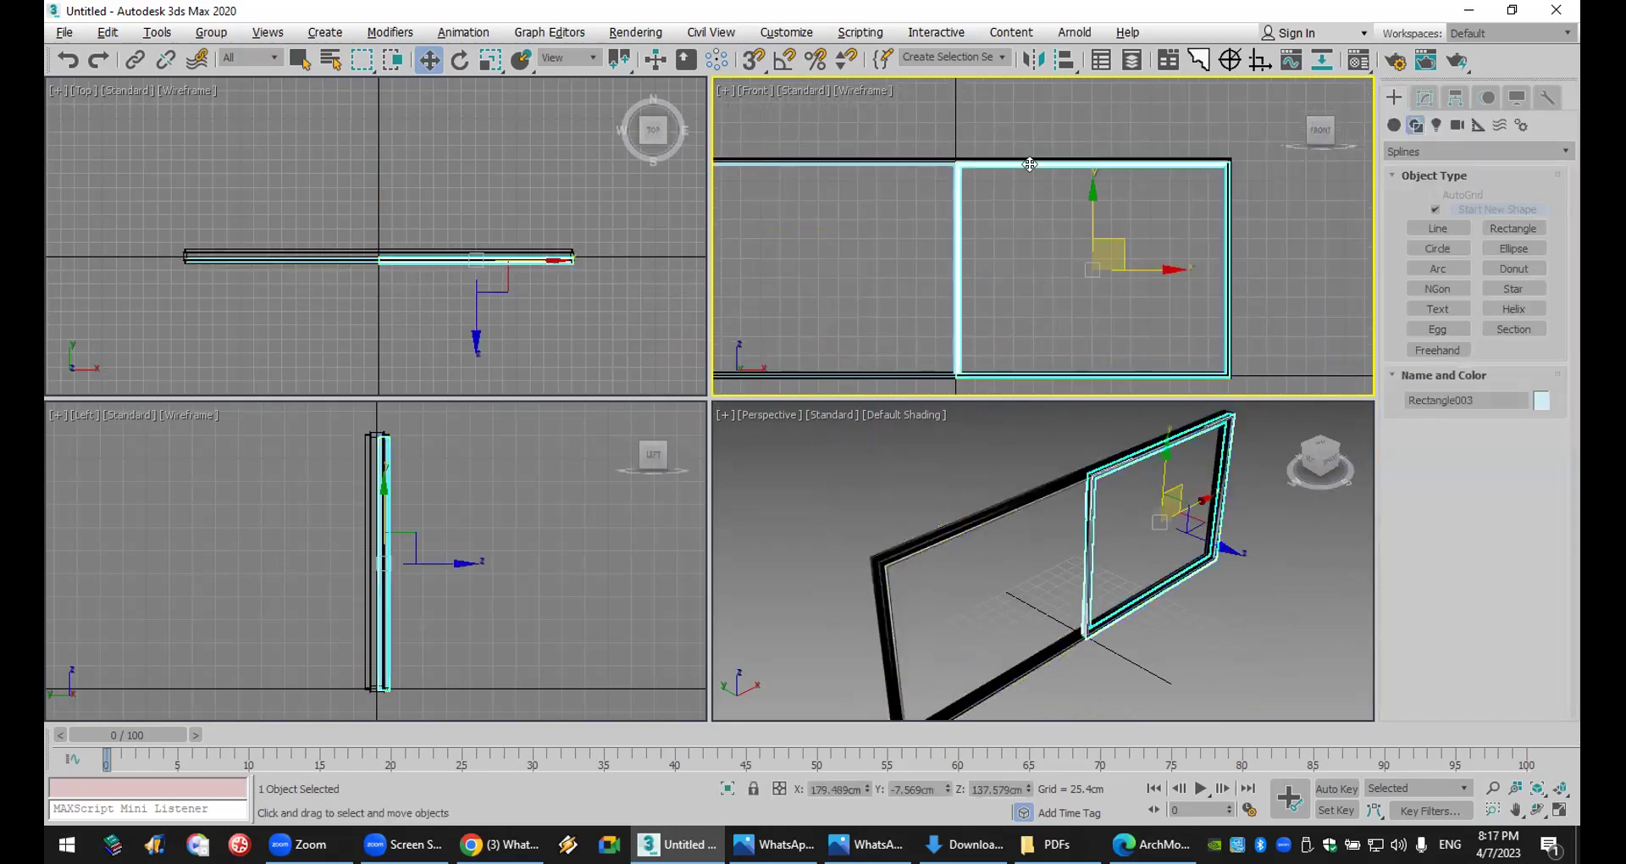
{"action": "right_click", "coordinate": [1029, 163]}
{"action": "left_click", "coordinate": [1120, 332]}
{"action": "left_click", "coordinate": [737, 373]}
{"action": "left_click", "coordinate": [760, 493]}
{"action": "left_click", "coordinate": [1425, 96]}
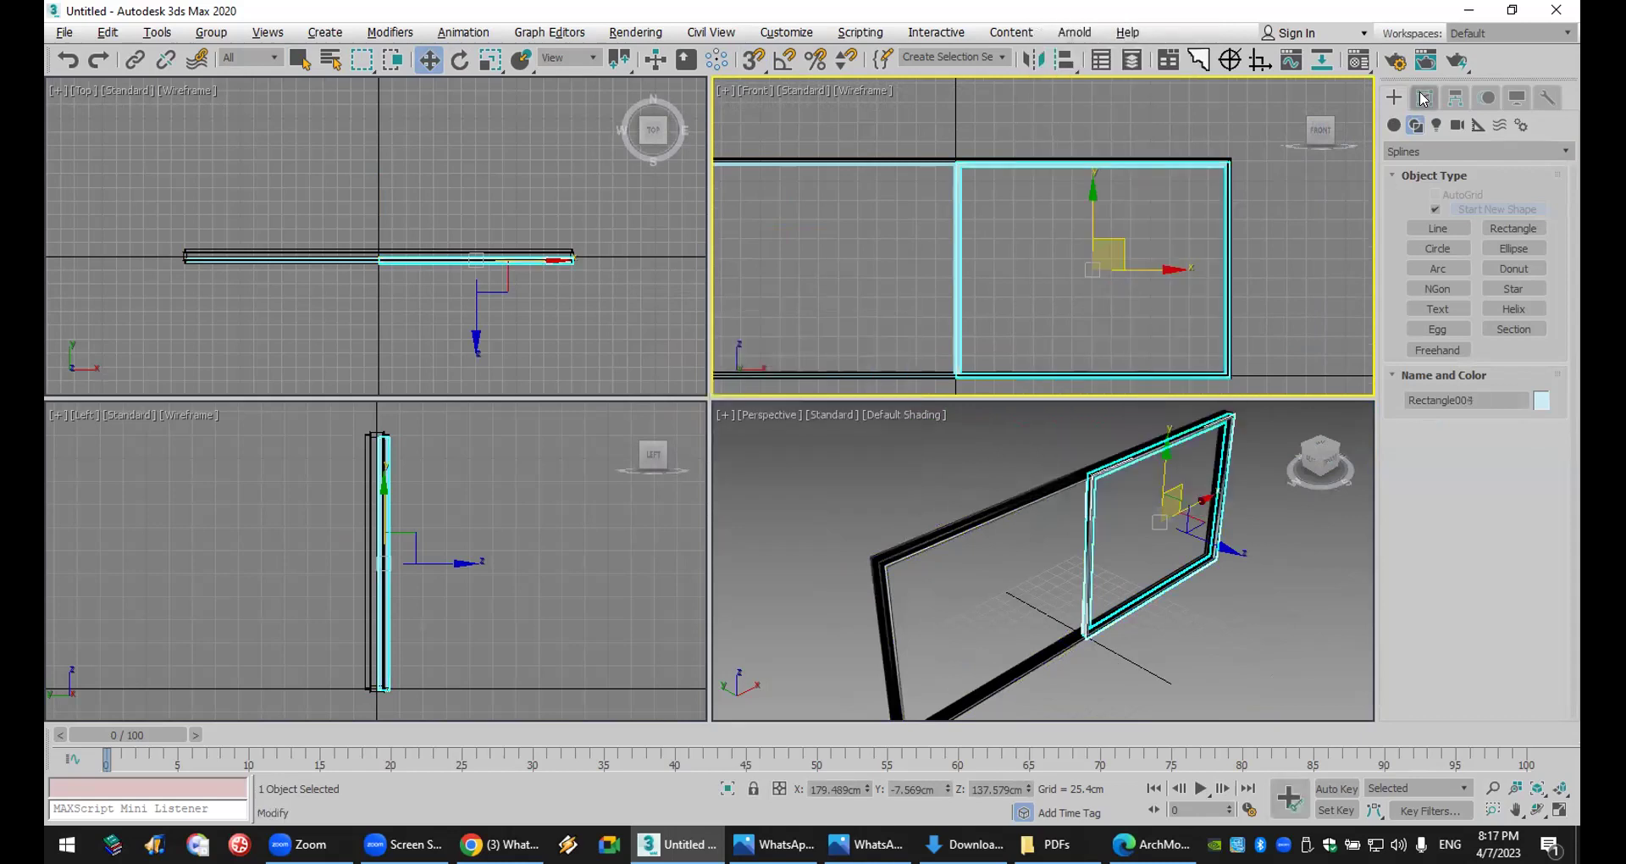
{"action": "left_click", "coordinate": [1487, 410]}
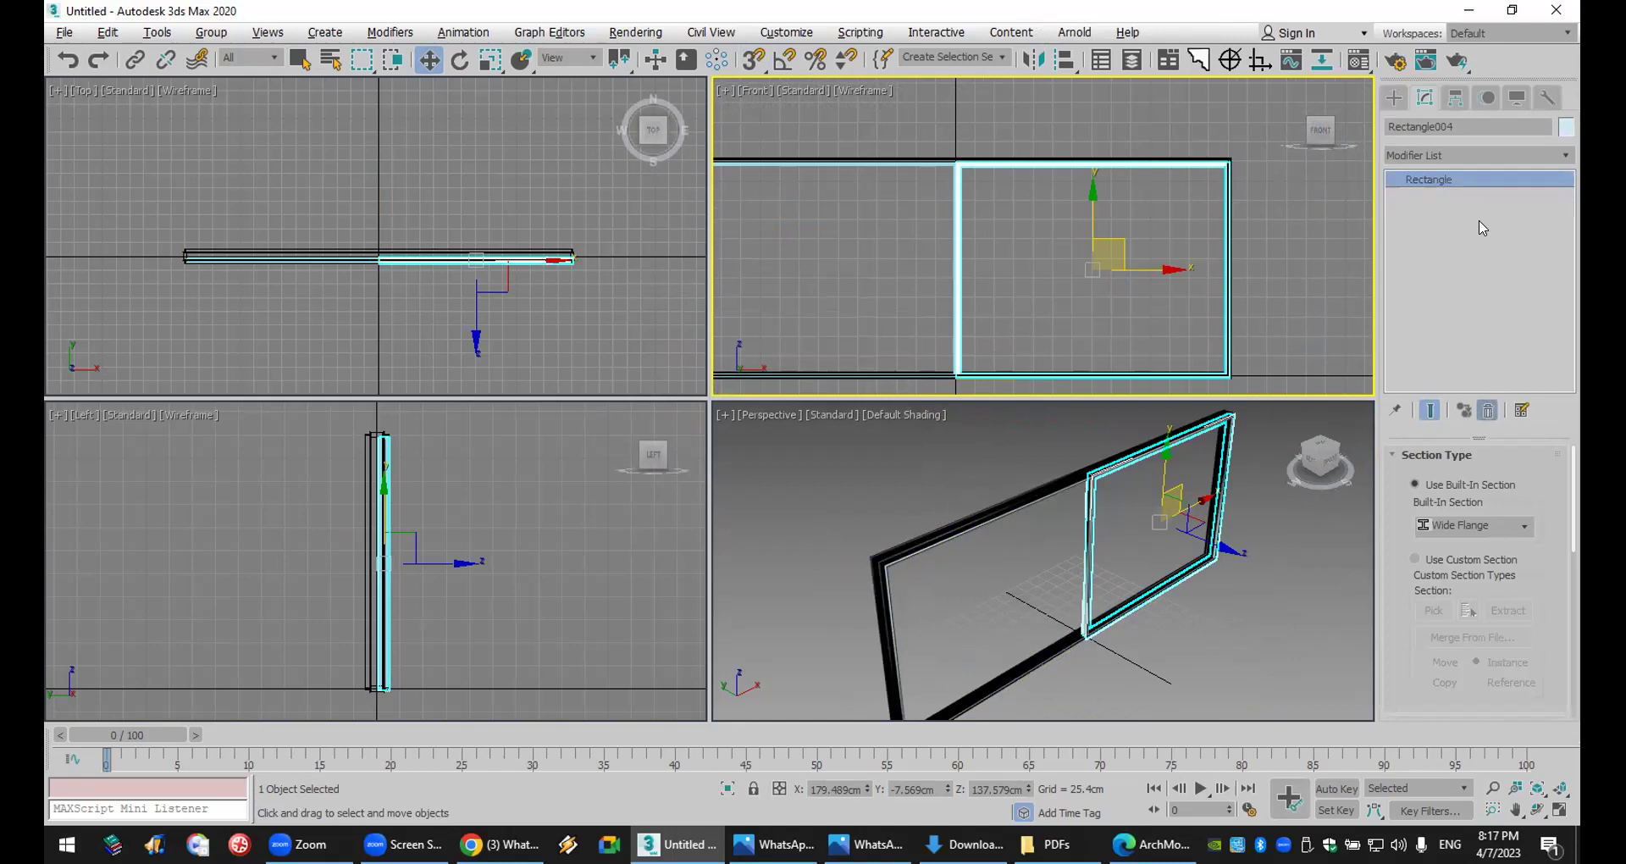
- Add an Extrude modifier to the cloned rectangle in the right half and set its amount to 0.5 cm
{"action": "left_click", "coordinate": [1506, 154]}
{"action": "scroll", "coordinate": [1490, 339], "scroll_direction": "down", "scroll_amount": 1}
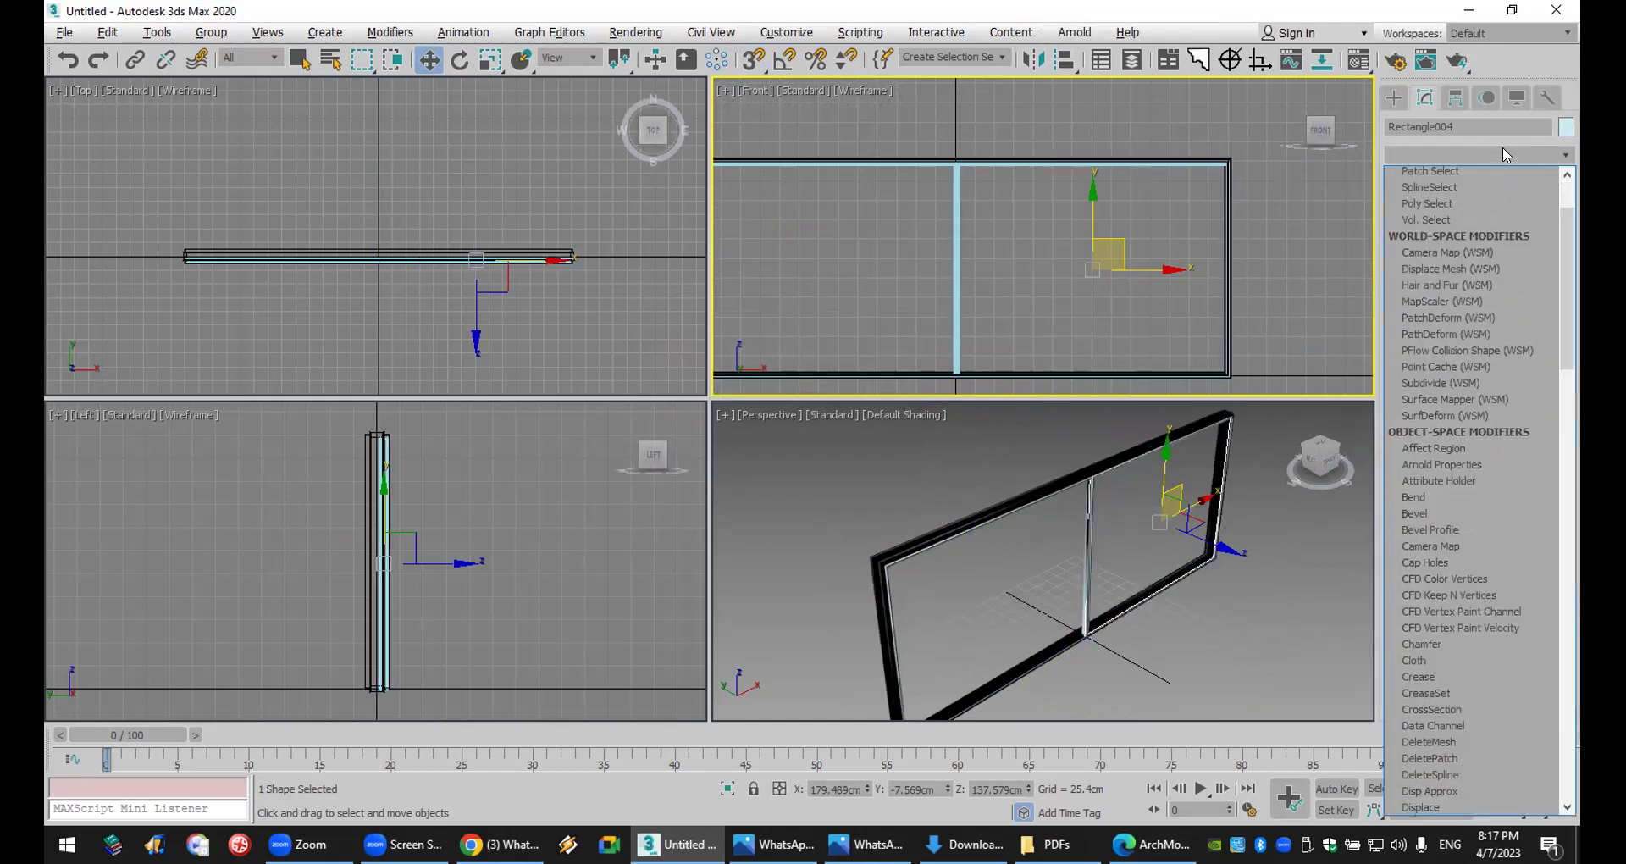
{"action": "key", "text": "e"}
{"action": "left_click", "coordinate": [1474, 254]}
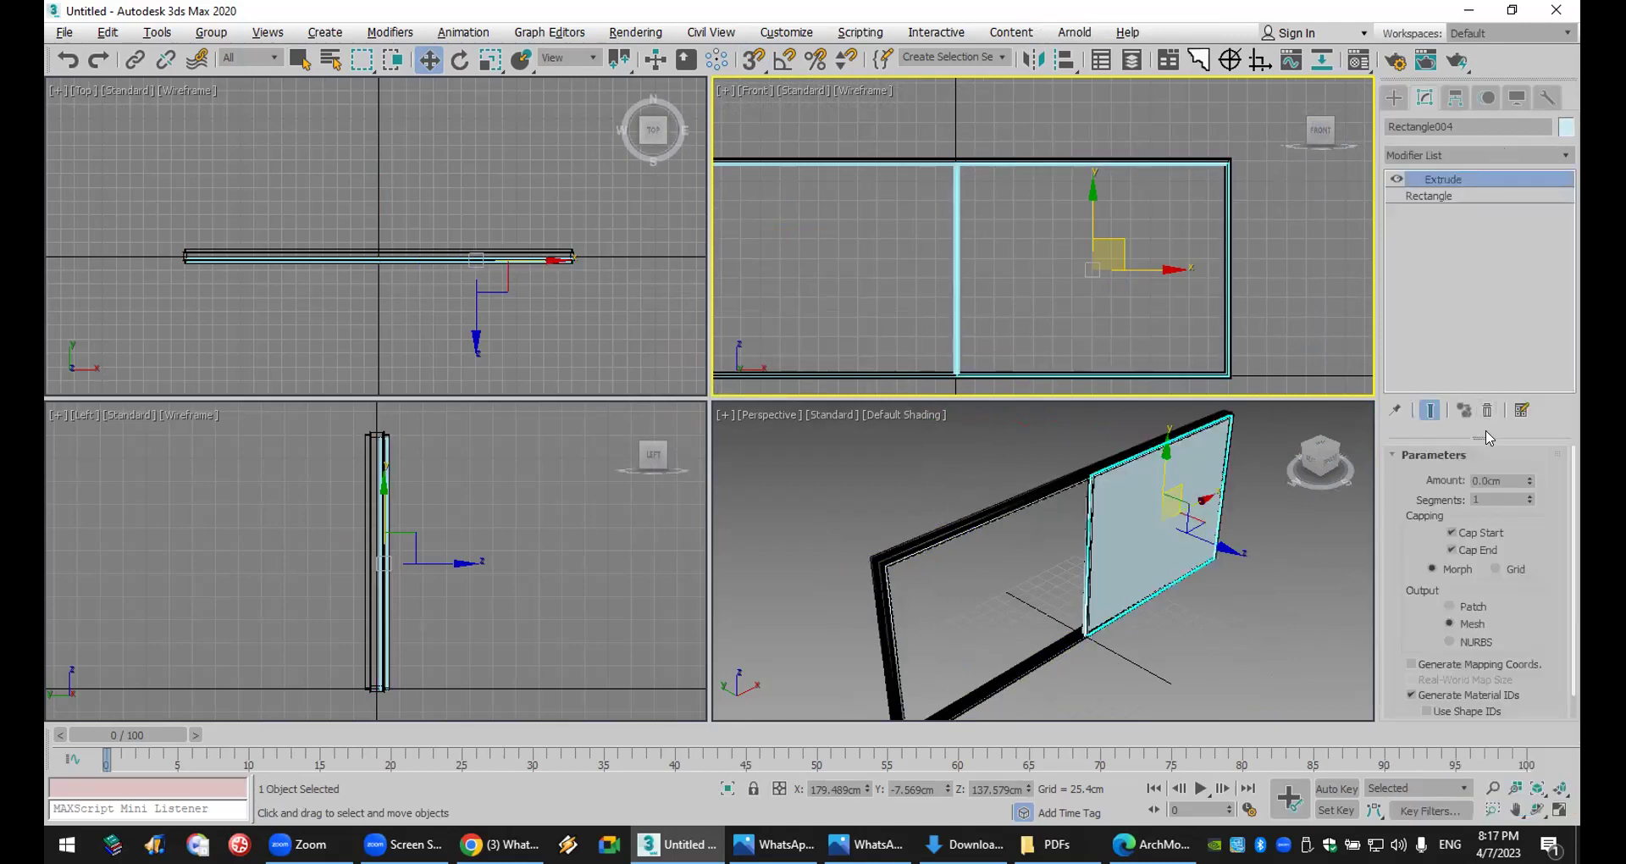
{"action": "double_click", "coordinate": [1506, 482]}
{"action": "type", "text": "0.5"}
{"action": "key", "text": "Return"}
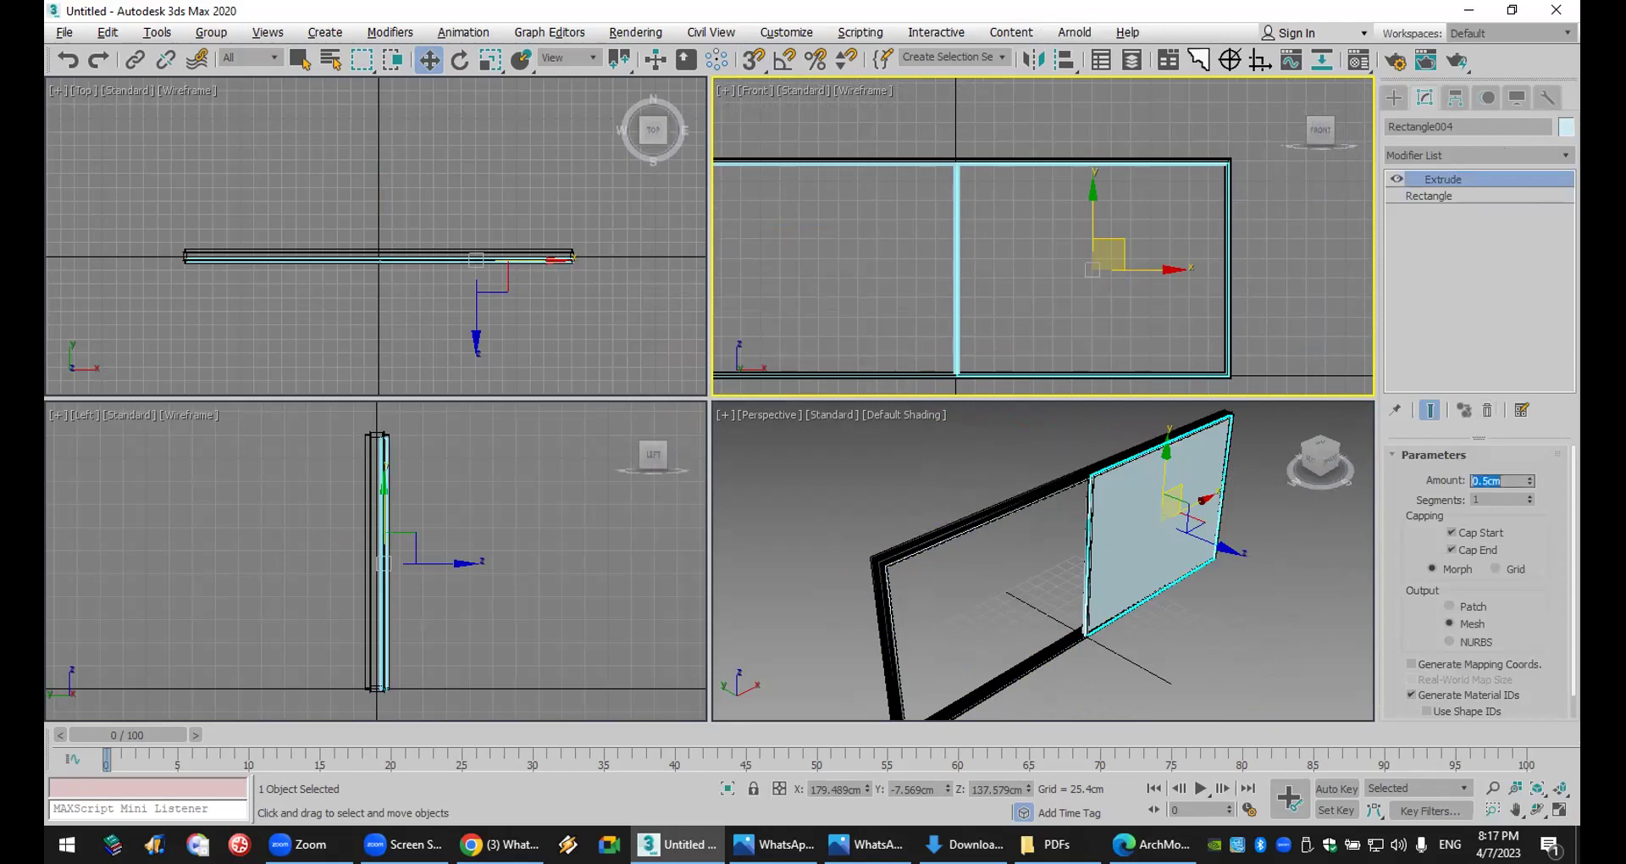
- Set the extruded glass pane's visibility to 0.4 in its object properties and deselect it
{"action": "right_click", "coordinate": [1141, 494]}
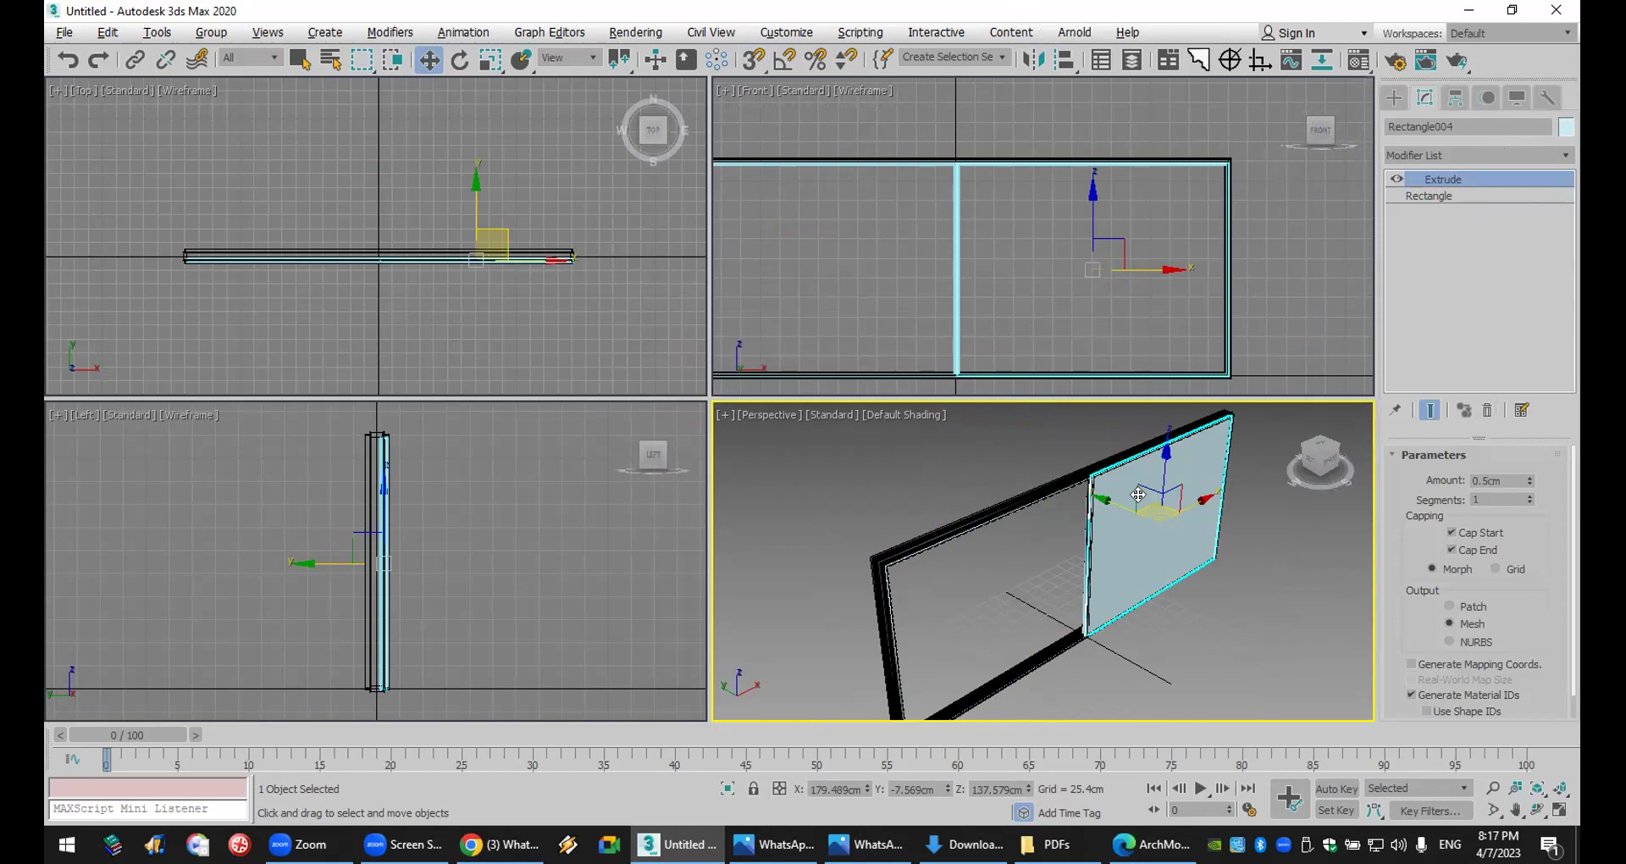
{"action": "right_click", "coordinate": [1141, 495]}
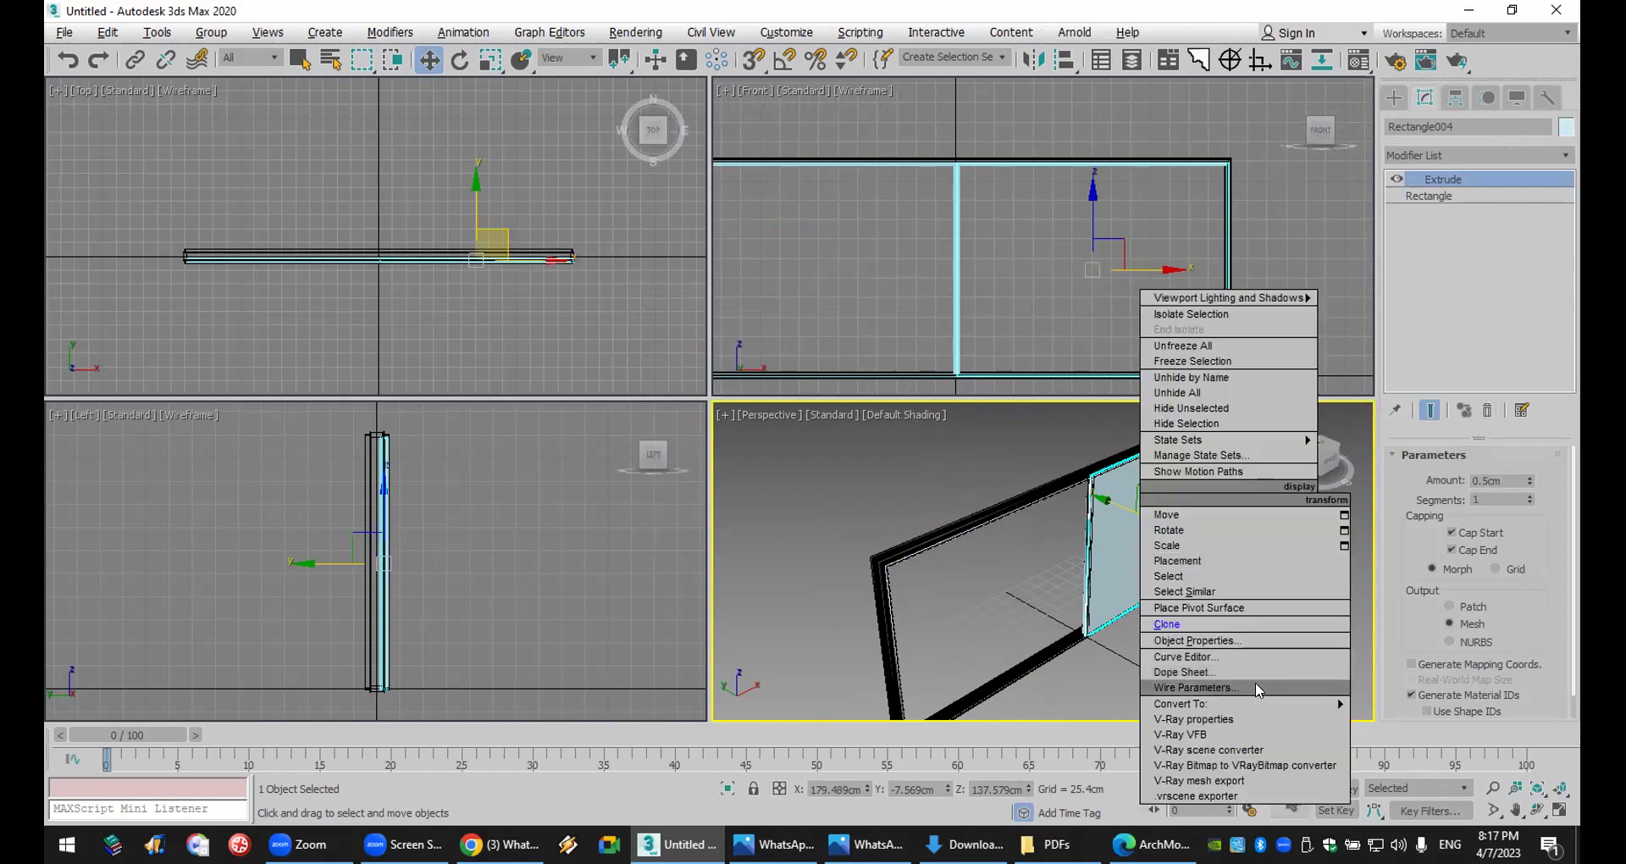
{"action": "left_click", "coordinate": [1161, 586]}
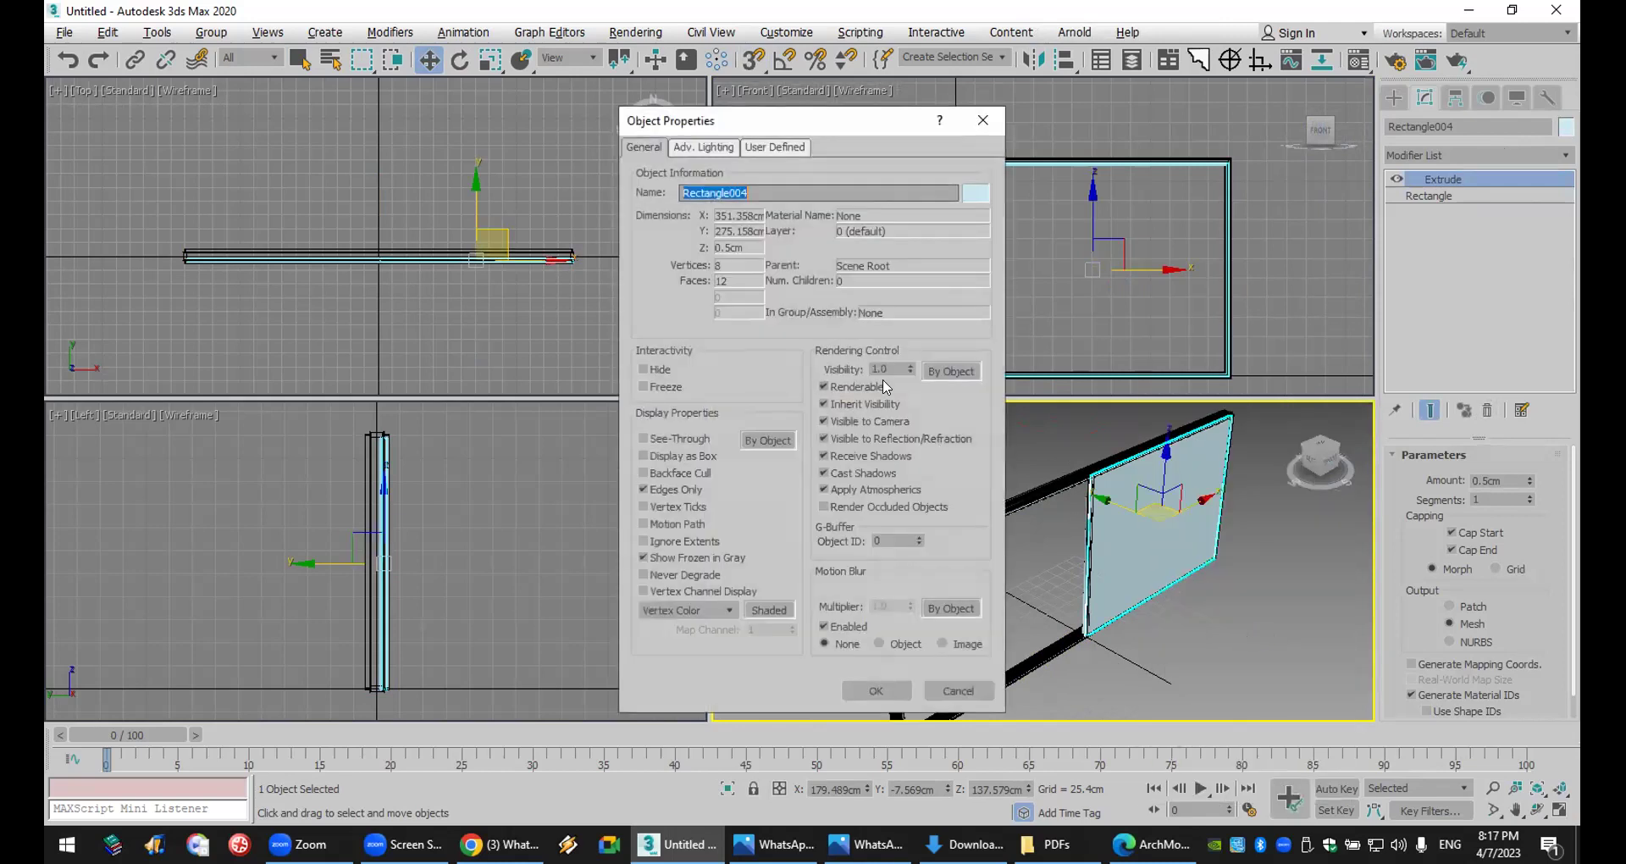
{"action": "left_click", "coordinate": [872, 368]}
{"action": "type", "text": "."}
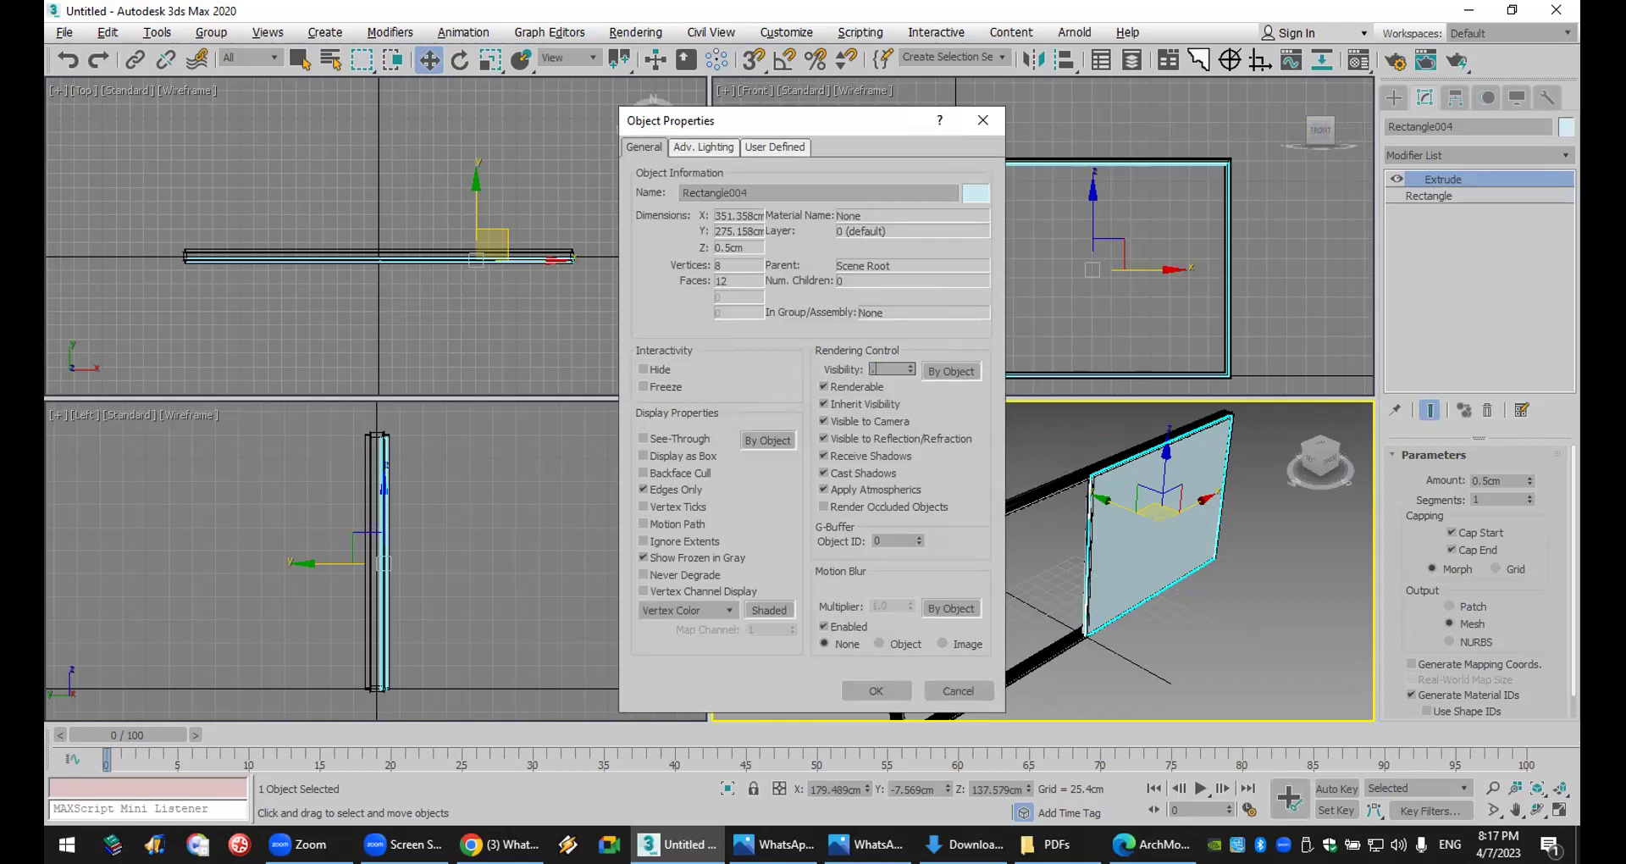
{"action": "type", "text": "4"}
{"action": "left_click", "coordinate": [876, 690]}
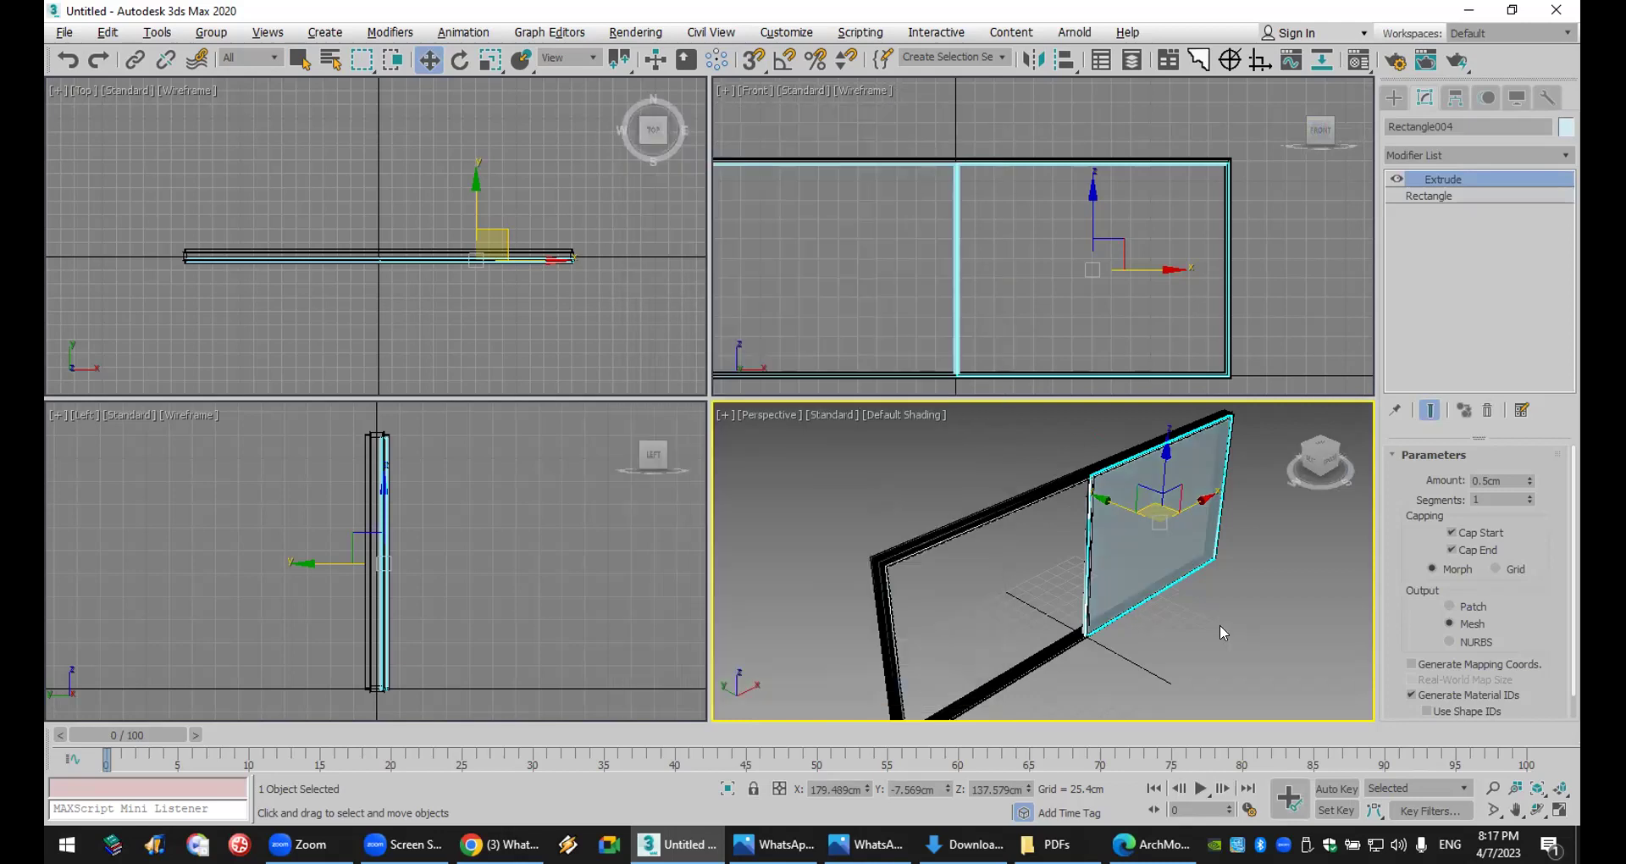
{"action": "left_click", "coordinate": [1237, 627]}
{"action": "scroll", "coordinate": [432, 257], "scroll_direction": "up", "scroll_amount": 4}
{"action": "middle_click_drag", "start_coordinate": [394, 257], "coordinate": [426, 257]}
{"action": "scroll", "coordinate": [426, 257], "scroll_direction": "down", "scroll_amount": 4}
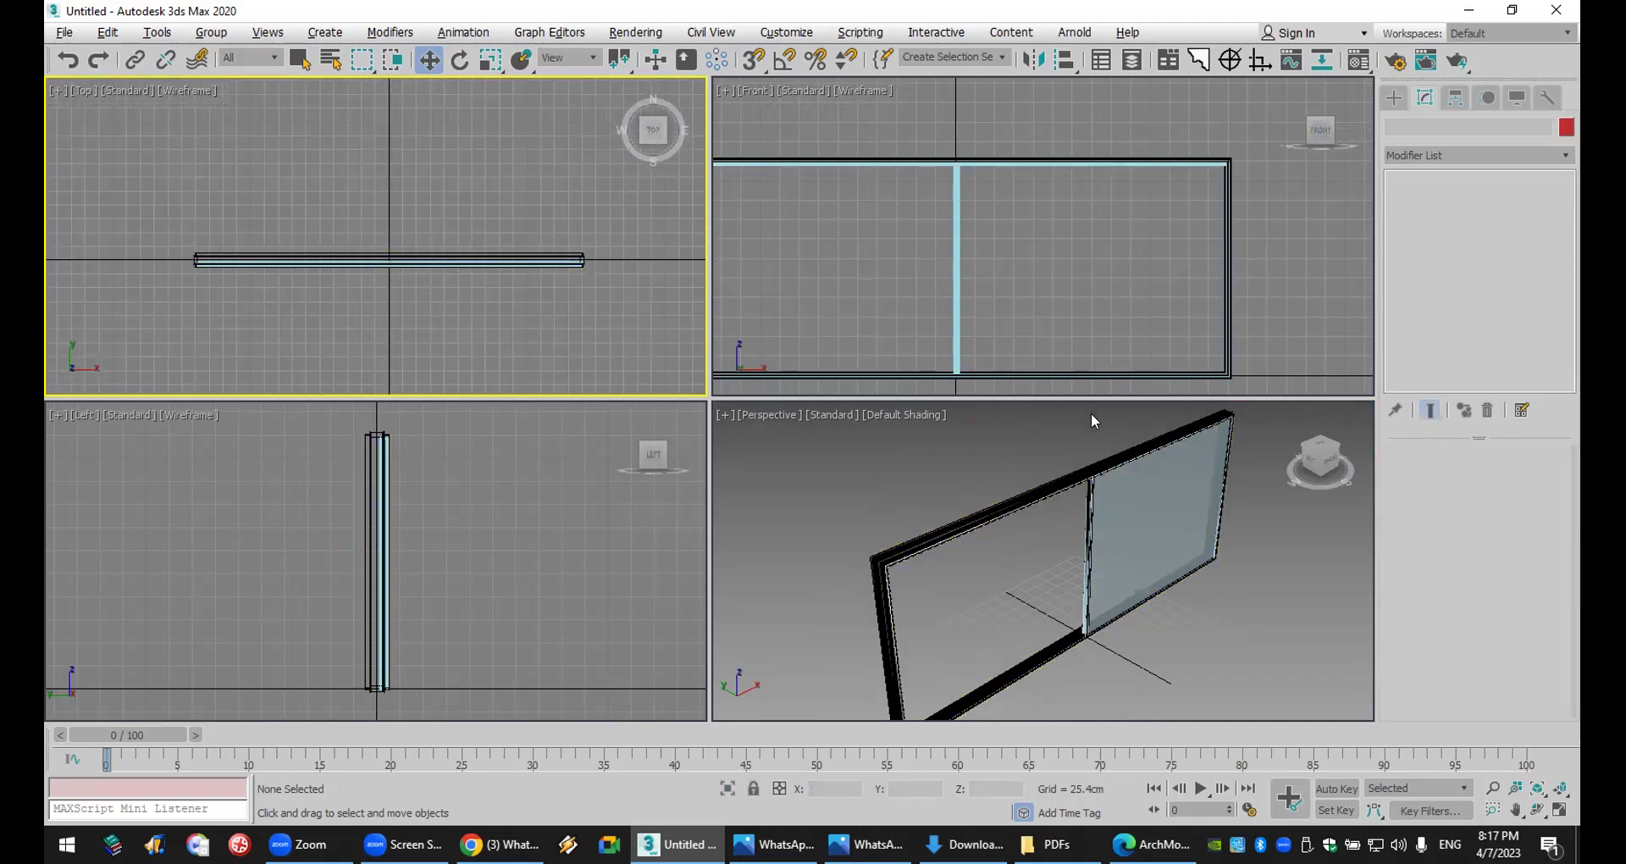
{"action": "scroll", "coordinate": [1230, 537], "scroll_direction": "up", "scroll_amount": 5}
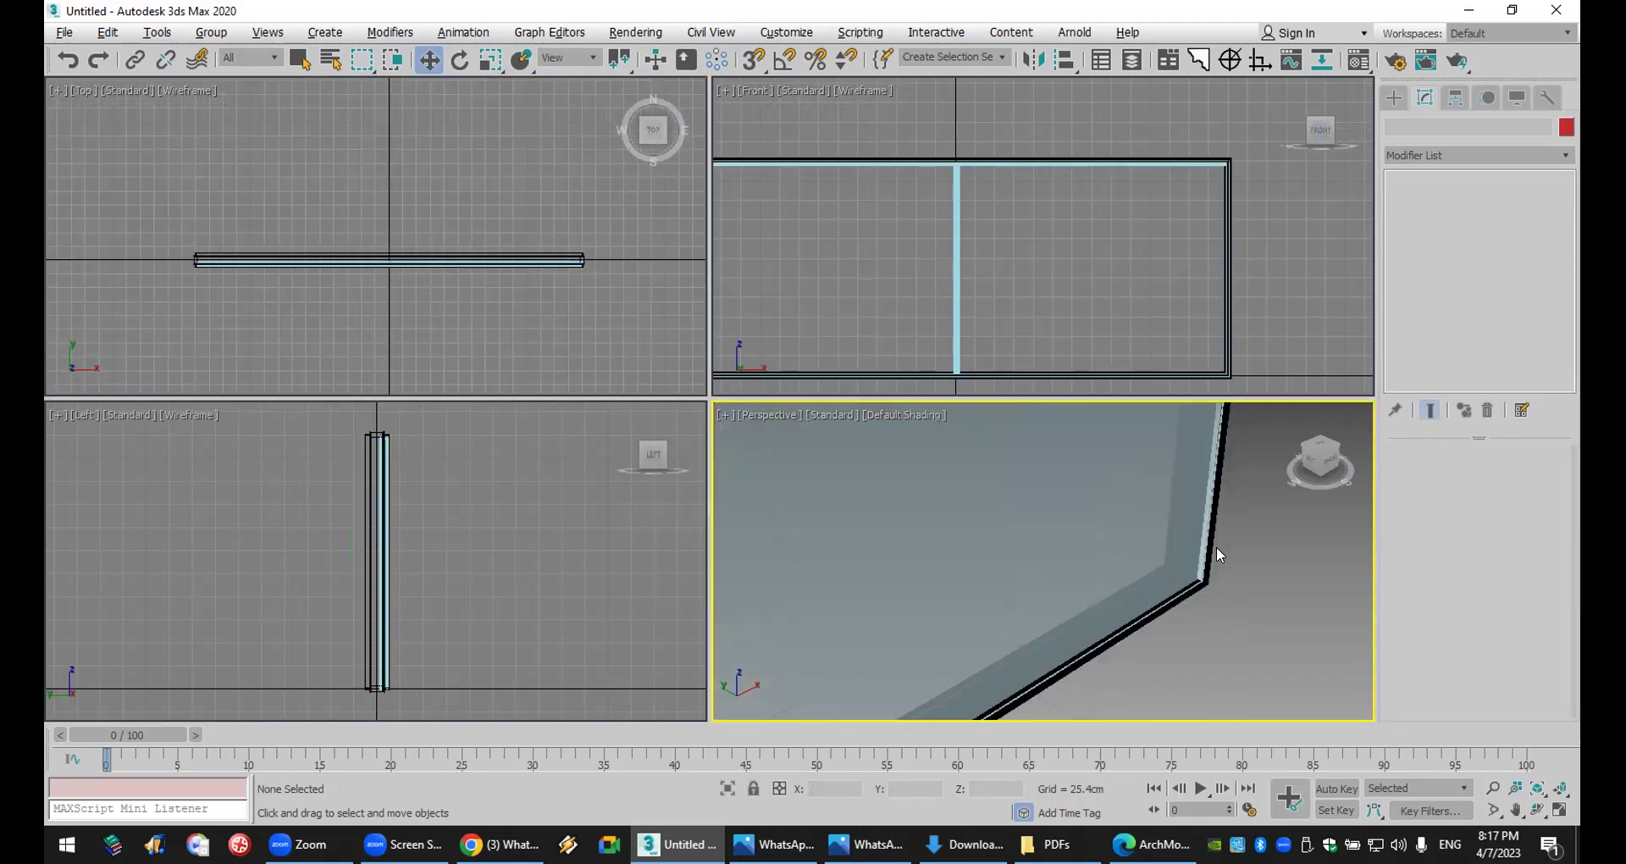
- Clone the left sash frame of the window in place as an independent copy
{"action": "scroll", "coordinate": [1217, 546], "scroll_direction": "down", "scroll_amount": 4}
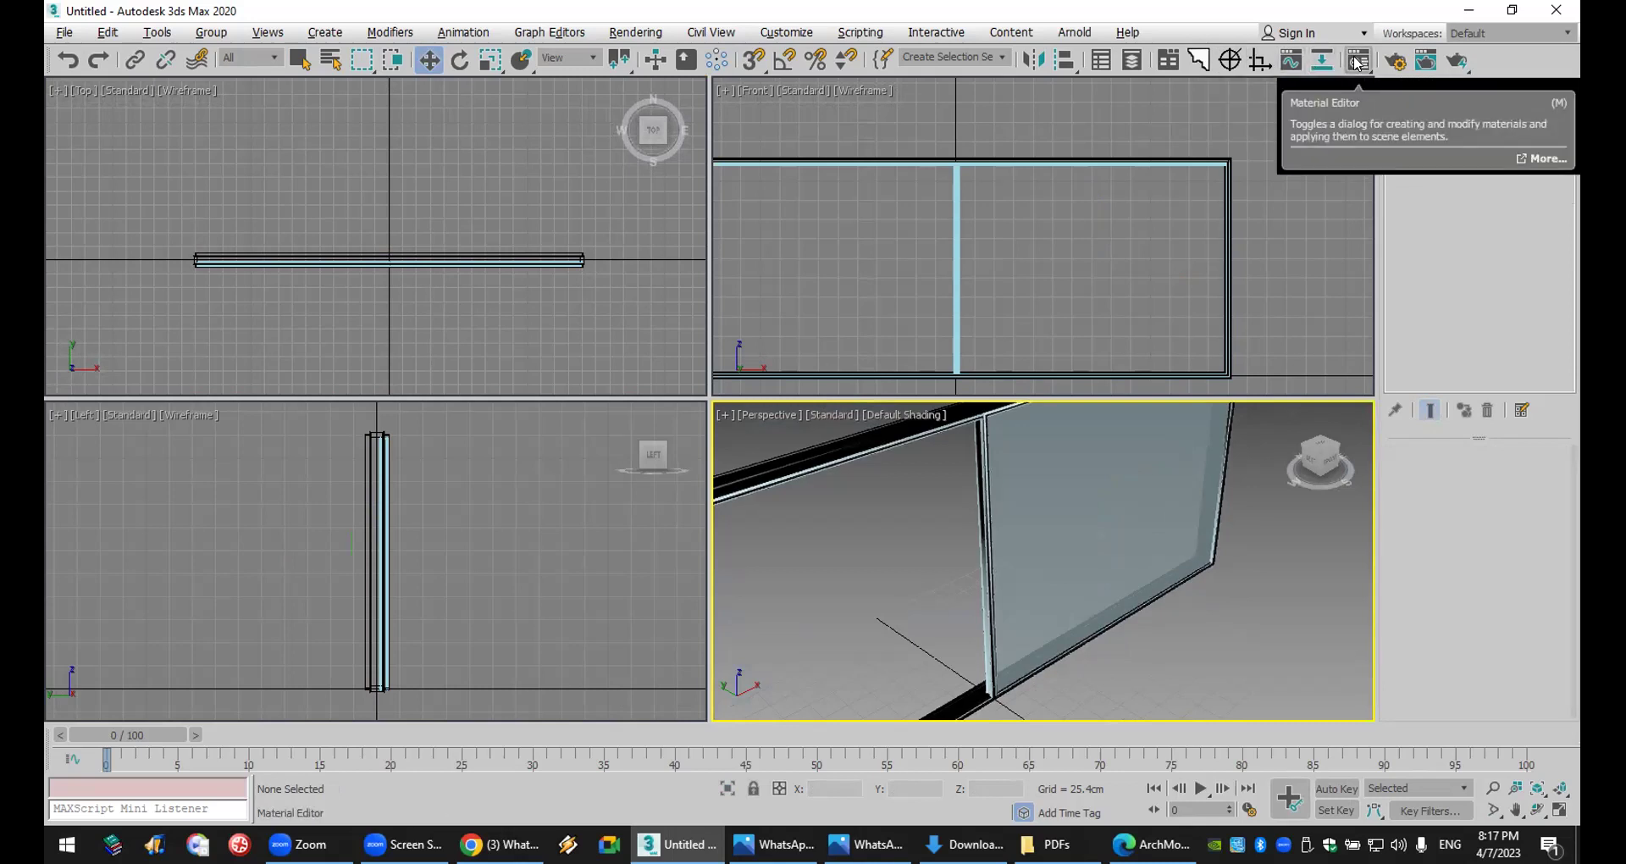
{"action": "left_click", "coordinate": [447, 291]}
{"action": "scroll", "coordinate": [448, 291], "scroll_direction": "up", "scroll_amount": 2}
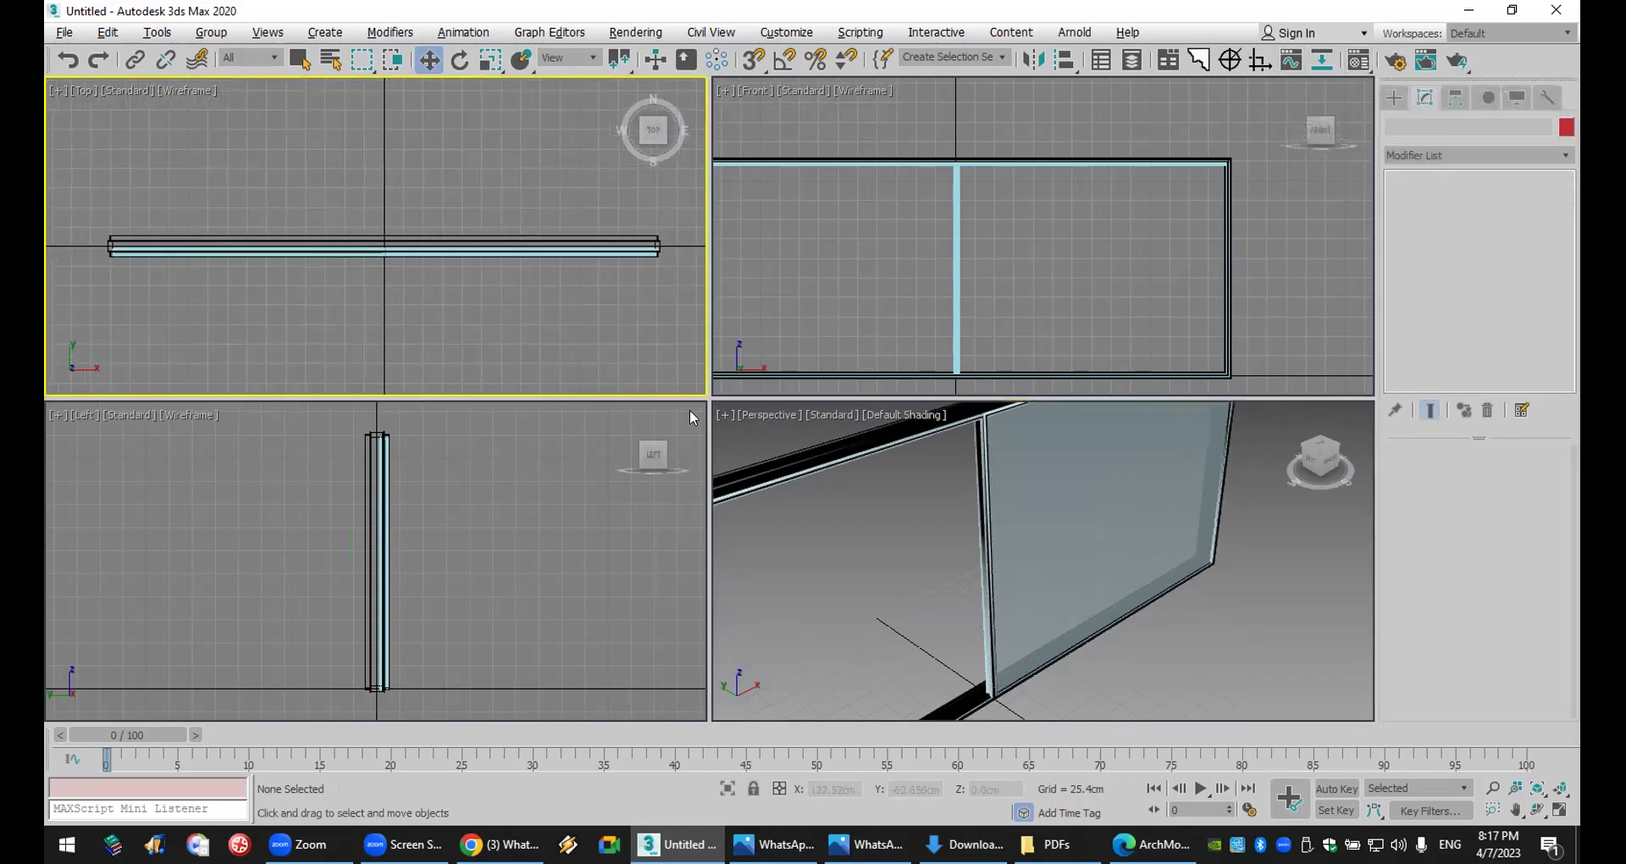
{"action": "scroll", "coordinate": [1088, 623], "scroll_direction": "down", "scroll_amount": 5}
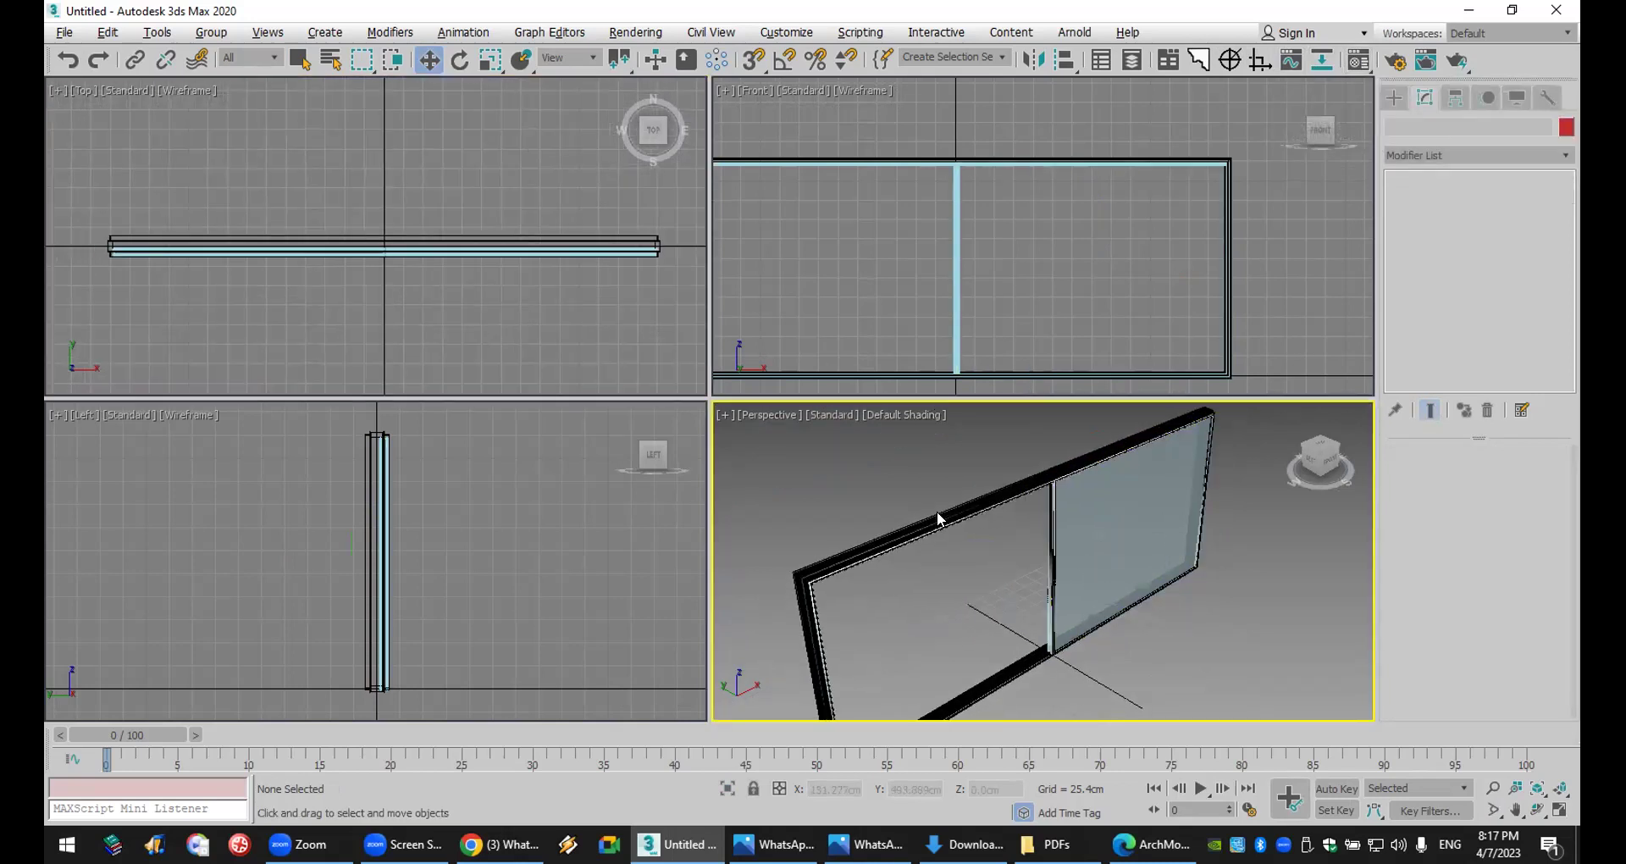
{"action": "left_click", "coordinate": [1006, 674]}
{"action": "right_click", "coordinate": [1006, 673]}
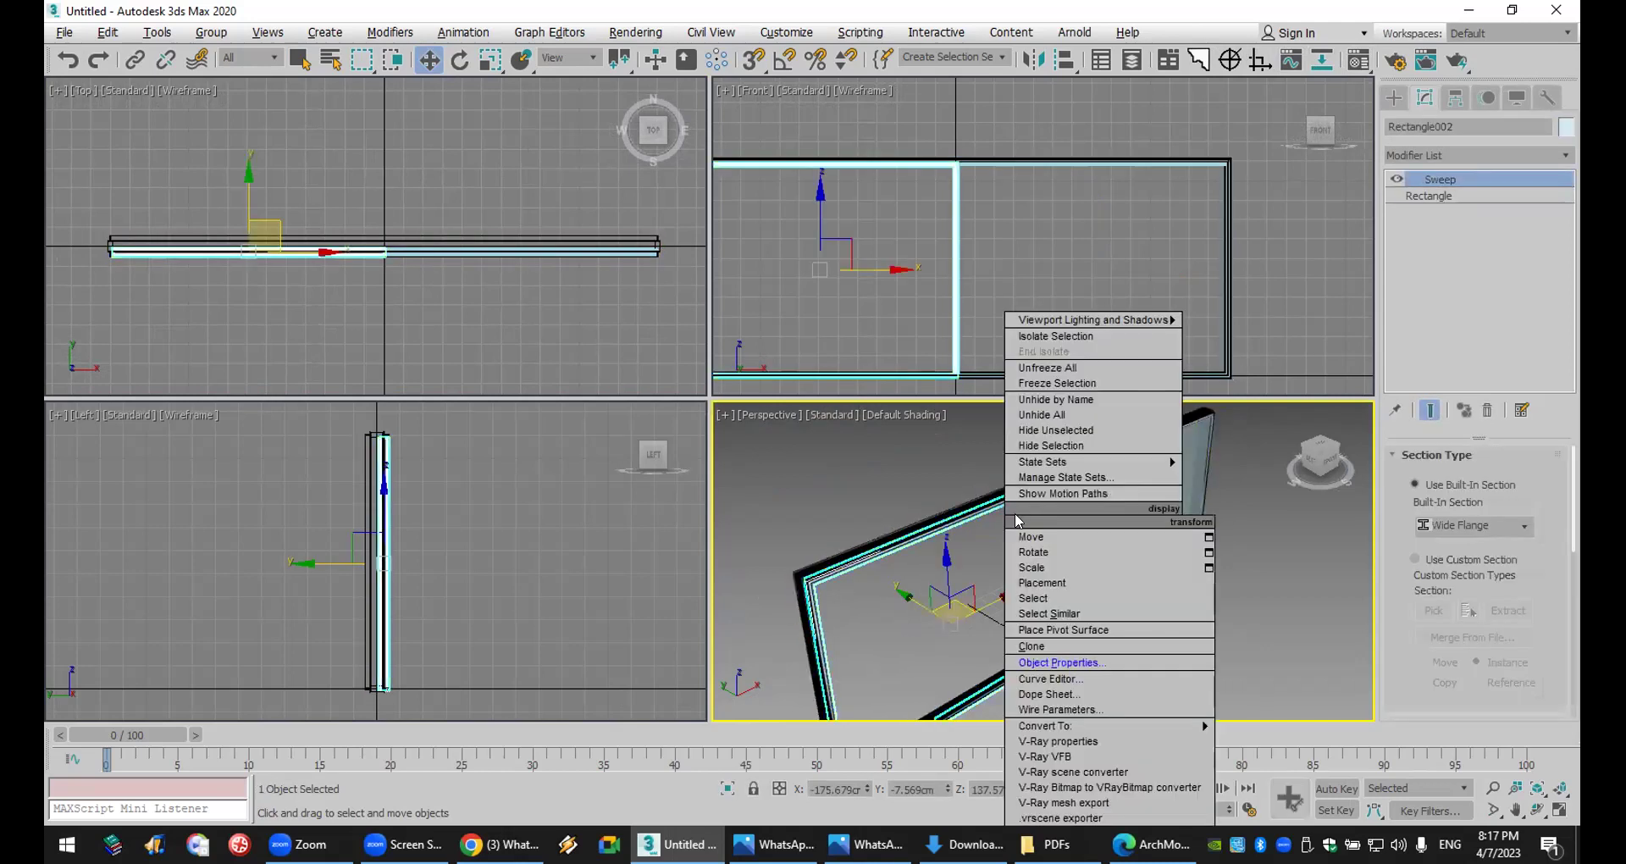
{"action": "left_click", "coordinate": [1084, 657]}
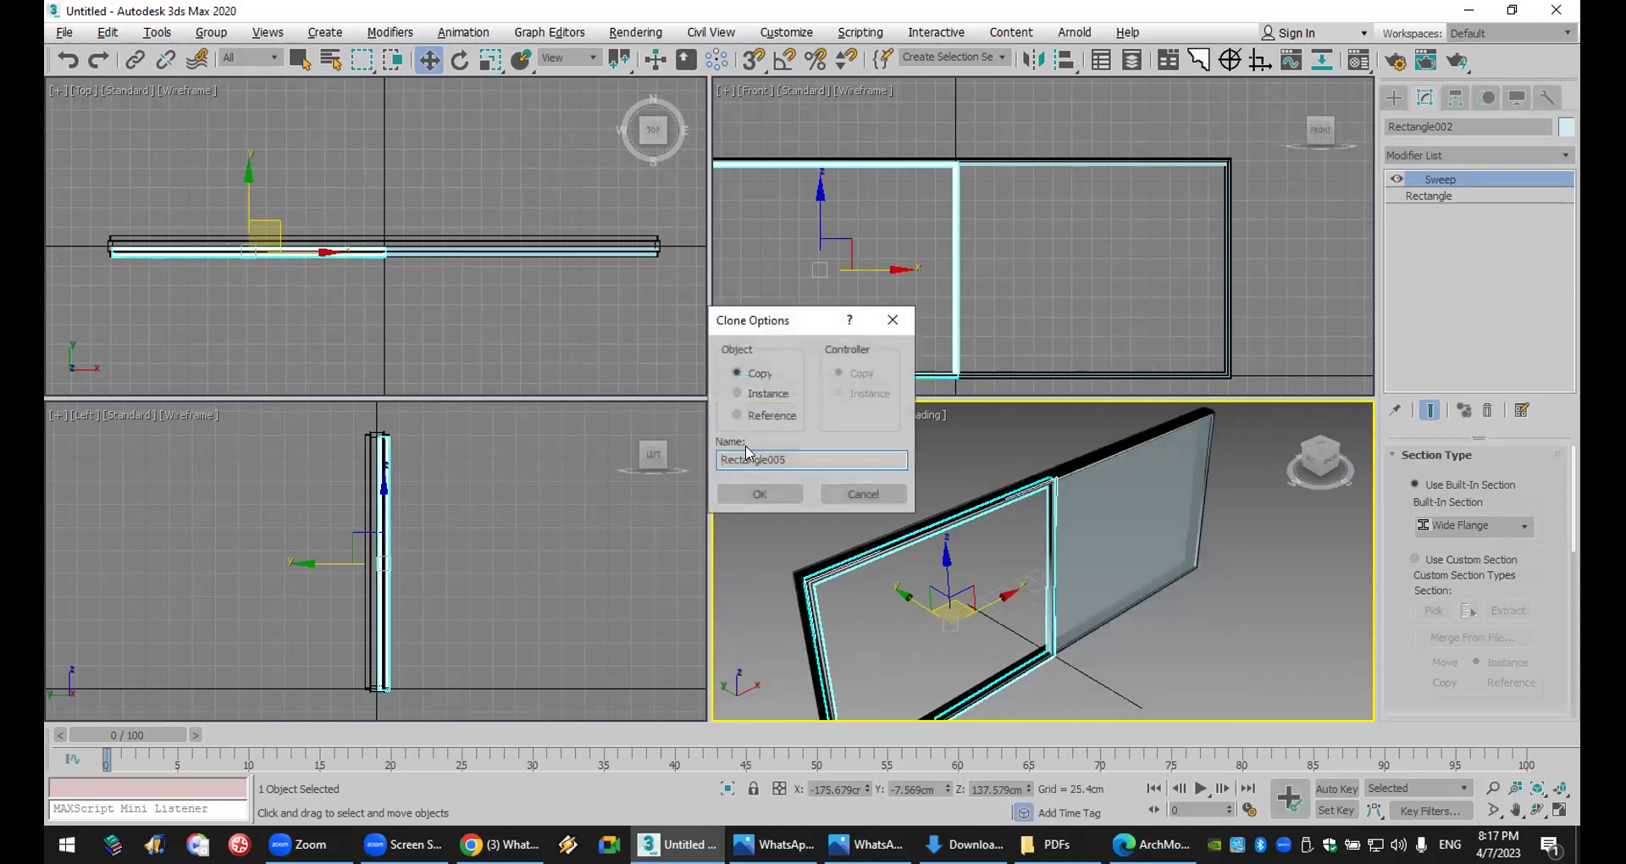
{"action": "left_click", "coordinate": [759, 493]}
- Remove the Sweep from the copied frame and extrude its rectangle 0.5 cm to form the left glass pane
{"action": "left_click", "coordinate": [1488, 410]}
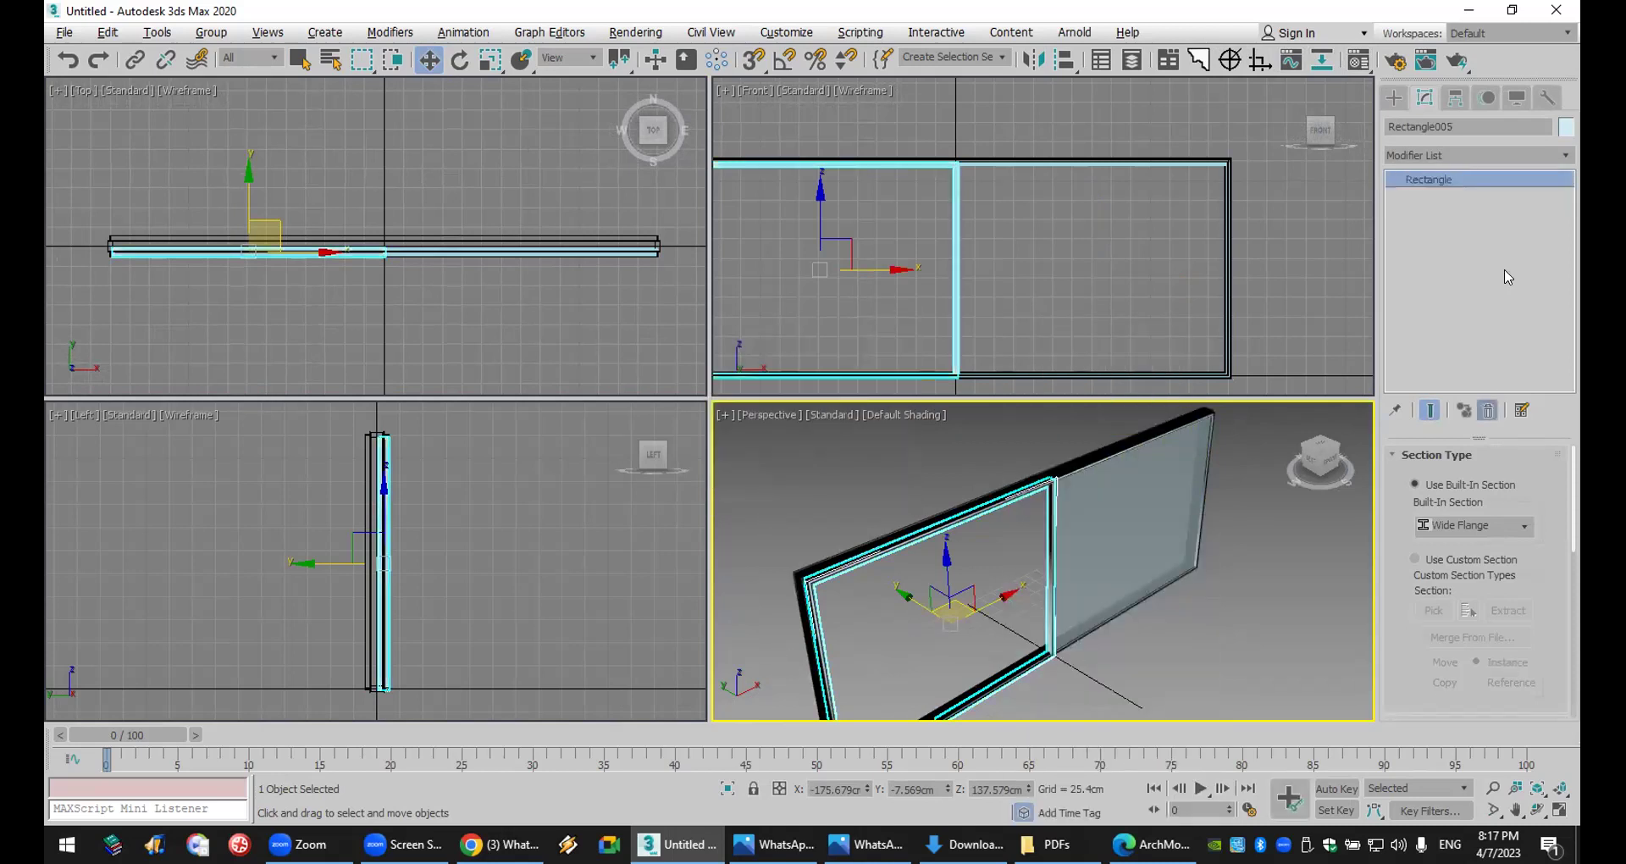
{"action": "left_click", "coordinate": [1507, 156]}
{"action": "scroll", "coordinate": [1491, 212], "scroll_direction": "down", "scroll_amount": 10}
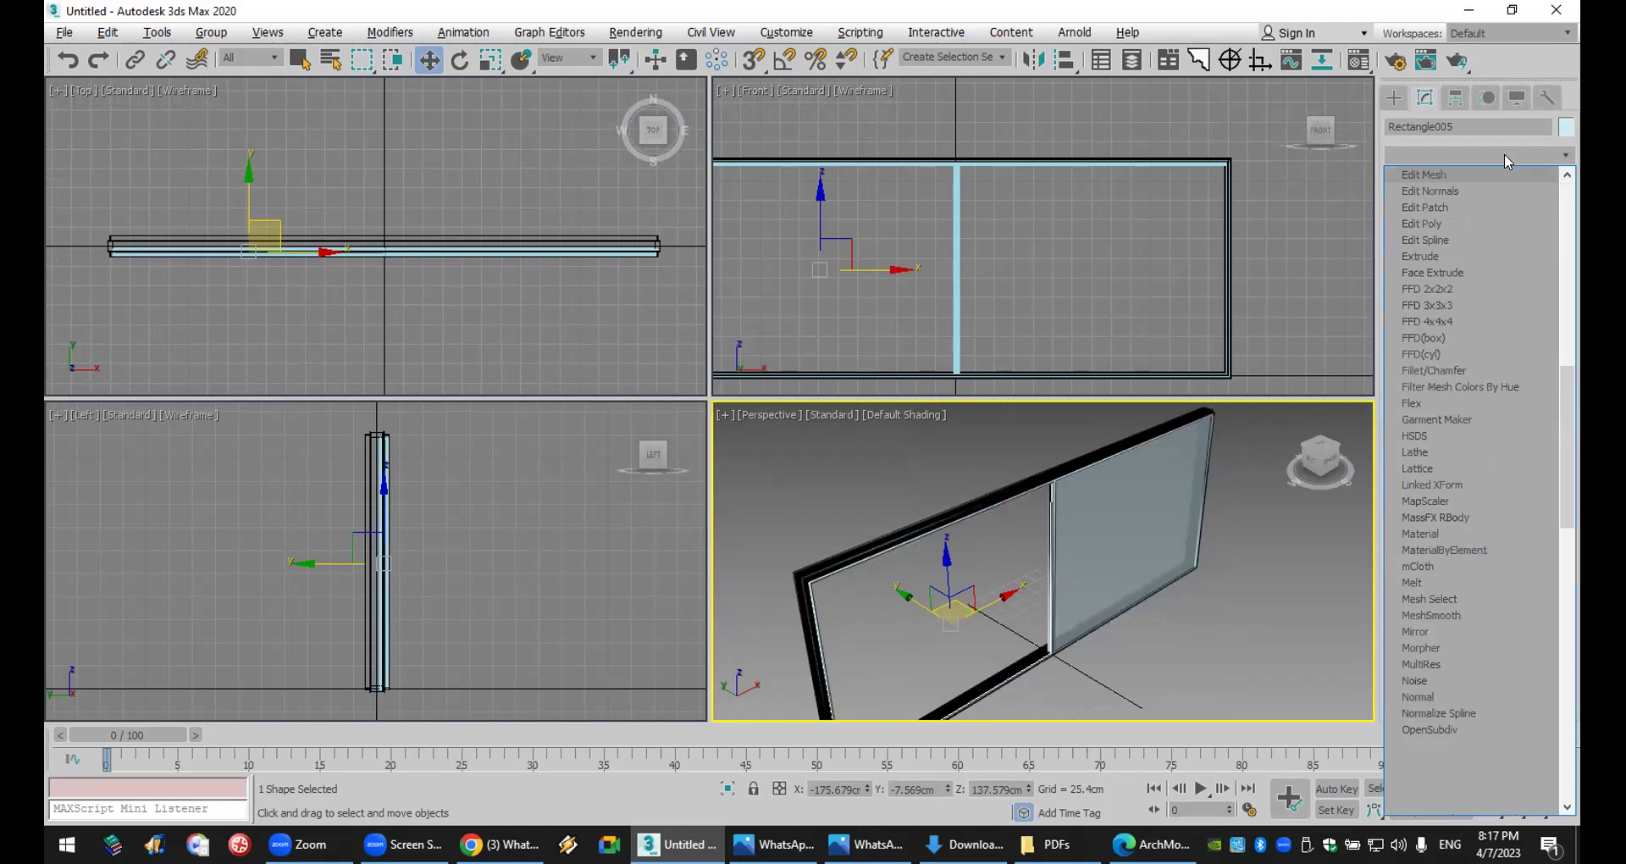
{"action": "left_click", "coordinate": [1479, 257]}
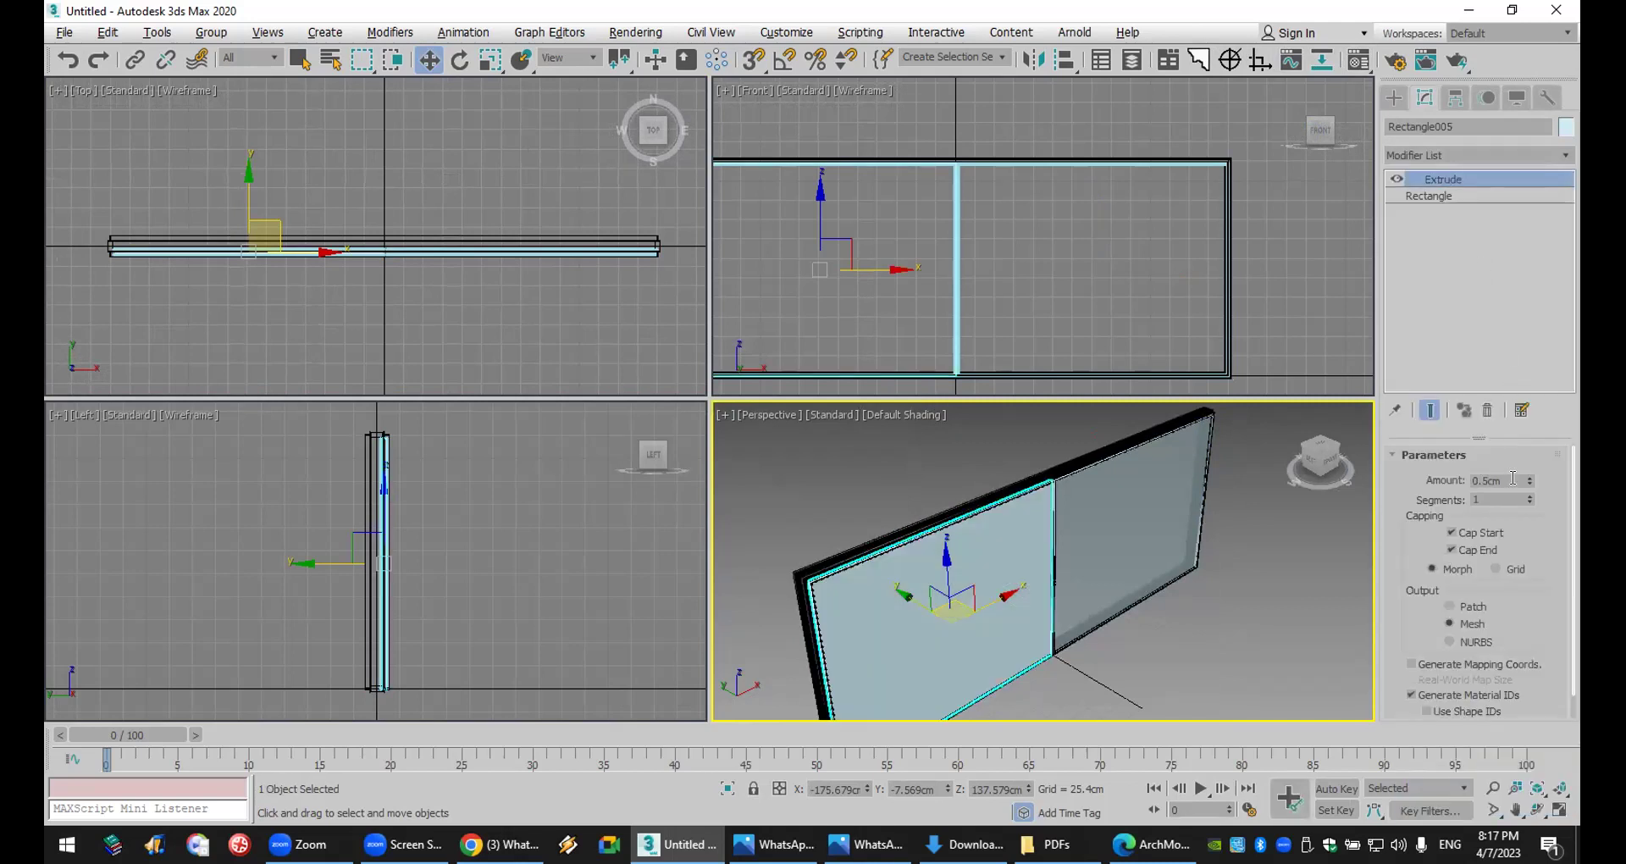
- Set the left glass pane's rendering visibility to 0.5 in its object properties
{"action": "right_click", "coordinate": [907, 516]}
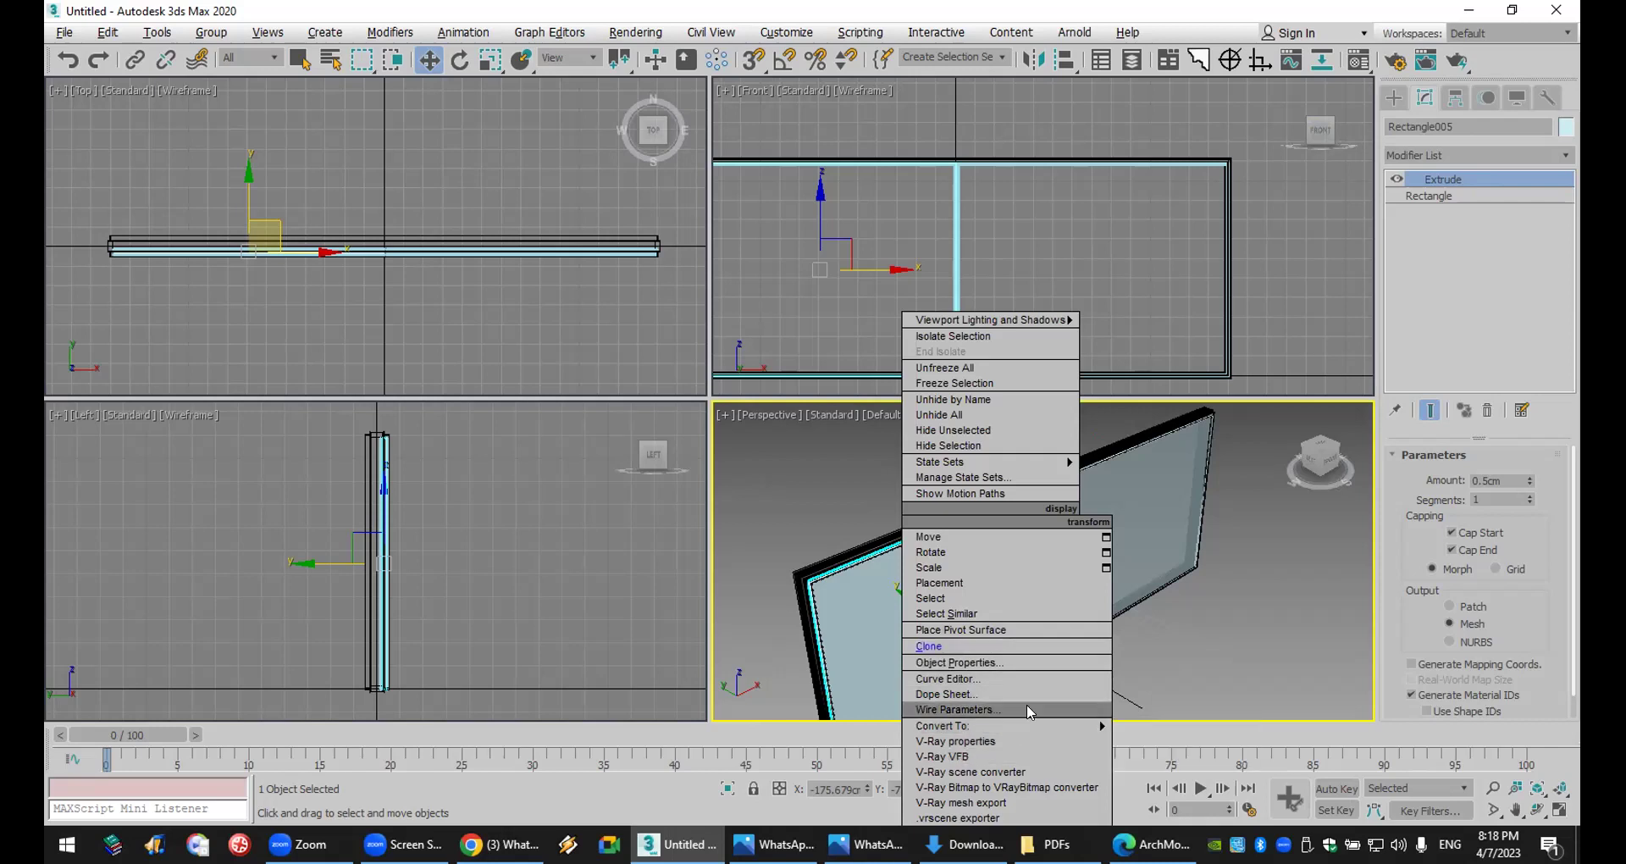
{"action": "right_click", "coordinate": [729, 136]}
{"action": "left_click", "coordinate": [744, 269]}
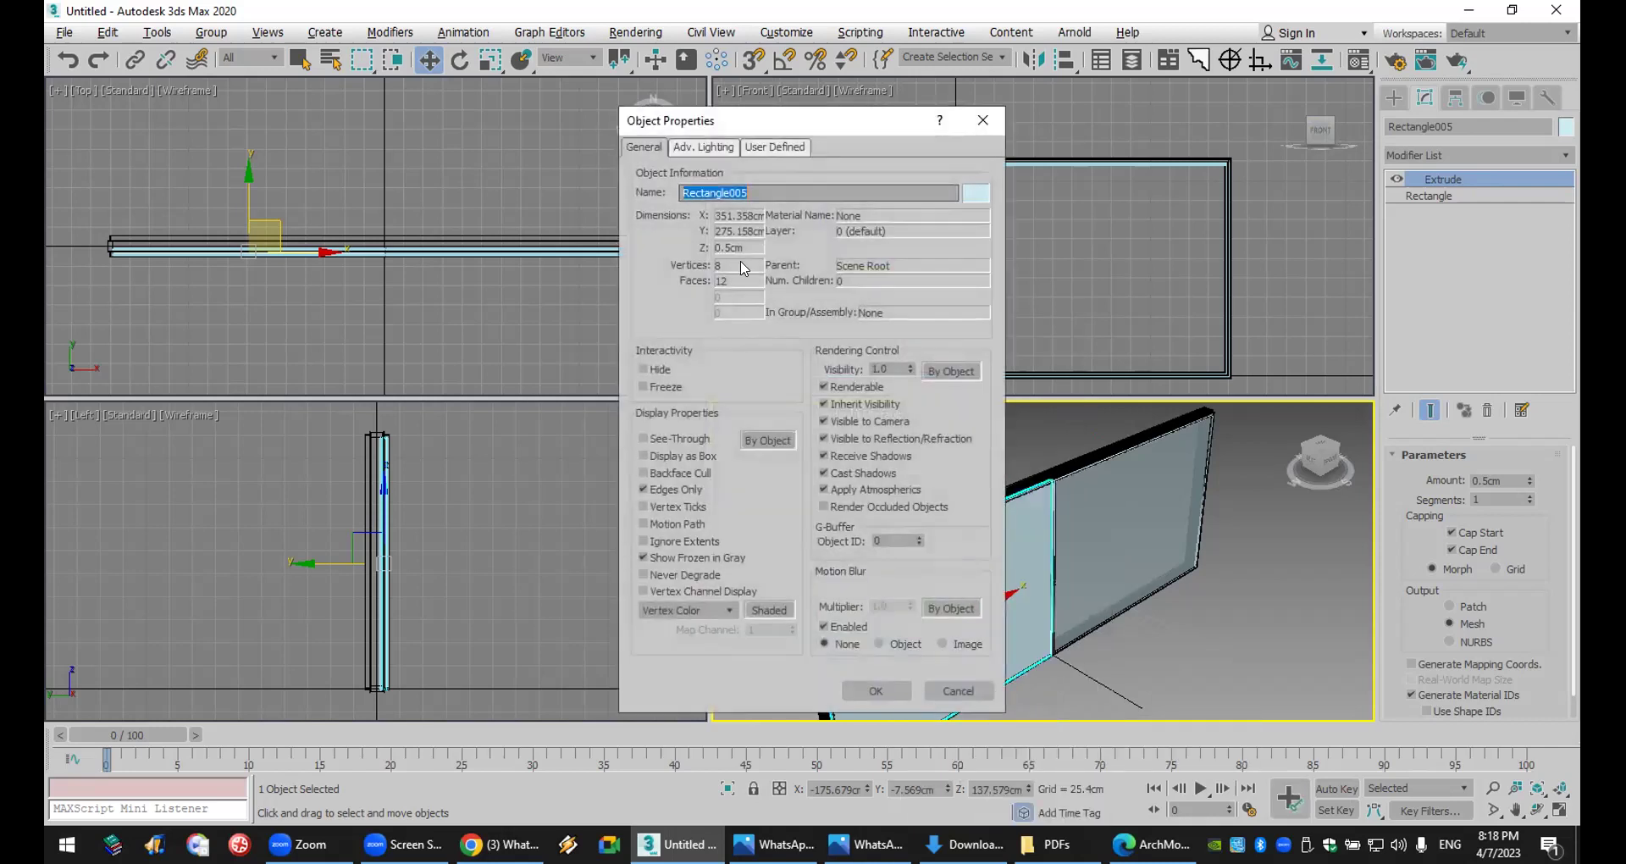
{"action": "left_click", "coordinate": [881, 369]}
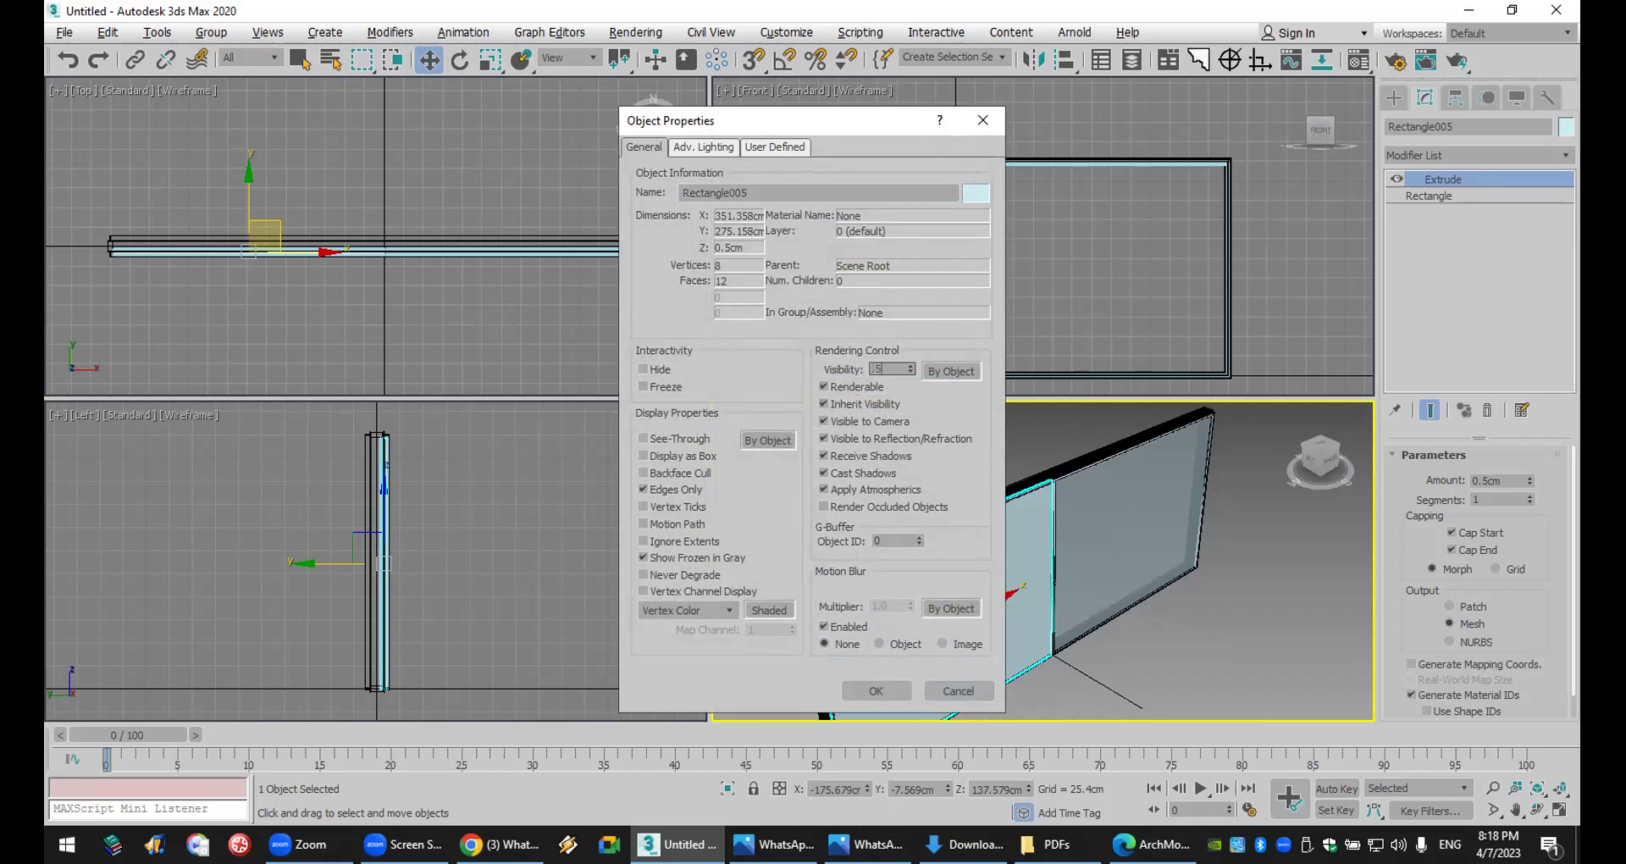
{"action": "left_click", "coordinate": [867, 683]}
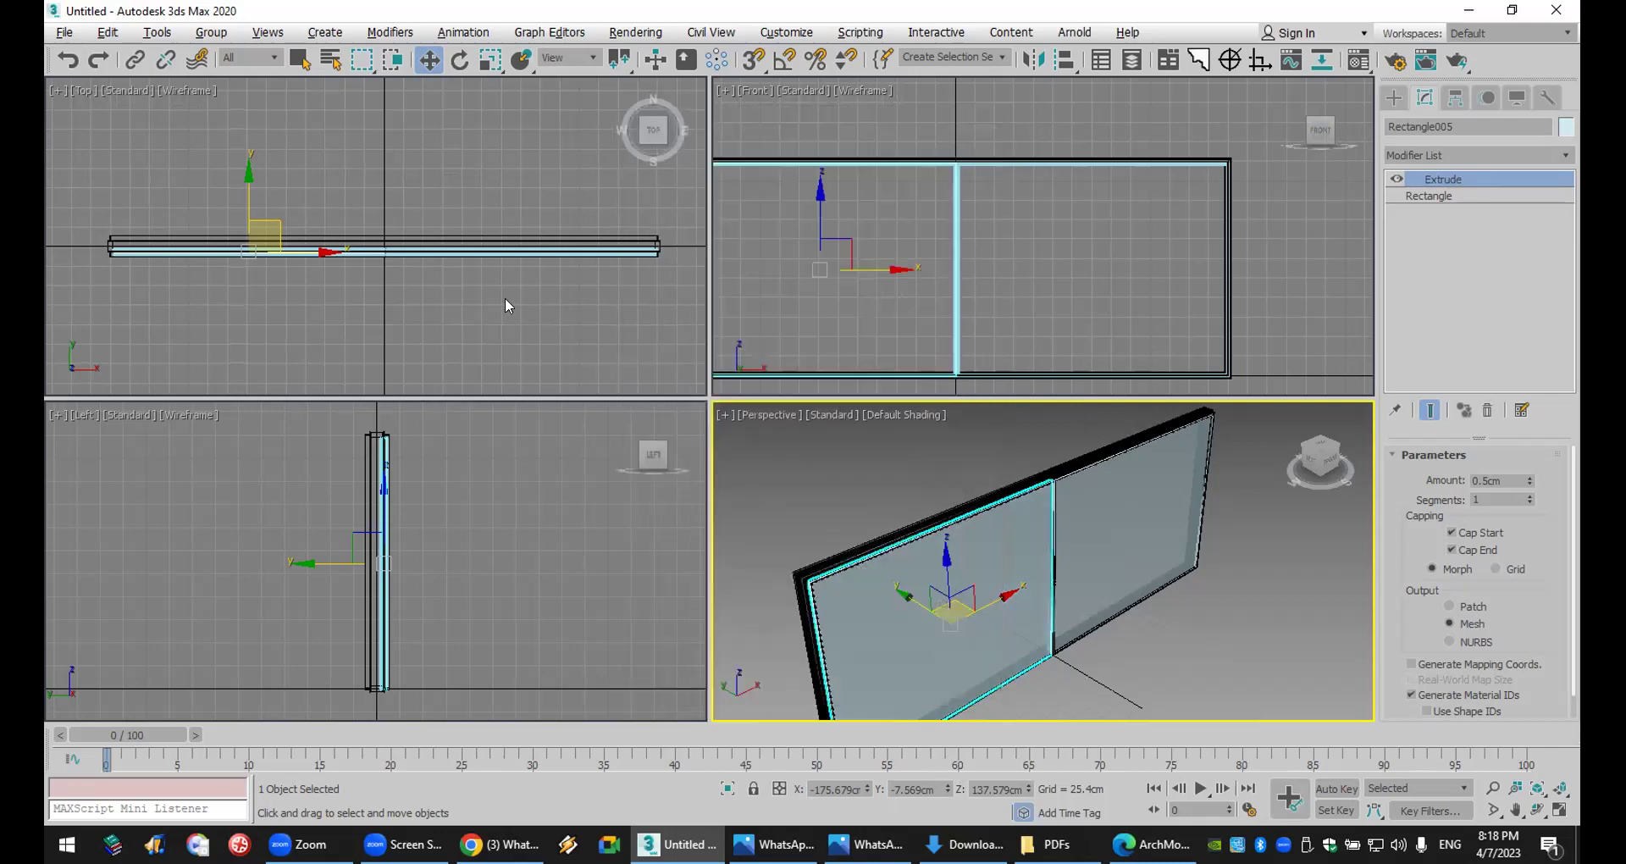
- Group the left glass pane with its surrounding sash frame
{"action": "middle_click_drag", "start_coordinate": [493, 293], "coordinate": [570, 314]}
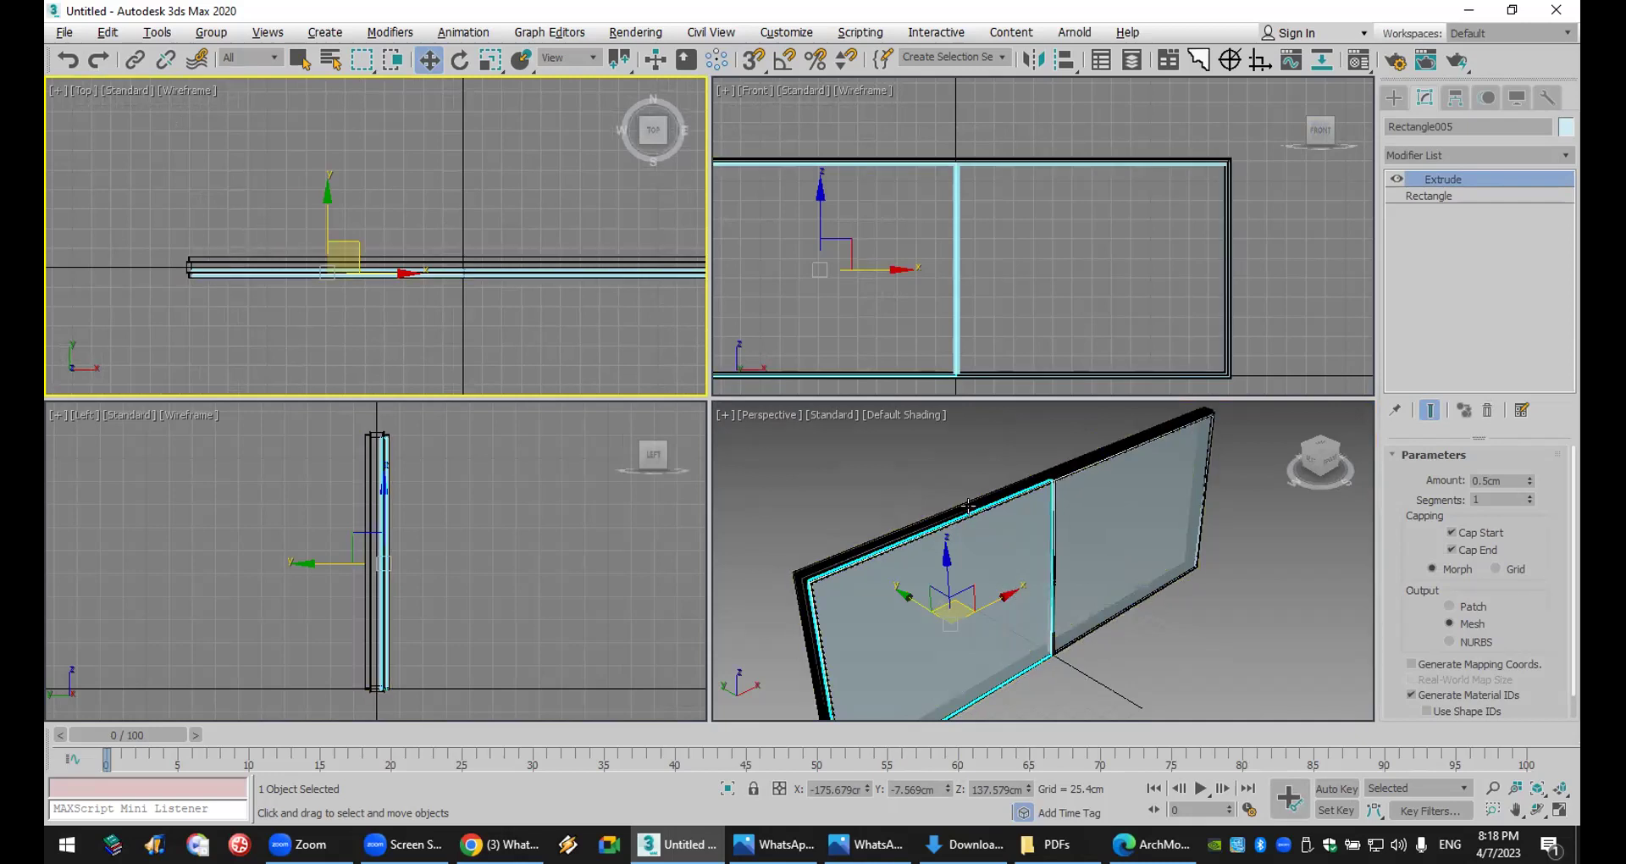
{"action": "scroll", "coordinate": [411, 297], "scroll_direction": "up", "scroll_amount": 3}
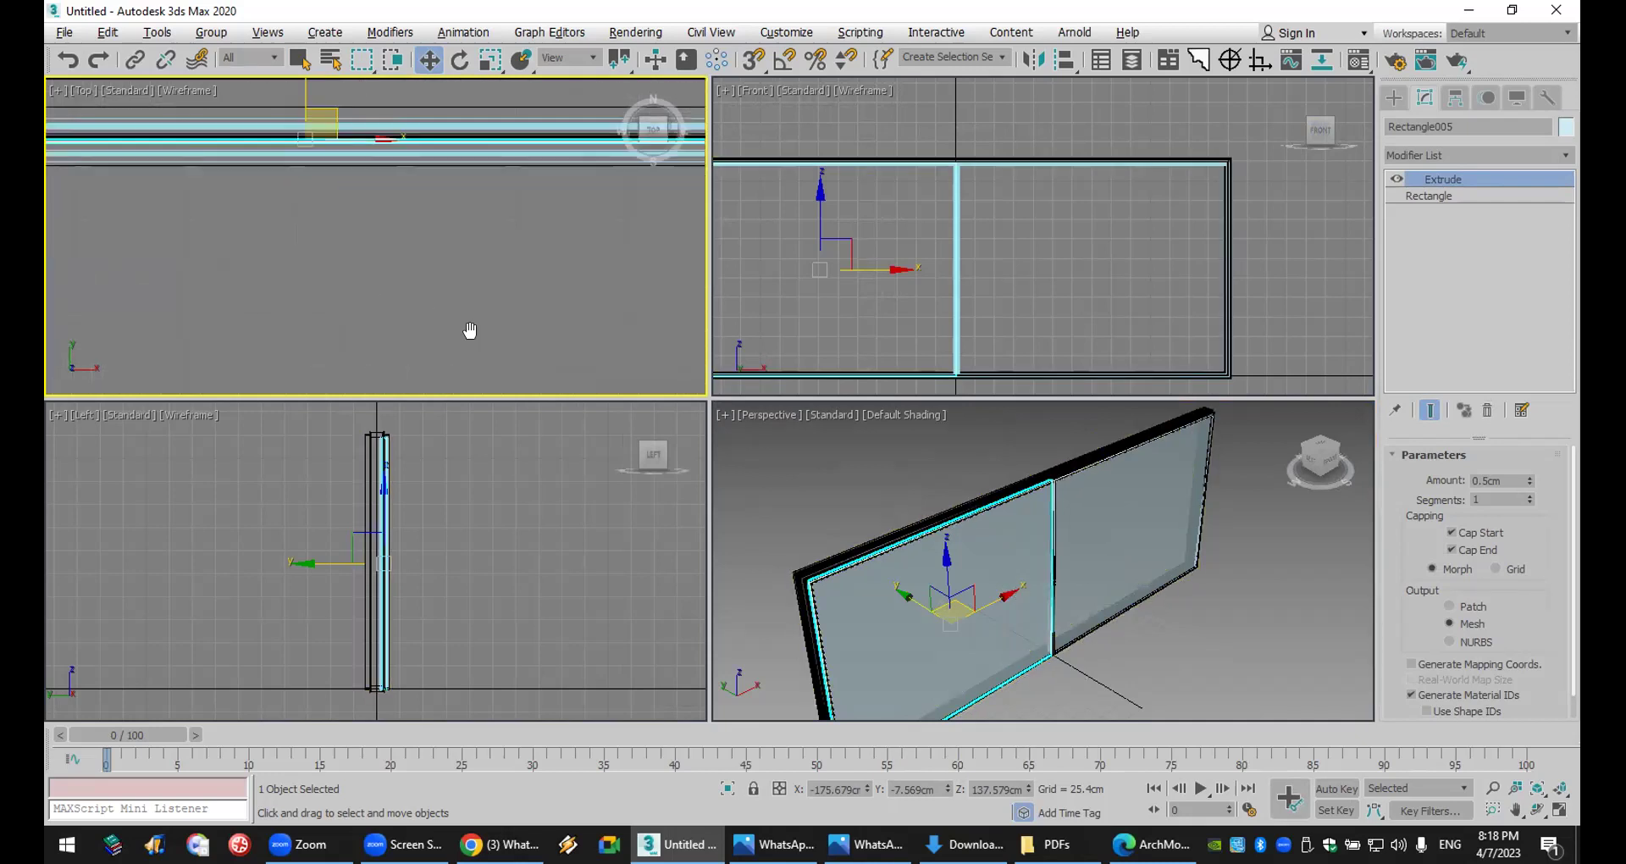
{"action": "left_click", "coordinate": [872, 554], "text": "ctrl"}
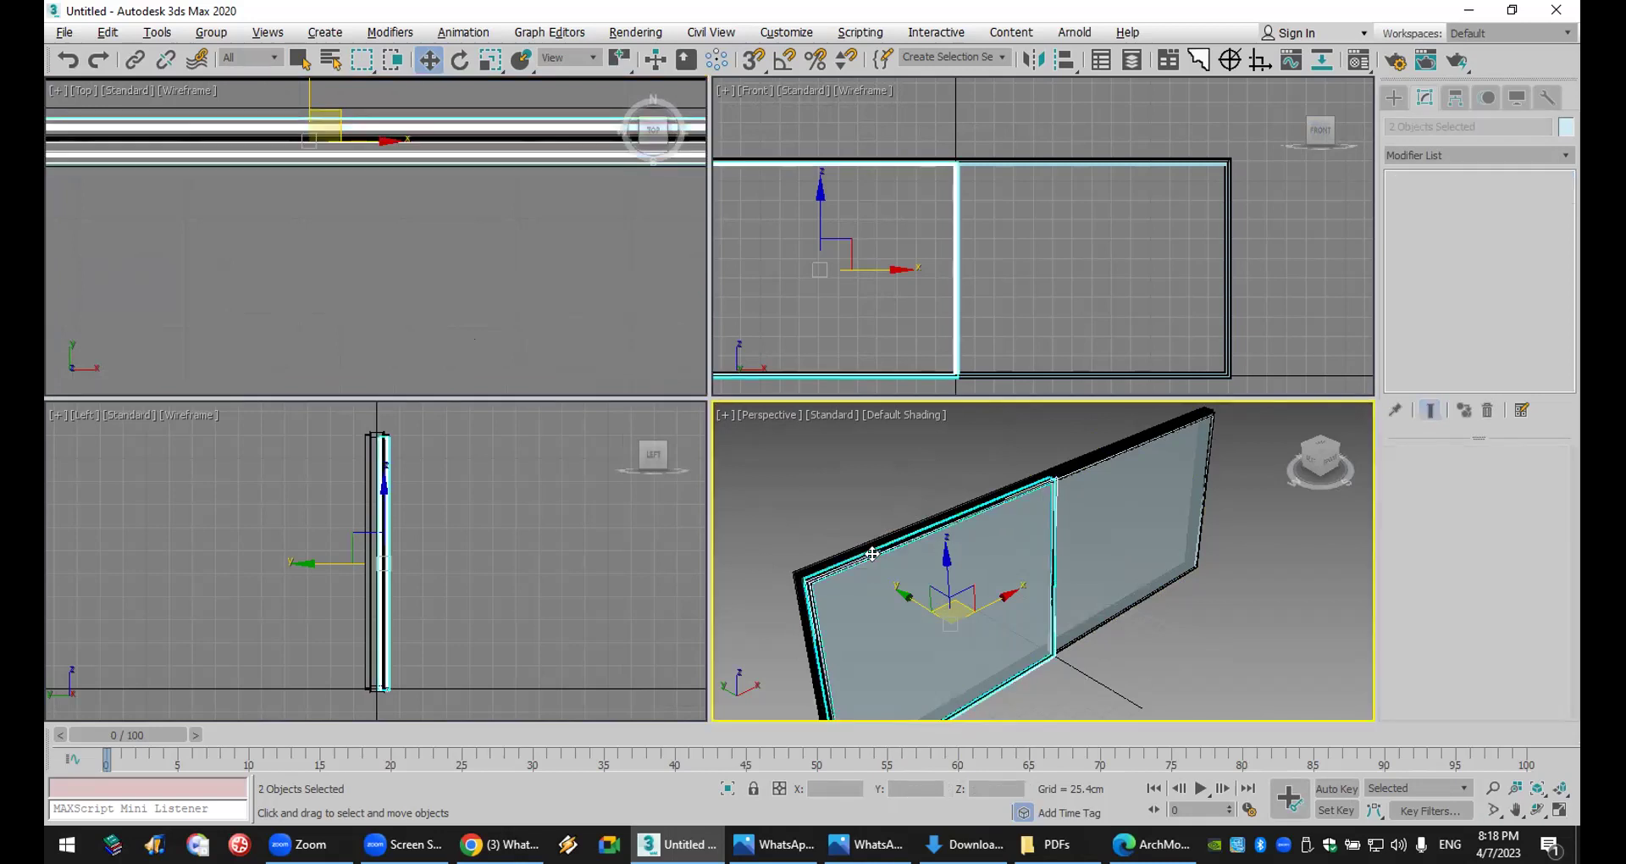
{"action": "left_click", "coordinate": [211, 32]}
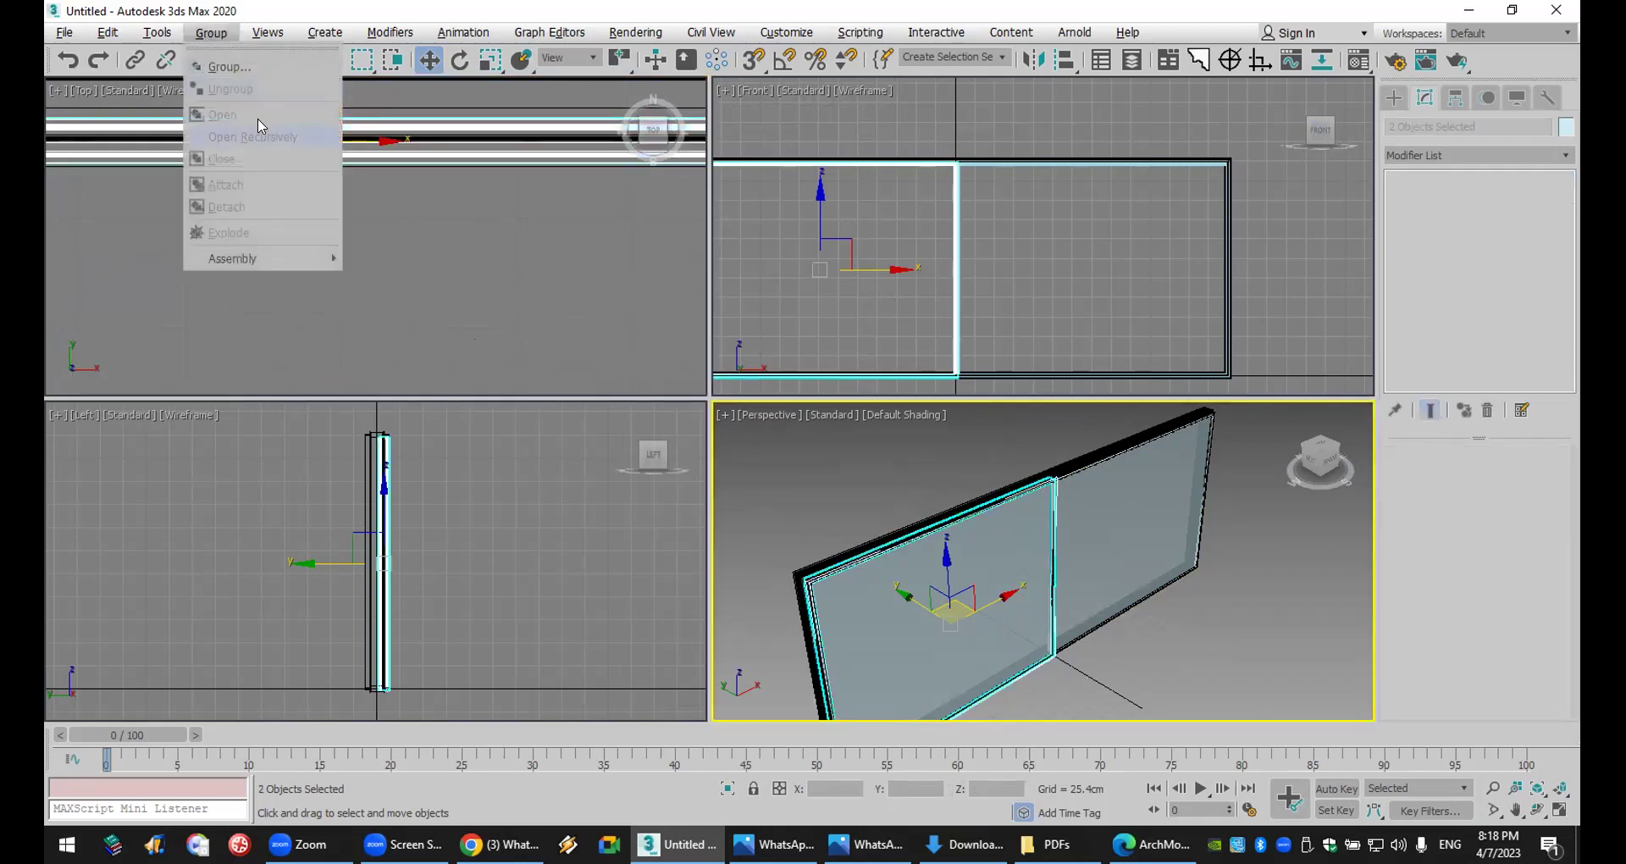
{"action": "left_click", "coordinate": [272, 66]}
{"action": "left_click", "coordinate": [834, 447]}
- Move the left sash group about 10.7 cm along Y into the rear track of the outer frame, then deselect it
{"action": "scroll", "coordinate": [338, 257], "scroll_direction": "down", "scroll_amount": 3}
{"action": "scroll", "coordinate": [400, 293], "scroll_direction": "up", "scroll_amount": 3}
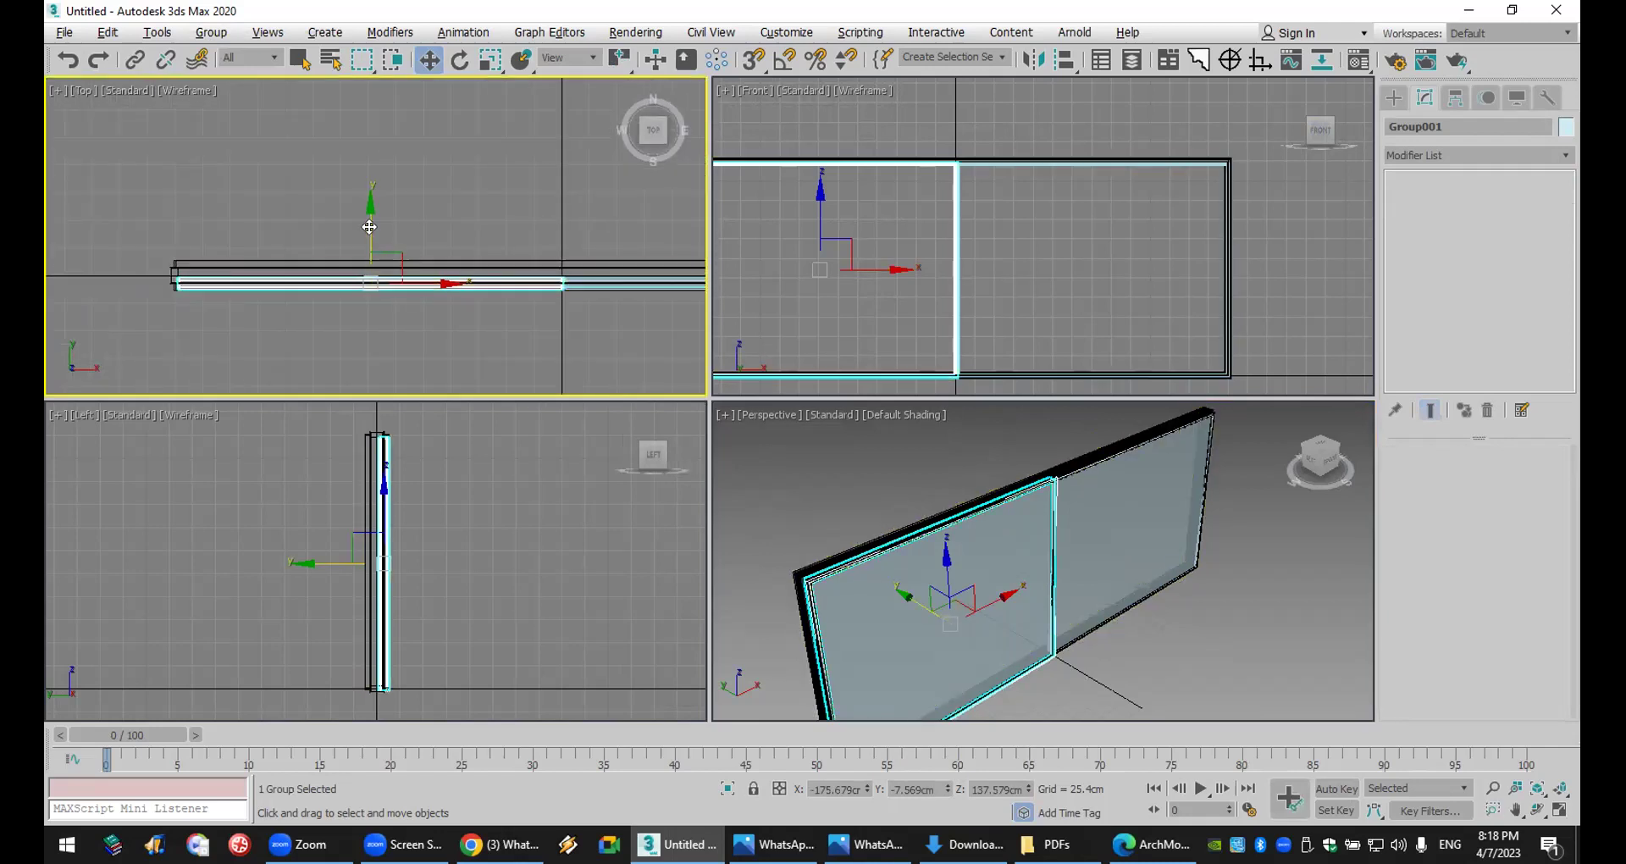
{"action": "left_click_drag", "start_coordinate": [367, 227], "coordinate": [368, 207]}
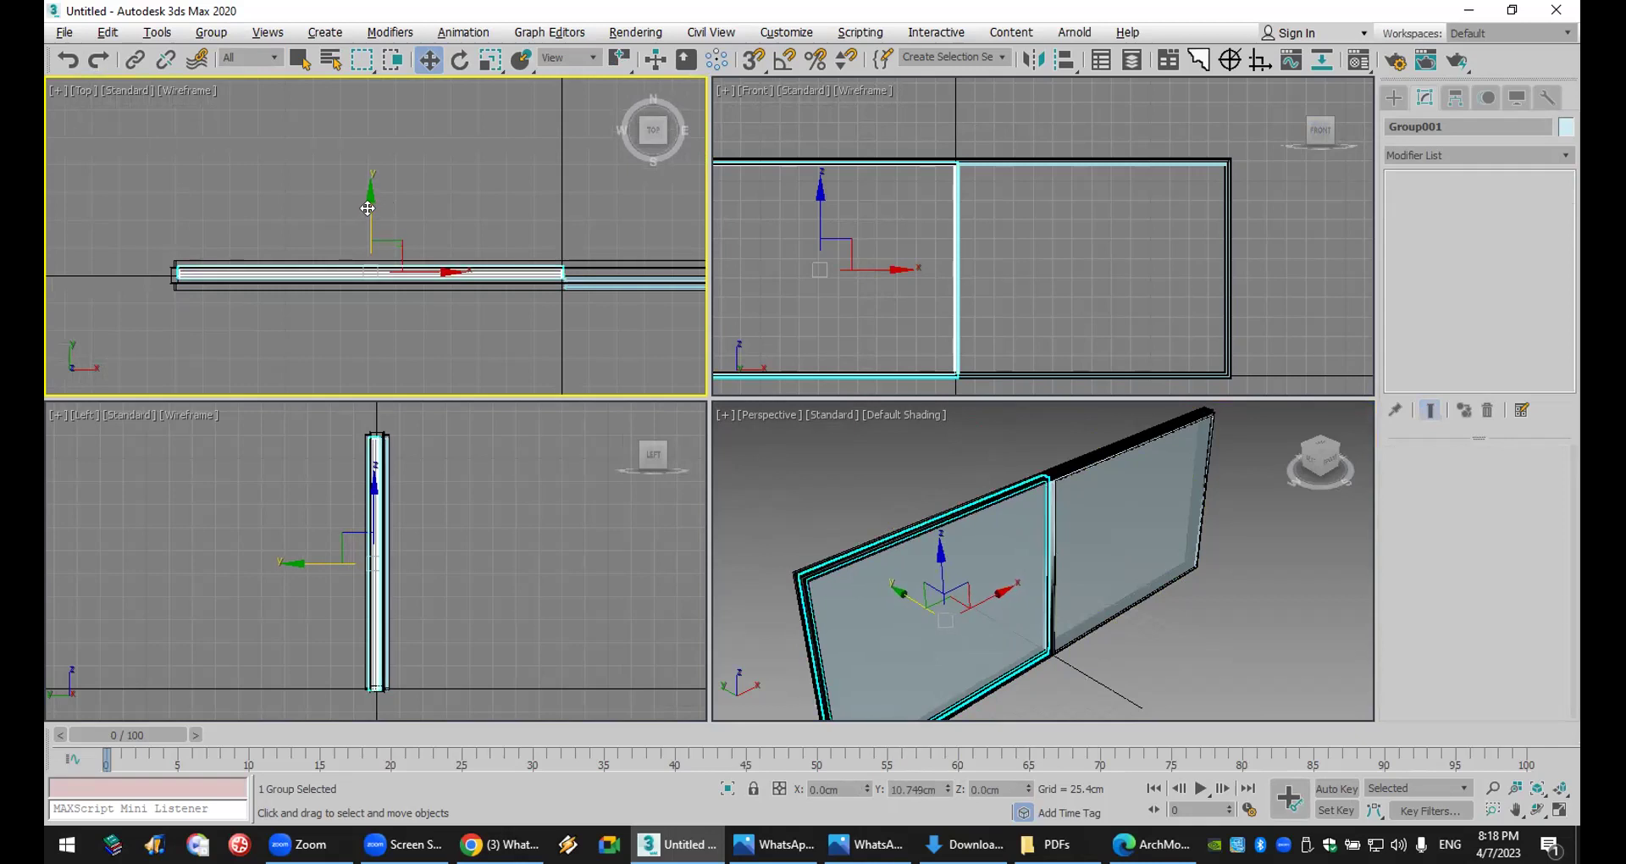
{"action": "left_click", "coordinate": [1242, 673]}
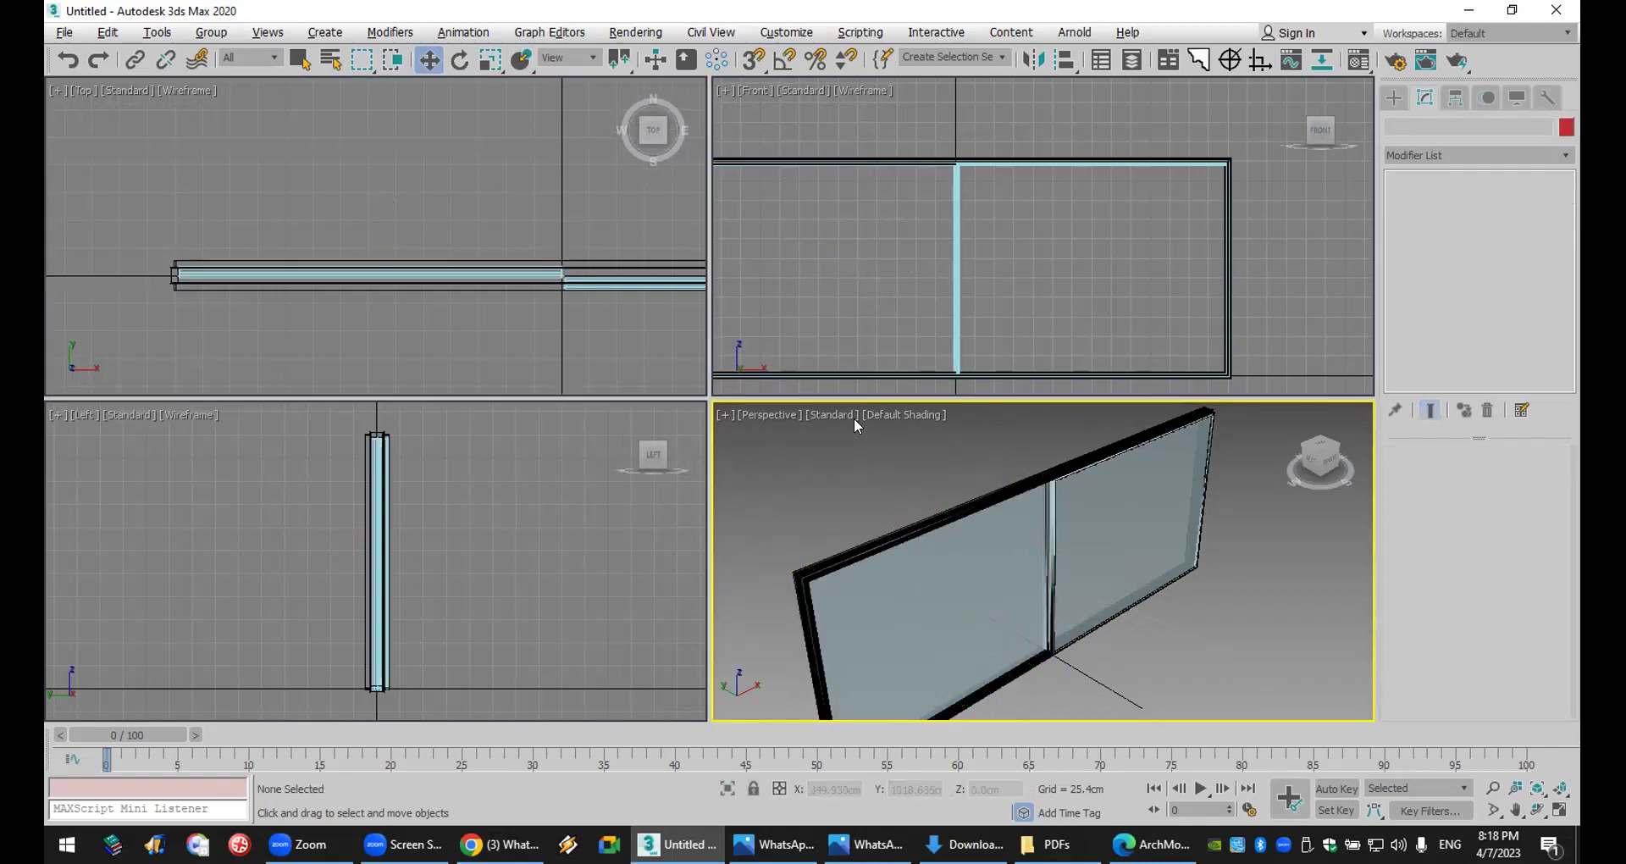
- Examine the meeting point of the two sashes and the whole window from the front at an angle
{"action": "scroll", "coordinate": [951, 254], "scroll_direction": "up", "scroll_amount": 2}
{"action": "scroll", "coordinate": [951, 253], "scroll_direction": "up", "scroll_amount": 3}
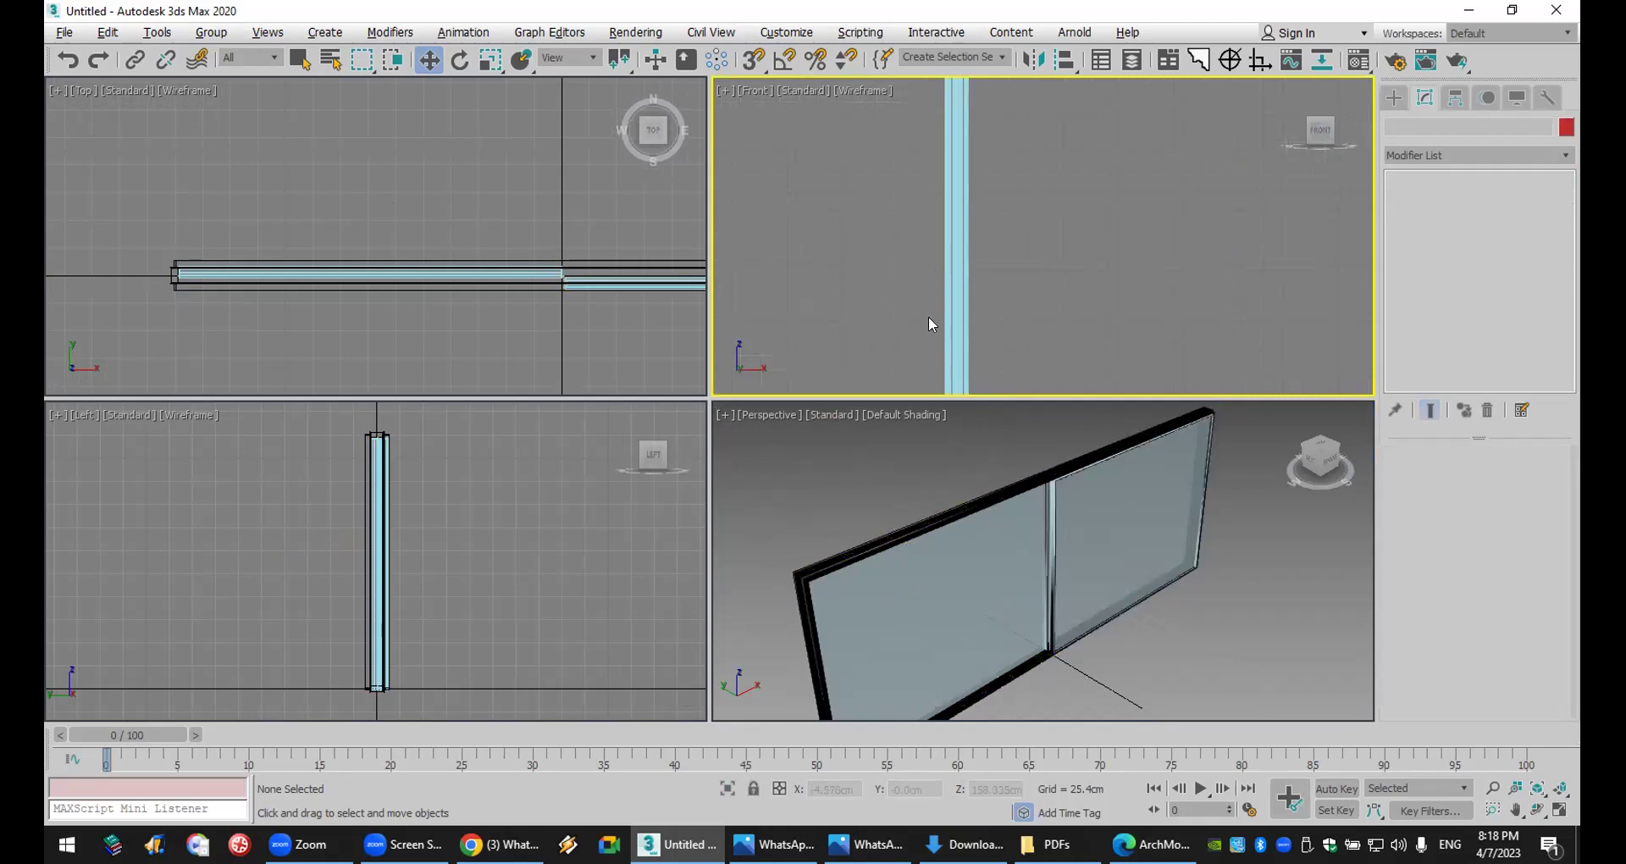
{"action": "left_click", "coordinate": [1263, 626]}
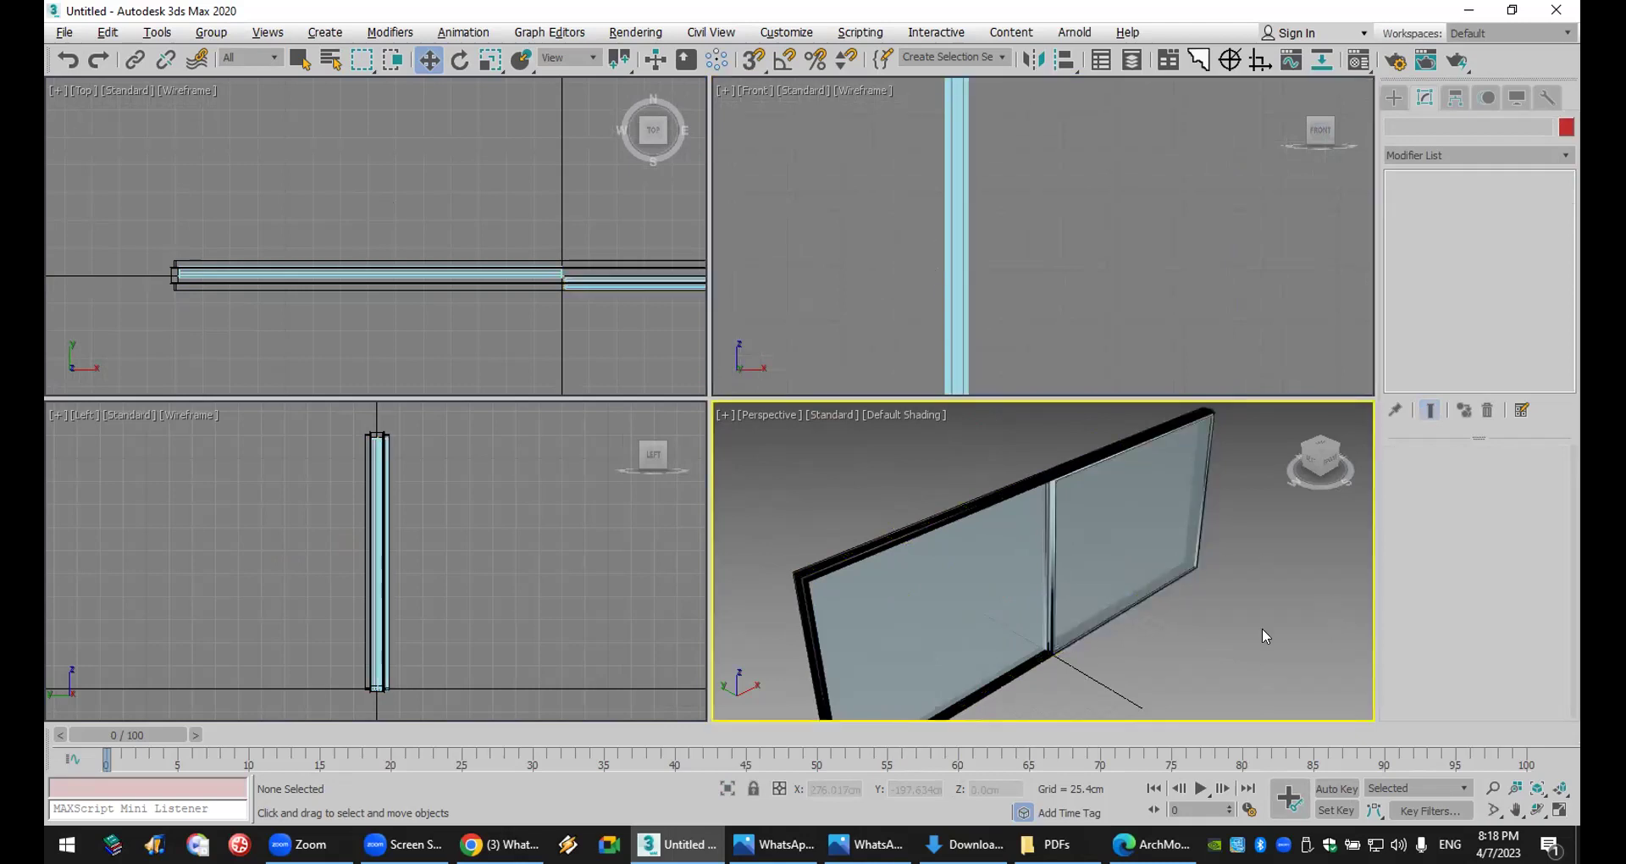
{"action": "left_click", "coordinate": [1541, 814]}
{"action": "left_click_drag", "start_coordinate": [954, 545], "coordinate": [944, 474]}
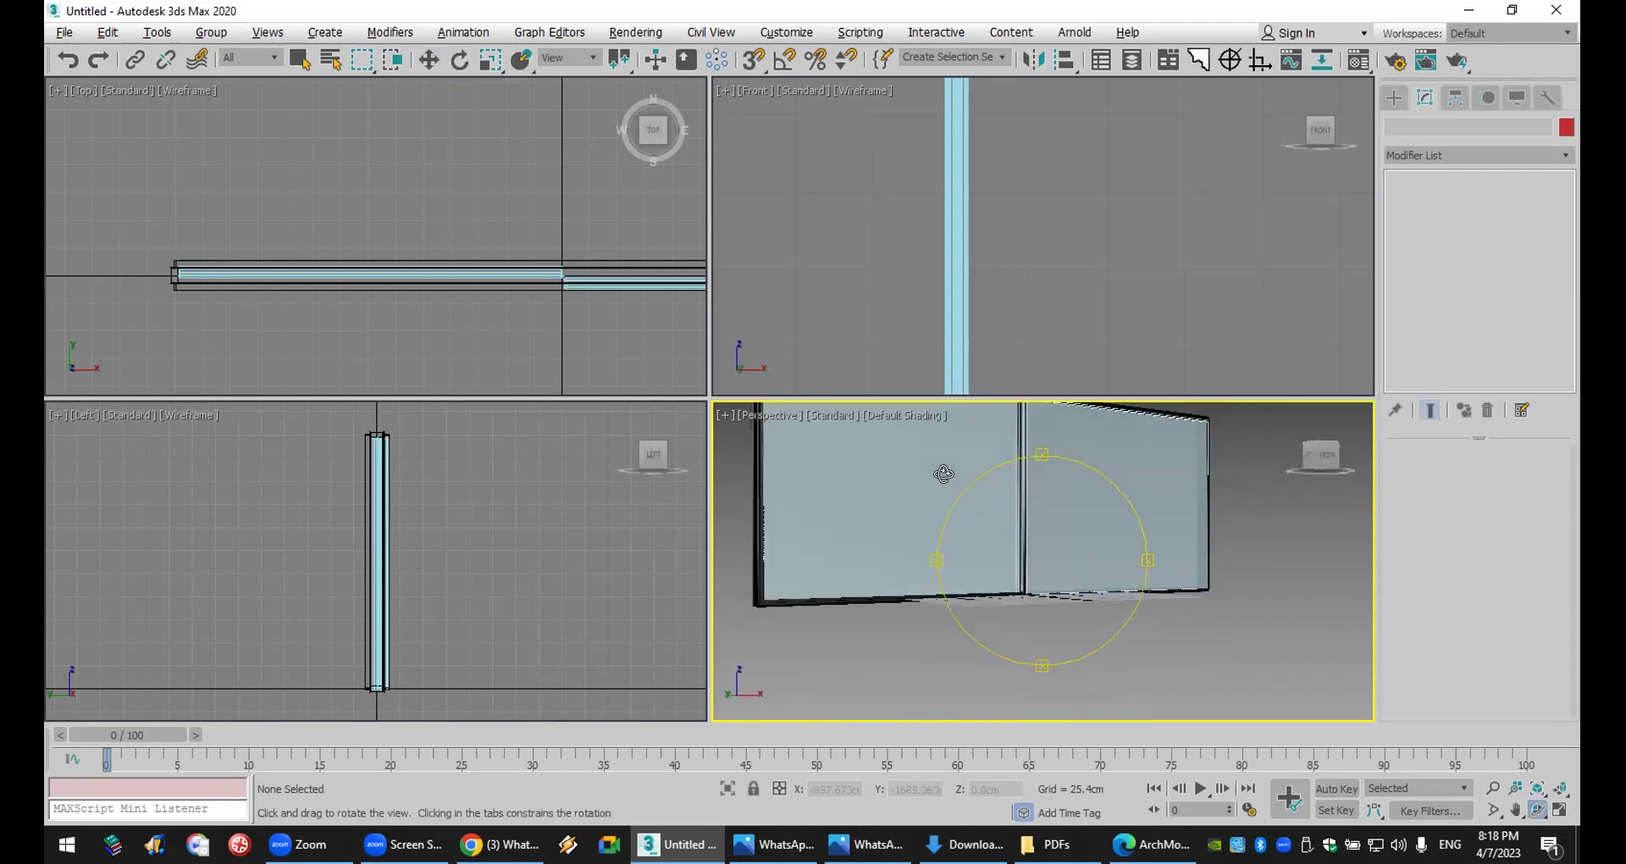
{"action": "left_click_drag", "start_coordinate": [1052, 523], "coordinate": [1084, 582]}
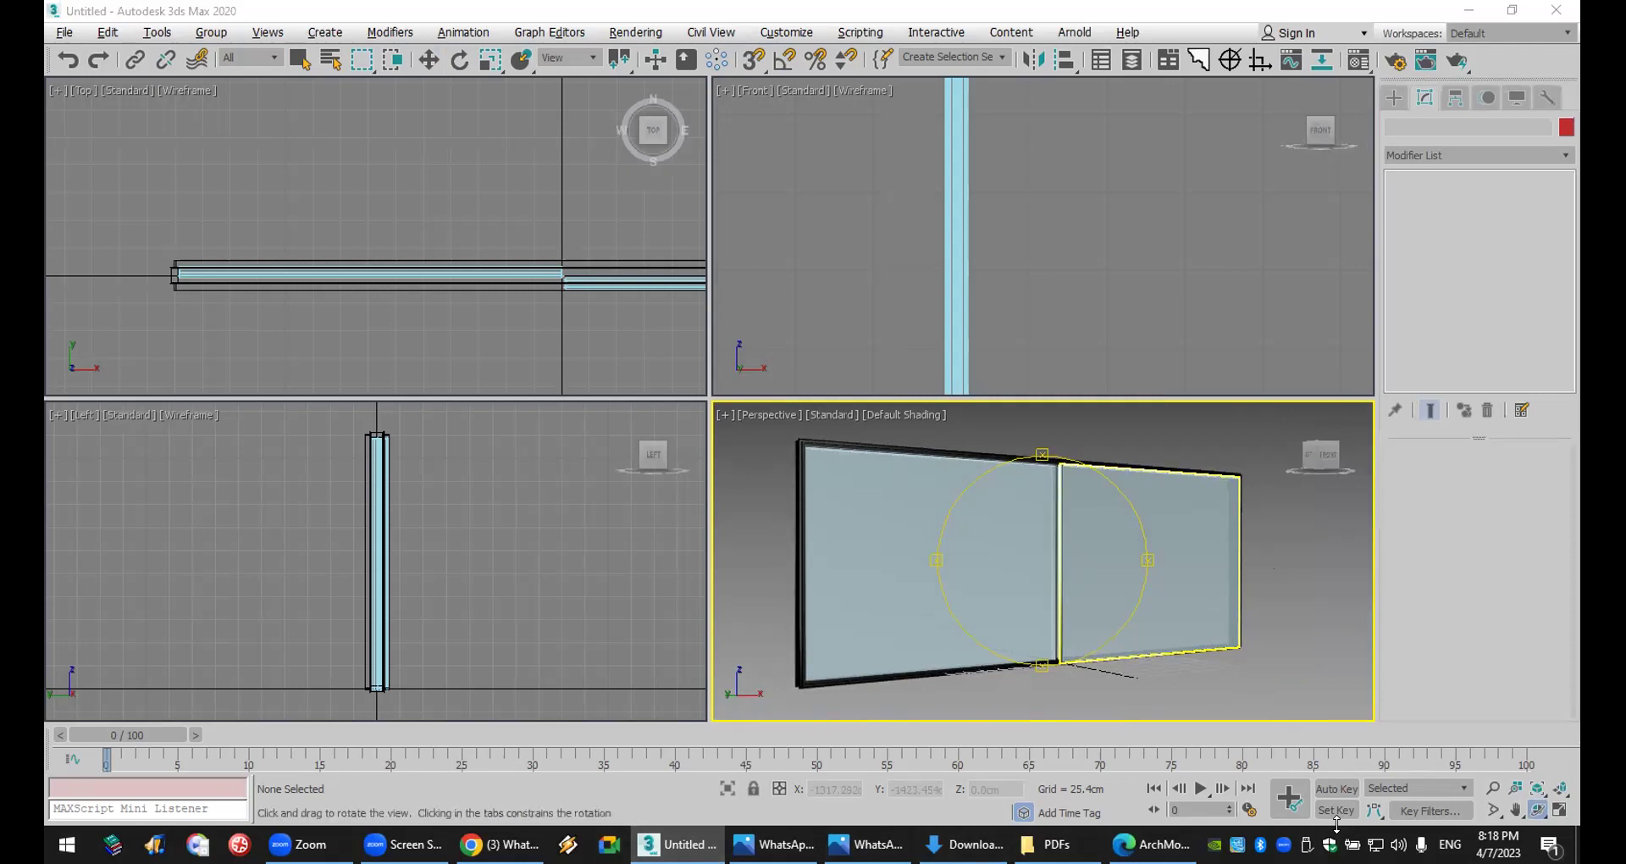
- Select all parts of the window together, including the outer frame and both glazed sashes
{"action": "key", "text": "w"}
{"action": "left_click", "coordinate": [1196, 559]}
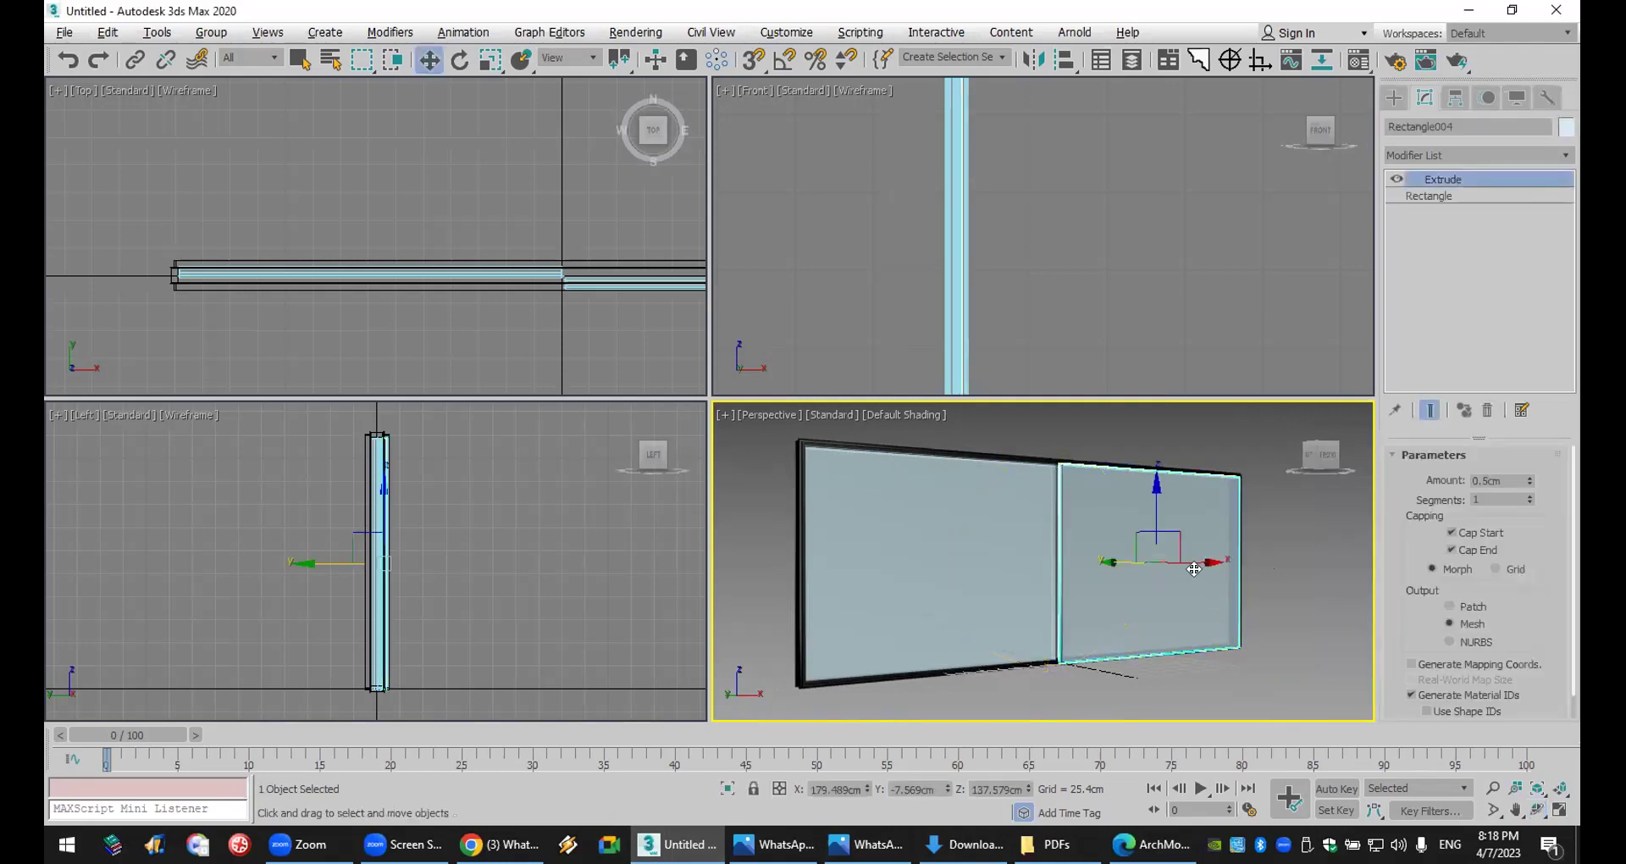
{"action": "left_click", "coordinate": [1195, 685]}
{"action": "left_click", "coordinate": [1024, 624]}
{"action": "left_click_drag", "start_coordinate": [1083, 668], "coordinate": [1154, 683]}
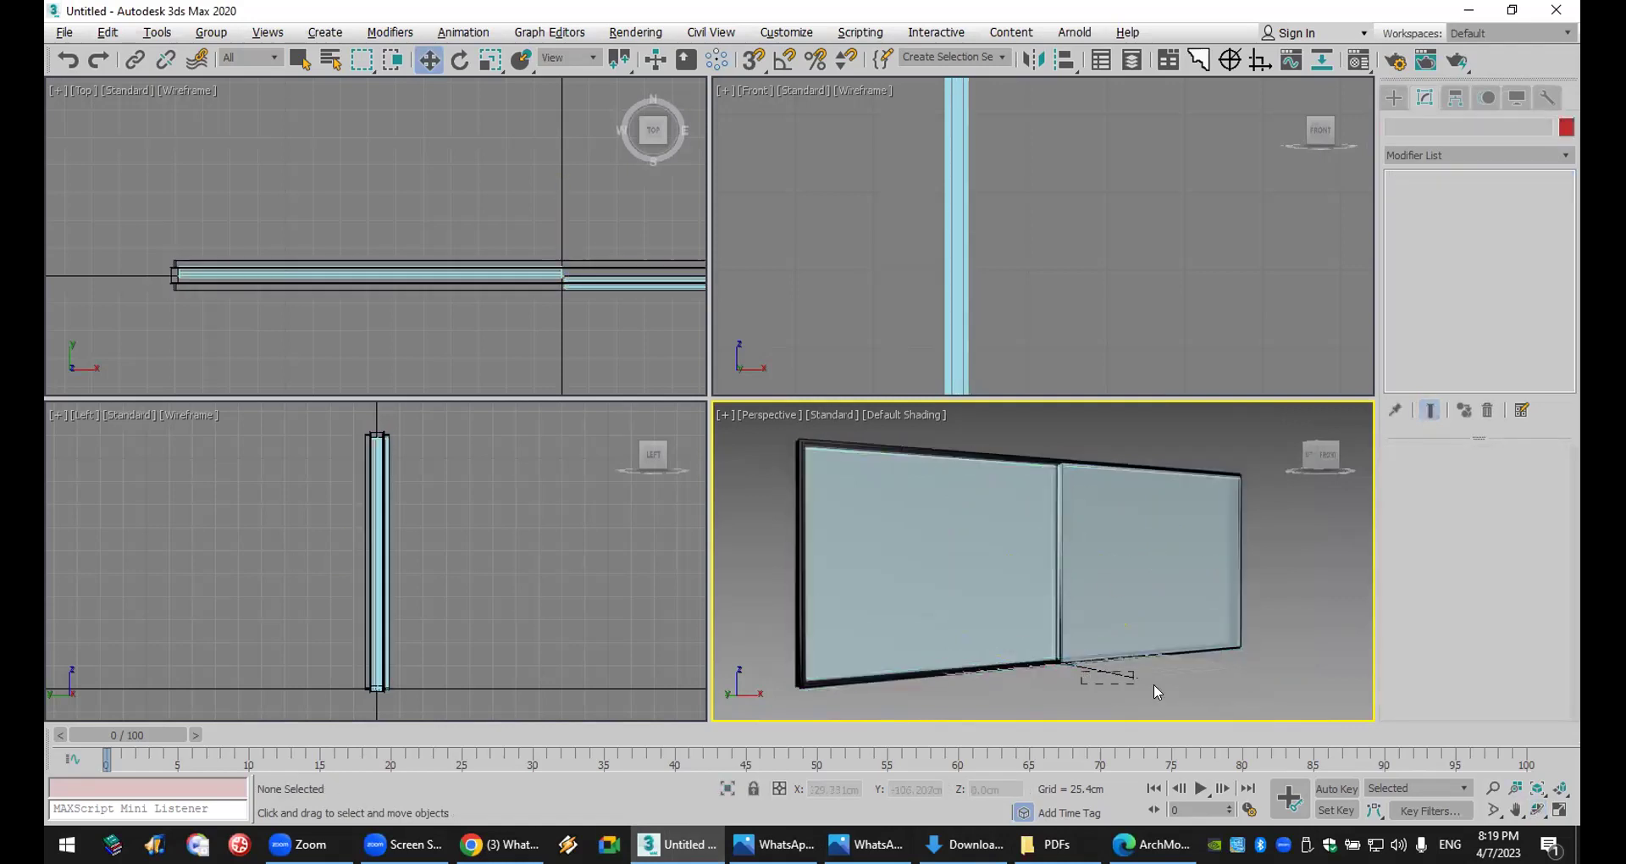
{"action": "left_click_drag", "start_coordinate": [842, 608], "coordinate": [835, 603]}
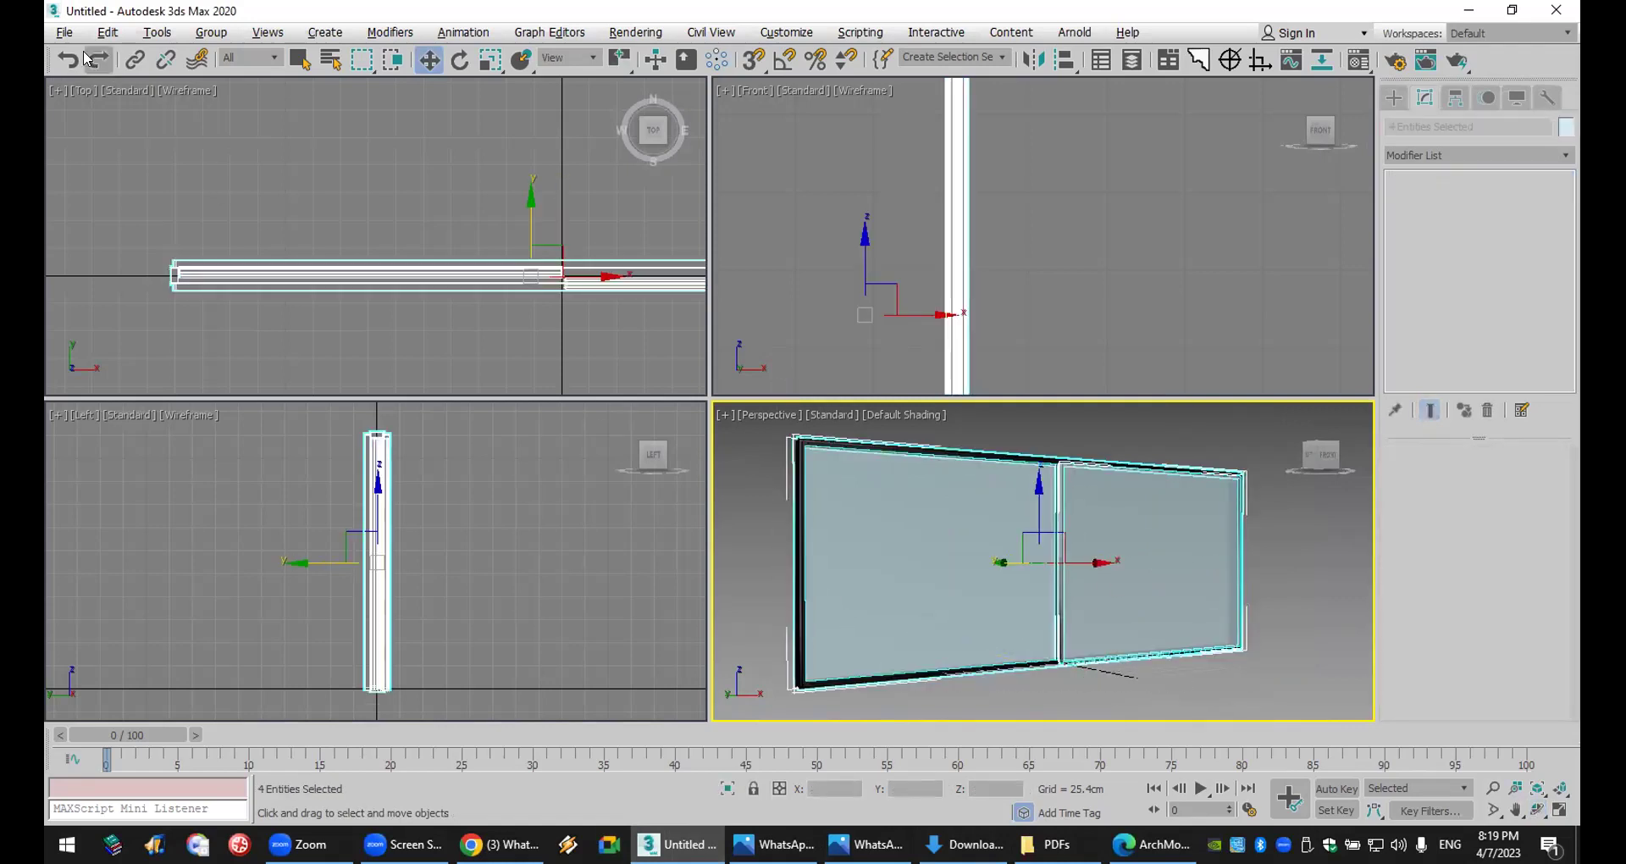
- Save the scene to the Desktop as aaaaaaaaaaaaa in 3ds Max format
{"action": "left_click", "coordinate": [64, 32]}
{"action": "left_click", "coordinate": [163, 178]}
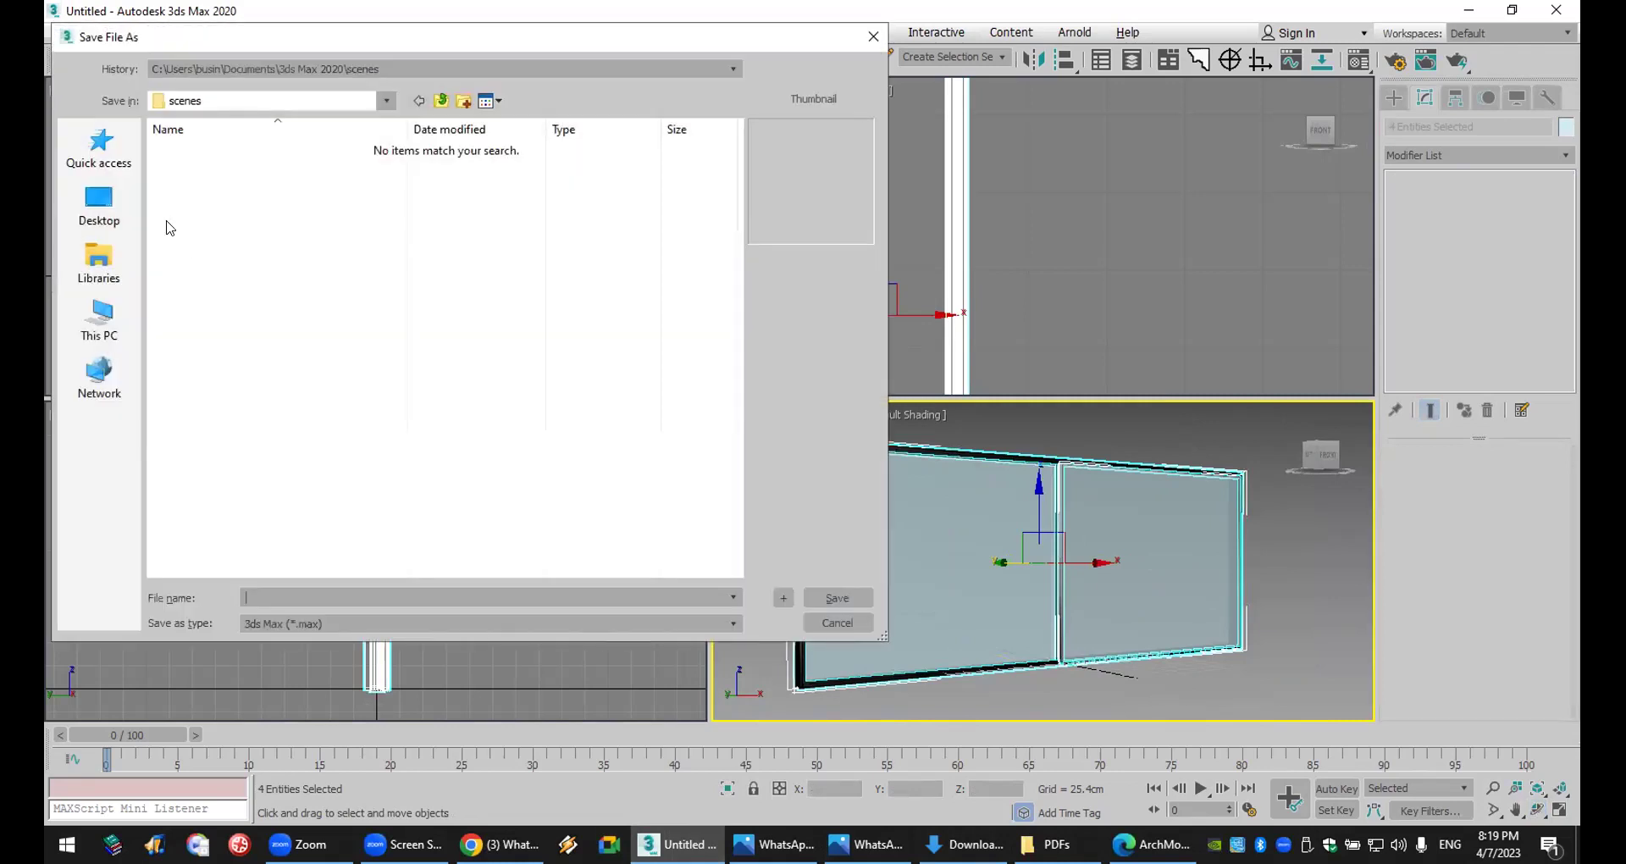
{"action": "left_click", "coordinate": [88, 205]}
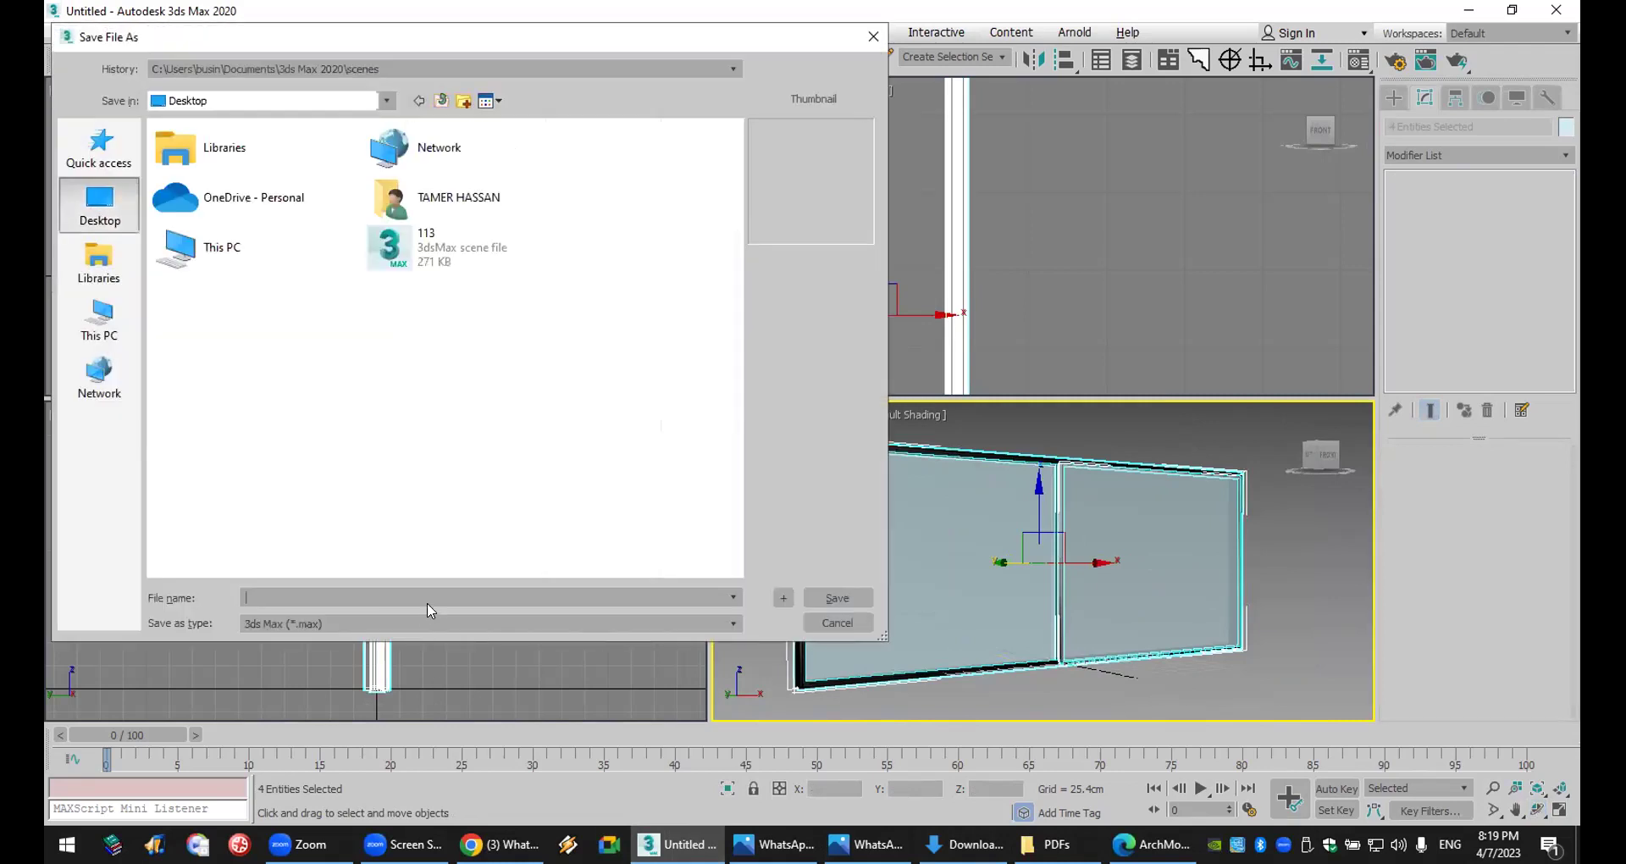
{"action": "type", "text": "aaaaaaaaaaaaa"}
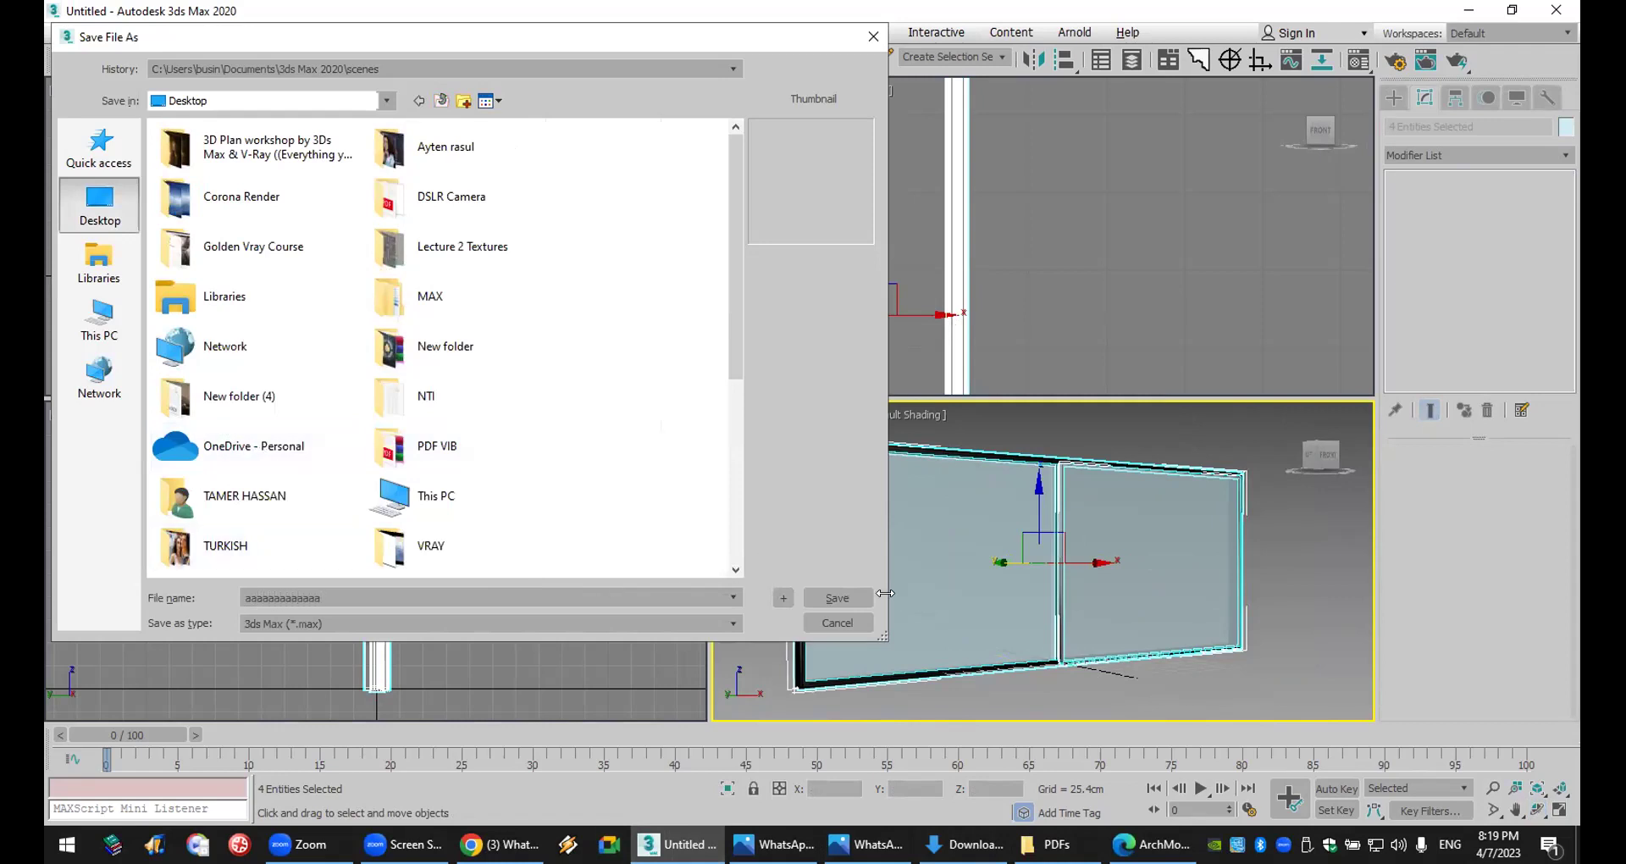
{"action": "left_click", "coordinate": [842, 593]}
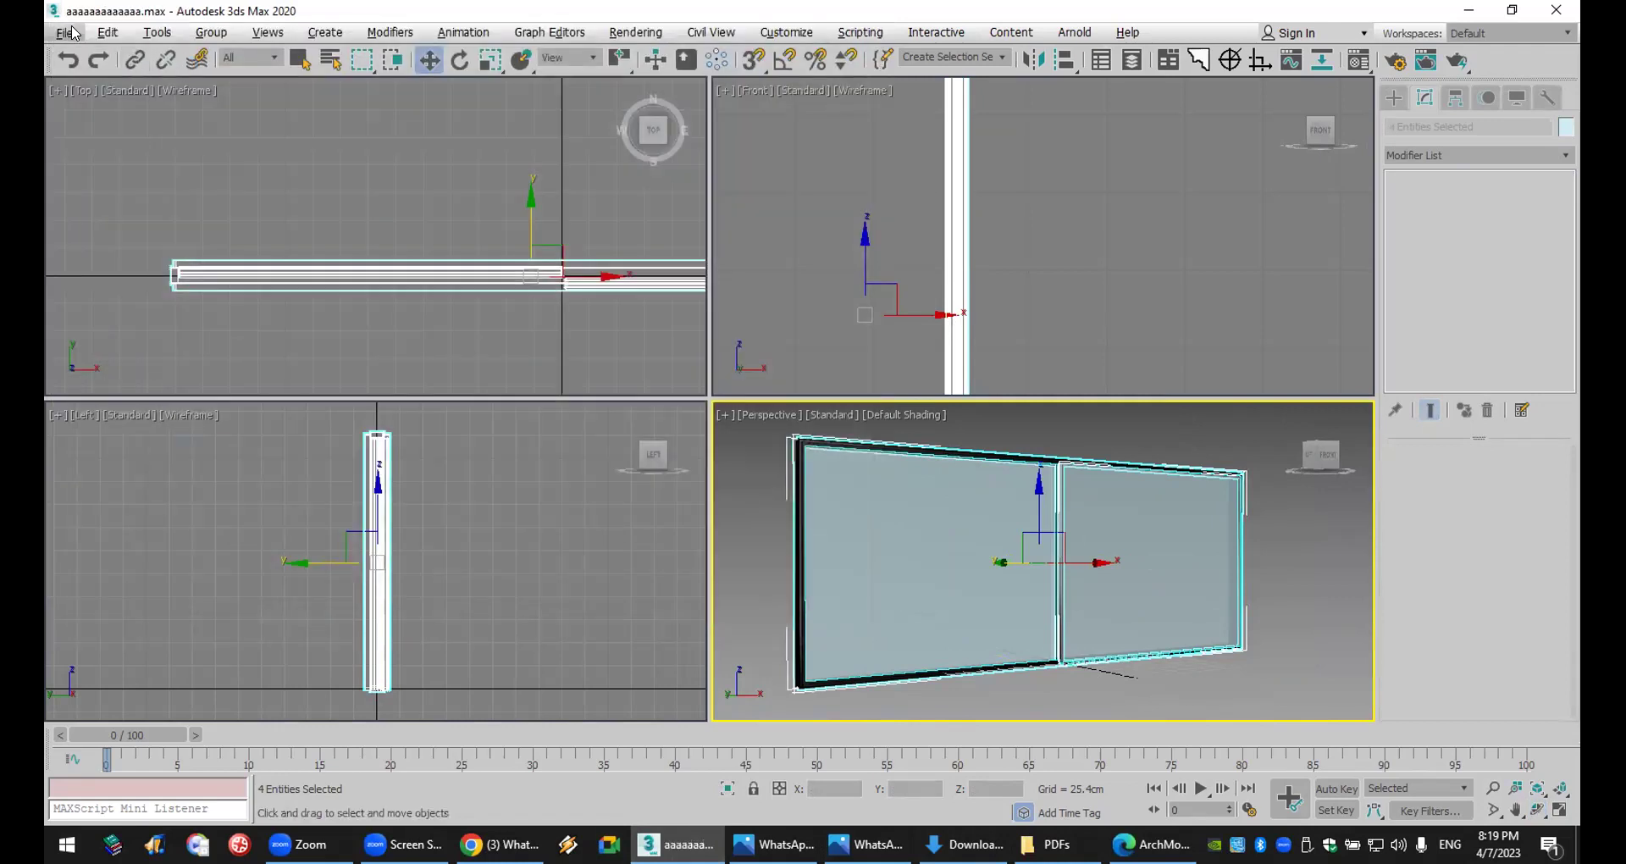
- Browse the scene files saved on the Desktop for opening and check the thumbnails of aa, 88888888, 113, 9999 and 77777
{"action": "left_click", "coordinate": [74, 32]}
{"action": "left_click", "coordinate": [90, 109]}
{"action": "scroll", "coordinate": [306, 457], "scroll_direction": "down", "scroll_amount": 3}
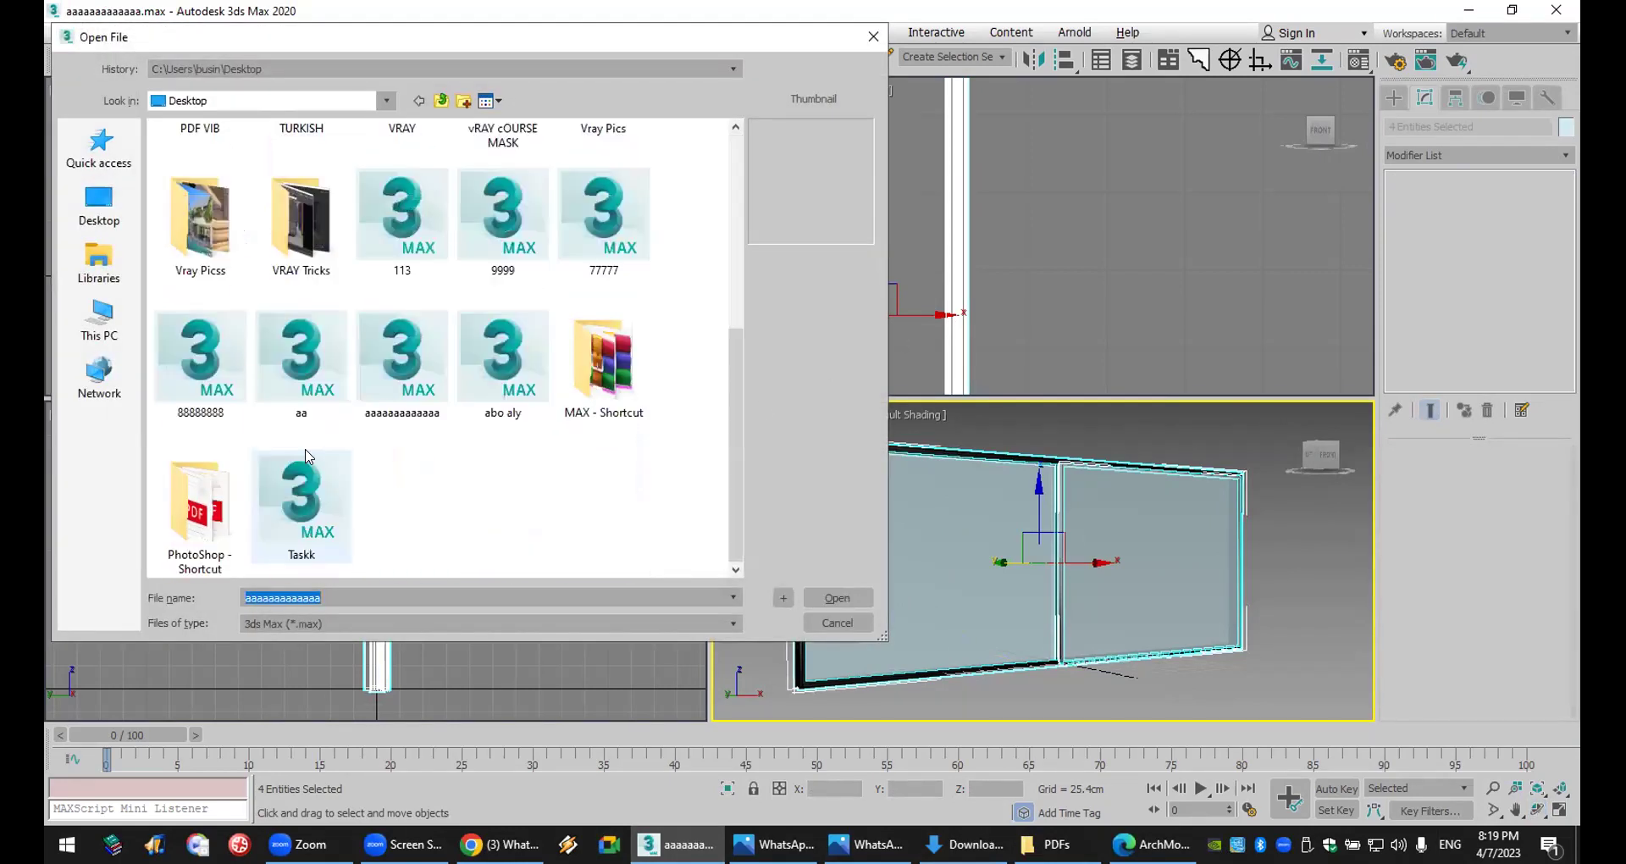
{"action": "left_click", "coordinate": [294, 364]}
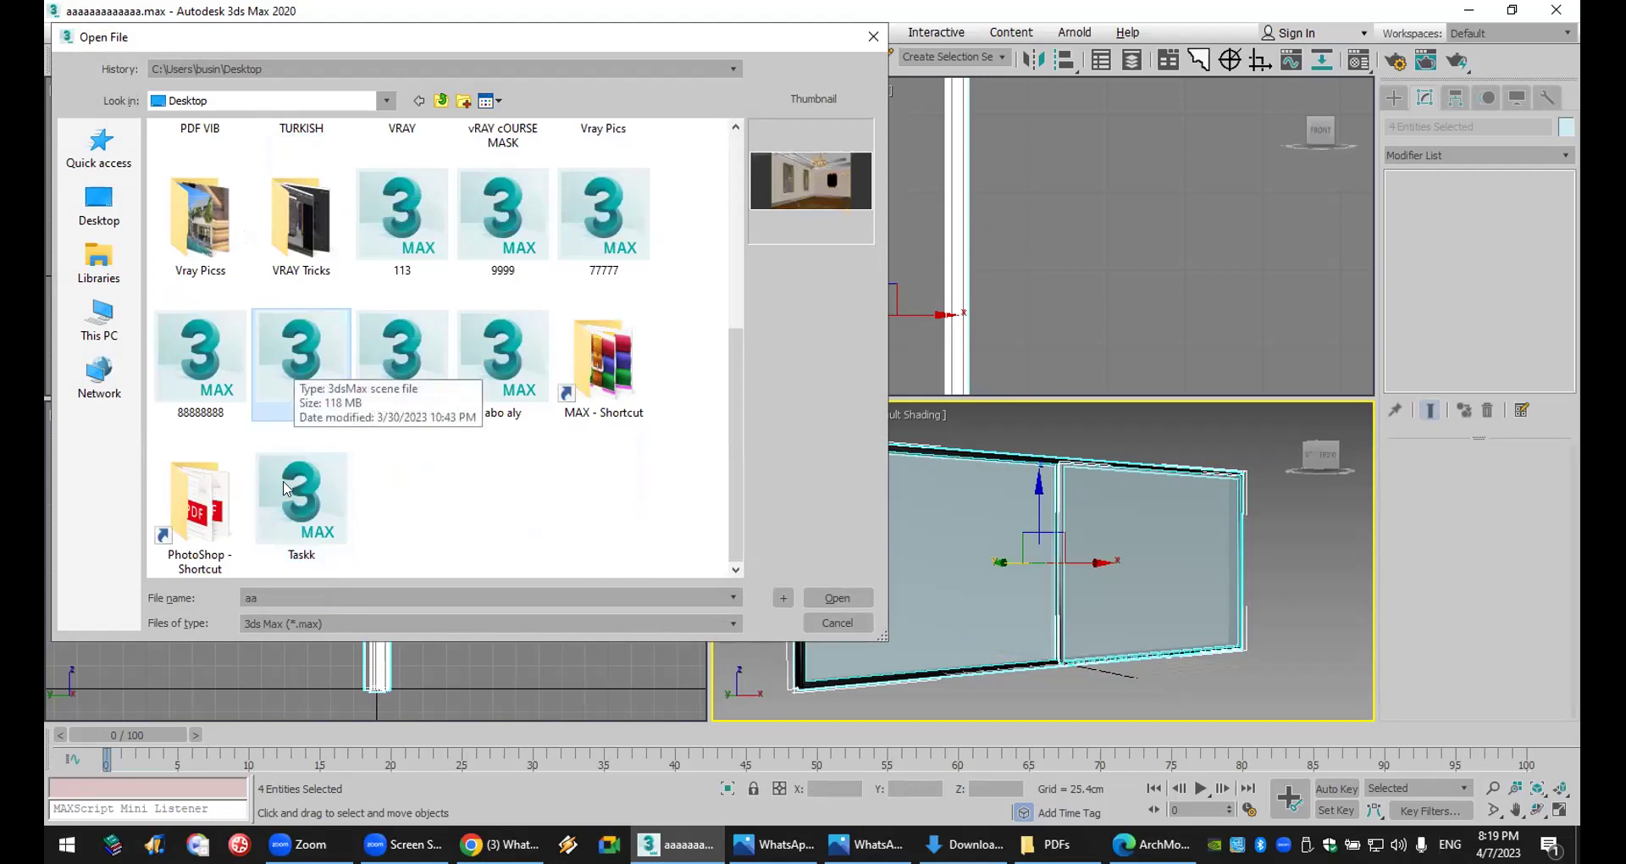
{"action": "left_click", "coordinate": [220, 374]}
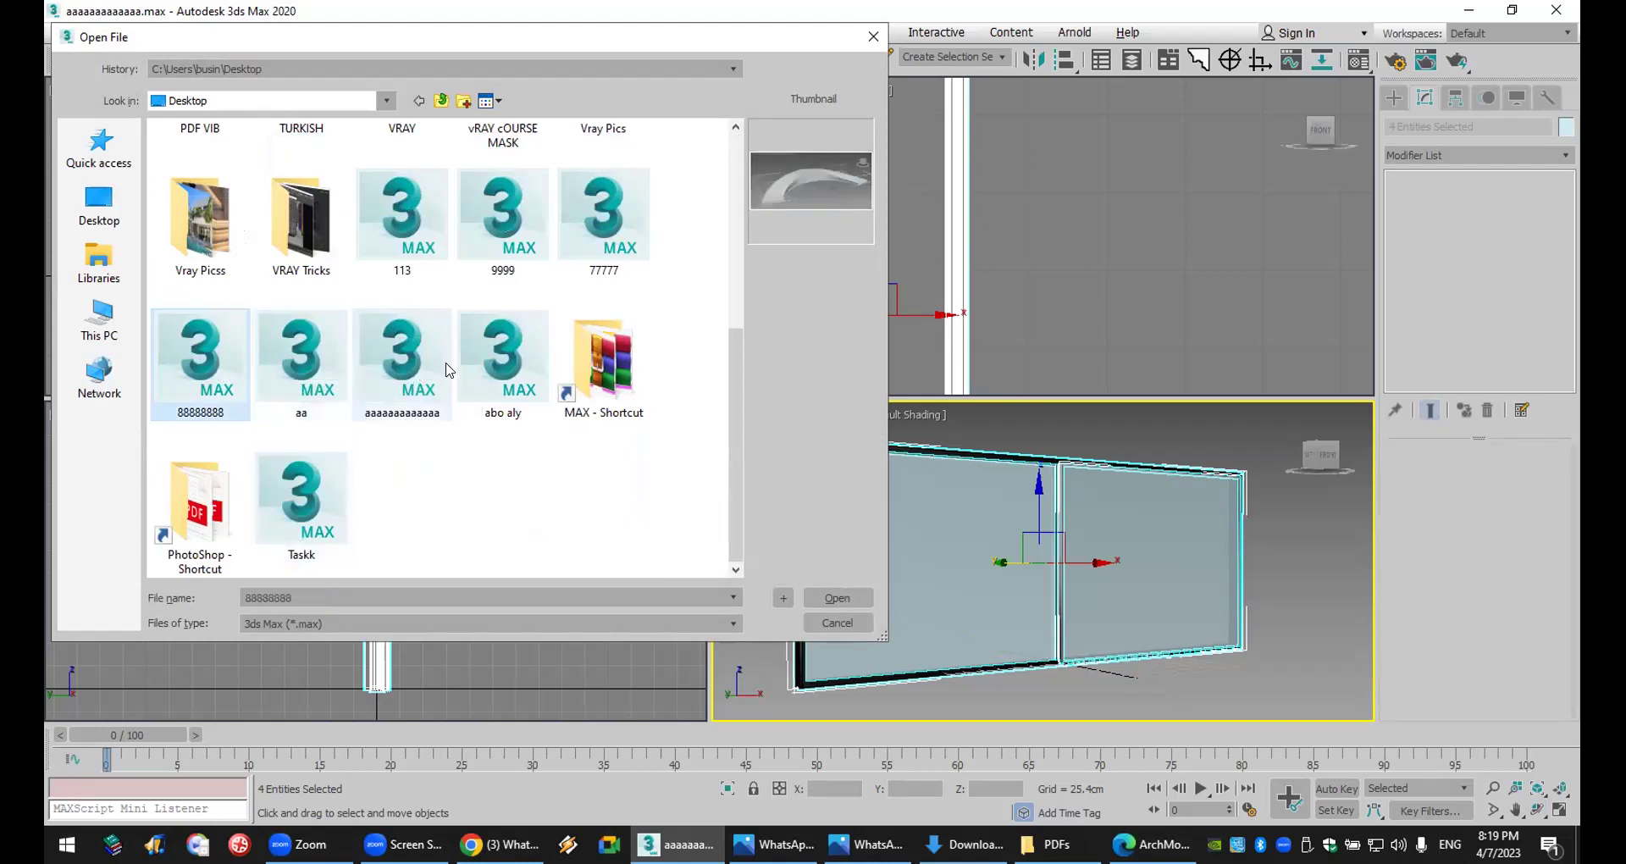
{"action": "left_click", "coordinate": [503, 356]}
{"action": "left_click", "coordinate": [419, 225]}
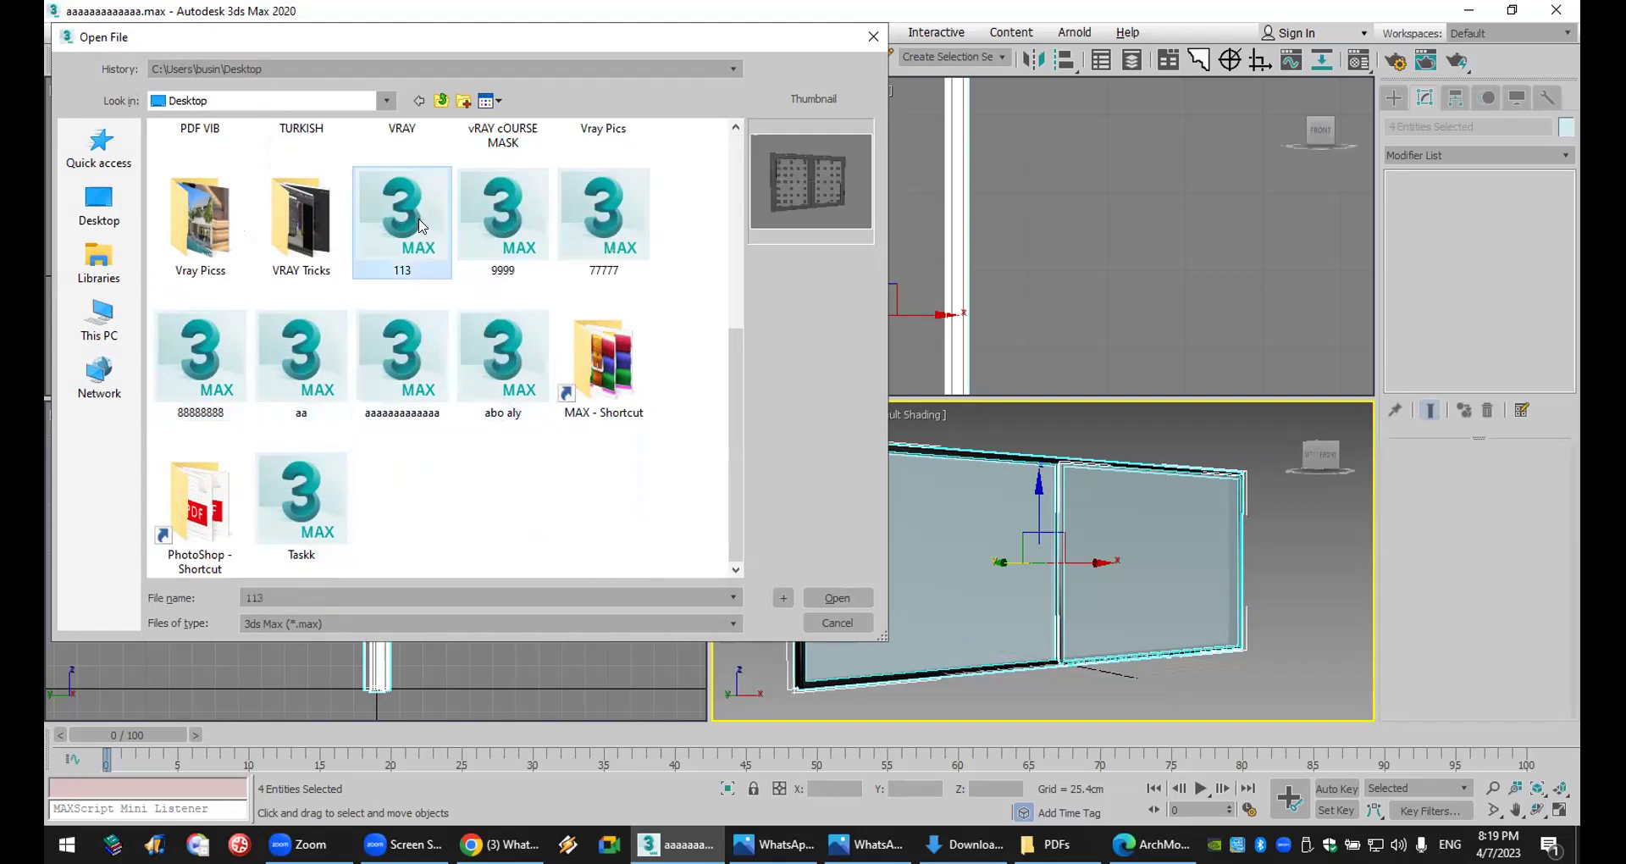
{"action": "left_click", "coordinate": [515, 225]}
{"action": "left_click", "coordinate": [627, 224]}
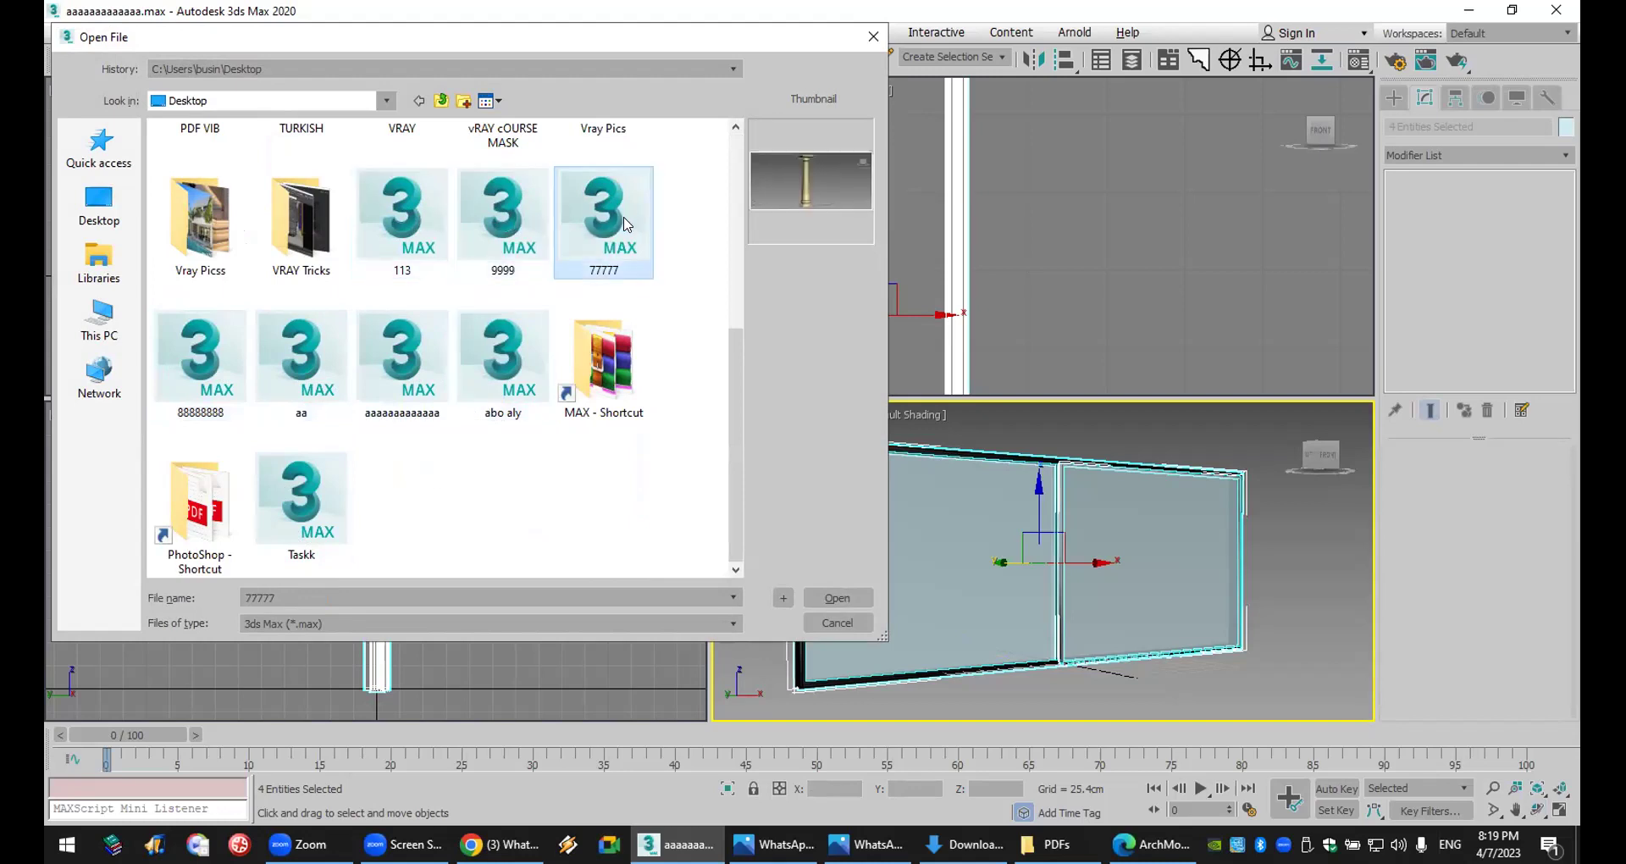
- Browse through the Desktop's MAX shortcut to the Max Files folder
{"action": "double_click", "coordinate": [563, 410]}
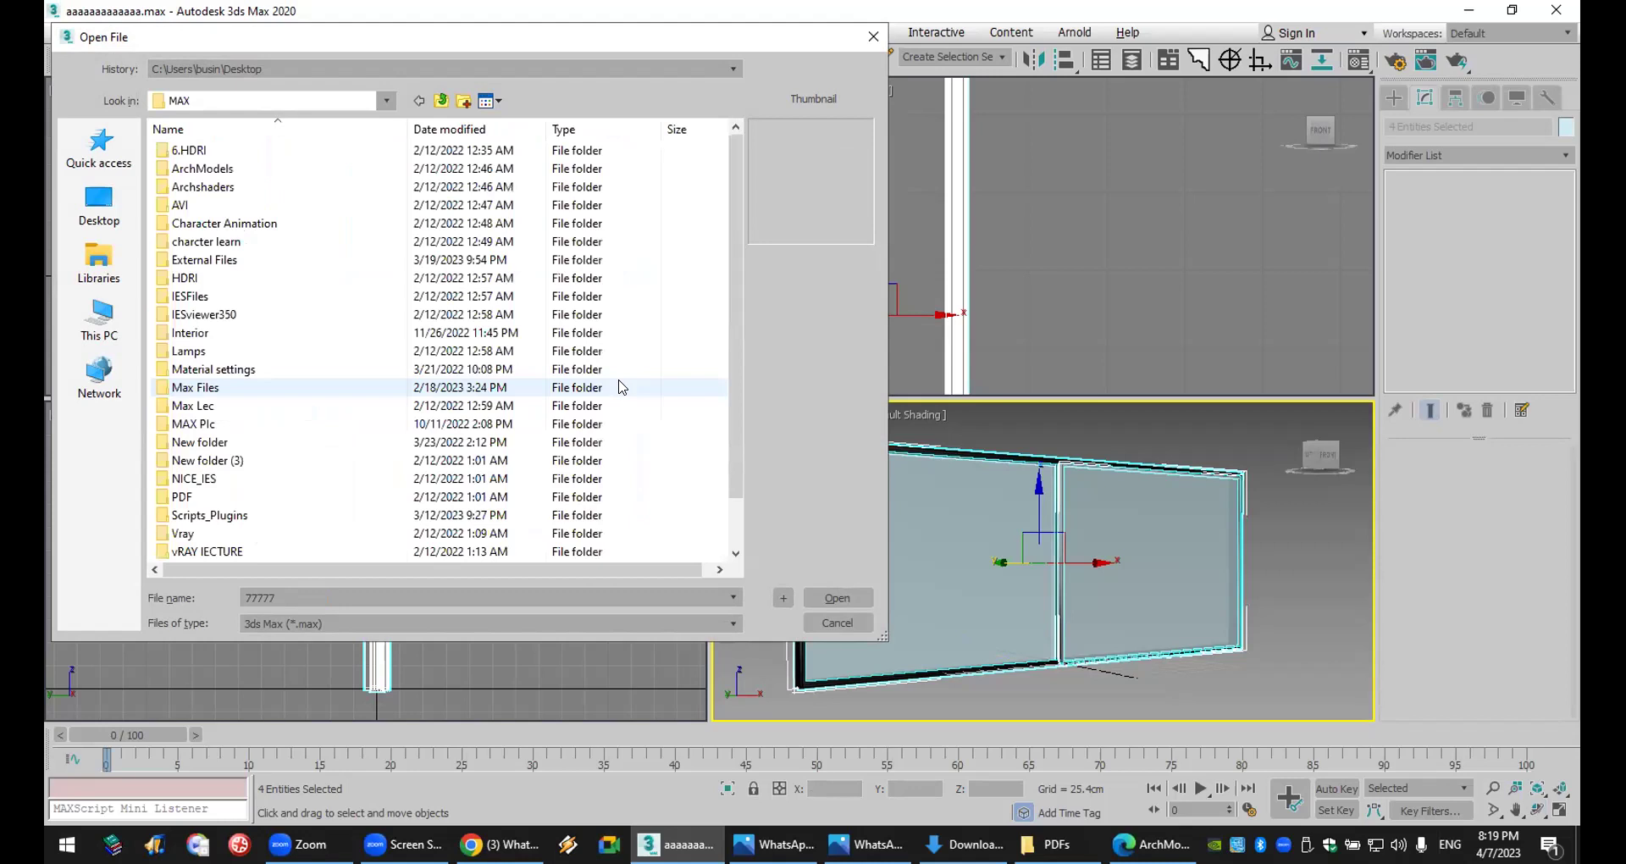
{"action": "double_click", "coordinate": [287, 519]}
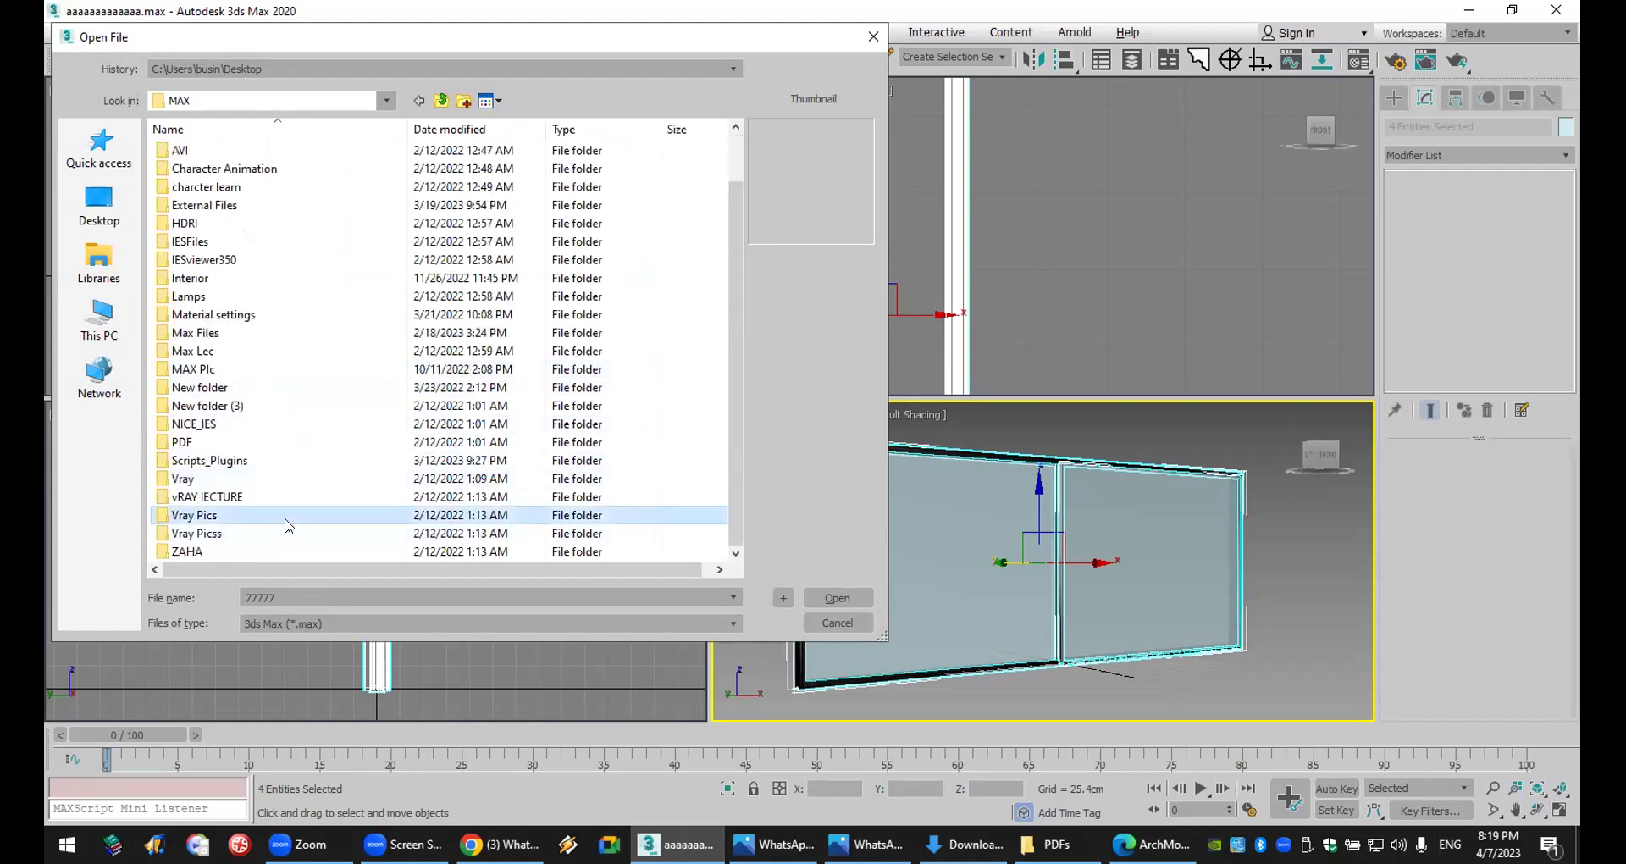
{"action": "left_click", "coordinate": [419, 102]}
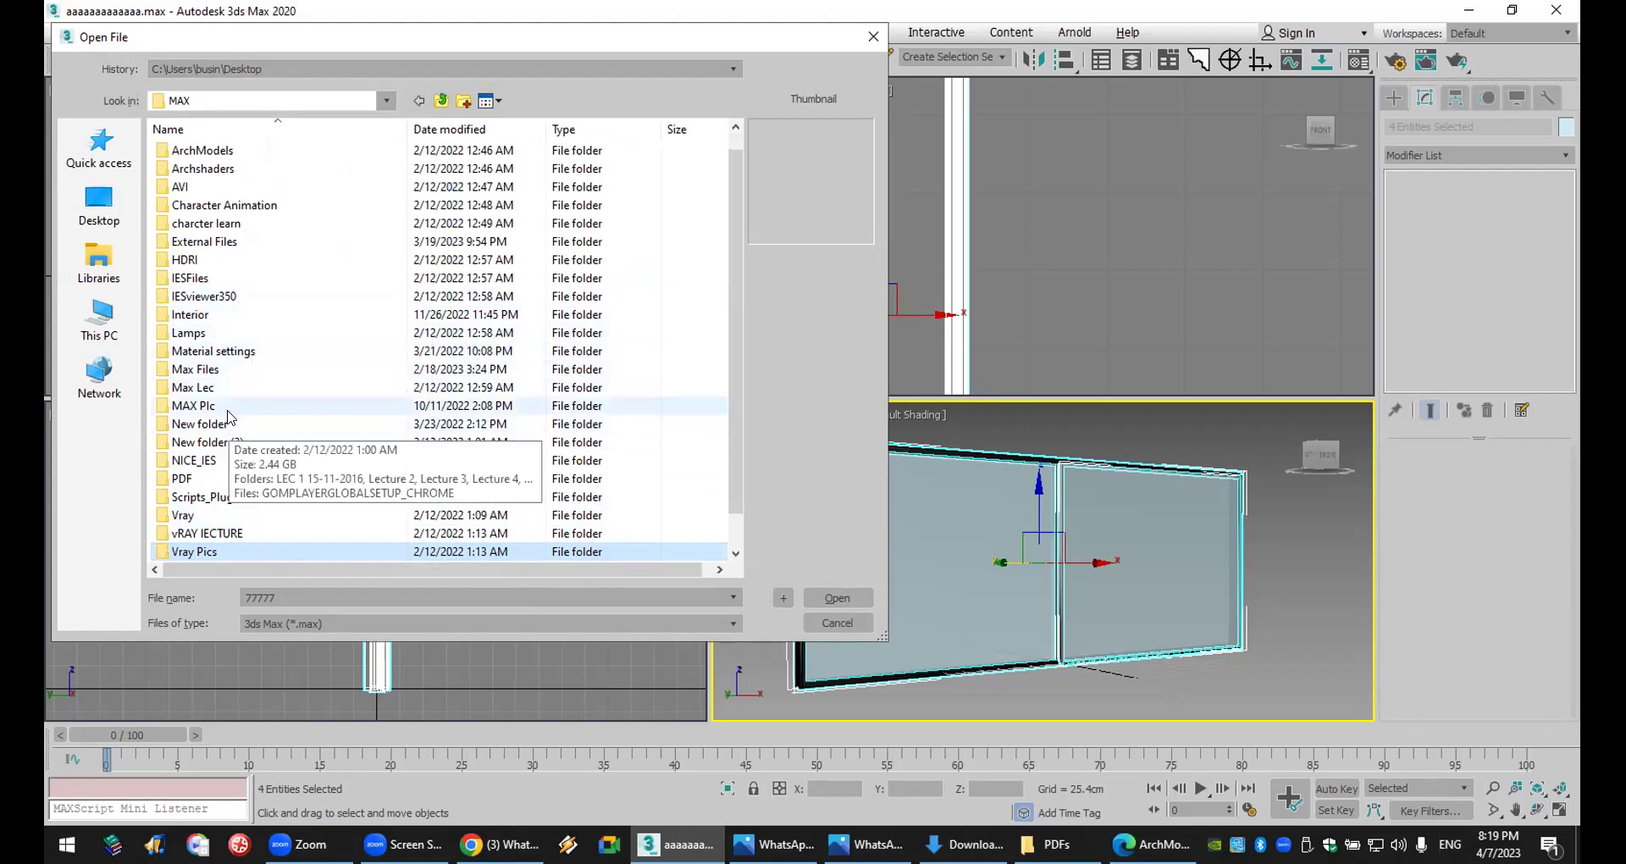
{"action": "left_click", "coordinate": [230, 371]}
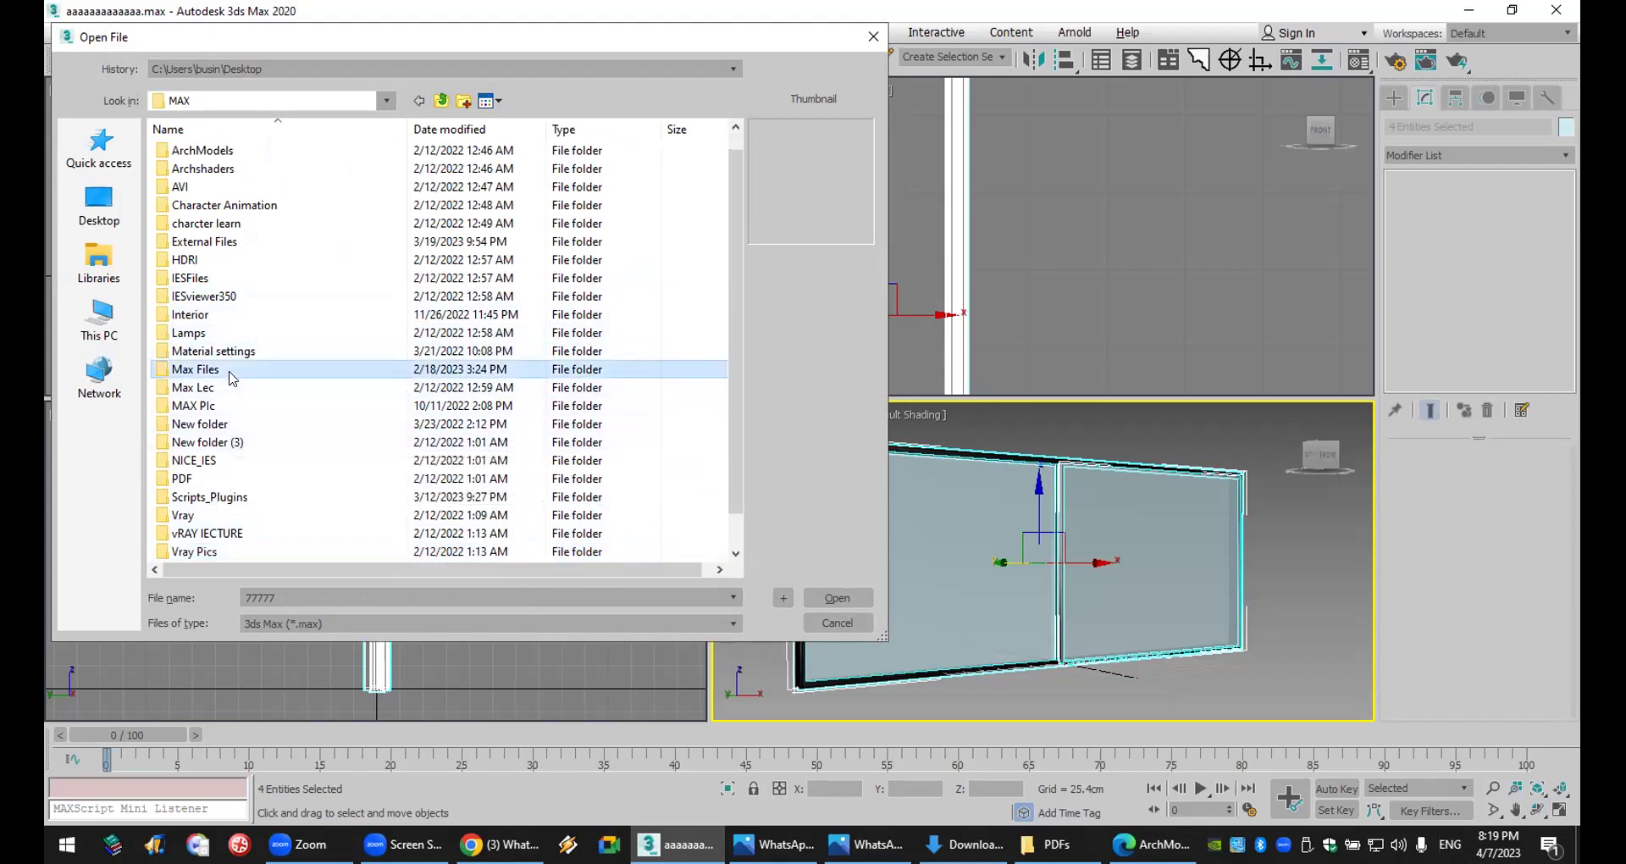
{"action": "double_click", "coordinate": [230, 378]}
- Preview the scene thumbnails in the Max Files folder one by one, from .22 through 22222222
{"action": "left_click", "coordinate": [187, 152]}
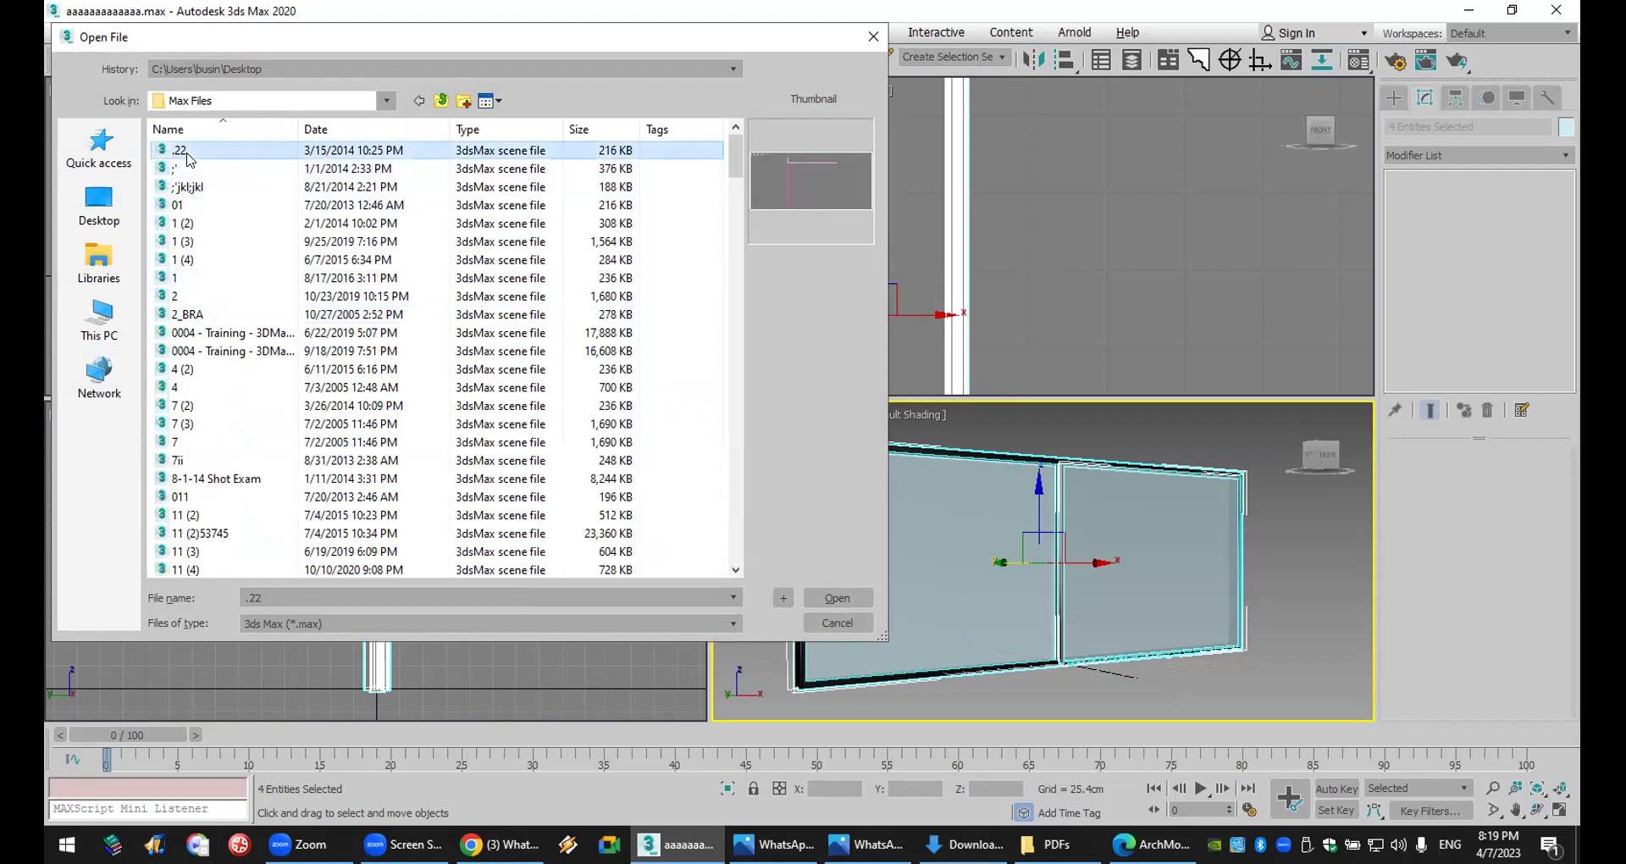
{"action": "key", "text": "Down"}
{"action": "key", "text": "Down"}
{"action": "key", "text": "Down"}
{"action": "key", "text": "Down"}
{"action": "key", "text": "Down"}
{"action": "key", "text": "Down"}
{"action": "key", "text": "Down"}
{"action": "key", "text": "Down"}
{"action": "key", "text": "Down"}
{"action": "key", "text": "Down"}
{"action": "key", "text": "Down"}
{"action": "key", "text": "Down"}
{"action": "key", "text": "Down"}
{"action": "key", "text": "Down"}
{"action": "key", "text": "Down"}
{"action": "key", "text": "Down"}
{"action": "key", "text": "Down"}
{"action": "key", "text": "Down"}
{"action": "key", "text": "Down"}
{"action": "key", "text": "Down"}
{"action": "key", "text": "Down"}
{"action": "key", "text": "Down"}
{"action": "key", "text": "Down"}
{"action": "key", "text": "Down"}
{"action": "key", "text": "Down"}
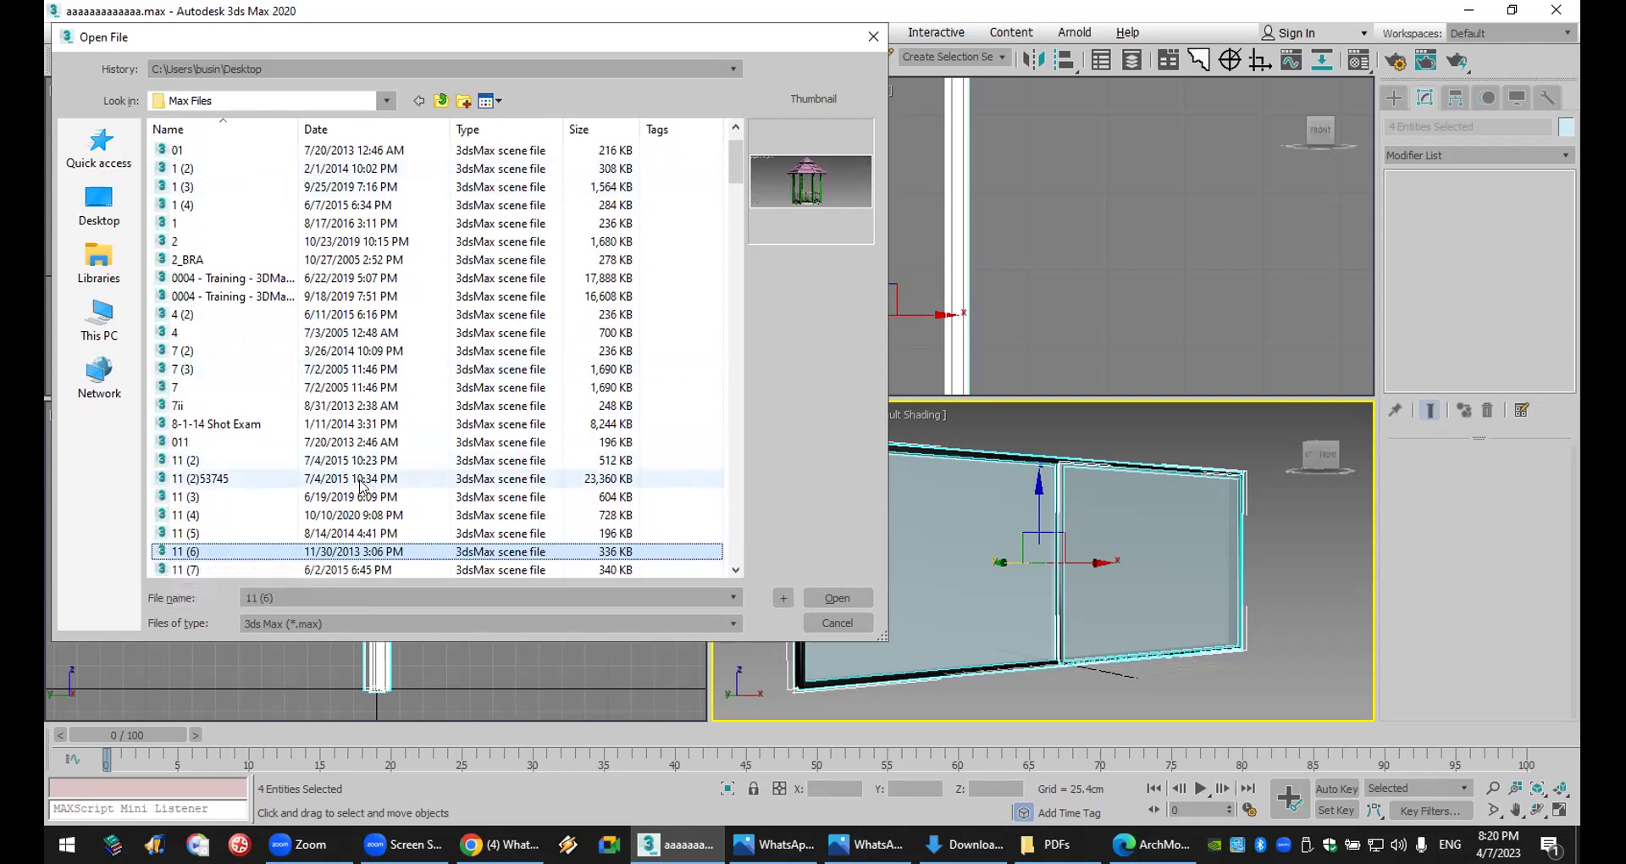
{"action": "key", "text": "Down"}
{"action": "key", "text": "Down"}
{"action": "key", "text": "Down"}
{"action": "key", "text": "Down"}
{"action": "key", "text": "Down"}
{"action": "key", "text": "Down"}
{"action": "key", "text": "Down"}
{"action": "key", "text": "Down"}
{"action": "key", "text": "Down"}
{"action": "key", "text": "Down"}
{"action": "key", "text": "Down"}
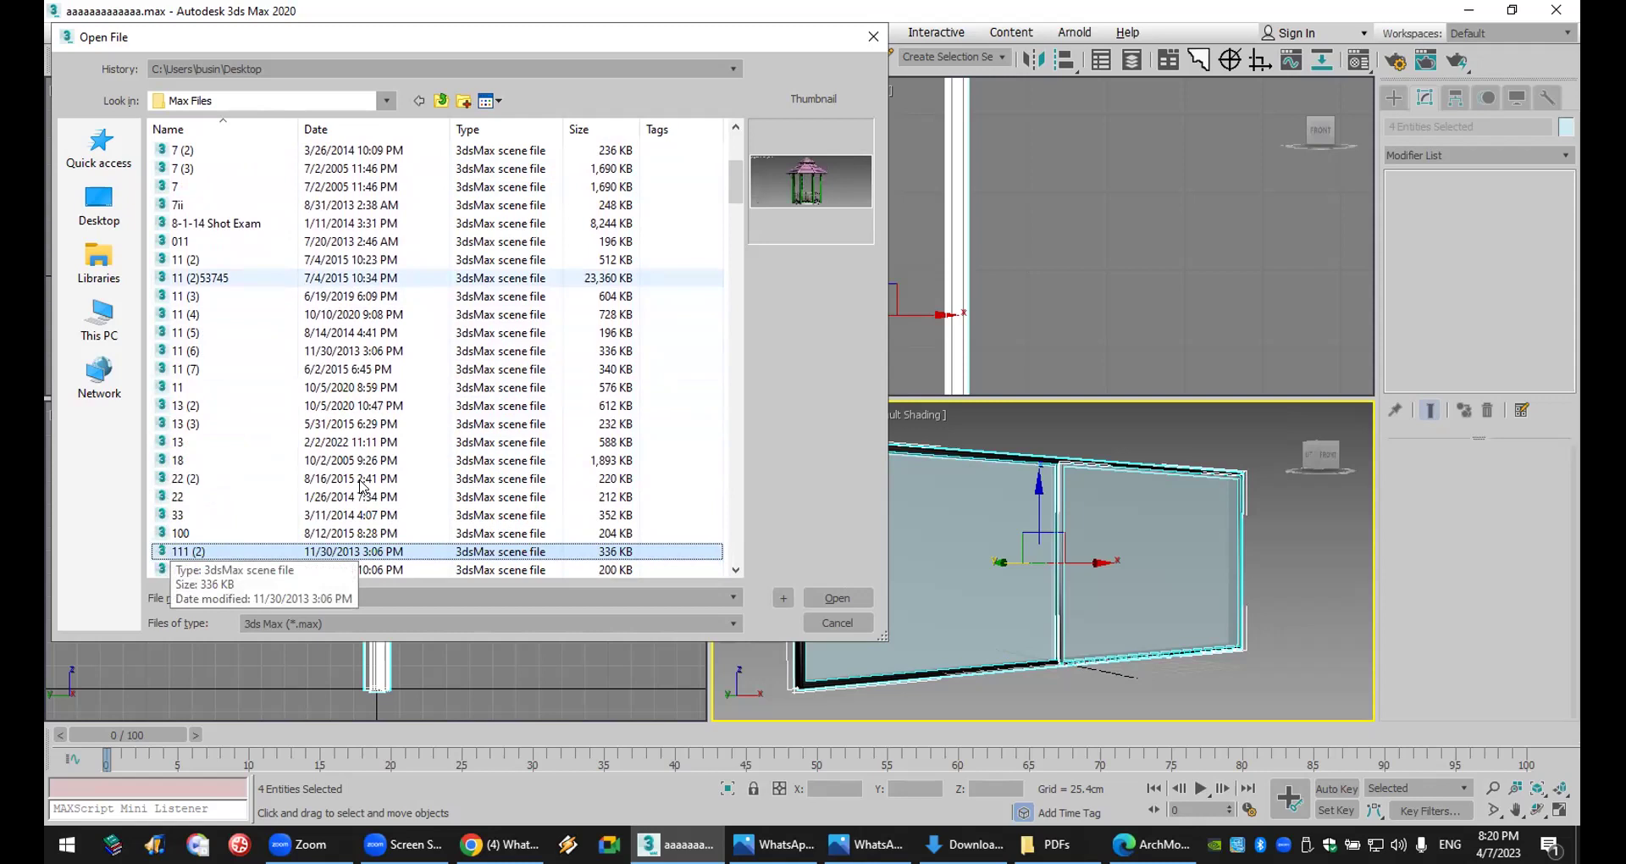
{"action": "key", "text": "Down"}
{"action": "key", "text": "Down"}
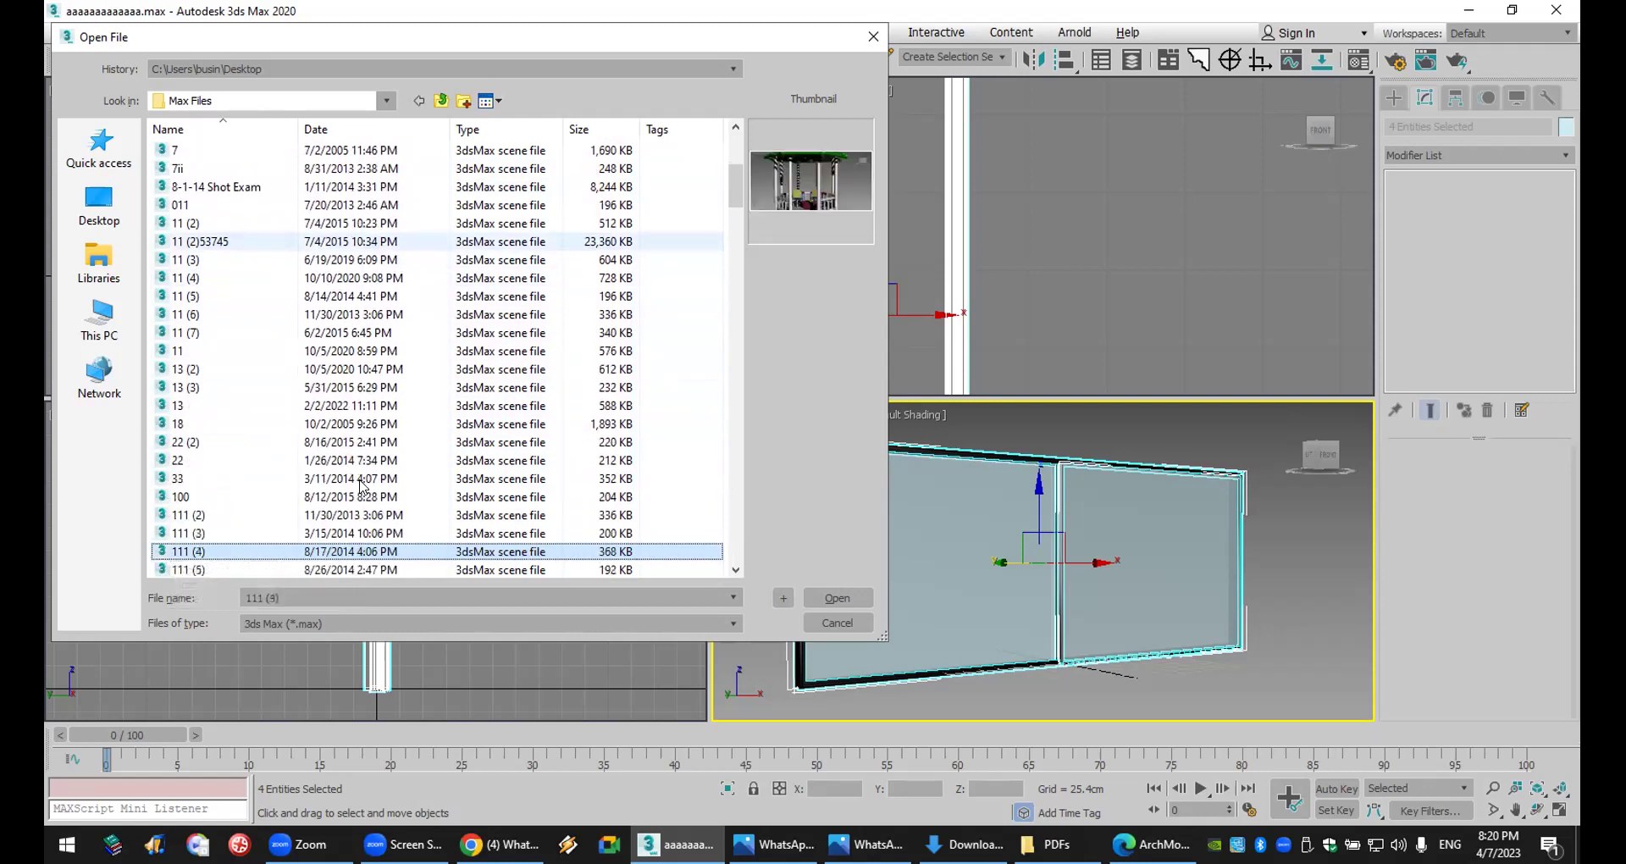
{"action": "key", "text": "Down"}
{"action": "key", "text": "Down"}
{"action": "key", "text": "Down"}
{"action": "key", "text": "Down"}
{"action": "key", "text": "Down"}
{"action": "key", "text": "Down"}
{"action": "key", "text": "Down"}
{"action": "key", "text": "Down"}
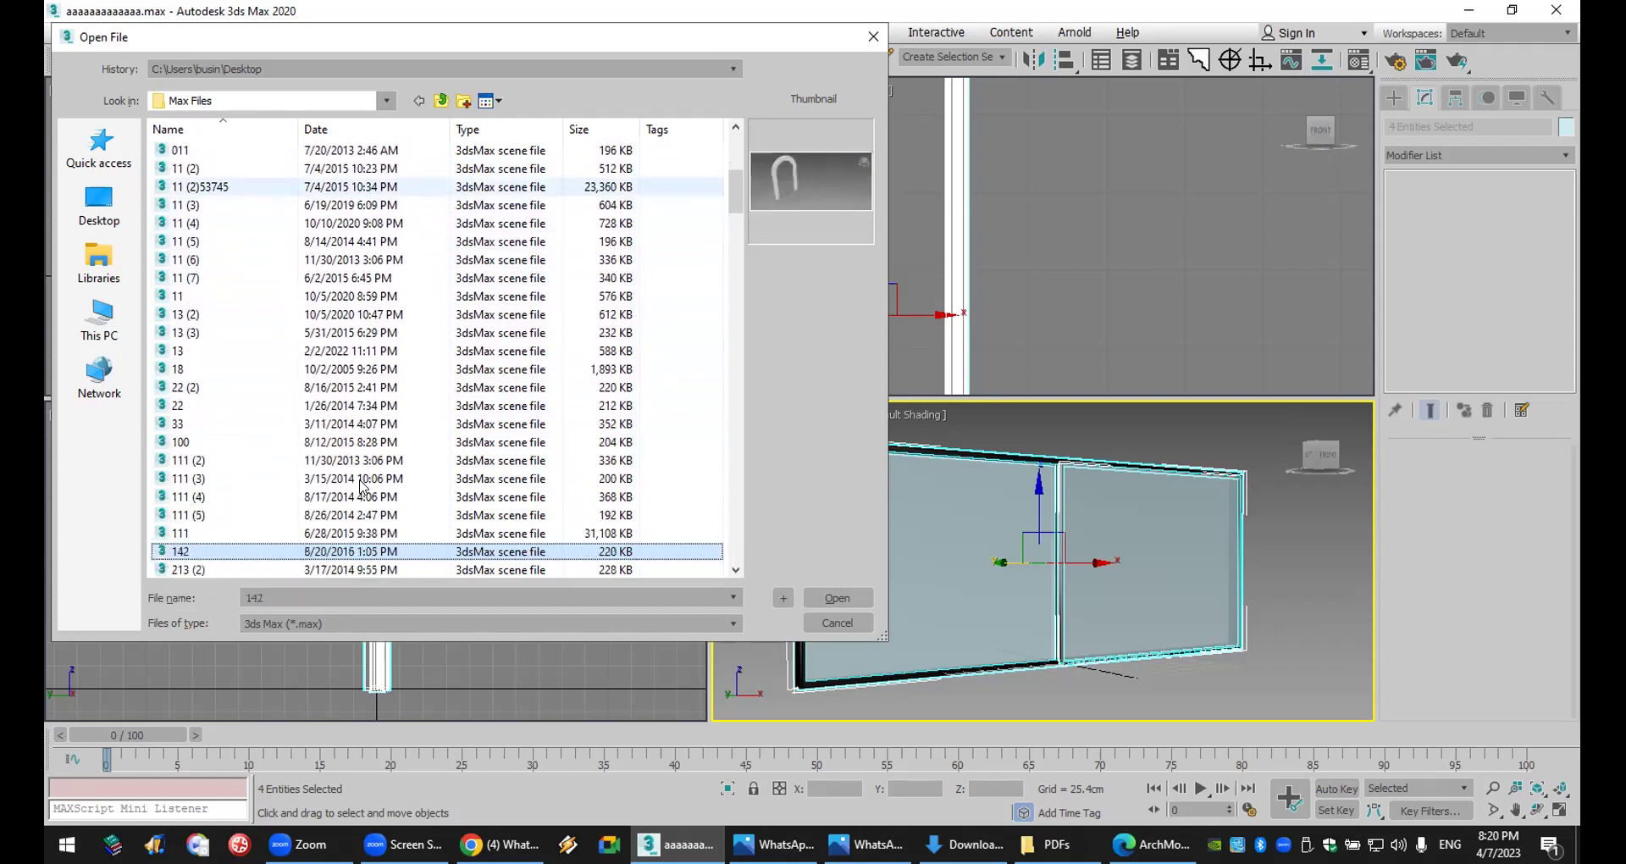
{"action": "key", "text": "Down"}
{"action": "key", "text": "Down"}
{"action": "key", "text": "Down"}
{"action": "key", "text": "Down"}
{"action": "key", "text": "Down"}
{"action": "key", "text": "Down"}
{"action": "key", "text": "Down"}
{"action": "key", "text": "Down"}
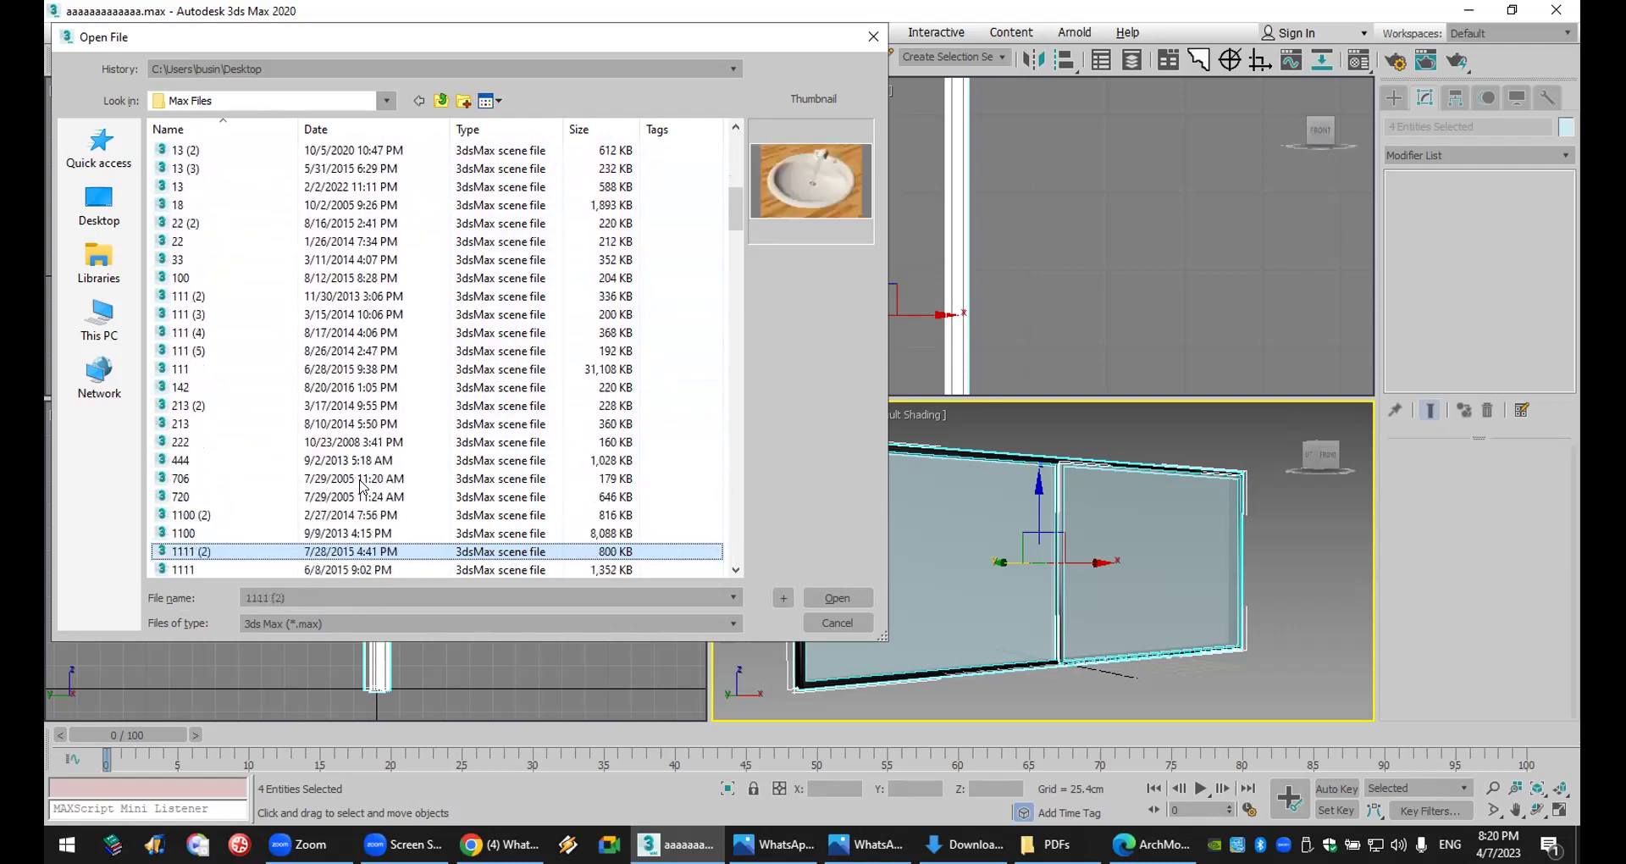
{"action": "key", "text": "Down"}
{"action": "key", "text": "Down"}
{"action": "key", "text": "Down"}
{"action": "key", "text": "Down"}
{"action": "key", "text": "Down"}
{"action": "key", "text": "Down"}
{"action": "key", "text": "Down"}
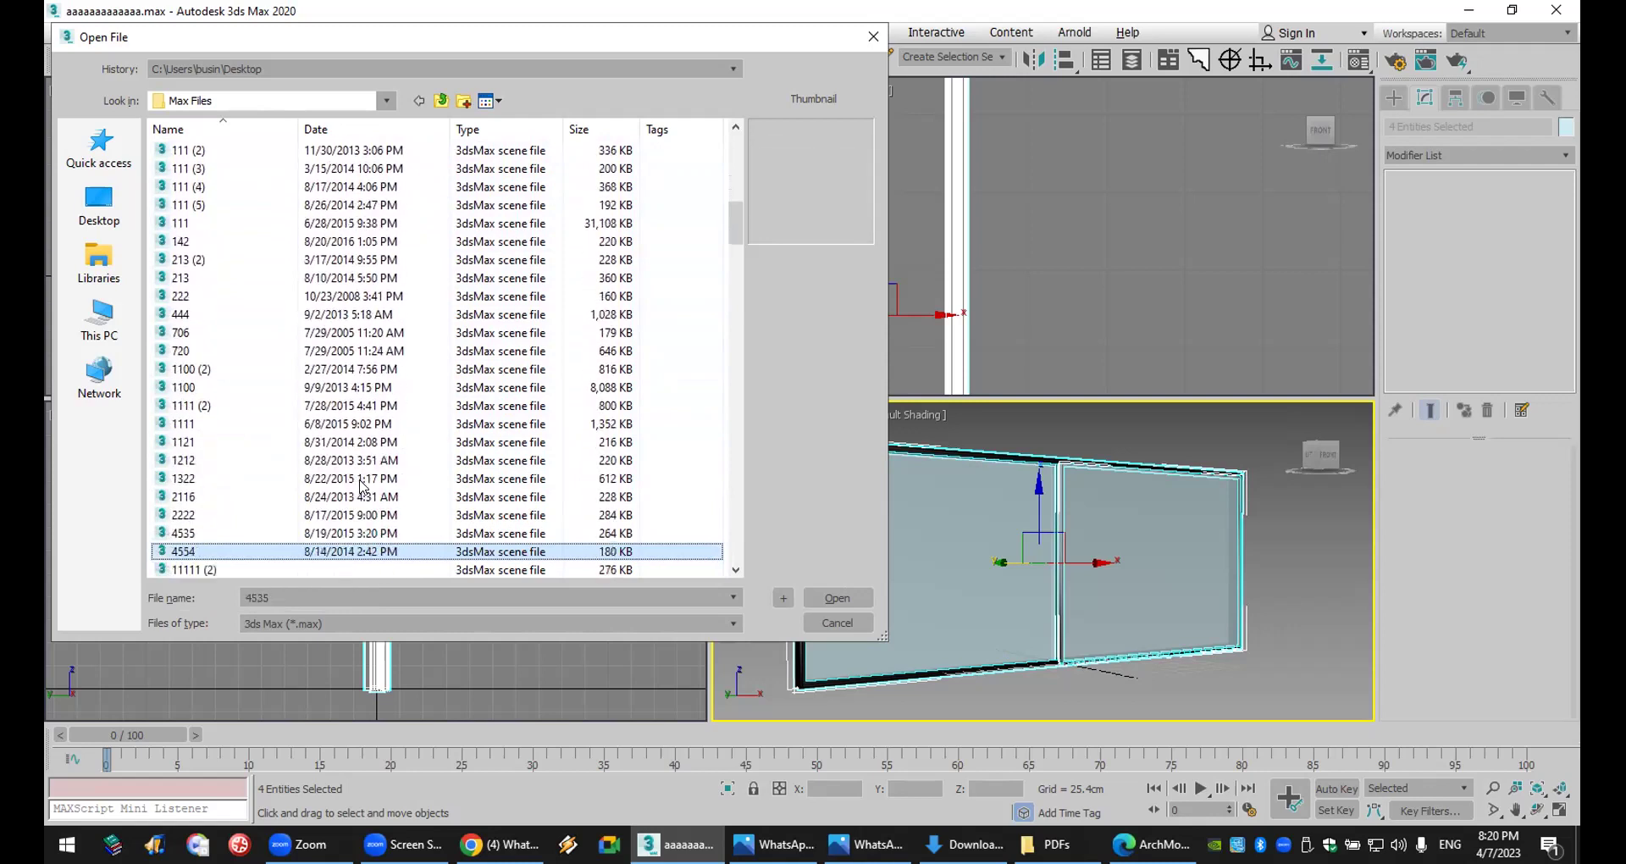
{"action": "key", "text": "Down"}
{"action": "key", "text": "Down"}
{"action": "key", "text": "Down"}
{"action": "key", "text": "Down"}
{"action": "key", "text": "Down"}
{"action": "key", "text": "Down"}
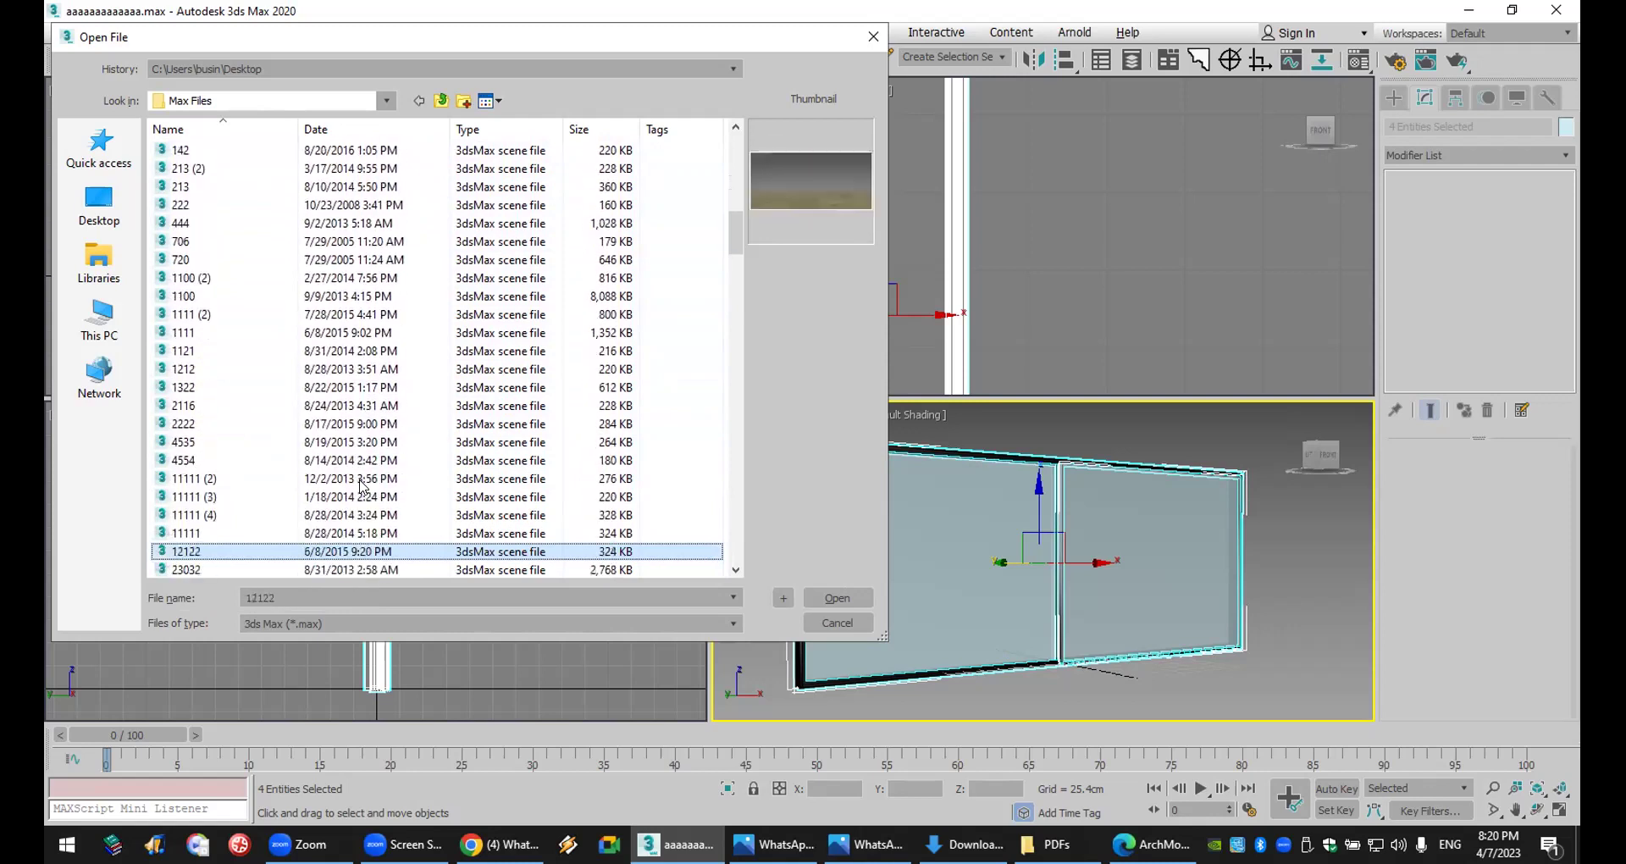
{"action": "key", "text": "Down"}
{"action": "key", "text": "Down"}
{"action": "key", "text": "Down"}
{"action": "key", "text": "Down"}
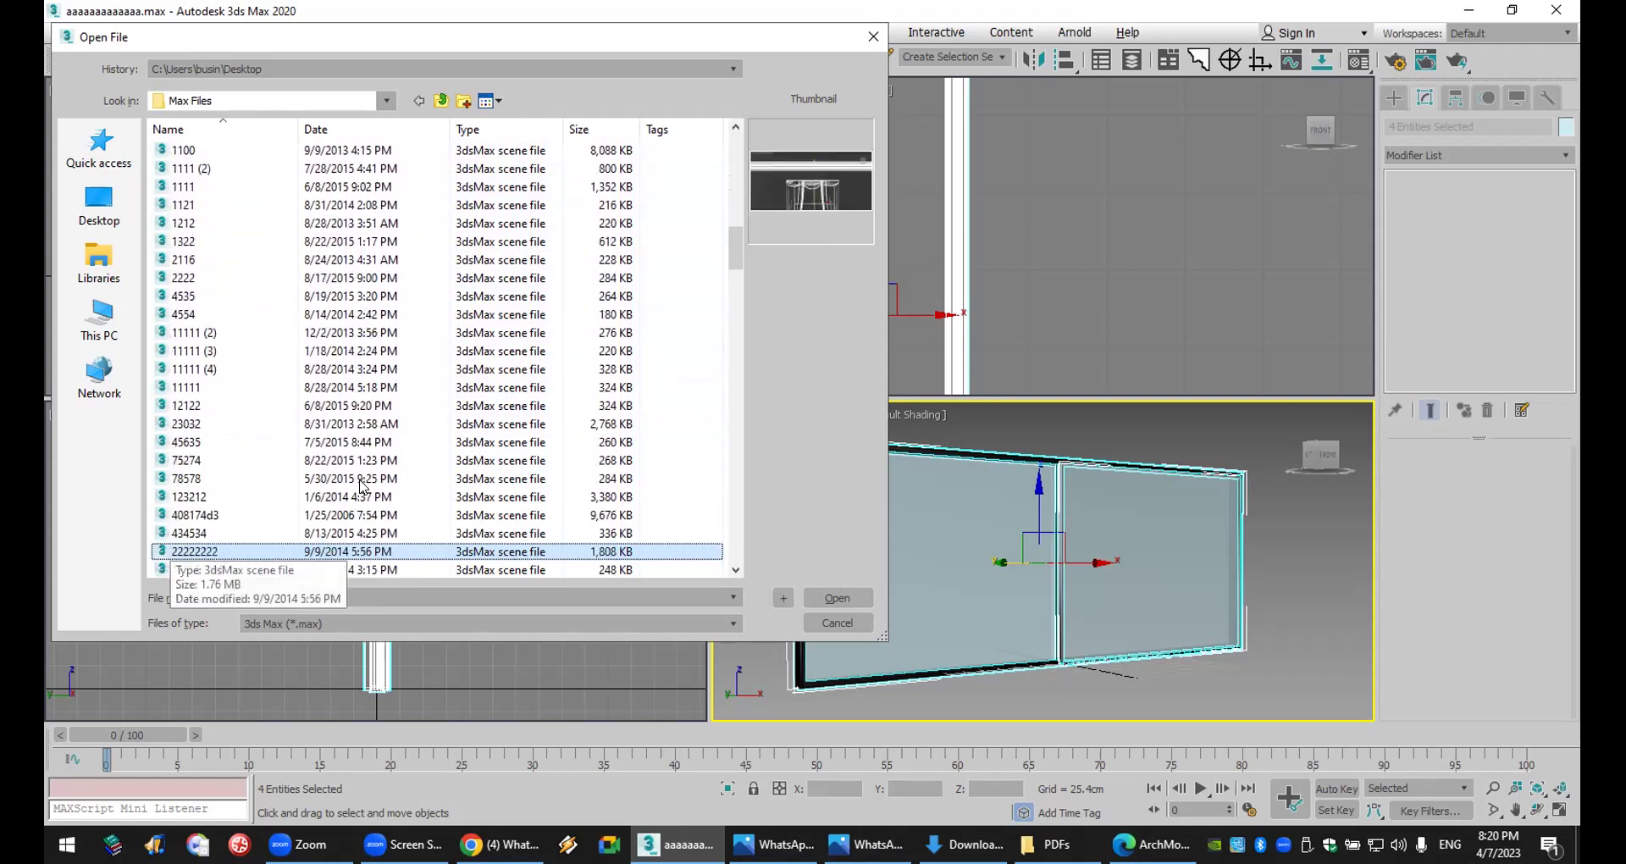
- Open the scene studio 01_2012 from External Files in the Desktop's MAX shortcut folder and dismiss the Scene Converter
{"action": "left_click", "coordinate": [99, 203]}
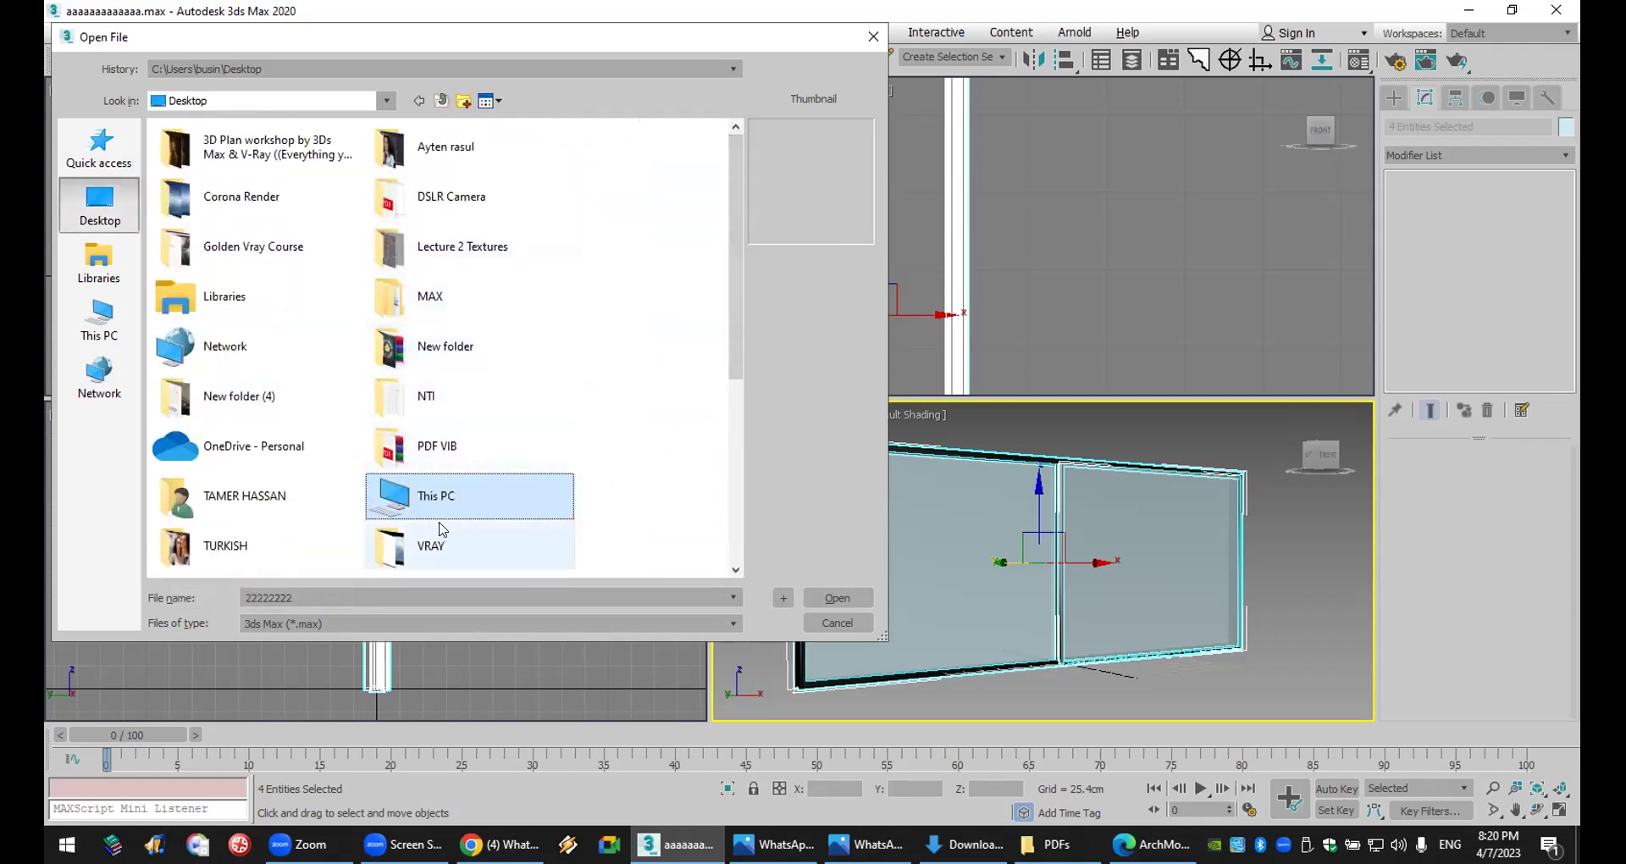
{"action": "scroll", "coordinate": [445, 533], "scroll_direction": "down", "scroll_amount": 3}
{"action": "scroll", "coordinate": [631, 563], "scroll_direction": "up", "scroll_amount": 3}
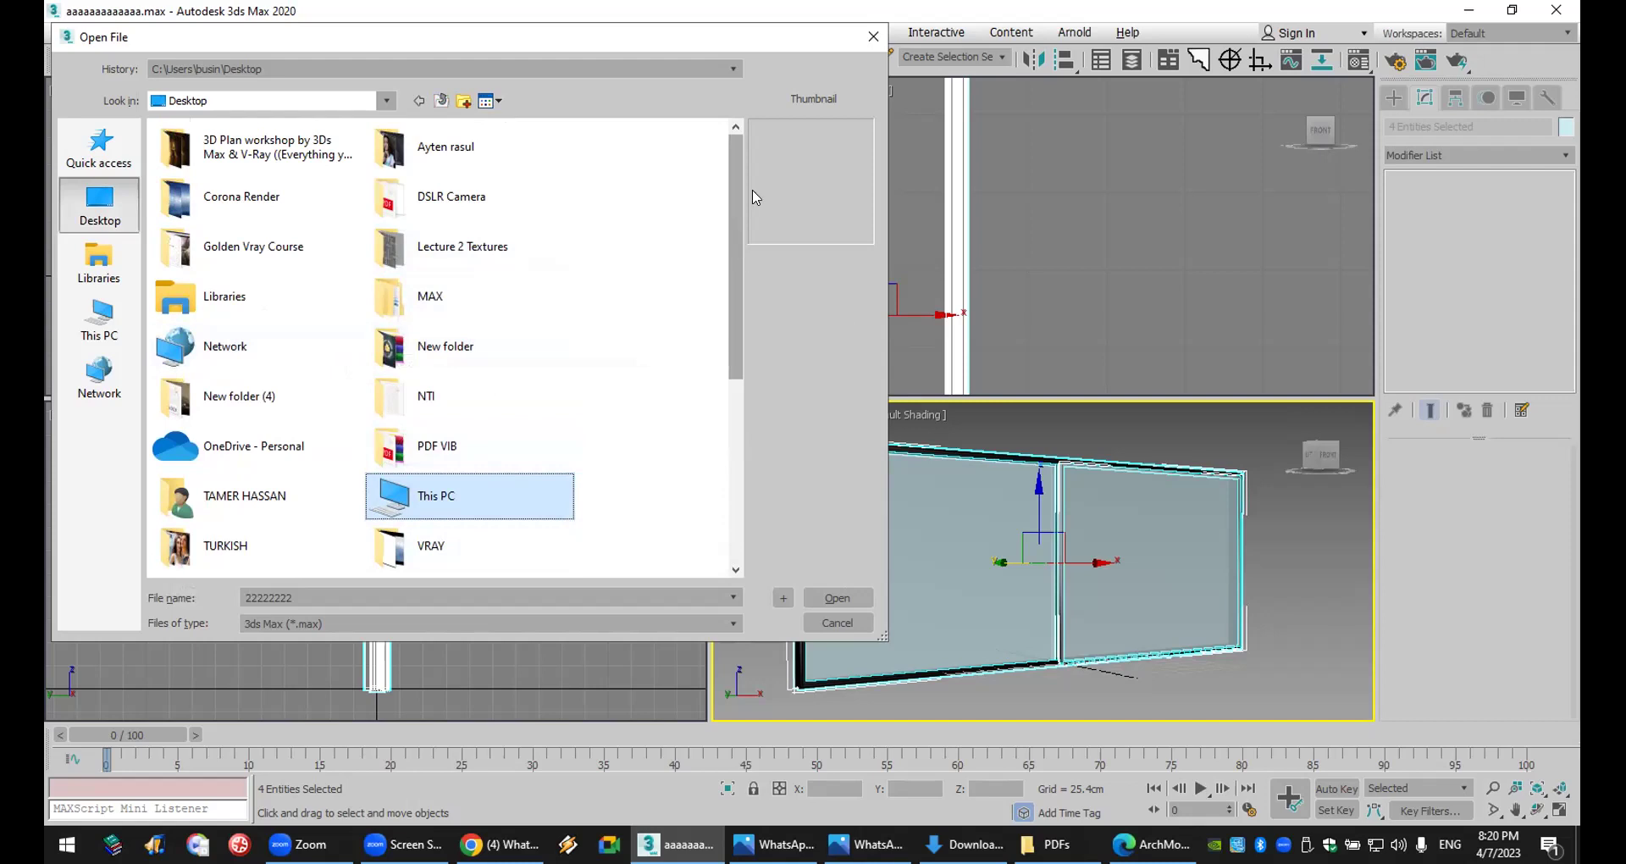
{"action": "scroll", "coordinate": [466, 398], "scroll_direction": "down", "scroll_amount": 7}
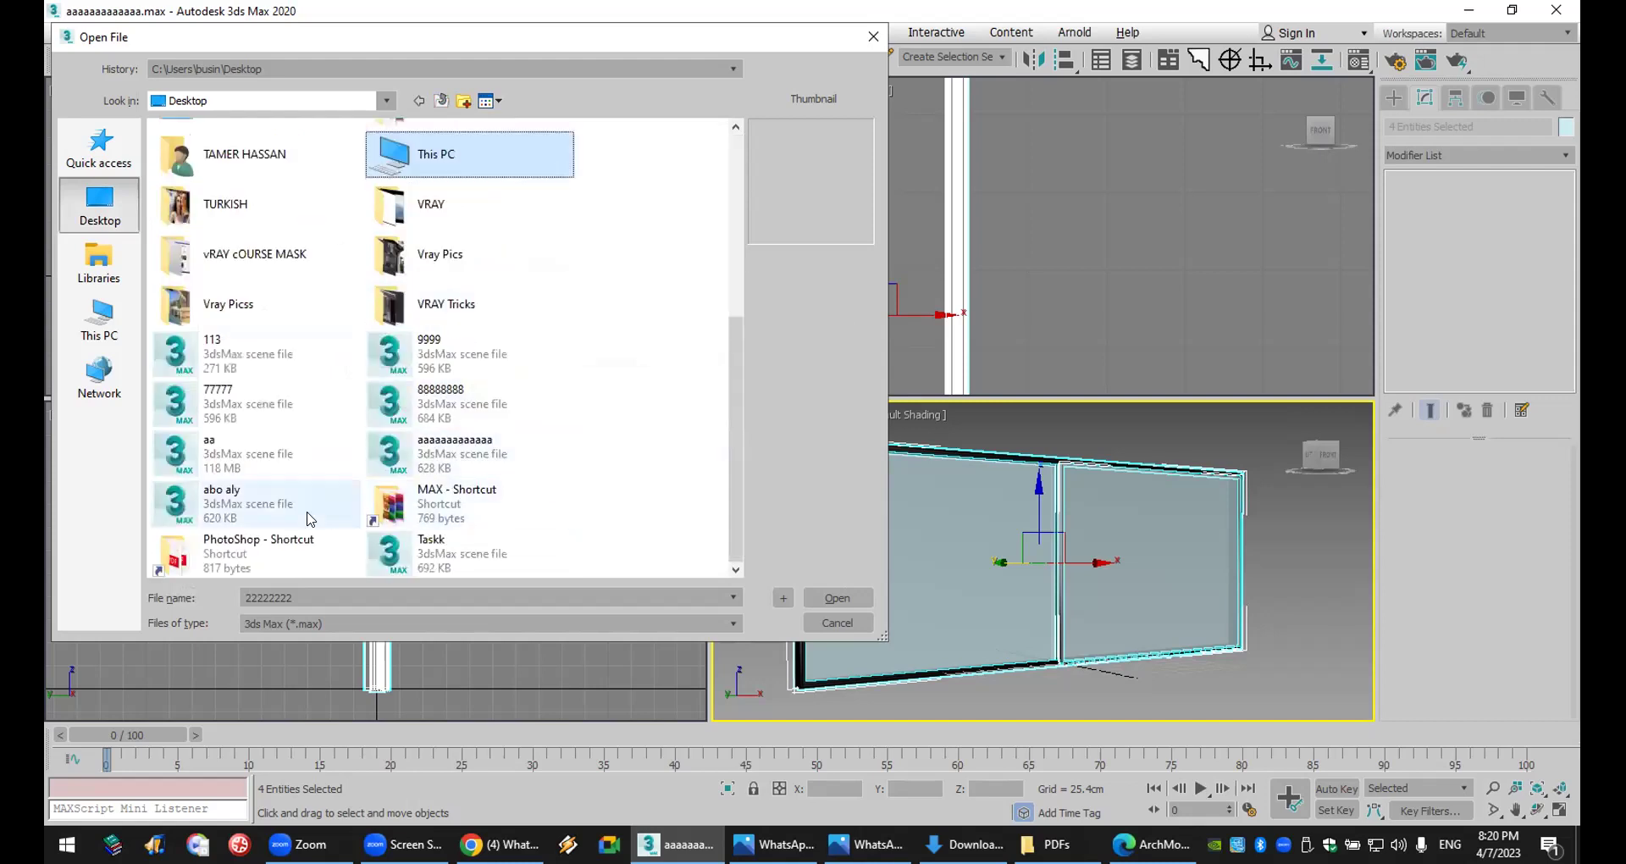
{"action": "scroll", "coordinate": [452, 239], "scroll_direction": "up", "scroll_amount": 2}
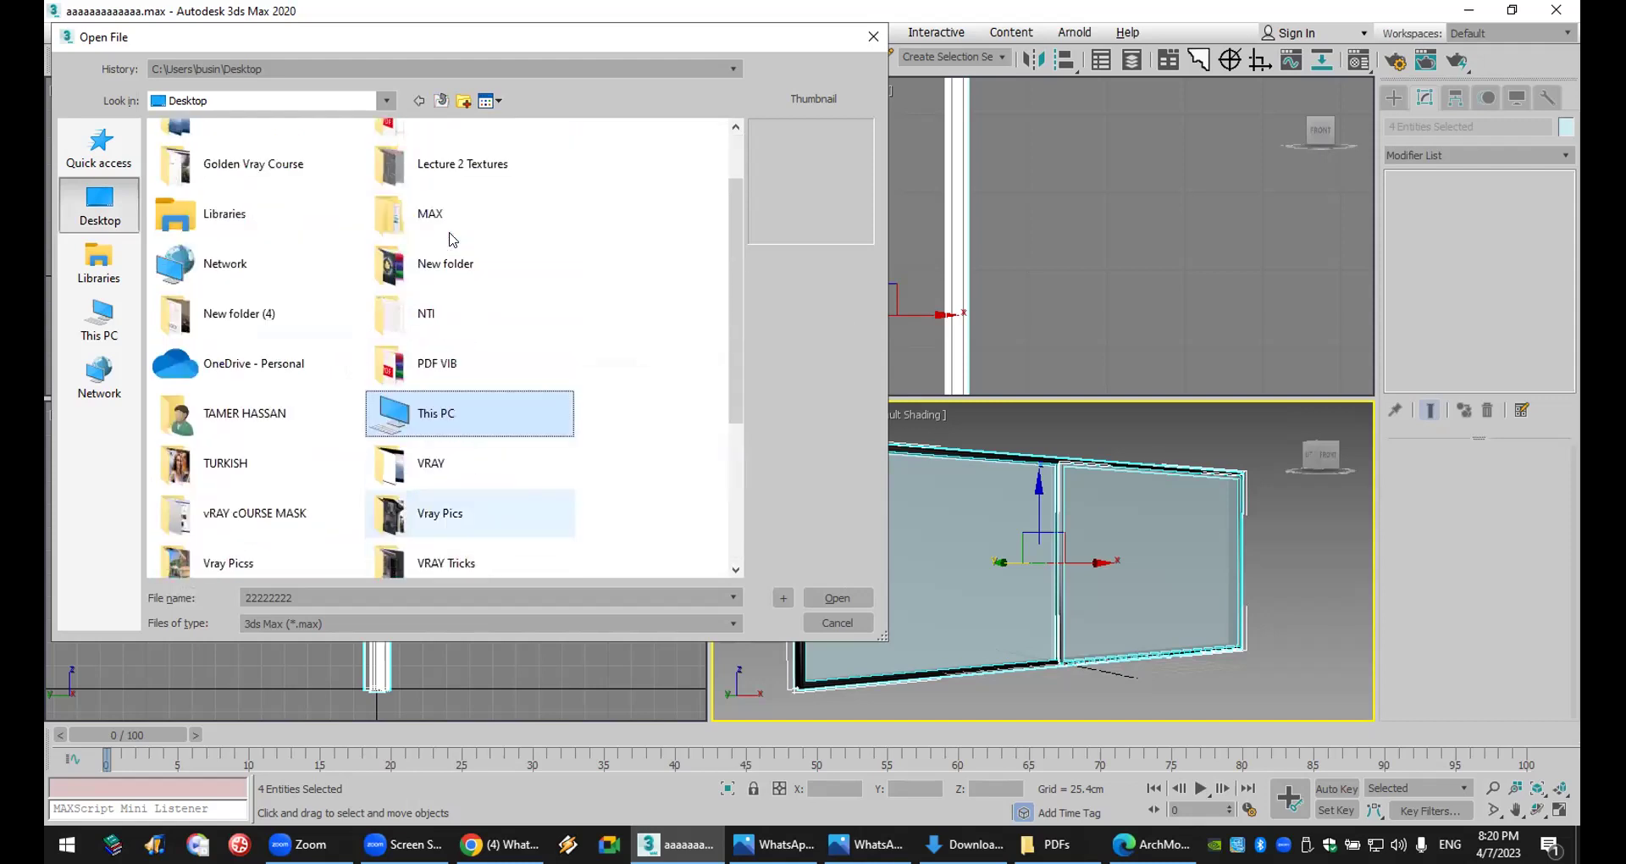
{"action": "scroll", "coordinate": [712, 494], "scroll_direction": "up", "scroll_amount": 2}
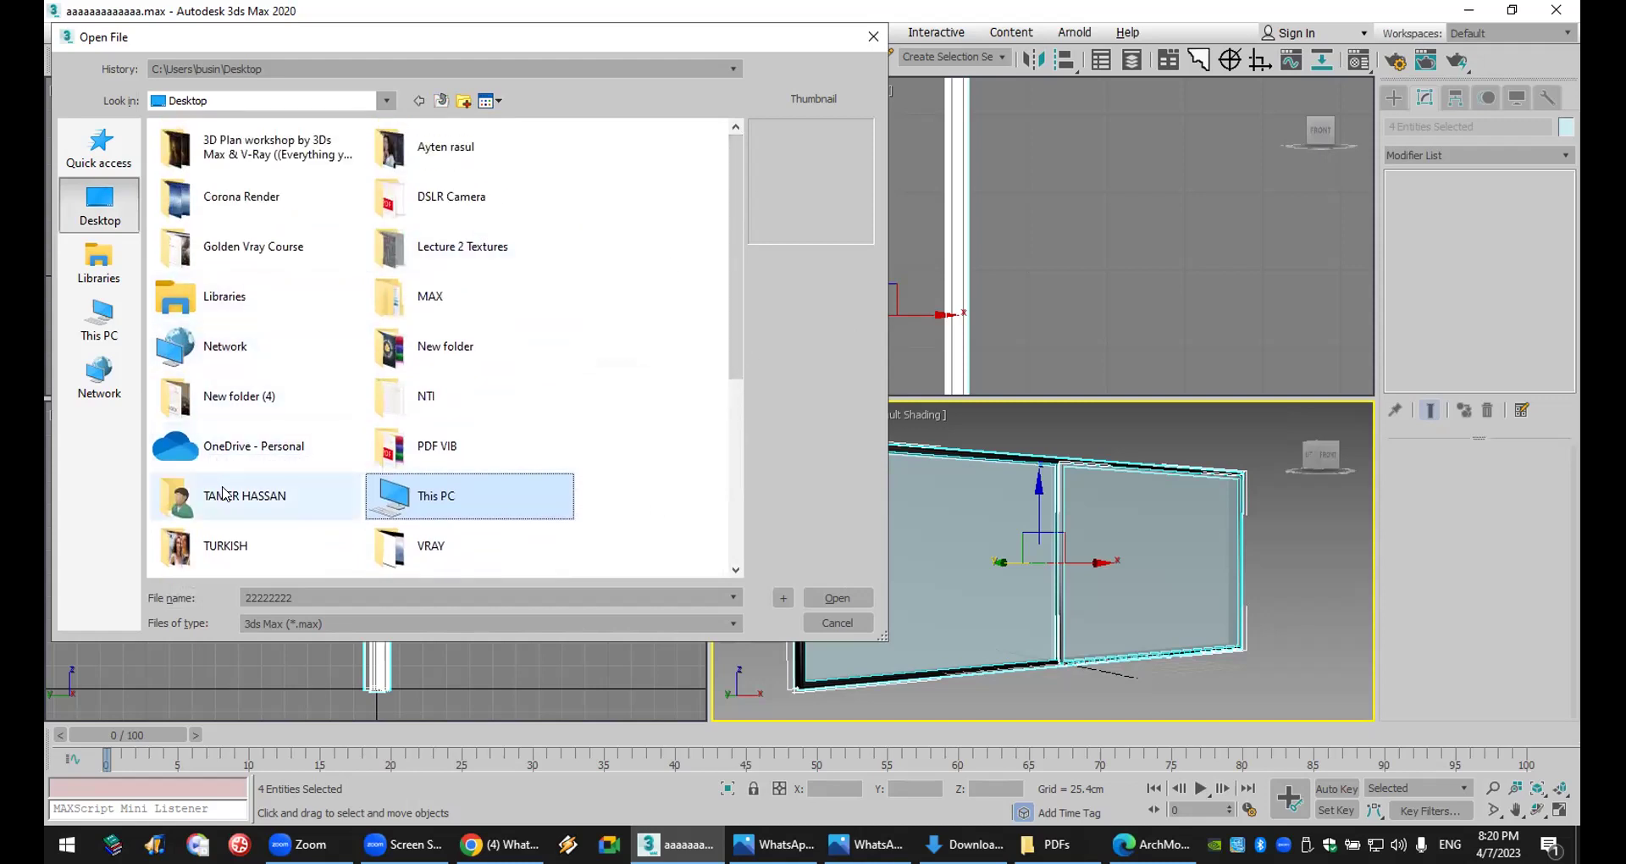
{"action": "scroll", "coordinate": [533, 504], "scroll_direction": "down", "scroll_amount": 4}
{"action": "double_click", "coordinate": [533, 503]}
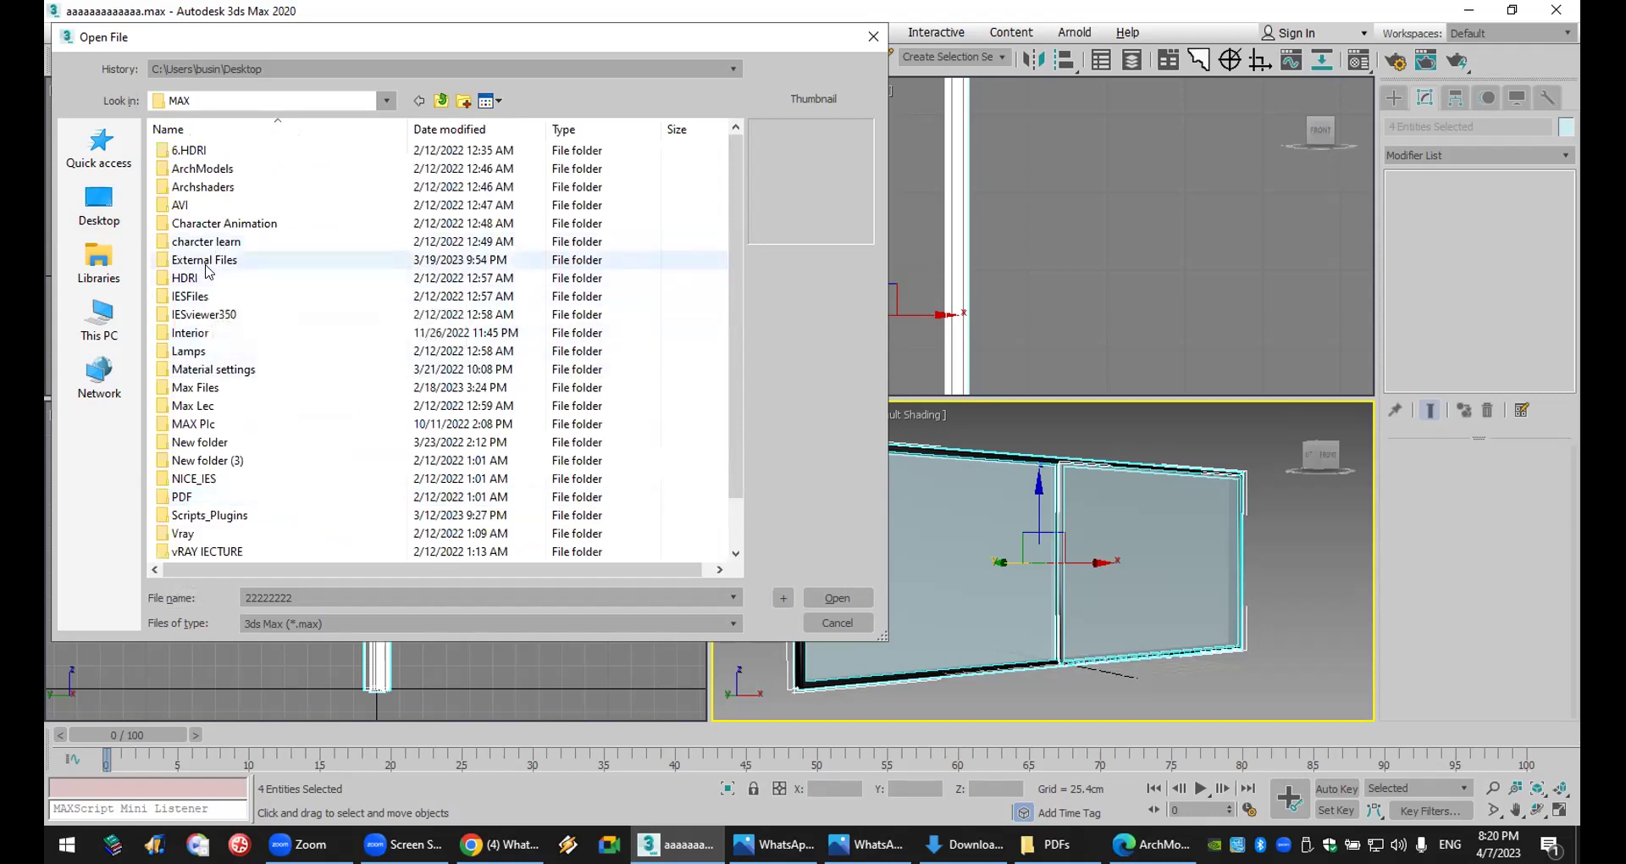
{"action": "double_click", "coordinate": [206, 263]}
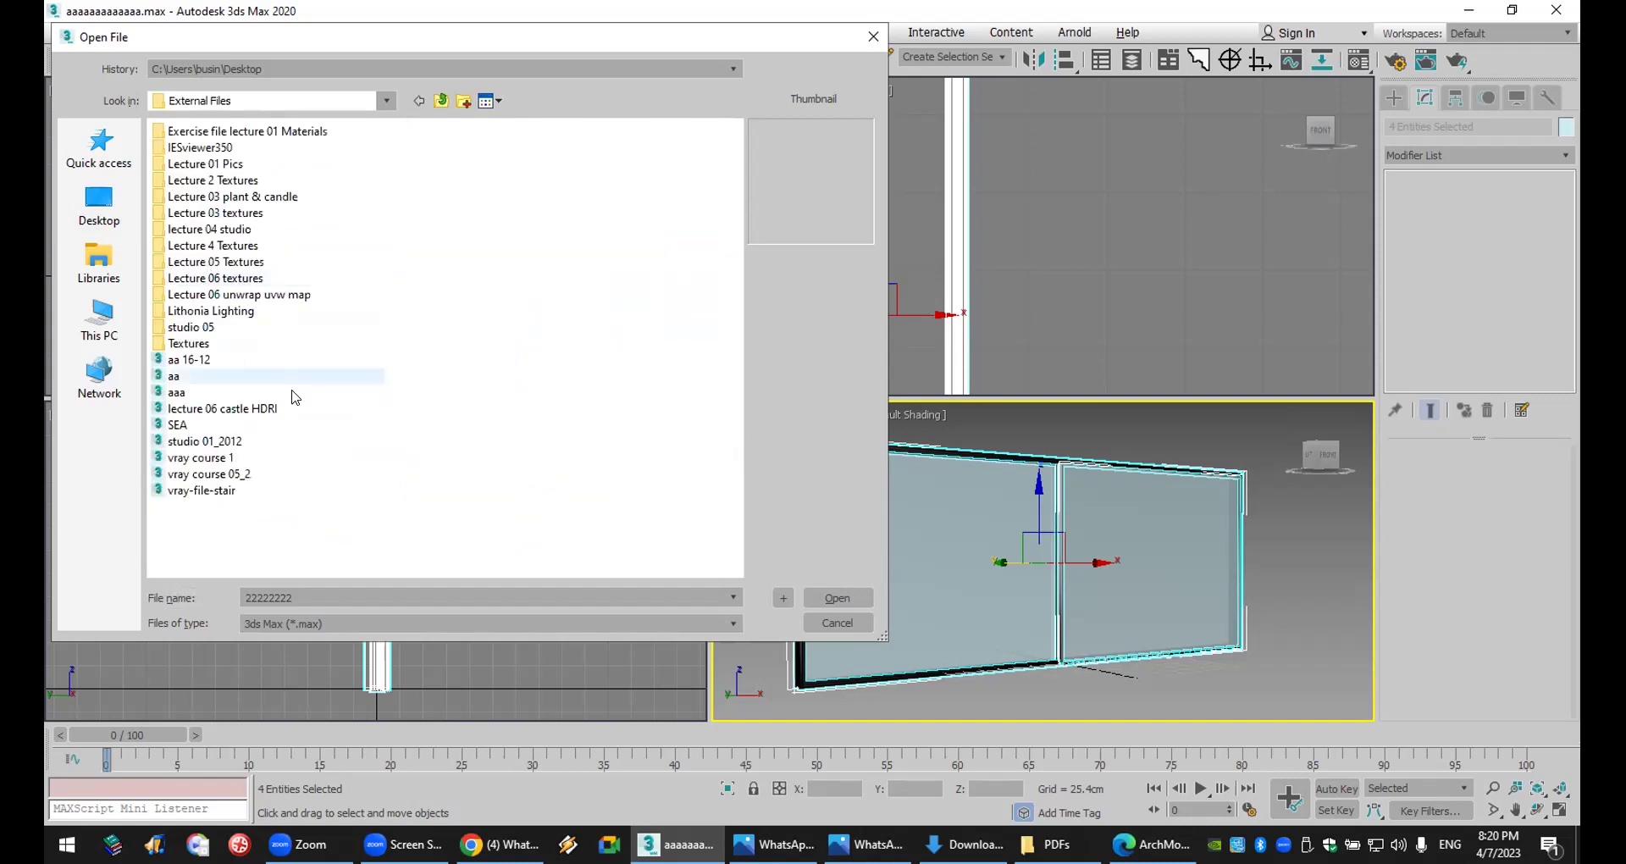
{"action": "double_click", "coordinate": [246, 444]}
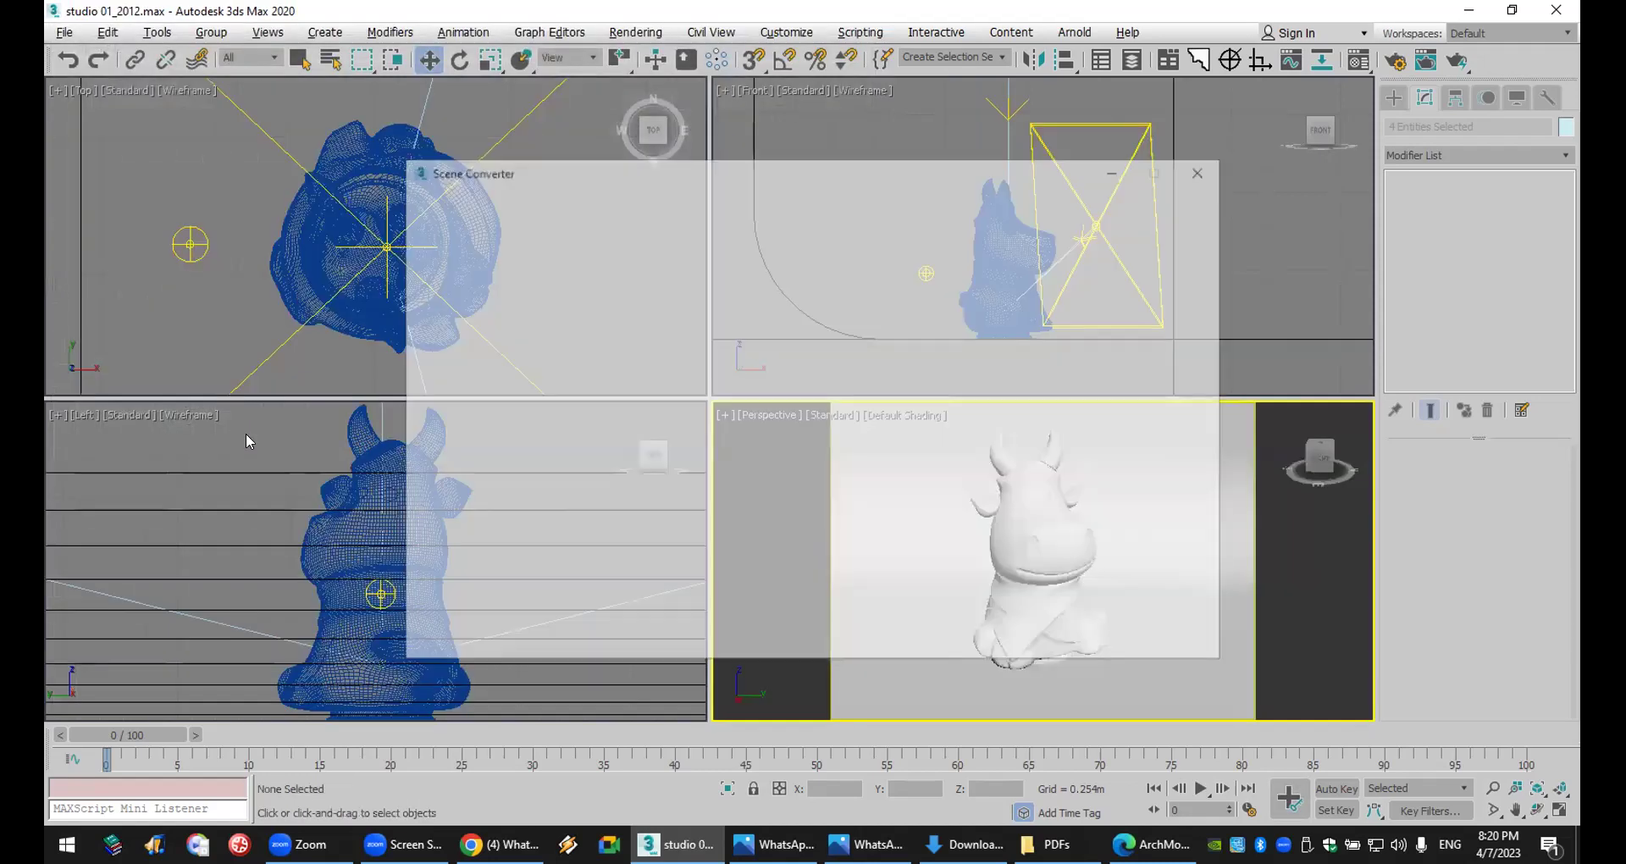
{"action": "left_click", "coordinate": [1210, 171]}
- Hide the cow figure in the studio scene, leaving the backdrop and lights
{"action": "left_click", "coordinate": [1053, 536]}
{"action": "right_click", "coordinate": [1050, 516]}
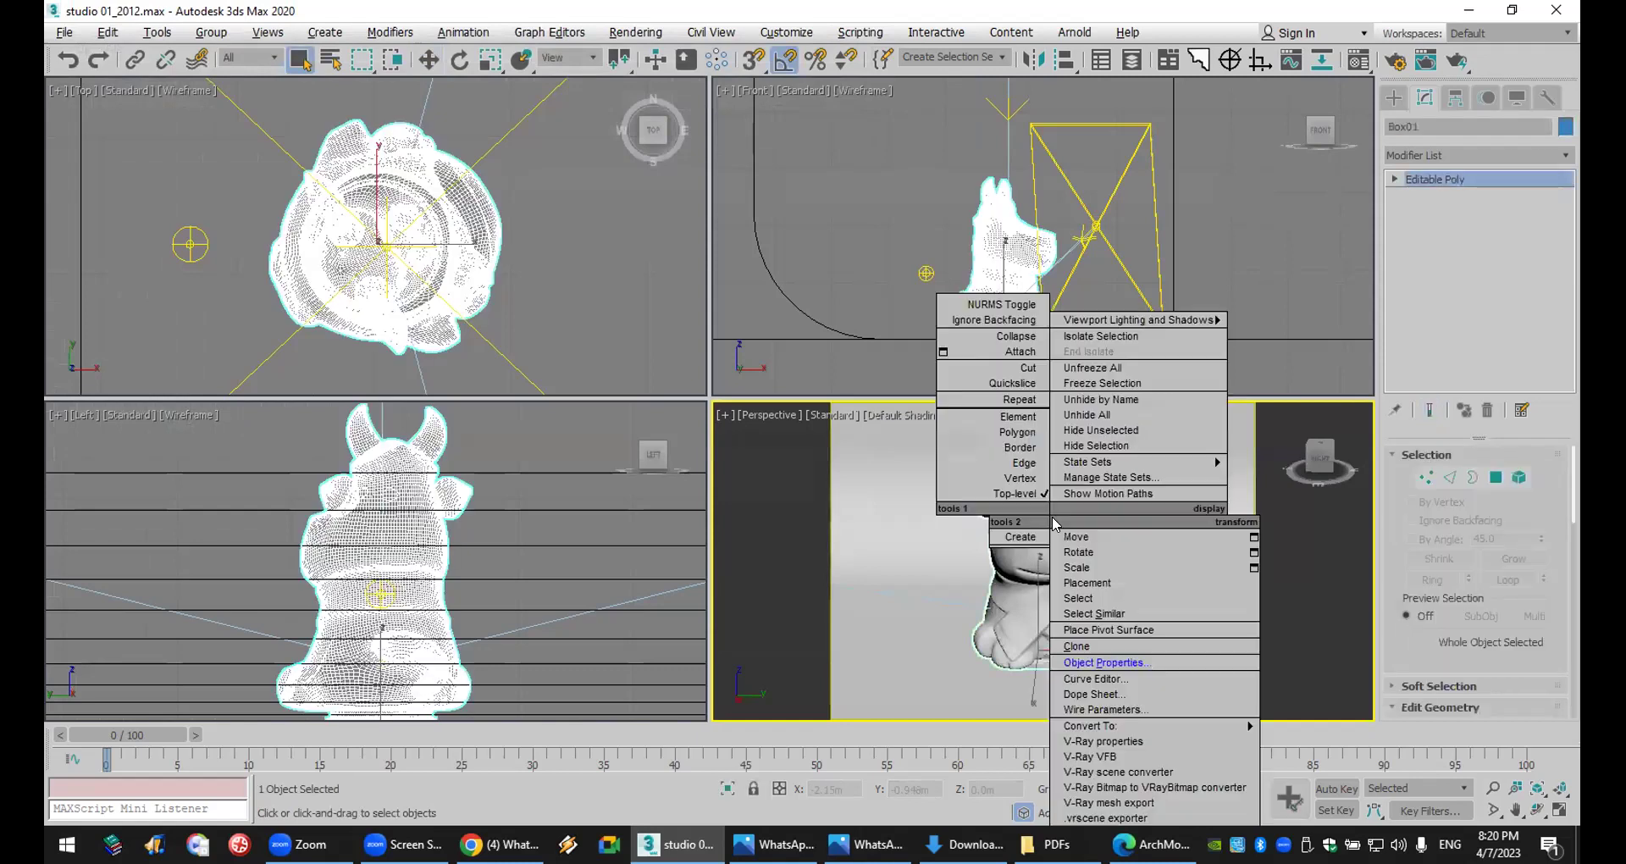
{"action": "left_click", "coordinate": [1101, 447]}
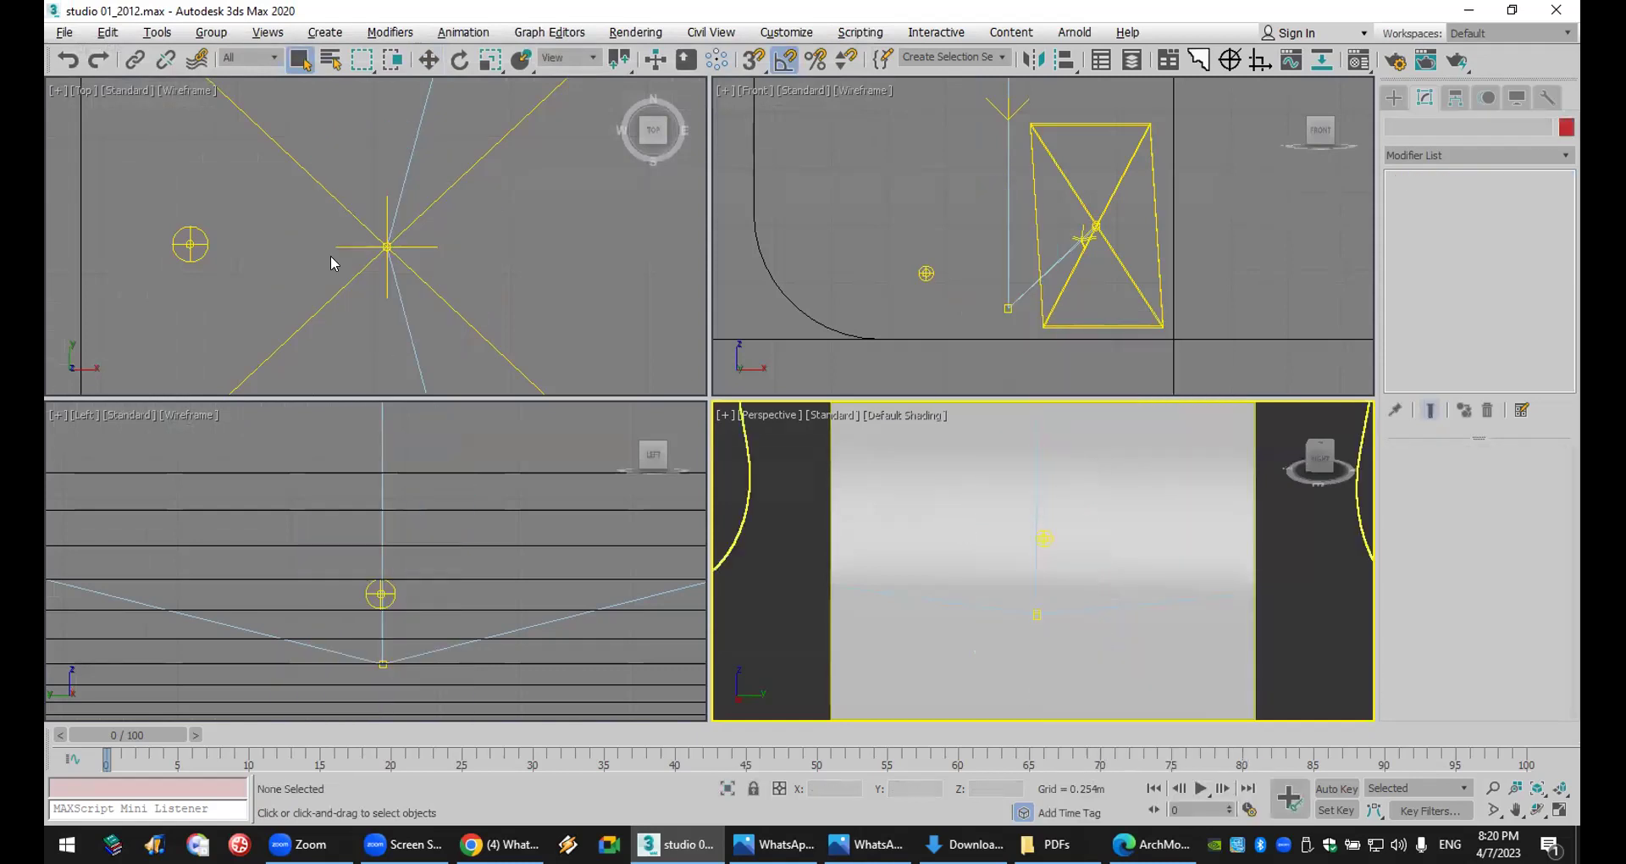
{"action": "scroll", "coordinate": [330, 263], "scroll_direction": "down", "scroll_amount": 5}
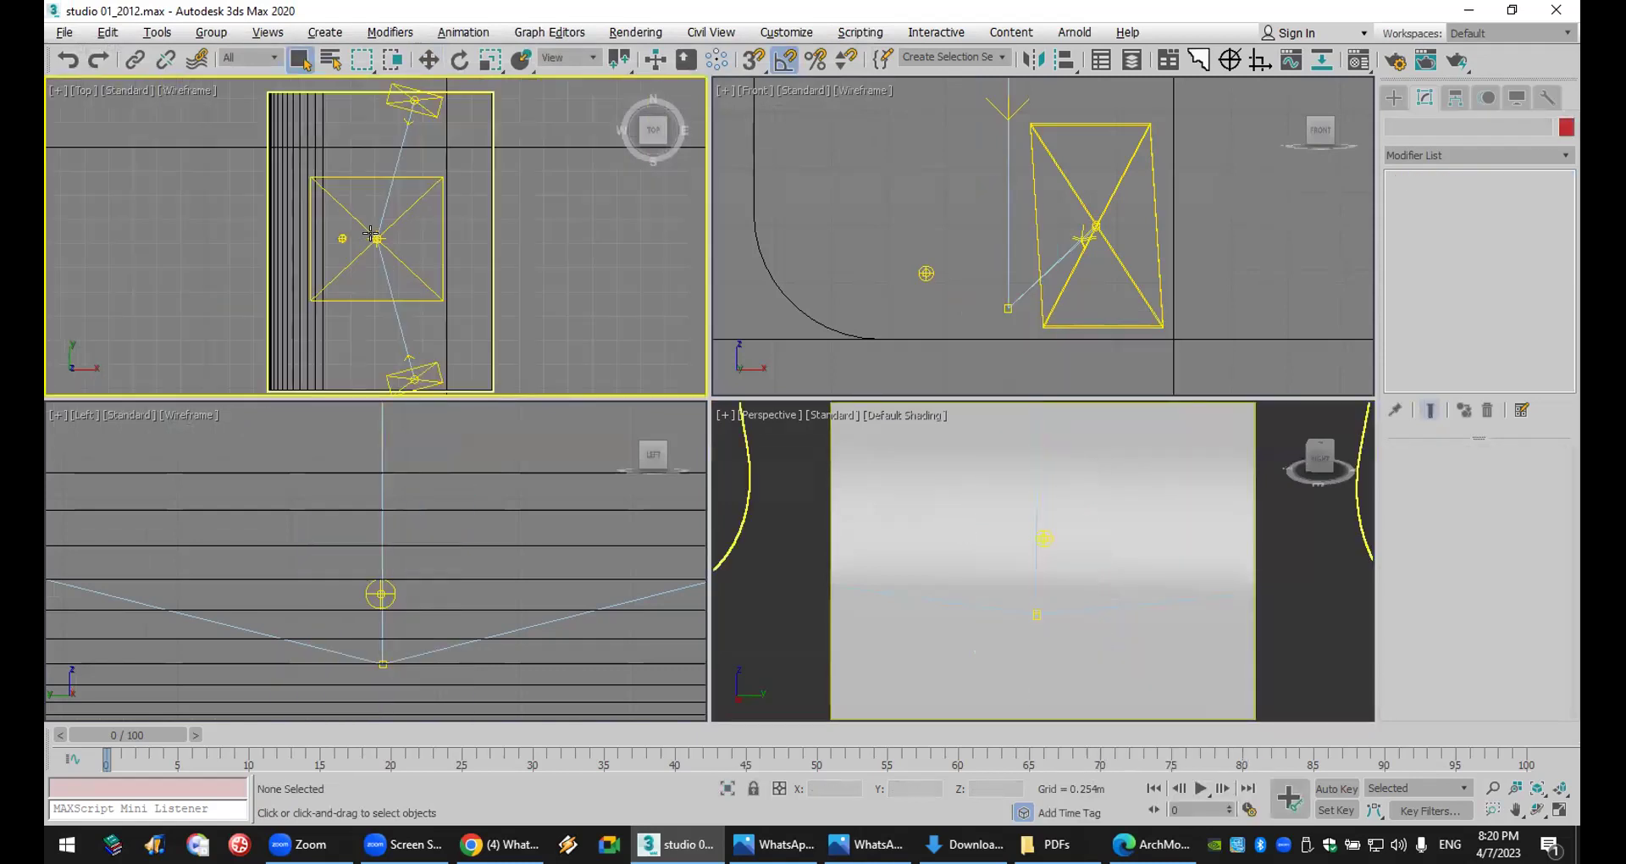
- Merge all objects from the Desktop scene aaaaaaaaaaaaa into the studio scene
{"action": "left_click", "coordinate": [64, 33]}
{"action": "mouse_move", "coordinate": [118, 296]}
{"action": "left_click", "coordinate": [278, 317]}
{"action": "left_click", "coordinate": [100, 197]}
{"action": "scroll", "coordinate": [590, 479], "scroll_direction": "down", "scroll_amount": 5}
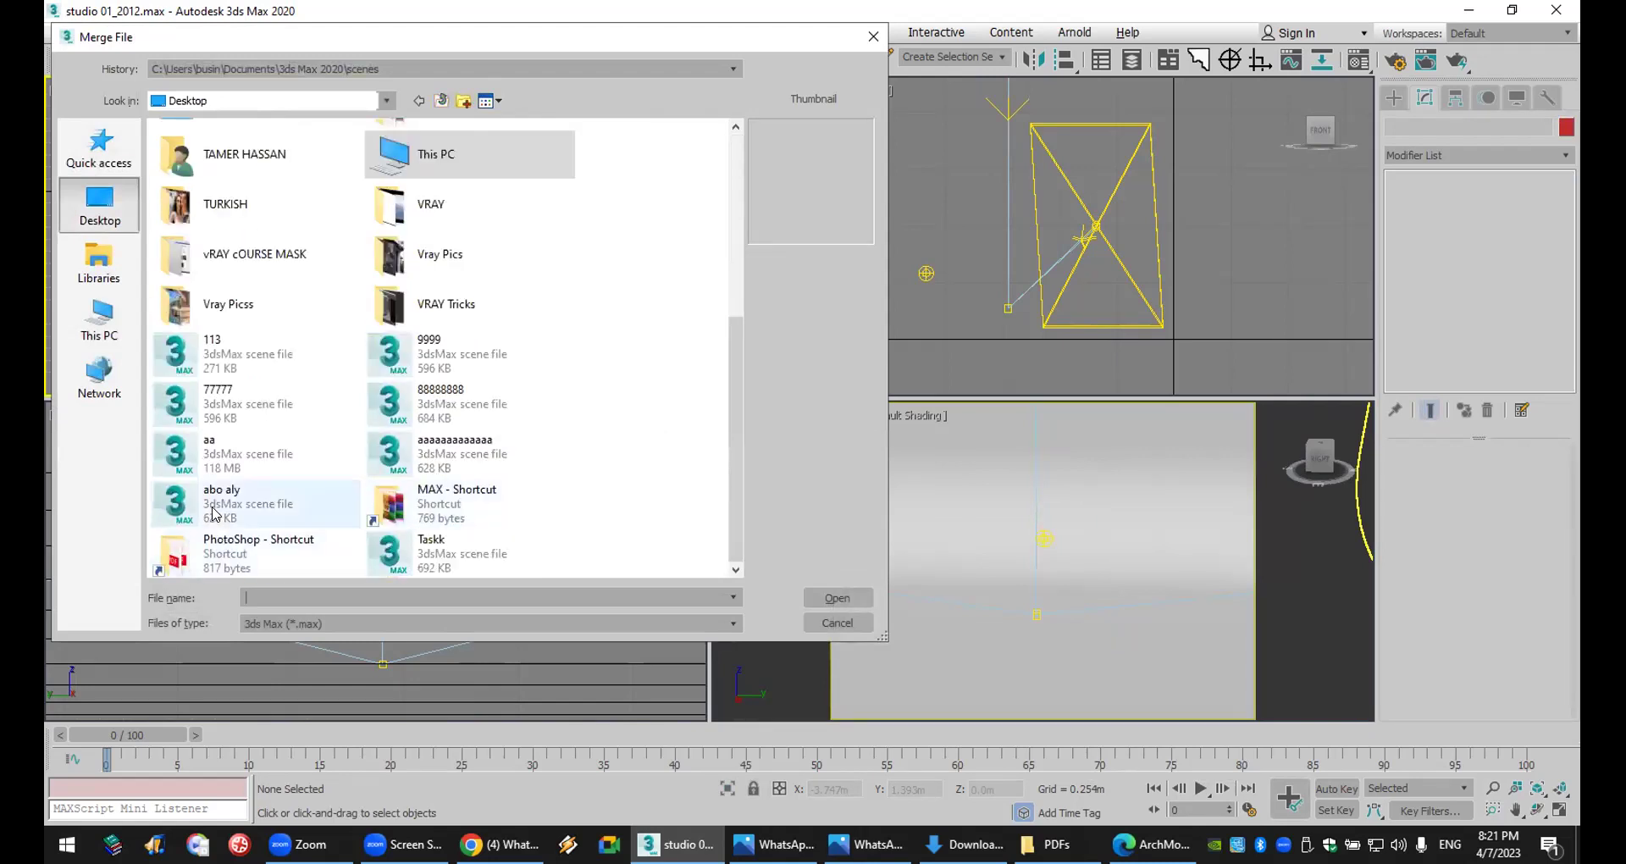
{"action": "left_click", "coordinate": [423, 441]}
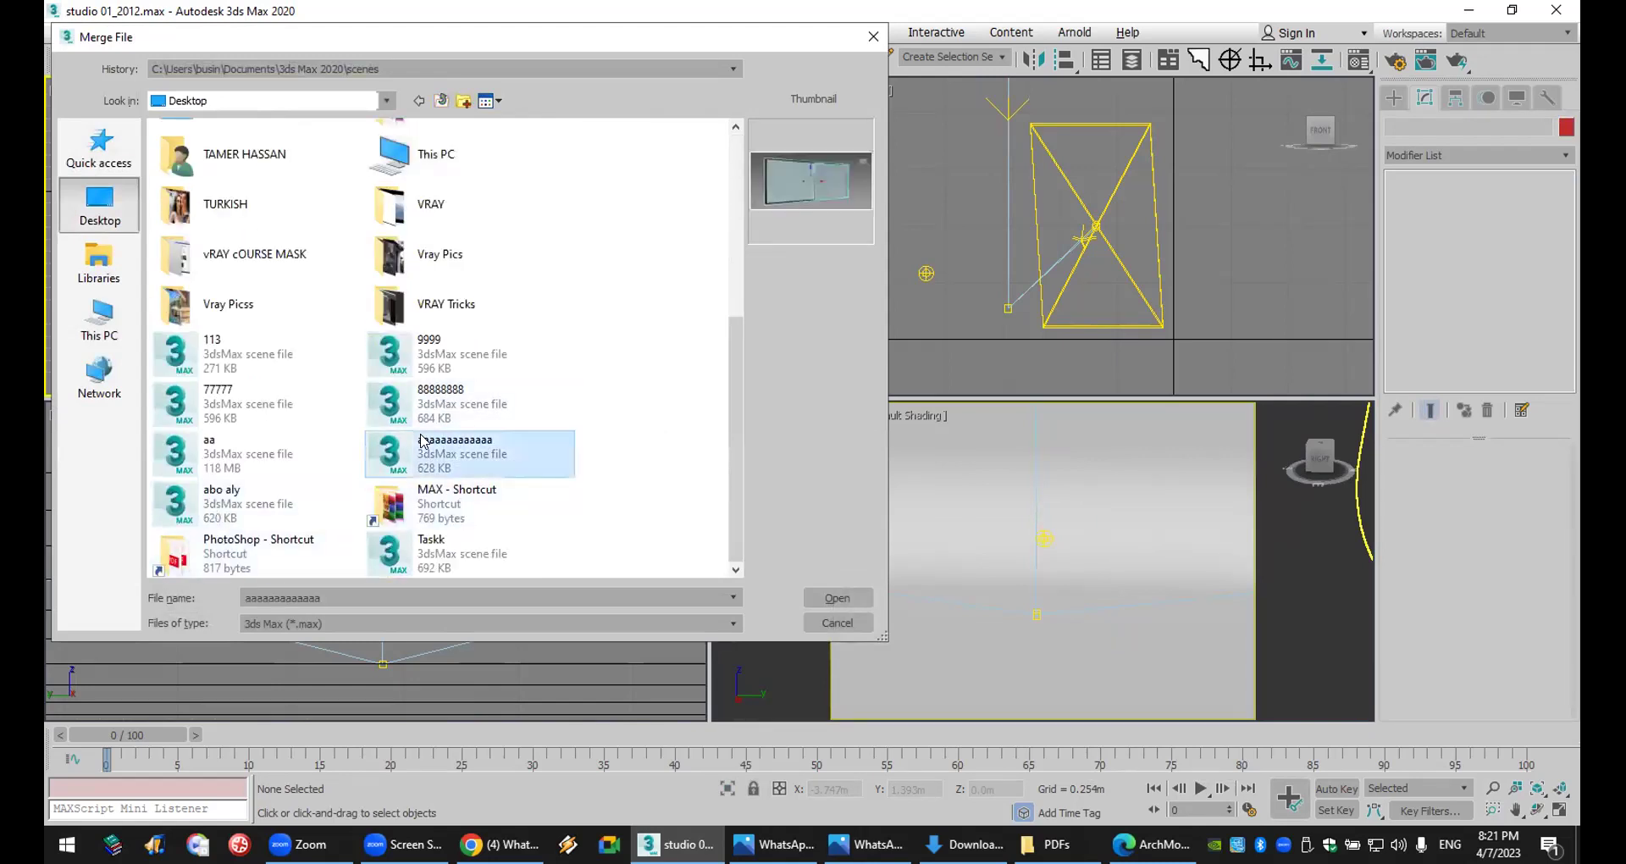
{"action": "double_click", "coordinate": [415, 444]}
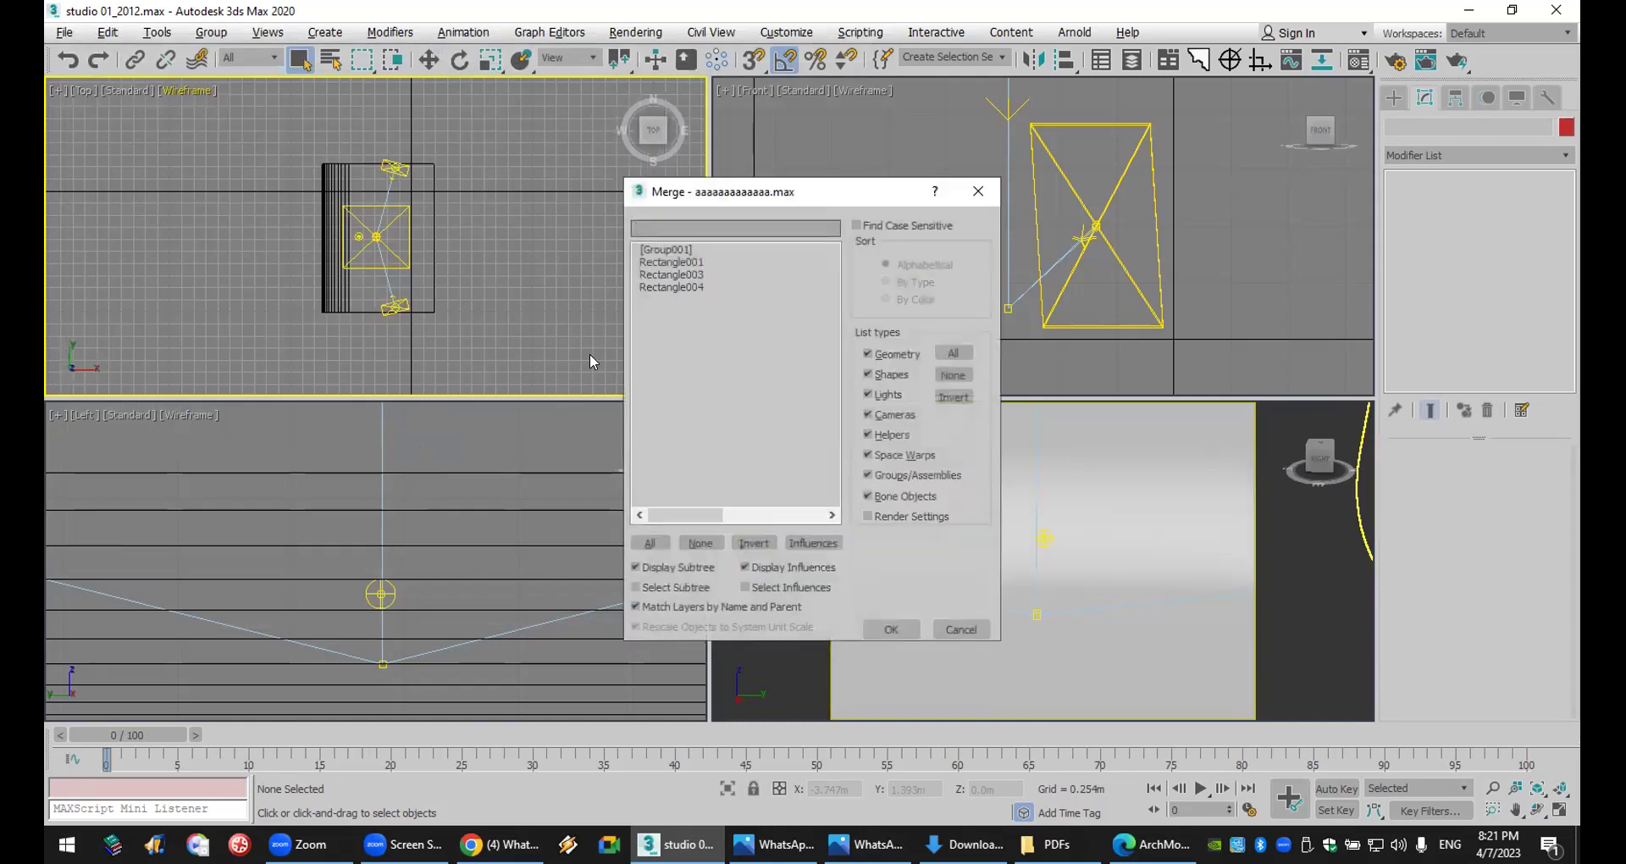
{"action": "left_click", "coordinate": [650, 543]}
{"action": "left_click", "coordinate": [891, 629]}
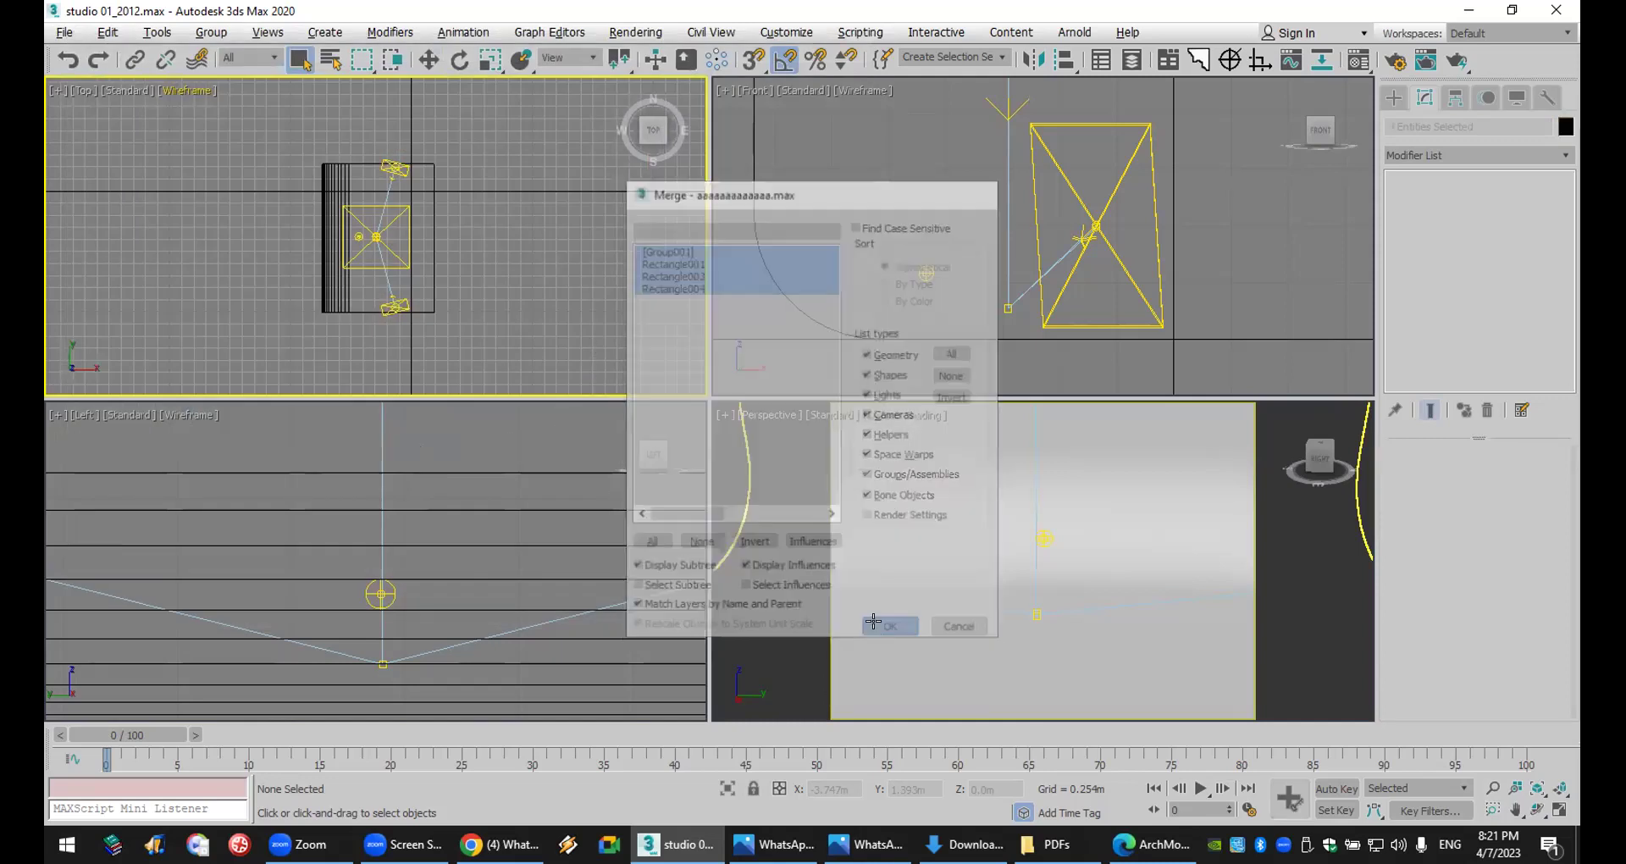
- Scale the merged window uniformly down to about 28 percent in the top view
{"action": "scroll", "coordinate": [449, 236], "scroll_direction": "down", "scroll_amount": 3}
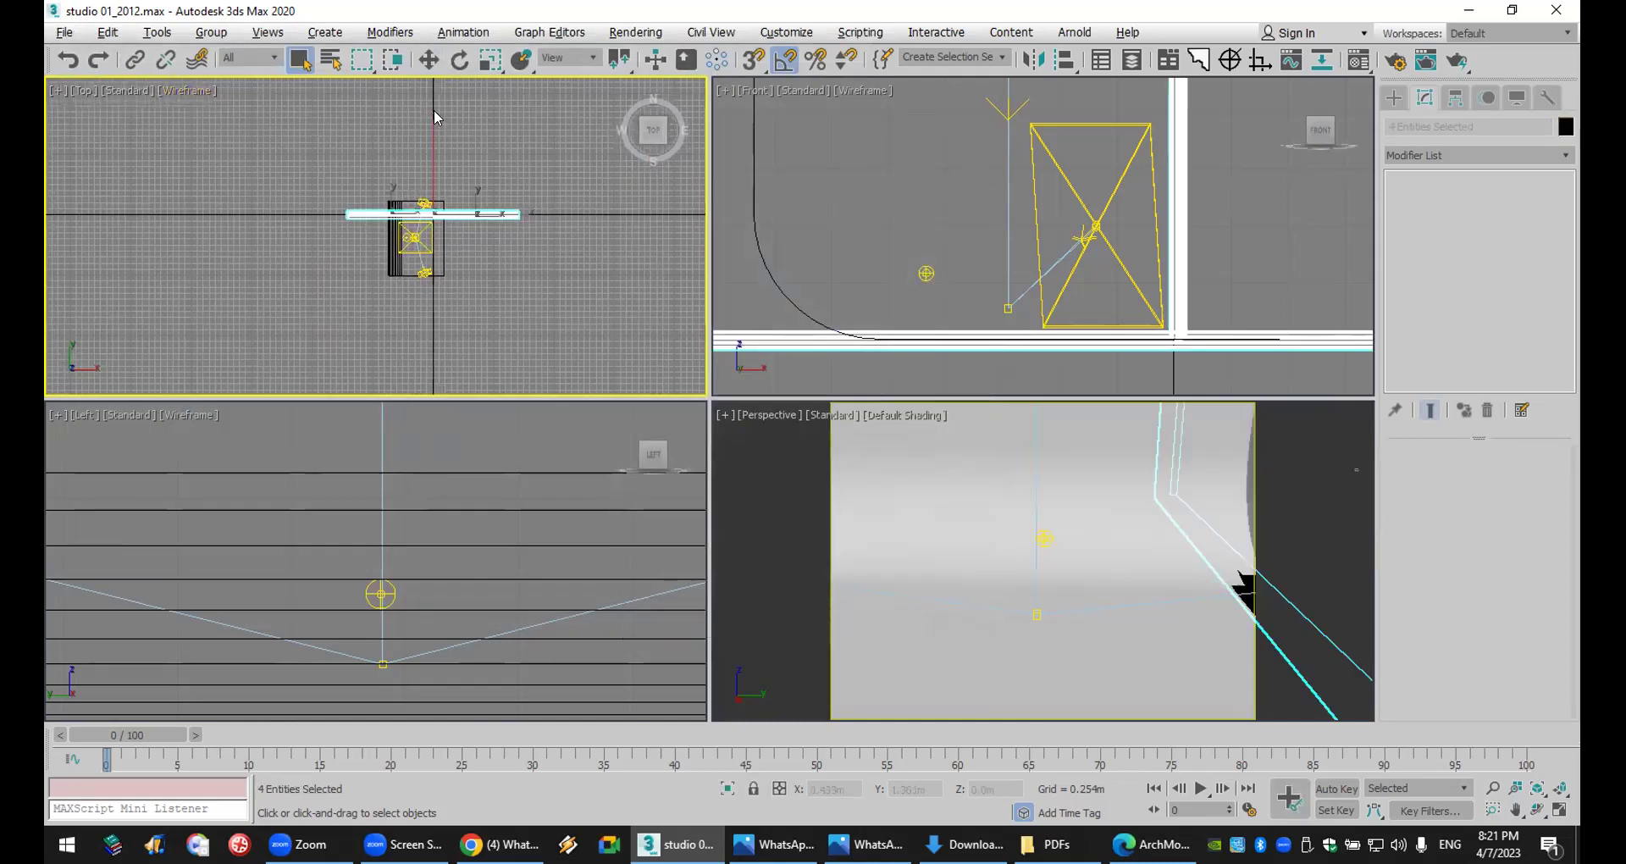
{"action": "left_click", "coordinate": [488, 67]}
{"action": "left_click_drag", "start_coordinate": [433, 209], "coordinate": [472, 449]}
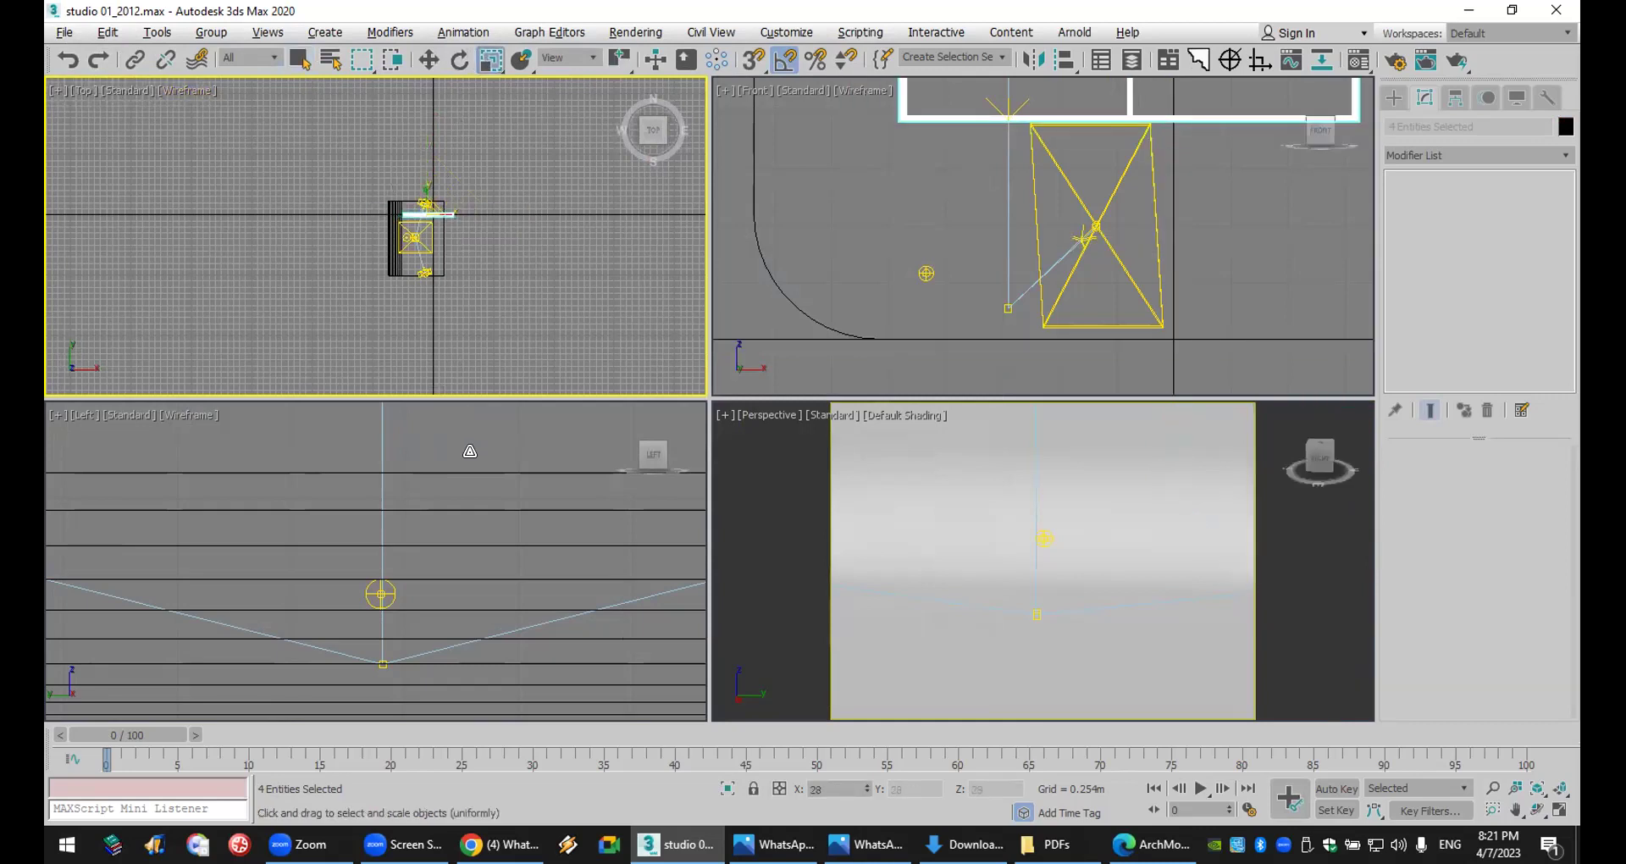
- Move the merged window onto the backdrop in the top view and rotate it to stand roughly parallel to the backdrop
{"action": "left_click", "coordinate": [434, 63]}
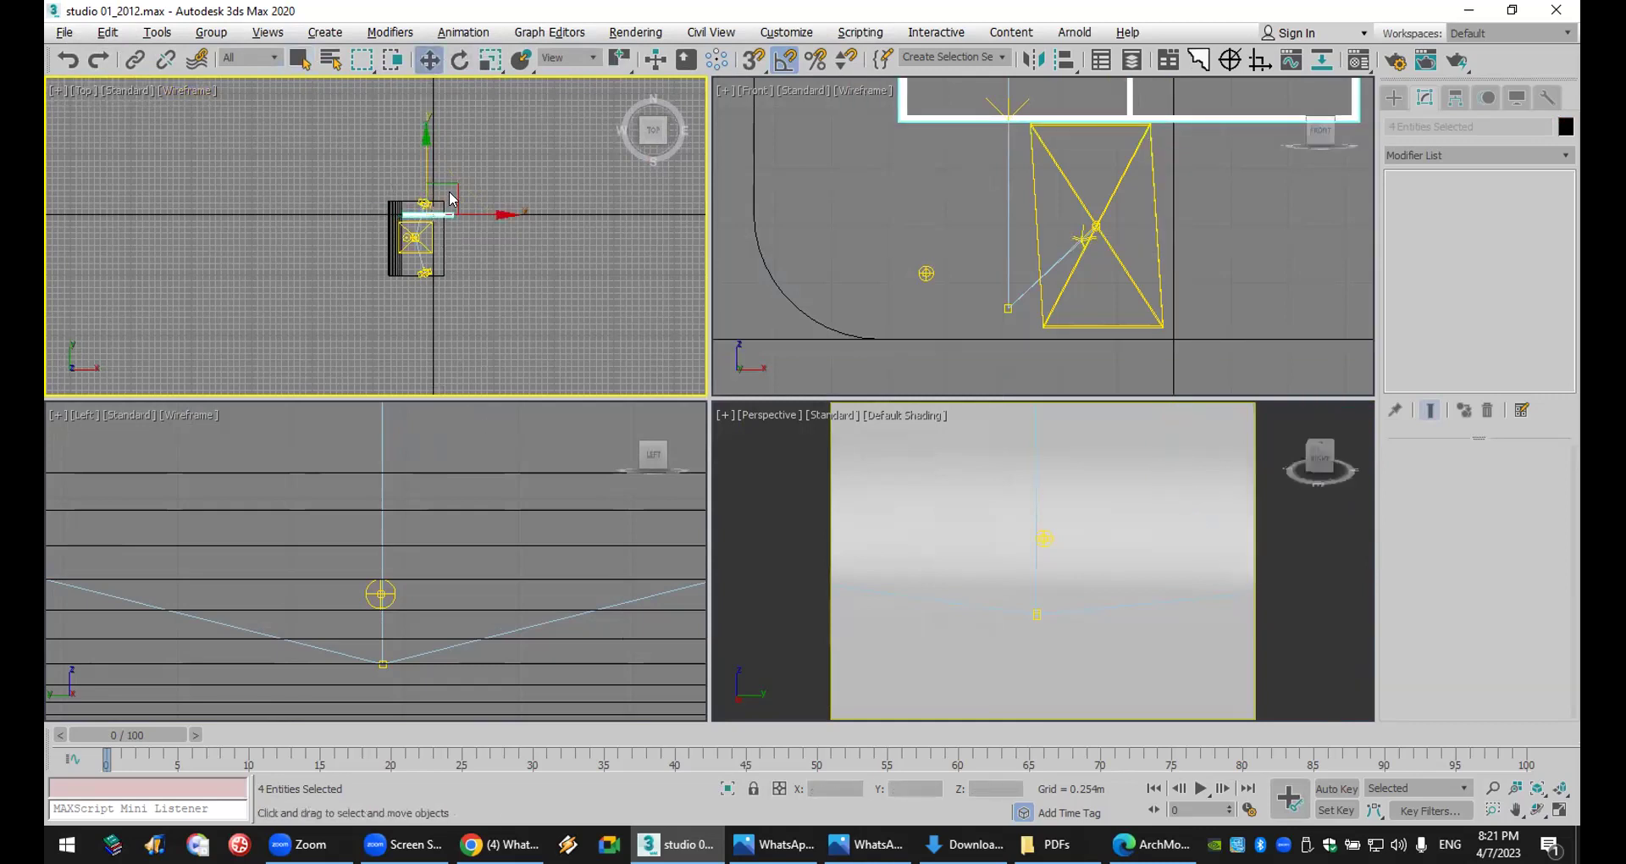
{"action": "left_click_drag", "start_coordinate": [449, 199], "coordinate": [458, 255]}
{"action": "key", "text": "e"}
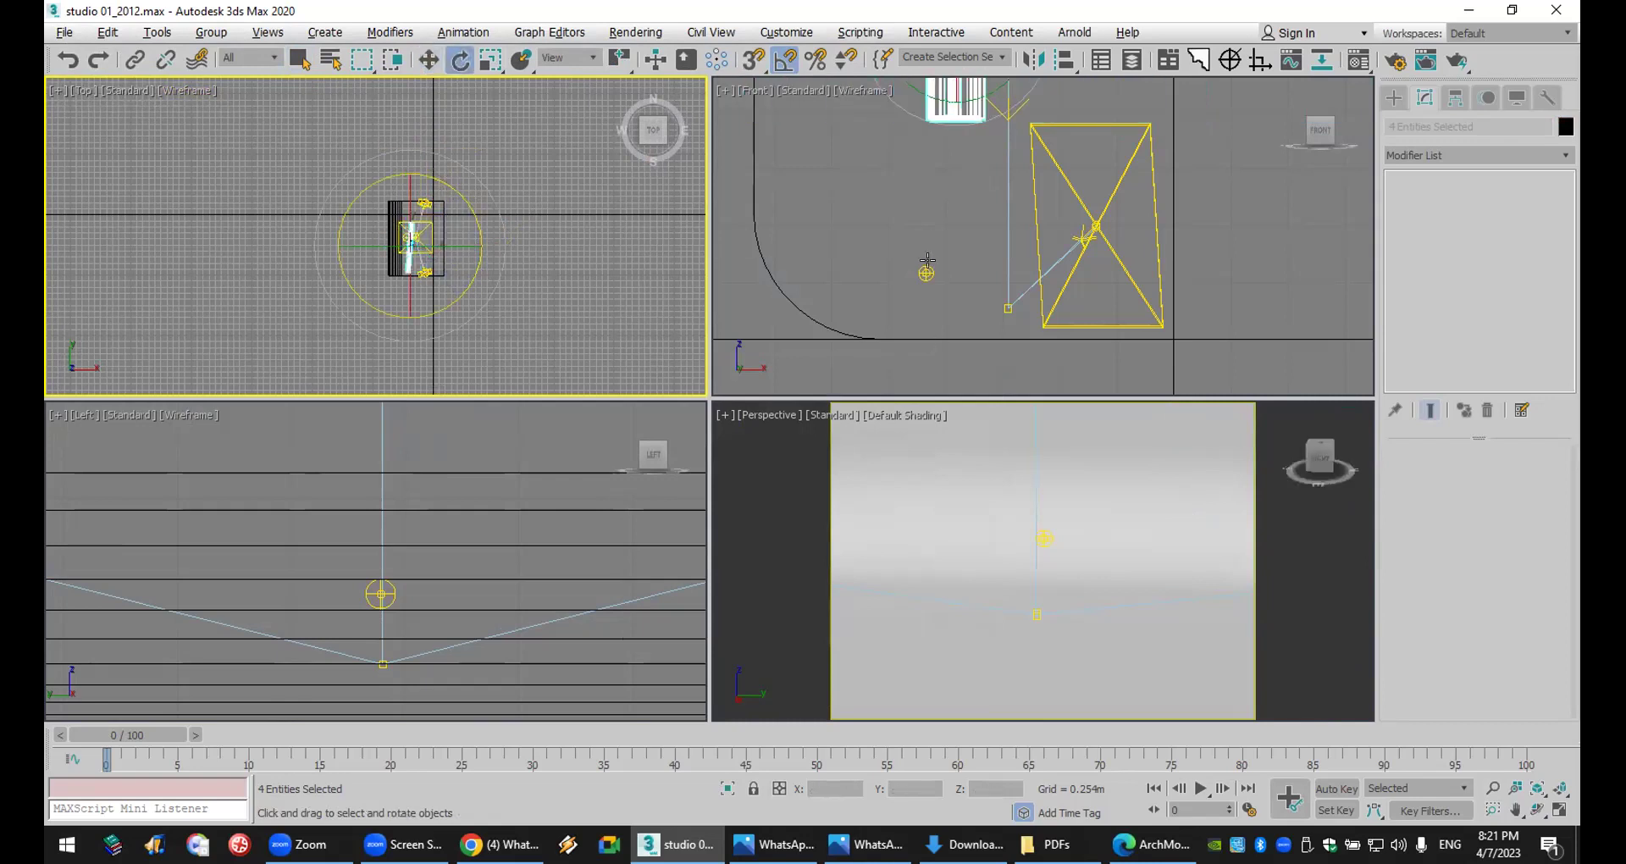
- Lower the window about 0.87 m towards the studio floor and shift it about 0.42 m sideways to centre it on the backdrop
{"action": "scroll", "coordinate": [928, 260], "scroll_direction": "down", "scroll_amount": 5}
{"action": "left_click", "coordinate": [429, 59]}
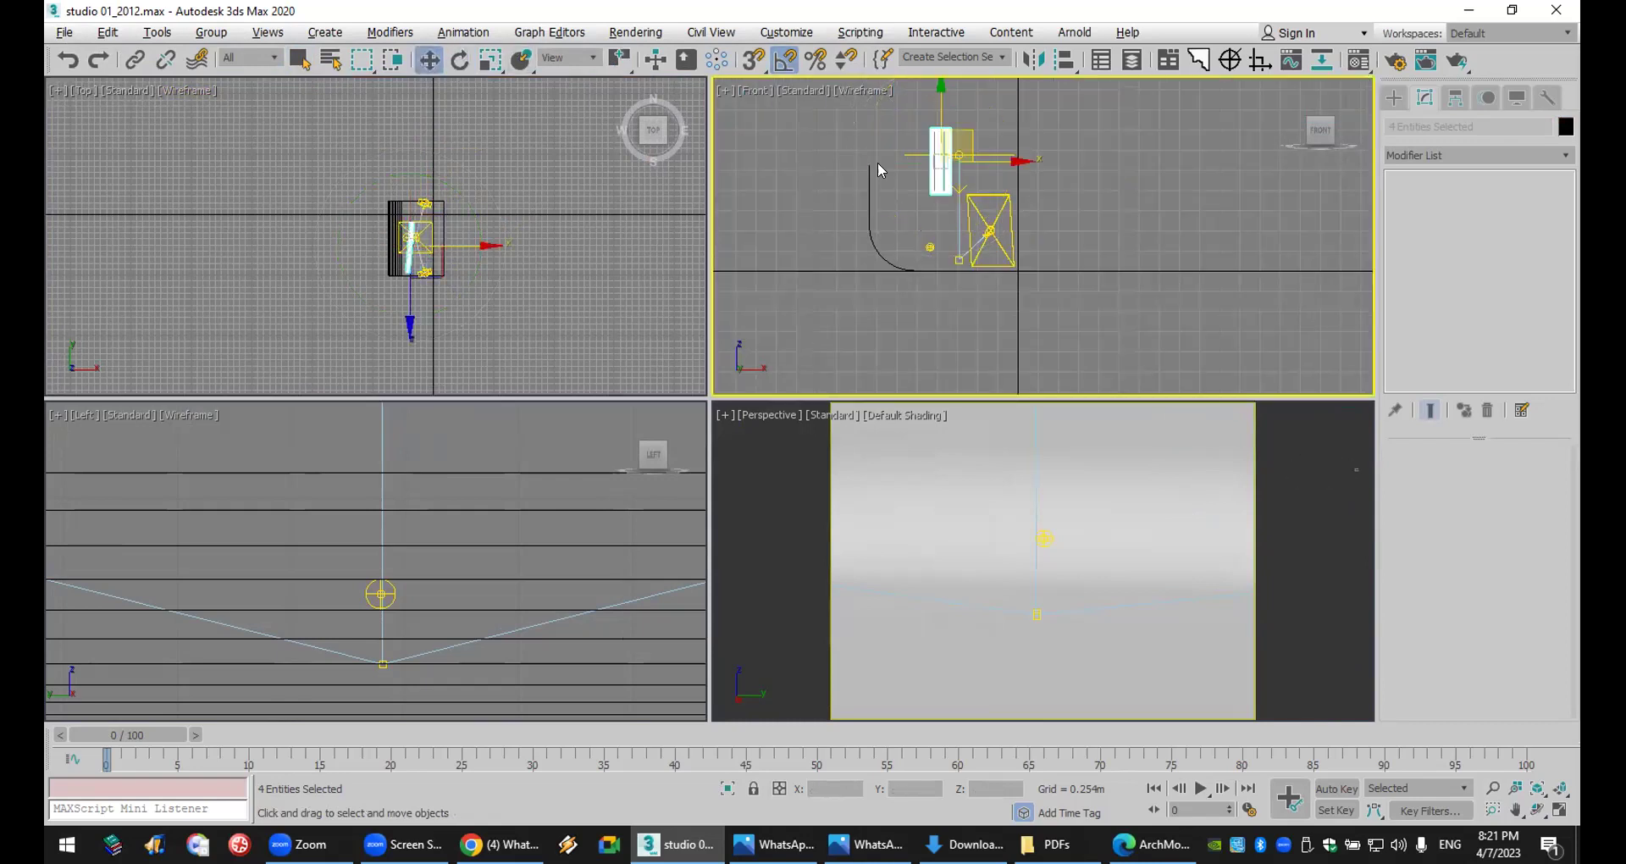
{"action": "left_click_drag", "start_coordinate": [942, 116], "coordinate": [943, 183]}
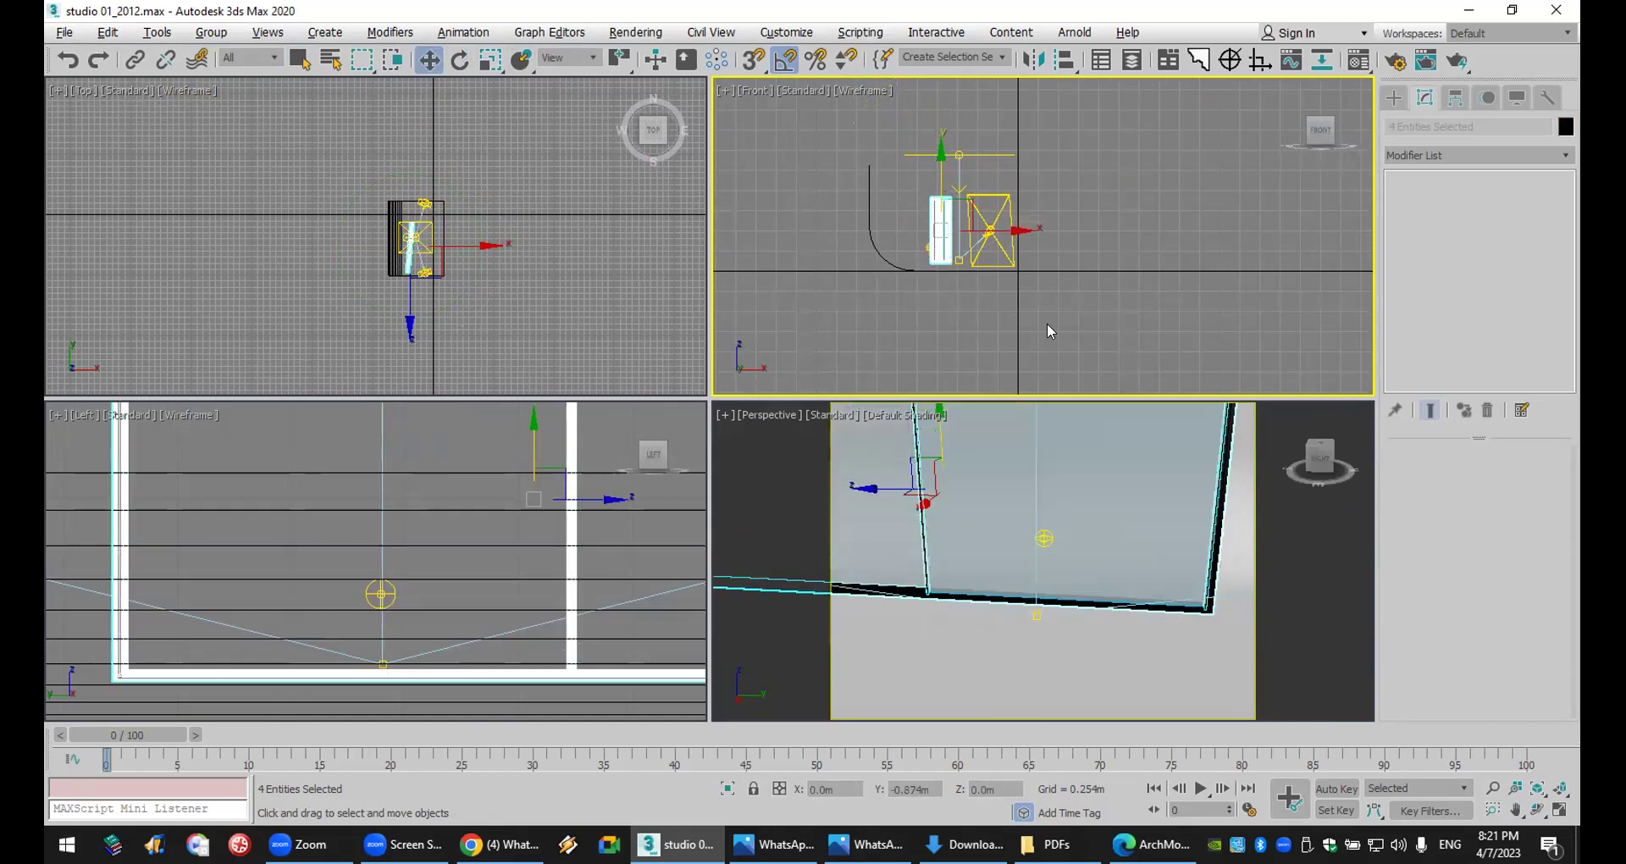
{"action": "middle_click", "coordinate": [1017, 519]}
{"action": "key", "text": "z"}
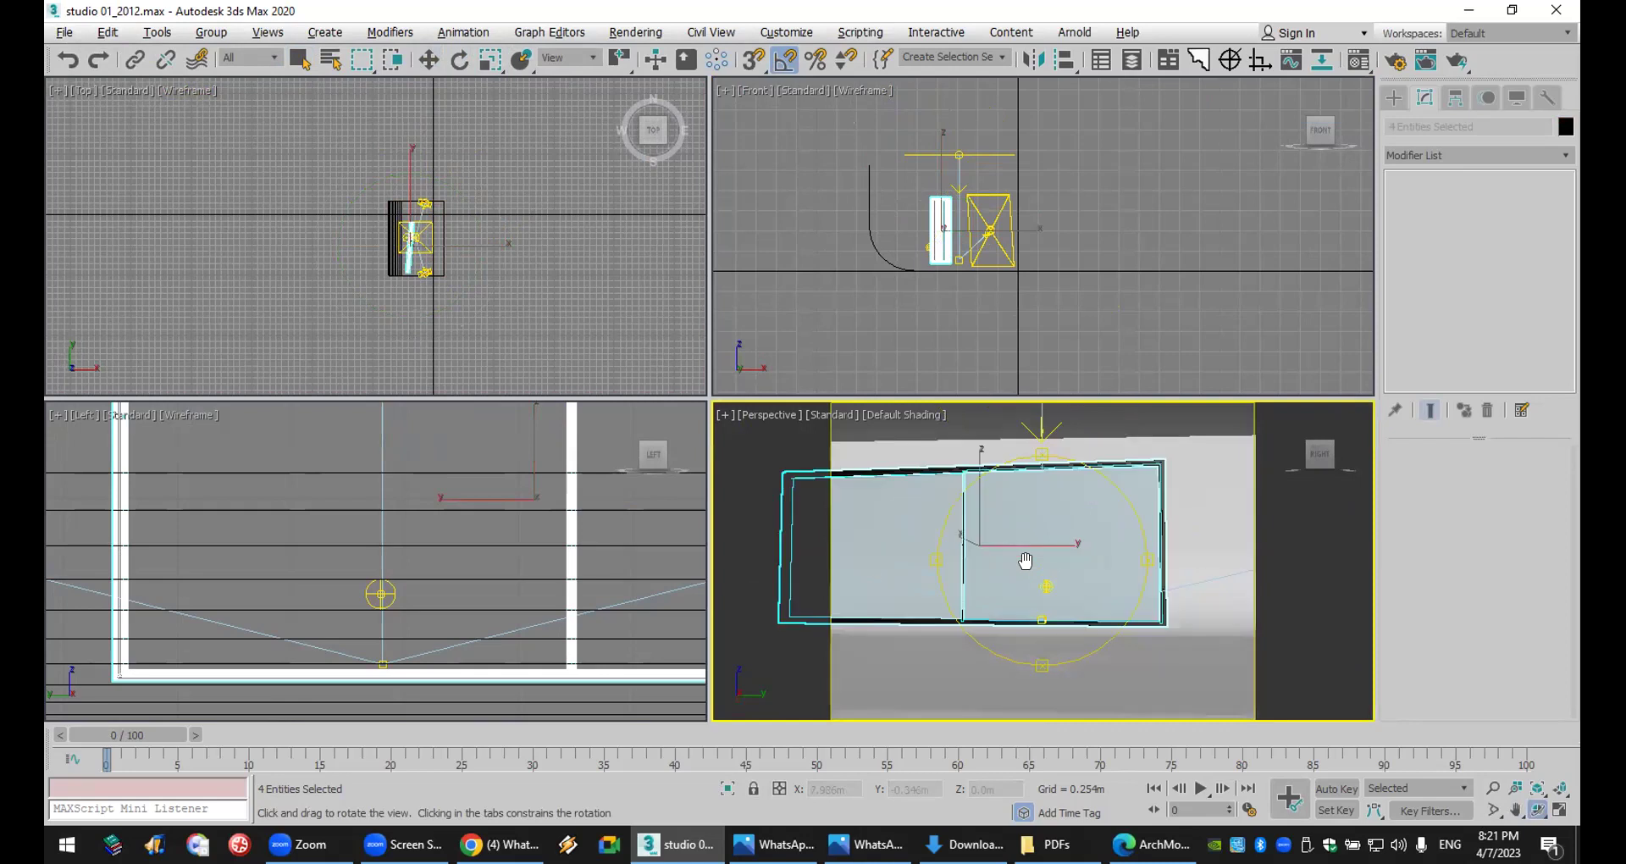
{"action": "key", "text": "w"}
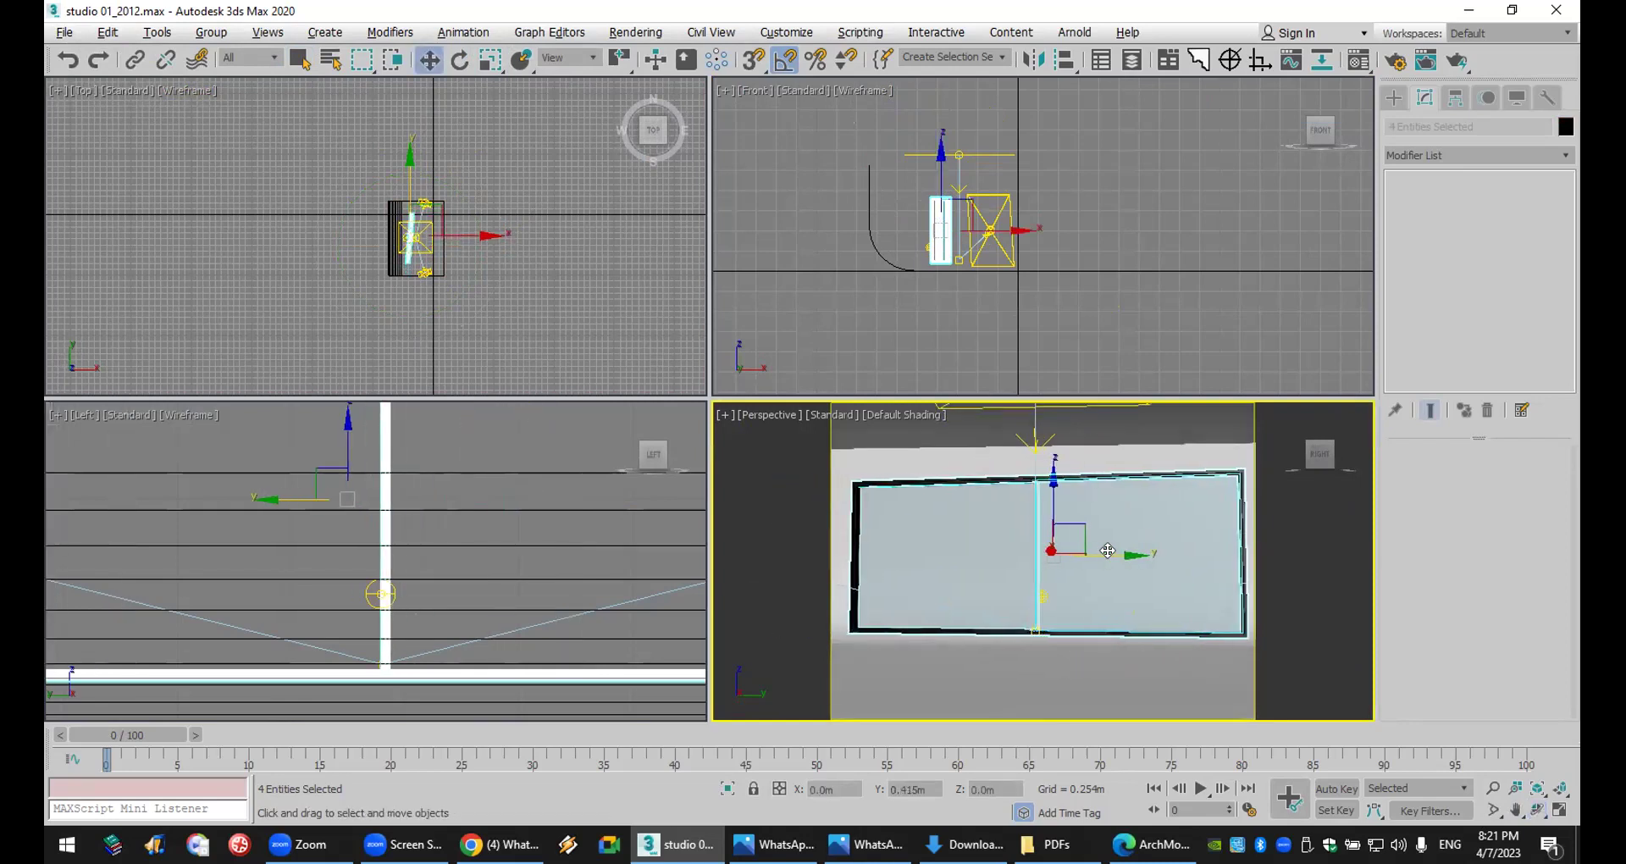
- Ungroup the sliding panel Group001 and select only its glass pane in the perspective view
{"action": "left_click", "coordinate": [1538, 811]}
{"action": "left_click_drag", "start_coordinate": [987, 526], "coordinate": [995, 567]}
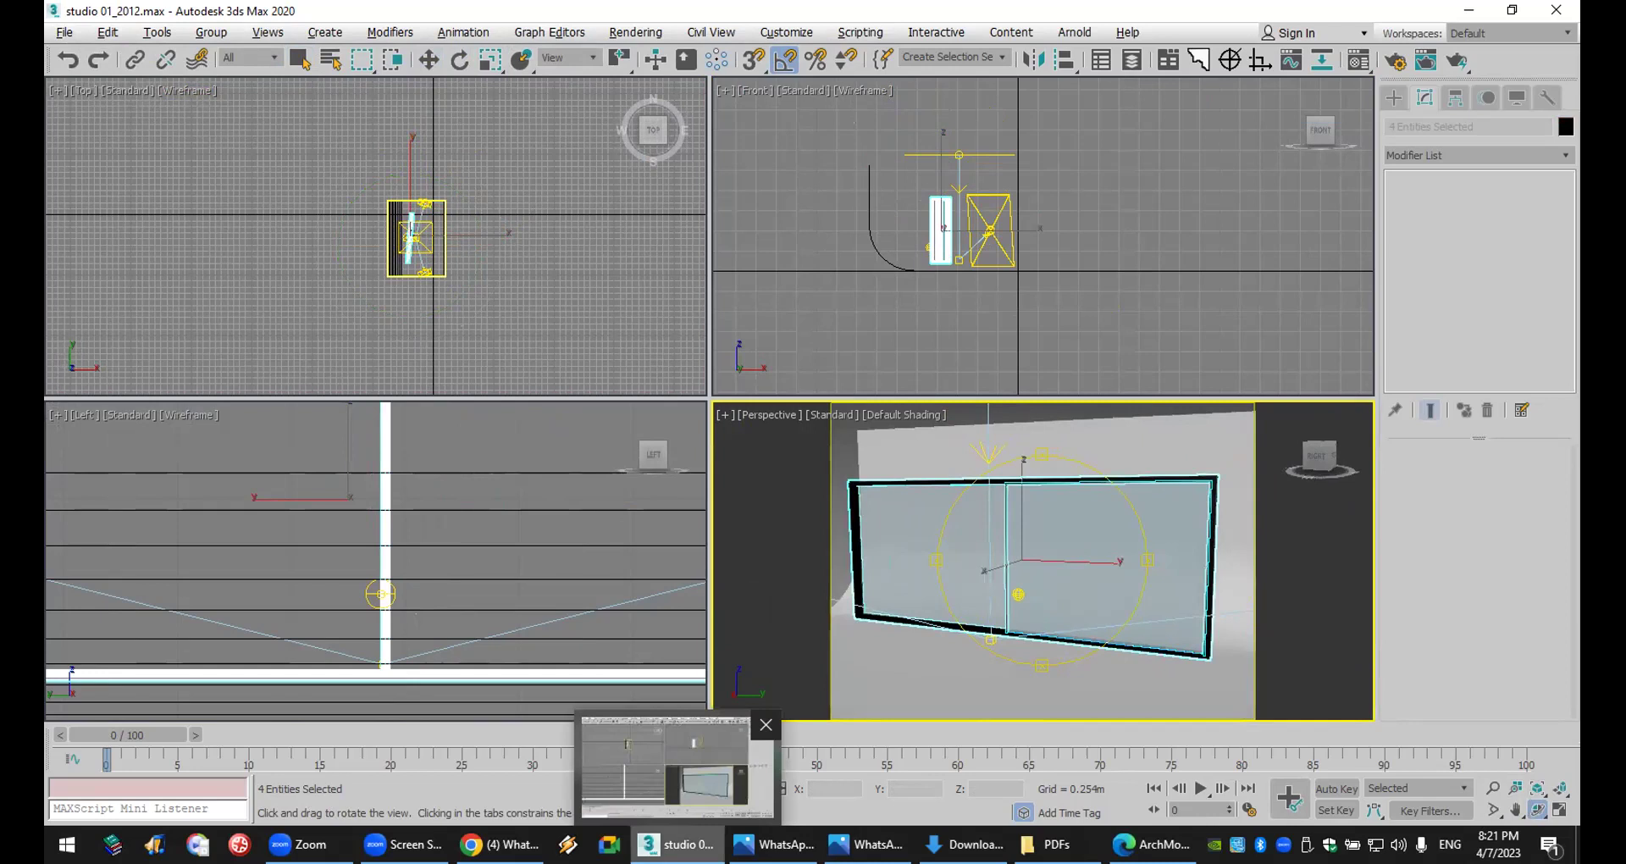
{"action": "left_click", "coordinate": [712, 754]}
{"action": "key", "text": "alt+Tab"}
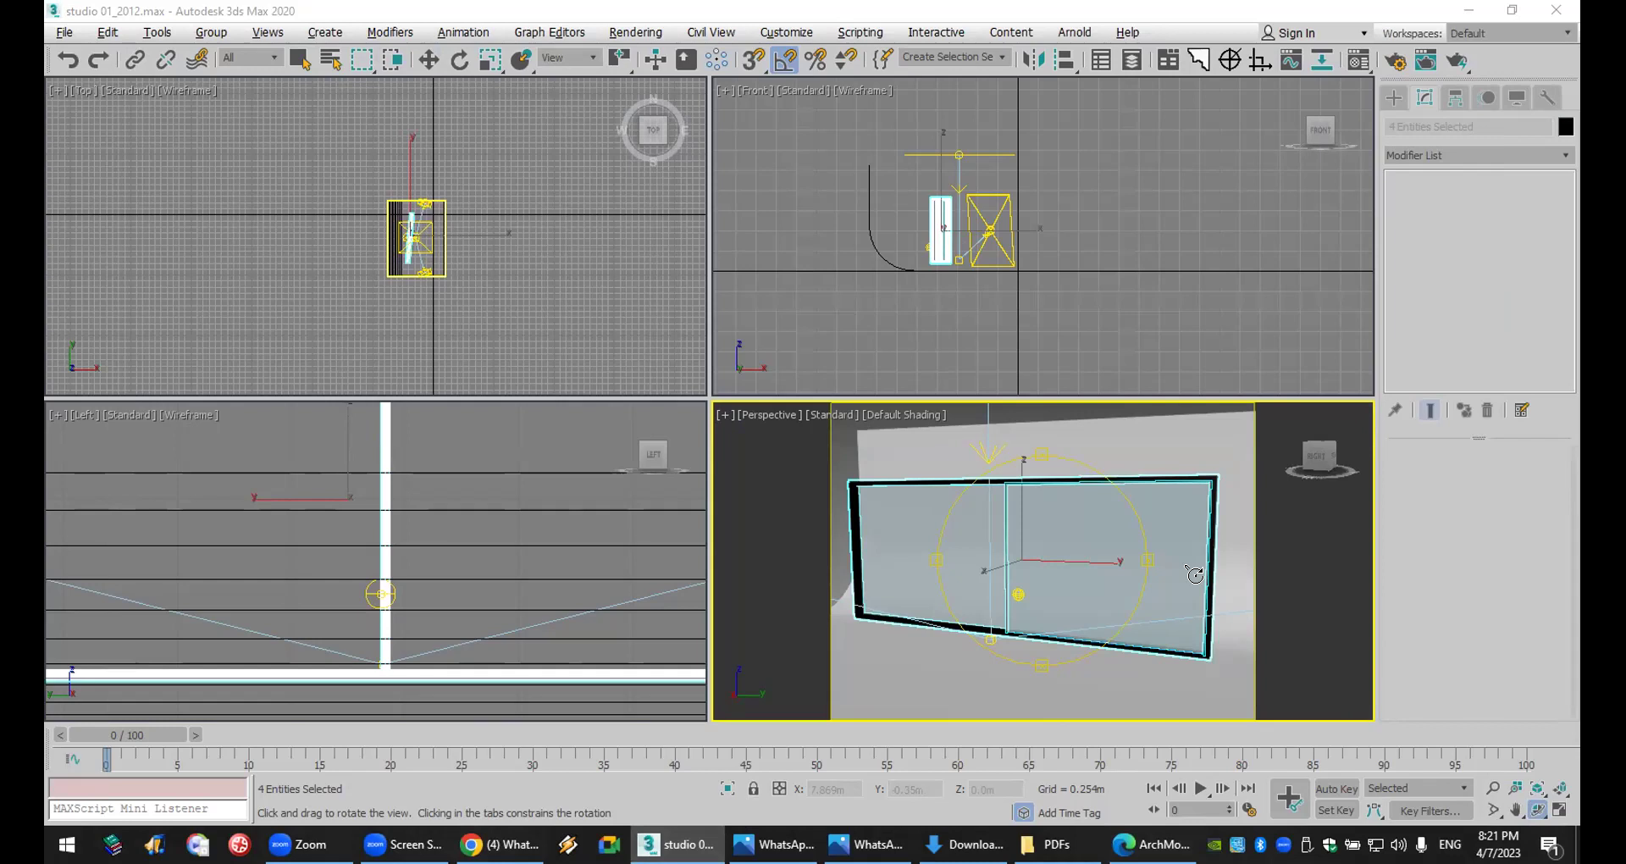
{"action": "key", "text": "w"}
{"action": "left_click", "coordinate": [1195, 542]}
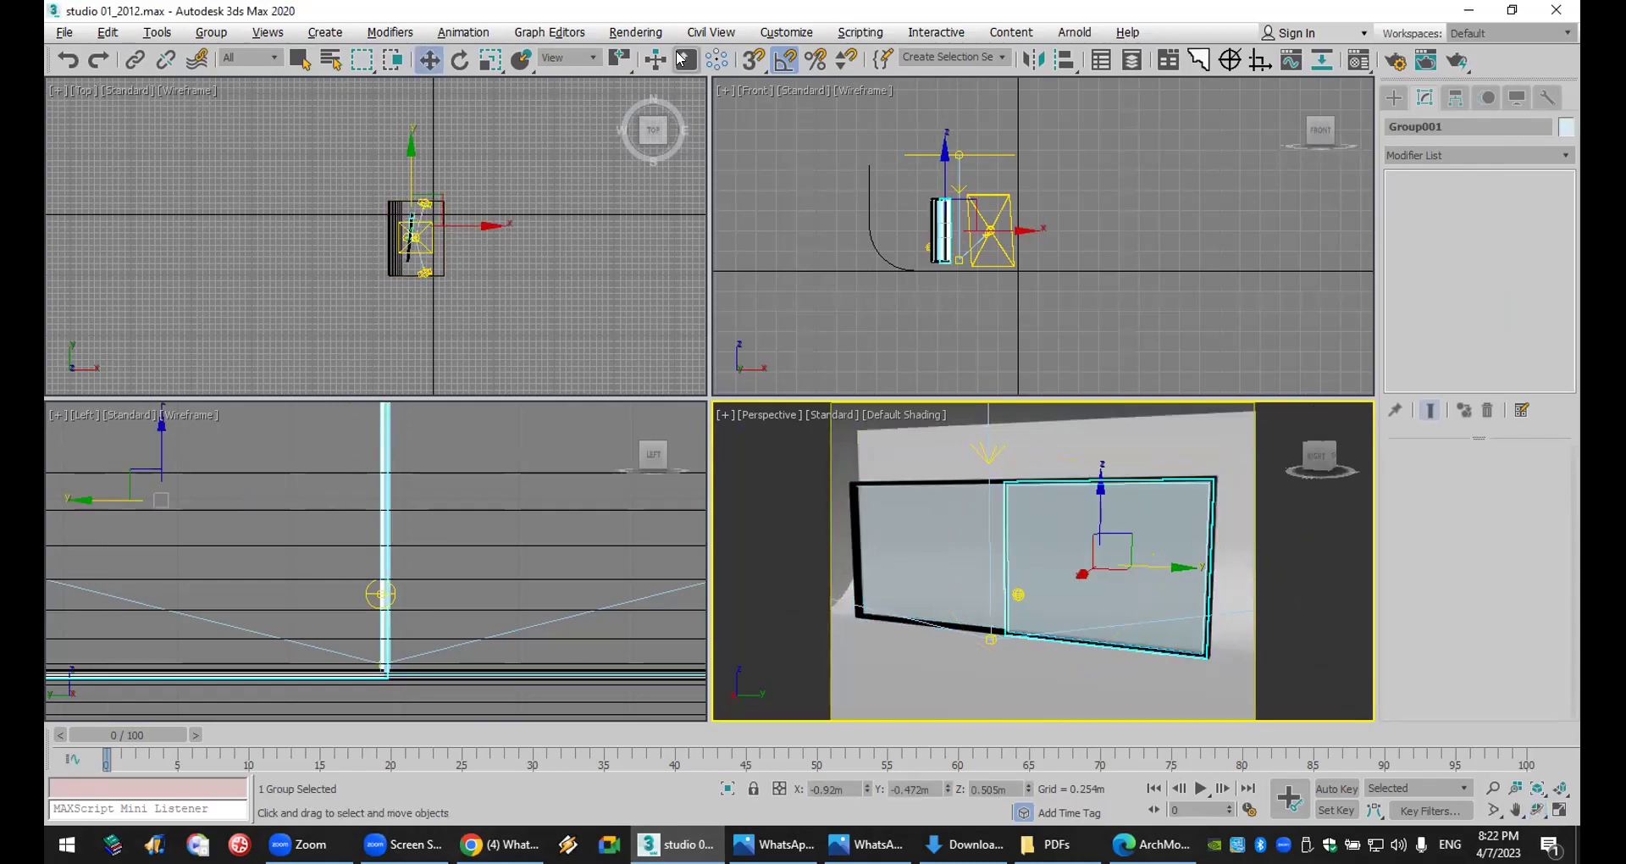
{"action": "left_click", "coordinate": [212, 34]}
{"action": "left_click", "coordinate": [218, 89]}
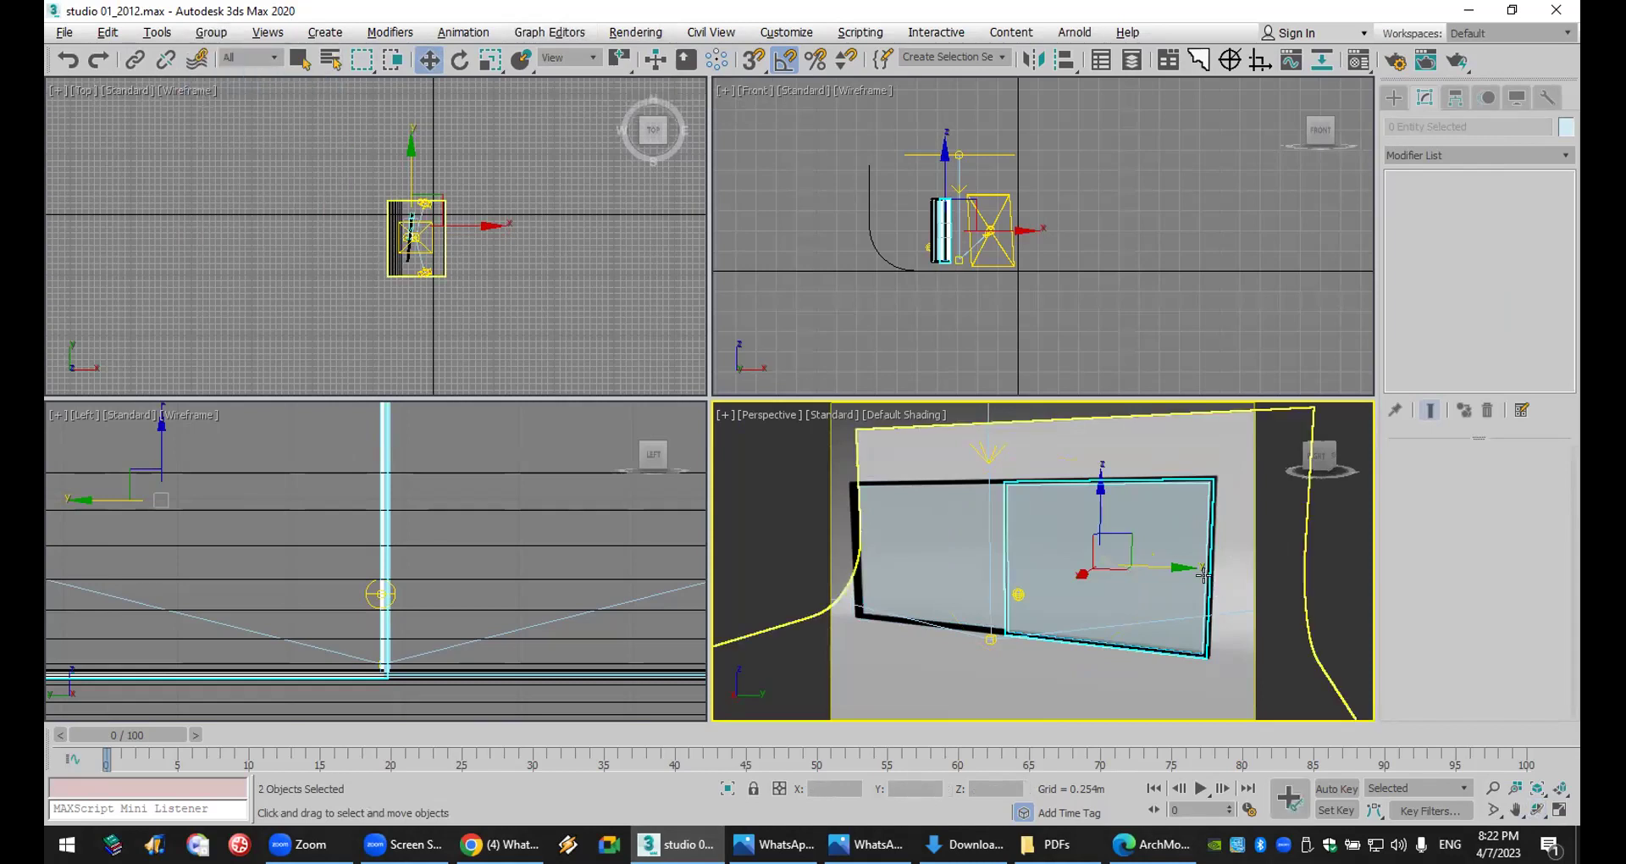
{"action": "left_click", "coordinate": [1320, 546]}
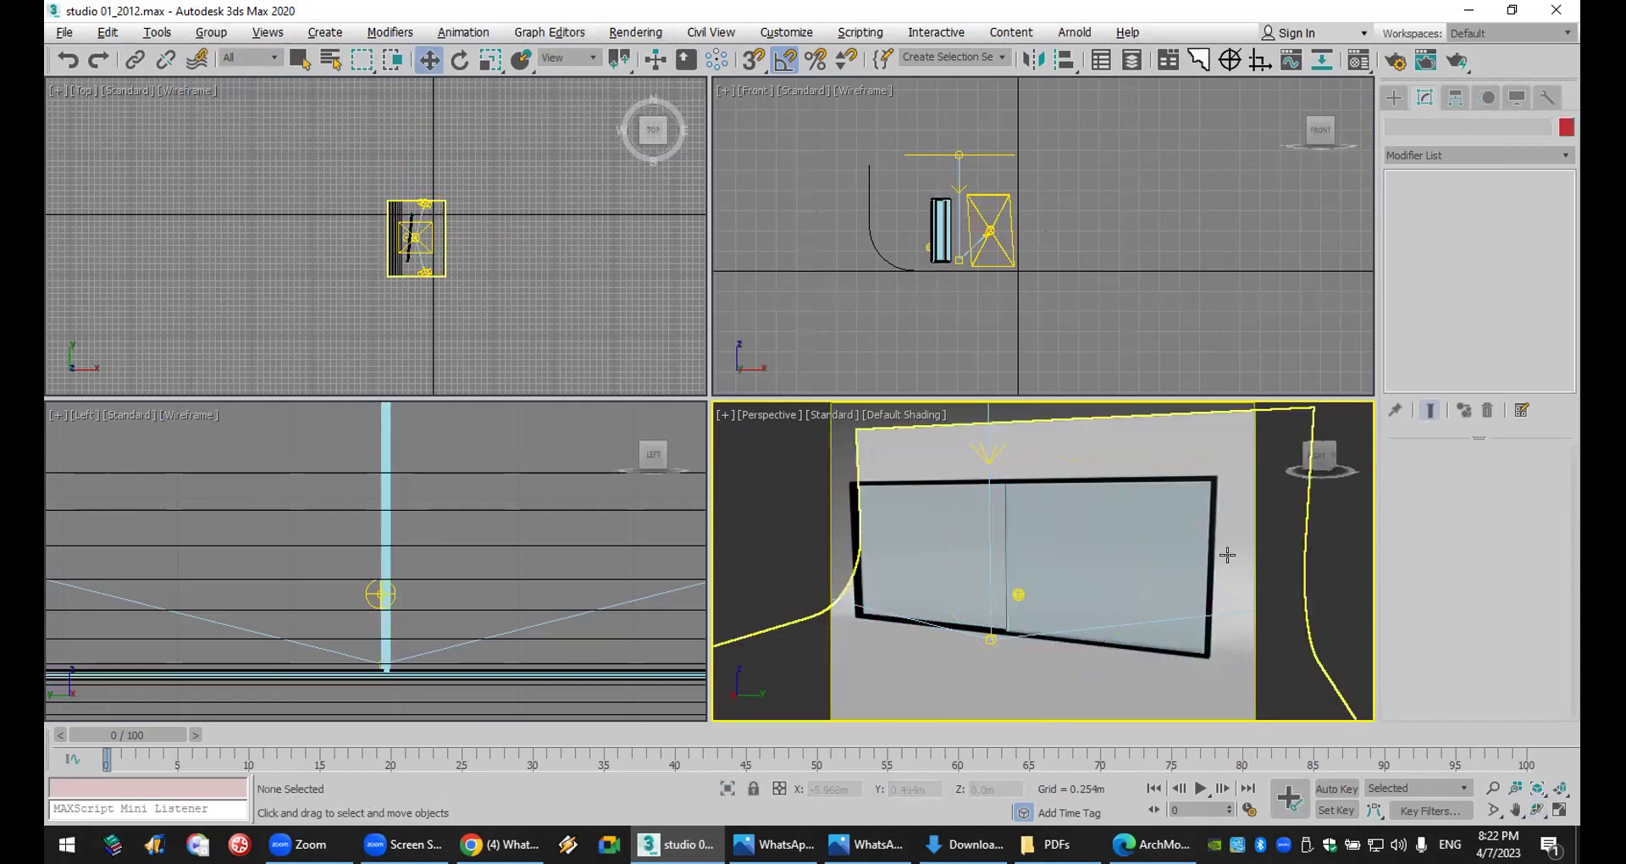
{"action": "left_click", "coordinate": [1162, 530]}
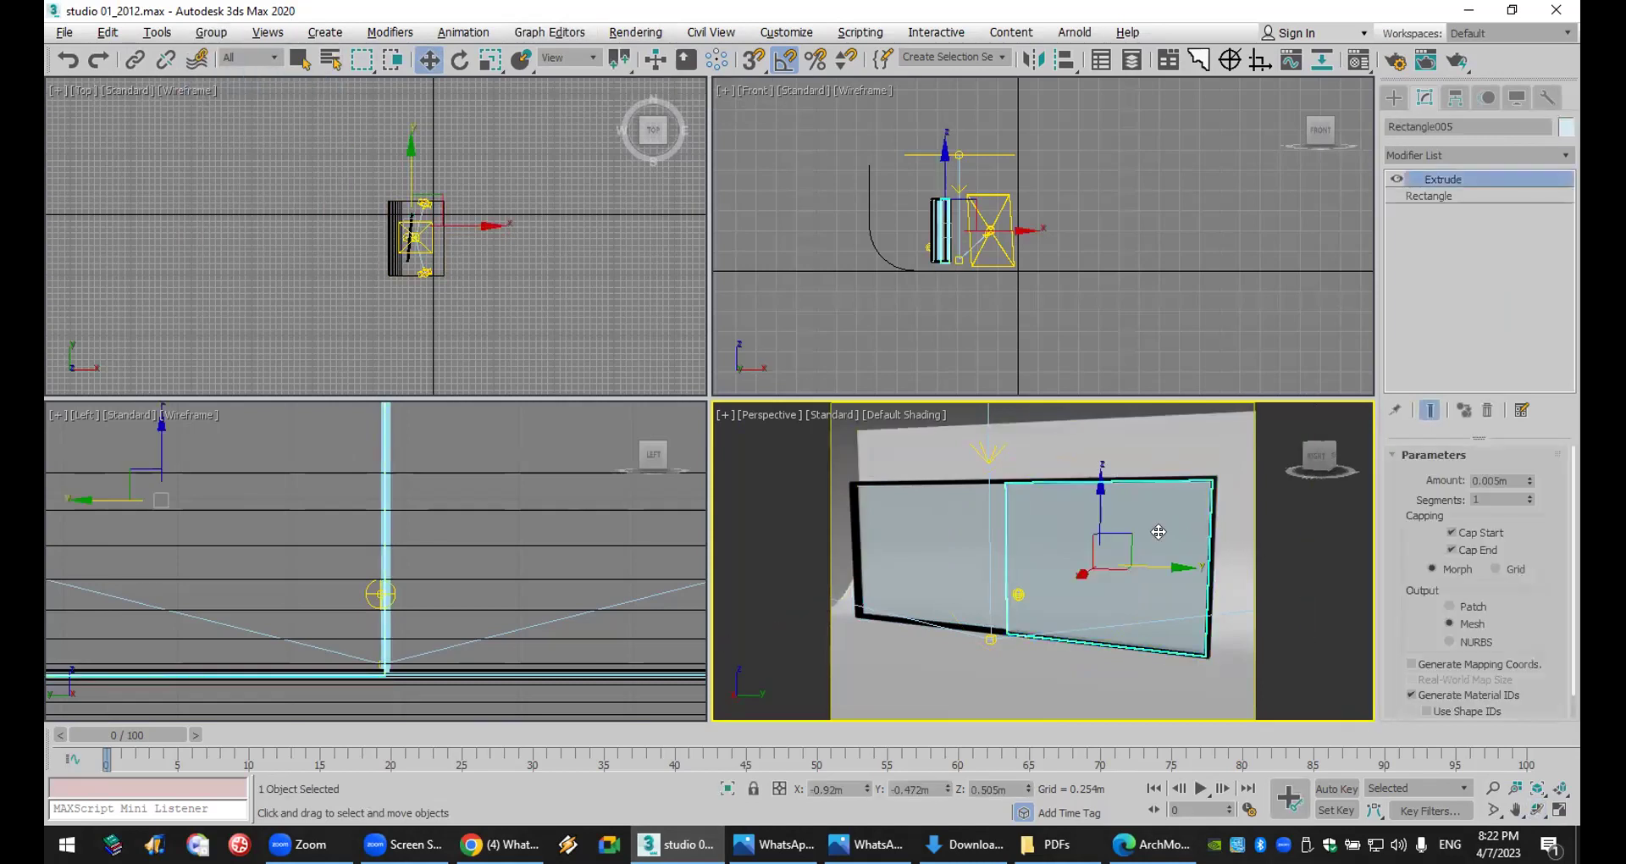
- Set the Compact Material Editor to show 6 X 4 sample windows and close it
{"action": "left_click_drag", "start_coordinate": [1343, 98], "coordinate": [1347, 95]}
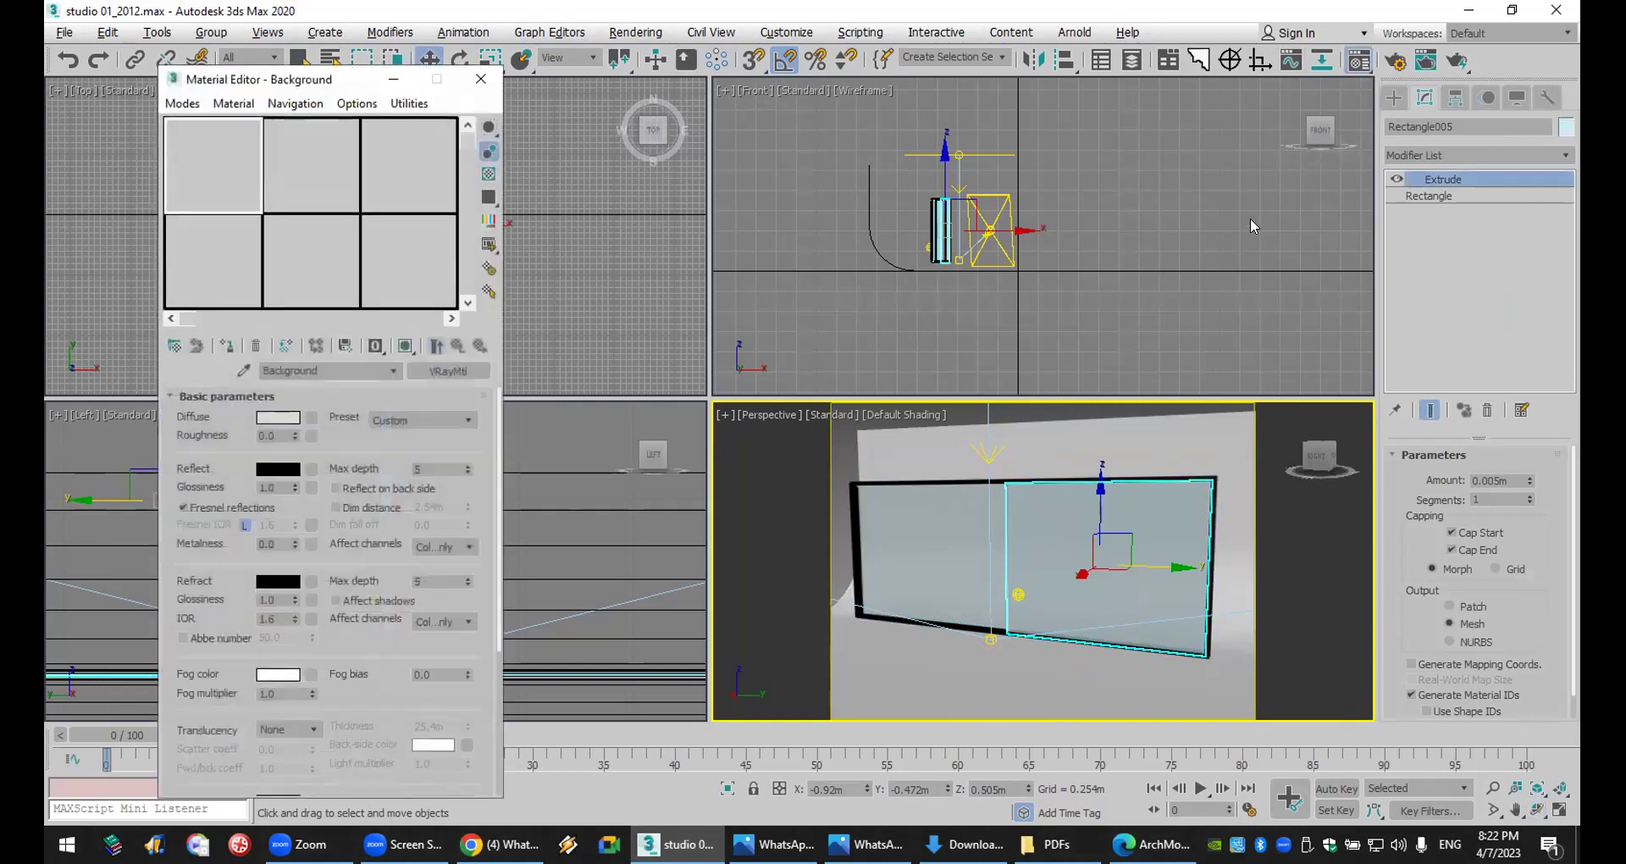
{"action": "left_click", "coordinate": [320, 186]}
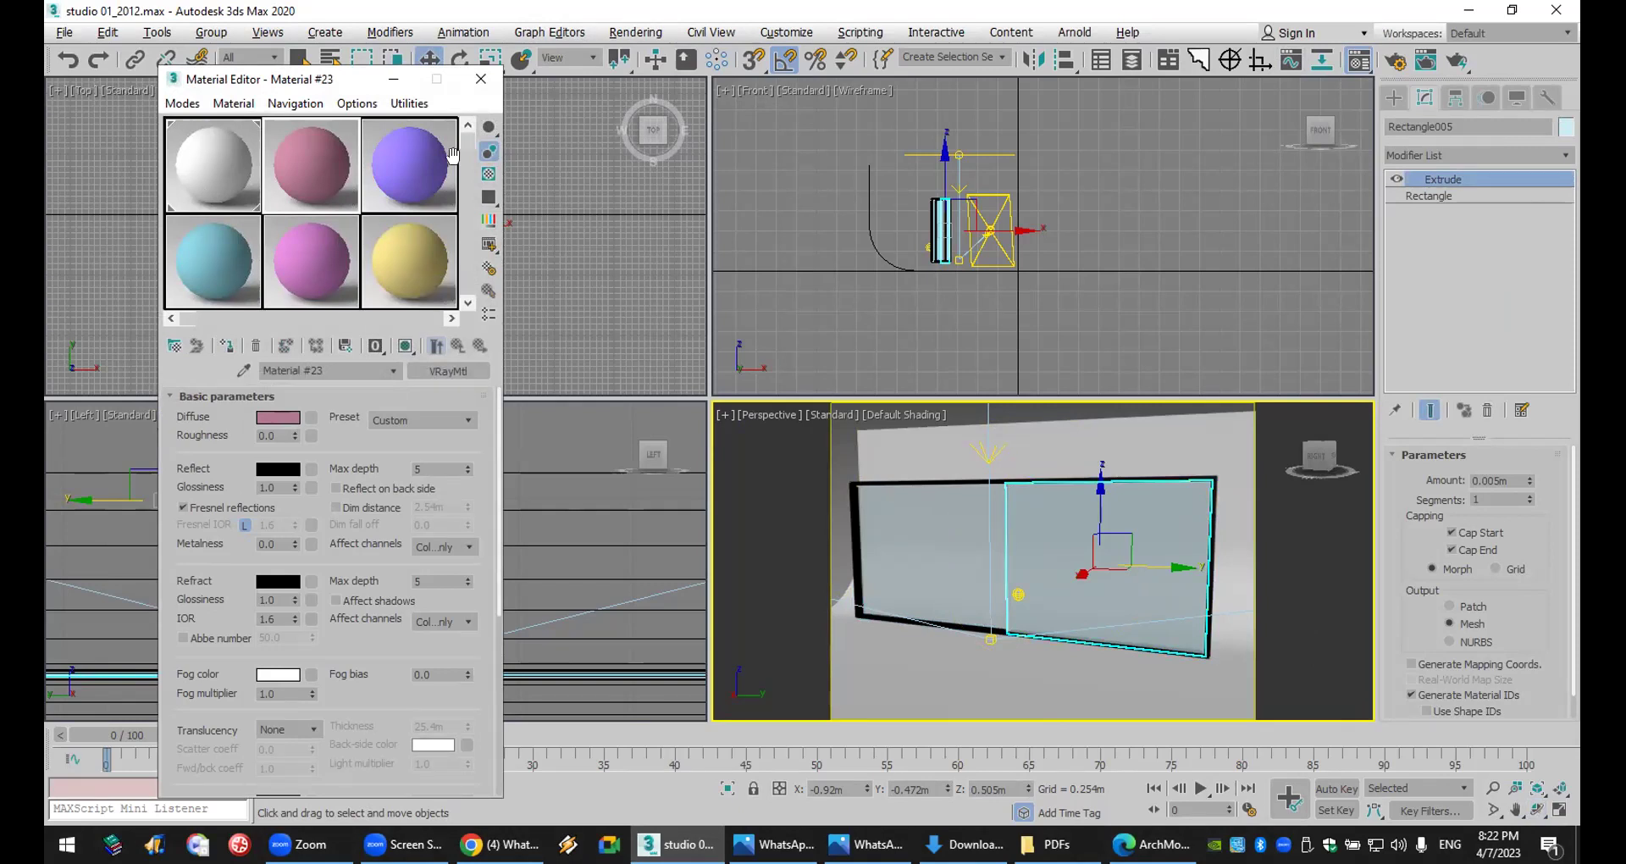
{"action": "left_click", "coordinate": [328, 252]}
{"action": "right_click", "coordinate": [328, 251]}
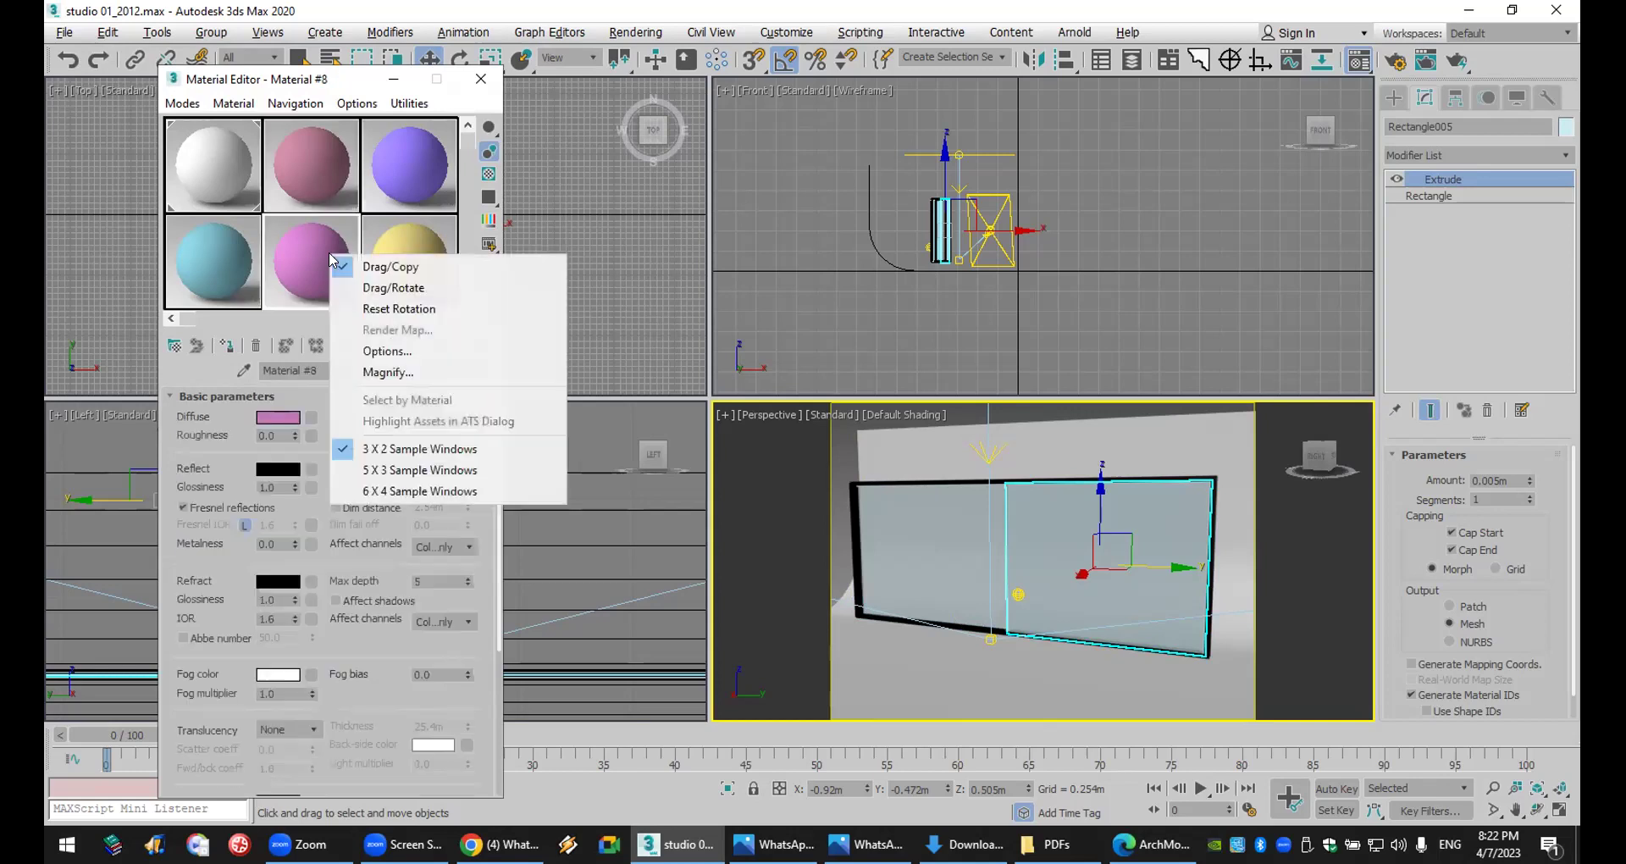
{"action": "left_click", "coordinate": [407, 491]}
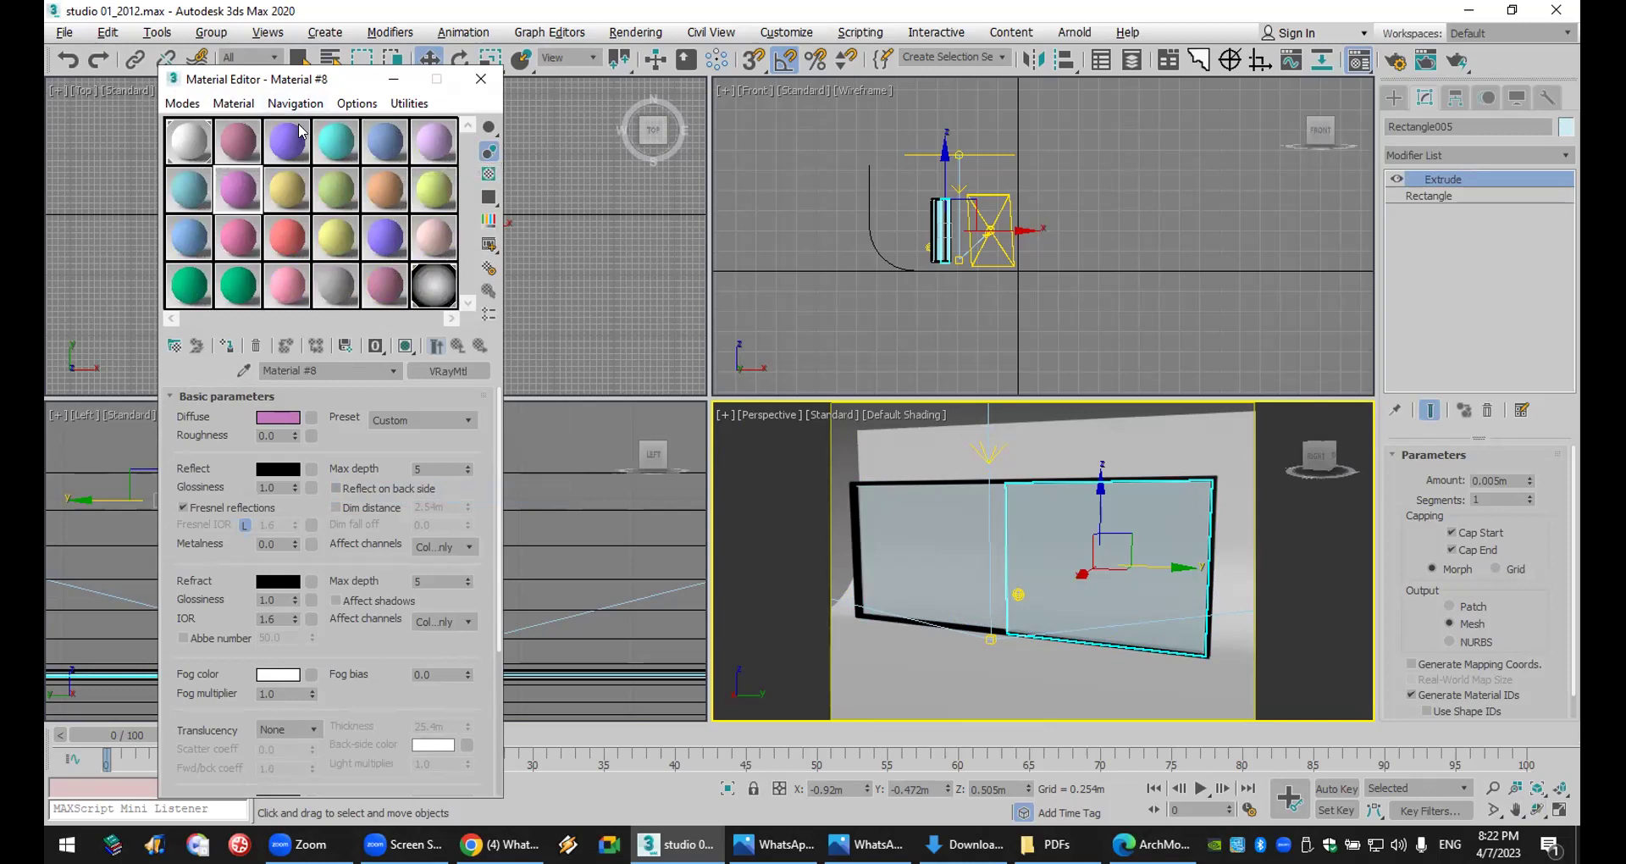
{"action": "left_click", "coordinate": [480, 79]}
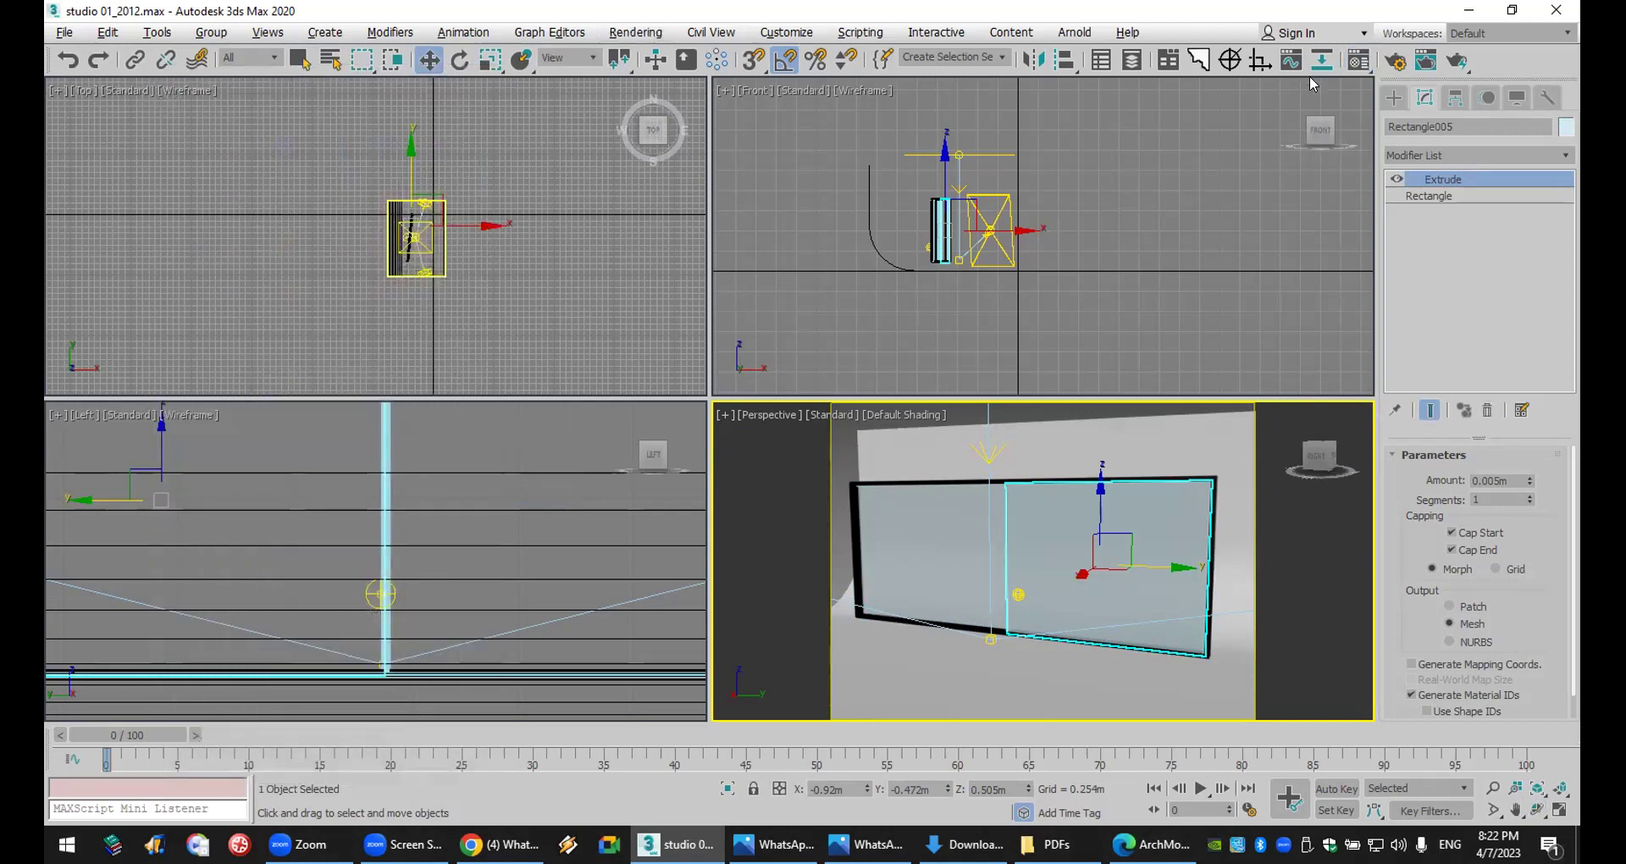
- Switch to the Slate Material Editor and maximize its window
{"action": "left_click_drag", "start_coordinate": [1356, 68], "coordinate": [1358, 119]}
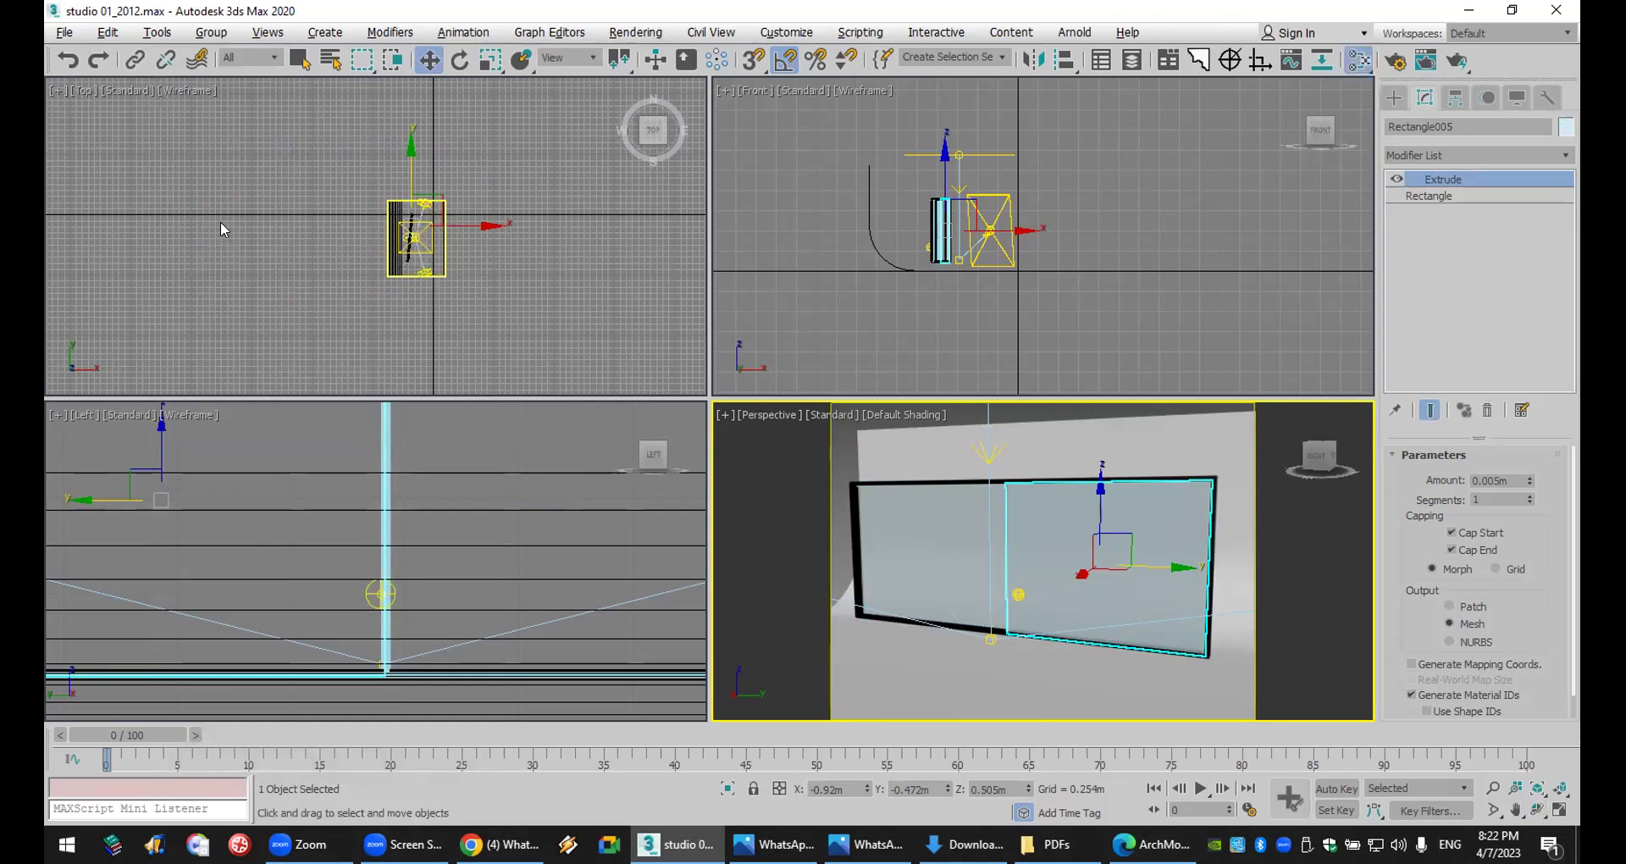
{"action": "key", "text": "m"}
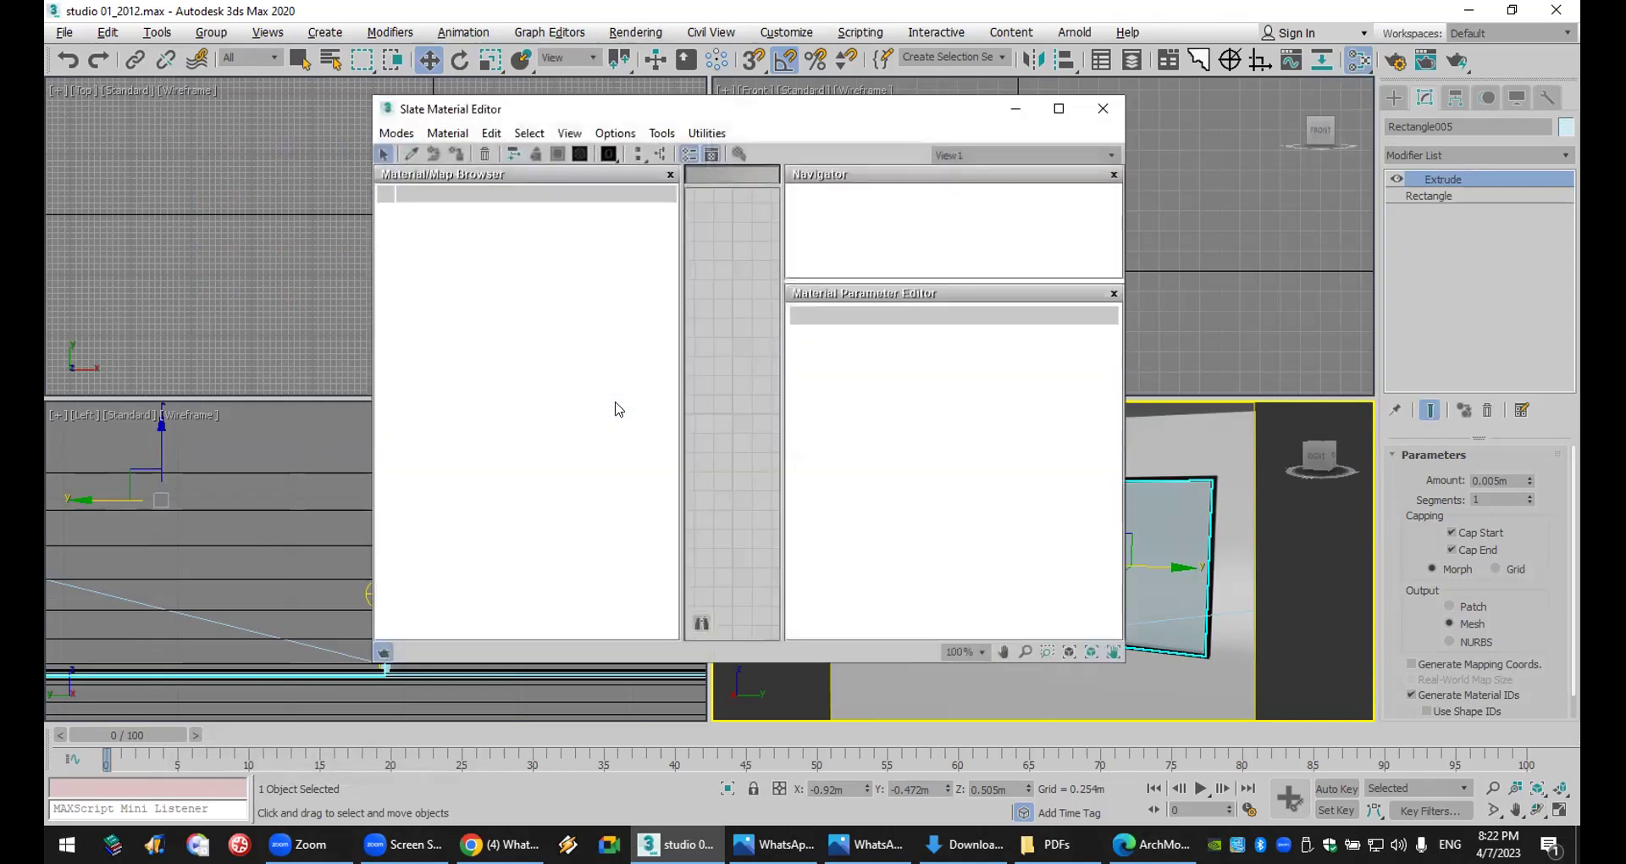
{"action": "double_click", "coordinate": [794, 116]}
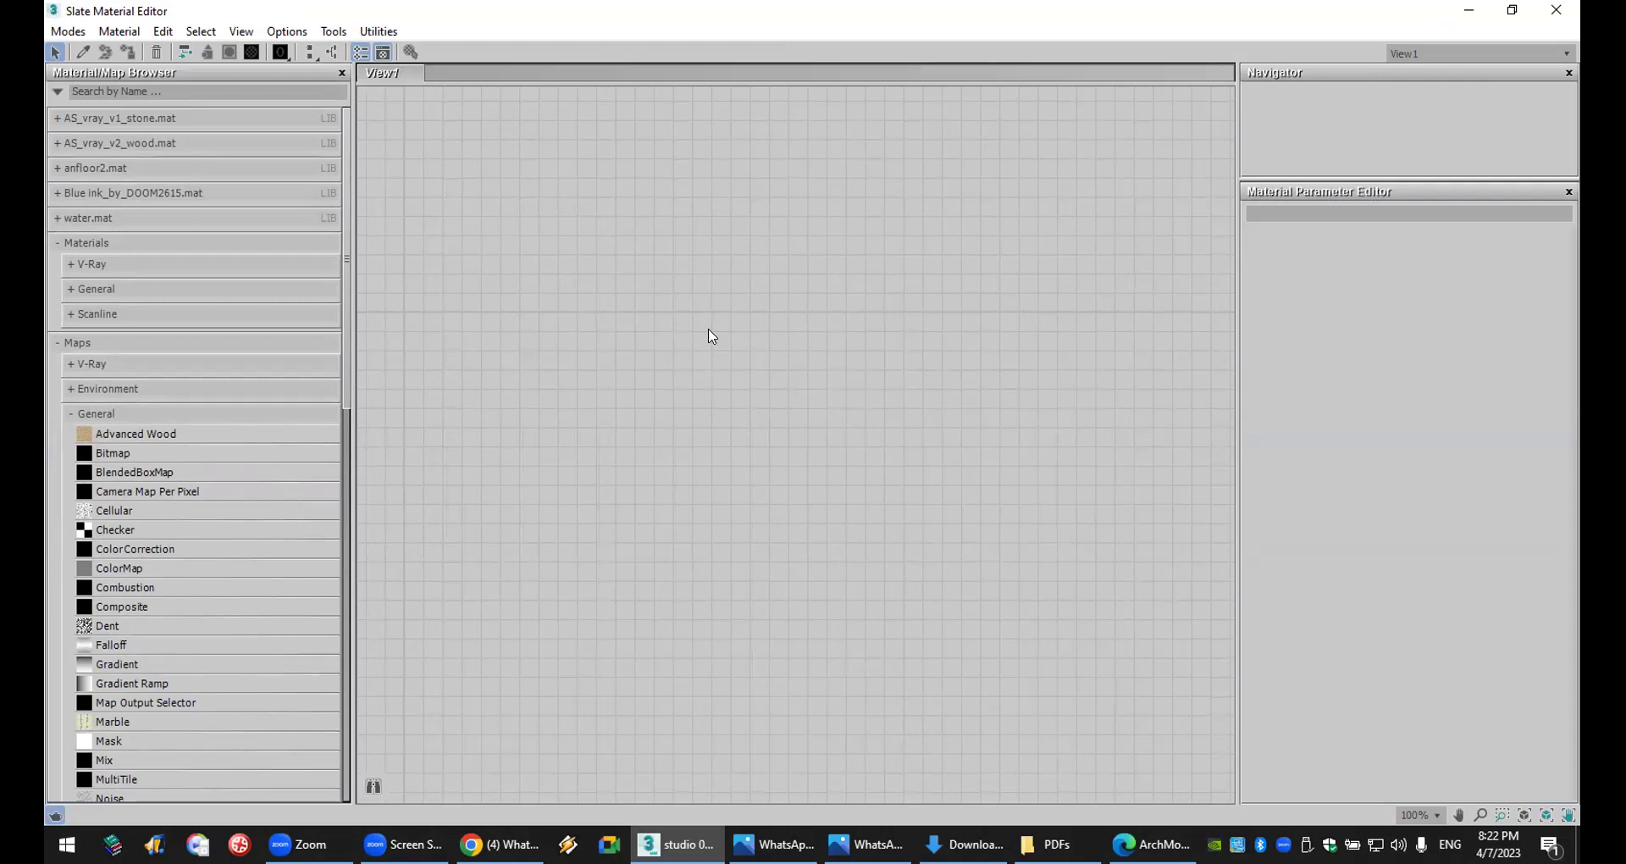
{"action": "left_click_drag", "start_coordinate": [351, 422], "coordinate": [490, 434]}
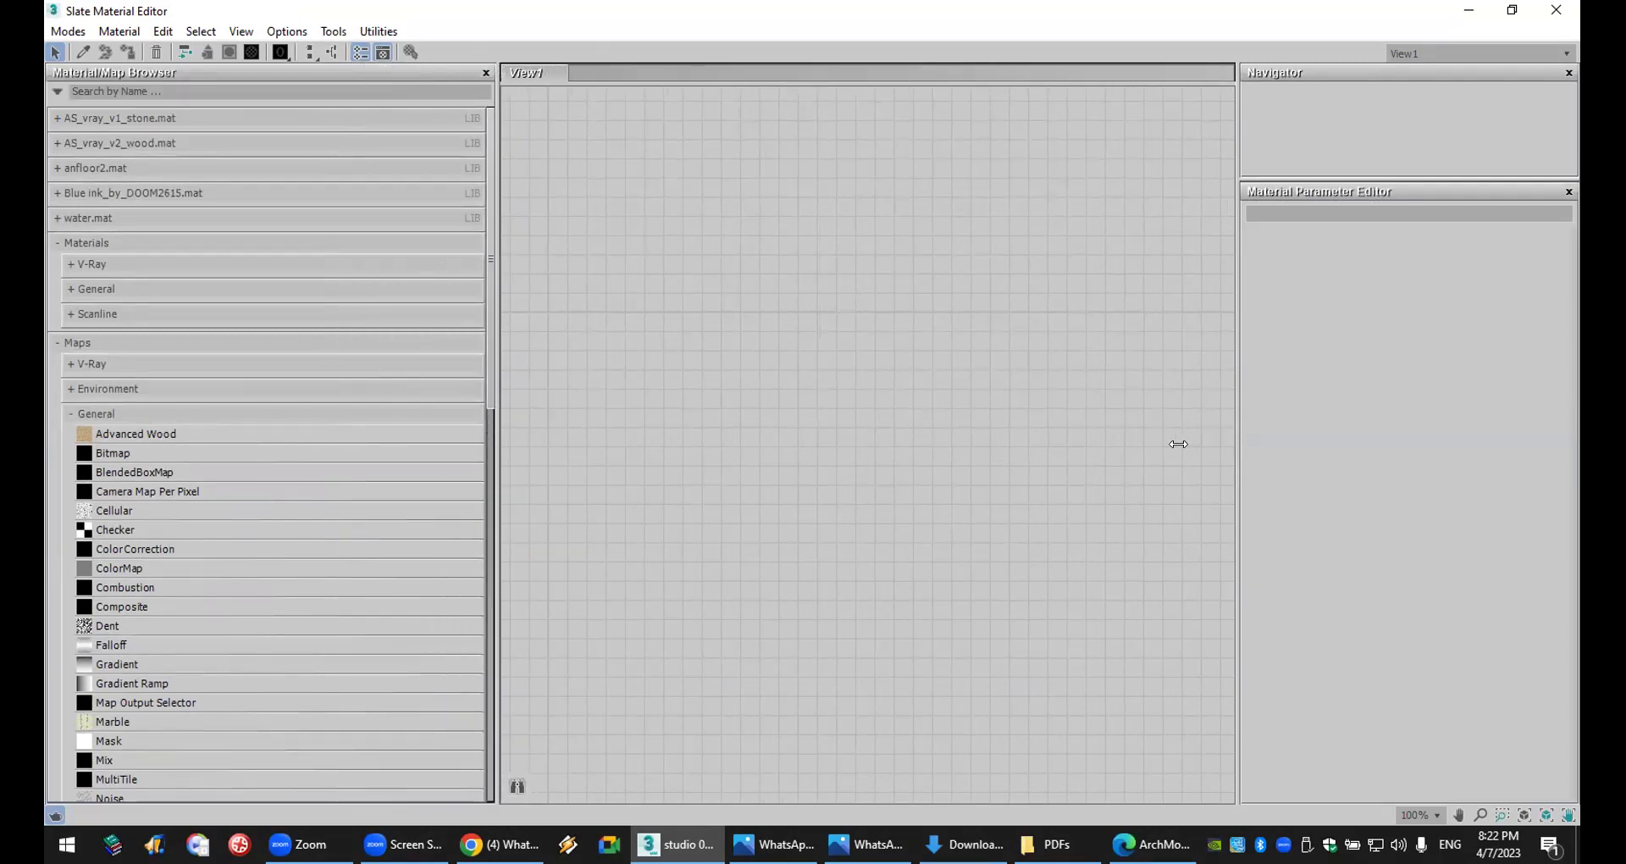
{"action": "scroll", "coordinate": [770, 458], "scroll_direction": "down", "scroll_amount": 1}
{"action": "double_click", "coordinate": [774, 18]}
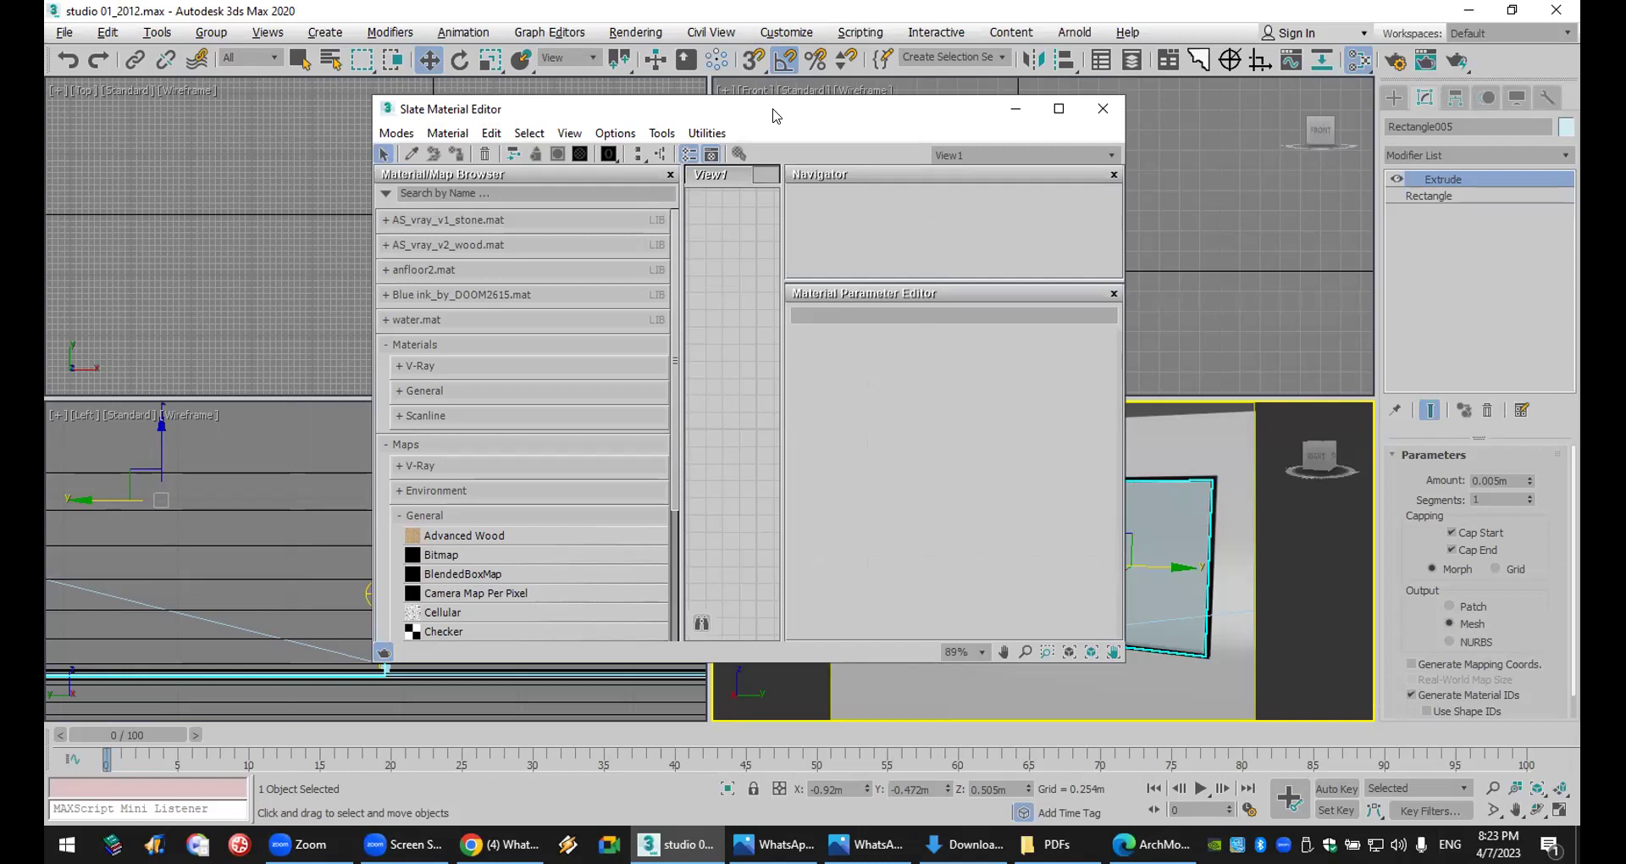
{"action": "double_click", "coordinate": [708, 110]}
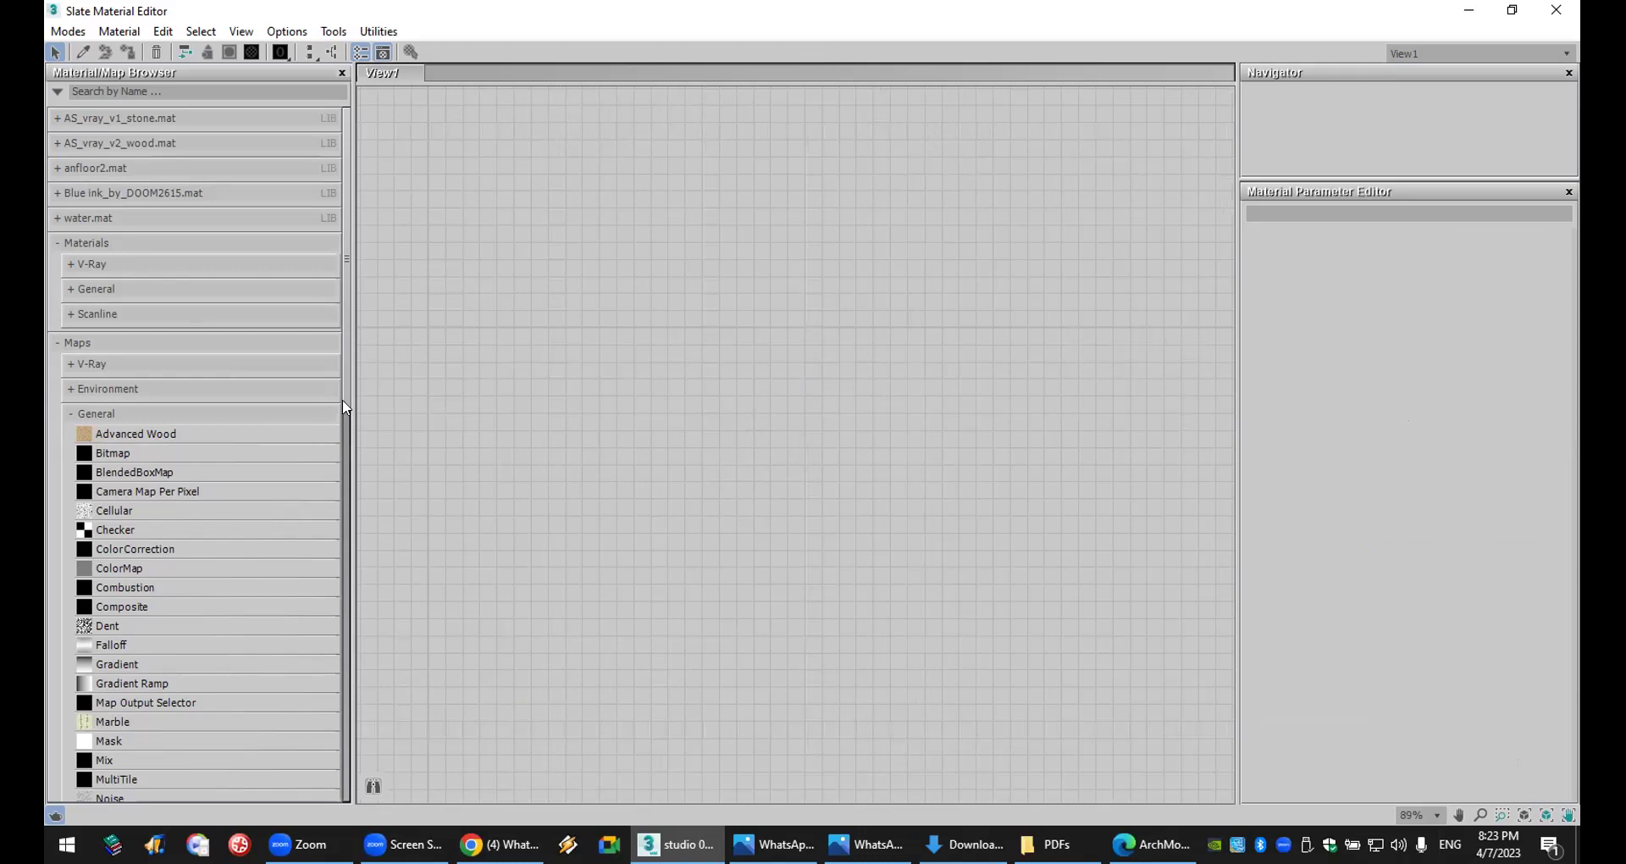
- Collapse the General maps group in the Material/Map Browser to bring the Sample Slots into reach
{"action": "scroll", "coordinate": [201, 346], "scroll_direction": "down", "scroll_amount": 15}
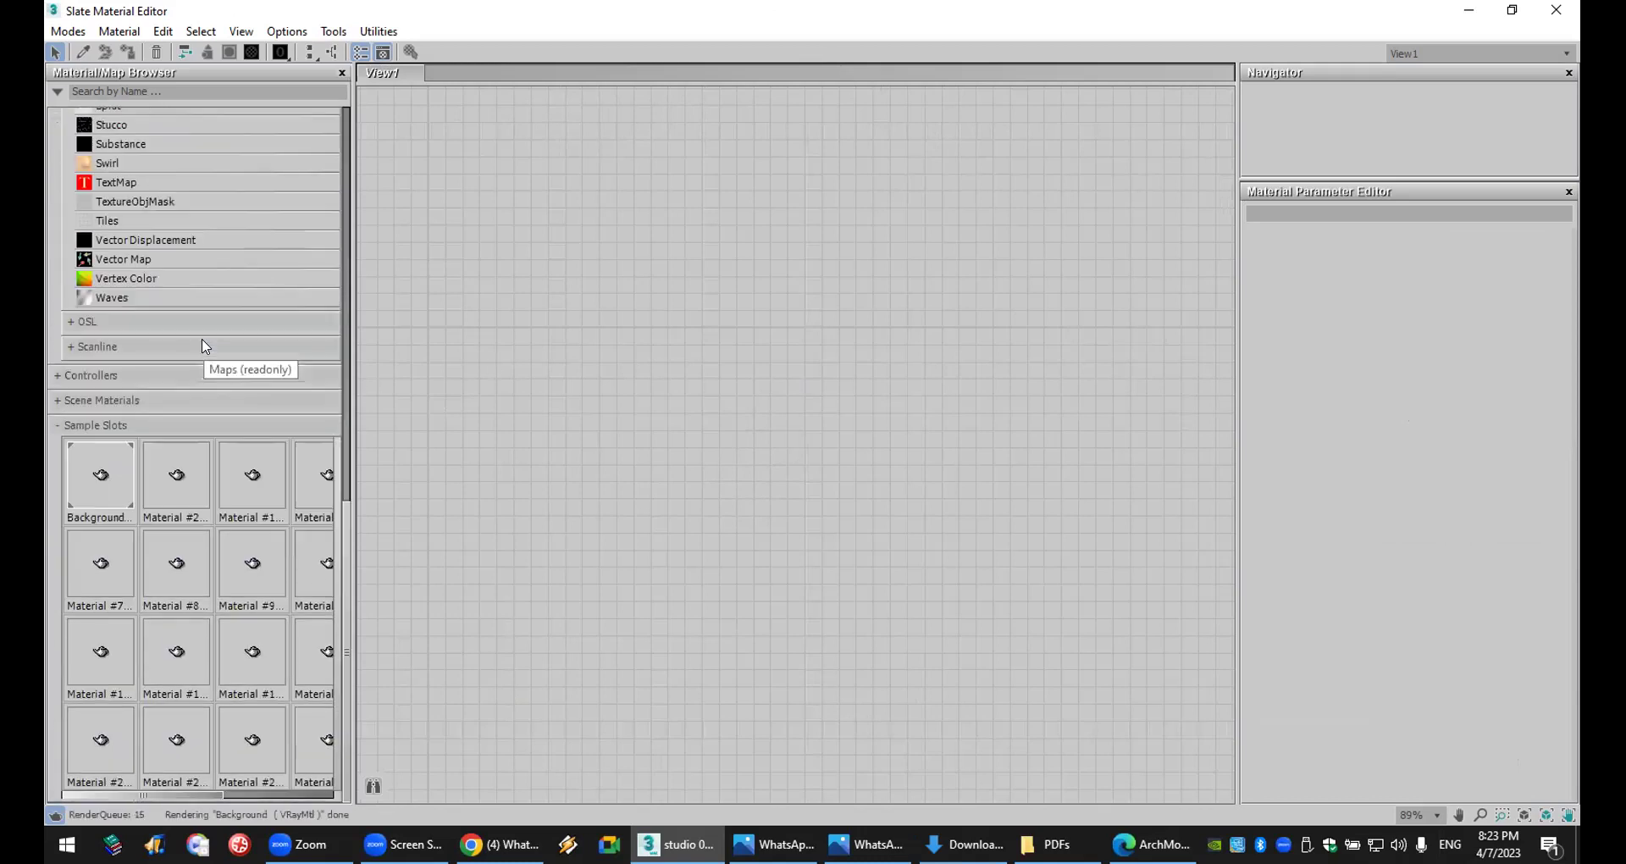
{"action": "scroll", "coordinate": [202, 345], "scroll_direction": "up", "scroll_amount": 12}
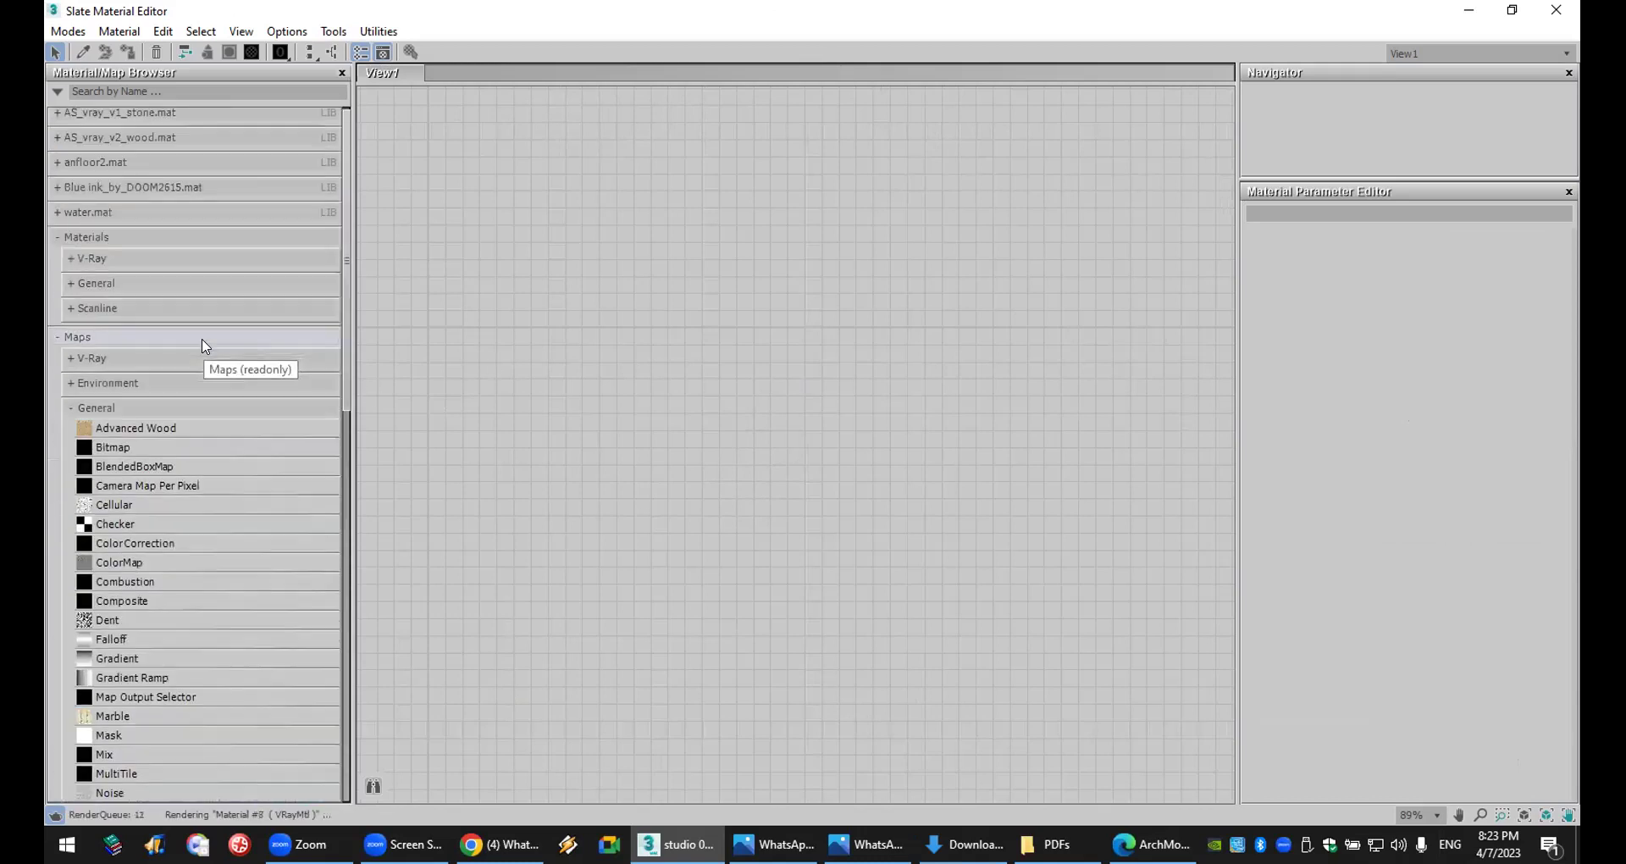
{"action": "left_click", "coordinate": [106, 410]}
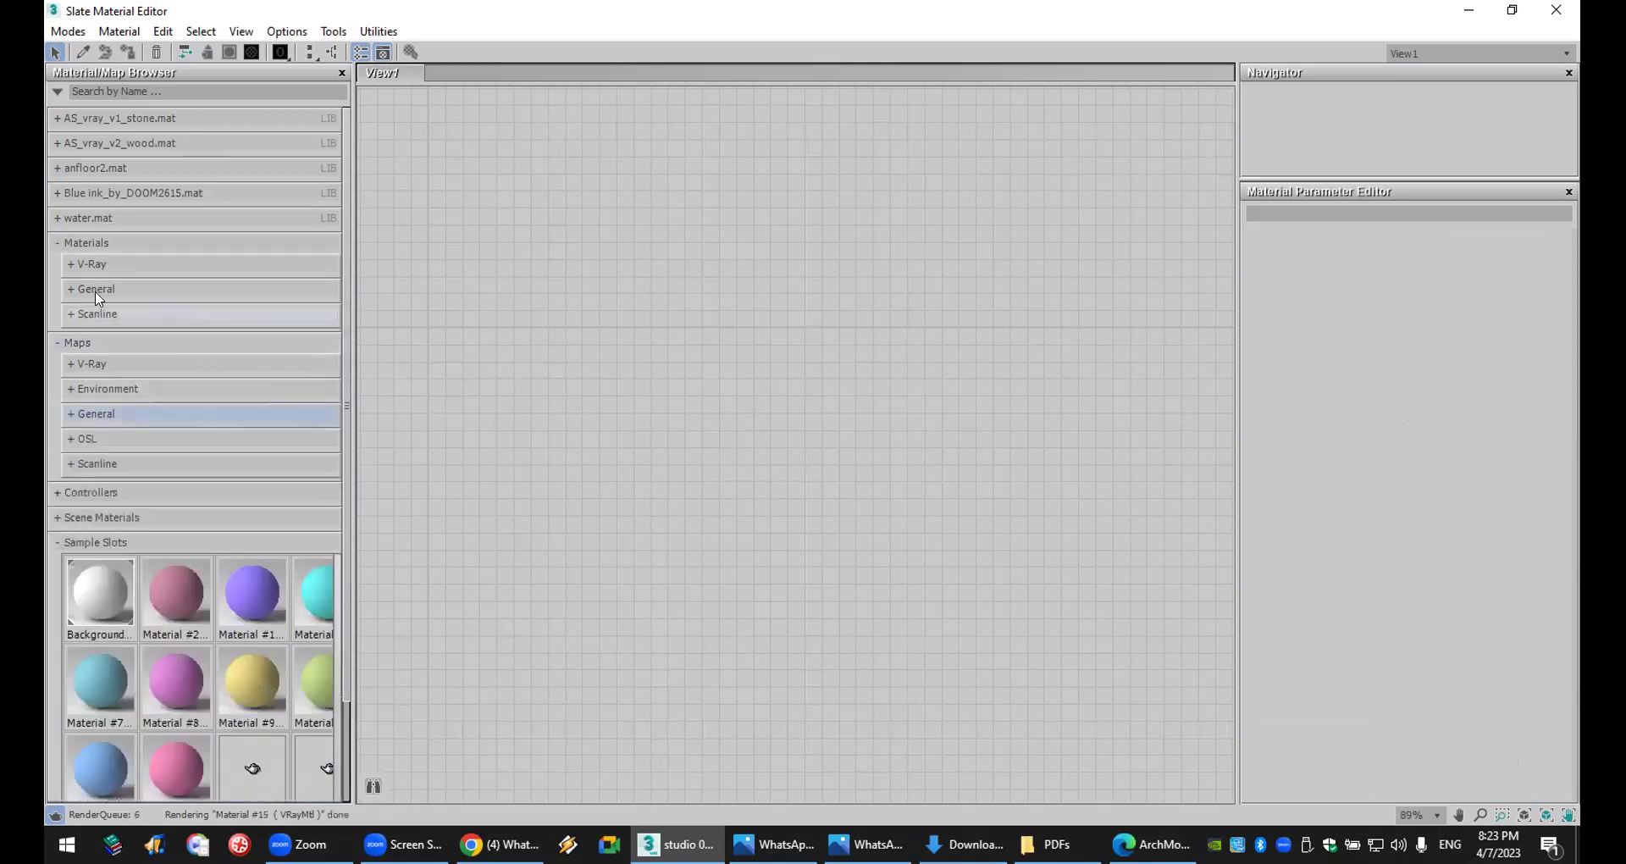
{"action": "scroll", "coordinate": [174, 603], "scroll_direction": "down", "scroll_amount": 3}
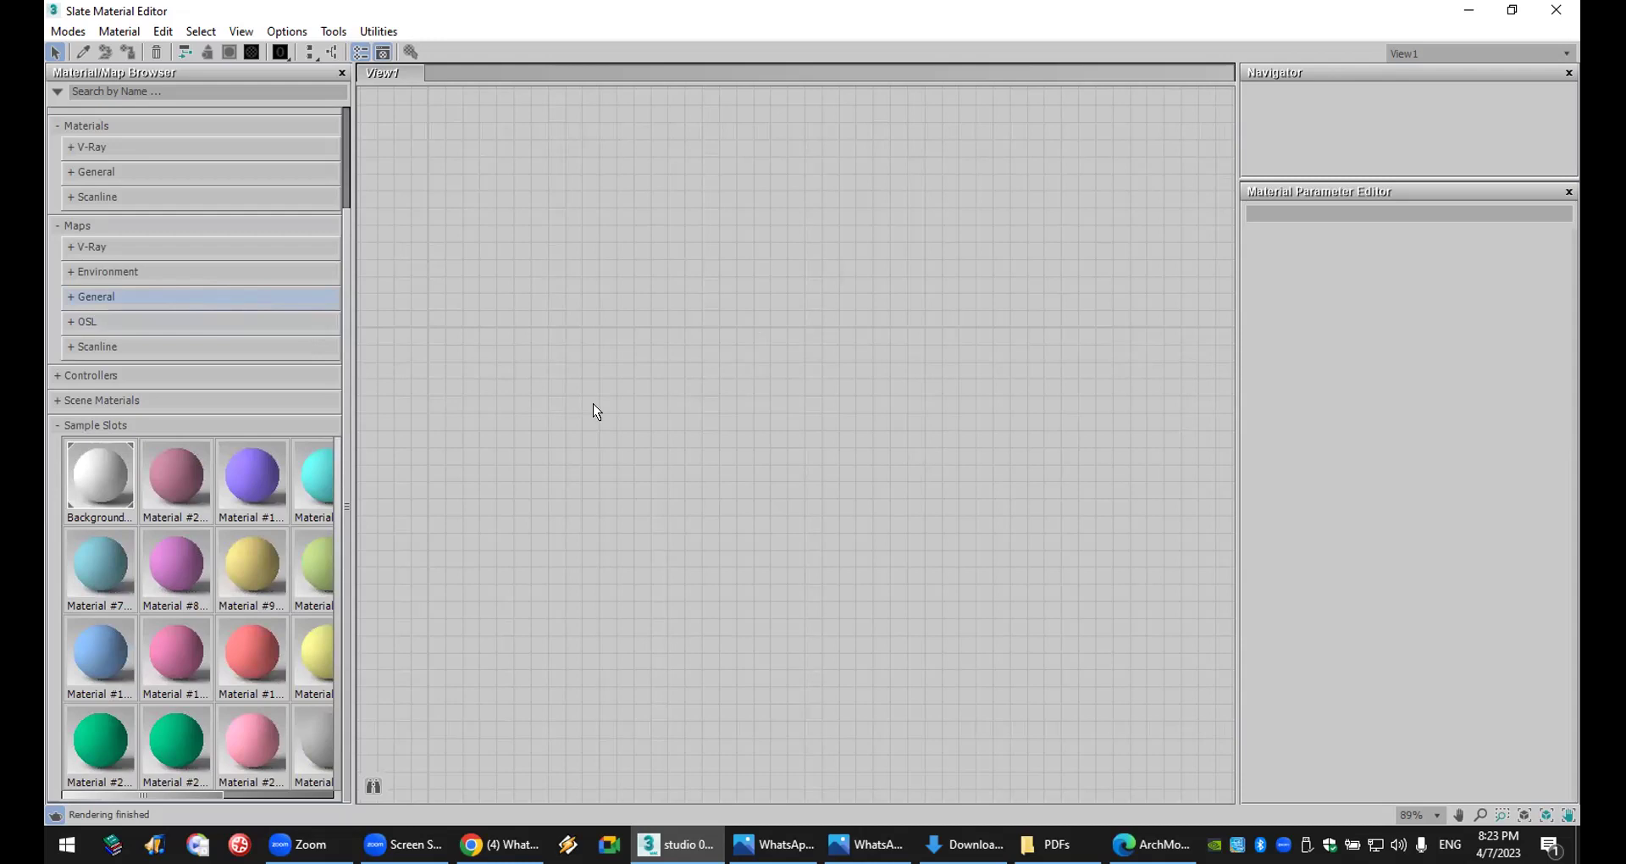
- Place Material #23 from the Sample Slots into View1 and open its VRayMtl parameters
{"action": "left_click_drag", "start_coordinate": [190, 466], "coordinate": [392, 447]}
{"action": "left_click_drag", "start_coordinate": [713, 301], "coordinate": [658, 418]}
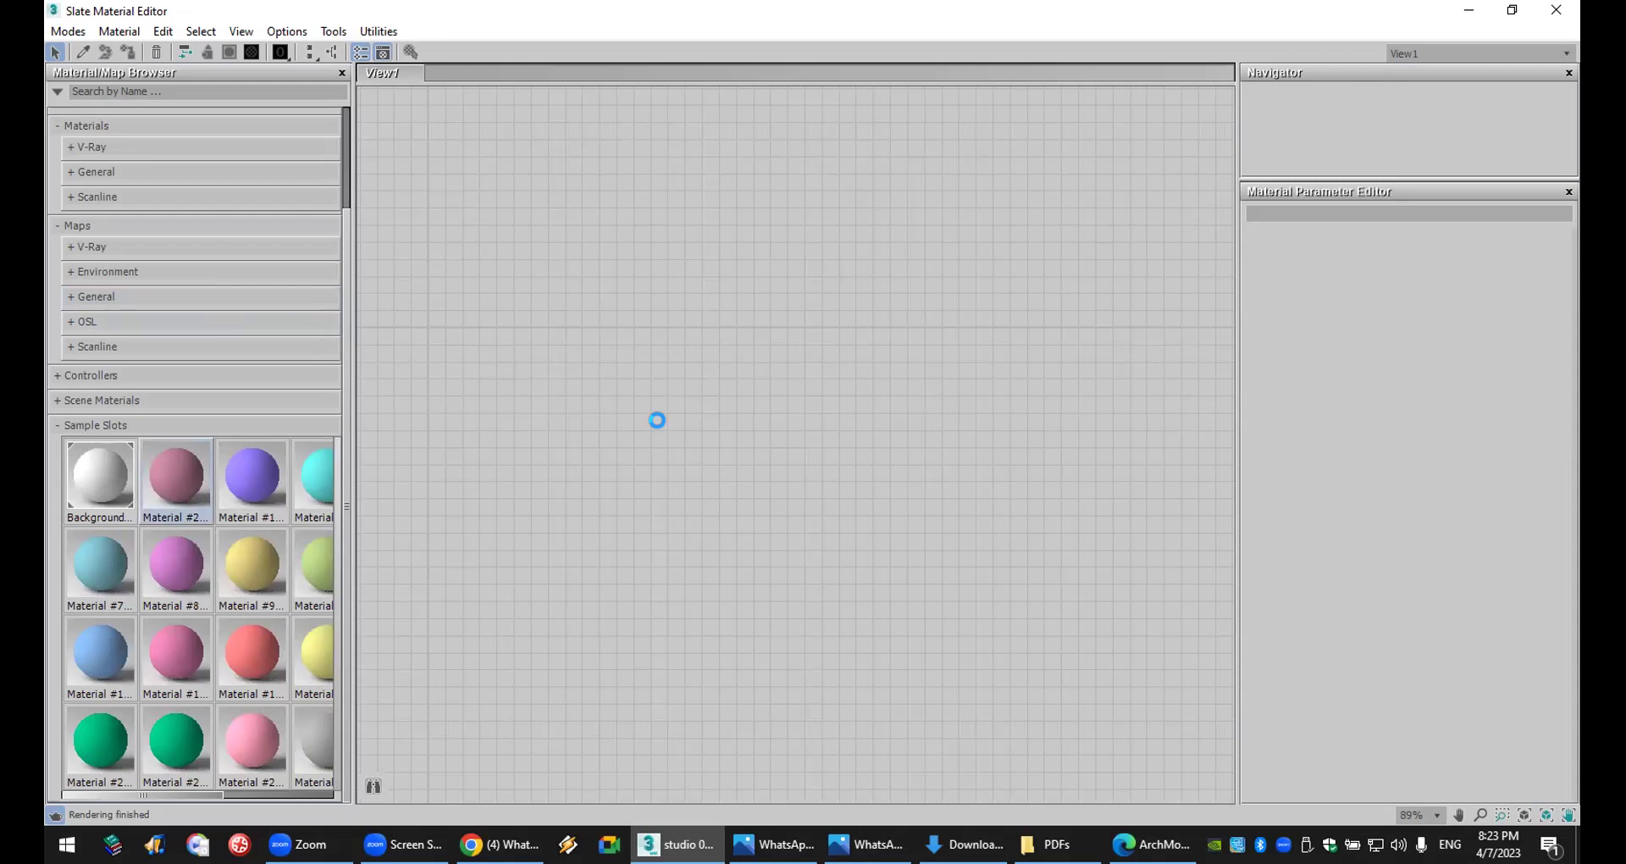
{"action": "left_click", "coordinate": [770, 477]}
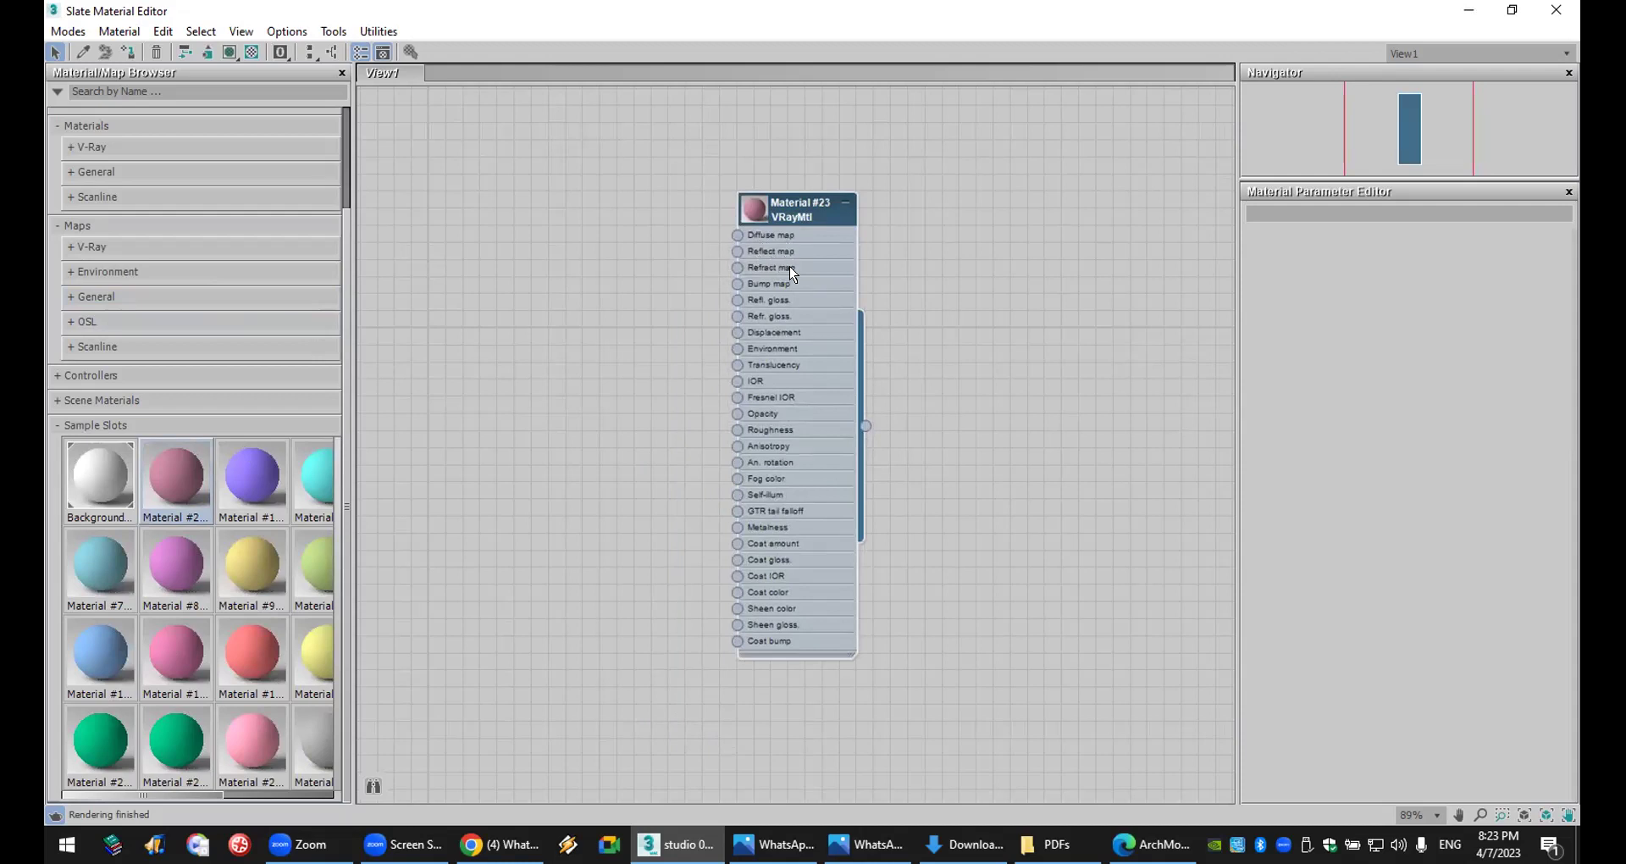
{"action": "double_click", "coordinate": [804, 208]}
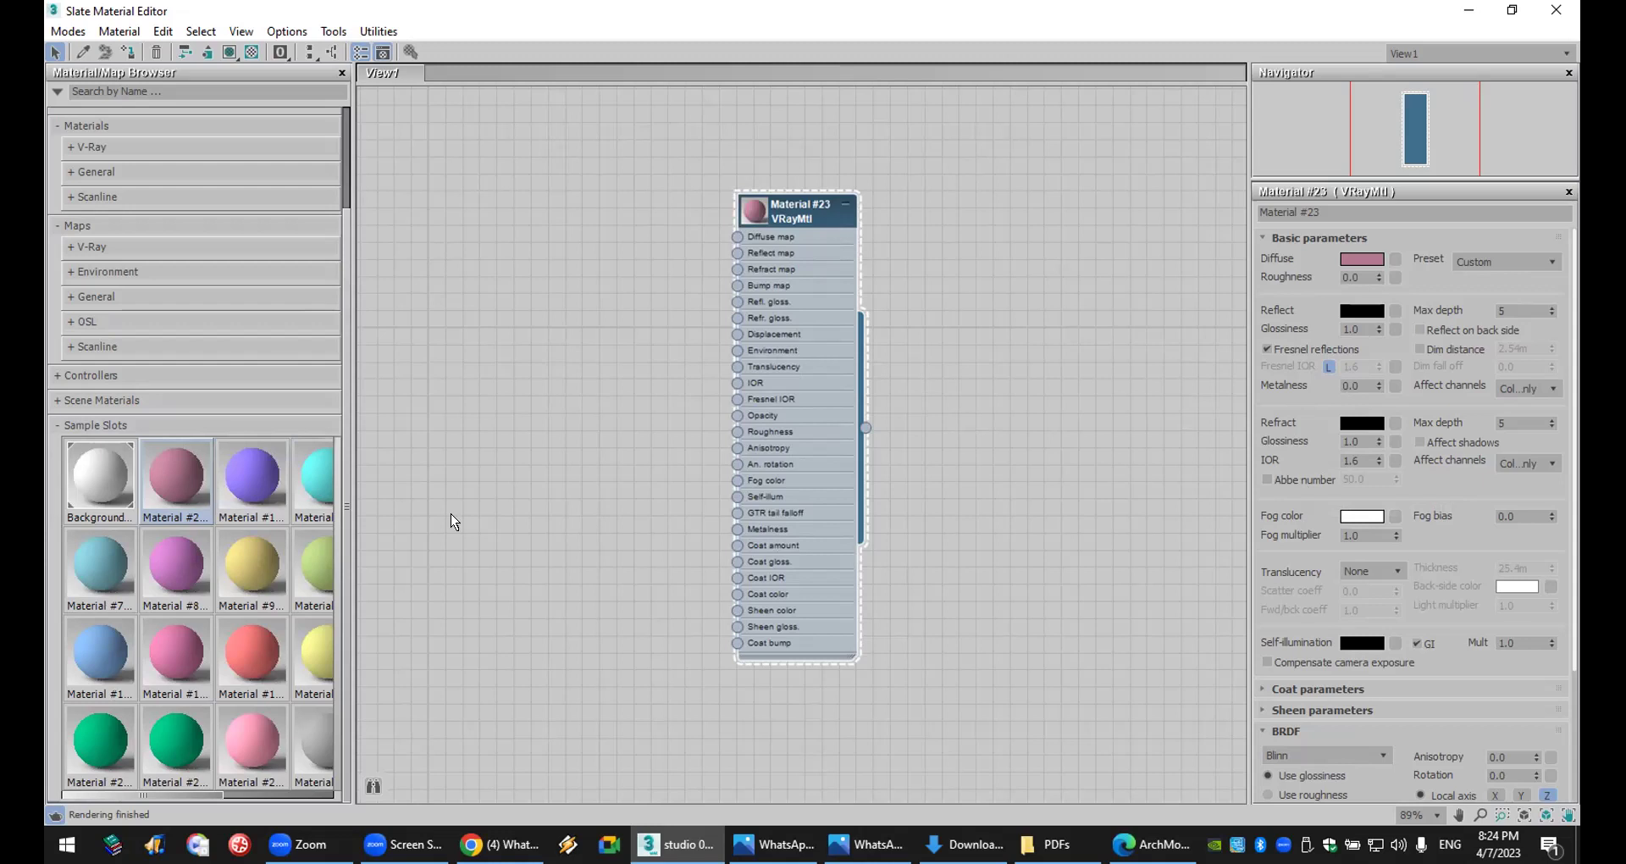
- Delete the Material #23 node from View1
{"action": "scroll", "coordinate": [1004, 468], "scroll_direction": "down", "scroll_amount": 3}
{"action": "scroll", "coordinate": [1004, 469], "scroll_direction": "down", "scroll_amount": 3}
{"action": "scroll", "coordinate": [1005, 464], "scroll_direction": "up", "scroll_amount": 3}
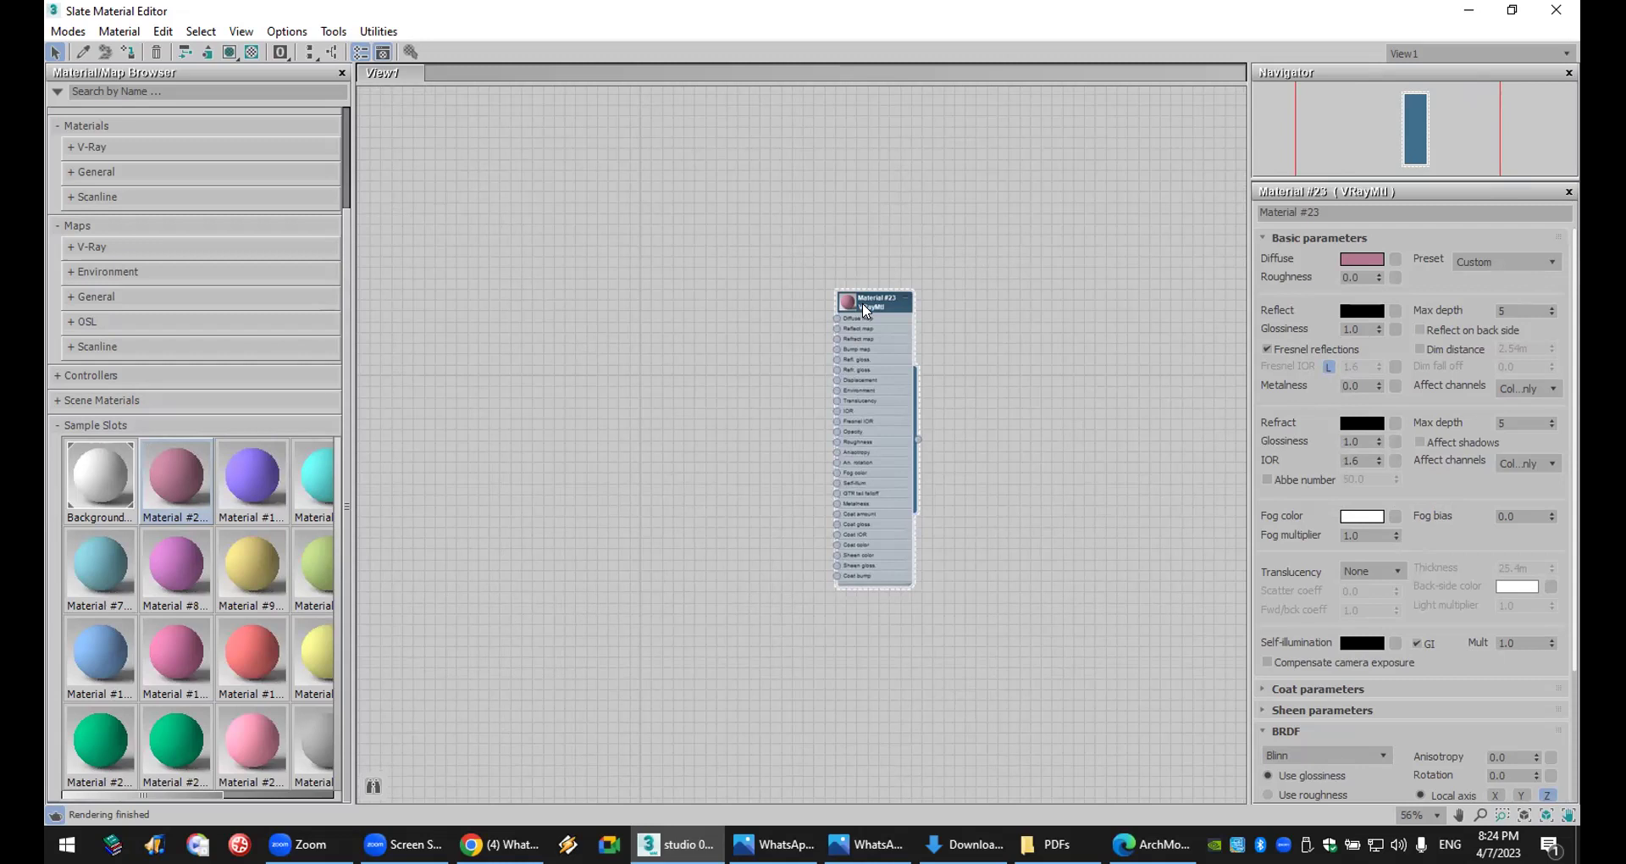
{"action": "key", "text": "Delete"}
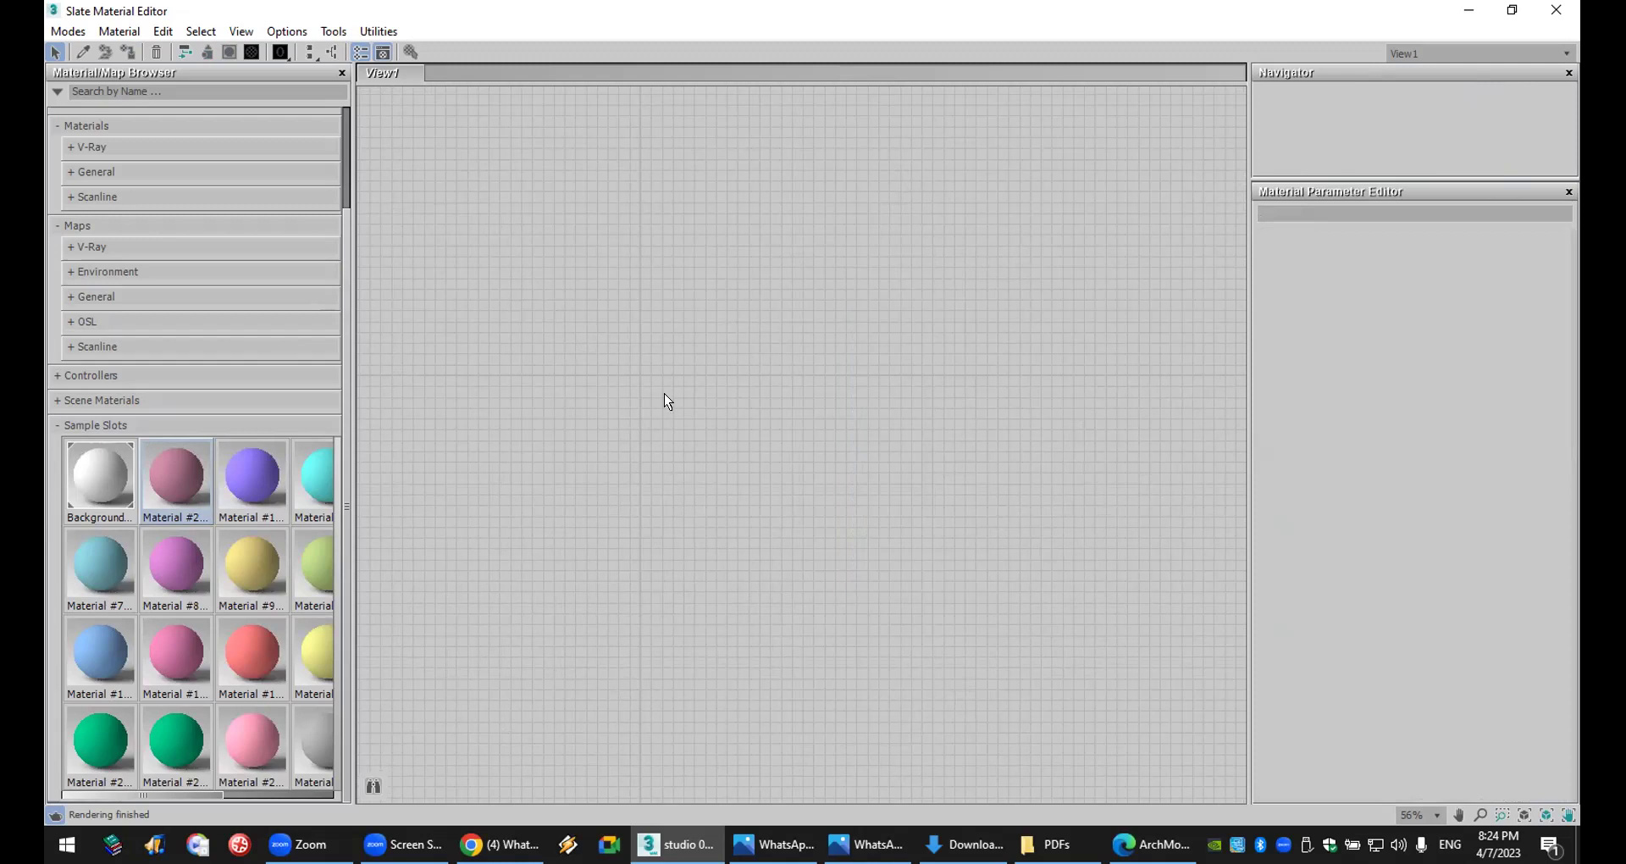
- Add Material #17 from the Sample Slots to View1 and move its node to the upper-left area of the graph
{"action": "left_click_drag", "start_coordinate": [249, 476], "coordinate": [737, 265]}
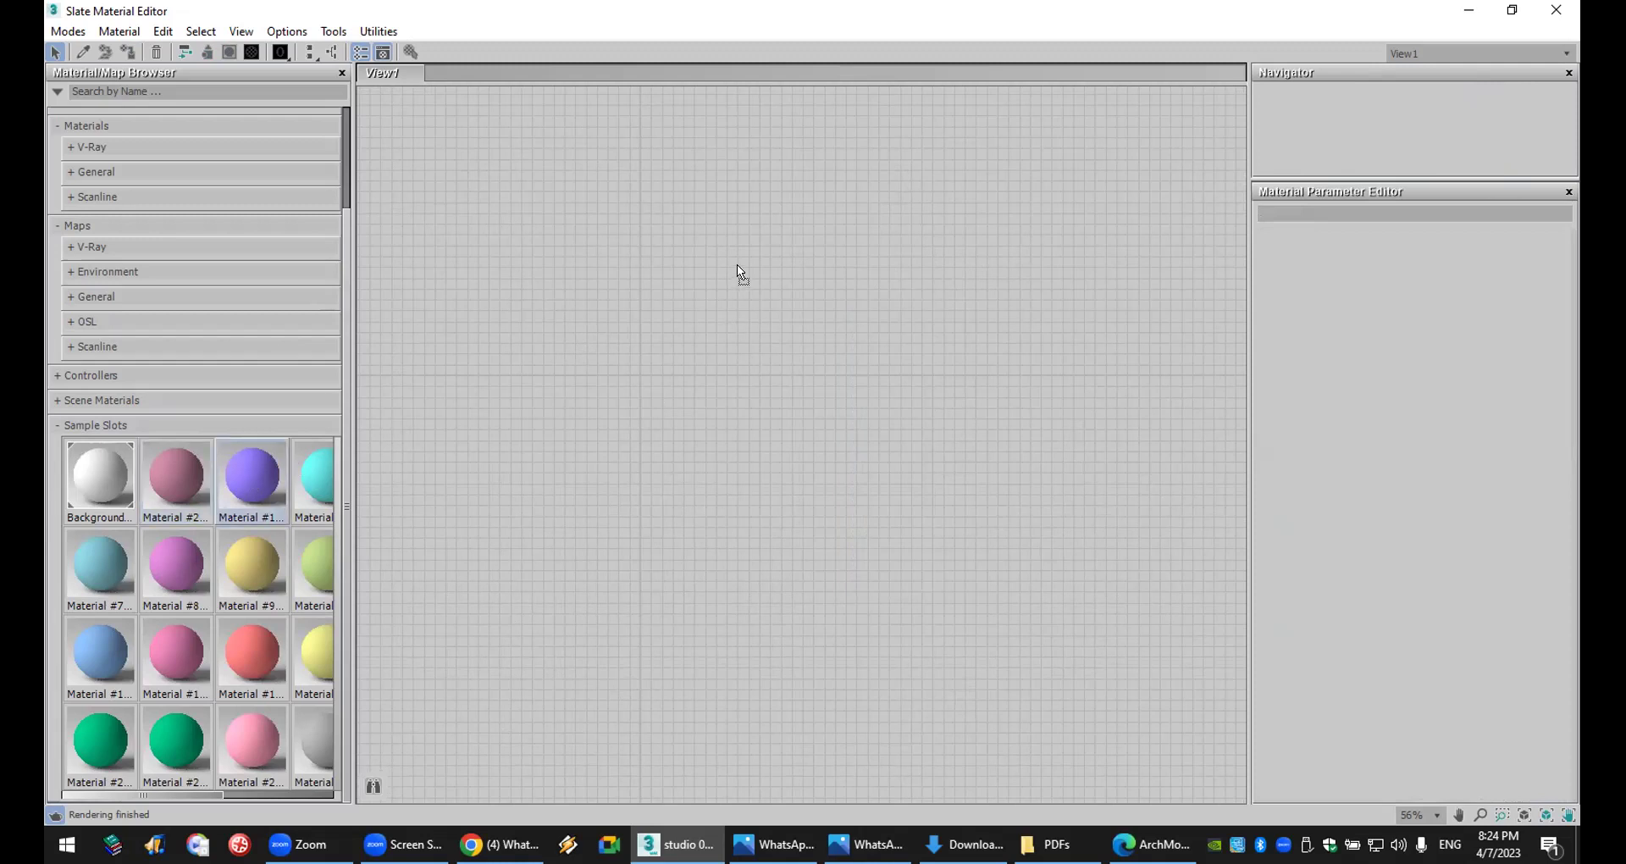
{"action": "left_click", "coordinate": [769, 476]}
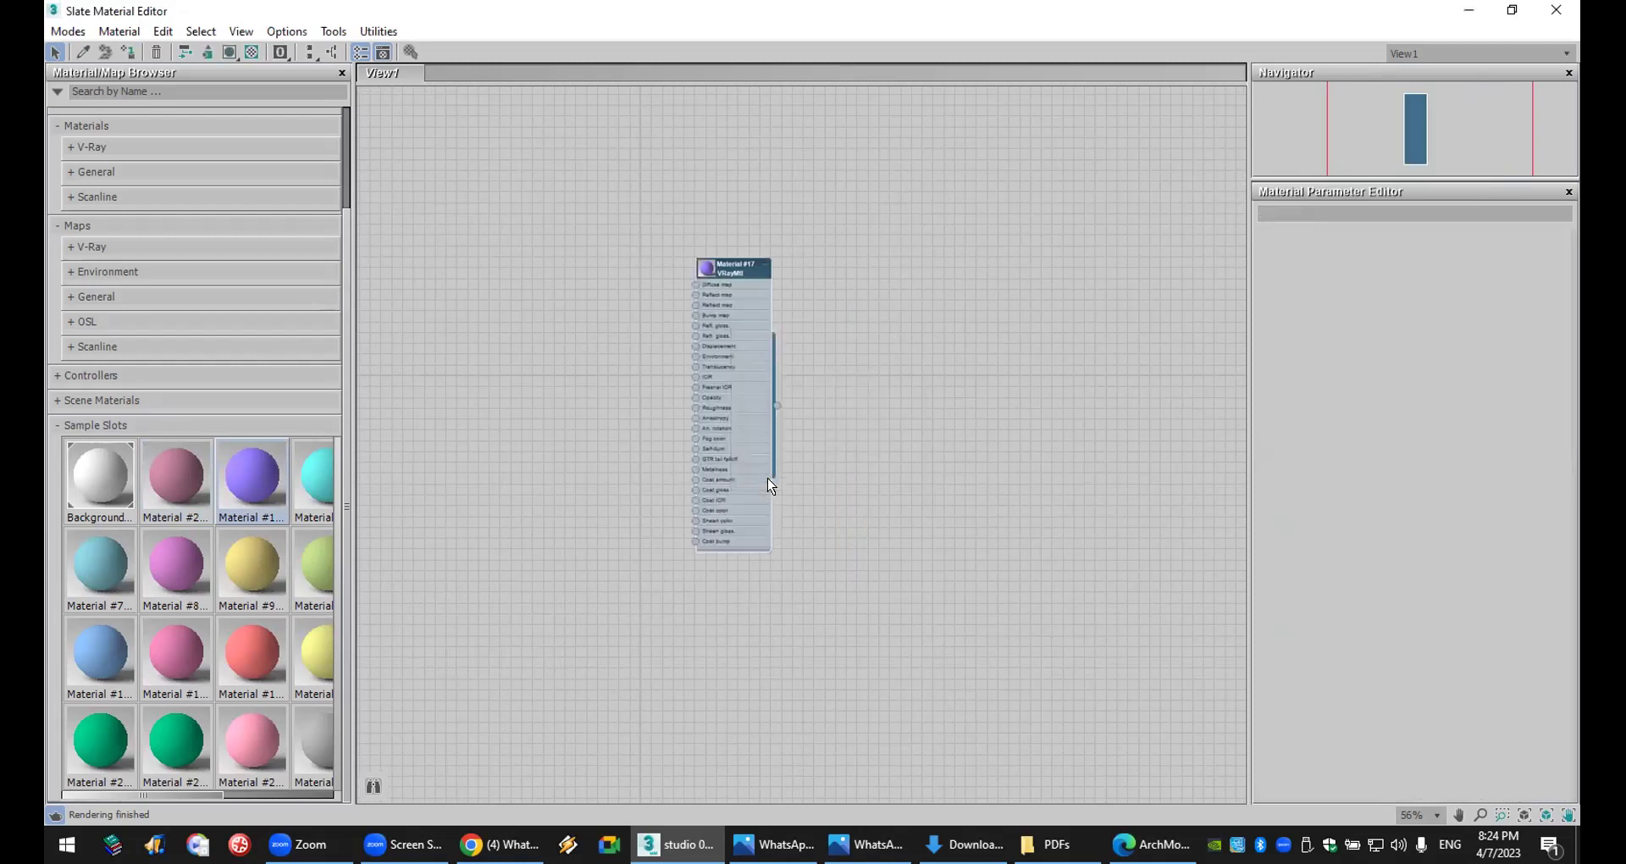
{"action": "left_click_drag", "start_coordinate": [714, 268], "coordinate": [584, 192]}
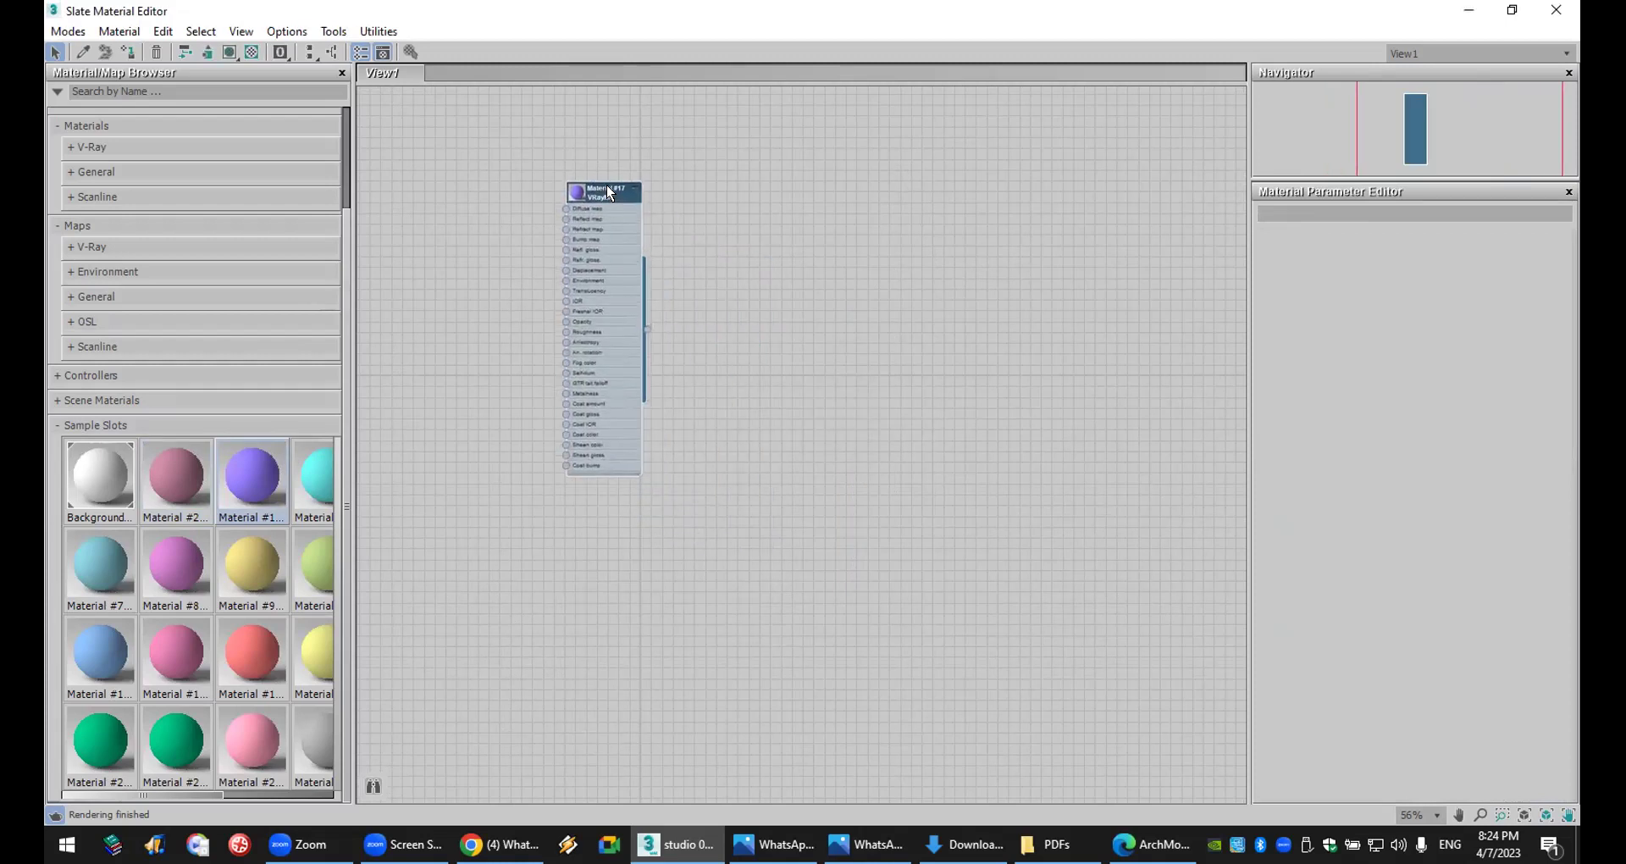
- Open the parameters of Material #17 and set its diffuse color to black and its refract color to white
{"action": "double_click", "coordinate": [645, 444]}
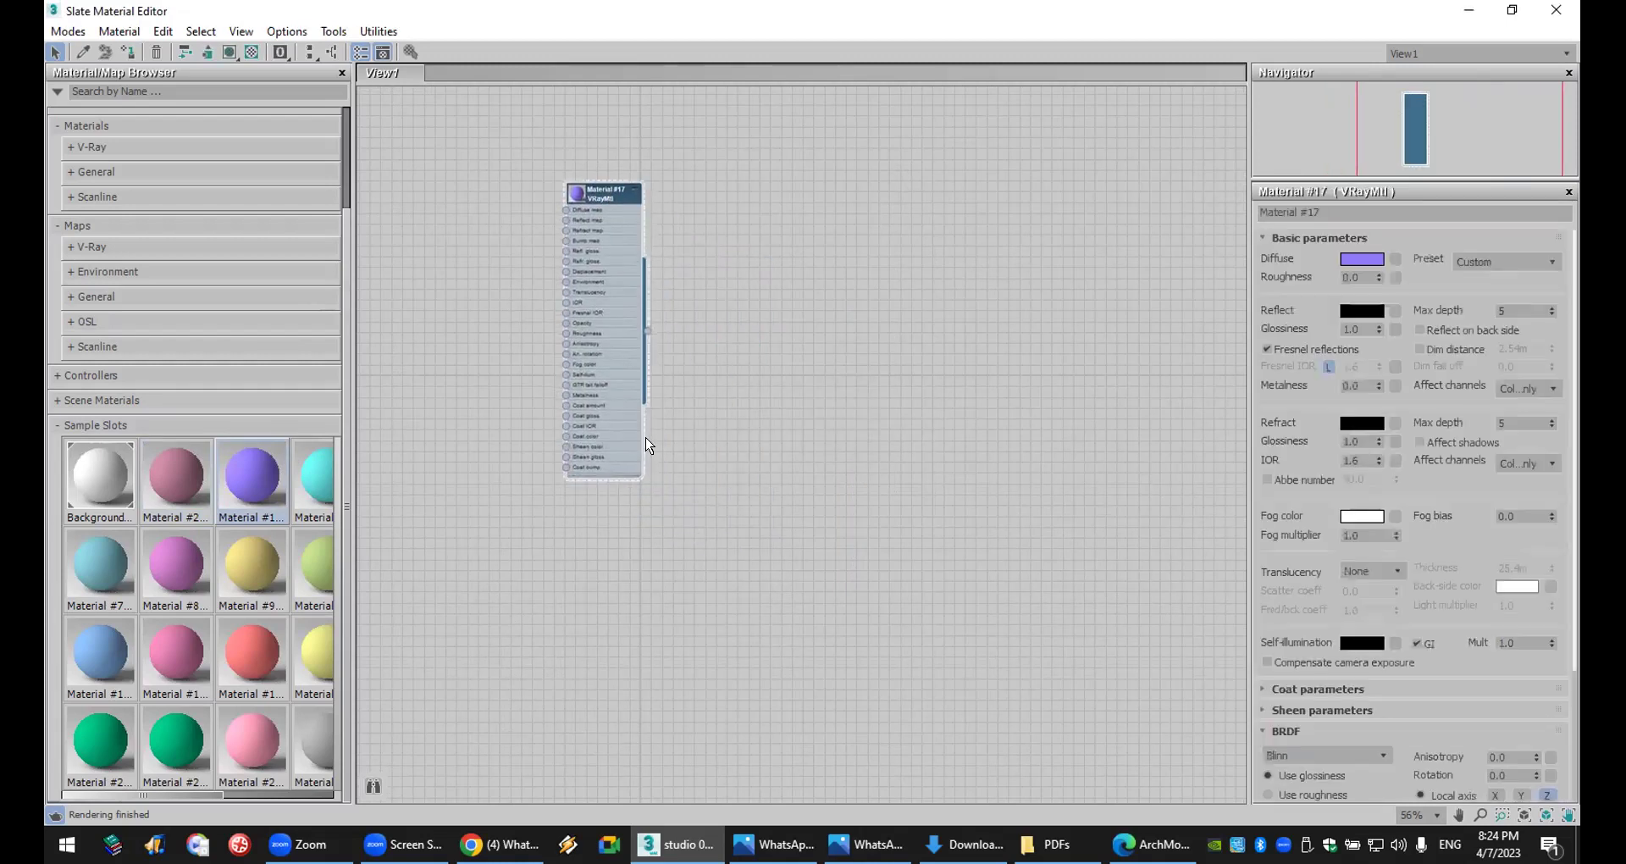
{"action": "left_click", "coordinate": [1353, 261]}
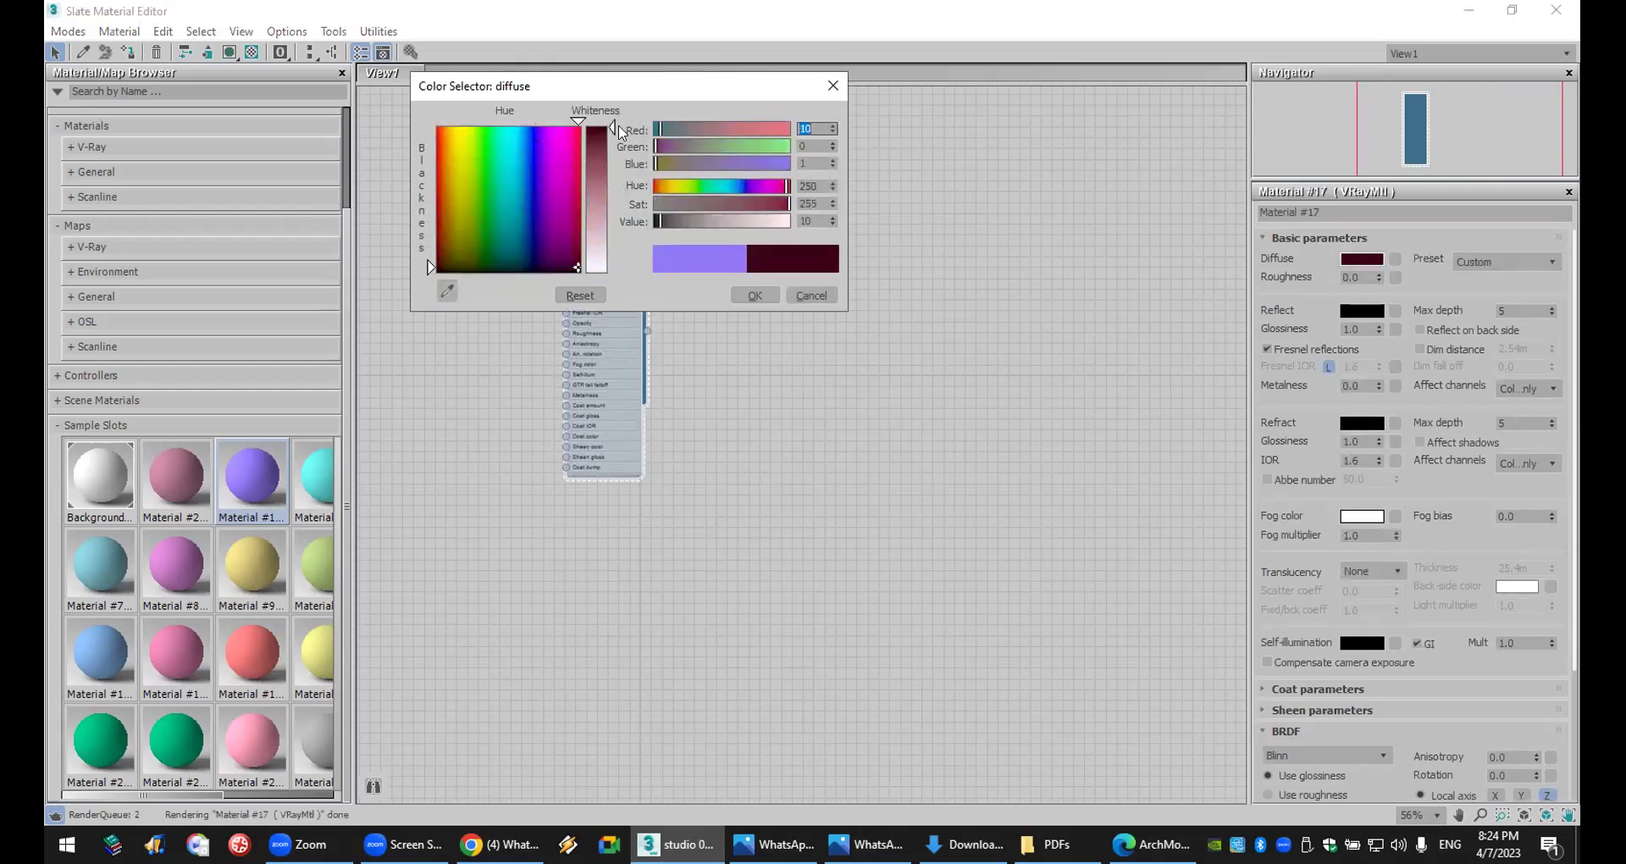
{"action": "right_click", "coordinate": [834, 204]}
{"action": "right_click", "coordinate": [834, 221]}
{"action": "key", "text": "Return"}
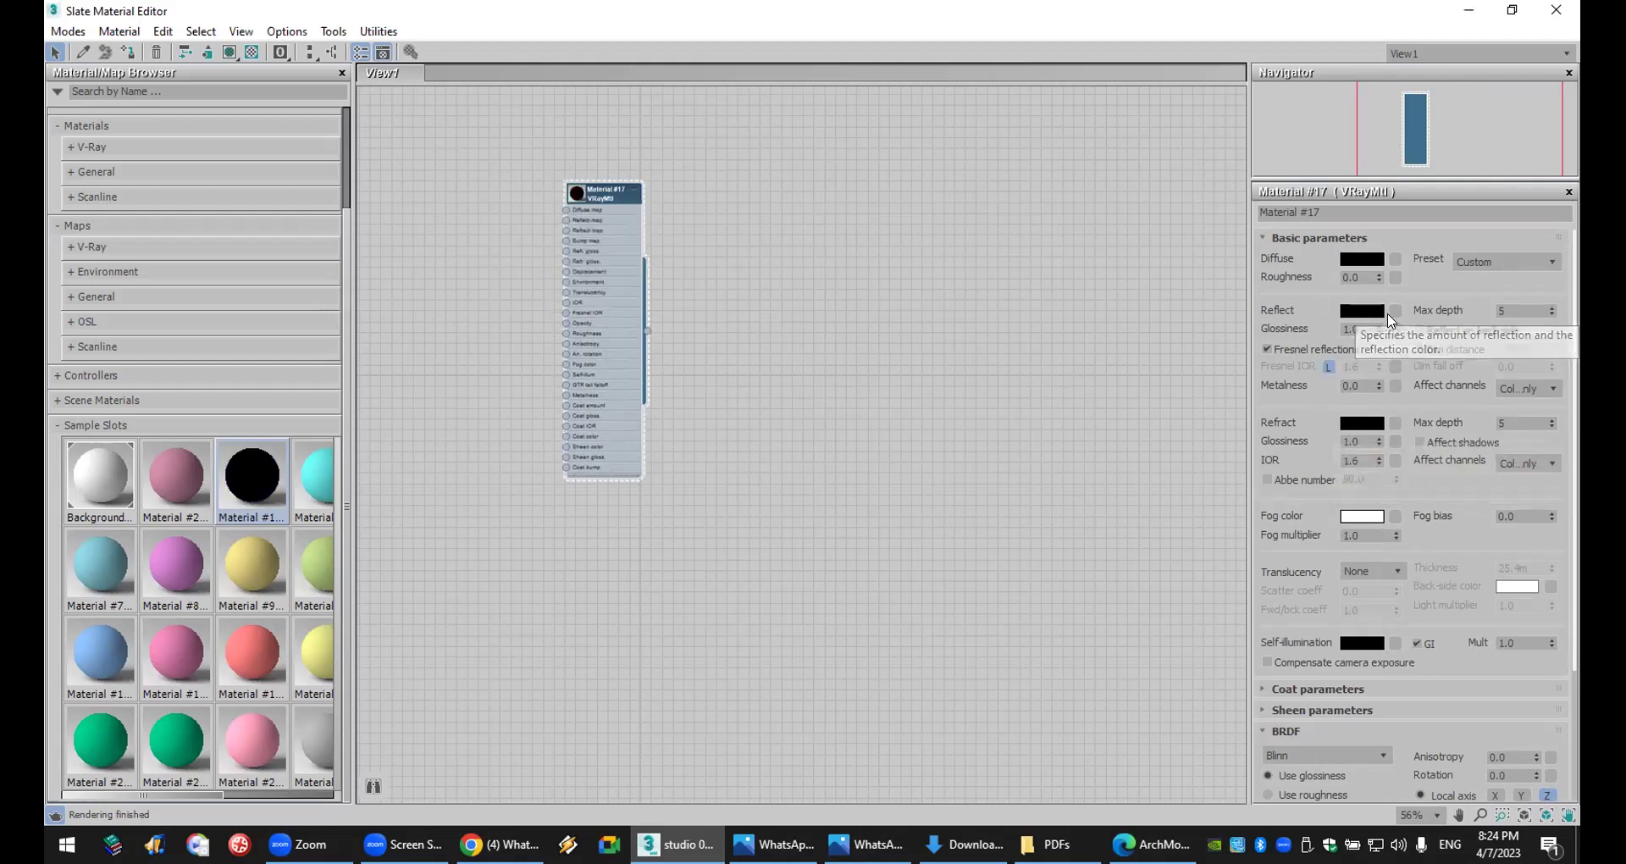
{"action": "left_click", "coordinate": [1361, 423]}
{"action": "left_click_drag", "start_coordinate": [655, 221], "coordinate": [788, 221]}
{"action": "left_click", "coordinate": [753, 294]}
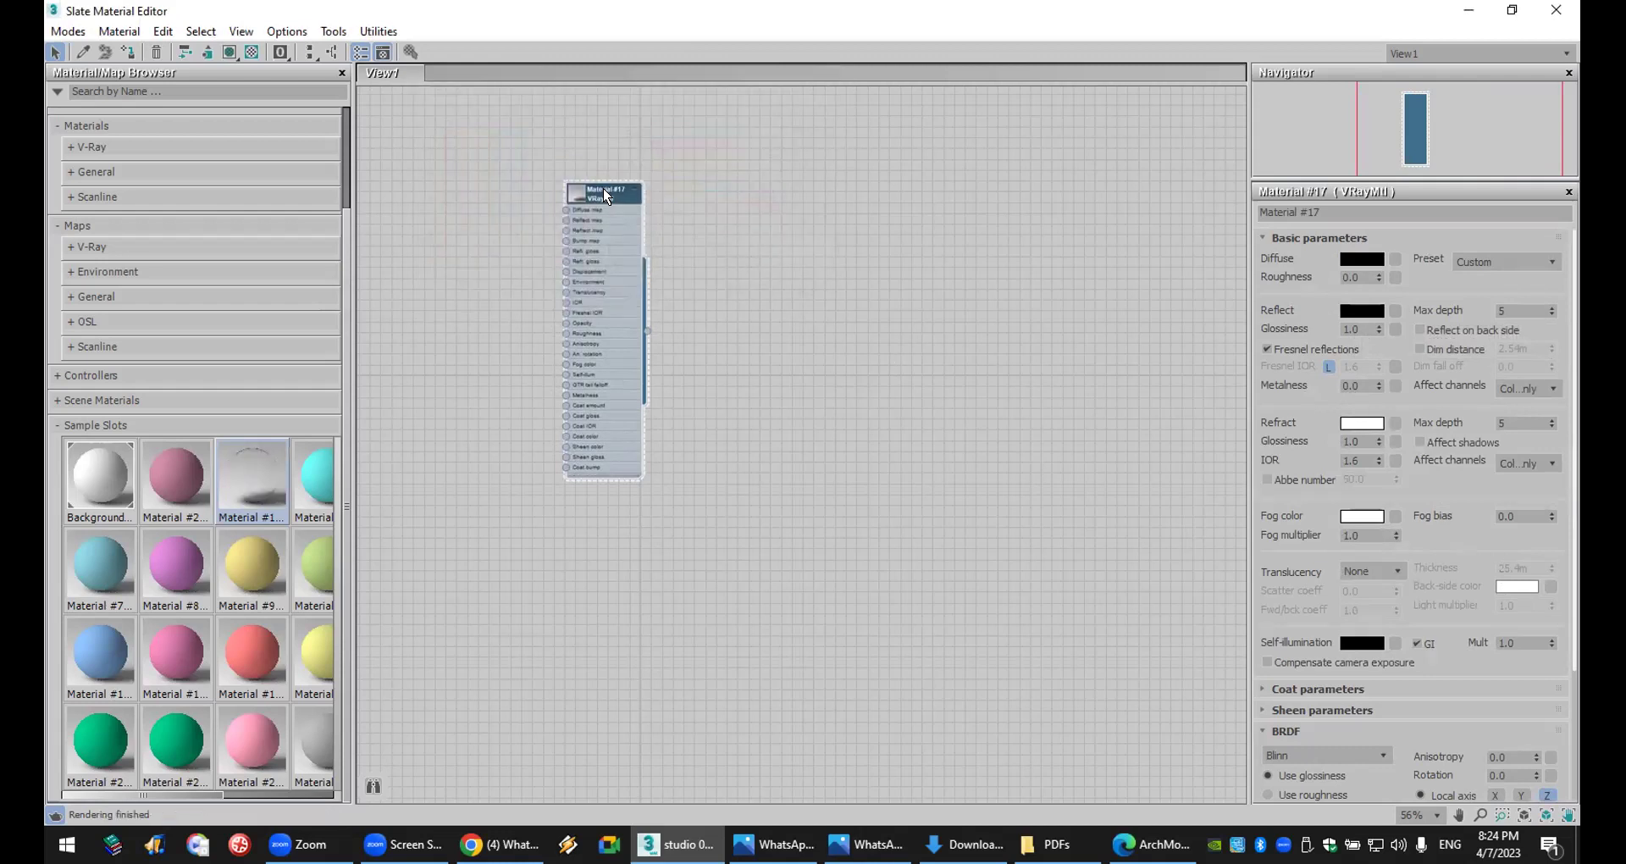
- Enlarge the Material #17 node's preview thumbnail and move the node to the upper-left corner of View1
{"action": "left_click", "coordinate": [574, 194]}
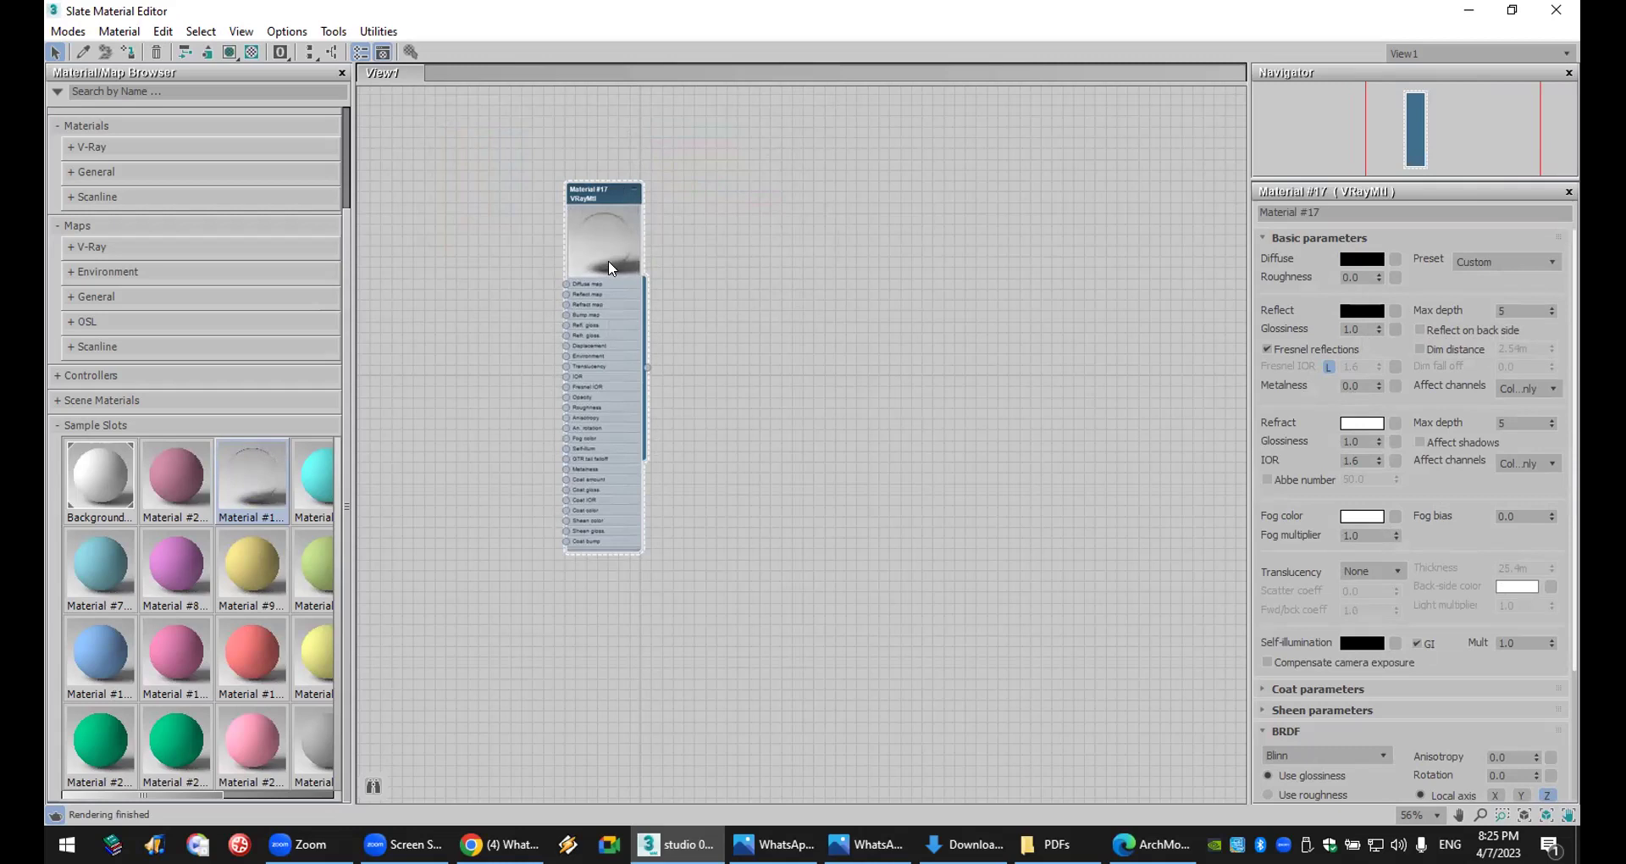
{"action": "left_click_drag", "start_coordinate": [603, 198], "coordinate": [461, 121]}
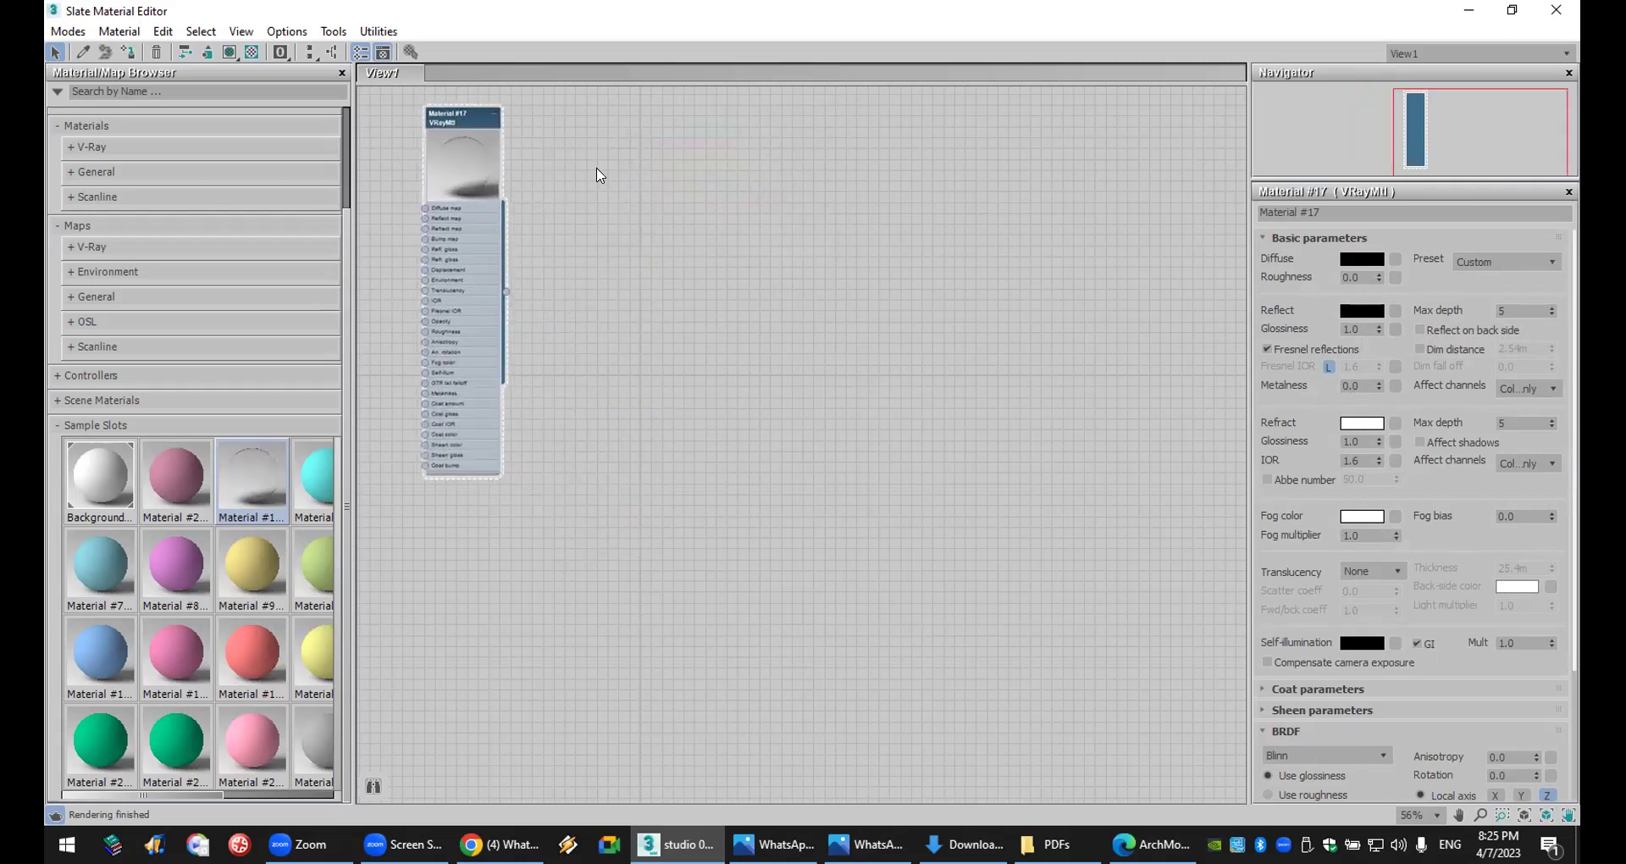
- Examine Material #17 in an enlarged separate preview window, then close that window
{"action": "right_click", "coordinate": [485, 191]}
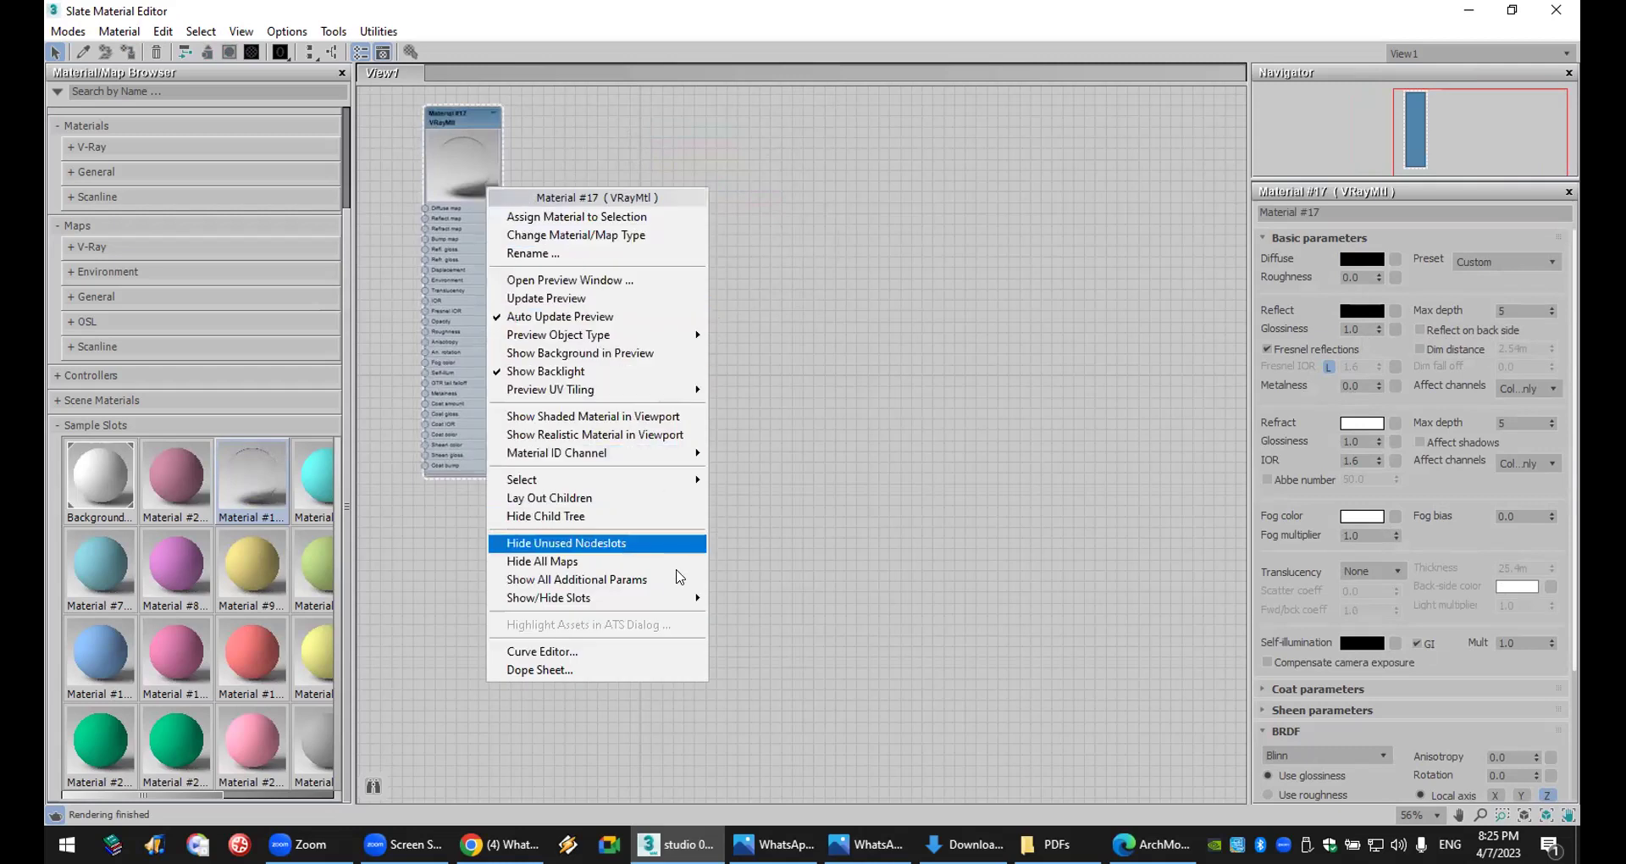
{"action": "left_click", "coordinate": [678, 280]}
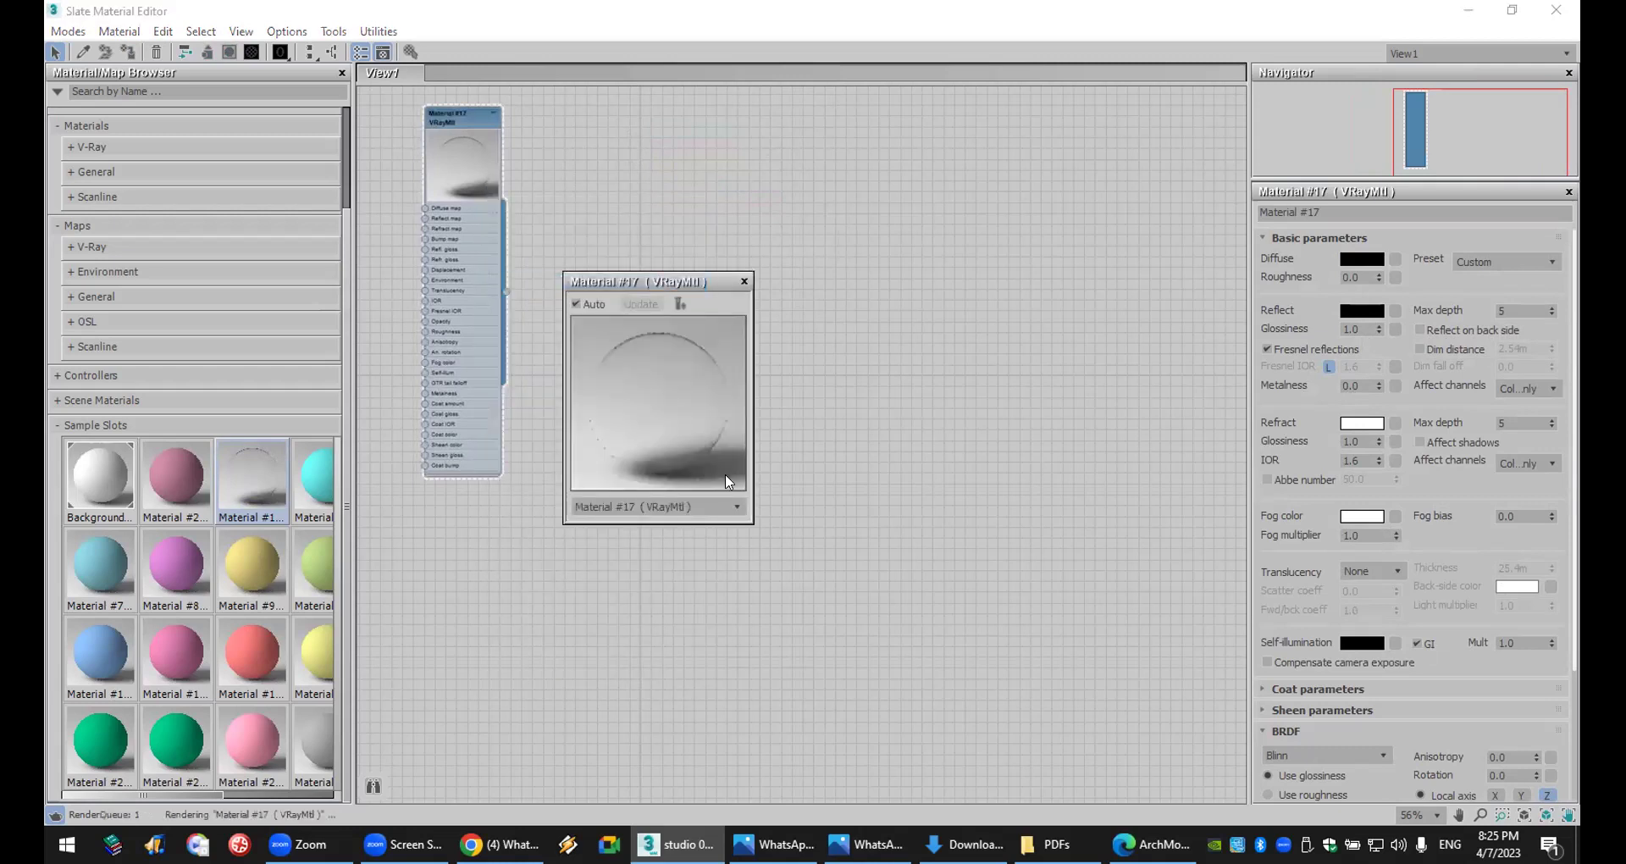
{"action": "left_click_drag", "start_coordinate": [745, 518], "coordinate": [829, 742]}
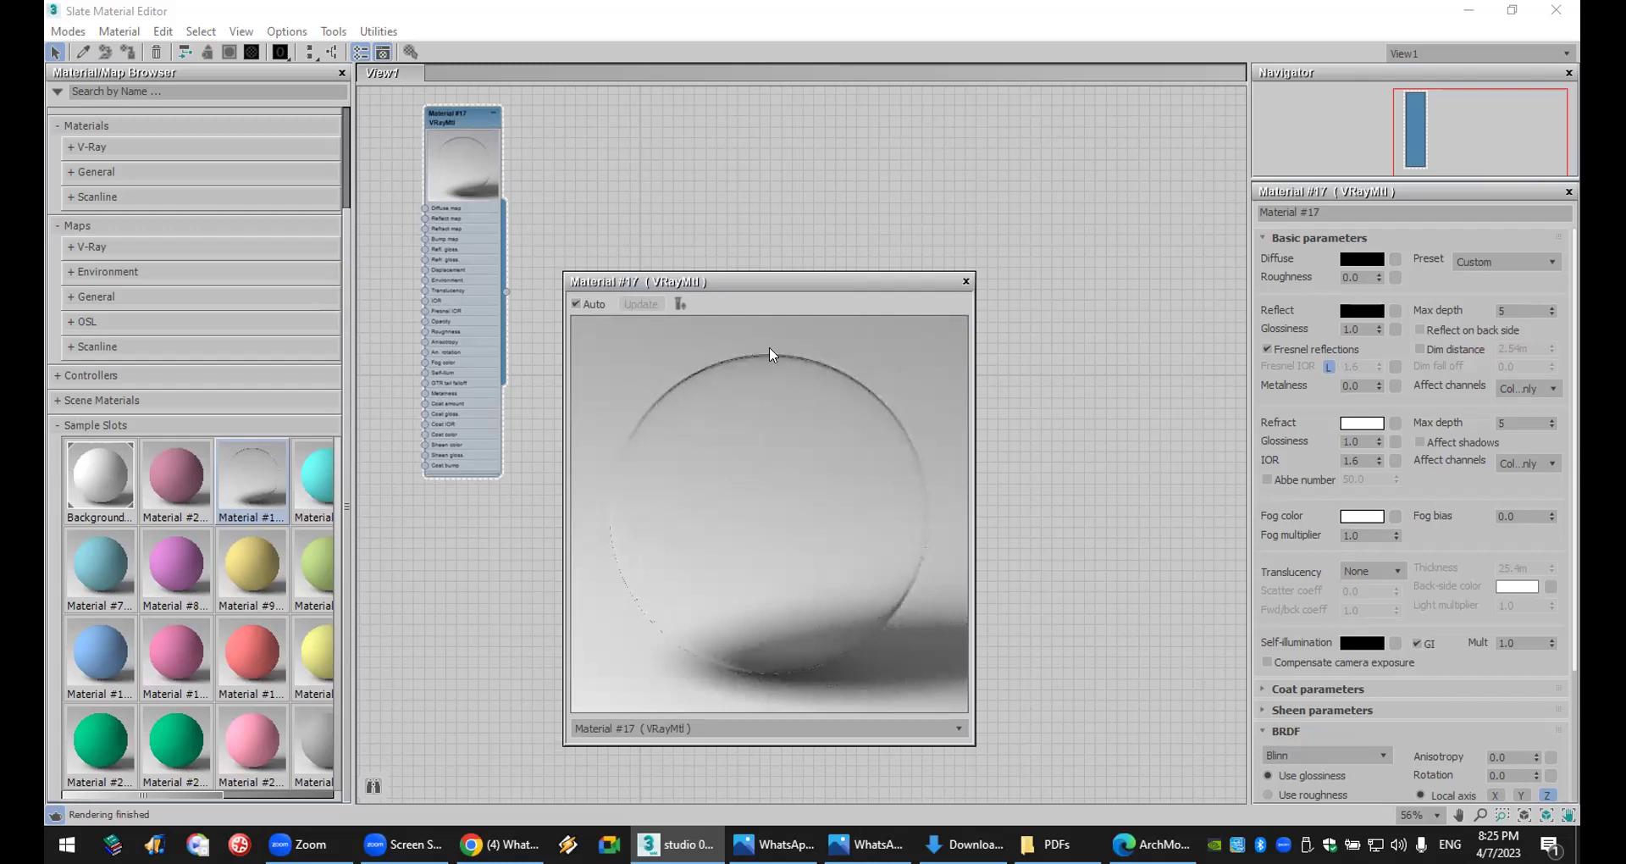
{"action": "left_click", "coordinate": [967, 281]}
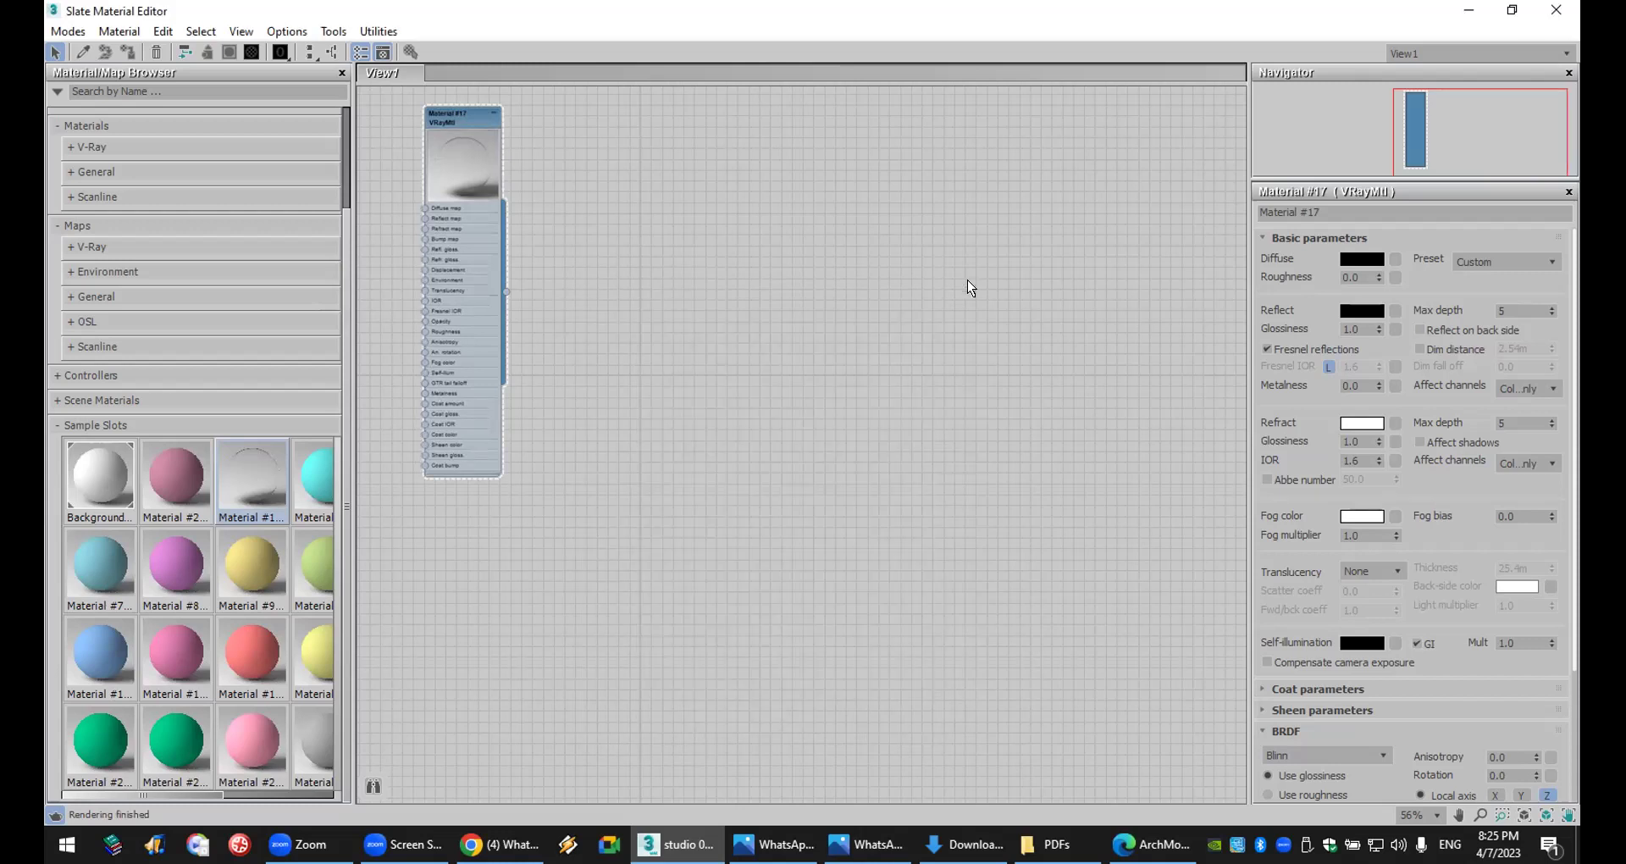
{"action": "mouse_move", "coordinate": [461, 174]}
{"action": "middle_mouse_down"}
{"action": "mouse_move", "coordinate": [500, 173]}
{"action": "mouse_move", "coordinate": [473, 174]}
{"action": "middle_mouse_up"}
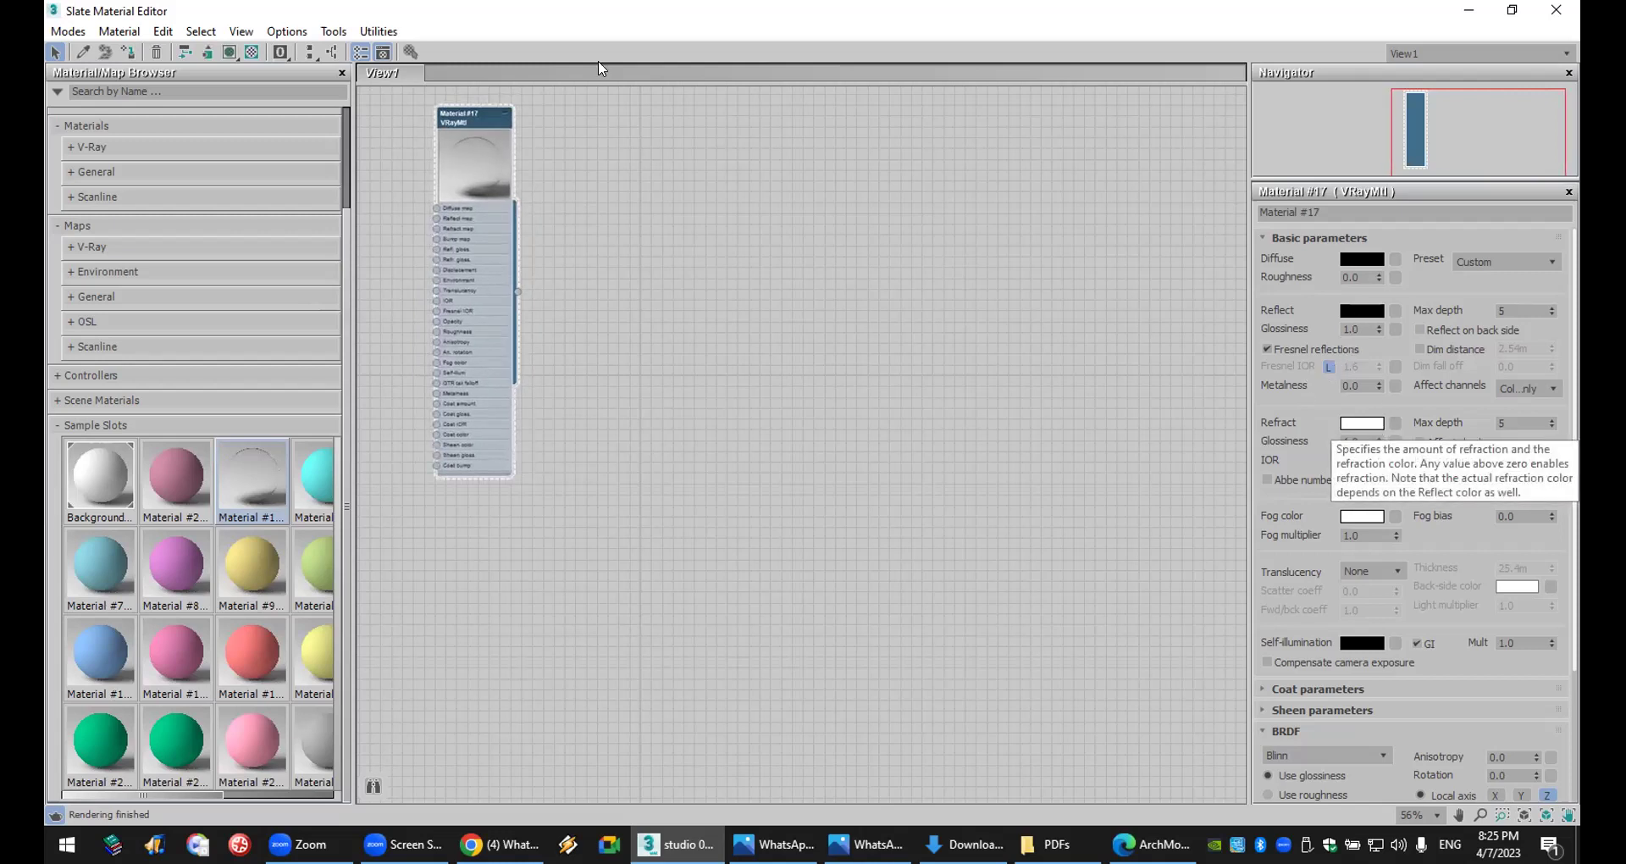
{"action": "middle_click_drag", "start_coordinate": [491, 112], "coordinate": [462, 110]}
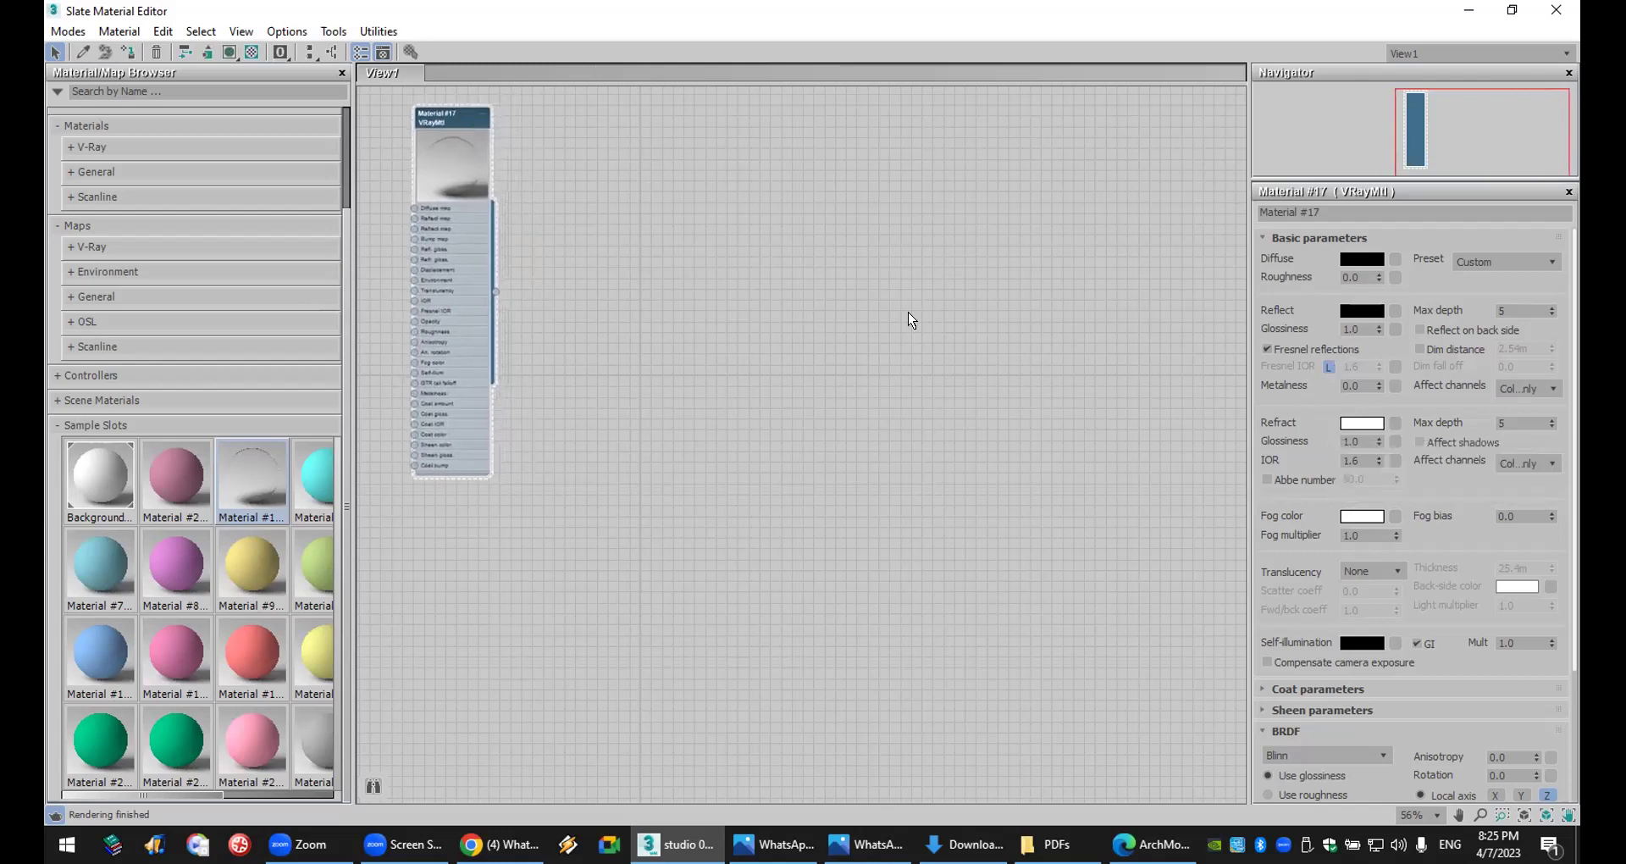
- Browse the map groups and material libraries and add the WATER material from water.mat to View1
{"action": "left_click", "coordinate": [175, 246]}
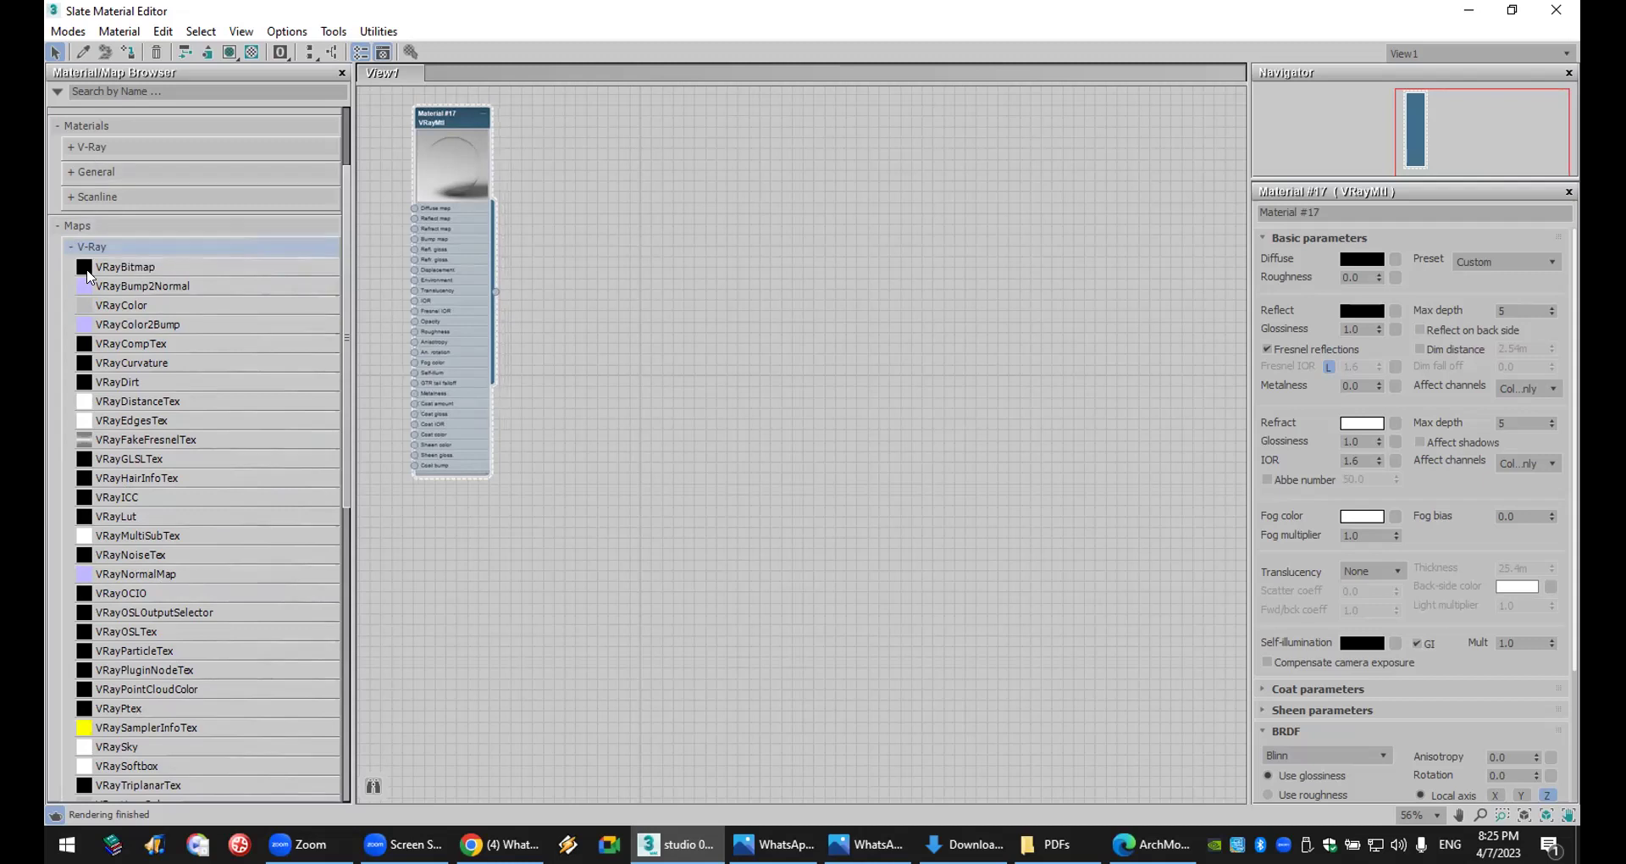
{"action": "scroll", "coordinate": [143, 580], "scroll_direction": "down", "scroll_amount": 10}
{"action": "scroll", "coordinate": [191, 335], "scroll_direction": "up", "scroll_amount": 10}
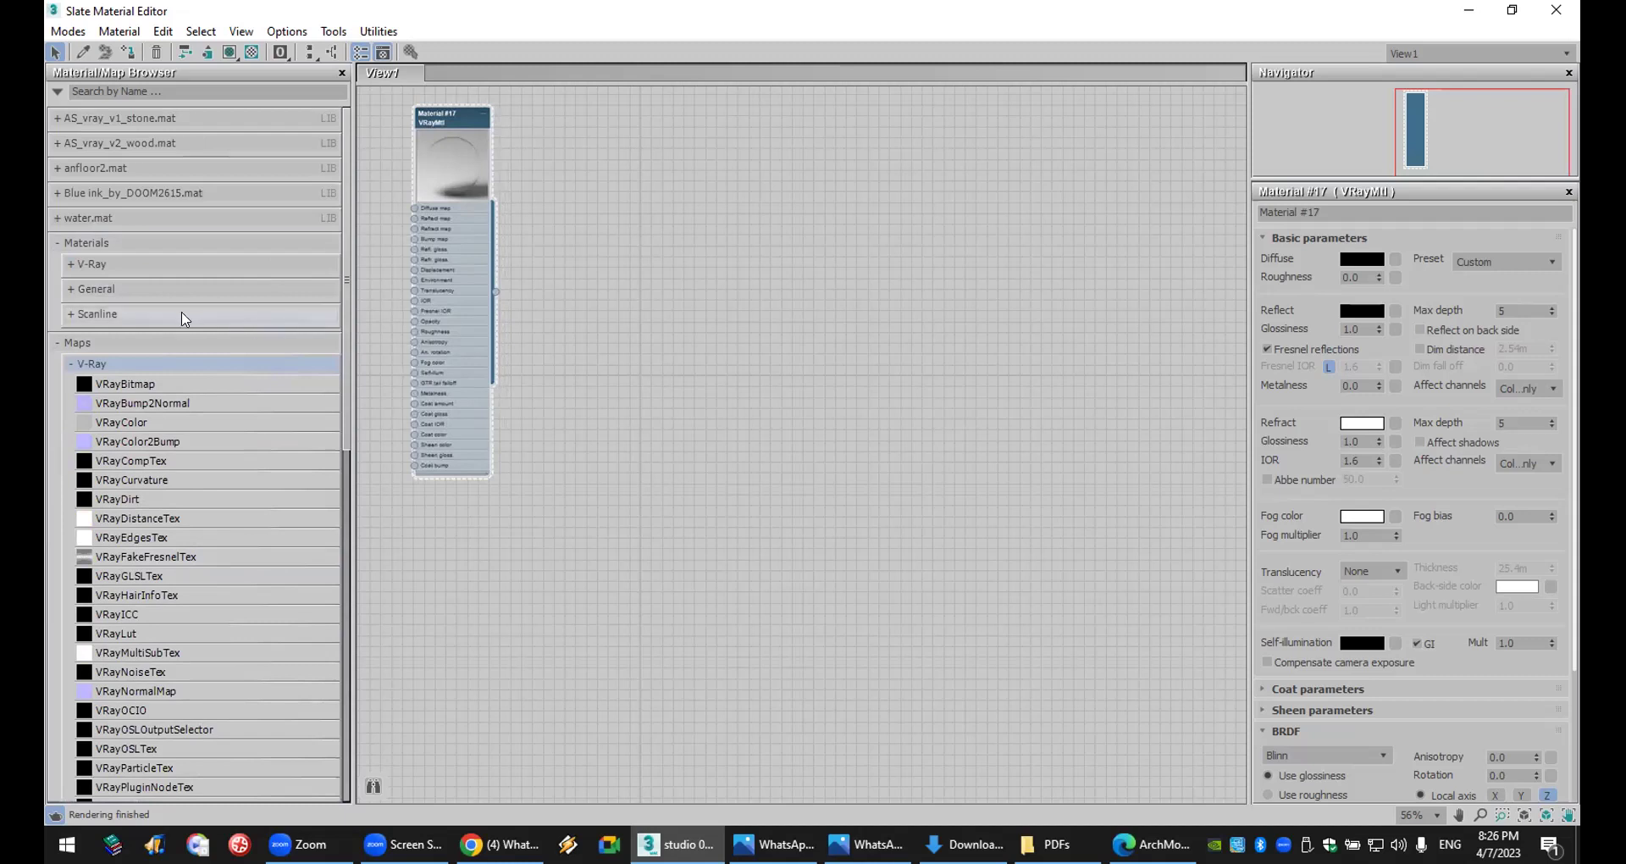
{"action": "left_click", "coordinate": [59, 119]}
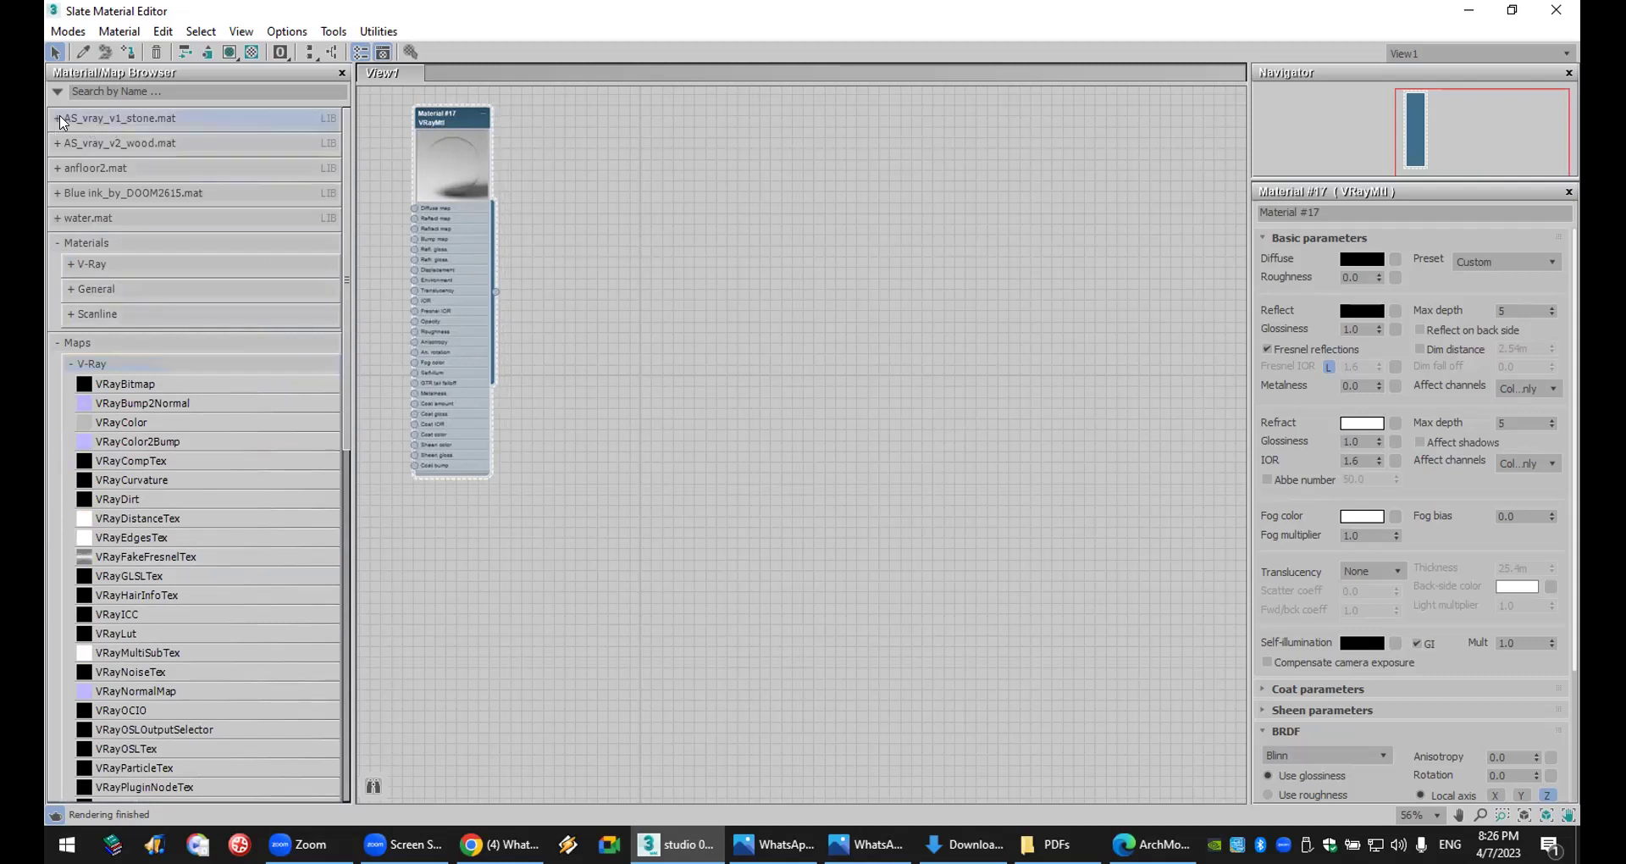
{"action": "left_click", "coordinate": [59, 118]}
{"action": "left_click", "coordinate": [112, 219]}
{"action": "left_click_drag", "start_coordinate": [127, 353], "coordinate": [905, 258]}
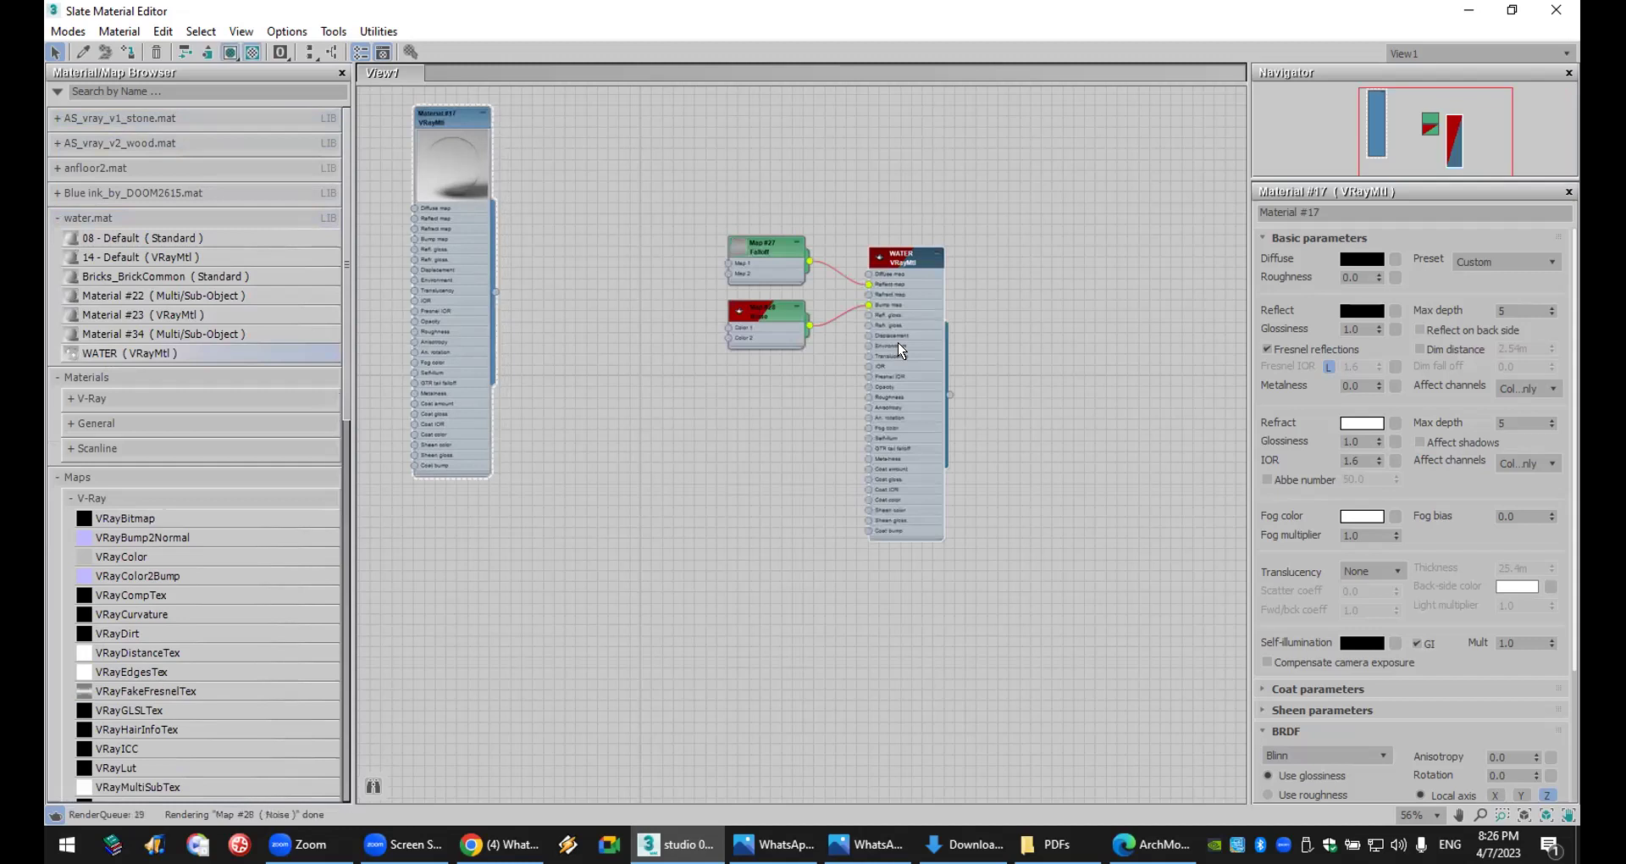
{"action": "scroll", "coordinate": [874, 323], "scroll_direction": "up", "scroll_amount": 3}
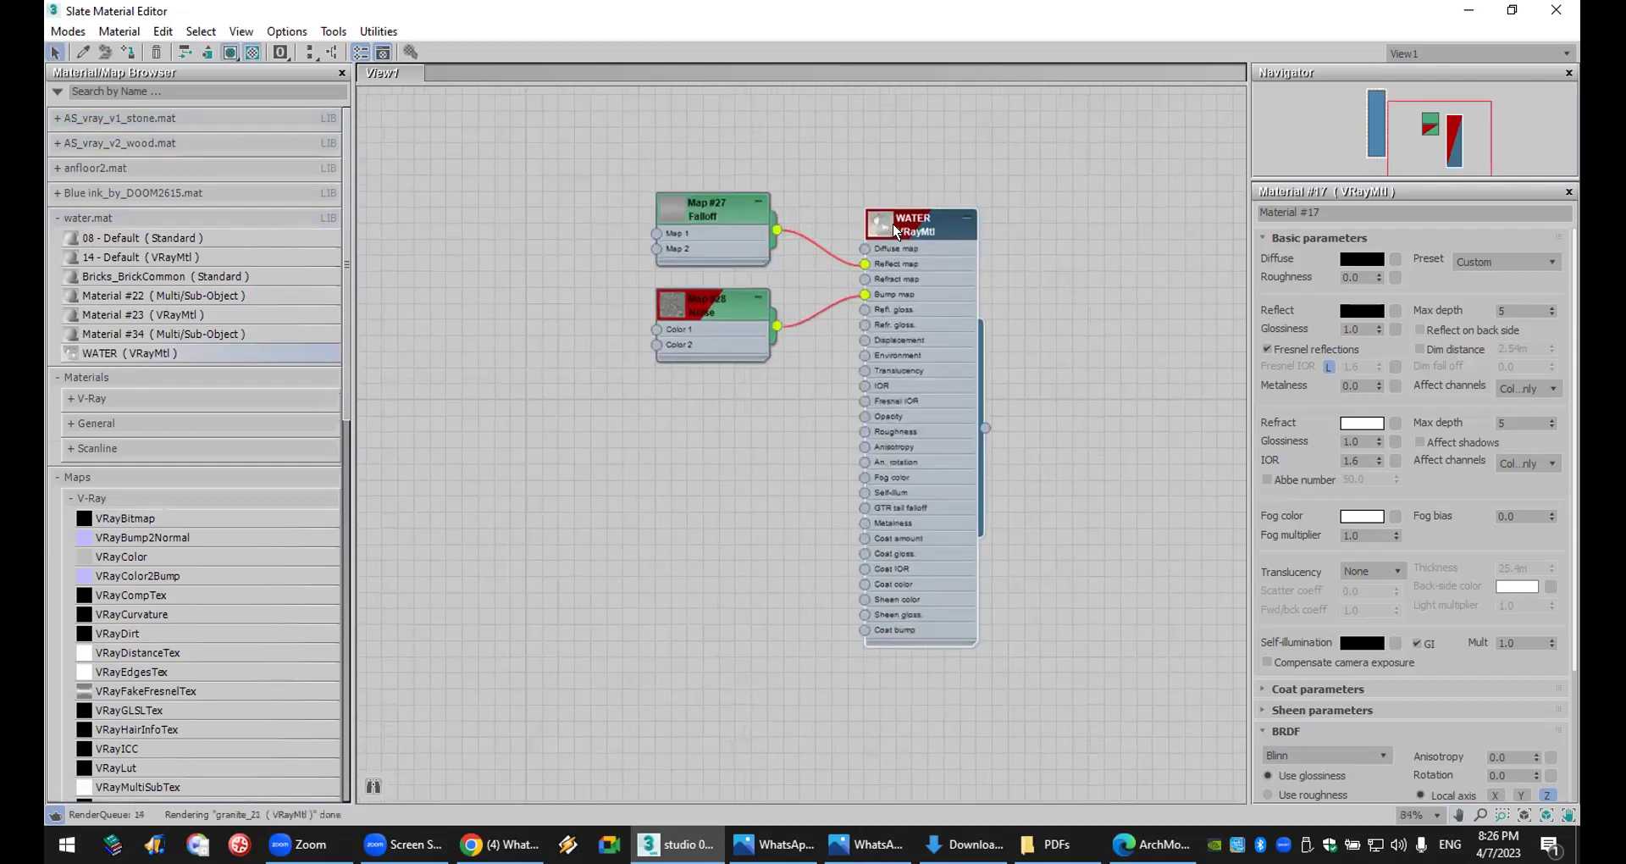
- Move the WATER node together with its Falloff and Noise maps to the upper-right corner of View1
{"action": "left_click_drag", "start_coordinate": [891, 224], "coordinate": [860, 159]}
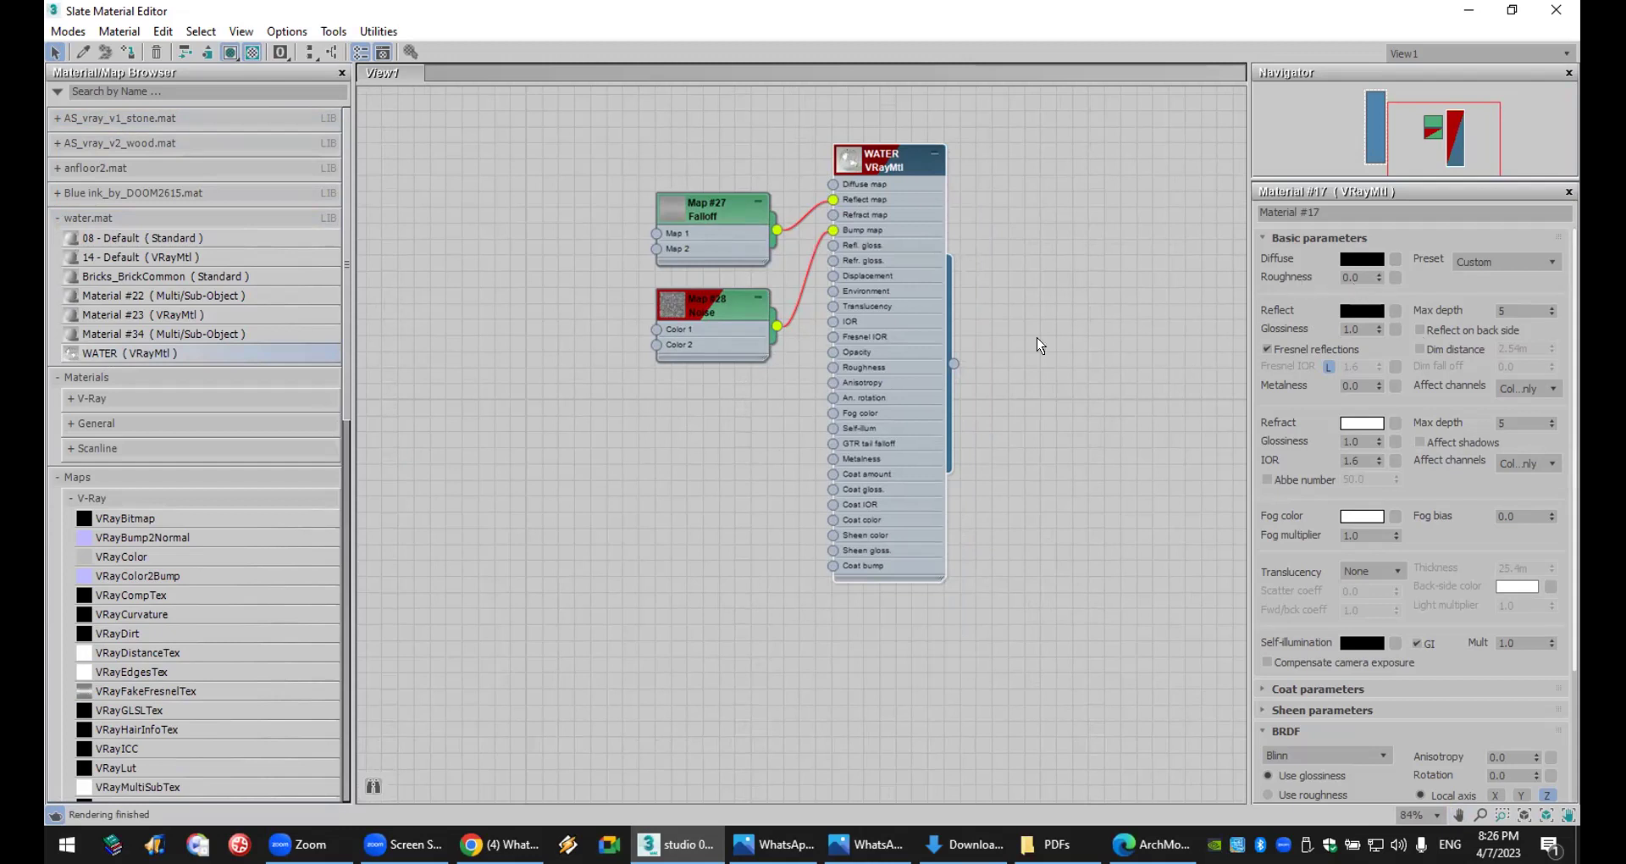
{"action": "scroll", "coordinate": [551, 421], "scroll_direction": "down", "scroll_amount": 5}
{"action": "left_click_drag", "start_coordinate": [802, 243], "coordinate": [505, 631]}
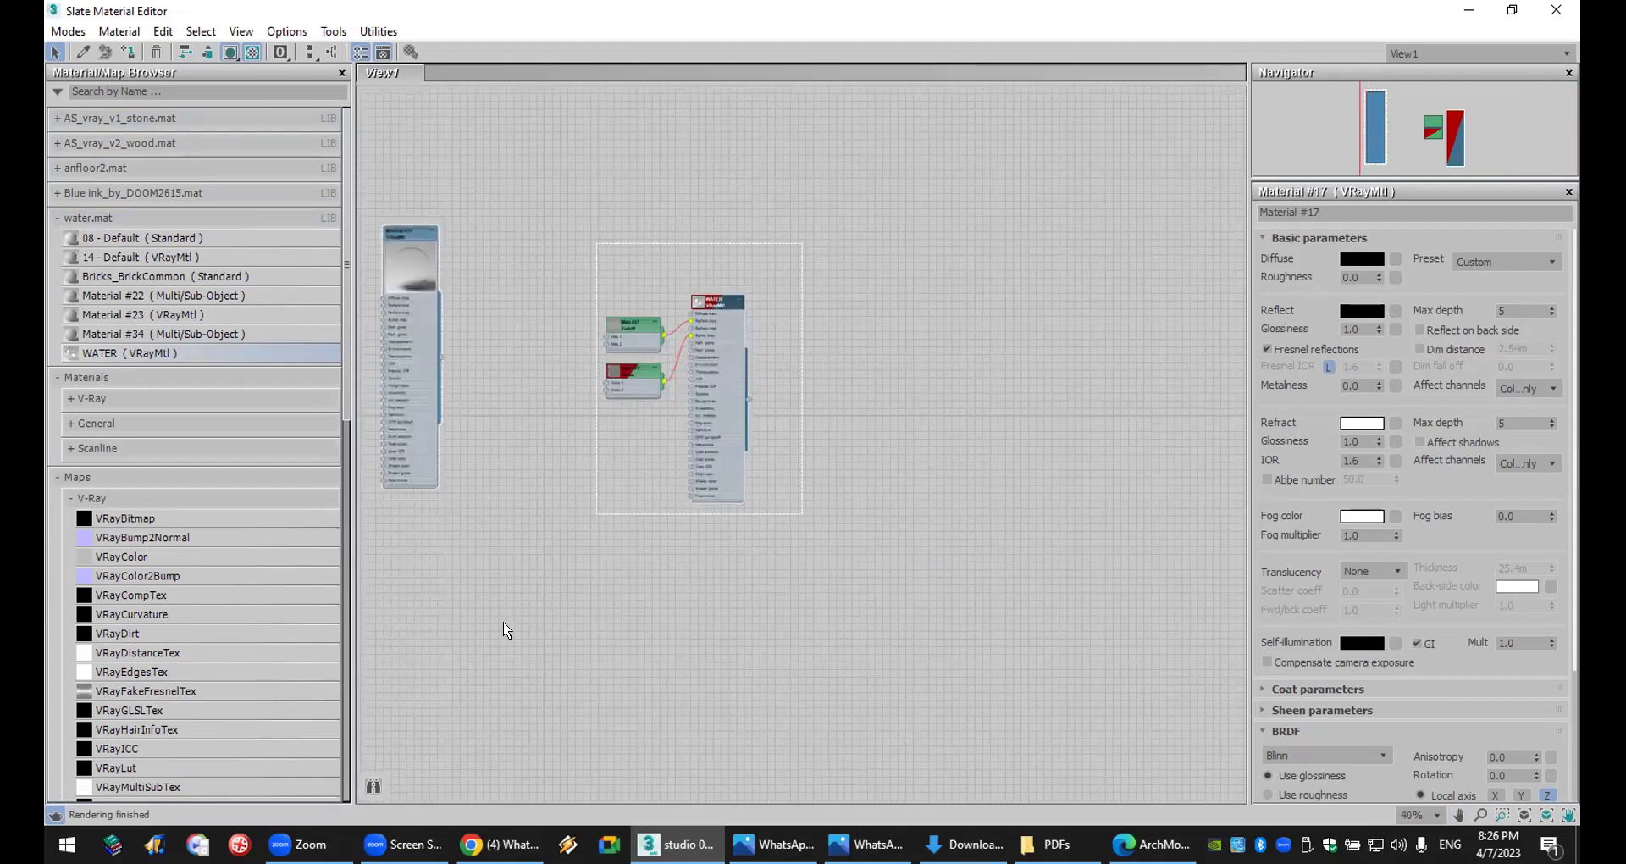
{"action": "left_click_drag", "start_coordinate": [723, 306], "coordinate": [1169, 112]}
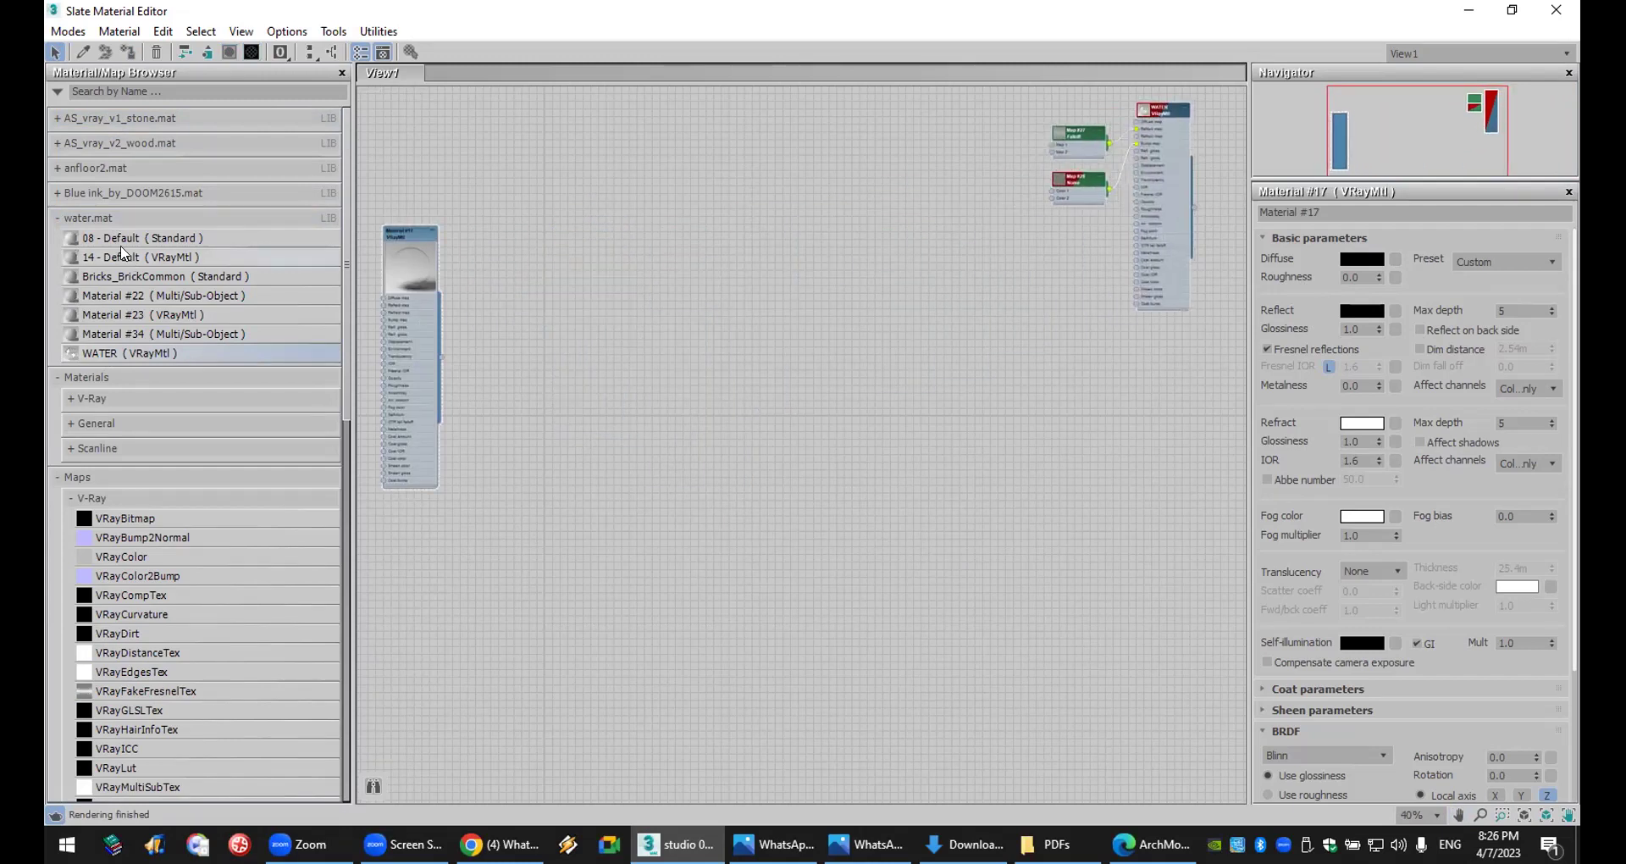
- Place a new VRayMtl from the V-Ray materials beside the Material #17 node and open its parameters
{"action": "left_click", "coordinate": [85, 405]}
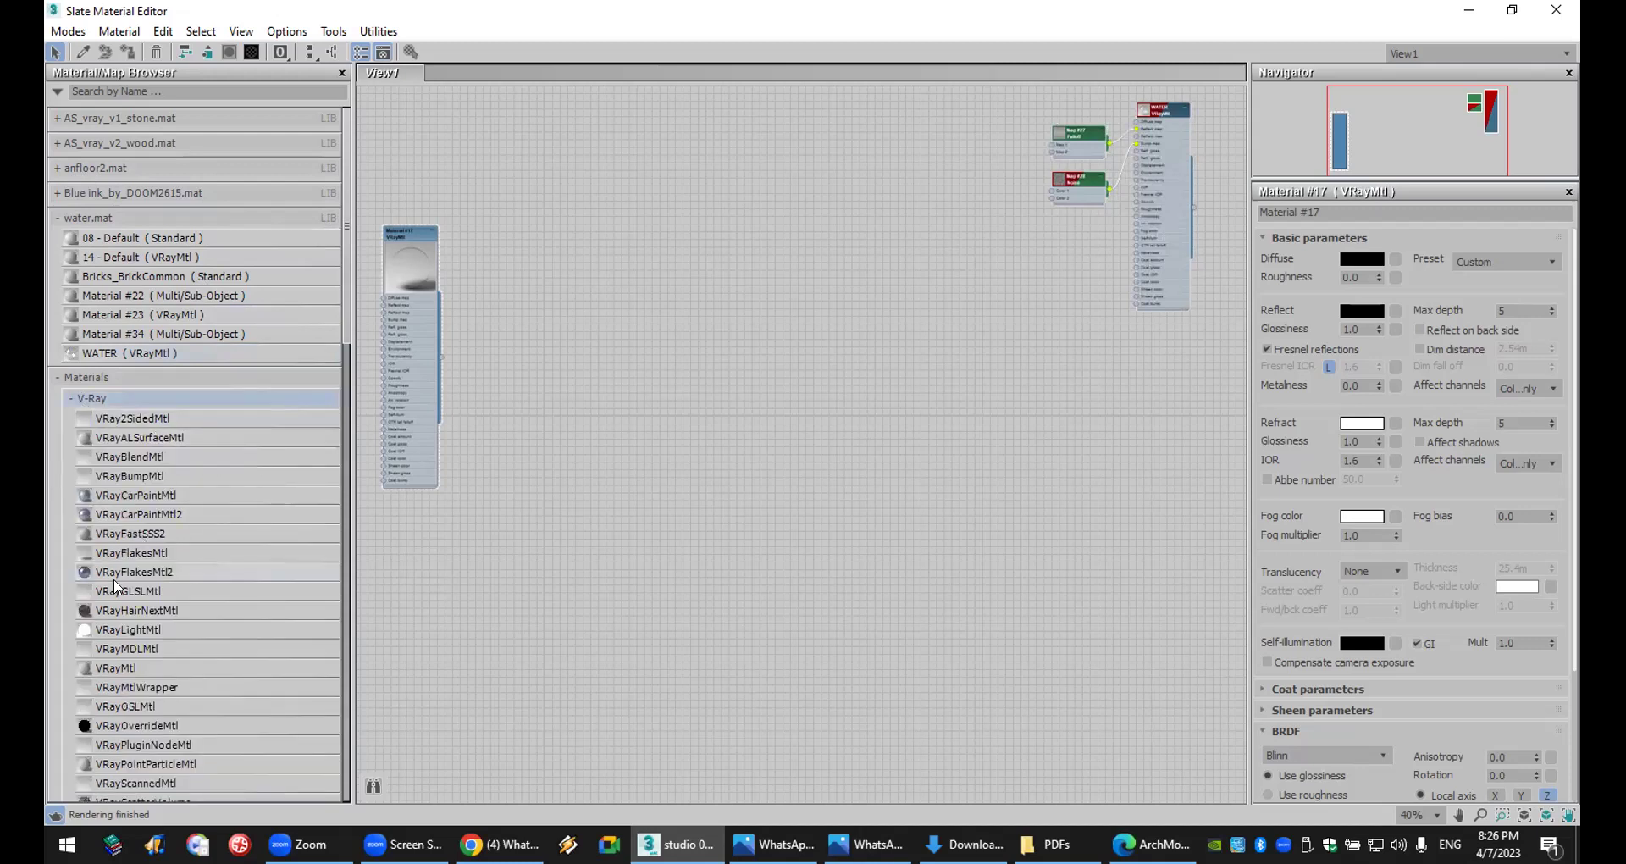
{"action": "left_click", "coordinate": [119, 669]}
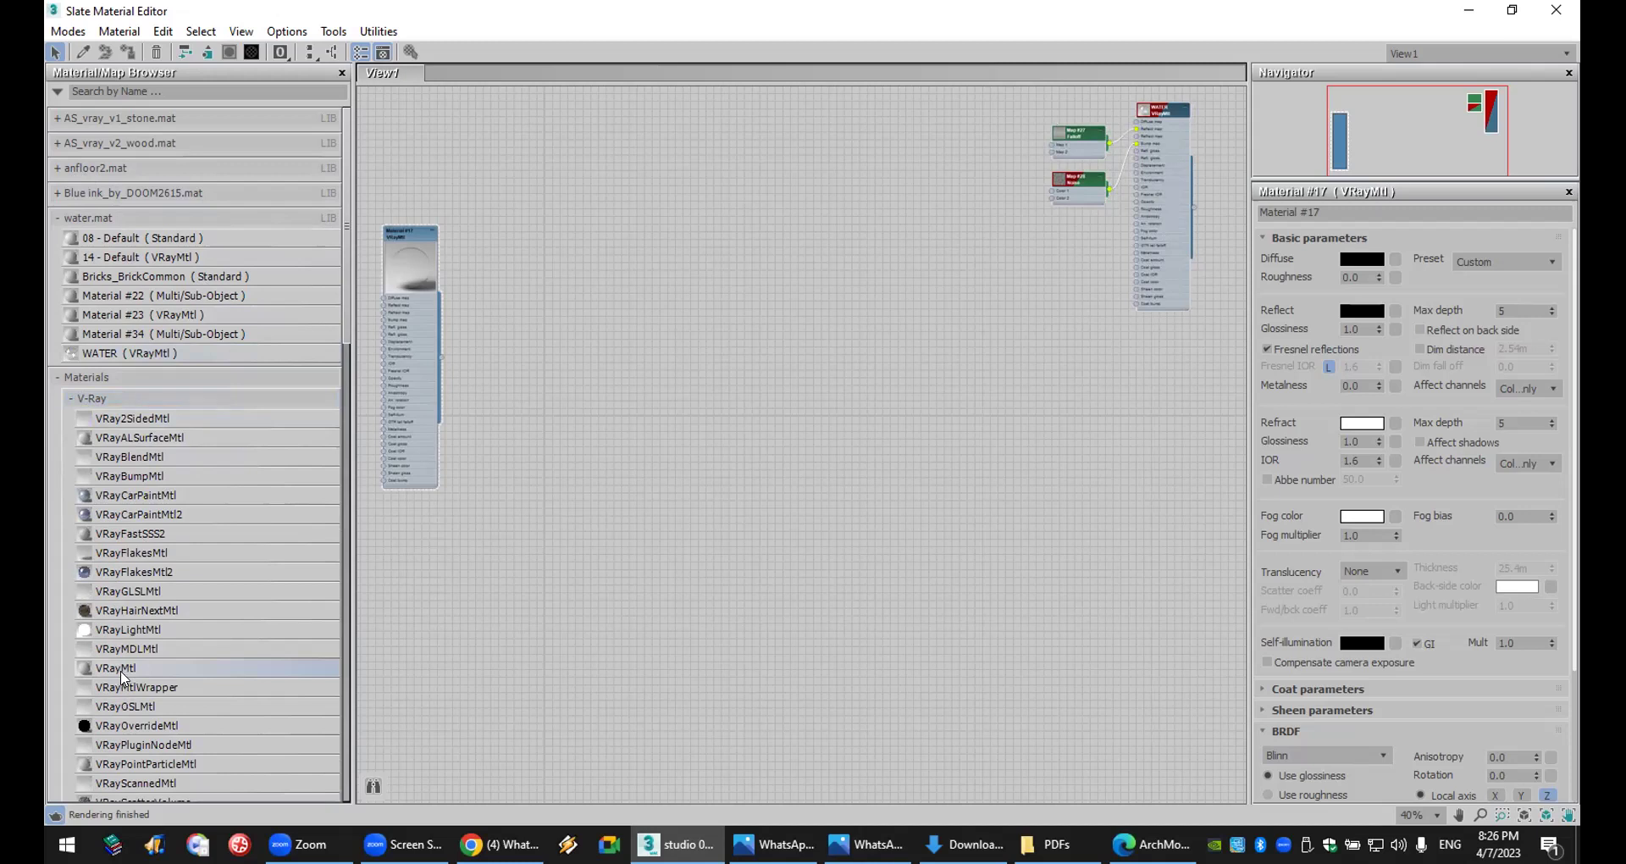
{"action": "left_click_drag", "start_coordinate": [647, 417], "coordinate": [588, 225]}
{"action": "double_click", "coordinate": [602, 236]}
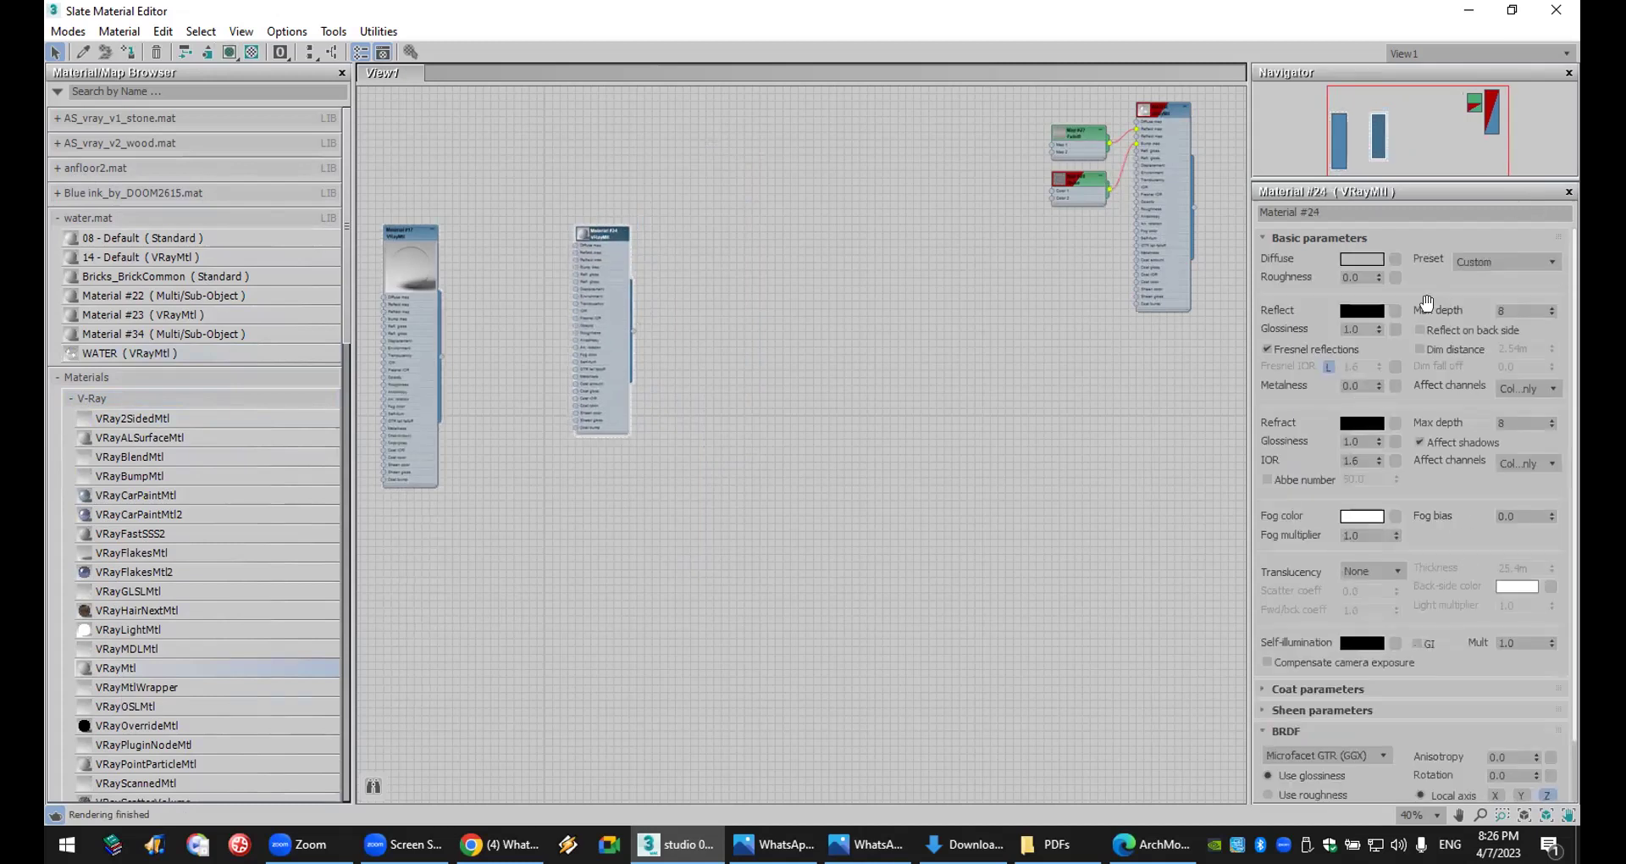
- Set the new VRayMtl's diffuse color to black and its refract color to white
{"action": "left_click", "coordinate": [1362, 258]}
{"action": "left_click", "coordinate": [579, 272]}
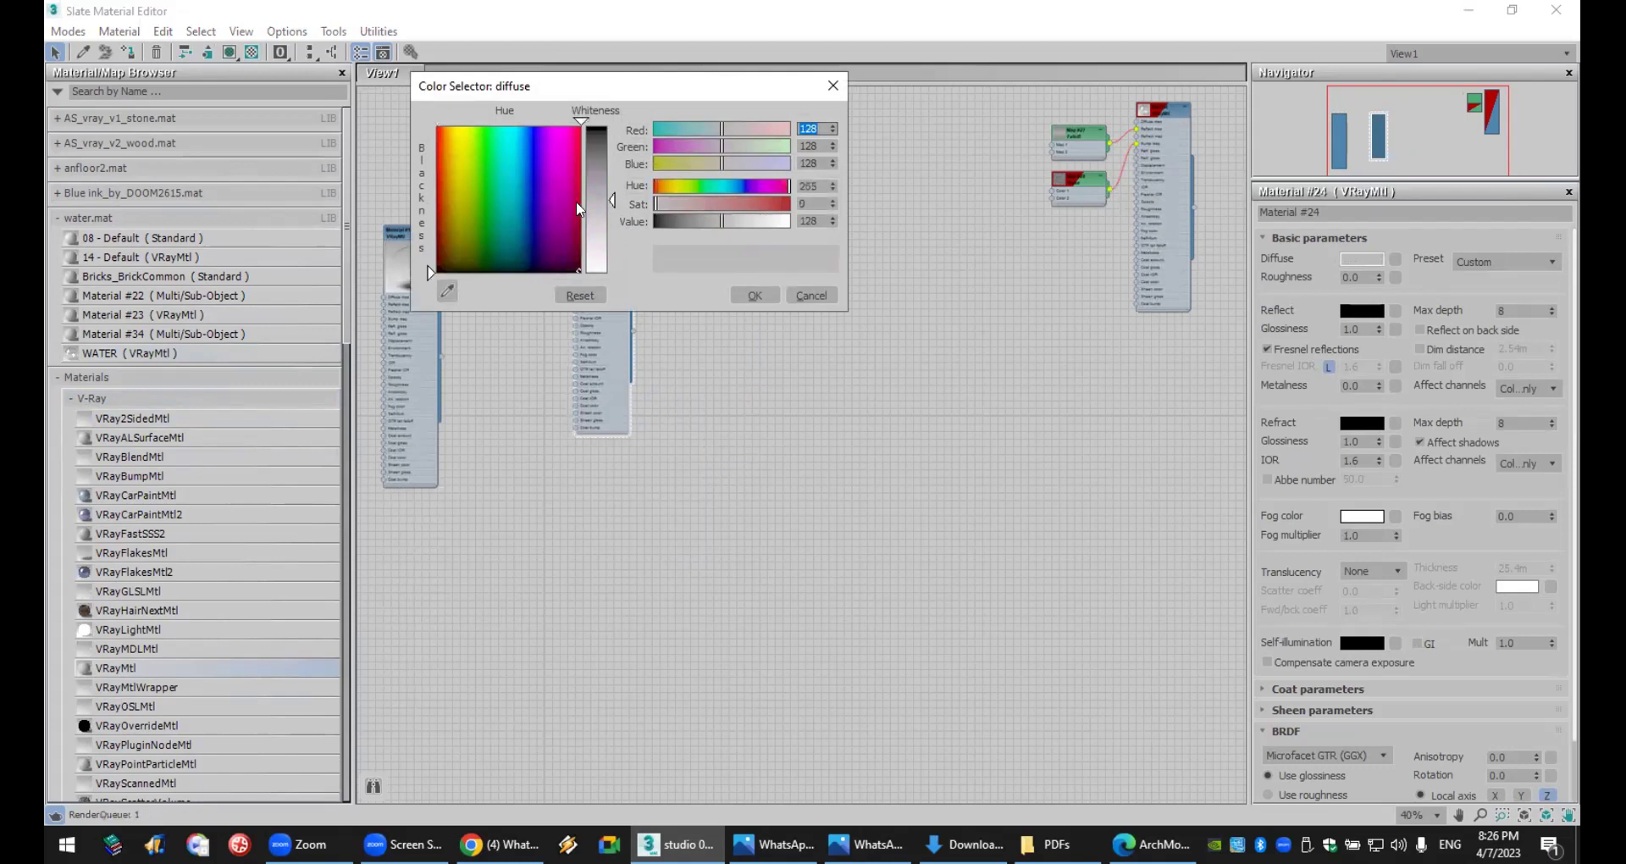
{"action": "left_click", "coordinate": [755, 295]}
{"action": "left_click", "coordinate": [1363, 425]}
{"action": "left_click_drag", "start_coordinate": [606, 212], "coordinate": [606, 273]}
{"action": "left_click", "coordinate": [755, 295]}
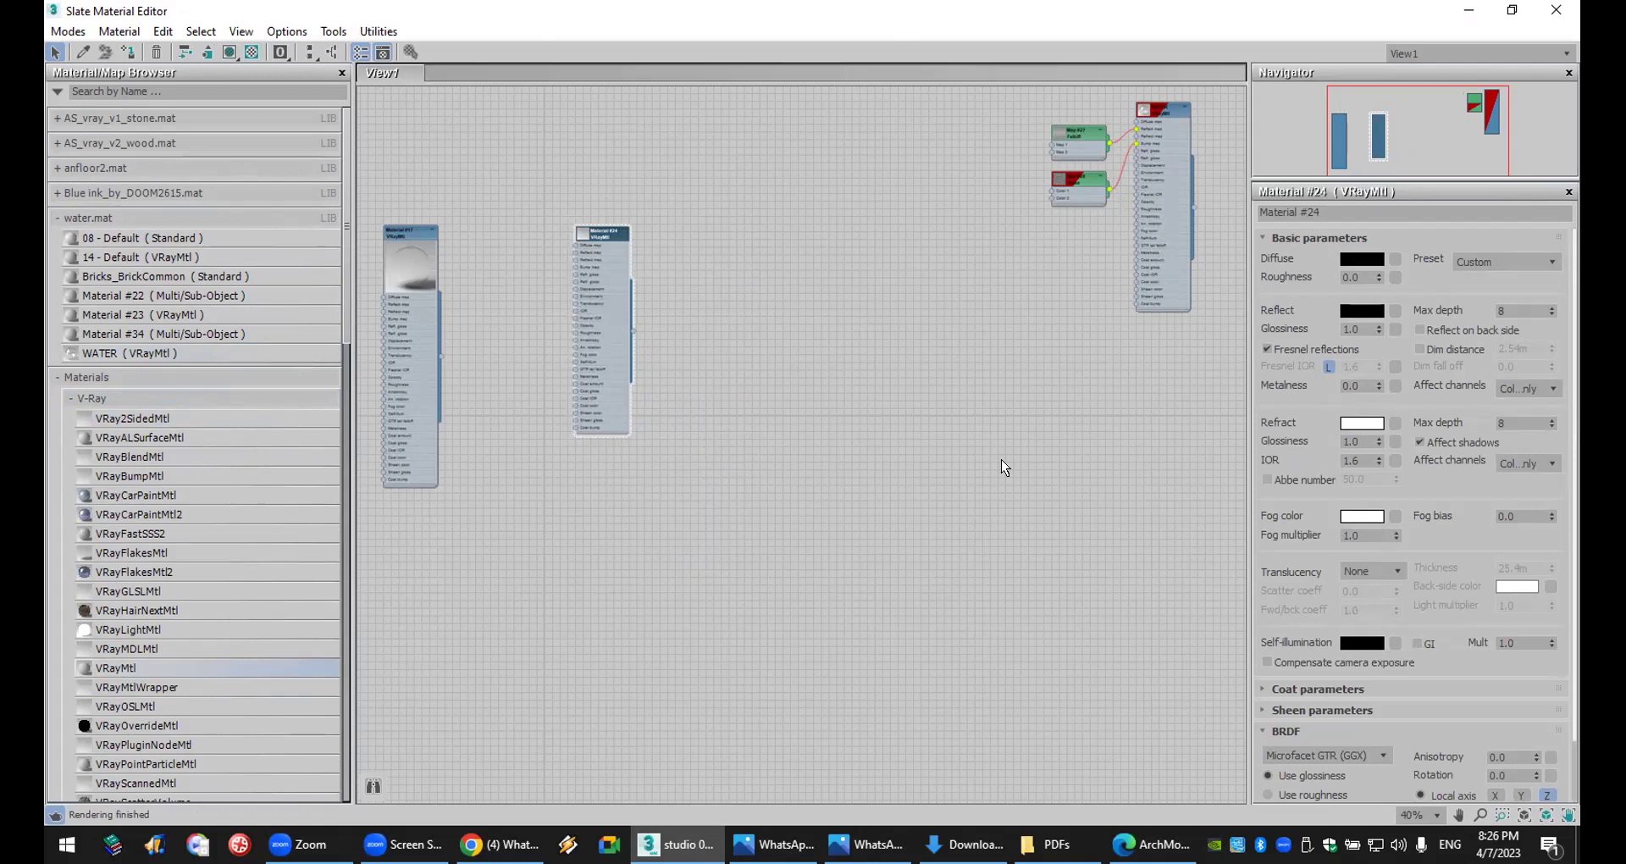
- Delete all nodes from View1 and place a fresh VRayMtl there with its parameters open
{"action": "left_click_drag", "start_coordinate": [1213, 520], "coordinate": [585, 315]}
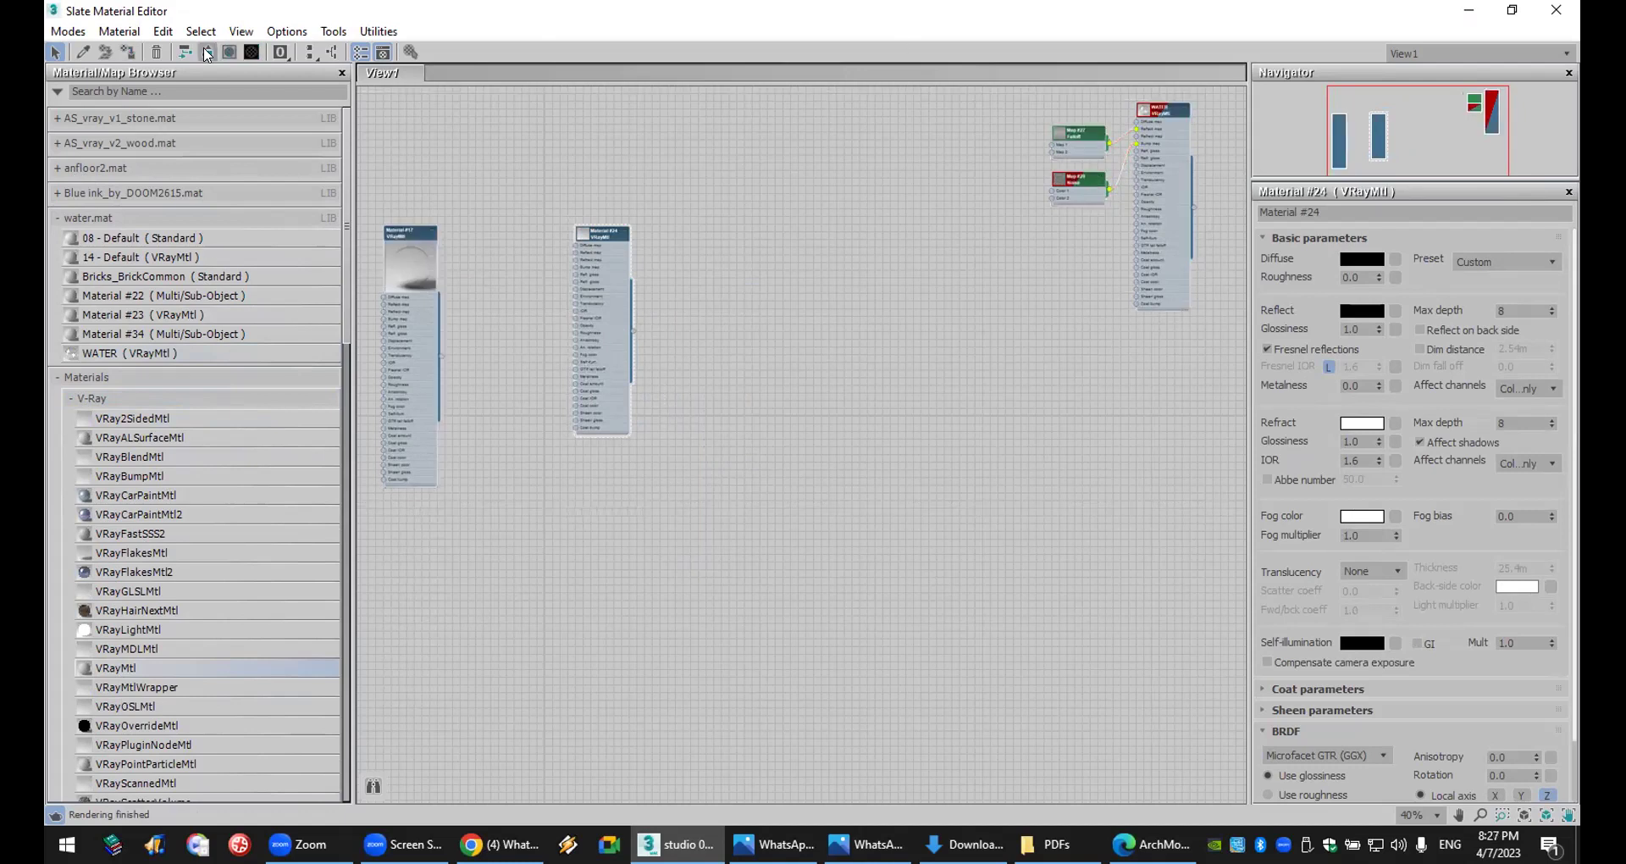
{"action": "key", "text": "Delete"}
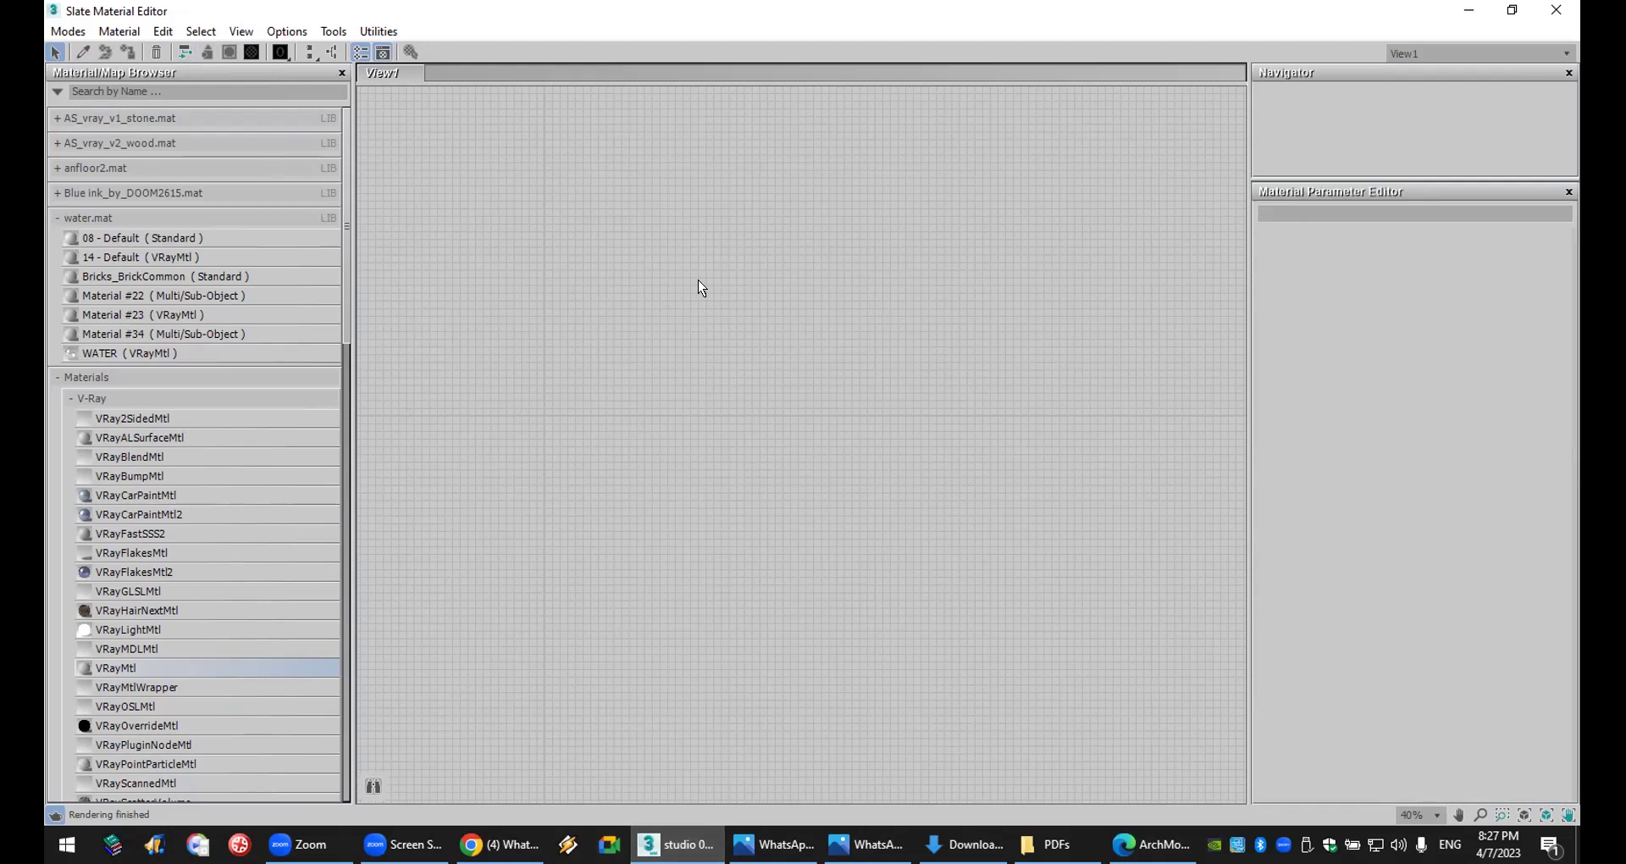
{"action": "left_click_drag", "start_coordinate": [707, 296], "coordinate": [829, 211]}
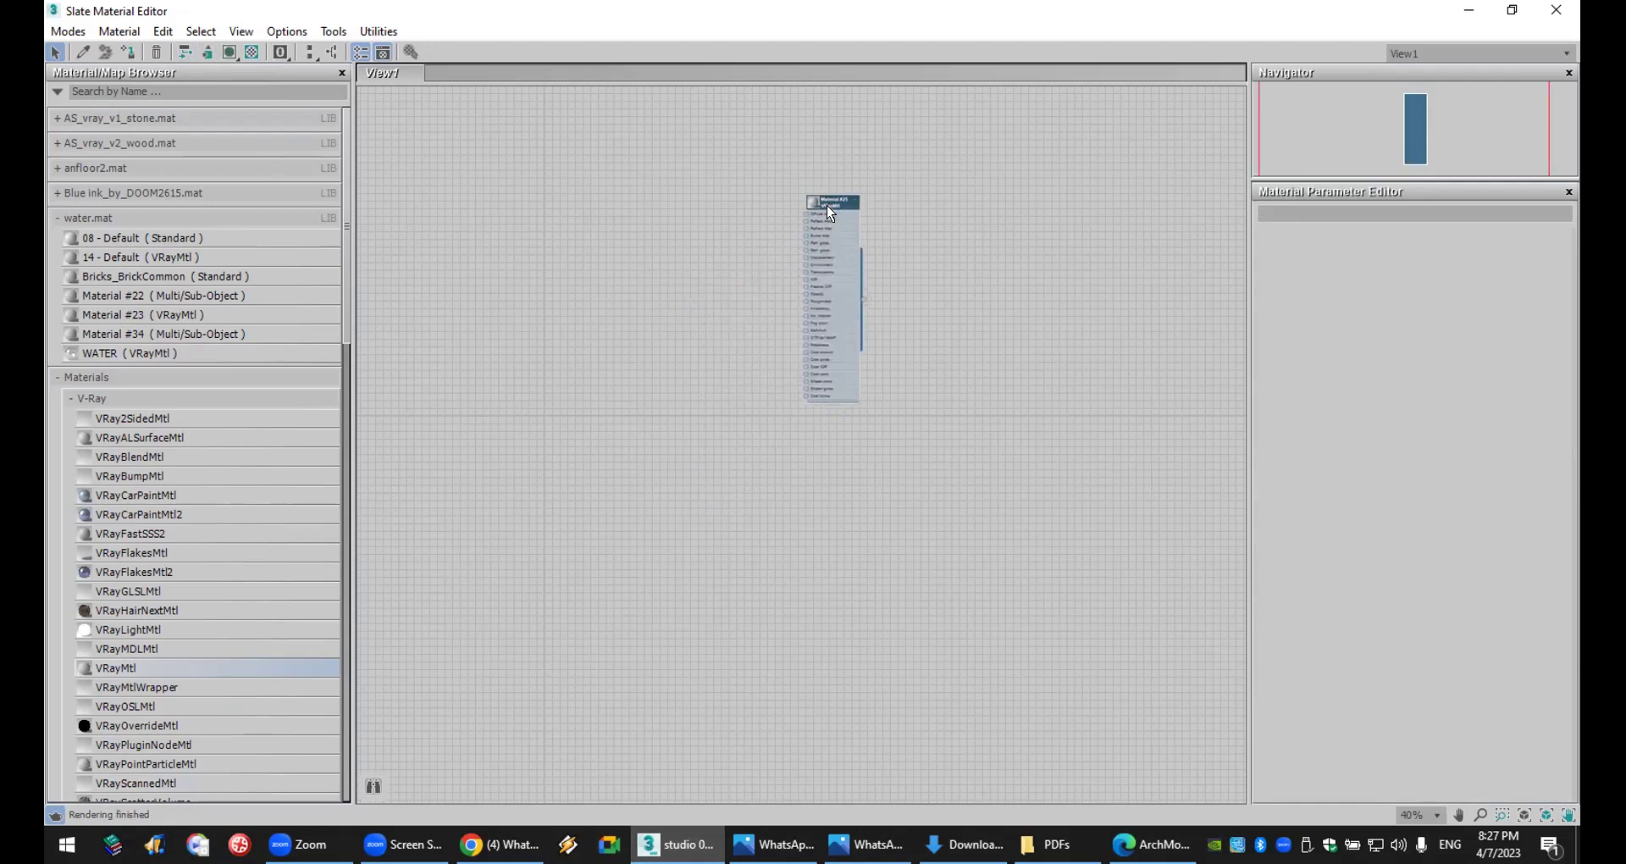
{"action": "double_click", "coordinate": [835, 206]}
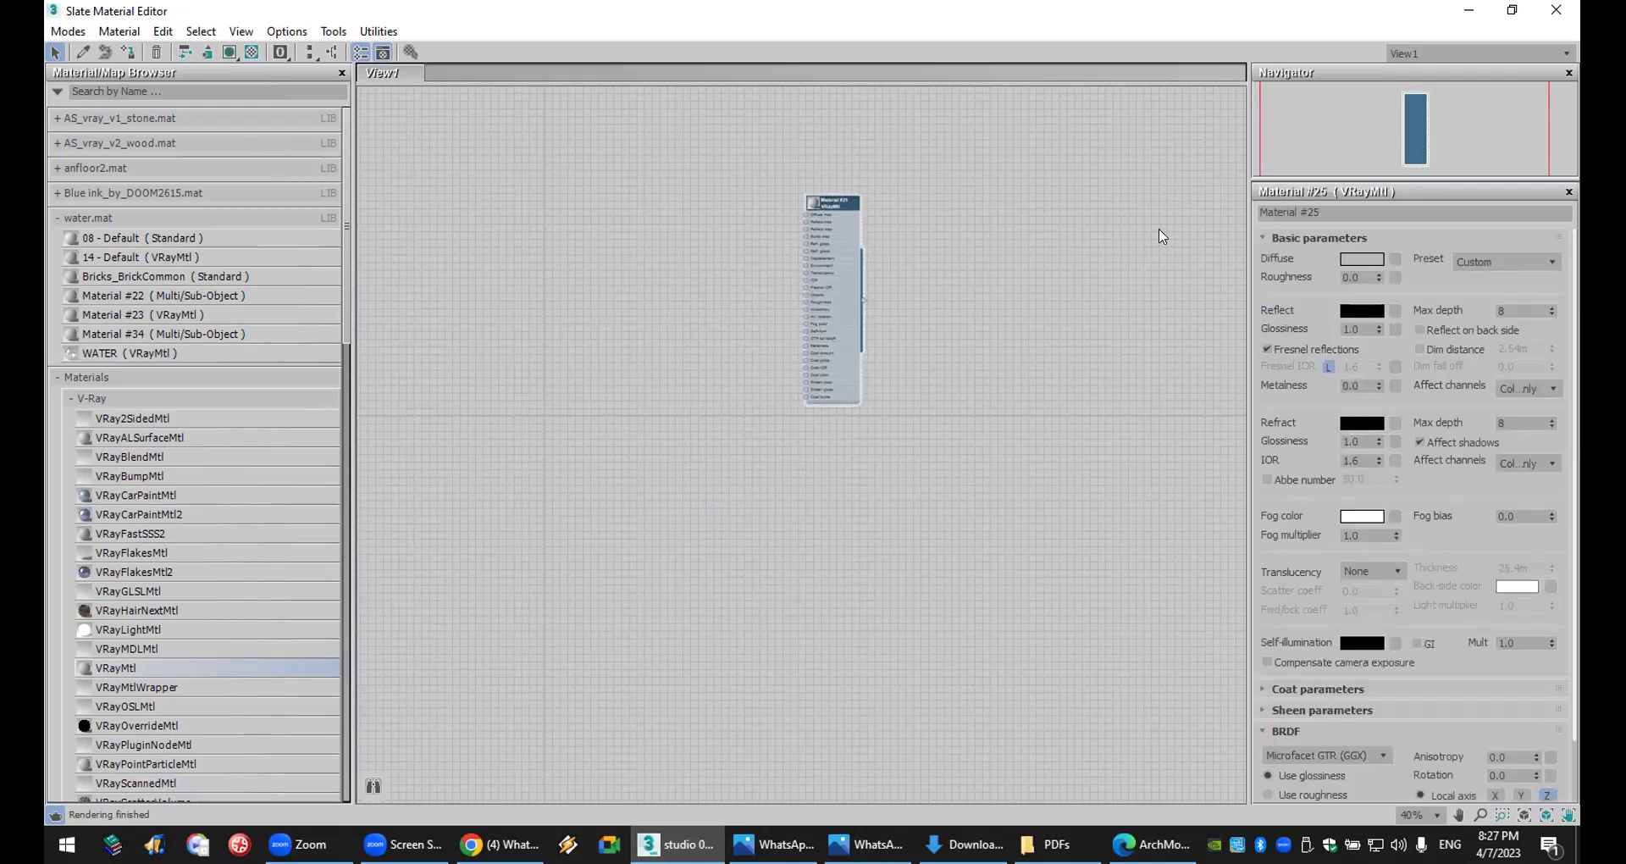
- Assign a Falloff map from the General maps to the diffuse slot of the new VRayMtl
{"action": "left_click", "coordinate": [1395, 258]}
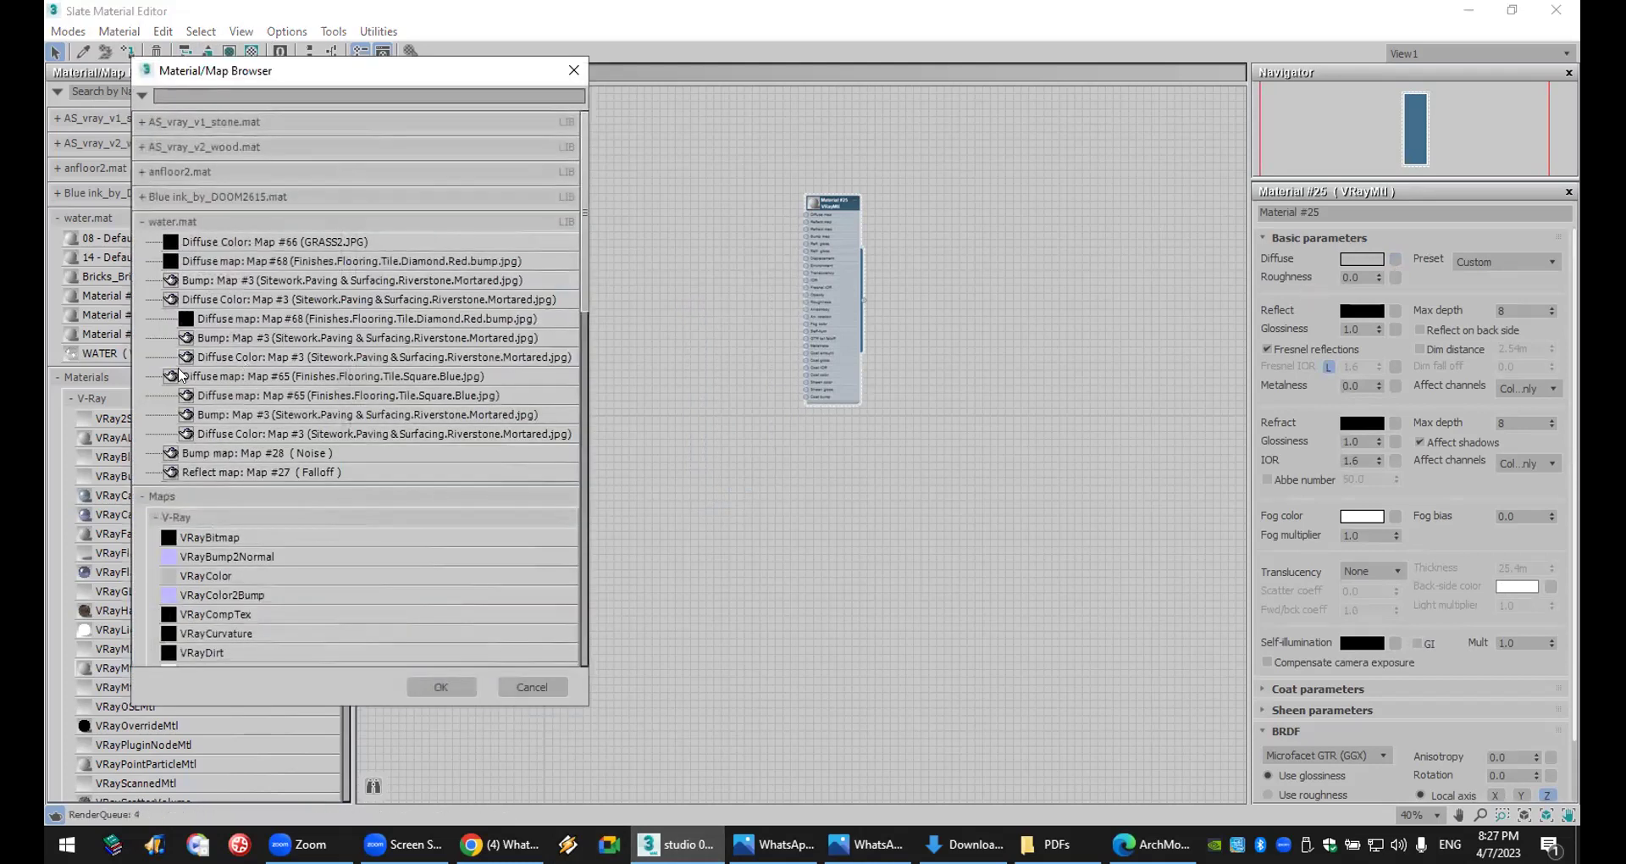
{"action": "left_click", "coordinate": [169, 221]}
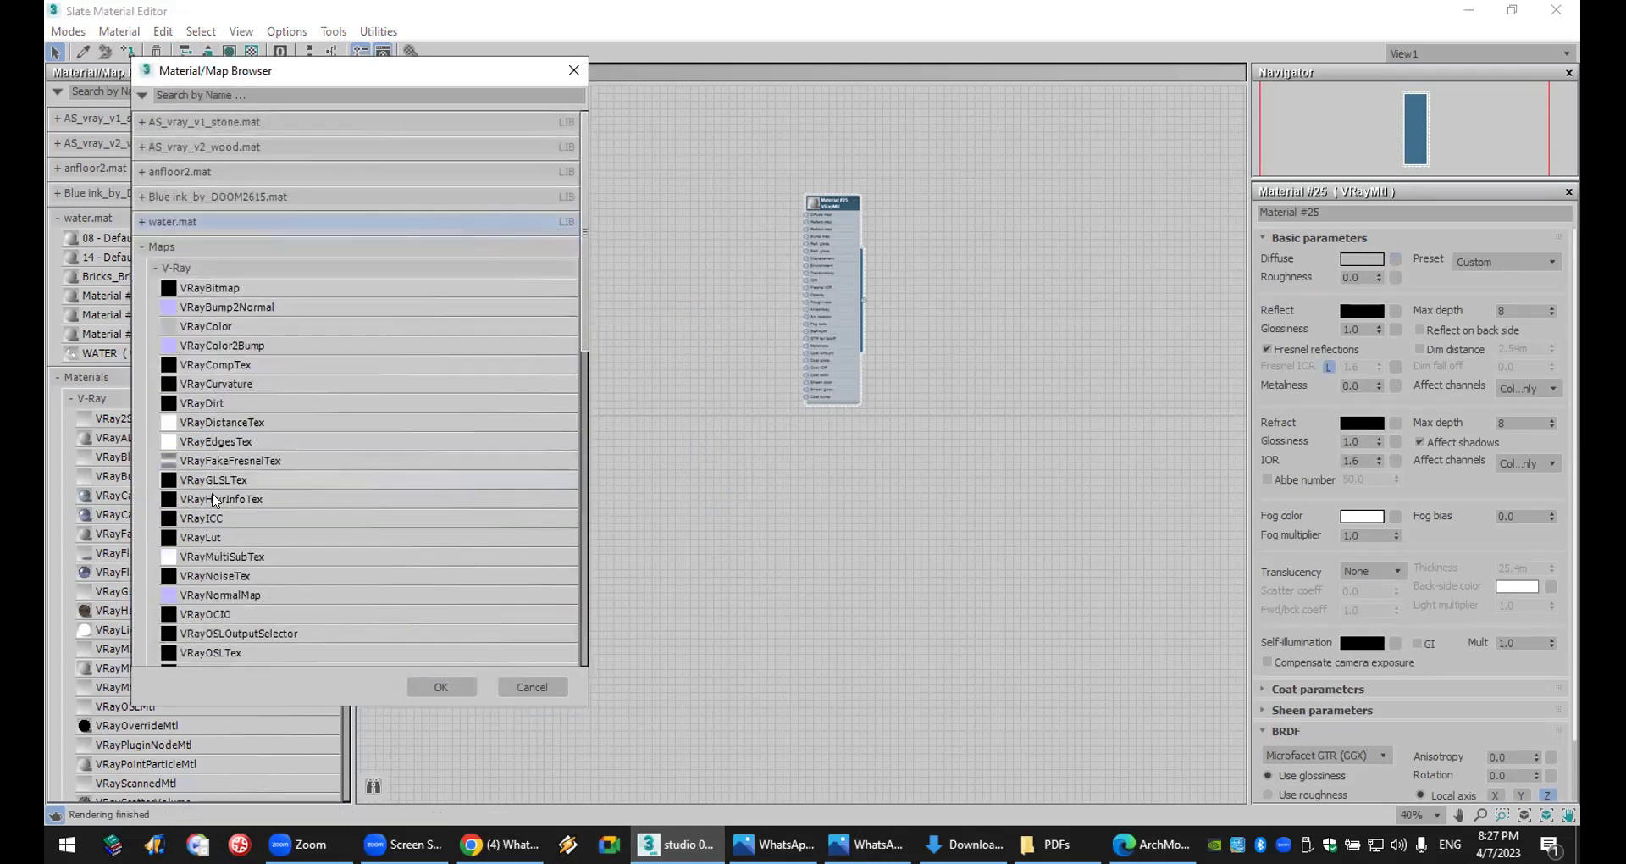
{"action": "left_click", "coordinate": [182, 268]}
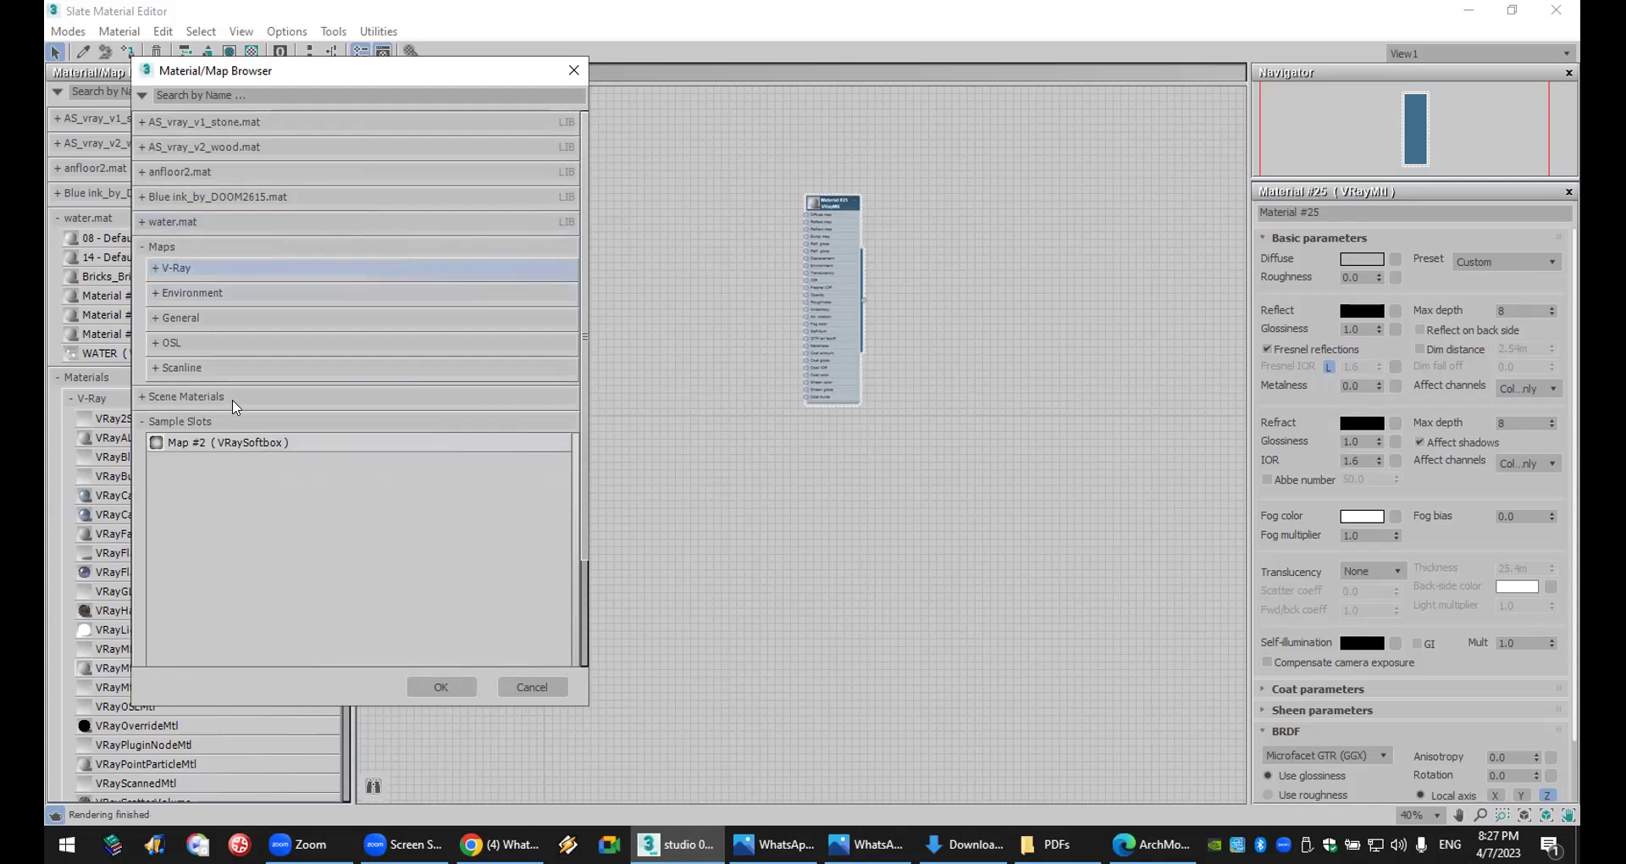
{"action": "left_click", "coordinate": [207, 318]}
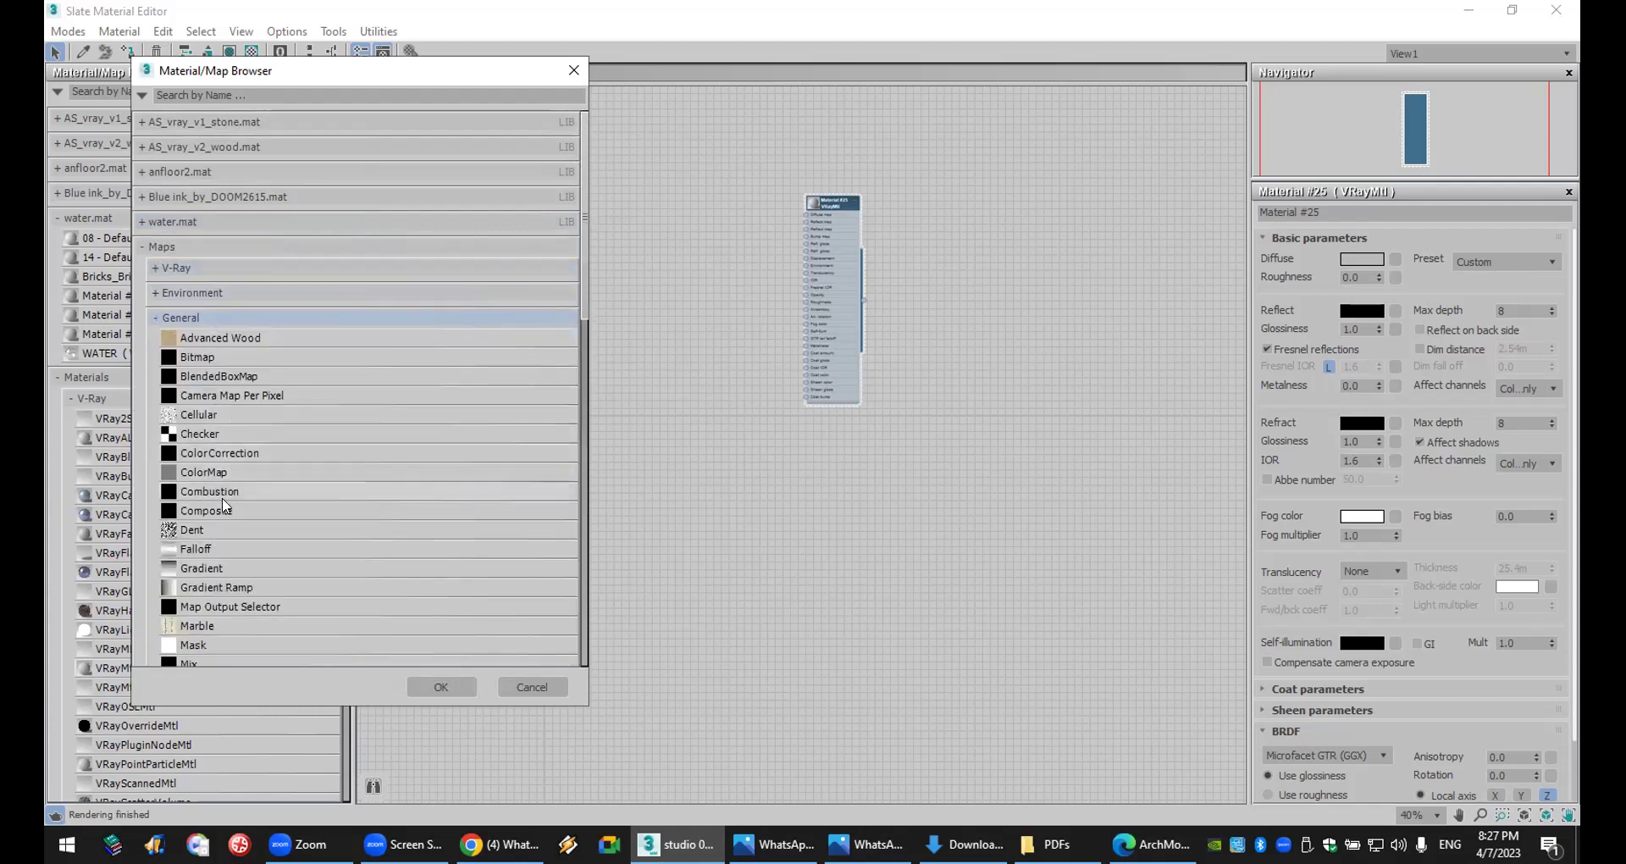
{"action": "double_click", "coordinate": [227, 551]}
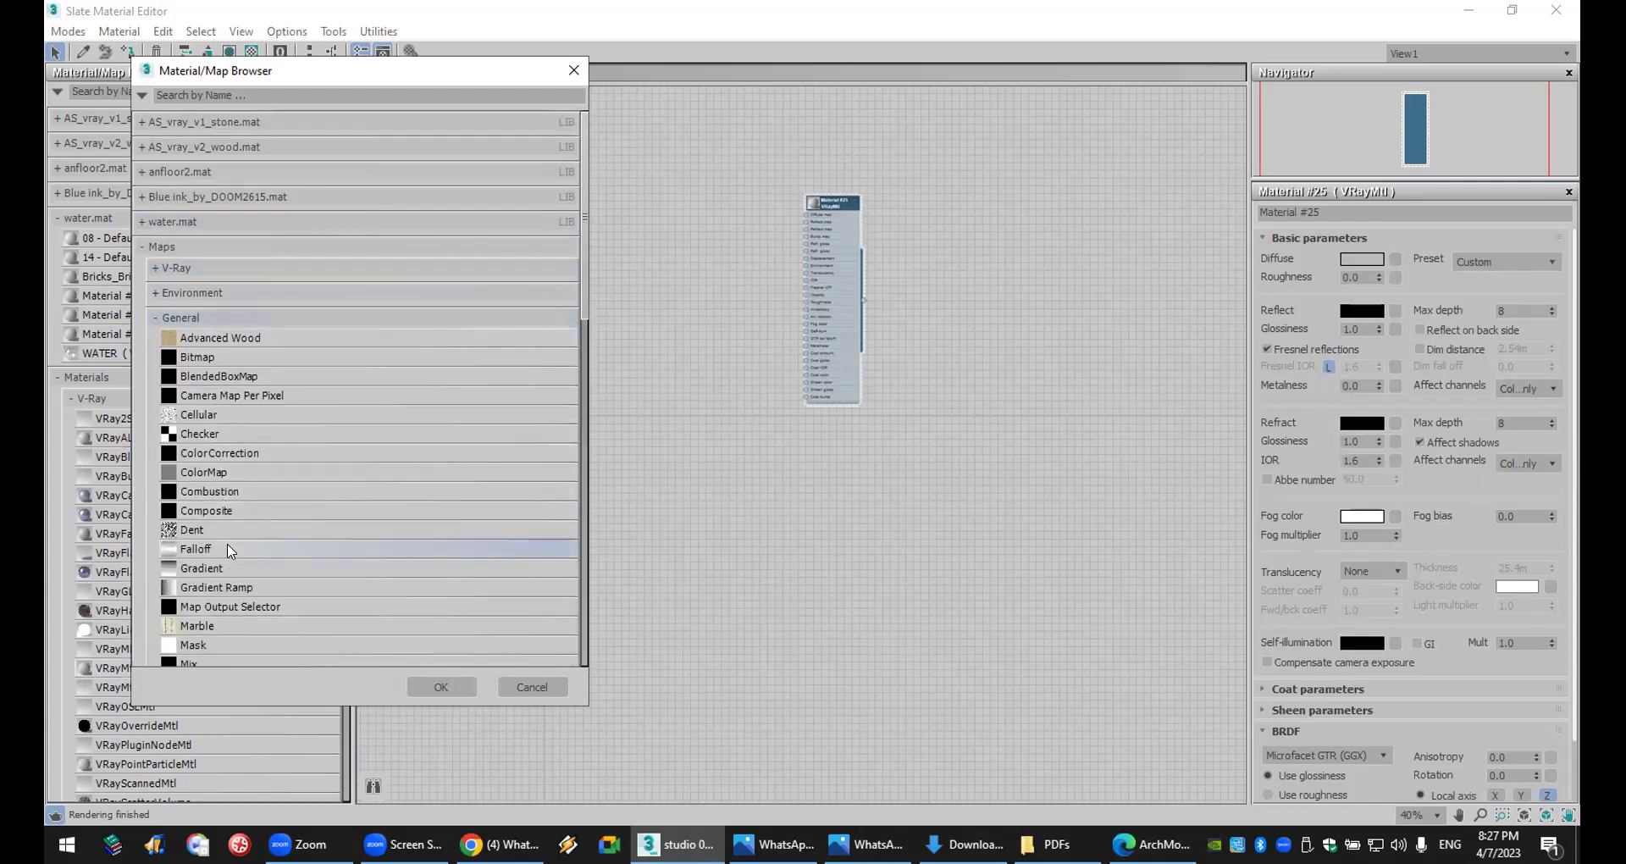
{"action": "scroll", "coordinate": [814, 217], "scroll_direction": "up", "scroll_amount": 5}
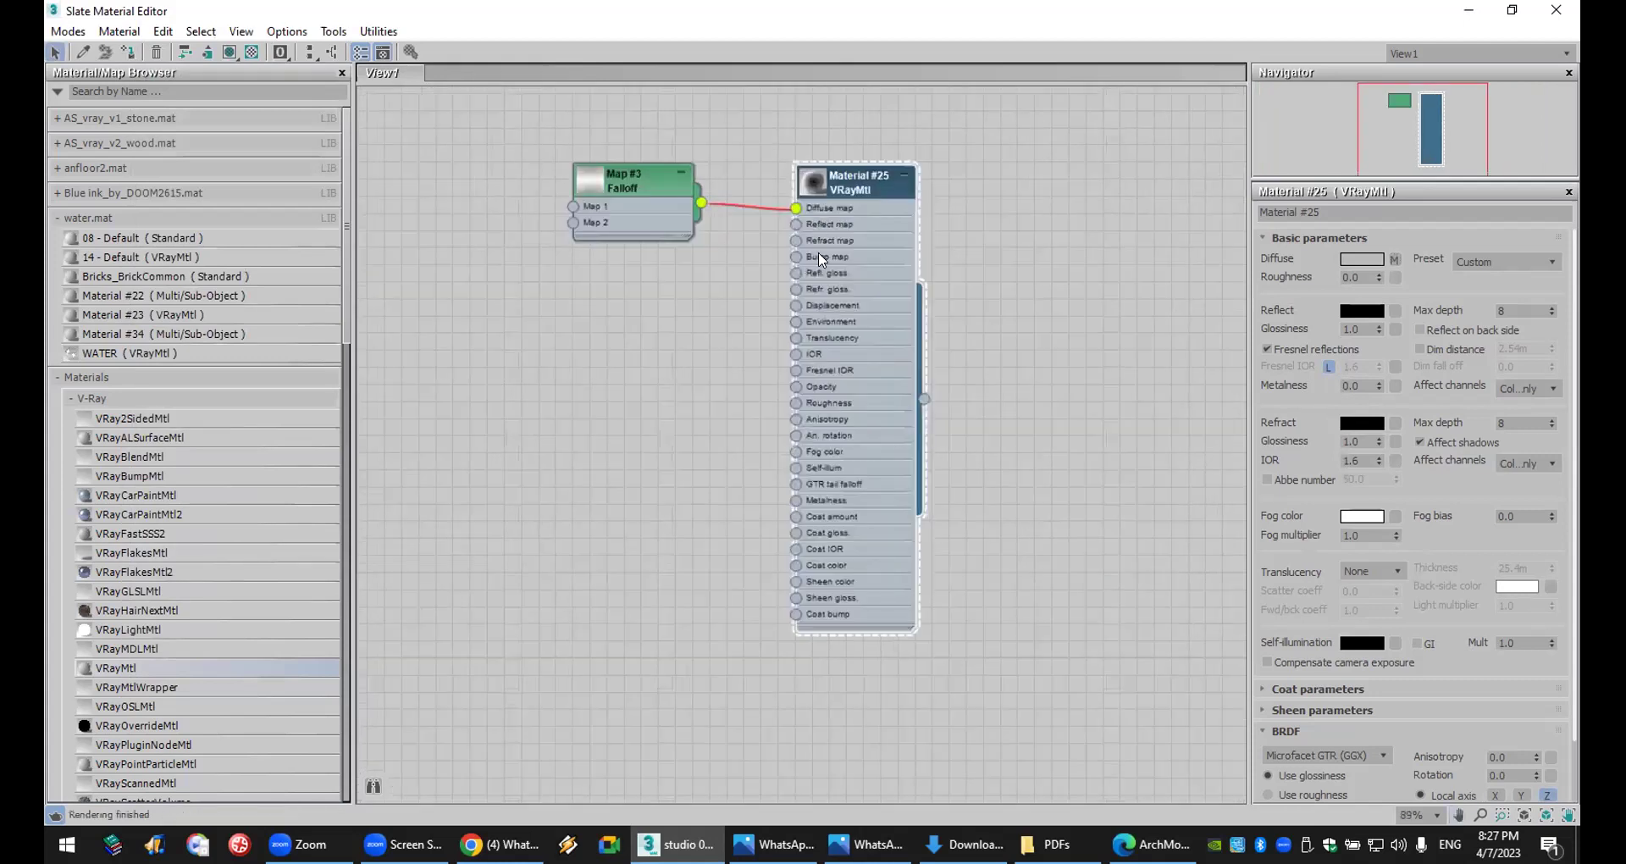
- Open the Falloff map's parameters and swap its front and side colors
{"action": "left_click_drag", "start_coordinate": [645, 190], "coordinate": [613, 243]}
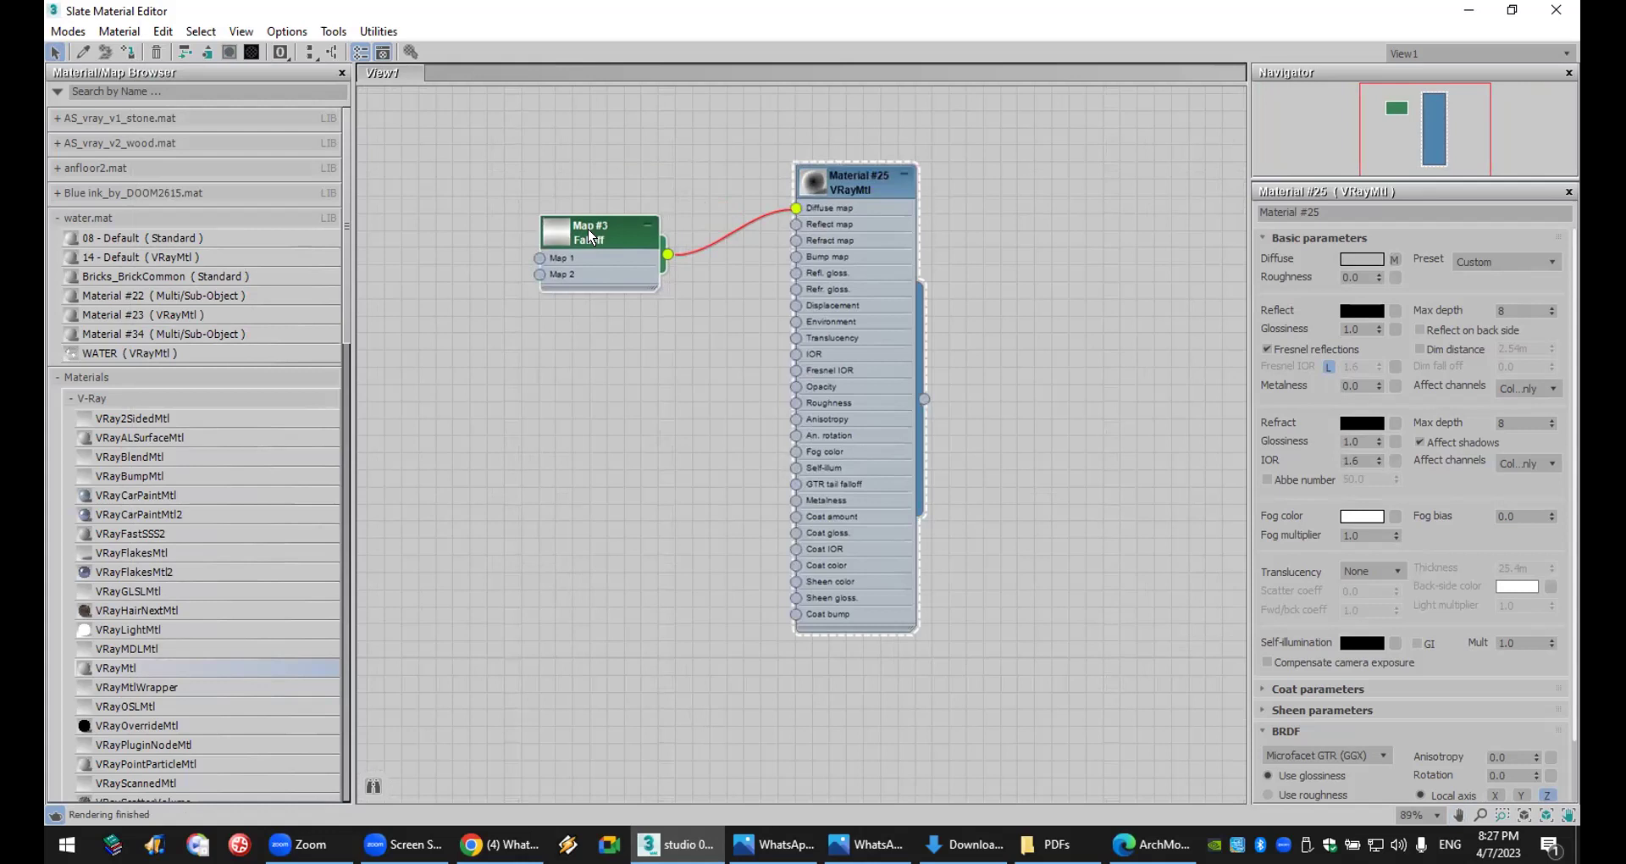
{"action": "double_click", "coordinate": [589, 229]}
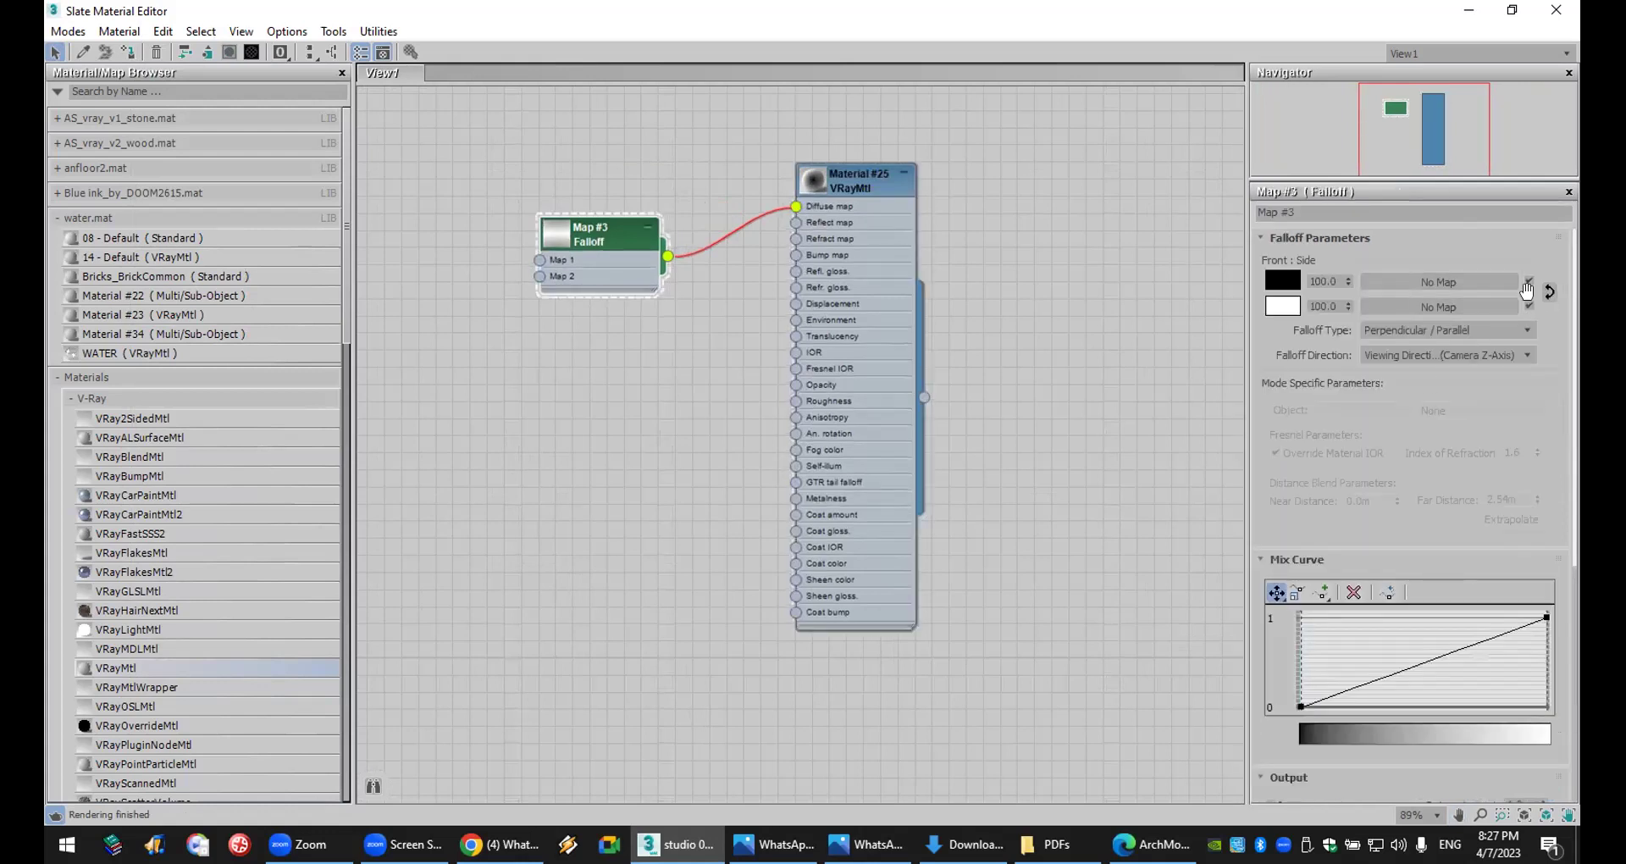
{"action": "left_click", "coordinate": [1550, 292]}
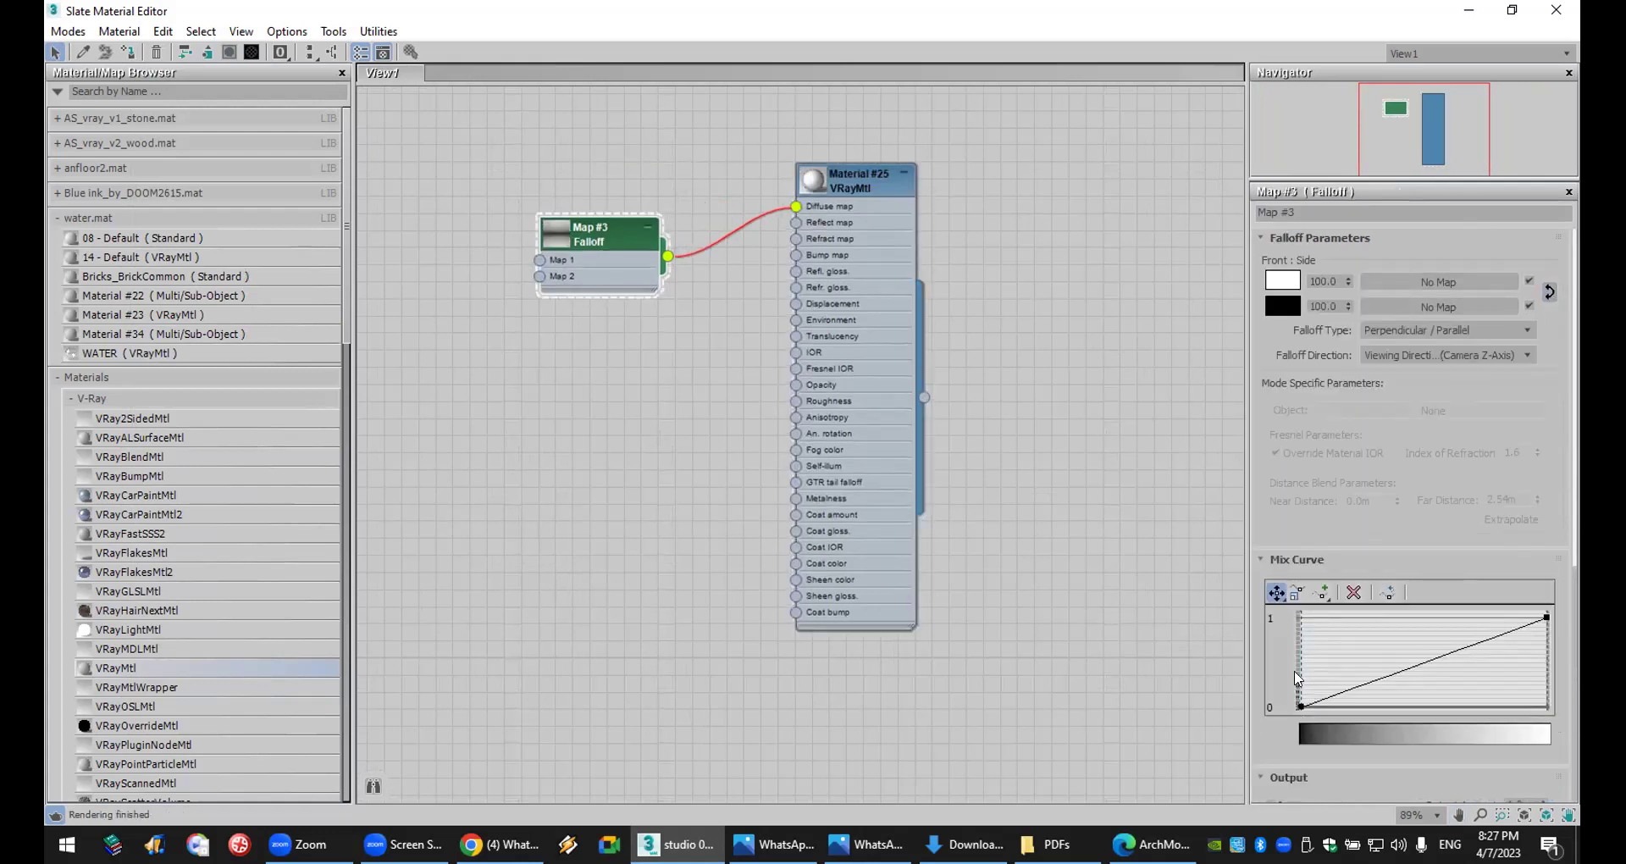
- Raise the Falloff Mix Curve's start point to 1 and add points forming a narrow dip to 0 near its start
{"action": "left_click_drag", "start_coordinate": [1301, 705], "coordinate": [1300, 617]}
{"action": "left_click", "coordinate": [1322, 593]}
{"action": "left_click", "coordinate": [1340, 617]}
{"action": "left_click", "coordinate": [1277, 592]}
{"action": "left_click_drag", "start_coordinate": [1342, 617], "coordinate": [1350, 704]}
{"action": "left_click", "coordinate": [1321, 592]}
{"action": "left_click", "coordinate": [1389, 688]}
{"action": "left_click", "coordinate": [1277, 593]}
{"action": "left_click_drag", "start_coordinate": [1384, 684], "coordinate": [1362, 638]}
{"action": "left_click_drag", "start_coordinate": [1332, 674], "coordinate": [1327, 626]}
{"action": "left_click_drag", "start_coordinate": [1351, 706], "coordinate": [1341, 706]}
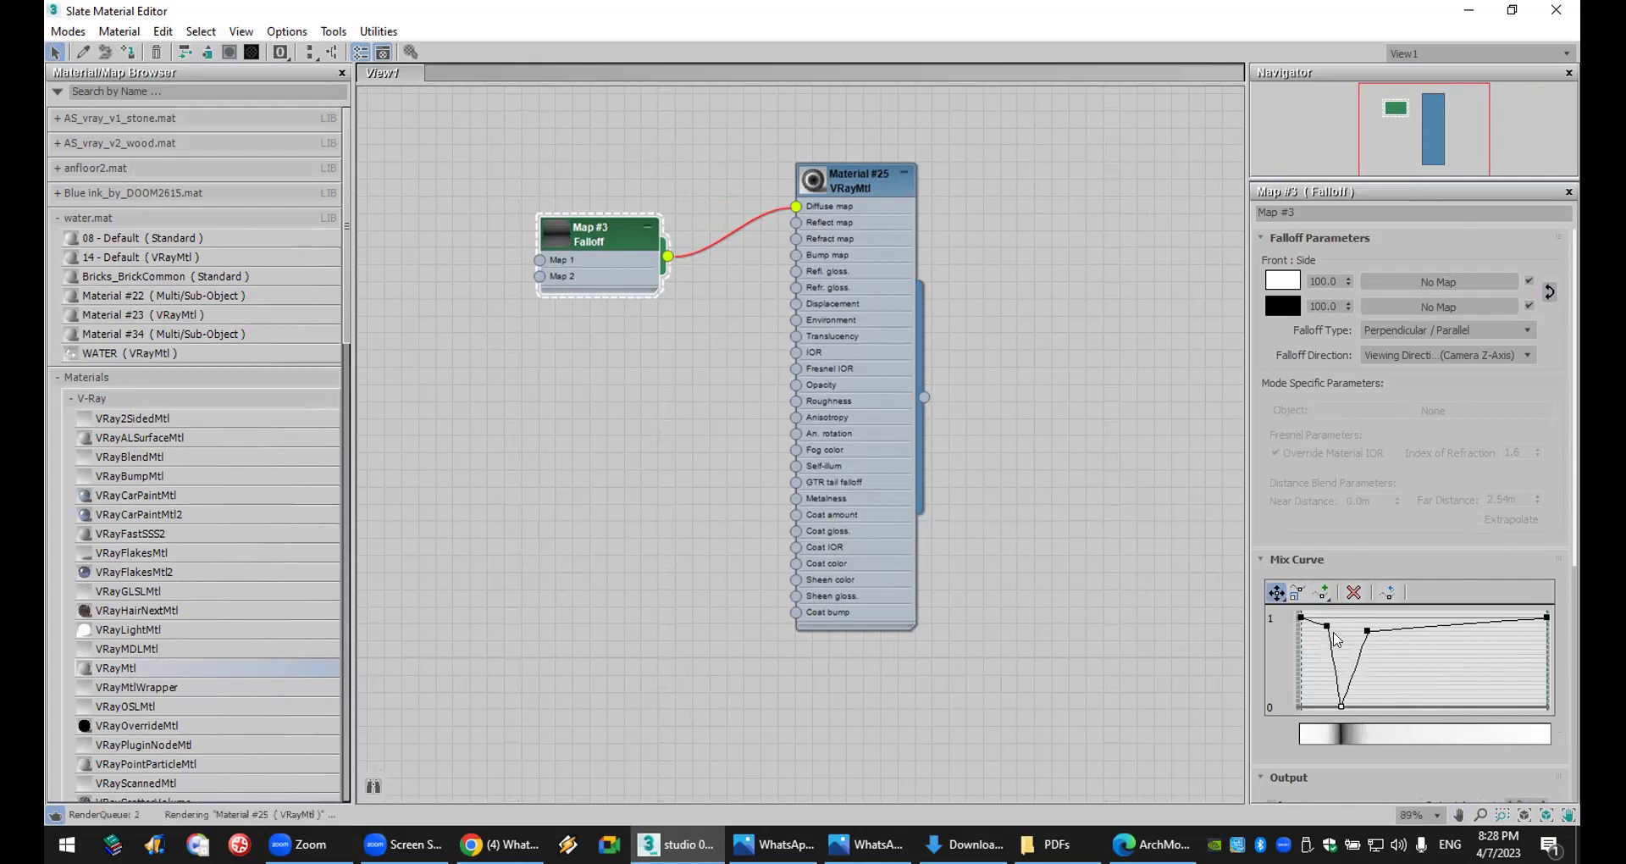
- Smooth the Mix Curve's dip using point handles at its bottom and far shoulder, shifting that shoulder slightly outward and down
{"action": "right_click", "coordinate": [1327, 626]}
{"action": "left_click", "coordinate": [1338, 631]}
{"action": "right_click", "coordinate": [1359, 625]}
{"action": "left_click", "coordinate": [1406, 660]}
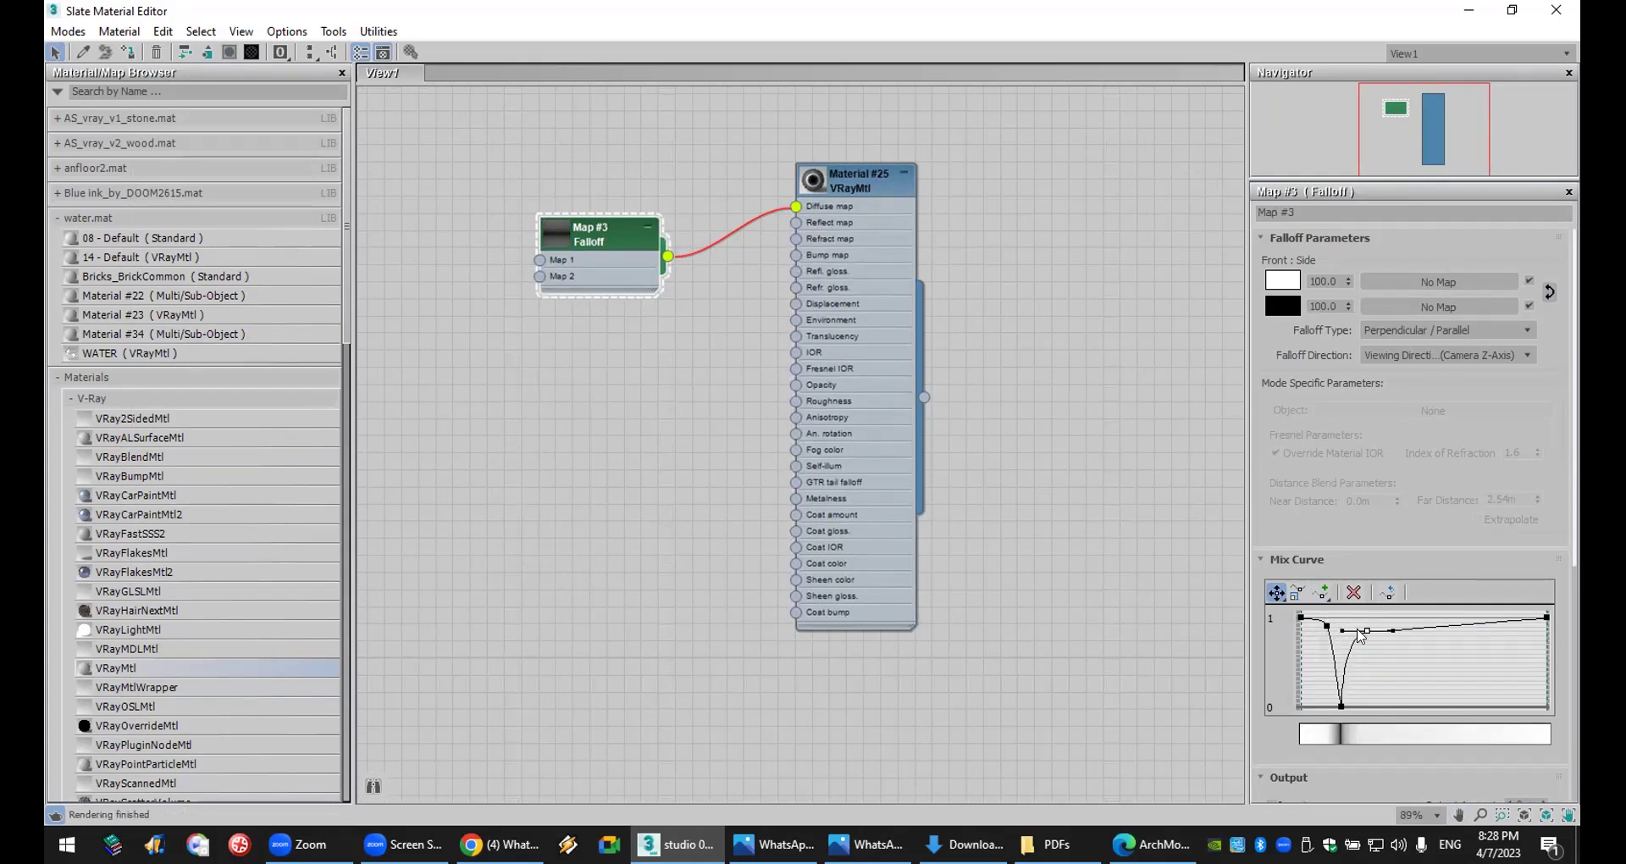
{"action": "left_click_drag", "start_coordinate": [1339, 632], "coordinate": [1352, 645]}
{"action": "right_click", "coordinate": [1340, 705]}
{"action": "left_click", "coordinate": [1413, 739]}
{"action": "left_click_drag", "start_coordinate": [1346, 705], "coordinate": [1367, 703]}
{"action": "left_click_drag", "start_coordinate": [1364, 626], "coordinate": [1375, 637]}
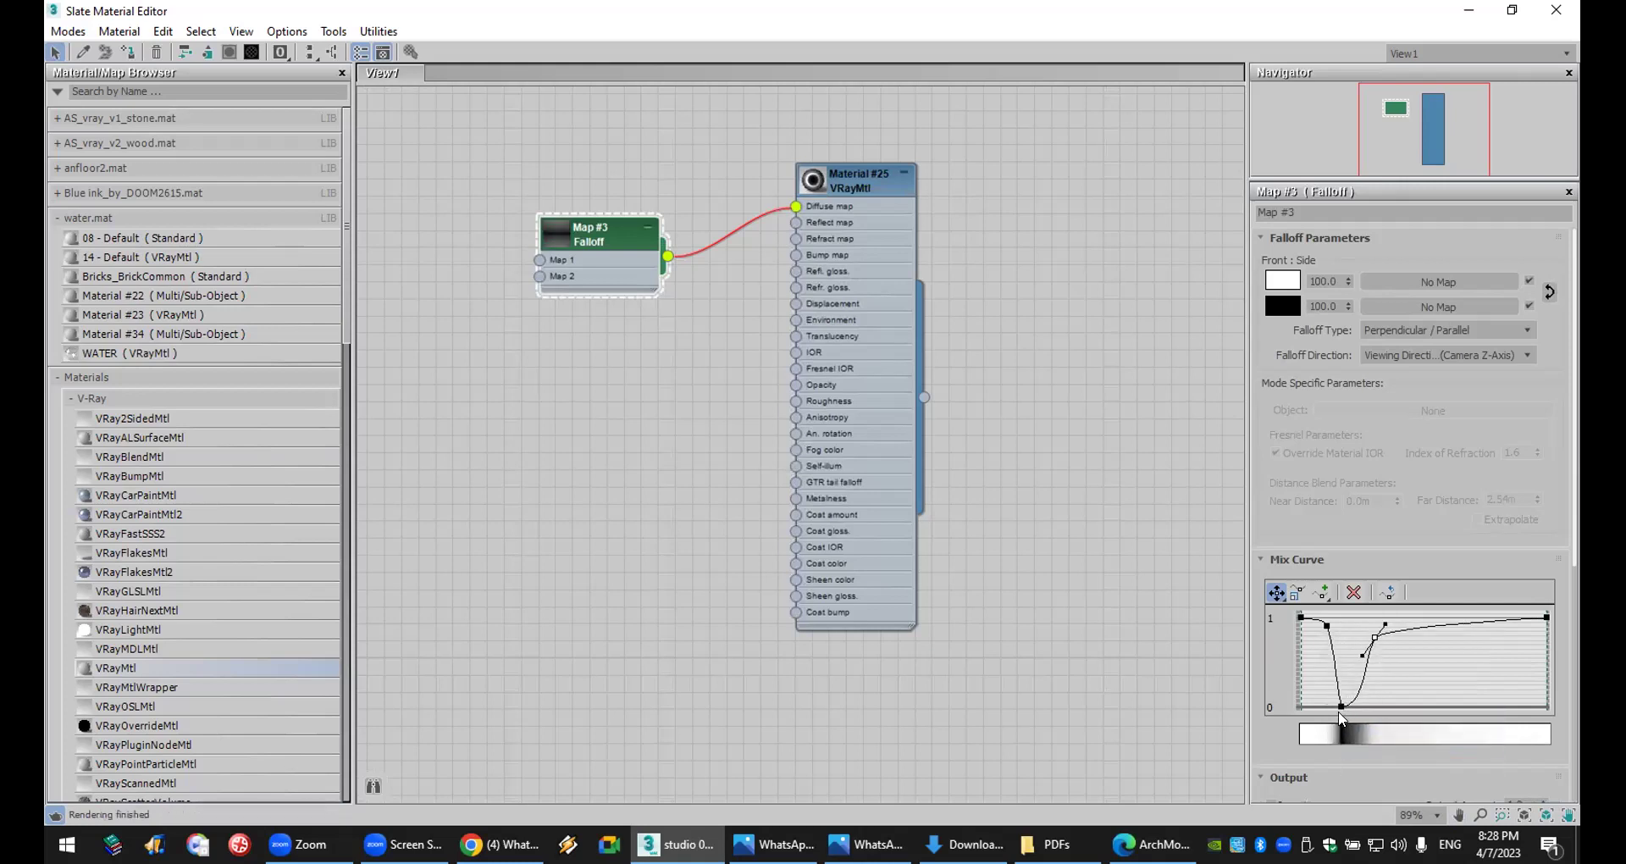
- Change the point type at the bottom of the Mix Curve's dip and enlarge the VRayMtl node's preview
{"action": "right_click", "coordinate": [1338, 706]}
{"action": "left_click", "coordinate": [1377, 719]}
{"action": "right_click", "coordinate": [1354, 708]}
{"action": "left_click", "coordinate": [1389, 740]}
{"action": "double_click", "coordinate": [813, 181]}
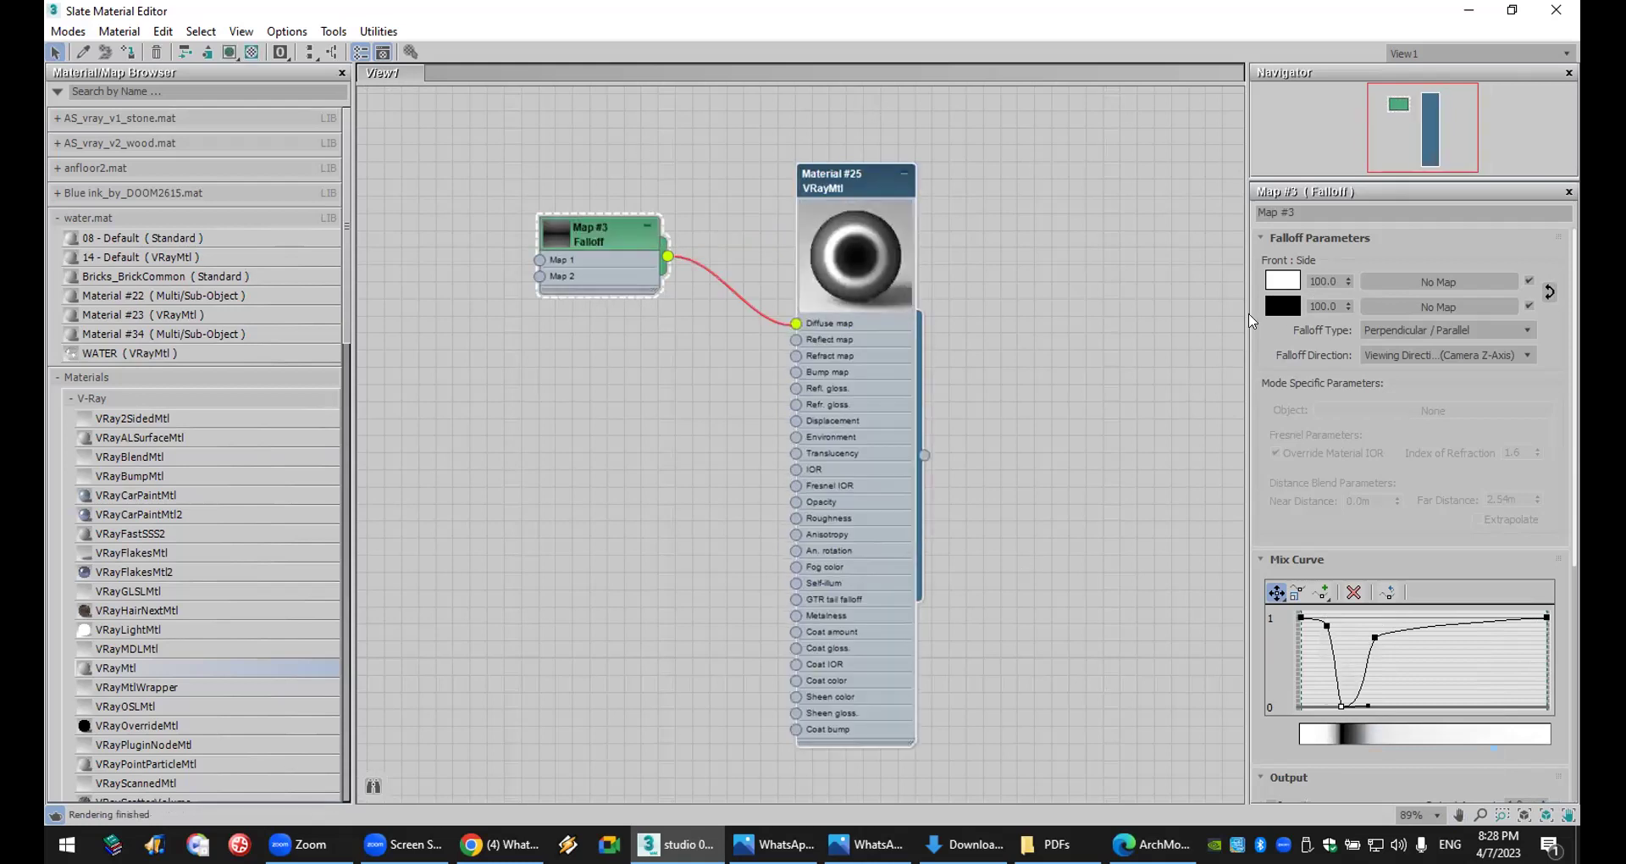
- Set the Falloff's second color to dark red with red 34, and its first color to bright red (255, 5, 5)
{"action": "left_click", "coordinate": [1283, 306]}
{"action": "left_click_drag", "start_coordinate": [663, 129], "coordinate": [673, 129]}
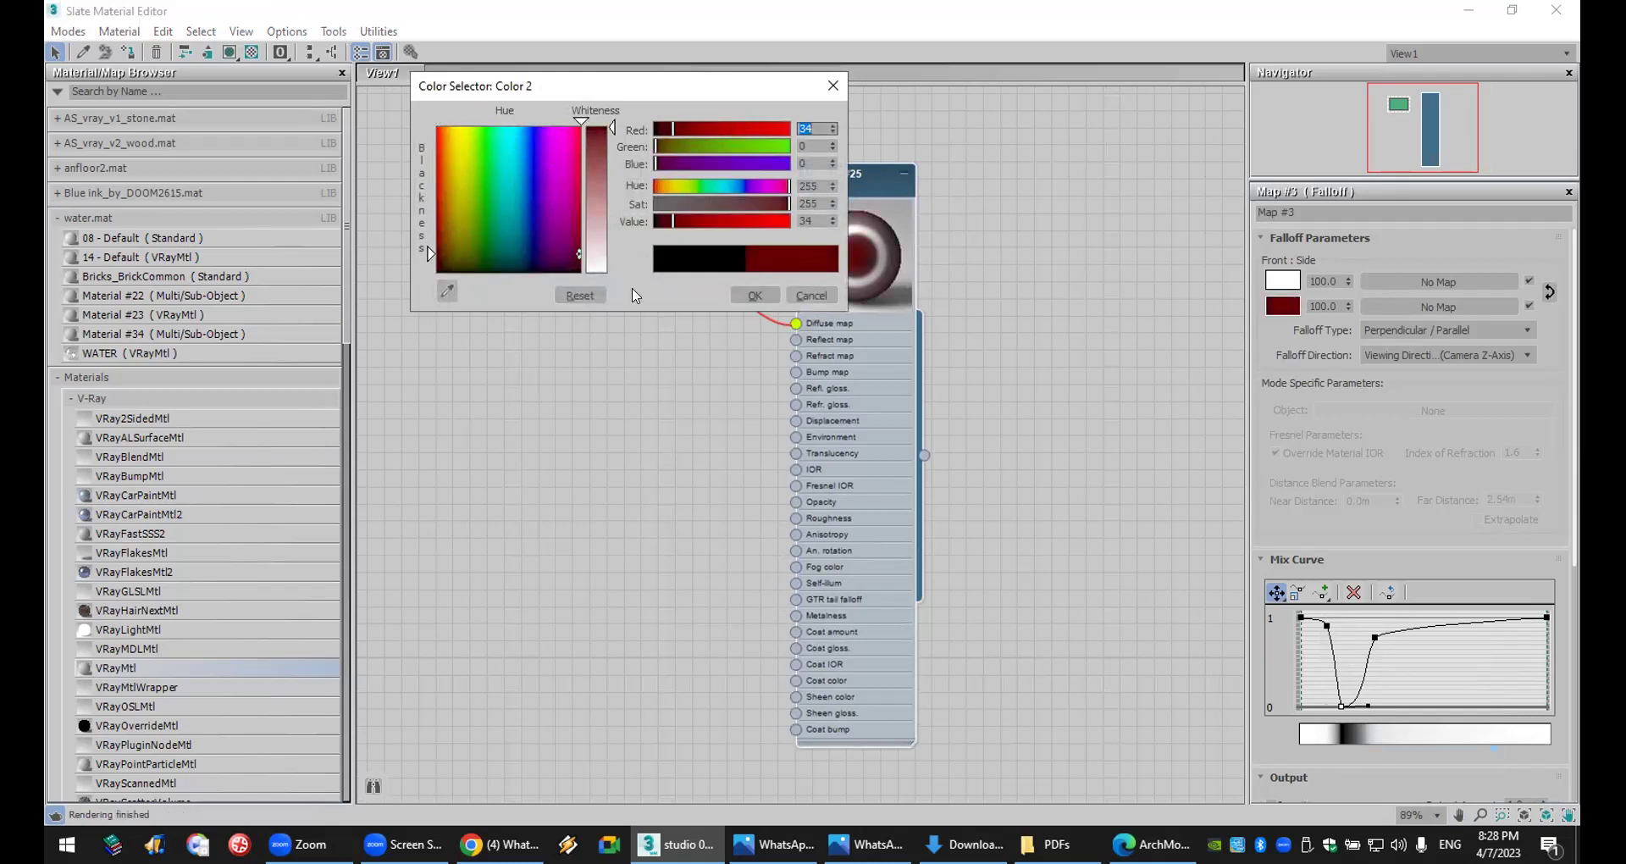
{"action": "left_click", "coordinate": [753, 296]}
{"action": "left_click", "coordinate": [1283, 280]}
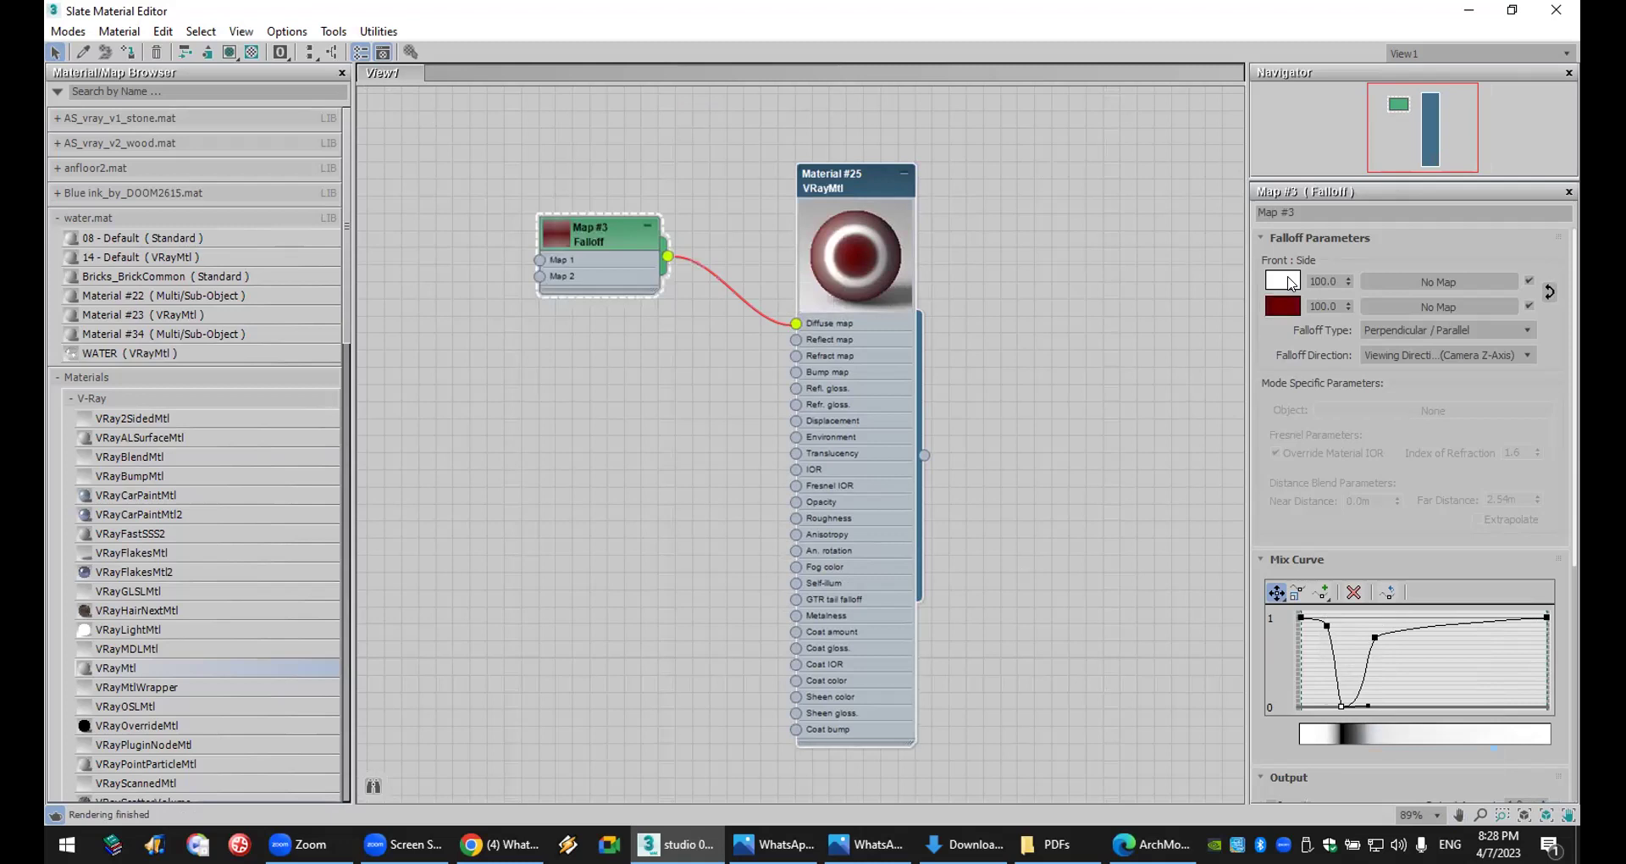
{"action": "left_click", "coordinate": [594, 154]}
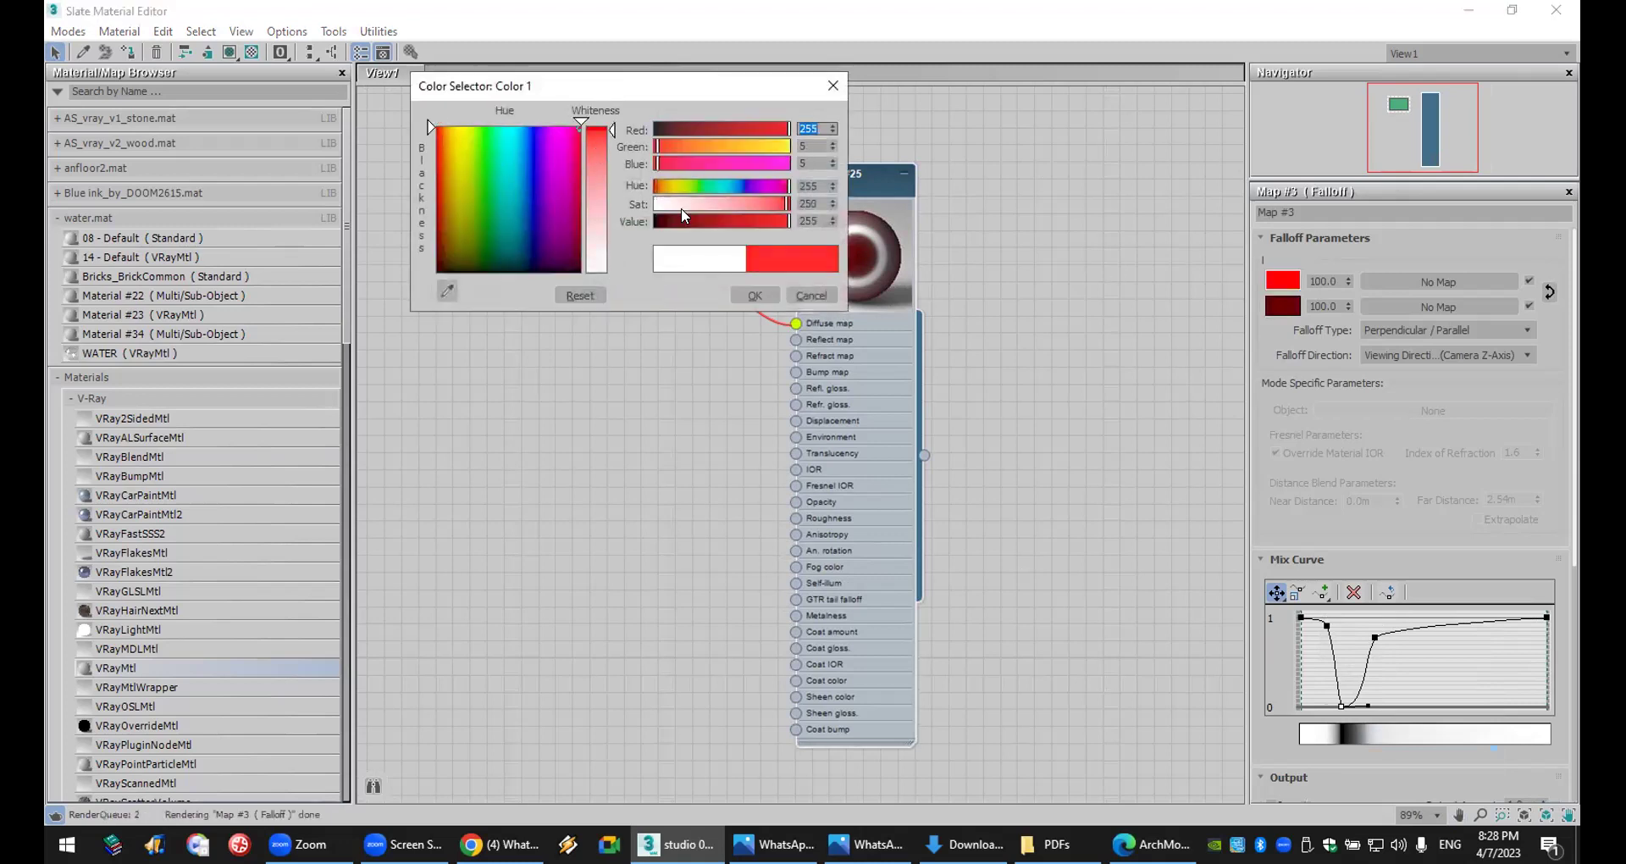
{"action": "left_click", "coordinate": [754, 296]}
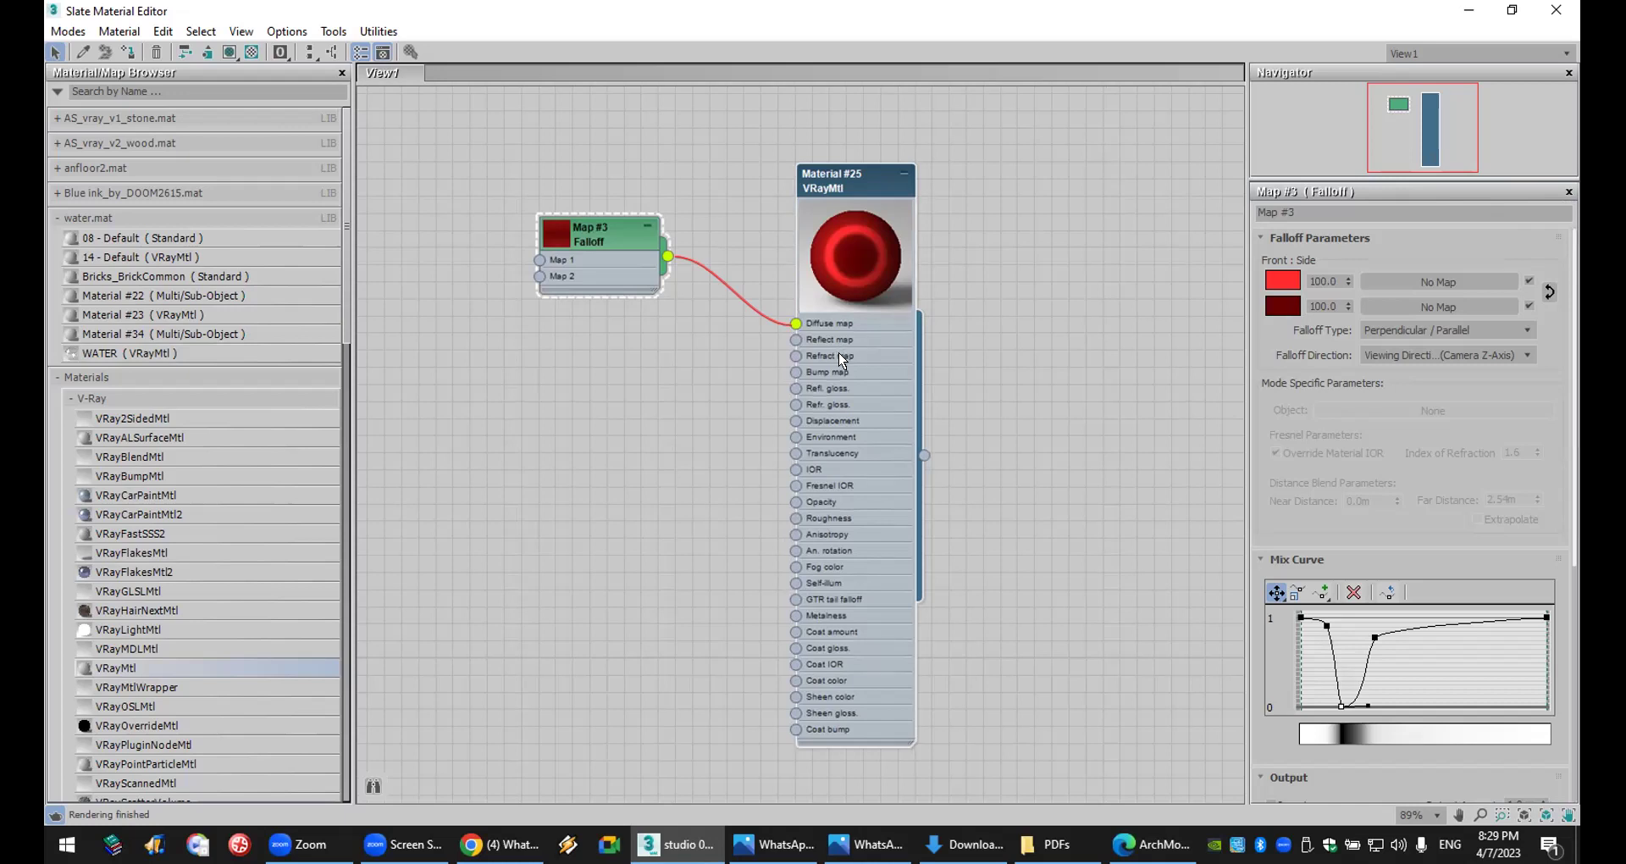
- Assign a Bitmap map with the black floral illustration PNG from the Desktop to the VRayMtl's refract slot
{"action": "left_click", "coordinate": [816, 358]}
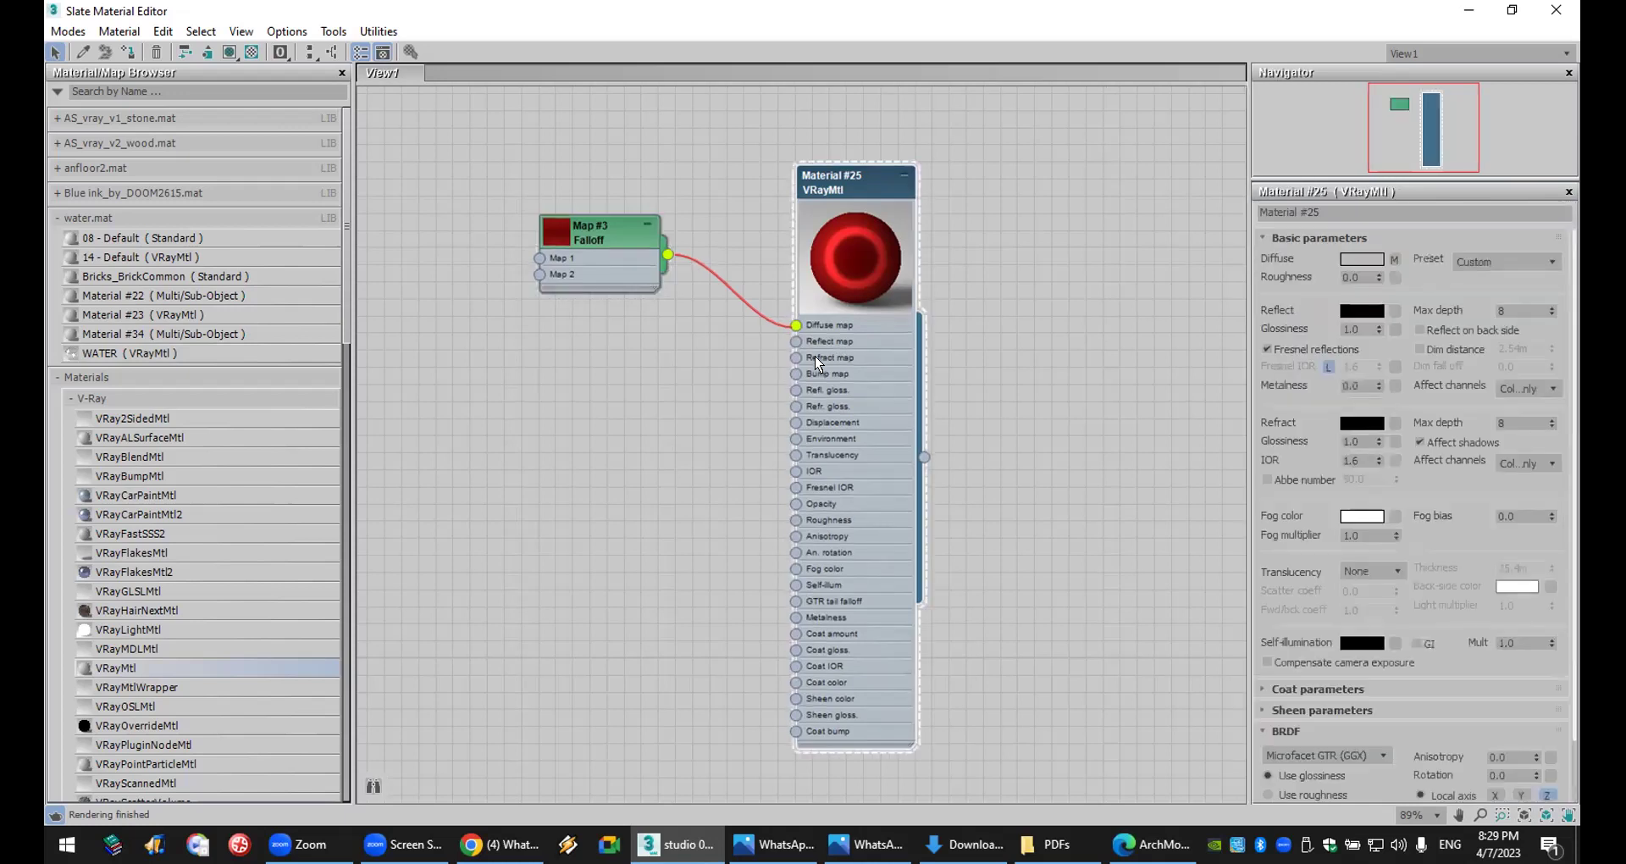
{"action": "left_click", "coordinate": [1396, 424]}
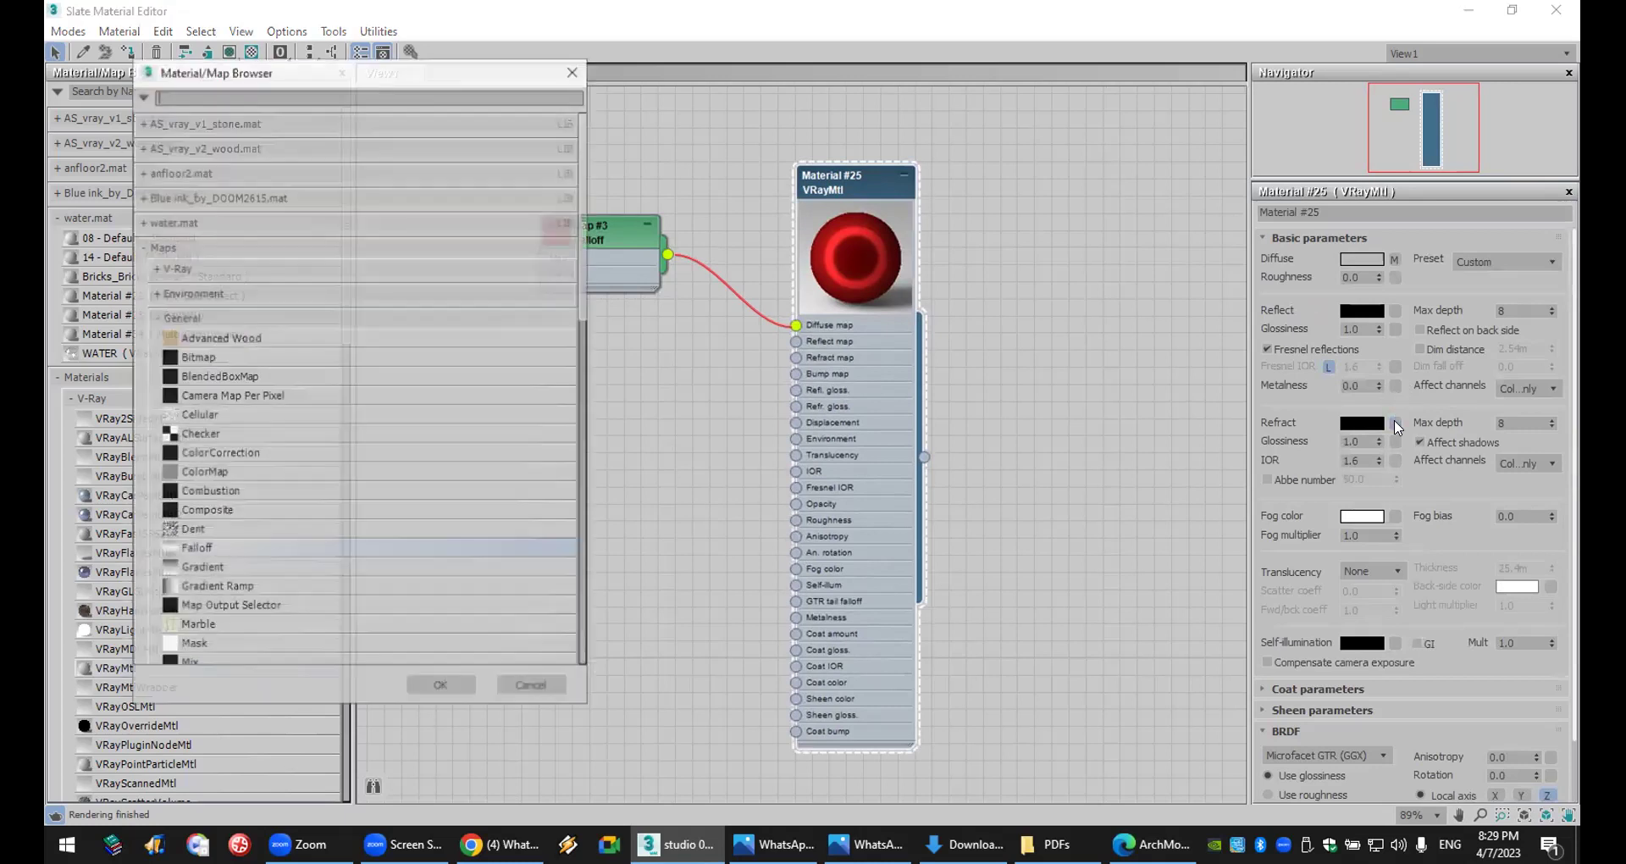
{"action": "double_click", "coordinate": [198, 358]}
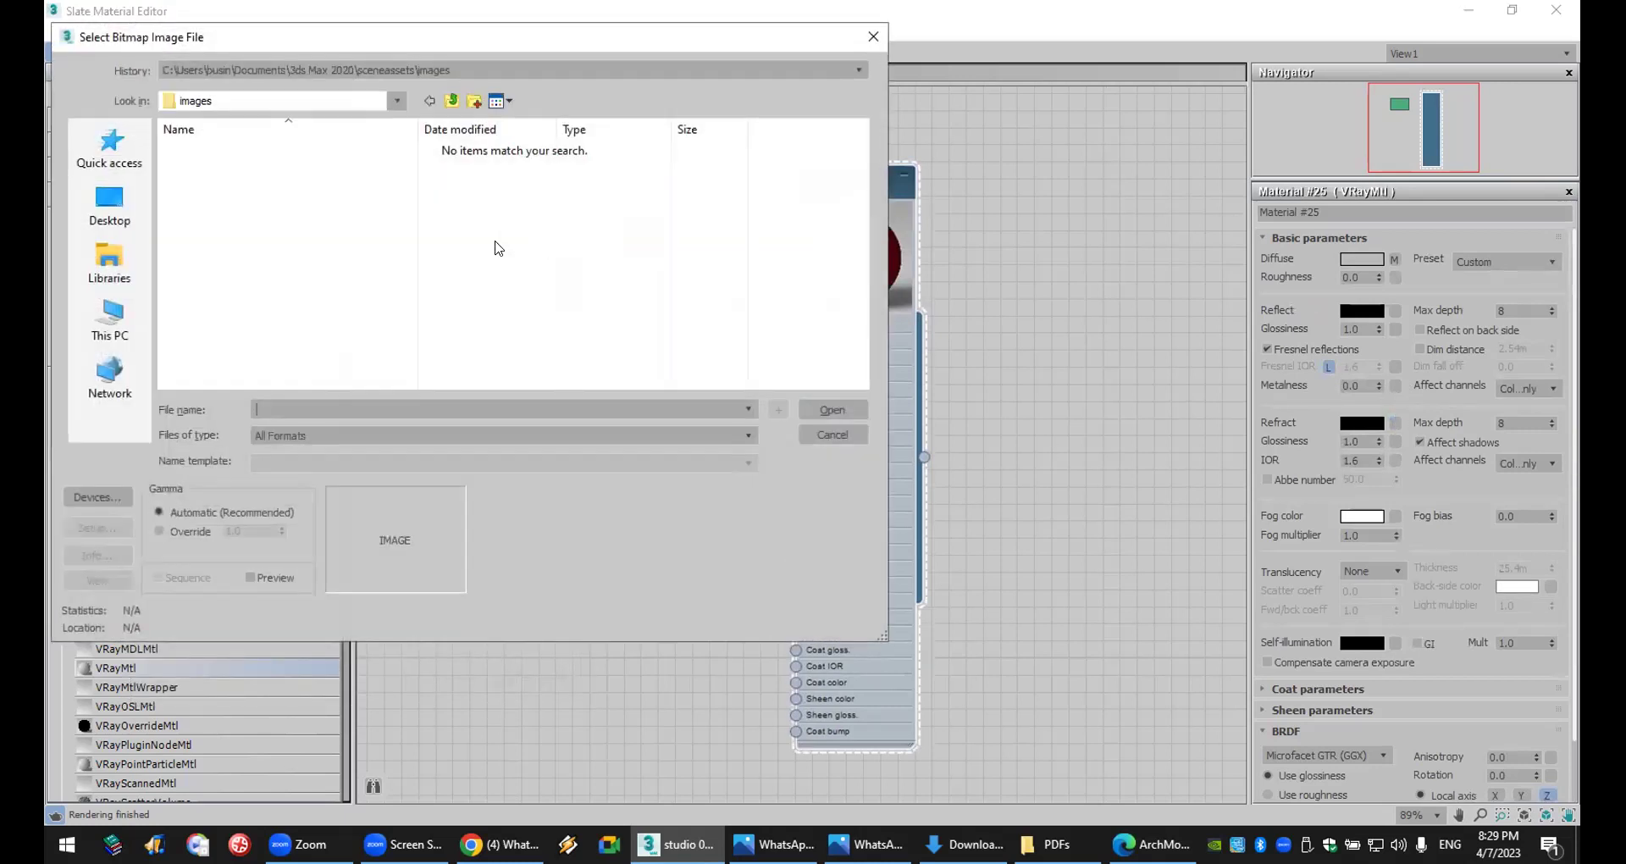
{"action": "left_click", "coordinate": [111, 221]}
{"action": "scroll", "coordinate": [551, 385], "scroll_direction": "down", "scroll_amount": 3}
{"action": "left_click", "coordinate": [395, 375]}
{"action": "double_click", "coordinate": [395, 376]}
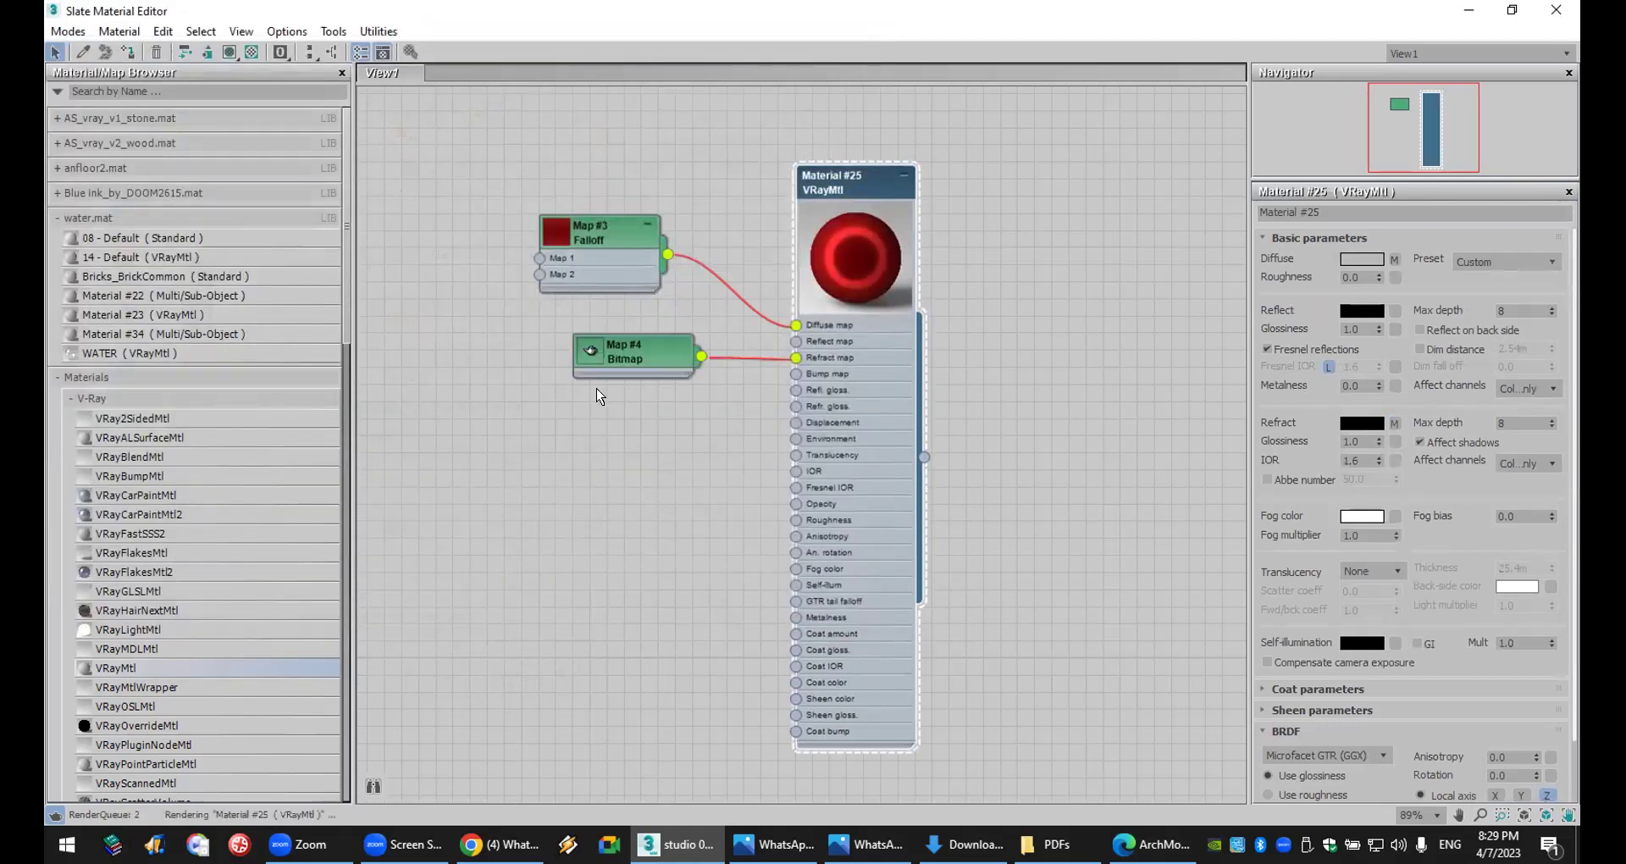
{"action": "right_click", "coordinate": [631, 352]}
{"action": "left_click", "coordinate": [852, 217]}
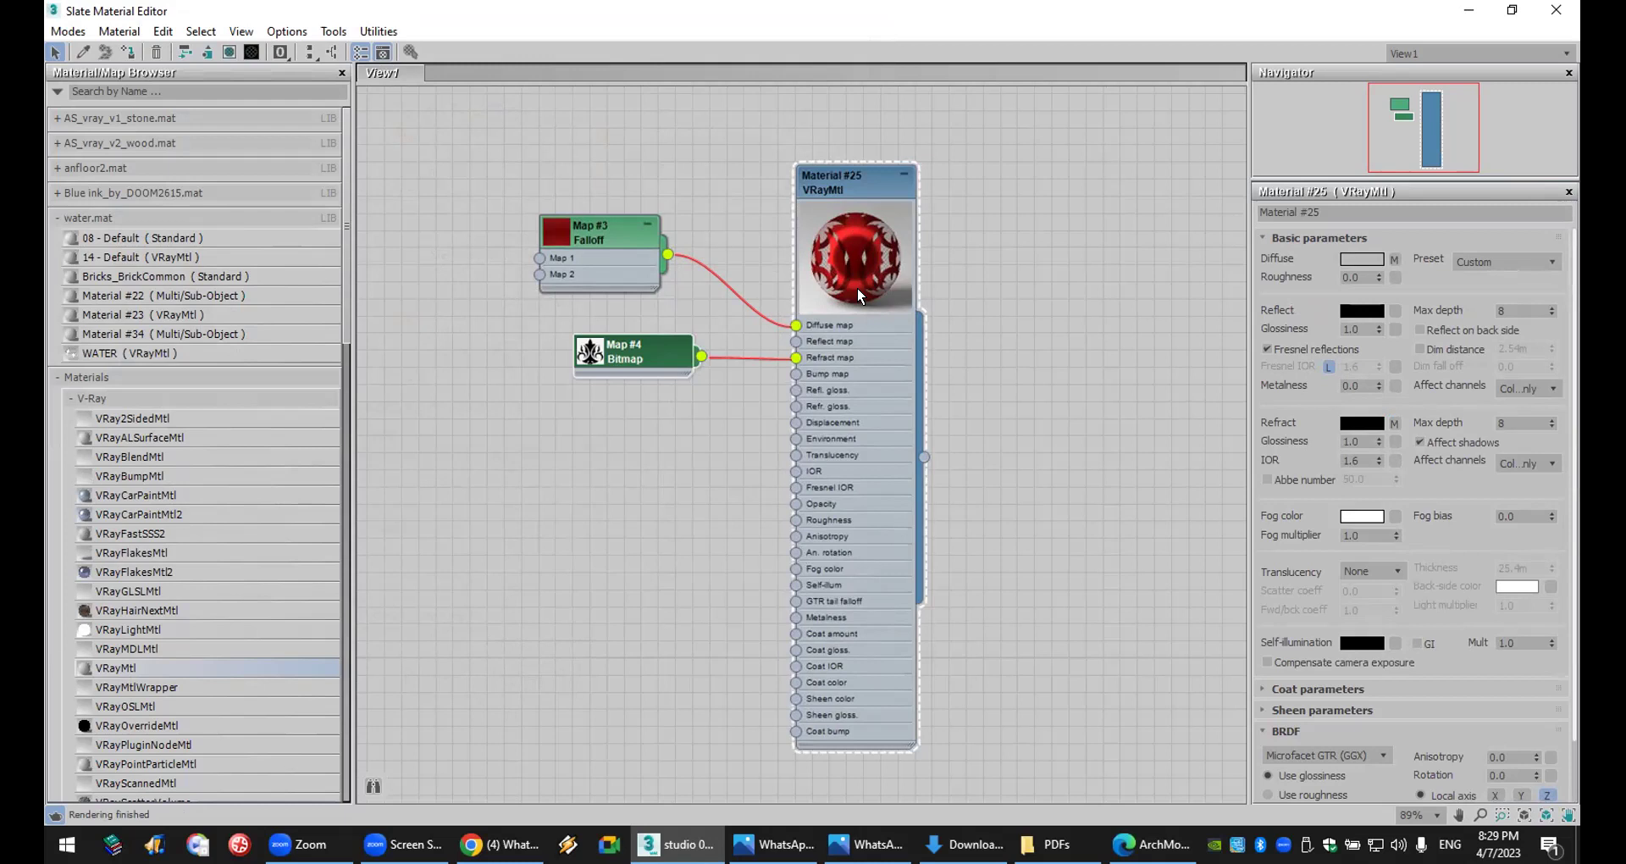
- Delete all nodes from View1 and check the reference image of the sliding windows
{"action": "left_click_drag", "start_coordinate": [1017, 140], "coordinate": [479, 634]}
{"action": "key", "text": "Delete"}
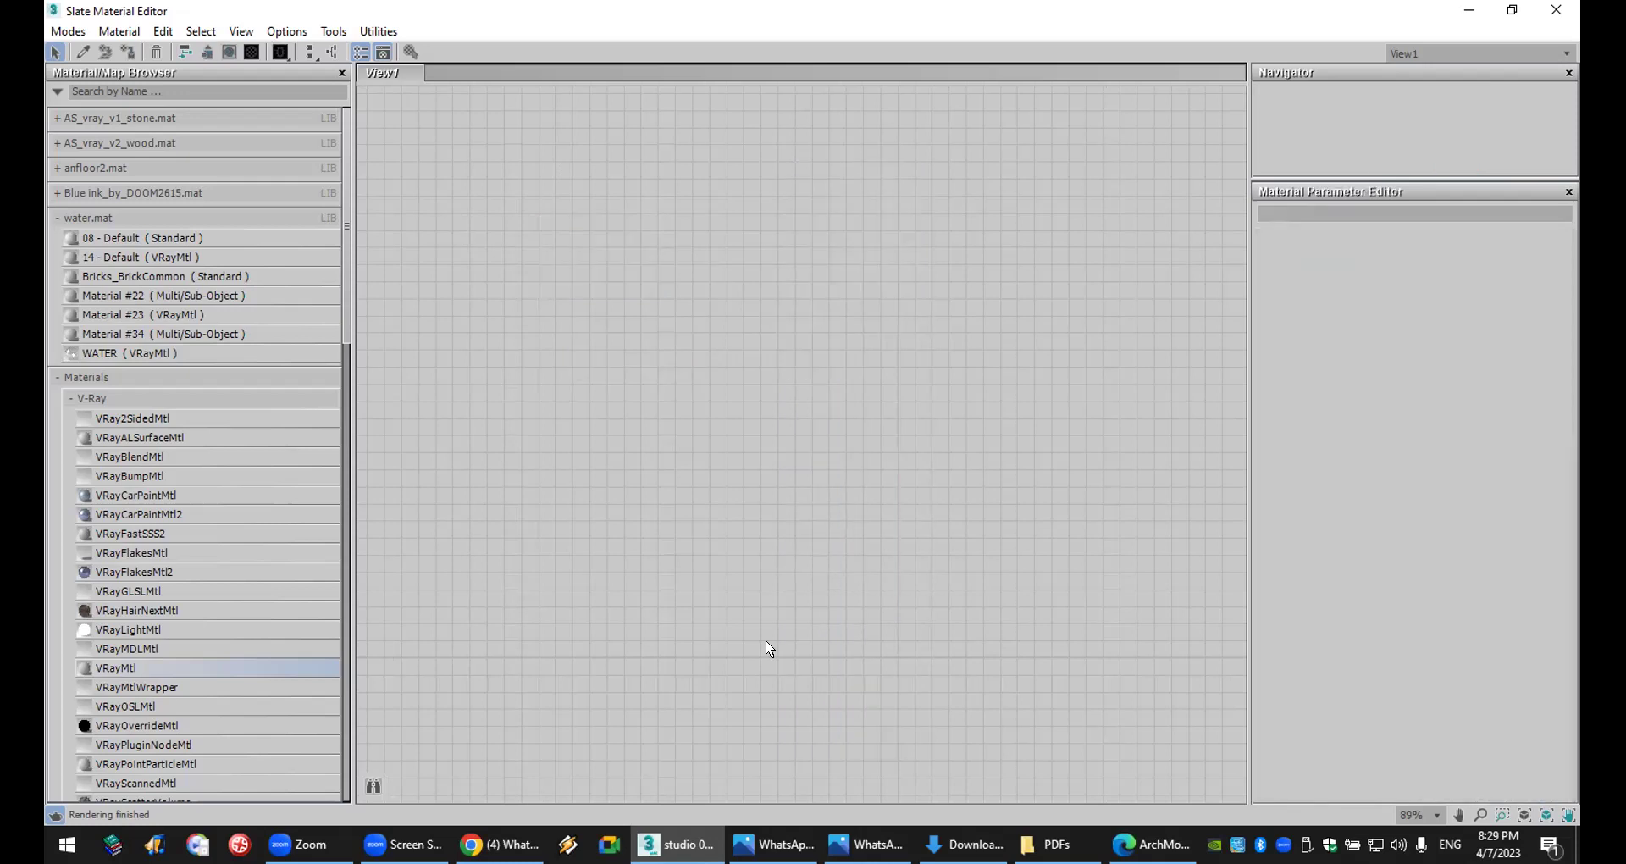
{"action": "scroll", "coordinate": [820, 511], "scroll_direction": "down", "scroll_amount": 4}
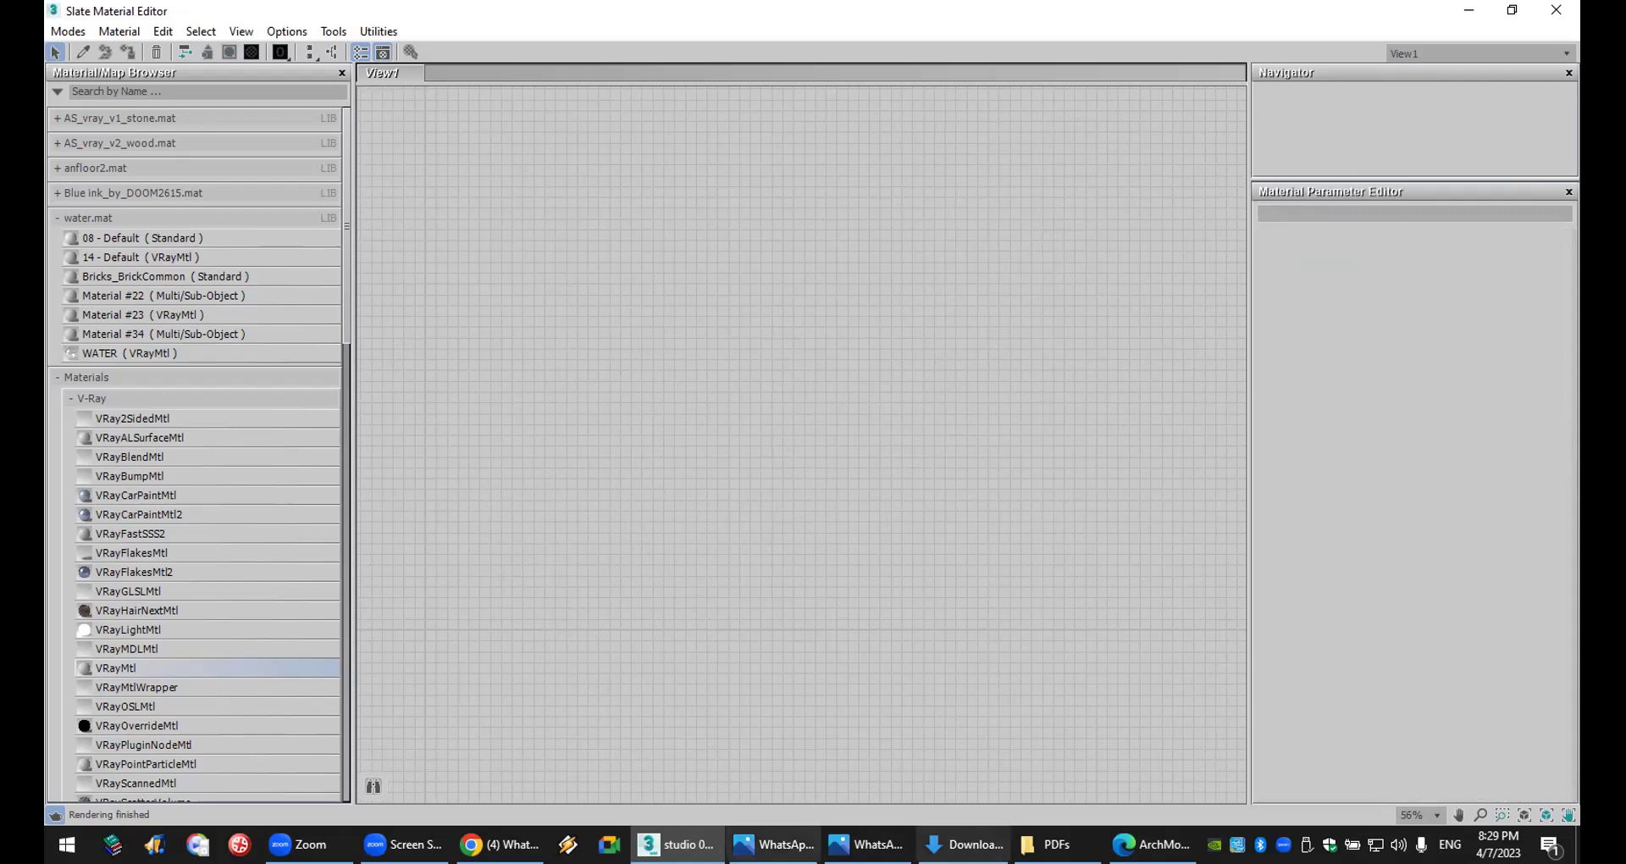
{"action": "key", "text": "alt+Tab"}
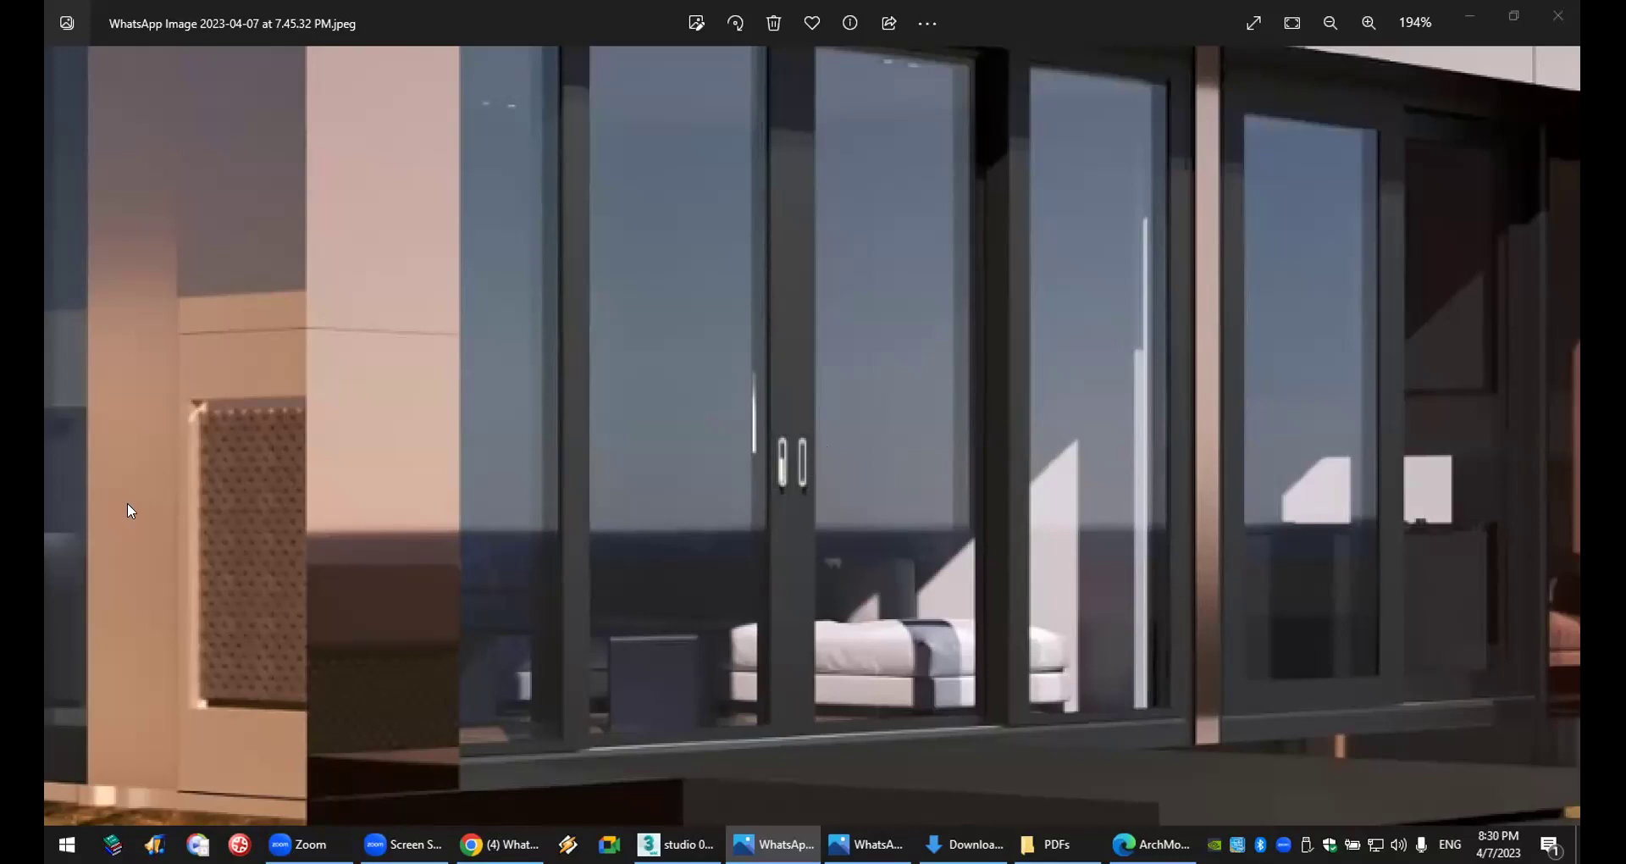
{"action": "key", "text": "alt+Tab"}
- Place a Multi/Sub-Object material from the General materials in View1 and open its parameters
{"action": "left_click", "coordinate": [83, 397]}
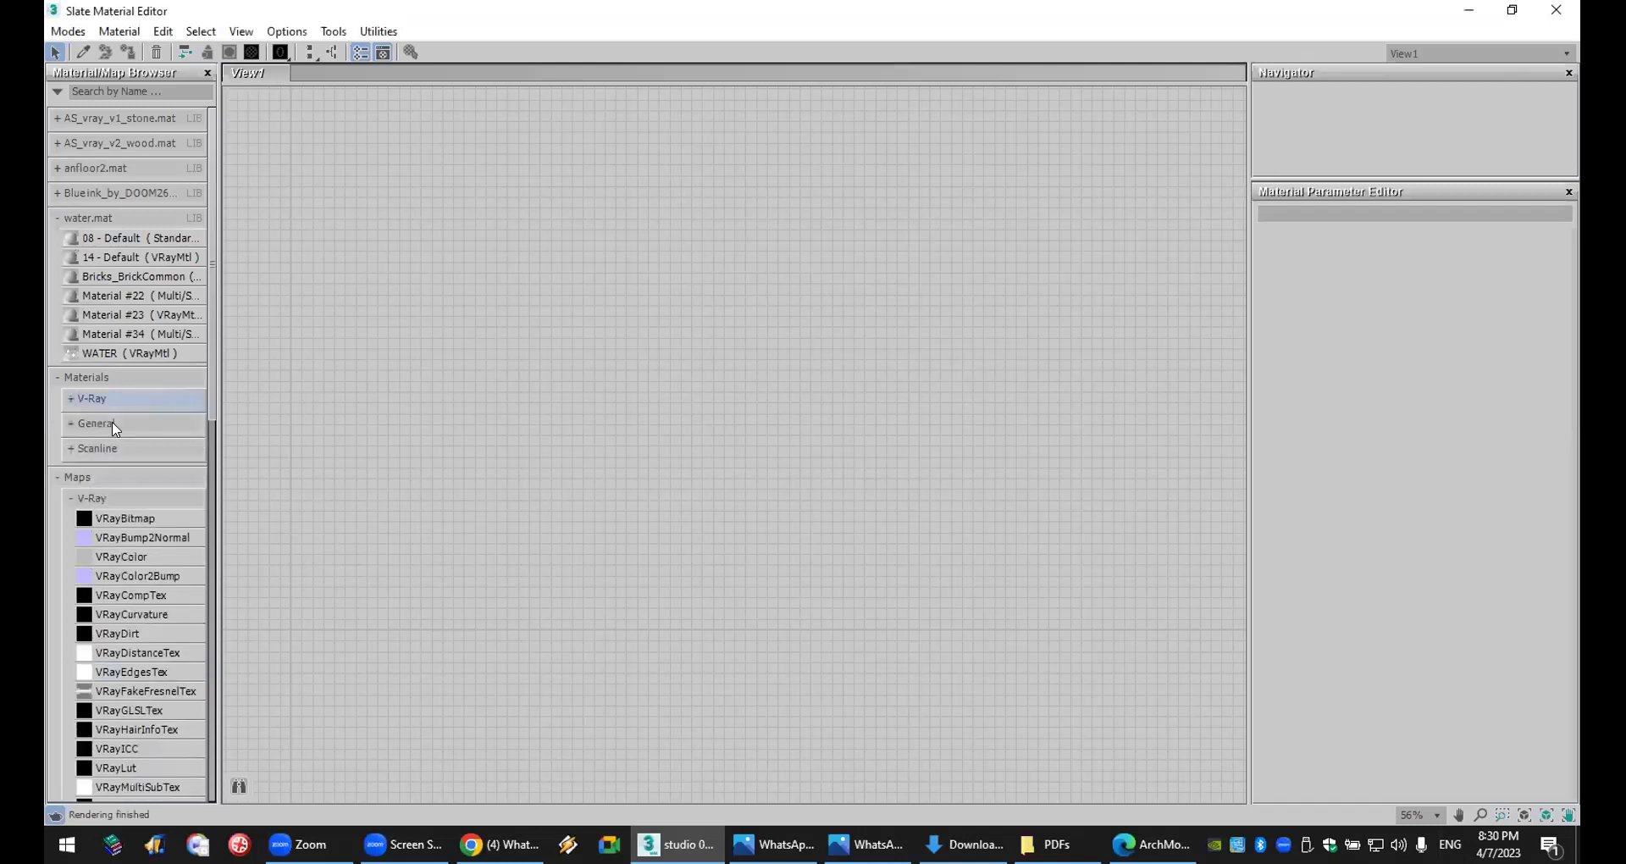
{"action": "left_click", "coordinate": [112, 422]}
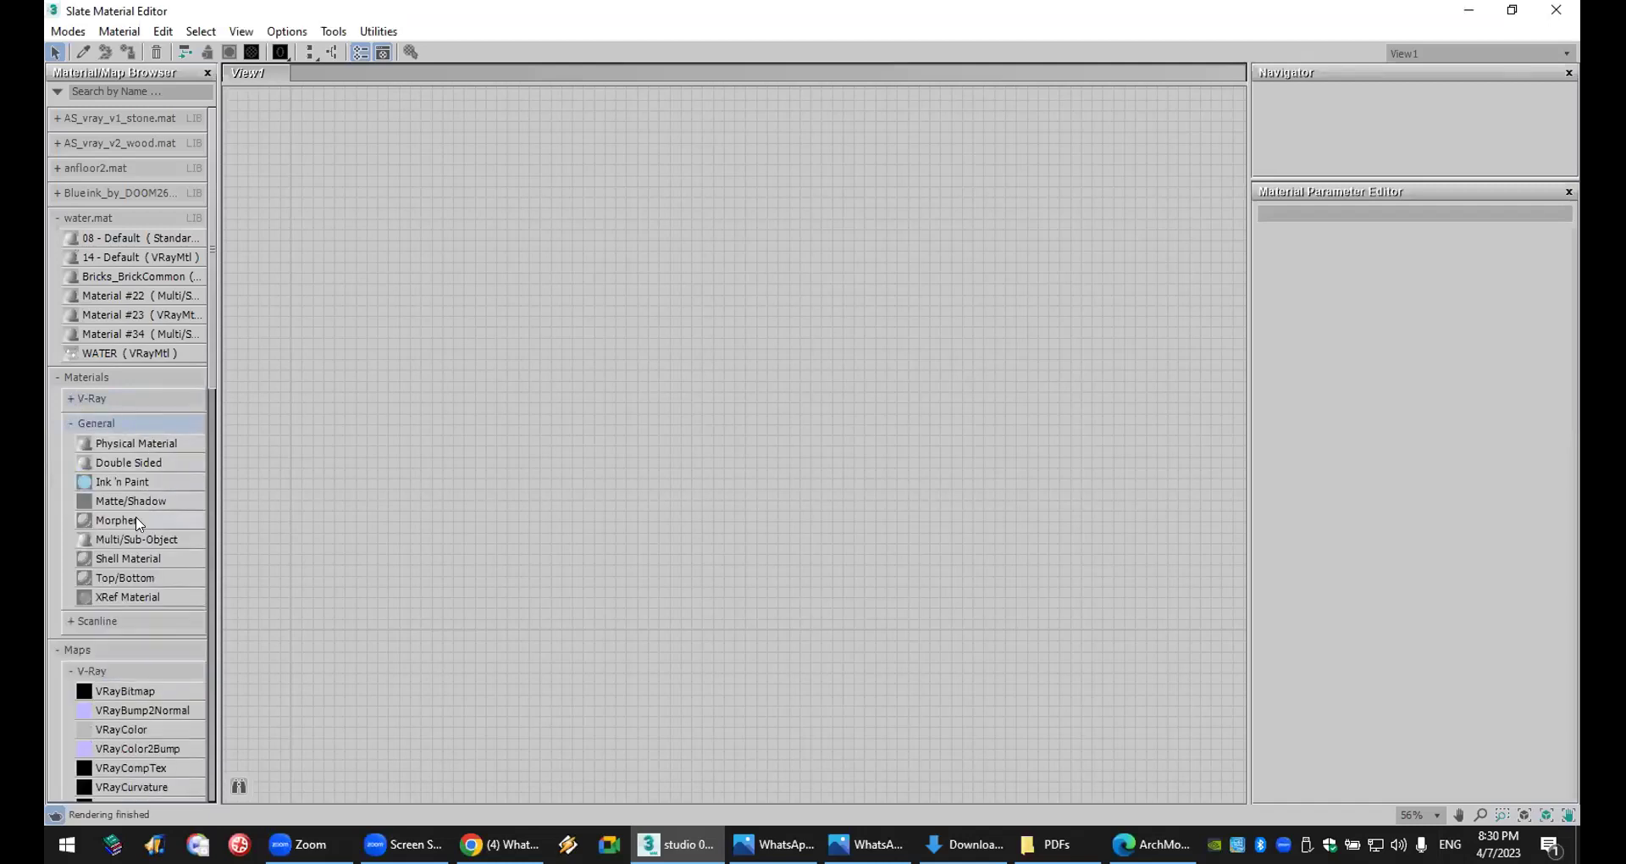
{"action": "left_click_drag", "start_coordinate": [150, 539], "coordinate": [730, 330]}
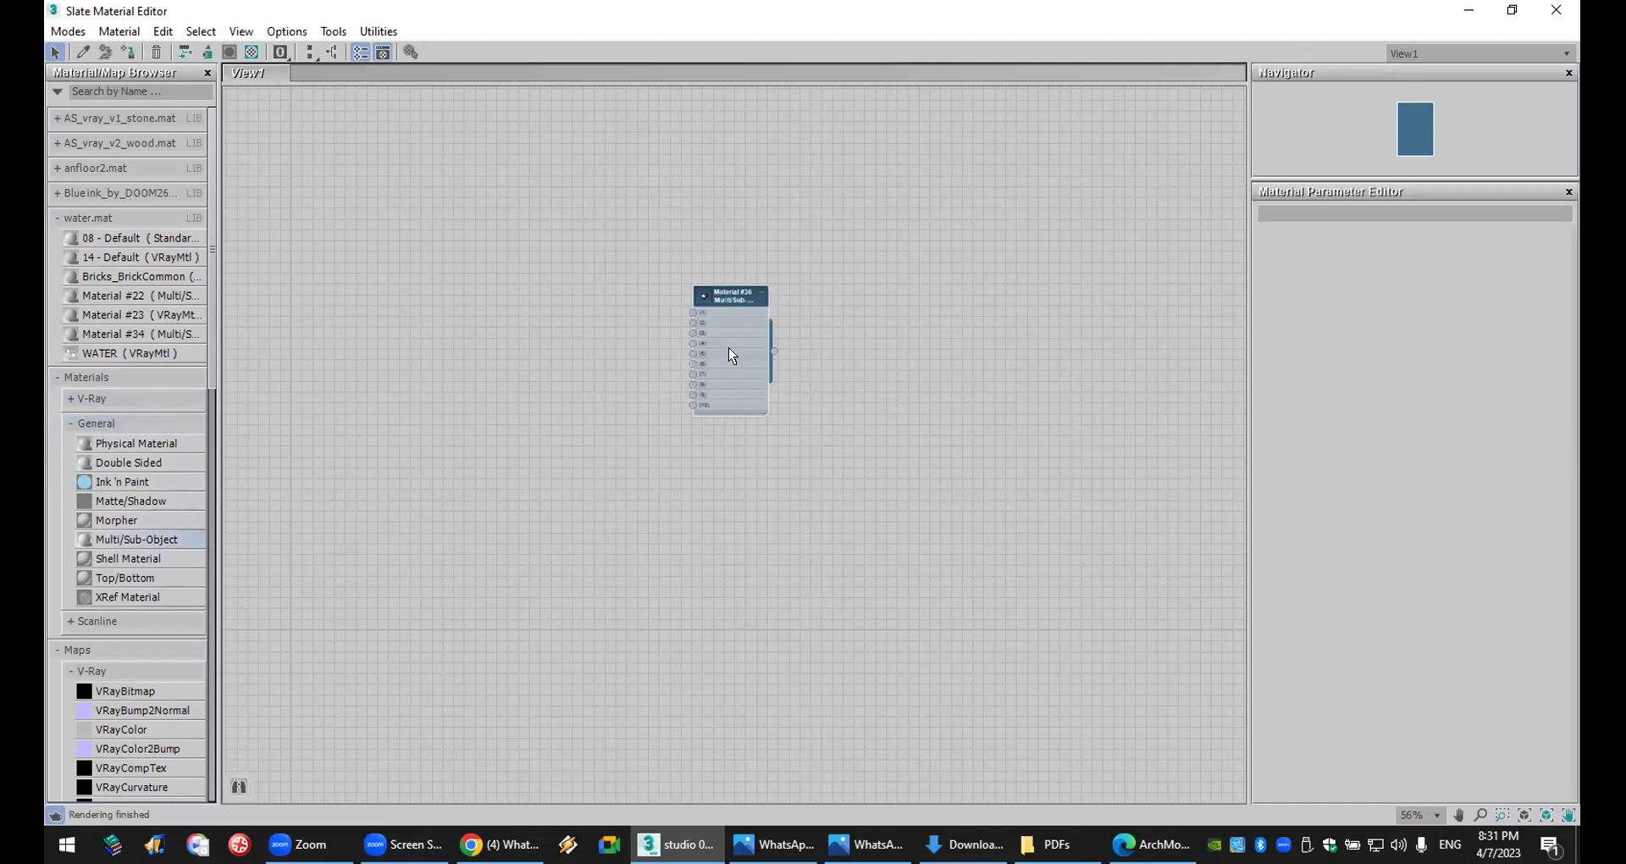
{"action": "double_click", "coordinate": [710, 332]}
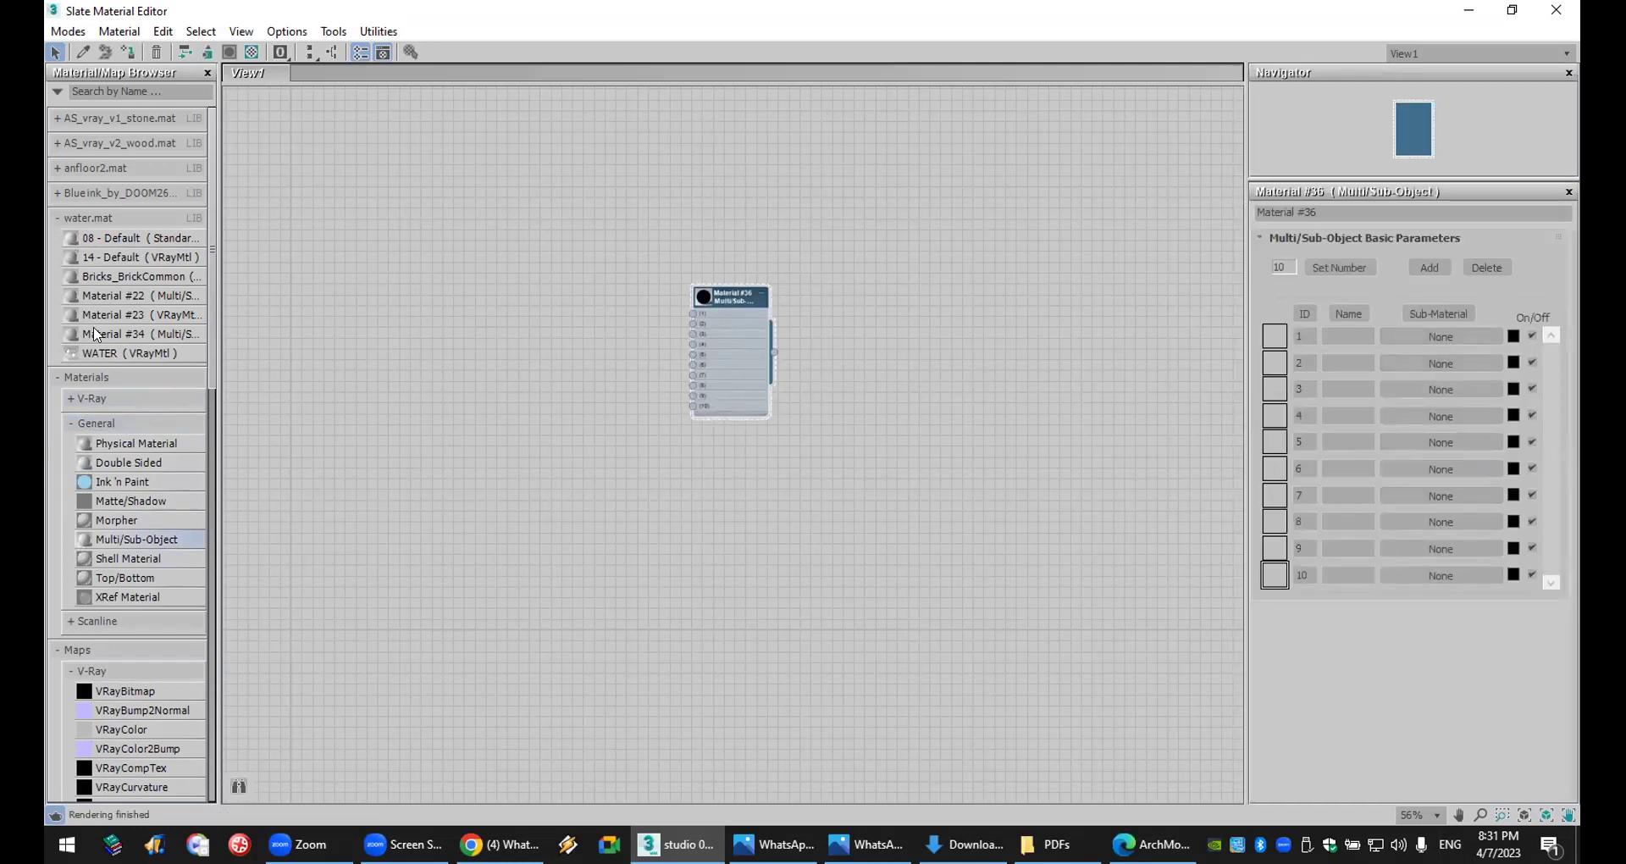
{"action": "scroll", "coordinate": [282, 597], "scroll_direction": "up", "scroll_amount": 1}
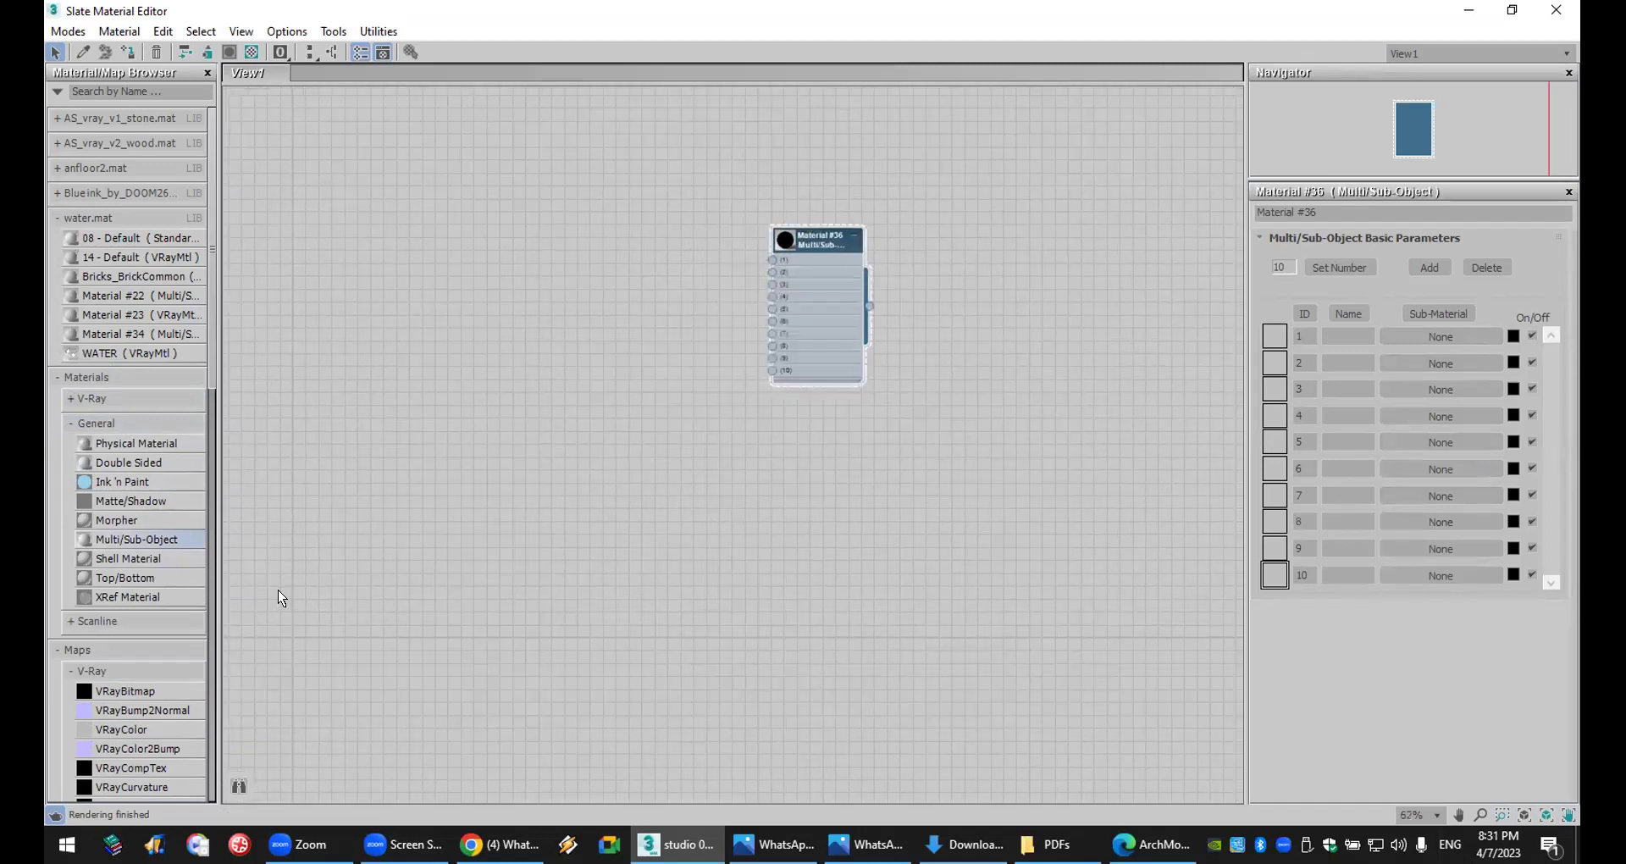
- Place a Bitmap from the General maps beside the Multi/Sub-Object node, loading the black floral illustration PNG from the Desktop
{"action": "scroll", "coordinate": [103, 373], "scroll_direction": "down", "scroll_amount": 8}
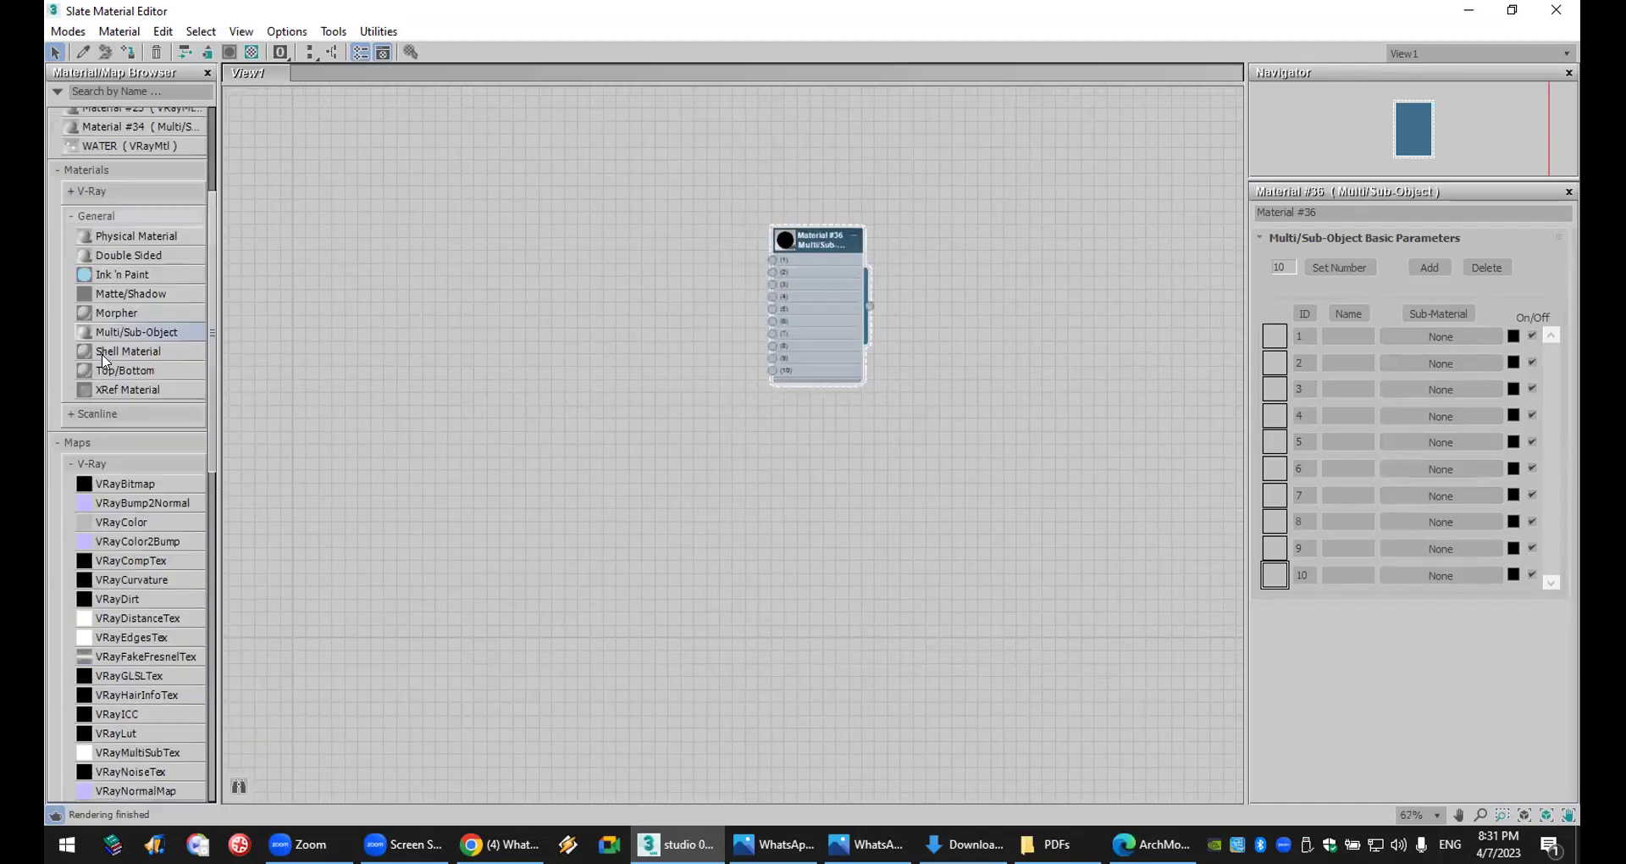
{"action": "scroll", "coordinate": [105, 377], "scroll_direction": "down", "scroll_amount": 9}
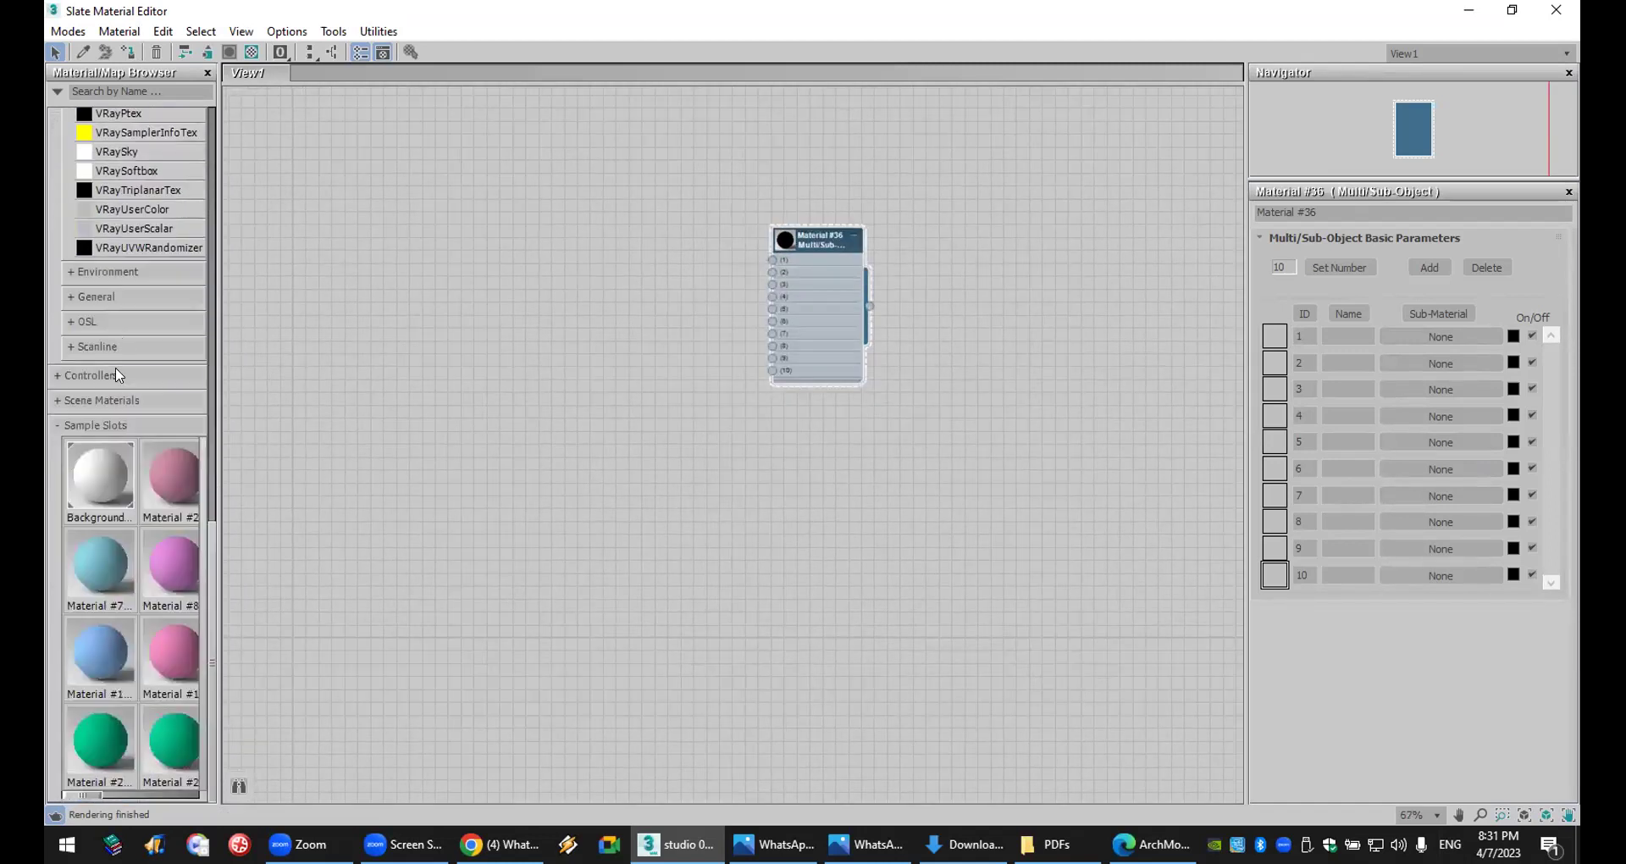
{"action": "left_click", "coordinate": [119, 296]}
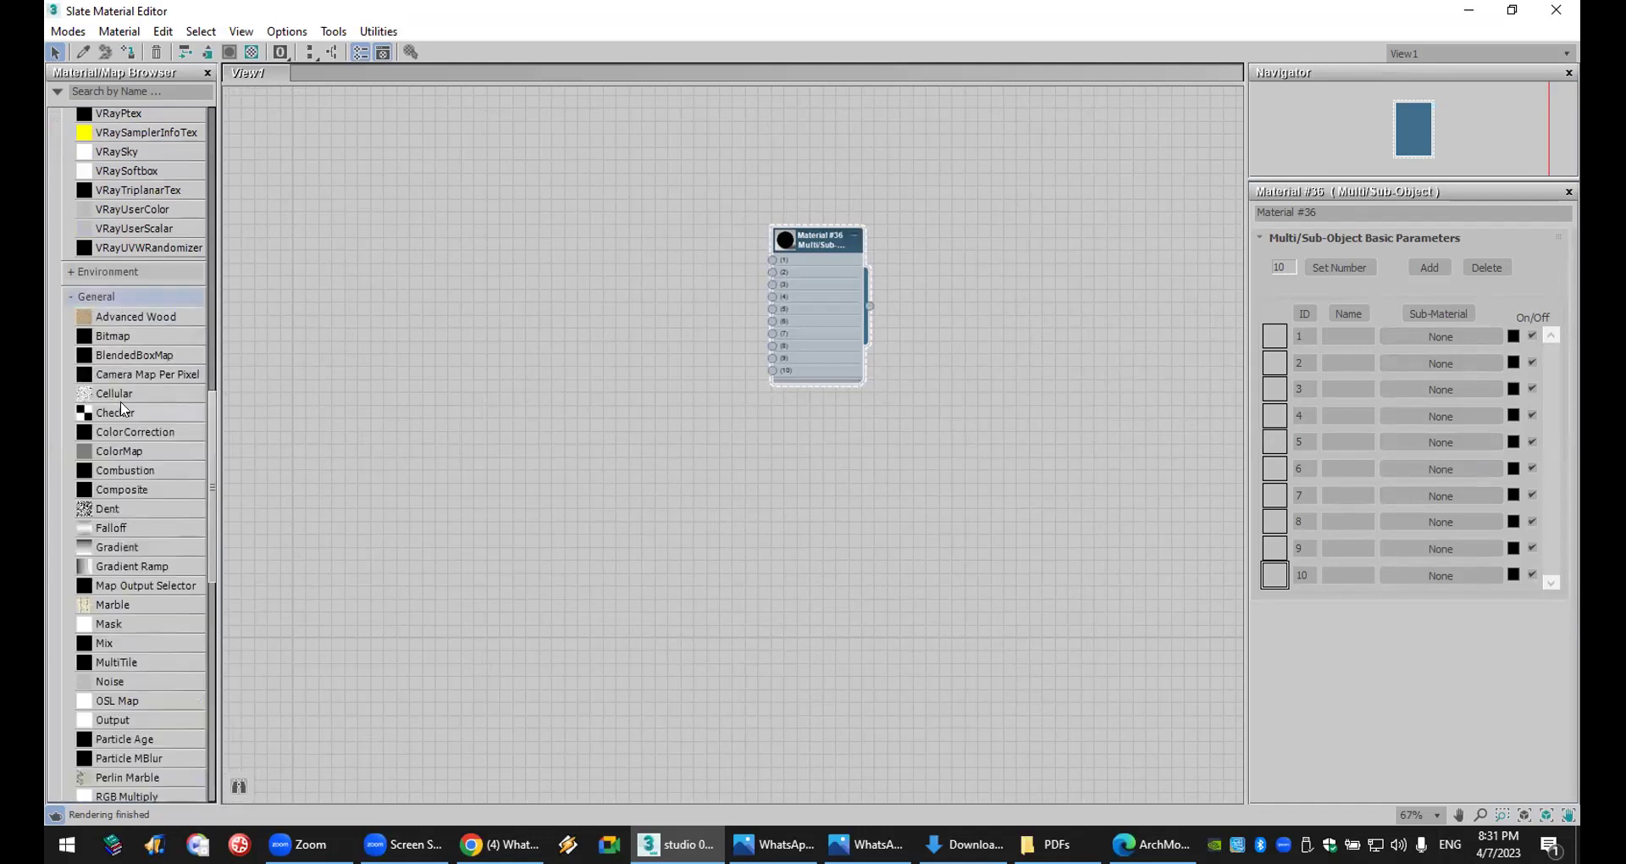
{"action": "left_click_drag", "start_coordinate": [129, 338], "coordinate": [499, 267]}
{"action": "left_click_drag", "start_coordinate": [601, 246], "coordinate": [617, 315]}
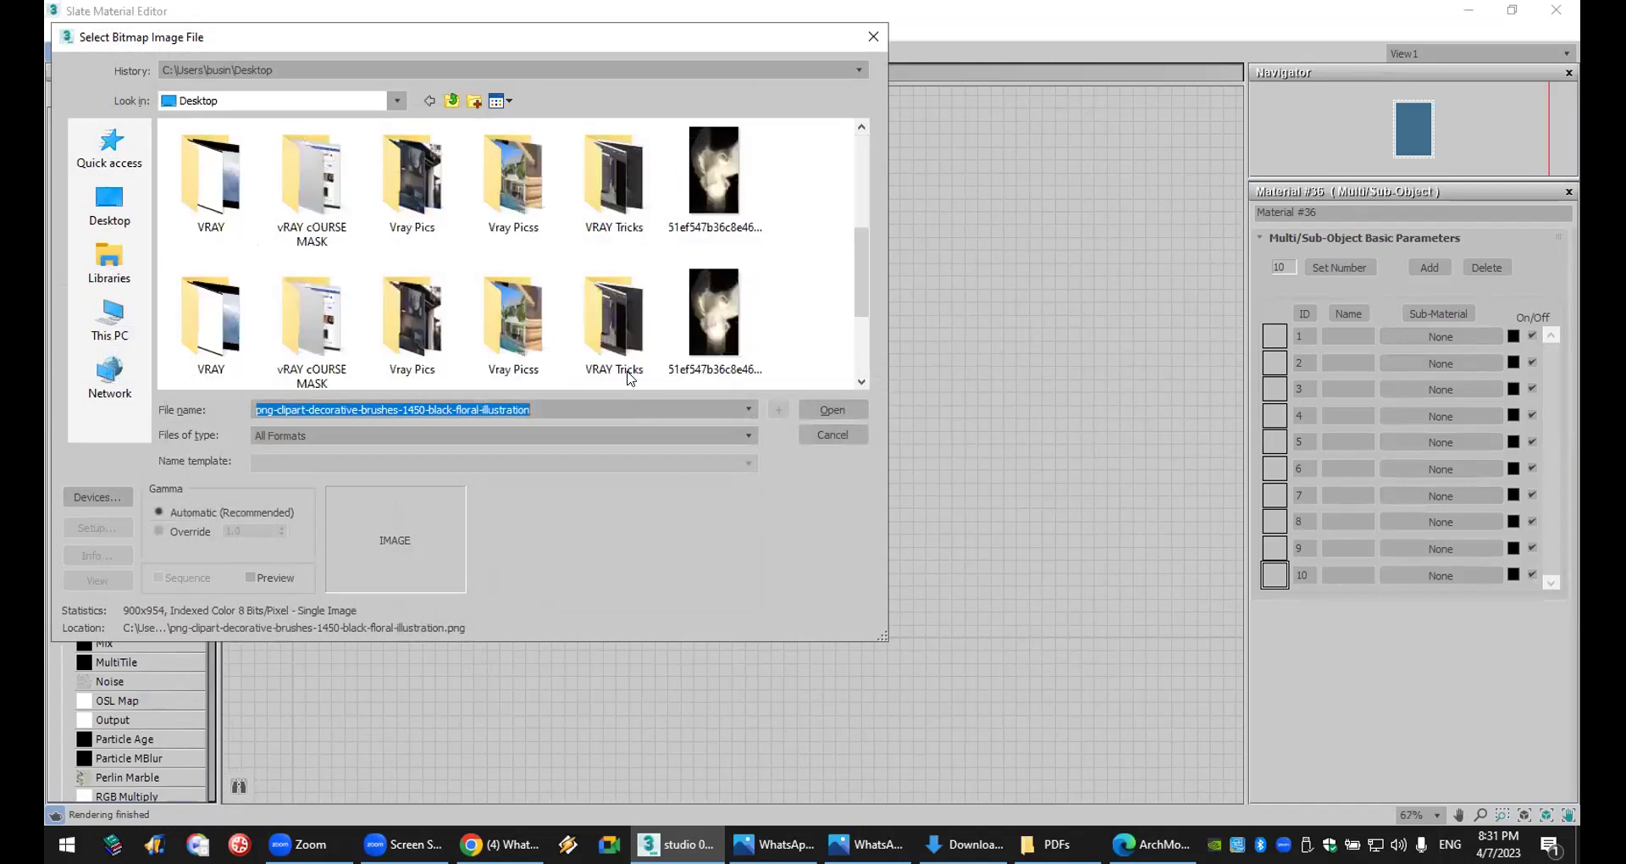
{"action": "scroll", "coordinate": [628, 378], "scroll_direction": "down", "scroll_amount": 3}
{"action": "double_click", "coordinate": [207, 284]}
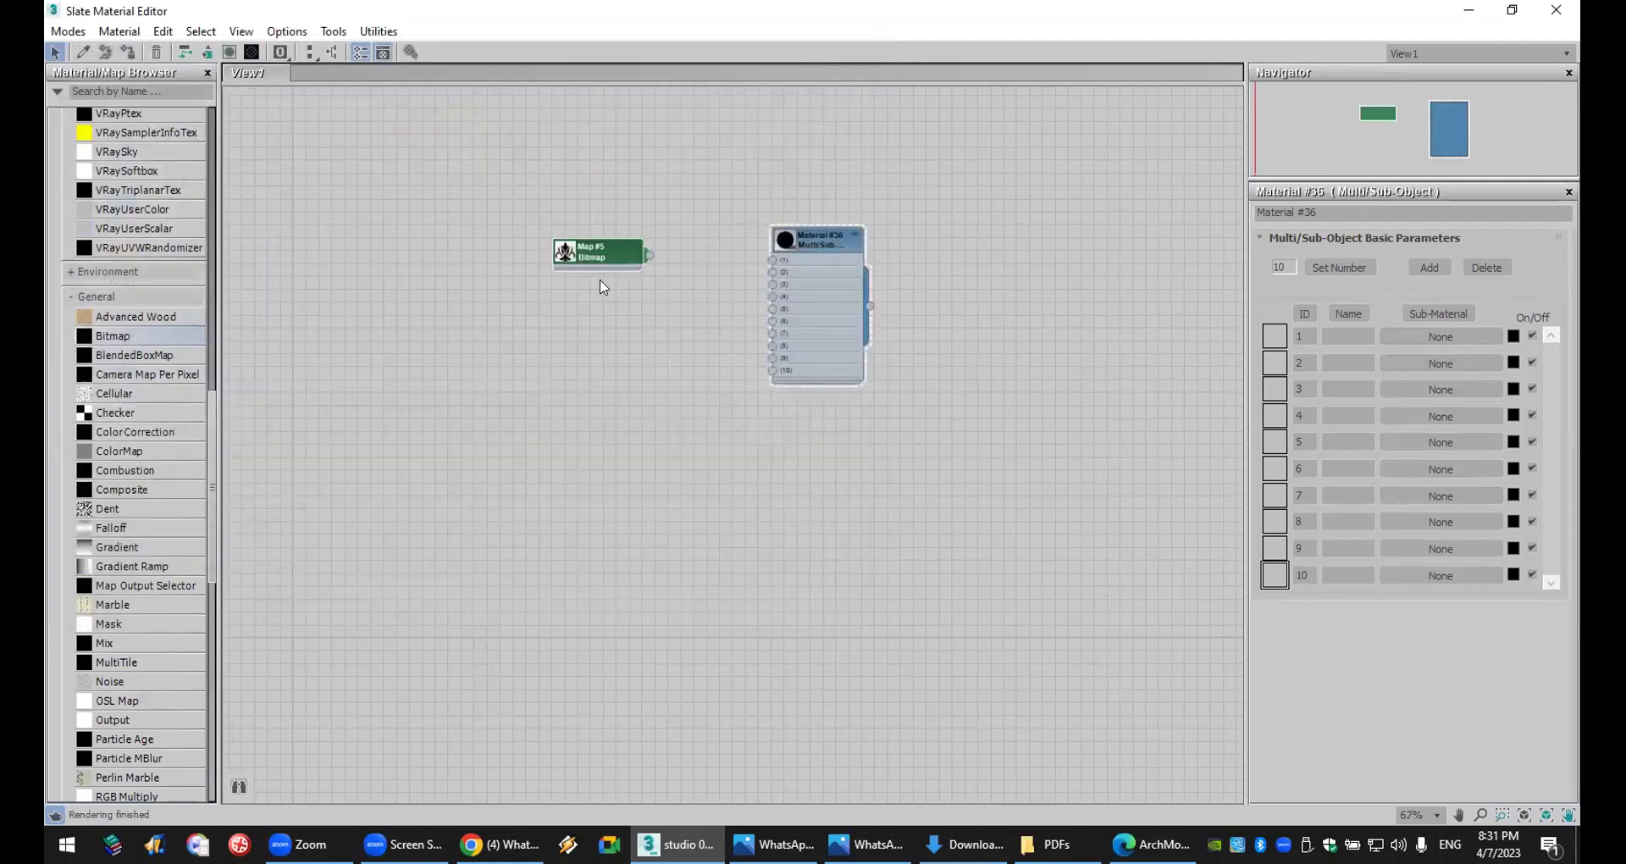
- Try to connect the bitmap directly to slot 3 of the Multi/Sub-Object material, and move the bitmap node farther away
{"action": "scroll", "coordinate": [628, 235], "scroll_direction": "up", "scroll_amount": 5}
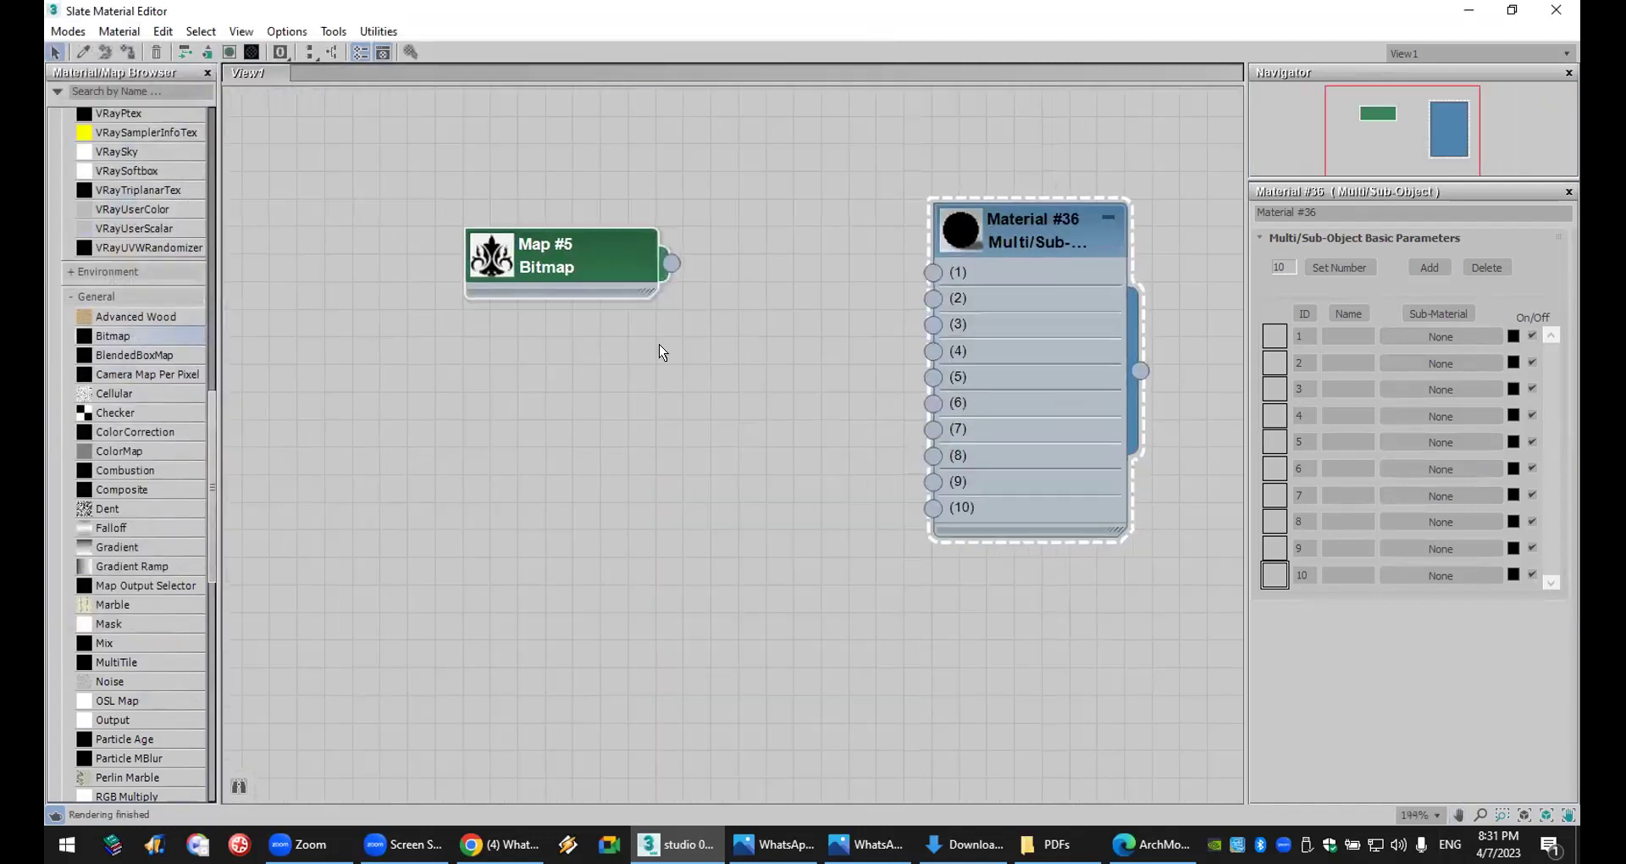
{"action": "left_click_drag", "start_coordinate": [671, 264], "coordinate": [933, 325]}
{"action": "left_click_drag", "start_coordinate": [613, 263], "coordinate": [472, 258]}
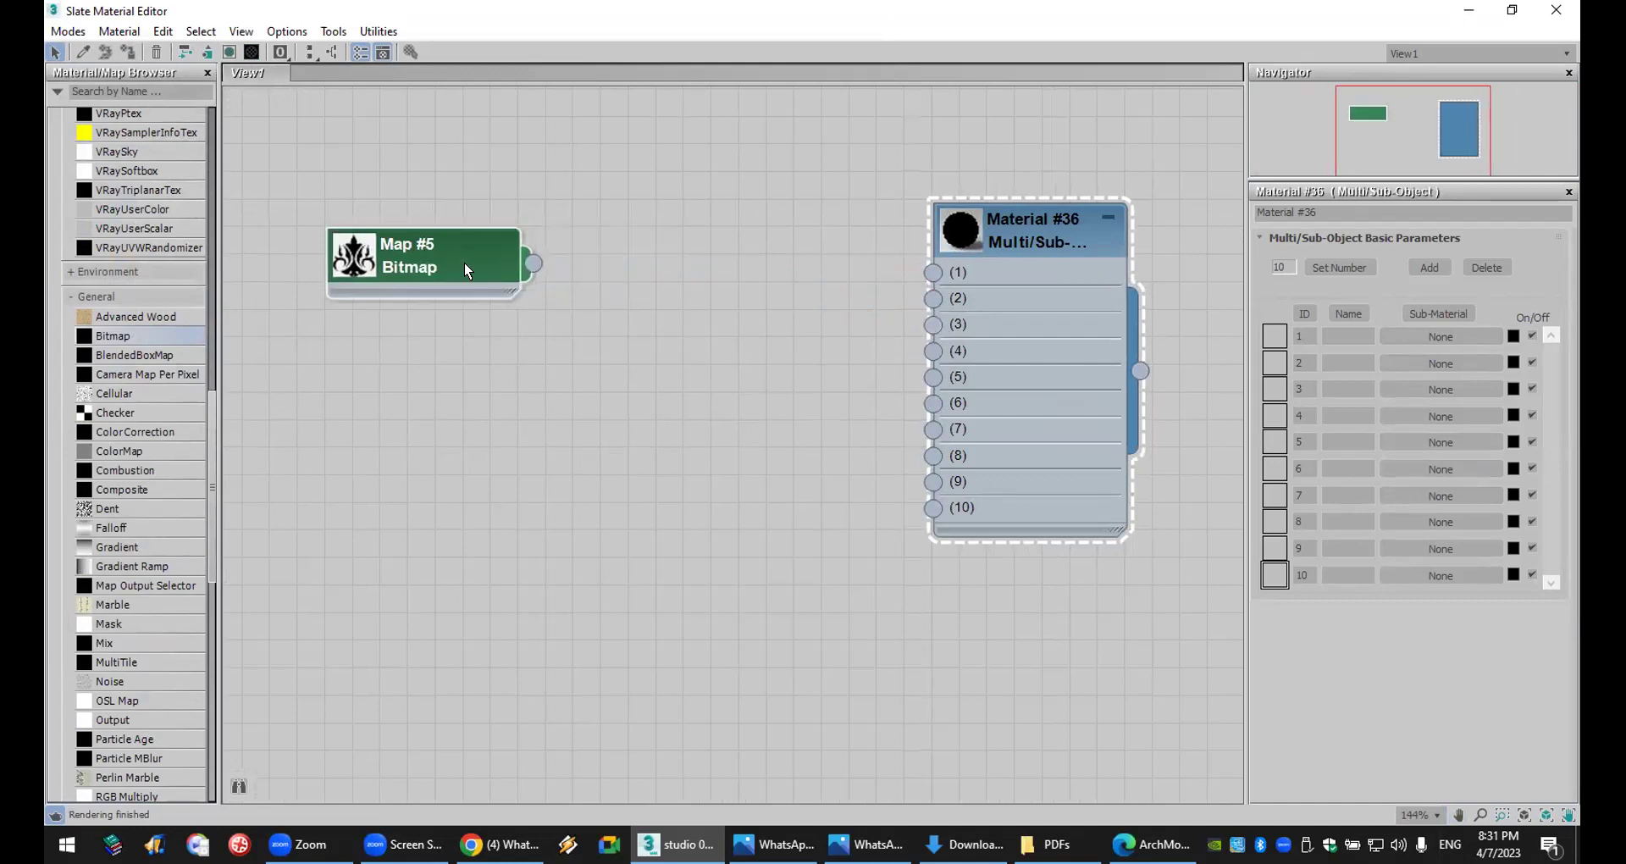
- Place a VRayMtl between the two nodes, connecting the bitmap to its diffuse map and its output to Multi/Sub-Object slot 3
{"action": "scroll", "coordinate": [131, 401], "scroll_direction": "up", "scroll_amount": 6}
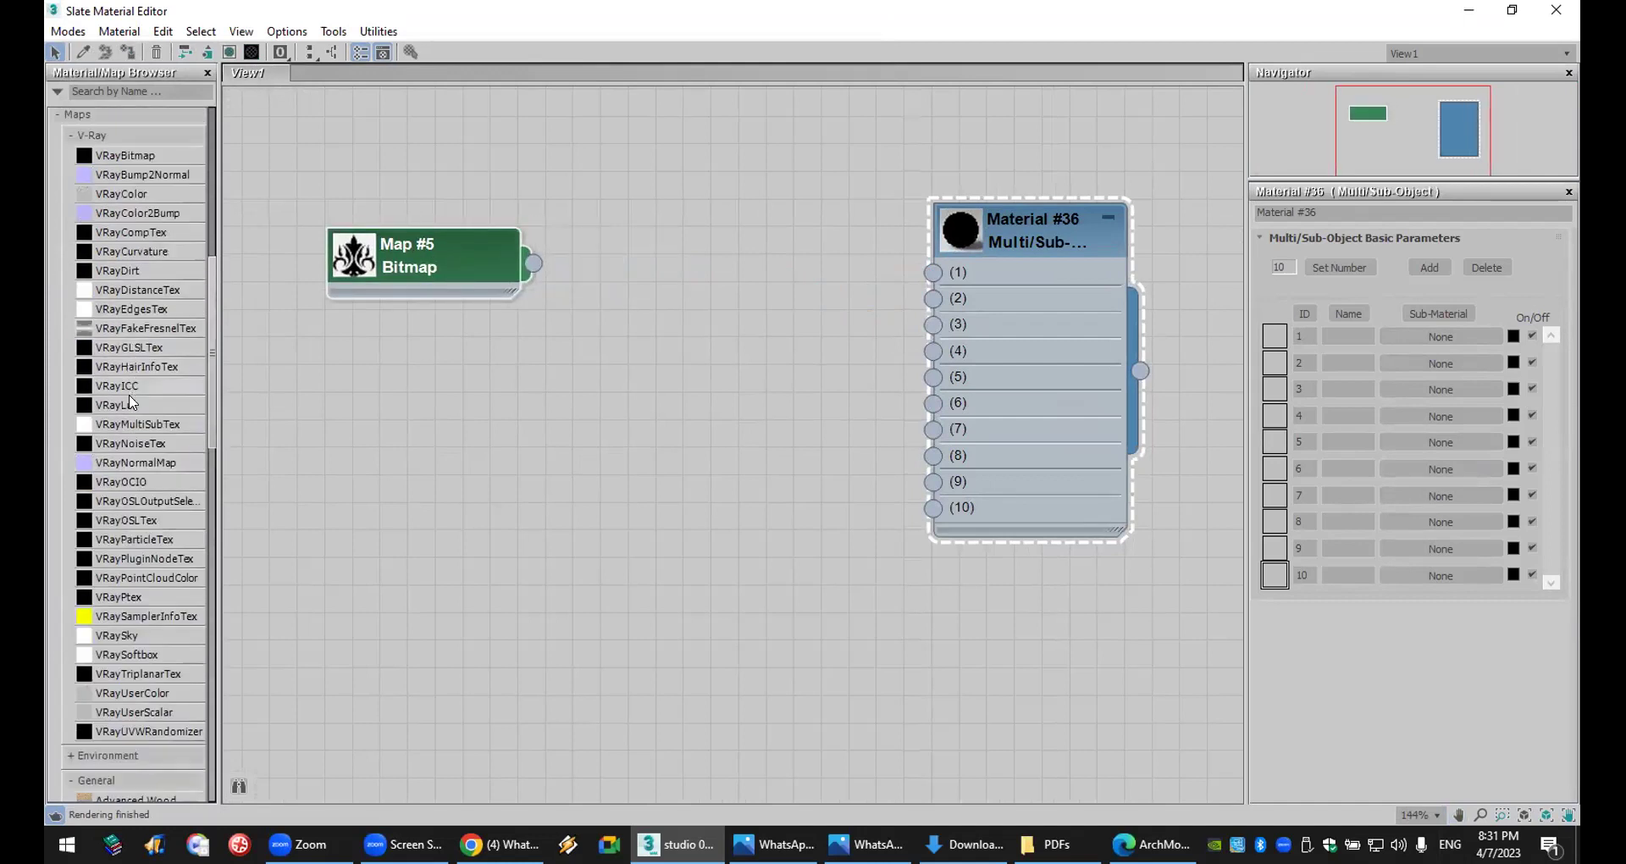
{"action": "scroll", "coordinate": [131, 369], "scroll_direction": "up", "scroll_amount": 3}
{"action": "scroll", "coordinate": [131, 366], "scroll_direction": "up", "scroll_amount": 10}
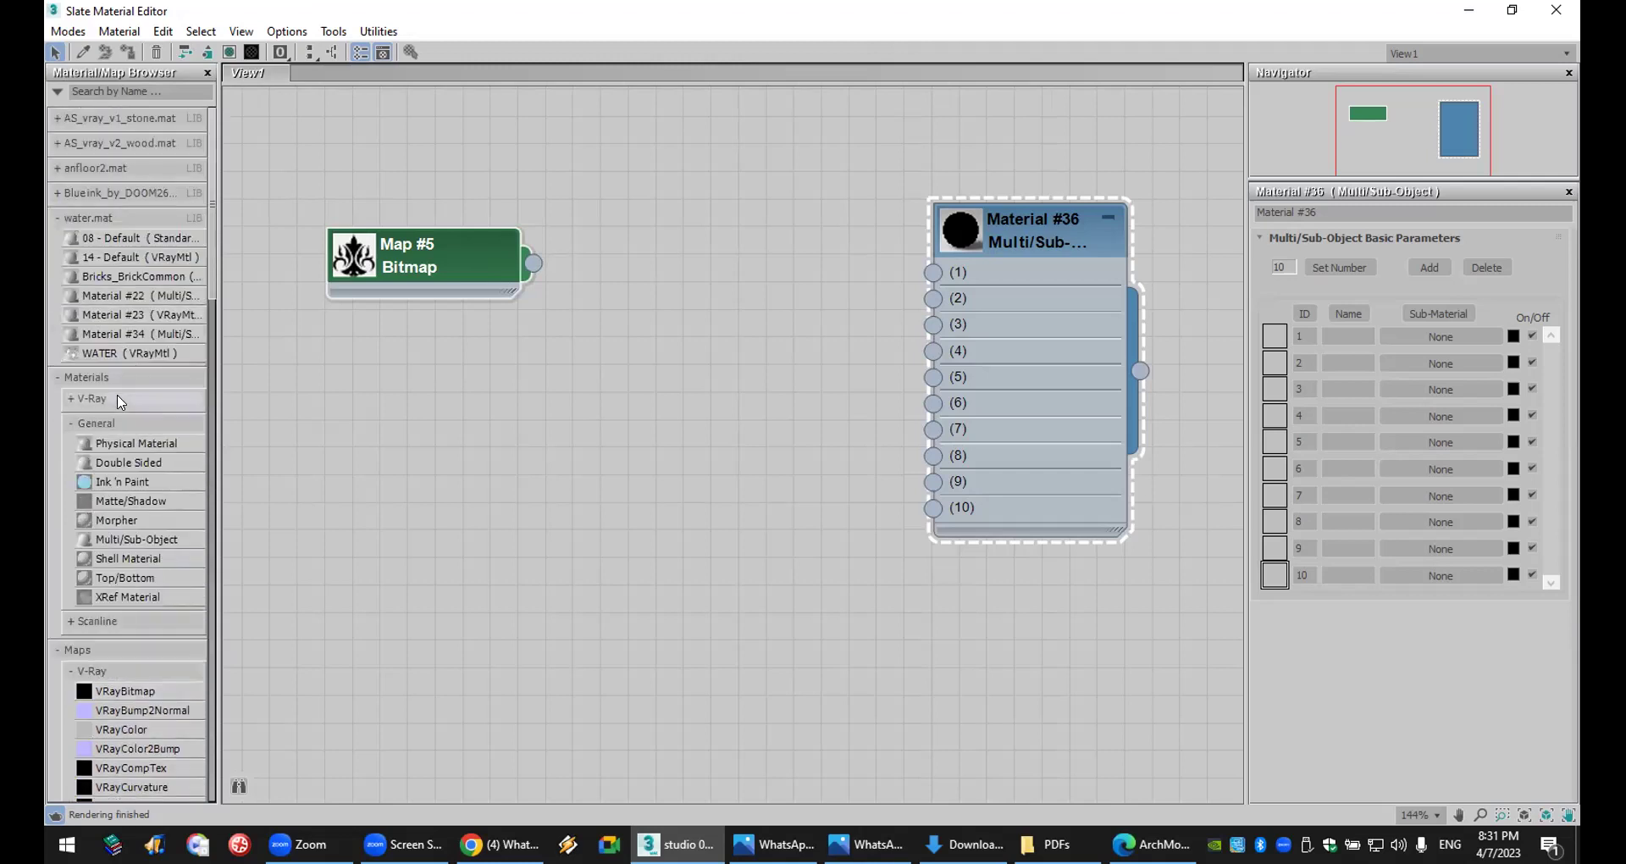
{"action": "left_click", "coordinate": [120, 400]}
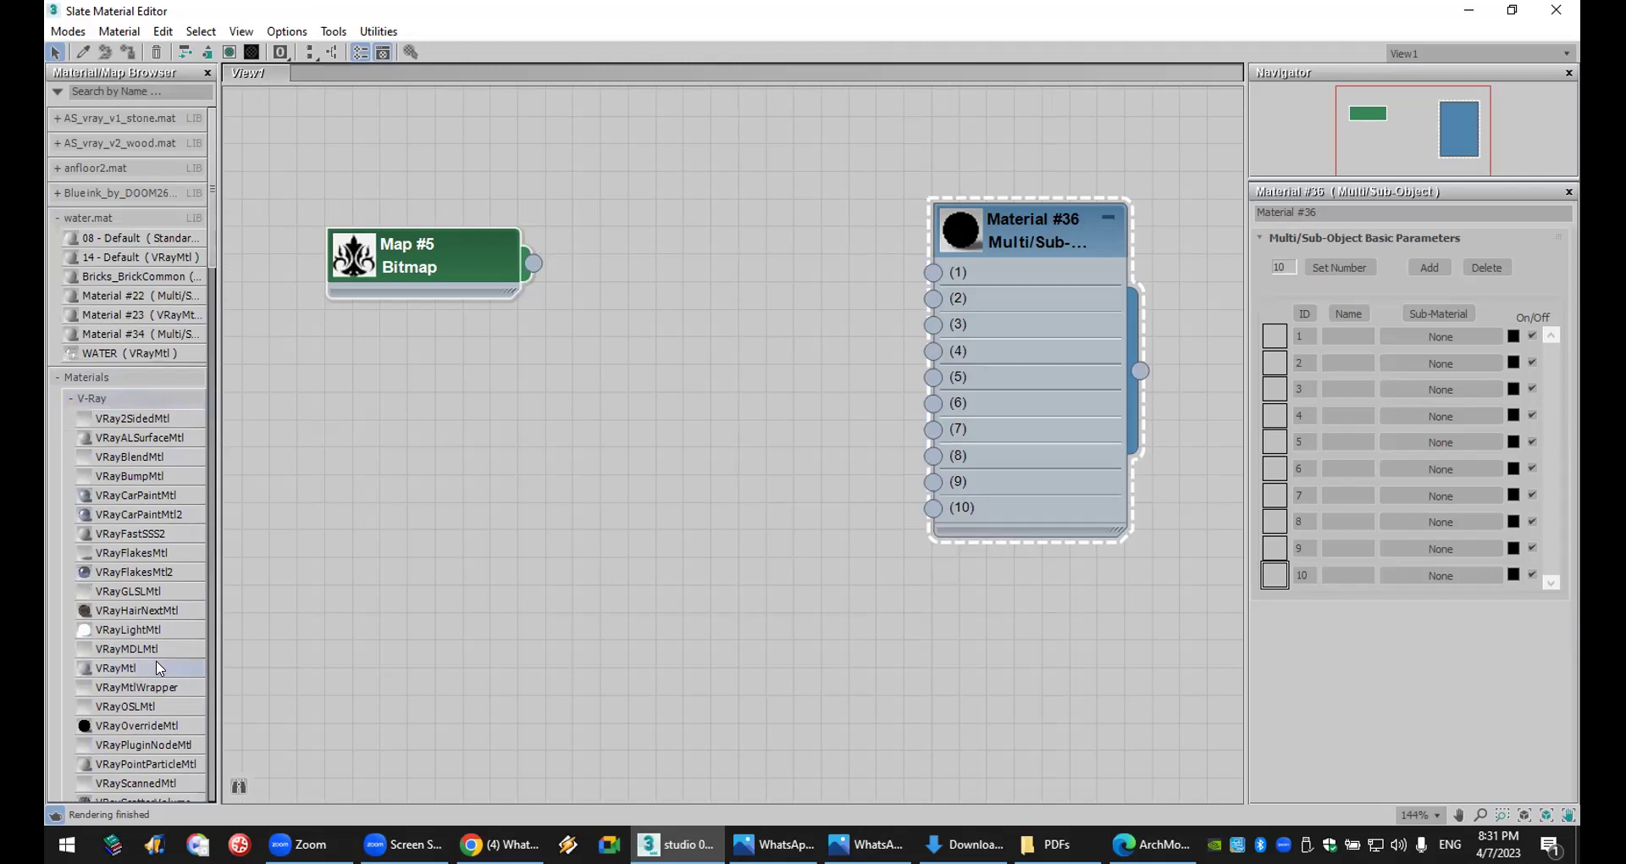
{"action": "left_click_drag", "start_coordinate": [631, 287], "coordinate": [696, 176]}
{"action": "left_click_drag", "start_coordinate": [536, 265], "coordinate": [575, 242]}
{"action": "left_click_drag", "start_coordinate": [783, 551], "coordinate": [932, 334]}
{"action": "scroll", "coordinate": [835, 594], "scroll_direction": "down", "scroll_amount": 1}
{"action": "scroll", "coordinate": [834, 594], "scroll_direction": "down", "scroll_amount": 5}
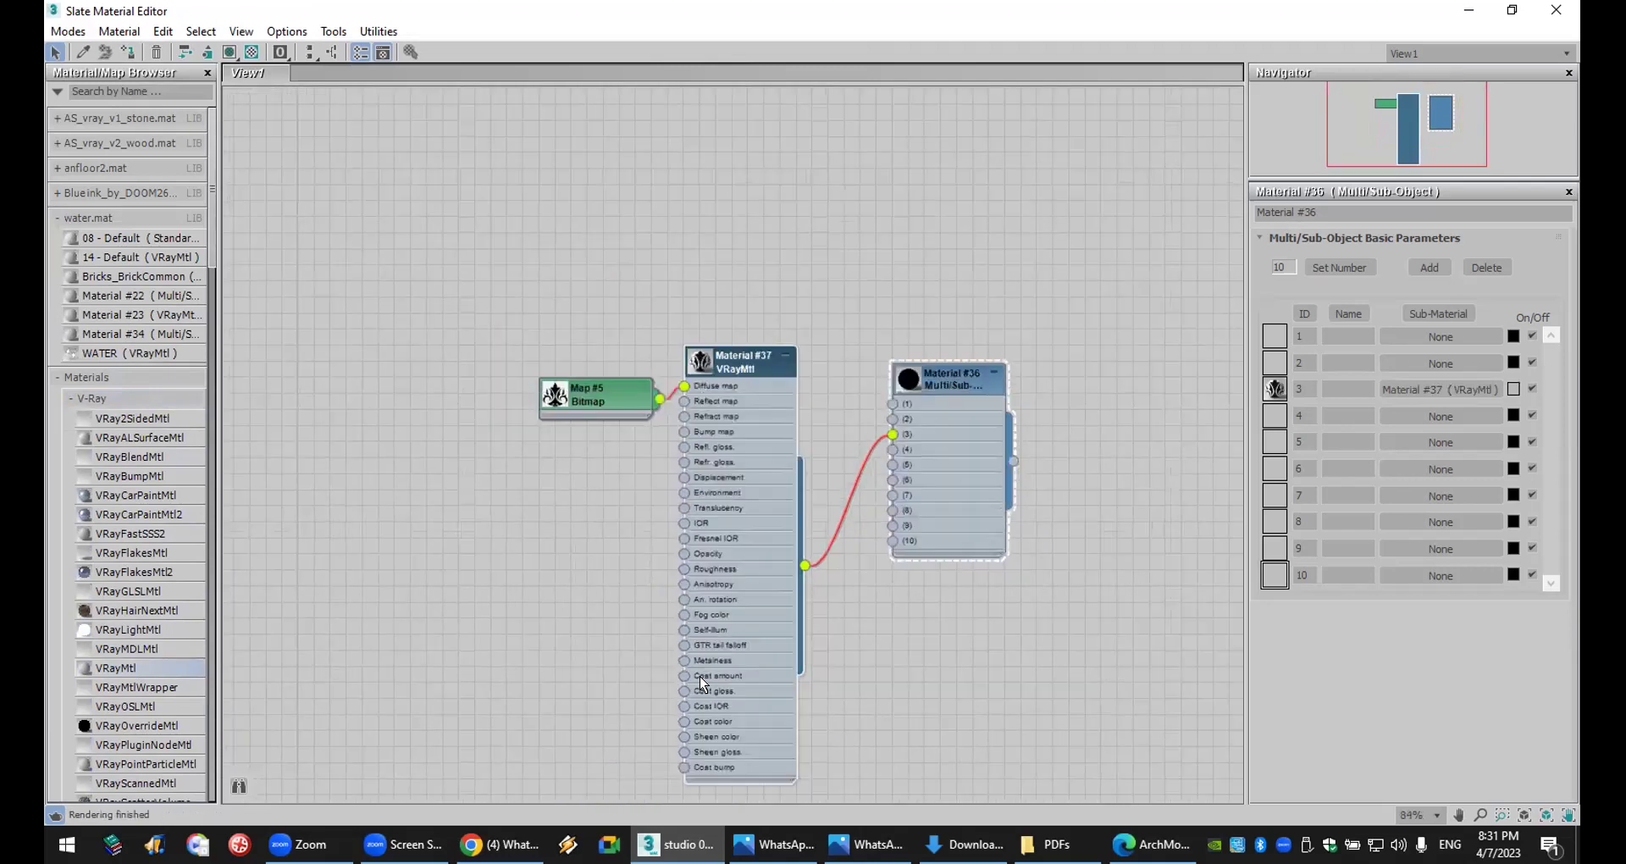
- Spread the bitmap and VRayMtl nodes out in View1, moving both away from the Multi/Sub-Object node
{"action": "left_click_drag", "start_coordinate": [602, 393], "coordinate": [506, 426]}
{"action": "left_click_drag", "start_coordinate": [758, 361], "coordinate": [723, 256]}
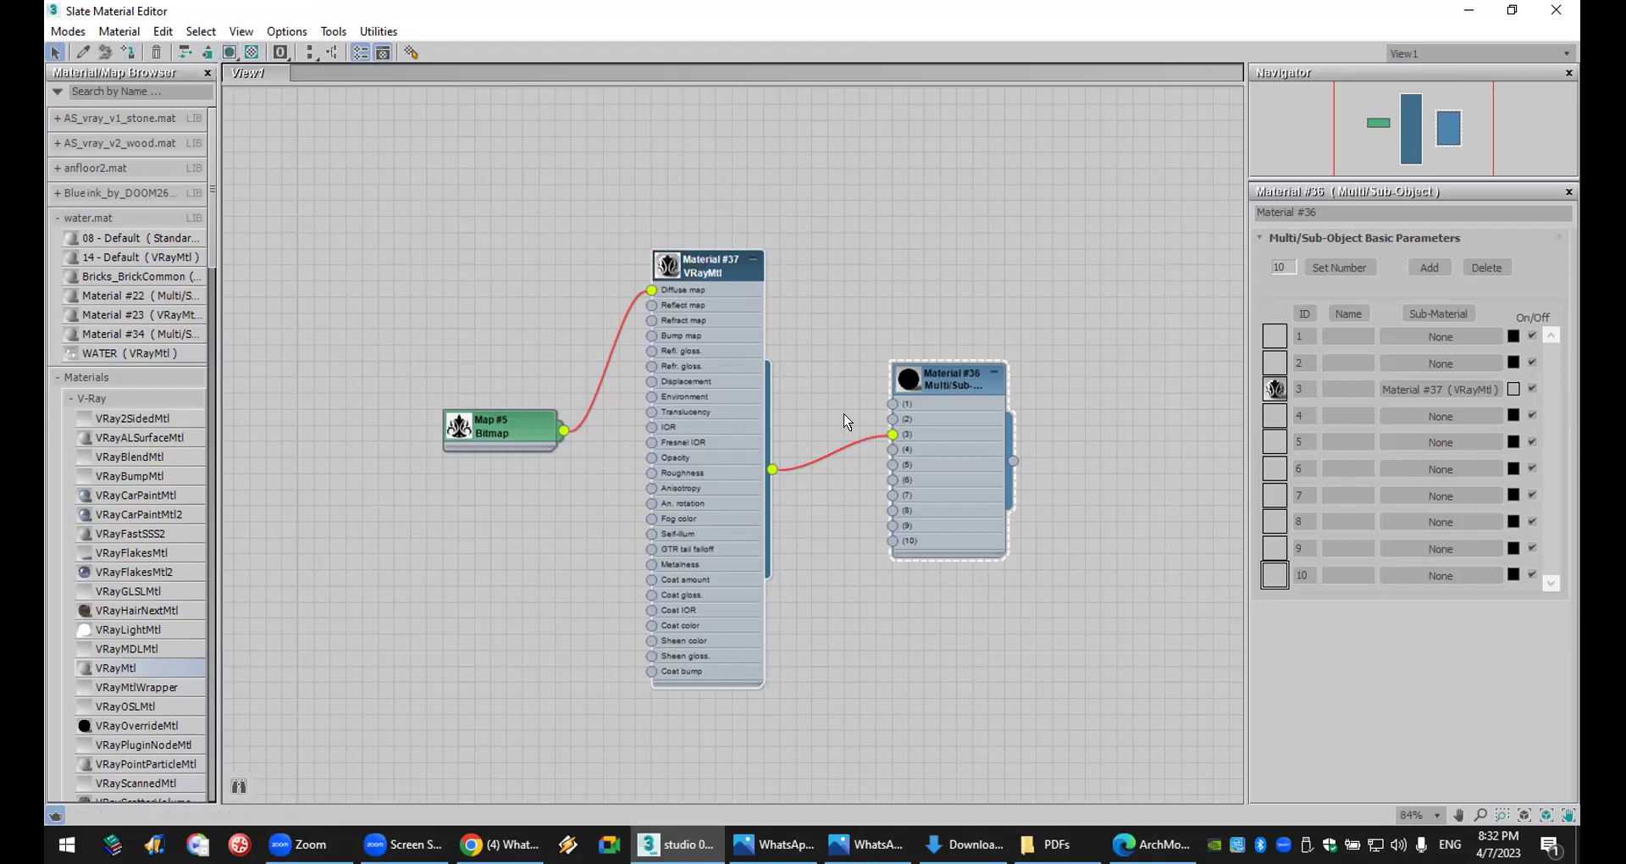
{"action": "scroll", "coordinate": [349, 319], "scroll_direction": "down", "scroll_amount": 4}
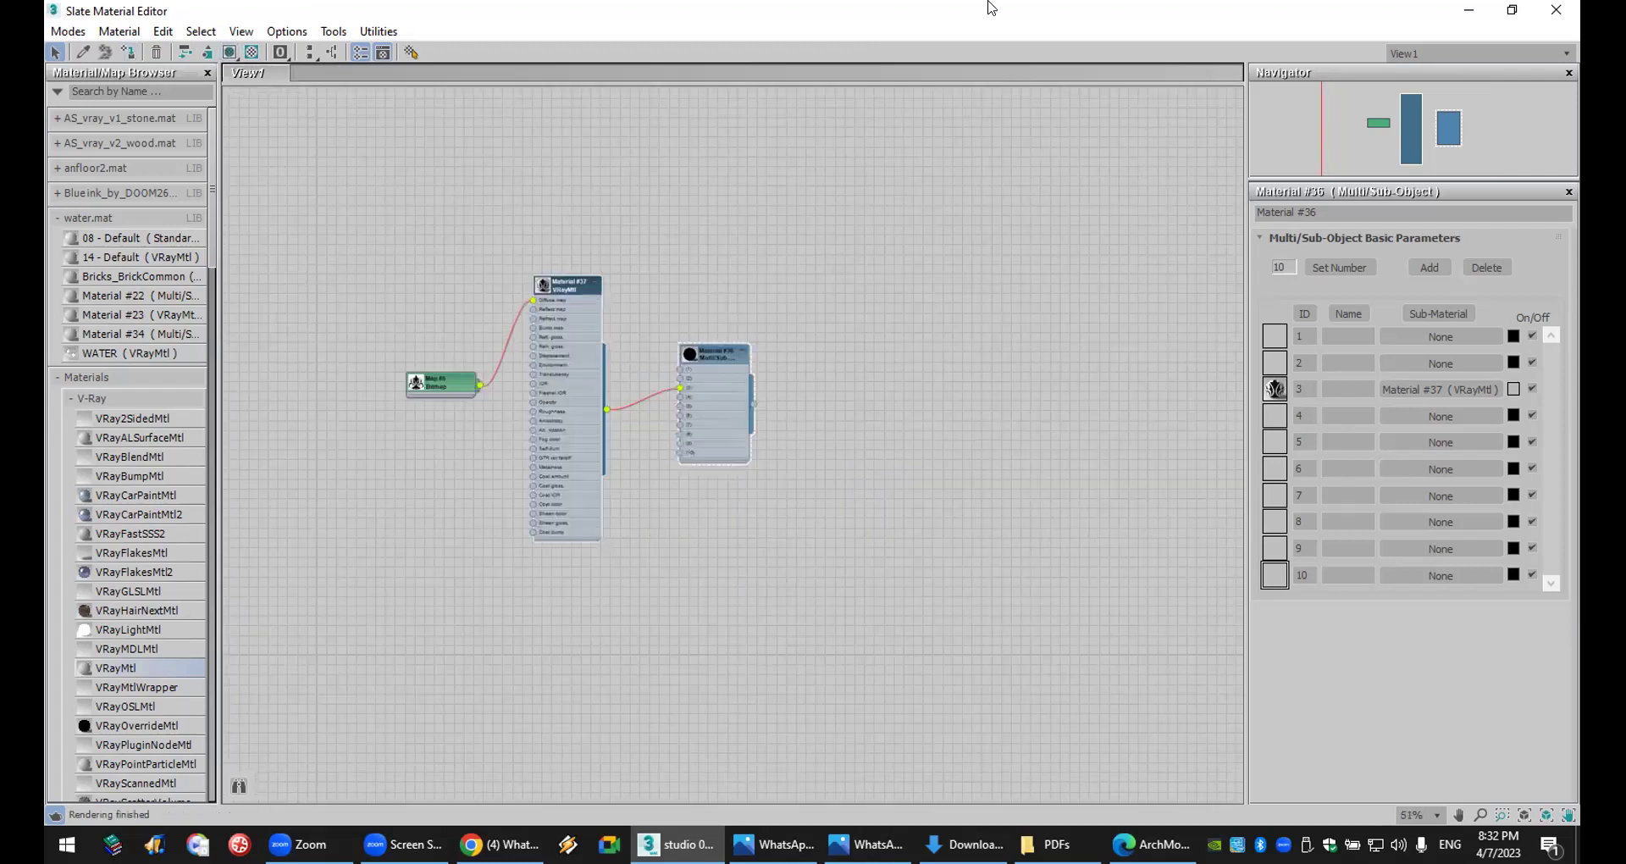
{"action": "left_click_drag", "start_coordinate": [982, 24], "coordinate": [859, 110]}
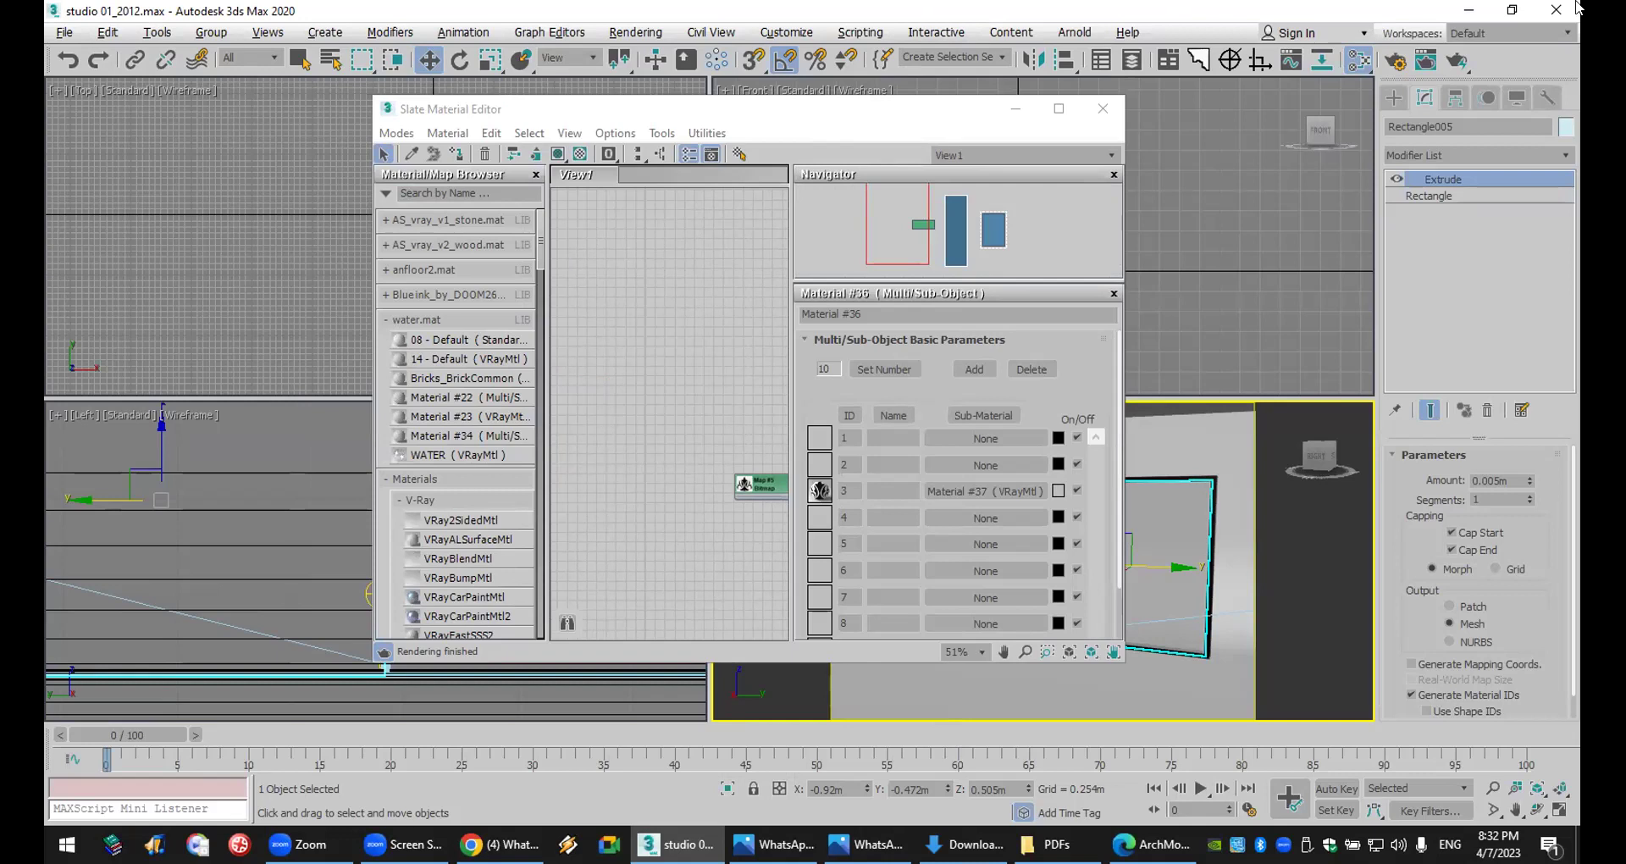
{"action": "double_click", "coordinate": [875, 112]}
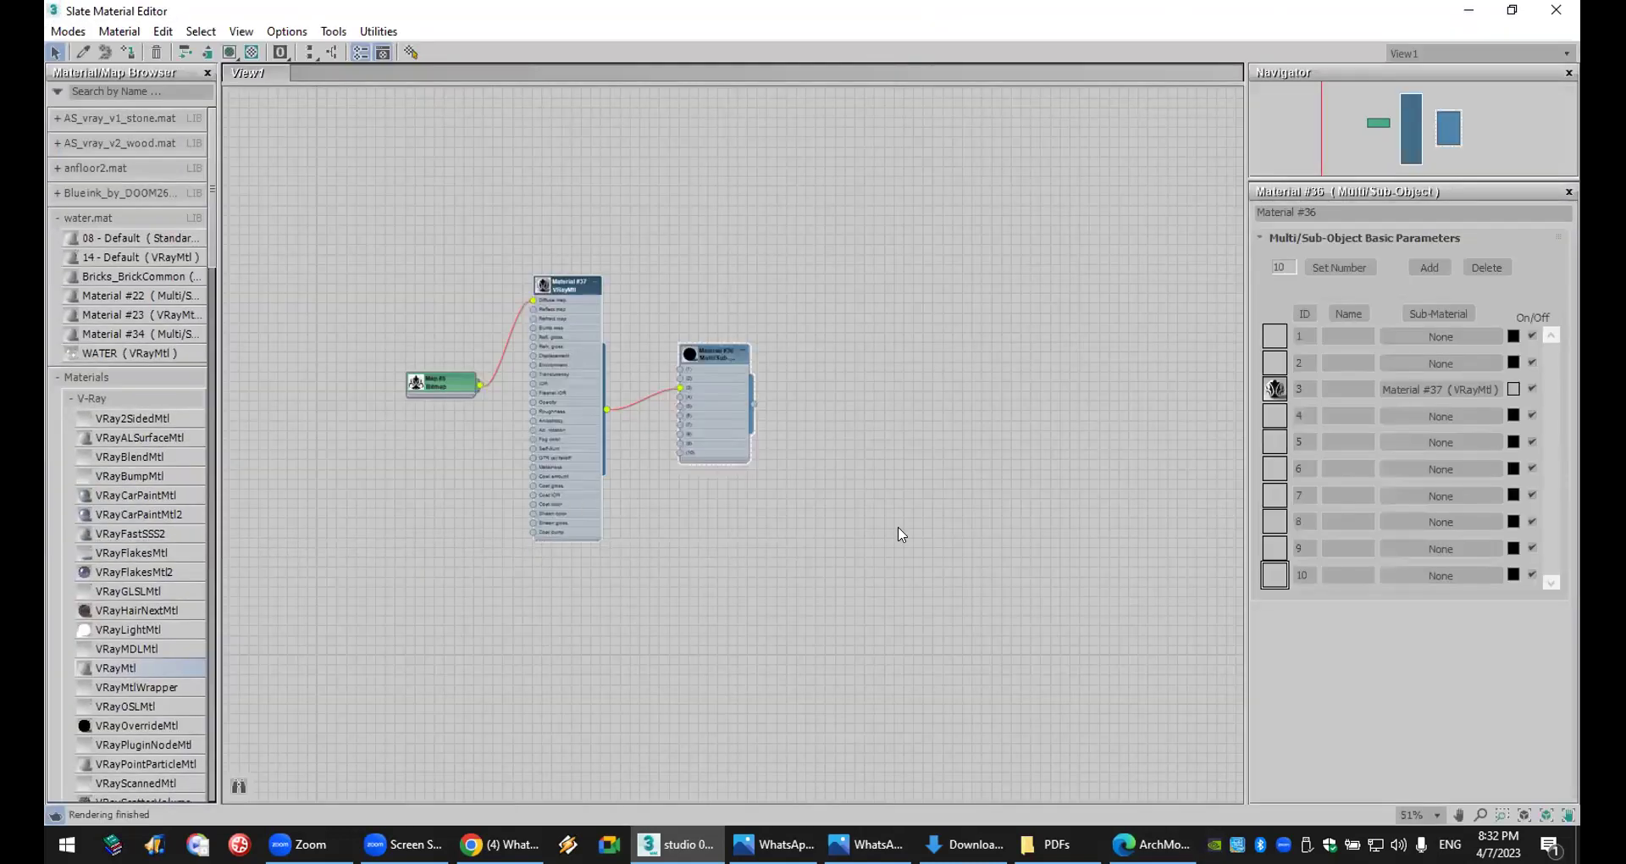
{"action": "scroll", "coordinate": [501, 327], "scroll_direction": "up", "scroll_amount": 2}
{"action": "middle_click_drag", "start_coordinate": [501, 327], "coordinate": [599, 327]}
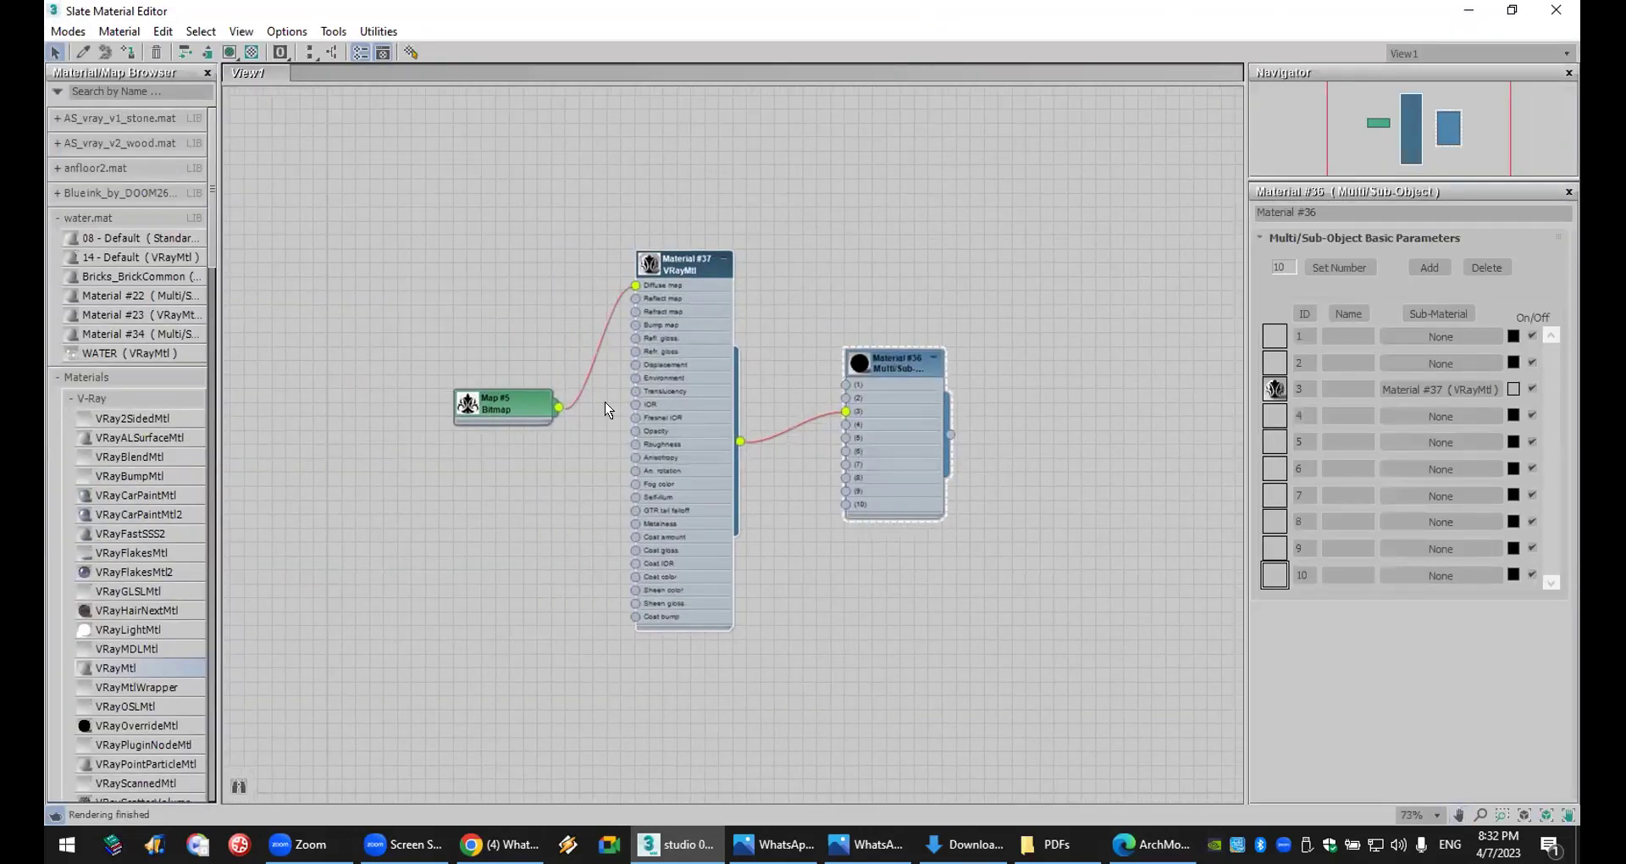
- Close the Slate Material Editor and open the Compact Material Editor instead
{"action": "left_click", "coordinate": [1557, 12]}
{"action": "left_click", "coordinate": [1206, 288]}
{"action": "left_click", "coordinate": [1208, 556]}
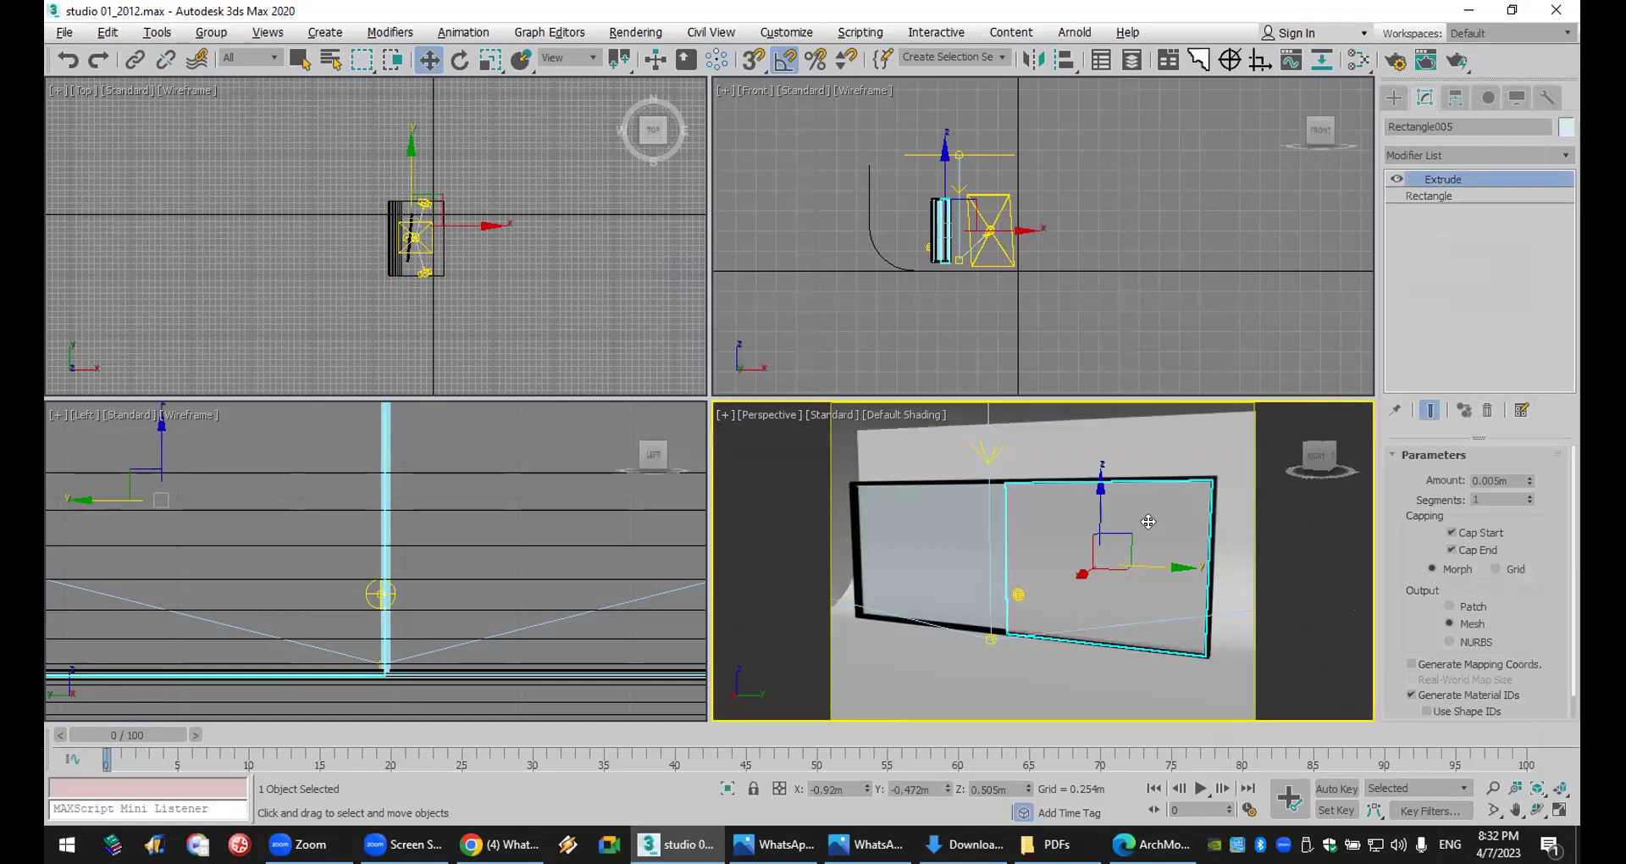
{"action": "left_click_drag", "start_coordinate": [1340, 99], "coordinate": [1302, 136]}
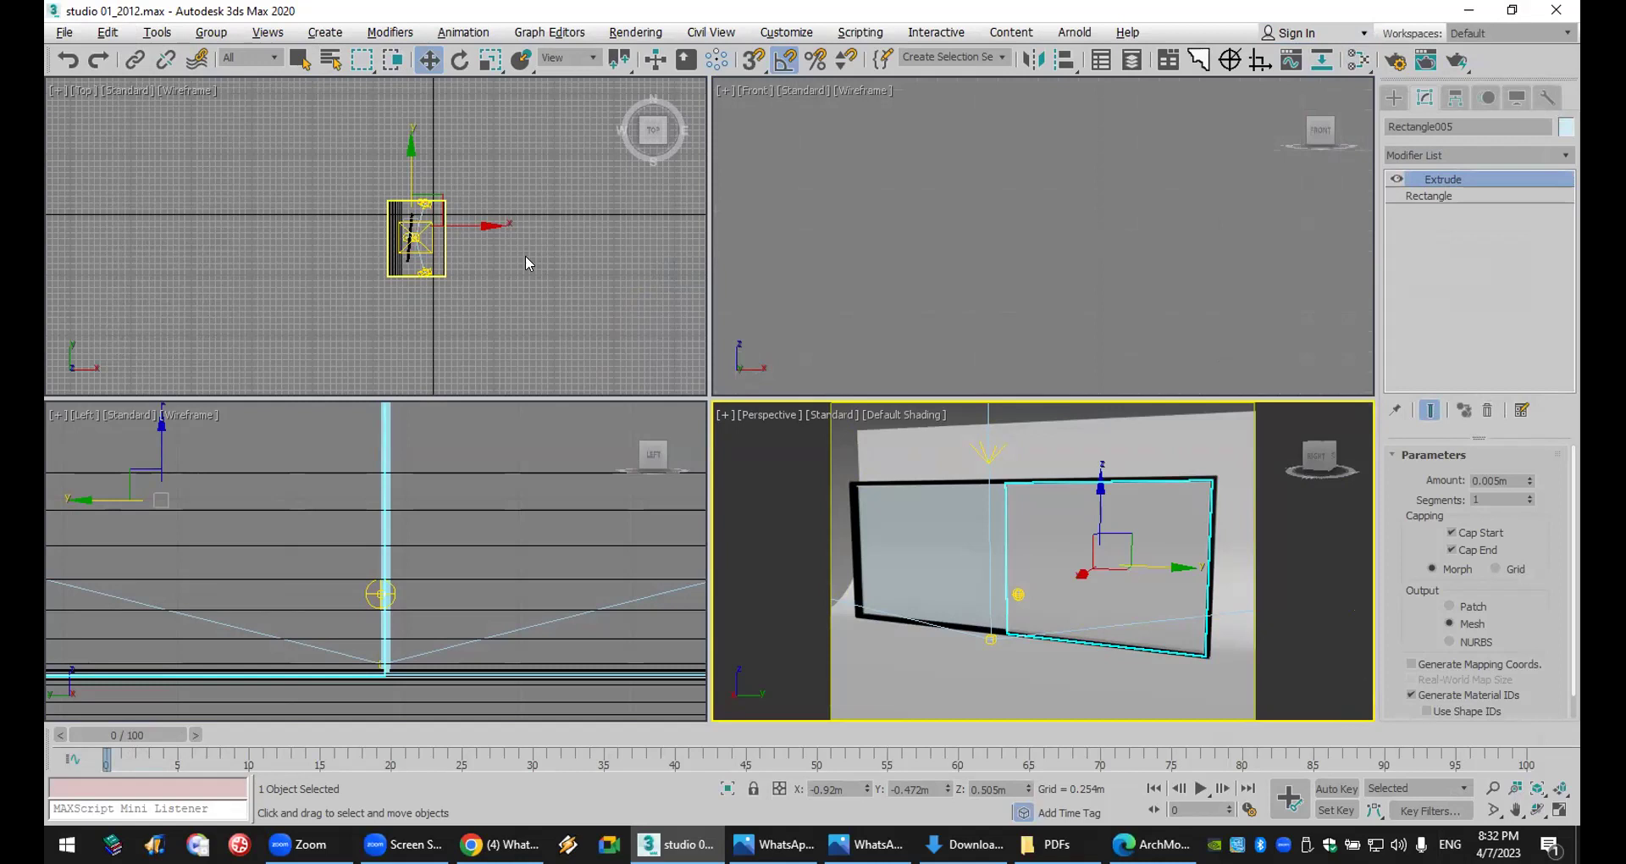
{"action": "left_click_drag", "start_coordinate": [1359, 60], "coordinate": [1358, 97]}
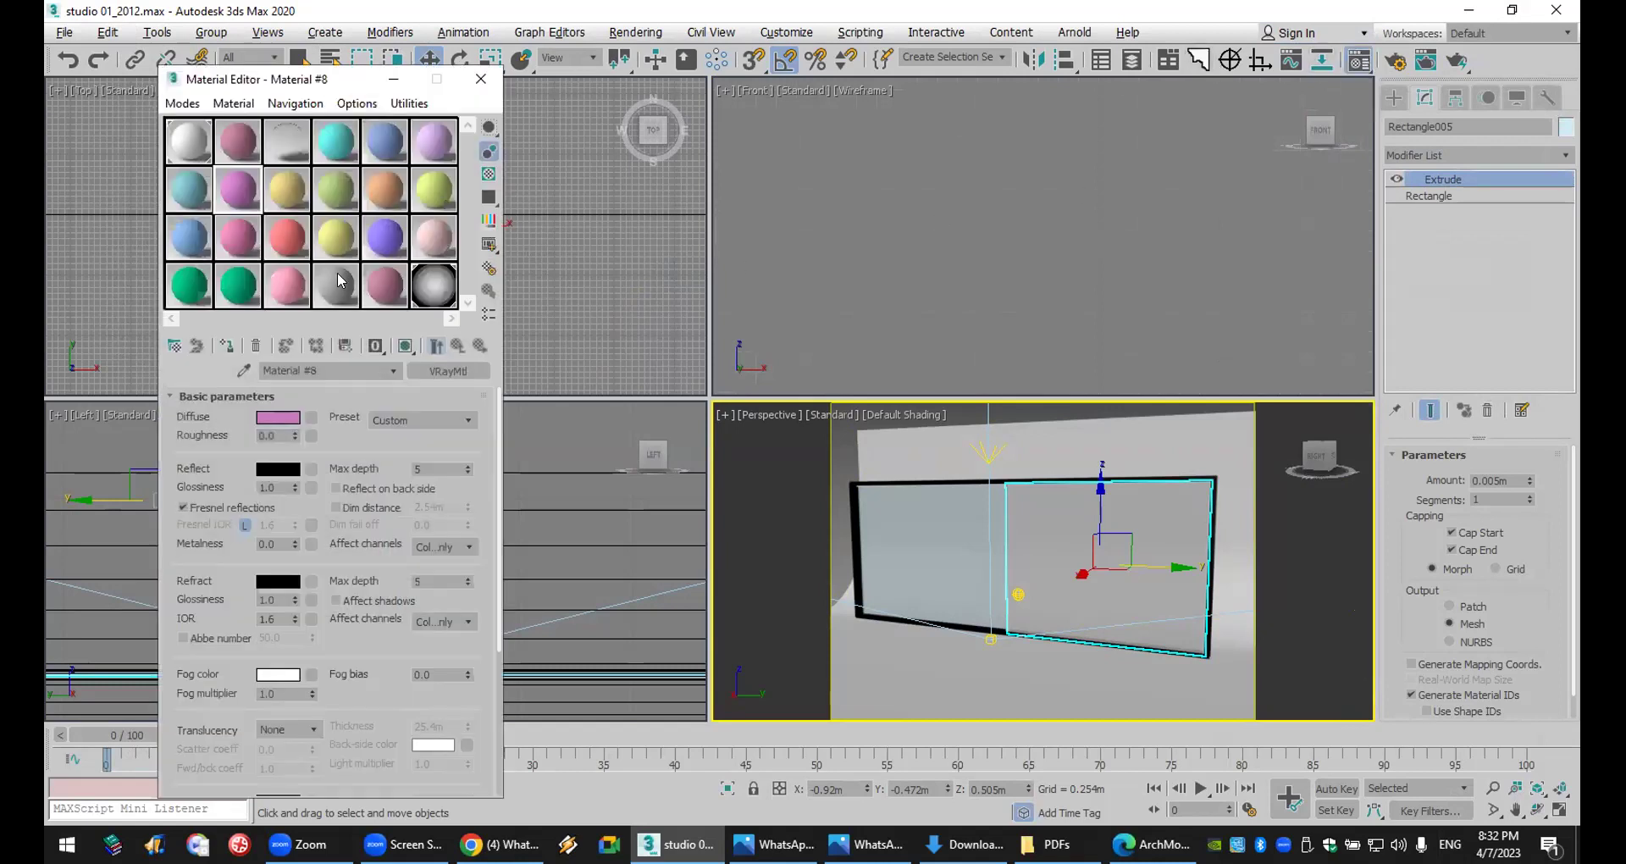
- Assign Material #17 to the selected right glass pane and show the material in the viewport
{"action": "left_click", "coordinate": [268, 141]}
{"action": "left_click", "coordinate": [226, 344]}
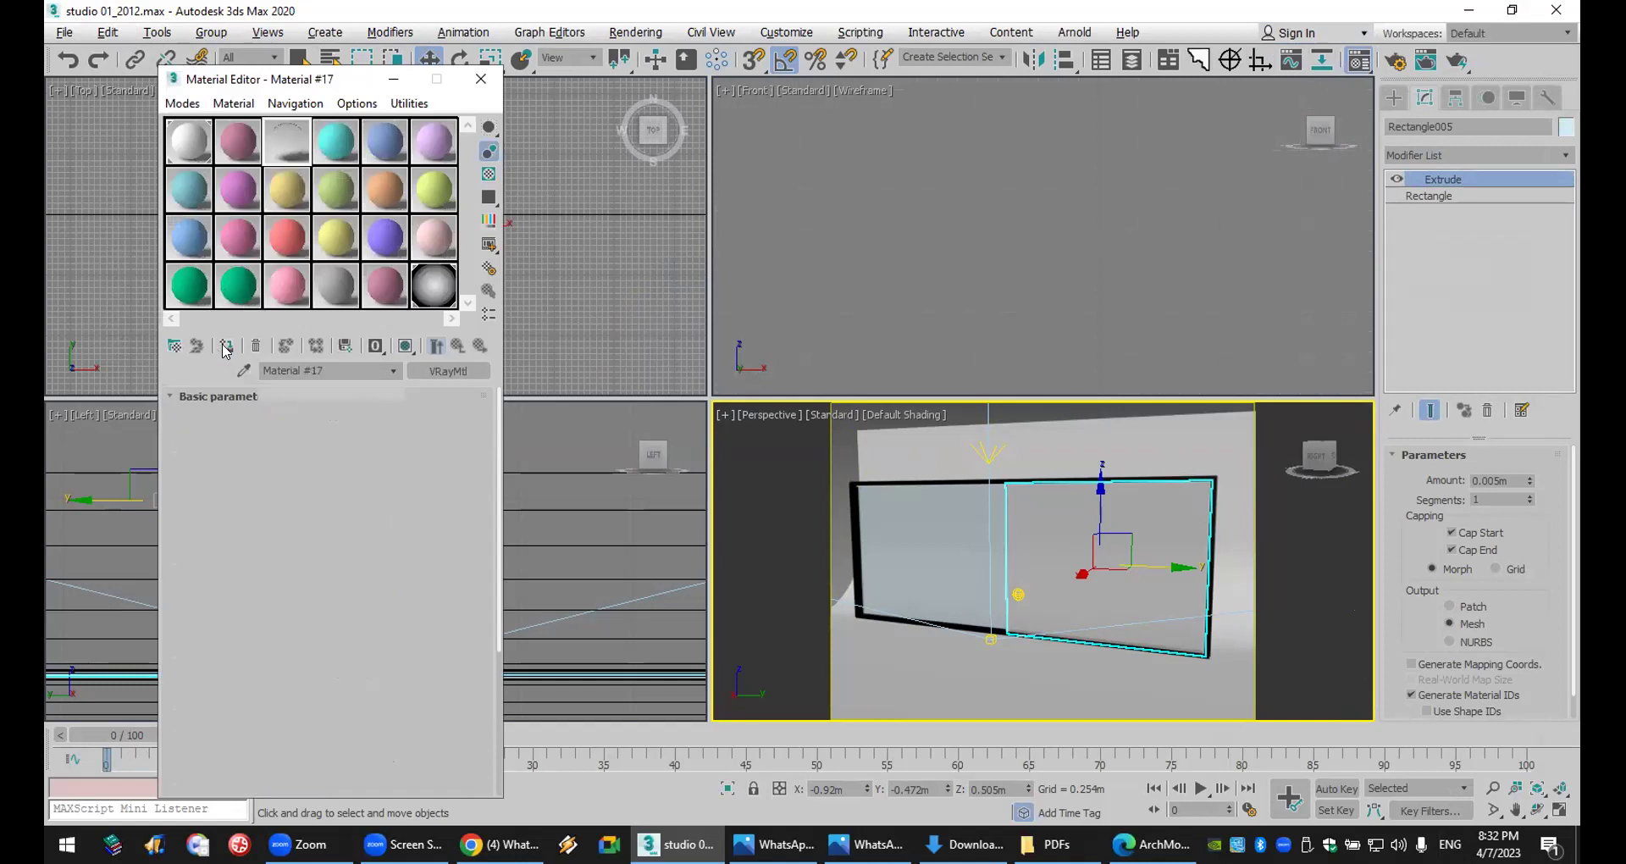
{"action": "left_click", "coordinate": [406, 345]}
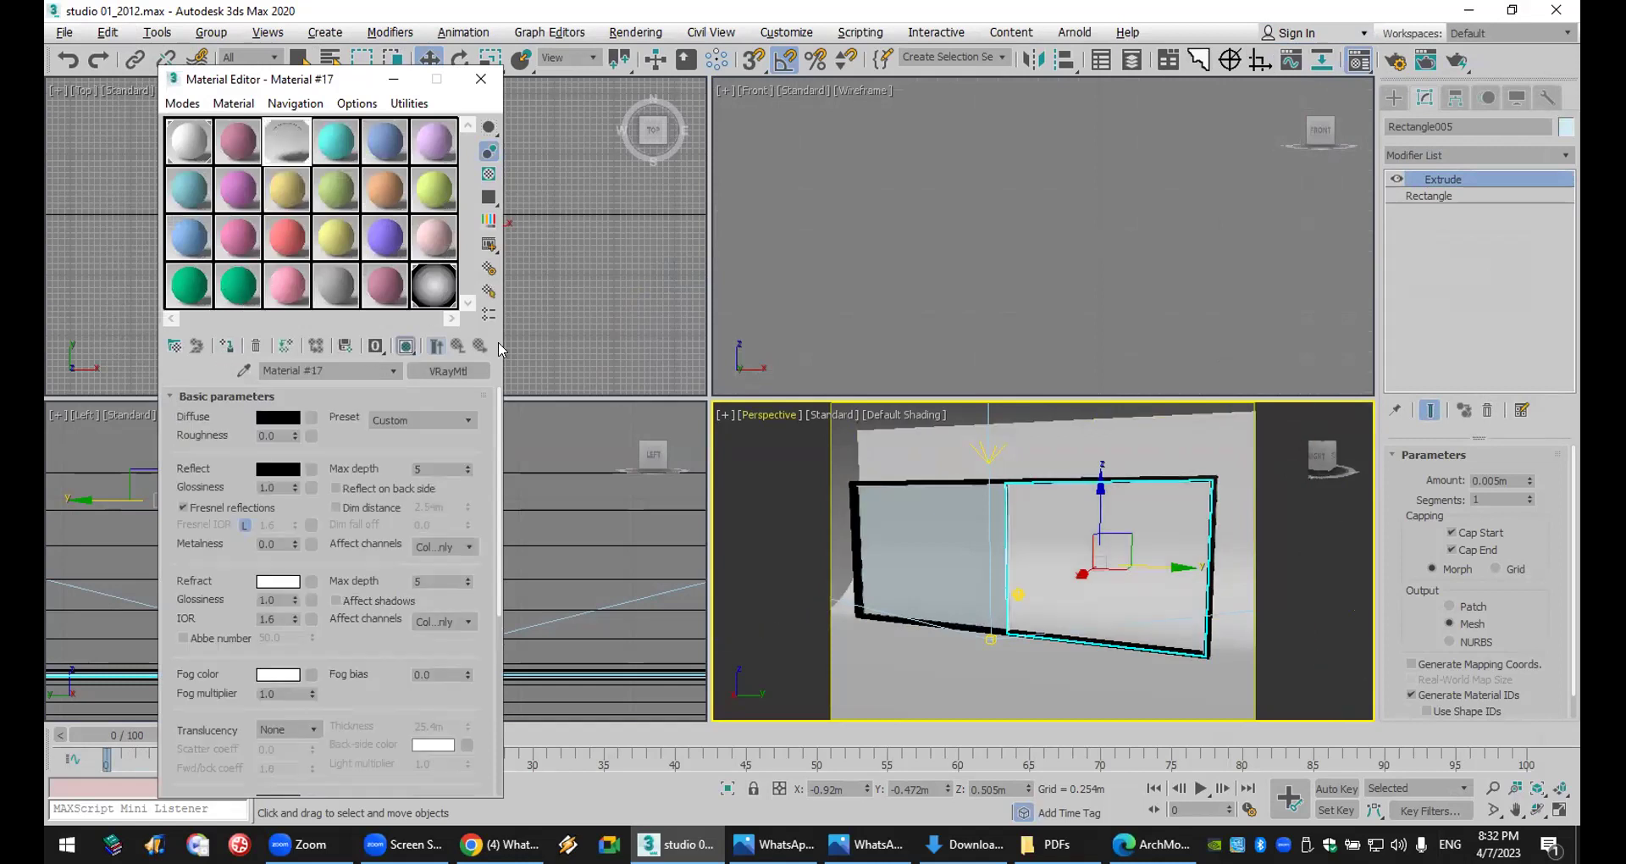
- Assign Material #4 to the right sash frame and set its diffuse color to gray with value 74
{"action": "left_click", "coordinate": [1182, 472]}
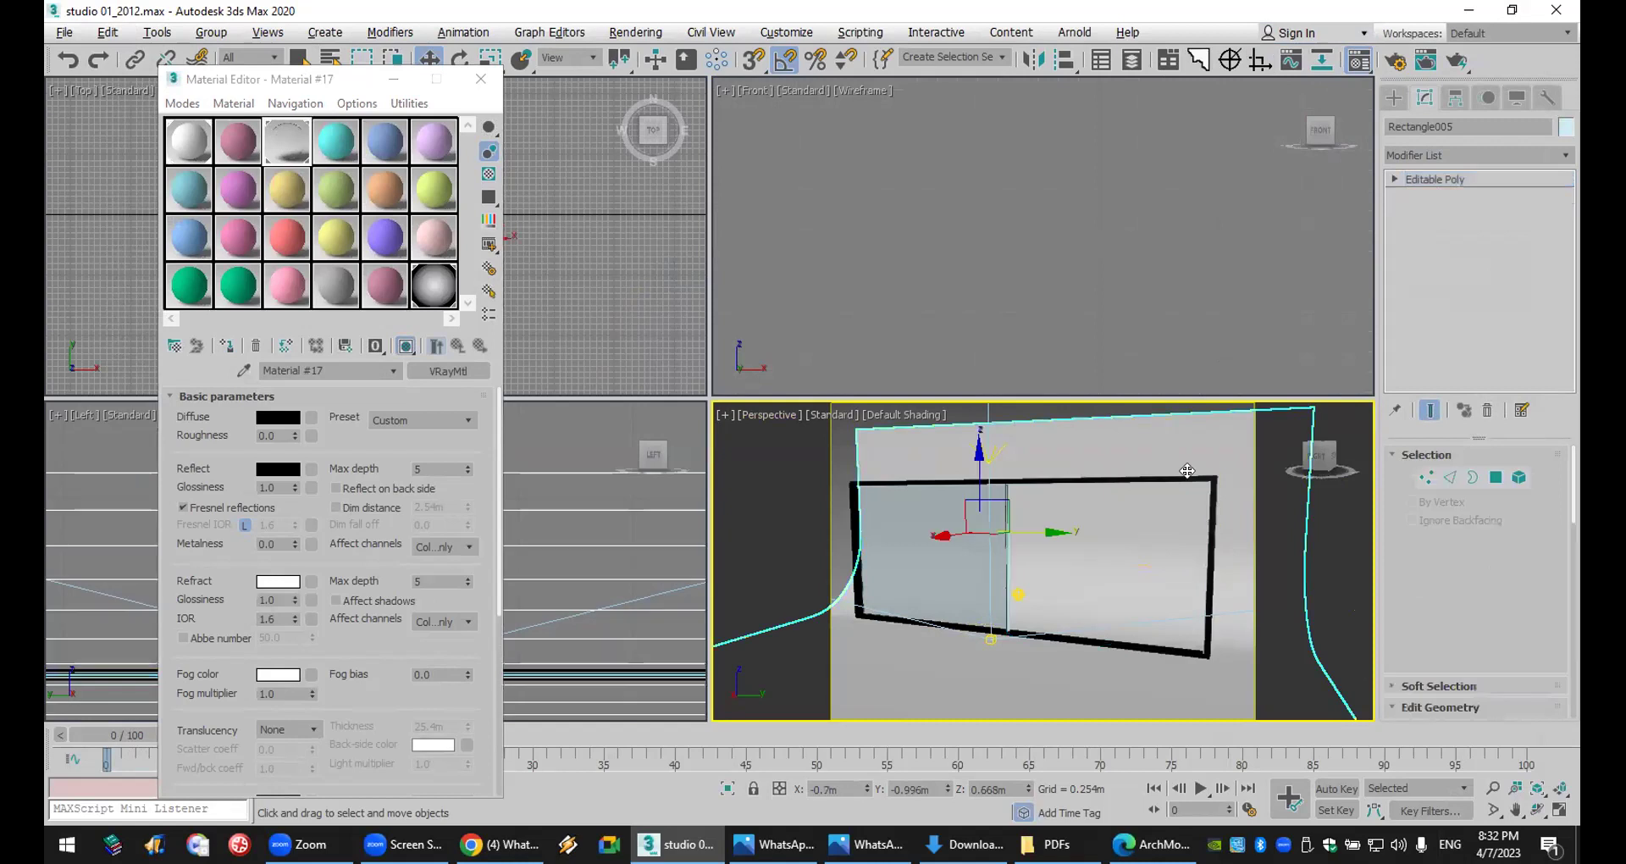
{"action": "left_click", "coordinate": [1182, 474]}
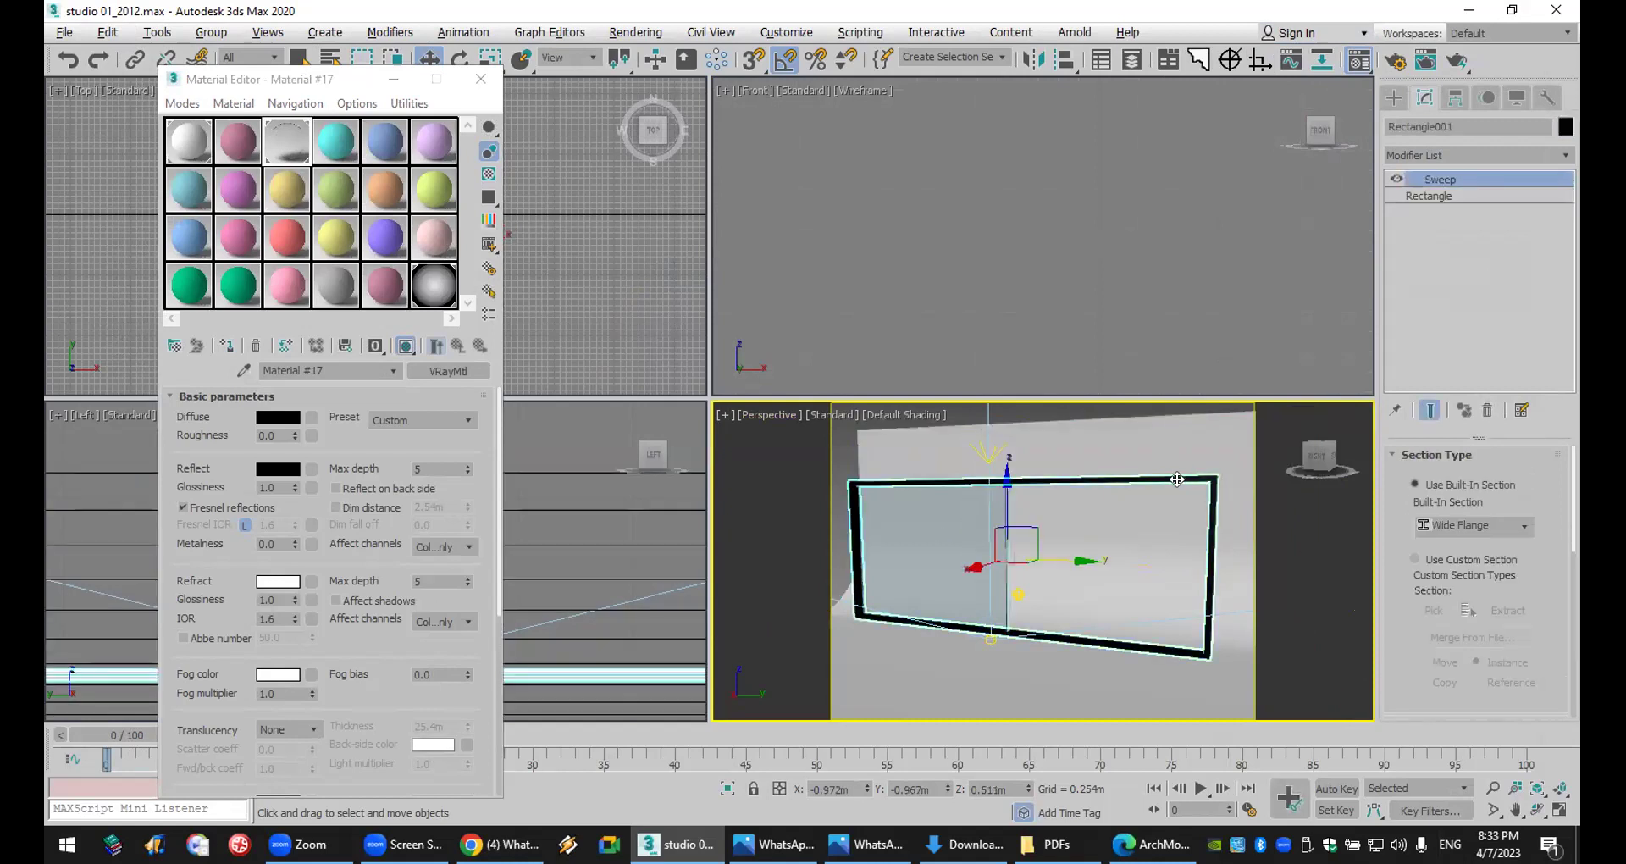
{"action": "left_click", "coordinate": [1178, 479]}
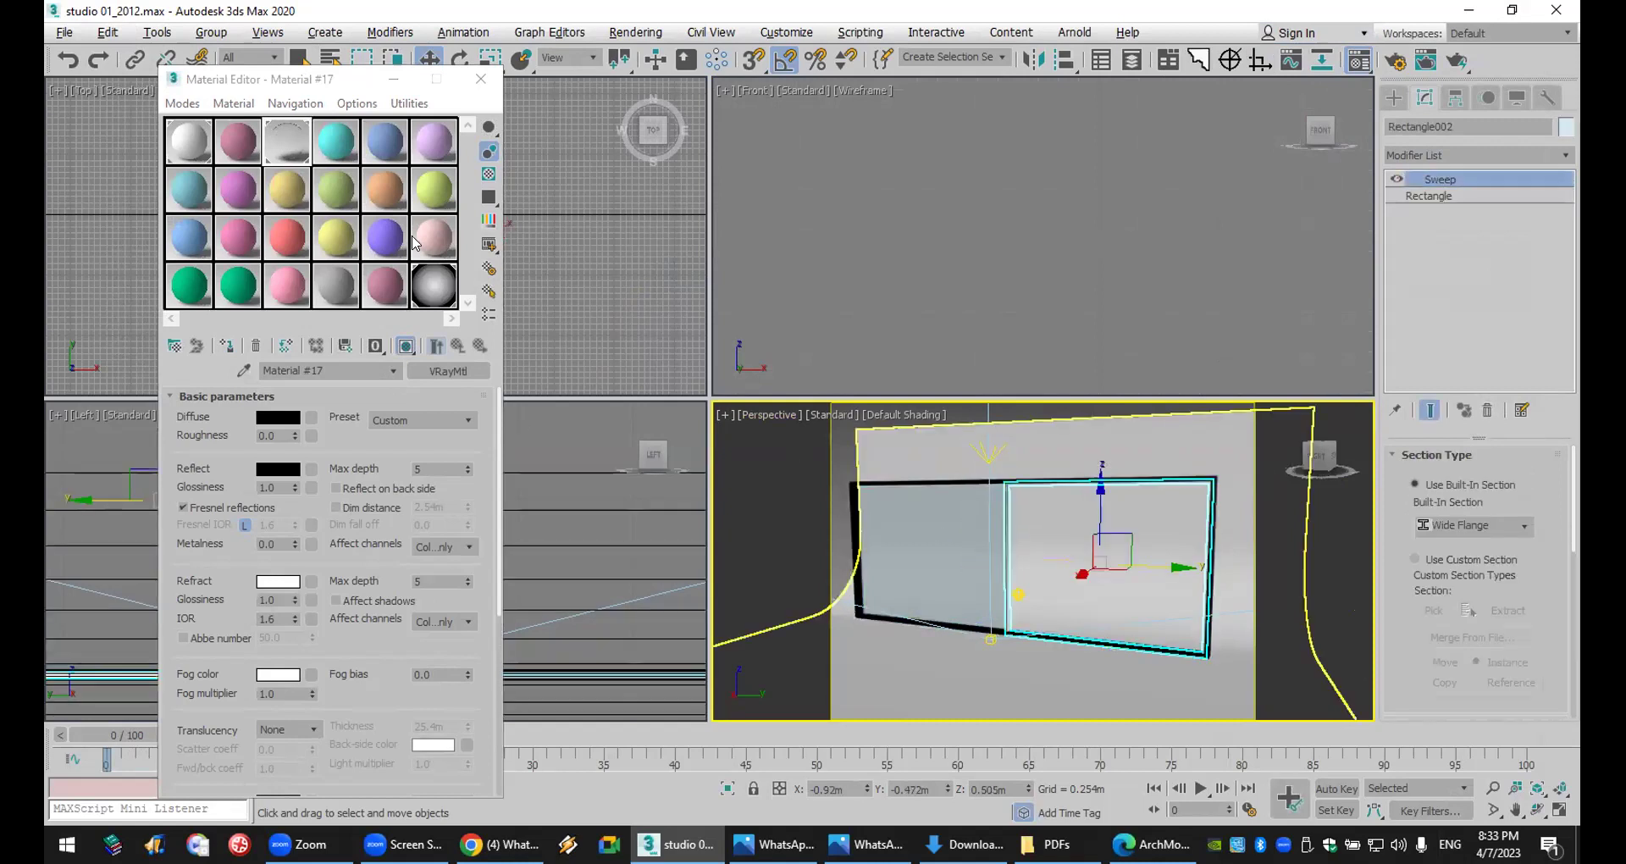
{"action": "left_click", "coordinate": [343, 155]}
{"action": "left_click", "coordinate": [282, 346]}
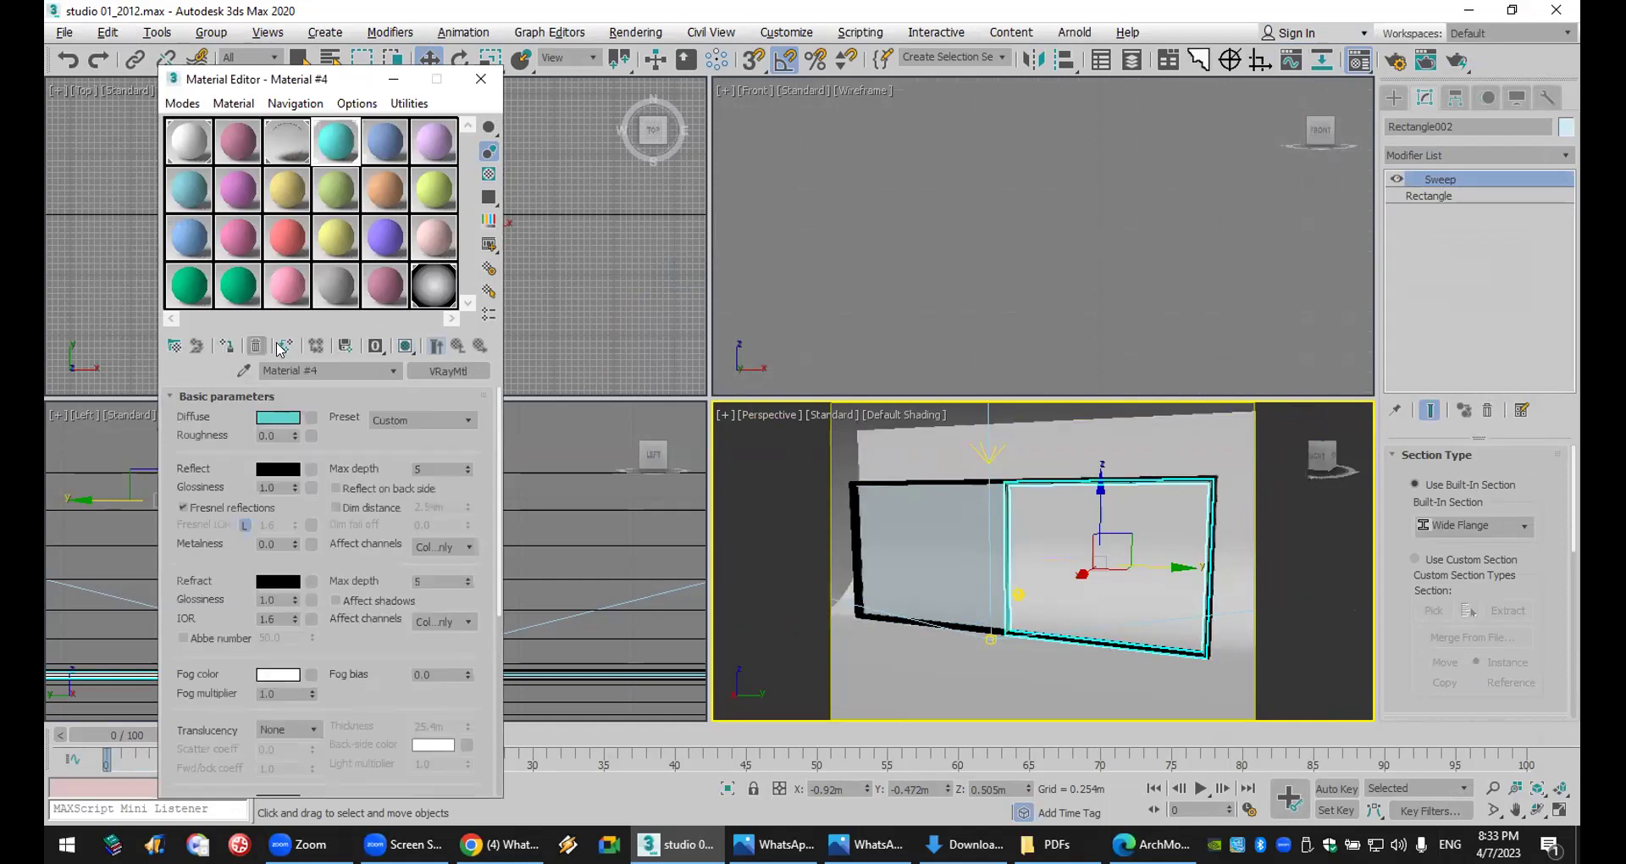
{"action": "left_click", "coordinate": [288, 418]}
{"action": "left_click_drag", "start_coordinate": [596, 133], "coordinate": [766, 337]}
{"action": "key", "text": "Return"}
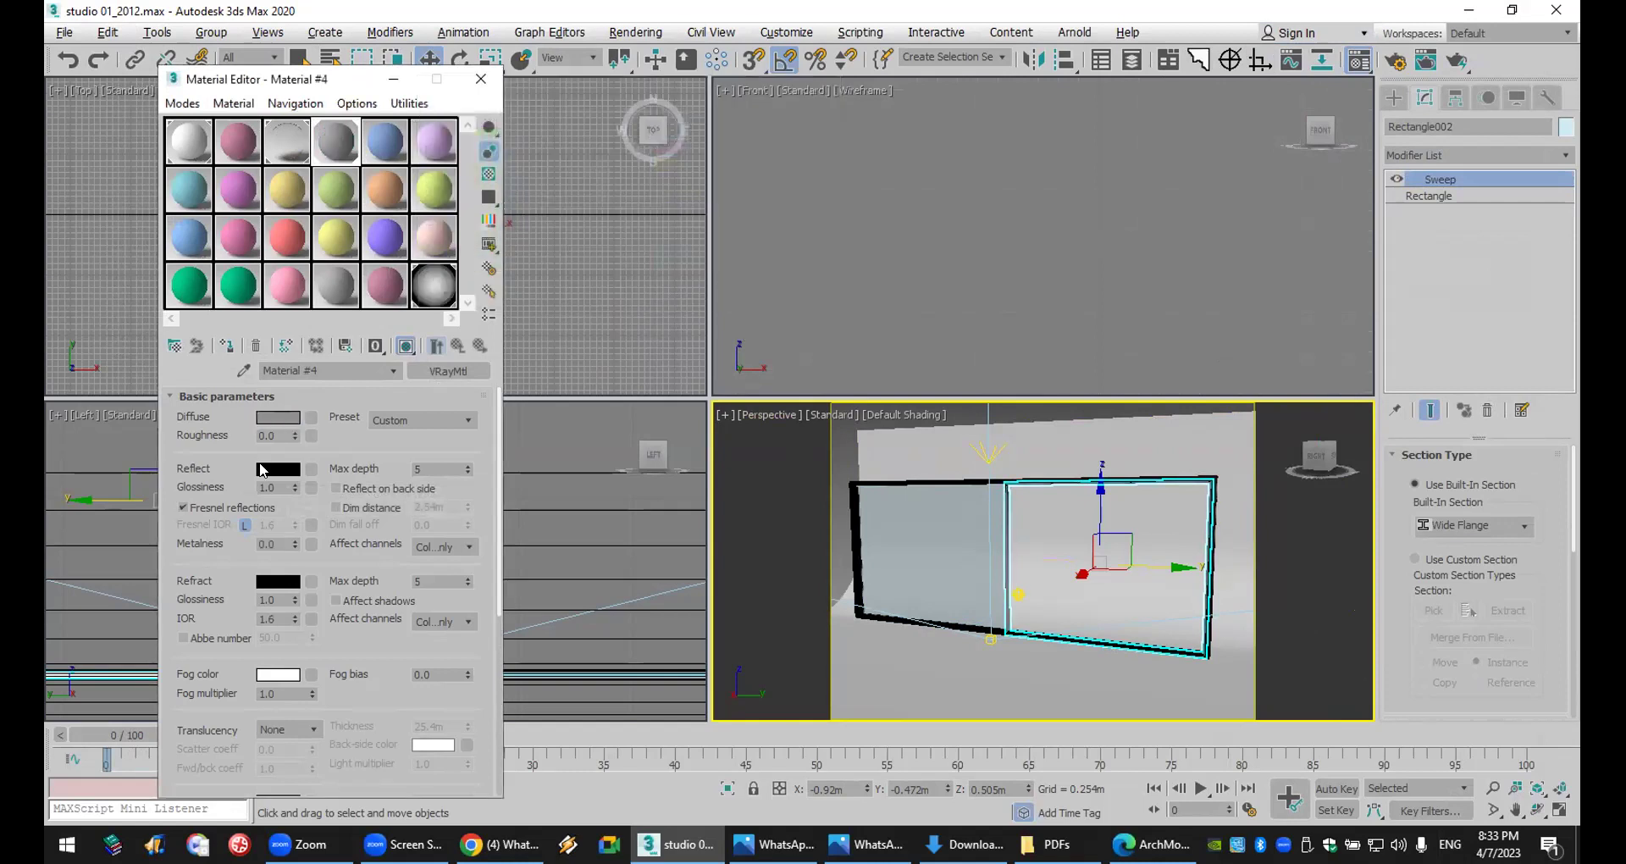
- Give Material #4 a white reflection of 255 with Fresnel reflections off and glossiness 0.7
{"action": "left_click", "coordinate": [278, 468]}
{"action": "left_click_drag", "start_coordinate": [597, 212], "coordinate": [597, 273]}
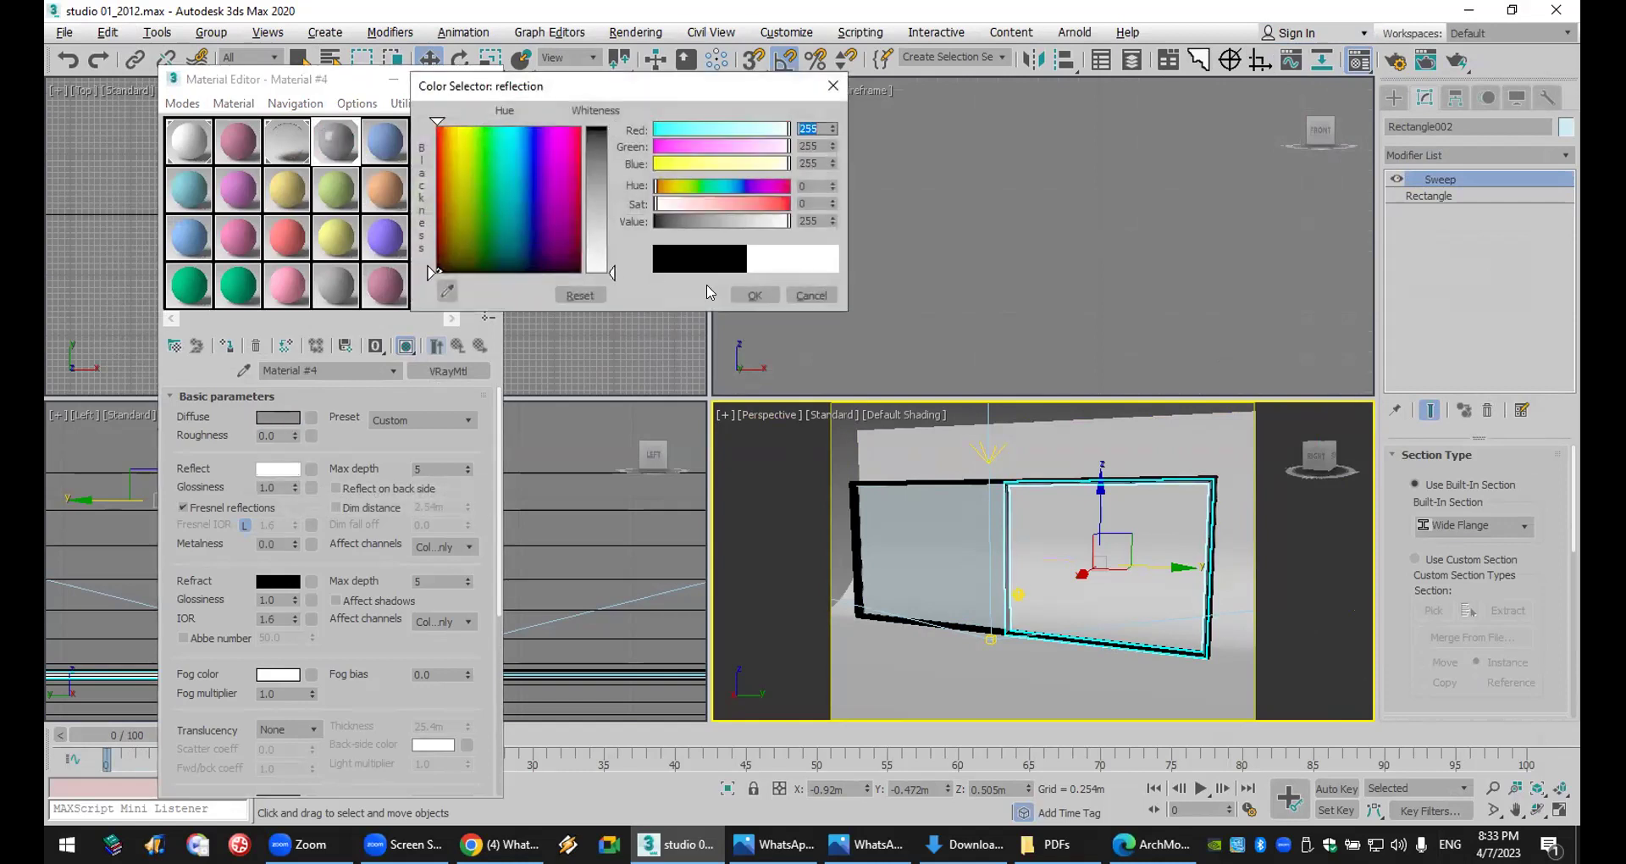
{"action": "left_click", "coordinate": [755, 295]}
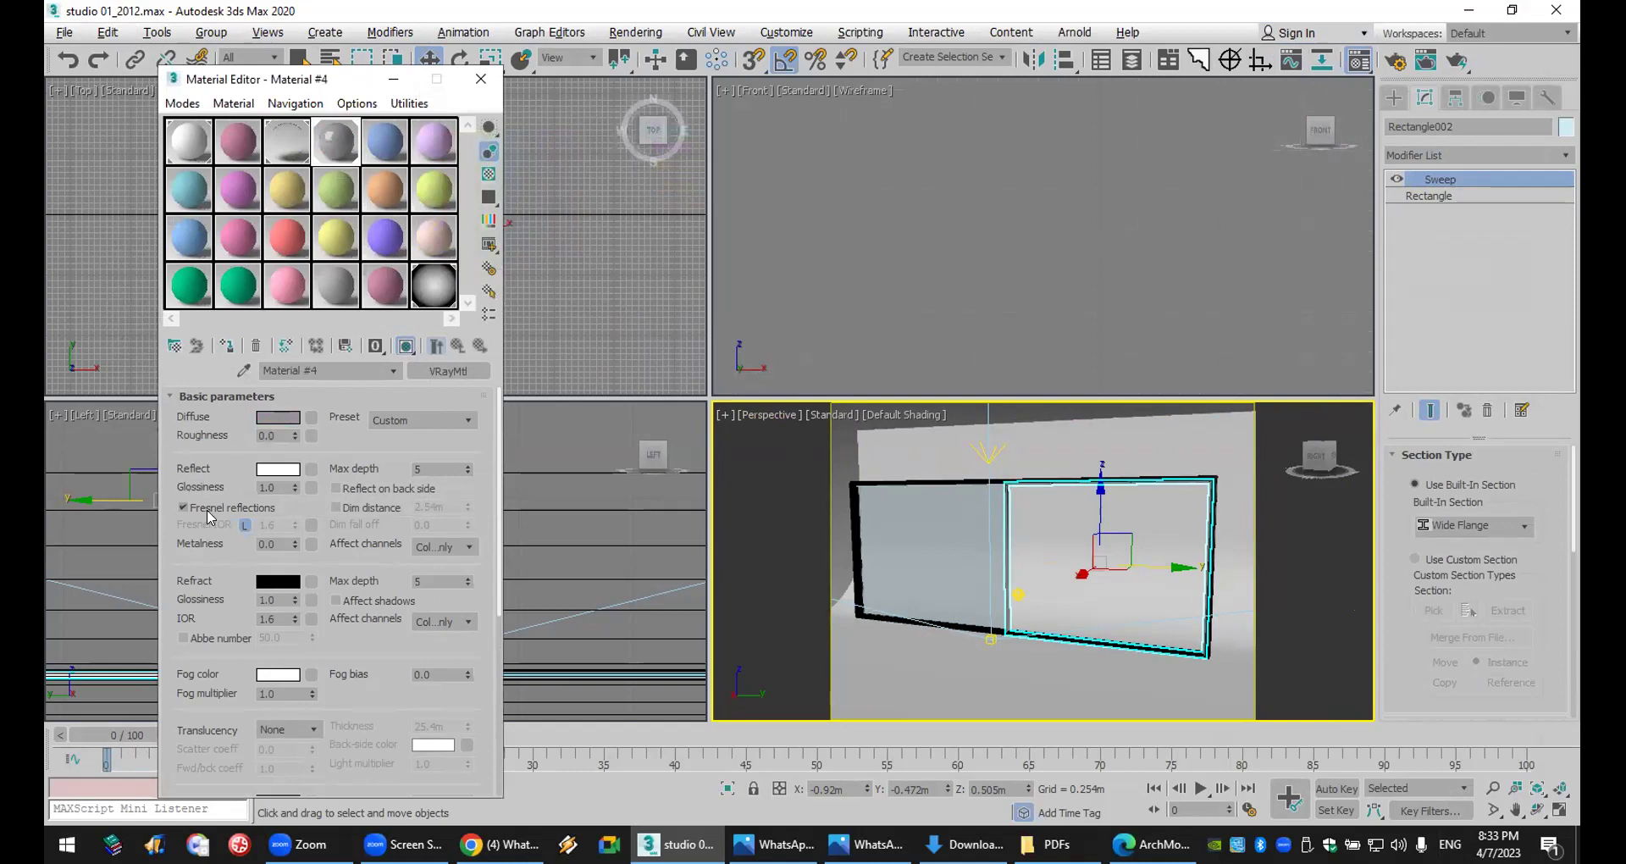
{"action": "left_click", "coordinate": [277, 506]}
{"action": "left_click", "coordinate": [264, 488]}
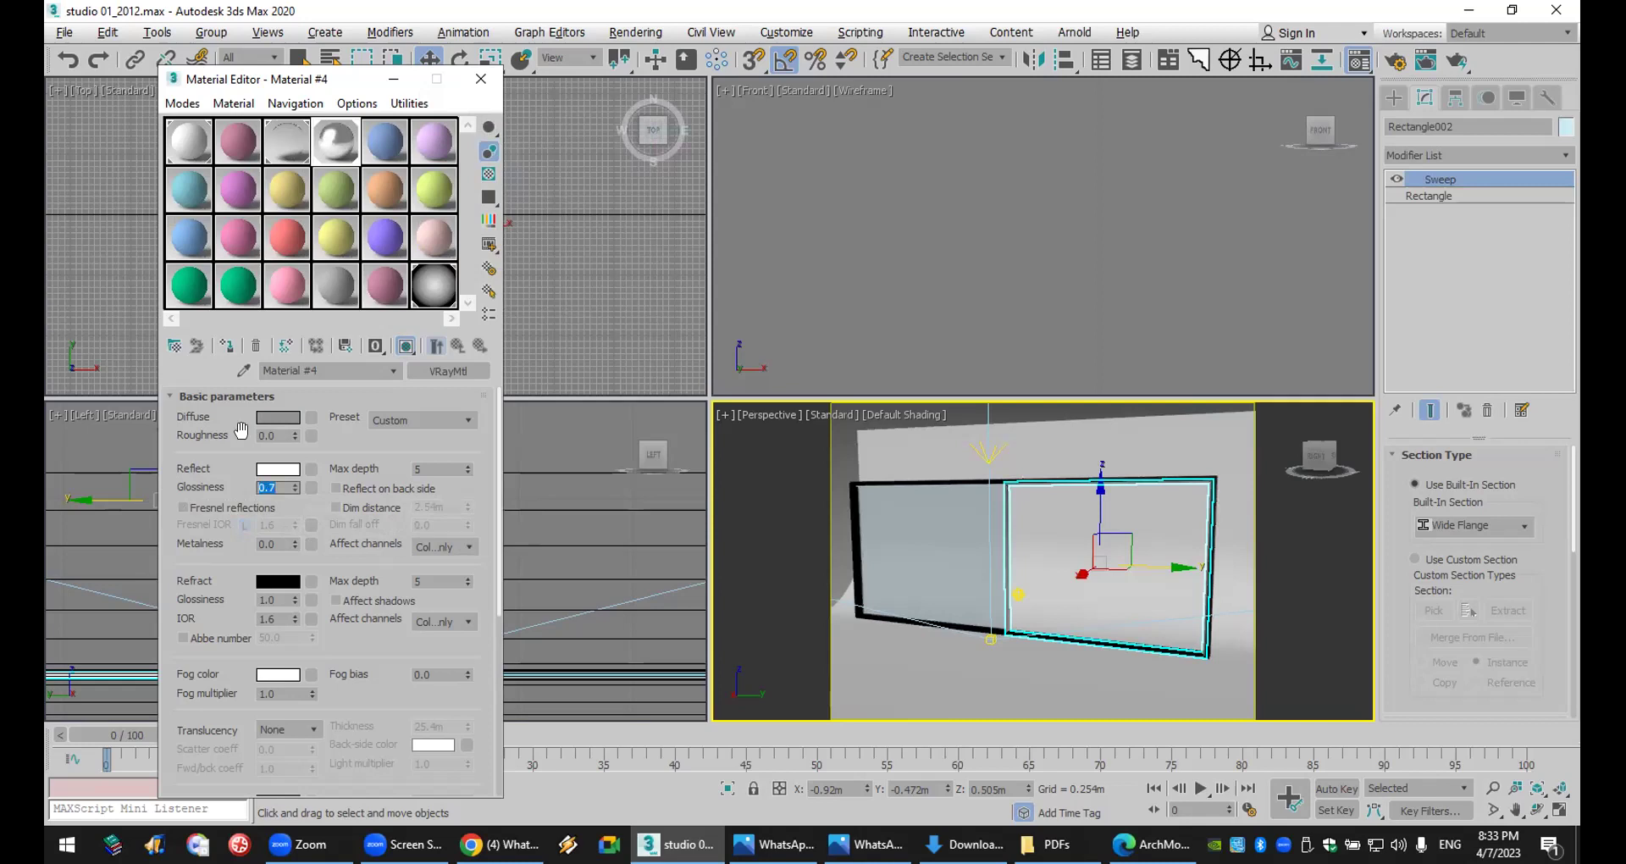
- Change Material #4's BRDF type to Ward
{"action": "scroll", "coordinate": [235, 606], "scroll_direction": "down", "scroll_amount": 5}
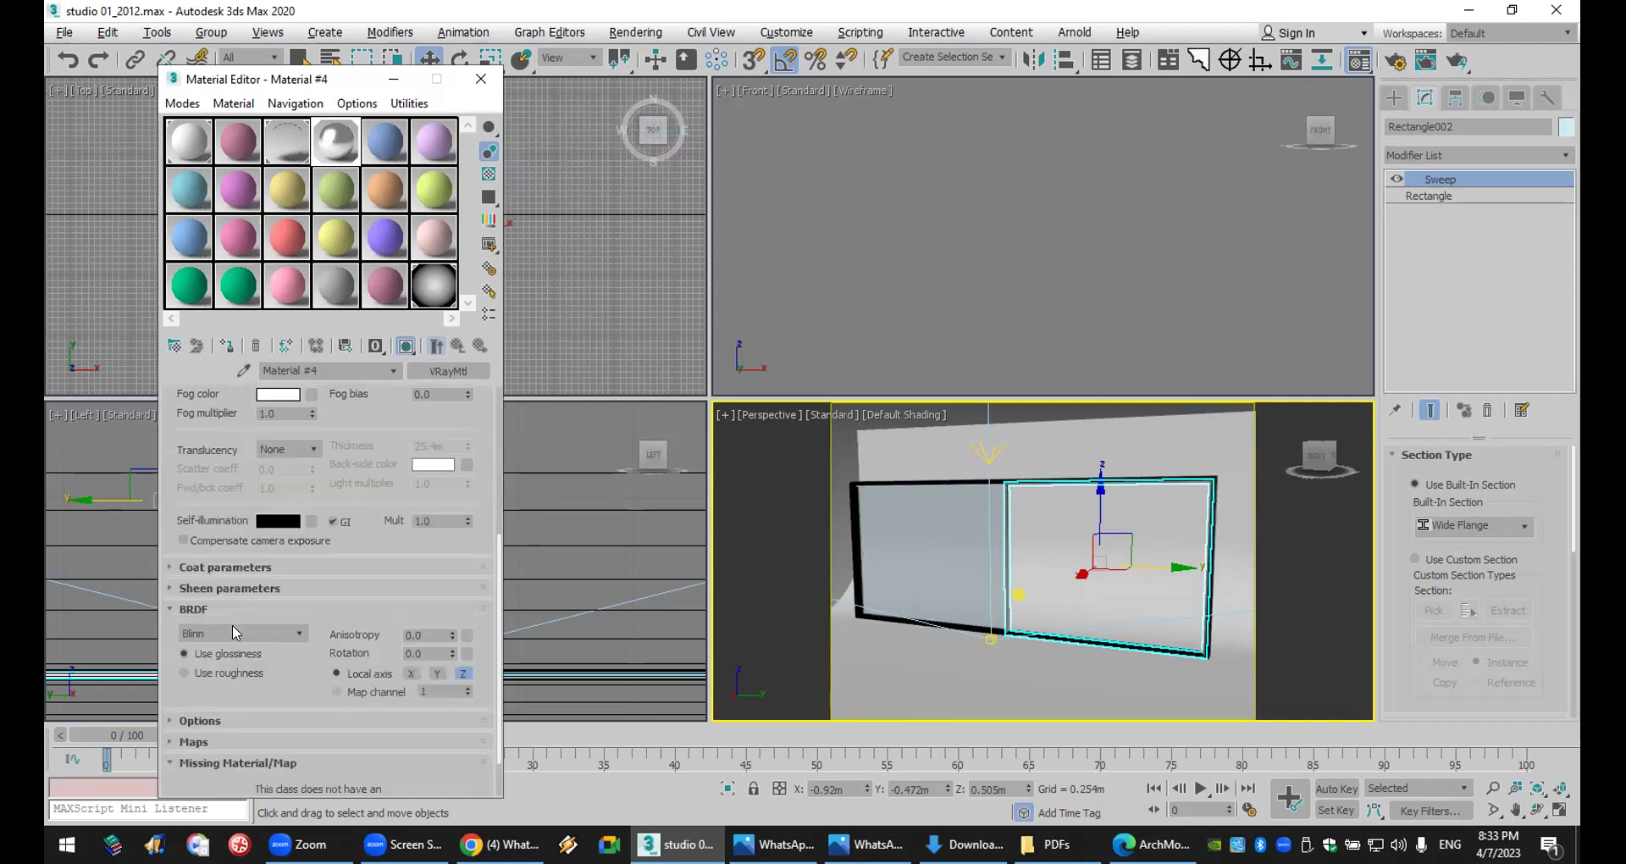
{"action": "left_click", "coordinate": [238, 633]}
{"action": "left_click", "coordinate": [239, 678]}
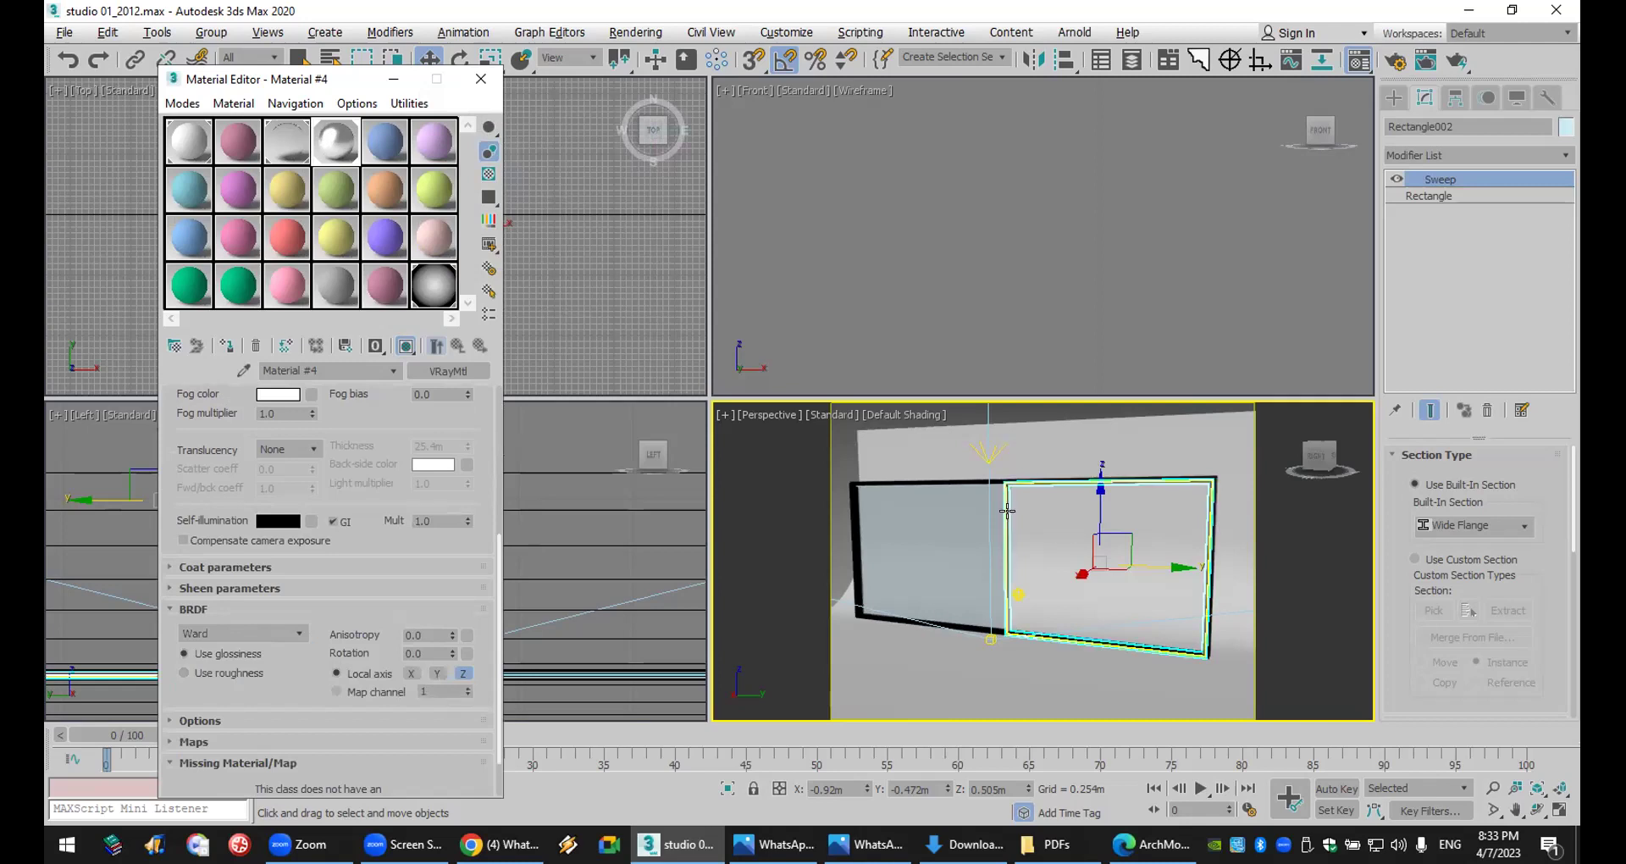
- Copy Material #4 into the fifth sample slot and assign it to the outer window frame, renamed as Material #4aaa
{"action": "left_click", "coordinate": [1235, 327]}
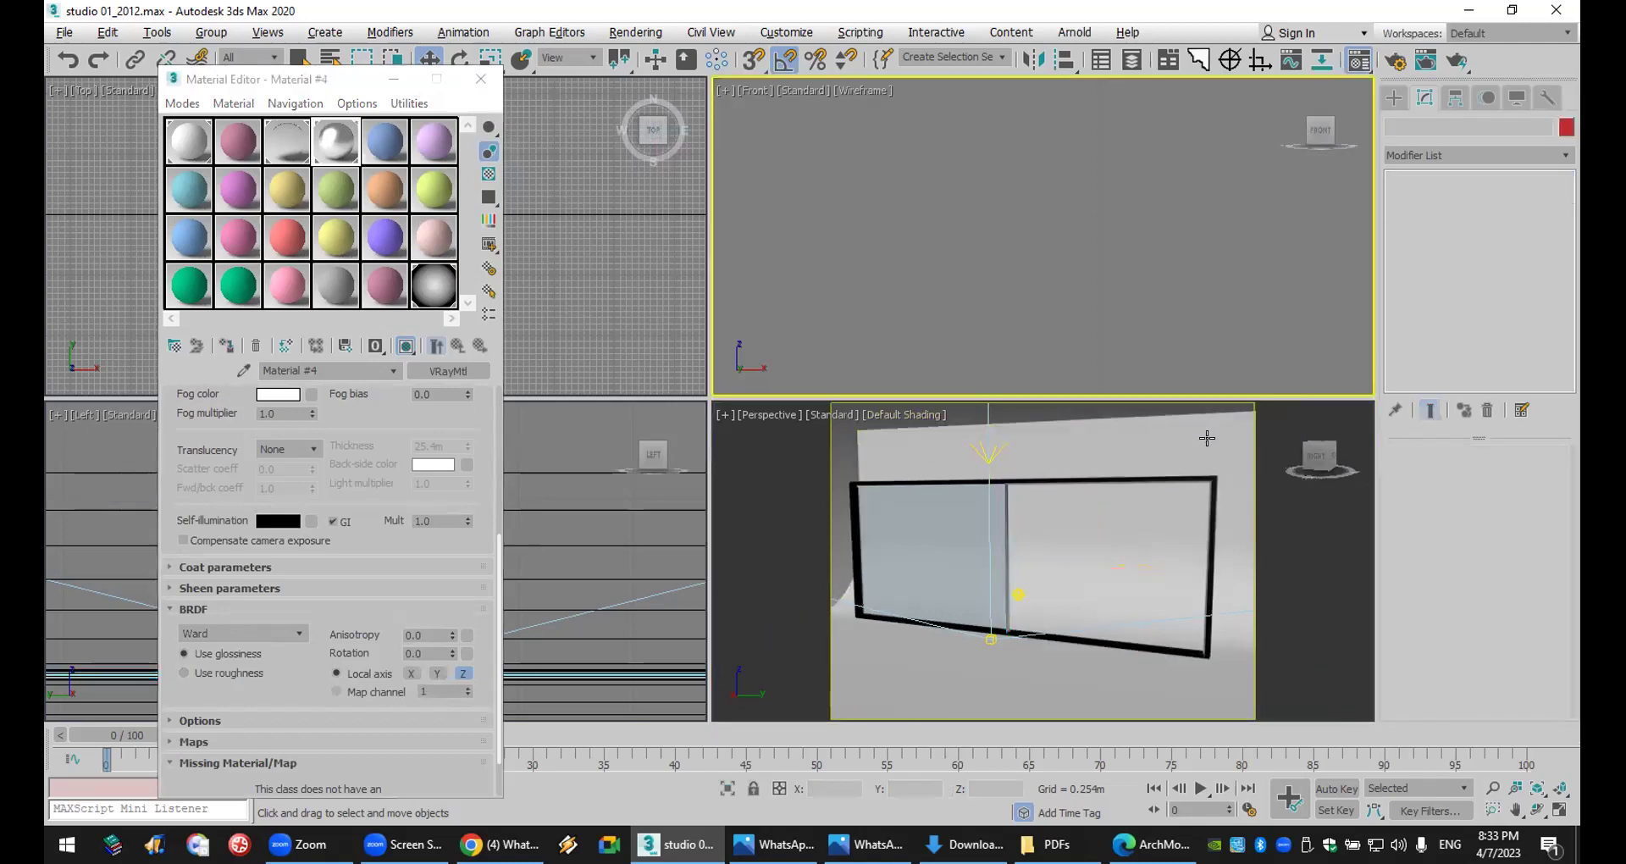
{"action": "left_click", "coordinate": [1211, 483]}
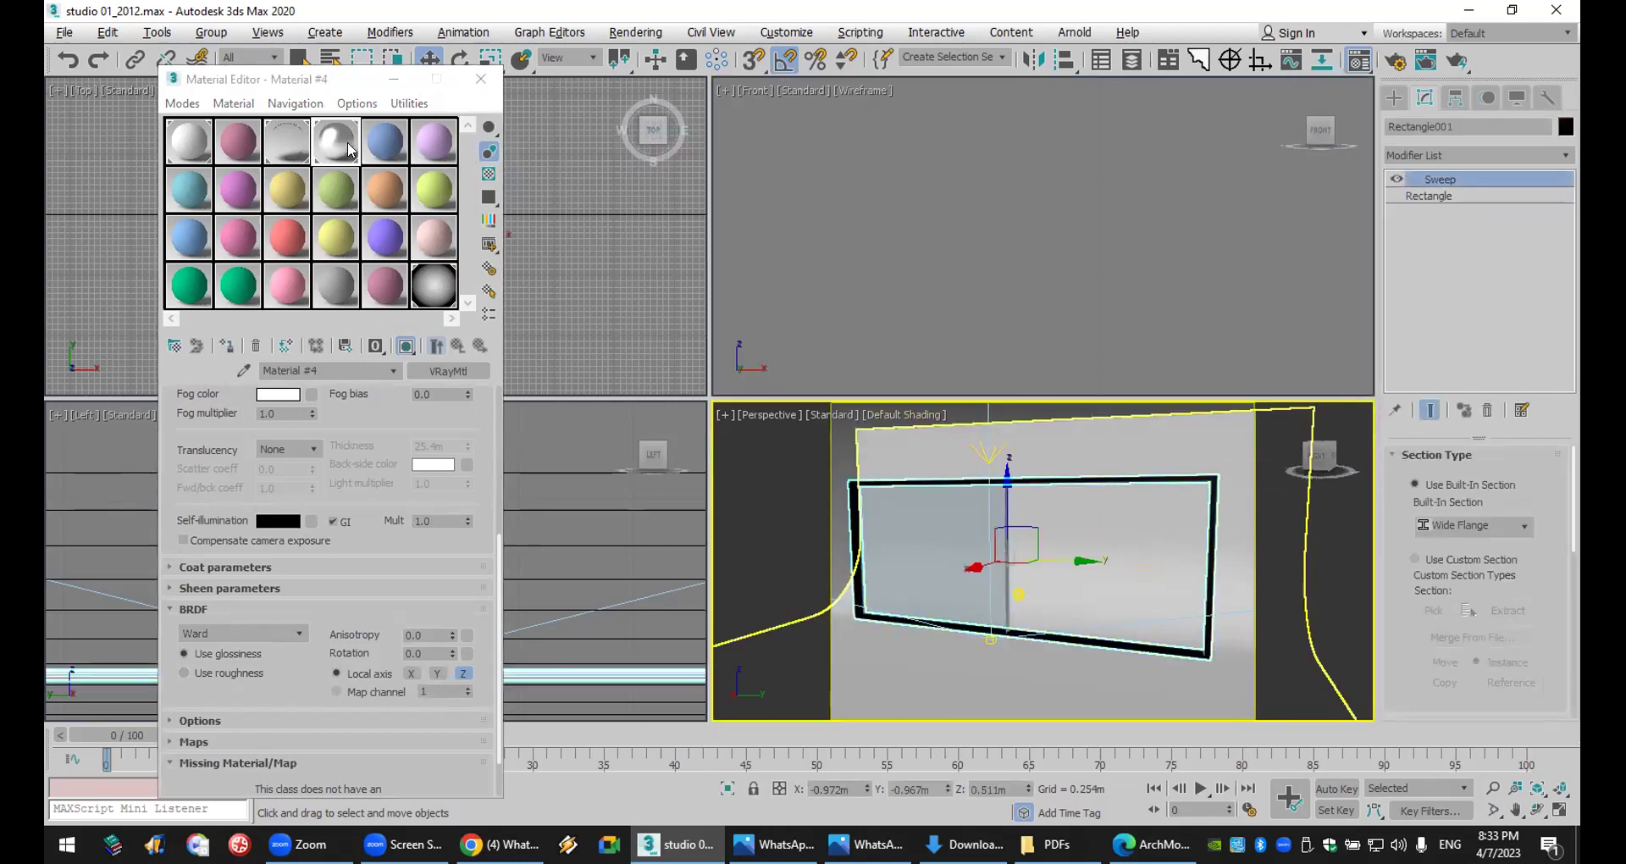
{"action": "left_click", "coordinate": [378, 146]}
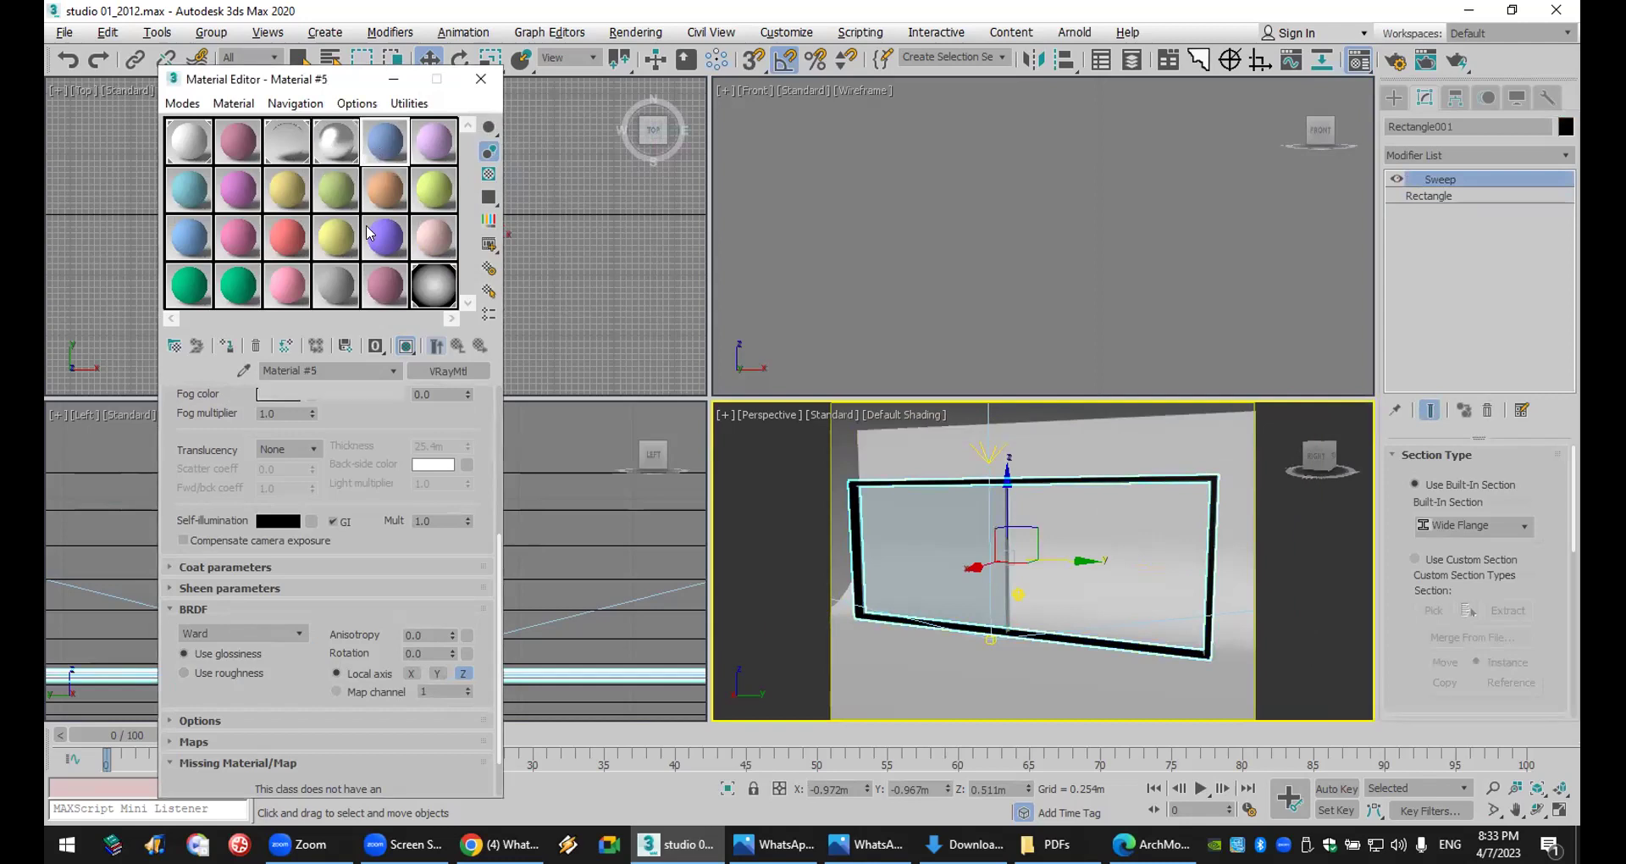
{"action": "left_click", "coordinate": [256, 345]}
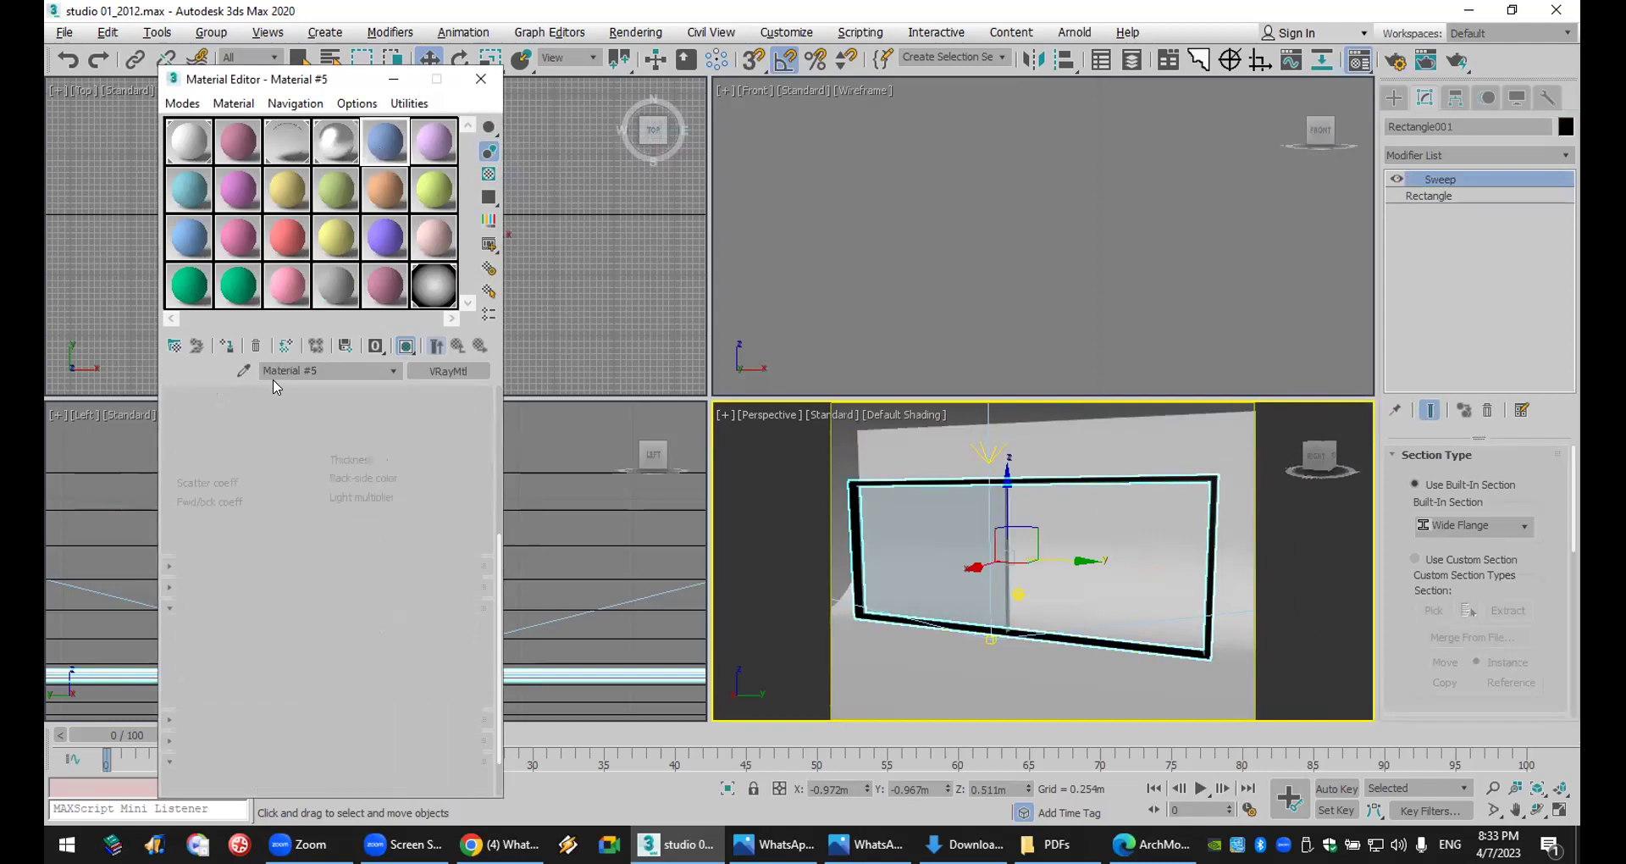
{"action": "left_click", "coordinate": [226, 346]}
{"action": "left_click", "coordinate": [715, 413]}
{"action": "left_click", "coordinate": [762, 449]}
{"action": "type", "text": "aaa"}
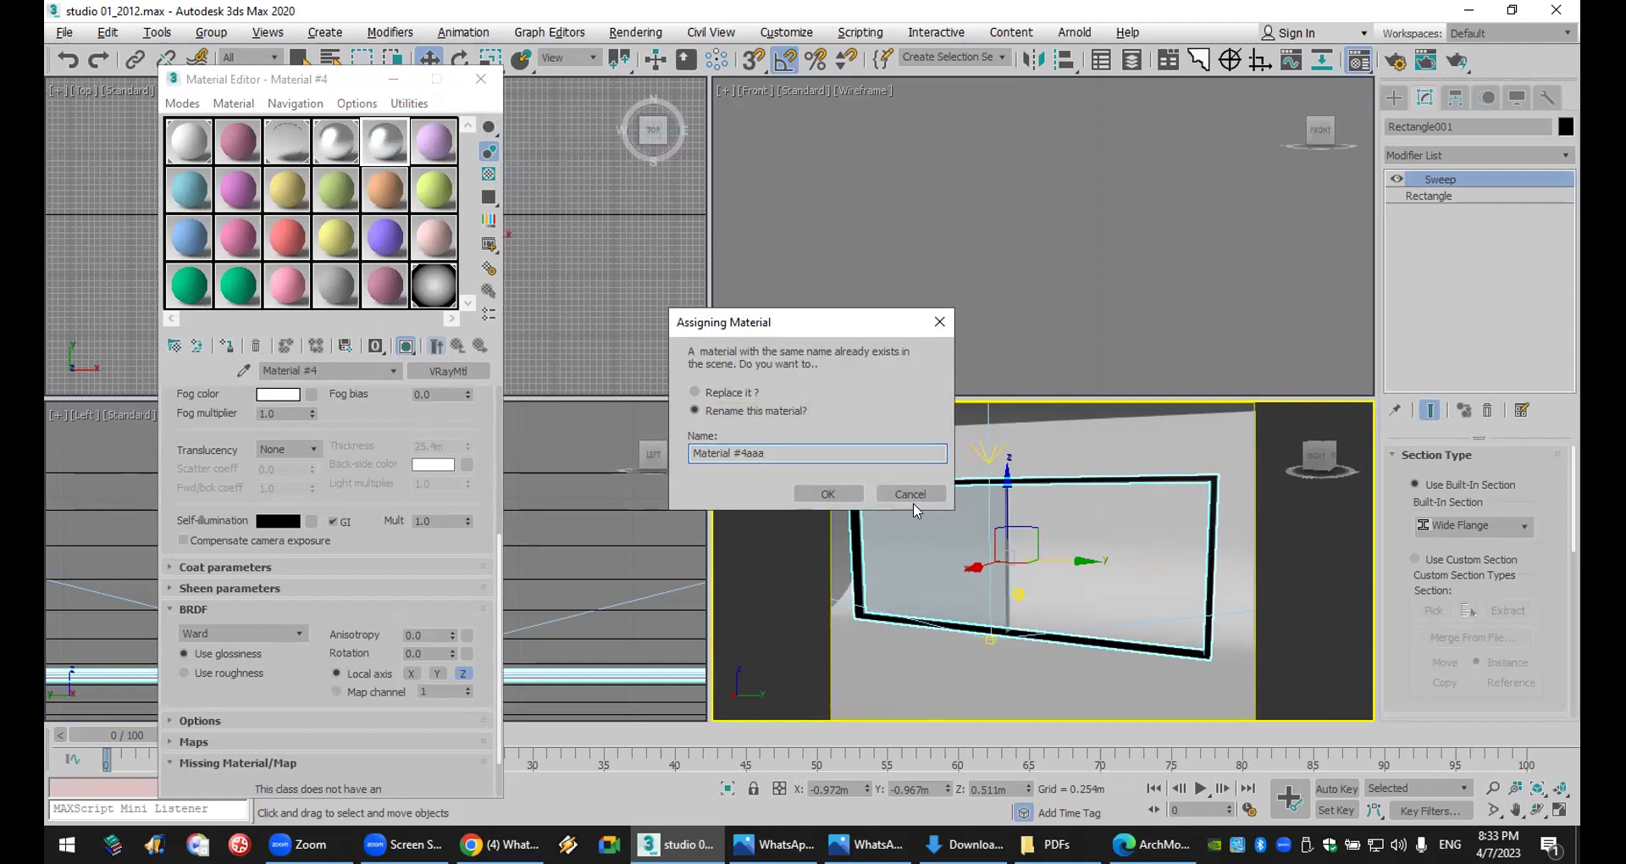
{"action": "left_click", "coordinate": [830, 493]}
- Set Material #4aaa's diffuse color to black and its reflection color to gray with value 79
{"action": "scroll", "coordinate": [390, 516], "scroll_direction": "up", "scroll_amount": 5}
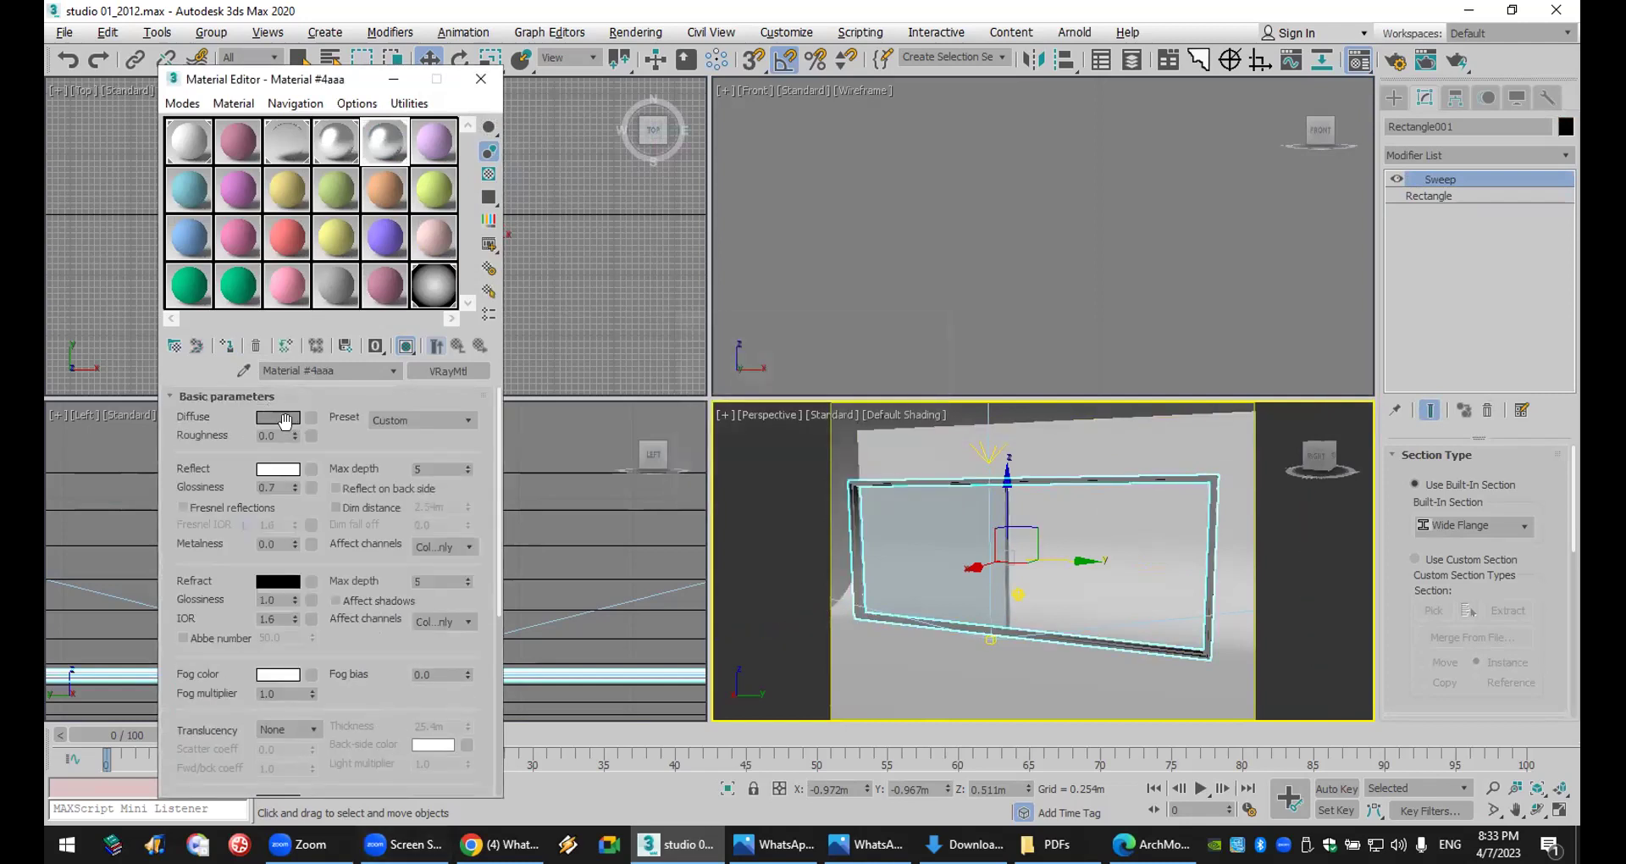
{"action": "left_click", "coordinate": [277, 417]}
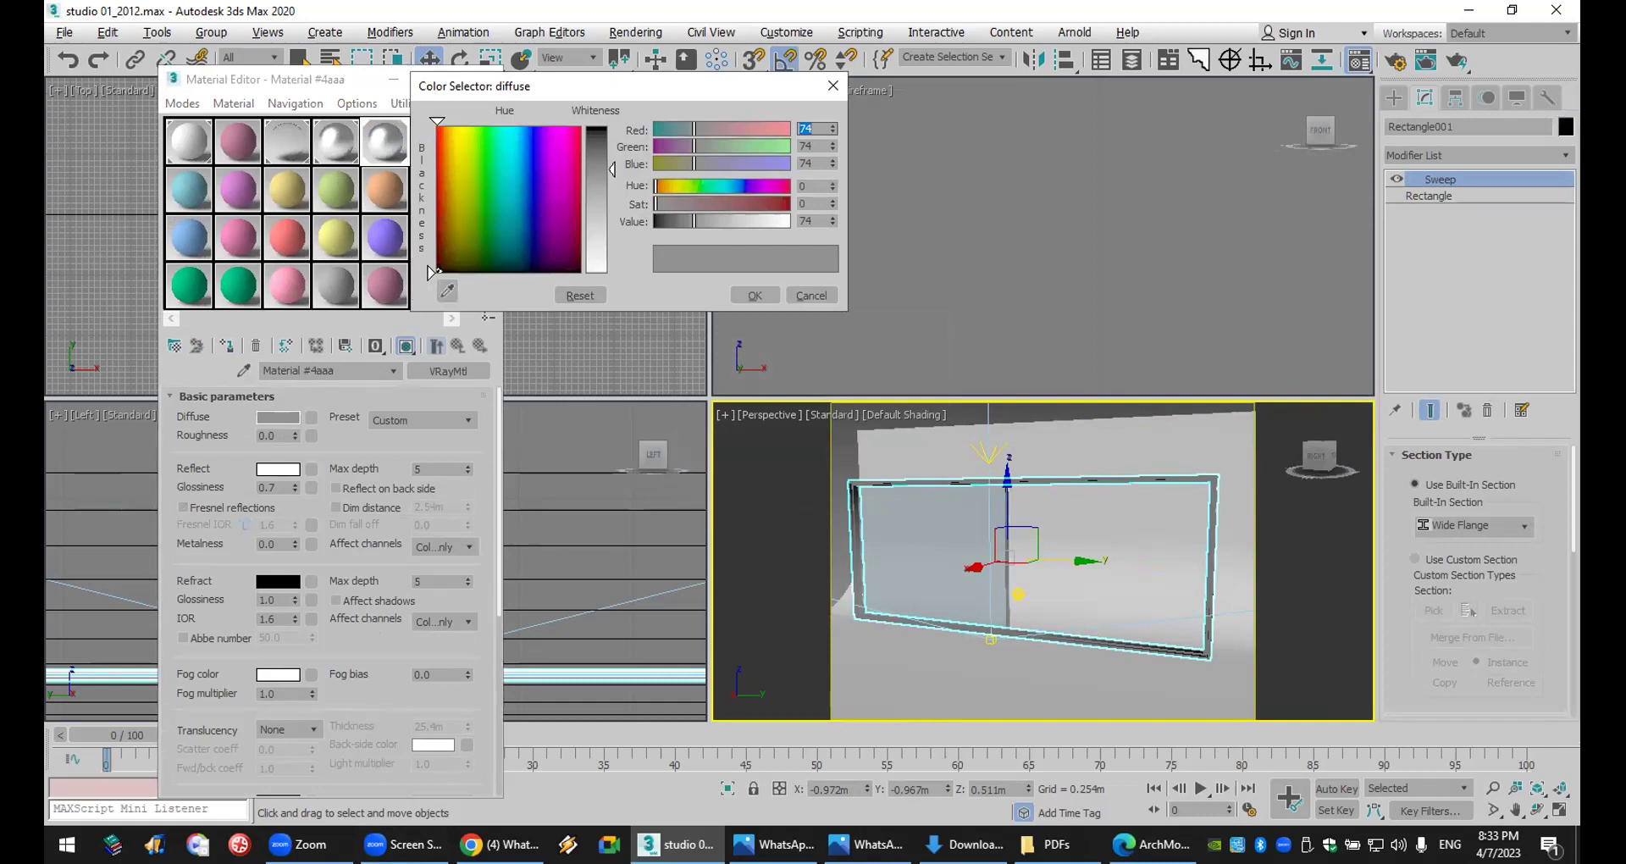
{"action": "left_click_drag", "start_coordinate": [612, 169], "coordinate": [618, 127]}
{"action": "left_click", "coordinate": [754, 295]}
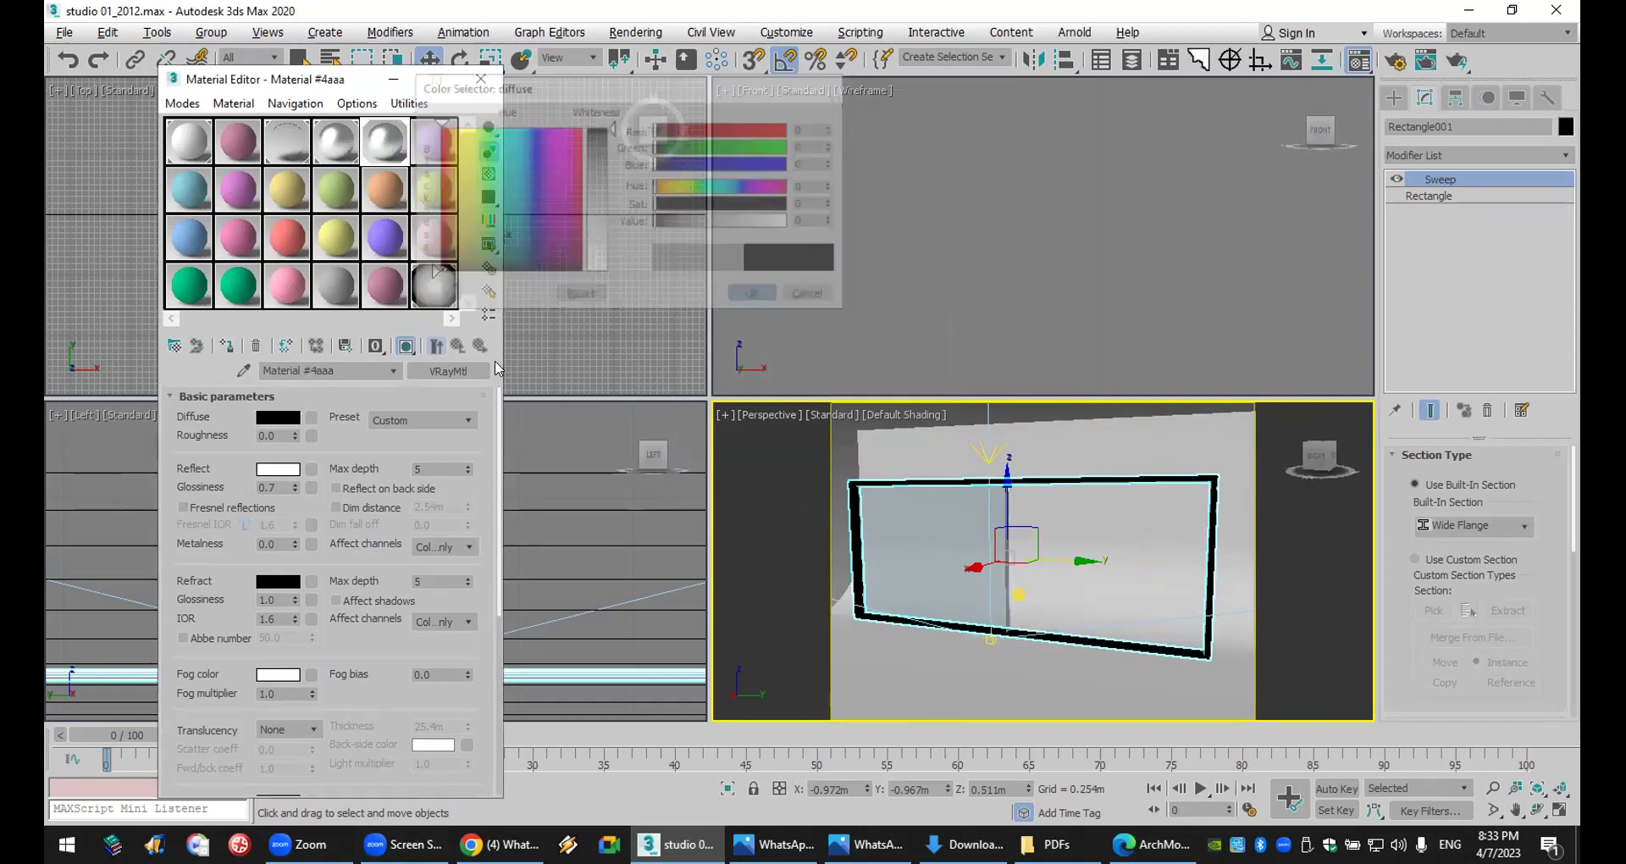
{"action": "left_click", "coordinate": [279, 469]}
{"action": "left_click", "coordinate": [597, 170]}
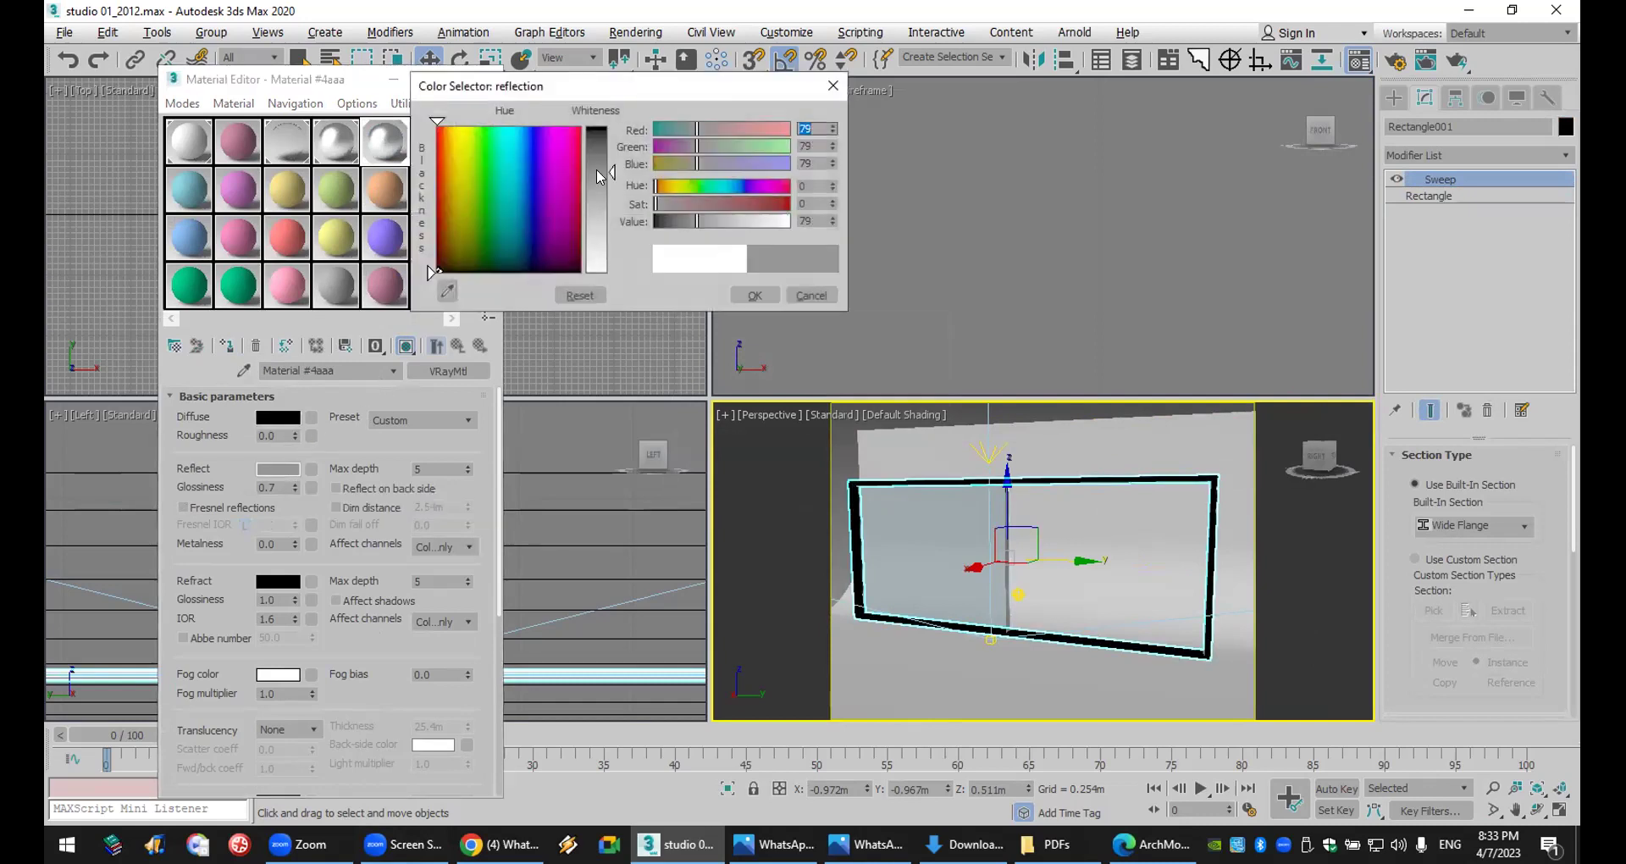
{"action": "left_click", "coordinate": [755, 296]}
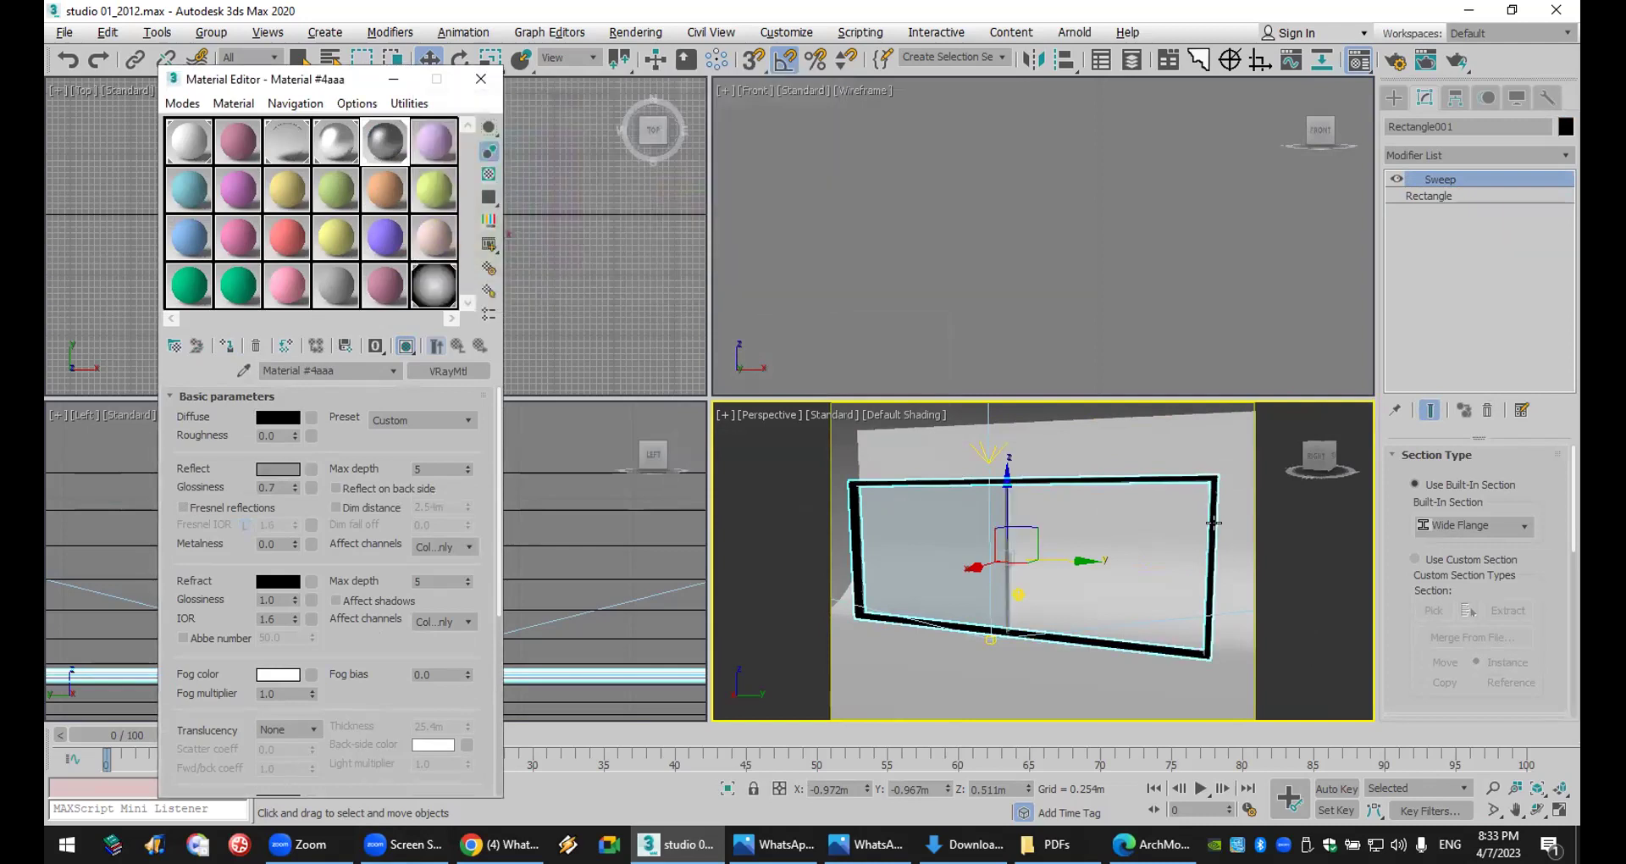
- Render the perspective view to check the window materials, and close the frame buffer
{"action": "left_click", "coordinate": [1455, 61]}
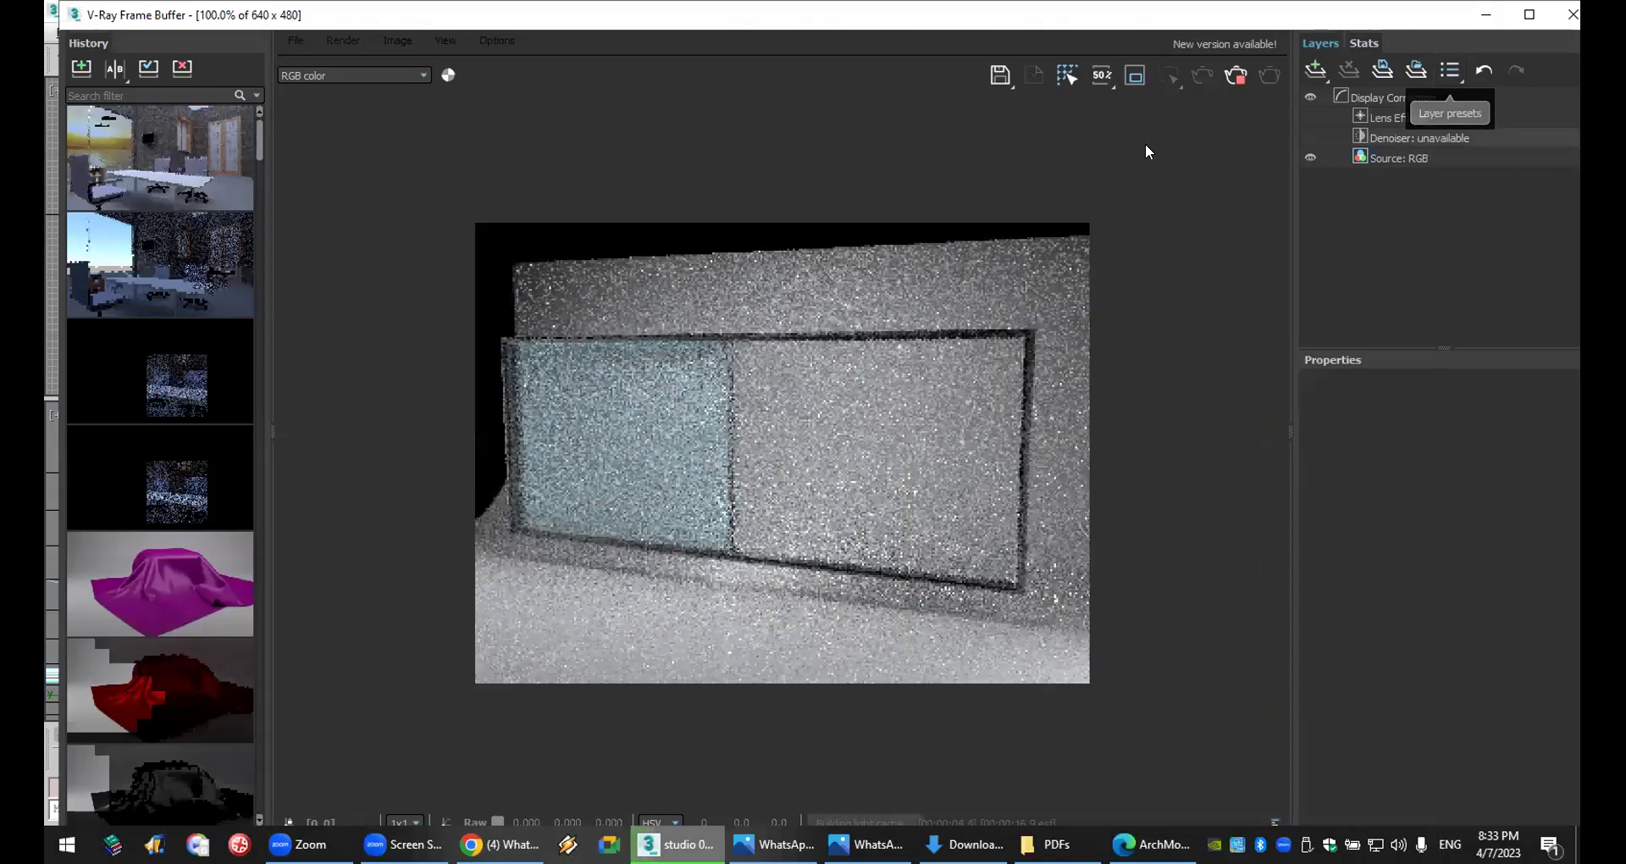
{"action": "left_click", "coordinate": [1573, 14]}
{"action": "left_click", "coordinate": [749, 81]}
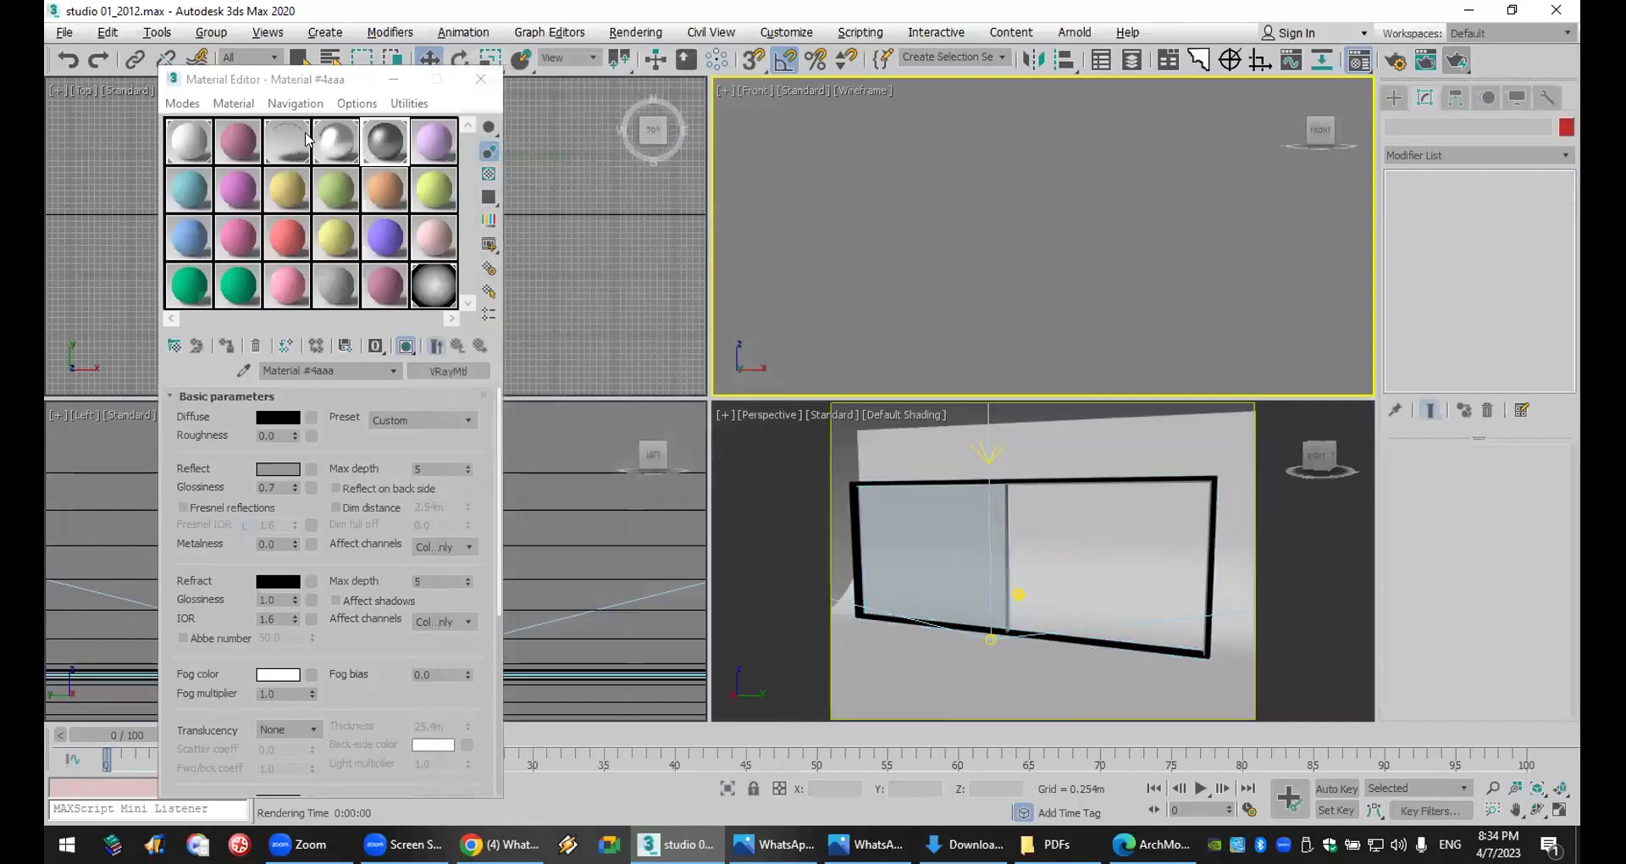
- Set the reflection color of the glass material, Material #17, to mid gray
{"action": "left_click", "coordinate": [291, 148]}
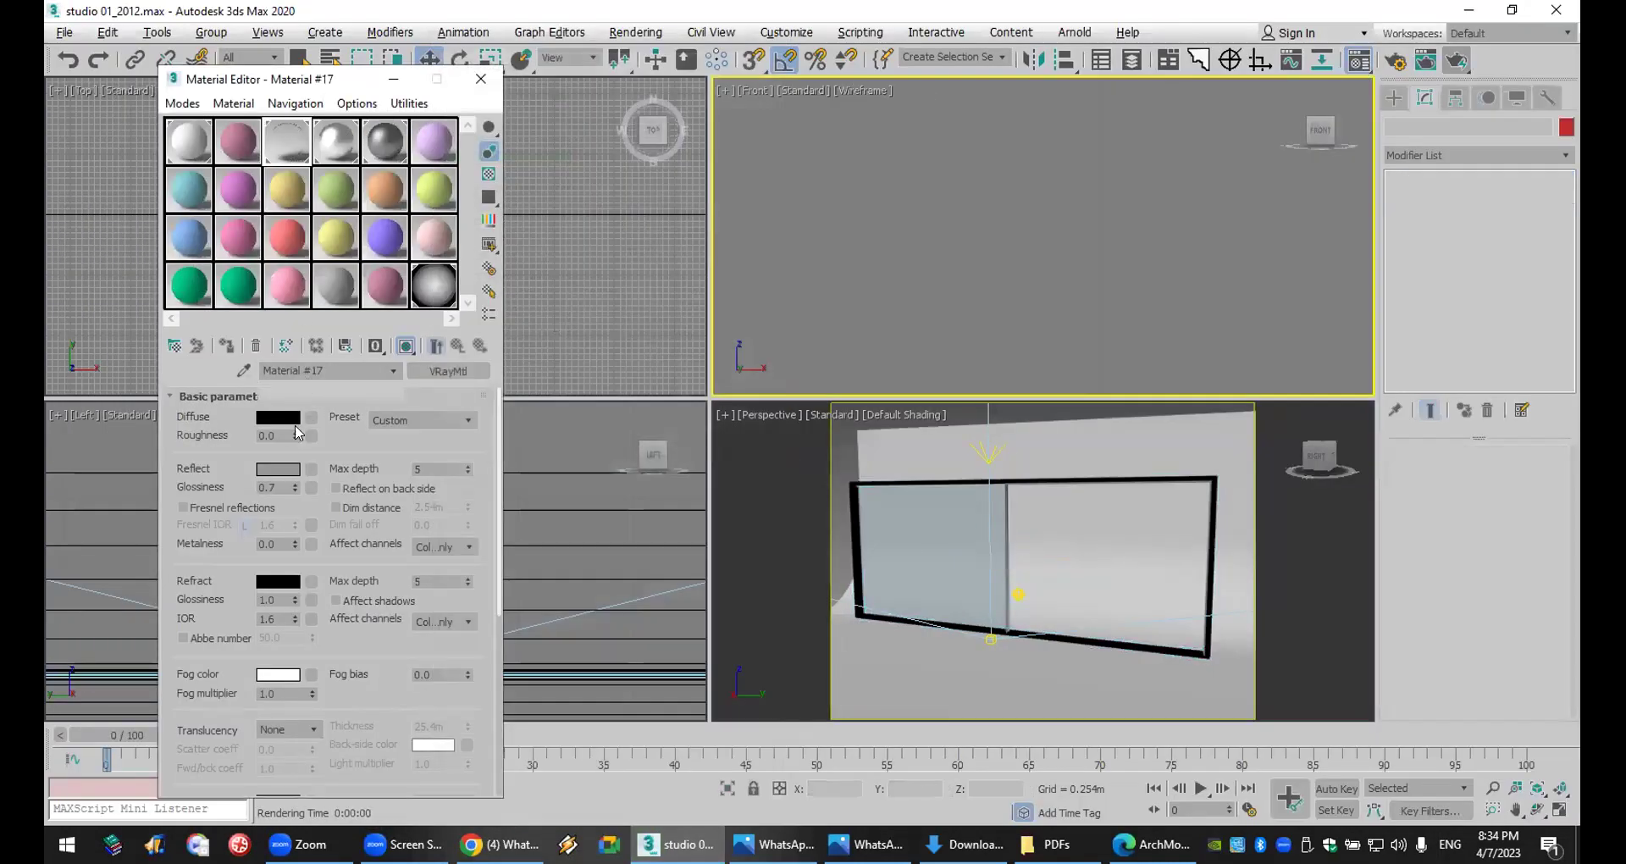
{"action": "left_click", "coordinate": [278, 468]}
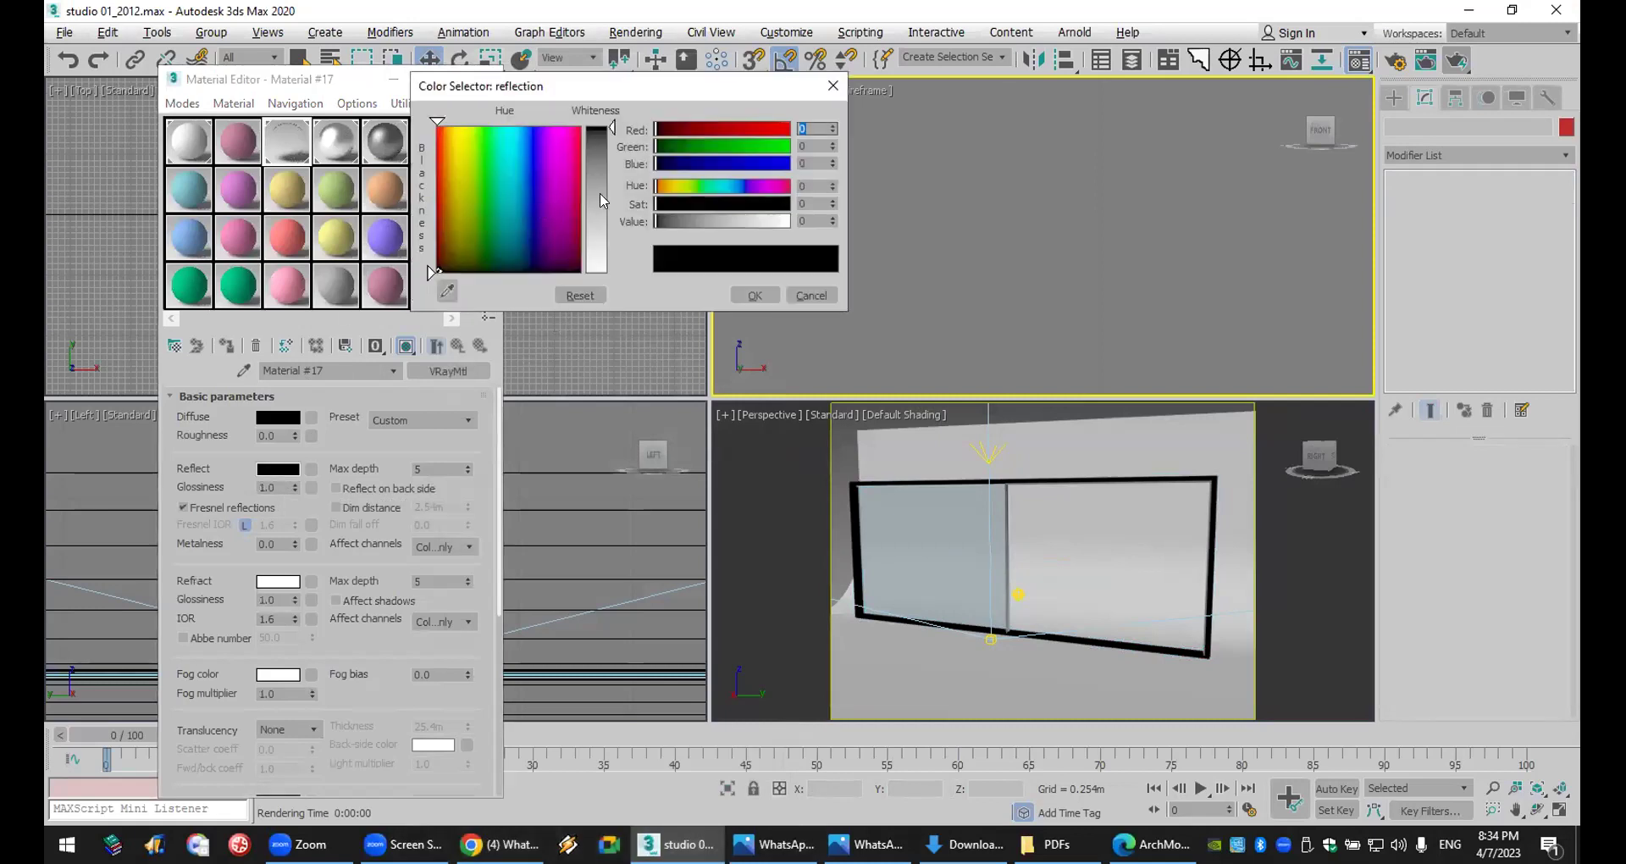
{"action": "left_click", "coordinate": [601, 200]}
{"action": "left_click", "coordinate": [754, 295]}
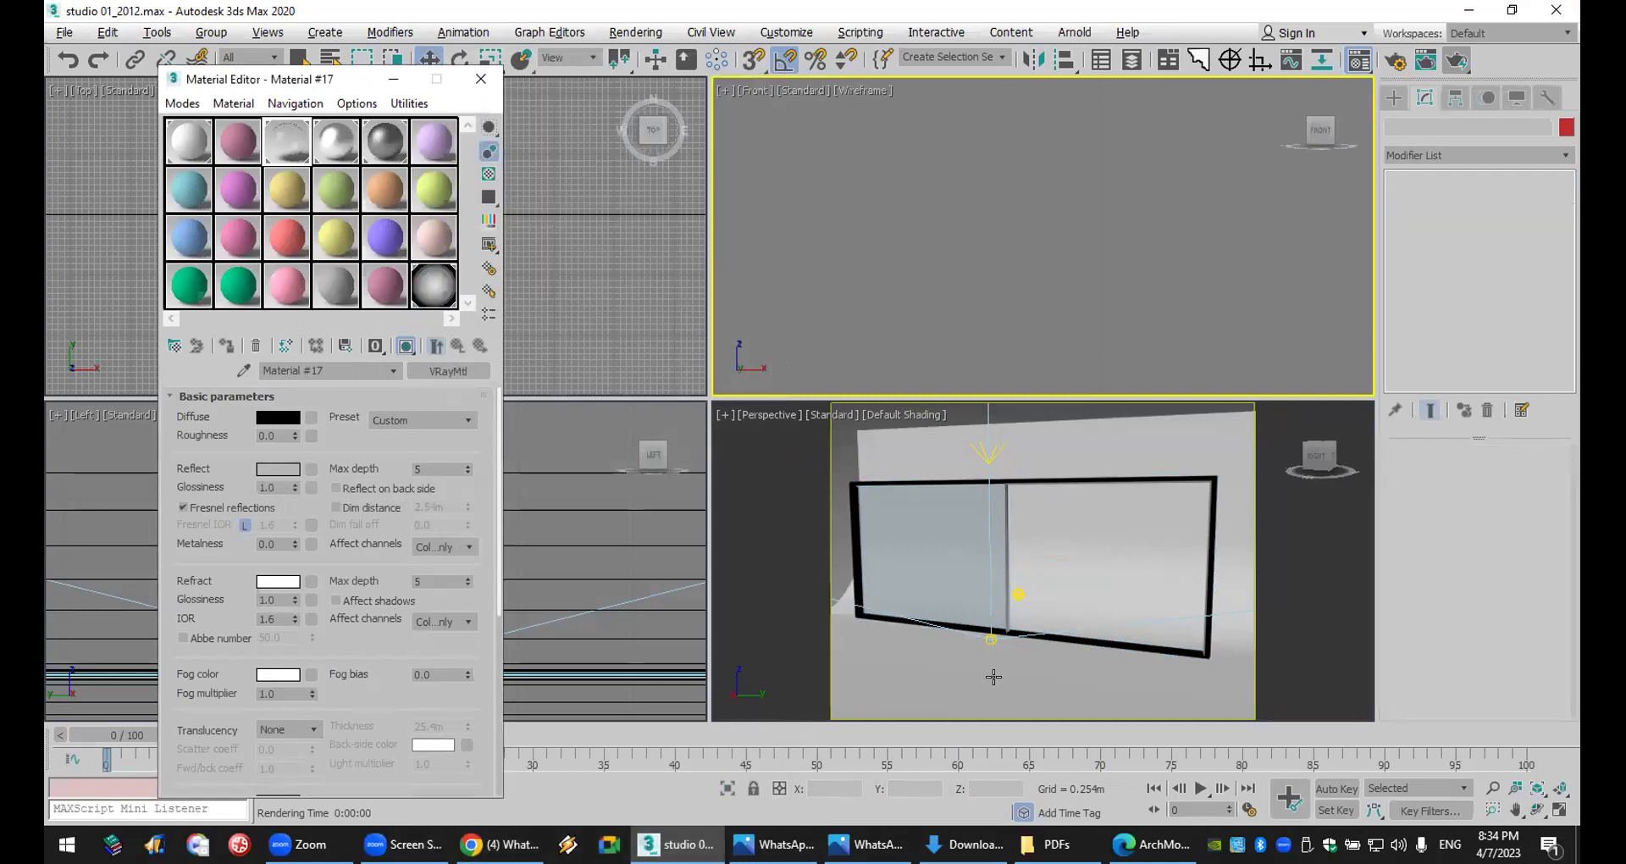
- Create a teapot of about 0.19 m radius in front of the window and render the perspective view
{"action": "left_click", "coordinate": [1394, 97]}
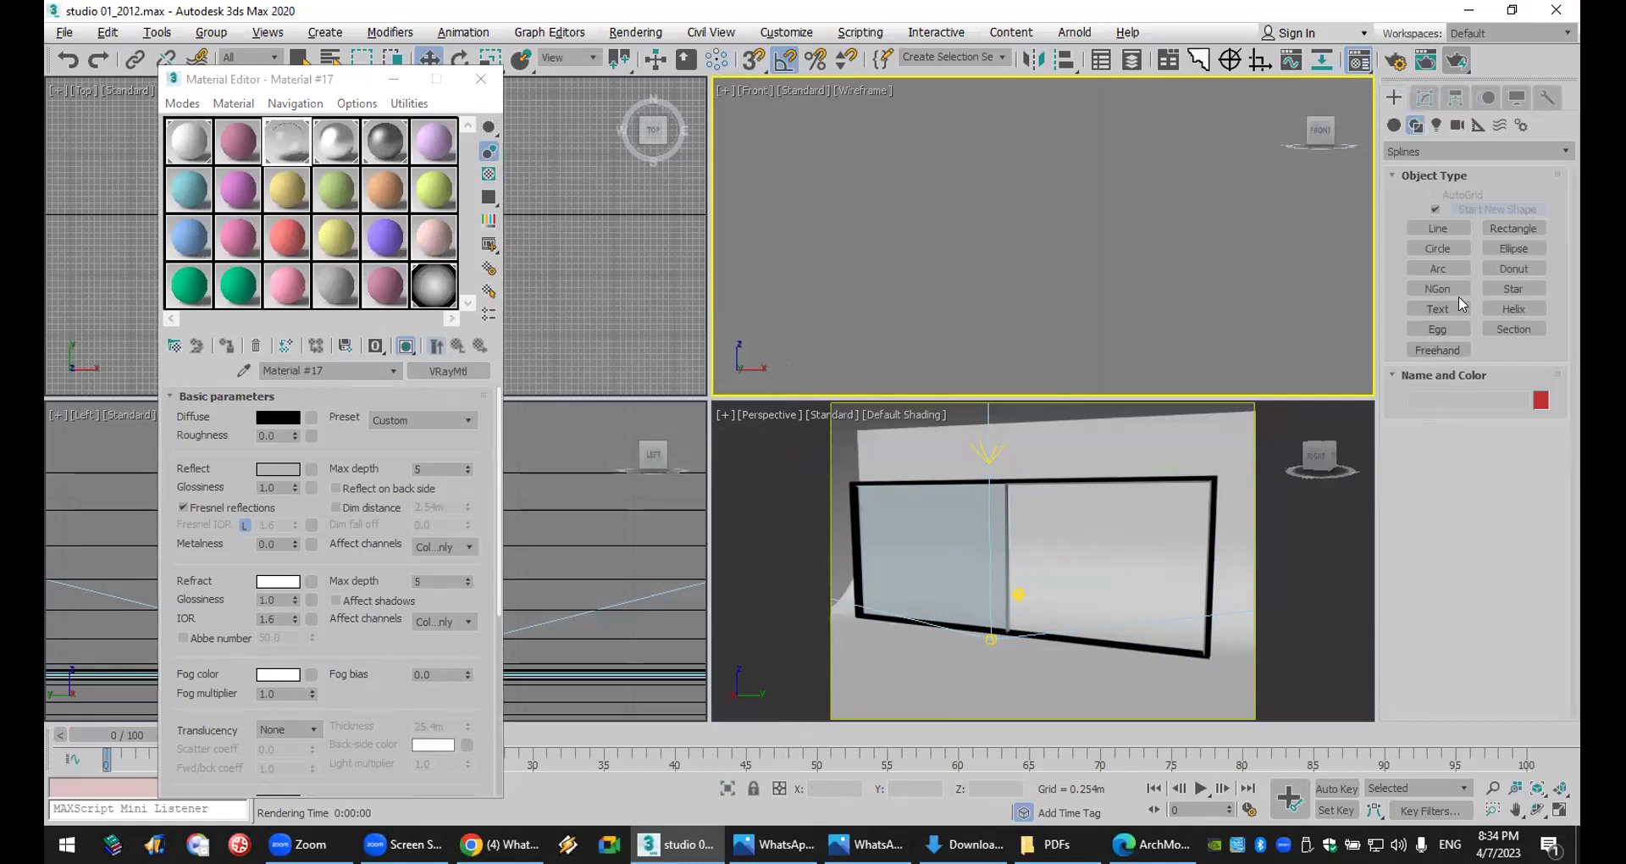
{"action": "left_click", "coordinate": [1394, 125]}
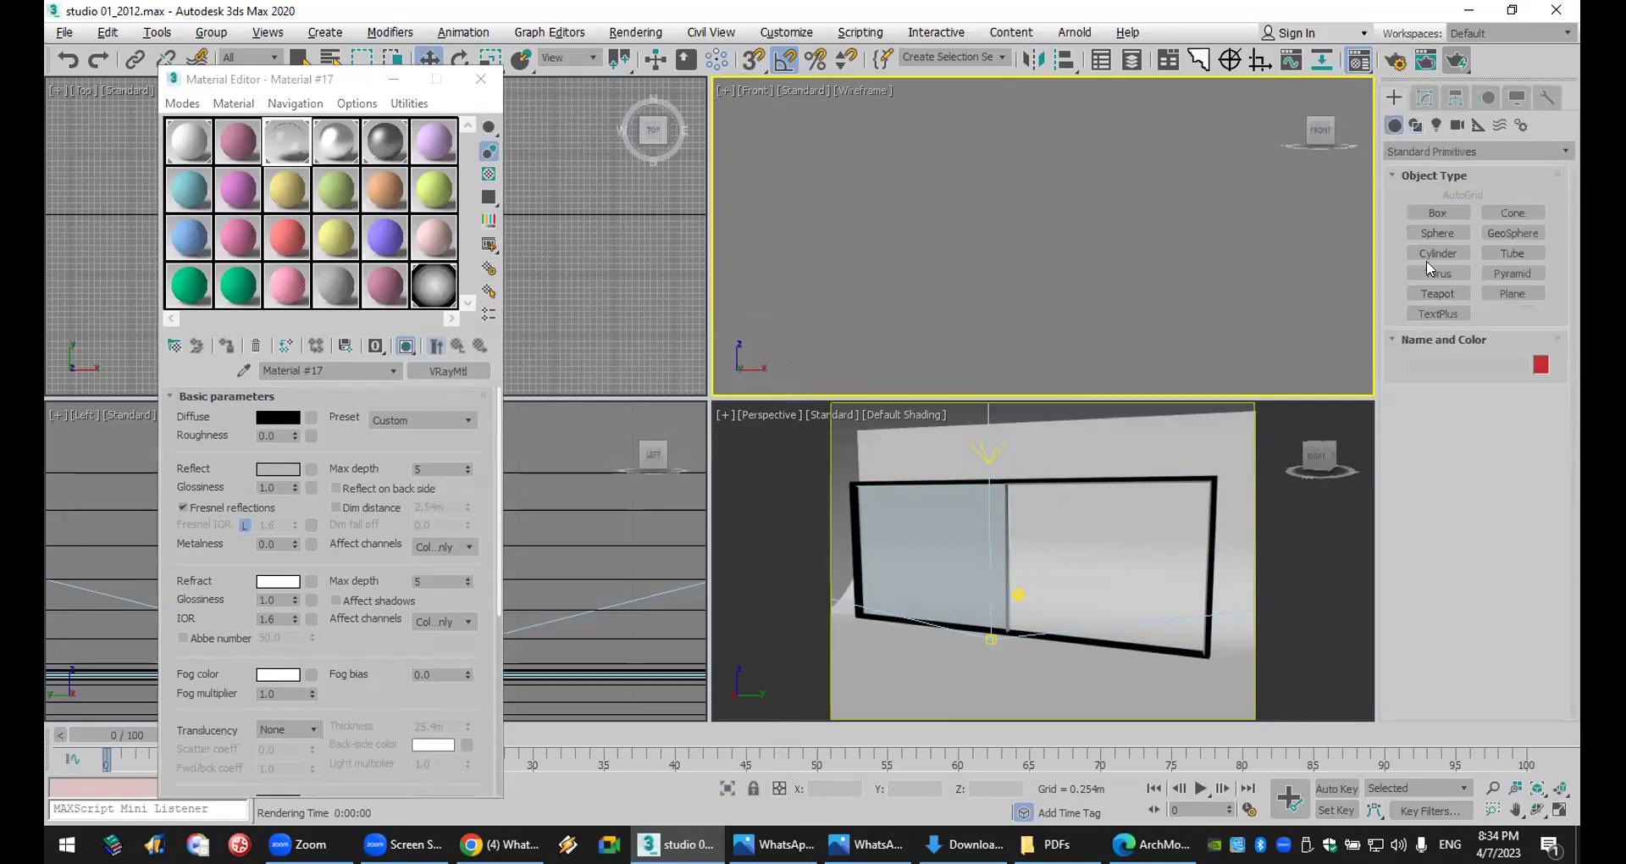
{"action": "left_click", "coordinate": [1437, 293]}
{"action": "left_click_drag", "start_coordinate": [1044, 688], "coordinate": [1069, 686]}
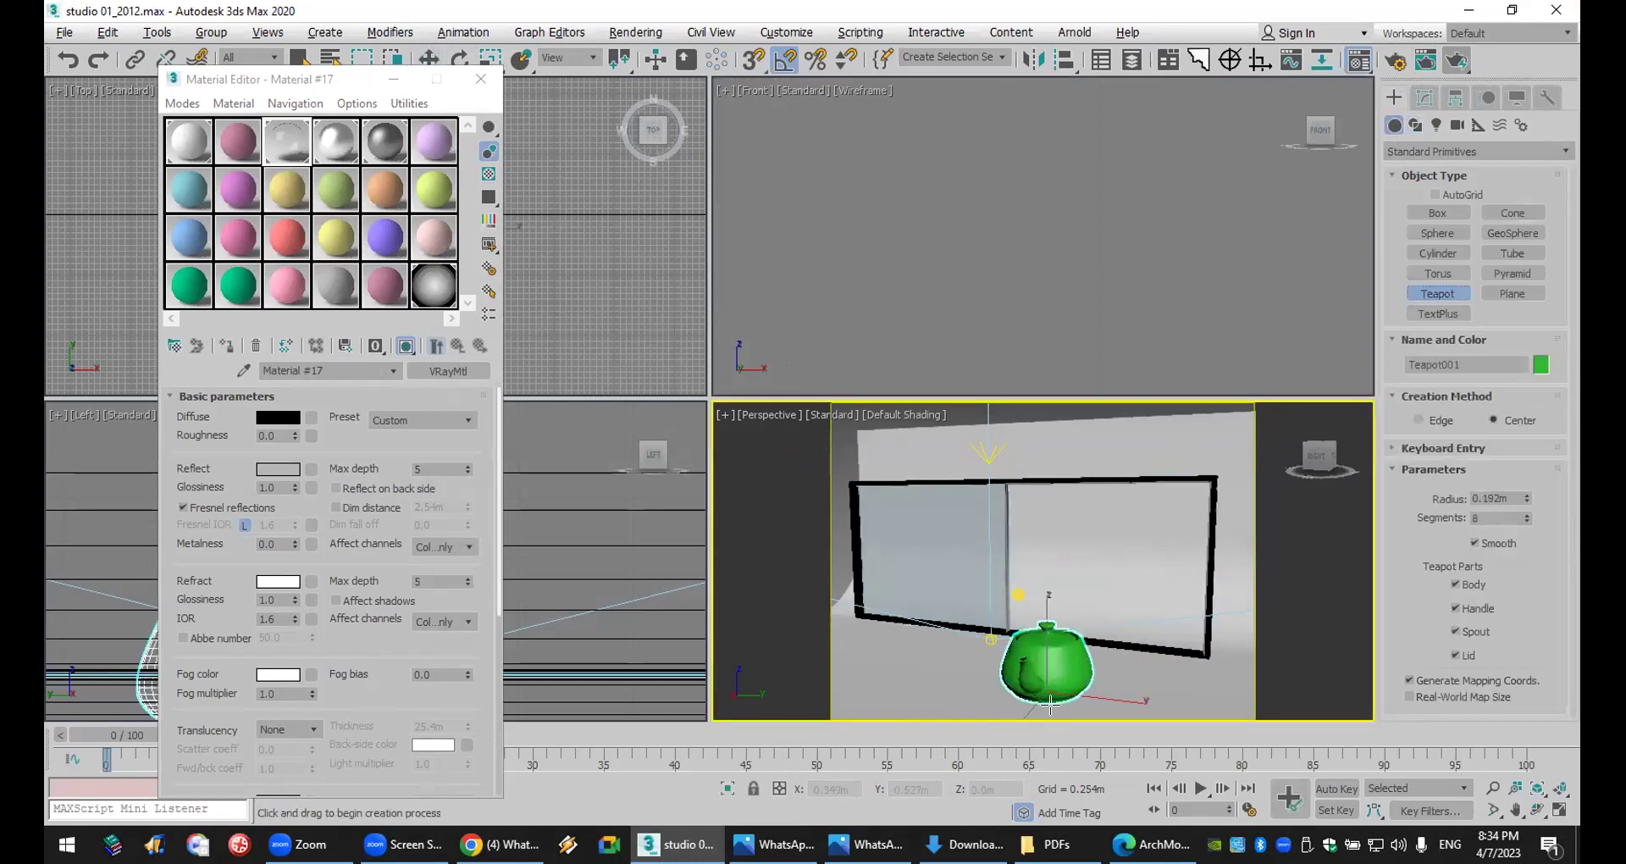
{"action": "key", "text": "w"}
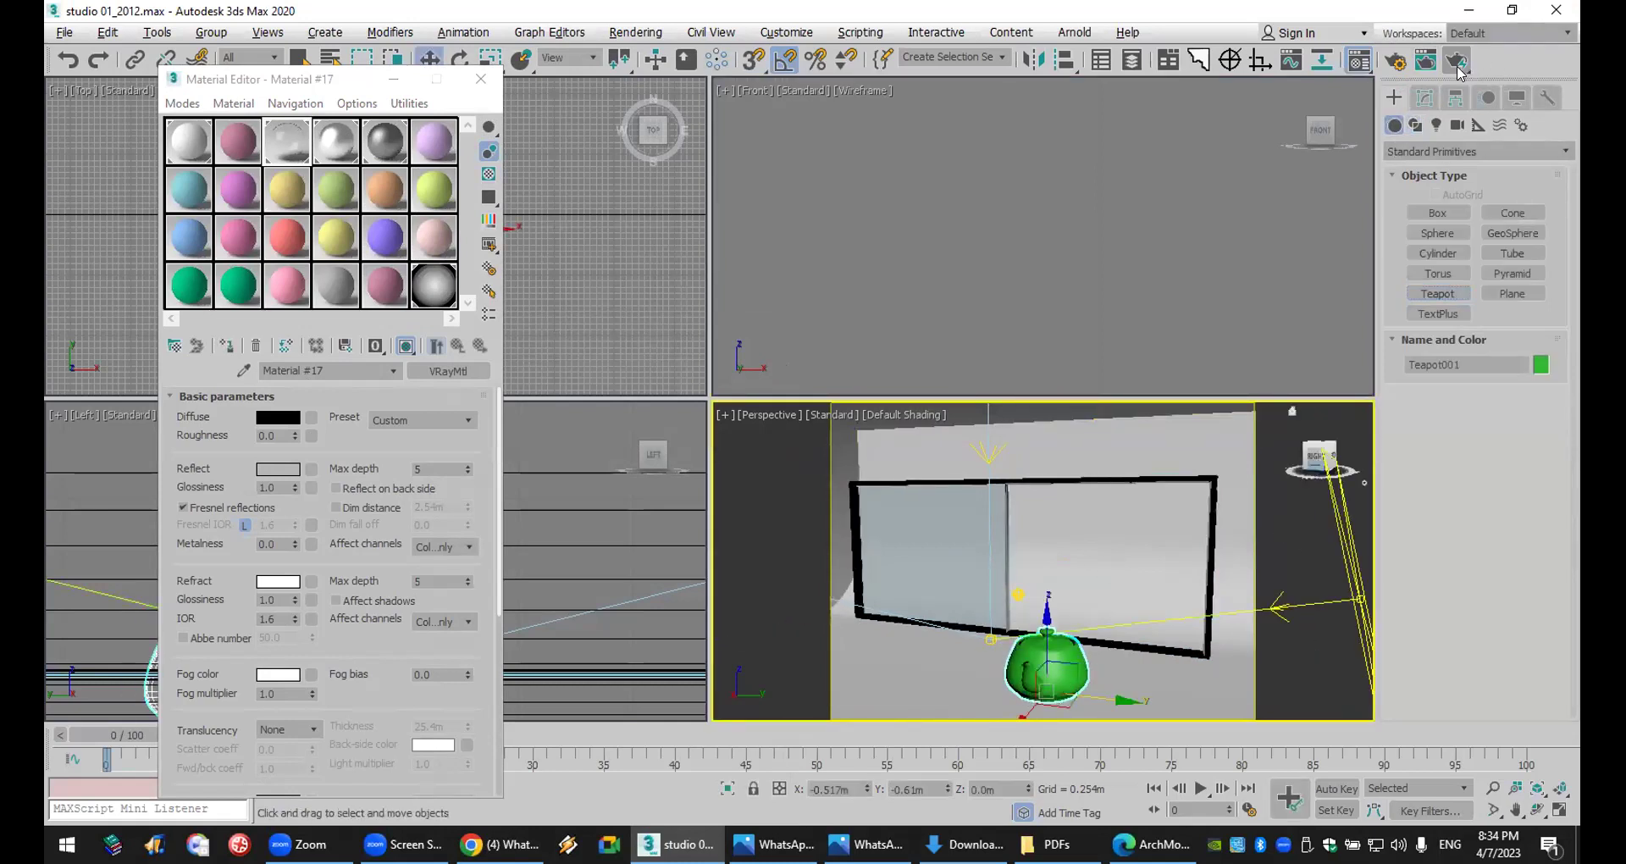
{"action": "left_click", "coordinate": [1457, 61]}
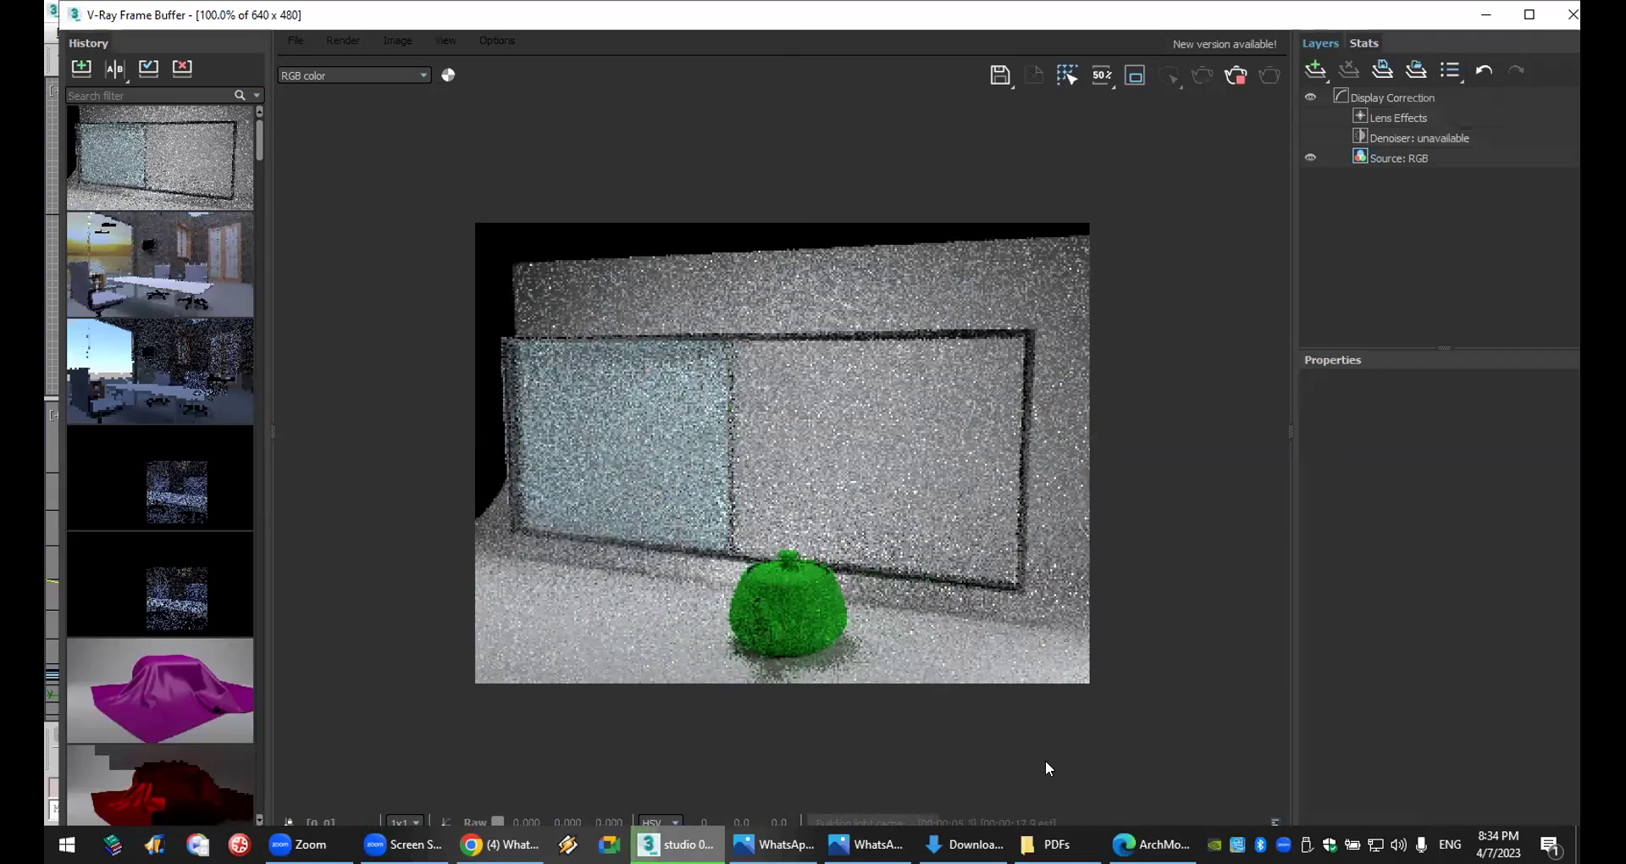
- Examine the glazing, dark frames and reflective wall panels of the house in the reference photo
{"action": "scroll", "coordinate": [983, 531], "scroll_direction": "up", "scroll_amount": 2}
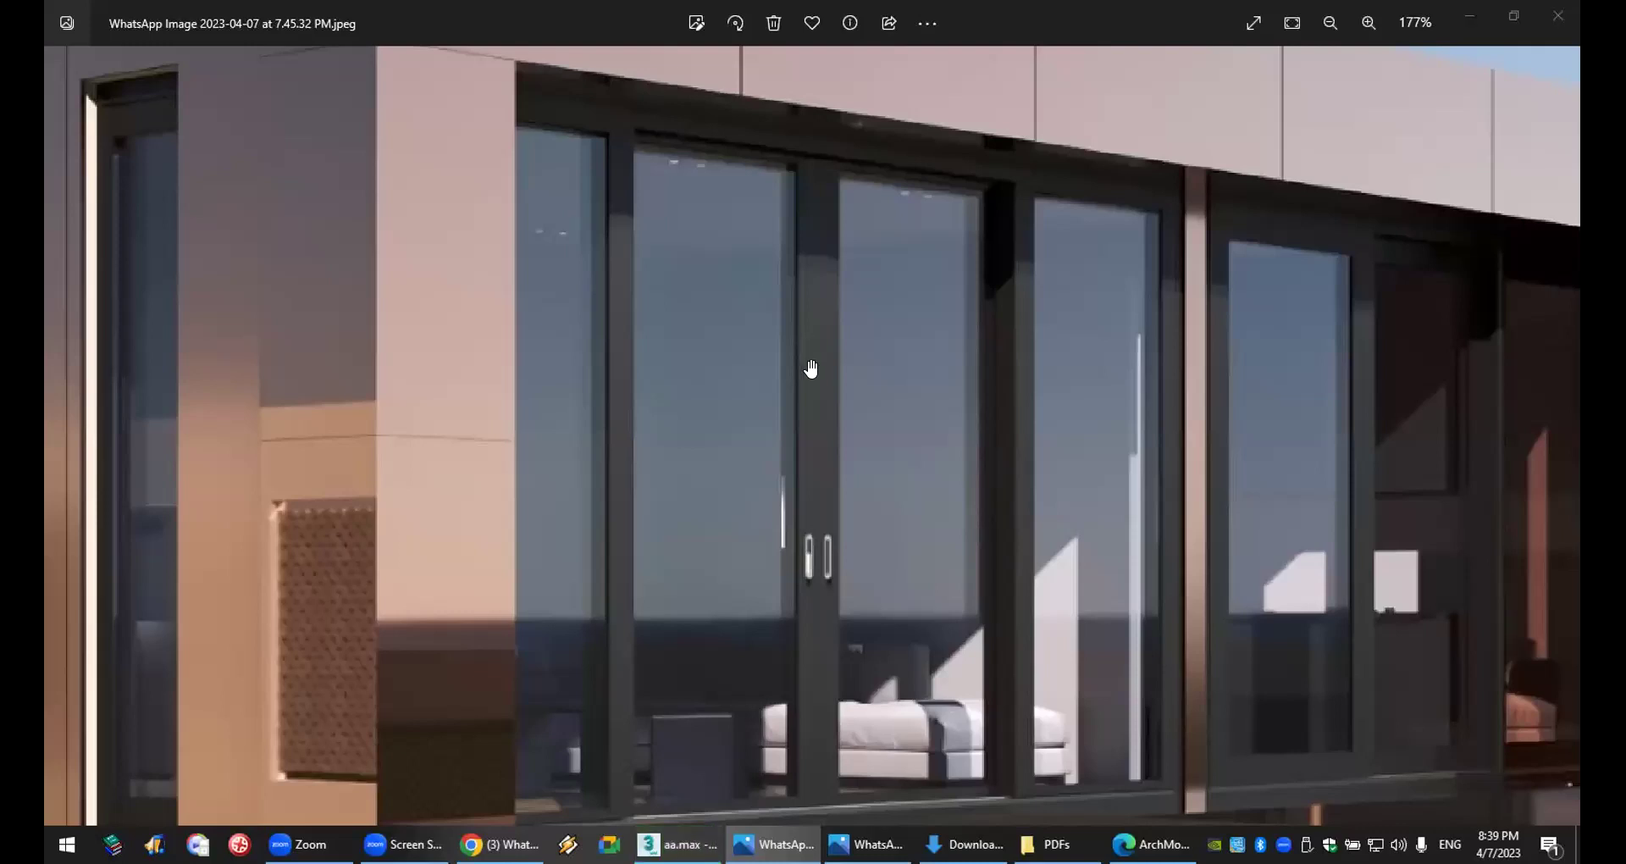
{"action": "scroll", "coordinate": [810, 368], "scroll_direction": "down", "scroll_amount": 2}
{"action": "scroll", "coordinate": [1568, 505], "scroll_direction": "down", "scroll_amount": 1}
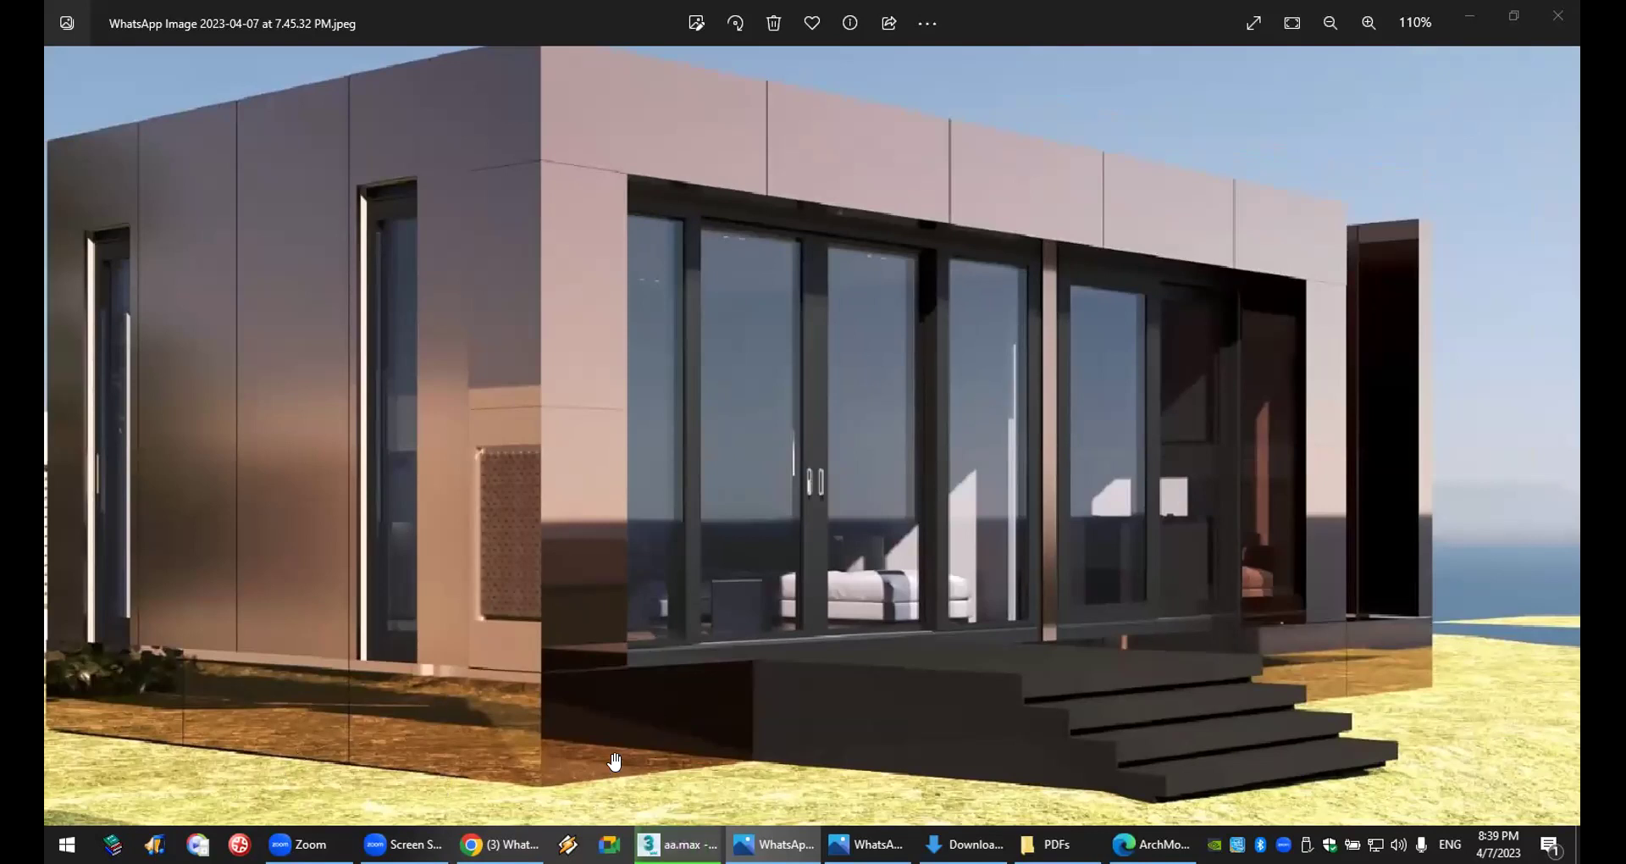
{"action": "scroll", "coordinate": [412, 786], "scroll_direction": "up", "scroll_amount": 5}
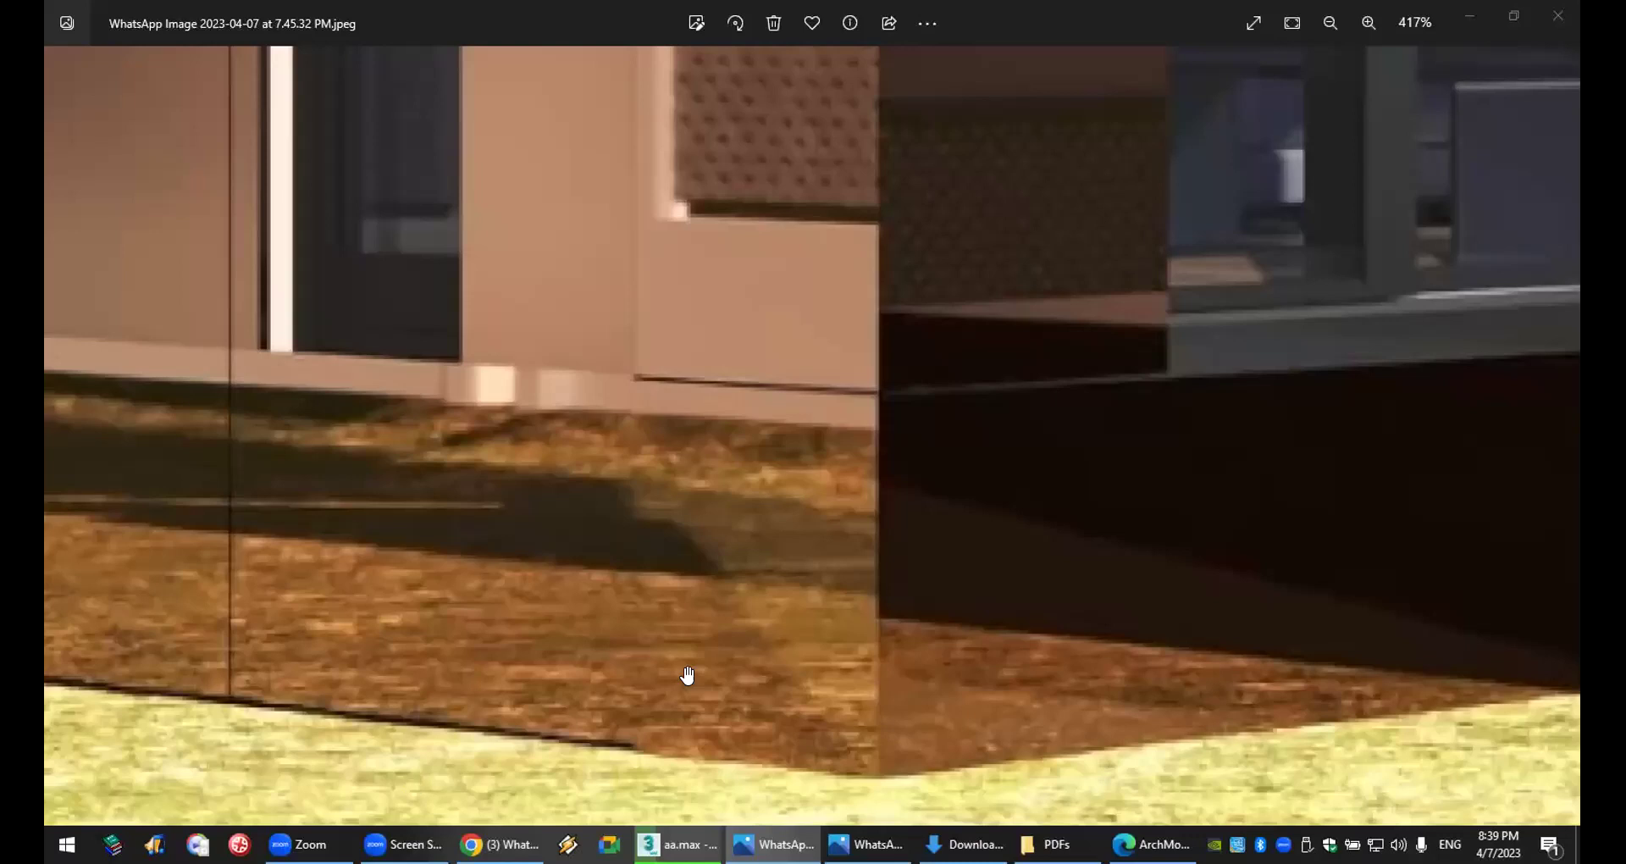
{"action": "scroll", "coordinate": [687, 675], "scroll_direction": "up", "scroll_amount": 1}
{"action": "scroll", "coordinate": [919, 433], "scroll_direction": "down", "scroll_amount": 3}
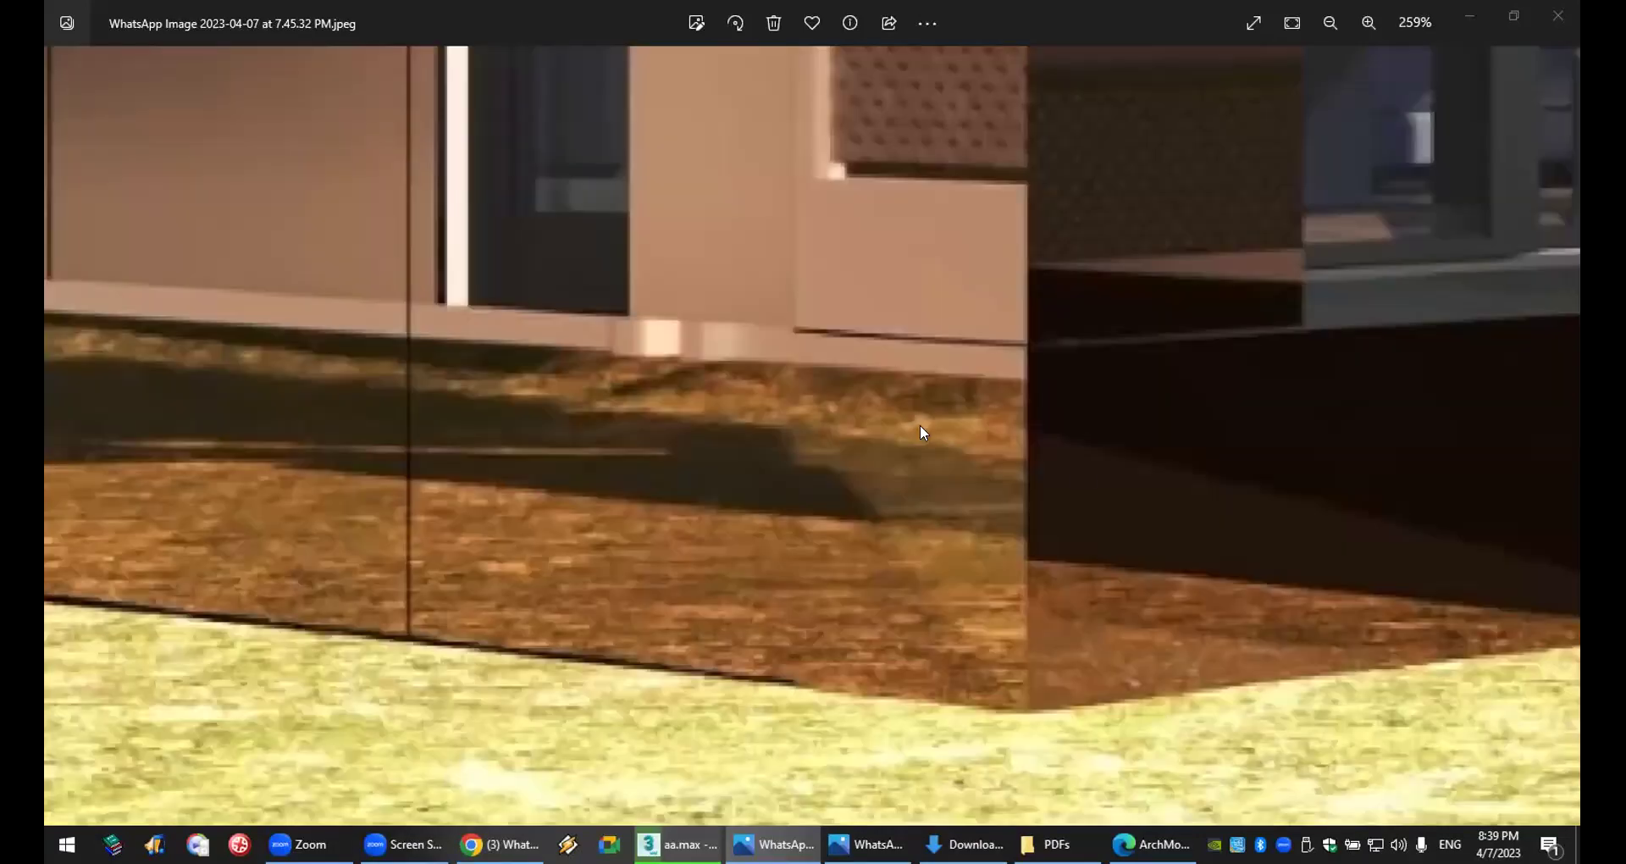
{"action": "scroll", "coordinate": [923, 432], "scroll_direction": "down", "scroll_amount": 5}
{"action": "scroll", "coordinate": [1078, 471], "scroll_direction": "up", "scroll_amount": 3}
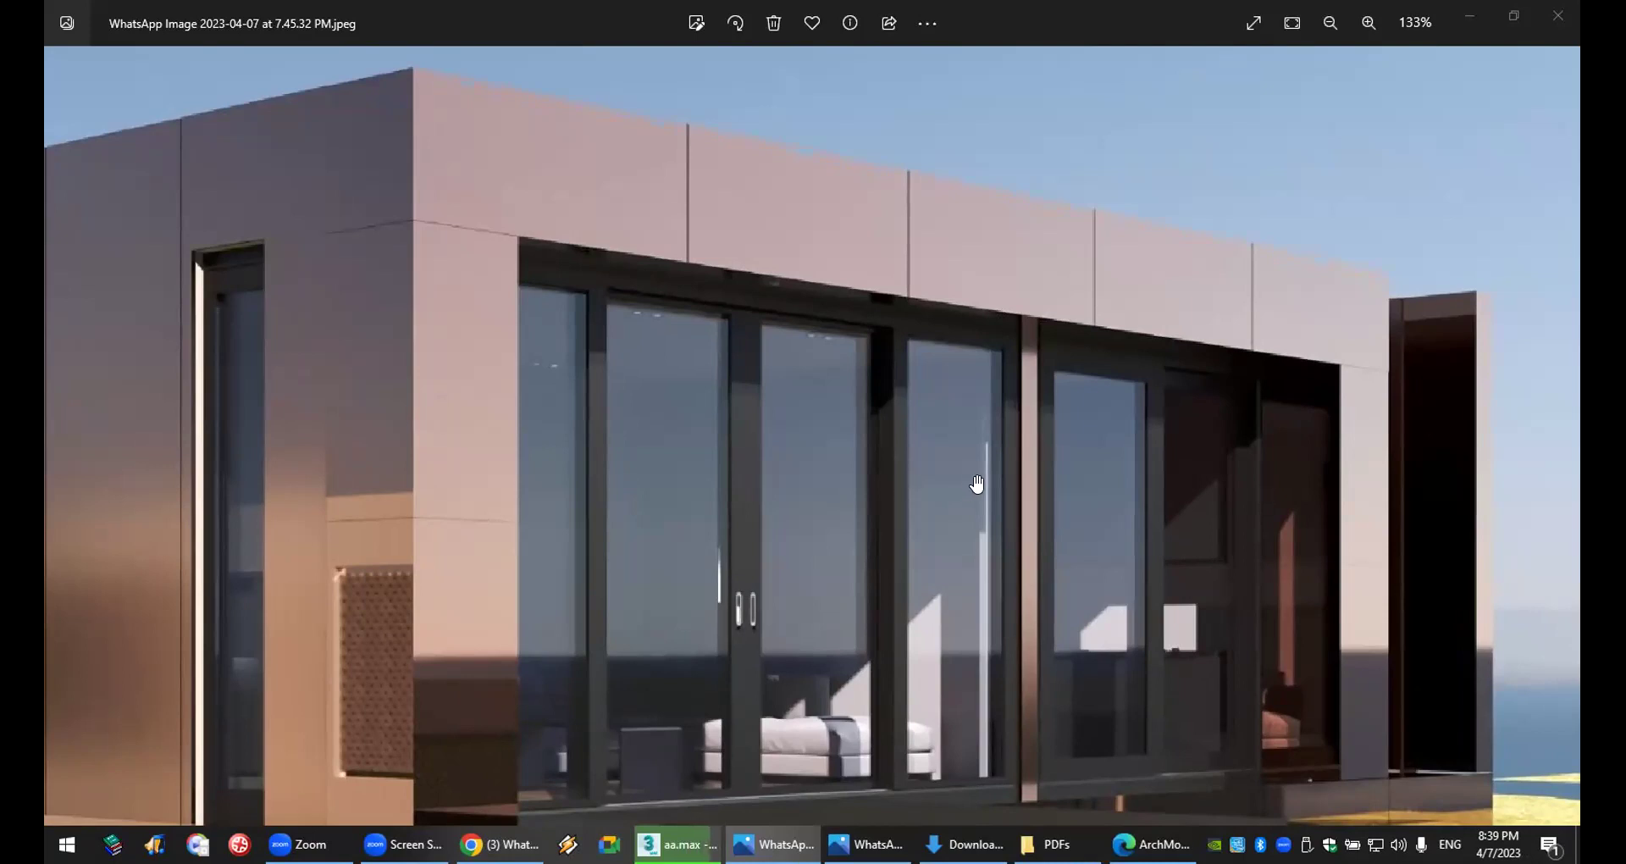
- Switch to WhatsApp Web and examine the reference images of the Heinz kiosk and the Warehousing and Distribution stand
{"action": "key", "text": "alt+Tab"}
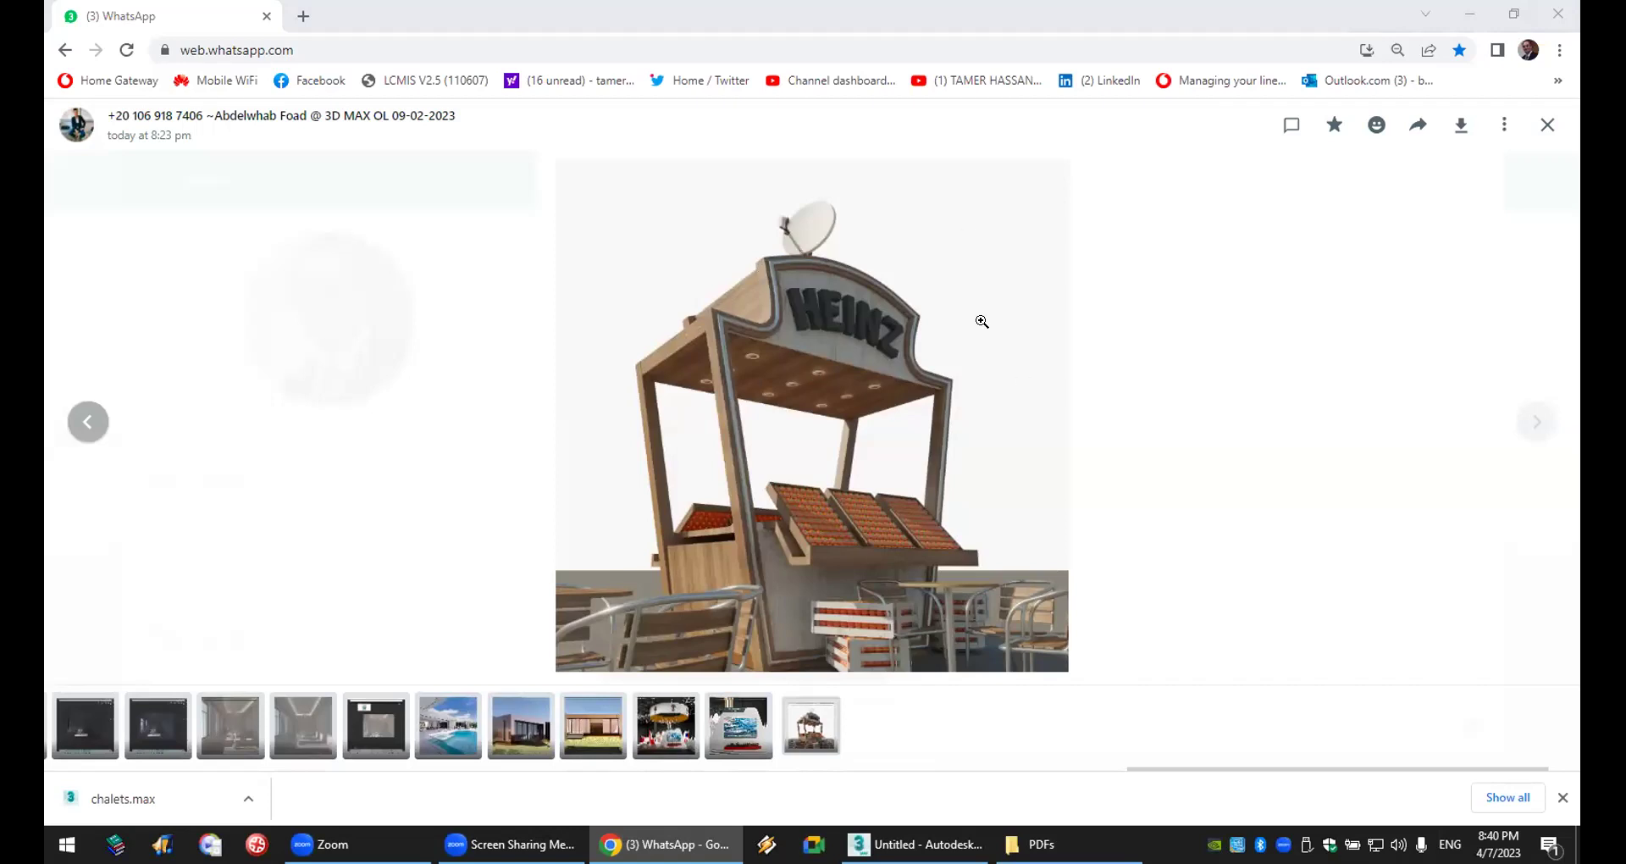
{"action": "left_click", "coordinate": [837, 346]}
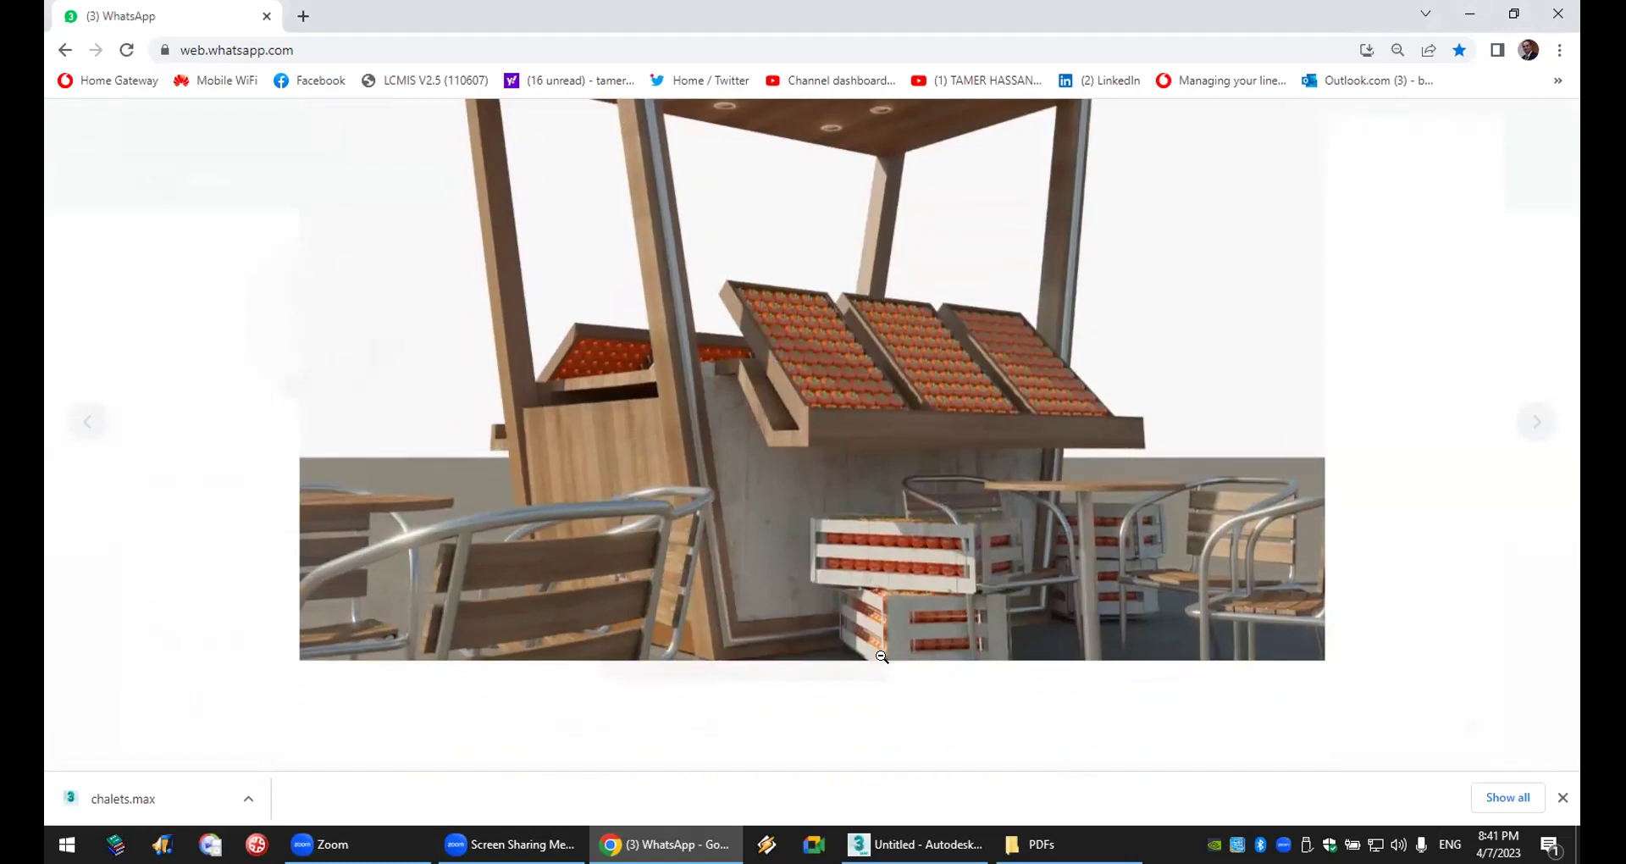
{"action": "left_click", "coordinate": [882, 657]}
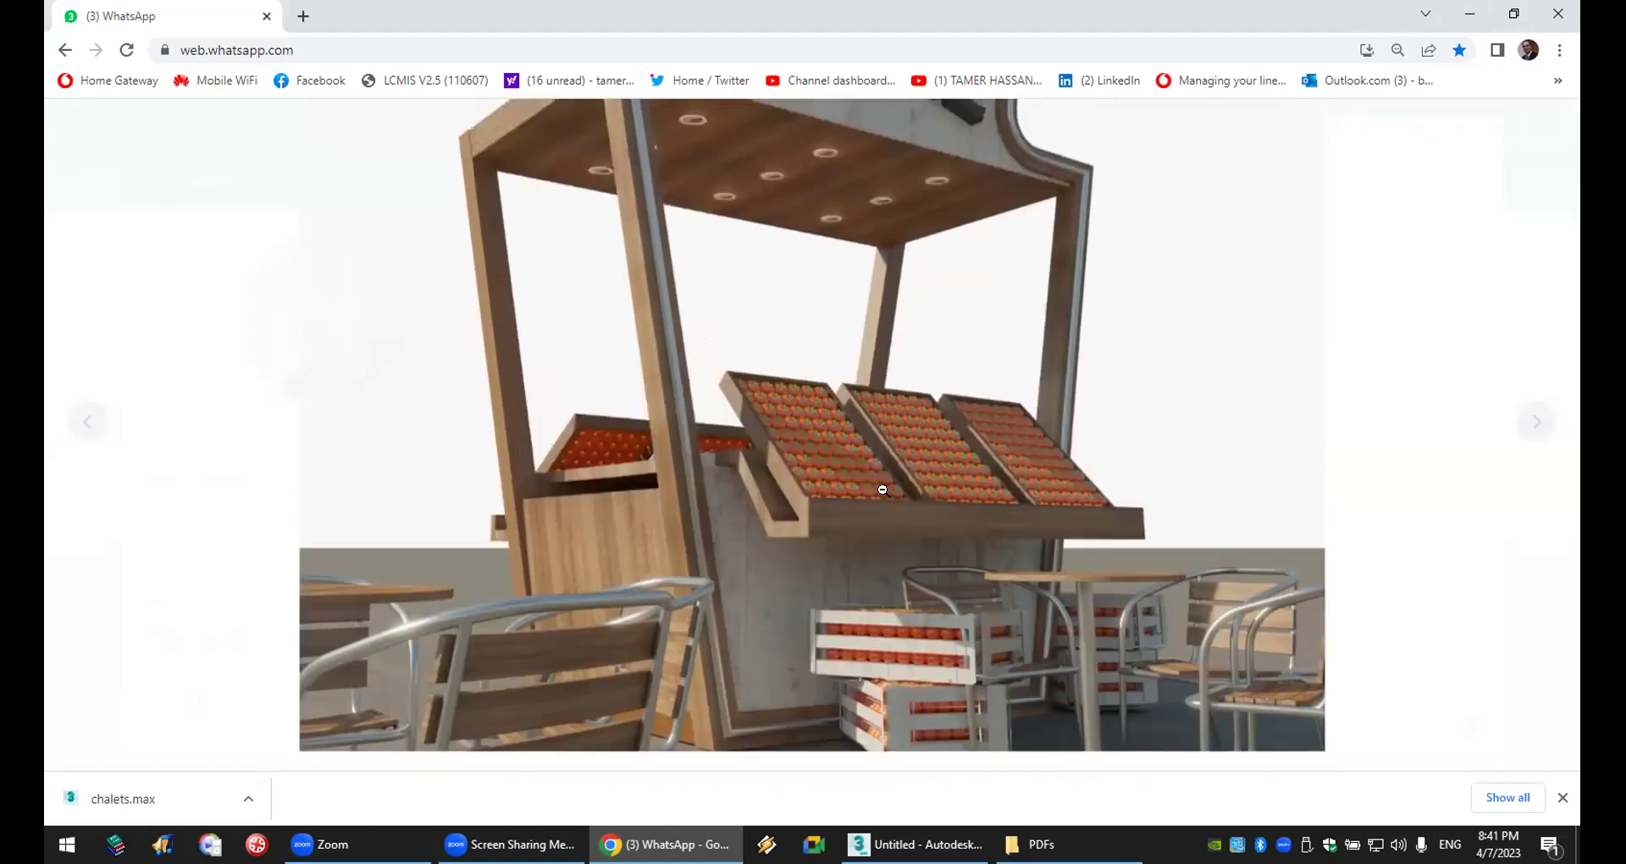
{"action": "left_click", "coordinate": [1529, 424]}
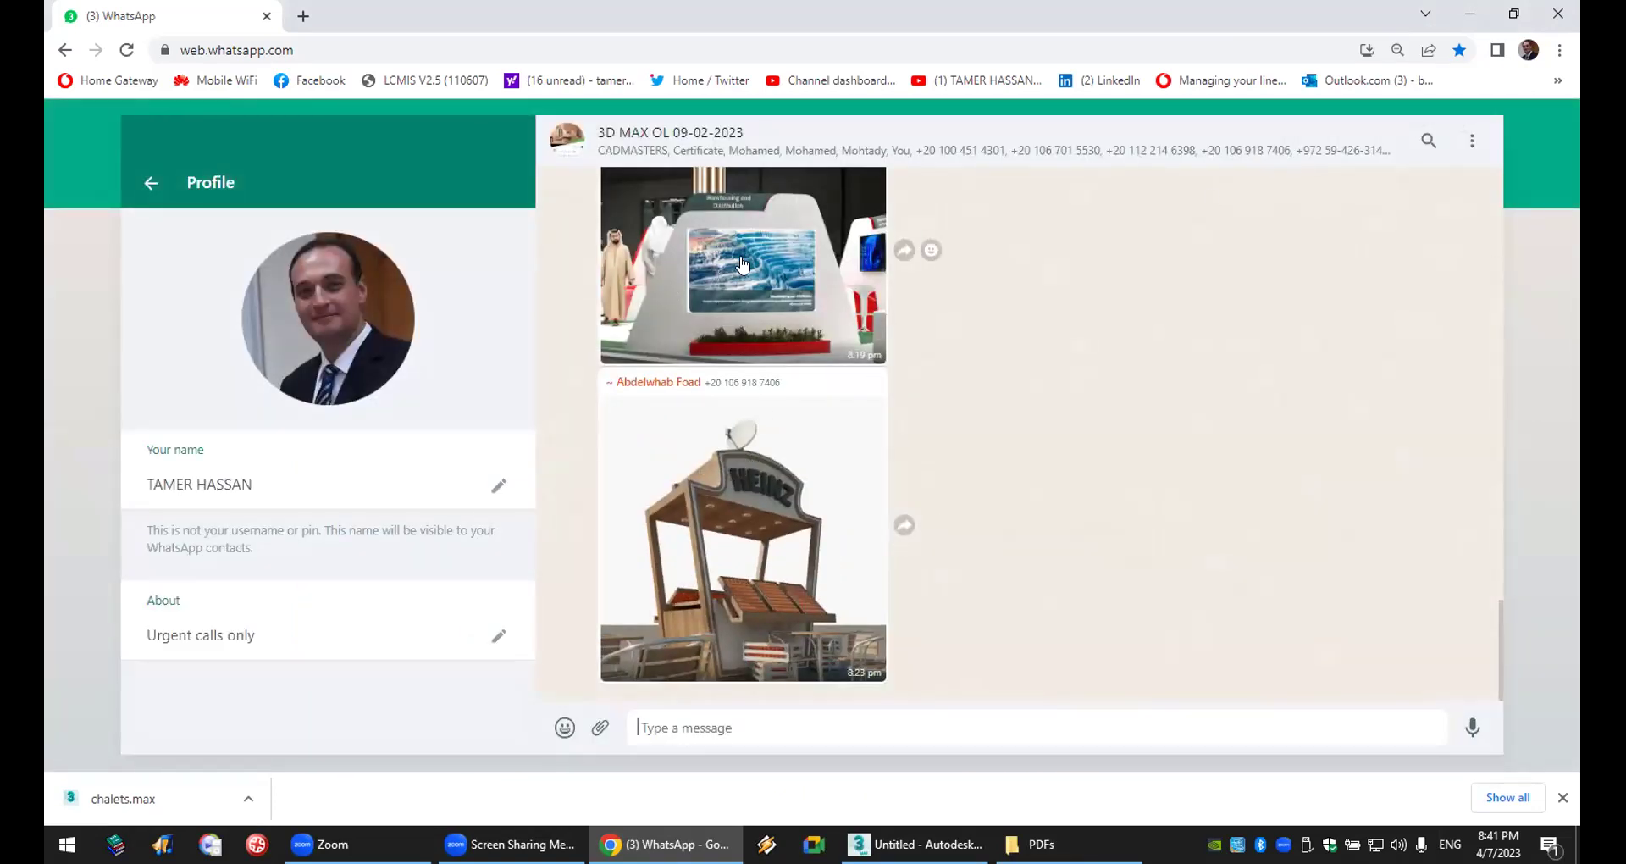
{"action": "left_click", "coordinate": [730, 228]}
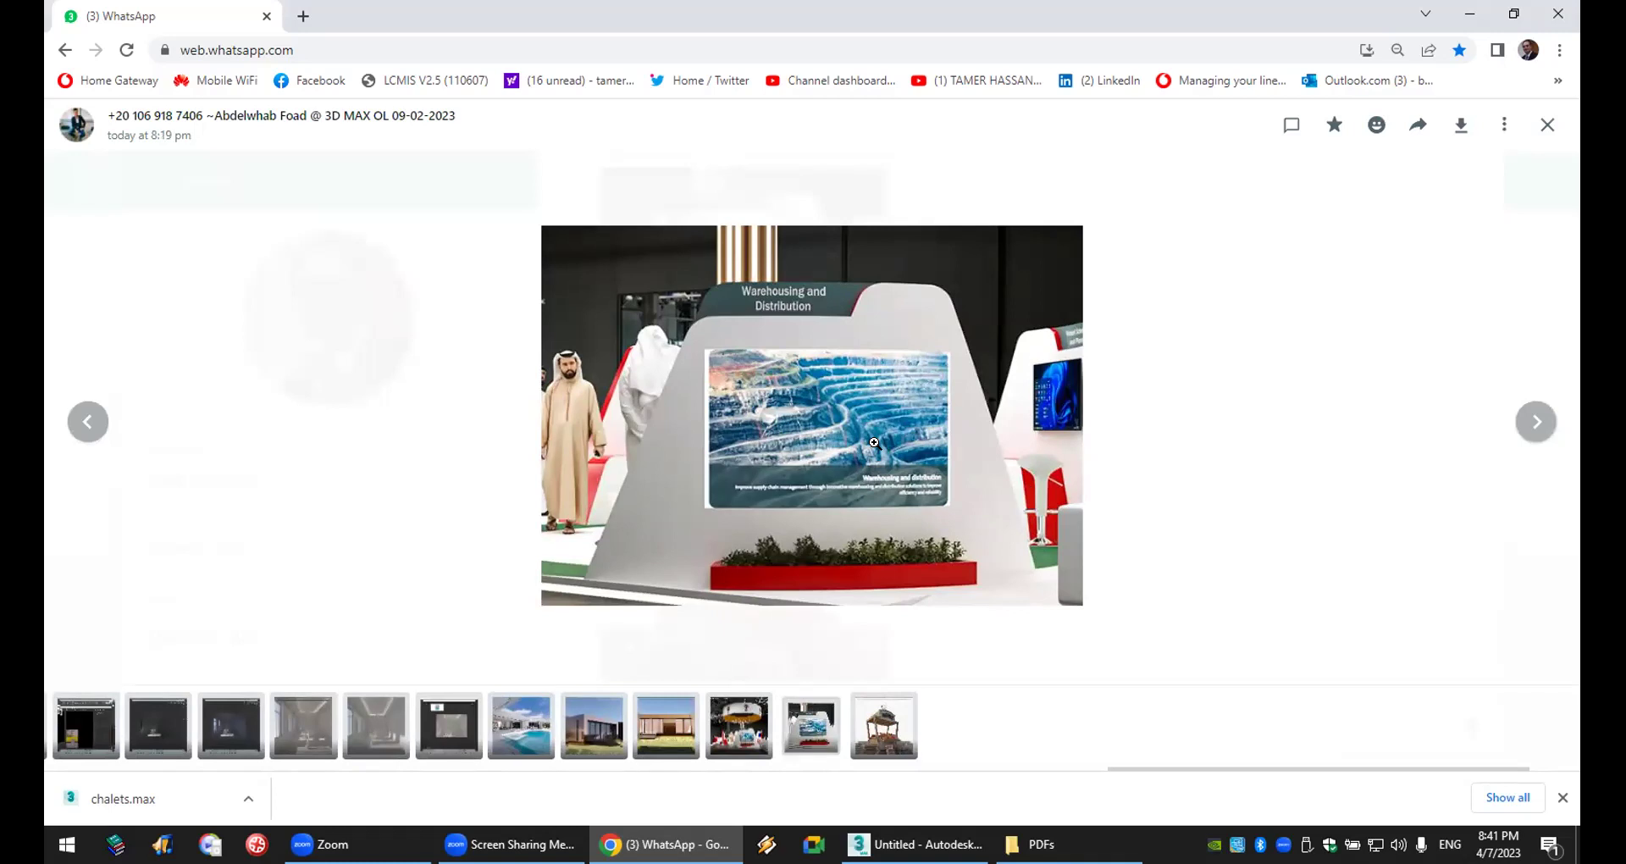
{"action": "left_click", "coordinate": [1547, 124]}
{"action": "scroll", "coordinate": [932, 415], "scroll_direction": "up", "scroll_amount": 4}
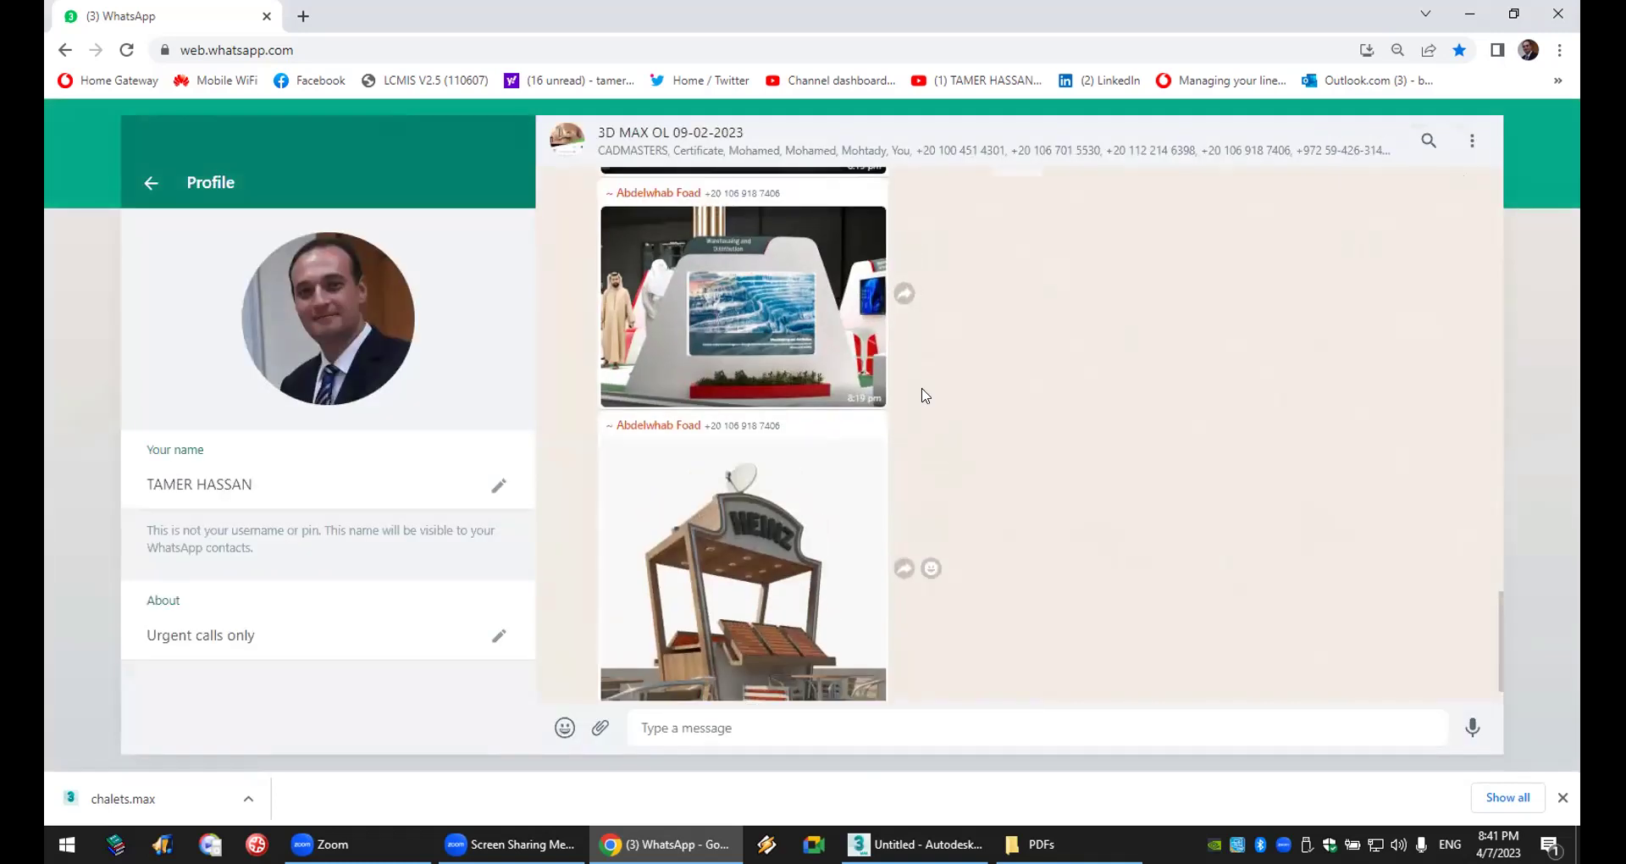
{"action": "left_click", "coordinate": [812, 550]}
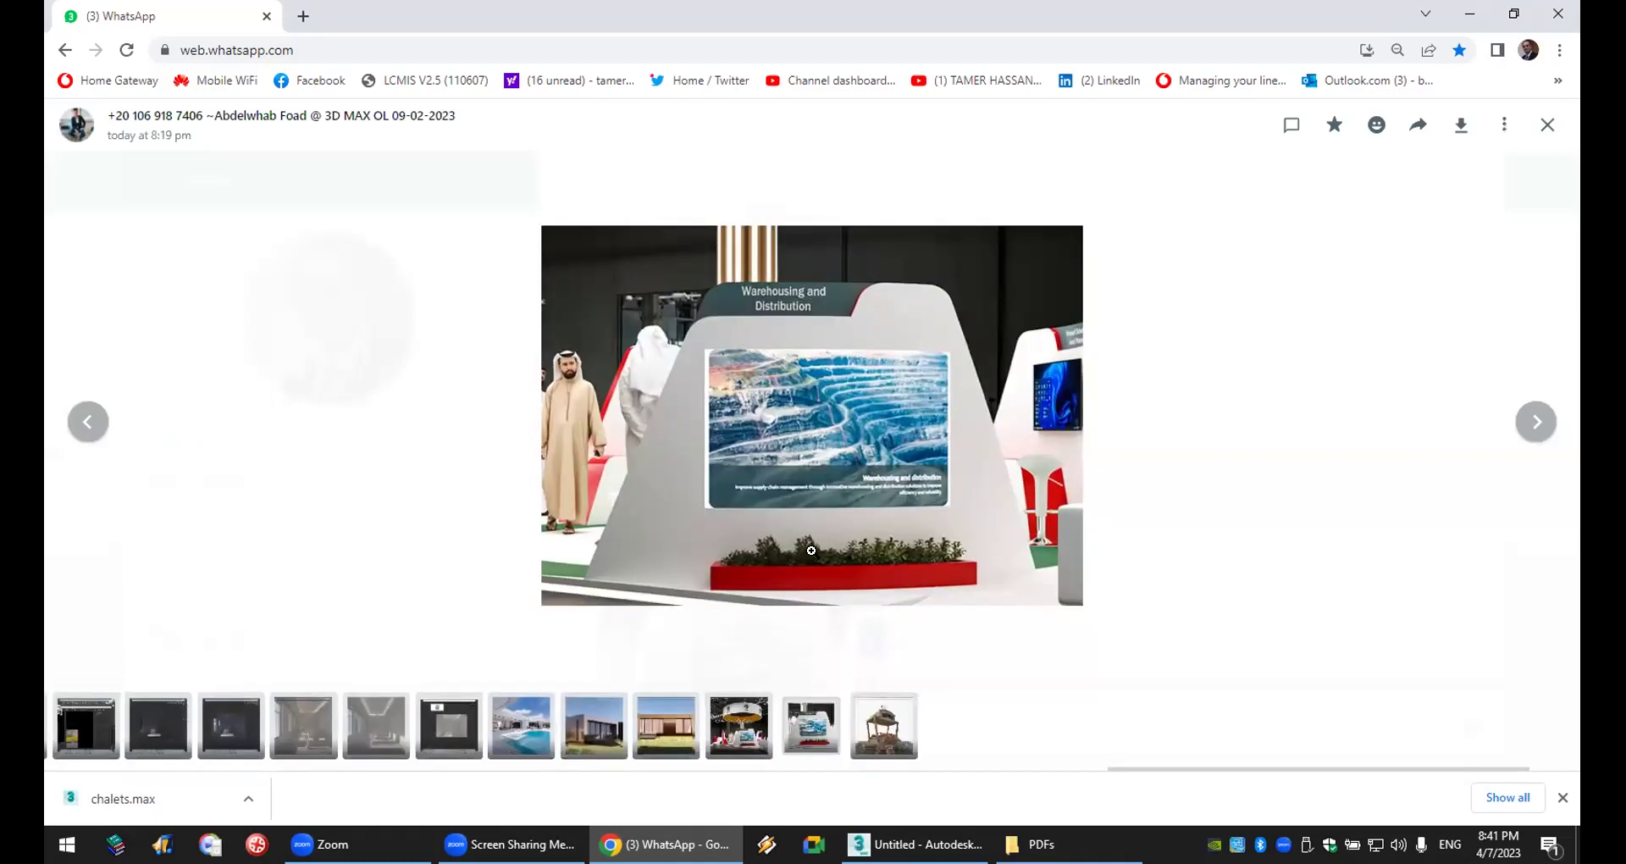
{"action": "left_click", "coordinate": [834, 472]}
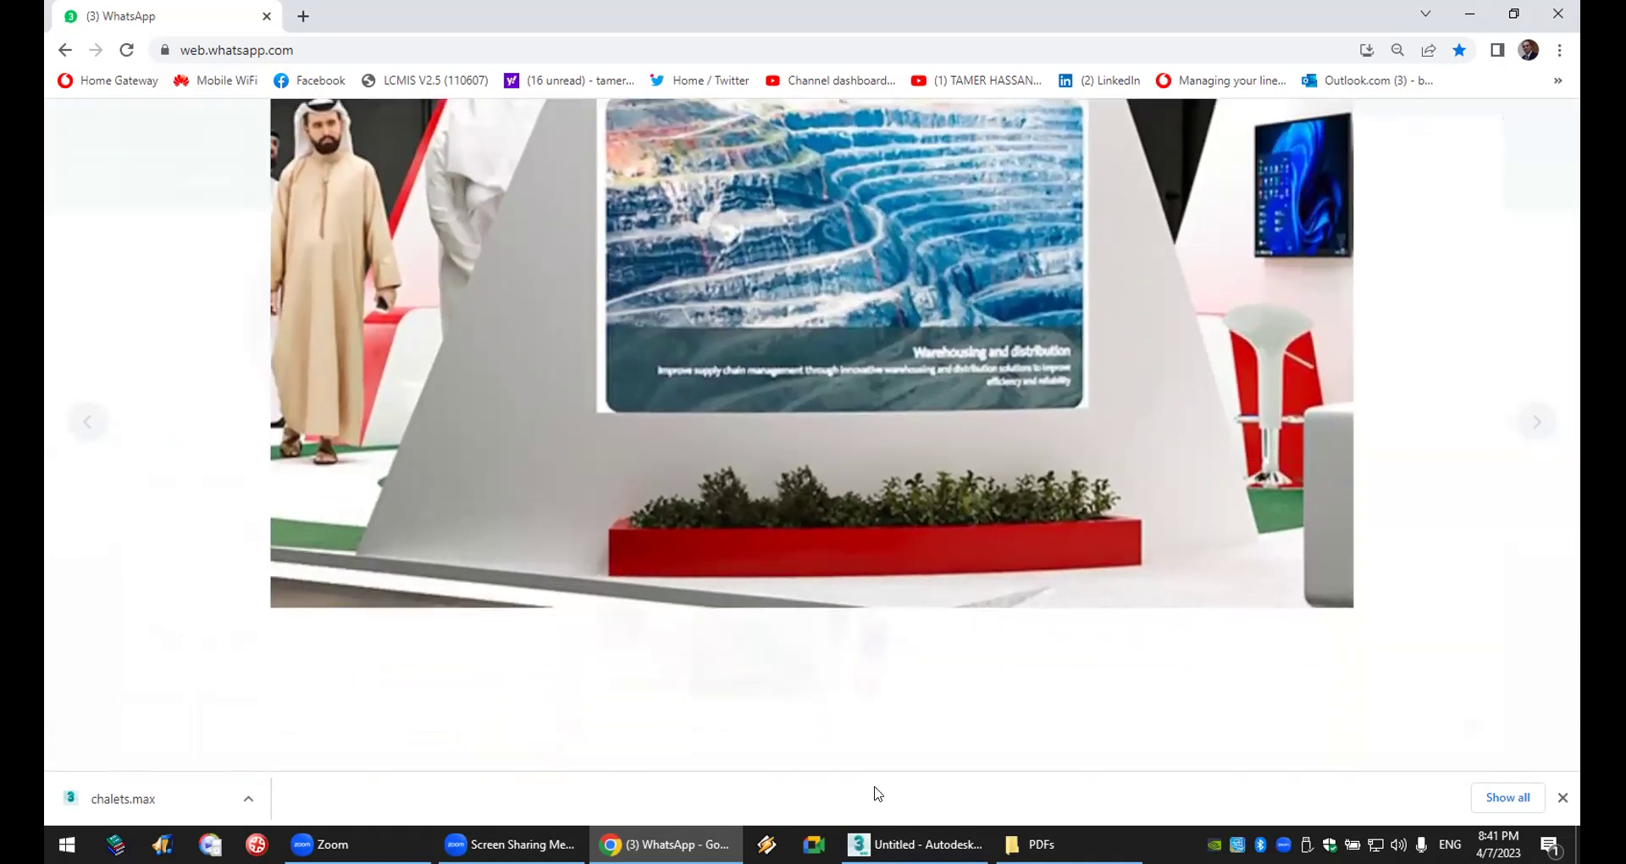
- Switch to 3ds Max and draw a rectangle about 94 cm long and 130 cm wide in the Front view
{"action": "key", "text": "alt+Tab"}
{"action": "middle_click_drag", "start_coordinate": [1079, 257], "coordinate": [1039, 359]}
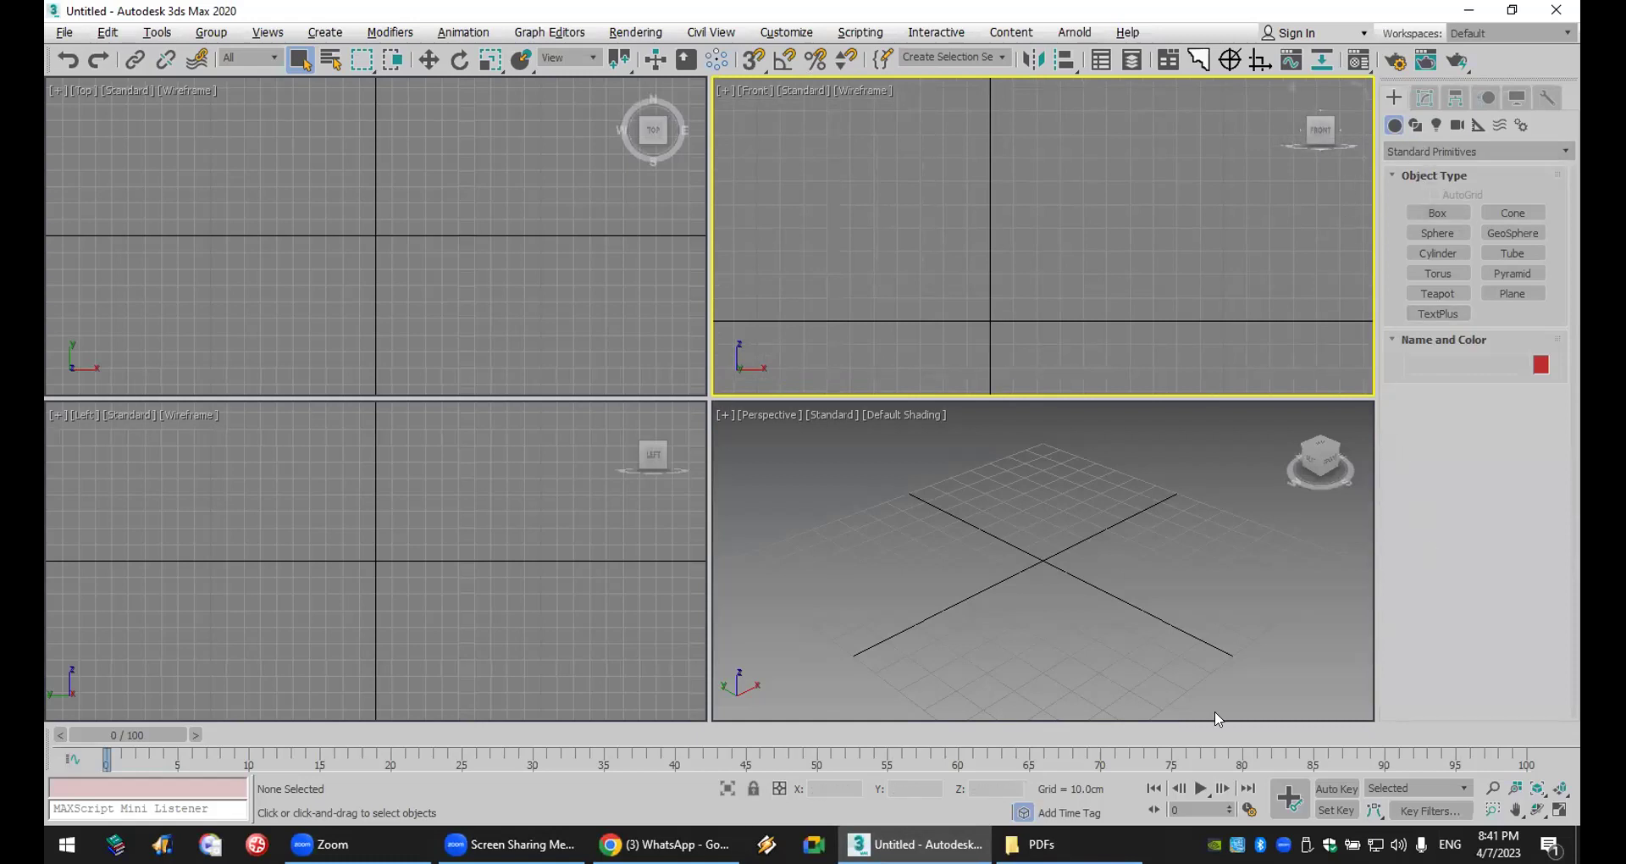
{"action": "left_click", "coordinate": [1415, 125]}
{"action": "left_click", "coordinate": [1514, 228]}
{"action": "left_click_drag", "start_coordinate": [900, 152], "coordinate": [1198, 370]}
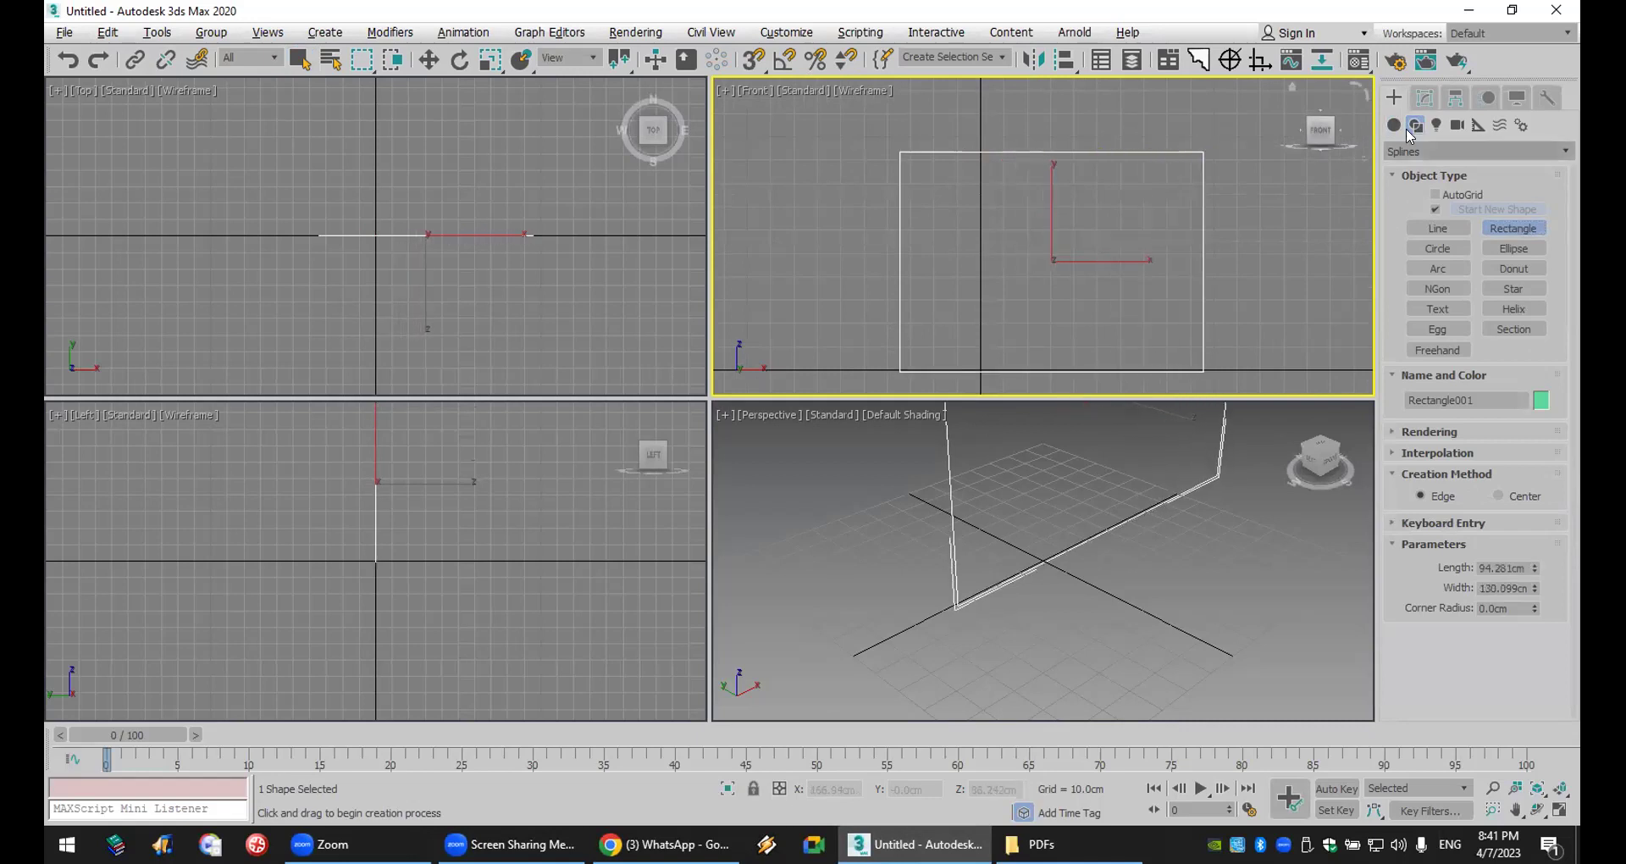
- Apply an Edit Spline modifier to the rectangle and convert all its vertices to Corner type
{"action": "left_click", "coordinate": [1425, 97]}
{"action": "left_click", "coordinate": [1449, 155]}
{"action": "key", "text": "e"}
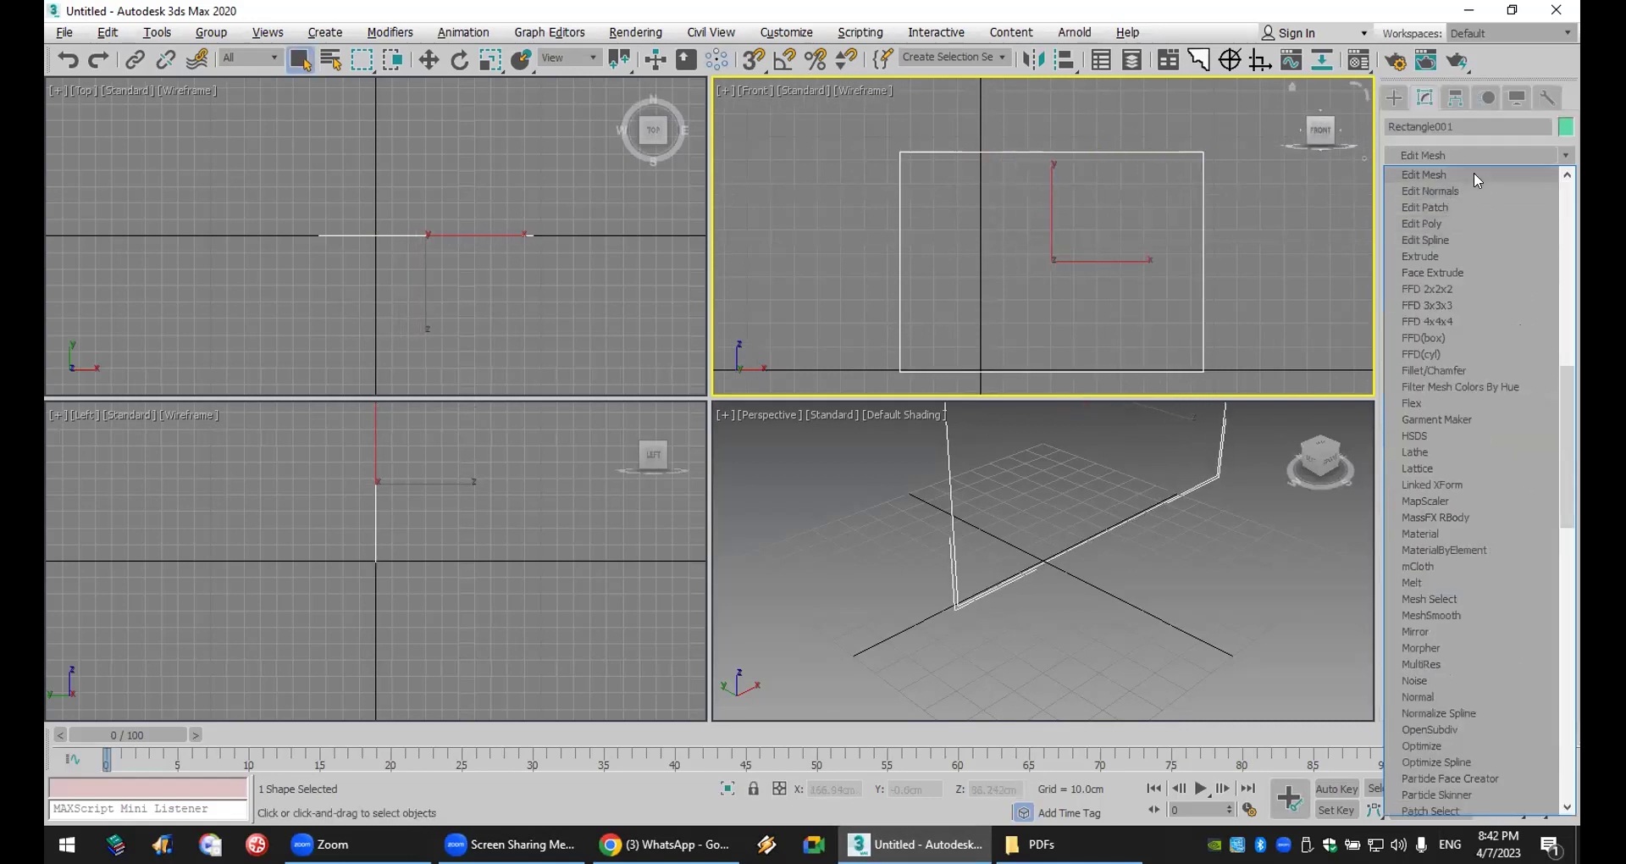
{"action": "left_click", "coordinate": [1467, 241]}
{"action": "left_click", "coordinate": [1414, 179]}
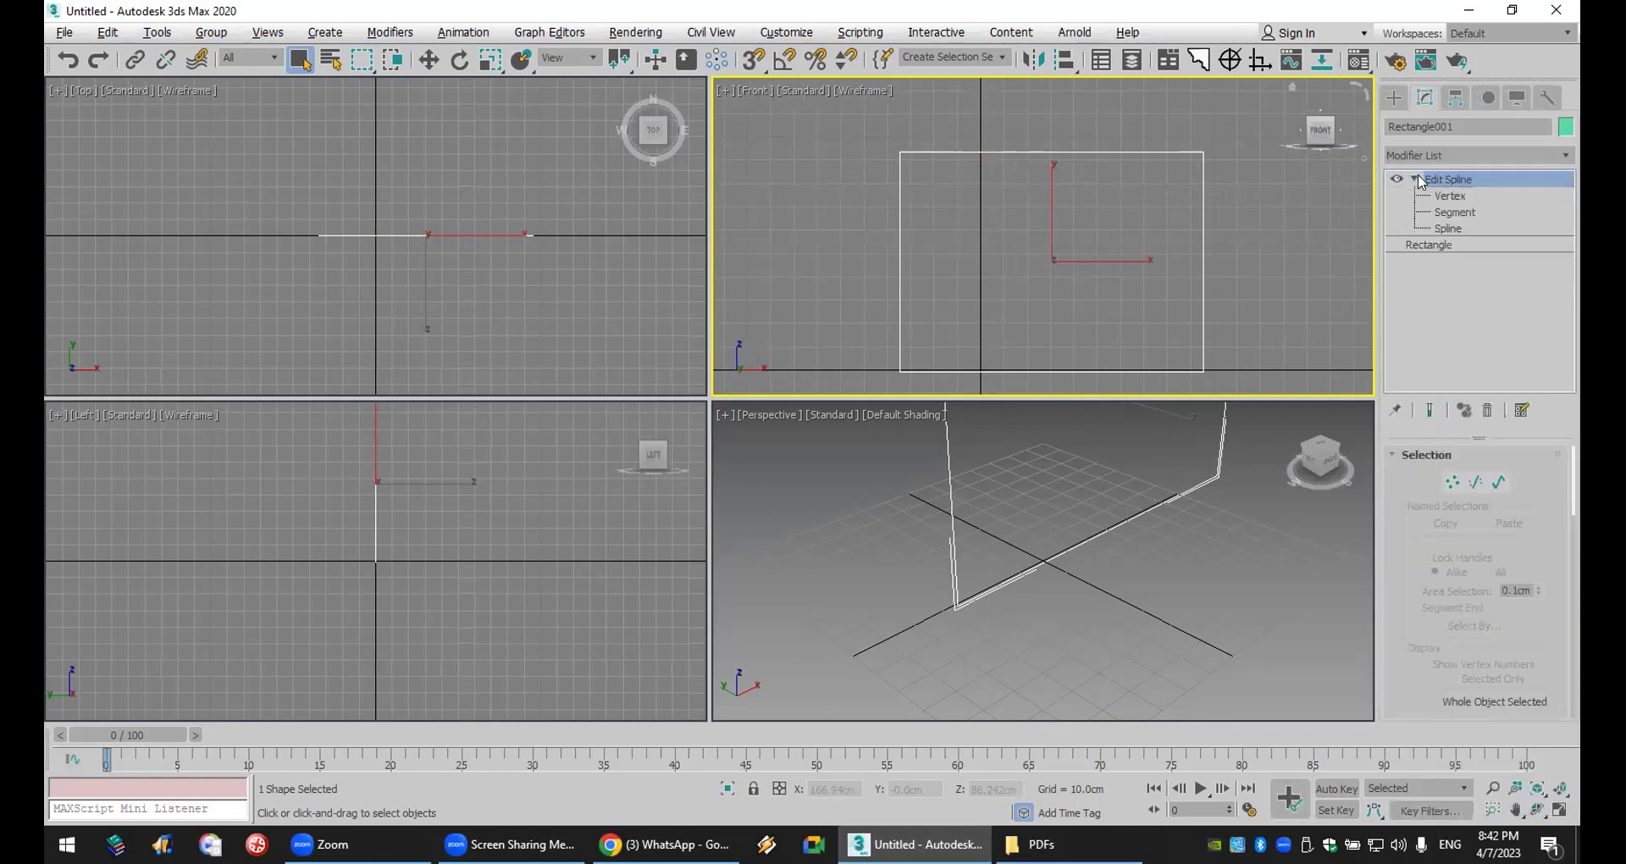
{"action": "left_click", "coordinate": [1450, 196]}
{"action": "left_click", "coordinate": [1203, 152]}
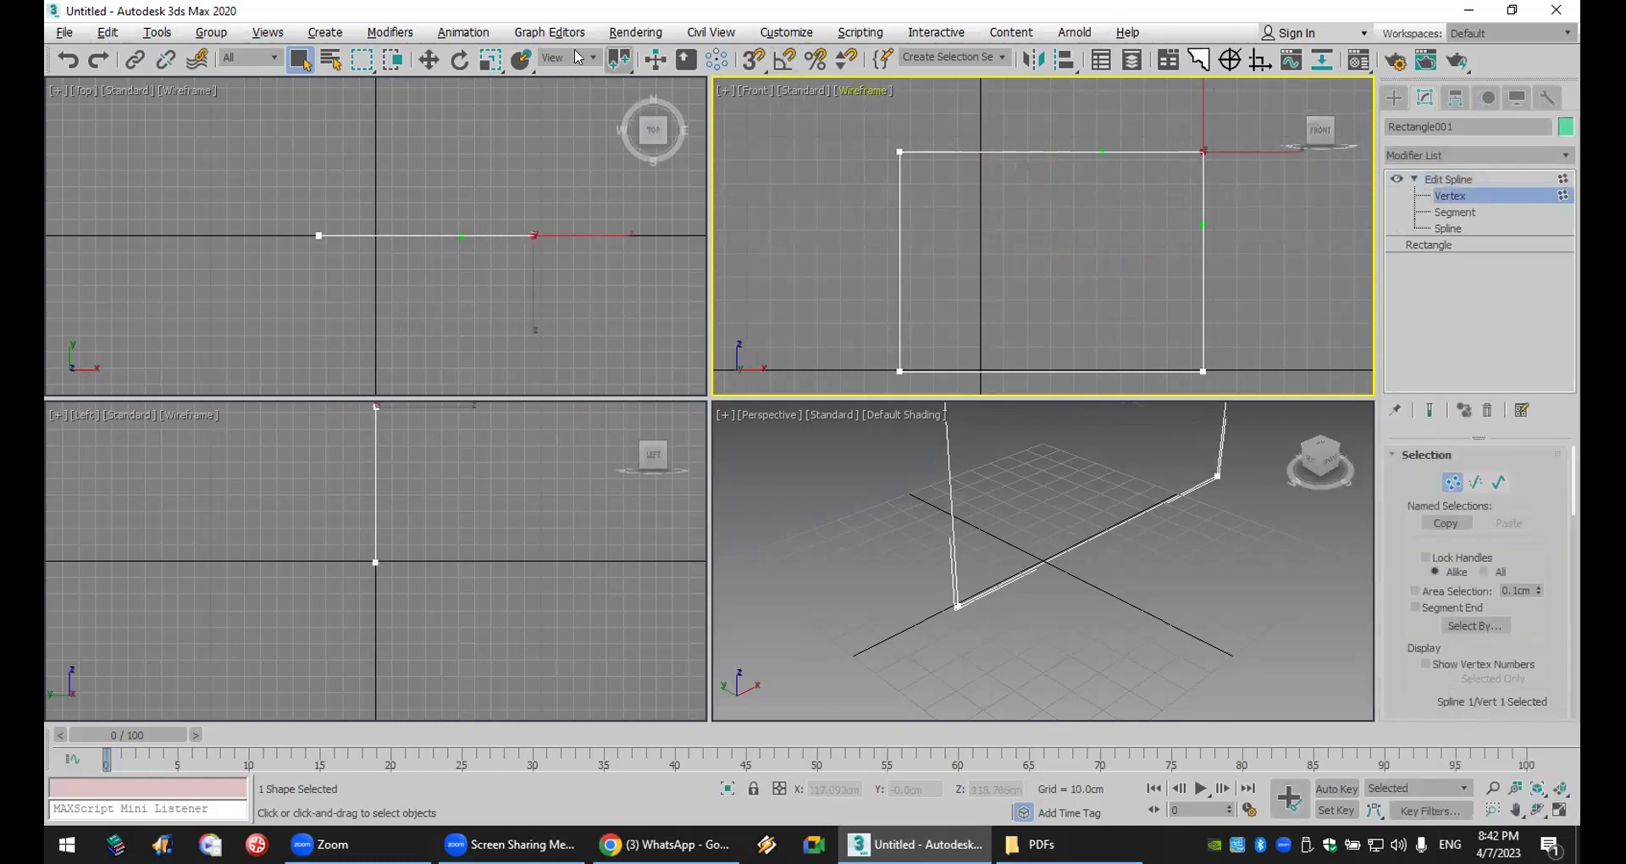
{"action": "key", "text": "ctrl+a"}
{"action": "right_click", "coordinate": [1203, 241]}
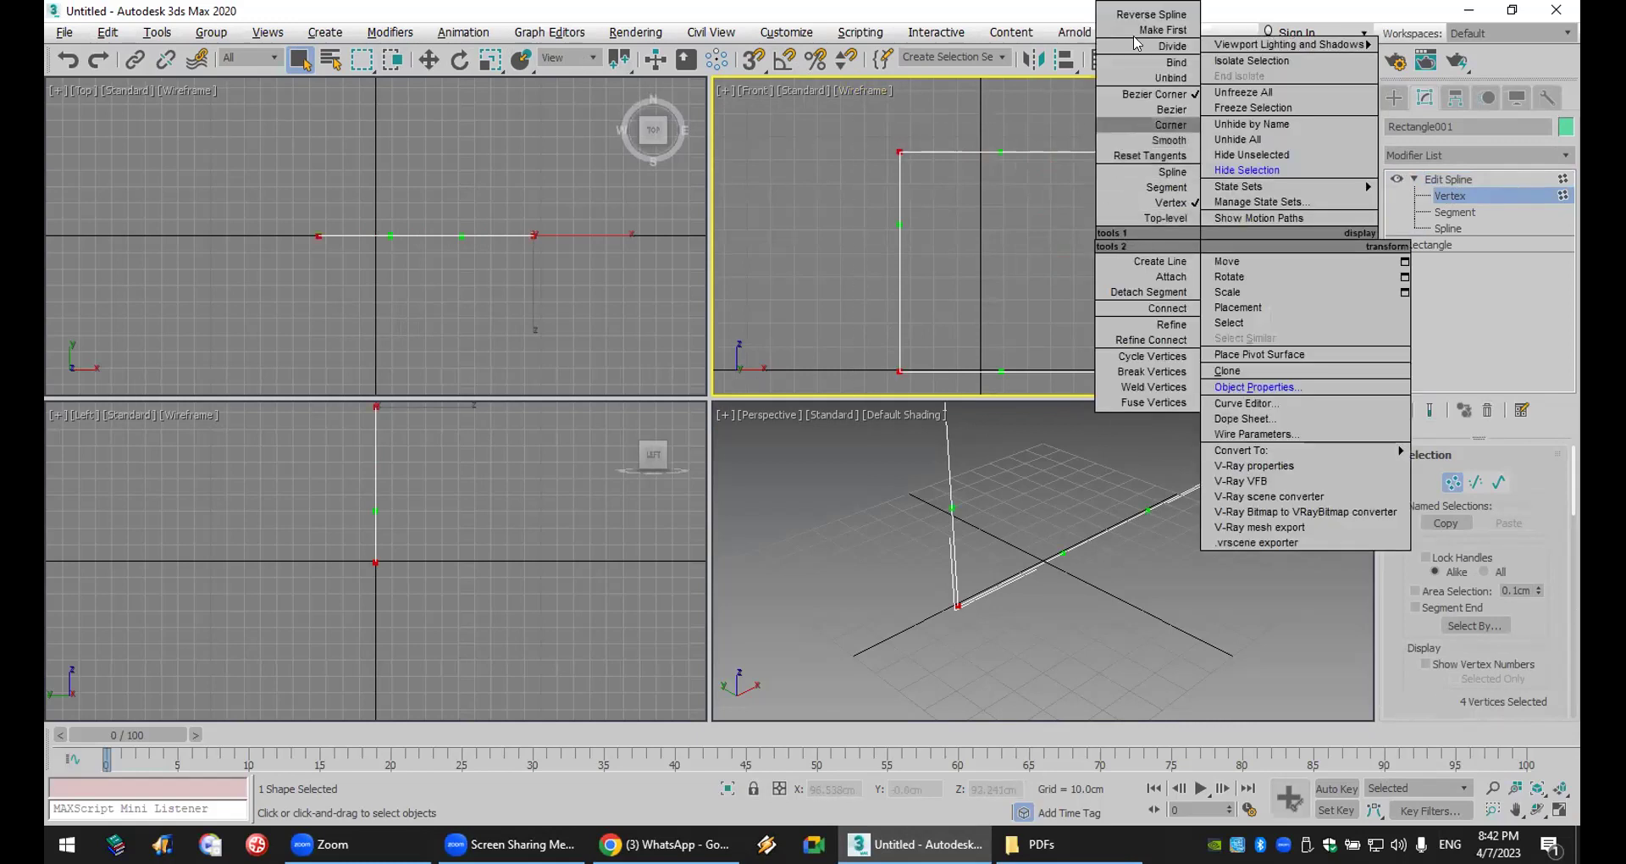
{"action": "left_click", "coordinate": [1152, 124]}
- Move the rectangle's two upper vertices inward to shape it into a symmetrical trapezoid
{"action": "left_click", "coordinate": [429, 60]}
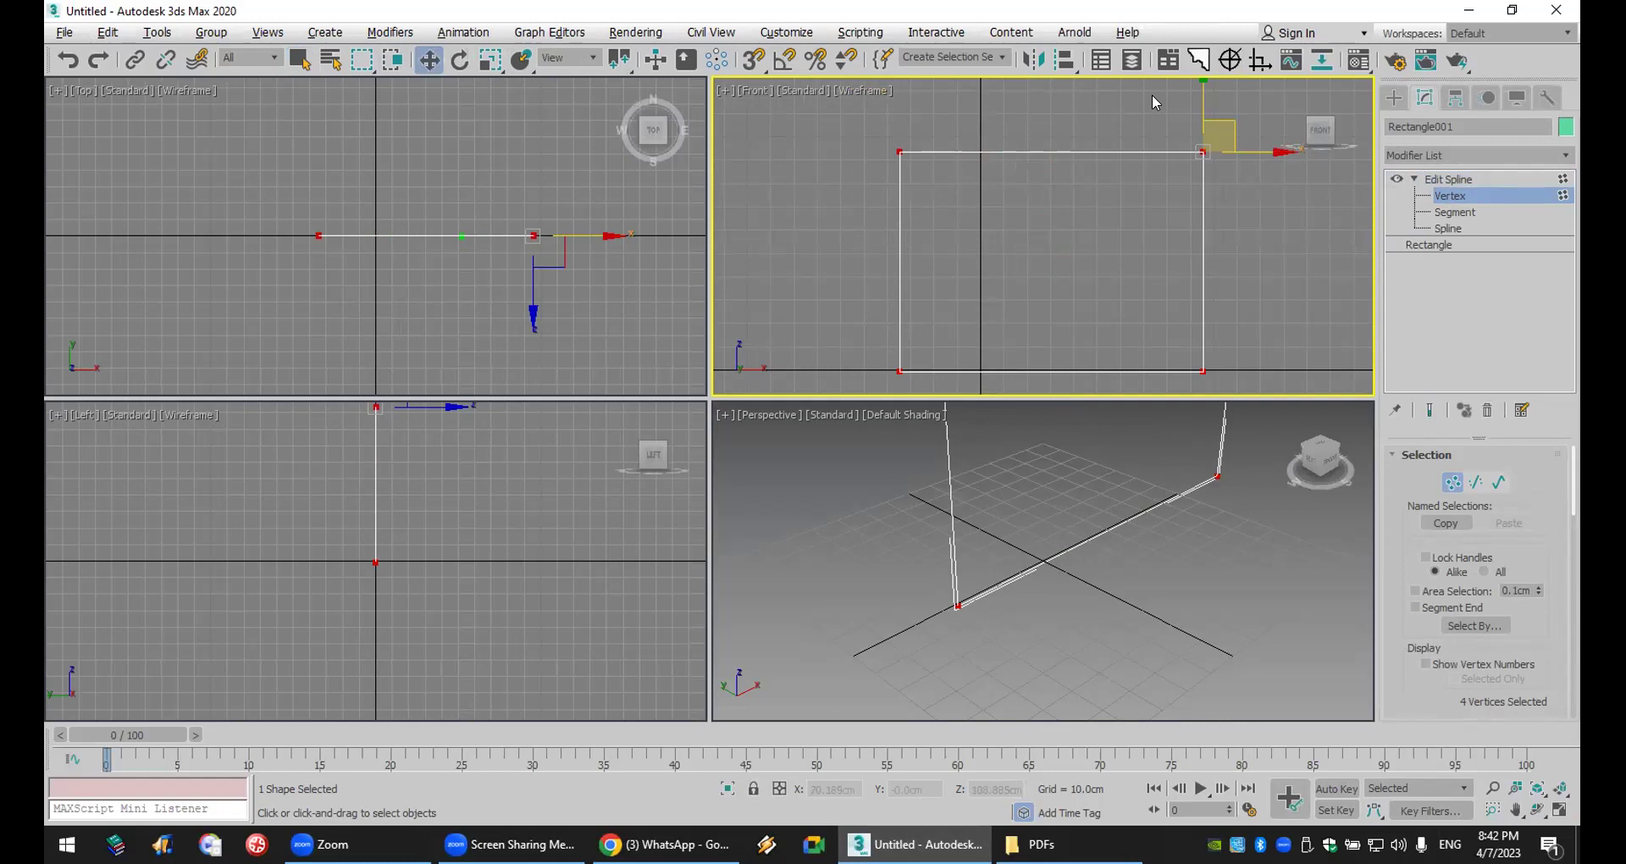
{"action": "left_click", "coordinate": [1203, 152]}
{"action": "left_click_drag", "start_coordinate": [1205, 152], "coordinate": [1206, 160]}
{"action": "left_click_drag", "start_coordinate": [797, 134], "coordinate": [940, 206]}
{"action": "left_click_drag", "start_coordinate": [1013, 156], "coordinate": [1068, 157]}
{"action": "left_click", "coordinate": [1300, 210]}
- Fillet the trapezoid's two upper vertices into large rounded corners
{"action": "left_click_drag", "start_coordinate": [921, 124], "coordinate": [1186, 247]}
{"action": "scroll", "coordinate": [1440, 627], "scroll_direction": "down", "scroll_amount": 10}
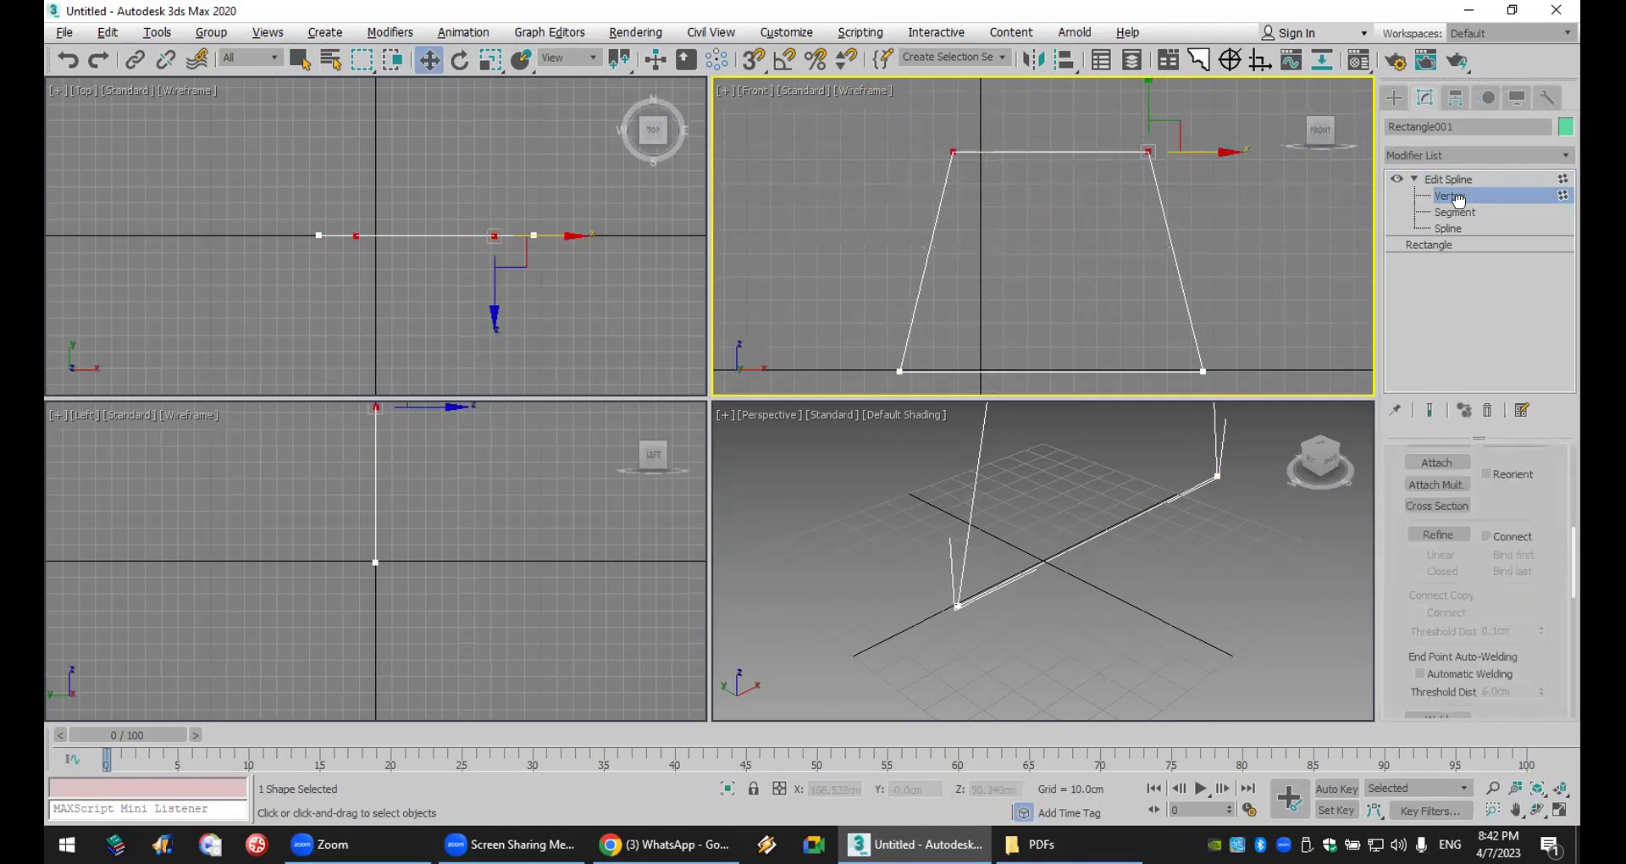
{"action": "left_click", "coordinate": [1453, 606]}
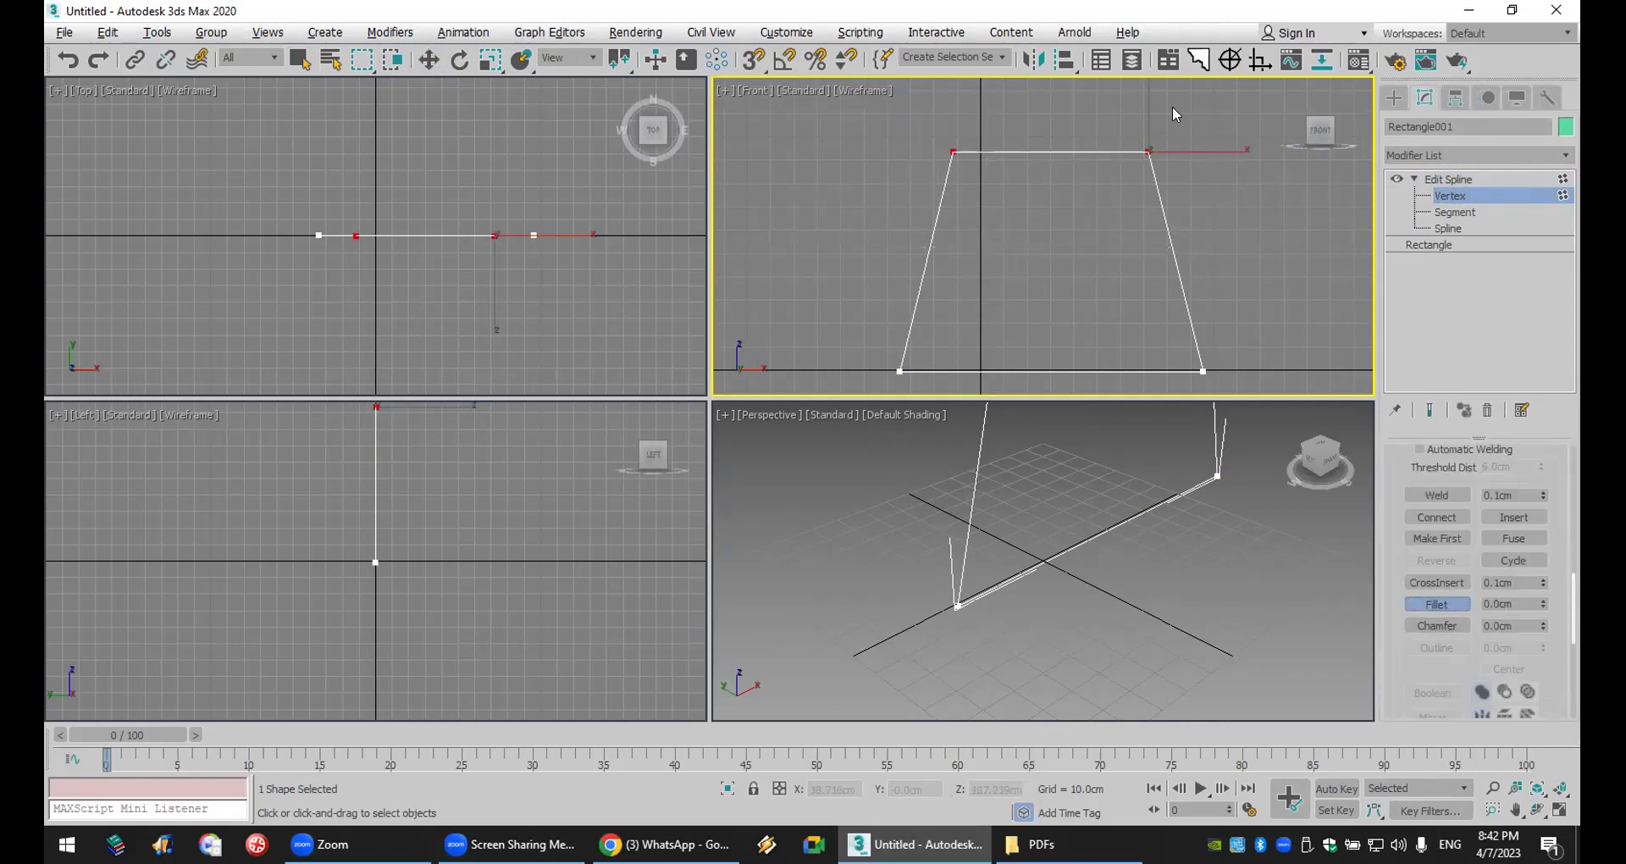
{"action": "left_click_drag", "start_coordinate": [1149, 152], "coordinate": [1149, 76]}
{"action": "left_click", "coordinate": [1395, 99]}
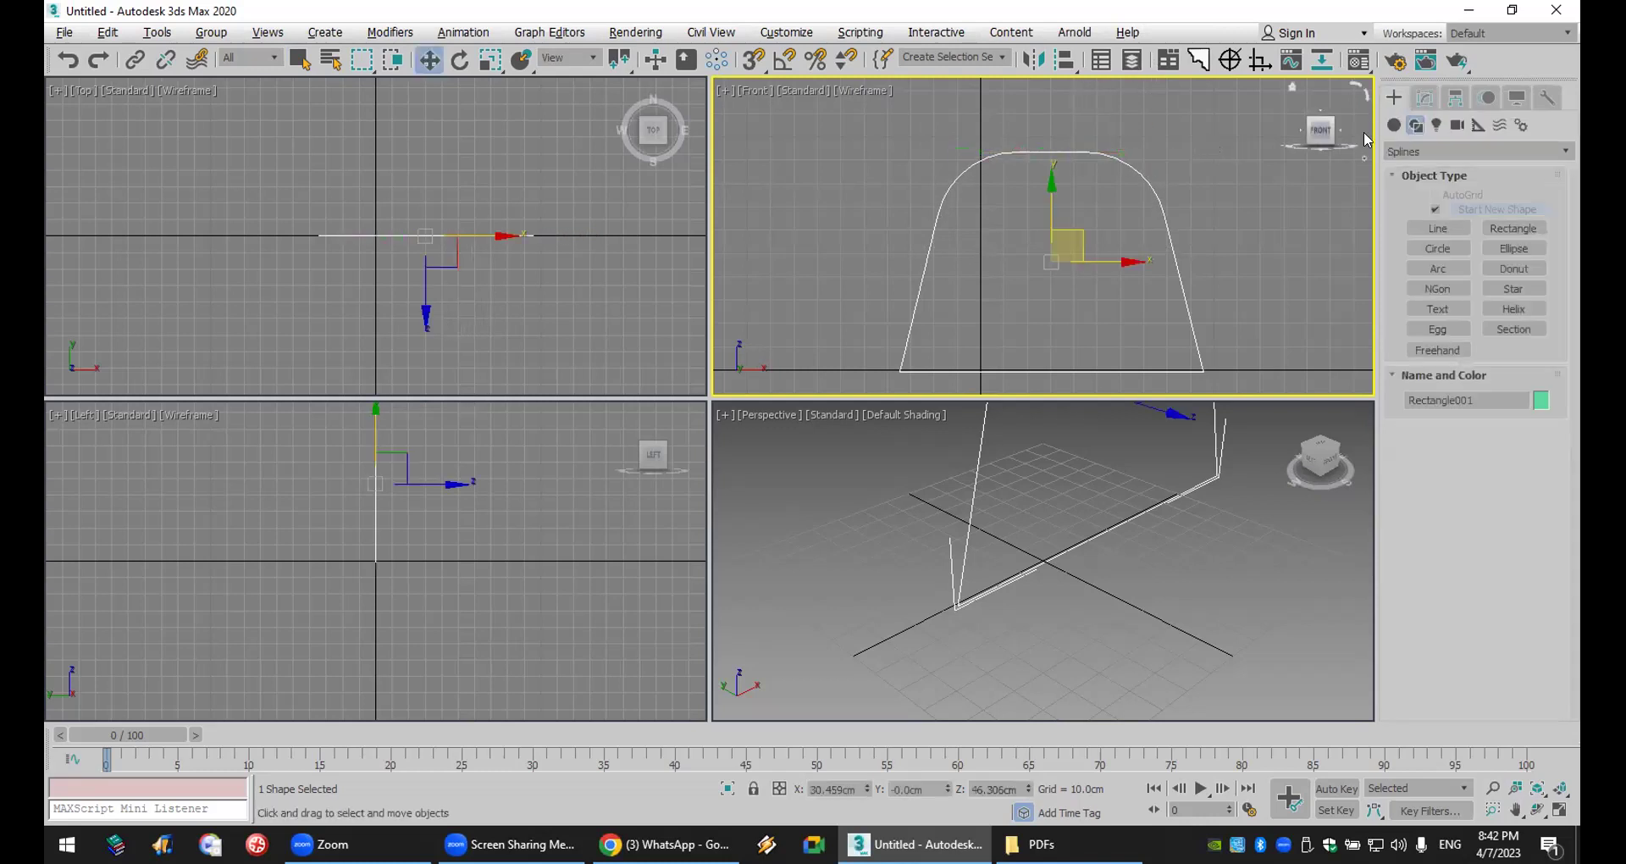
- Extrude the rounded trapezoid by 2 cm into a solid panel
{"action": "scroll", "coordinate": [1050, 515], "scroll_direction": "down", "scroll_amount": 5}
{"action": "middle_click_drag", "start_coordinate": [915, 678], "coordinate": [952, 638]}
{"action": "left_click", "coordinate": [1426, 97]}
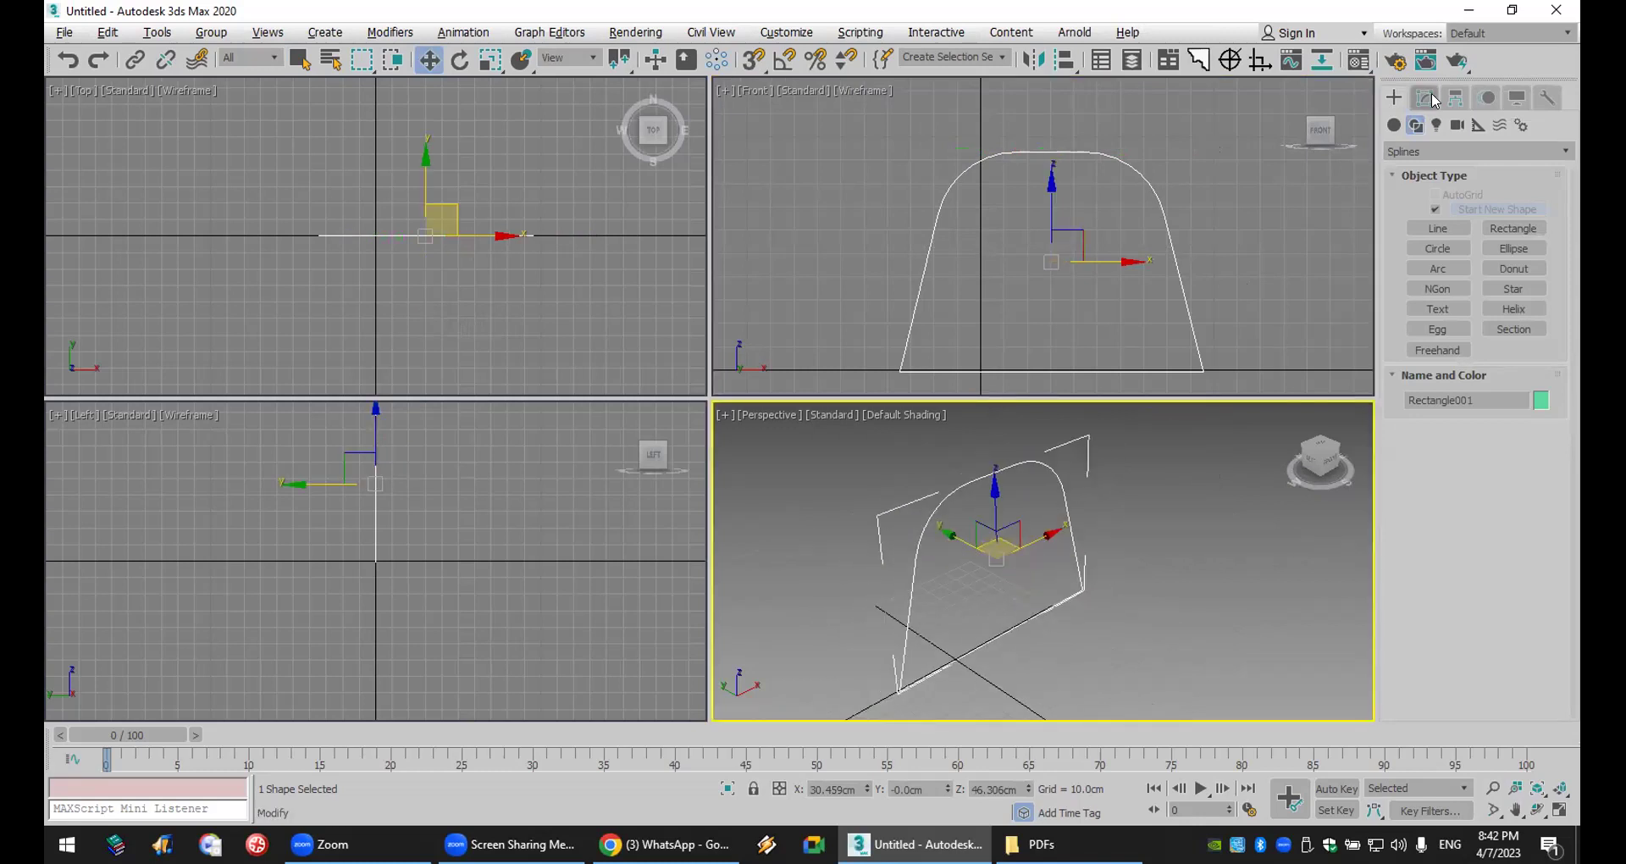
{"action": "left_click", "coordinate": [1434, 155]}
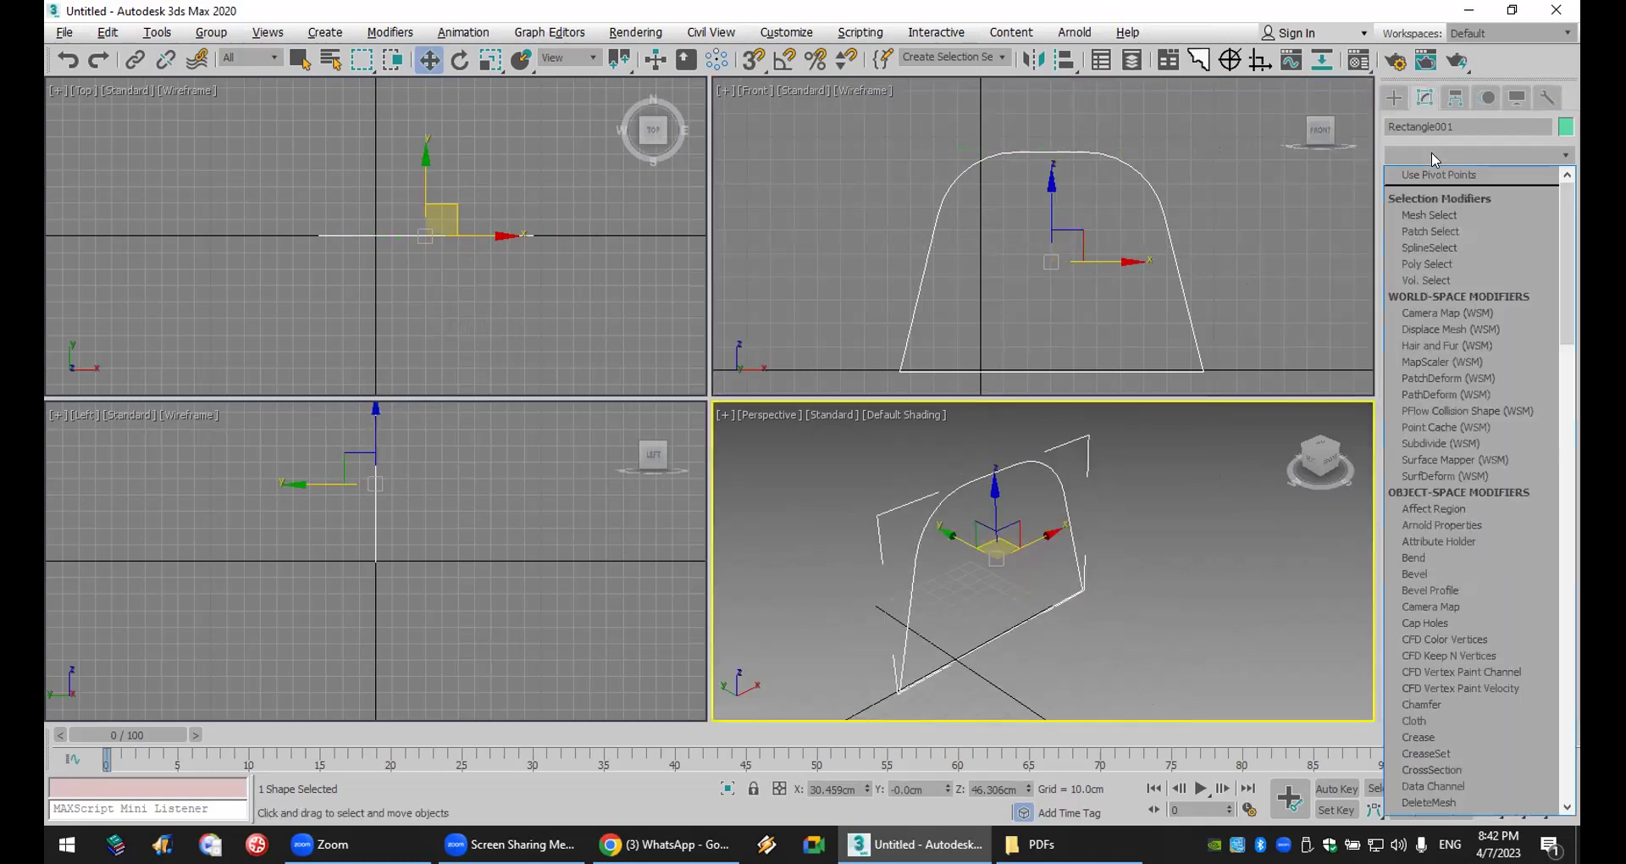
{"action": "key", "text": "e"}
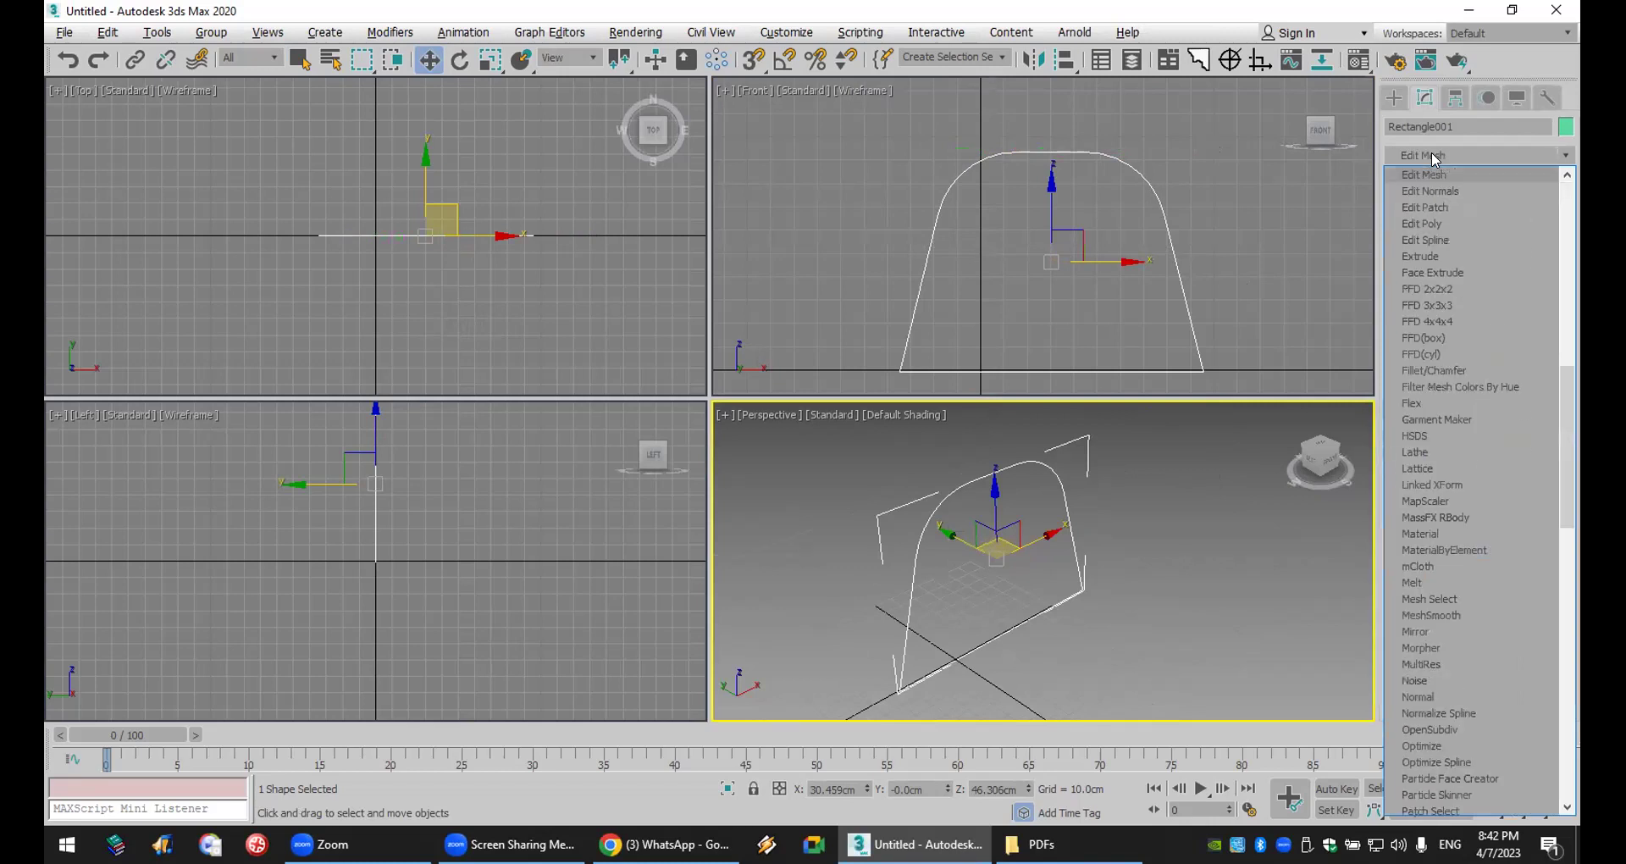
{"action": "left_click", "coordinate": [1488, 257]}
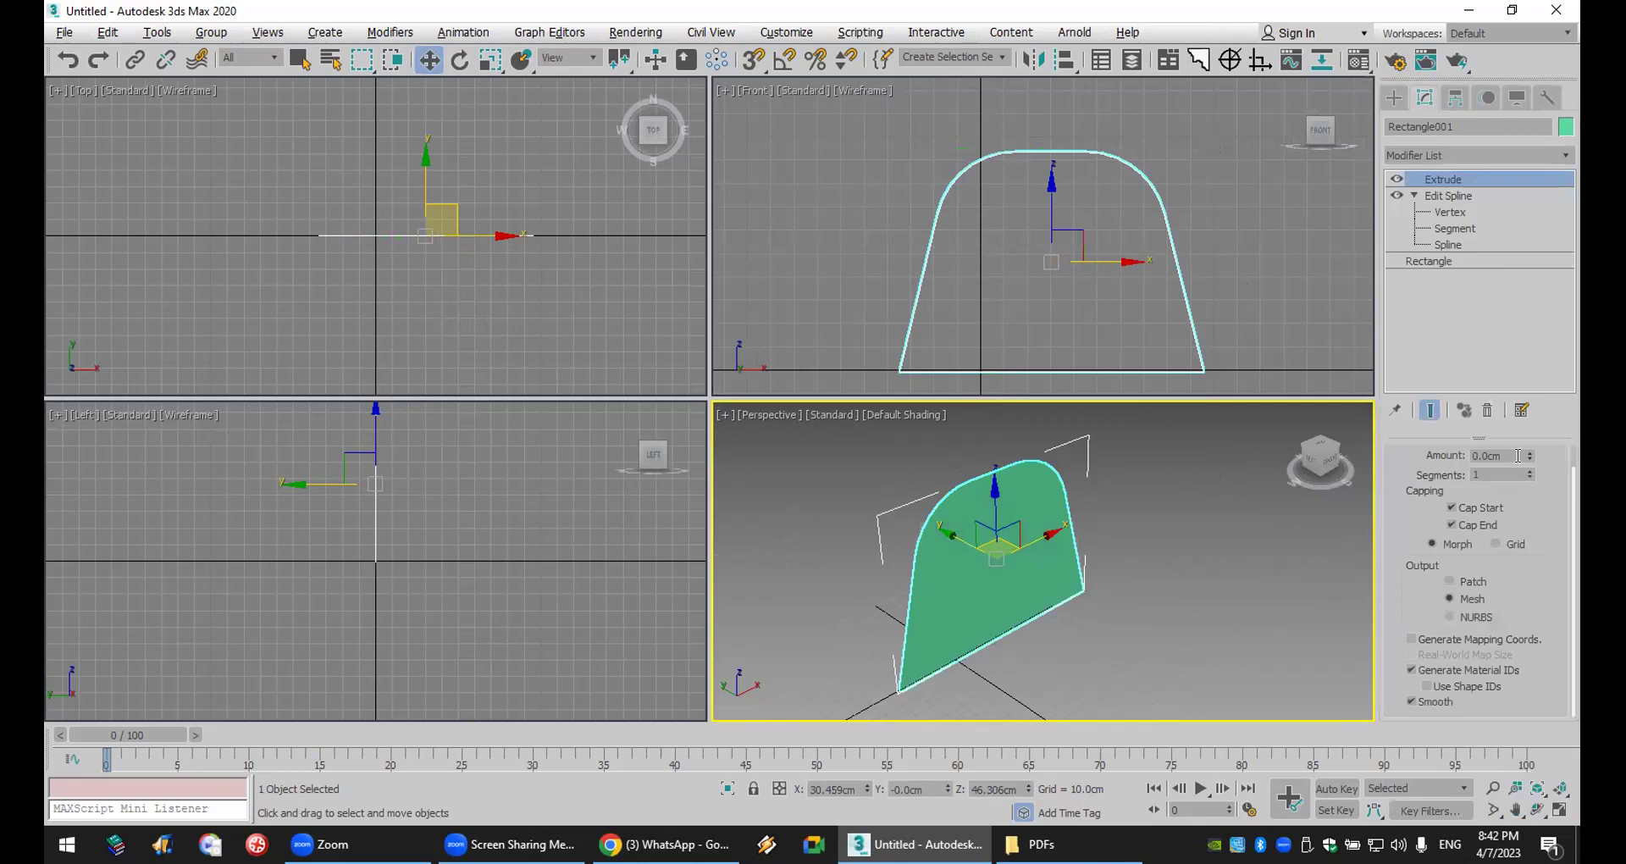
{"action": "left_click_drag", "start_coordinate": [1531, 454], "coordinate": [1531, 440]}
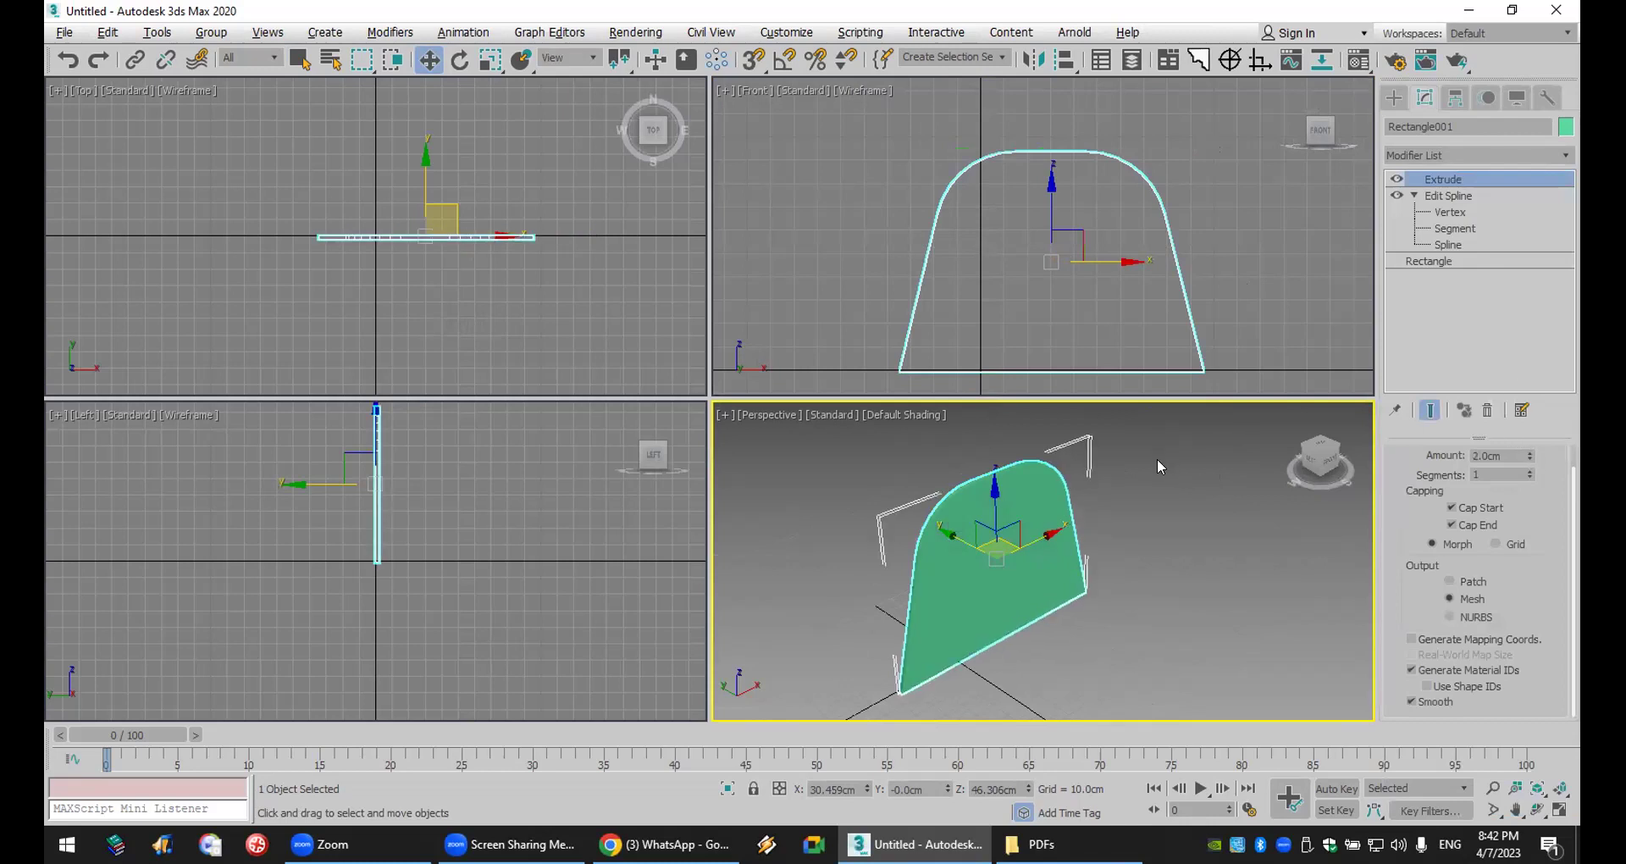
{"action": "middle_click_drag", "start_coordinate": [975, 505], "coordinate": [987, 465]}
{"action": "scroll", "coordinate": [988, 465], "scroll_direction": "up", "scroll_amount": 2}
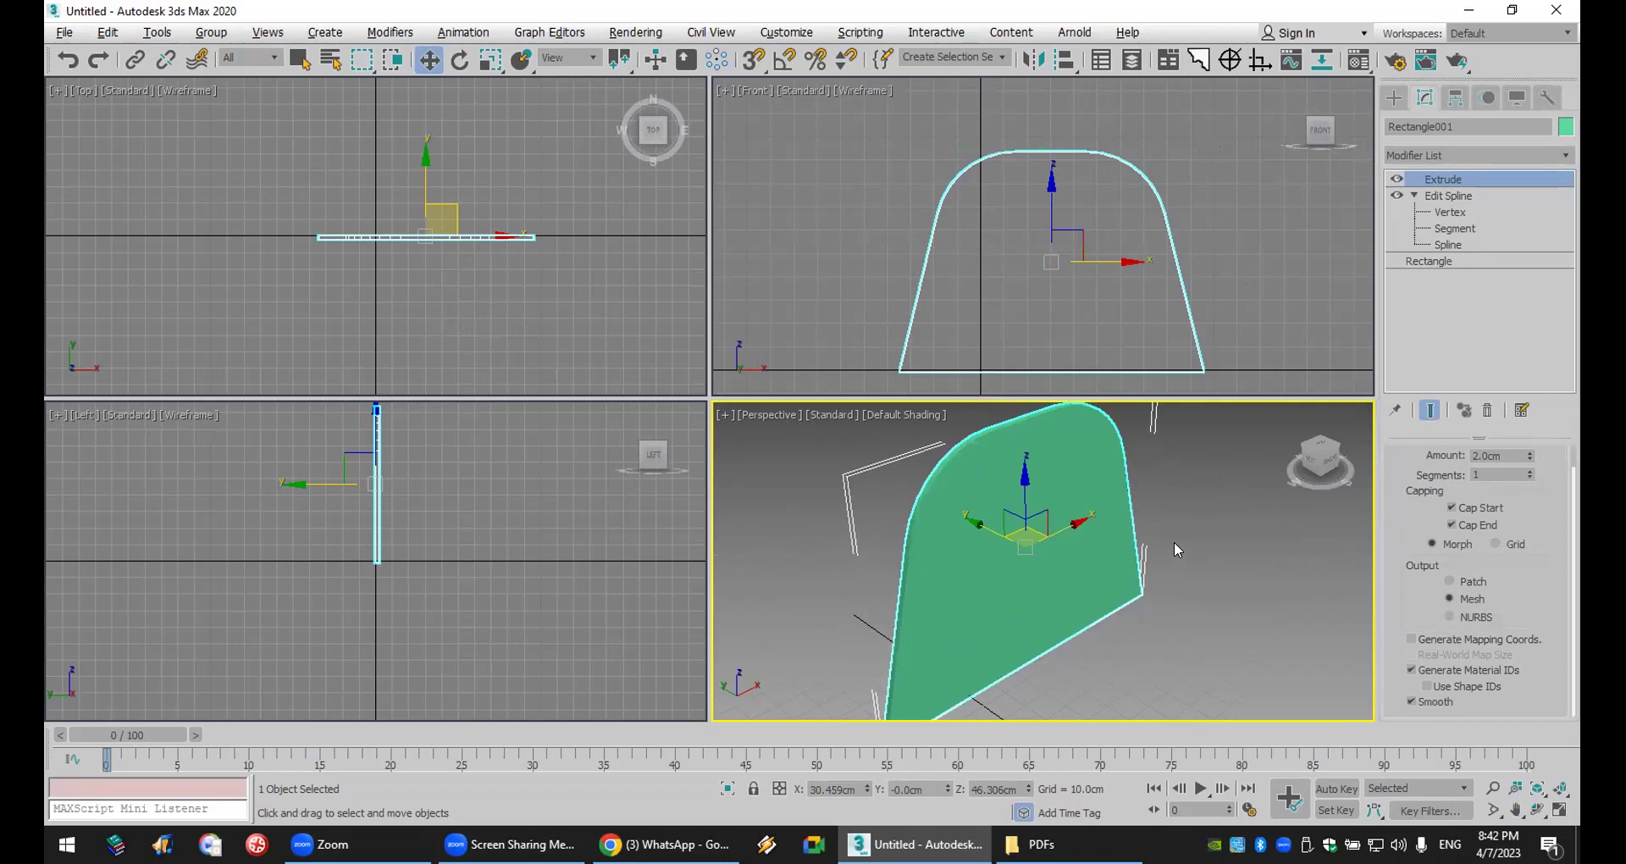
{"action": "middle_click_drag", "start_coordinate": [1153, 518], "coordinate": [1181, 516]}
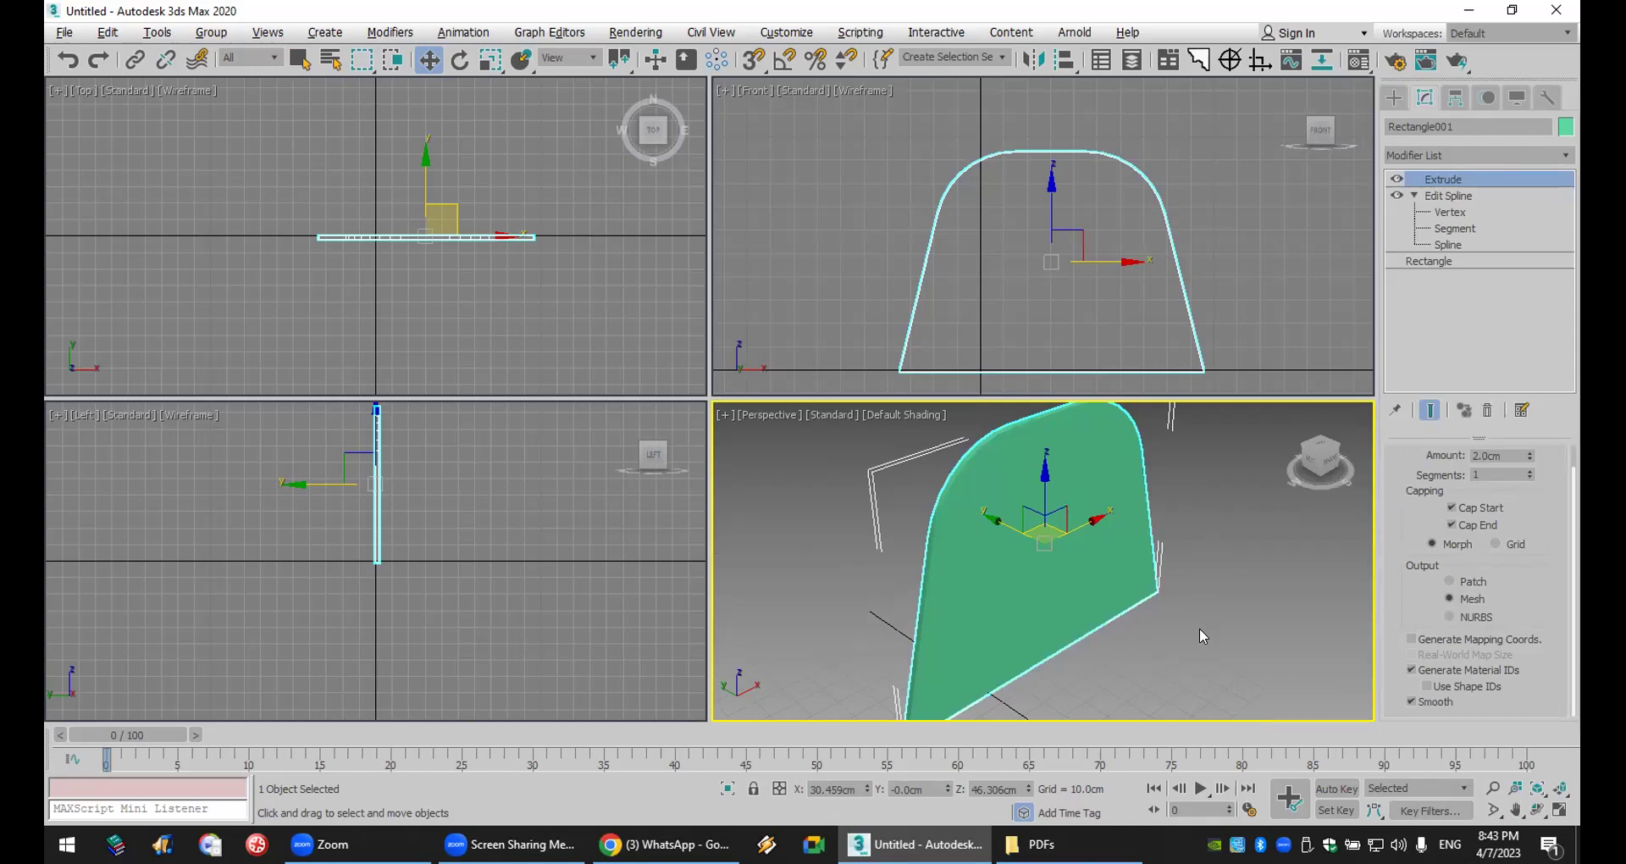
- Add a Quadify Mesh modifier to the extruded panel and set its quad size to 1%
{"action": "left_click", "coordinate": [1558, 787]}
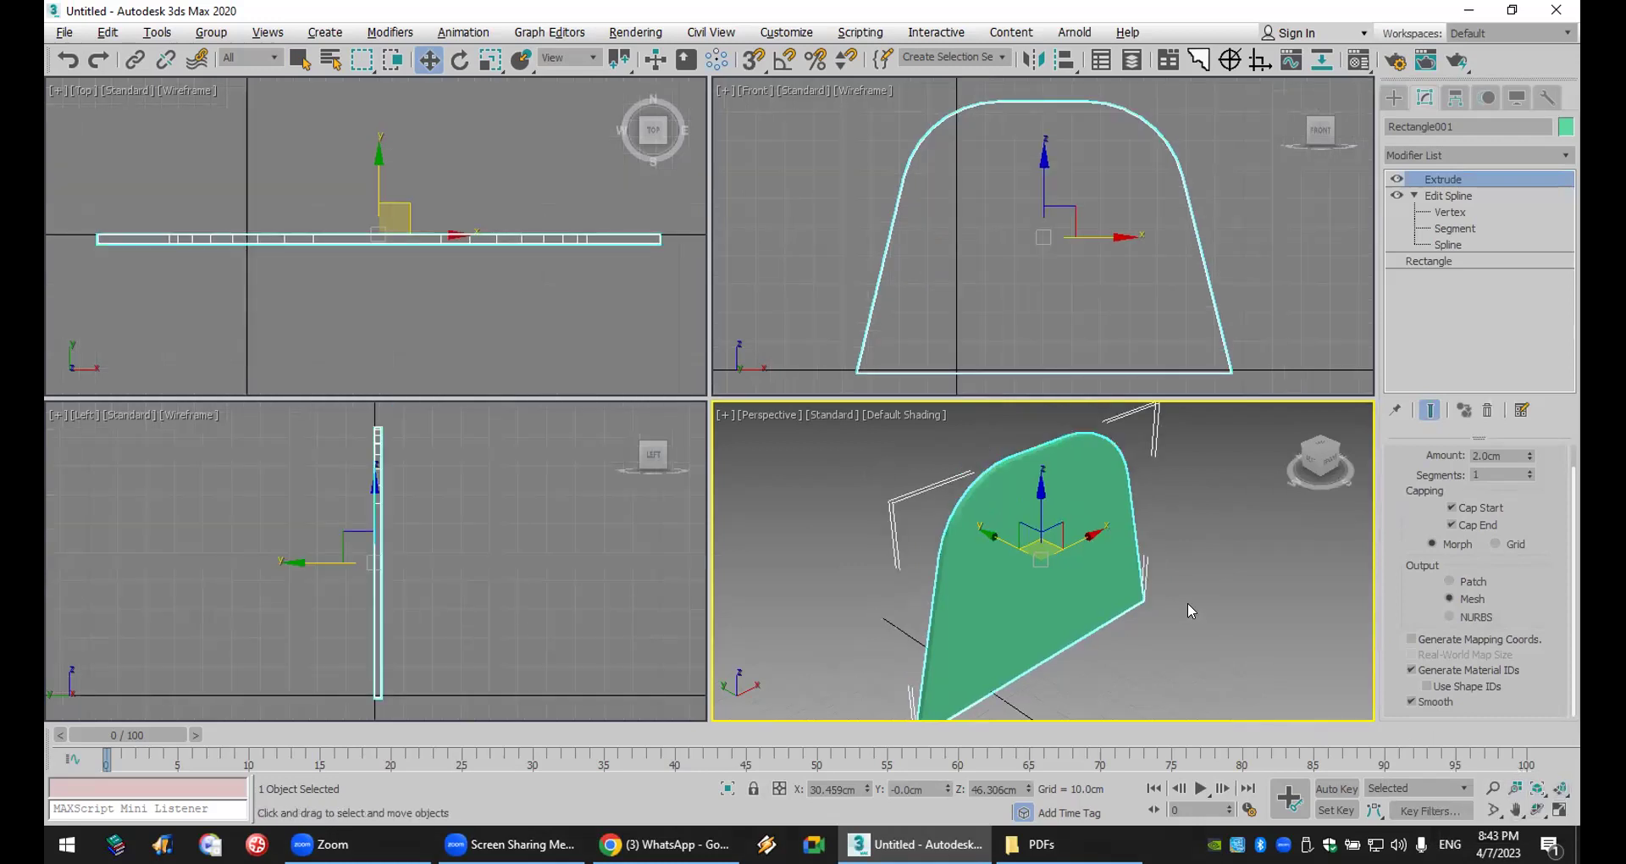
{"action": "left_click", "coordinate": [1212, 583]}
{"action": "left_click", "coordinate": [1118, 563]}
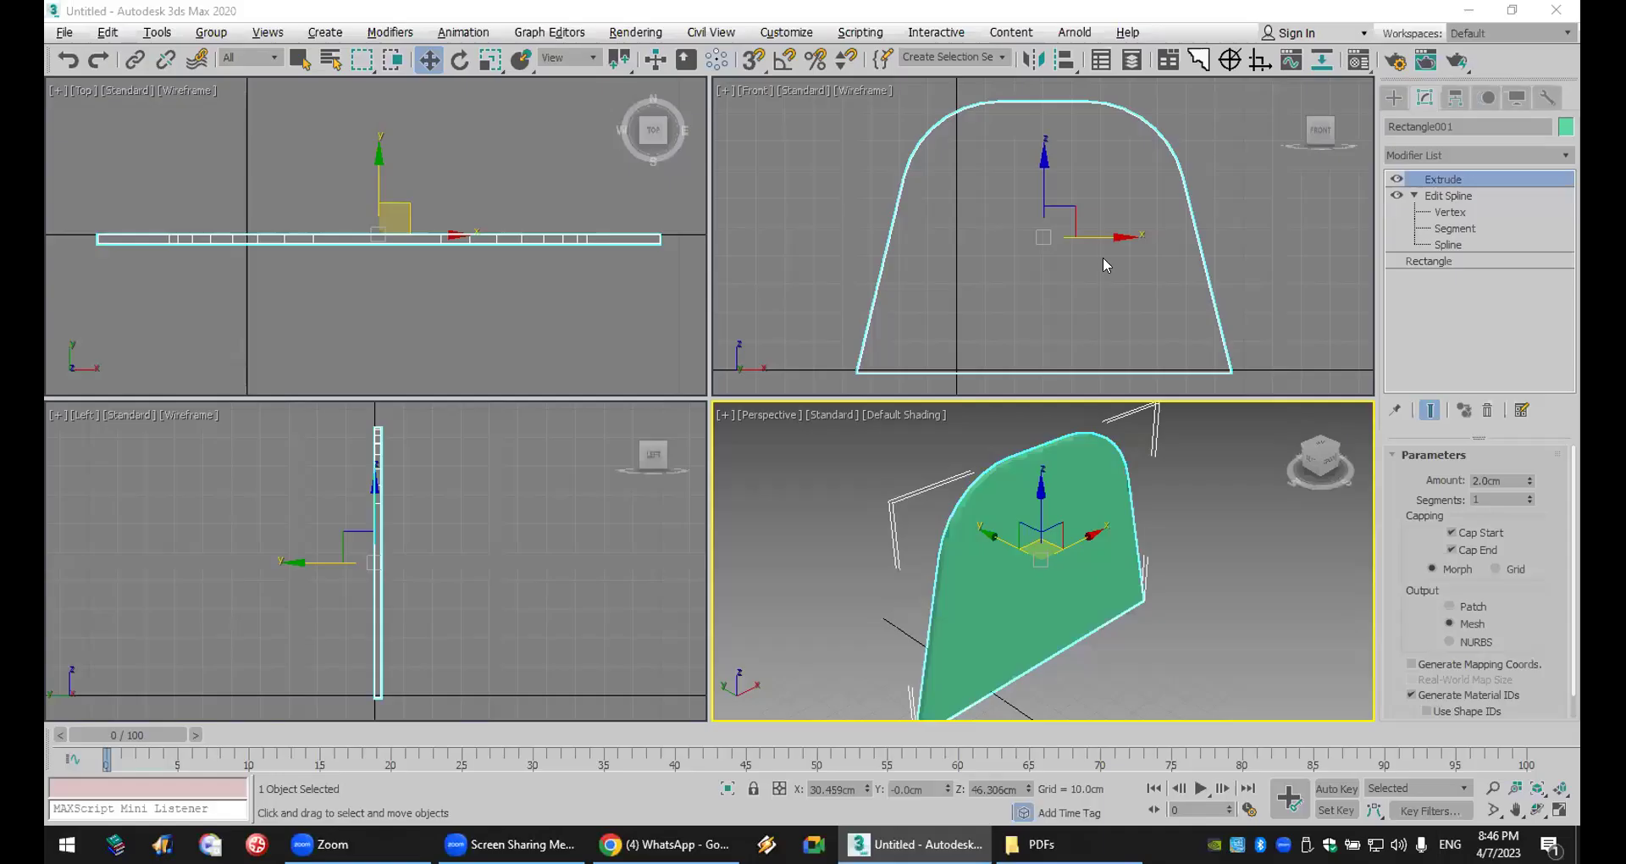
{"action": "right_click", "coordinate": [1103, 256]}
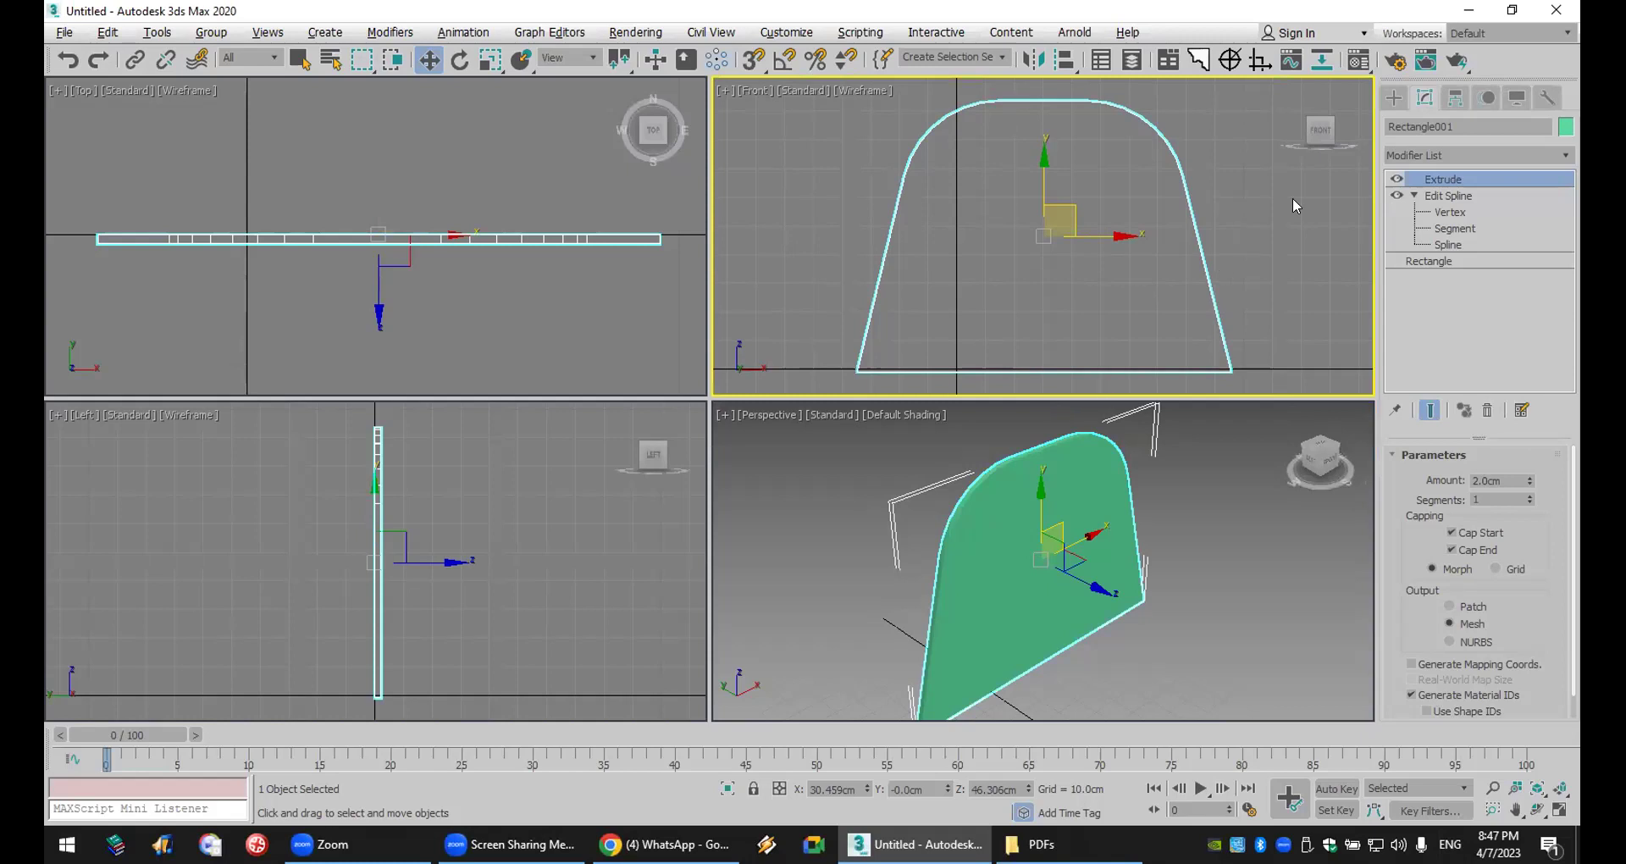
{"action": "left_click", "coordinate": [1468, 155]}
{"action": "key", "text": "q"}
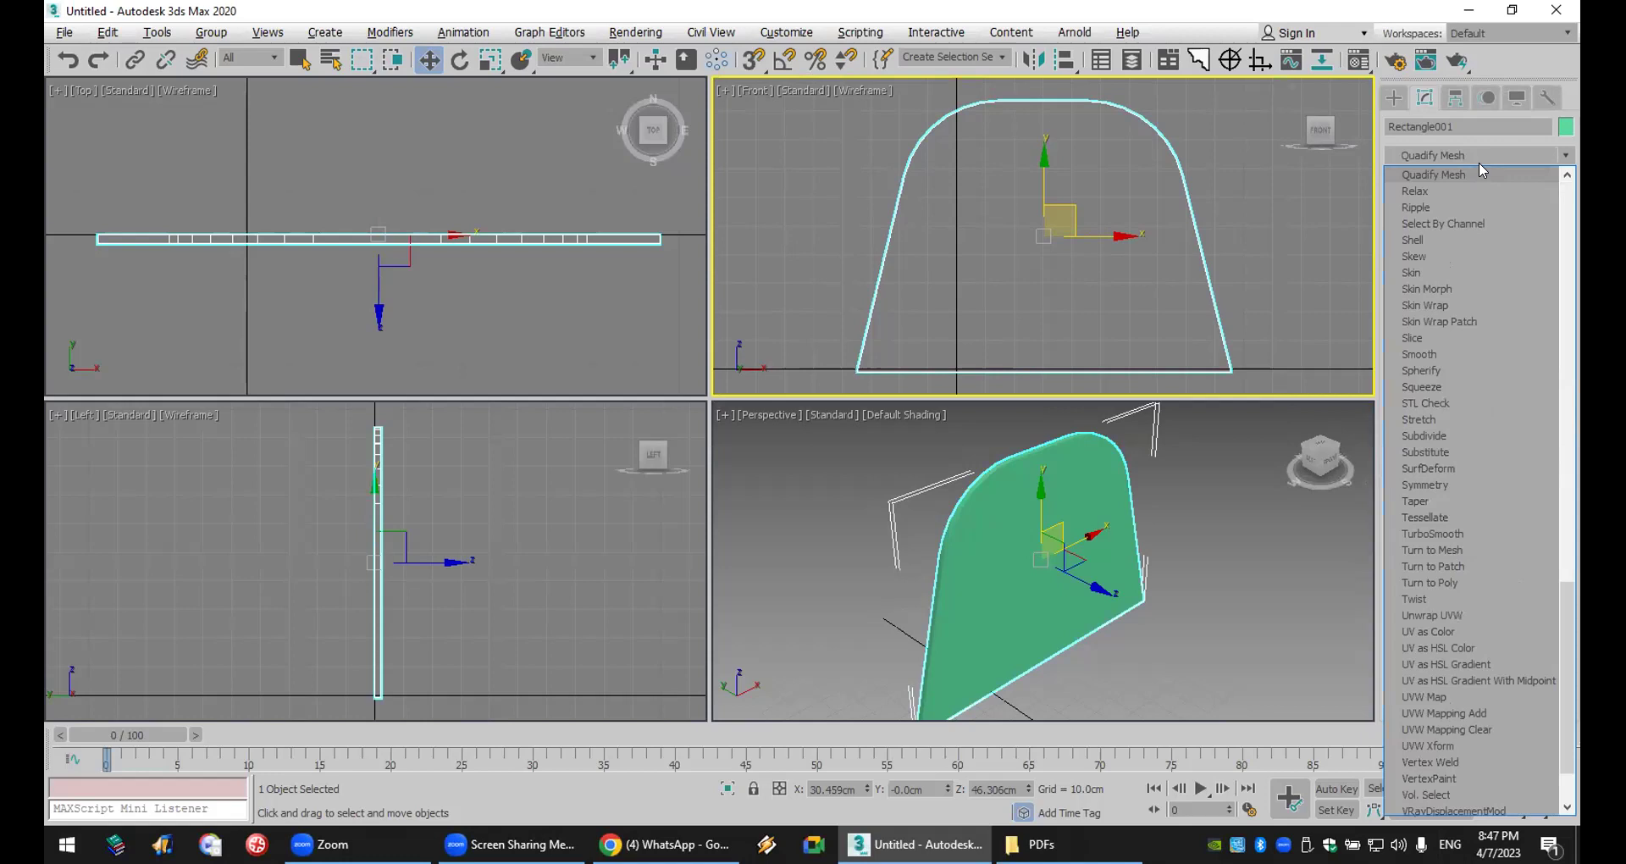
{"action": "left_click", "coordinate": [1477, 166]}
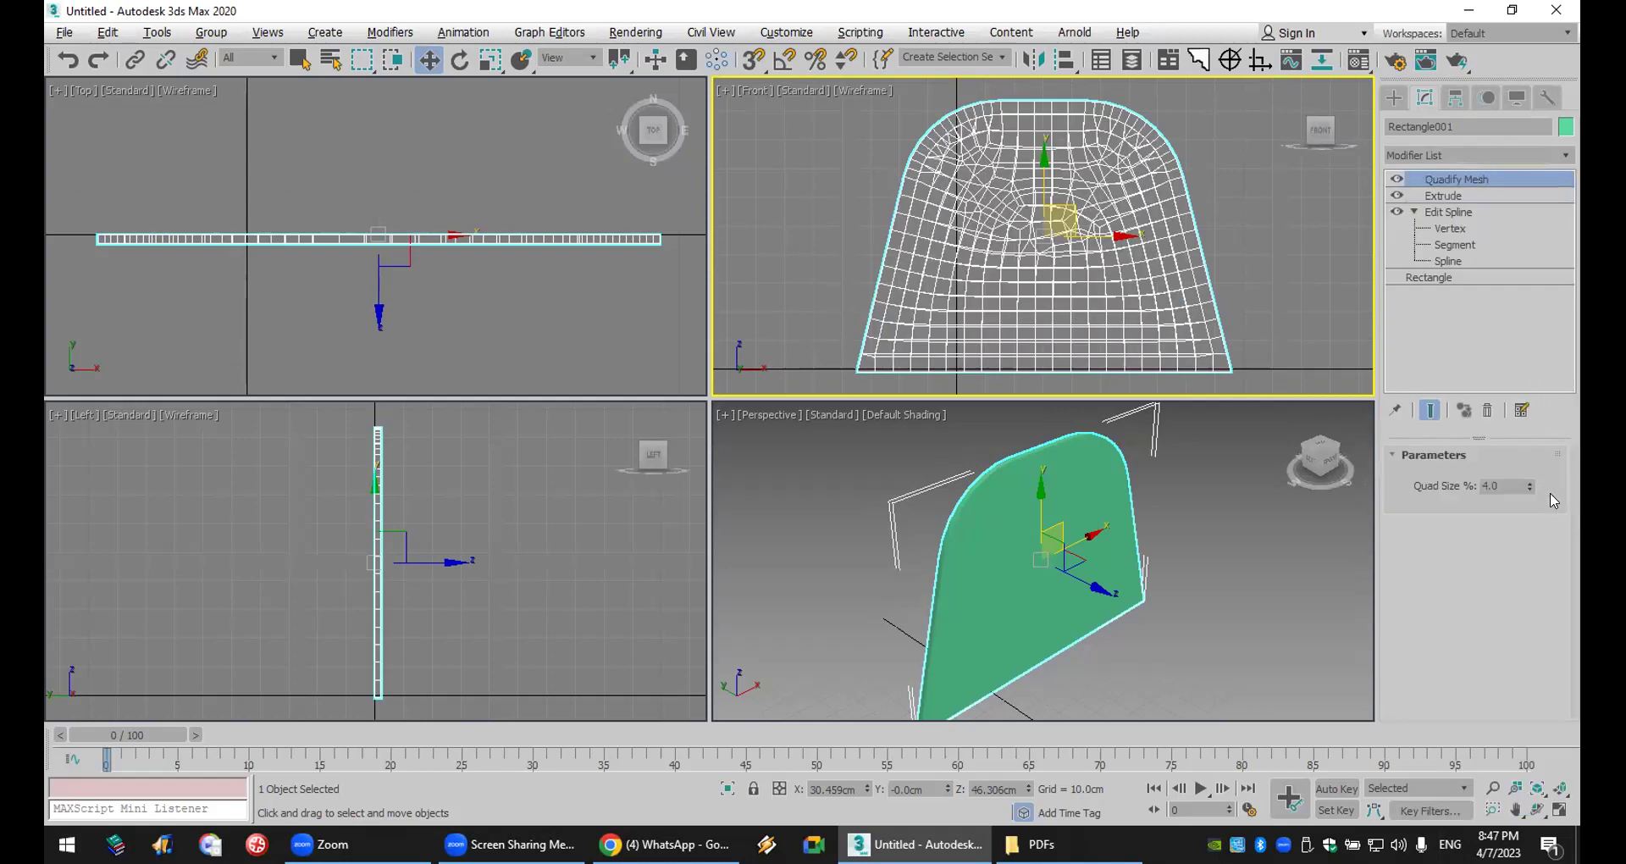
{"action": "left_click_drag", "start_coordinate": [1530, 491], "coordinate": [1530, 493]}
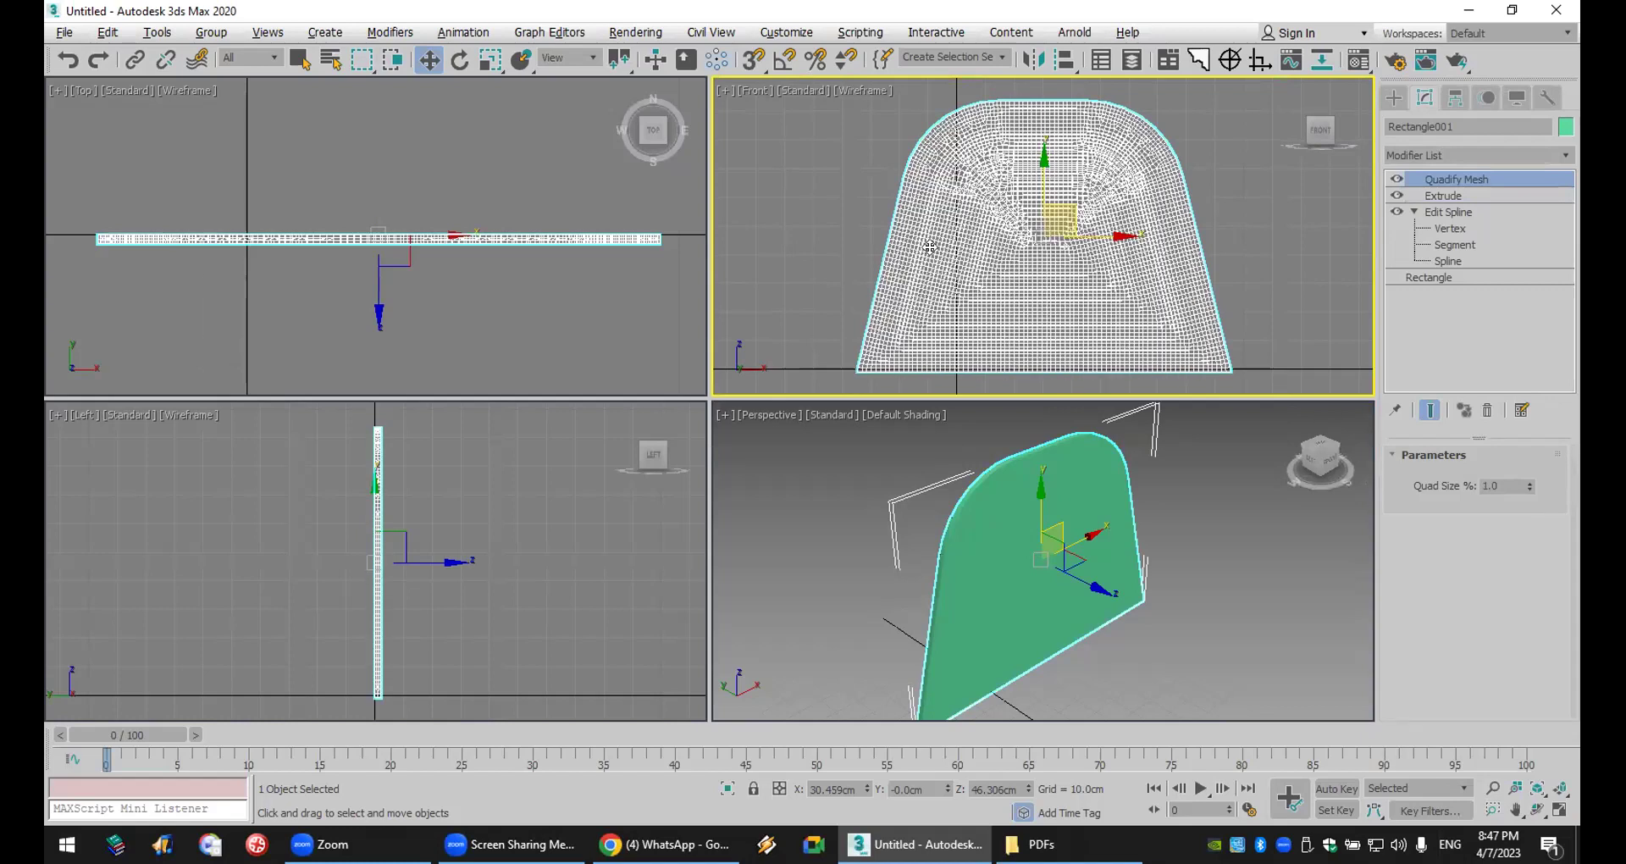
- Apply a Bend modifier to the panel and bend it about 124 degrees along the X axis
{"action": "left_click", "coordinate": [1476, 154]}
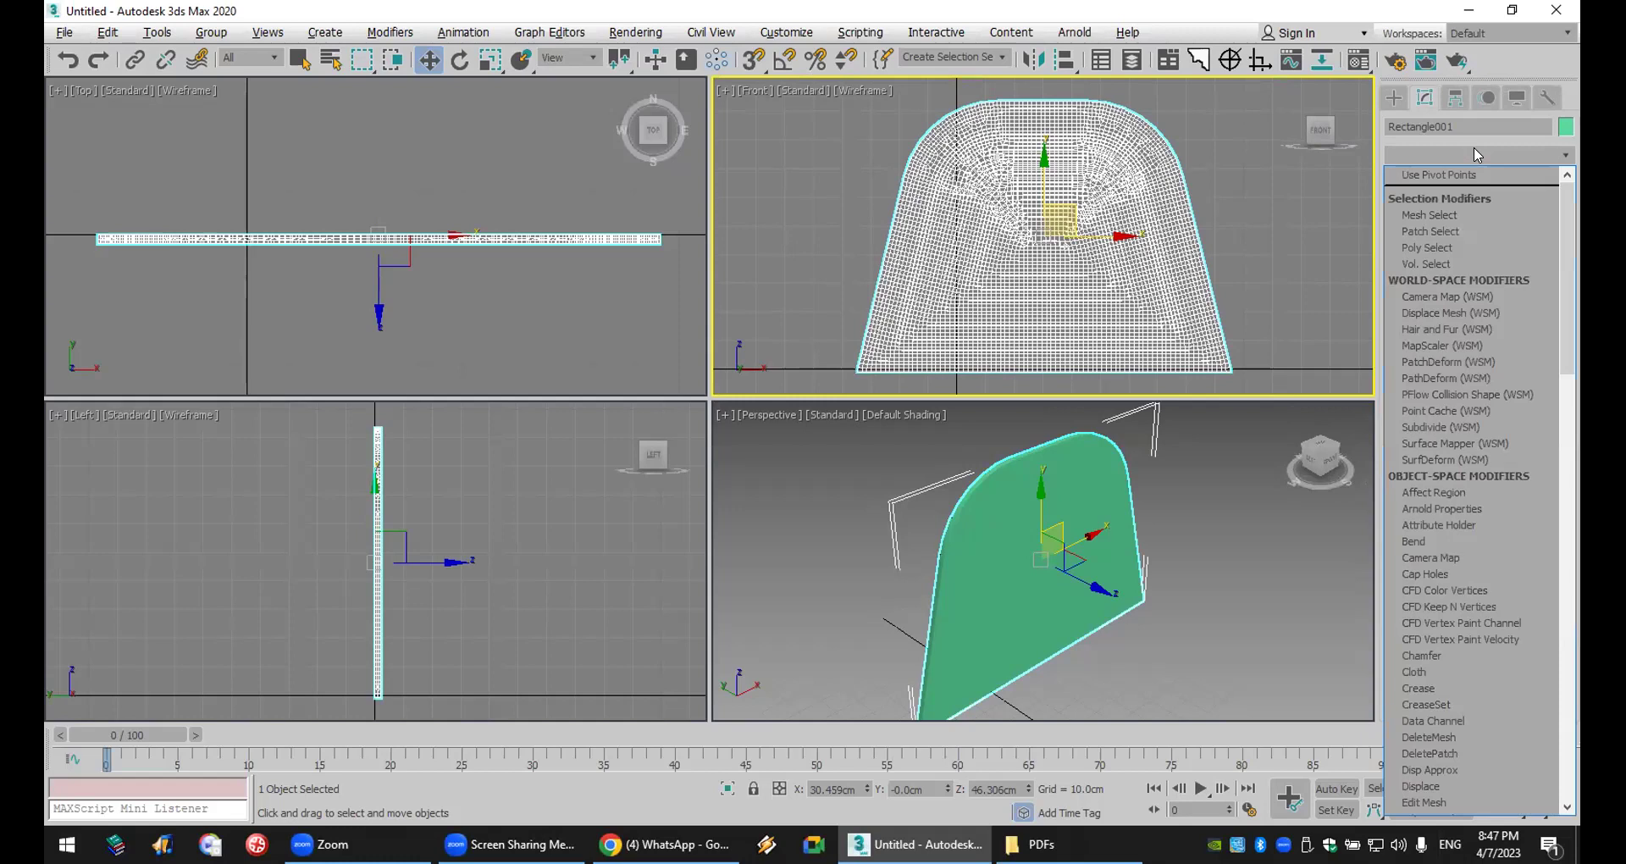
{"action": "key", "text": "b"}
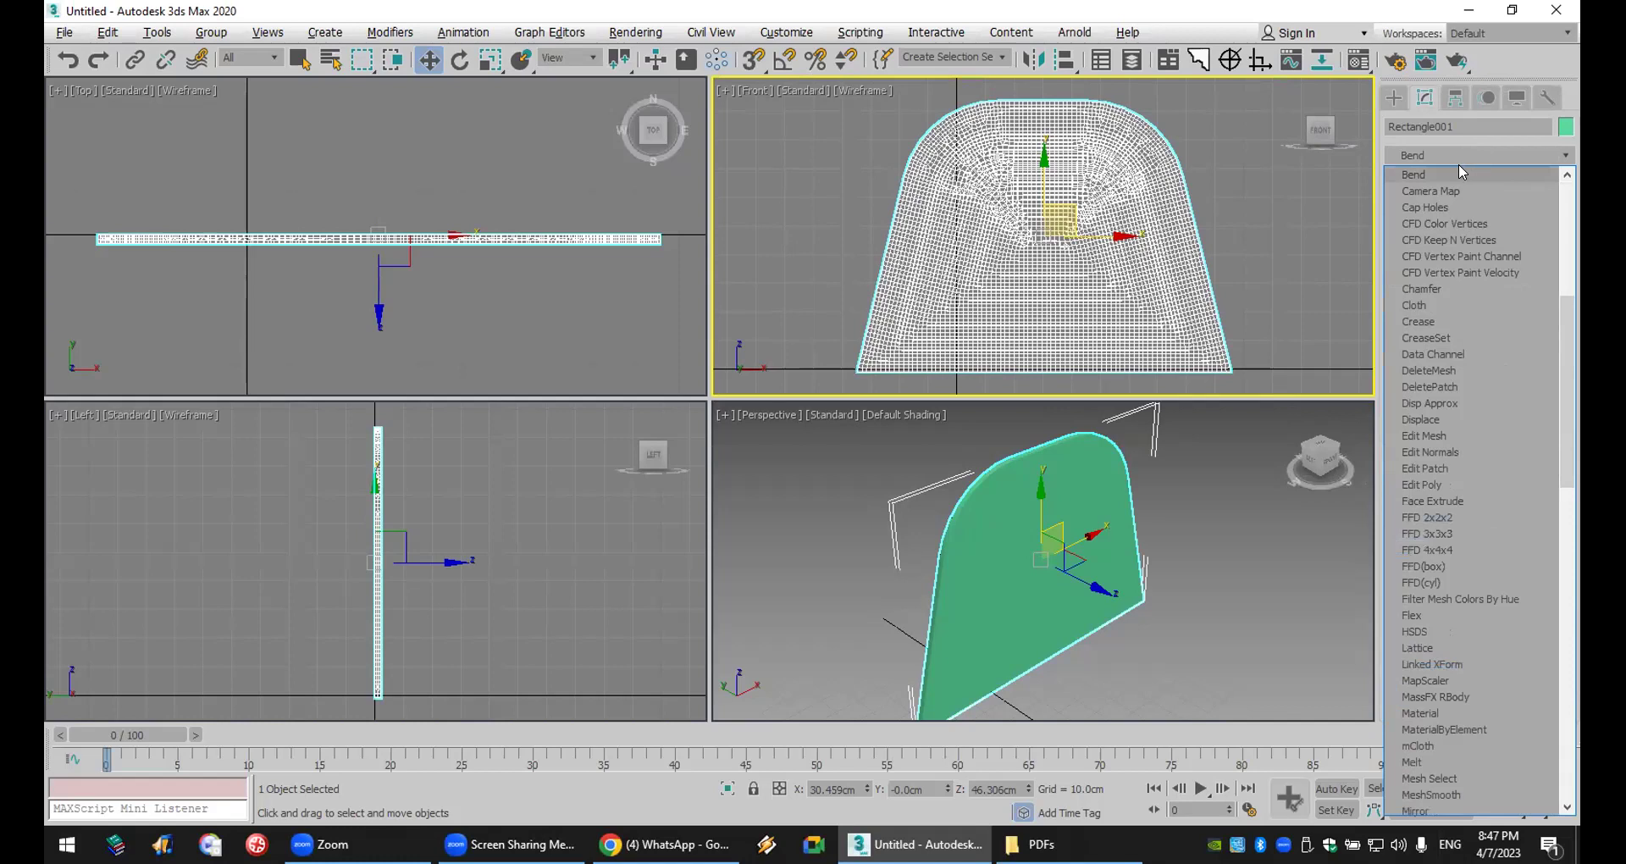
{"action": "key", "text": "Return"}
{"action": "left_click_drag", "start_coordinate": [1526, 489], "coordinate": [1476, 551]}
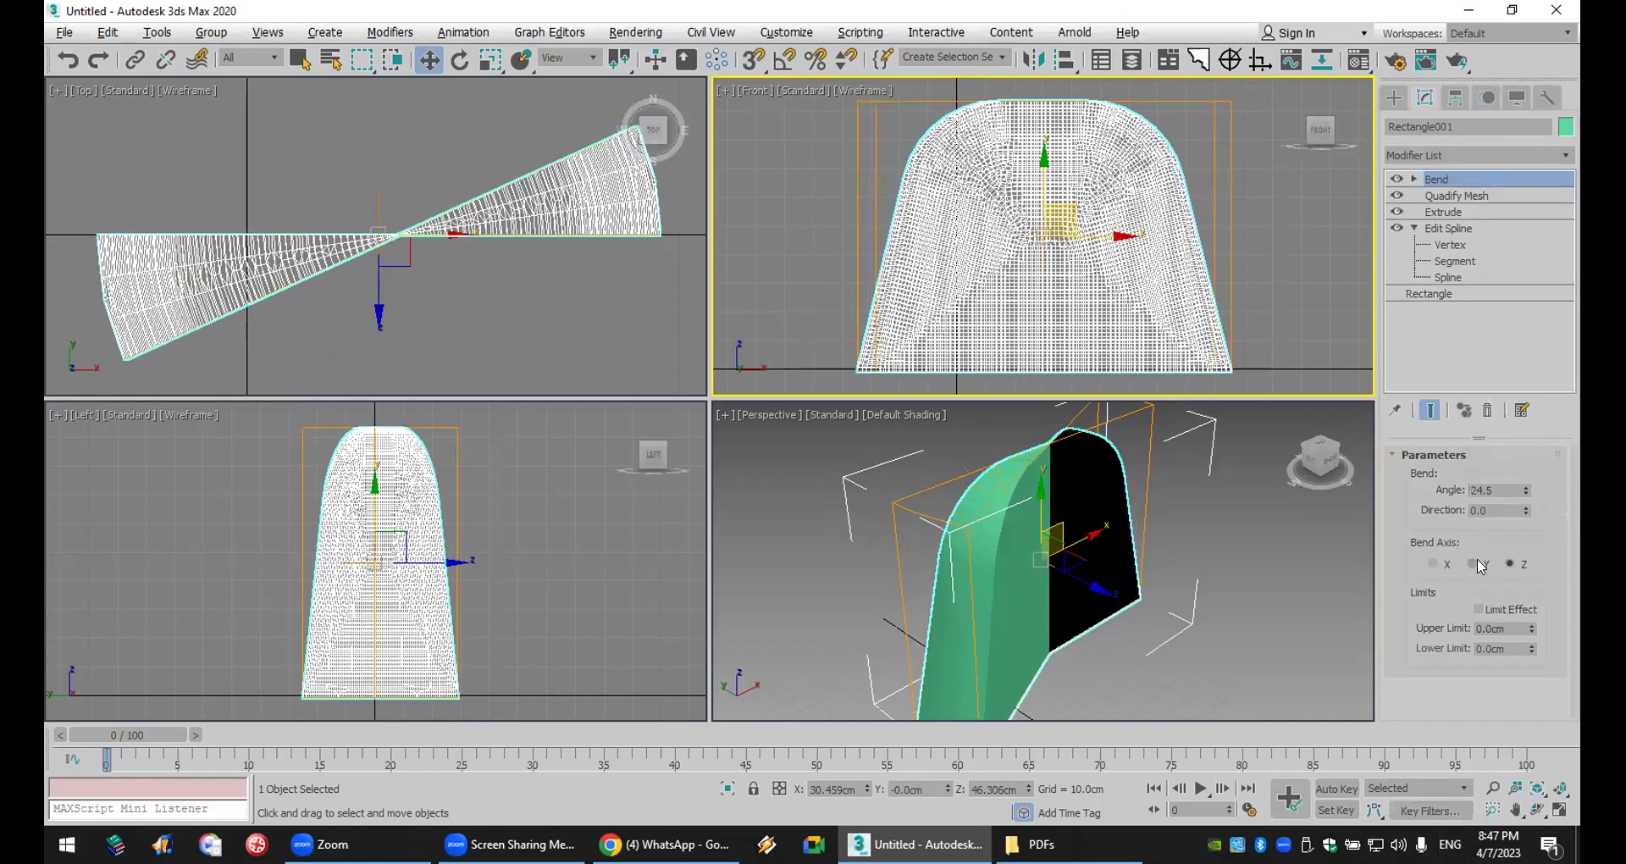
{"action": "left_click", "coordinate": [1478, 562]}
{"action": "left_click", "coordinate": [1447, 561]}
{"action": "left_click_drag", "start_coordinate": [1525, 489], "coordinate": [1509, 298]}
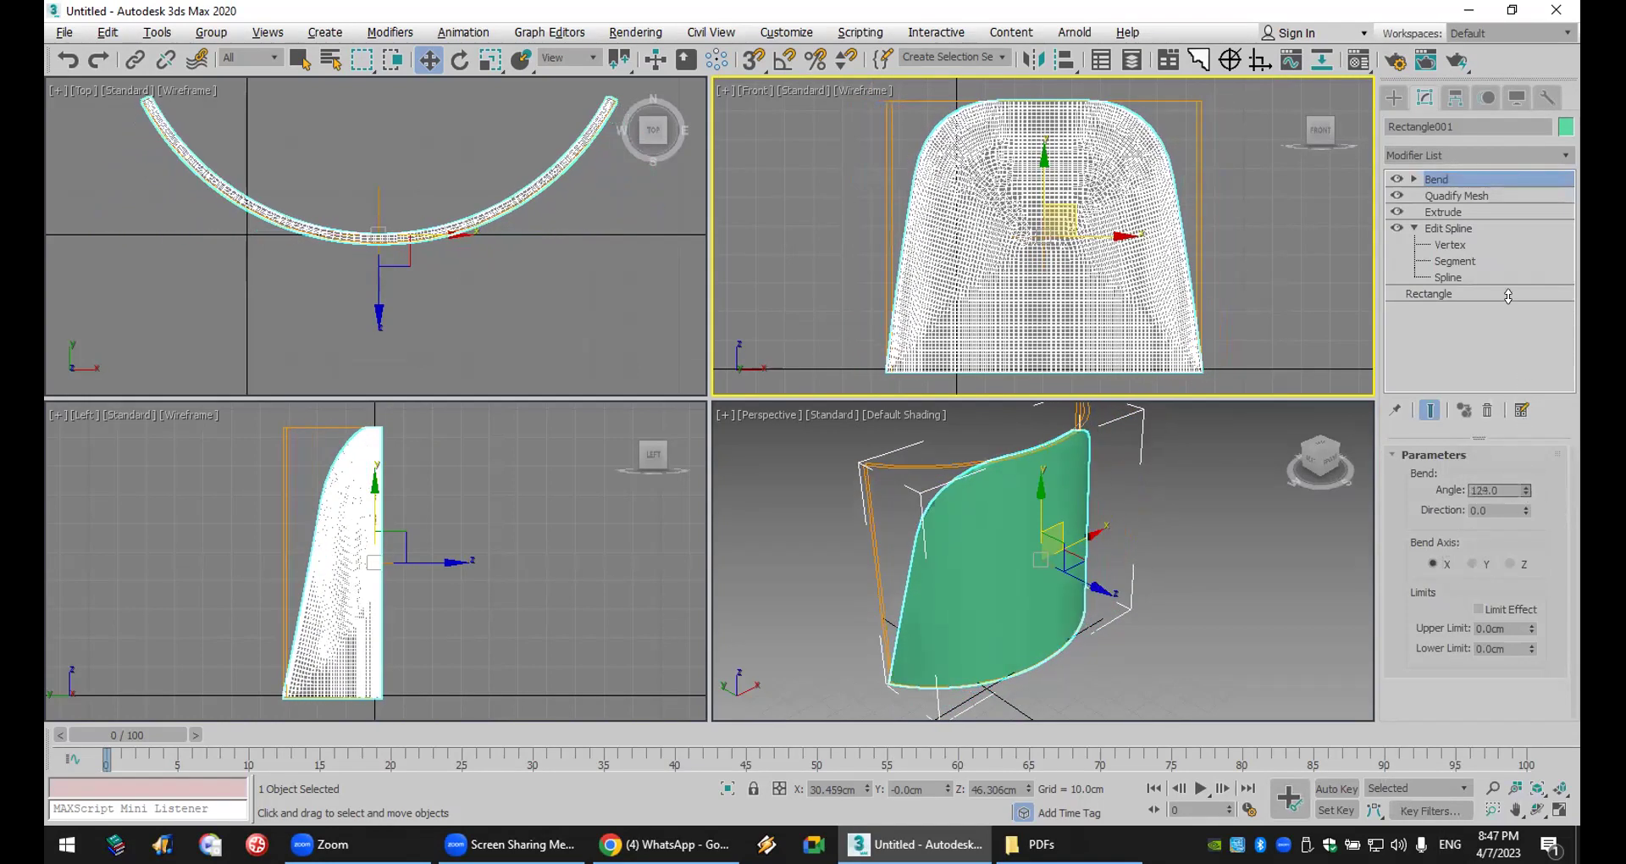
{"action": "middle_click_drag", "start_coordinate": [1120, 547], "coordinate": [1142, 546]}
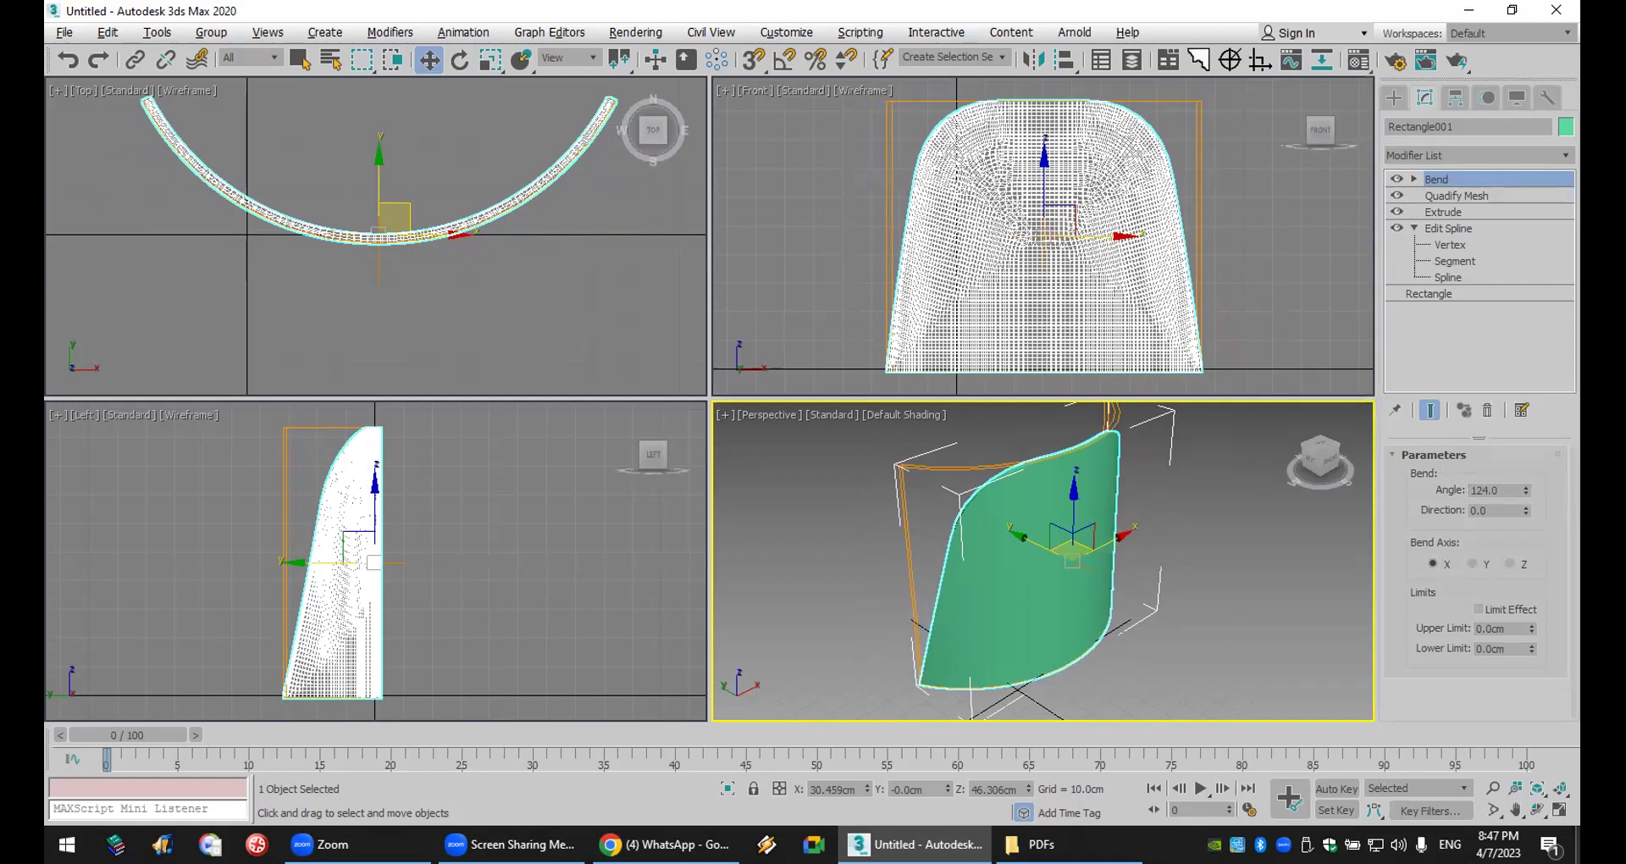
- Browse the MAX Pic folder and view the photo of the cylindrical cut-out lamp as a bending example
{"action": "key", "text": "super+d"}
{"action": "double_click", "coordinate": [1530, 38]}
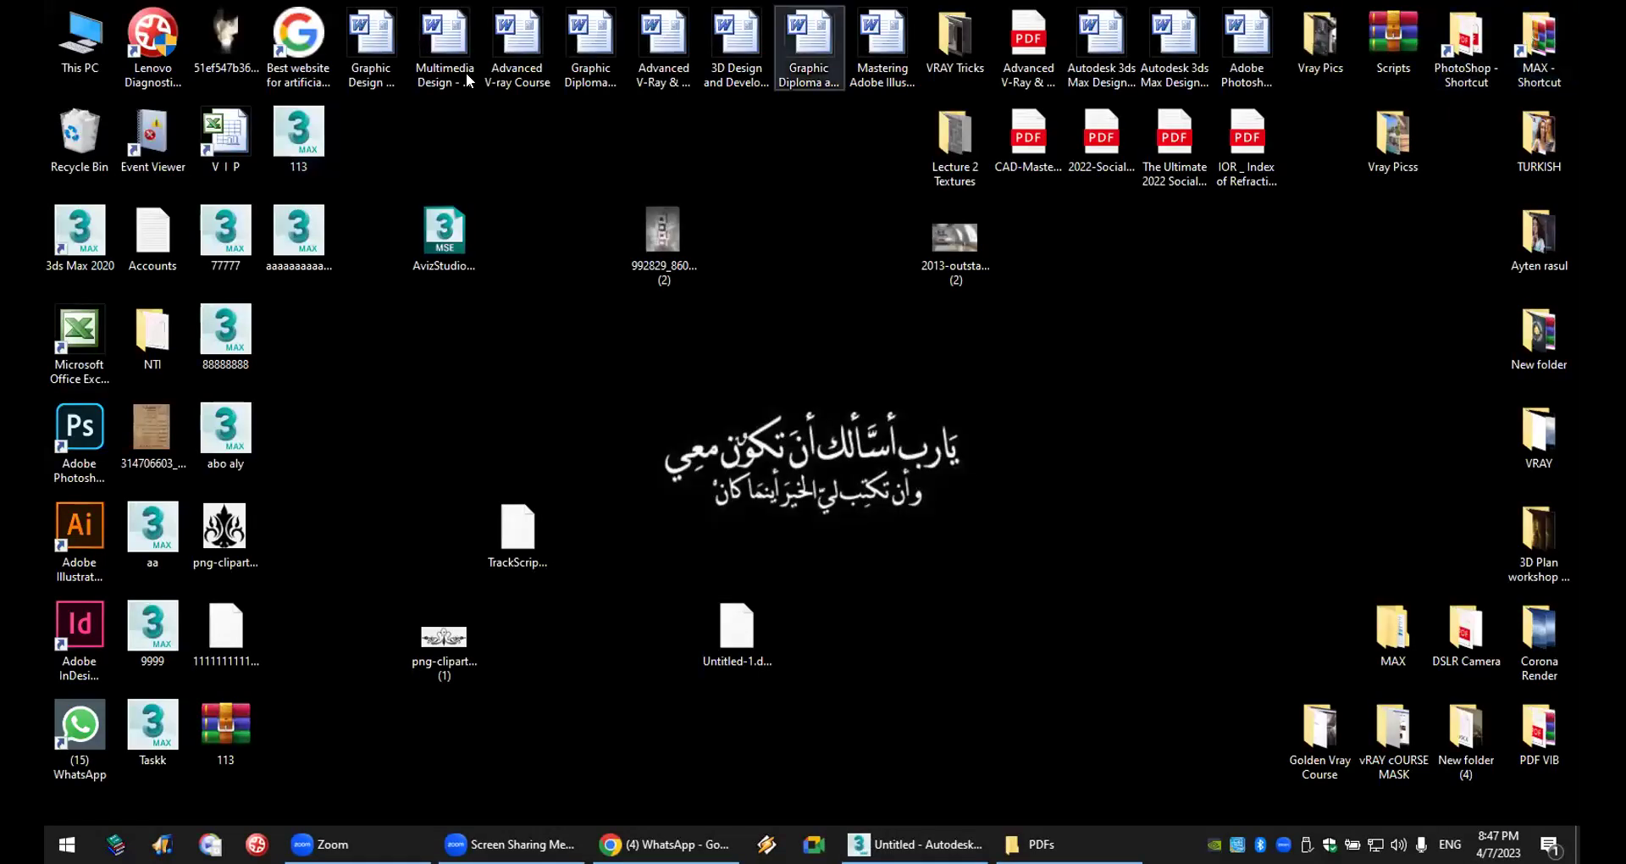
{"action": "left_click", "coordinate": [300, 414]}
{"action": "double_click", "coordinate": [300, 413]}
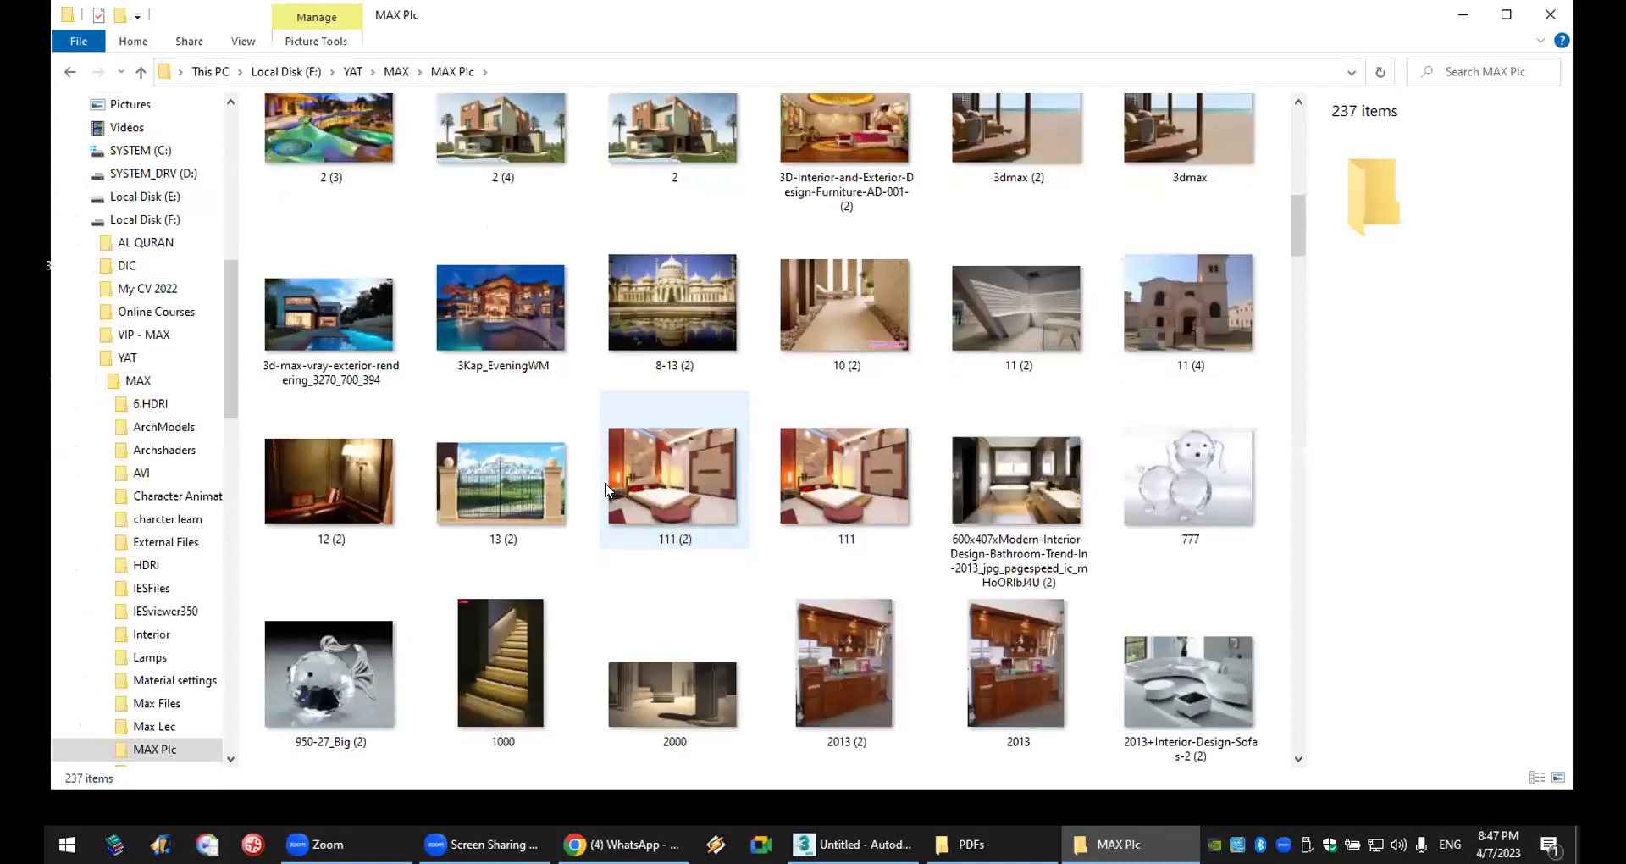
{"action": "scroll", "coordinate": [606, 489], "scroll_direction": "down", "scroll_amount": 3}
{"action": "double_click", "coordinate": [809, 663]}
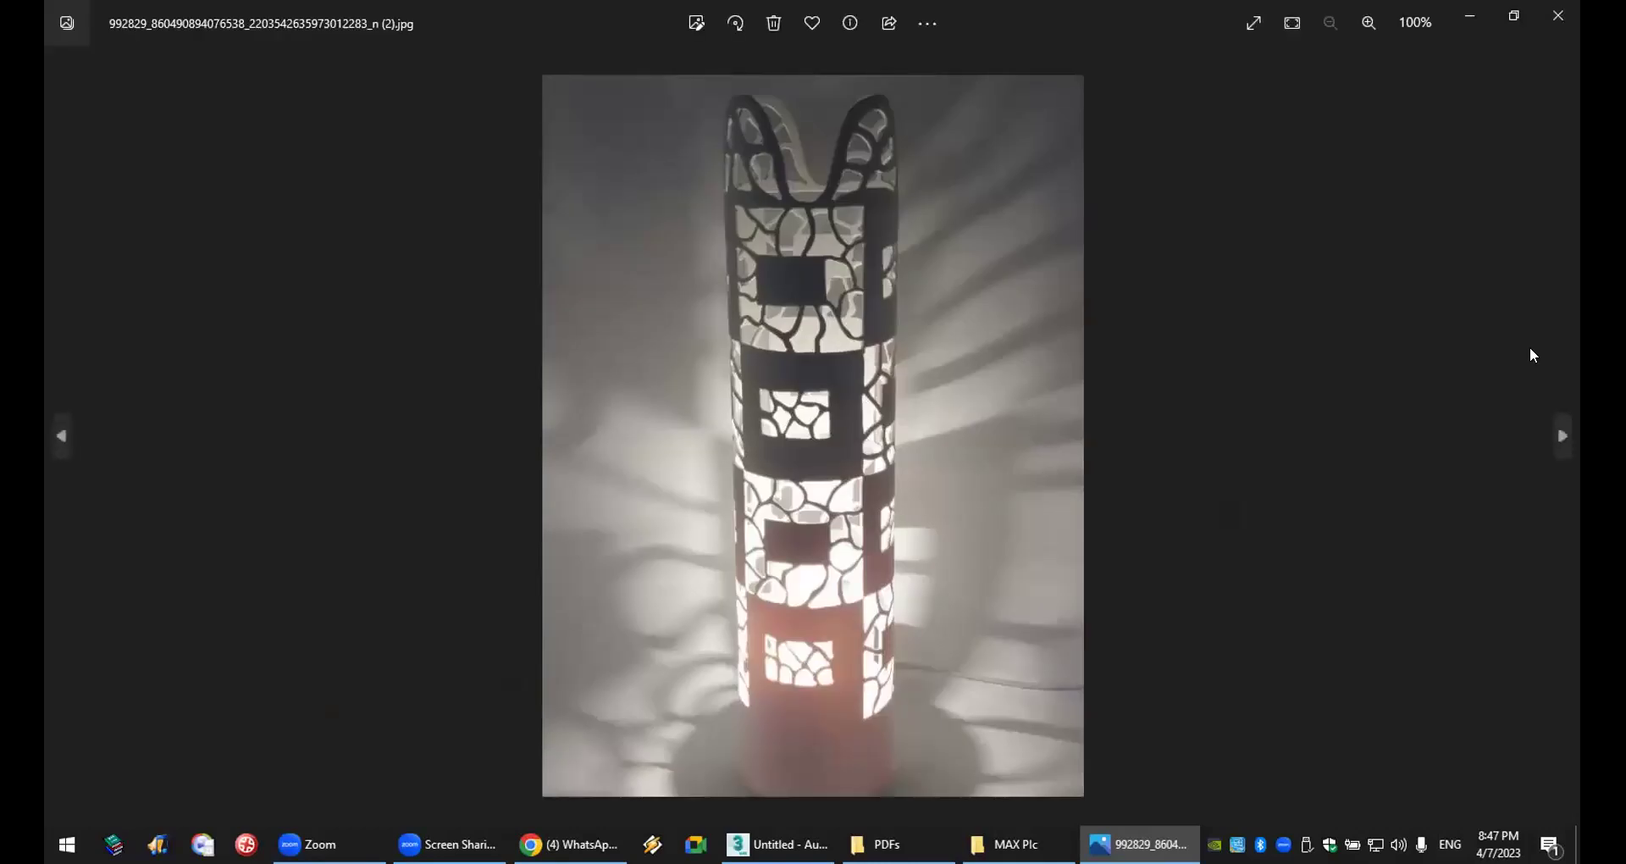
{"action": "left_click", "coordinate": [1471, 15]}
- Increase the panel's bend angle to 169.5 degrees and examine the curved shape
{"action": "left_click_drag", "start_coordinate": [1512, 62], "coordinate": [1435, 392]}
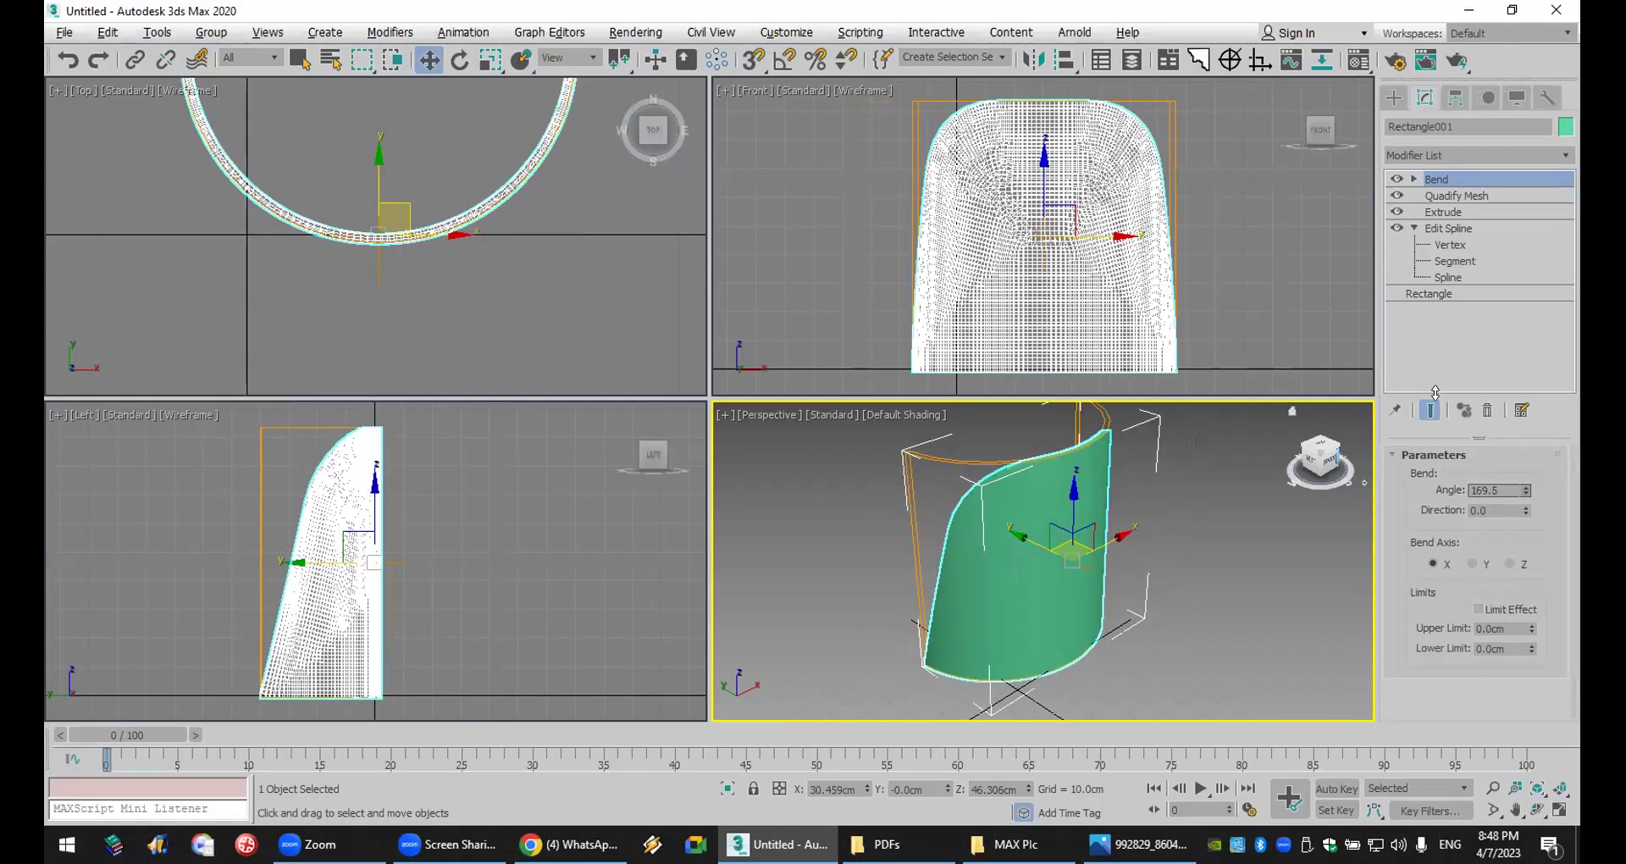
{"action": "mouse_move", "coordinate": [1063, 521]}
{"action": "middle_mouse_down"}
{"action": "mouse_move", "coordinate": [1065, 549]}
{"action": "mouse_move", "coordinate": [1068, 520]}
{"action": "middle_mouse_up"}
{"action": "scroll", "coordinate": [1065, 549], "scroll_direction": "up", "scroll_amount": 2}
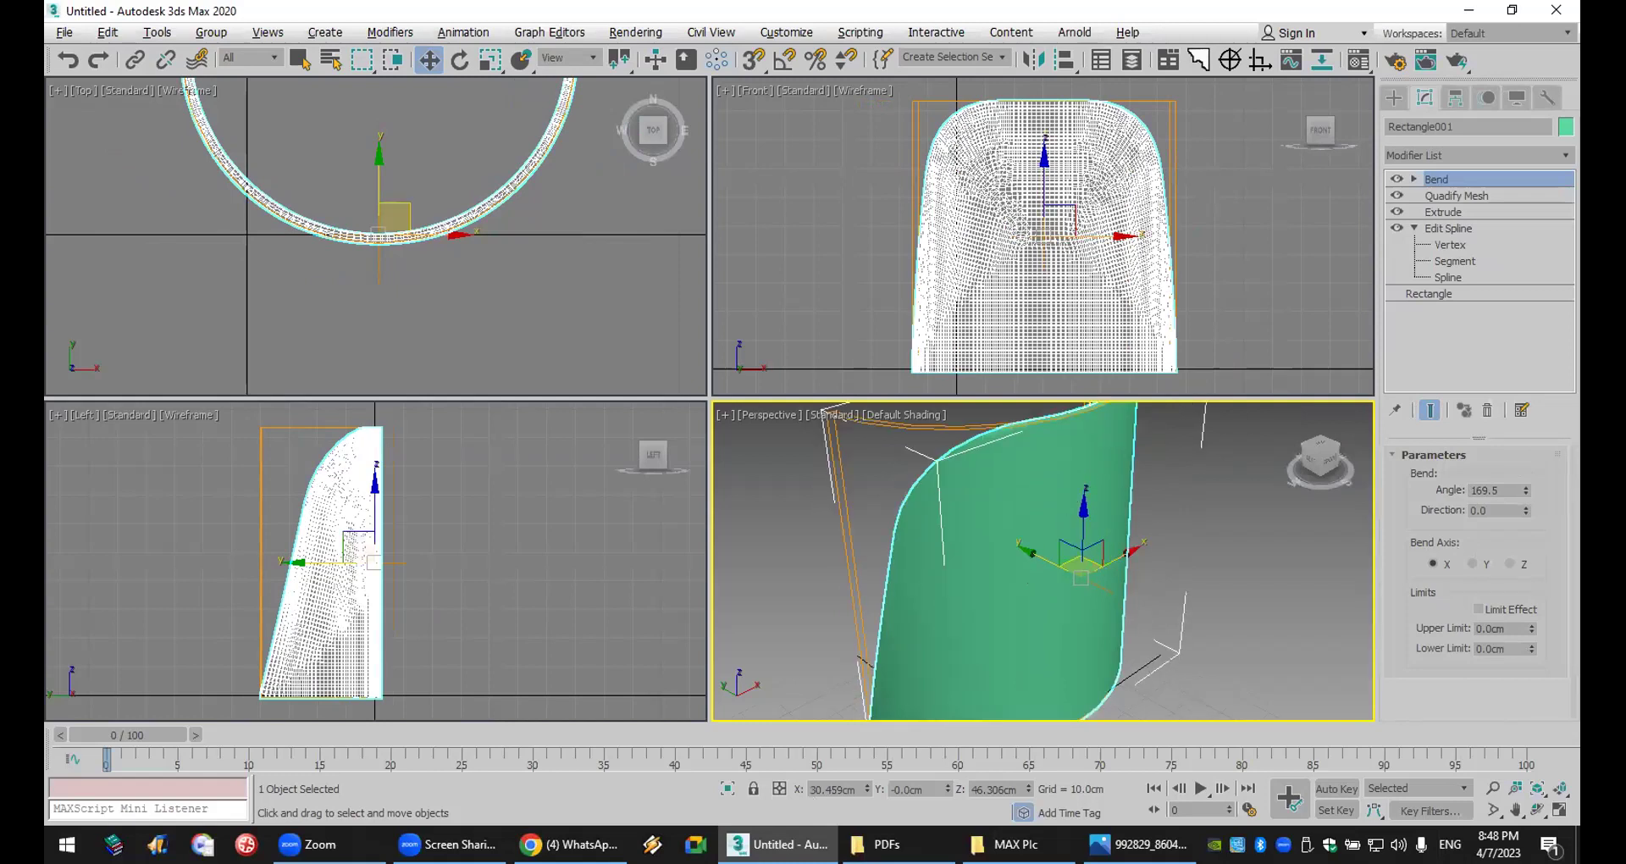
- Switch to WhatsApp in Chrome and examine the exhibition stand photo from its header down to the planter
{"action": "key", "text": "alt+Tab"}
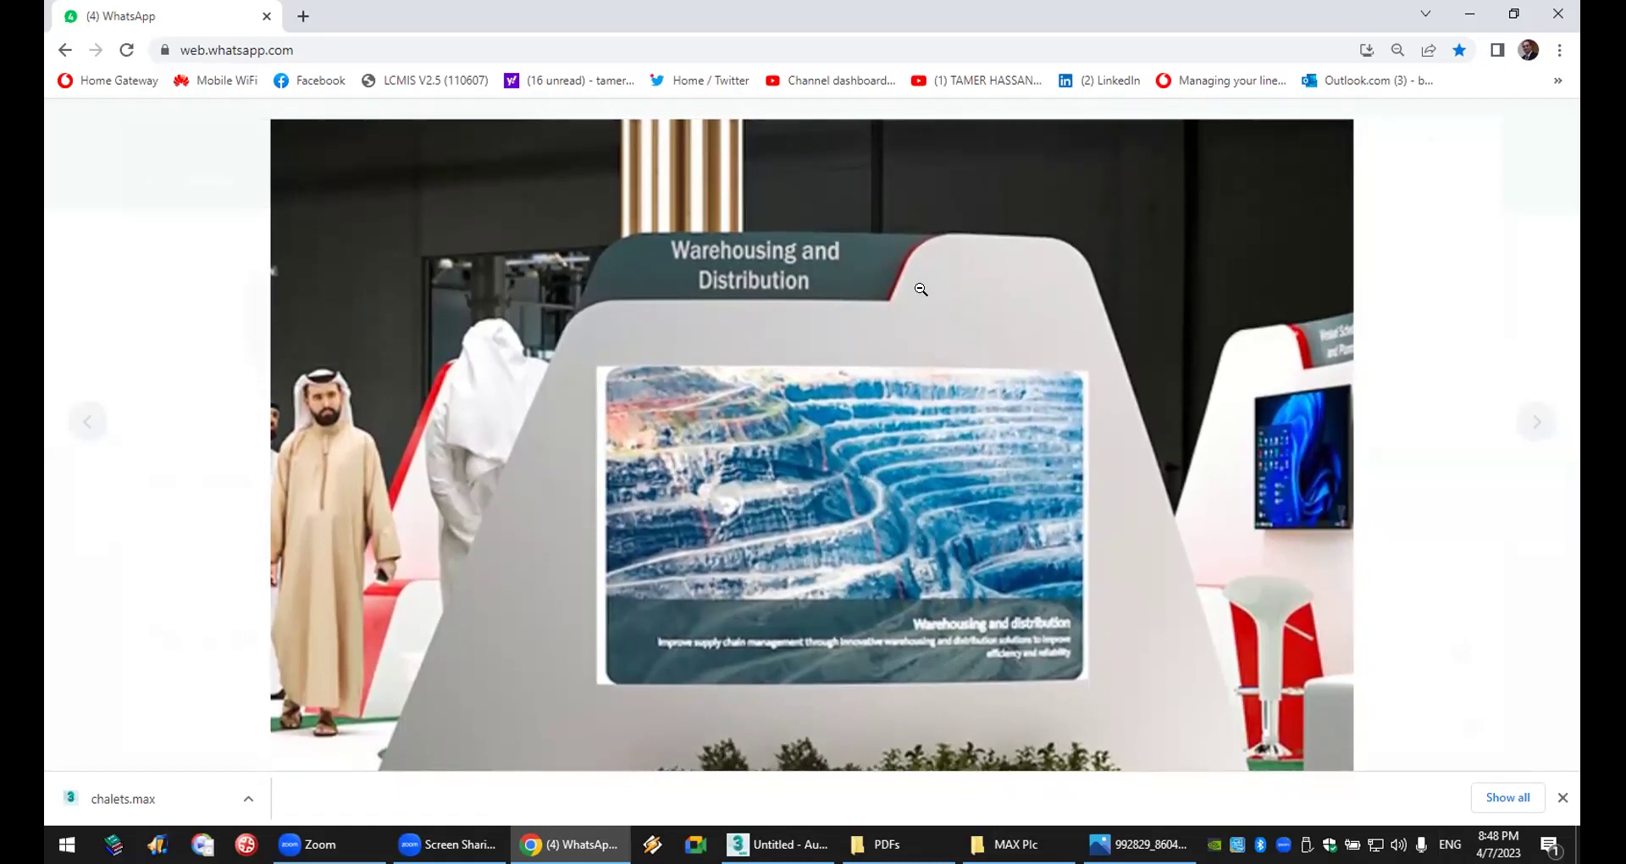
{"action": "scroll", "coordinate": [922, 508], "scroll_direction": "down", "scroll_amount": 3}
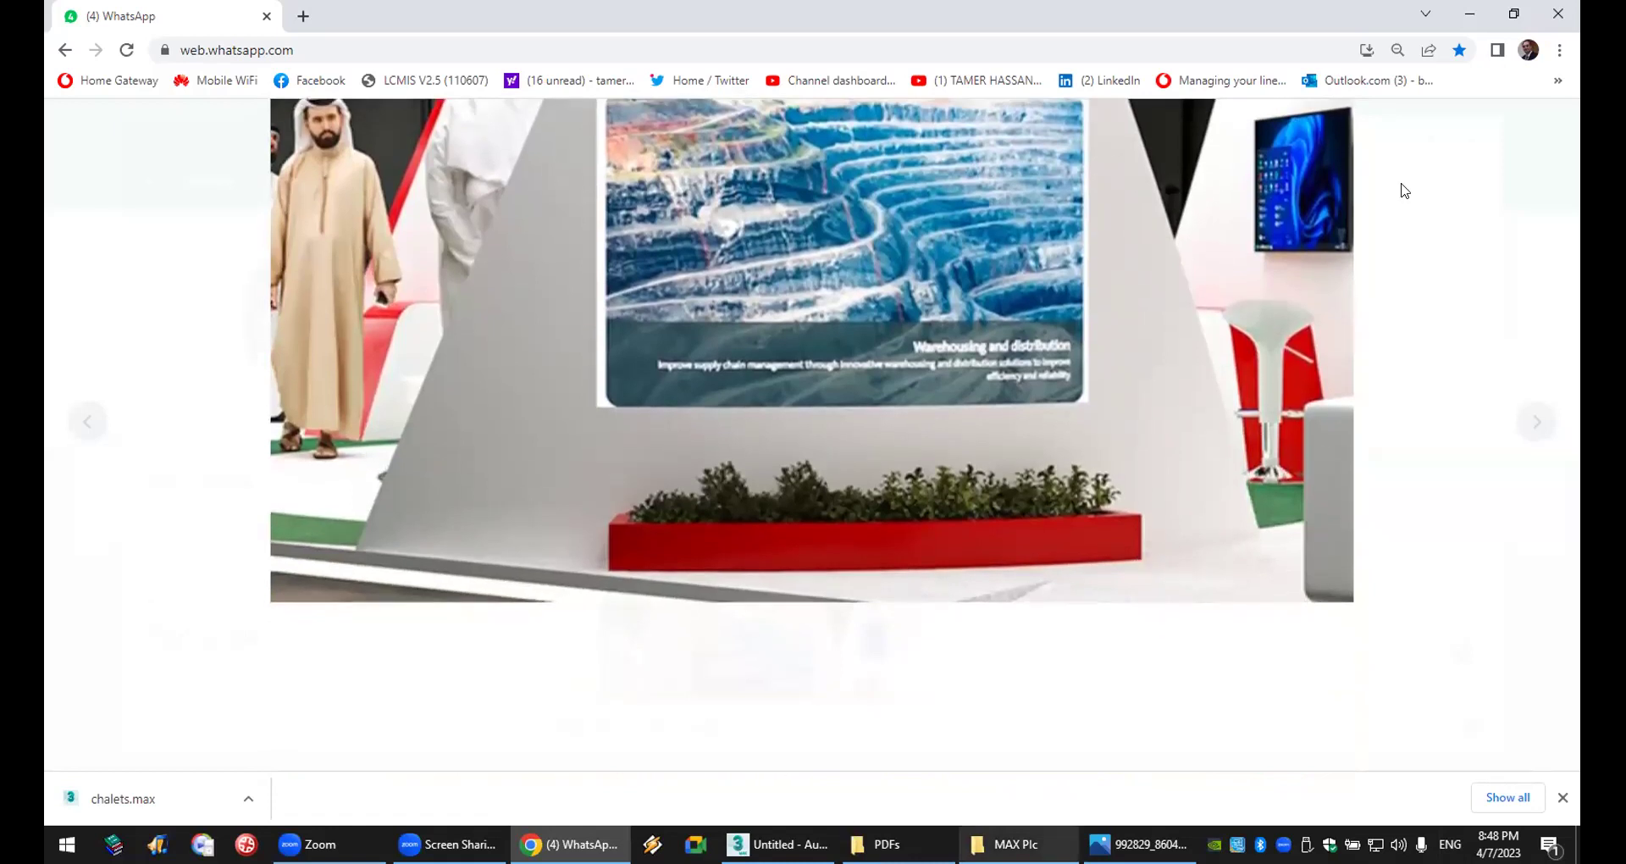
{"action": "key", "text": "alt+Tab"}
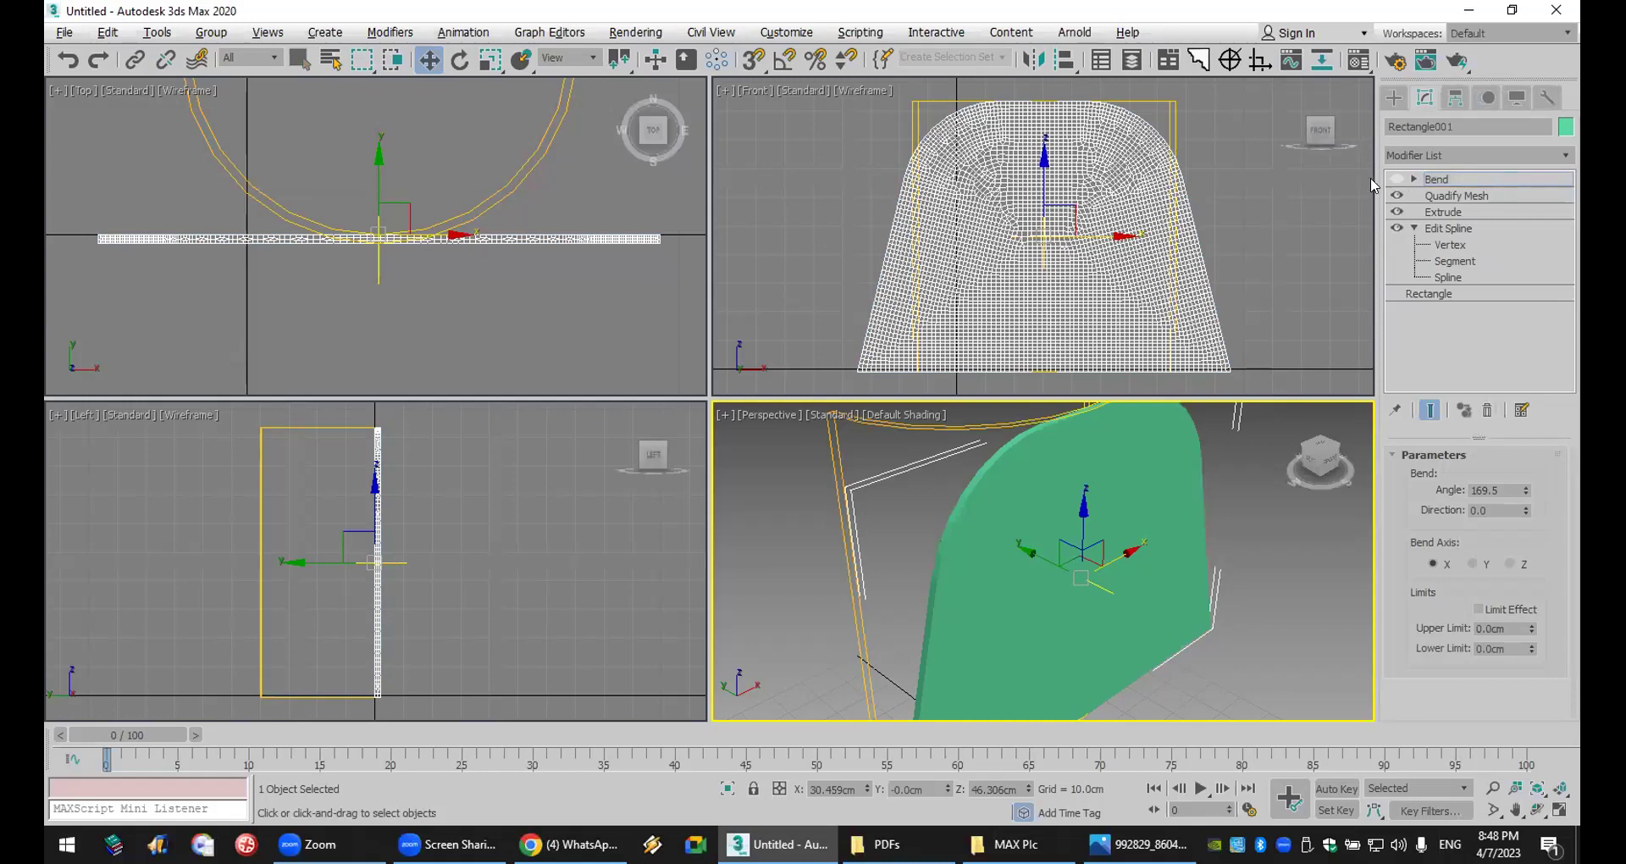
- Disable the Bend, Quadify Mesh and Extrude modifiers to work on the bare spline outline
{"action": "left_click", "coordinate": [1397, 196]}
{"action": "left_click", "coordinate": [1396, 212]}
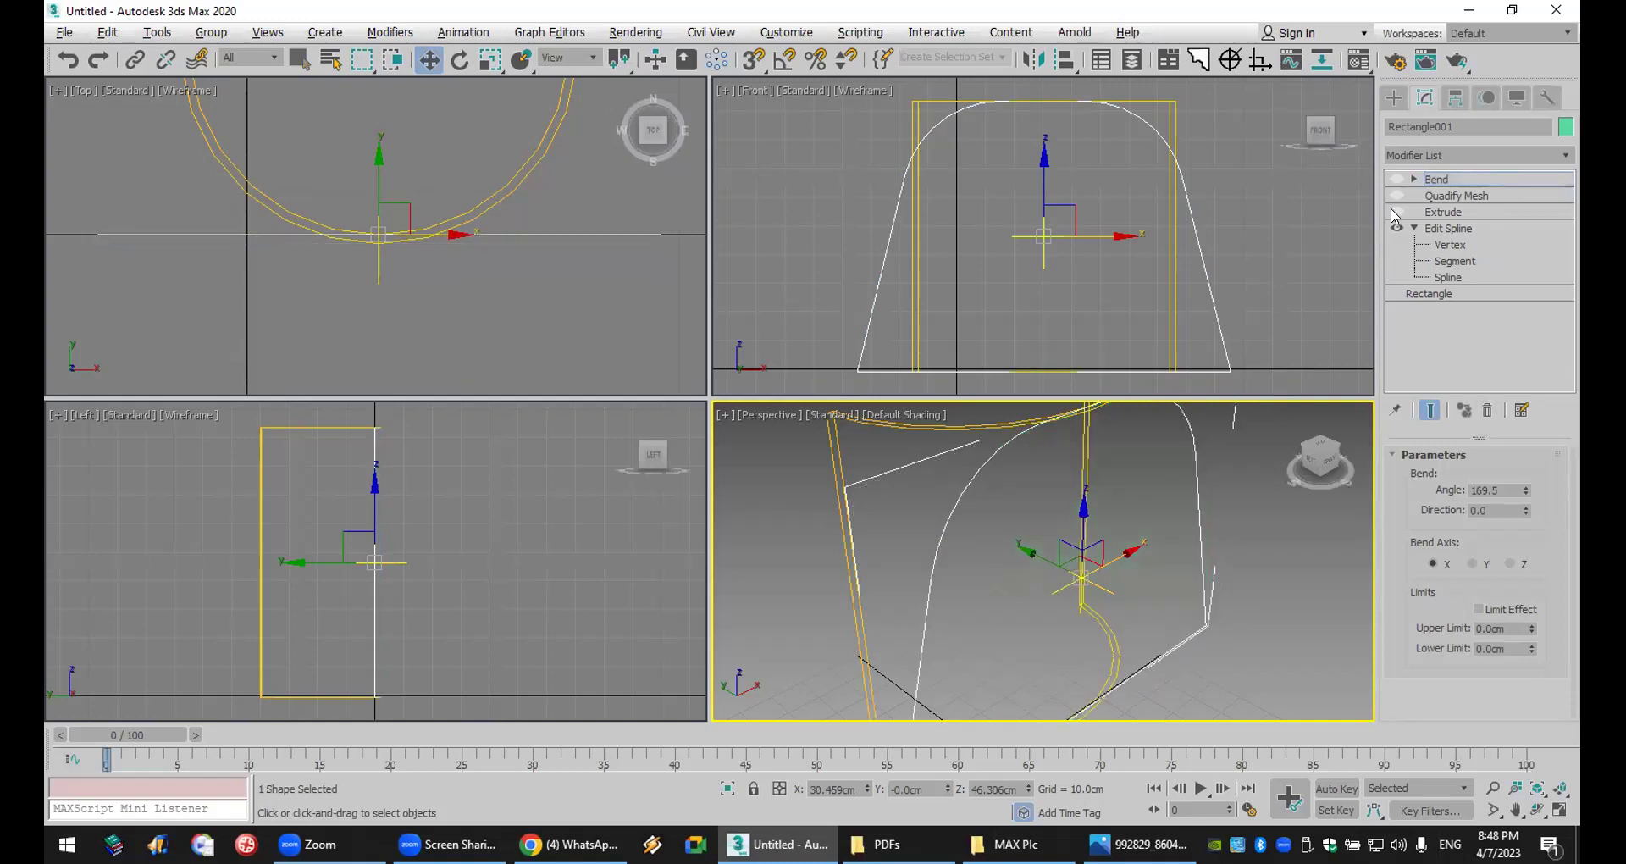
{"action": "right_click", "coordinate": [1264, 235]}
{"action": "left_click", "coordinate": [1457, 181]}
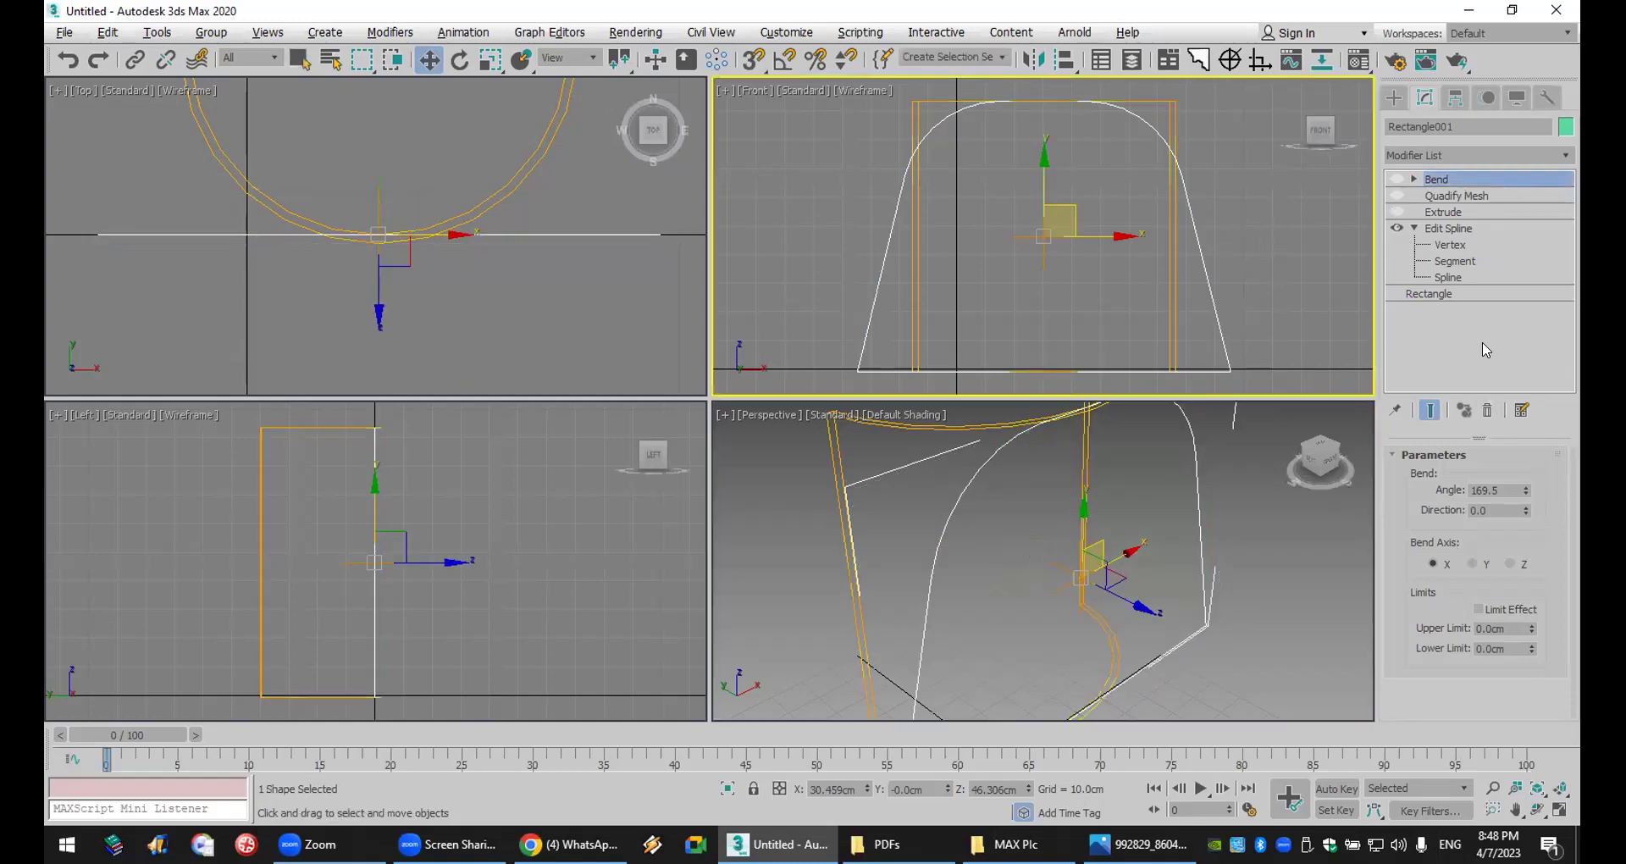
- Refine the panel outline by inserting a vertex at the middle of its top edge
{"action": "left_click", "coordinate": [1448, 277]}
{"action": "middle_click_drag", "start_coordinate": [1074, 133], "coordinate": [1066, 172]}
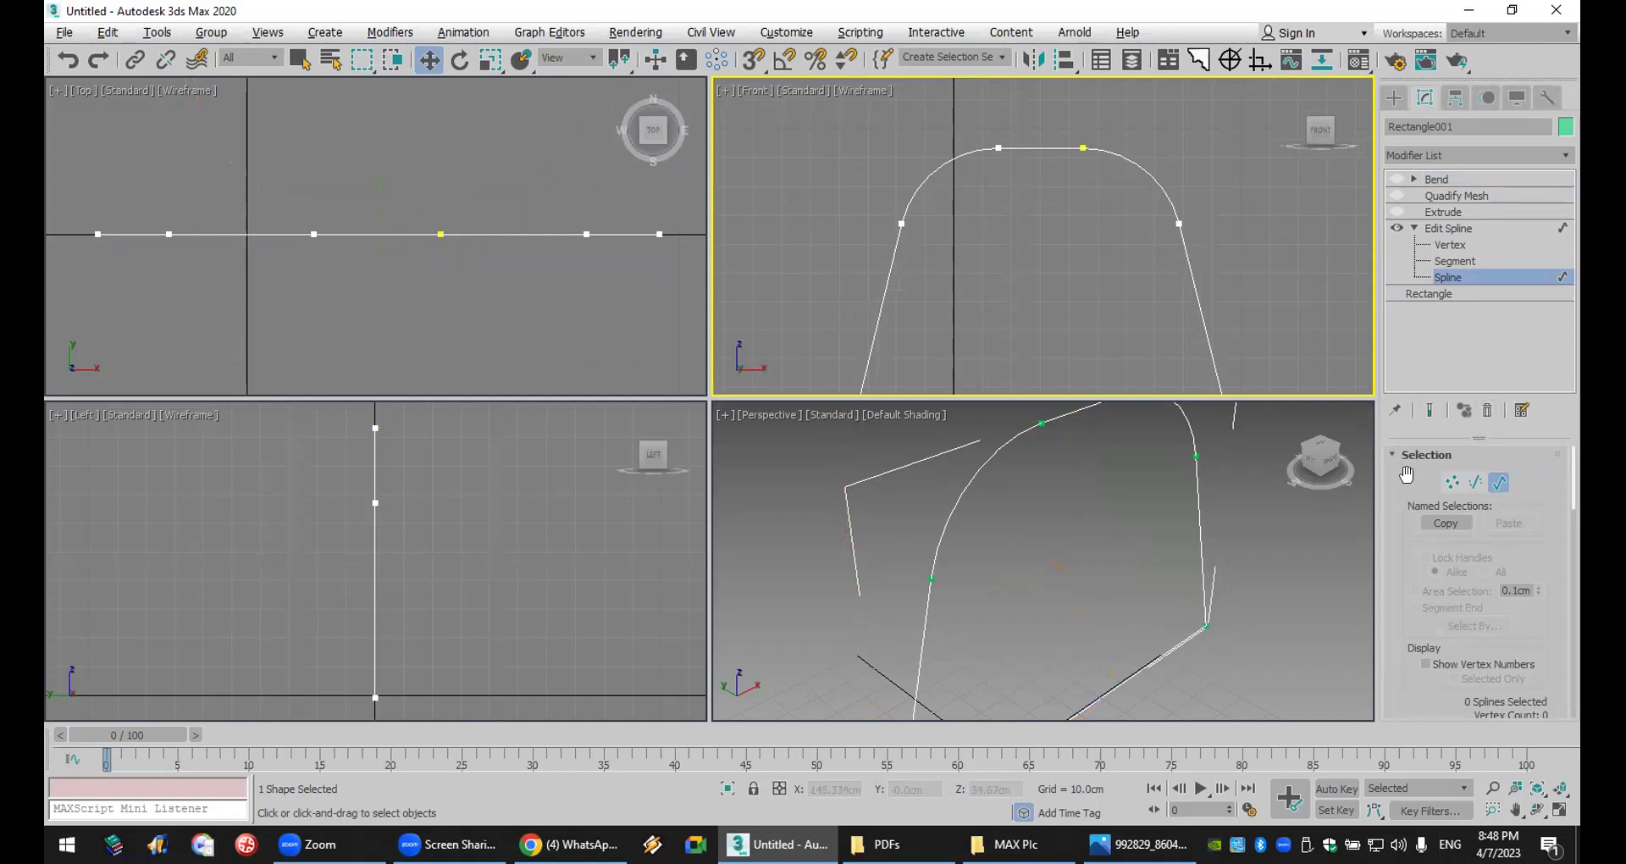
{"action": "left_click_drag", "start_coordinate": [1435, 585], "coordinate": [1427, 276]}
{"action": "scroll", "coordinate": [1448, 627], "scroll_direction": "down", "scroll_amount": 5}
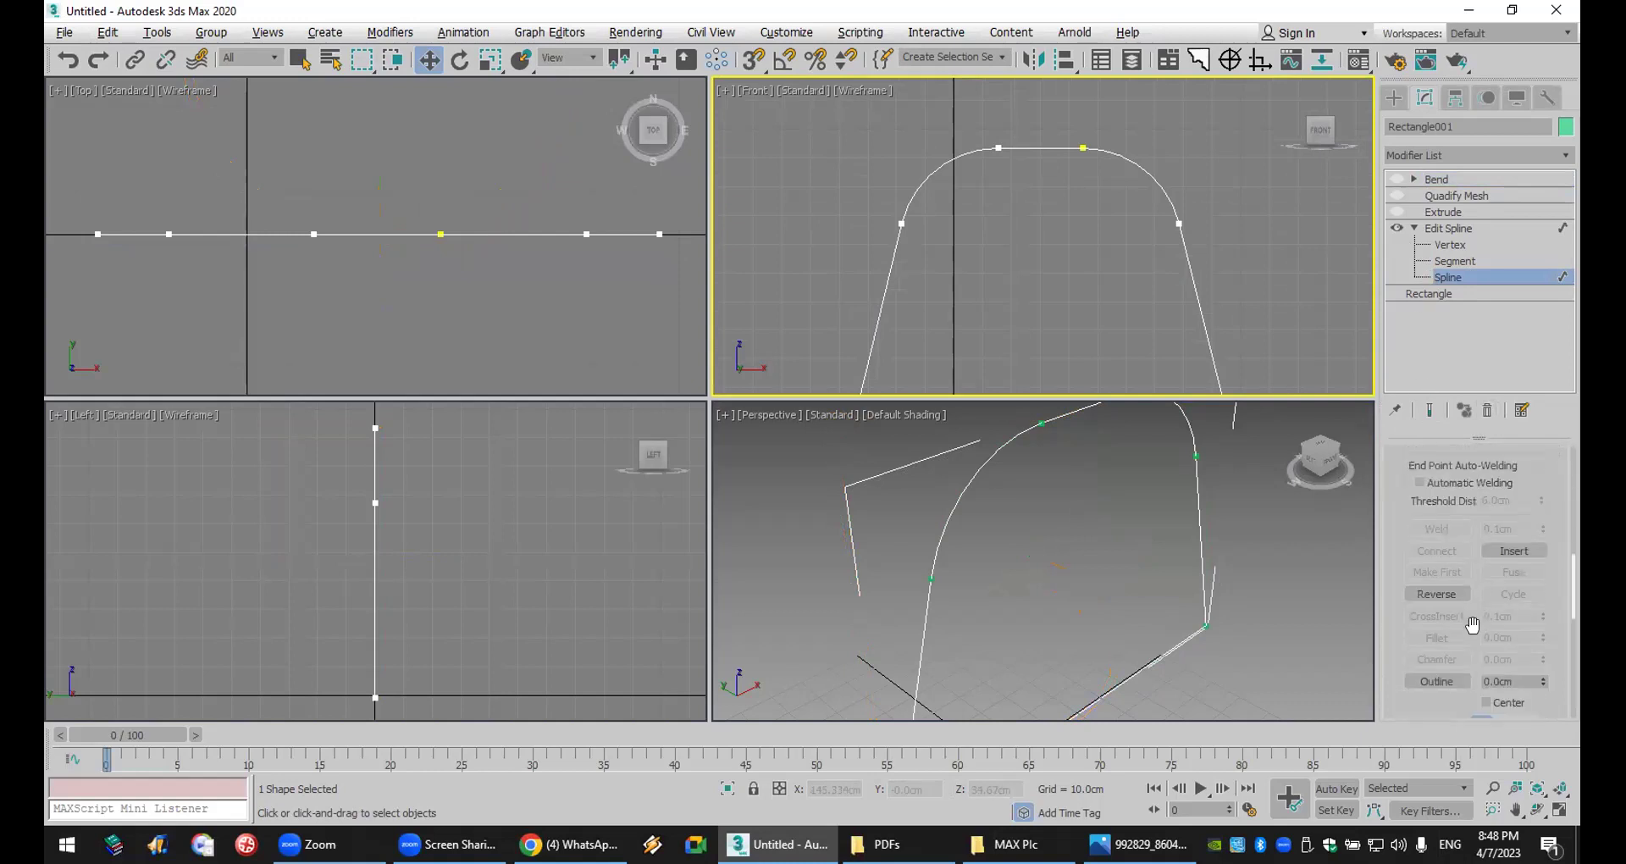
{"action": "scroll", "coordinate": [1430, 597], "scroll_direction": "down", "scroll_amount": 5}
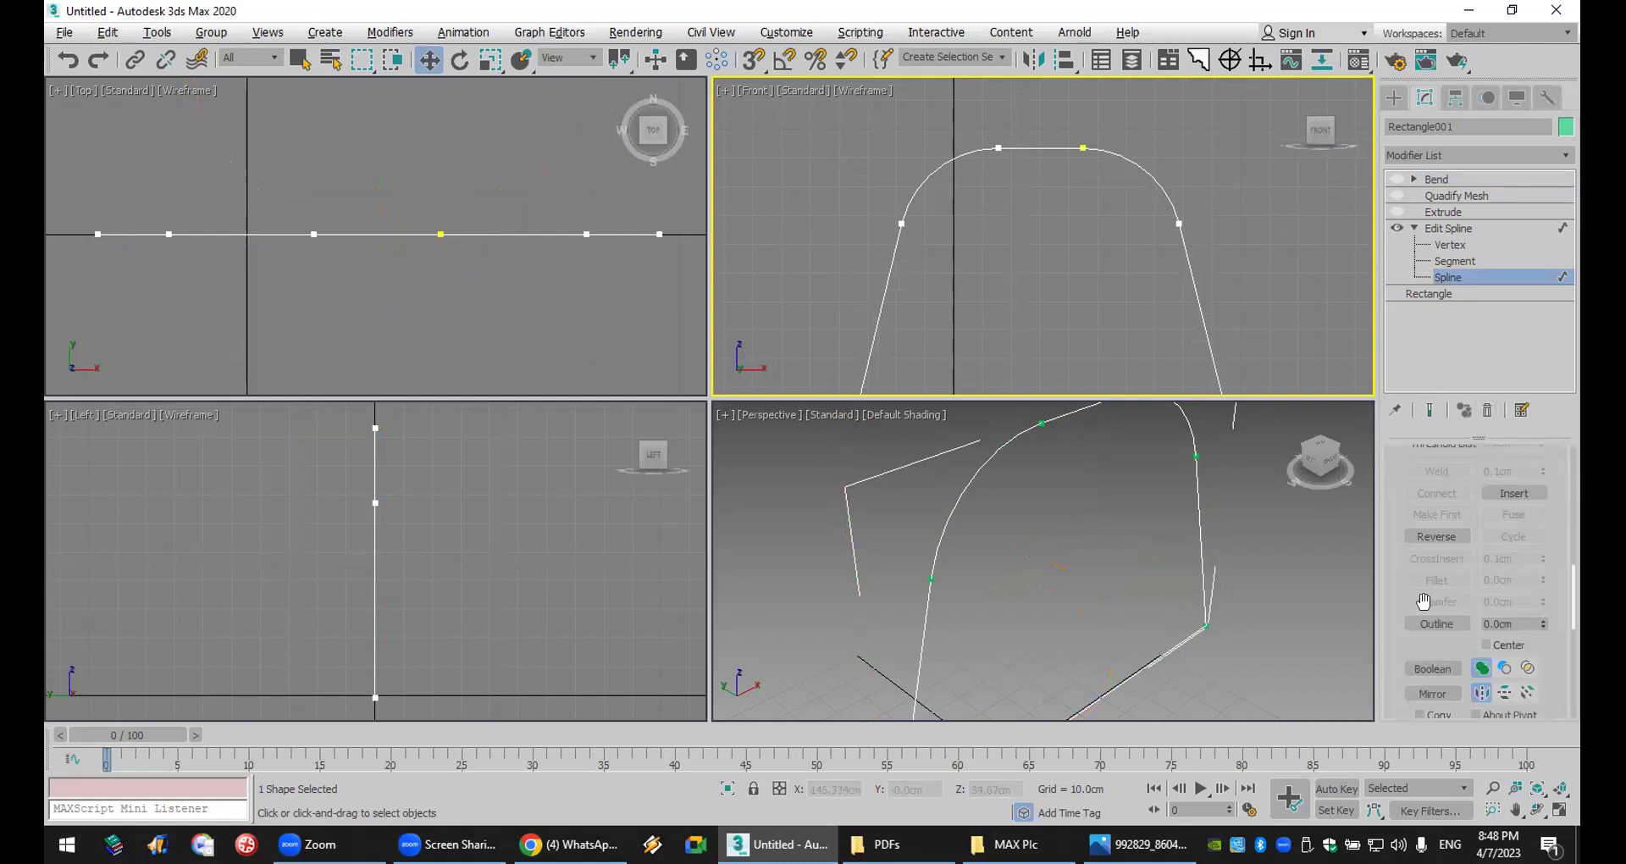
{"action": "left_click", "coordinate": [1450, 245]}
{"action": "scroll", "coordinate": [1424, 614], "scroll_direction": "up", "scroll_amount": 3}
{"action": "scroll", "coordinate": [1421, 613], "scroll_direction": "up", "scroll_amount": 3}
{"action": "left_click", "coordinate": [1437, 532]}
{"action": "left_click", "coordinate": [1039, 149]}
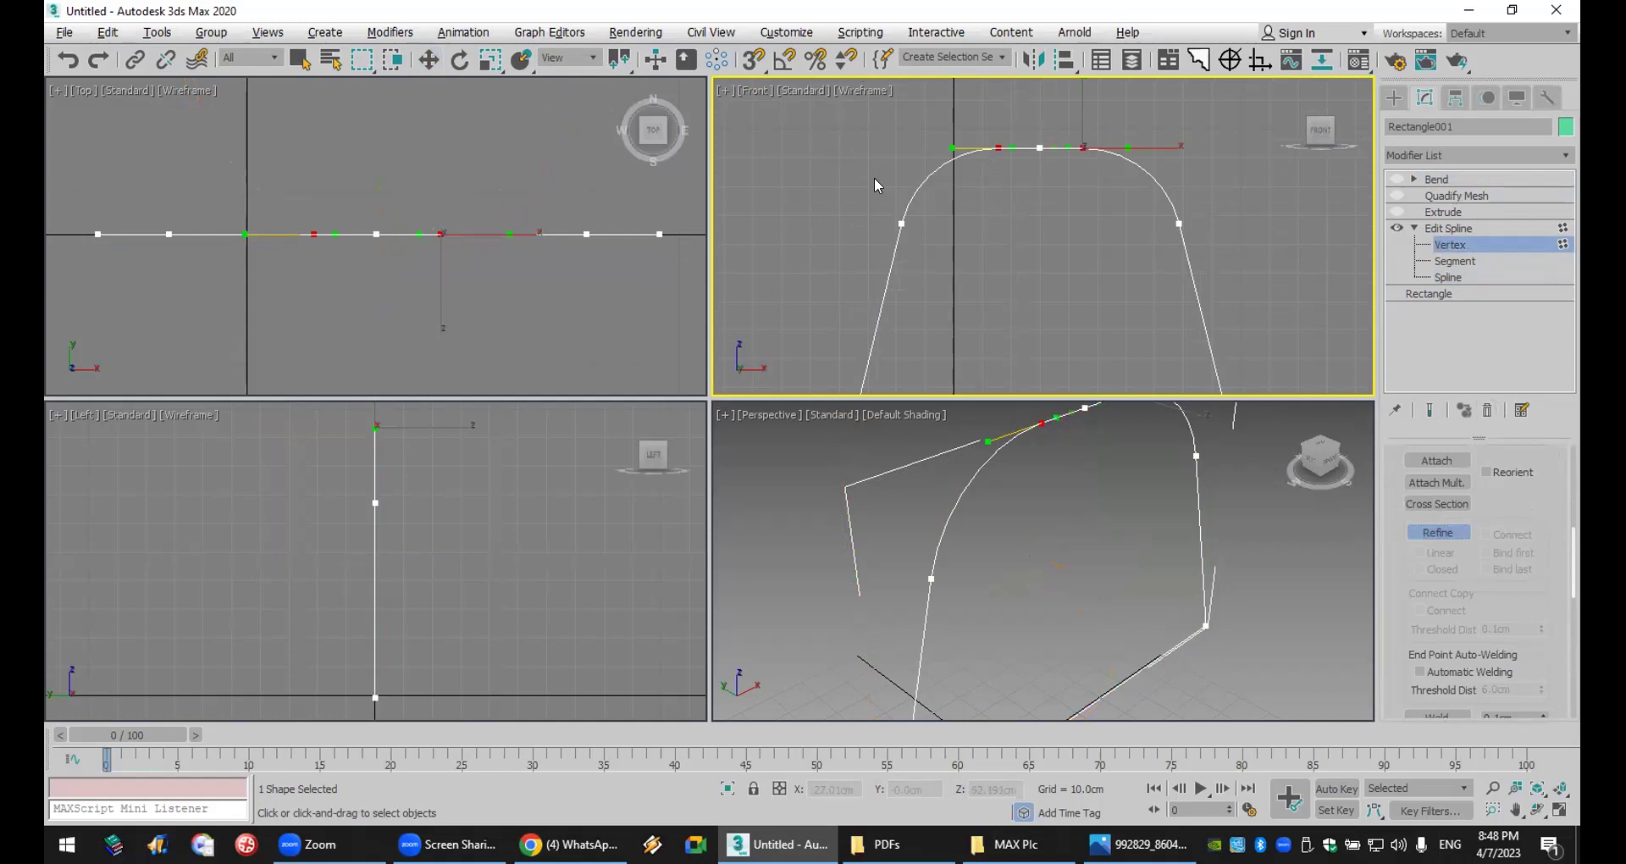
{"action": "key", "text": "w"}
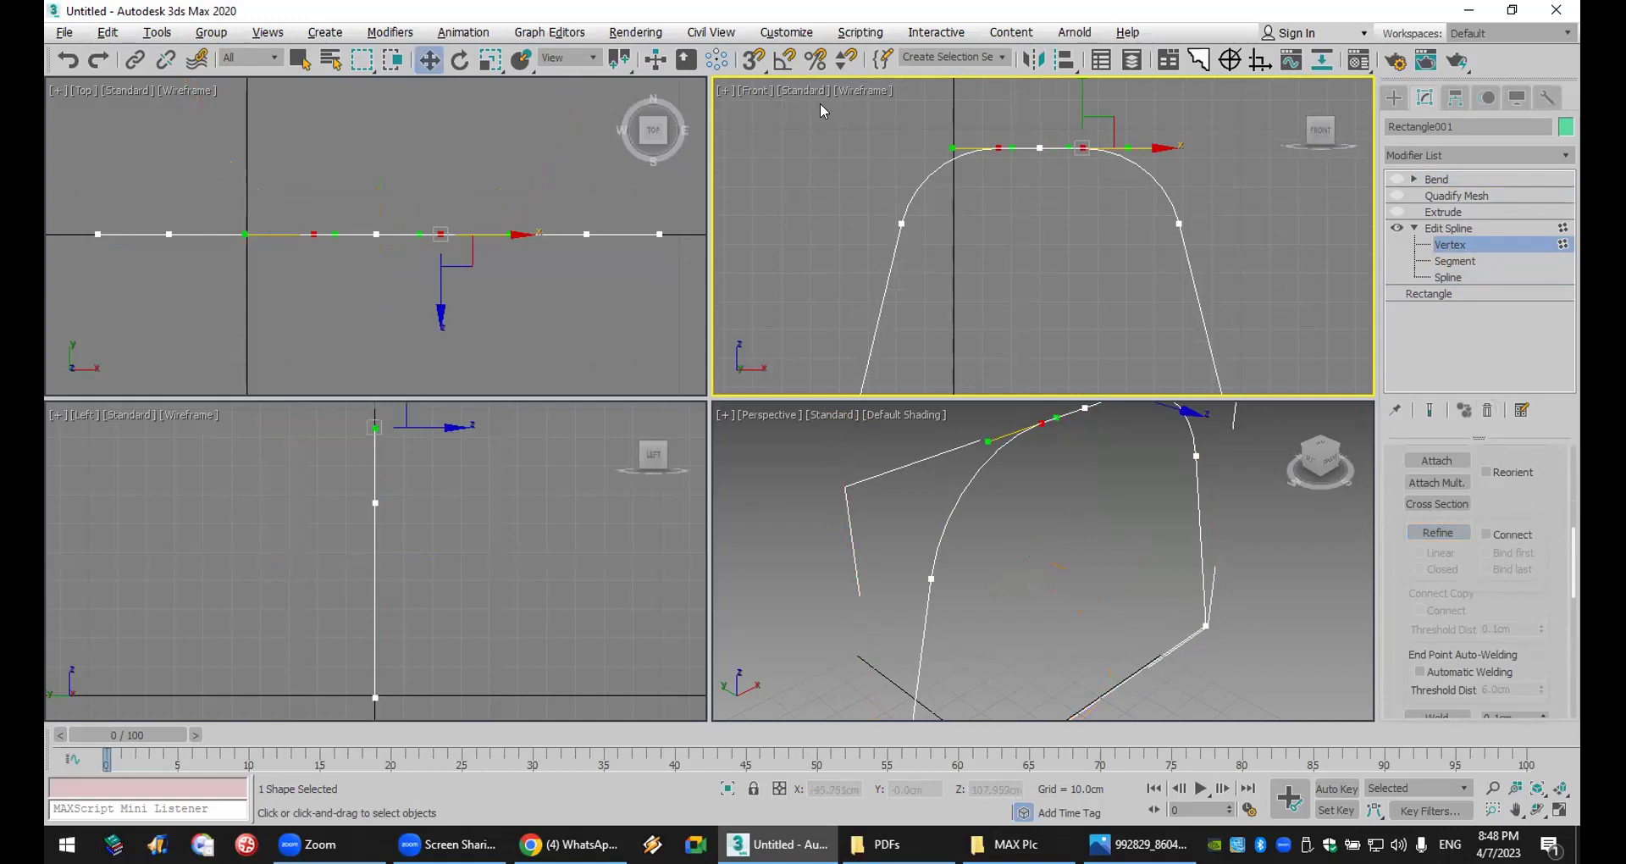
- Lower the outline's upper-left curve vertices to form a step in the top edge
{"action": "left_click_drag", "start_coordinate": [1055, 304], "coordinate": [1029, 278]}
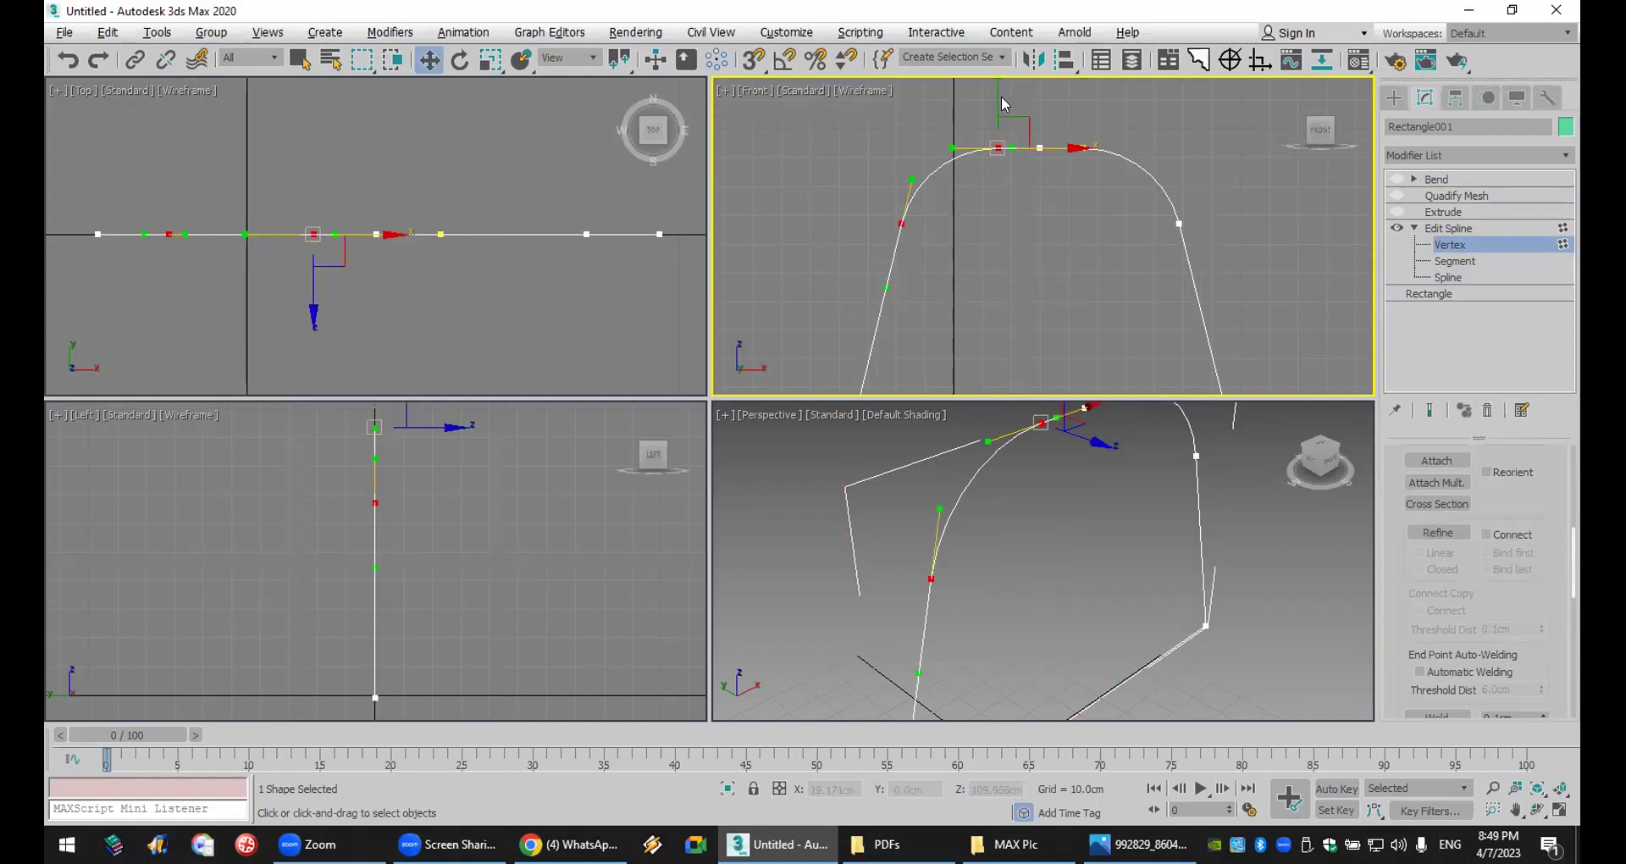
{"action": "left_click_drag", "start_coordinate": [1001, 94], "coordinate": [1002, 174]}
{"action": "scroll", "coordinate": [999, 267], "scroll_direction": "down", "scroll_amount": 4}
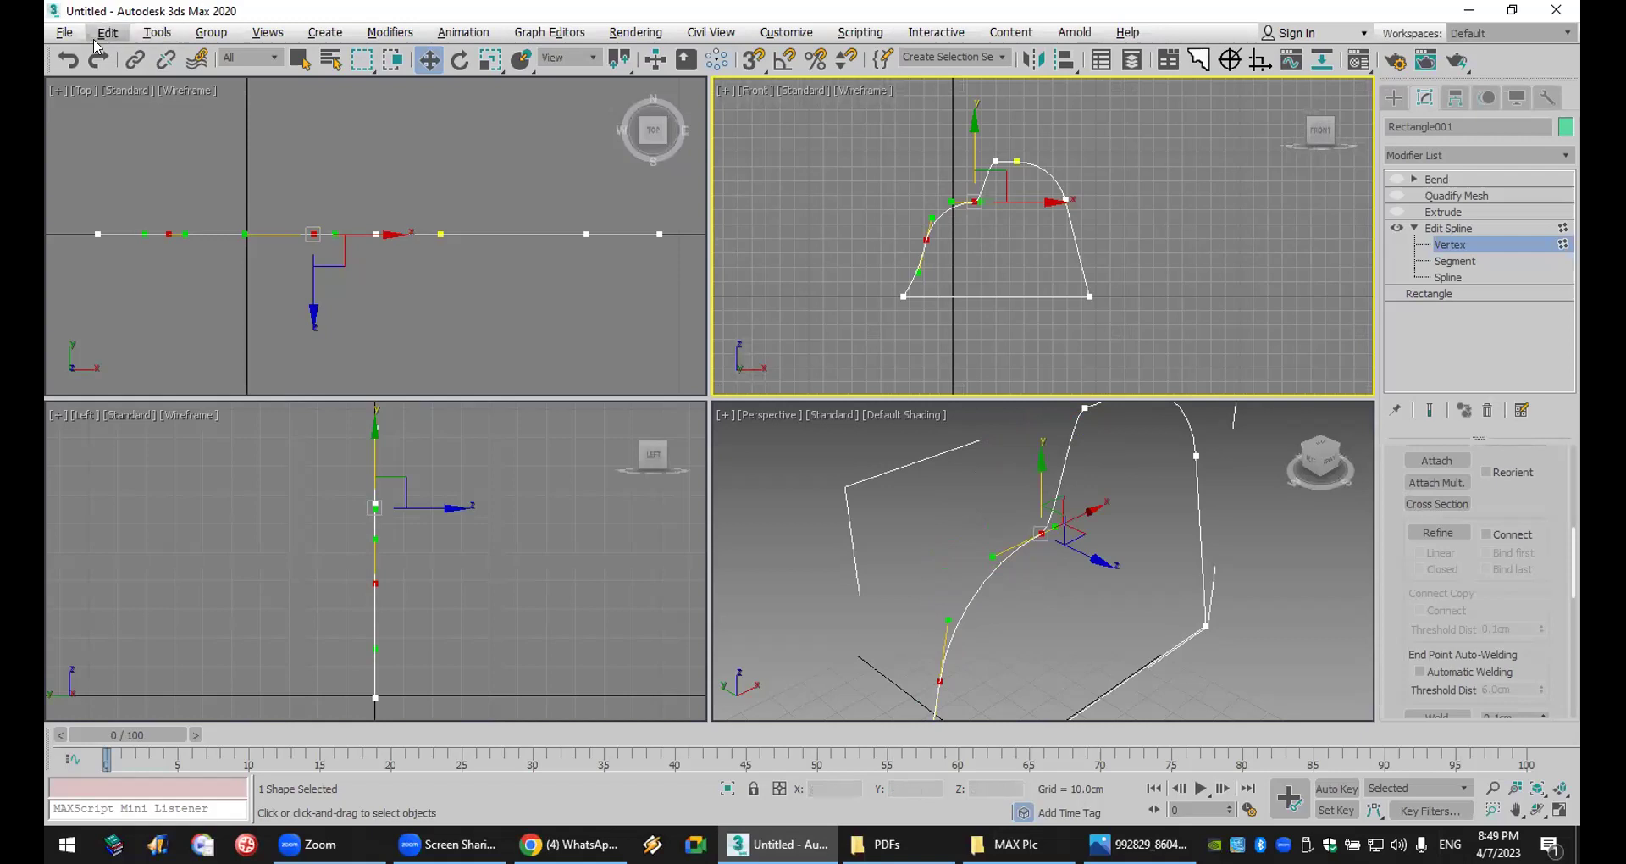
- Delete the Bend, Quadify Mesh, Extrude and Edit Spline modifiers to return to the plain base rectangle
{"action": "left_click", "coordinate": [1440, 179]}
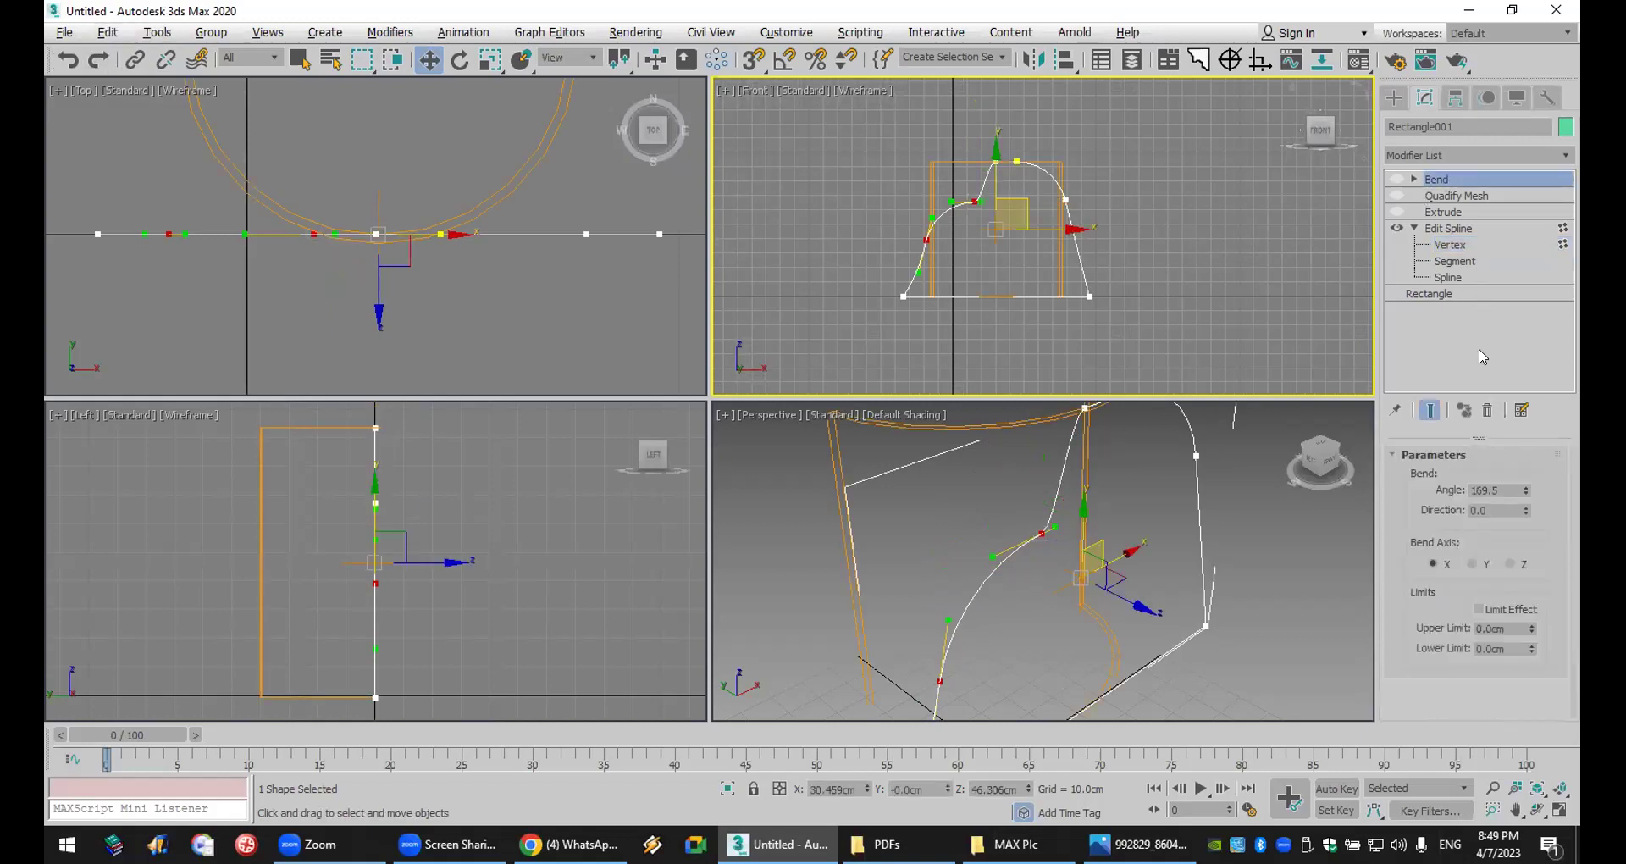
{"action": "left_click", "coordinate": [1486, 411]}
{"action": "left_click", "coordinate": [1487, 411]}
{"action": "left_click", "coordinate": [1487, 410]}
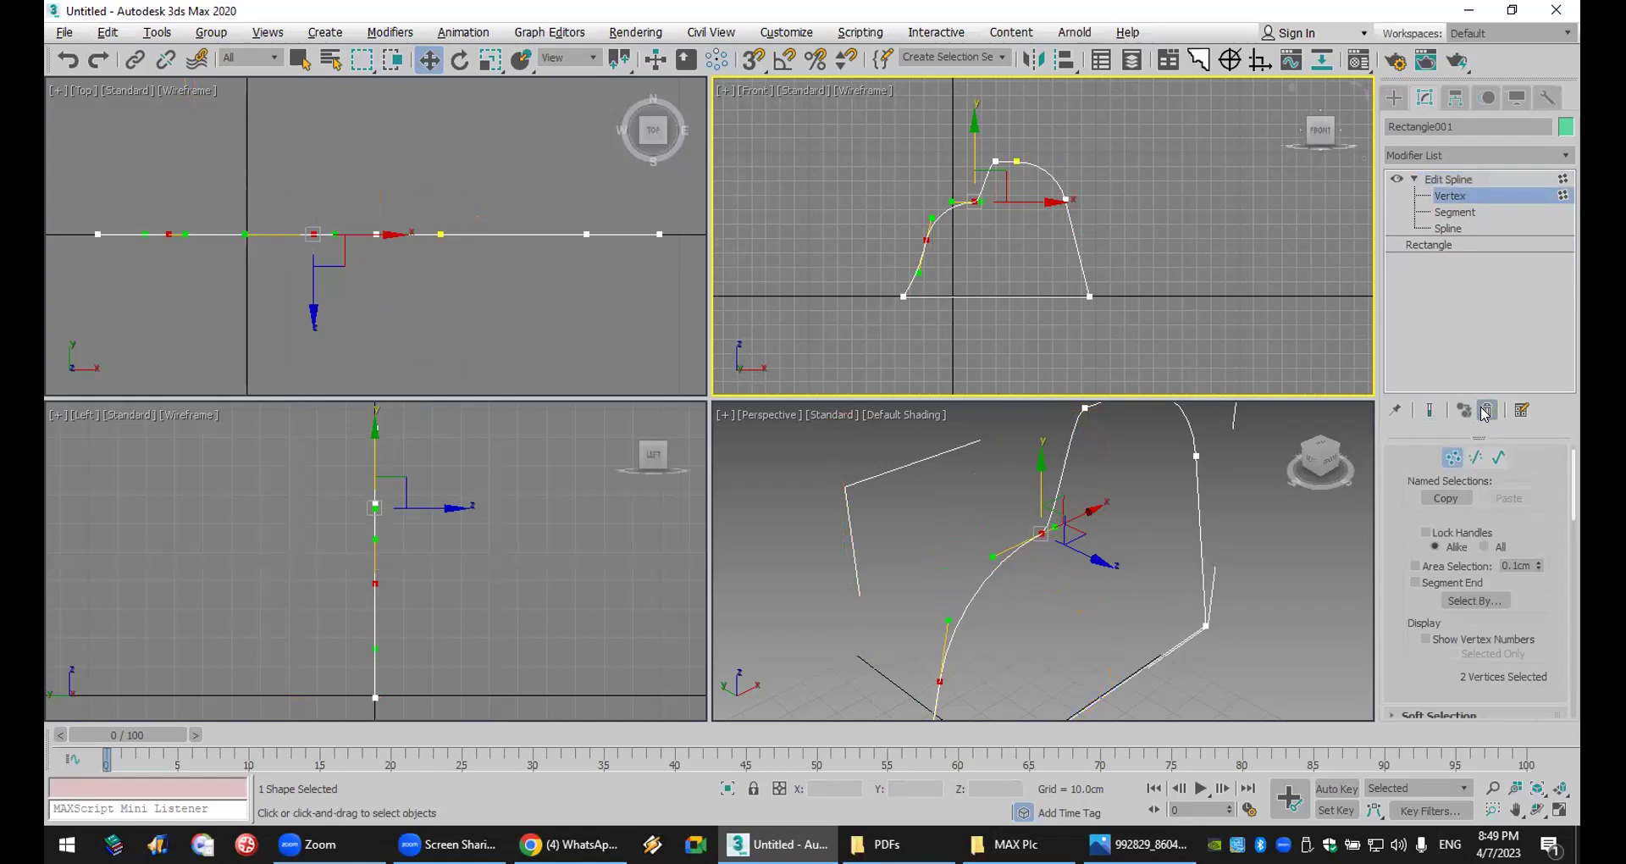
{"action": "left_click", "coordinate": [1487, 411]}
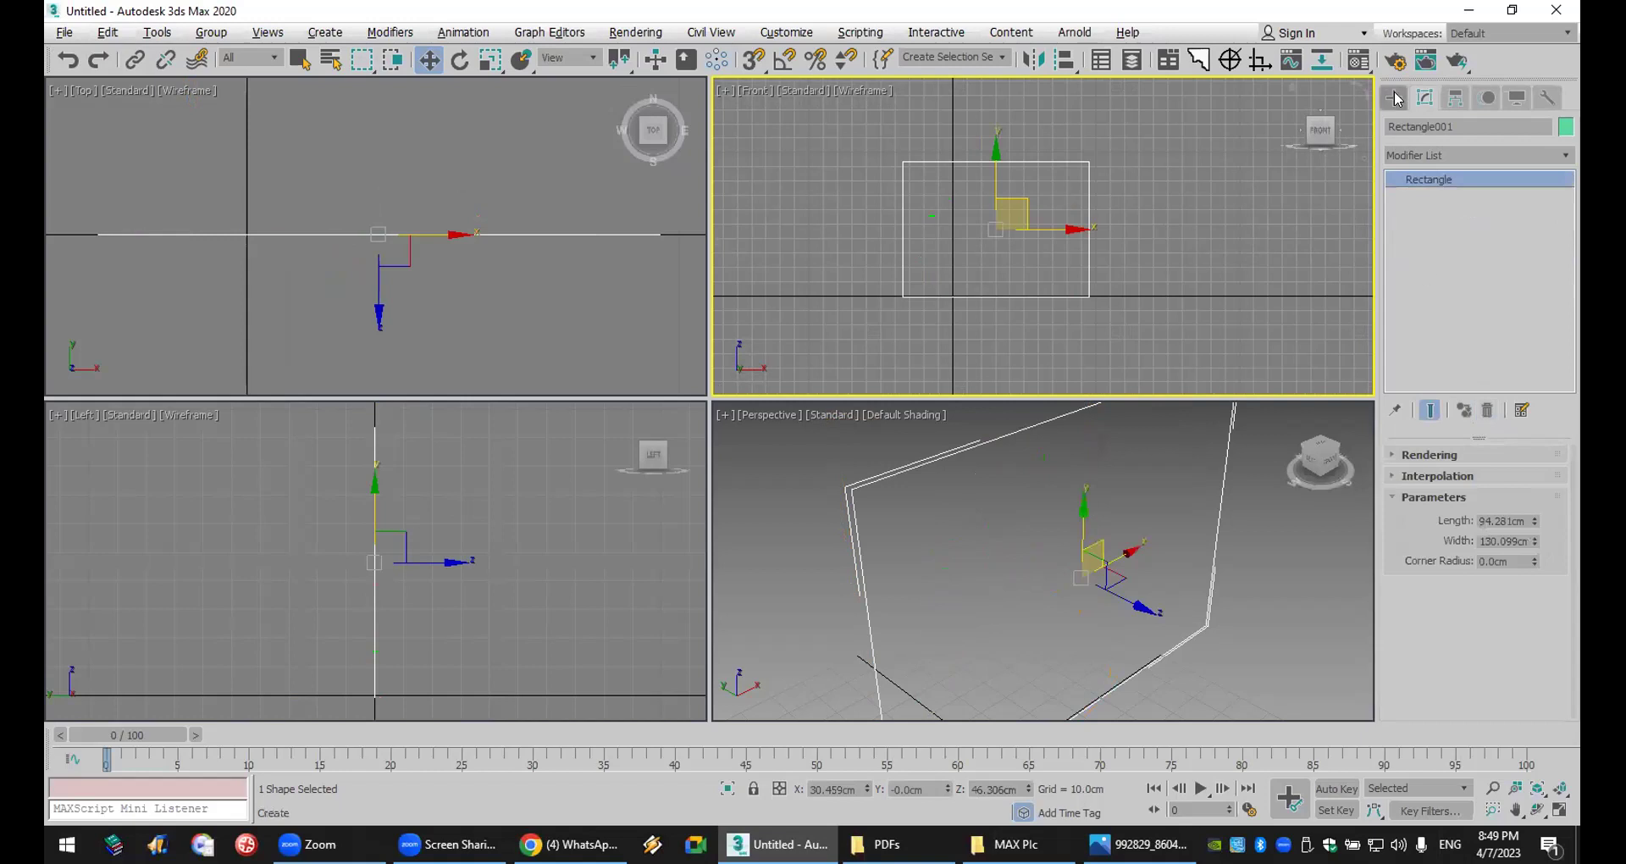
- Draw a second rectangle about 77 by 45 cm overlapping the first one's upper-left corner in the Front view
{"action": "left_click", "coordinate": [1470, 157]}
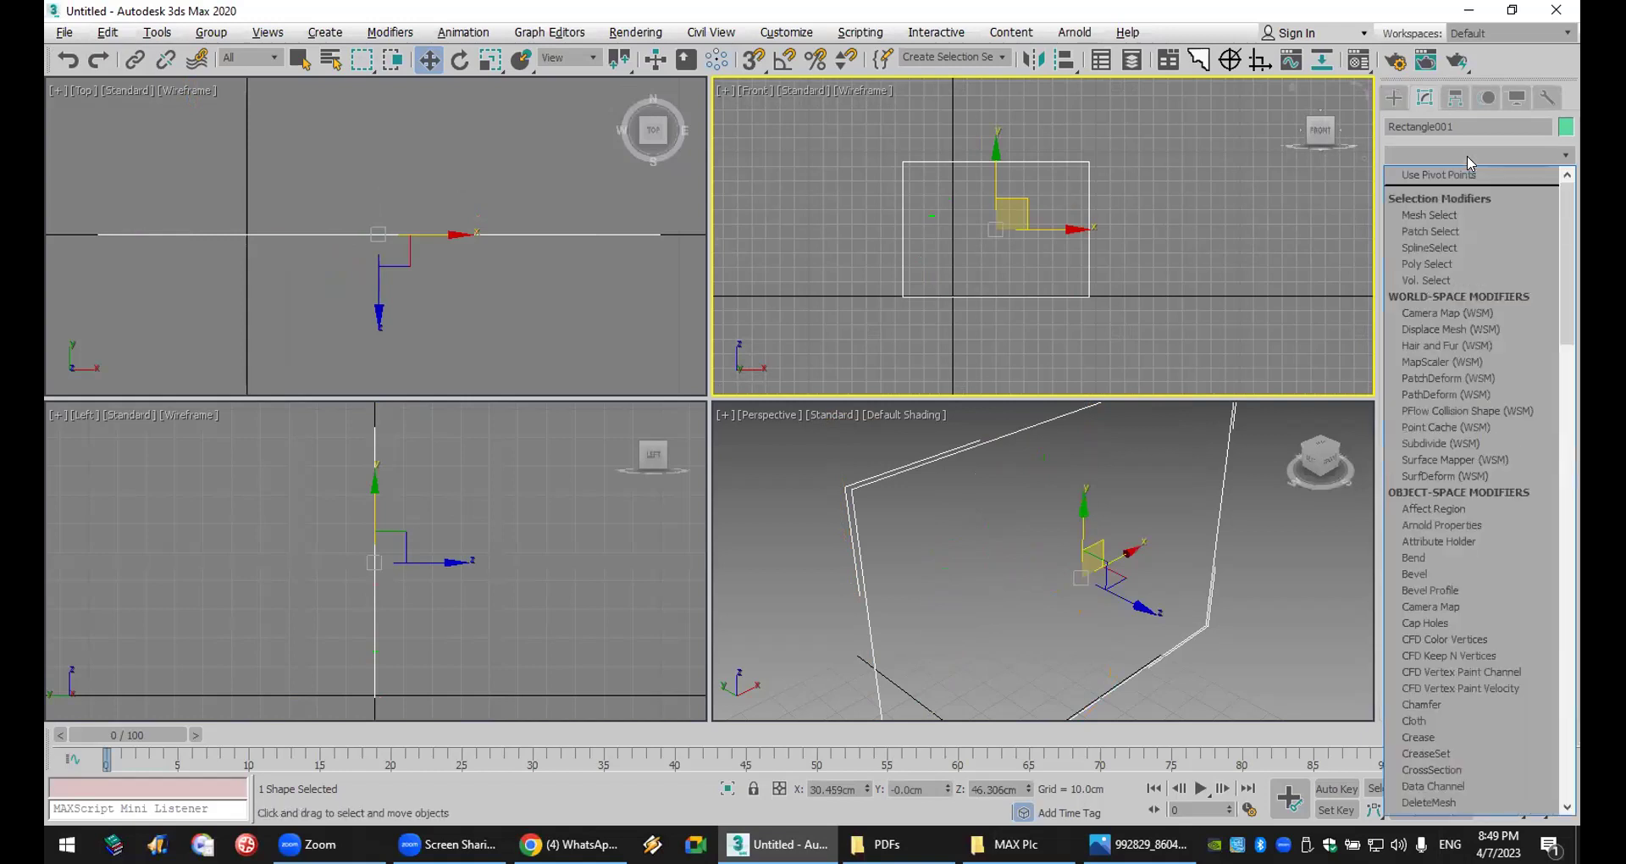
{"action": "left_click", "coordinate": [1470, 157]}
{"action": "left_click", "coordinate": [1394, 97]}
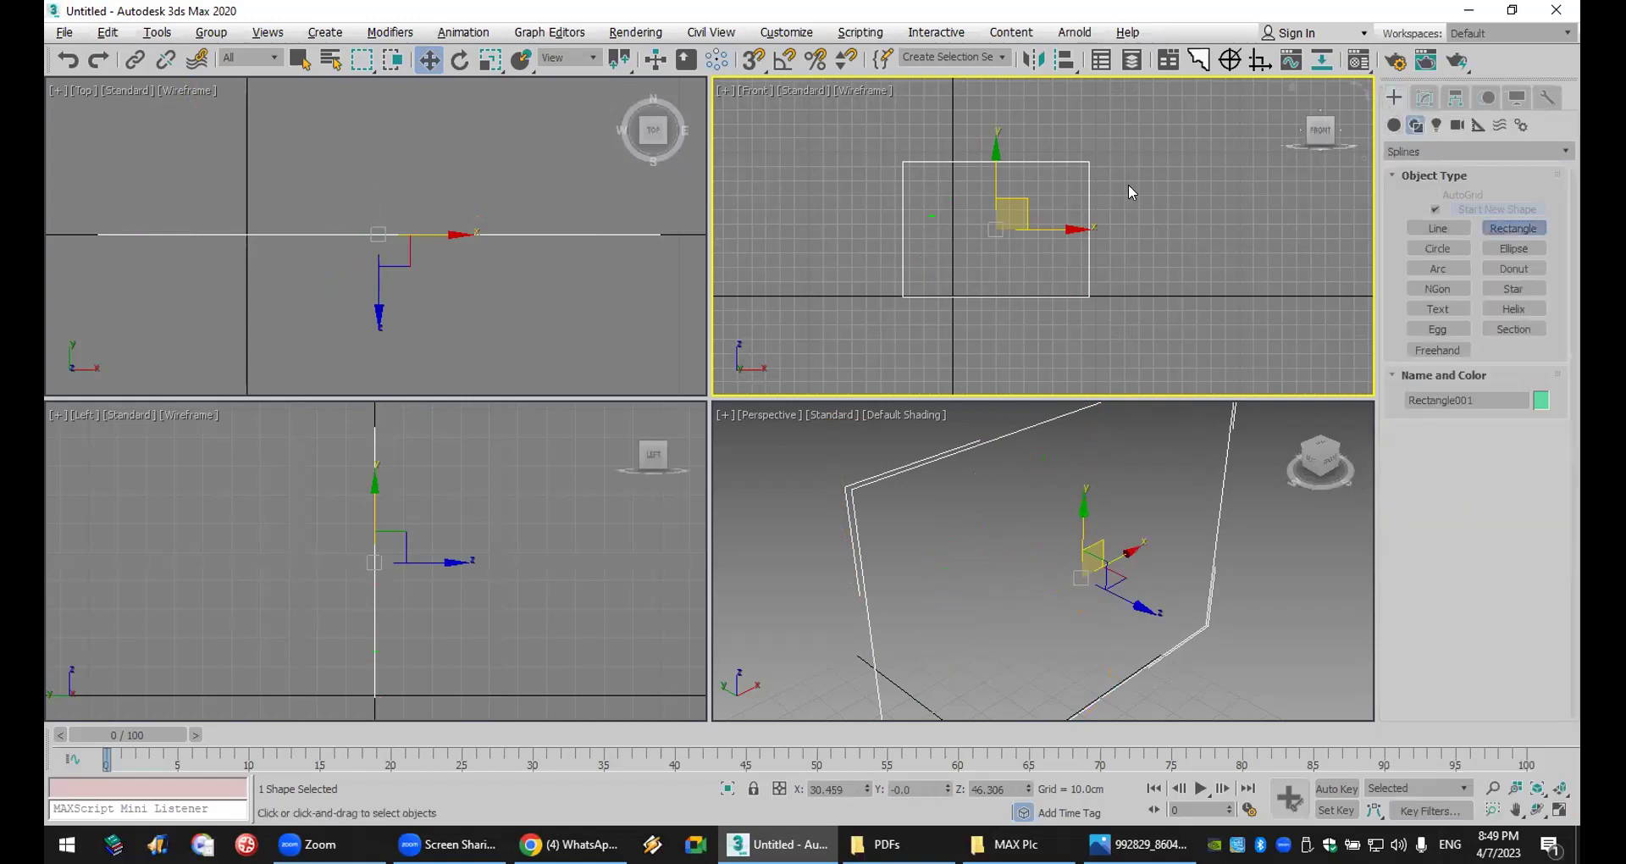
{"action": "left_click_drag", "start_coordinate": [879, 133], "coordinate": [989, 197]}
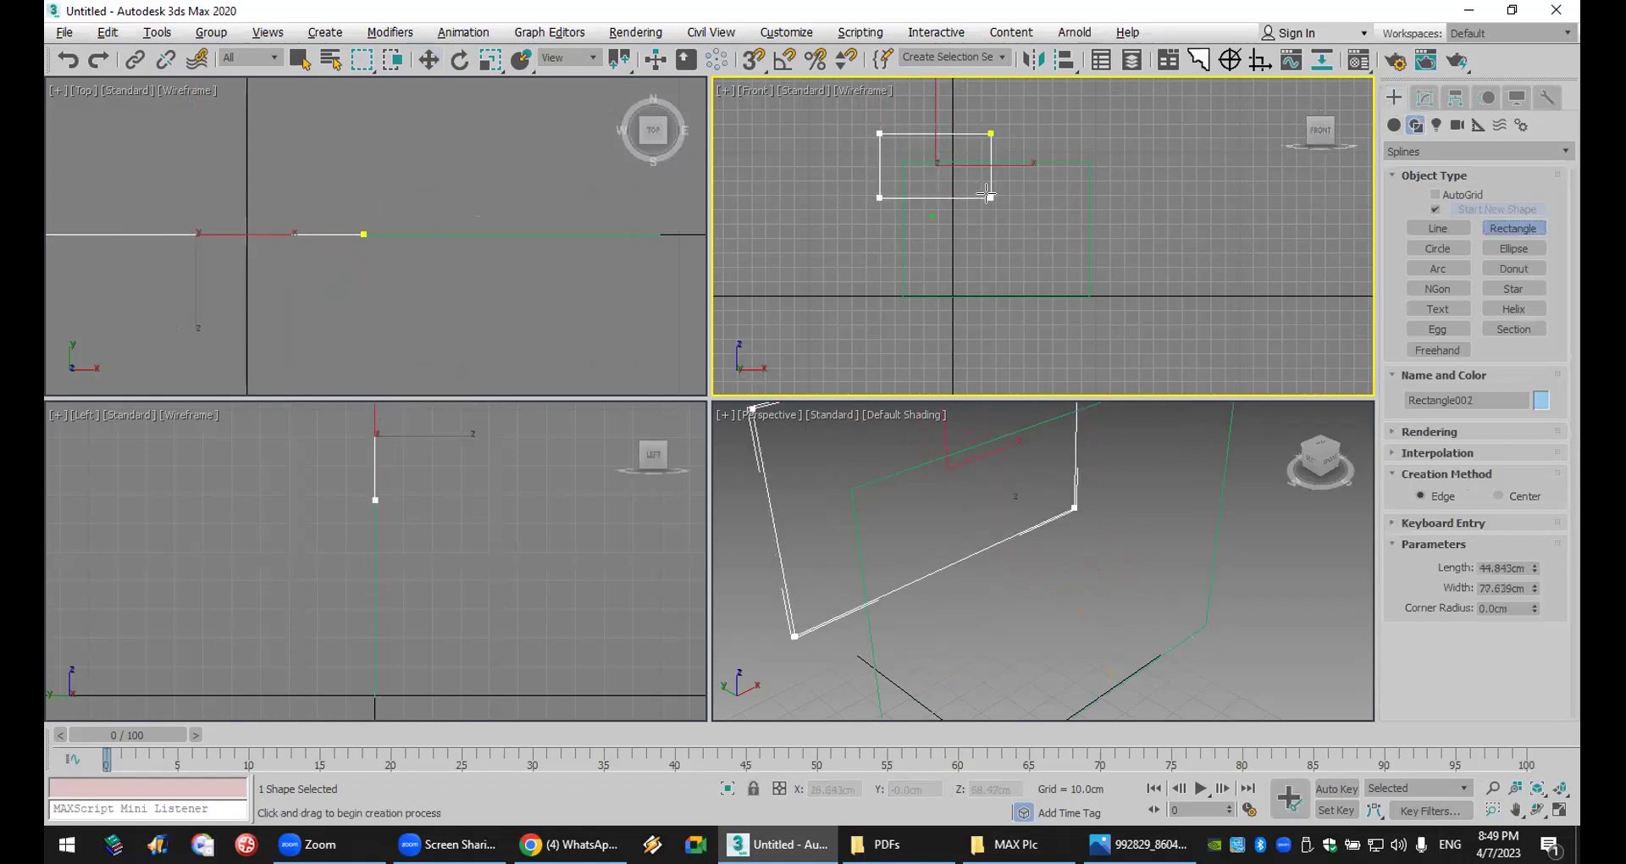
{"action": "key", "text": "w"}
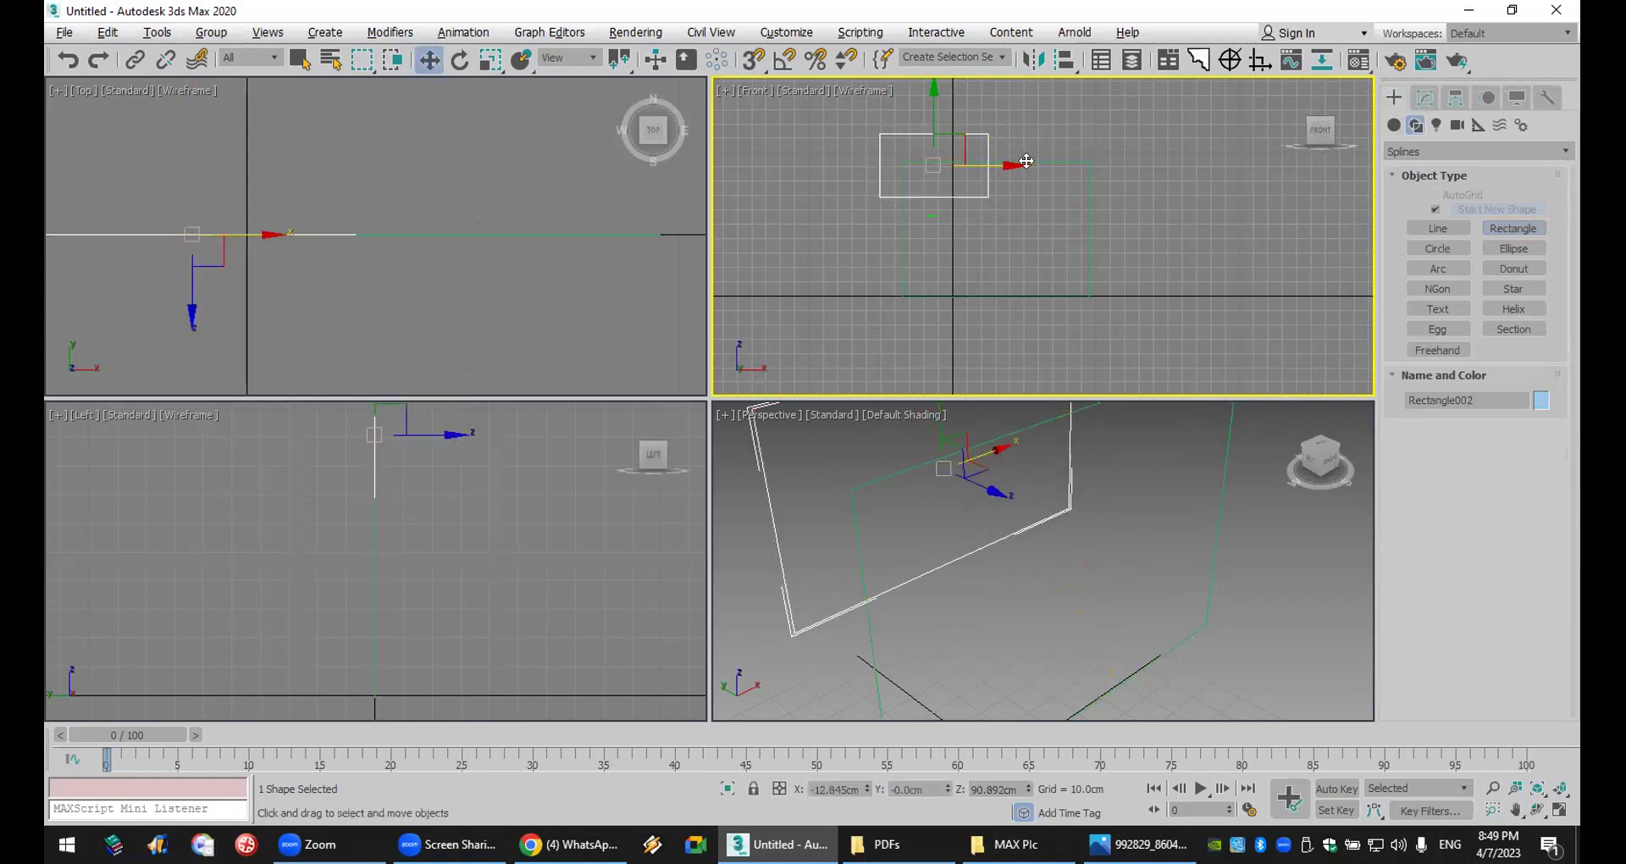
- Add an Edit Spline modifier to the large base rectangle and attach the smaller overlapping rectangle to it
{"action": "left_click", "coordinate": [1067, 163]}
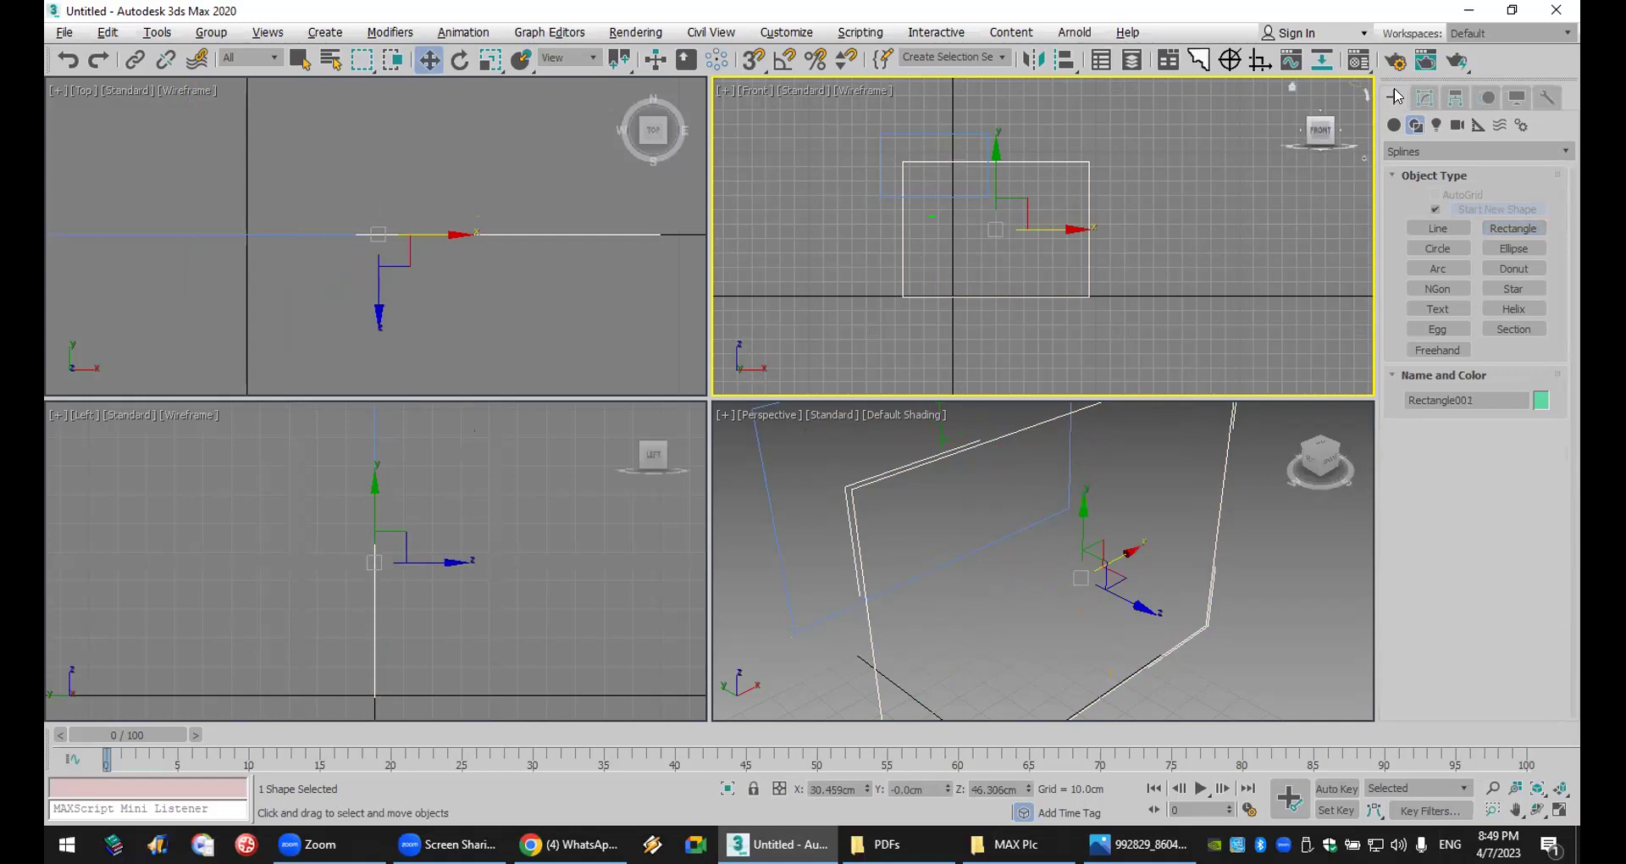
{"action": "left_click", "coordinate": [1425, 97]}
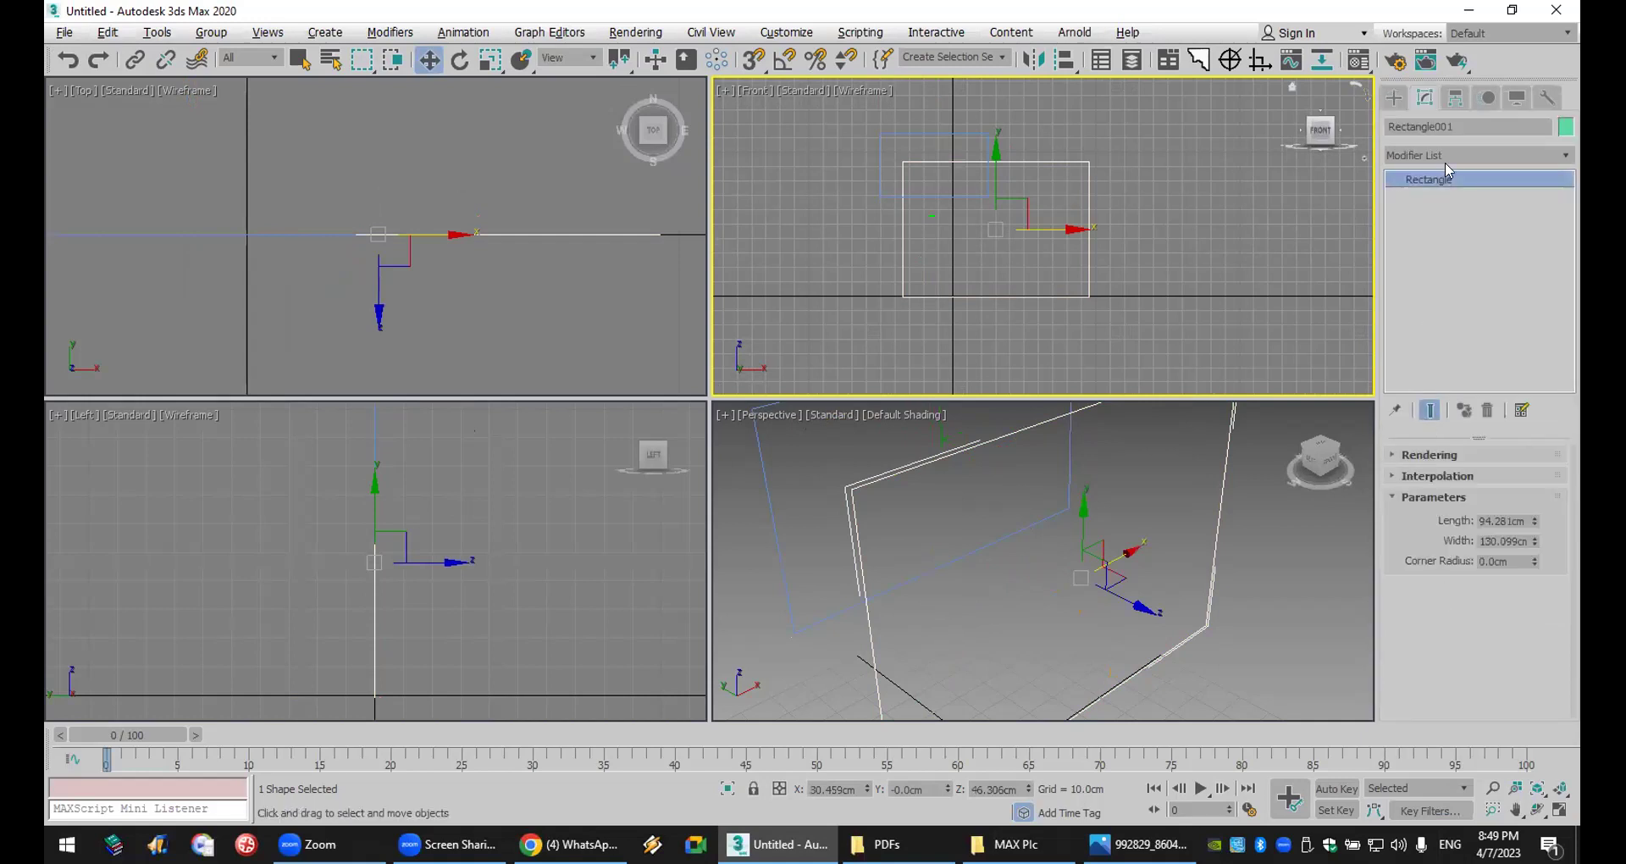
{"action": "left_click", "coordinate": [1445, 161]}
{"action": "key", "text": "e"}
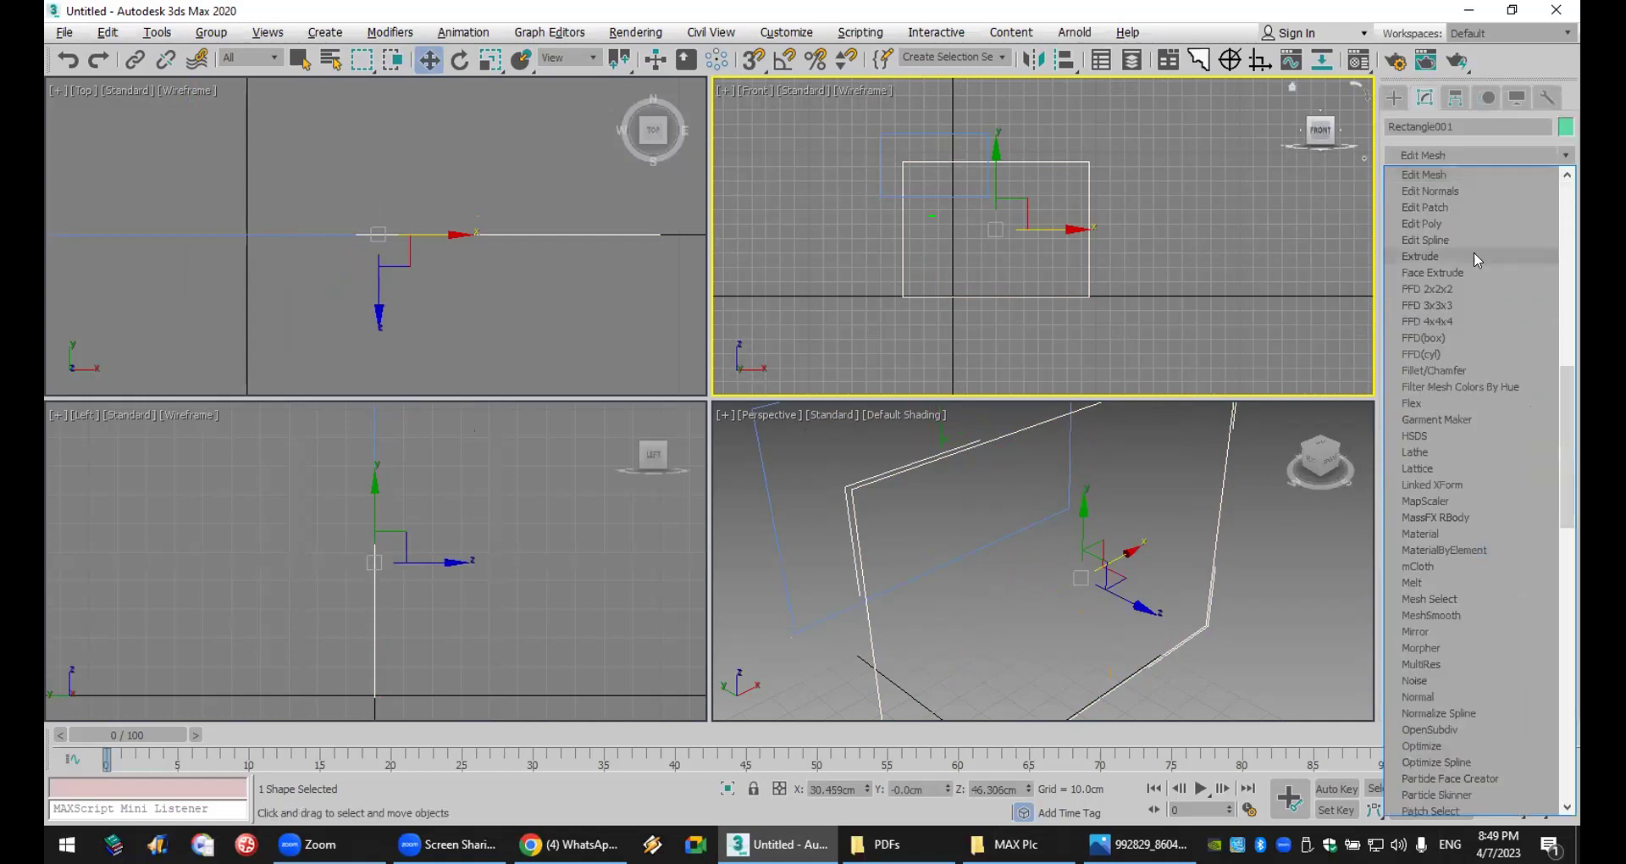
{"action": "left_click", "coordinate": [1481, 239]}
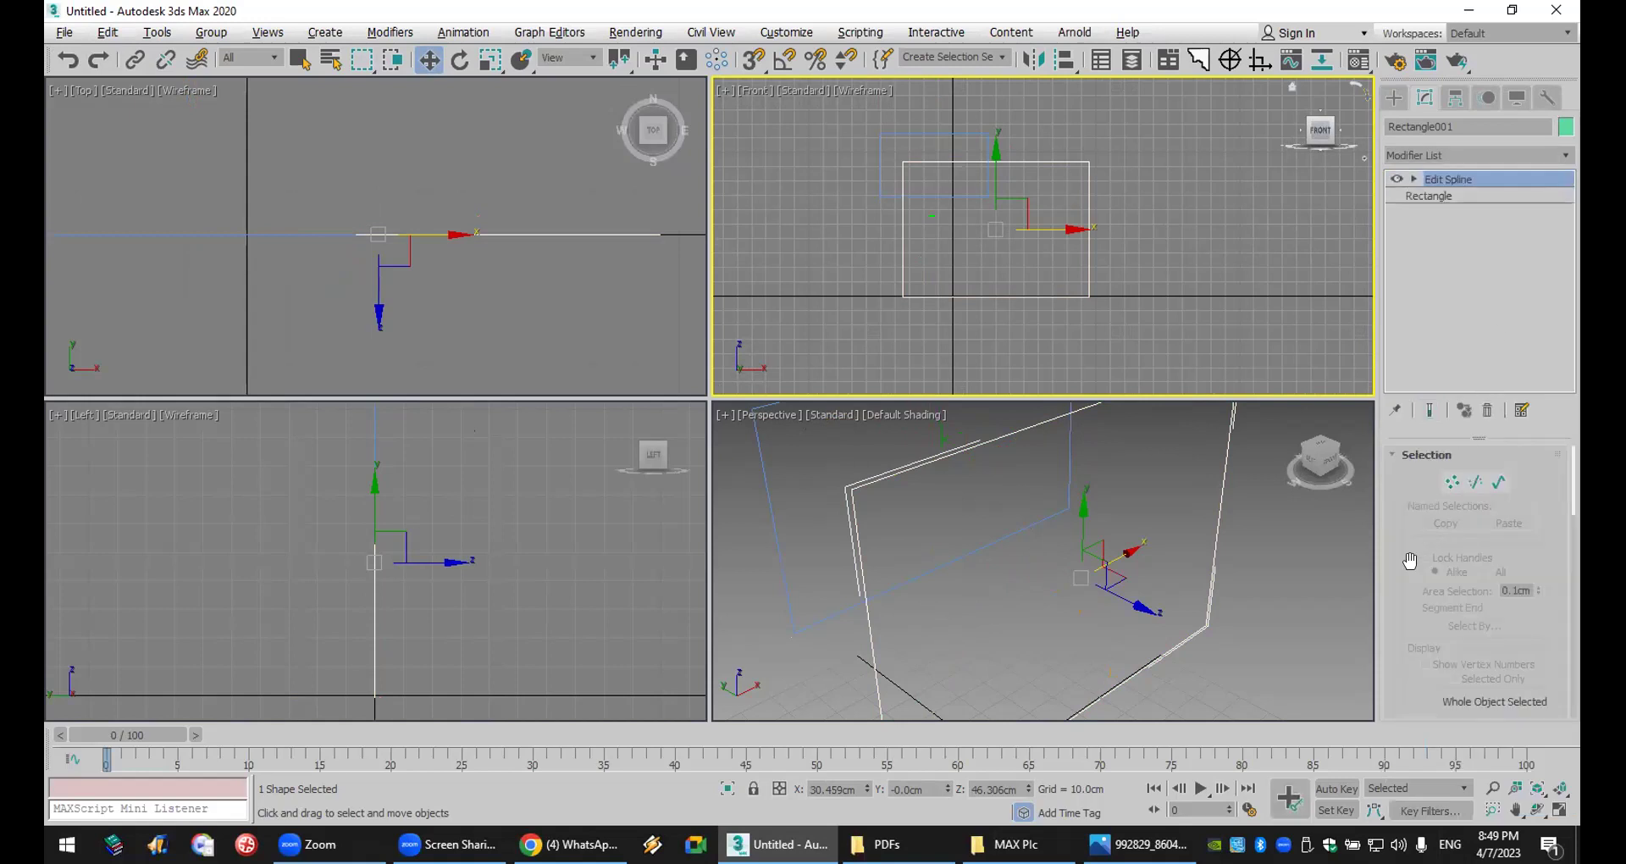
{"action": "scroll", "coordinate": [1410, 560], "scroll_direction": "down", "scroll_amount": 5}
{"action": "left_click", "coordinate": [1438, 539]}
{"action": "left_click", "coordinate": [952, 187]}
- Trim the overlapping spline segments at the upper-left corner to leave a single stepped outline
{"action": "left_click", "coordinate": [1413, 179]}
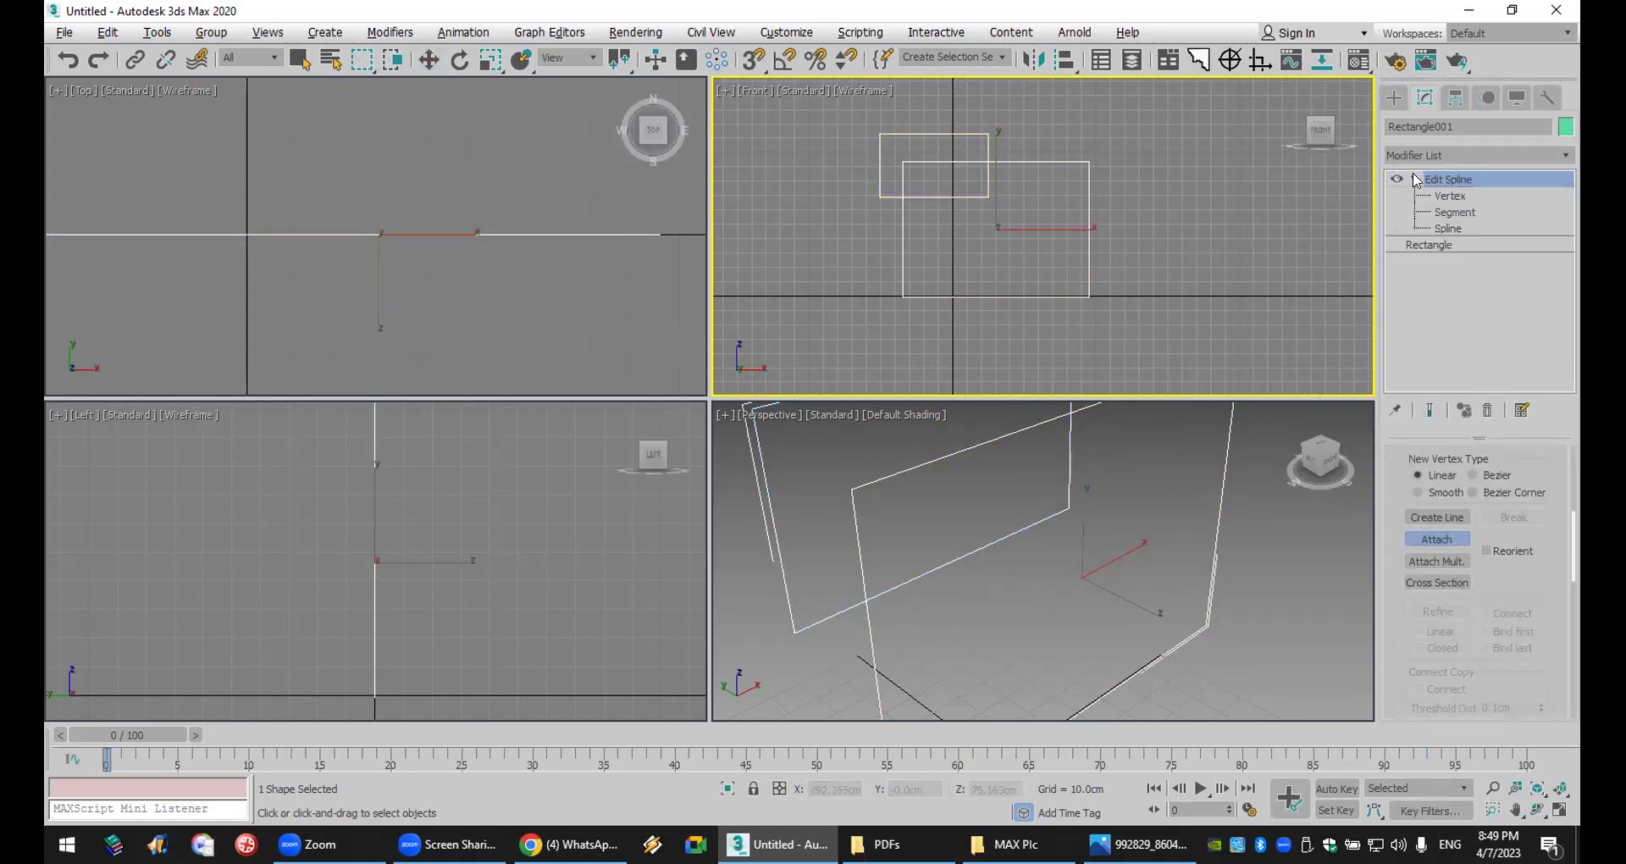
{"action": "left_click", "coordinate": [1449, 228]}
{"action": "scroll", "coordinate": [1481, 588], "scroll_direction": "down", "scroll_amount": 3}
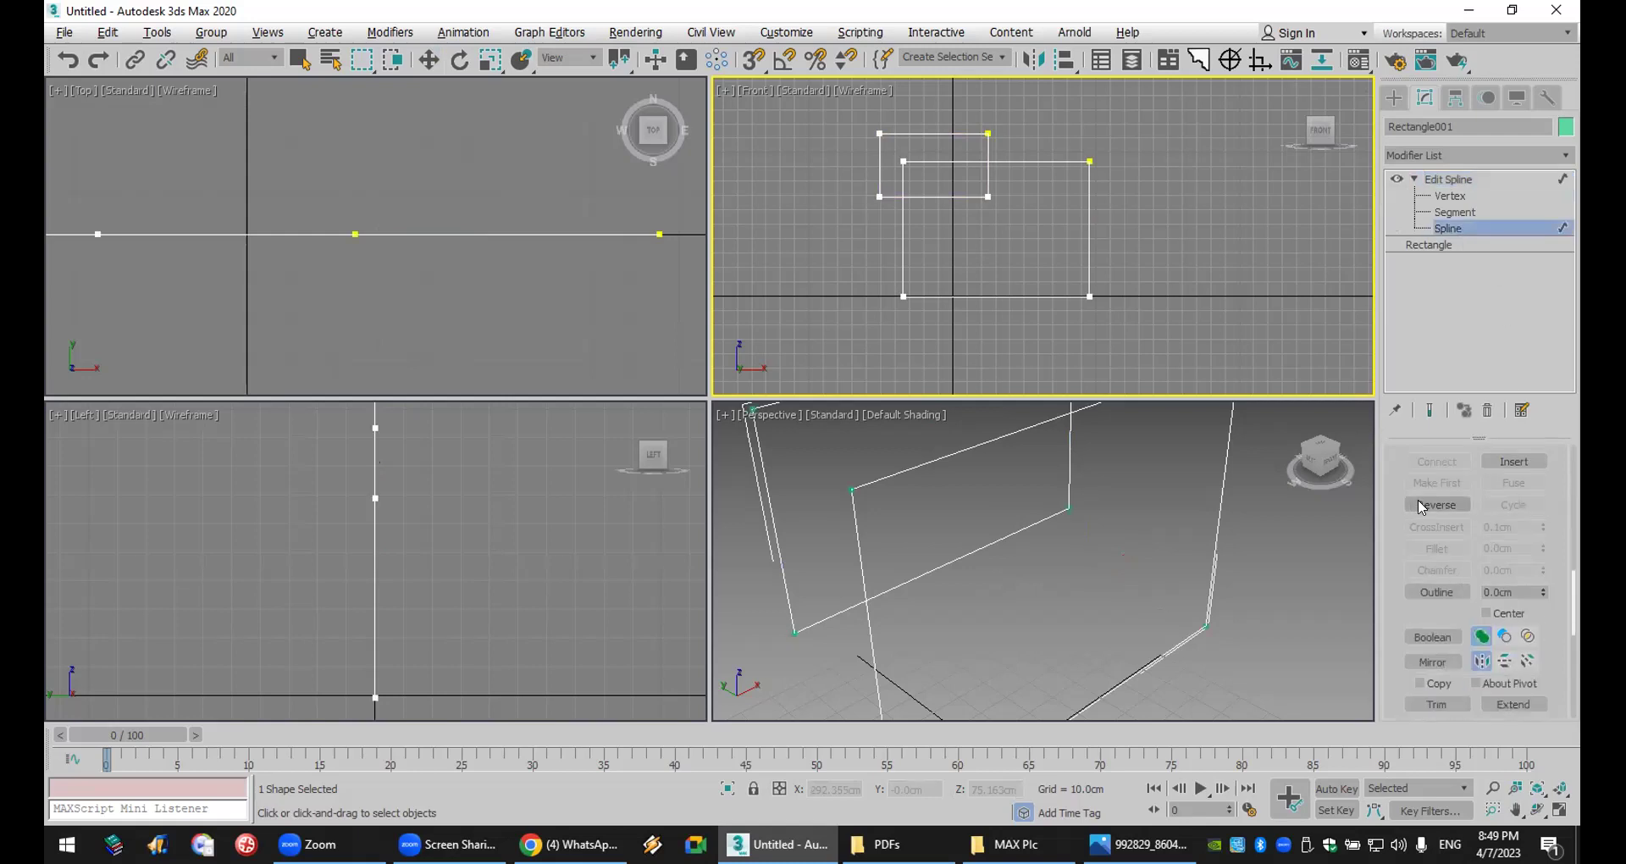
{"action": "scroll", "coordinate": [1421, 506], "scroll_direction": "down", "scroll_amount": 2}
{"action": "left_click", "coordinate": [1437, 646]}
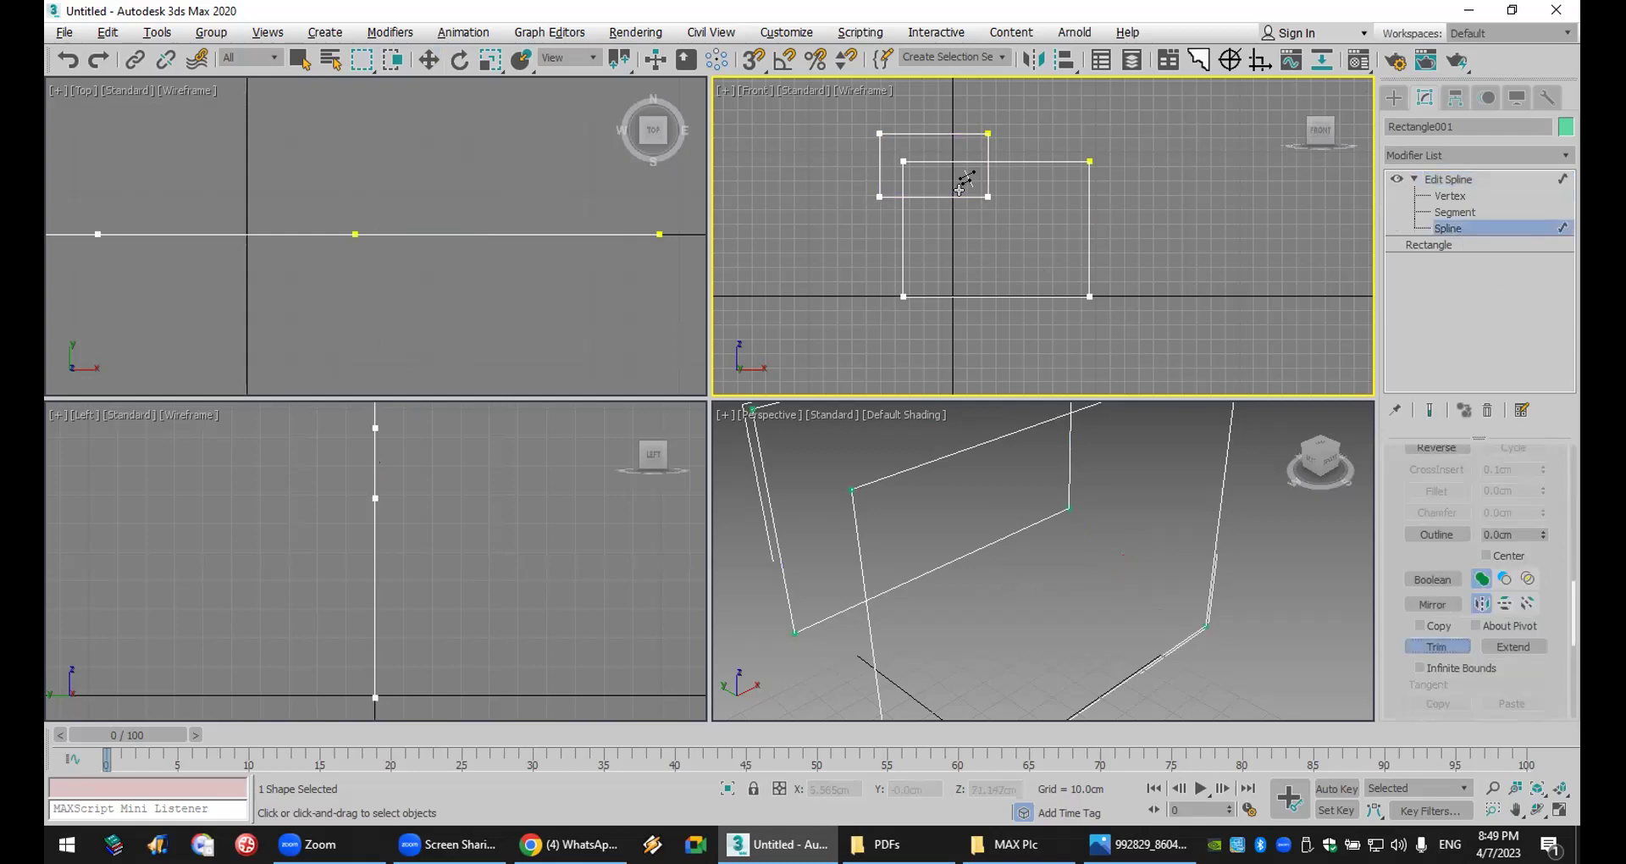
{"action": "left_click", "coordinate": [959, 162]}
{"action": "left_click", "coordinate": [903, 180]}
{"action": "left_click", "coordinate": [928, 133]}
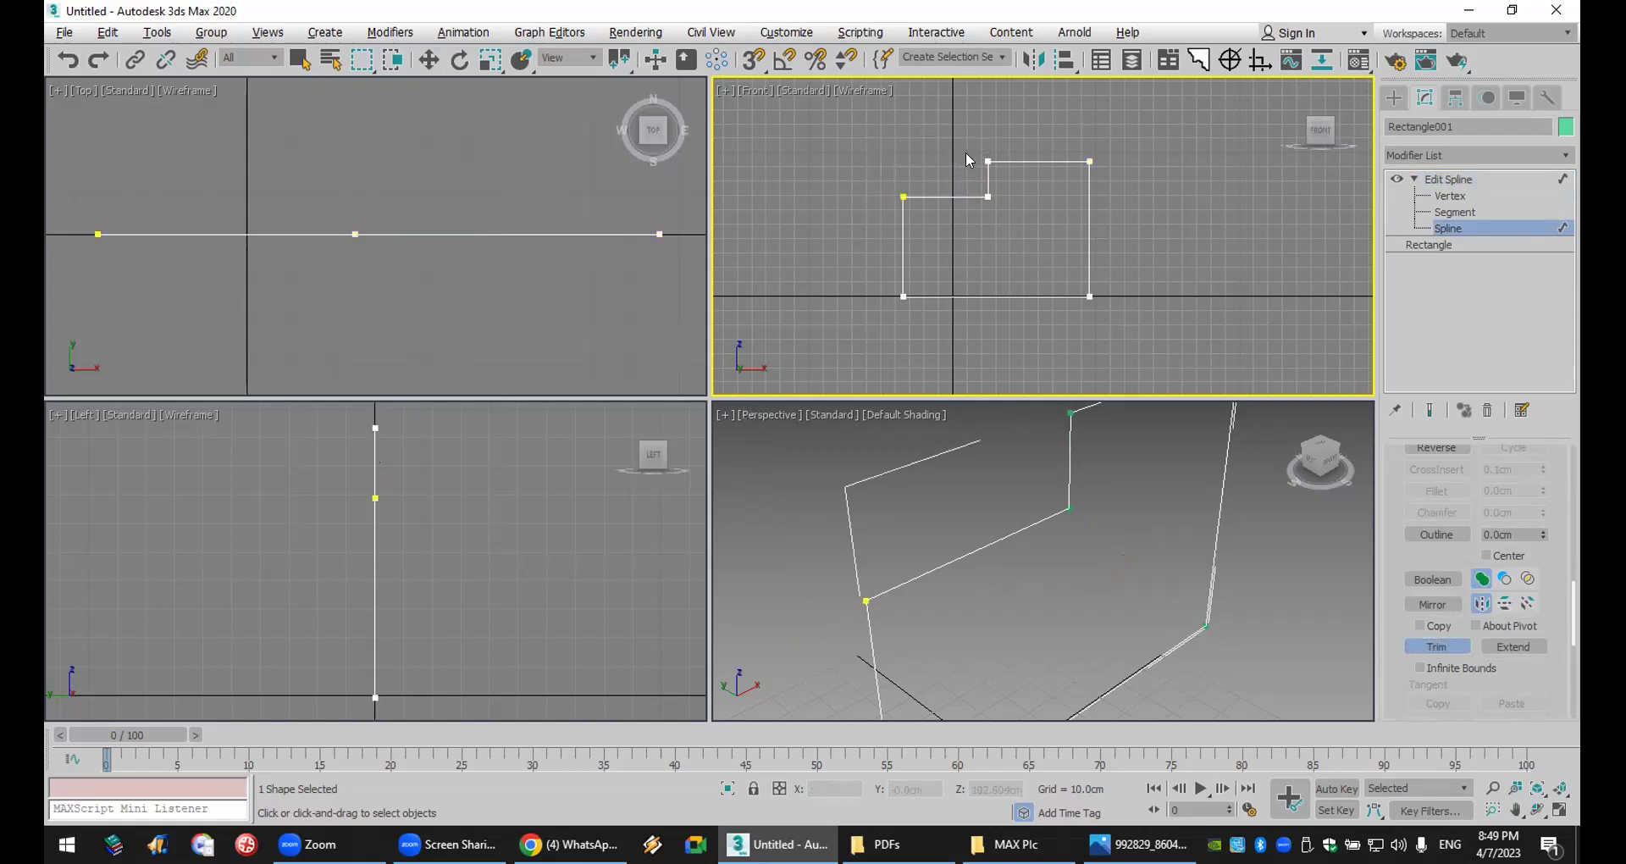
- Weld the coincident vertices of the trimmed outline with a 0.1 cm threshold
{"action": "left_click", "coordinate": [1448, 226]}
{"action": "left_click", "coordinate": [1450, 196]}
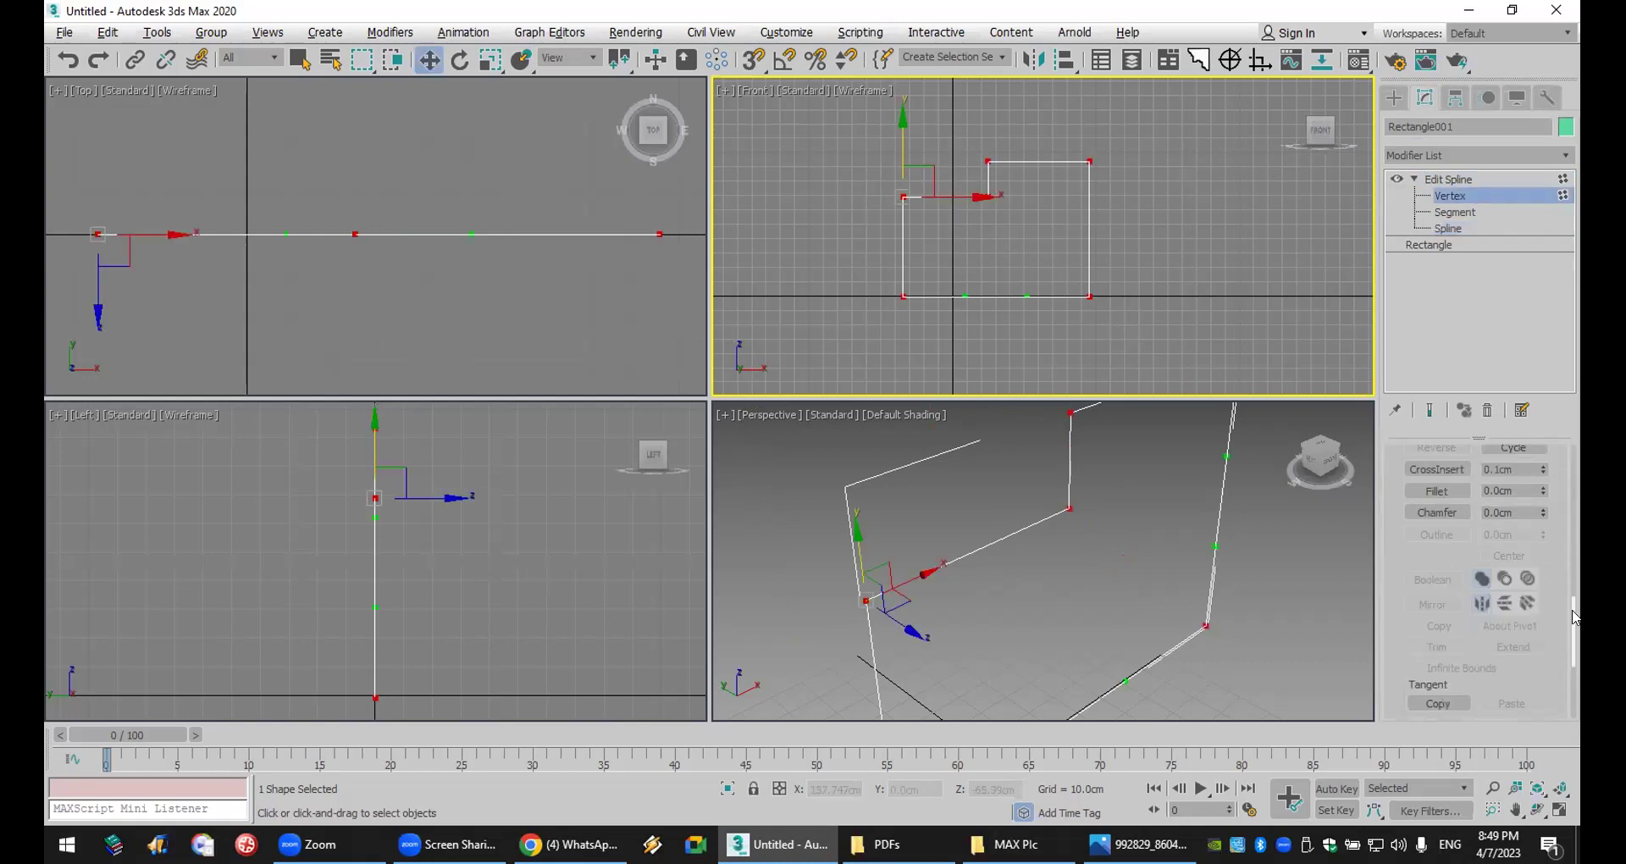
{"action": "left_click", "coordinate": [1090, 296]}
{"action": "right_click", "coordinate": [1091, 296]}
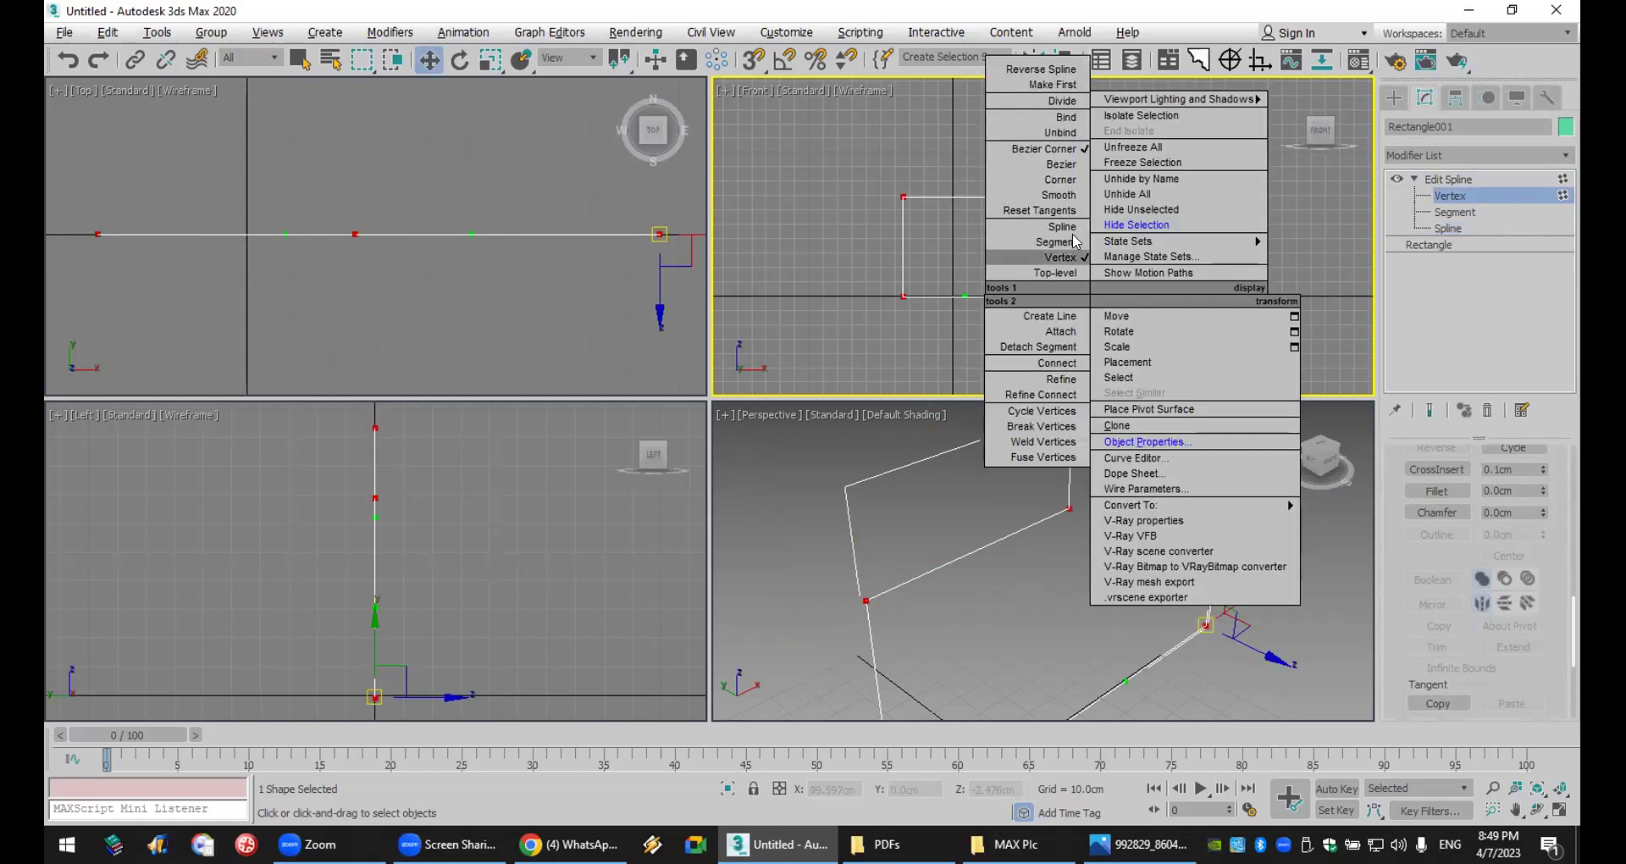
{"action": "left_click", "coordinate": [1276, 291]}
{"action": "scroll", "coordinate": [1514, 624], "scroll_direction": "up", "scroll_amount": 3}
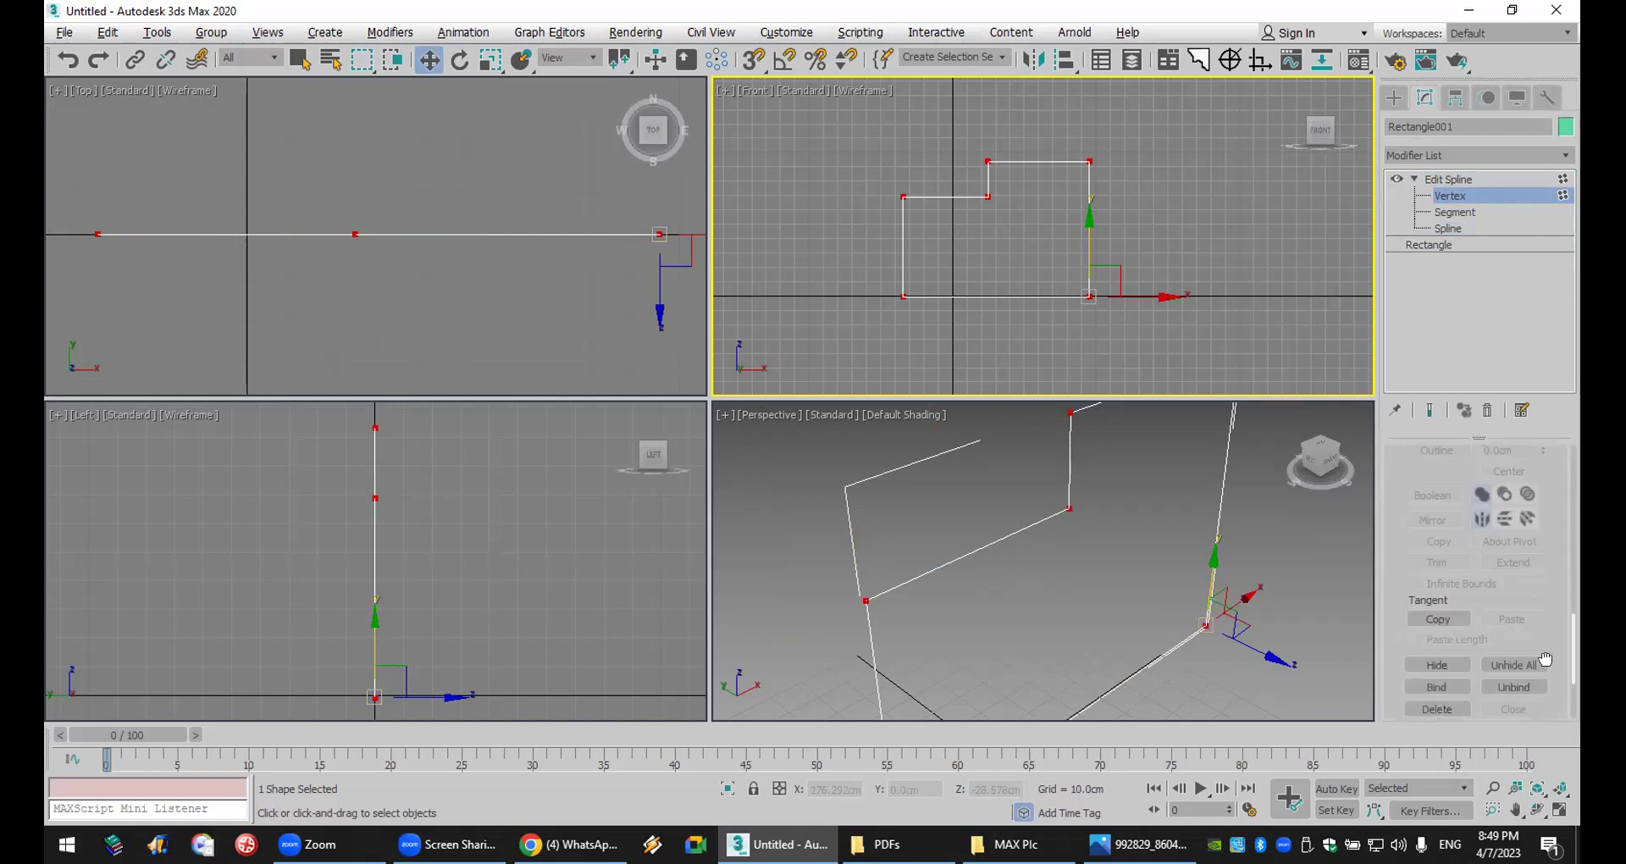
{"action": "scroll", "coordinate": [1513, 624], "scroll_direction": "up", "scroll_amount": 2}
{"action": "left_click", "coordinate": [1437, 502]}
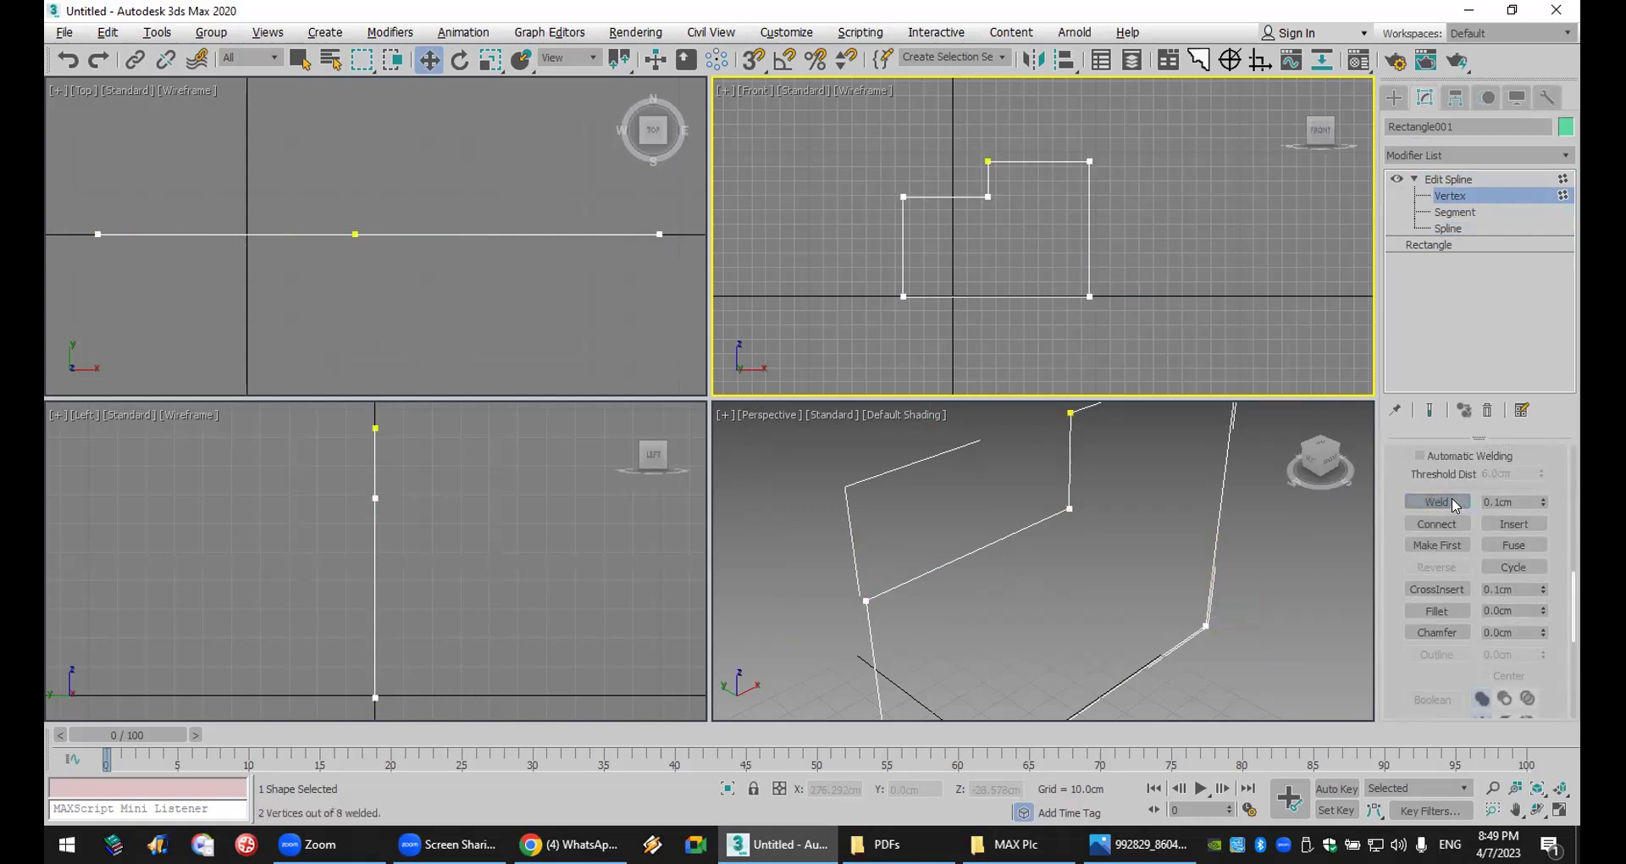
- Move the outline's upper vertices inward to slope the sides and the step like the panel in the reference photo
{"action": "left_click", "coordinate": [1021, 166]}
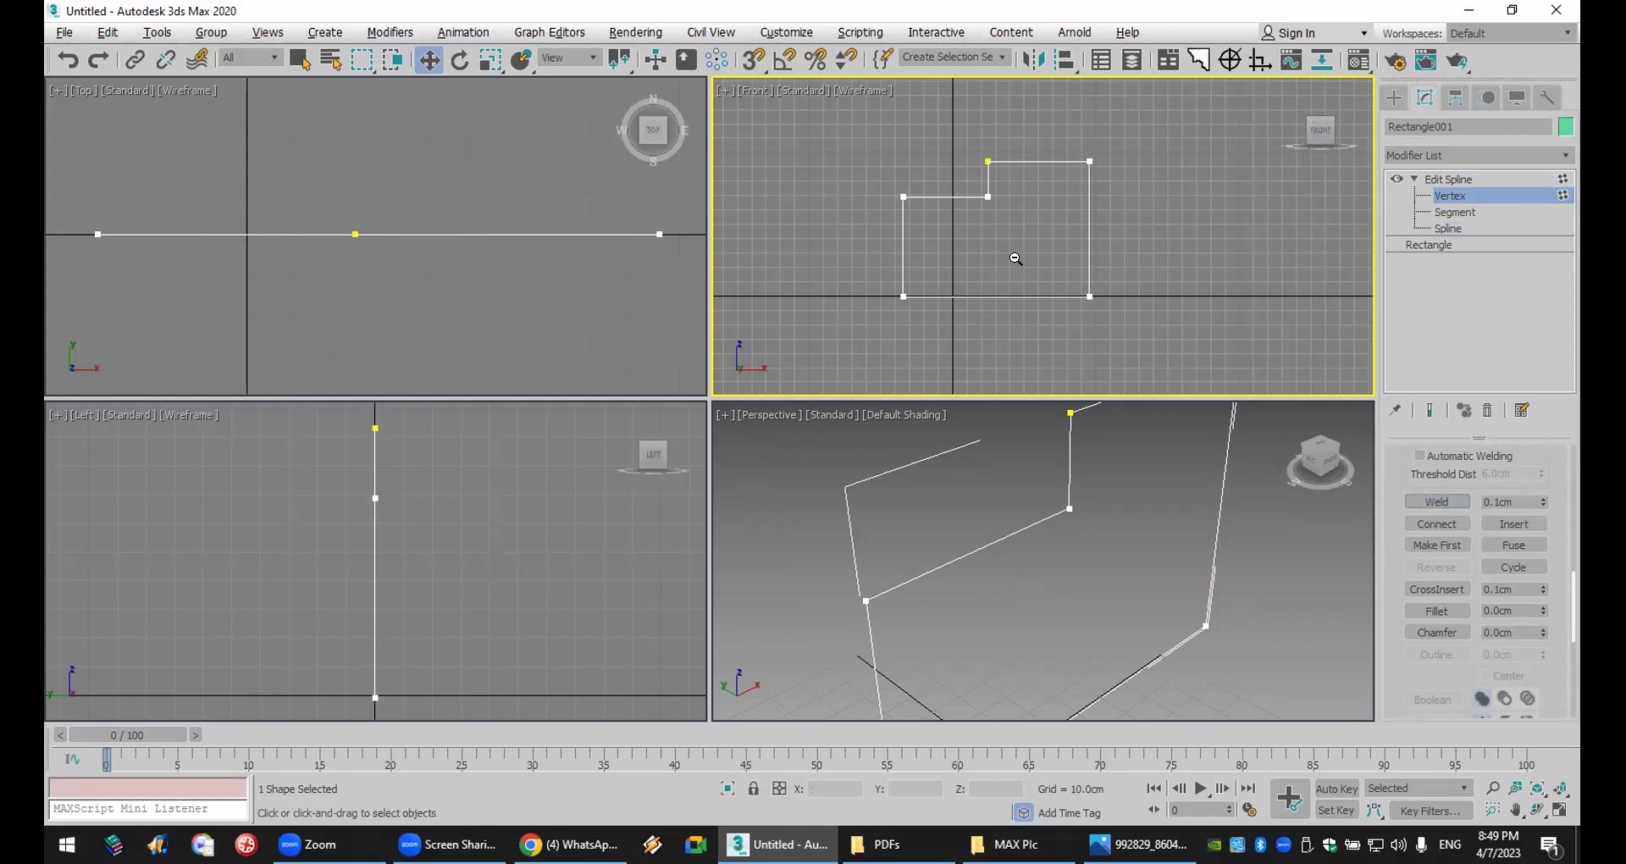
{"action": "key", "text": "alt+Tab"}
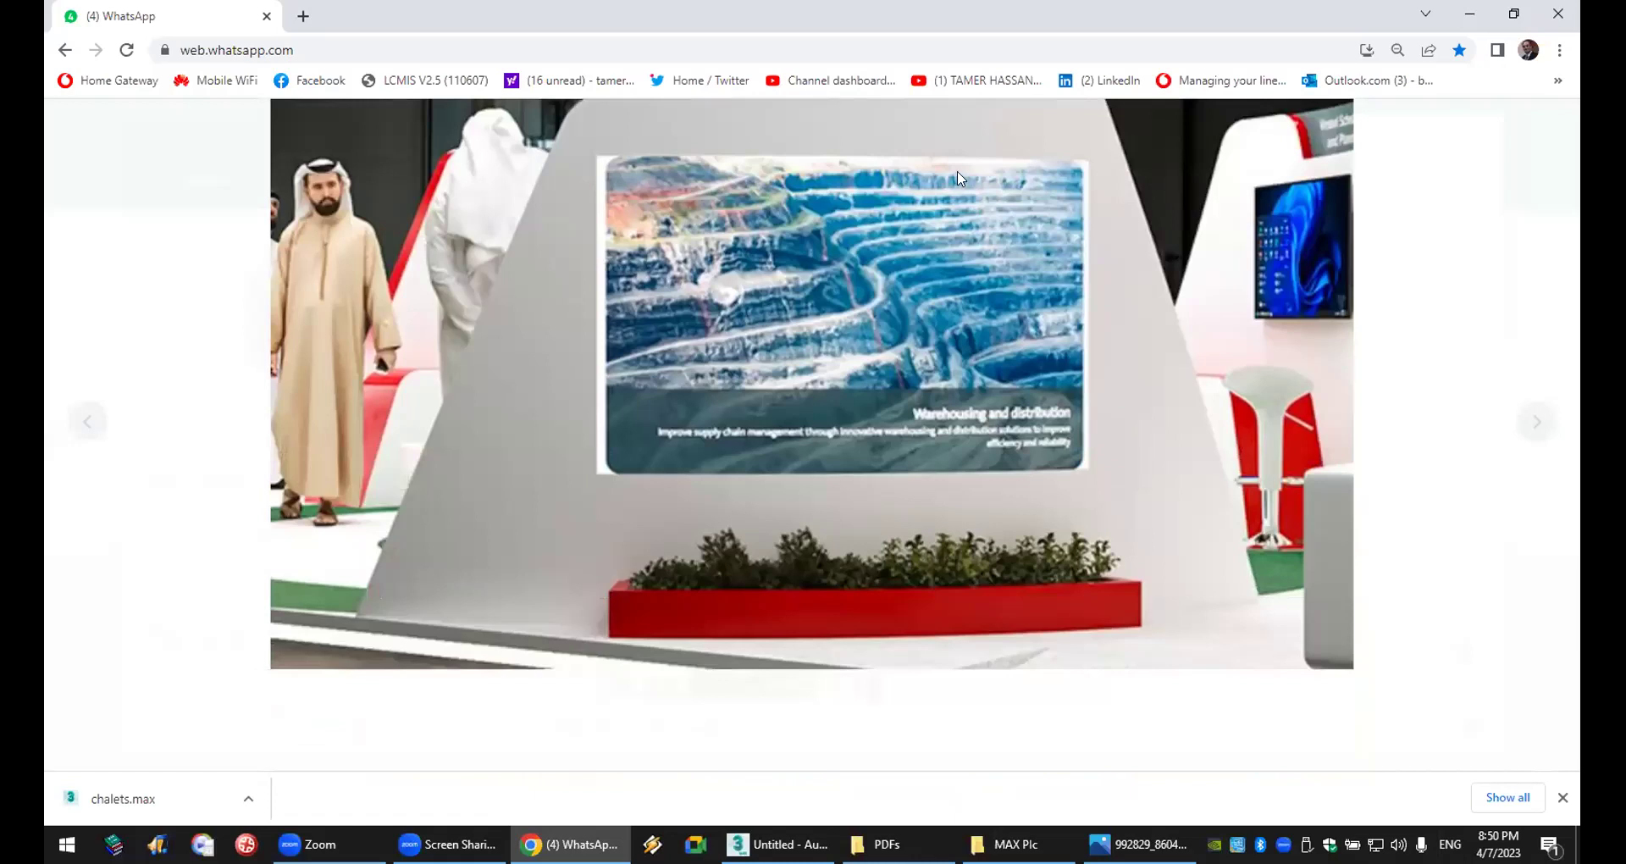
{"action": "key", "text": "alt+Tab"}
{"action": "left_click_drag", "start_coordinate": [1047, 161], "coordinate": [1113, 156]}
{"action": "left_click_drag", "start_coordinate": [923, 201], "coordinate": [935, 201]}
{"action": "right_click", "coordinate": [915, 246]}
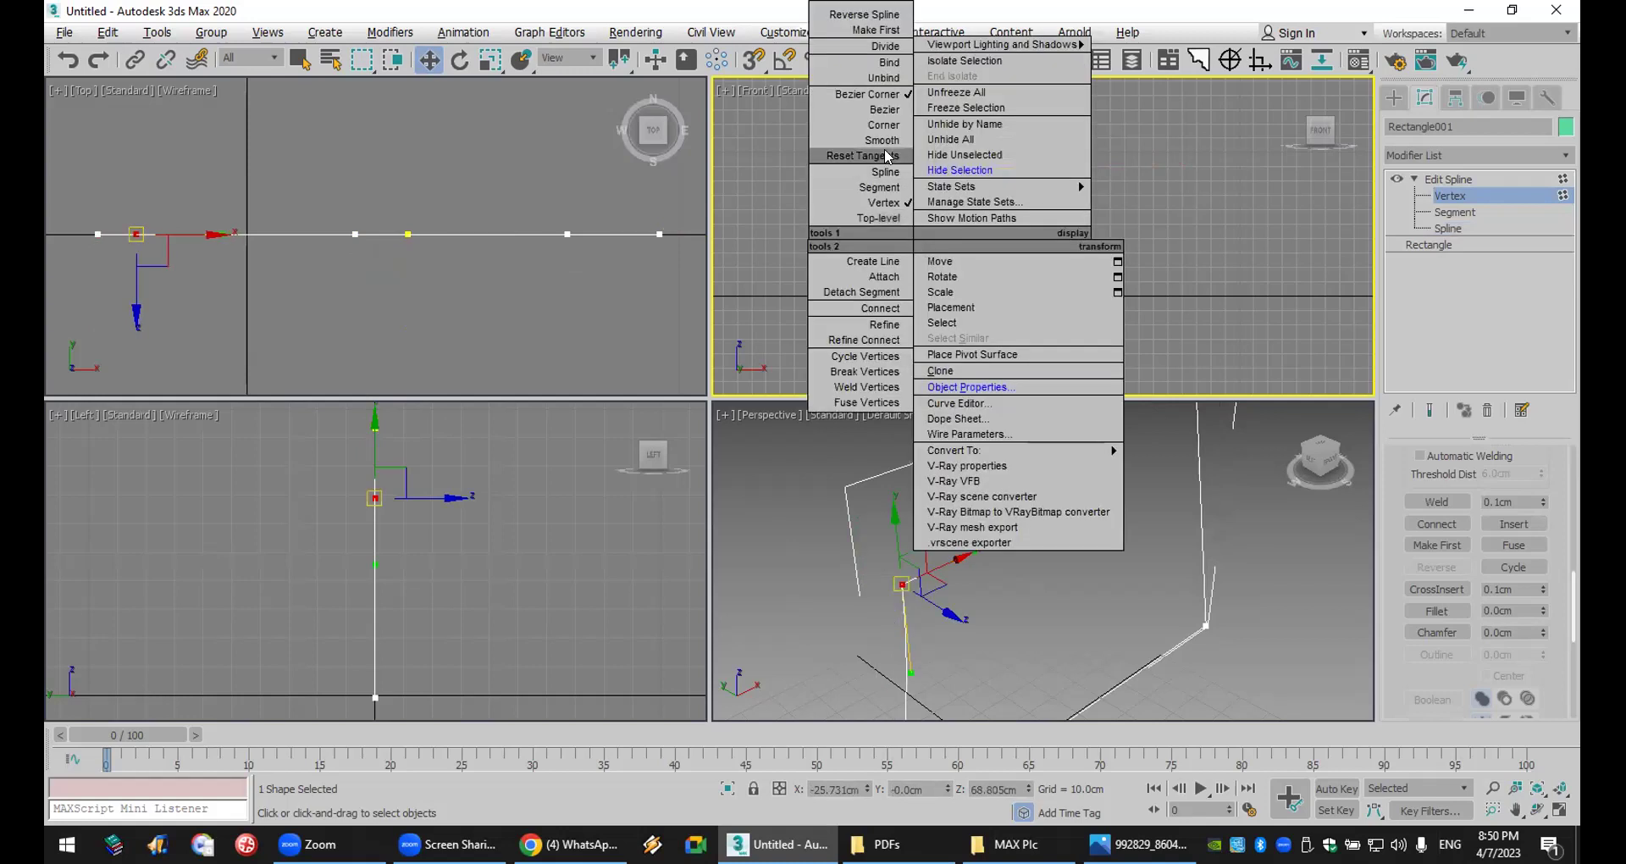
{"action": "left_click_drag", "start_coordinate": [1064, 150], "coordinate": [1083, 164]}
- Fillet the two top corners of the raised part and the outer corner of the lower step
{"action": "scroll", "coordinate": [1436, 678], "scroll_direction": "down", "scroll_amount": 1}
{"action": "left_click", "coordinate": [1438, 561]}
{"action": "left_click_drag", "start_coordinate": [1061, 160], "coordinate": [1066, 134]}
{"action": "left_click", "coordinate": [914, 200]}
{"action": "left_click_drag", "start_coordinate": [912, 206], "coordinate": [913, 154]}
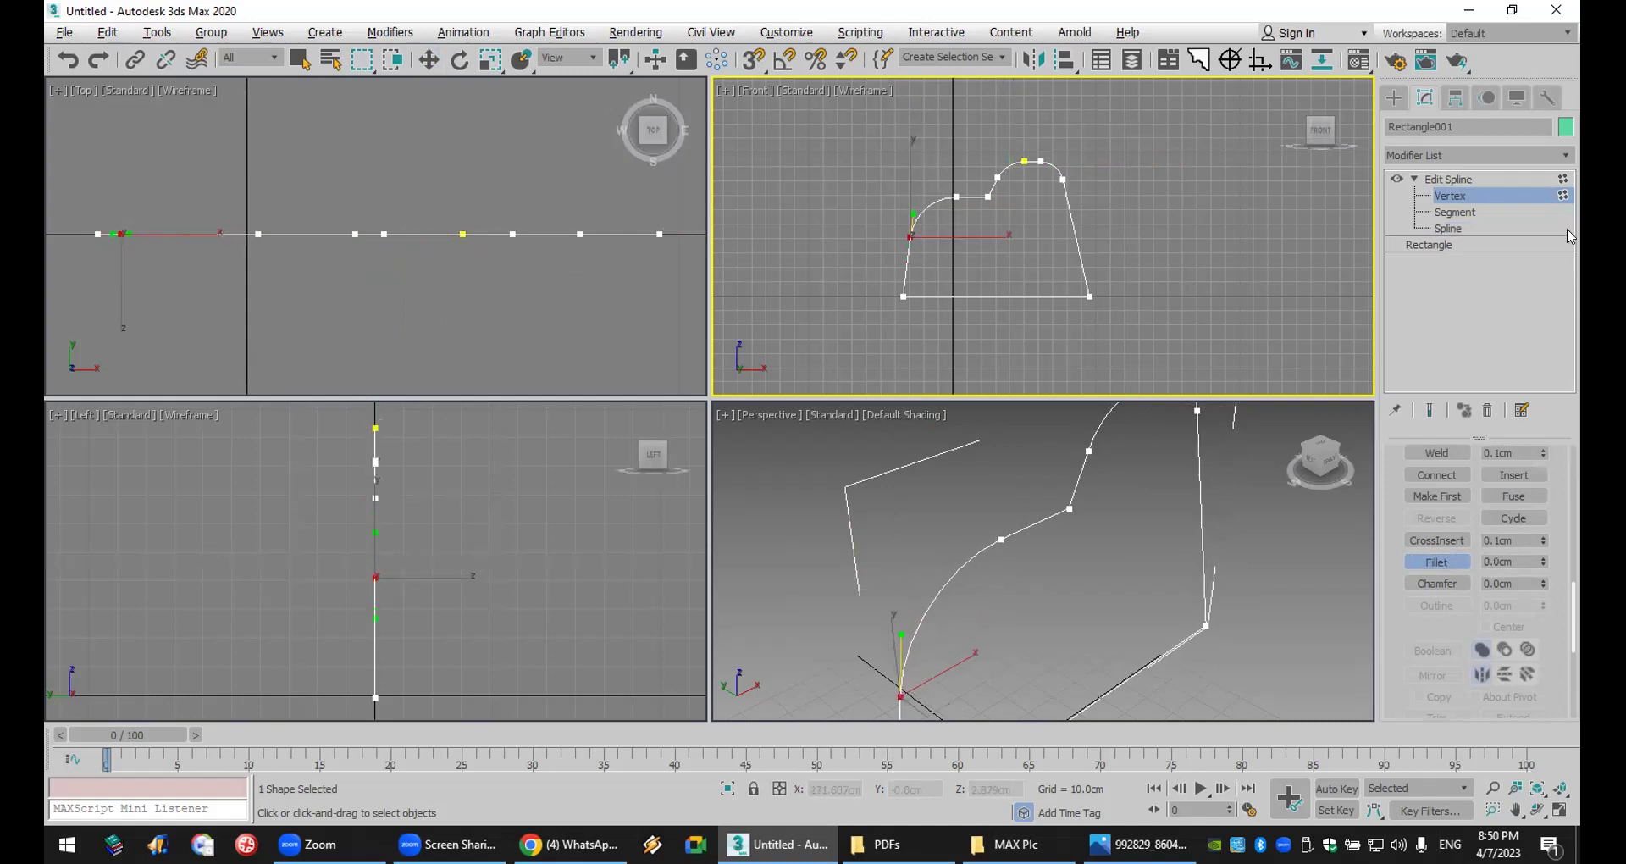
- Extrude the rounded panel outline 2 cm and add a Quadify Mesh modifier with 4% quad size
{"action": "left_click", "coordinate": [1507, 153]}
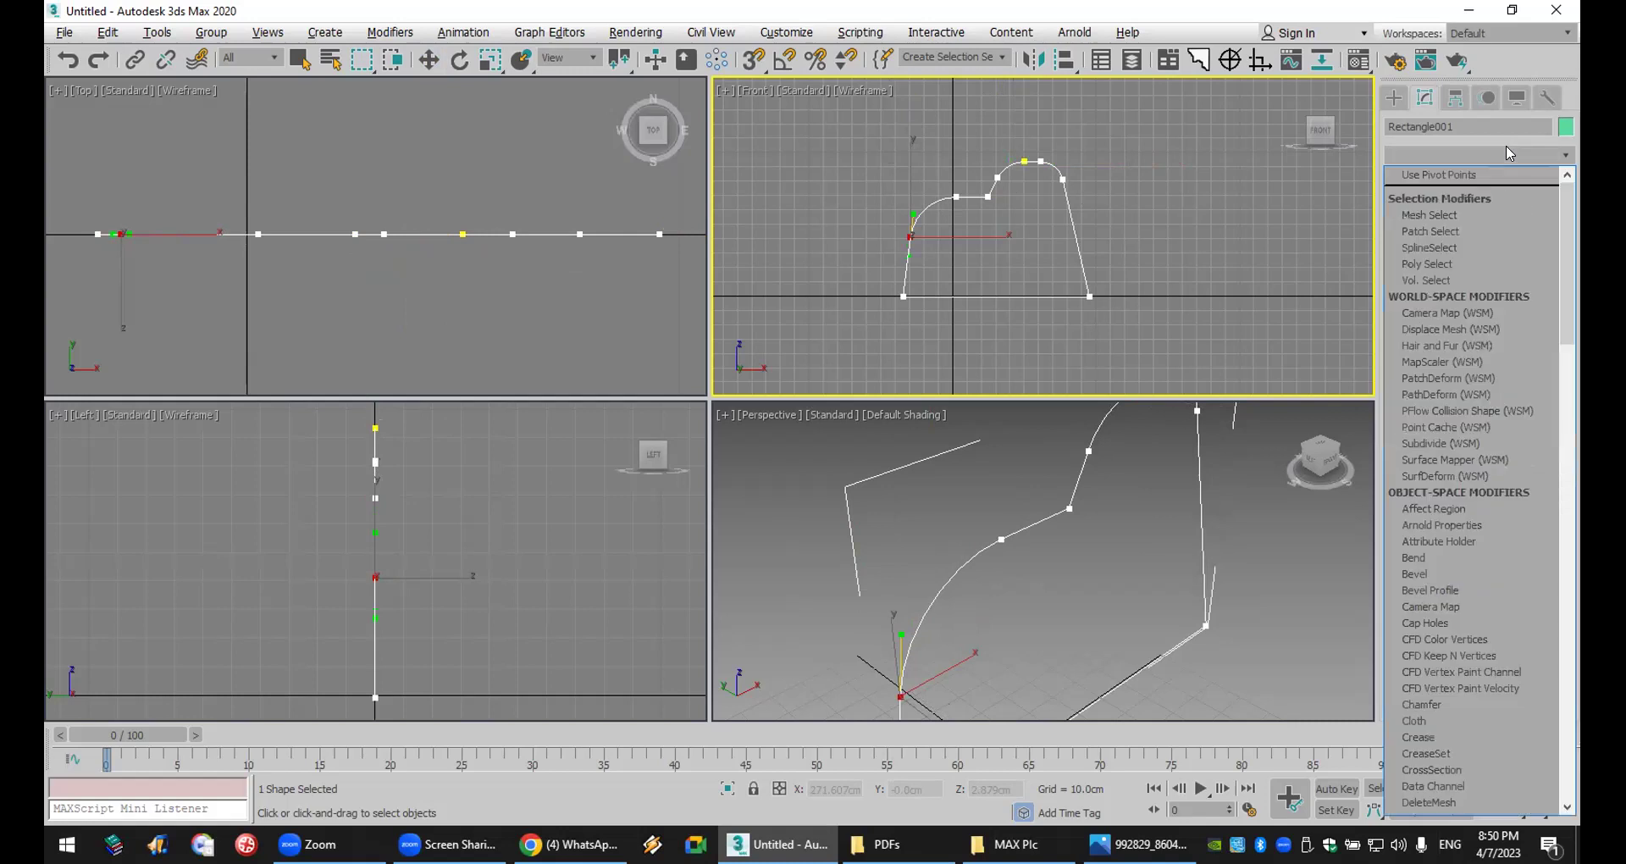
{"action": "scroll", "coordinate": [1491, 255], "scroll_direction": "down", "scroll_amount": 10}
{"action": "left_click", "coordinate": [1474, 256]}
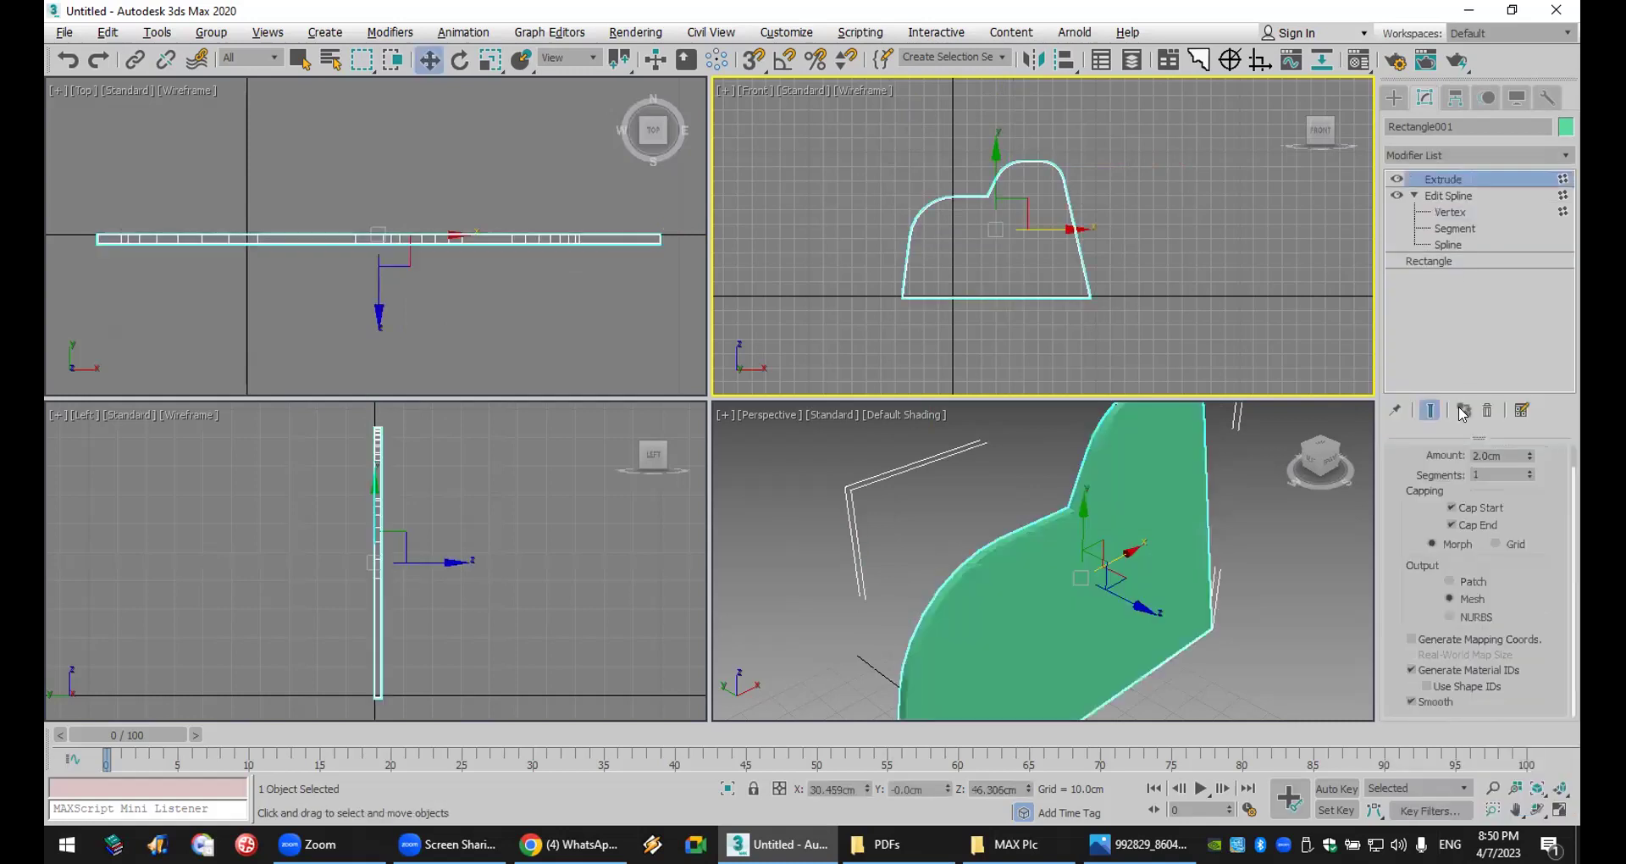
{"action": "left_click", "coordinate": [1470, 157]}
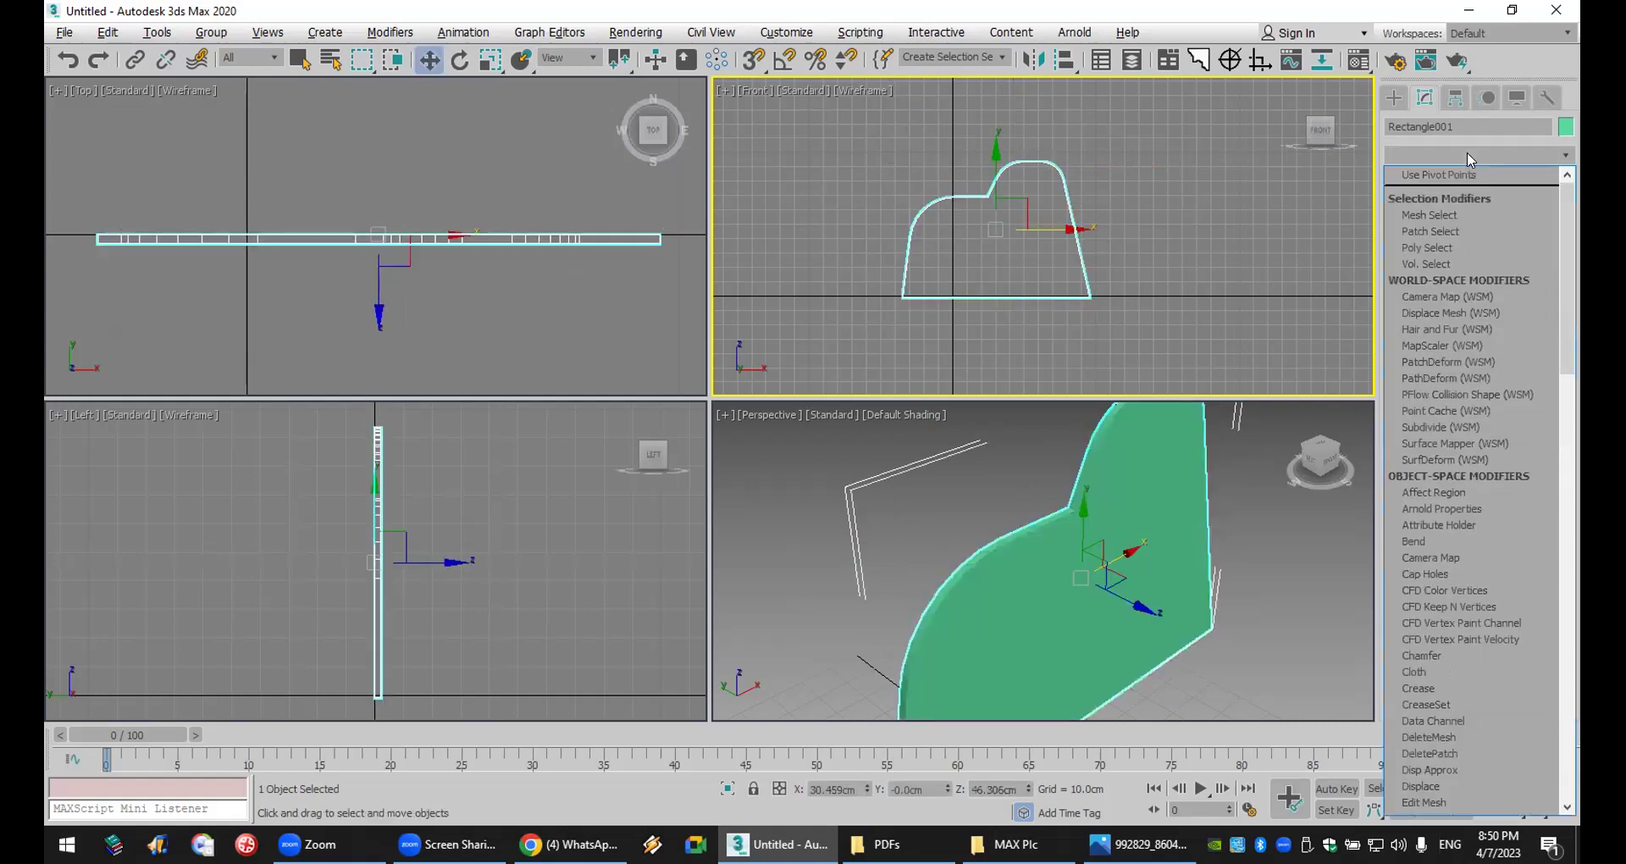
{"action": "key", "text": "q"}
{"action": "left_click", "coordinate": [1465, 171]}
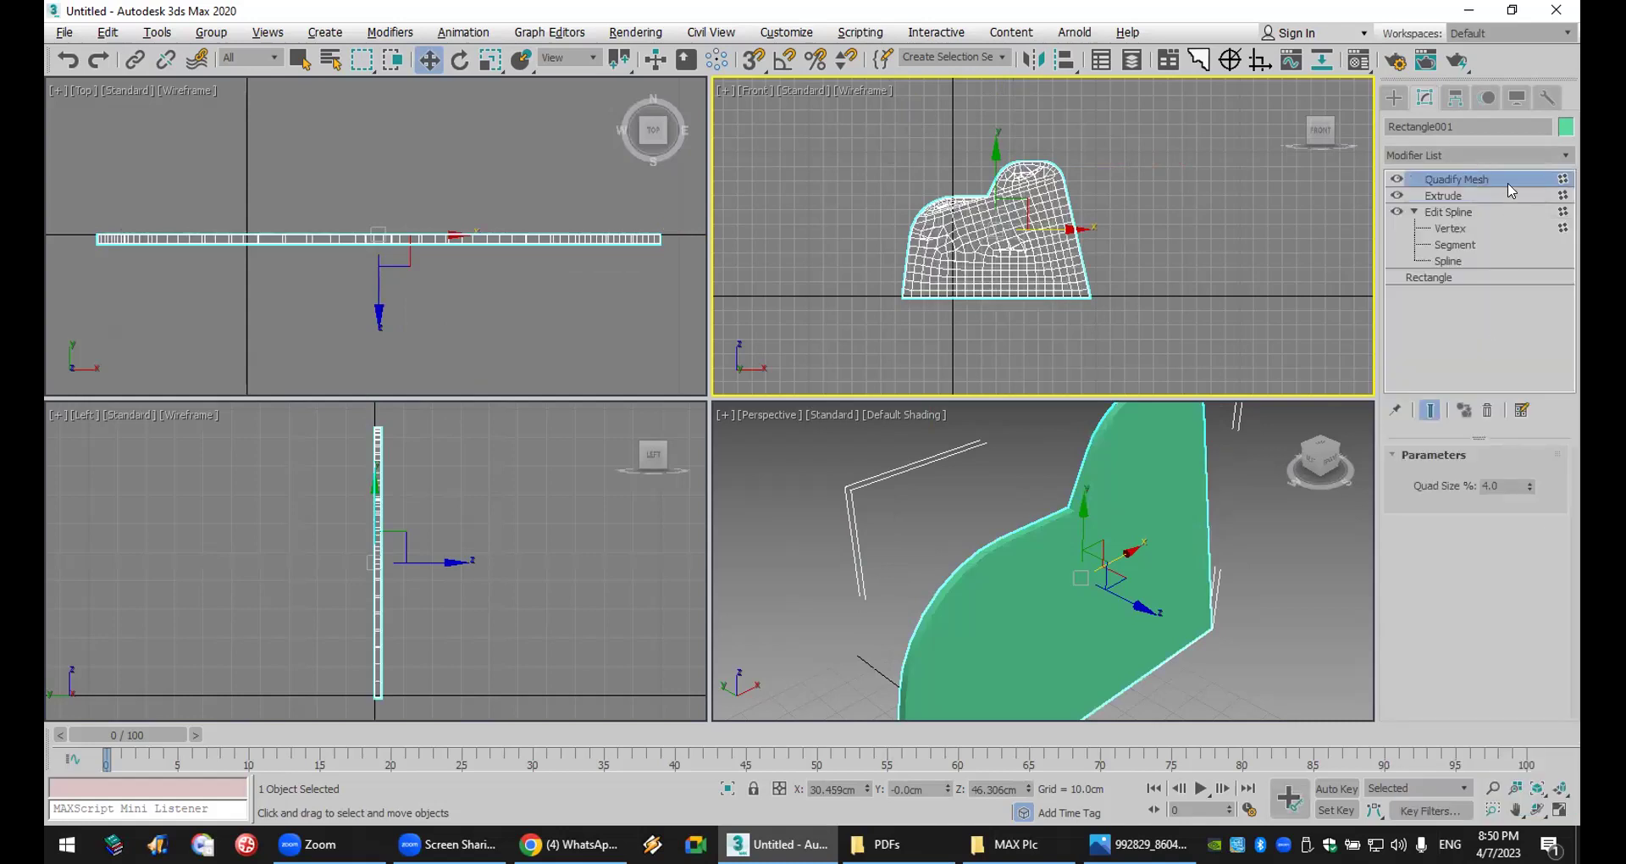
- Add a Bend modifier to the panel with the X bend axis and an angle of 109
{"action": "left_click", "coordinate": [1511, 156]}
{"action": "key", "text": "b"}
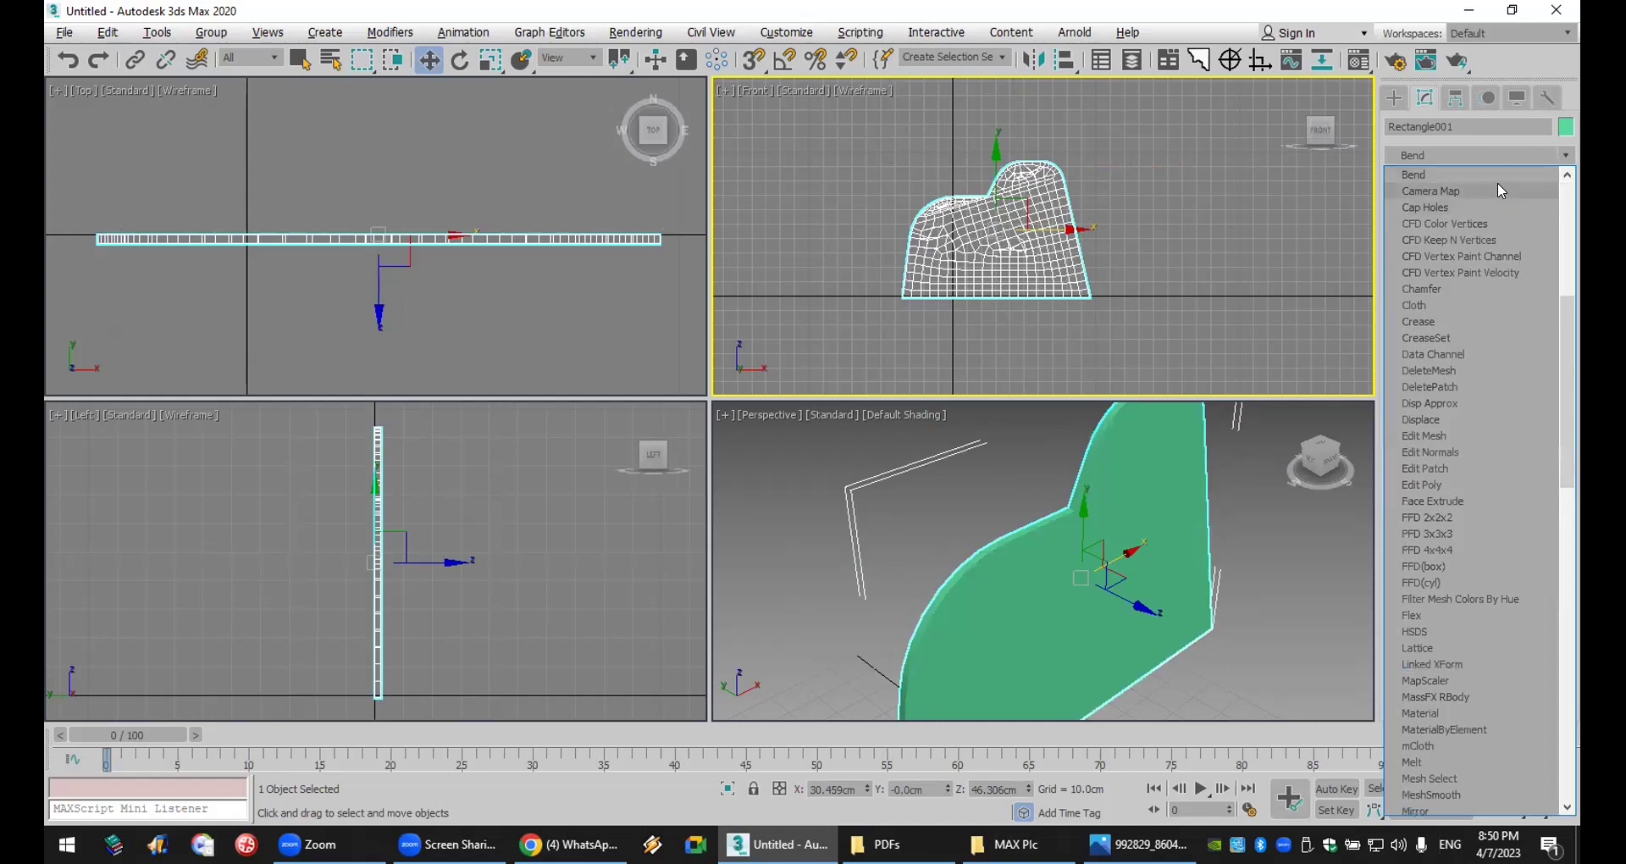
{"action": "left_click", "coordinate": [1501, 174]}
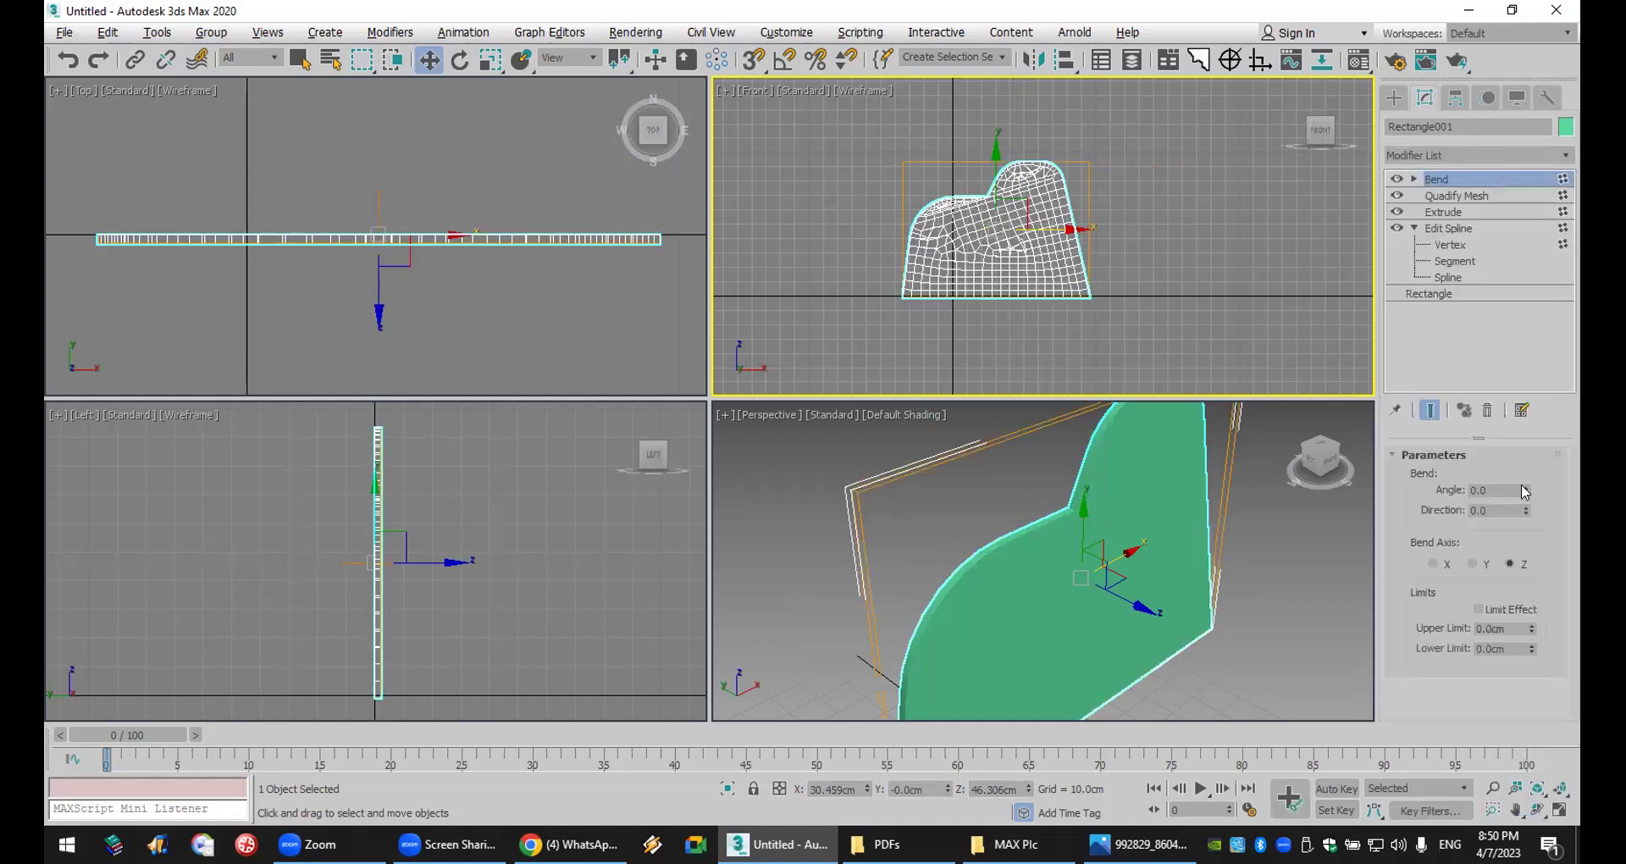
{"action": "left_click_drag", "start_coordinate": [1524, 491], "coordinate": [1525, 470]}
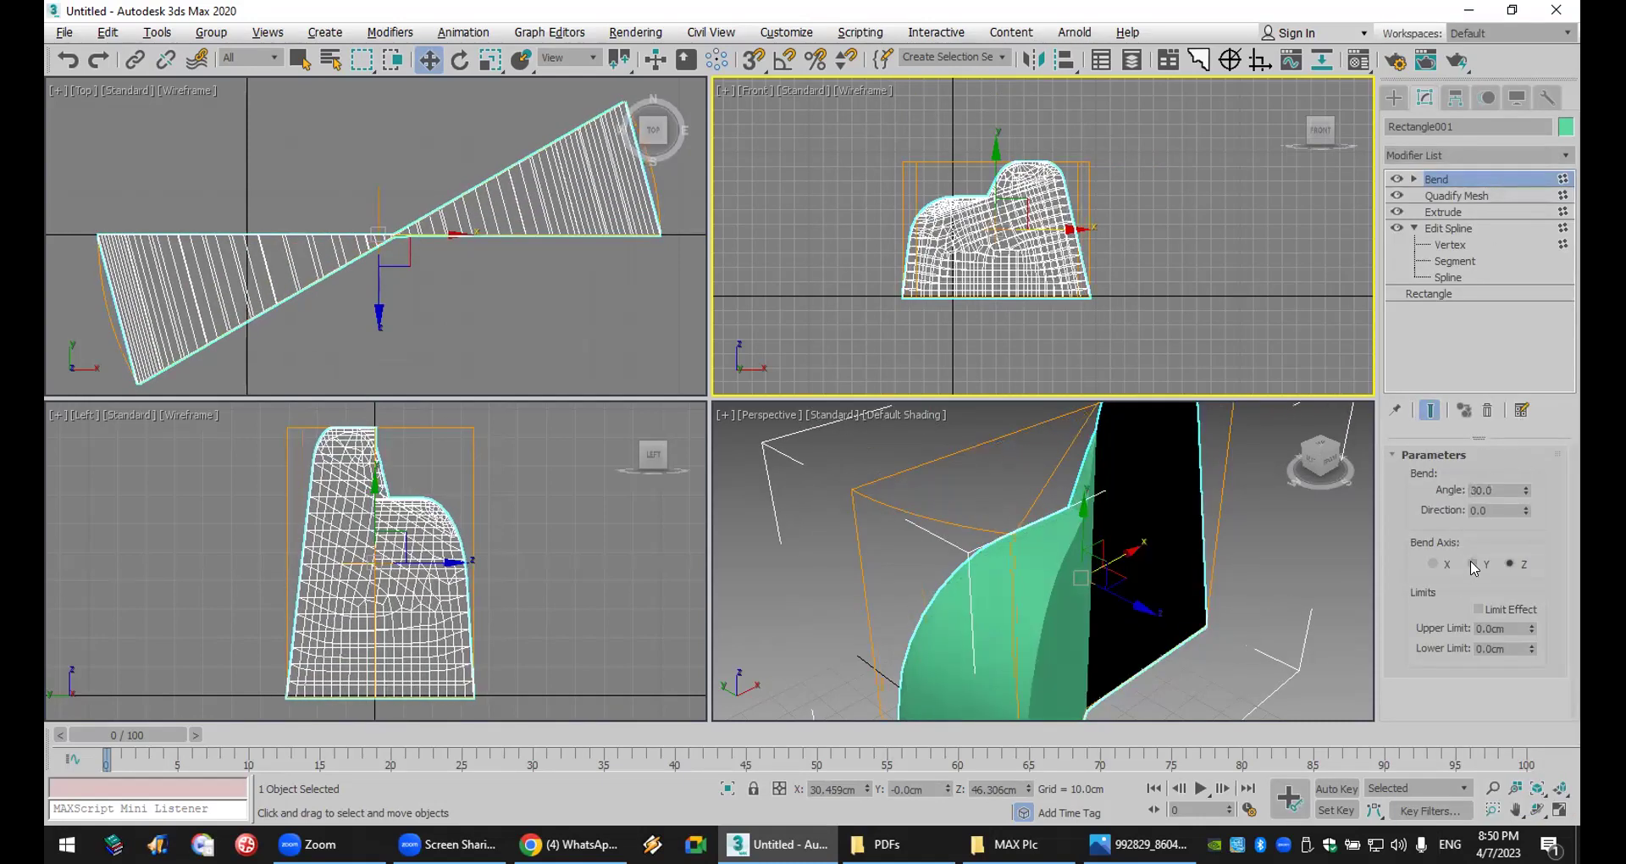
{"action": "left_click", "coordinate": [1472, 565]}
{"action": "left_click", "coordinate": [1444, 566]}
{"action": "left_click_drag", "start_coordinate": [1527, 490], "coordinate": [1531, 449]}
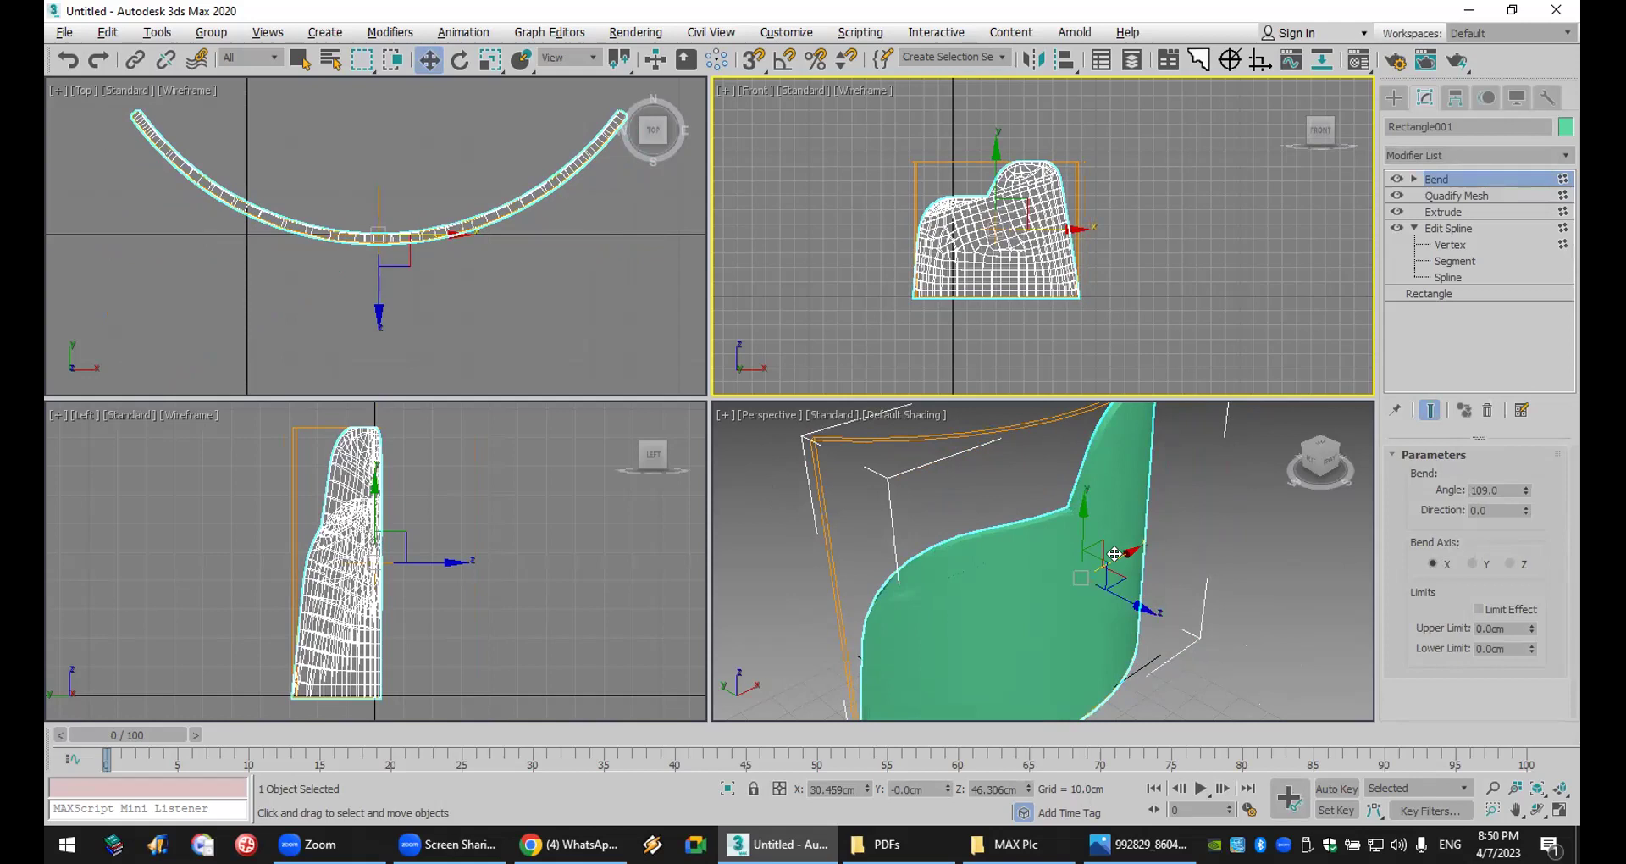
{"action": "scroll", "coordinate": [1114, 553], "scroll_direction": "down", "scroll_amount": 3}
{"action": "left_click", "coordinate": [1538, 809]}
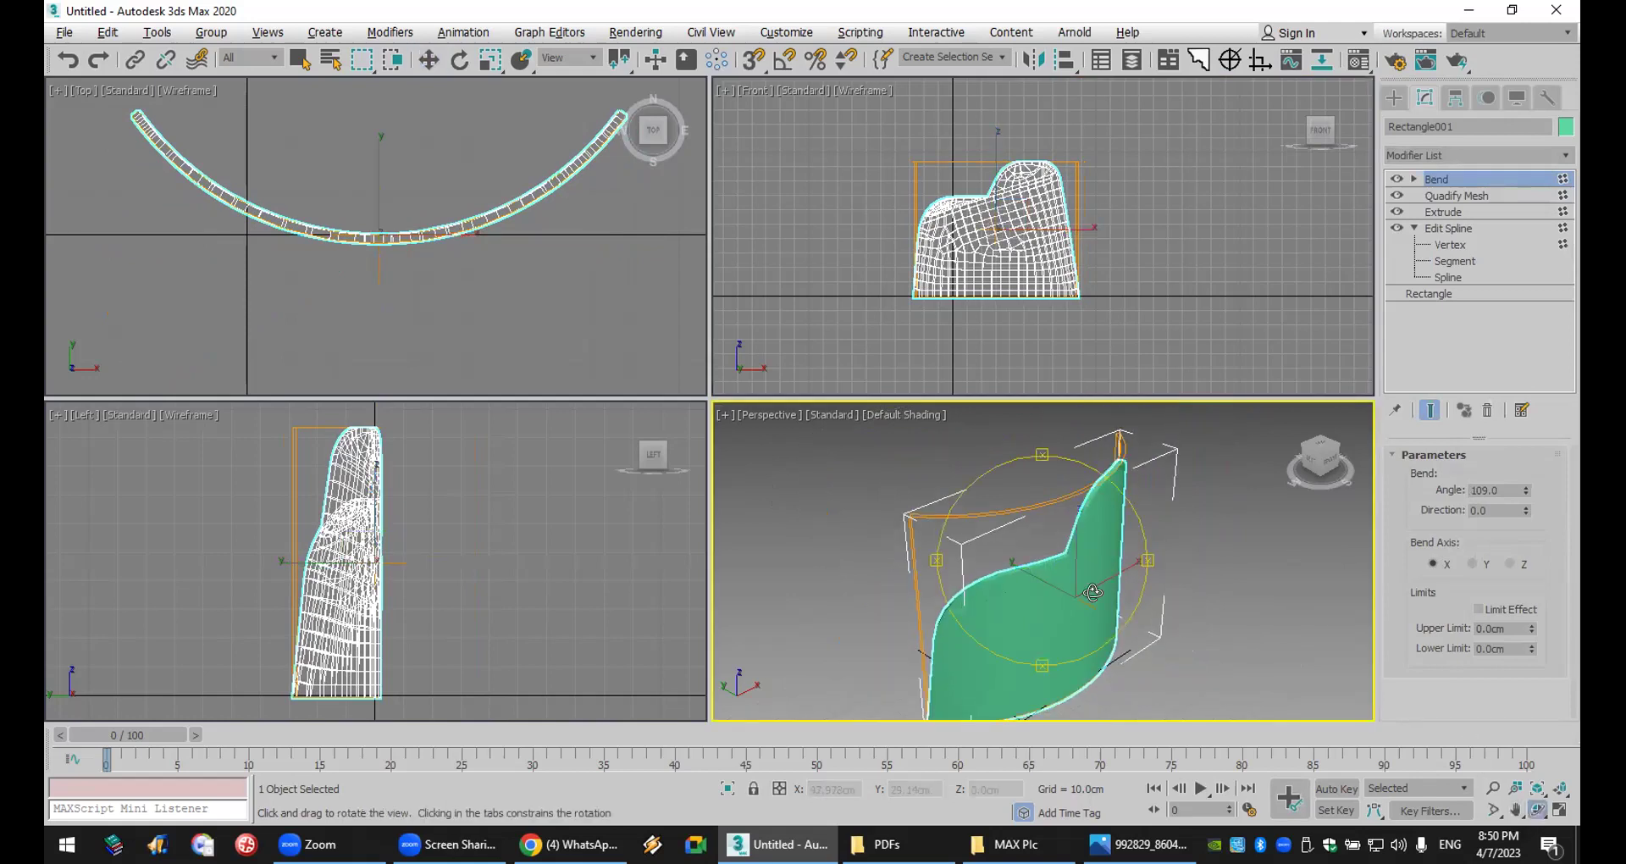
{"action": "left_click_drag", "start_coordinate": [1093, 592], "coordinate": [954, 534]}
{"action": "right_click", "coordinate": [954, 533]}
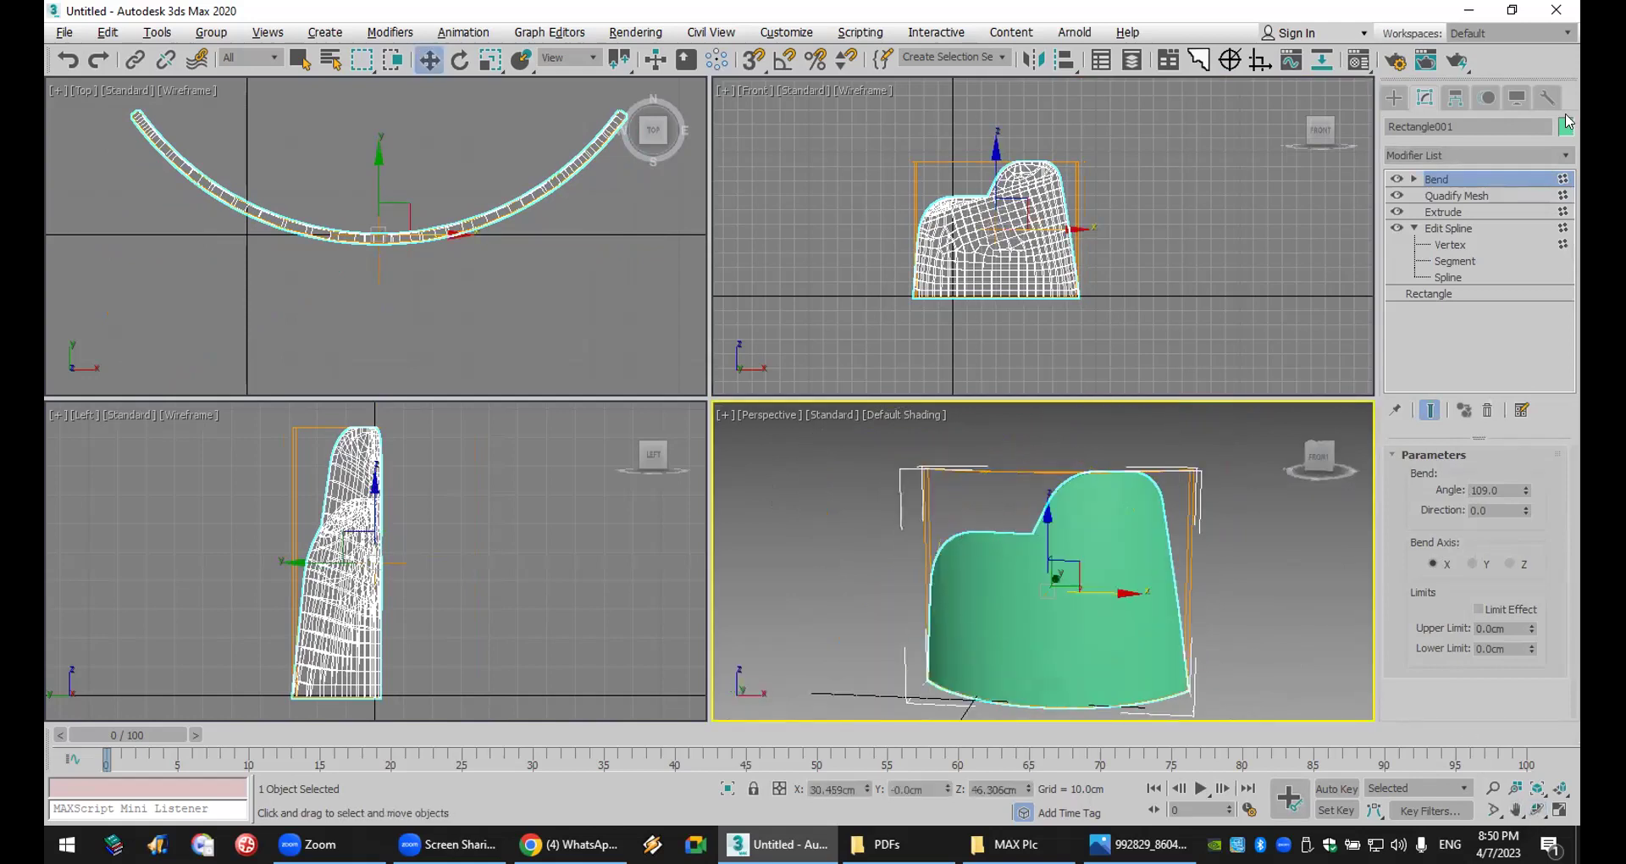
- Start a new empty scene in place of the bent panel model
{"action": "left_click", "coordinate": [1394, 96]}
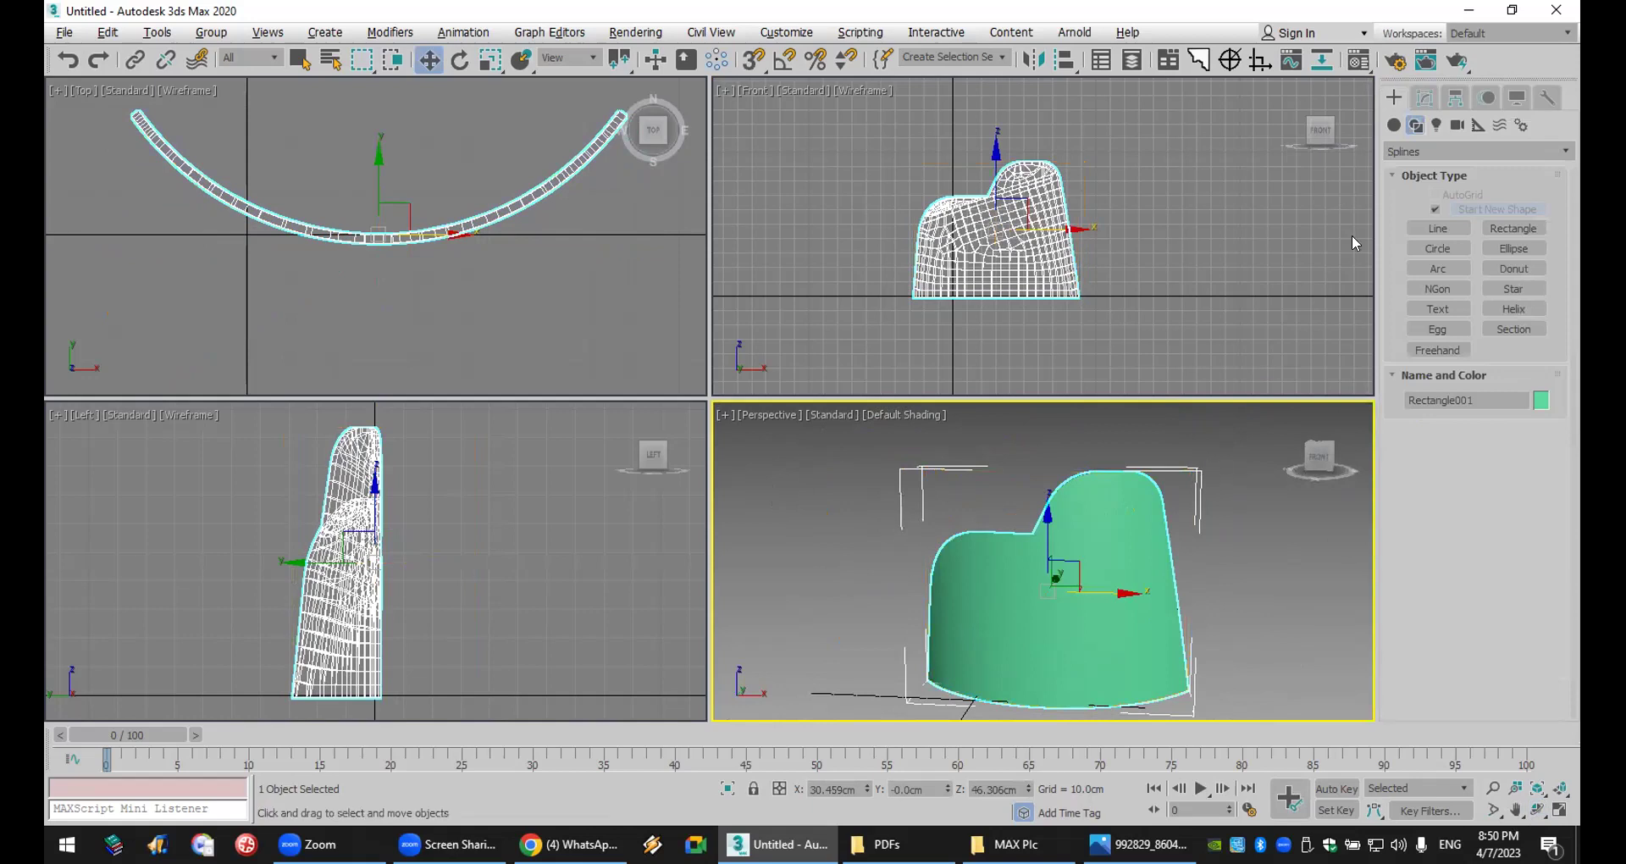
{"action": "left_click", "coordinate": [63, 32]}
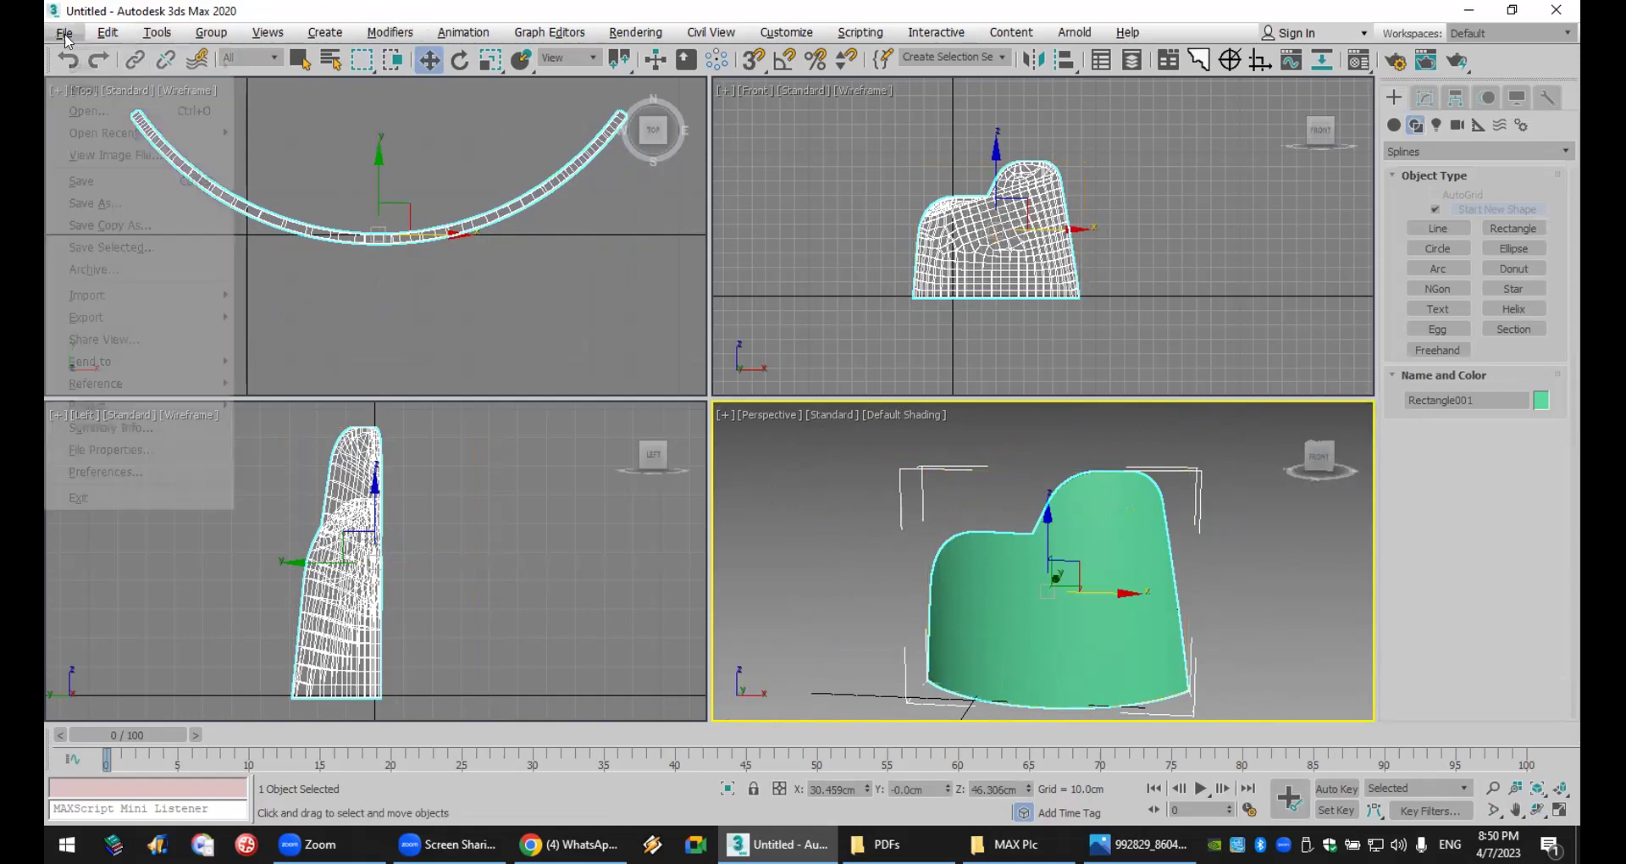
{"action": "left_click", "coordinate": [88, 69]}
{"action": "left_click", "coordinate": [778, 448]}
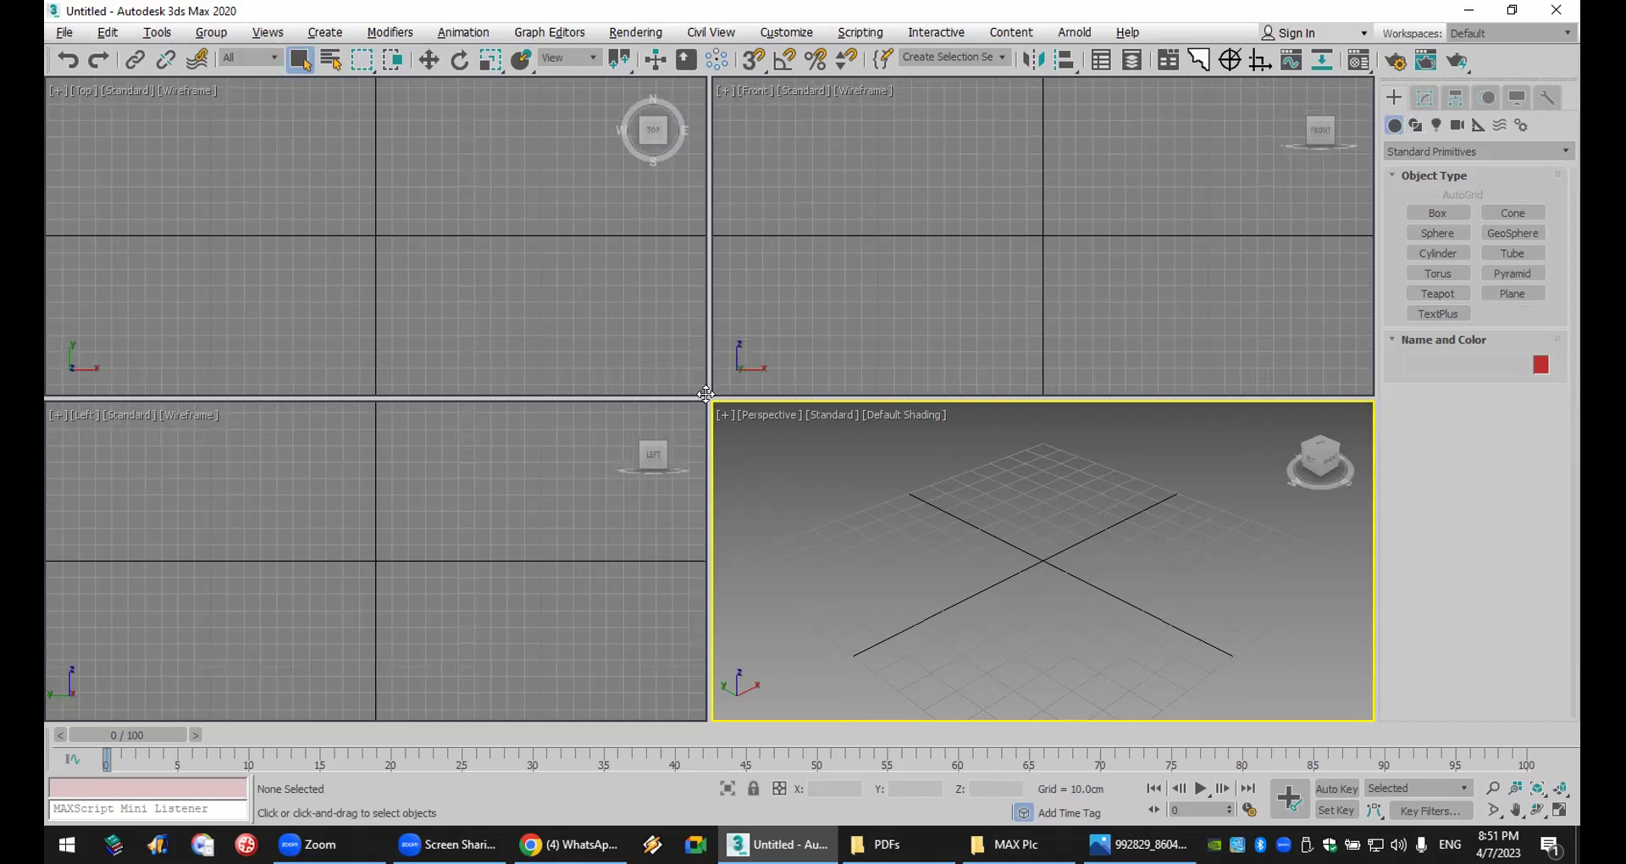
{"action": "left_click", "coordinate": [826, 512]}
{"action": "left_click", "coordinate": [649, 349]}
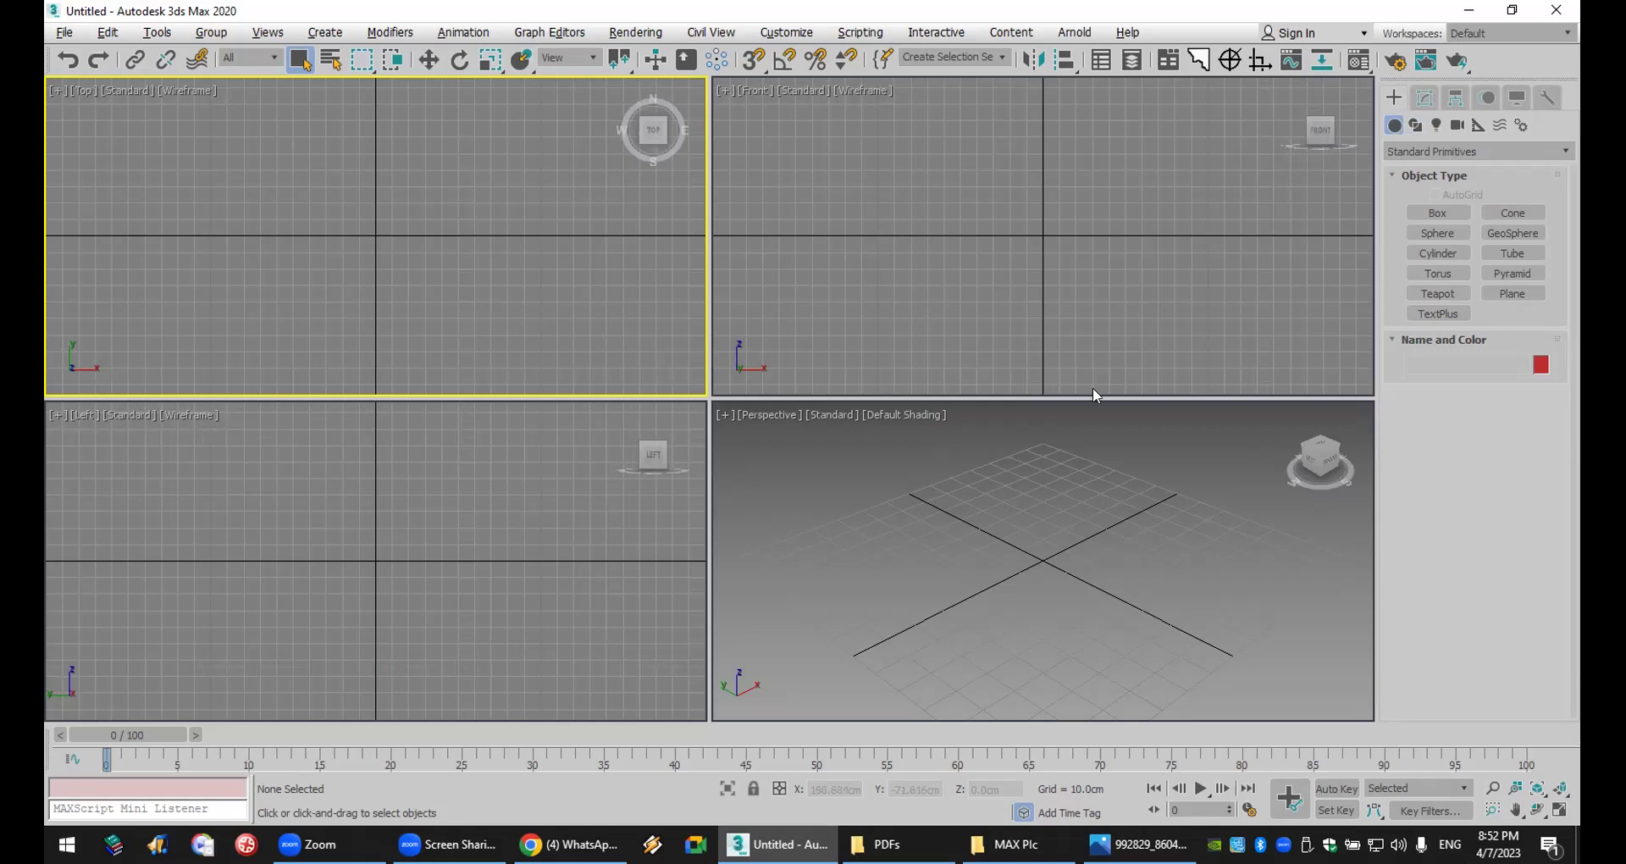
{"action": "left_click", "coordinate": [998, 527]}
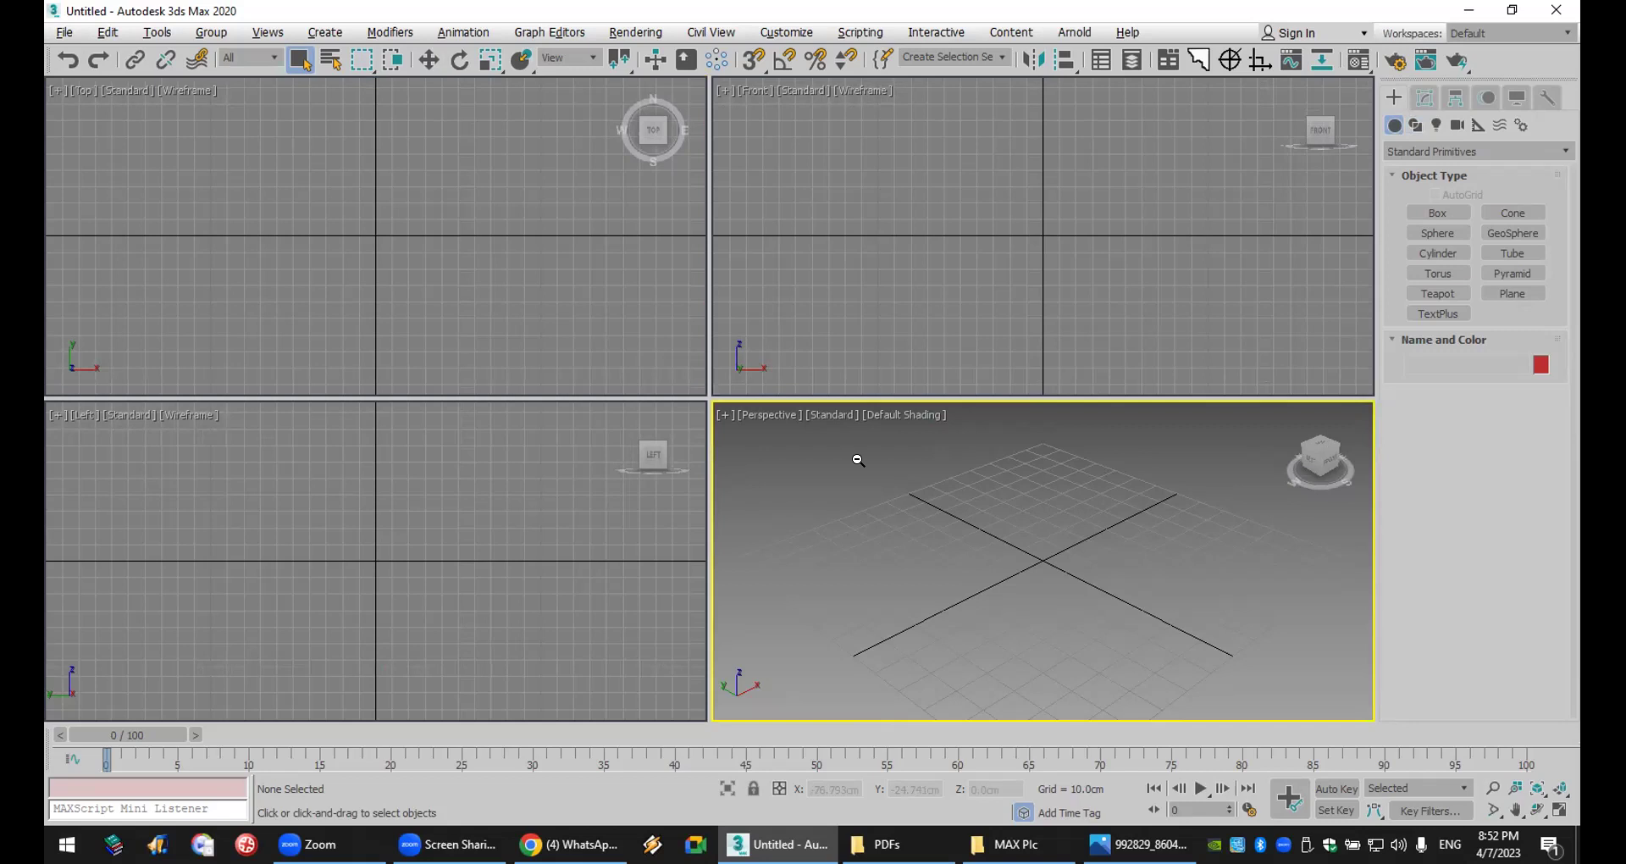
- Switch to WhatsApp in the browser and examine the full exhibition stand photo and its central panel, then return to 3ds Max
{"action": "key", "text": "alt+Tab"}
{"action": "left_click", "coordinate": [1547, 126]}
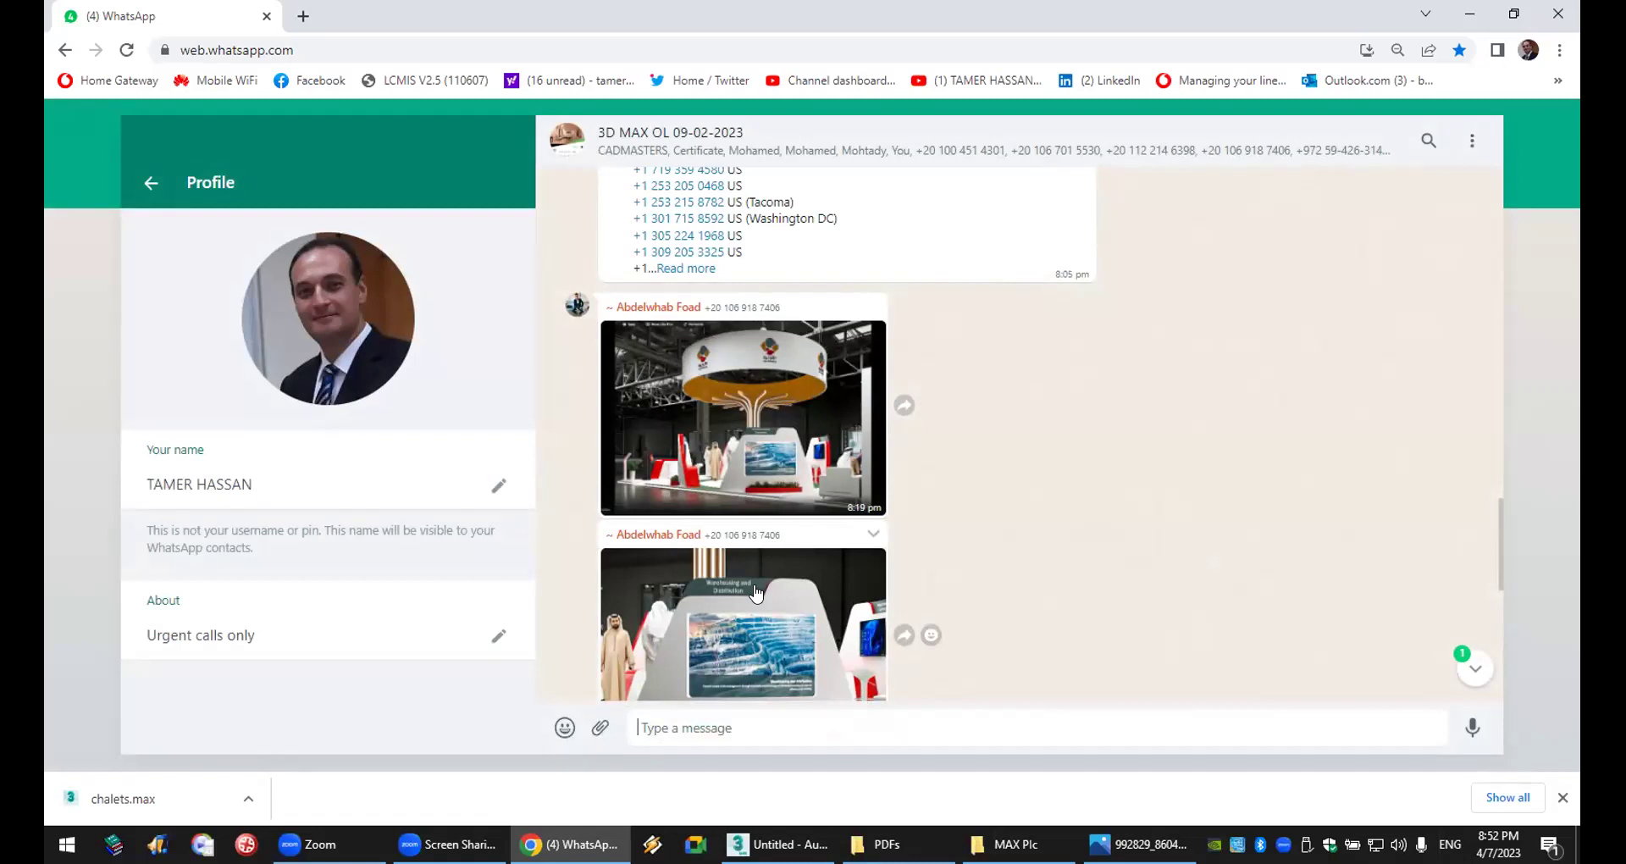
{"action": "left_click", "coordinate": [772, 460]}
{"action": "left_click", "coordinate": [771, 460]}
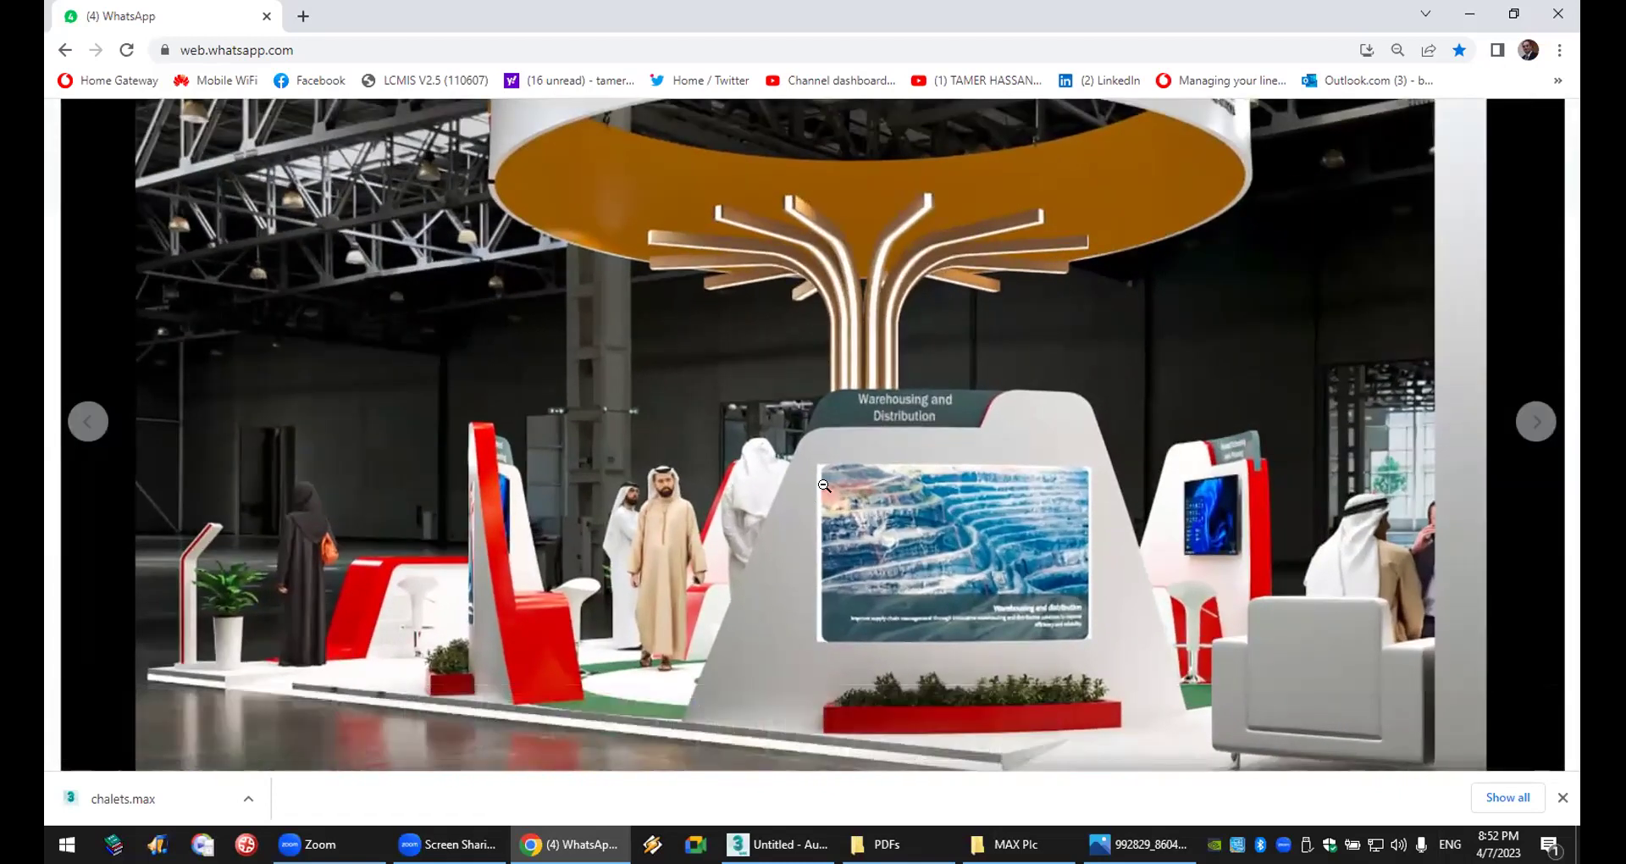
{"action": "left_click", "coordinate": [821, 488]}
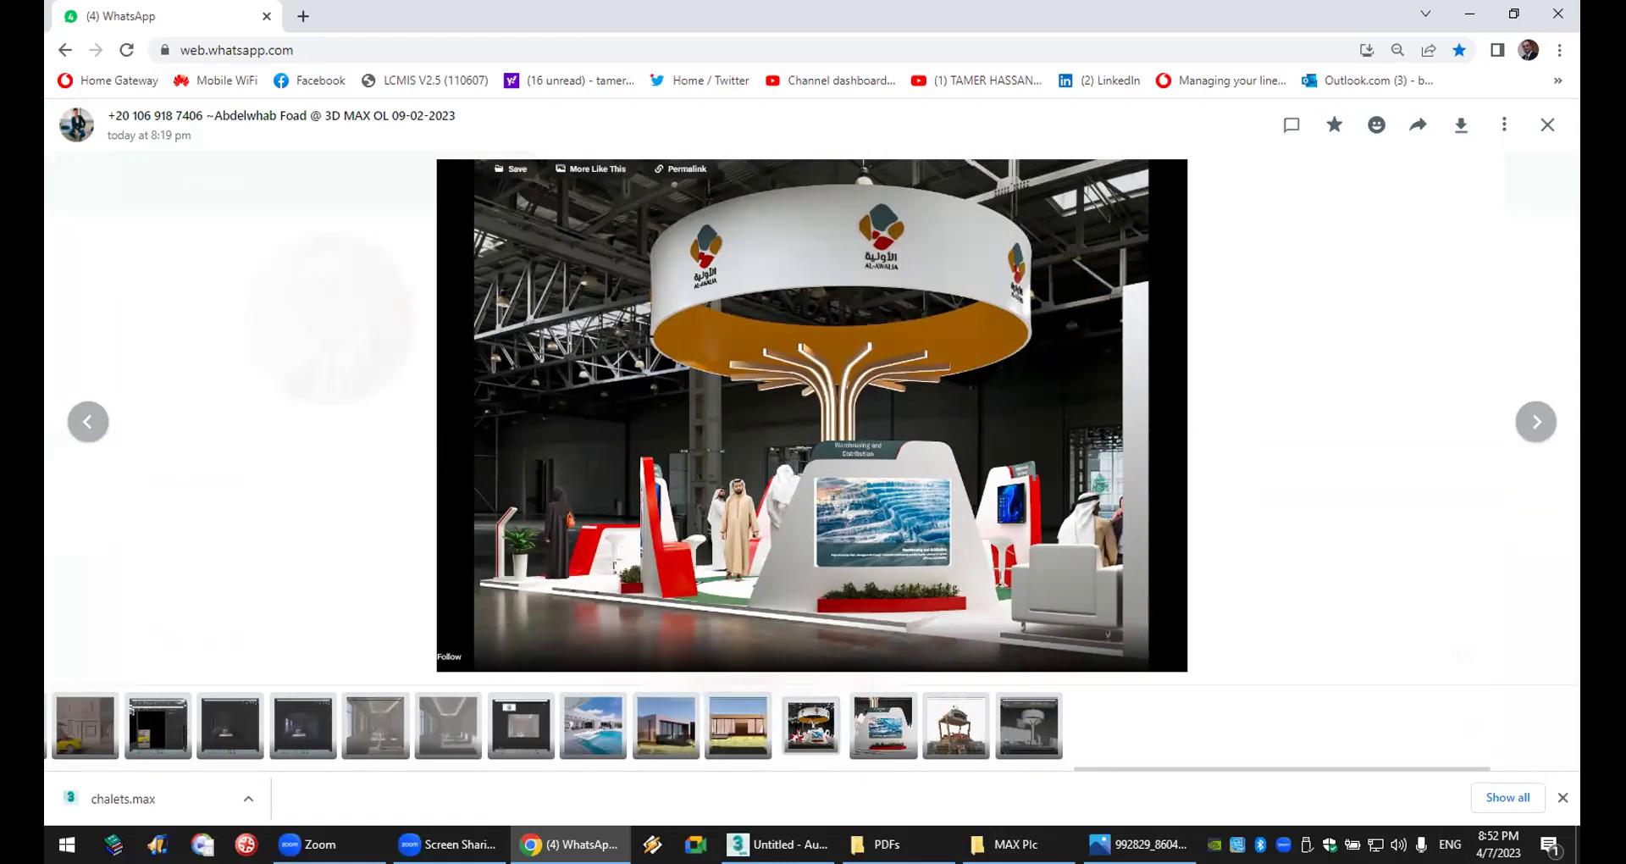
{"action": "key", "text": "alt+Tab"}
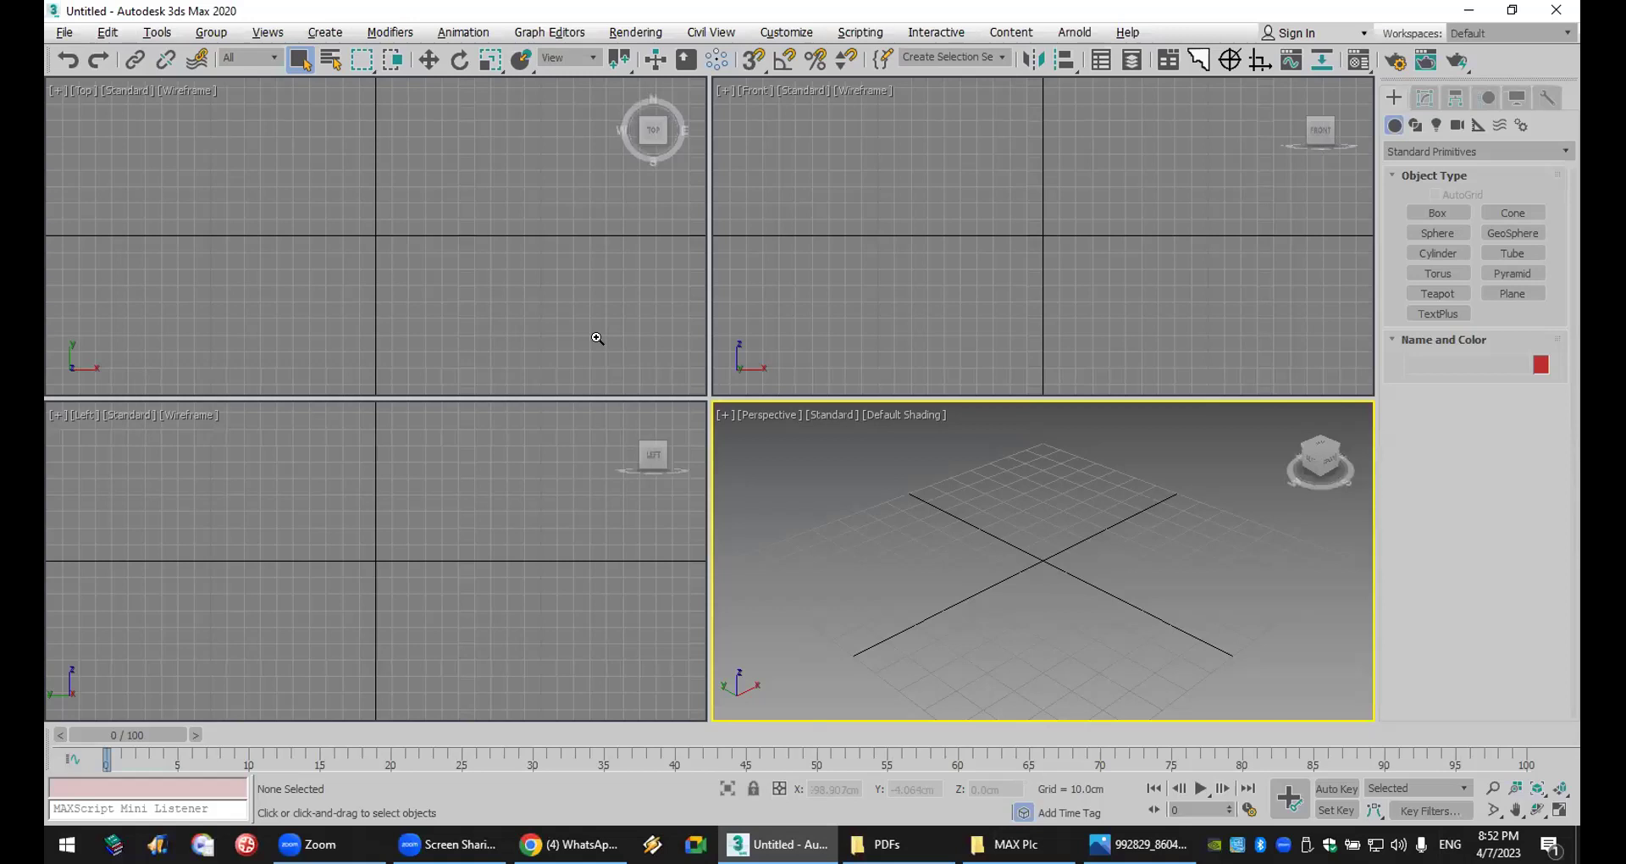
- Check the stand photo in WhatsApp, then return to 3ds Max and create a box about 70 cm long, 250 cm wide and 52 cm high
{"action": "key", "text": "alt+Tab"}
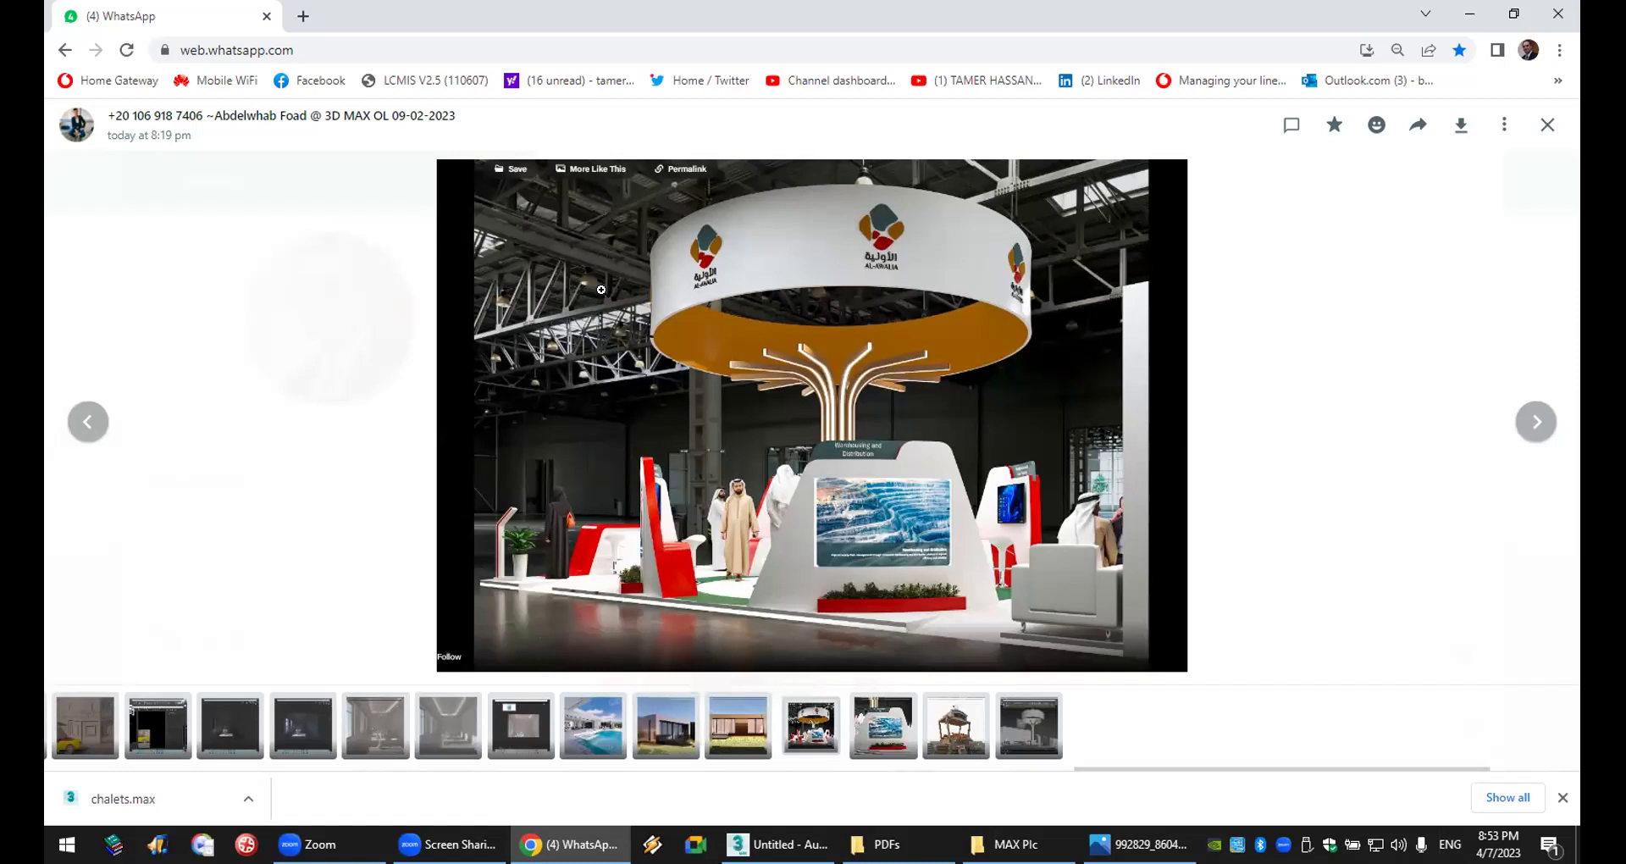
{"action": "left_click", "coordinate": [437, 334]}
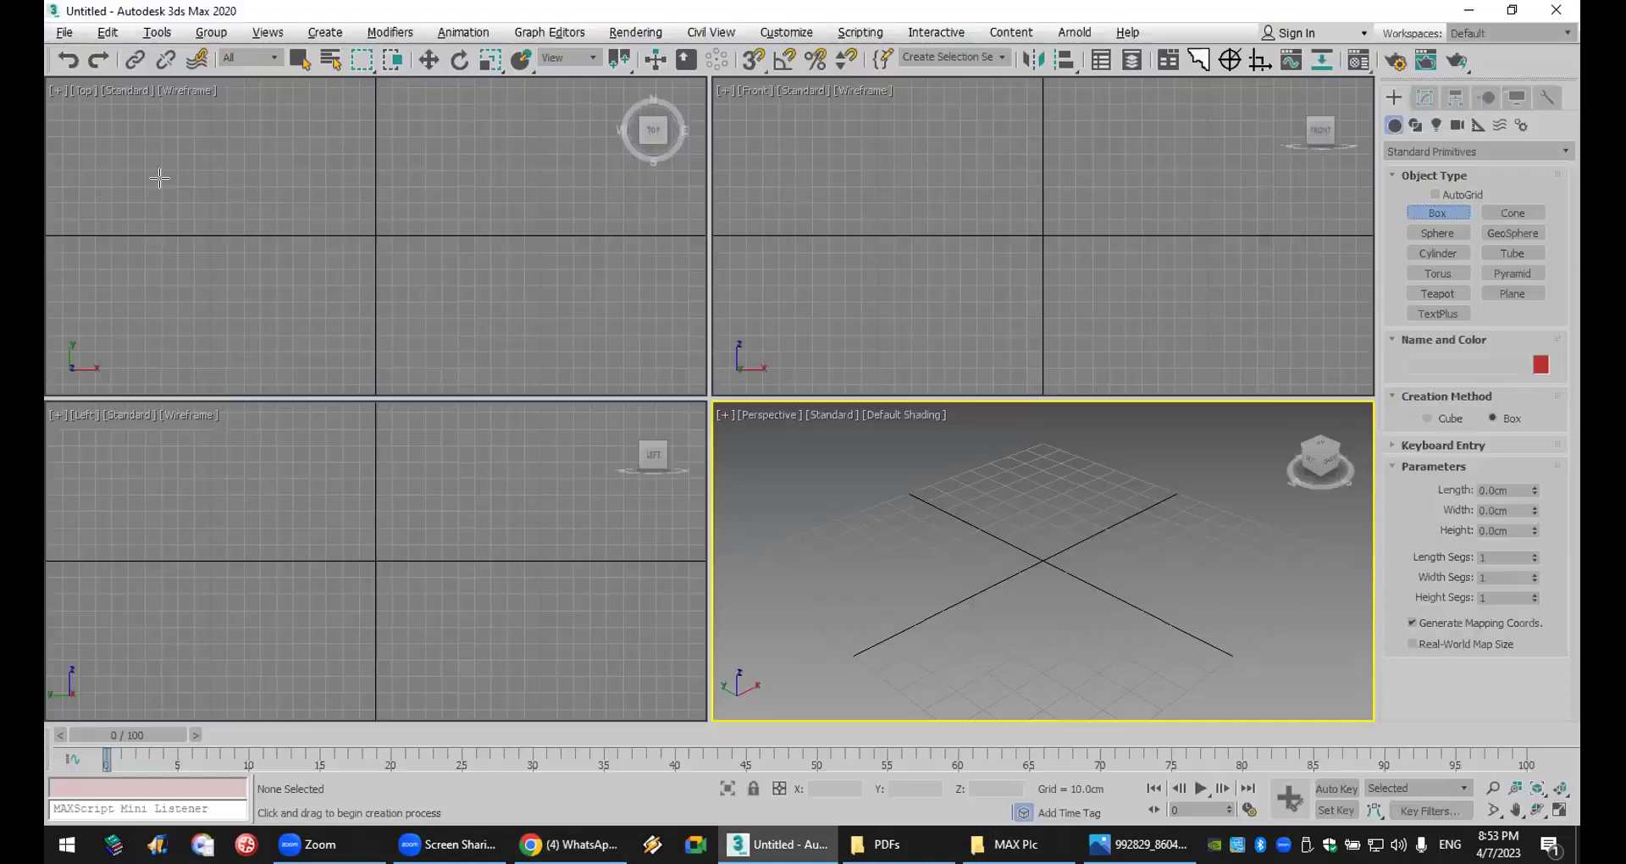
{"action": "left_click_drag", "start_coordinate": [156, 178], "coordinate": [570, 292]}
{"action": "left_click", "coordinate": [573, 205]}
{"action": "right_click", "coordinate": [1042, 483]}
{"action": "key", "text": "z"}
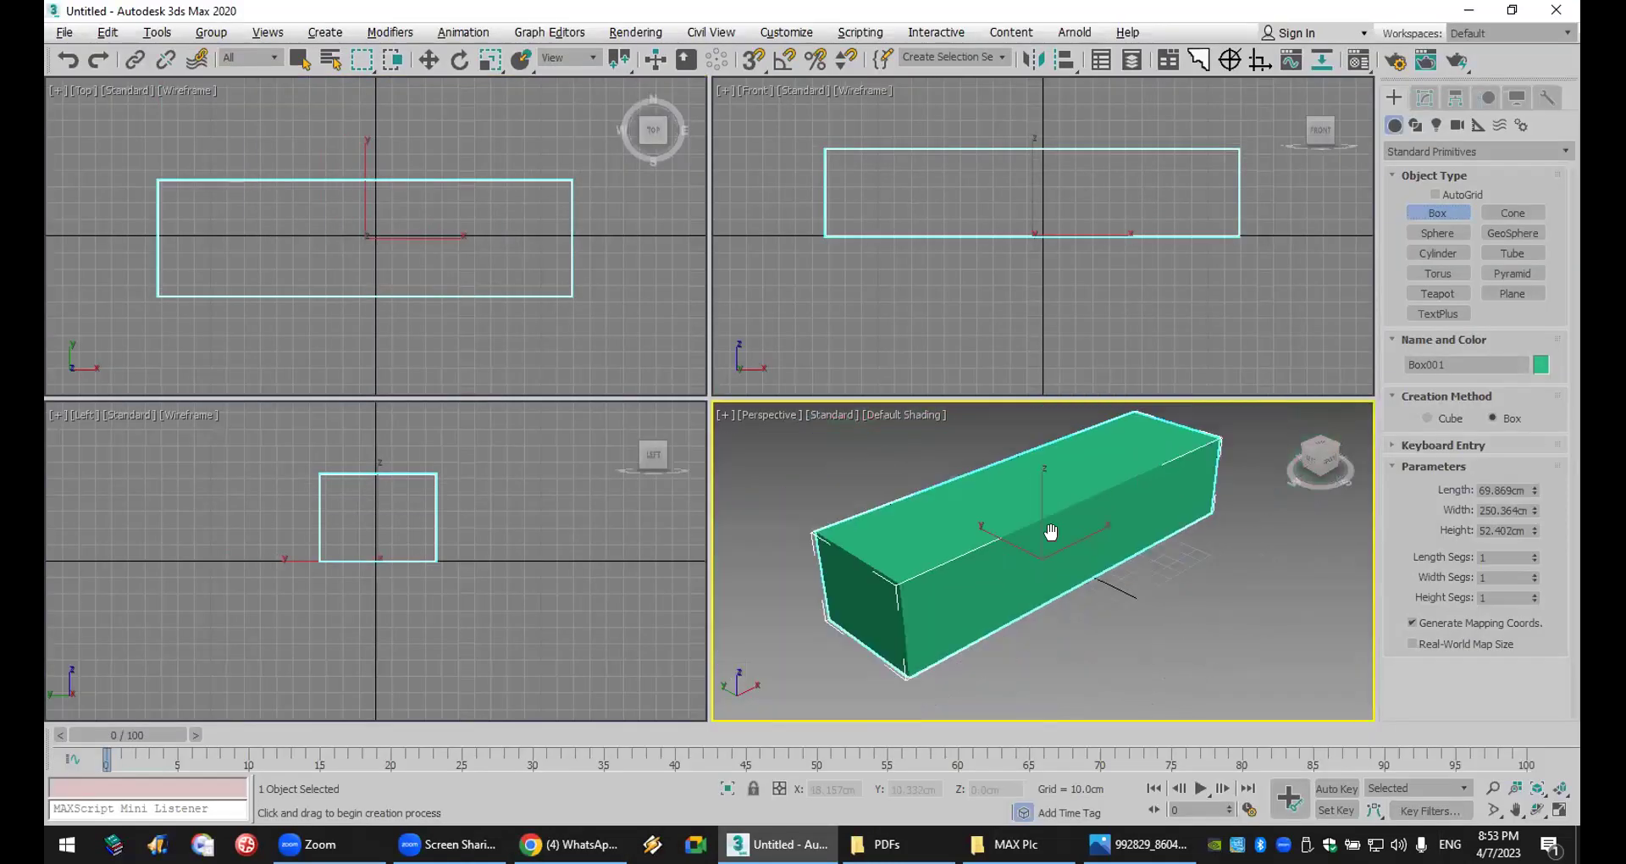
- Add a Lattice modifier to the box and limit it to Struts Only from Edges
{"action": "left_click", "coordinate": [1426, 98]}
{"action": "left_click", "coordinate": [1472, 154]}
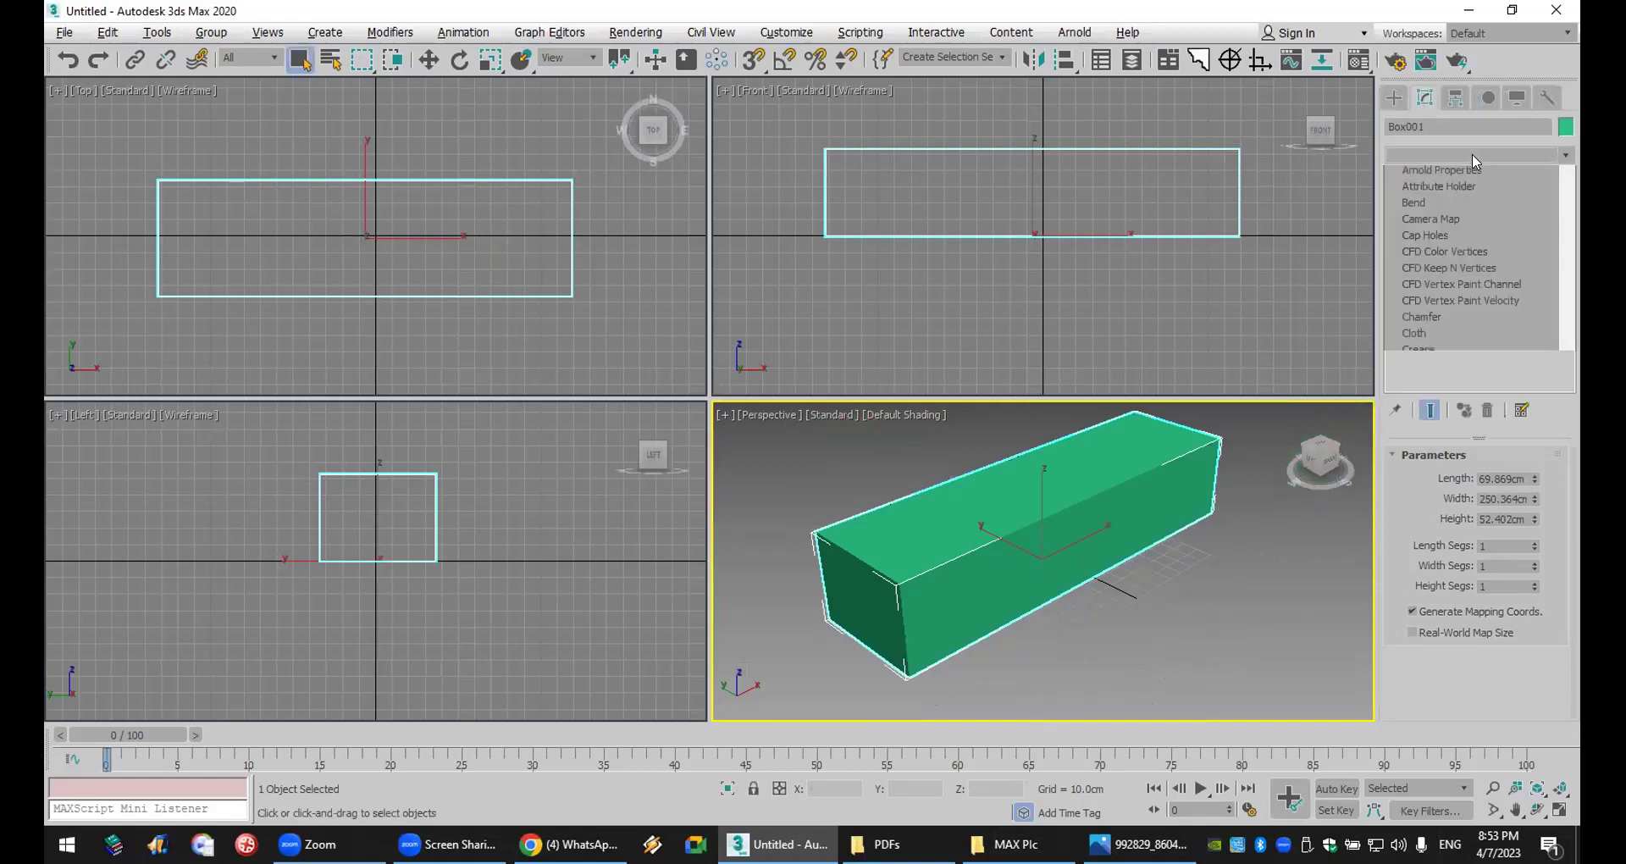
{"action": "type", "text": "latt"}
{"action": "key", "text": "Return"}
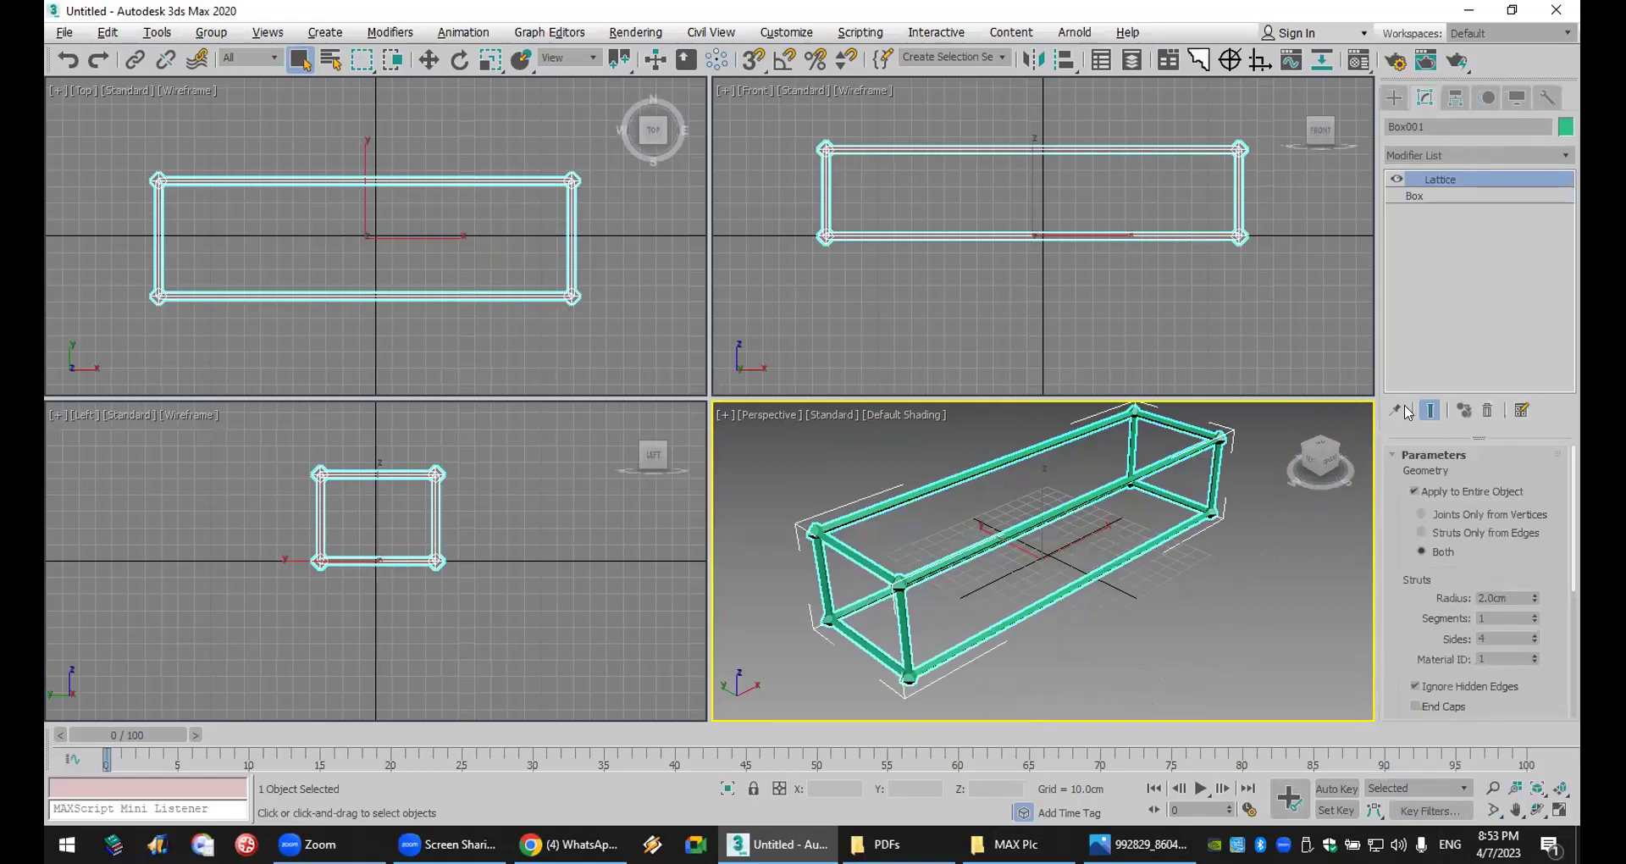
{"action": "left_click", "coordinate": [1422, 532]}
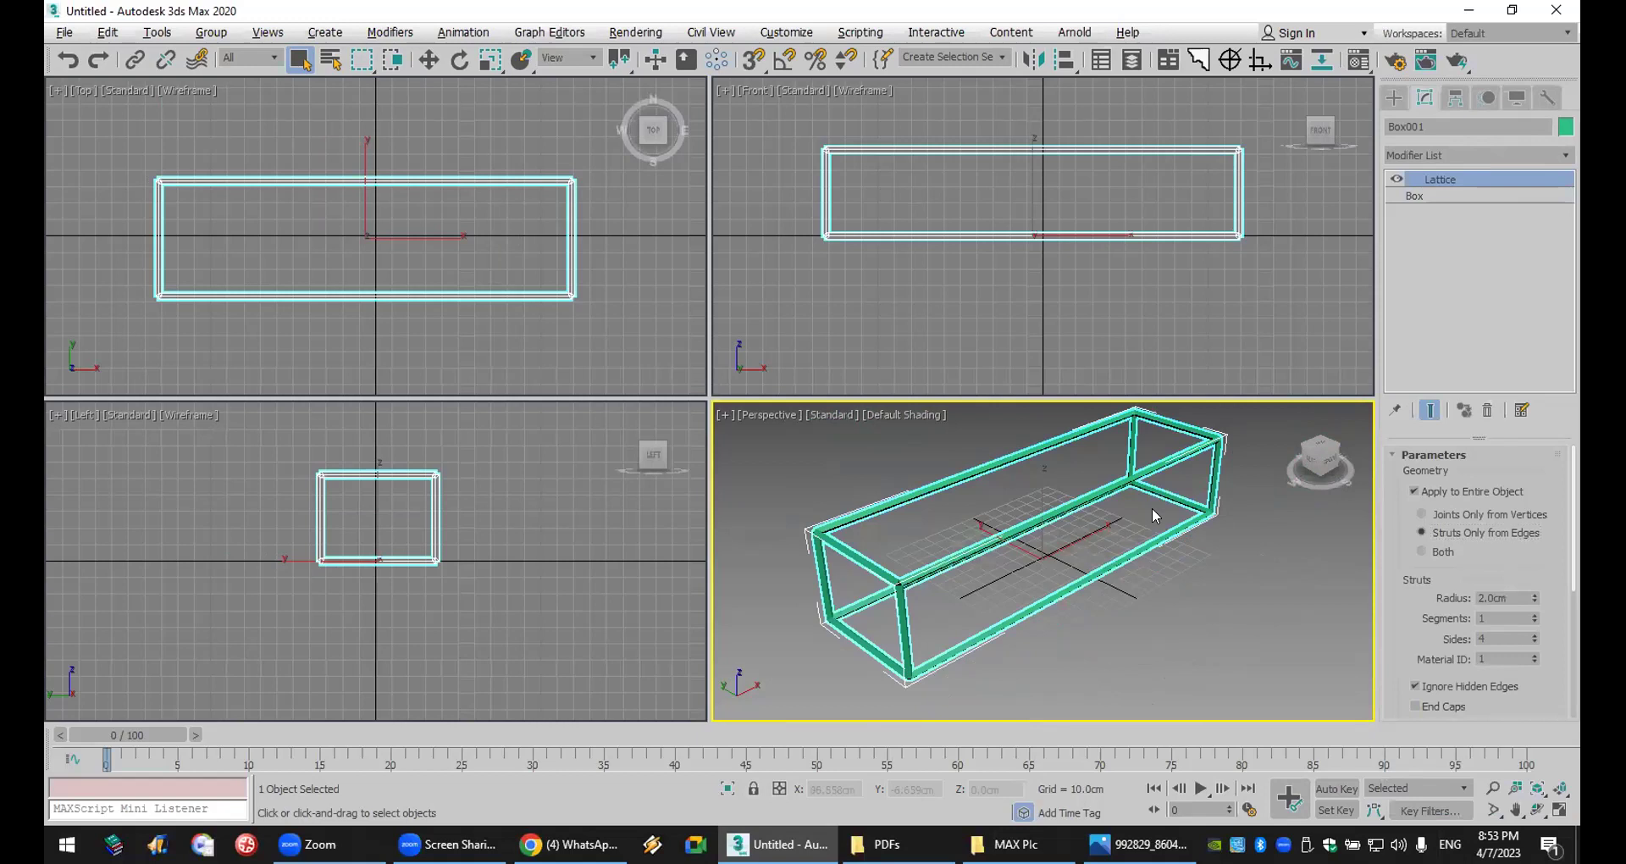
{"action": "scroll", "coordinate": [1246, 508], "scroll_direction": "up", "scroll_amount": 3}
{"action": "scroll", "coordinate": [1206, 503], "scroll_direction": "down", "scroll_amount": 3}
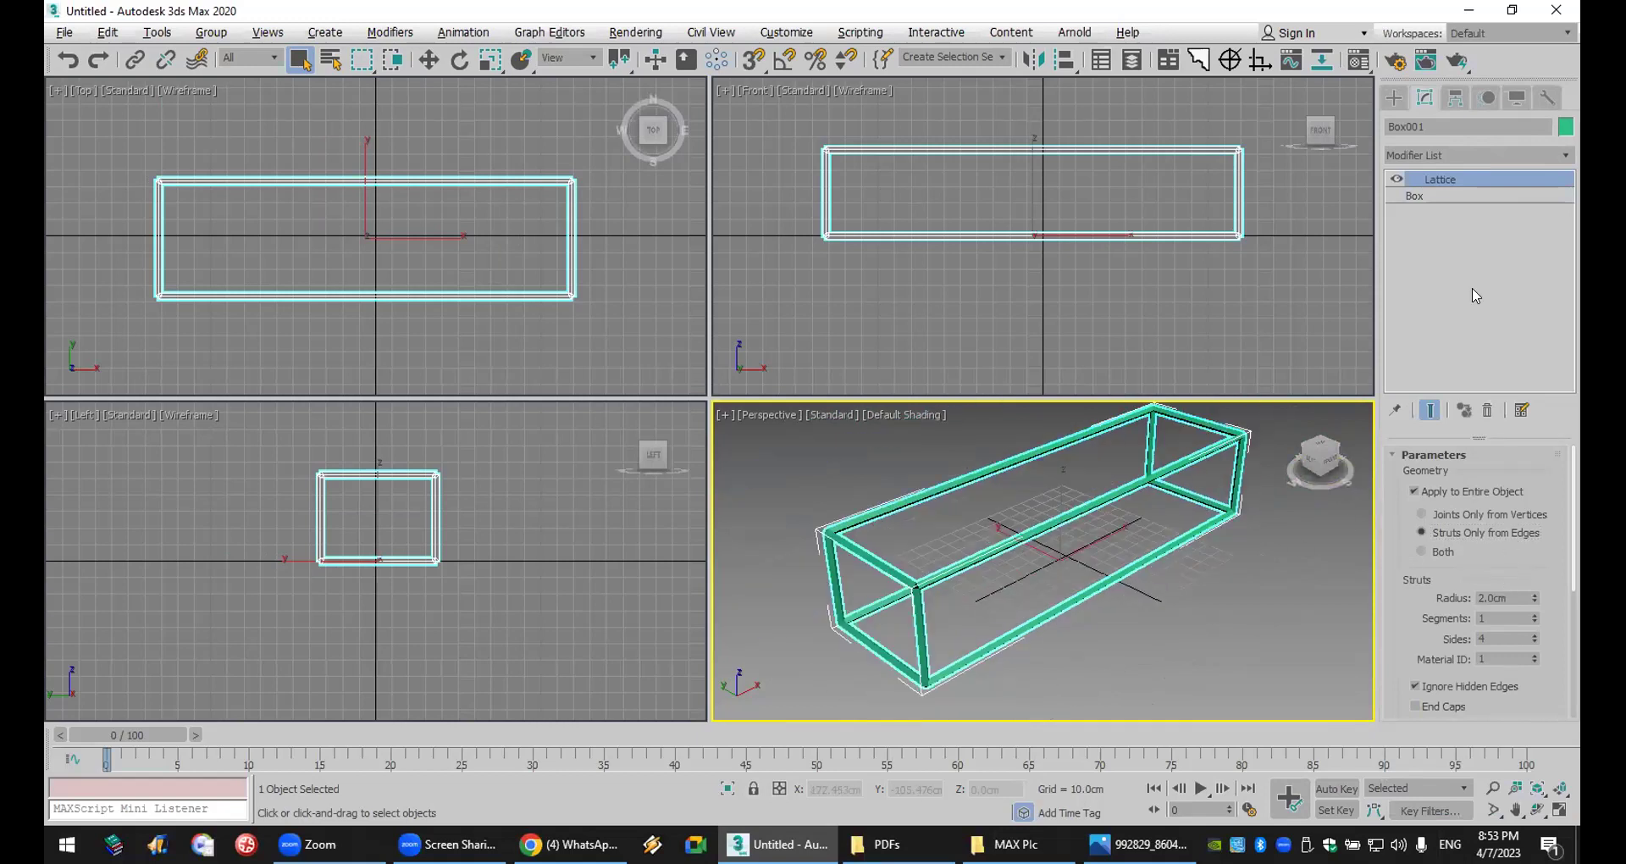
- Resize the base box beneath the Lattice modifier to about 60 cm in length and 626 cm in width
{"action": "left_click", "coordinate": [1472, 195]}
{"action": "left_click_drag", "start_coordinate": [1535, 480], "coordinate": [1532, 353]}
{"action": "key", "text": "z"}
{"action": "left_click", "coordinate": [1535, 543]}
{"action": "left_click", "coordinate": [1535, 549]}
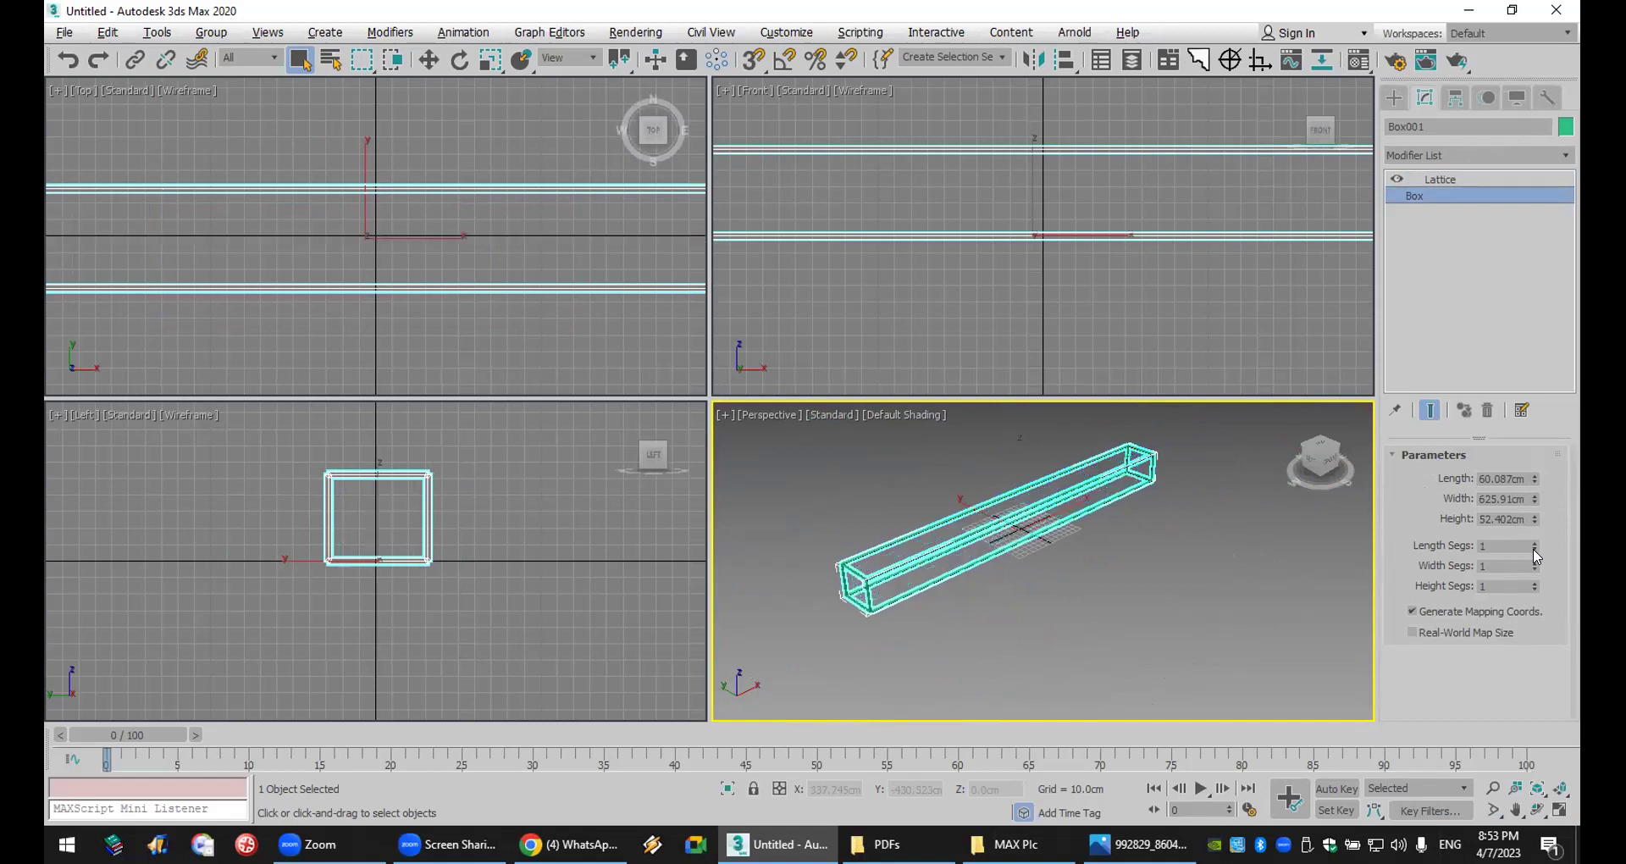
- Divide the latticed box into 11 width segments to form the truss bays
{"action": "left_click", "coordinate": [1534, 563]}
{"action": "left_click", "coordinate": [1534, 563]}
{"action": "left_click", "coordinate": [1534, 562]}
{"action": "left_click", "coordinate": [1534, 563]}
{"action": "left_click", "coordinate": [1534, 562]}
{"action": "left_click", "coordinate": [1534, 563]}
{"action": "left_click", "coordinate": [1534, 563]}
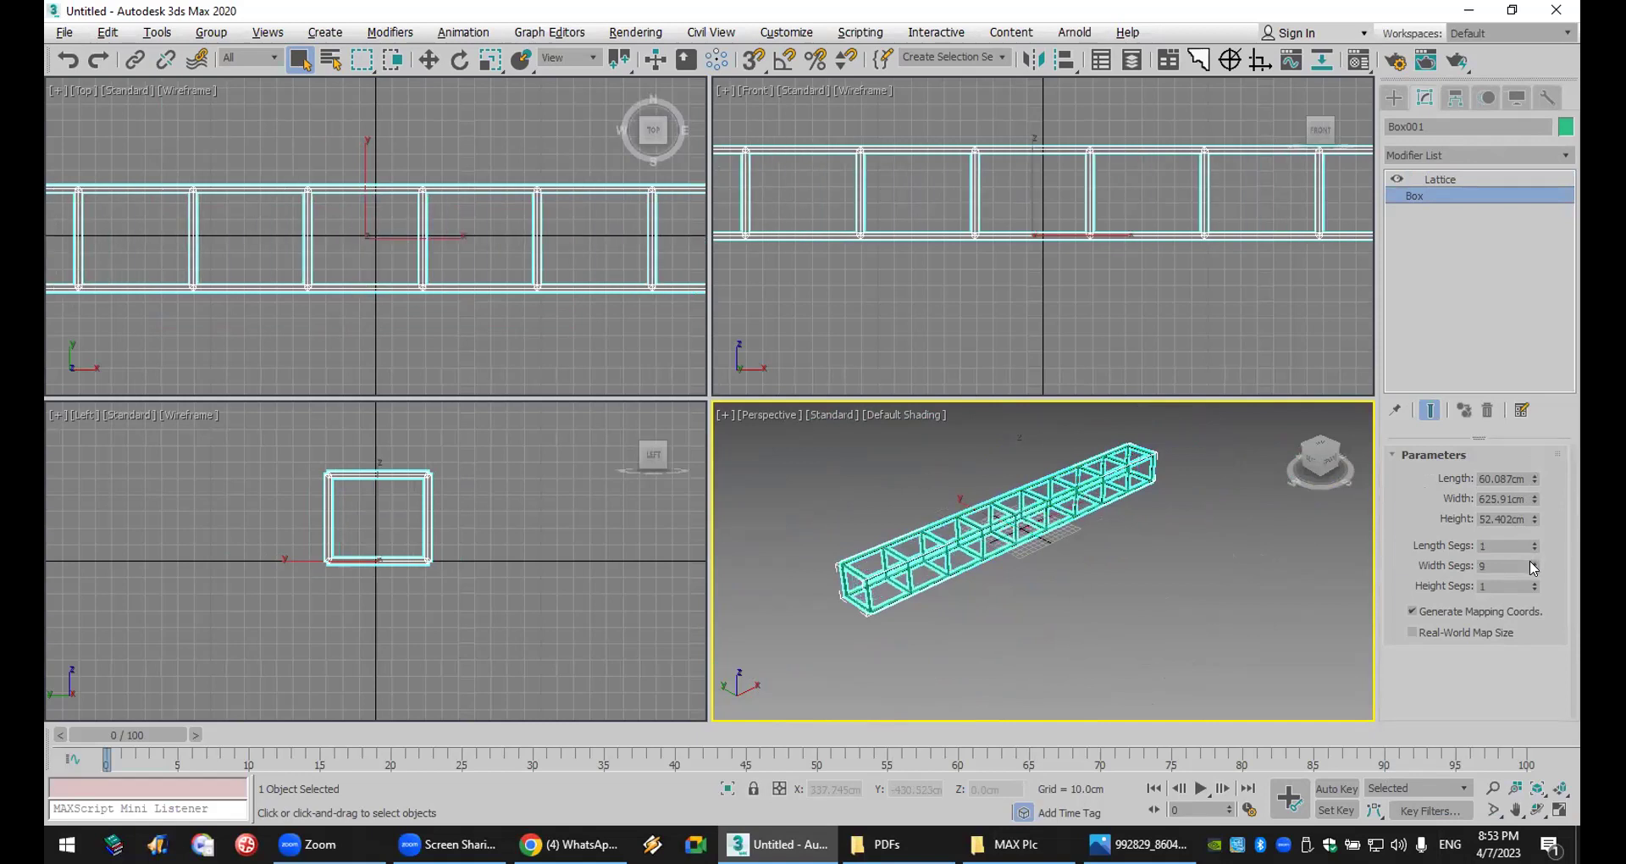
{"action": "left_click", "coordinate": [1534, 562]}
{"action": "left_click", "coordinate": [1534, 563]}
{"action": "left_click", "coordinate": [1534, 563]}
{"action": "scroll", "coordinate": [986, 602], "scroll_direction": "up", "scroll_amount": 5}
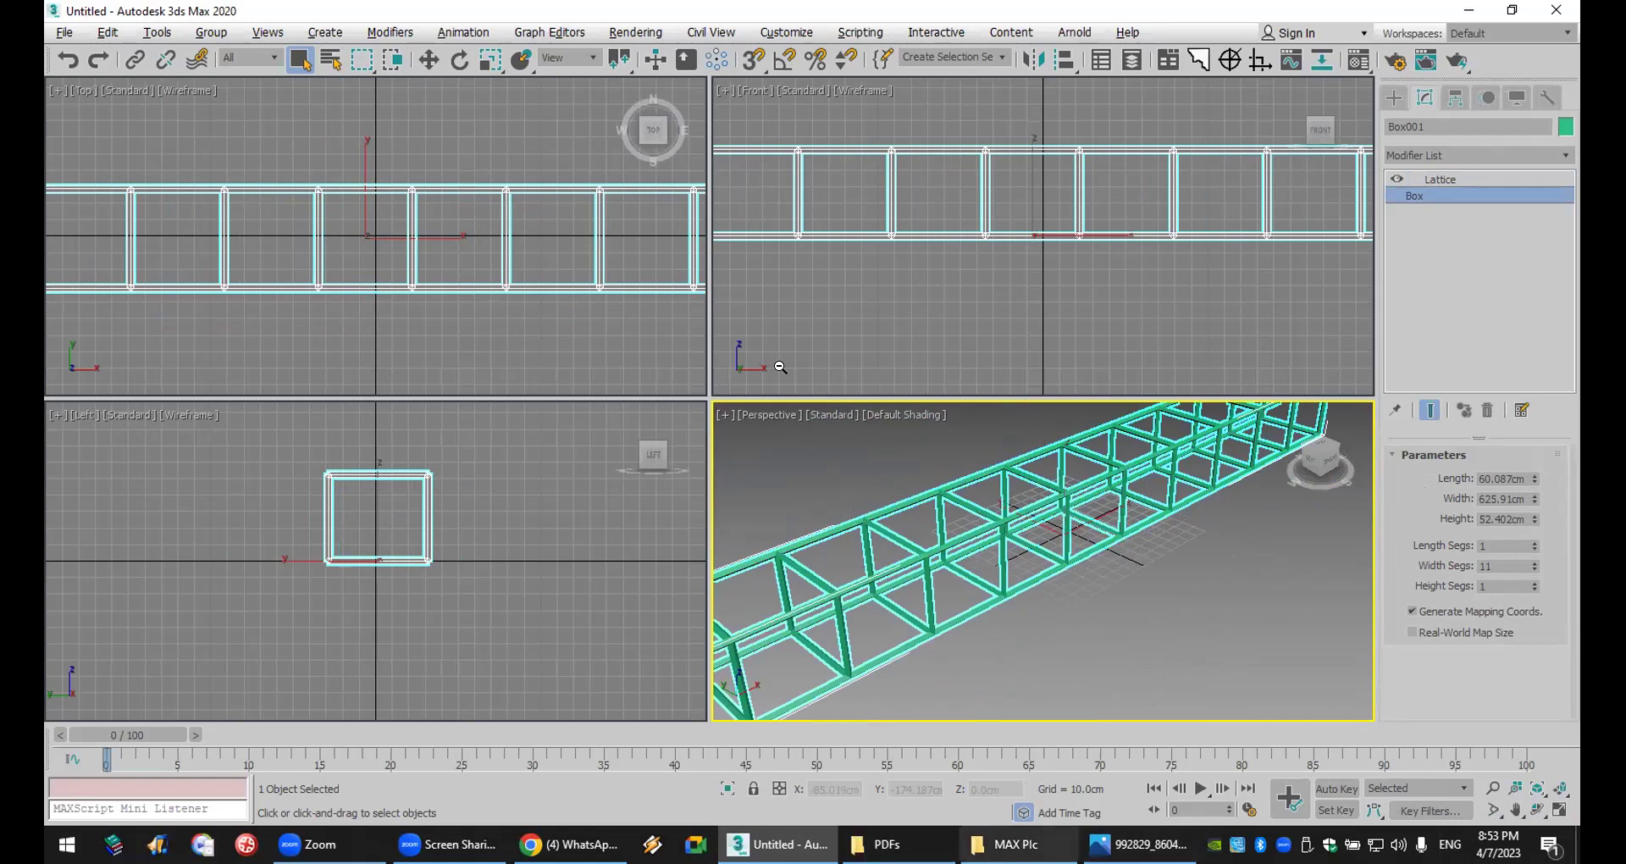
- Switch to WhatsApp to examine the lower part of the stand photo up close, then open the MAX folder in File Explorer
{"action": "key", "text": "alt+Tab"}
{"action": "left_click", "coordinate": [638, 534]}
{"action": "left_click", "coordinate": [651, 534]}
{"action": "key", "text": "super+d"}
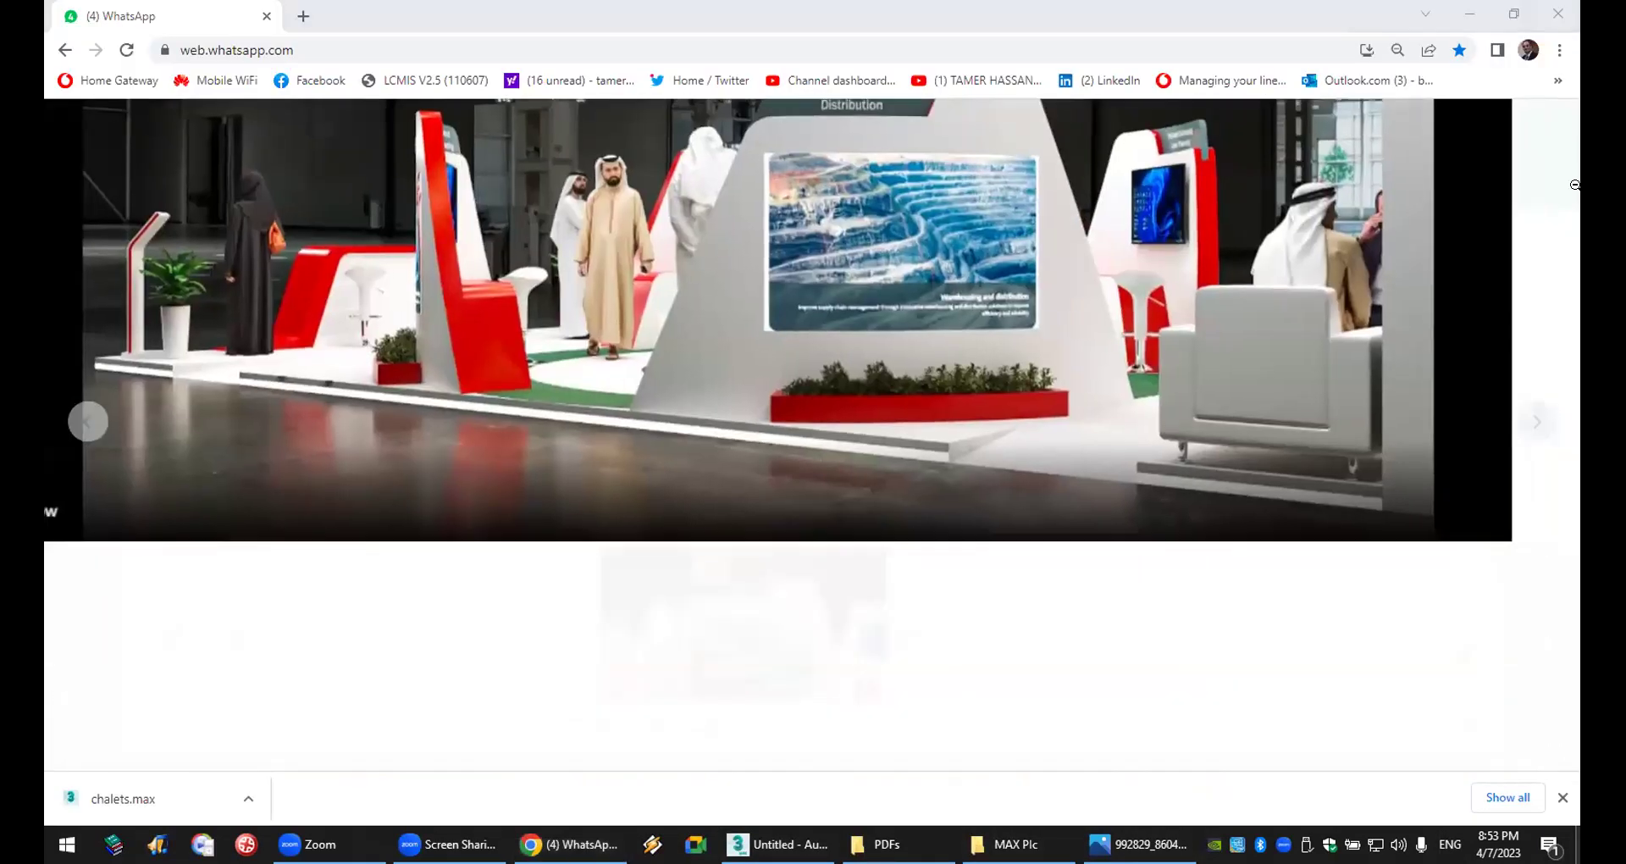
{"action": "double_click", "coordinate": [1573, 10]}
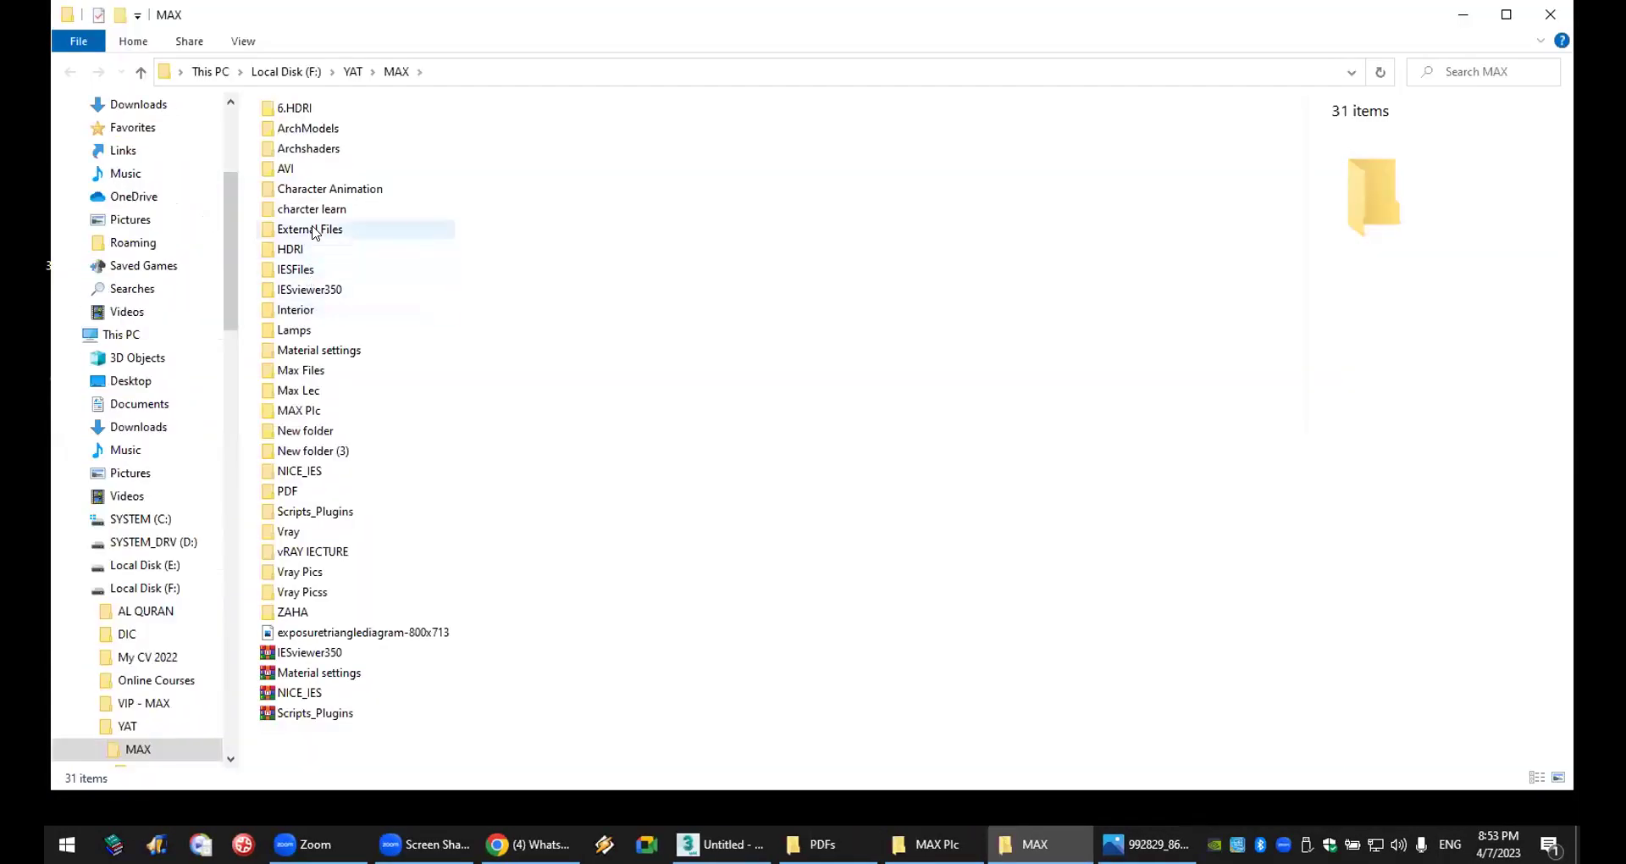
- Open Untitled (3).jpg from the MAX Pic folder and examine the cross-braced door panels and gridded windows up close
{"action": "left_click", "coordinate": [308, 410]}
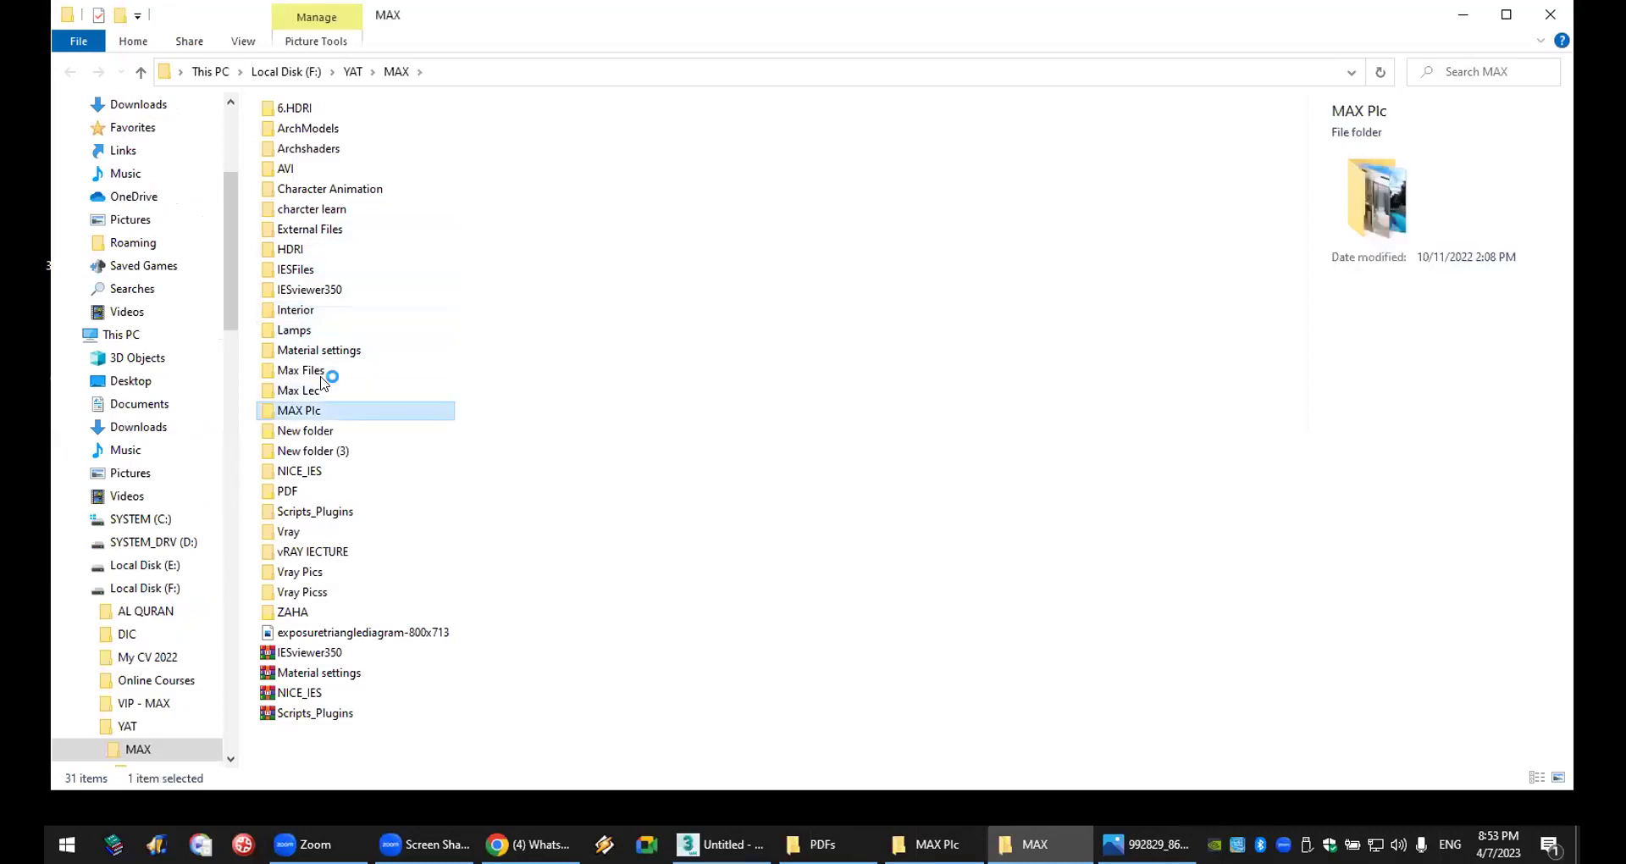
{"action": "left_click_drag", "start_coordinate": [1299, 131], "coordinate": [1321, 752]}
{"action": "left_click", "coordinate": [838, 508]}
{"action": "double_click", "coordinate": [836, 501]}
{"action": "scroll", "coordinate": [593, 538], "scroll_direction": "up", "scroll_amount": 5}
{"action": "scroll", "coordinate": [593, 538], "scroll_direction": "up", "scroll_amount": 5}
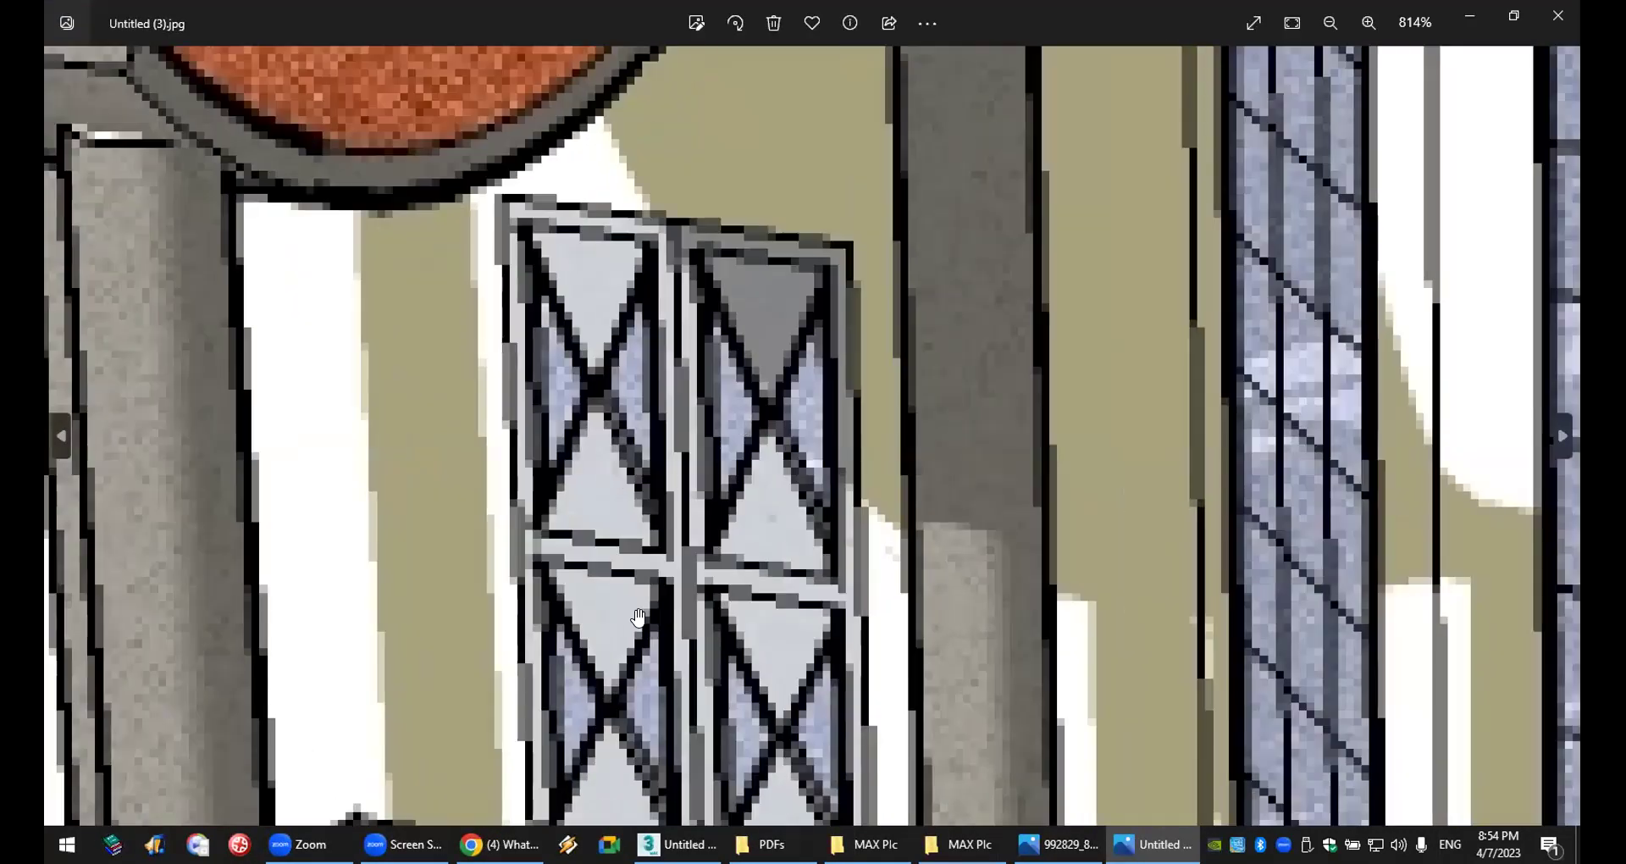
{"action": "scroll", "coordinate": [797, 343], "scroll_direction": "up", "scroll_amount": 1}
{"action": "scroll", "coordinate": [797, 344], "scroll_direction": "down", "scroll_amount": 4}
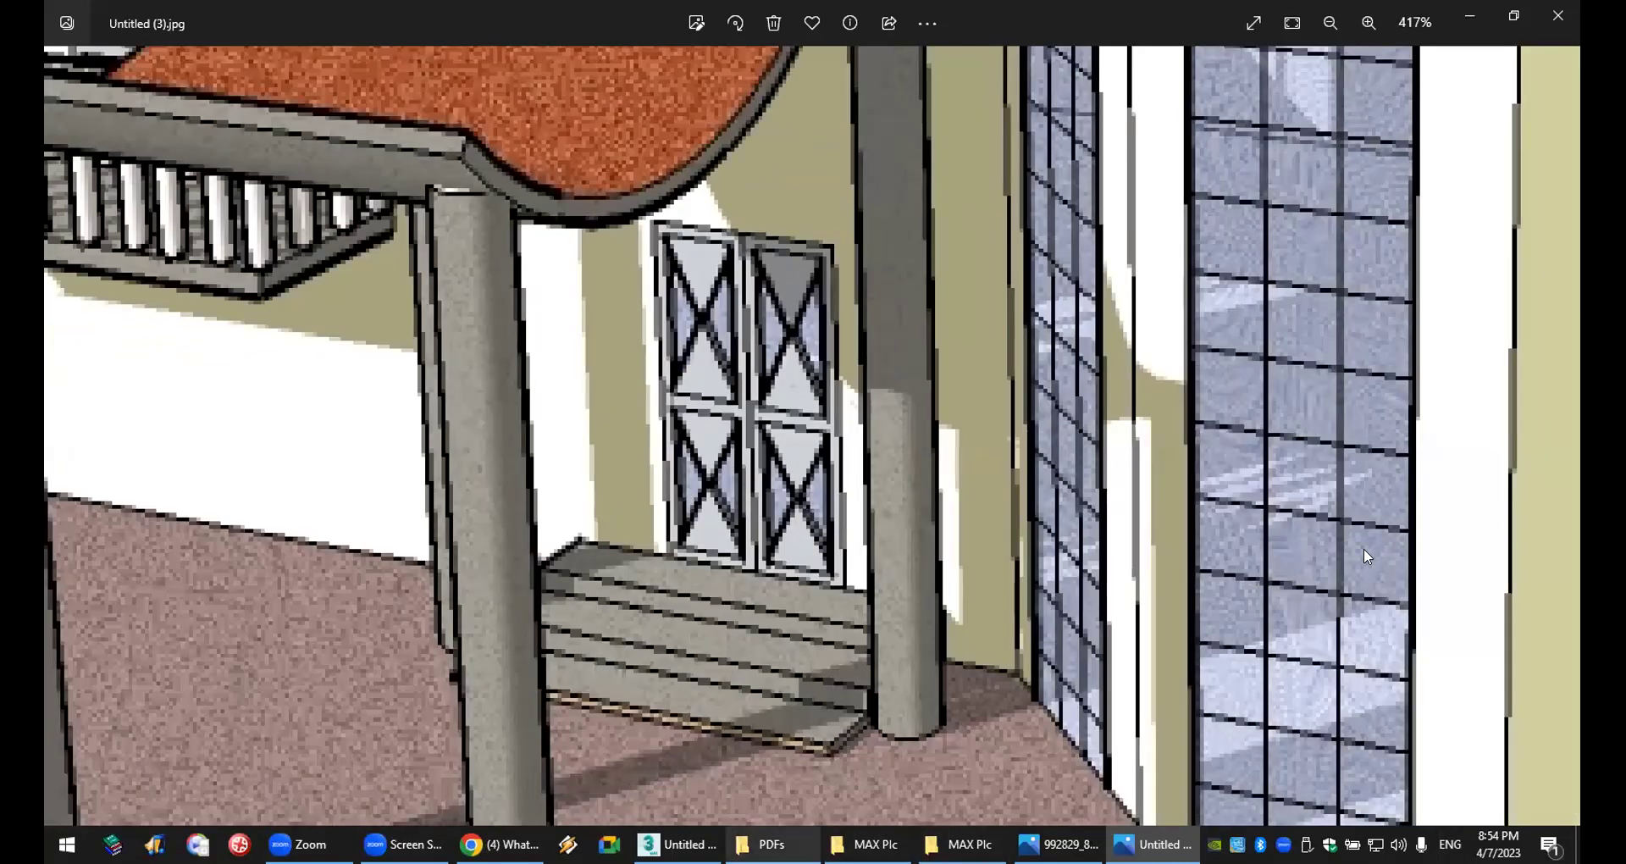
- Switch to 3ds Max and turn off Ignore Hidden Edges in the box's Lattice modifier parameters
{"action": "key", "text": "alt+Tab"}
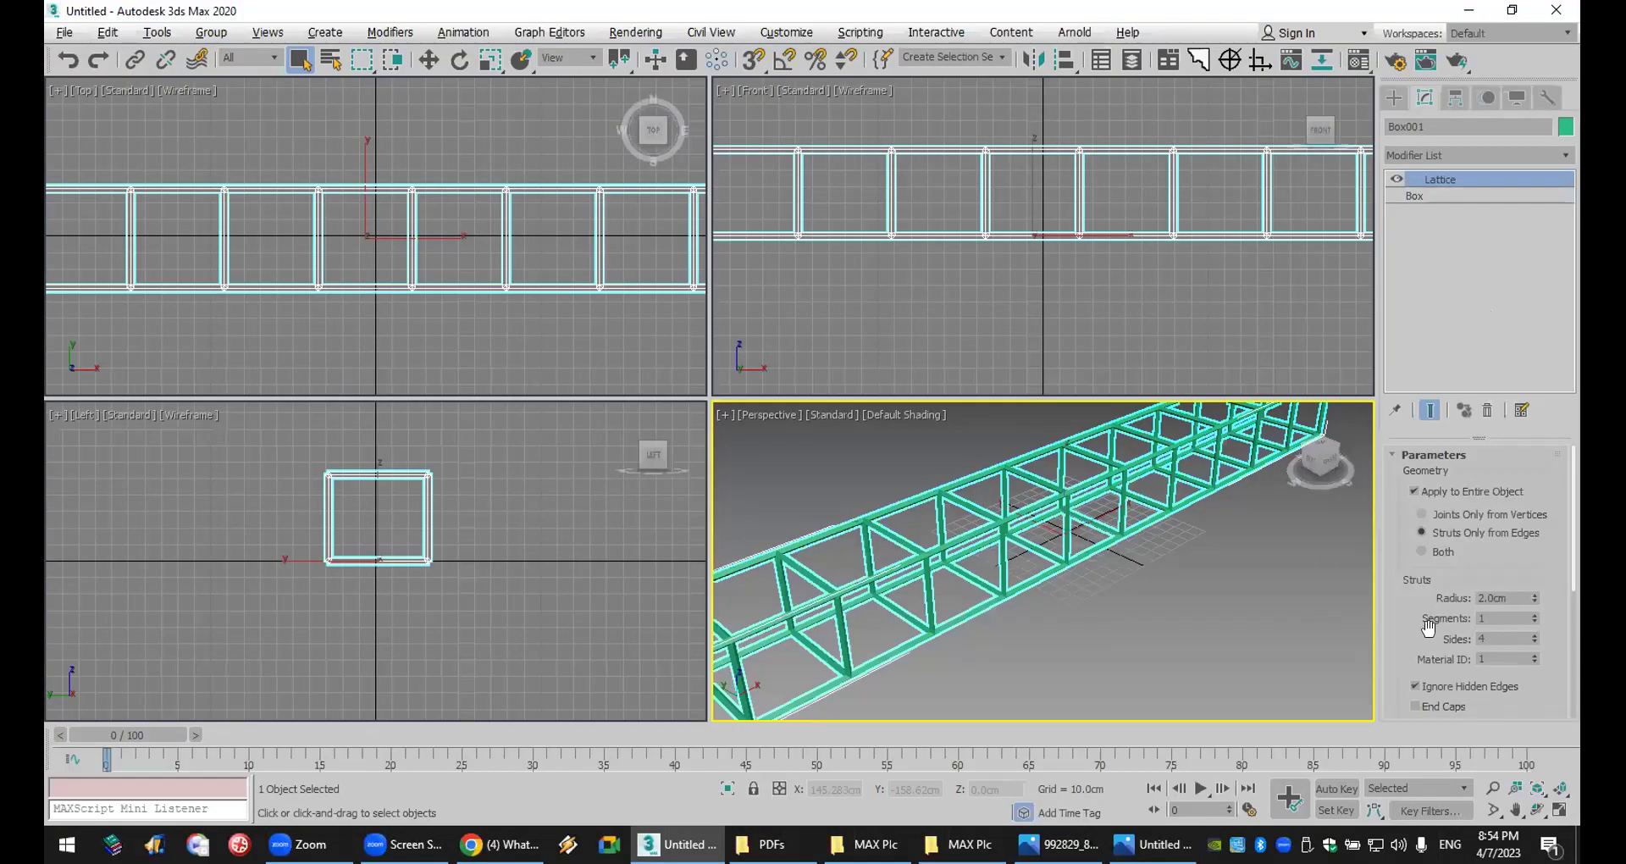
{"action": "scroll", "coordinate": [1430, 627], "scroll_direction": "down", "scroll_amount": 5}
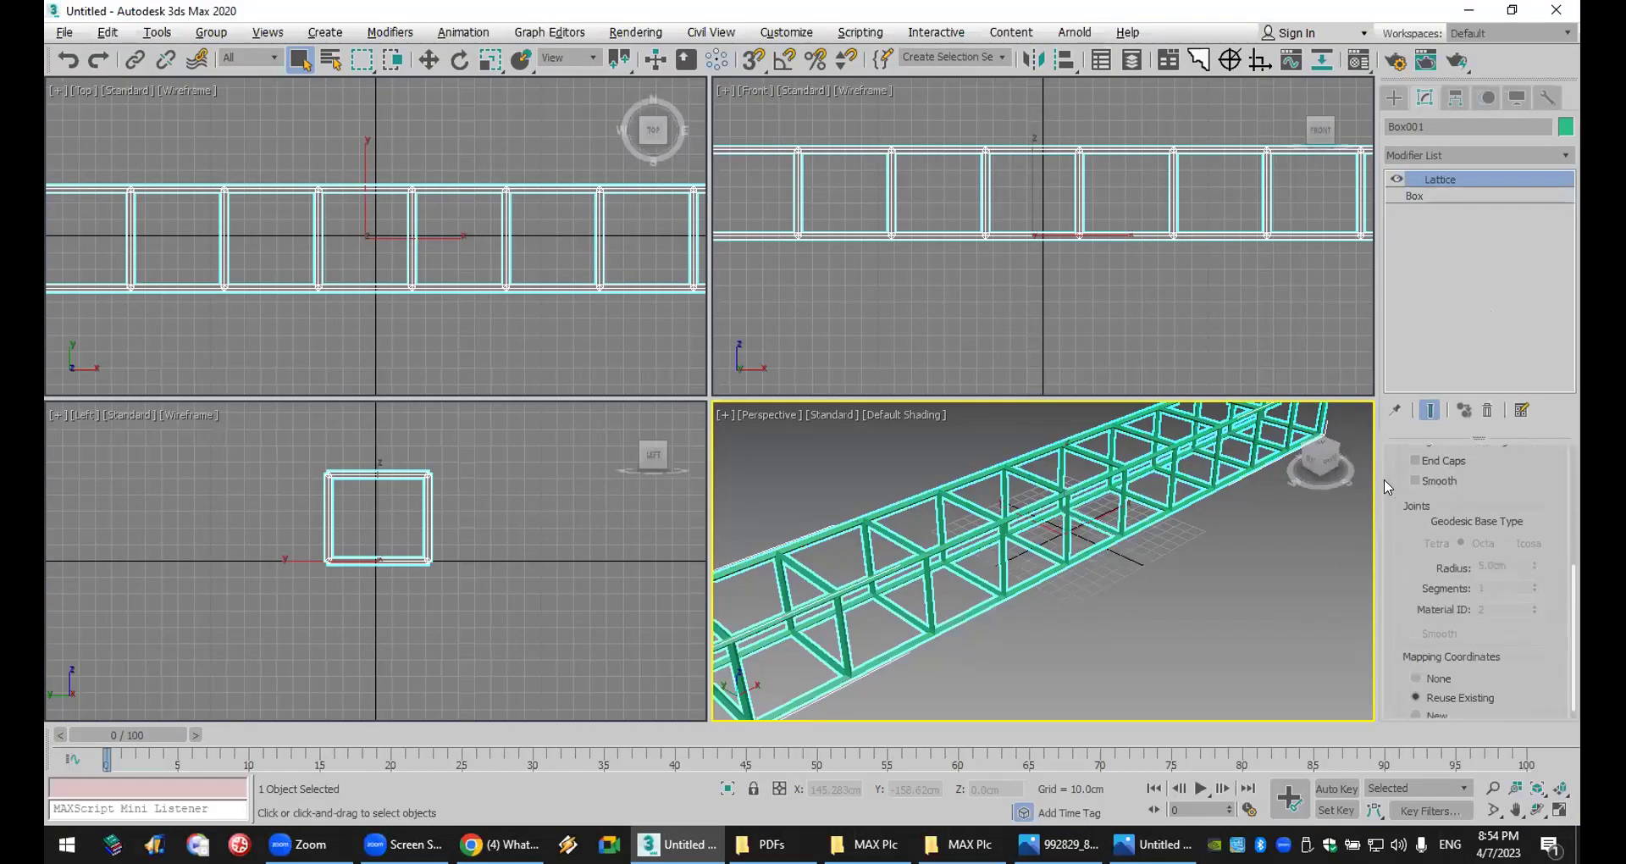
{"action": "scroll", "coordinate": [1393, 512], "scroll_direction": "up", "scroll_amount": 3}
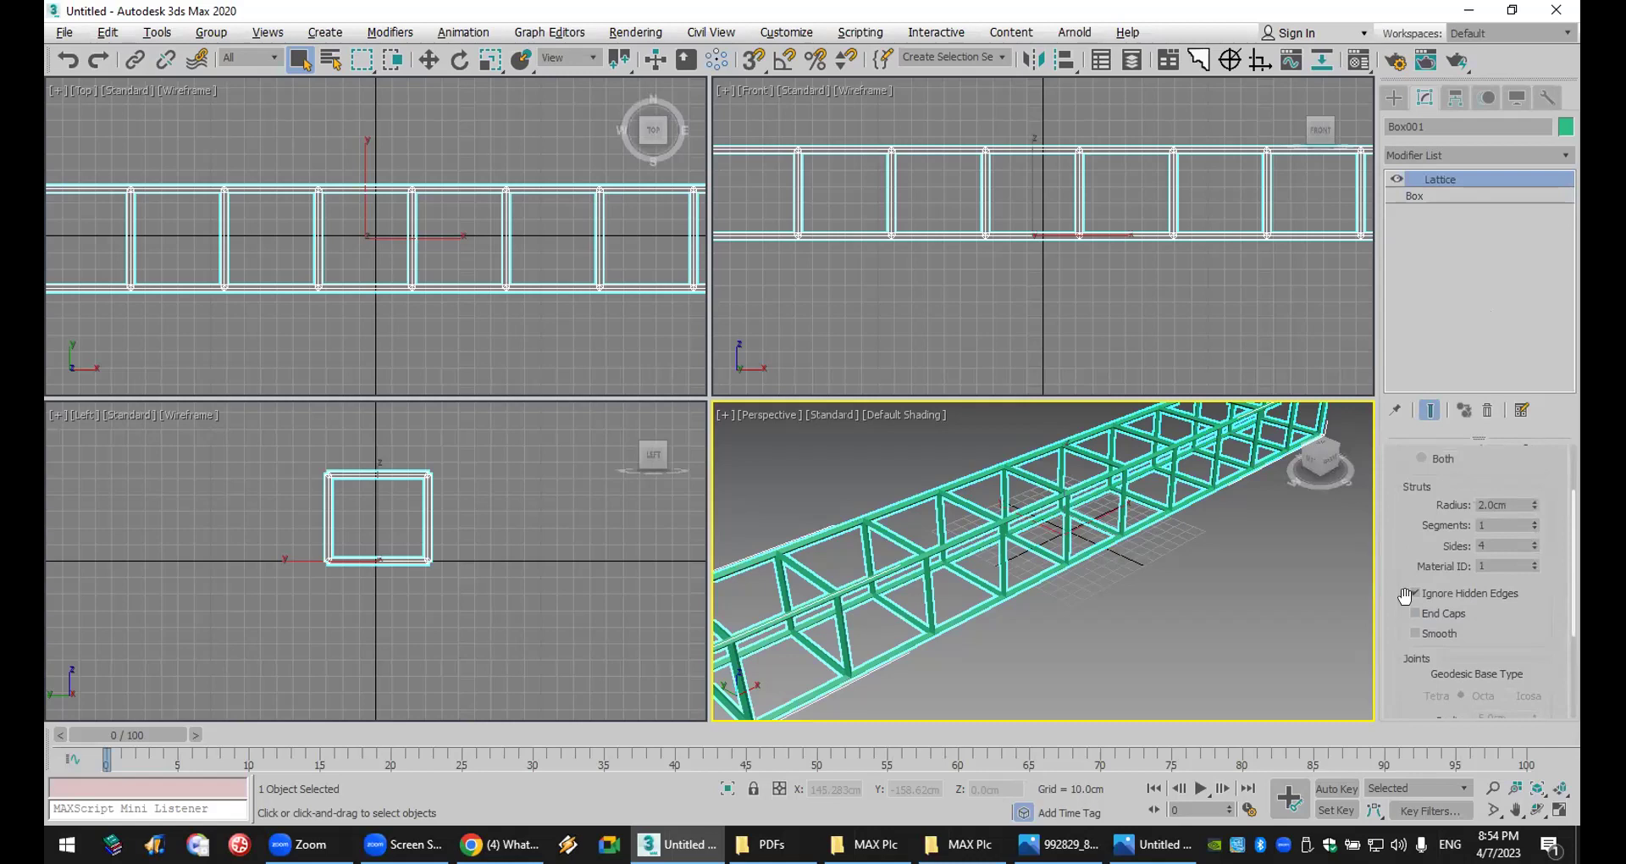
{"action": "scroll", "coordinate": [1405, 596], "scroll_direction": "up", "scroll_amount": 2}
{"action": "scroll", "coordinate": [1406, 596], "scroll_direction": "down", "scroll_amount": 3}
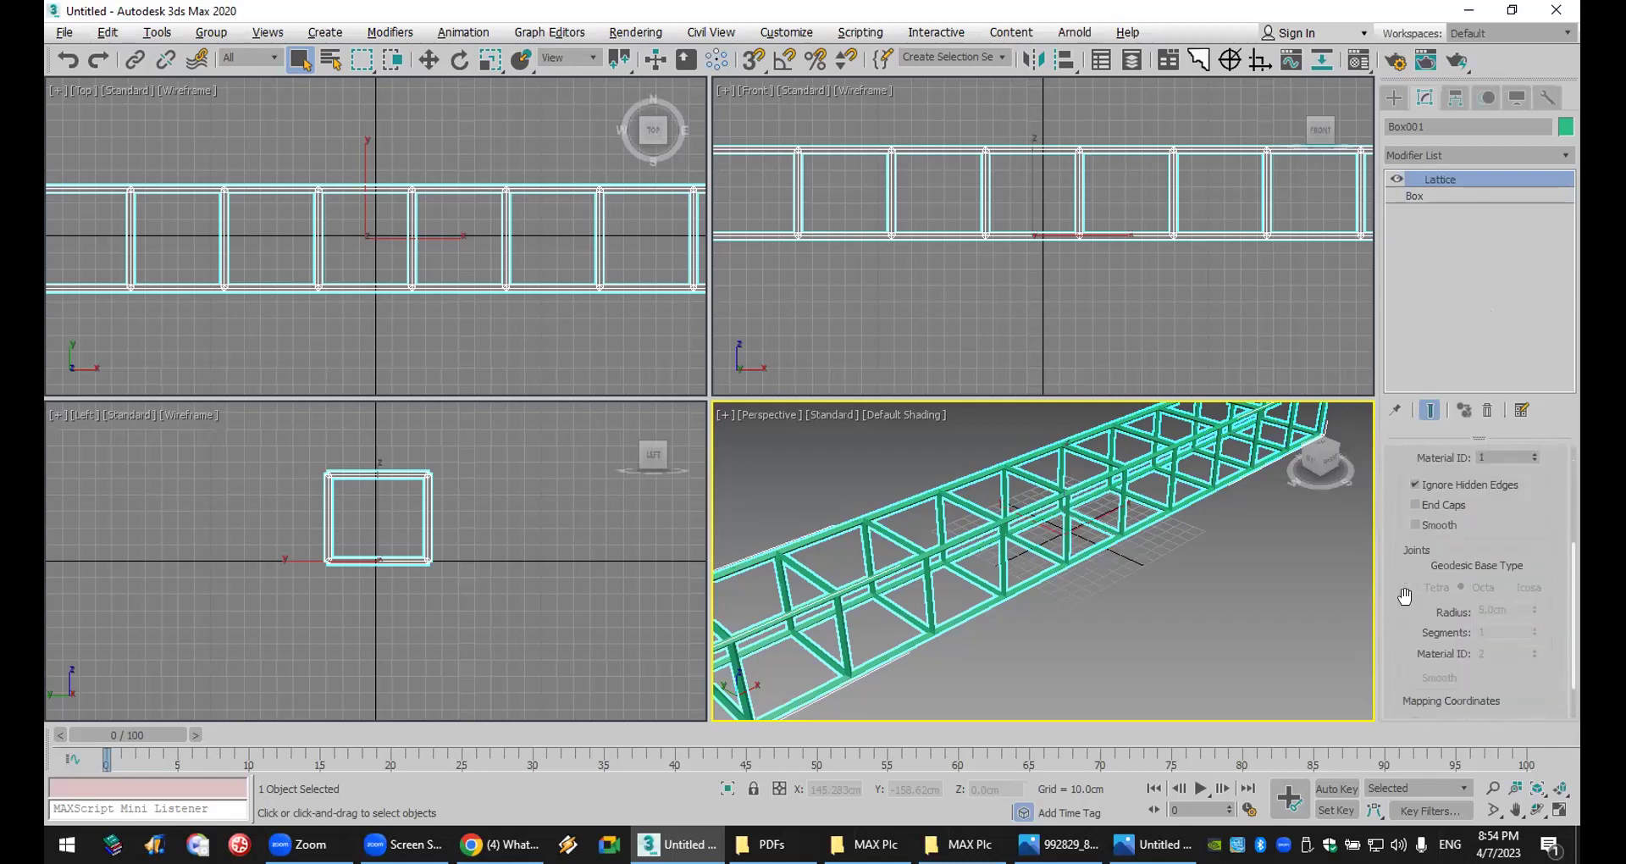
{"action": "left_click", "coordinate": [1460, 487]}
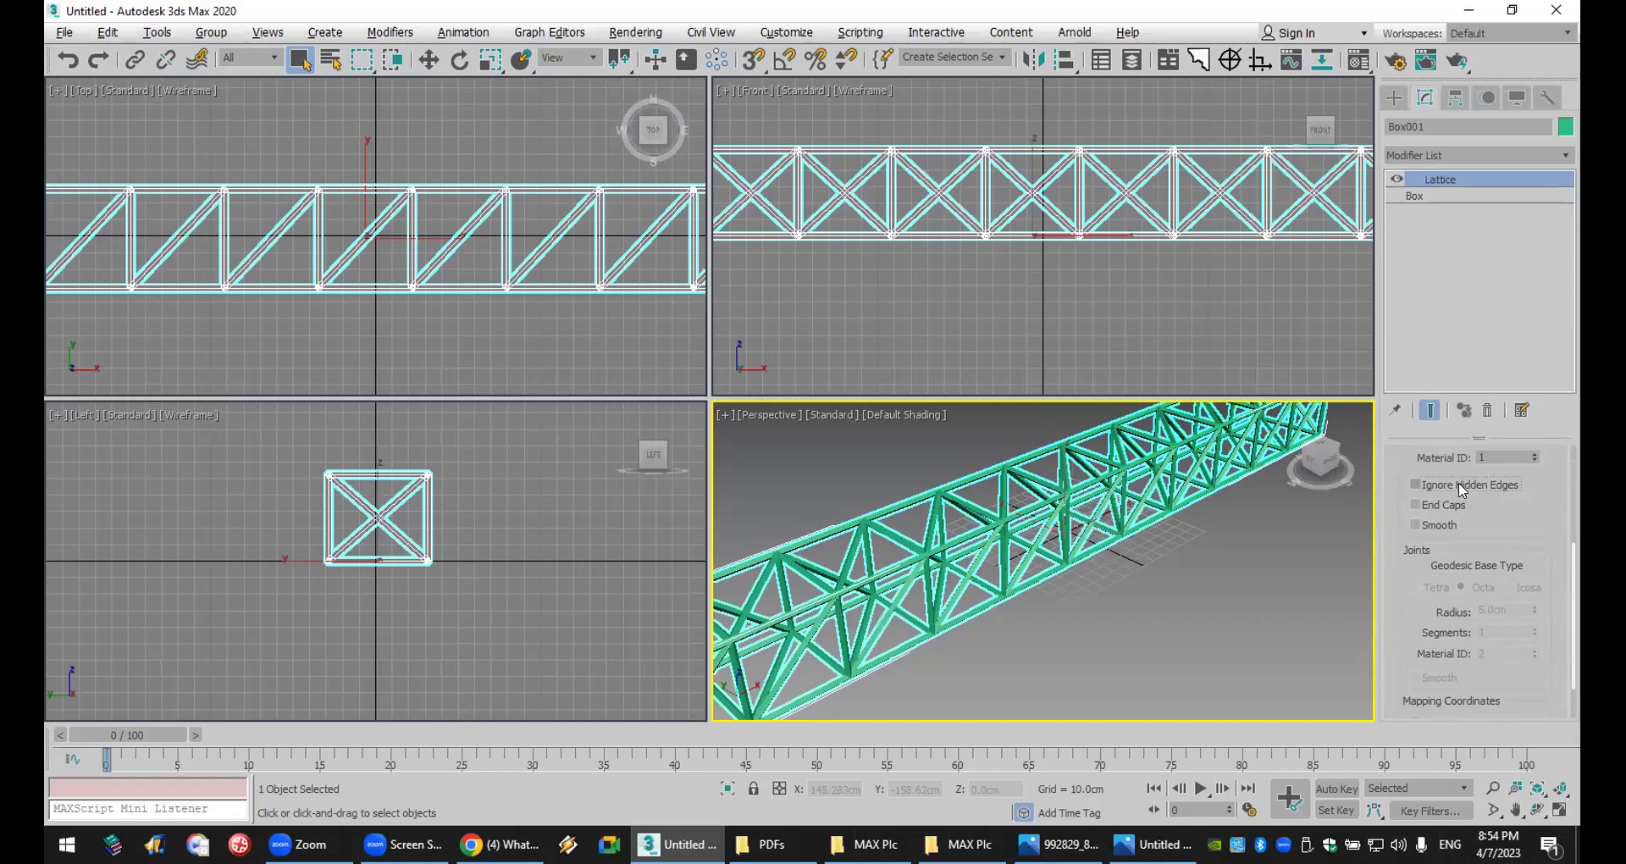
- Toggle Ignore Hidden Edges repeatedly to compare the truss with and without diagonal struts, and inspect it in the Perspective view
{"action": "left_click", "coordinate": [1460, 486]}
{"action": "left_click", "coordinate": [1461, 486]}
{"action": "left_click", "coordinate": [1461, 486]}
{"action": "left_click", "coordinate": [1460, 487]}
{"action": "left_click", "coordinate": [1460, 486]}
{"action": "left_click", "coordinate": [1461, 487]}
{"action": "left_click", "coordinate": [1460, 486]}
{"action": "left_click", "coordinate": [1461, 486]}
{"action": "left_click", "coordinate": [1460, 487]}
{"action": "left_click", "coordinate": [1460, 486]}
{"action": "left_click", "coordinate": [1460, 487]}
{"action": "left_click", "coordinate": [1461, 486]}
{"action": "left_click", "coordinate": [1460, 486]}
{"action": "left_click", "coordinate": [1460, 487]}
{"action": "mouse_move", "coordinate": [1522, 489]}
{"action": "left_mouse_down"}
{"action": "mouse_move", "coordinate": [1402, 491]}
{"action": "mouse_move", "coordinate": [1400, 471]}
{"action": "mouse_move", "coordinate": [1519, 465]}
{"action": "mouse_move", "coordinate": [1527, 499]}
{"action": "left_mouse_up"}
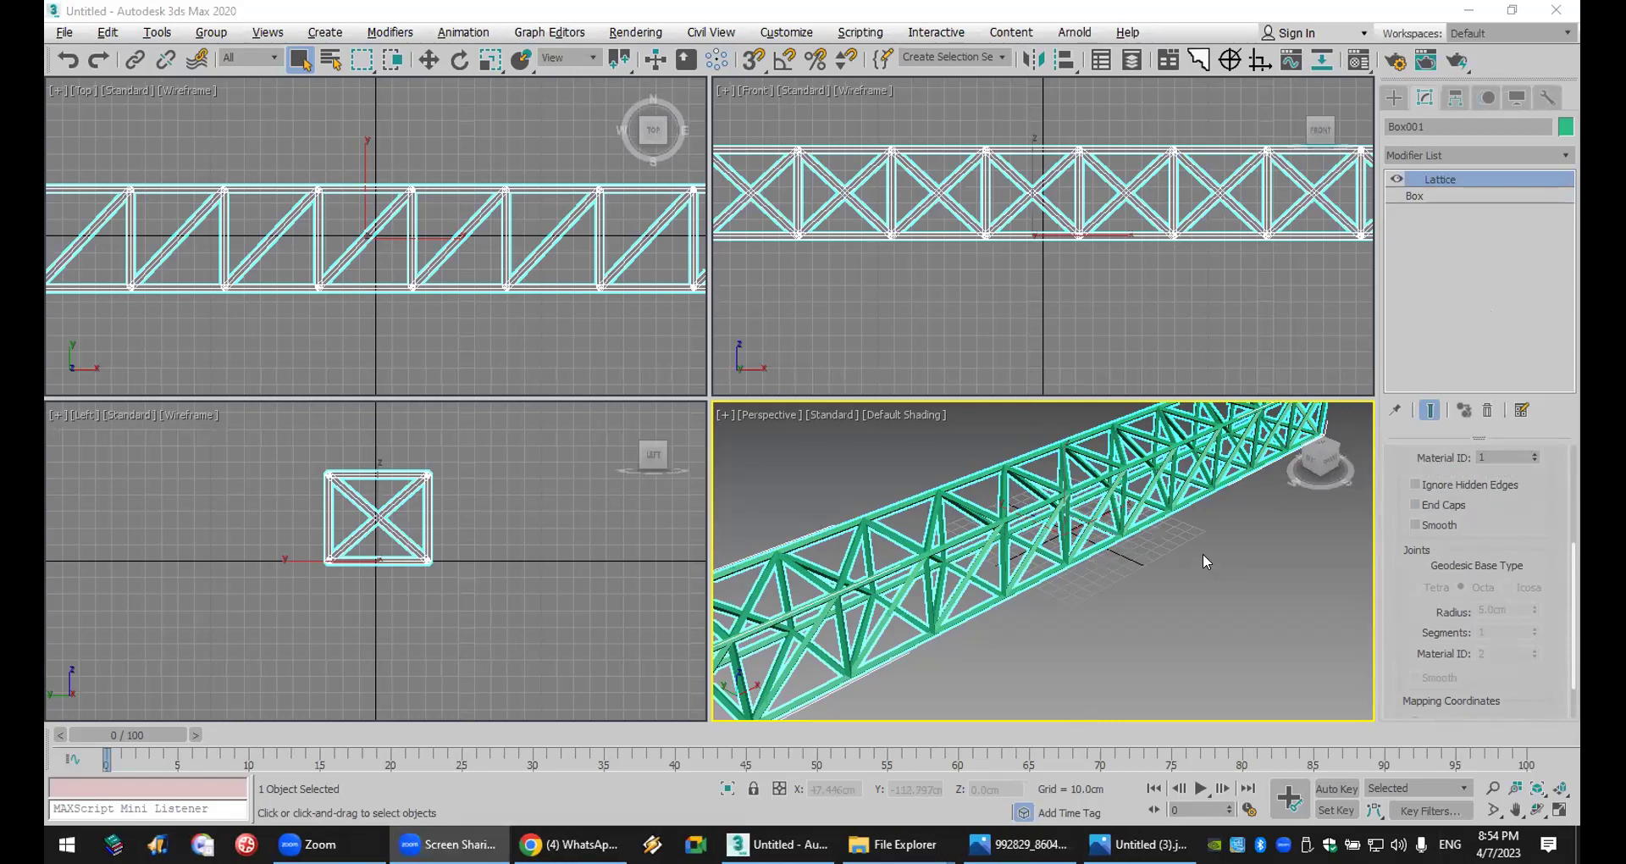
{"action": "scroll", "coordinate": [1202, 552], "scroll_direction": "down", "scroll_amount": 5}
{"action": "scroll", "coordinate": [1131, 567], "scroll_direction": "up", "scroll_amount": 3}
{"action": "scroll", "coordinate": [1131, 569], "scroll_direction": "up", "scroll_amount": 3}
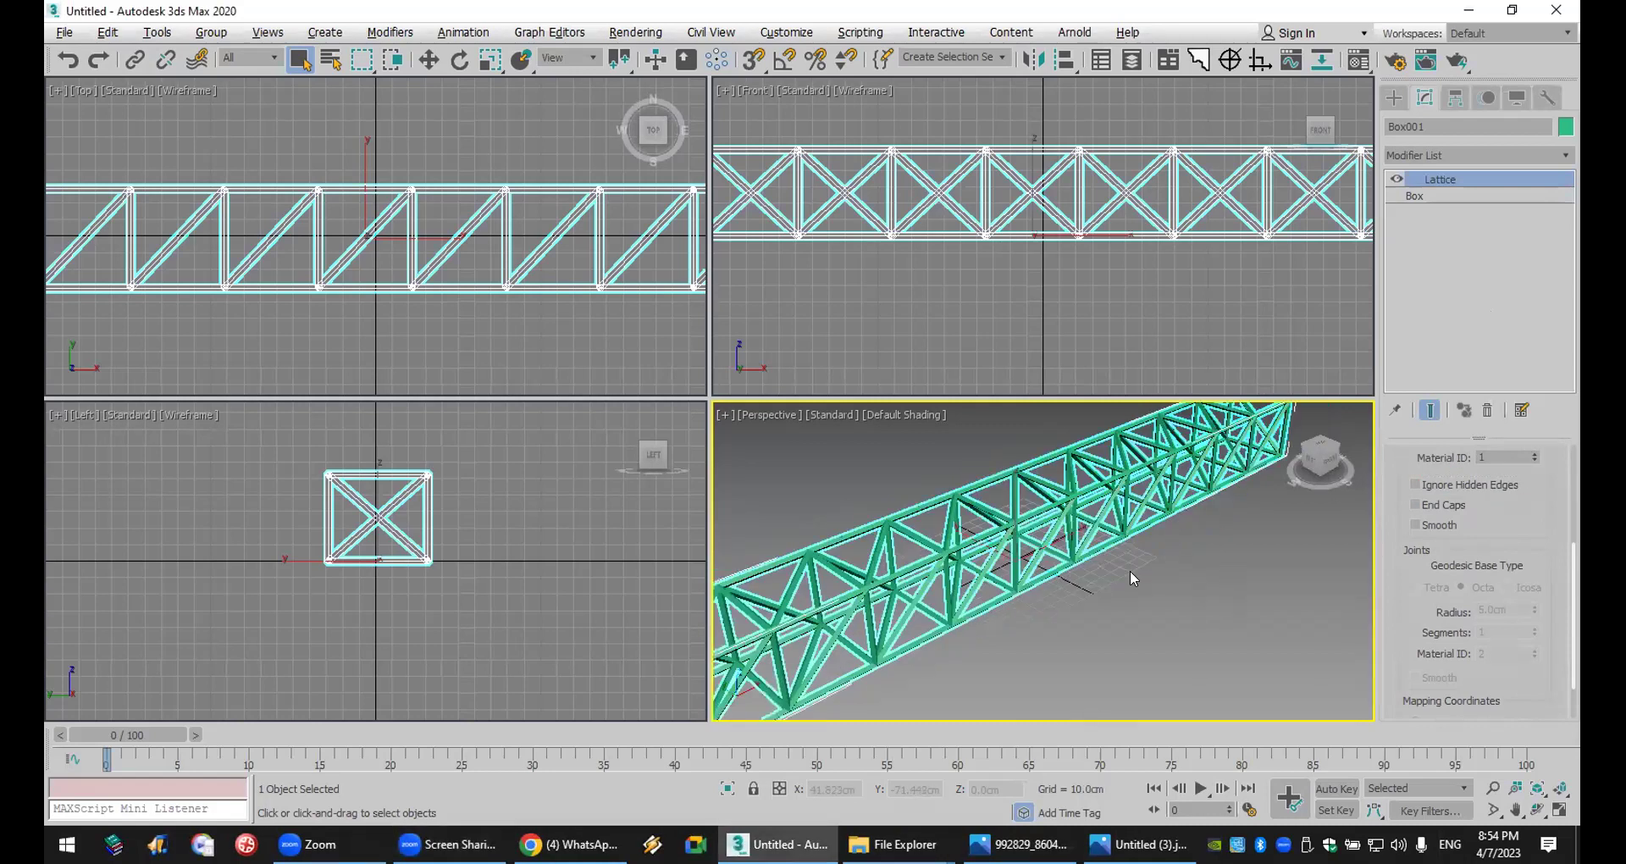
{"action": "scroll", "coordinate": [1085, 532], "scroll_direction": "down", "scroll_amount": 3}
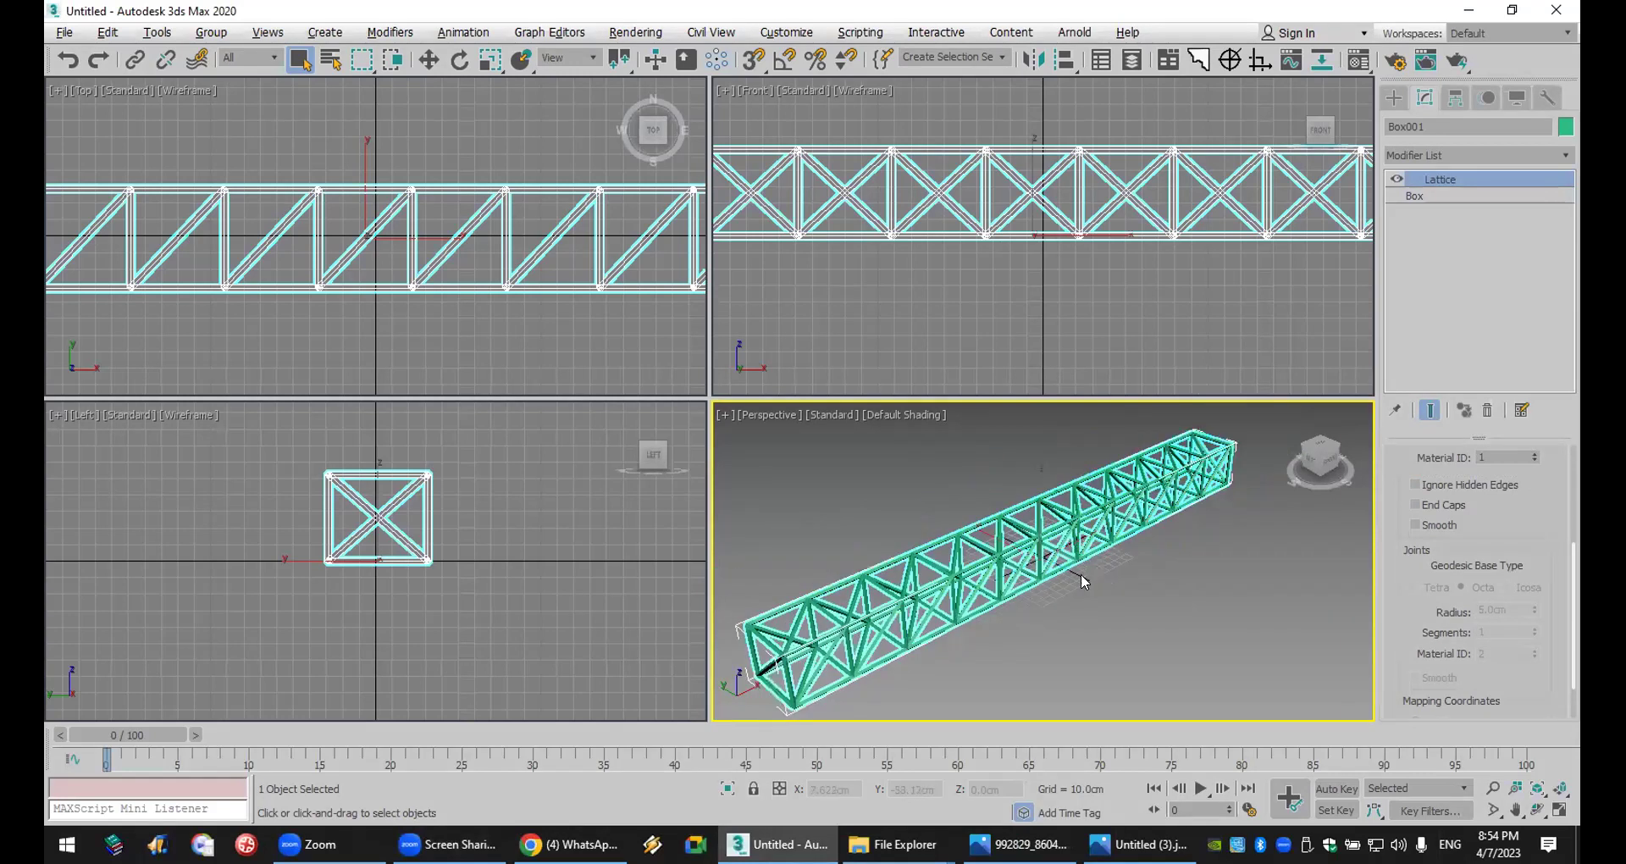
{"action": "scroll", "coordinate": [1101, 555], "scroll_direction": "down", "scroll_amount": 1}
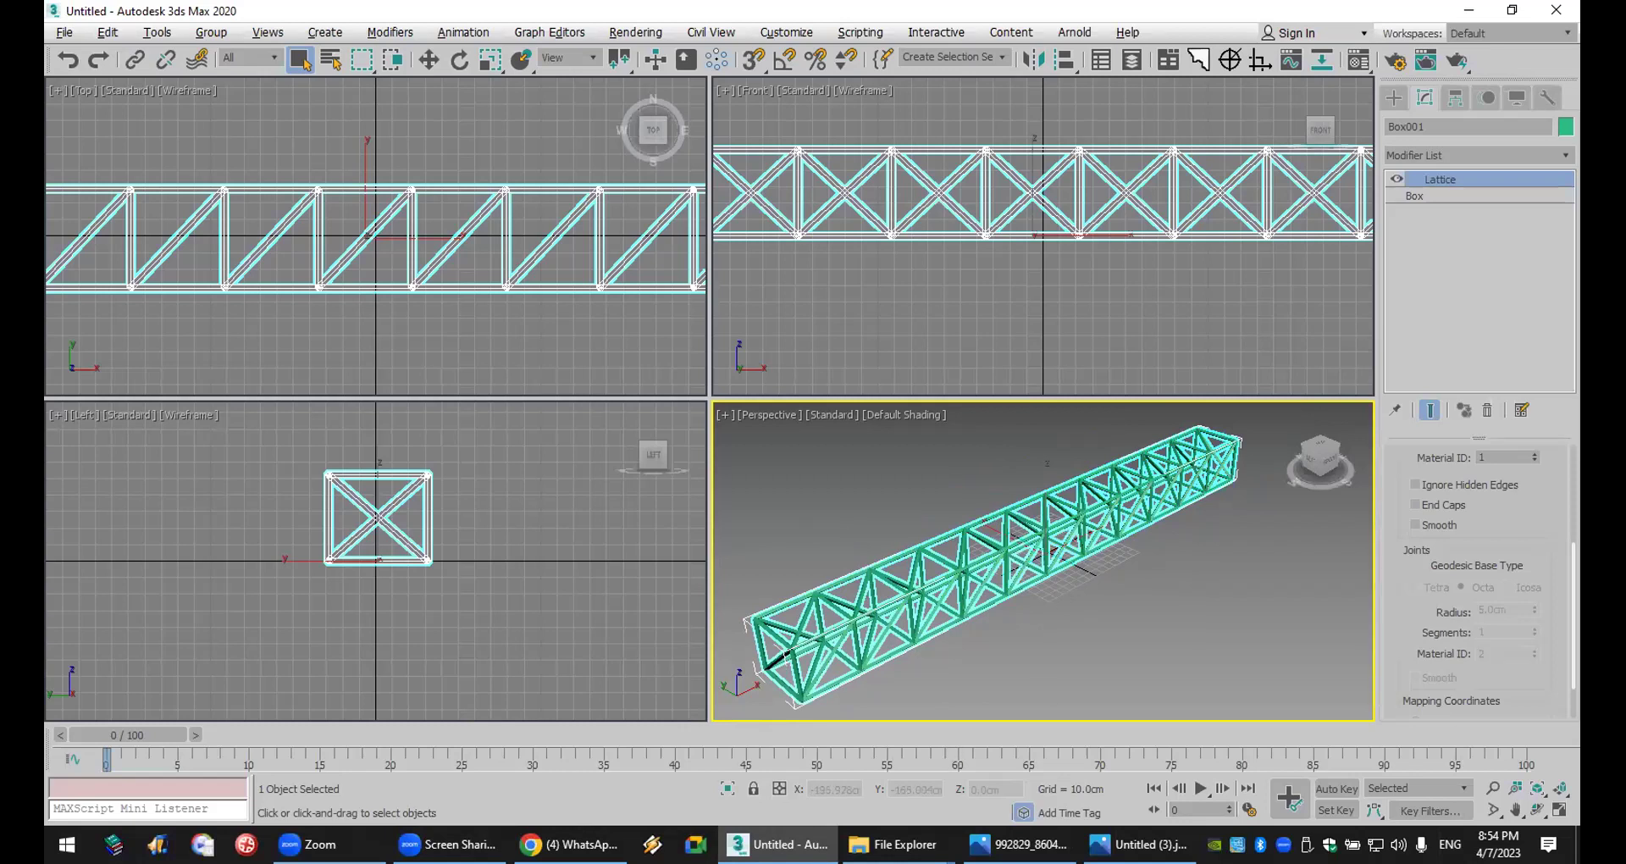
- Switch to the WhatsApp group chat and examine the exhibition stand photo and the shared screenshot of its 3D model
{"action": "mouse_move", "coordinate": [567, 845]}
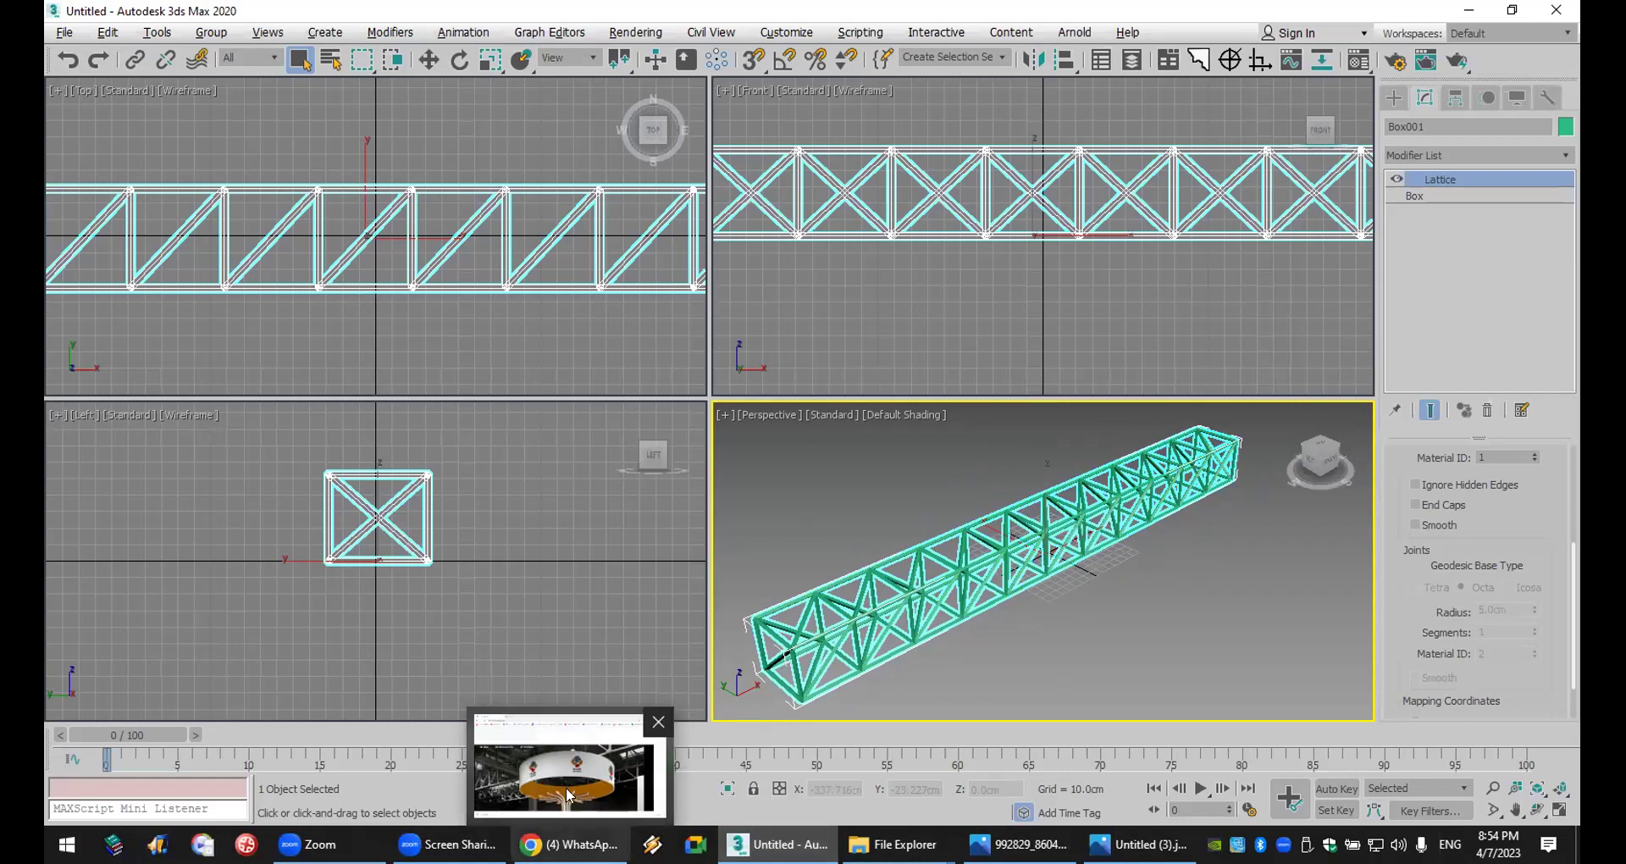
{"action": "left_click", "coordinate": [570, 762]}
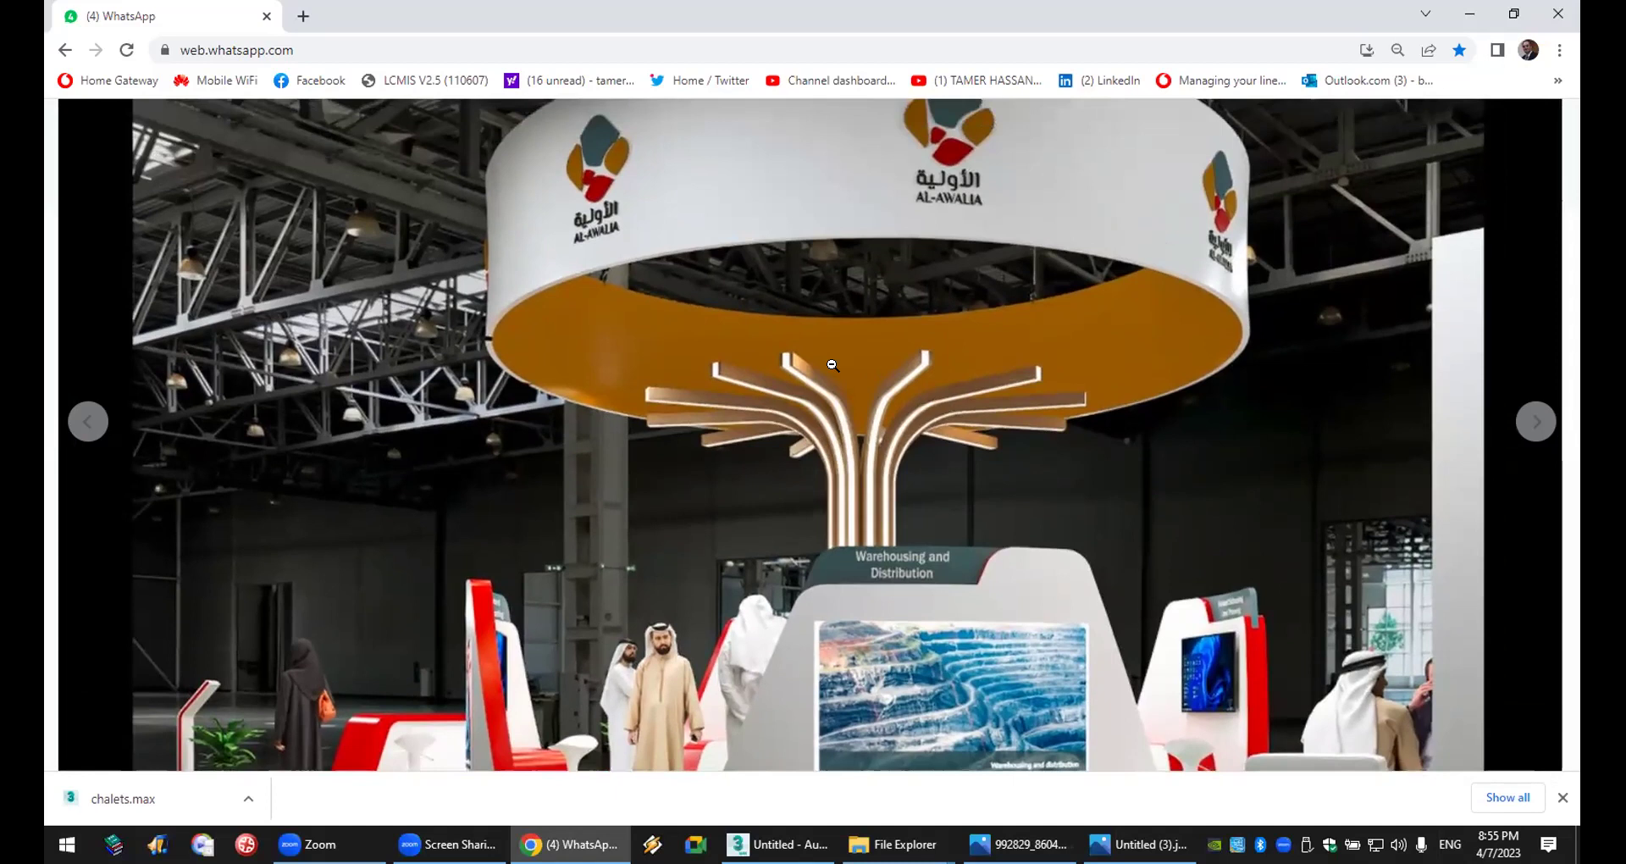
{"action": "left_click", "coordinate": [832, 365]}
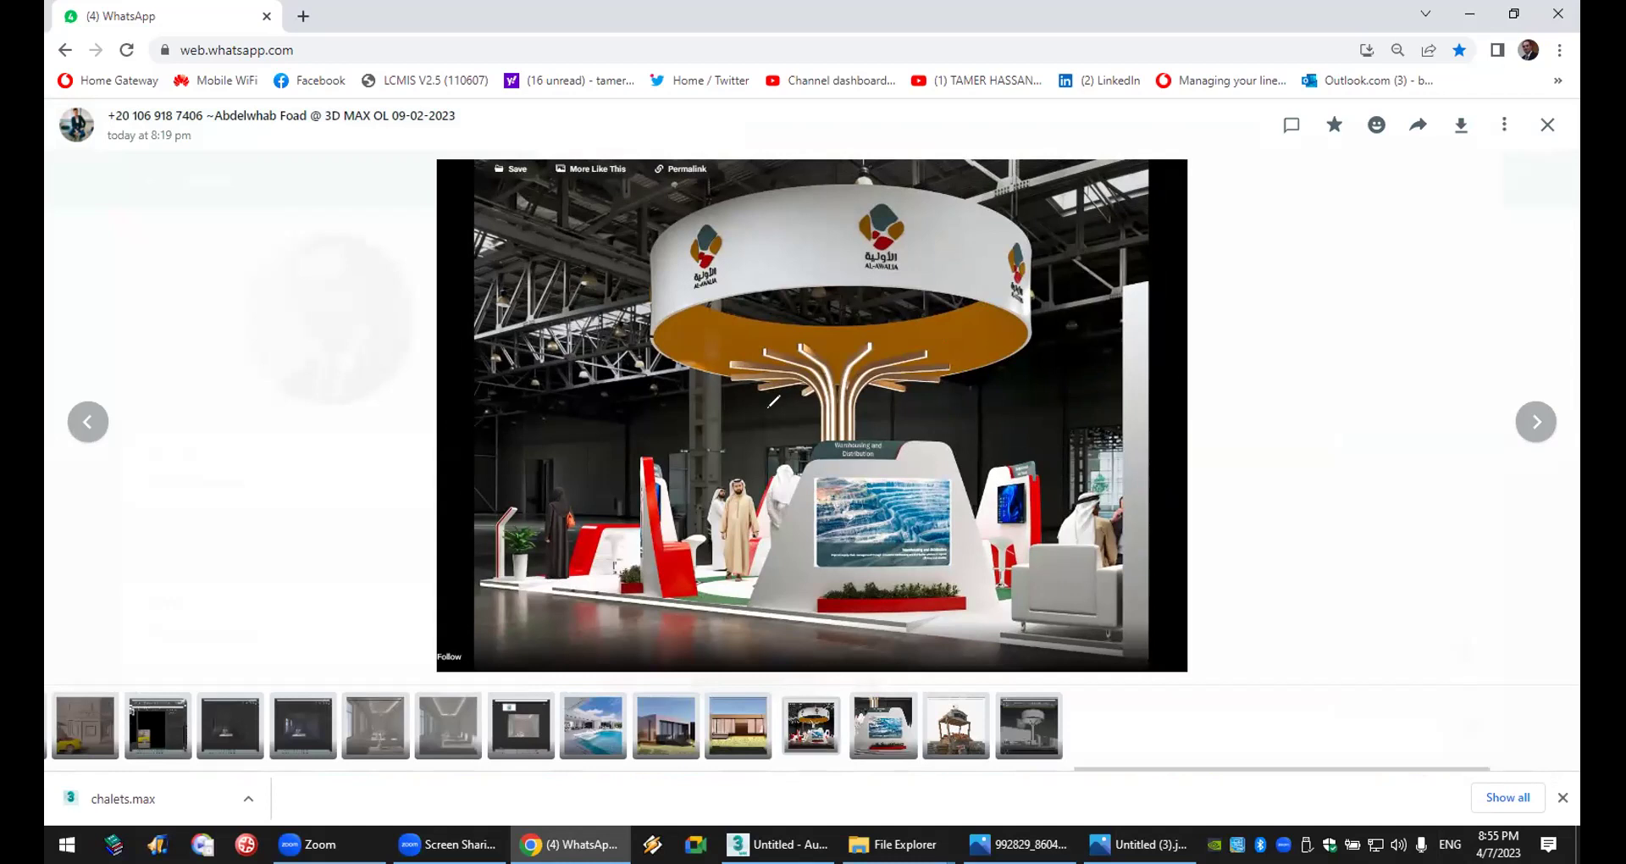
{"action": "left_click_drag", "start_coordinate": [915, 341], "coordinate": [928, 356]}
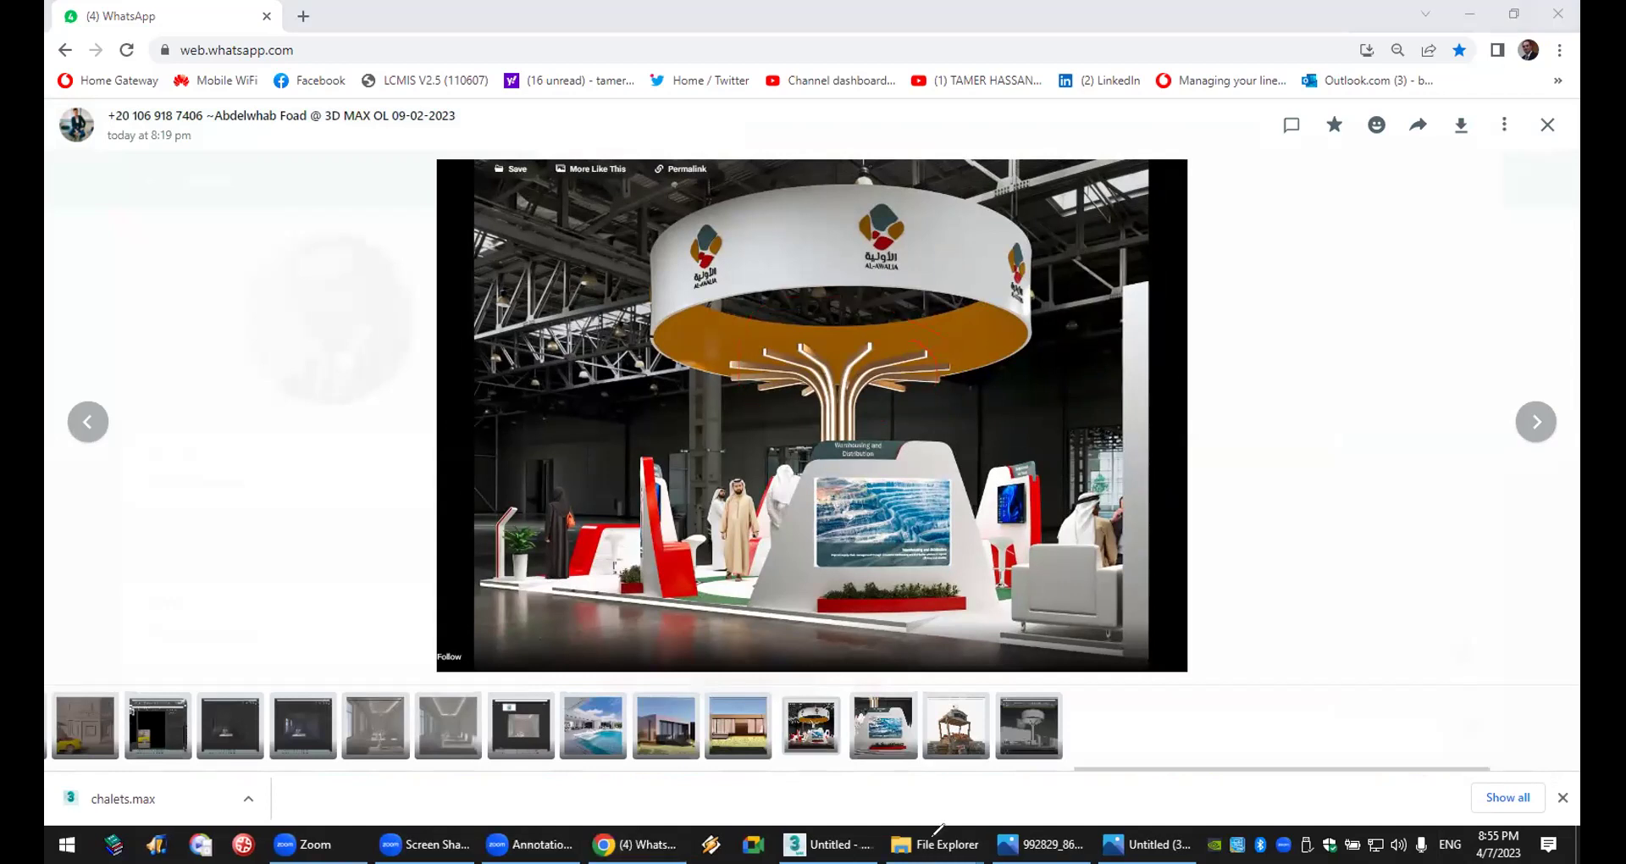
{"action": "left_click", "coordinate": [796, 661]}
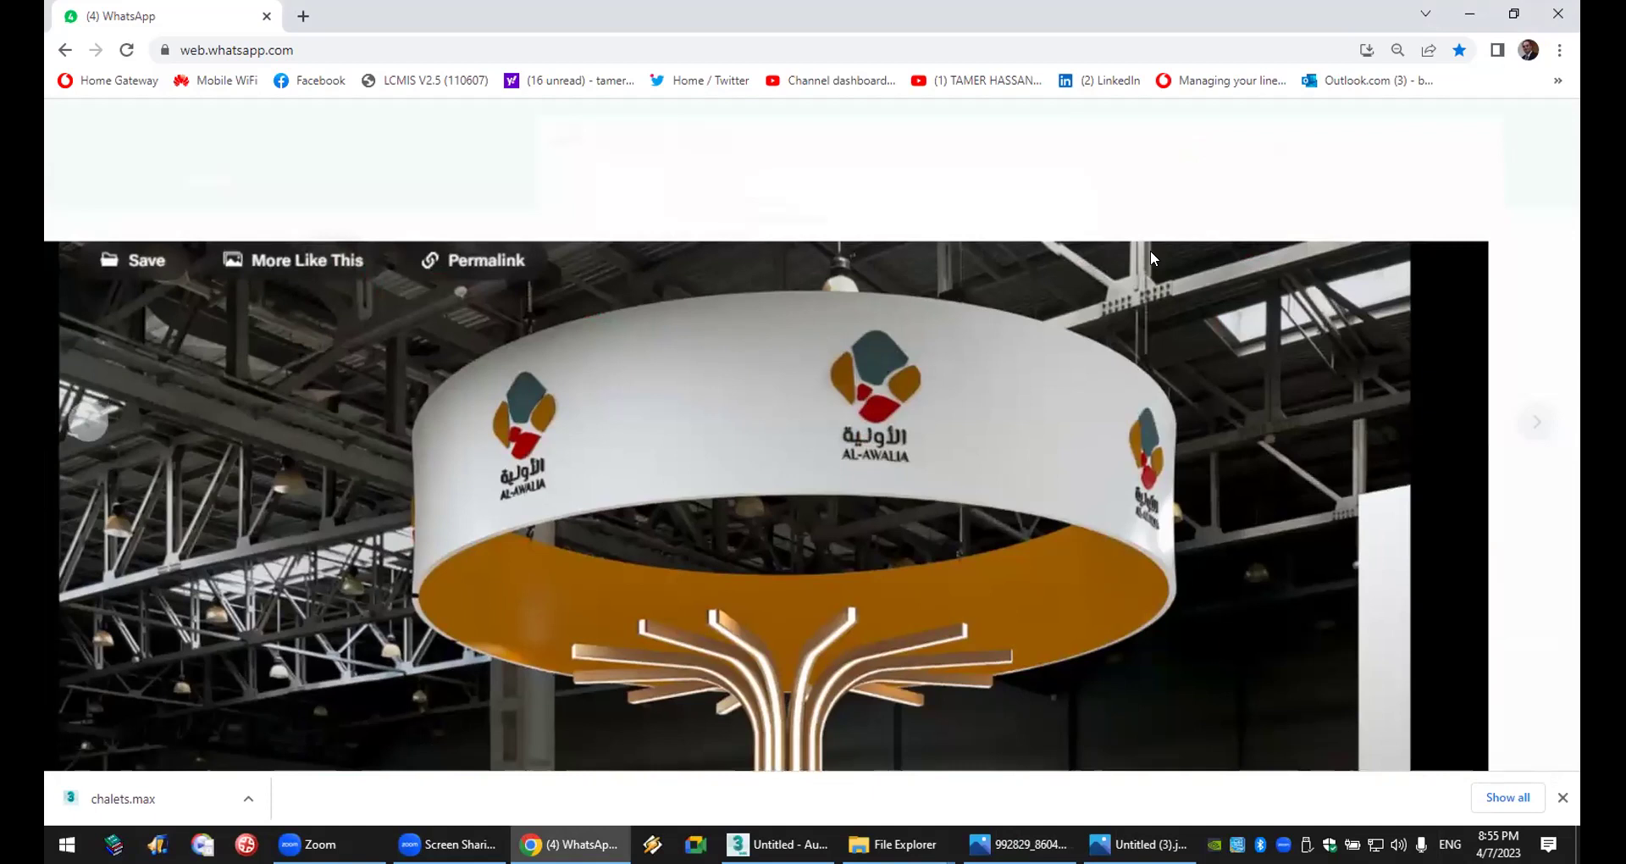
{"action": "key", "text": "Escape"}
{"action": "left_click", "coordinate": [758, 589]}
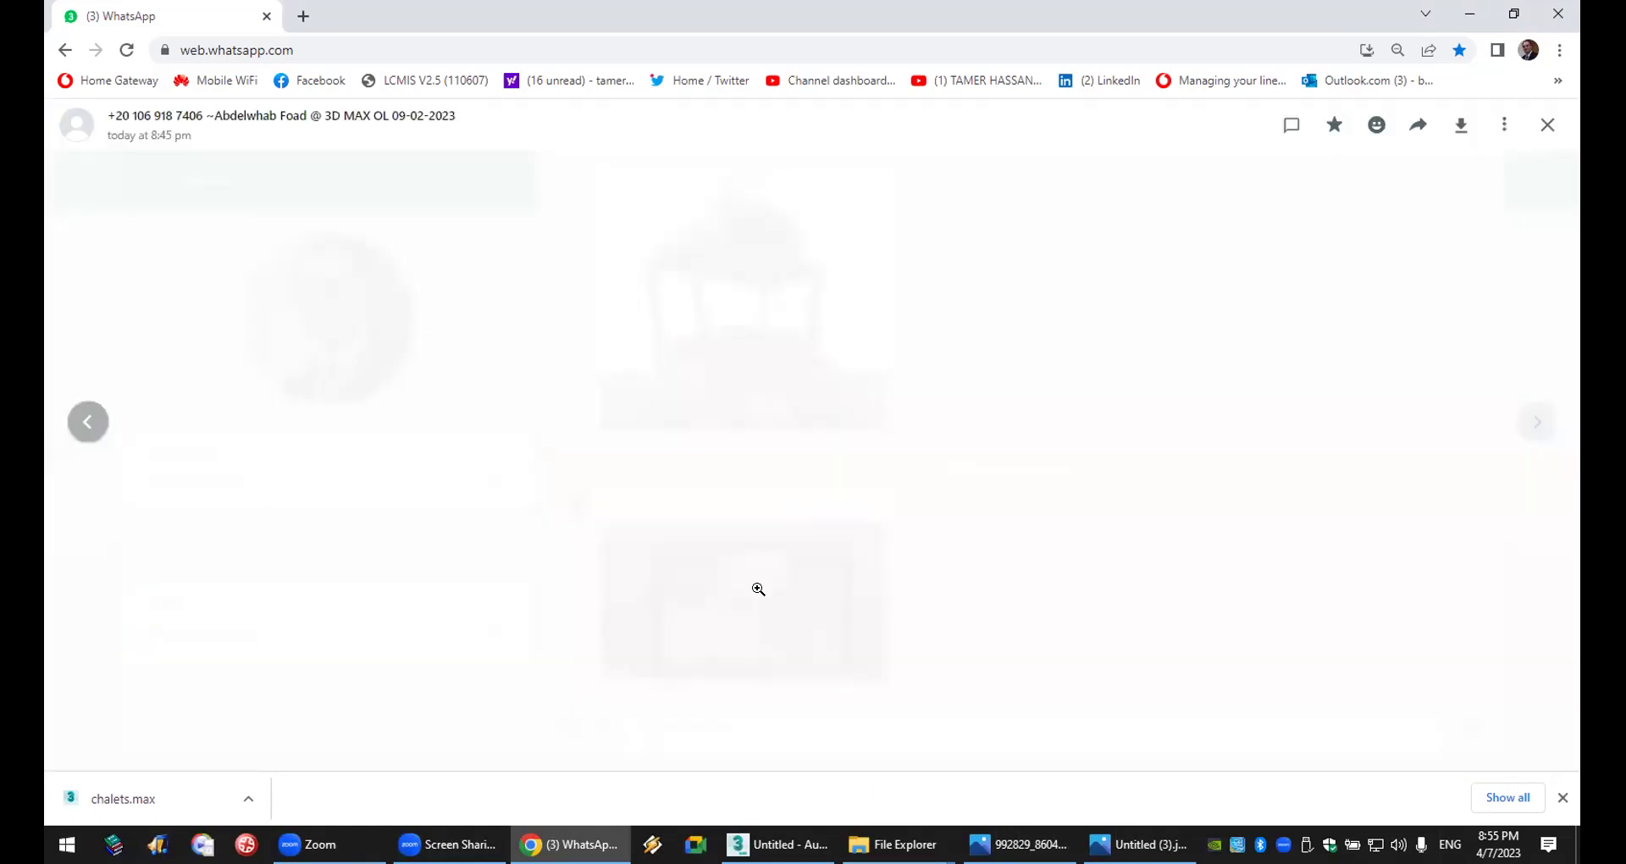
{"action": "left_click", "coordinate": [847, 397]}
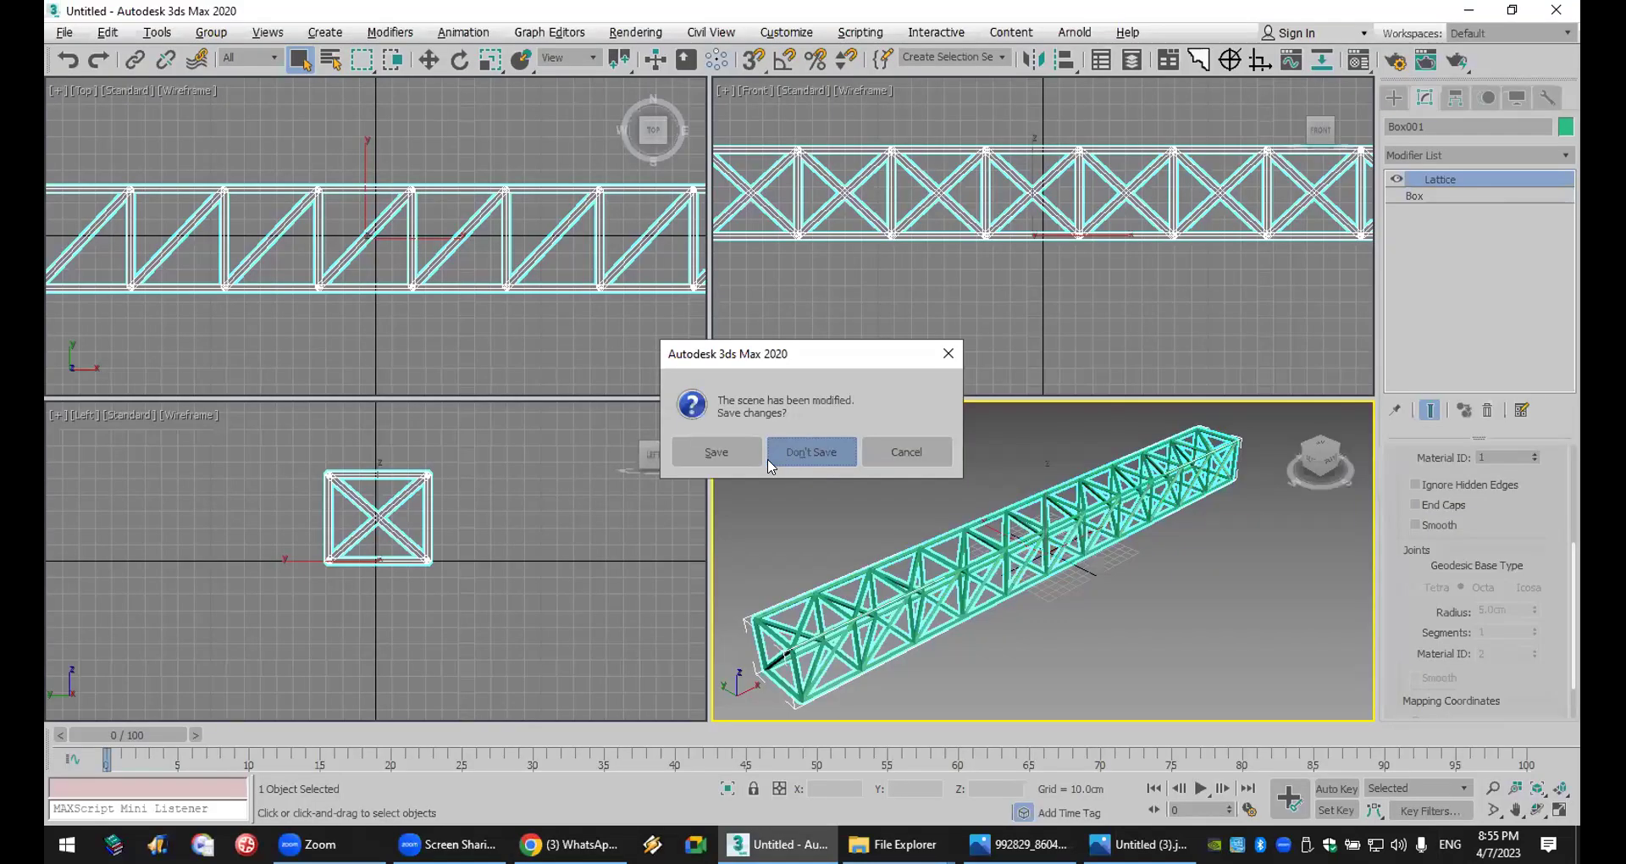
- Discard the truss scene without saving and start an empty scene
{"action": "left_click", "coordinate": [787, 449]}
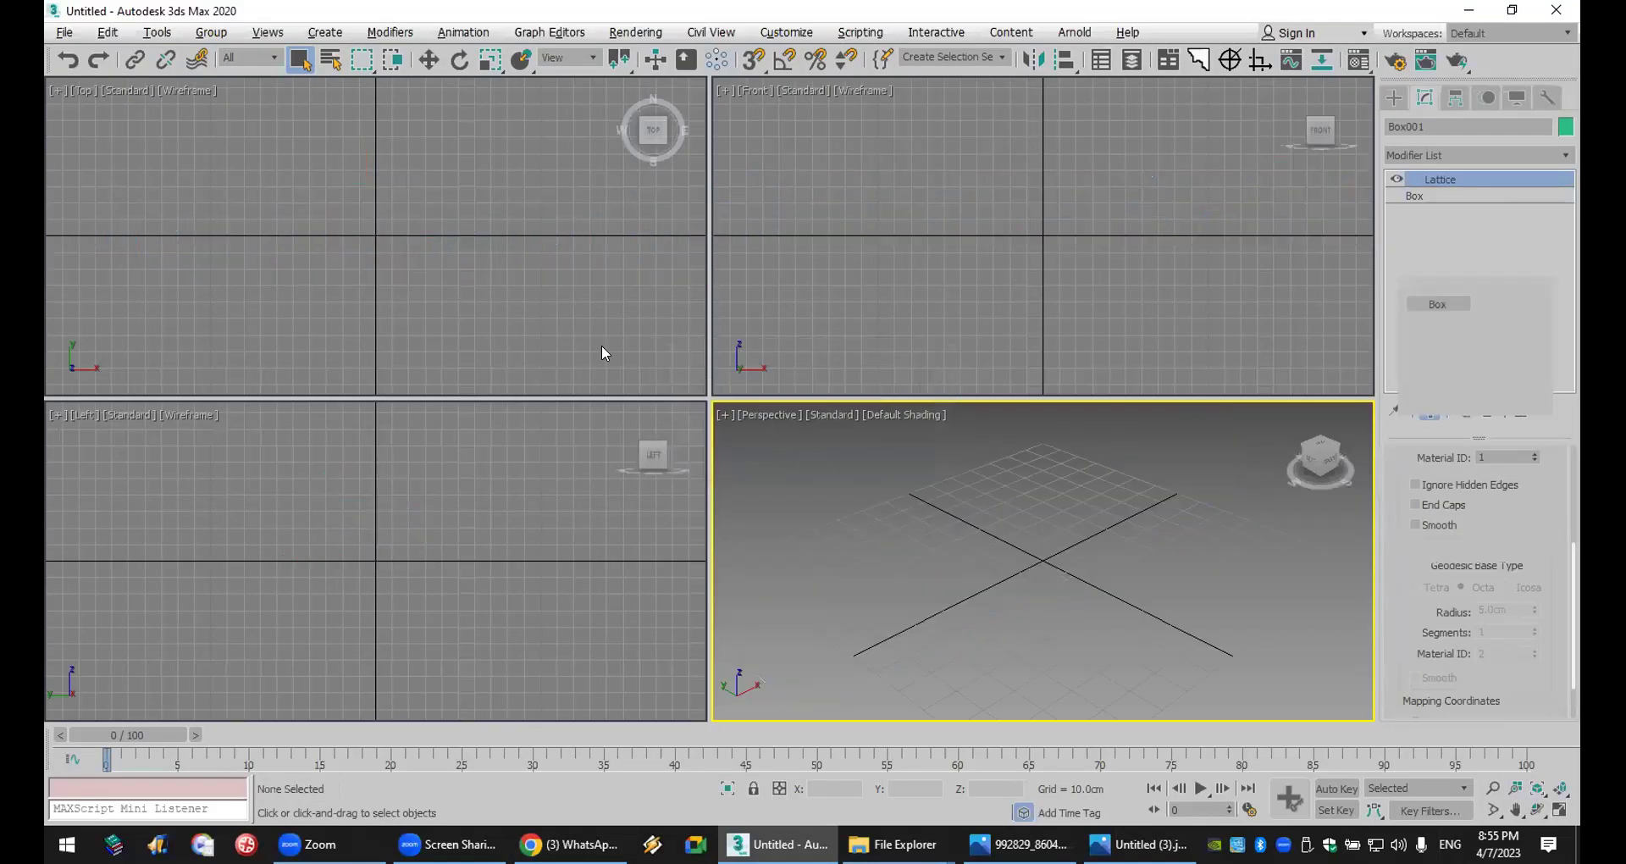
- Return to WhatsApp and reopen the exhibition stand photo to study the curved branches beneath the round canopy
{"action": "key", "text": "alt+Tab"}
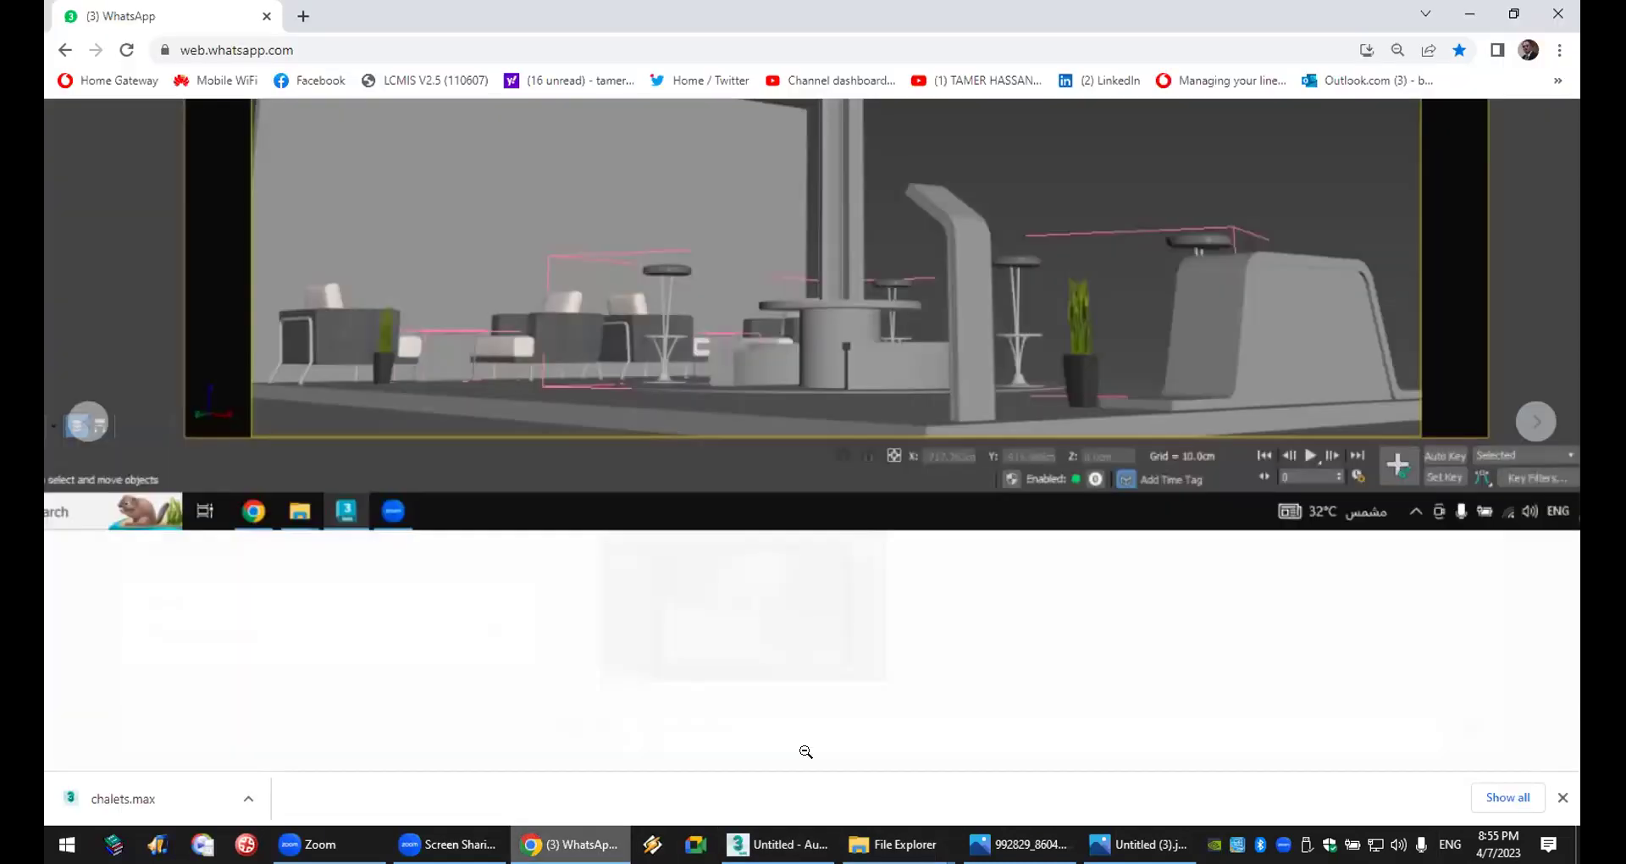
{"action": "left_click", "coordinate": [1531, 123]}
{"action": "left_click", "coordinate": [743, 339]}
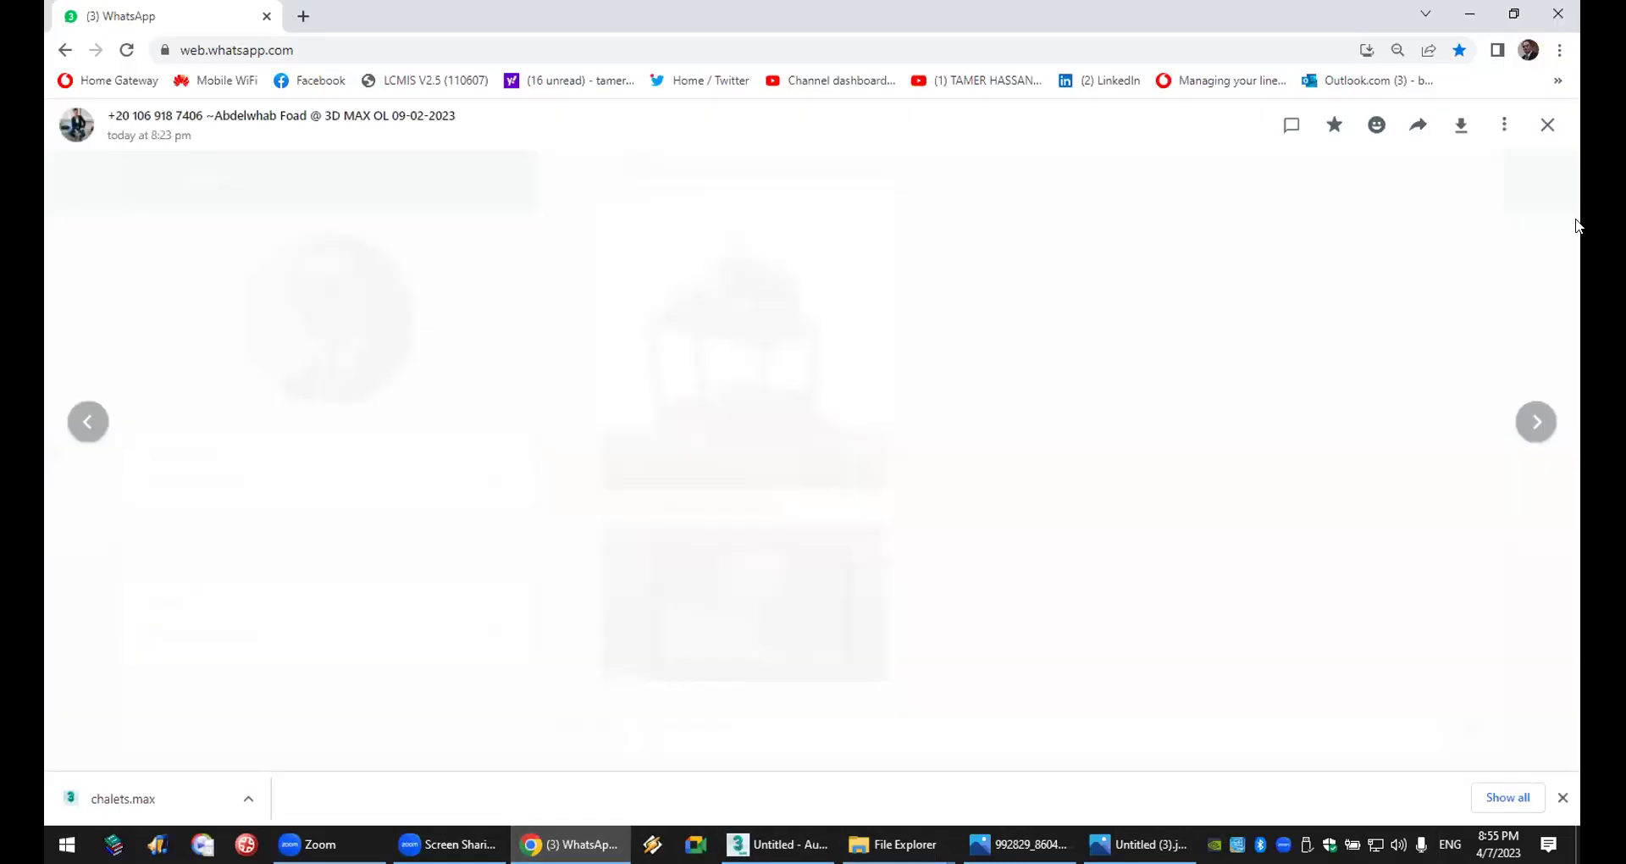
{"action": "left_click", "coordinate": [1547, 128]}
{"action": "scroll", "coordinate": [933, 367], "scroll_direction": "up", "scroll_amount": 5}
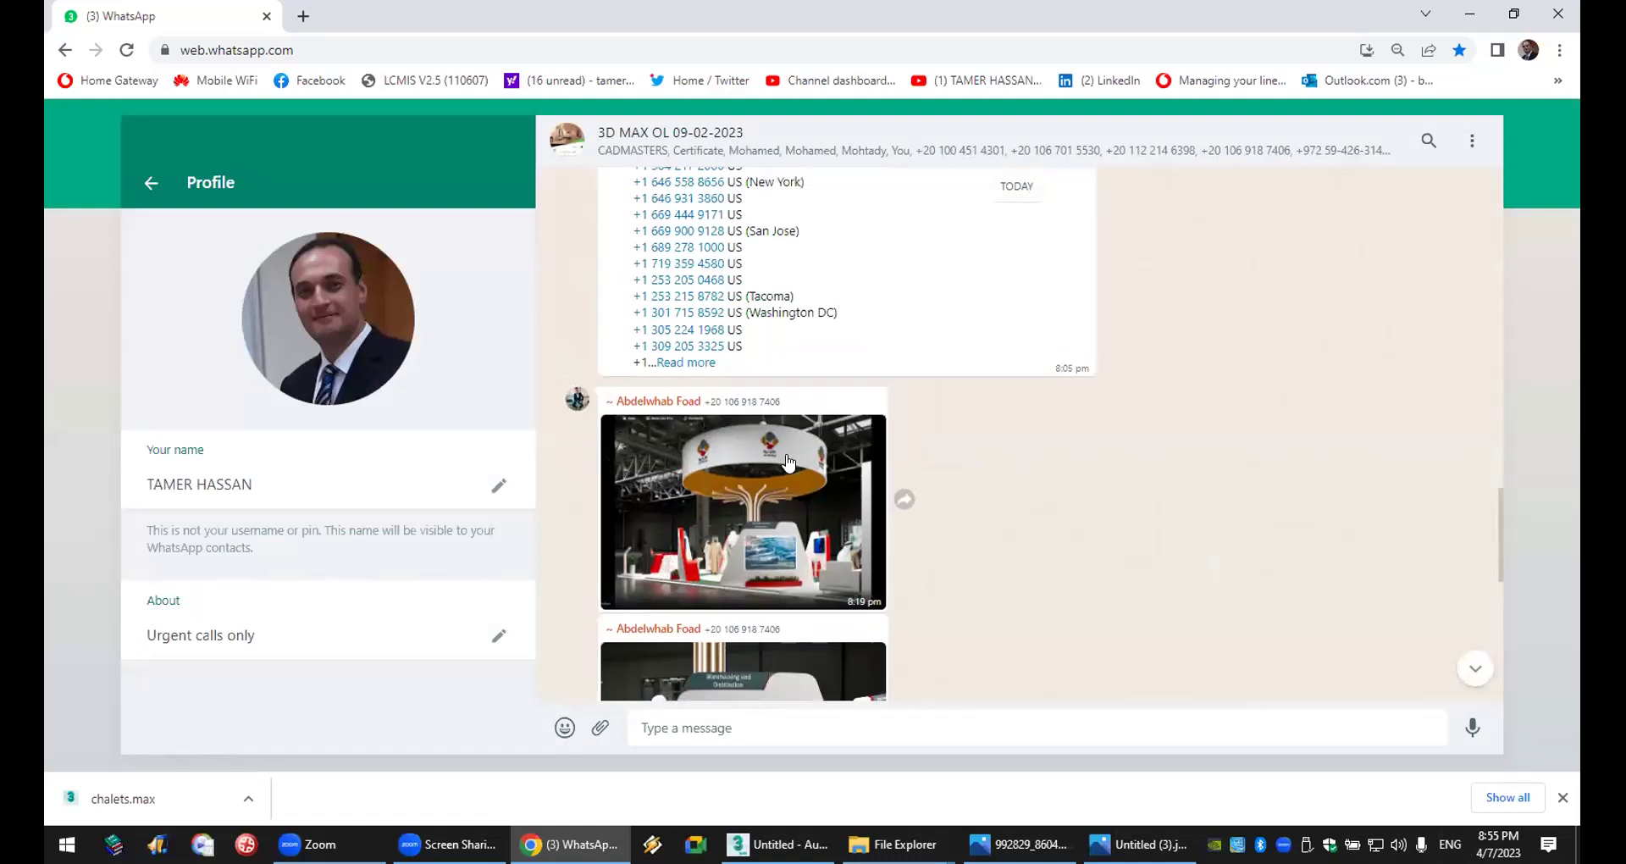
{"action": "left_click", "coordinate": [760, 487]}
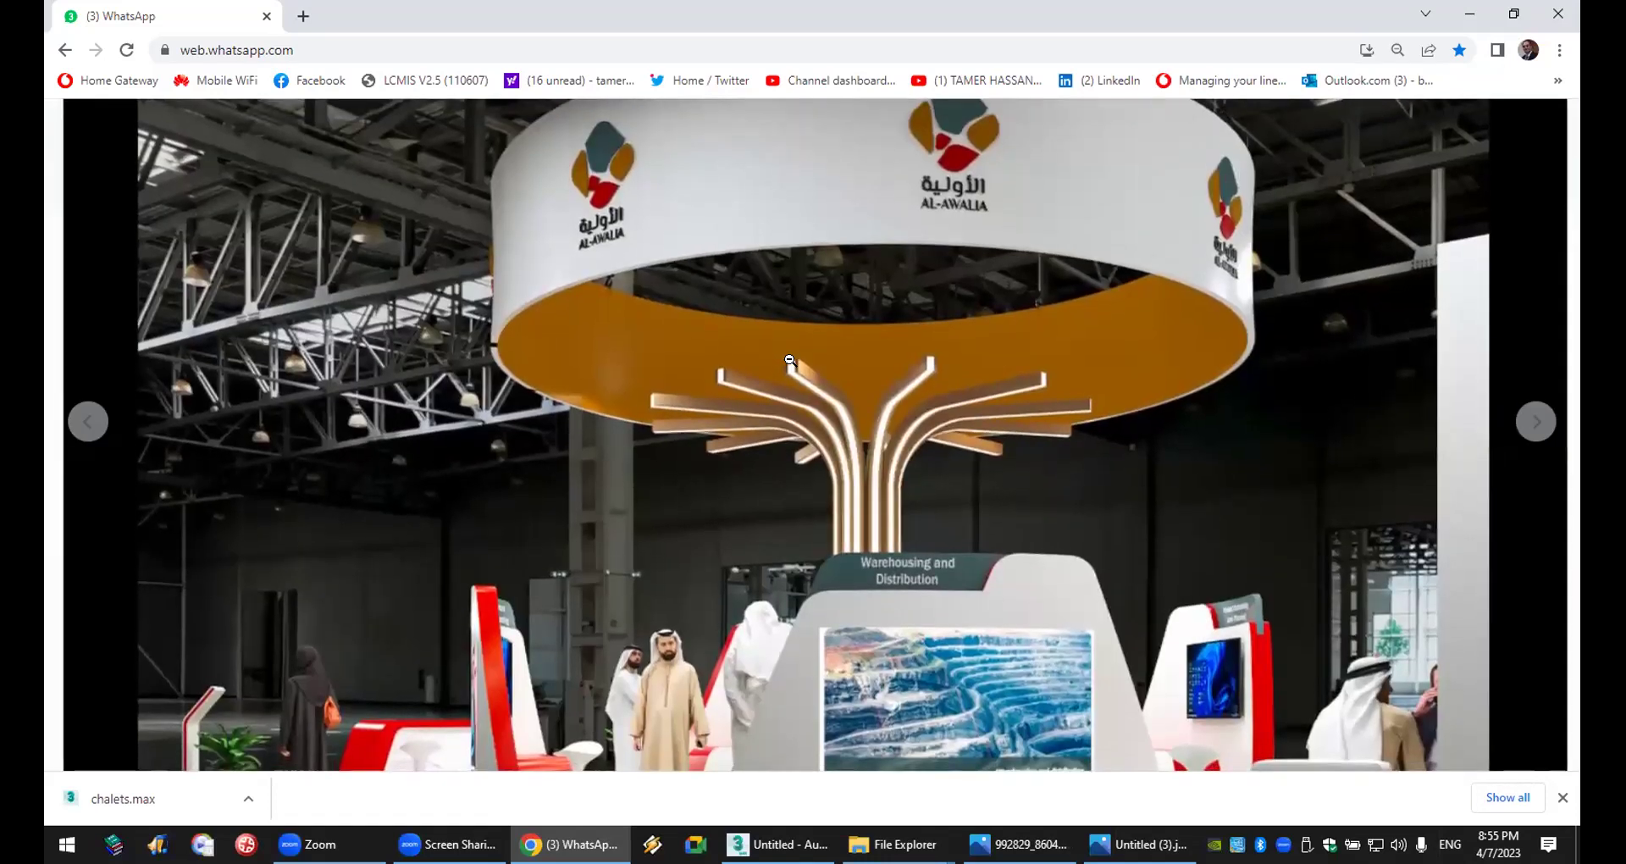
{"action": "left_click", "coordinate": [790, 360]}
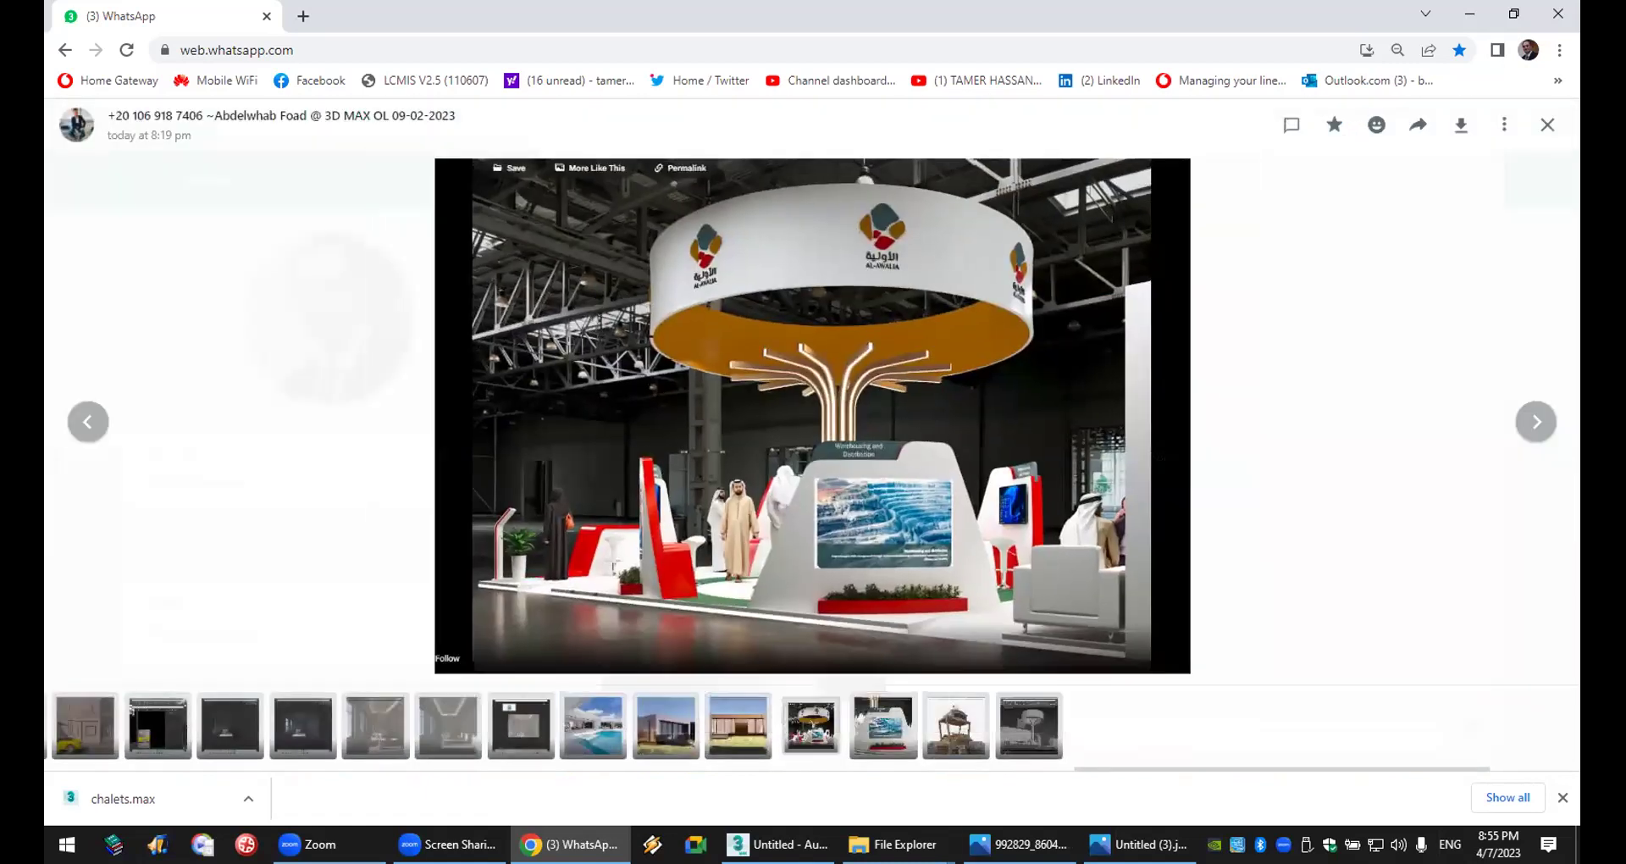
- In 3ds Max's Front view, draw an L-shaped line with ortho snapping, running horizontally and then straight down to the ground axis
{"action": "key", "text": "alt+Tab"}
{"action": "left_click", "coordinate": [1415, 125]}
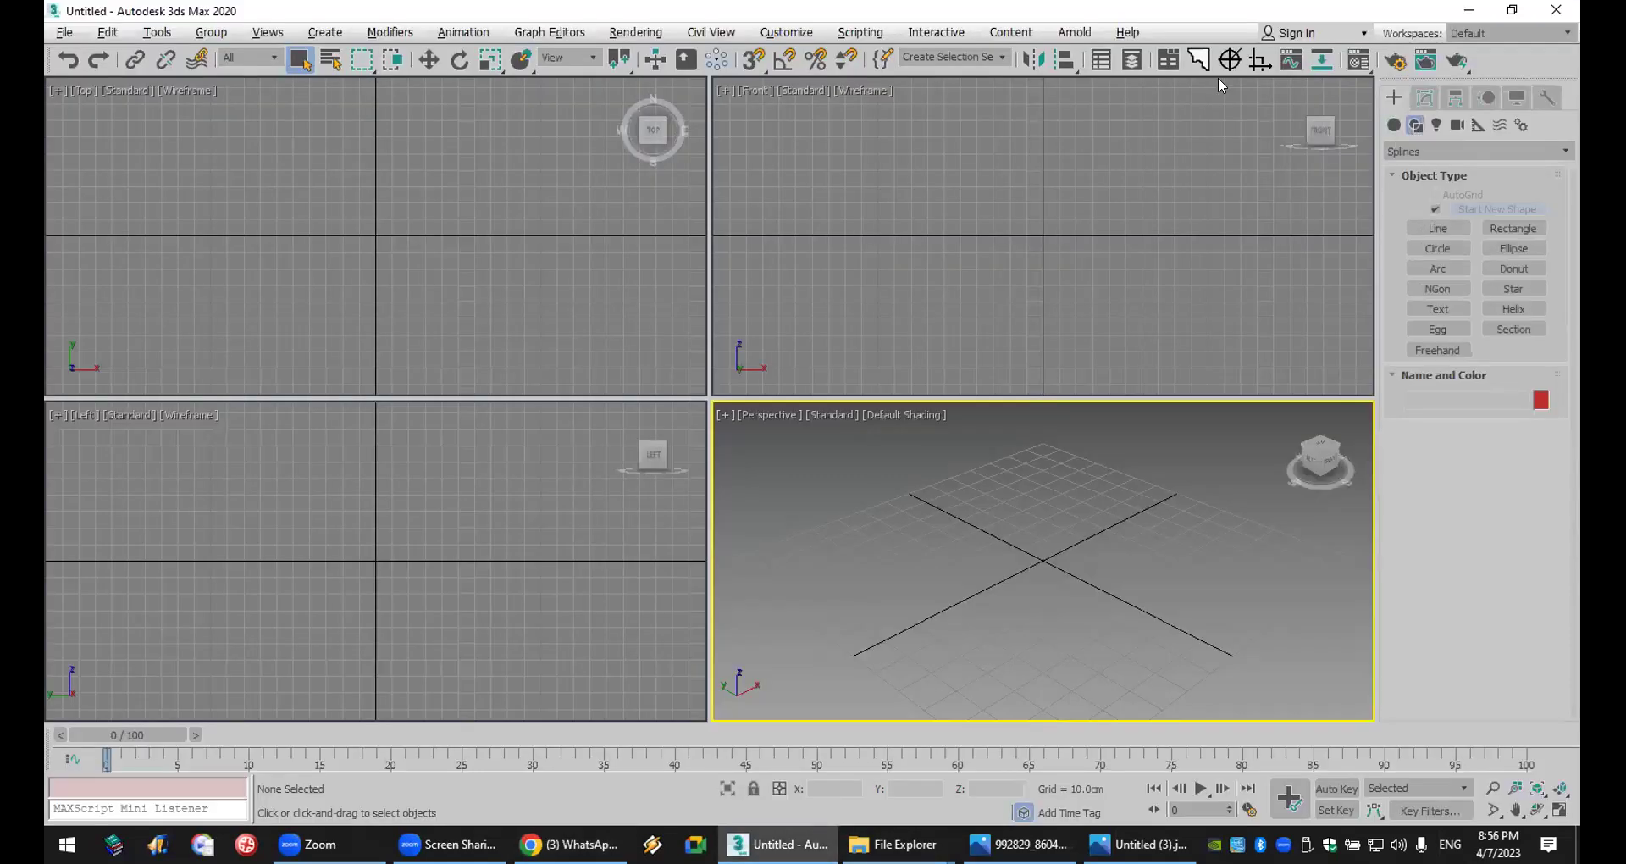
{"action": "left_click", "coordinate": [1261, 60]}
{"action": "left_click", "coordinate": [1438, 229]}
{"action": "middle_click_drag", "start_coordinate": [862, 83], "coordinate": [836, 143]}
{"action": "left_click", "coordinate": [839, 144]}
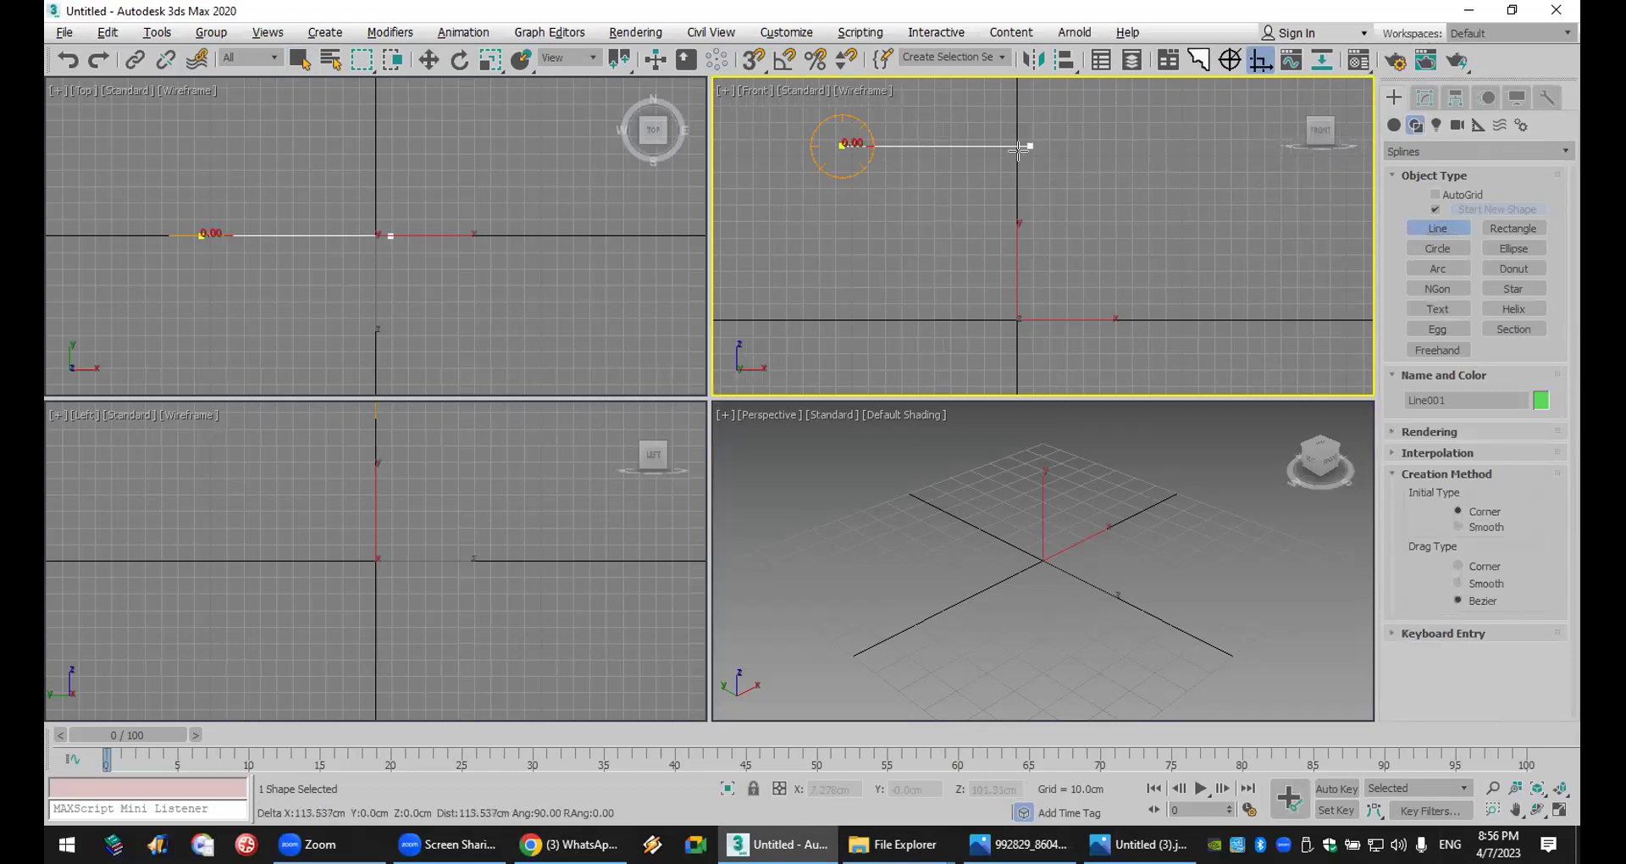
{"action": "left_click", "coordinate": [1014, 146]}
{"action": "left_click", "coordinate": [1014, 320]}
{"action": "right_click", "coordinate": [1014, 320]}
- Fillet the line's corner vertex into a wide curve joining the horizontal and vertical segments
{"action": "left_click", "coordinate": [1425, 98]}
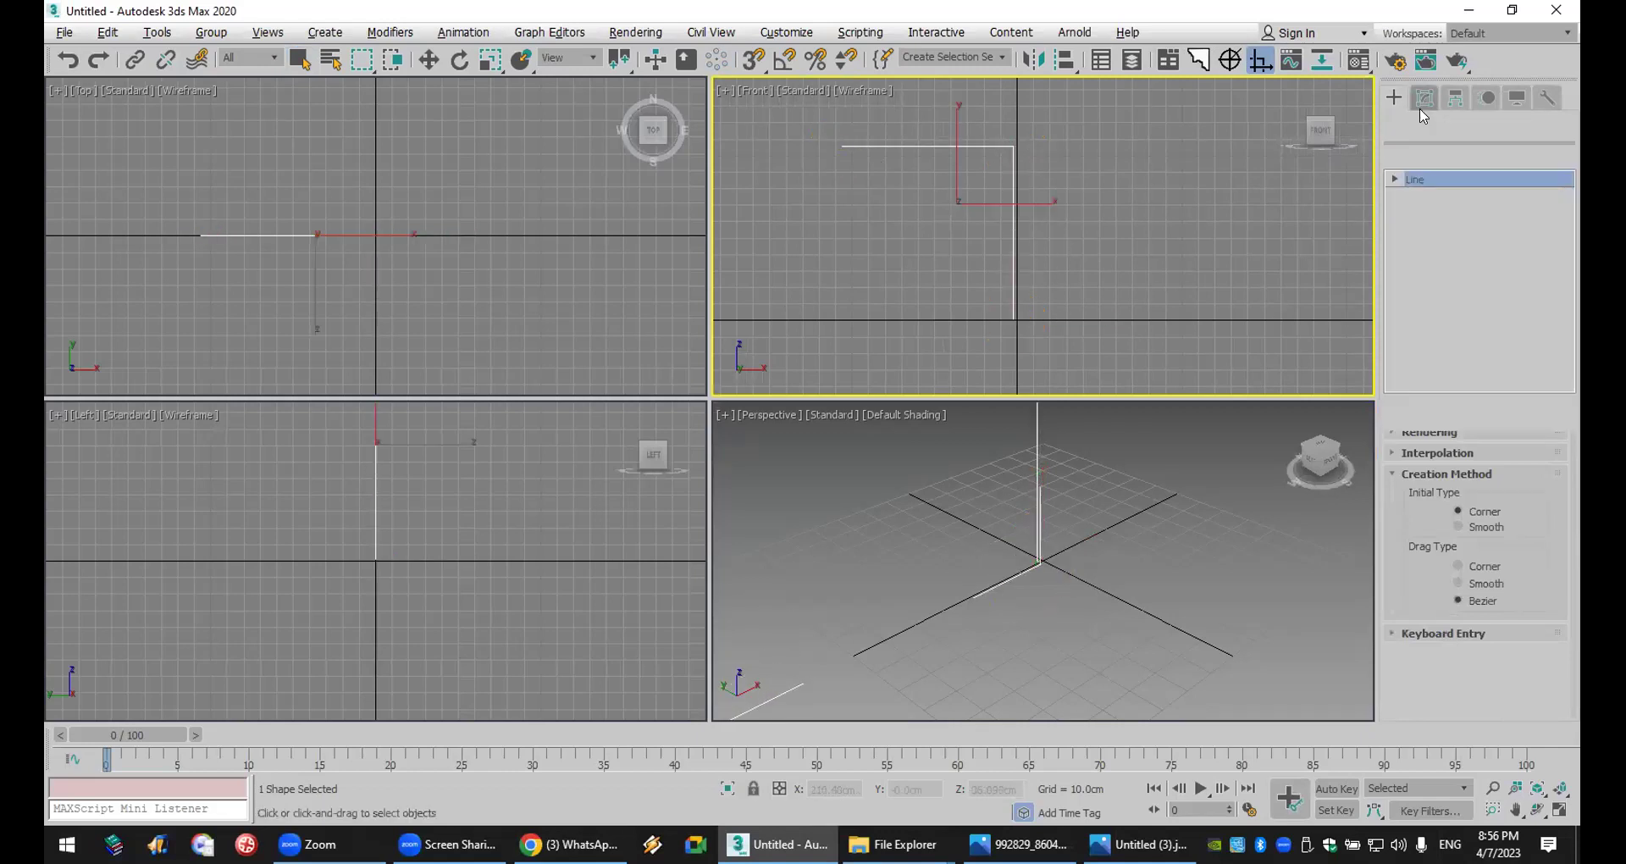
{"action": "left_click", "coordinate": [1398, 180]}
{"action": "left_click", "coordinate": [1394, 179]}
{"action": "left_click", "coordinate": [1432, 196]}
{"action": "left_click", "coordinate": [1014, 145]}
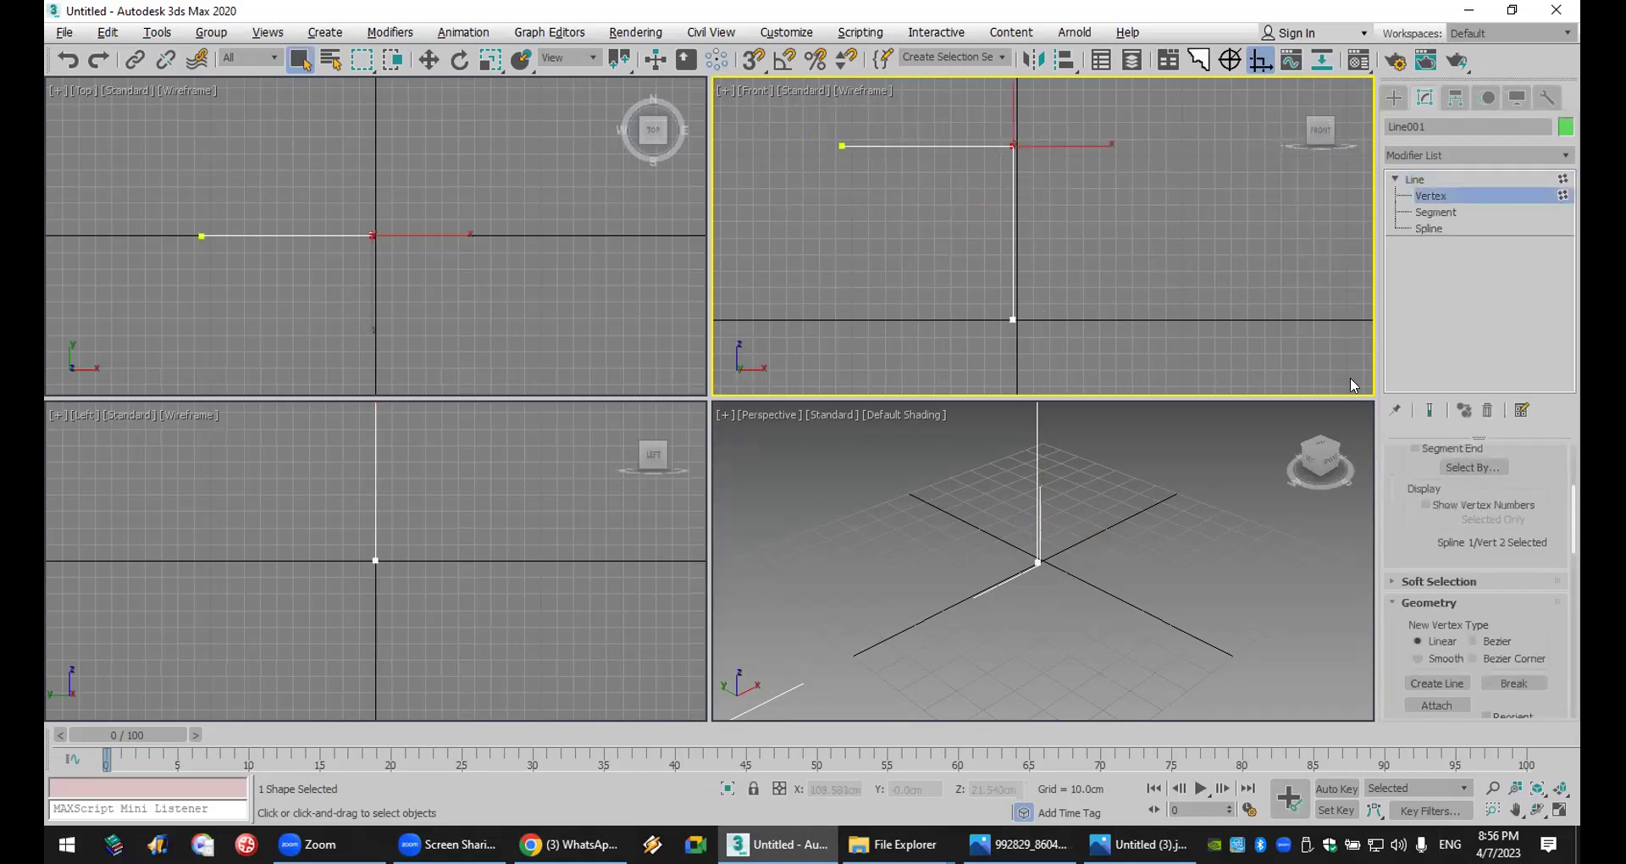
{"action": "scroll", "coordinate": [1444, 631], "scroll_direction": "down", "scroll_amount": 5}
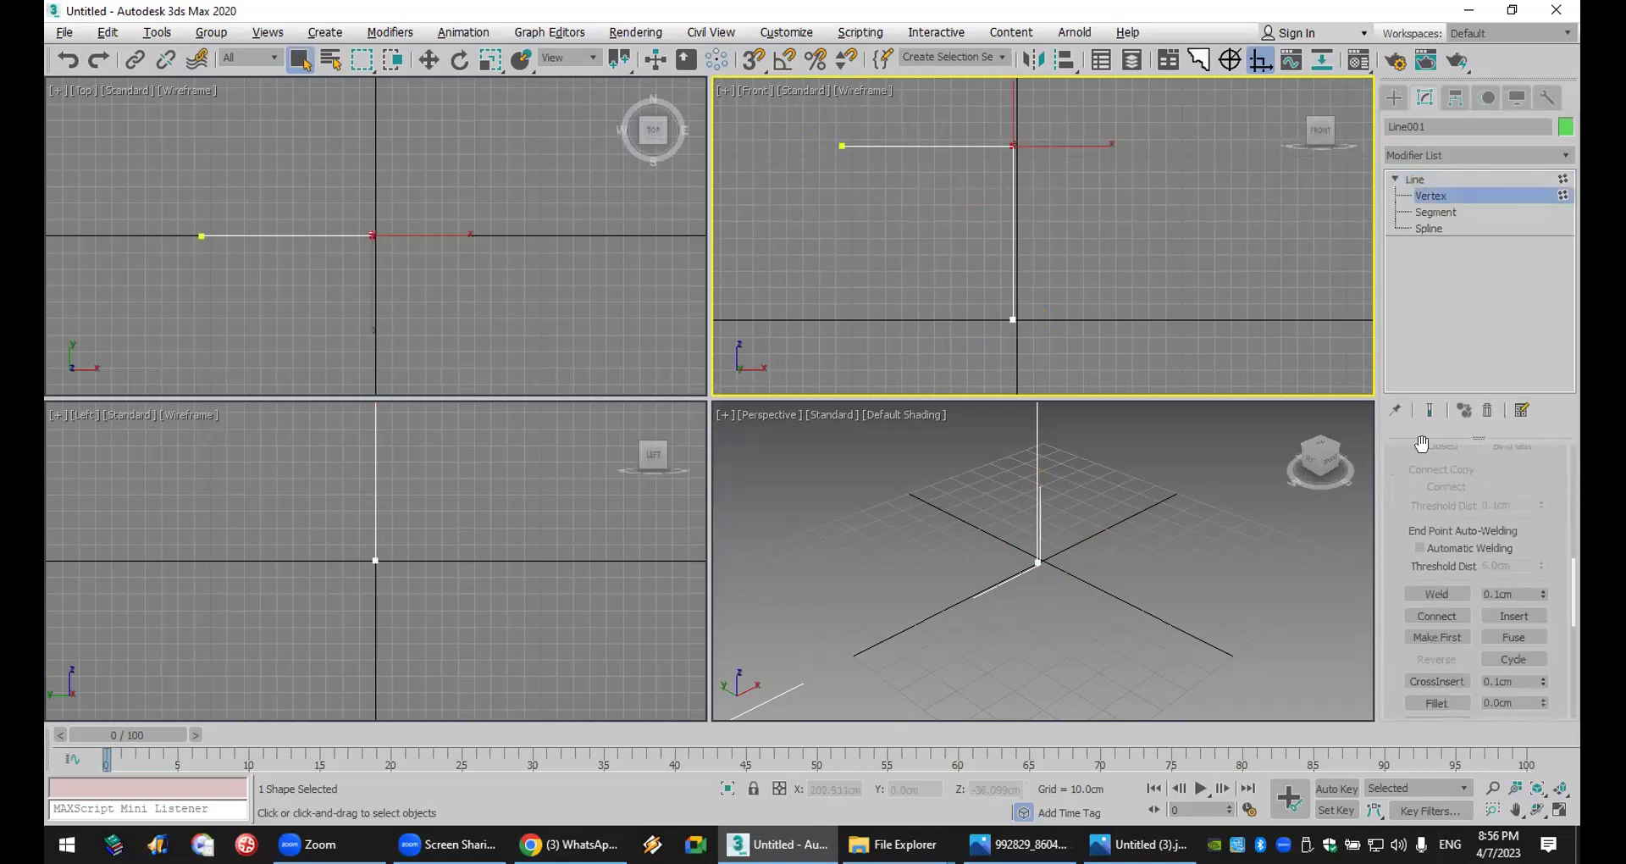
{"action": "scroll", "coordinate": [1455, 599], "scroll_direction": "down", "scroll_amount": 2}
{"action": "left_click", "coordinate": [1436, 617]}
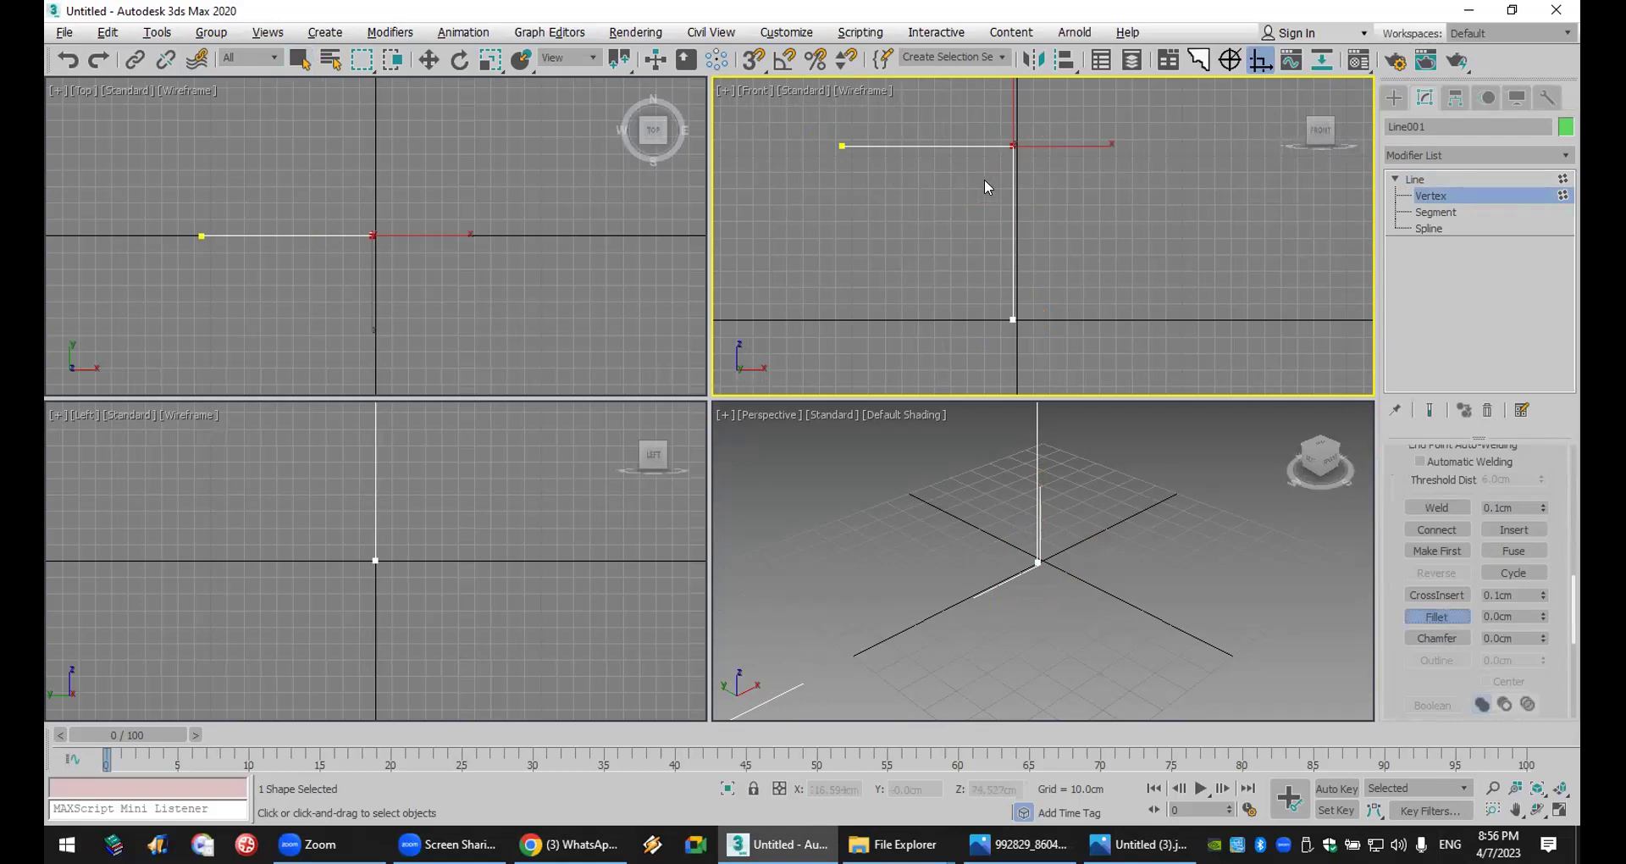
{"action": "left_click_drag", "start_coordinate": [1009, 135], "coordinate": [1020, 39]}
- Enable the curved line's rendering in both the renderer and the viewport
{"action": "scroll", "coordinate": [1390, 469], "scroll_direction": "up", "scroll_amount": 10}
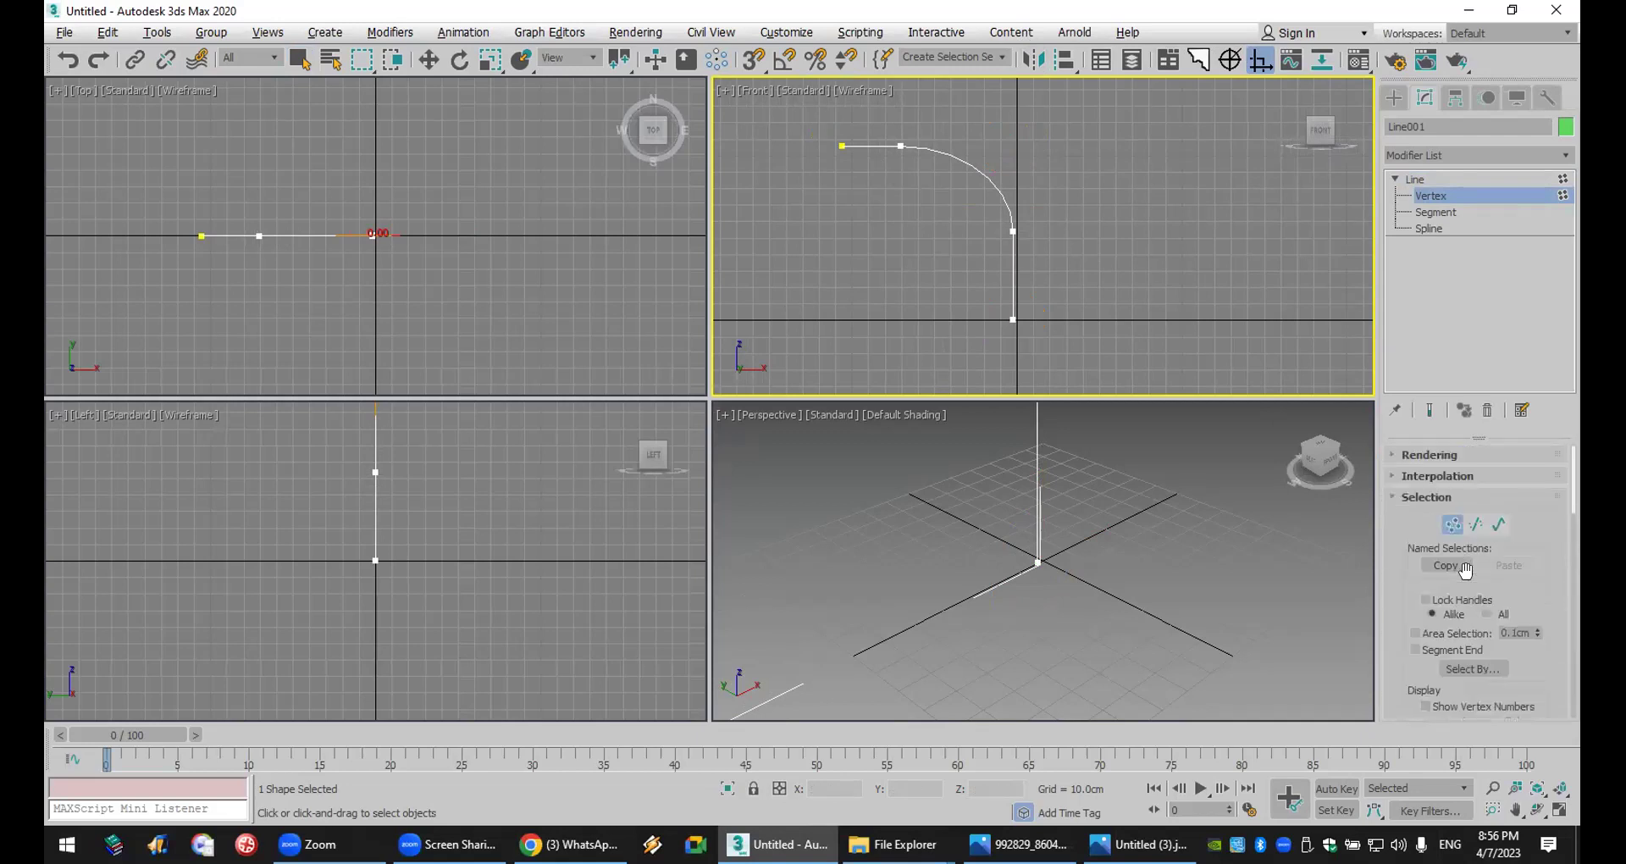
{"action": "left_click", "coordinate": [1495, 476]}
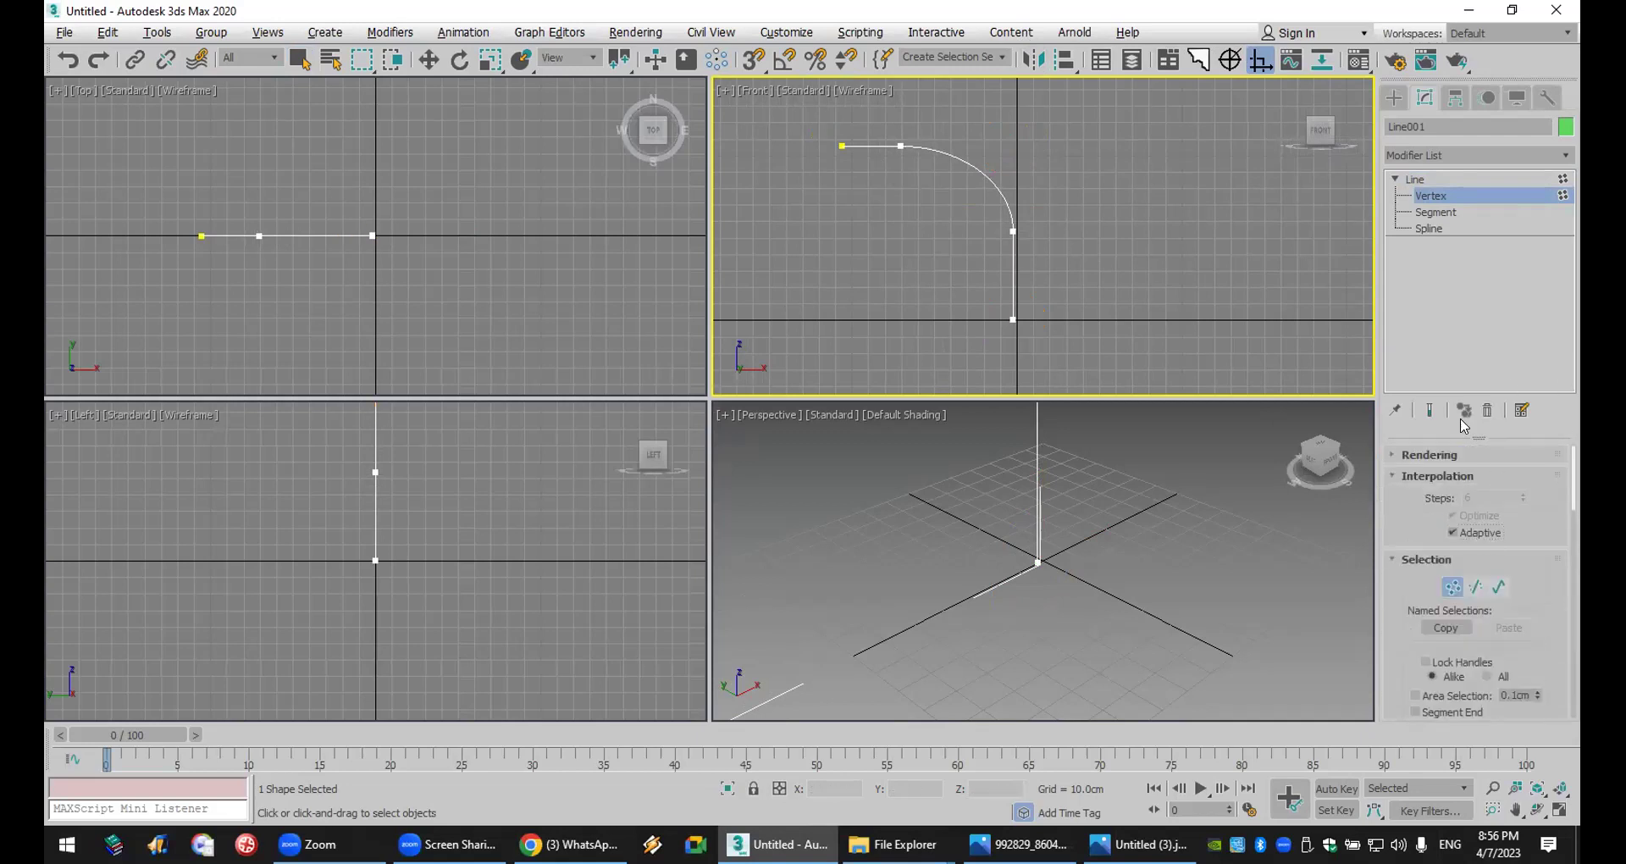
{"action": "left_click", "coordinate": [1402, 457]}
{"action": "scroll", "coordinate": [1409, 464], "scroll_direction": "up", "scroll_amount": 2}
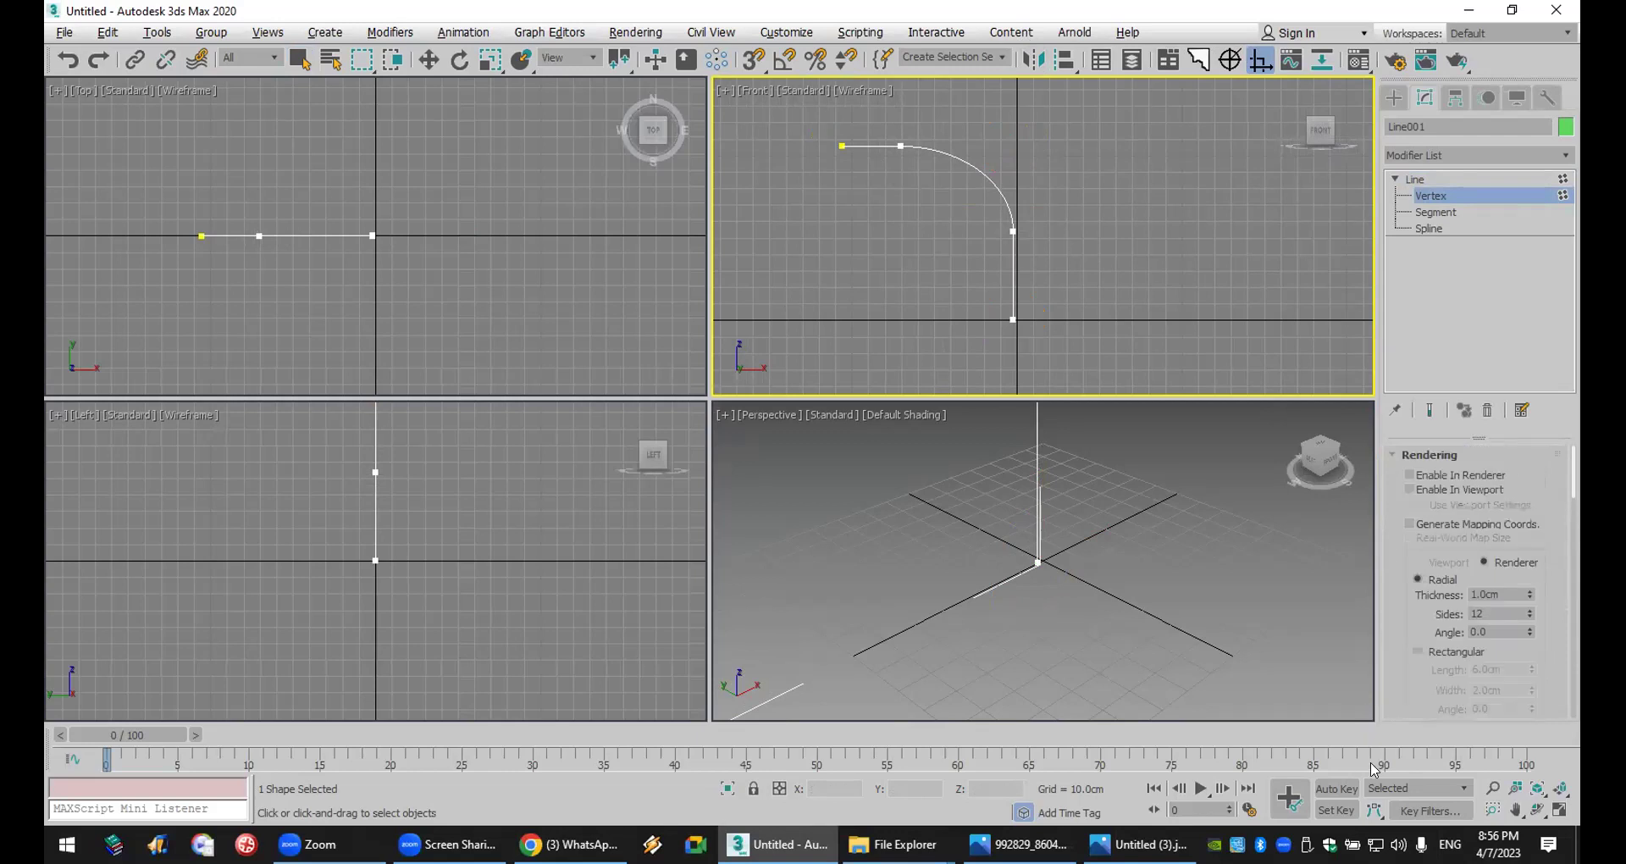
{"action": "left_click", "coordinate": [1450, 489]}
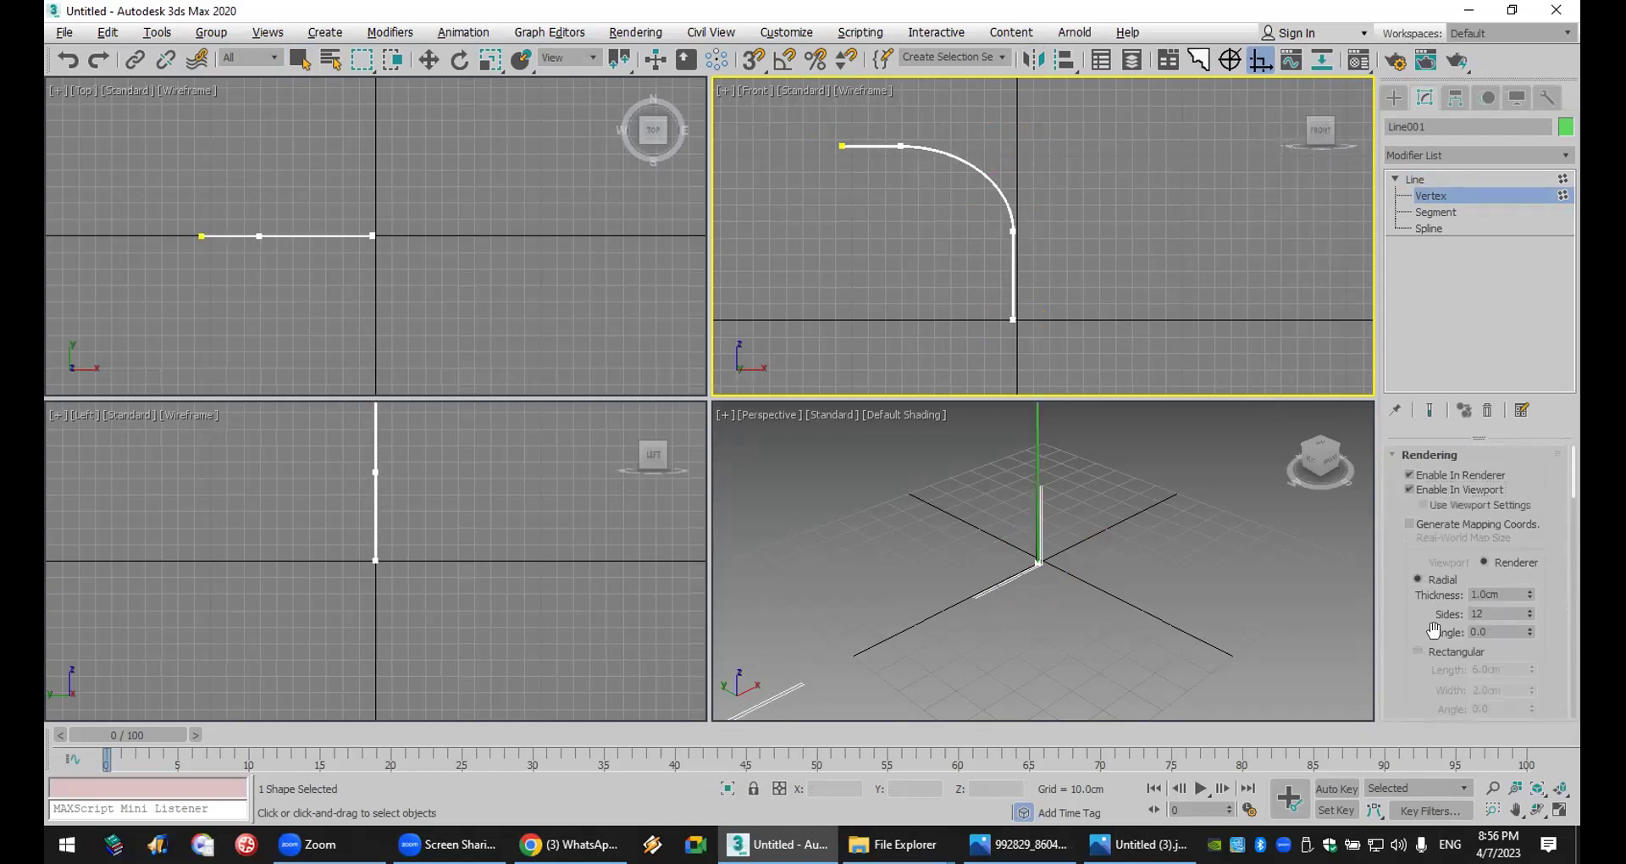
- Switch the curved line's renderable cross-section to rectangular, with a length of 3.0 cm and a width of 7.34 cm
{"action": "left_click", "coordinate": [1435, 652]}
{"action": "scroll", "coordinate": [1120, 627], "scroll_direction": "down", "scroll_amount": 2}
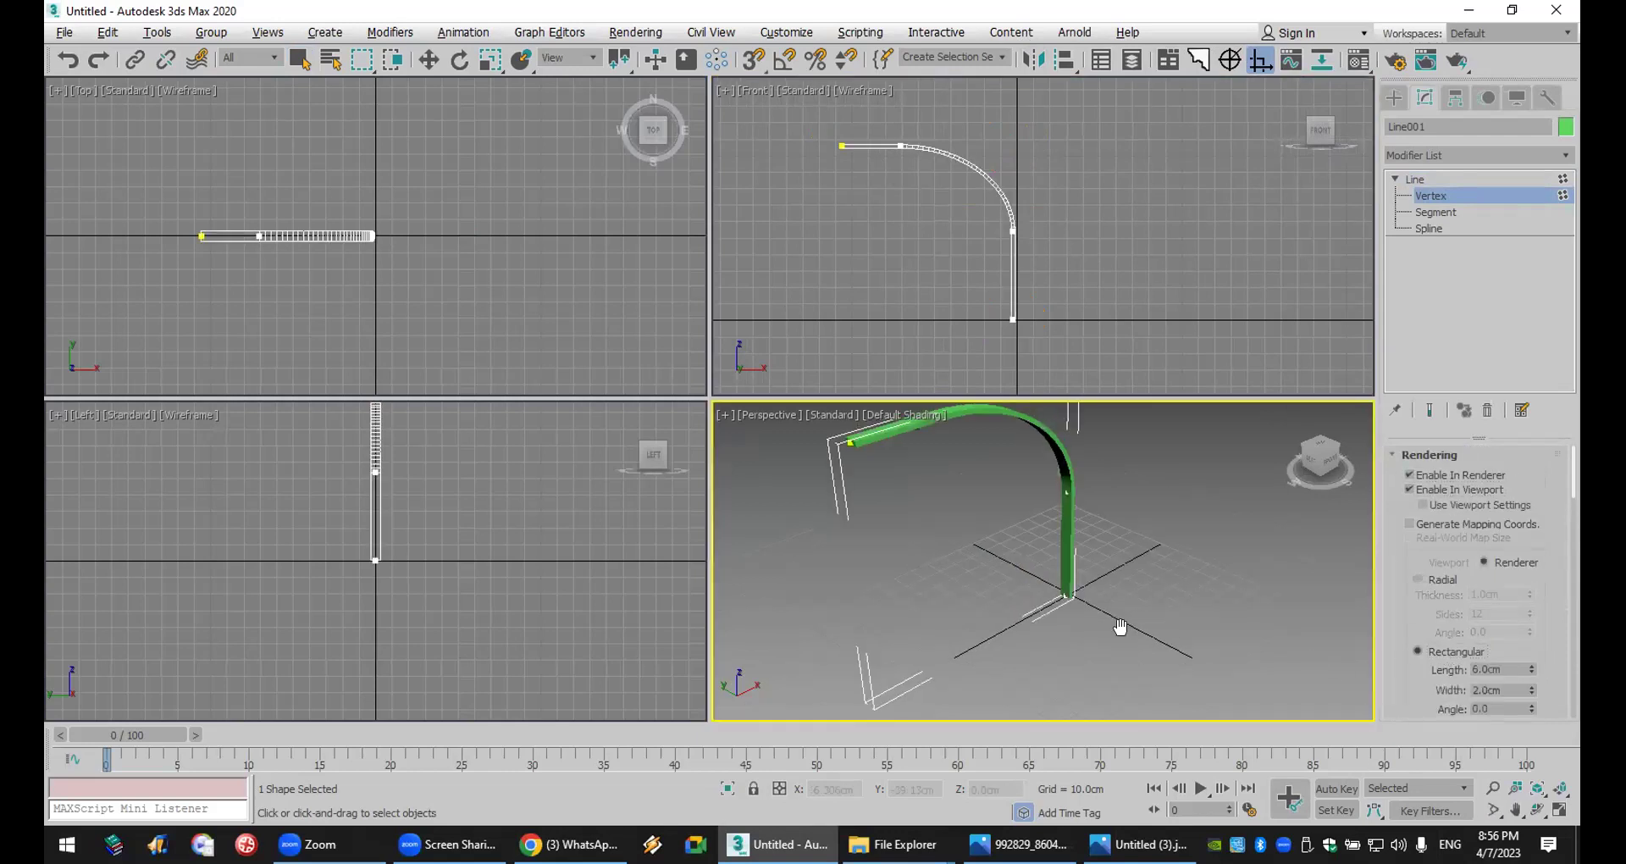
{"action": "left_click_drag", "start_coordinate": [1532, 670], "coordinate": [1527, 451]}
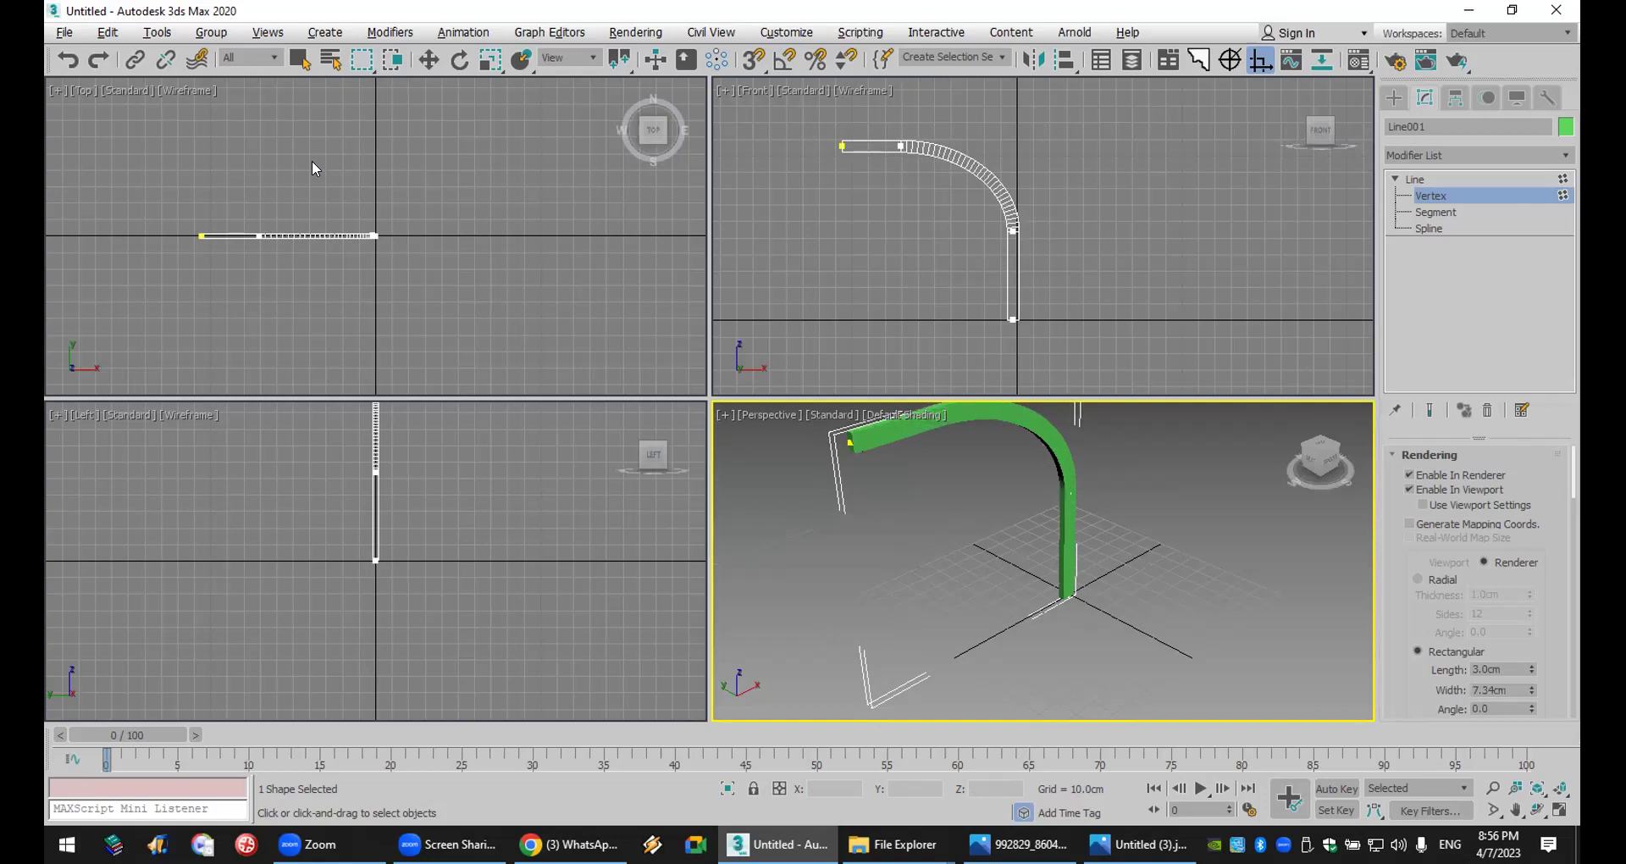
- Try to clone the curved beam twice along Y in the Top view, with about 3.28 cm between copies
{"action": "scroll", "coordinate": [314, 254], "scroll_direction": "up", "scroll_amount": 2}
{"action": "middle_click_drag", "start_coordinate": [347, 266], "coordinate": [459, 329]}
{"action": "scroll", "coordinate": [475, 327], "scroll_direction": "up", "scroll_amount": 3}
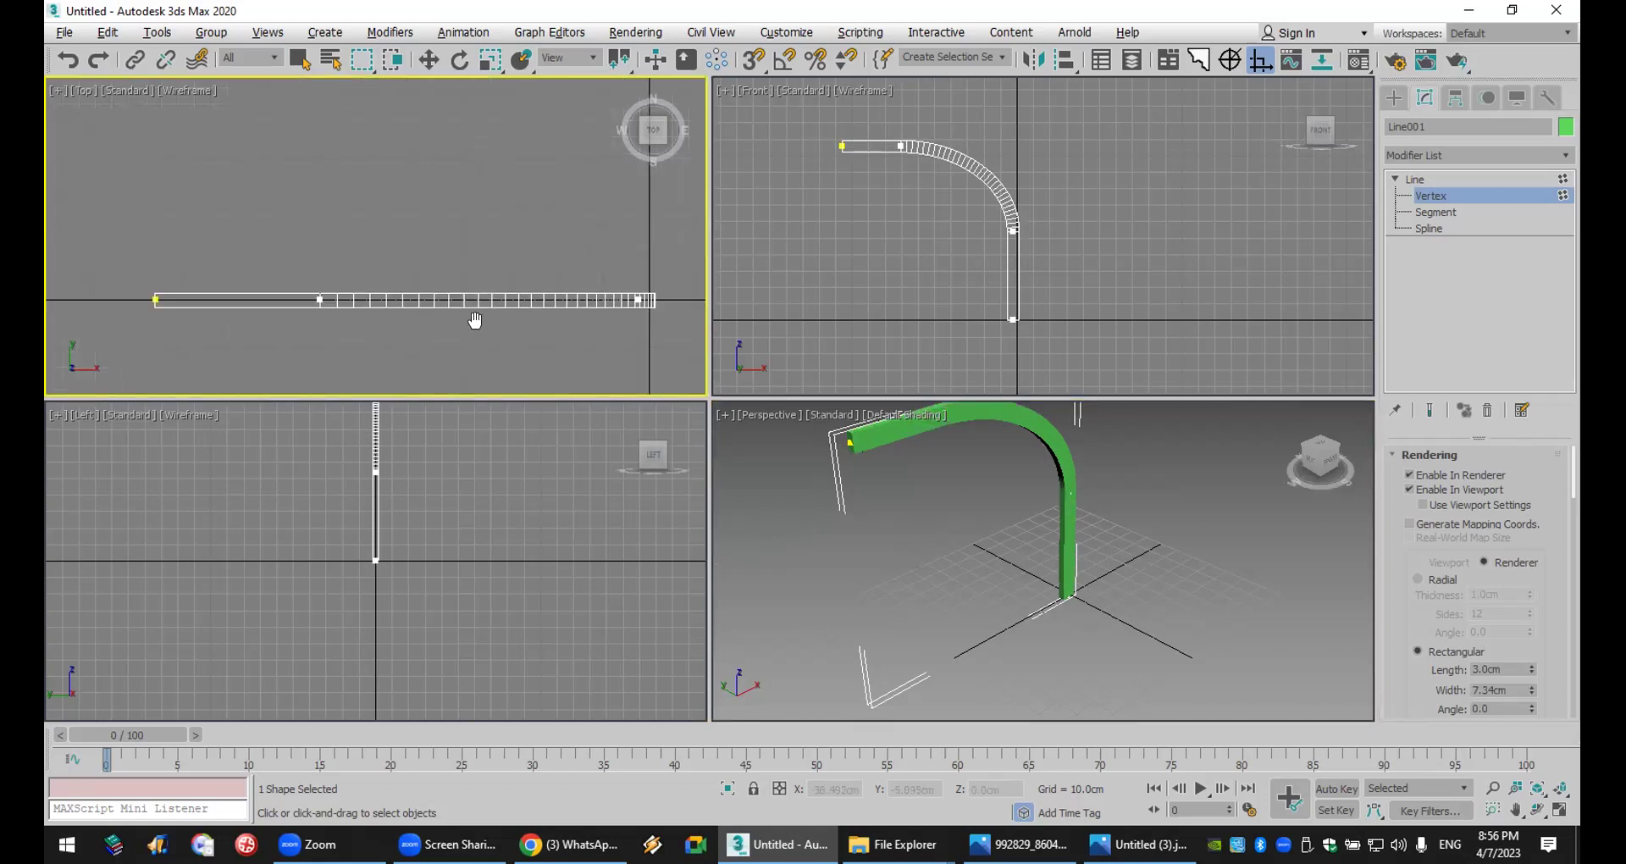
{"action": "left_click", "coordinate": [429, 59]}
{"action": "right_click", "coordinate": [212, 307]}
{"action": "left_click", "coordinate": [327, 189]}
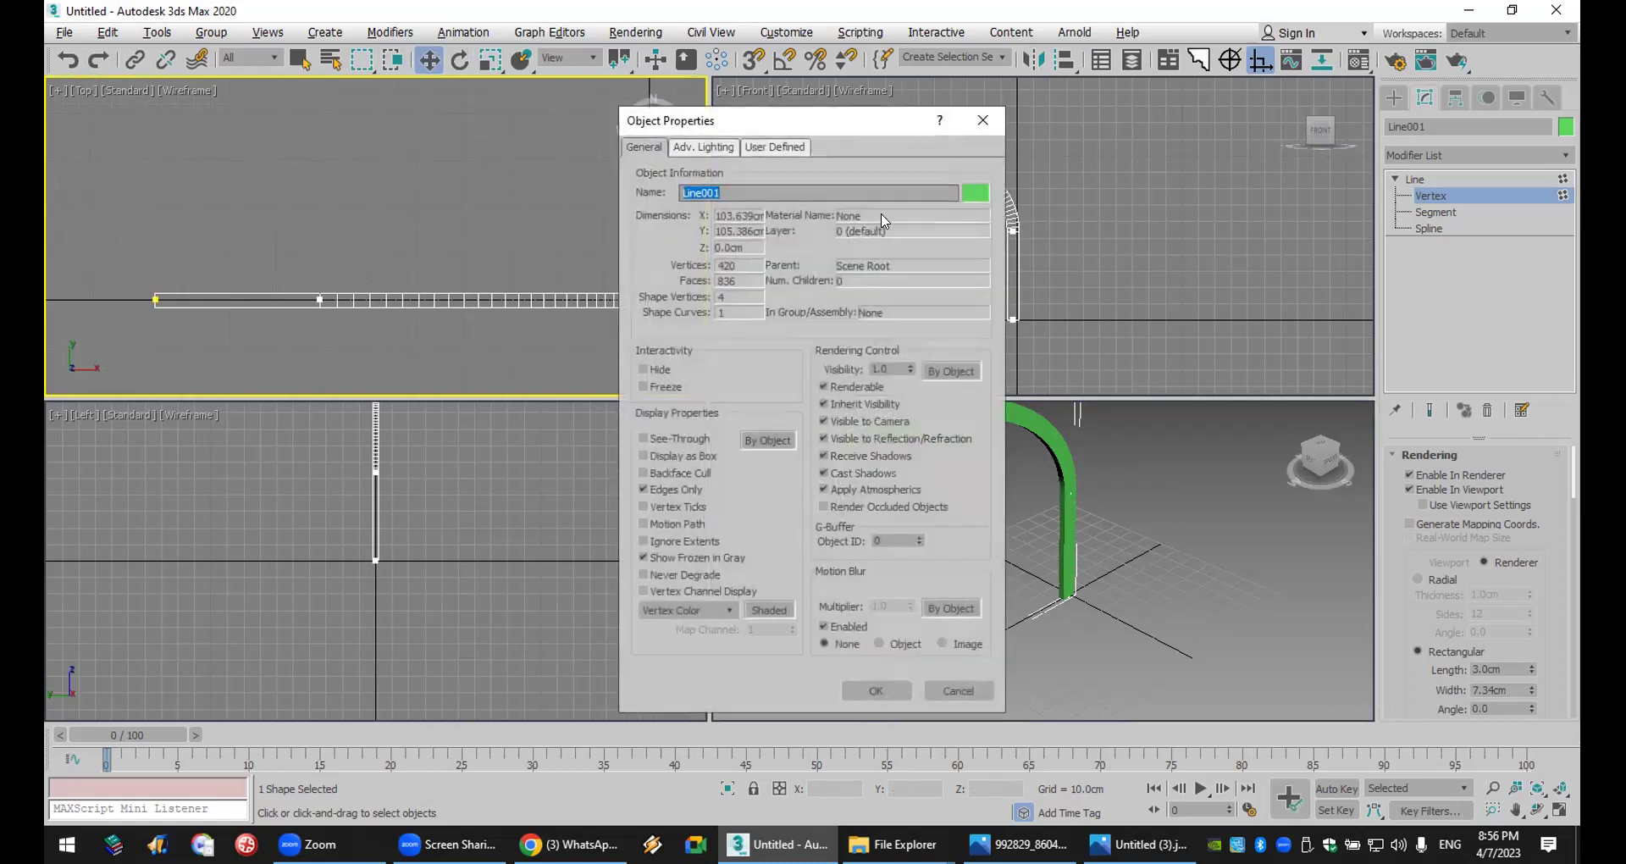
{"action": "left_click", "coordinate": [982, 120]}
{"action": "scroll", "coordinate": [408, 310], "scroll_direction": "down", "scroll_amount": 3}
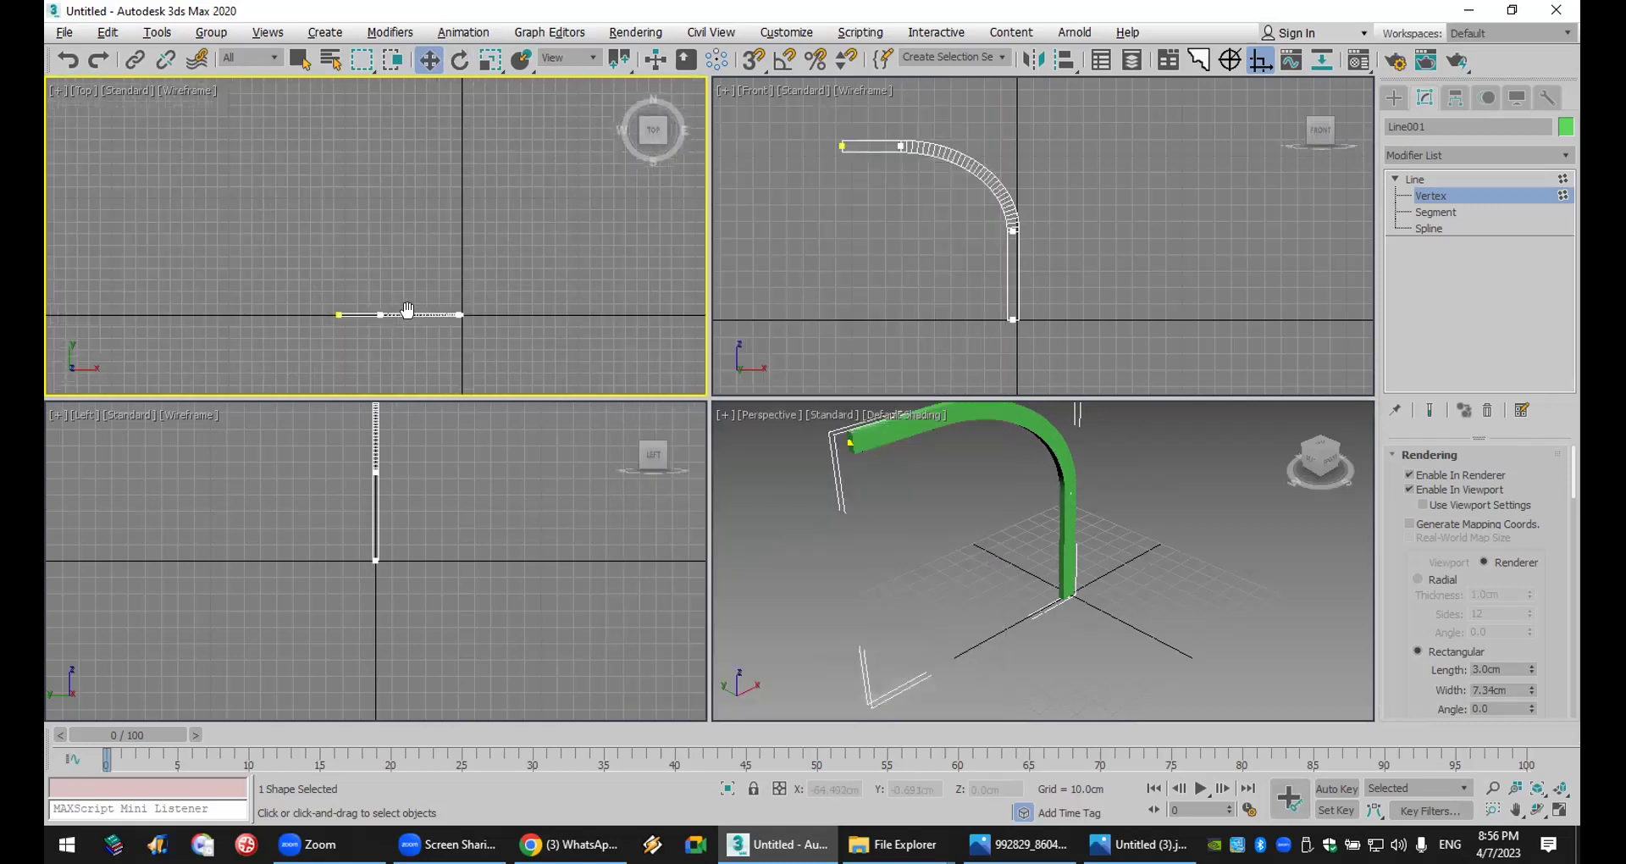
{"action": "scroll", "coordinate": [390, 312], "scroll_direction": "up", "scroll_amount": 4}
{"action": "left_click", "coordinate": [1393, 98]}
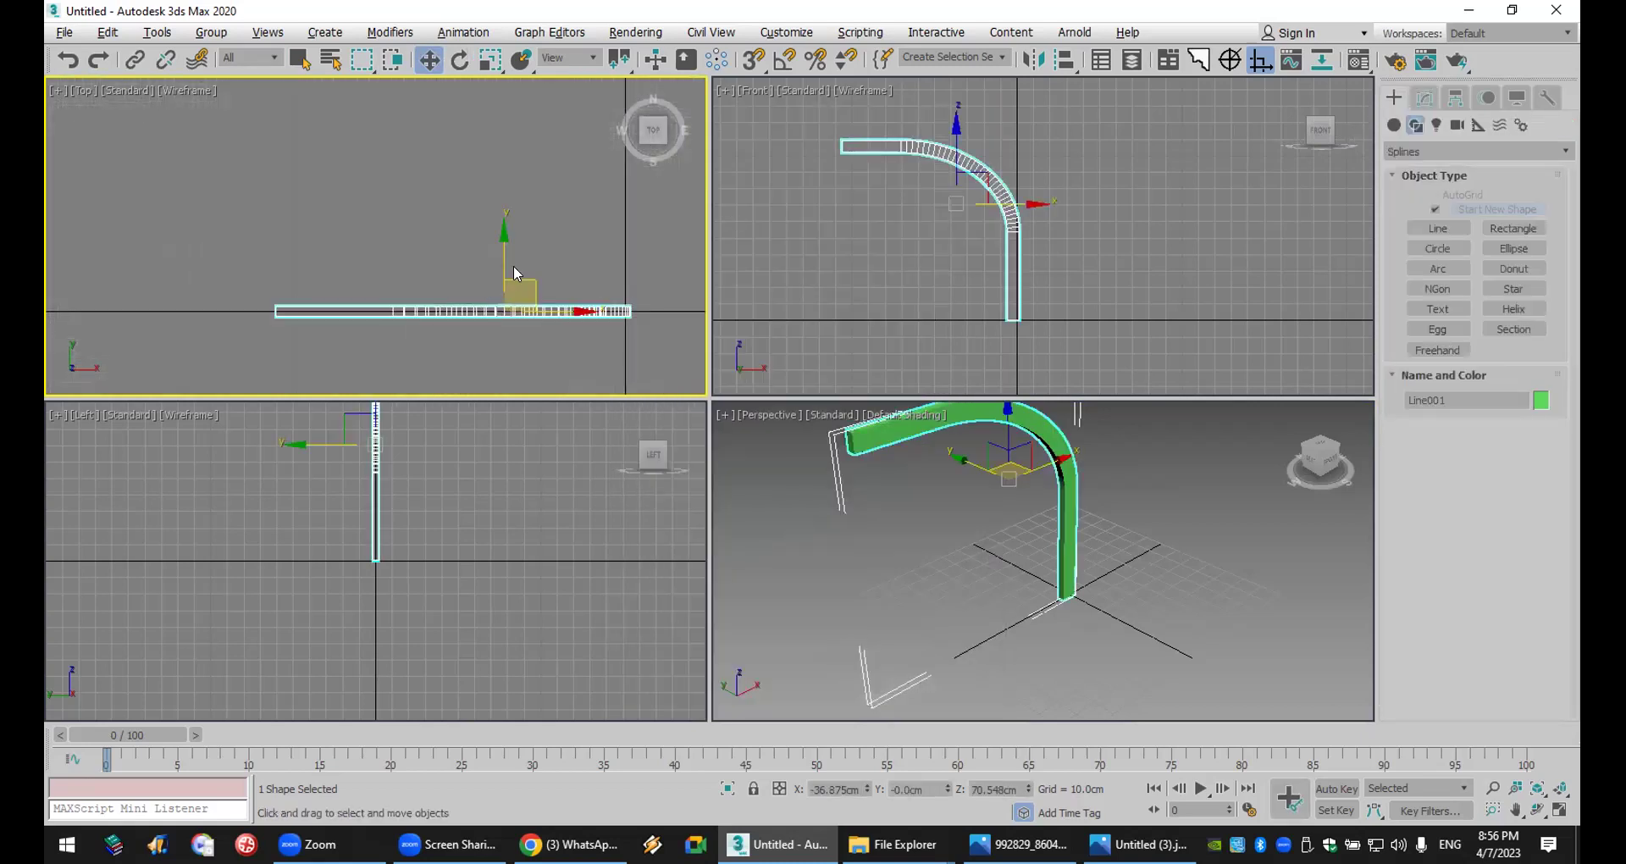
{"action": "left_click_drag", "start_coordinate": [506, 264], "coordinate": [507, 253], "text": "shift"}
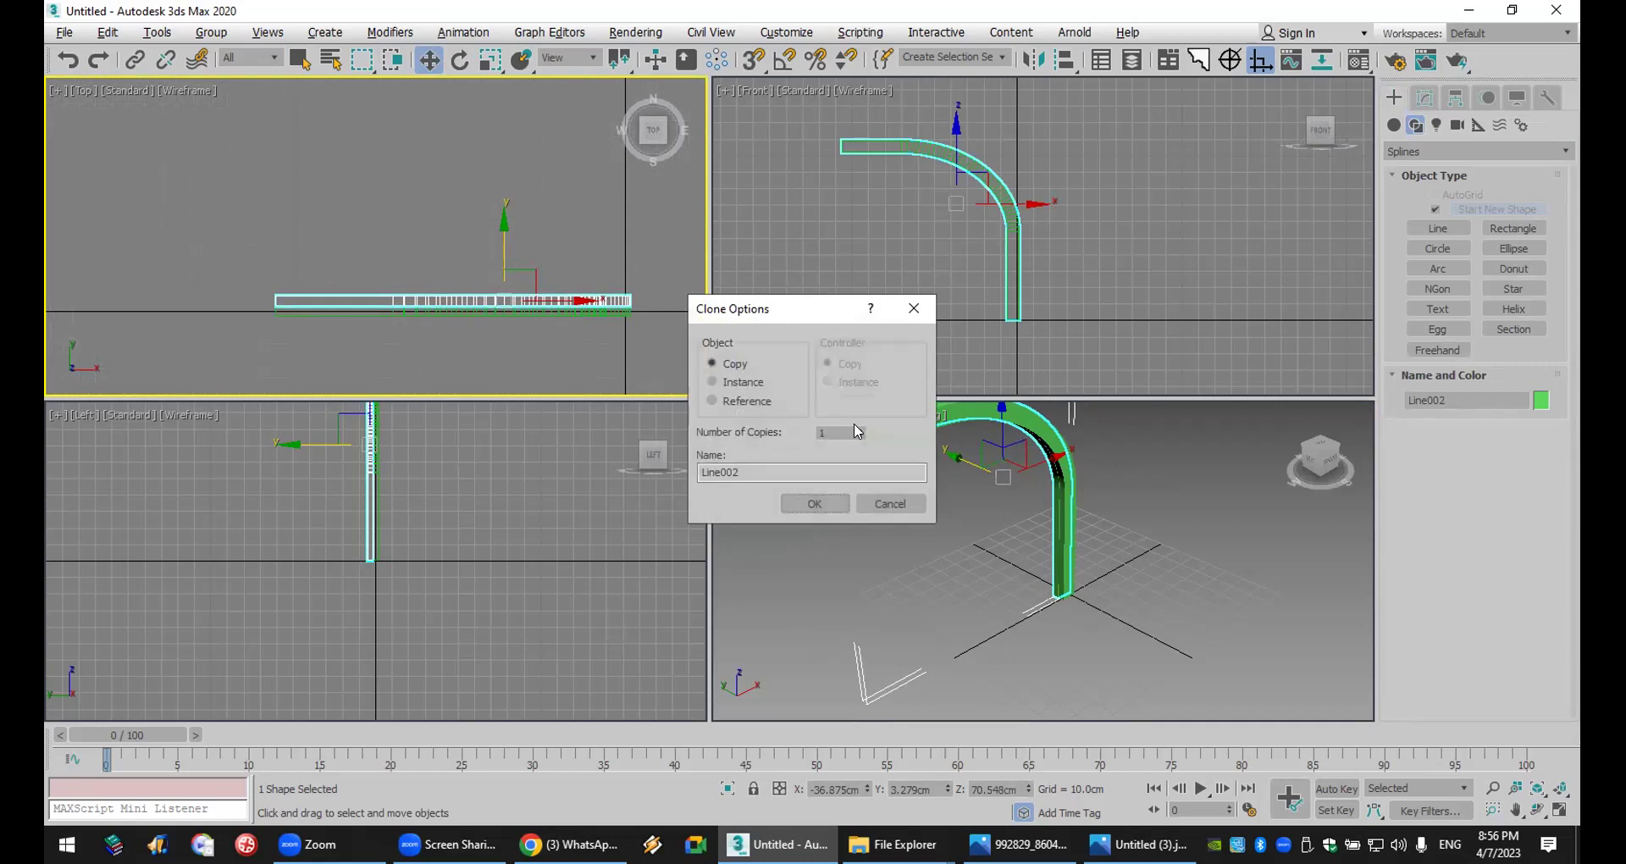
{"action": "left_click", "coordinate": [821, 507]}
- Inspect the joints between the beams' end faces in the Perspective view and undo the cloning
{"action": "scroll", "coordinate": [852, 519], "scroll_direction": "up", "scroll_amount": 3}
{"action": "middle_click_drag", "start_coordinate": [974, 475], "coordinate": [1006, 511]}
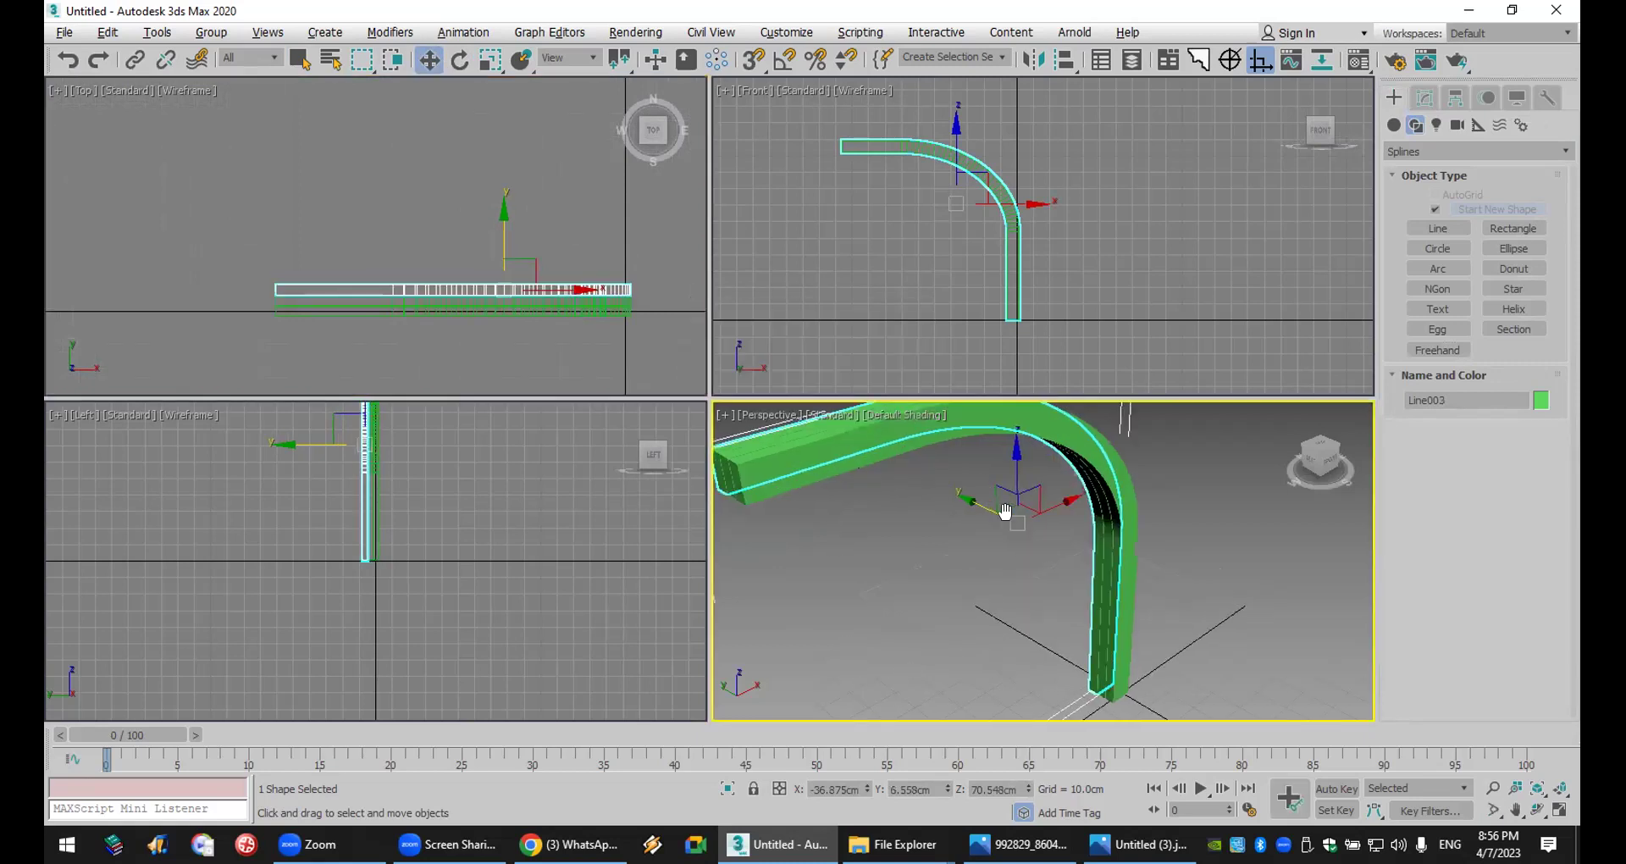
{"action": "scroll", "coordinate": [1006, 511], "scroll_direction": "up", "scroll_amount": 6}
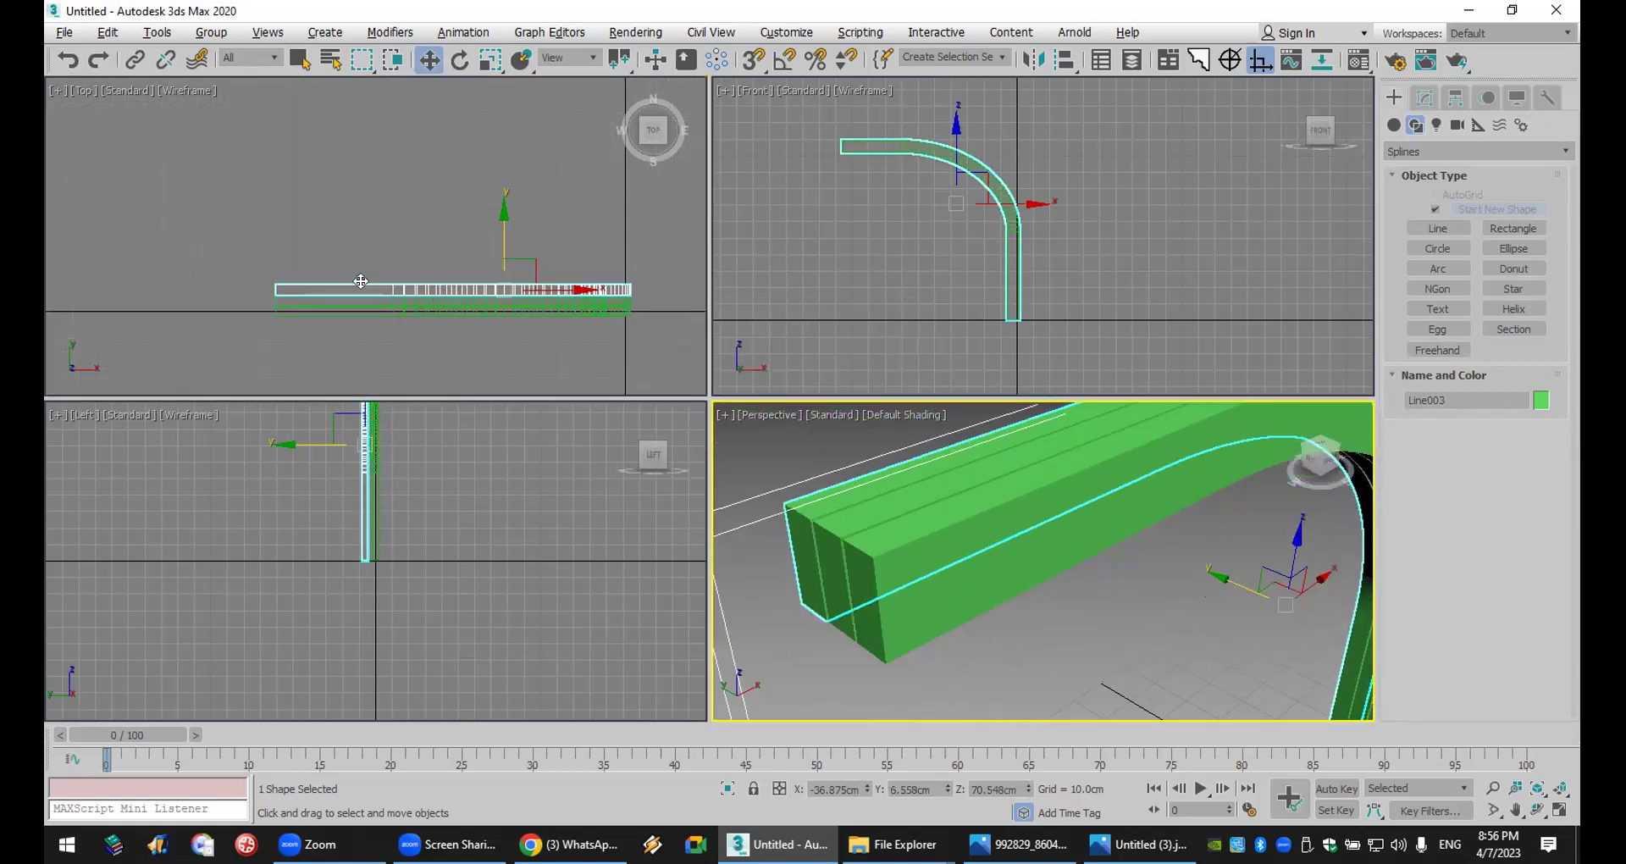
{"action": "key", "text": "ctrl+z"}
- Clone the curved beam along Y in the Top view as two copies spaced about 2.73 cm apart
{"action": "left_click", "coordinate": [517, 298]}
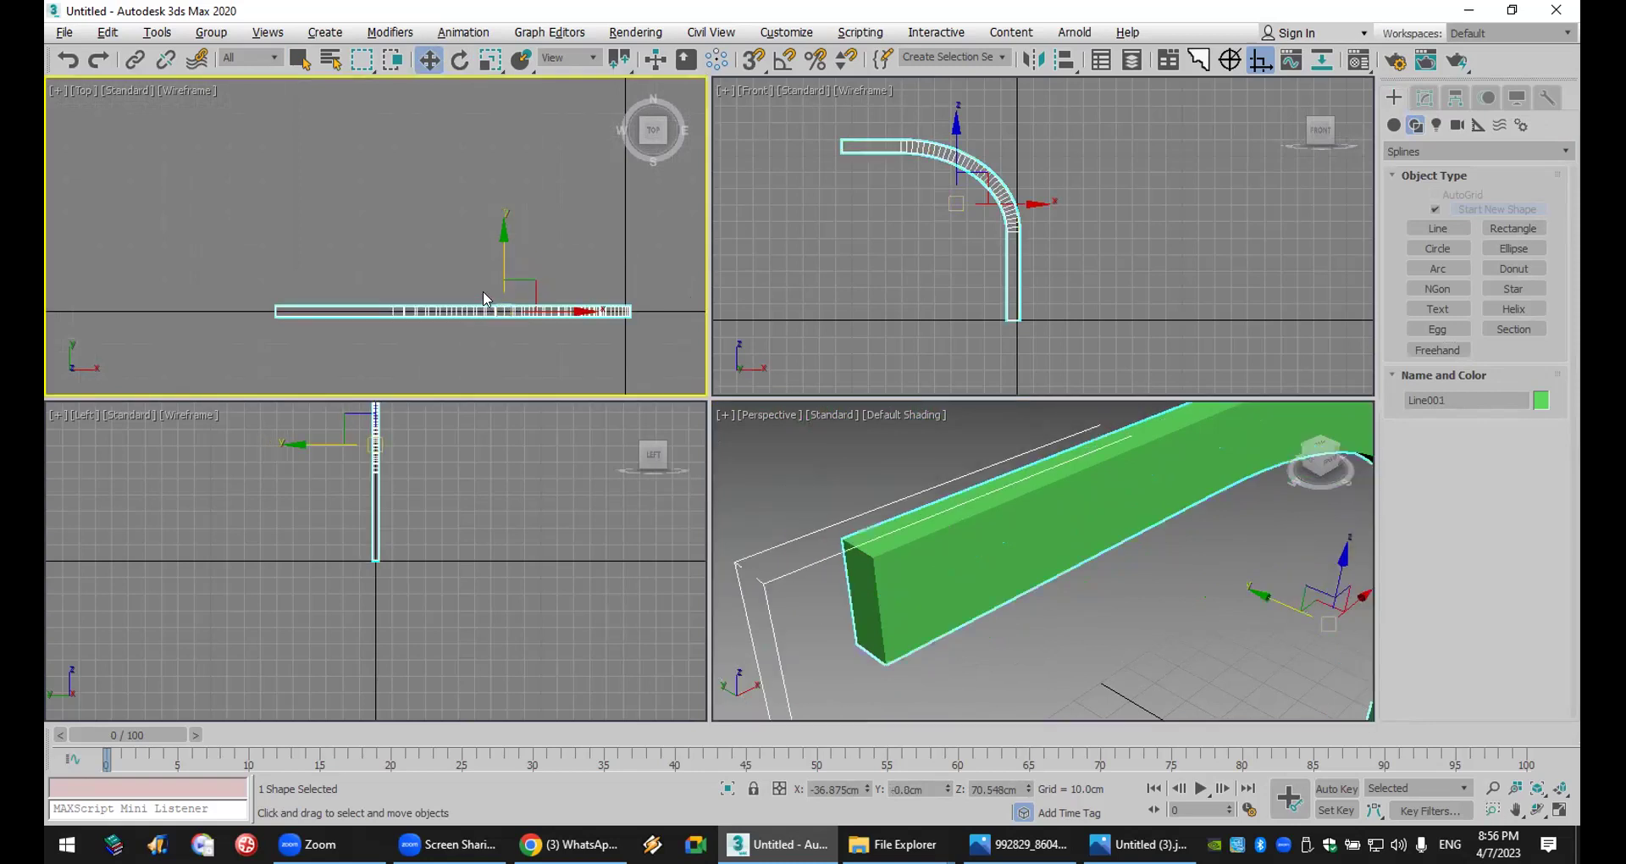
{"action": "scroll", "coordinate": [512, 299], "scroll_direction": "up", "scroll_amount": 2}
{"action": "left_click_drag", "start_coordinate": [508, 273], "coordinate": [508, 250], "text": "shift"}
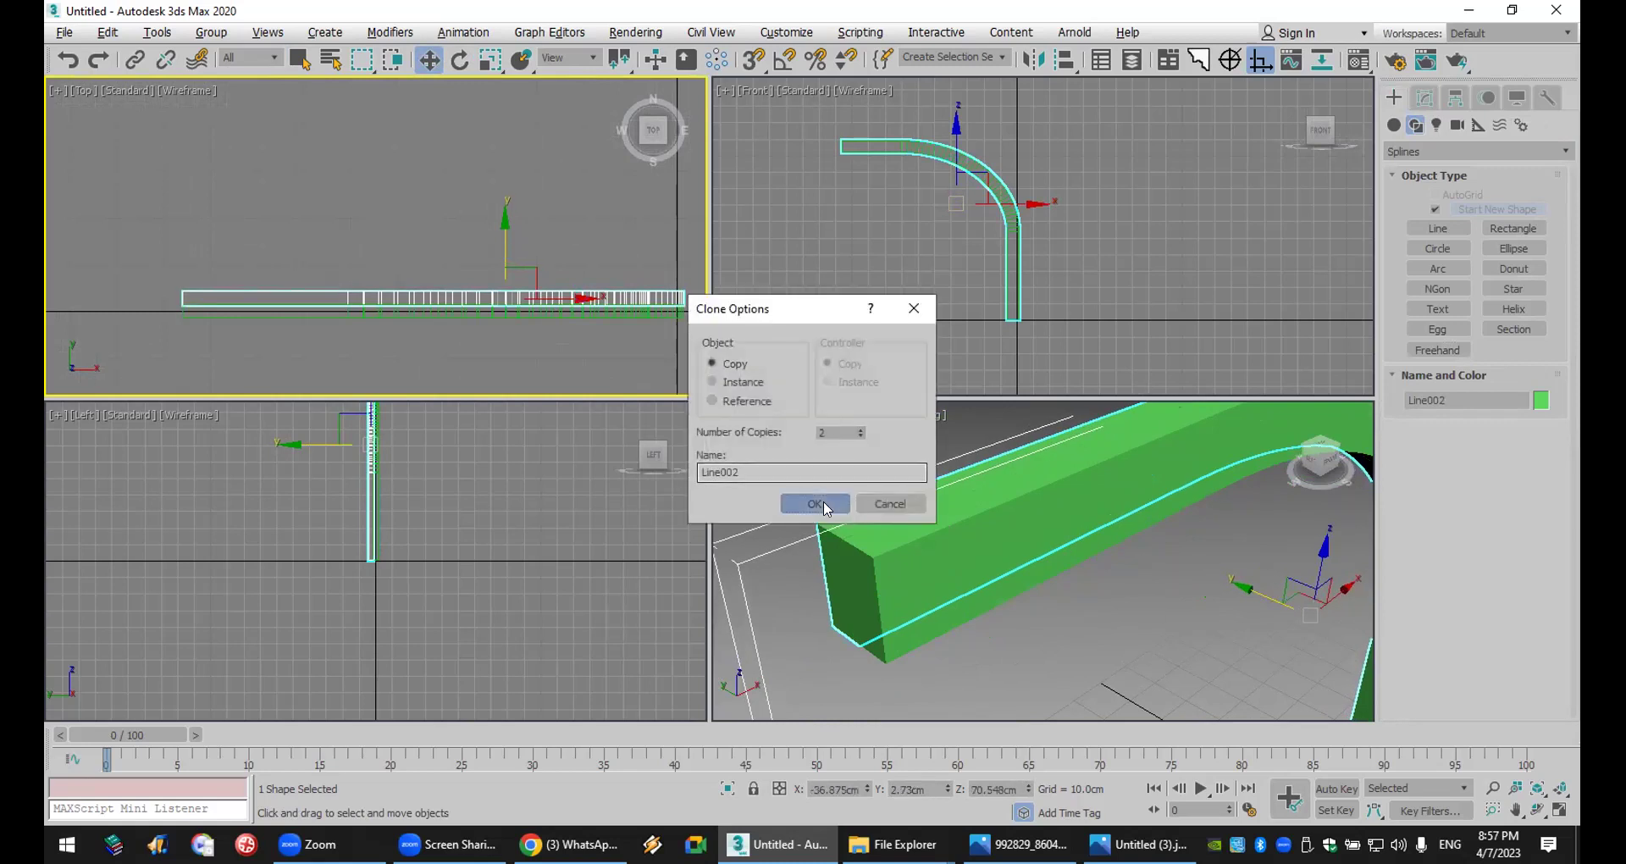
{"action": "left_click", "coordinate": [814, 503]}
- Set the middle beam's rectangular section to 6.34 cm wide and 3.0 cm long, forming shallow grooves between the outer beams
{"action": "left_click", "coordinate": [1089, 667]}
{"action": "left_click", "coordinate": [823, 571]}
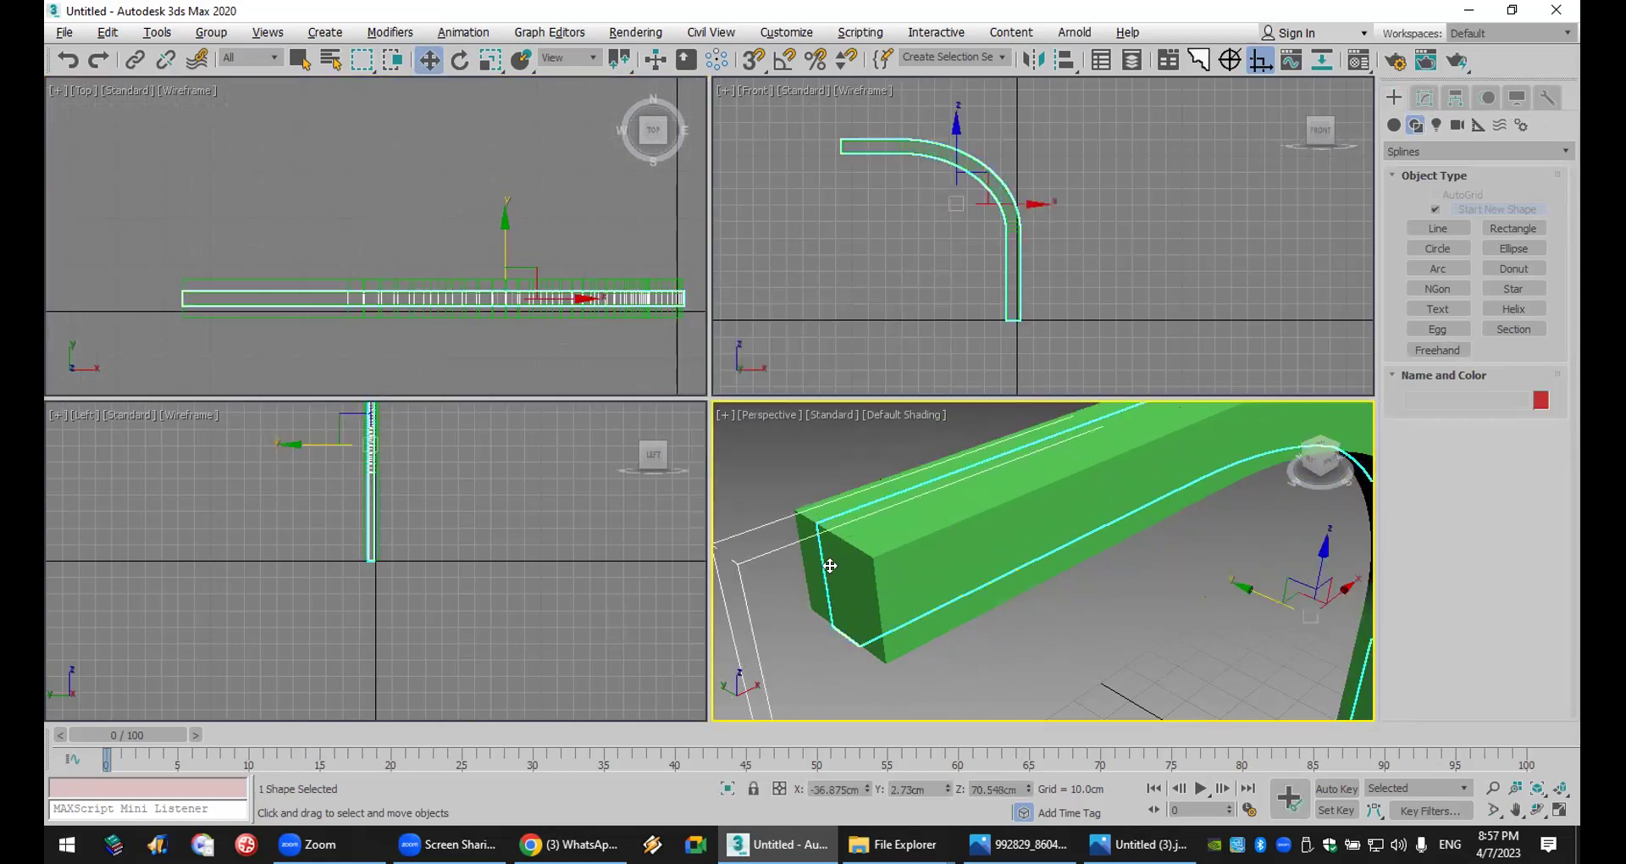
{"action": "left_click", "coordinate": [1425, 95]}
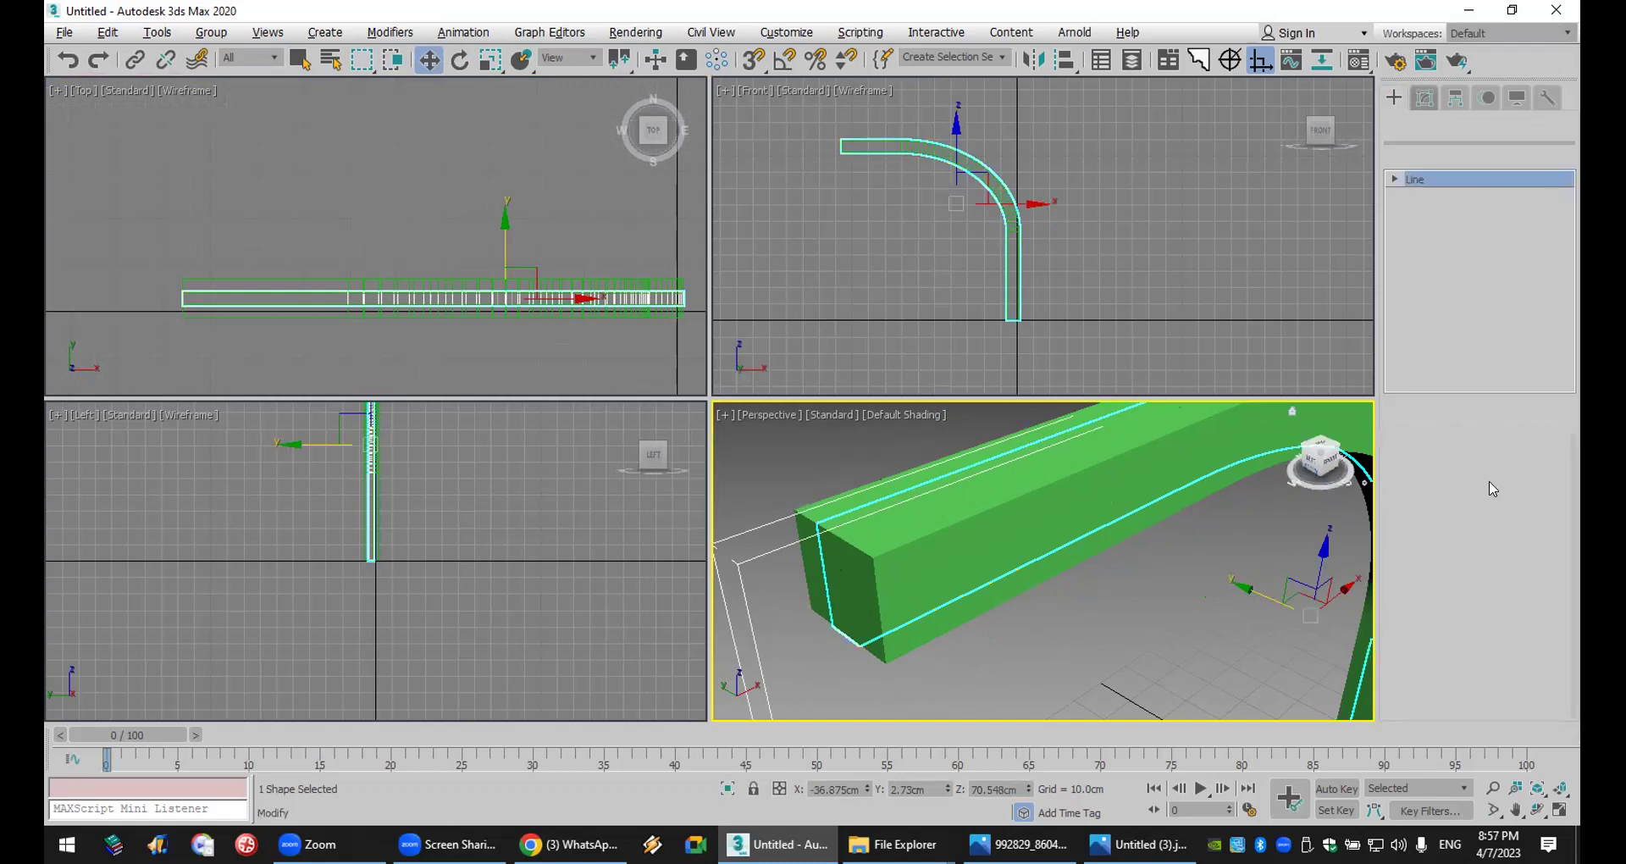
{"action": "left_click_drag", "start_coordinate": [1409, 639], "coordinate": [1517, 570]}
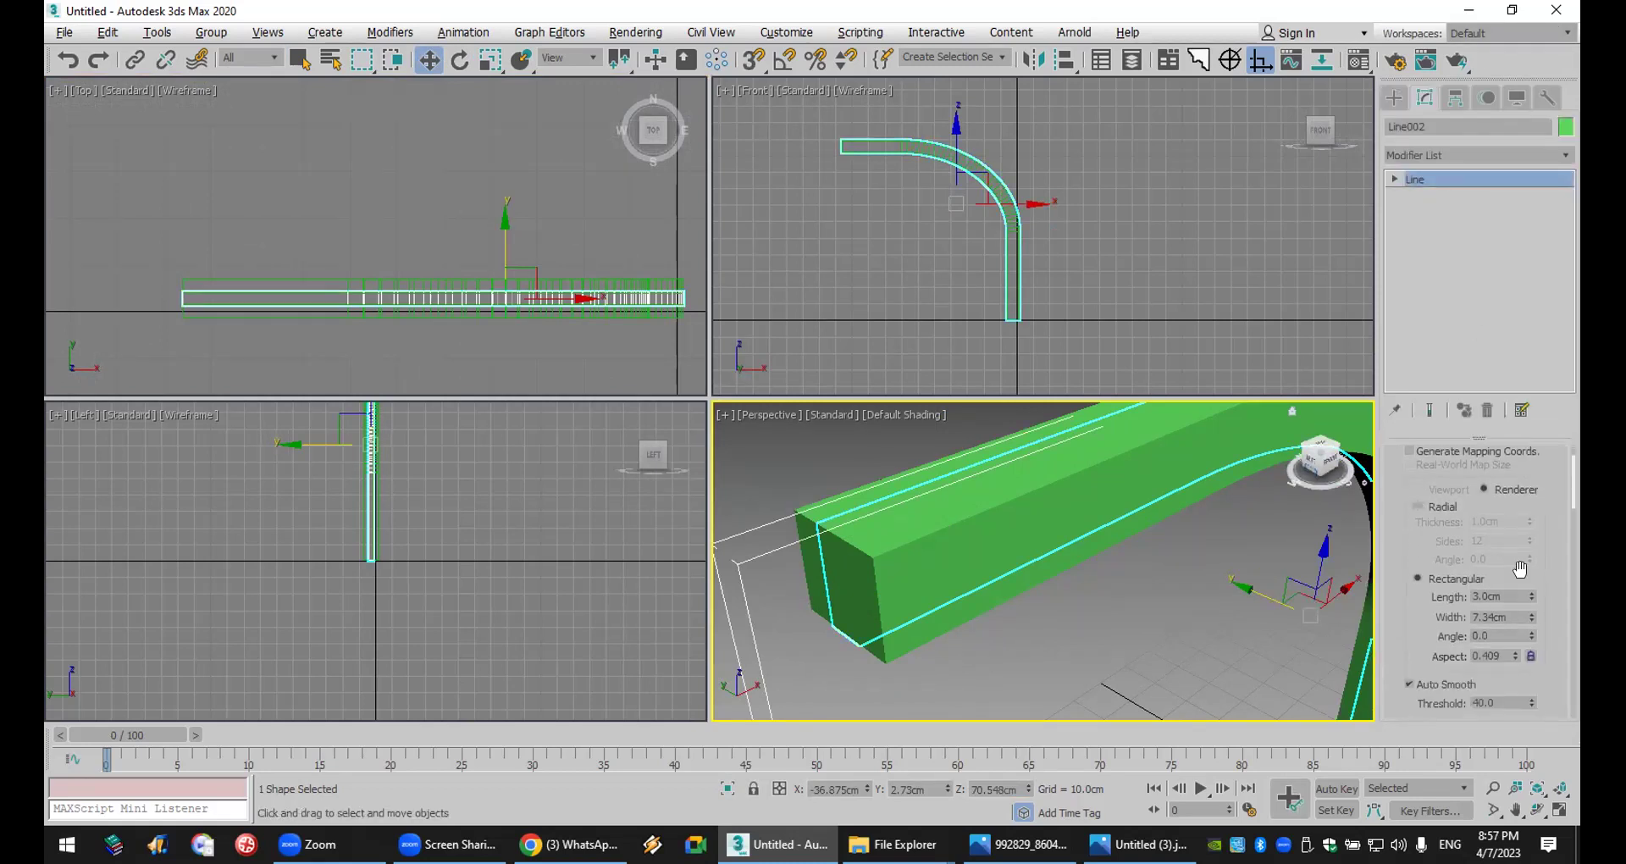
{"action": "left_click", "coordinate": [1531, 600]}
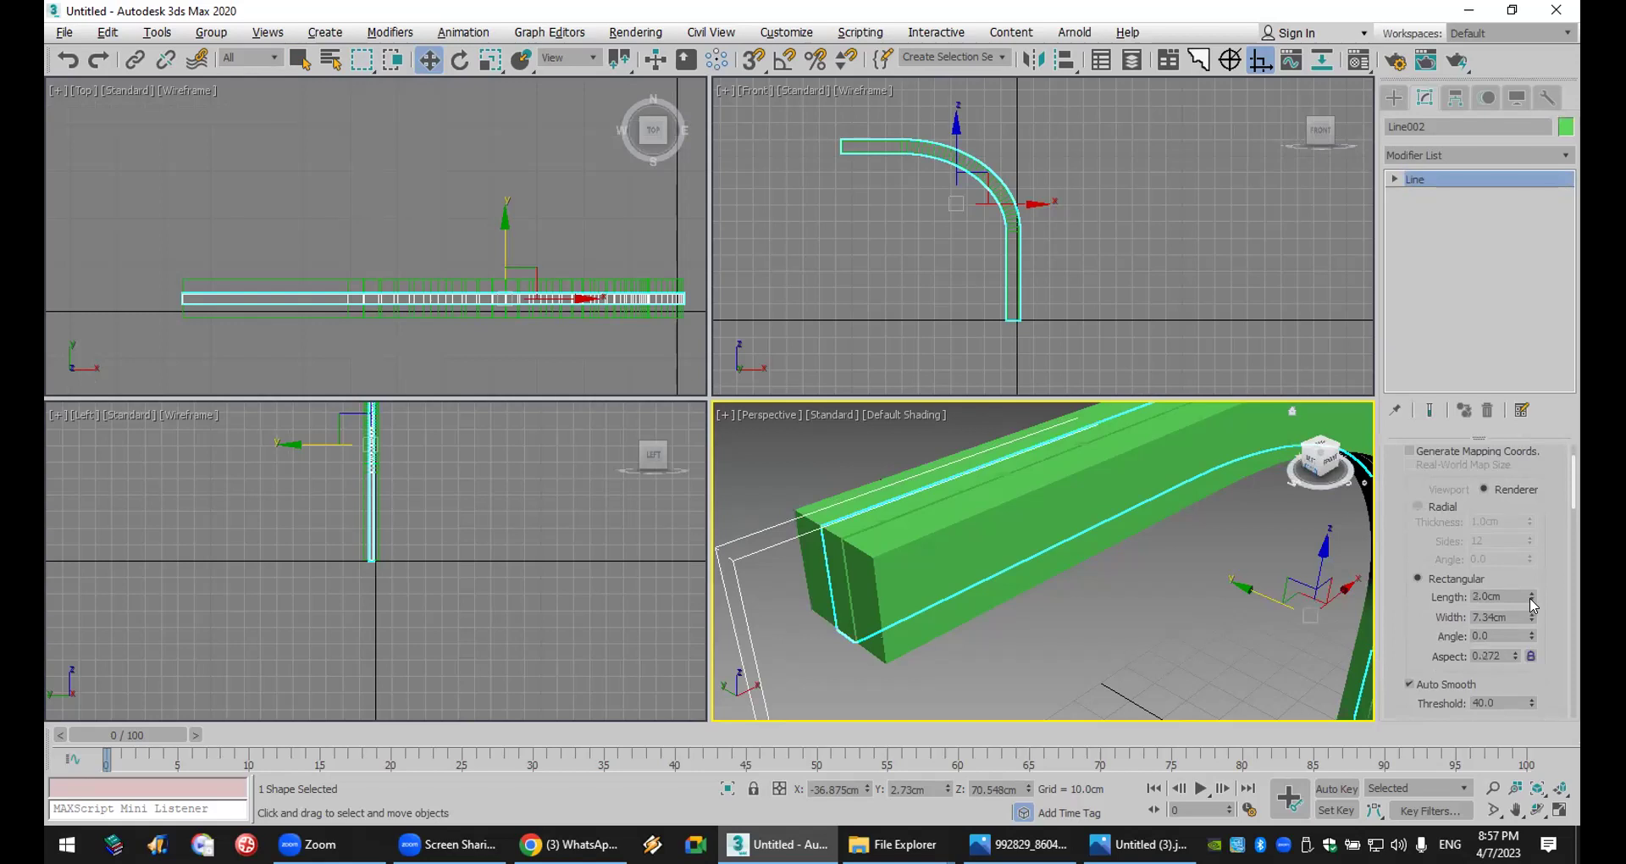
{"action": "left_click", "coordinate": [1531, 595]}
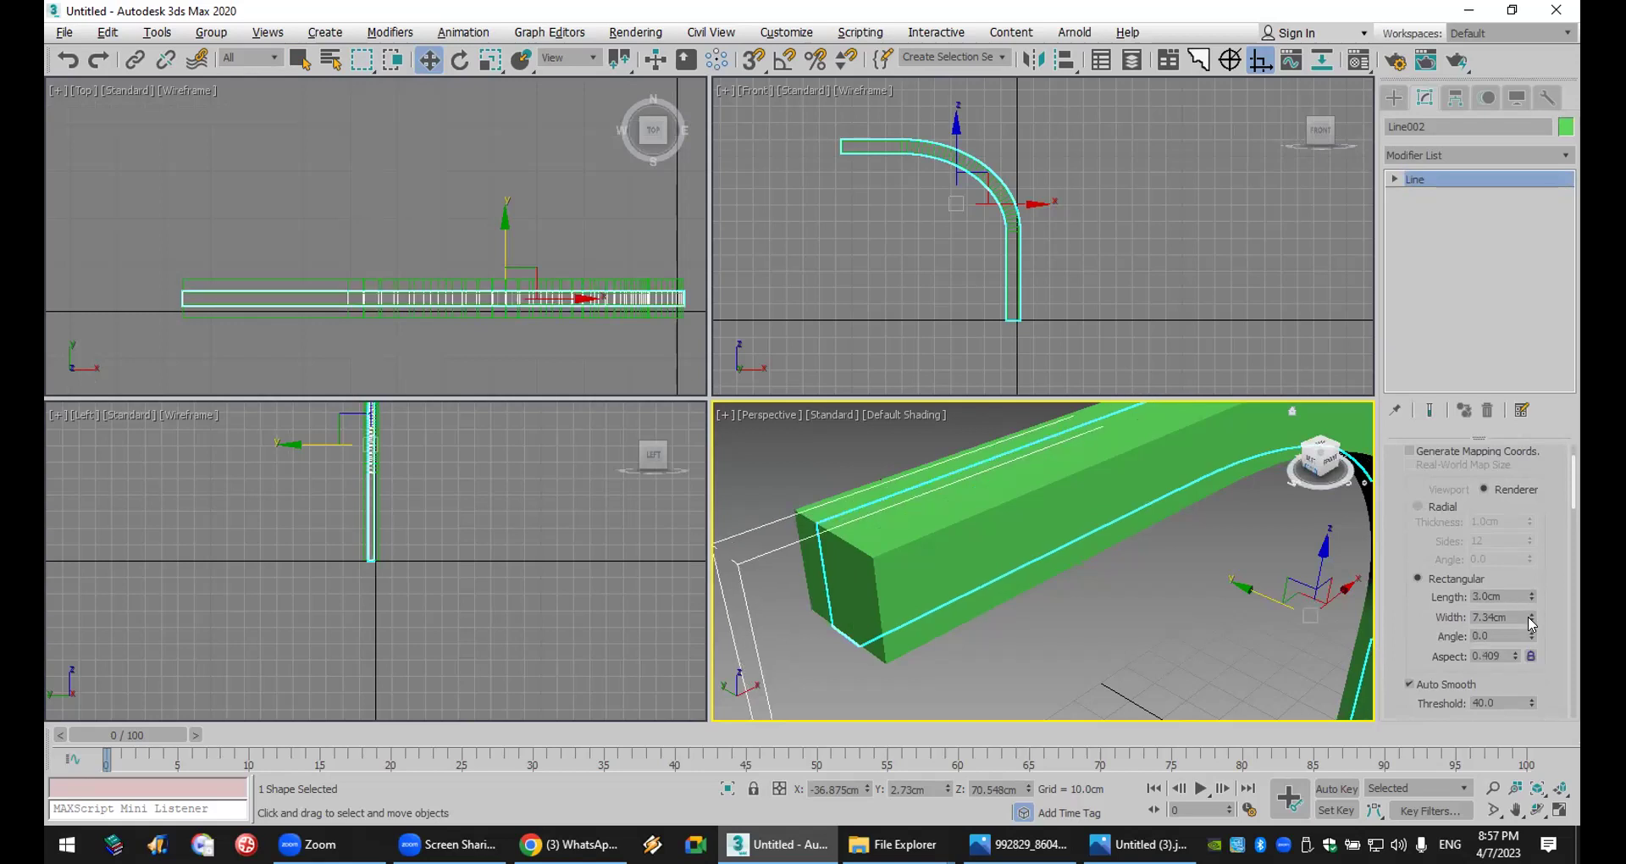
{"action": "left_click", "coordinate": [1531, 622]}
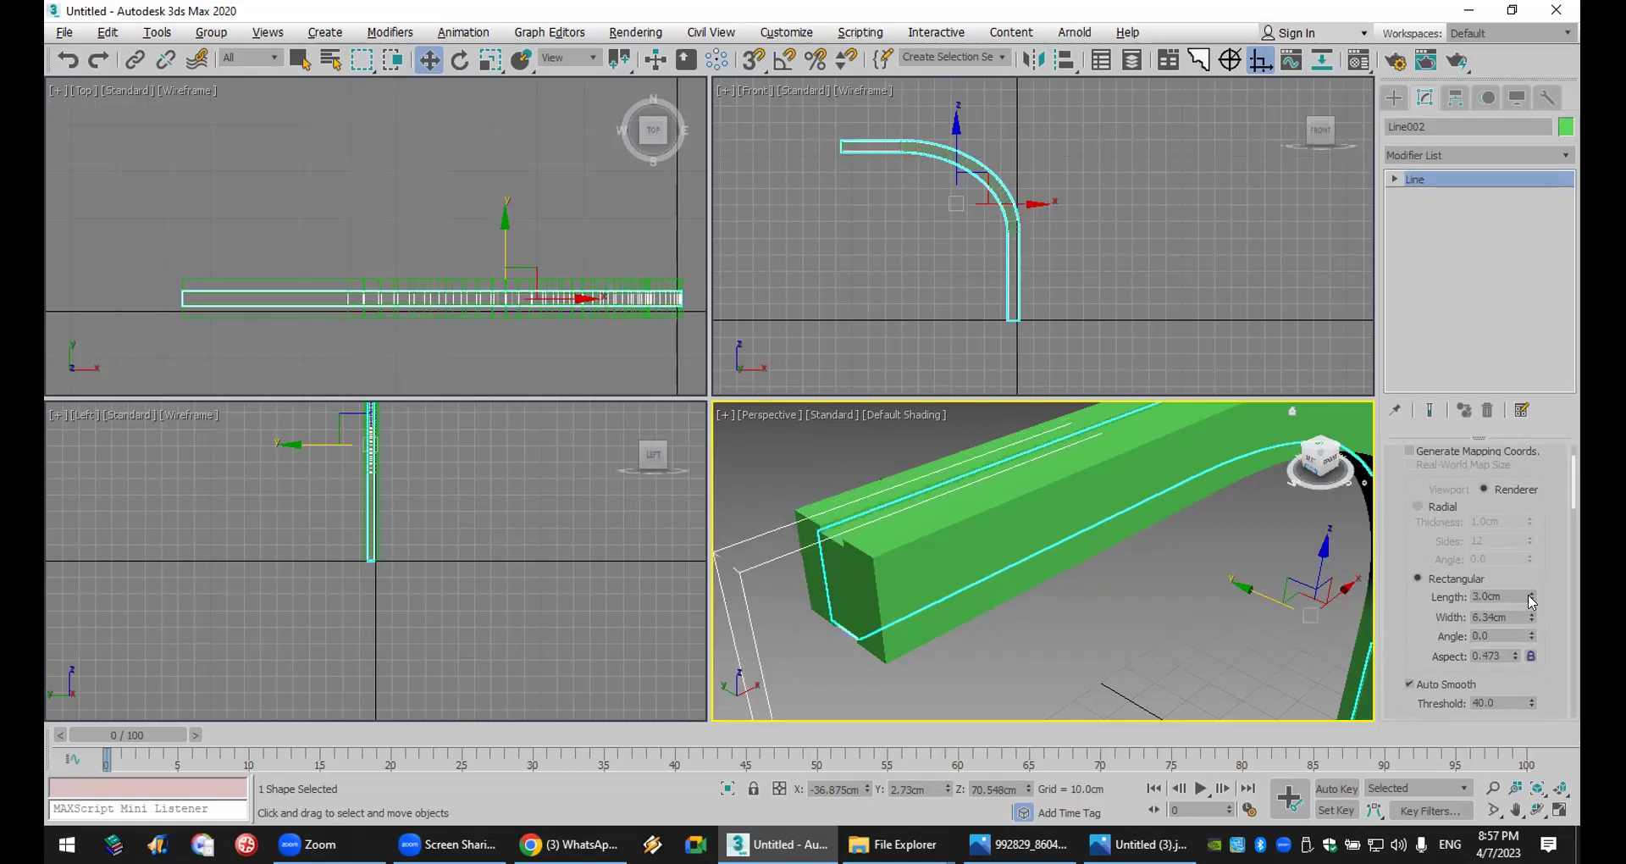
{"action": "left_click", "coordinate": [1532, 600]}
{"action": "left_click", "coordinate": [1531, 593]}
{"action": "left_click", "coordinate": [1039, 634]}
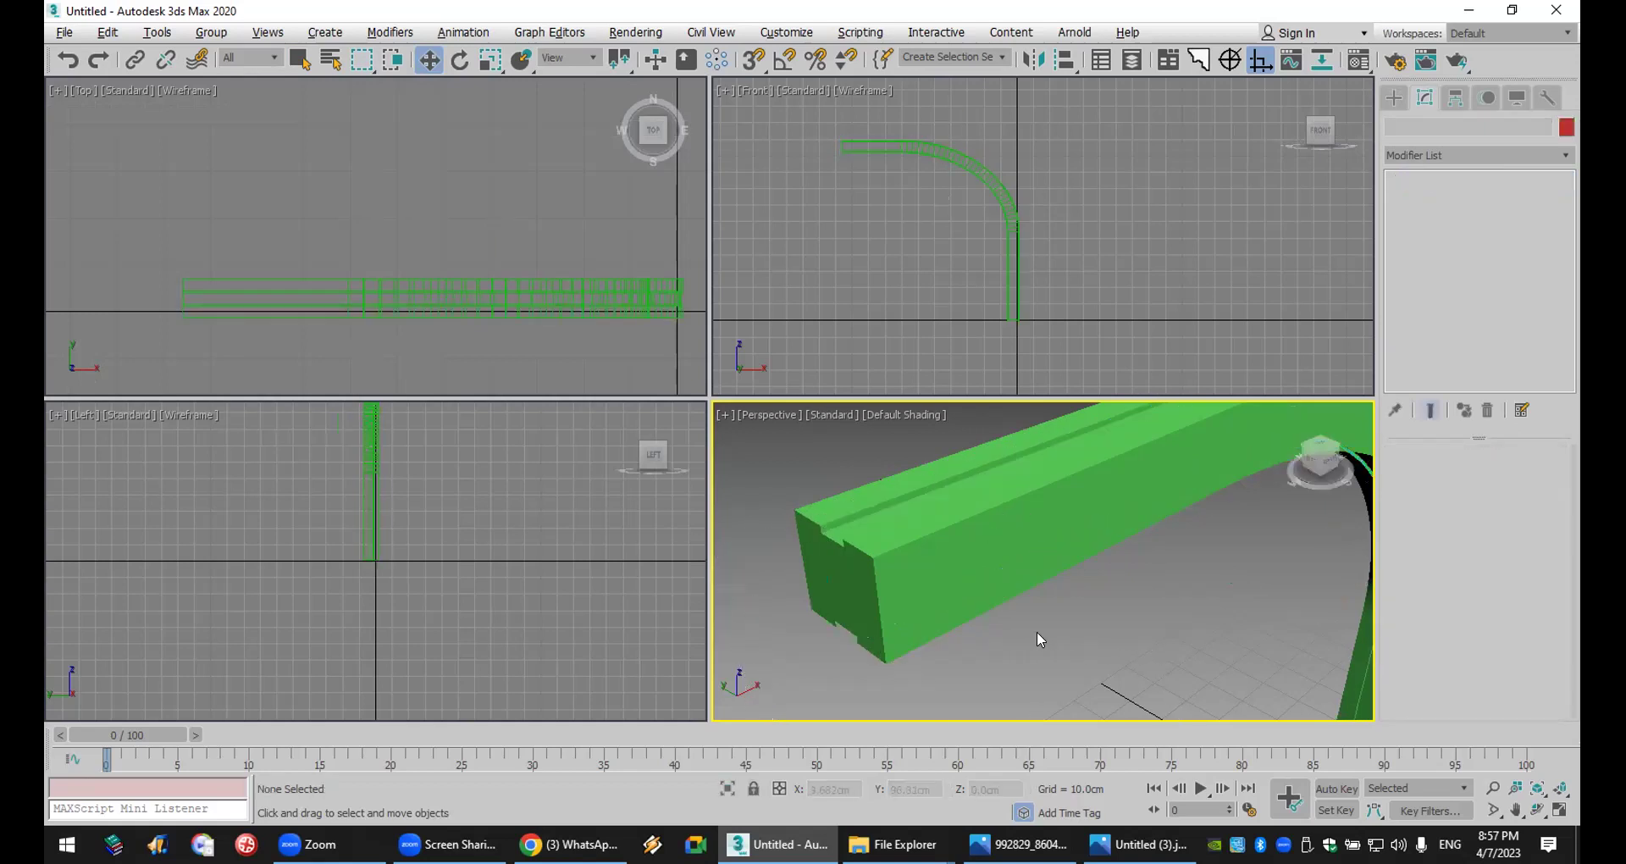
{"action": "scroll", "coordinate": [1052, 621], "scroll_direction": "down", "scroll_amount": 4}
{"action": "middle_click_drag", "start_coordinate": [1038, 588], "coordinate": [1027, 529]}
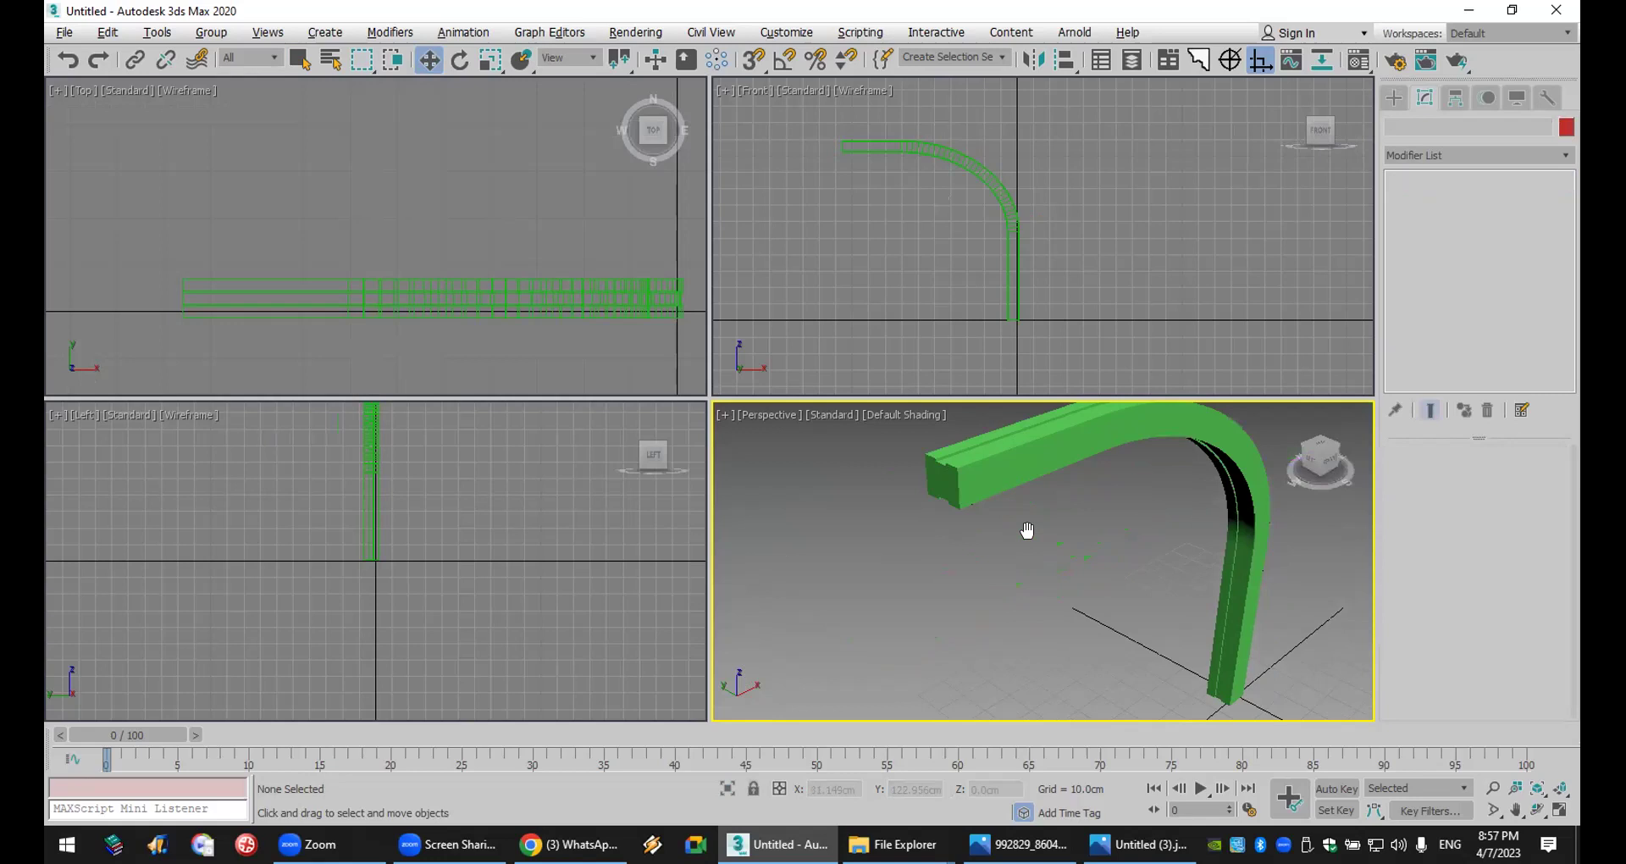
- Select all three curved beams in the Top view and group them
{"action": "left_click_drag", "start_coordinate": [687, 193], "coordinate": [222, 311]}
{"action": "left_click", "coordinate": [211, 33]}
{"action": "left_click", "coordinate": [216, 51]}
{"action": "left_click", "coordinate": [825, 456]}
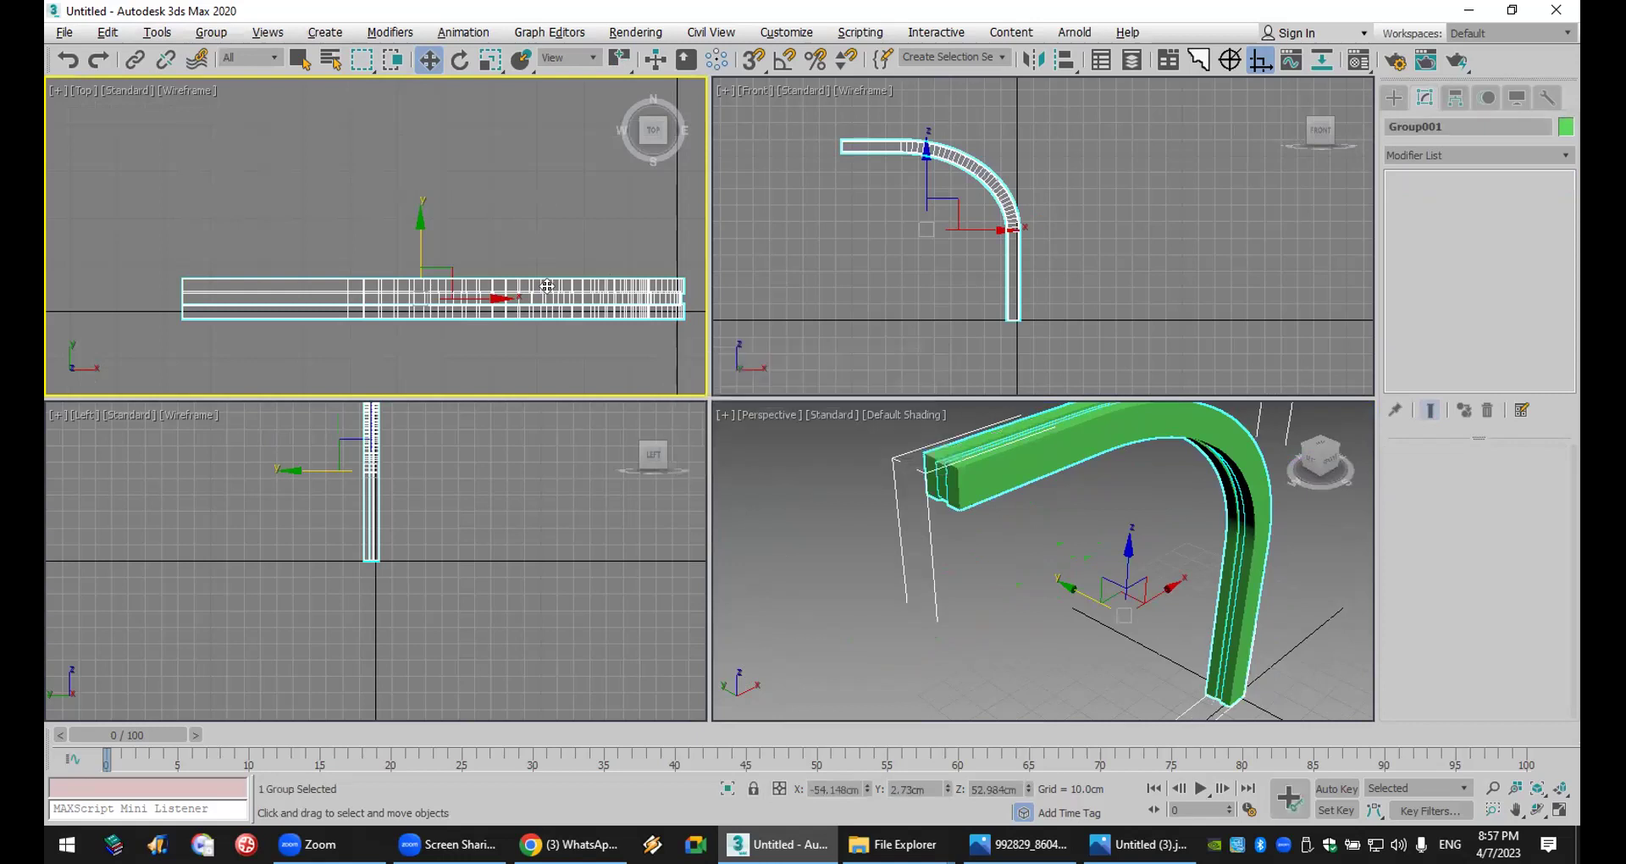
- Move only the group's pivot about 94 cm along X, beyond the vertical leg of the branch
{"action": "scroll", "coordinate": [568, 240], "scroll_direction": "down", "scroll_amount": 3}
{"action": "left_click", "coordinate": [1456, 97]}
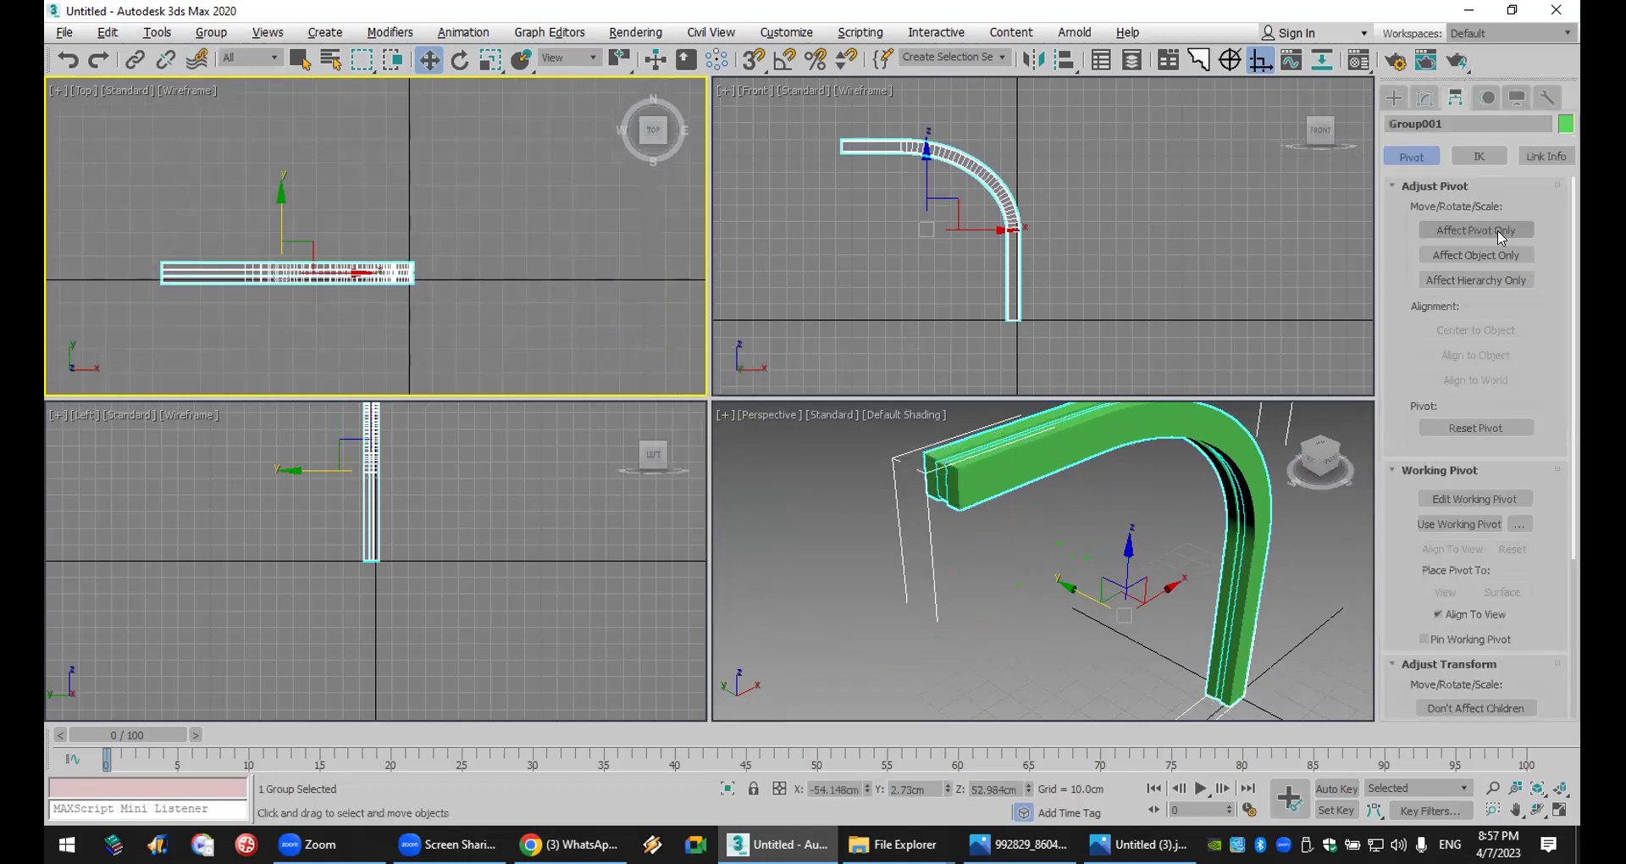
{"action": "left_click", "coordinate": [1476, 229]}
{"action": "left_click_drag", "start_coordinate": [339, 273], "coordinate": [553, 277]}
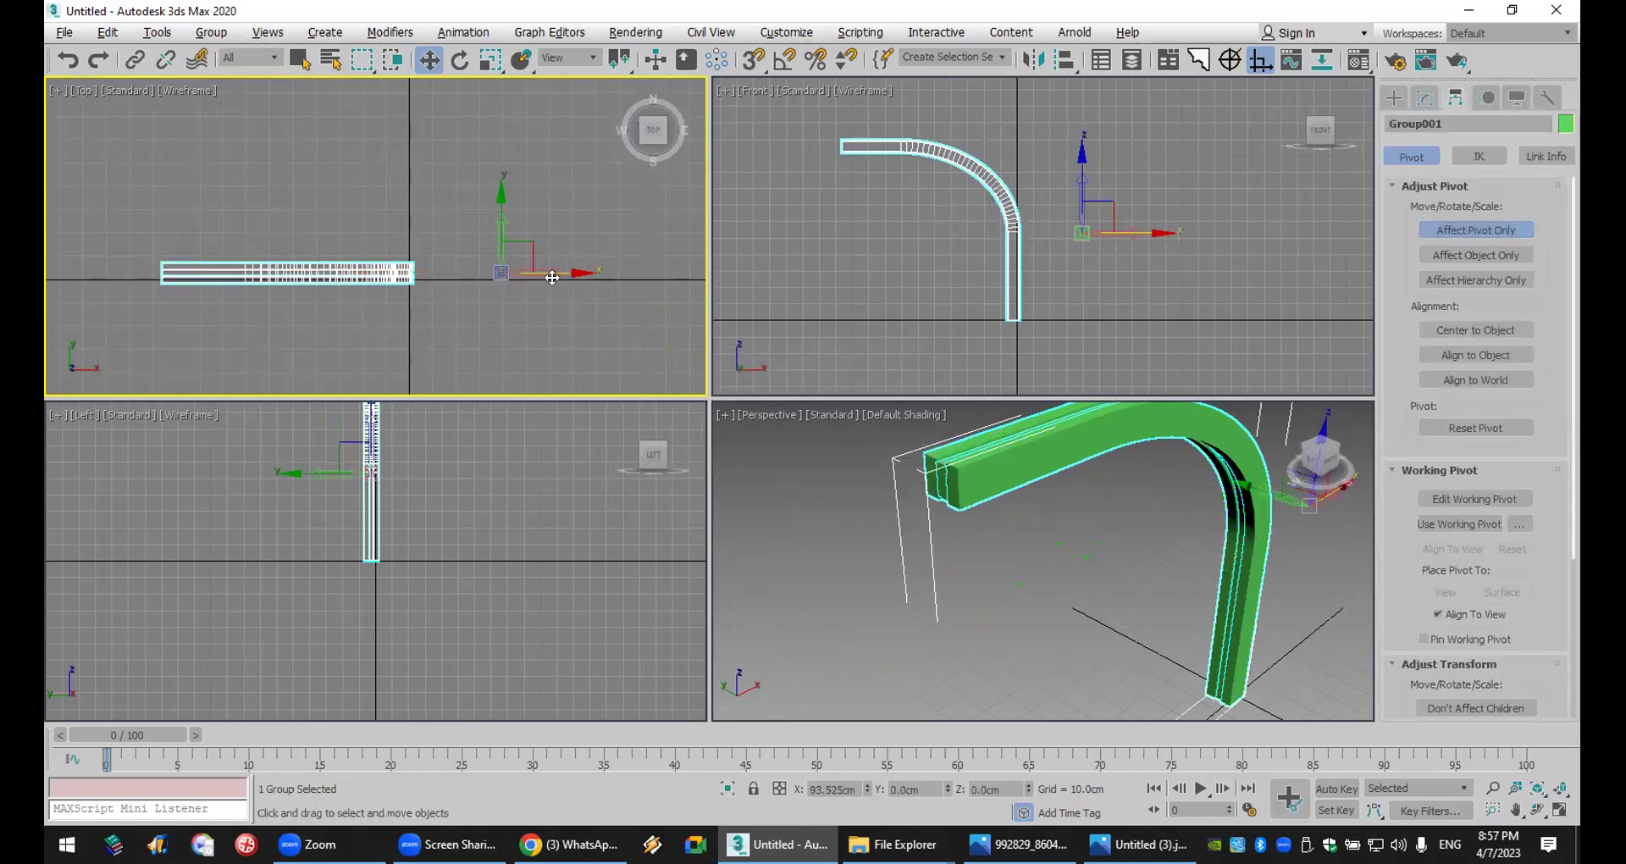
{"action": "left_click", "coordinate": [1451, 233]}
- Activate rotation with angle snap and toggle pivot-only editing so the rotation gizmo sits on the offset pivot
{"action": "key", "text": "e"}
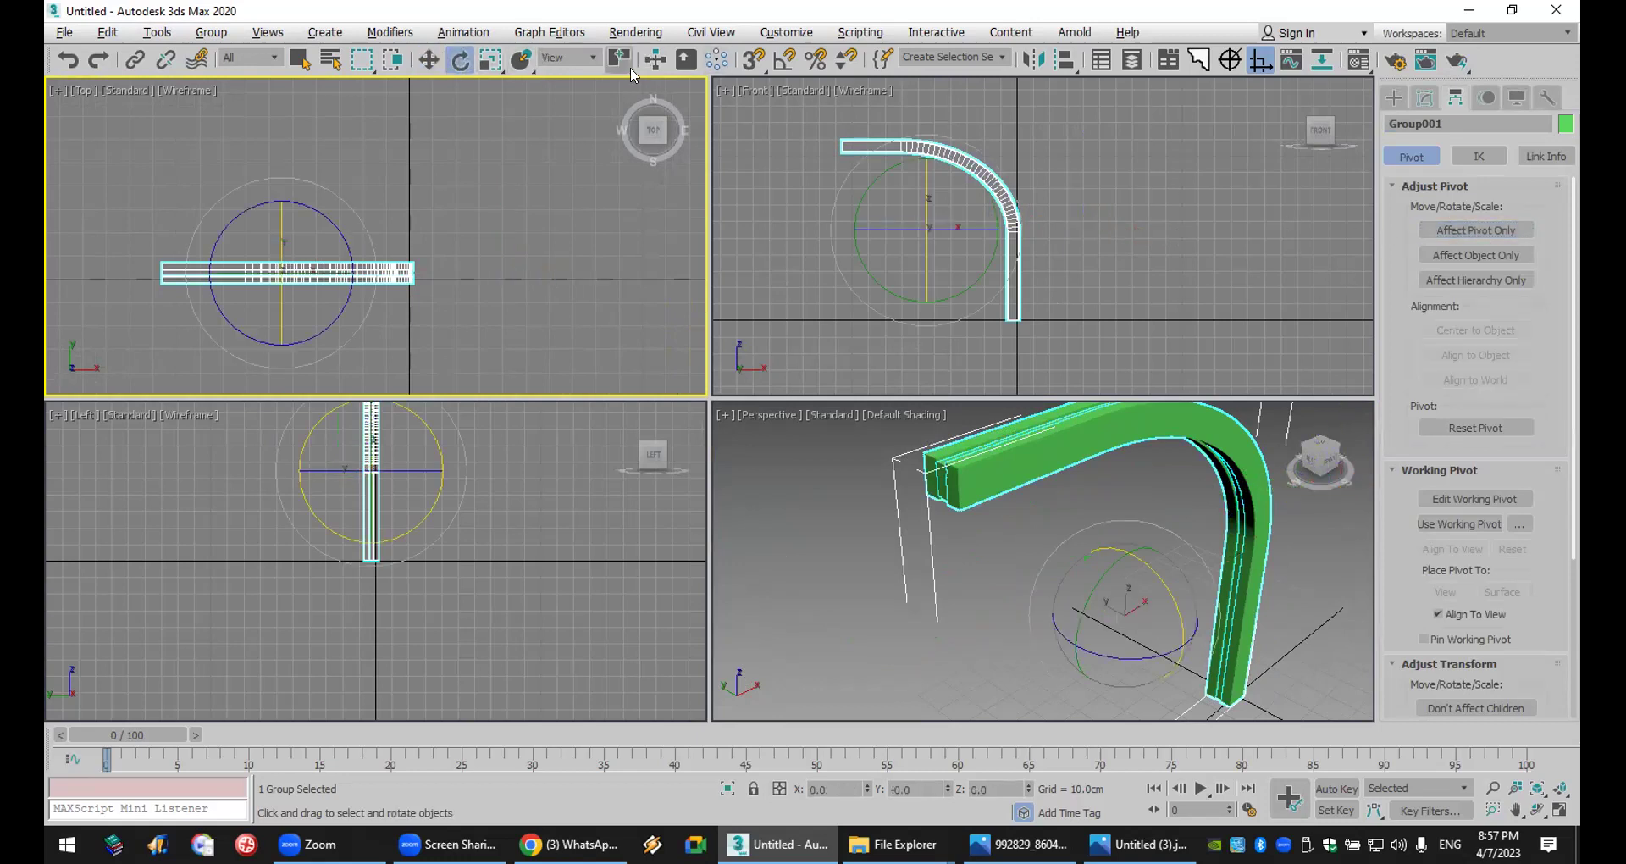
{"action": "left_click", "coordinate": [785, 59]}
{"action": "right_click", "coordinate": [785, 59]}
{"action": "left_click", "coordinate": [1476, 231]}
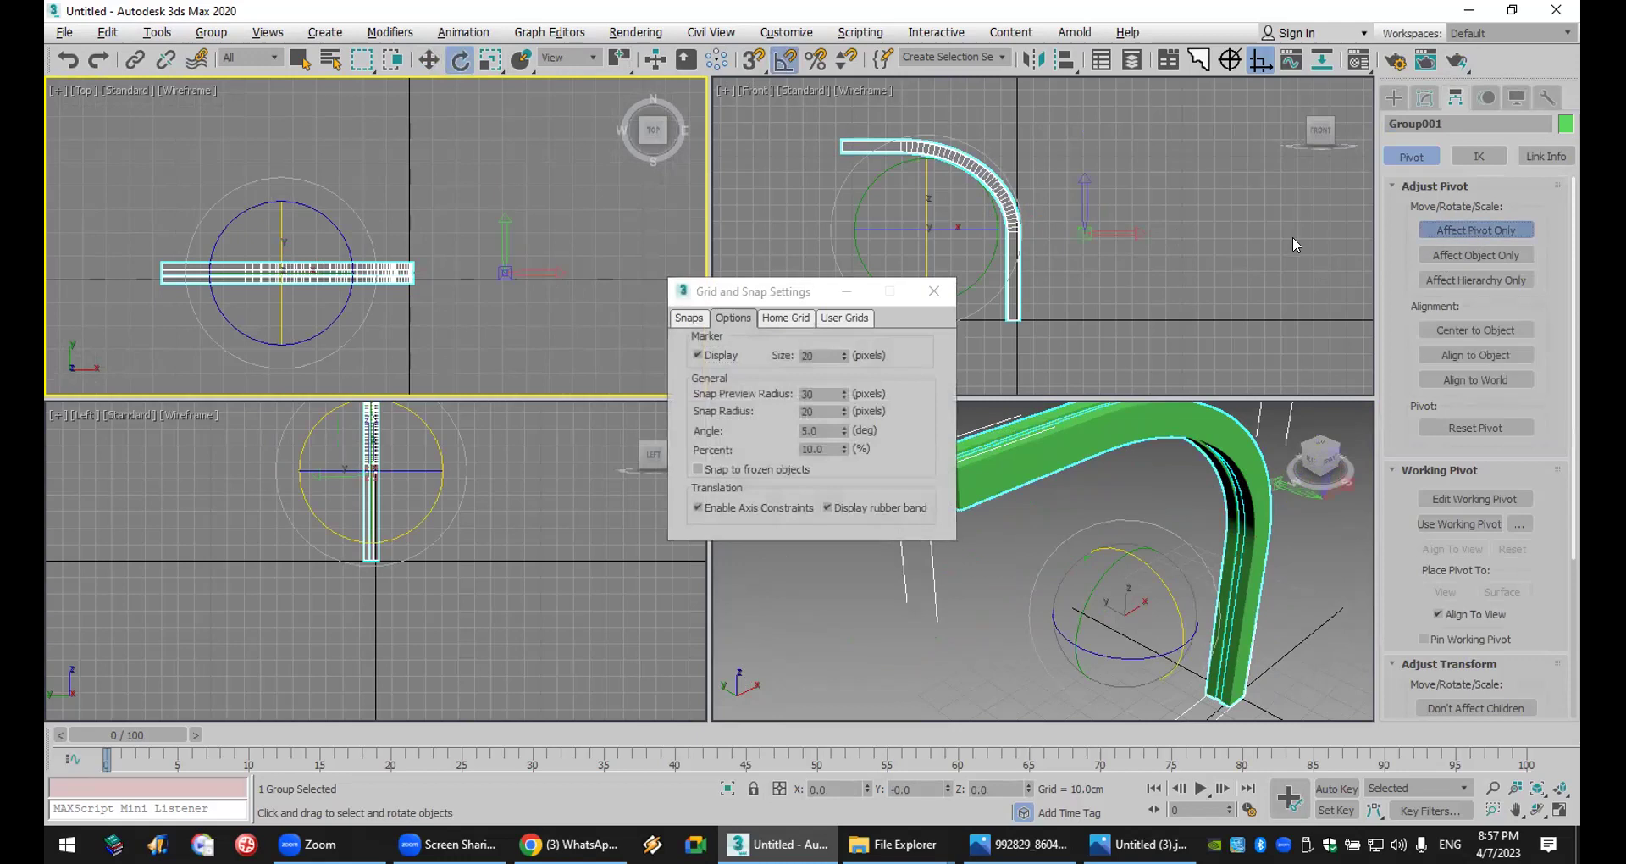
{"action": "left_click", "coordinate": [935, 291]}
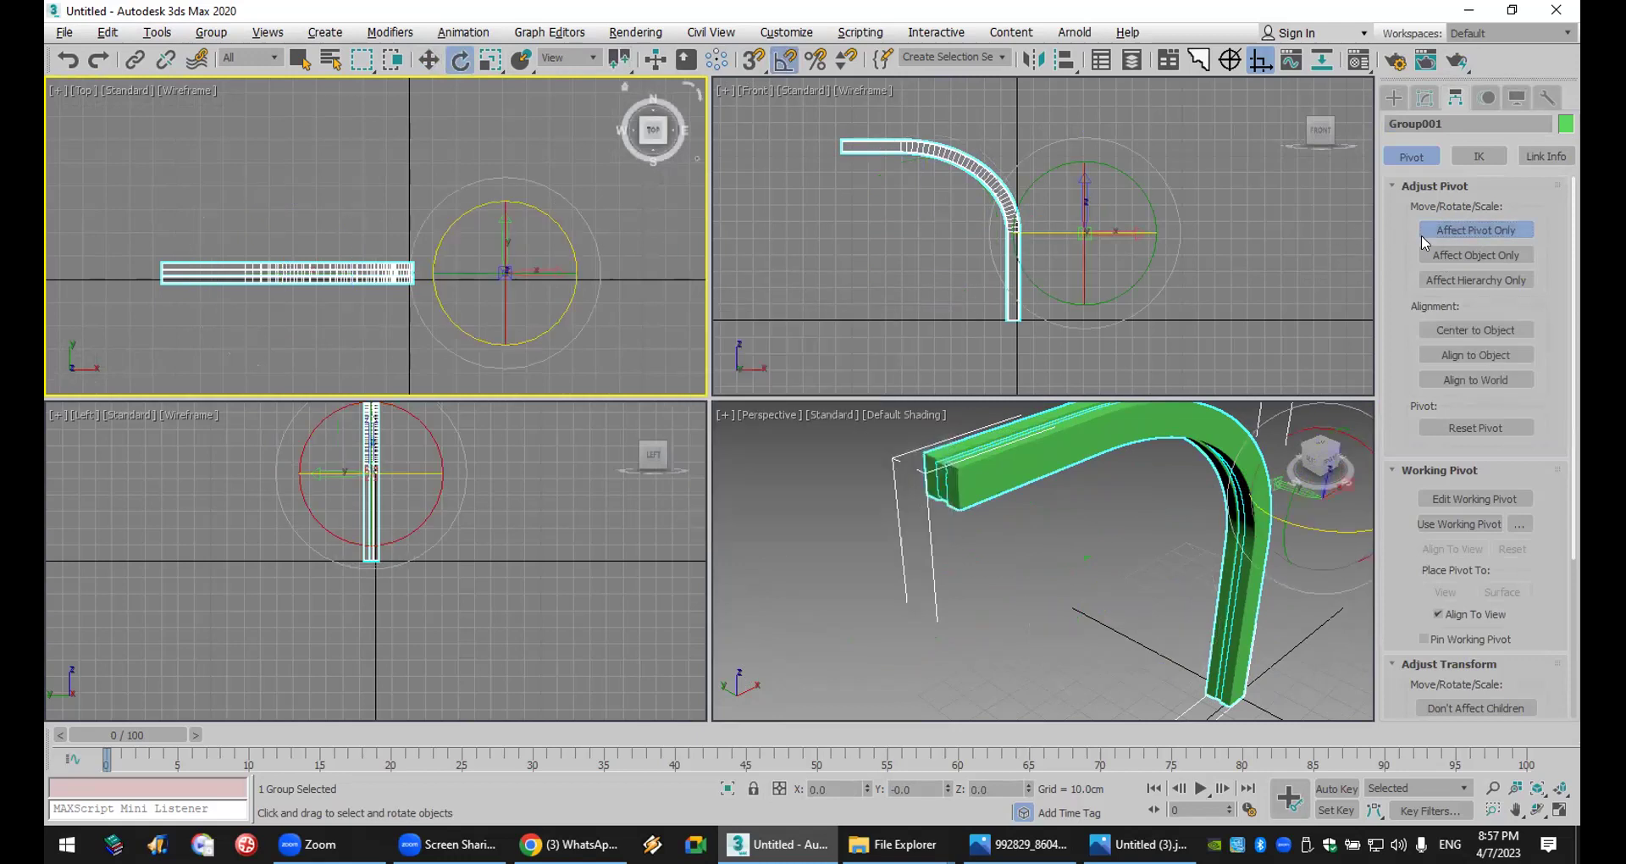
{"action": "left_click", "coordinate": [1476, 230]}
- Check the branch arrangement in the WhatsApp stand photo and try an angle snap increment of 36 degrees in 3ds Max
{"action": "right_click", "coordinate": [786, 59]}
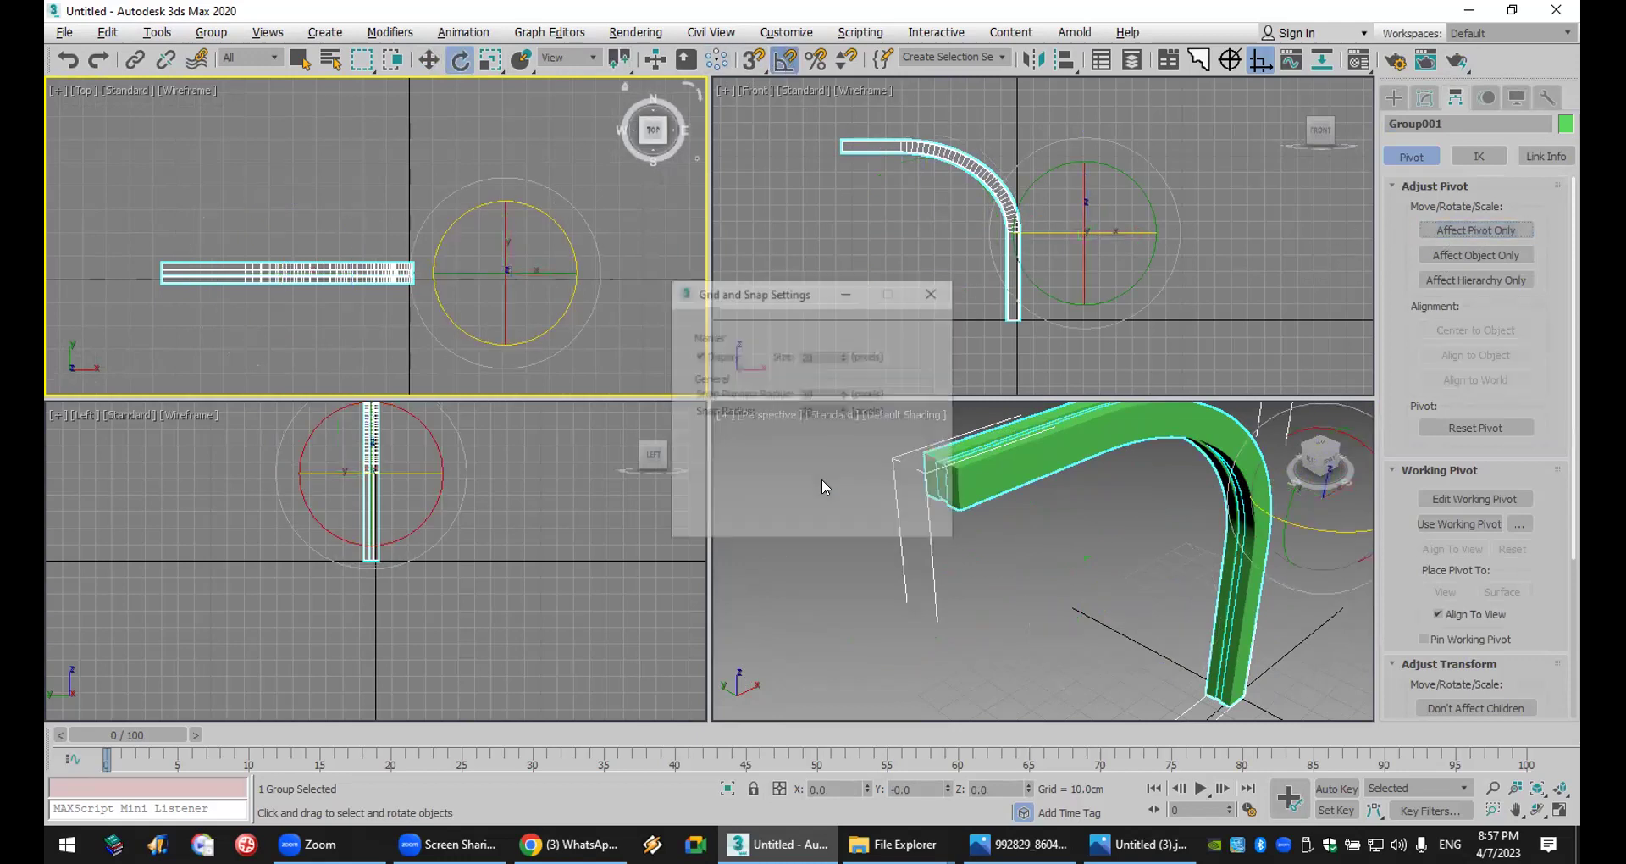
{"action": "double_click", "coordinate": [820, 430]}
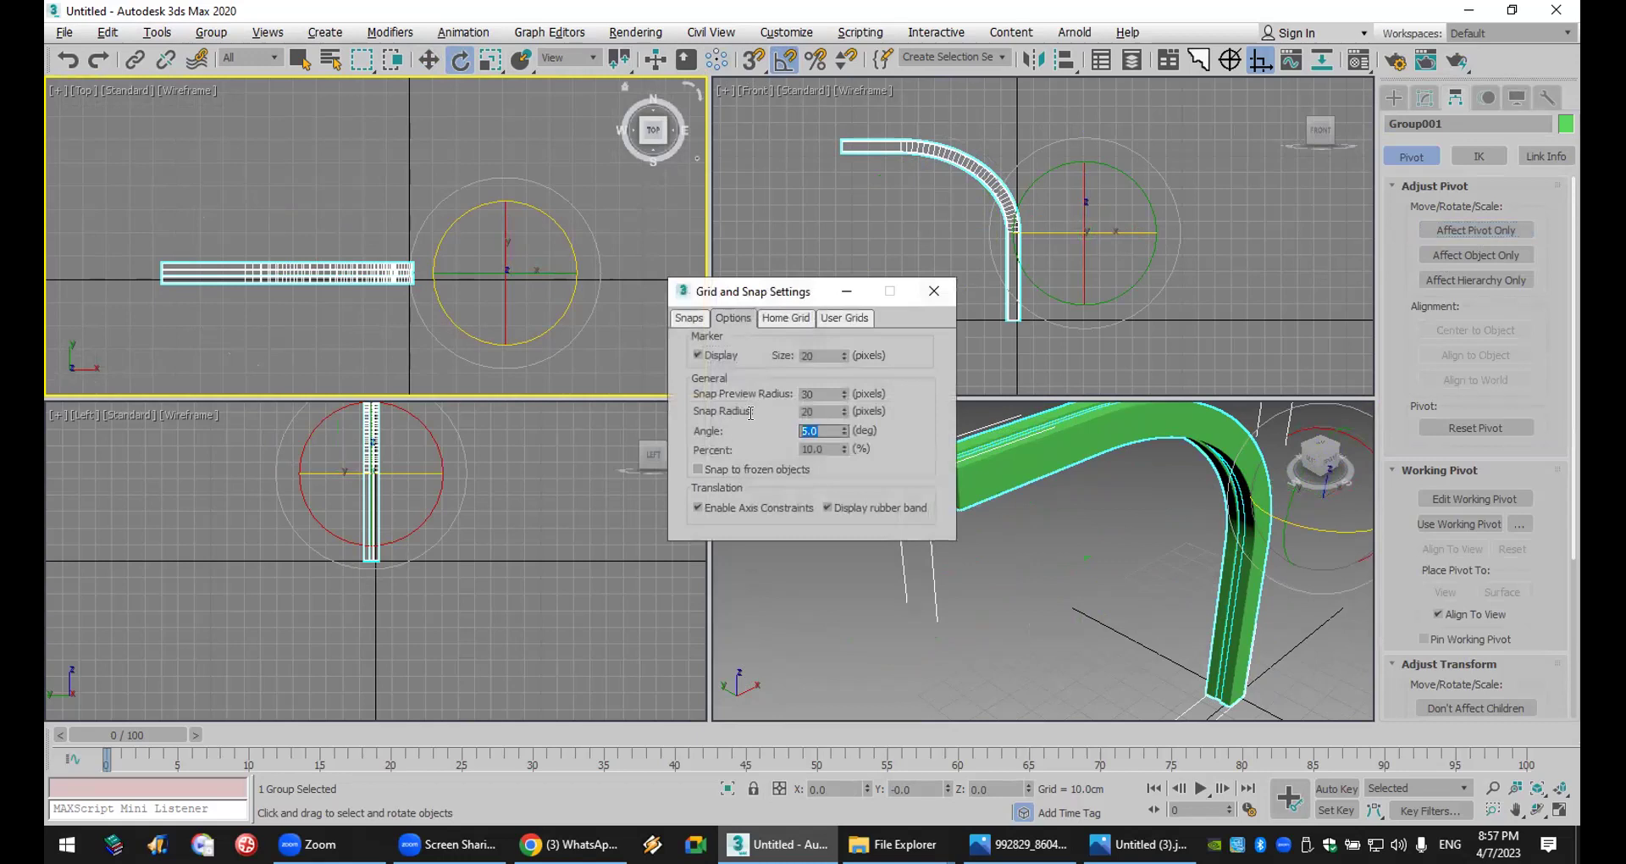
{"action": "type", "text": "3"}
{"action": "key", "text": "Return"}
{"action": "left_click", "coordinate": [570, 844]}
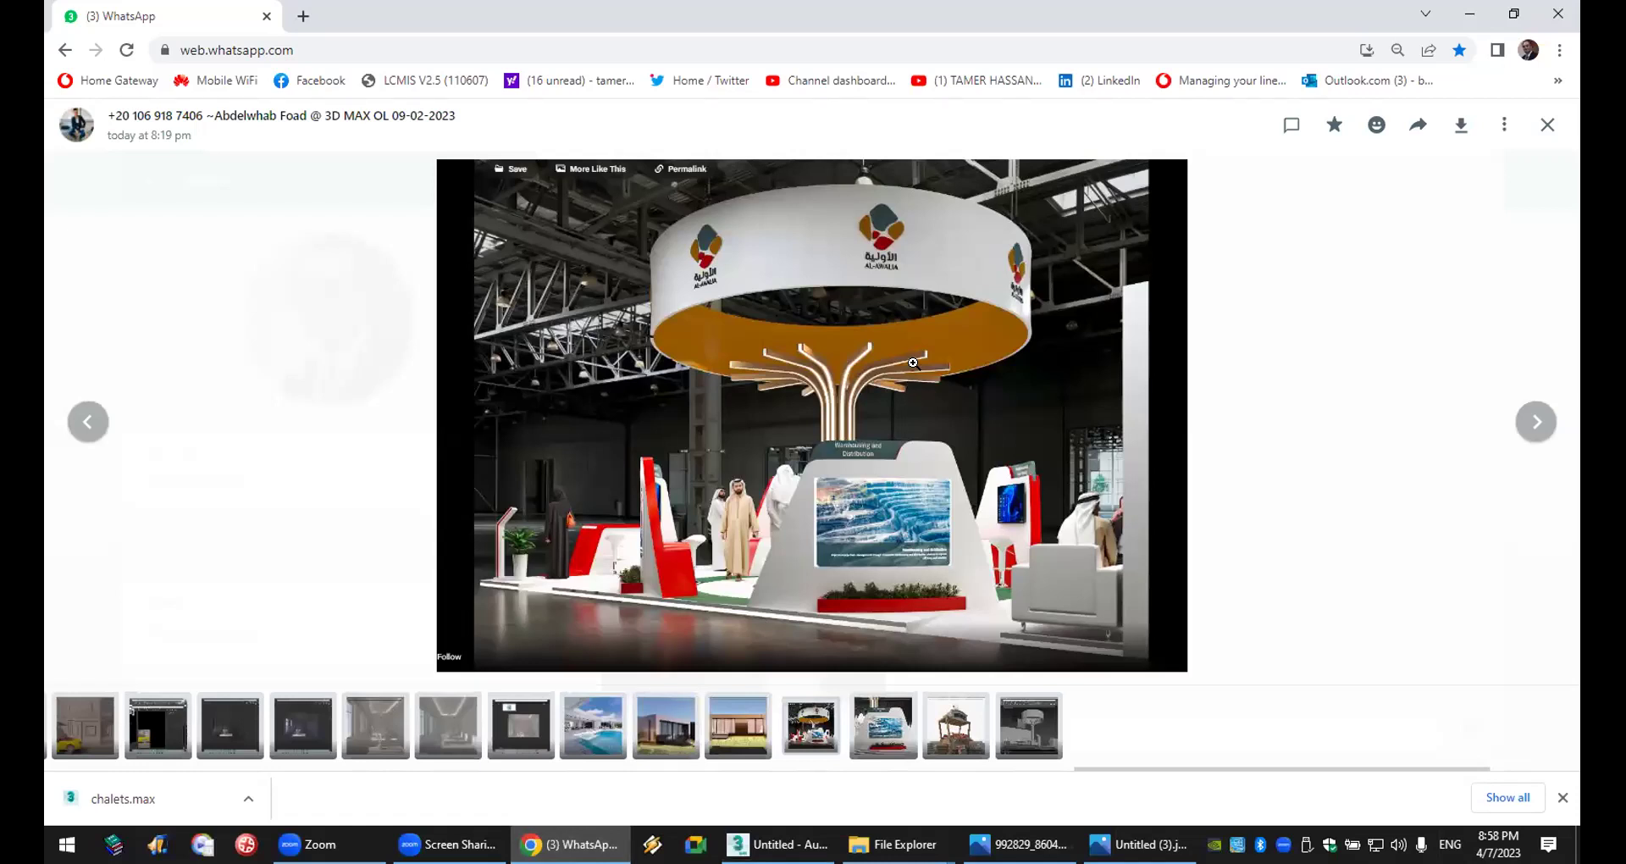
{"action": "left_click", "coordinate": [775, 844]}
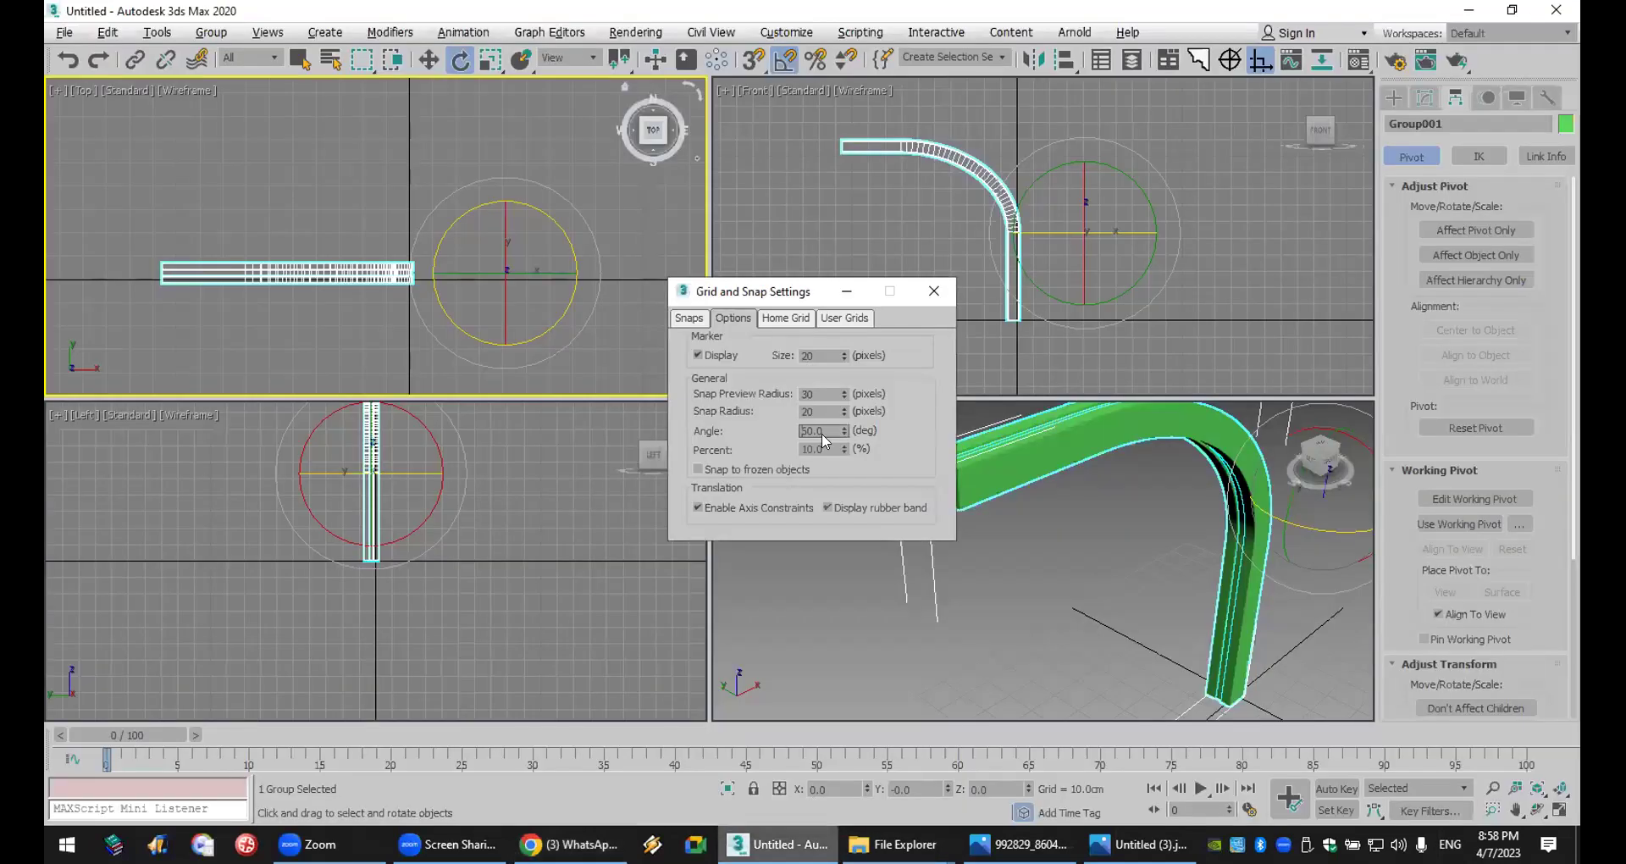
{"action": "type", "text": "36"}
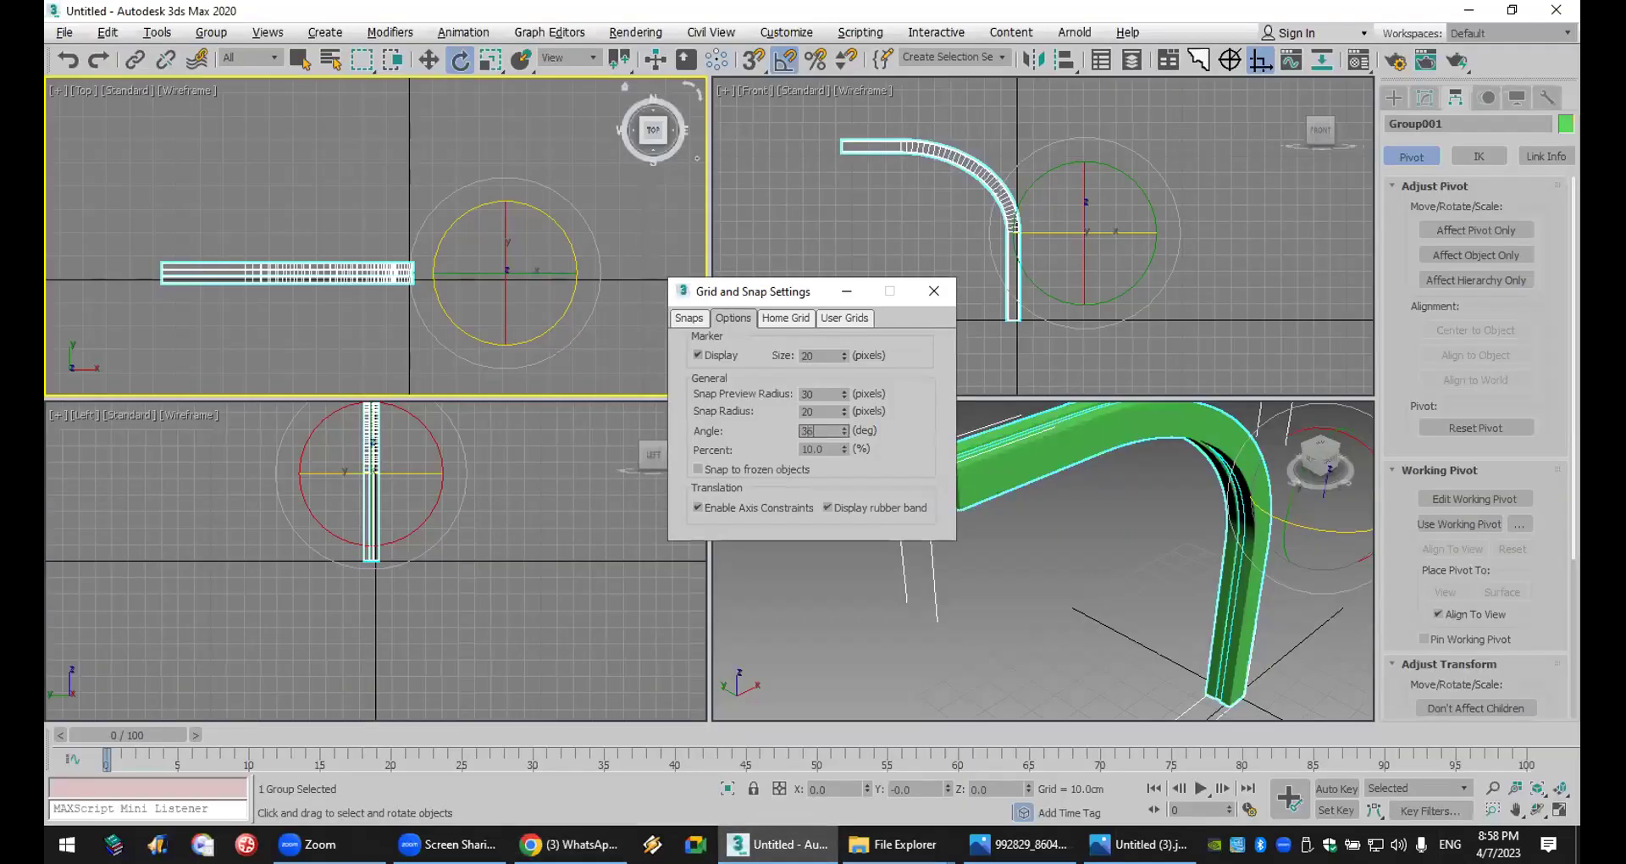
{"action": "key", "text": "Return"}
{"action": "left_click", "coordinate": [934, 291]}
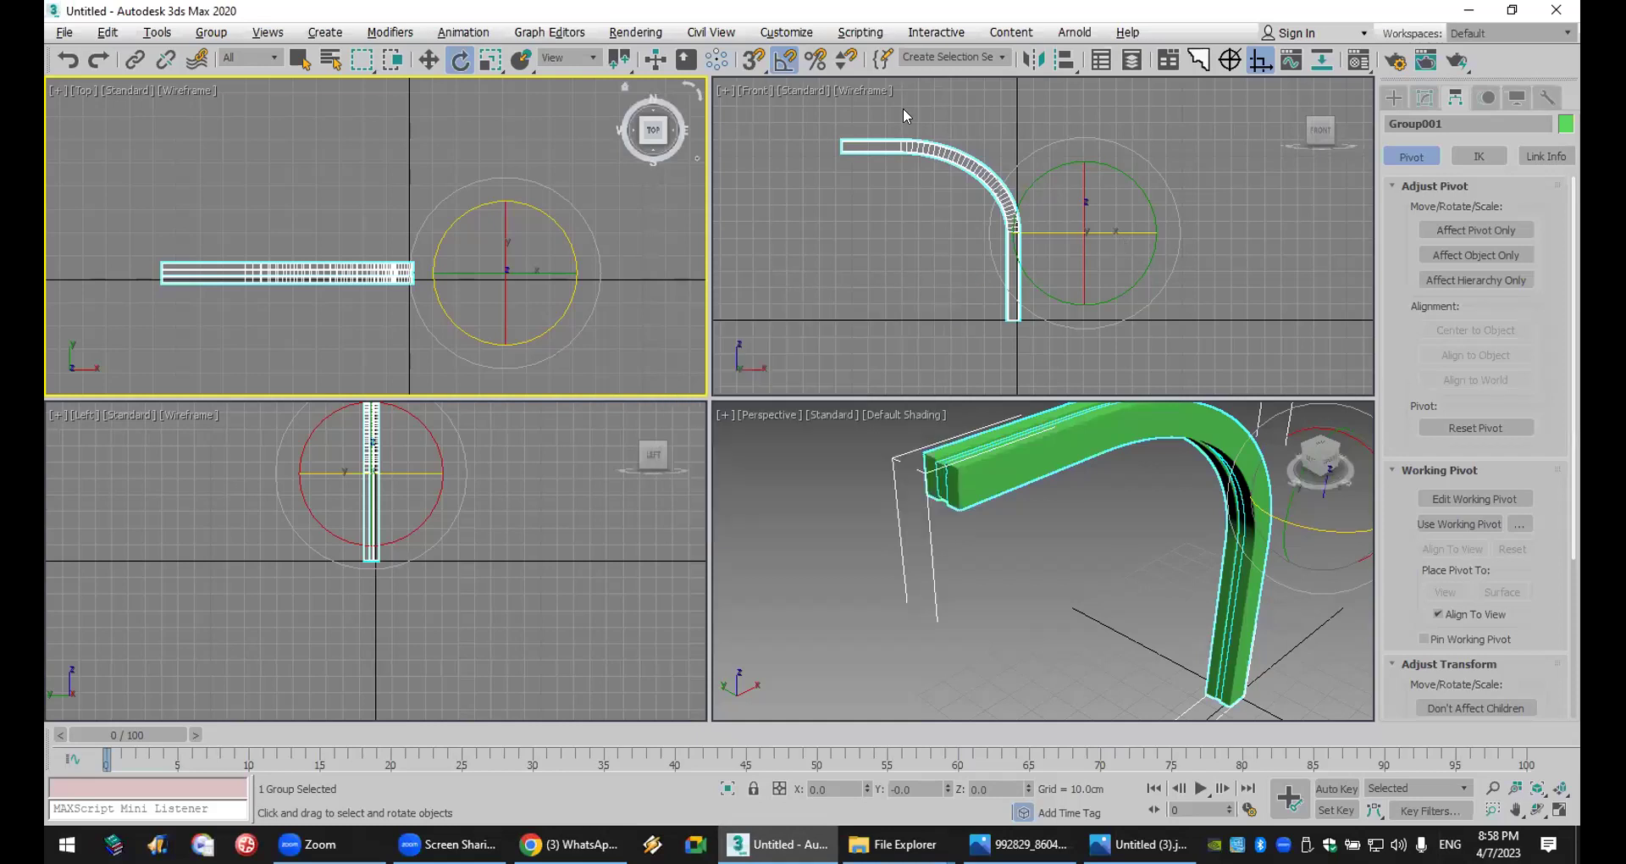
- Set the angle snap increment to 30 degrees and rotate-clone the branch group around its pivot as 11 copies
{"action": "right_click", "coordinate": [786, 59]}
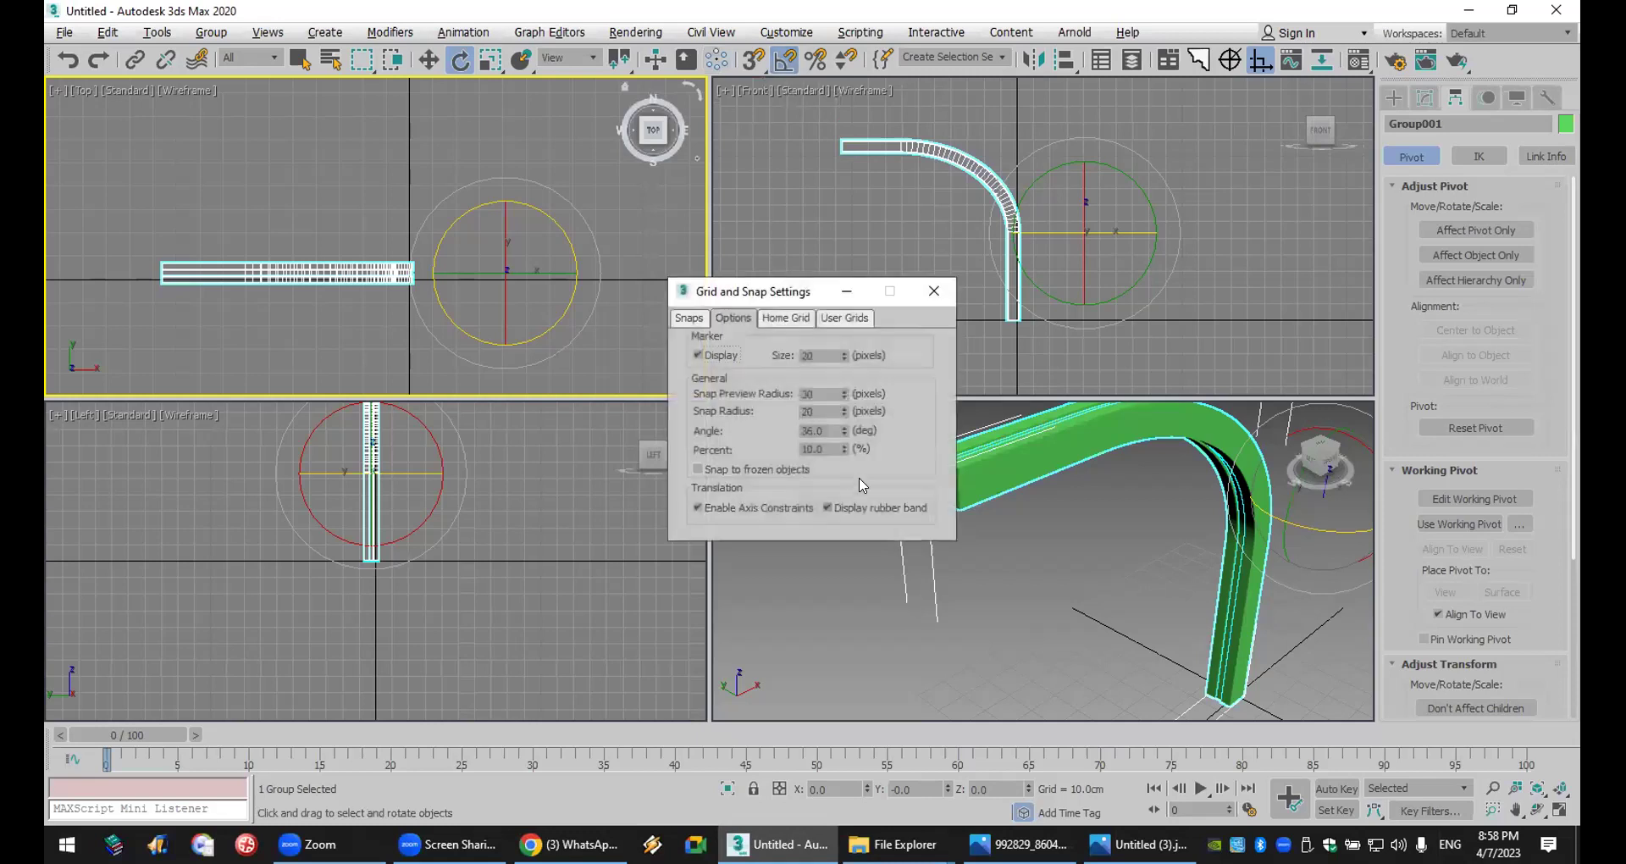
{"action": "double_click", "coordinate": [813, 430]}
{"action": "left_click", "coordinate": [933, 290]}
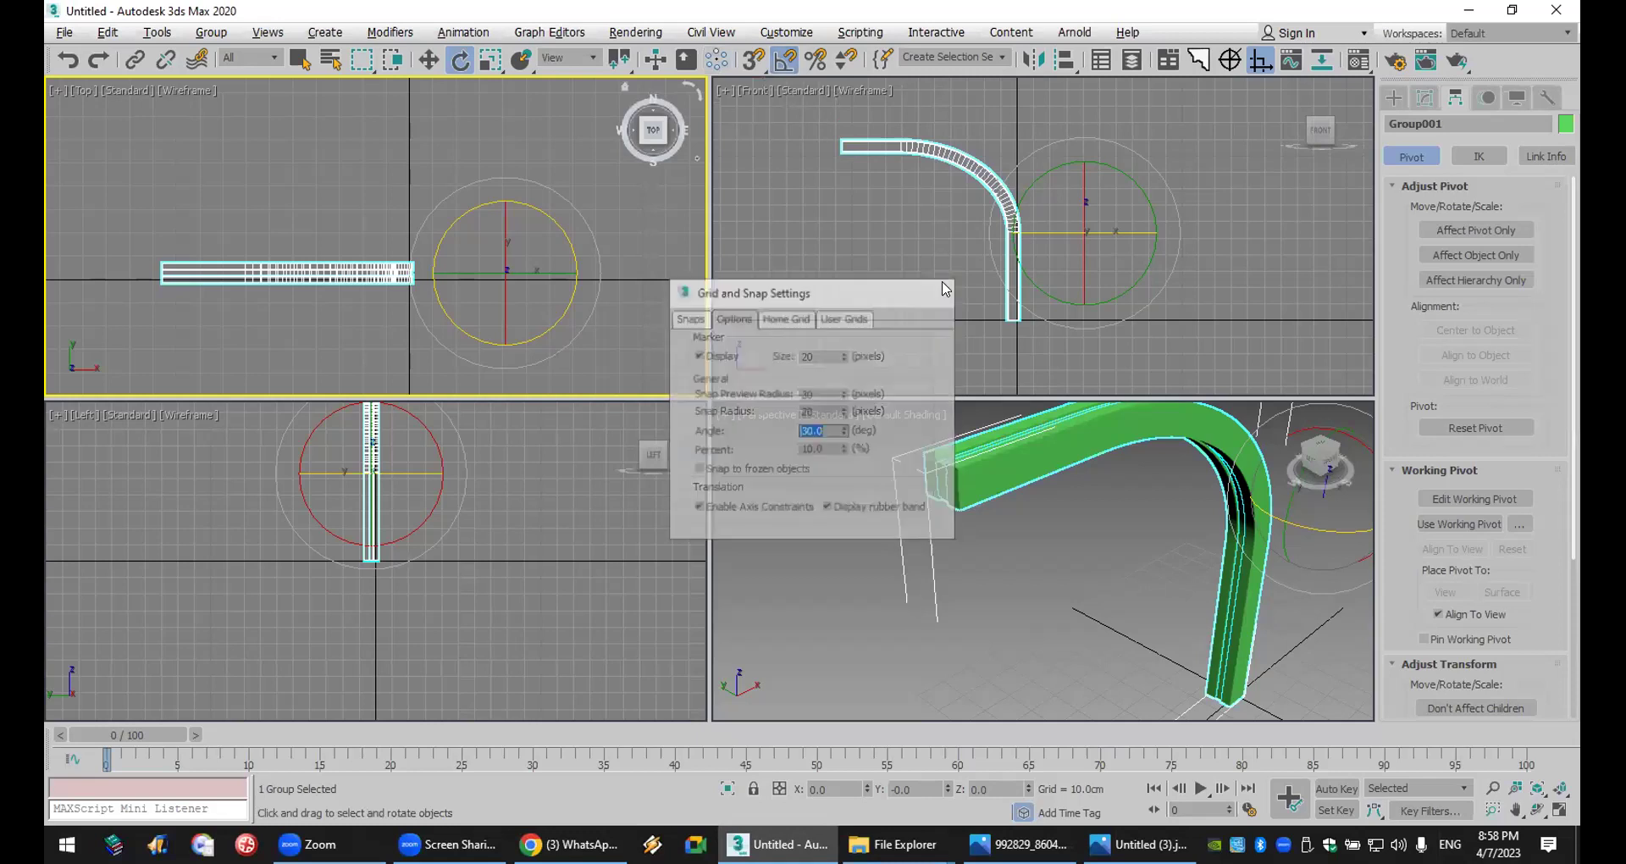
{"action": "left_click_drag", "start_coordinate": [546, 214], "coordinate": [632, 335], "text": "shift"}
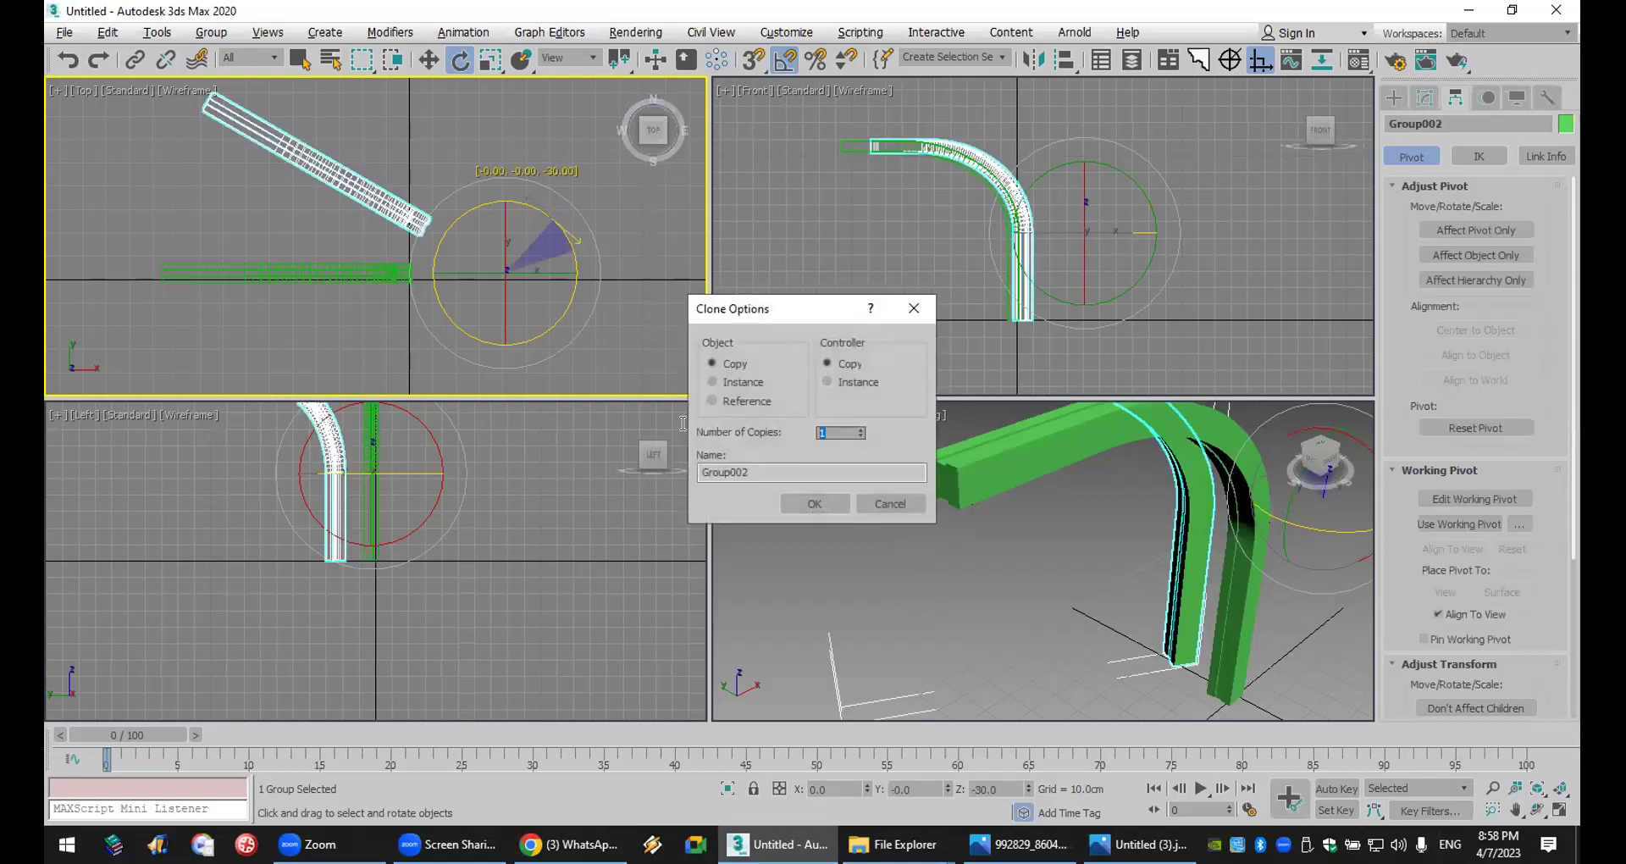
{"action": "left_click", "coordinate": [814, 503]}
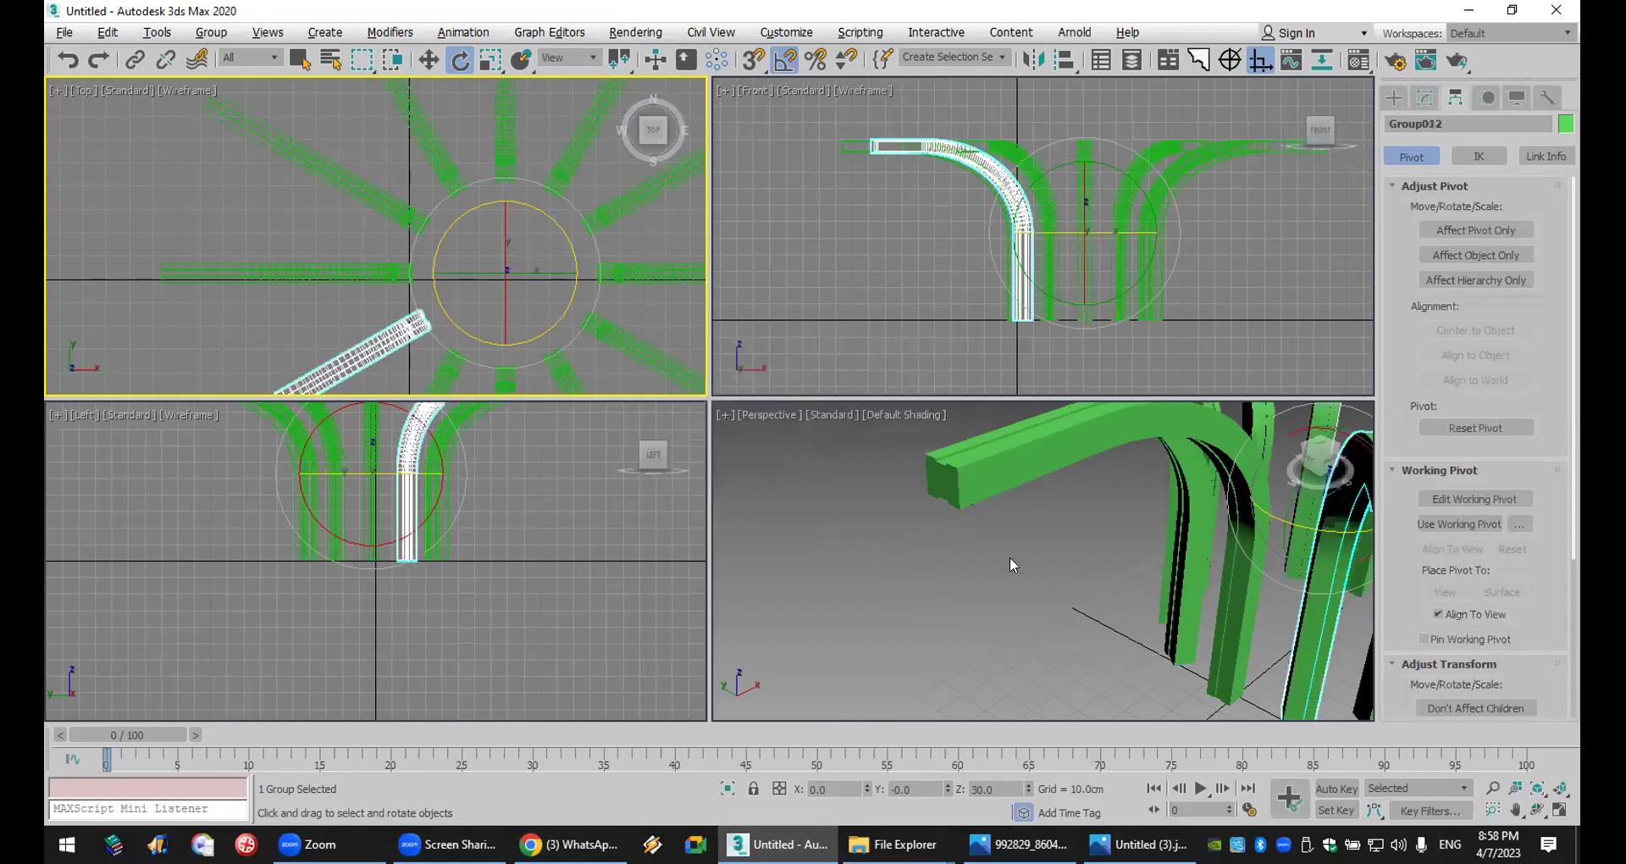
- Examine the spacing and shape of the radially cloned branches from several angles in the perspective view
{"action": "scroll", "coordinate": [1010, 557], "scroll_direction": "down", "scroll_amount": 5}
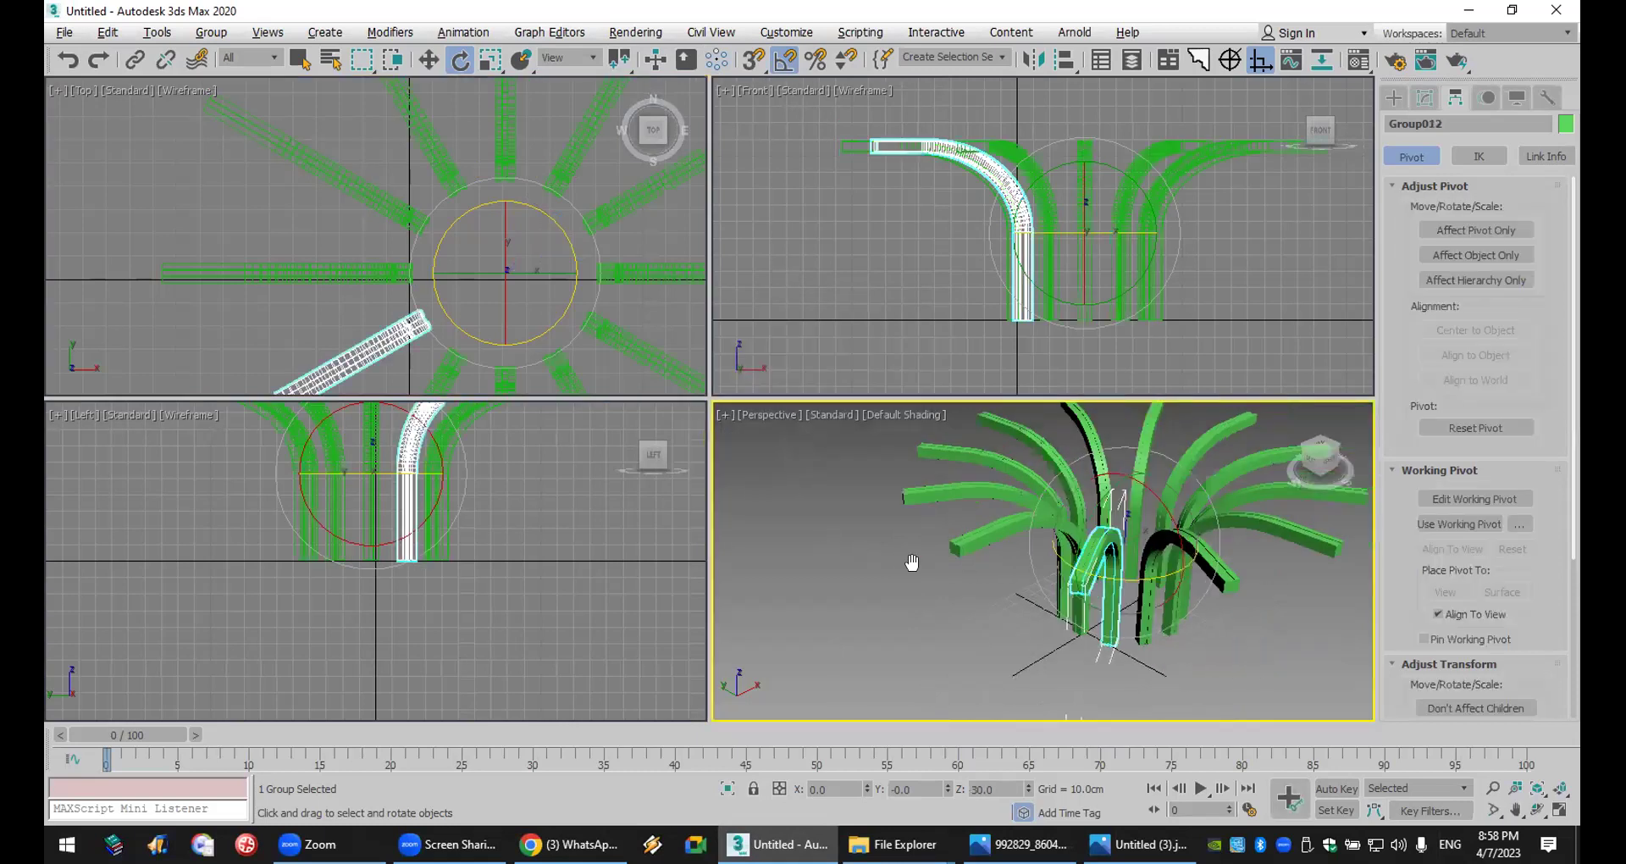
{"action": "left_click", "coordinate": [1538, 810]}
{"action": "left_click_drag", "start_coordinate": [1074, 570], "coordinate": [1102, 615]}
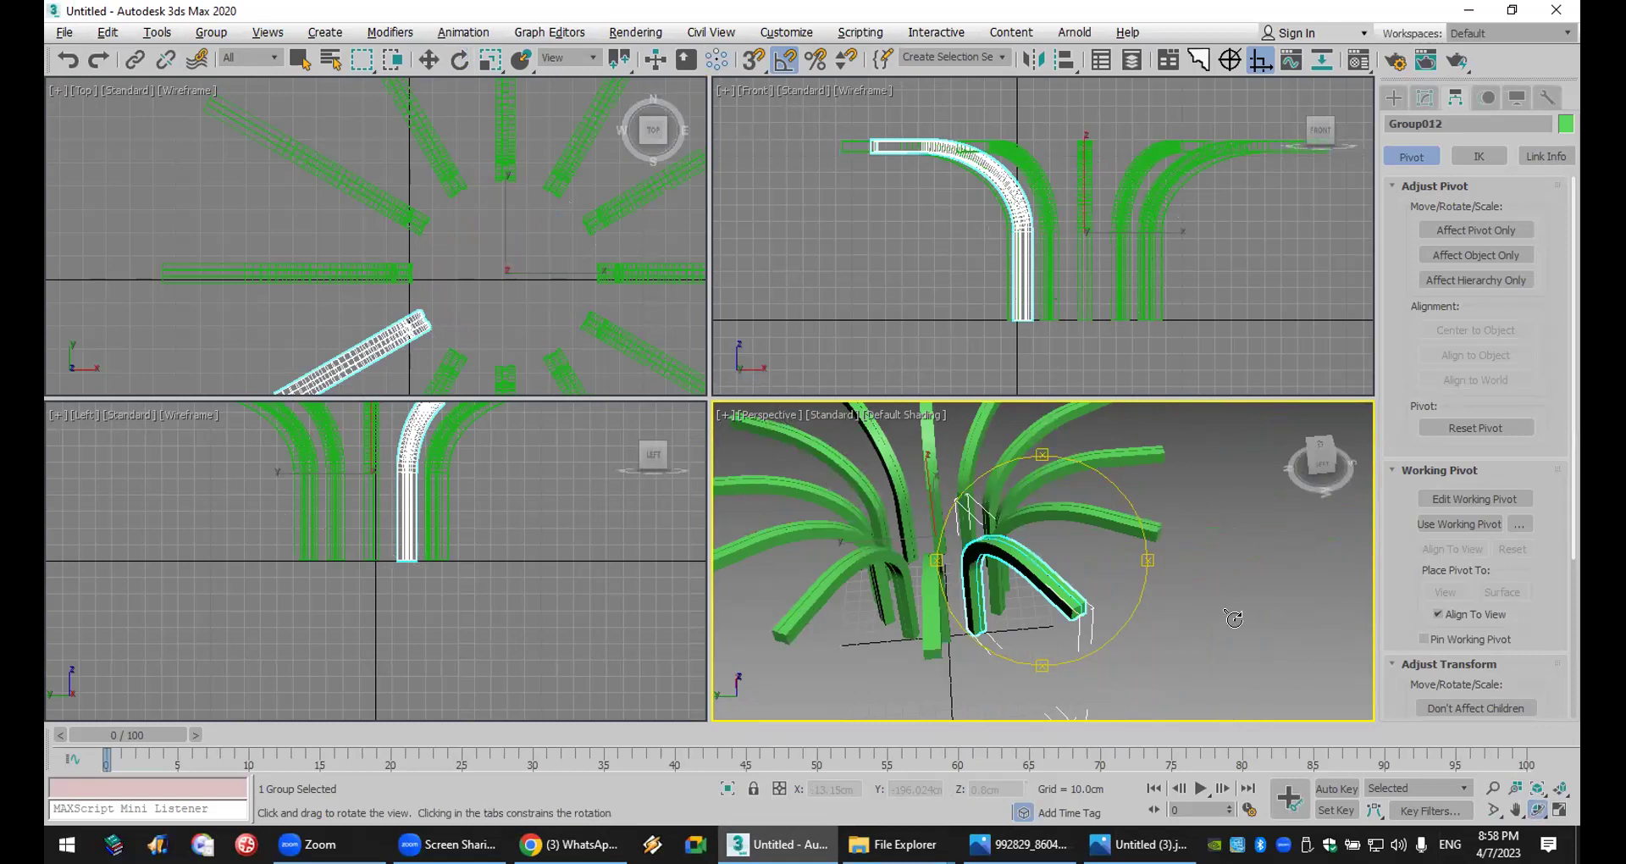
{"action": "key", "text": "e"}
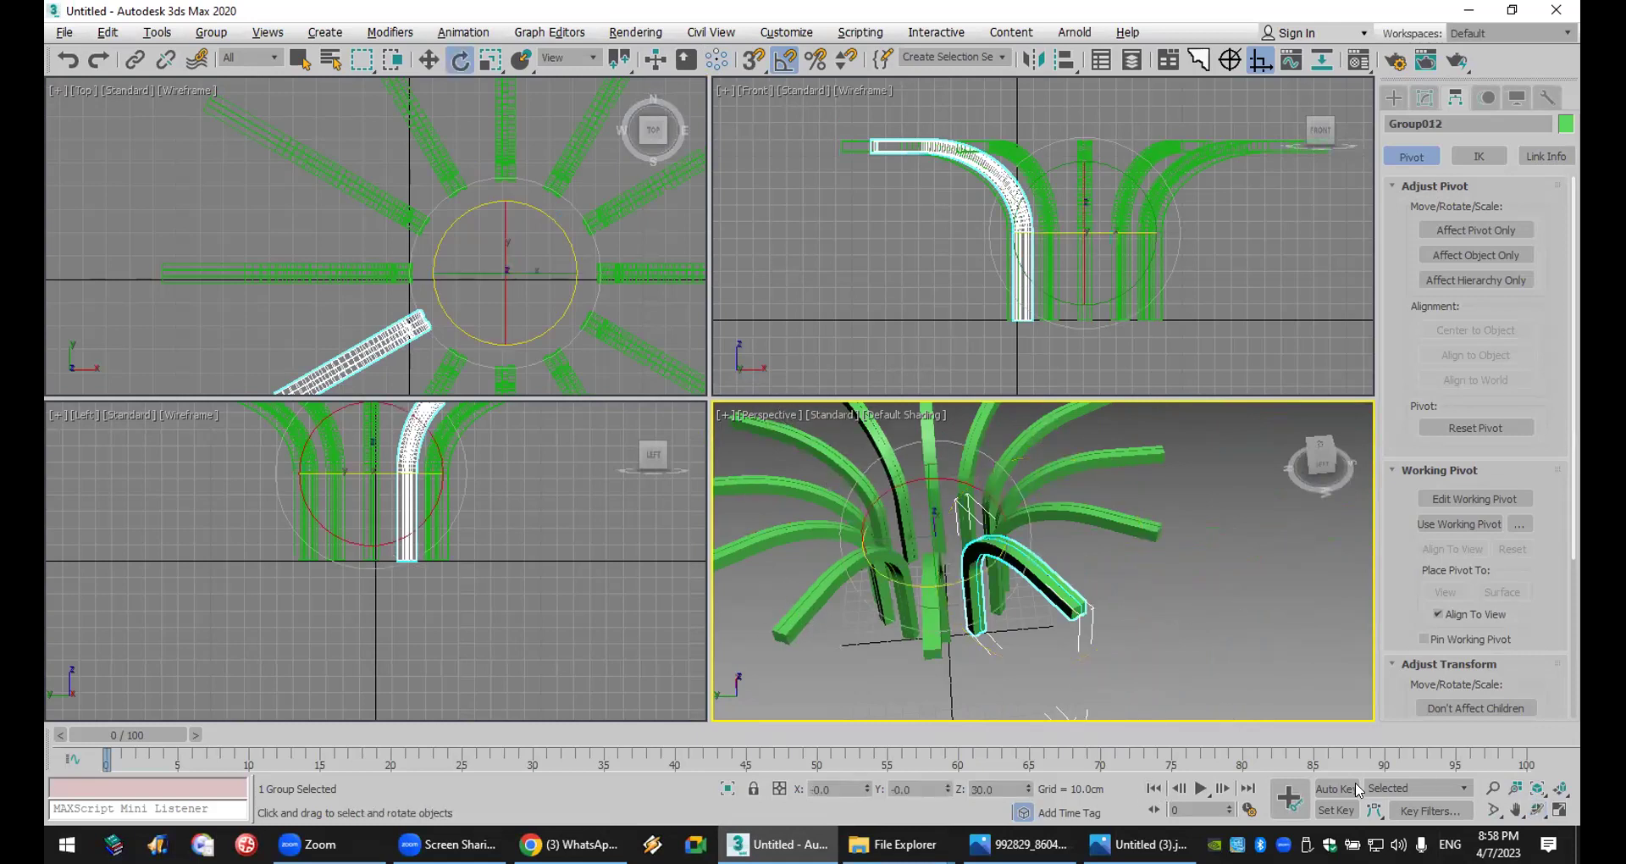
{"action": "left_click", "coordinate": [1537, 810]}
{"action": "left_click_drag", "start_coordinate": [991, 559], "coordinate": [1042, 599]}
{"action": "left_click_drag", "start_coordinate": [1059, 529], "coordinate": [1063, 559]}
{"action": "scroll", "coordinate": [1027, 554], "scroll_direction": "up", "scroll_amount": 5}
{"action": "middle_click_drag", "start_coordinate": [1027, 554], "coordinate": [1203, 621]}
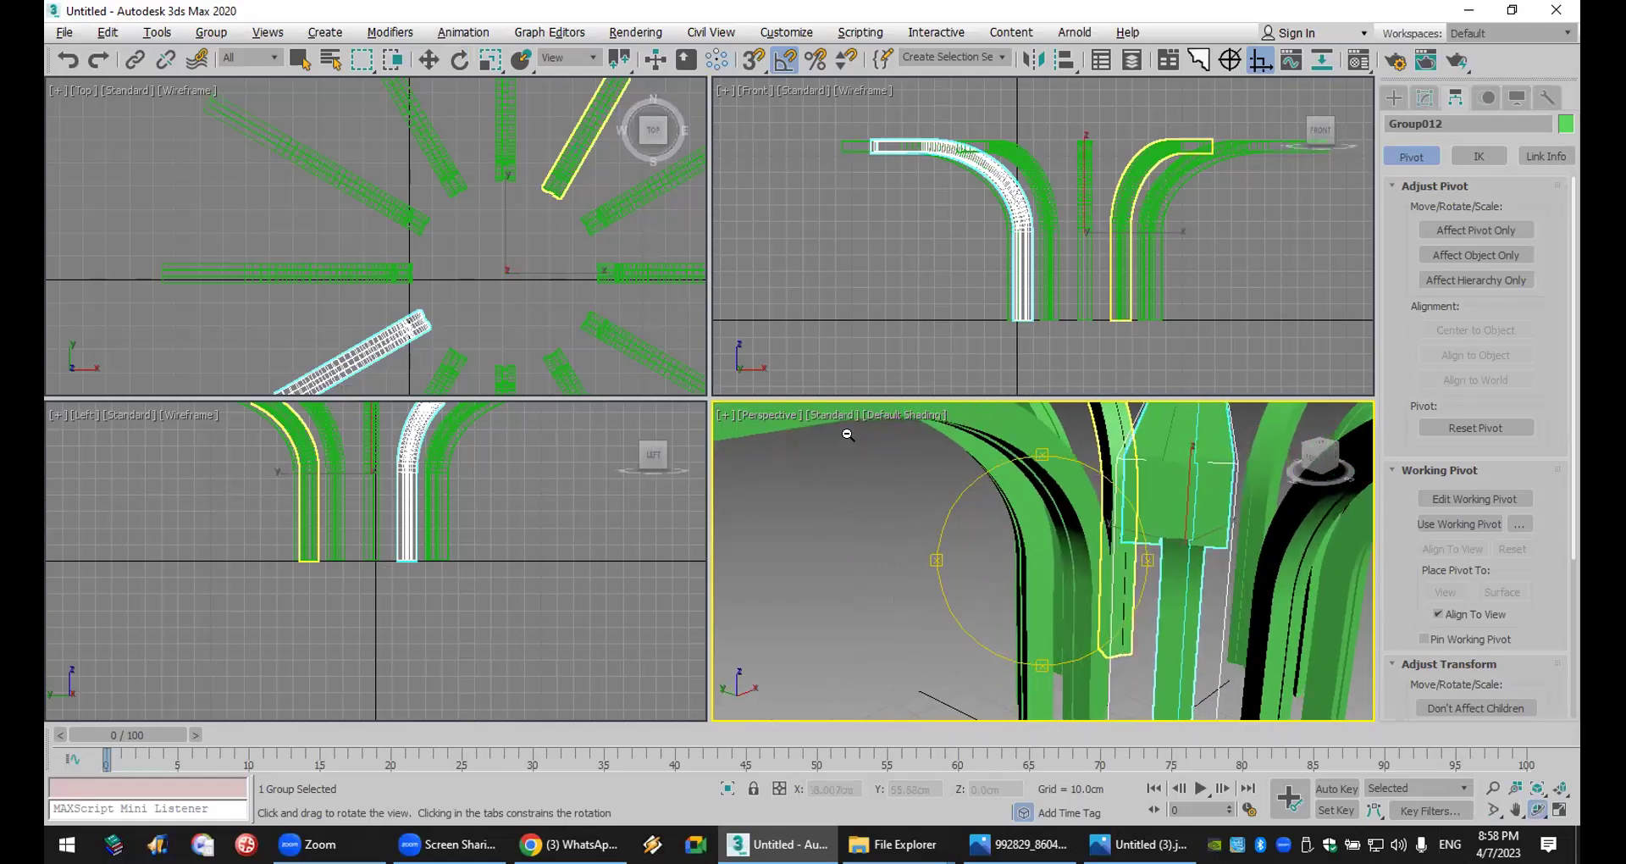
- Check the WhatsApp stand photo, undo the radial clones in 3ds Max and move only the group's pivot to about X 10 cm
{"action": "key", "text": "alt+Tab"}
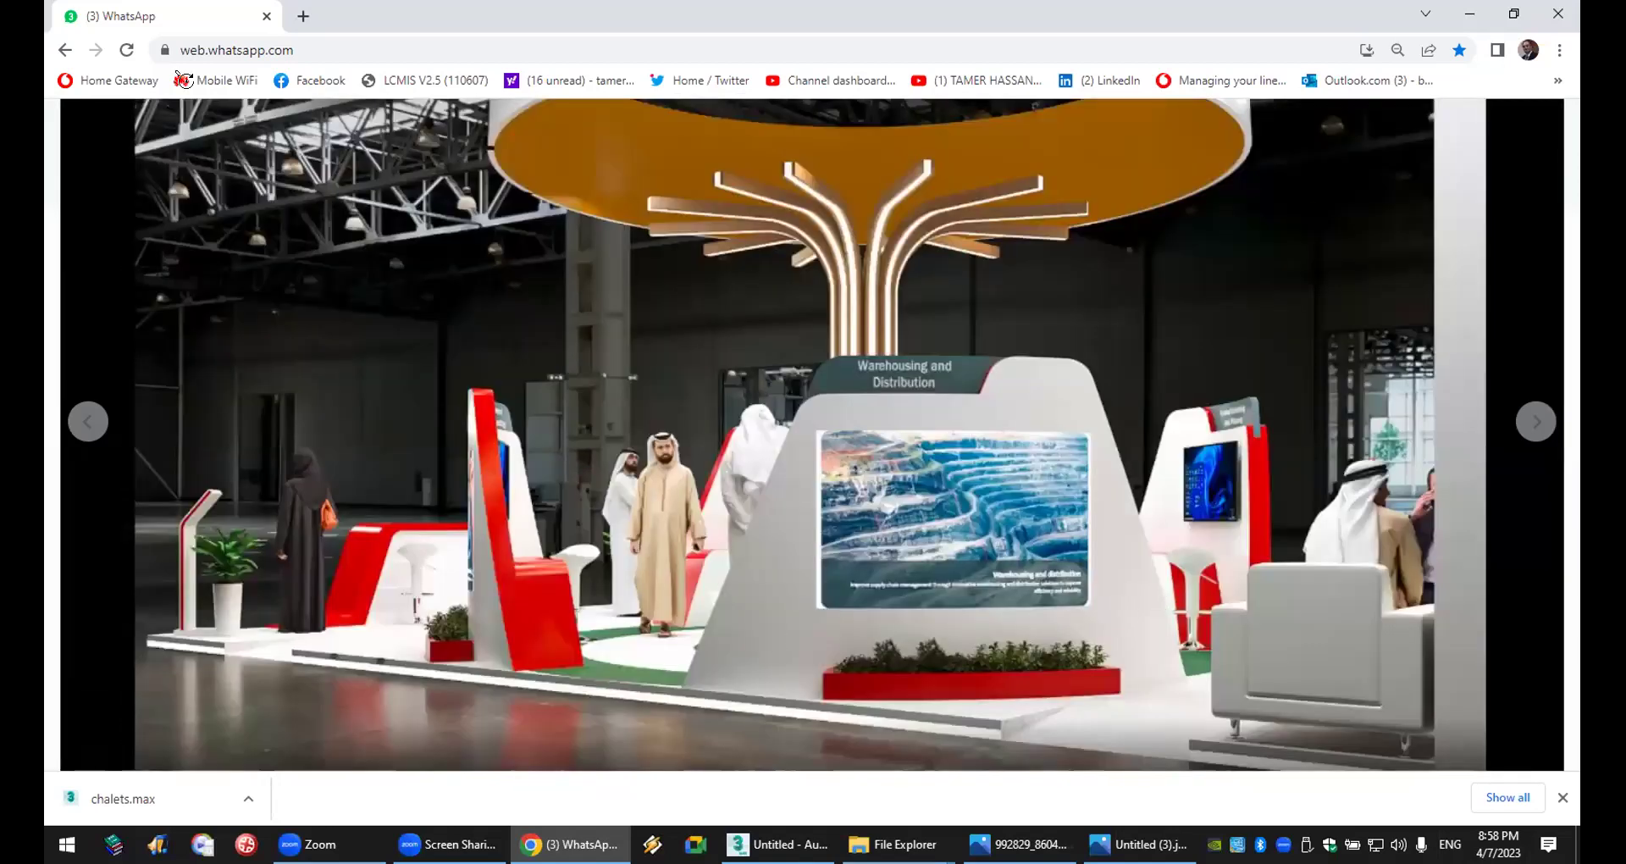
{"action": "key", "text": "alt+Tab"}
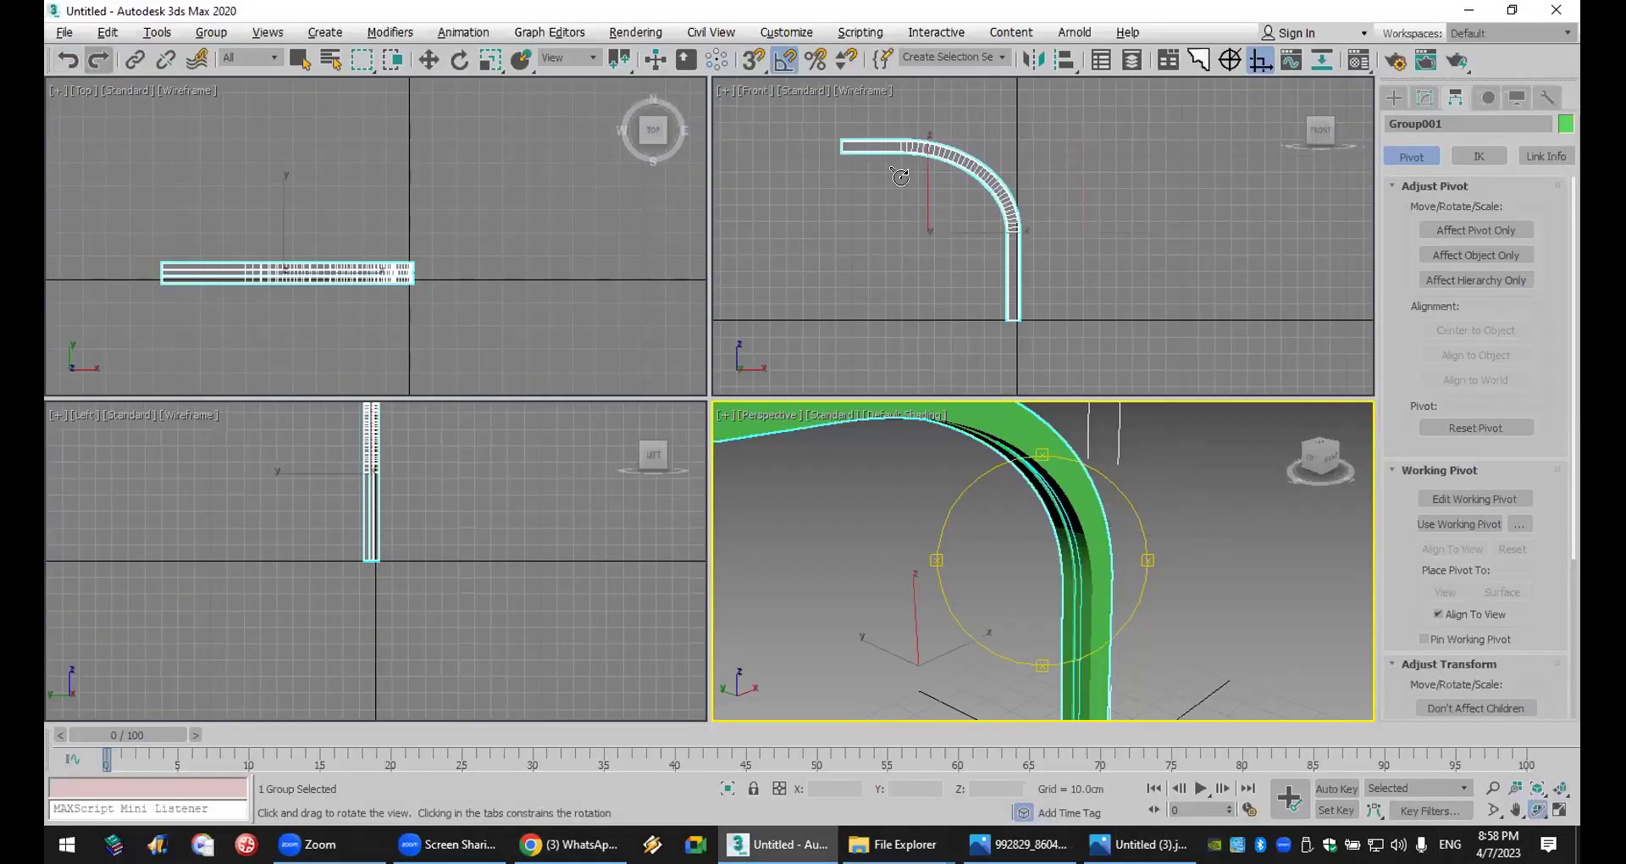
{"action": "left_click", "coordinate": [1481, 231]}
{"action": "left_click", "coordinate": [429, 60]}
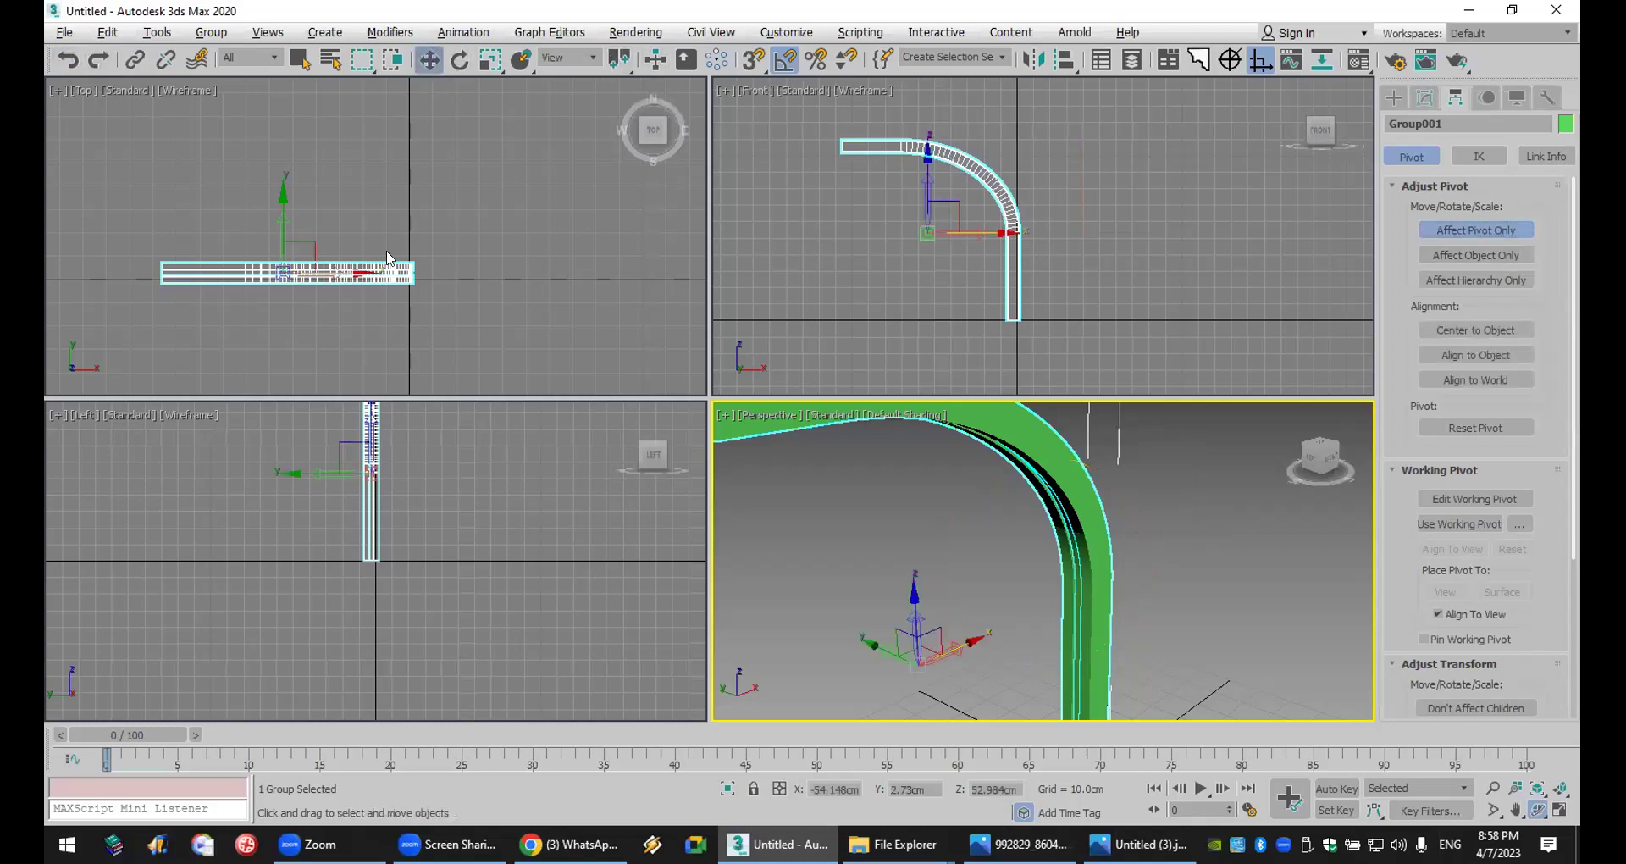
{"action": "left_click", "coordinate": [467, 271]}
{"action": "left_click_drag", "start_coordinate": [466, 271], "coordinate": [505, 272]}
{"action": "left_click", "coordinate": [1481, 238]}
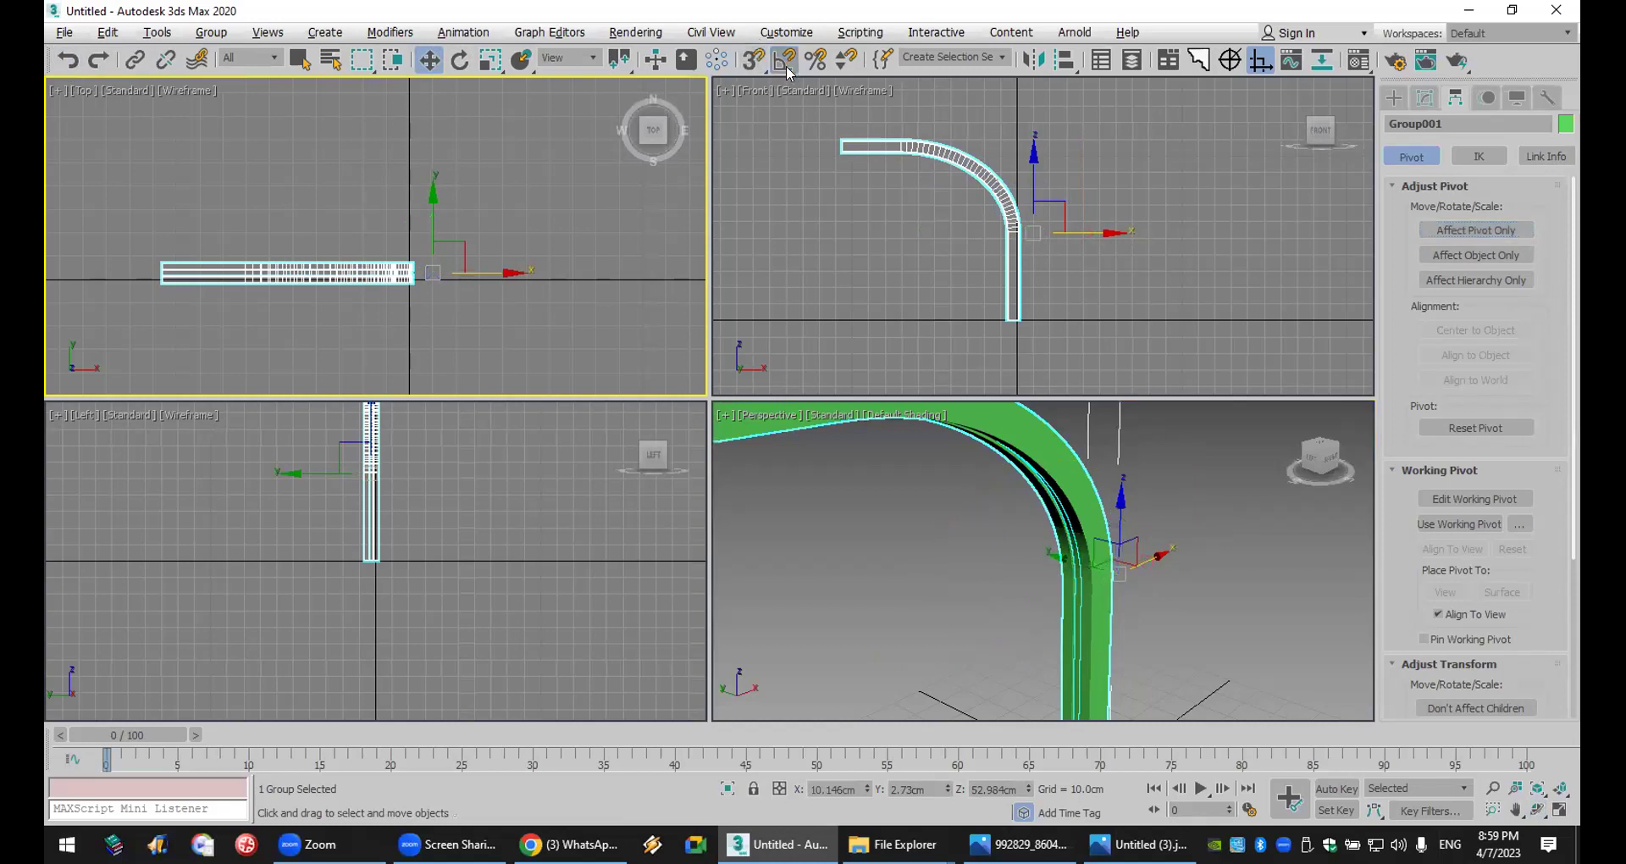
{"action": "left_click", "coordinate": [786, 60]}
{"action": "left_click", "coordinate": [460, 59]}
{"action": "left_click_drag", "start_coordinate": [475, 218], "coordinate": [484, 231], "text": "shift"}
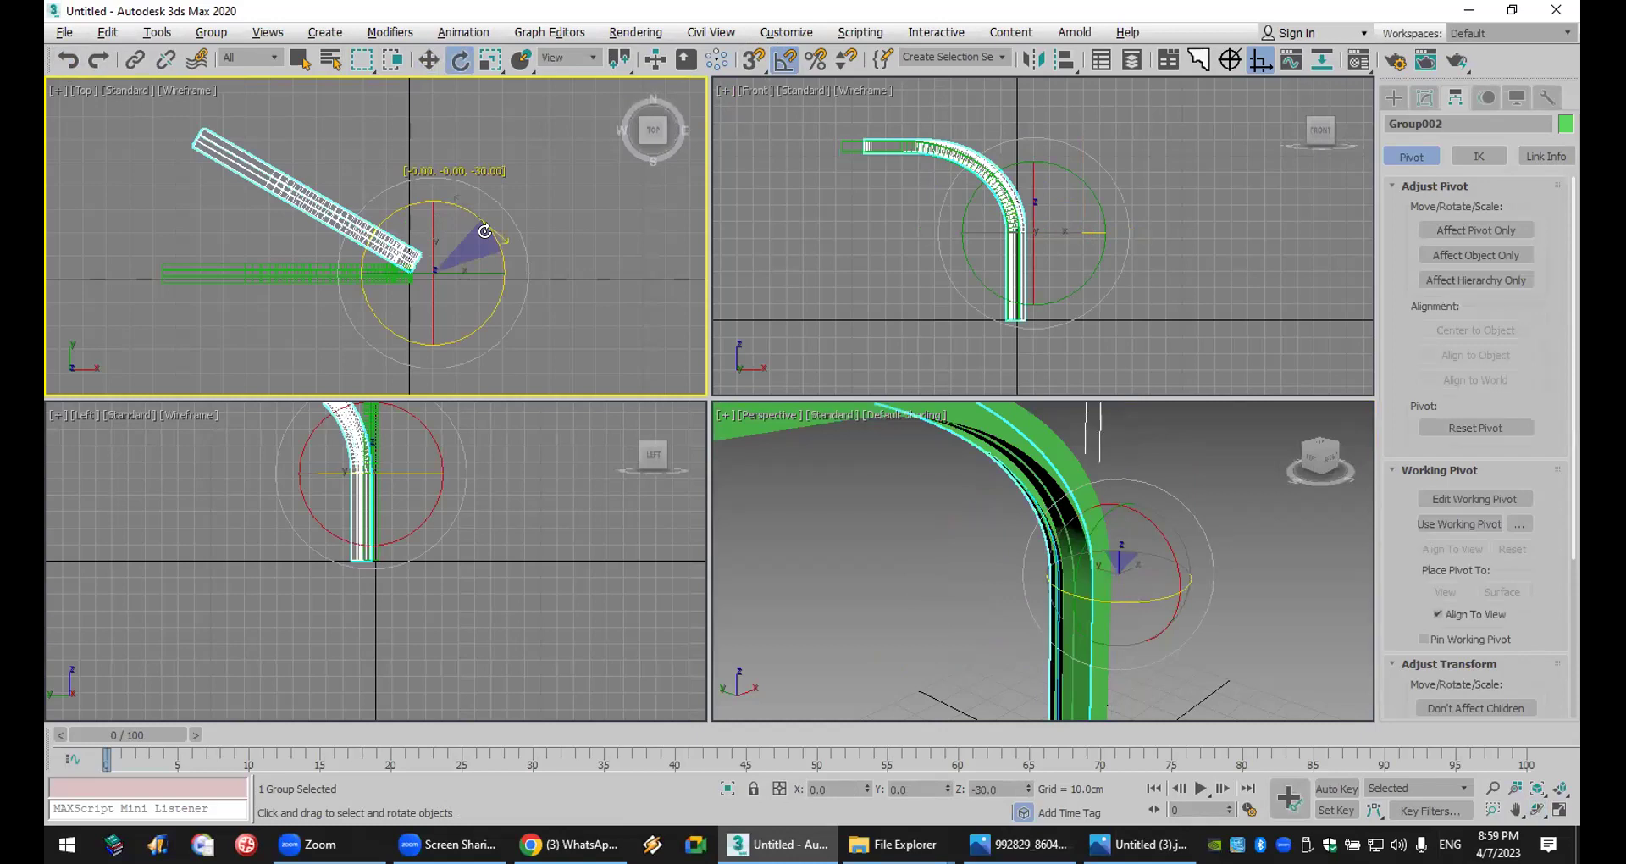
{"action": "left_click_drag", "start_coordinate": [485, 230], "coordinate": [484, 230], "text": "shift"}
{"action": "left_click", "coordinate": [889, 503]}
- Move only the branch group's pivot farther along X to about 21 cm
{"action": "left_click", "coordinate": [1495, 231]}
{"action": "left_click", "coordinate": [426, 60]}
{"action": "left_click_drag", "start_coordinate": [488, 271], "coordinate": [513, 273]}
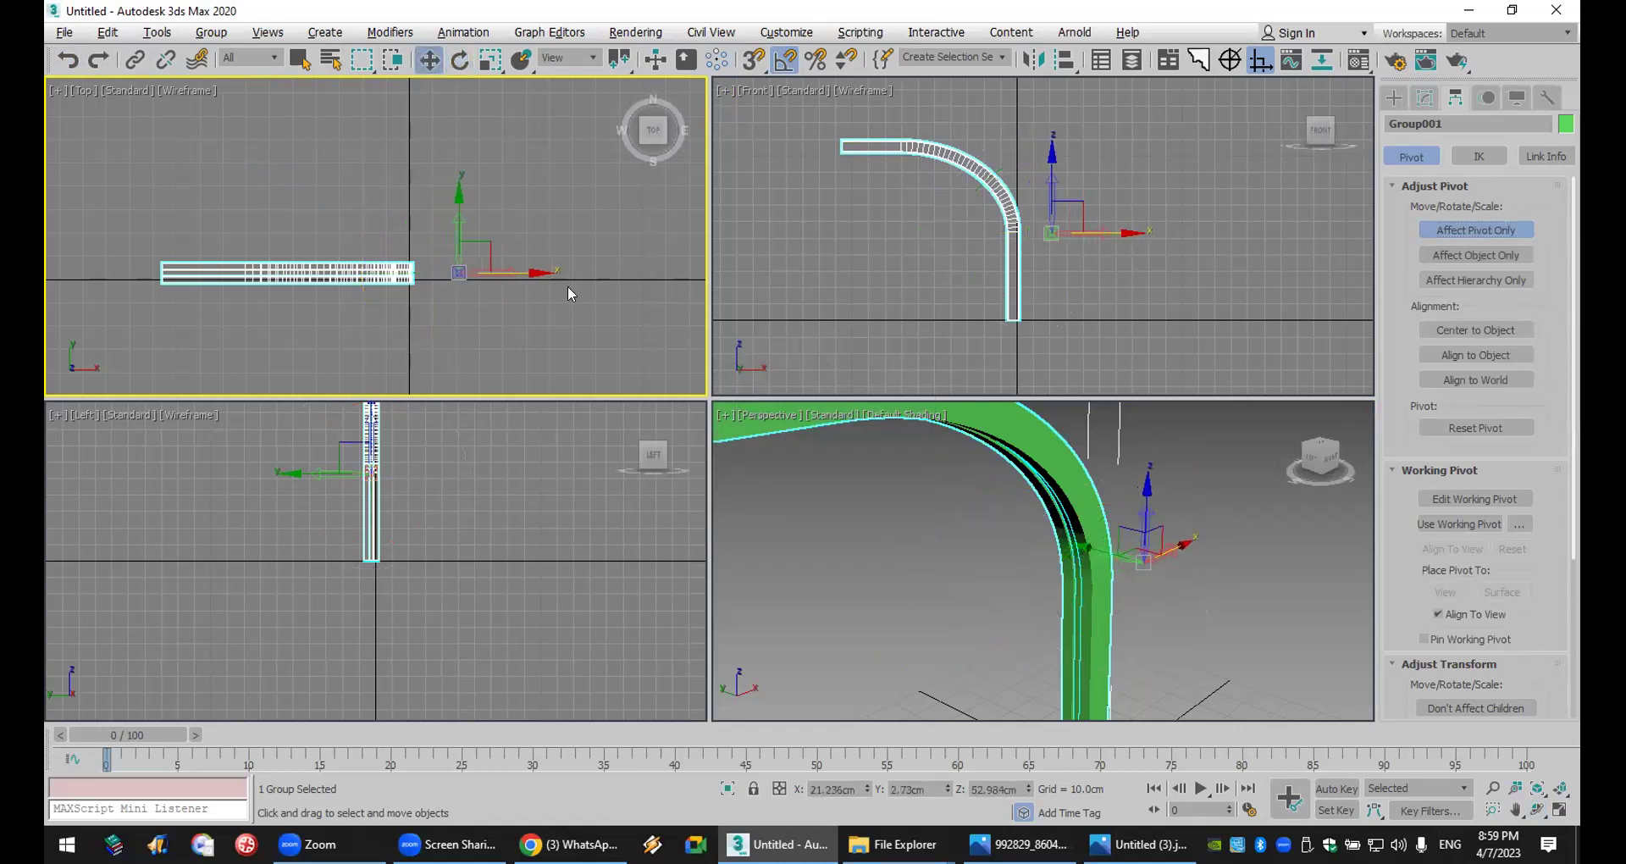
{"action": "left_click", "coordinate": [1425, 231]}
- Rotate-clone the branch group around its pivot in 30-degree increments as 11 copies, then deselect everything
{"action": "left_click", "coordinate": [490, 59]}
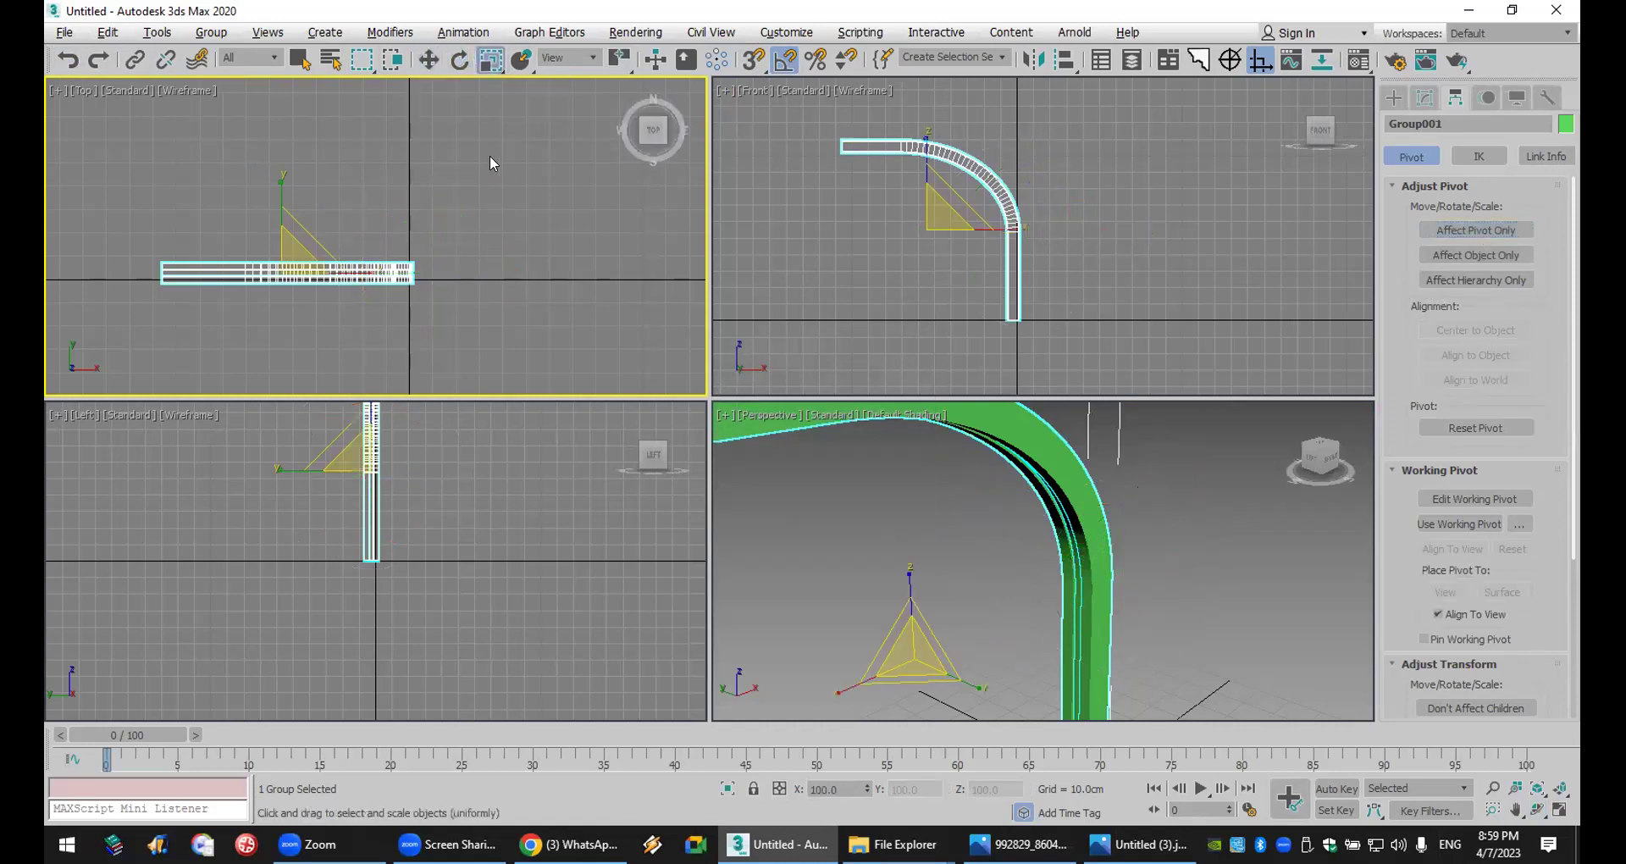
{"action": "left_click", "coordinate": [461, 71]}
{"action": "left_click_drag", "start_coordinate": [500, 225], "coordinate": [506, 226], "text": "shift"}
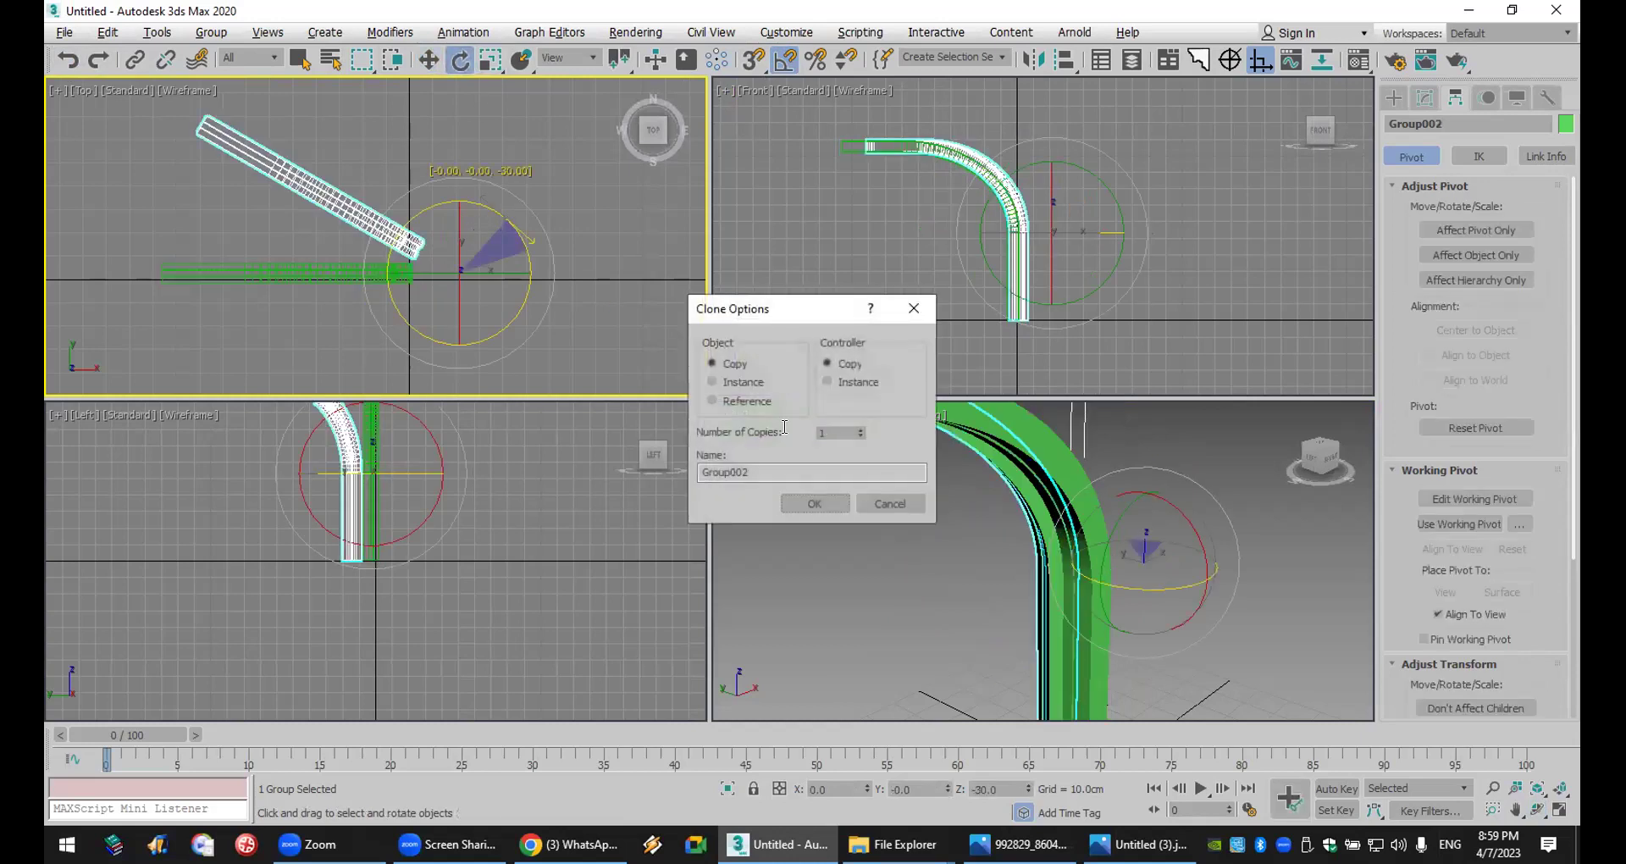
{"action": "type", "text": "11"}
{"action": "left_click", "coordinate": [814, 503]}
{"action": "scroll", "coordinate": [1158, 614], "scroll_direction": "down", "scroll_amount": 5}
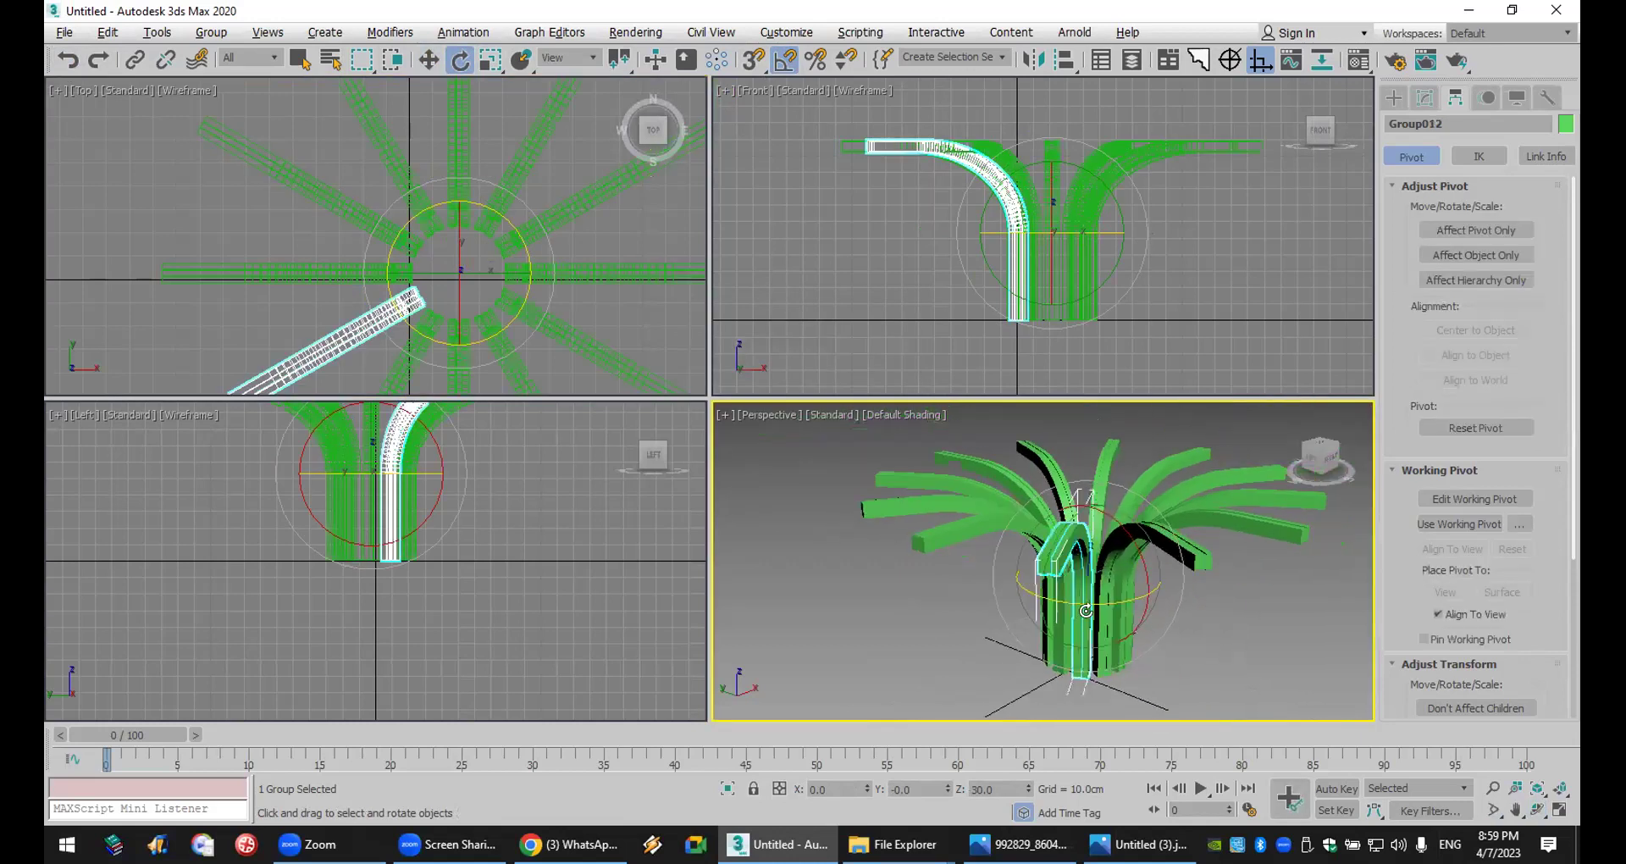
{"action": "left_click", "coordinate": [1252, 671]}
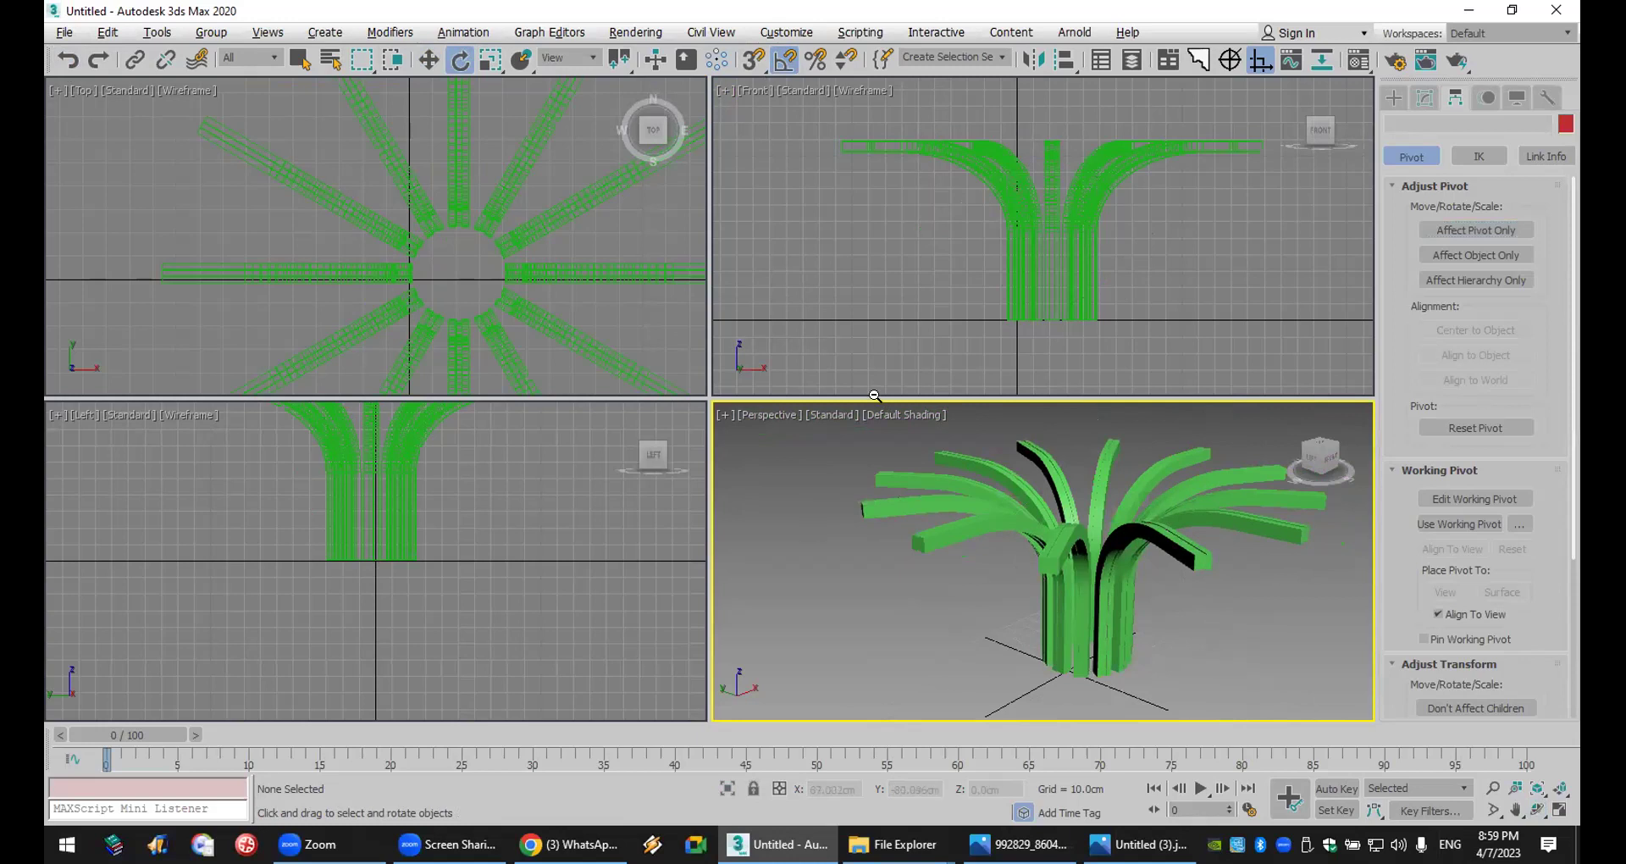
- Review the stand images in the WhatsApp group, reopen the full stand photo to examine the branches and return to 3ds Max
{"action": "key", "text": "alt+Tab"}
{"action": "left_click", "coordinate": [1544, 154]}
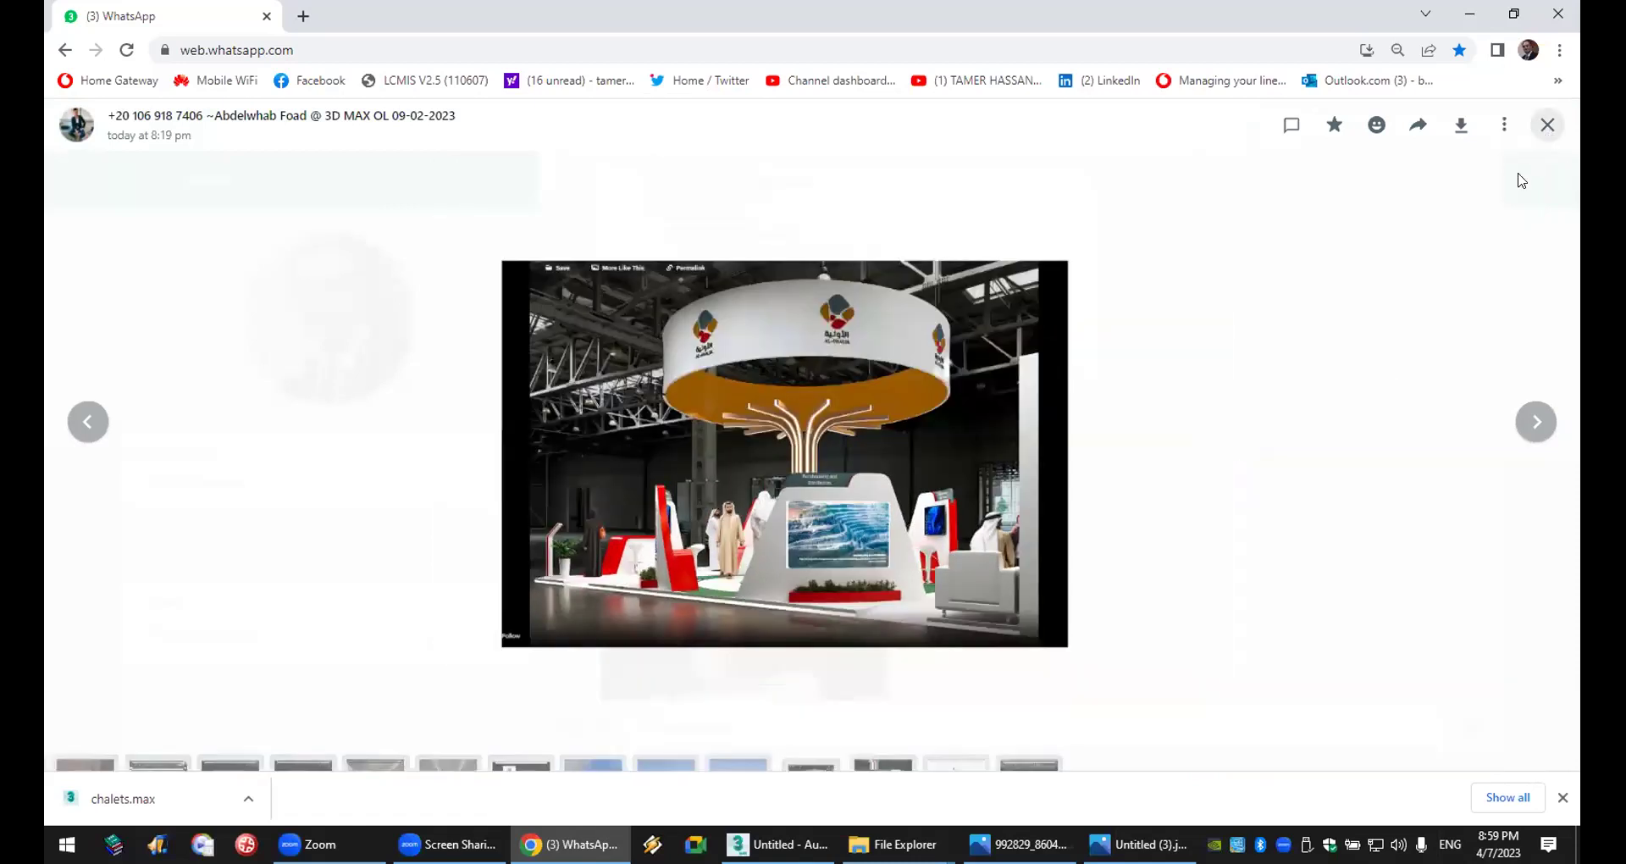
{"action": "left_click", "coordinate": [1519, 179]}
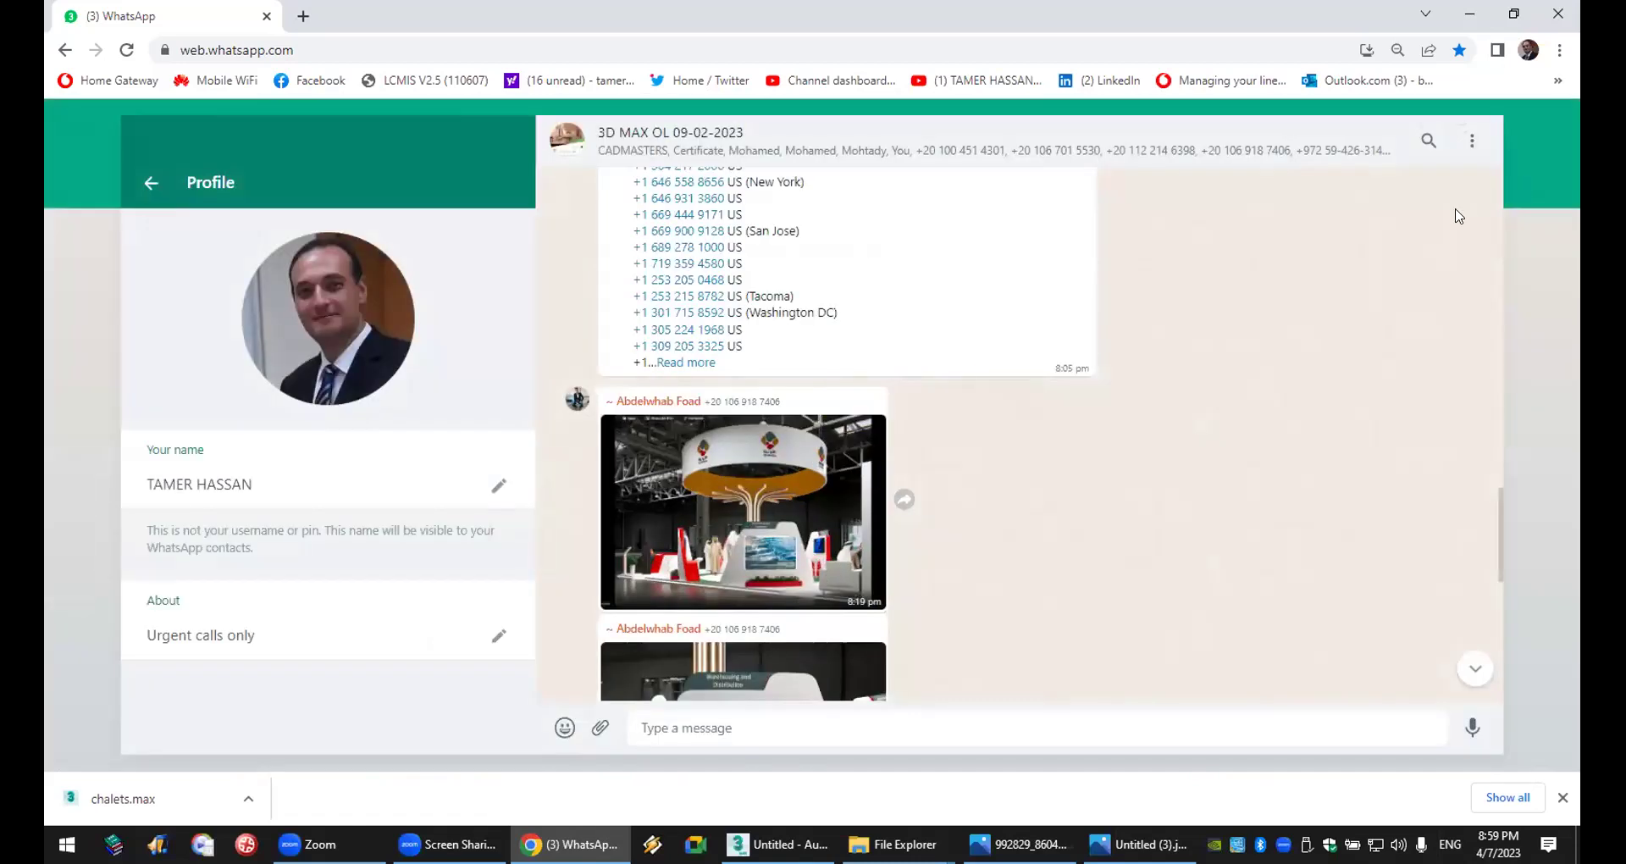
{"action": "scroll", "coordinate": [1049, 521], "scroll_direction": "up", "scroll_amount": 5}
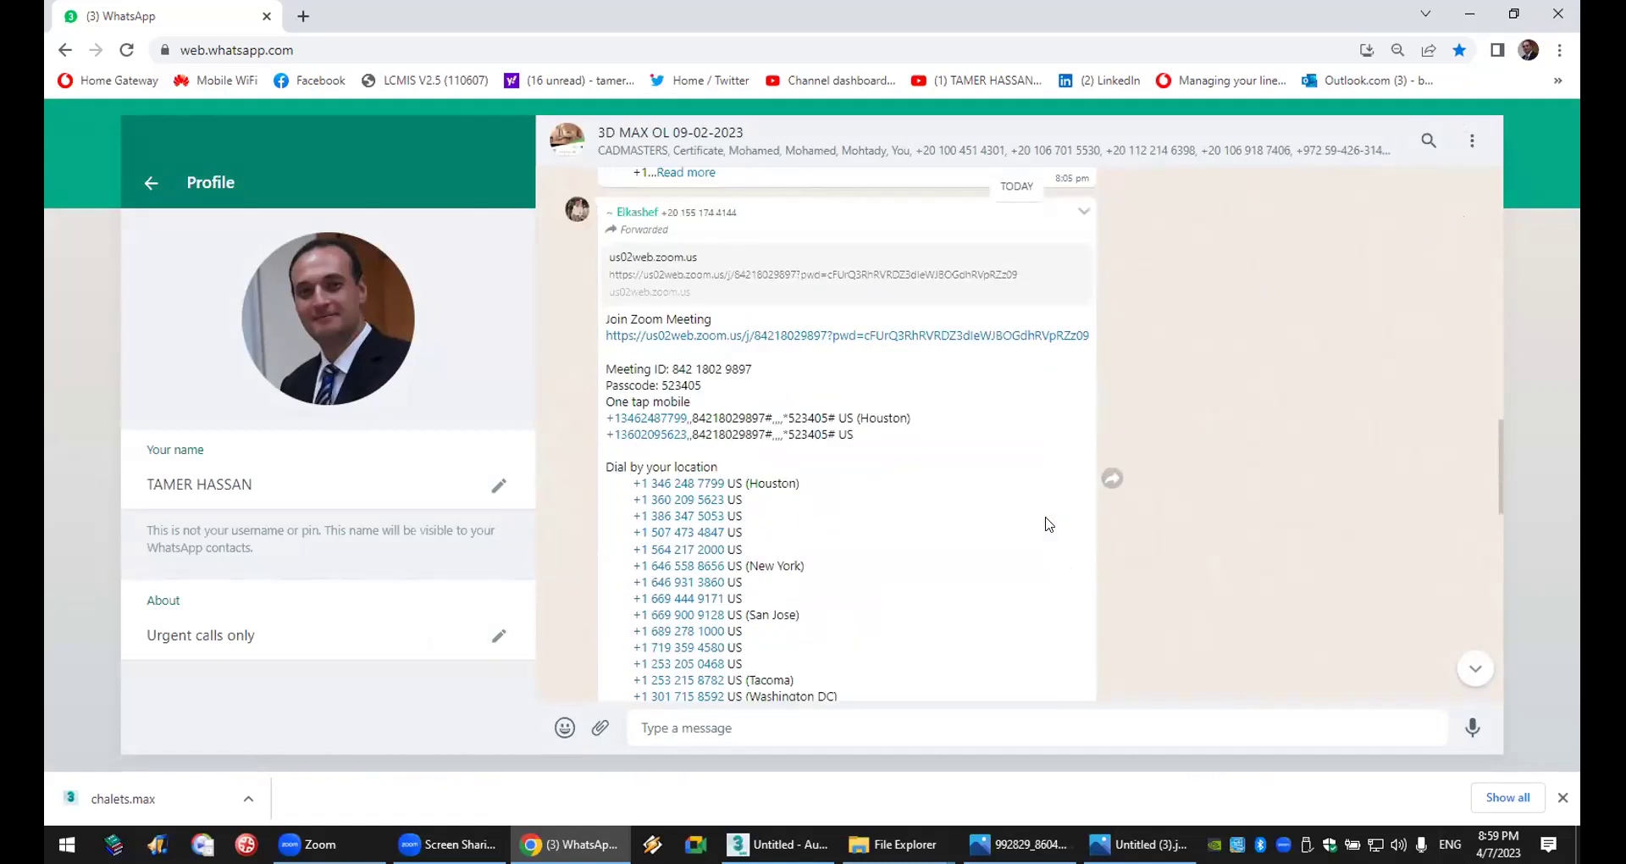
{"action": "scroll", "coordinate": [1049, 523], "scroll_direction": "down", "scroll_amount": 15}
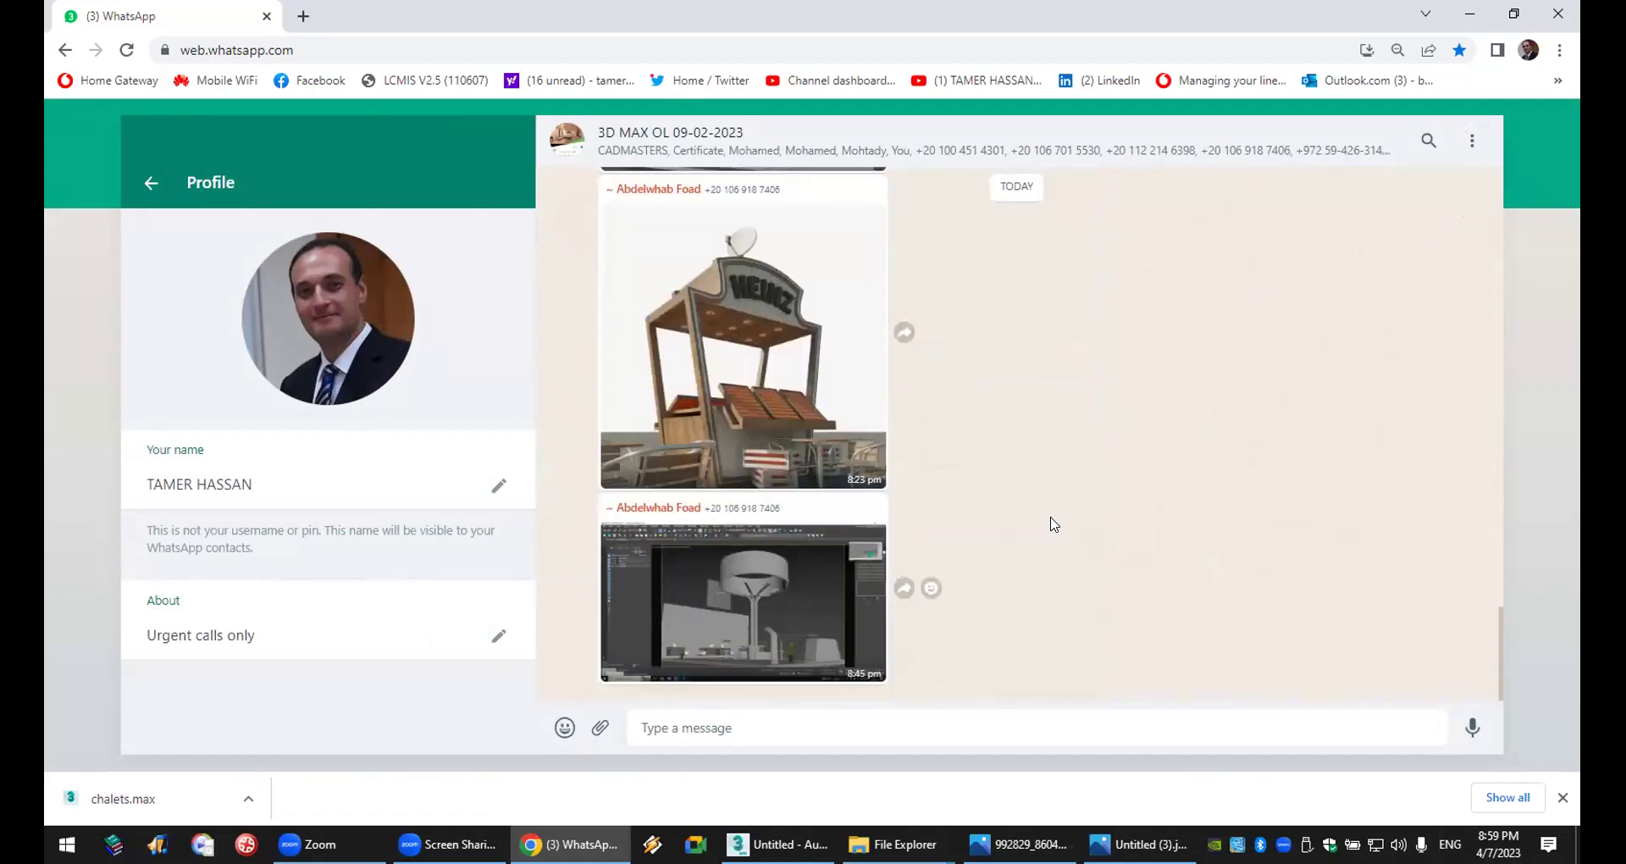
{"action": "scroll", "coordinate": [1053, 524], "scroll_direction": "up", "scroll_amount": 10}
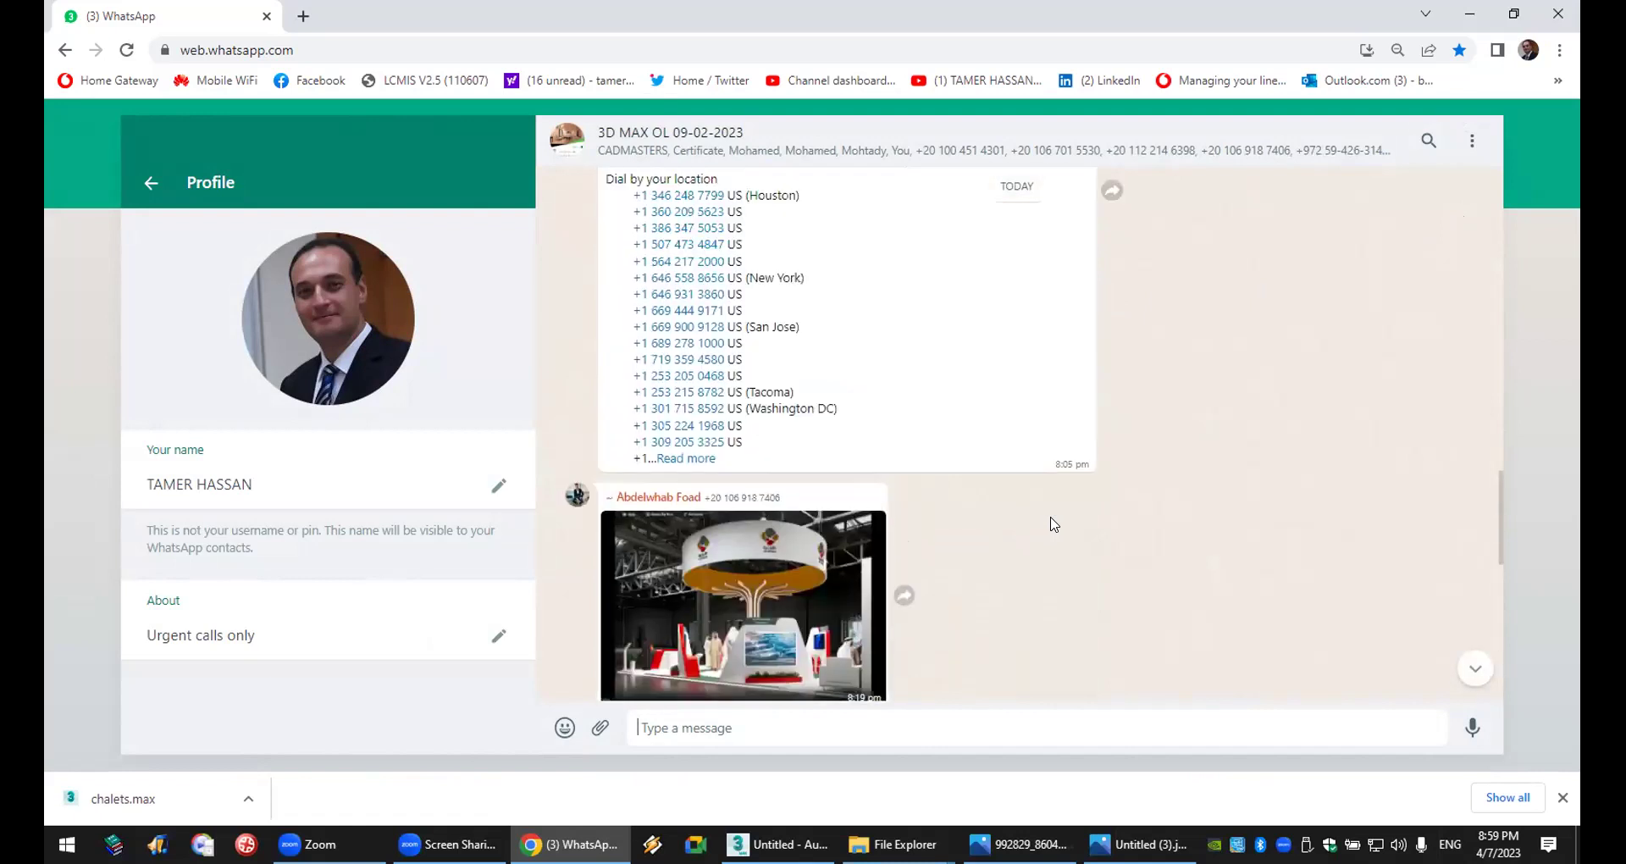
{"action": "left_click", "coordinate": [800, 410]}
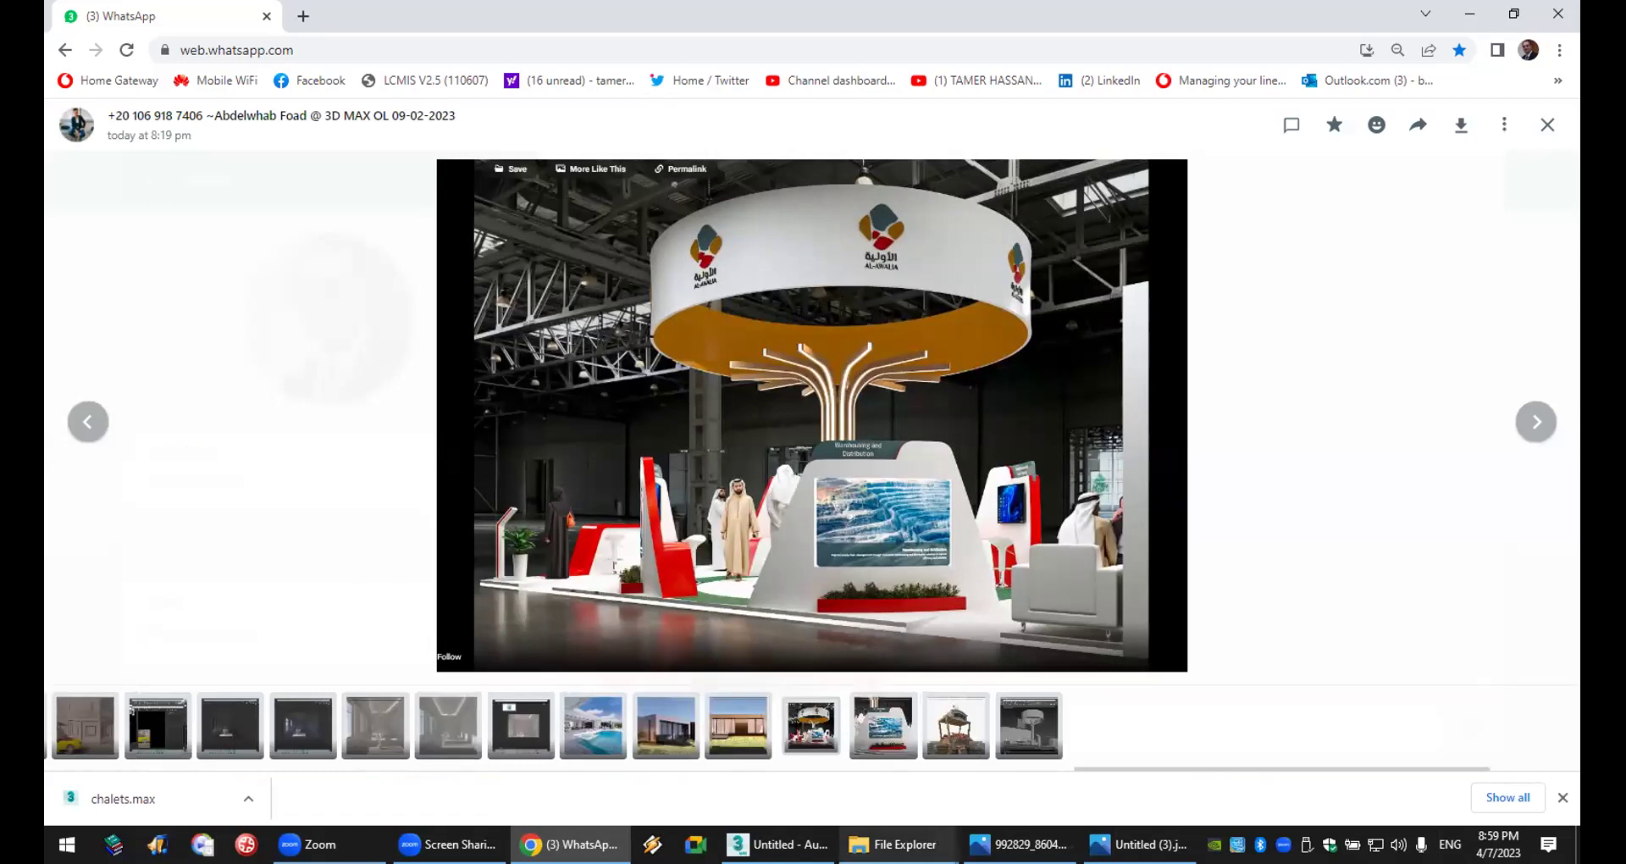
{"action": "left_click", "coordinate": [777, 844]}
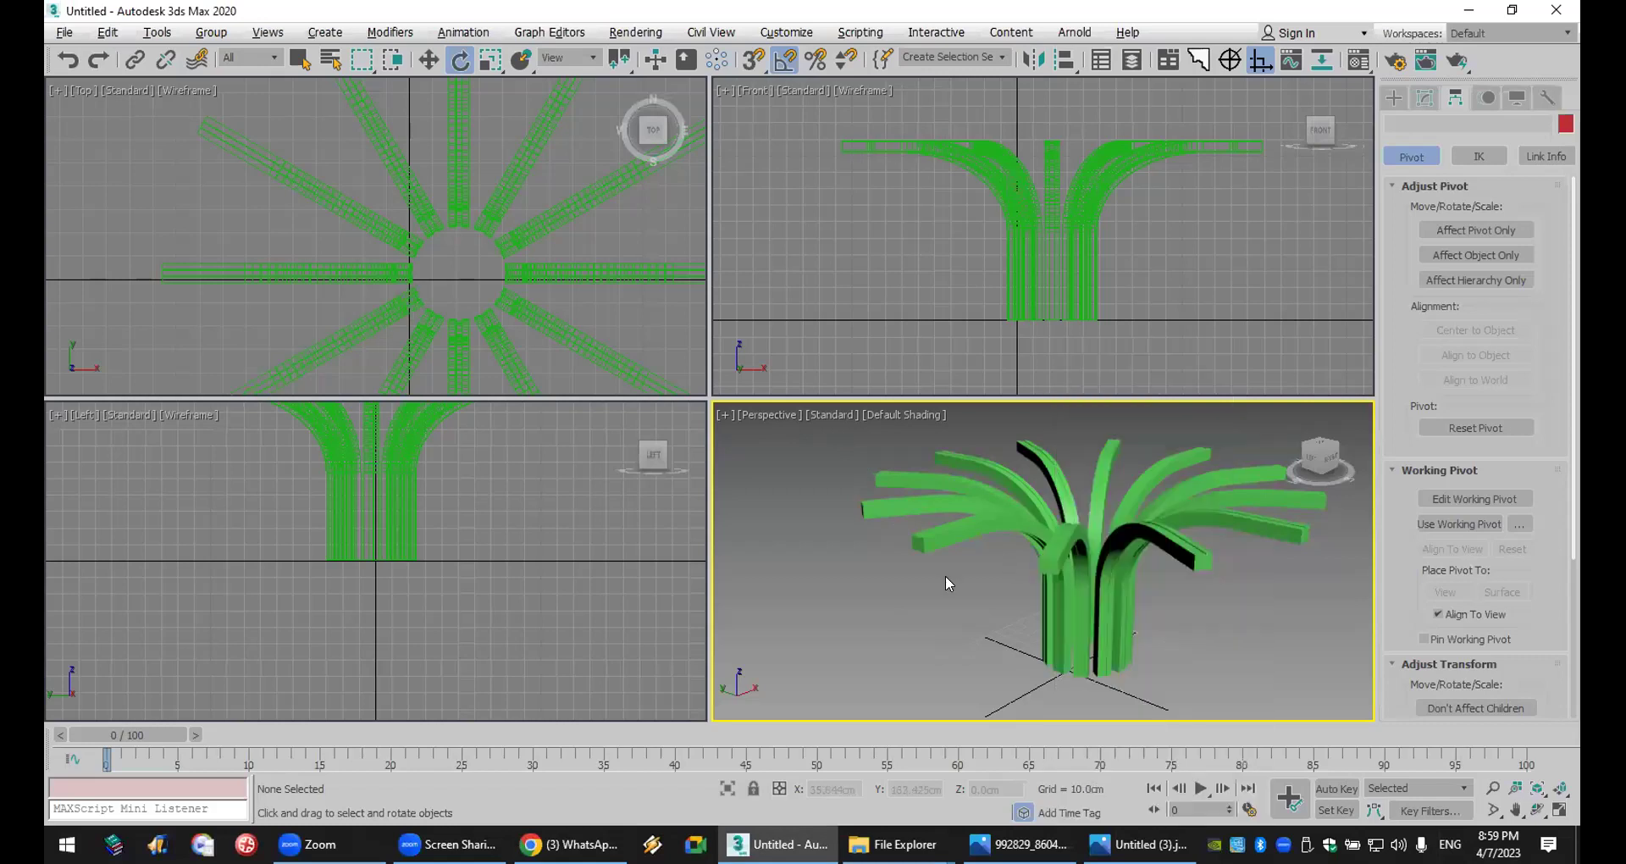
- Create a VRayLight of type Mesh on the ground beside the branch ring in the perspective view
{"action": "scroll", "coordinate": [1008, 559], "scroll_direction": "down", "scroll_amount": 5}
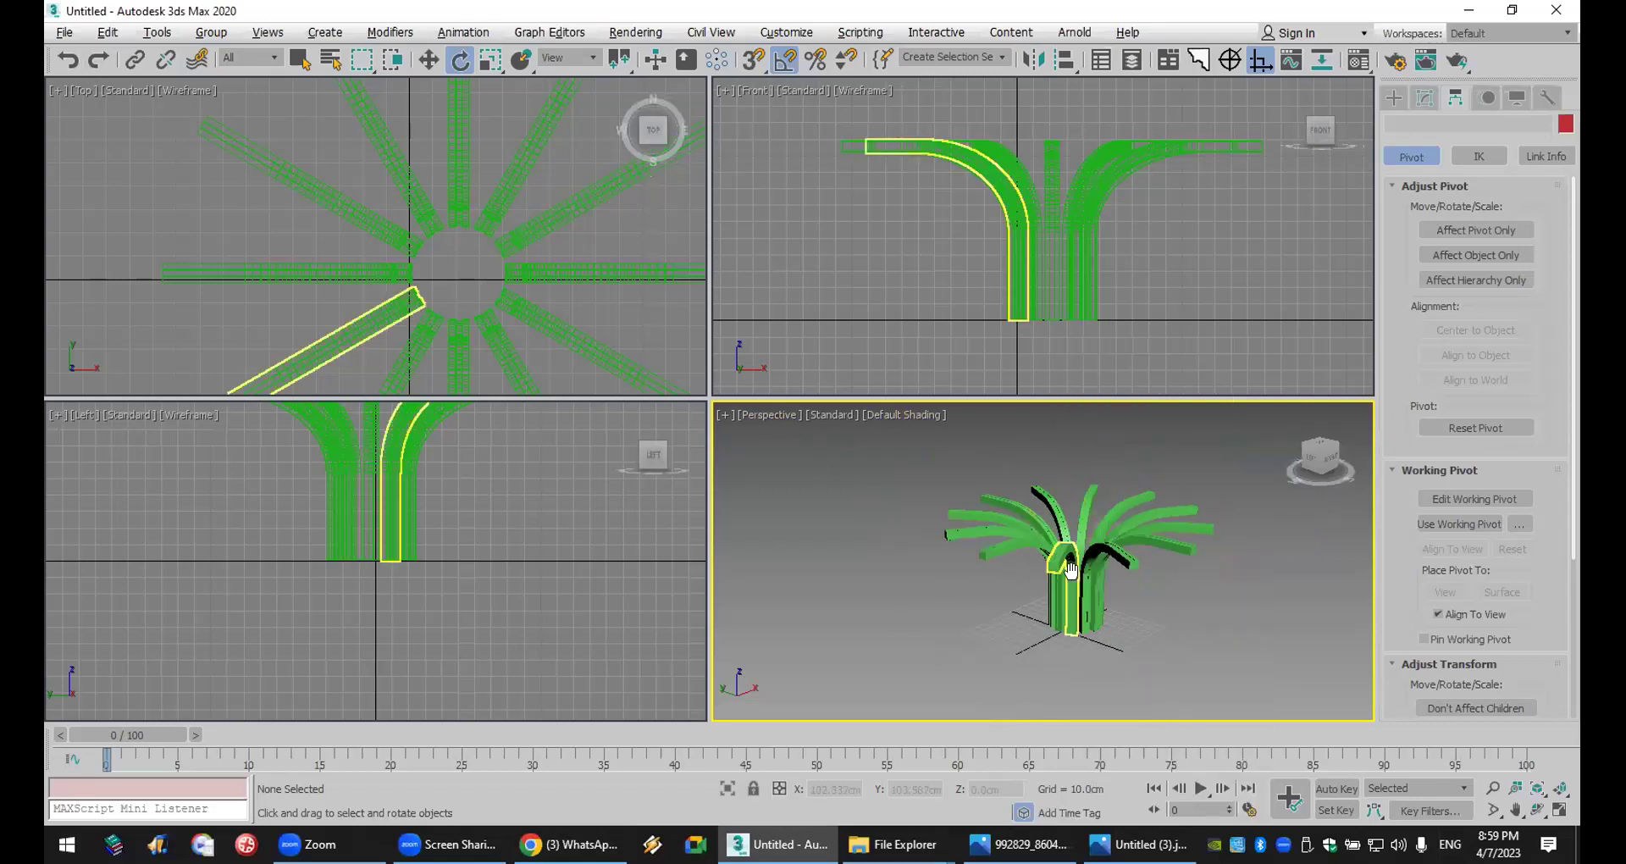
{"action": "scroll", "coordinate": [1037, 591], "scroll_direction": "up", "scroll_amount": 3}
{"action": "right_click", "coordinate": [1191, 532]}
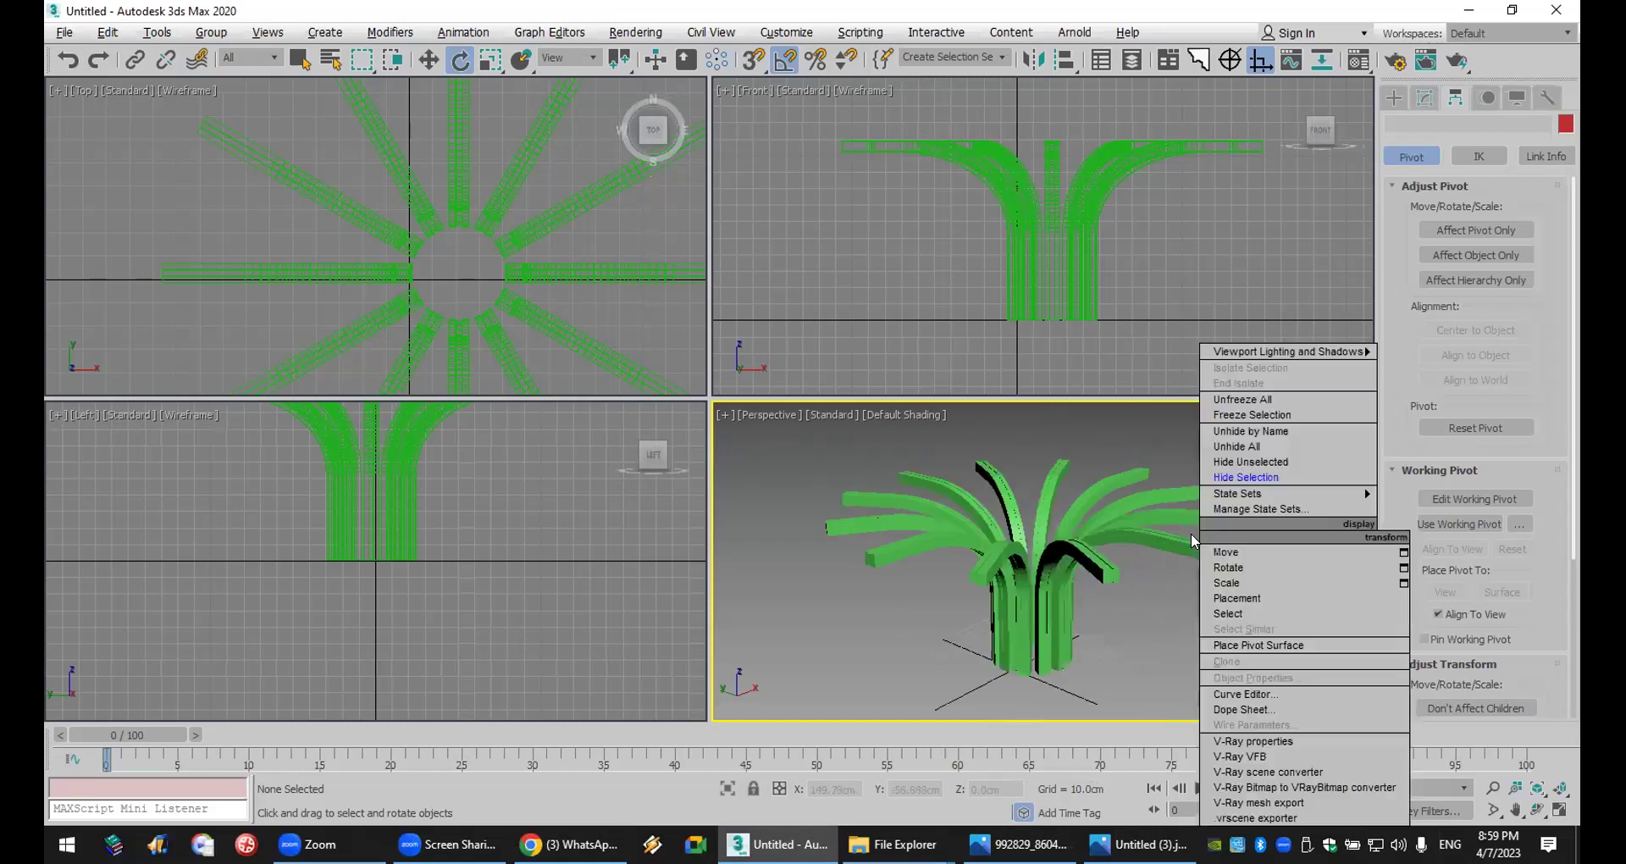
{"action": "left_click", "coordinate": [1394, 98]}
{"action": "left_click", "coordinate": [1438, 126]}
{"action": "left_click", "coordinate": [1437, 127]}
{"action": "left_click", "coordinate": [1442, 151]}
{"action": "left_click", "coordinate": [1445, 190]}
{"action": "left_click", "coordinate": [1459, 213]}
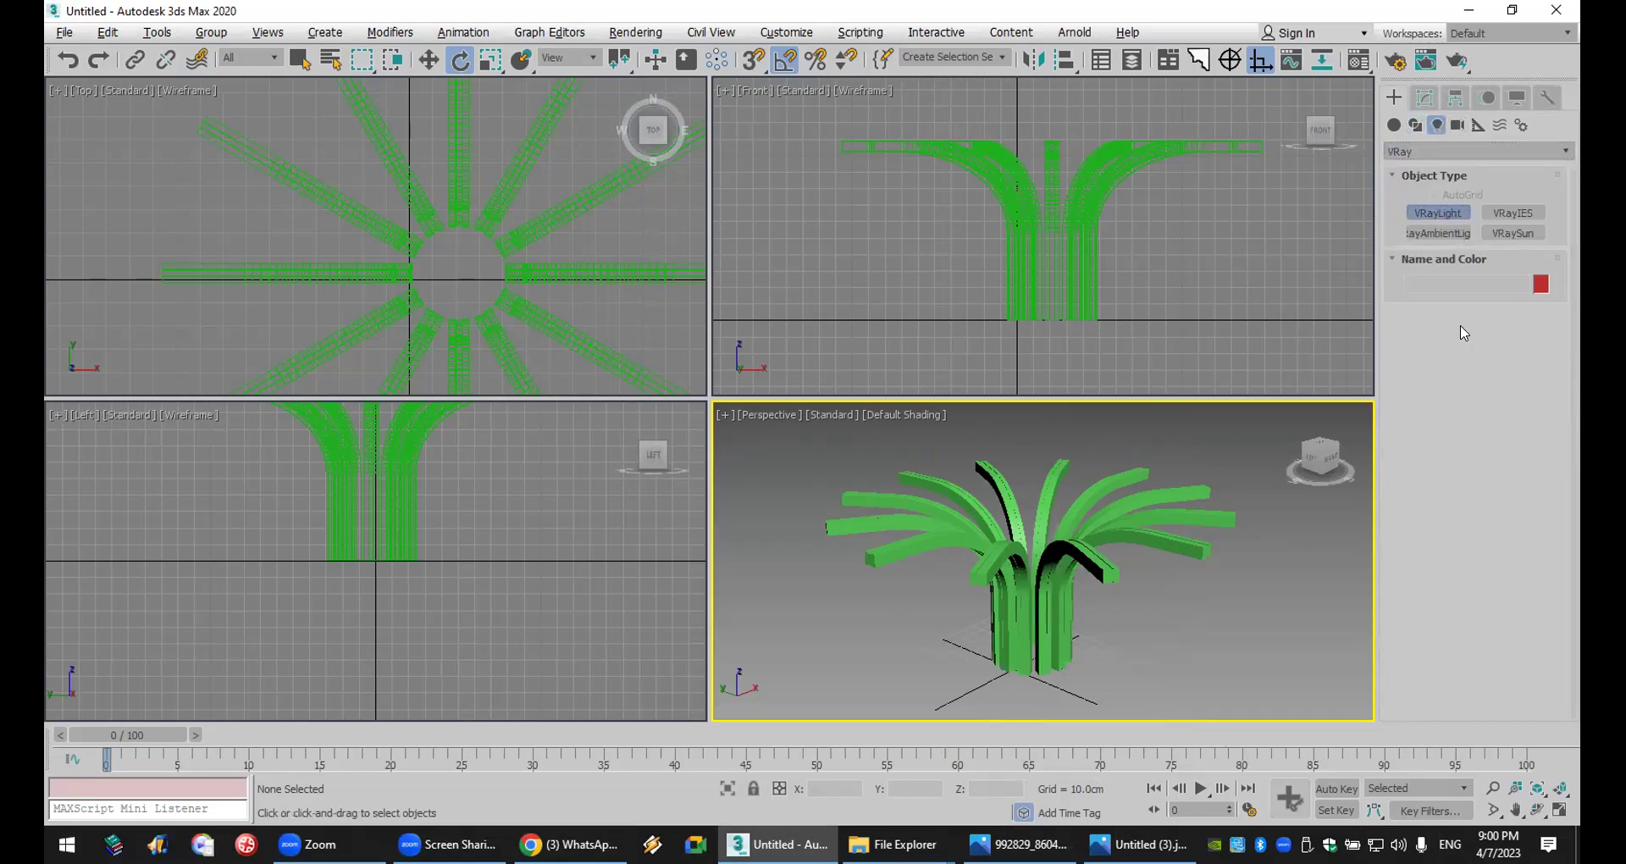
{"action": "left_click", "coordinate": [1514, 338]}
{"action": "left_click", "coordinate": [1512, 393]}
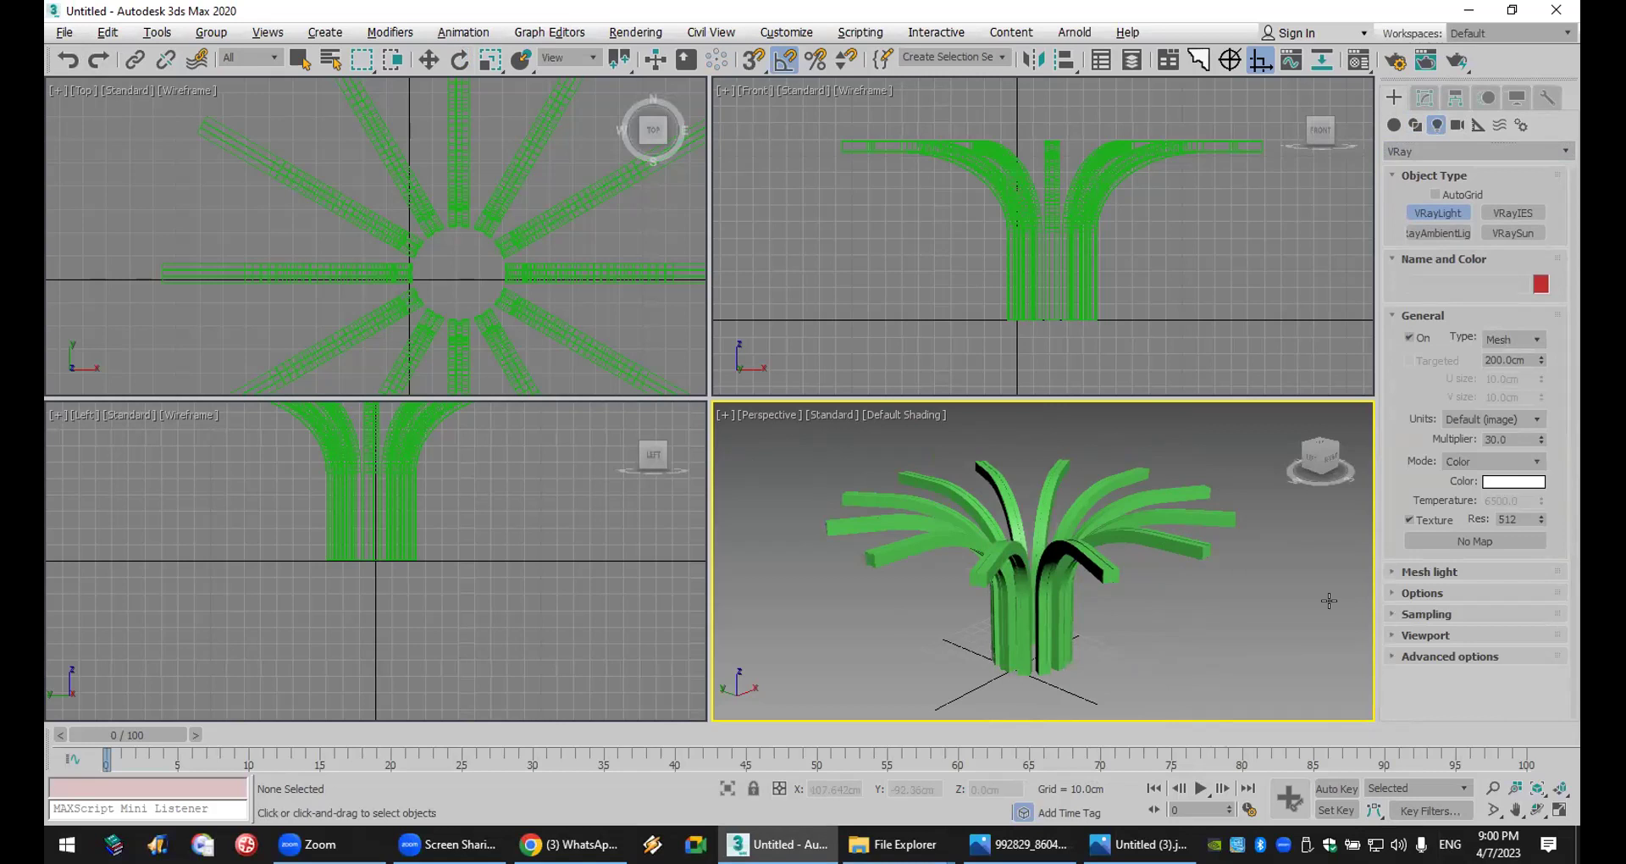
{"action": "left_click", "coordinate": [1197, 683]}
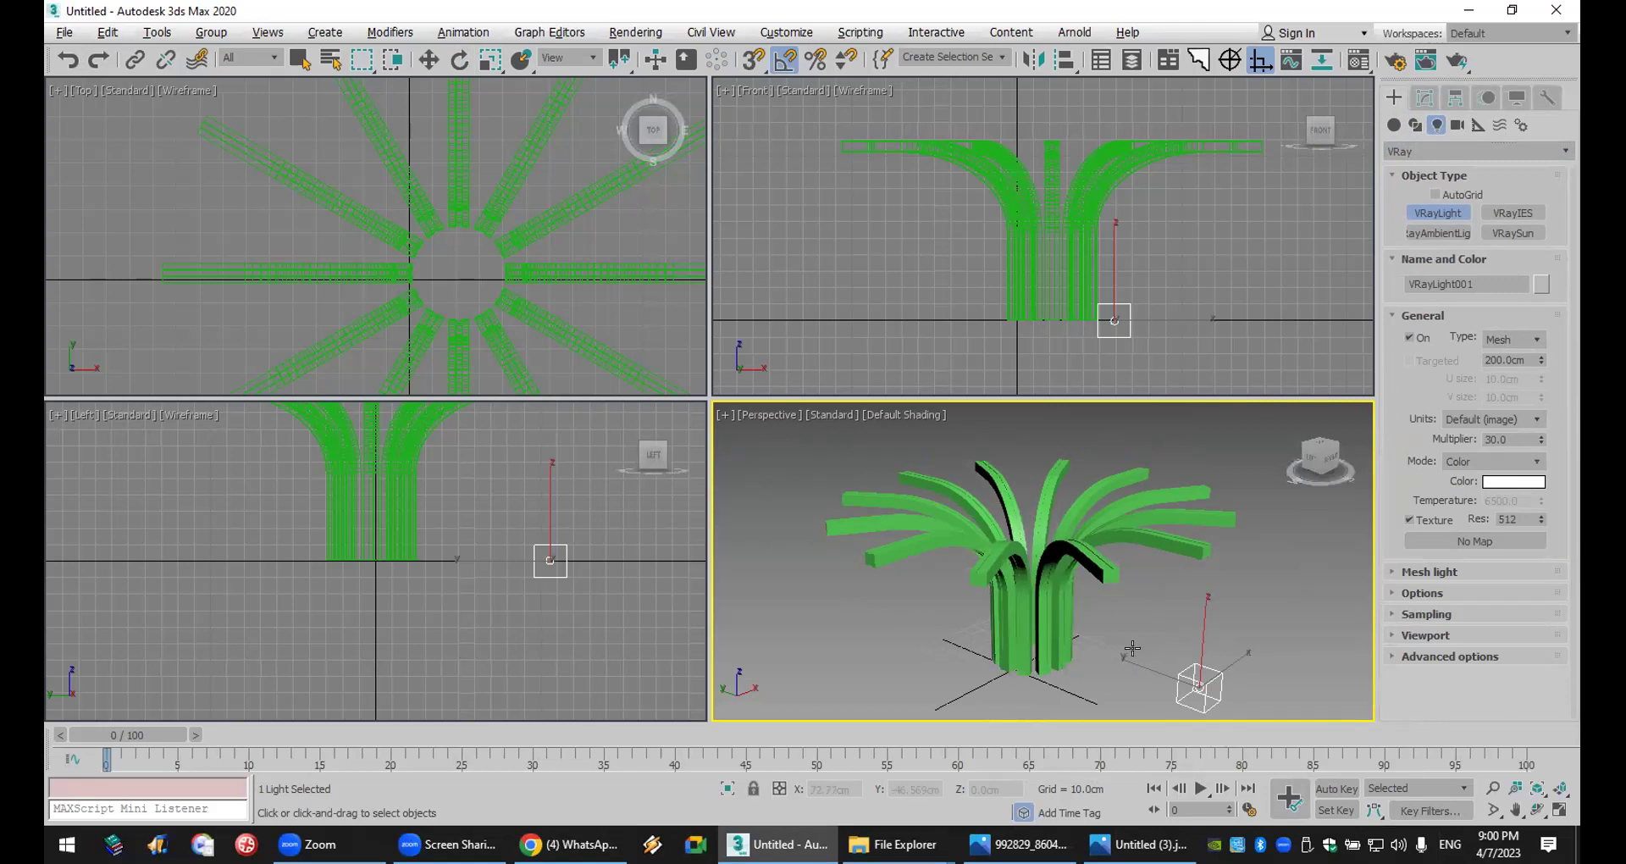
- Select the front branch group nearest the light and convert it to Editable Poly
{"action": "key", "text": "e"}
{"action": "left_click", "coordinate": [1100, 570]}
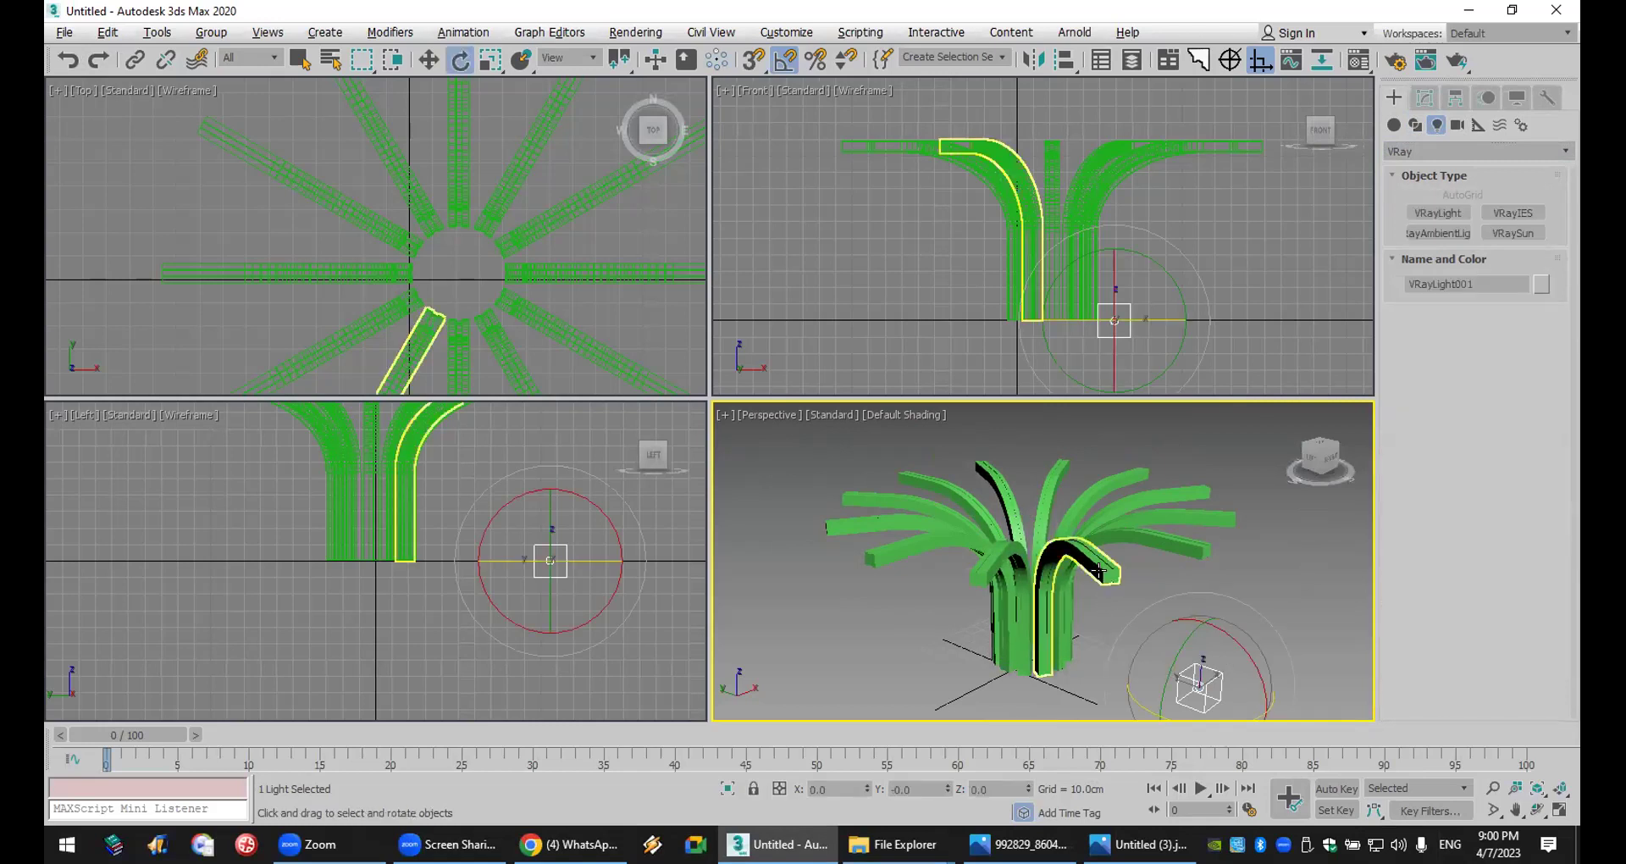
{"action": "right_click", "coordinate": [1100, 517]}
{"action": "mouse_move", "coordinate": [1173, 725]}
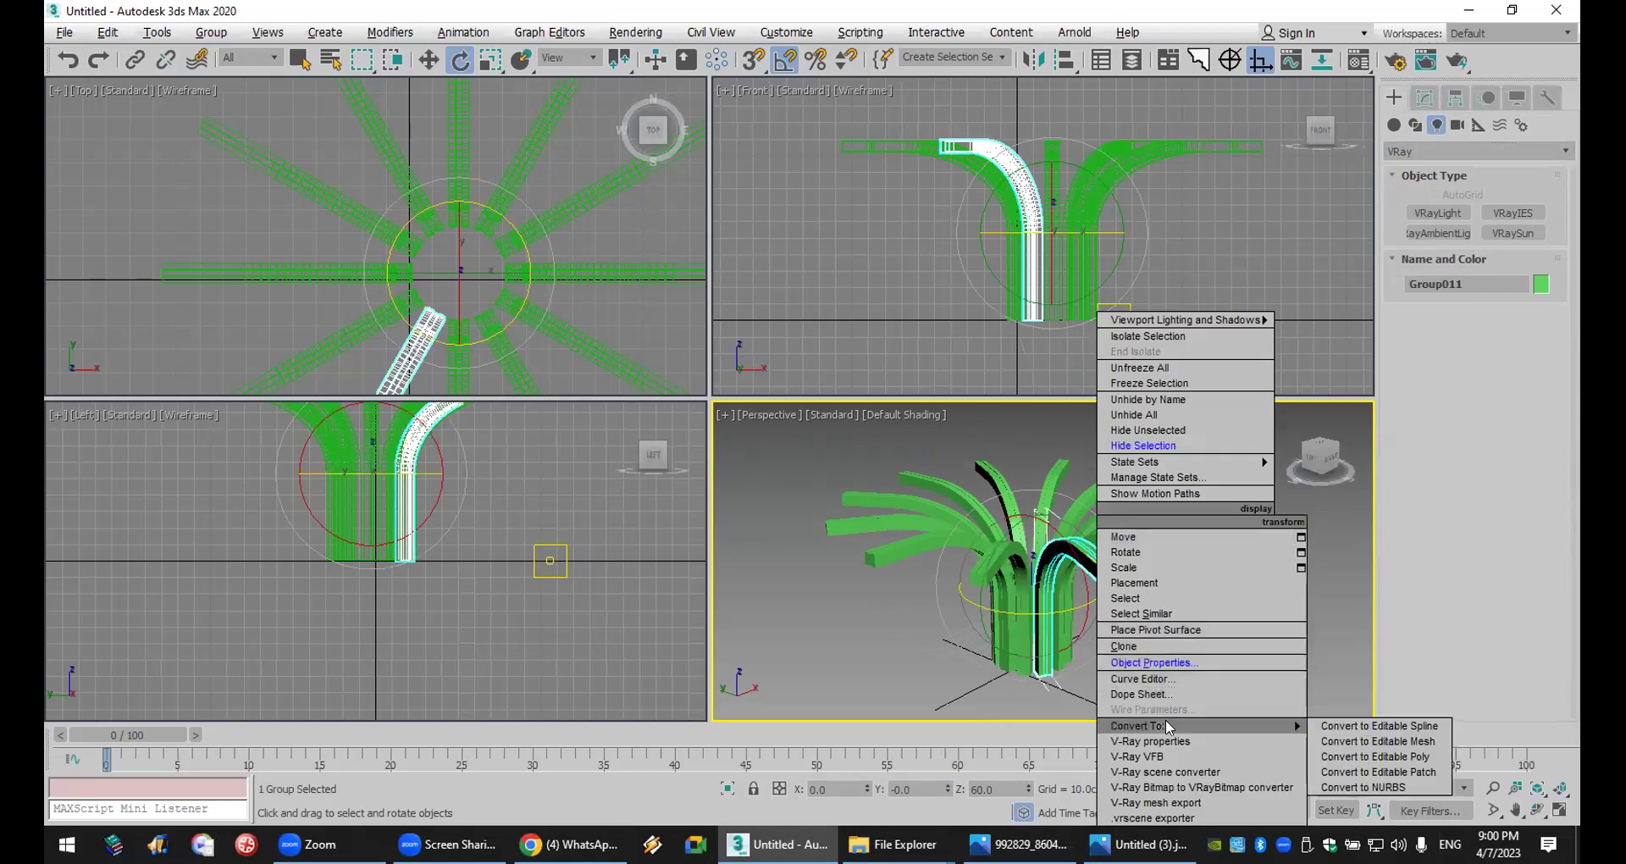
{"action": "left_click", "coordinate": [1396, 742]}
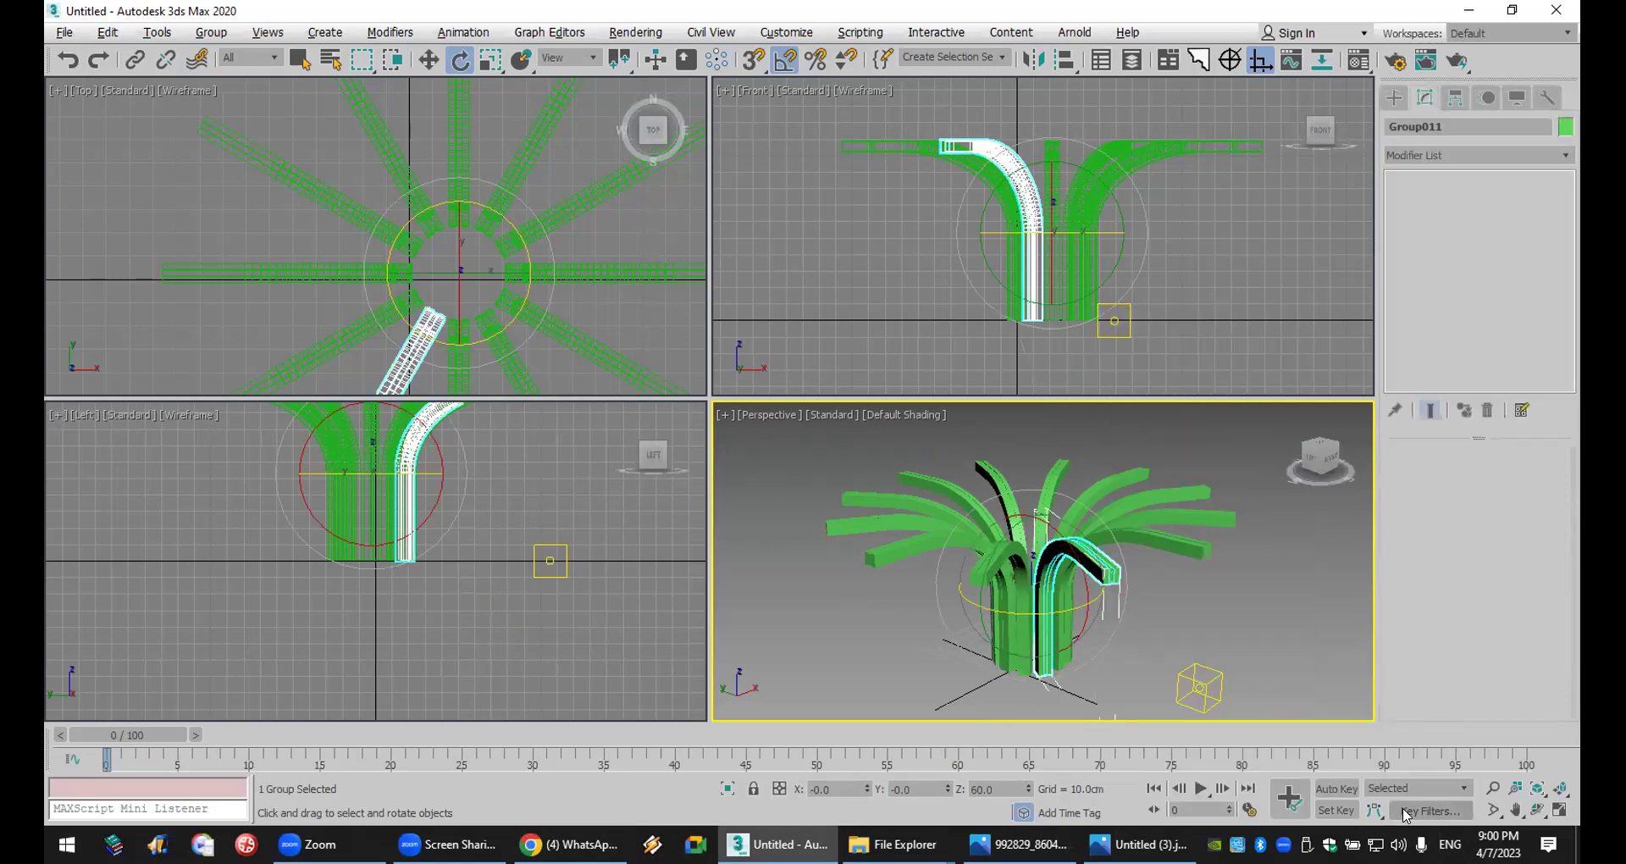
- Try picking the converted branch as the VRay light's mesh and undo the pick
{"action": "left_click", "coordinate": [1201, 679]}
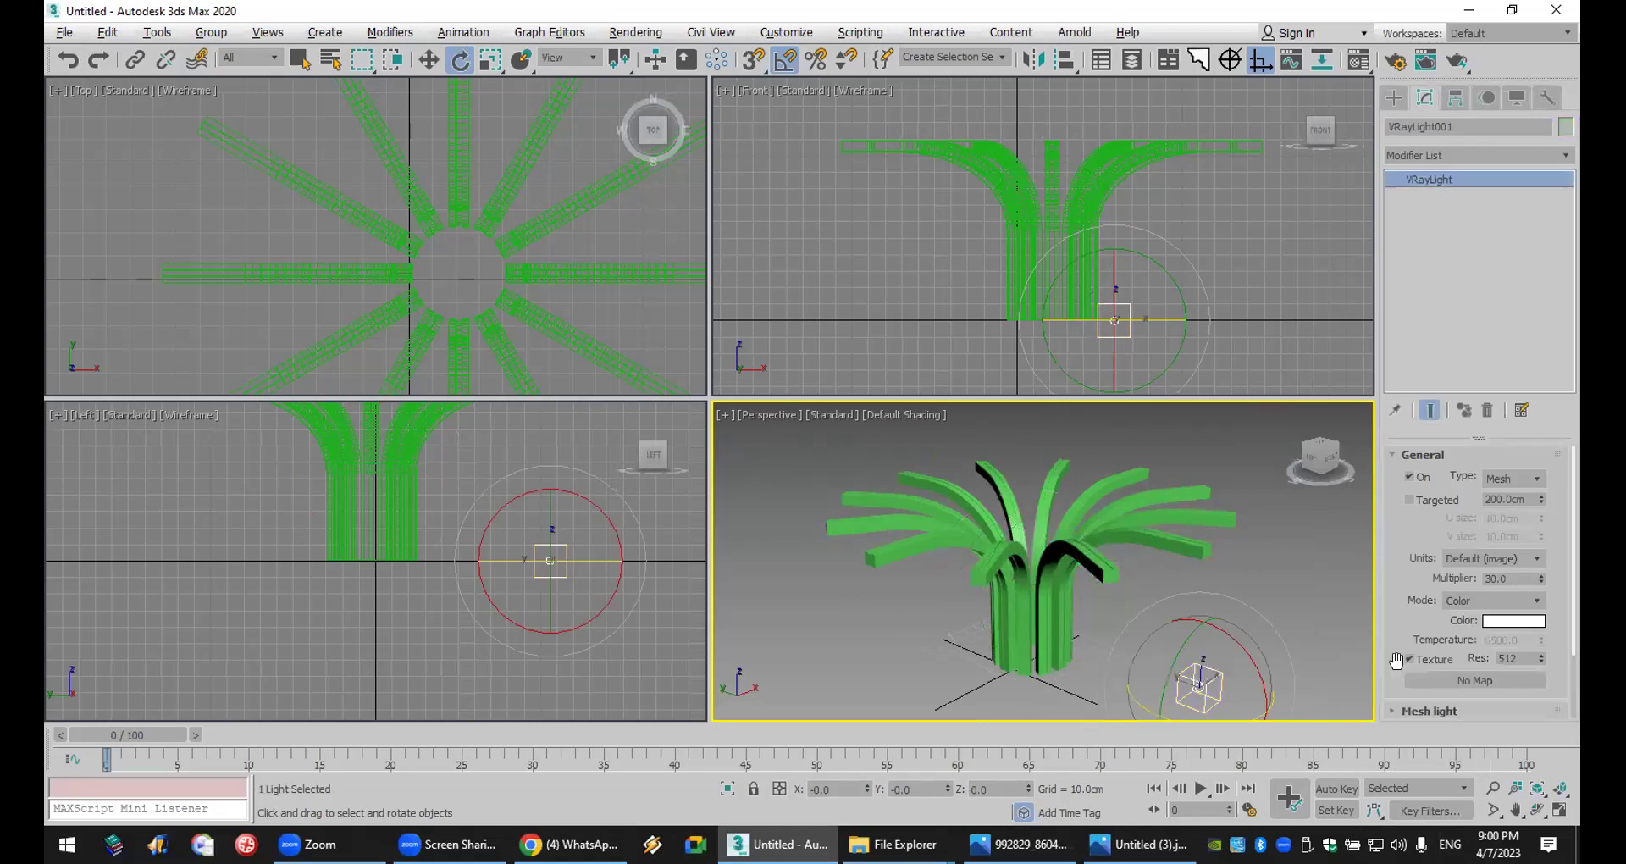
{"action": "left_click_drag", "start_coordinate": [1428, 576], "coordinate": [1439, 240]}
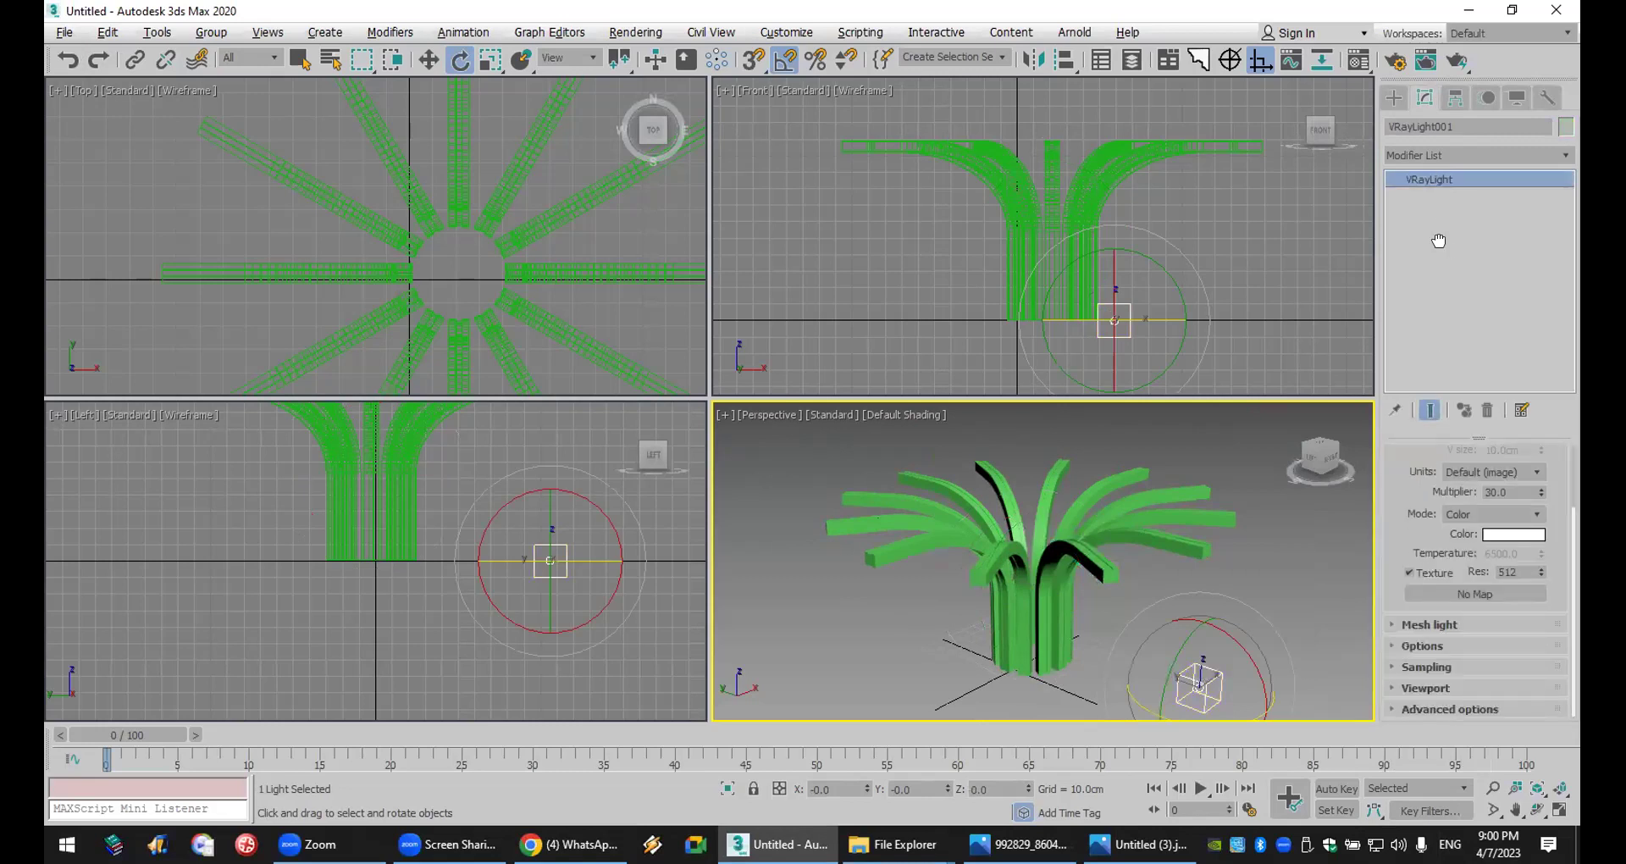
{"action": "left_click", "coordinate": [1448, 624]}
{"action": "left_click", "coordinate": [1483, 610]}
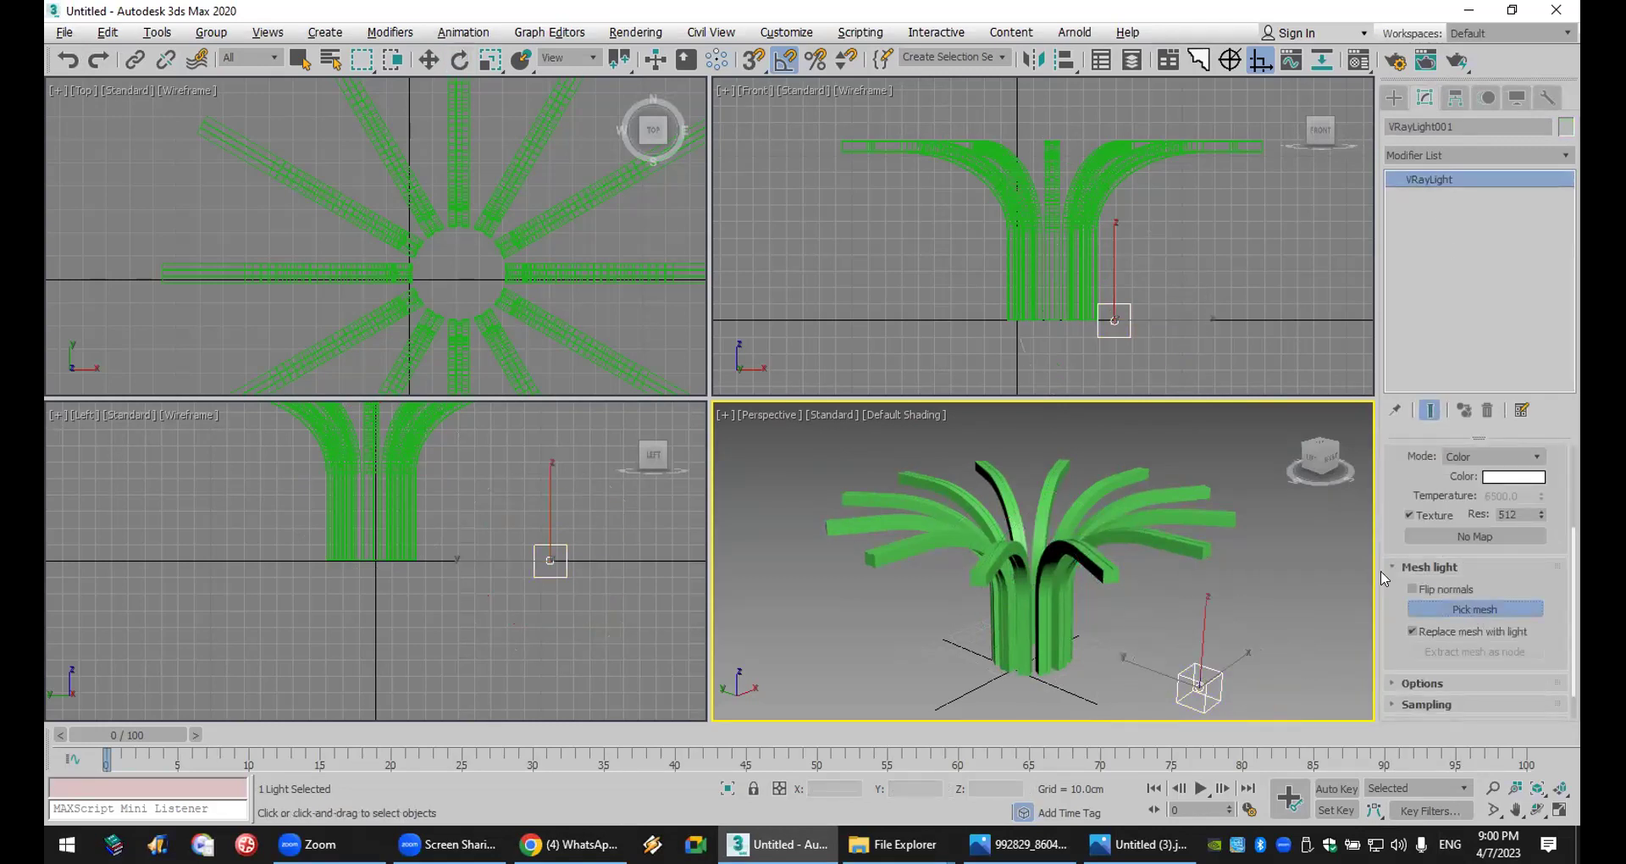
{"action": "left_click", "coordinate": [1087, 563]}
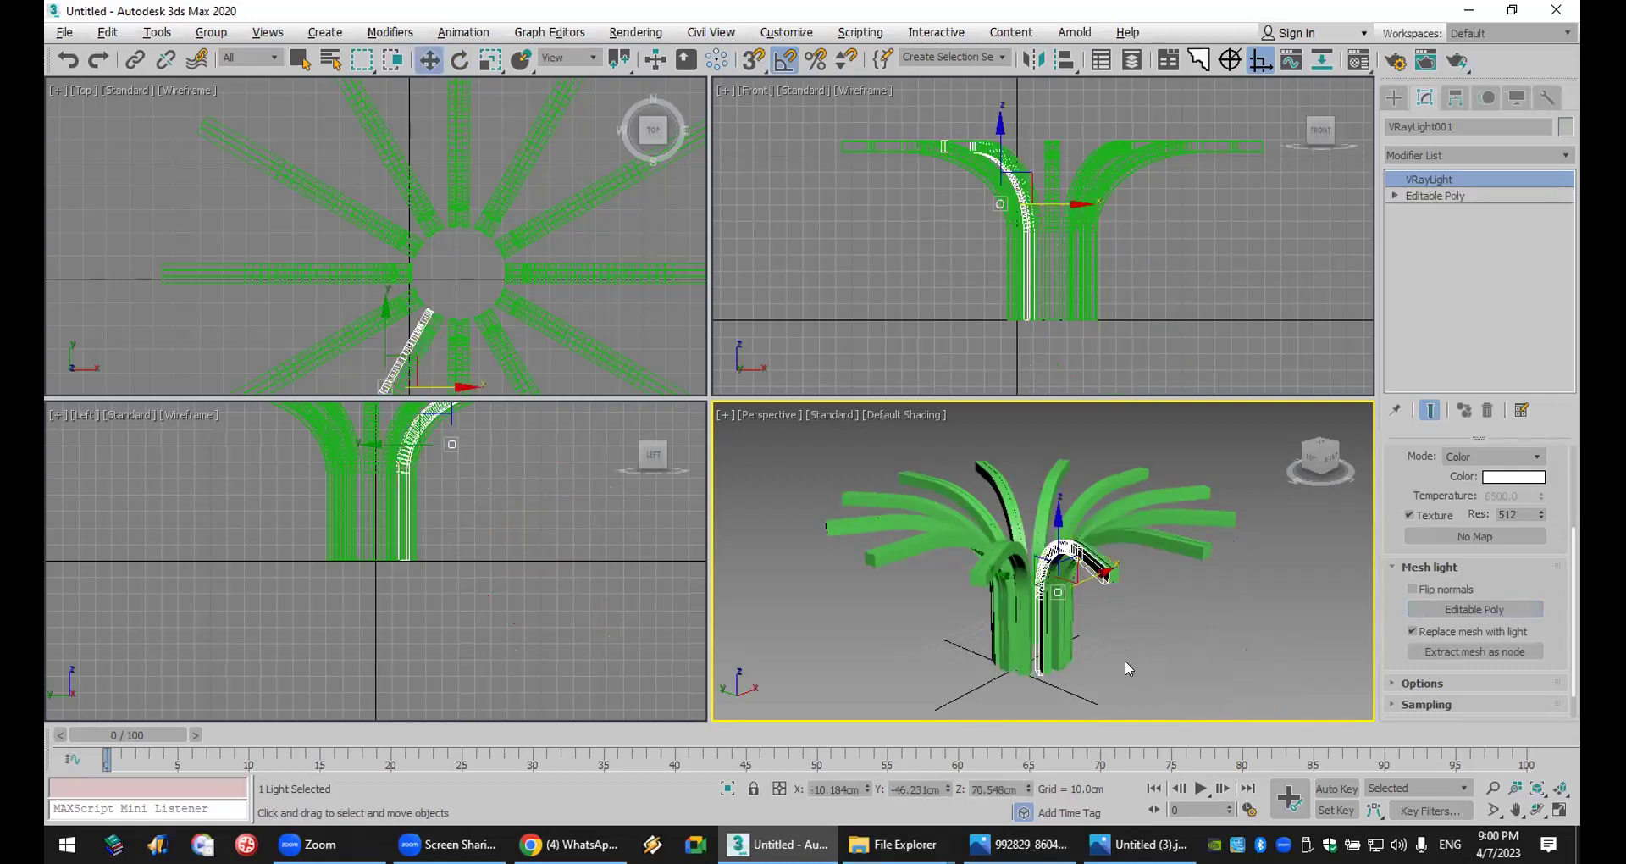
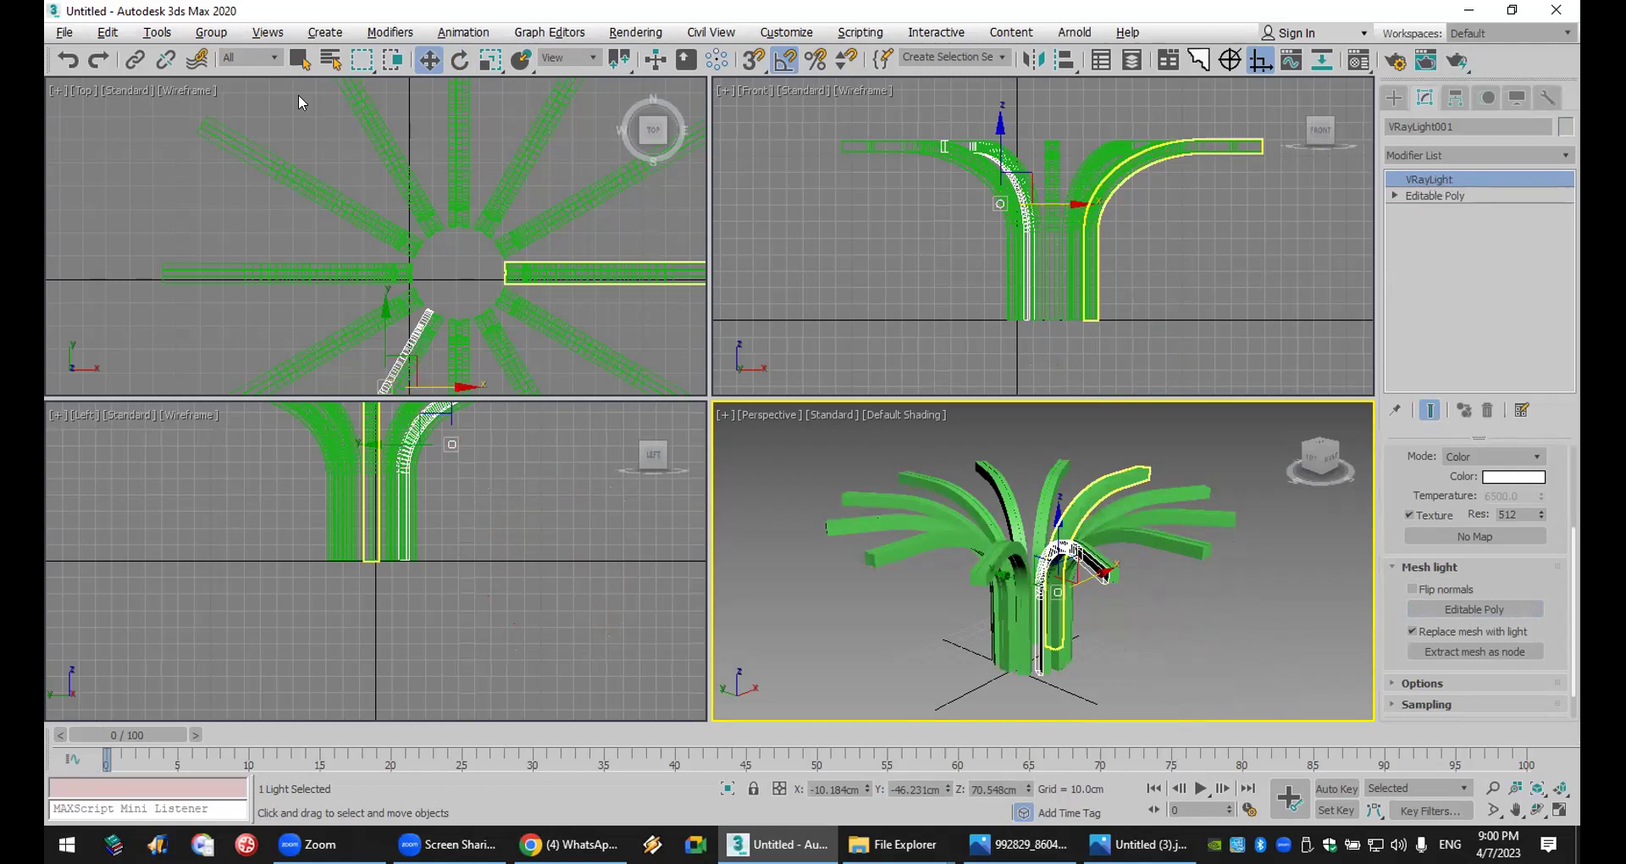
{"action": "left_click", "coordinate": [76, 62]}
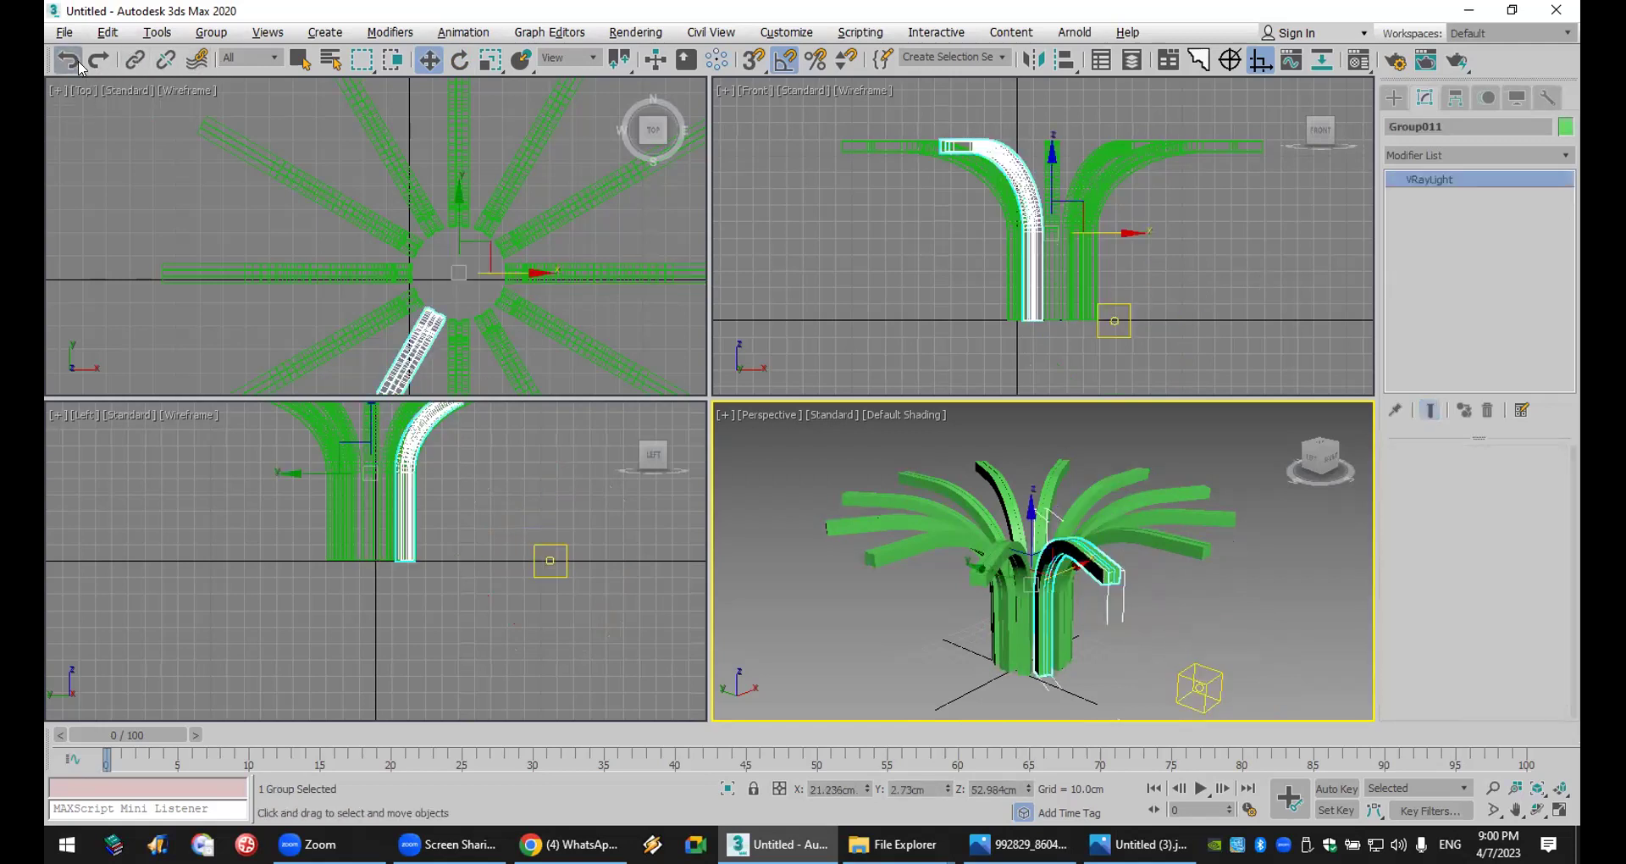
- Delete the VRay light and assign a VRayLightMtl material to all twelve branch groups
{"action": "key", "text": "Delete"}
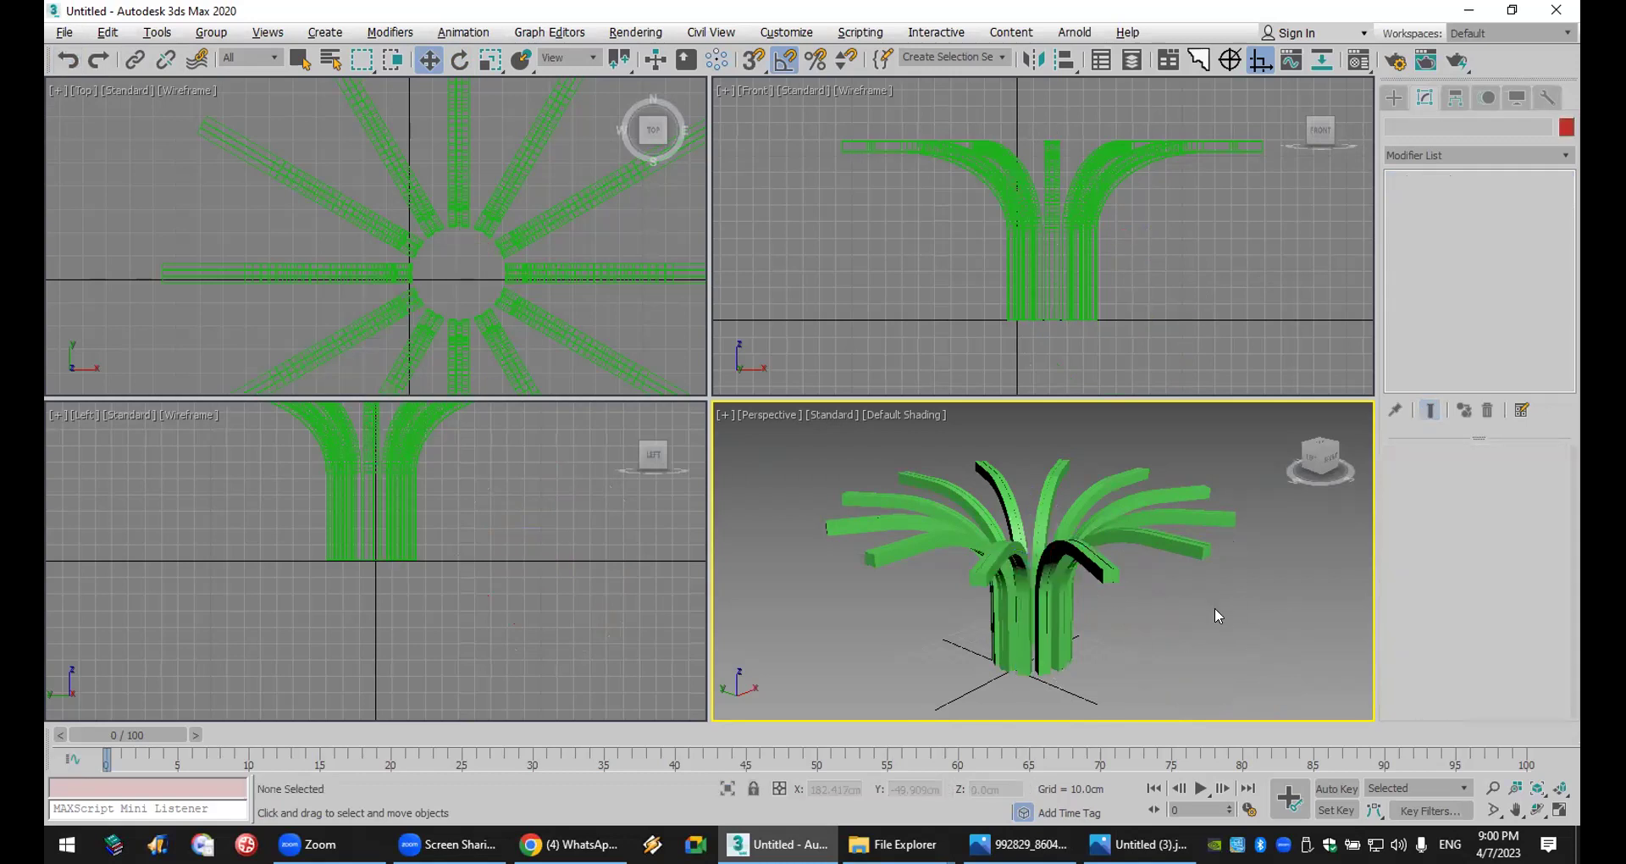
{"action": "key", "text": "ctrl+a"}
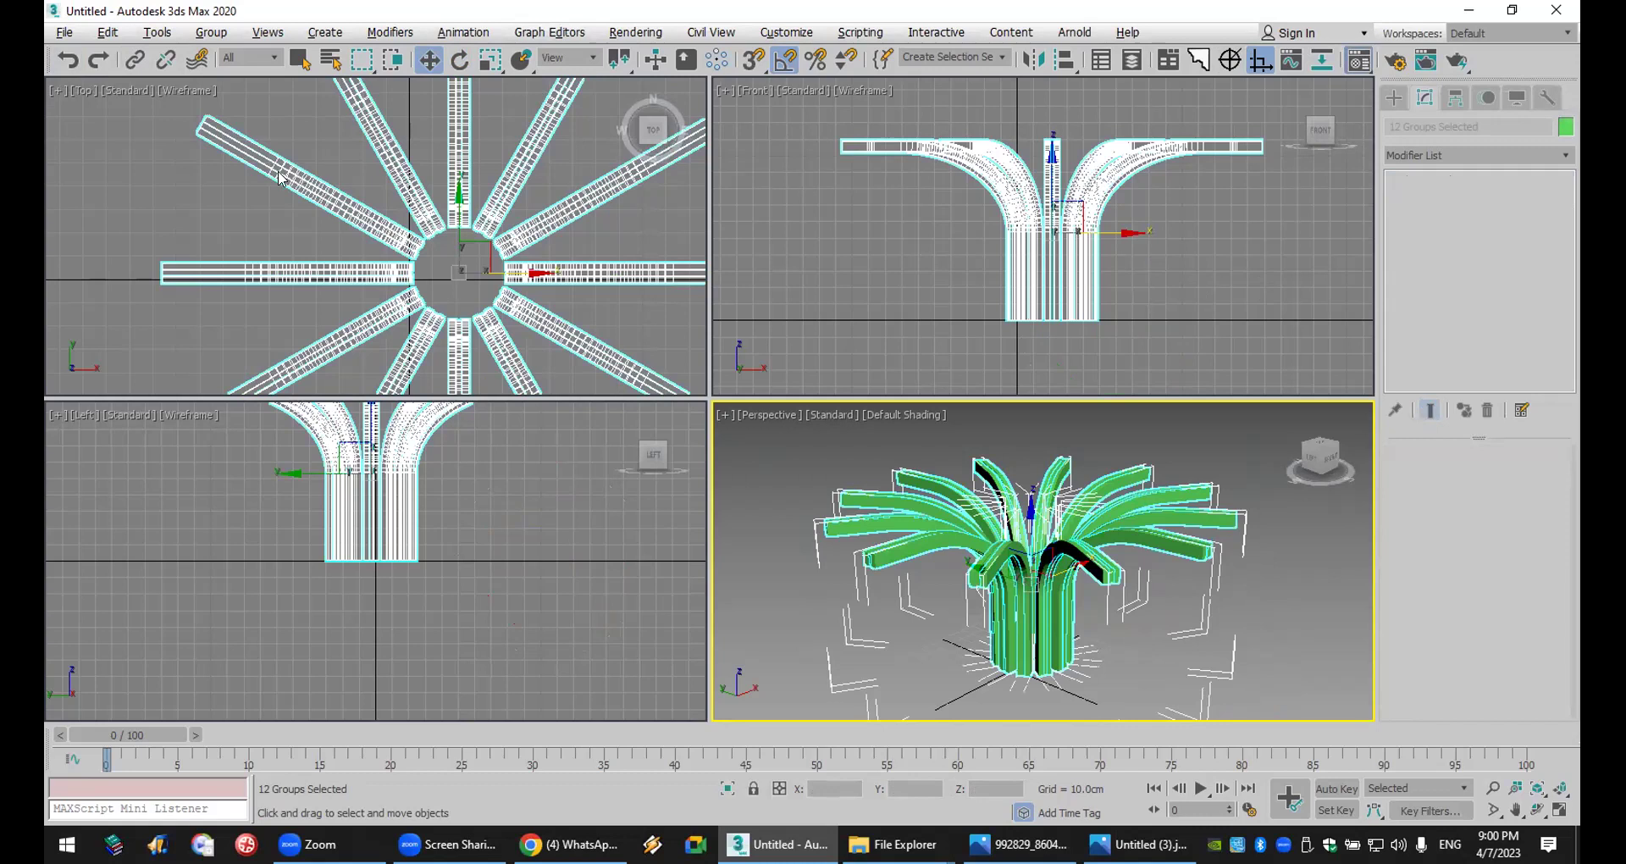
{"action": "key", "text": "m"}
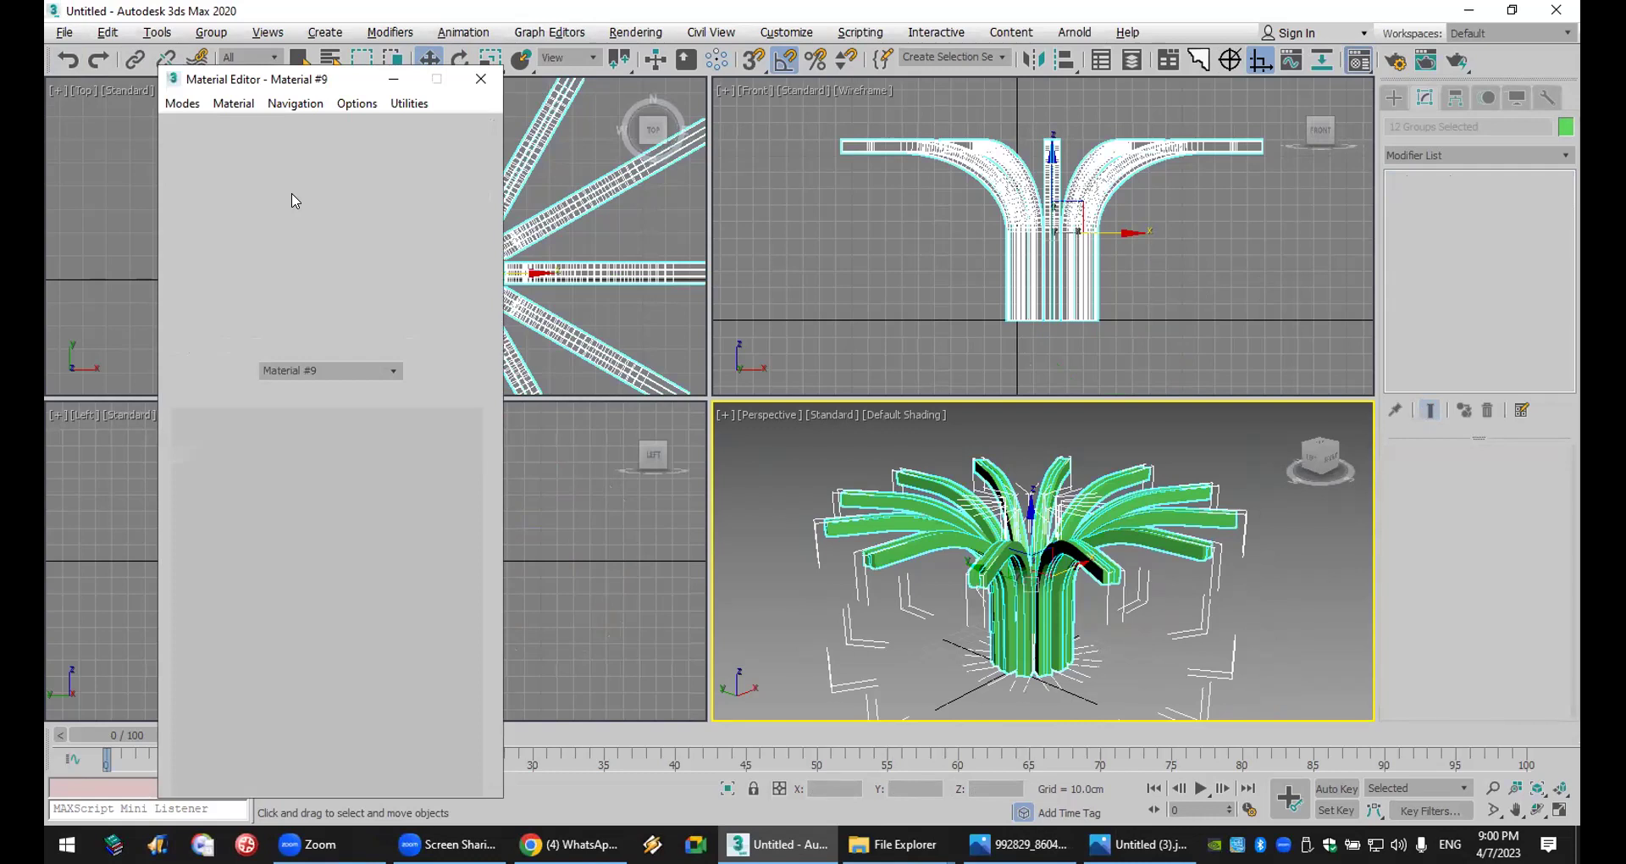
{"action": "left_click", "coordinate": [455, 368]}
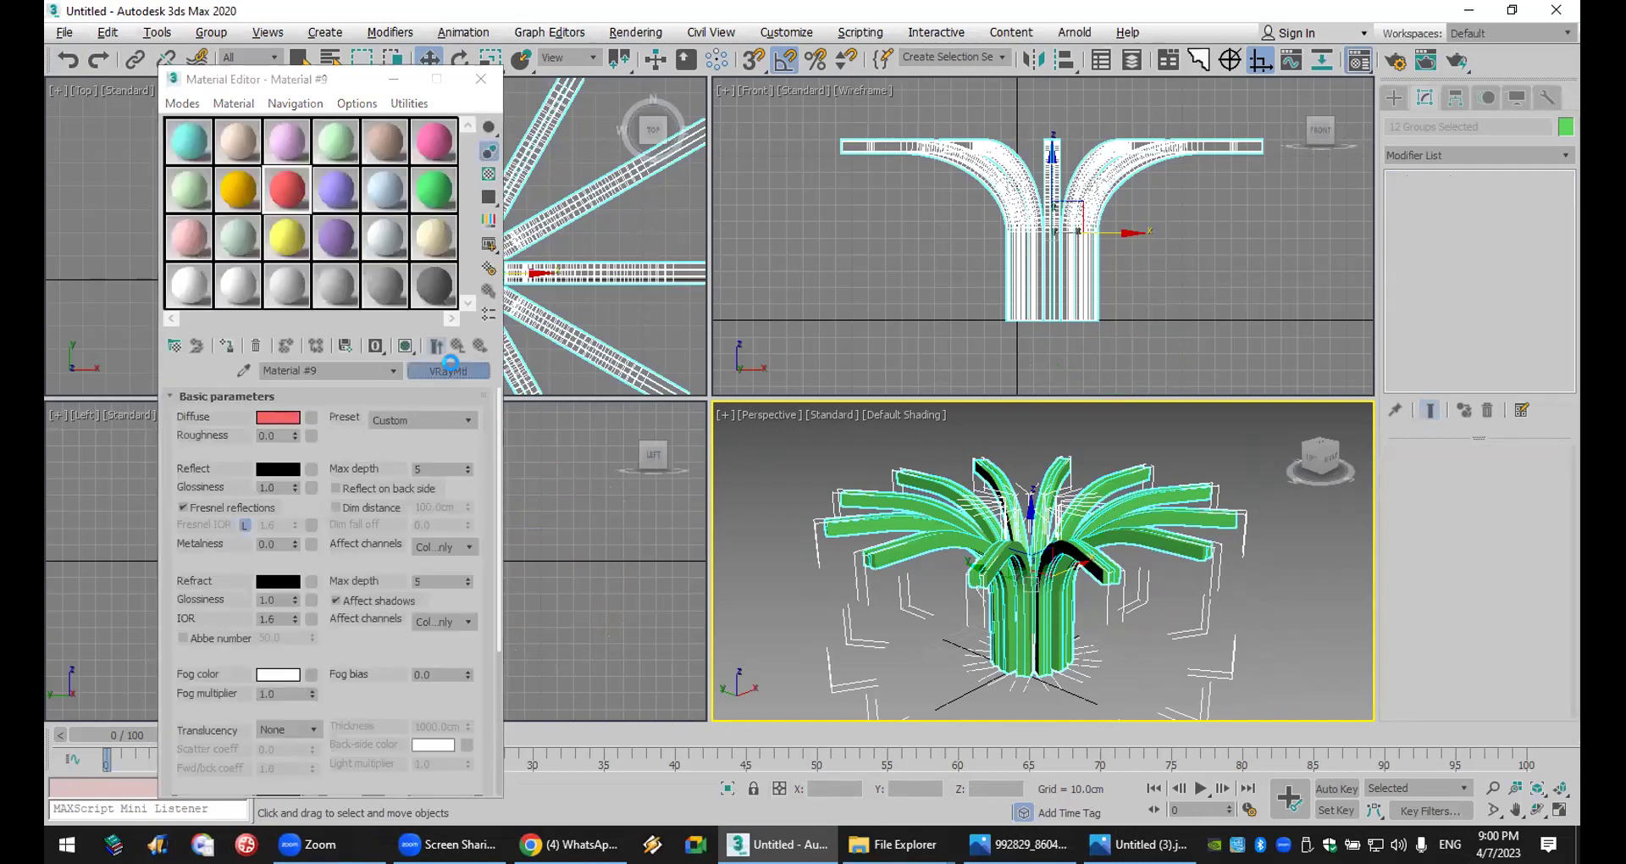
{"action": "double_click", "coordinate": [239, 503]}
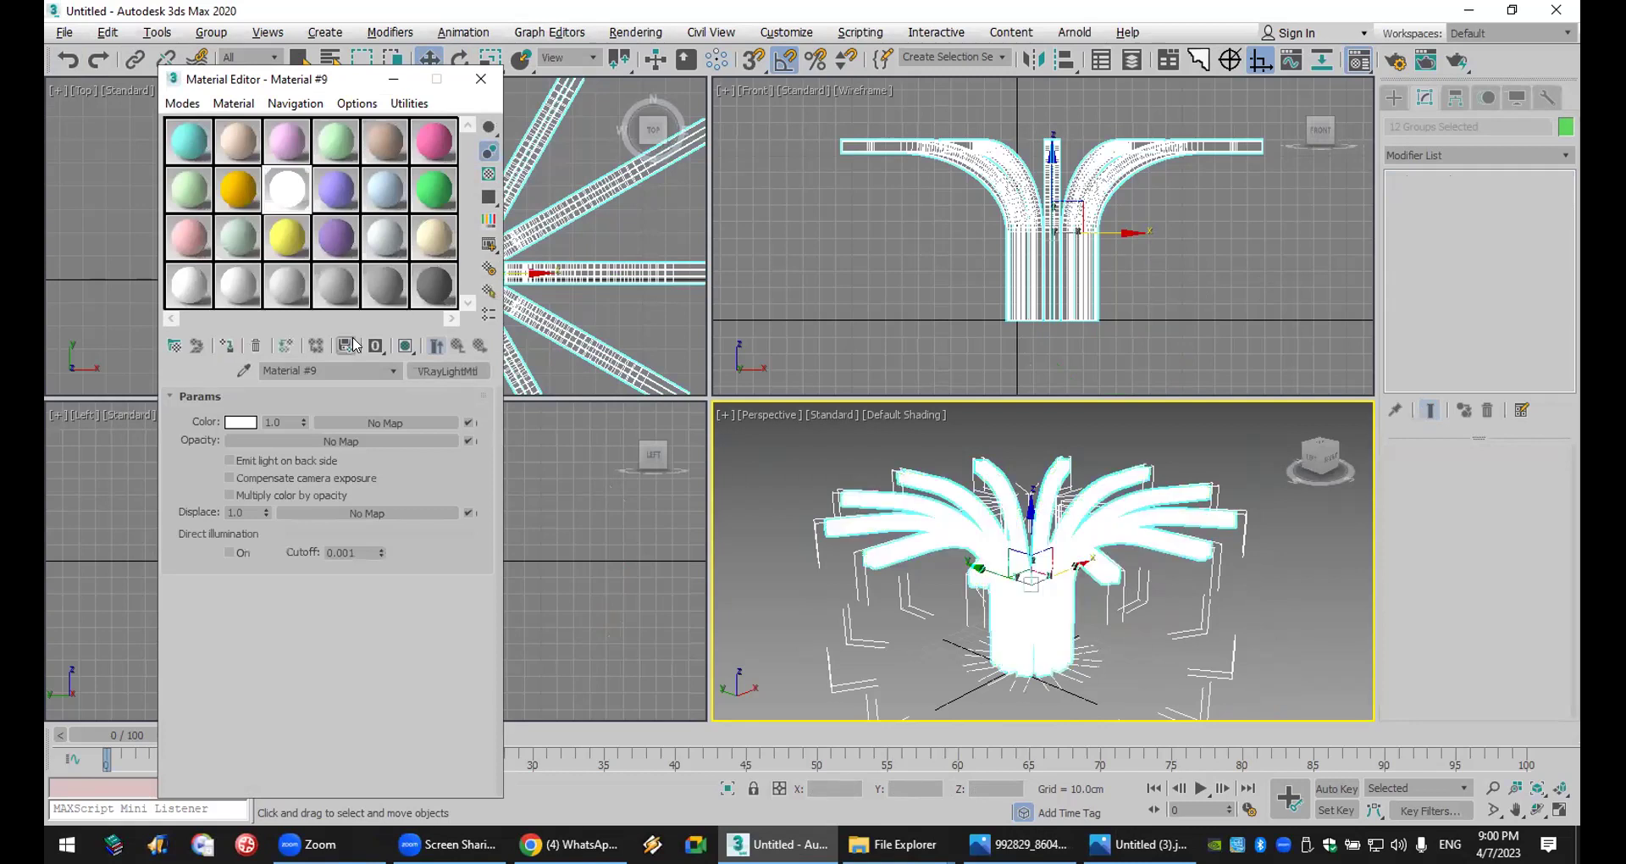
- Raise the VRayLightMtl color multiplier to 67.2, deselect the branches and close the Material Editor
{"action": "left_click", "coordinate": [404, 345]}
{"action": "left_click_drag", "start_coordinate": [304, 423], "coordinate": [303, 200]}
{"action": "left_click", "coordinate": [1315, 597]}
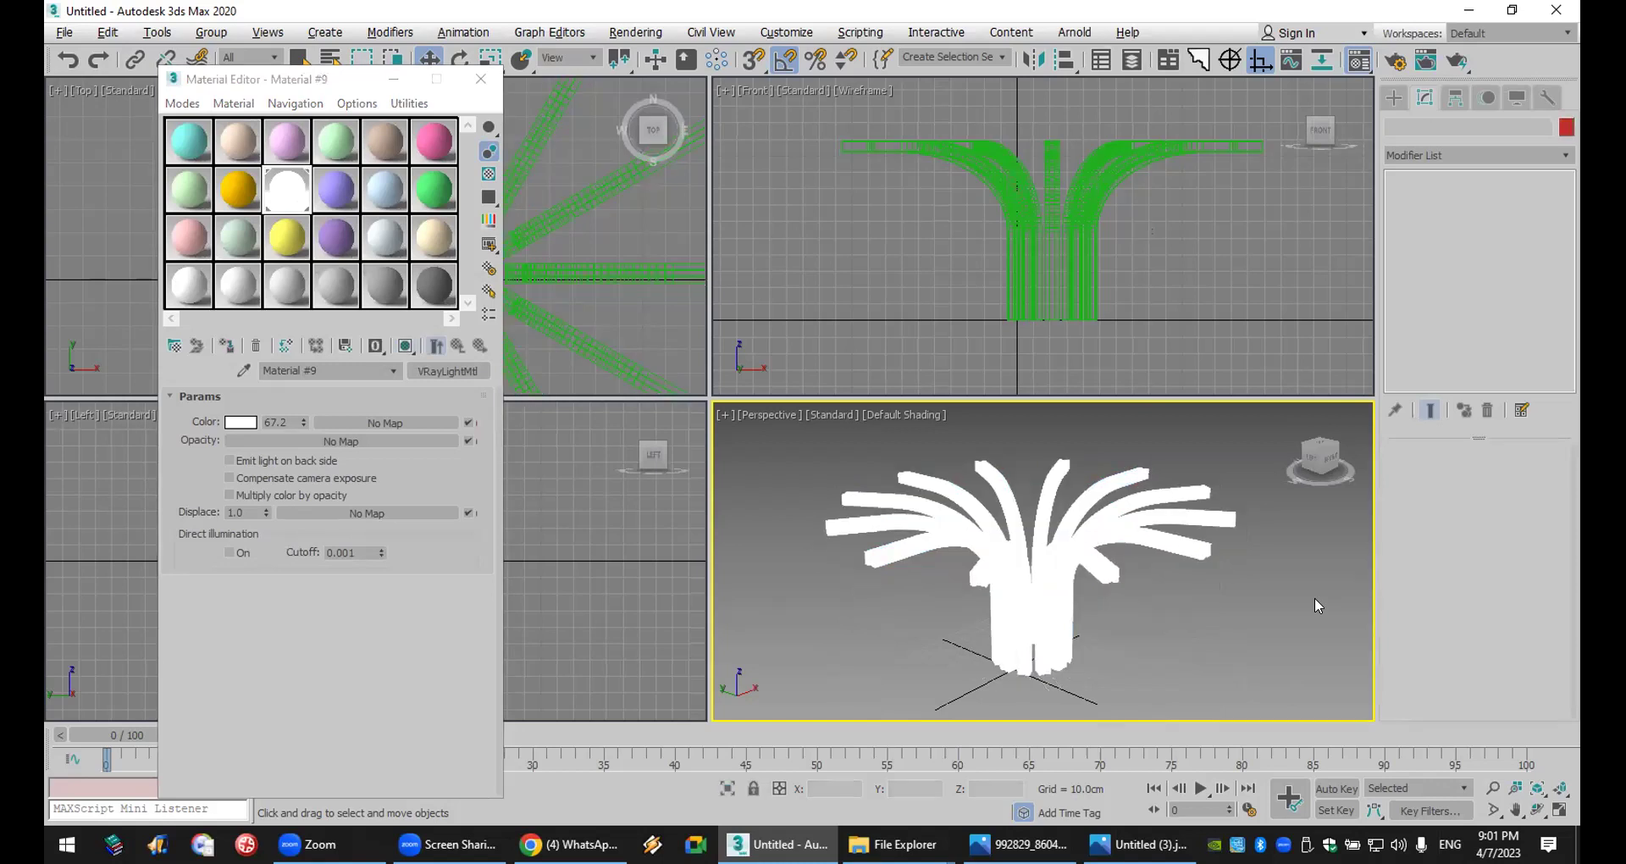
{"action": "left_click", "coordinate": [480, 78]}
- Switch to the WhatsApp group chat, view the newest bottle and ketchup label images, and return to 3ds Max
{"action": "left_click", "coordinate": [570, 845]}
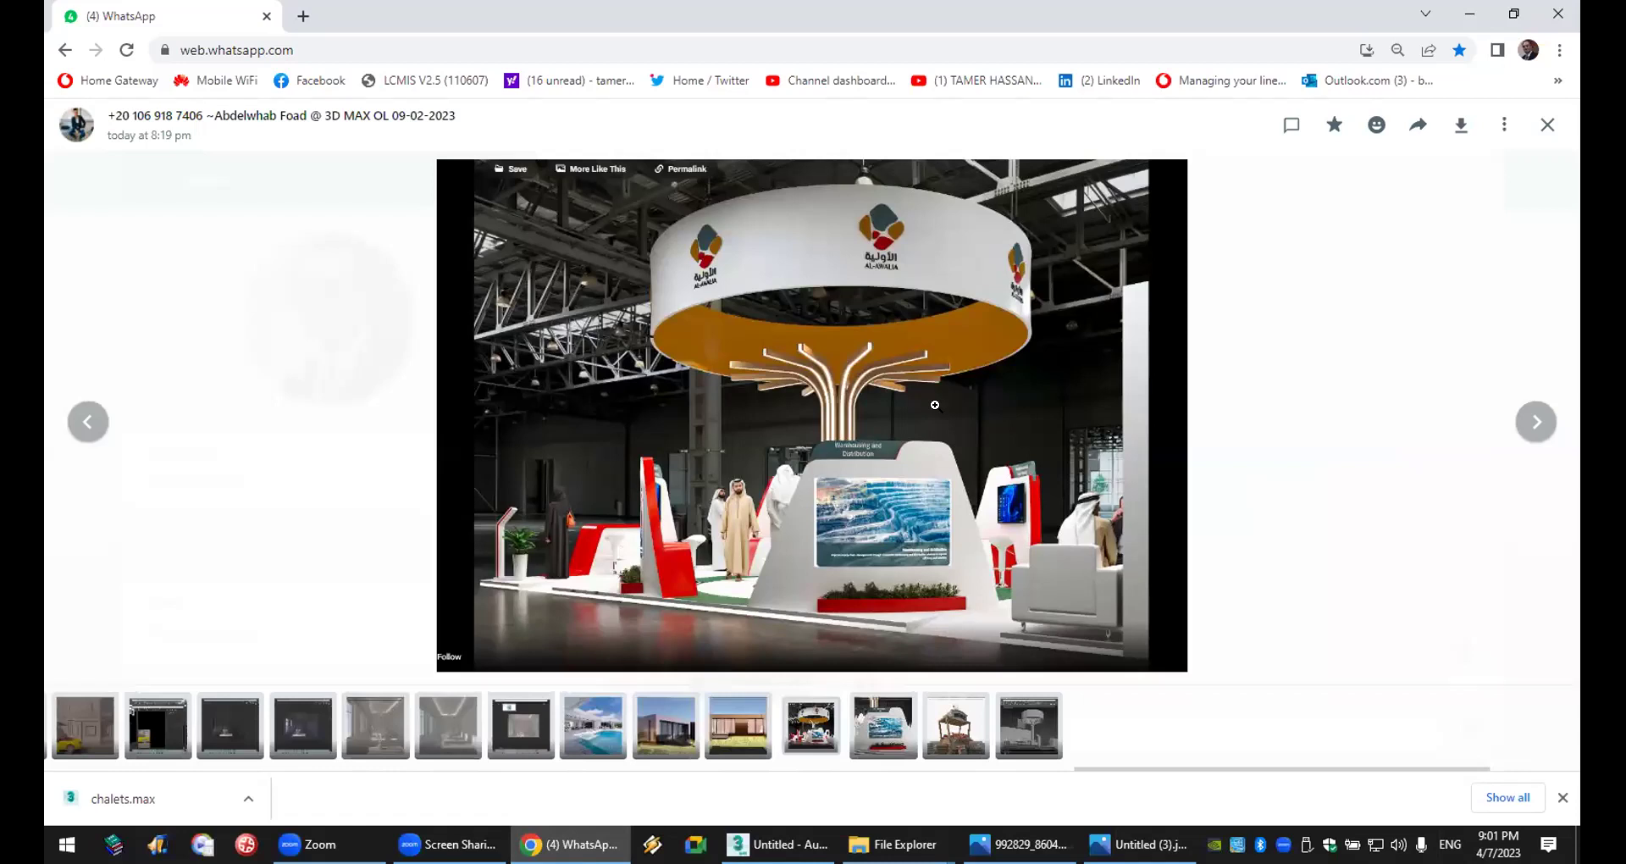
{"action": "left_click", "coordinate": [1547, 124]}
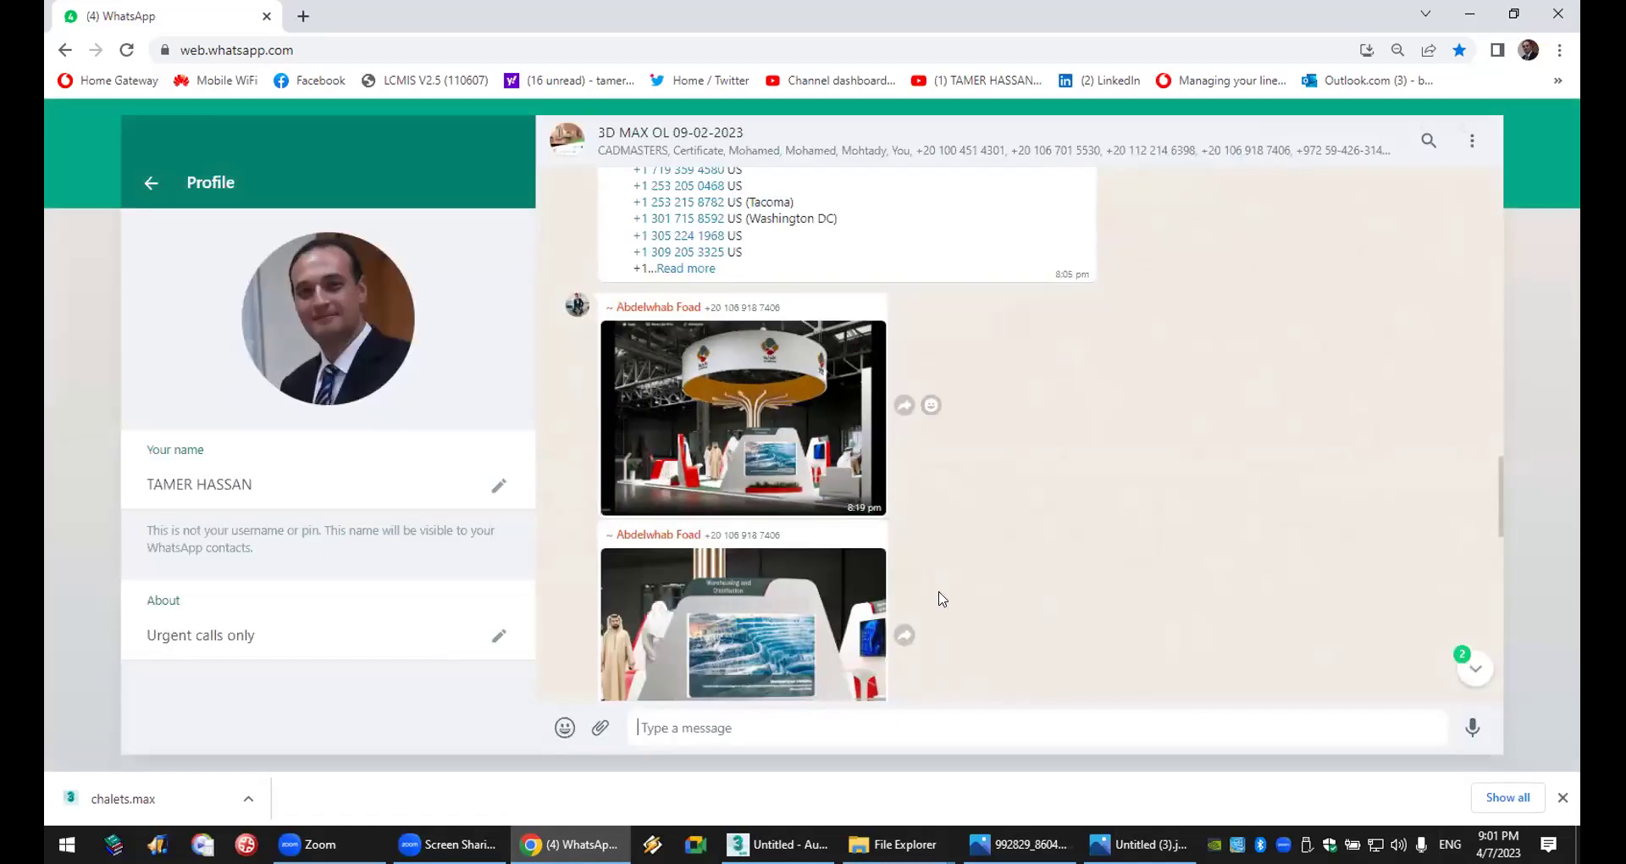
{"action": "scroll", "coordinate": [939, 603], "scroll_direction": "down", "scroll_amount": 5}
{"action": "scroll", "coordinate": [946, 612], "scroll_direction": "down", "scroll_amount": 5}
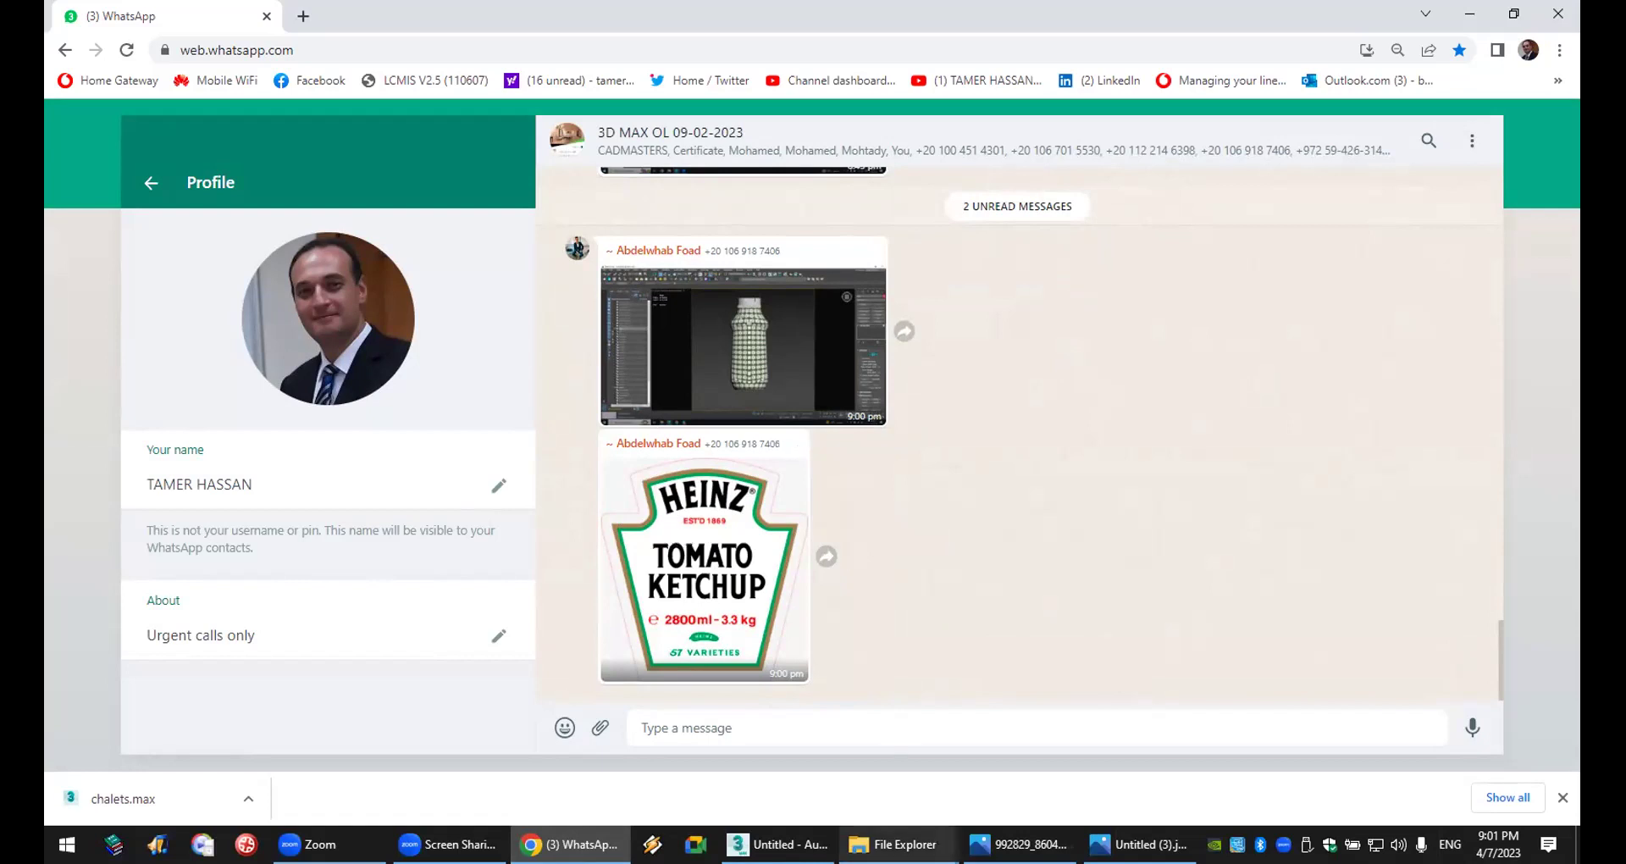
{"action": "left_click", "coordinate": [775, 845]}
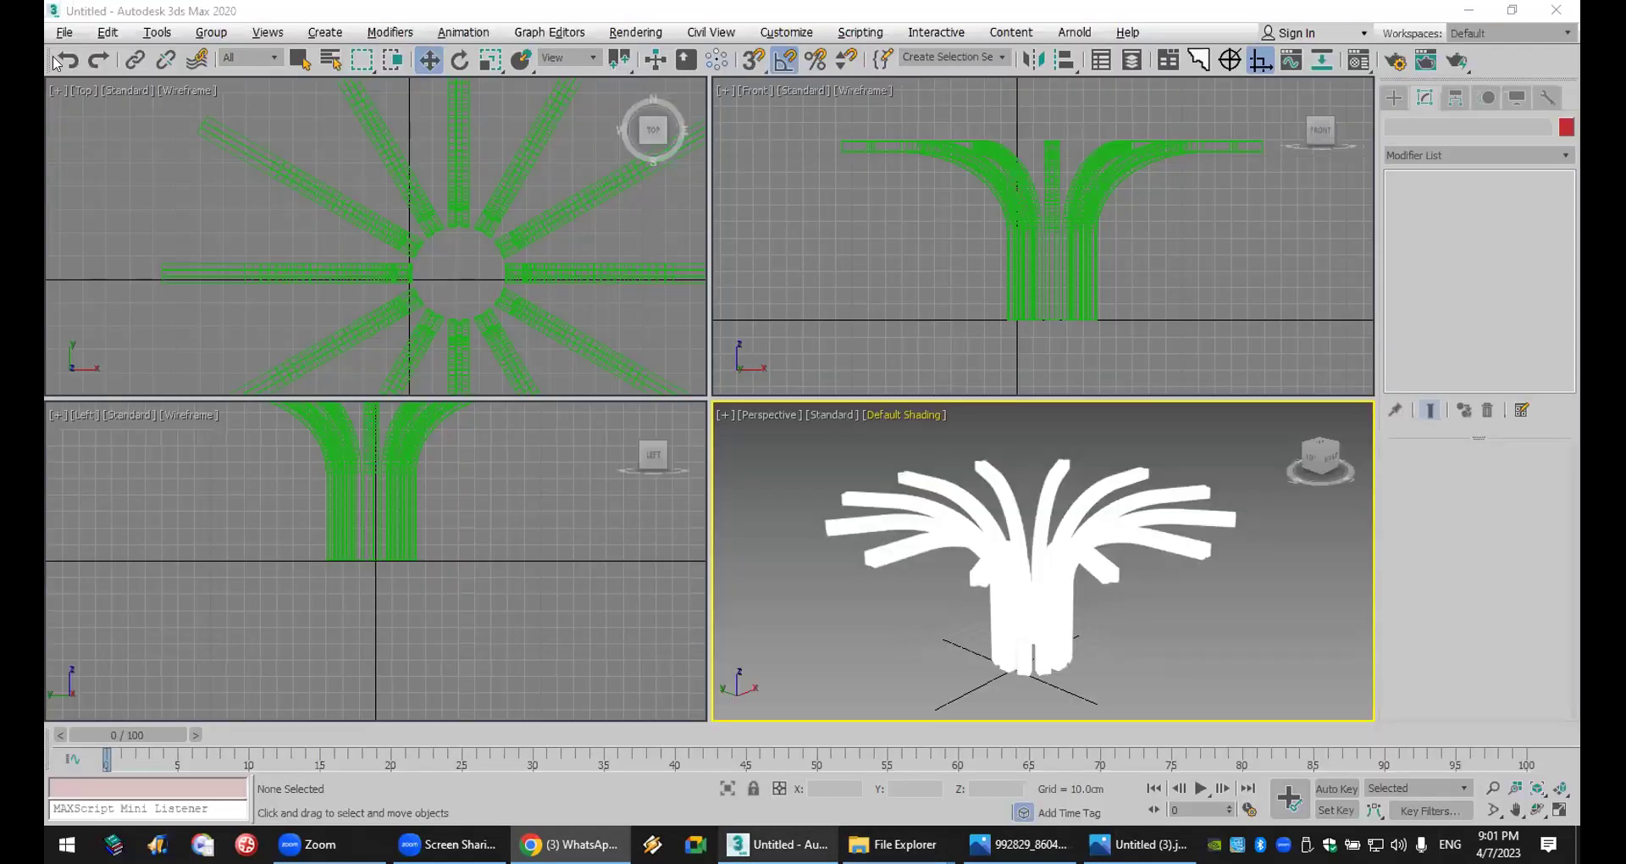
- Discard the branch scene and start a new empty one
{"action": "left_click", "coordinate": [64, 32]}
{"action": "left_click", "coordinate": [102, 88]}
{"action": "left_click", "coordinate": [721, 452]}
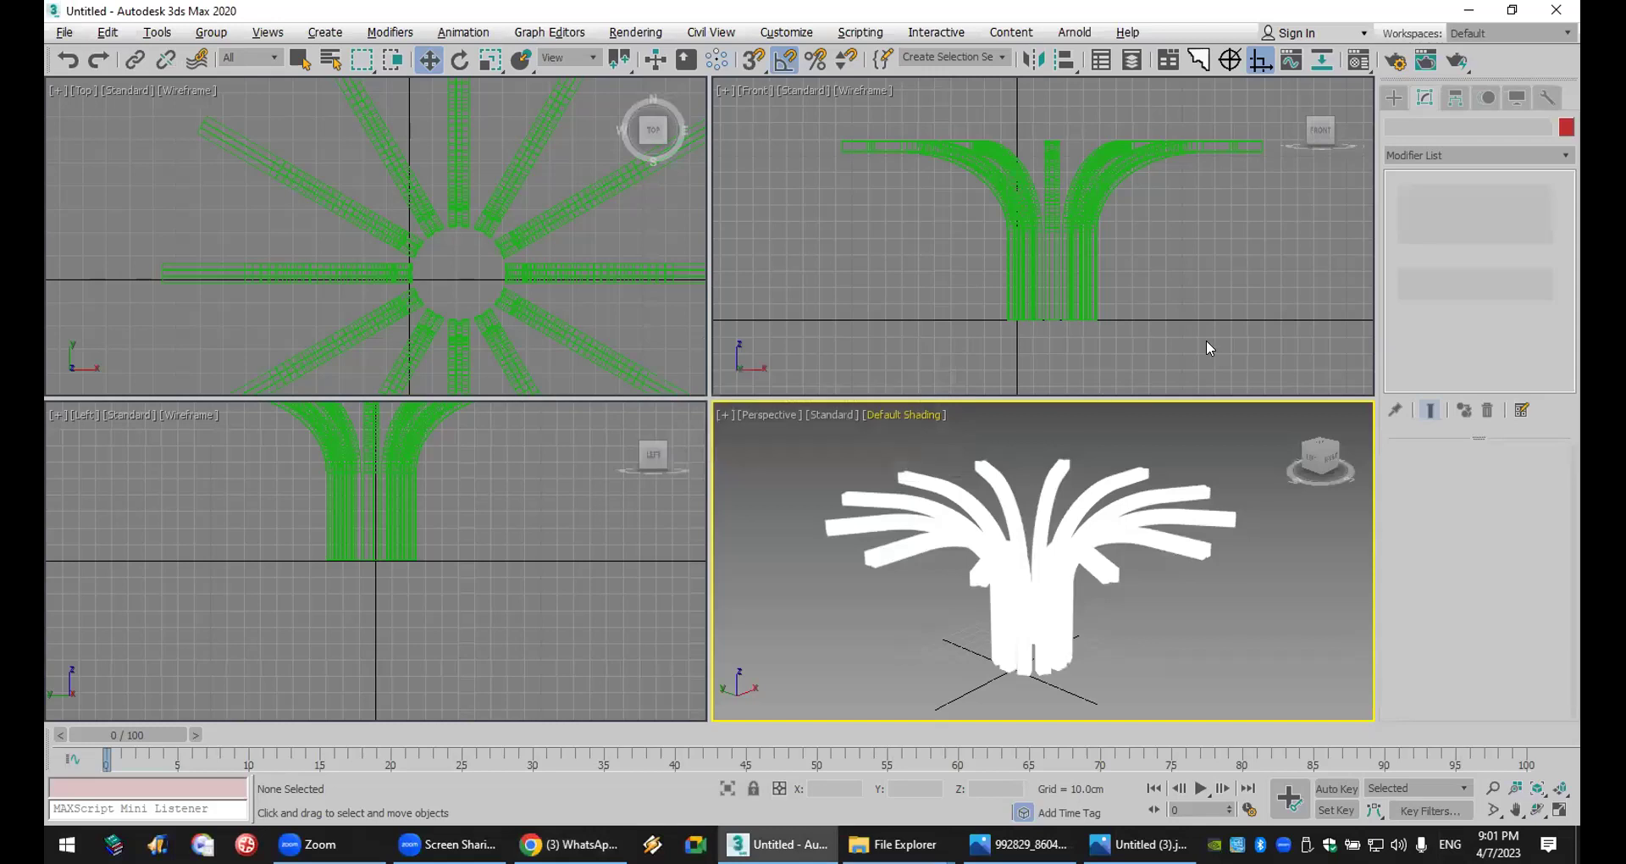
- Start the Line tool in a maximized Front viewport with 2D snapping to Grid Points and Vertex
{"action": "left_click", "coordinate": [1057, 191]}
{"action": "middle_click_drag", "start_coordinate": [1058, 192], "coordinate": [1049, 258]}
{"action": "left_click", "coordinate": [1415, 126]}
{"action": "left_click", "coordinate": [1437, 227]}
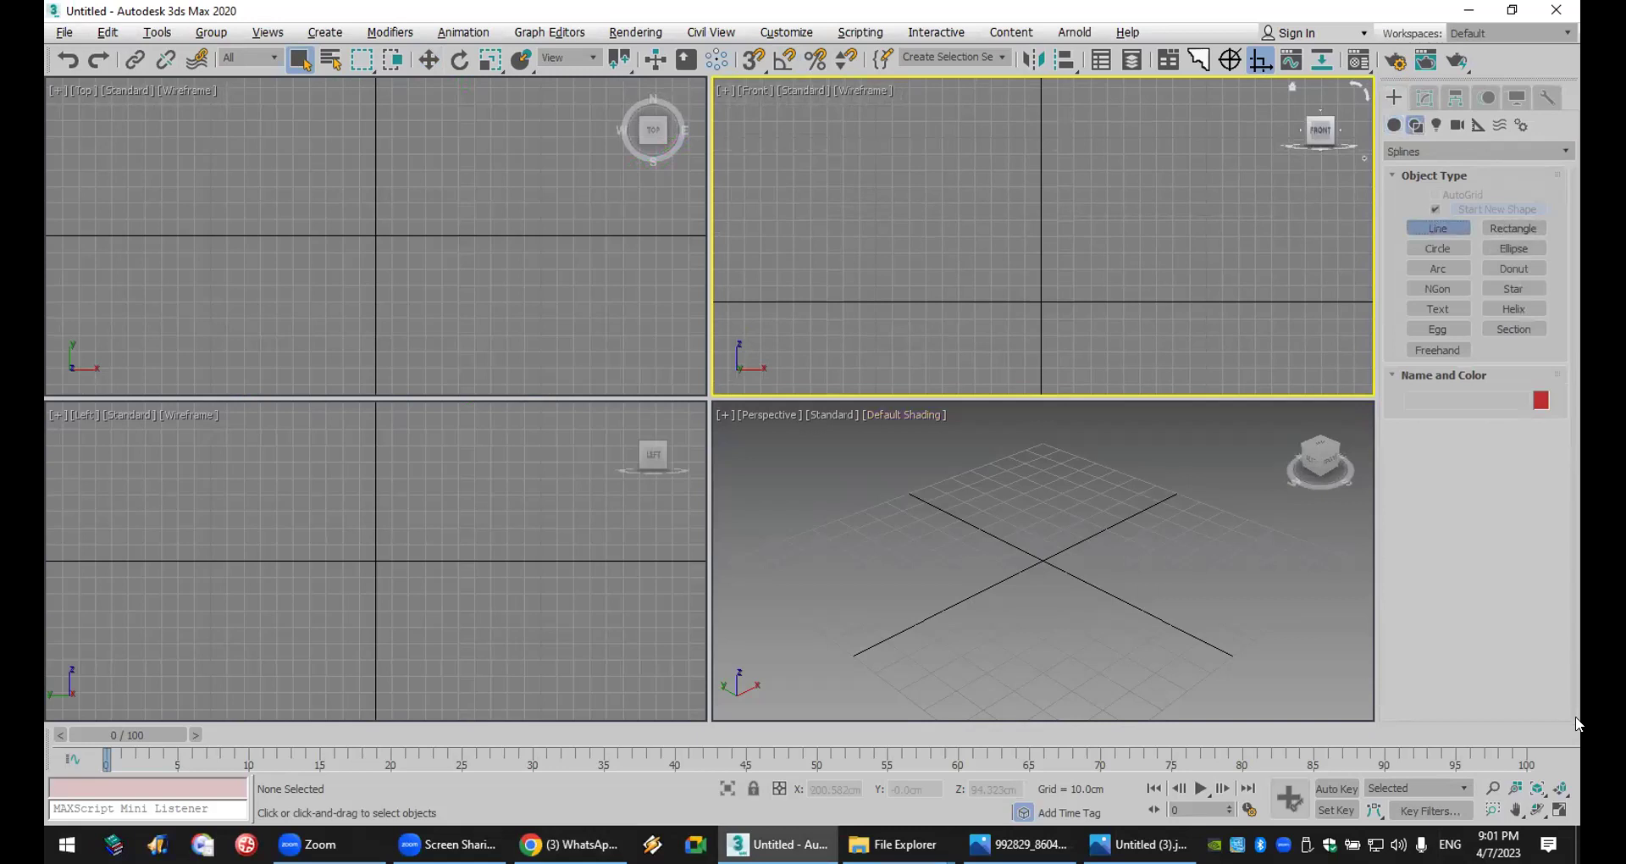
{"action": "left_click", "coordinate": [1561, 811]}
{"action": "left_click_drag", "start_coordinate": [960, 307], "coordinate": [951, 435]}
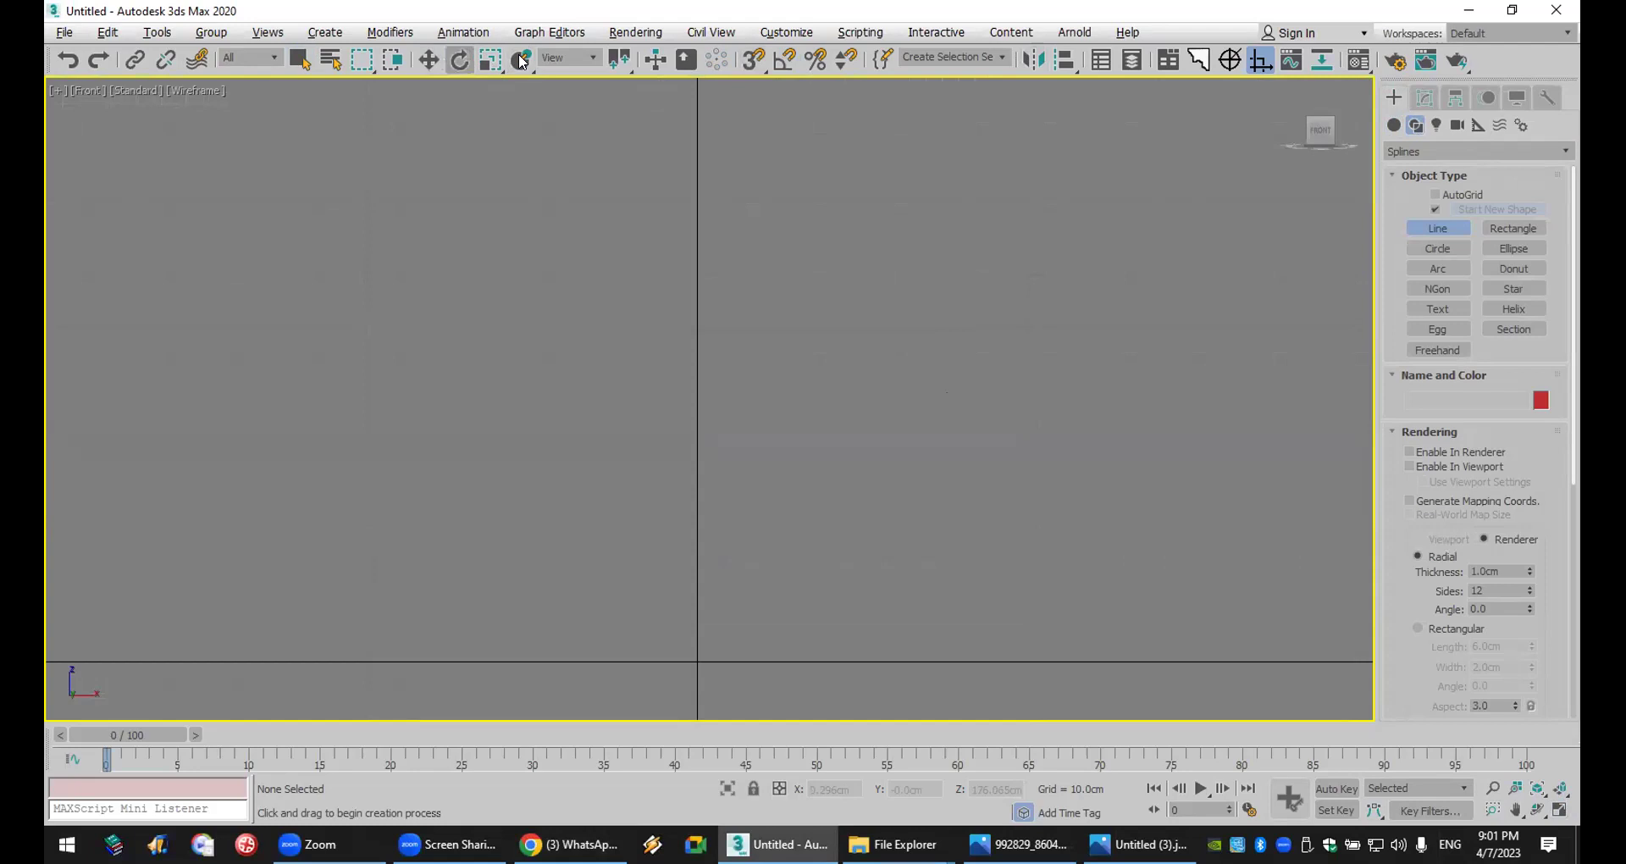
{"action": "left_click", "coordinate": [753, 59]}
{"action": "left_click_drag", "start_coordinate": [753, 60], "coordinate": [753, 138]}
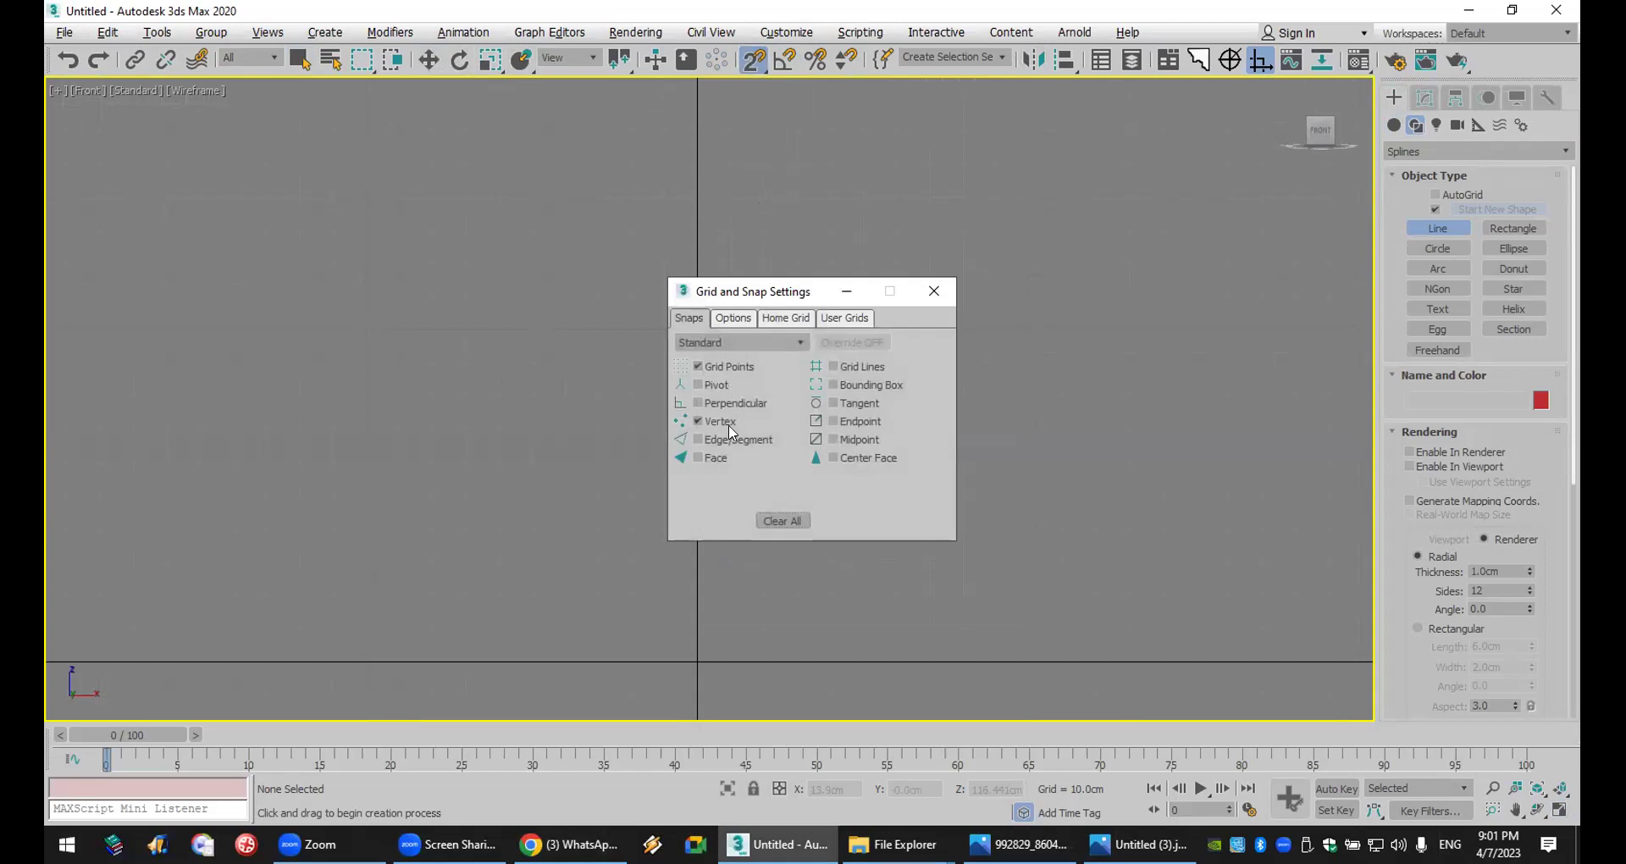
{"action": "left_click", "coordinate": [934, 292]}
- Draw the stepped neck profile from the vertical axis: 10 cm right, 10 cm down, about 5 cm left, 6 cm down, 5 cm right
{"action": "left_click", "coordinate": [697, 164]}
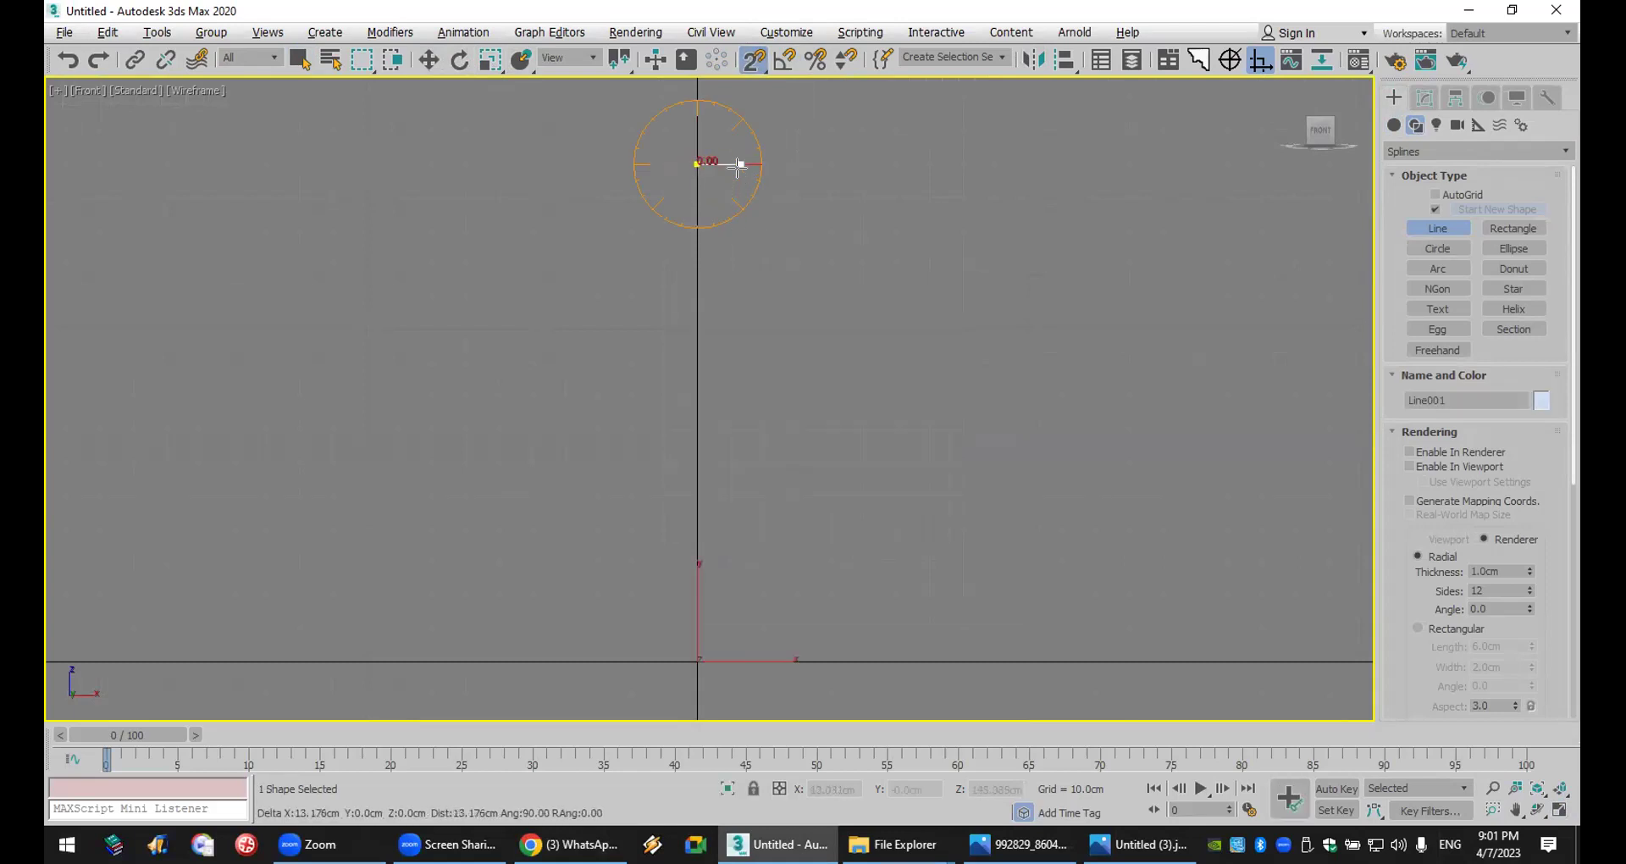
{"action": "left_click", "coordinate": [732, 164]}
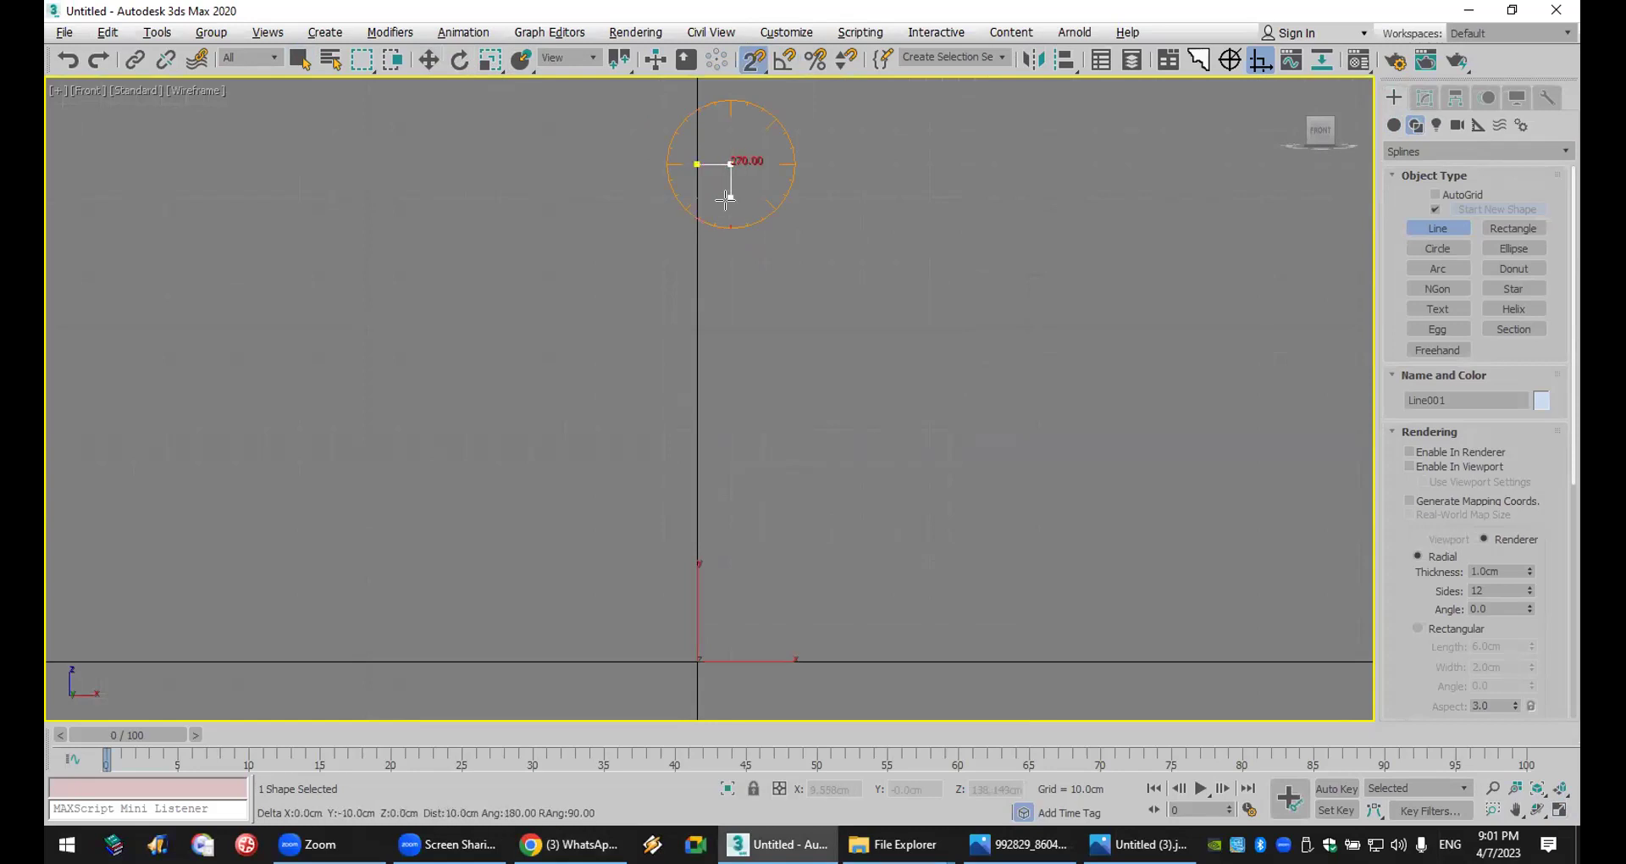
{"action": "left_click", "coordinate": [728, 199]}
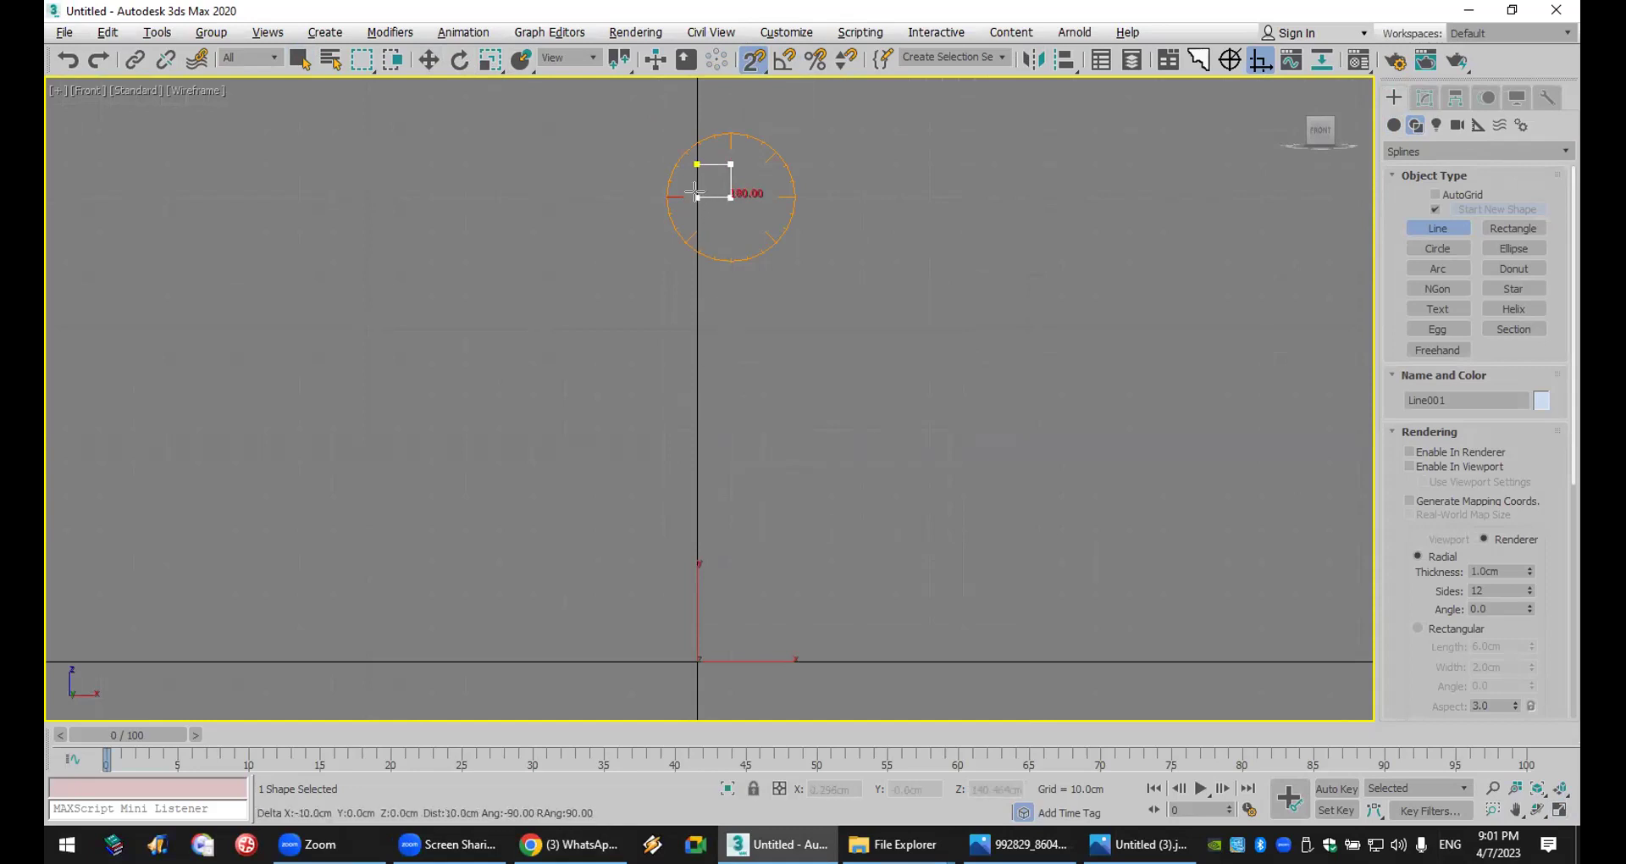
{"action": "scroll", "coordinate": [710, 194], "scroll_direction": "up", "scroll_amount": 10}
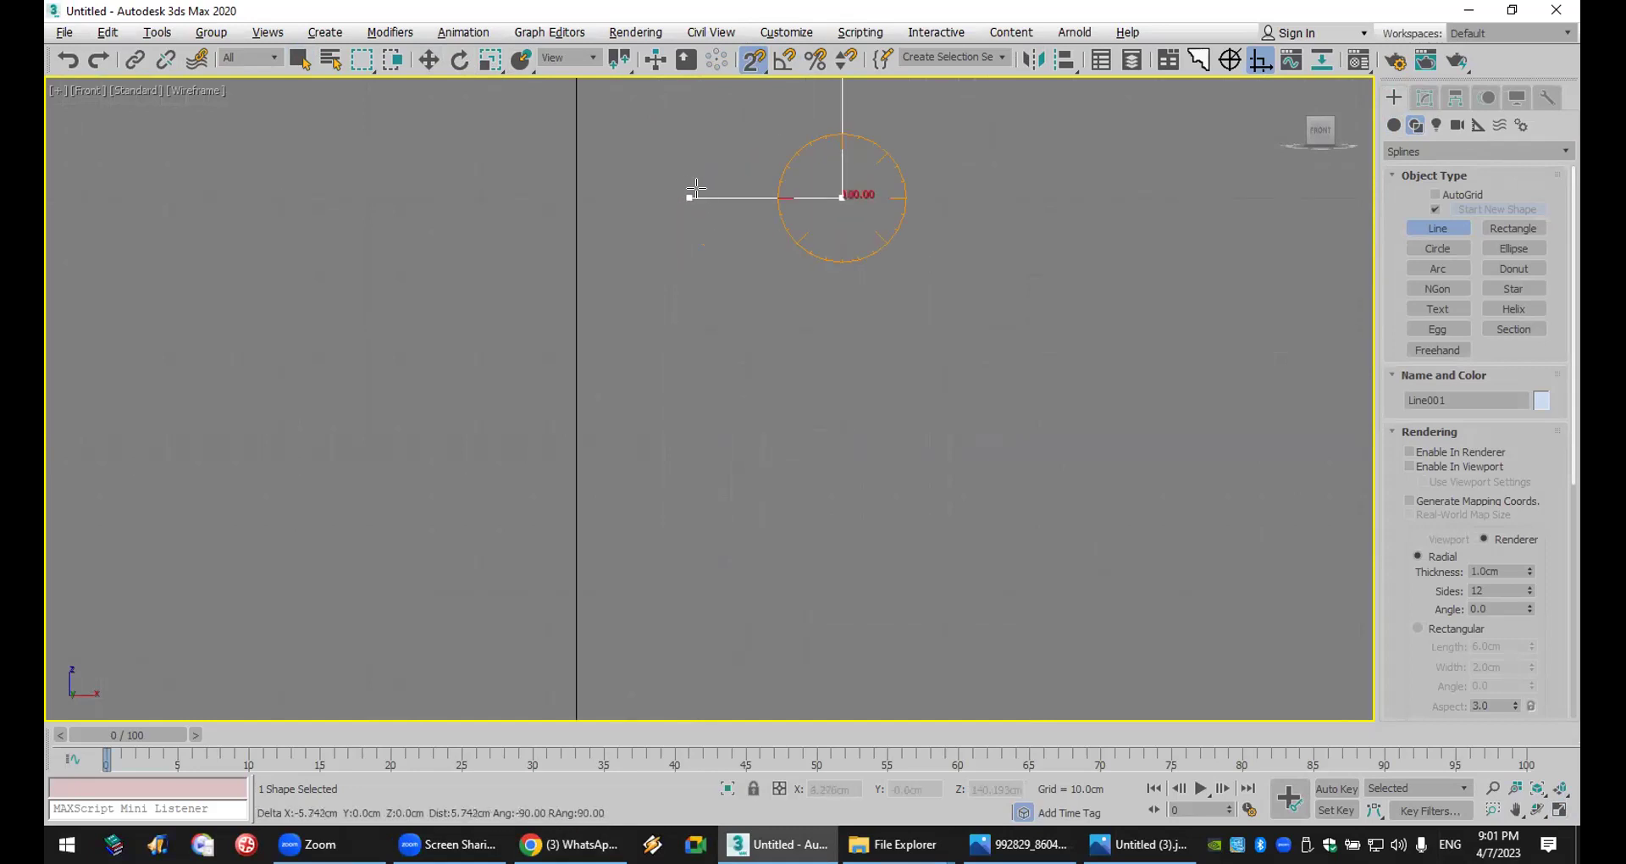
{"action": "left_click", "coordinate": [699, 196]}
{"action": "scroll", "coordinate": [734, 424], "scroll_direction": "down", "scroll_amount": 10}
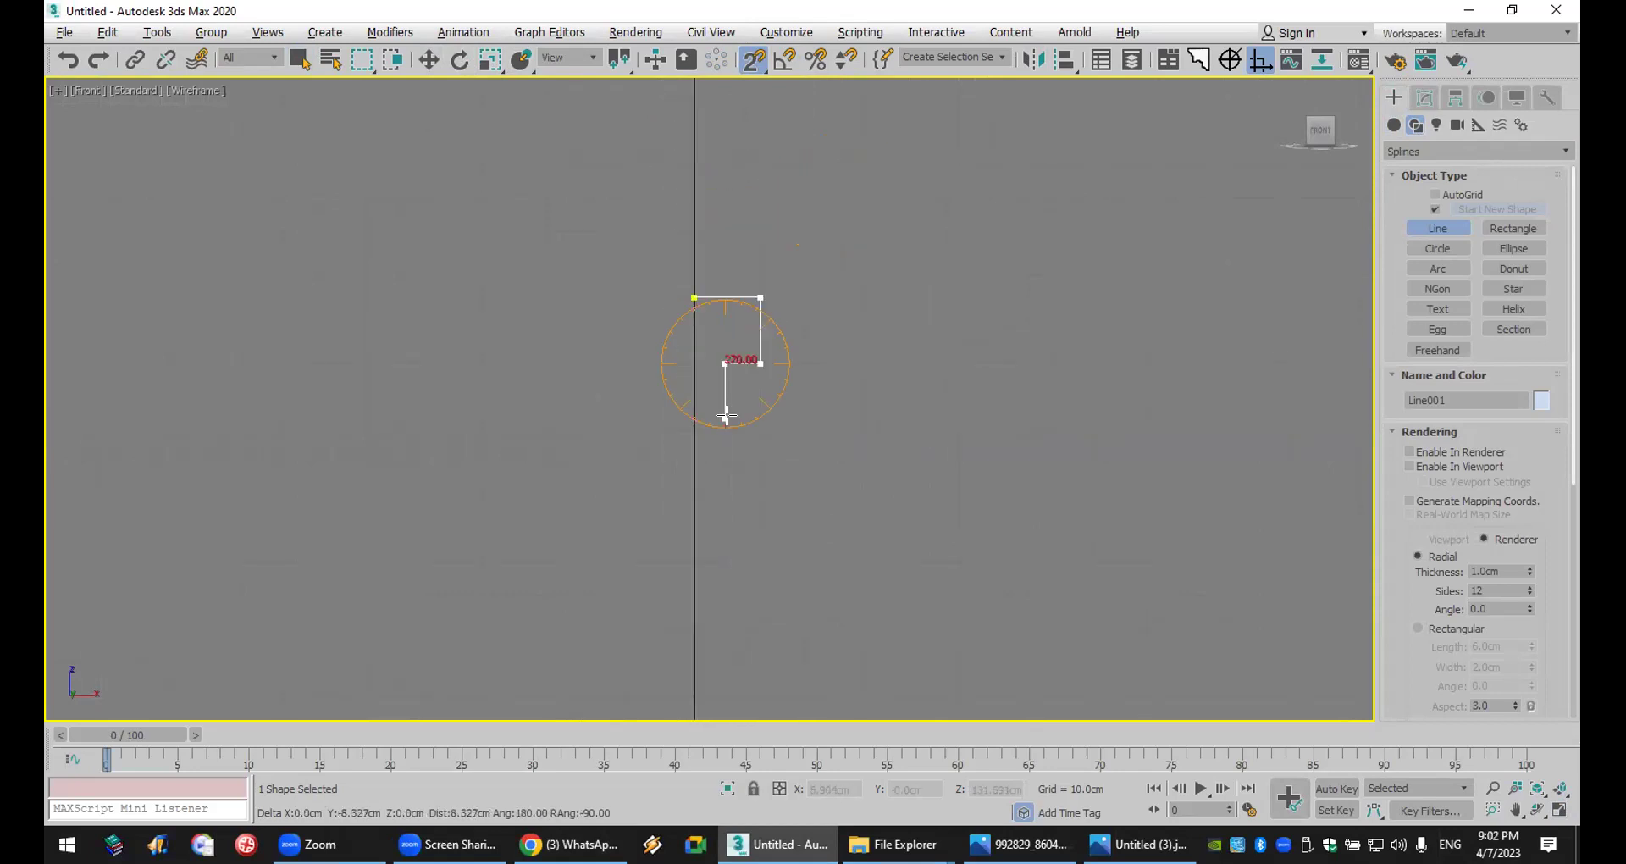
{"action": "left_click", "coordinate": [725, 402]}
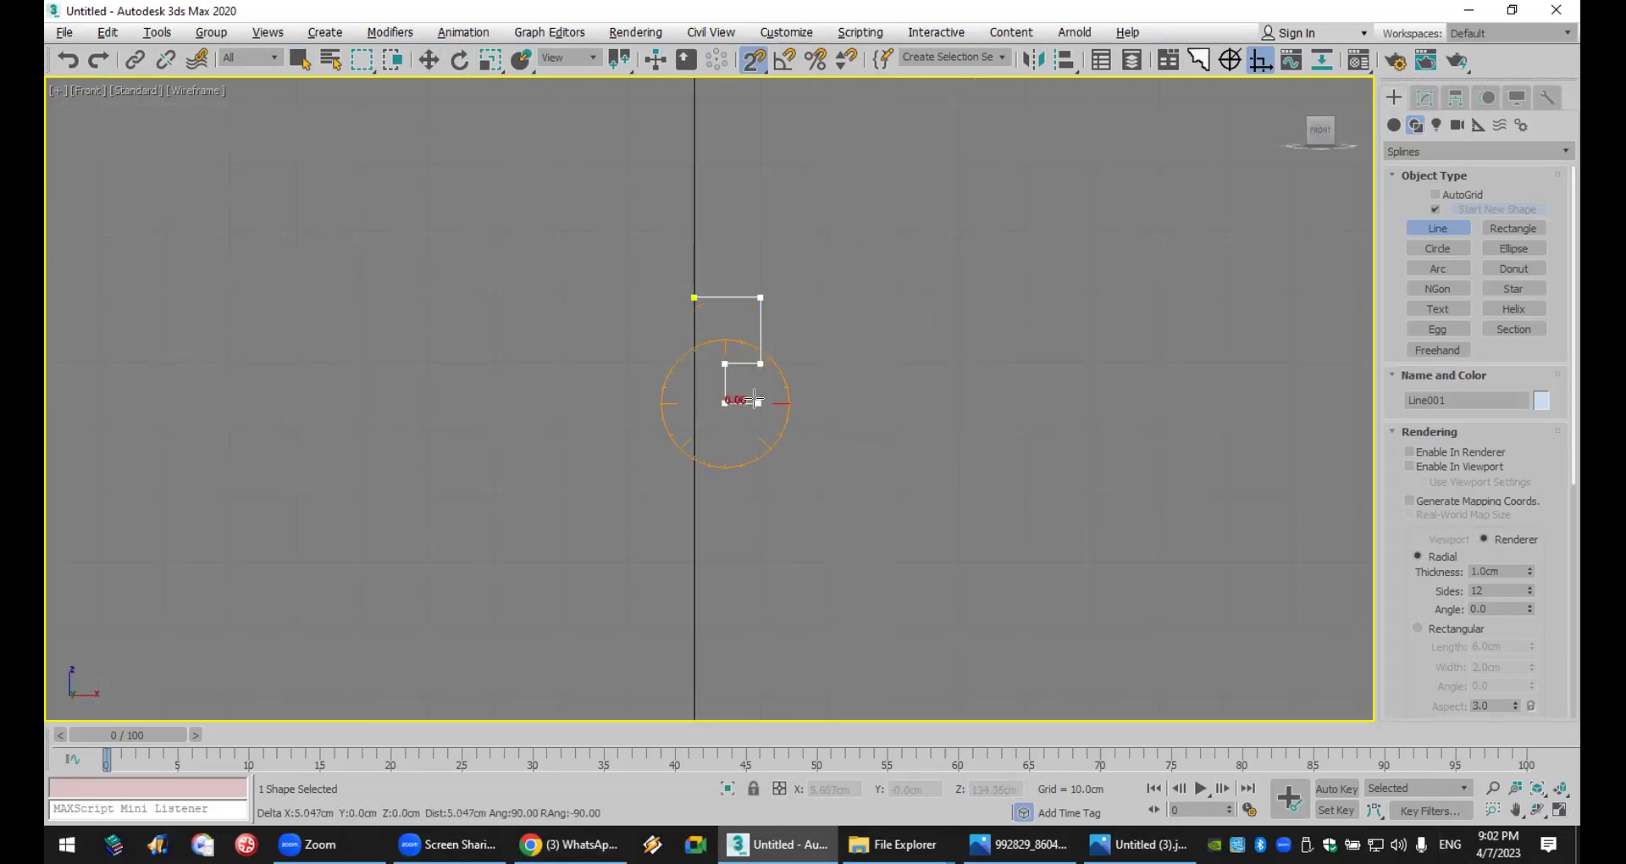
{"action": "left_click", "coordinate": [759, 402]}
{"action": "scroll", "coordinate": [754, 428], "scroll_direction": "down", "scroll_amount": 10}
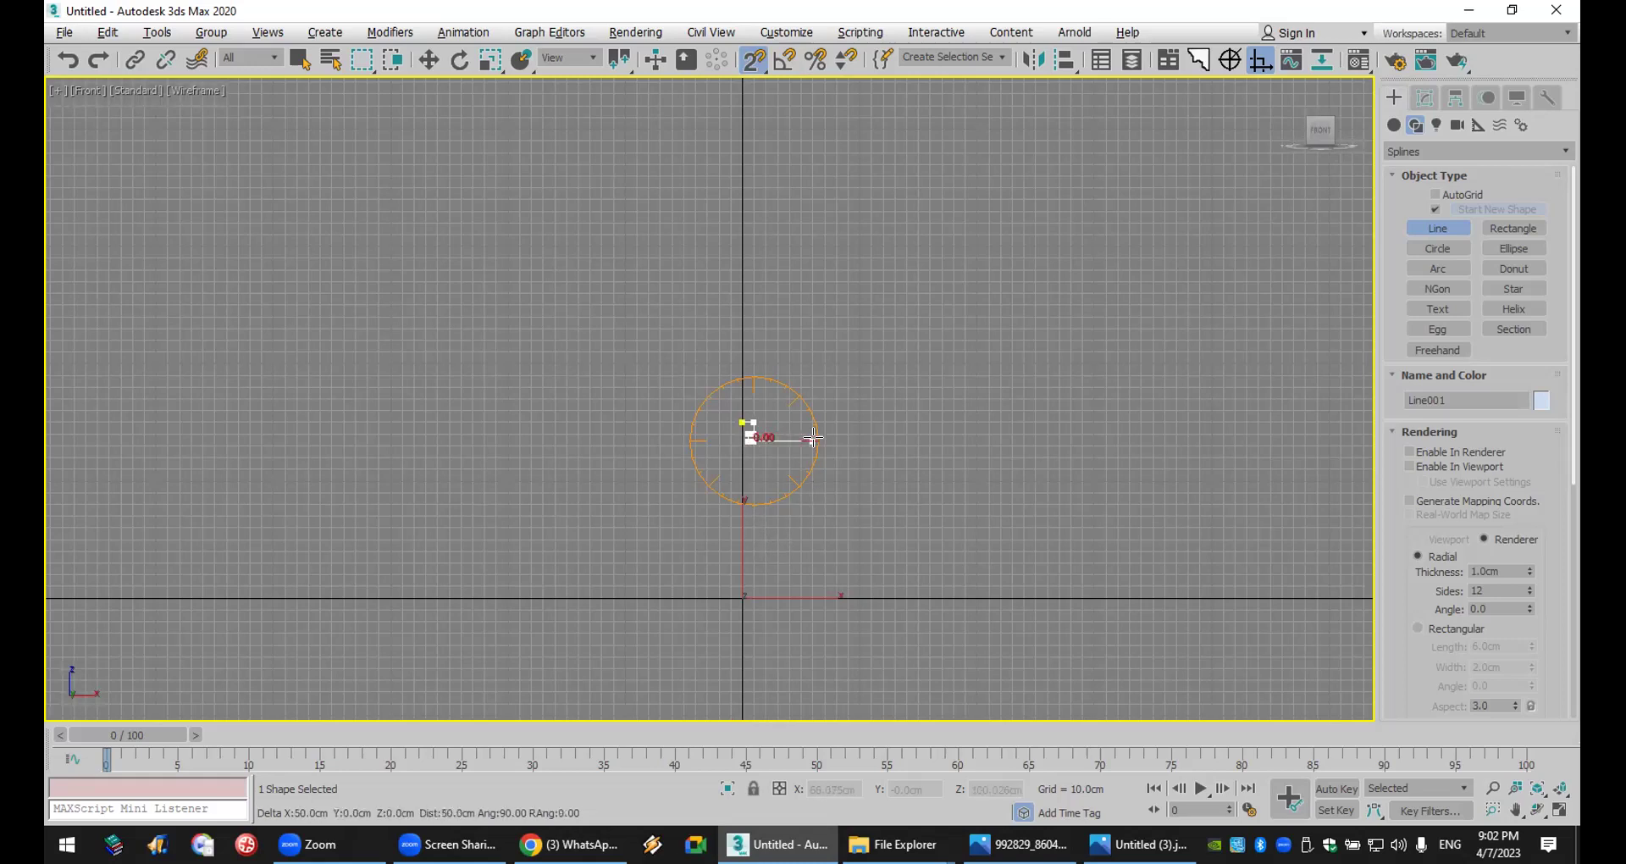
{"action": "right_click", "coordinate": [756, 475]}
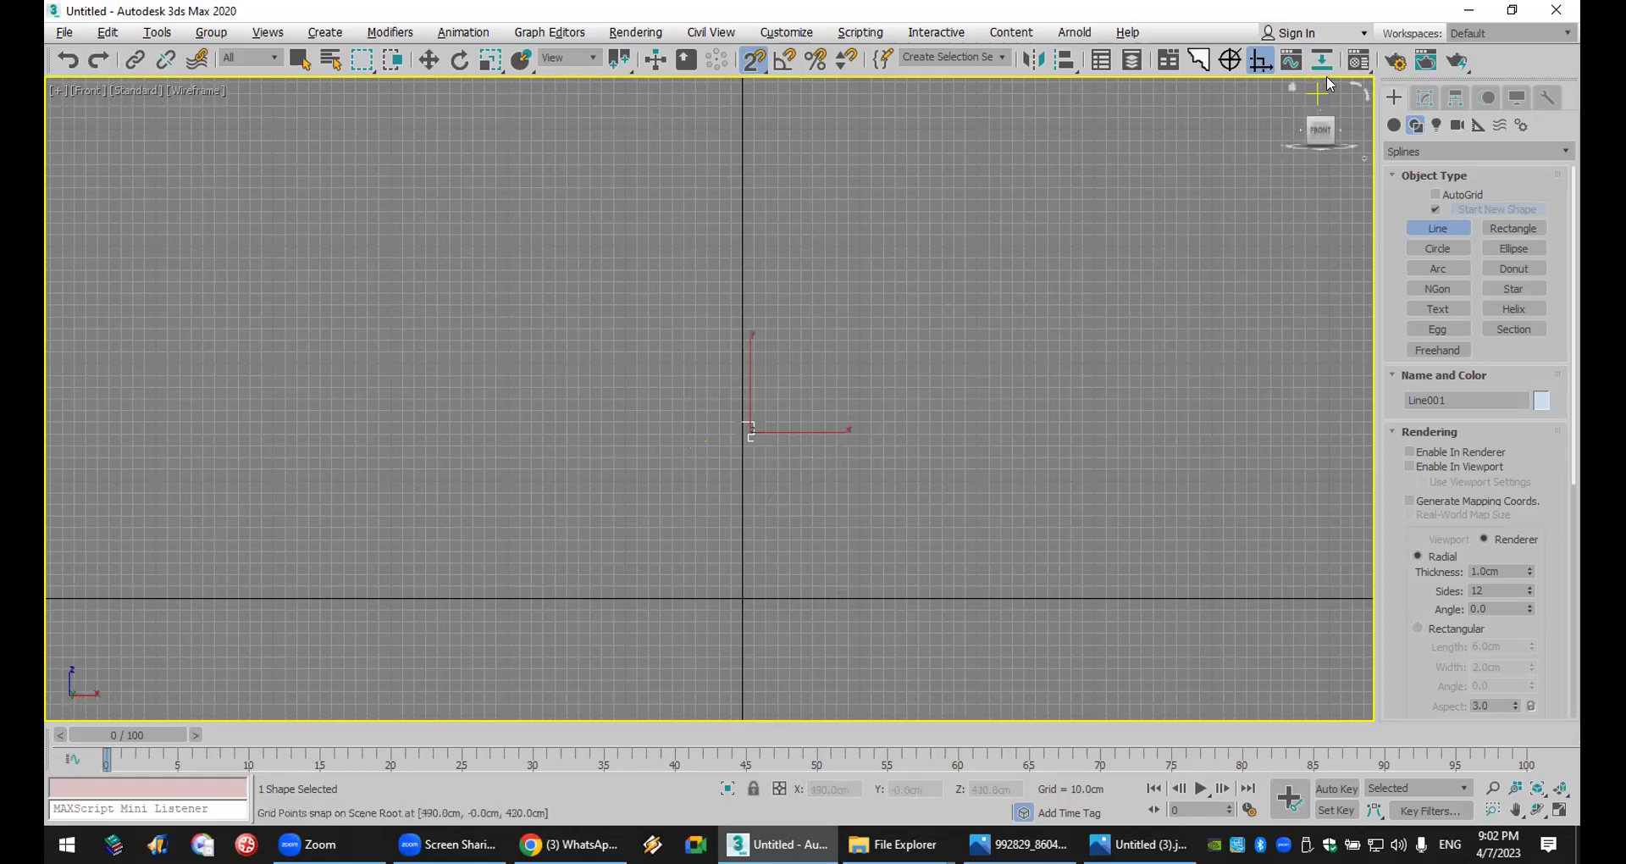
- With orthogonal snapping off, draw the bottle's side from the neck's lower end to X 20, Z 80 cm and X 10, Z 50 cm
{"action": "left_click", "coordinate": [1260, 59]}
{"action": "middle_click_drag", "start_coordinate": [796, 455], "coordinate": [751, 447]}
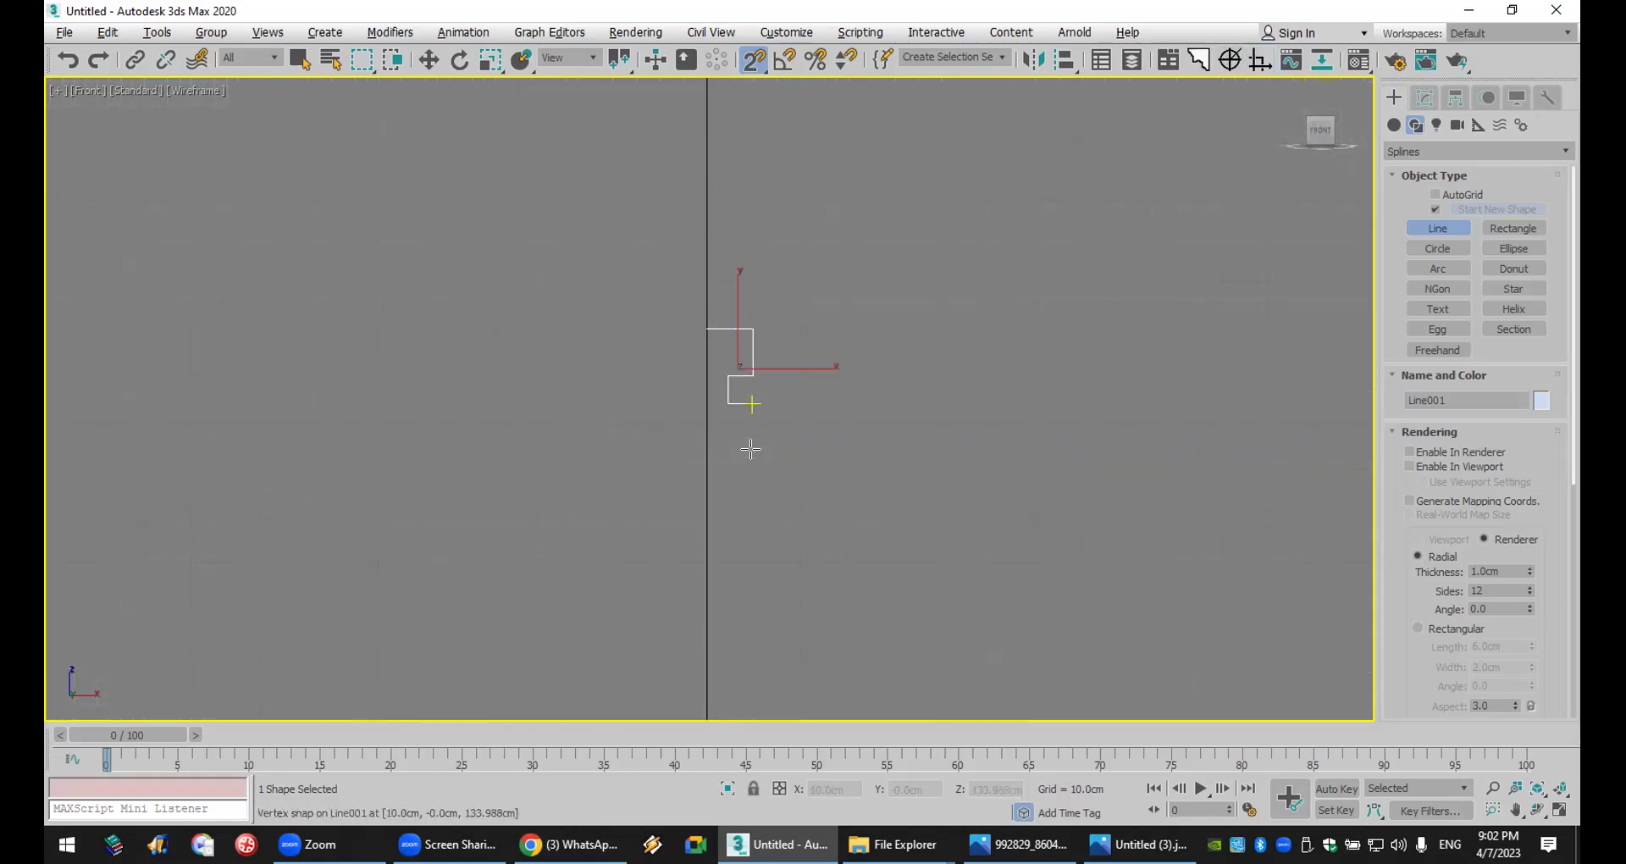
{"action": "middle_click_drag", "start_coordinate": [748, 352], "coordinate": [771, 383]}
{"action": "left_click", "coordinate": [757, 344]}
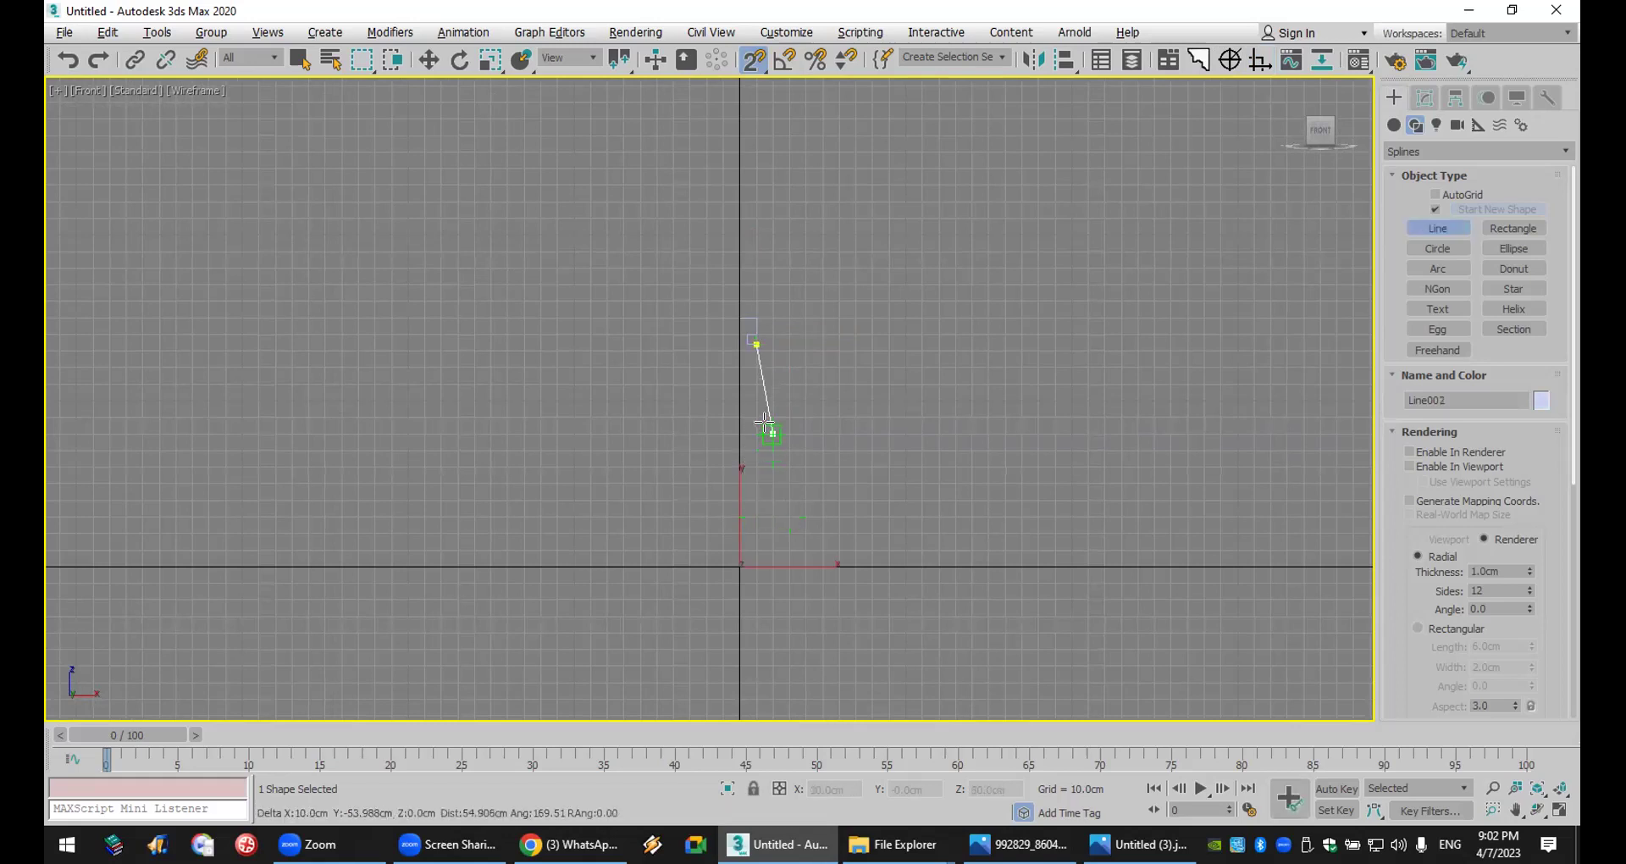
{"action": "left_click", "coordinate": [772, 434]}
{"action": "left_click", "coordinate": [755, 479]}
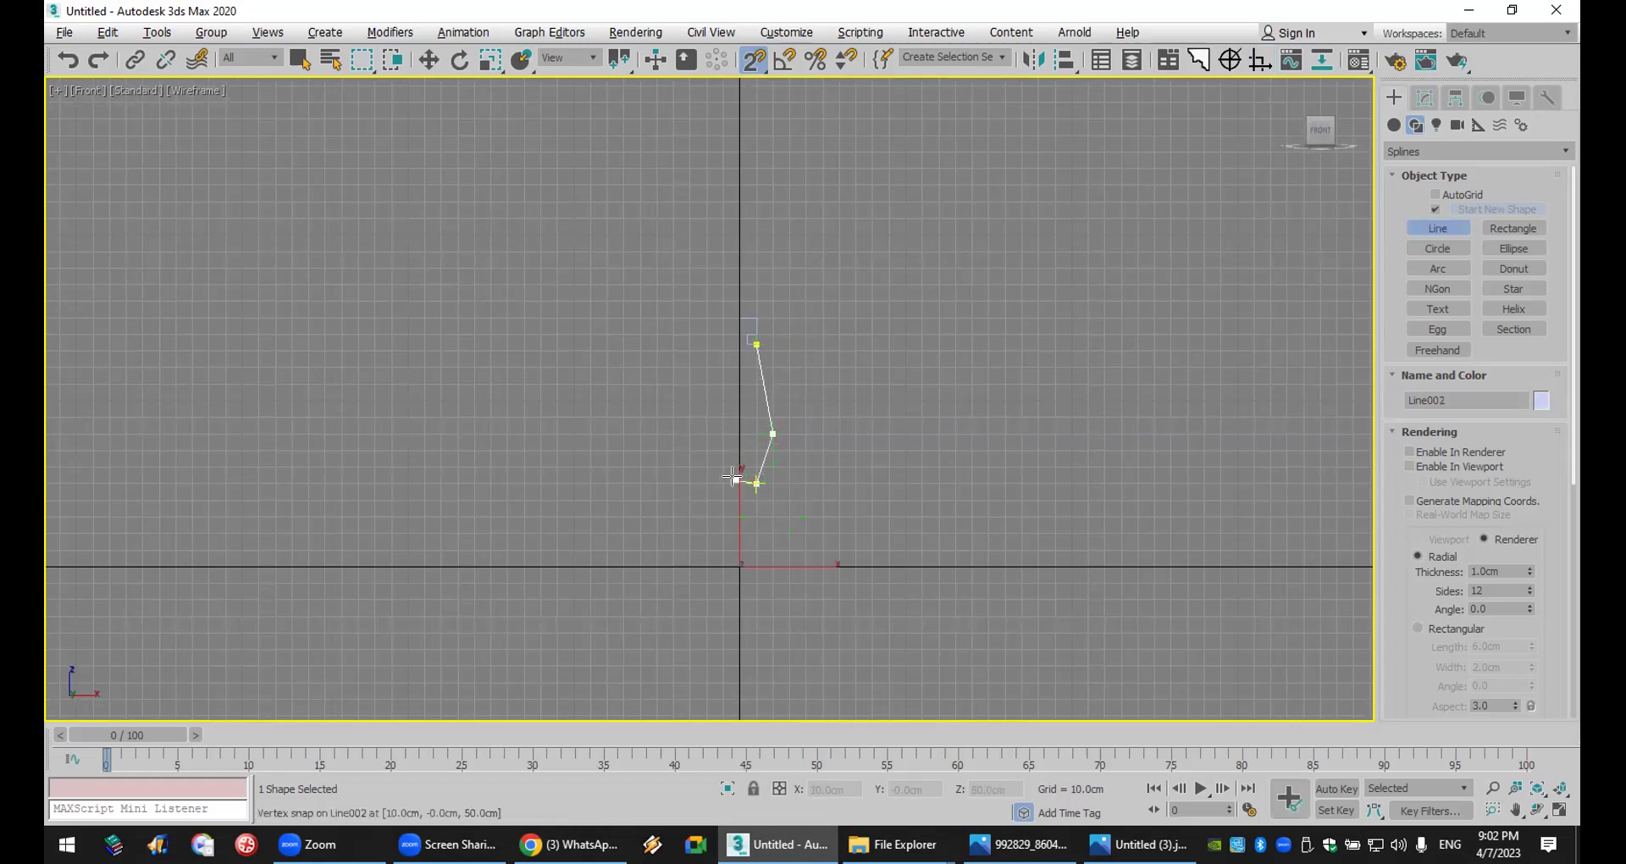
- Continue the body line along the base to the vertical axis and straight up to the neck profile's top start point
{"action": "scroll", "coordinate": [728, 480], "scroll_direction": "up", "scroll_amount": 6}
{"action": "left_click", "coordinate": [755, 483]}
{"action": "scroll", "coordinate": [798, 284], "scroll_direction": "down", "scroll_amount": 5}
{"action": "scroll", "coordinate": [796, 283], "scroll_direction": "down", "scroll_amount": 2}
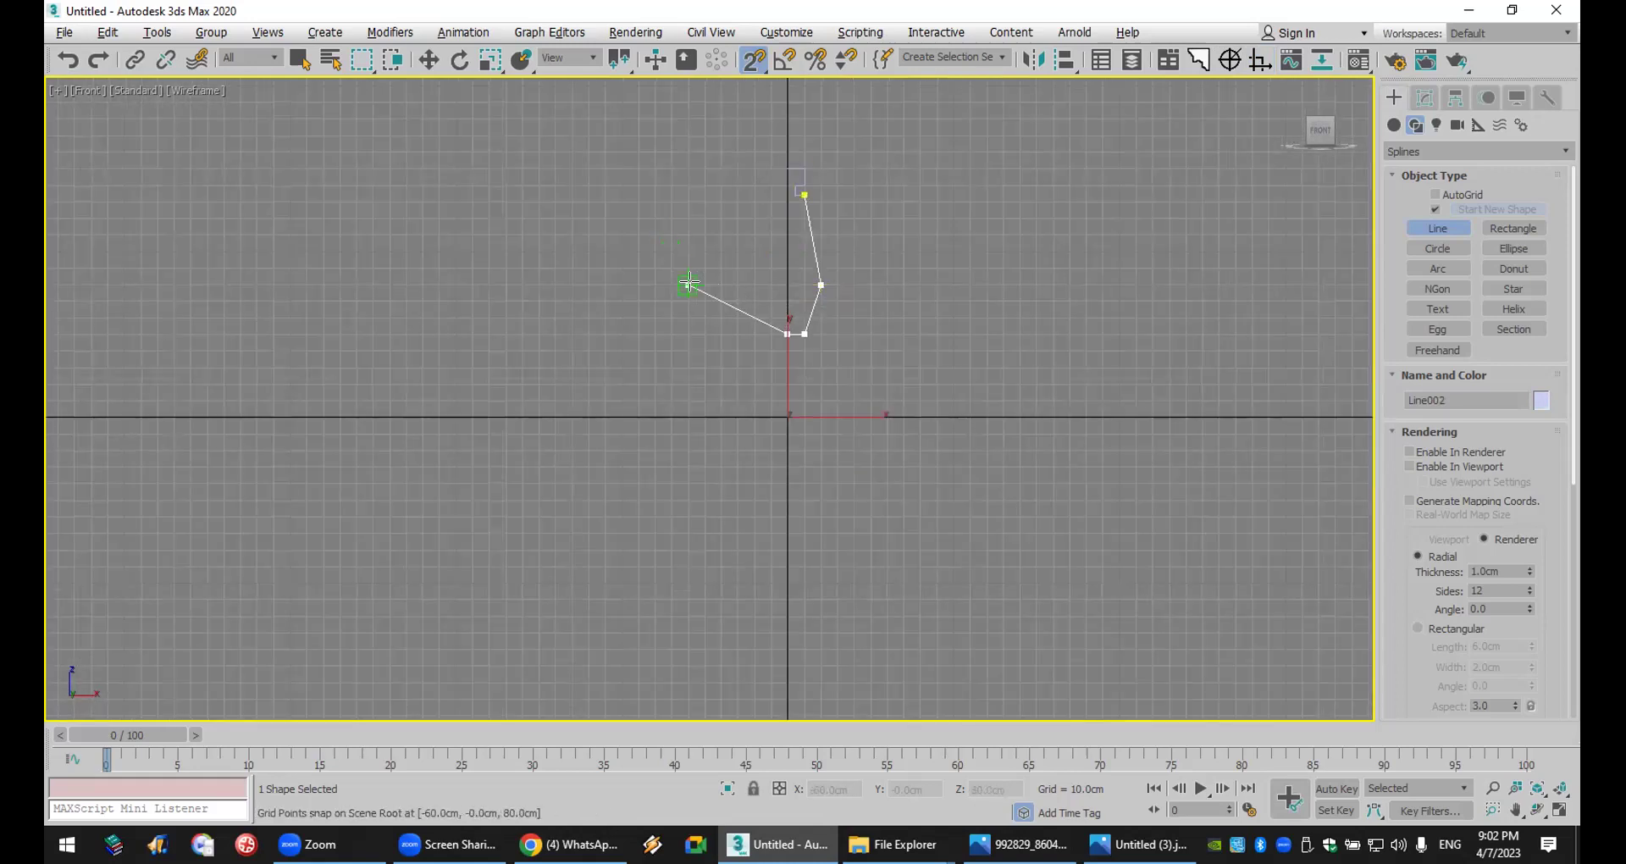
{"action": "left_click", "coordinate": [788, 168]}
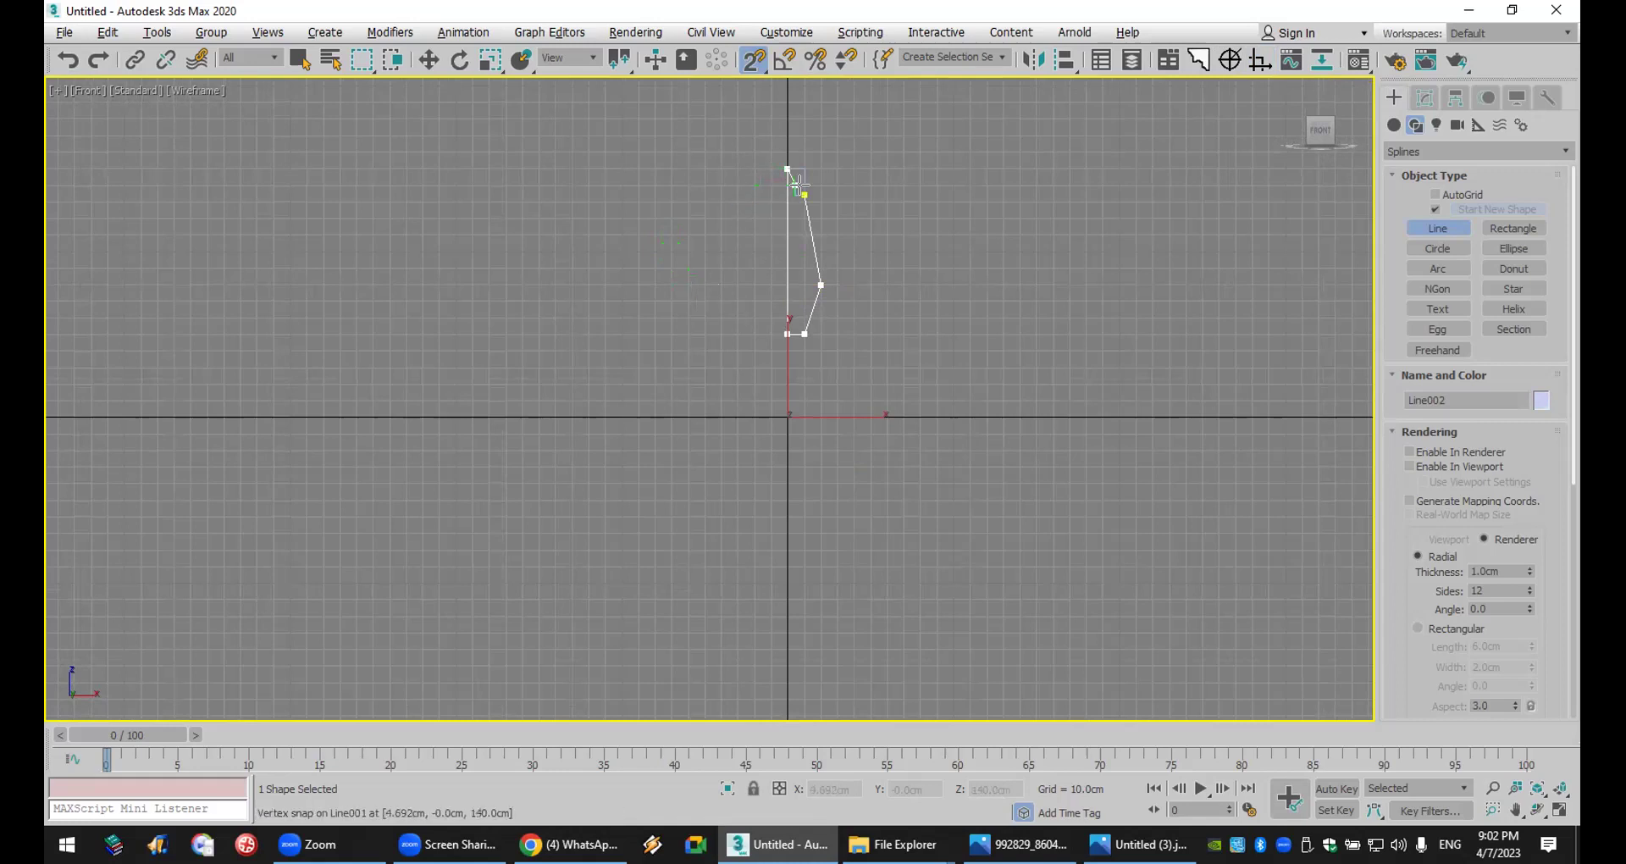
{"action": "scroll", "coordinate": [835, 218], "scroll_direction": "up", "scroll_amount": 4}
{"action": "middle_click_drag", "start_coordinate": [835, 217], "coordinate": [811, 300]}
{"action": "scroll", "coordinate": [811, 300], "scroll_direction": "down", "scroll_amount": 1}
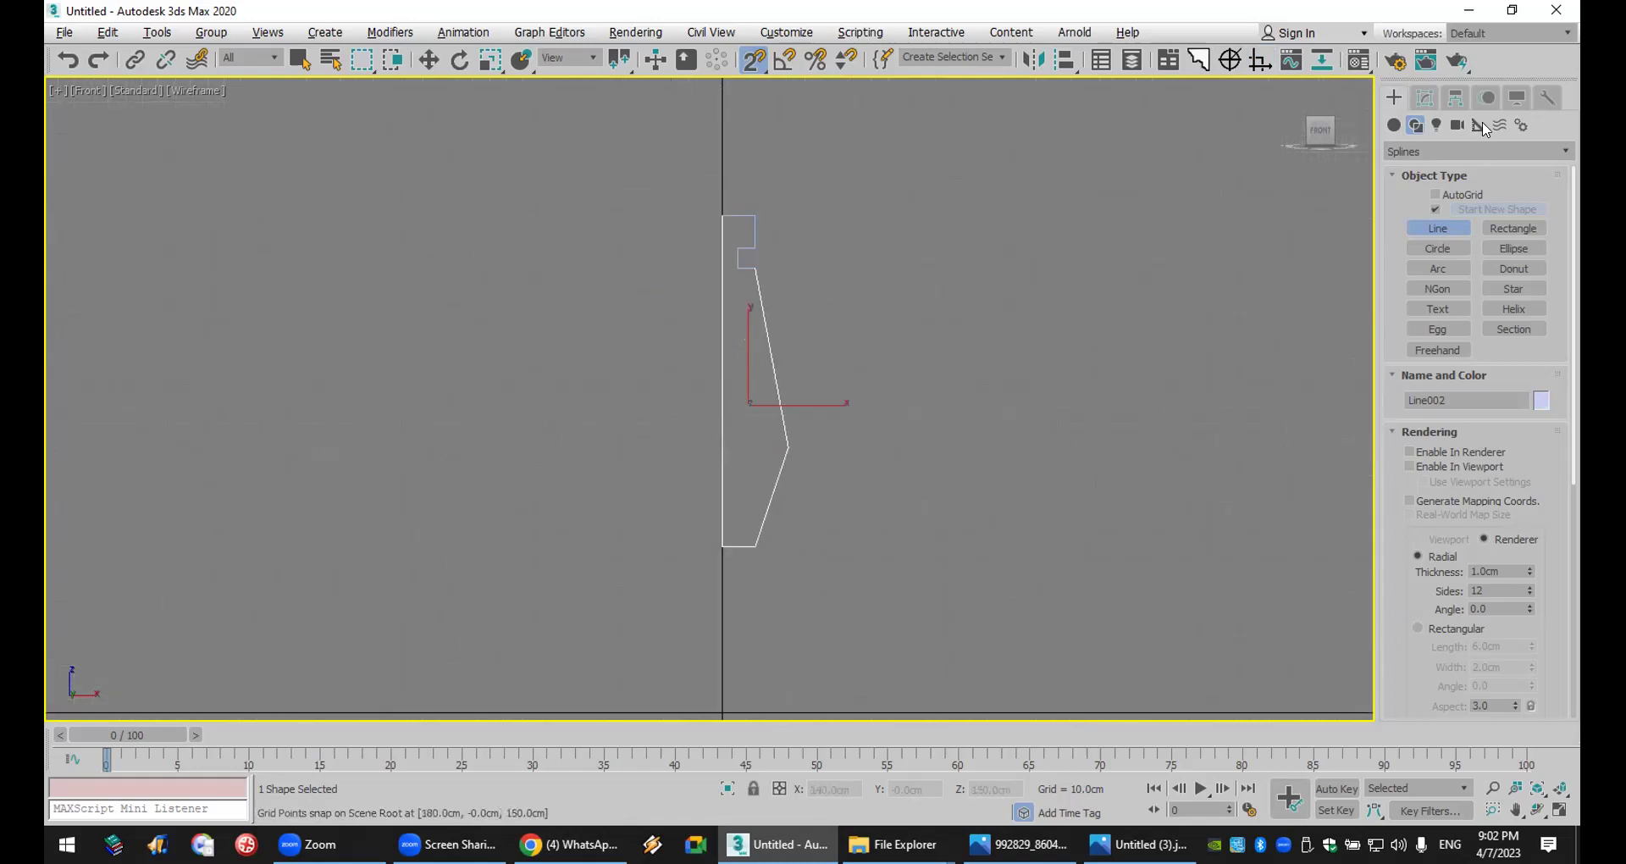
- Attach the stepped neck line to the bottle body line
{"action": "left_click", "coordinate": [1426, 97]}
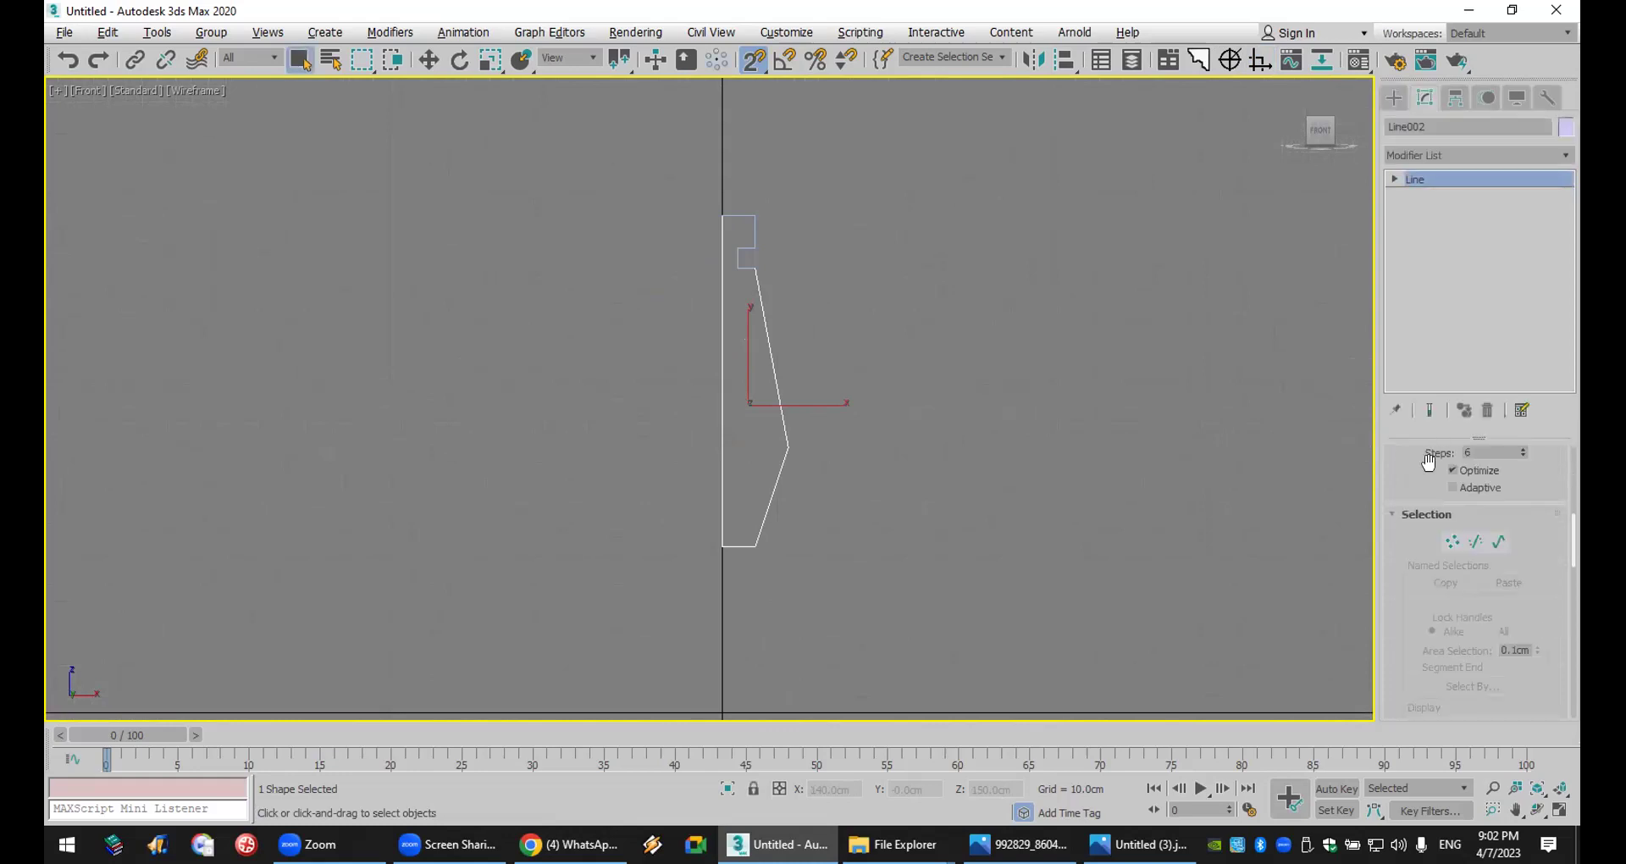
{"action": "left_click", "coordinate": [1436, 550]}
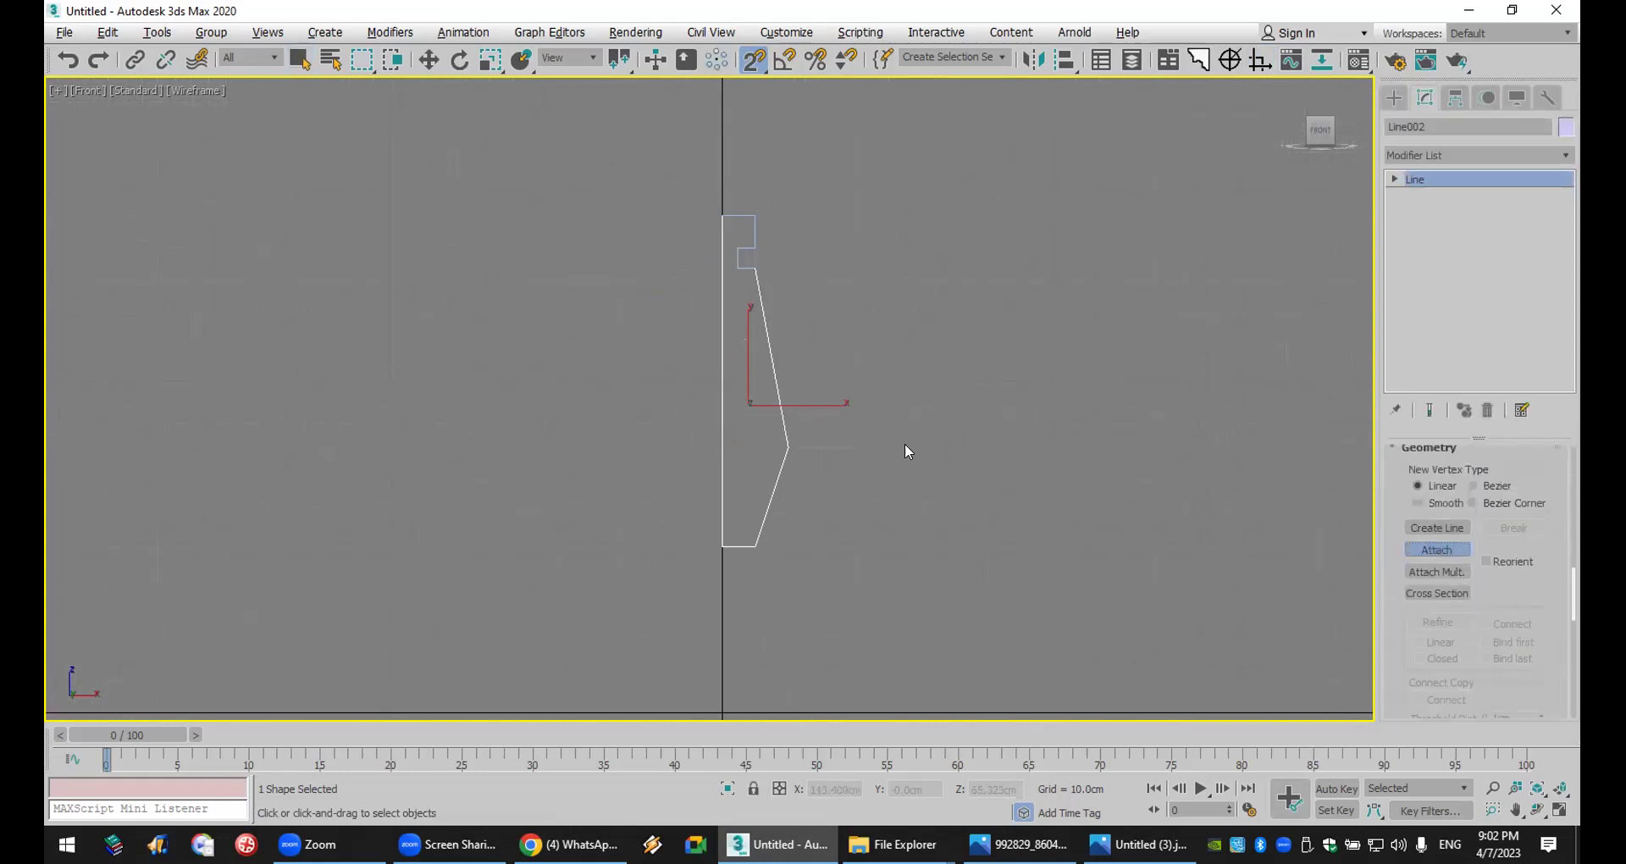
{"action": "left_click", "coordinate": [745, 269]}
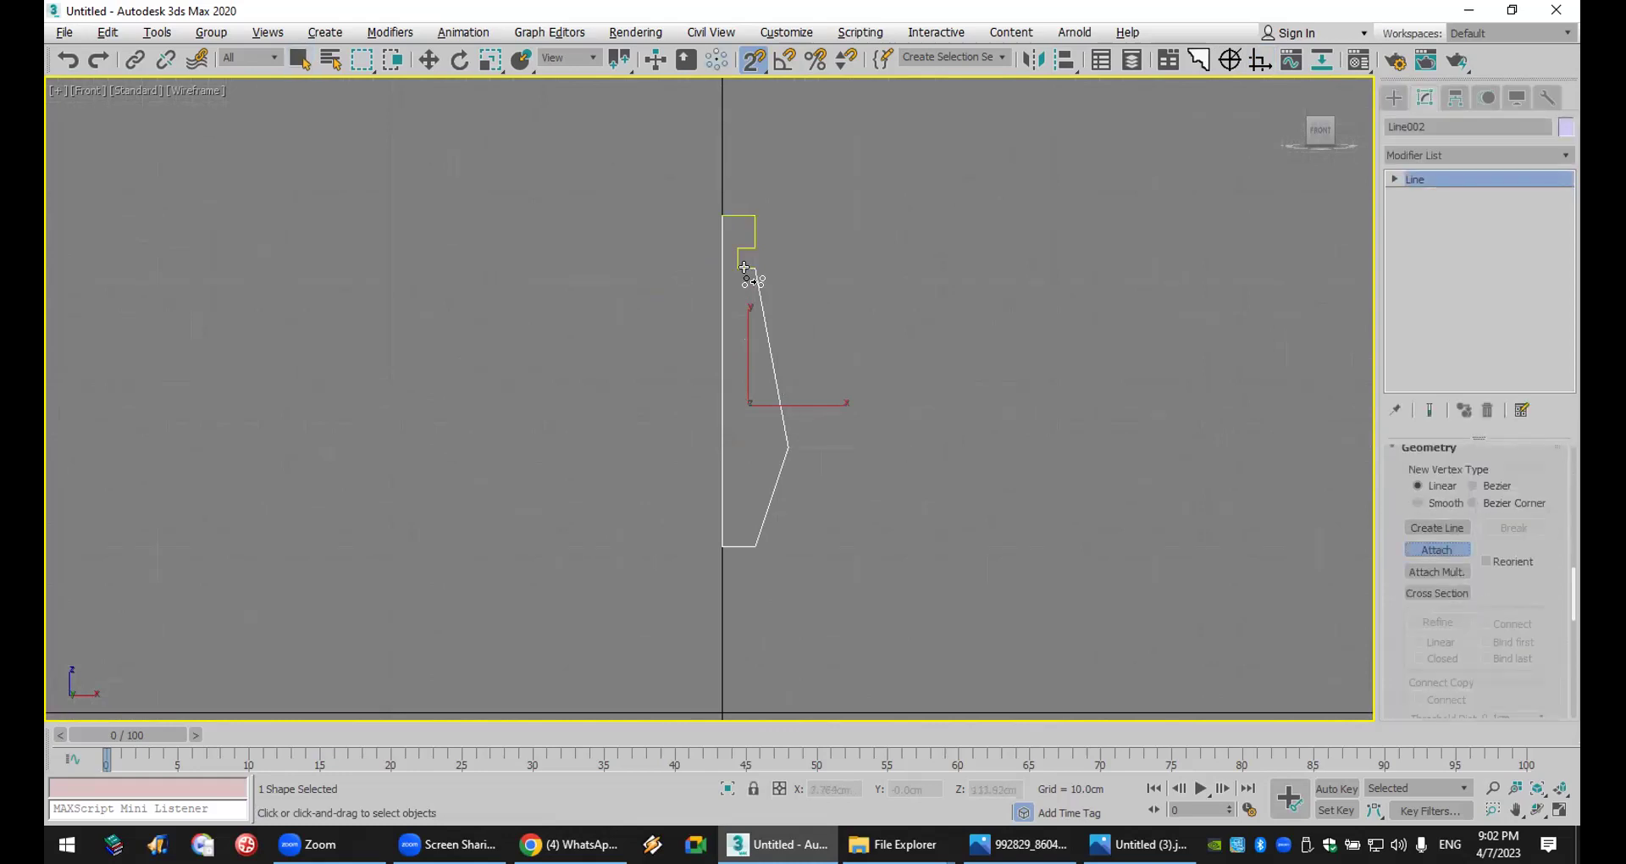
- Weld the coincident vertices where the neck and body outlines meet, using a 0.1 cm threshold
{"action": "left_click", "coordinate": [1395, 179]}
{"action": "left_click", "coordinate": [1432, 196]}
{"action": "key", "text": "w"}
{"action": "scroll", "coordinate": [1503, 661], "scroll_direction": "down", "scroll_amount": 5}
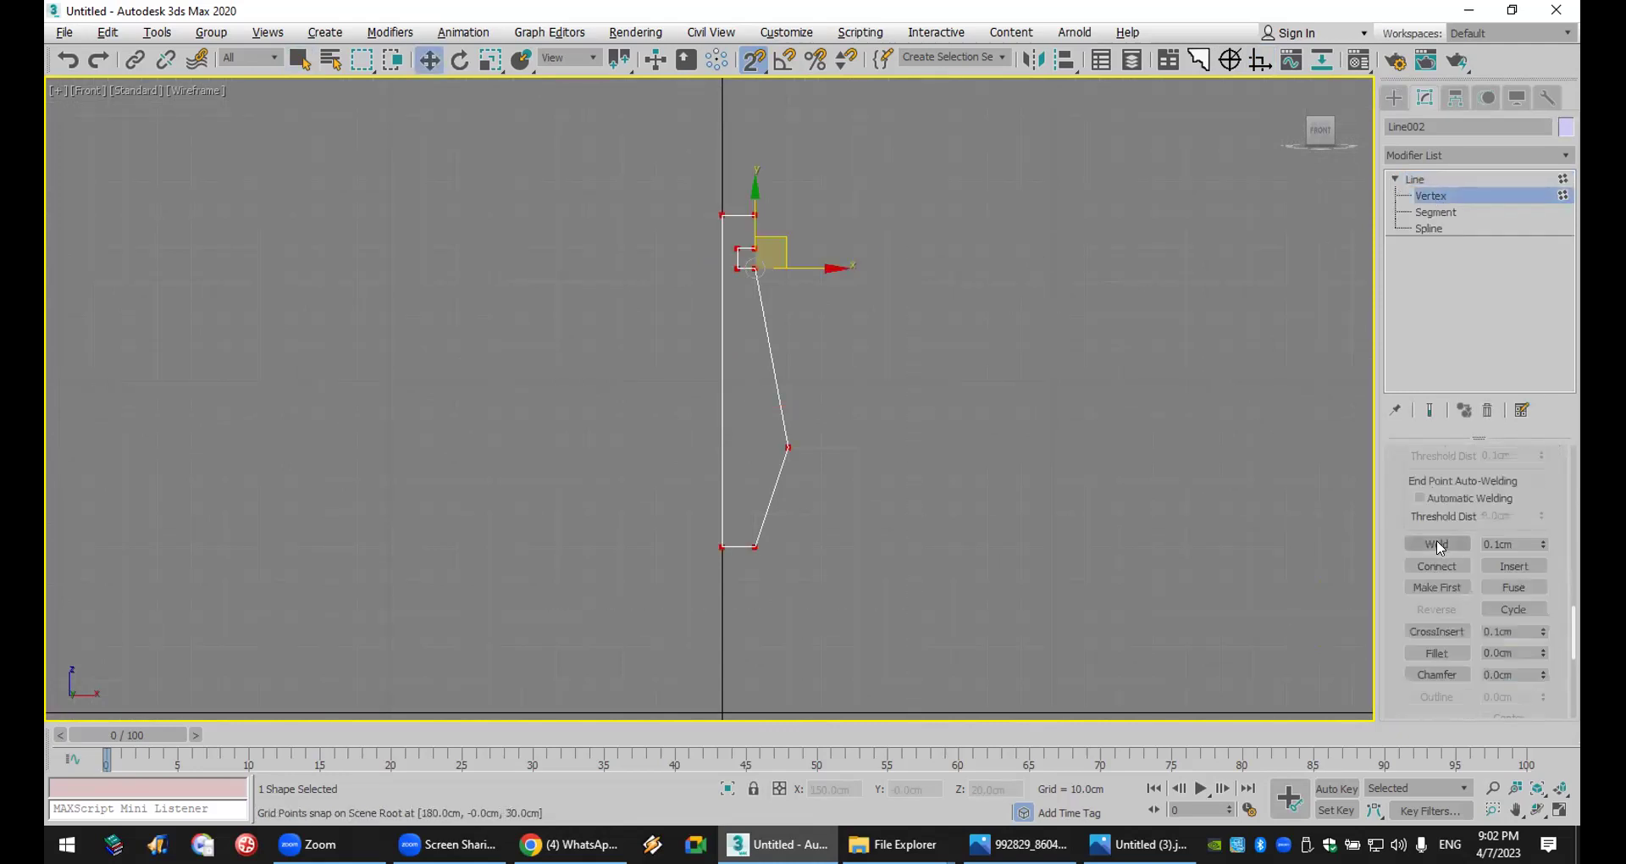
{"action": "left_click", "coordinate": [1023, 396]}
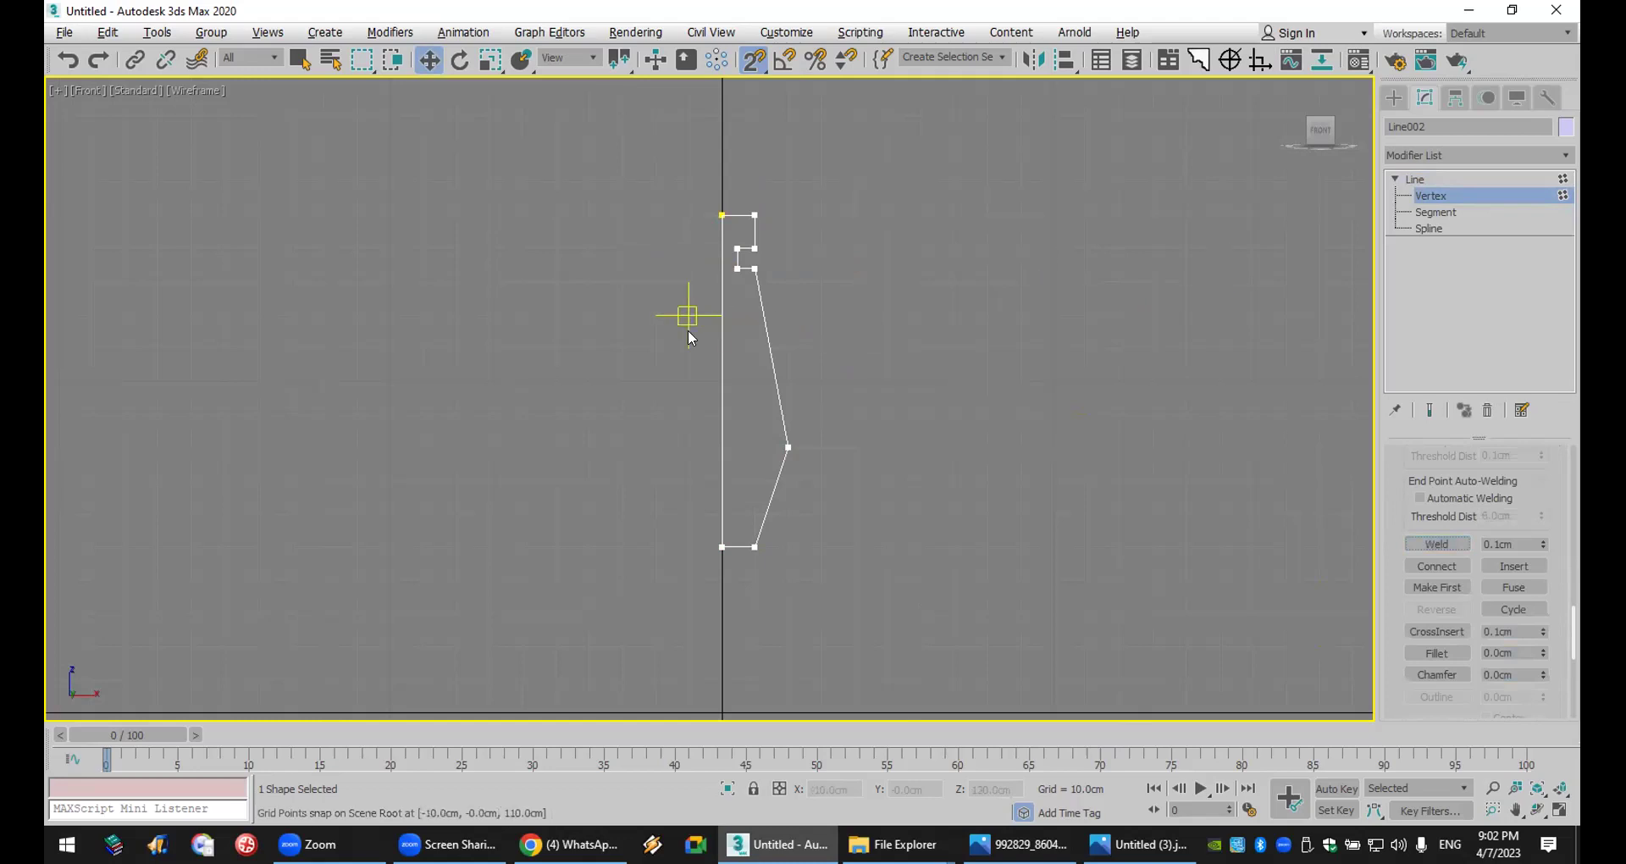
- Delete the vertical segment on the centre axis so the bottle profile becomes an open half outline
{"action": "key", "text": "3"}
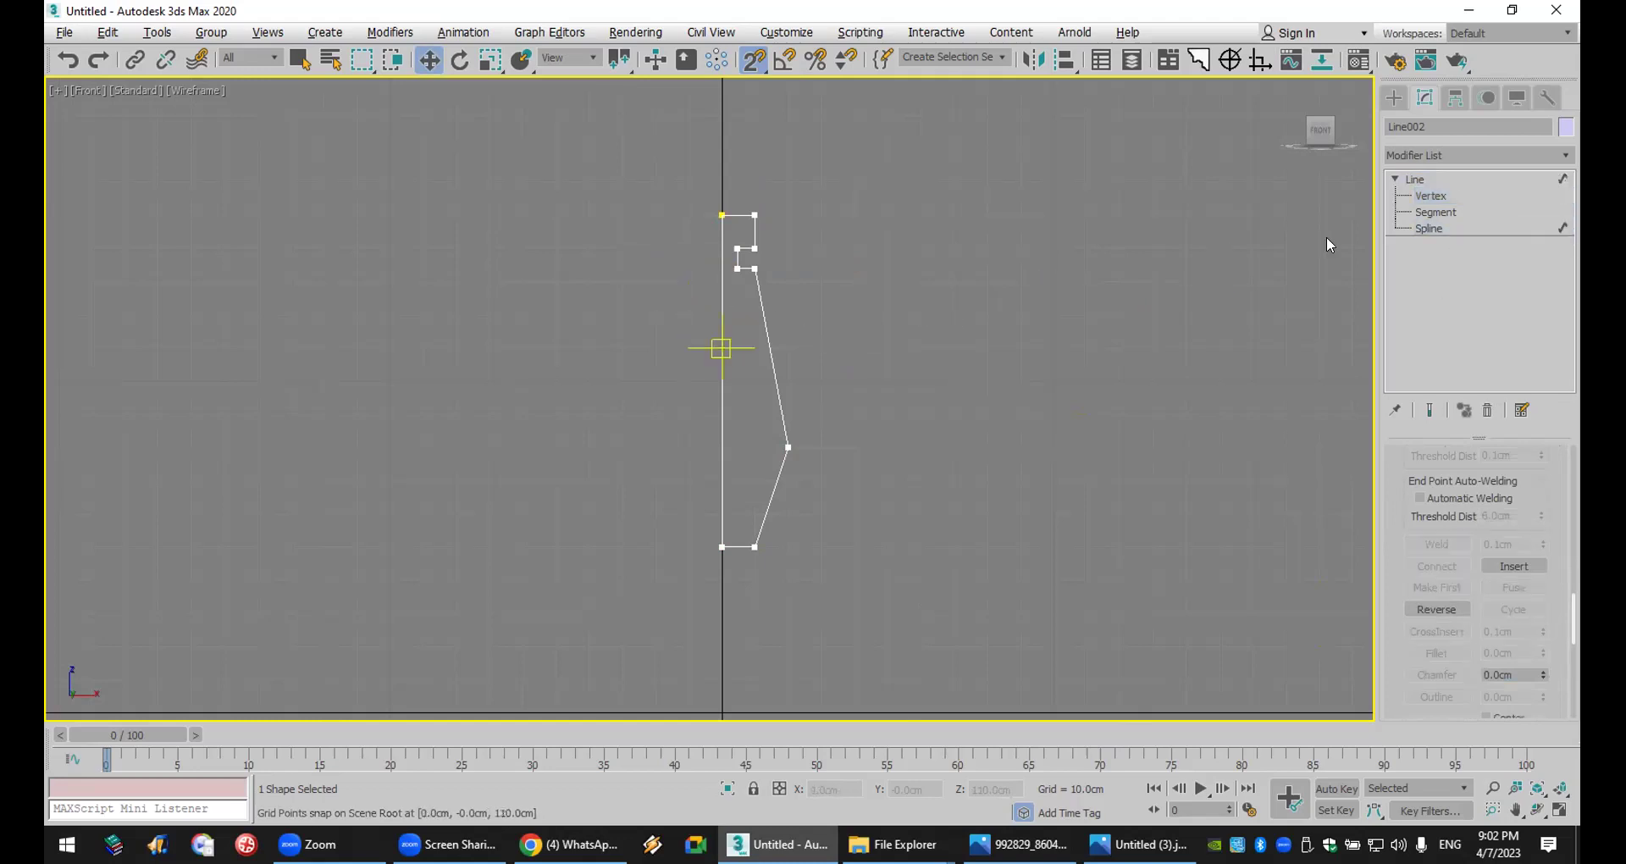
{"action": "left_click", "coordinate": [1463, 214]}
{"action": "left_click_drag", "start_coordinate": [763, 379], "coordinate": [588, 413]}
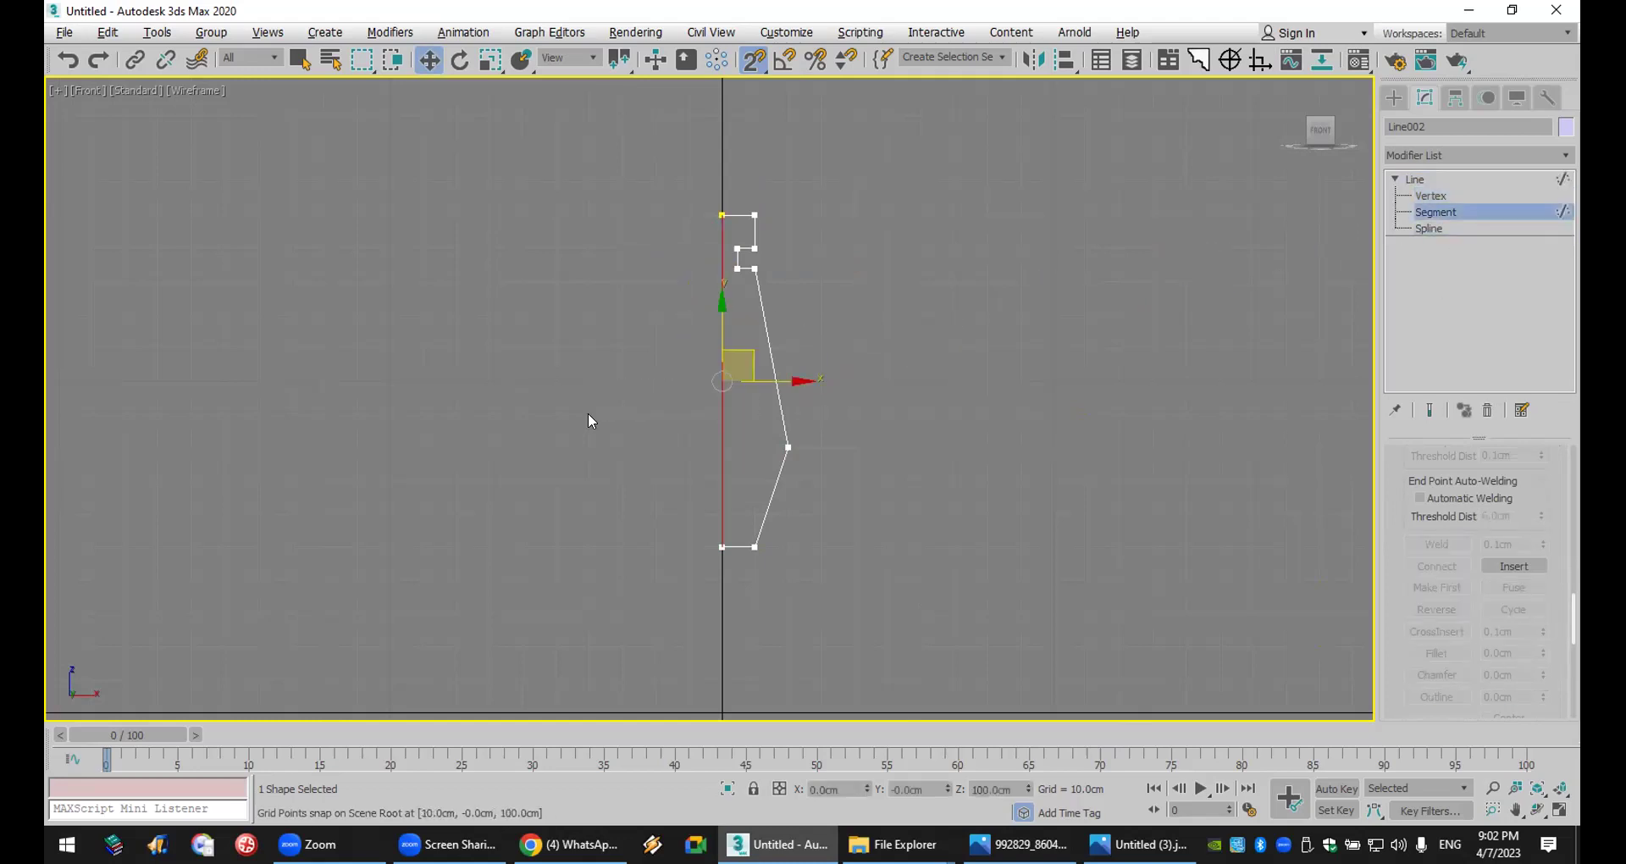
{"action": "key", "text": "Delete"}
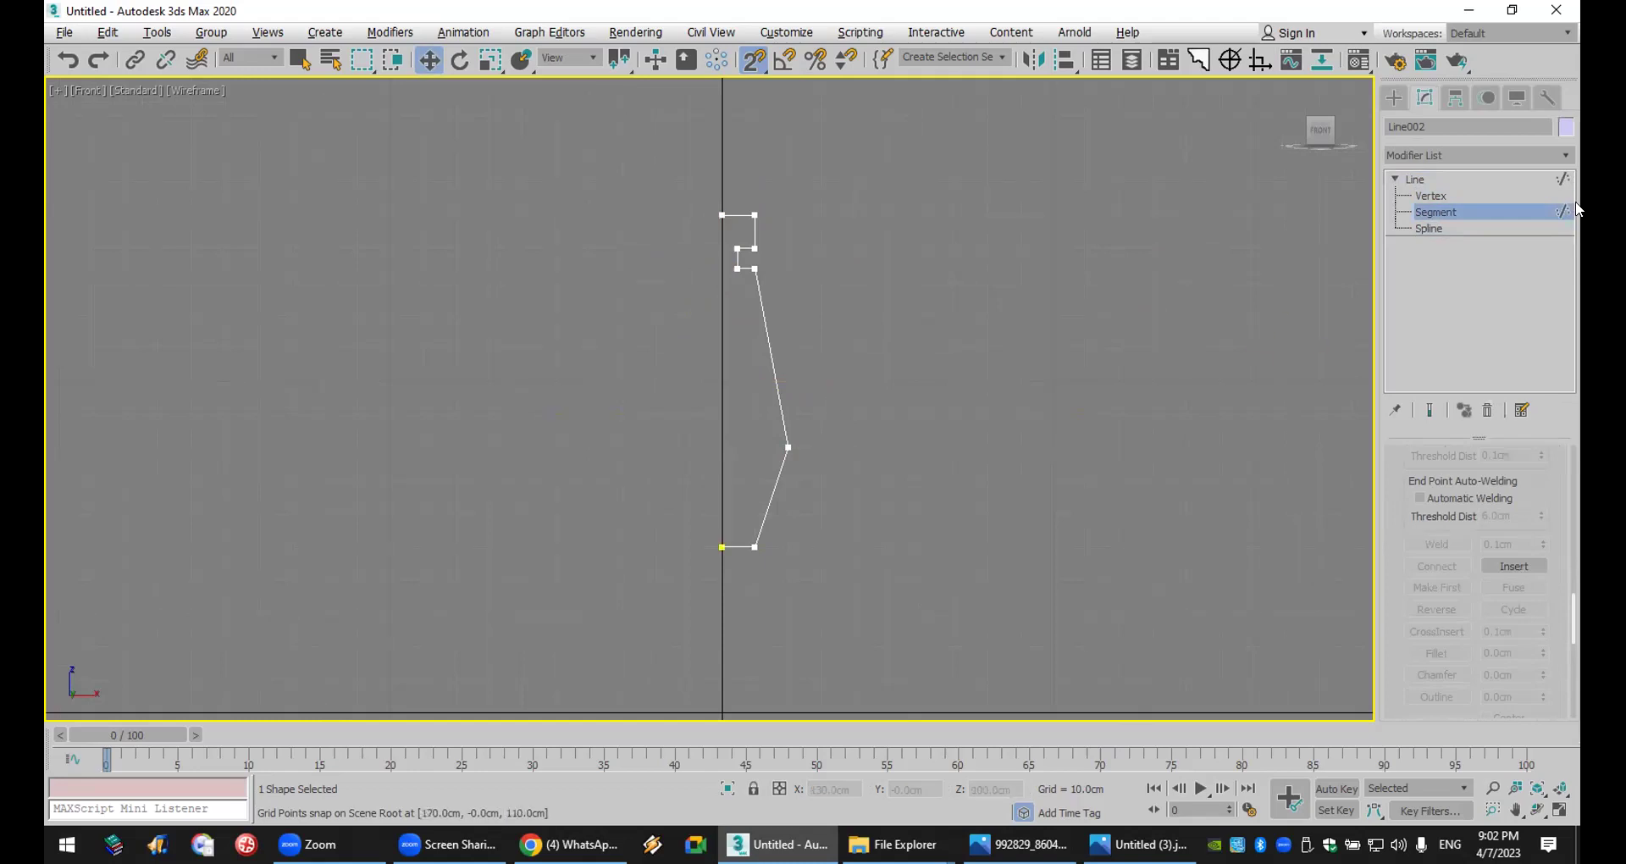
- Try a thin inward outline on the open bottle profile spline
{"action": "left_click", "coordinate": [1440, 228]}
{"action": "left_click", "coordinate": [1438, 697]}
{"action": "left_click_drag", "start_coordinate": [738, 546], "coordinate": [742, 546]}
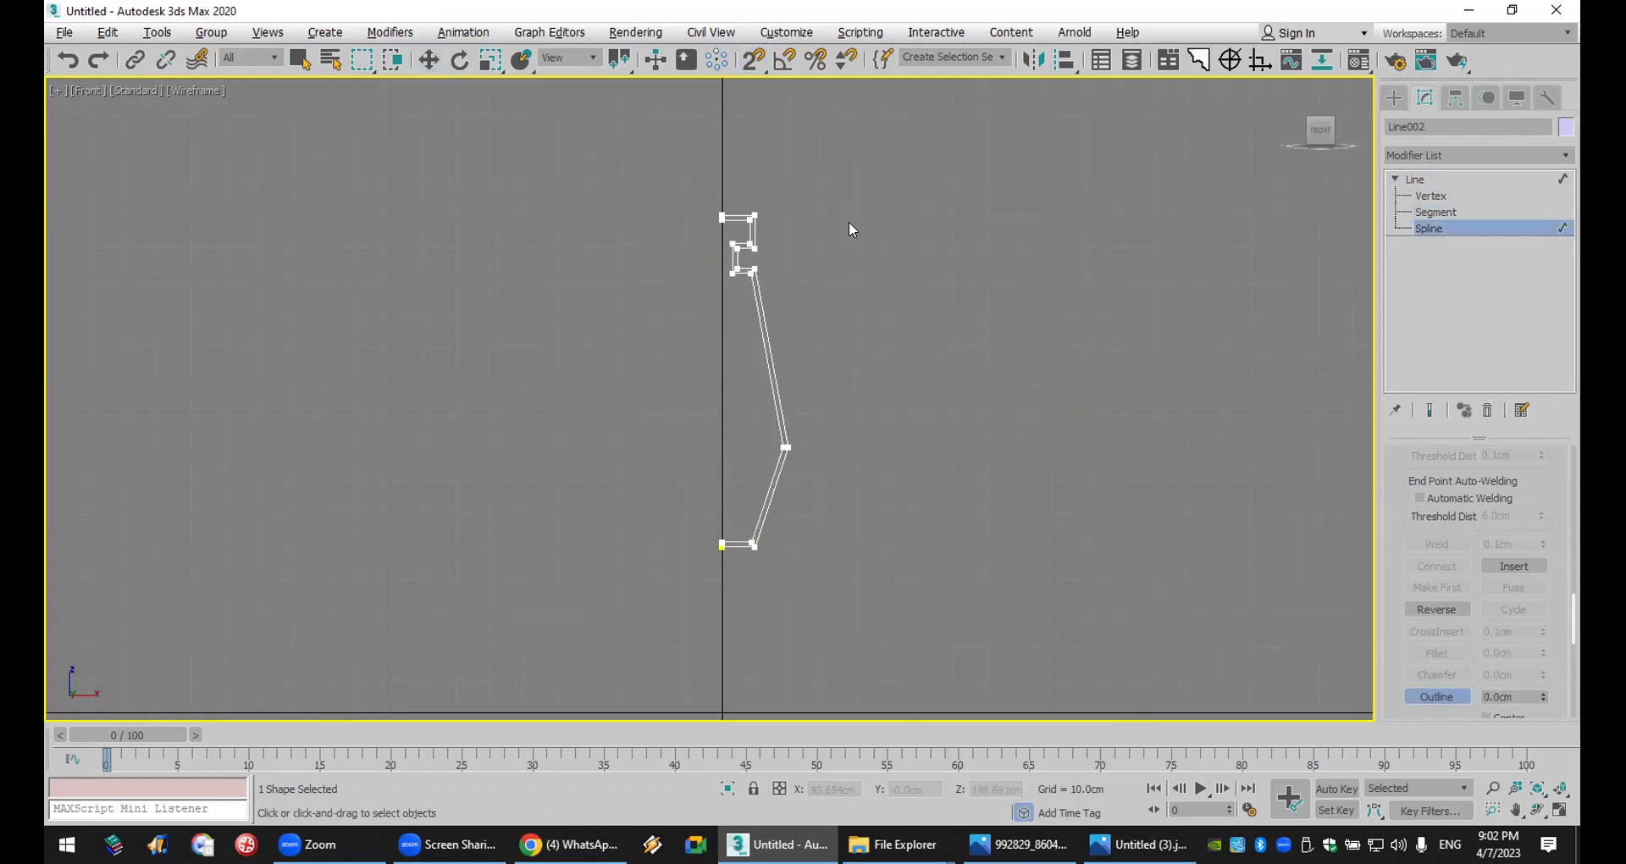
{"action": "key", "text": "ctrl+a"}
{"action": "scroll", "coordinate": [797, 227], "scroll_direction": "up", "scroll_amount": 5}
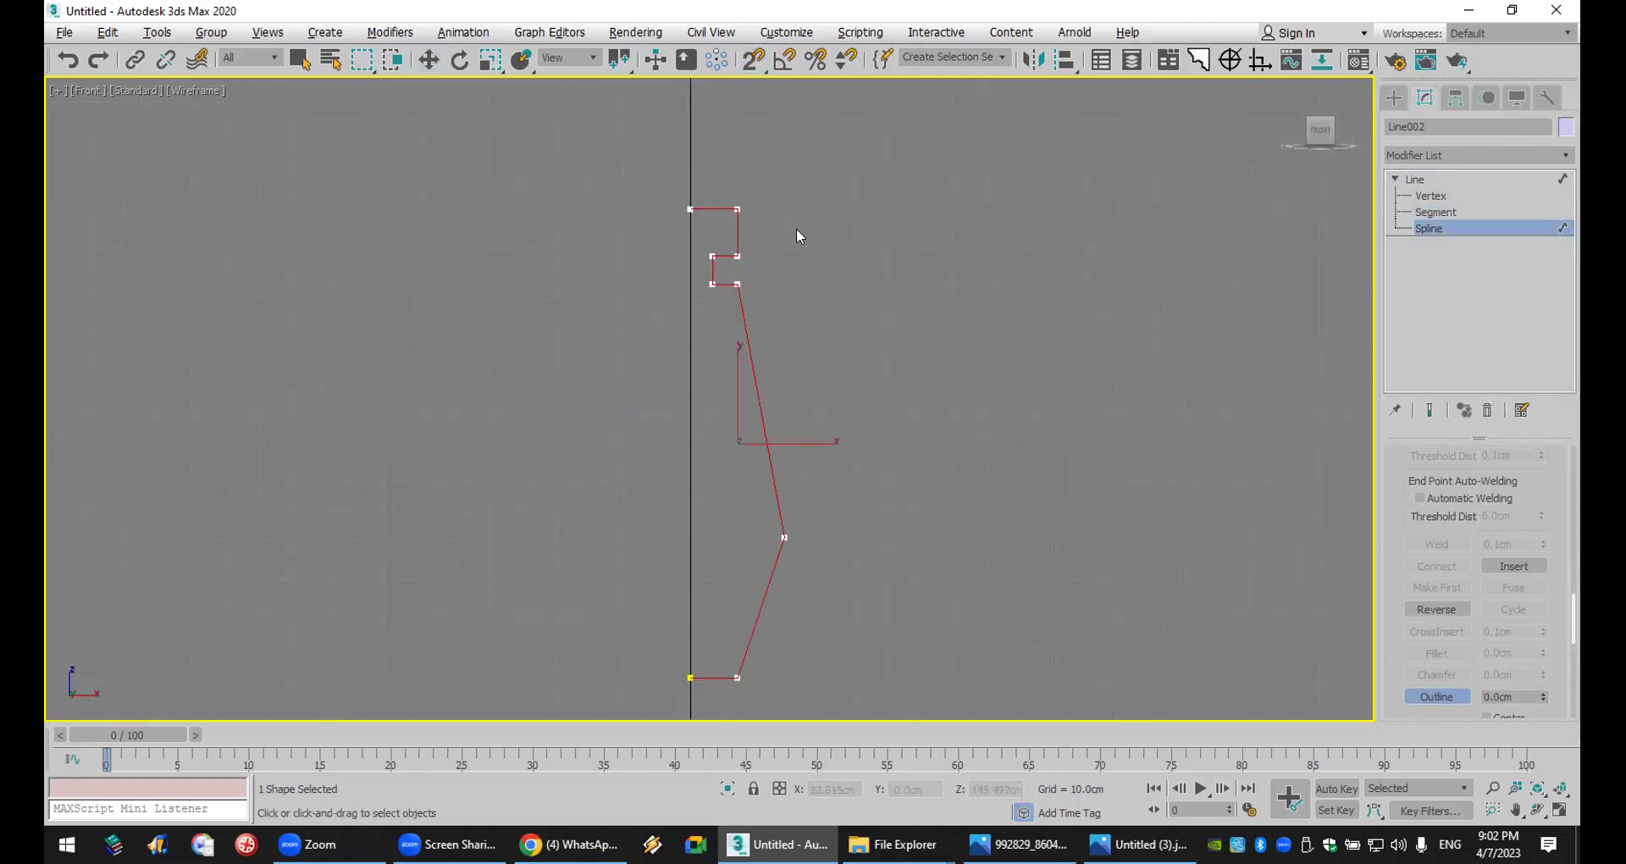
{"action": "middle_click_drag", "start_coordinate": [804, 194], "coordinate": [883, 362]}
{"action": "scroll", "coordinate": [883, 363], "scroll_direction": "down", "scroll_amount": 5}
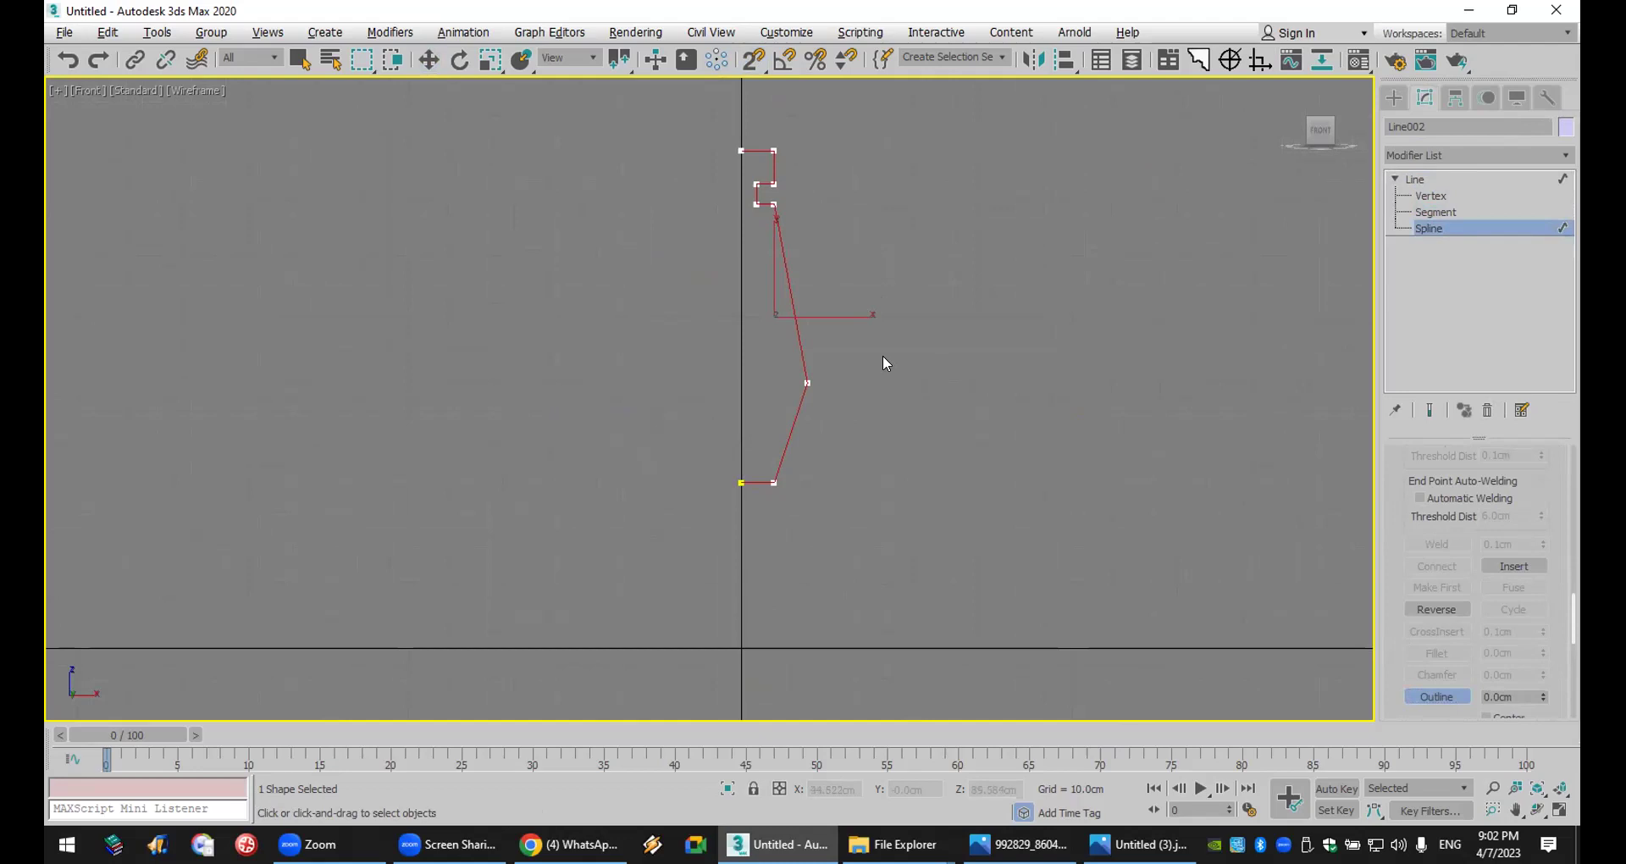
- Fillet the widest vertex on the bottle's side into a long, smooth curve
{"action": "left_click", "coordinate": [1462, 197]}
{"action": "left_click_drag", "start_coordinate": [847, 369], "coordinate": [776, 419]}
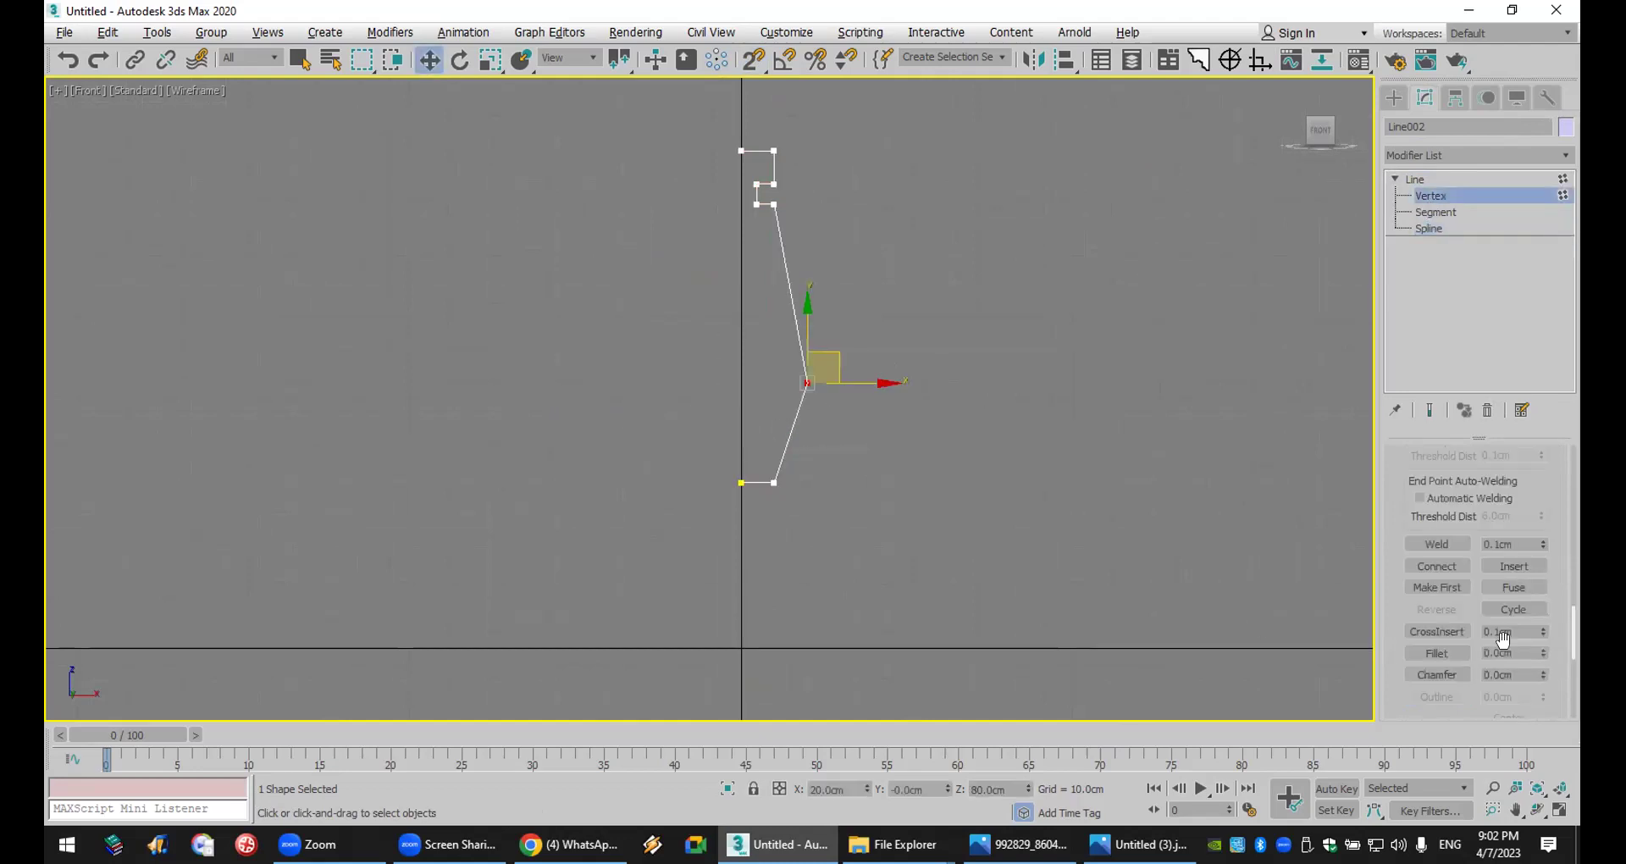
{"action": "left_click", "coordinate": [1437, 654]}
{"action": "left_click_drag", "start_coordinate": [808, 380], "coordinate": [831, 276]}
- Move the cap's top outer vertex in to X about 5.9 cm and its lower outer vertex out to X about 12.6 cm
{"action": "scroll", "coordinate": [725, 141], "scroll_direction": "up", "scroll_amount": 4}
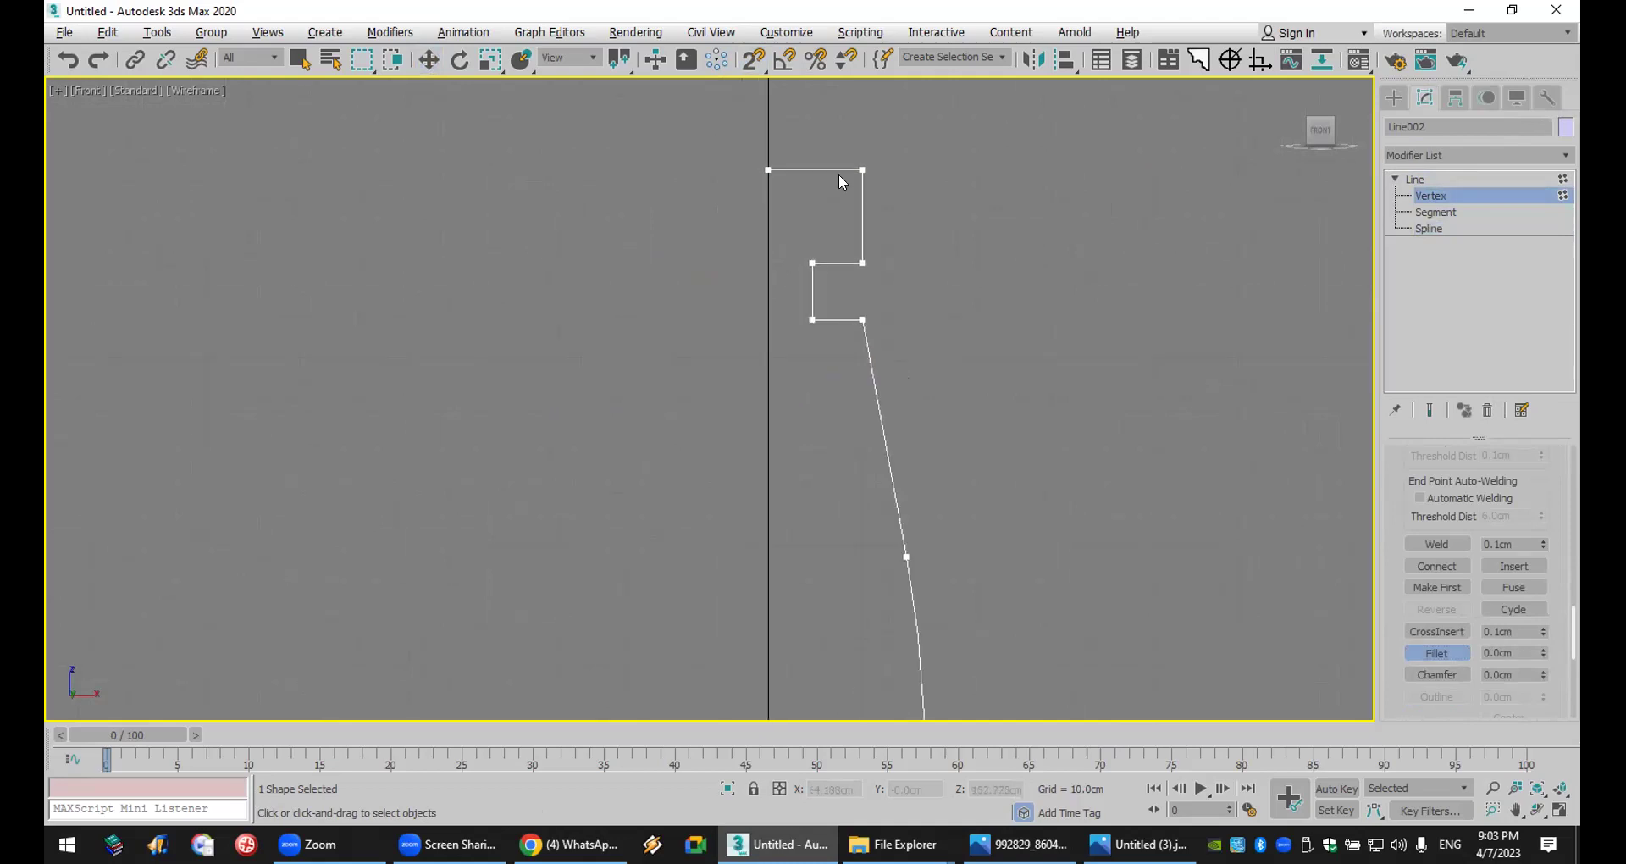
{"action": "left_click", "coordinate": [430, 61]}
{"action": "left_click_drag", "start_coordinate": [863, 170], "coordinate": [824, 170]}
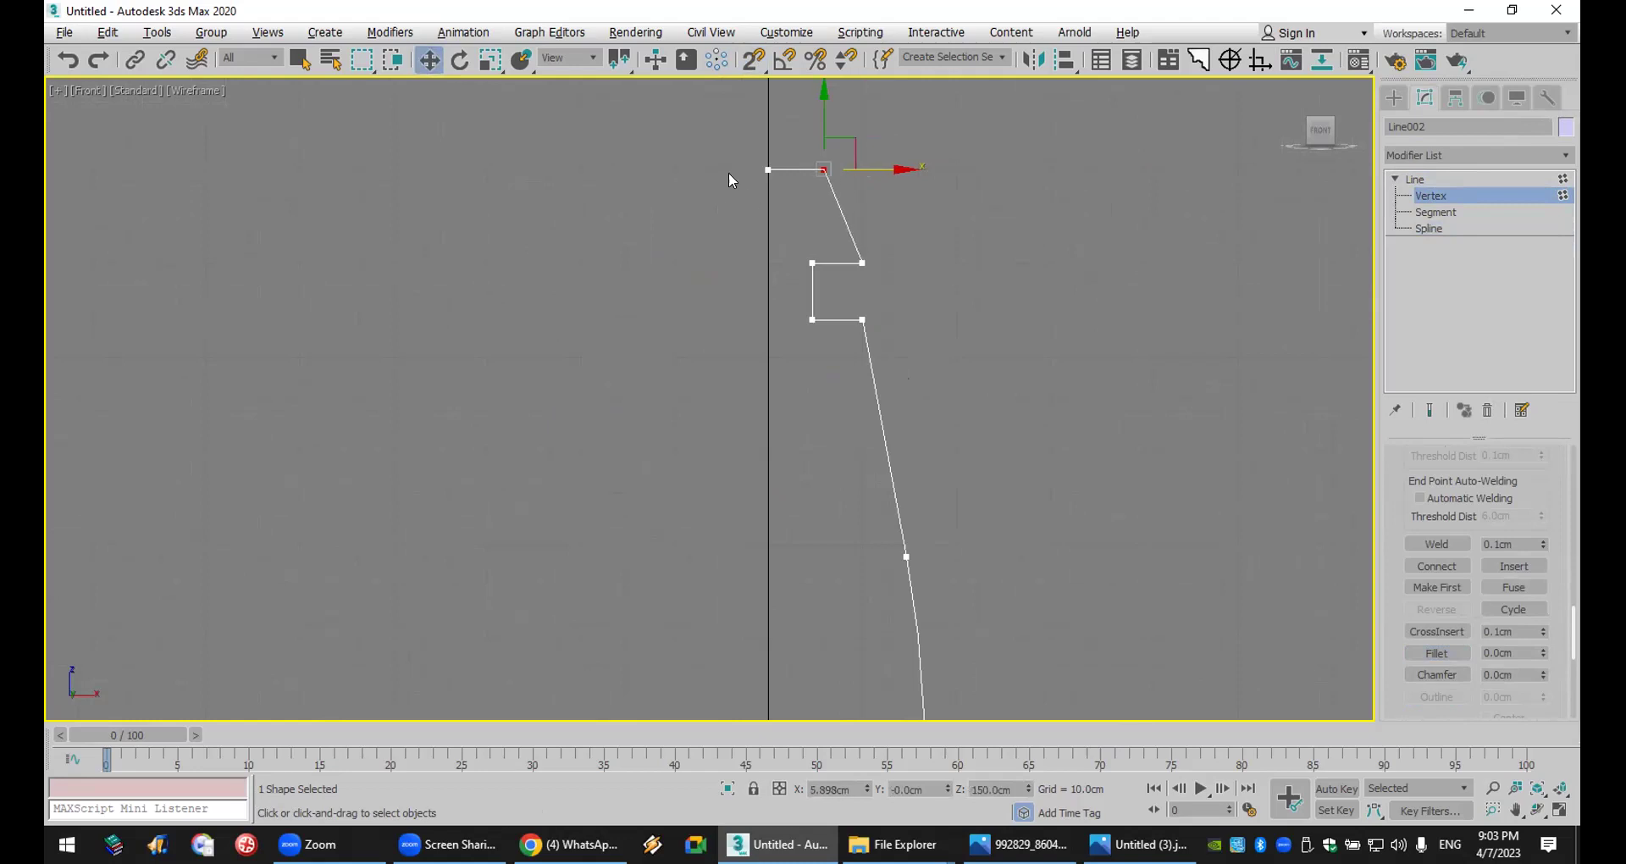
{"action": "left_click_drag", "start_coordinate": [881, 231], "coordinate": [931, 257]}
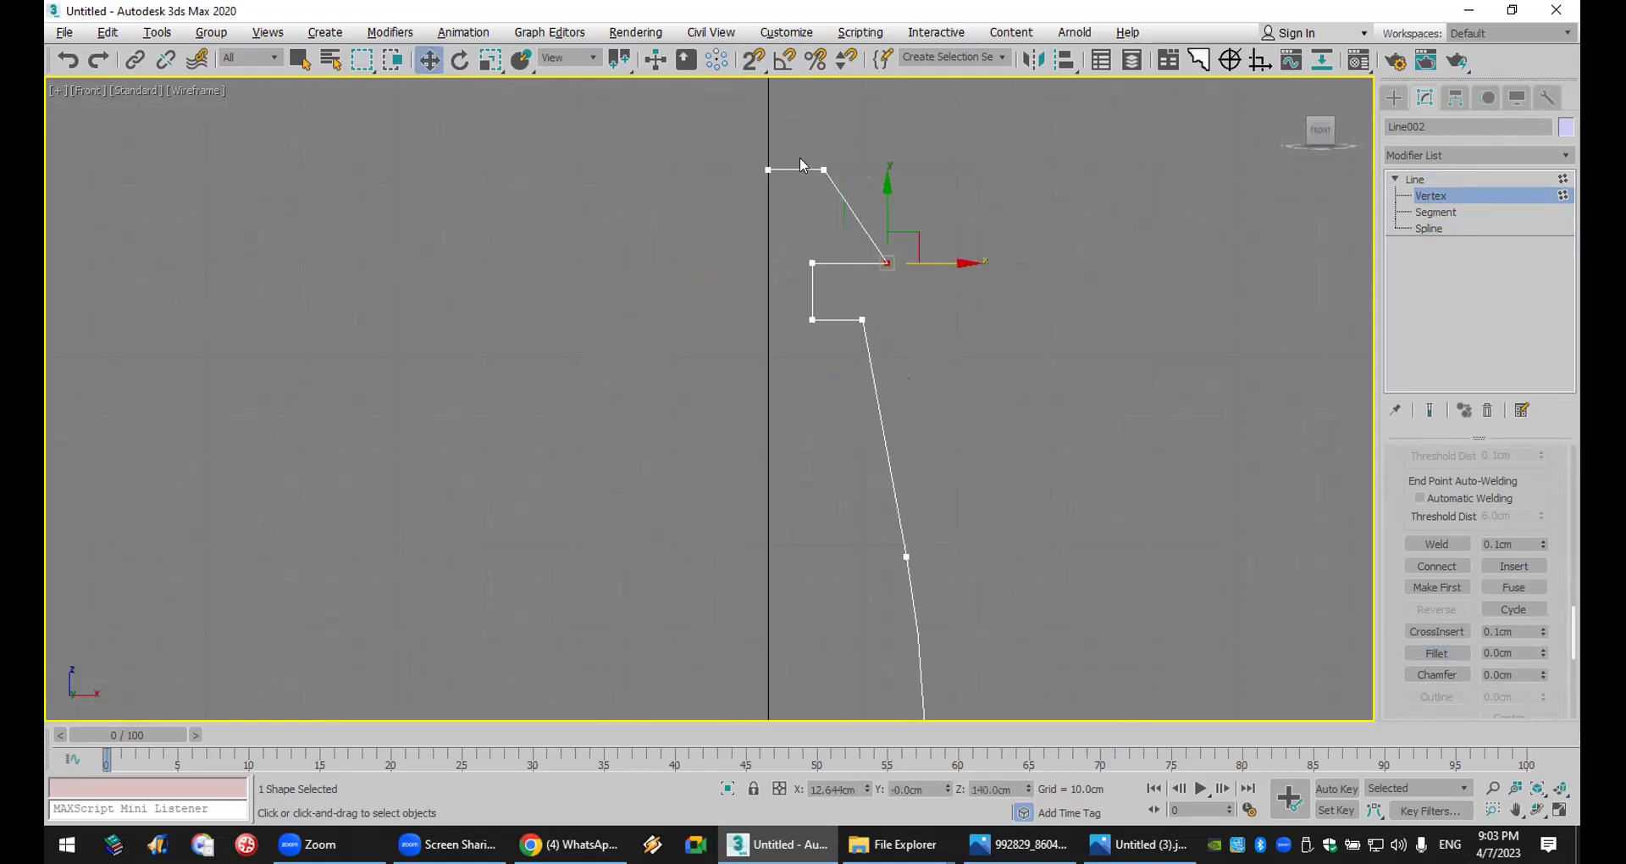
- Round the cap and neck corners of the profile with fillets and leave vertex editing
{"action": "left_click", "coordinate": [824, 170]}
{"action": "left_click", "coordinate": [1436, 654]}
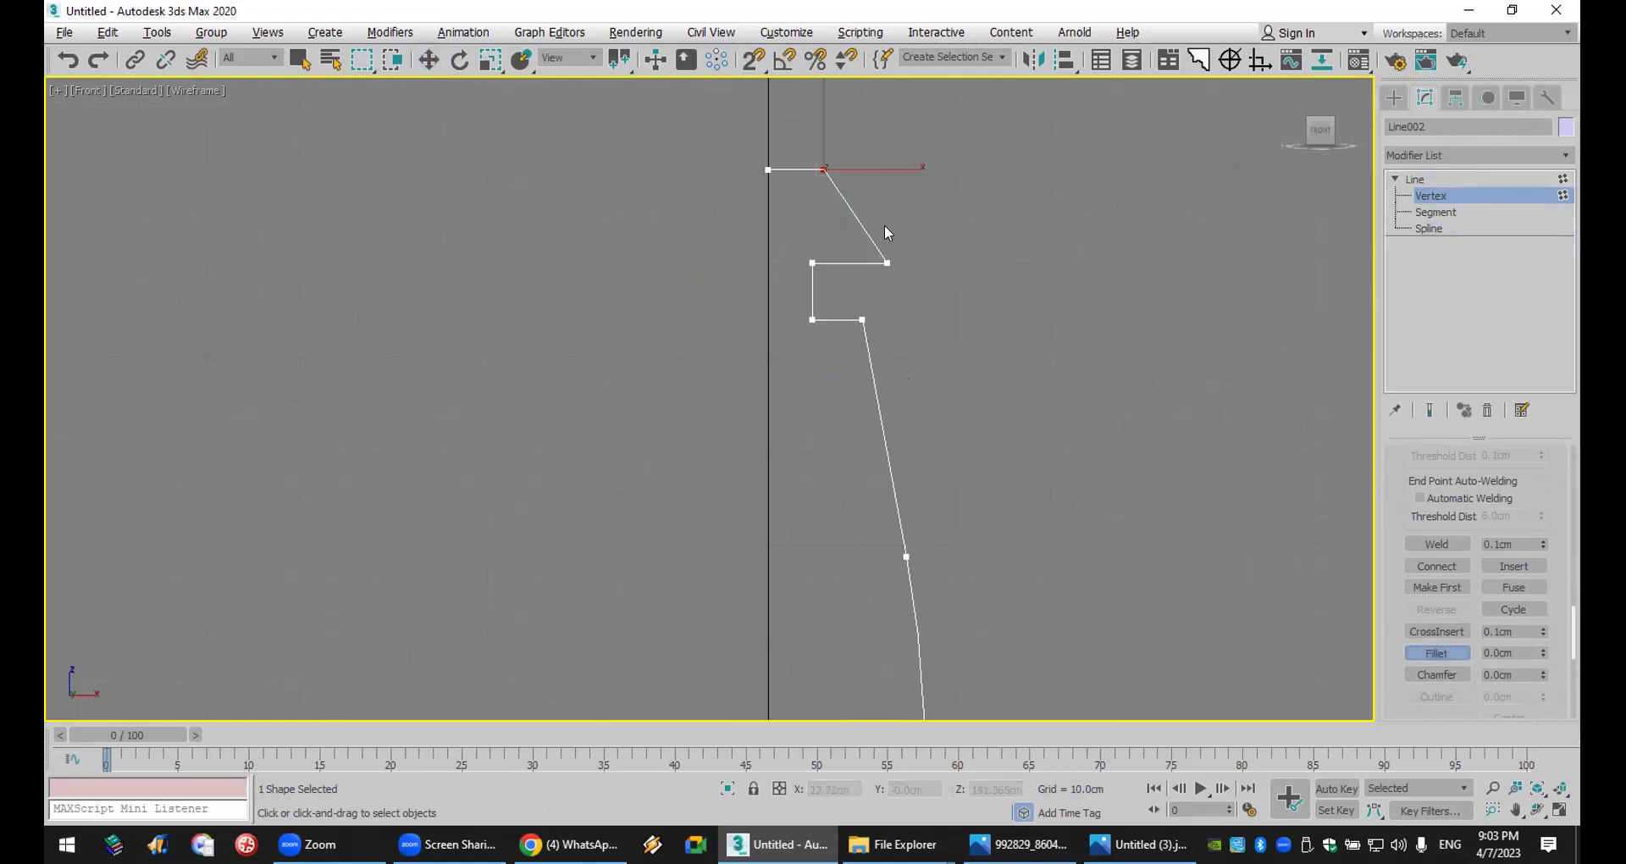
{"action": "left_click_drag", "start_coordinate": [826, 169], "coordinate": [823, 255]}
{"action": "left_click_drag", "start_coordinate": [818, 339], "coordinate": [894, 196]}
{"action": "left_click", "coordinate": [1449, 179]}
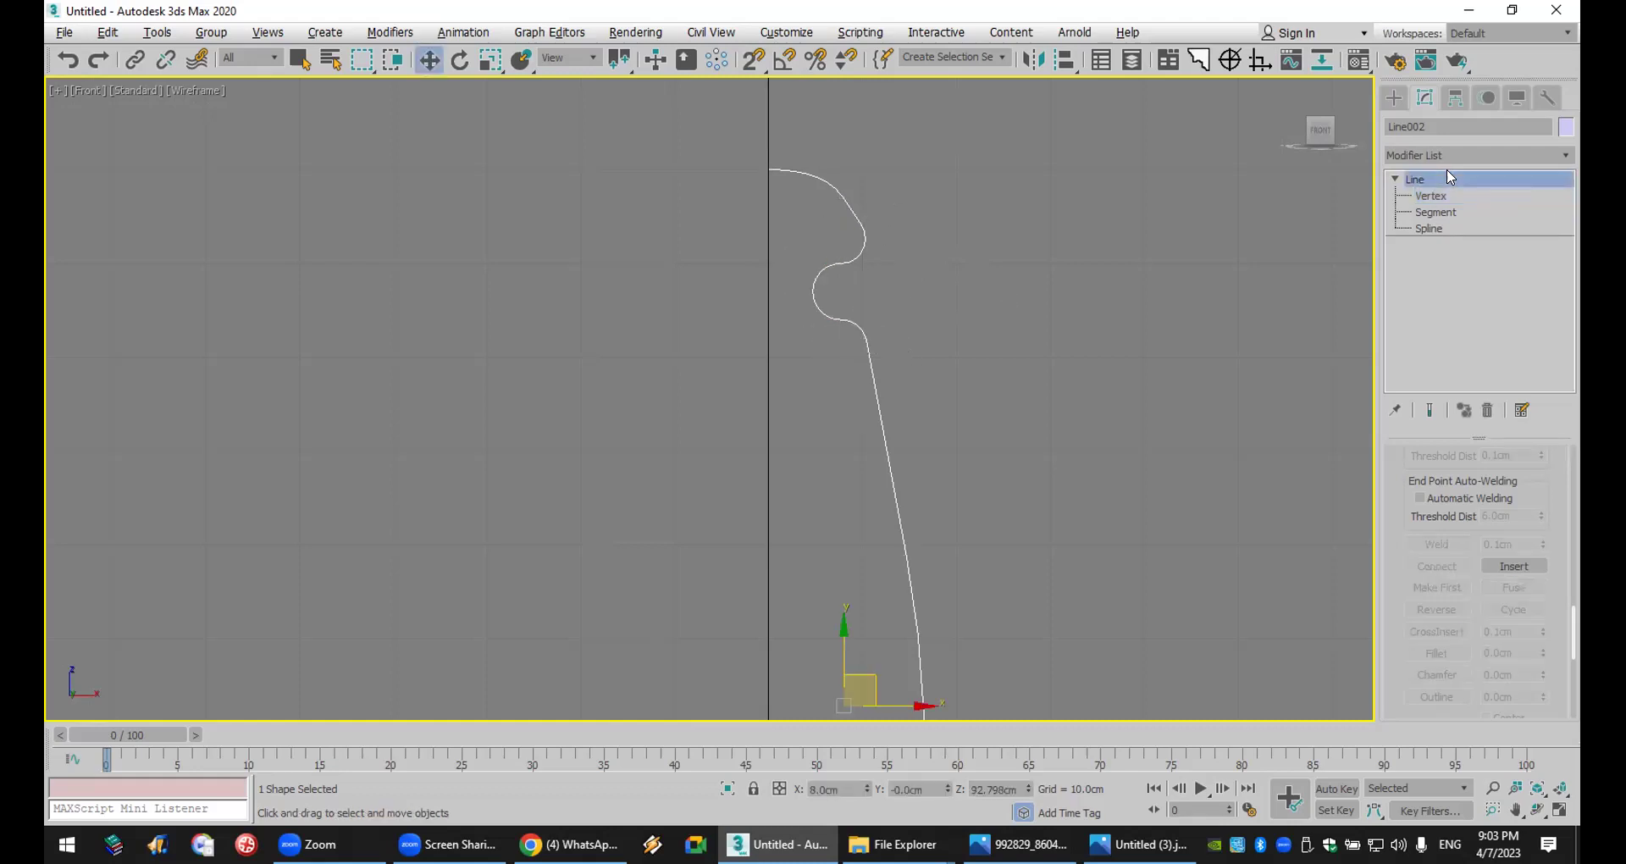
- Raise the three base vertices to shorten the bottle, and pull the side curve's Bezier handle down for a fuller lower body
{"action": "scroll", "coordinate": [907, 360], "scroll_direction": "down", "scroll_amount": 4}
{"action": "middle_click_drag", "start_coordinate": [907, 359], "coordinate": [889, 289]}
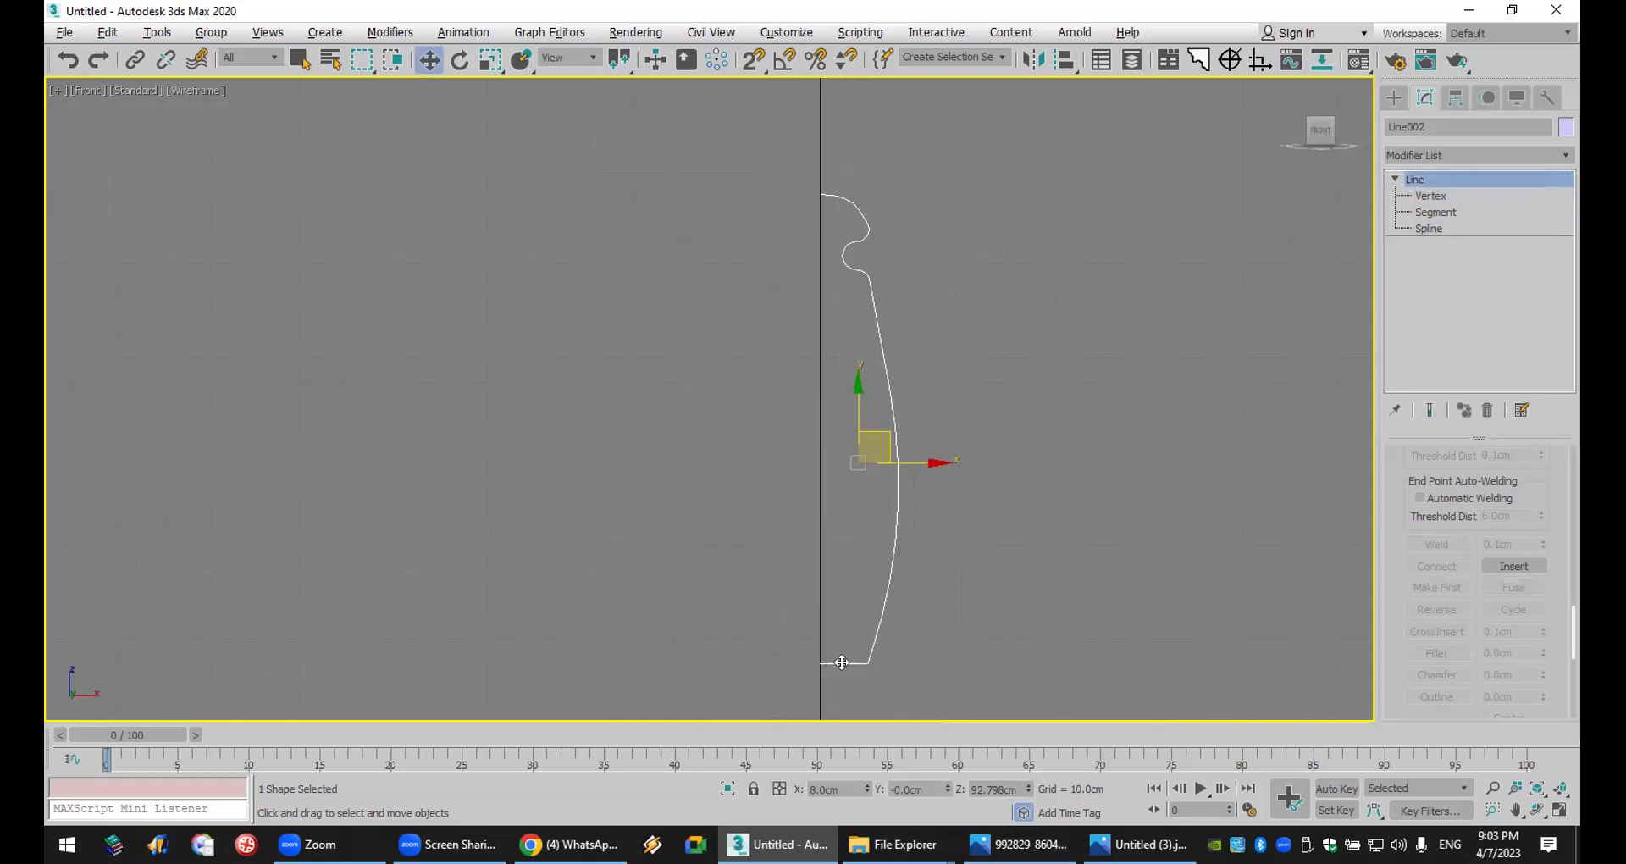
{"action": "left_click", "coordinate": [1428, 196]}
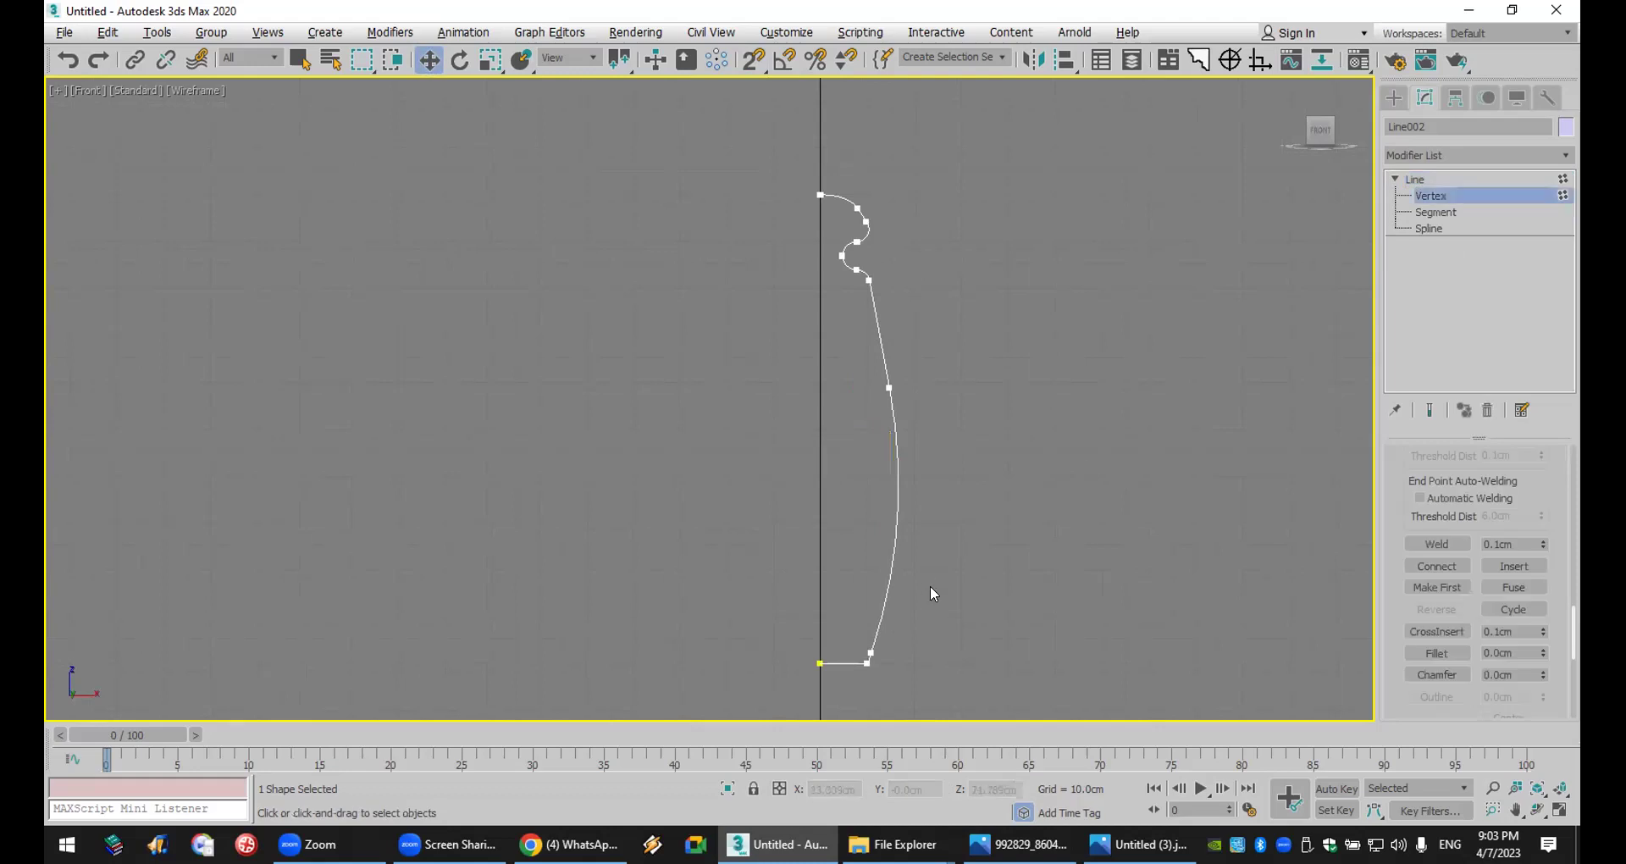
{"action": "left_click_drag", "start_coordinate": [665, 703], "coordinate": [664, 700]}
{"action": "left_click_drag", "start_coordinate": [821, 611], "coordinate": [821, 476]}
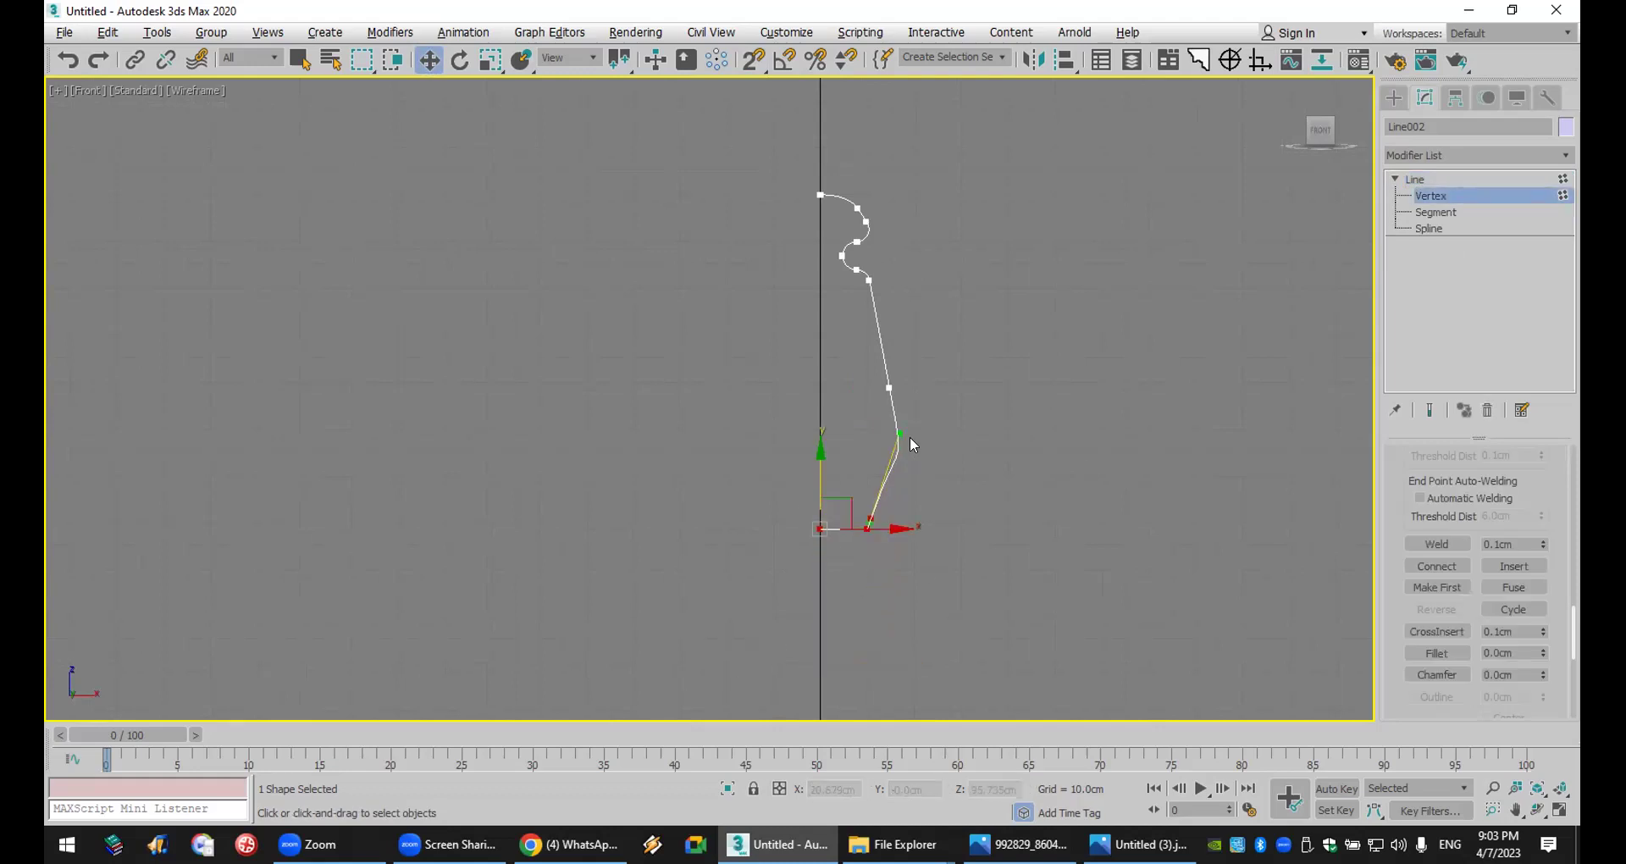
{"action": "left_click_drag", "start_coordinate": [903, 433], "coordinate": [904, 477]}
- Enable Adaptive interpolation for the bottle profile line
{"action": "scroll", "coordinate": [1519, 576], "scroll_direction": "up", "scroll_amount": 5}
{"action": "scroll", "coordinate": [1519, 576], "scroll_direction": "up", "scroll_amount": 4}
{"action": "scroll", "coordinate": [1507, 583], "scroll_direction": "down", "scroll_amount": 3}
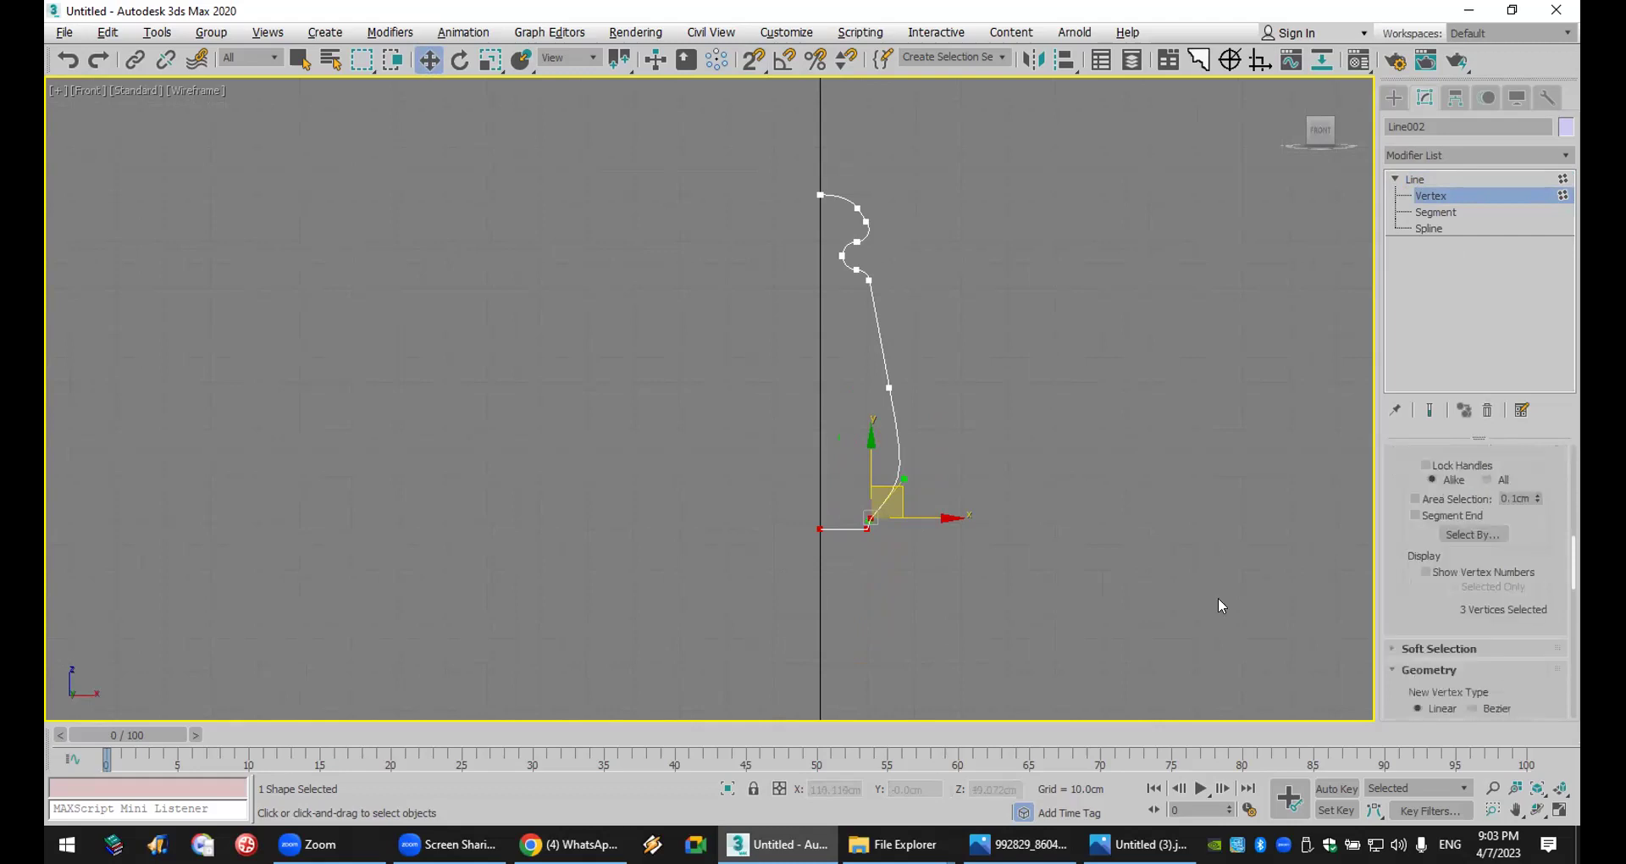
{"action": "scroll", "coordinate": [1441, 624], "scroll_direction": "up", "scroll_amount": 5}
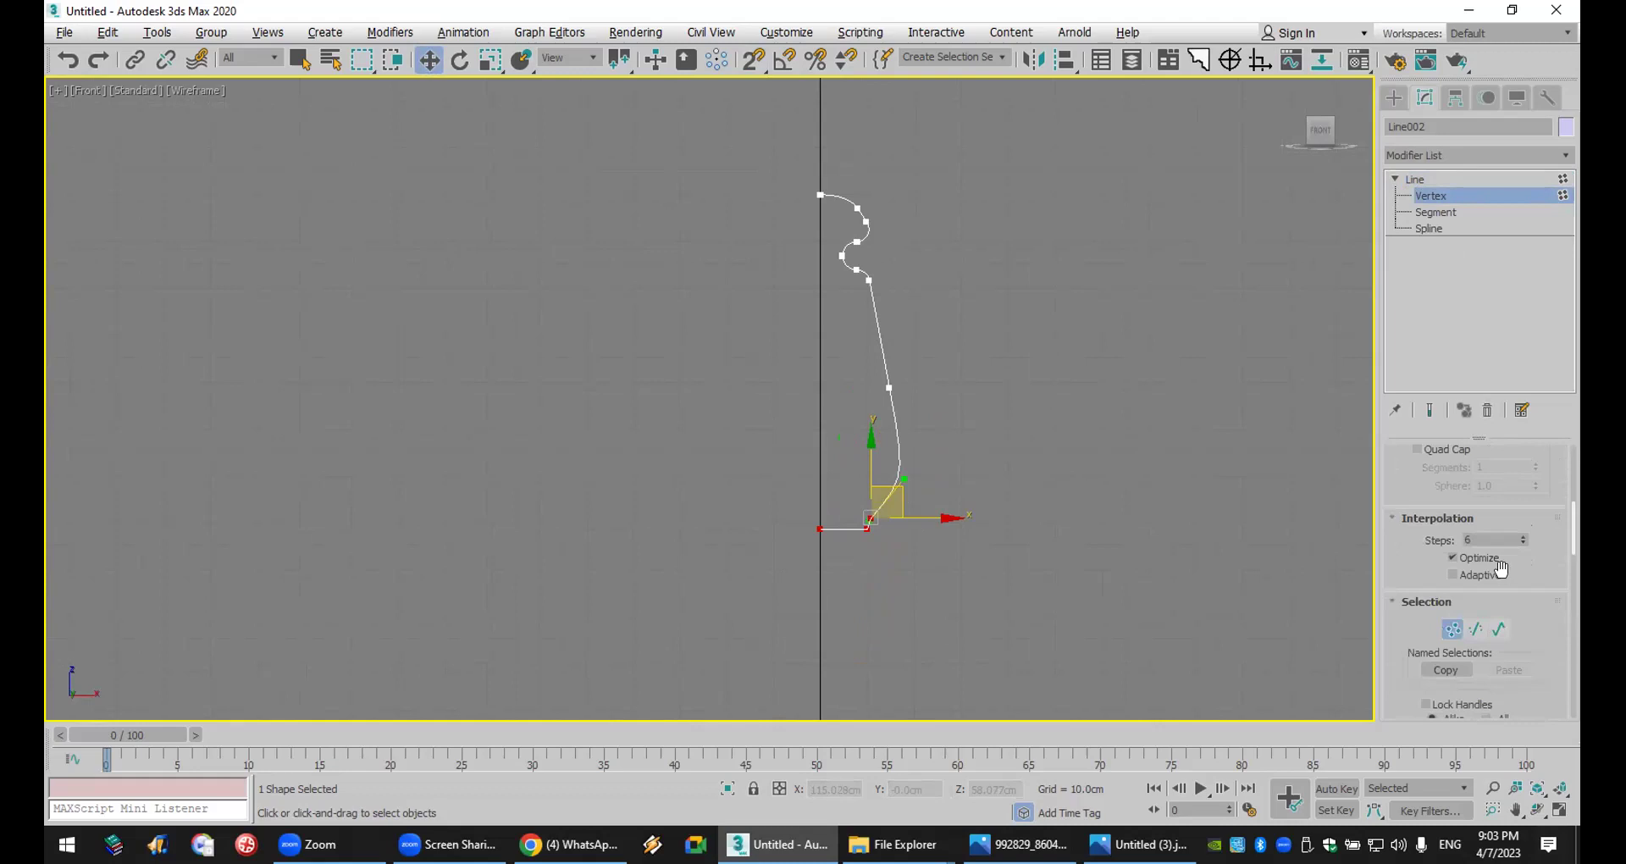
{"action": "left_click", "coordinate": [1479, 575]}
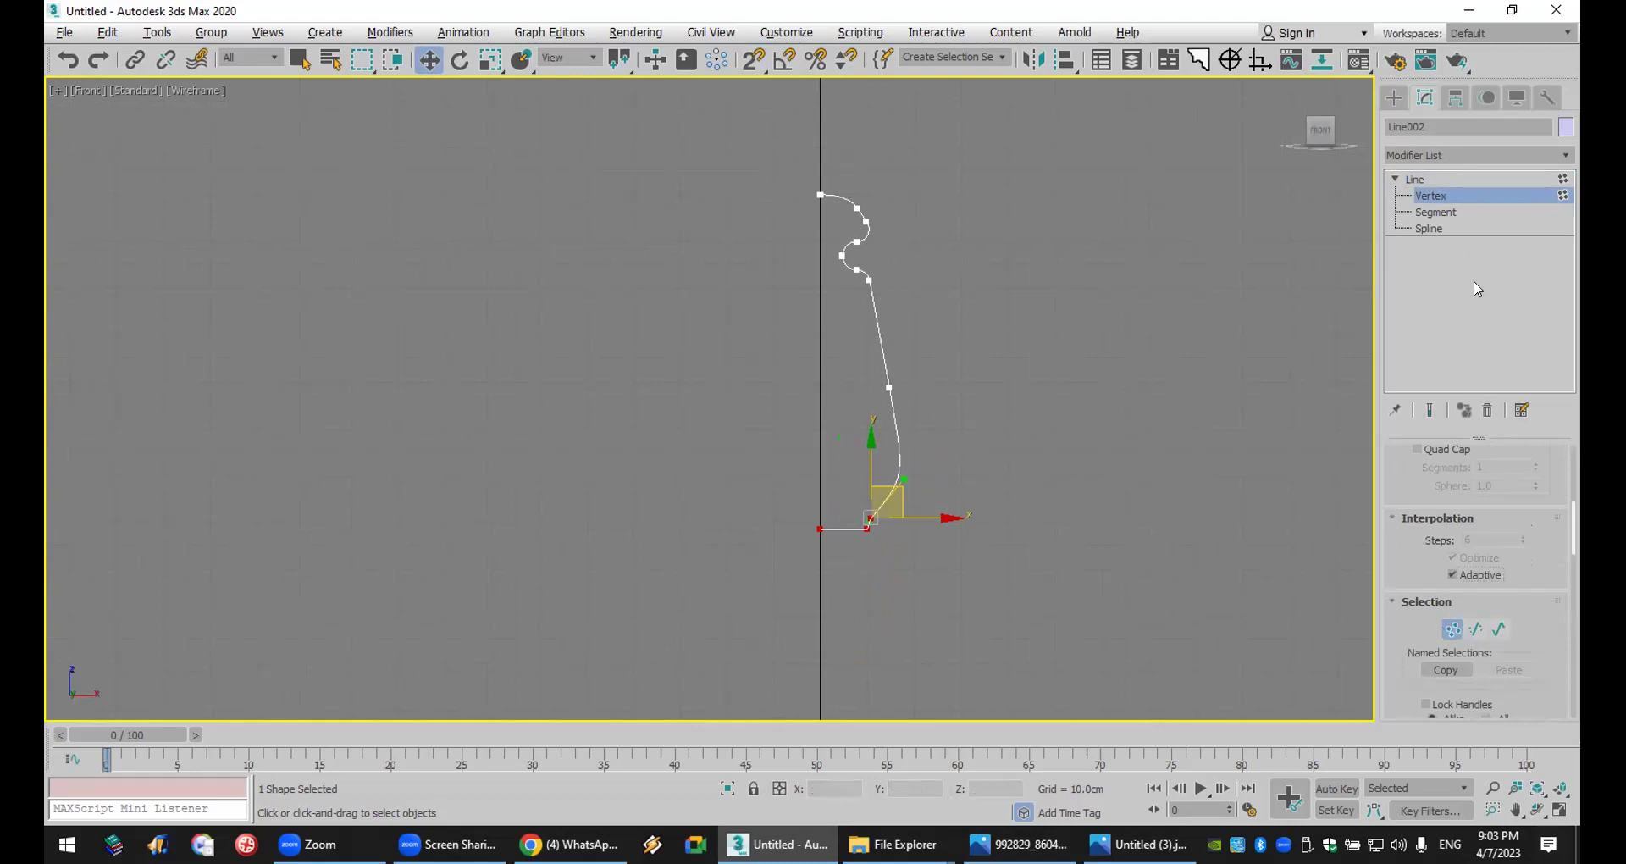
- Outline the whole profile spline outward by about 1.4 cm to give the bottle wall thickness
{"action": "left_click", "coordinate": [1475, 154]}
{"action": "left_click", "coordinate": [1479, 156]}
{"action": "left_click", "coordinate": [1458, 229]}
{"action": "left_click_drag", "start_coordinate": [1398, 675], "coordinate": [1430, 313]}
{"action": "scroll", "coordinate": [1459, 599], "scroll_direction": "down", "scroll_amount": 5}
{"action": "left_click", "coordinate": [1437, 625]}
{"action": "left_click_drag", "start_coordinate": [845, 526], "coordinate": [844, 535]}
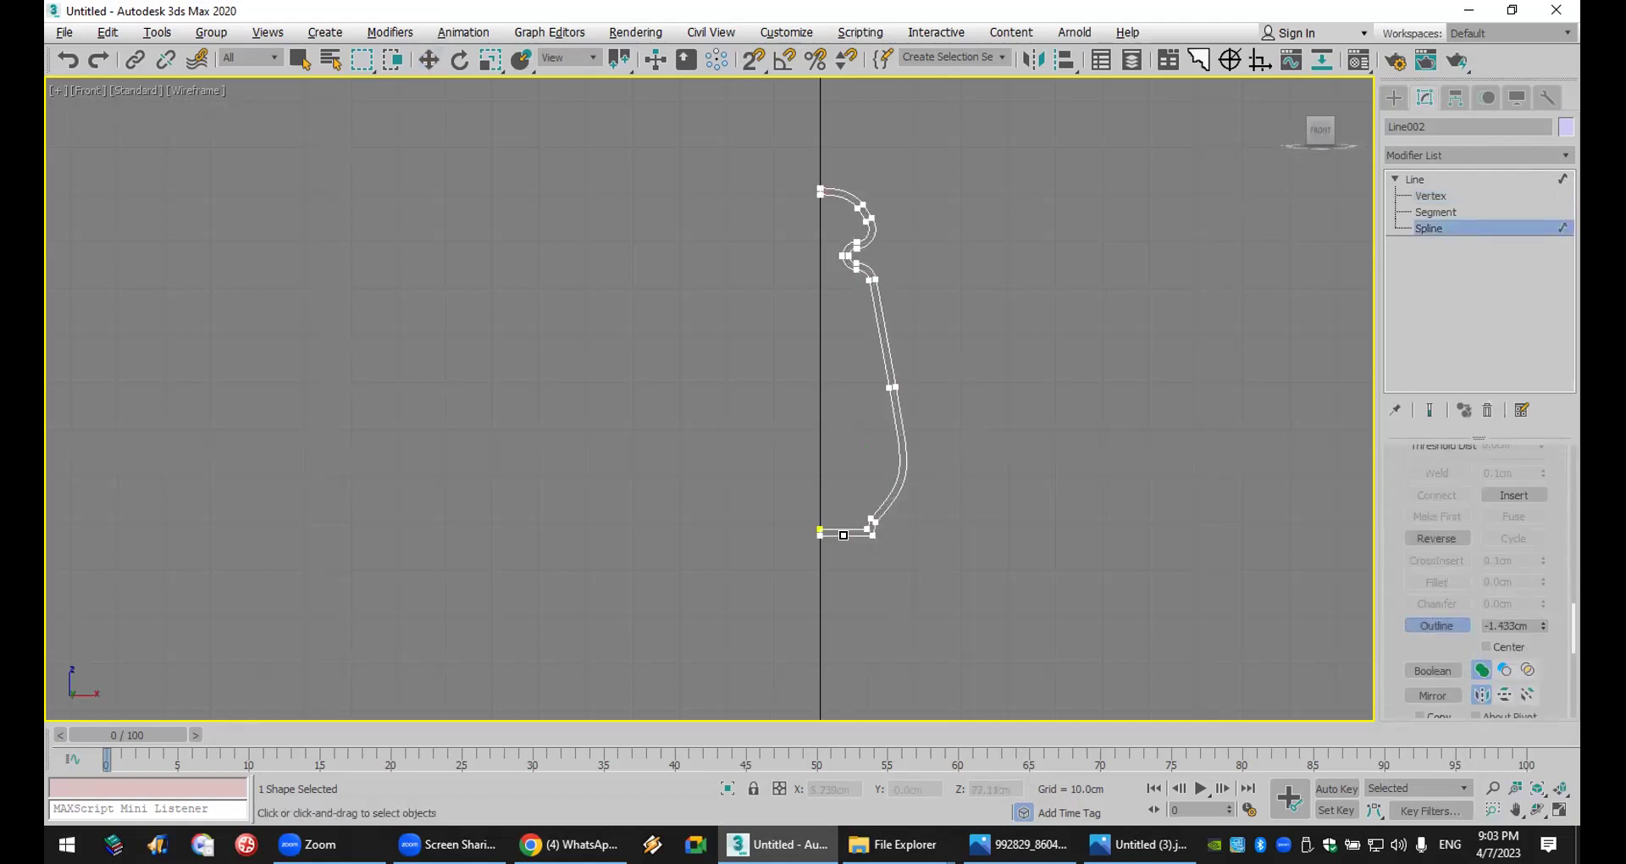
- Apply a Lathe modifier to the profile, align it to Min, and fit the bottle in all four viewports
{"action": "left_click", "coordinate": [1532, 153]}
{"action": "scroll", "coordinate": [1532, 153], "scroll_direction": "down", "scroll_amount": 5}
{"action": "left_click", "coordinate": [1532, 152]}
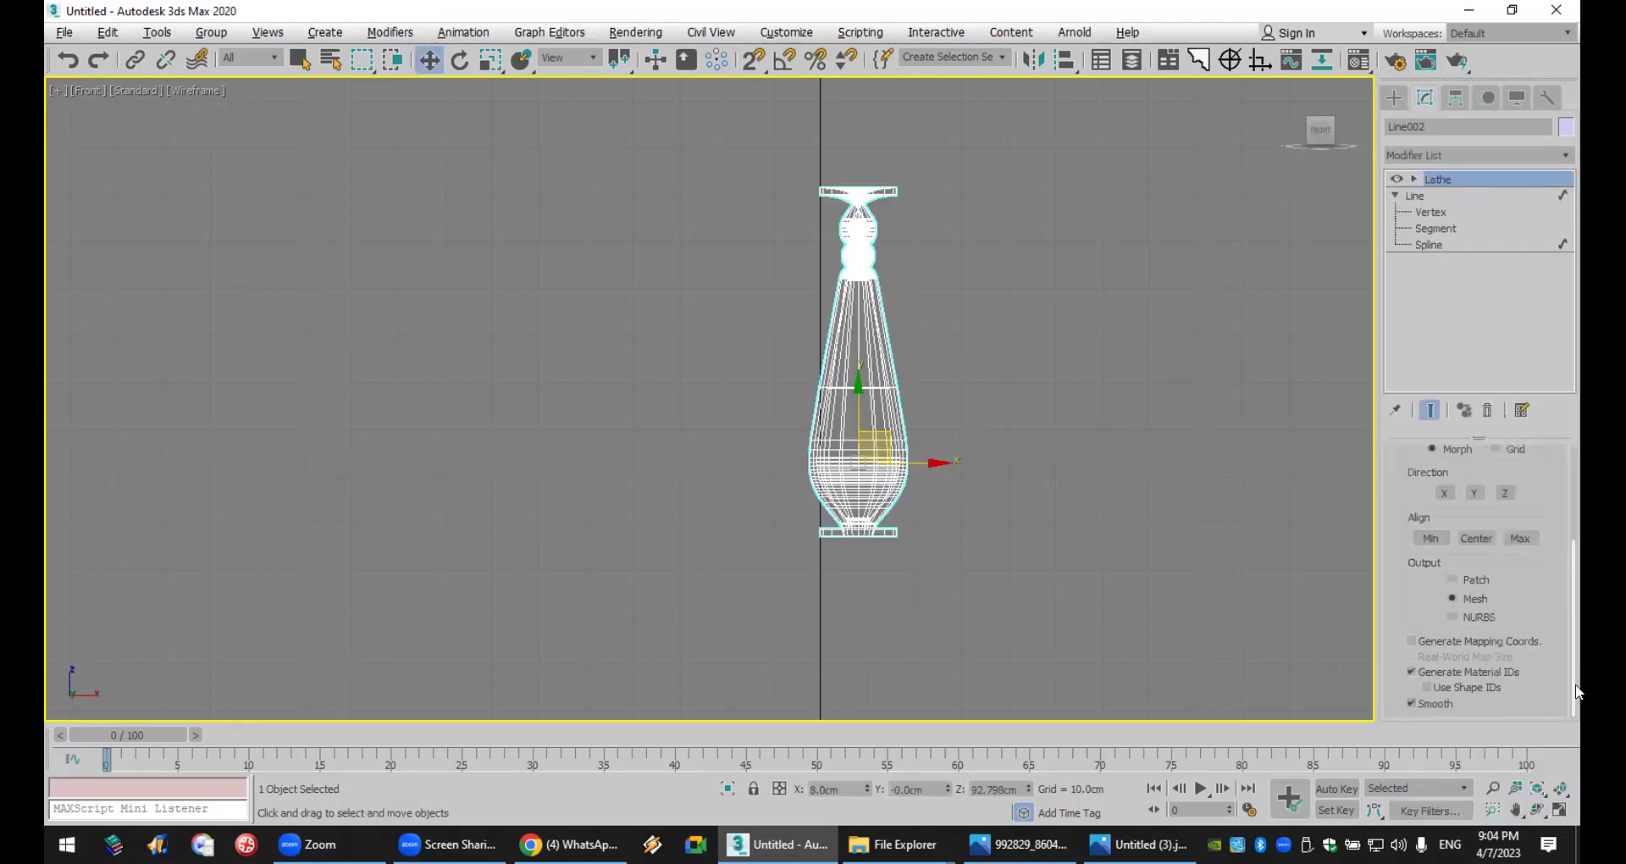
{"action": "left_click", "coordinate": [1560, 788]}
{"action": "key", "text": "alt+w"}
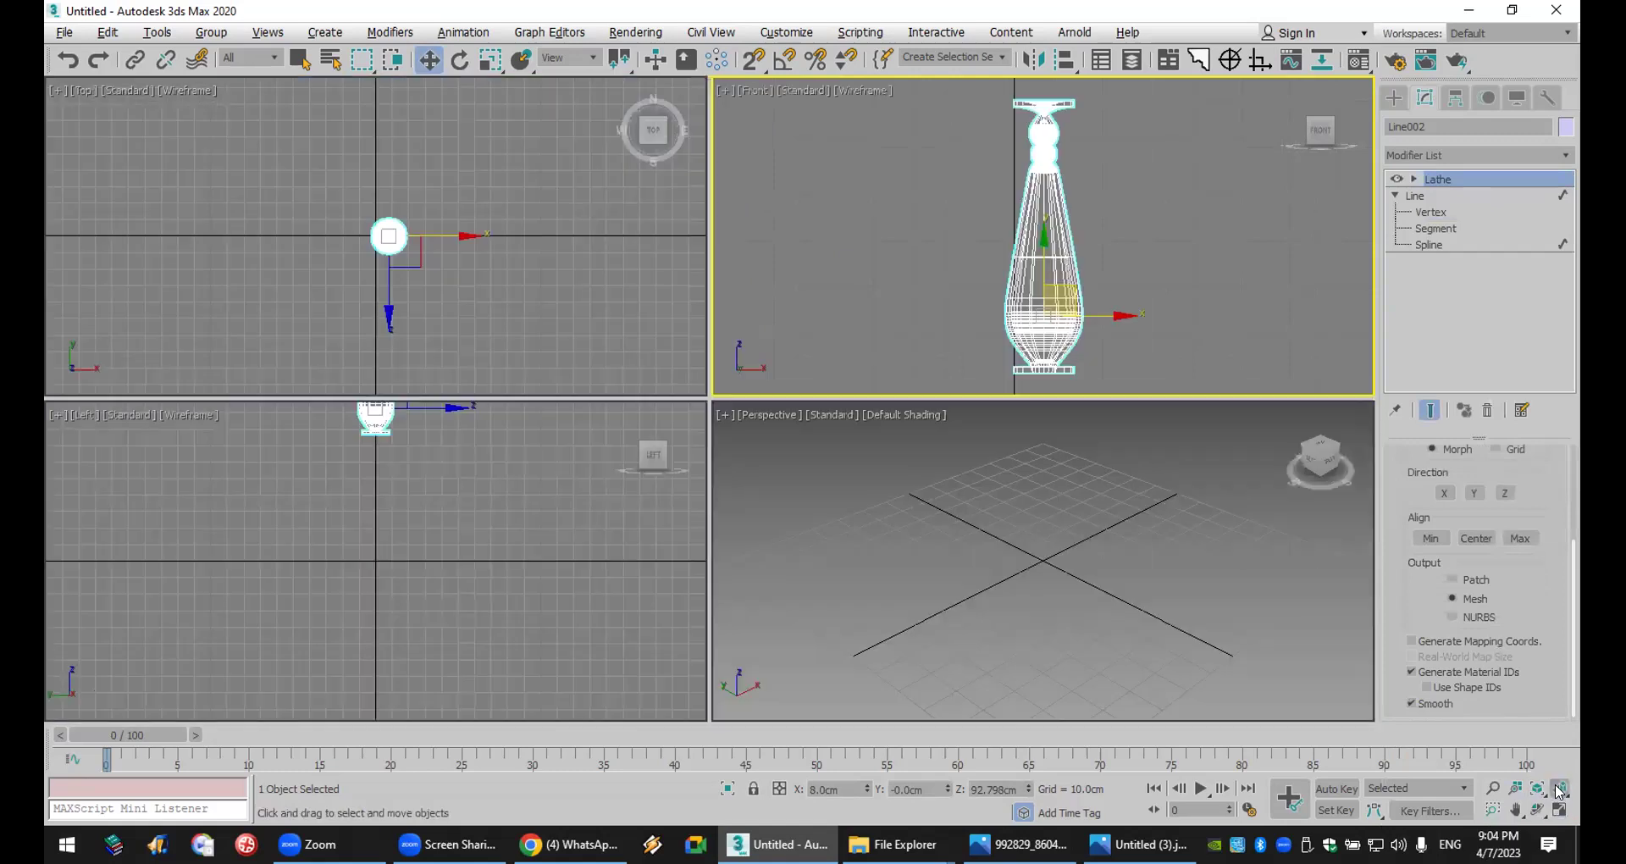
{"action": "left_click", "coordinate": [1560, 787]}
{"action": "left_click", "coordinate": [1433, 537]}
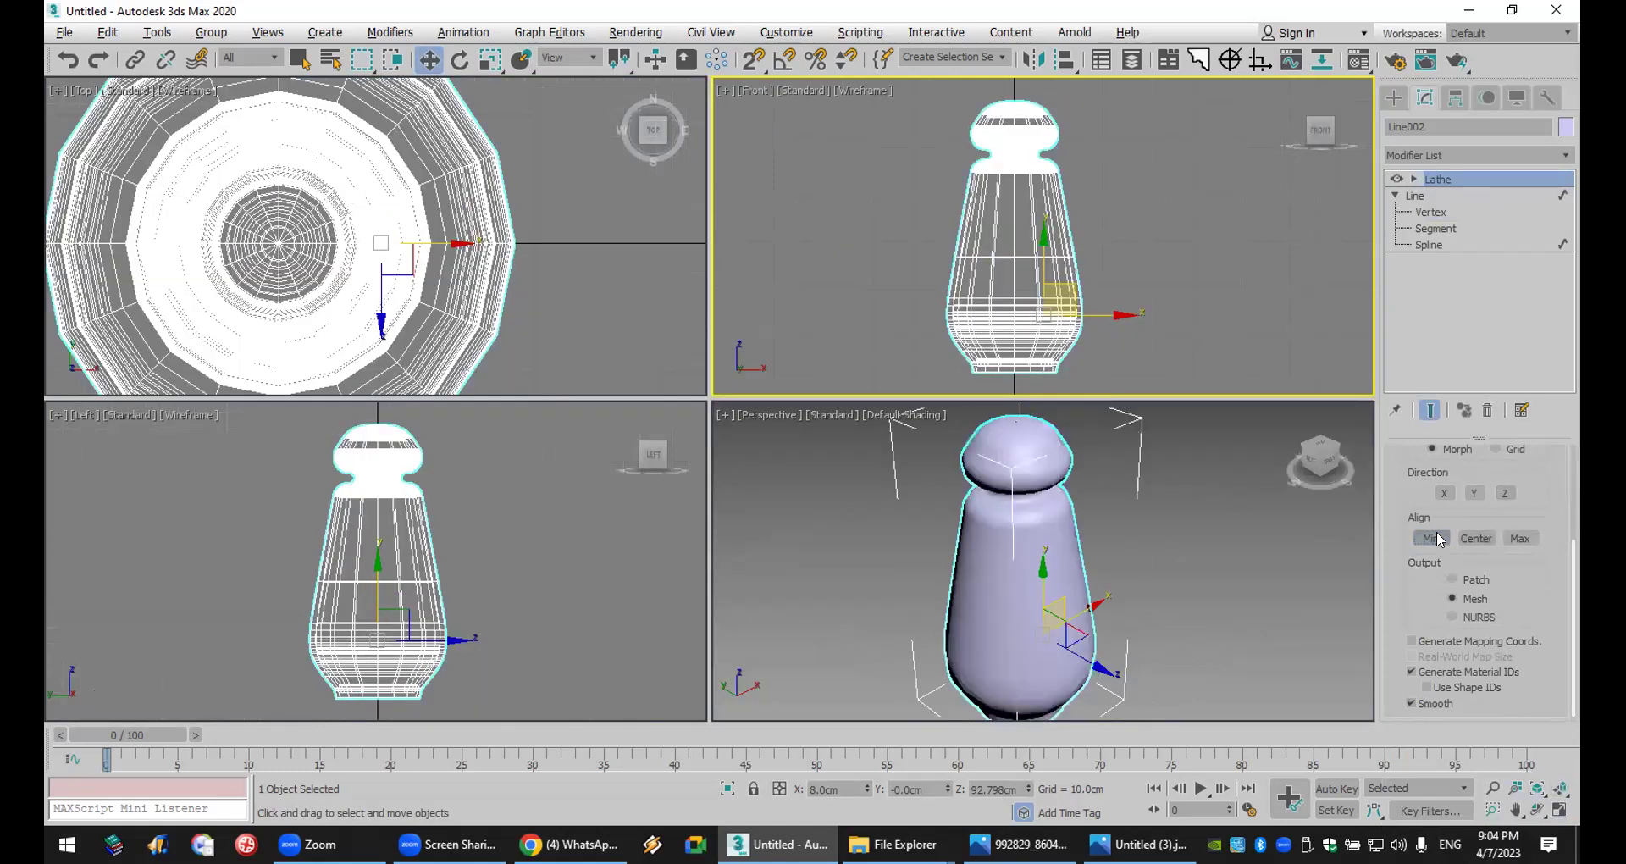
{"action": "scroll", "coordinate": [1175, 576], "scroll_direction": "down", "scroll_amount": 3}
{"action": "middle_click_drag", "start_coordinate": [1172, 547], "coordinate": [1125, 576]}
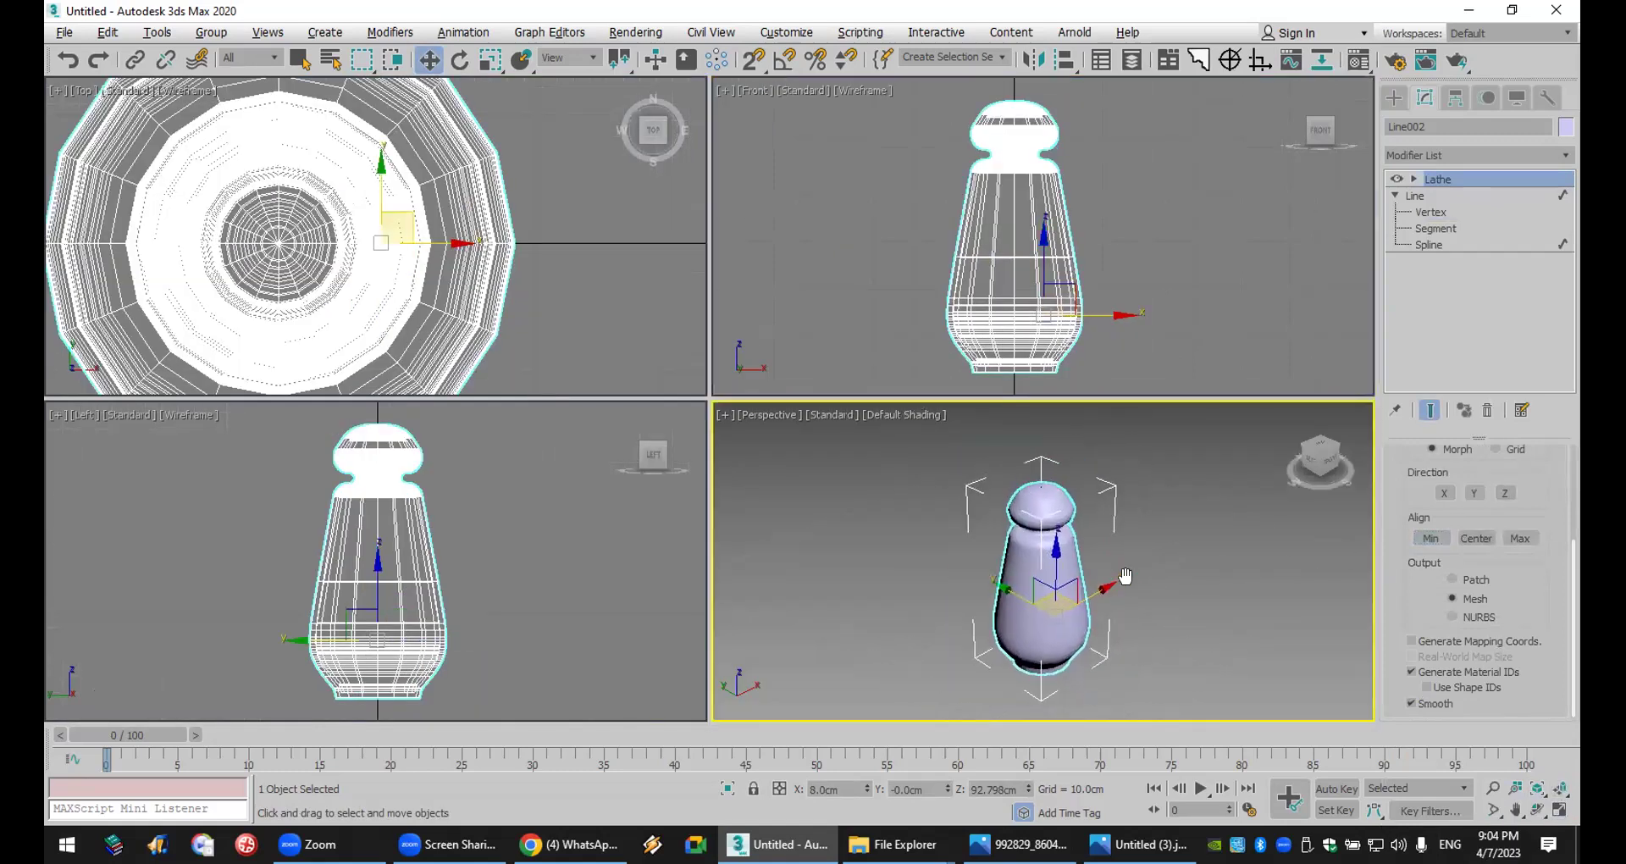
- Move the Lathe axis along X to about -1.8 cm and leave axis editing with the bottle still selected
{"action": "left_click", "coordinate": [1413, 180]}
{"action": "left_click", "coordinate": [1470, 196]}
{"action": "left_click_drag", "start_coordinate": [1088, 237], "coordinate": [1070, 233]}
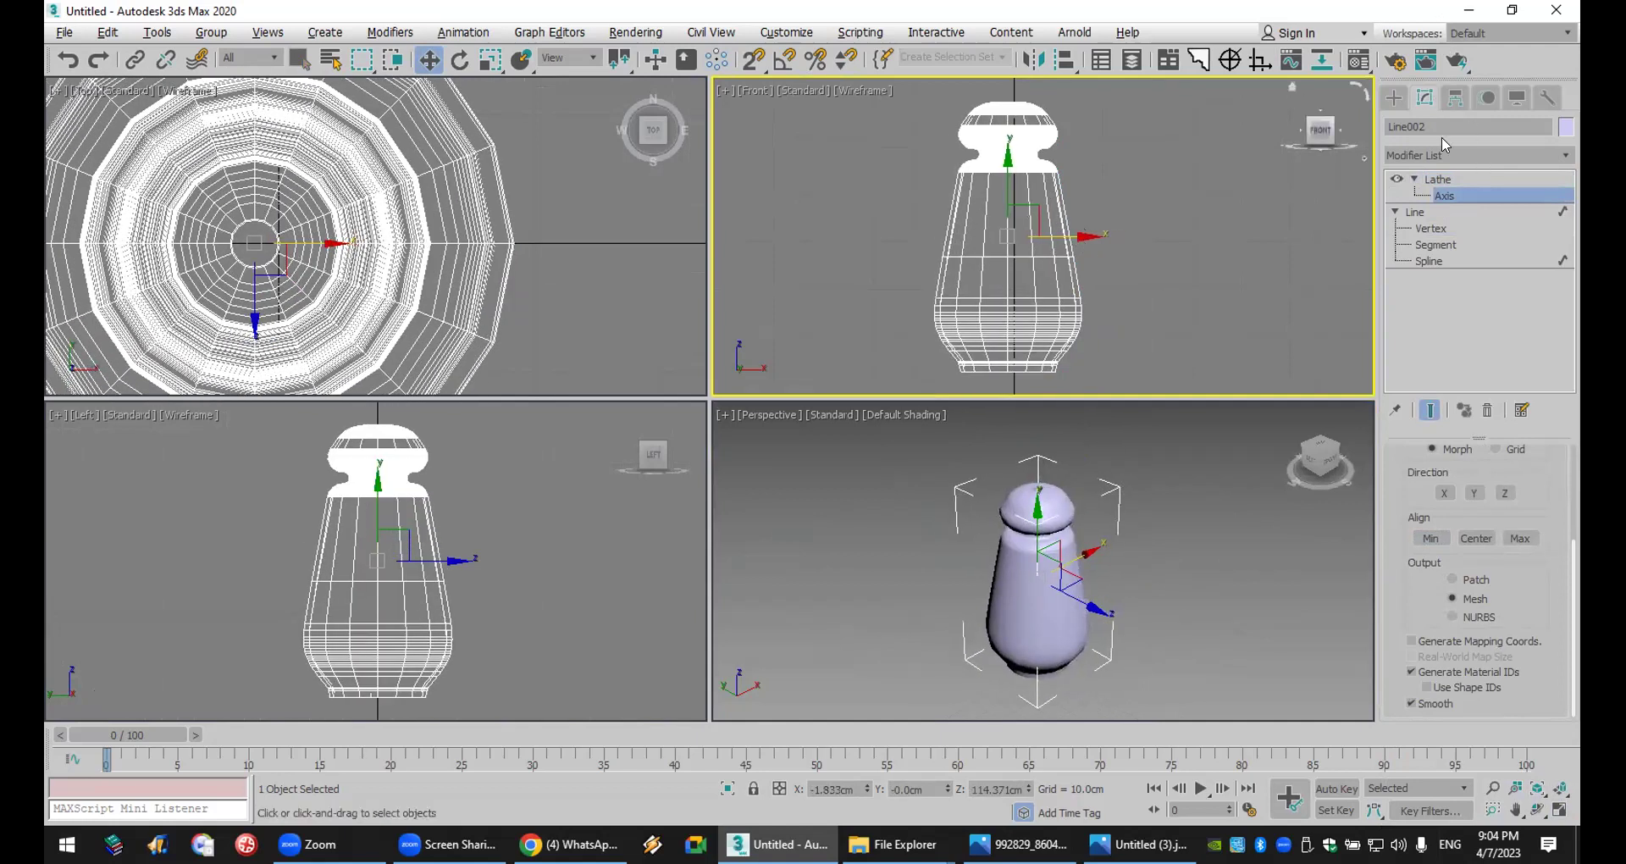
{"action": "left_click", "coordinate": [1394, 97]}
{"action": "left_click", "coordinate": [1062, 598]}
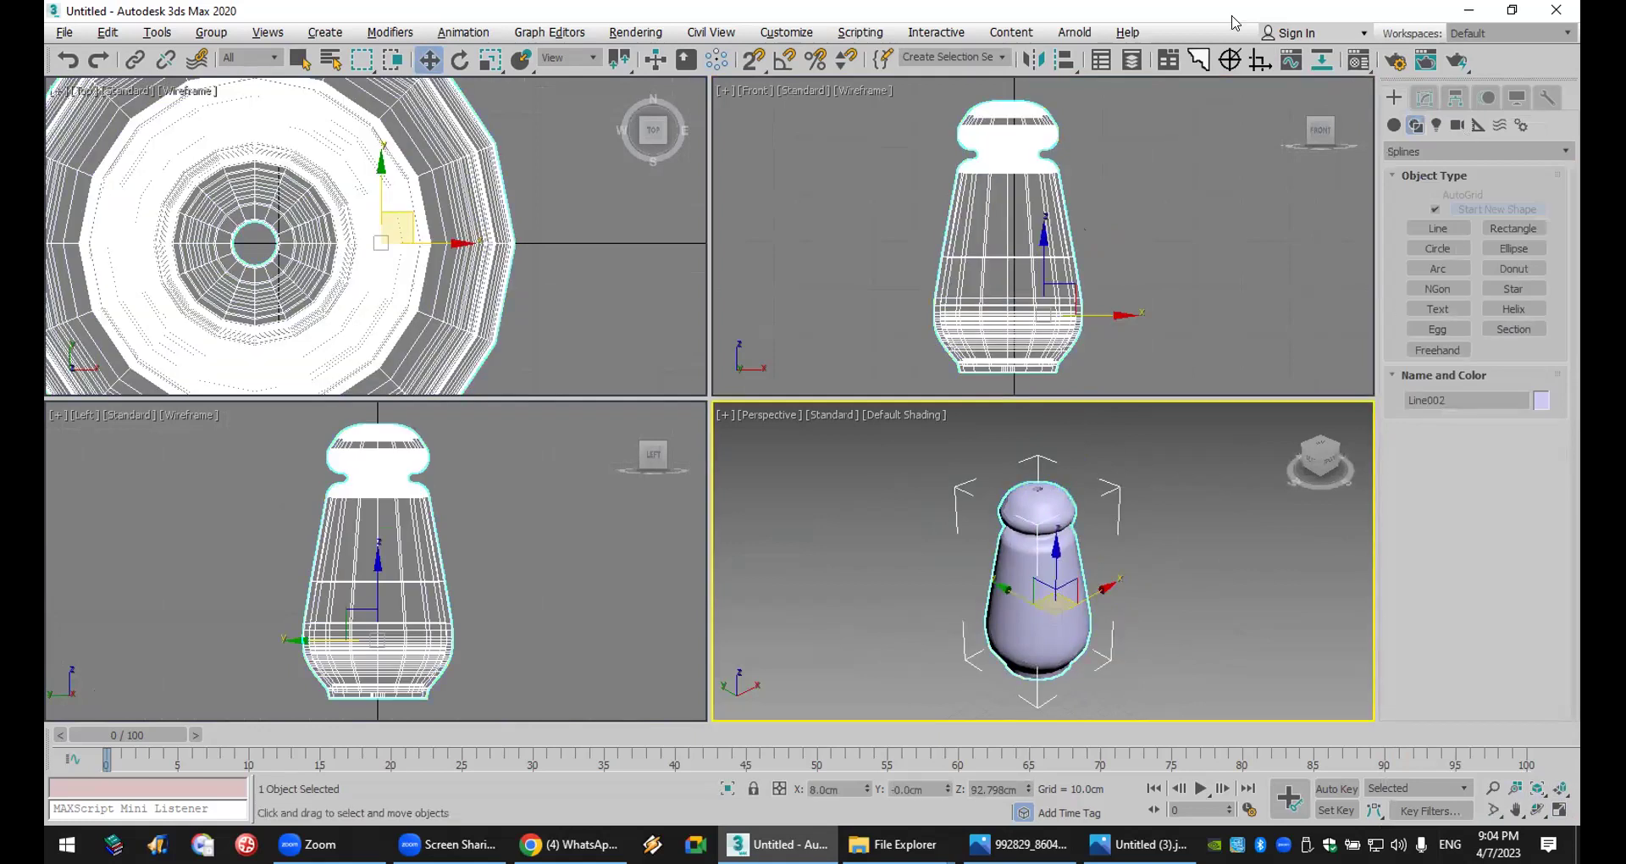
- Assign the orange-yellow VRay material in the second row of material slots to the bottle
{"action": "left_click", "coordinate": [1345, 63]}
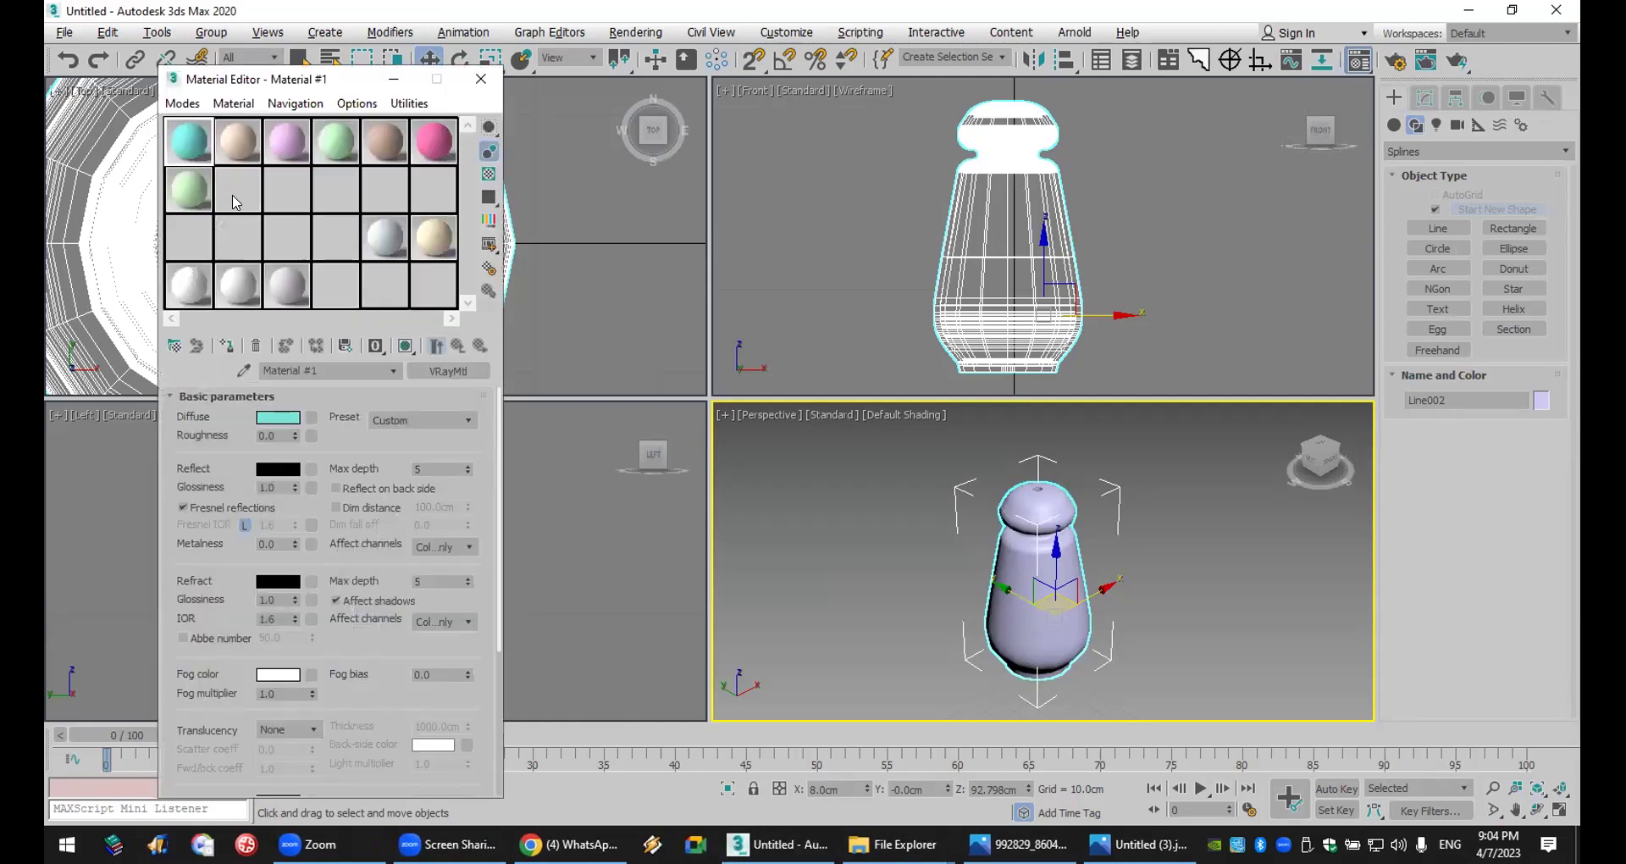
{"action": "left_click", "coordinate": [235, 202]}
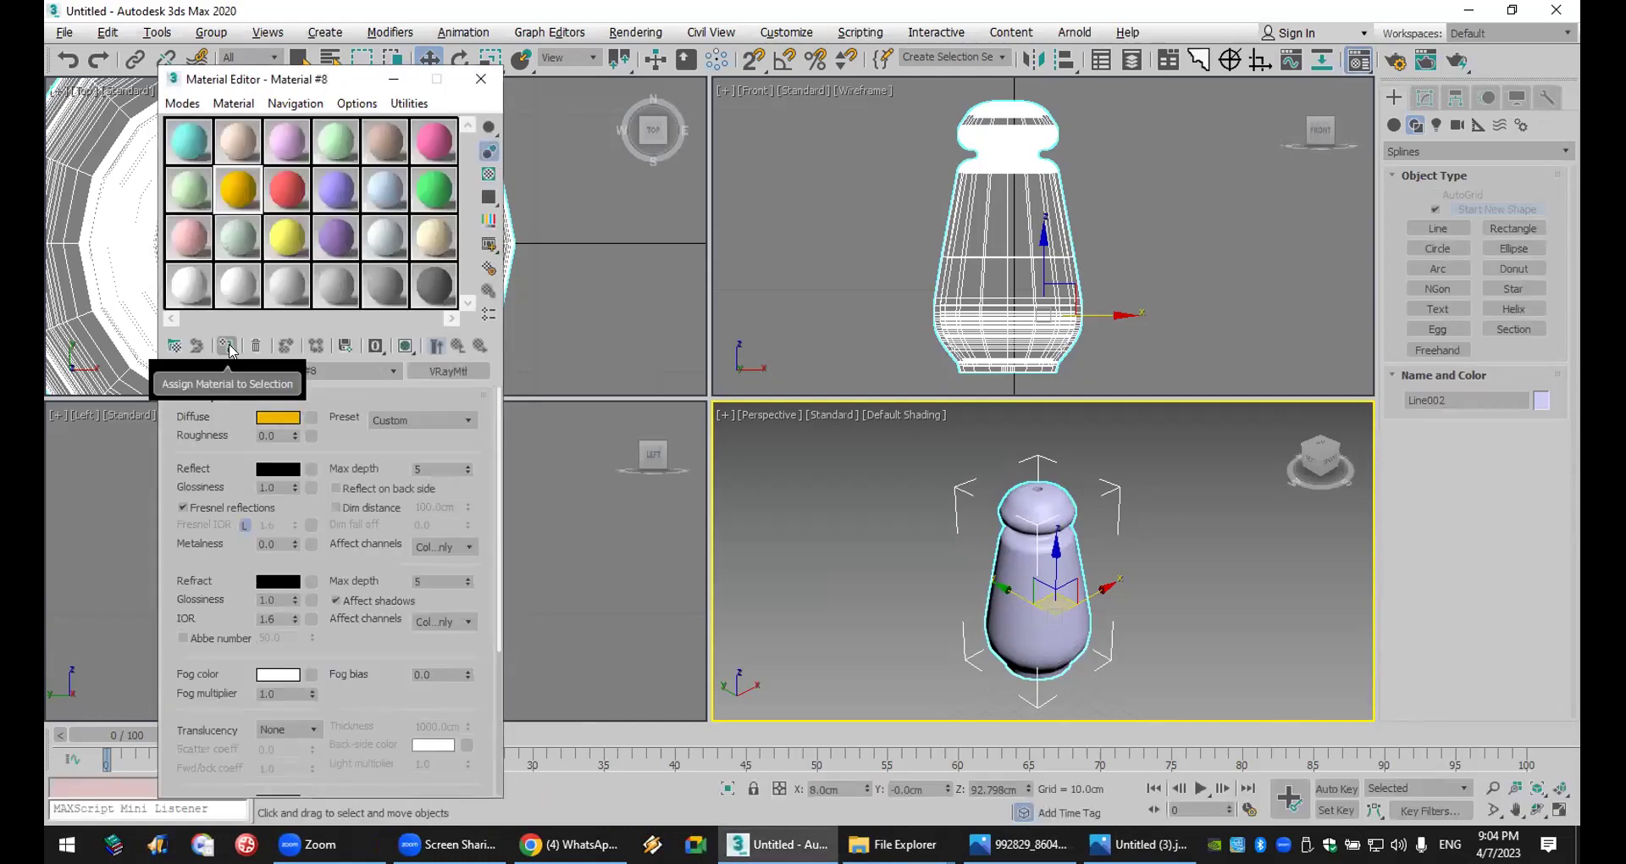
{"action": "left_click", "coordinate": [226, 346]}
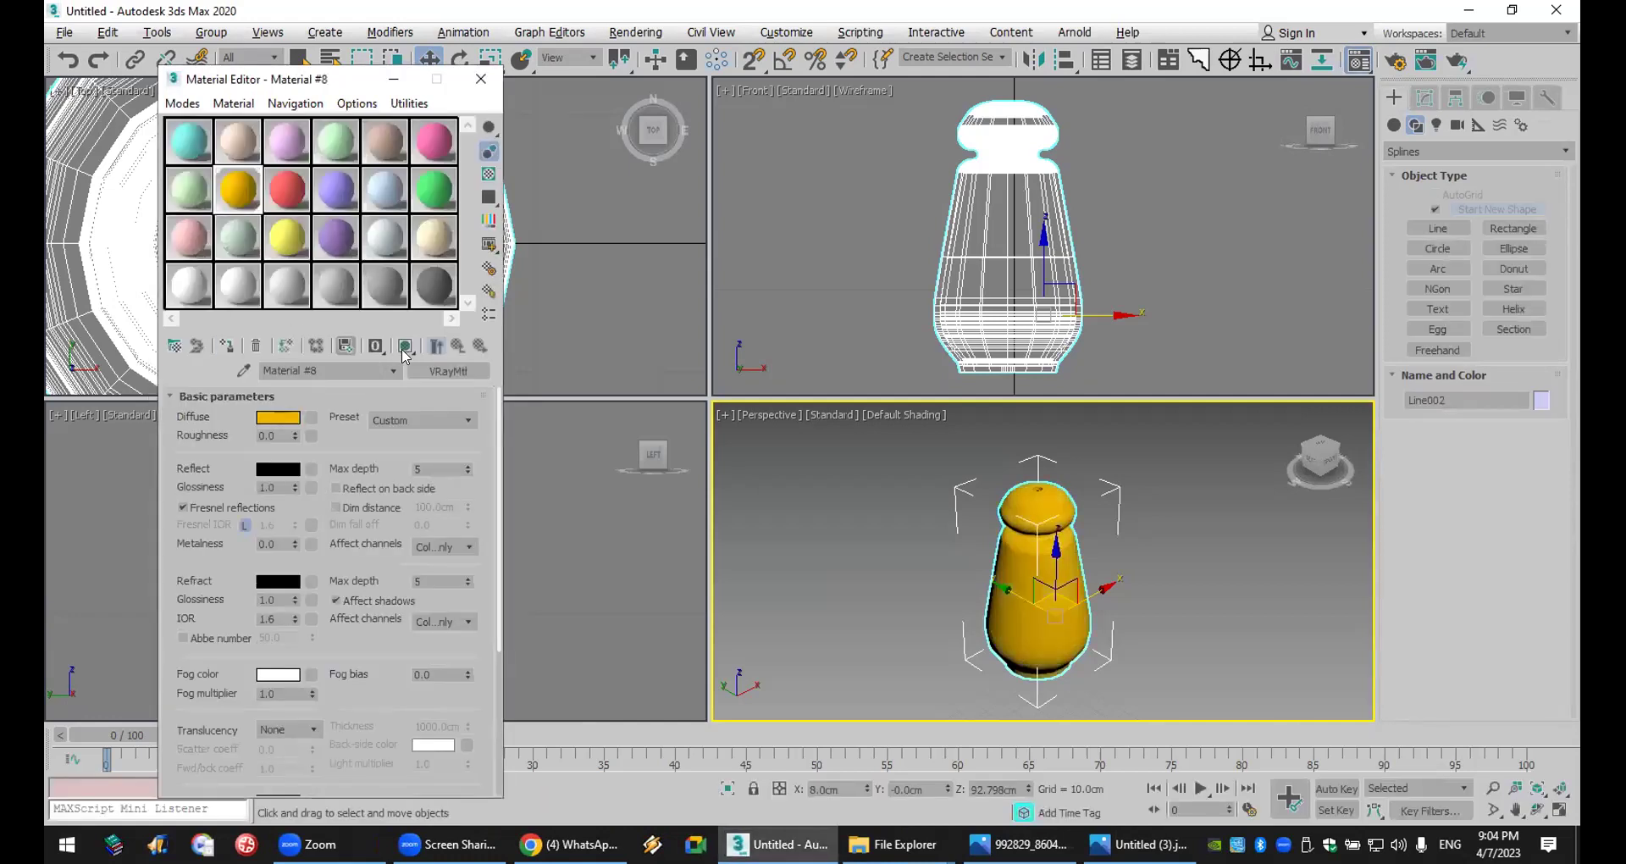
- Start a Bitmap map for the material's diffuse colour and browse the Desktop for the label image
{"action": "left_click", "coordinate": [311, 418]}
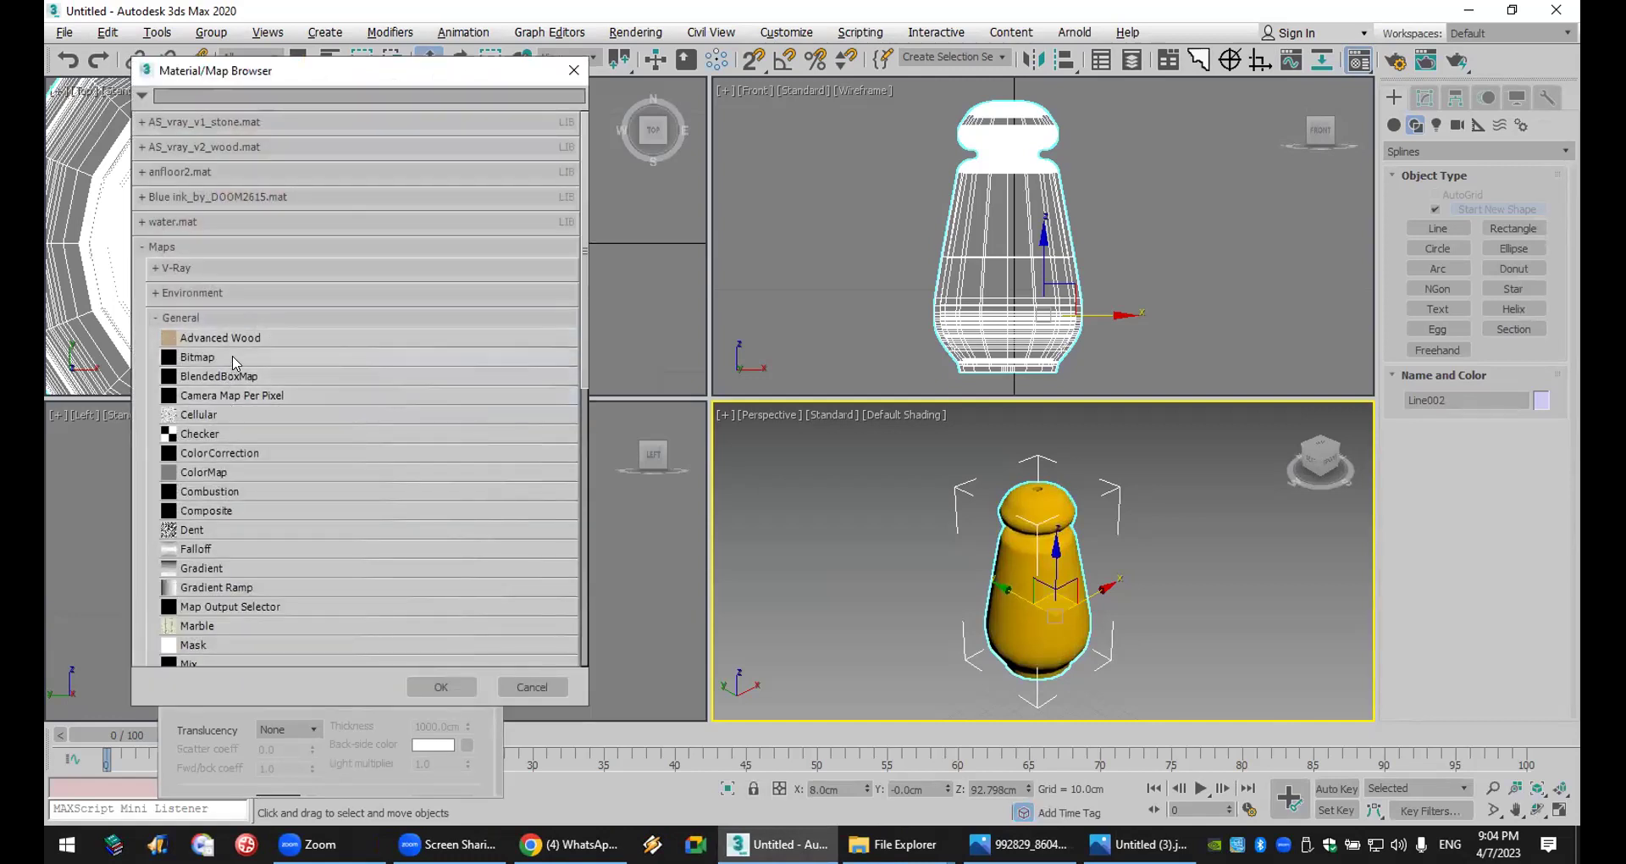
{"action": "key", "text": "Escape"}
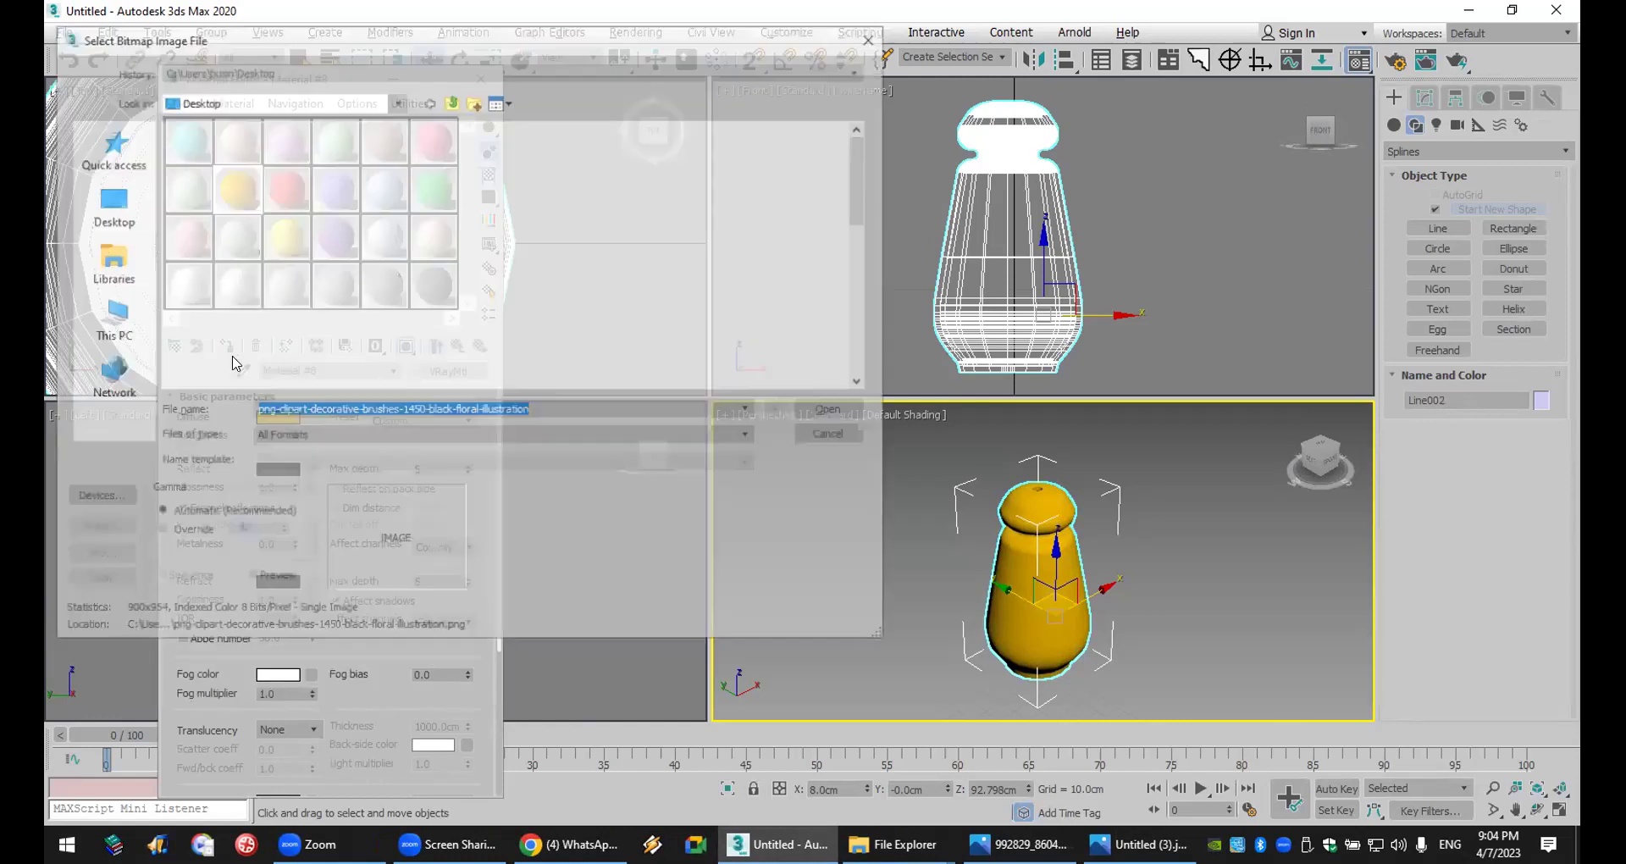
{"action": "scroll", "coordinate": [631, 329], "scroll_direction": "down", "scroll_amount": 3}
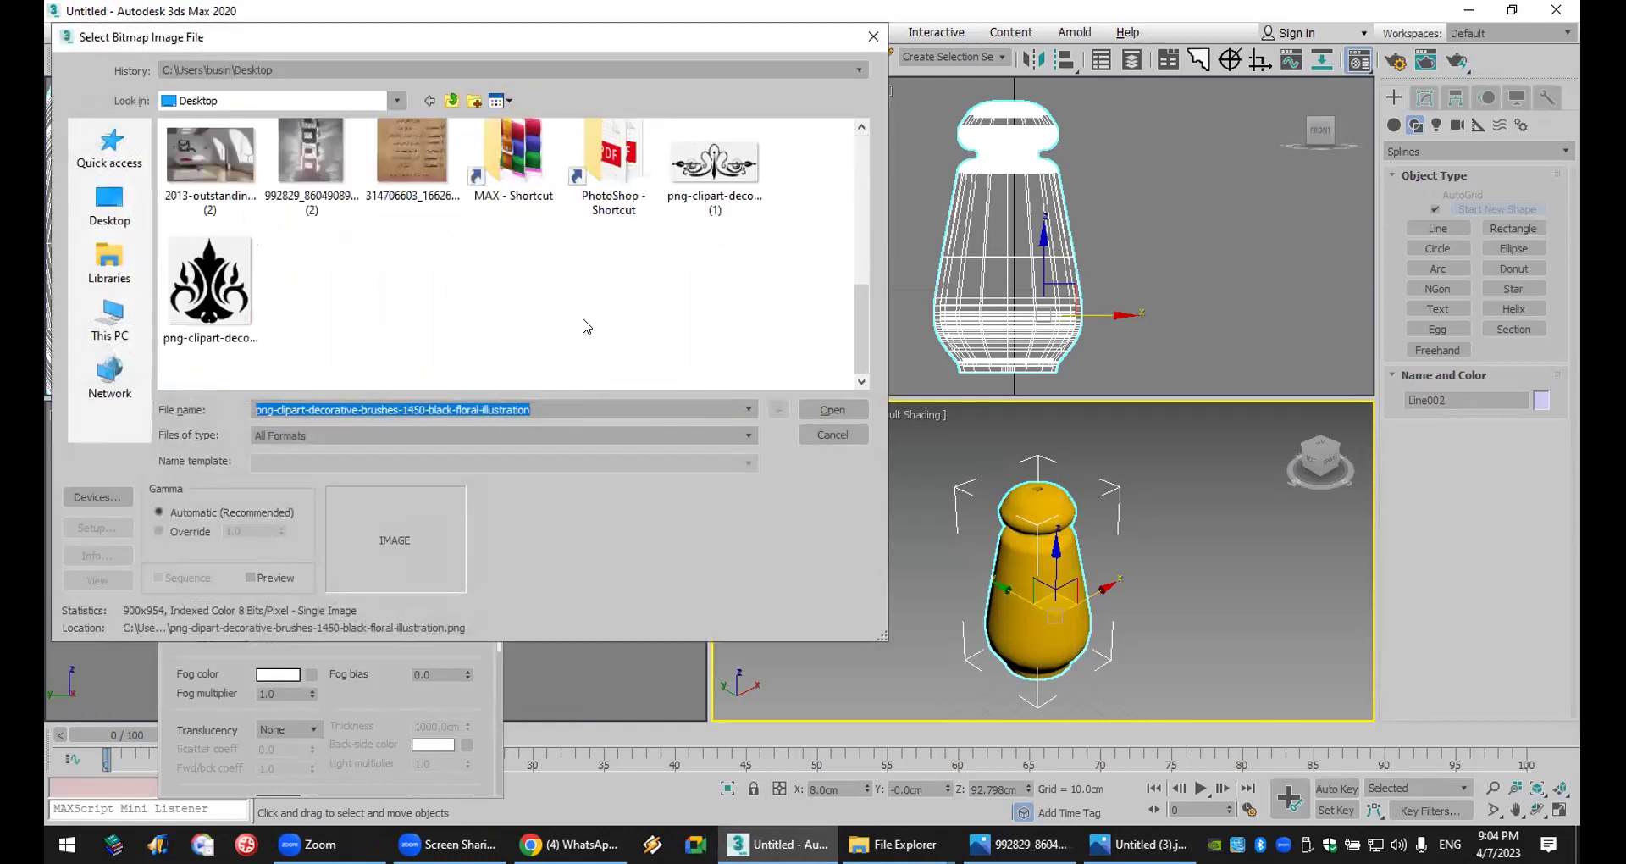
{"action": "scroll", "coordinate": [584, 326], "scroll_direction": "up", "scroll_amount": 3}
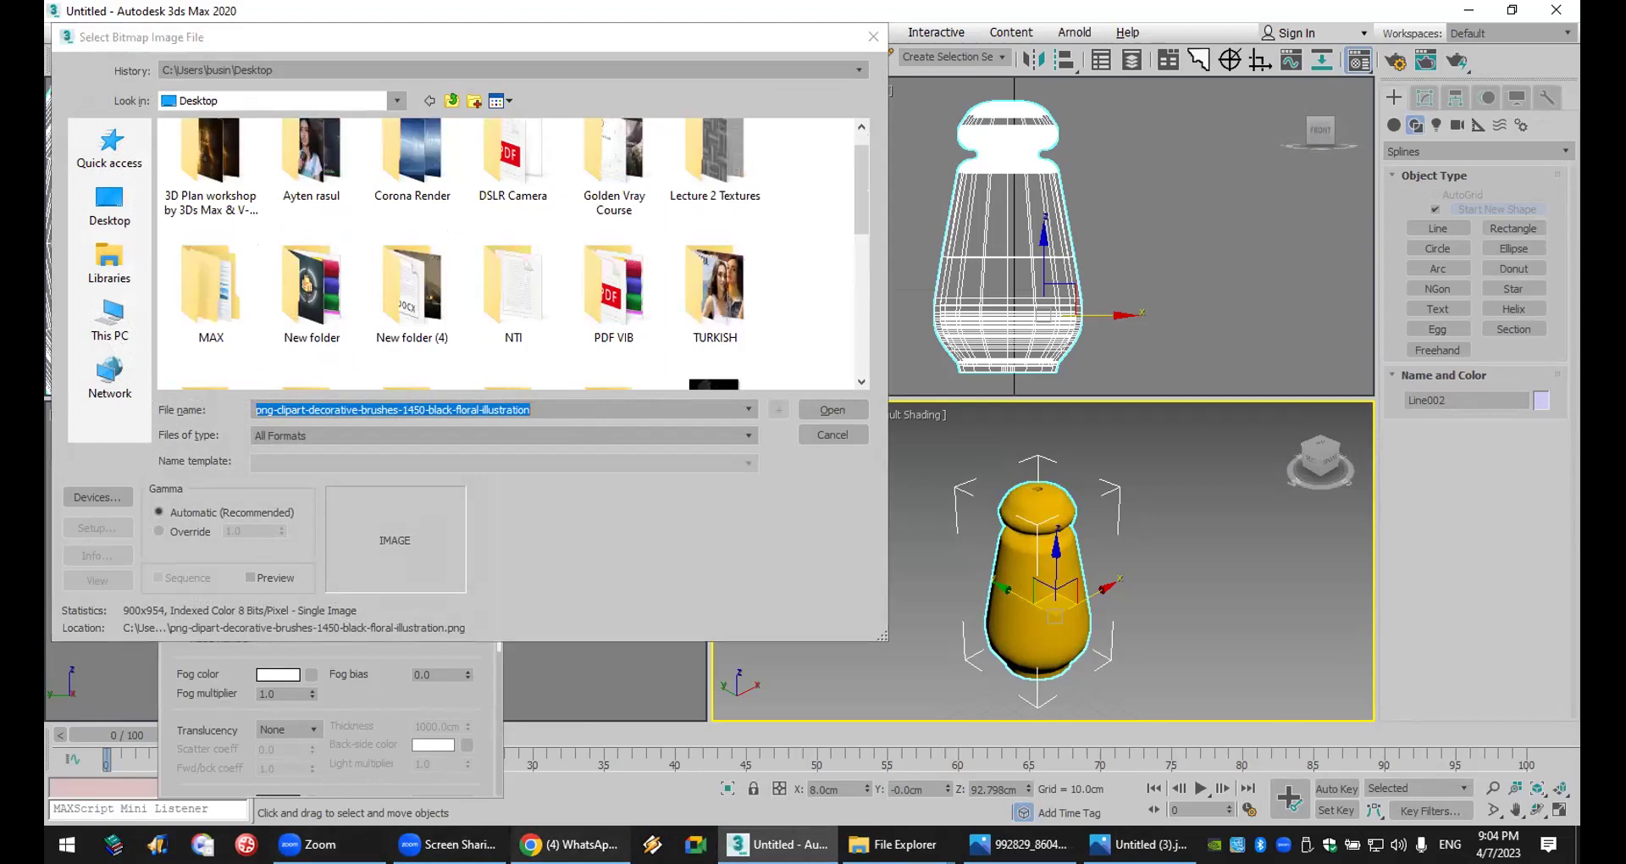
- Switch to WhatsApp Web in Chrome and download the Heinz Tomato Ketchup label image from the group chat
{"action": "left_click", "coordinate": [570, 845]}
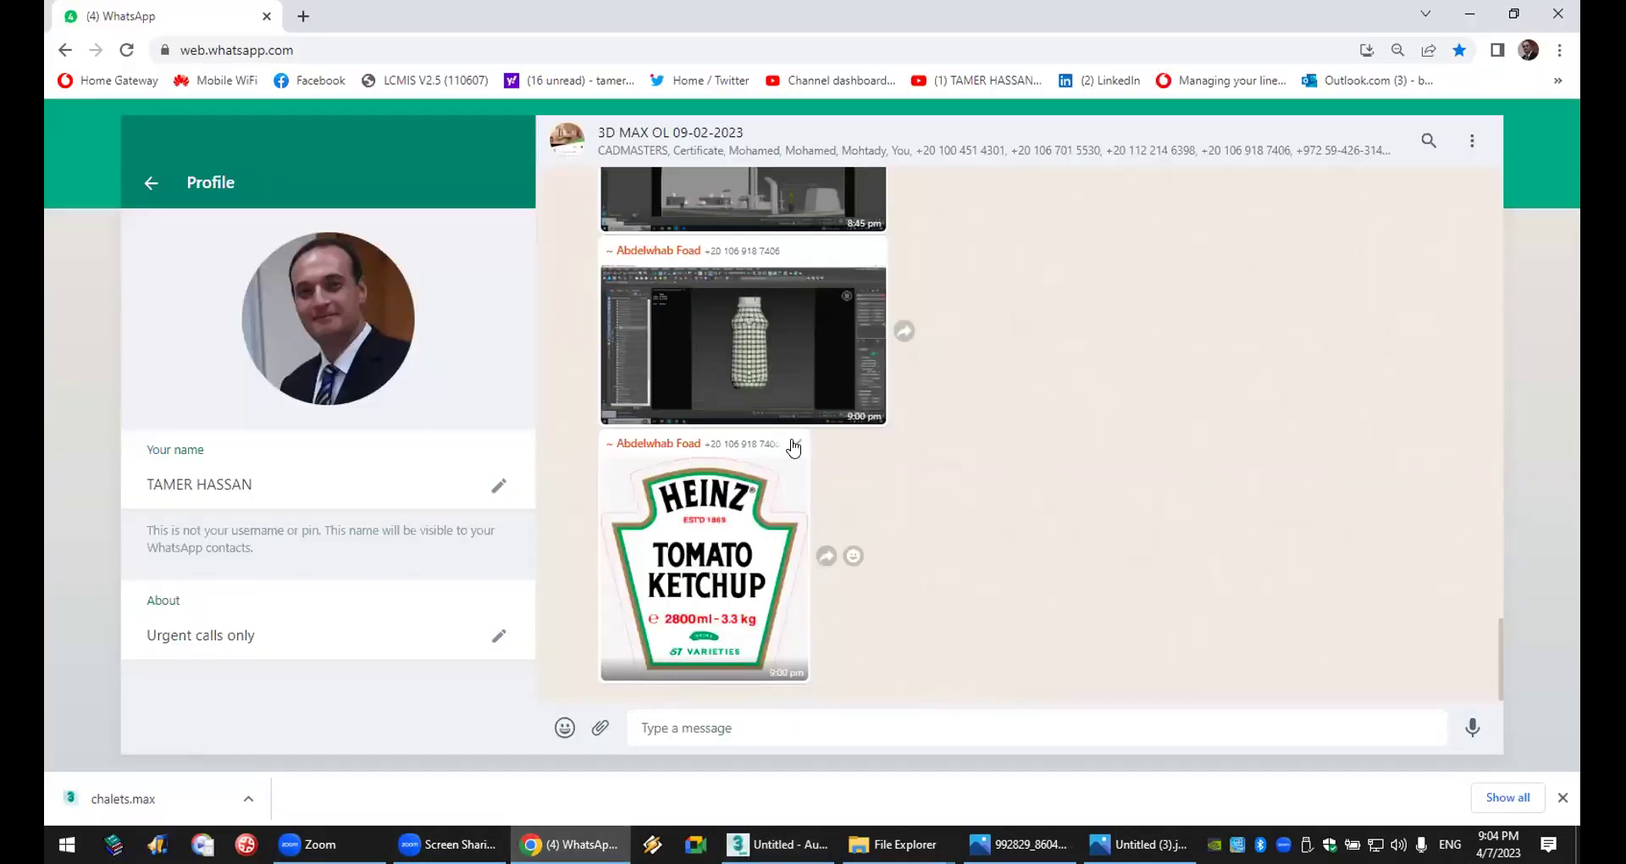
{"action": "left_click", "coordinate": [796, 443]}
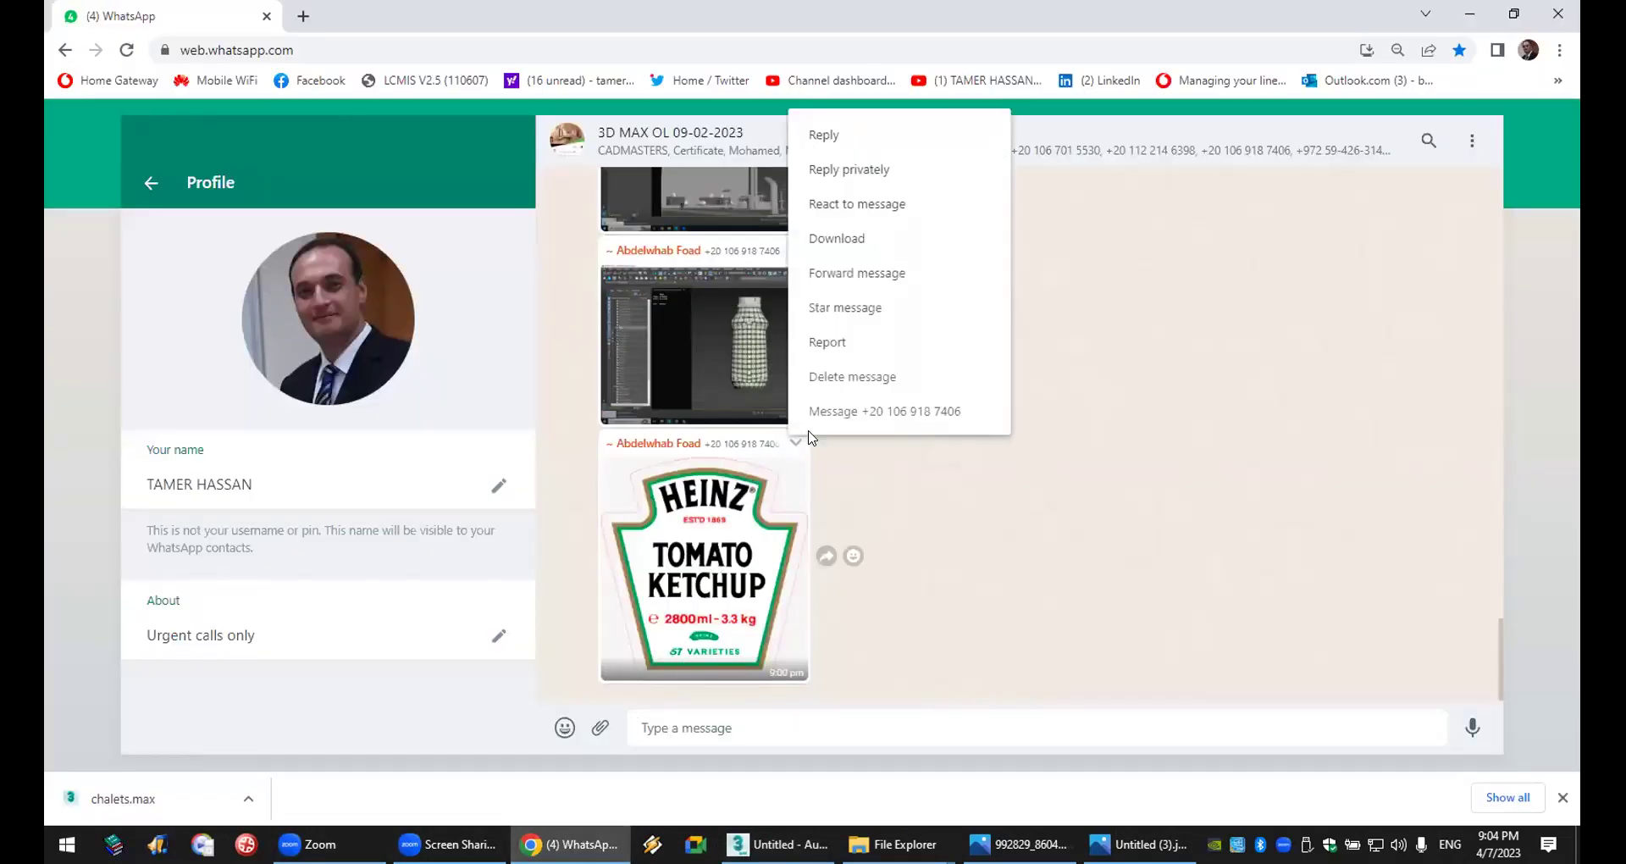
{"action": "left_click", "coordinate": [915, 240]}
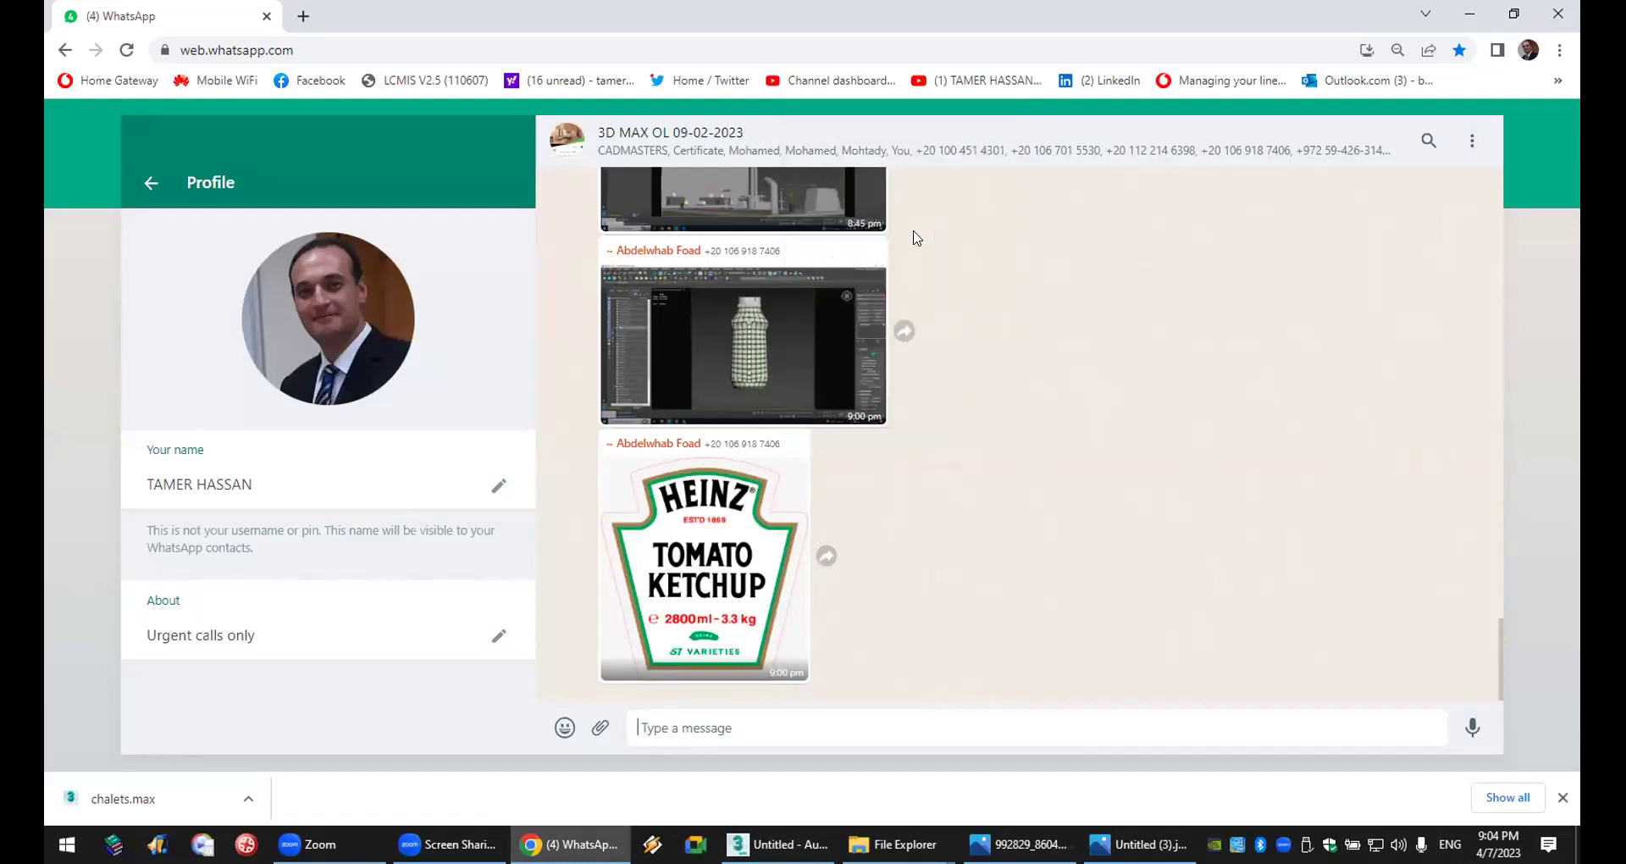
- Return to 3ds Max, load WhatsApp Image 2023-04-07 at 9.00.43 PM from Downloads as the diffuse bitmap, and show it on the bottle
{"action": "left_click", "coordinate": [195, 801]}
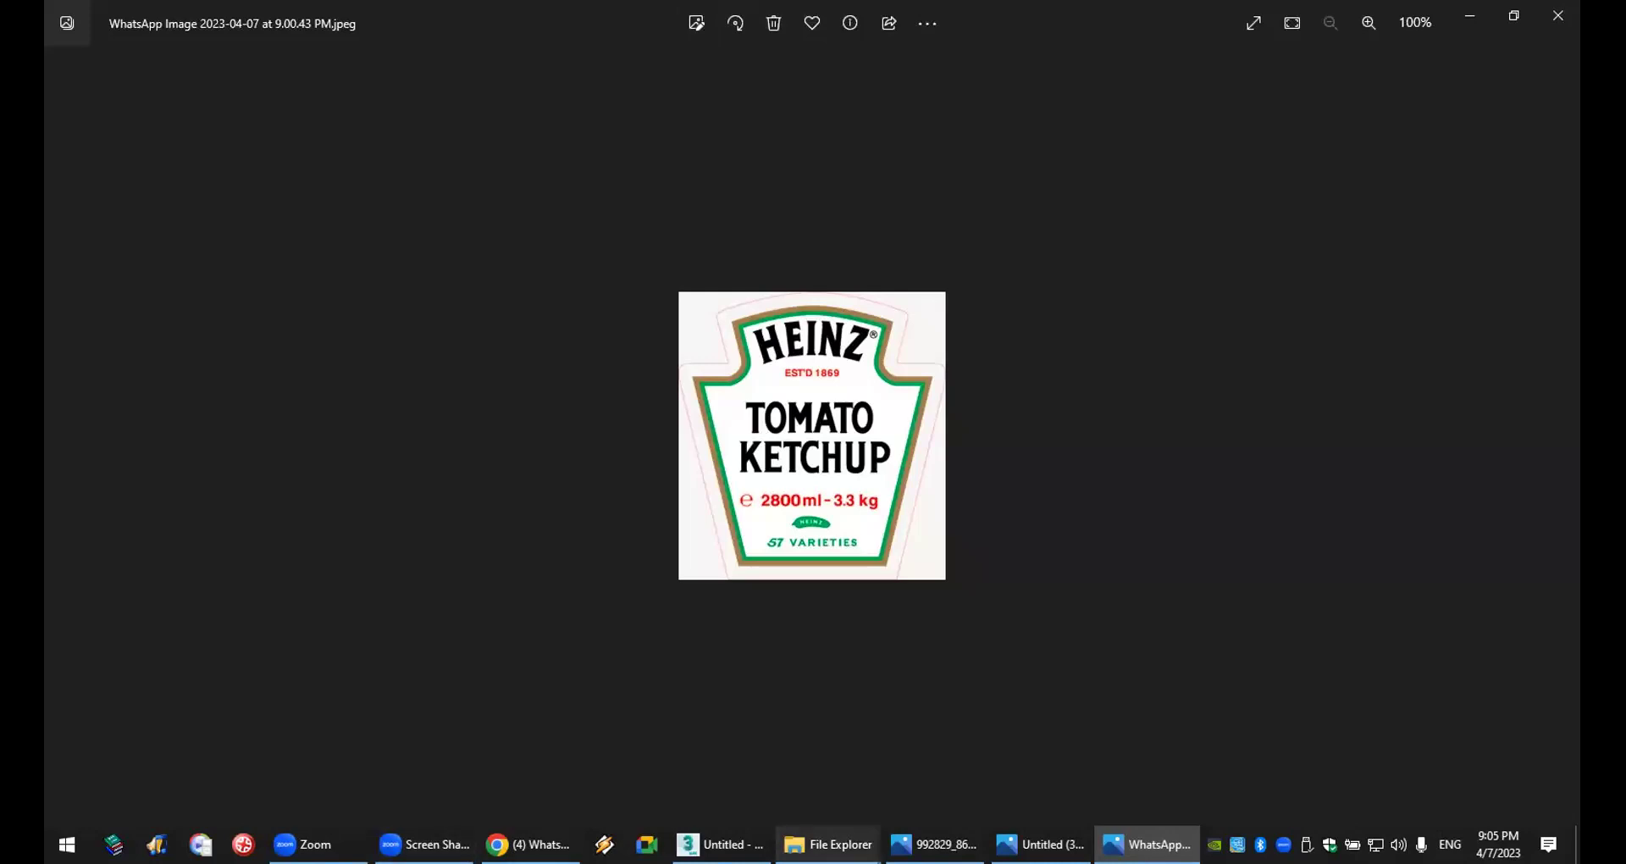
{"action": "left_click", "coordinate": [722, 844]}
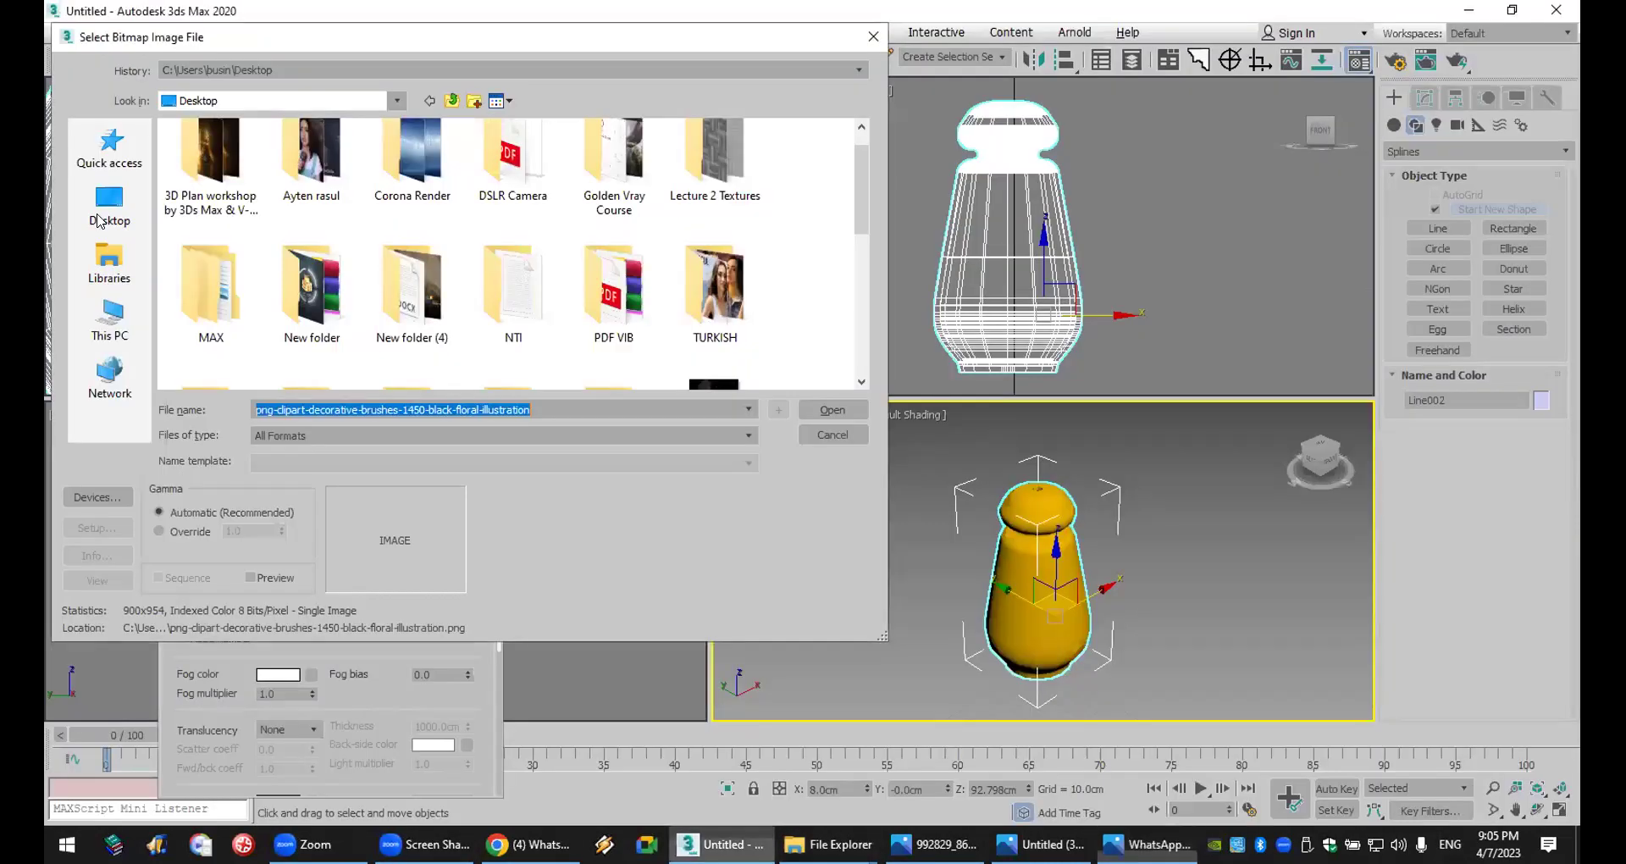
{"action": "left_click", "coordinate": [109, 261]}
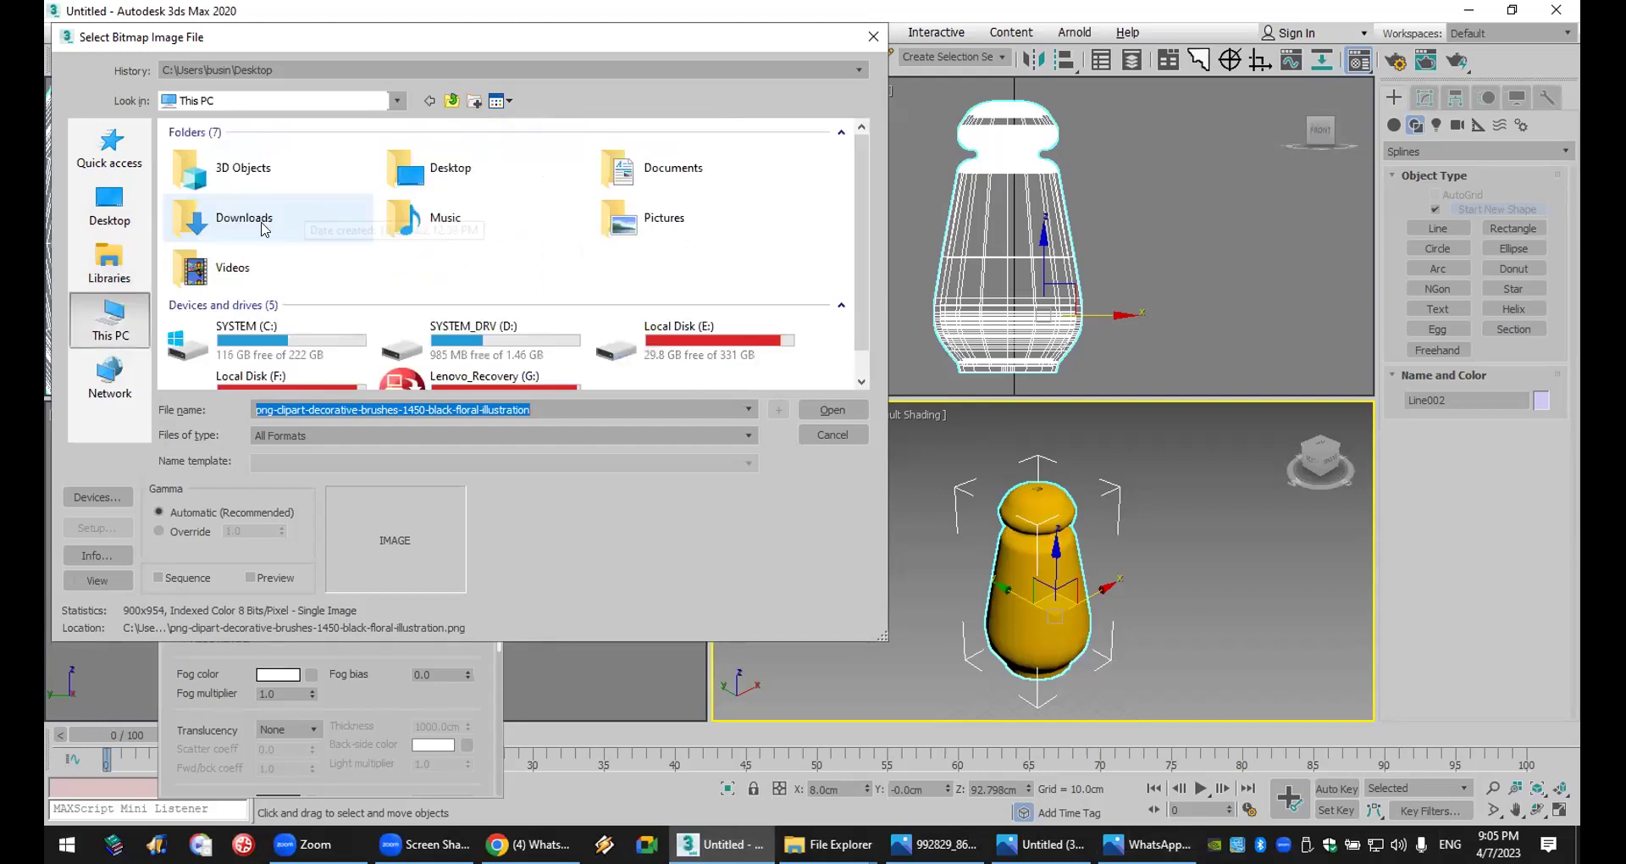
{"action": "double_click", "coordinate": [252, 214]}
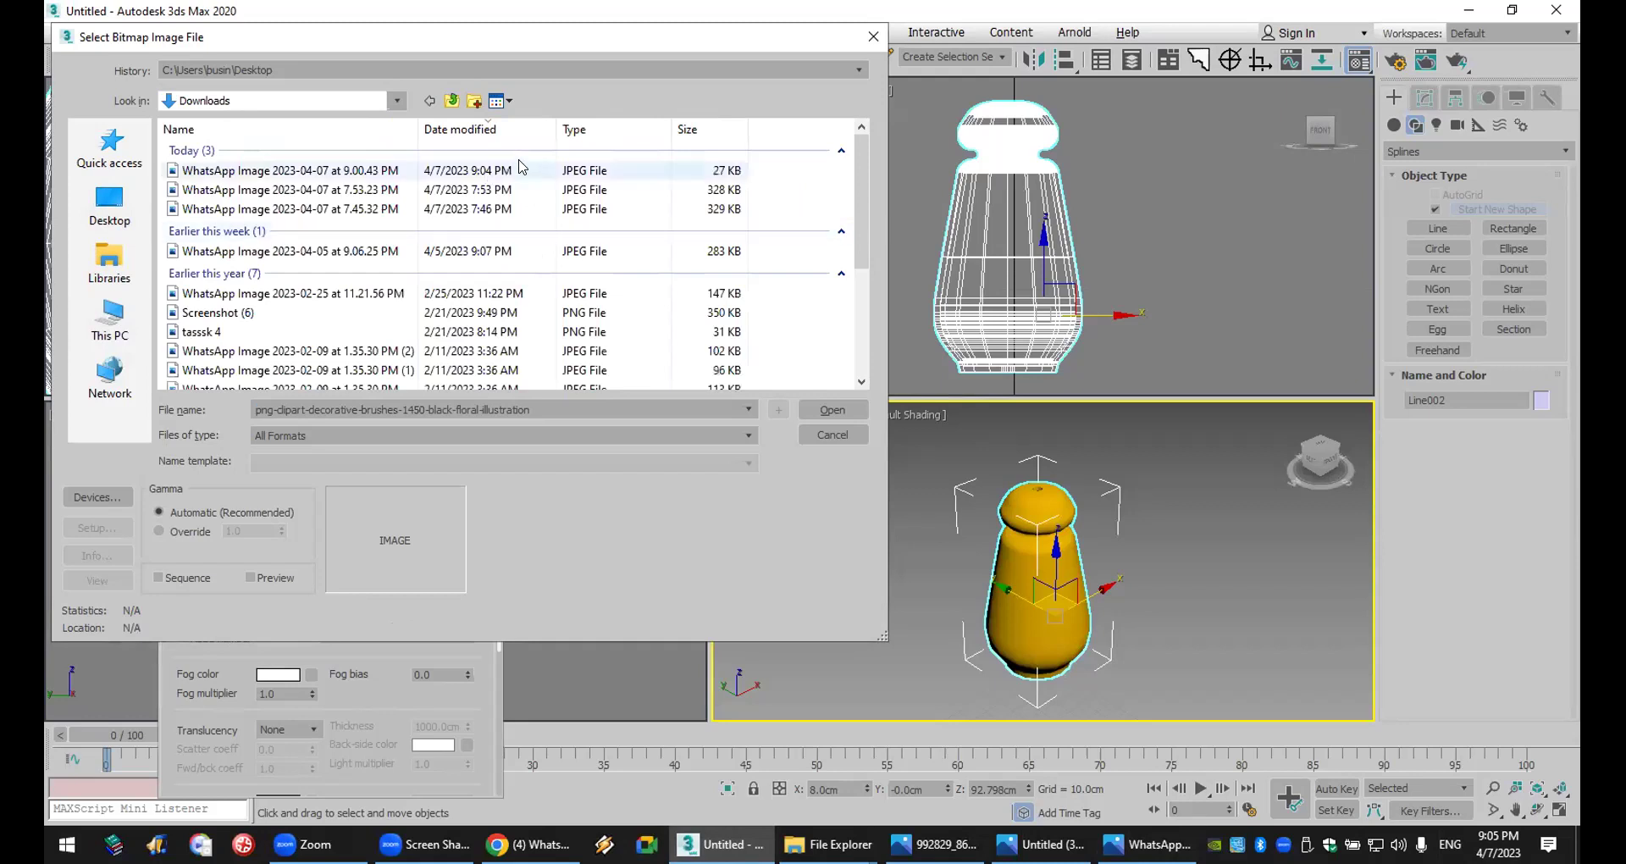
{"action": "left_click", "coordinate": [507, 169]}
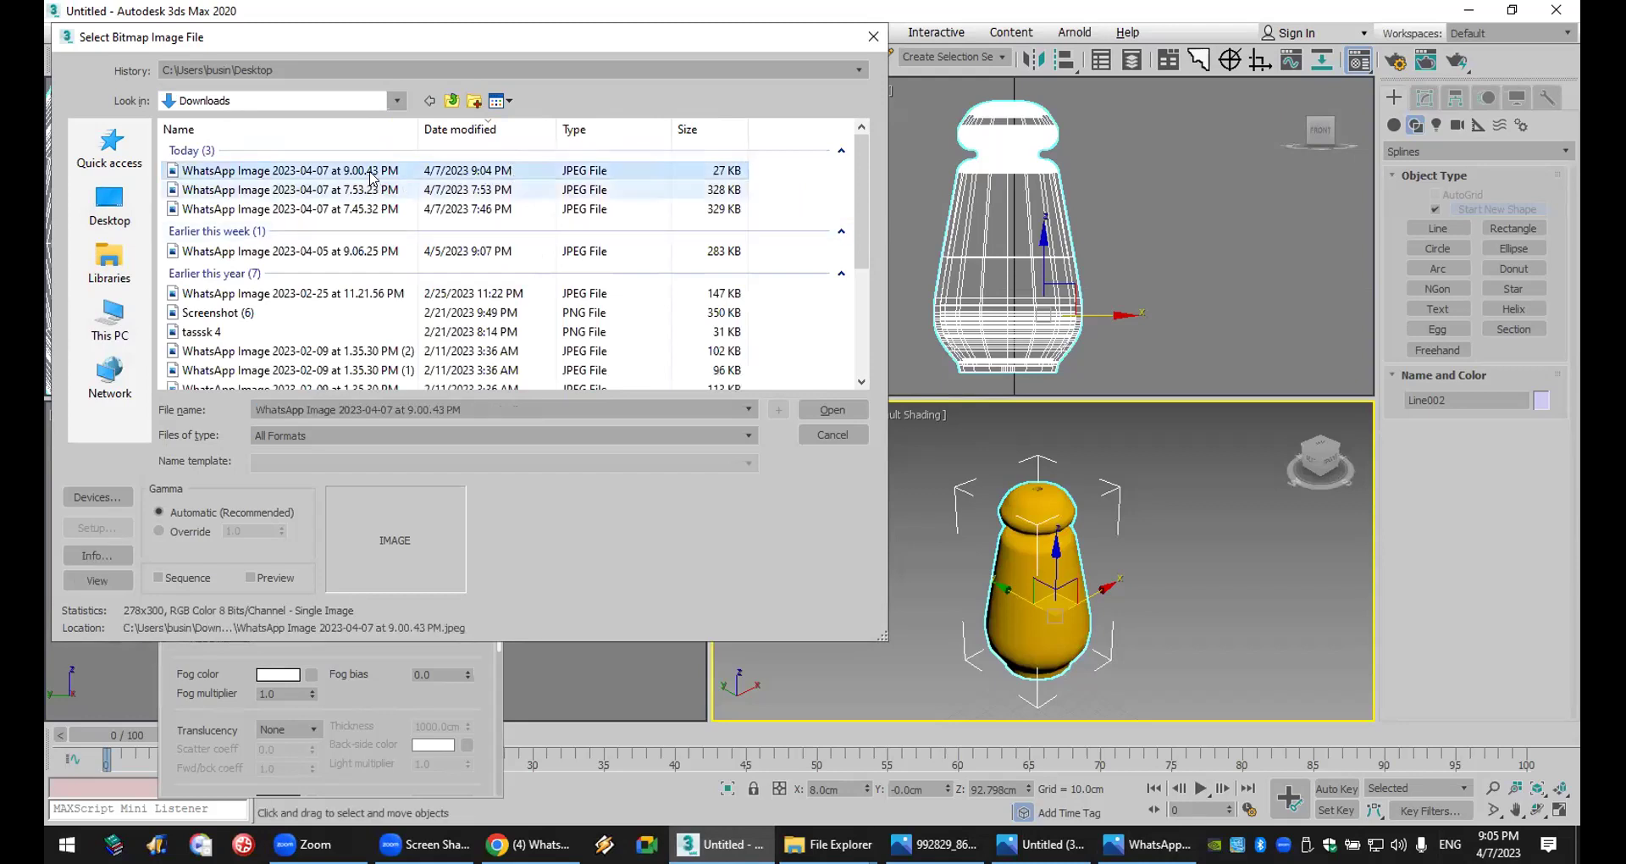
{"action": "double_click", "coordinate": [471, 171]}
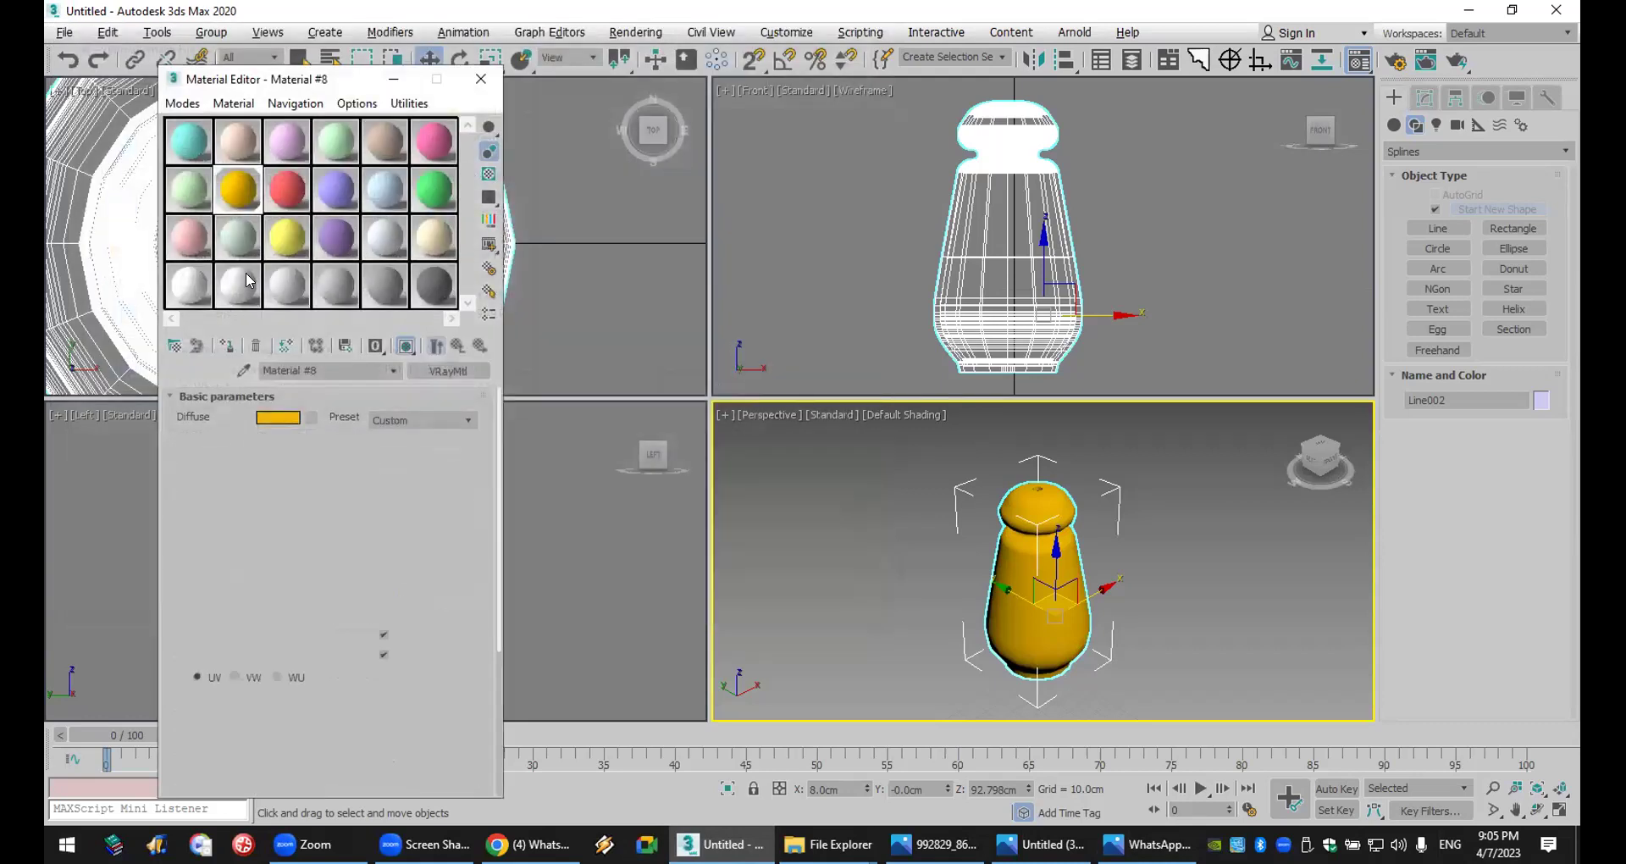
{"action": "left_click", "coordinate": [366, 346]}
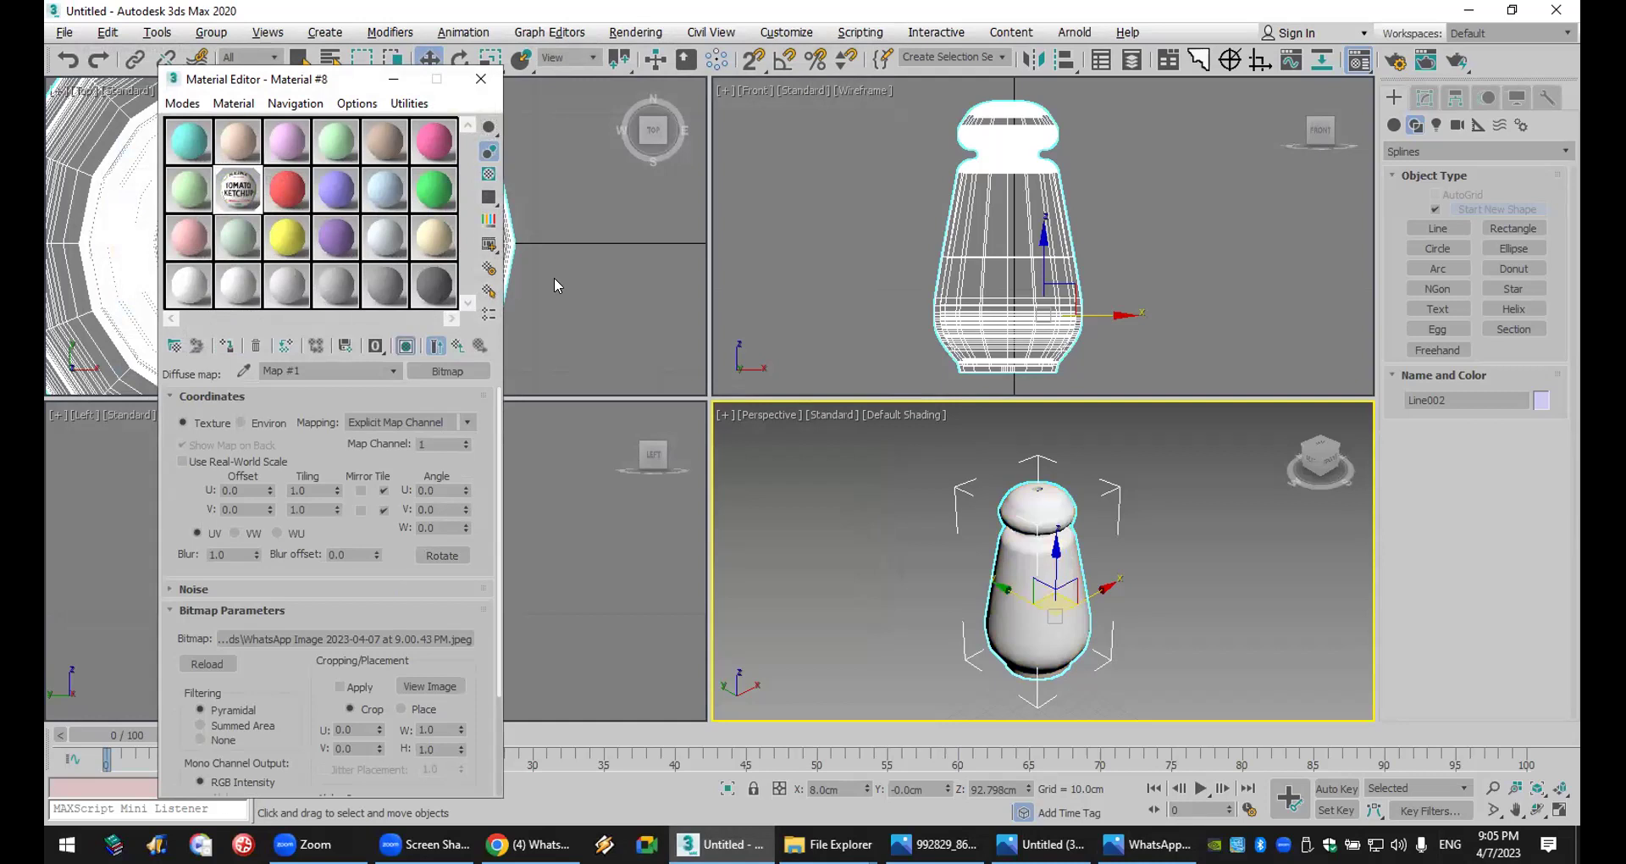
- Try to fit the label image on the whole bottle with a UVW Map modifier and view it from the front
{"action": "left_click", "coordinate": [1425, 97]}
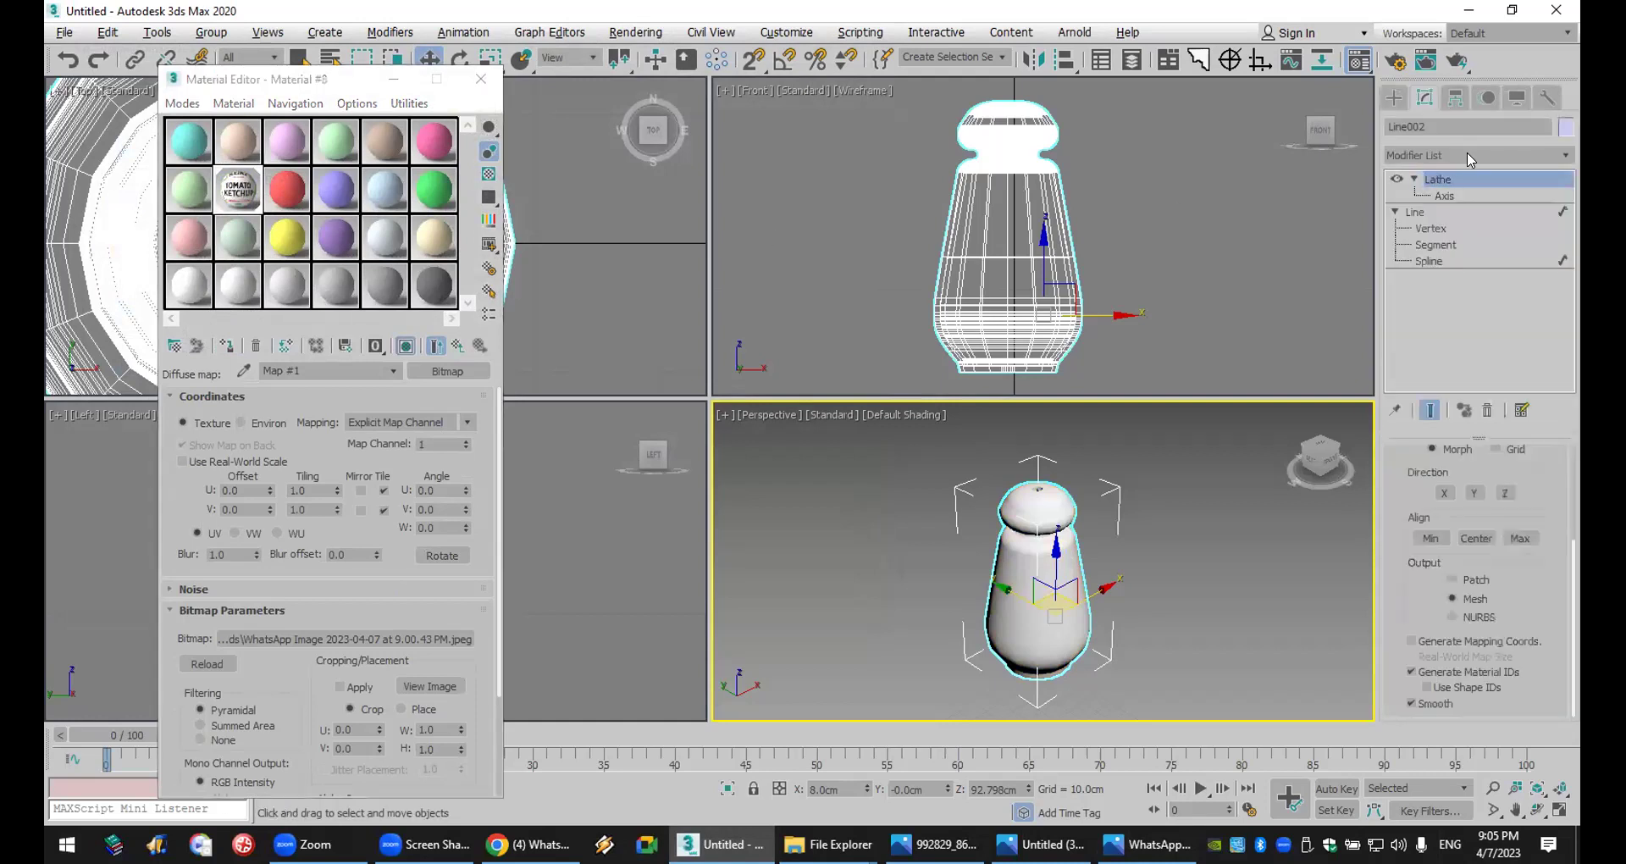
{"action": "left_click", "coordinate": [1470, 156]}
{"action": "key", "text": "u"}
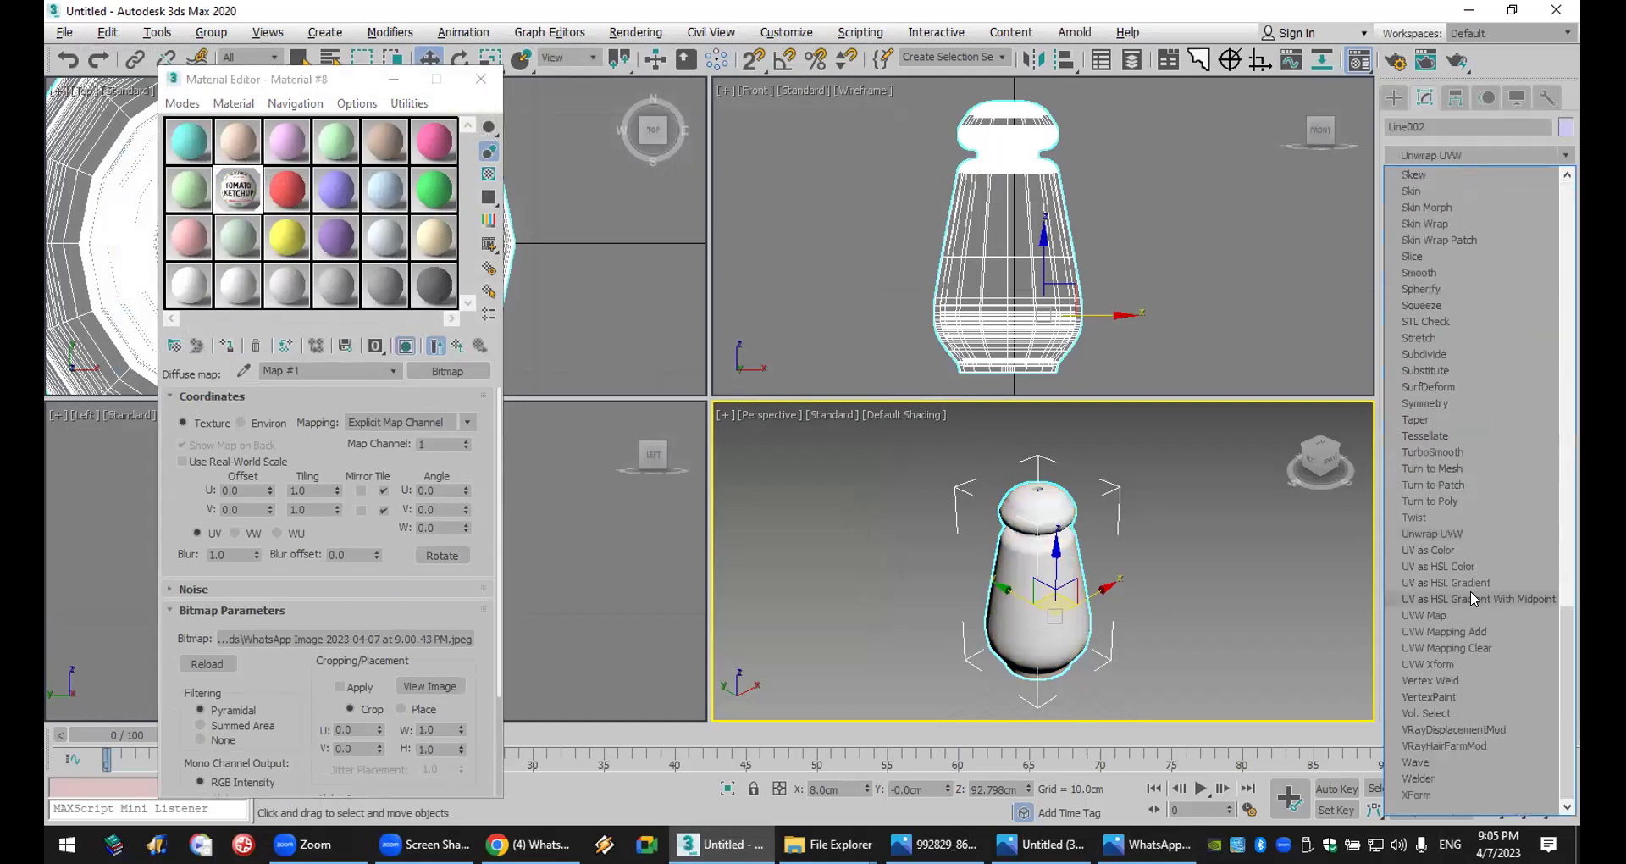
{"action": "left_click", "coordinate": [1442, 614]}
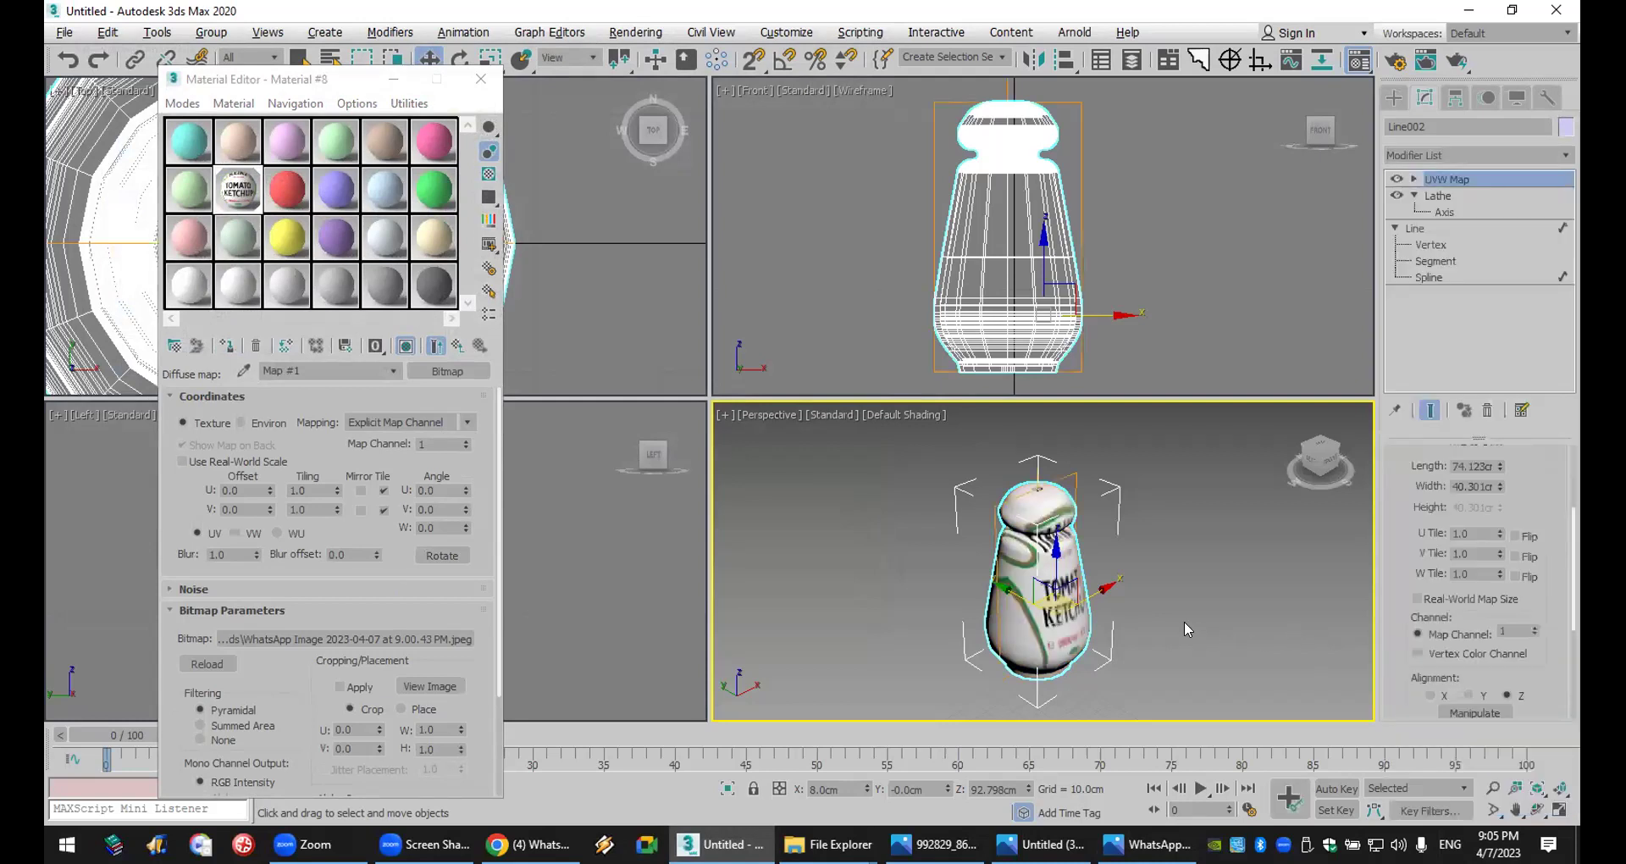
{"action": "middle_click_drag", "start_coordinate": [1111, 545], "coordinate": [1204, 520], "text": "alt"}
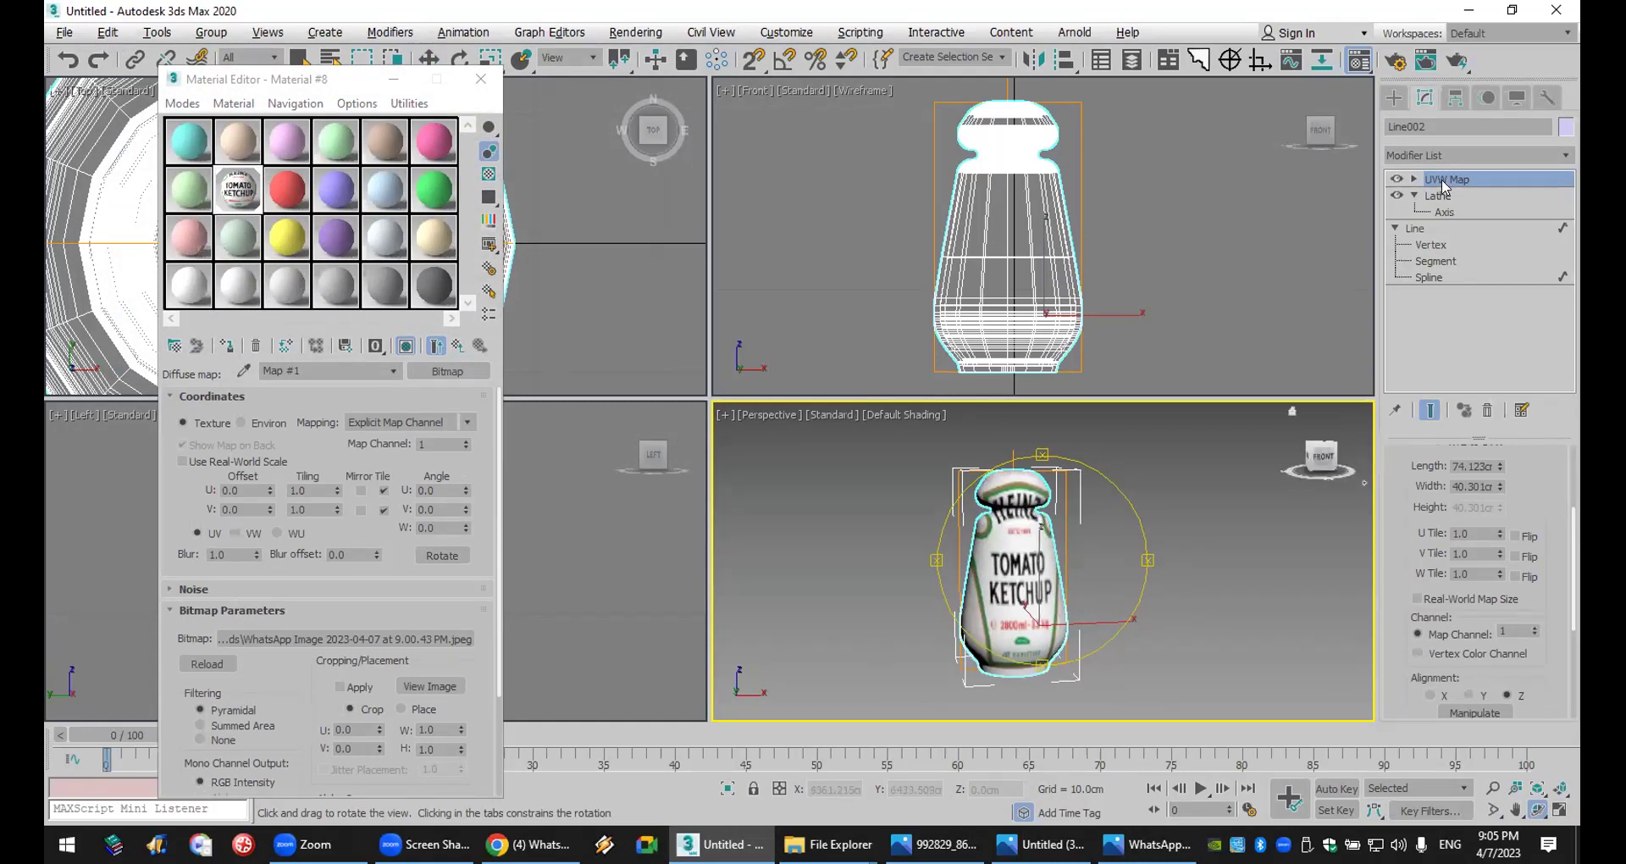
- Try to reposition the label on the bottle by moving the UVW Map gizmo slightly upward
{"action": "left_click", "coordinate": [1413, 179]}
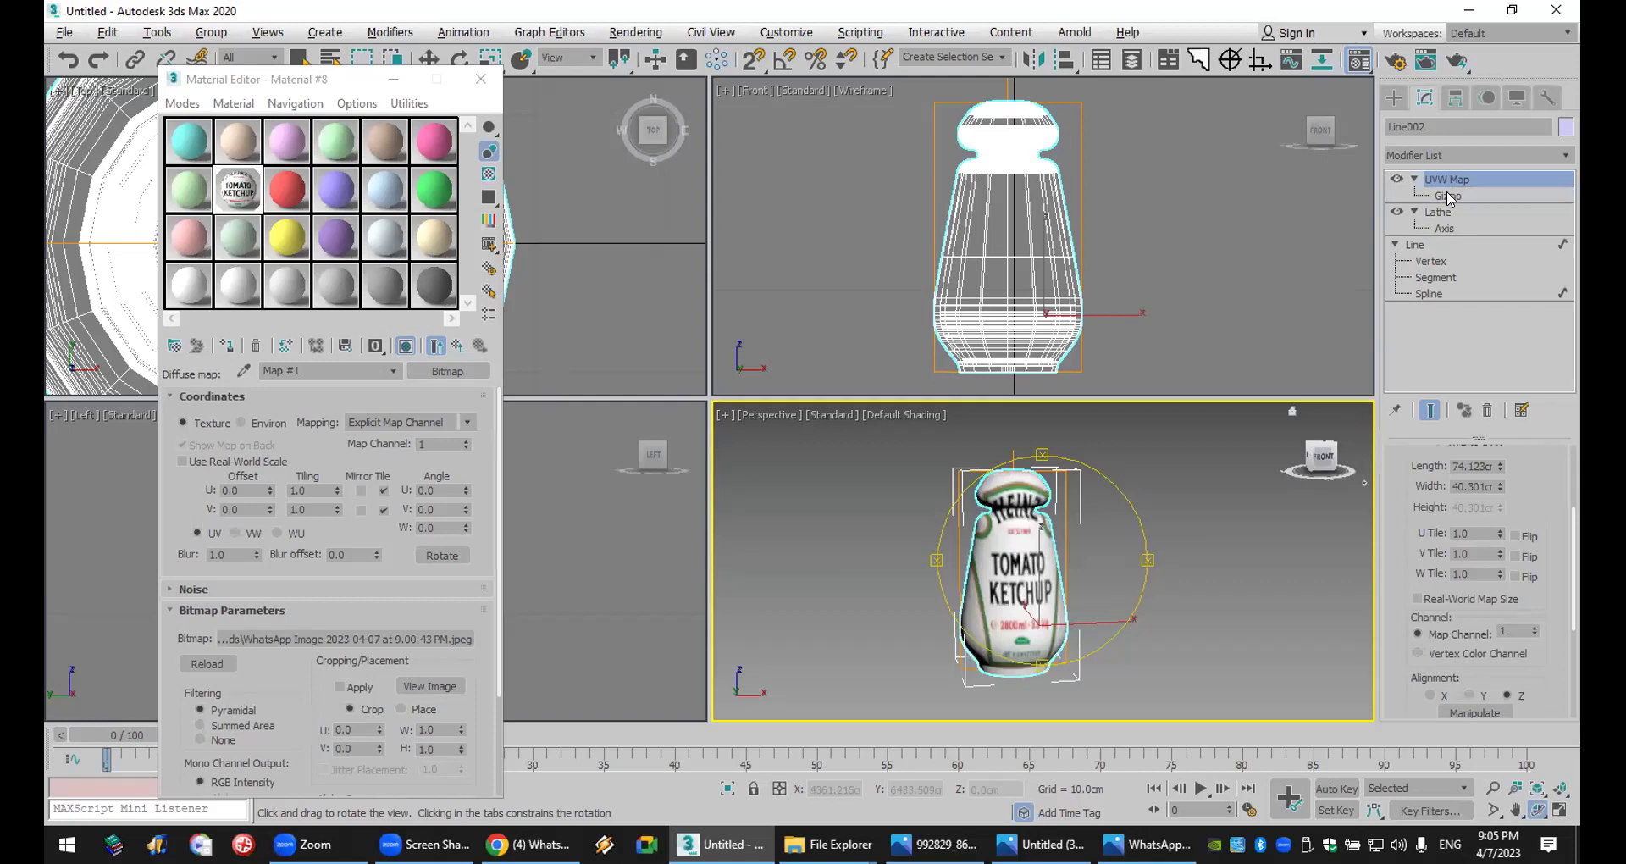
{"action": "left_click", "coordinate": [1450, 197]}
{"action": "key", "text": "w"}
{"action": "left_click_drag", "start_coordinate": [1015, 507], "coordinate": [1065, 494]}
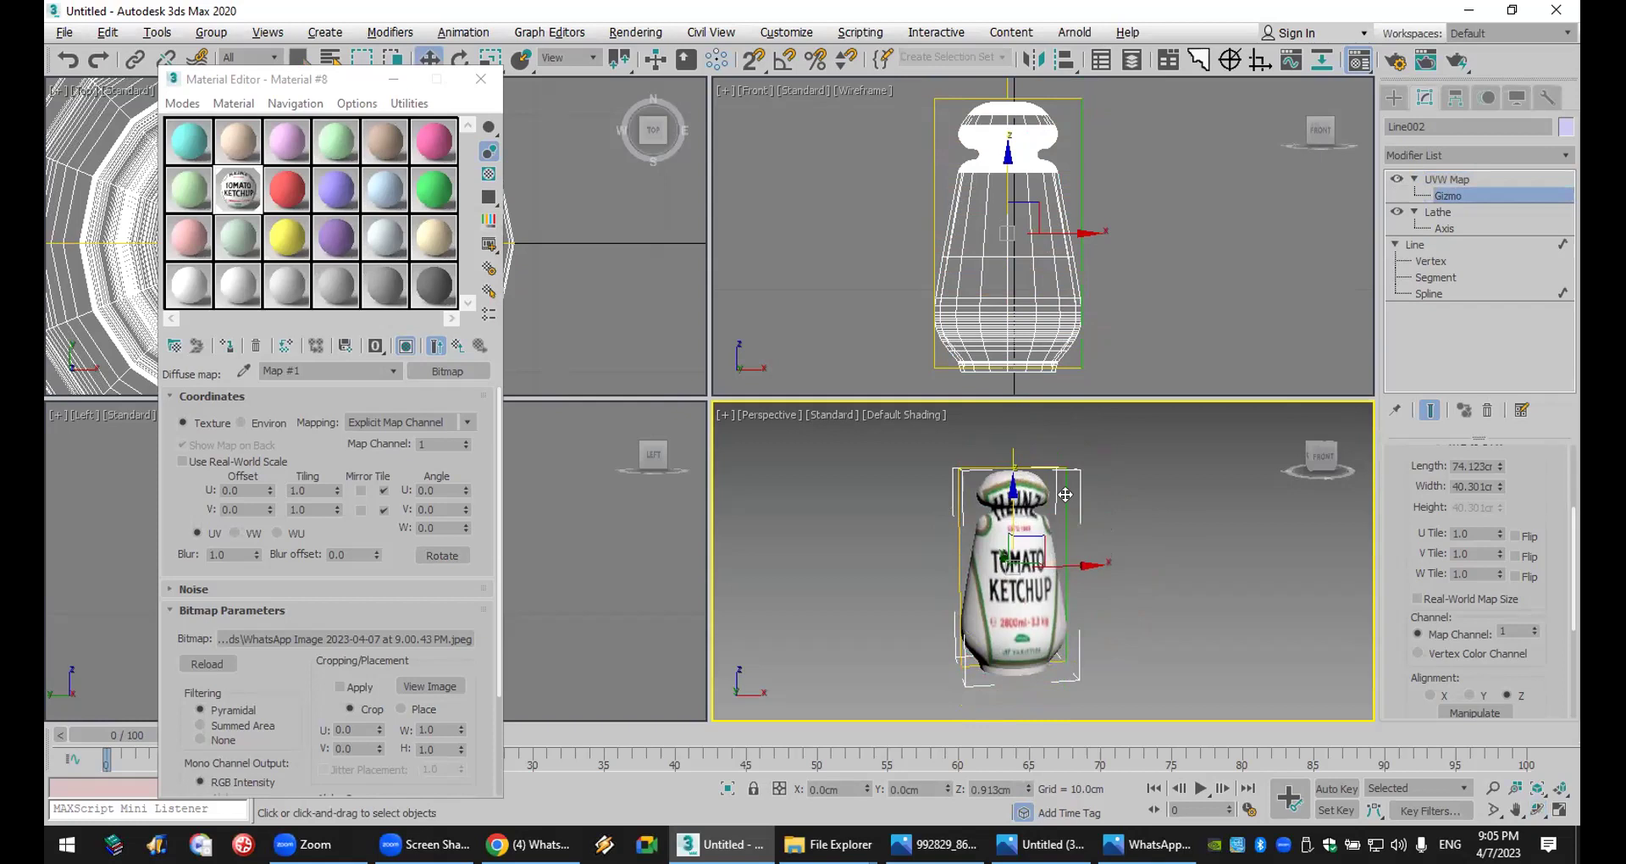
- Close the Material Editor and undo the UVW mapping and the label display on the bottle
{"action": "left_click", "coordinate": [1395, 97]}
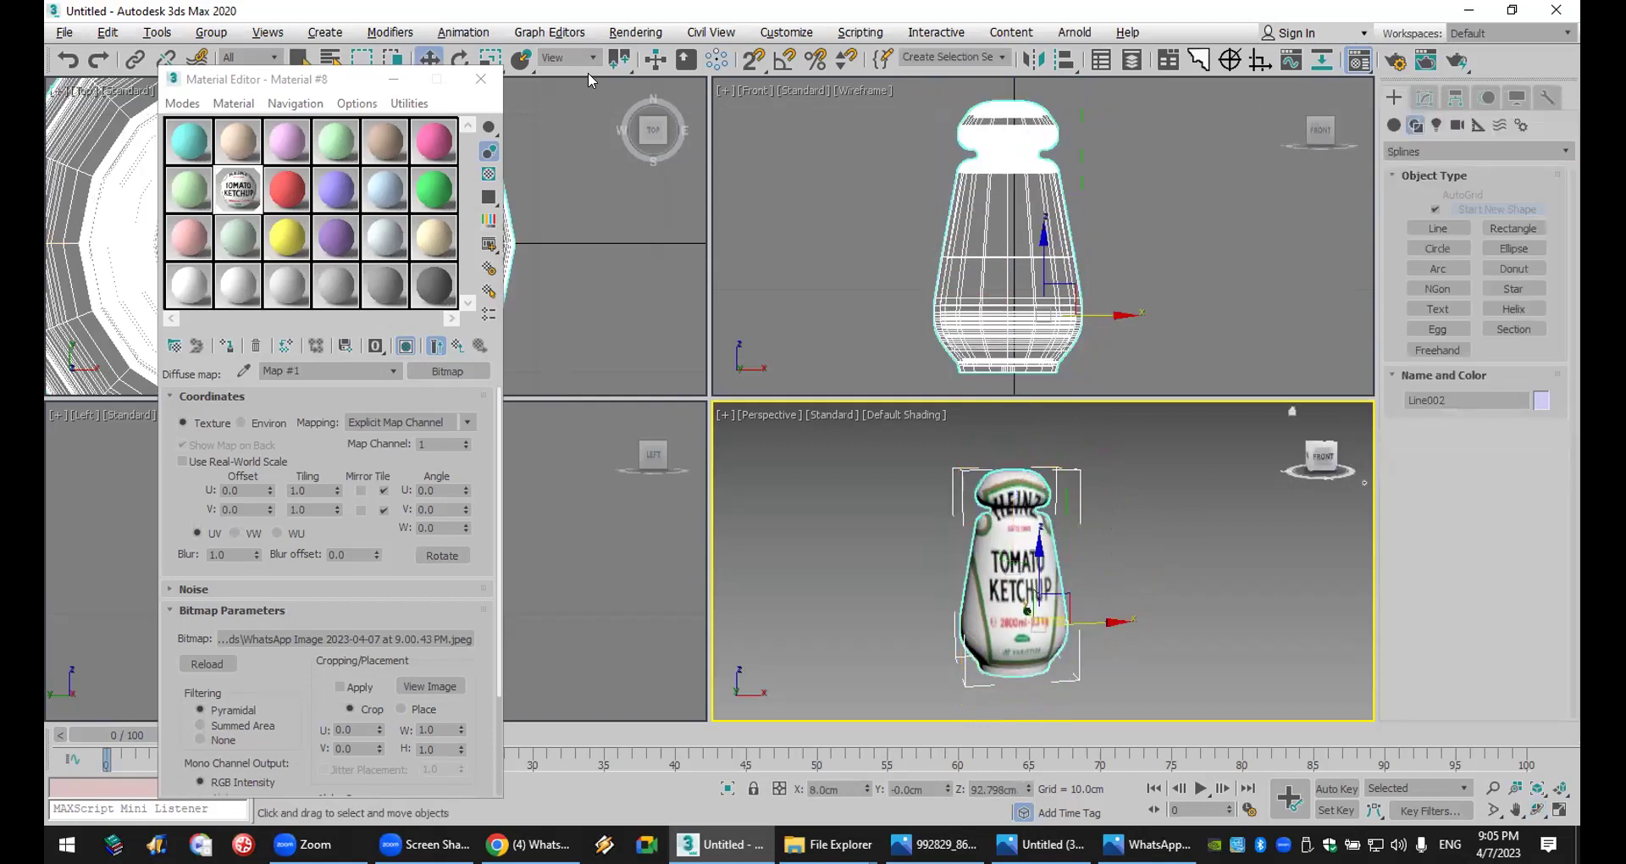
{"action": "left_click", "coordinate": [481, 74]}
{"action": "left_click", "coordinate": [61, 61]}
{"action": "left_click", "coordinate": [61, 61]}
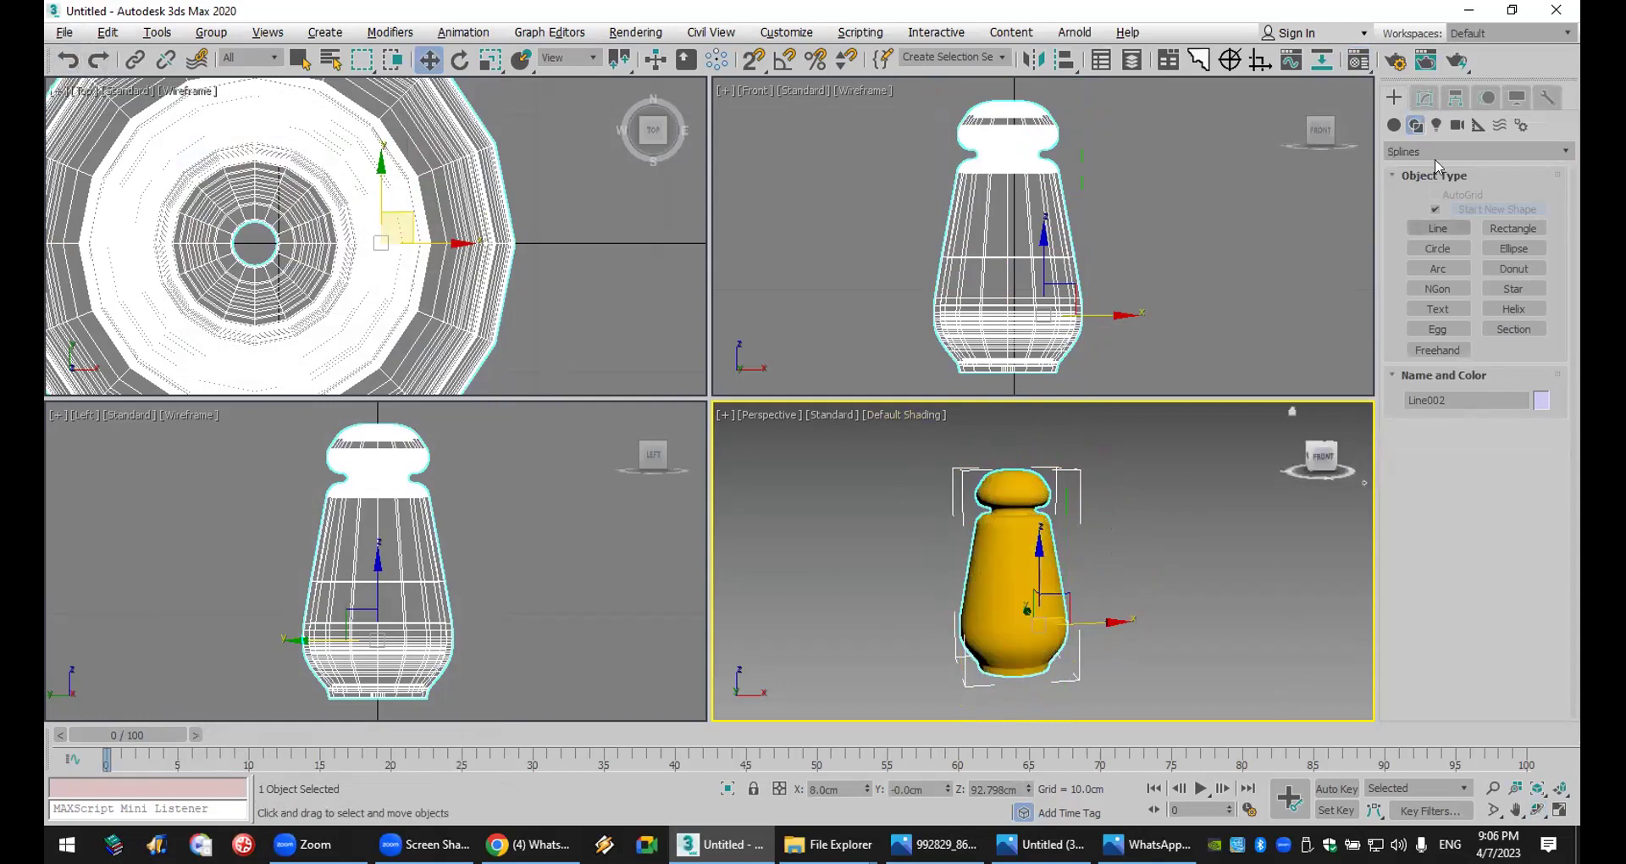
- Add an Edit Mesh modifier to the bottle and display edged faces in the Perspective view
{"action": "left_click", "coordinate": [1426, 97]}
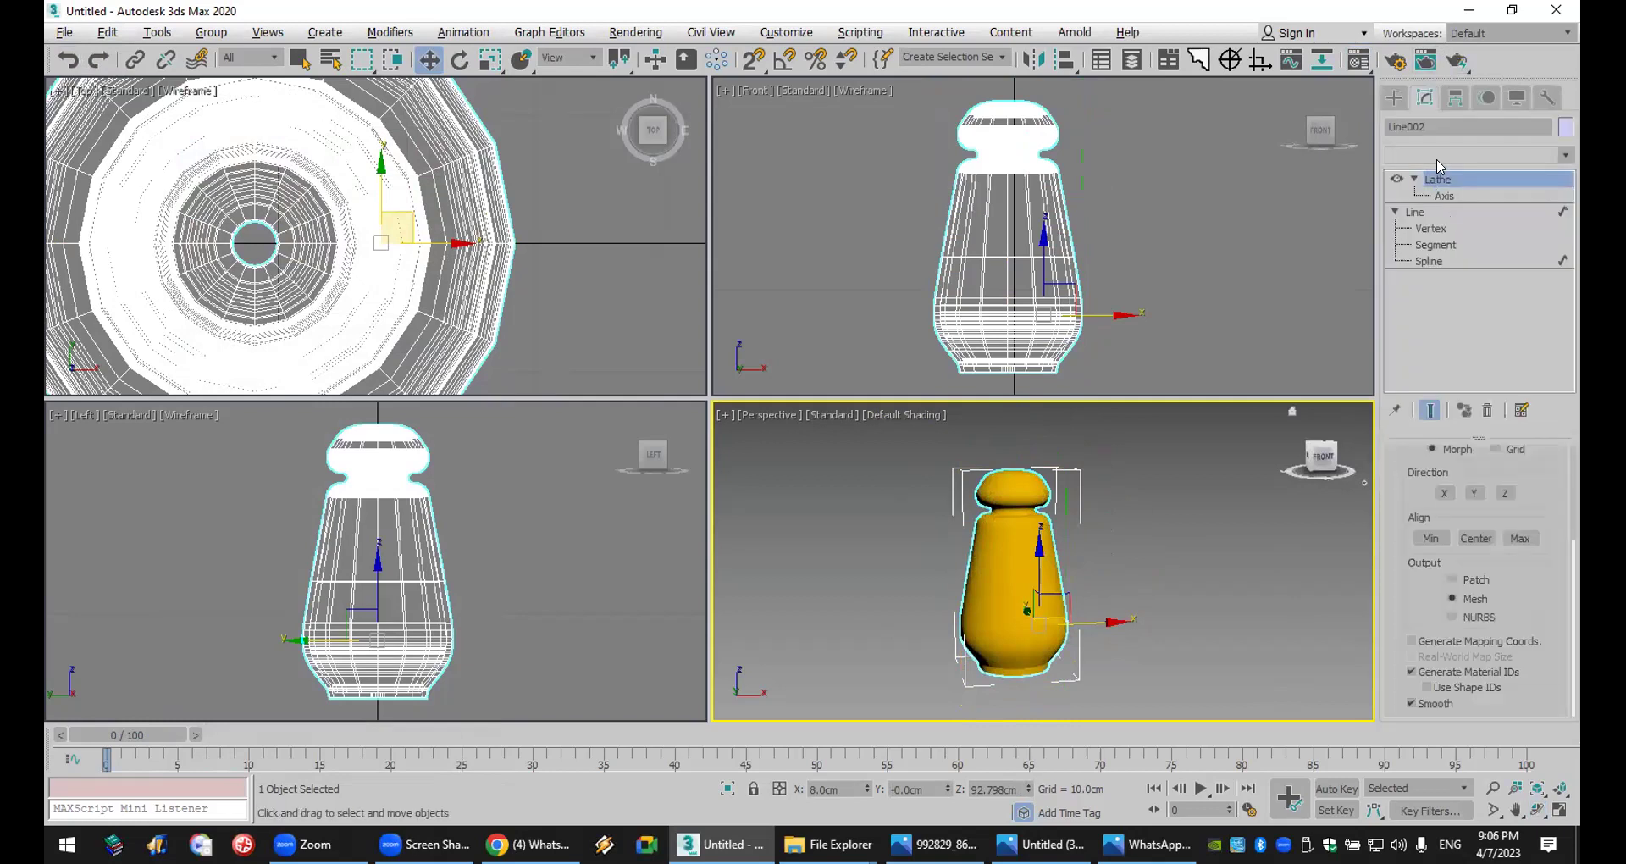
{"action": "left_click", "coordinate": [1439, 156]}
{"action": "type", "text": "esh"}
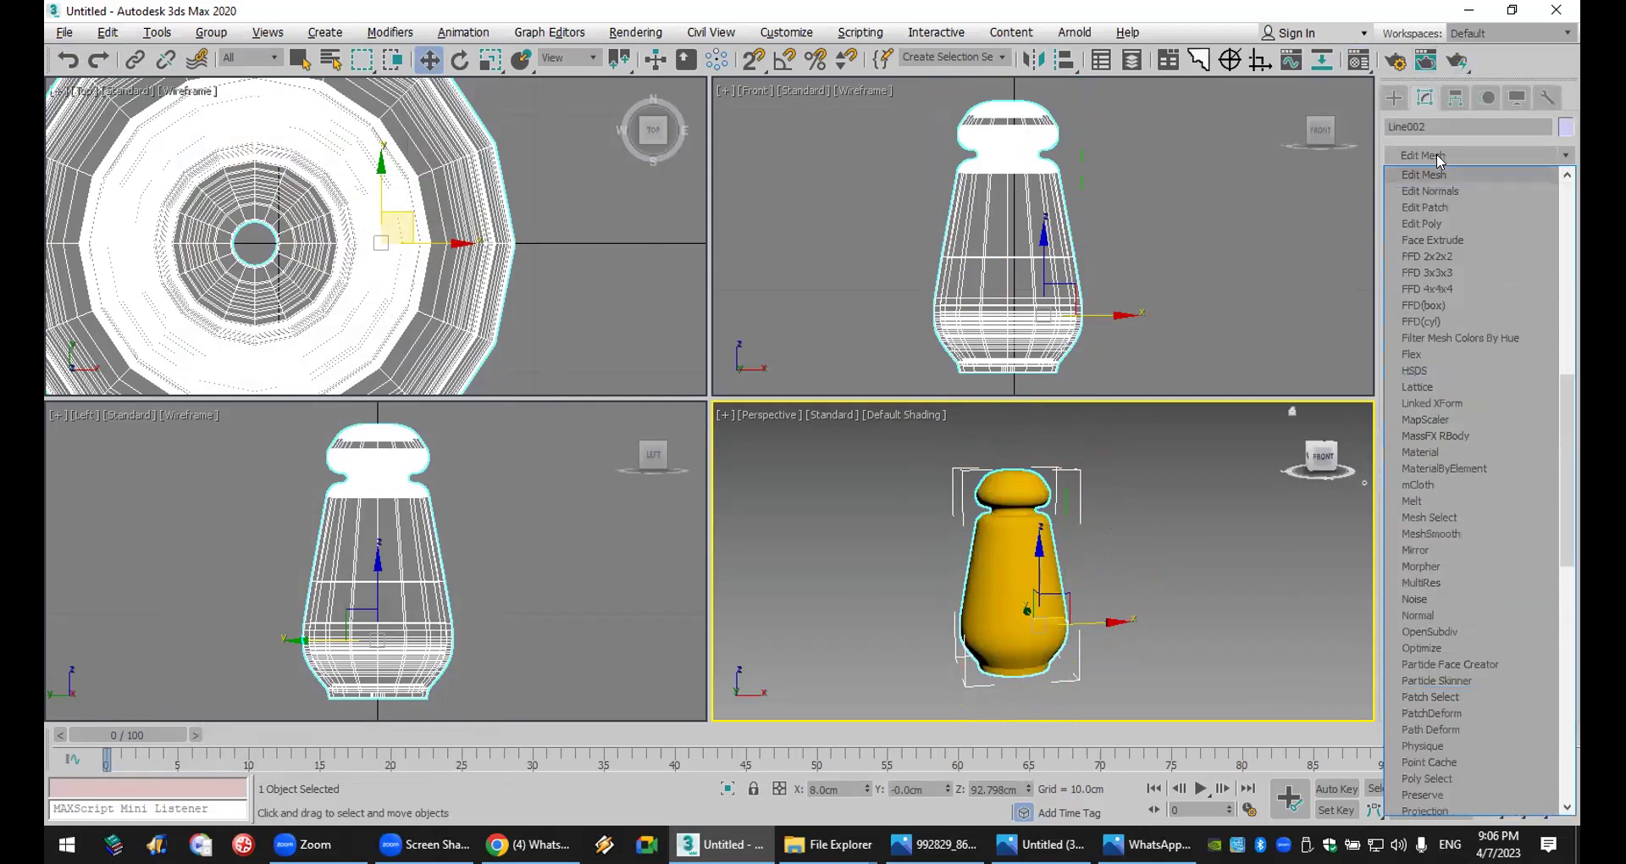
{"action": "left_click", "coordinate": [1451, 175]}
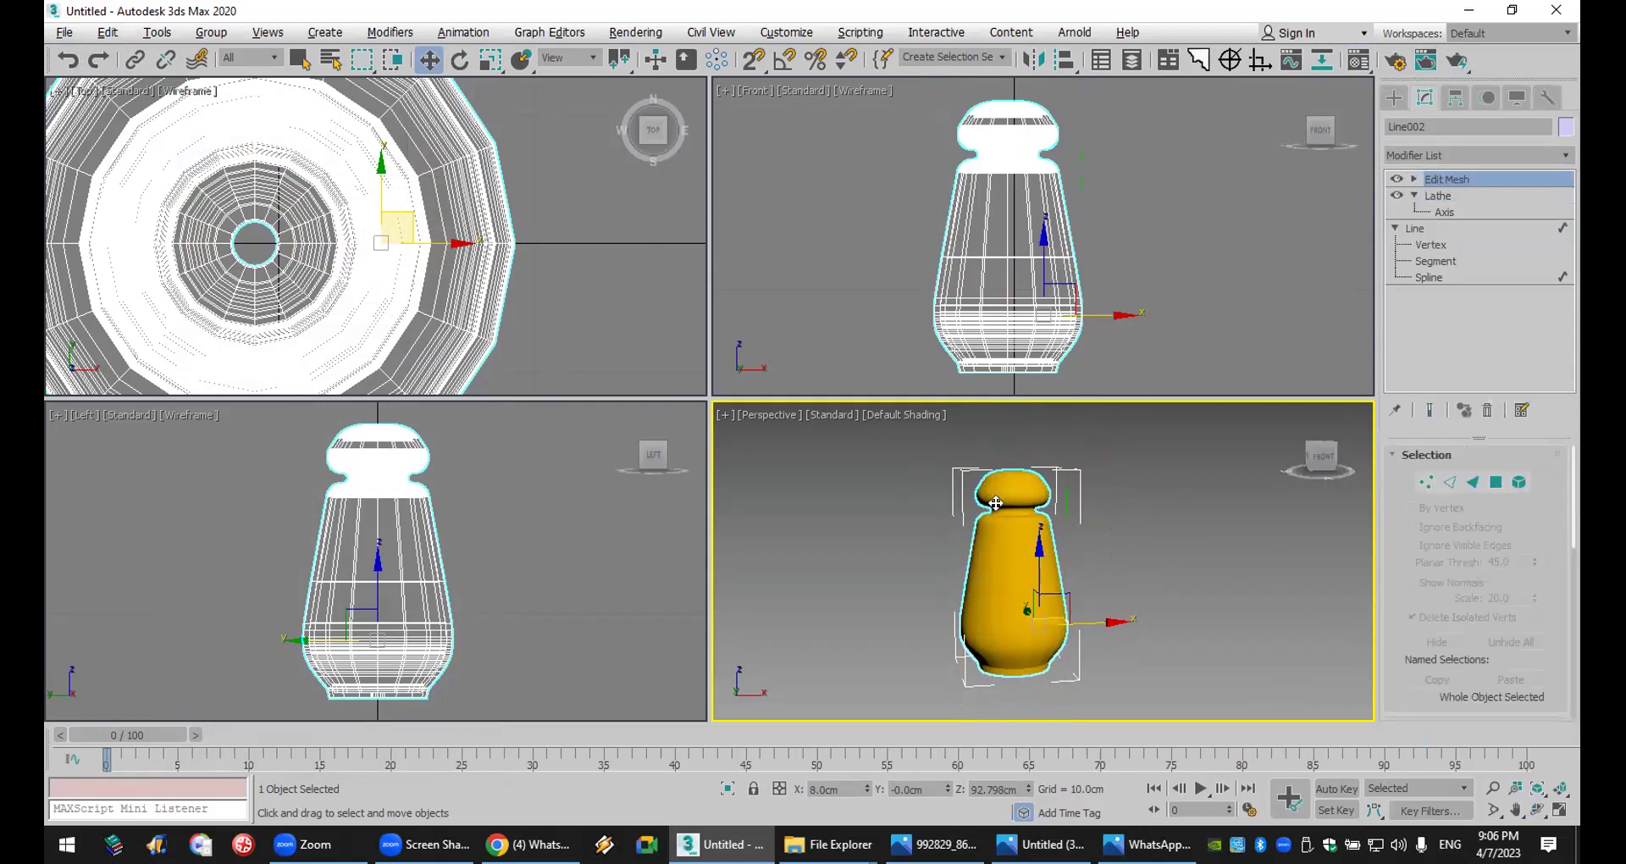
{"action": "key", "text": "F4"}
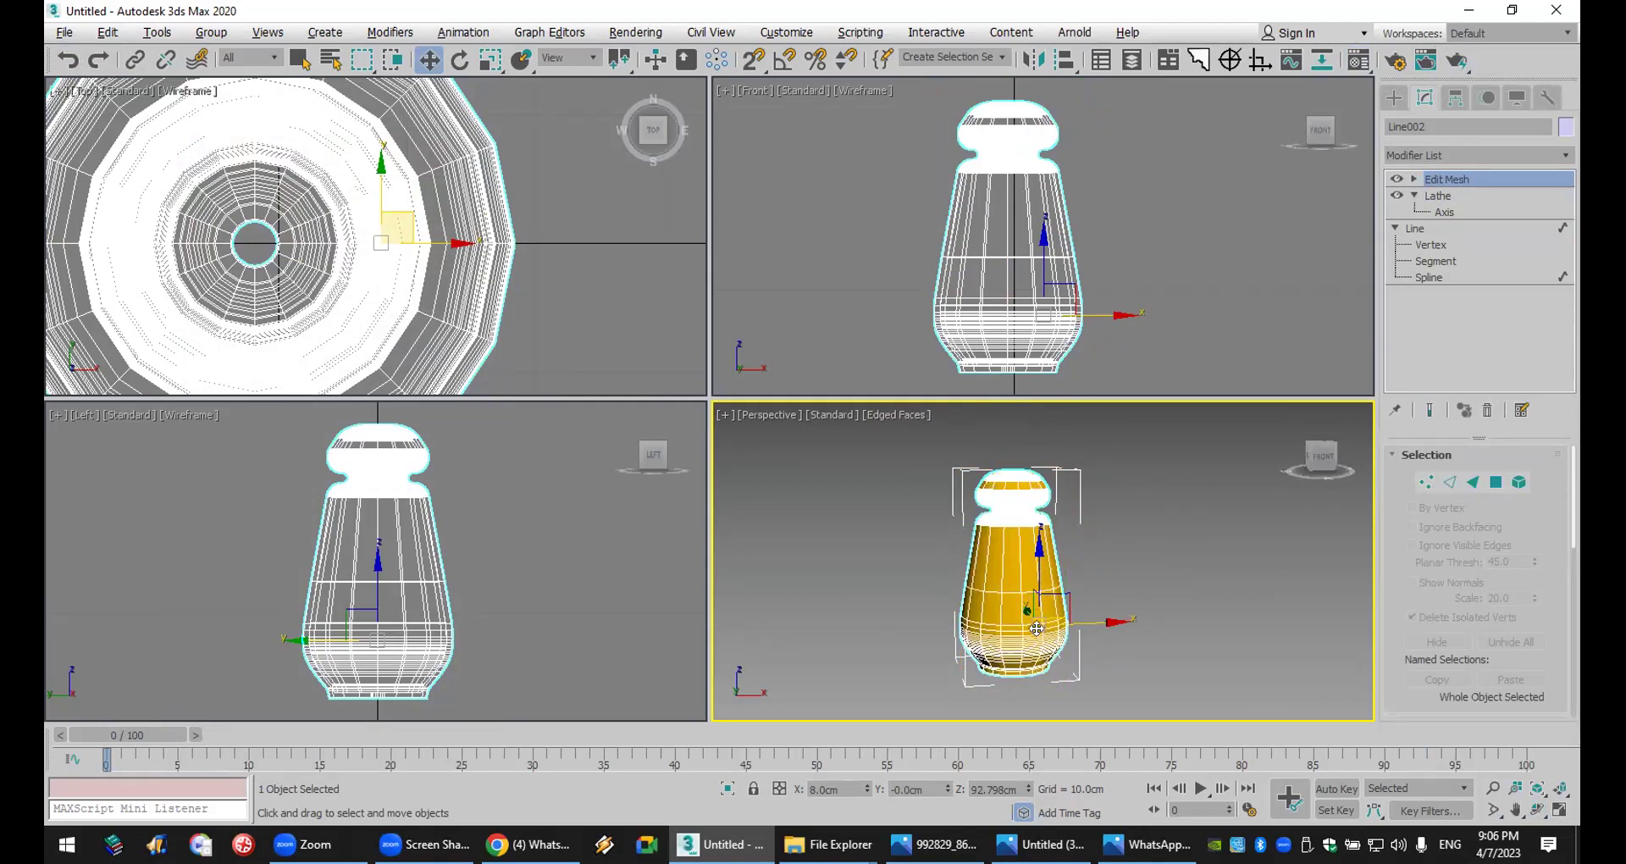
- At Polygon level, select a label-shaped block of polygons four columns wide and two rows high on the front of the bottle's body
{"action": "left_click", "coordinate": [1415, 179]}
{"action": "left_click", "coordinate": [1449, 261]}
{"action": "left_click", "coordinate": [1452, 245]}
{"action": "left_click", "coordinate": [1026, 546]}
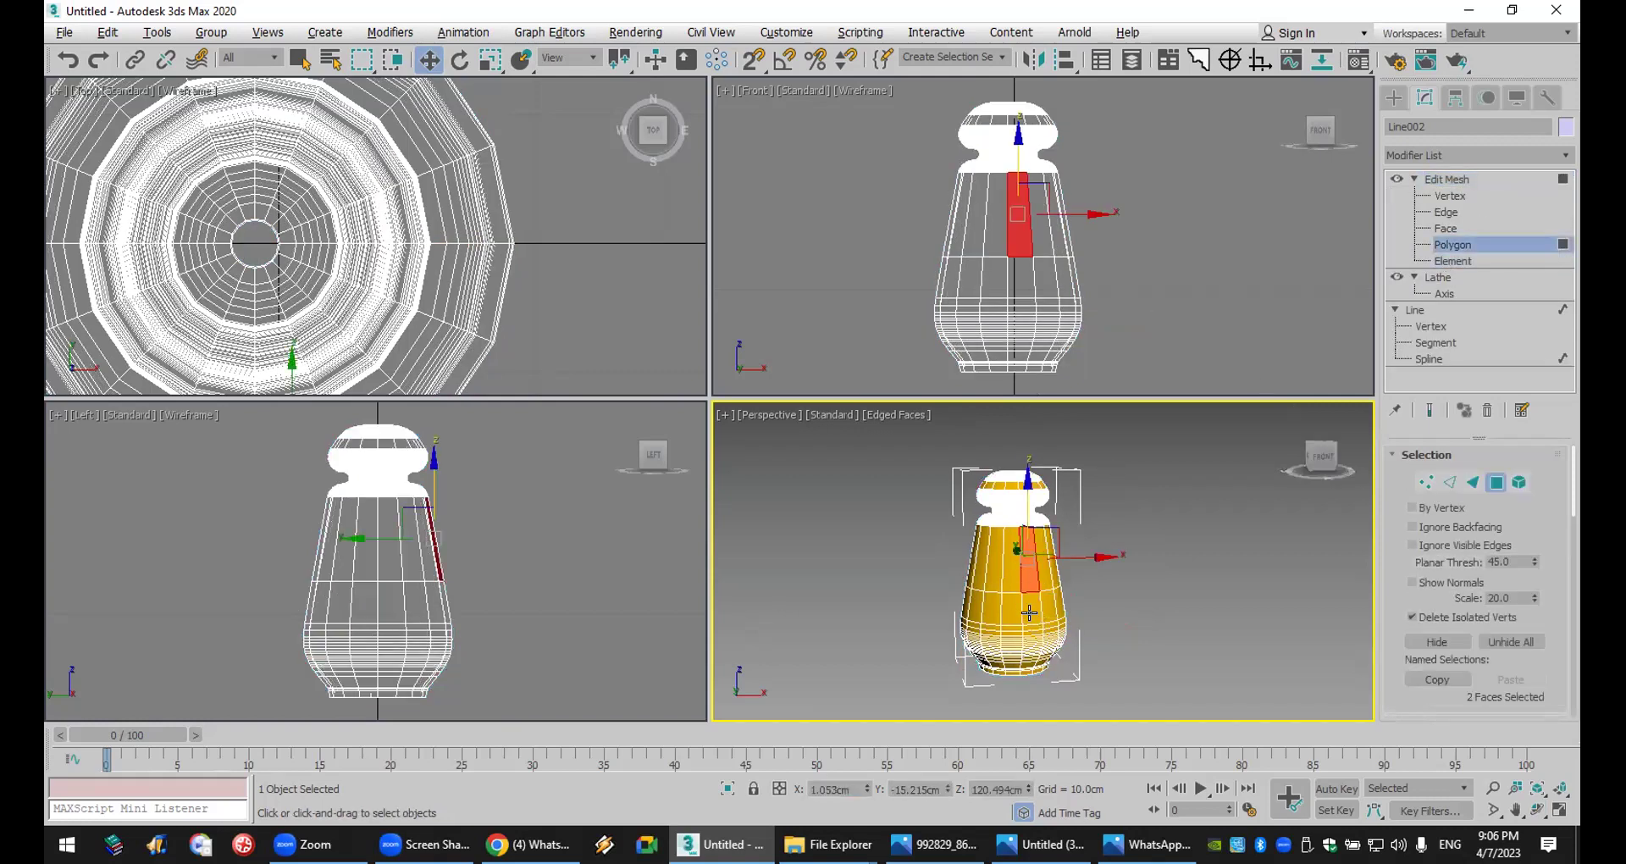
{"action": "left_click", "coordinate": [1029, 612], "text": "ctrl"}
{"action": "left_click", "coordinate": [1000, 610], "text": "ctrl"}
{"action": "left_click", "coordinate": [994, 609], "text": "ctrl"}
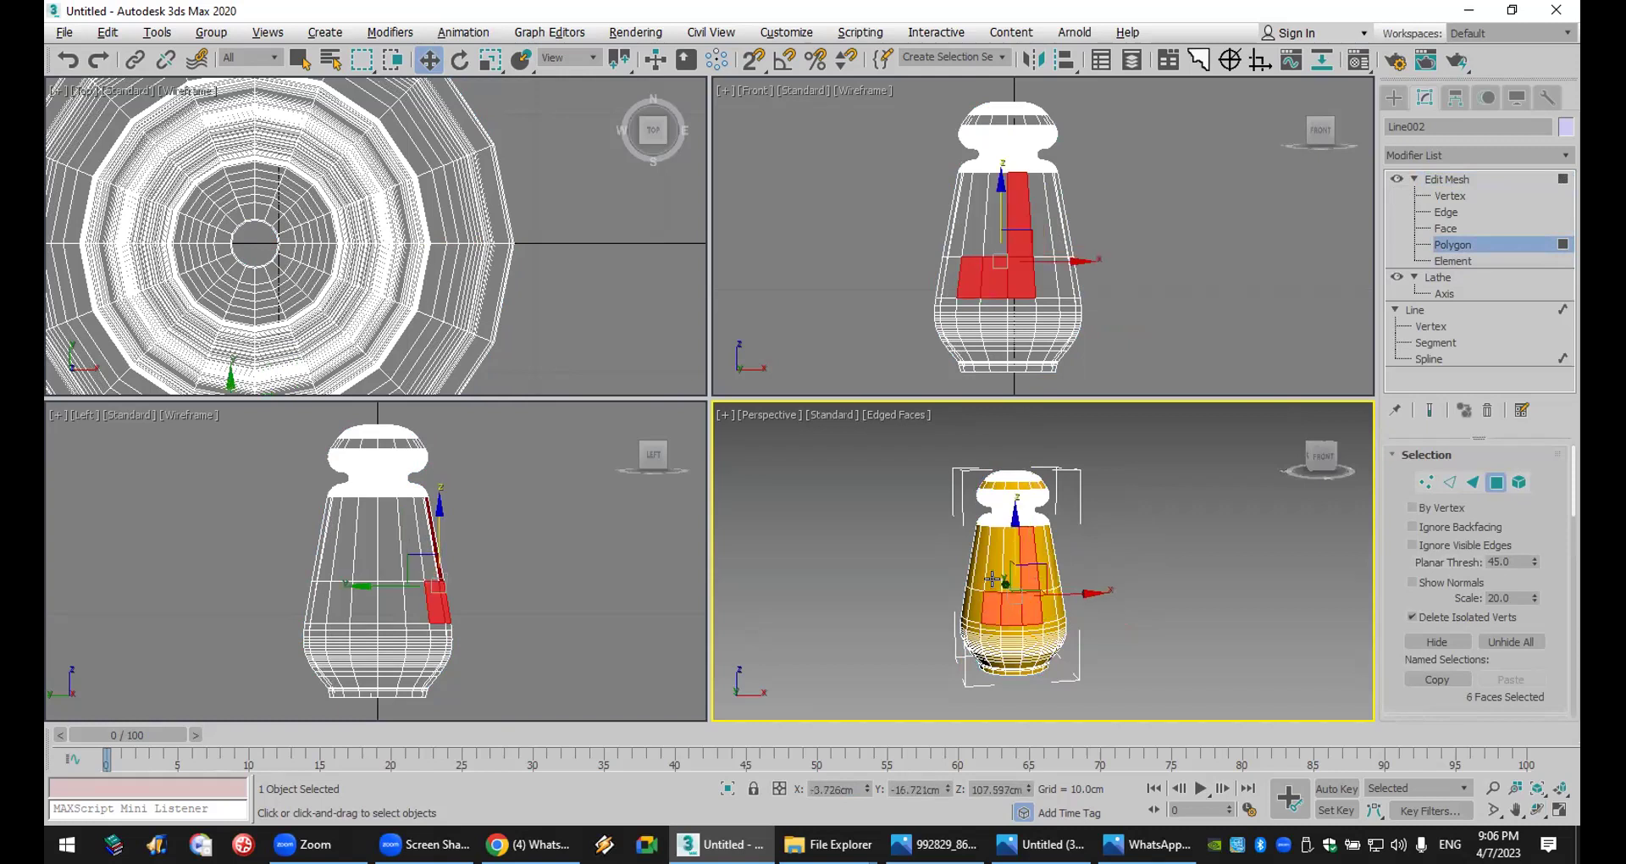
{"action": "left_click", "coordinate": [988, 569], "text": "ctrl"}
{"action": "left_click", "coordinate": [1003, 569], "text": "ctrl"}
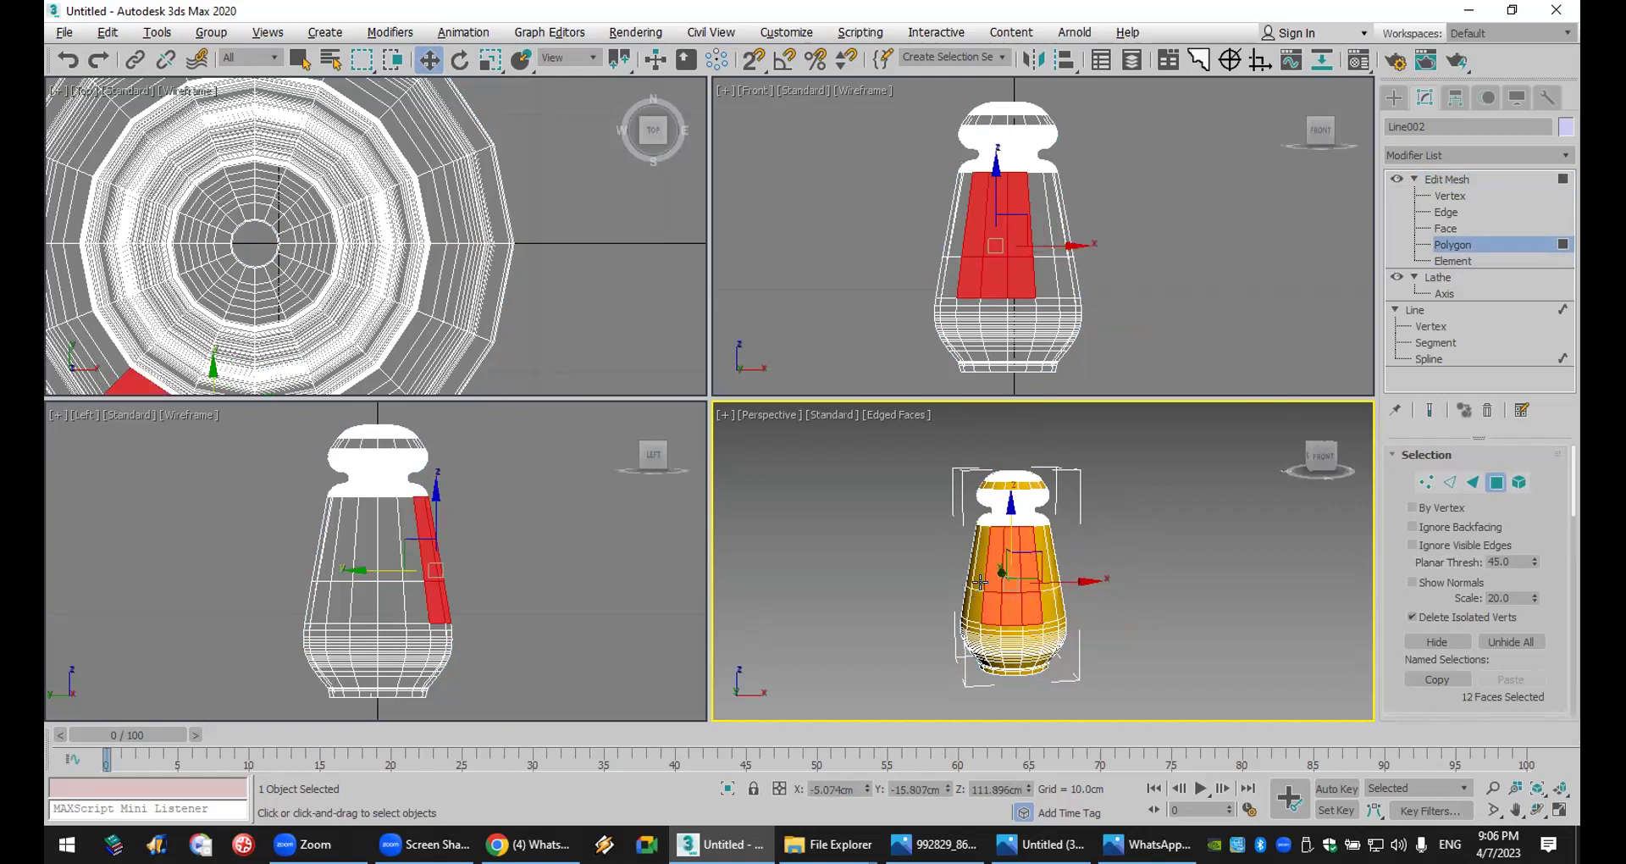
{"action": "left_click", "coordinate": [968, 607], "text": "ctrl"}
{"action": "left_click", "coordinate": [979, 569], "text": "ctrl"}
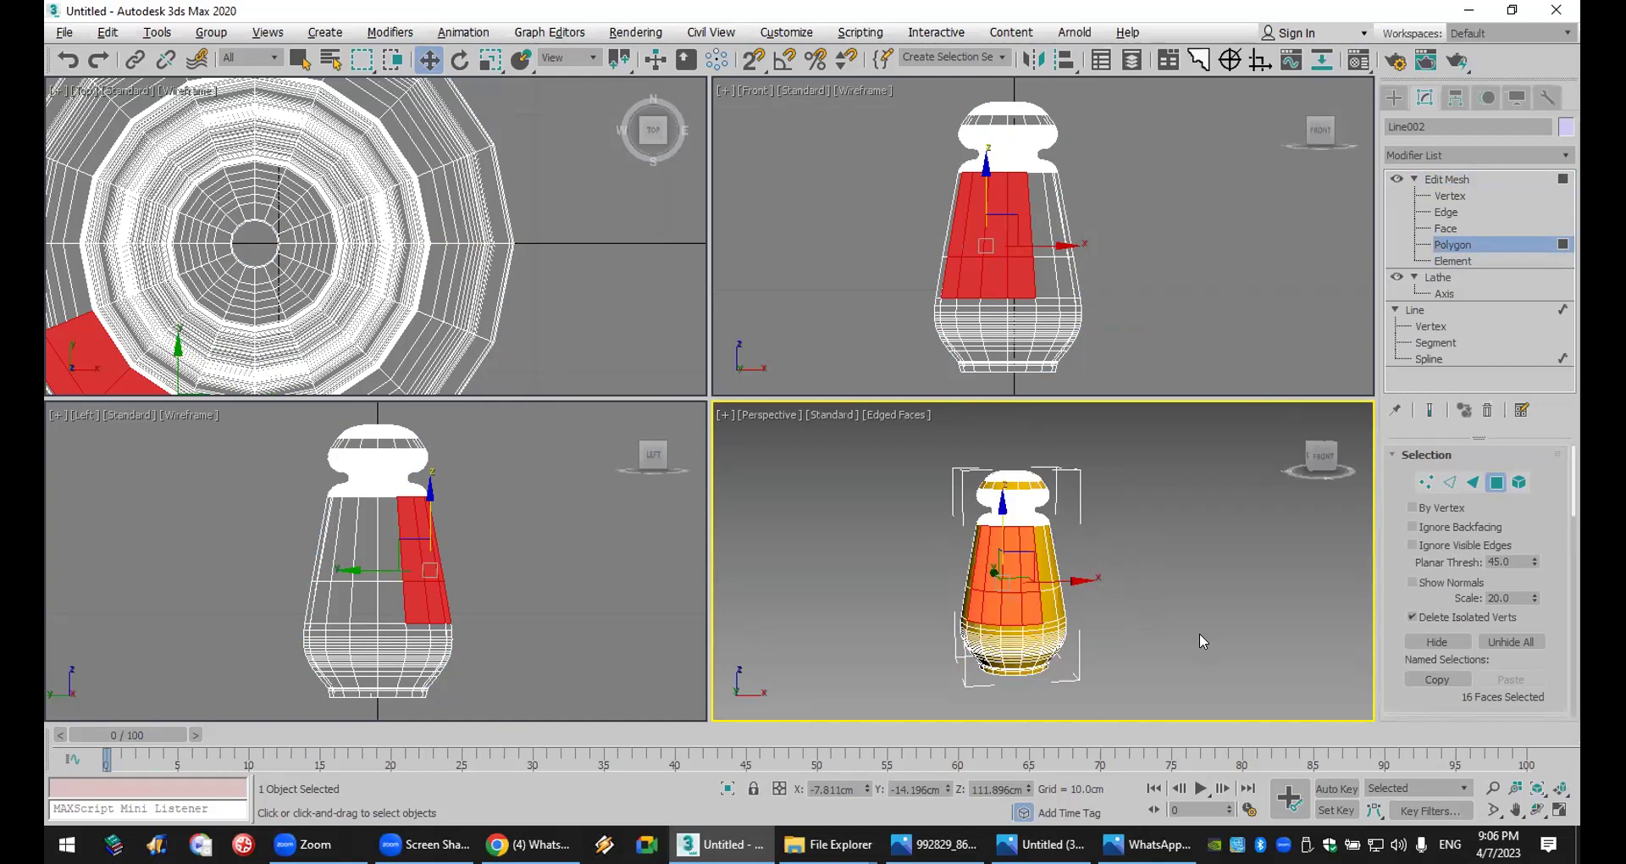
- Detach the selected front polygons from the bottle as a separate object with the default name
{"action": "left_click_drag", "start_coordinate": [1379, 685], "coordinate": [1560, 35]}
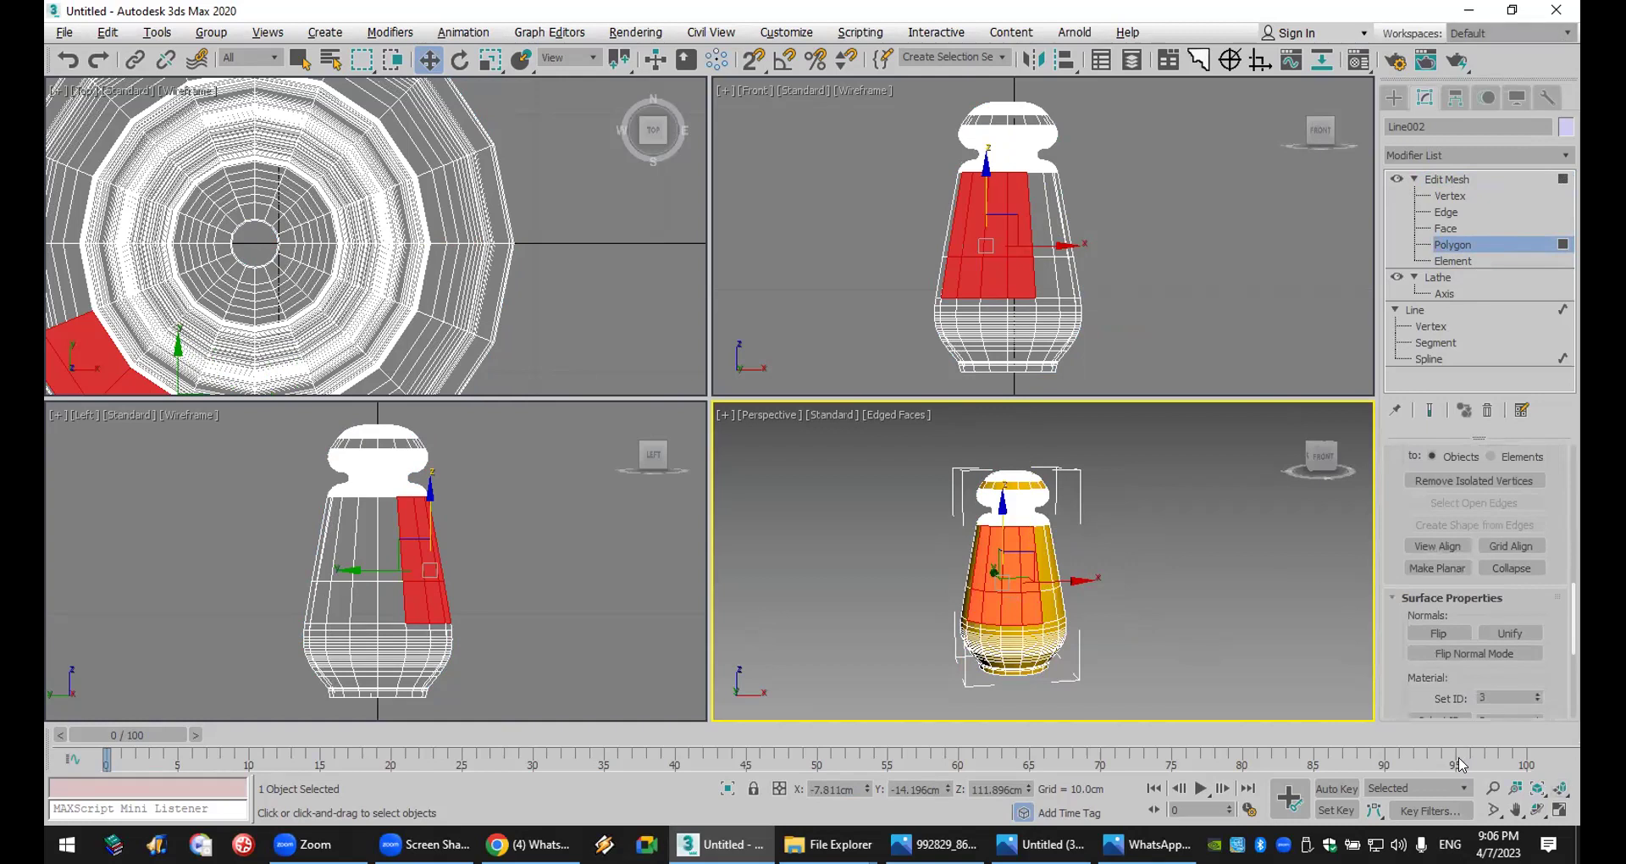
{"action": "double_click", "coordinate": [1489, 696]}
{"action": "scroll", "coordinate": [1534, 598], "scroll_direction": "down", "scroll_amount": 5}
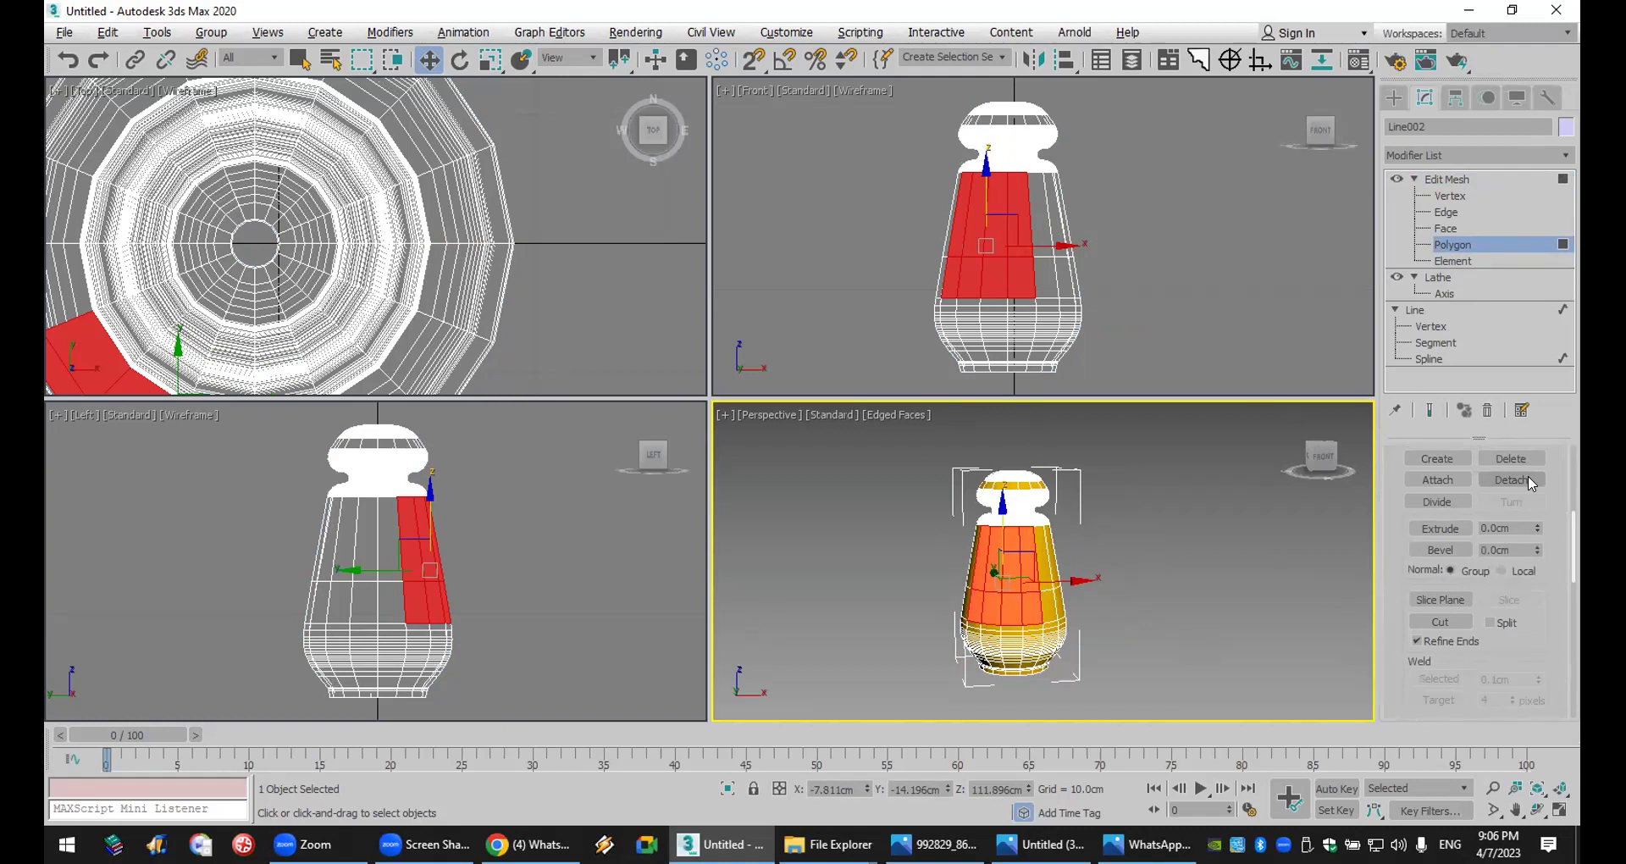
{"action": "left_click", "coordinate": [1529, 480]}
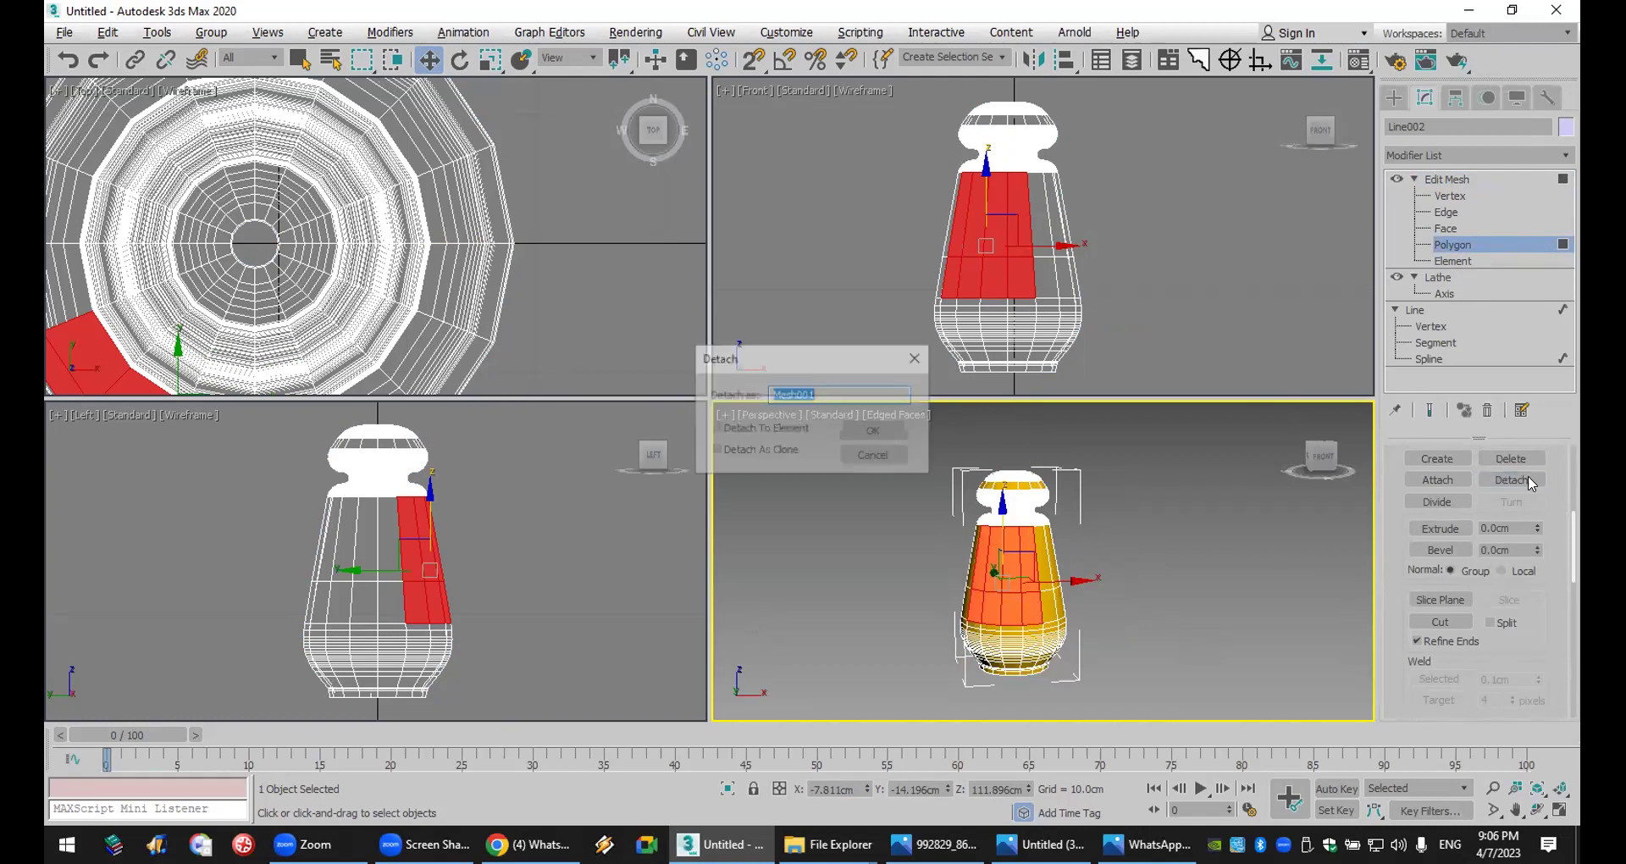
{"action": "left_click", "coordinate": [874, 430]}
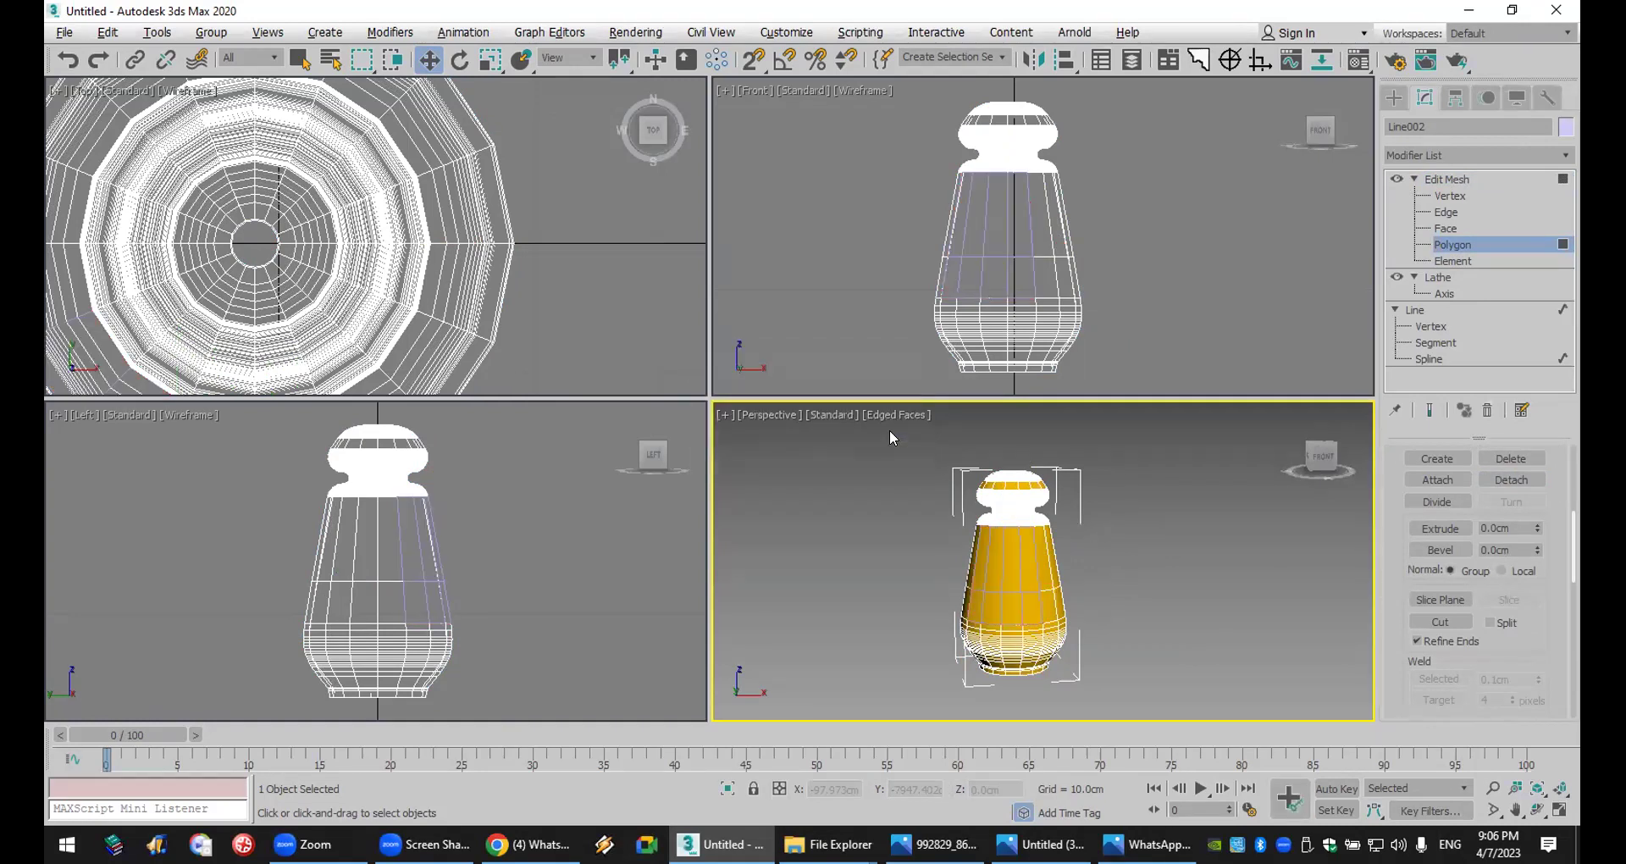
- Leave polygon editing, select the detached front piece, and show the ketchup label map in the viewport
{"action": "left_click", "coordinate": [1394, 97]}
{"action": "left_click", "coordinate": [1096, 587]}
{"action": "left_click", "coordinate": [1024, 573]}
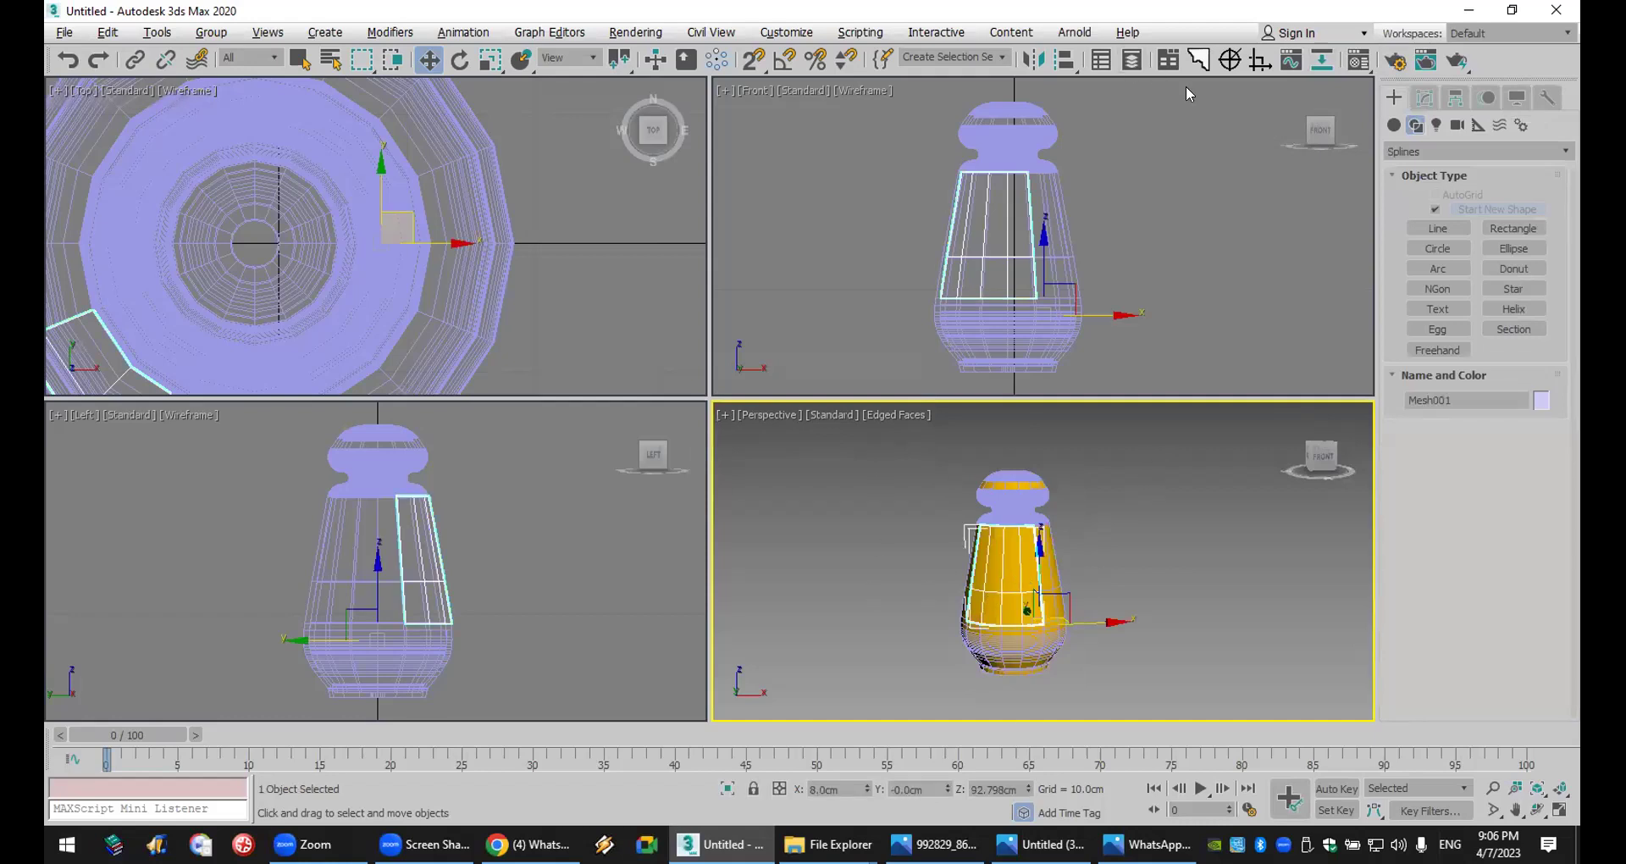
{"action": "key", "text": "F10"}
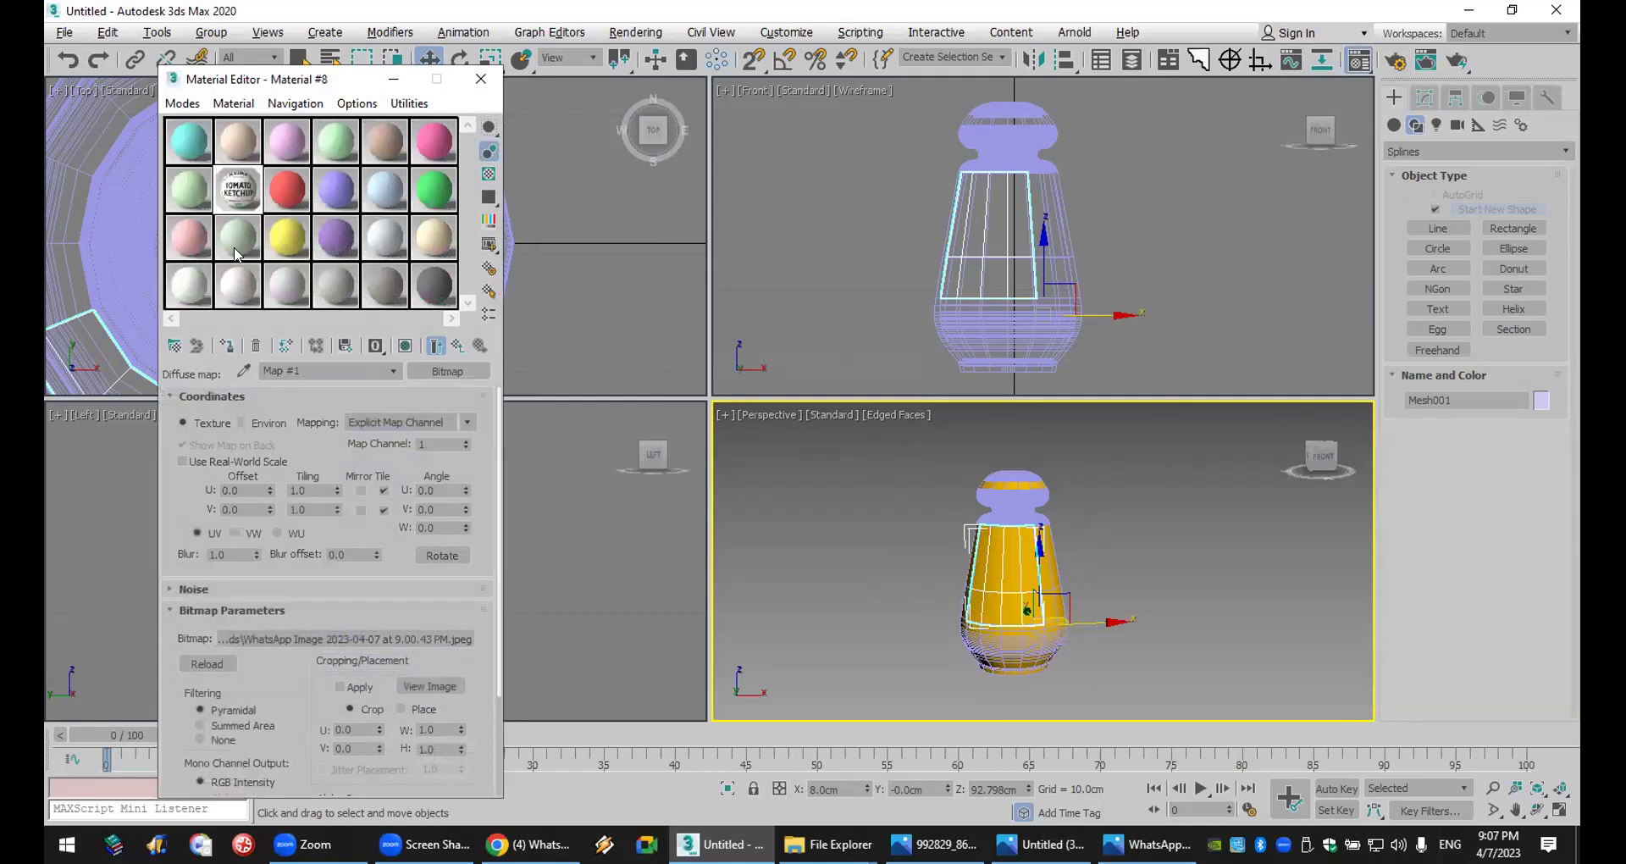
{"action": "left_click", "coordinate": [407, 347]}
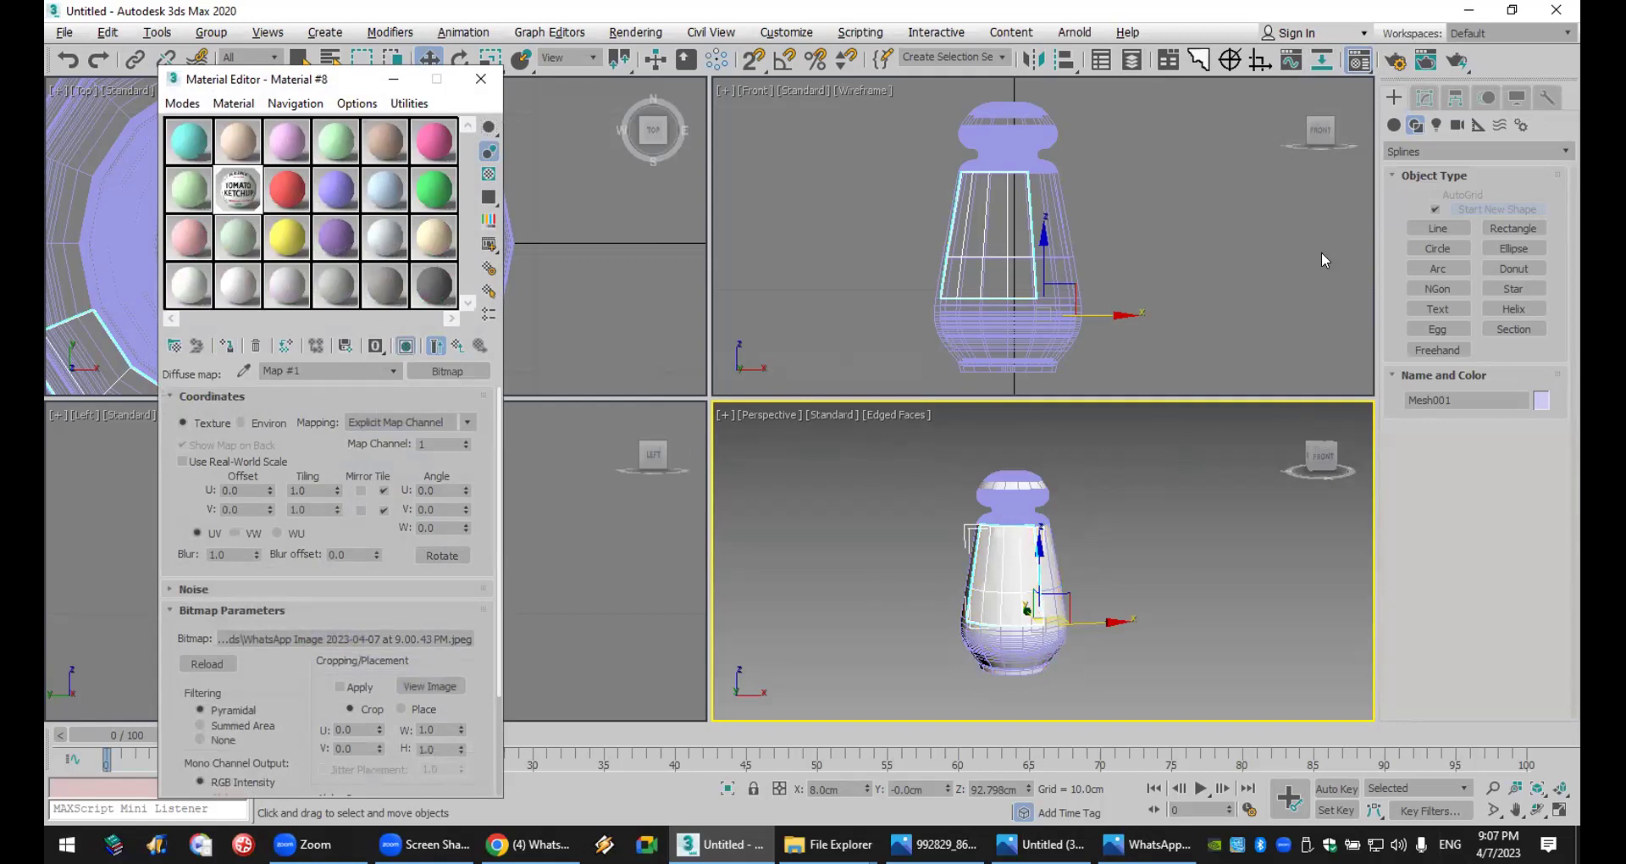
- Add a UVW Map modifier to the detached piece, deselect it, and check the label up close in the Perspective view
{"action": "left_click", "coordinate": [1426, 98]}
{"action": "left_click", "coordinate": [1431, 155]}
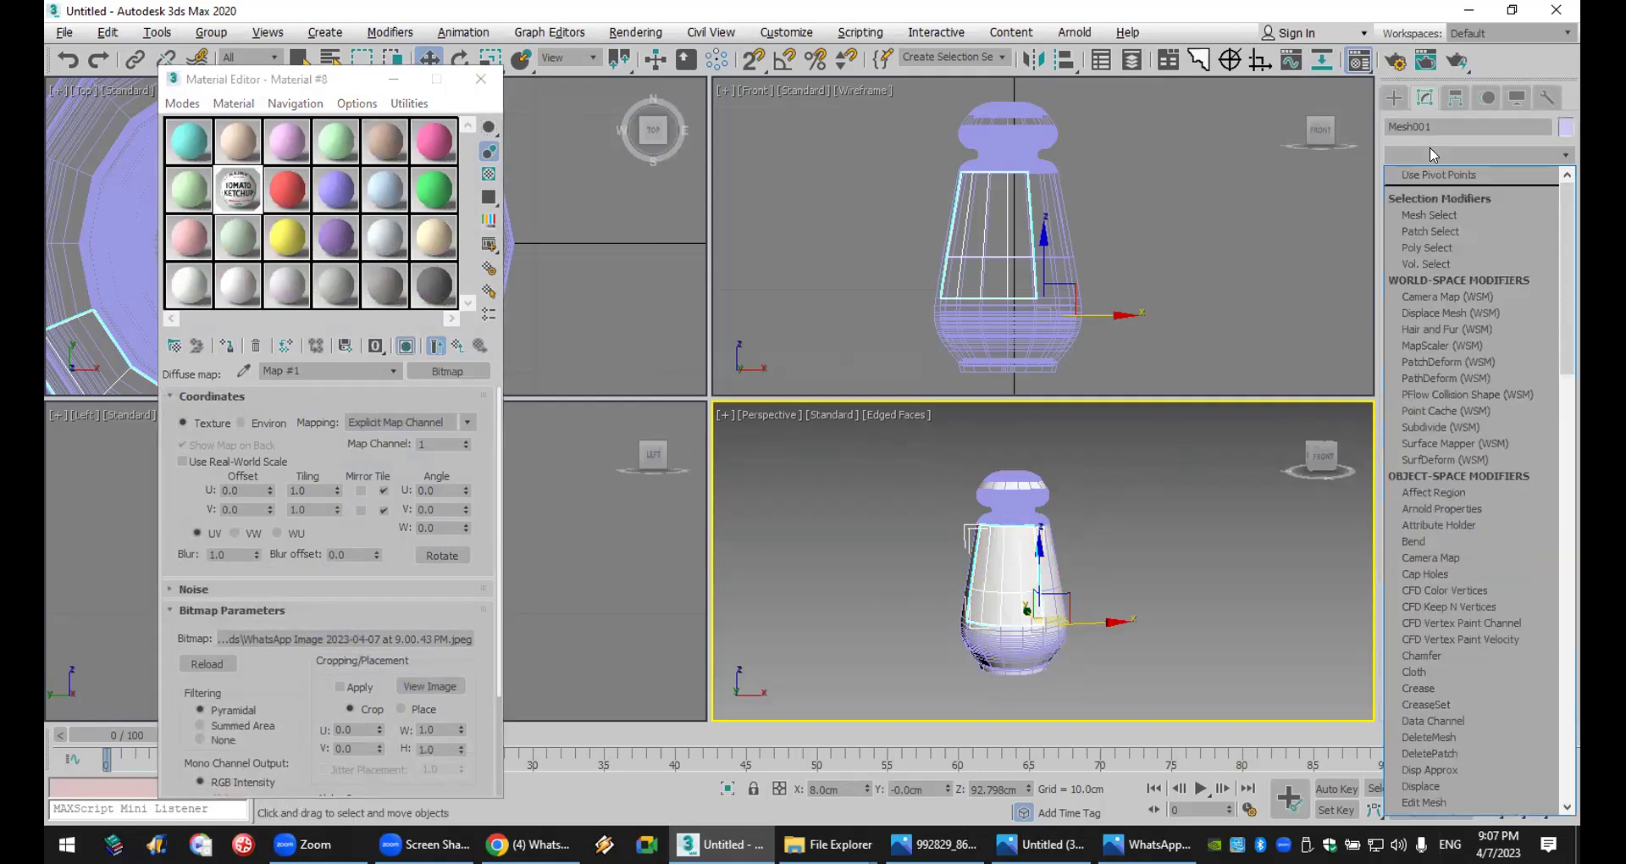
{"action": "type", "text": "u"}
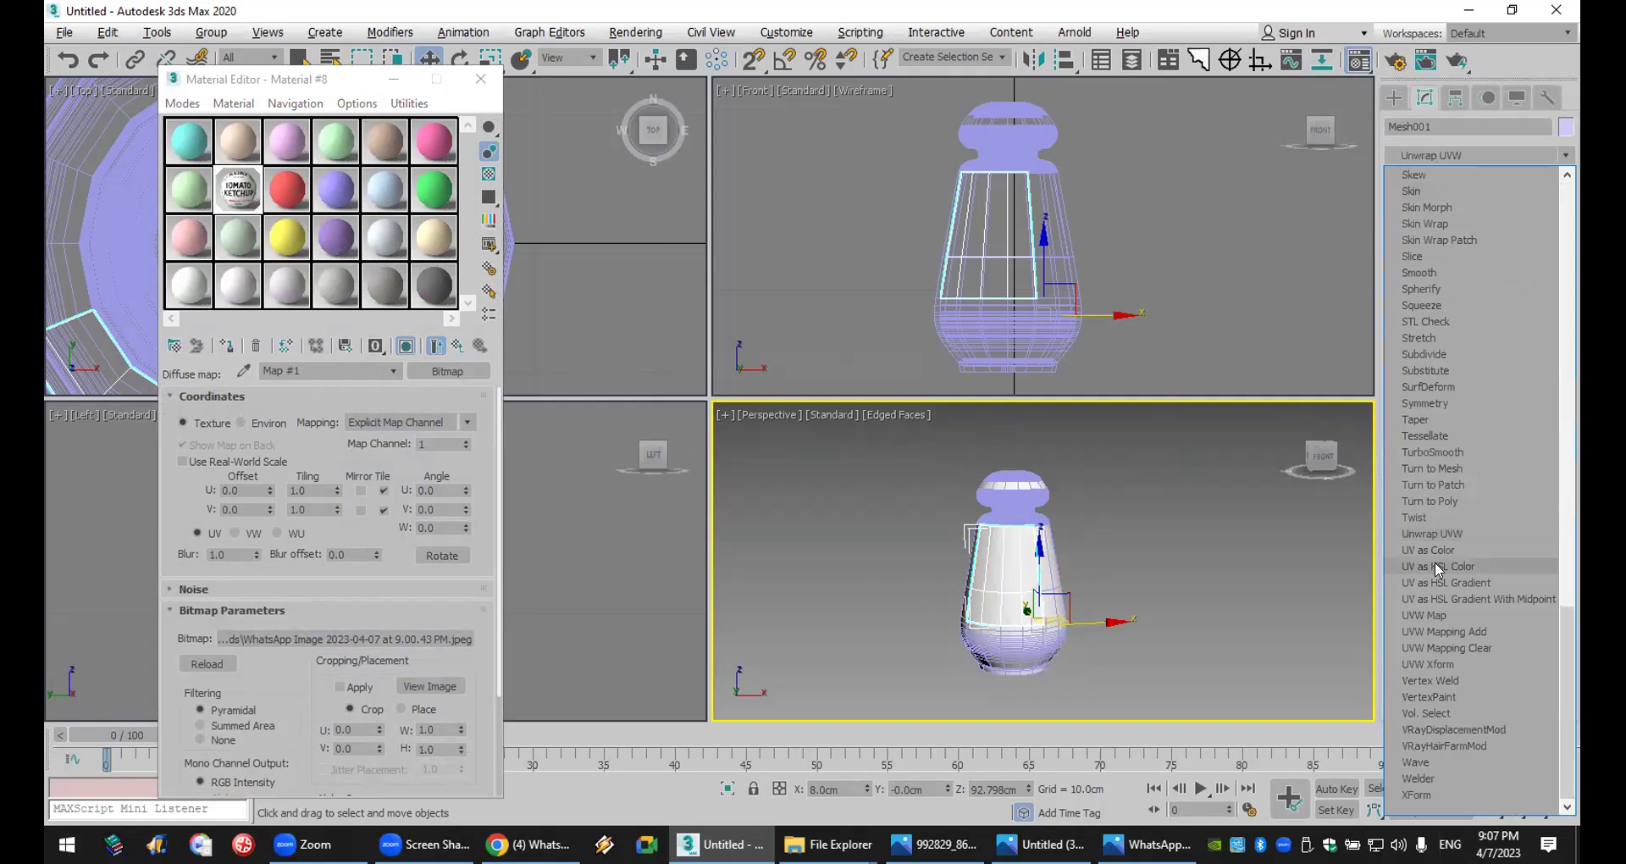
{"action": "left_click", "coordinate": [1435, 610]}
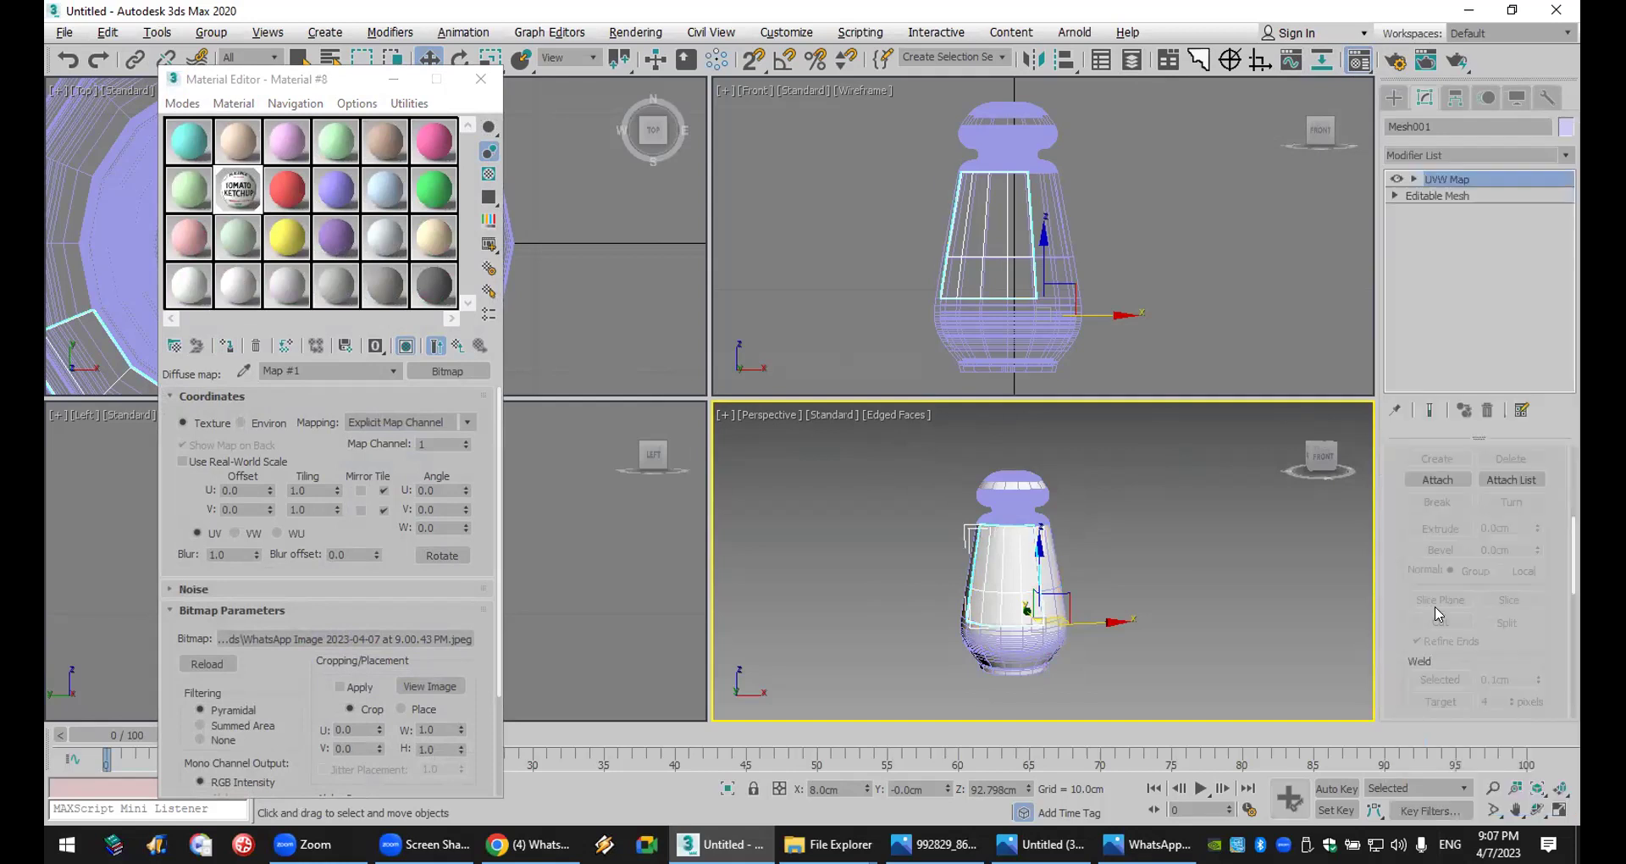
{"action": "left_click", "coordinate": [1150, 580]}
{"action": "scroll", "coordinate": [1093, 518], "scroll_direction": "up", "scroll_amount": 3}
{"action": "middle_click_drag", "start_coordinate": [1101, 488], "coordinate": [1120, 462]}
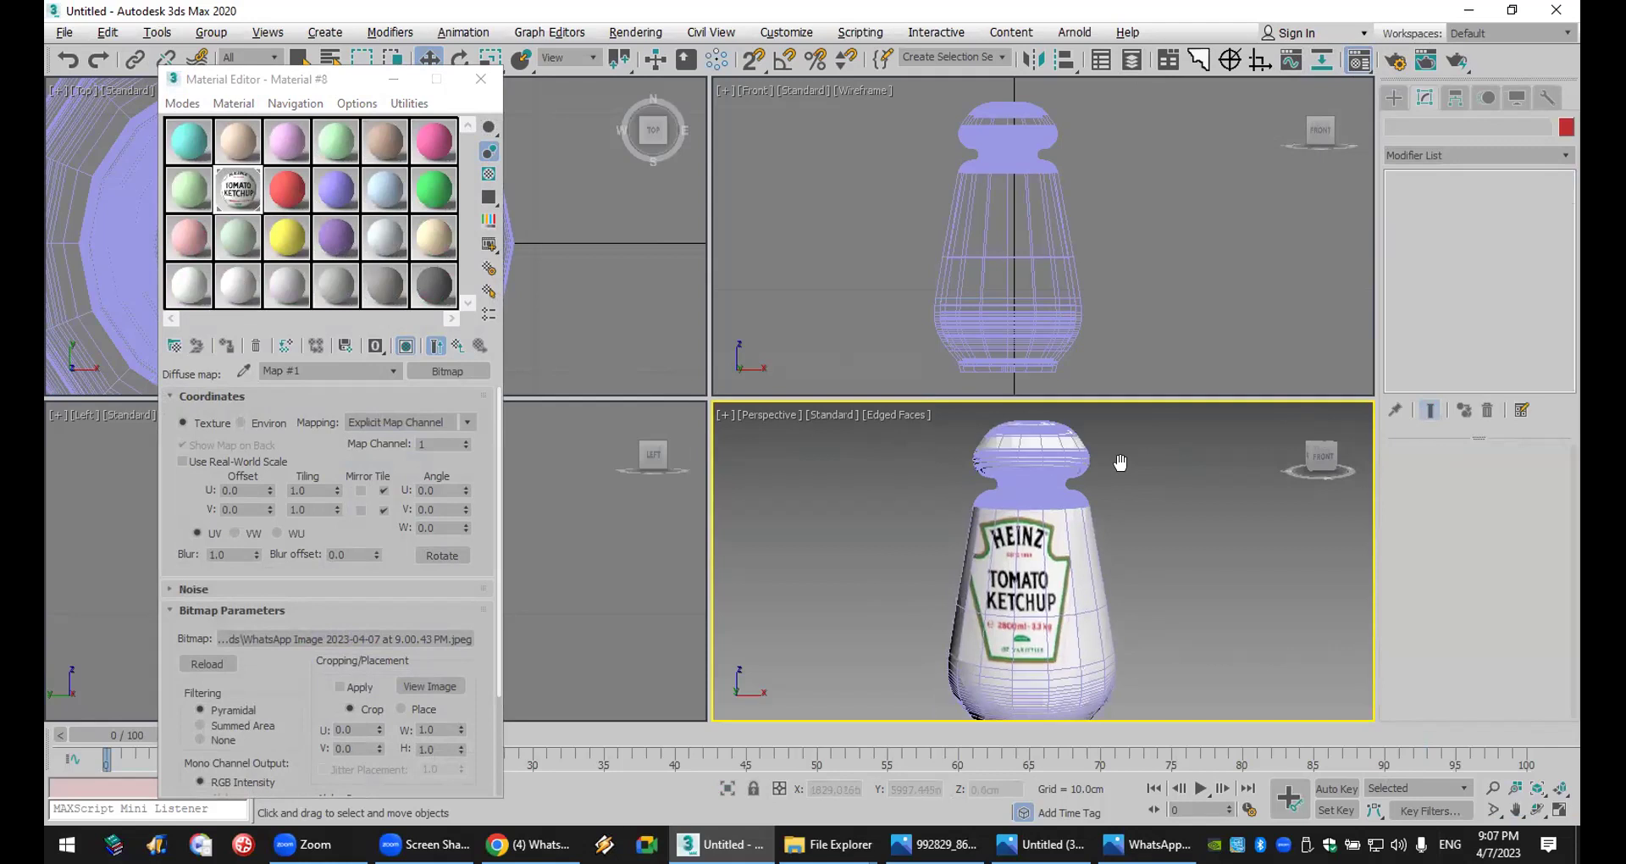
- Select the label piece and move it away beside the bottle to about X -49.7 cm, Y 45.1 cm
{"action": "left_click", "coordinate": [1046, 619]}
{"action": "left_click_drag", "start_coordinate": [1030, 615], "coordinate": [784, 594]}
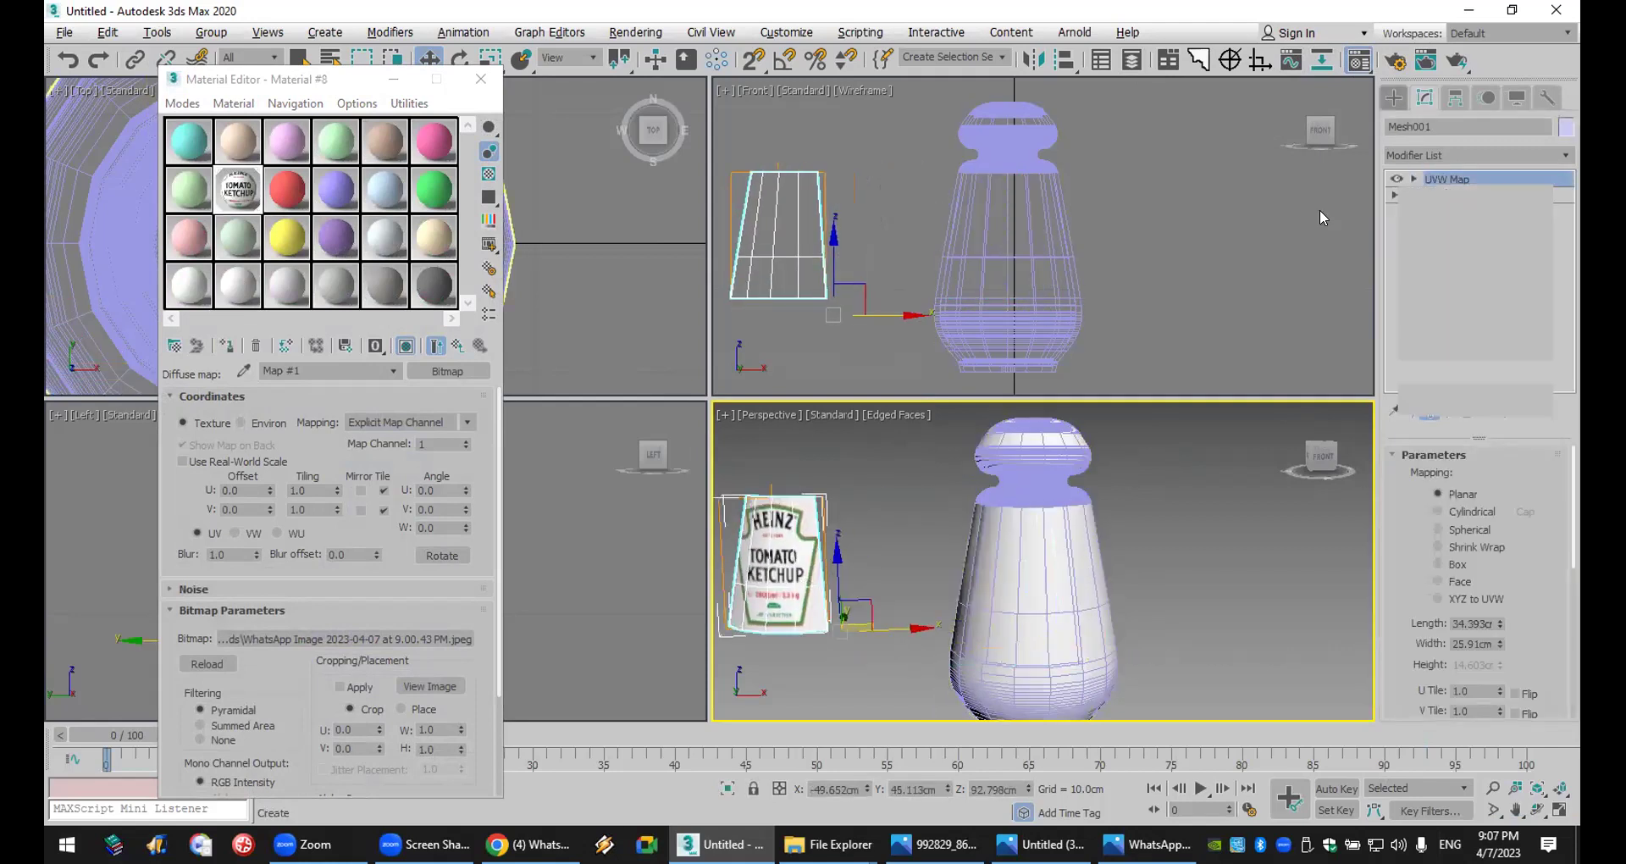
- Assign the beige Material #5 to the bottle body and turn off edged faces in the Perspective view
{"action": "left_click", "coordinate": [1393, 98]}
{"action": "left_click", "coordinate": [1028, 581]}
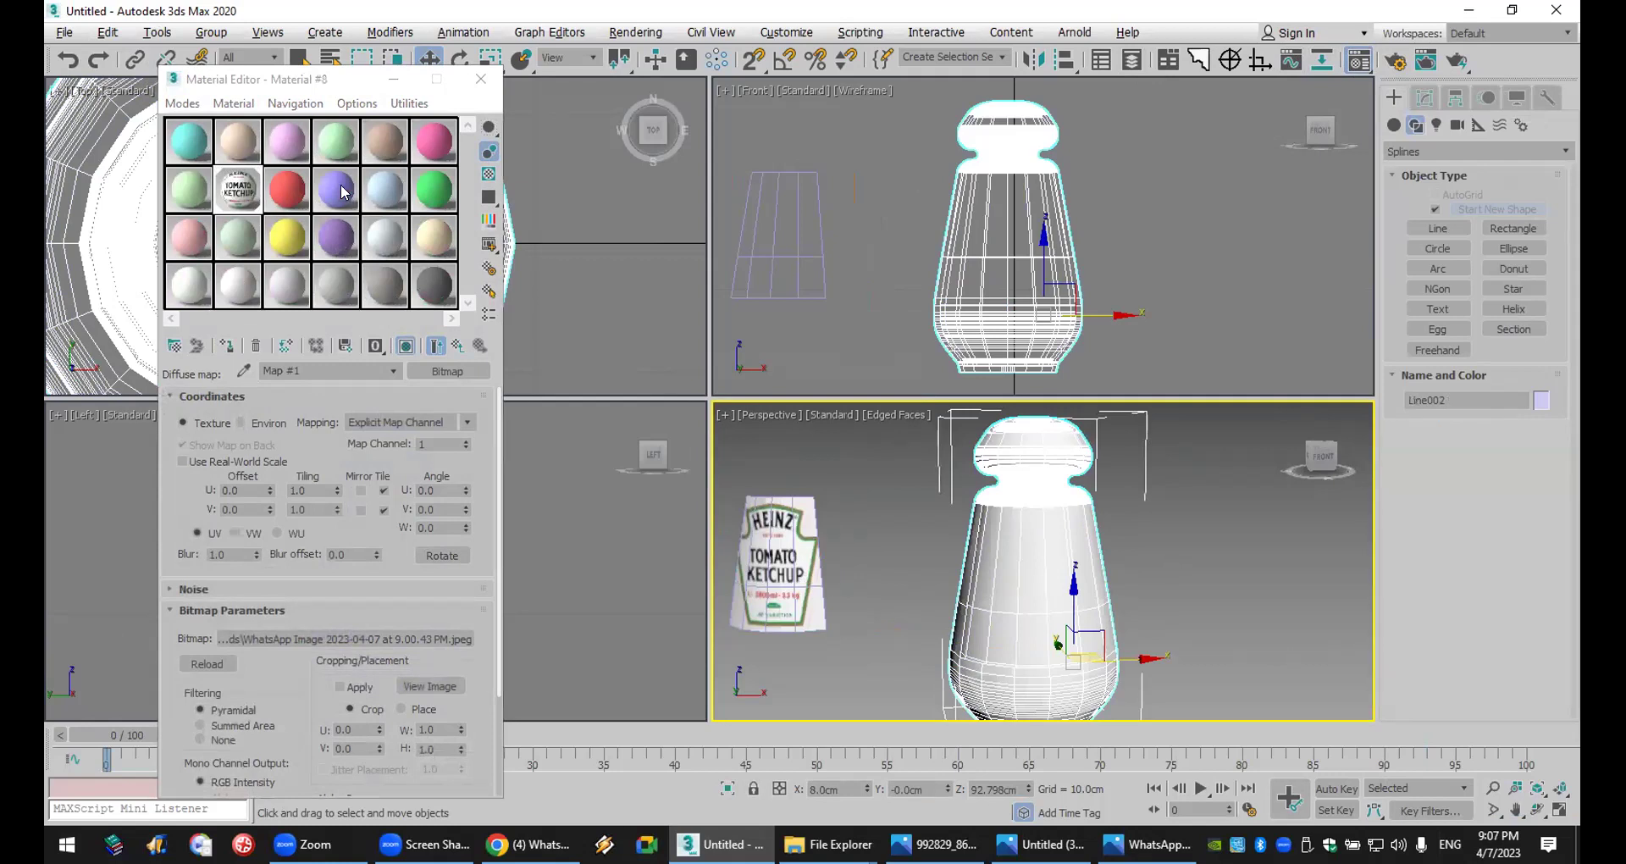
{"action": "left_click", "coordinate": [392, 153]}
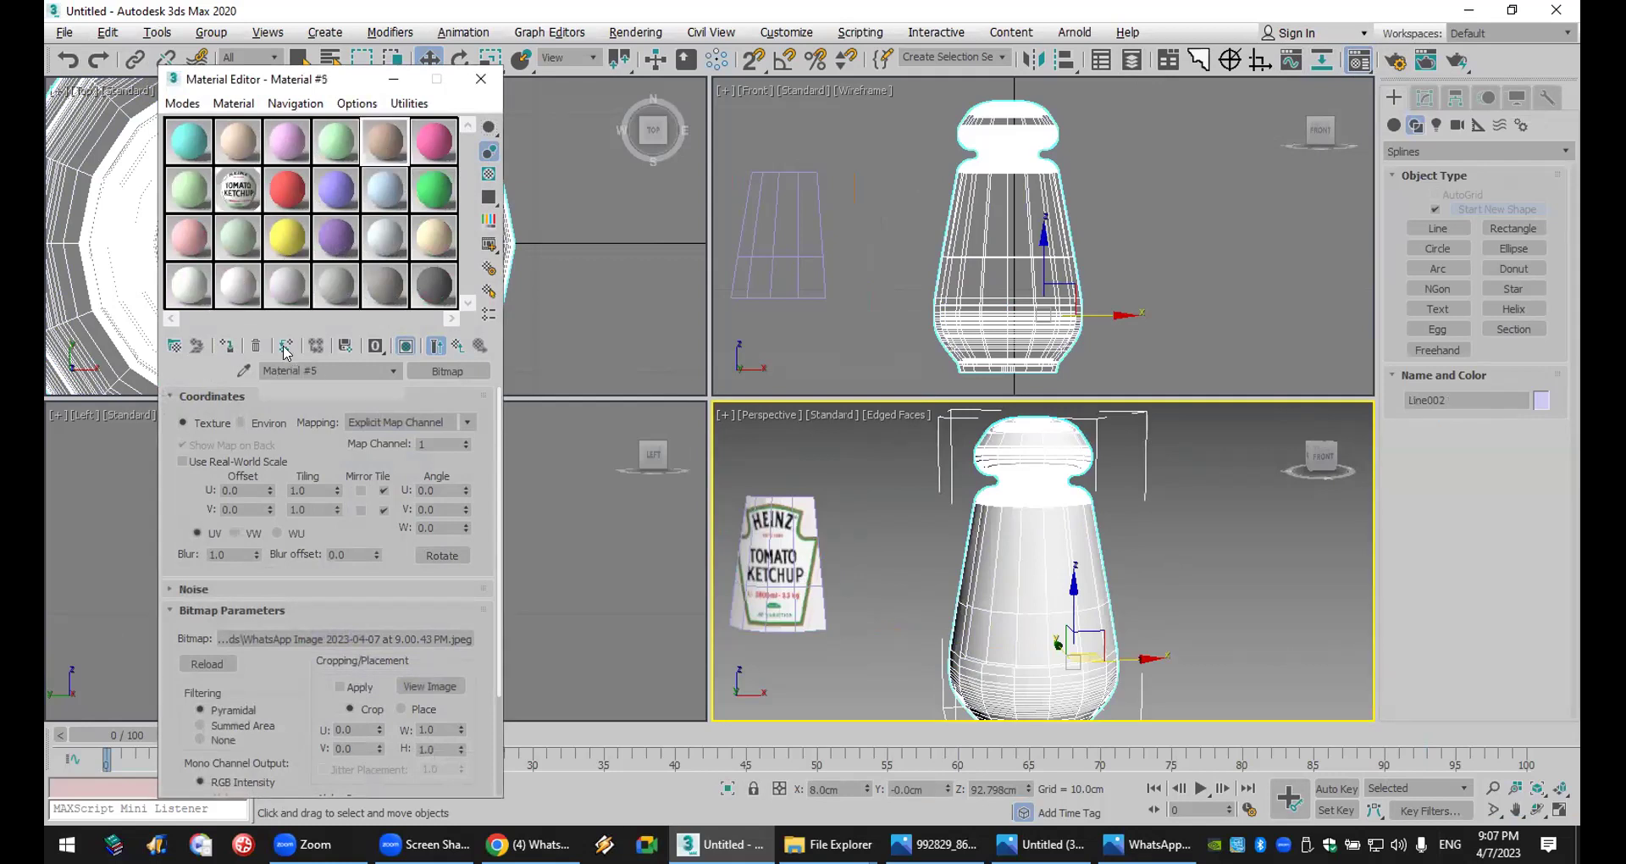
{"action": "left_click", "coordinate": [404, 346]}
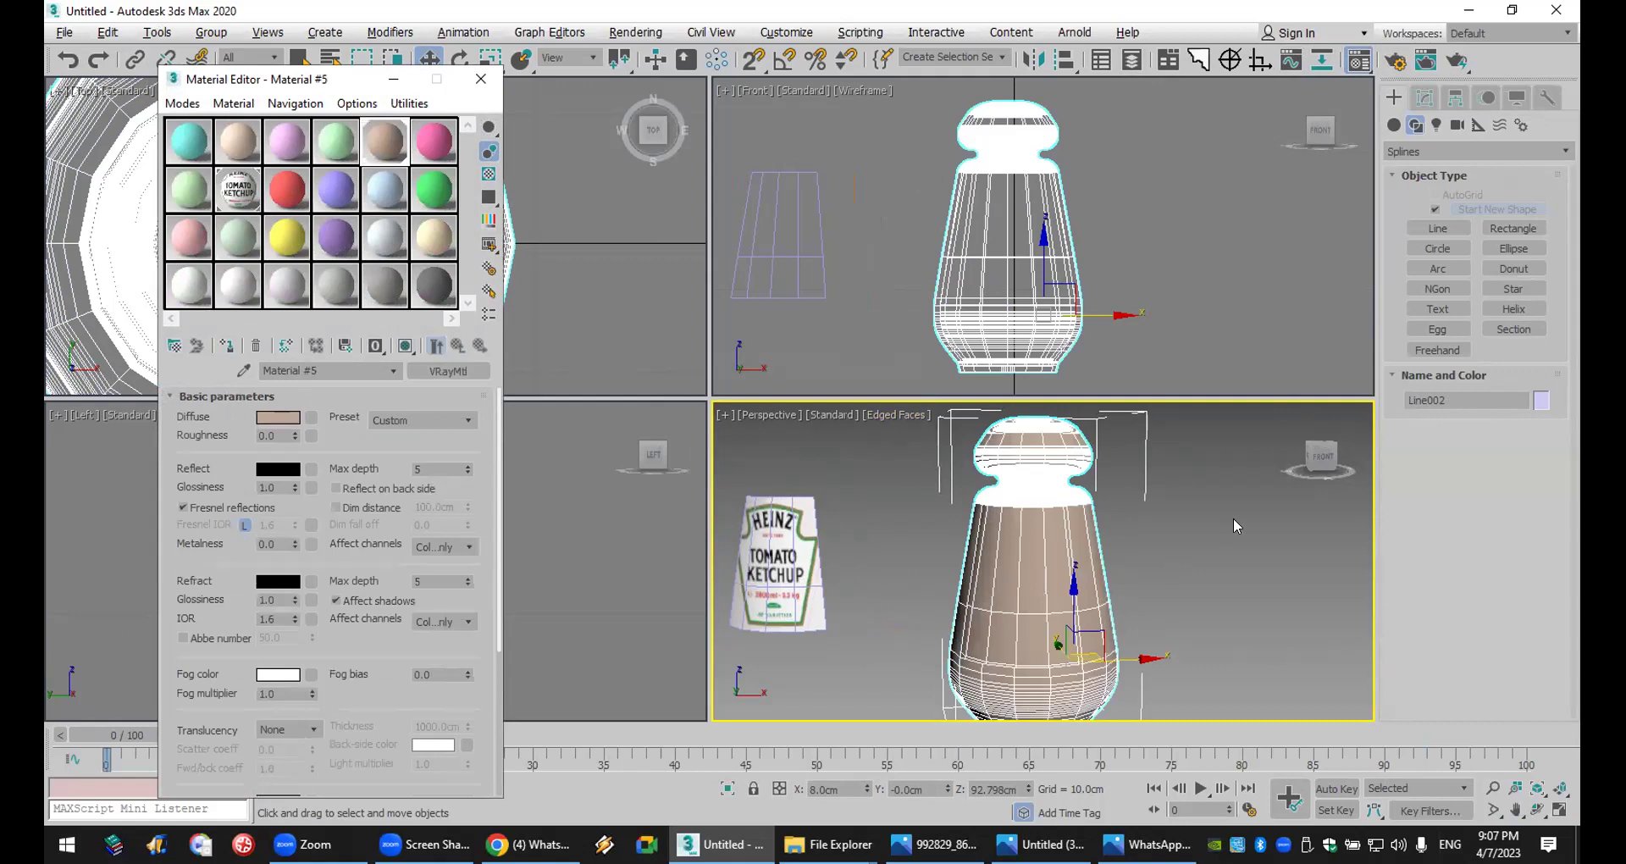
{"action": "key", "text": "F4"}
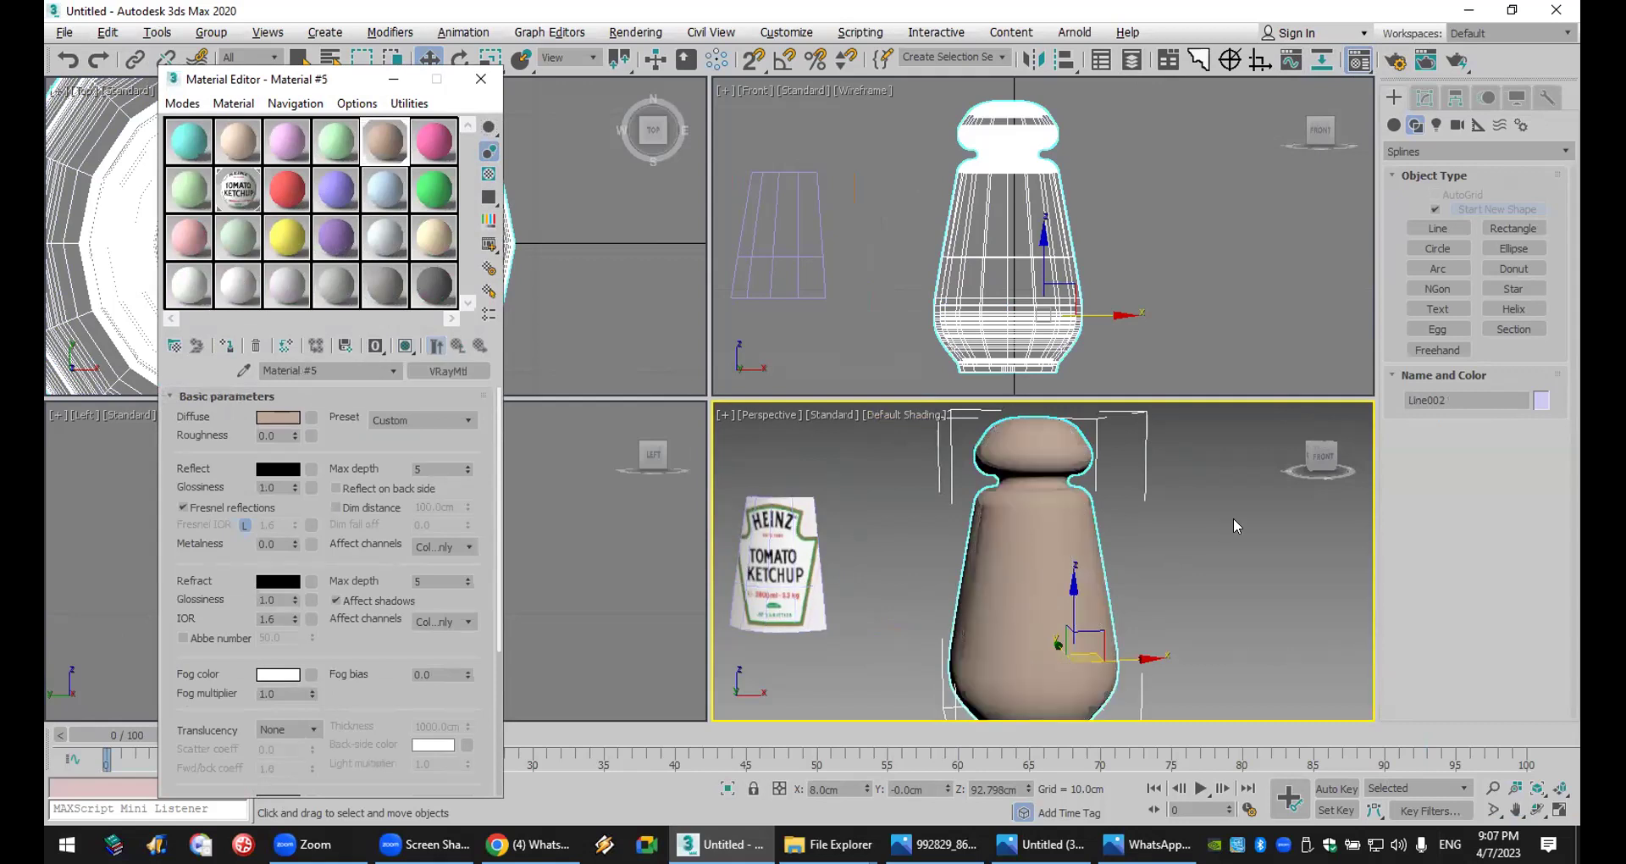
- Move the label piece back onto the front of the bottle, close the Material Editor, and deselect the label
{"action": "left_click", "coordinate": [808, 549]}
{"action": "left_click_drag", "start_coordinate": [878, 620], "coordinate": [1027, 631]}
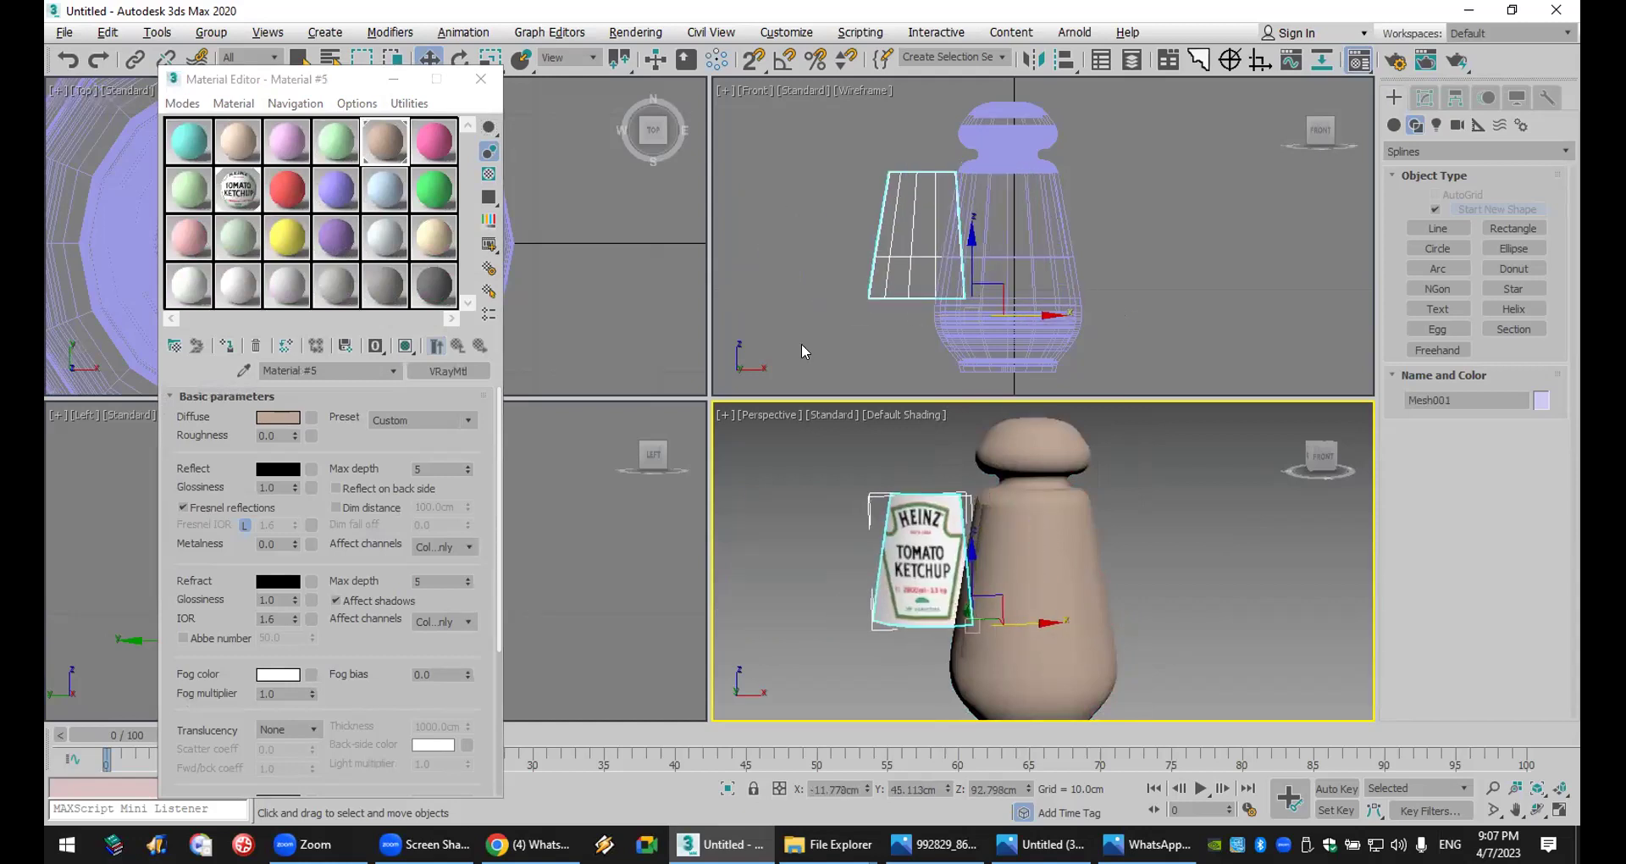
{"action": "left_click", "coordinate": [480, 79]}
{"action": "left_click", "coordinate": [555, 212]}
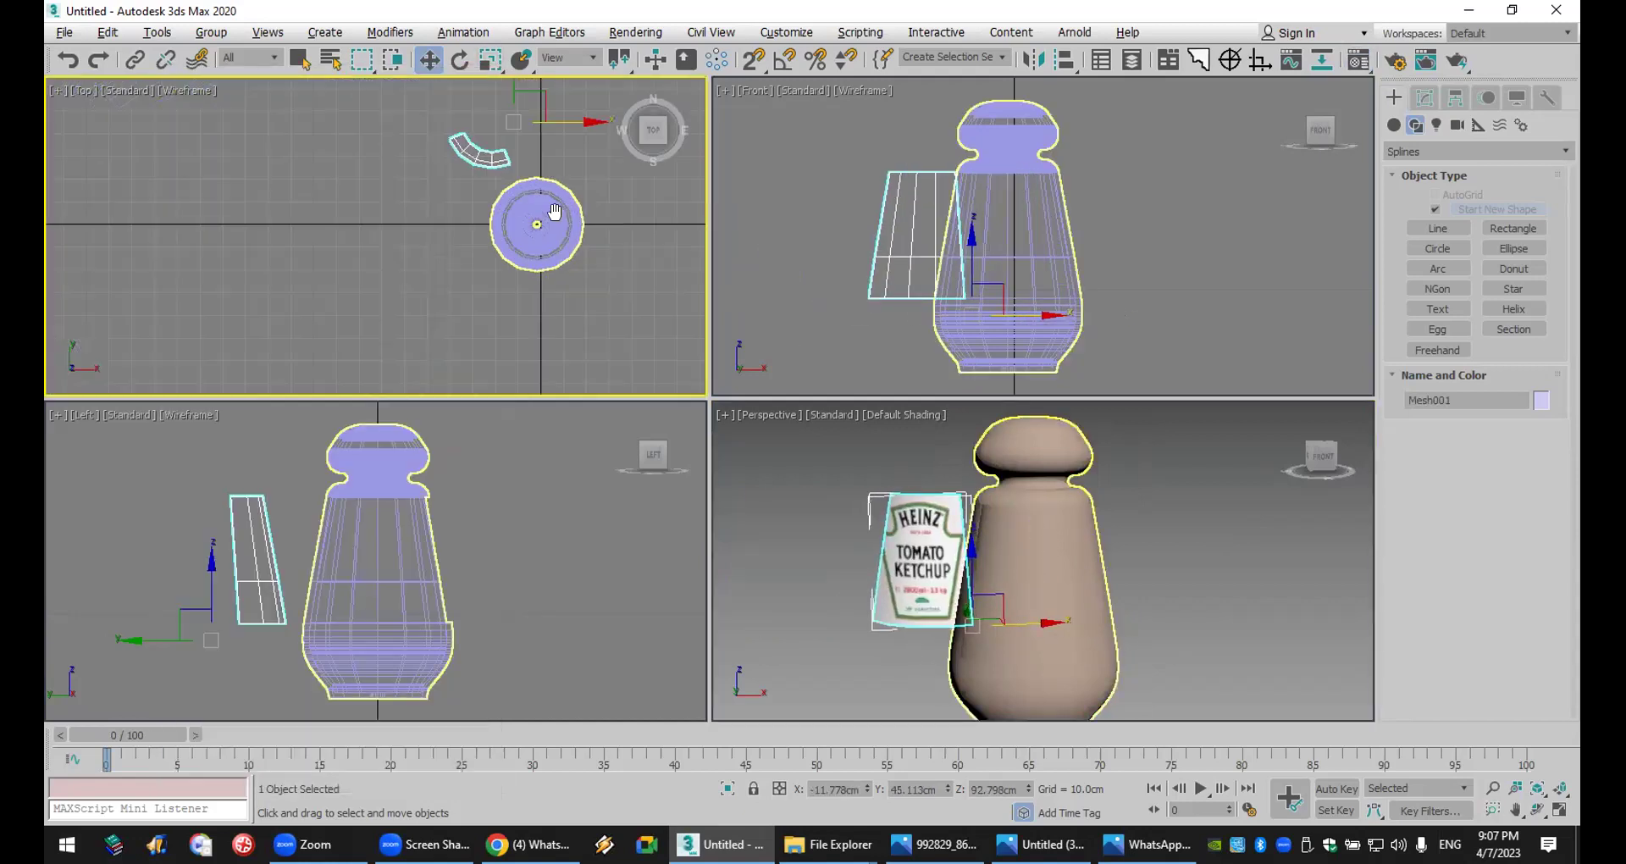
{"action": "left_click_drag", "start_coordinate": [536, 95], "coordinate": [583, 203]}
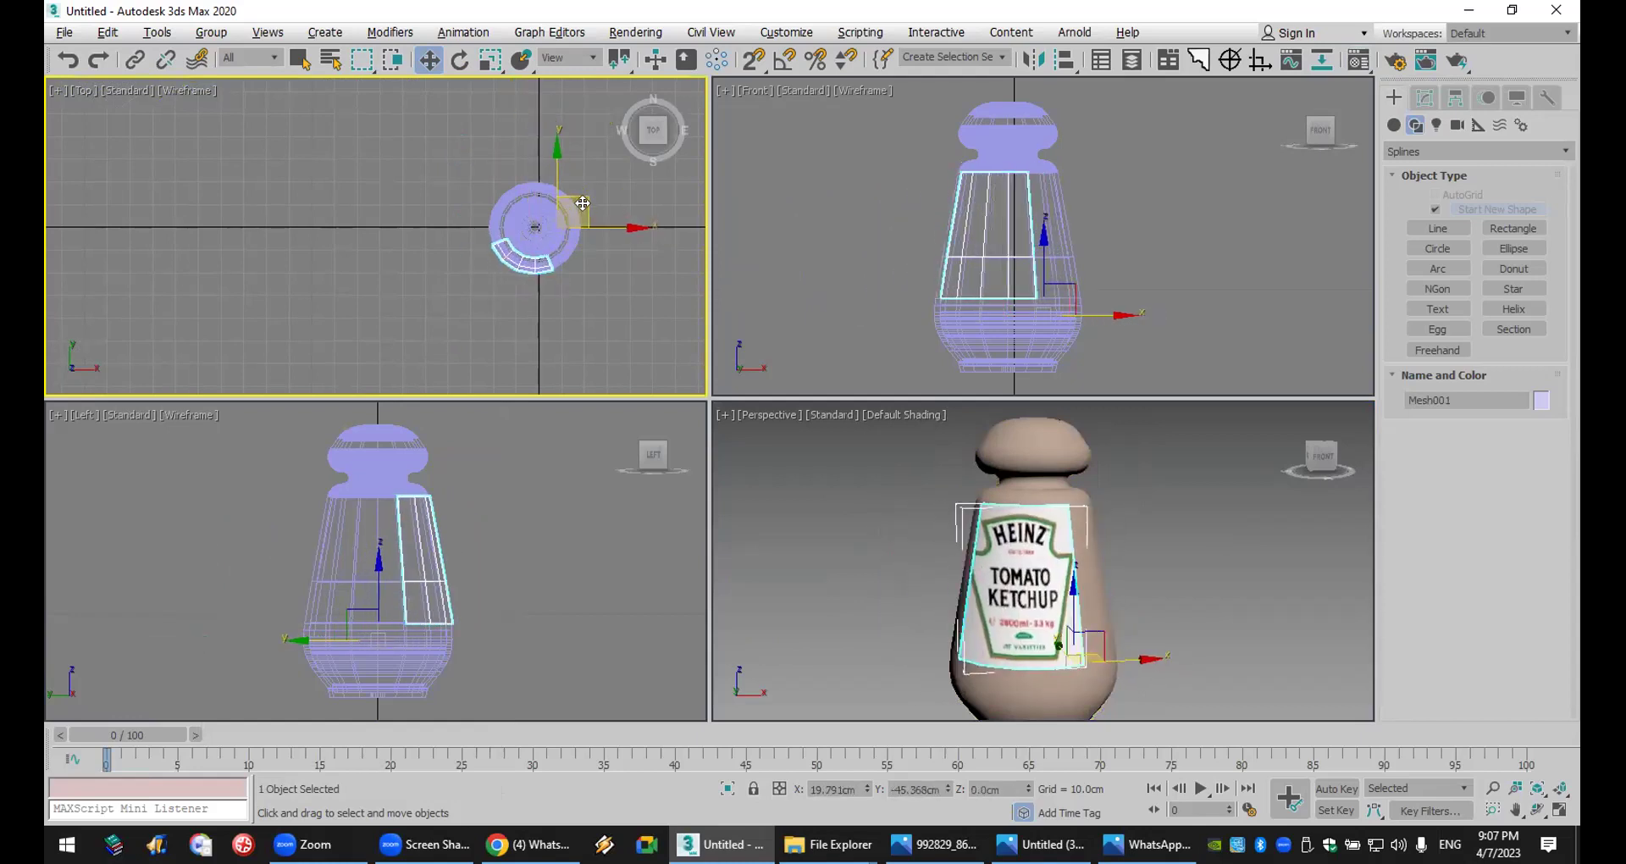
{"action": "left_click", "coordinate": [1267, 534]}
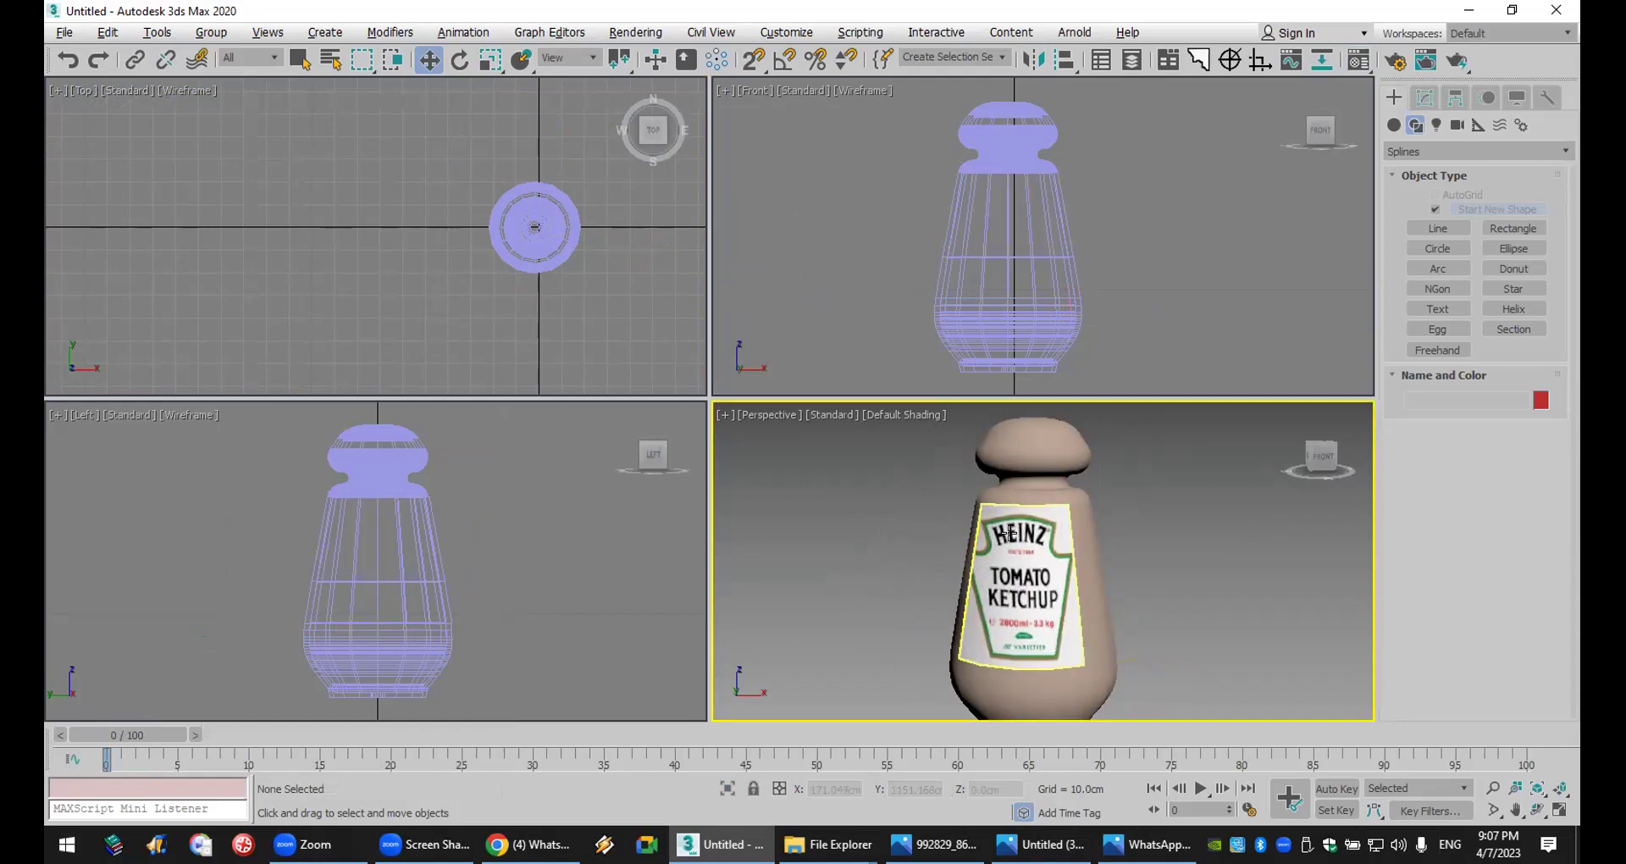
- Nudge the label piece slightly lower on the bottle front and deselect it
{"action": "left_click", "coordinate": [1013, 569]}
{"action": "mouse_move", "coordinate": [1071, 588]}
{"action": "left_mouse_down"}
{"action": "mouse_move", "coordinate": [1070, 615]}
{"action": "mouse_move", "coordinate": [1073, 596]}
{"action": "left_mouse_up"}
{"action": "left_click", "coordinate": [1222, 624]}
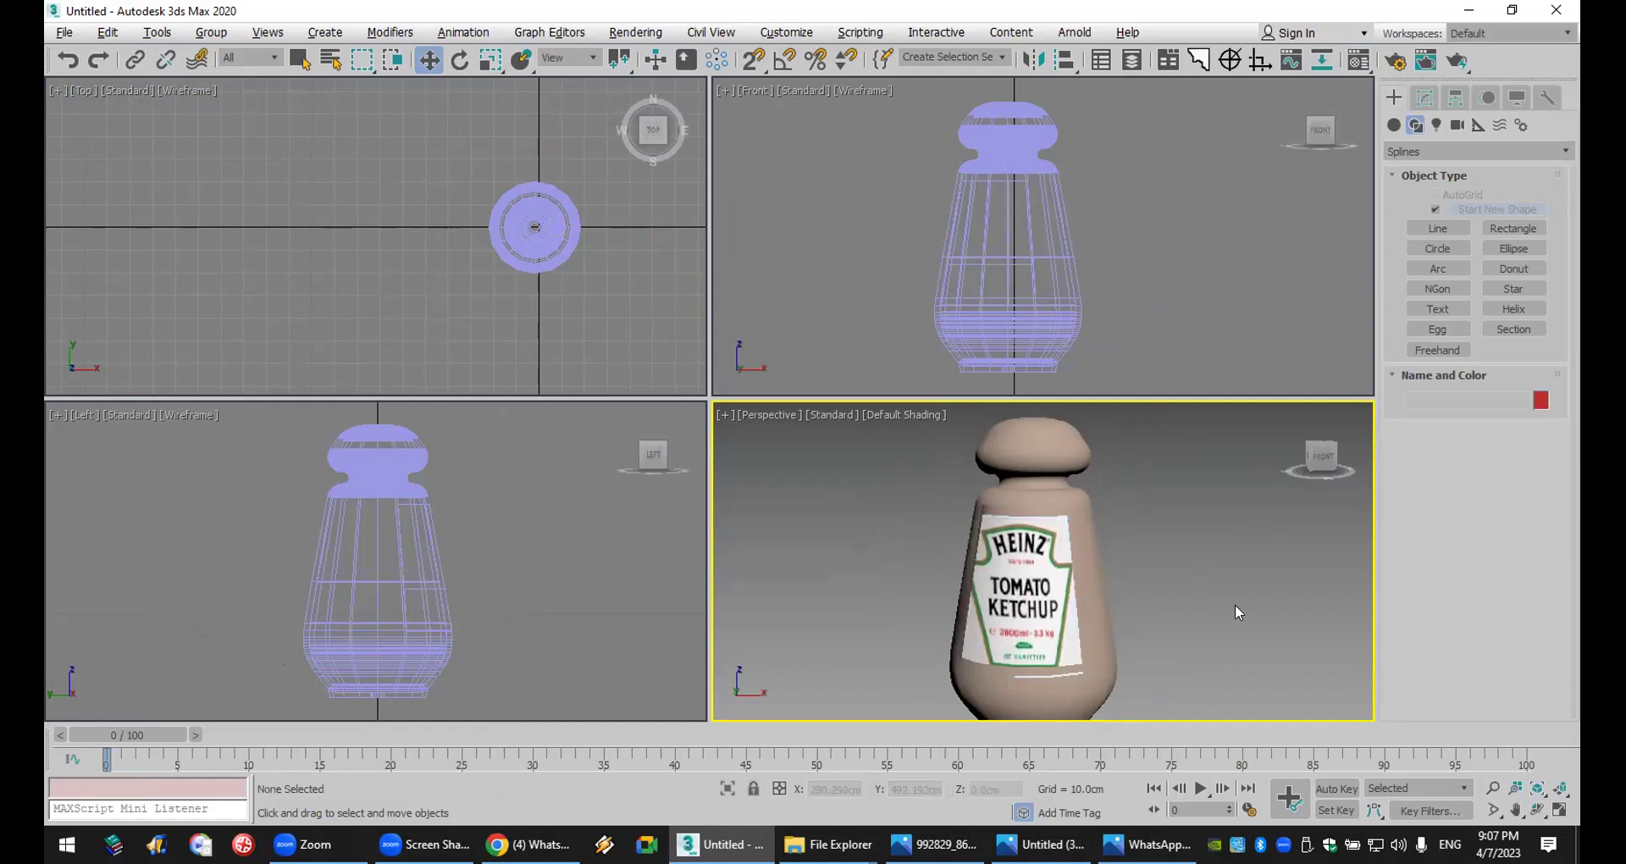
{"action": "left_click", "coordinate": [1023, 515]}
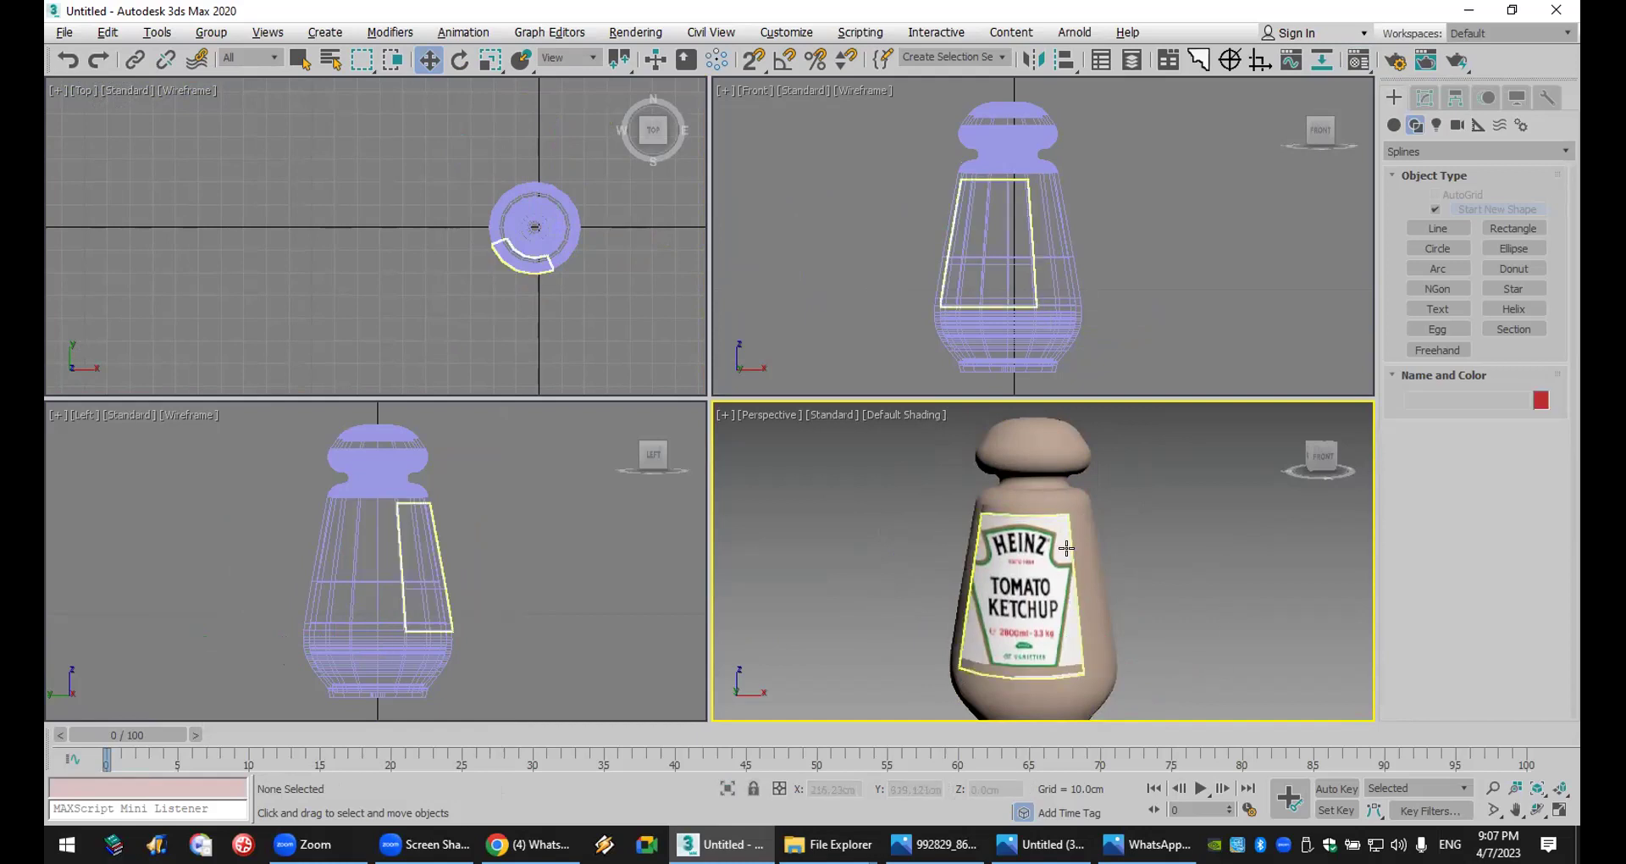
{"action": "left_click", "coordinate": [1219, 547]}
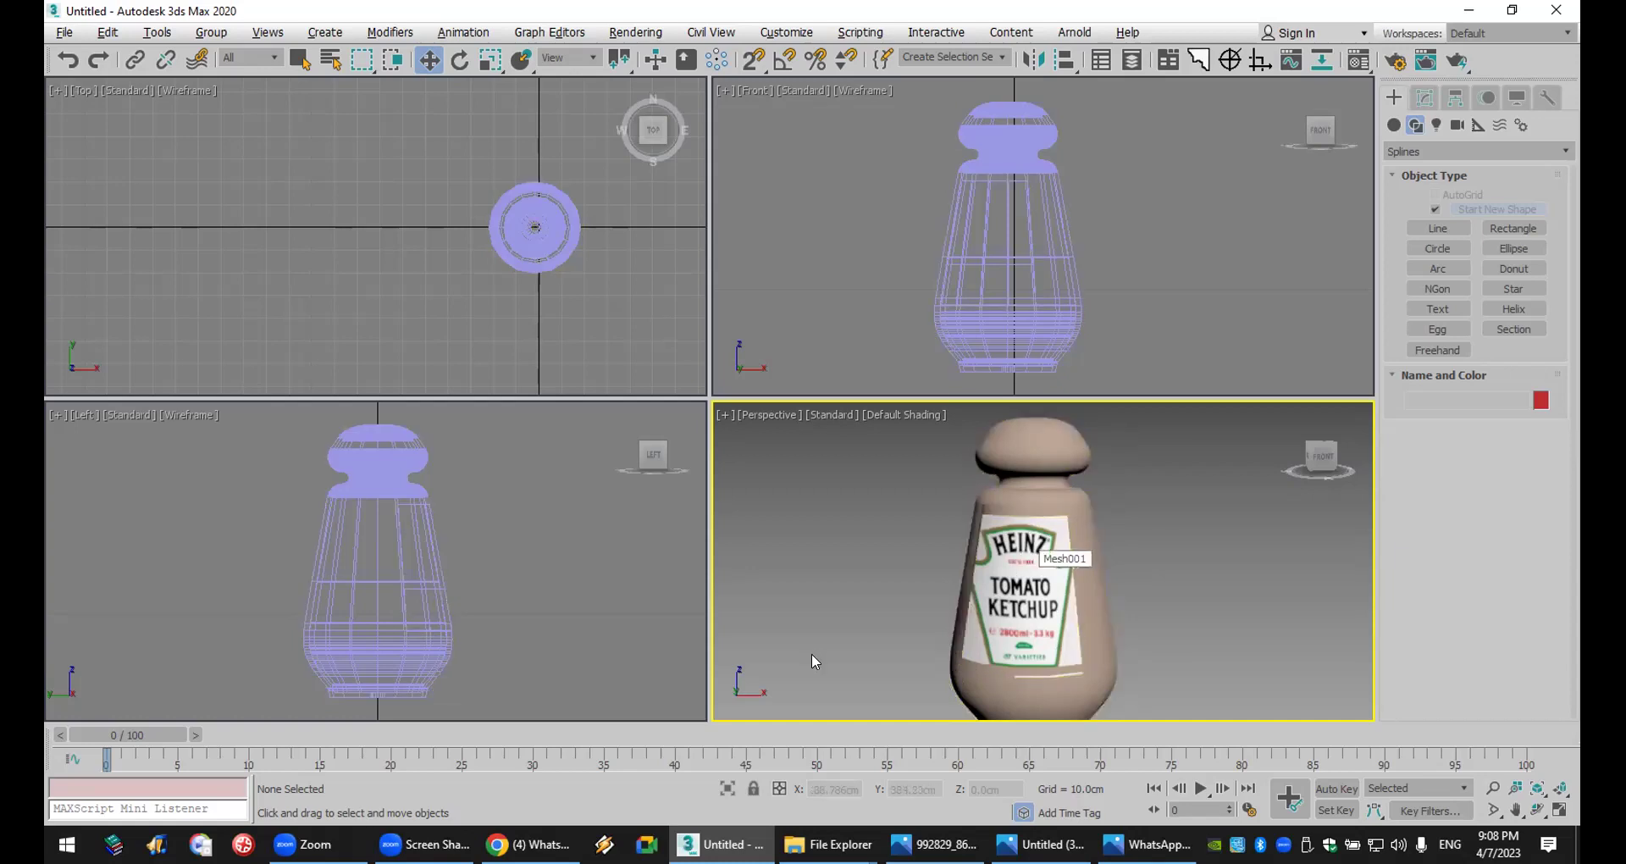
- Reset the scene to an empty one without saving the bottle changes
{"action": "left_click", "coordinate": [64, 33]}
{"action": "left_click", "coordinate": [119, 99]}
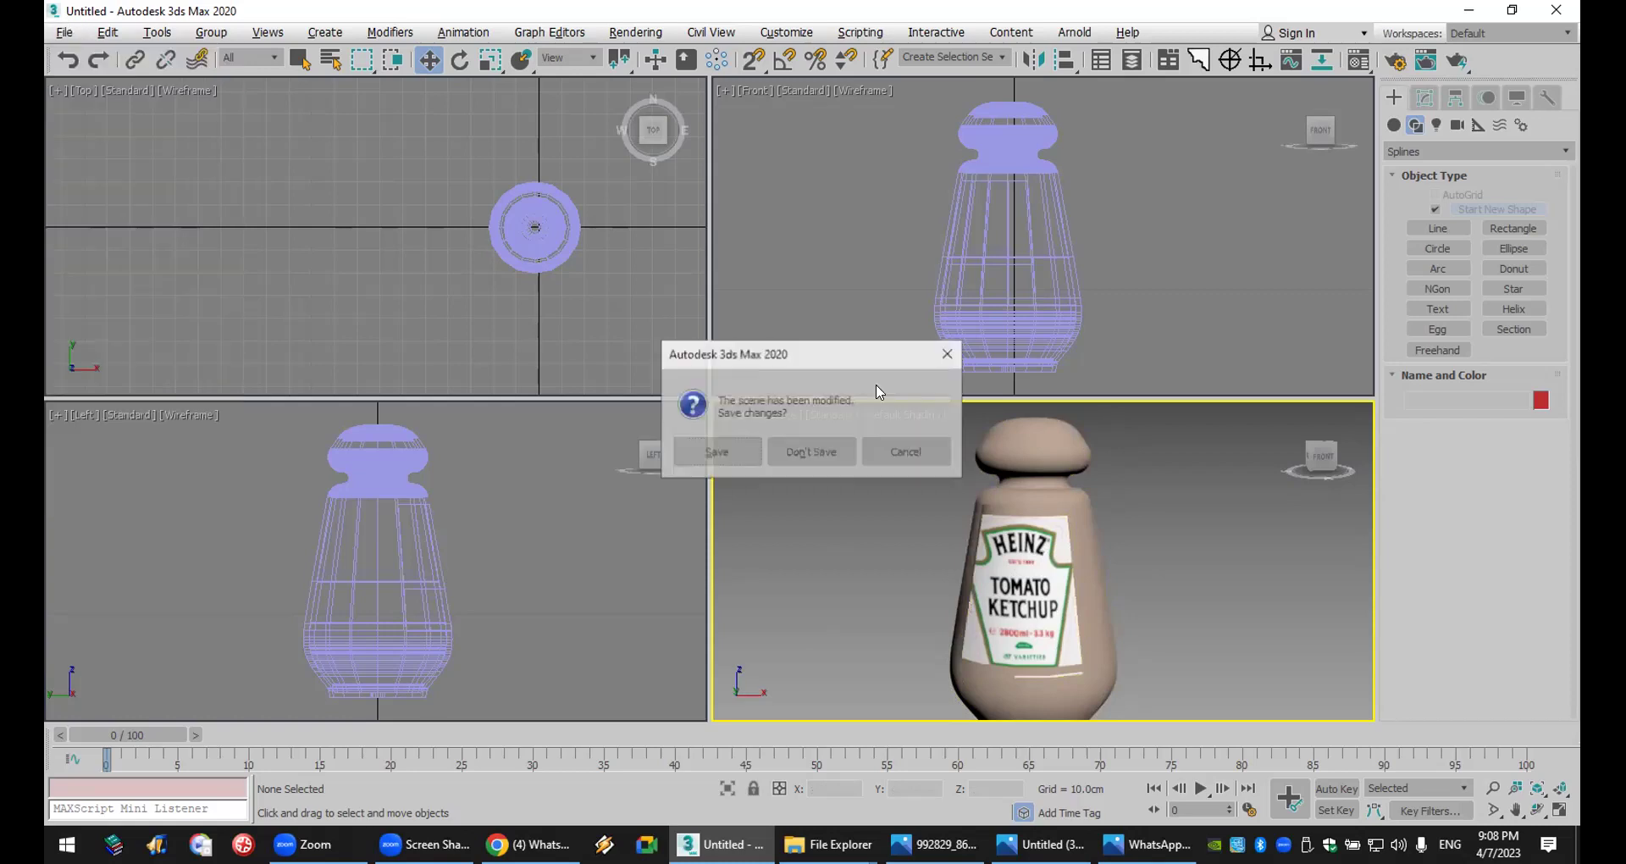
{"action": "left_click", "coordinate": [810, 450]}
{"action": "left_click", "coordinate": [762, 454]}
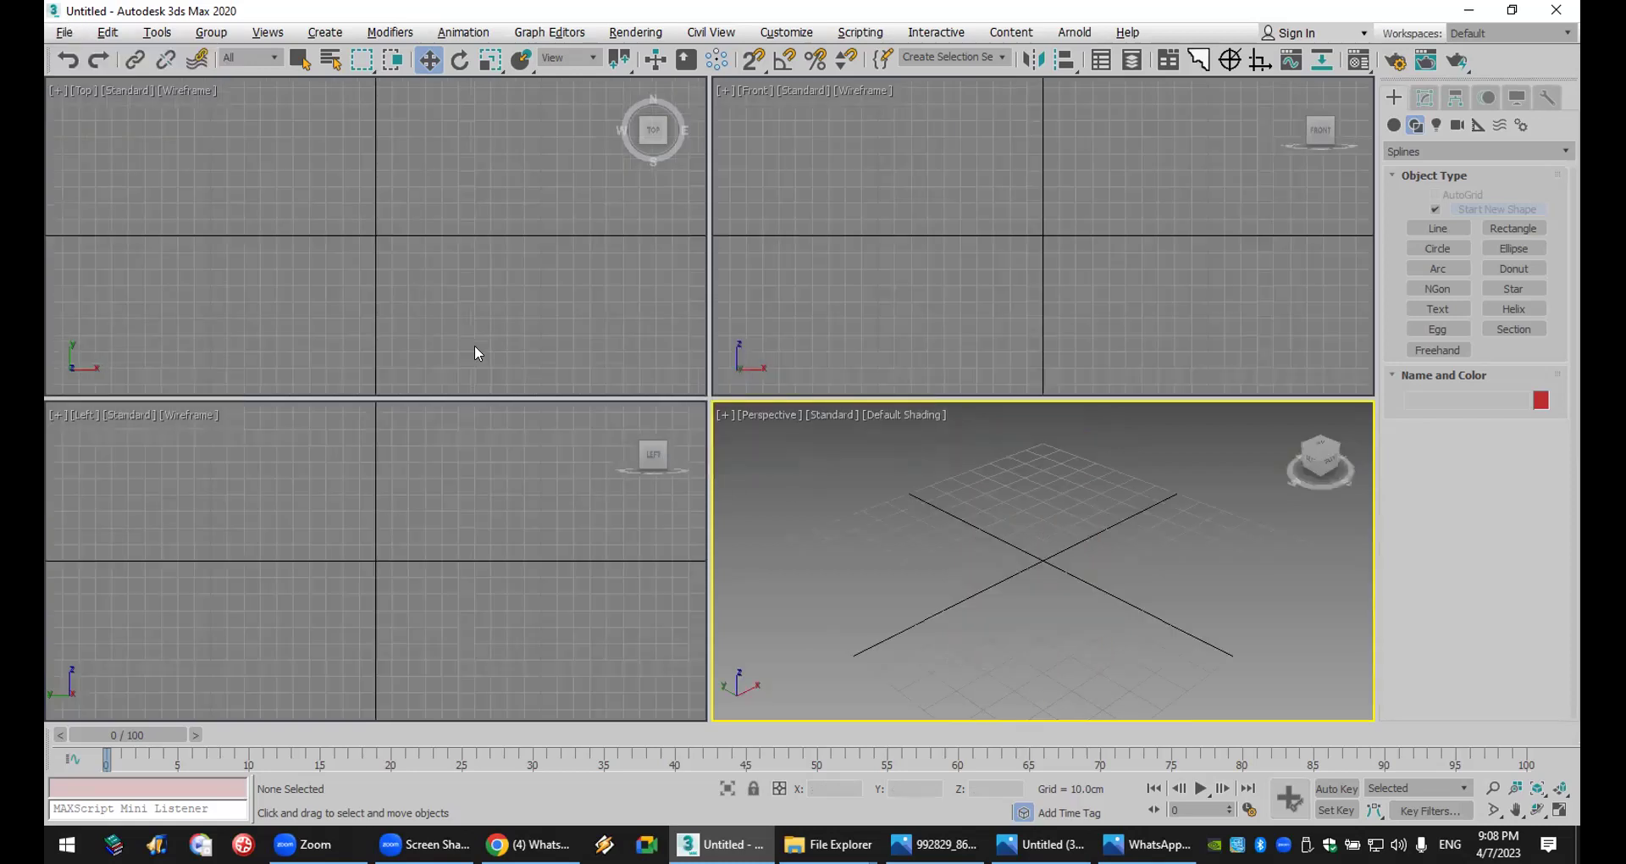
- Start opening a scene file and browse from the Desktop's MAX shortcut into the External Files folder
{"action": "left_click", "coordinate": [64, 32]}
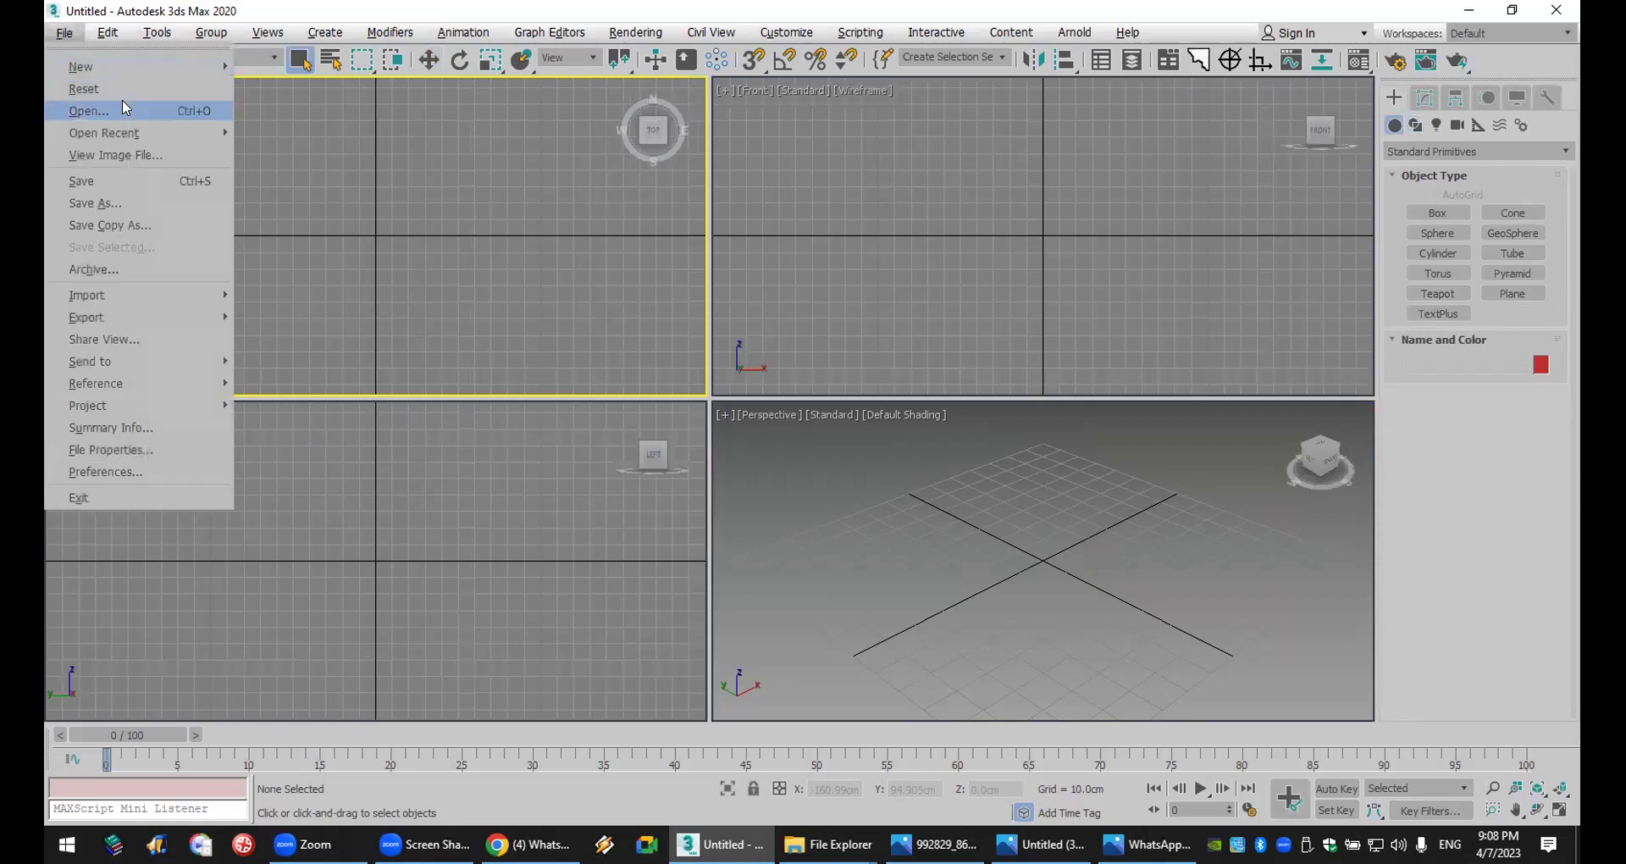
{"action": "key", "text": "Escape"}
{"action": "key", "text": "ctrl+o"}
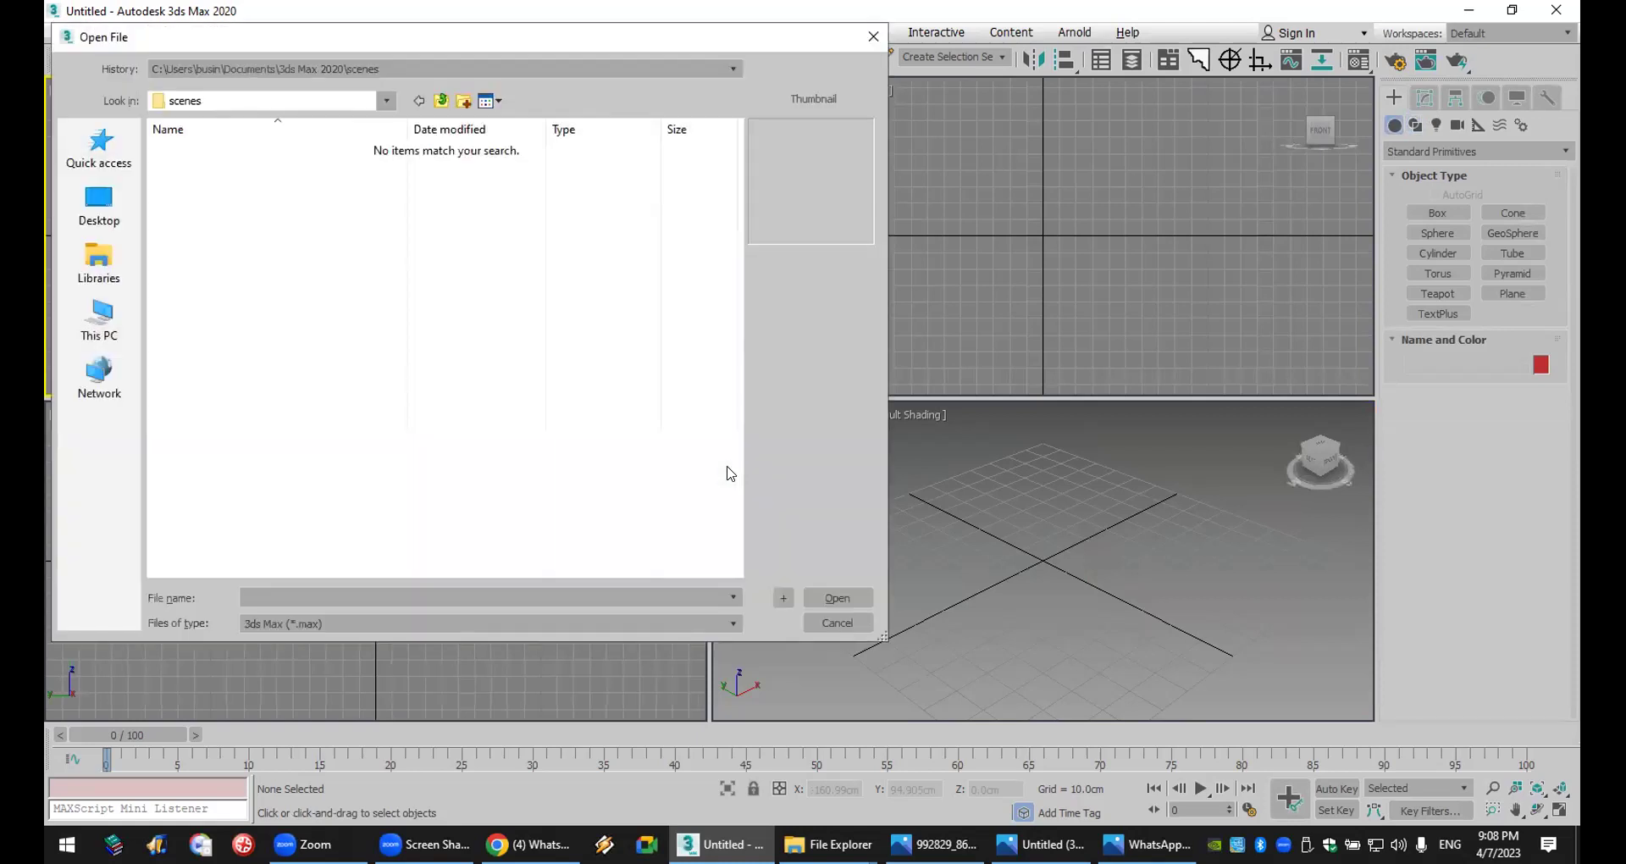
{"action": "left_click", "coordinate": [99, 204]}
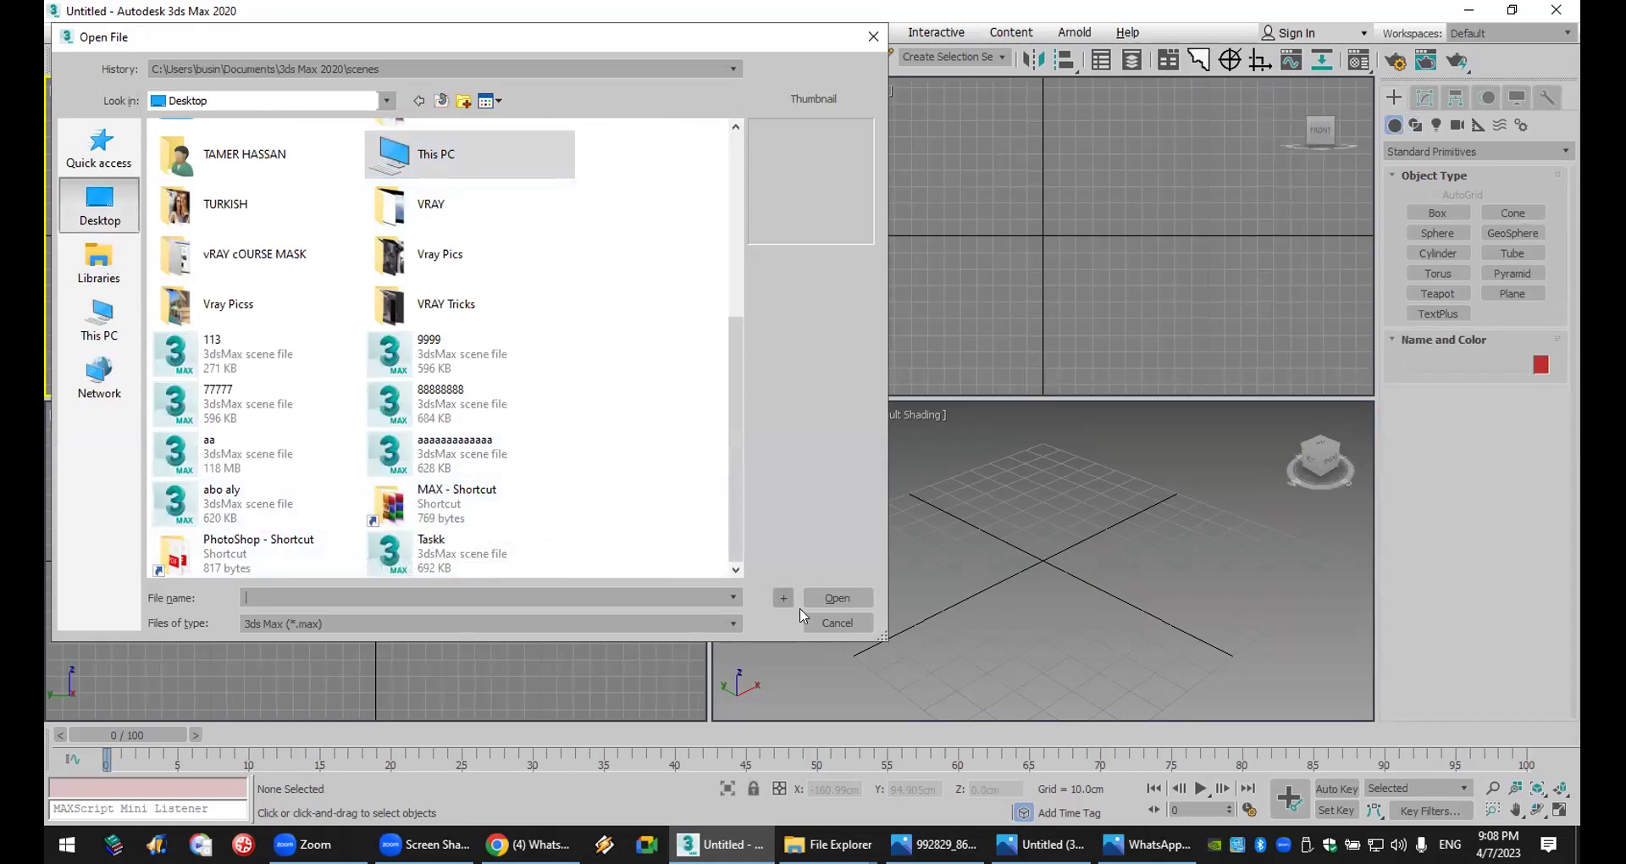
{"action": "double_click", "coordinate": [476, 510]}
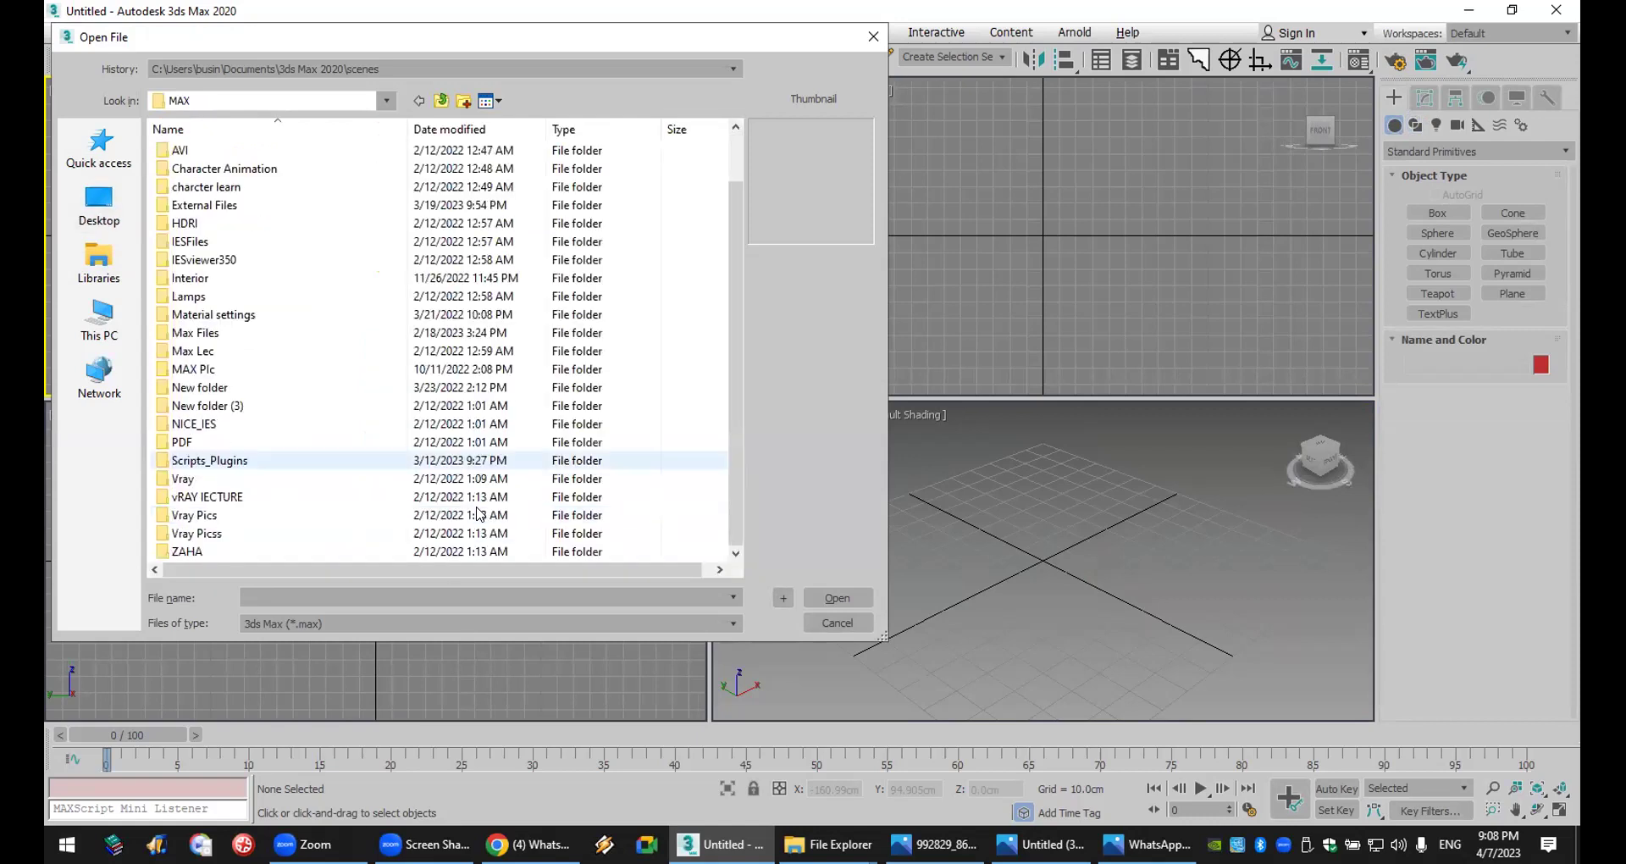
{"action": "double_click", "coordinate": [252, 206]}
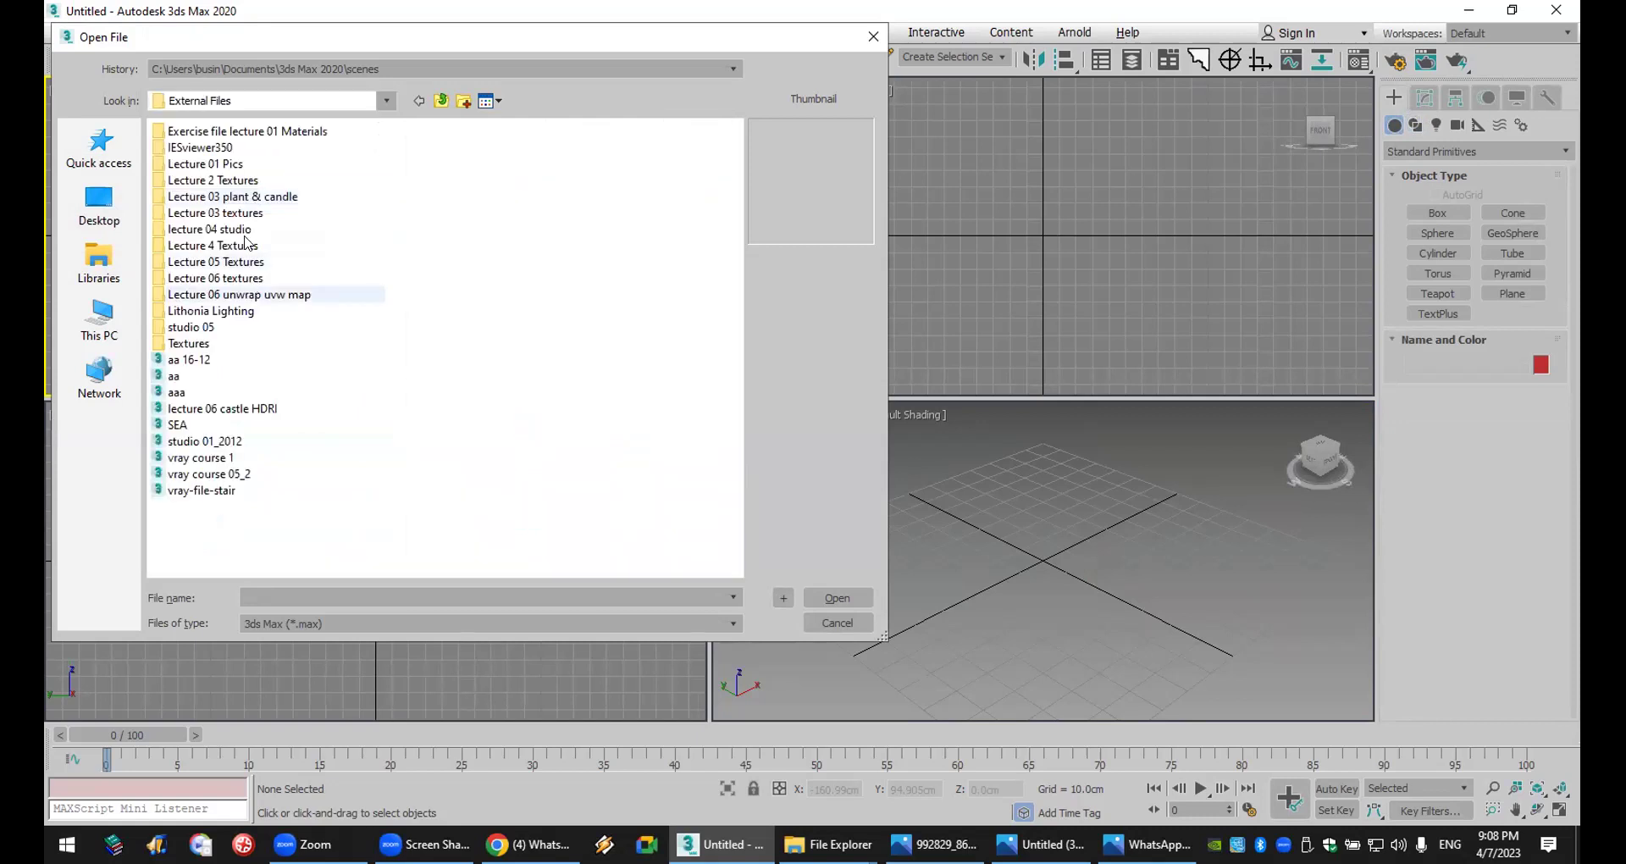
- Copy the lecture 04 studio folder from External Files and paste it on the Desktop
{"action": "right_click", "coordinate": [264, 240]}
{"action": "left_click", "coordinate": [265, 227]}
{"action": "right_click", "coordinate": [263, 224]}
{"action": "left_click", "coordinate": [203, 229]}
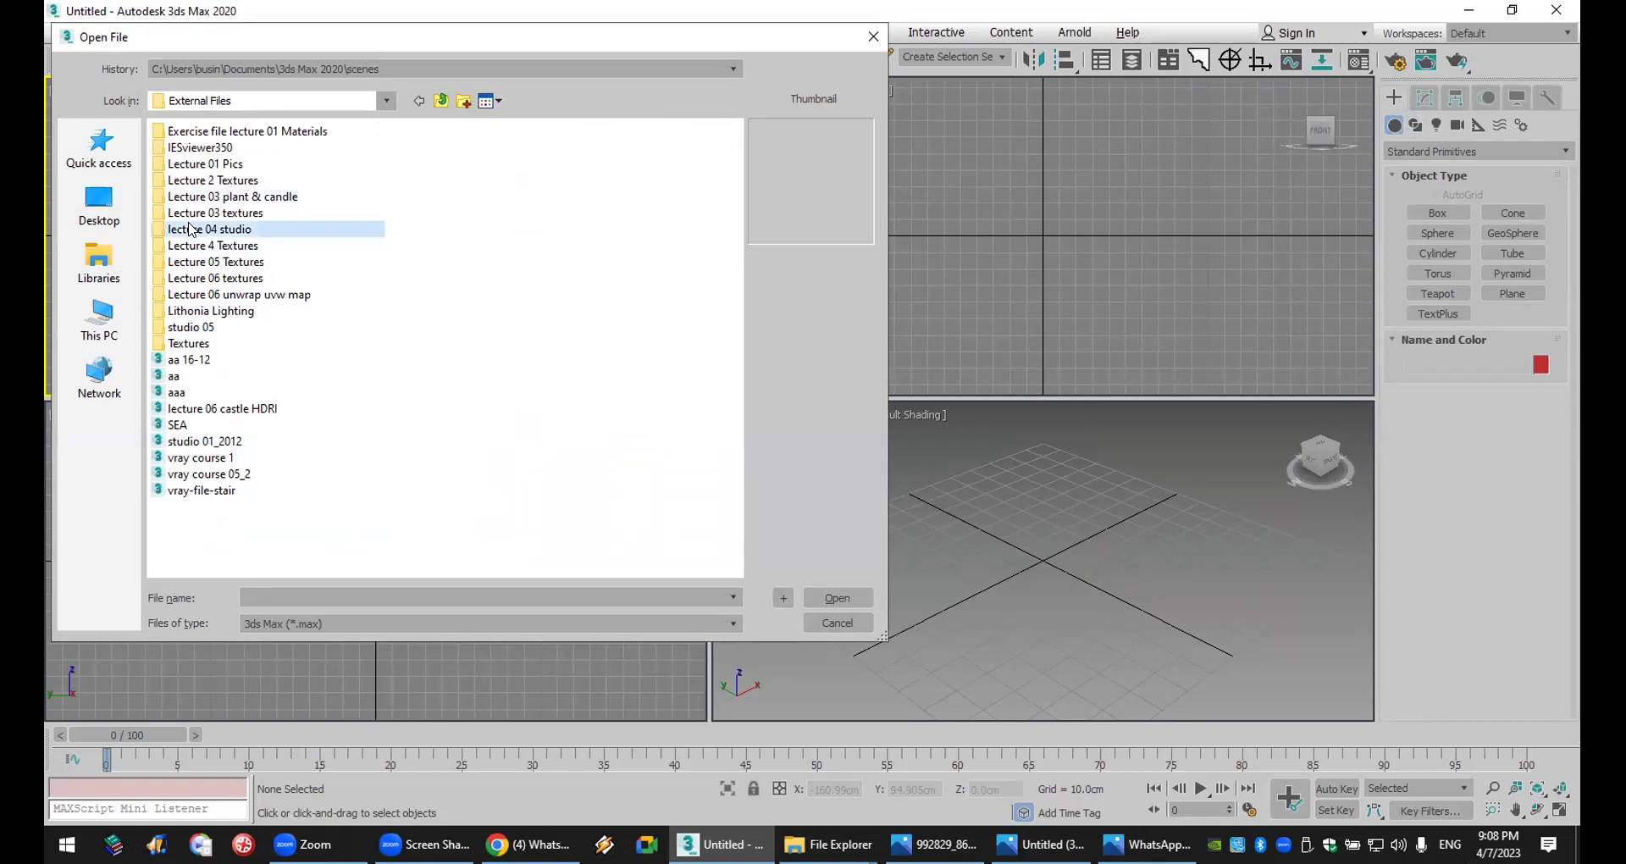
{"action": "right_click", "coordinate": [193, 227]}
{"action": "left_click", "coordinate": [316, 690]}
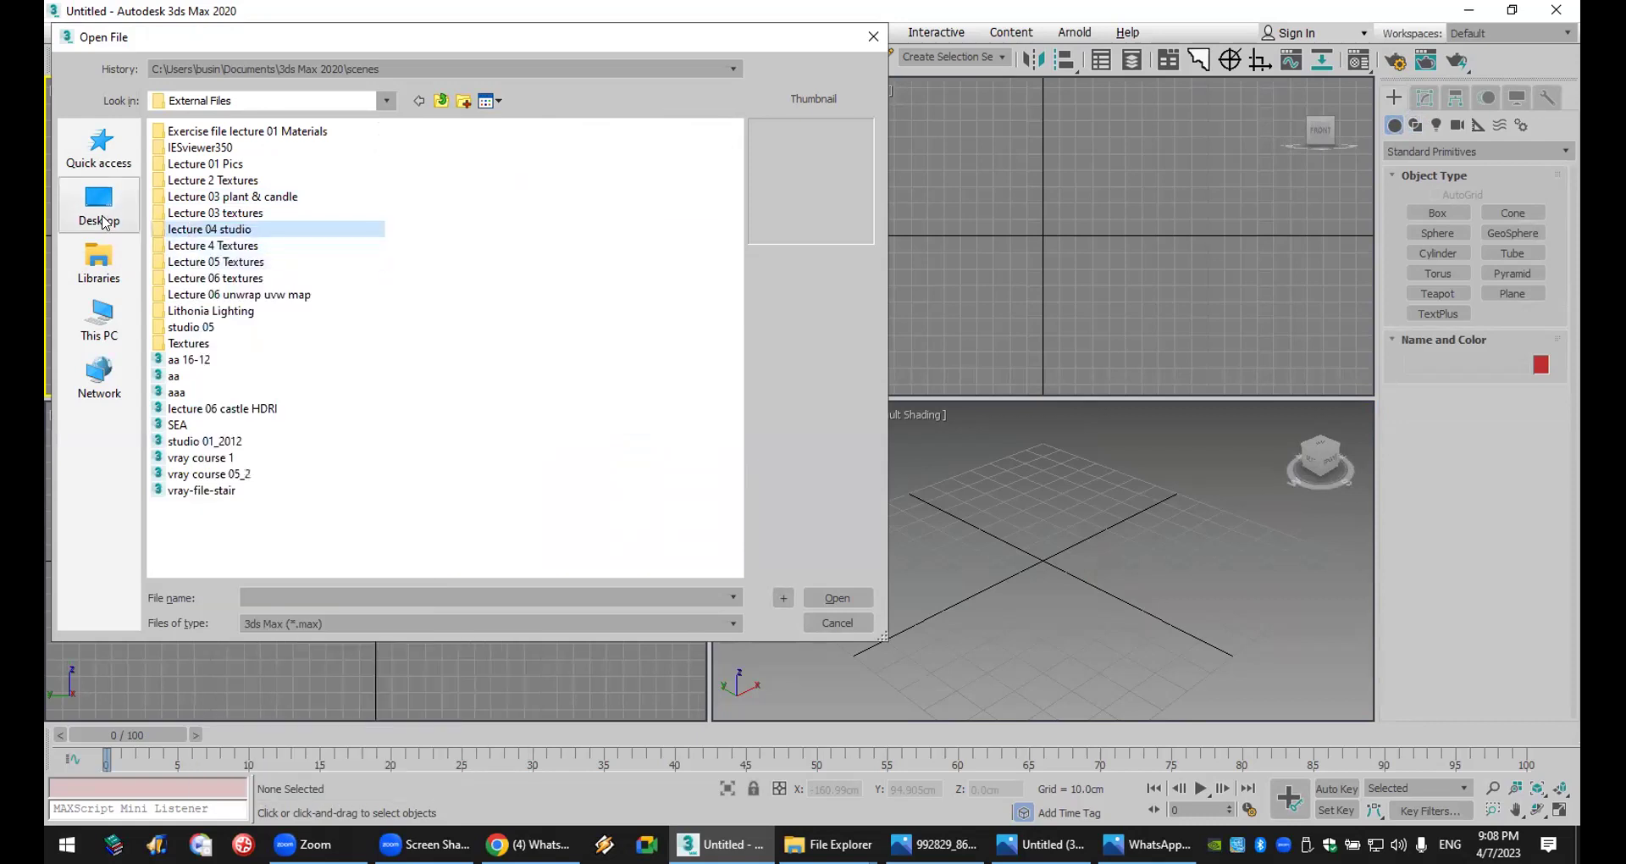
{"action": "left_click", "coordinate": [100, 207]}
{"action": "right_click", "coordinate": [708, 503]}
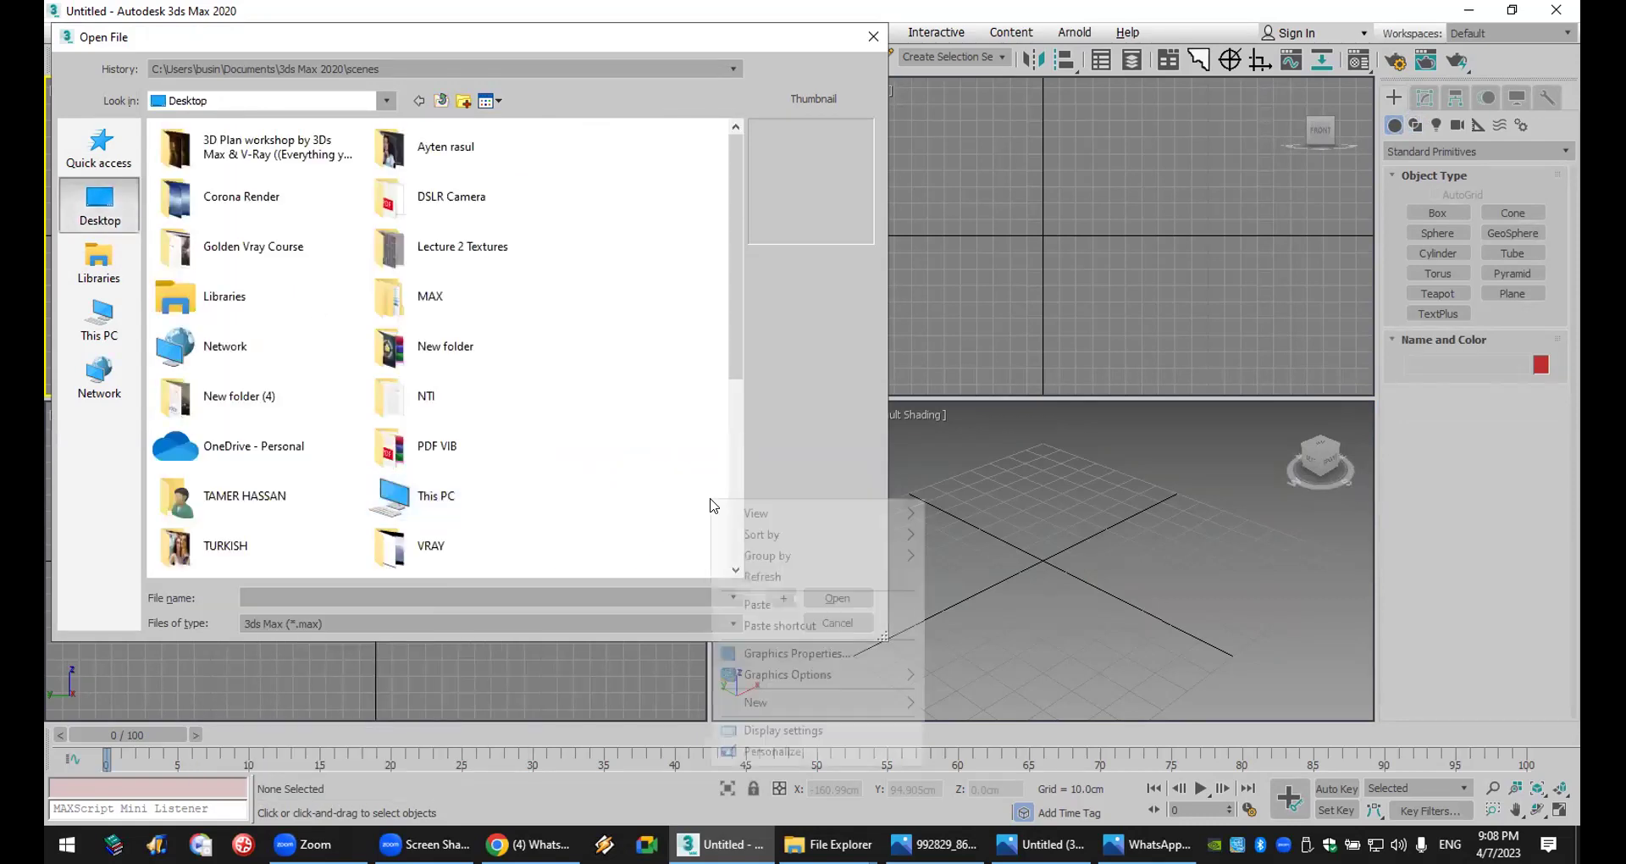
{"action": "left_click", "coordinate": [760, 603]}
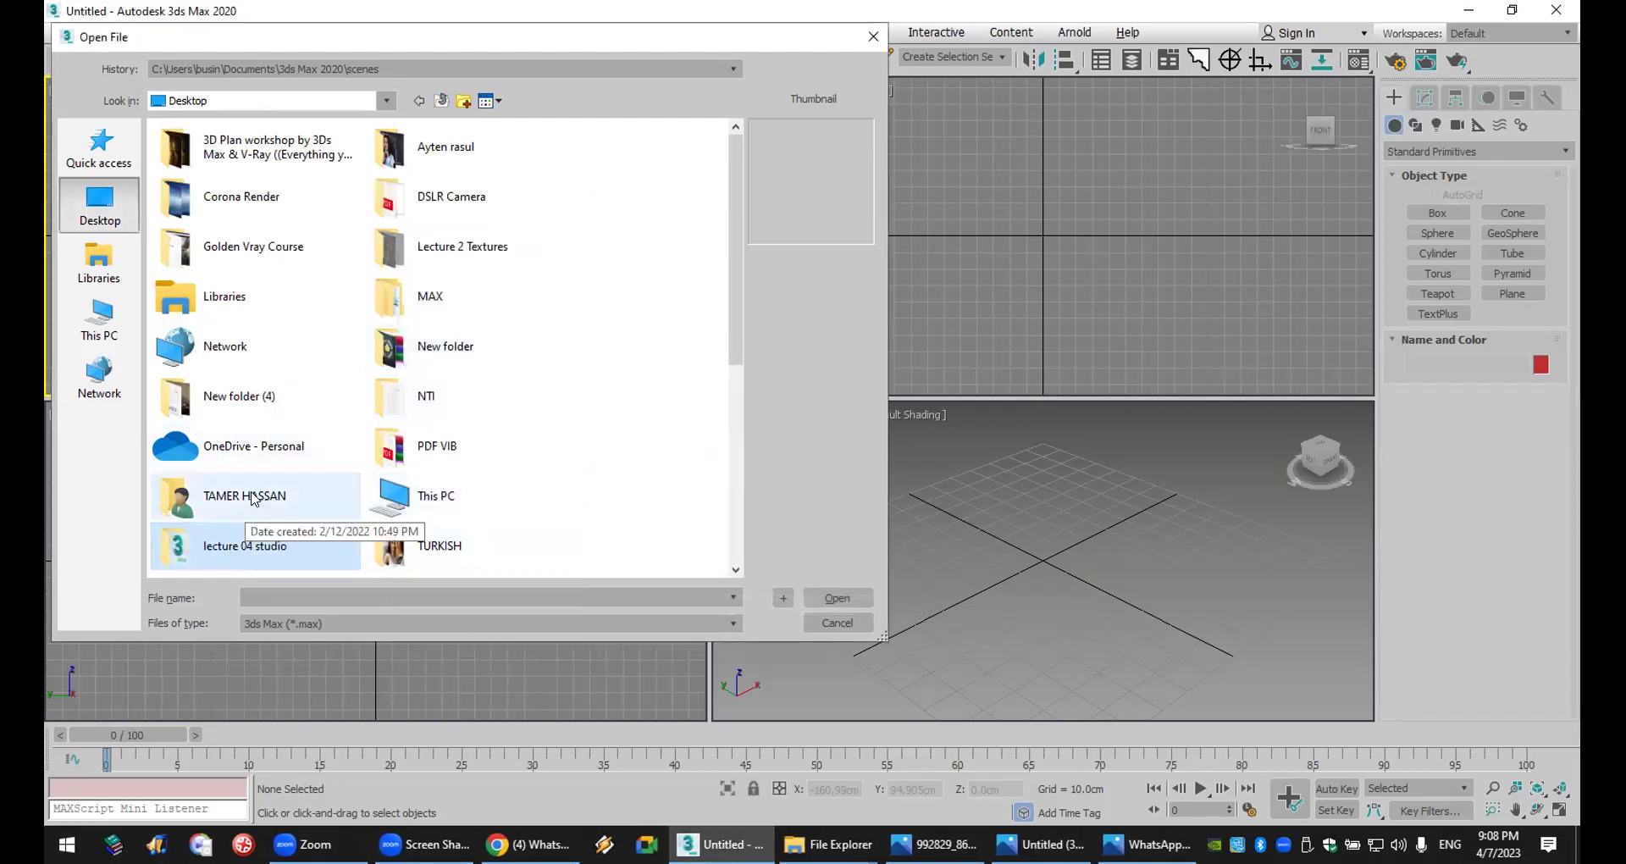
- Return to the External Files folder, copy the Lecture 4 Textures folder, and paste it on the Desktop
{"action": "scroll", "coordinate": [530, 458], "scroll_direction": "down", "scroll_amount": 3}
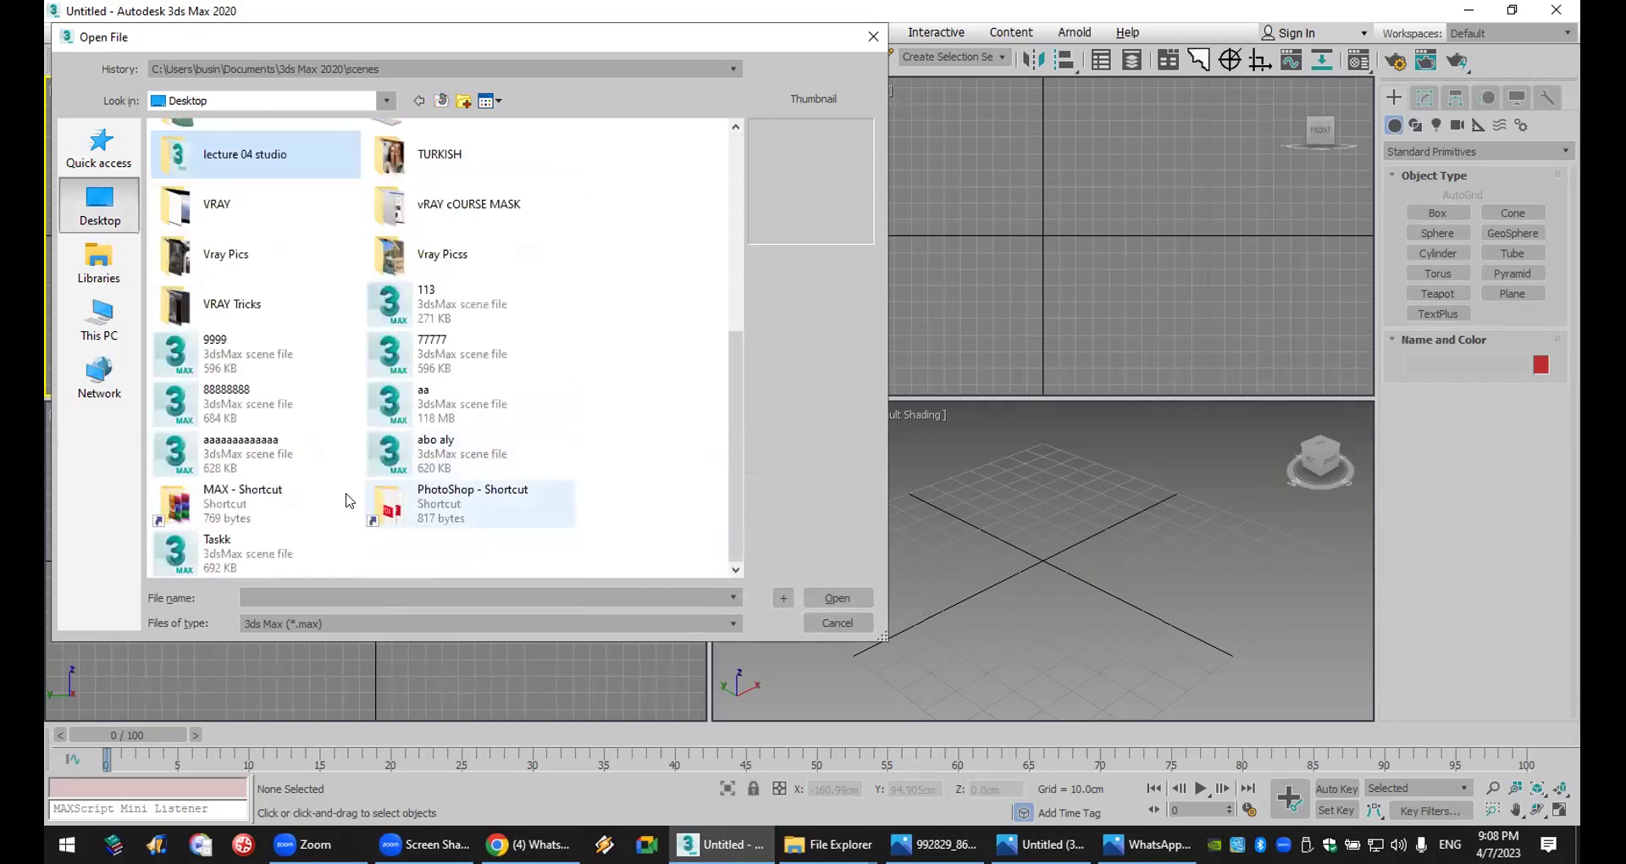
{"action": "left_click", "coordinate": [246, 498]}
{"action": "double_click", "coordinate": [246, 498]}
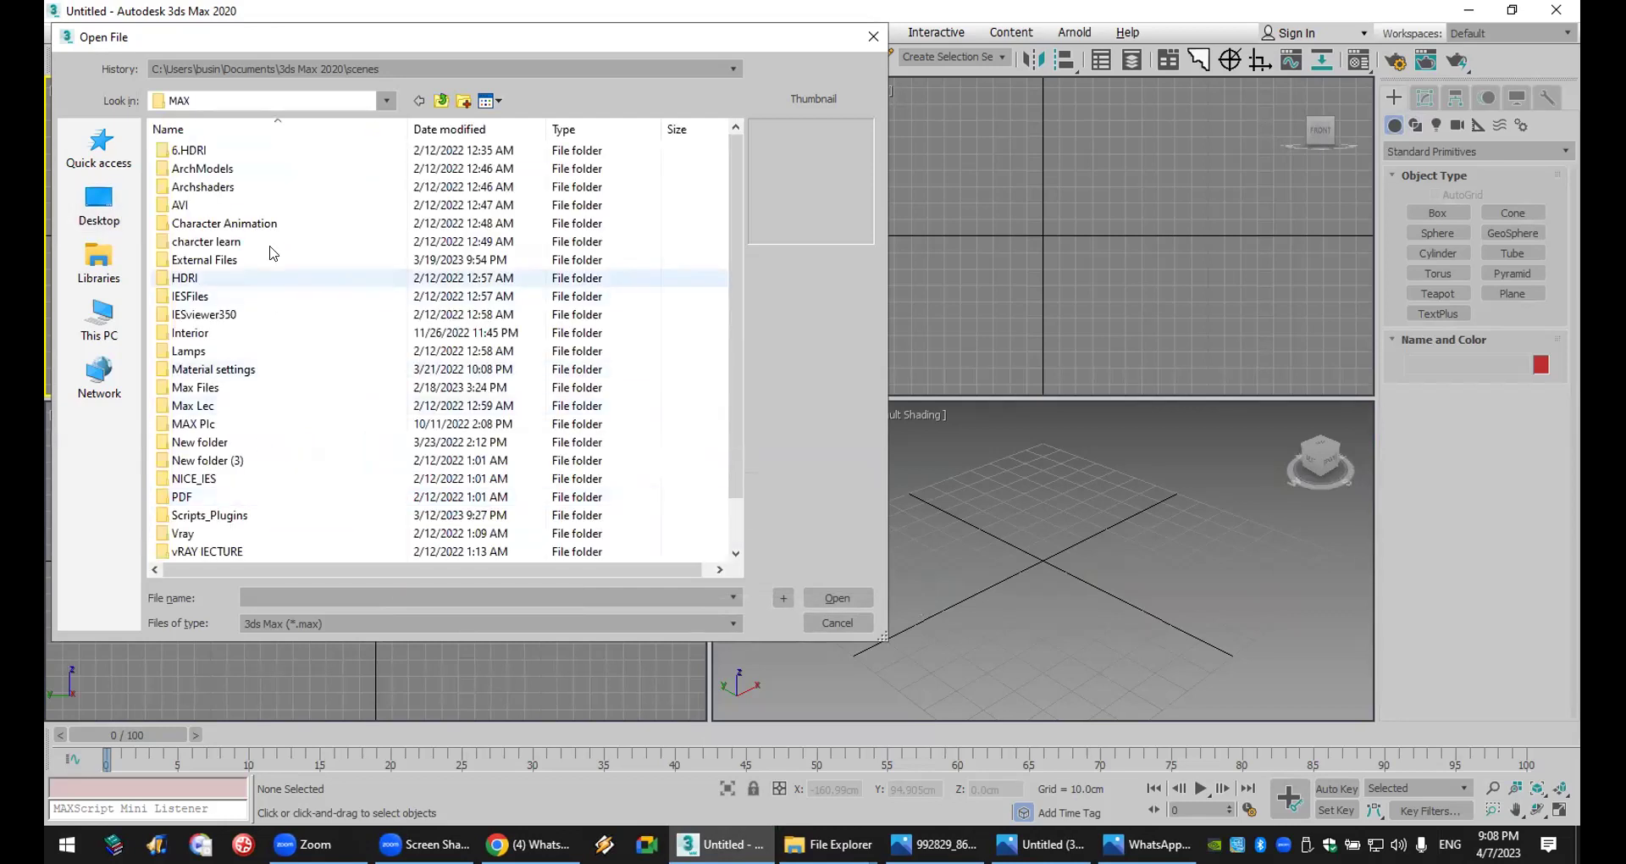
{"action": "left_click", "coordinate": [255, 265]}
{"action": "double_click", "coordinate": [257, 269]}
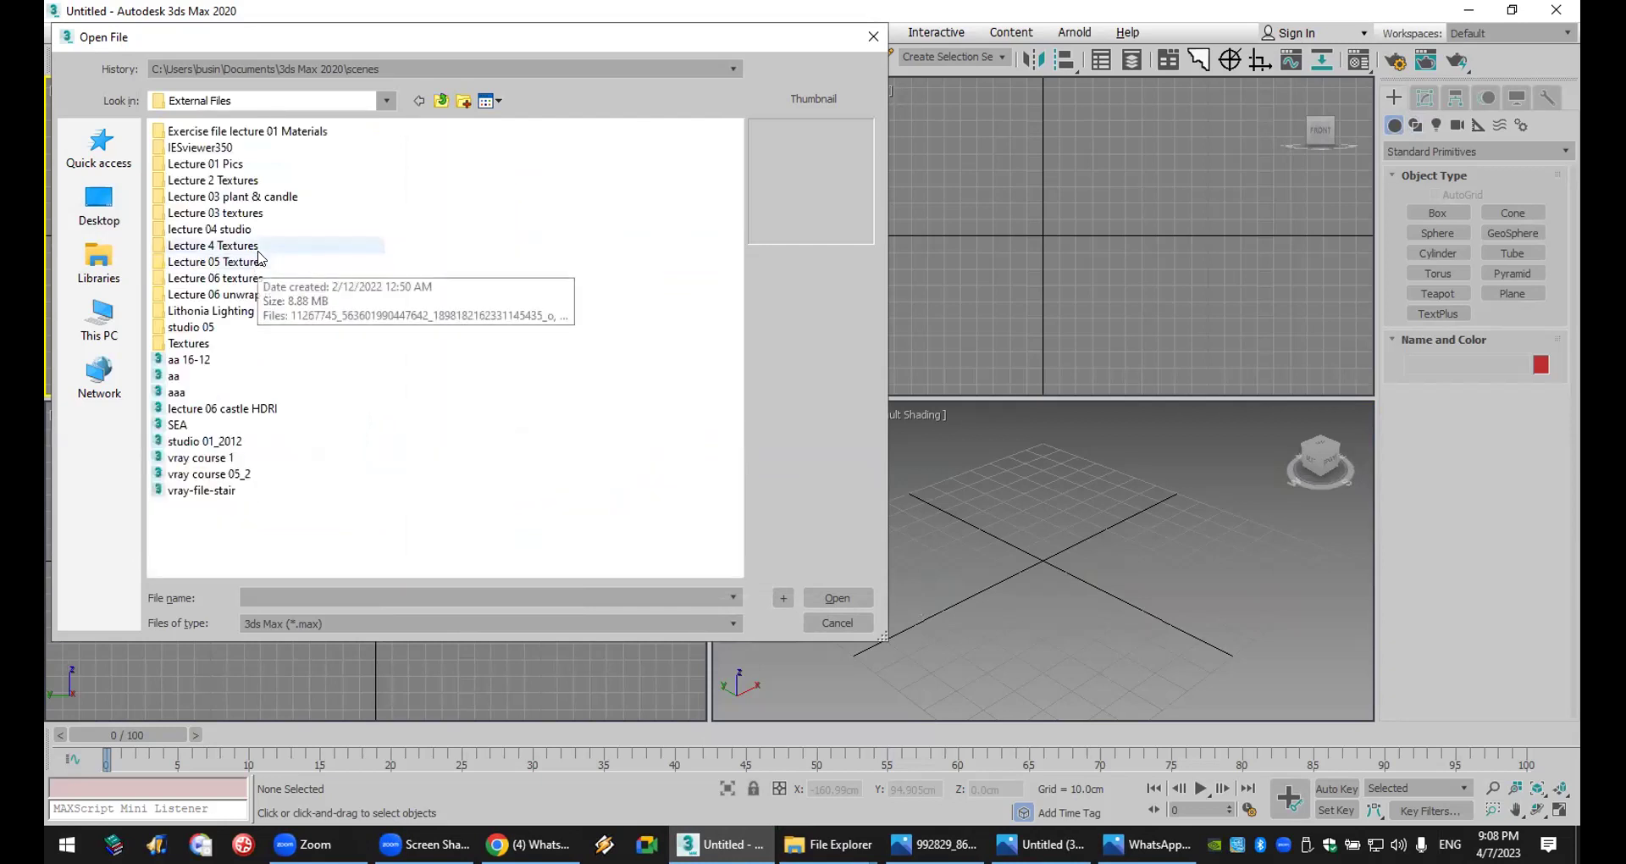
{"action": "right_click", "coordinate": [258, 248]}
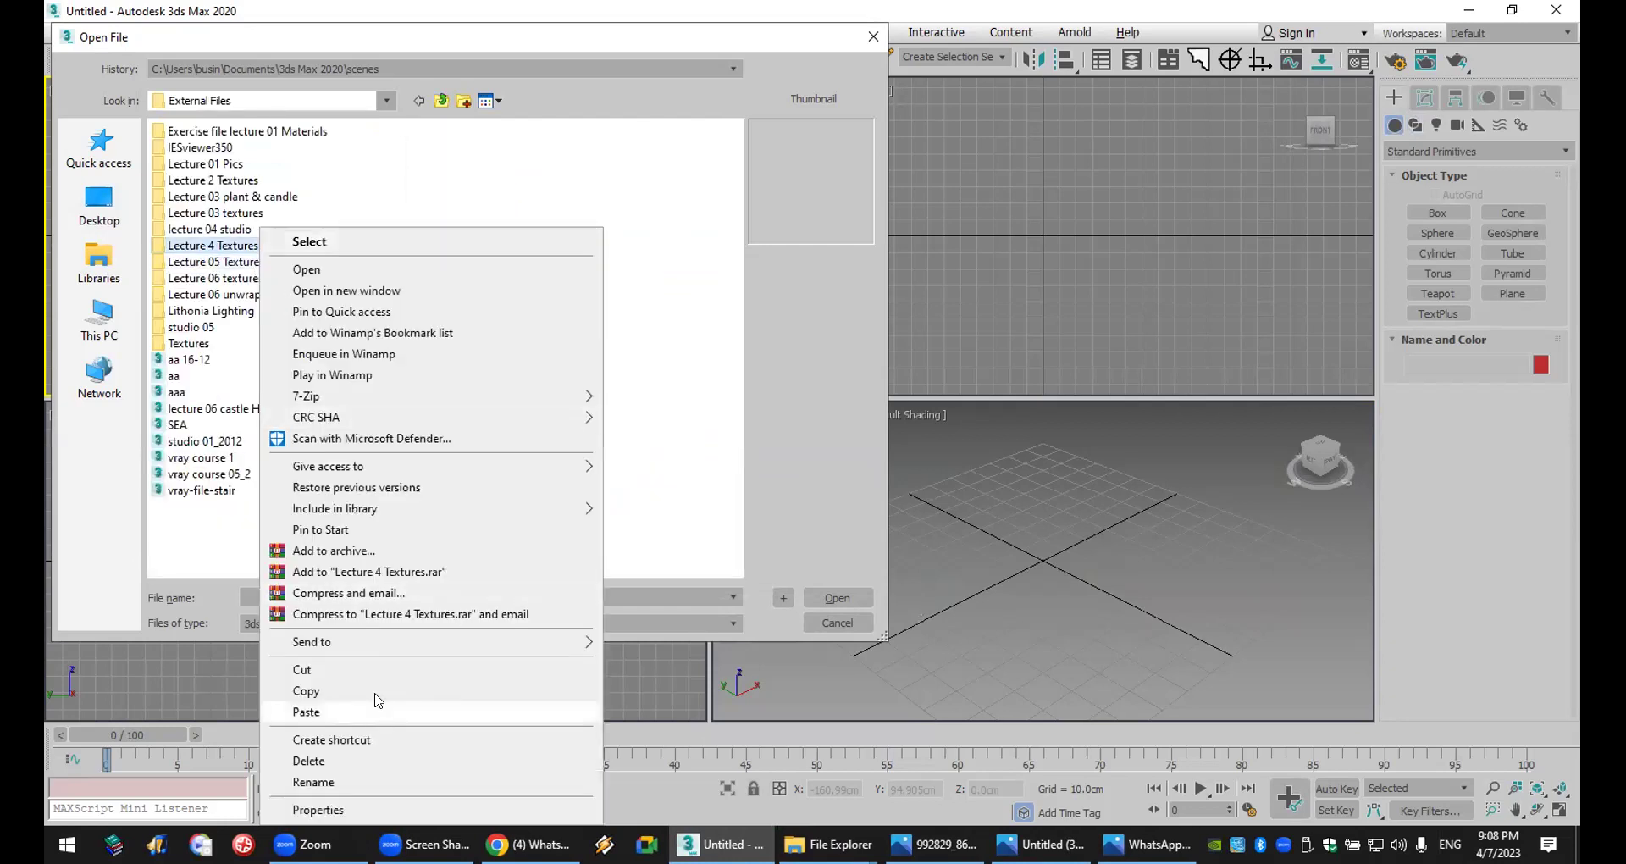
{"action": "left_click", "coordinate": [375, 690]}
{"action": "left_click", "coordinate": [99, 204]}
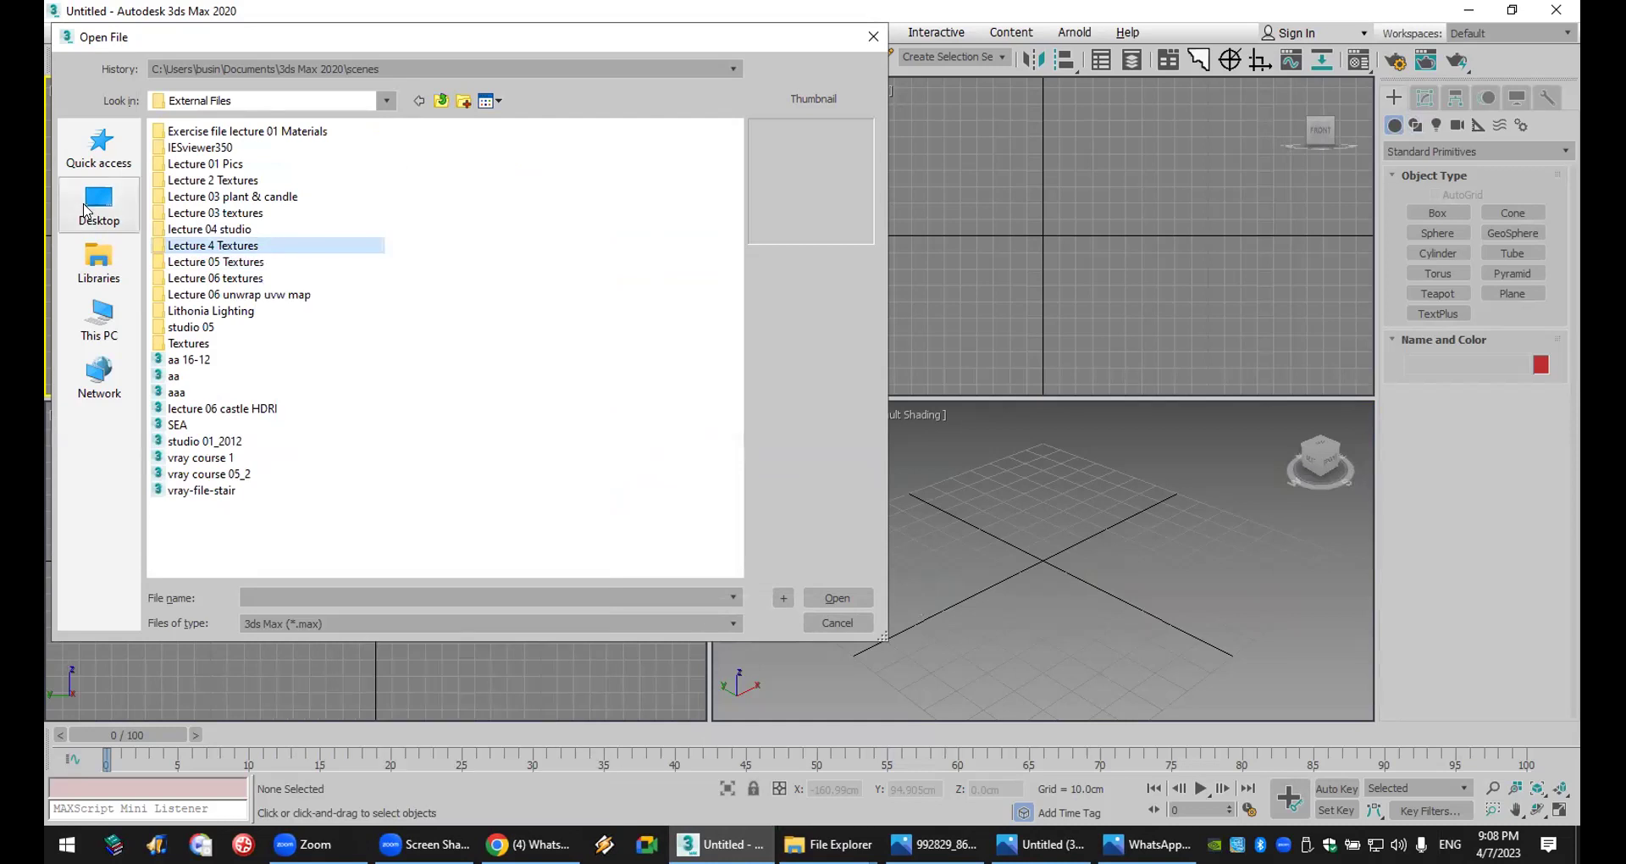
{"action": "right_click", "coordinate": [664, 549]}
{"action": "left_click", "coordinate": [709, 360]}
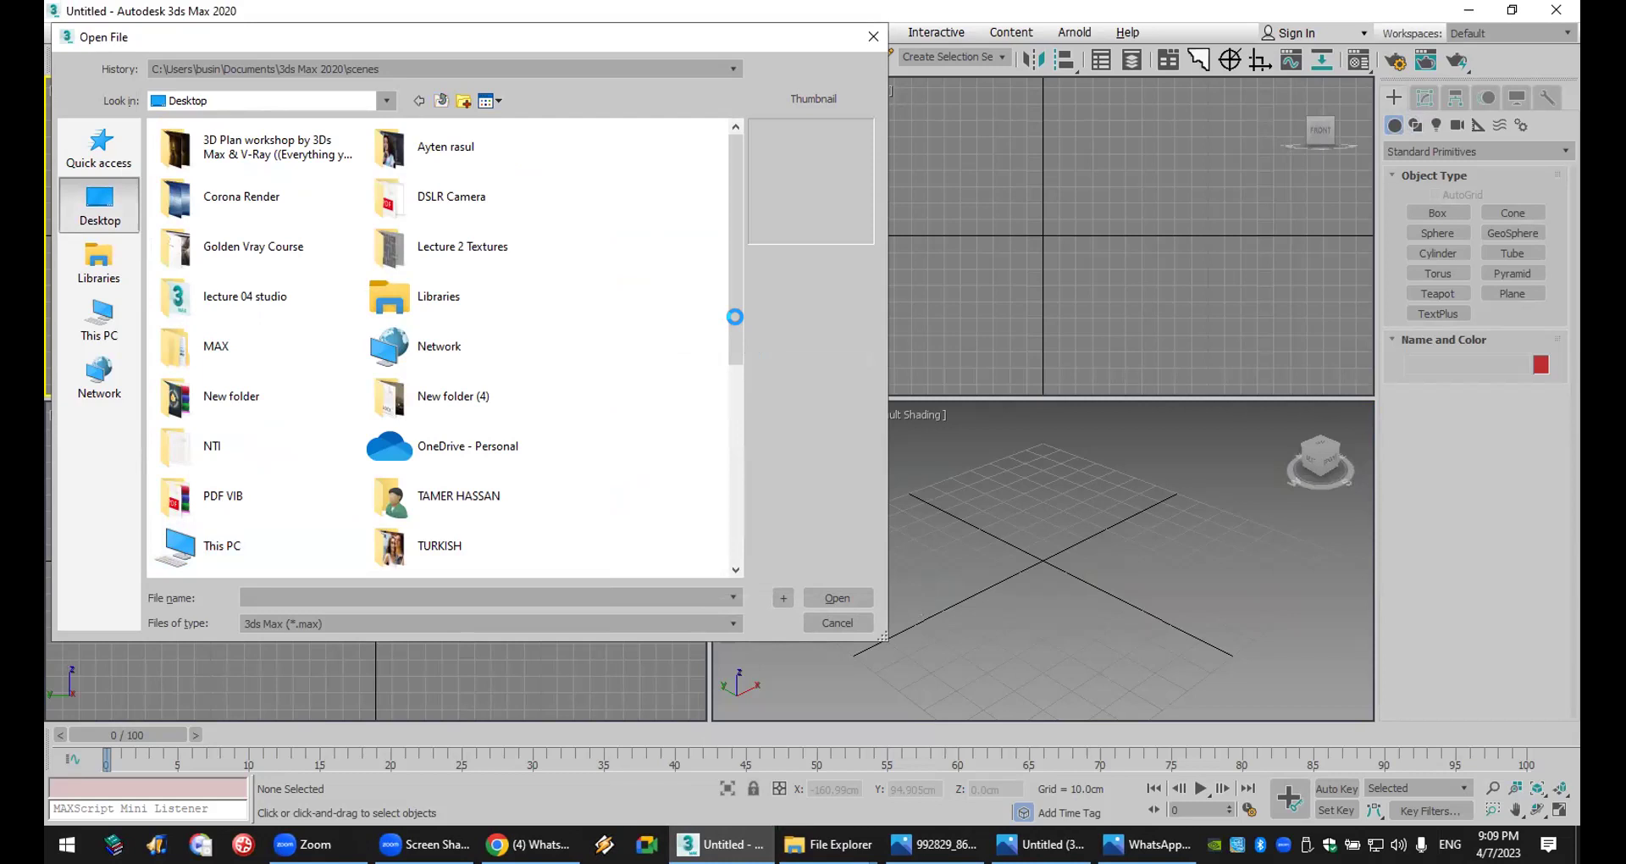
{"action": "left_click", "coordinate": [714, 600]}
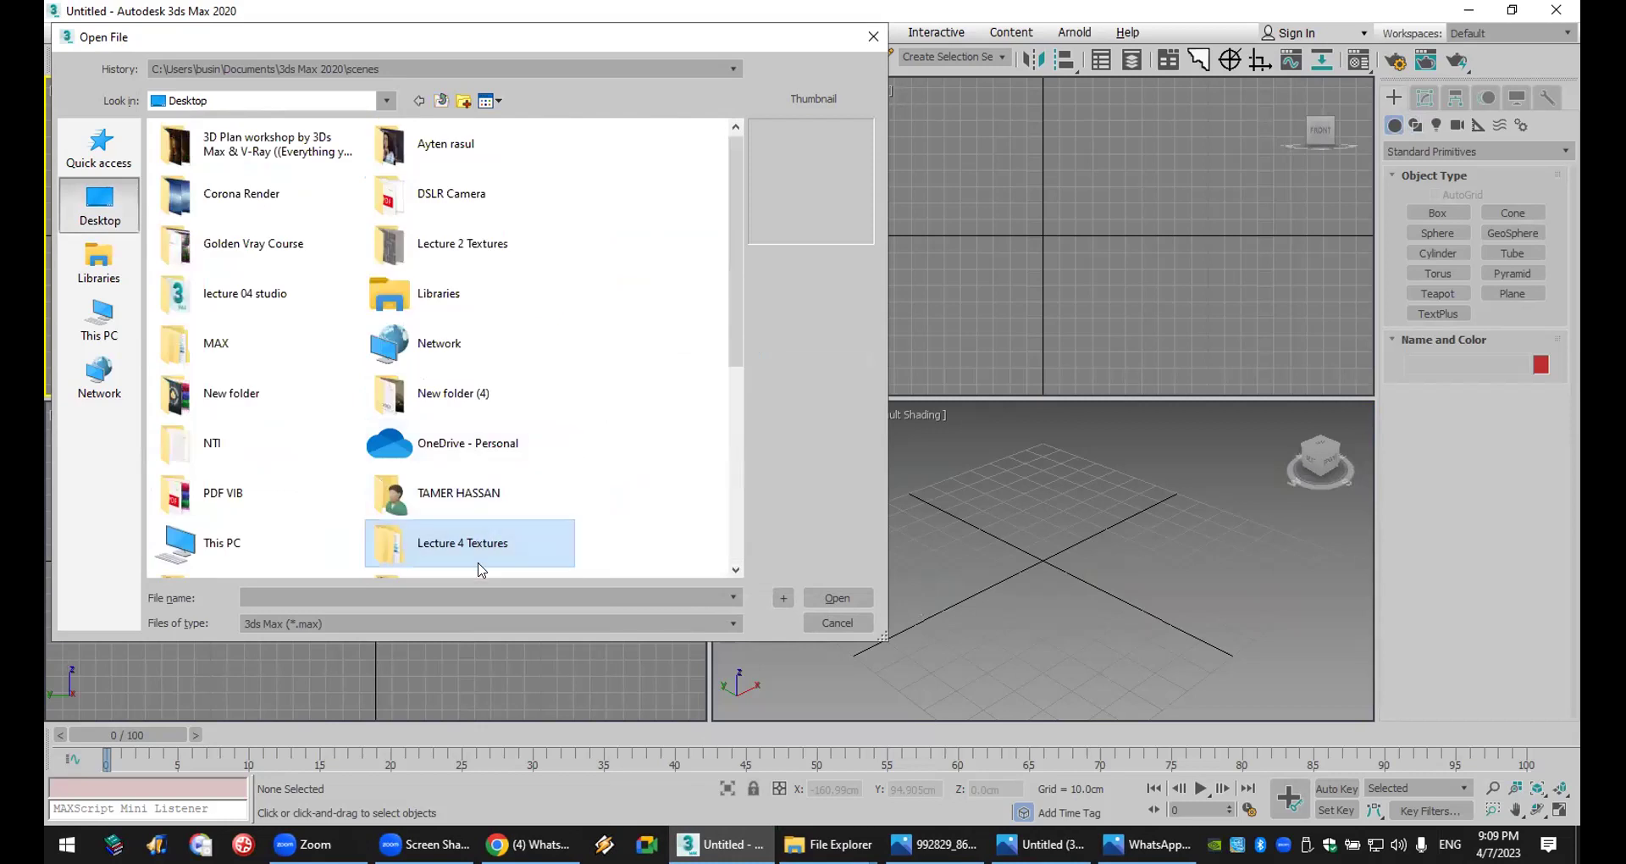
- Close the Open File dialog without opening a scene and show the Windows desktop
{"action": "scroll", "coordinate": [458, 508], "scroll_direction": "down", "scroll_amount": 5}
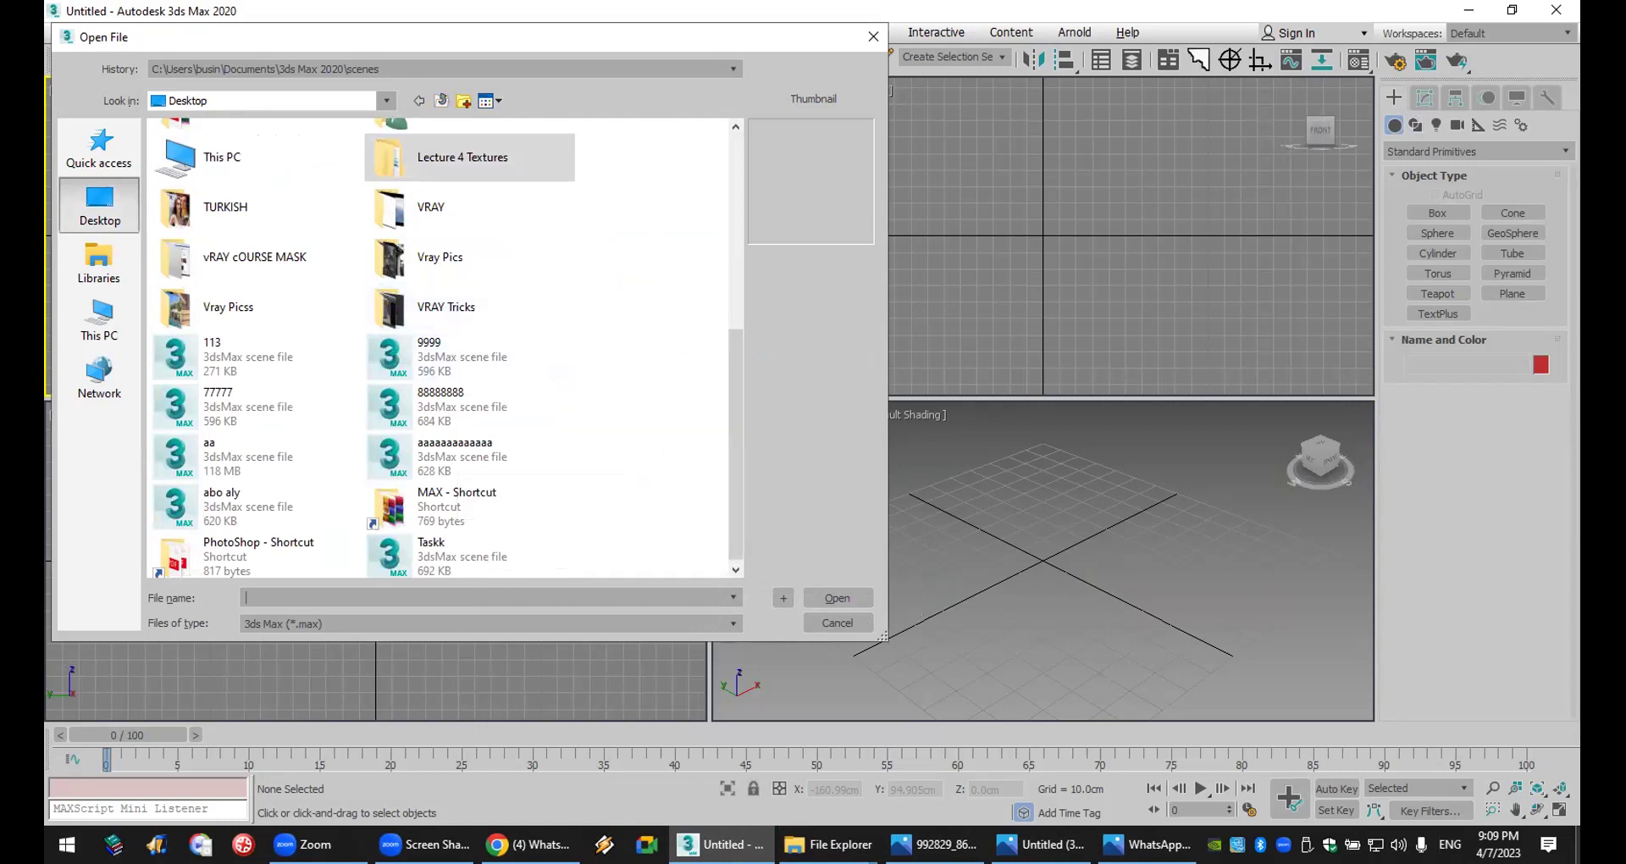
{"action": "key", "text": "super+d"}
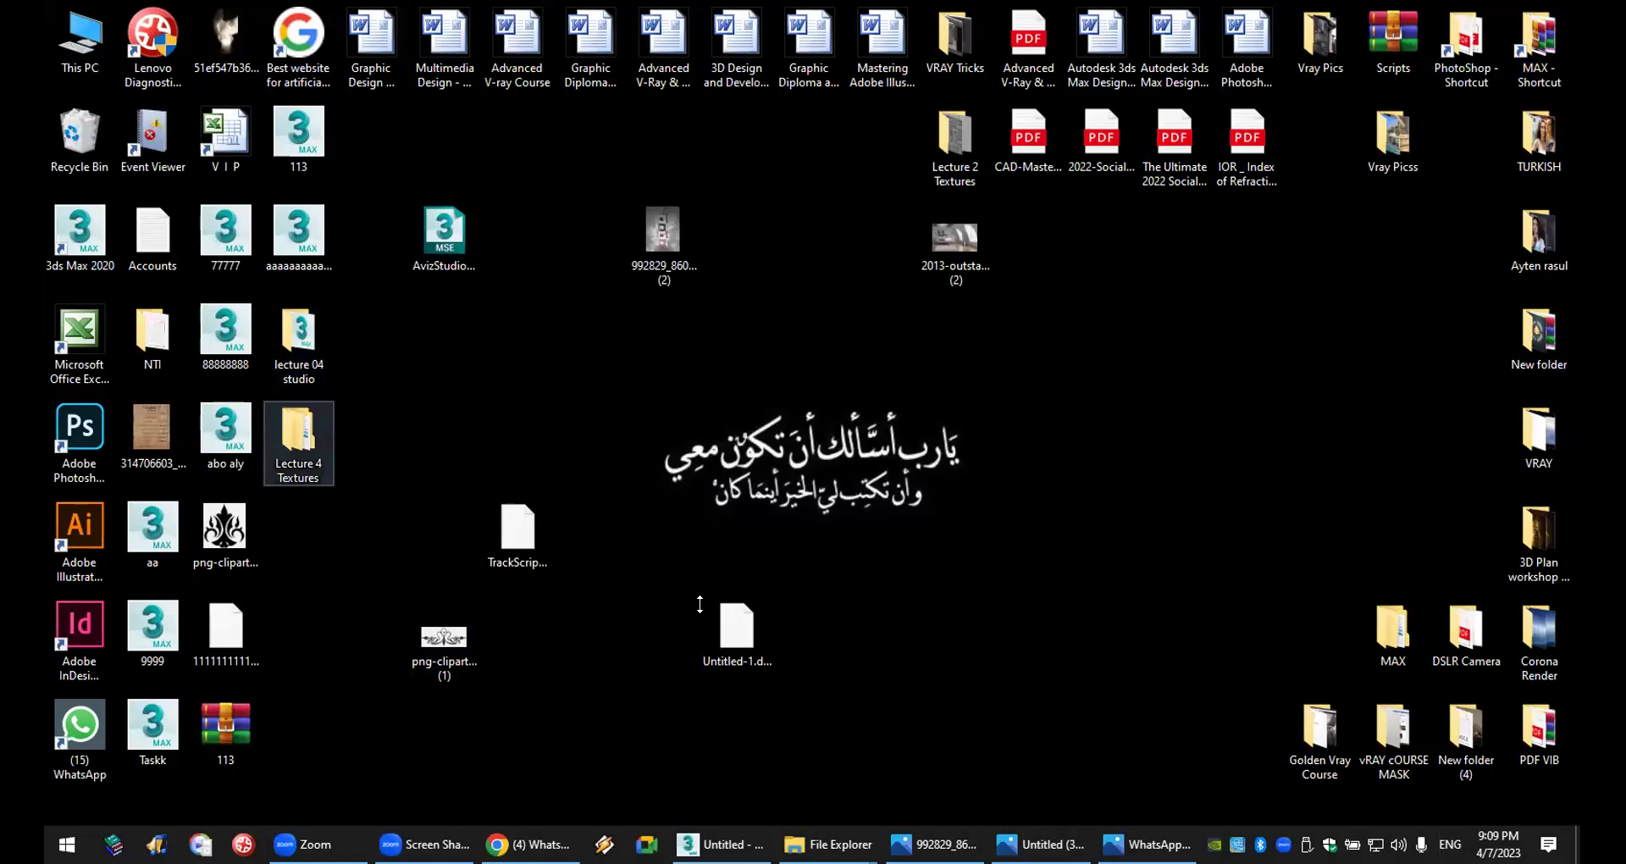
{"action": "key", "text": "super+d"}
{"action": "left_click", "coordinate": [873, 35]}
{"action": "key", "text": "super+d"}
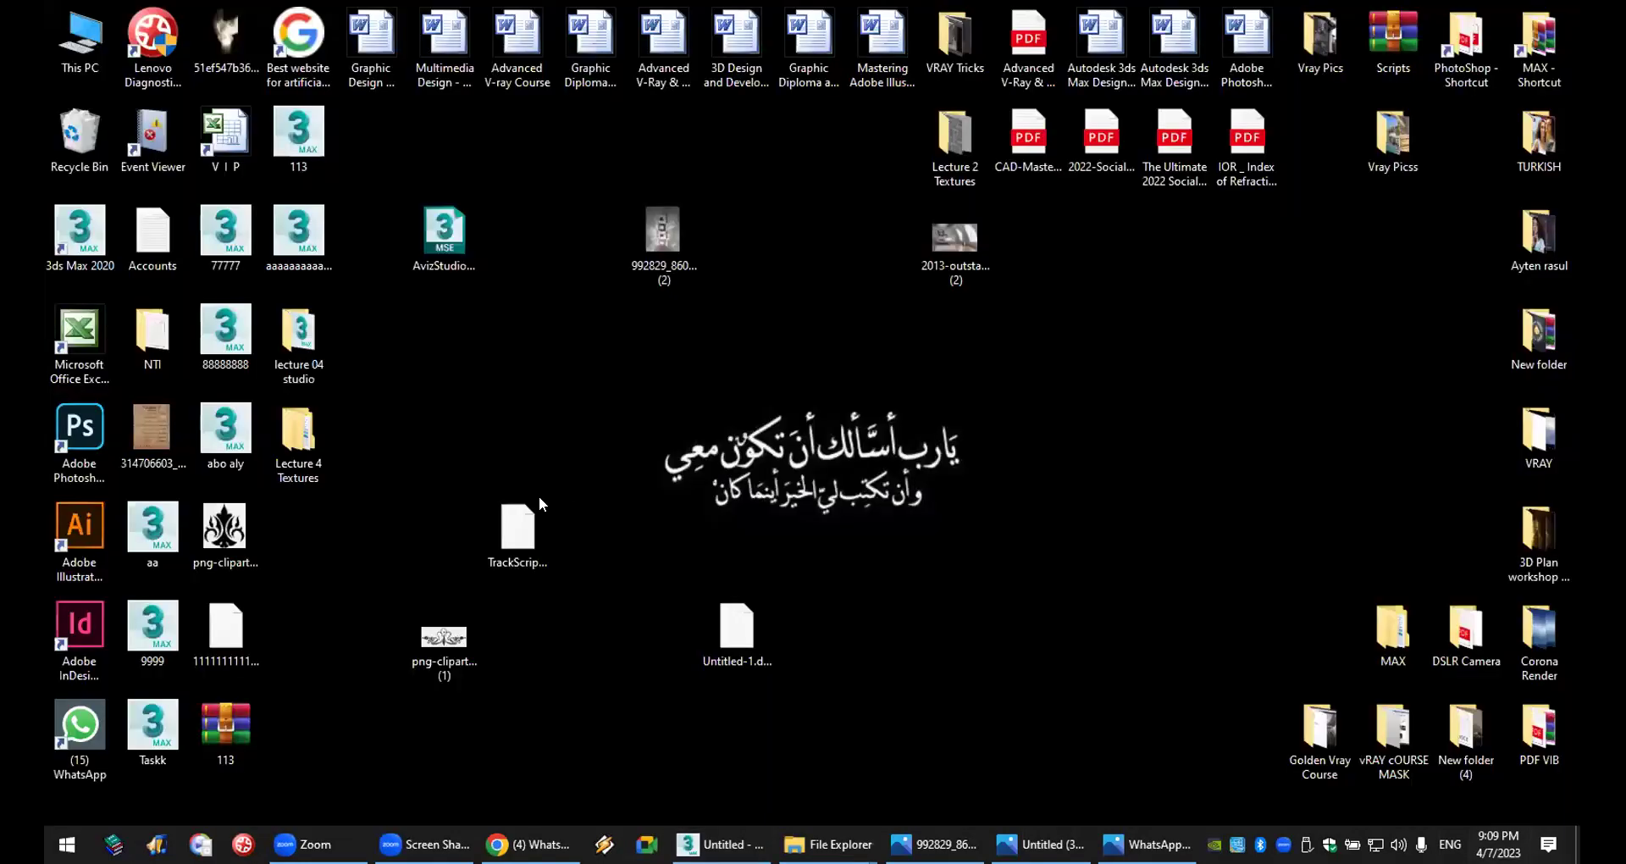
- Open the studio 04 scene from the Desktop's lecture 04 studio folder in 3ds Max, accepting V-Ray's updated features and dismissing the Scene Converter
{"action": "double_click", "coordinate": [291, 332]}
{"action": "left_click_drag", "start_coordinate": [328, 131], "coordinate": [443, 302]}
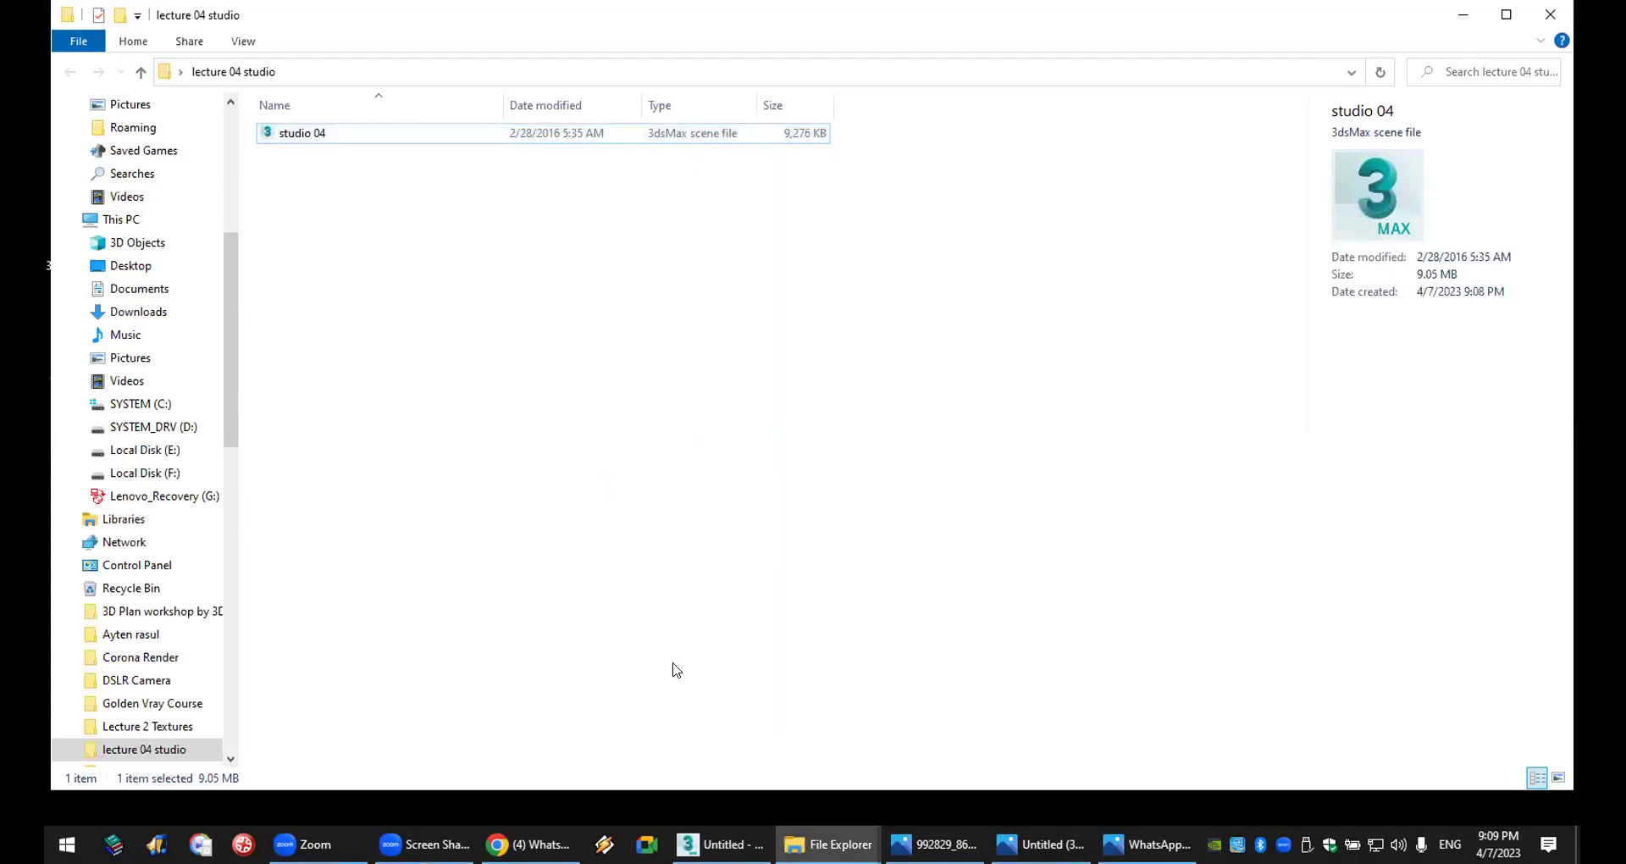
{"action": "left_click_drag", "start_coordinate": [306, 134], "coordinate": [993, 574]}
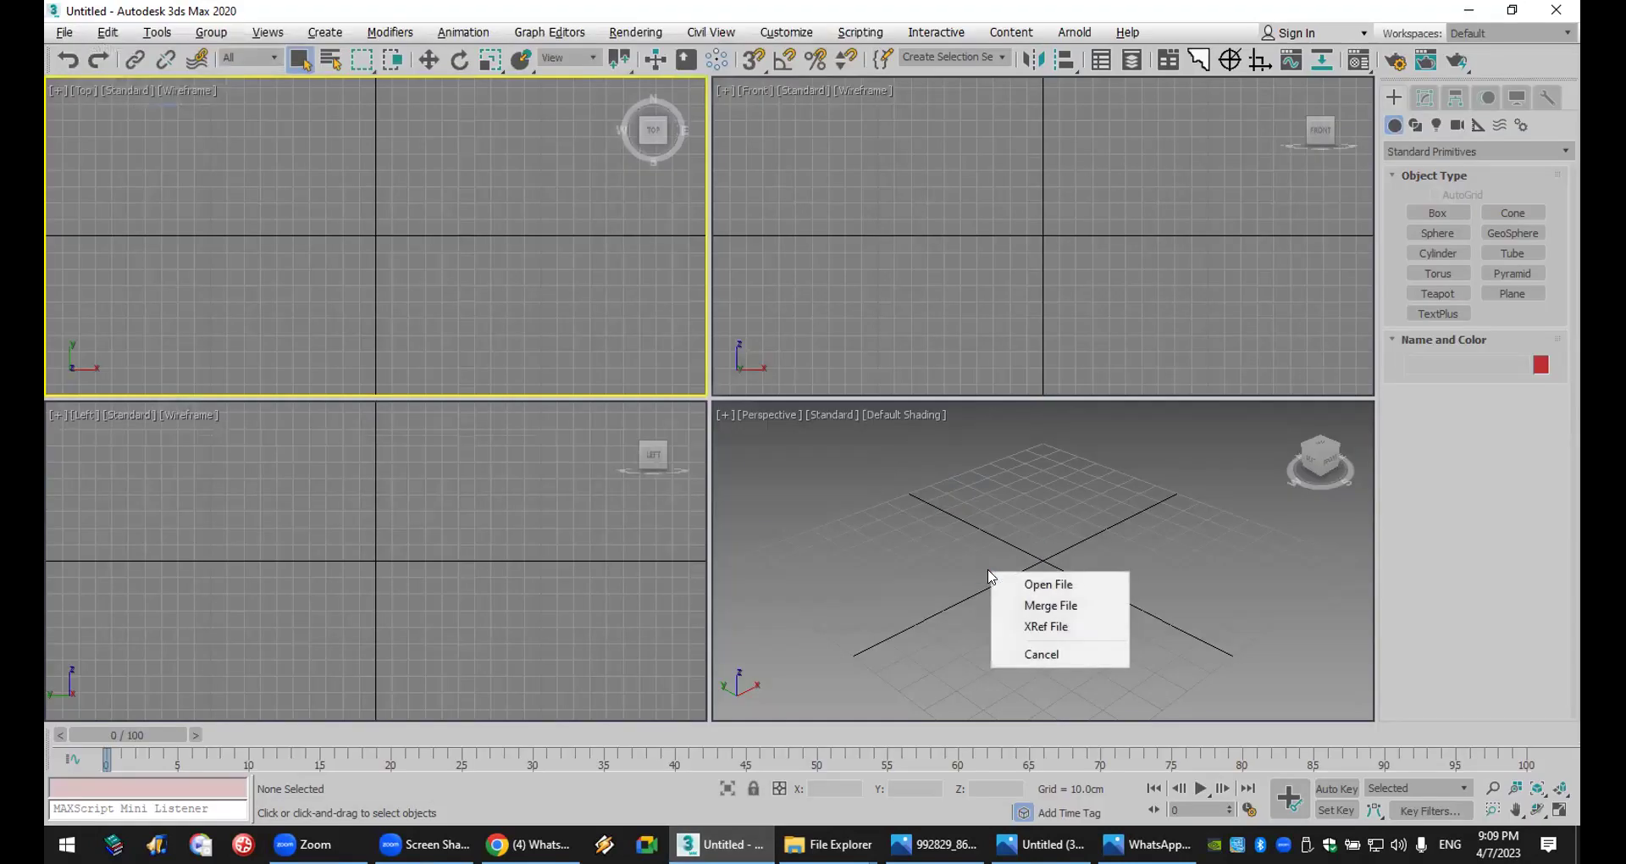
{"action": "left_click", "coordinate": [1096, 588]}
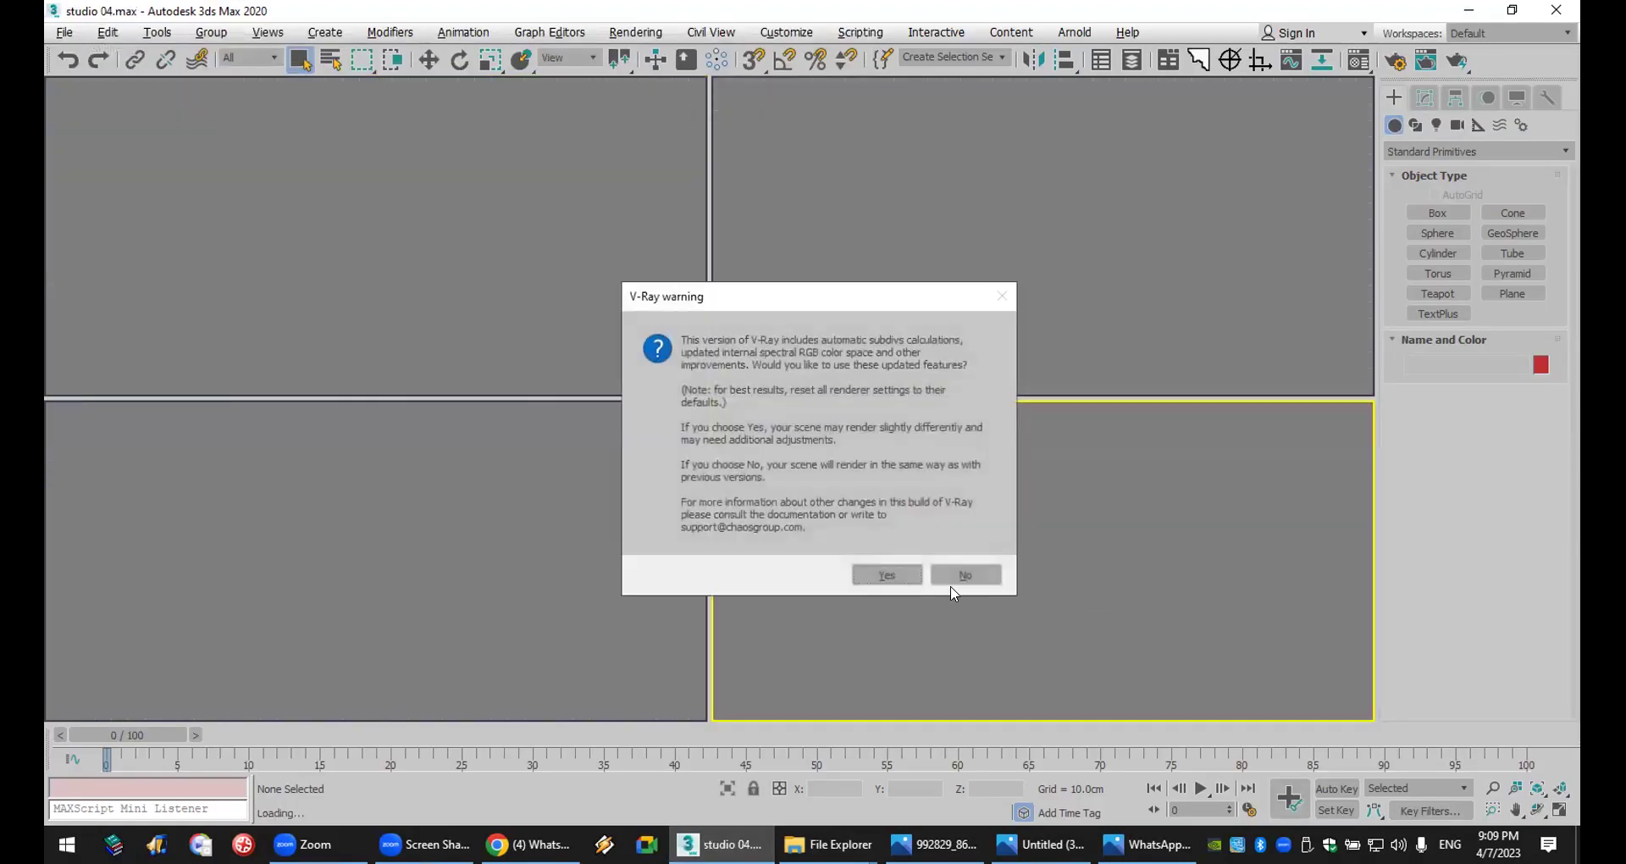
{"action": "left_click", "coordinate": [874, 573]}
{"action": "left_click", "coordinate": [789, 506]}
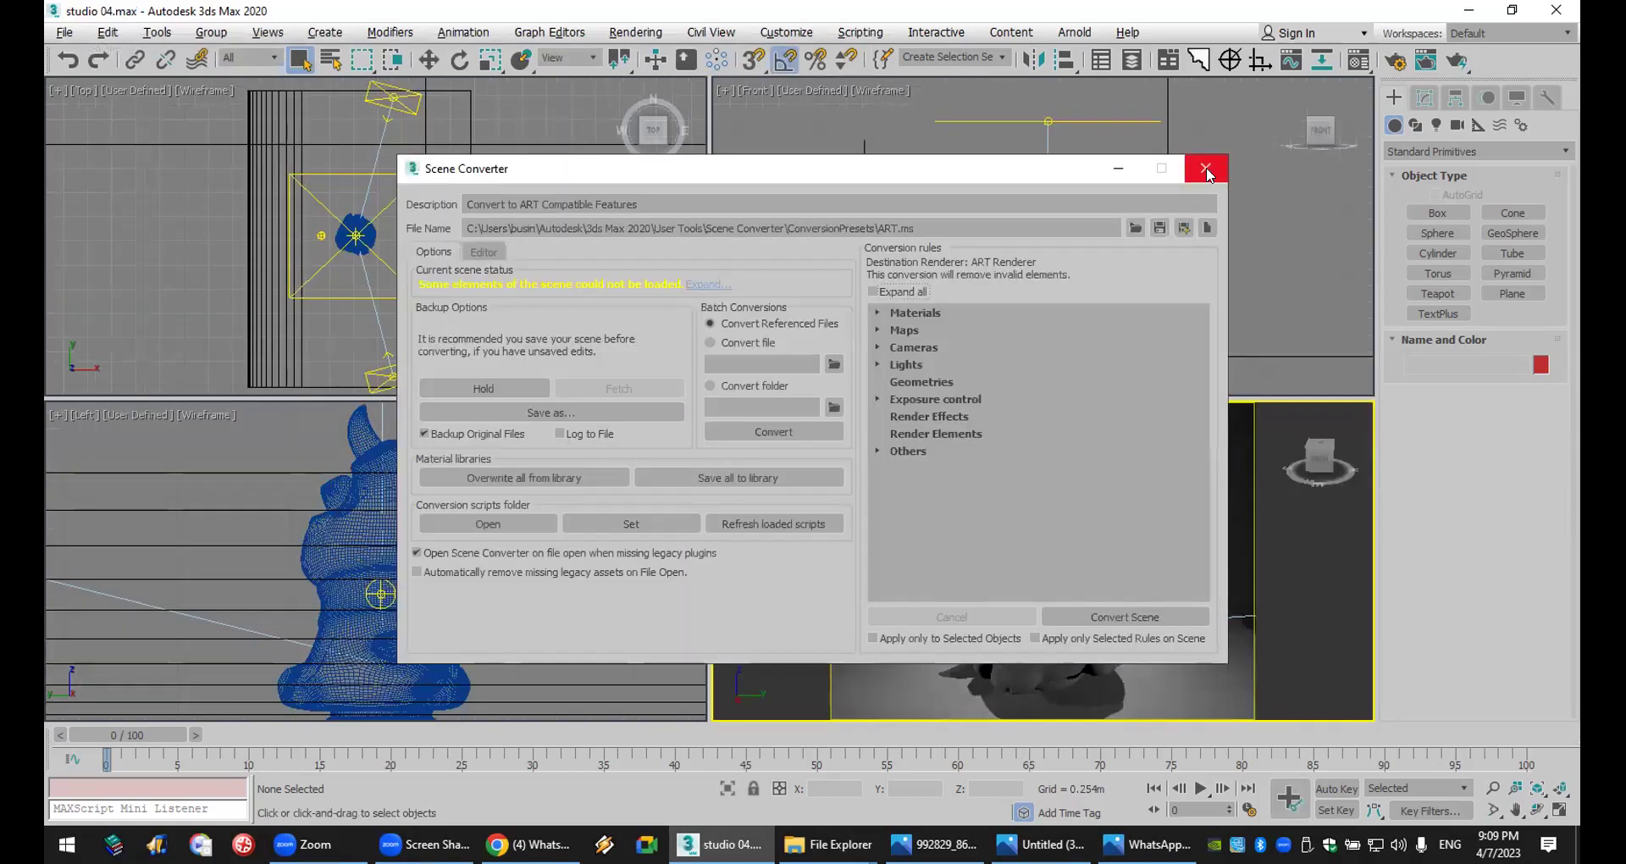
{"action": "left_click", "coordinate": [1207, 169]}
- Turn off shadows in the Perspective viewport and illuminate it with default lights
{"action": "left_click", "coordinate": [851, 415]}
{"action": "mouse_move", "coordinate": [1028, 618]}
{"action": "left_click", "coordinate": [1270, 687]}
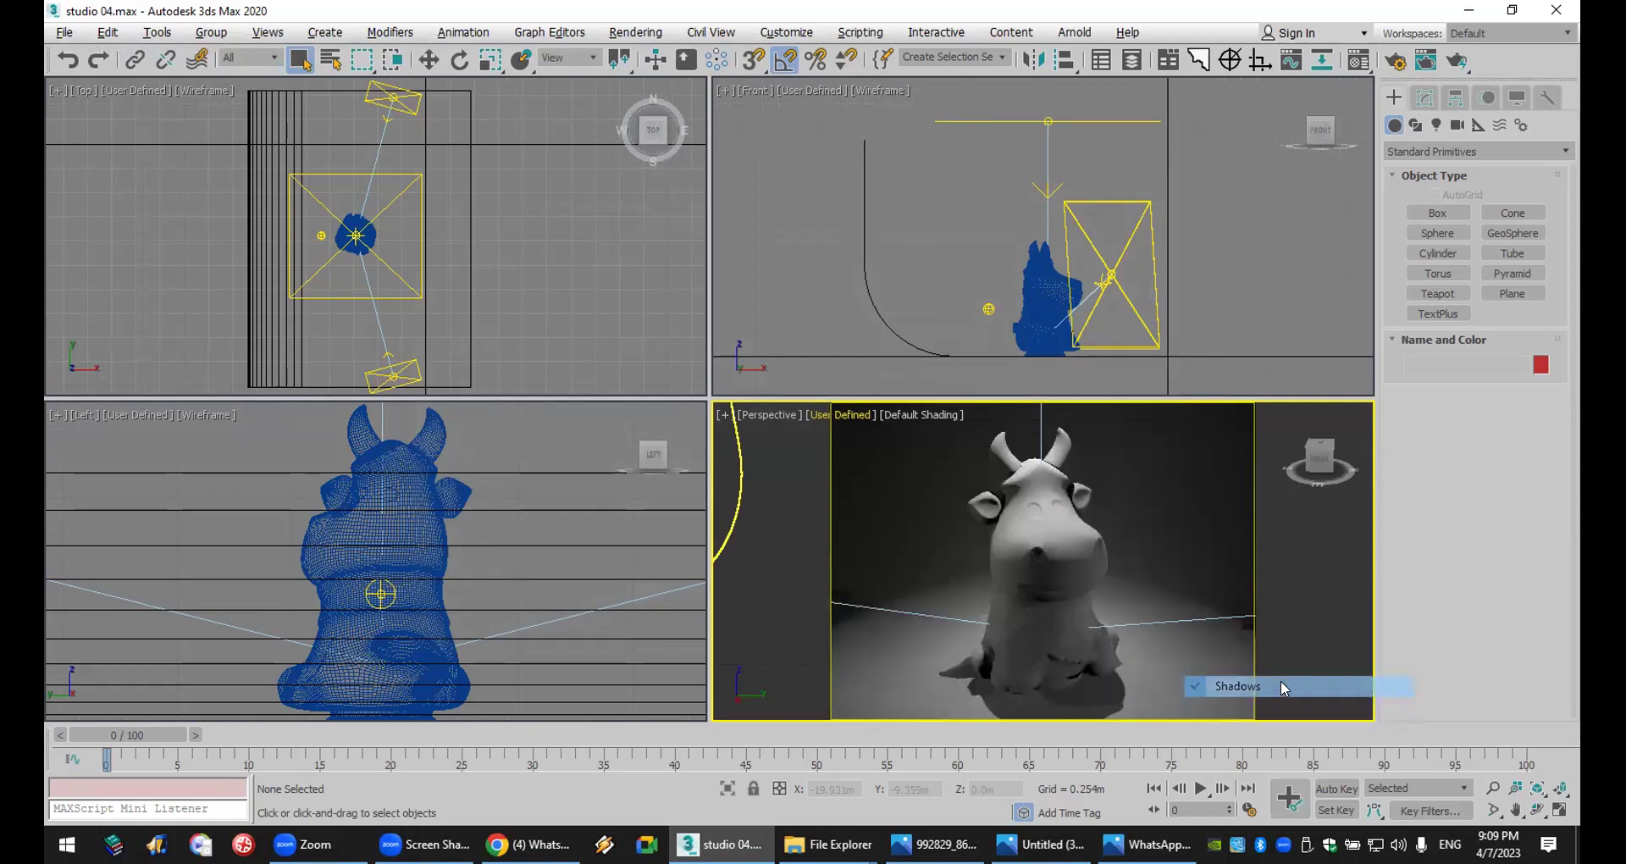
{"action": "left_click", "coordinate": [892, 414]}
{"action": "mouse_move", "coordinate": [1035, 618]}
{"action": "left_click", "coordinate": [1222, 618]}
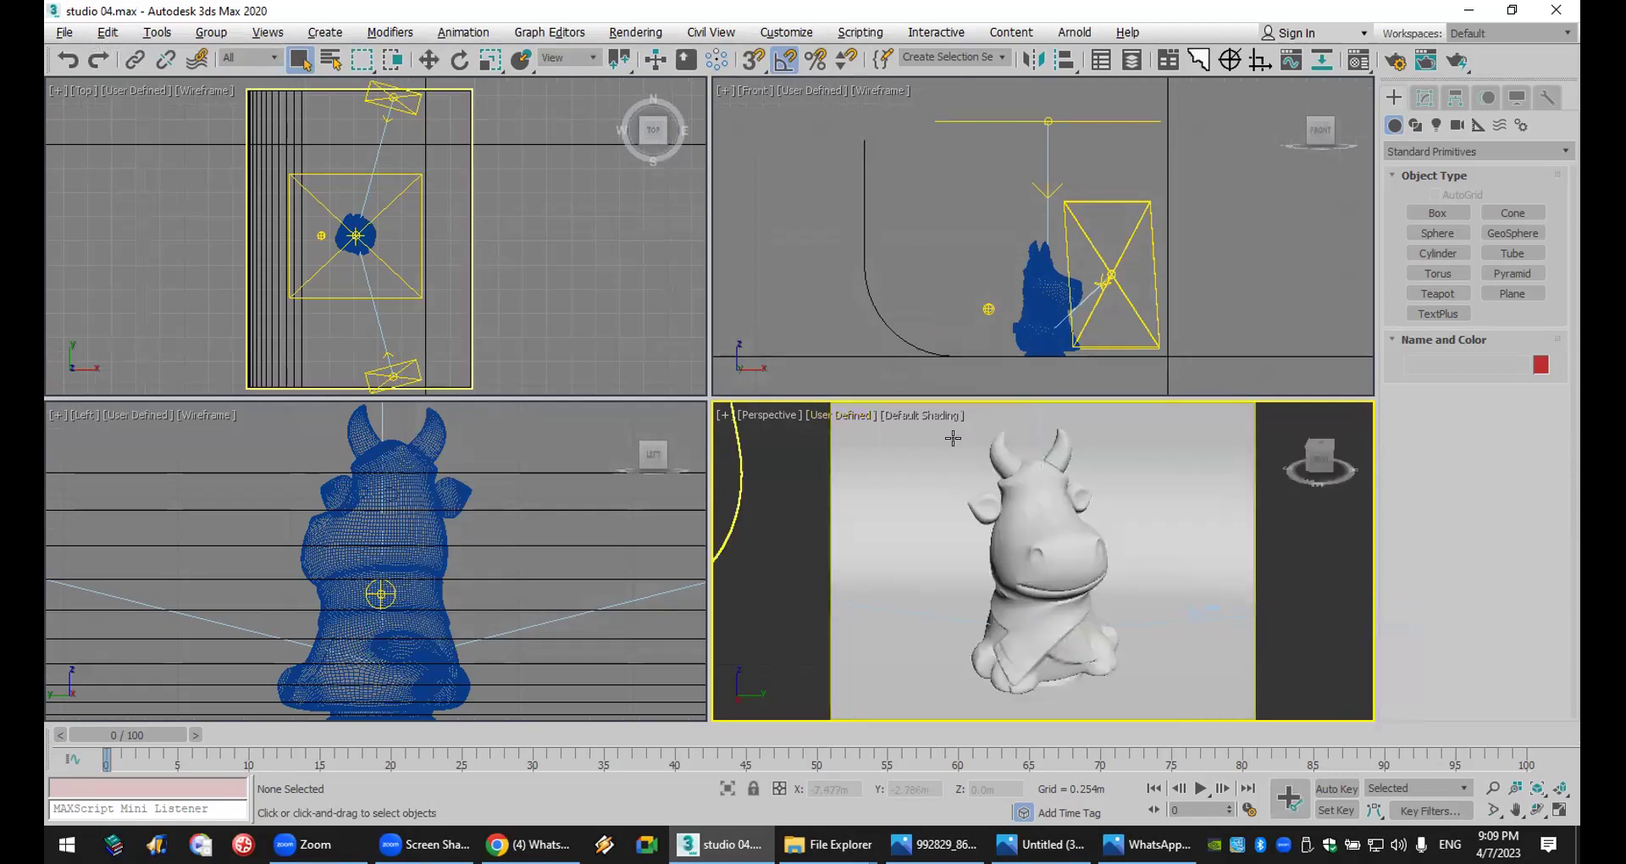
- Unhide all objects in the scene and delete the cow figure
{"action": "left_click", "coordinate": [1041, 560]}
{"action": "right_click", "coordinate": [1043, 515]}
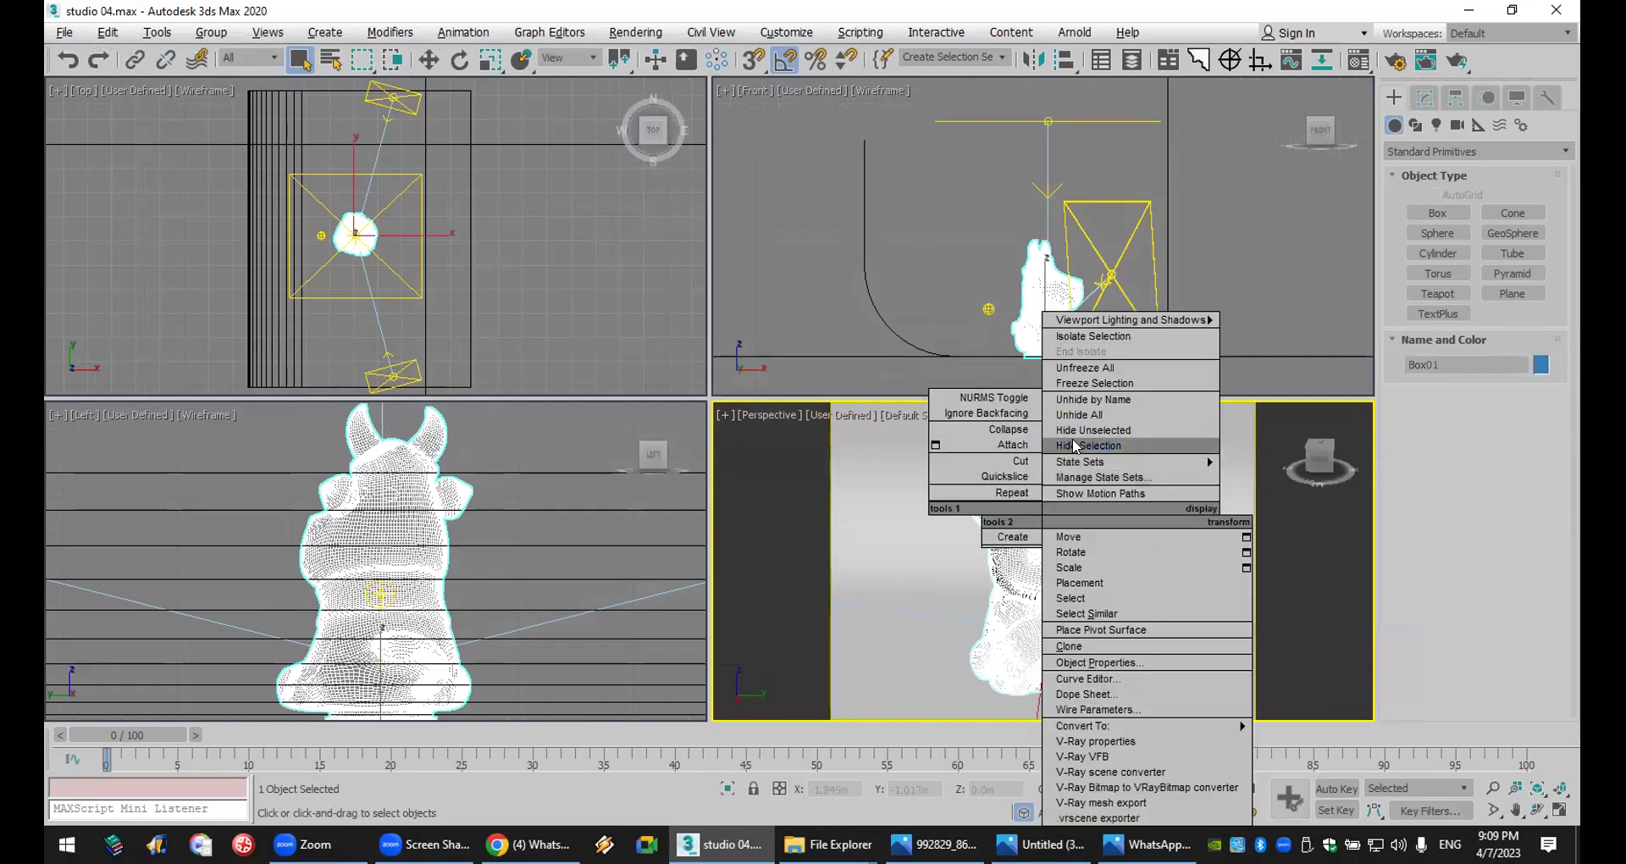
{"action": "left_click", "coordinate": [1076, 415]}
{"action": "right_click", "coordinate": [1043, 515]}
{"action": "key", "text": "Escape"}
{"action": "key", "text": "Delete"}
{"action": "scroll", "coordinate": [1027, 513], "scroll_direction": "up", "scroll_amount": 5}
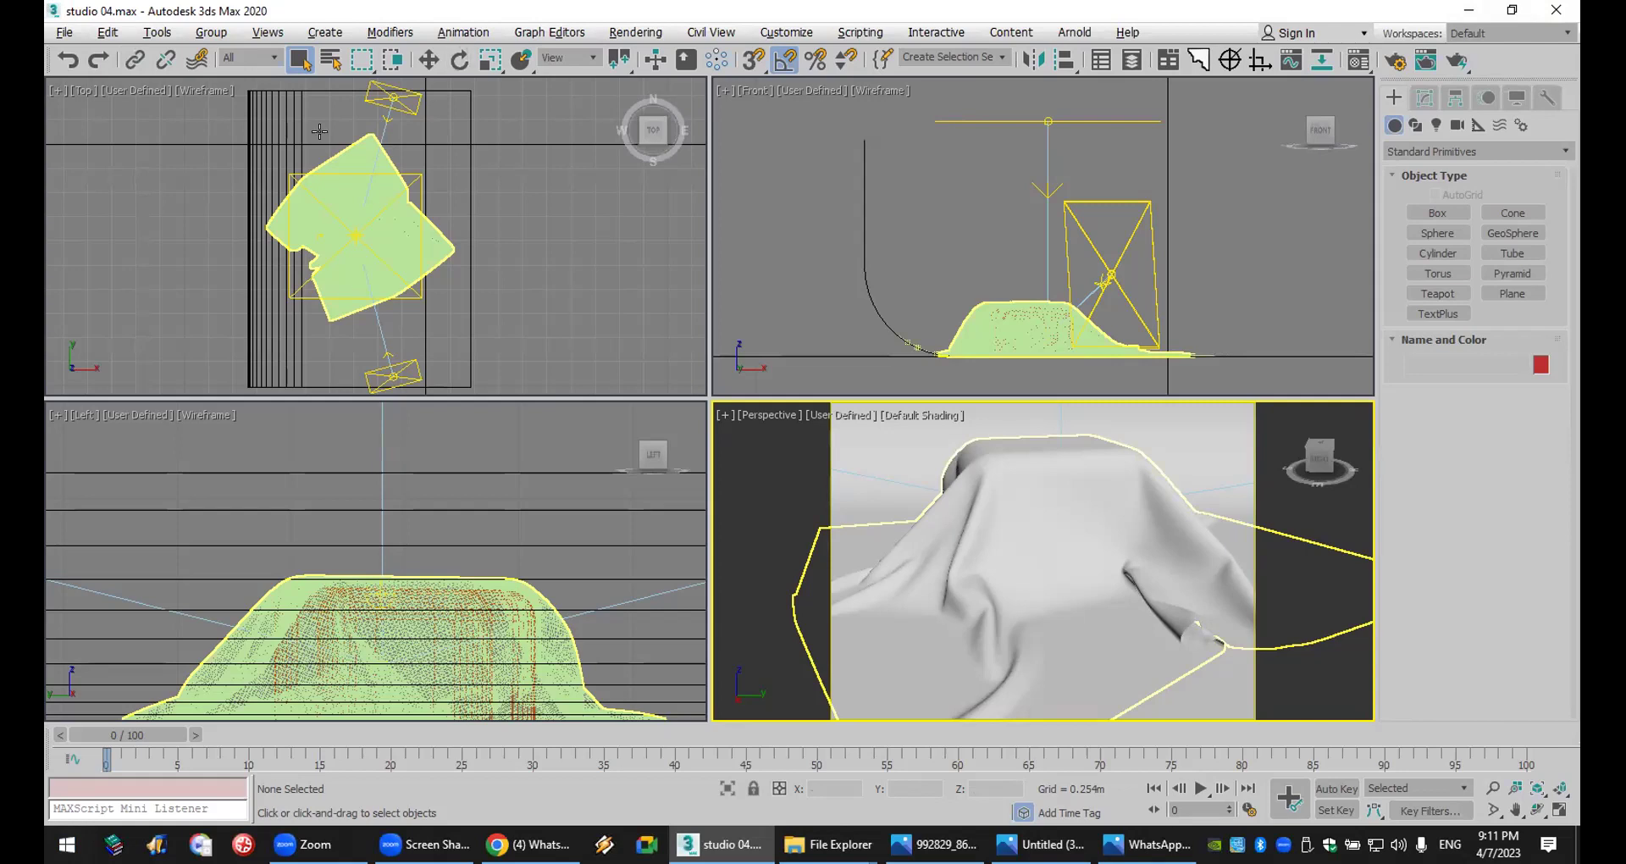
- Assign the yellow VRayMtl Material #9 to the draped cloth and show the shaded material in the viewport
{"action": "left_click", "coordinate": [1037, 466]}
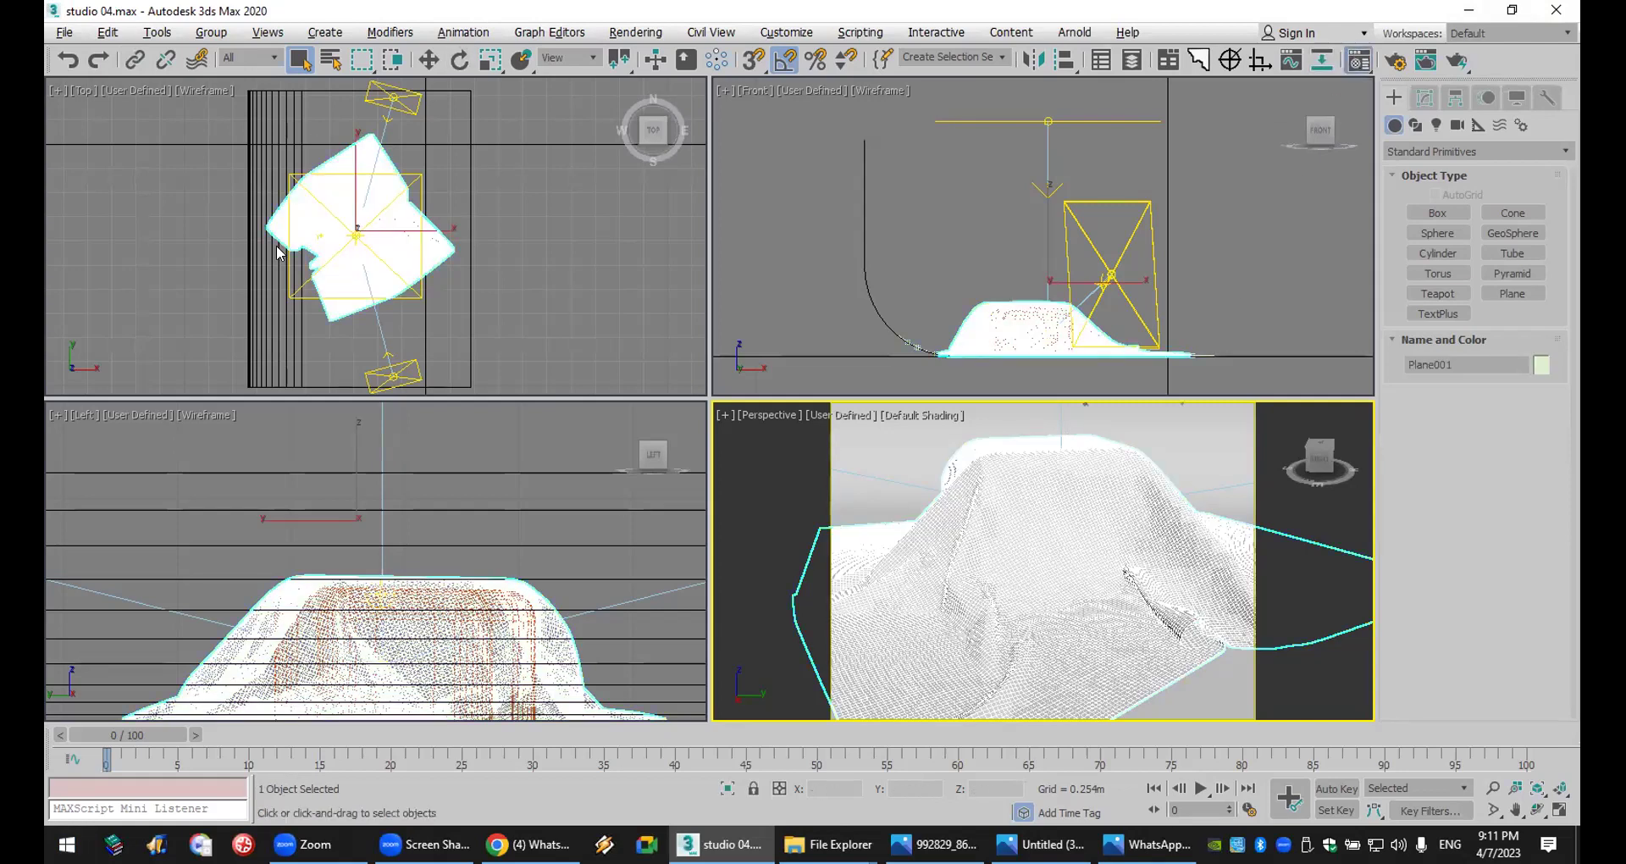
{"action": "key", "text": "m"}
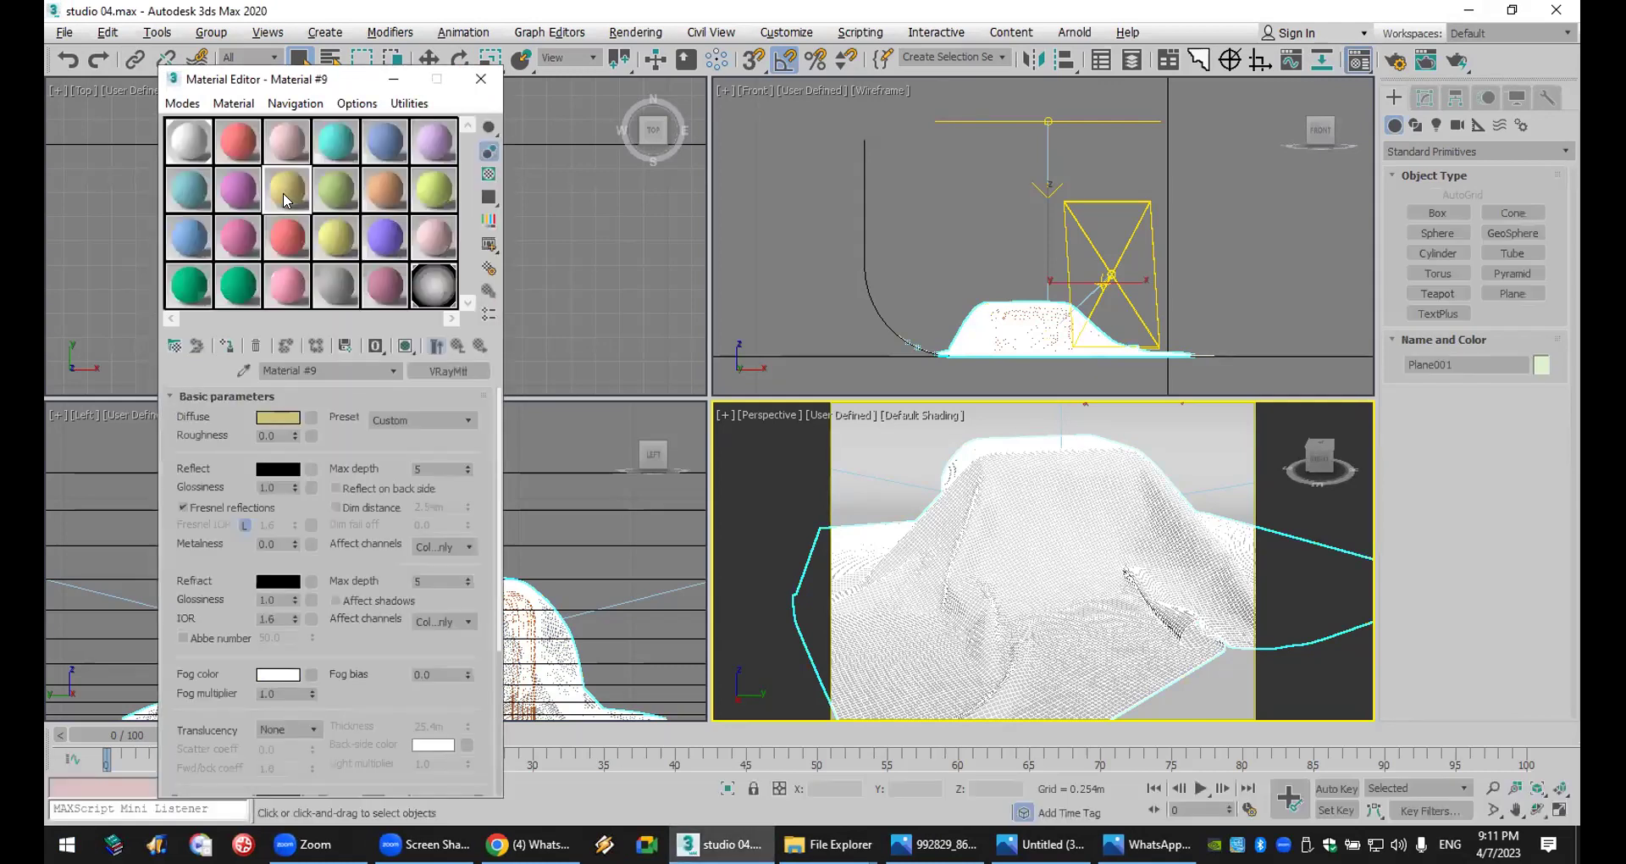
{"action": "left_click", "coordinate": [226, 344]}
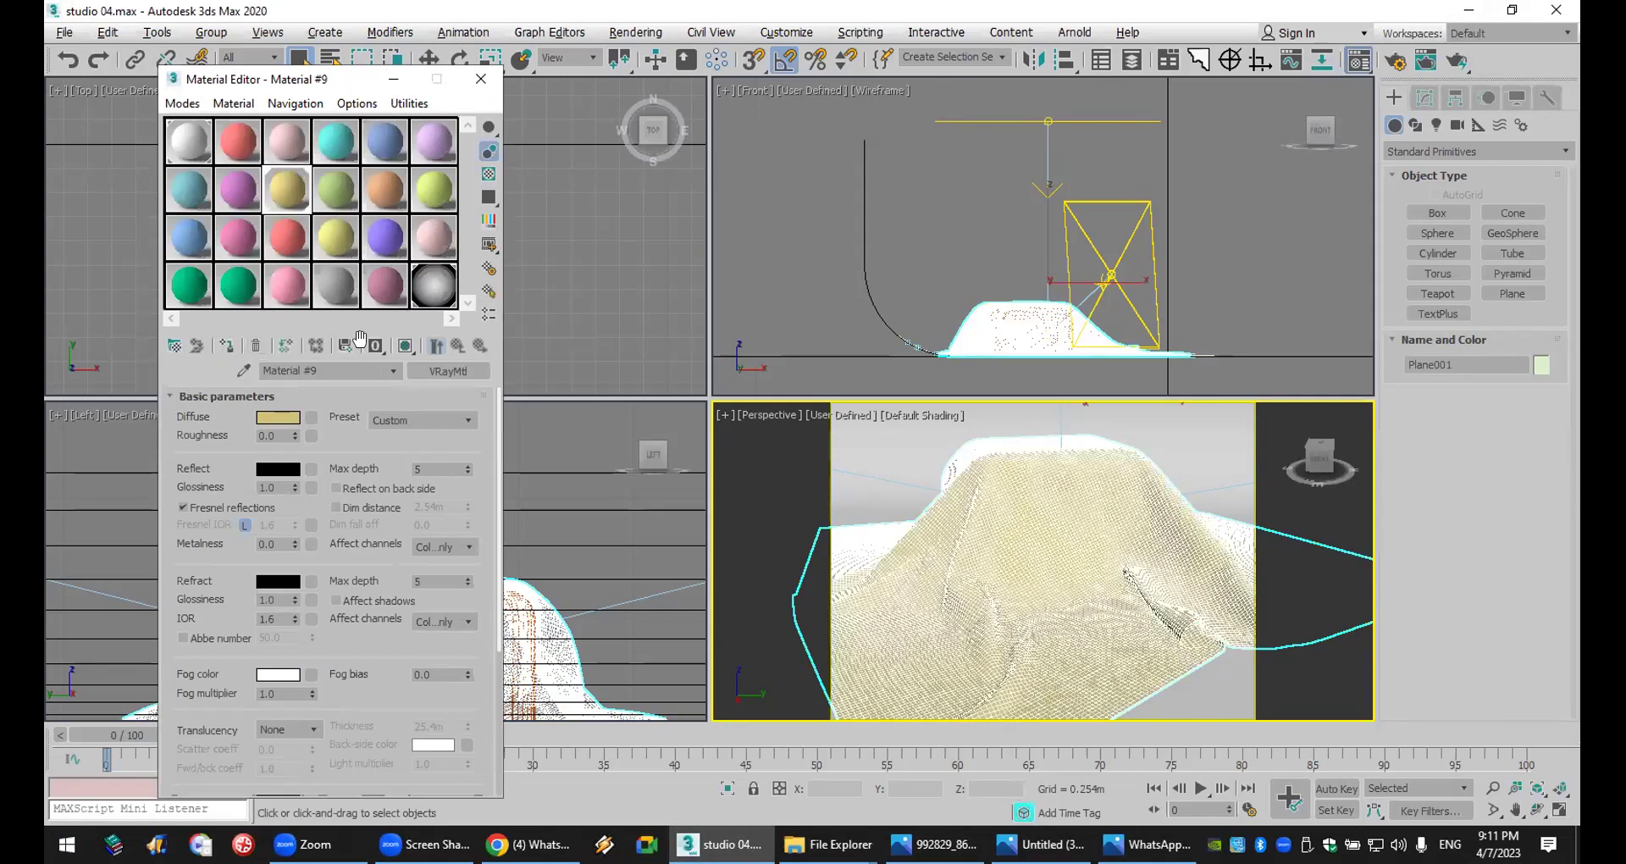
{"action": "left_click", "coordinate": [406, 345]}
- Add a Falloff map to the material's diffuse channel and swap its front and side colors
{"action": "left_click", "coordinate": [311, 416]}
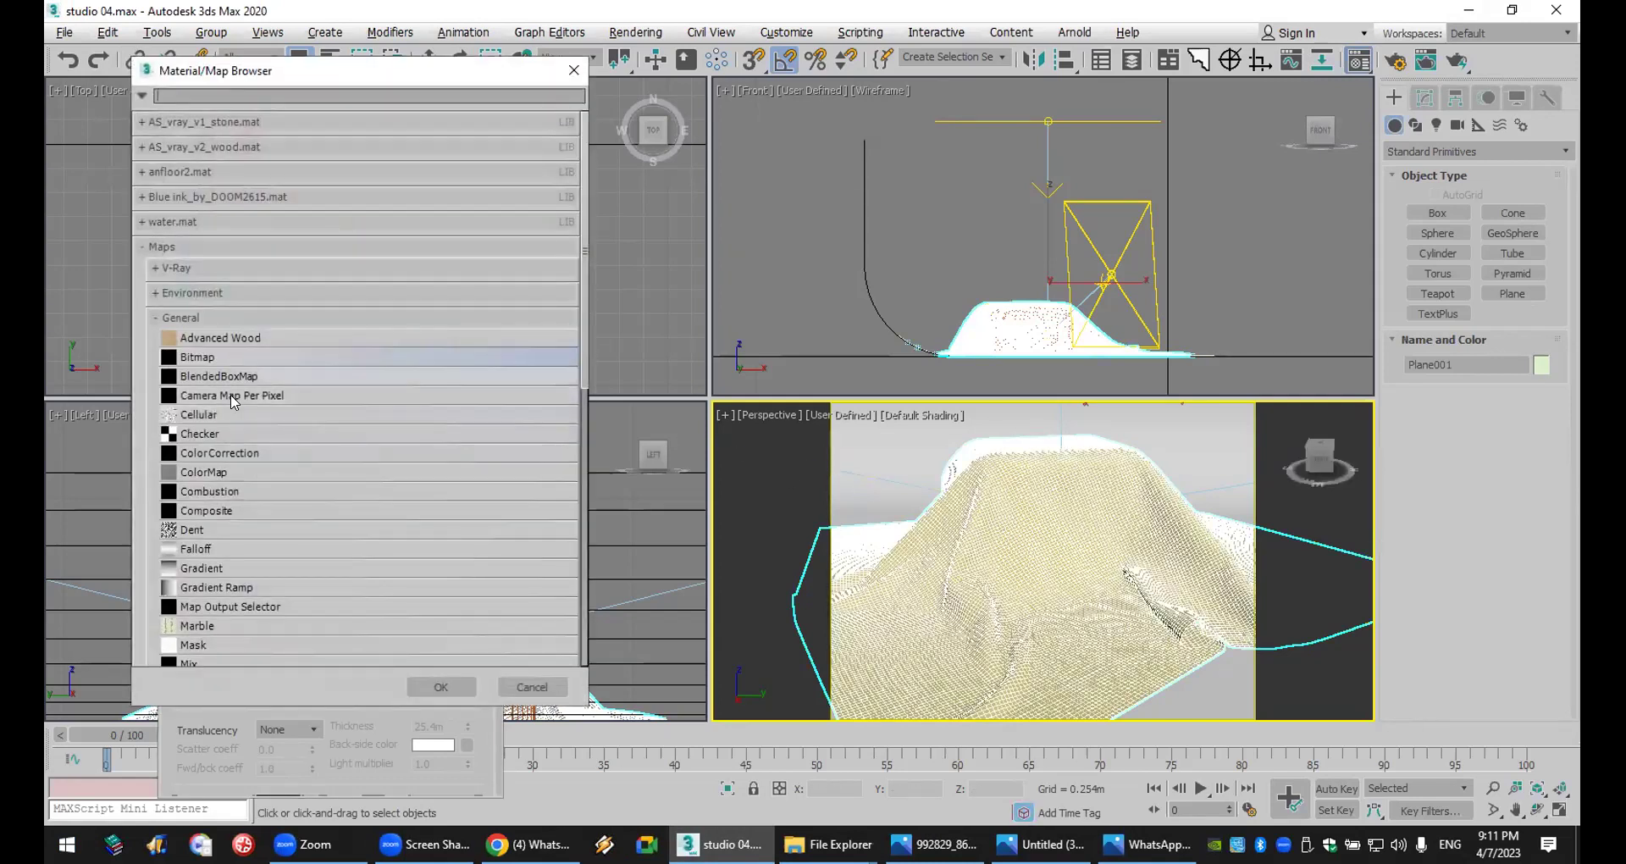
{"action": "double_click", "coordinate": [231, 548]}
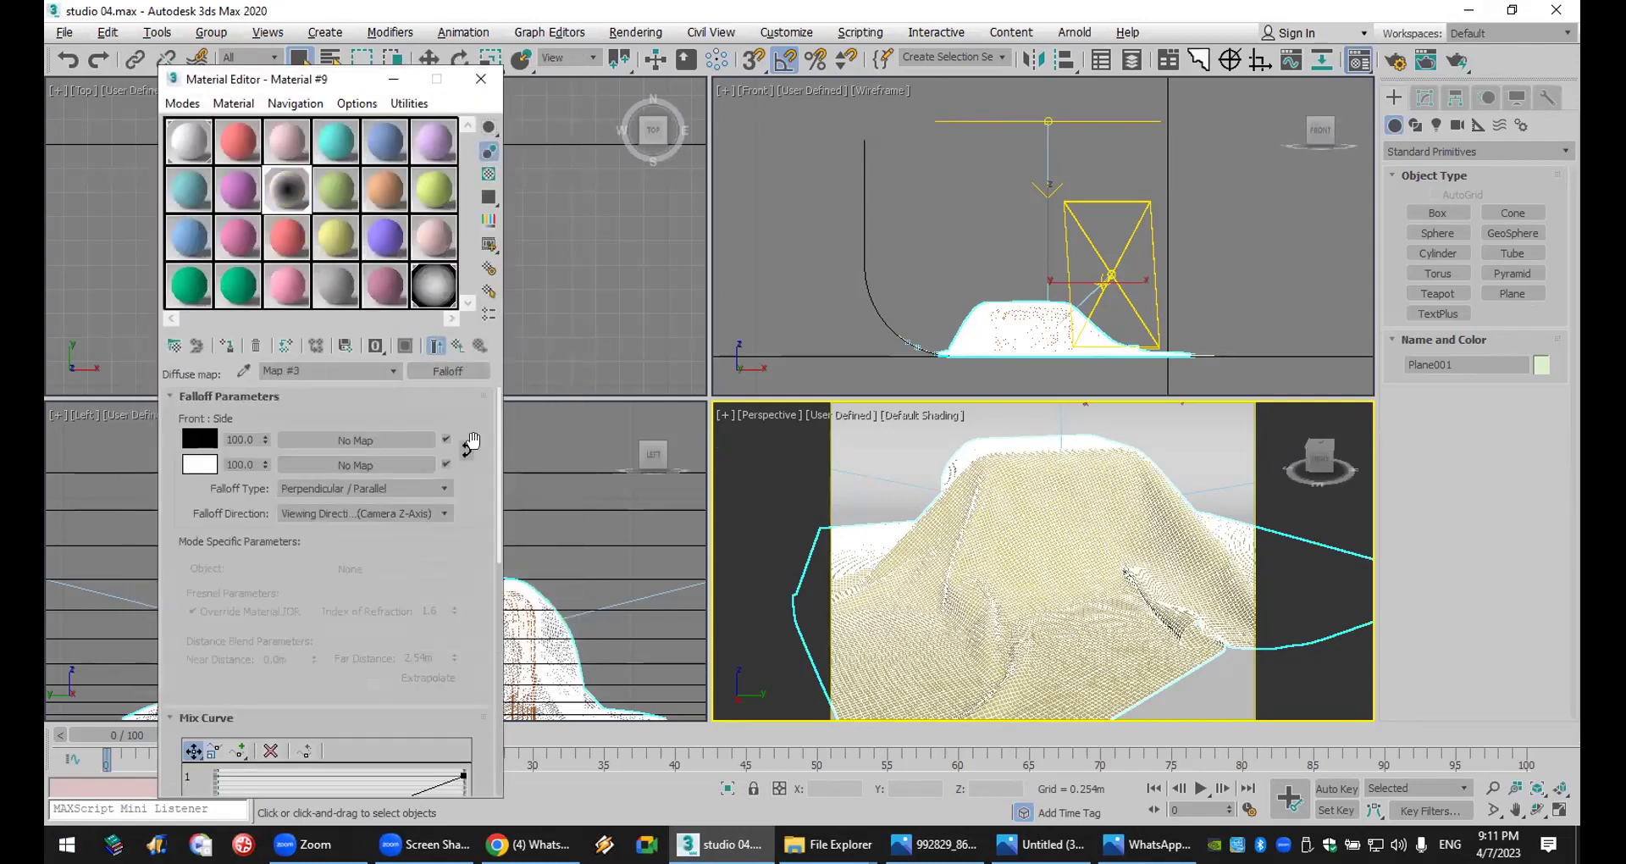
{"action": "left_click", "coordinate": [465, 450]}
- Set the falloff's side color to a very dark red and its front color to pure bright red
{"action": "left_click", "coordinate": [199, 465]}
{"action": "left_click", "coordinate": [579, 128]}
{"action": "left_click", "coordinate": [664, 130]}
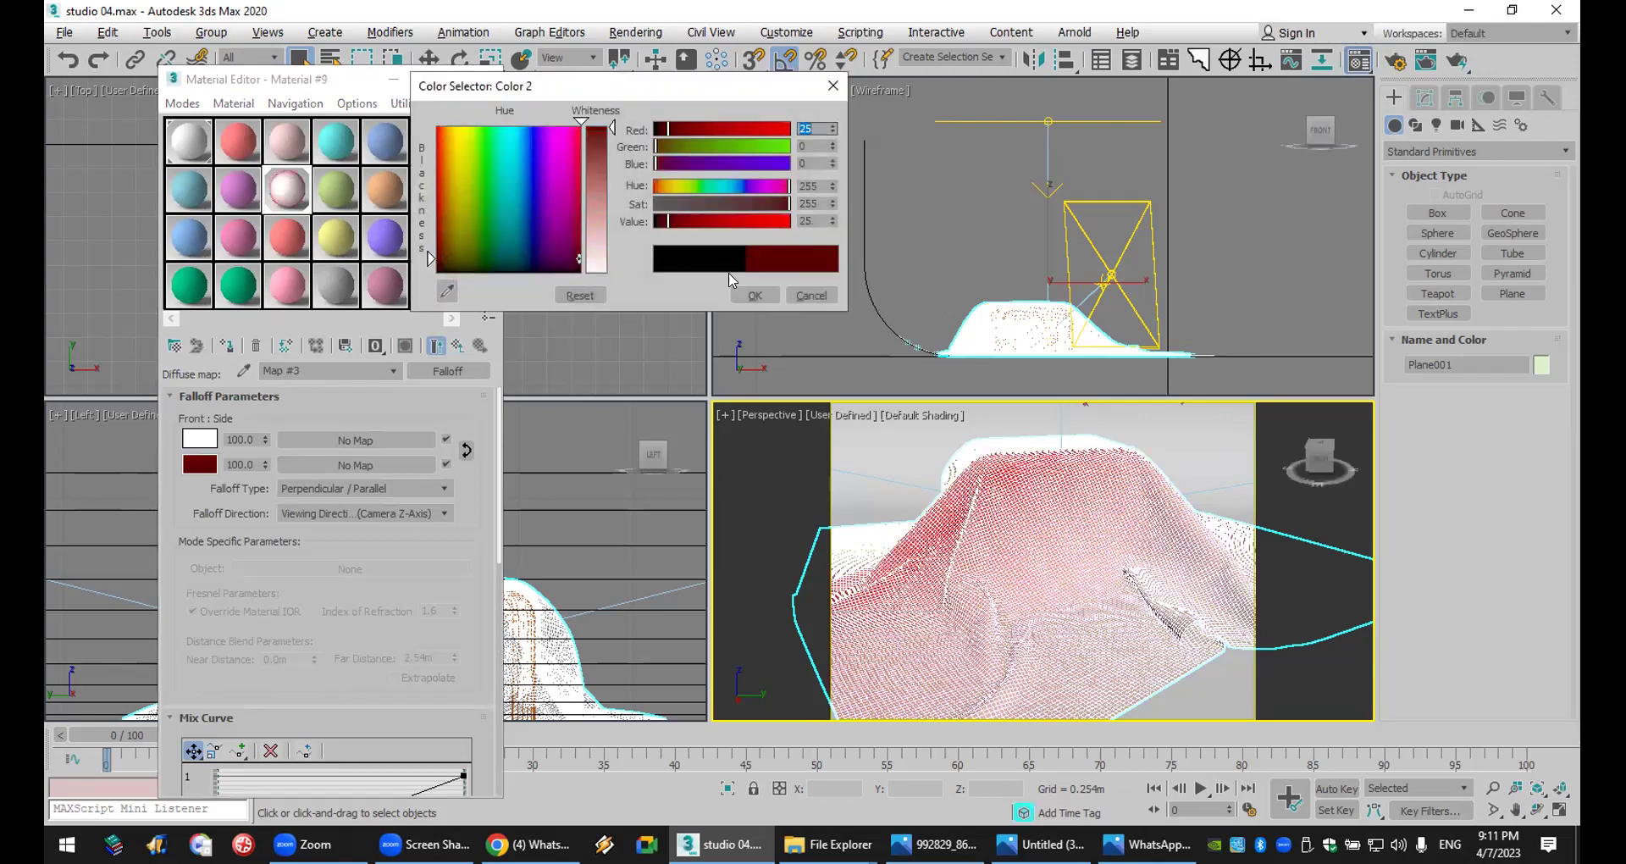
{"action": "left_click", "coordinate": [755, 295]}
{"action": "left_click", "coordinate": [200, 439]}
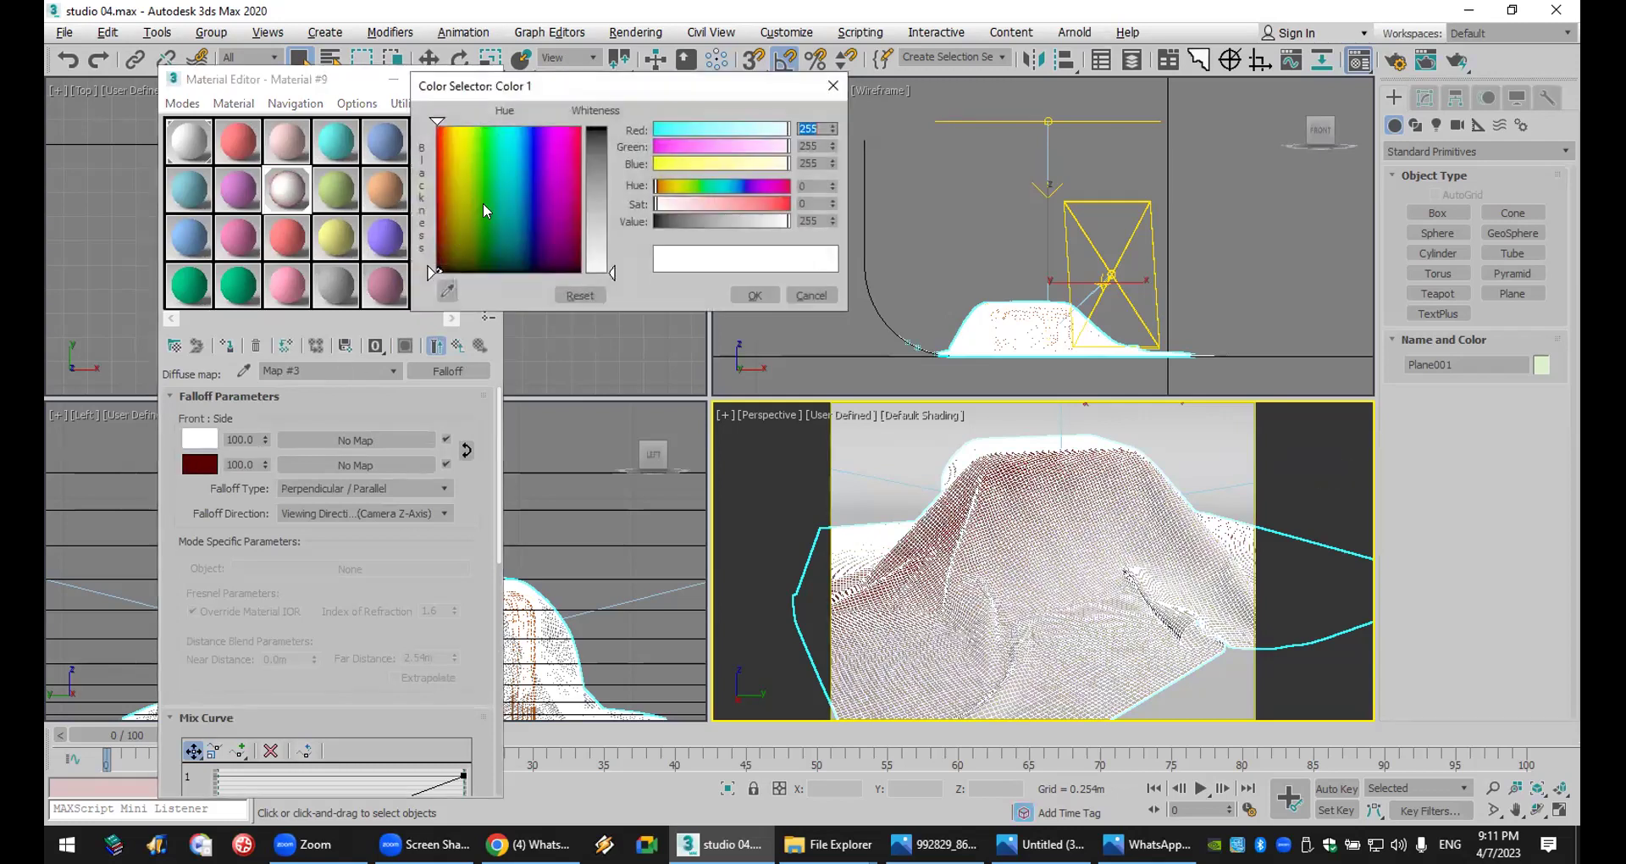
{"action": "left_click", "coordinate": [596, 203]}
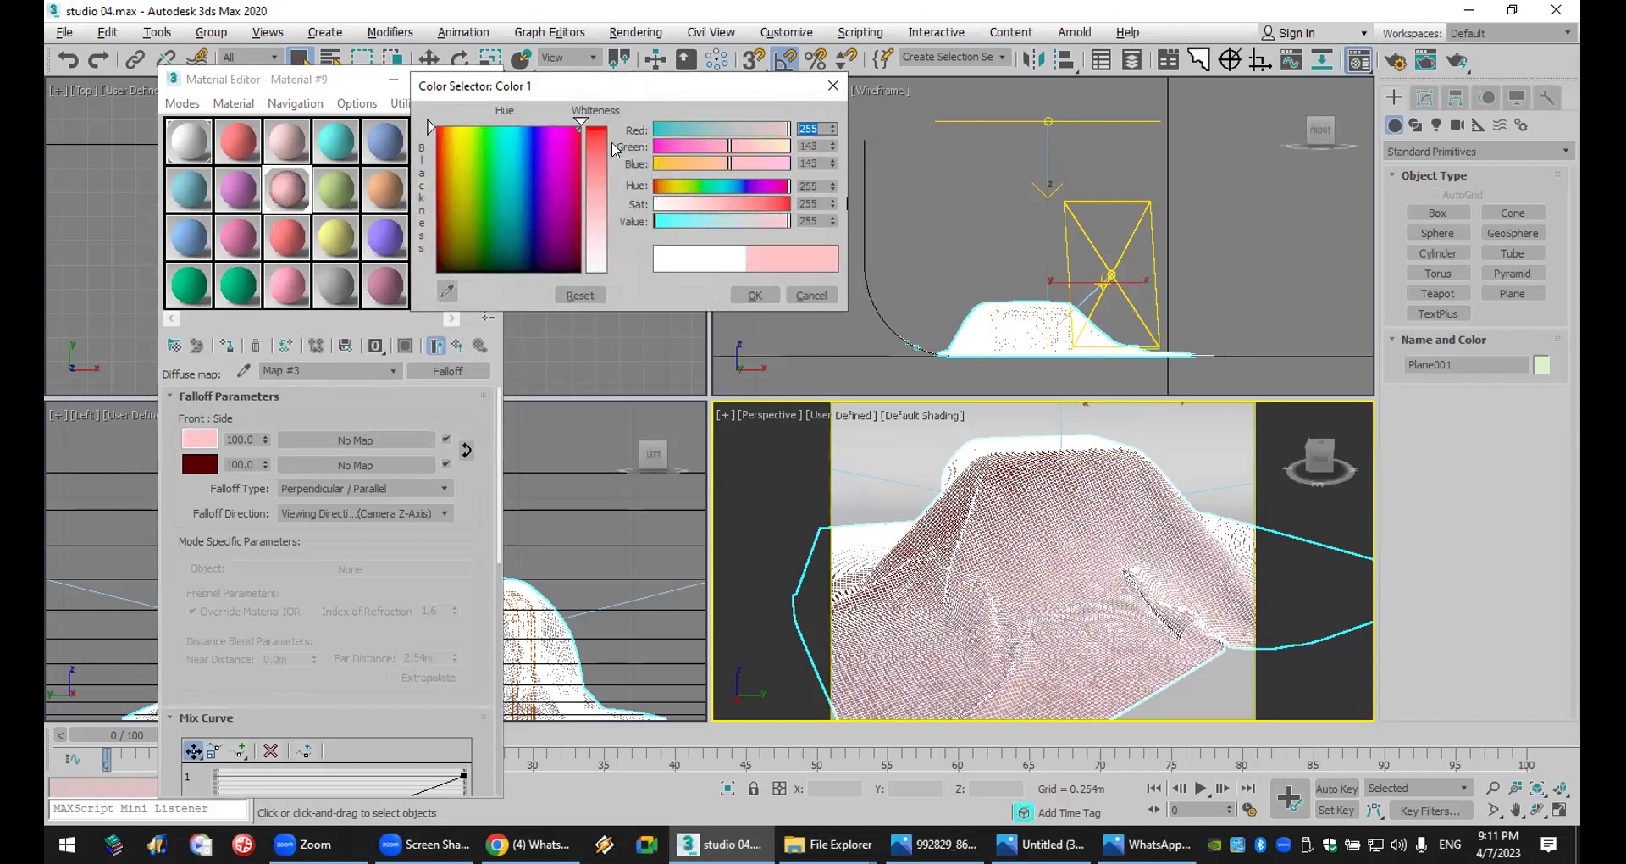
{"action": "left_click", "coordinate": [596, 129]}
{"action": "left_click", "coordinate": [755, 295]}
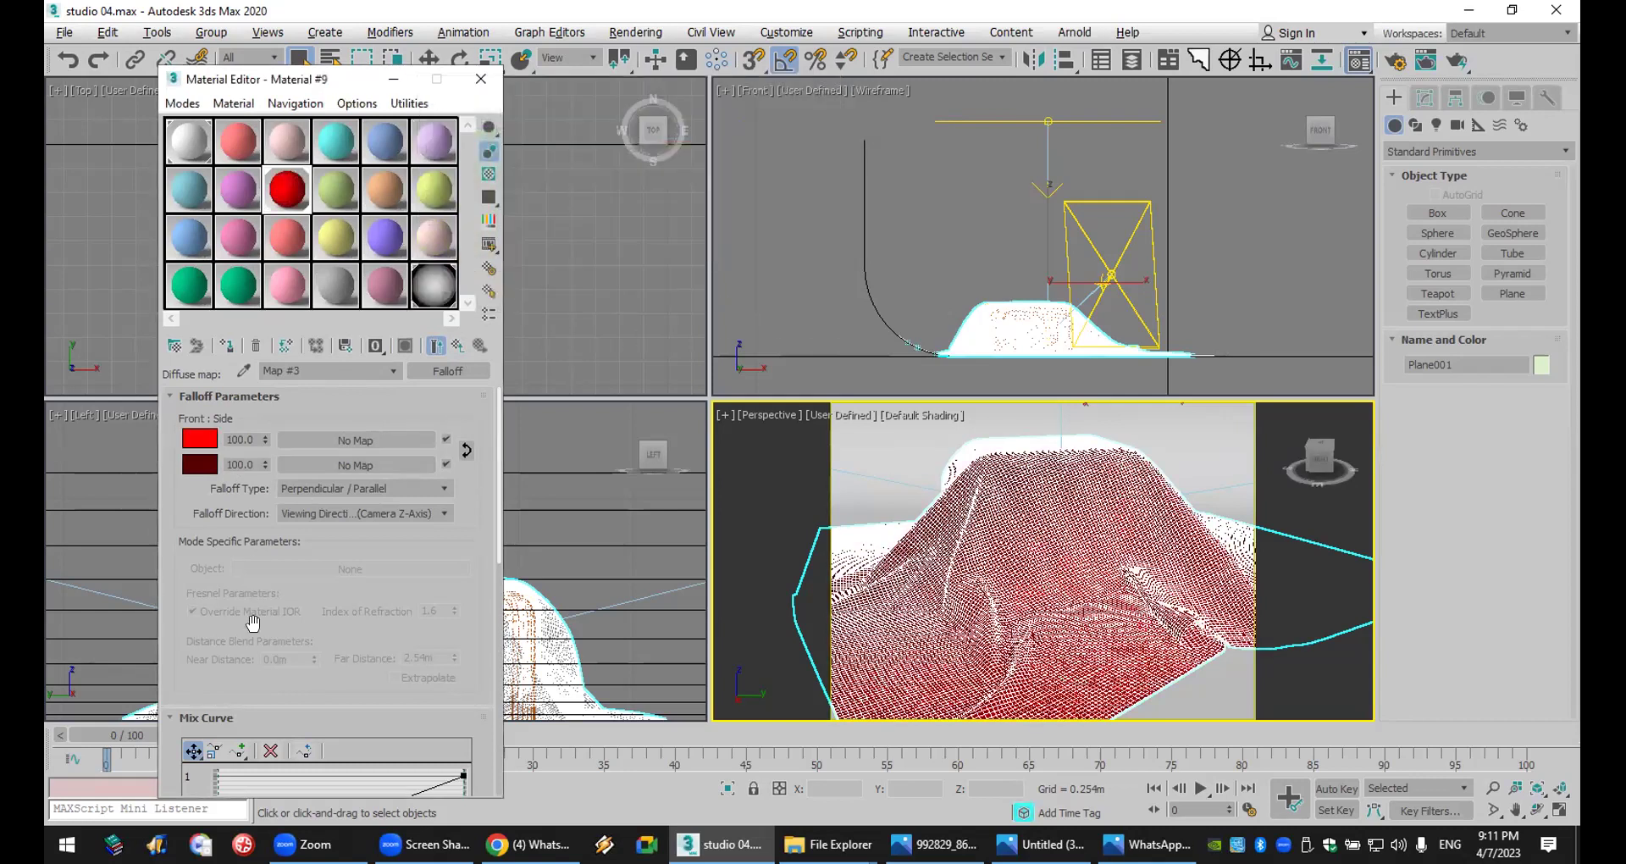
- Raise the mix curve's start point to 1, add a point near the start, and lower it to 0
{"action": "scroll", "coordinate": [247, 617], "scroll_direction": "down", "scroll_amount": 3}
{"action": "left_click_drag", "start_coordinate": [212, 609], "coordinate": [214, 525]}
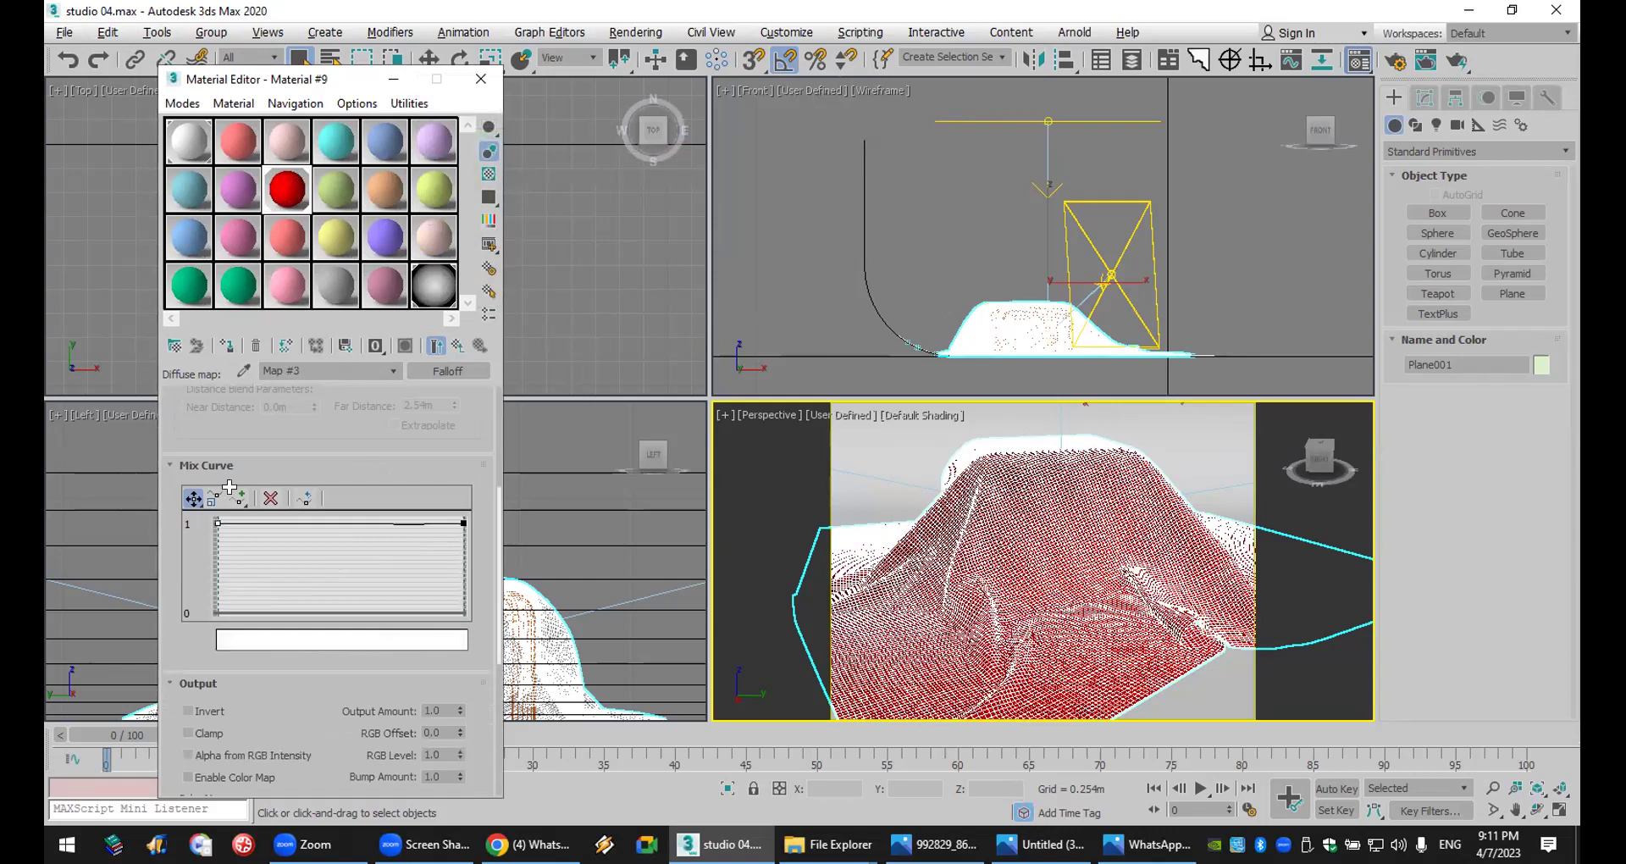
{"action": "left_click", "coordinate": [239, 498]}
{"action": "left_click", "coordinate": [253, 524]}
{"action": "left_click", "coordinate": [193, 498]}
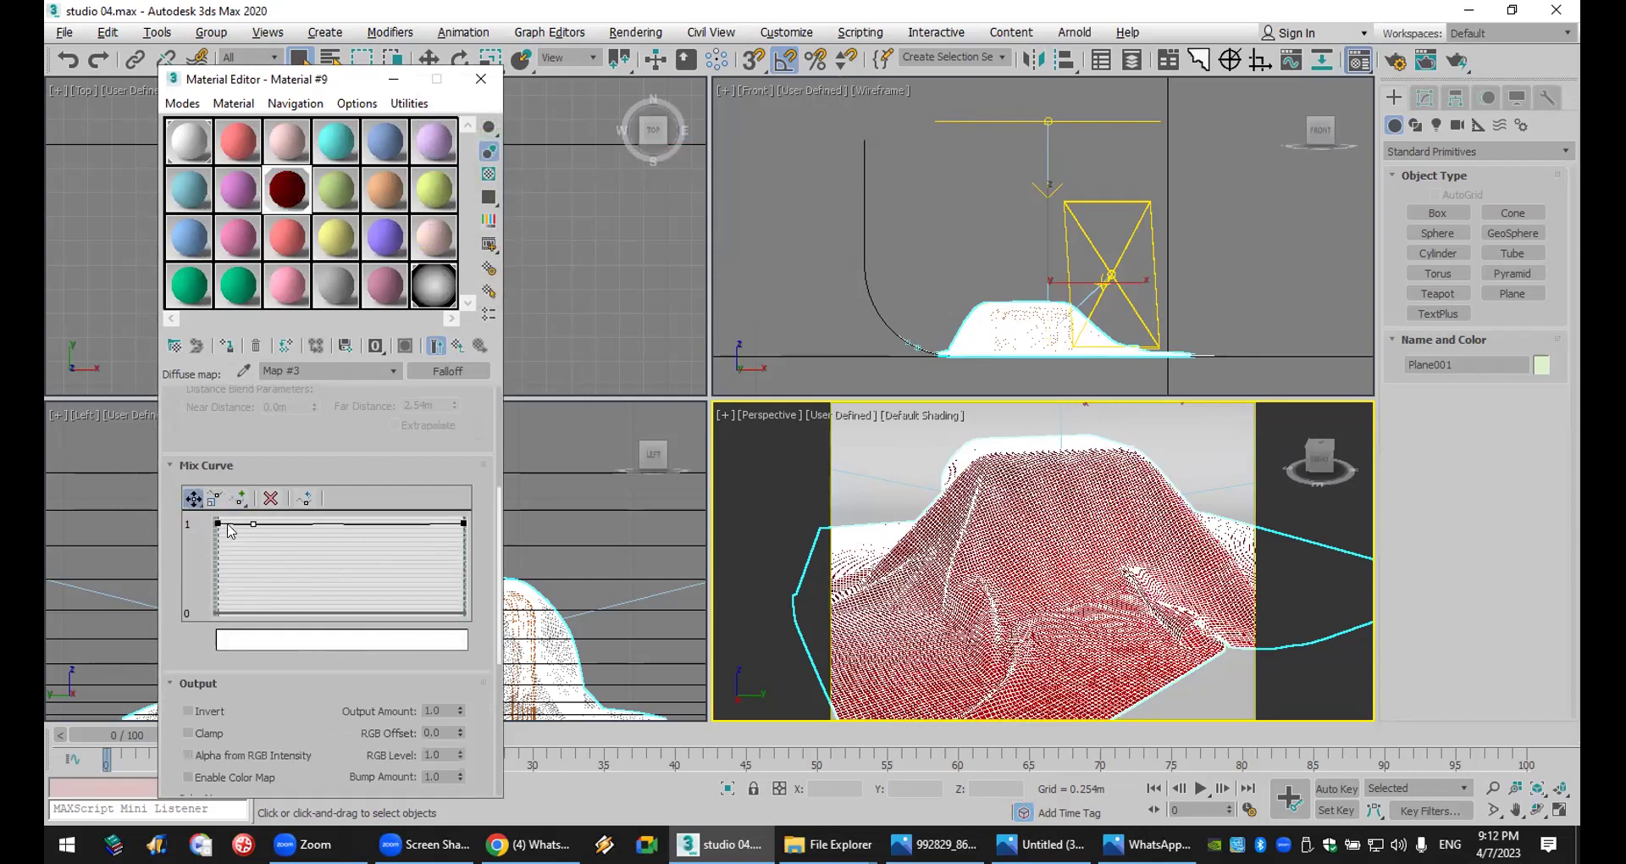
{"action": "left_click_drag", "start_coordinate": [253, 524], "coordinate": [241, 629]}
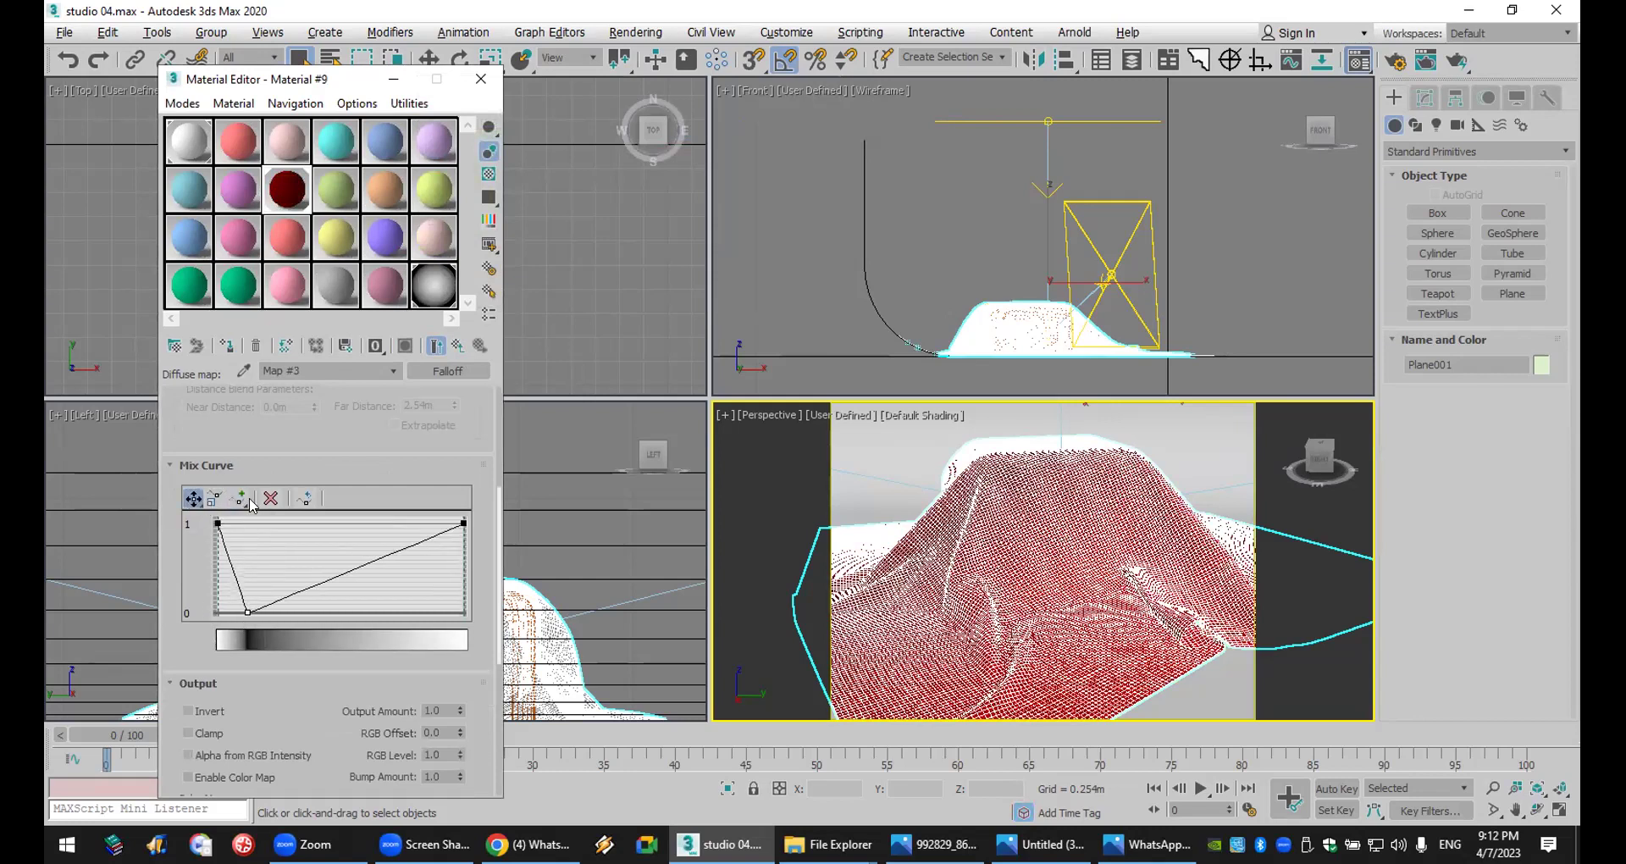
- Add a mix curve point on each side of the dip and raise both to nearly 1
{"action": "left_click", "coordinate": [239, 498]}
{"action": "left_click", "coordinate": [279, 600]}
{"action": "left_click", "coordinate": [242, 592]}
{"action": "left_click", "coordinate": [193, 498]}
{"action": "left_click_drag", "start_coordinate": [277, 598], "coordinate": [271, 529]}
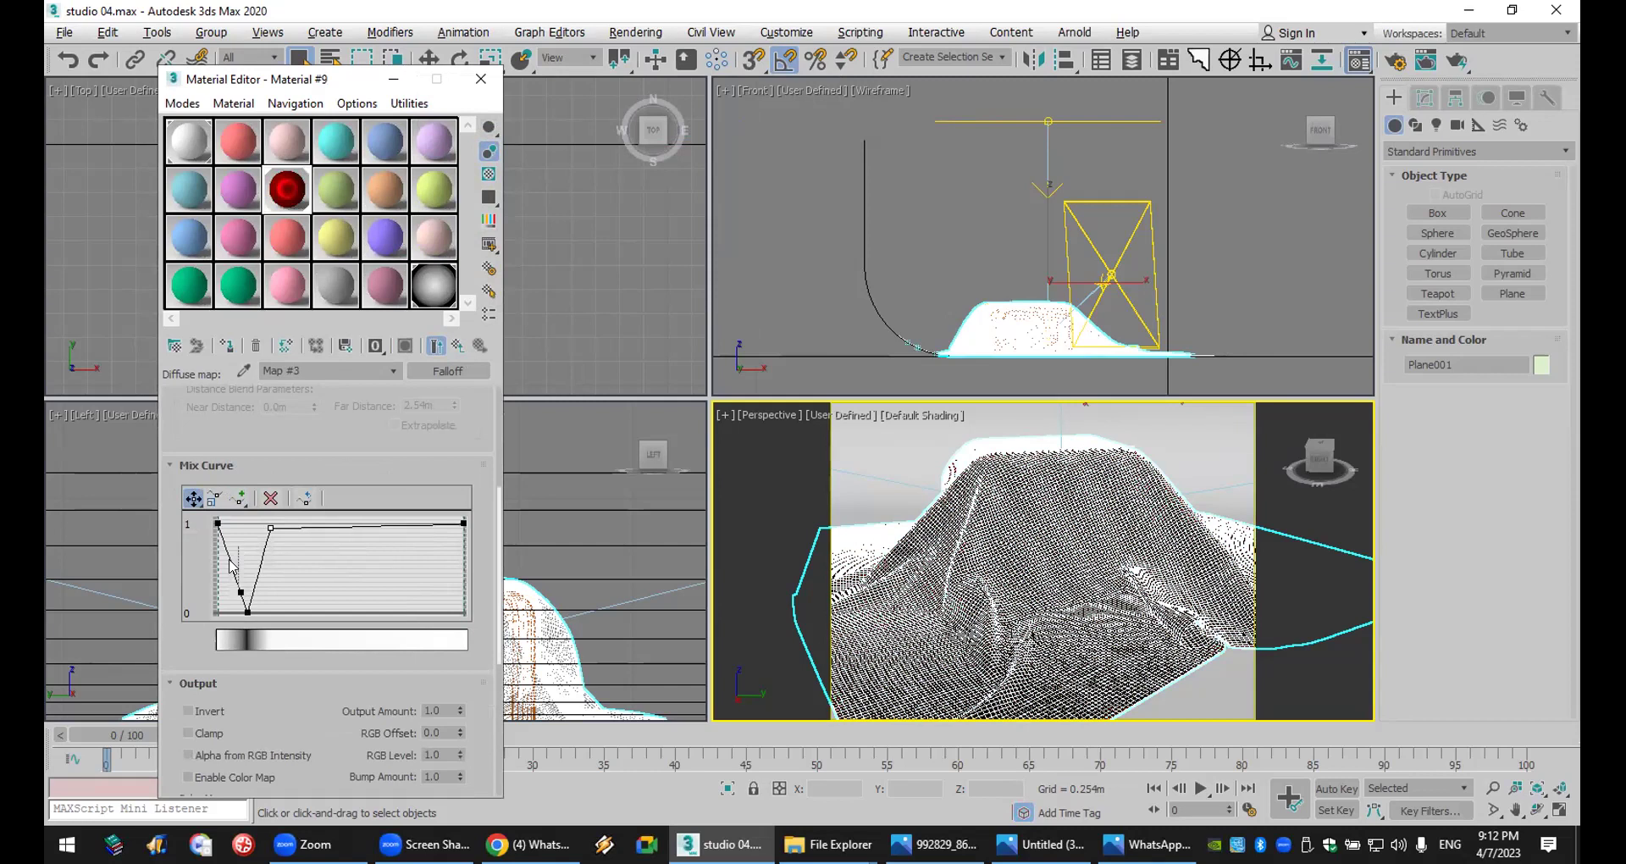
{"action": "left_click_drag", "start_coordinate": [238, 593], "coordinate": [229, 530]}
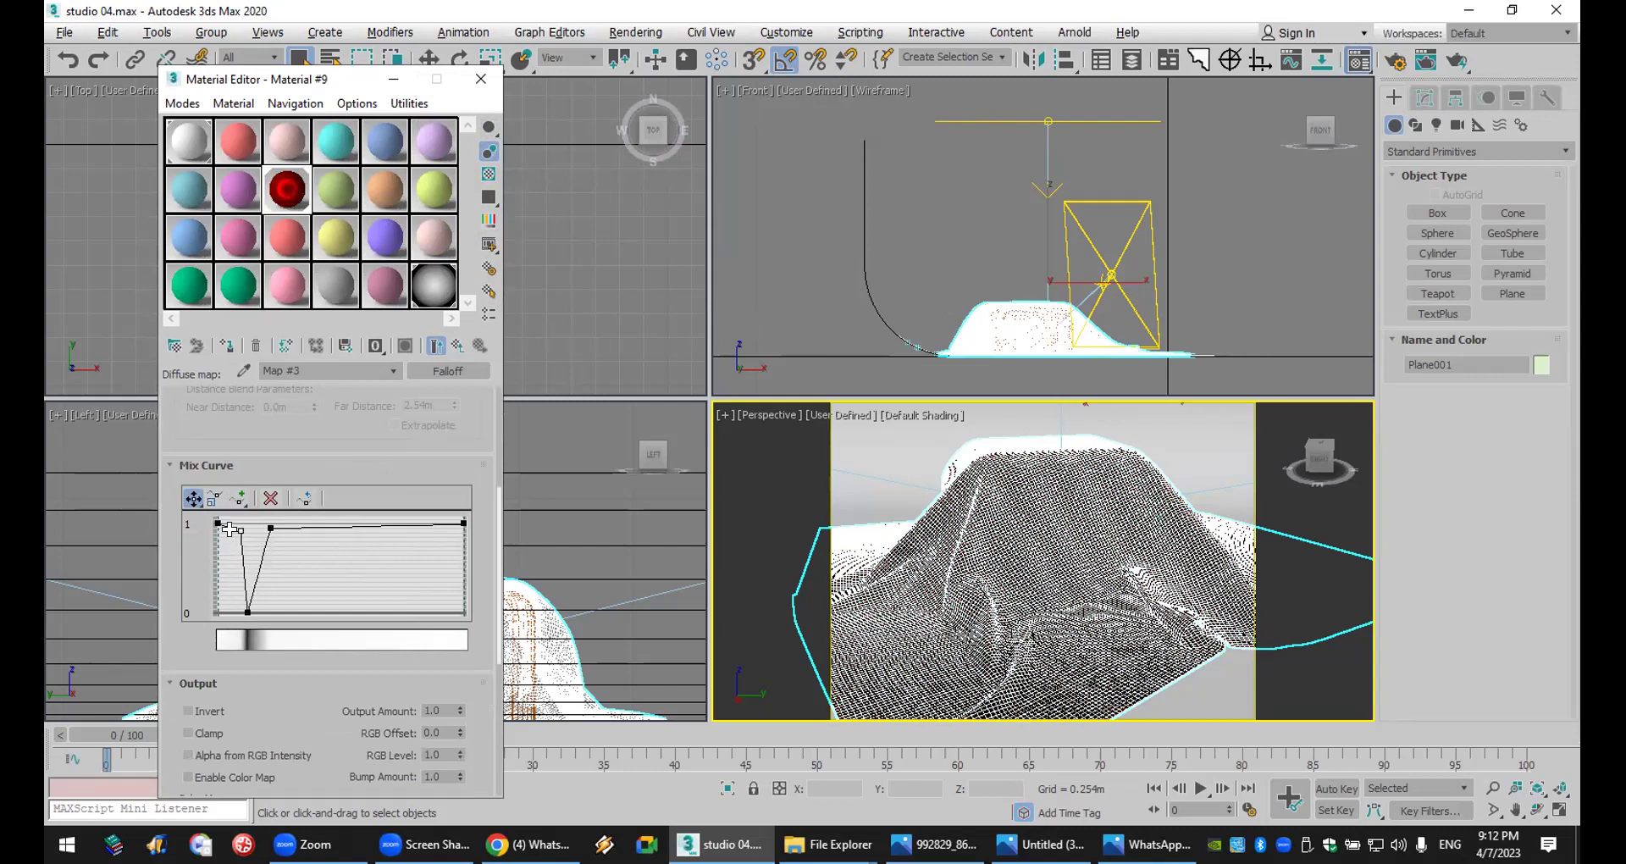
- Convert the mix curve's inner points to smooth Bezier, widen the dip's far side, and reassign the material to the cloth
{"action": "left_click_drag", "start_coordinate": [247, 611], "coordinate": [246, 608]}
{"action": "right_click", "coordinate": [245, 608]}
{"action": "left_click", "coordinate": [284, 642]}
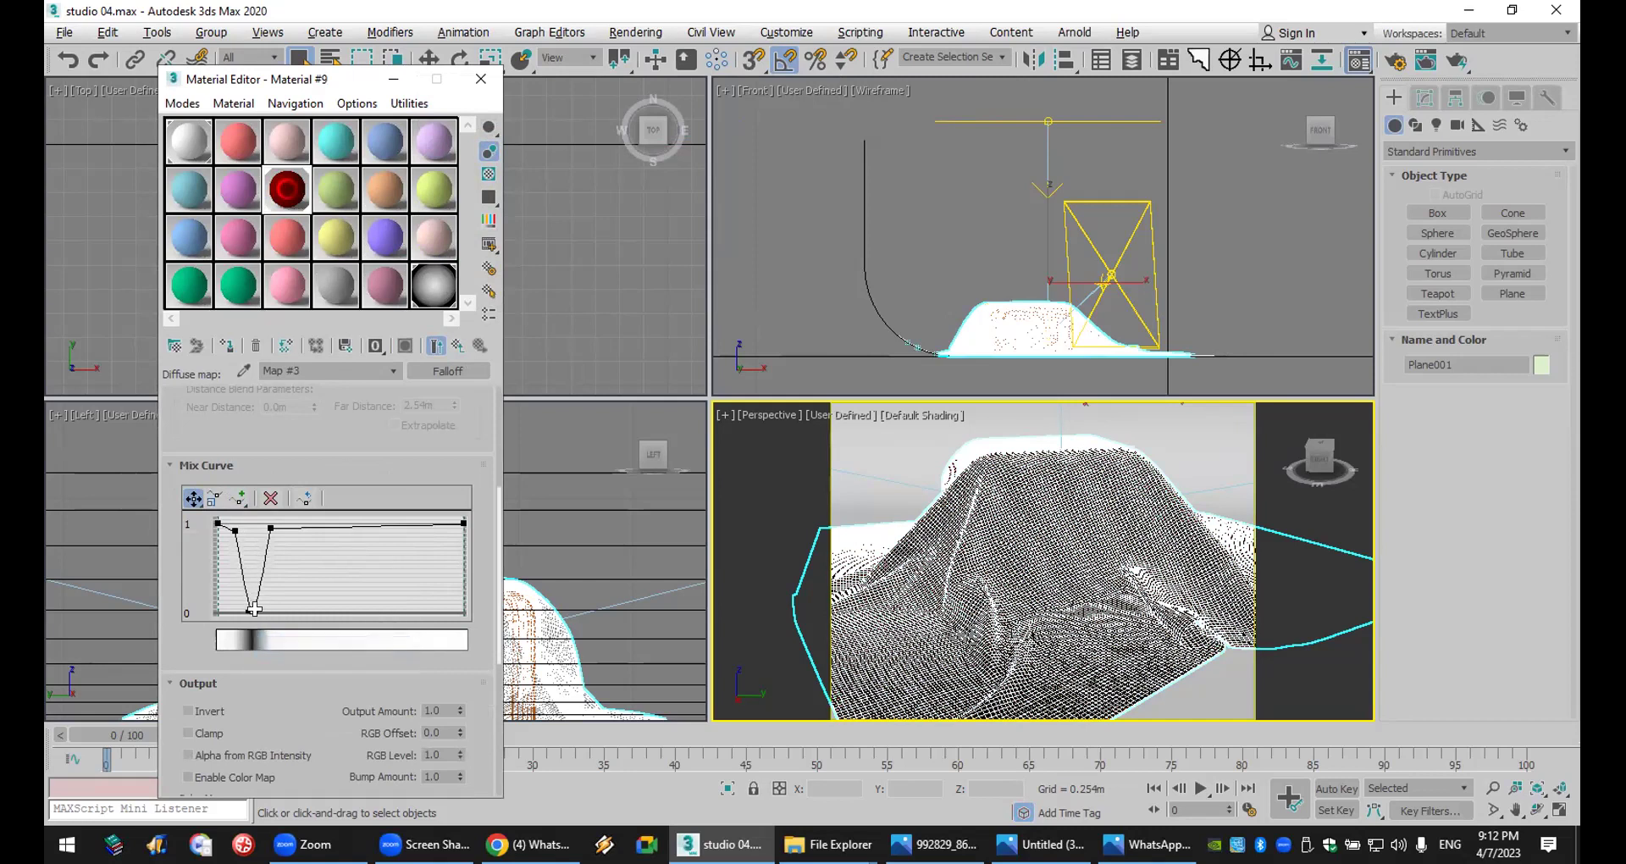
{"action": "right_click", "coordinate": [270, 529]}
{"action": "left_click", "coordinate": [339, 565]}
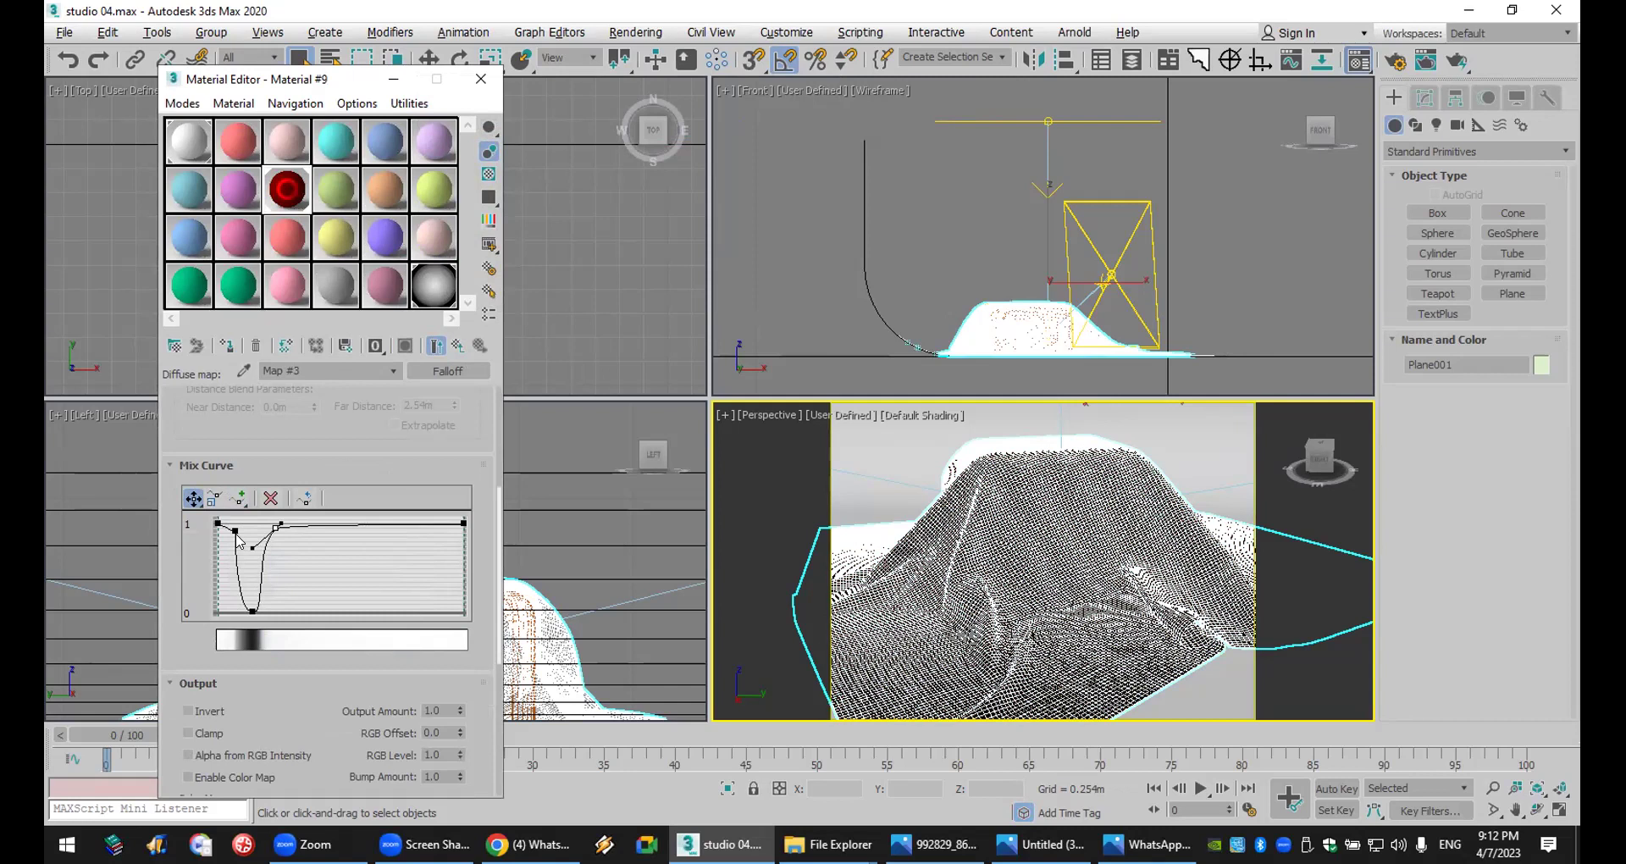
{"action": "right_click", "coordinate": [237, 536]}
{"action": "left_click", "coordinate": [284, 563]}
{"action": "mouse_move", "coordinate": [275, 529]}
{"action": "left_mouse_down"}
{"action": "mouse_move", "coordinate": [292, 523]}
{"action": "mouse_move", "coordinate": [268, 540]}
{"action": "left_mouse_up"}
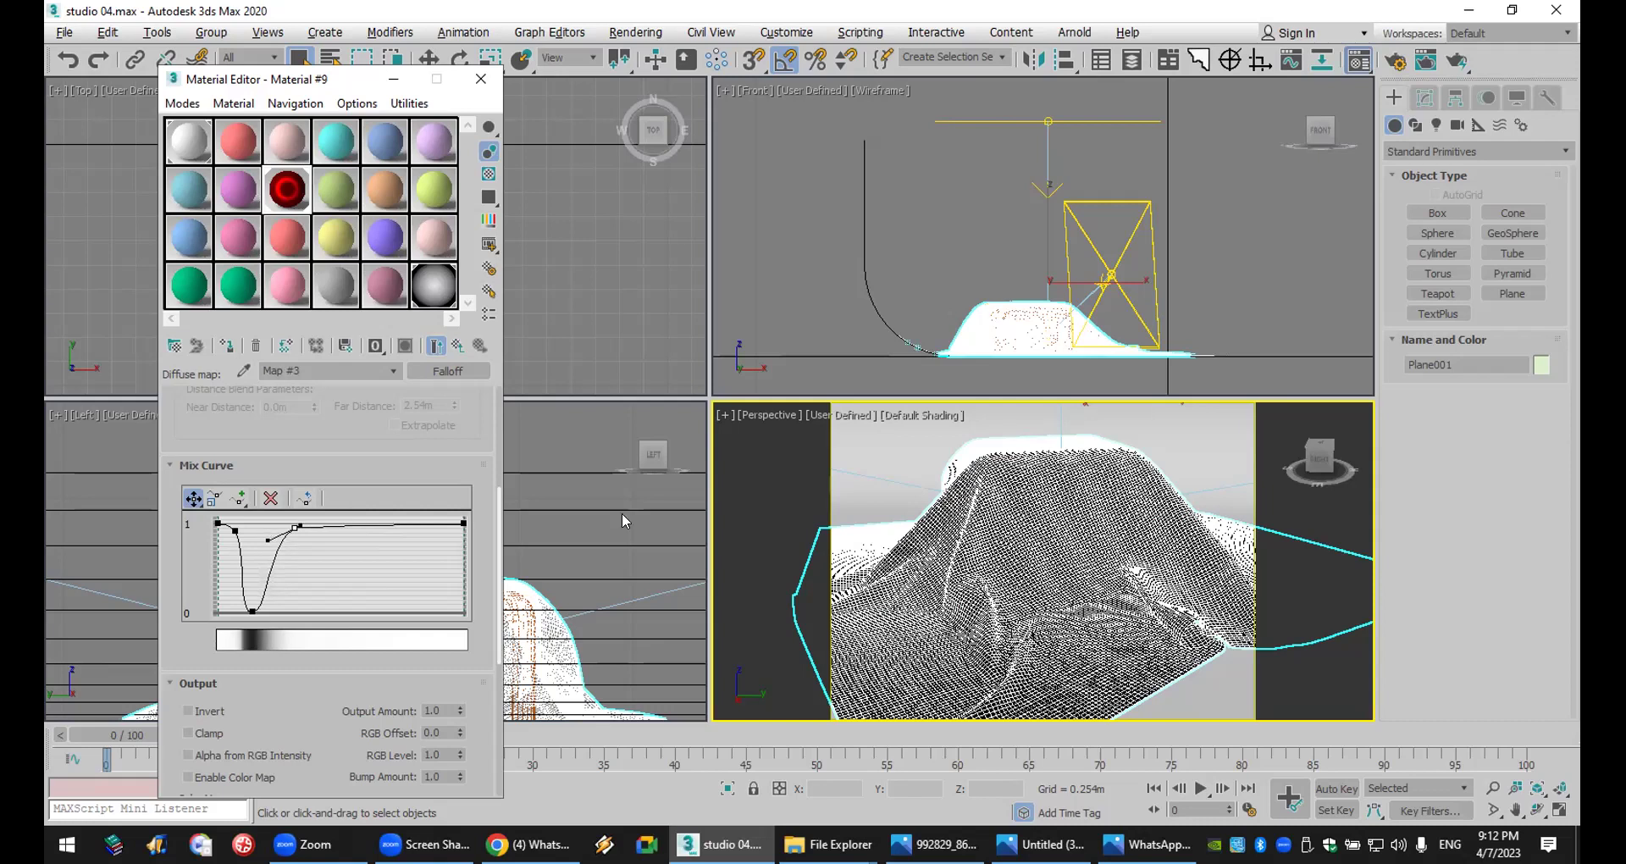
{"action": "left_click", "coordinate": [227, 346]}
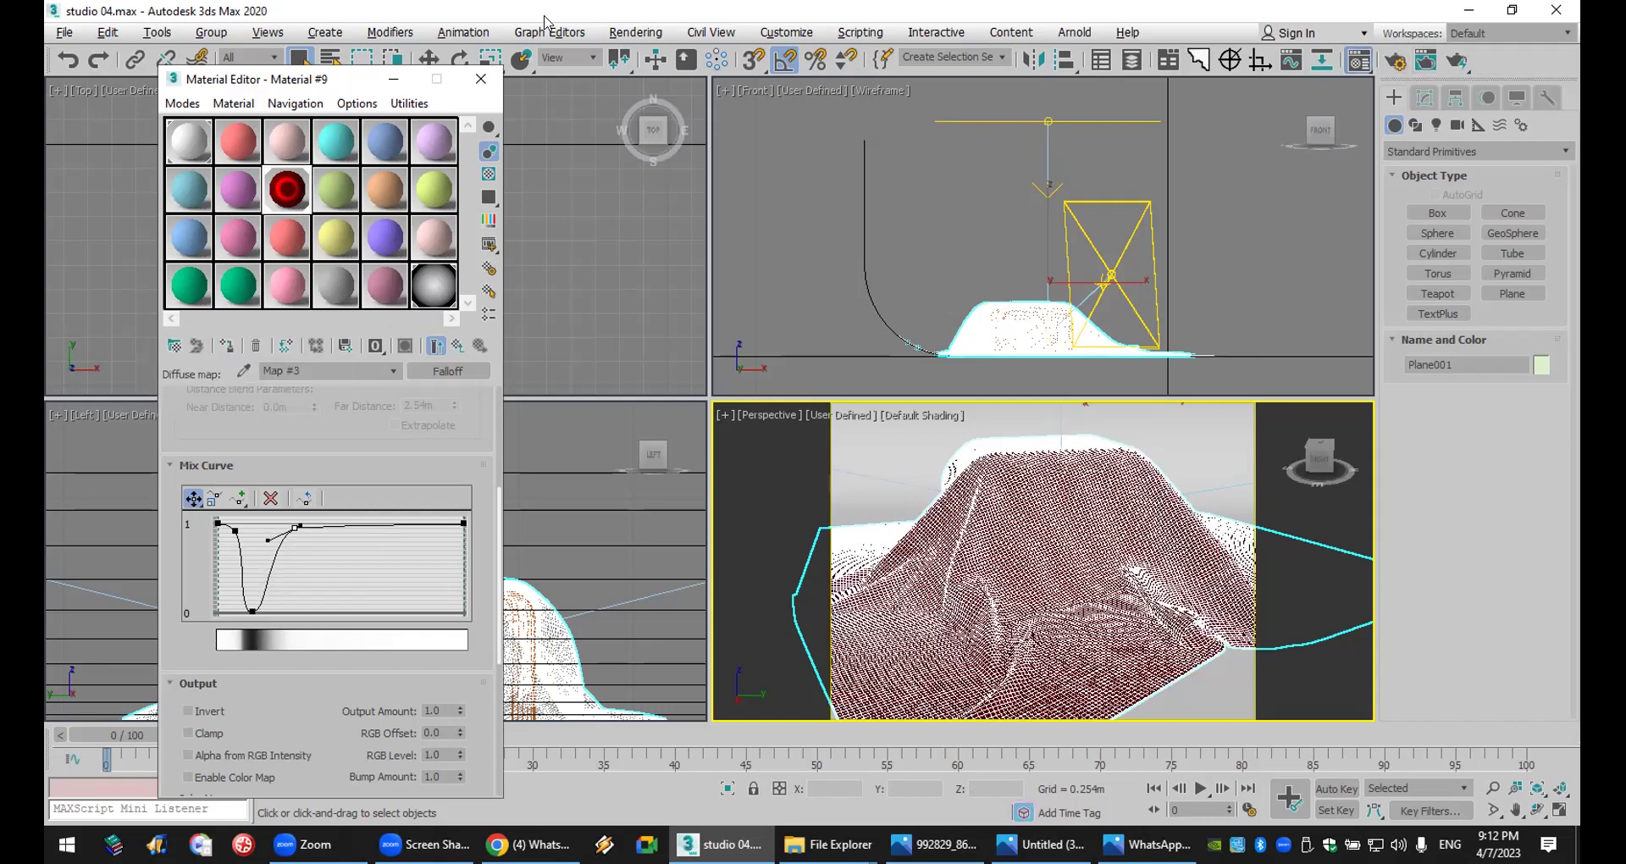
- Set the bucket image sampler's max subdivs to 4 in the V-Ray render settings
{"action": "left_click", "coordinate": [636, 32]}
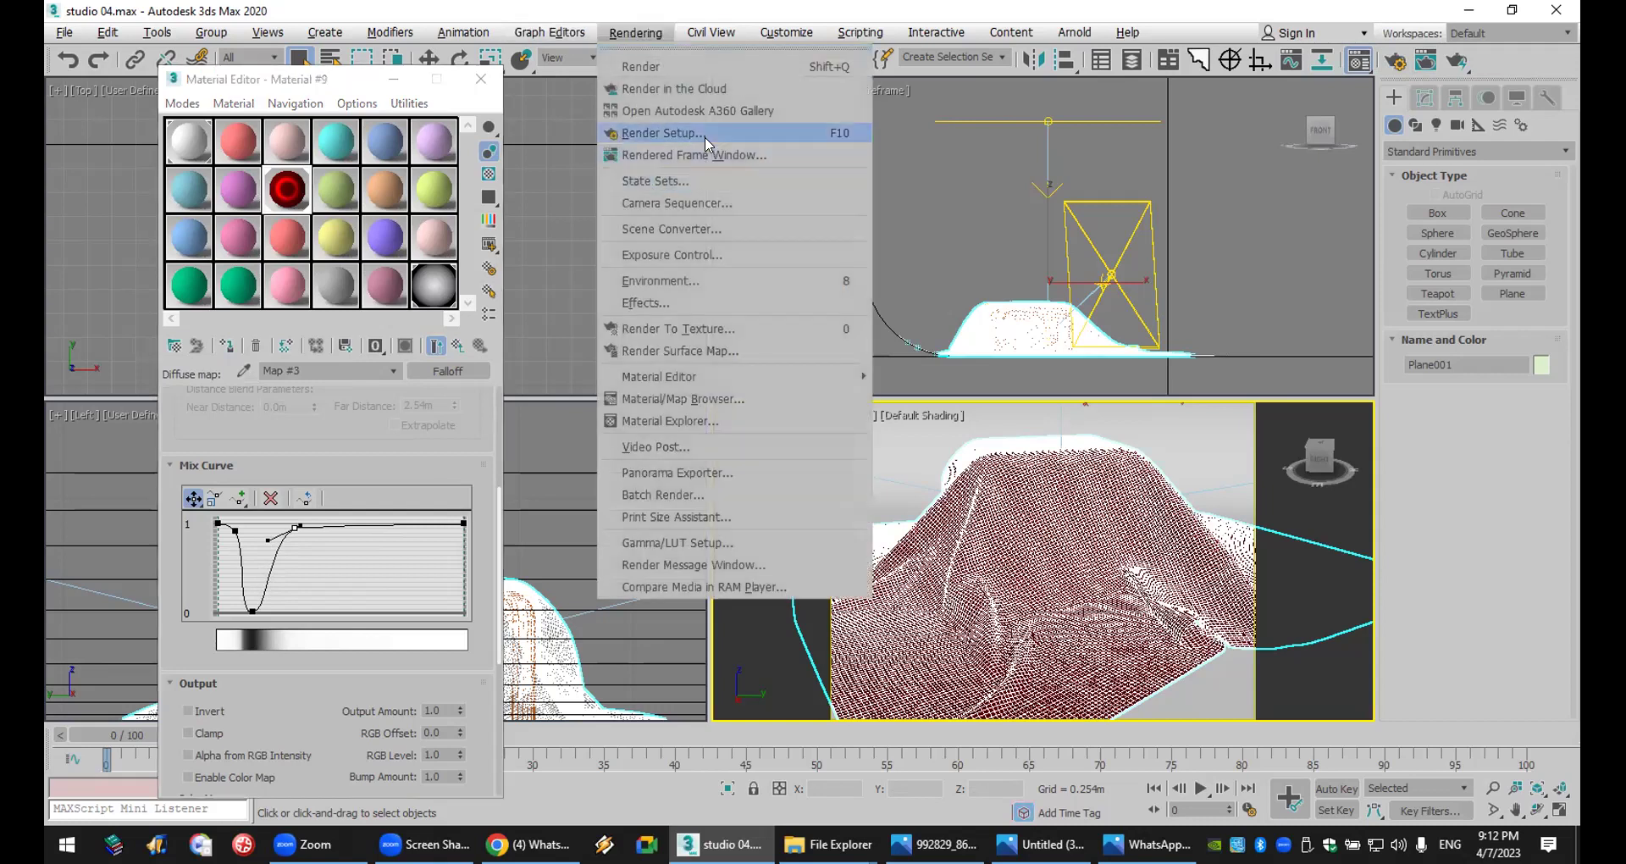
{"action": "left_click", "coordinate": [702, 136]}
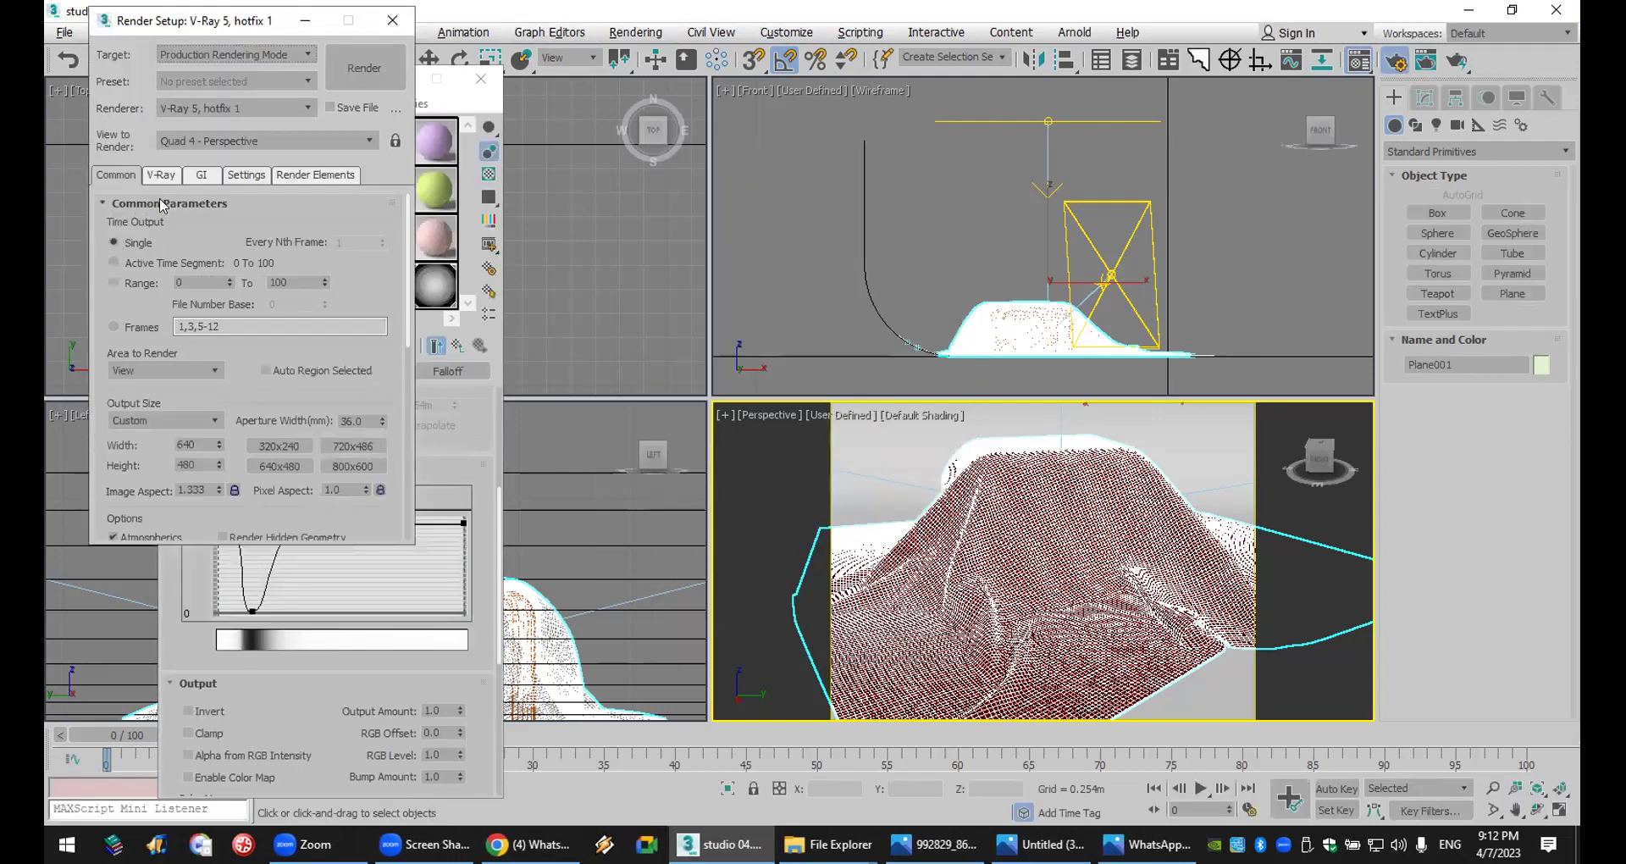
{"action": "left_click", "coordinate": [165, 176]}
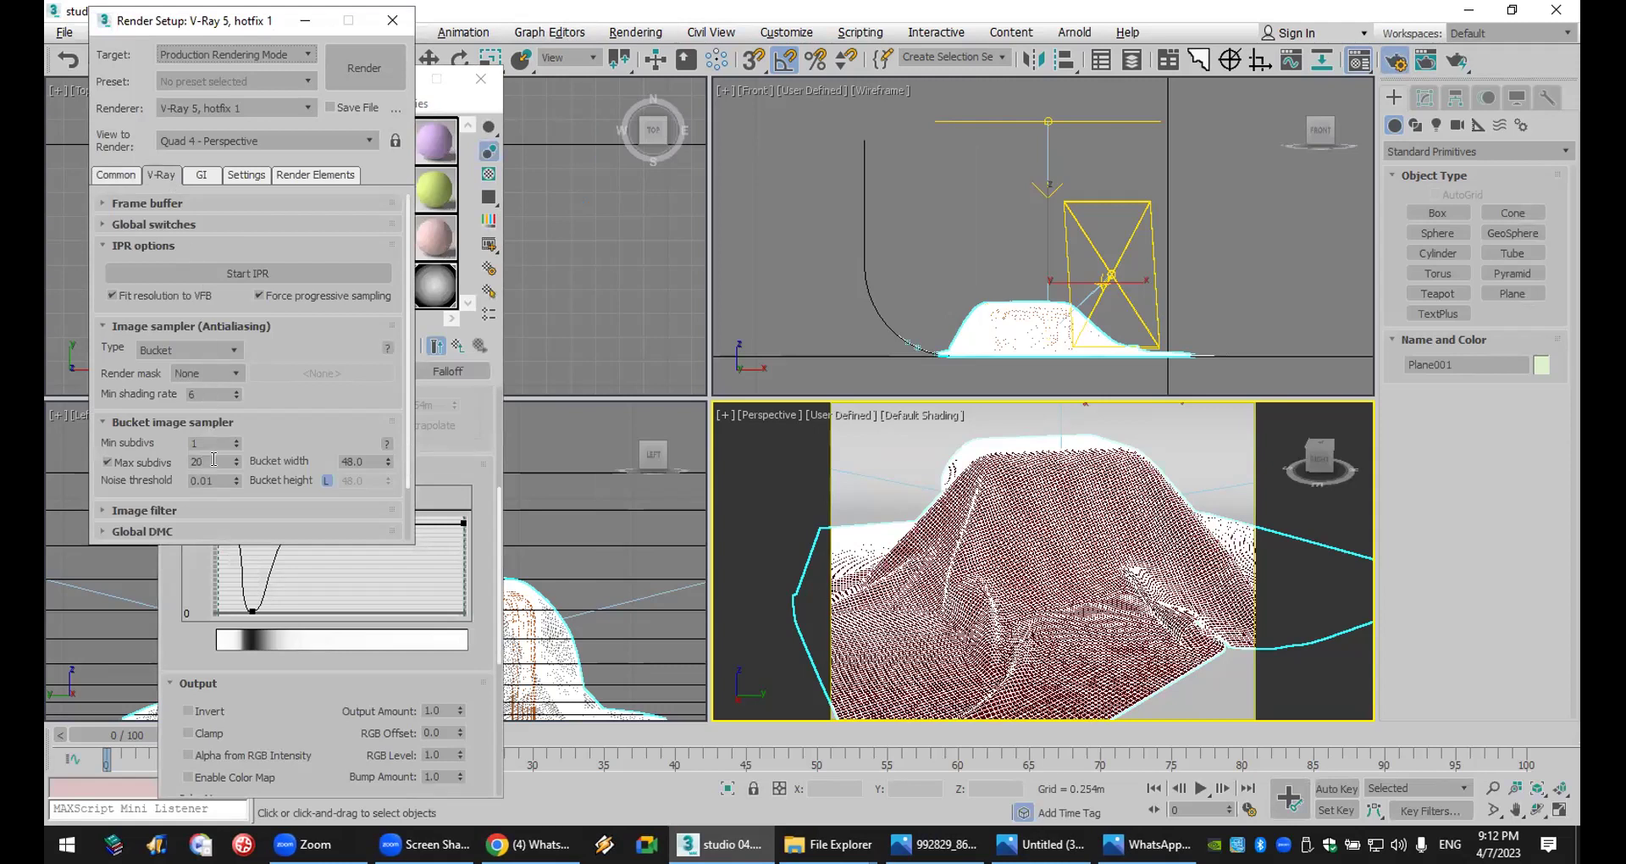
{"action": "left_click_drag", "start_coordinate": [214, 461], "coordinate": [144, 463]}
{"action": "type", "text": "4"}
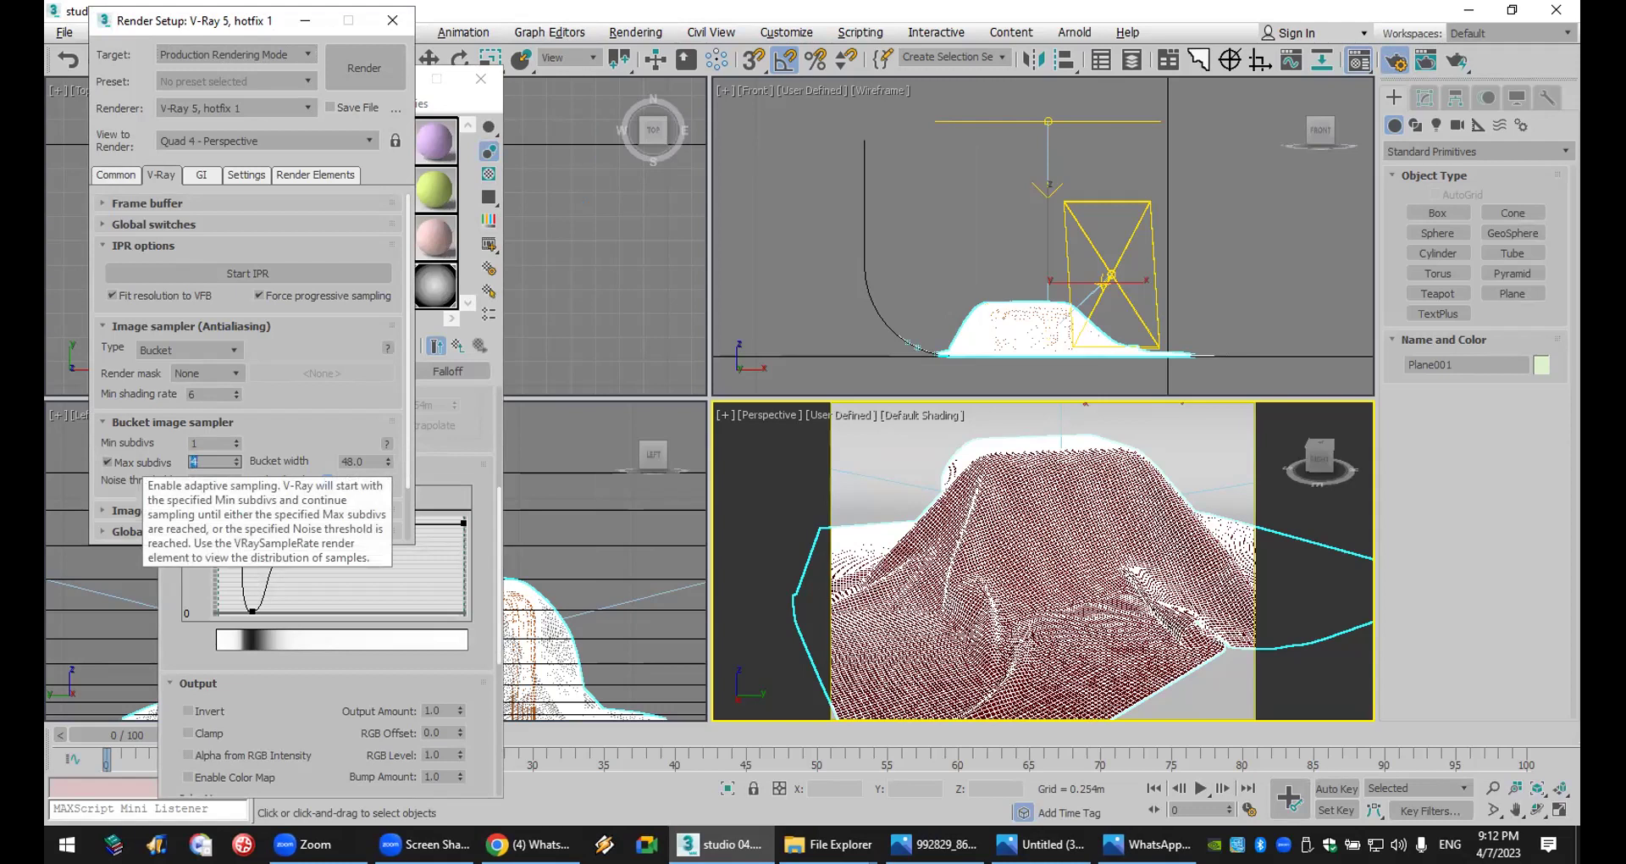
- Set the irradiance map preset to Very low in the global illumination settings
{"action": "left_click", "coordinate": [204, 176]}
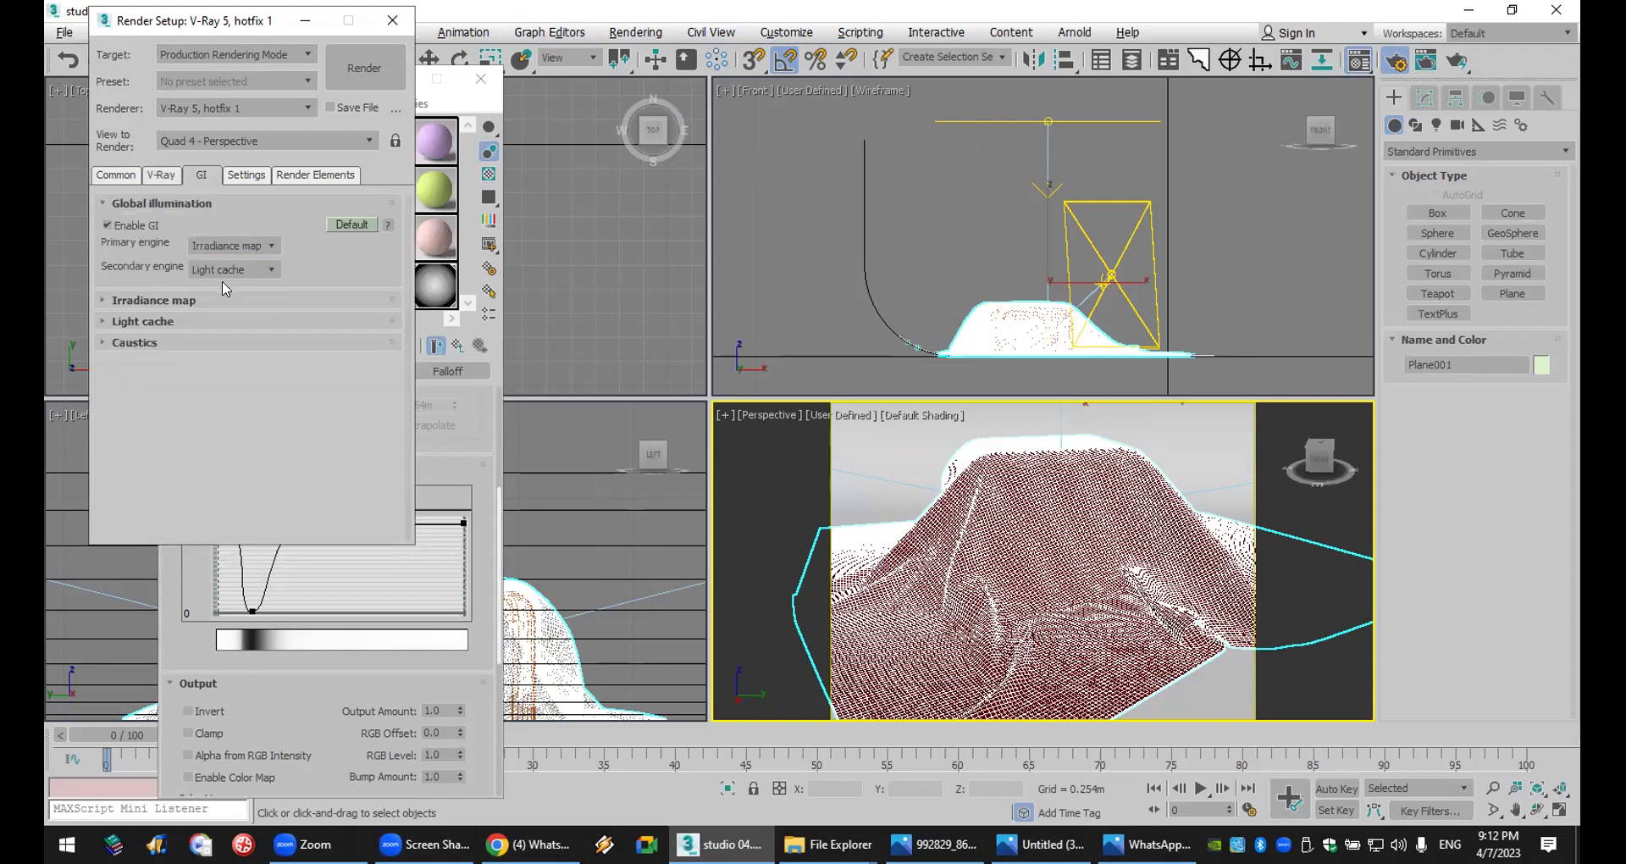
{"action": "left_click", "coordinate": [239, 301]}
{"action": "left_click", "coordinate": [243, 325]}
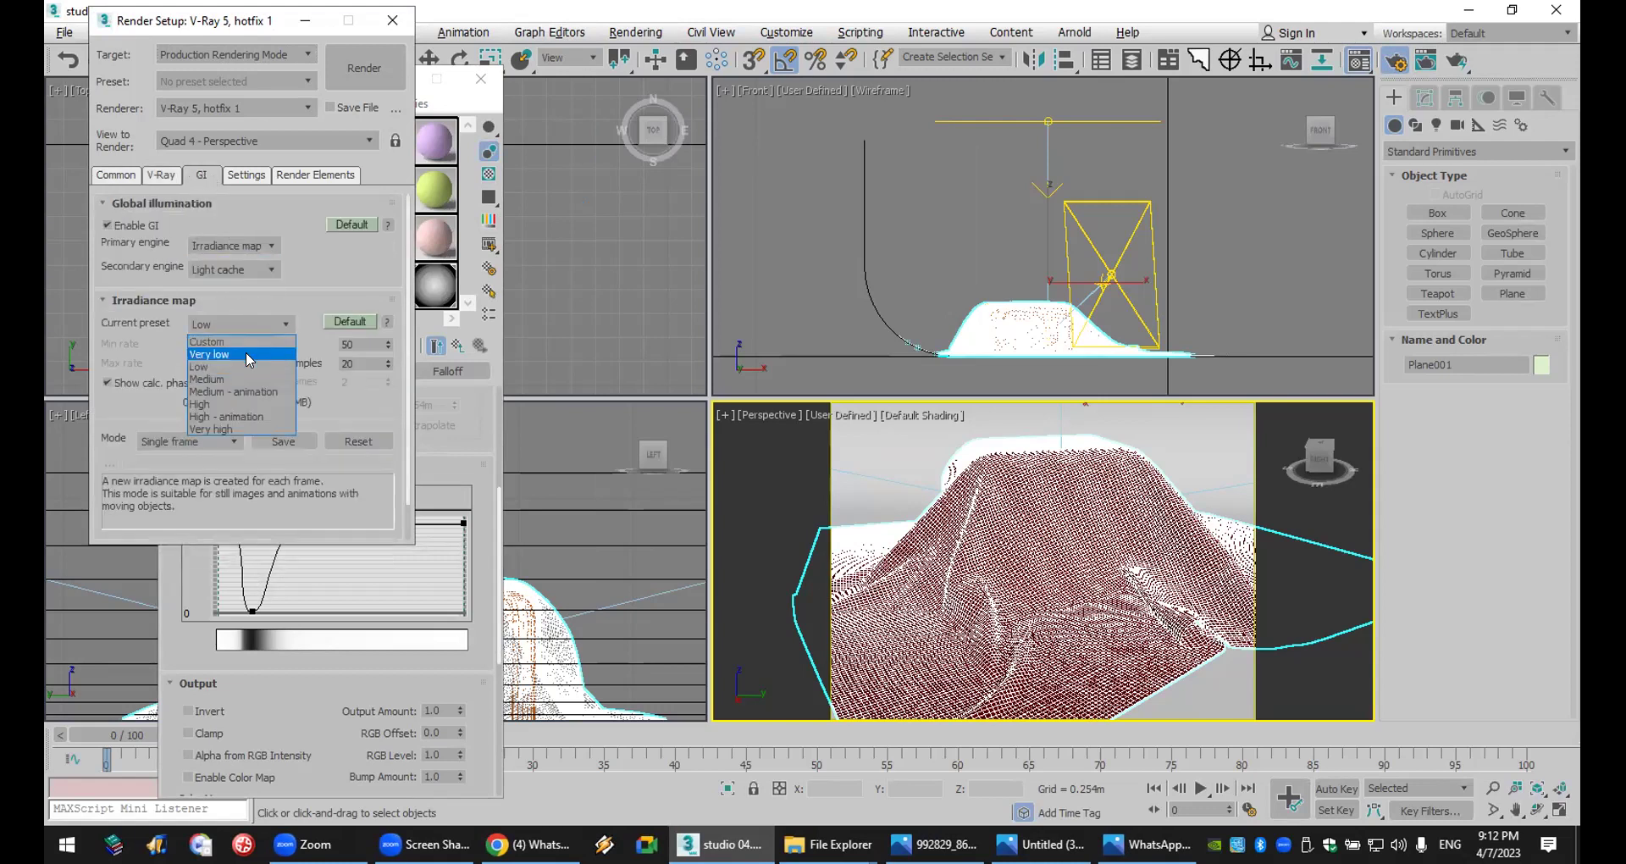
{"action": "left_click", "coordinate": [246, 352]}
- Set the light cache subdivs to 300 and render the Perspective view
{"action": "scroll", "coordinate": [198, 355], "scroll_direction": "down", "scroll_amount": 1}
{"action": "scroll", "coordinate": [199, 490], "scroll_direction": "down", "scroll_amount": 4}
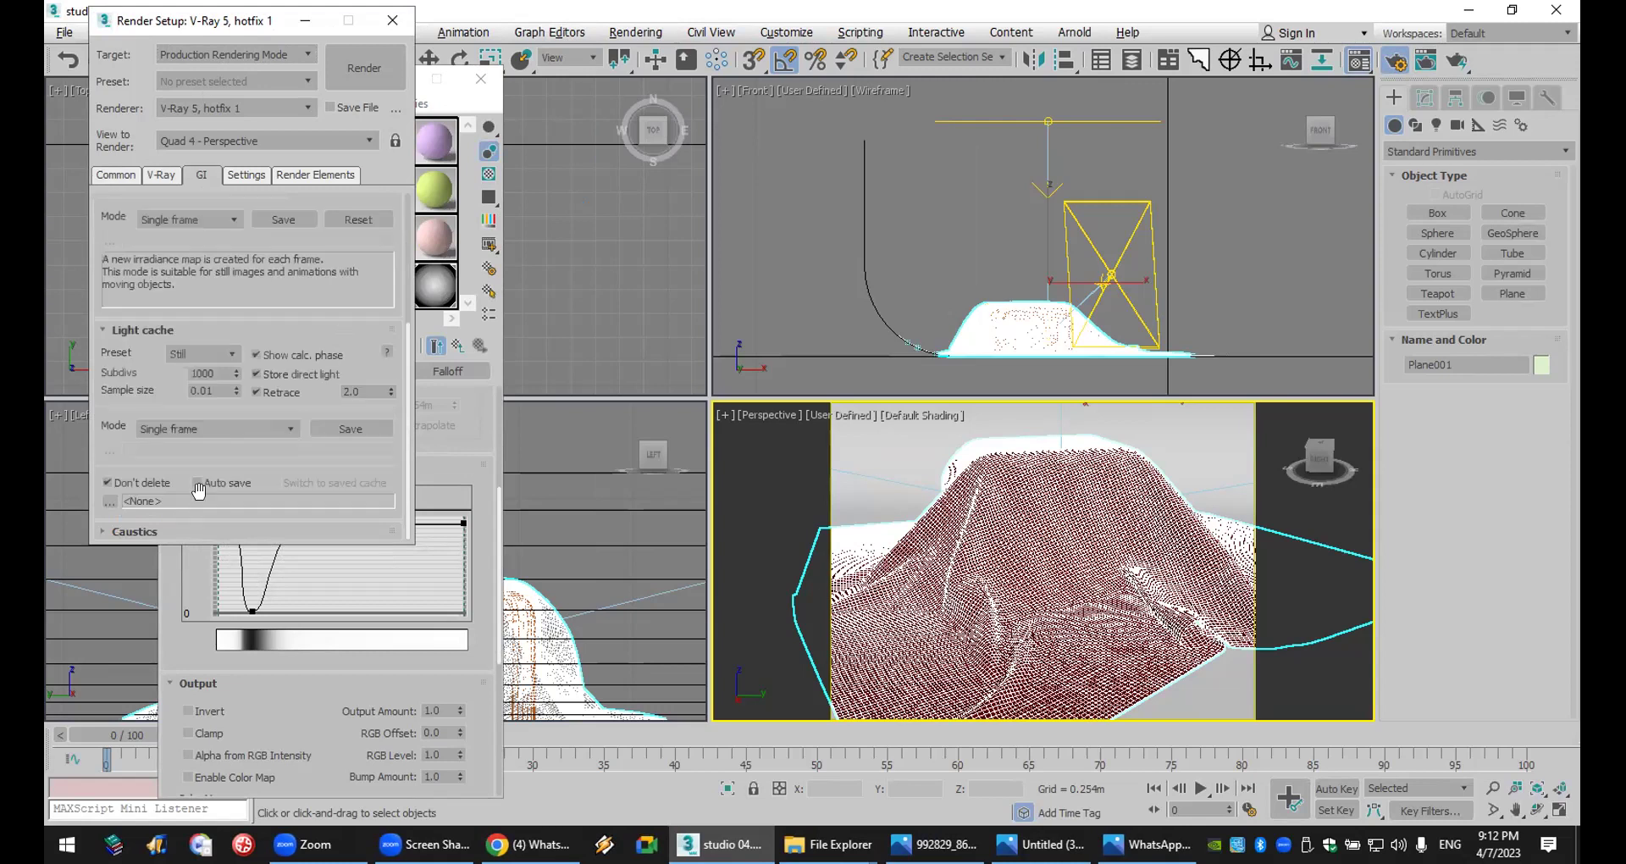
{"action": "double_click", "coordinate": [222, 372]}
{"action": "type", "text": "300"}
{"action": "key", "text": "Return"}
{"action": "left_click", "coordinate": [365, 68]}
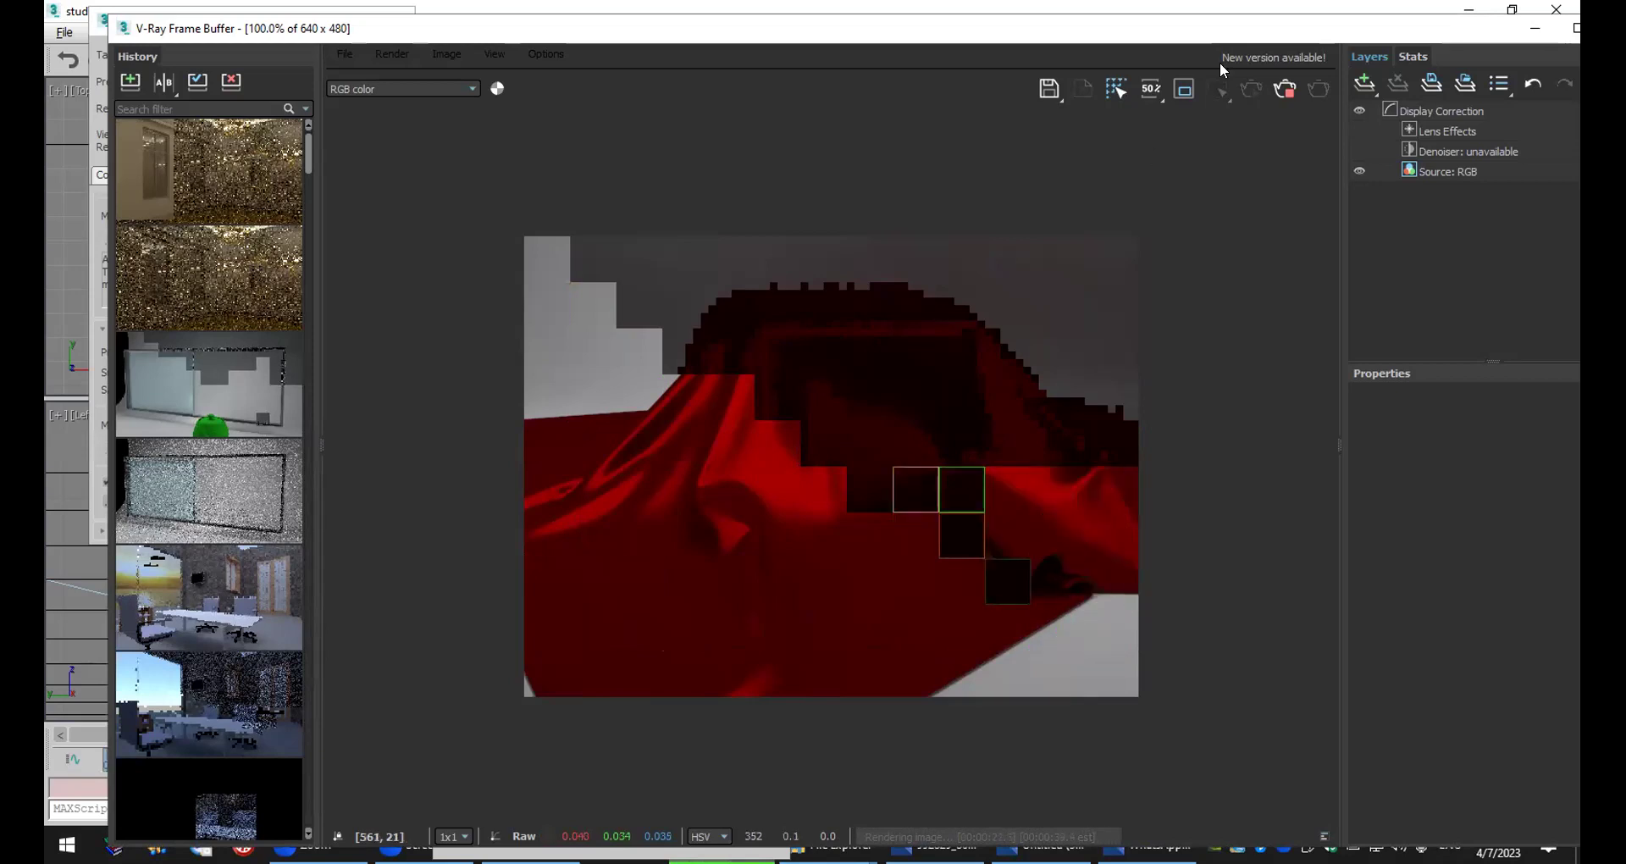
{"action": "mouse_move", "coordinate": [1148, 844]}
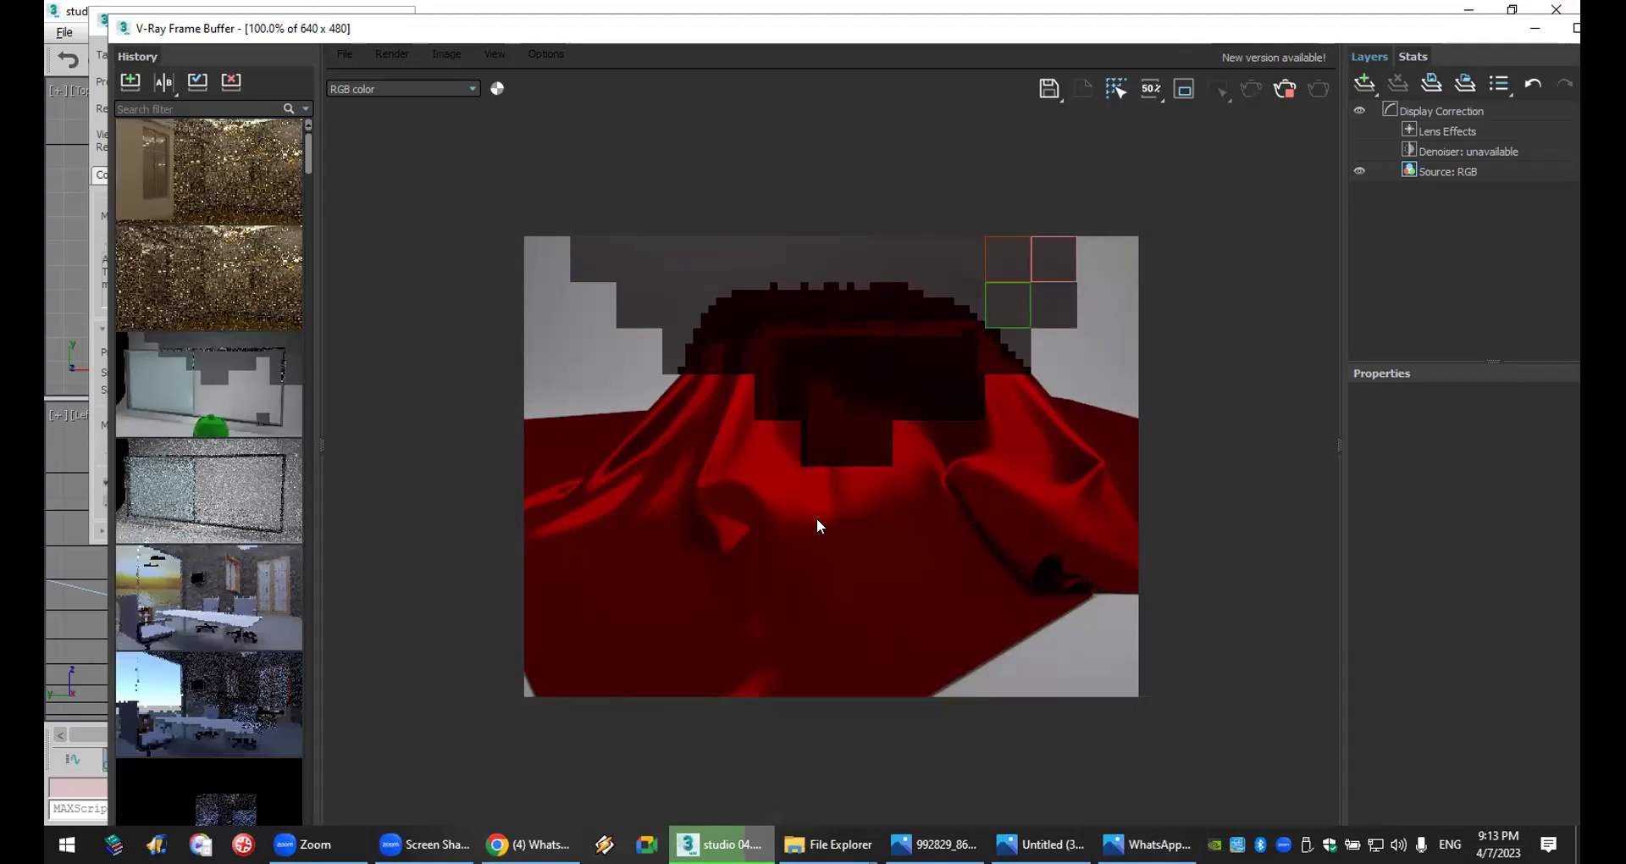
- Examine the red cloth's folds and highlights in the V-Ray render, and close the frame buffer
{"action": "scroll", "coordinate": [893, 449], "scroll_direction": "up", "scroll_amount": 1}
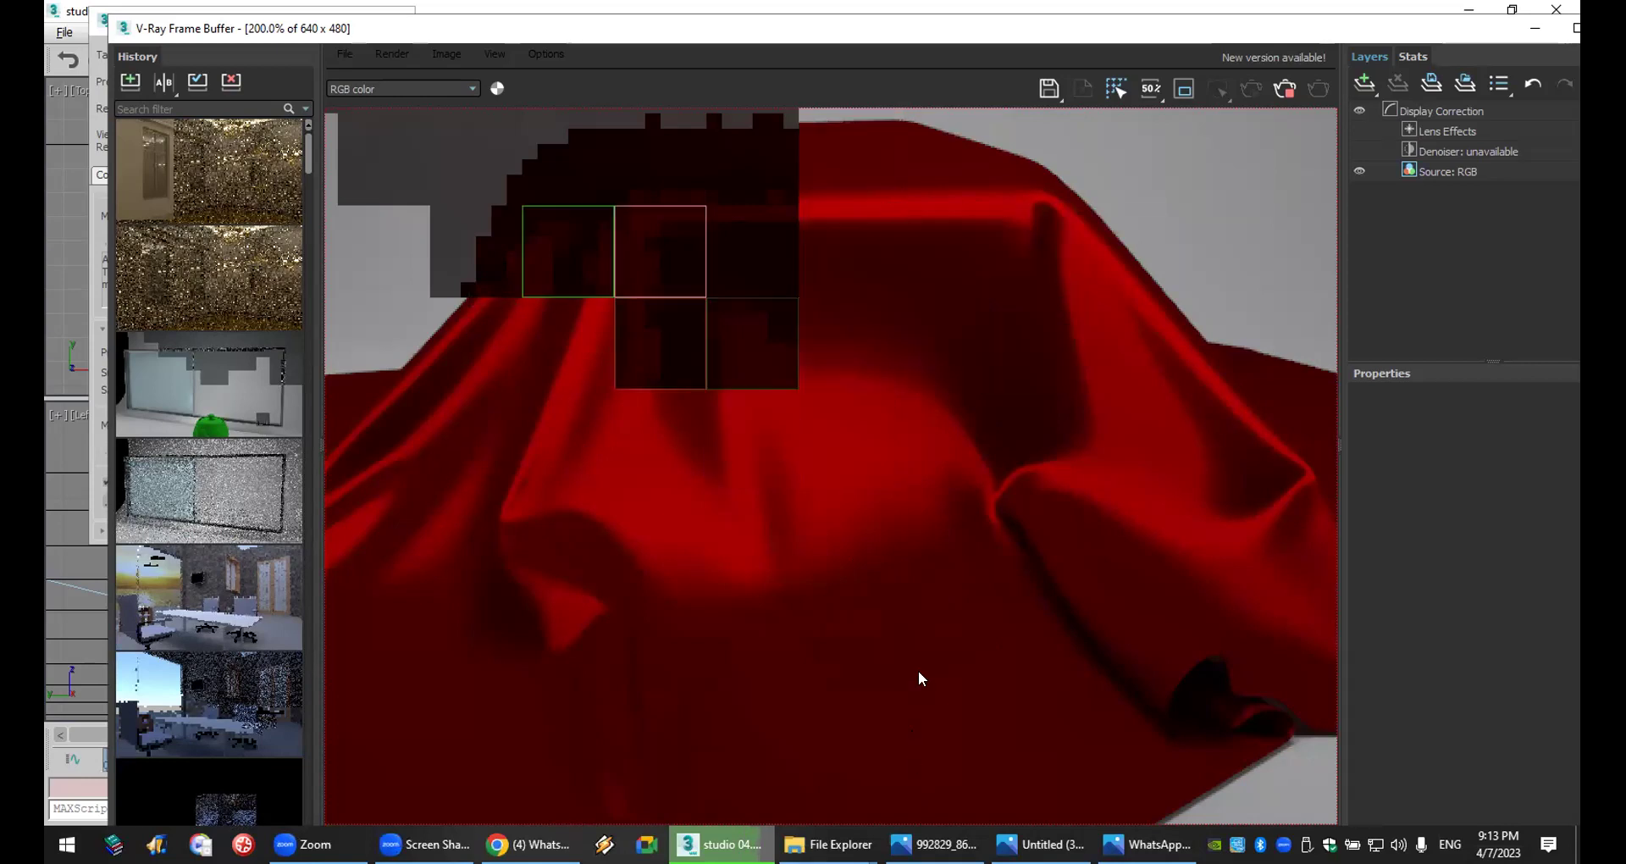
{"action": "scroll", "coordinate": [918, 669], "scroll_direction": "down", "scroll_amount": 2}
{"action": "scroll", "coordinate": [919, 678], "scroll_direction": "up", "scroll_amount": 1}
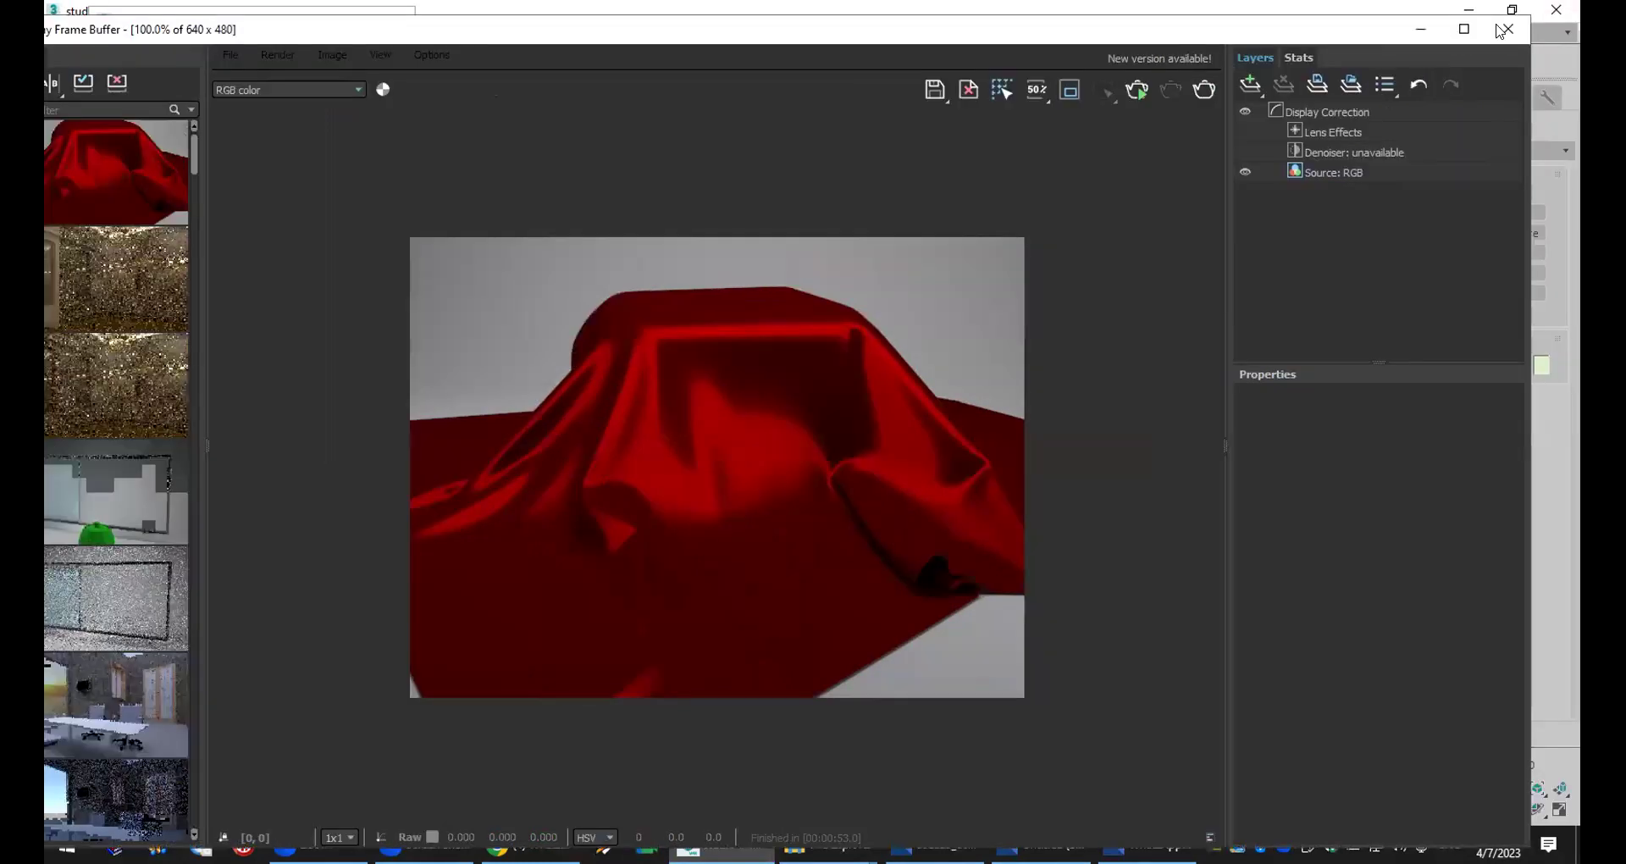
{"action": "left_click", "coordinate": [1504, 30]}
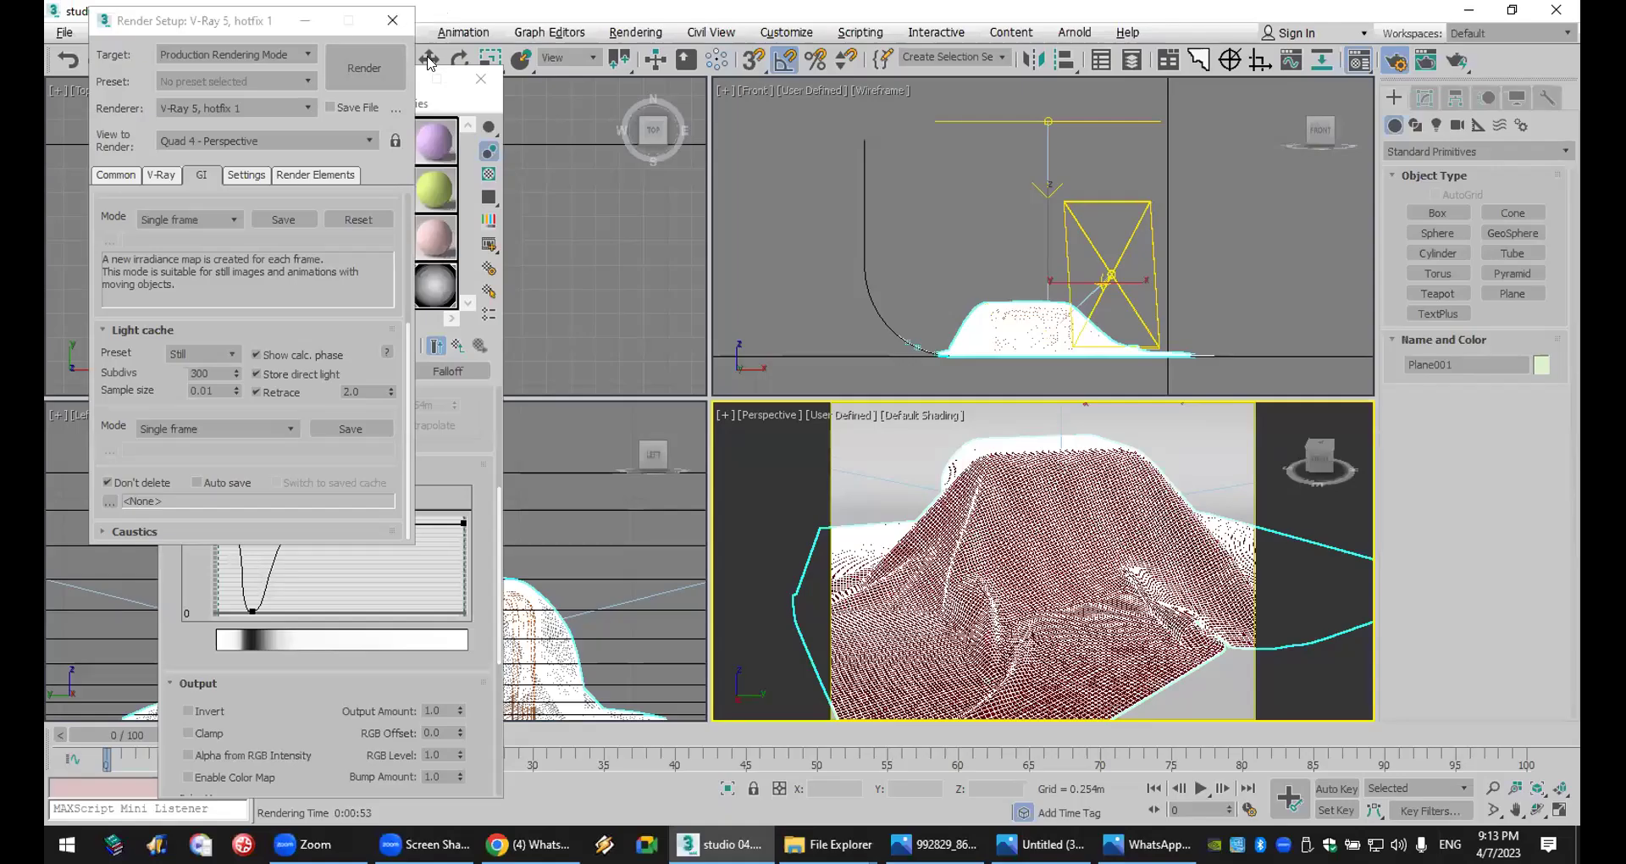
- Maximize the Perspective view and move the Material Editor aside so it covers less of the draped cloth
{"action": "left_click", "coordinate": [418, 72]}
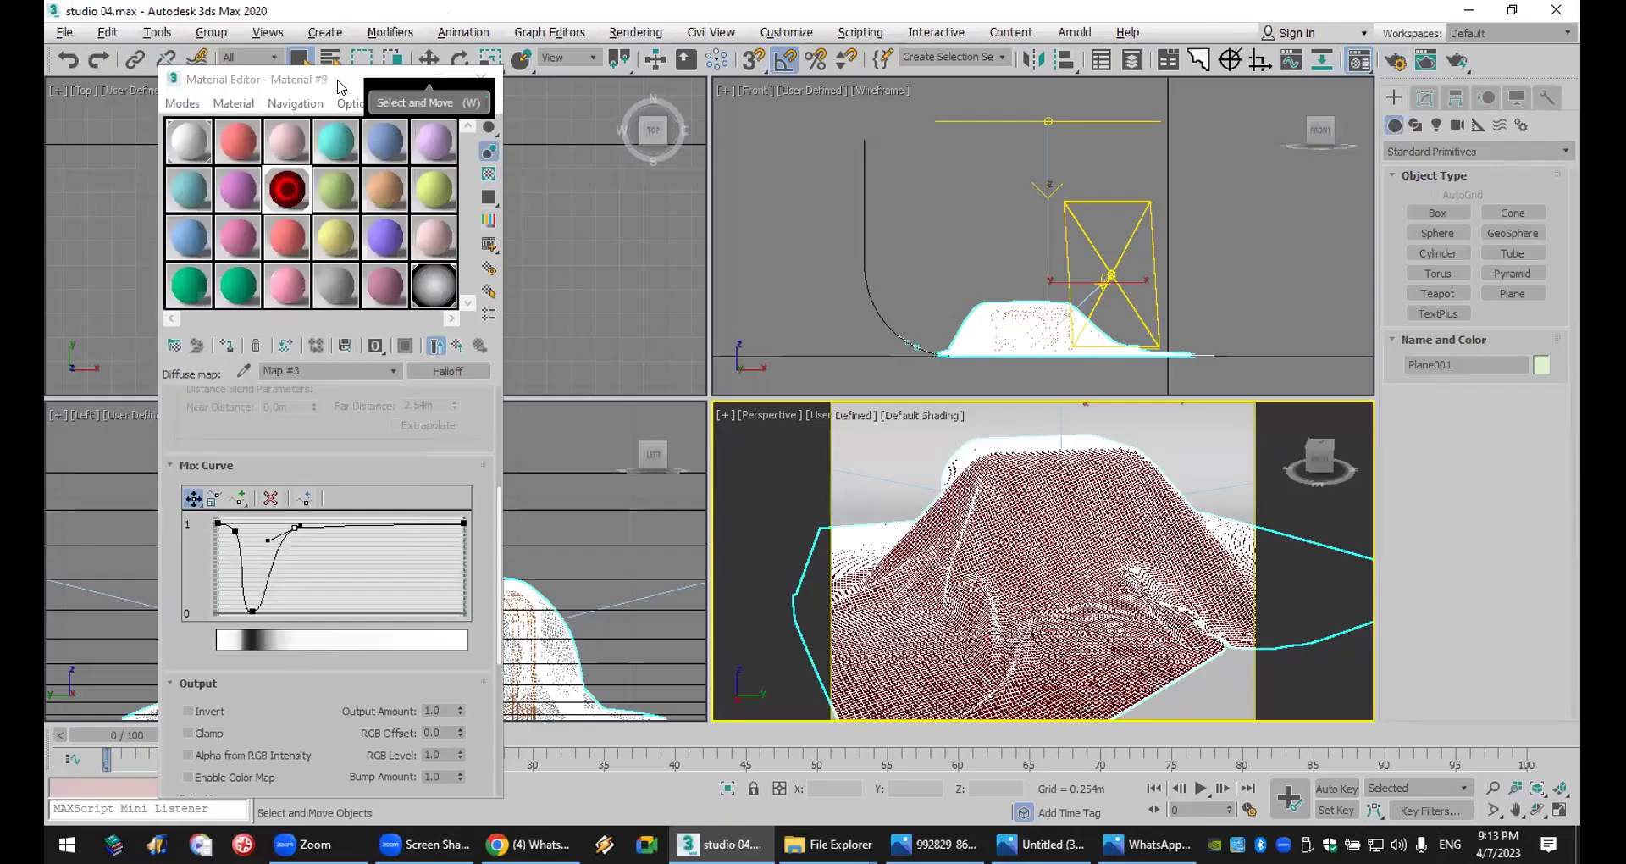
{"action": "left_click_drag", "start_coordinate": [349, 77], "coordinate": [388, 39]}
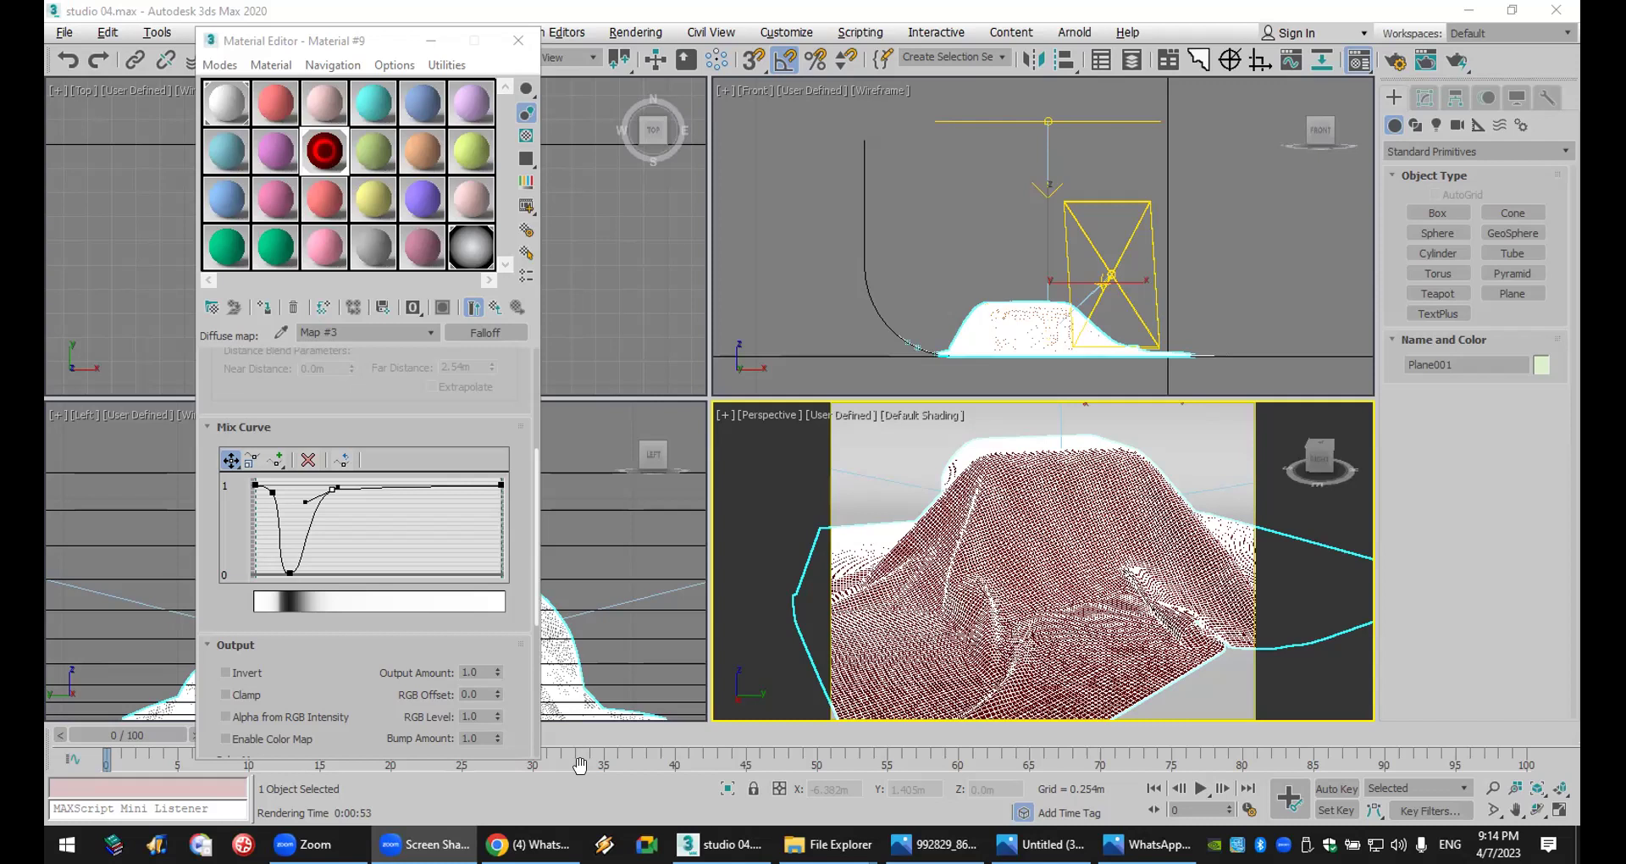
{"action": "left_click", "coordinate": [1559, 810]}
{"action": "left_click", "coordinate": [343, 42]}
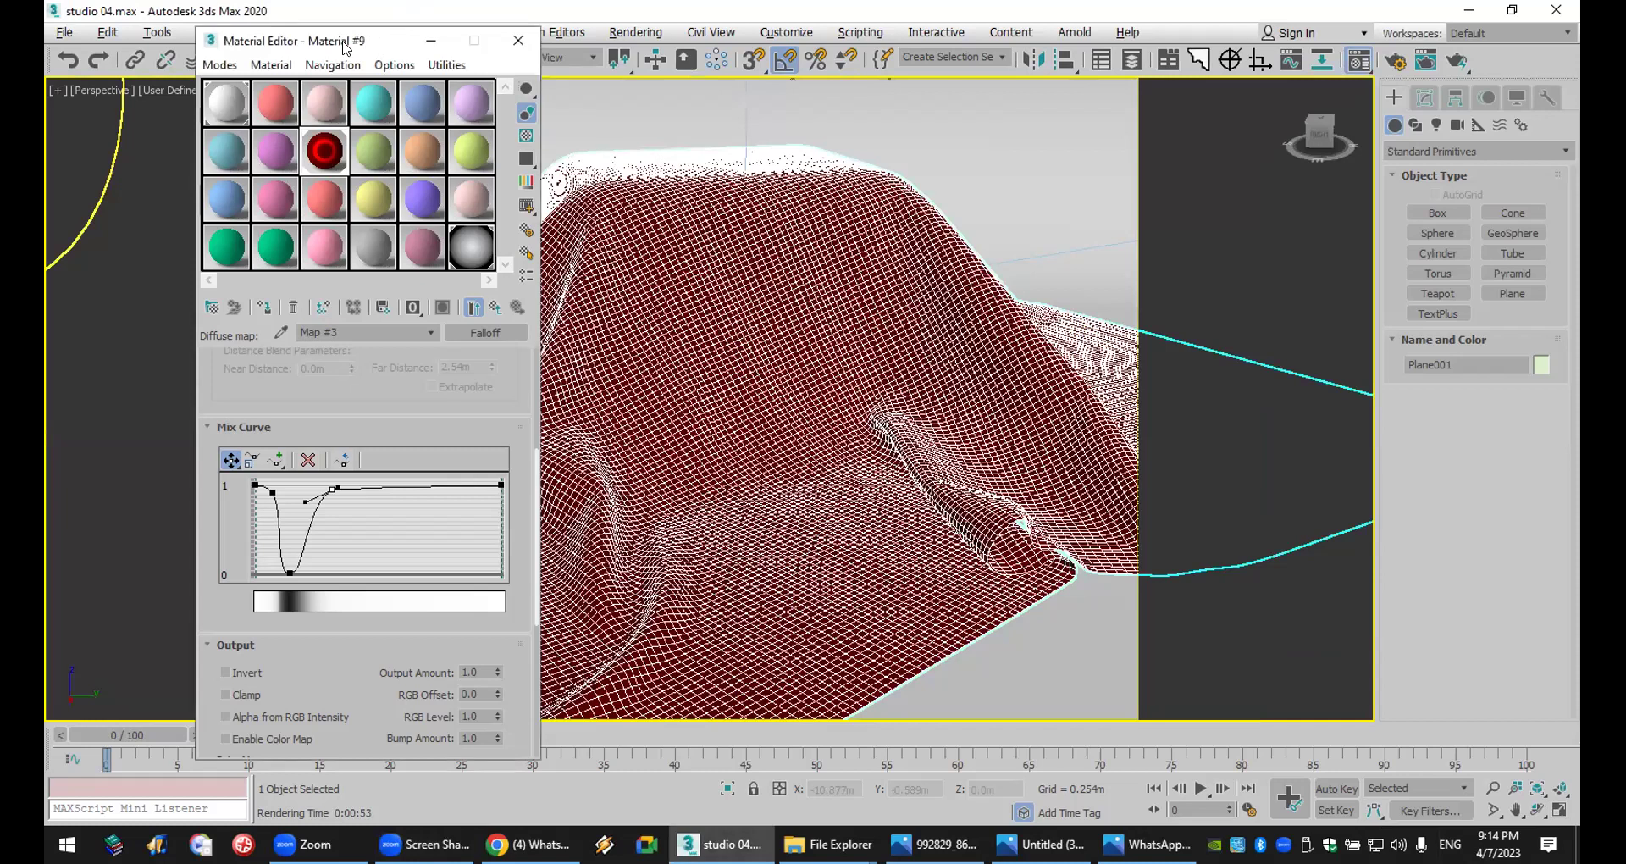
{"action": "left_click_drag", "start_coordinate": [229, 14], "coordinate": [194, 16]}
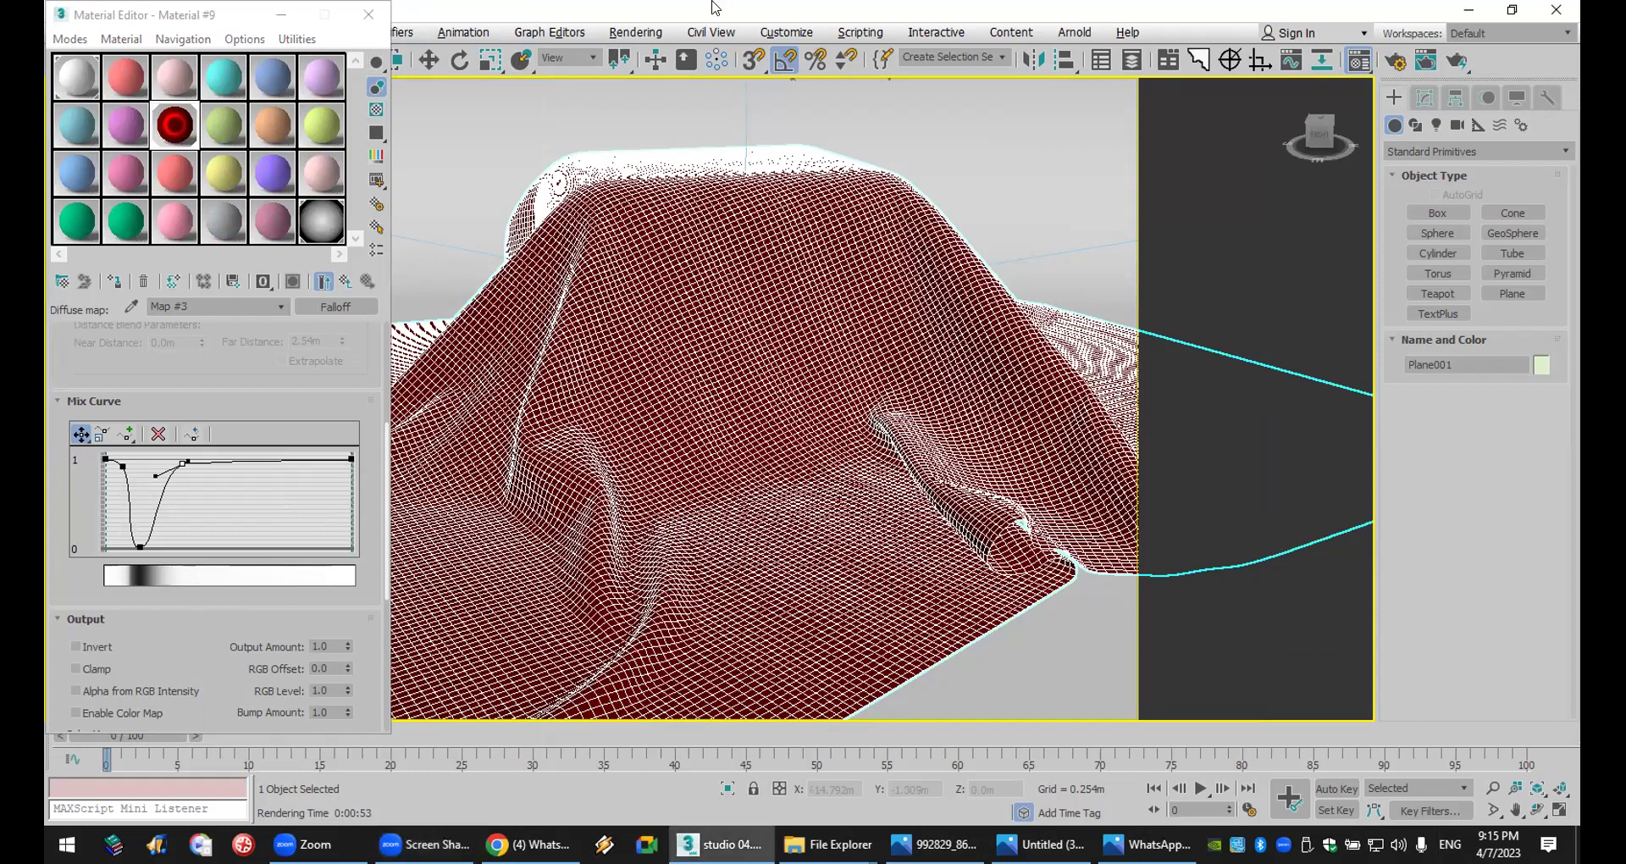
{"action": "left_click", "coordinate": [229, 16]}
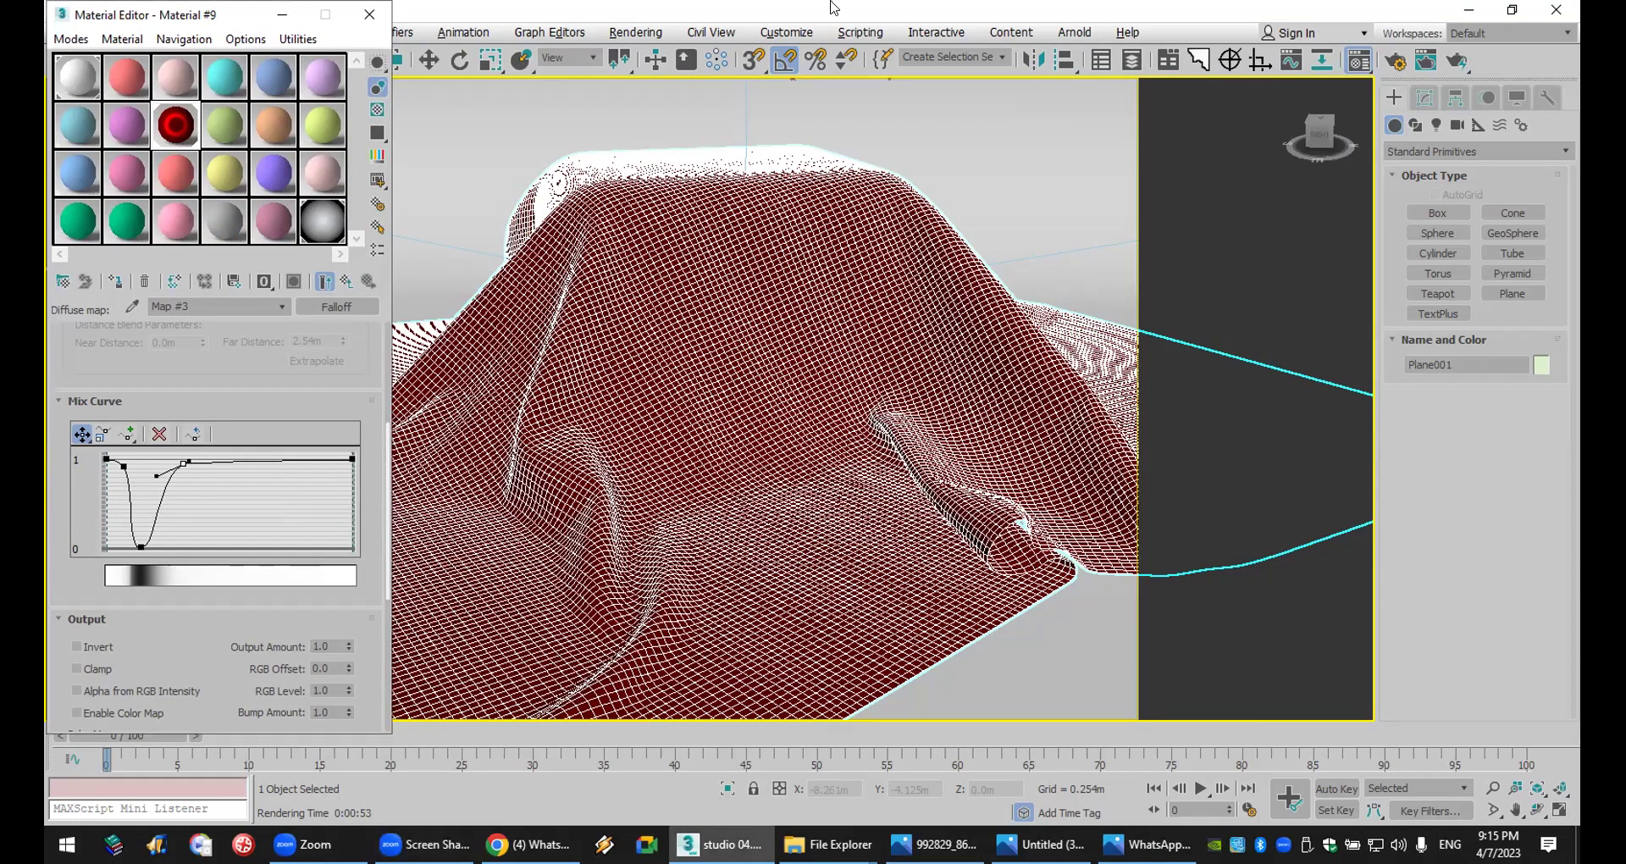
- Convert the red cloth material to a VRayBlendMtl, keeping the old material as a sub-material
{"action": "left_click", "coordinate": [345, 283]}
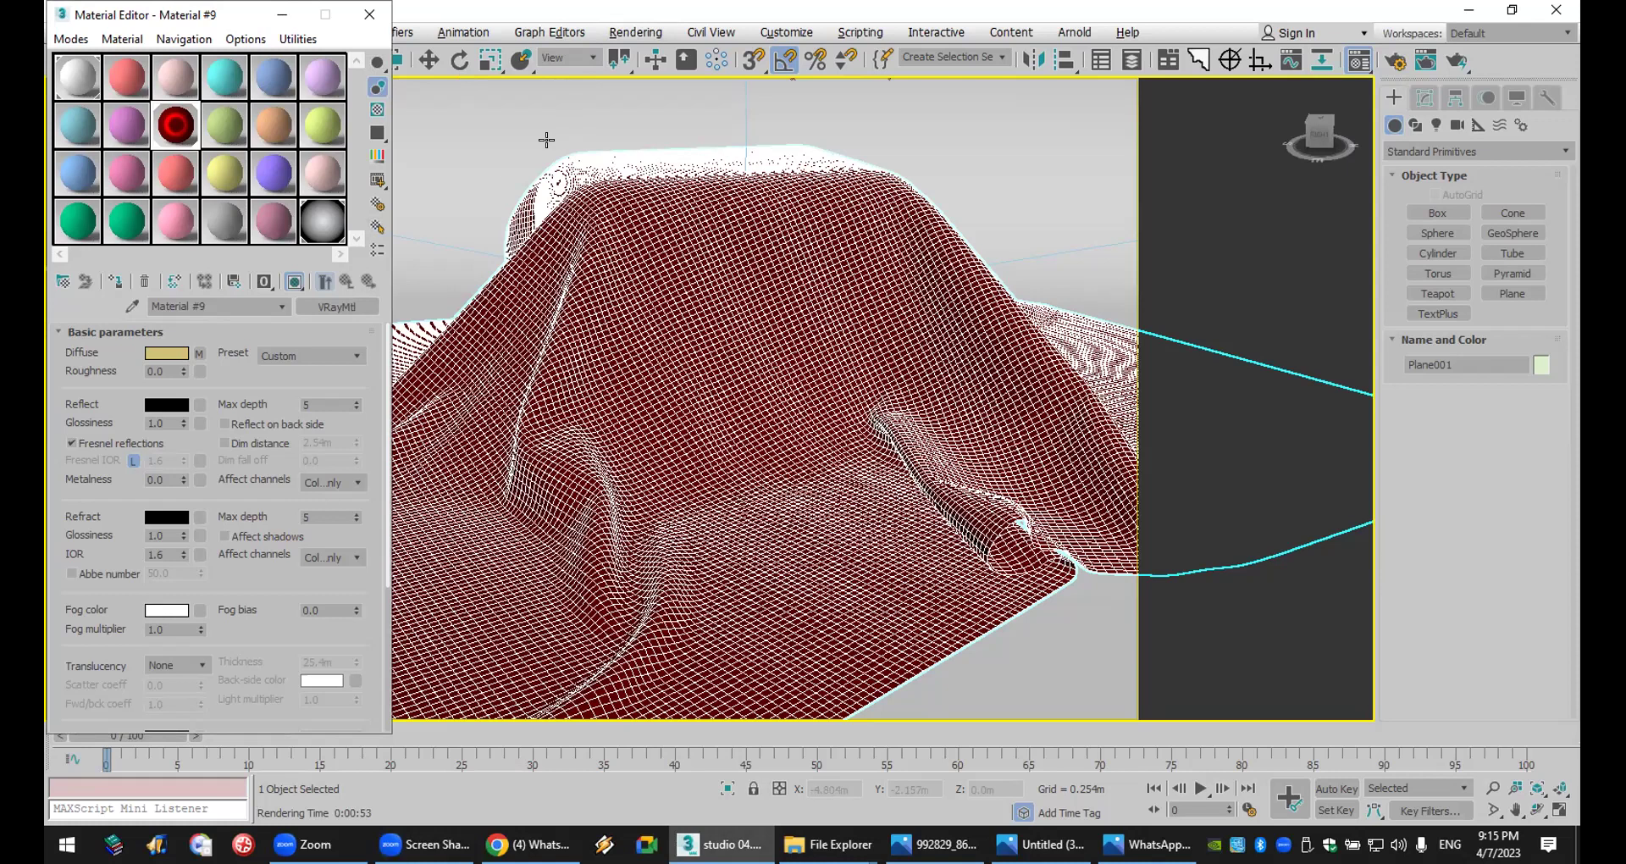
{"action": "left_click", "coordinate": [343, 305]}
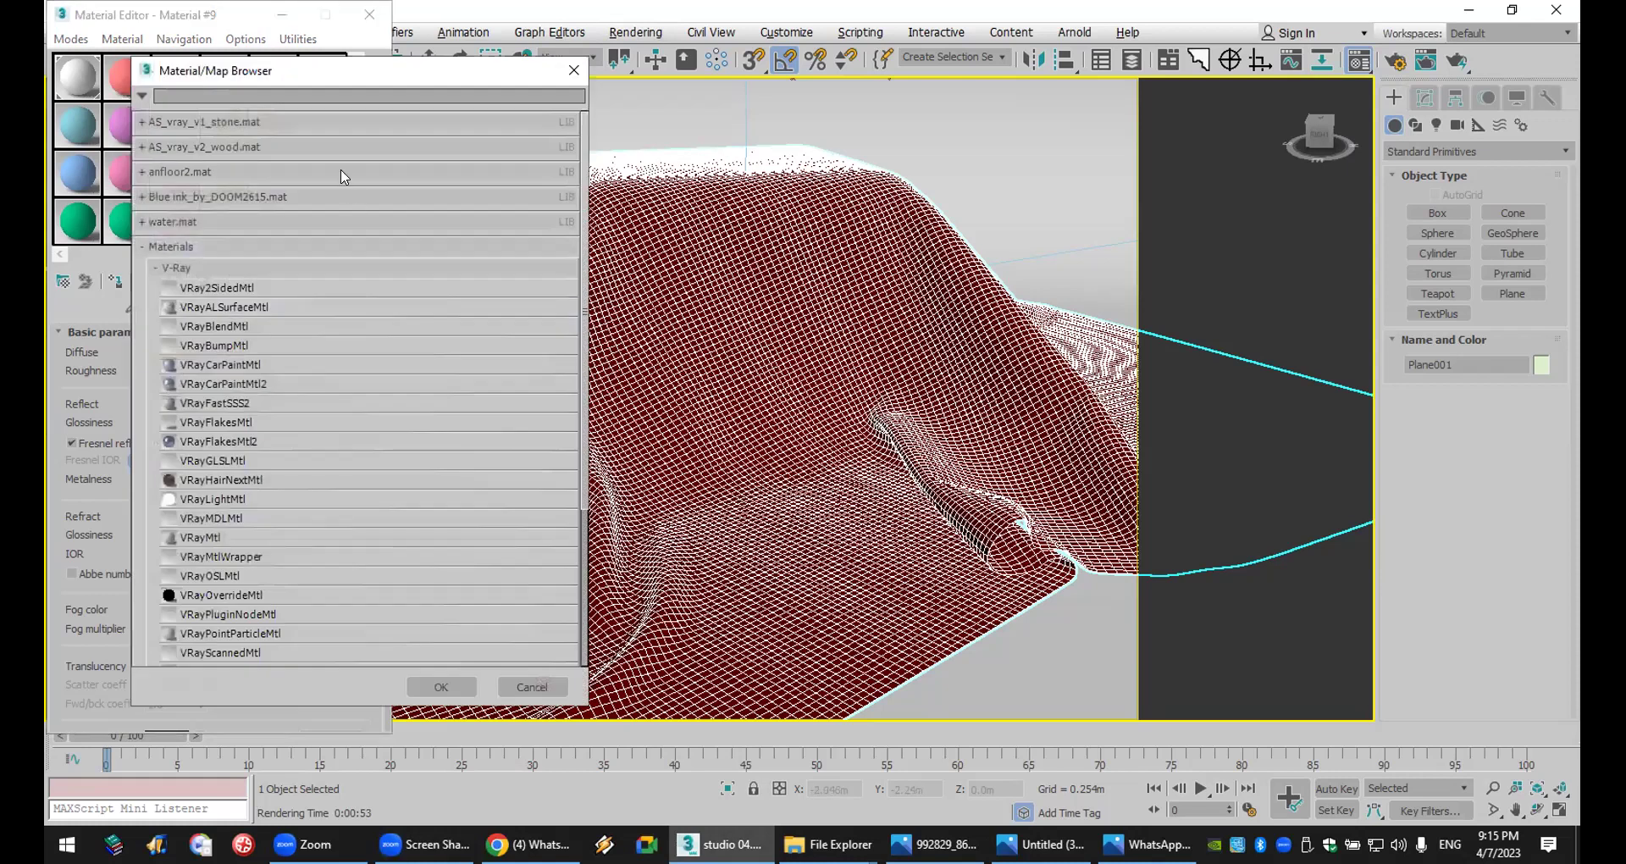
{"action": "left_click_drag", "start_coordinate": [342, 71], "coordinate": [602, 16]}
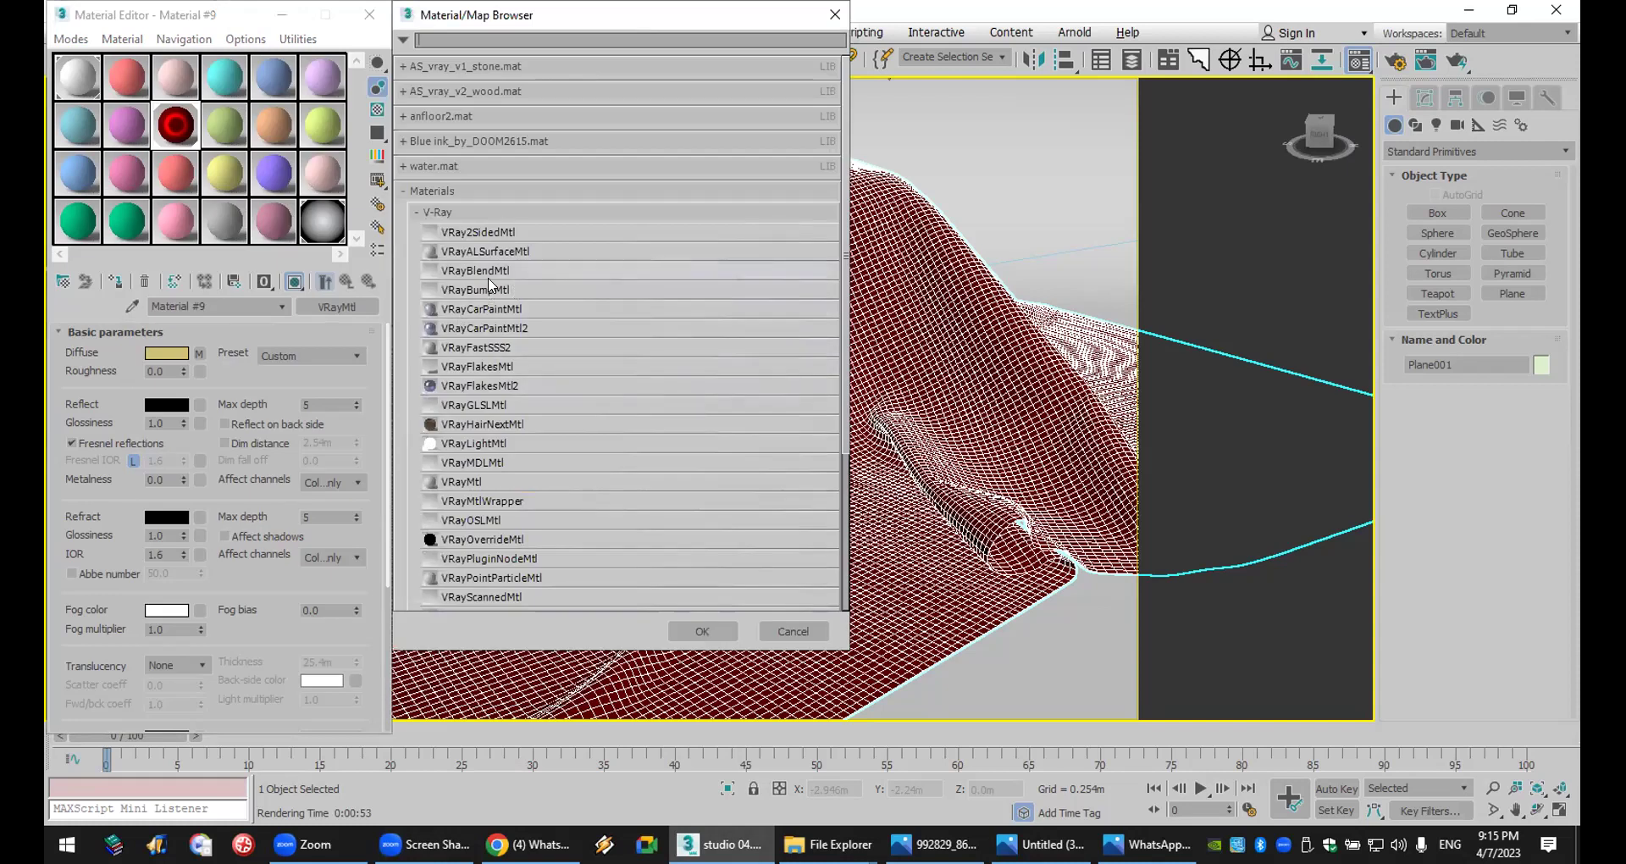
{"action": "double_click", "coordinate": [514, 271]}
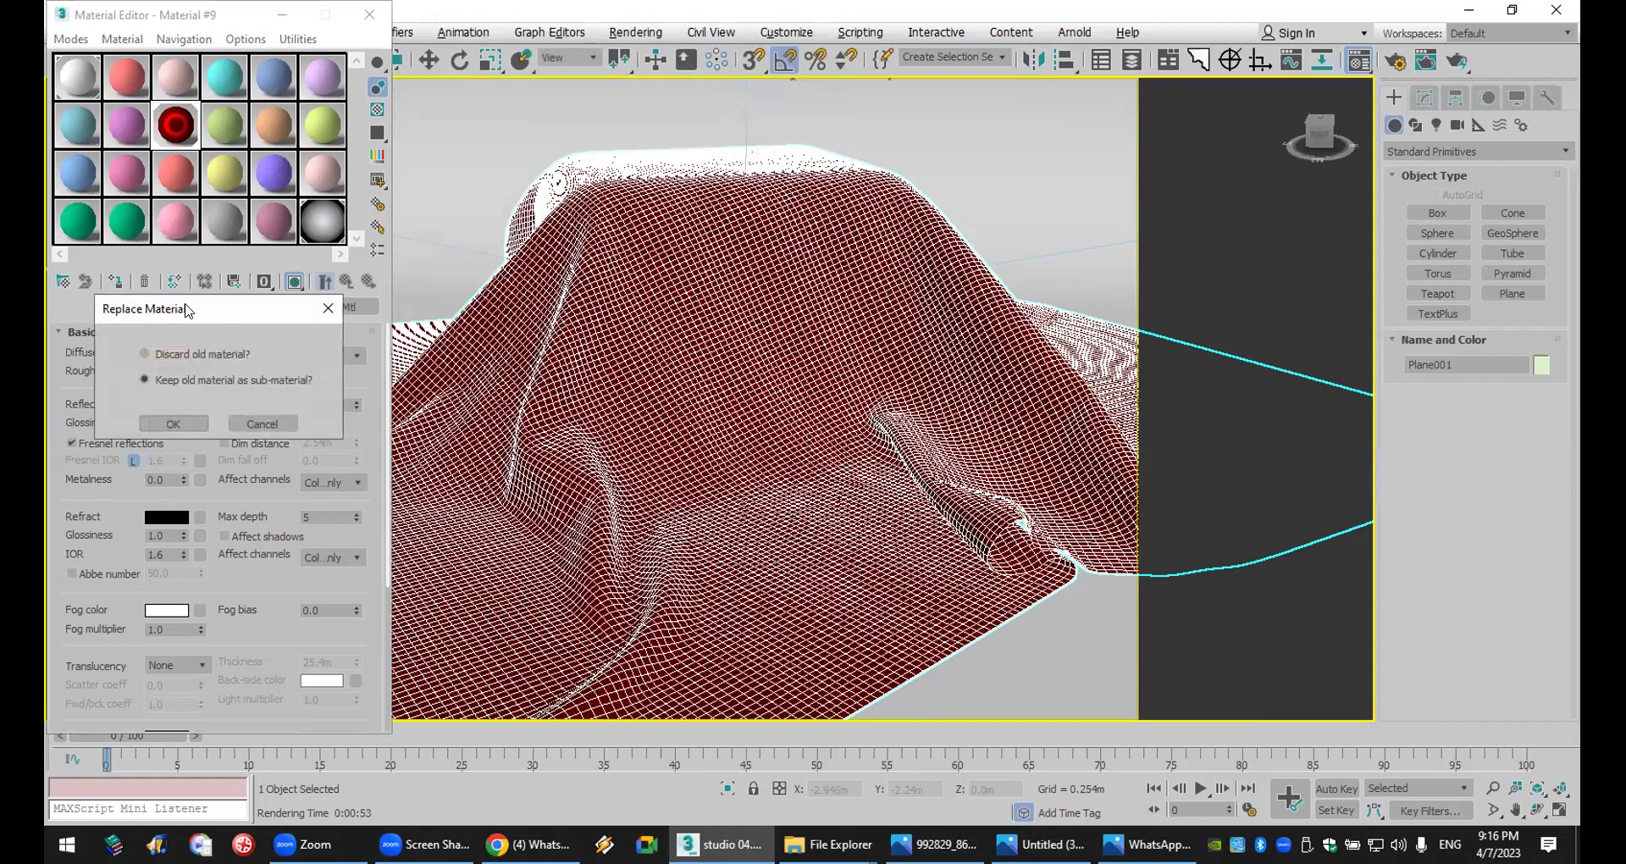
{"action": "left_click_drag", "start_coordinate": [187, 310], "coordinate": [483, 16]}
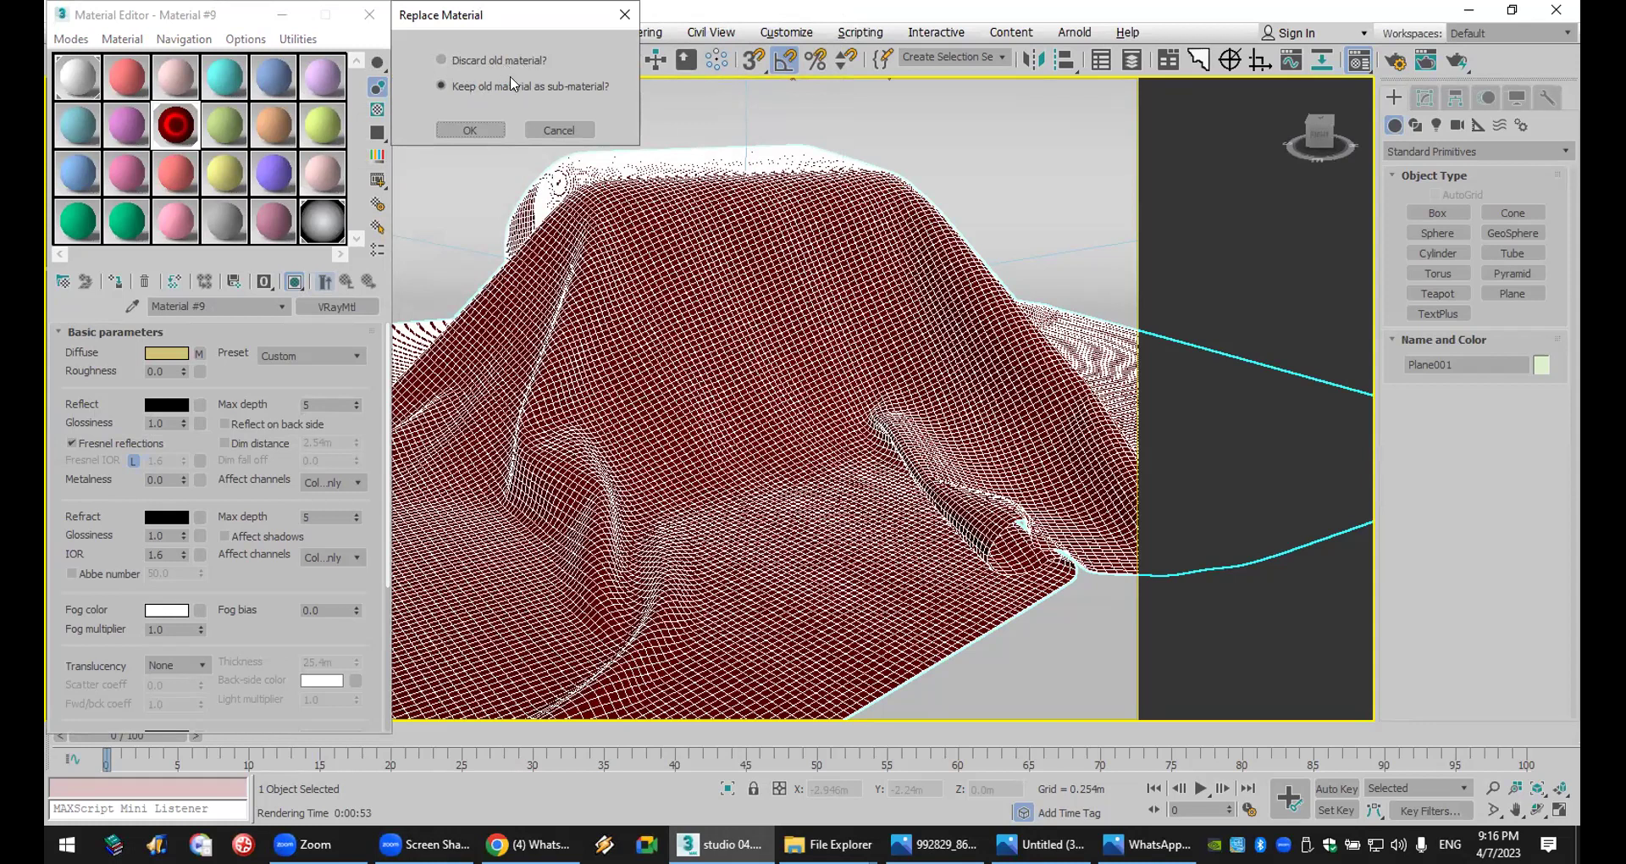
{"action": "left_click", "coordinate": [470, 130]}
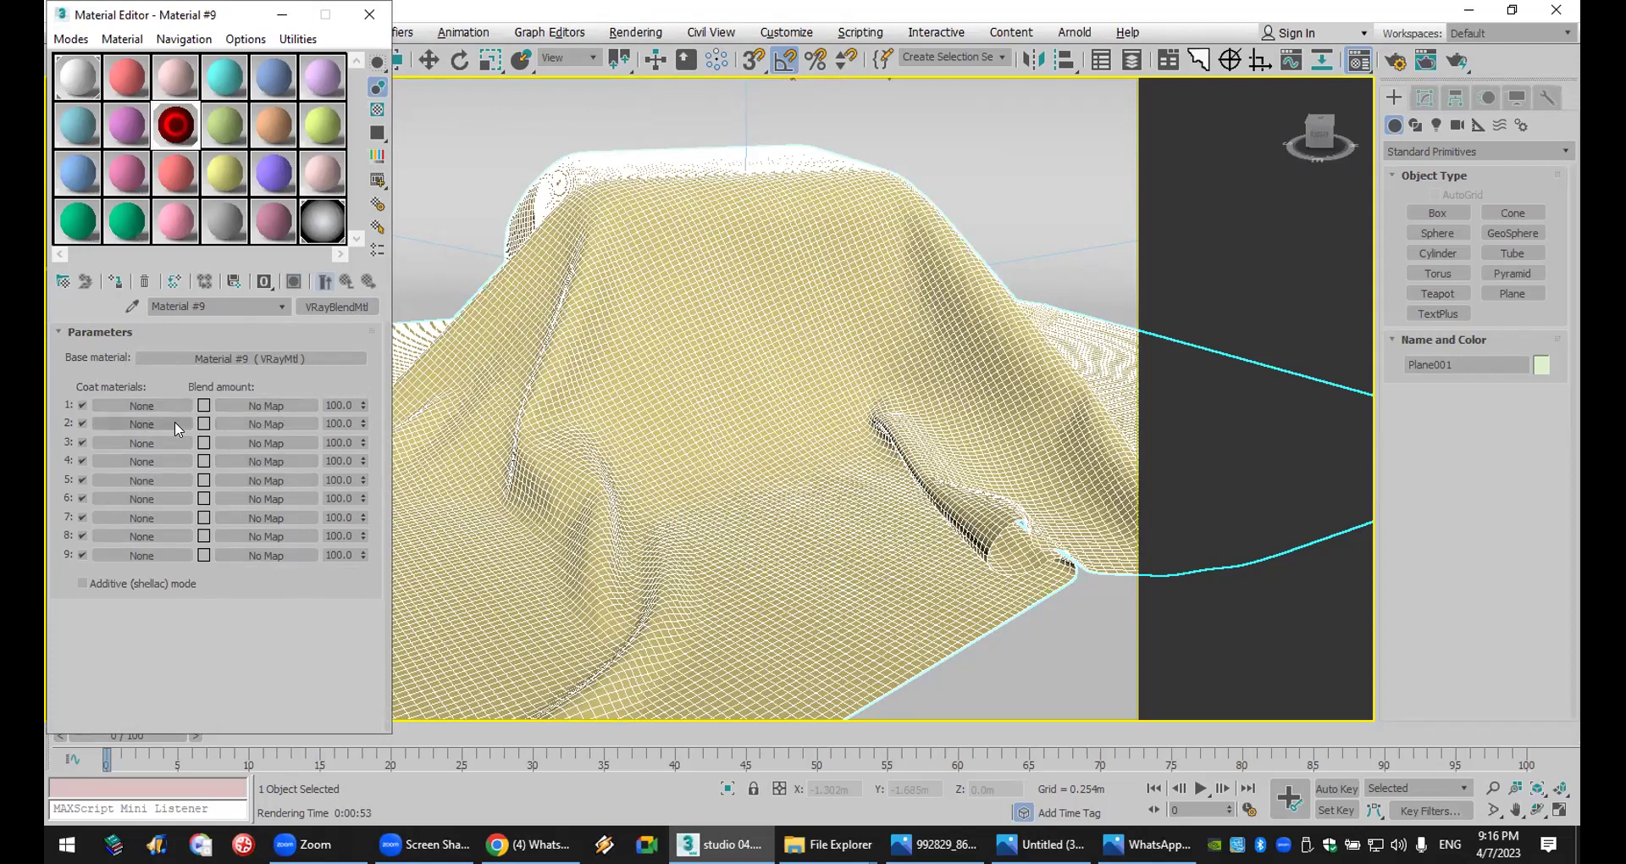
- Load the black-and-white paisley bitmap from Lecture 4 Textures > Fabric textures as the blend amount map of coat 1
{"action": "left_click", "coordinate": [285, 406]}
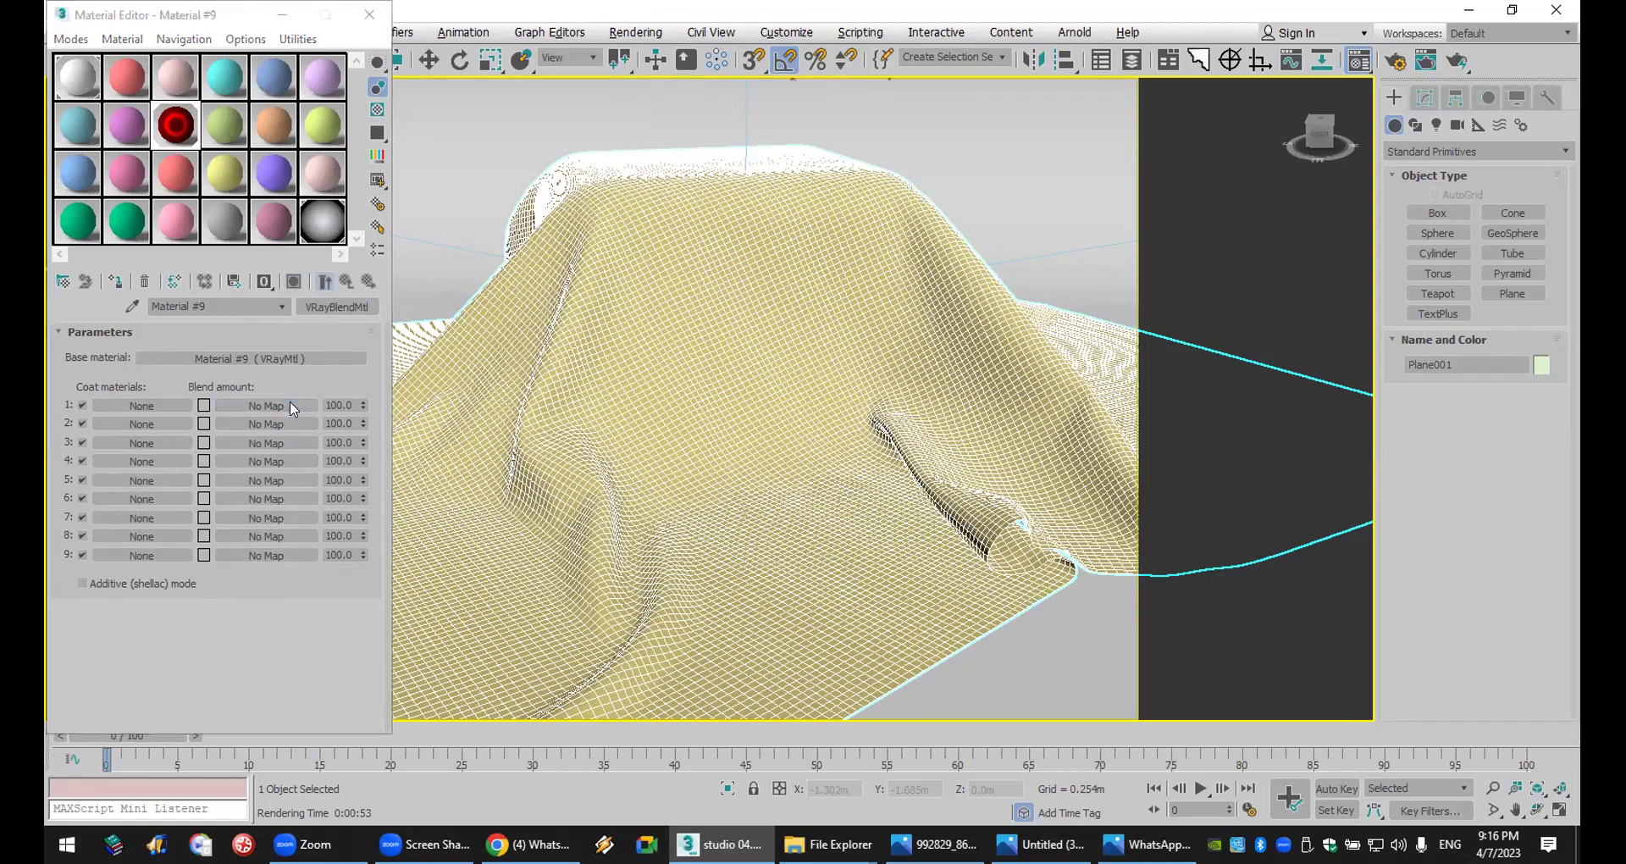
{"action": "double_click", "coordinate": [495, 302]}
{"action": "left_click", "coordinate": [110, 203]}
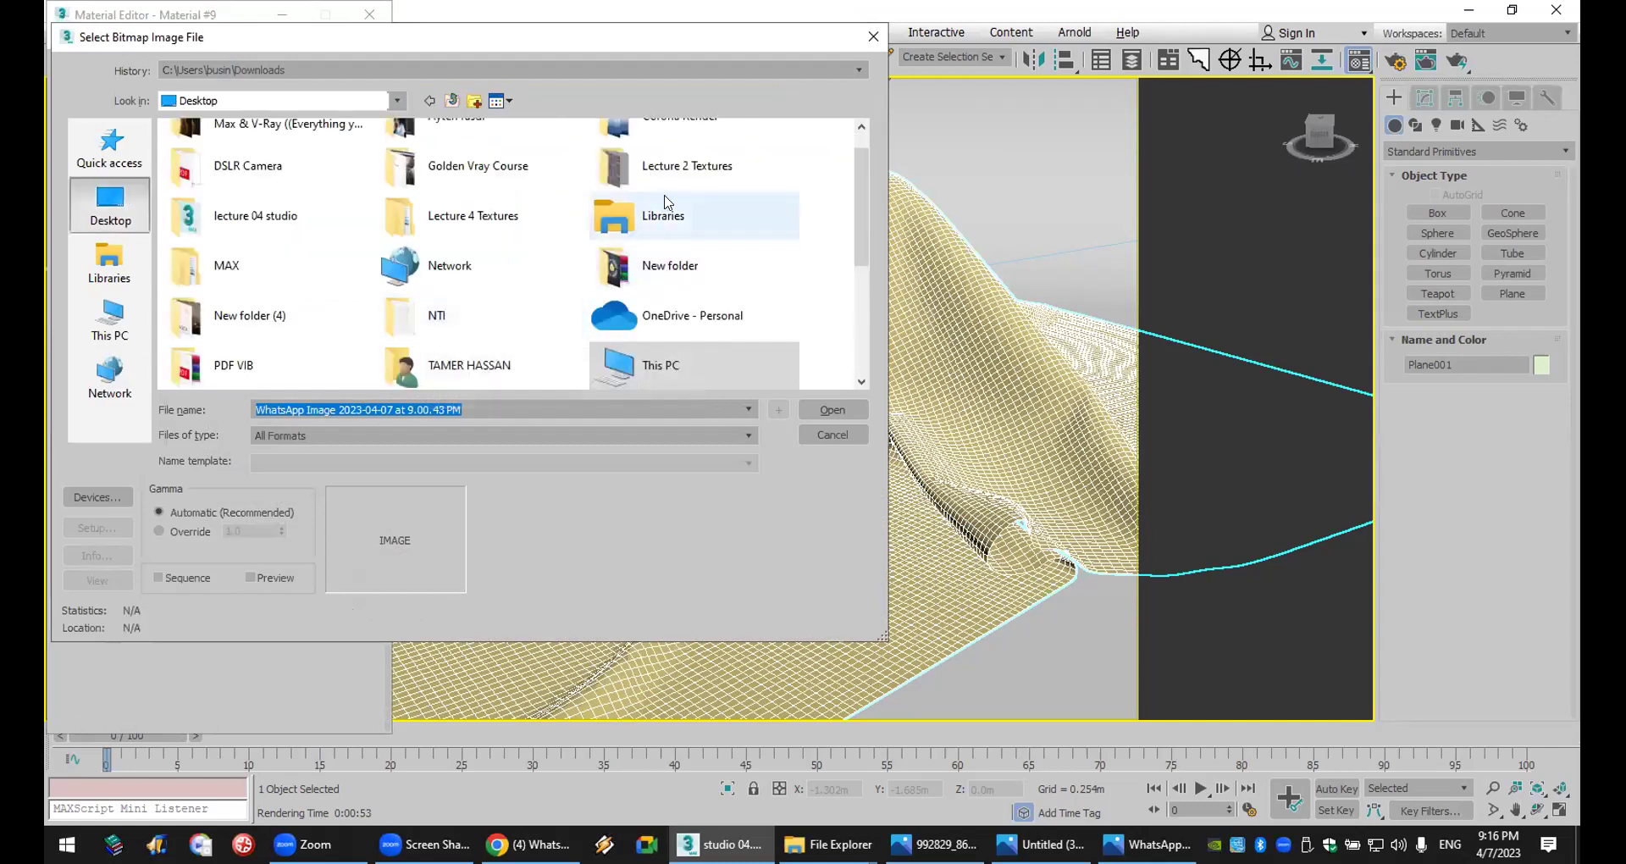
{"action": "scroll", "coordinate": [677, 269], "scroll_direction": "down", "scroll_amount": 3}
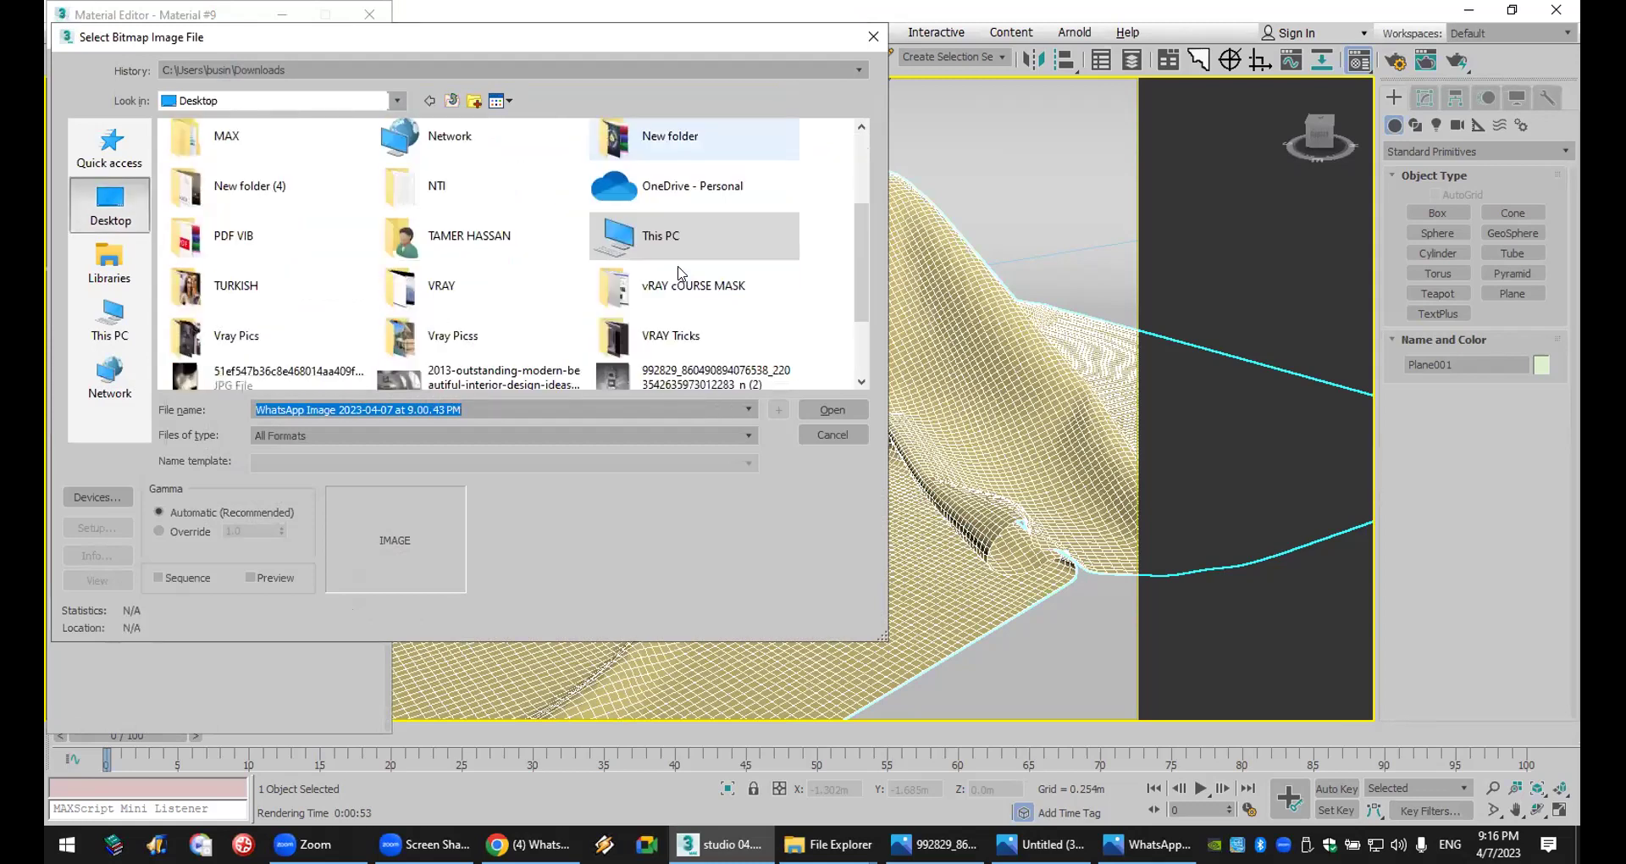
{"action": "scroll", "coordinate": [682, 271], "scroll_direction": "up", "scroll_amount": 4}
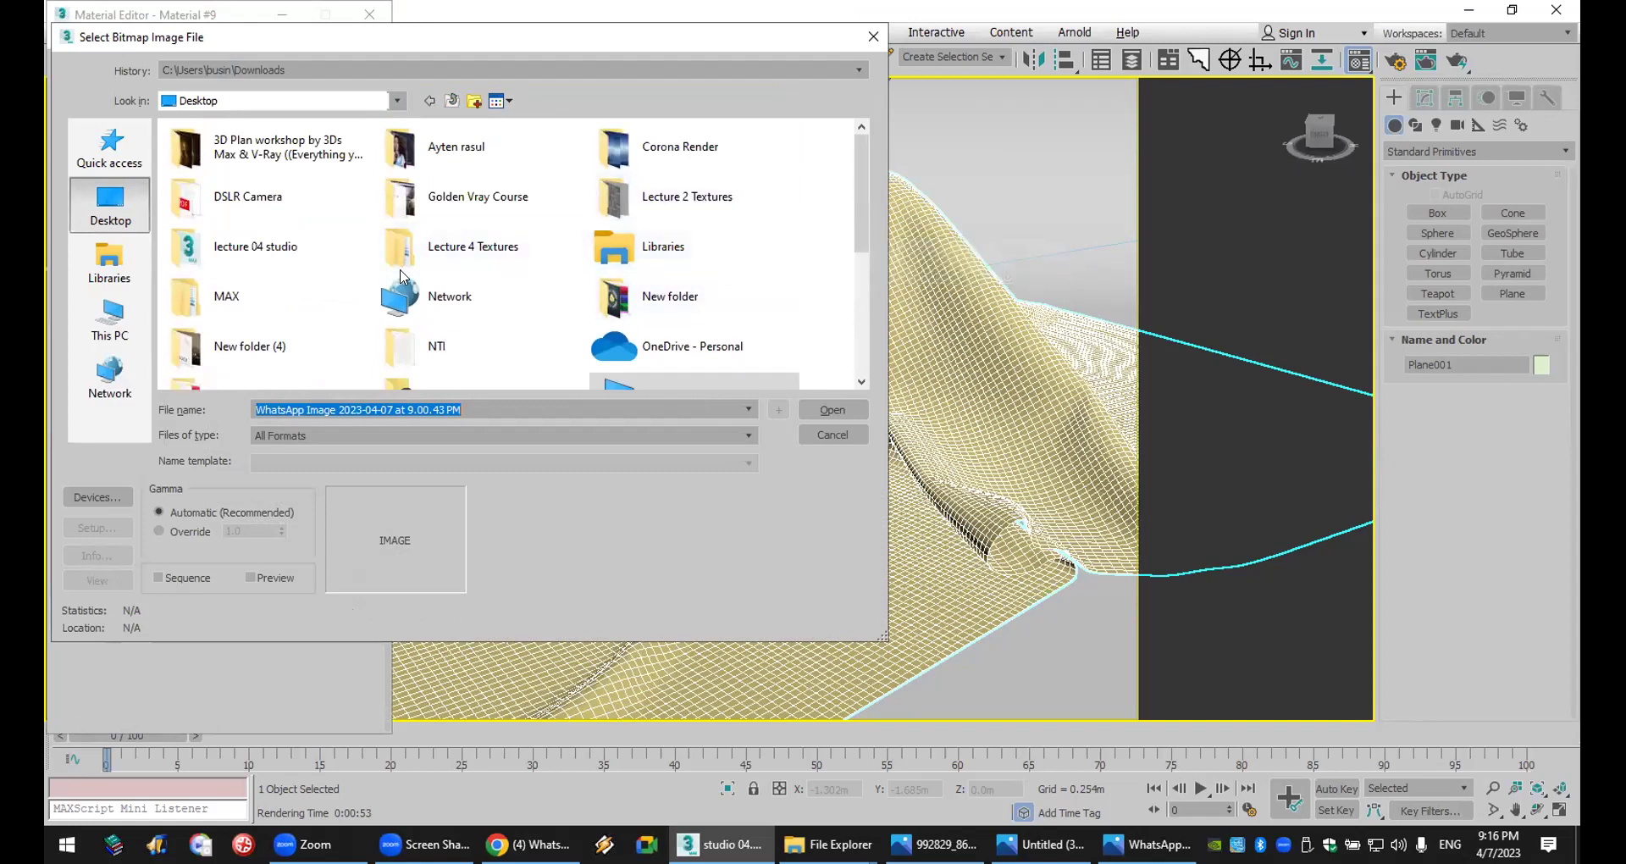
{"action": "double_click", "coordinate": [440, 247]}
{"action": "double_click", "coordinate": [190, 171]}
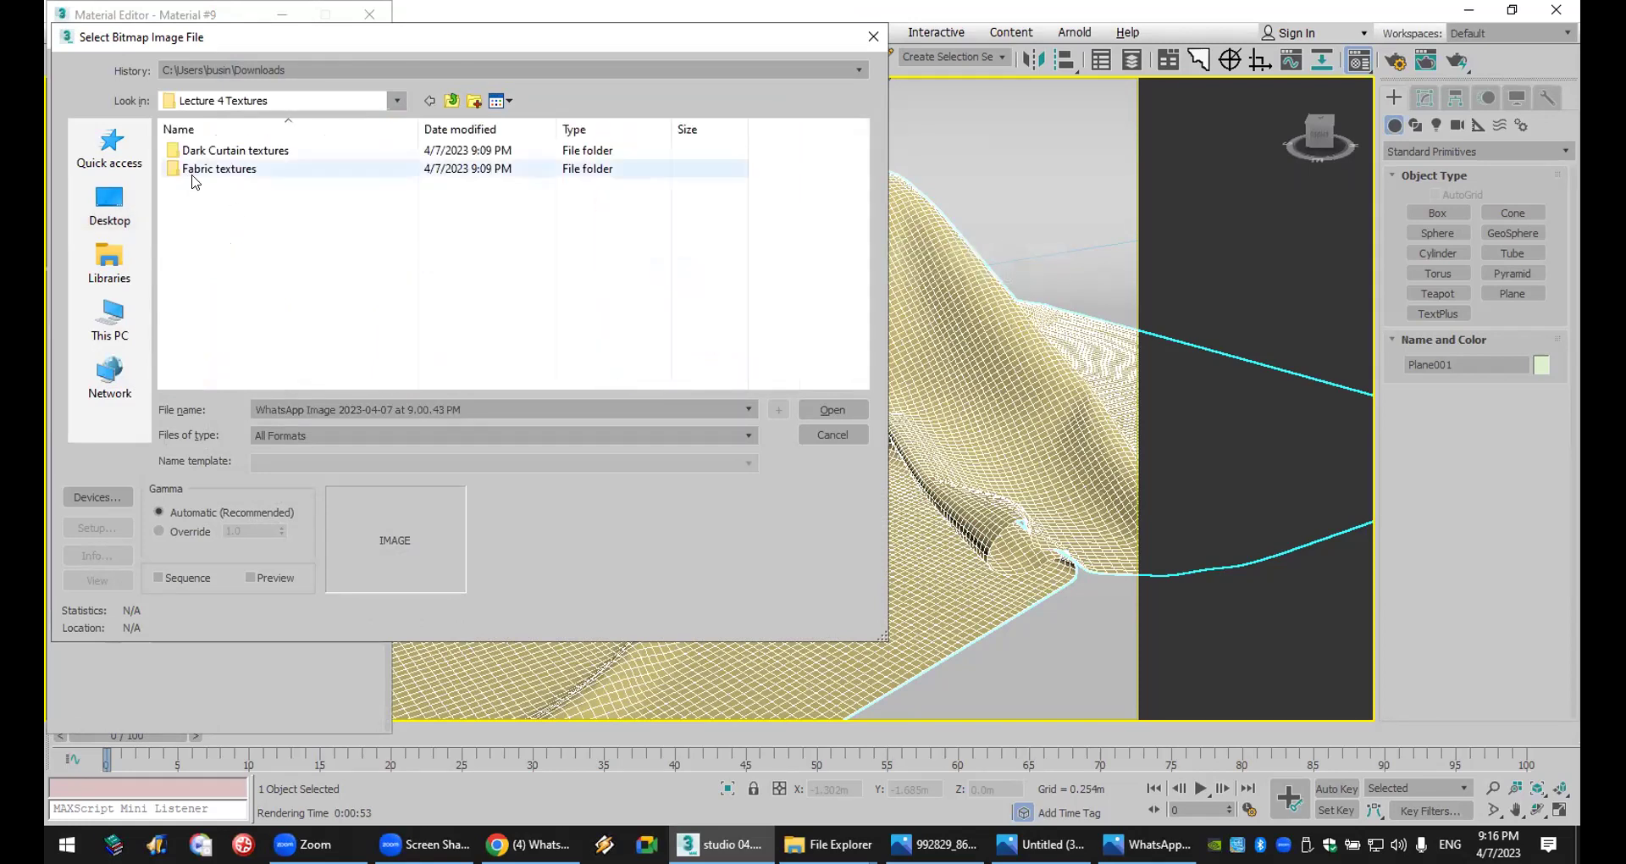
{"action": "left_click", "coordinate": [329, 183]}
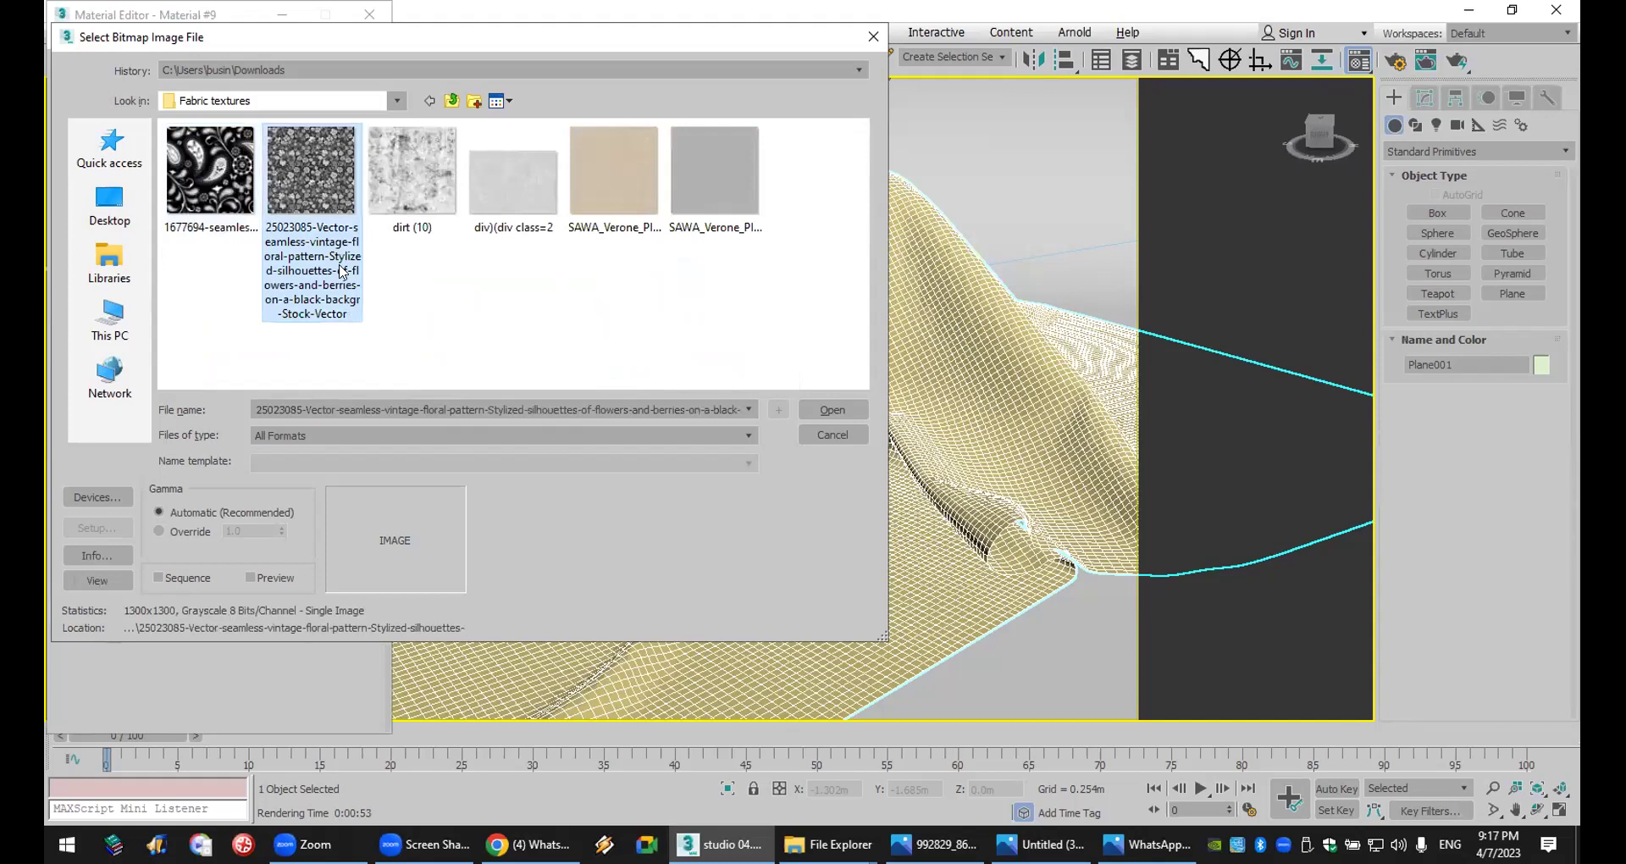
{"action": "double_click", "coordinate": [193, 161]}
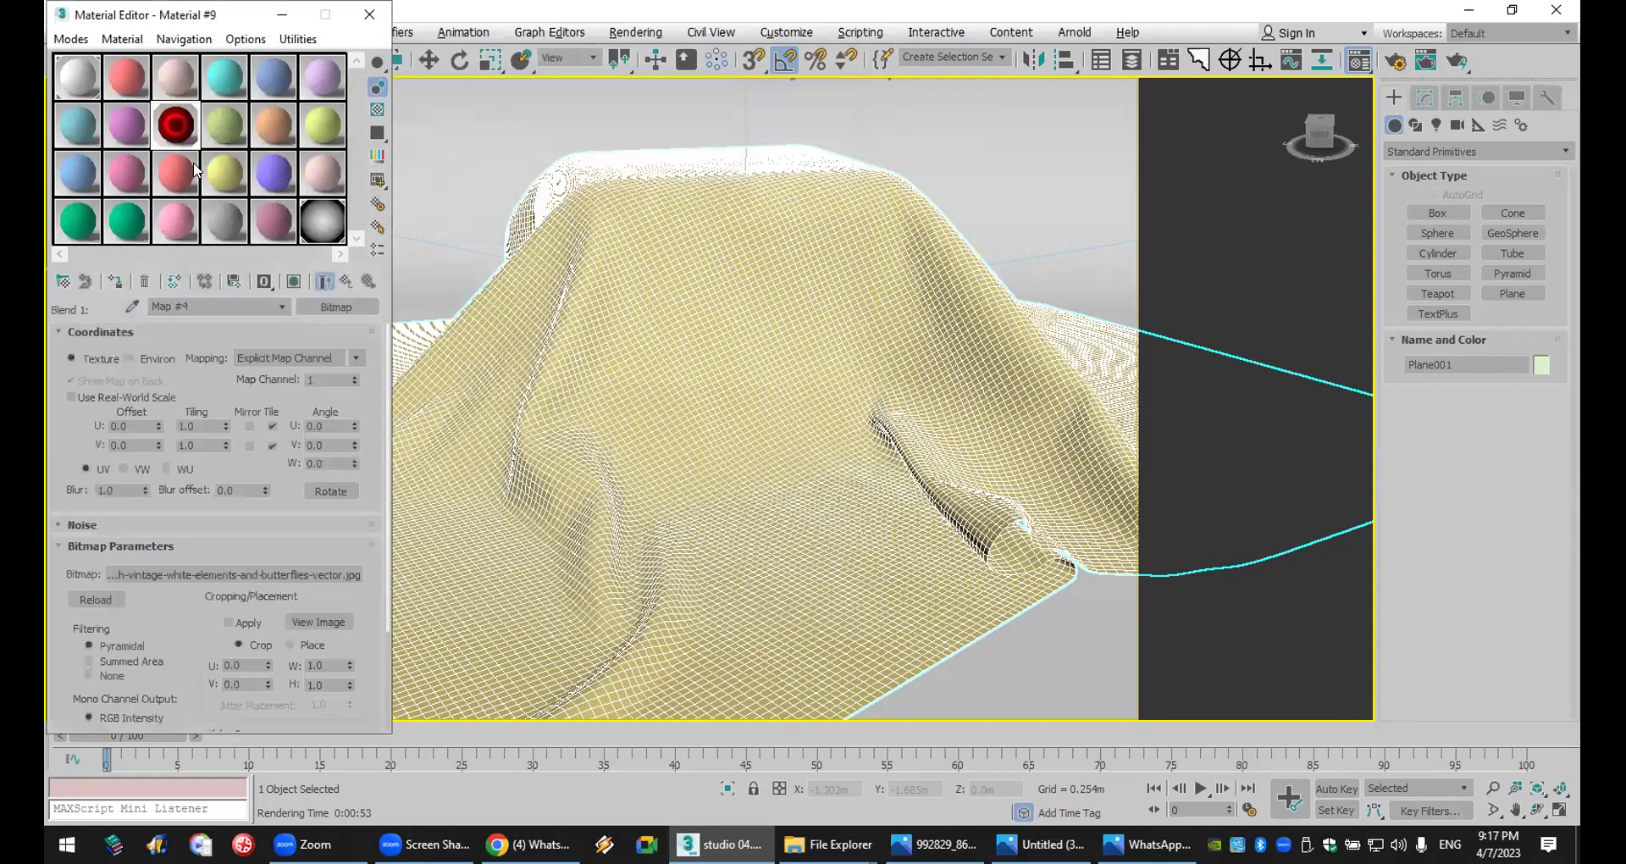
- Show the paisley blend map on the cloth in the viewport and set its U and V tiling to 3
{"action": "left_click", "coordinate": [294, 280]}
{"action": "double_click", "coordinate": [188, 426]}
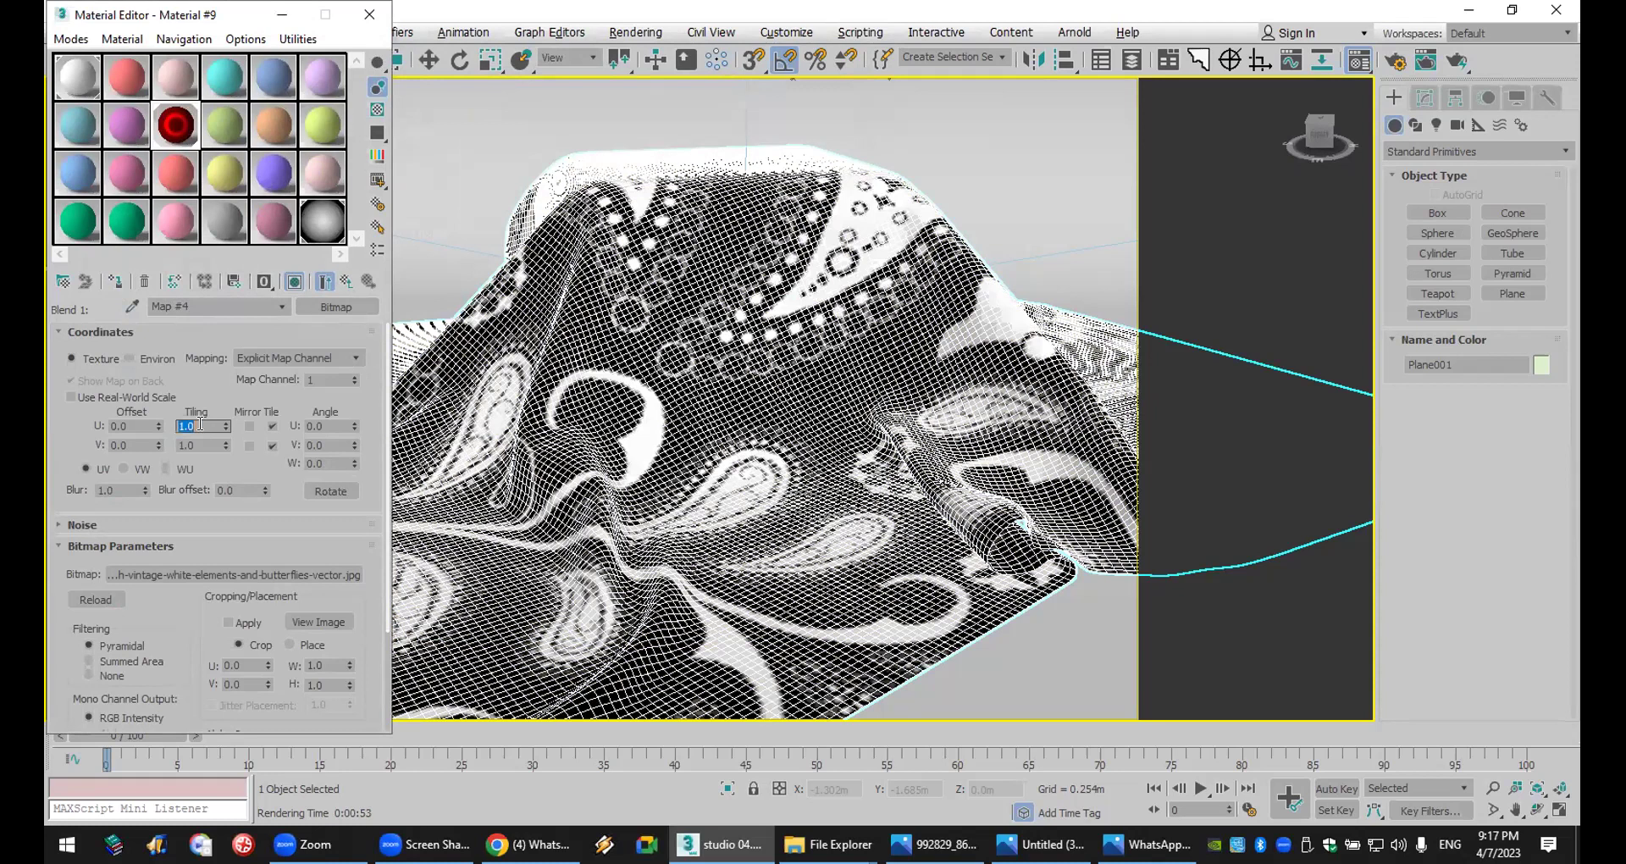
{"action": "type", "text": "3"}
{"action": "double_click", "coordinate": [197, 444]}
{"action": "type", "text": "3"}
{"action": "key", "text": "Return"}
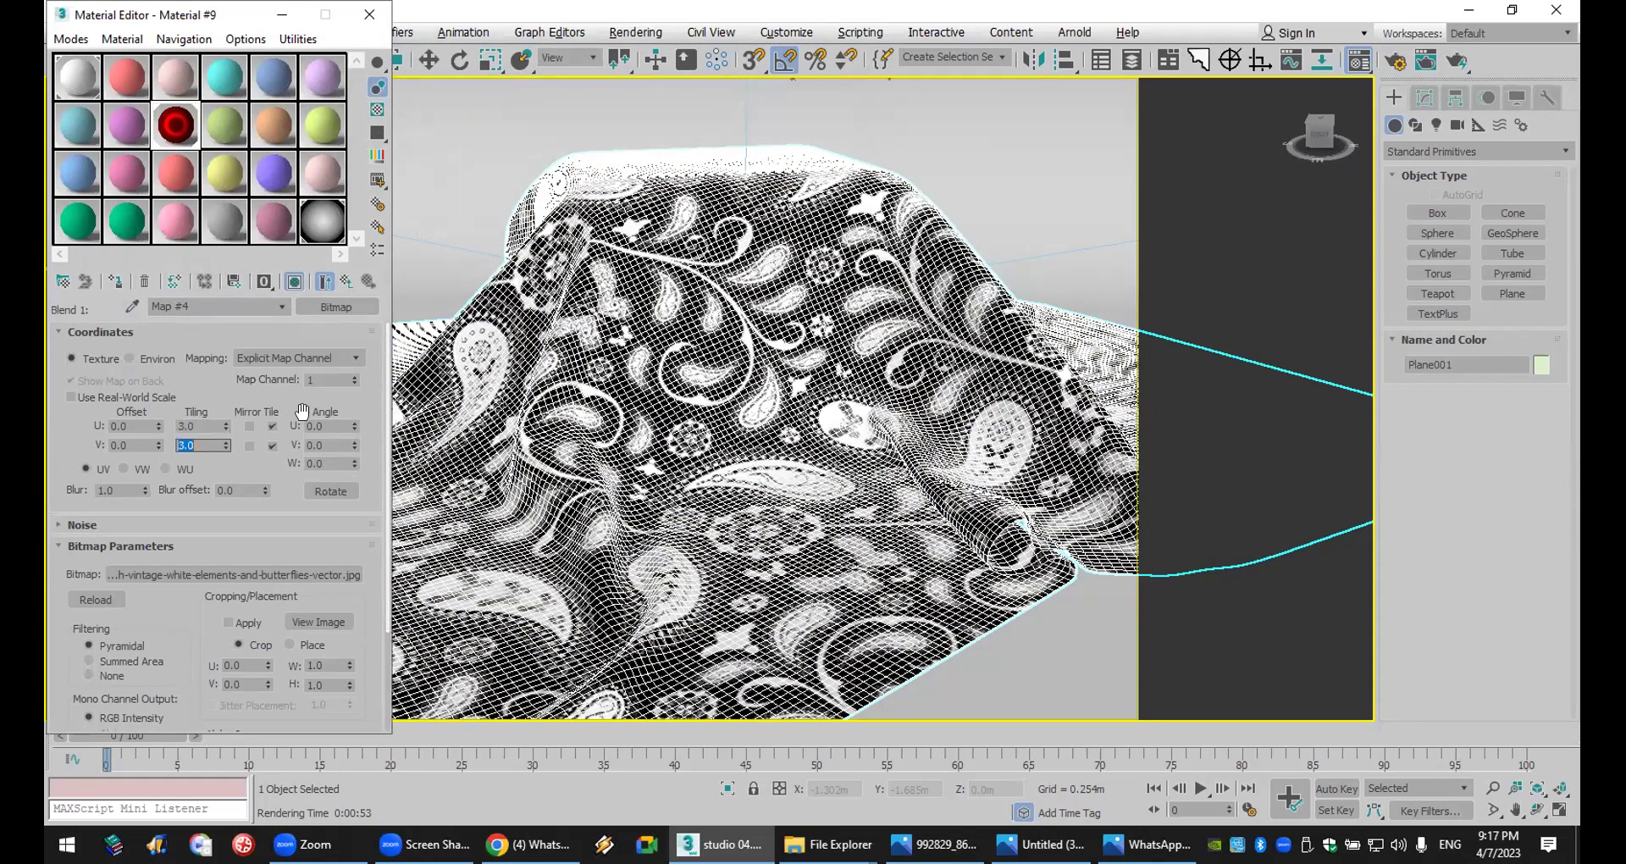
- Add a VRayMtl with a white diffuse colour as coat material 1 of the blend and render the Perspective view
{"action": "left_click", "coordinate": [348, 288]}
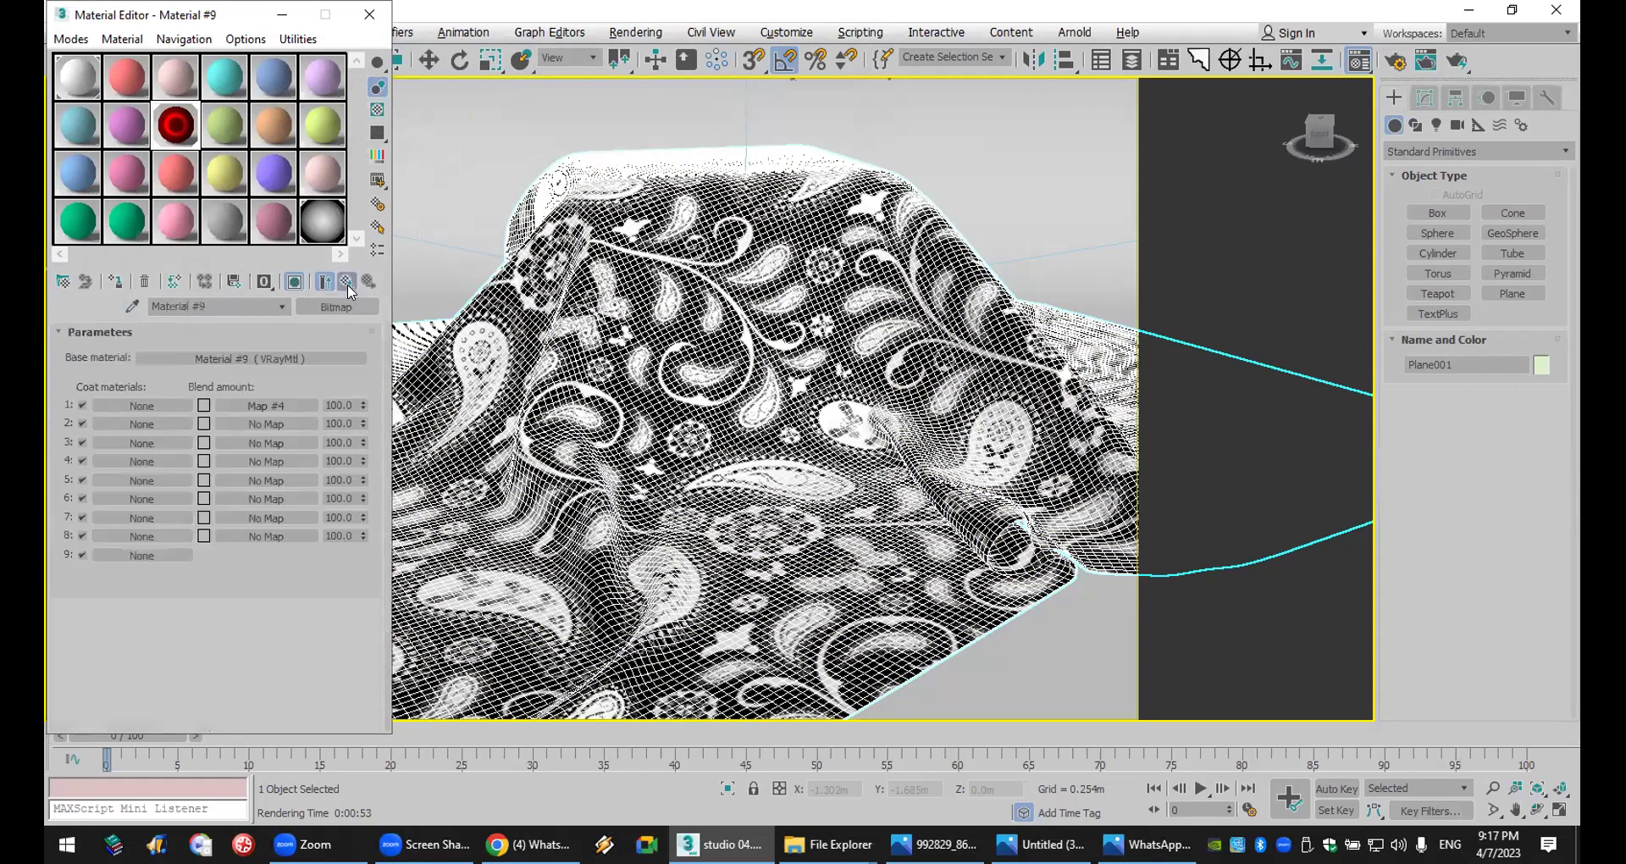
{"action": "left_click", "coordinate": [142, 406]}
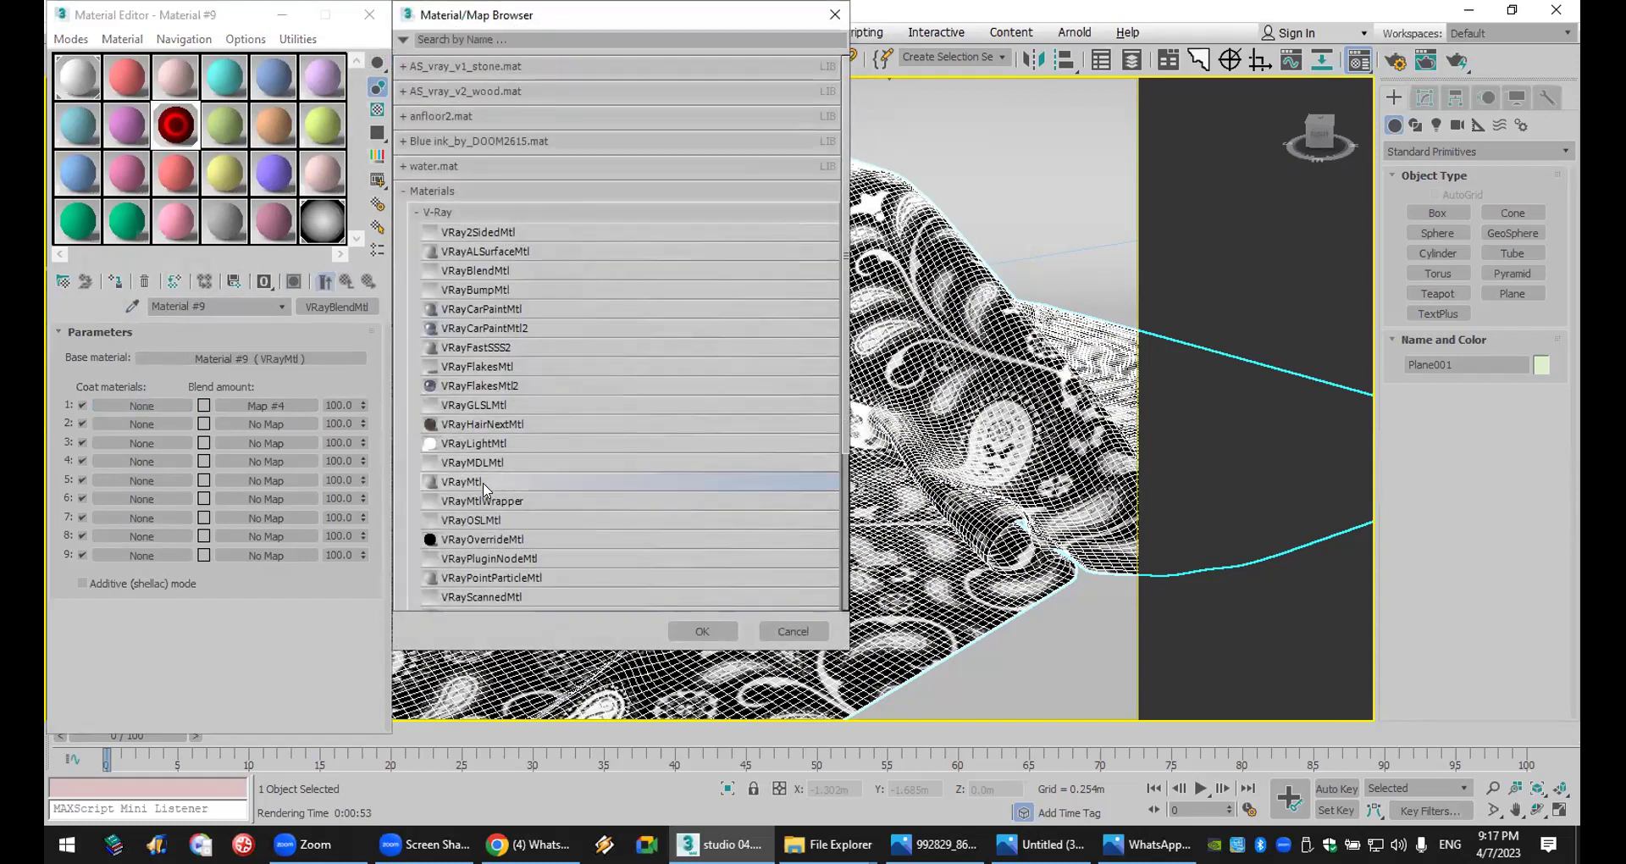
{"action": "double_click", "coordinate": [483, 482]}
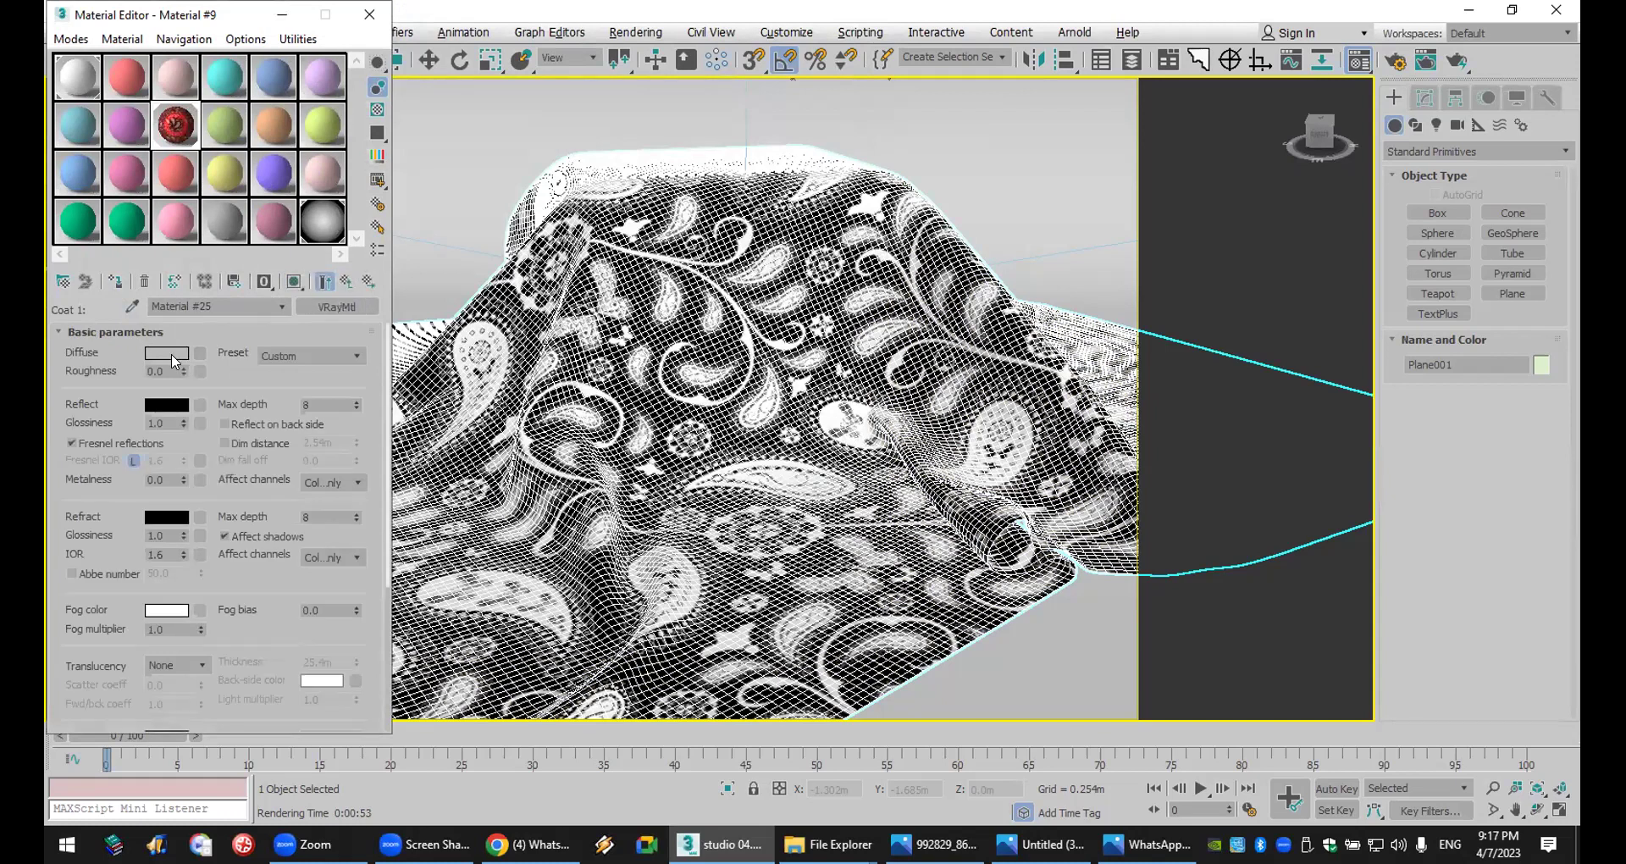
{"action": "left_click", "coordinate": [167, 354]}
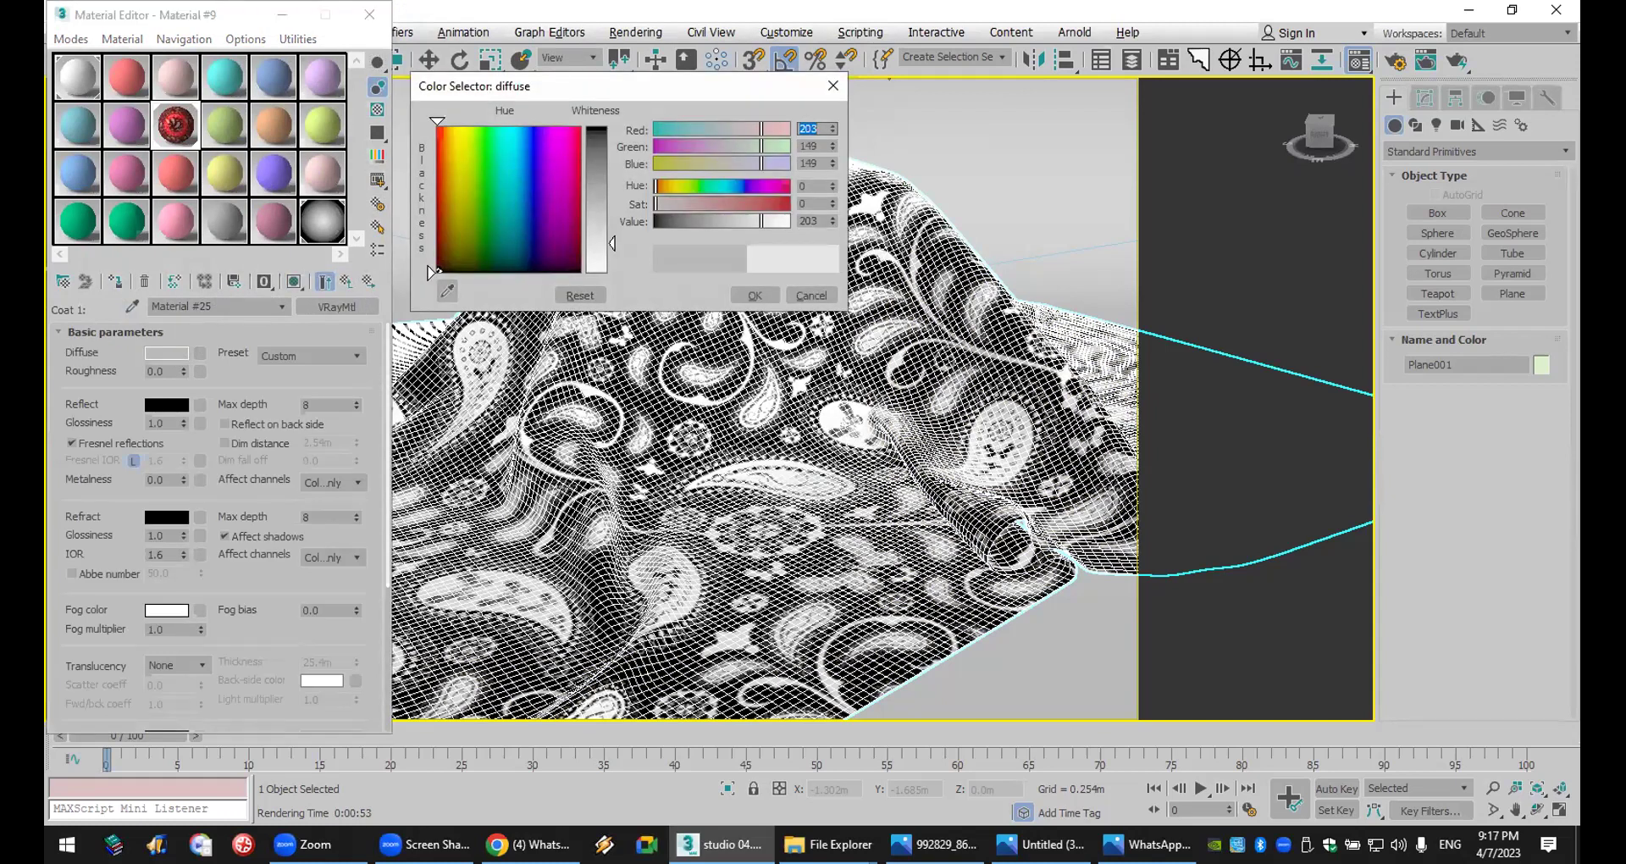
{"action": "left_click", "coordinate": [755, 295]}
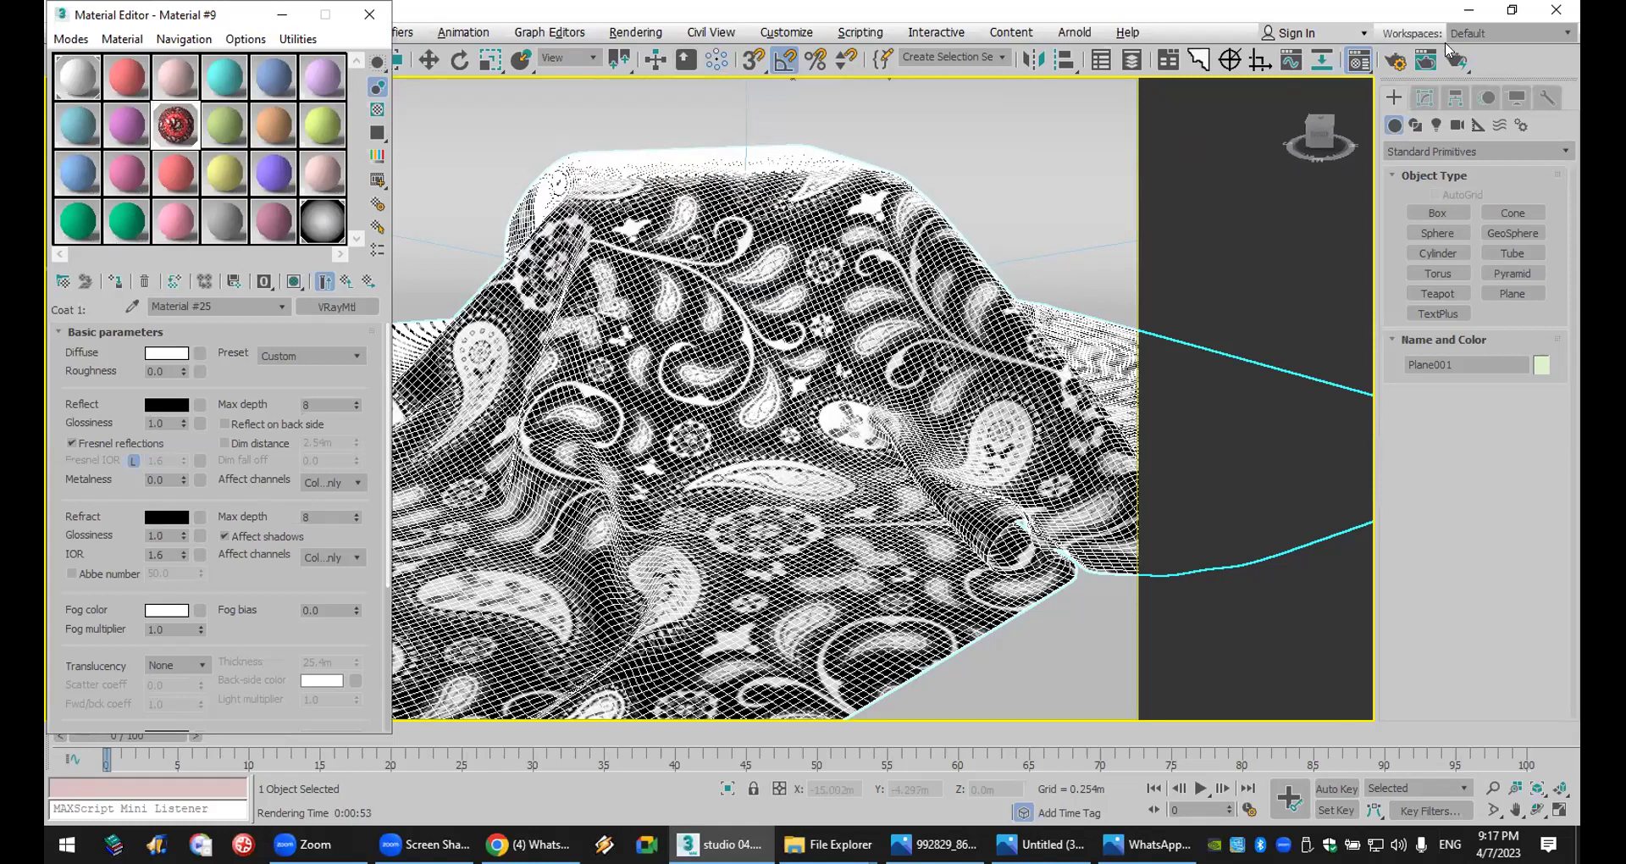
{"action": "left_click", "coordinate": [1456, 62]}
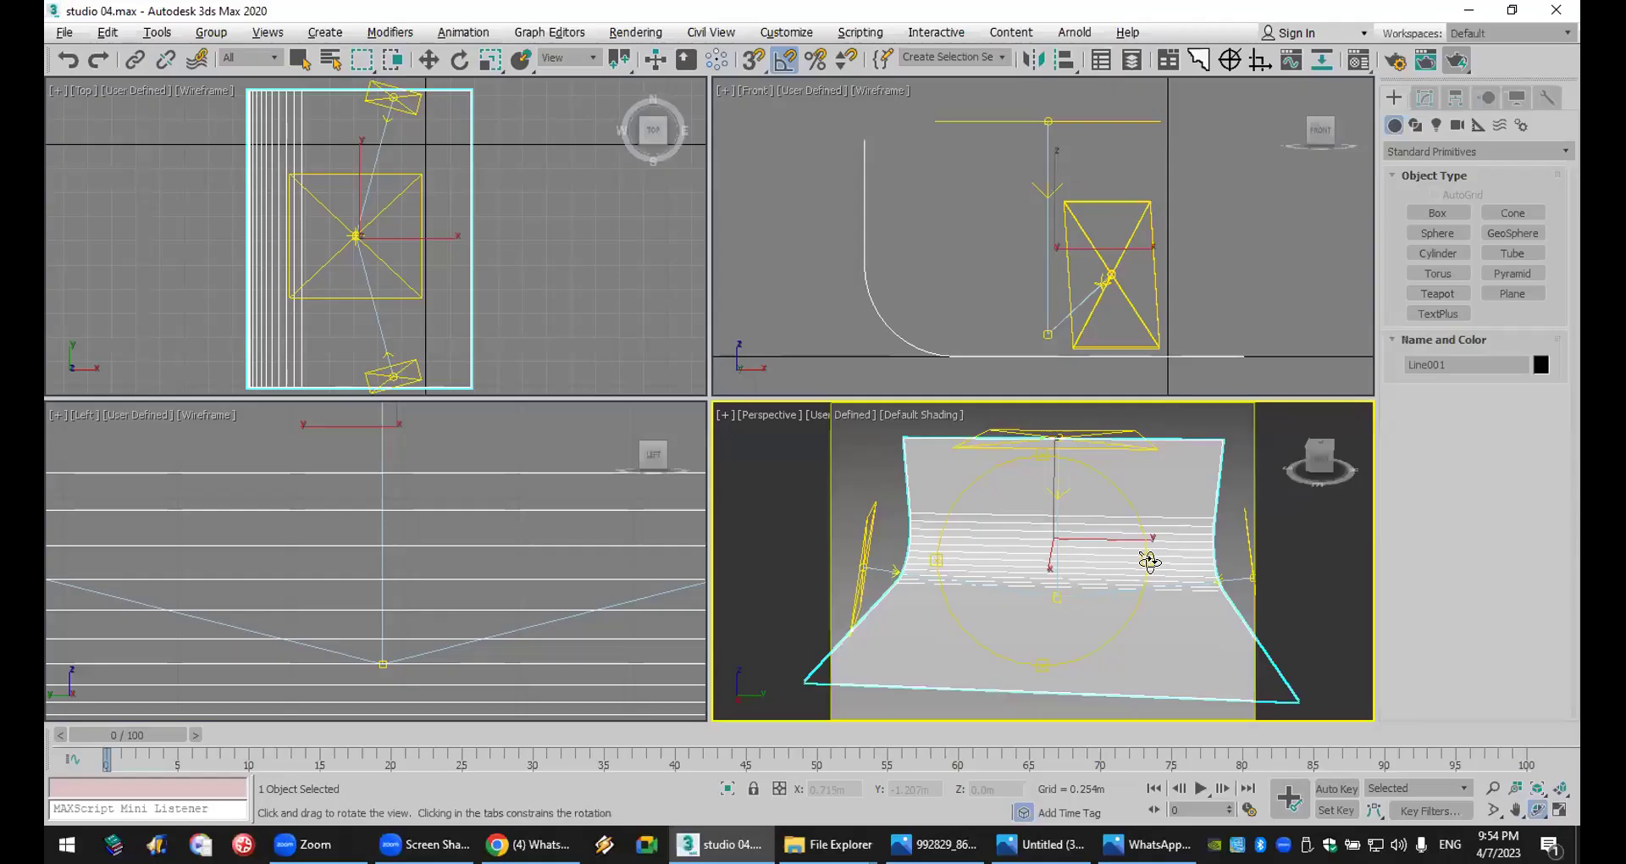
{"action": "left_click_drag", "start_coordinate": [1150, 561], "coordinate": [954, 588]}
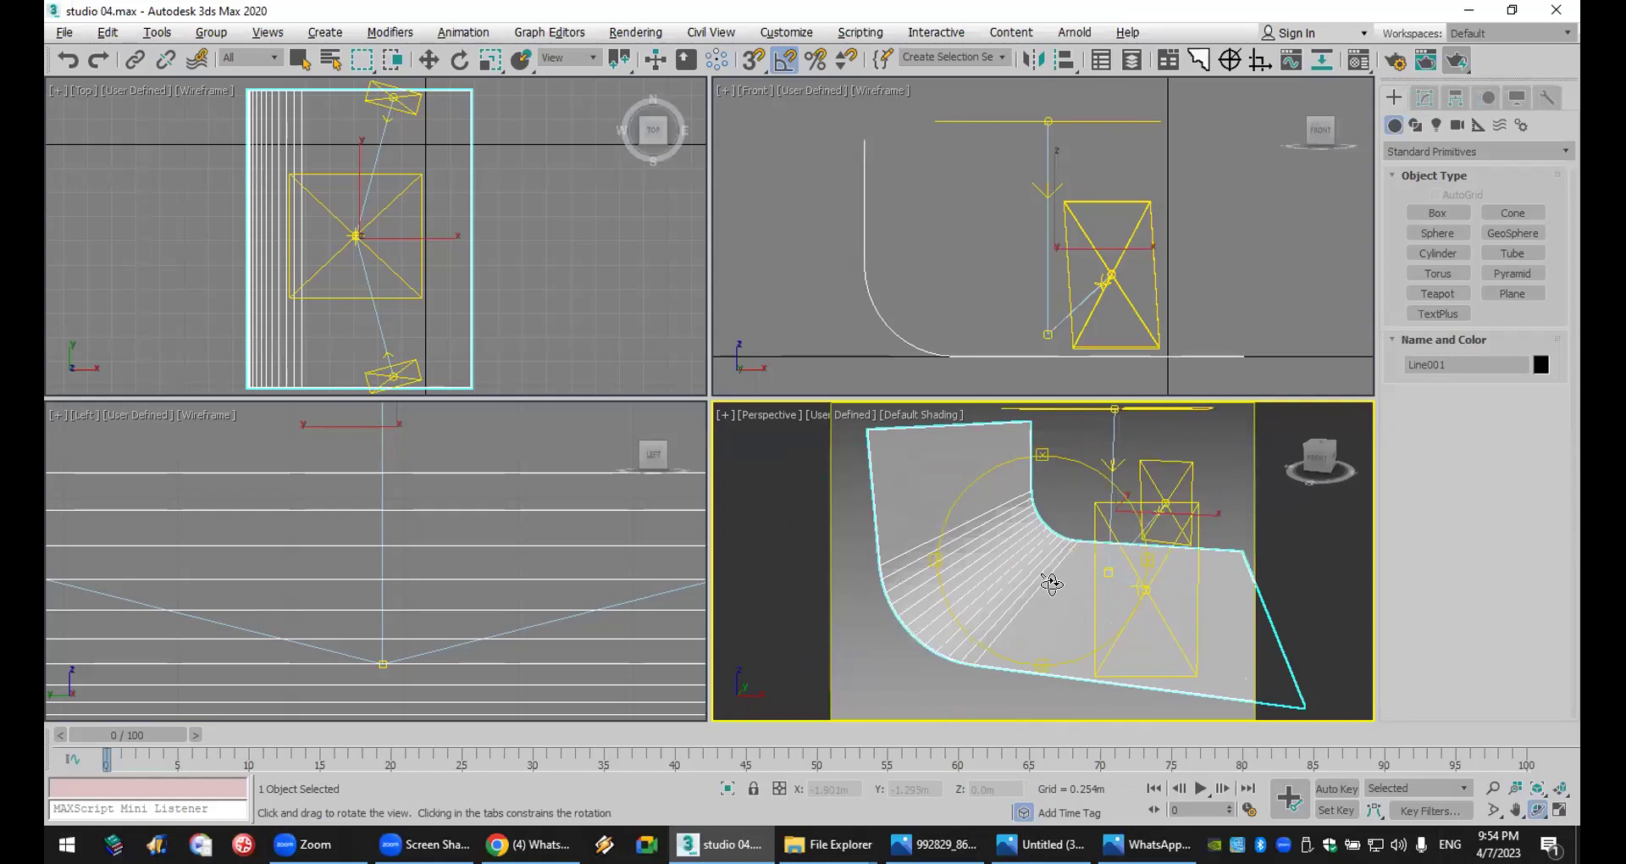
{"action": "left_click_drag", "start_coordinate": [1095, 554], "coordinate": [1121, 490]}
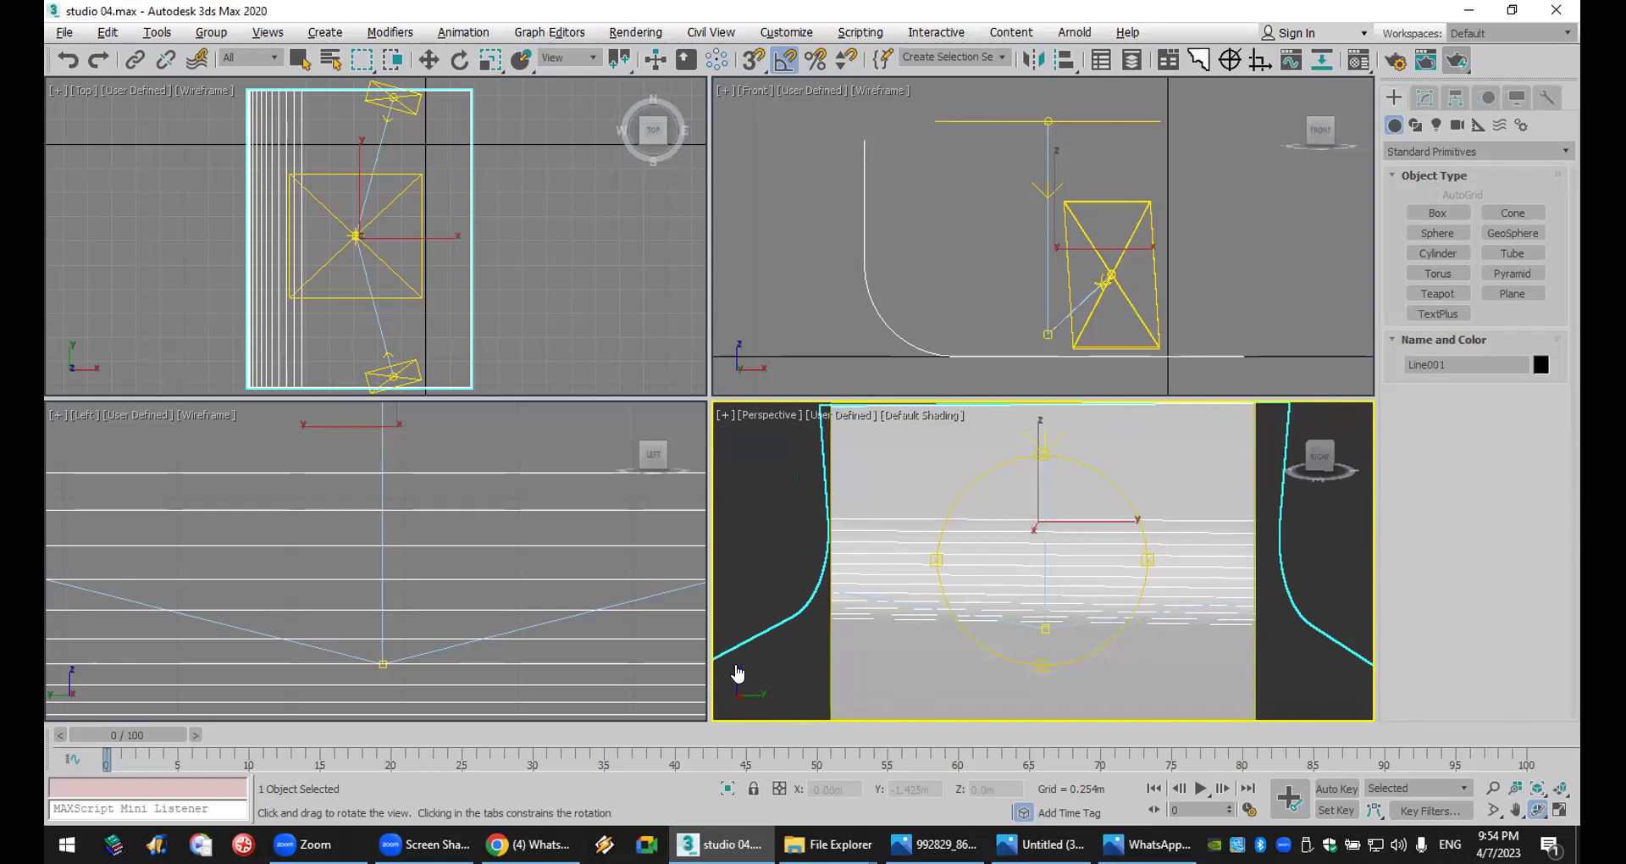
{"action": "key", "text": "alt+Tab"}
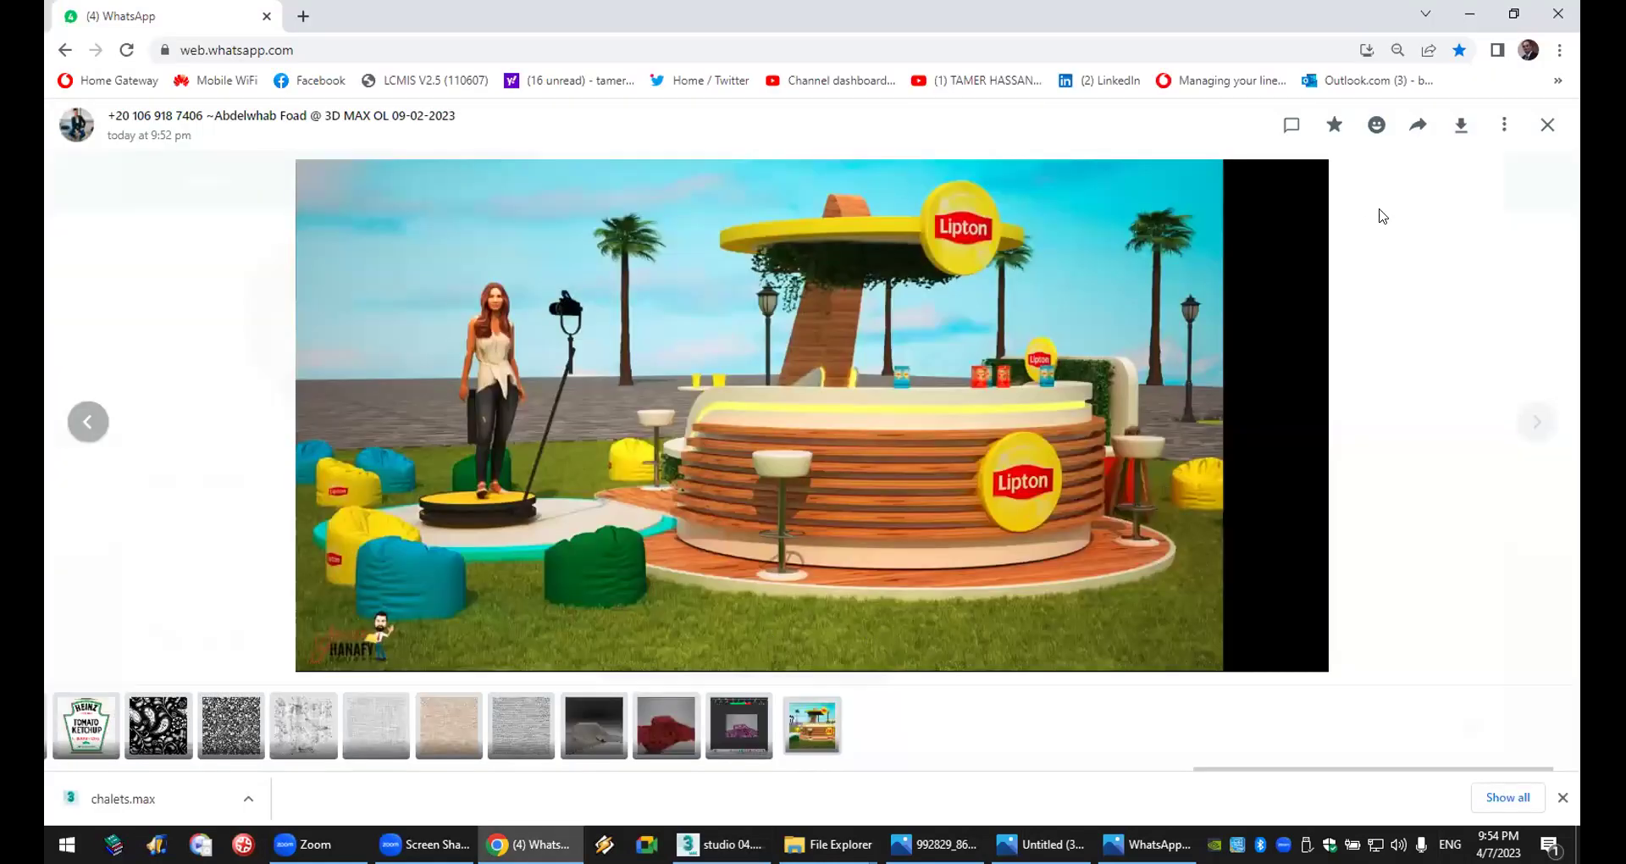
{"action": "left_click", "coordinate": [1547, 125]}
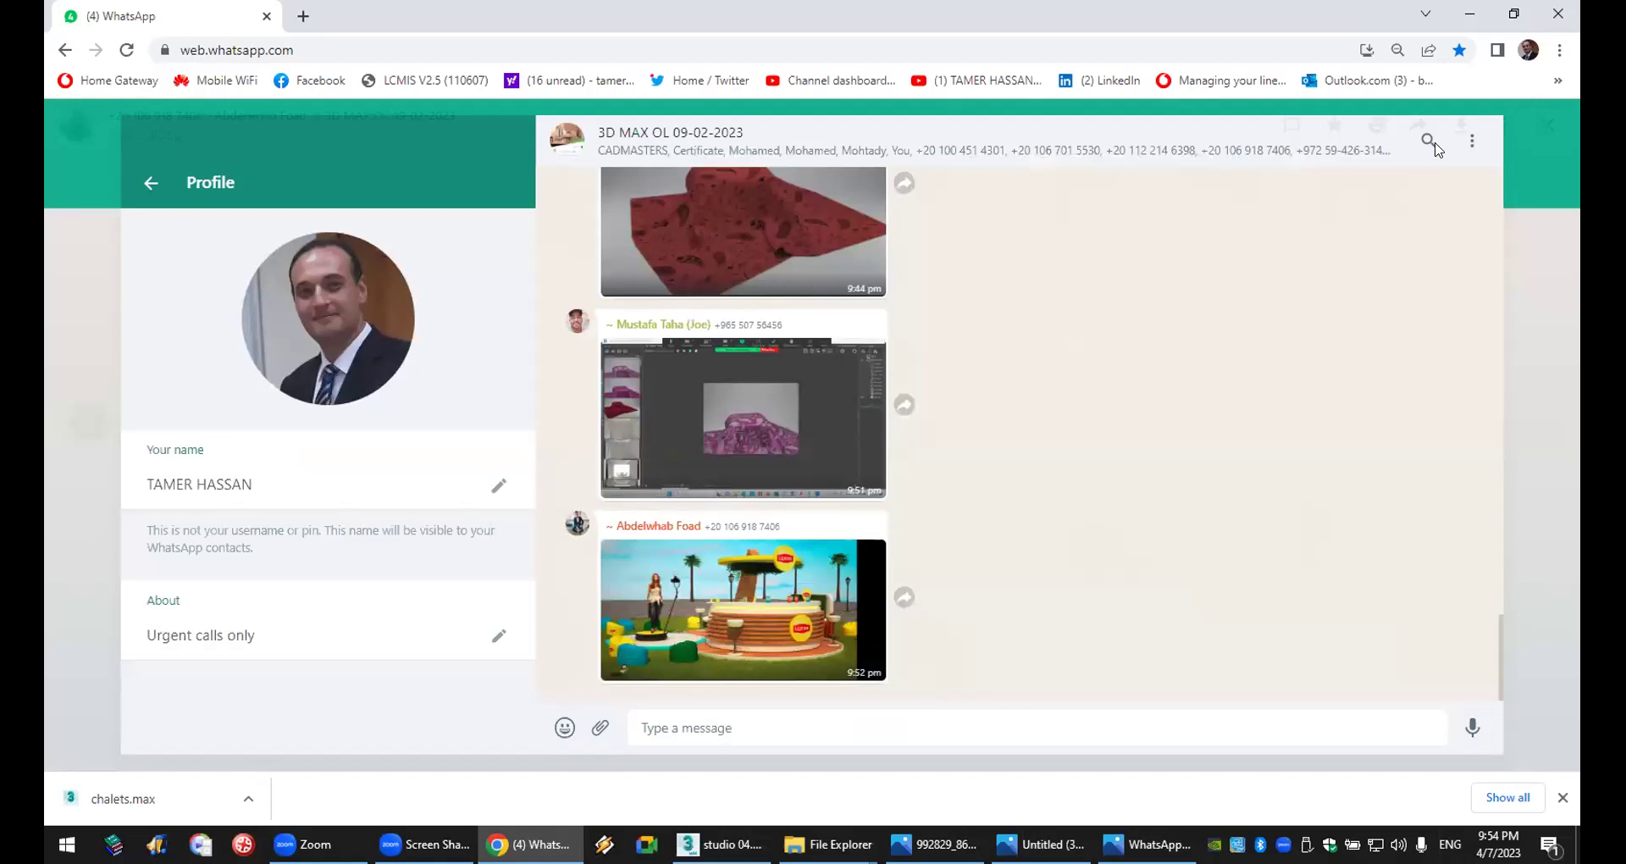
{"action": "key", "text": "alt+Tab"}
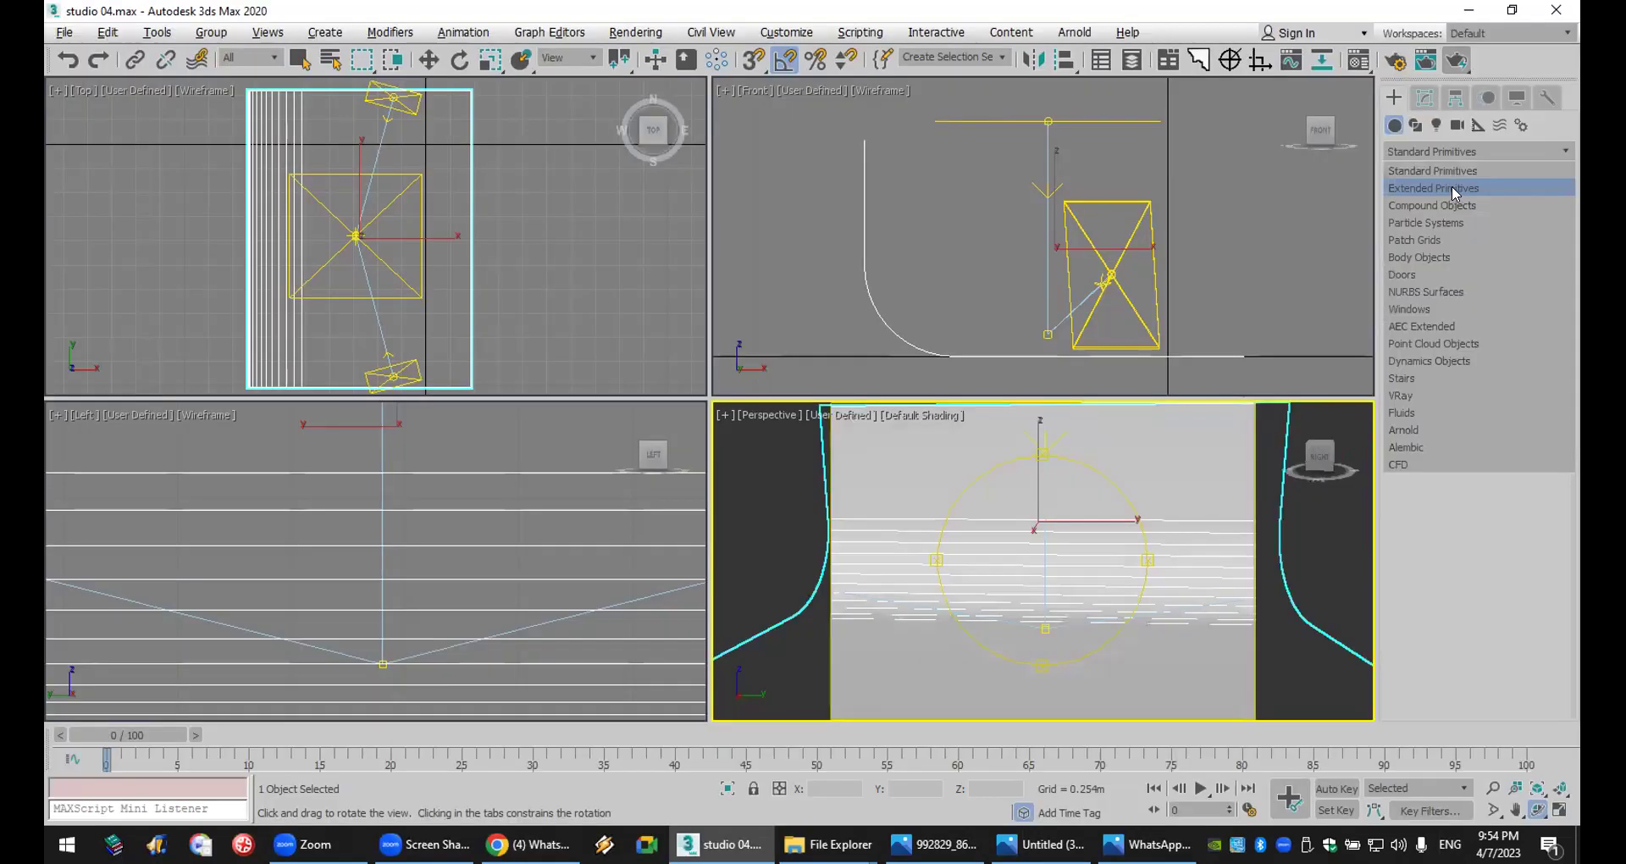
- Create a thin ChamferBox on the studio floor in the Top view, about 1.22 m long, 1.46 m wide and 0.02 m high
{"action": "left_click", "coordinate": [1452, 188]}
{"action": "left_click", "coordinate": [1453, 233]}
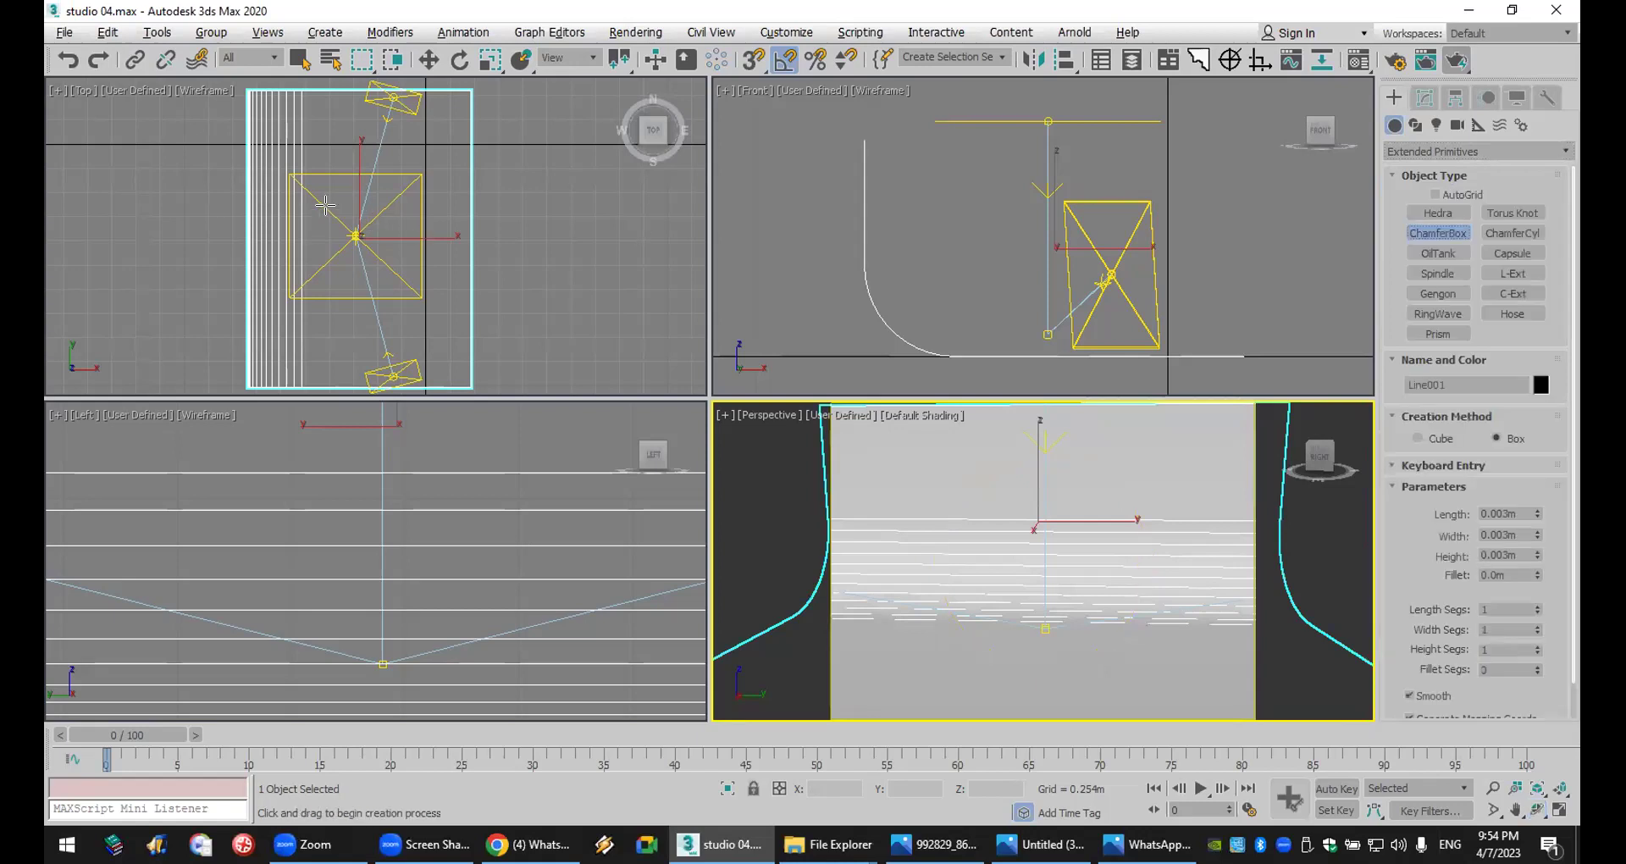
{"action": "left_click_drag", "start_coordinate": [292, 181], "coordinate": [427, 288]}
{"action": "left_click", "coordinate": [427, 283]}
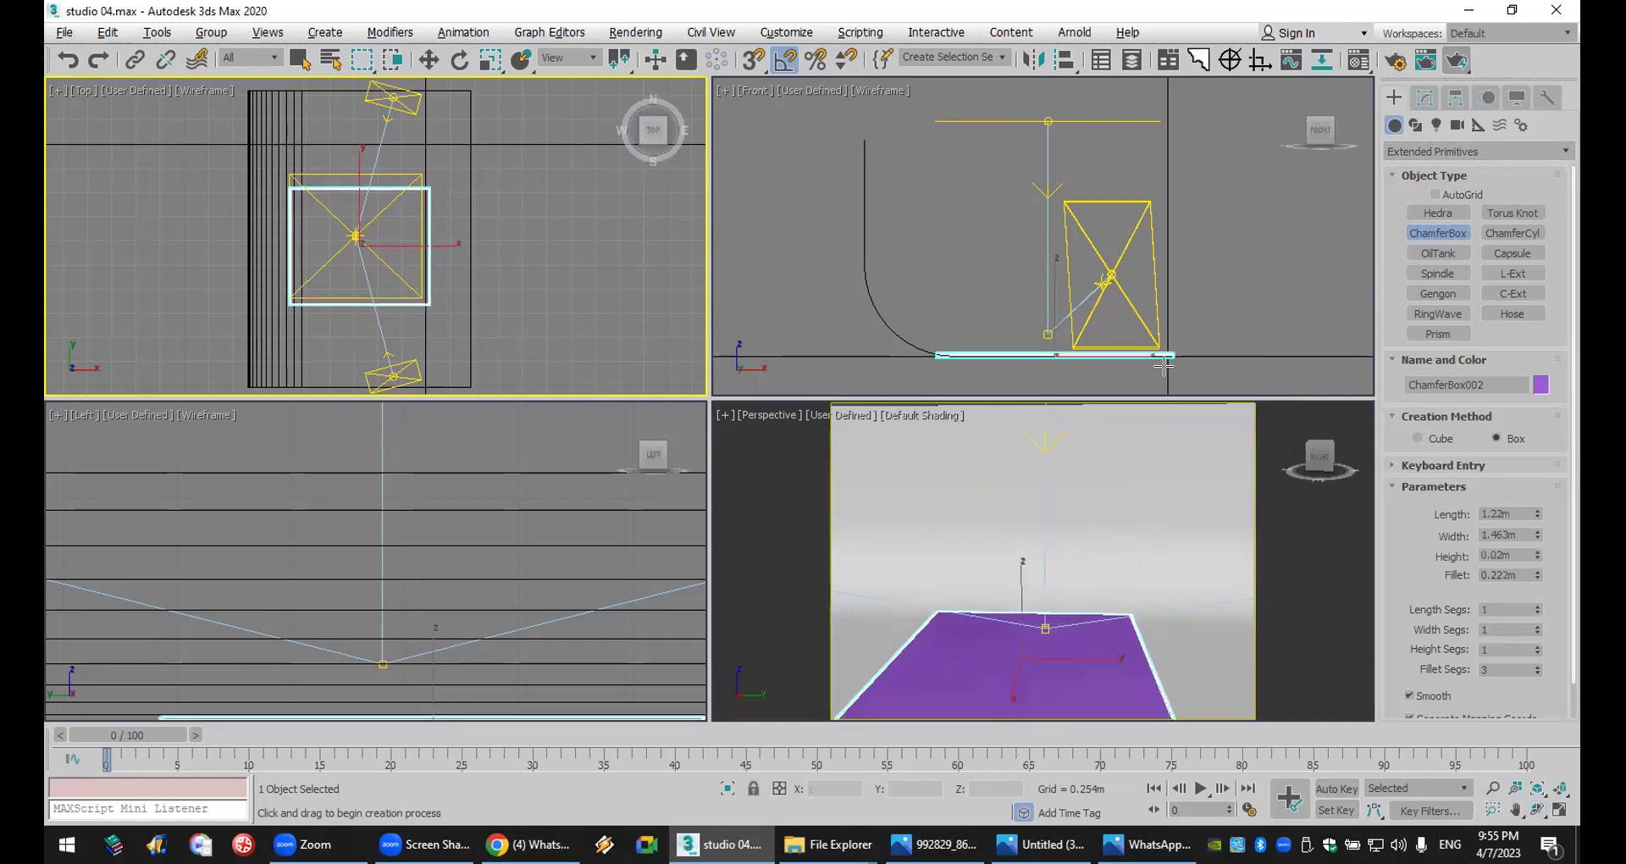
{"action": "scroll", "coordinate": [1163, 364], "scroll_direction": "up", "scroll_amount": 8}
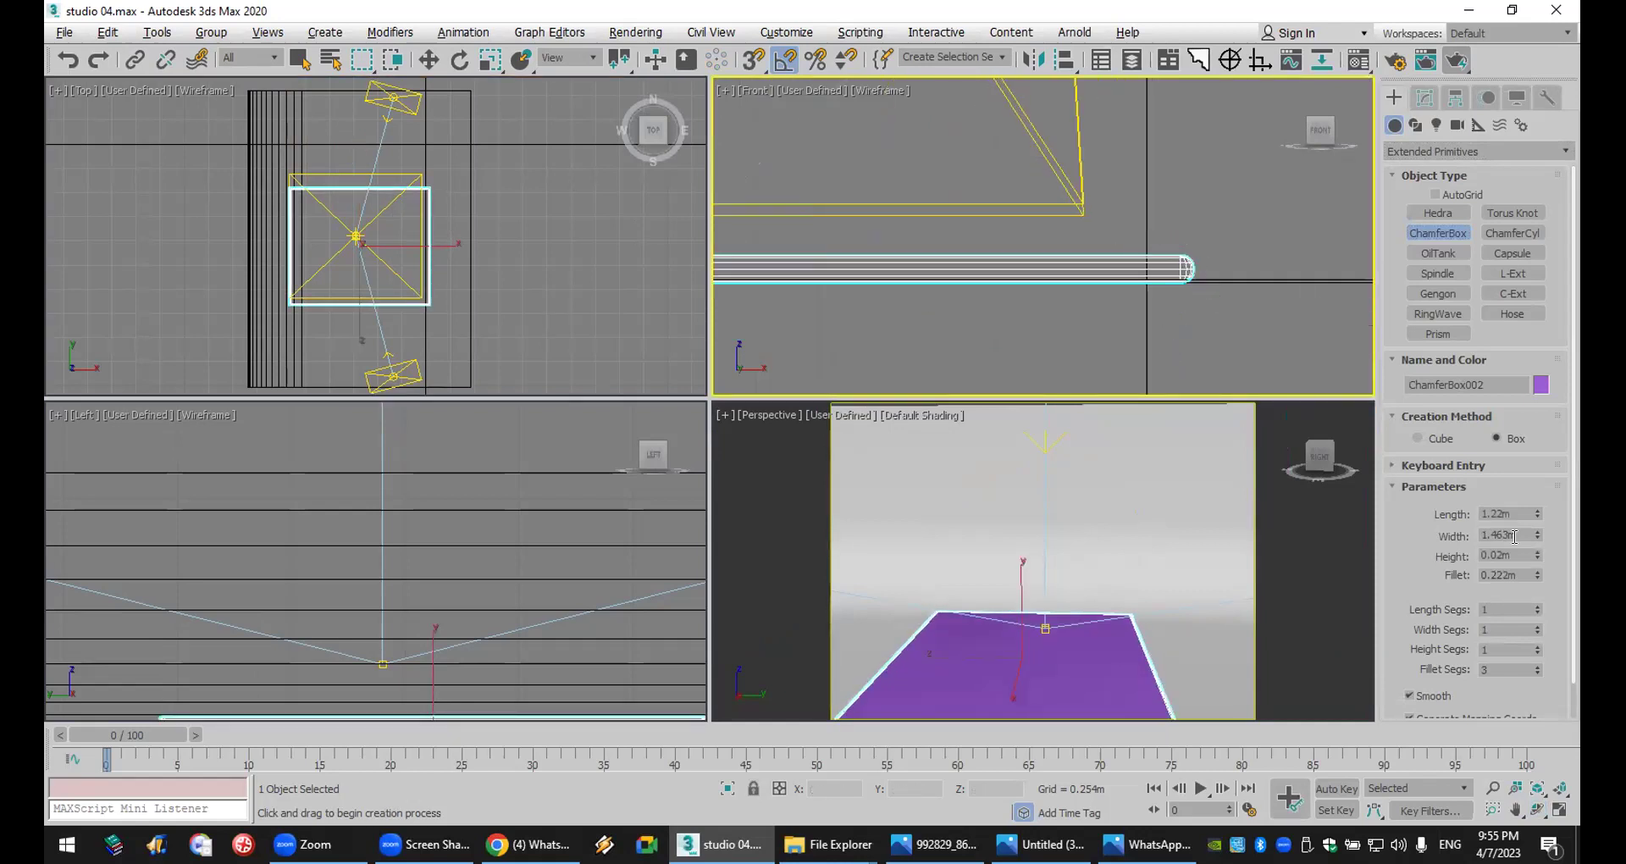
- Change the metric display units of the scene to centimeters
{"action": "left_click", "coordinate": [790, 33]}
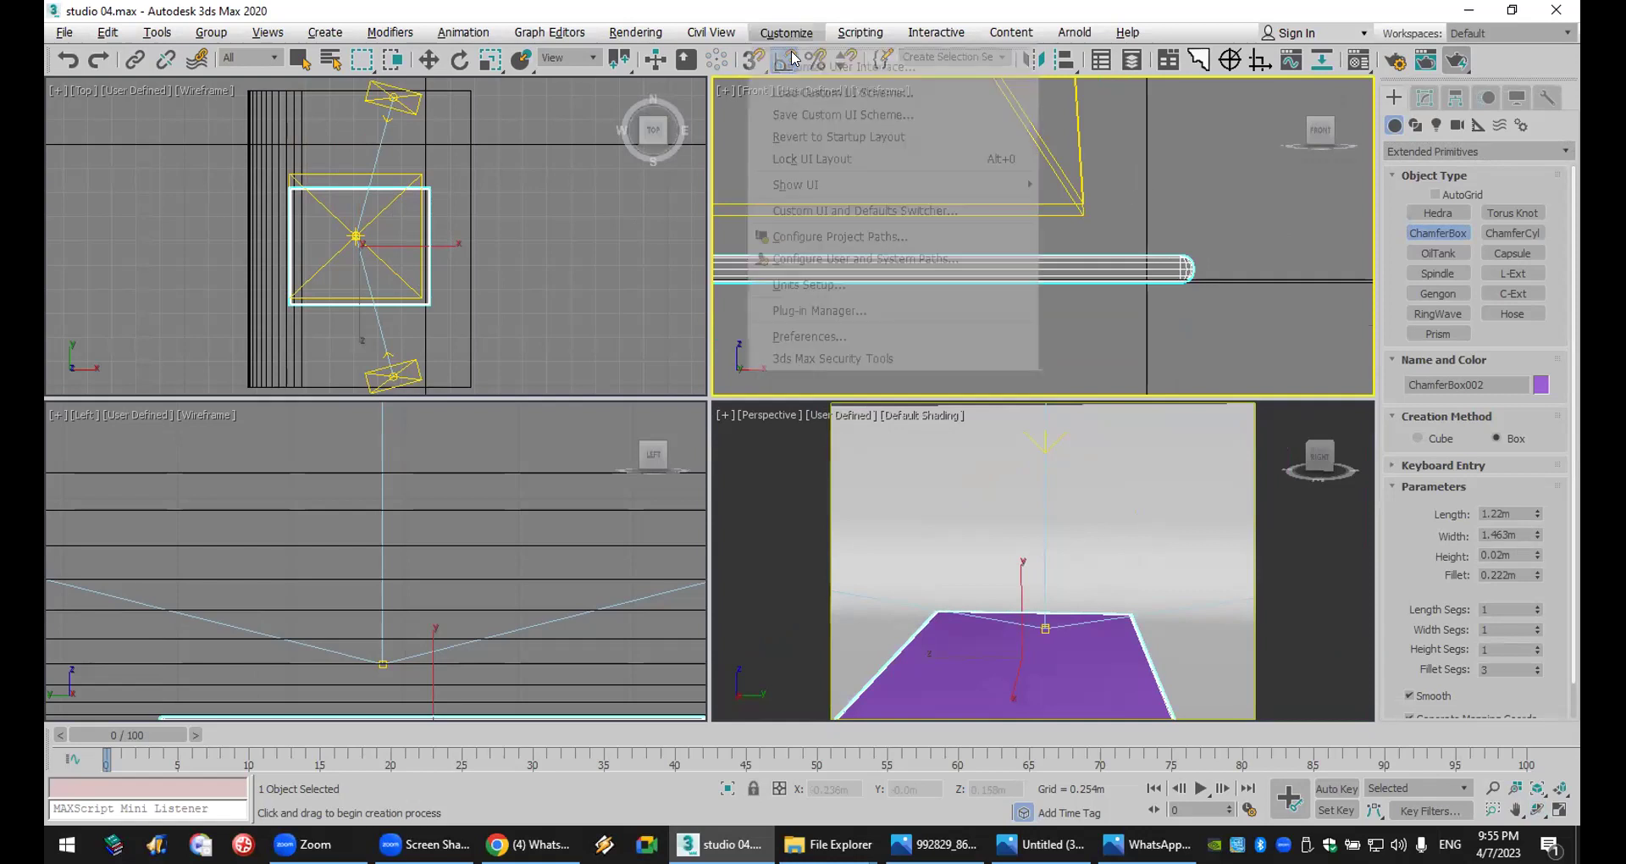
{"action": "left_click", "coordinate": [854, 286]}
{"action": "left_click", "coordinate": [752, 354]}
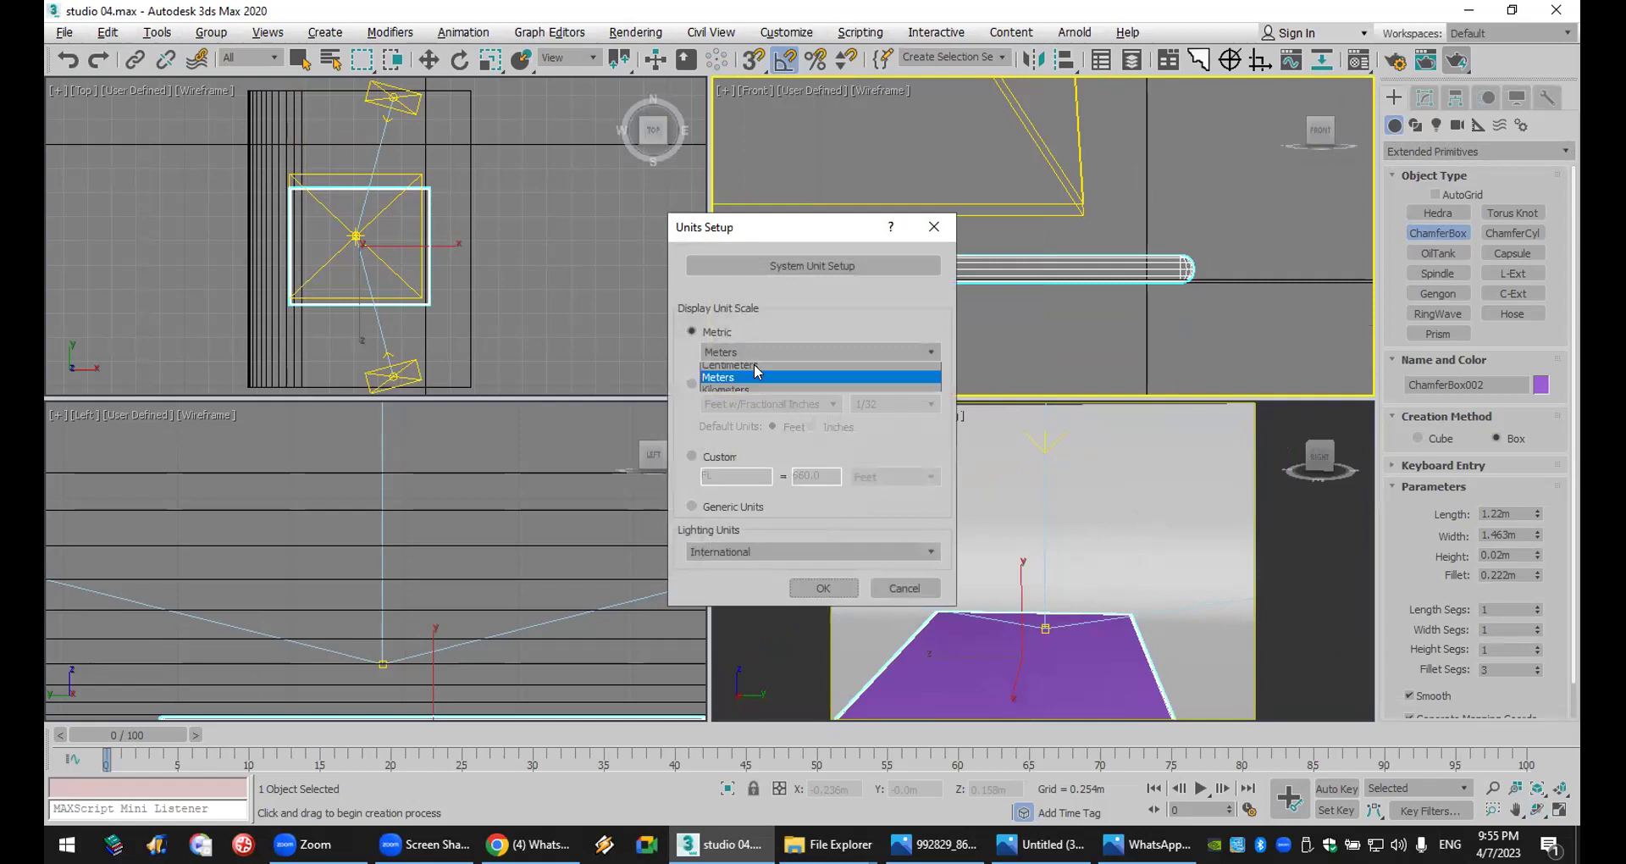
{"action": "left_click", "coordinate": [754, 365]}
{"action": "left_click", "coordinate": [823, 588]}
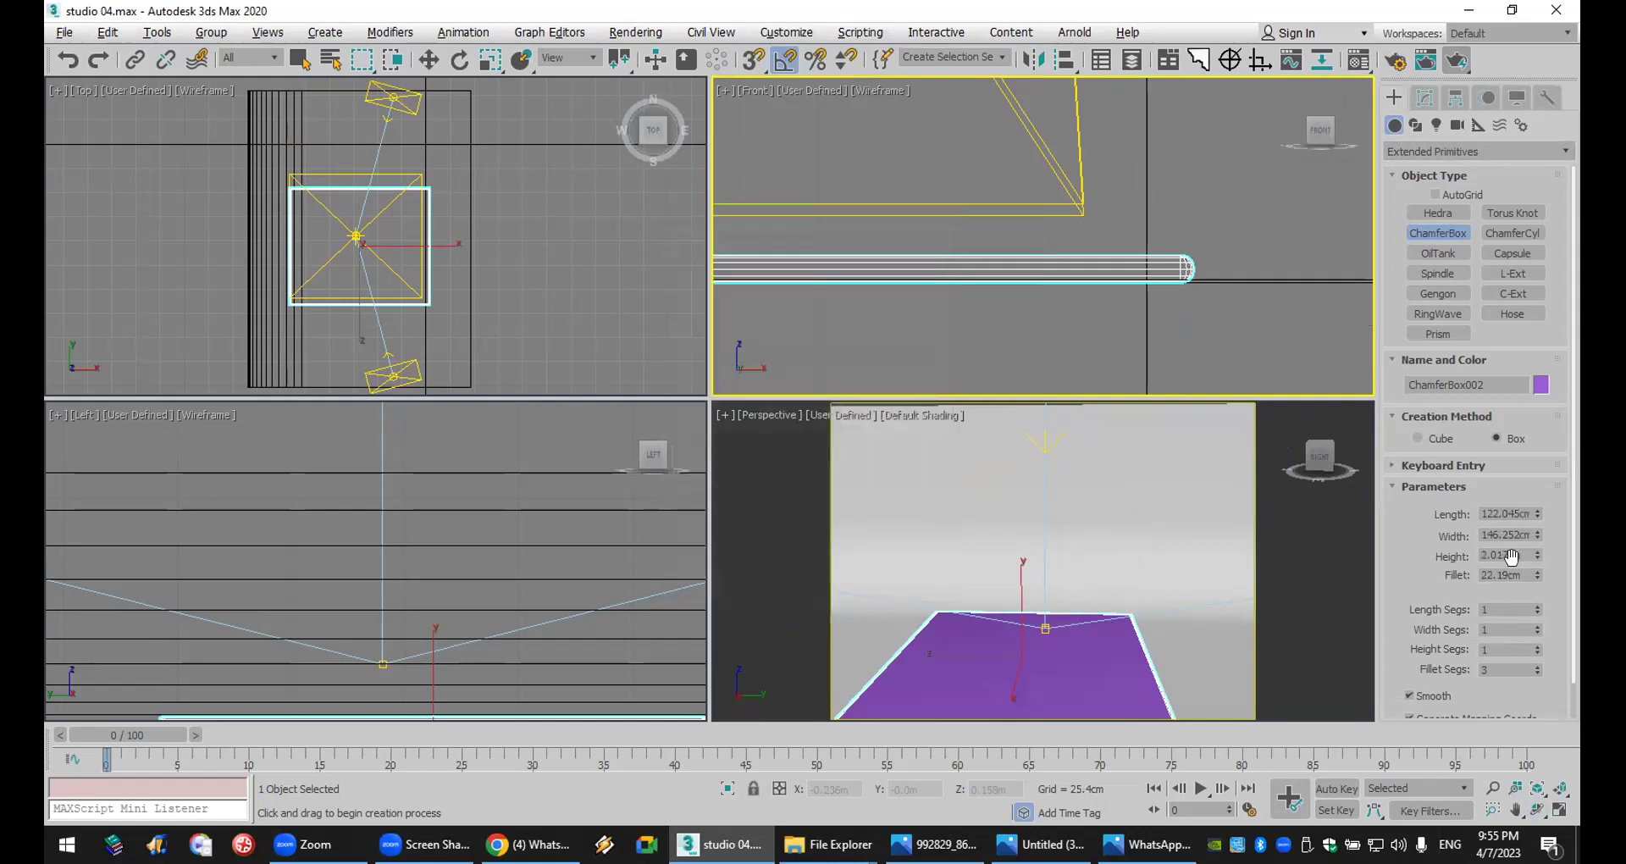
- Set the chamfer box's height to 0.2 cm and its fillet to 2 cm
{"action": "left_click", "coordinate": [1508, 554]}
{"action": "type", "text": ".2"}
{"action": "key", "text": "Return"}
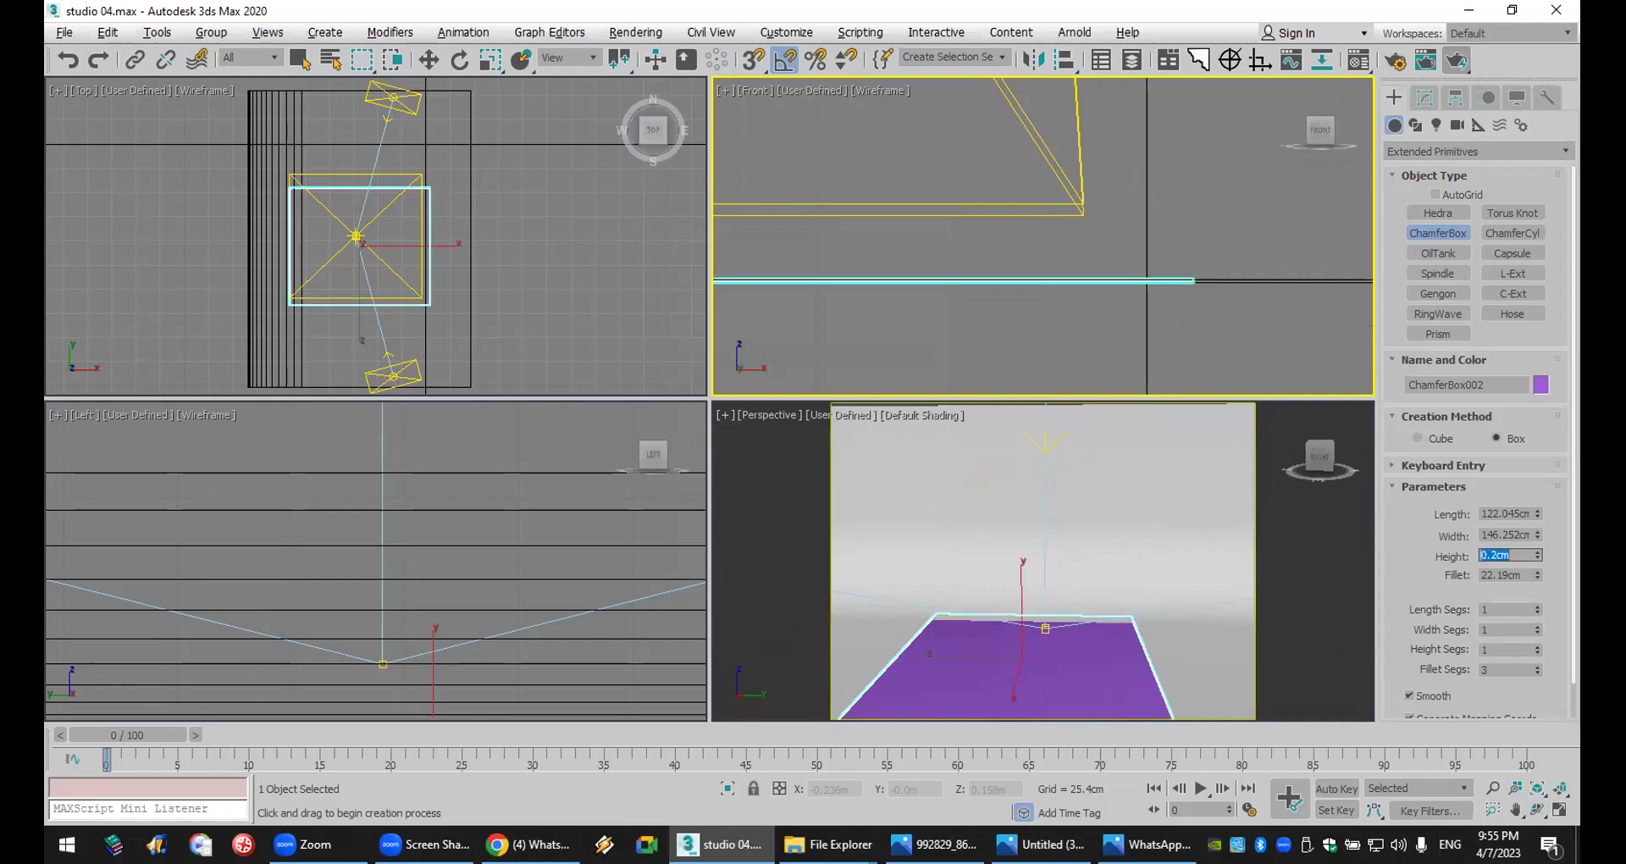
{"action": "left_click", "coordinate": [1521, 573]}
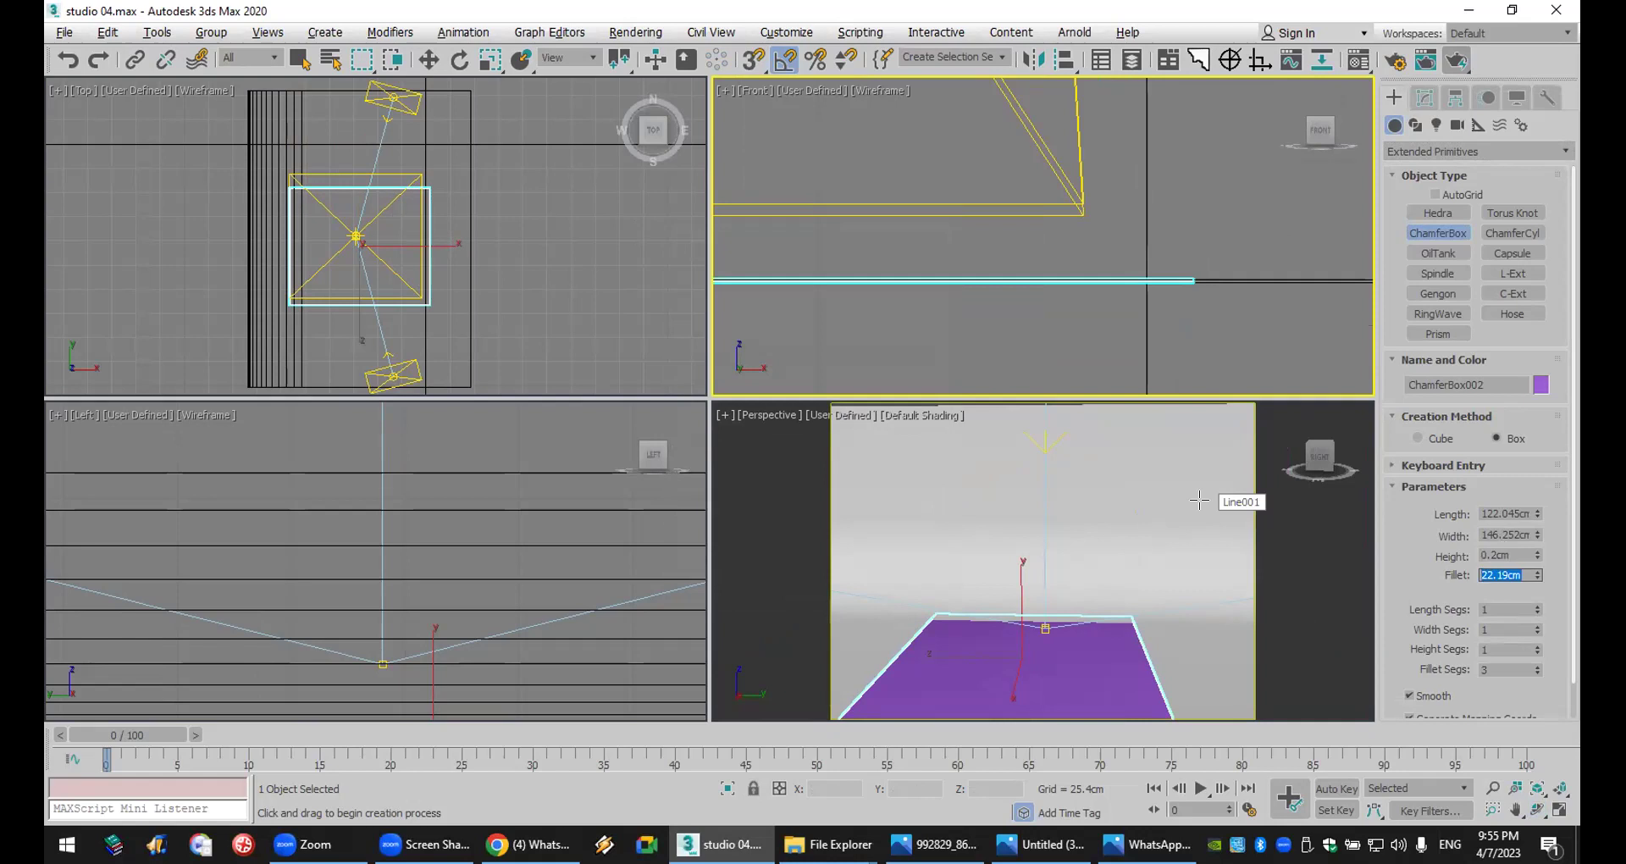
{"action": "type", "text": "2"}
{"action": "key", "text": "Return"}
{"action": "middle_click_drag", "start_coordinate": [1103, 678], "coordinate": [1101, 646], "text": "alt"}
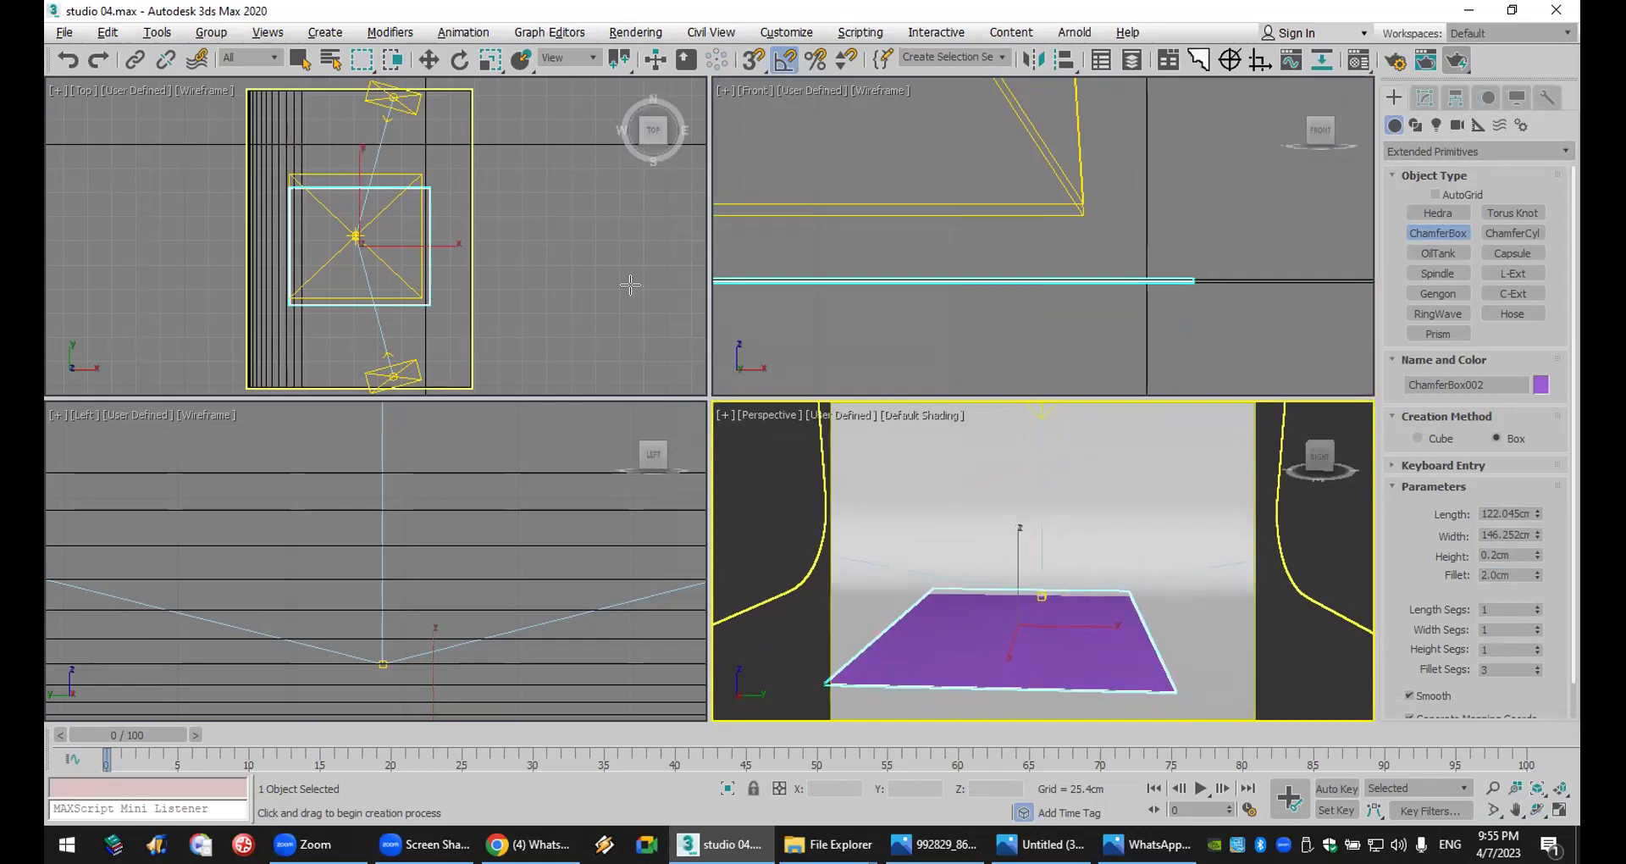
- Rotate the chamfer box 25 degrees clockwise in the Top view and shift it slightly along the positive Y axis
{"action": "left_click", "coordinate": [459, 59]}
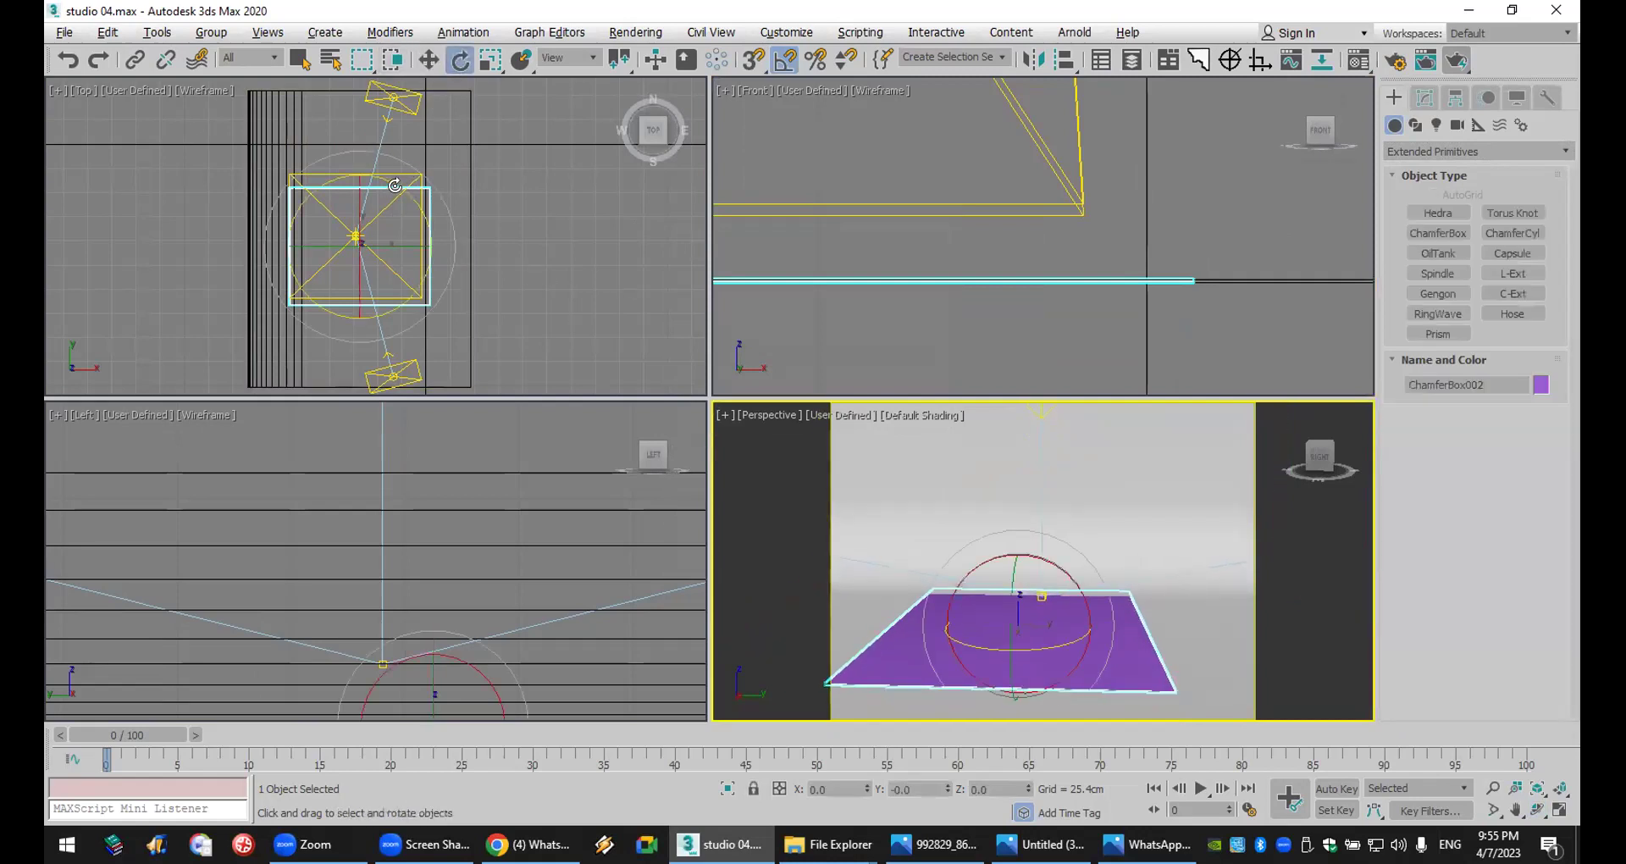
{"action": "left_click_drag", "start_coordinate": [395, 185], "coordinate": [415, 201]}
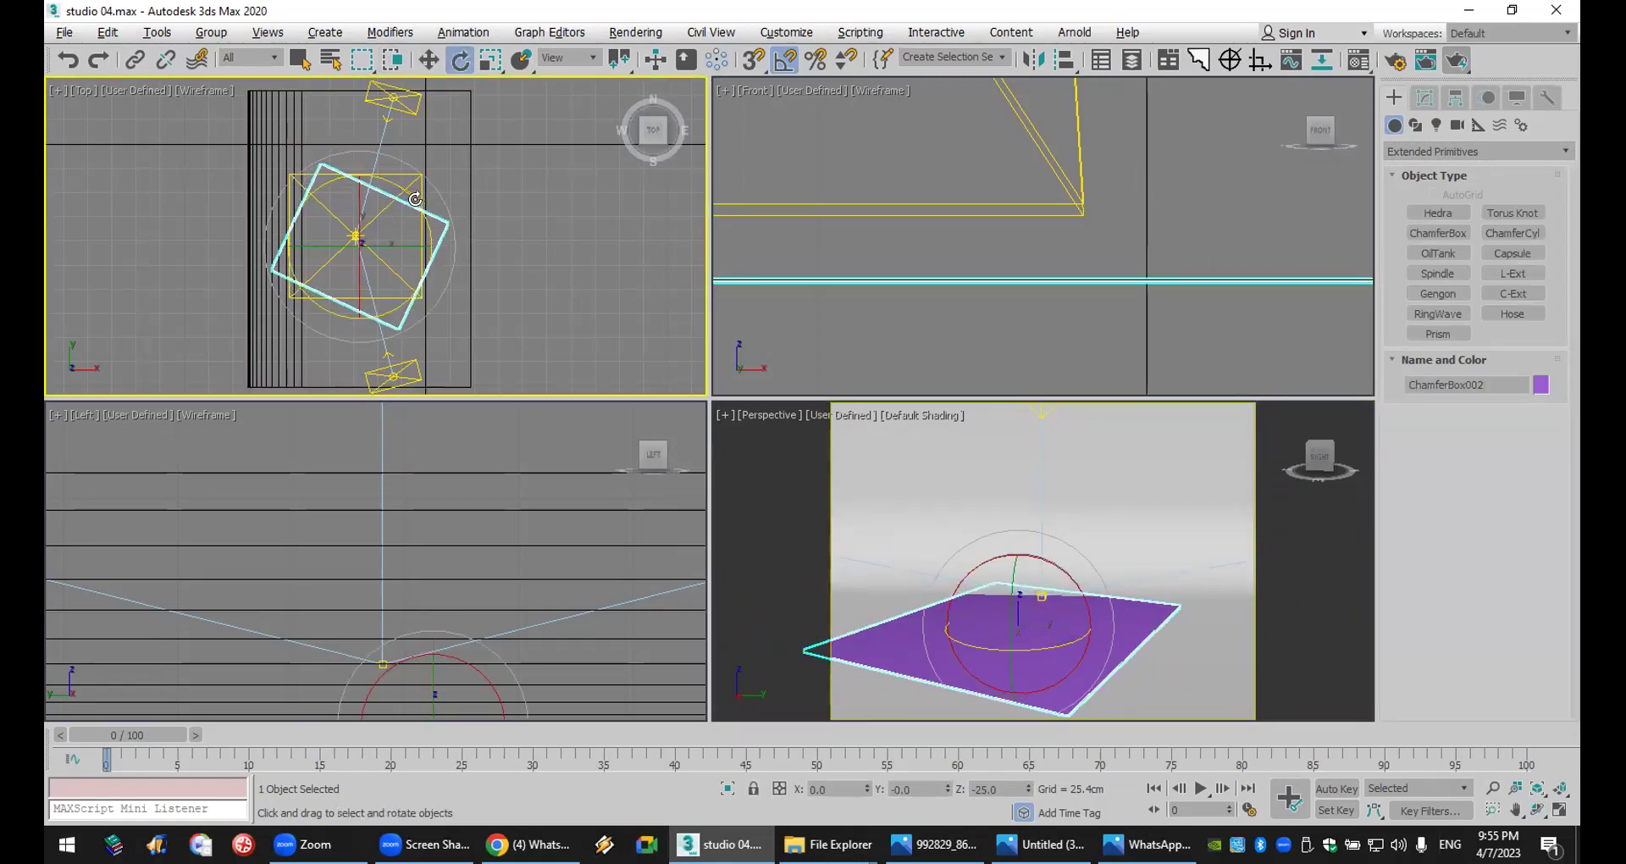
{"action": "key", "text": "w"}
{"action": "mouse_move", "coordinate": [381, 226]}
{"action": "left_mouse_down"}
{"action": "mouse_move", "coordinate": [406, 217]}
{"action": "mouse_move", "coordinate": [383, 218]}
{"action": "left_mouse_up"}
- Raise the chamfer box slightly above the studio floor in the Front view, to a Z position of about 1.5 cm
{"action": "middle_click_drag", "start_coordinate": [1121, 340], "coordinate": [1020, 329]}
{"action": "scroll", "coordinate": [1107, 276], "scroll_direction": "down", "scroll_amount": 2}
{"action": "middle_click_drag", "start_coordinate": [1106, 288], "coordinate": [913, 296]}
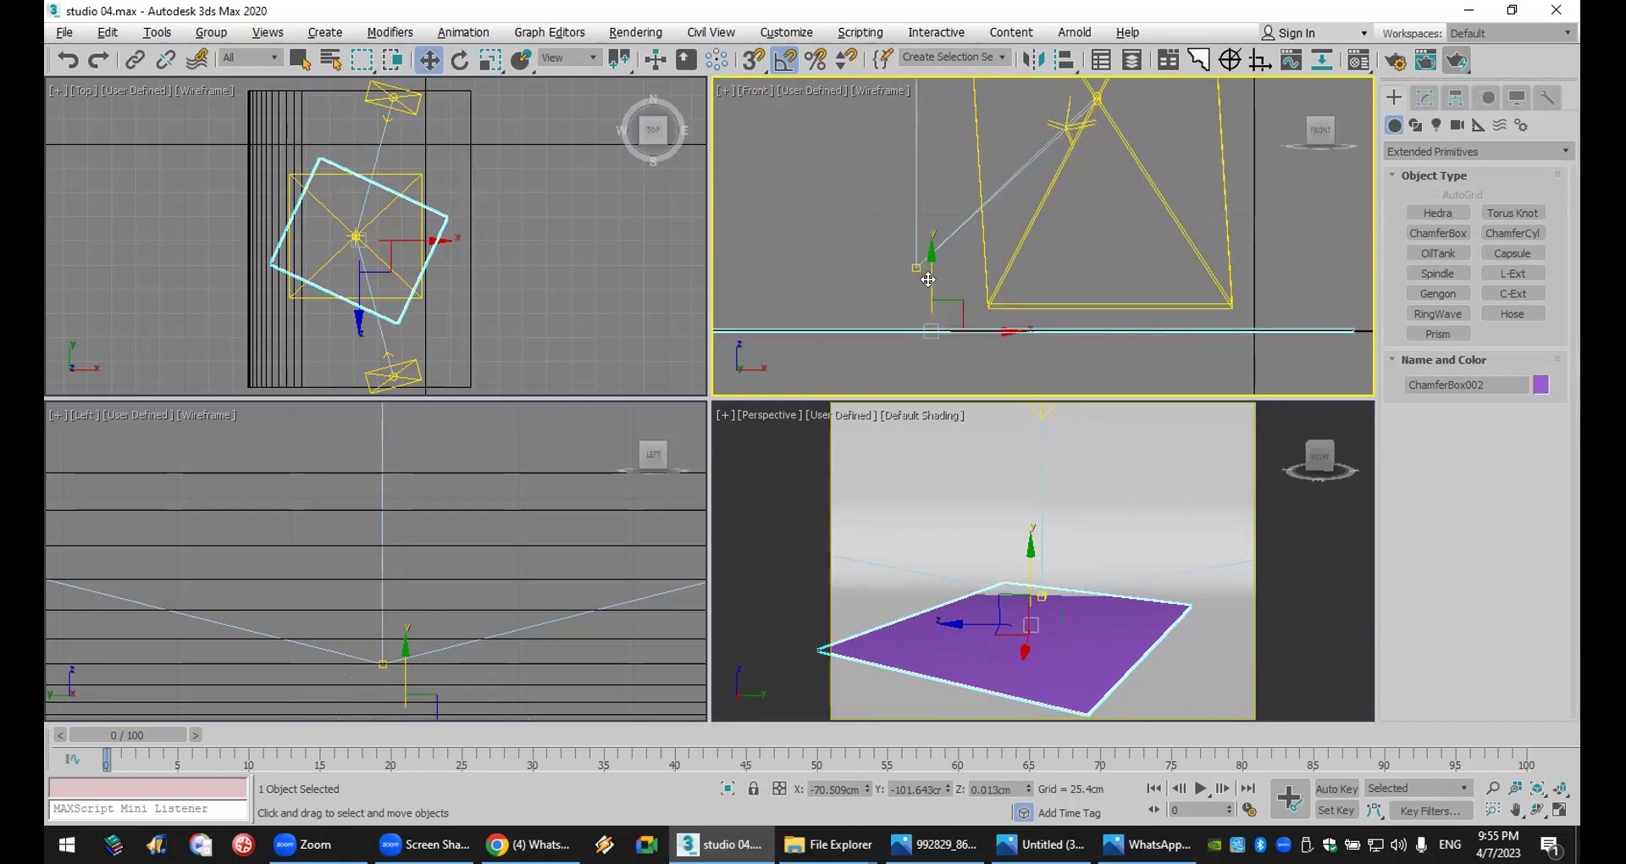
{"action": "left_click_drag", "start_coordinate": [928, 278], "coordinate": [929, 275]}
{"action": "middle_click_drag", "start_coordinate": [1354, 310], "coordinate": [1112, 311]}
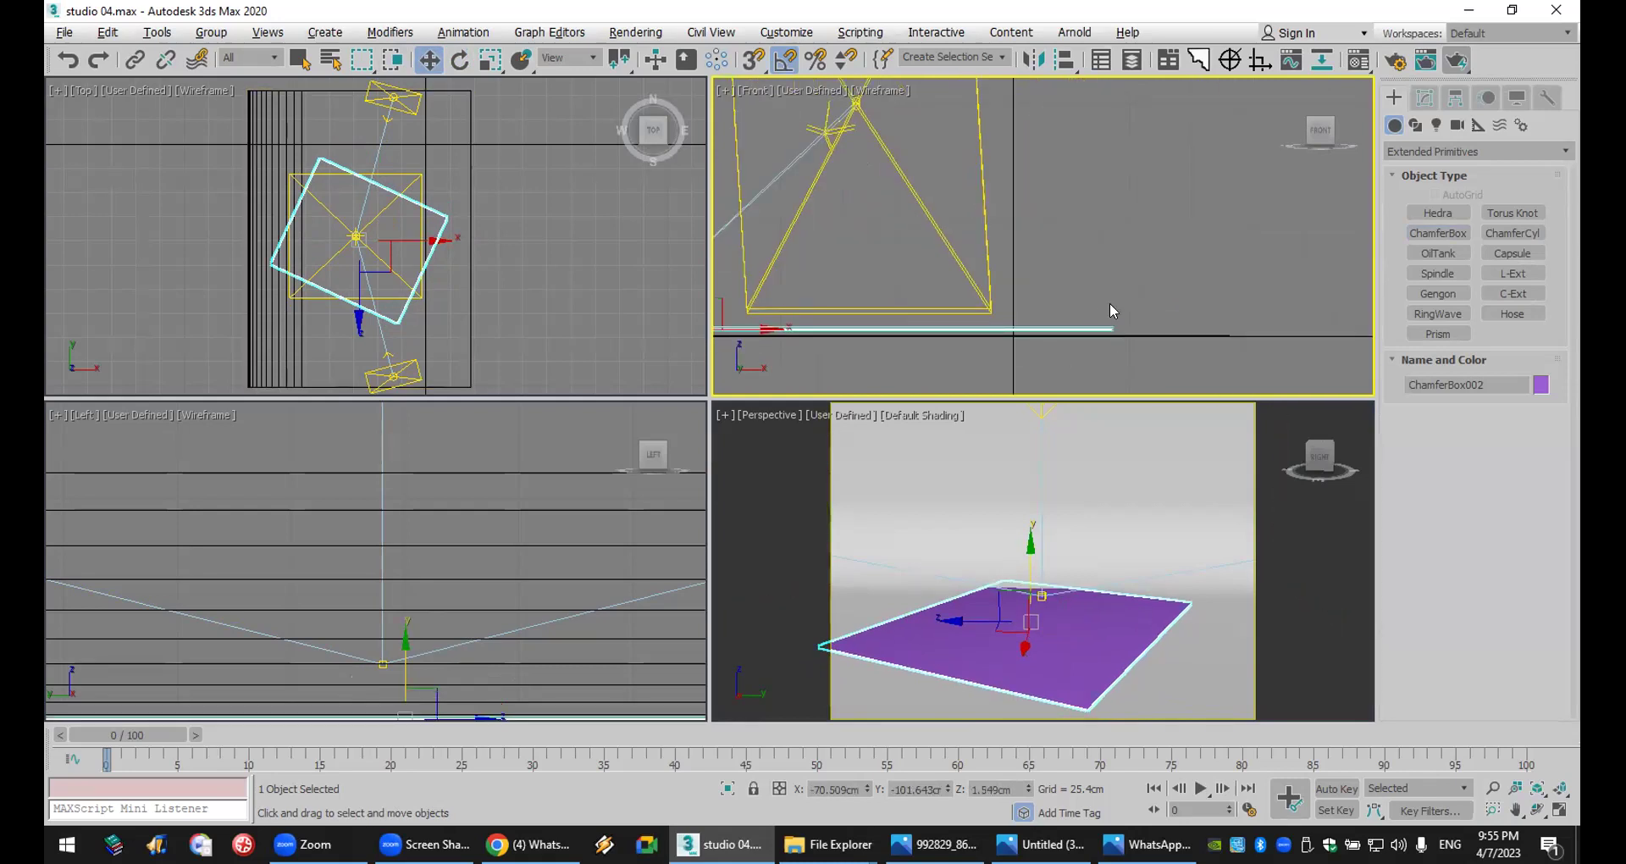
{"action": "left_click", "coordinate": [1098, 642]}
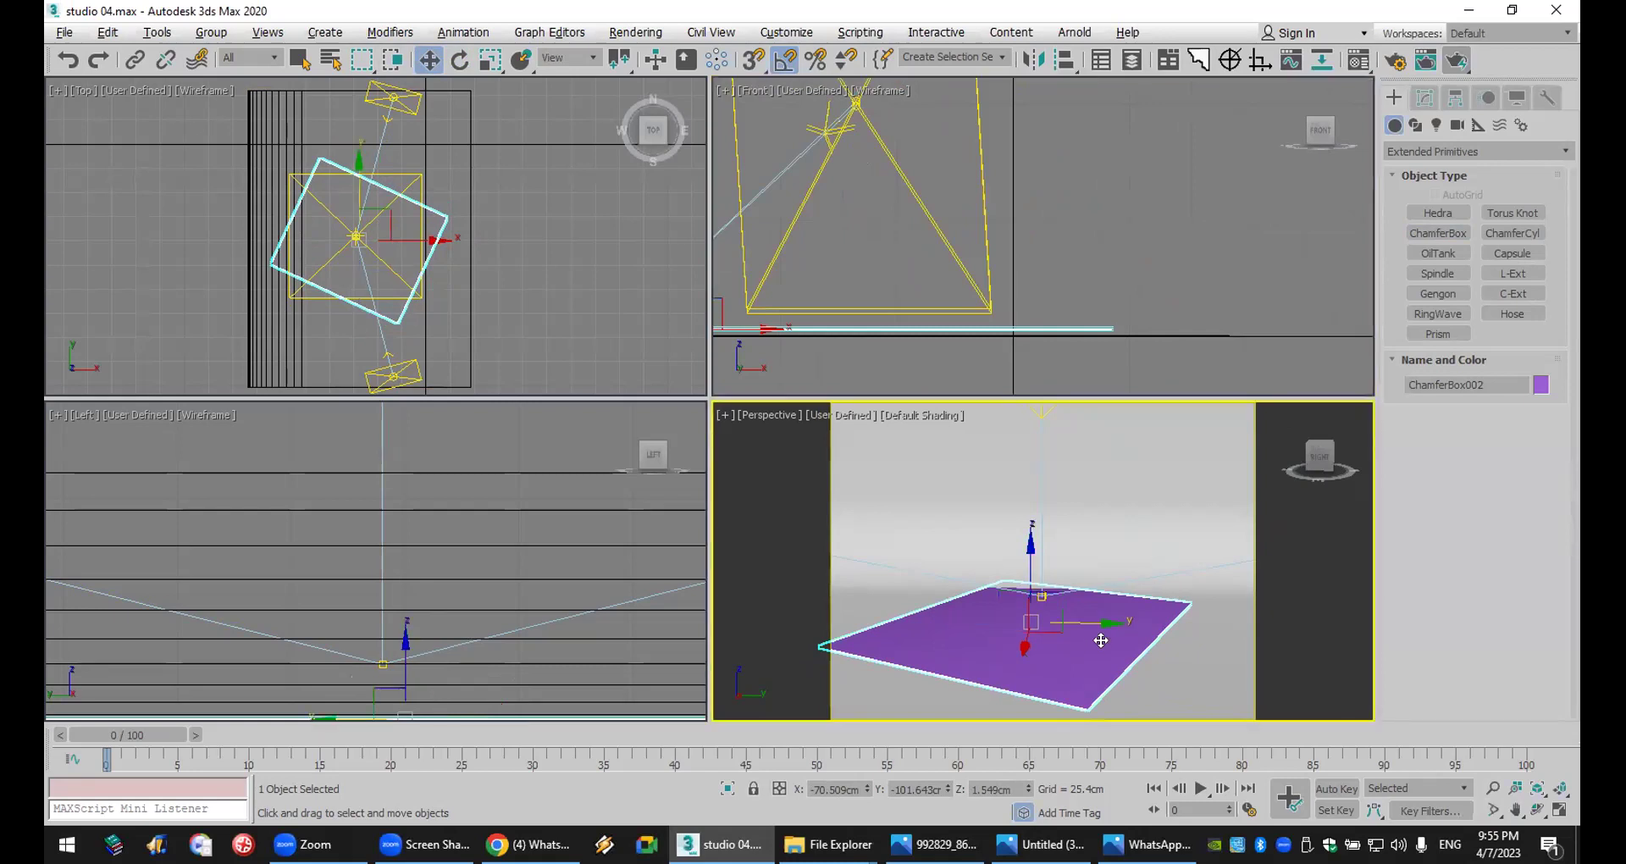
- Reposition the purple chamfer box on the studio floor and rotate it to sit nearly square with the backdrop
{"action": "left_click_drag", "start_coordinate": [1066, 617], "coordinate": [1093, 617]}
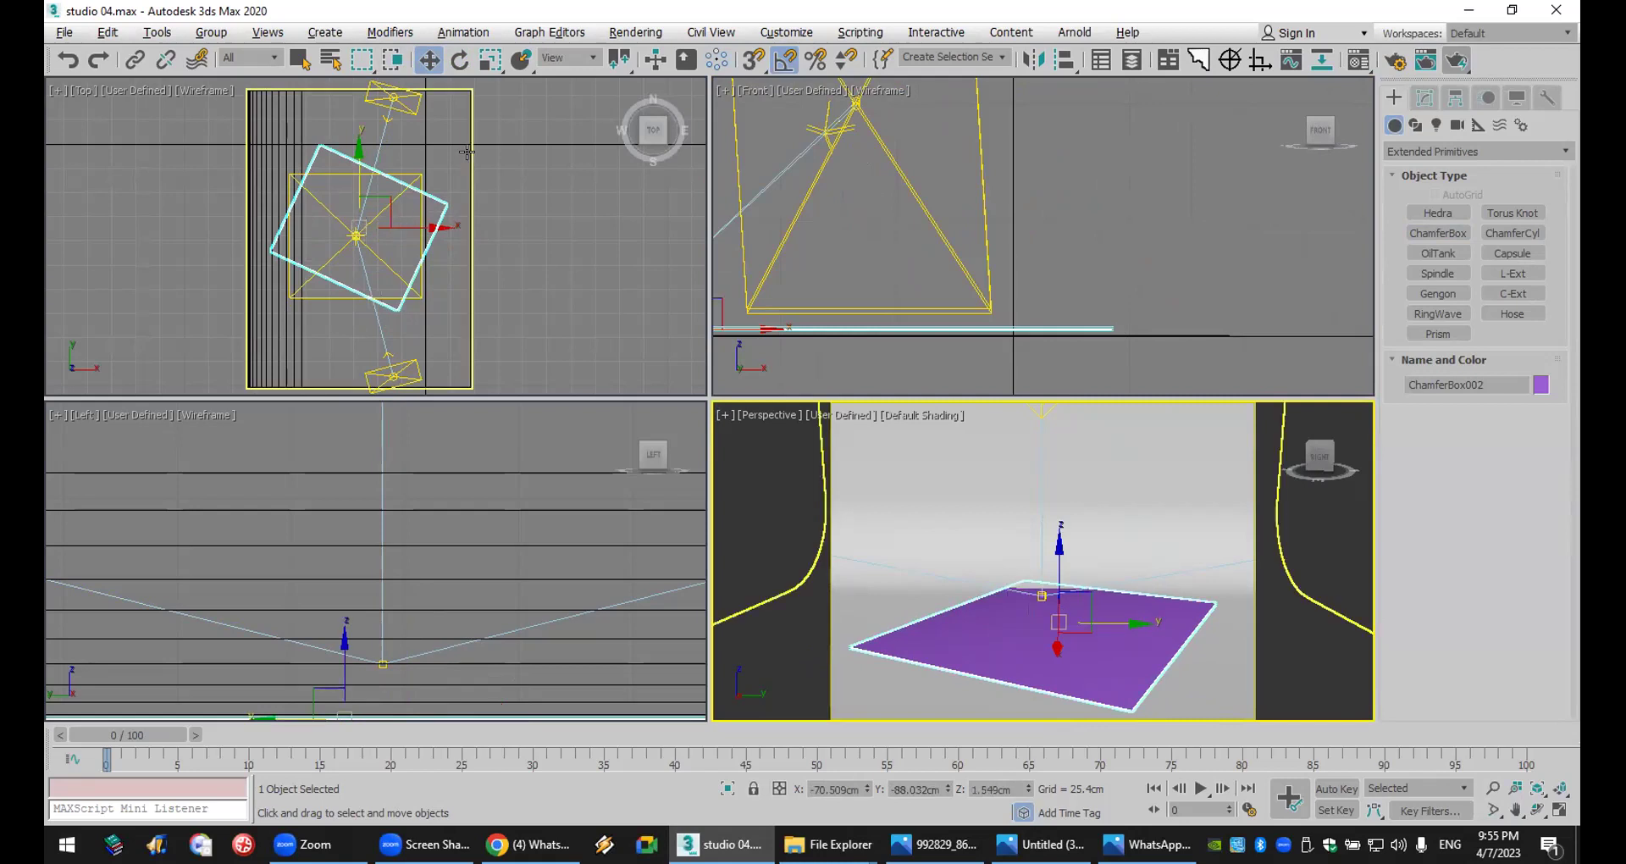
{"action": "left_click", "coordinate": [382, 200]}
{"action": "key", "text": "e"}
{"action": "left_click_drag", "start_coordinate": [407, 179], "coordinate": [396, 140]}
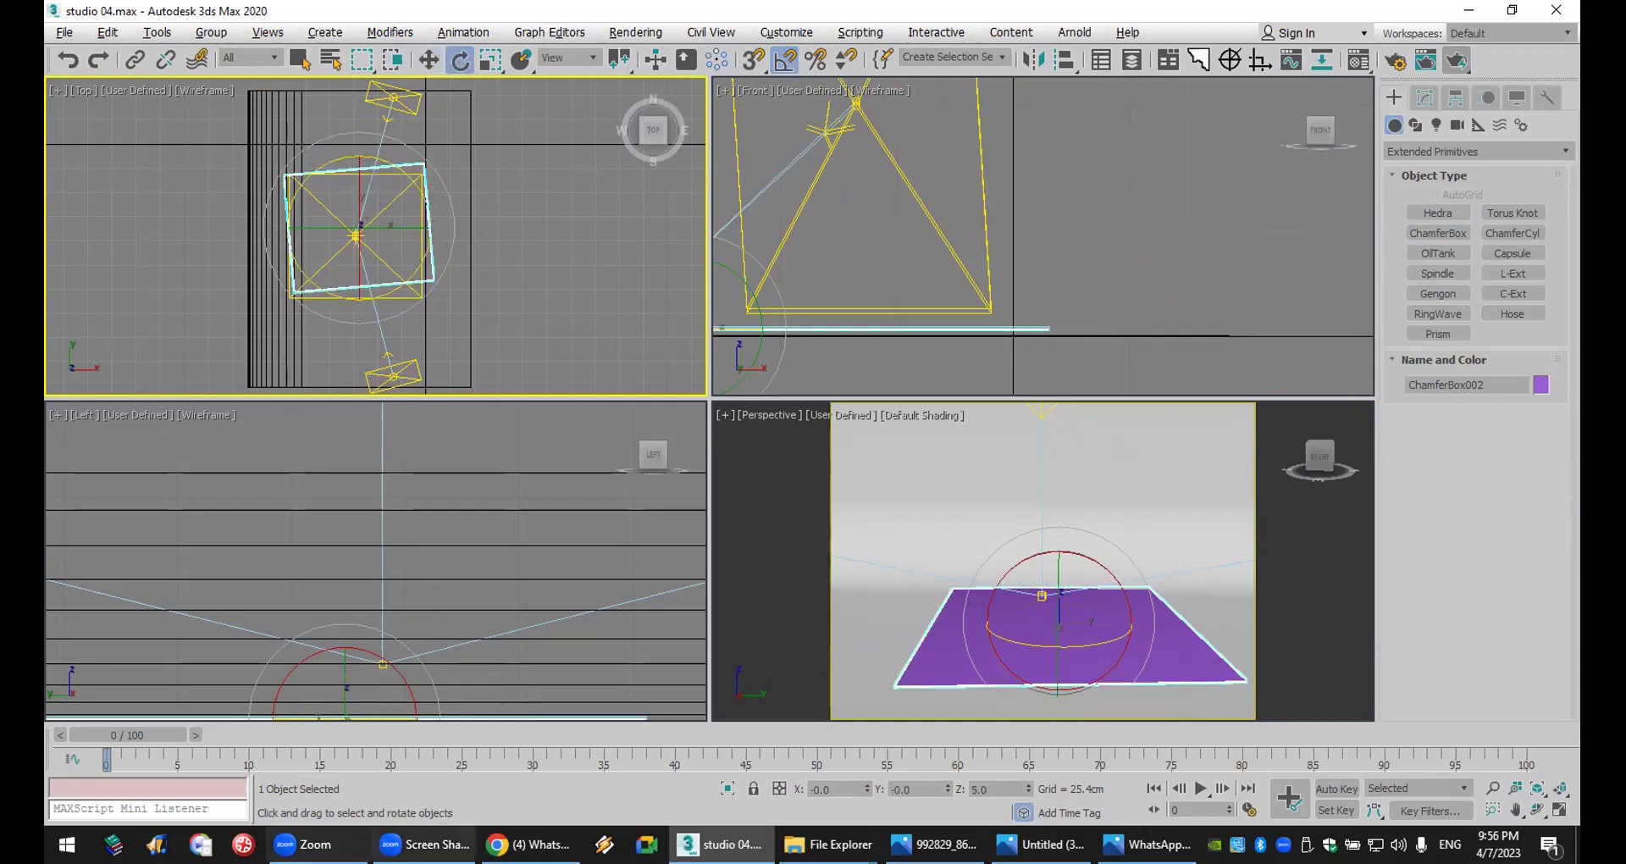
- Switch to the Chrome browser and search Google Images for "carpet texture" in a new tab
{"action": "left_click", "coordinate": [528, 844]}
{"action": "left_click", "coordinate": [300, 16]}
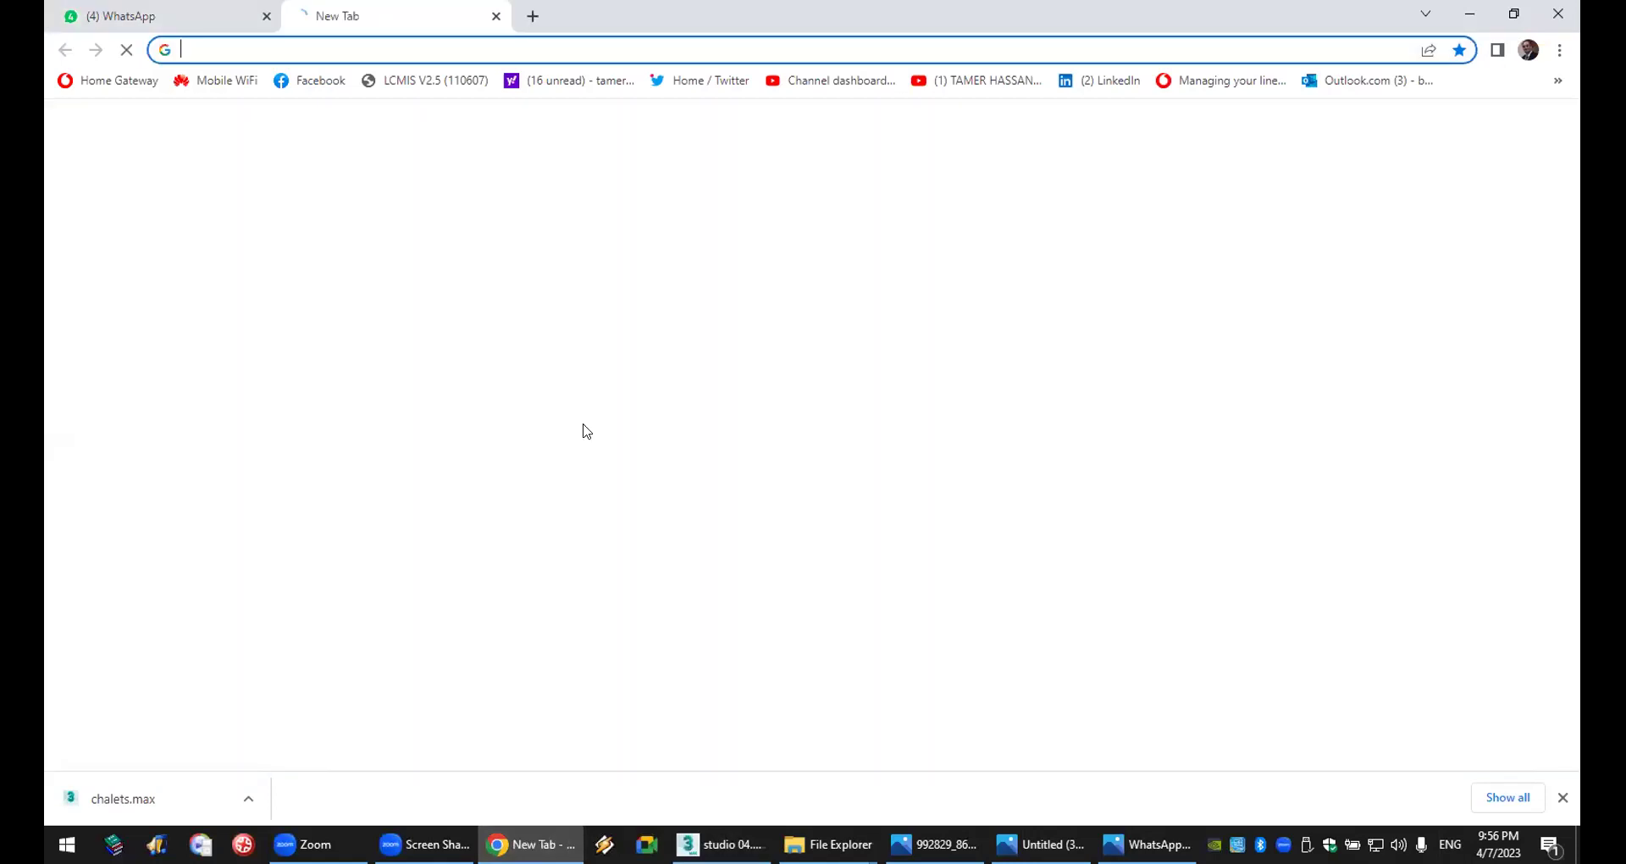
{"action": "left_click", "coordinate": [729, 399]}
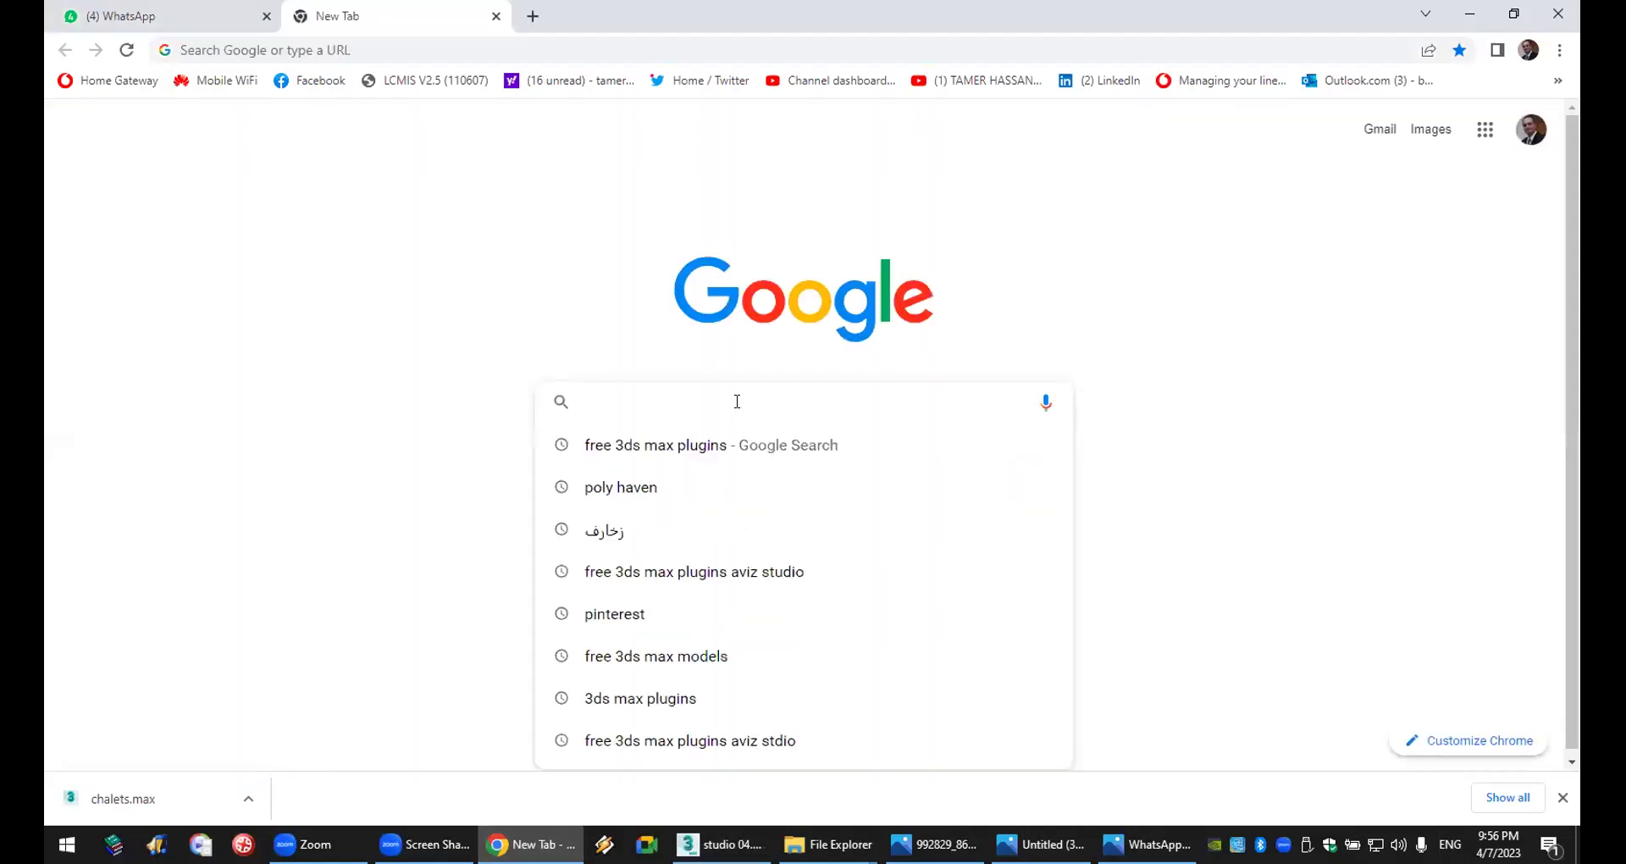
{"action": "type", "text": "carpet"}
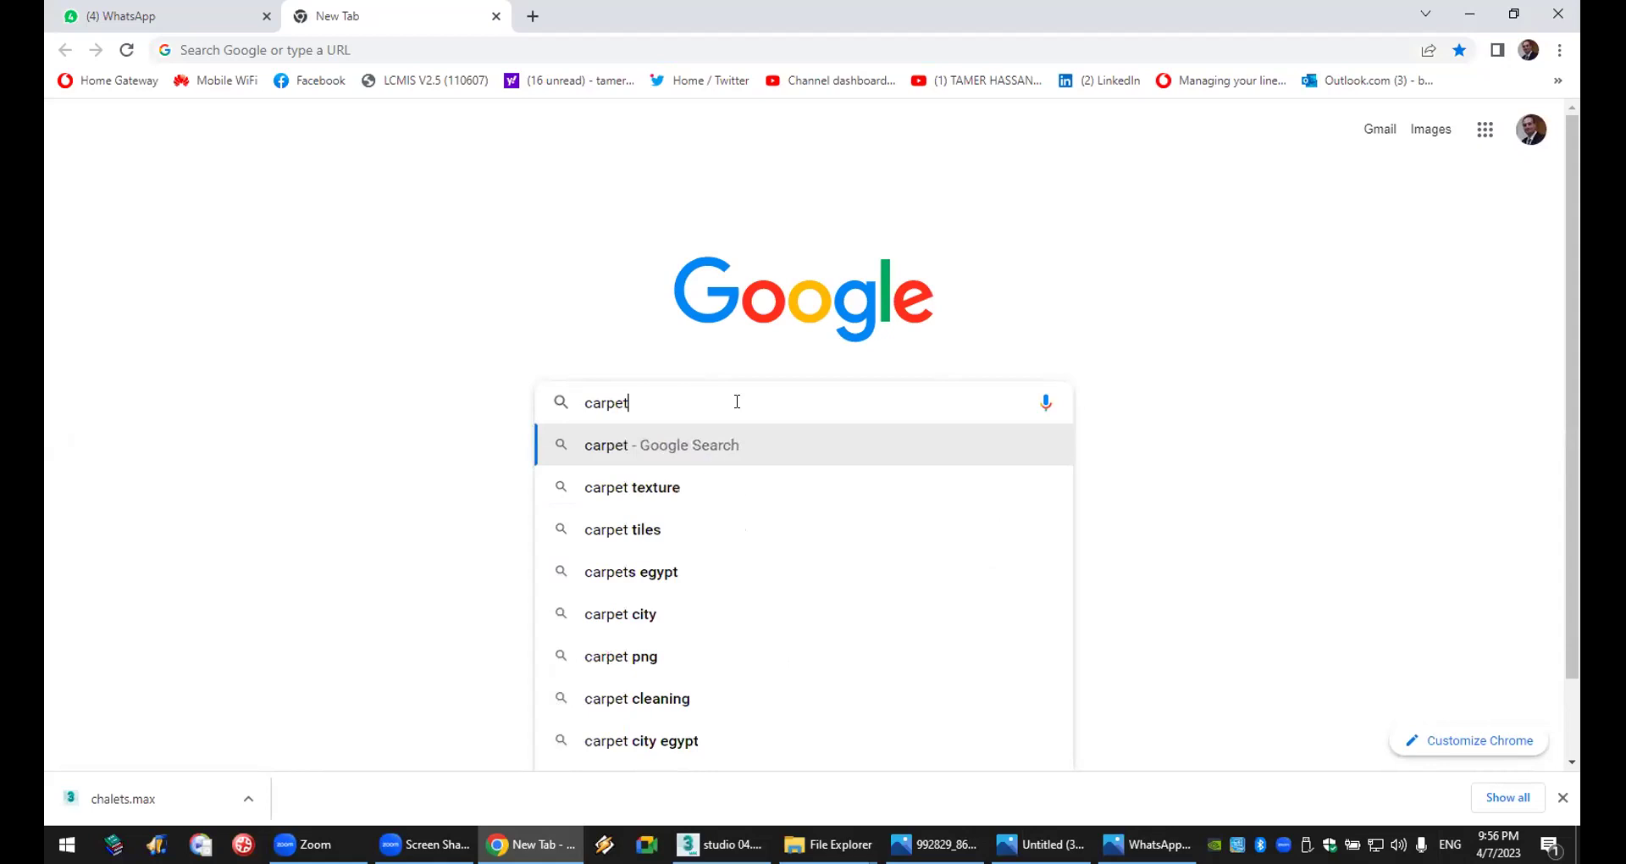
{"action": "key", "text": "Down"}
{"action": "key", "text": "Return"}
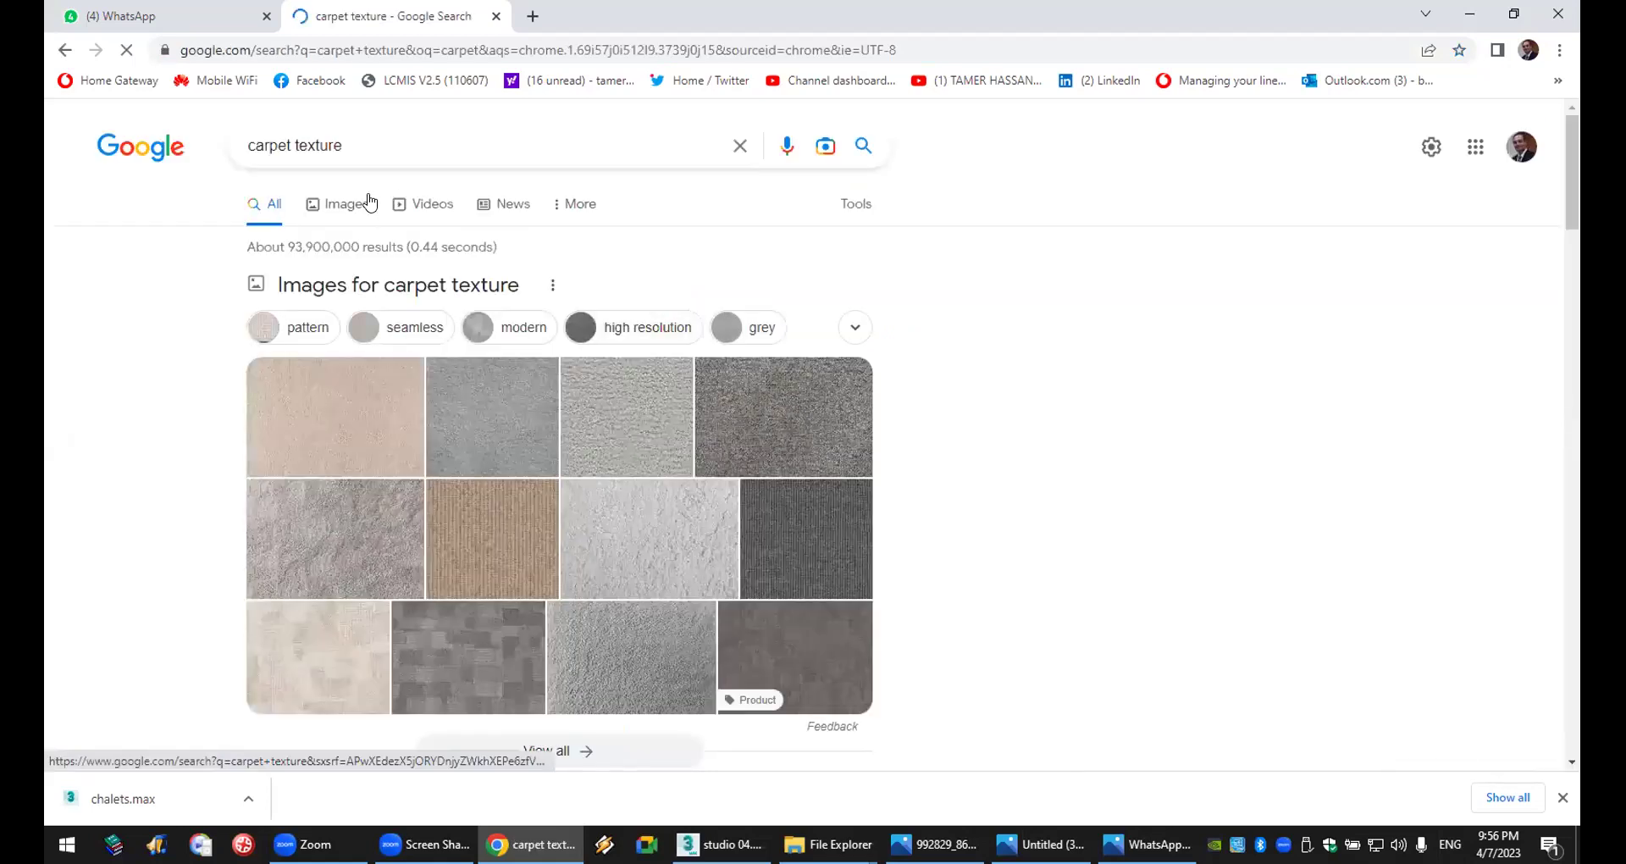
{"action": "left_click", "coordinate": [364, 206]}
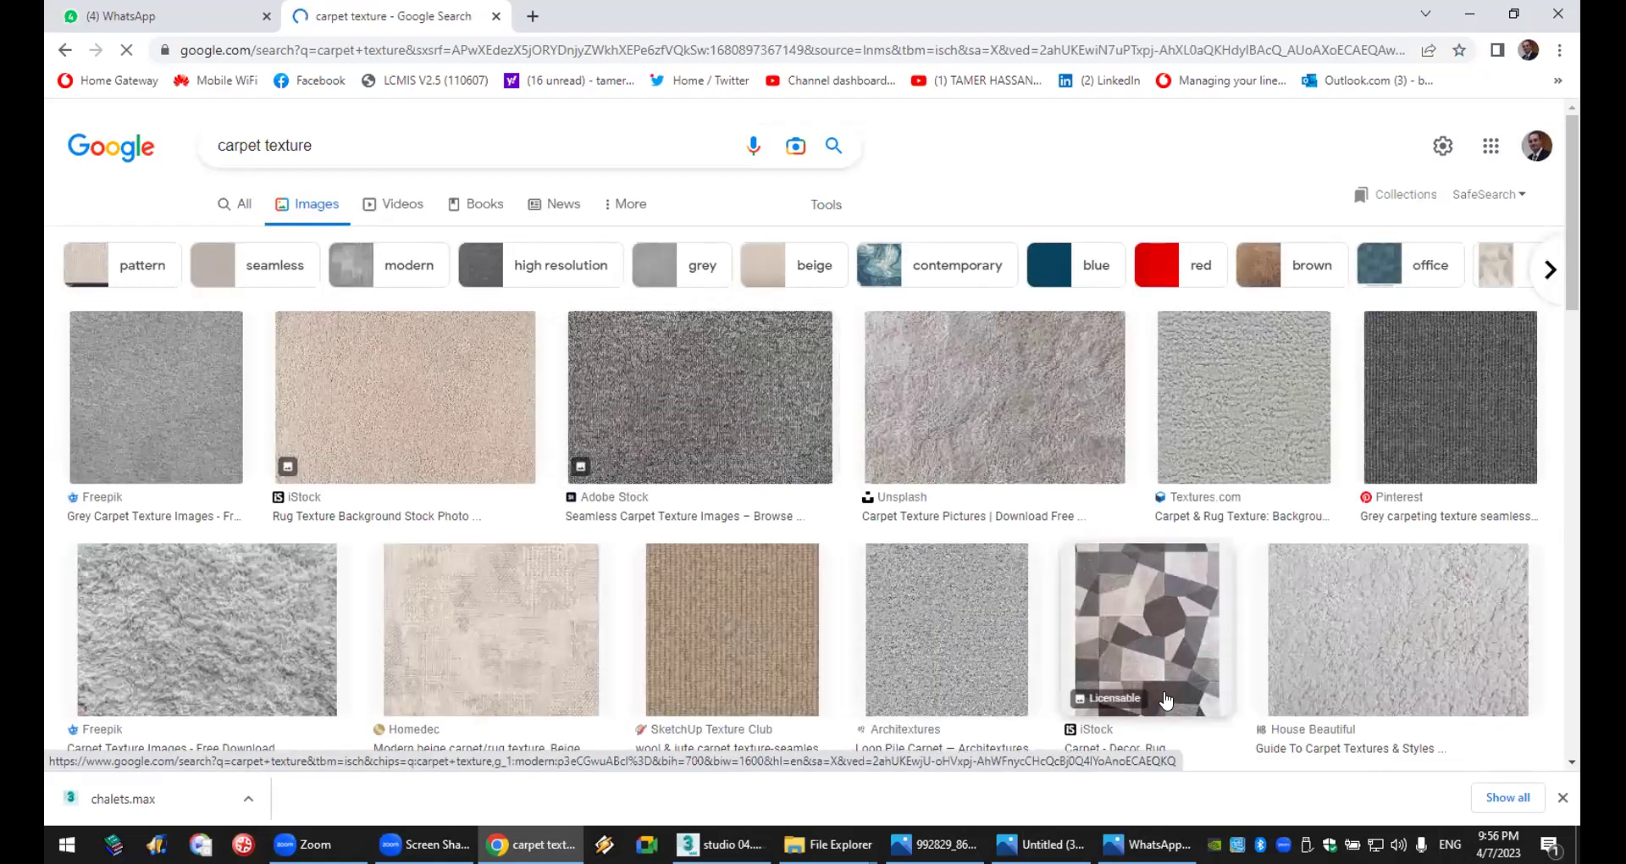
- Browse the carpet texture images and open the Pinterest rug with brown, grey and beige triangles
{"action": "scroll", "coordinate": [1166, 700], "scroll_direction": "down", "scroll_amount": 1}
{"action": "scroll", "coordinate": [1165, 699], "scroll_direction": "down", "scroll_amount": 1}
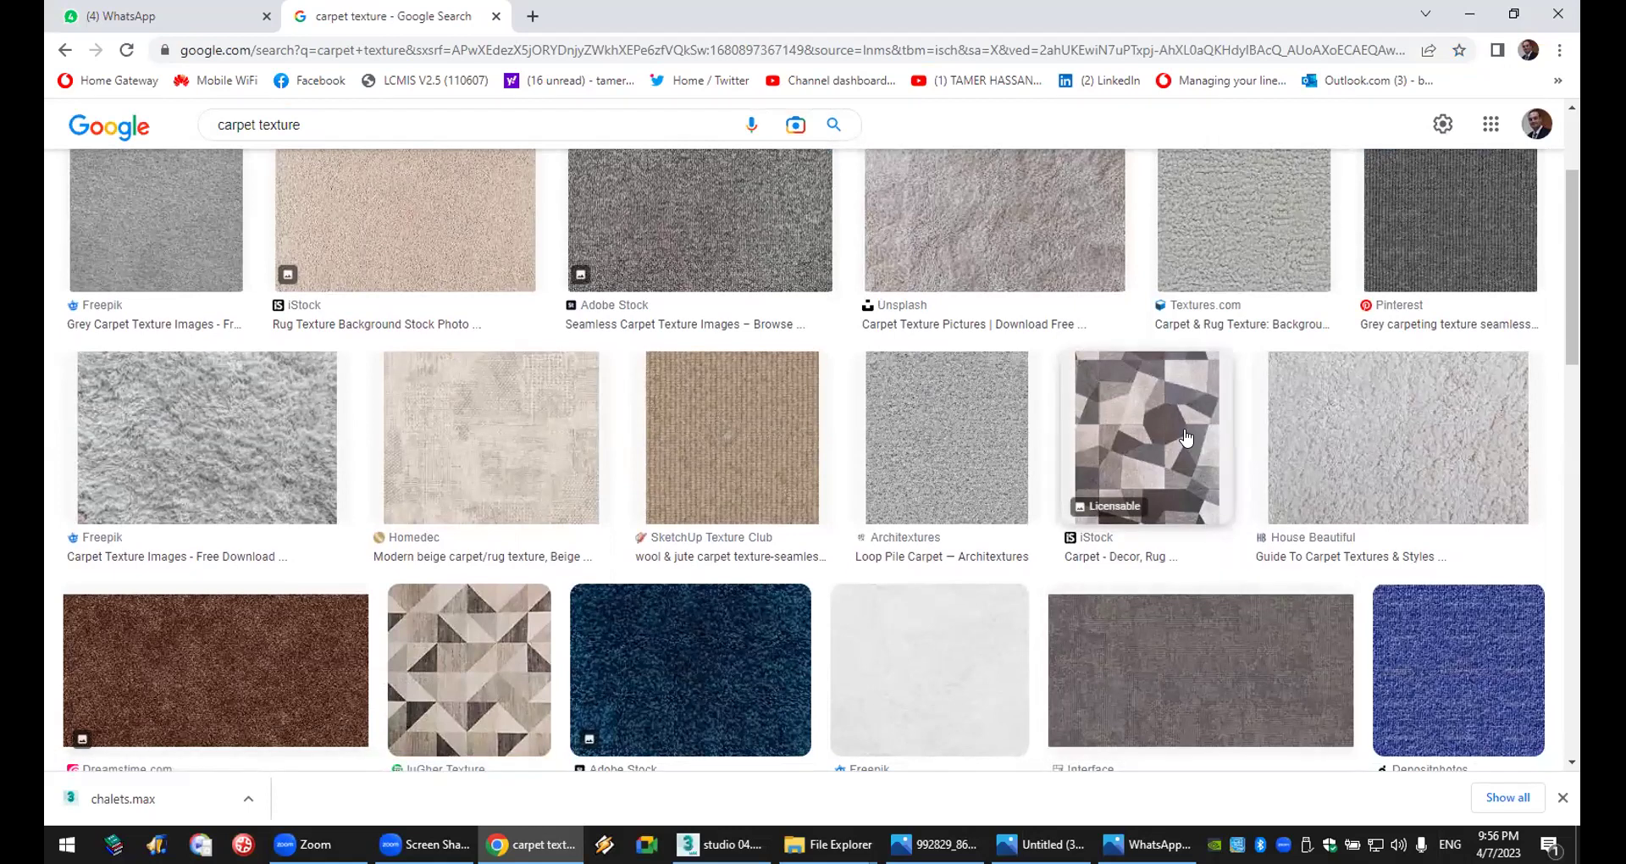
{"action": "scroll", "coordinate": [1186, 437], "scroll_direction": "down", "scroll_amount": 3}
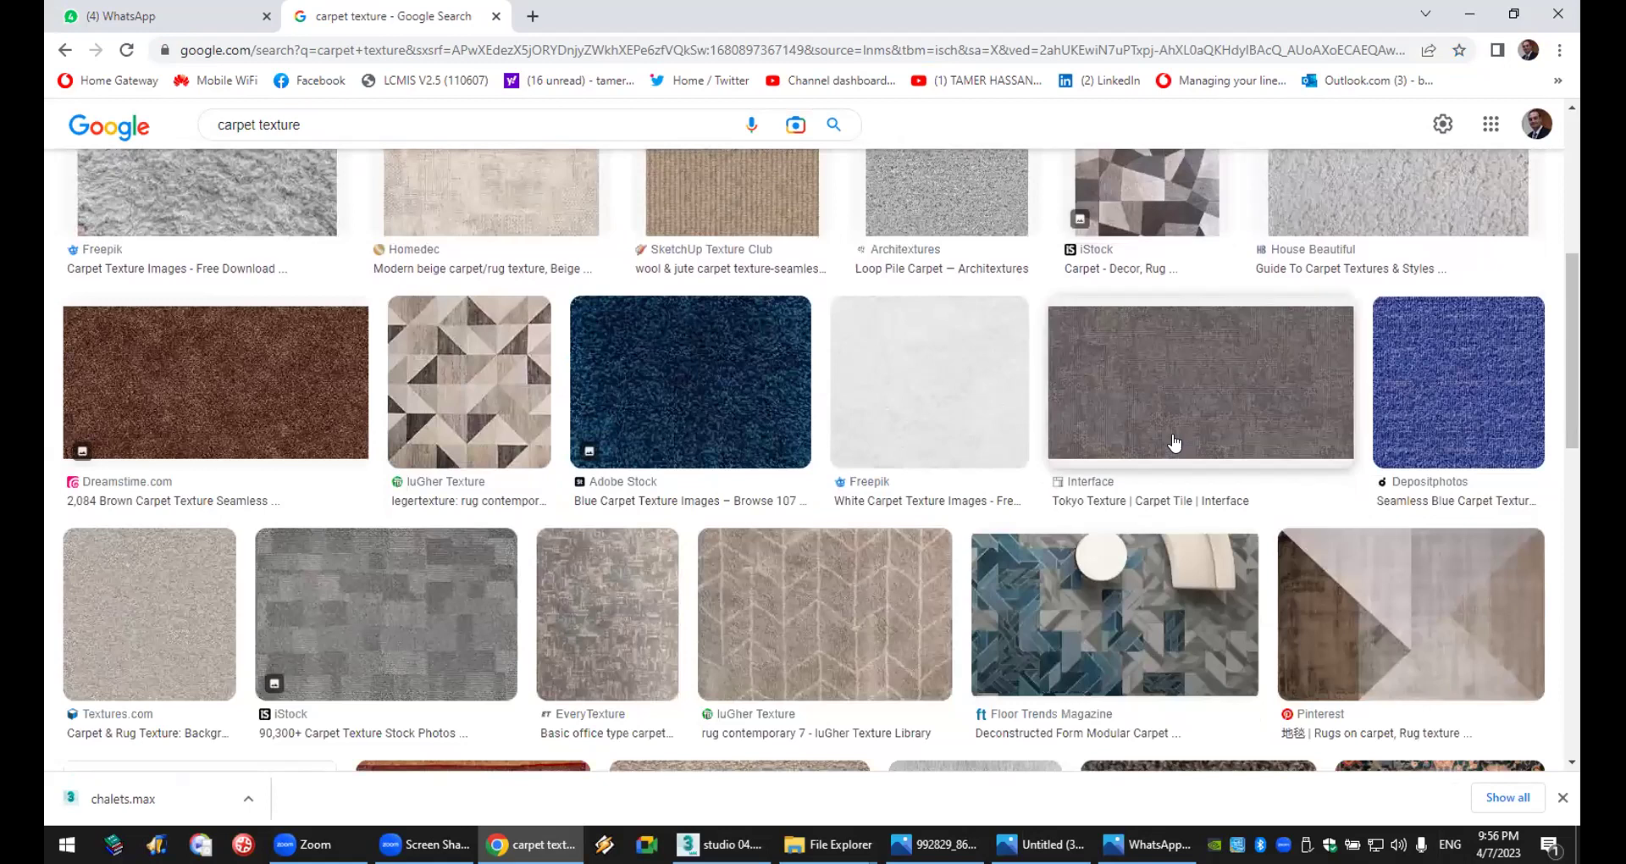
{"action": "left_click", "coordinate": [1389, 610]}
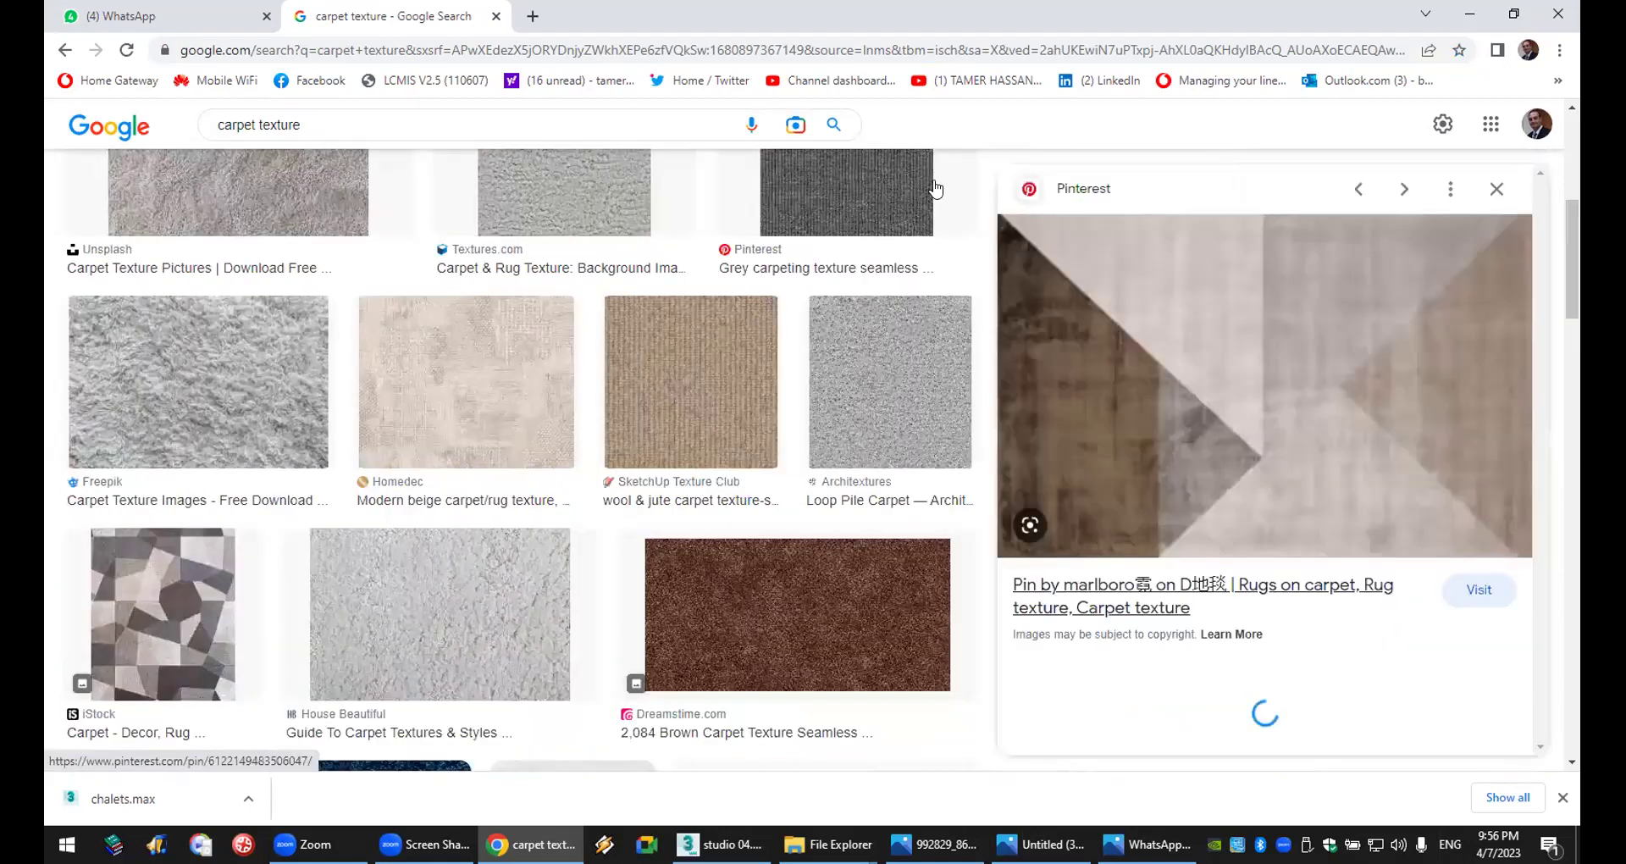
{"action": "scroll", "coordinate": [813, 381], "scroll_direction": "up", "scroll_amount": 5}
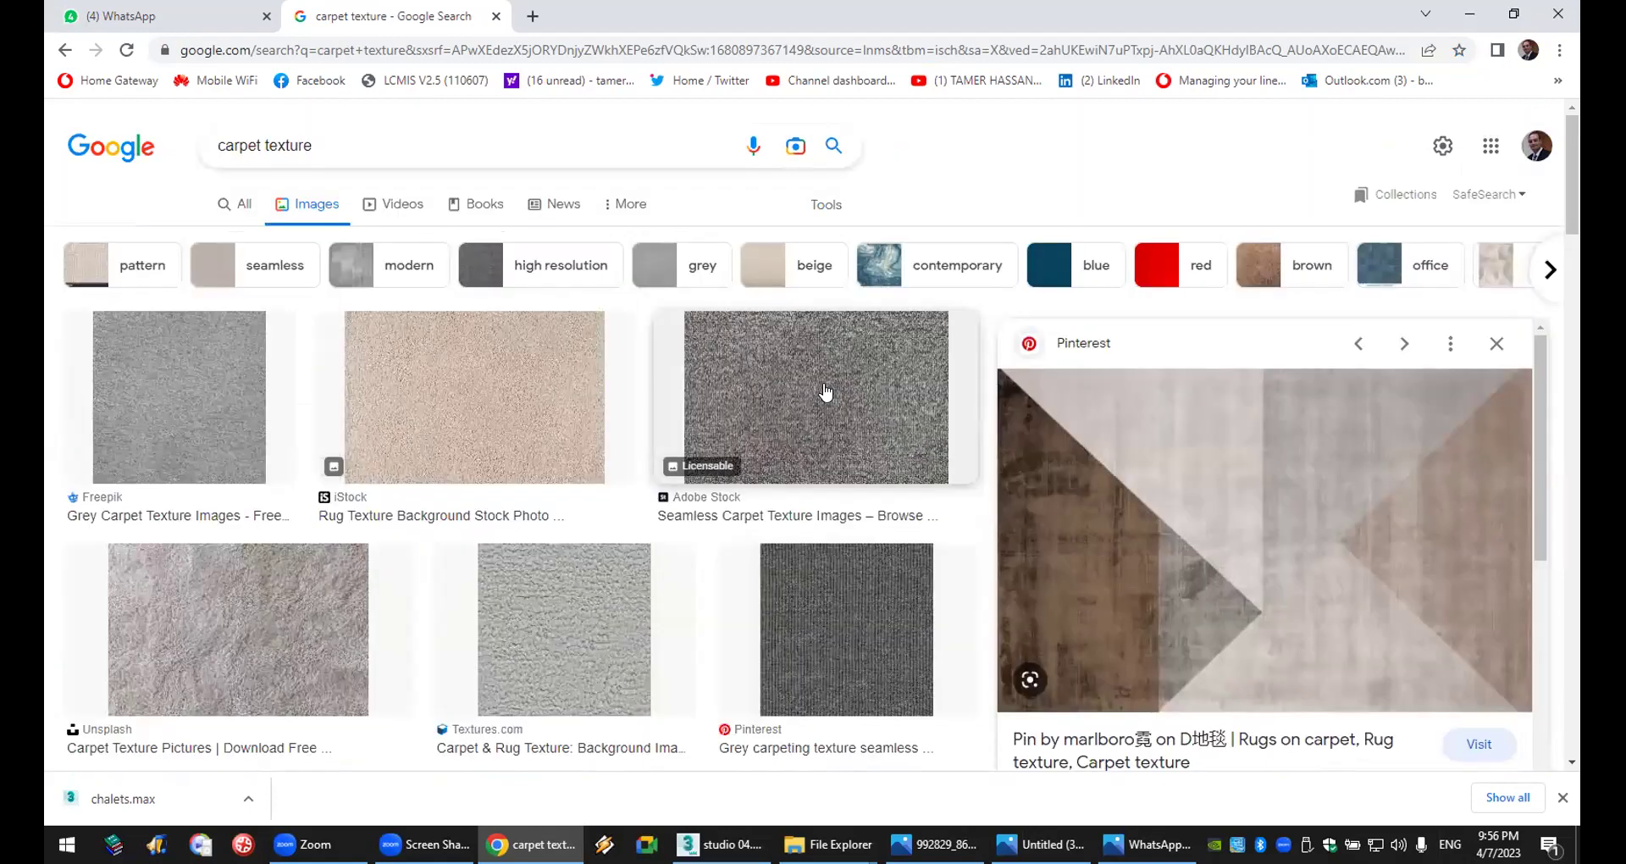
- Save the previewed Pinterest rug image to the Desktop as a PNG image
{"action": "right_click", "coordinate": [1242, 403]}
{"action": "left_click", "coordinate": [1344, 601]}
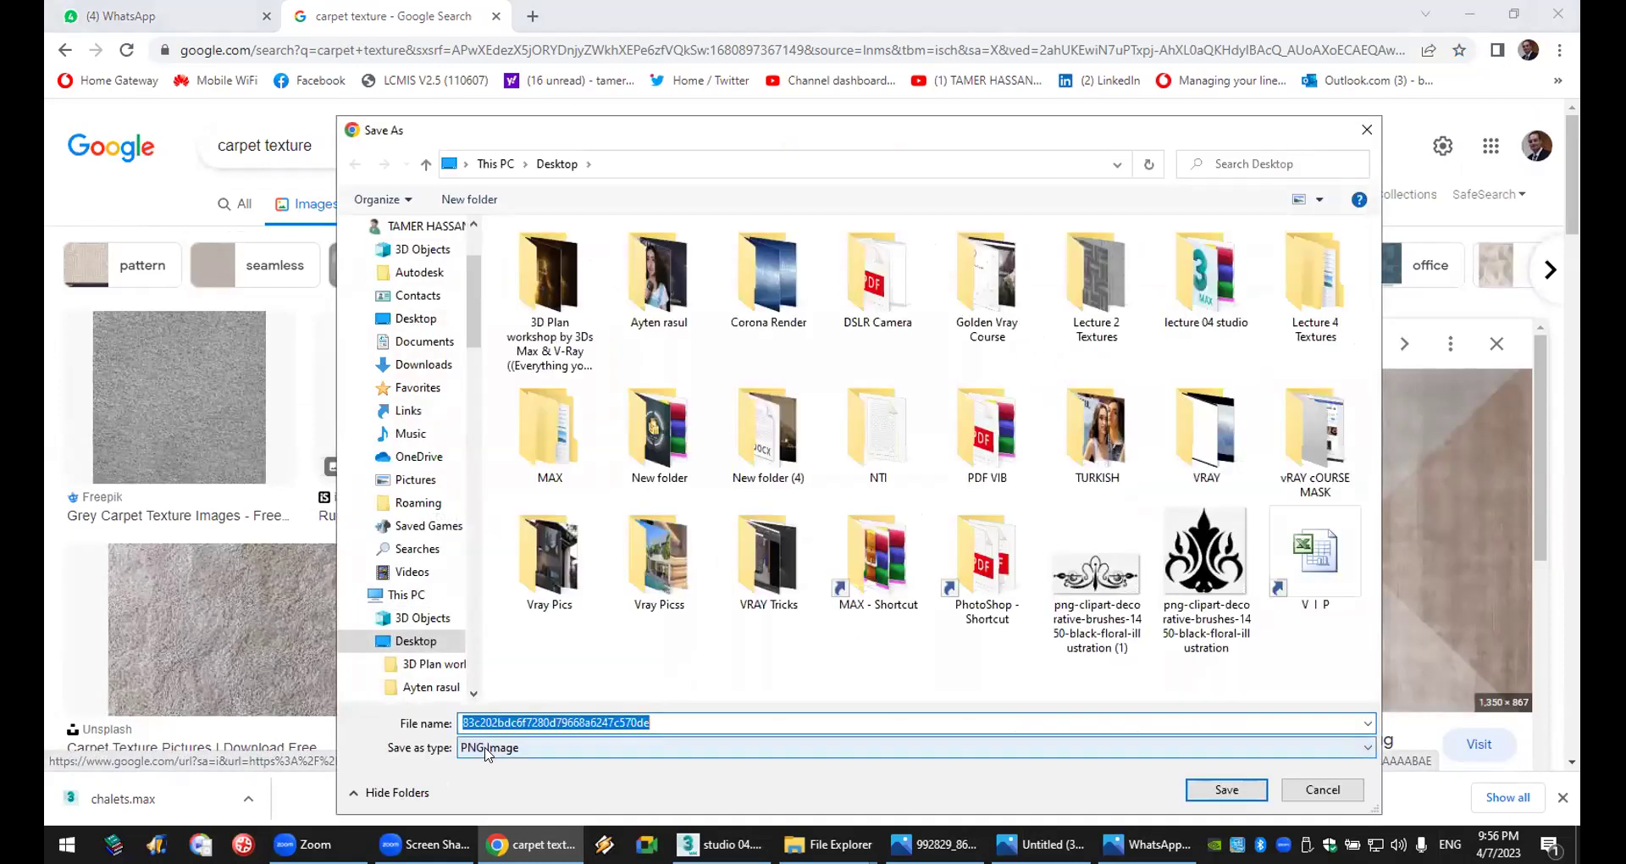
{"action": "left_click", "coordinate": [487, 749]}
{"action": "left_click", "coordinate": [489, 751]}
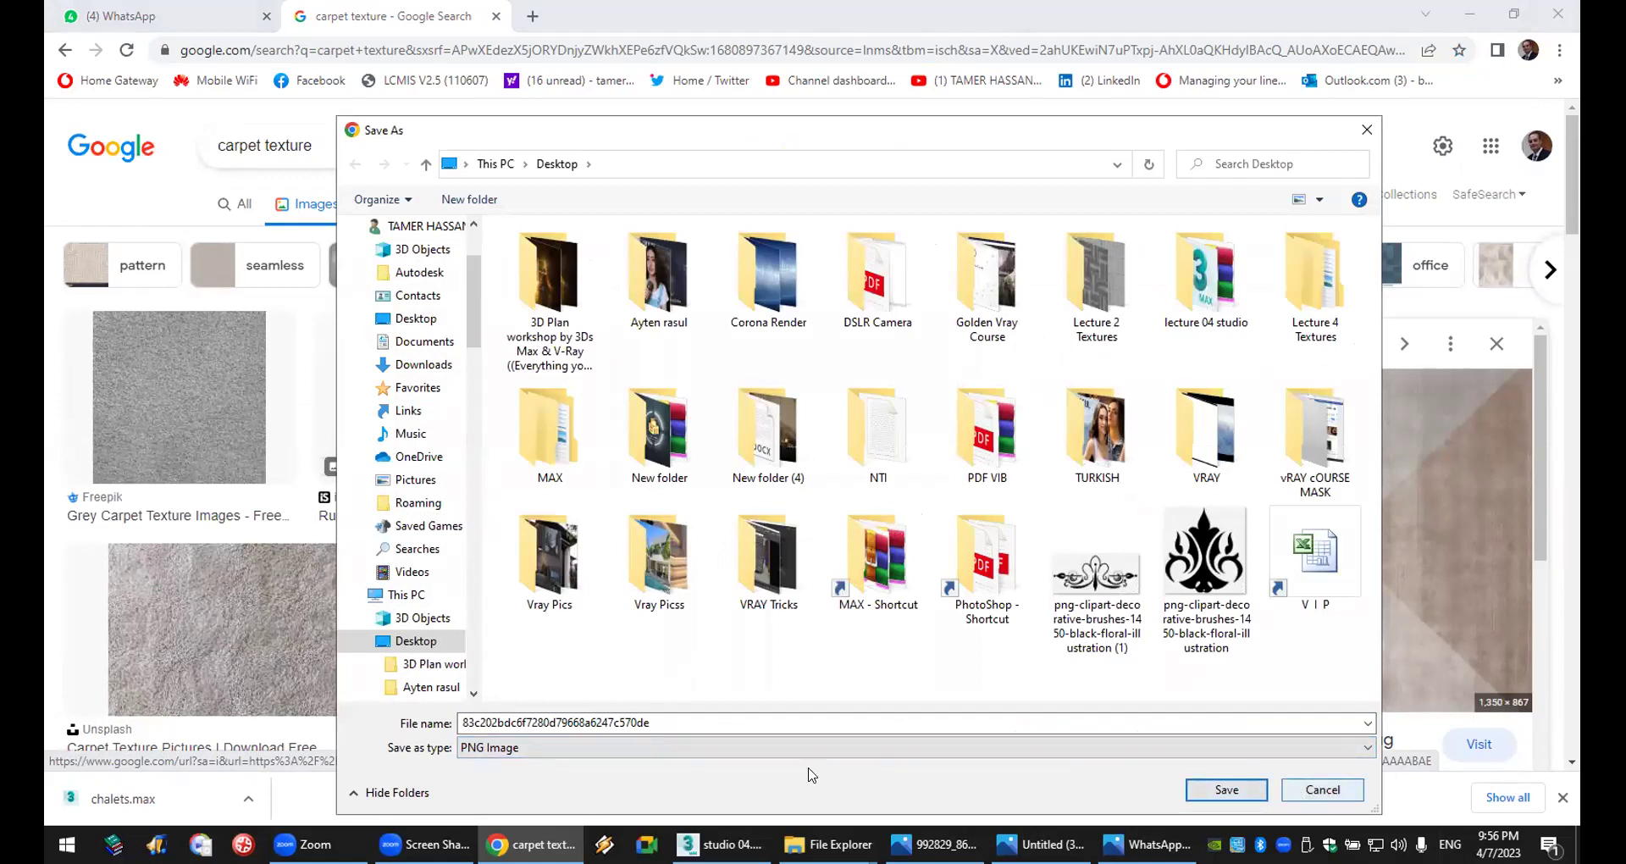
{"action": "left_click", "coordinate": [1227, 789]}
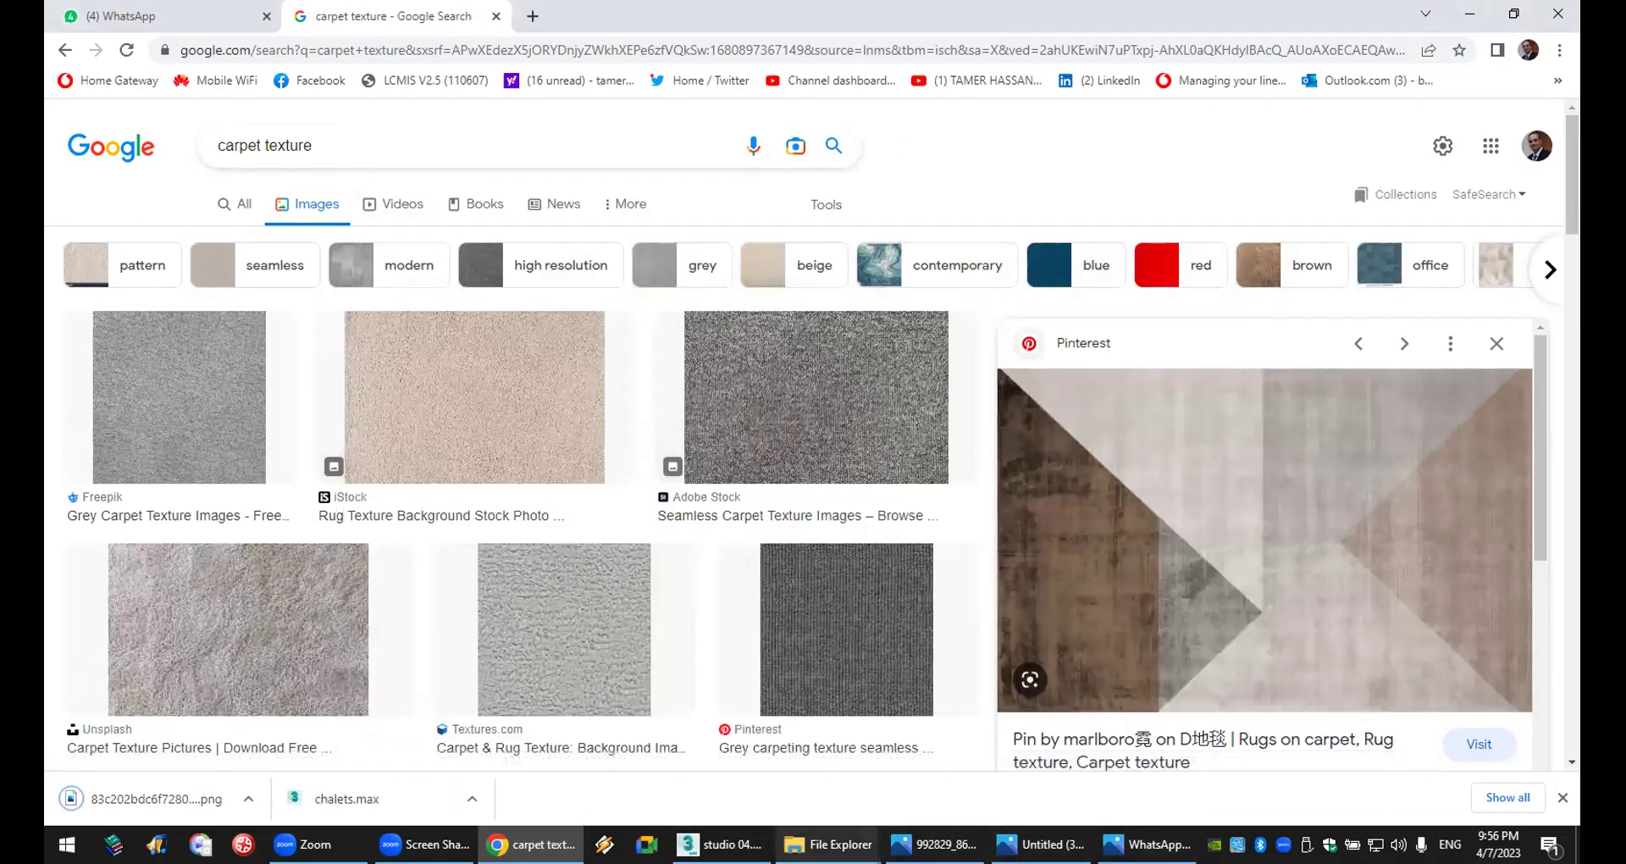
- Switch back to 3ds Max and set the chamfer box to 95 length, 93 width and 5 height segments
{"action": "left_click", "coordinate": [720, 845]}
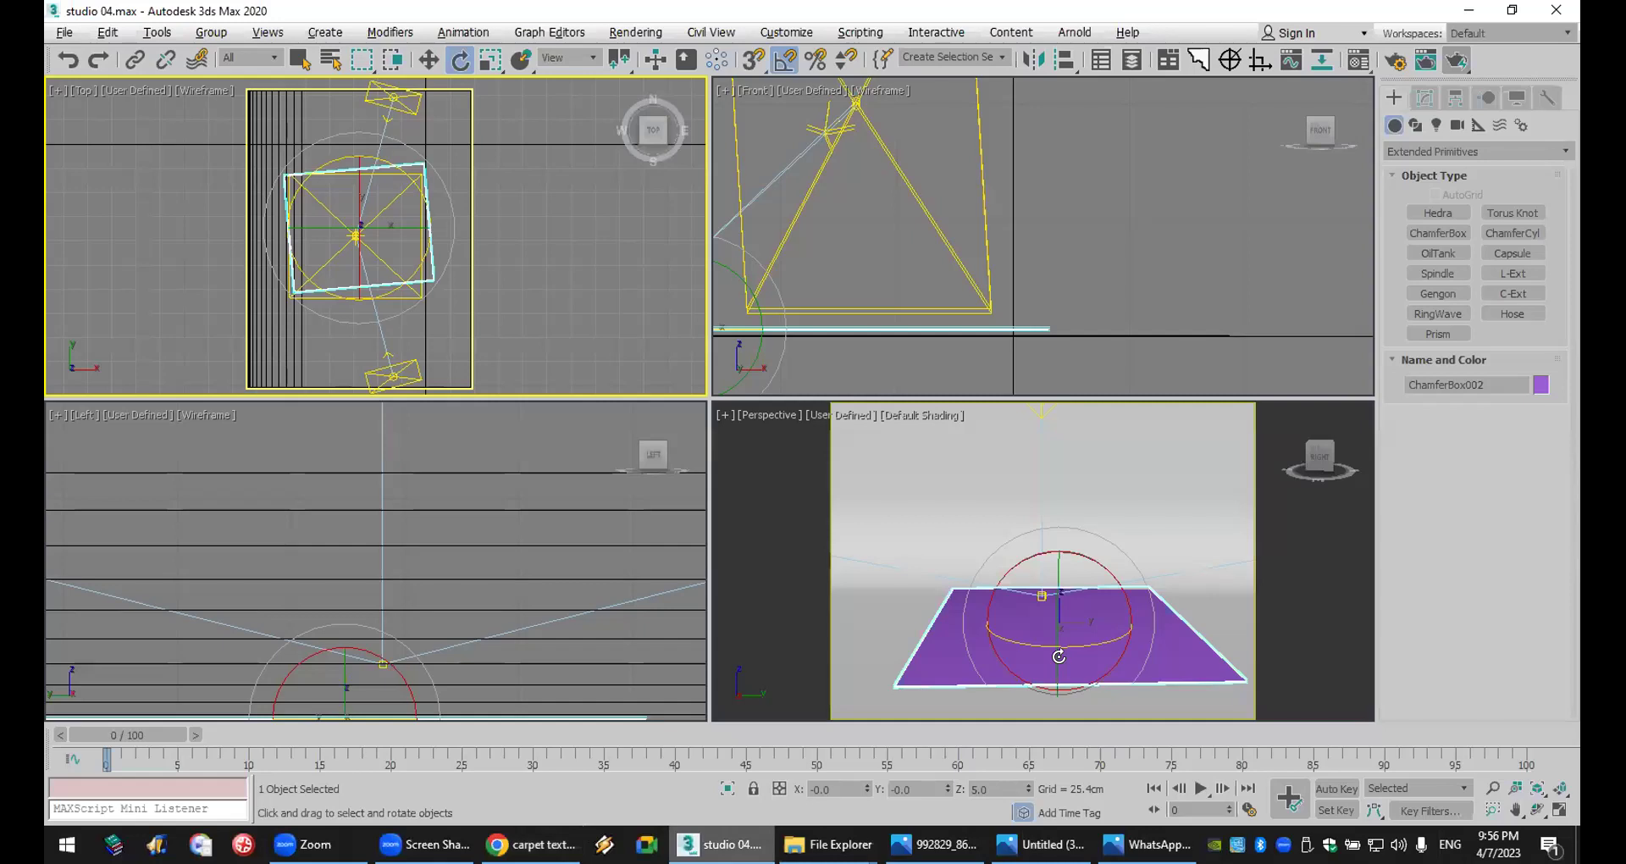
{"action": "left_click", "coordinate": [1427, 100]}
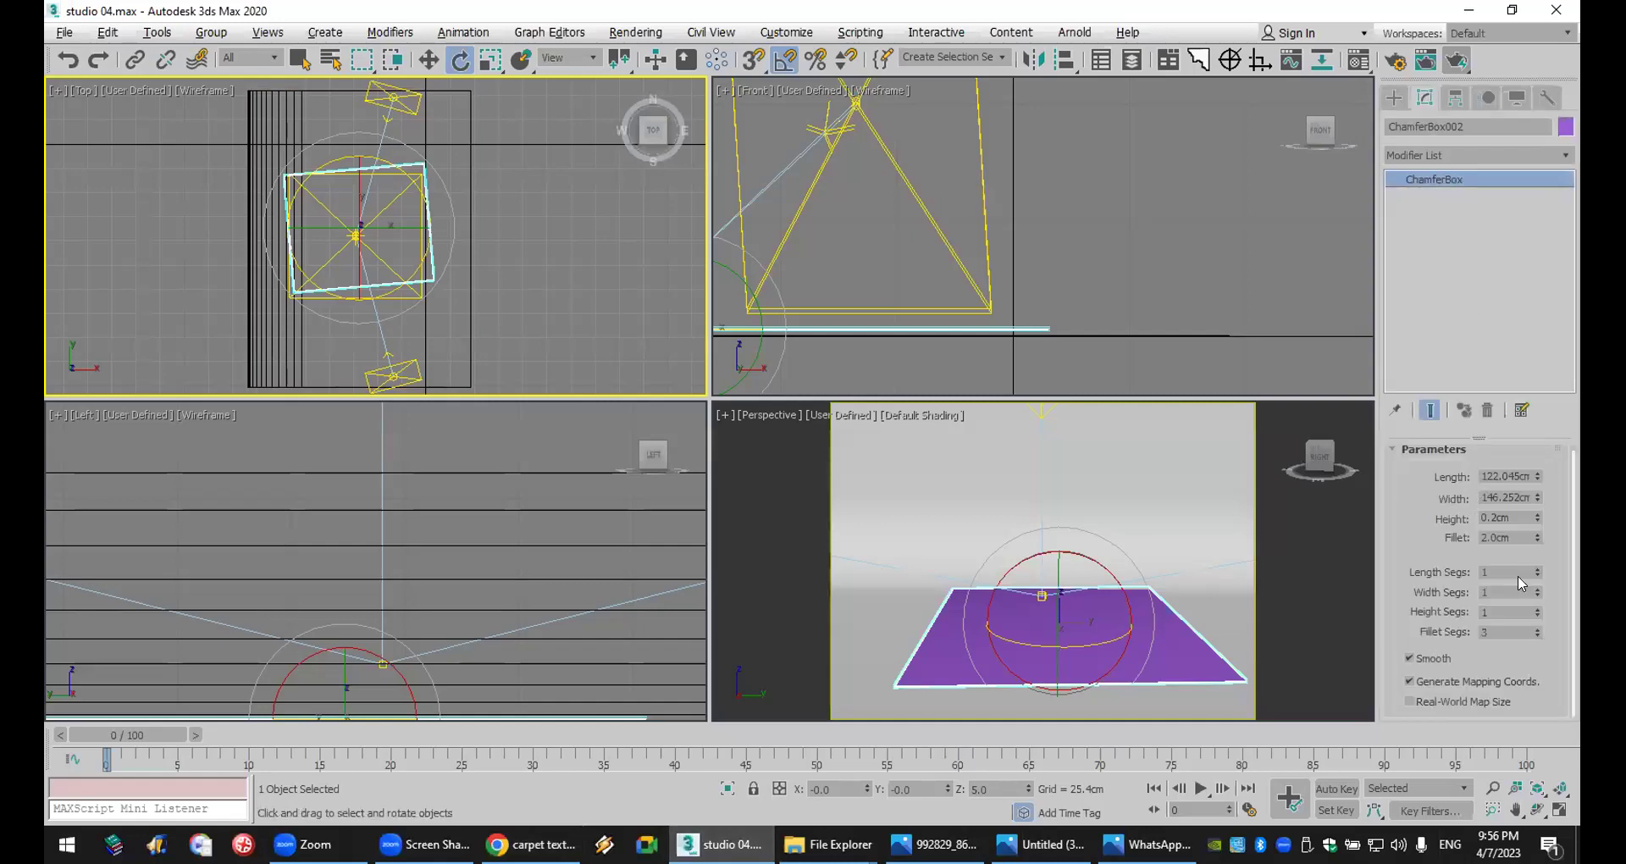
{"action": "mouse_move", "coordinate": [1537, 580]}
{"action": "left_mouse_down"}
{"action": "mouse_move", "coordinate": [1539, 497]}
{"action": "mouse_move", "coordinate": [1538, 556]}
{"action": "left_mouse_up"}
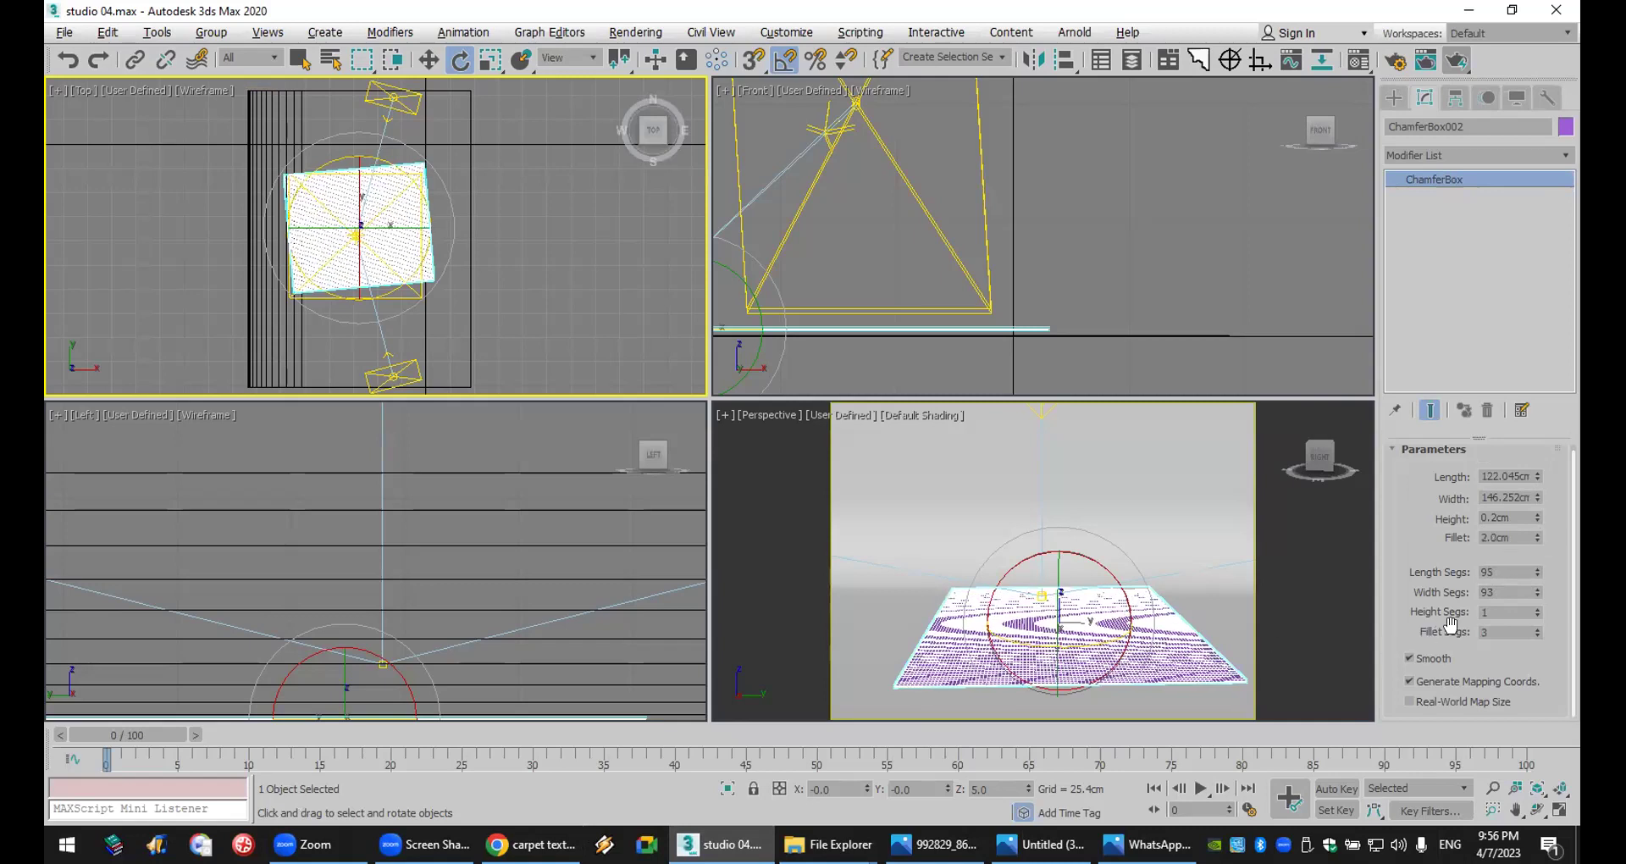
{"action": "left_click", "coordinate": [1539, 609]}
{"action": "left_click", "coordinate": [1539, 609]}
{"action": "double_click", "coordinate": [1491, 612]}
{"action": "type", "text": "5"}
{"action": "key", "text": "Return"}
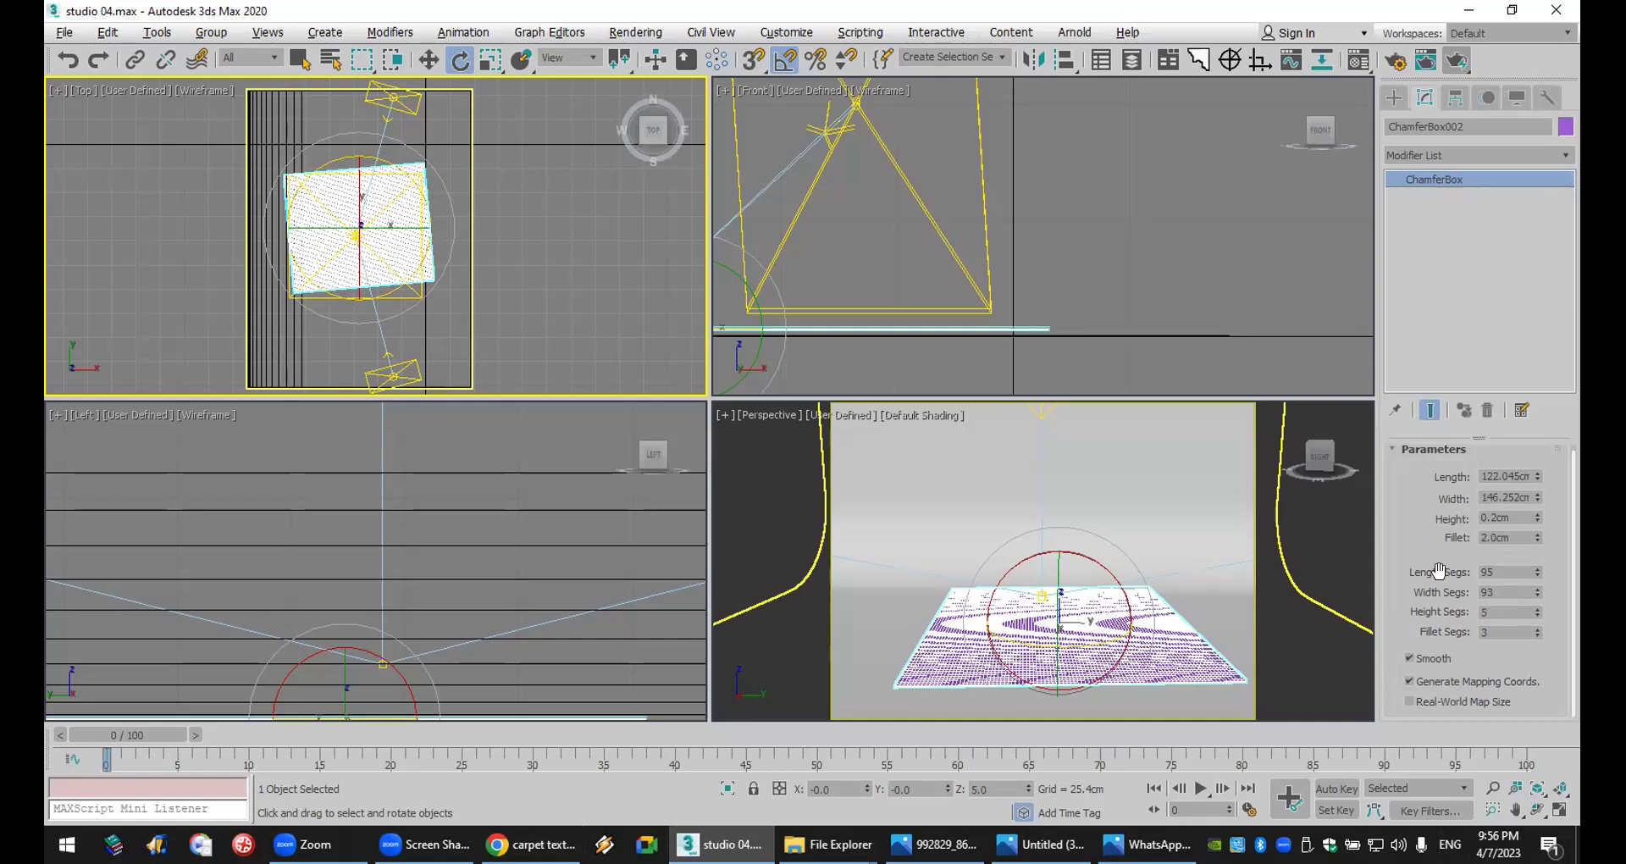
- Examine the chamfer box's segment density with edged faces in the Perspective view
{"action": "right_click", "coordinate": [1105, 443]}
{"action": "key", "text": "F4"}
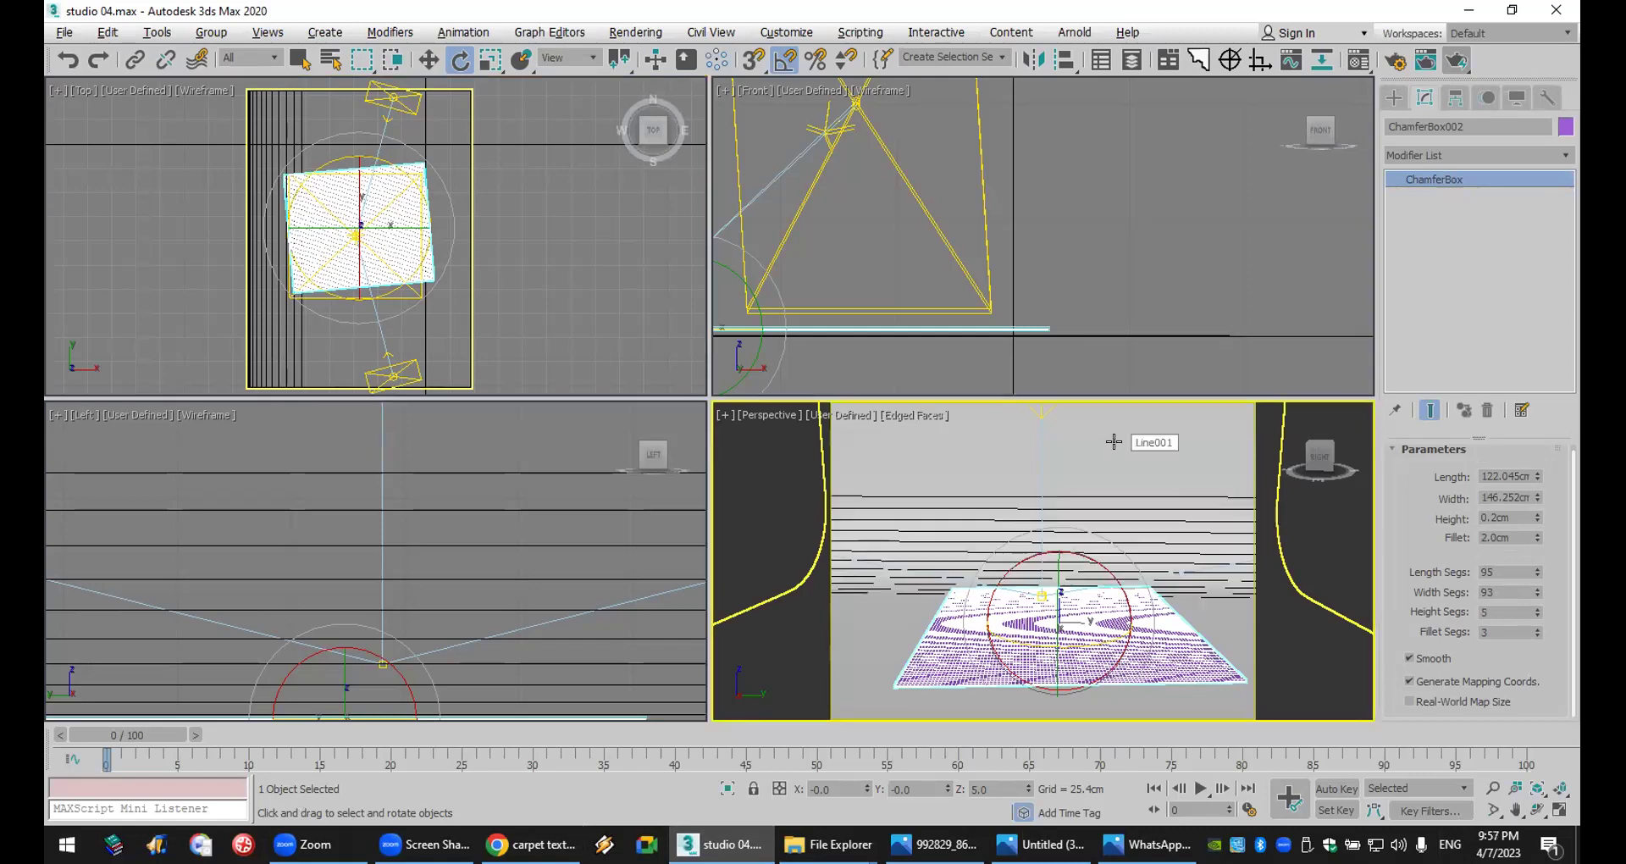
{"action": "key", "text": "F4"}
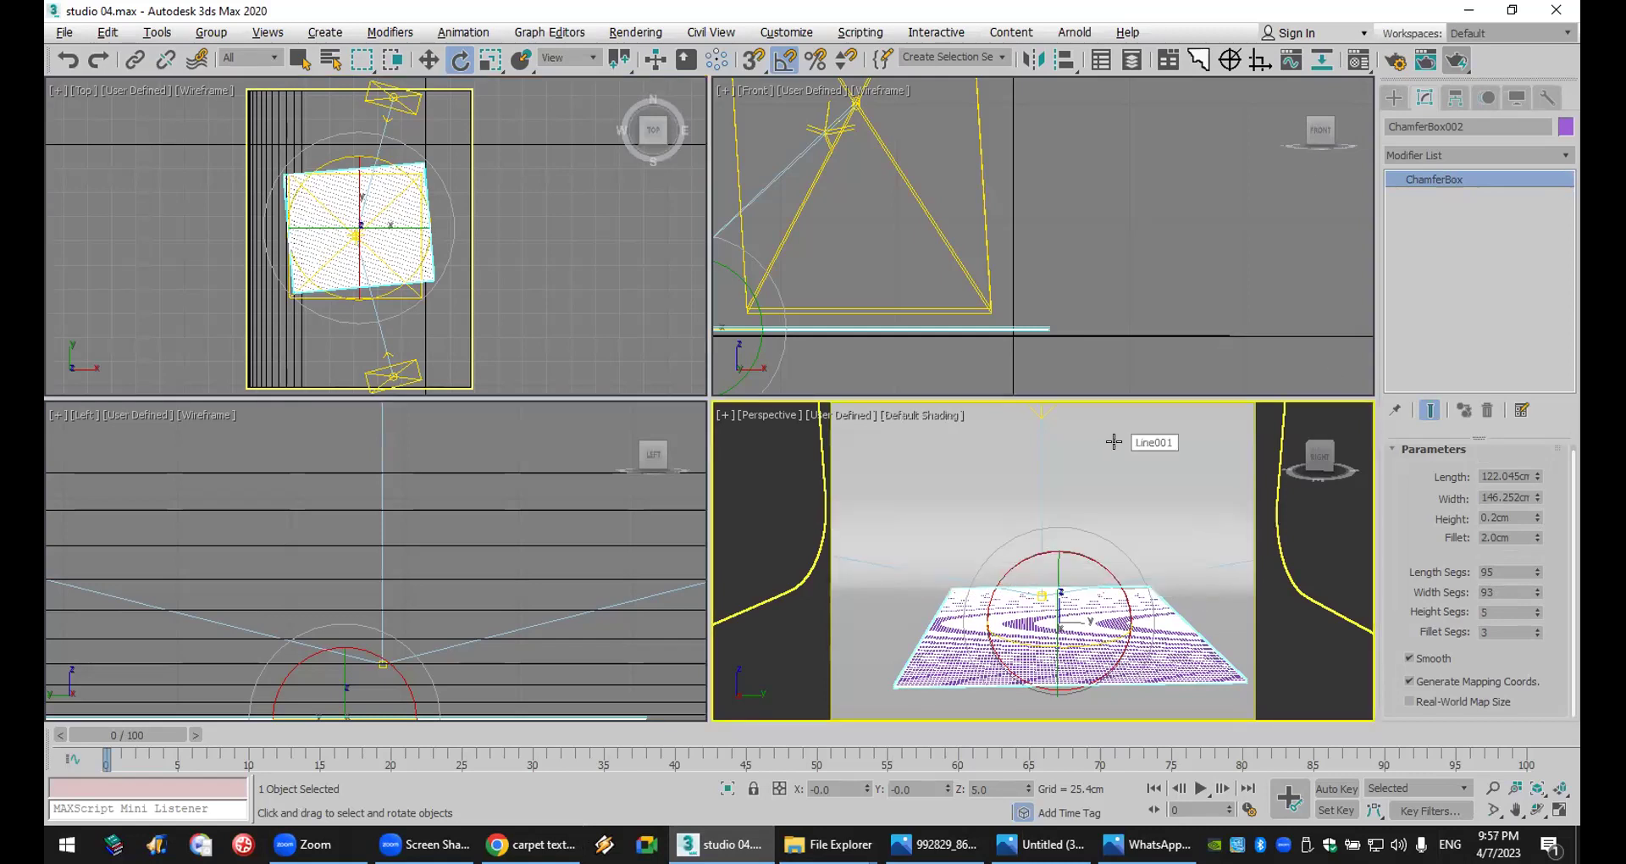
- Add a VRayFur object to the selected chamfer box and maximize the Perspective view
{"action": "left_click", "coordinate": [1394, 97]}
{"action": "left_click", "coordinate": [1413, 152]}
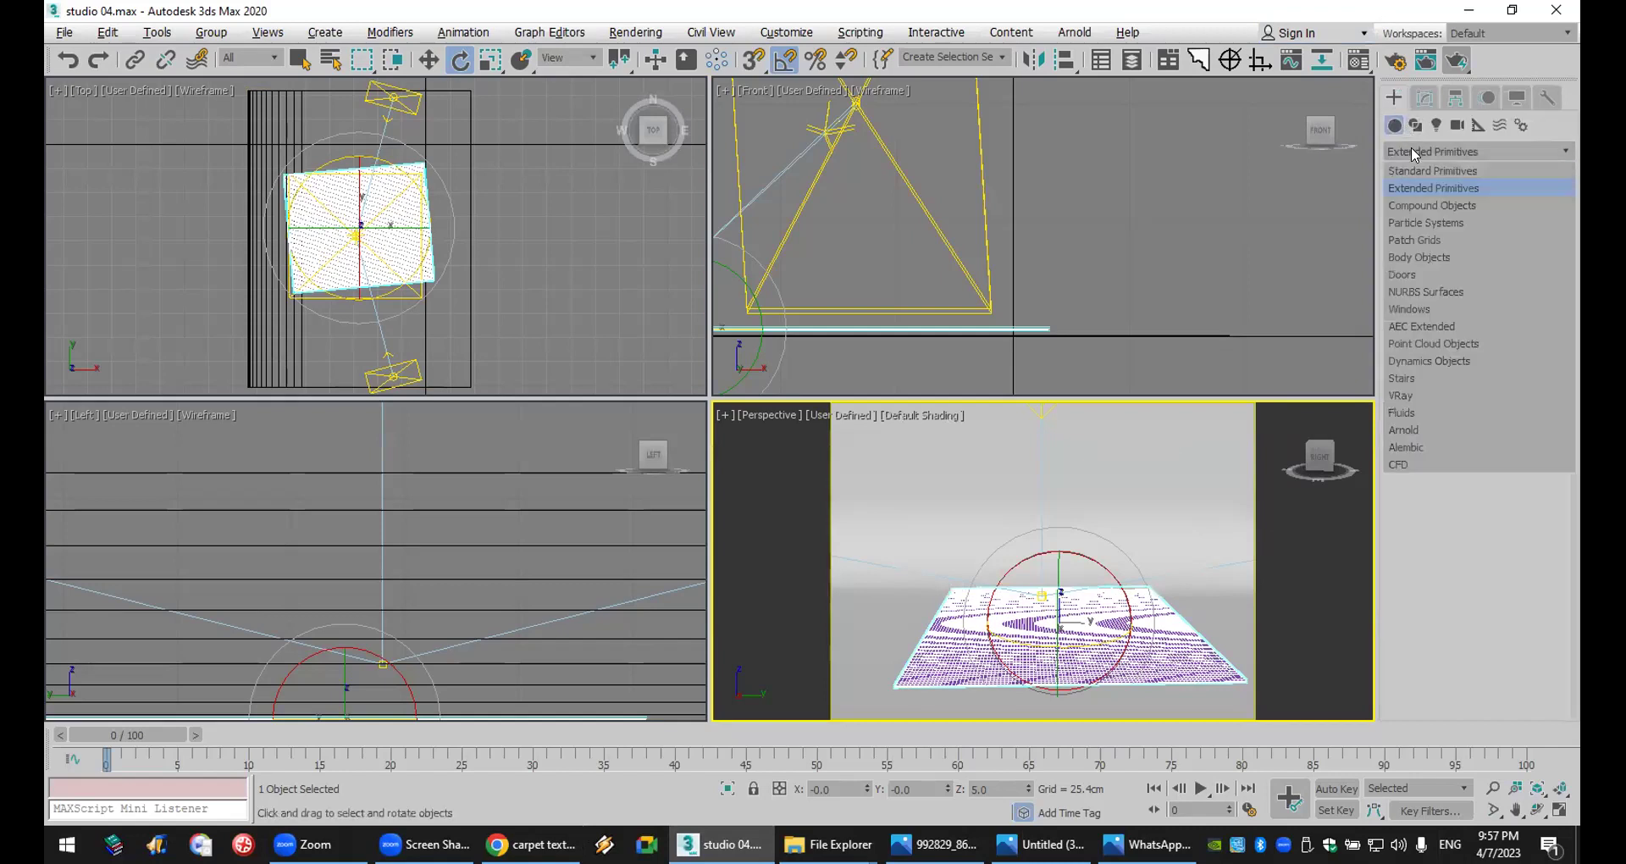
{"action": "left_click", "coordinate": [1450, 393]}
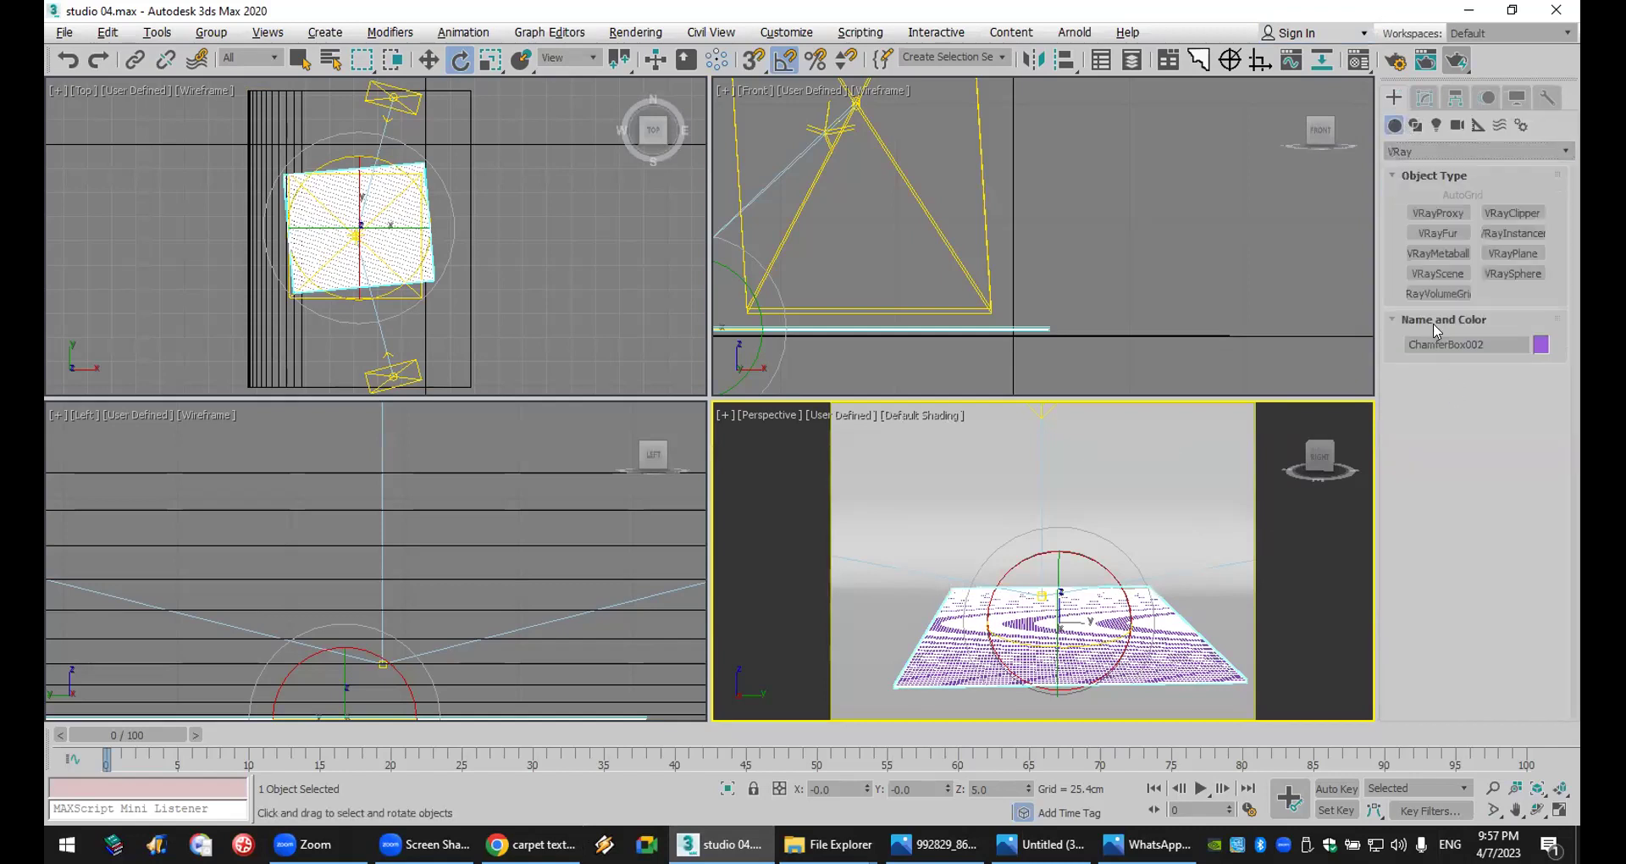
{"action": "left_click", "coordinate": [1451, 236]}
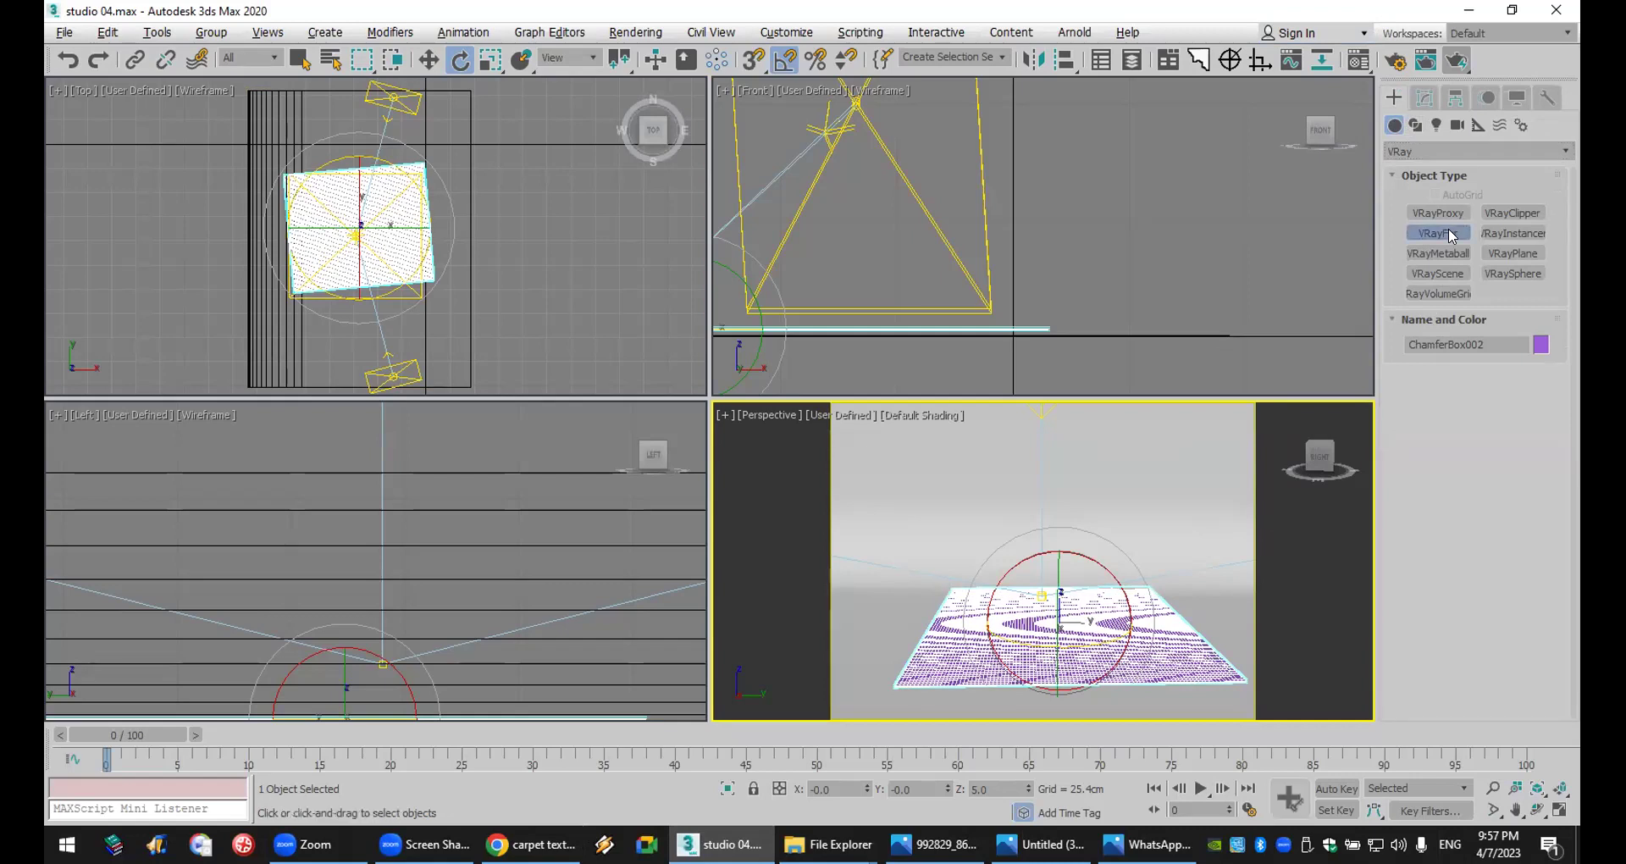
{"action": "left_click", "coordinate": [1563, 810]}
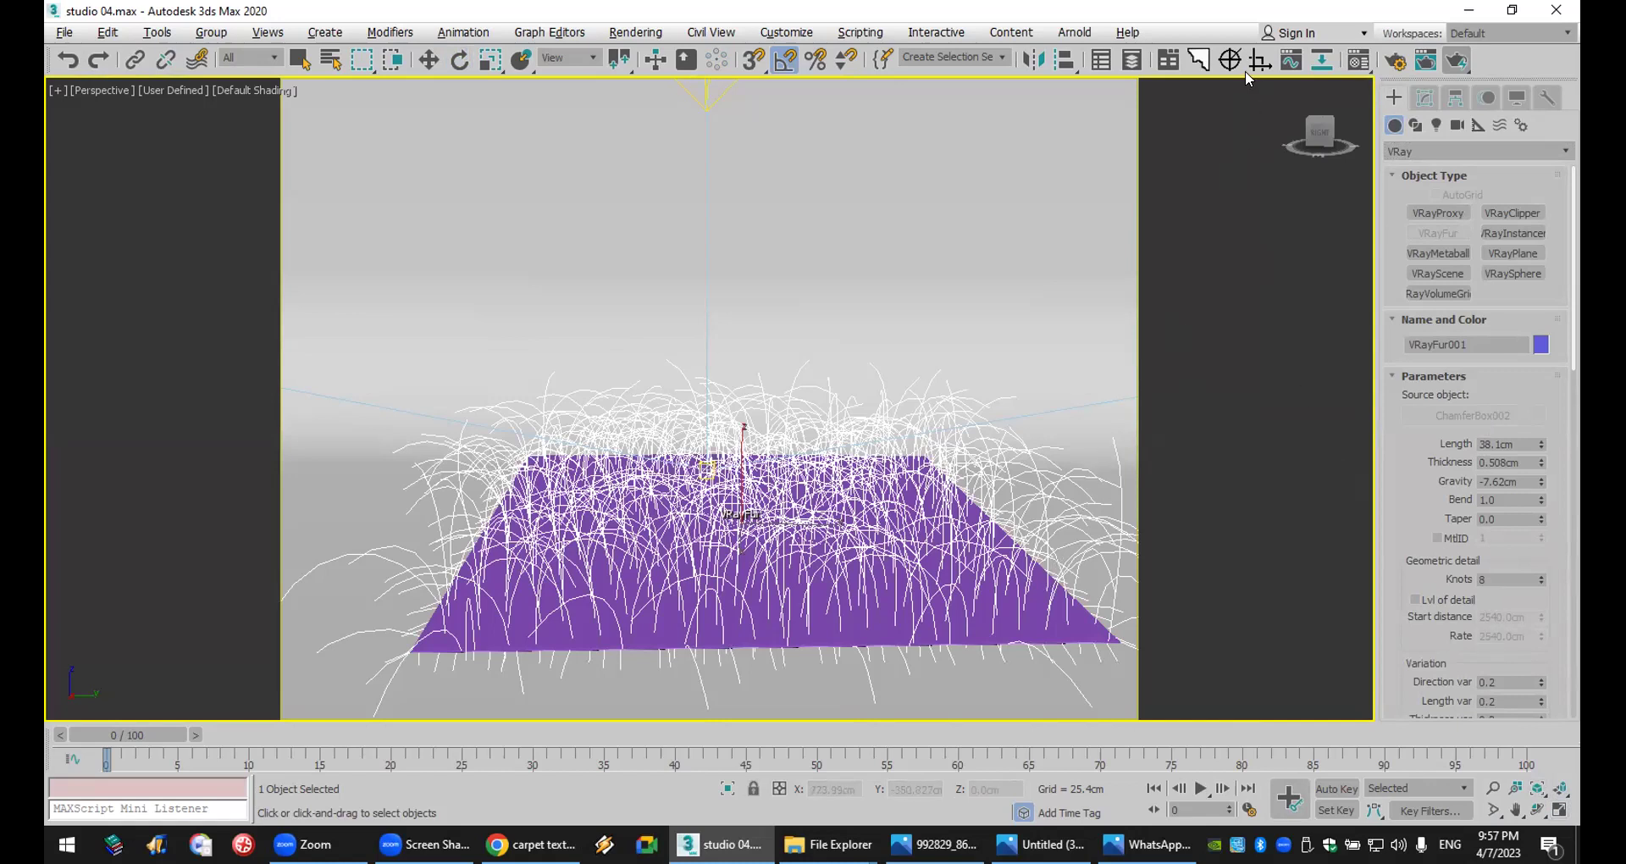
- Assign the red VRayMtl Material #15 to the chamfer box and show it shaded in the viewport
{"action": "left_click", "coordinate": [1358, 61]}
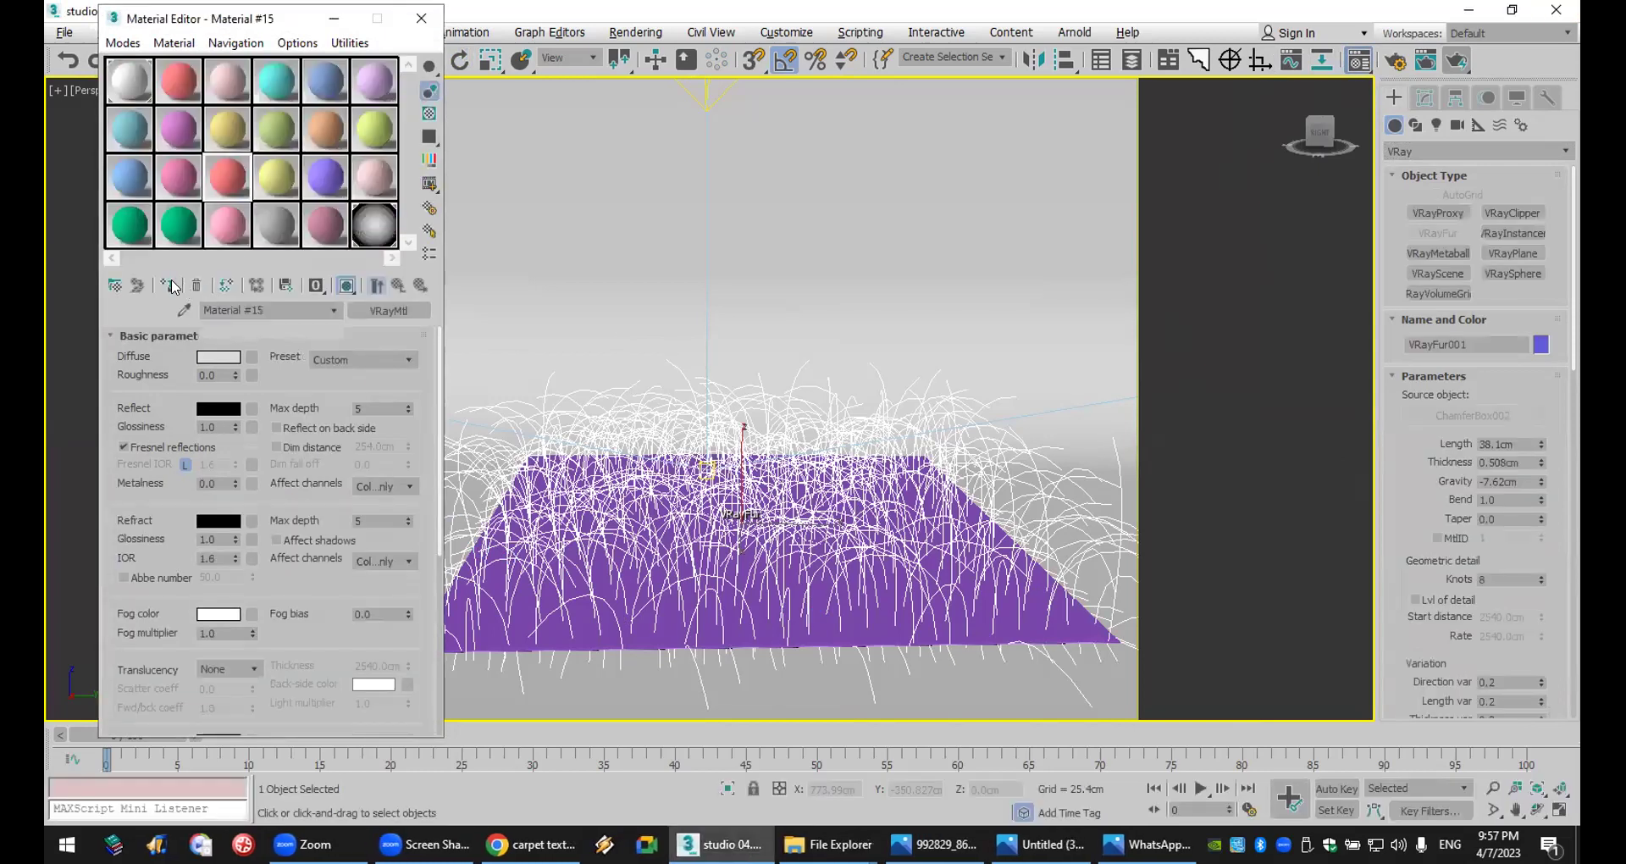
{"action": "left_click", "coordinate": [345, 286]}
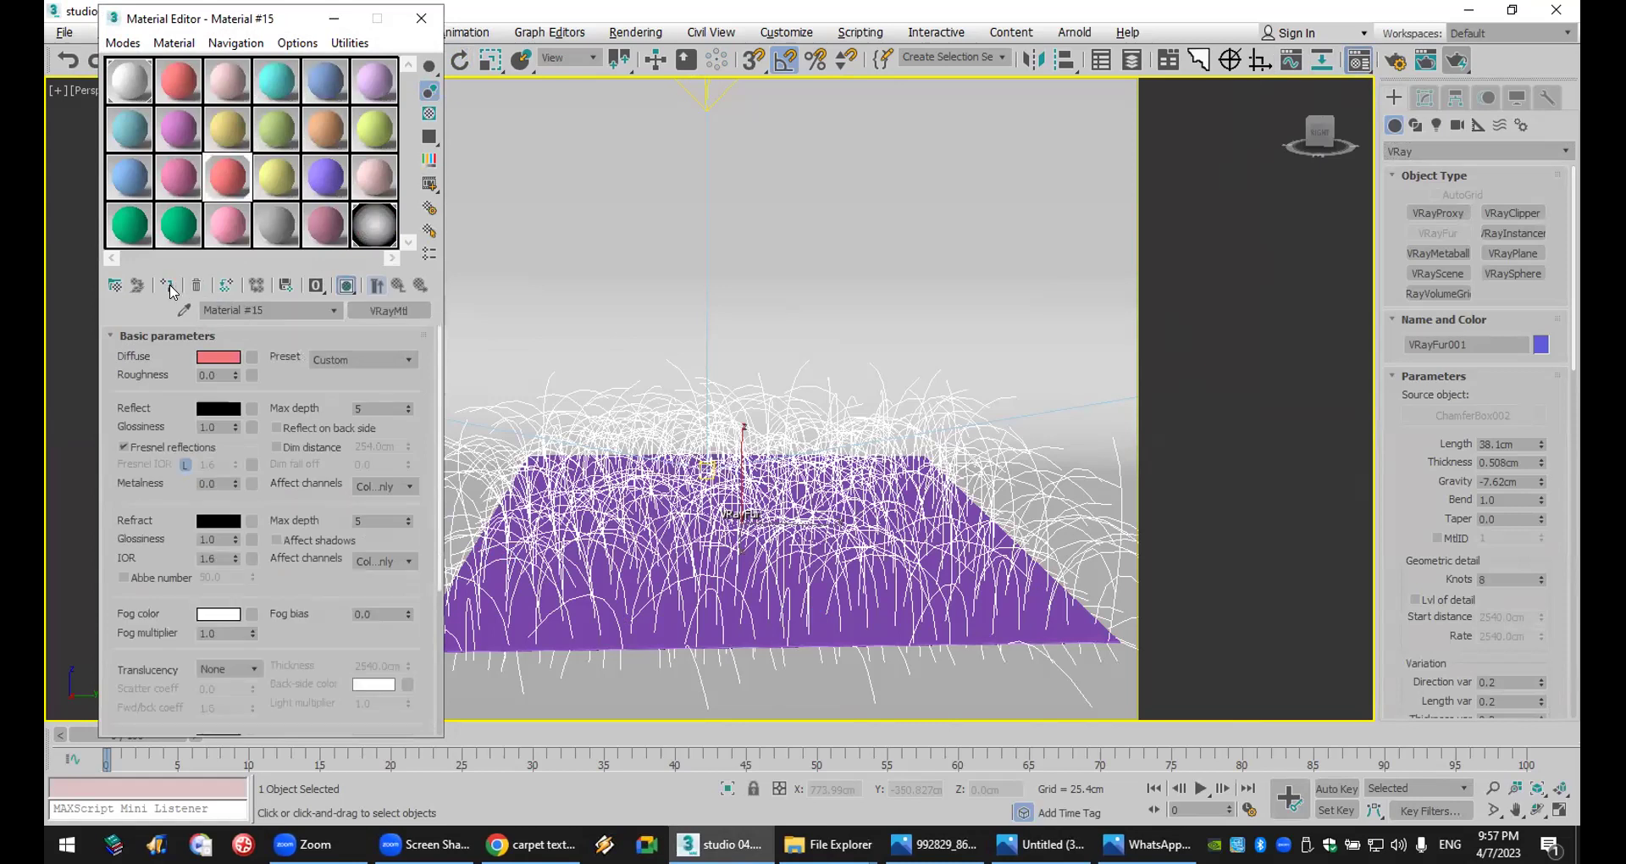
{"action": "left_click", "coordinate": [1389, 99]}
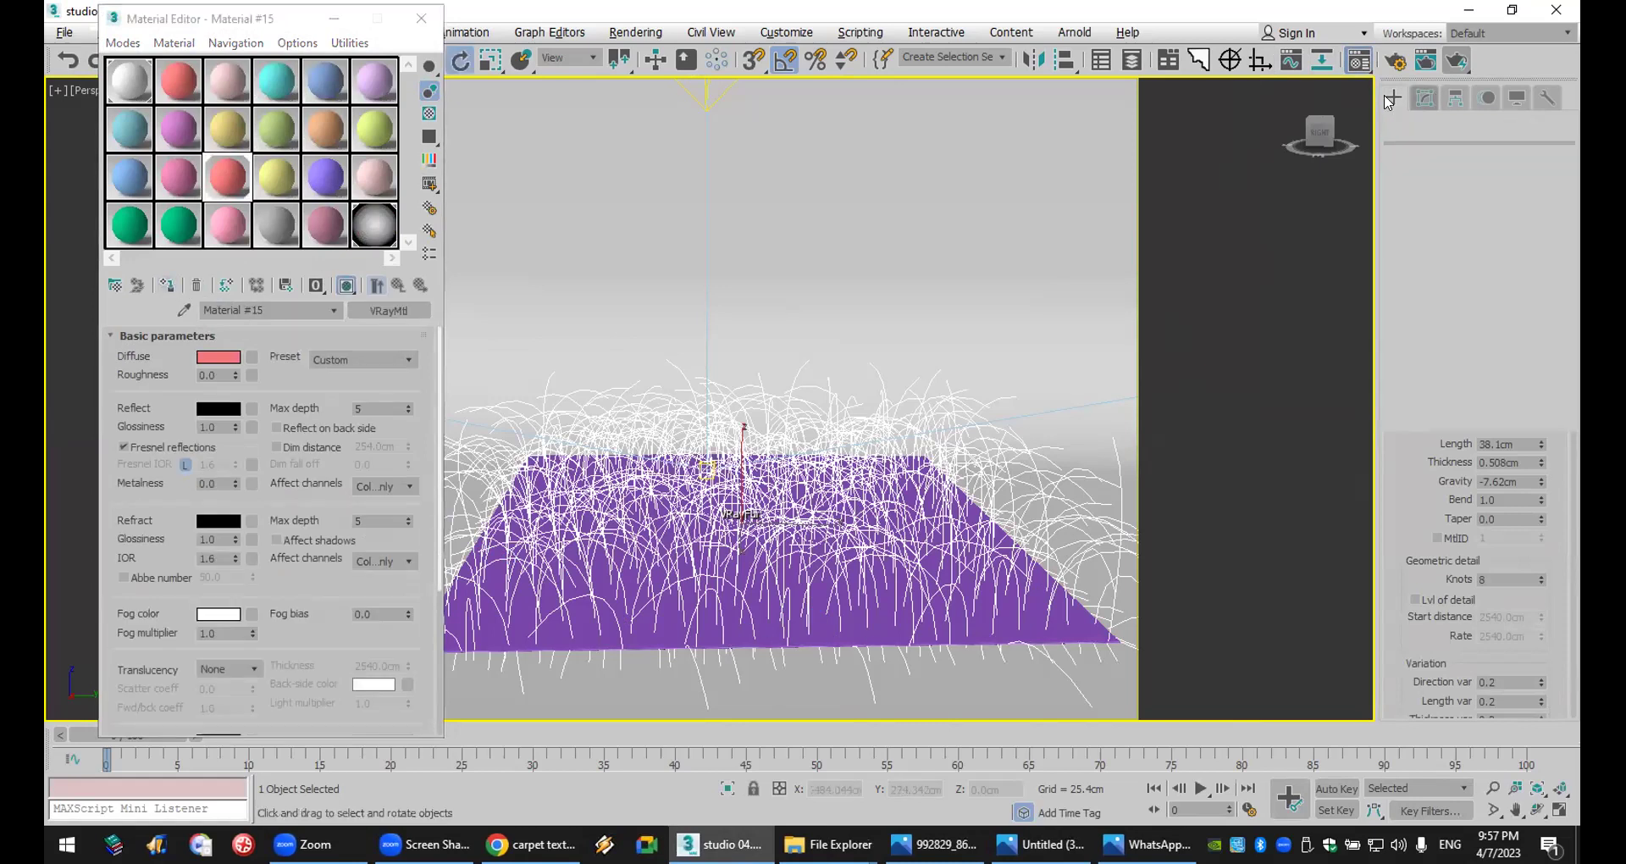
{"action": "left_click", "coordinate": [945, 637]}
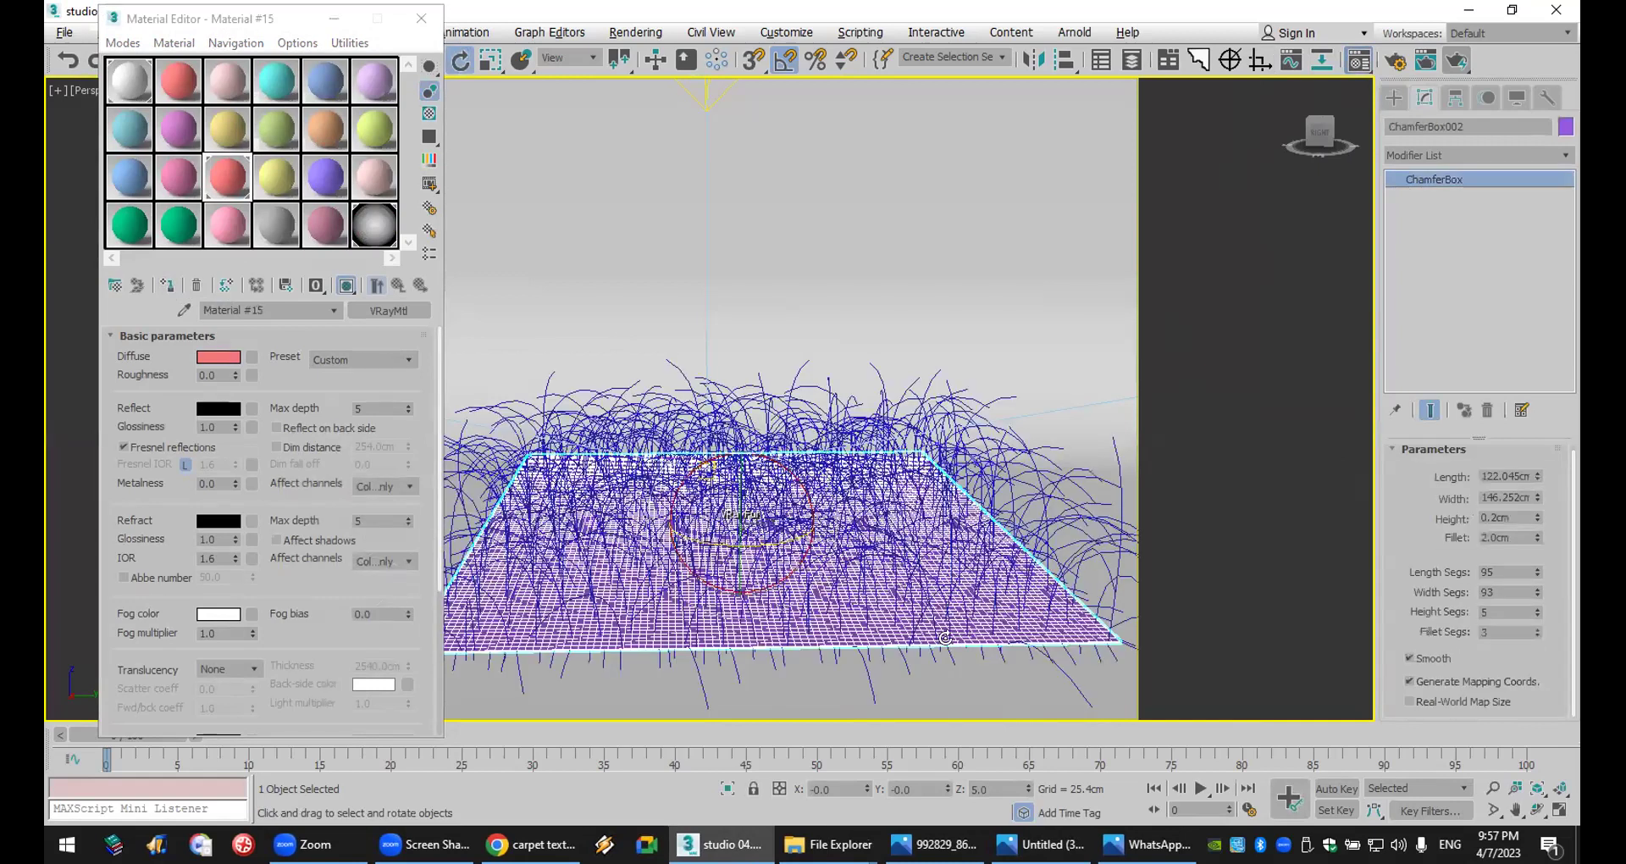
{"action": "left_click", "coordinate": [167, 285]}
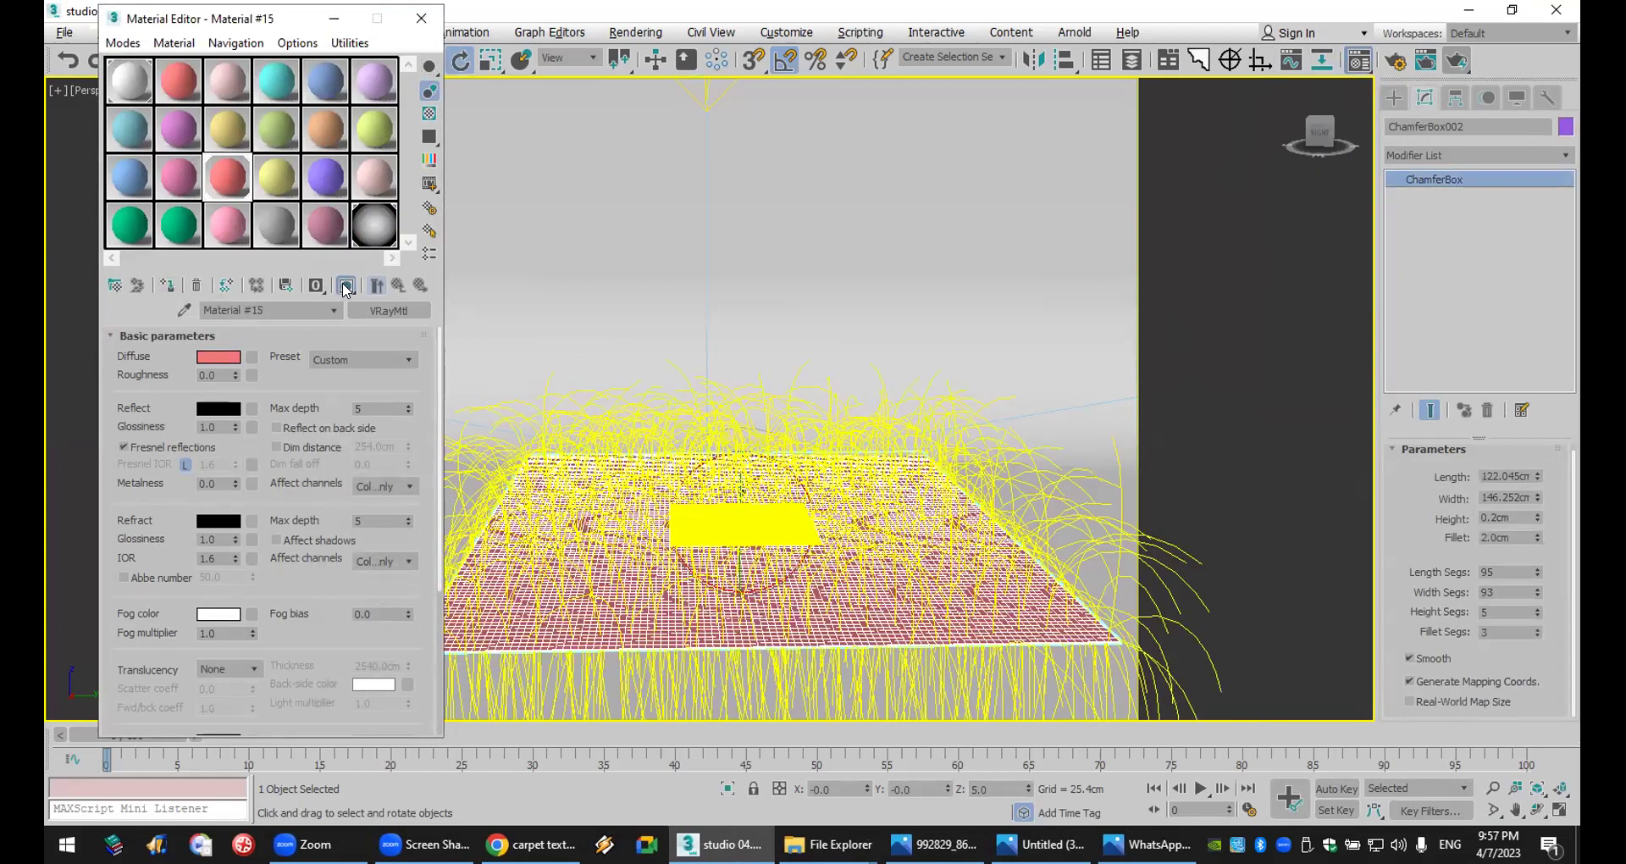
{"action": "left_click", "coordinate": [1296, 342]}
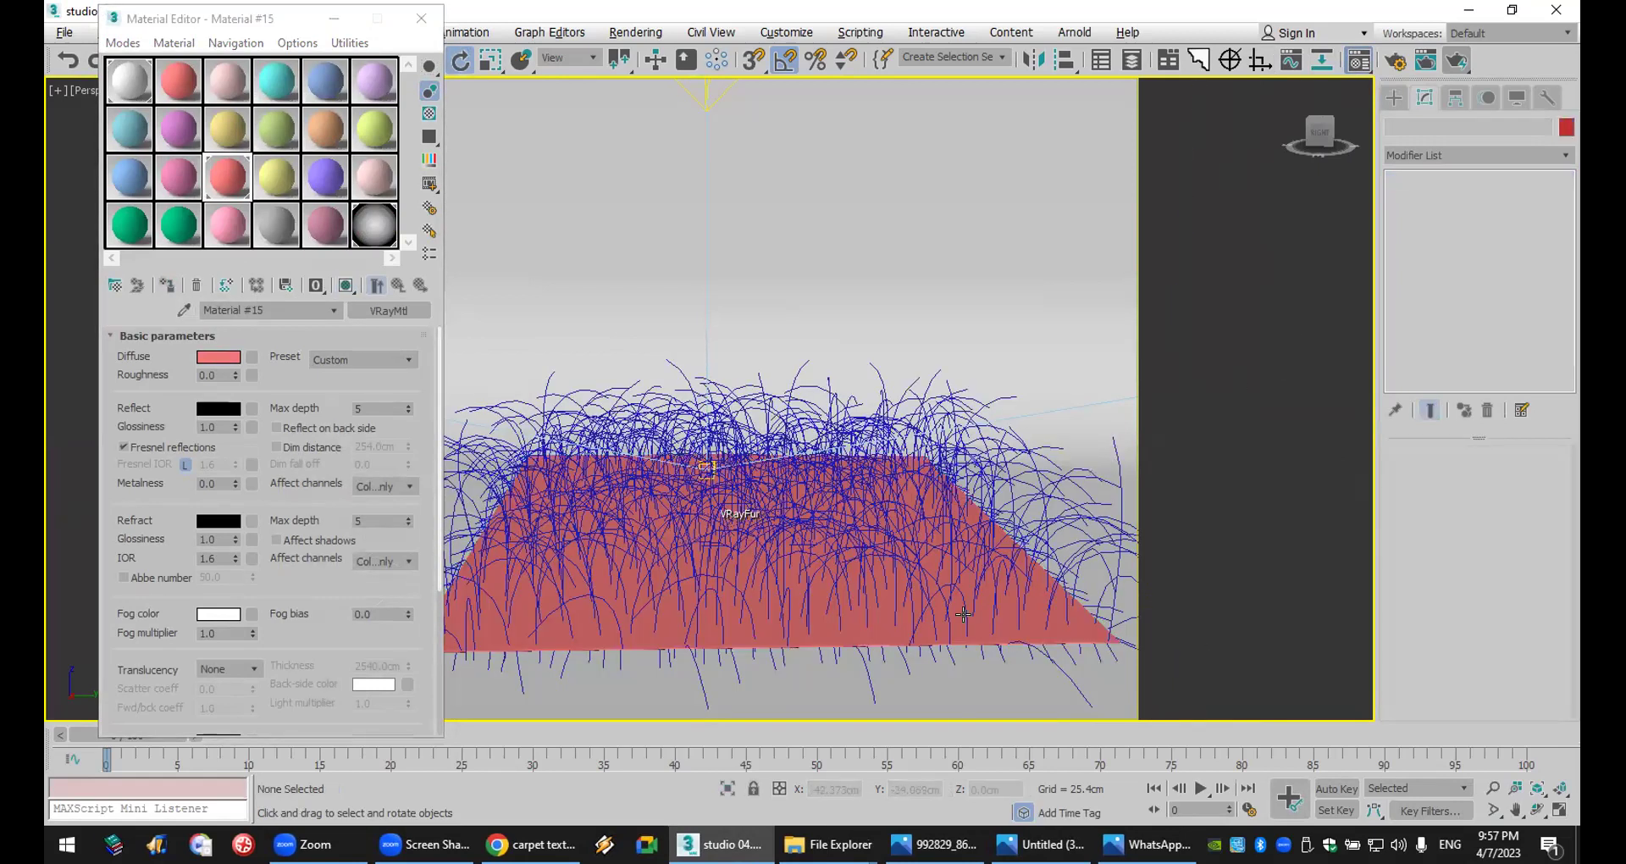
{"action": "left_click", "coordinate": [970, 626]}
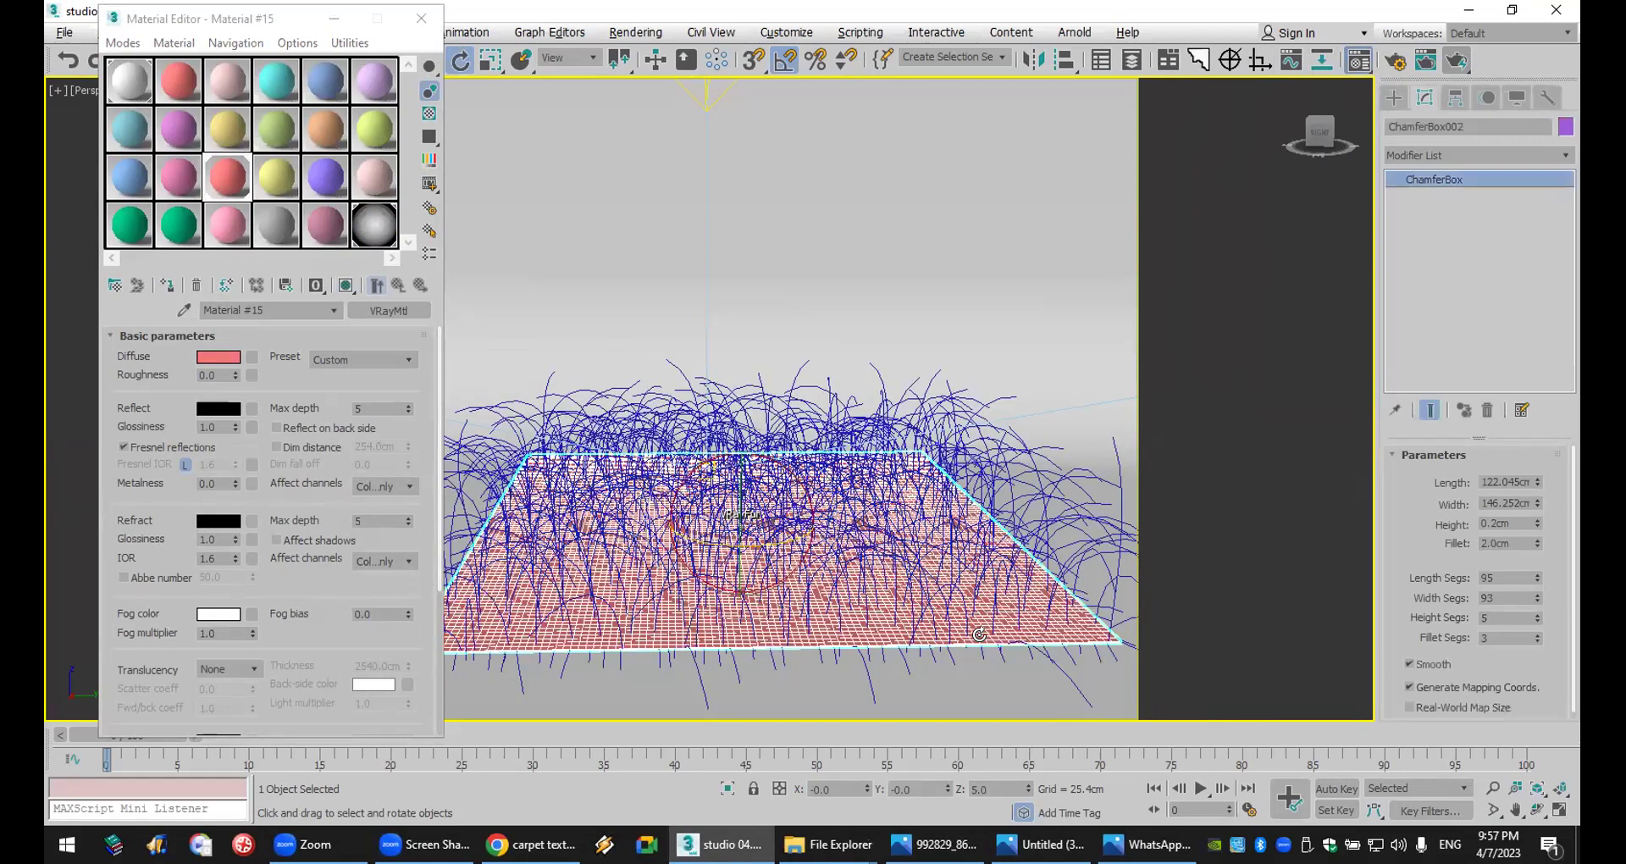
{"action": "left_click", "coordinate": [344, 286]}
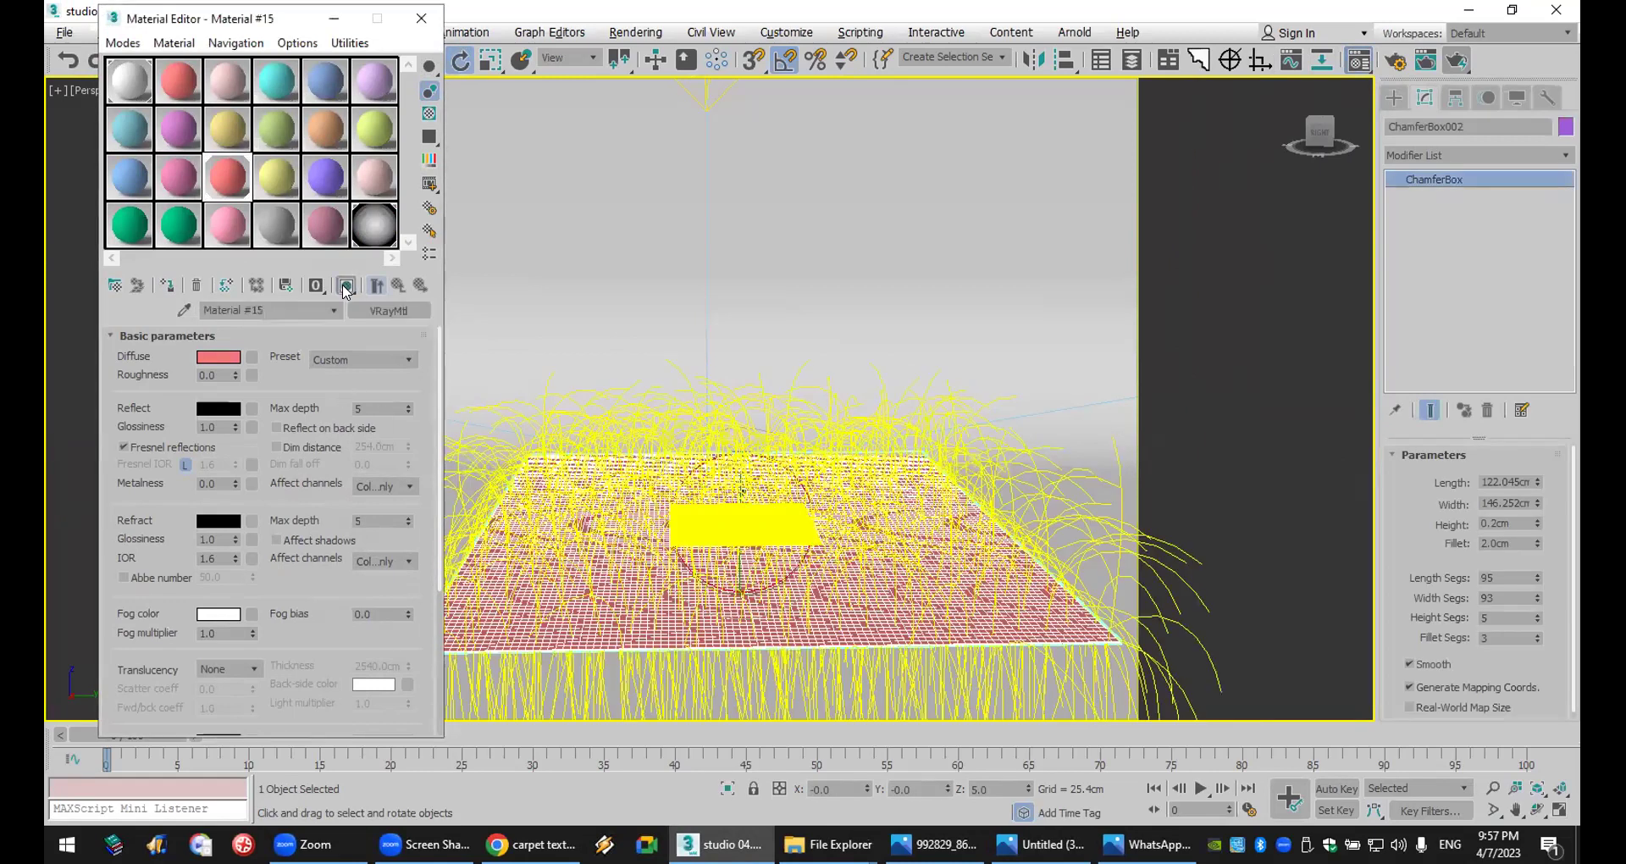
{"action": "left_click", "coordinate": [168, 286]}
- Load the desktop bitmap 83c202bdc6f7280d79668a6247c570de.png as the diffuse map of Material #15
{"action": "left_click", "coordinate": [251, 359]}
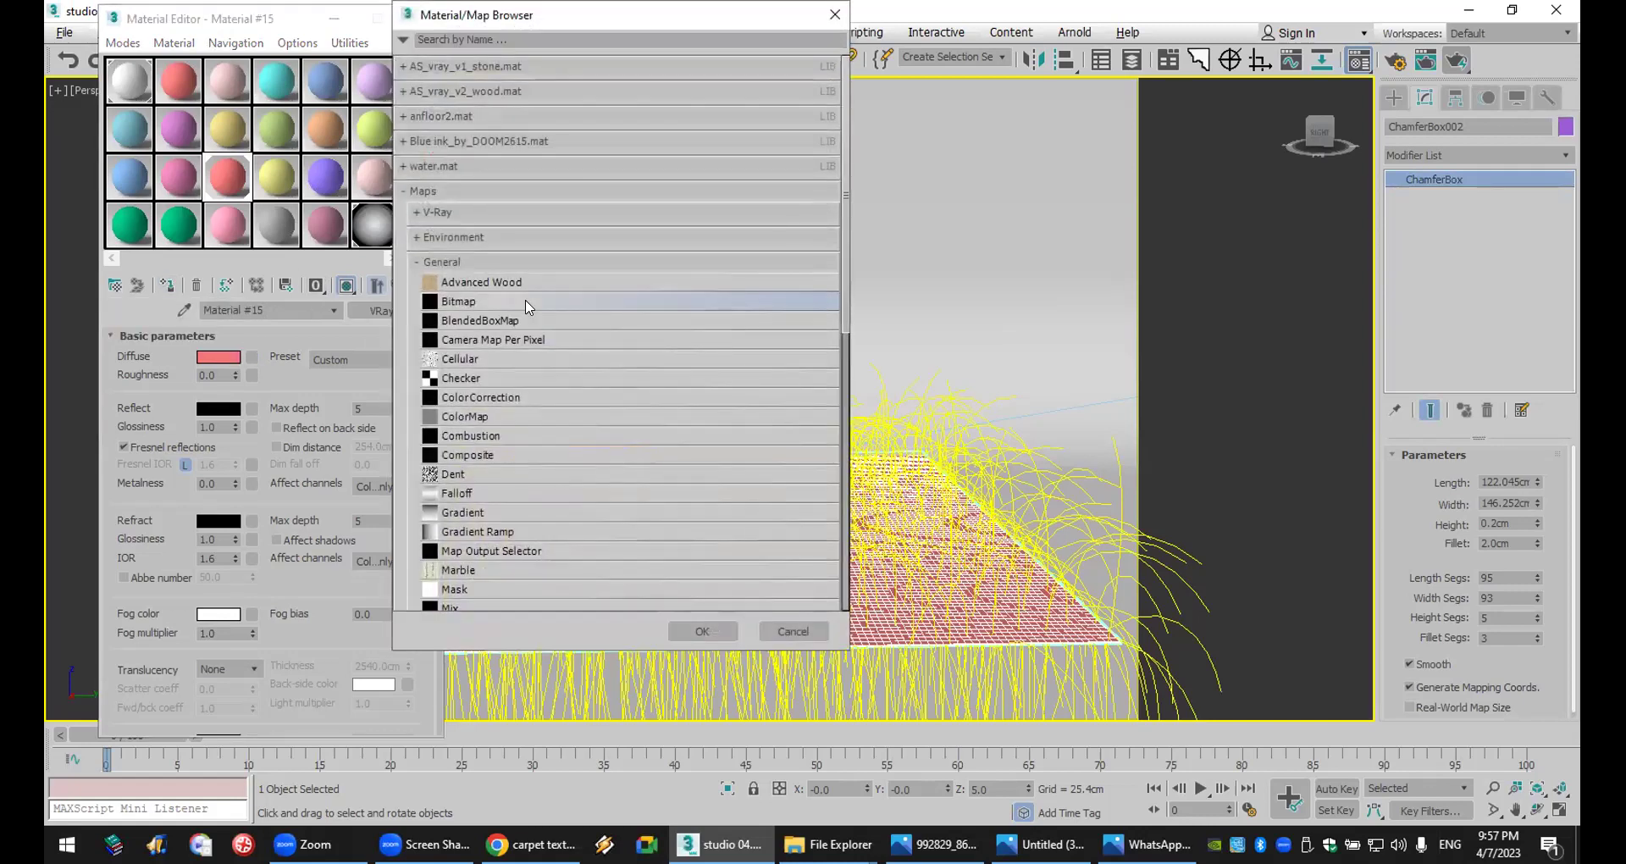
{"action": "double_click", "coordinate": [526, 307]}
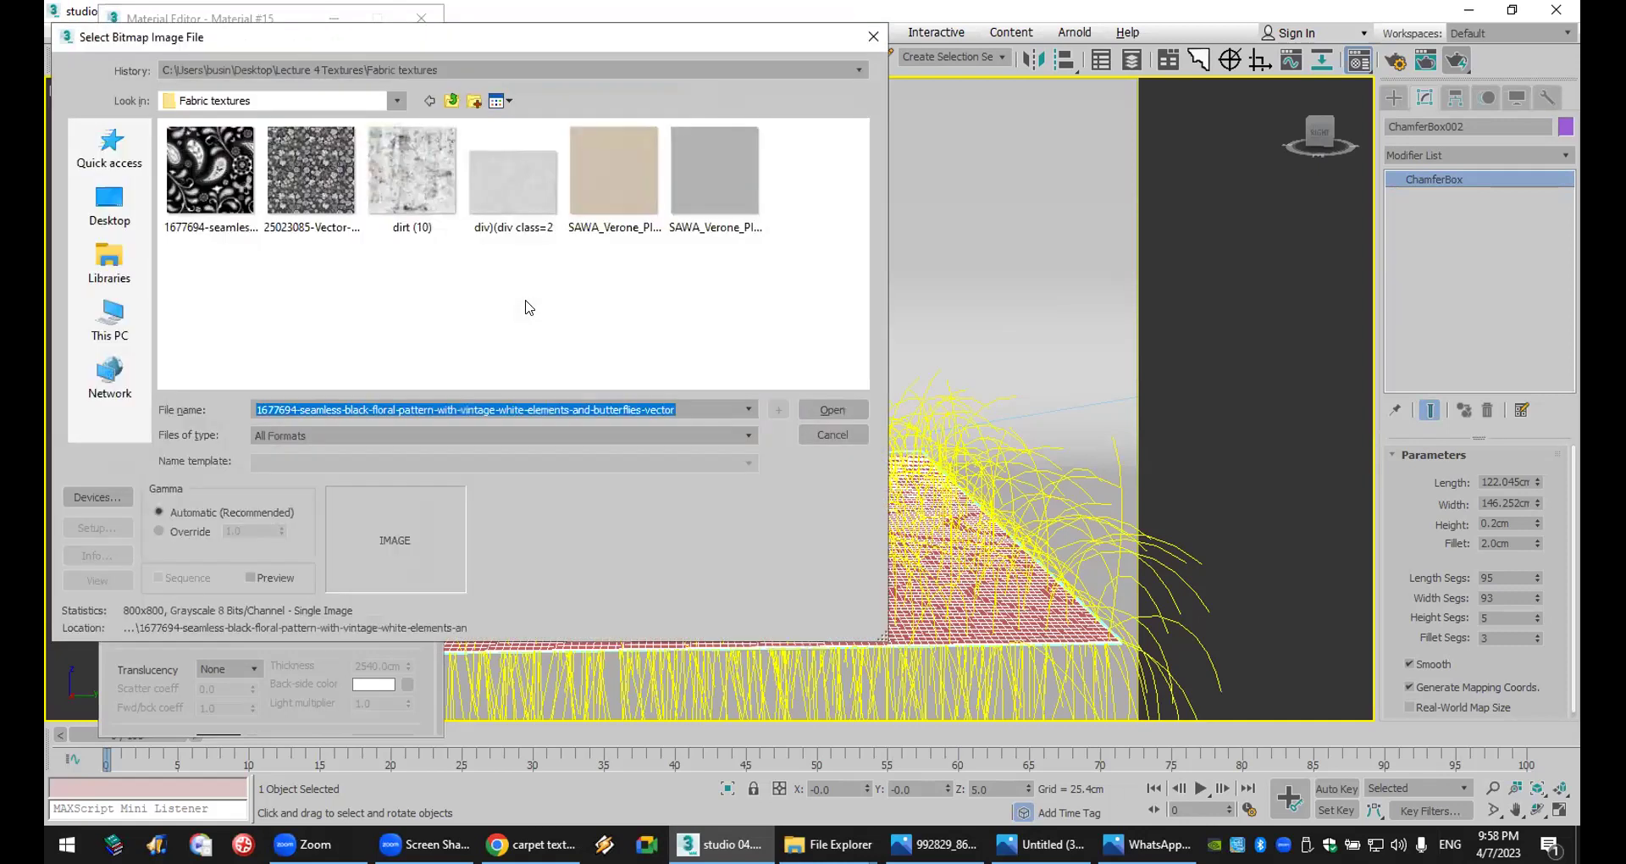
{"action": "left_click", "coordinate": [109, 203]}
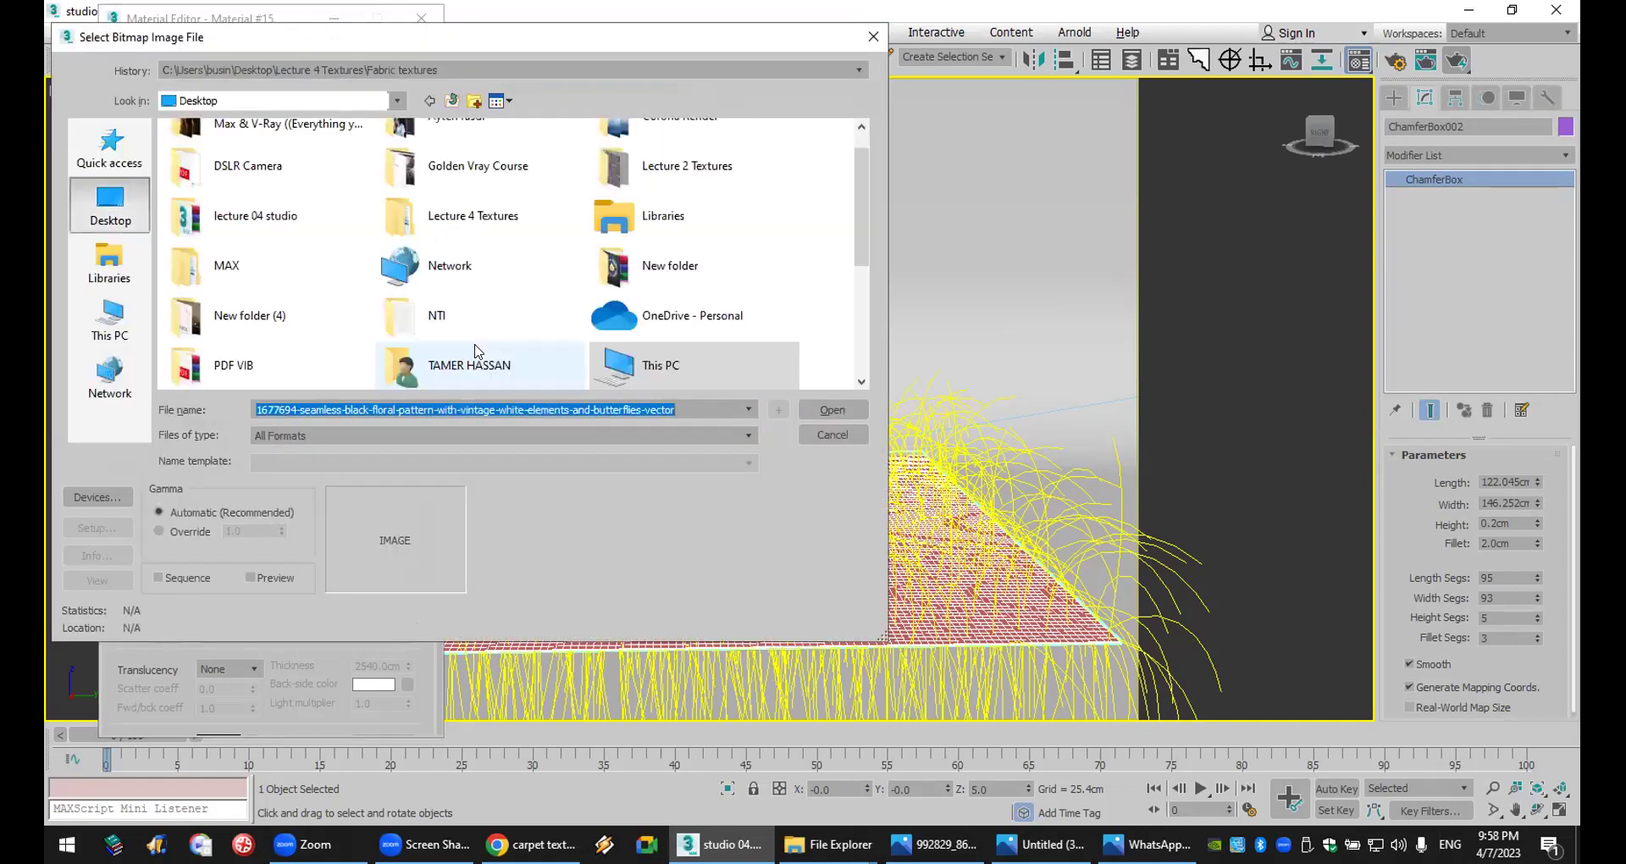
{"action": "scroll", "coordinate": [477, 354], "scroll_direction": "down", "scroll_amount": 3}
{"action": "left_click", "coordinate": [444, 271]}
{"action": "double_click", "coordinate": [444, 271]}
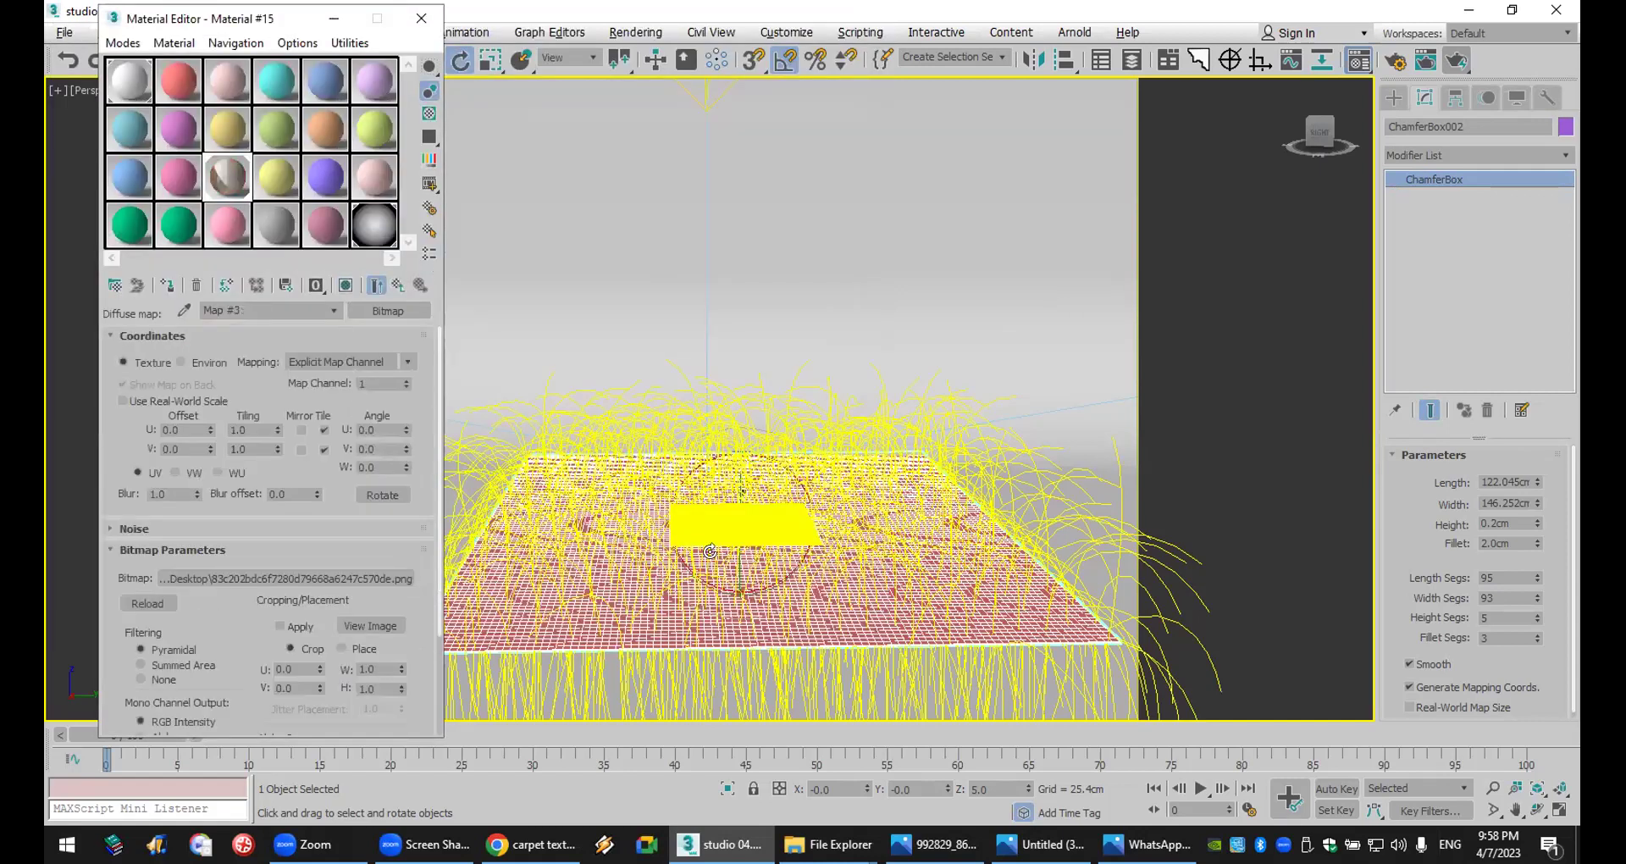
- Deselect everything, render the Perspective view to check the fur's look, and close the V-Ray Frame Buffer
{"action": "left_click", "coordinate": [1304, 319]}
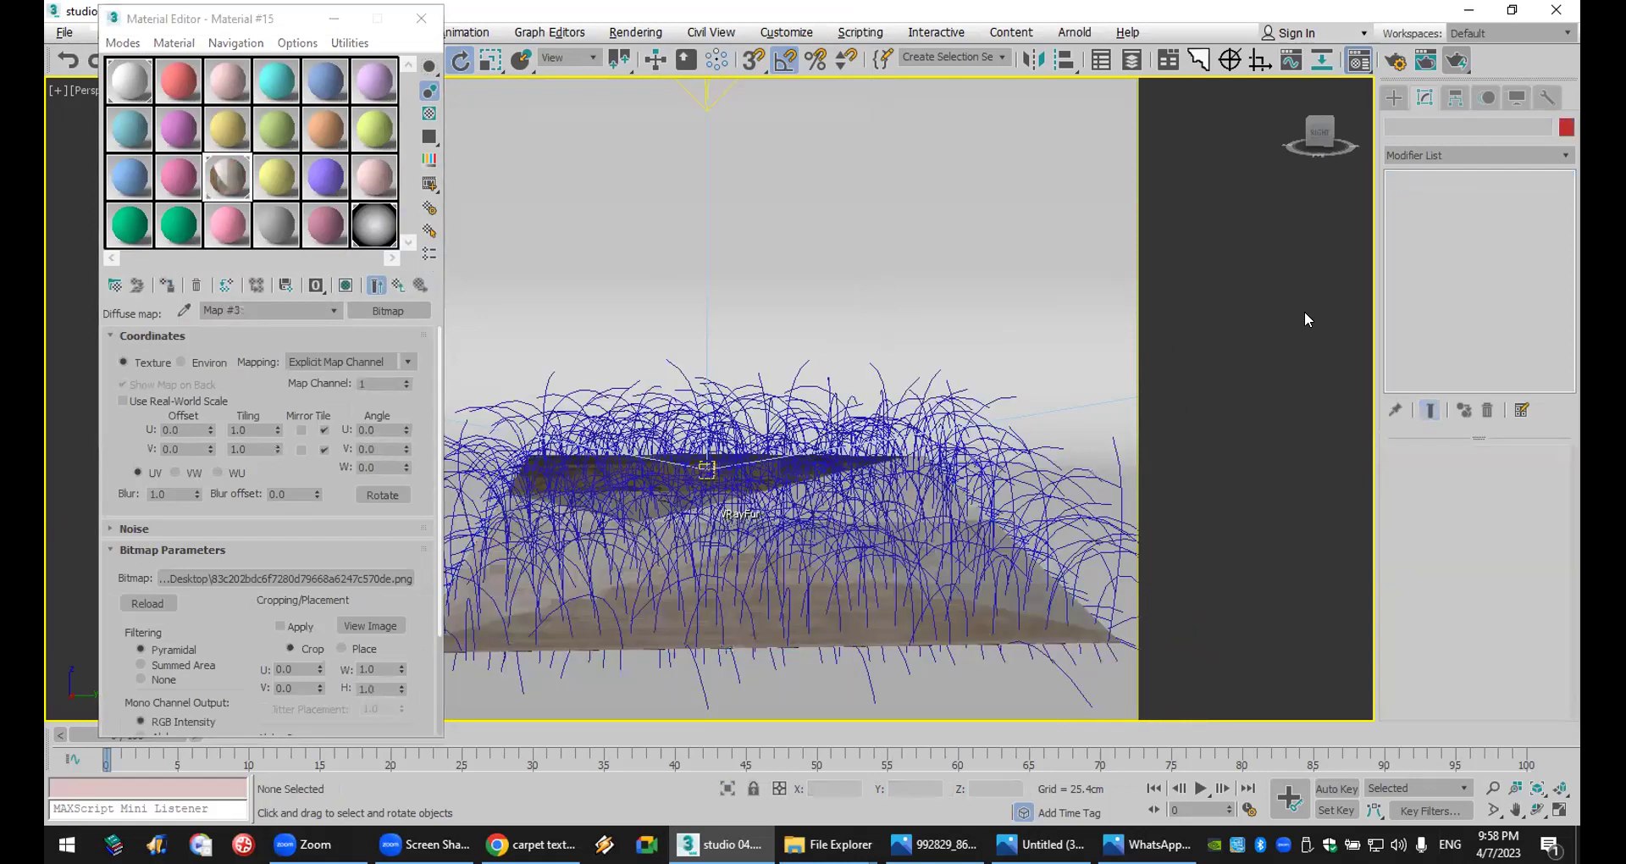
{"action": "left_click", "coordinate": [1458, 66]}
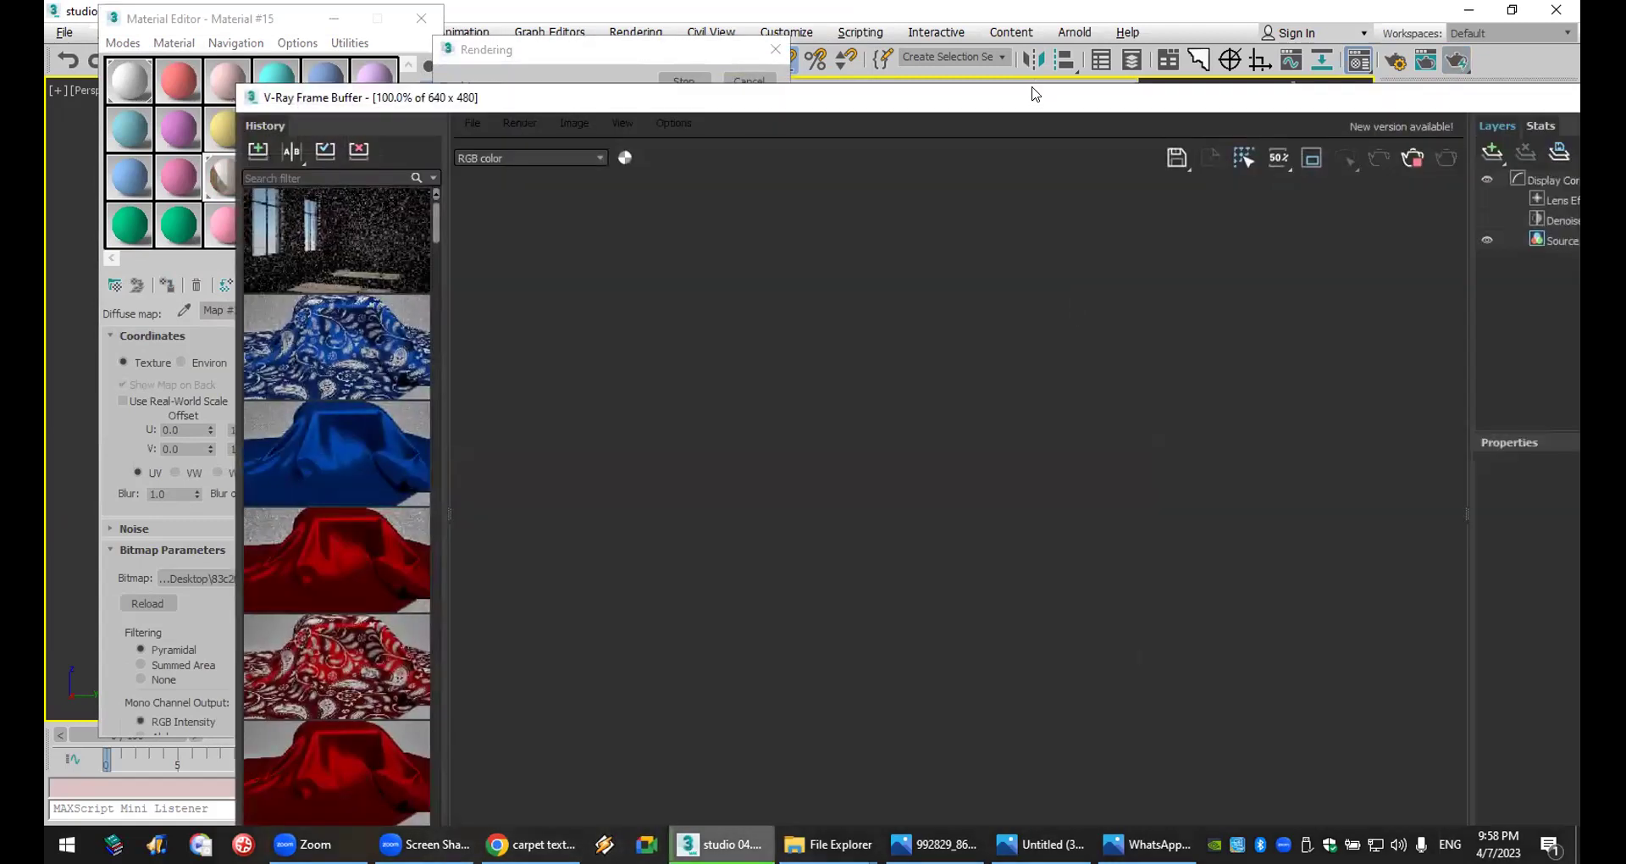
{"action": "double_click", "coordinate": [1033, 96]}
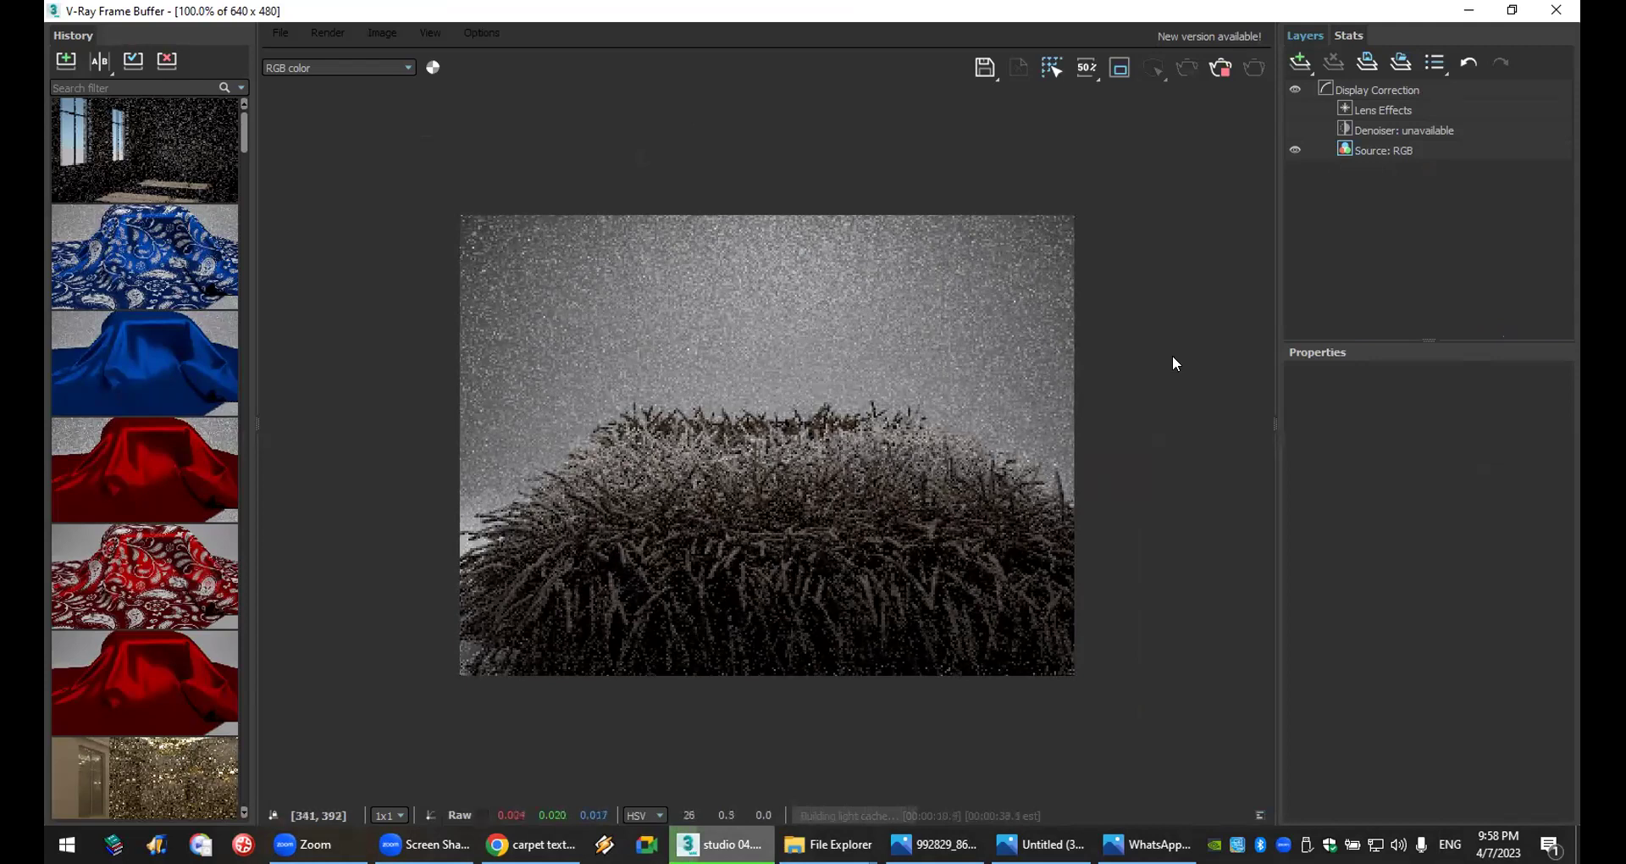
{"action": "left_click", "coordinate": [1556, 10]}
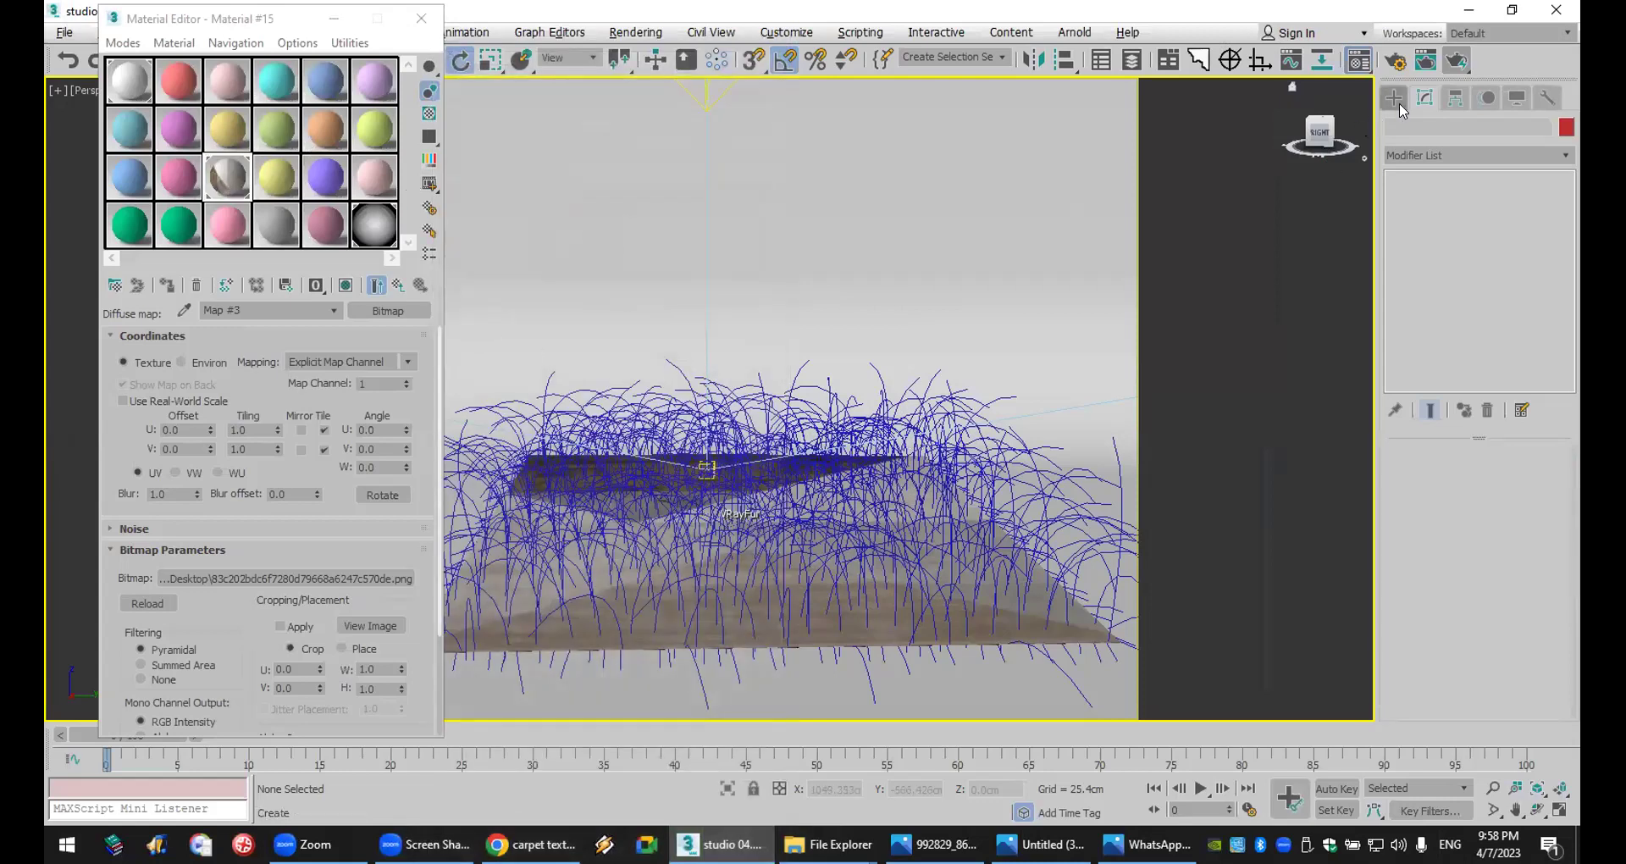
- Select the VRayFur object and set its length to 2 cm and thickness to 0.2 cm
{"action": "left_click", "coordinate": [820, 493]}
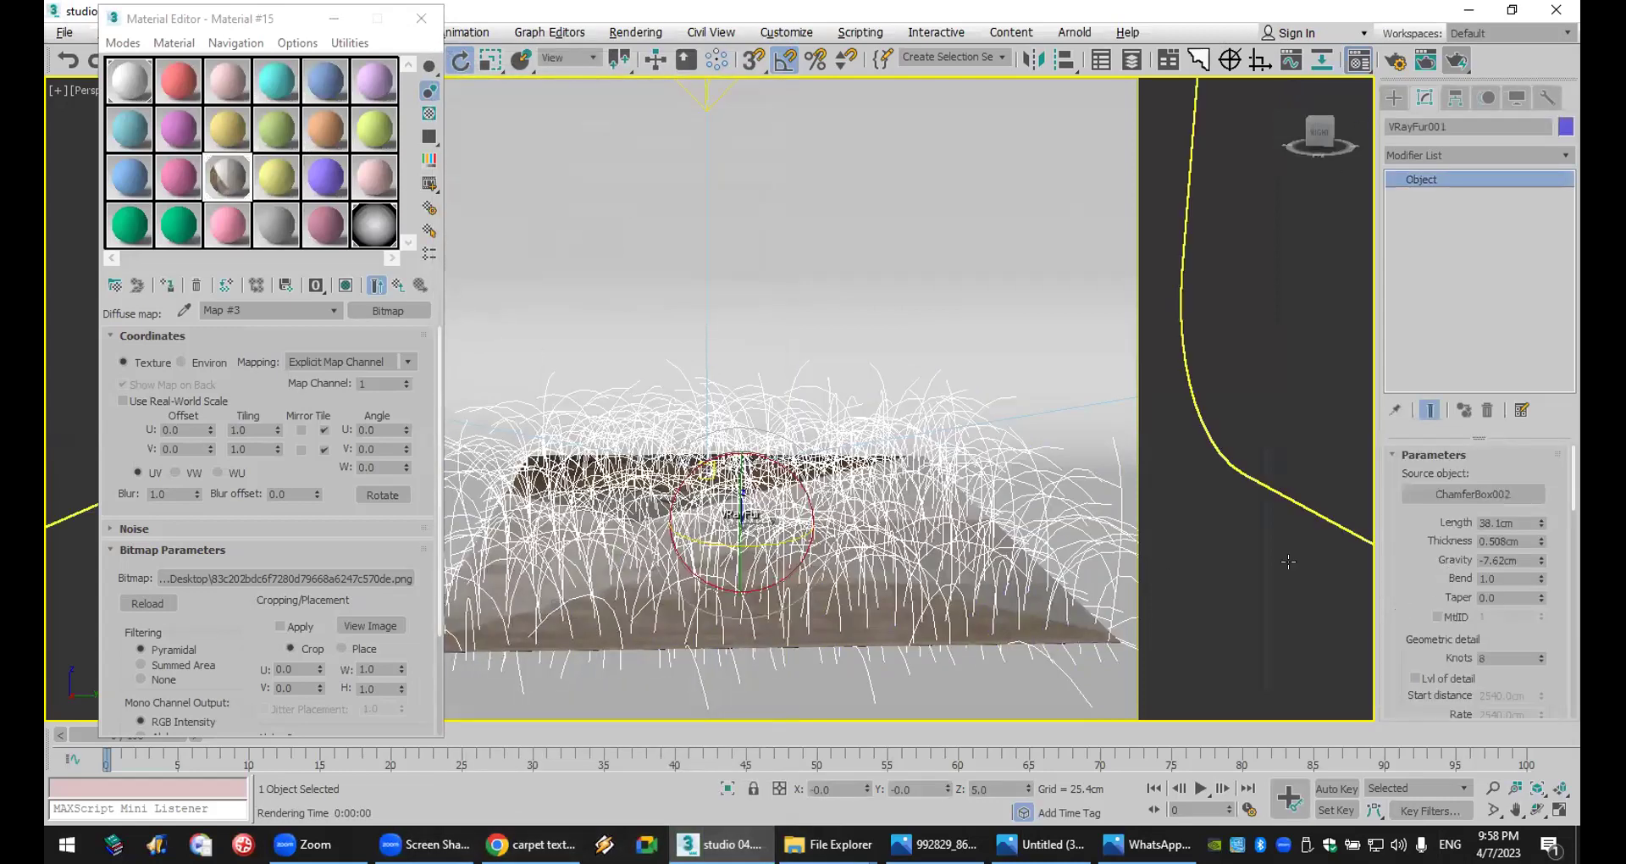
{"action": "left_click_drag", "start_coordinate": [1516, 523], "coordinate": [1382, 506]}
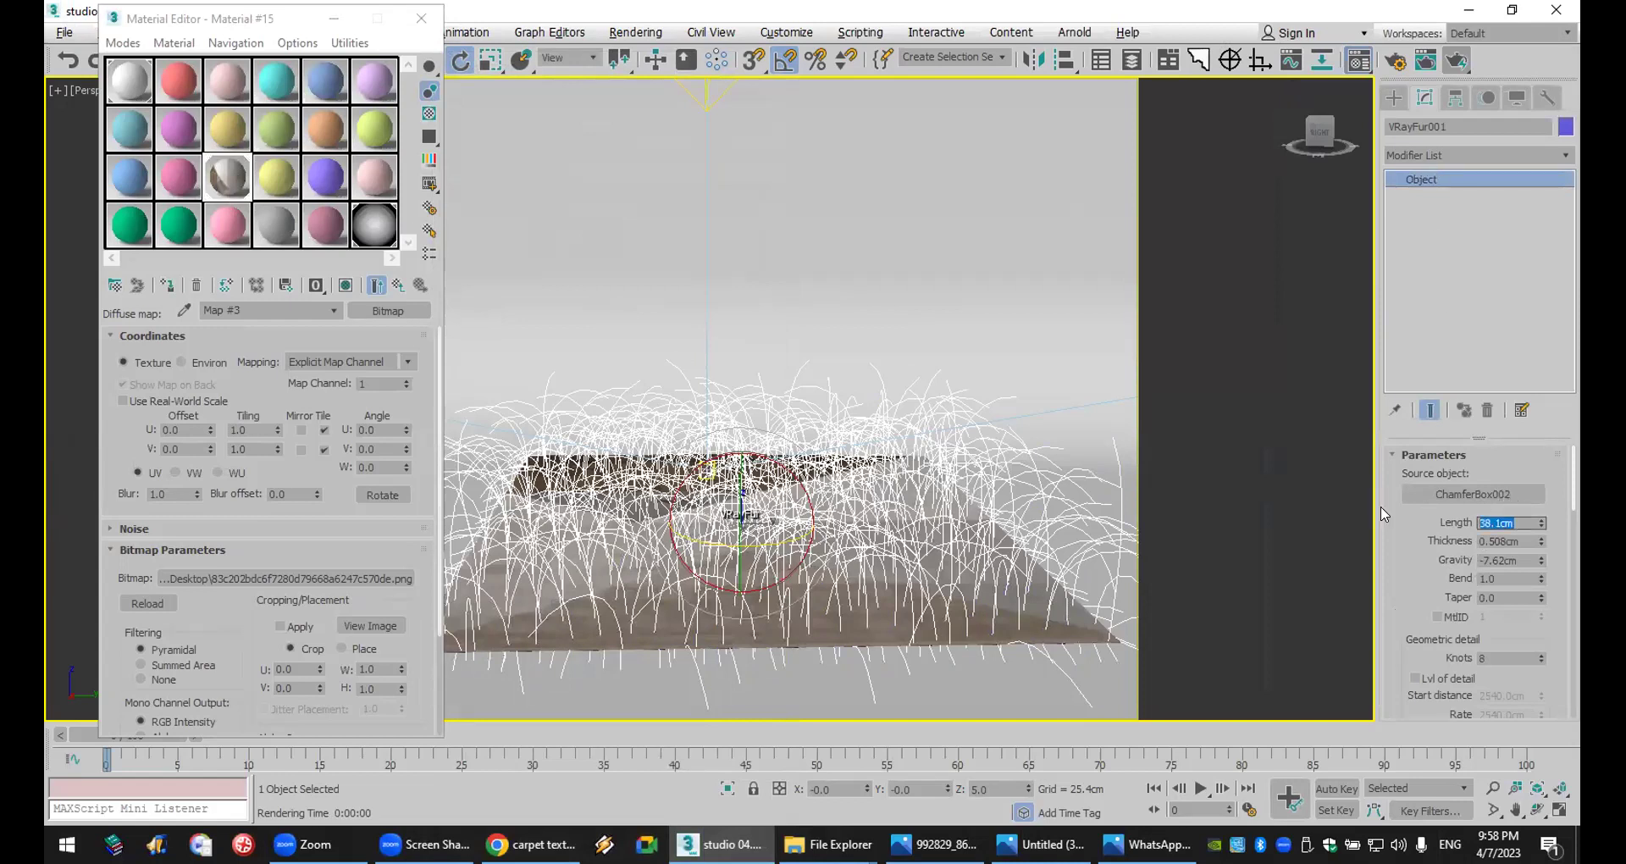
{"action": "type", "text": "1"}
{"action": "key", "text": "Return"}
{"action": "type", "text": "2"}
{"action": "key", "text": "Return"}
{"action": "key", "text": "Tab"}
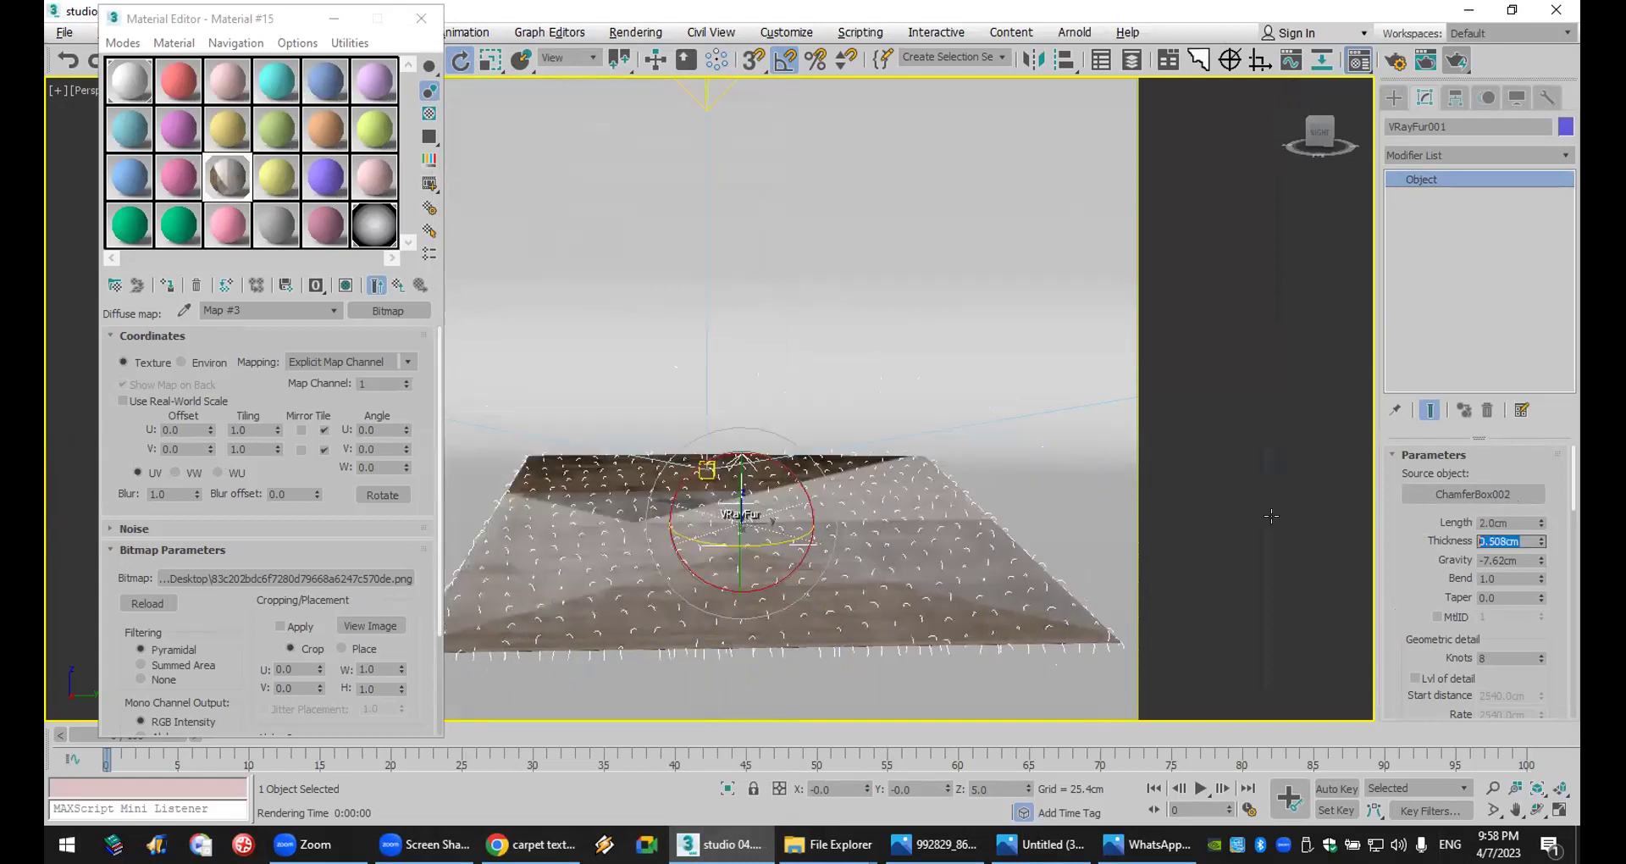
{"action": "key", "text": "BackSpace"}
{"action": "type", "text": ".2"}
{"action": "key", "text": "Return"}
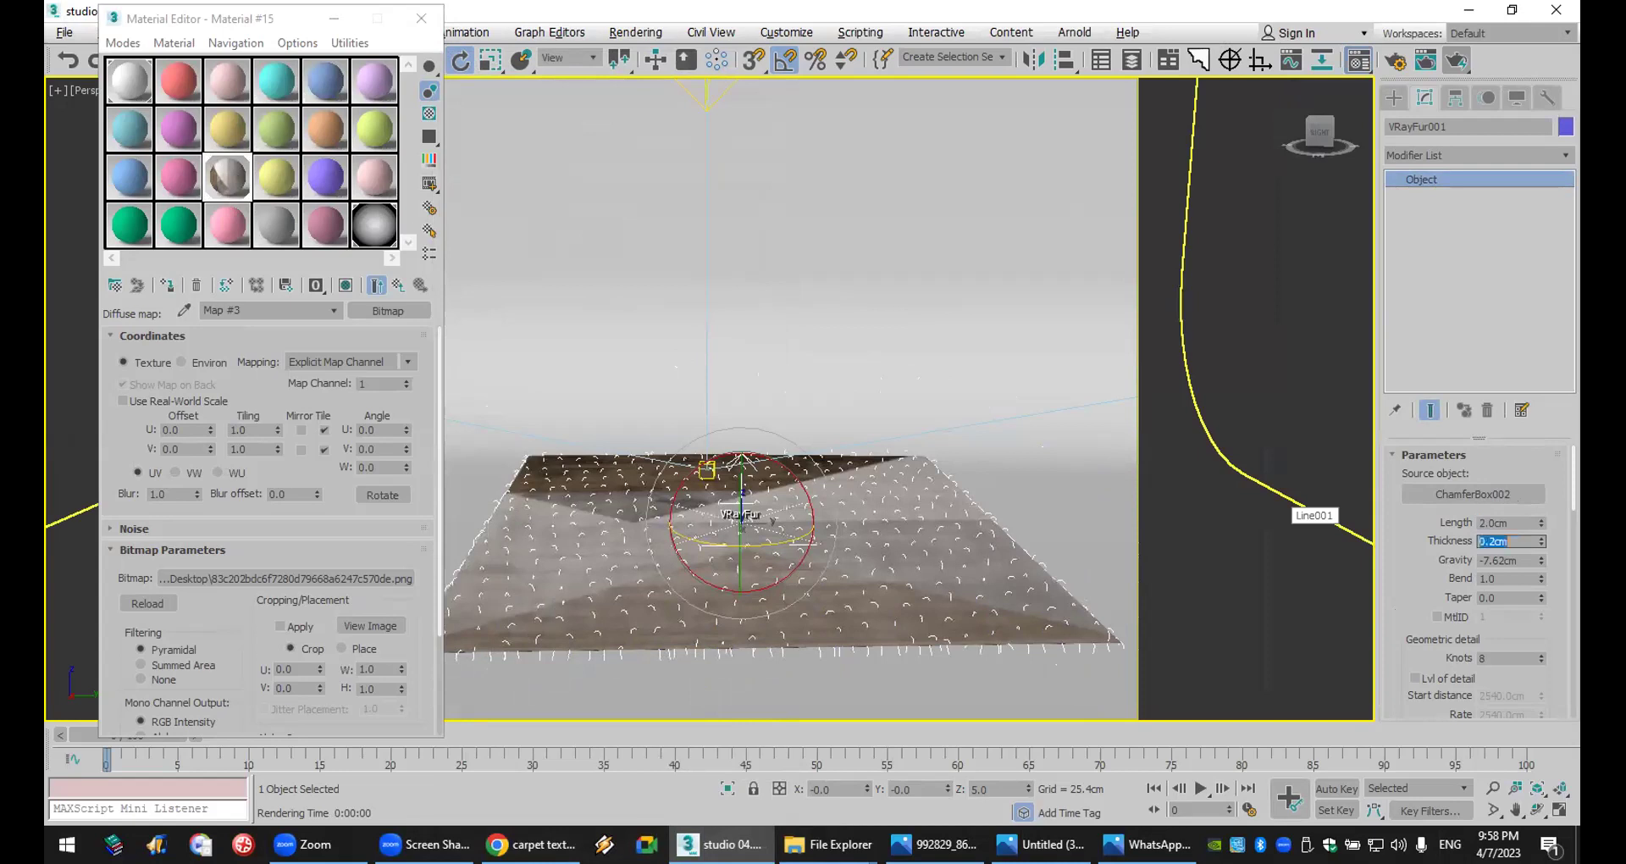
- Render the shortened fur, examine the carpet's surface and edges up close, and cancel the render
{"action": "left_click", "coordinate": [1456, 60]}
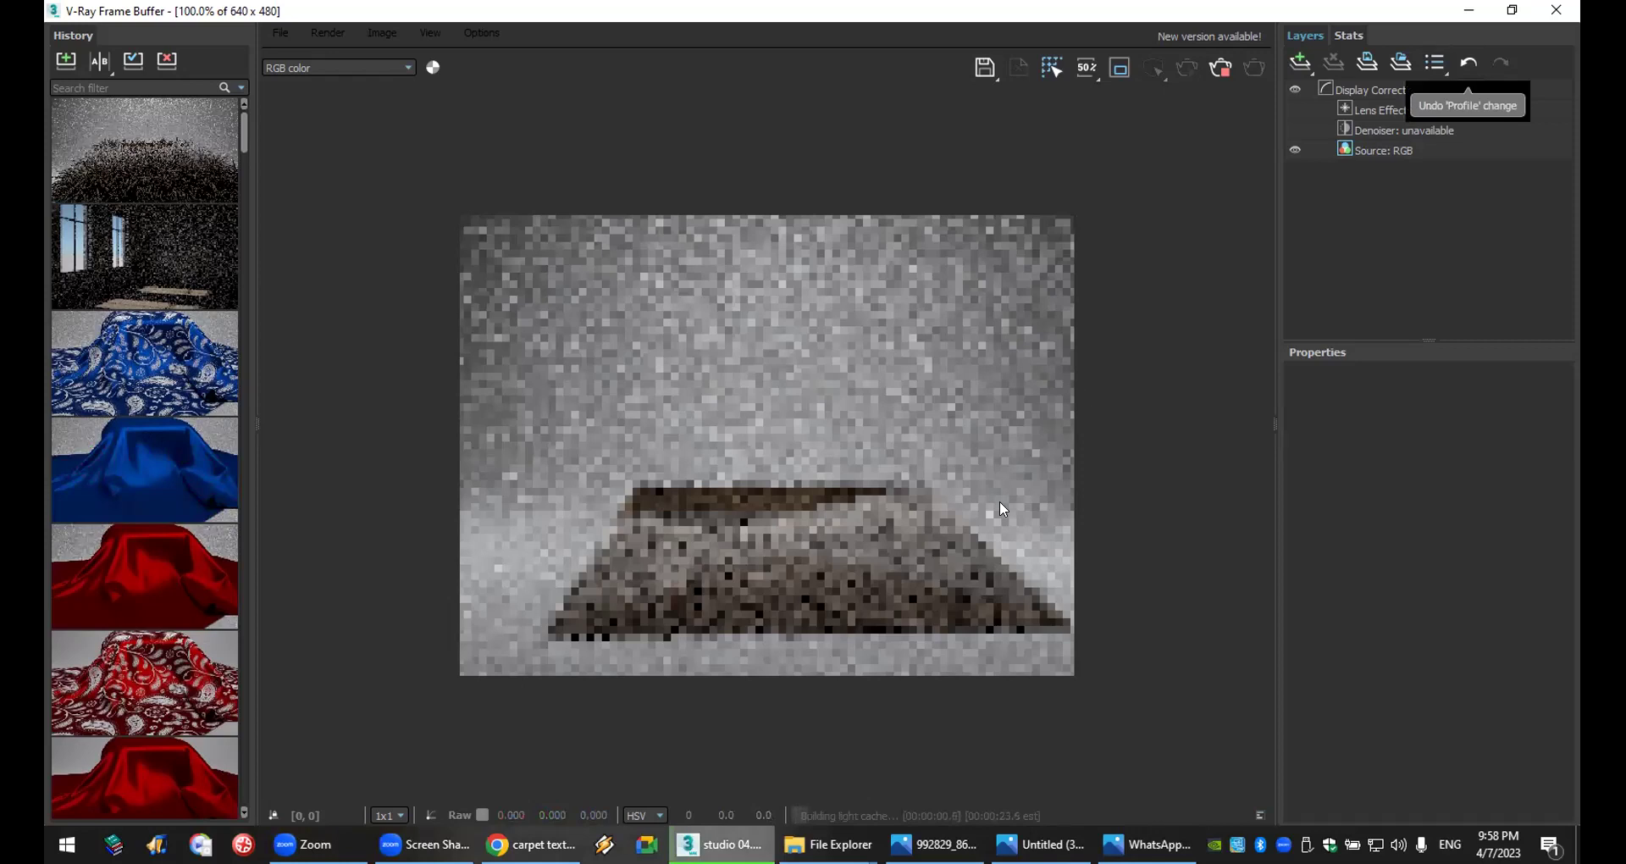
{"action": "scroll", "coordinate": [955, 625], "scroll_direction": "up", "scroll_amount": 1}
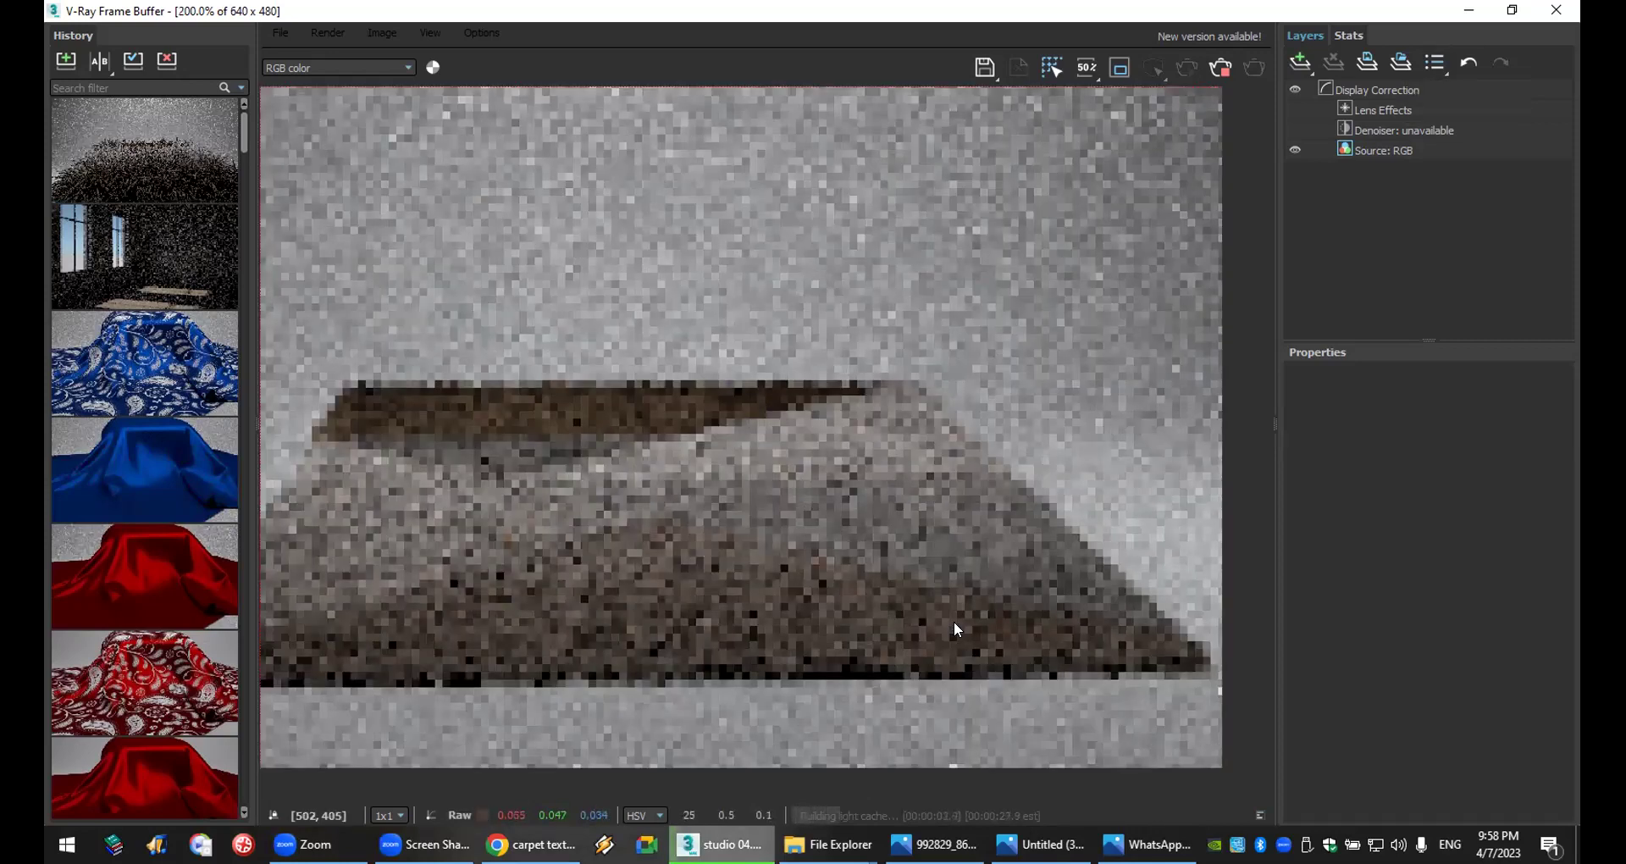
{"action": "scroll", "coordinate": [953, 622], "scroll_direction": "down", "scroll_amount": 1}
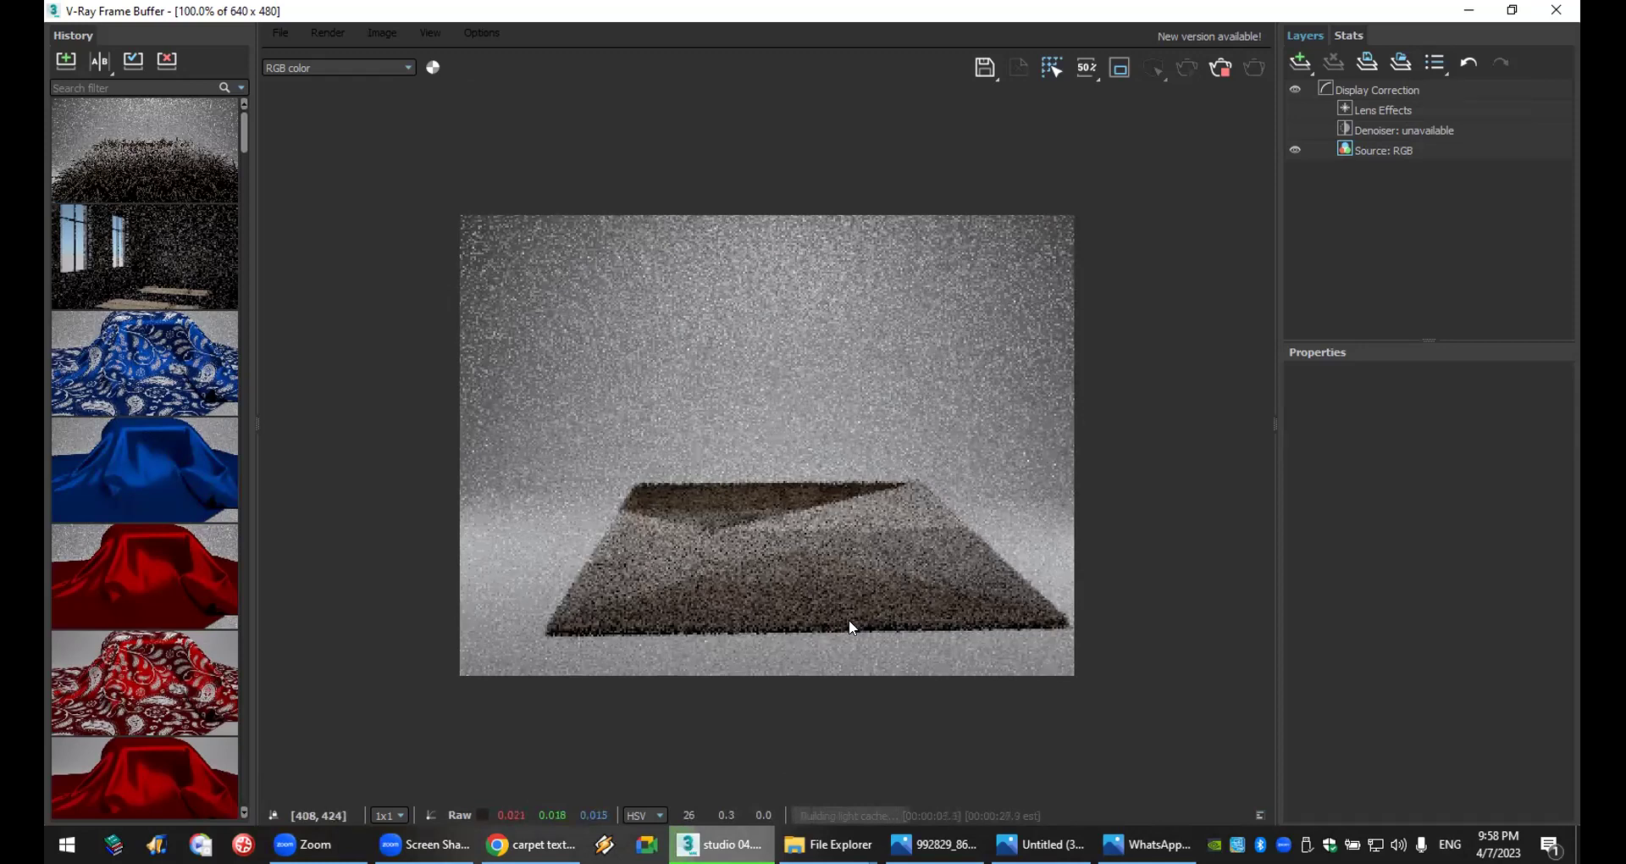
{"action": "scroll", "coordinate": [849, 621], "scroll_direction": "up", "scroll_amount": 1}
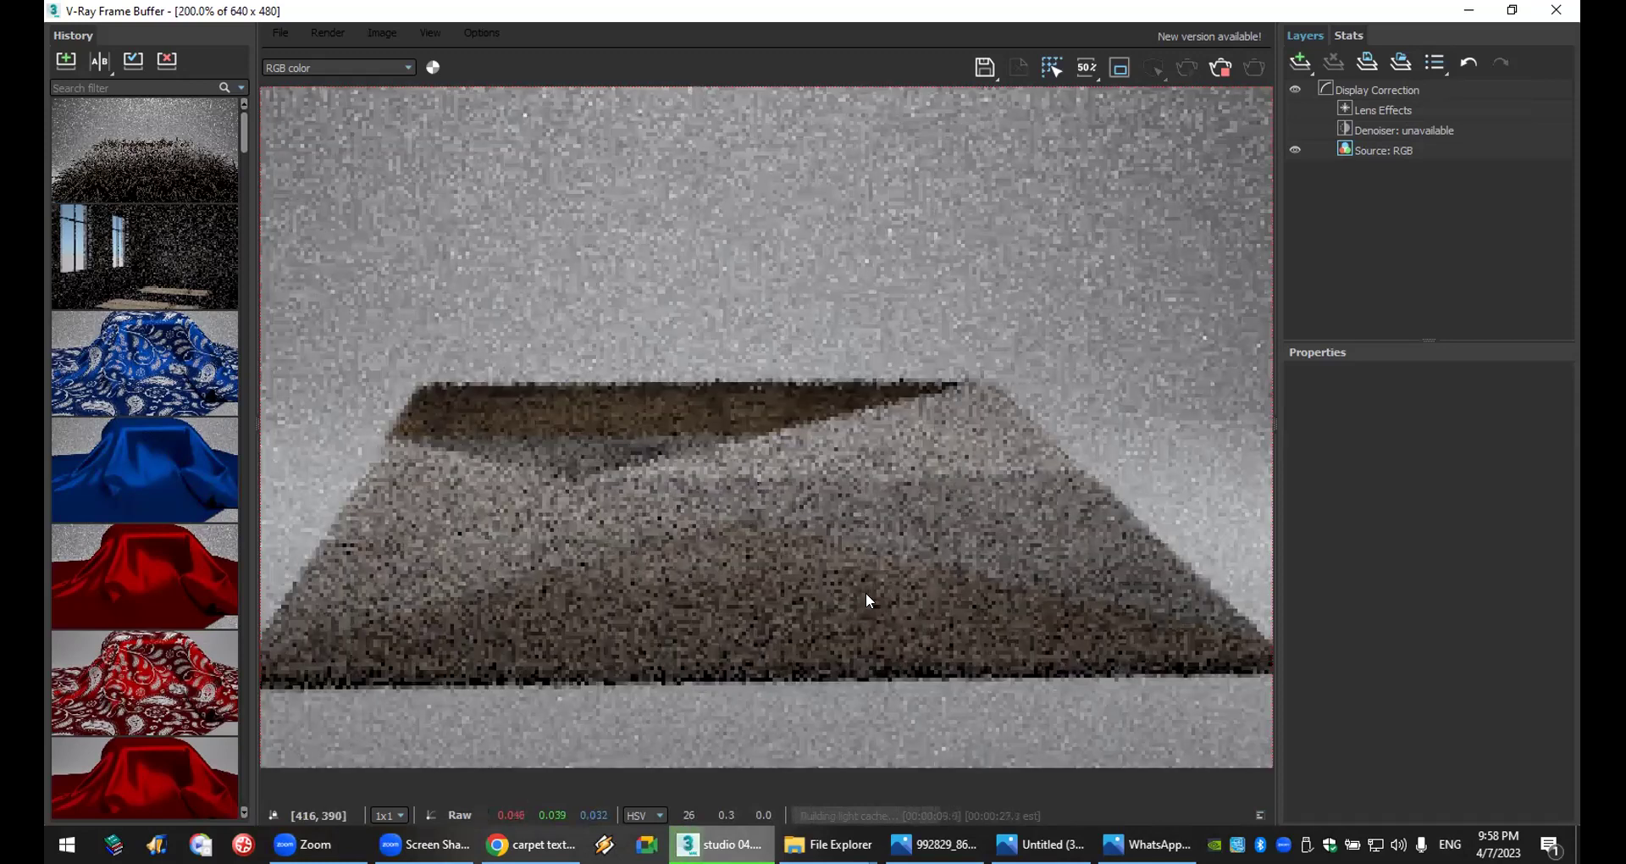
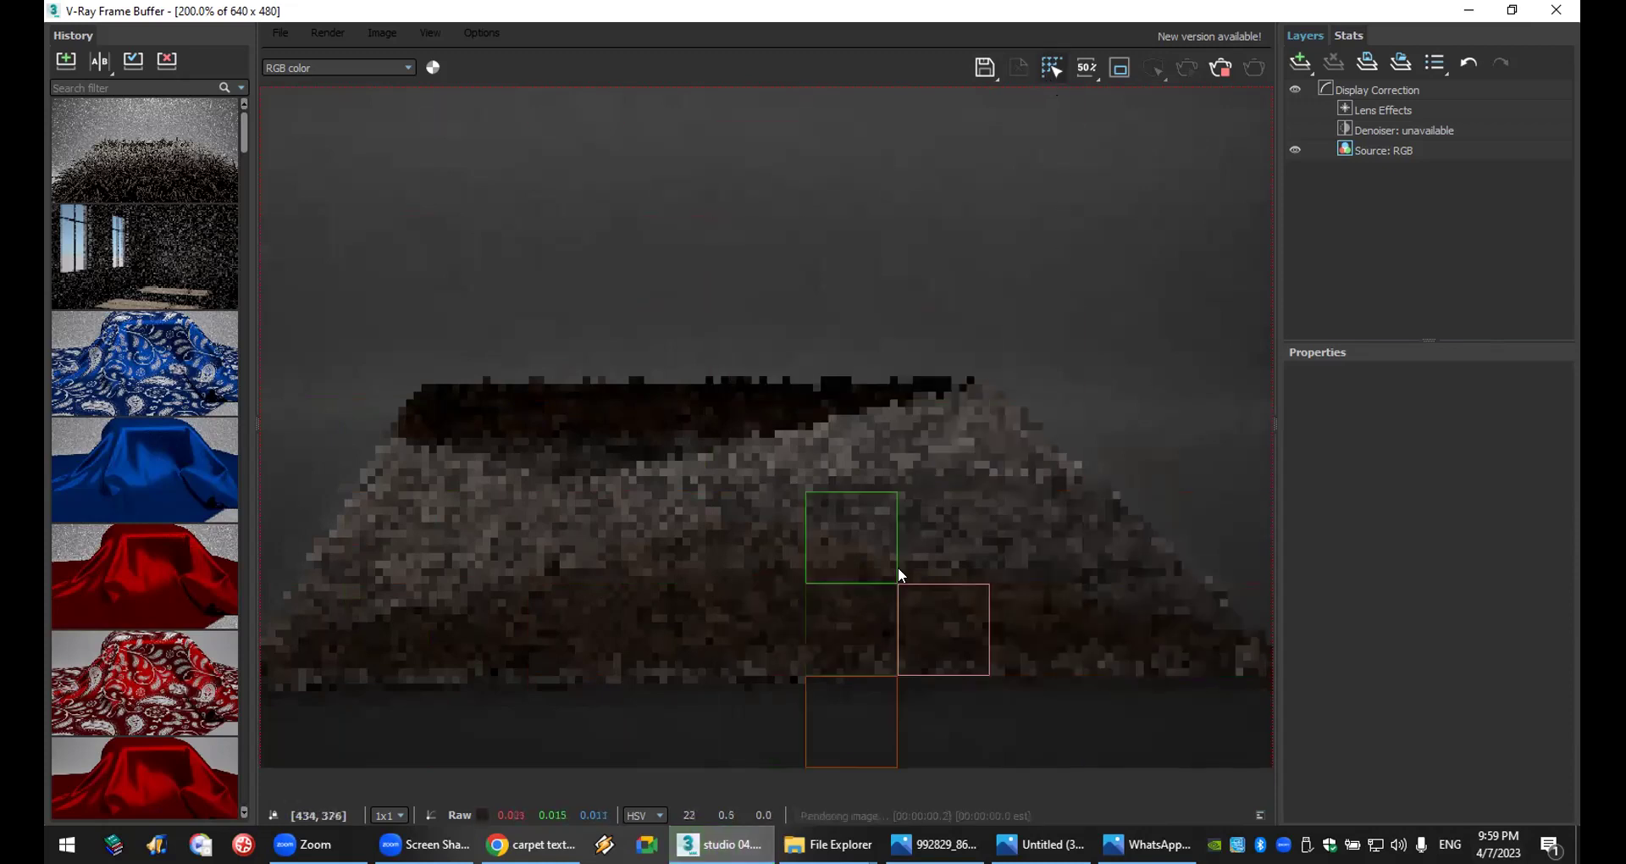
{"action": "scroll", "coordinate": [898, 567], "scroll_direction": "down", "scroll_amount": 1}
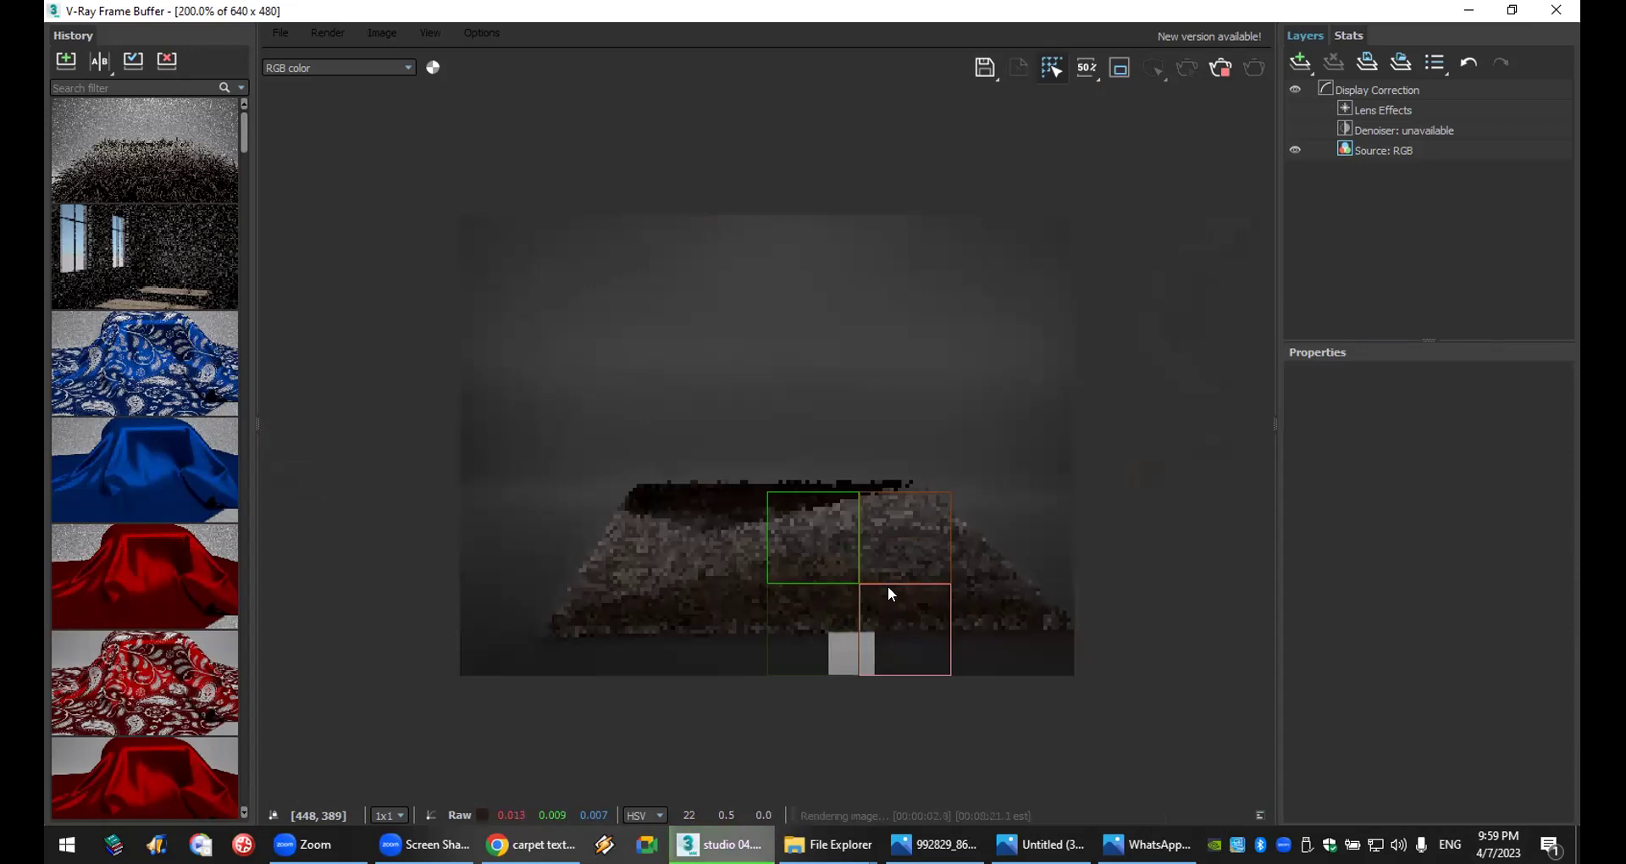
{"action": "scroll", "coordinate": [890, 593], "scroll_direction": "up", "scroll_amount": 1}
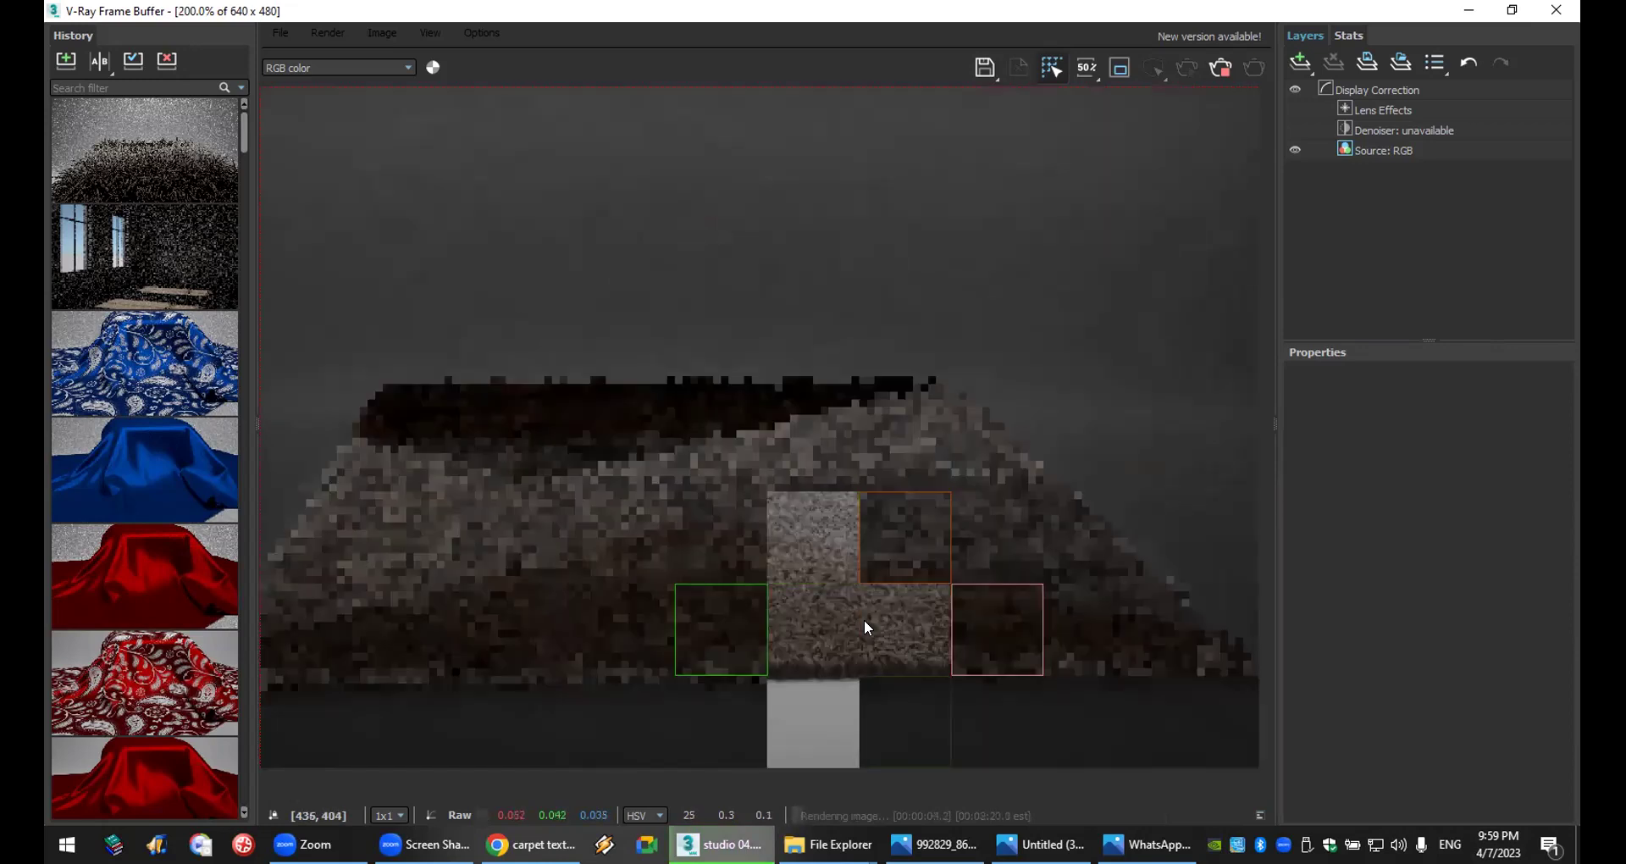
{"action": "scroll", "coordinate": [864, 618], "scroll_direction": "up", "scroll_amount": 1}
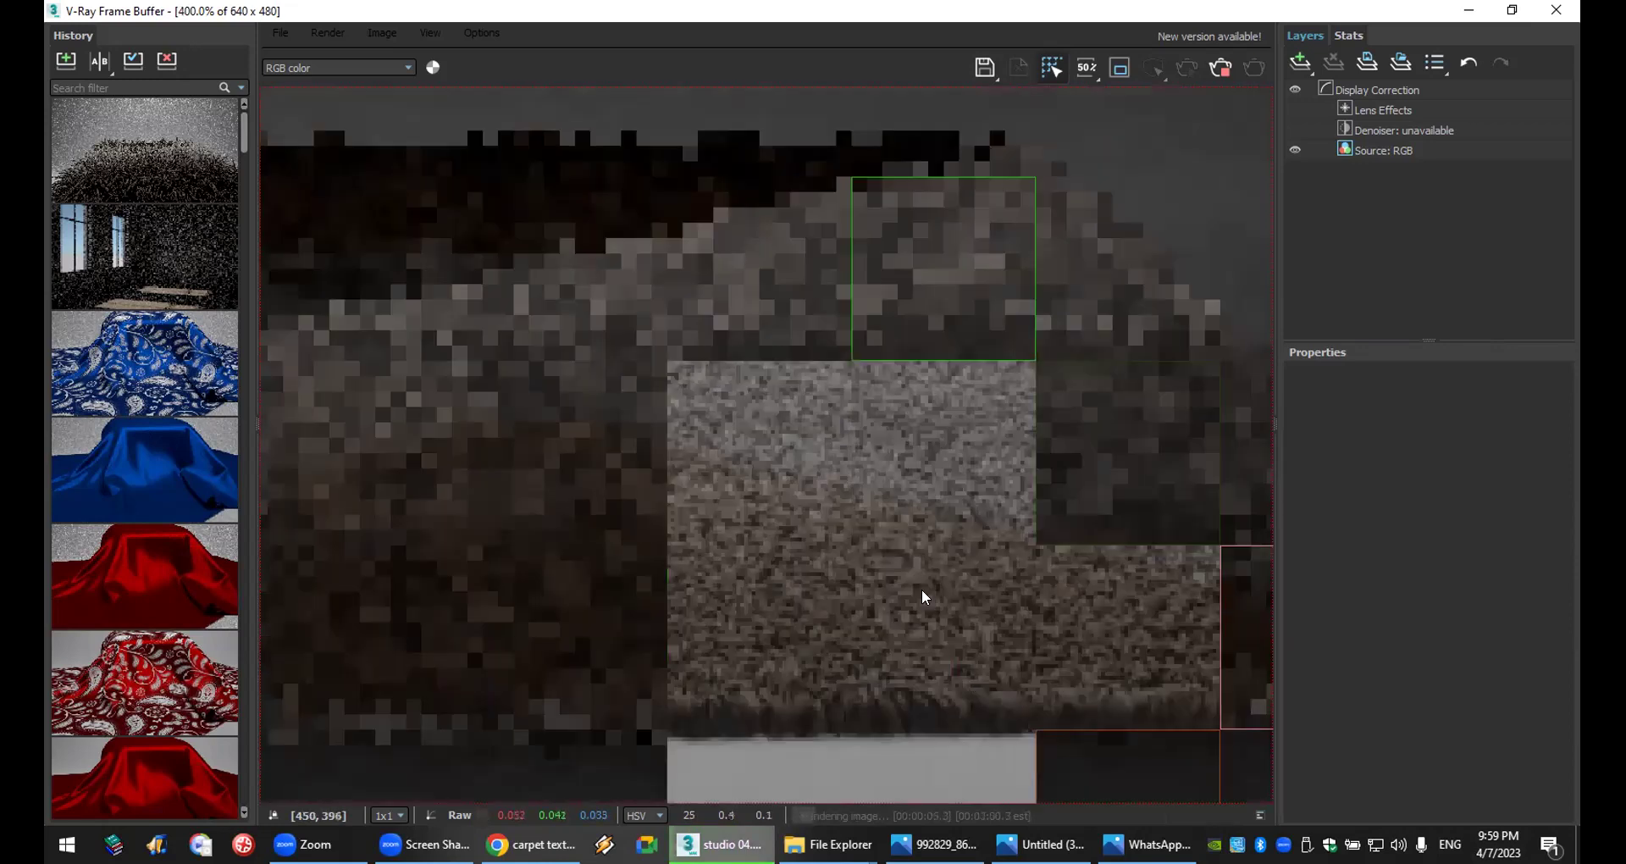
{"action": "scroll", "coordinate": [922, 596], "scroll_direction": "down", "scroll_amount": 1}
{"action": "scroll", "coordinate": [924, 593], "scroll_direction": "up", "scroll_amount": 1}
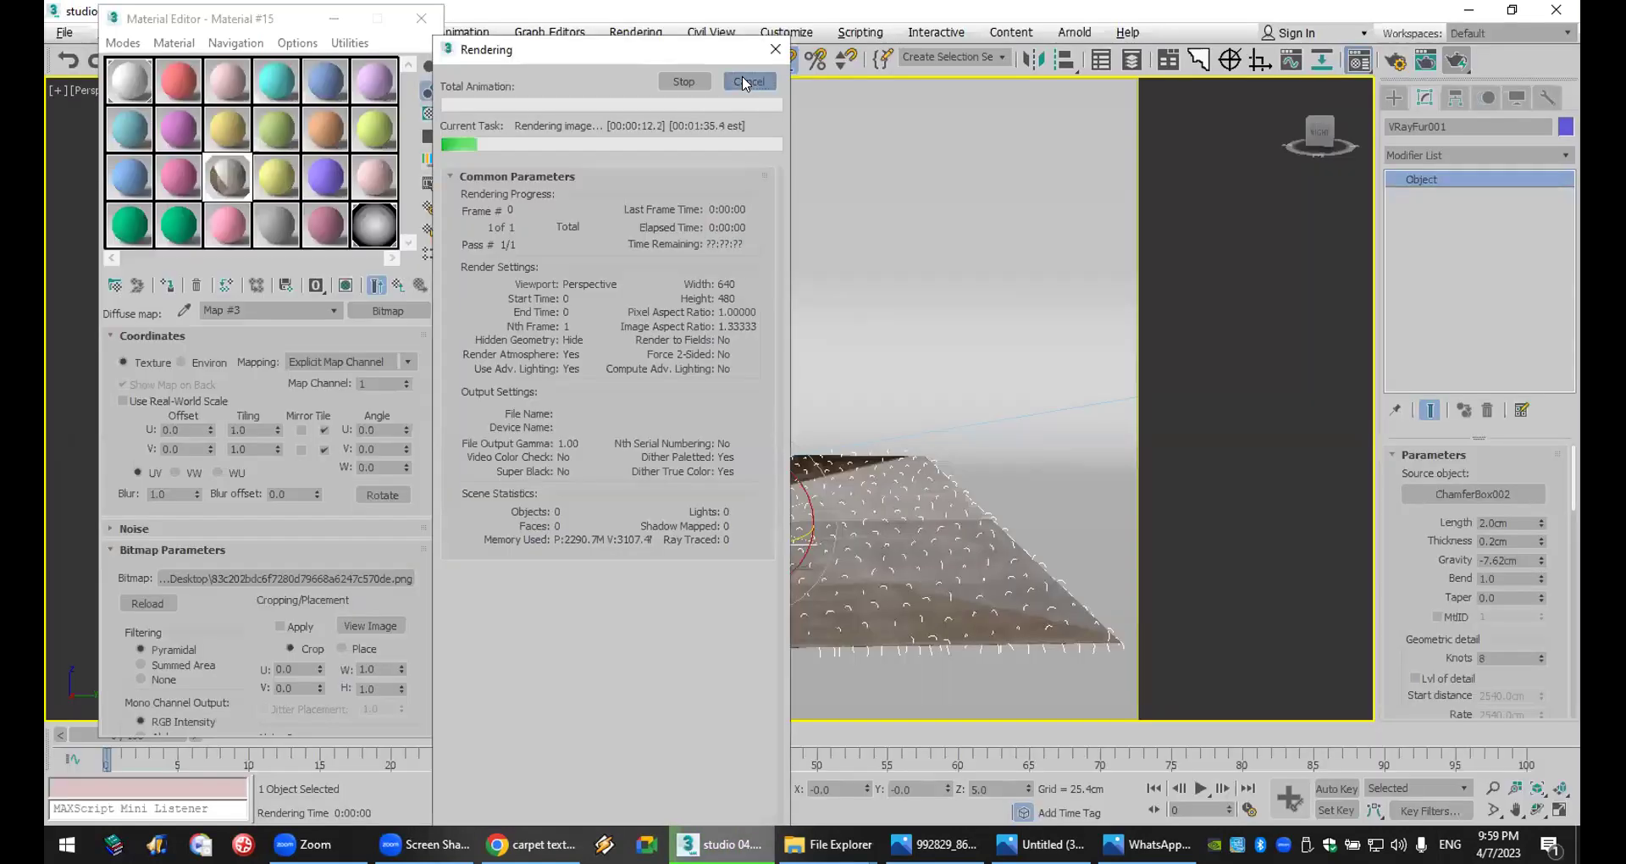
{"action": "left_click", "coordinate": [743, 83]}
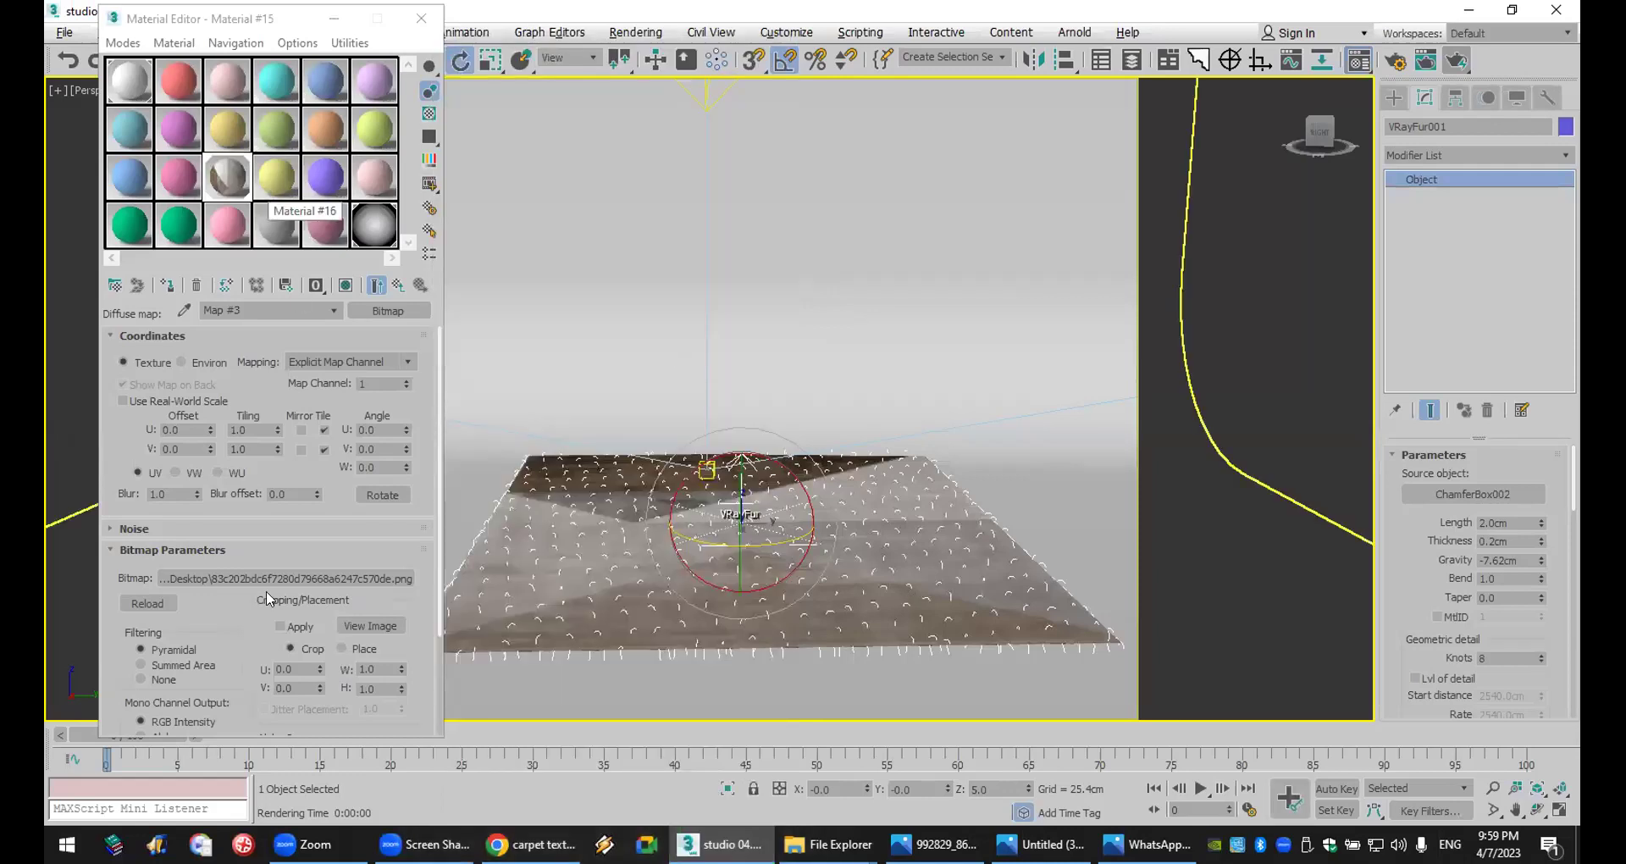
- Replace the diffuse bitmap with 15874-grass-material (2).jpg from the MAX PIc folder
{"action": "left_click", "coordinate": [313, 581]}
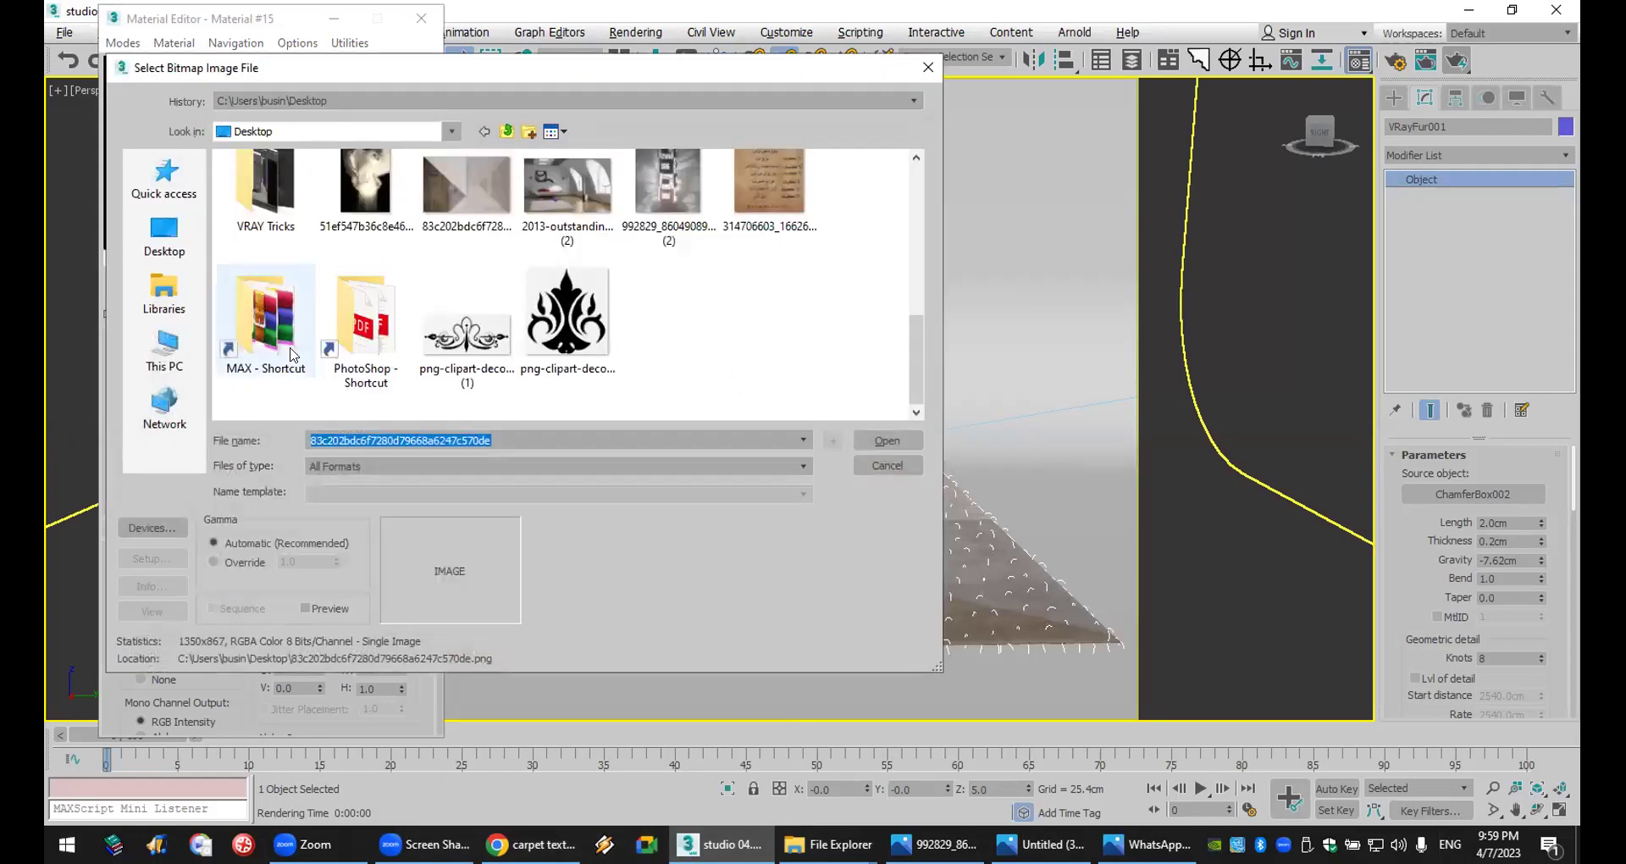
{"action": "left_click", "coordinate": [256, 338]}
{"action": "double_click", "coordinate": [295, 311]}
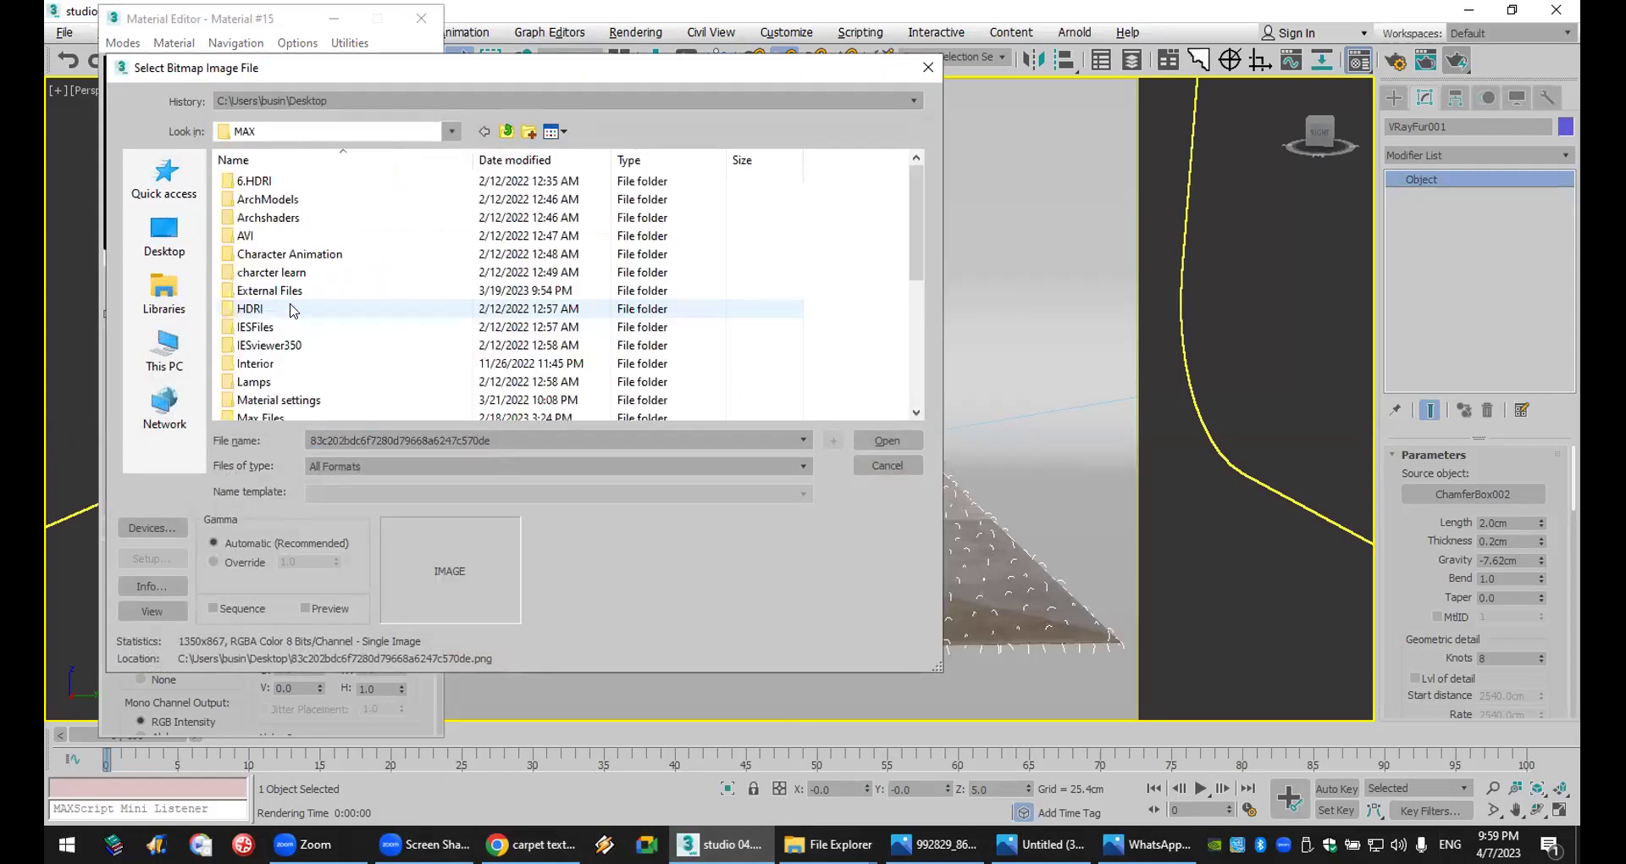
{"action": "scroll", "coordinate": [296, 381], "scroll_direction": "down", "scroll_amount": 1}
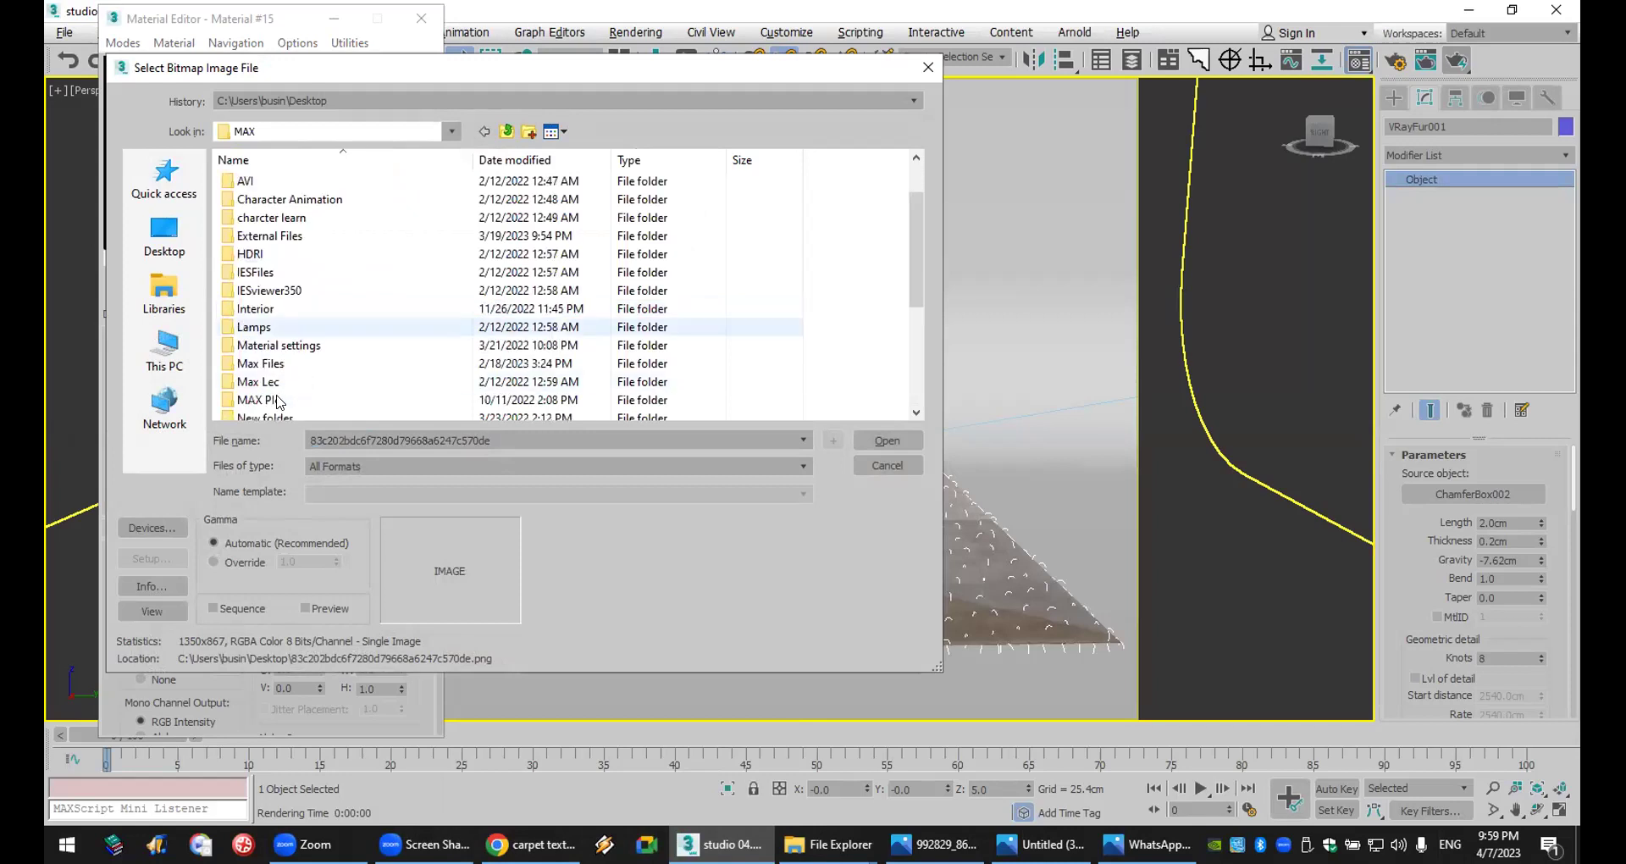
{"action": "double_click", "coordinate": [279, 400]}
{"action": "scroll", "coordinate": [393, 314], "scroll_direction": "down", "scroll_amount": 3}
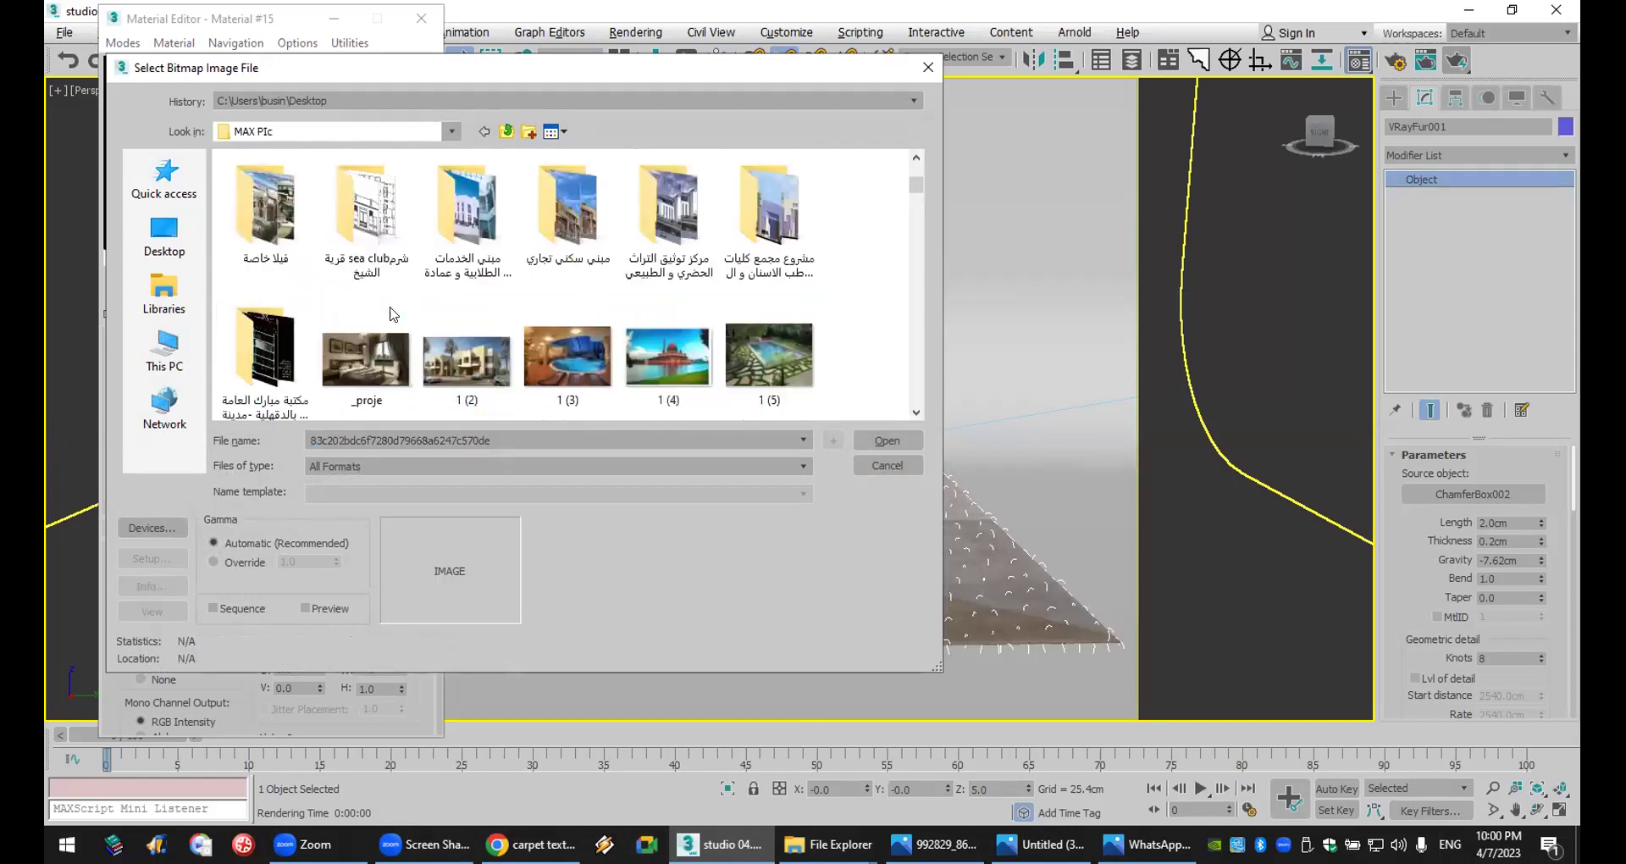
{"action": "scroll", "coordinate": [392, 315], "scroll_direction": "down", "scroll_amount": 6}
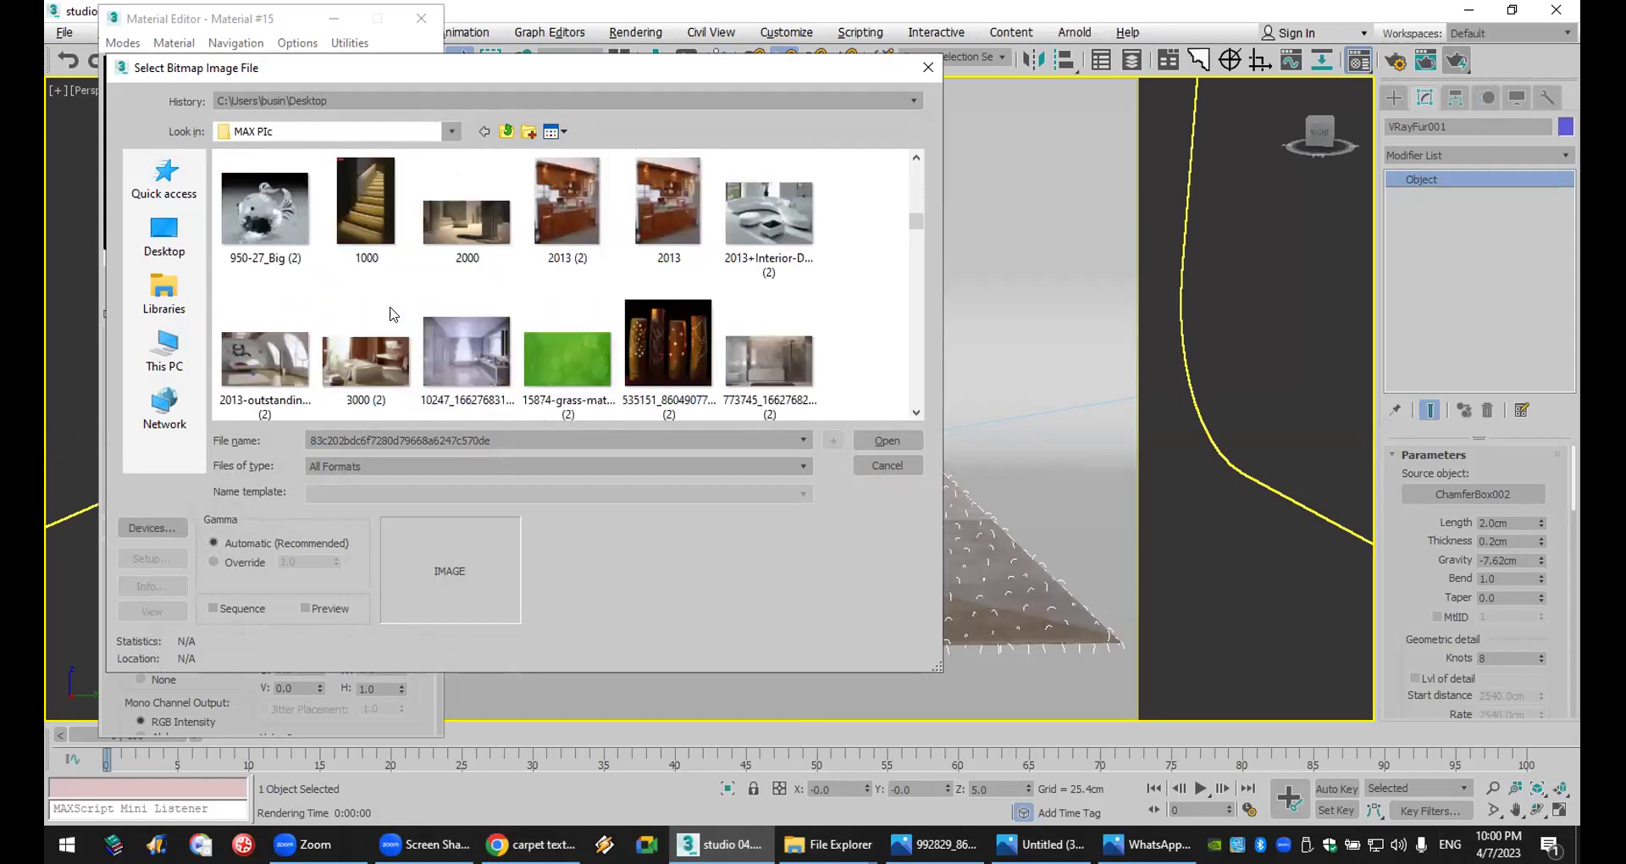
{"action": "left_click", "coordinate": [579, 364]}
{"action": "double_click", "coordinate": [578, 360]}
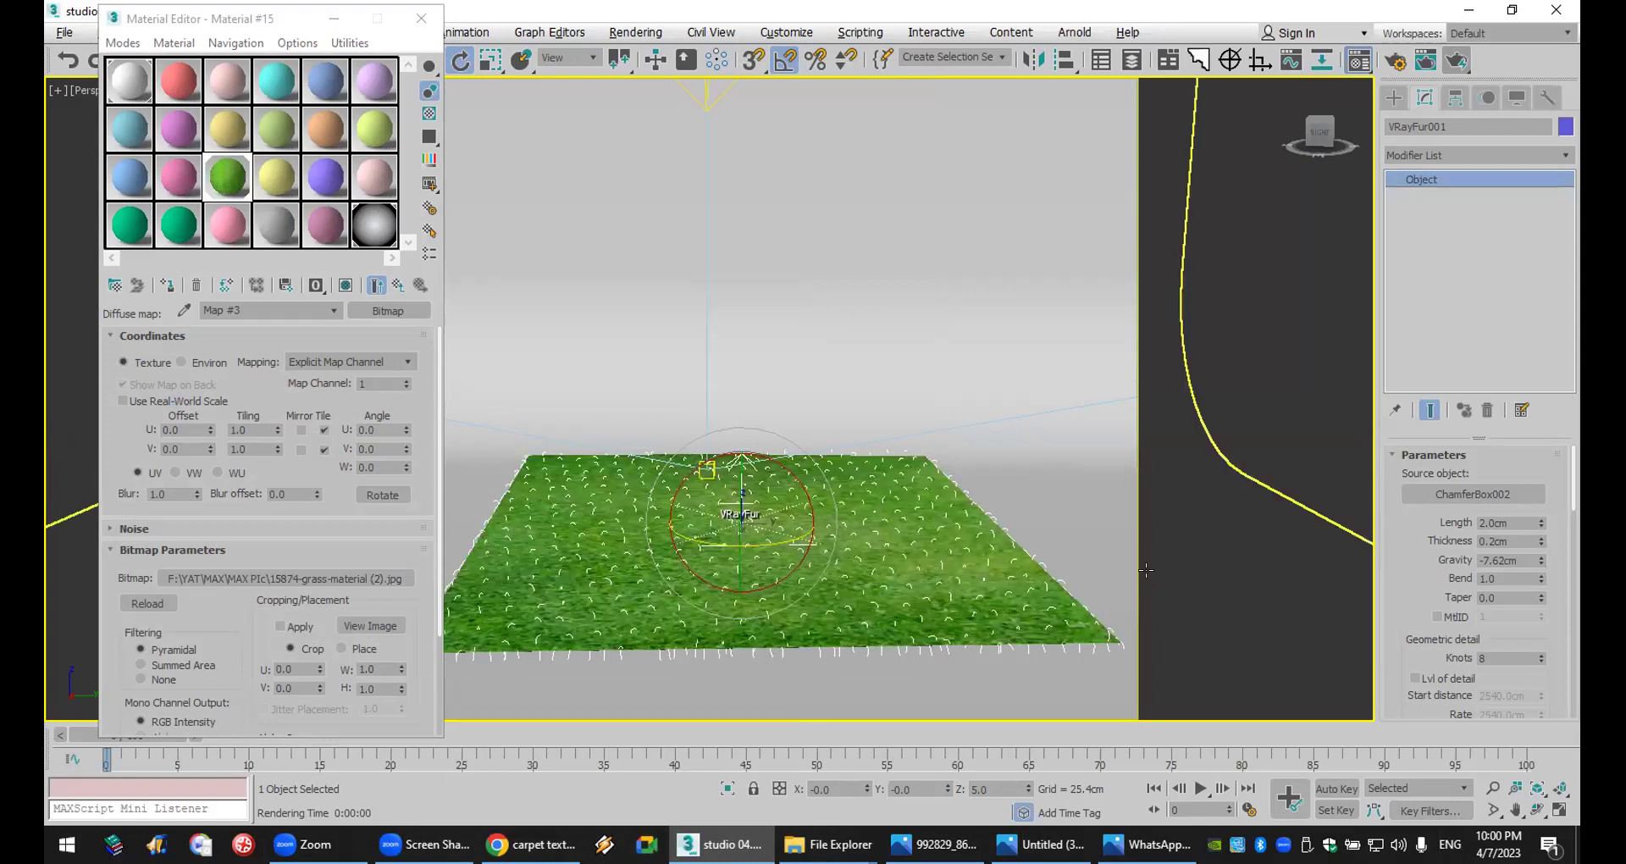
- Set the VRayFur length to 4 cm and its gravity to 0 cm
{"action": "left_click", "coordinate": [1422, 523]}
{"action": "type", "text": "3"}
{"action": "key", "text": "Return"}
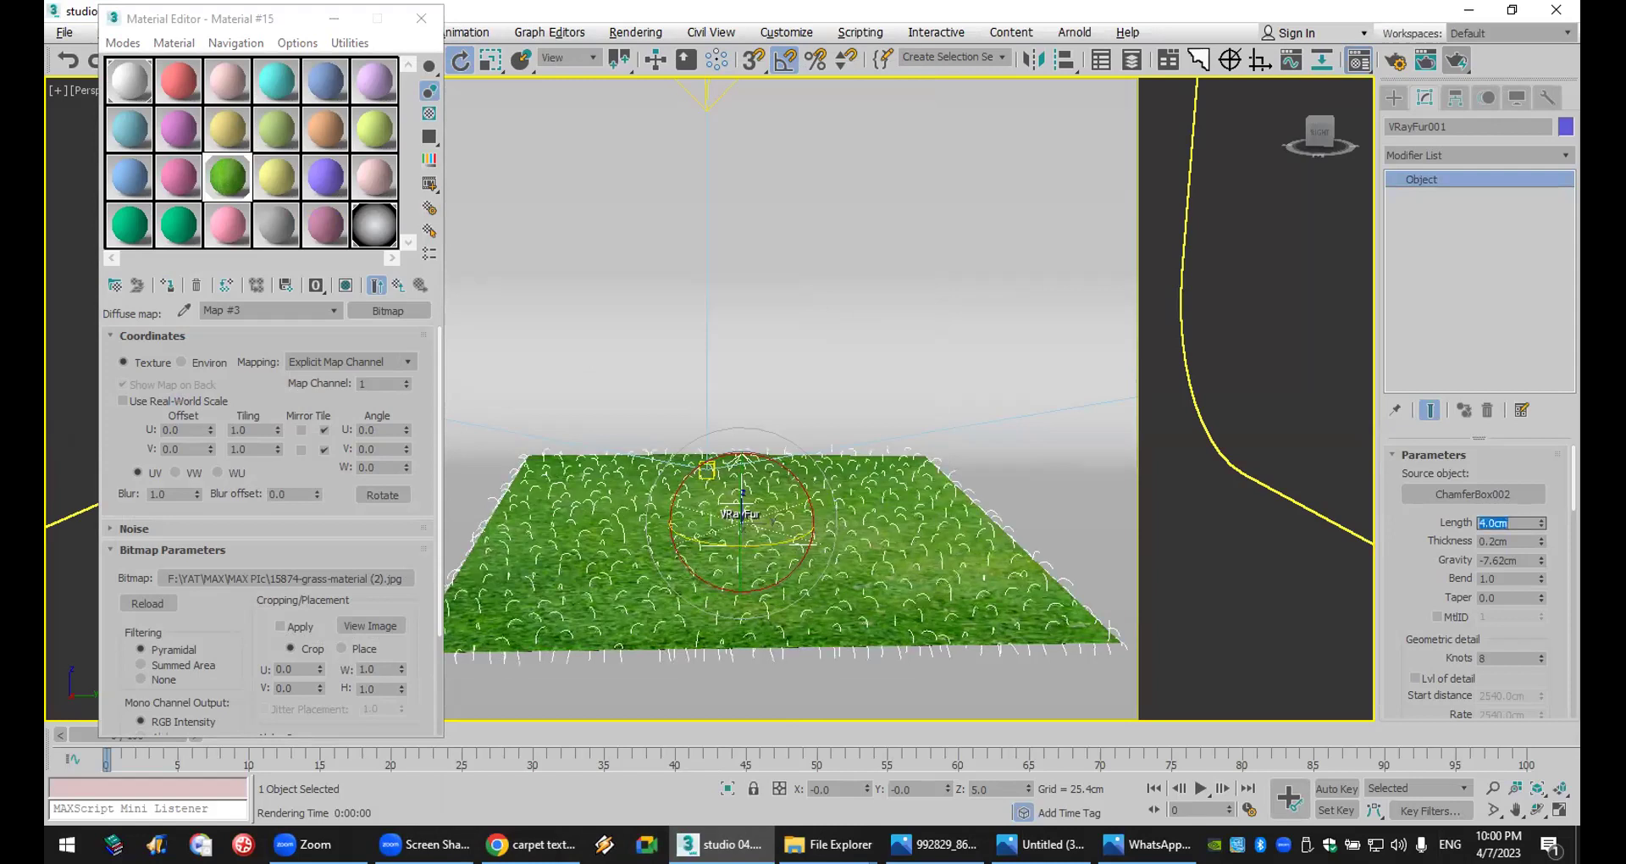
{"action": "left_click", "coordinate": [1512, 543]}
{"action": "key", "text": "Tab"}
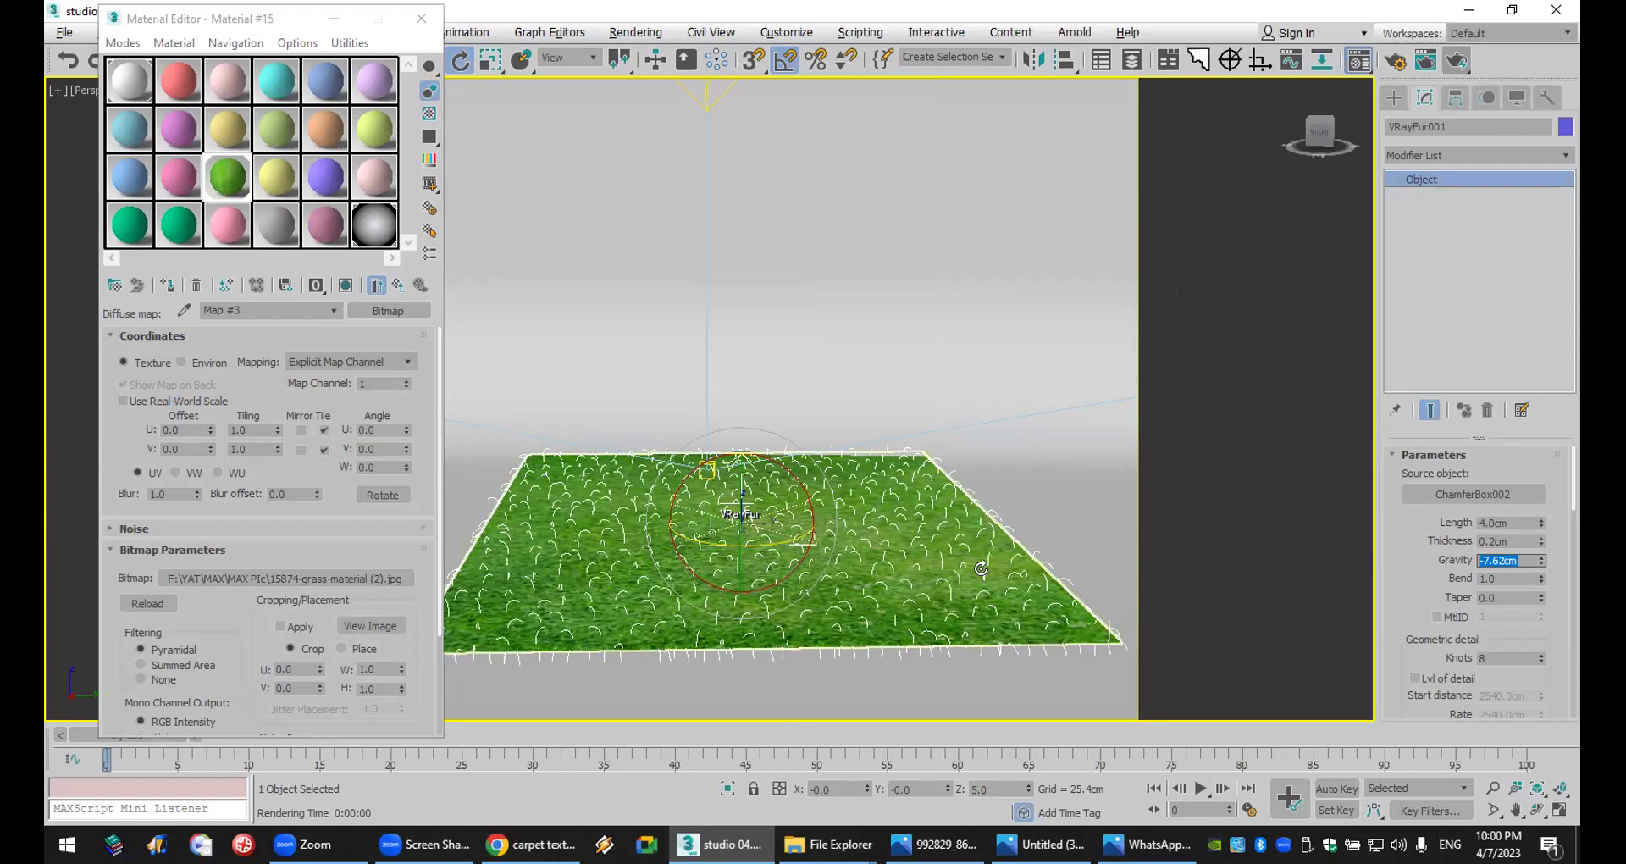
{"action": "type", "text": "0"}
{"action": "key", "text": "Return"}
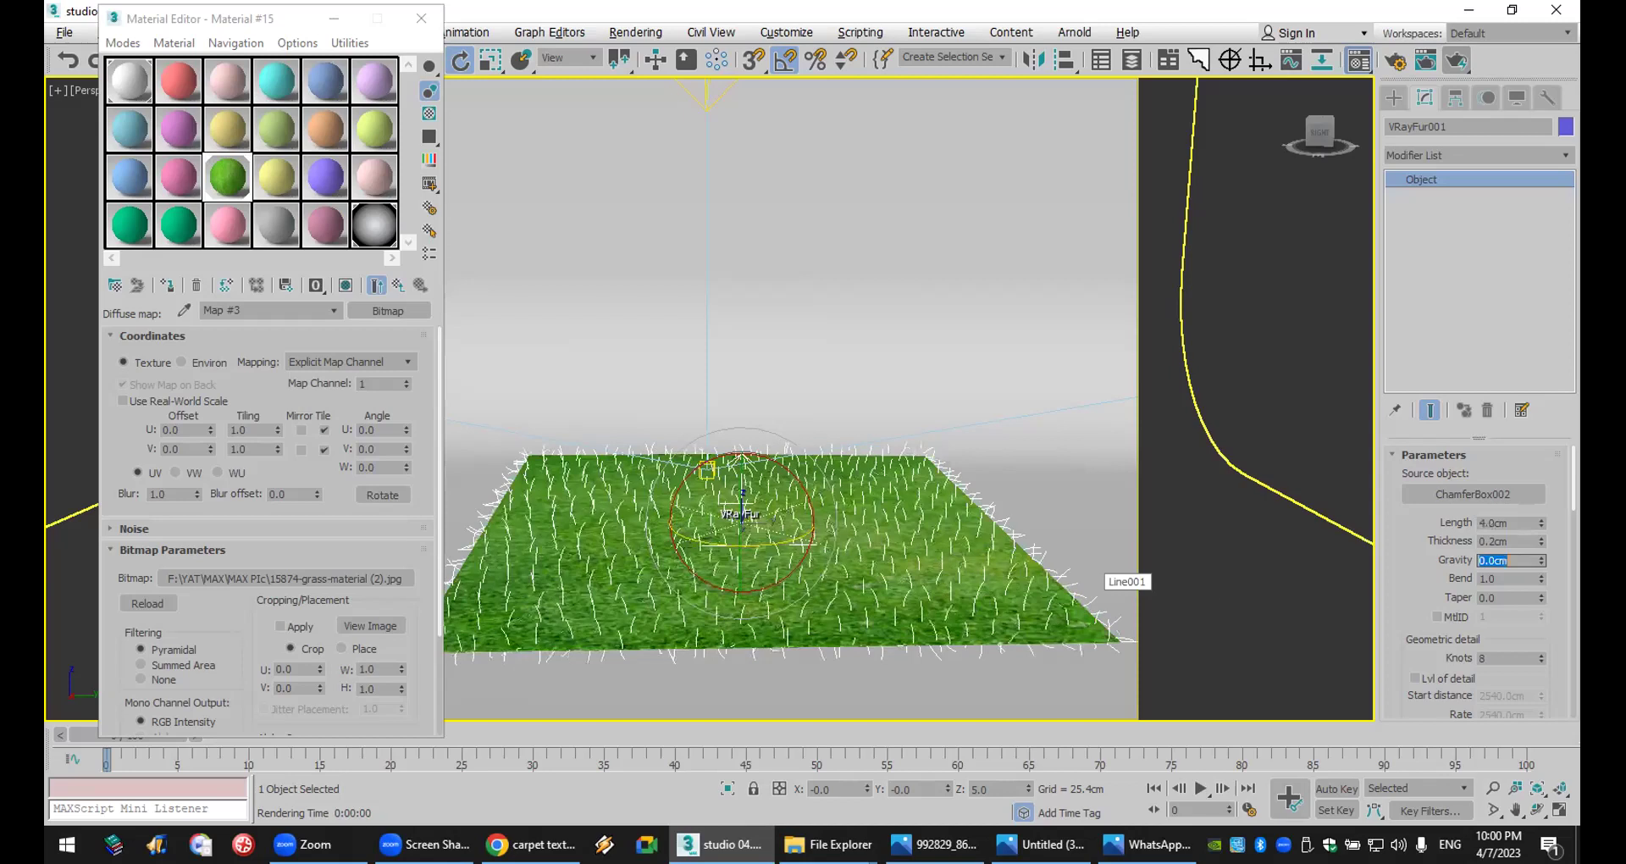
- Adjust the bend and taper values of the VRayFur strands
{"action": "key", "text": "Tab"}
{"action": "type", "text": "2"}
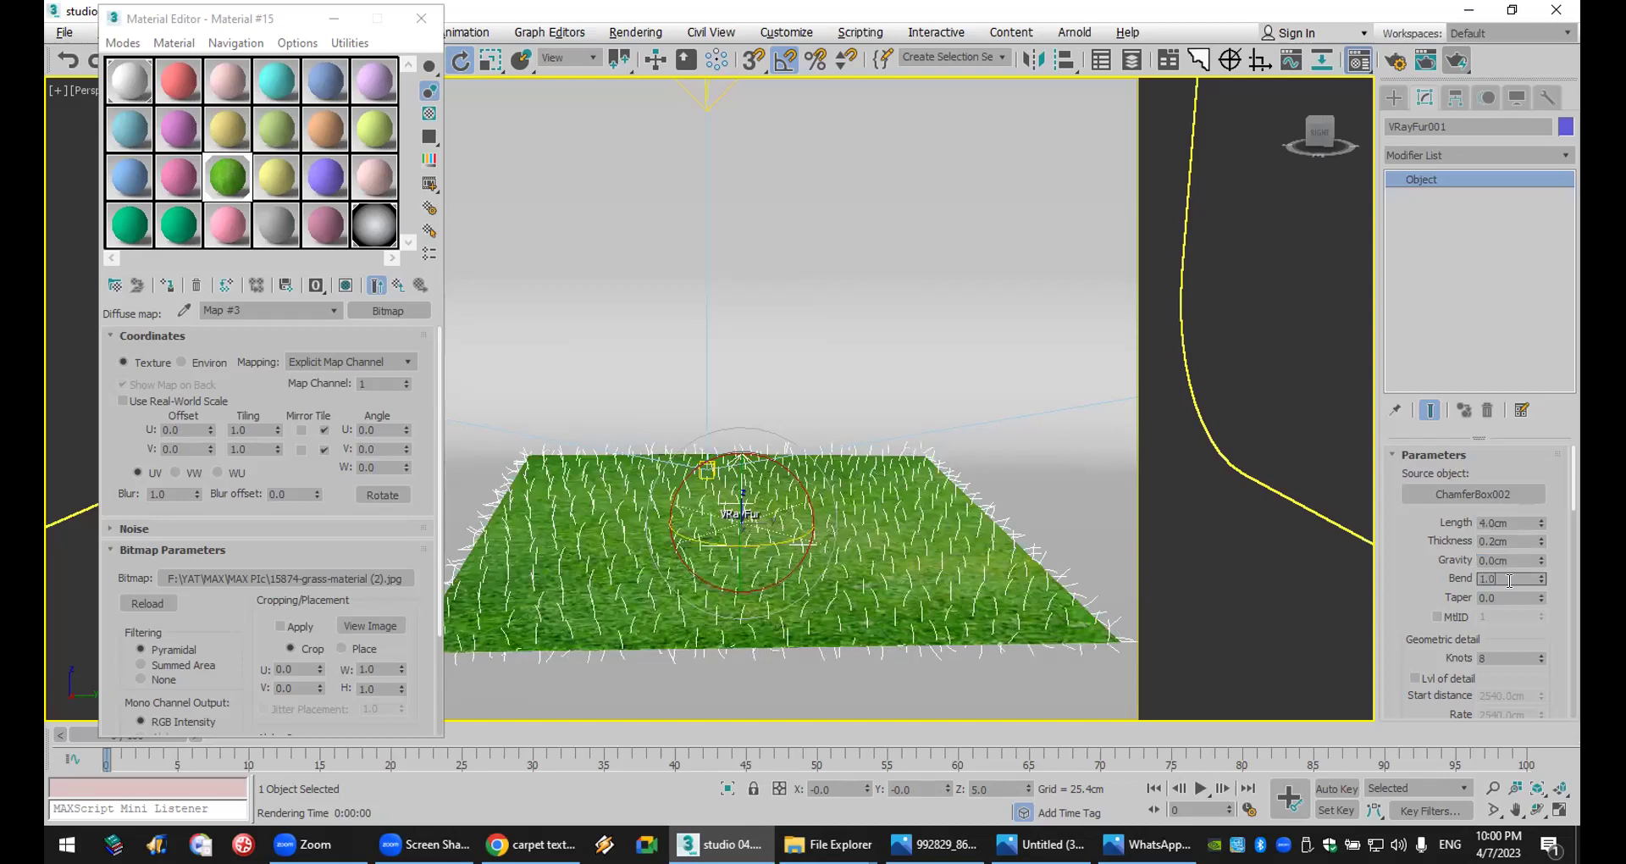
{"action": "key", "text": "Return"}
{"action": "left_click", "coordinate": [1507, 608]}
{"action": "left_click", "coordinate": [1504, 597]}
{"action": "type", "text": "."}
- Render the Perspective view and examine the grass strands and front edge up close
{"action": "left_click", "coordinate": [1459, 68]}
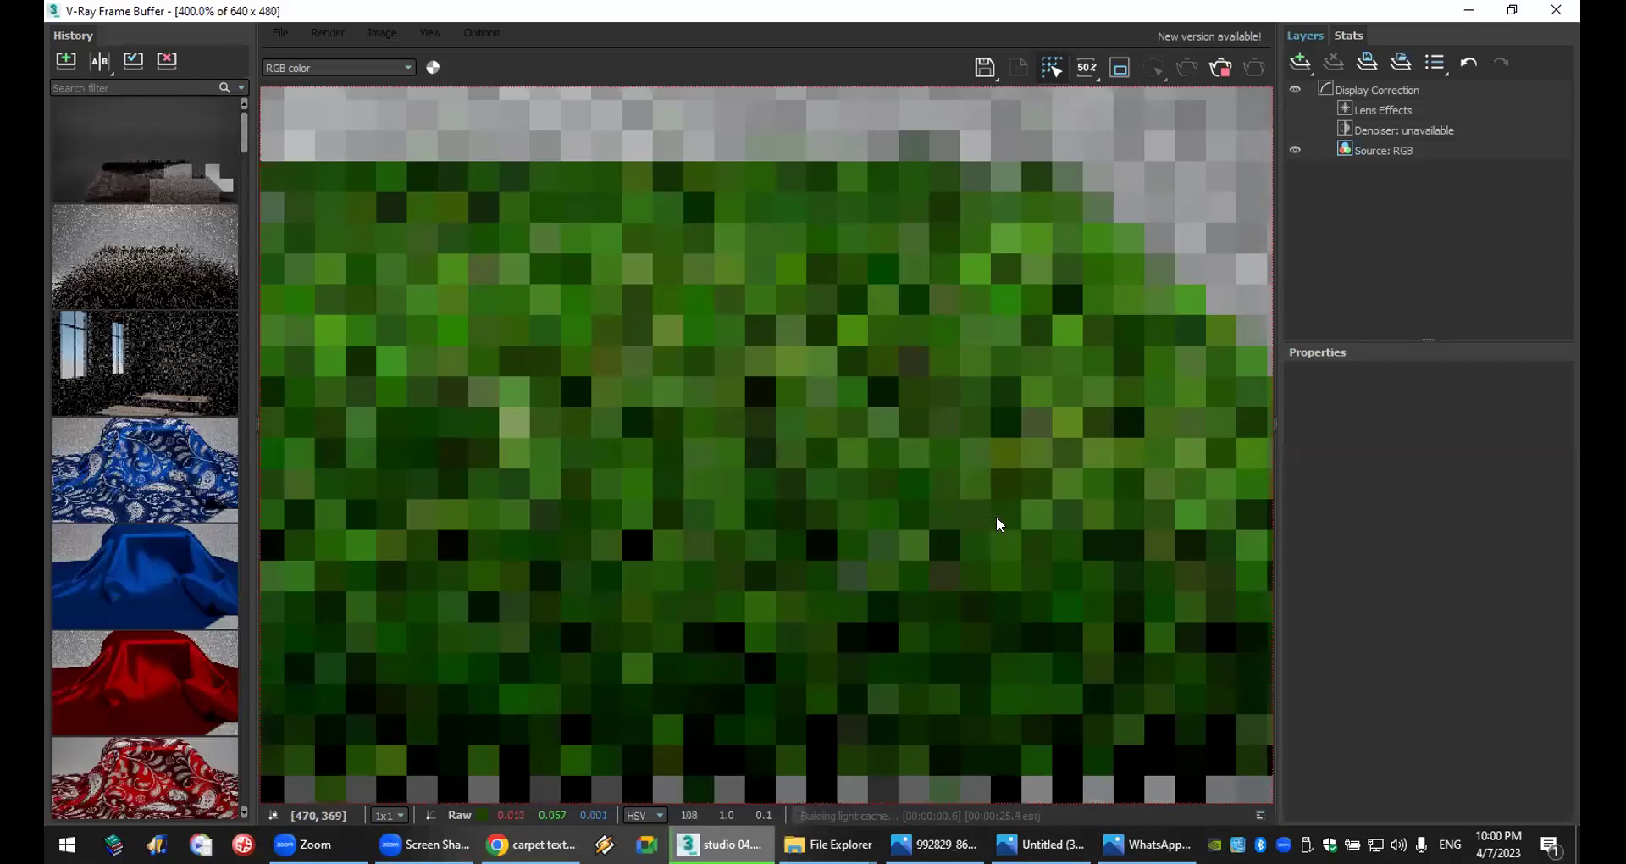
{"action": "scroll", "coordinate": [996, 516], "scroll_direction": "down", "scroll_amount": 2}
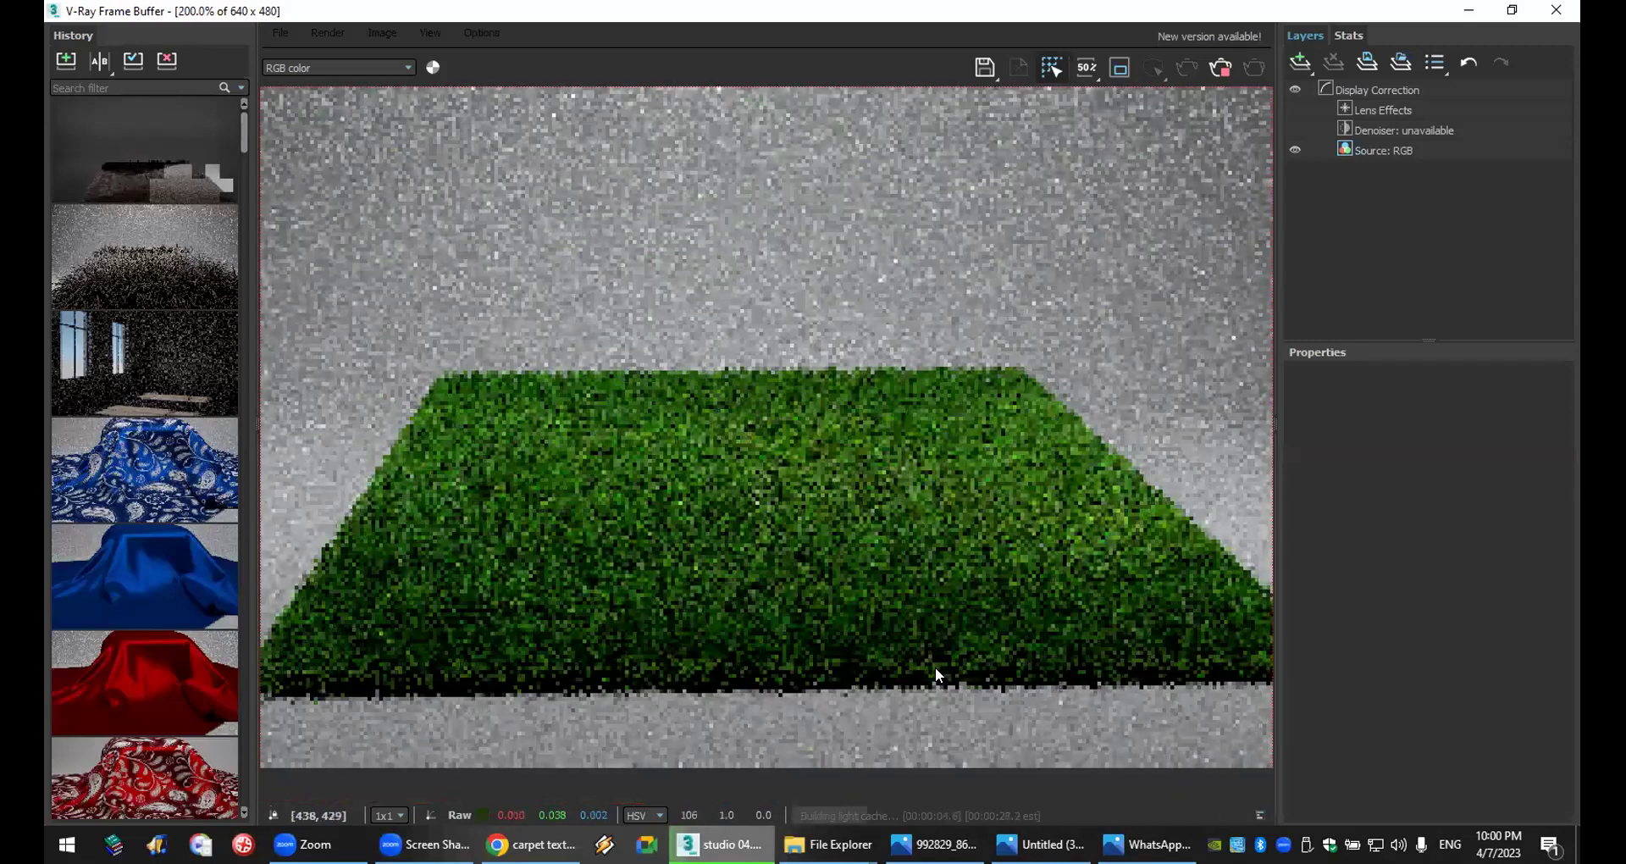
{"action": "scroll", "coordinate": [942, 659], "scroll_direction": "up", "scroll_amount": 2}
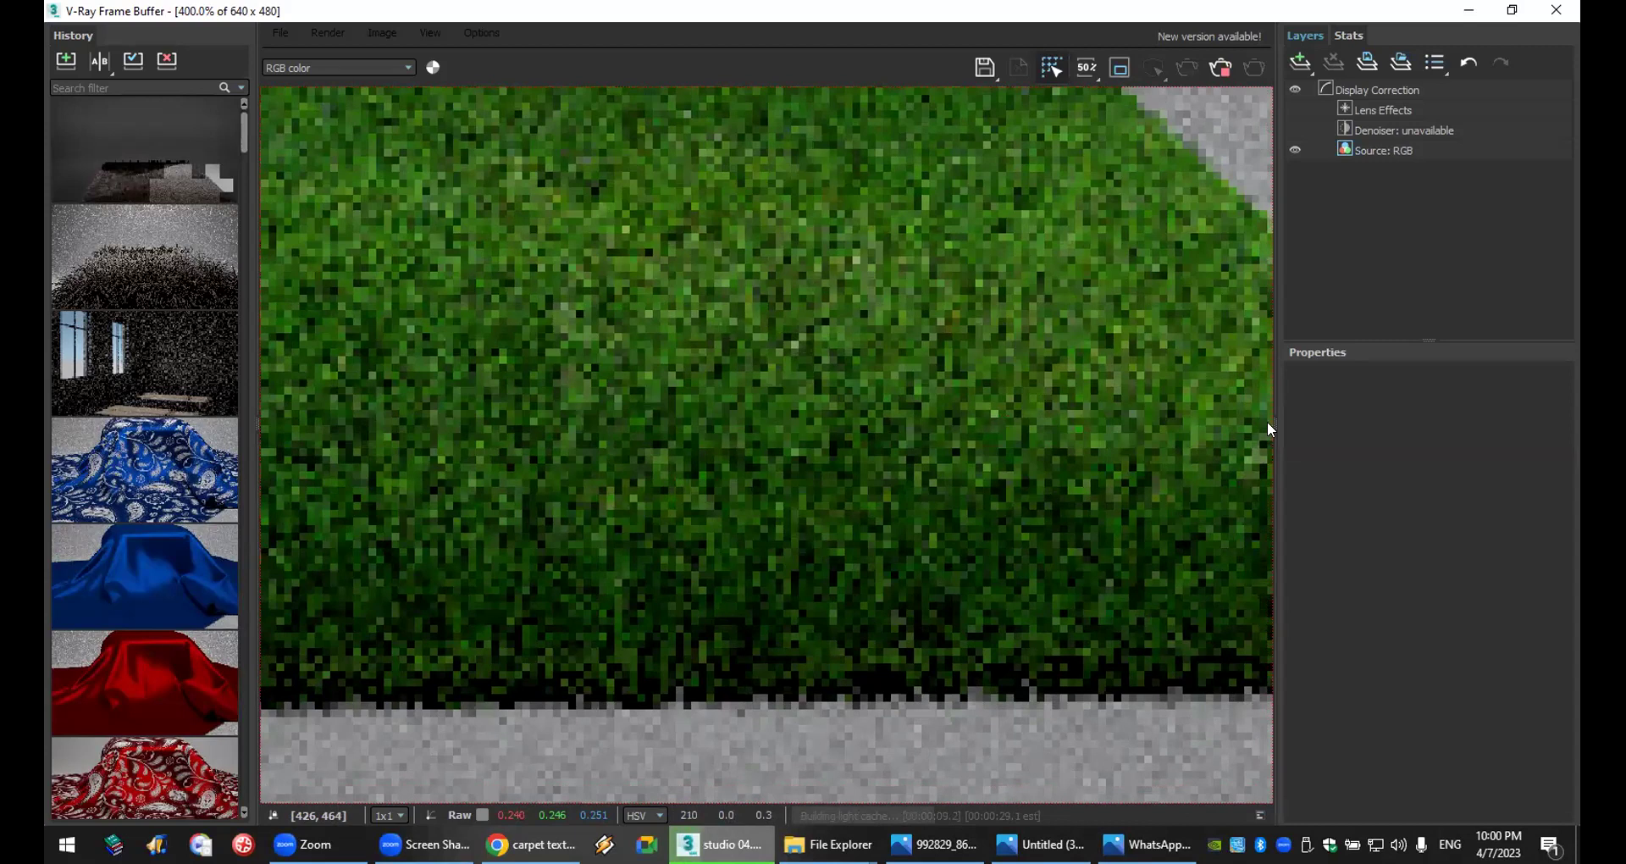
- Cancel the running grass render and close the Material Editor
{"action": "scroll", "coordinate": [1267, 420], "scroll_direction": "down", "scroll_amount": 1}
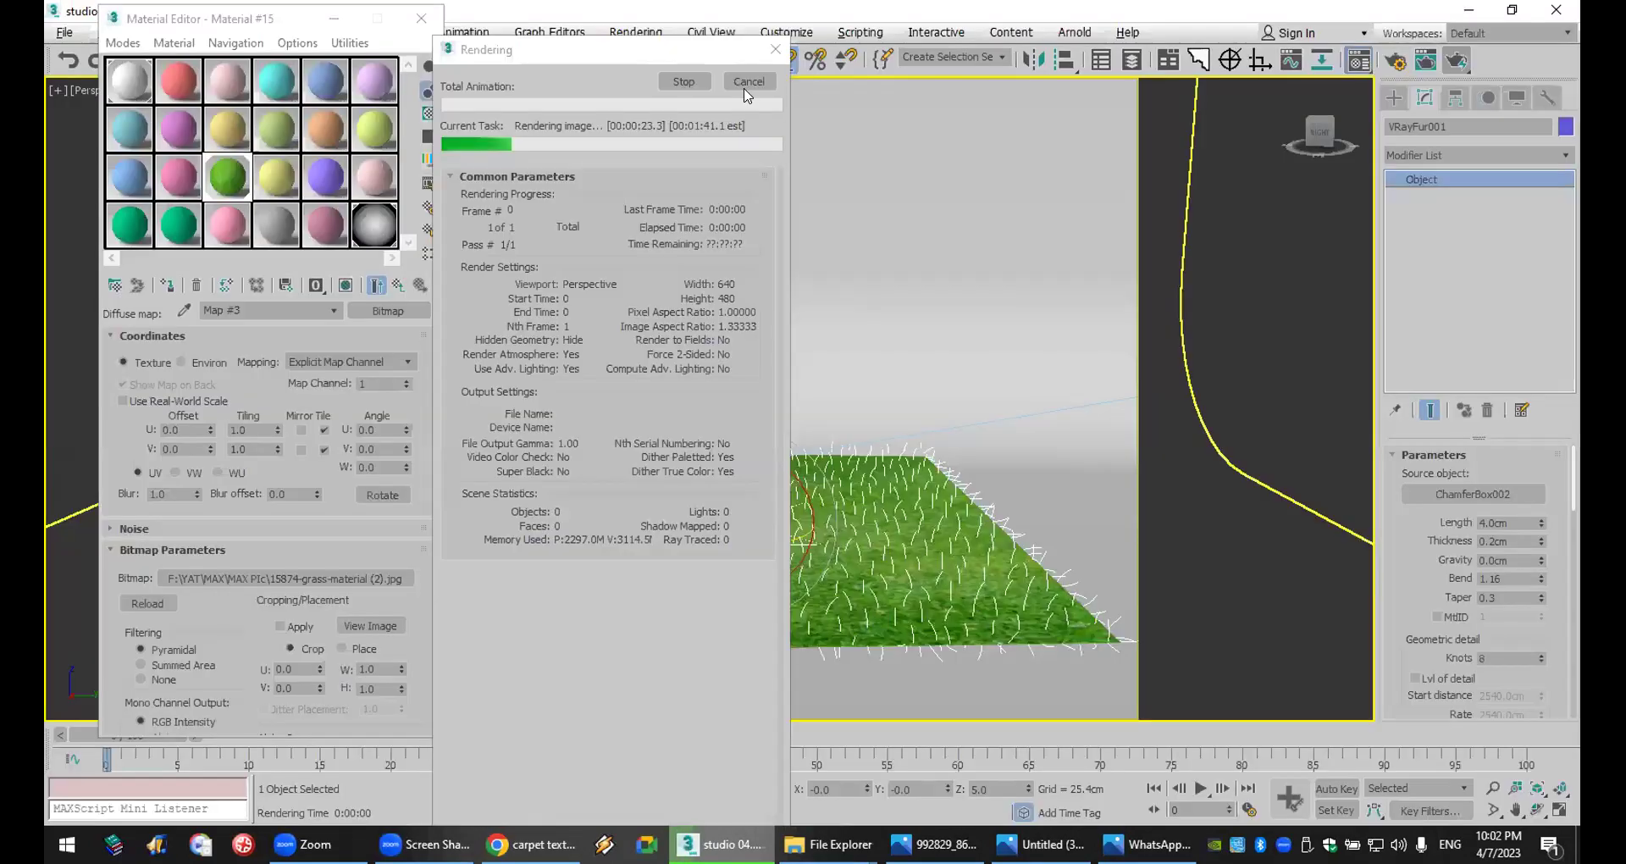
{"action": "left_click", "coordinate": [748, 82]}
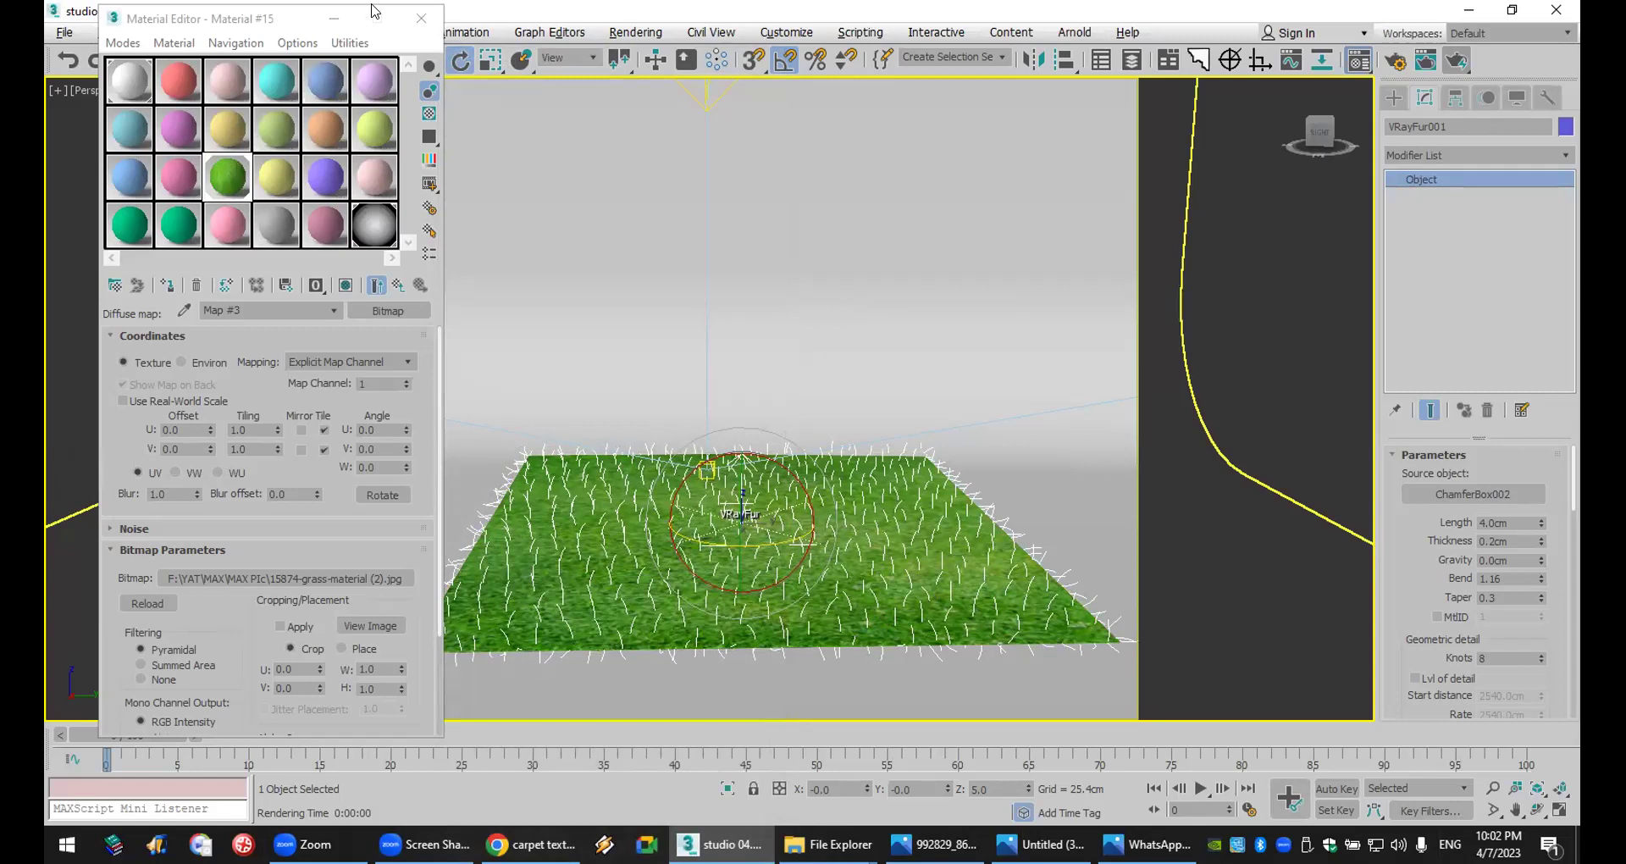
{"action": "left_click", "coordinate": [423, 28]}
{"action": "left_click", "coordinate": [421, 19]}
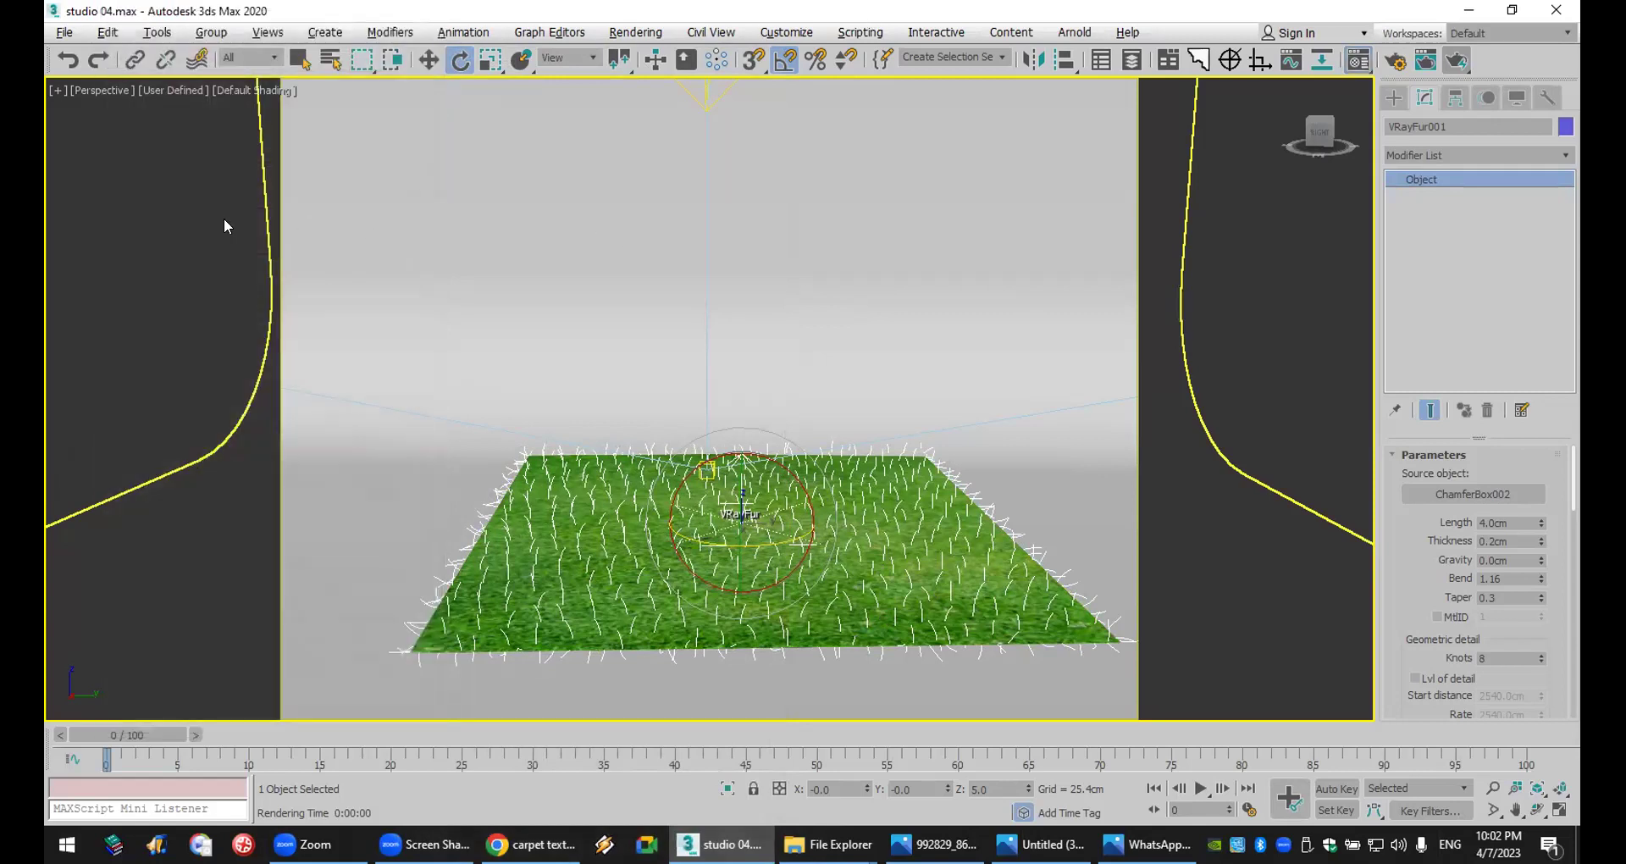
- Deselect the VRayFur object and reset the 3ds Max scene
{"action": "left_click", "coordinate": [186, 225]}
{"action": "left_click", "coordinate": [65, 32]}
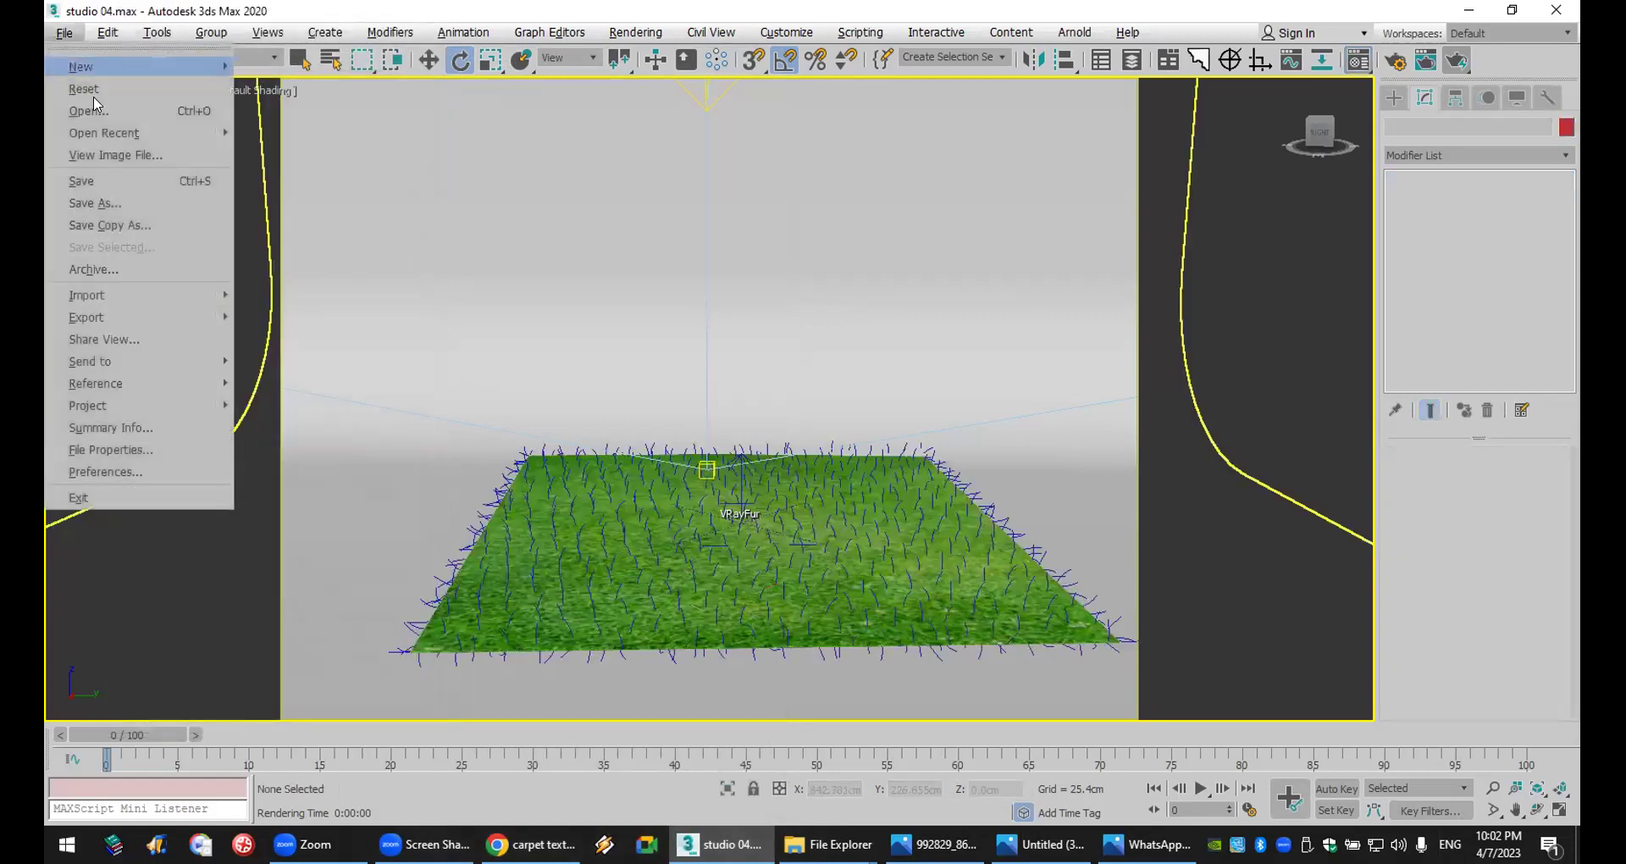
{"action": "left_click", "coordinate": [100, 84]}
{"action": "left_click", "coordinate": [813, 451]}
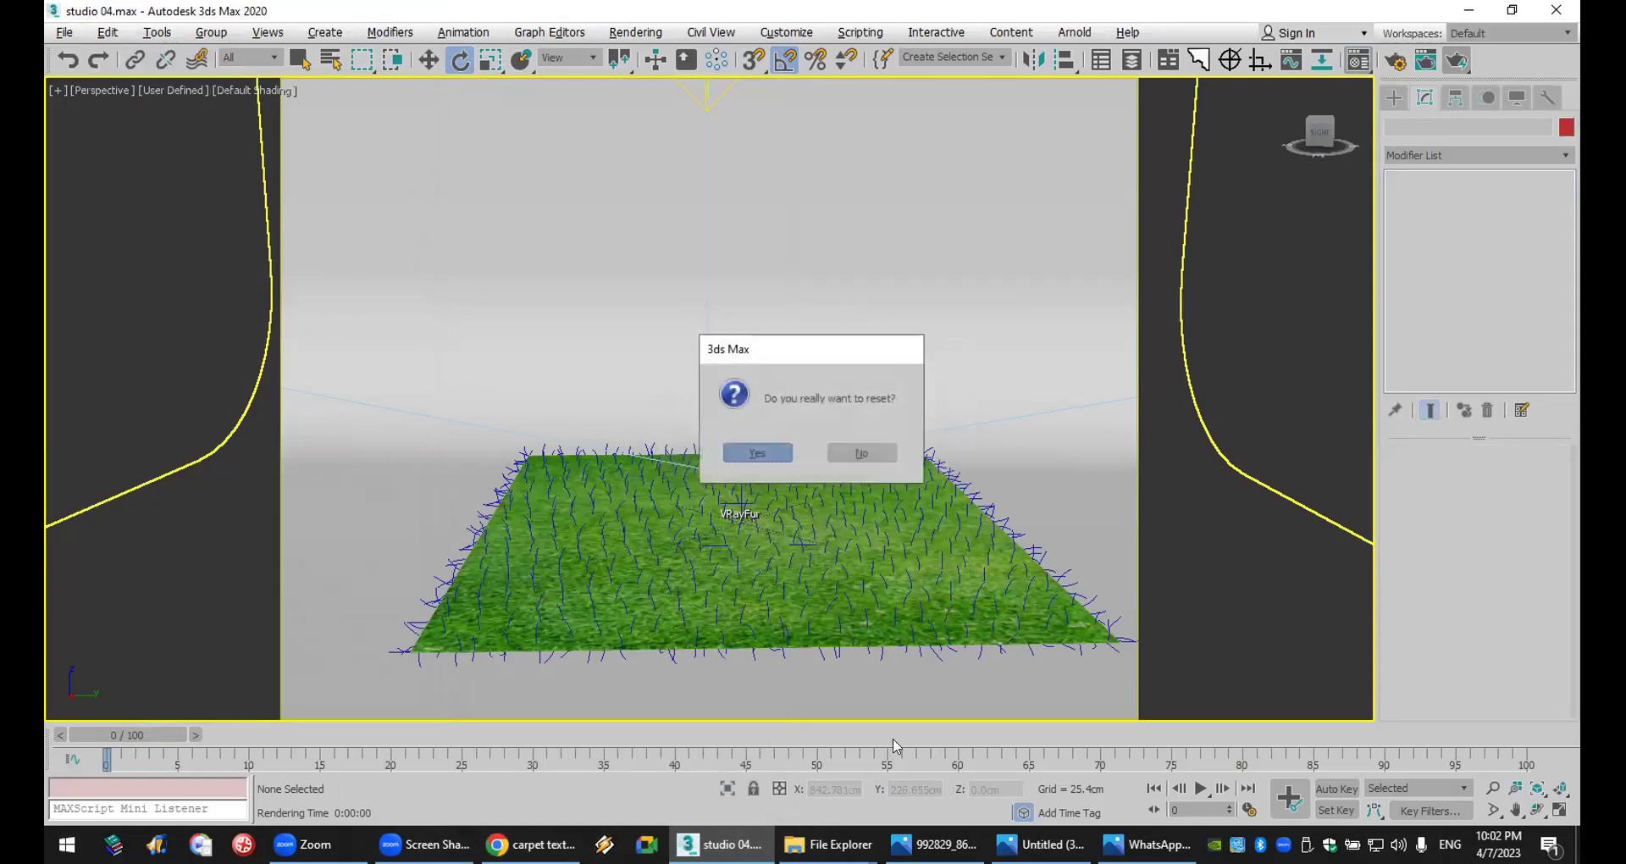
{"action": "left_click", "coordinate": [755, 450]}
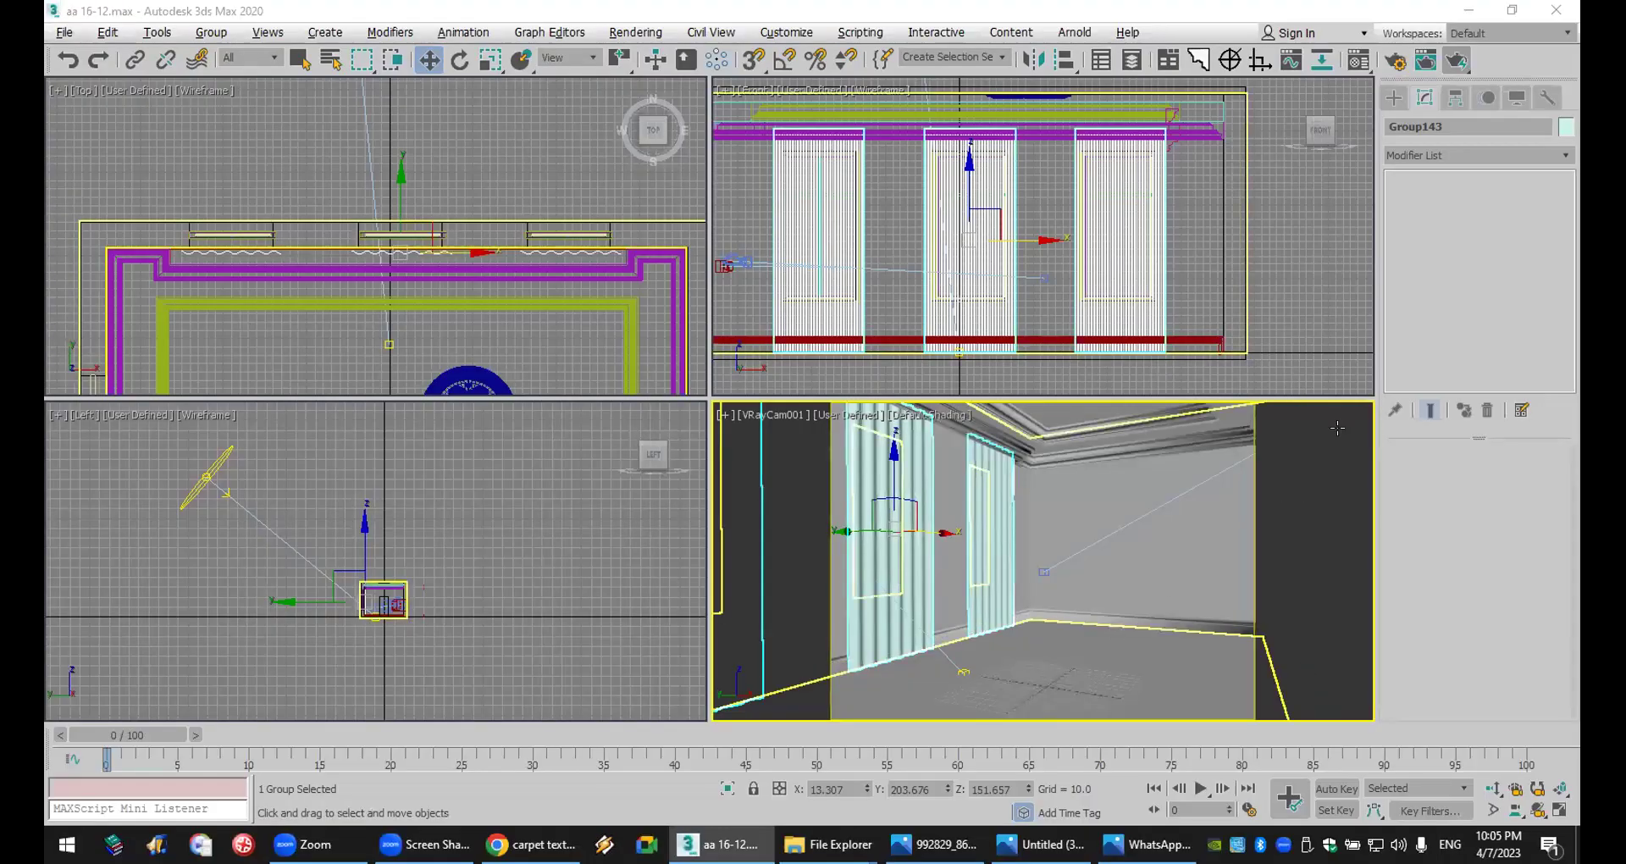
- Render the VRayCam001 view of the aa 16-12.max room and examine the light around the curtains
{"action": "left_click", "coordinate": [1454, 62]}
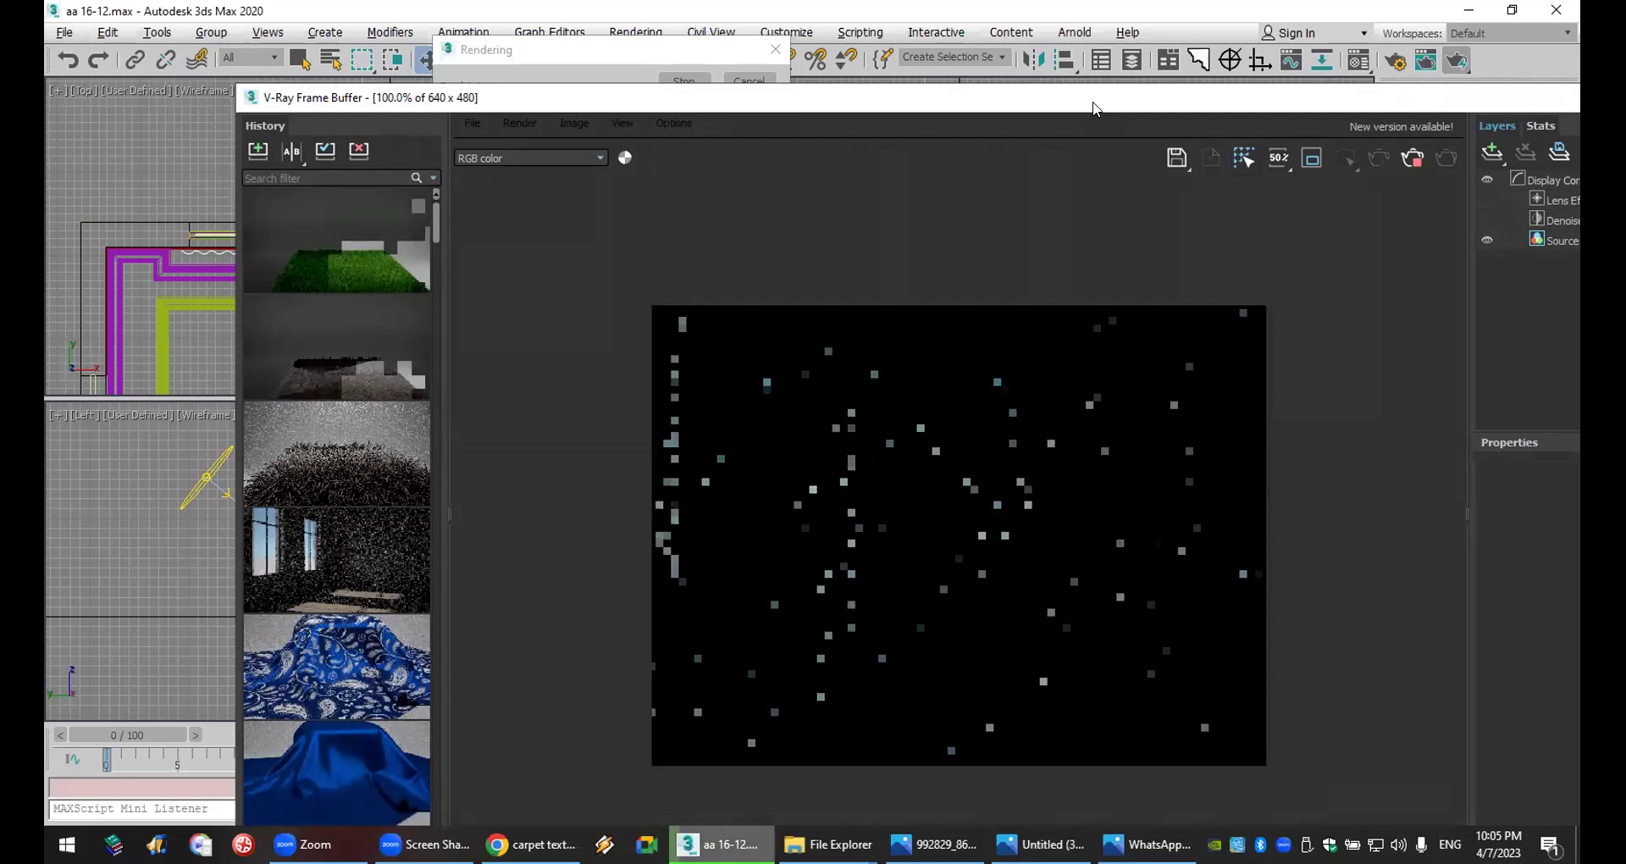
{"action": "left_click_drag", "start_coordinate": [1093, 109], "coordinate": [932, 7]}
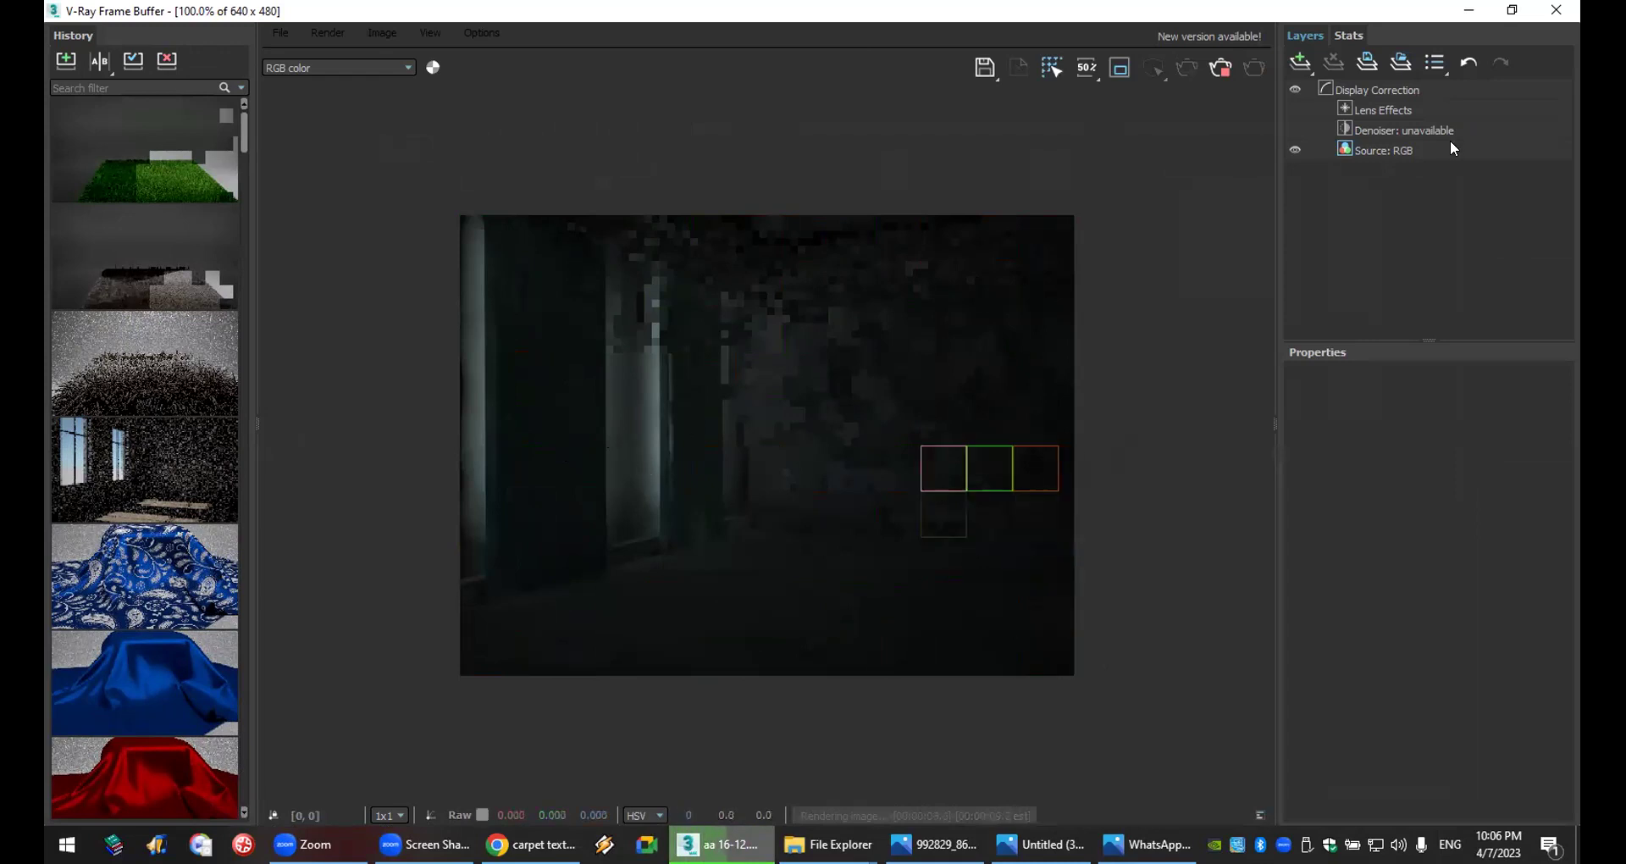
{"action": "scroll", "coordinate": [697, 363], "scroll_direction": "up", "scroll_amount": 3}
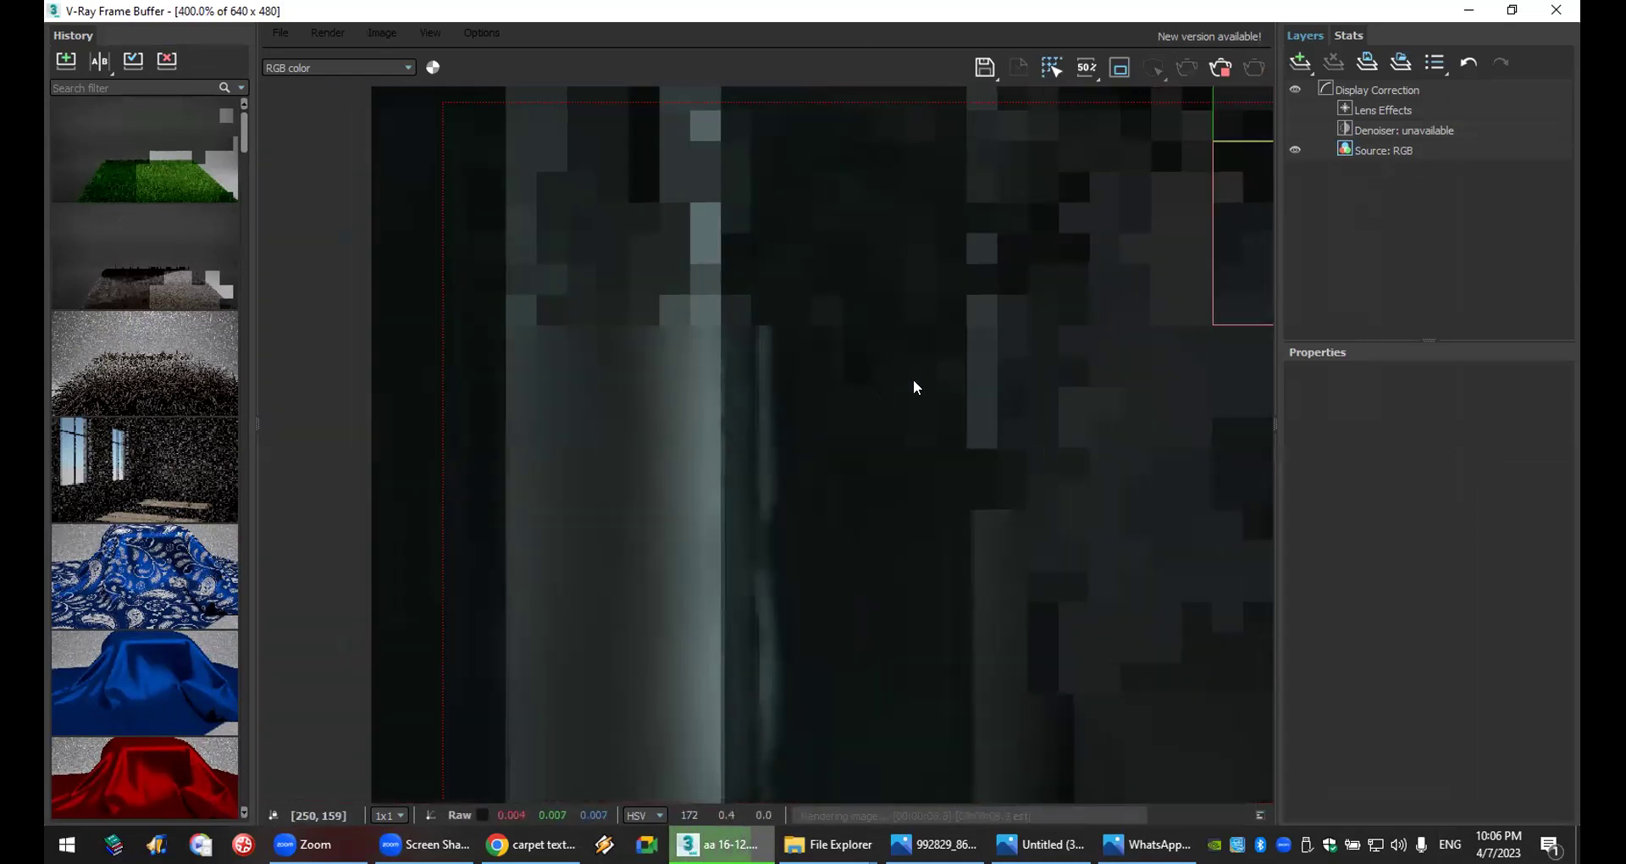
{"action": "scroll", "coordinate": [1013, 373], "scroll_direction": "down", "scroll_amount": 2}
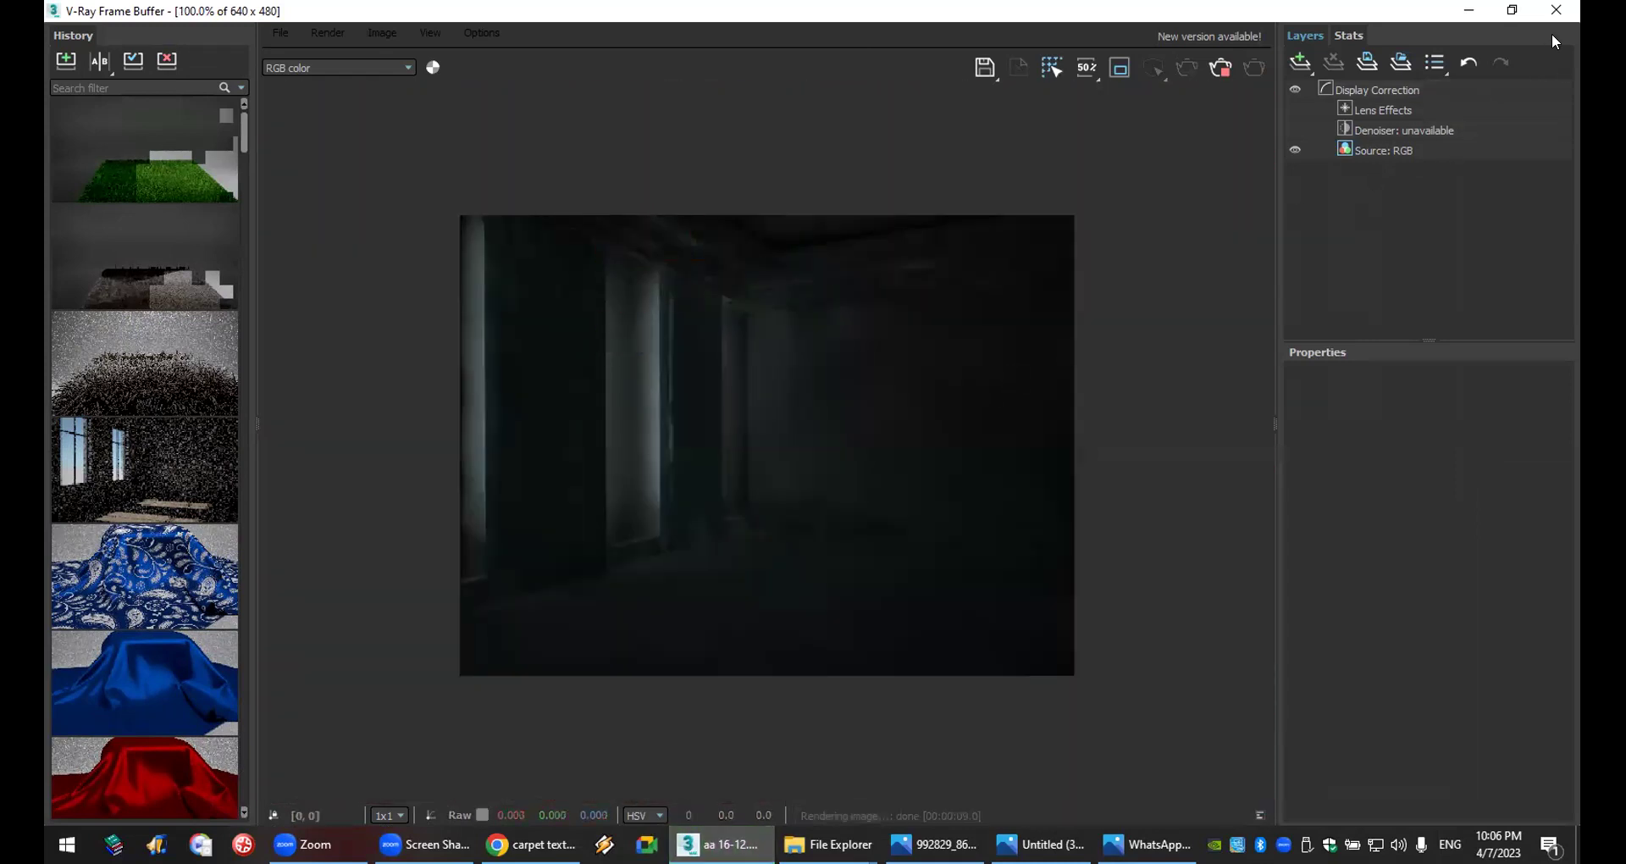
{"action": "left_click", "coordinate": [1557, 10]}
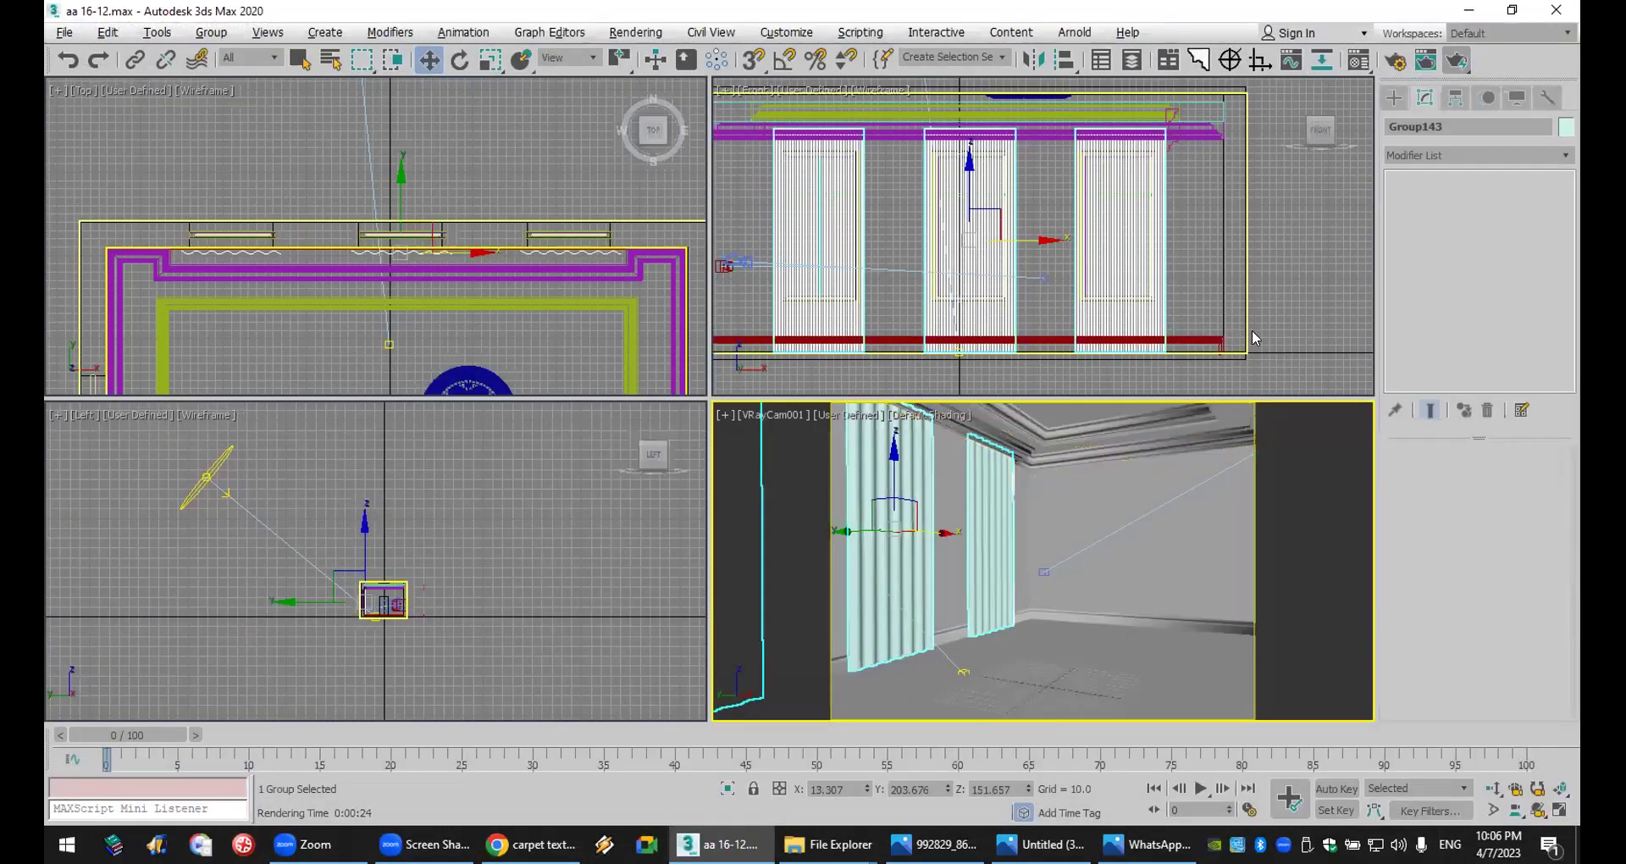
- Assign Material #15 to the selected curtain group and show the material in the viewport
{"action": "left_click", "coordinate": [1303, 282]}
{"action": "left_click", "coordinate": [907, 484]}
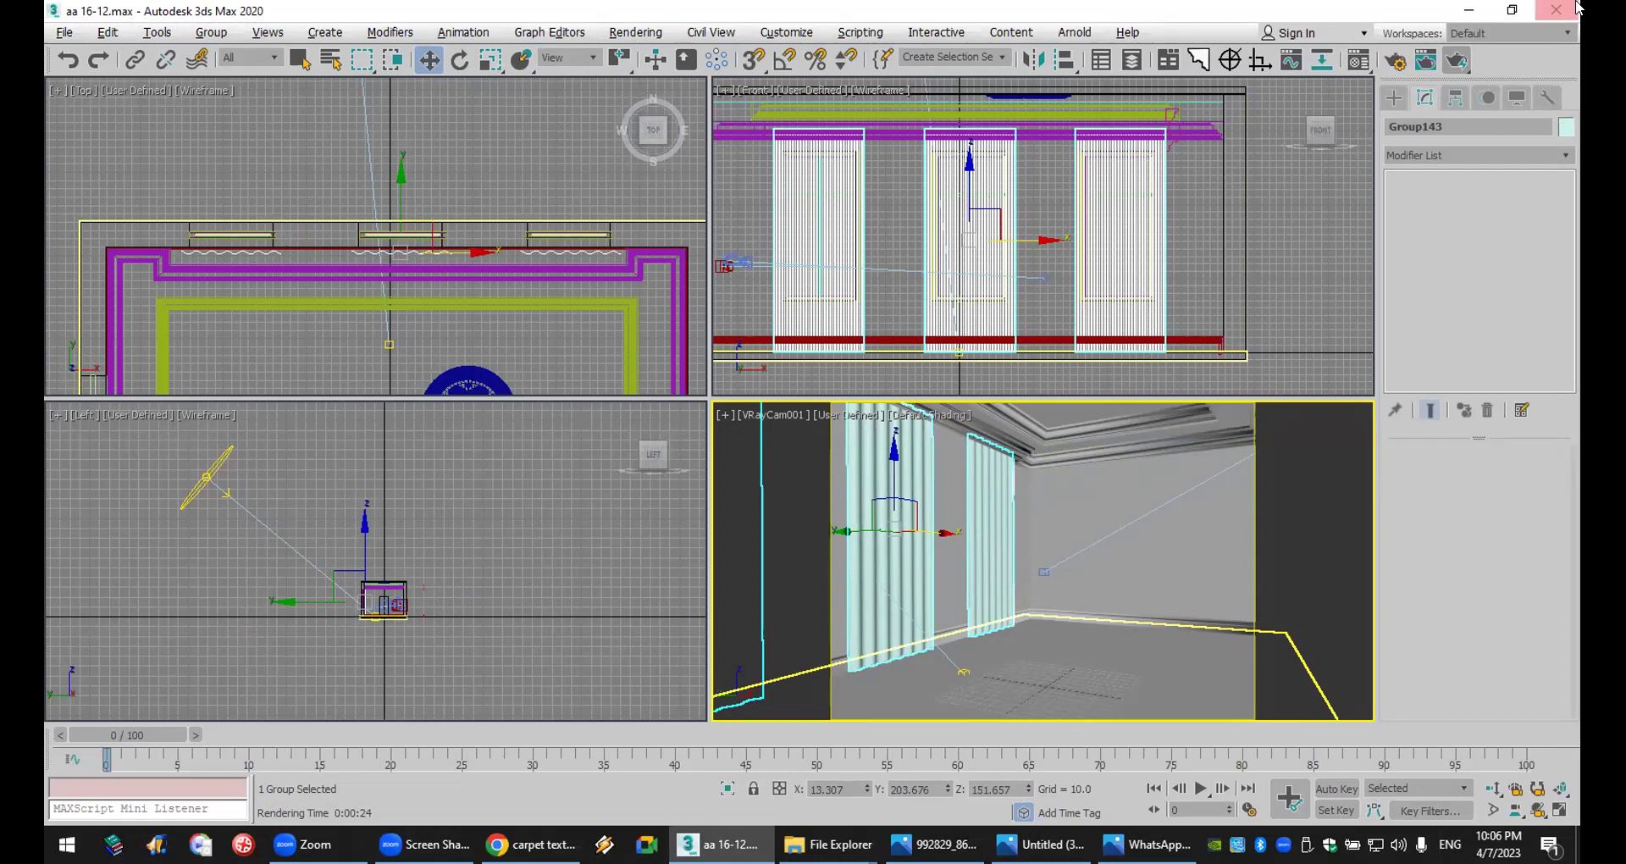
{"action": "left_click", "coordinate": [1358, 60]}
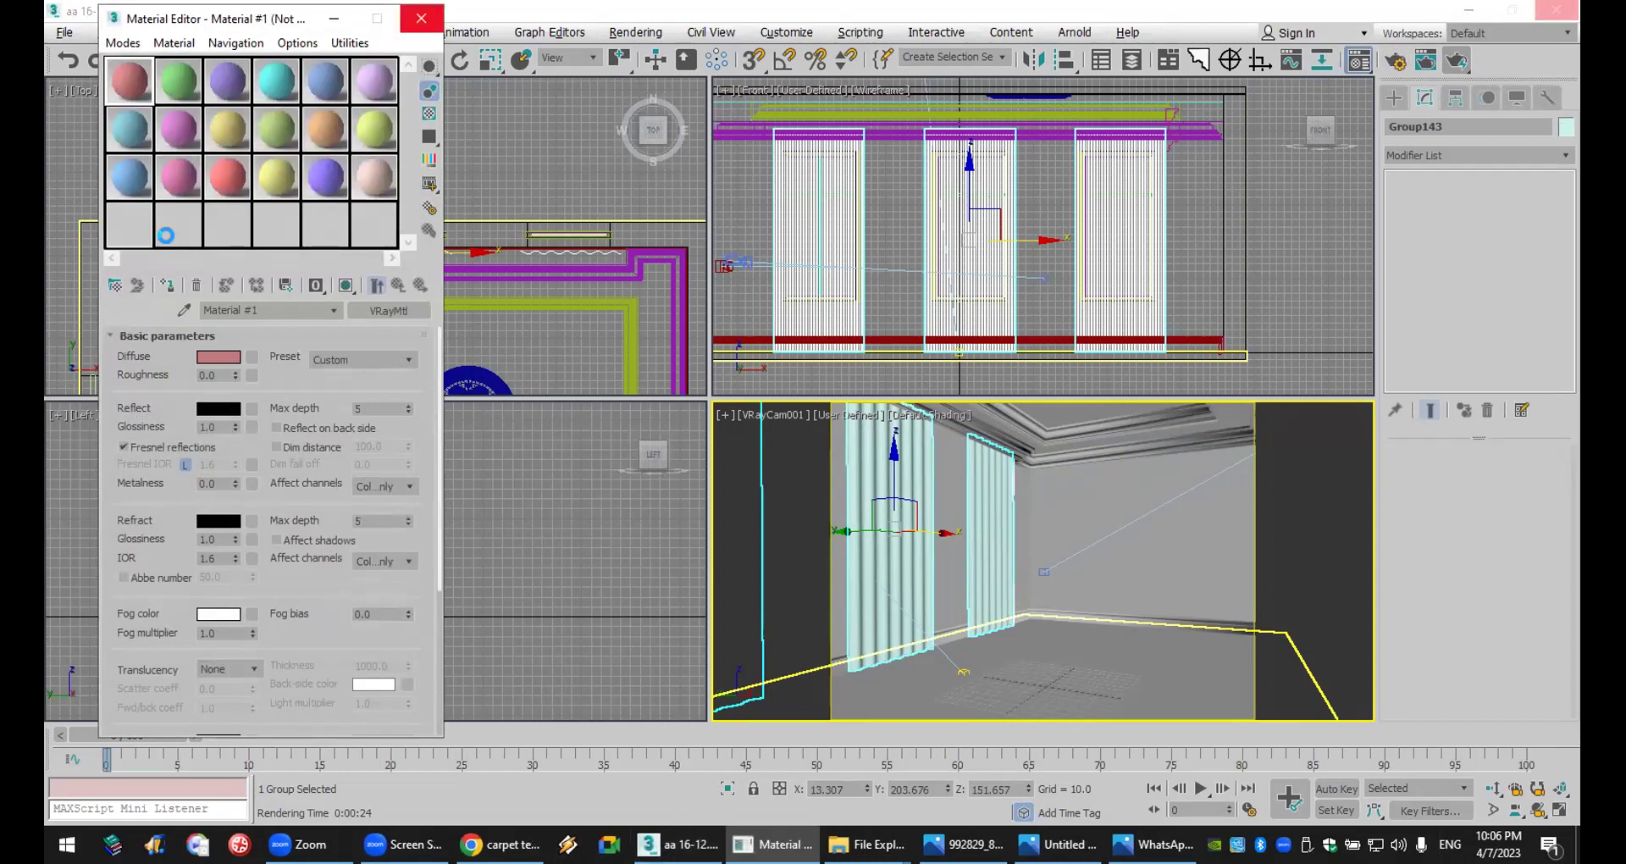
{"action": "left_click", "coordinate": [232, 195]}
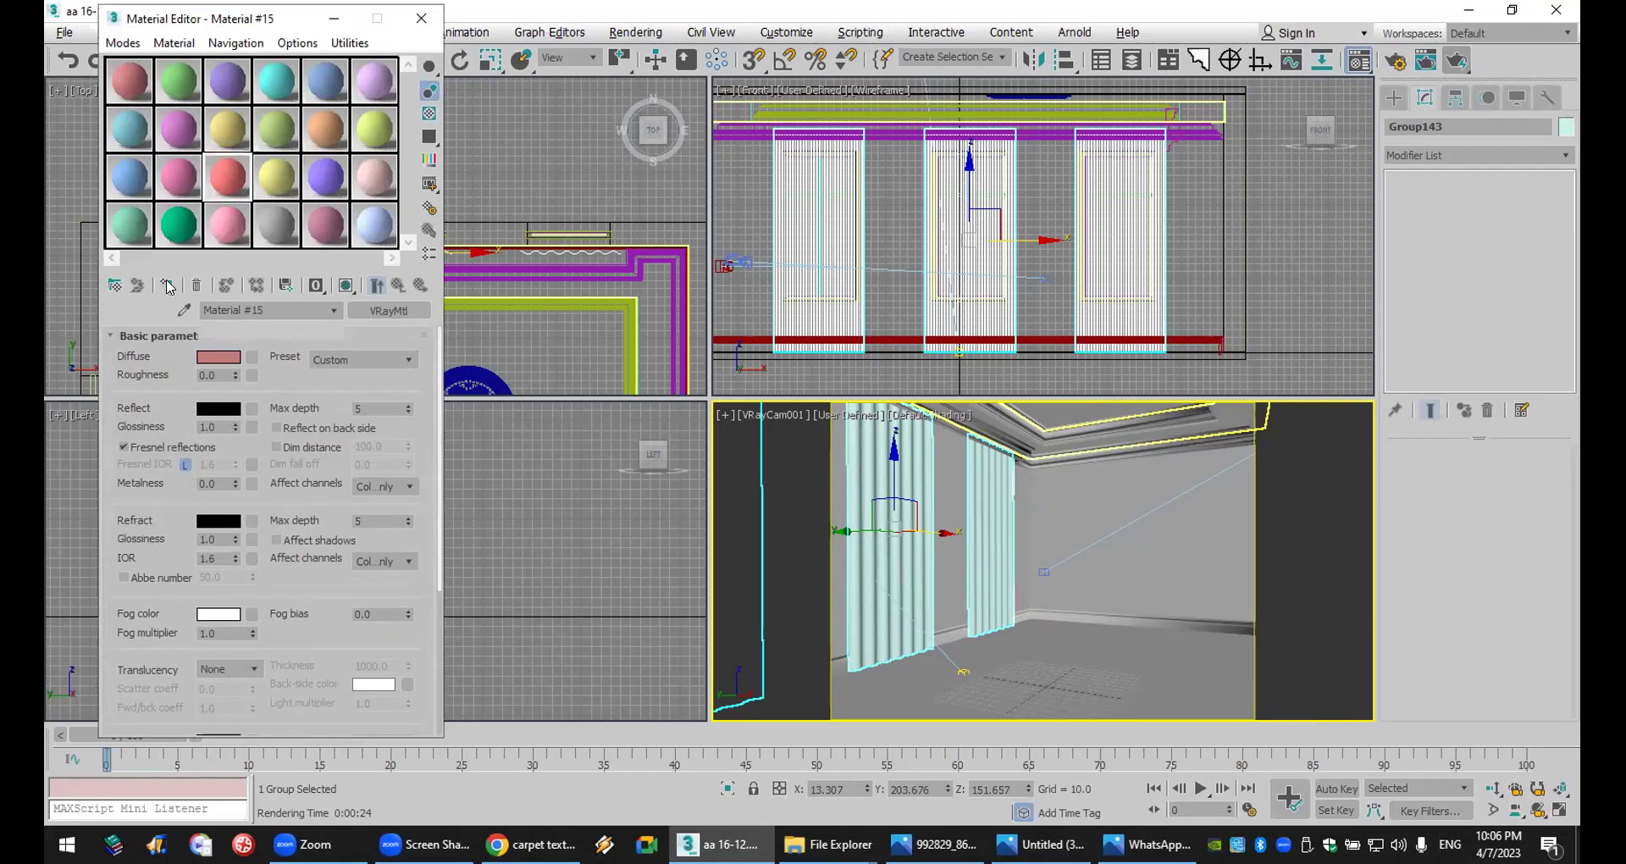
{"action": "left_click", "coordinate": [346, 285]}
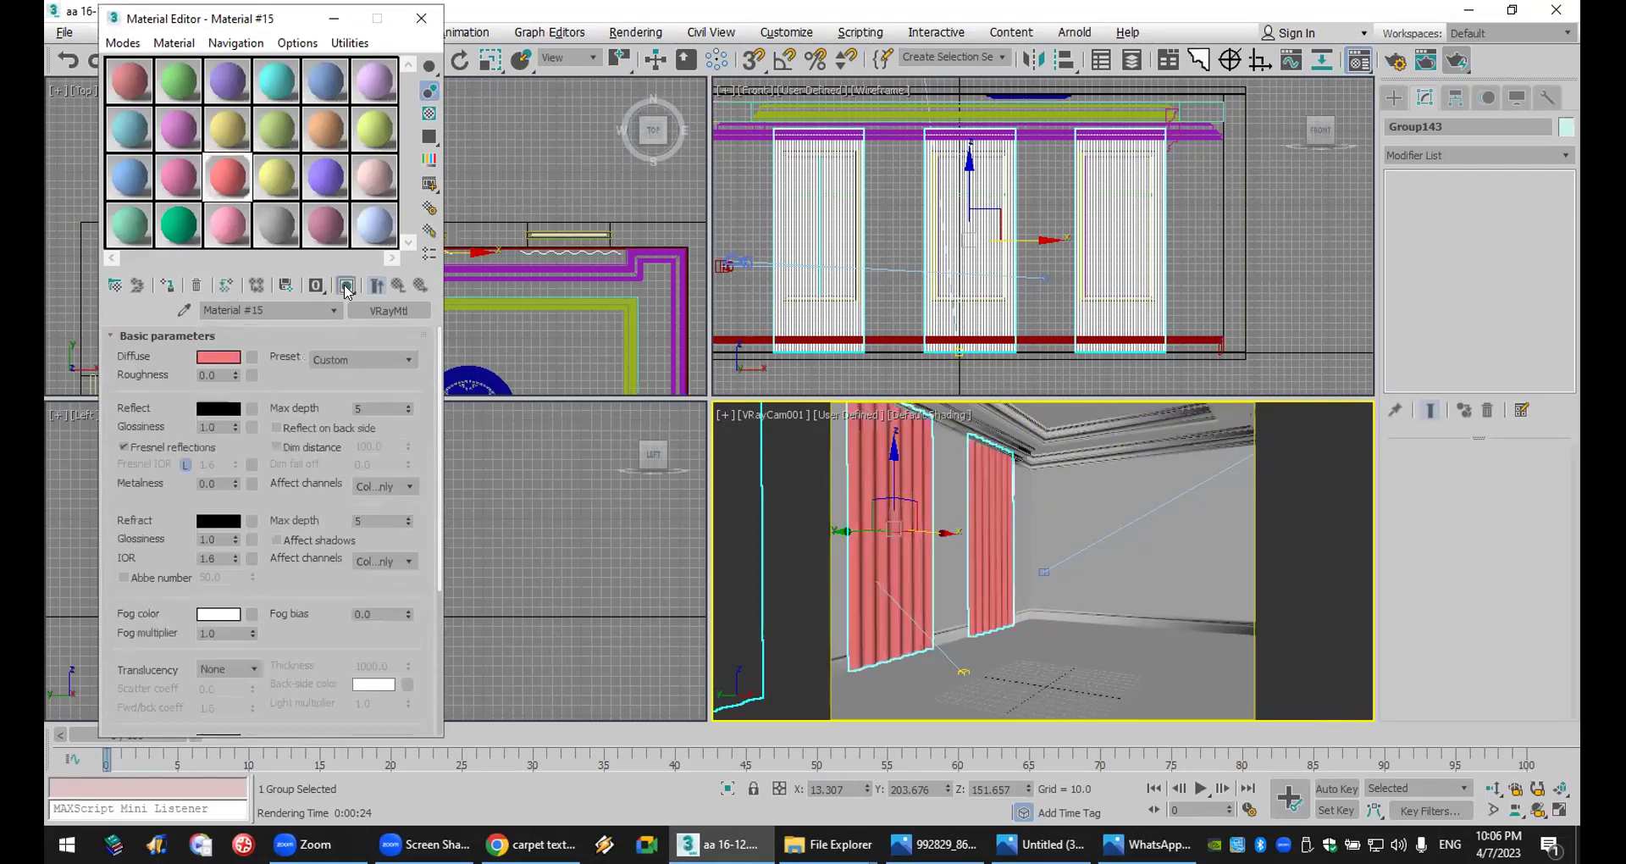
{"action": "left_click", "coordinate": [168, 286]}
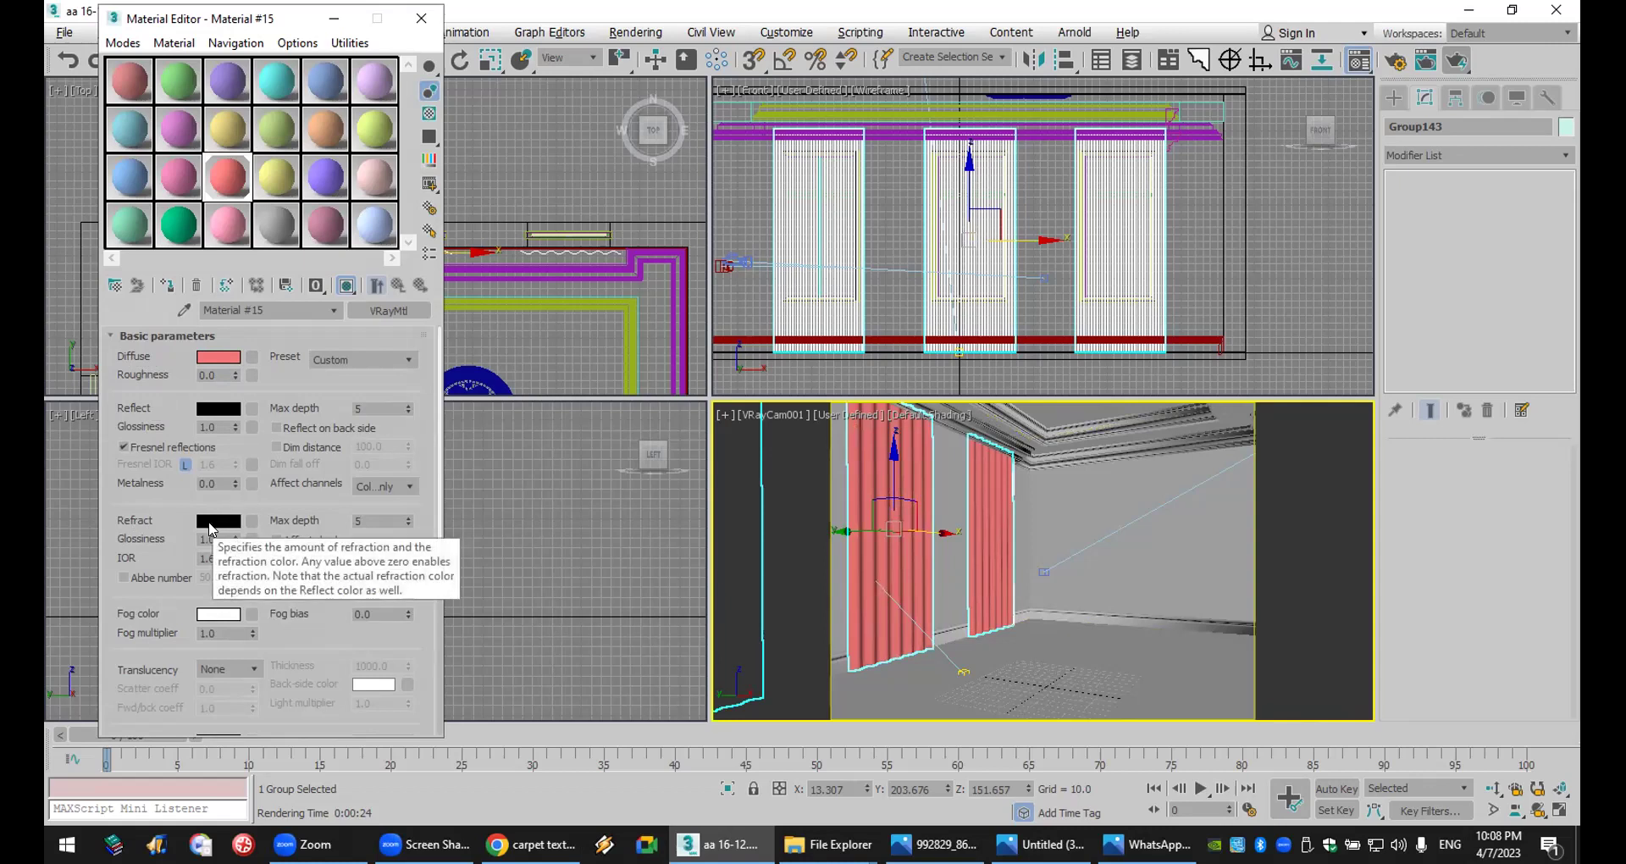
- Add a Falloff map to the curtain material's refraction and swap its colours to white front and black side
{"action": "left_click", "coordinate": [251, 523]}
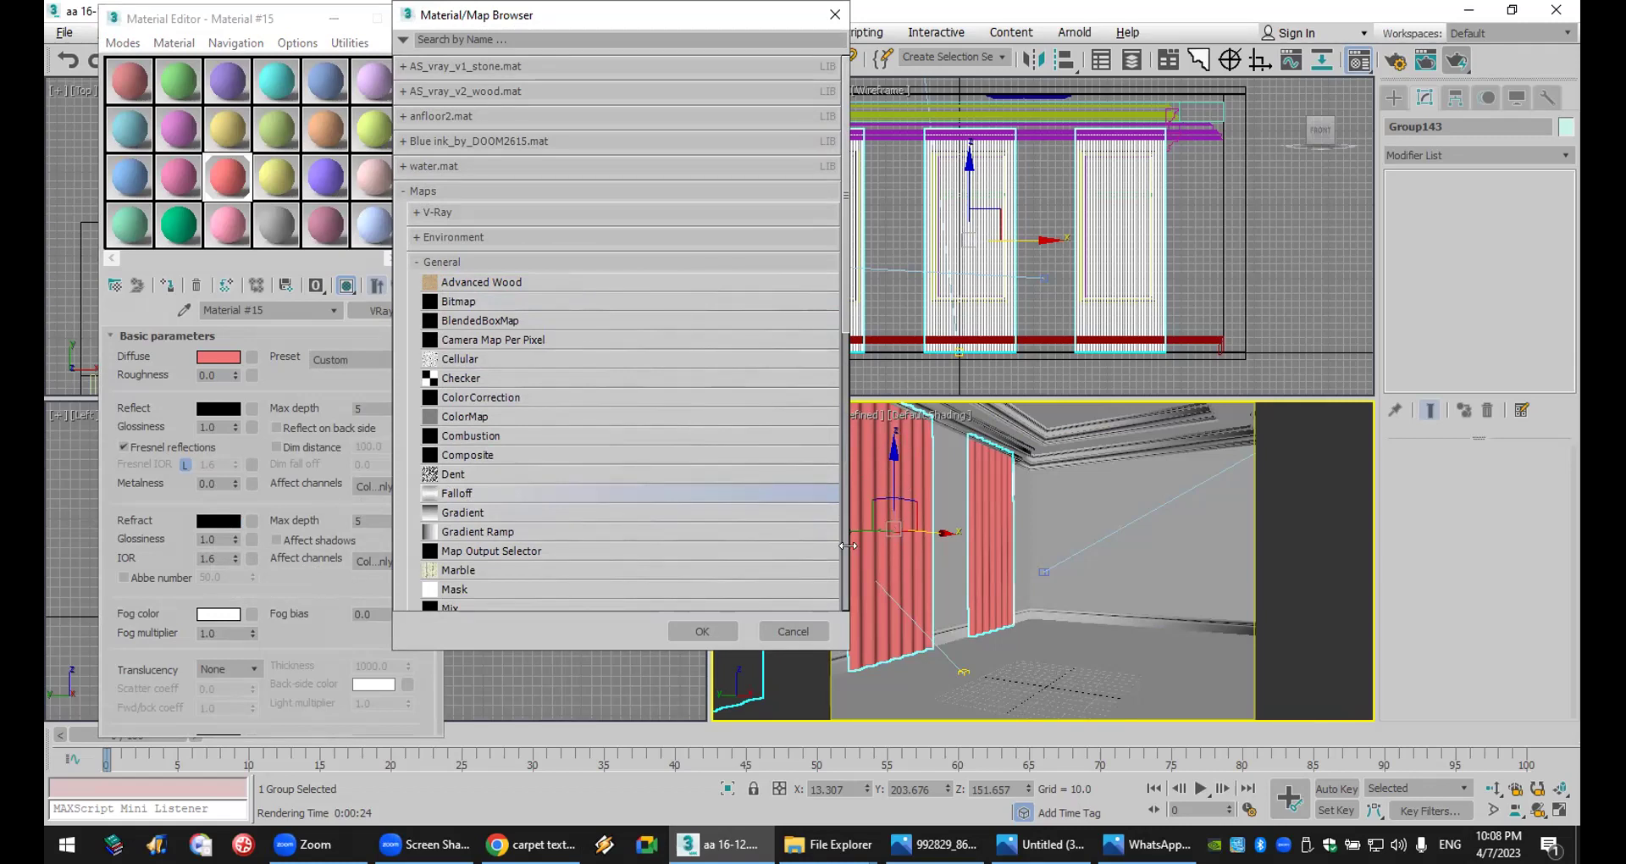
{"action": "double_click", "coordinate": [499, 493]}
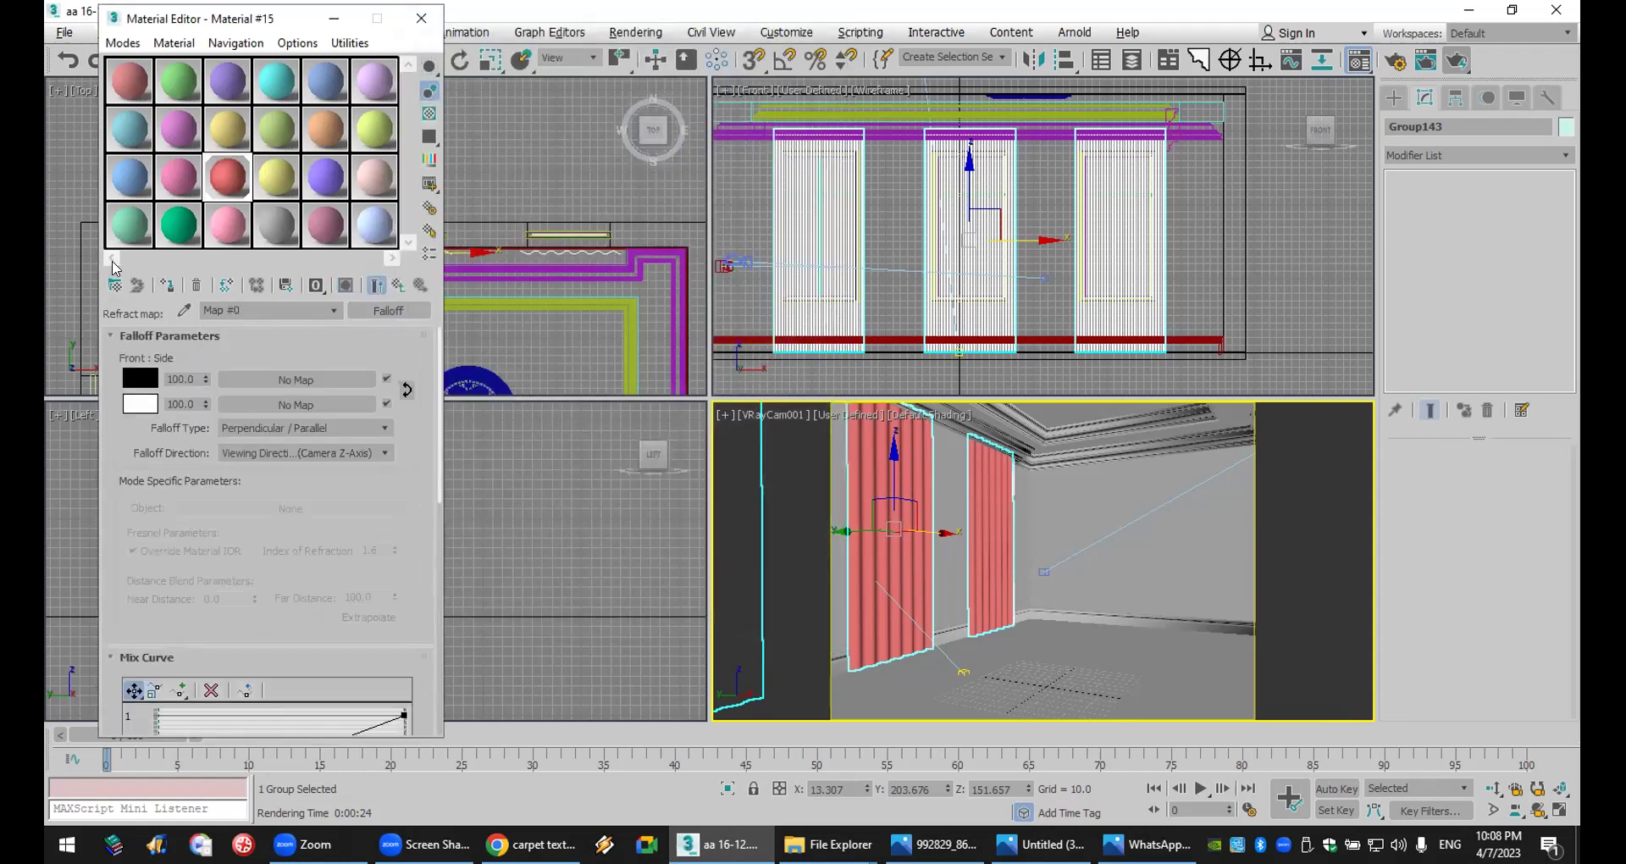
{"action": "left_click", "coordinate": [406, 389]}
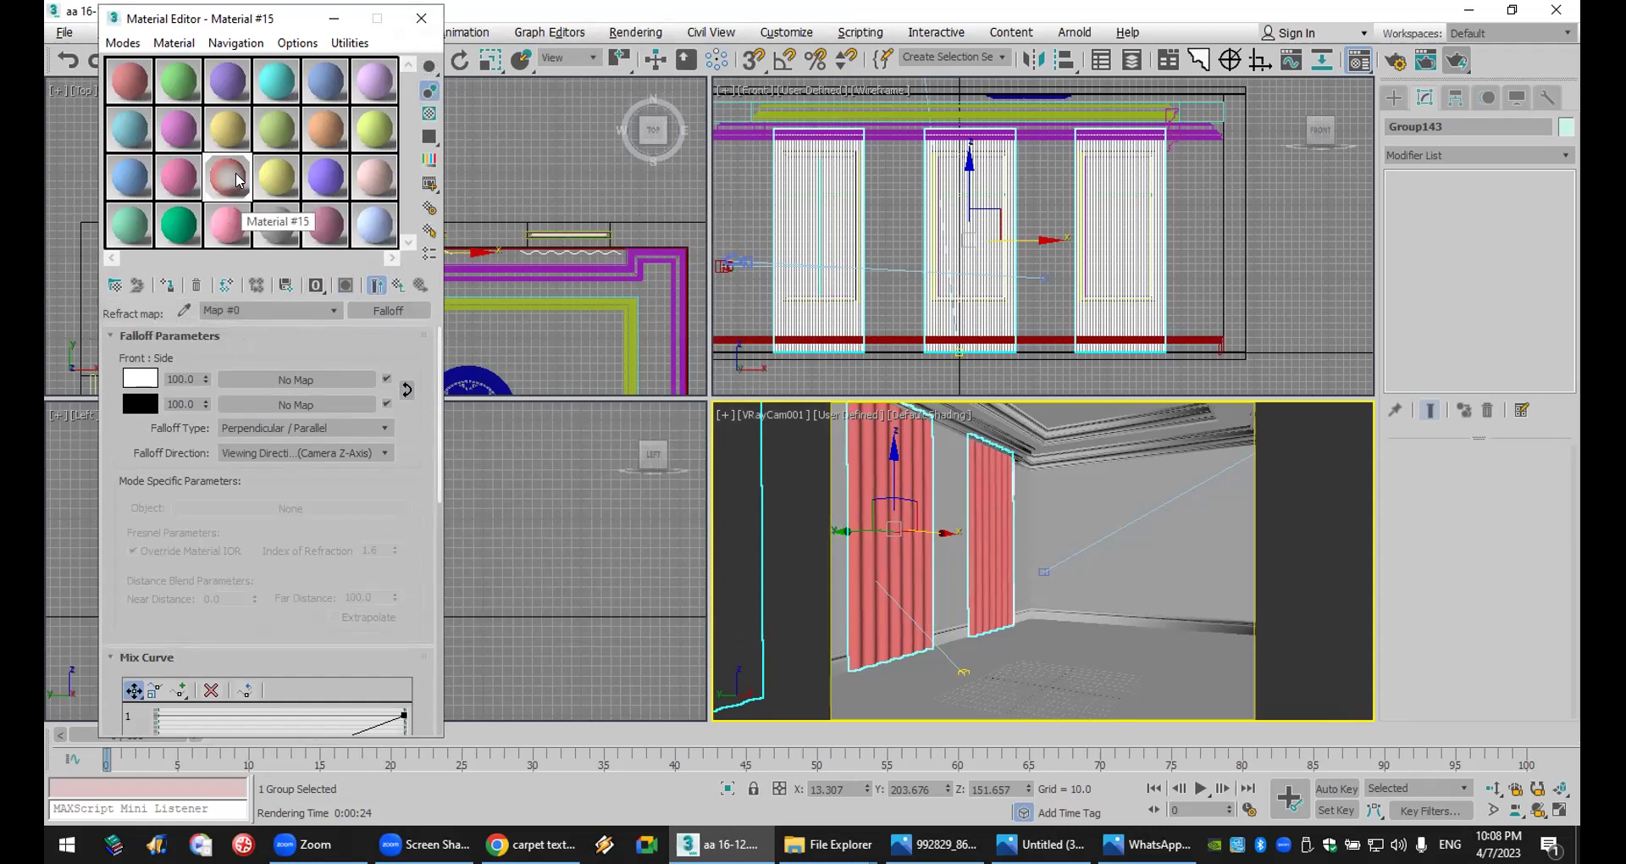
- Raise the start point of the Falloff mix curve, make it a Bezier point, and bend the curve downward with its handle
{"action": "left_click_drag", "start_coordinate": [229, 580], "coordinate": [254, 425]}
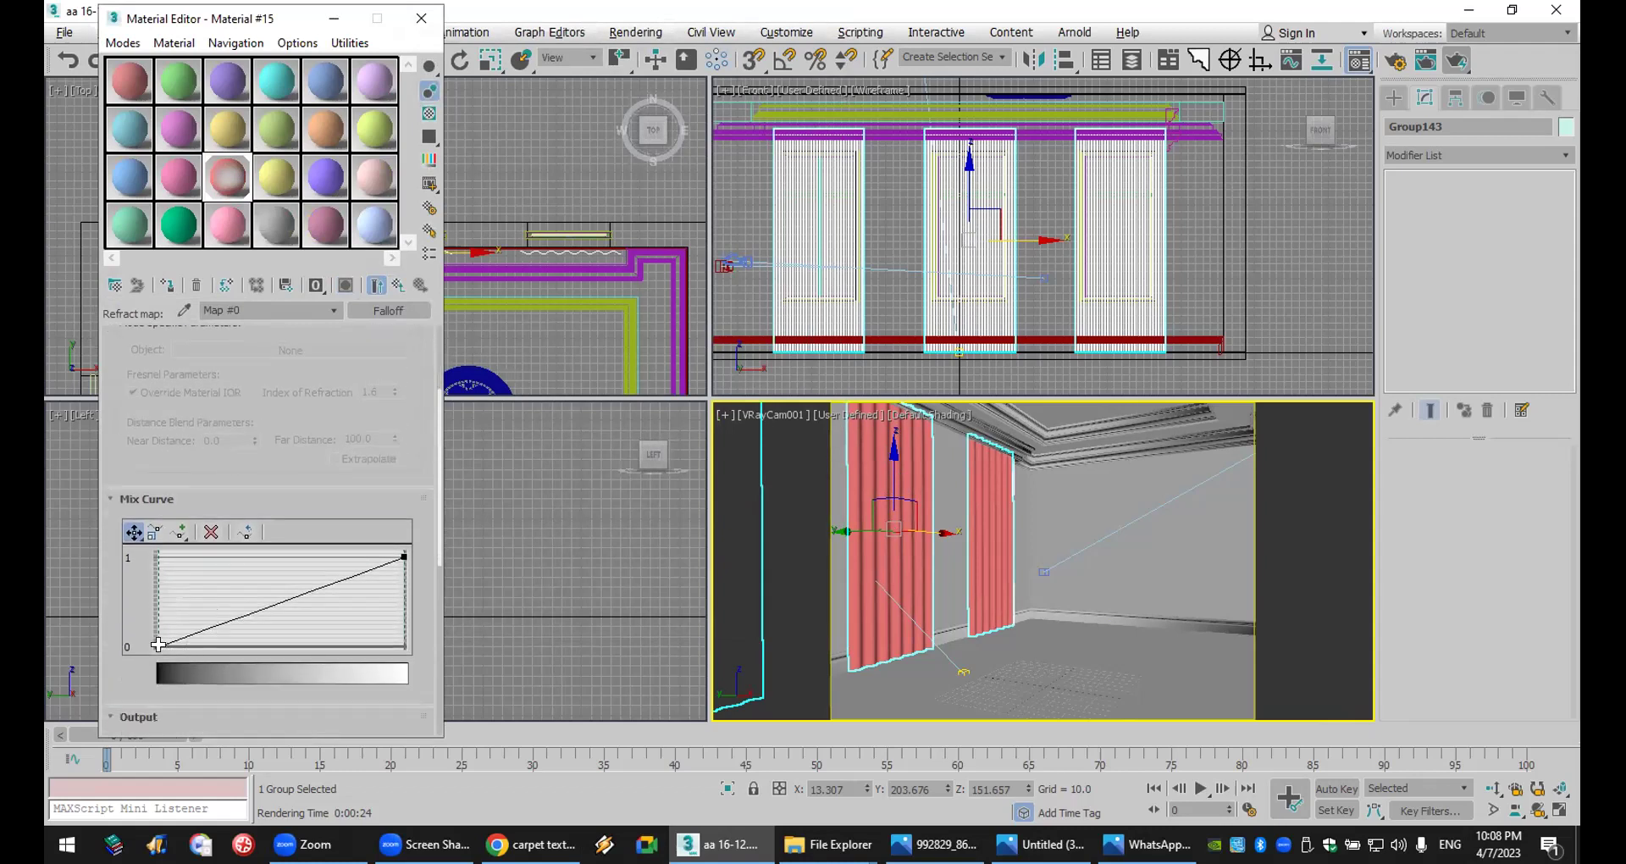
{"action": "left_click_drag", "start_coordinate": [155, 644], "coordinate": [157, 611]}
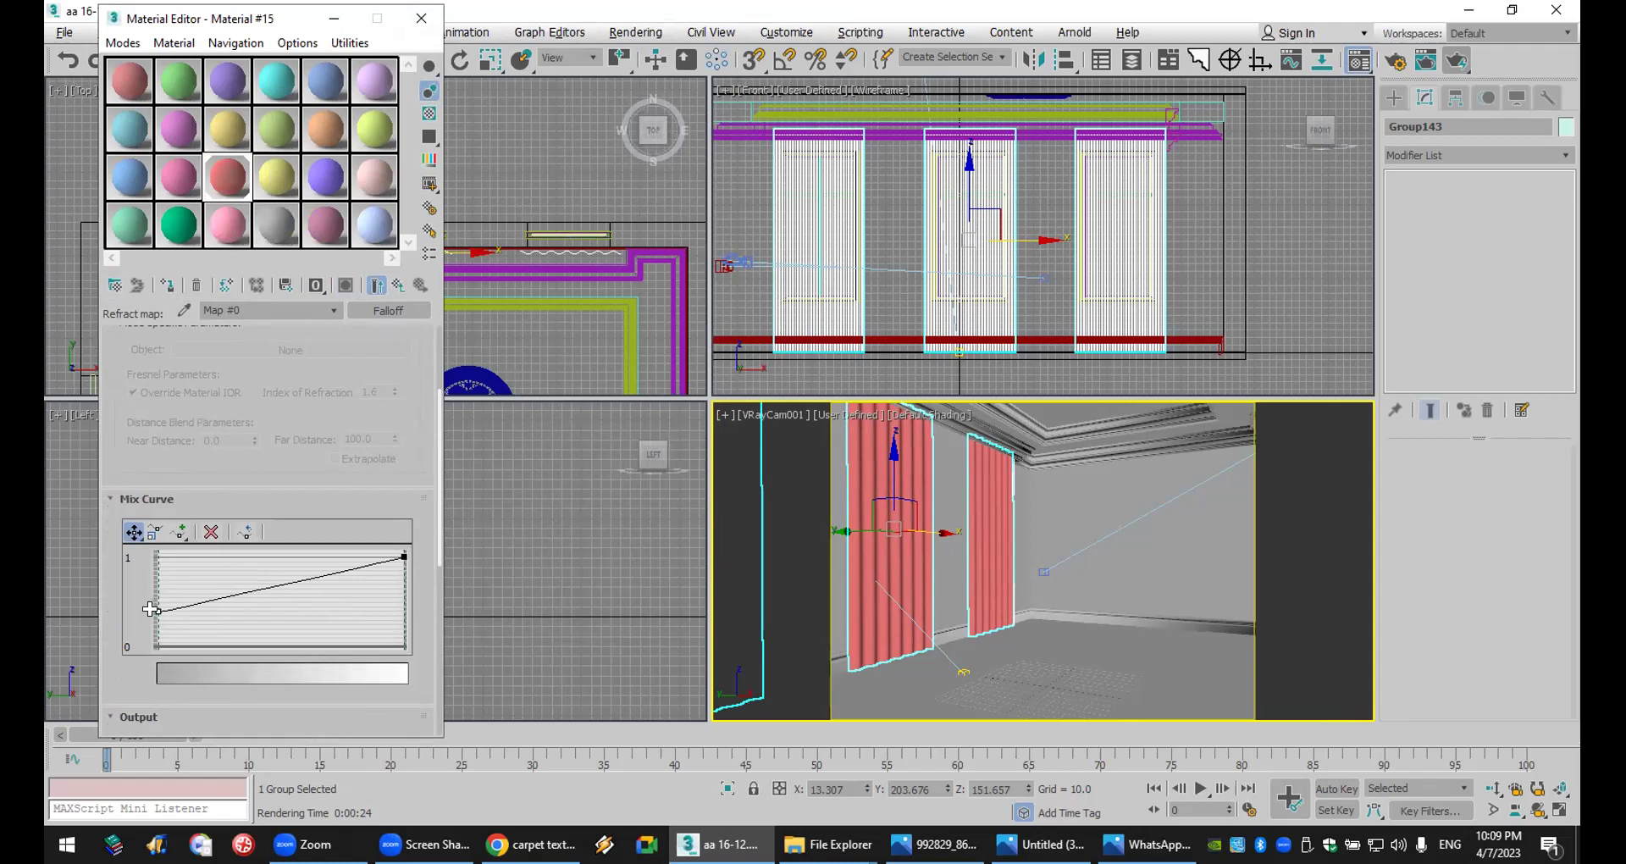
{"action": "left_click_drag", "start_coordinate": [150, 609], "coordinate": [157, 628]}
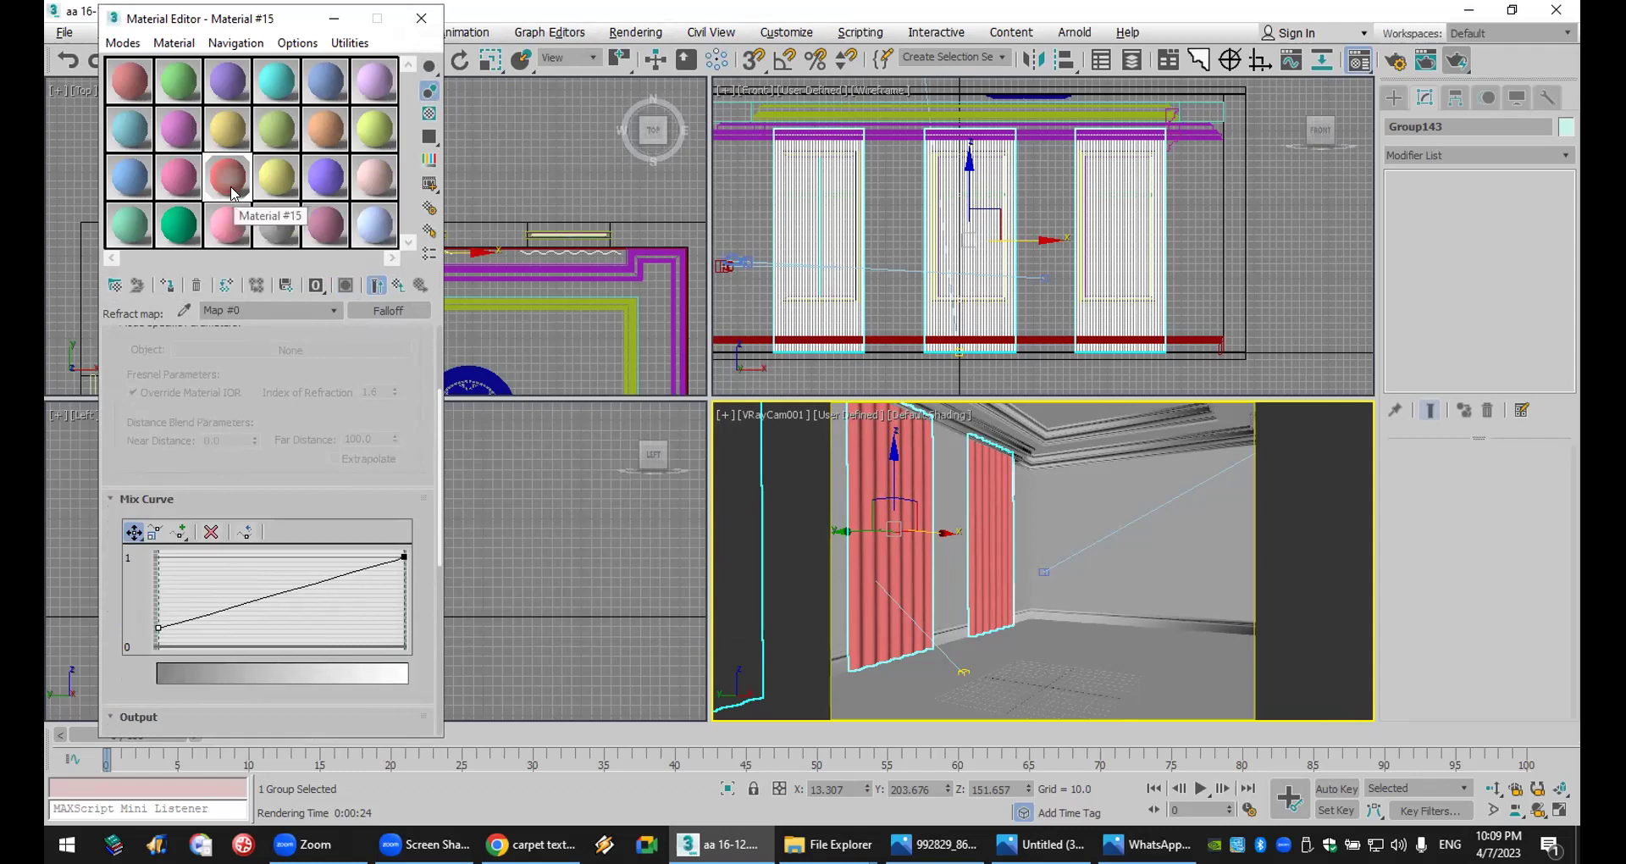
{"action": "right_click", "coordinate": [153, 624]}
{"action": "left_click", "coordinate": [197, 682]}
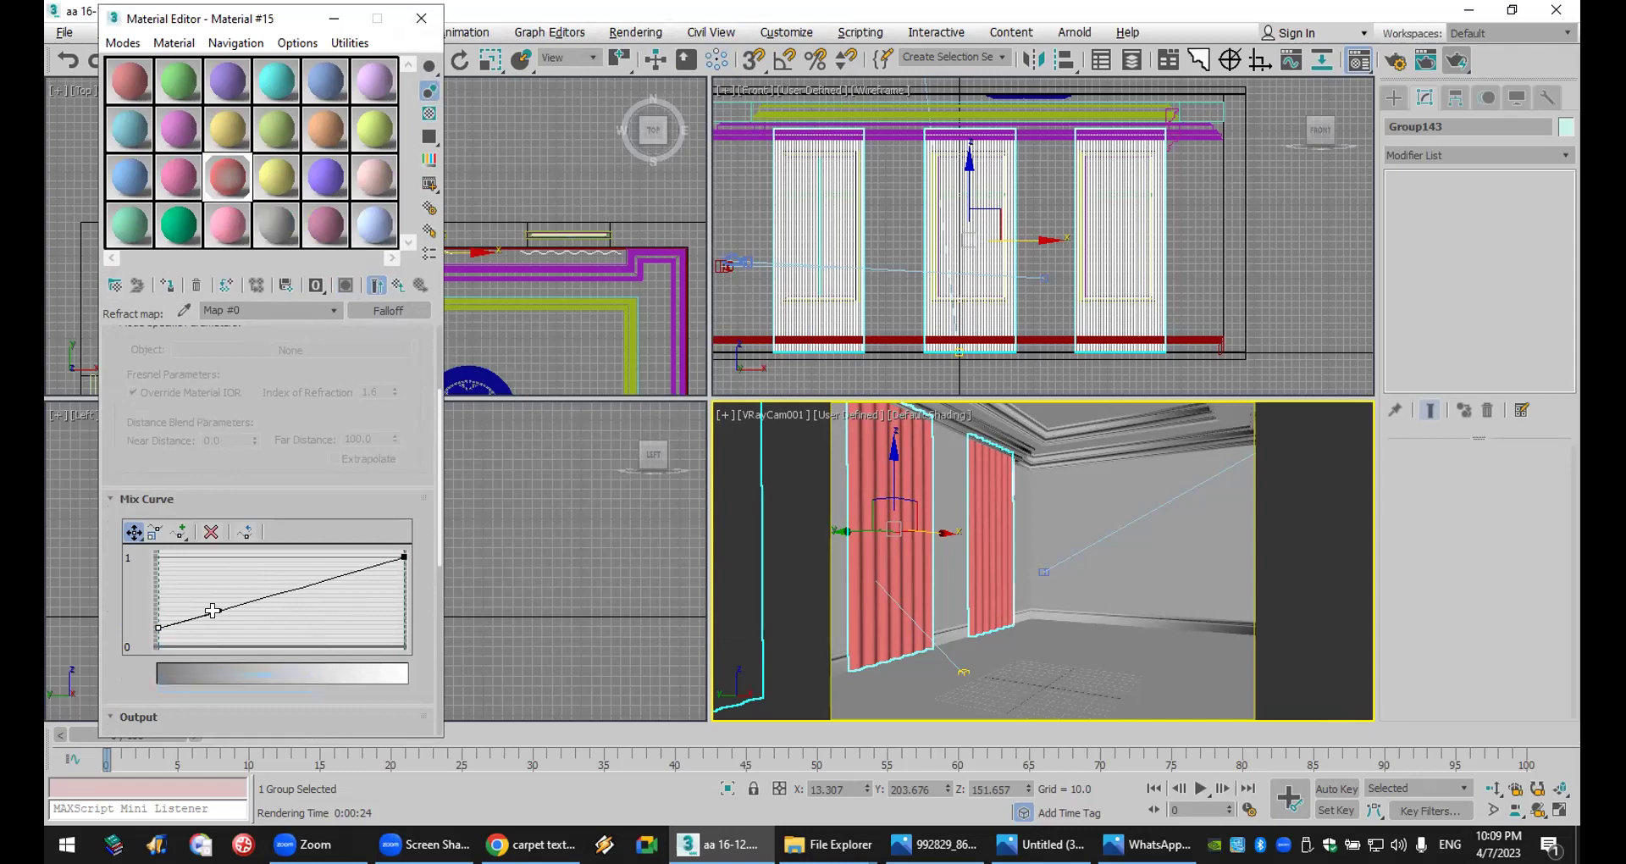
{"action": "left_click_drag", "start_coordinate": [213, 610], "coordinate": [229, 645]}
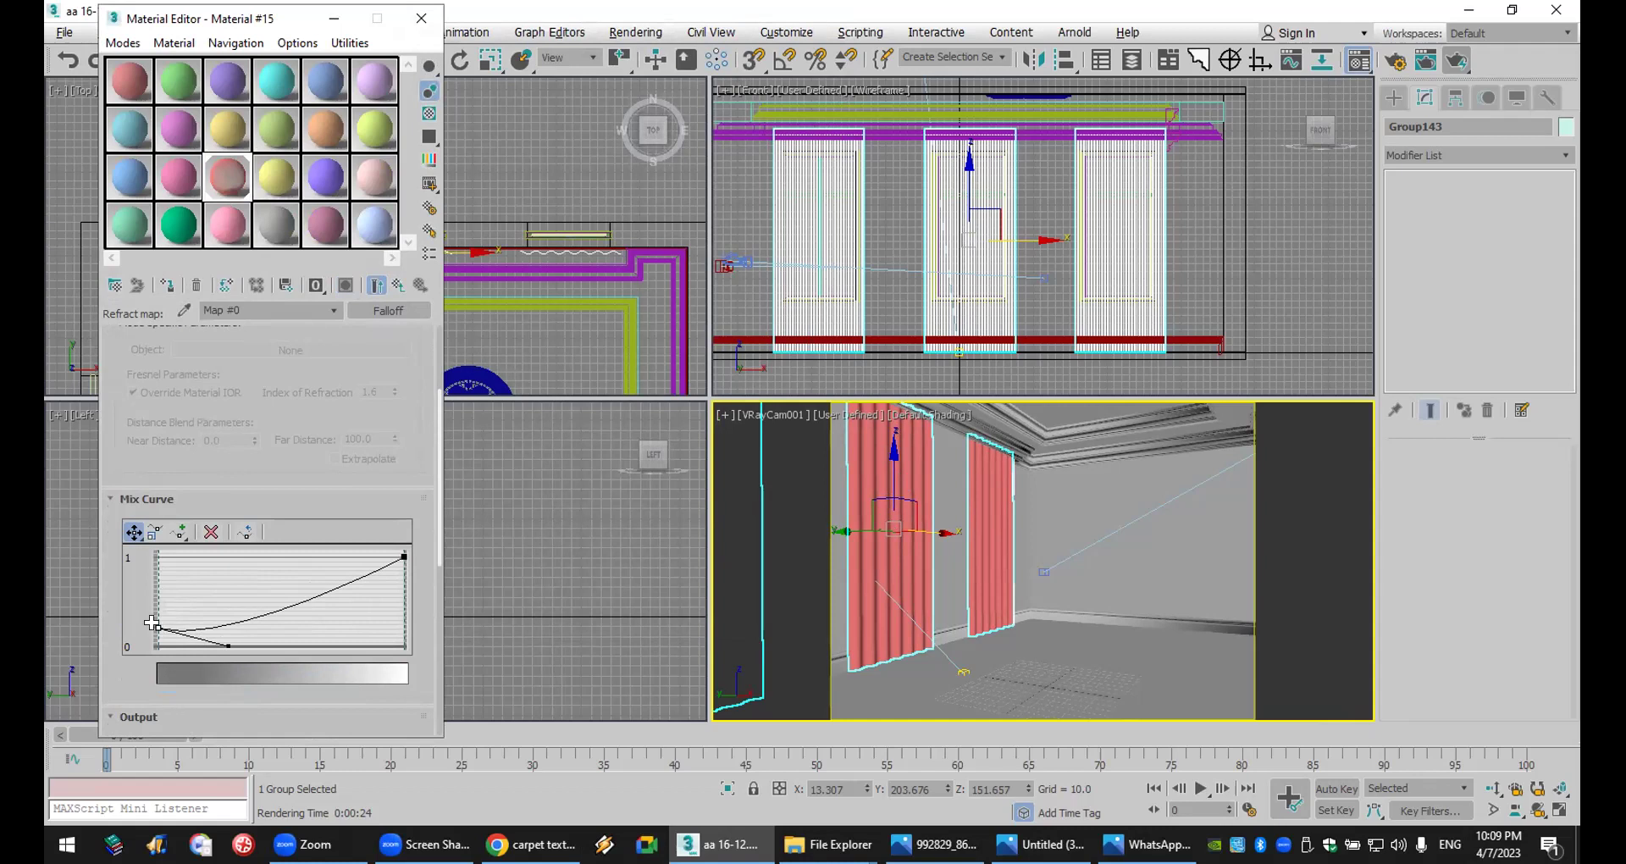
{"action": "left_click_drag", "start_coordinate": [153, 625], "coordinate": [138, 577]}
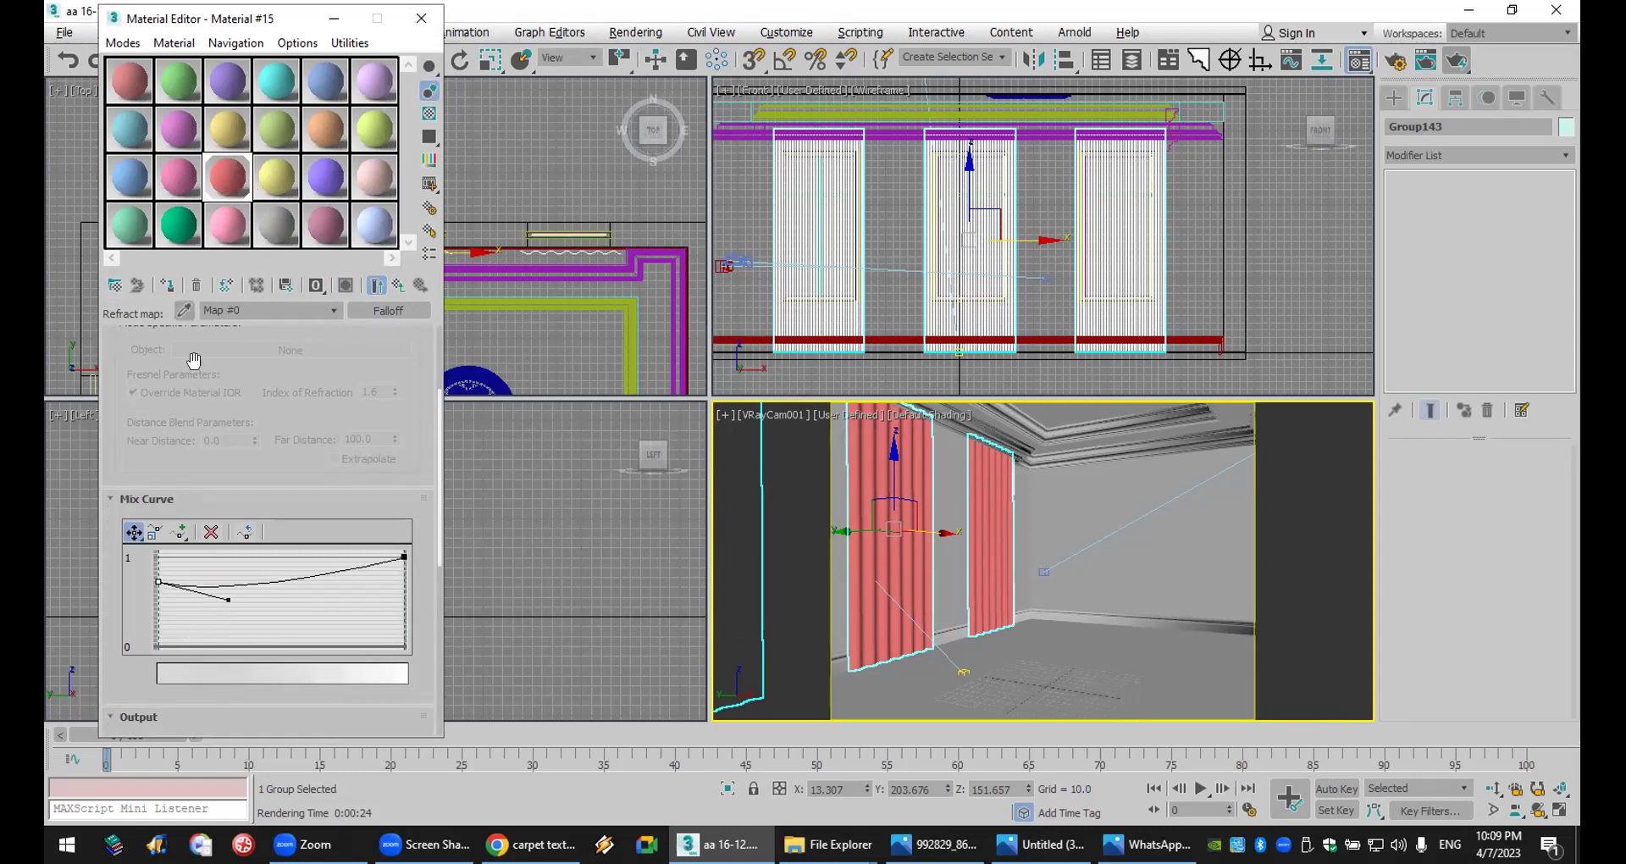
{"action": "left_click_drag", "start_coordinate": [155, 580], "coordinate": [158, 606]}
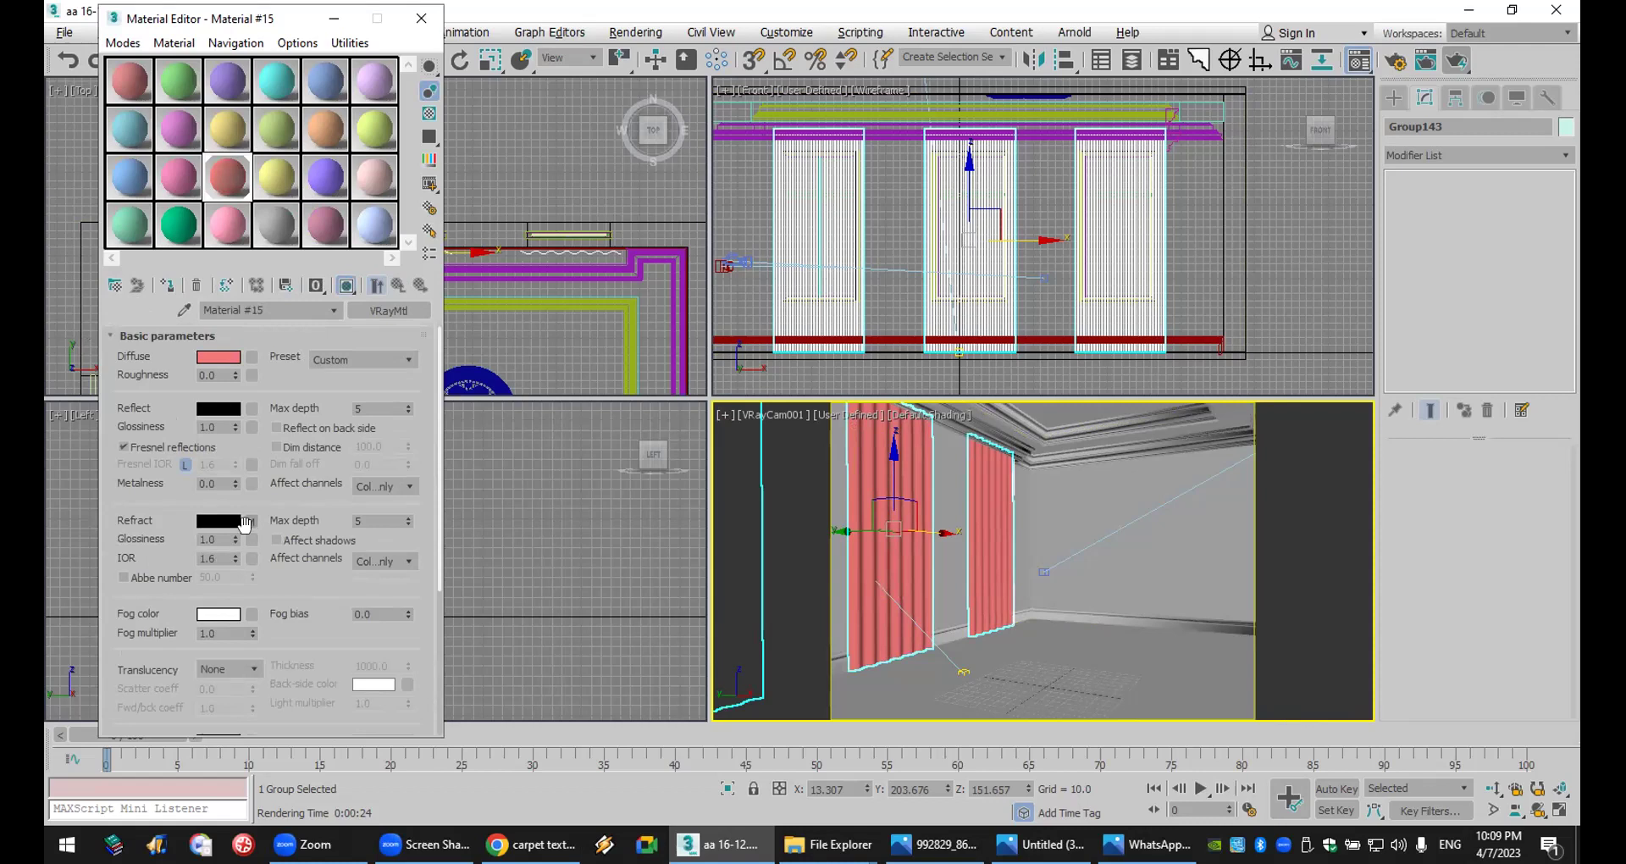
- Set the curtain material's refraction IOR to 1.23
{"action": "double_click", "coordinate": [210, 558]}
{"action": "type", "text": "1"}
{"action": "key", "text": "Return"}
{"action": "left_click", "coordinate": [1457, 61]}
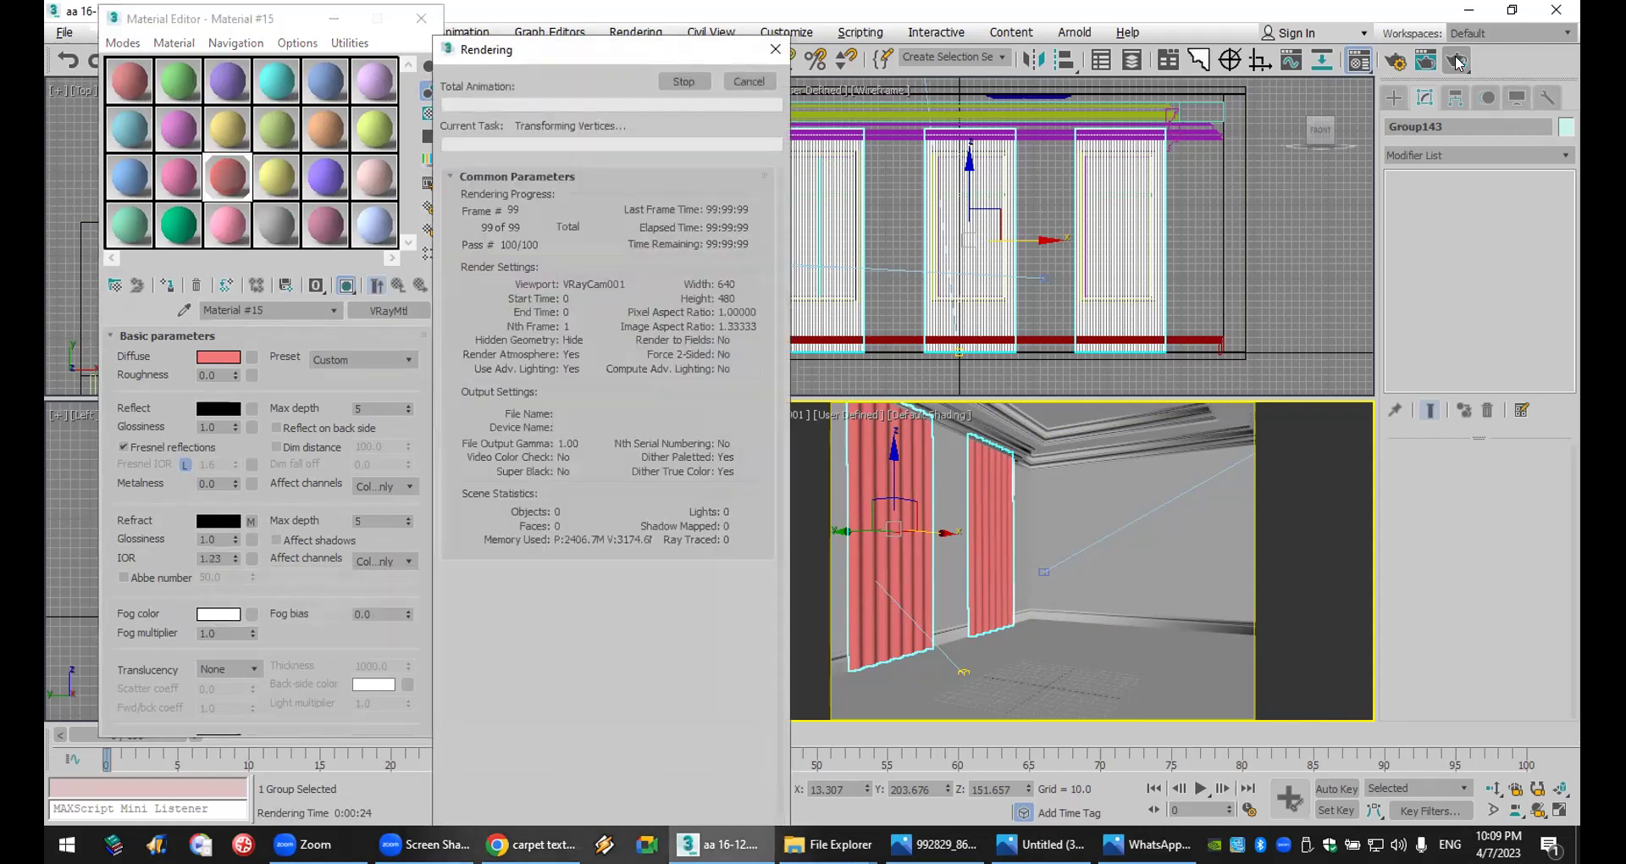
{"action": "left_click", "coordinate": [1559, 9]}
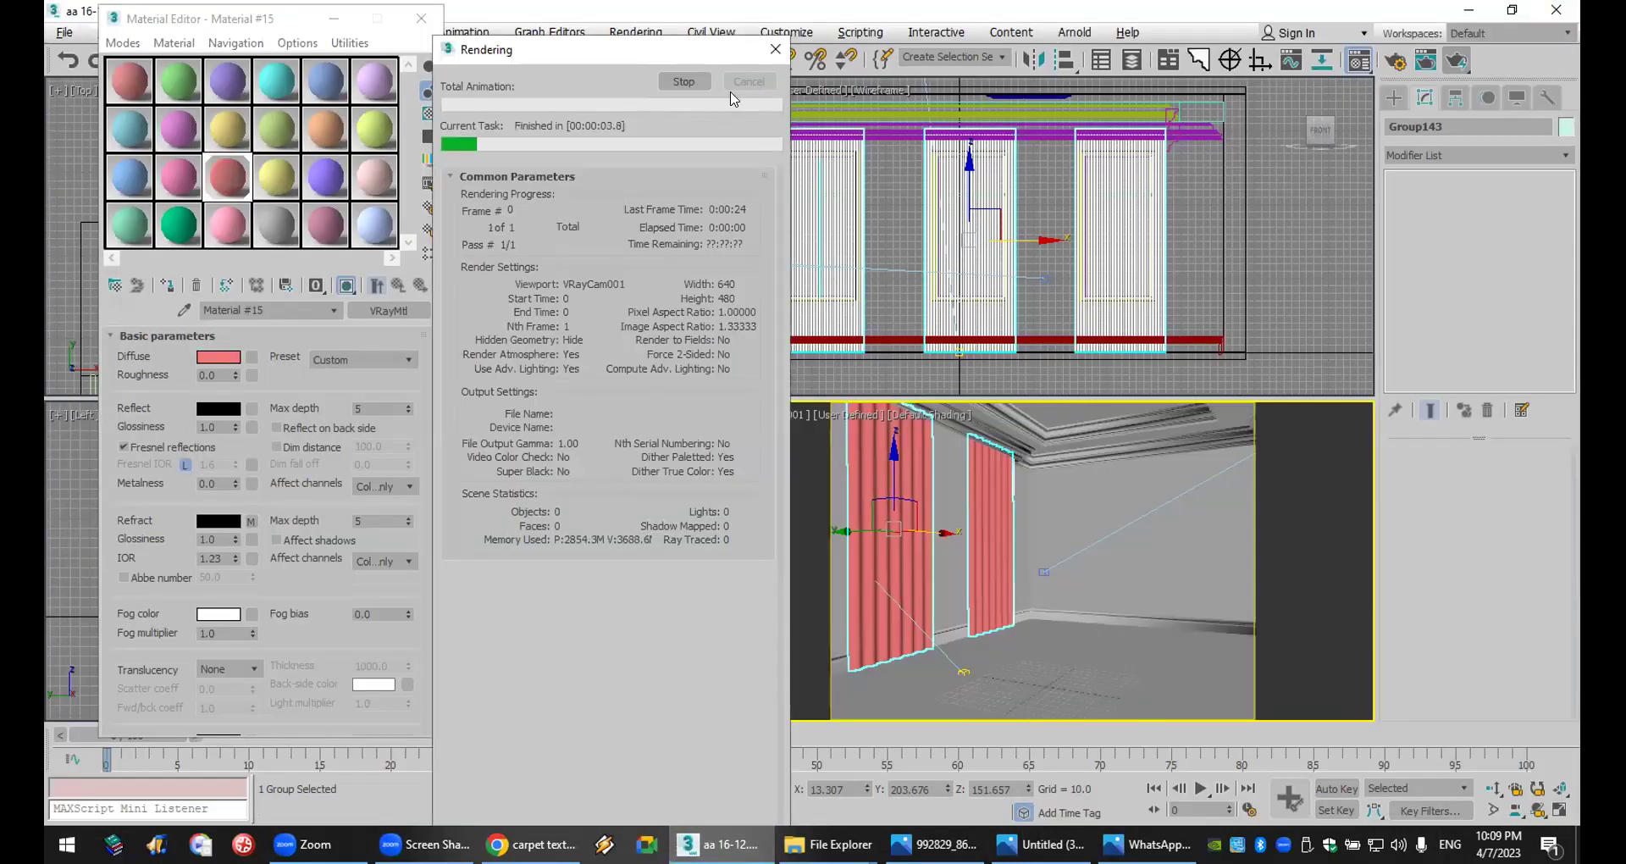
{"action": "scroll", "coordinate": [301, 441], "scroll_direction": "down", "scroll_amount": 1}
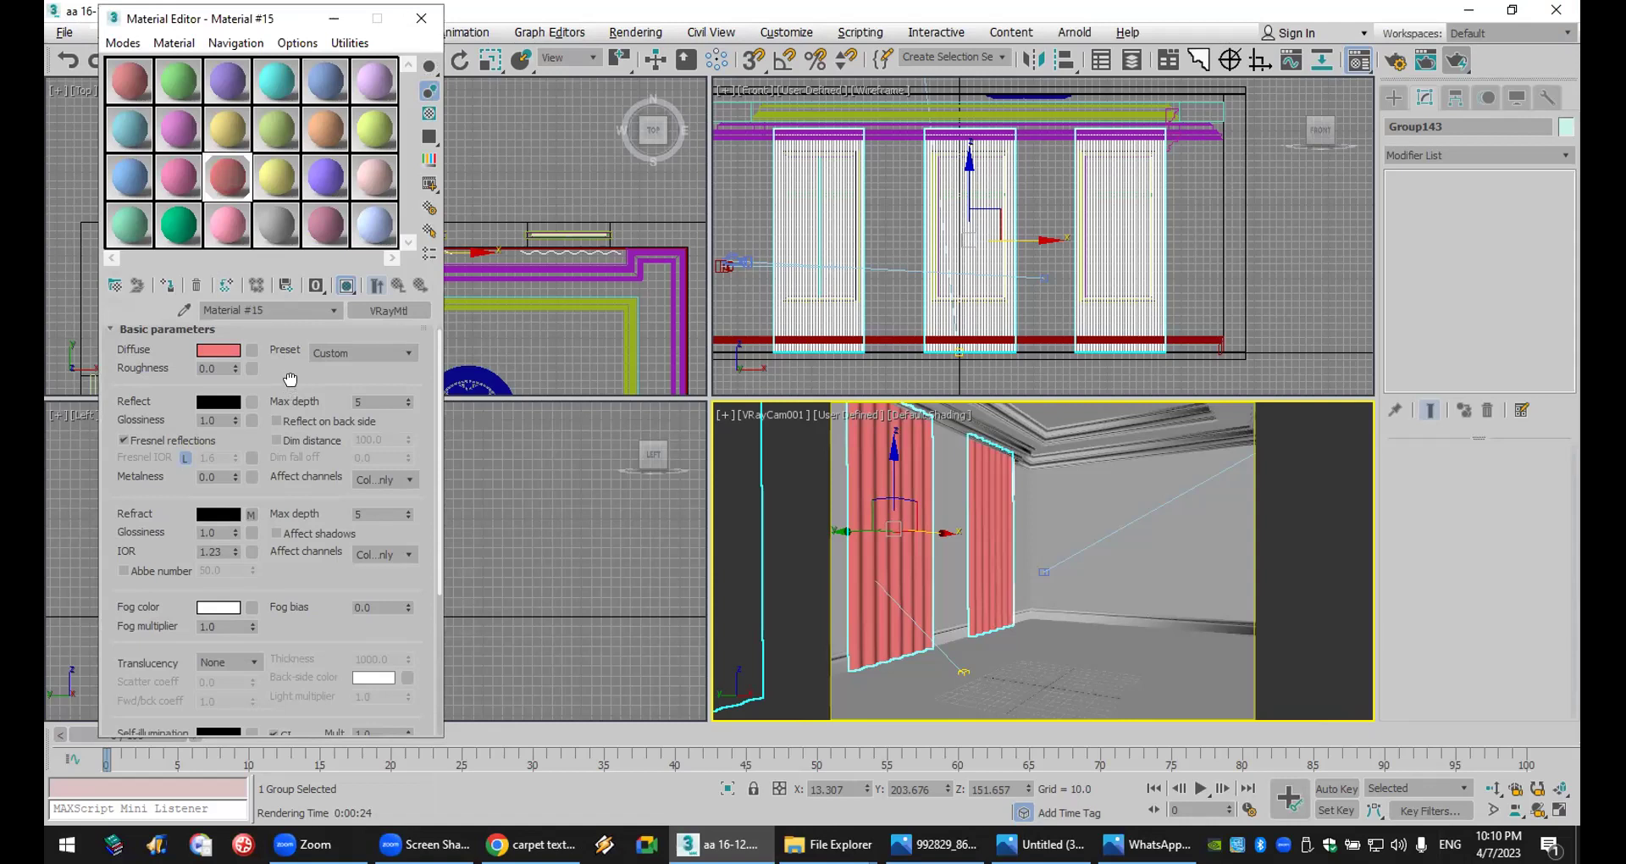
{"action": "scroll", "coordinate": [291, 379], "scroll_direction": "up", "scroll_amount": 1}
- Change the curtain material's diffuse colour to a light grey with red, green and blue at 168
{"action": "left_click", "coordinate": [218, 356]}
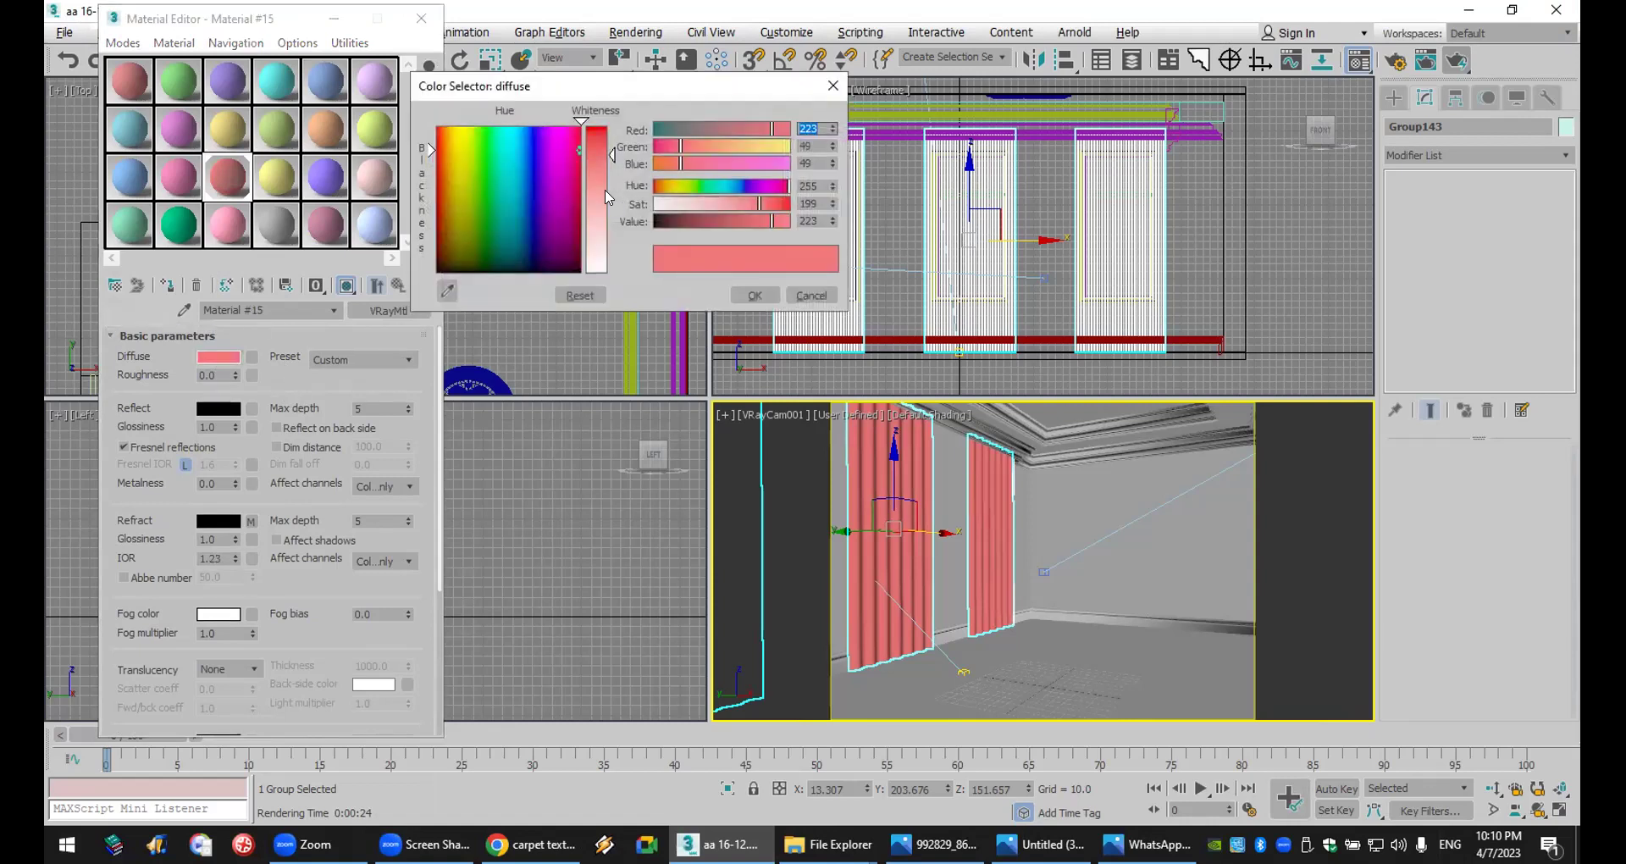
{"action": "left_click_drag", "start_coordinate": [607, 197], "coordinate": [617, 271]}
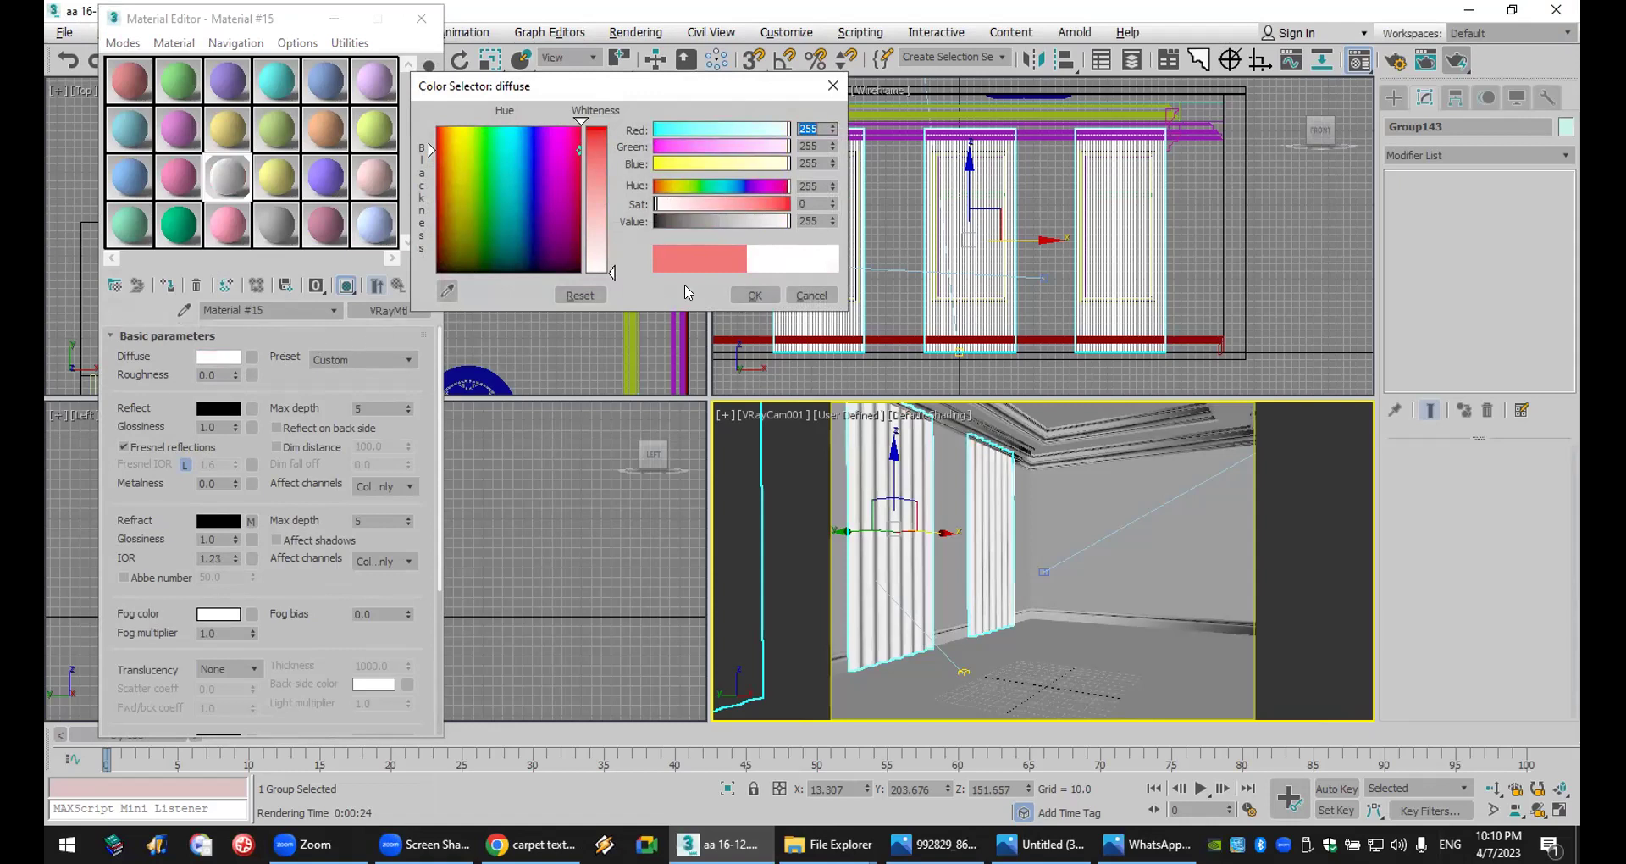
{"action": "mouse_move", "coordinate": [788, 222]}
{"action": "left_mouse_down"}
{"action": "mouse_move", "coordinate": [709, 224]}
{"action": "mouse_move", "coordinate": [743, 222]}
{"action": "left_mouse_up"}
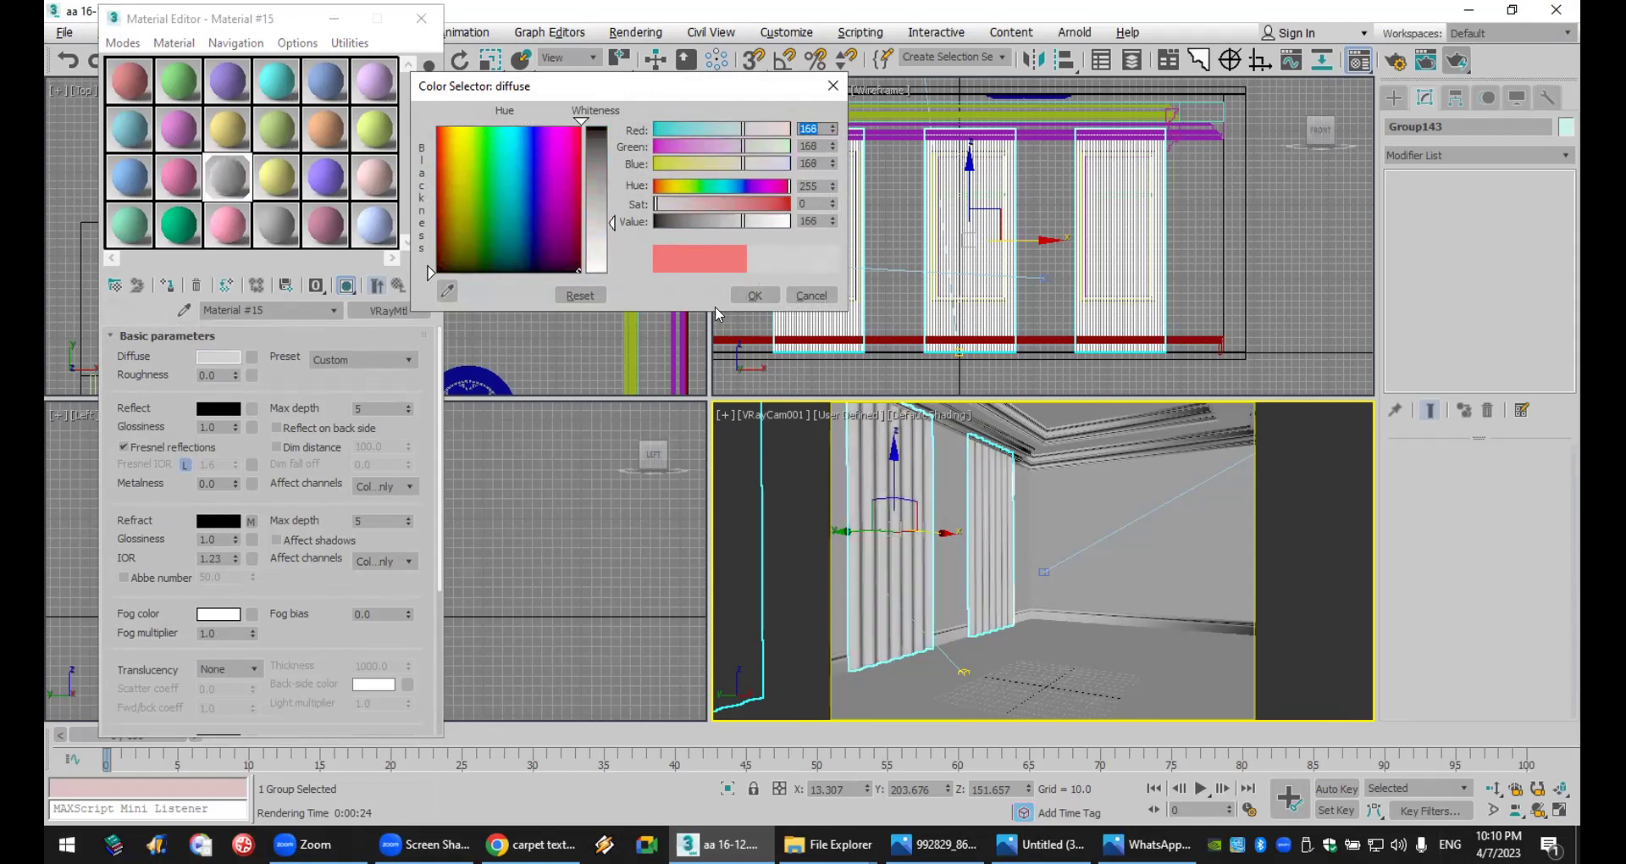
{"action": "left_click", "coordinate": [753, 295]}
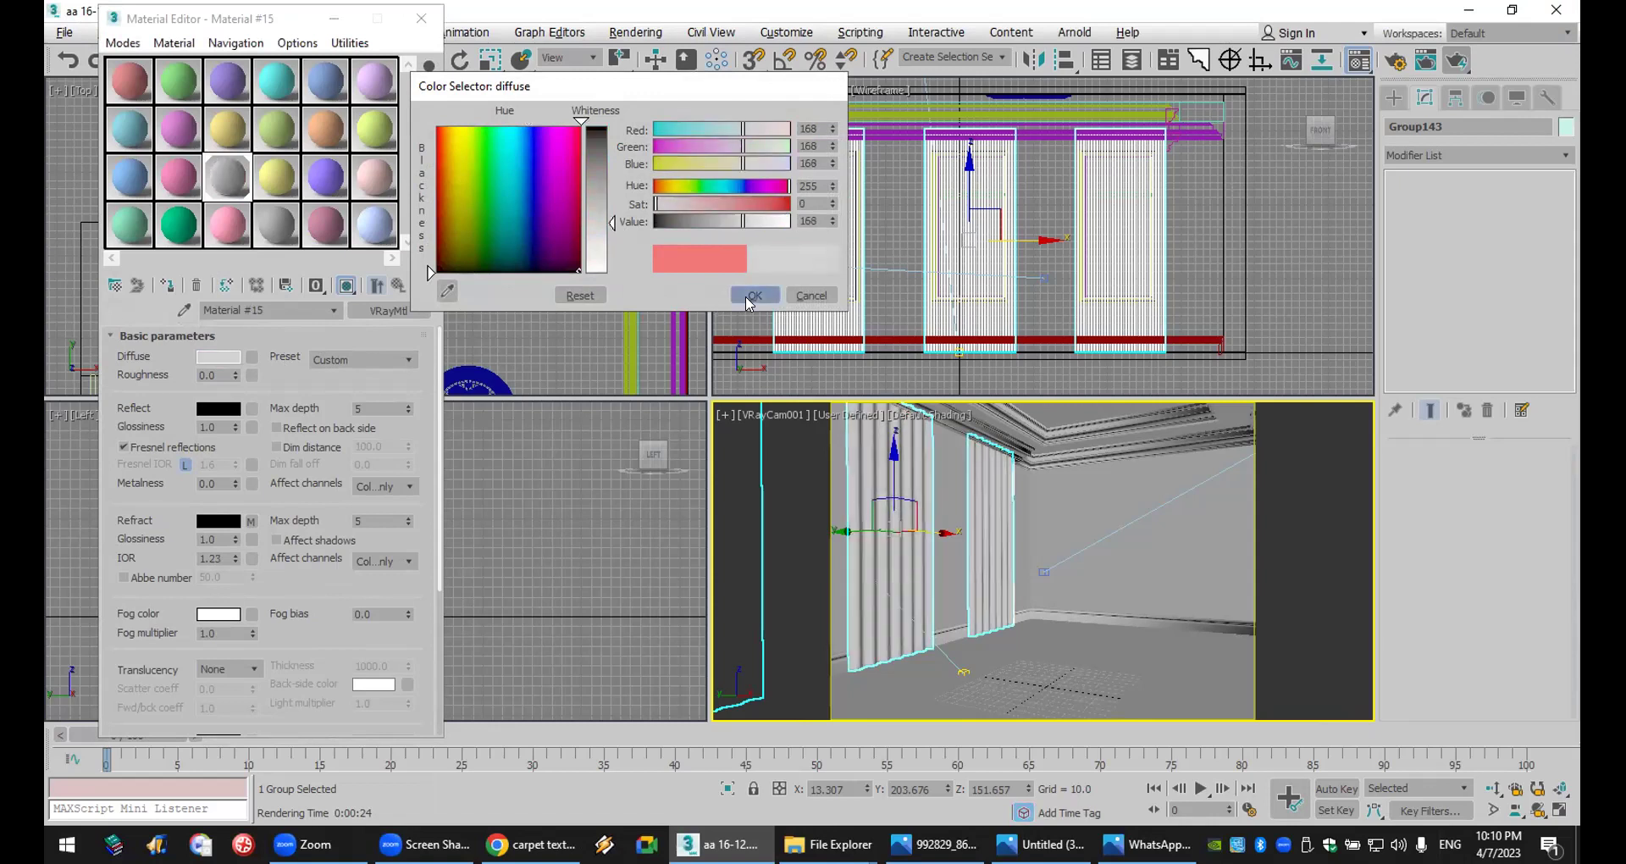
- Render the camera view, limiting the render region to a full-height strip about 215 pixels wide around the nearest window
{"action": "left_click", "coordinate": [1464, 62]}
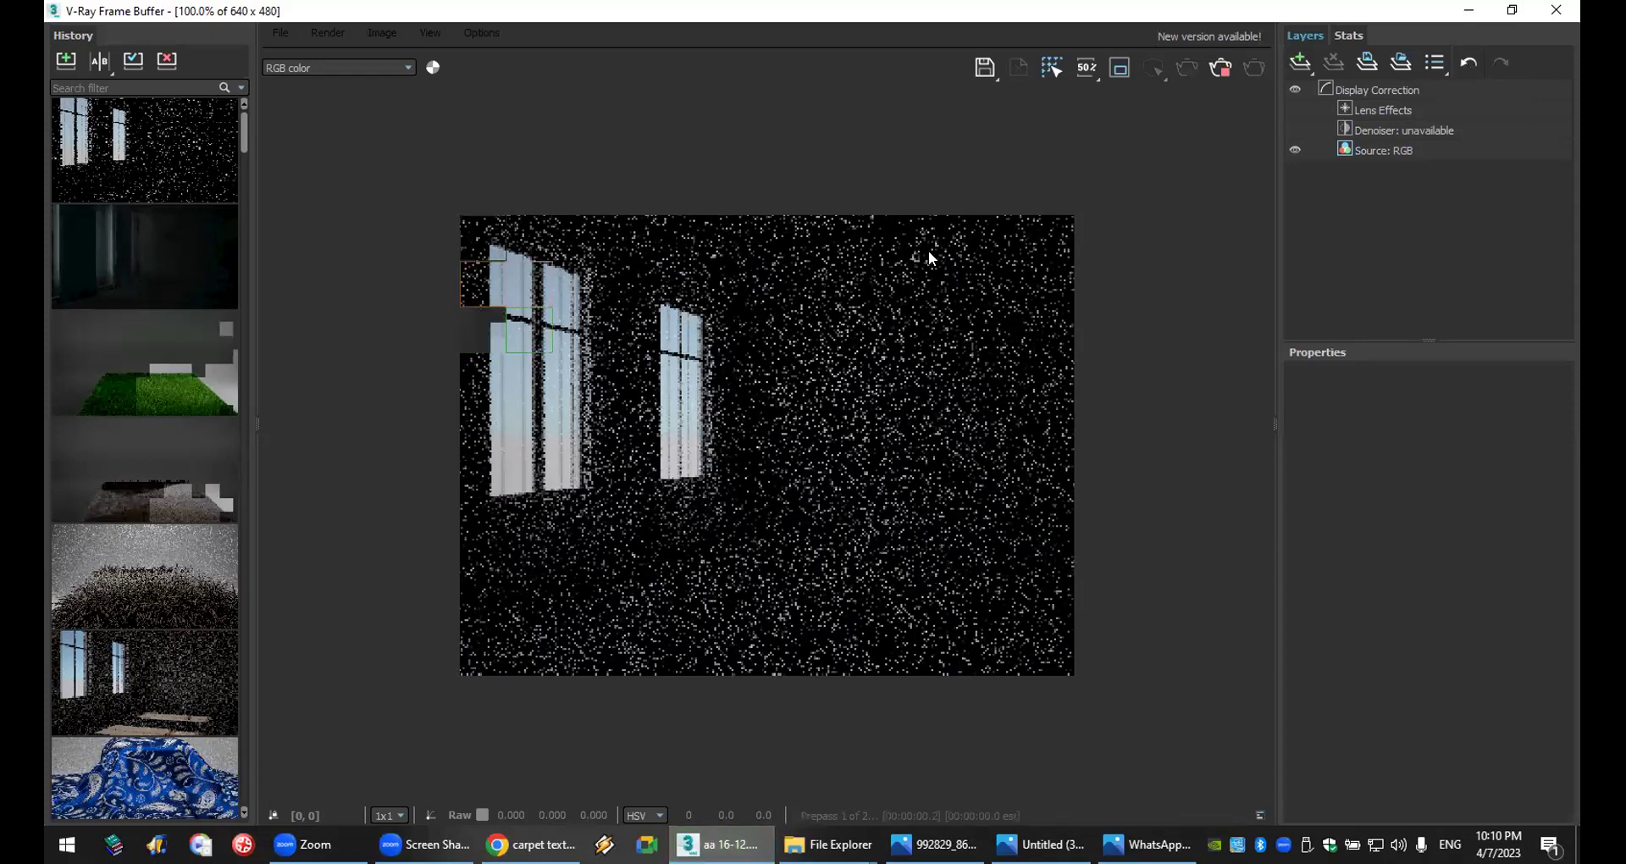
{"action": "left_click", "coordinate": [1121, 71]}
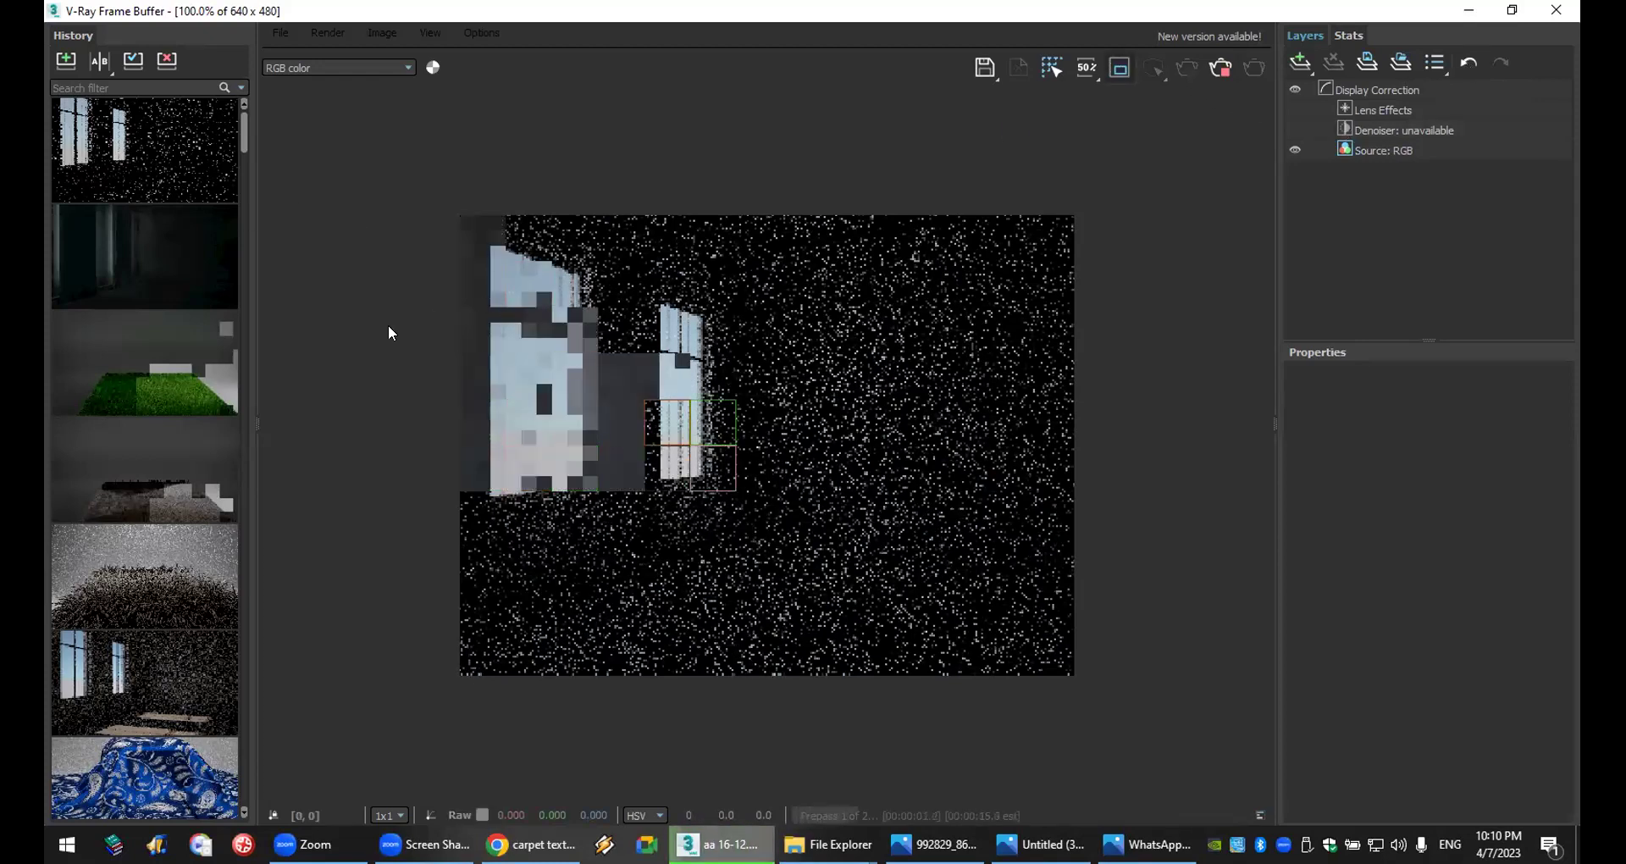
{"action": "left_click_drag", "start_coordinate": [430, 201], "coordinate": [664, 675]}
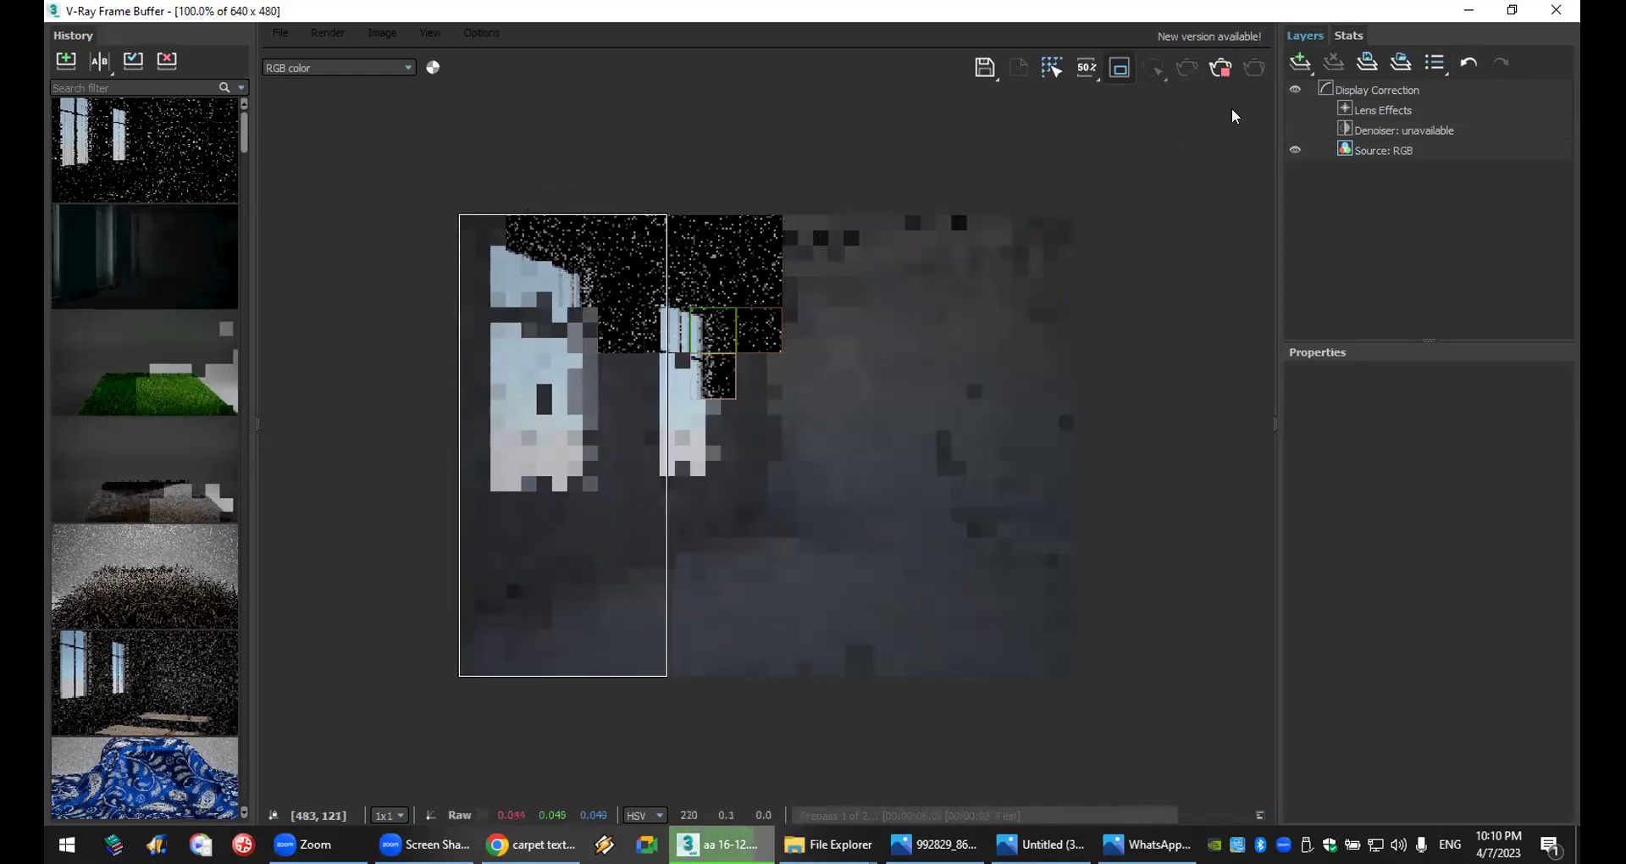
{"action": "left_click", "coordinate": [1127, 73]}
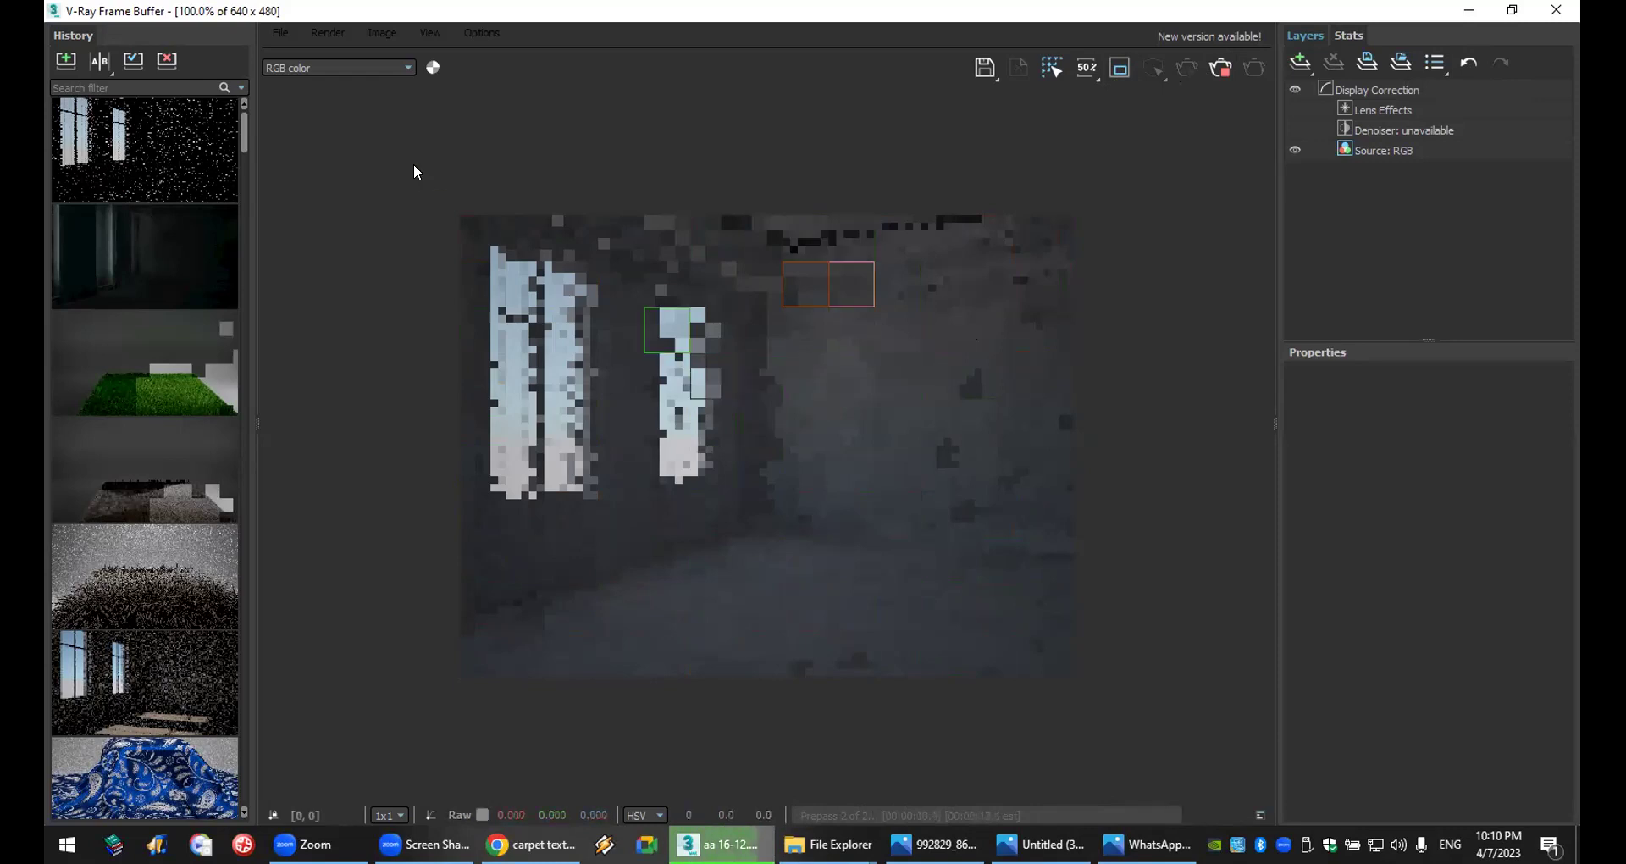
{"action": "left_click", "coordinate": [1119, 68]}
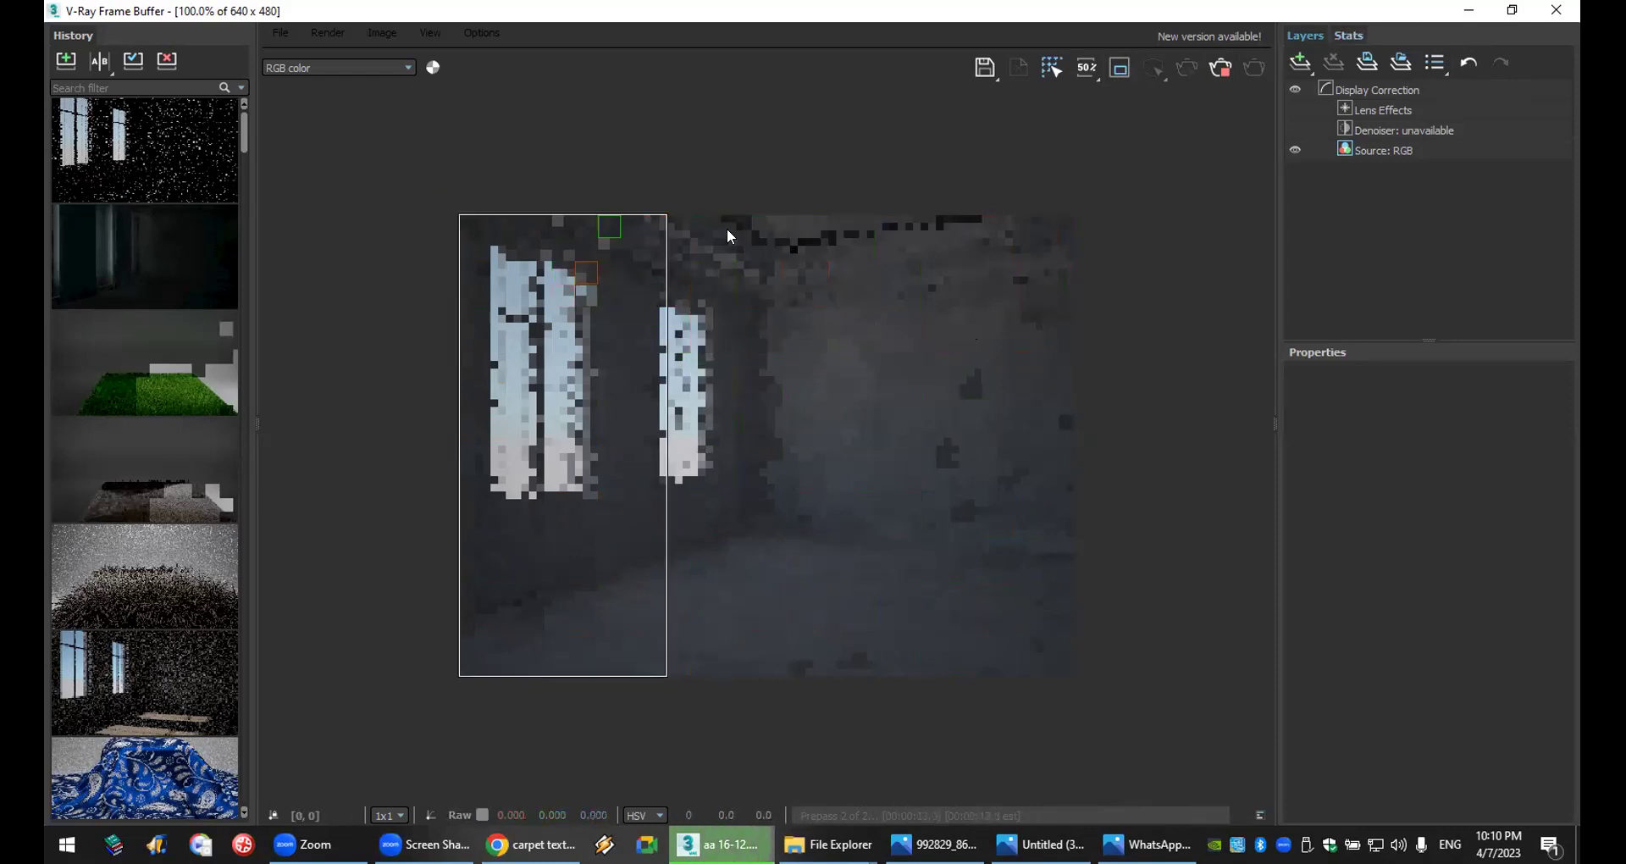
{"action": "left_click", "coordinate": [1255, 68]}
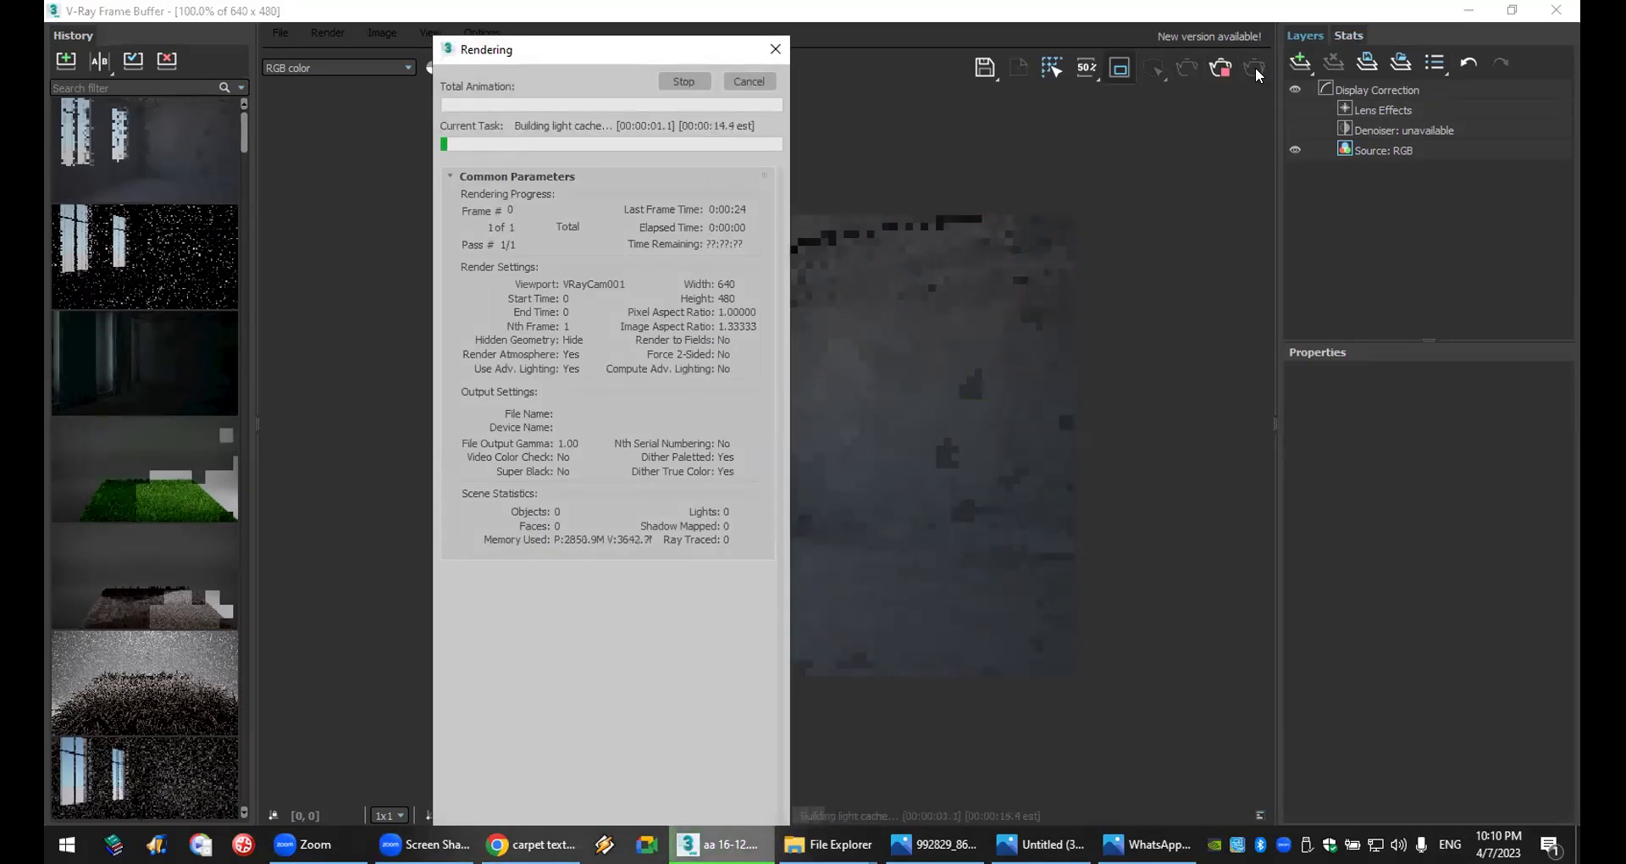
- Add an Exposure correction layer to the render and raise its exposure to about 1.009
{"action": "left_click", "coordinate": [954, 354]}
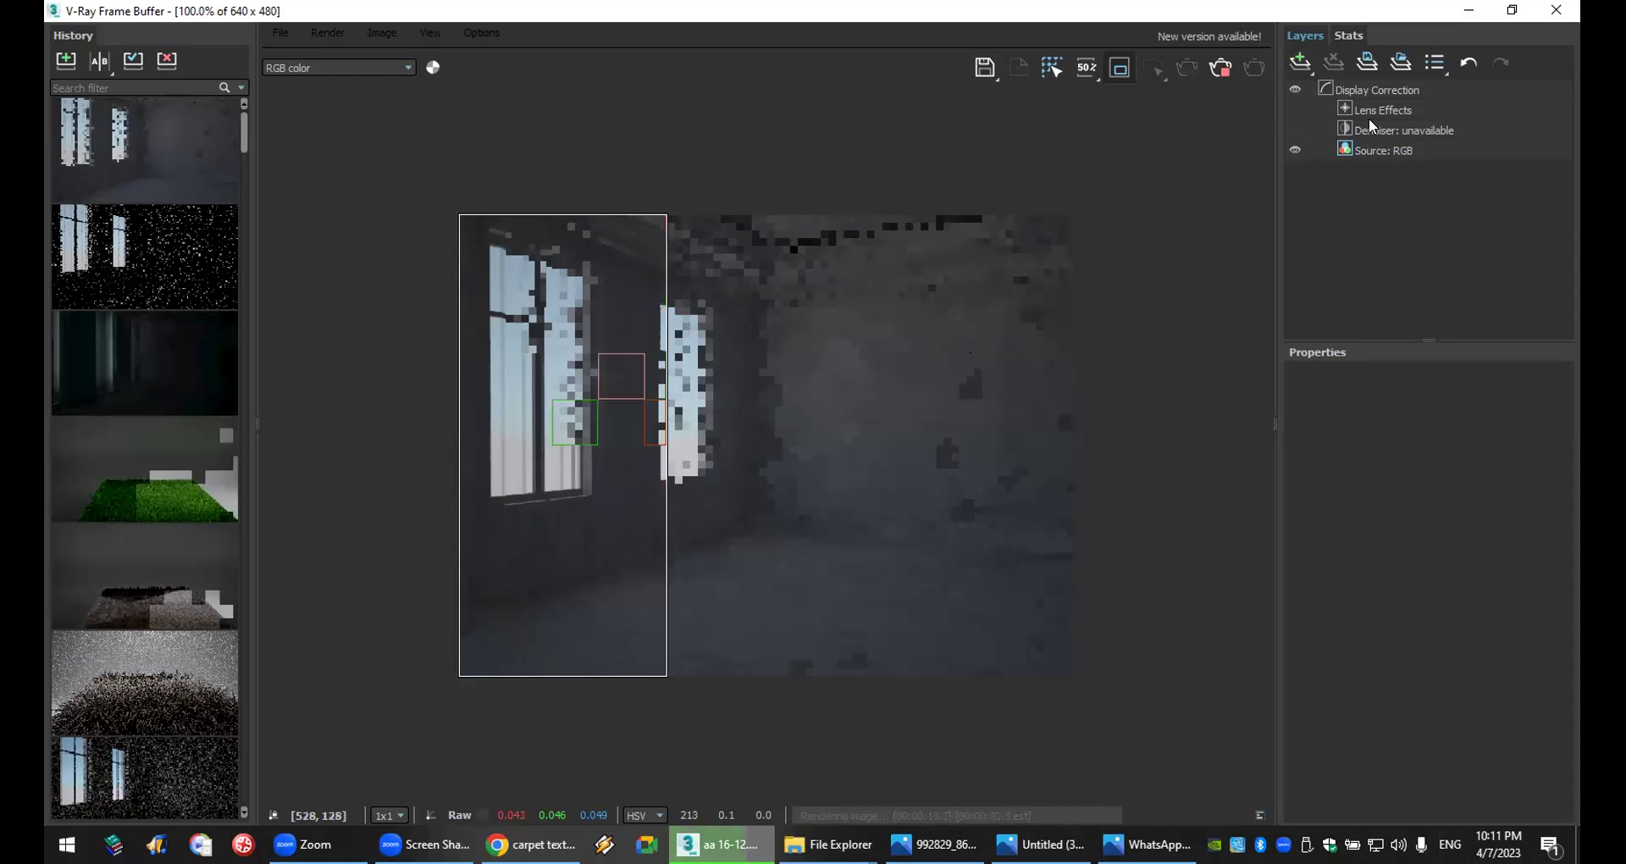
{"action": "left_click", "coordinate": [1301, 63]}
{"action": "left_click", "coordinate": [1366, 181]}
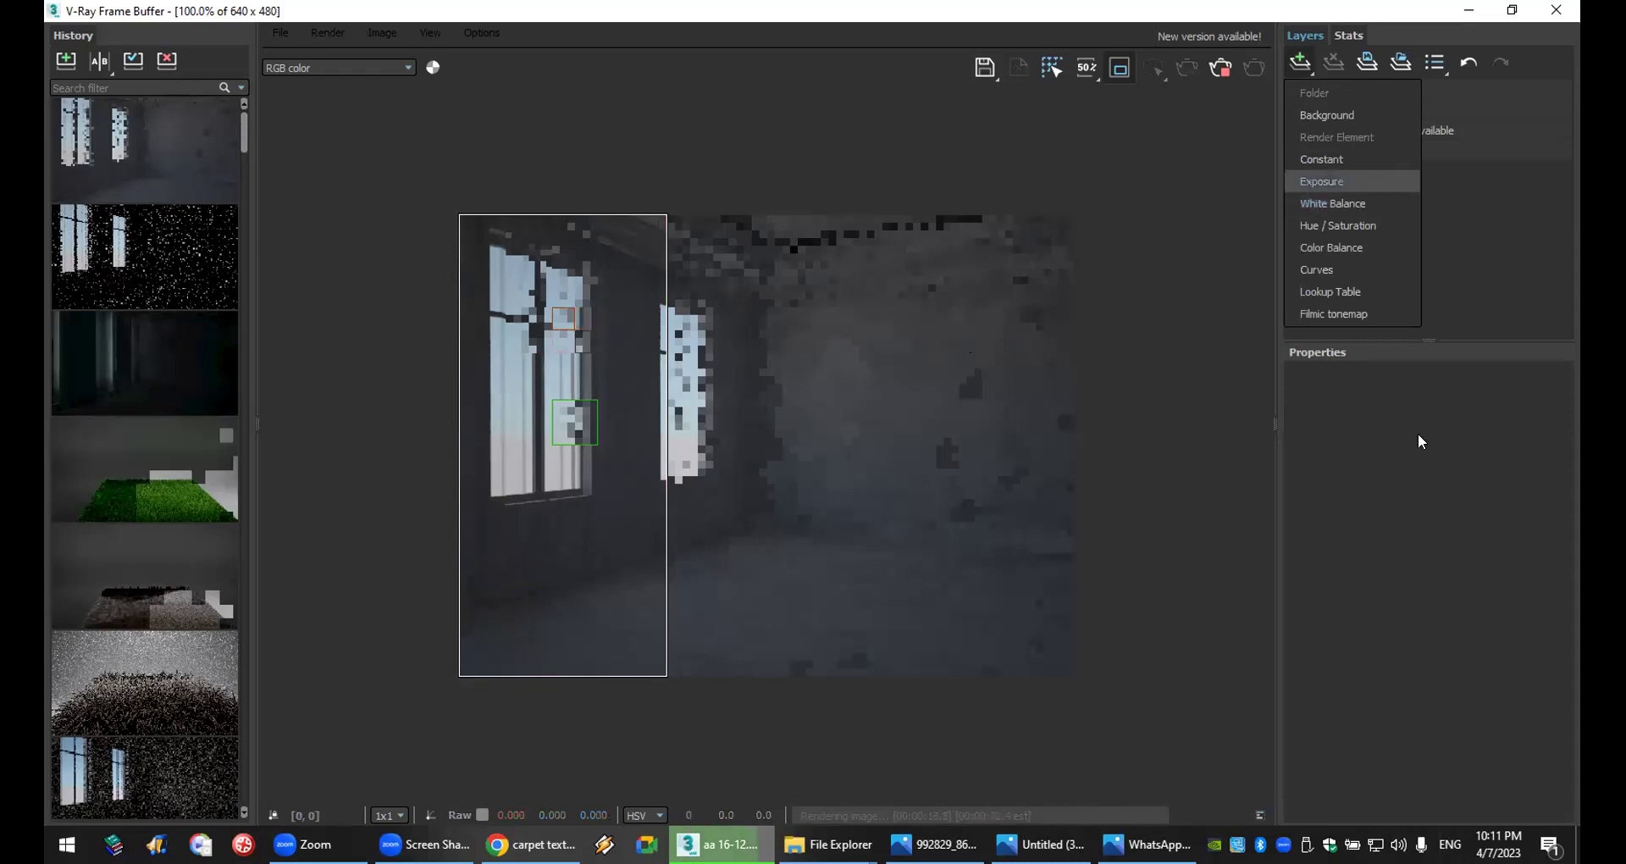
{"action": "left_click", "coordinate": [1413, 467]}
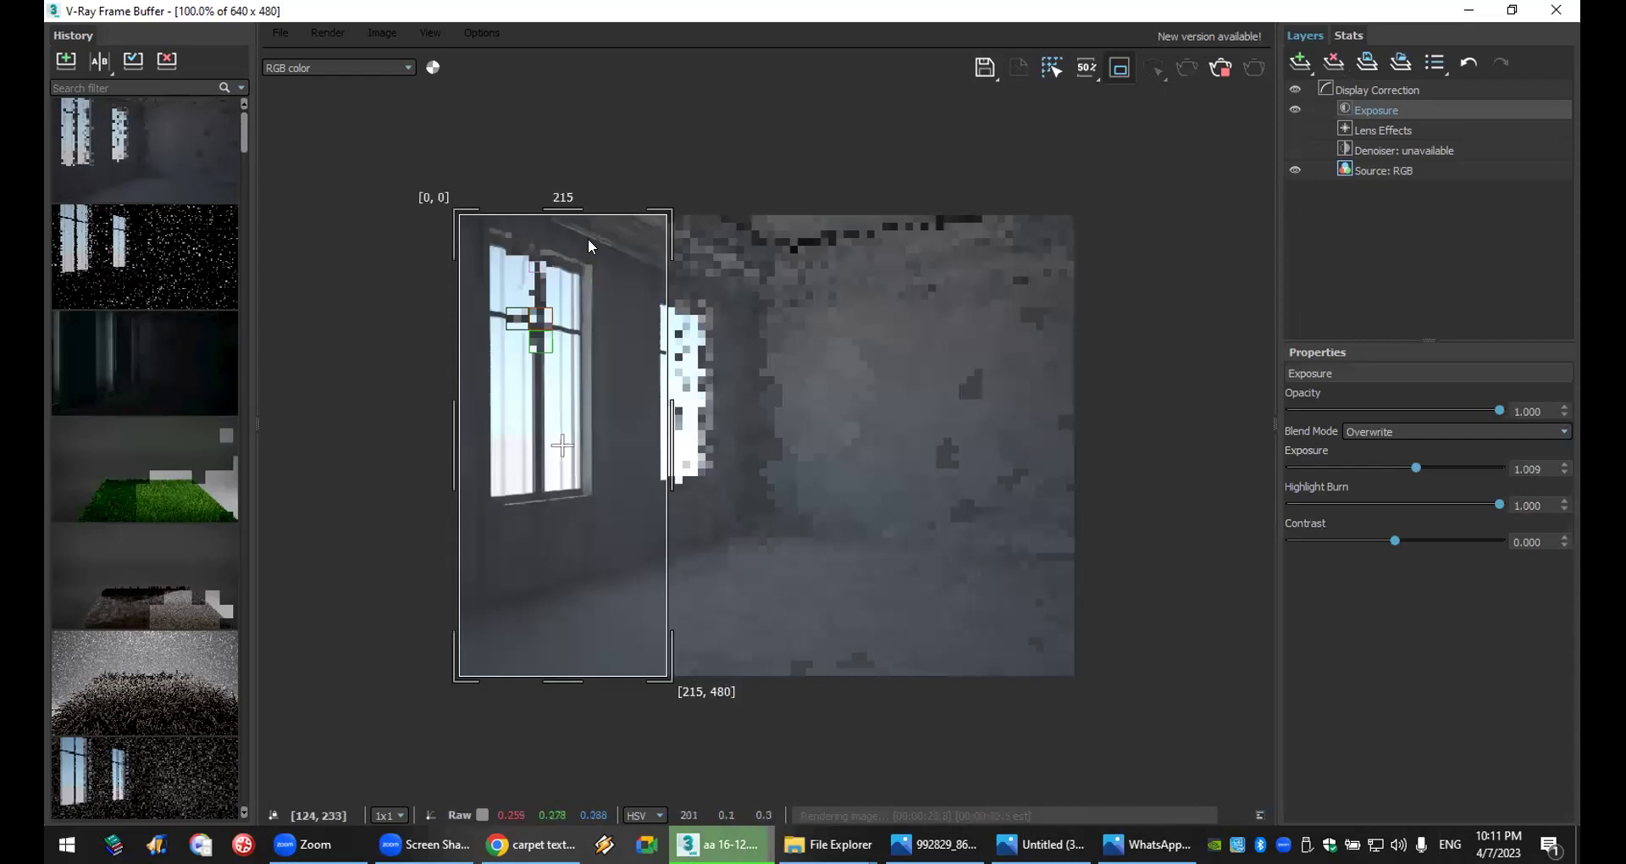
- Examine the sheer curtain over the window in the rendered region up close and at full view
{"action": "scroll", "coordinate": [598, 266], "scroll_direction": "up", "scroll_amount": 2}
{"action": "scroll", "coordinate": [535, 460], "scroll_direction": "down", "scroll_amount": 1}
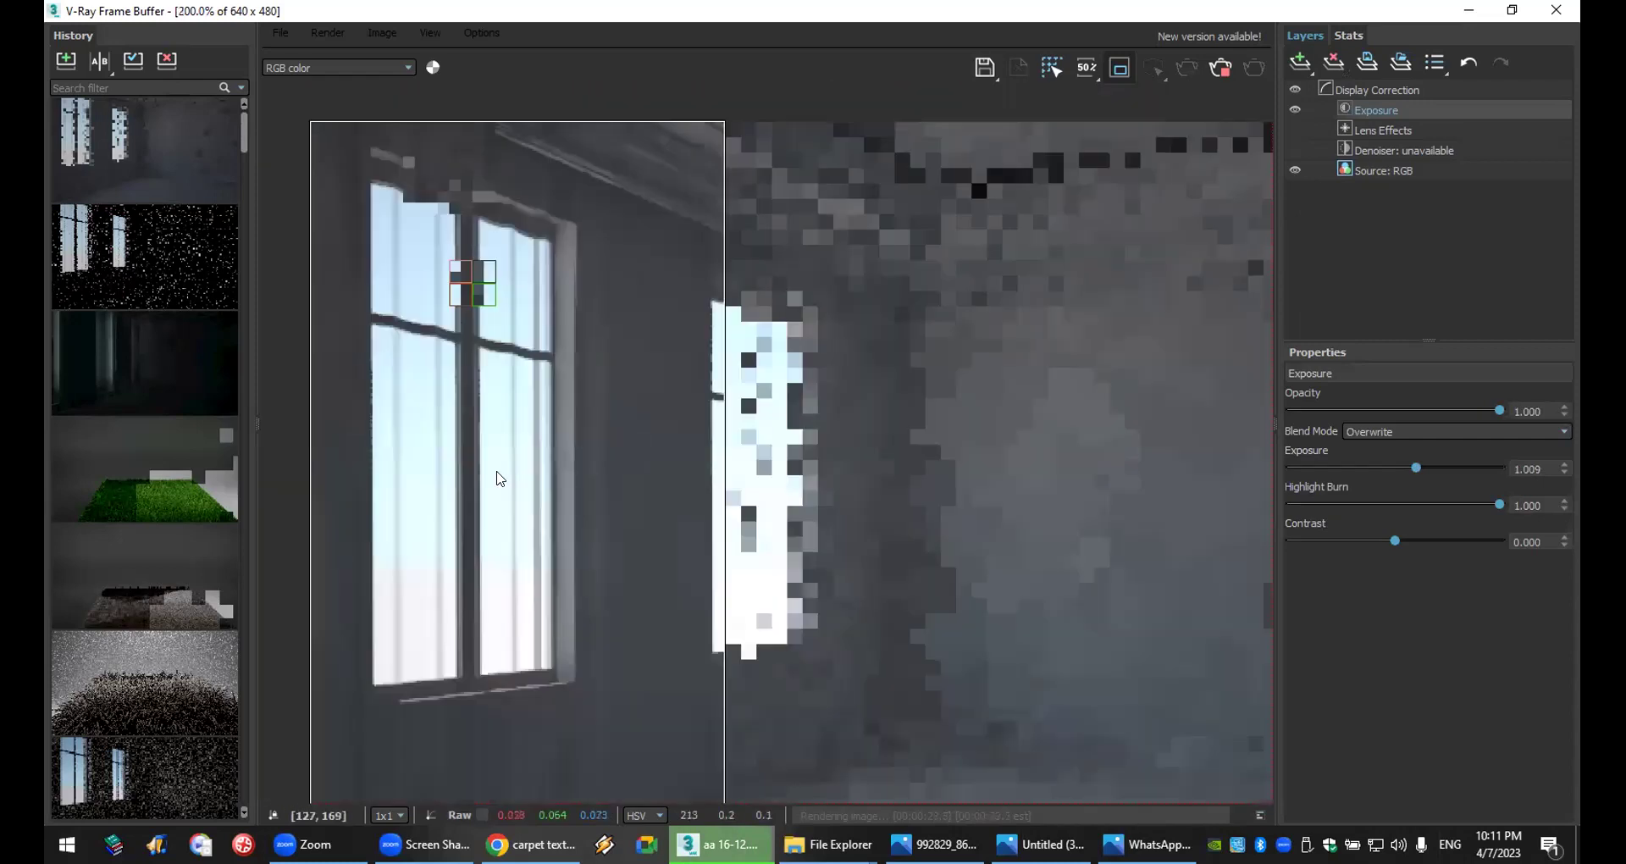
{"action": "scroll", "coordinate": [502, 481], "scroll_direction": "down", "scroll_amount": 1}
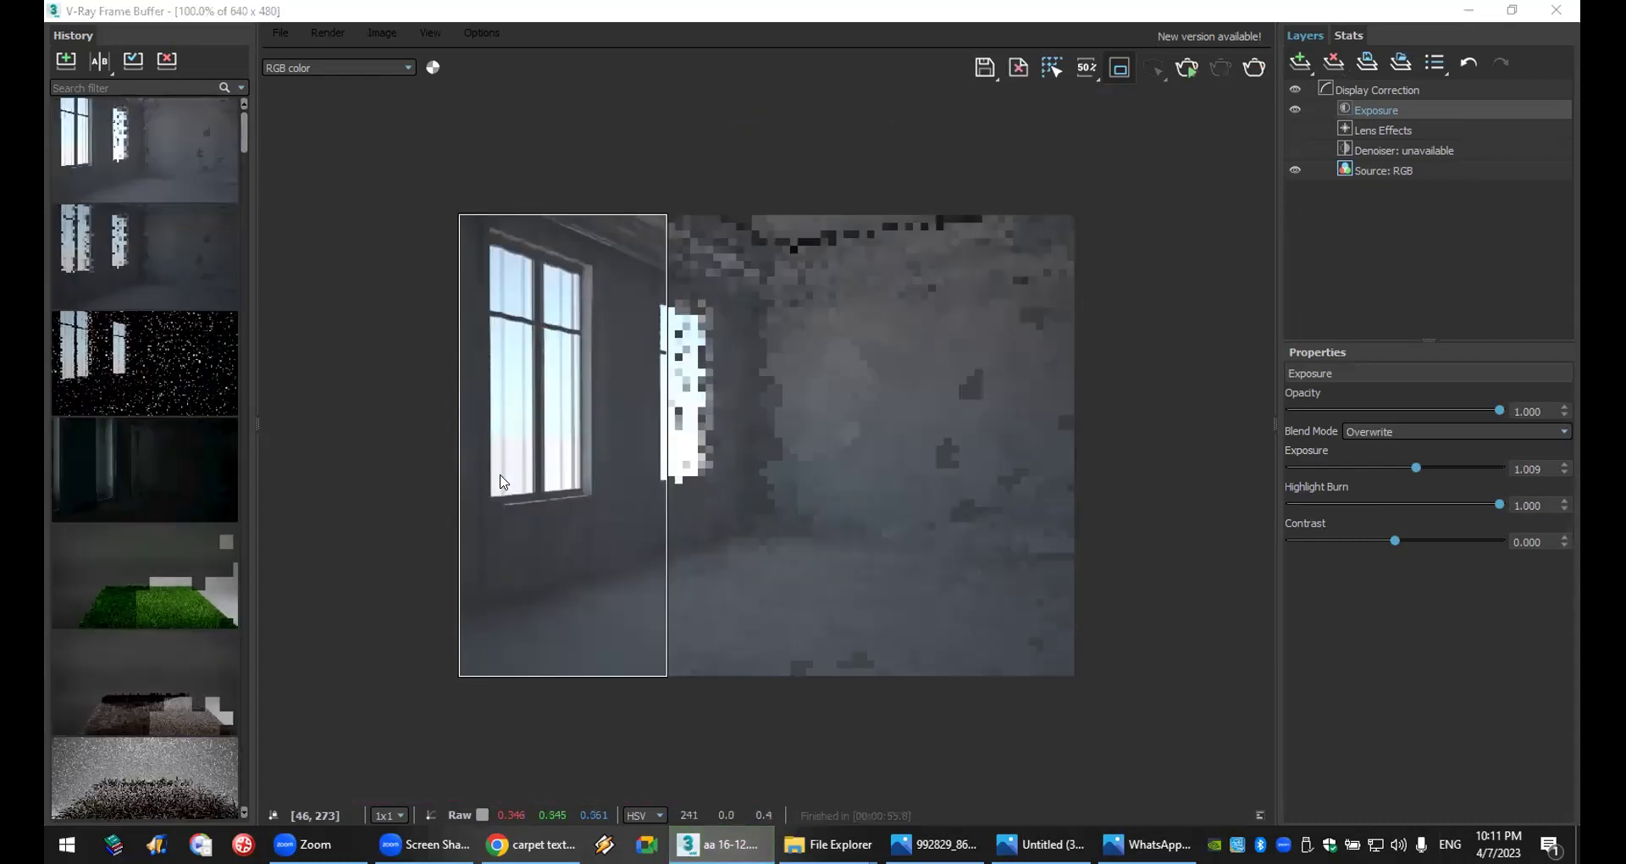
{"action": "scroll", "coordinate": [565, 584], "scroll_direction": "up", "scroll_amount": 1}
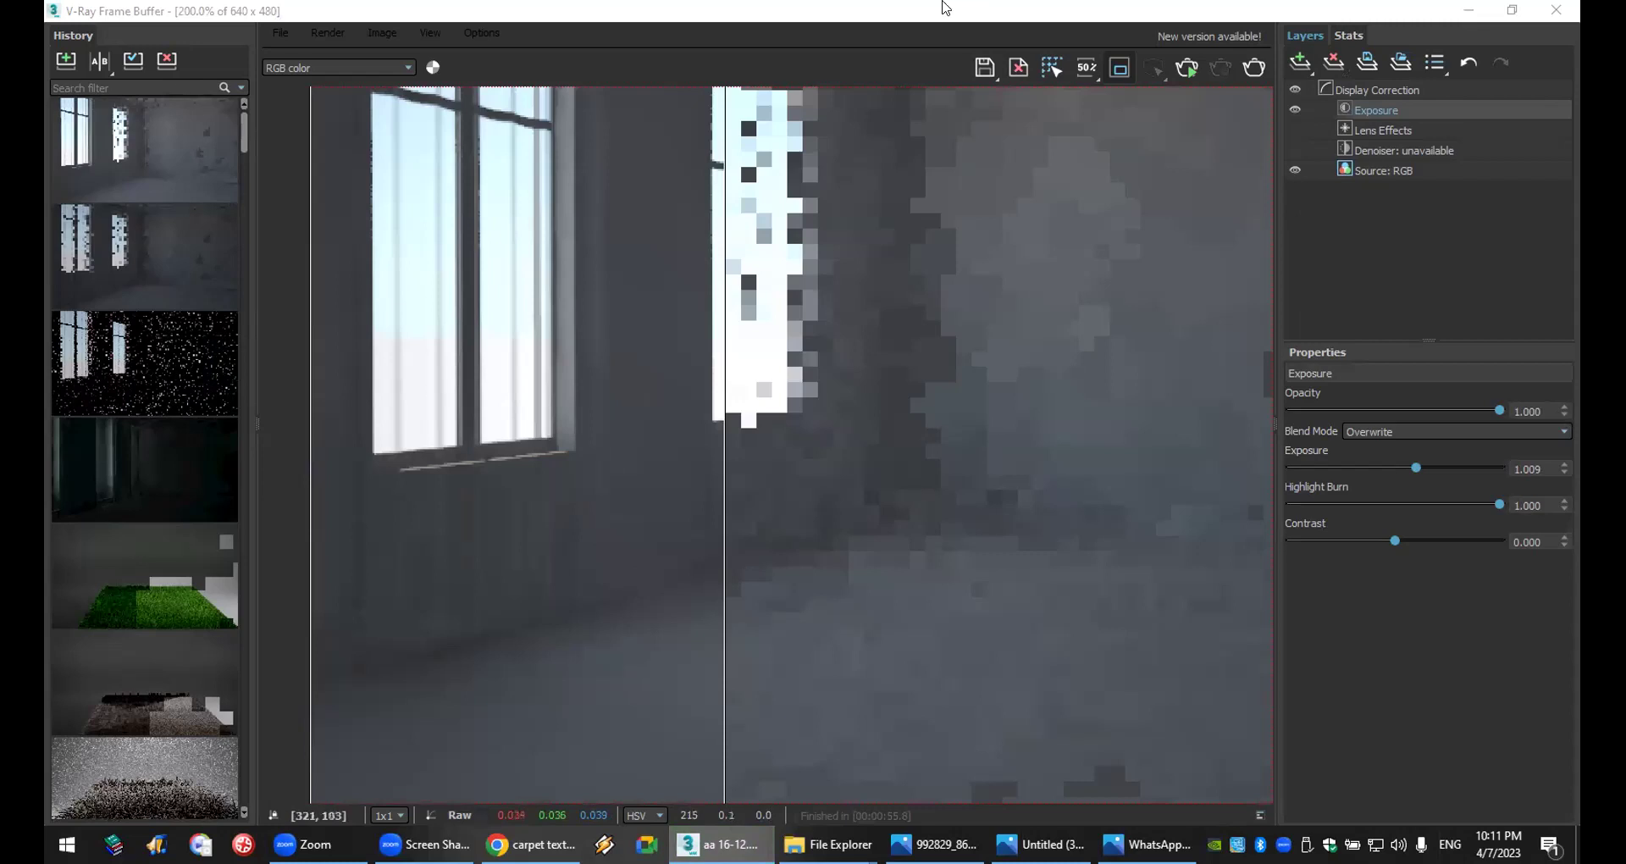
{"action": "double_click", "coordinate": [749, 506]}
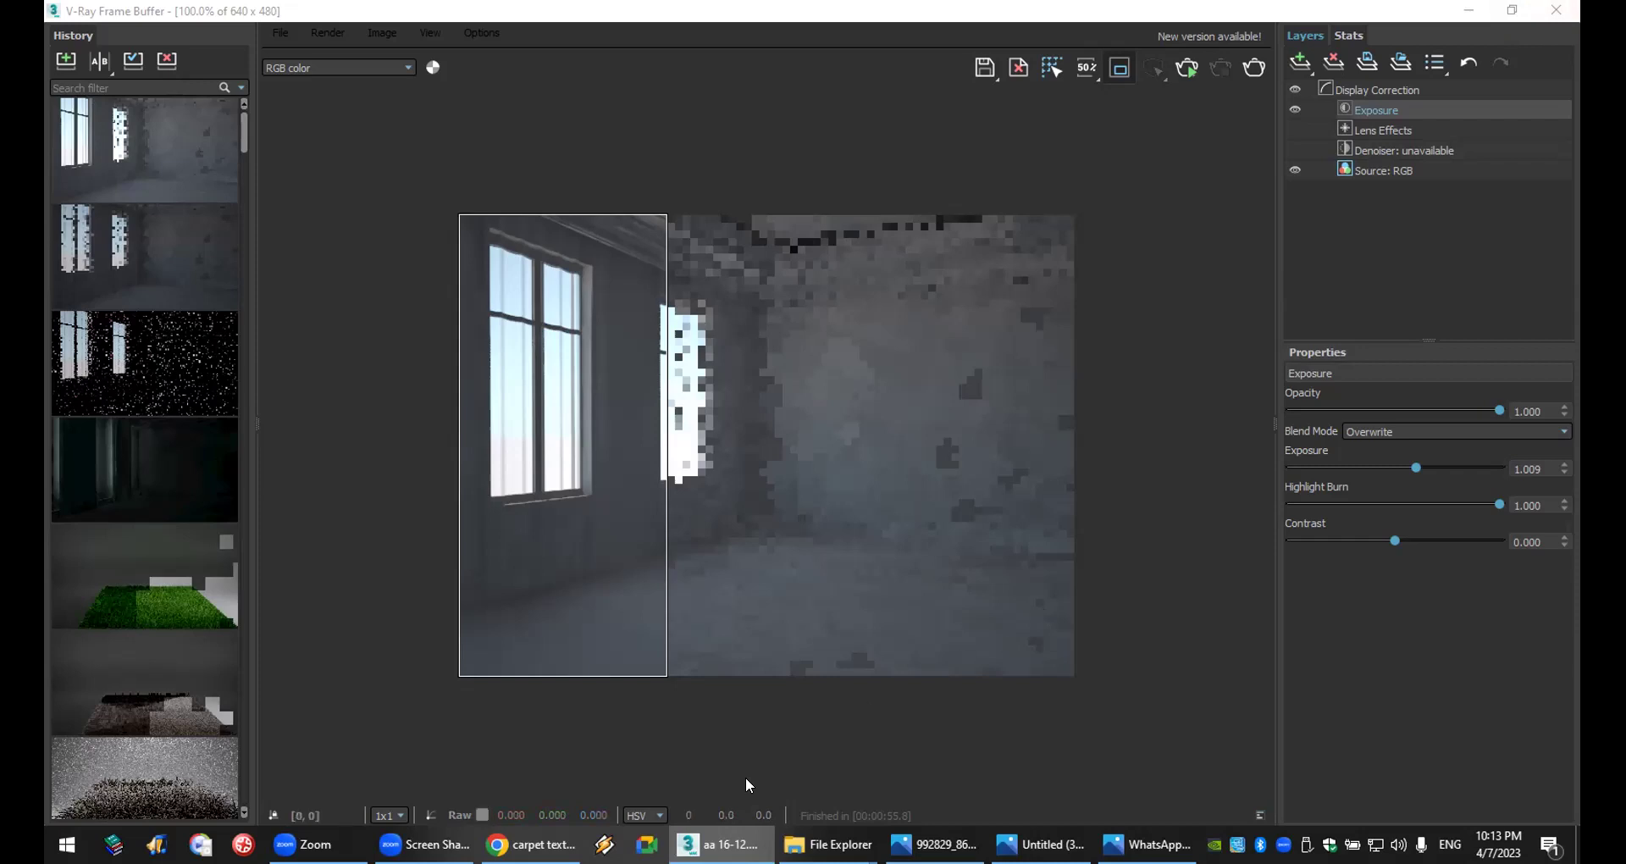
{"action": "scroll", "coordinate": [505, 421], "scroll_direction": "up", "scroll_amount": 2}
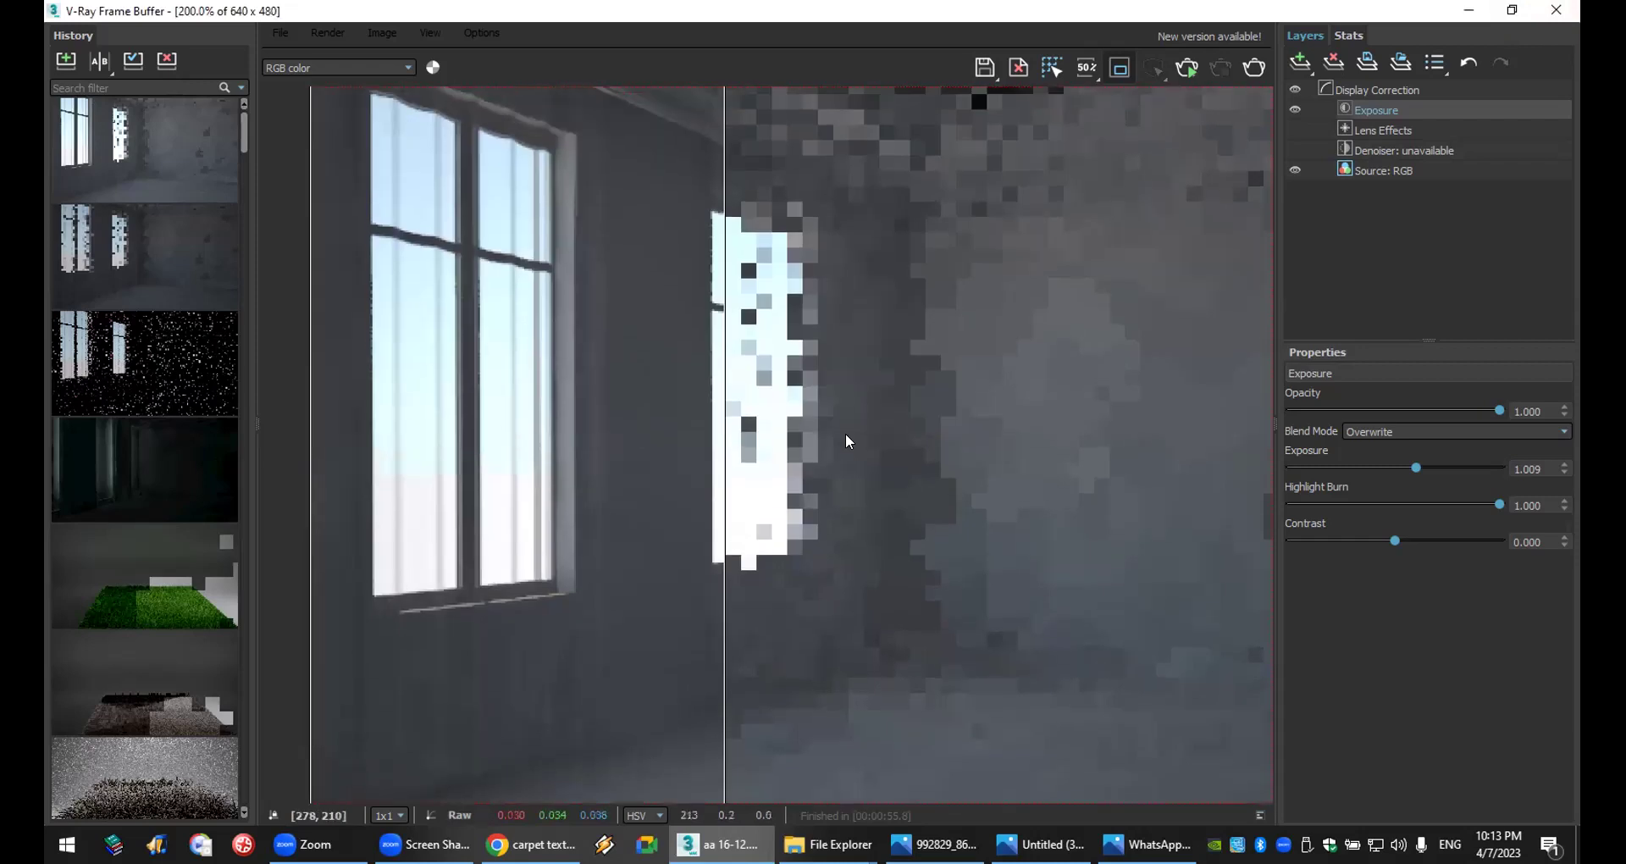
{"action": "scroll", "coordinate": [845, 434], "scroll_direction": "up", "scroll_amount": 2}
{"action": "scroll", "coordinate": [842, 433], "scroll_direction": "down", "scroll_amount": 2}
{"action": "scroll", "coordinate": [567, 502], "scroll_direction": "up", "scroll_amount": 1}
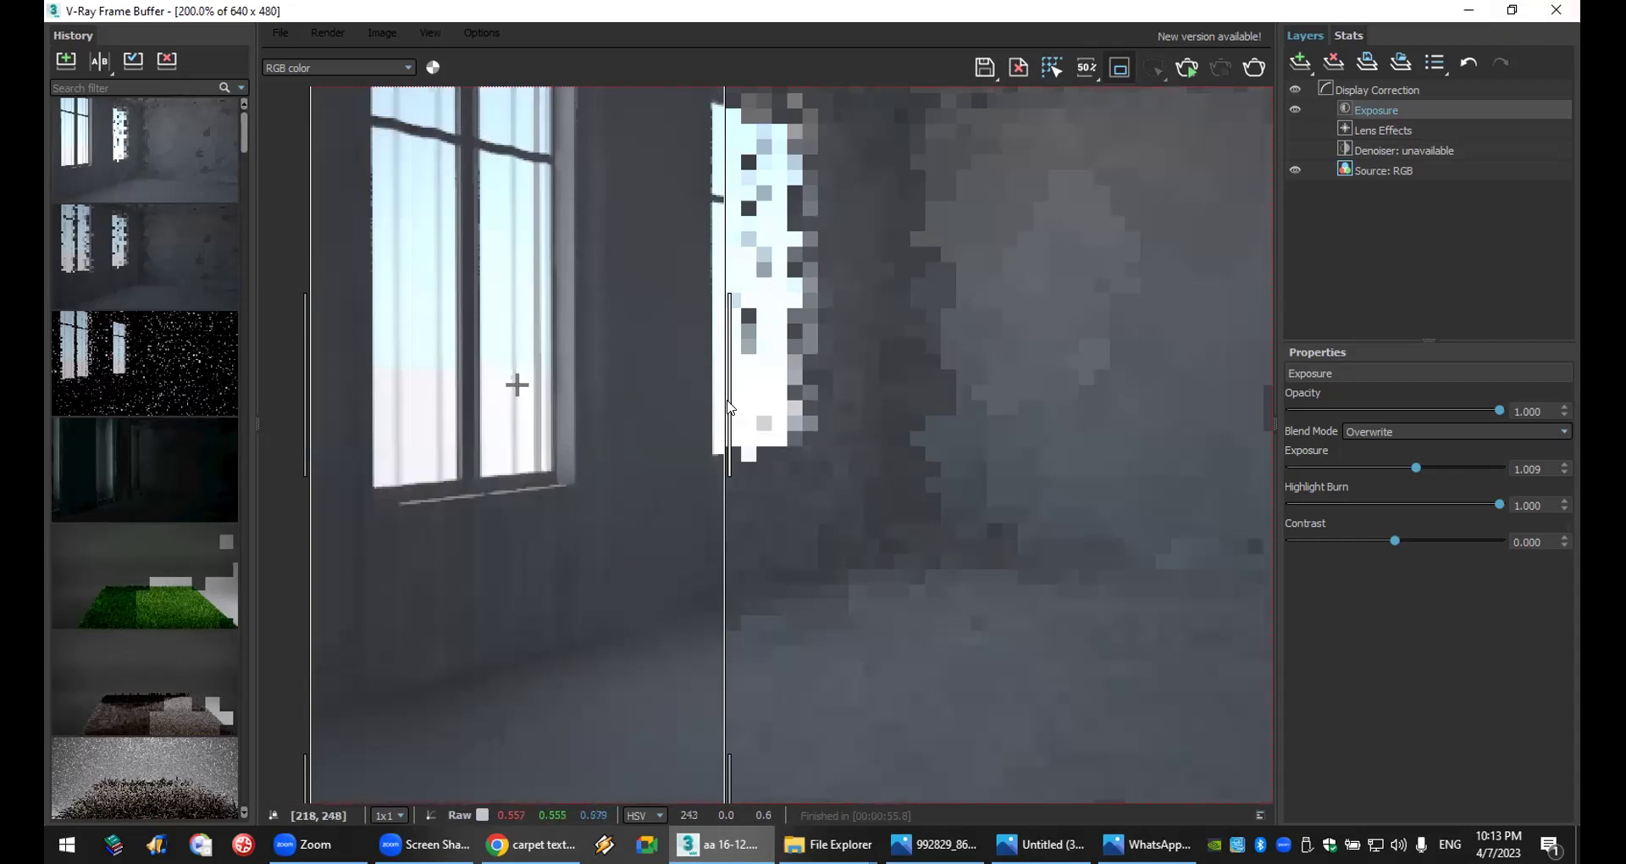
{"action": "double_click", "coordinate": [715, 449]}
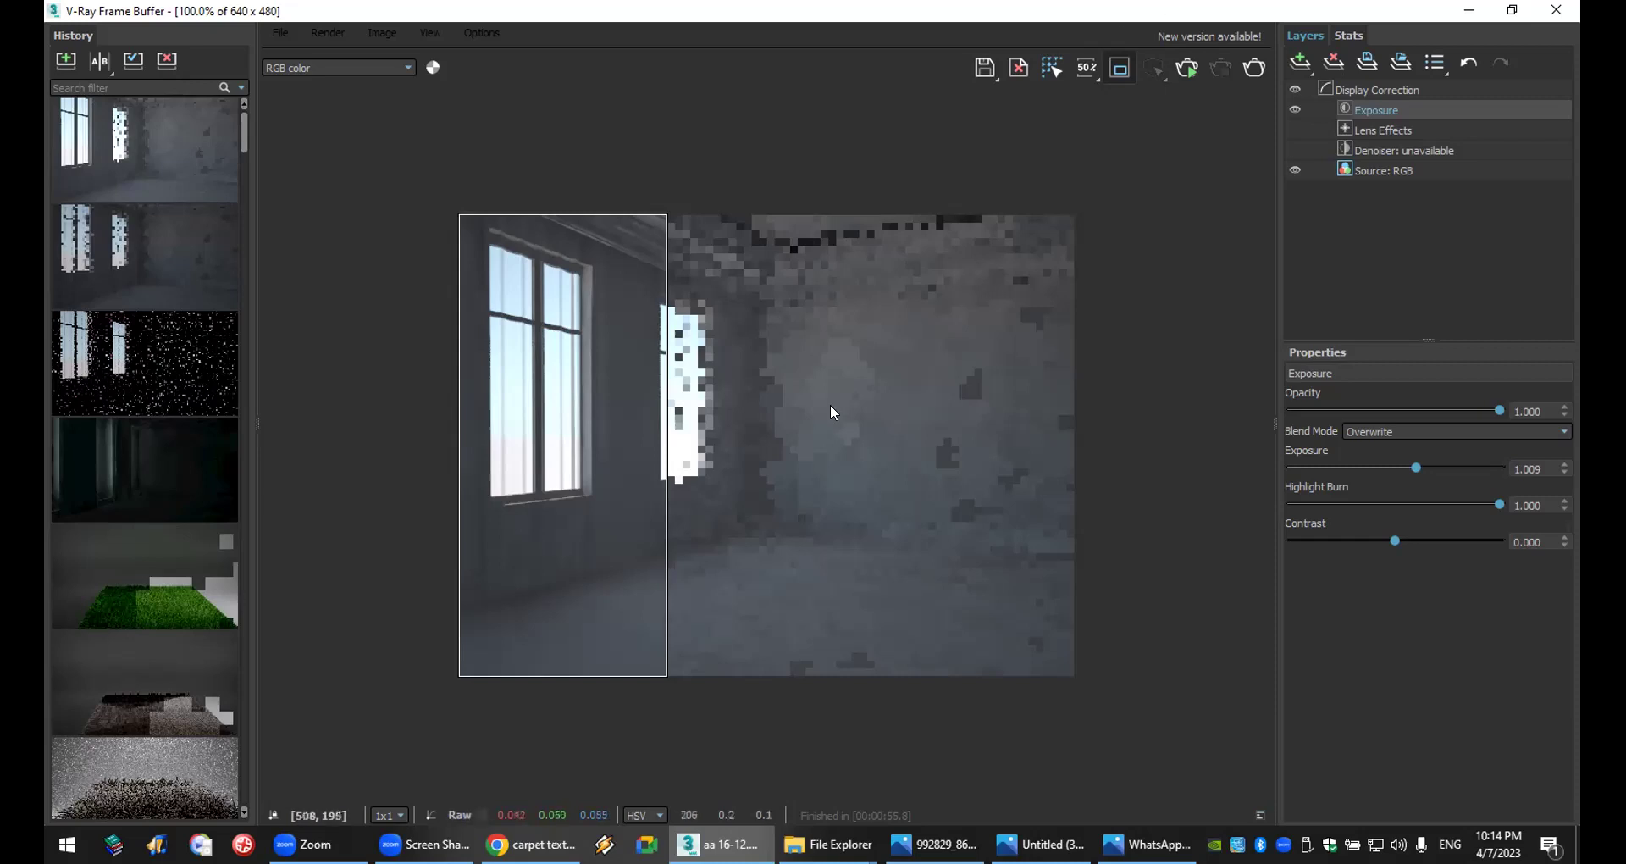
{"action": "scroll", "coordinate": [486, 496], "scroll_direction": "up", "scroll_amount": 1}
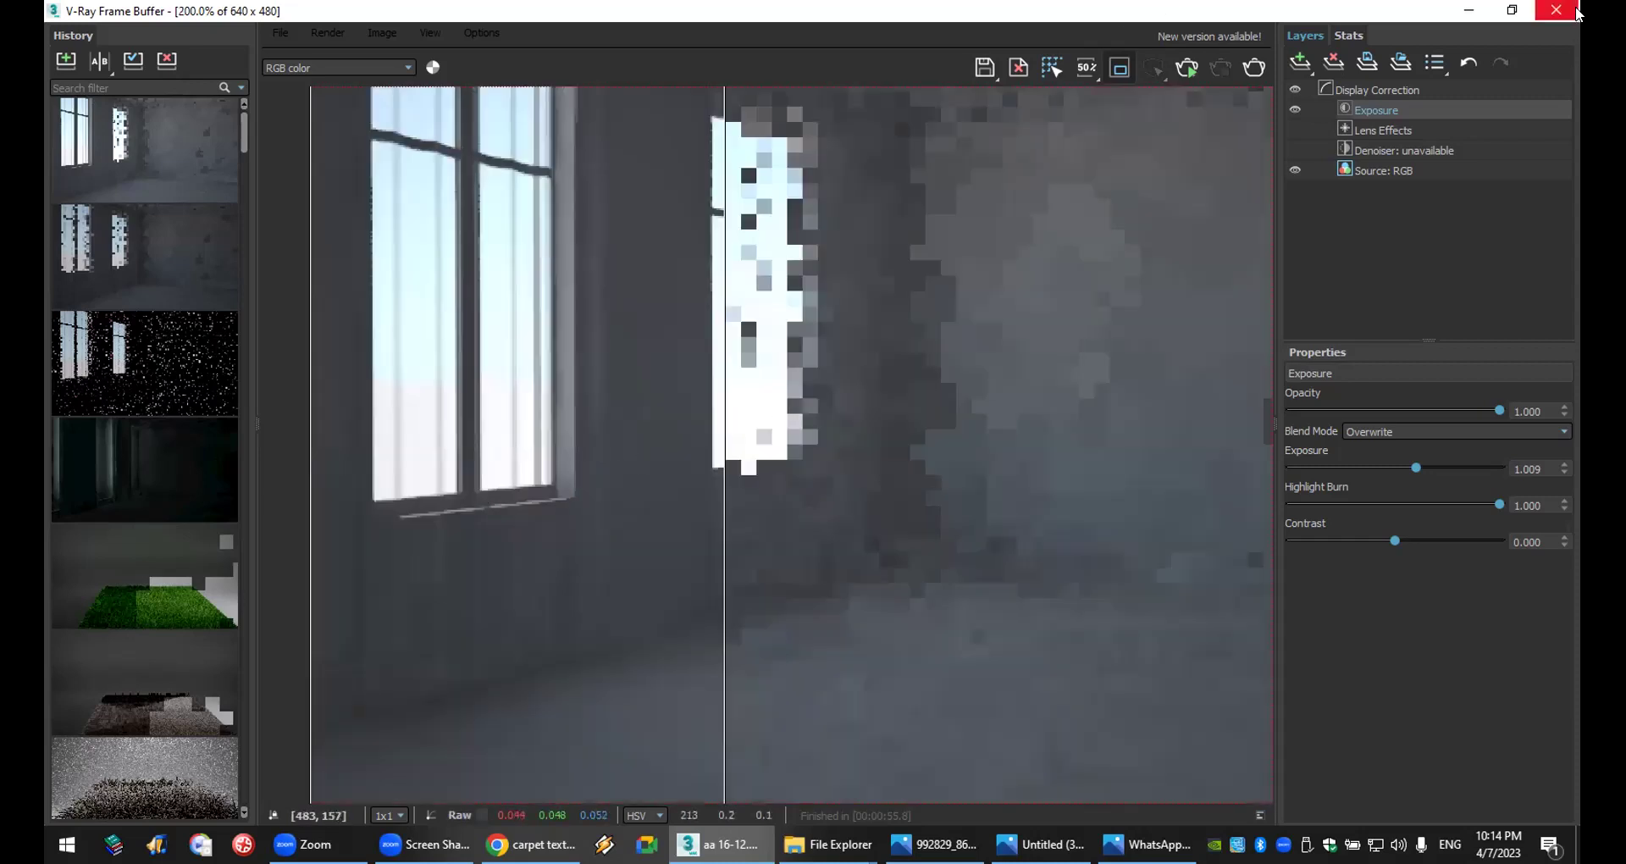
- Change the curtain material's type to VRay2SidedMtl, keeping the old material as a sub-material
{"action": "key", "text": "alt+Tab"}
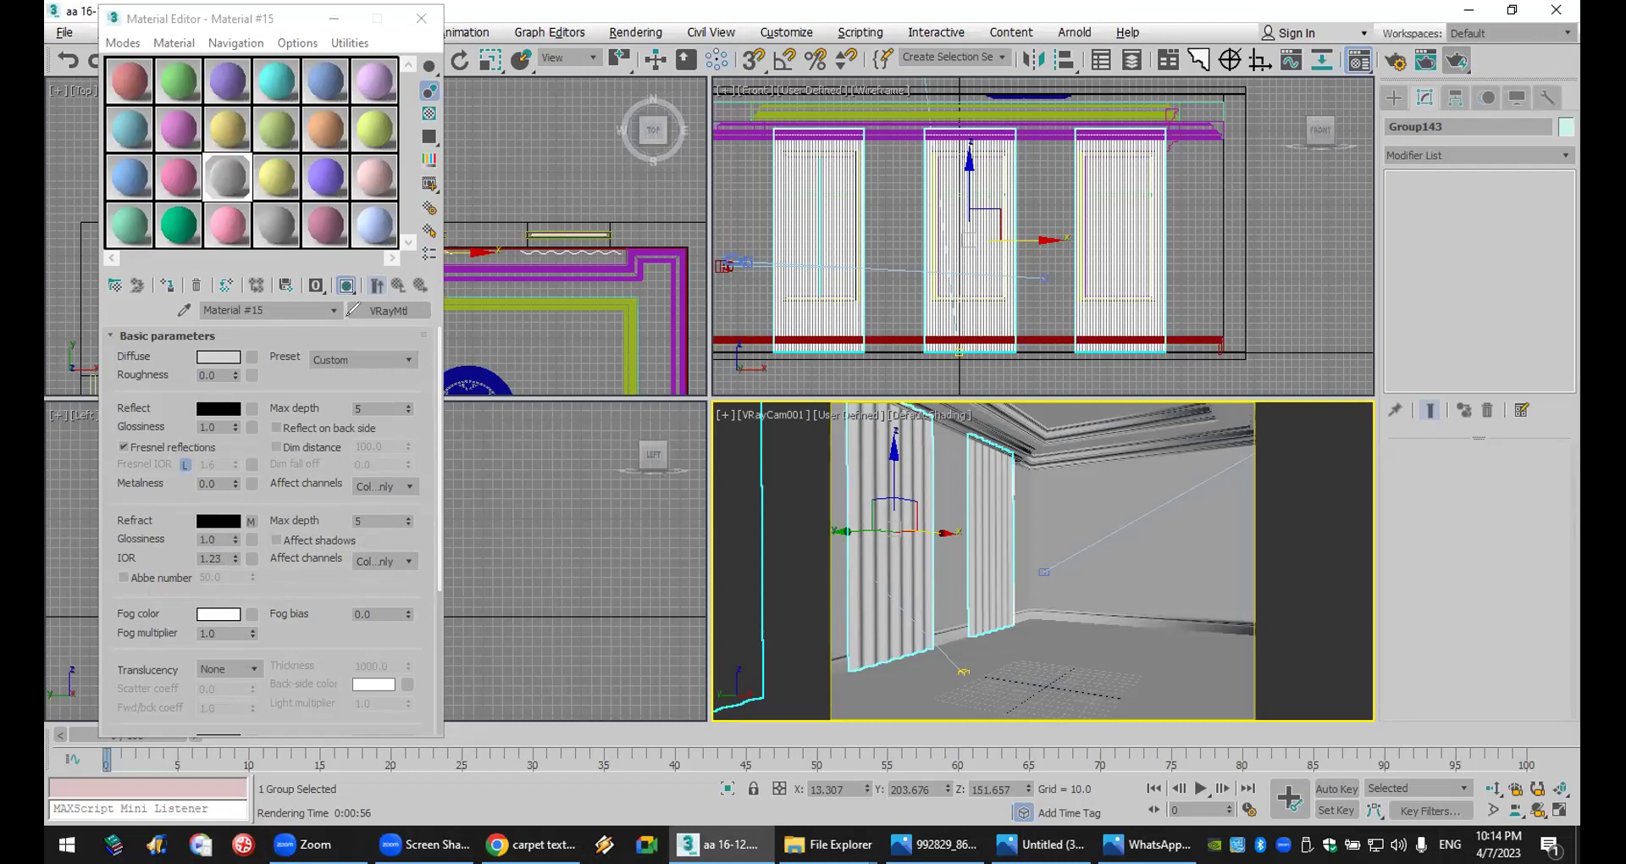
{"action": "left_click_drag", "start_coordinate": [321, 292], "coordinate": [440, 284]}
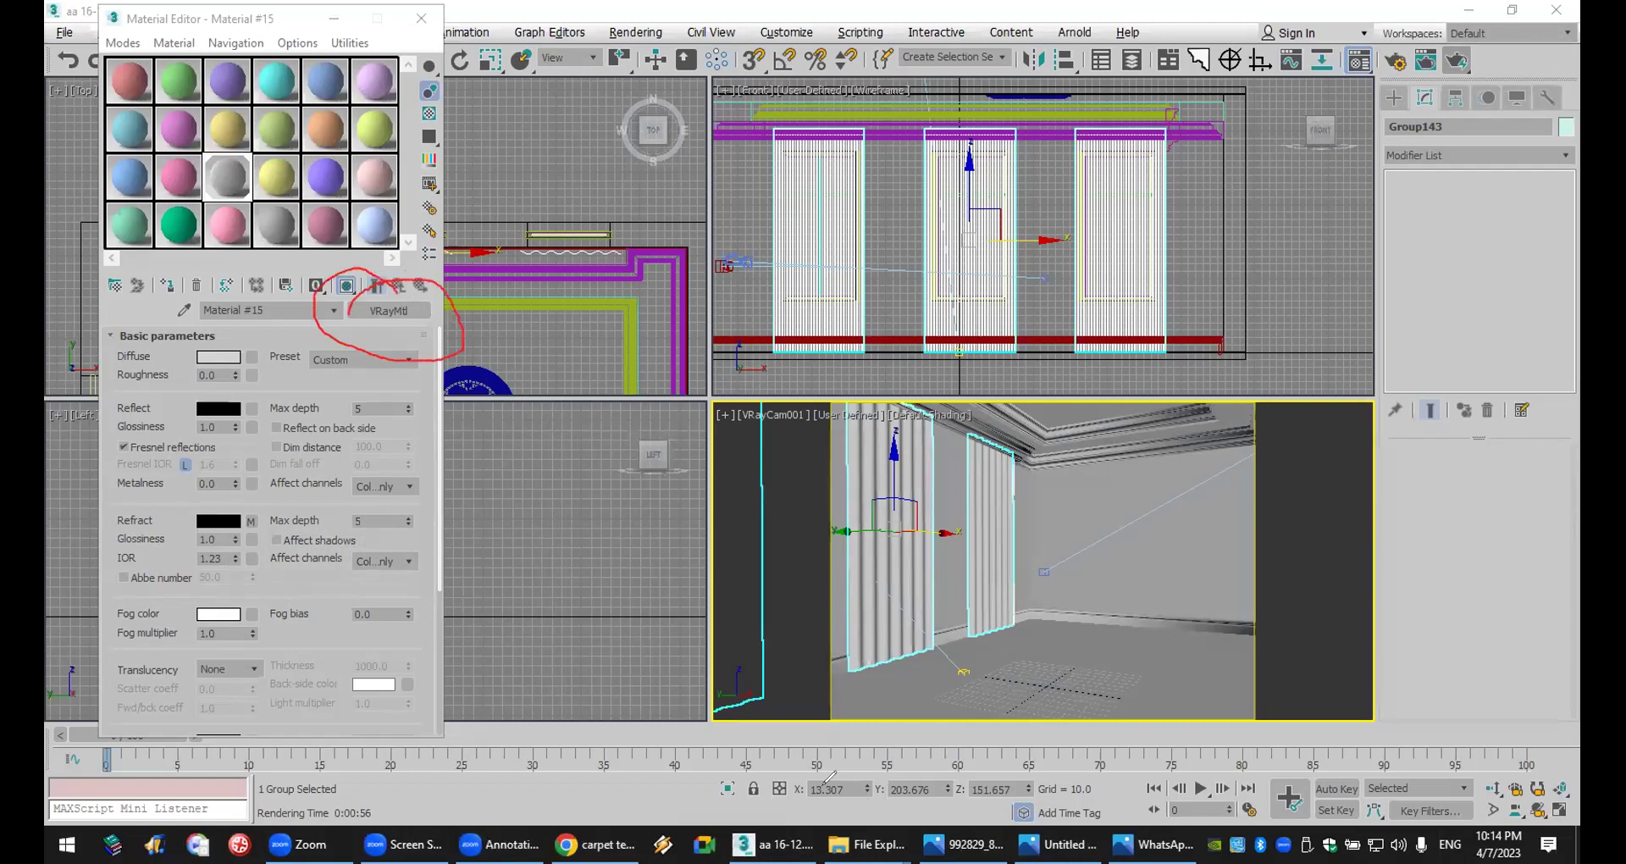
{"action": "left_click", "coordinate": [415, 311]}
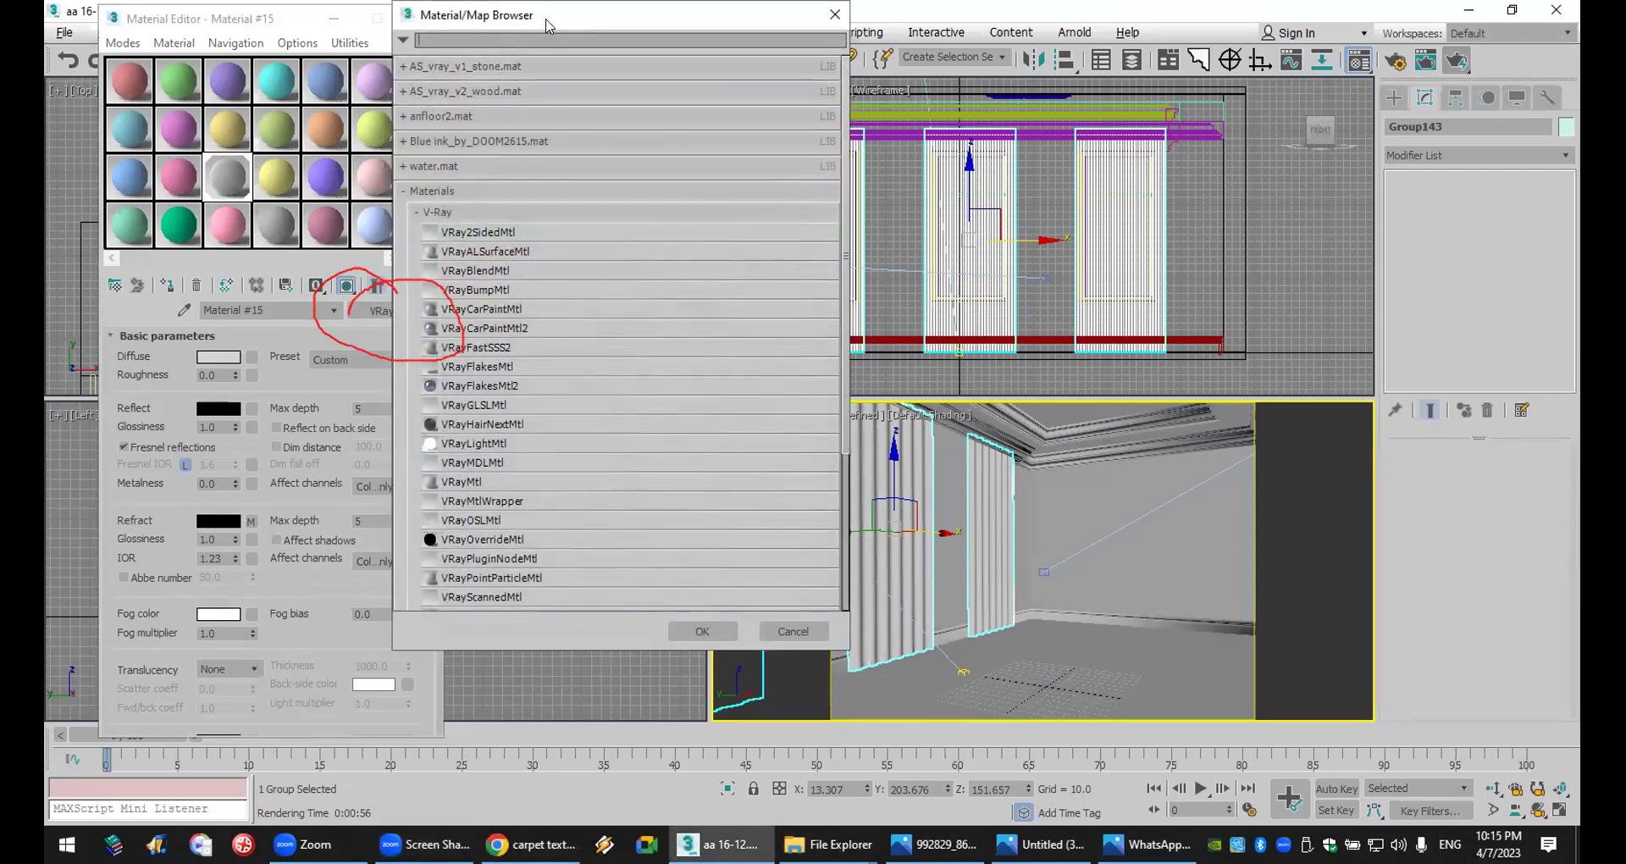
{"action": "left_click_drag", "start_coordinate": [542, 18], "coordinate": [767, 42]}
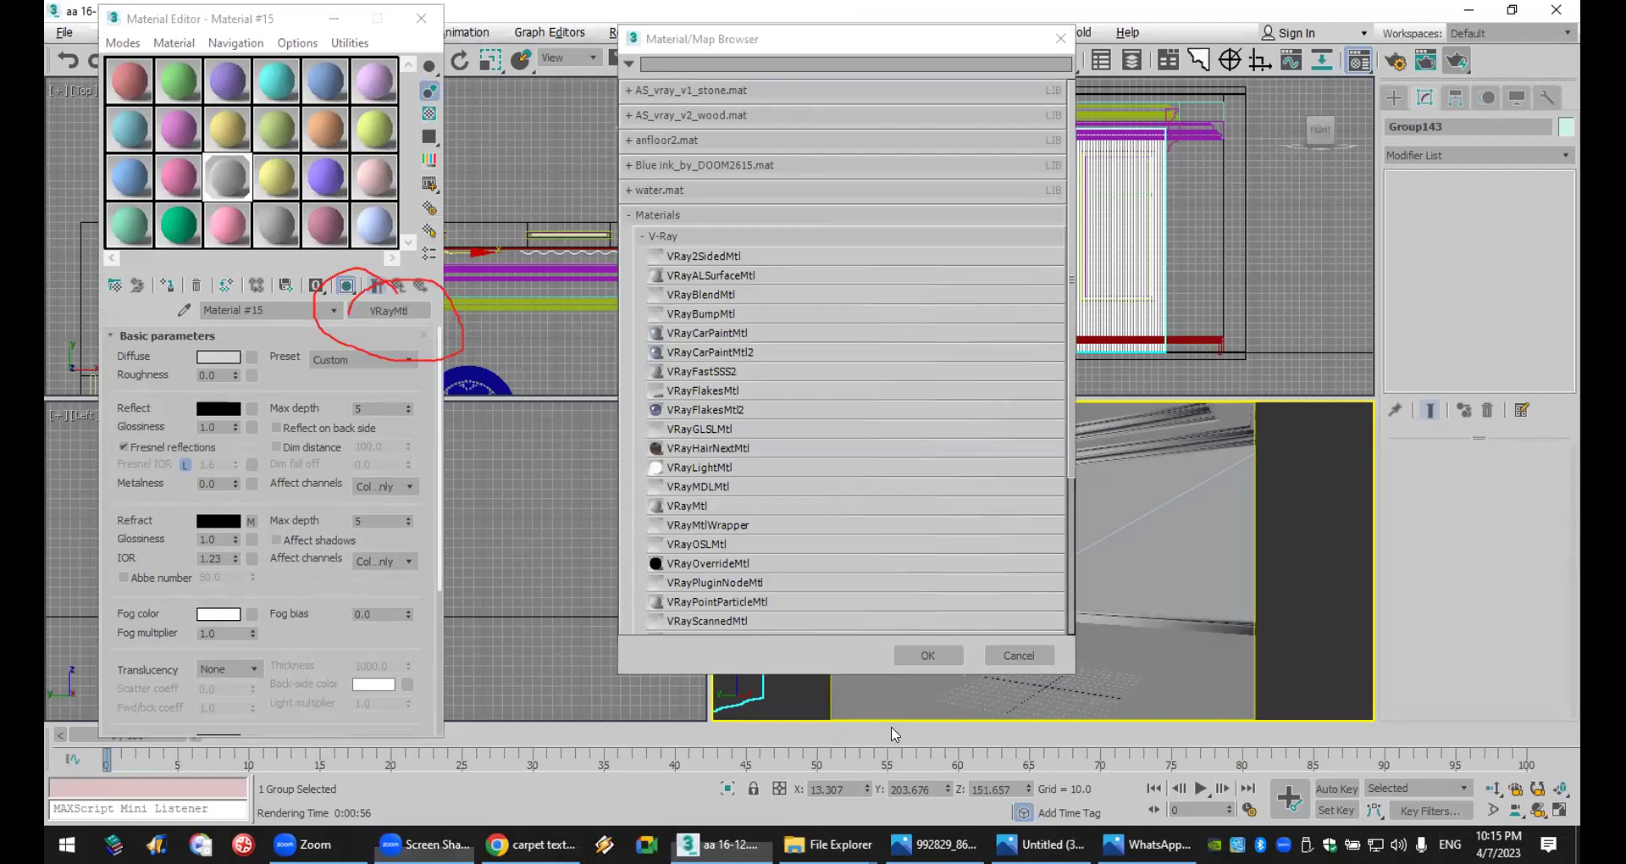
{"action": "mouse_move", "coordinate": [656, 222]}
{"action": "left_mouse_down"}
{"action": "mouse_move", "coordinate": [642, 248]}
{"action": "mouse_move", "coordinate": [742, 264]}
{"action": "mouse_move", "coordinate": [758, 227]}
{"action": "left_mouse_up"}
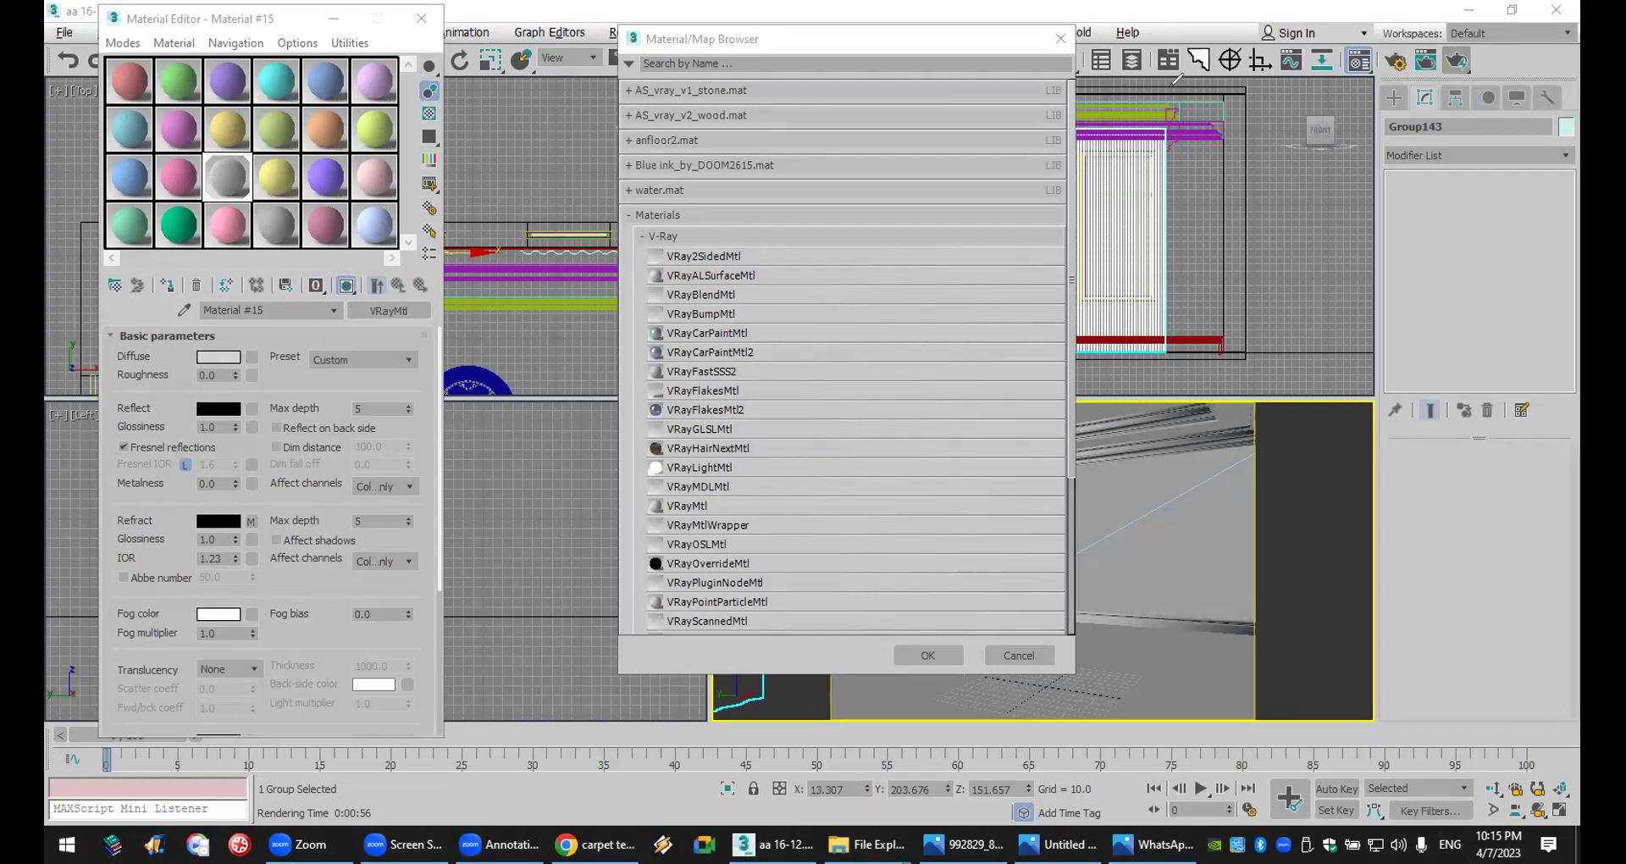
{"action": "double_click", "coordinate": [721, 262]}
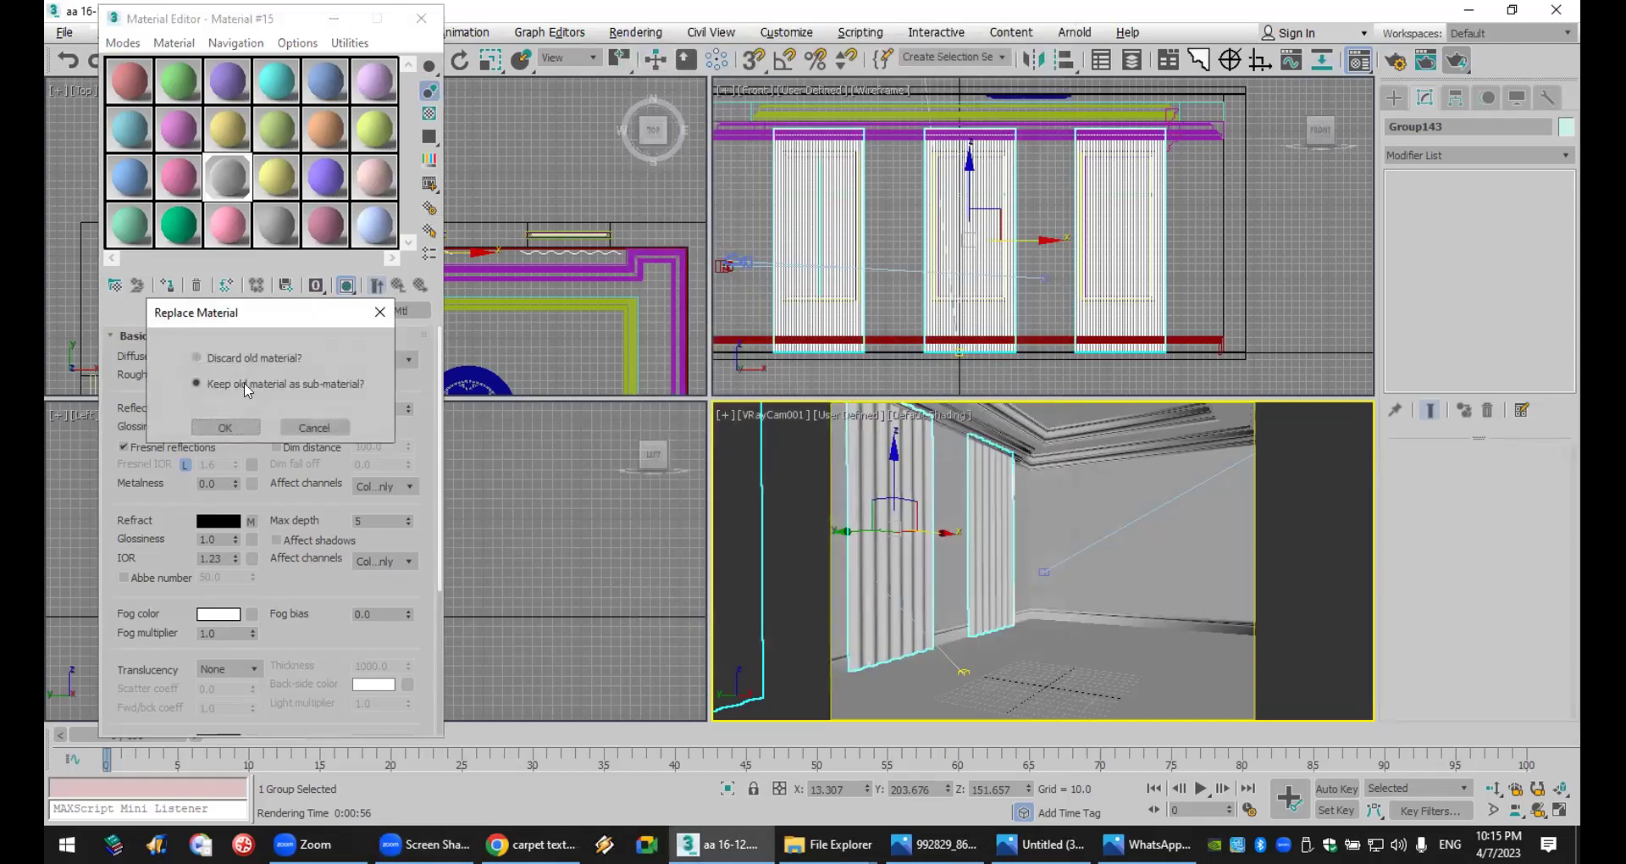
{"action": "left_click", "coordinate": [238, 426]}
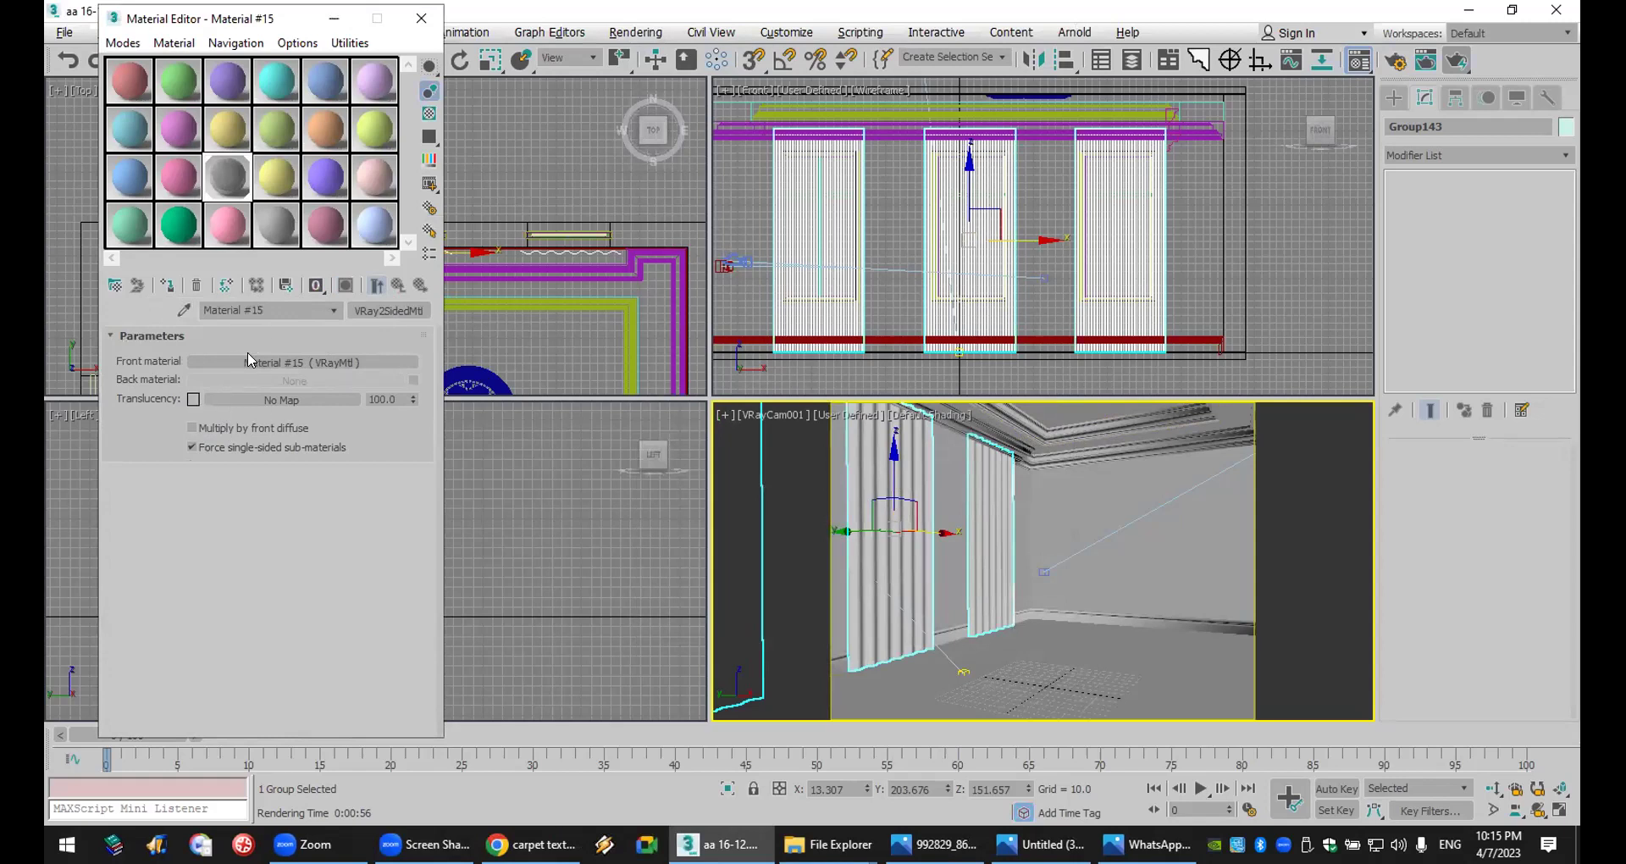
- Render the window region with the two-sided curtain material, then close the frame buffer and the Material Editor
{"action": "left_click", "coordinate": [1455, 62]}
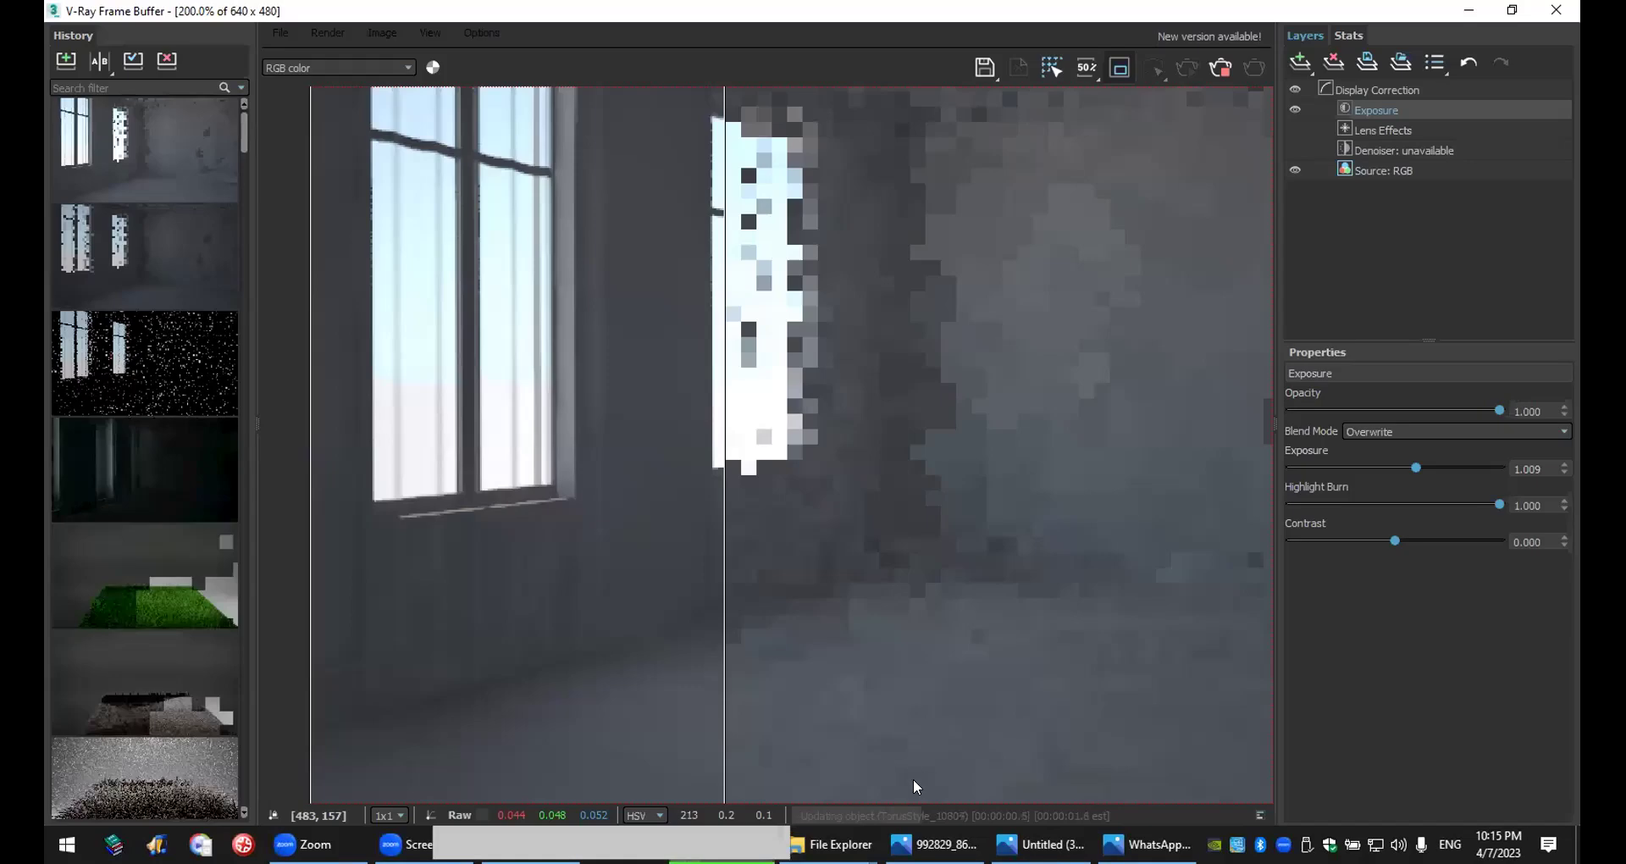
{"action": "scroll", "coordinate": [615, 494], "scroll_direction": "down", "scroll_amount": 1}
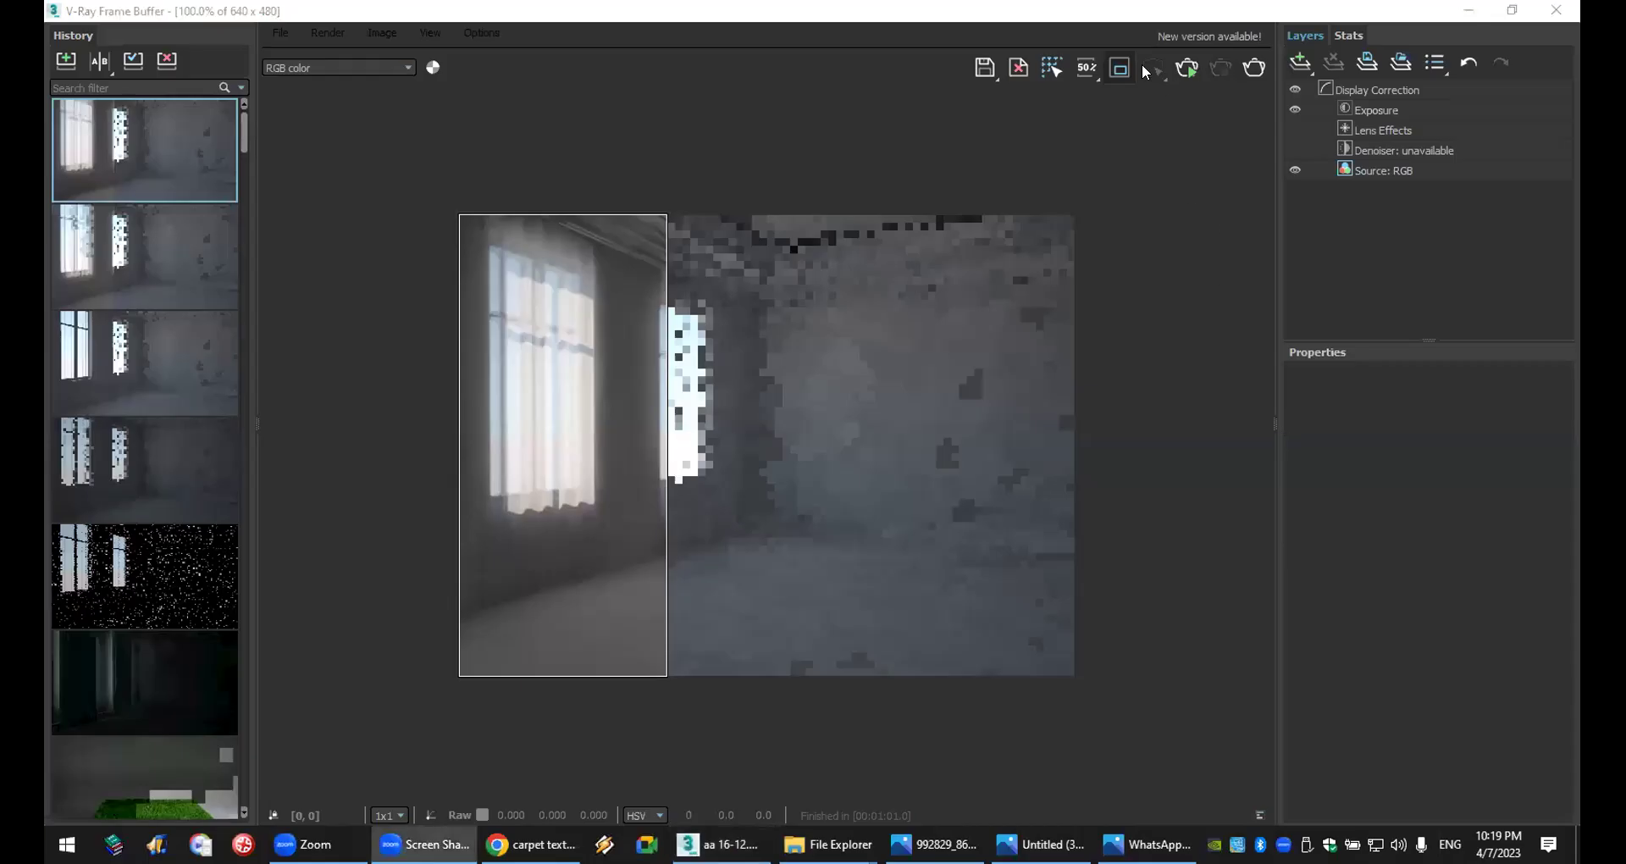
{"action": "left_click", "coordinate": [1557, 10]}
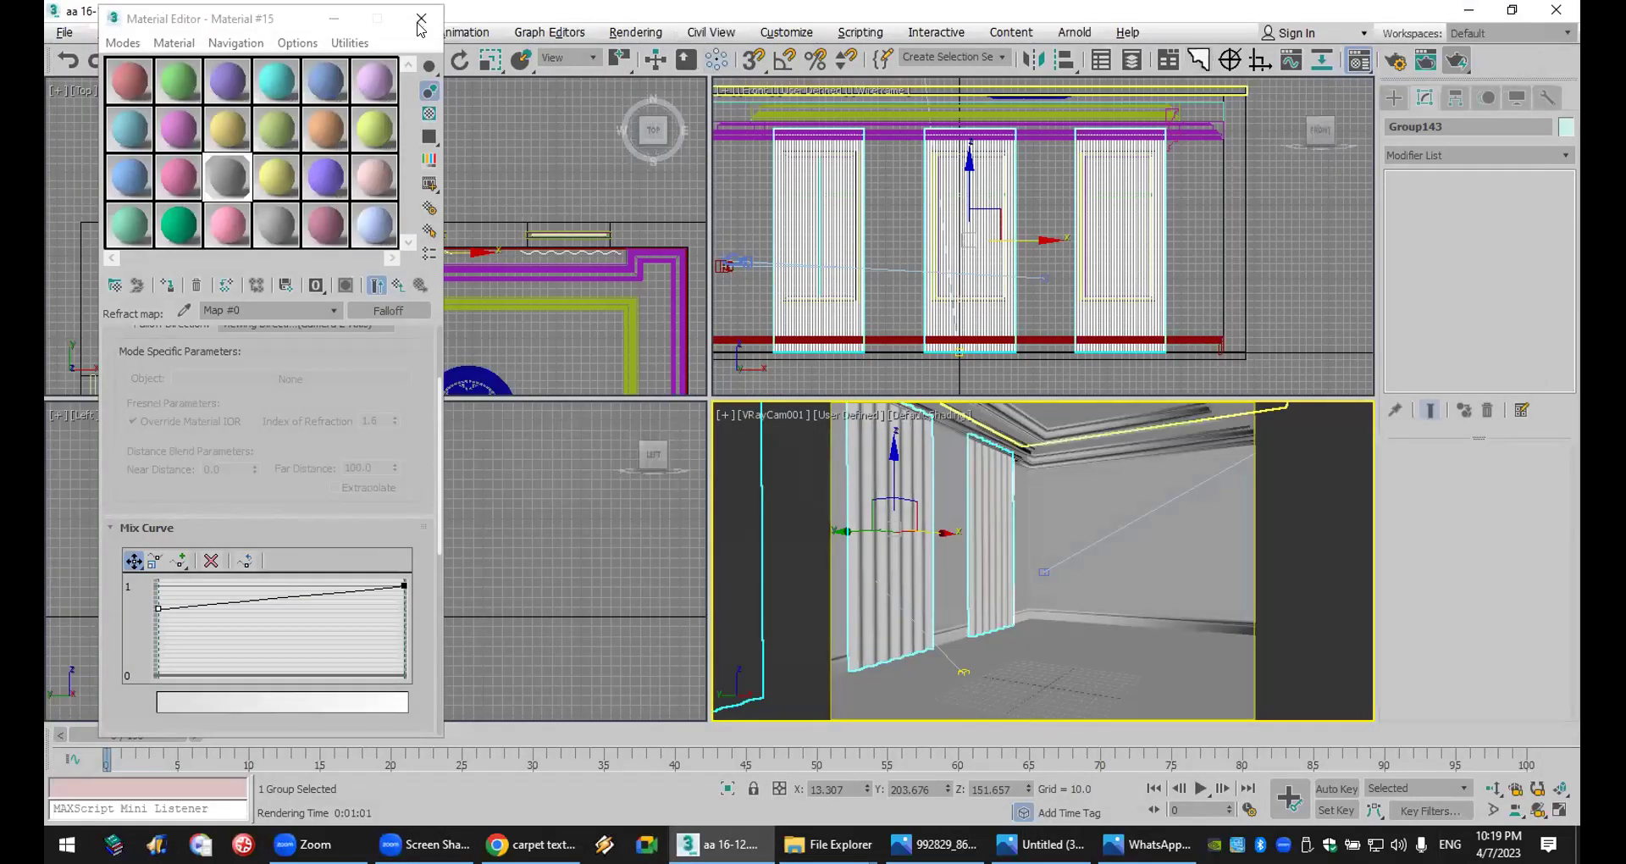
{"action": "left_click", "coordinate": [421, 18]}
- Import the Curtain N150715 3DS model from the MAX folder's External Files and place it beside the room
{"action": "scroll", "coordinate": [453, 178], "scroll_direction": "down", "scroll_amount": 5}
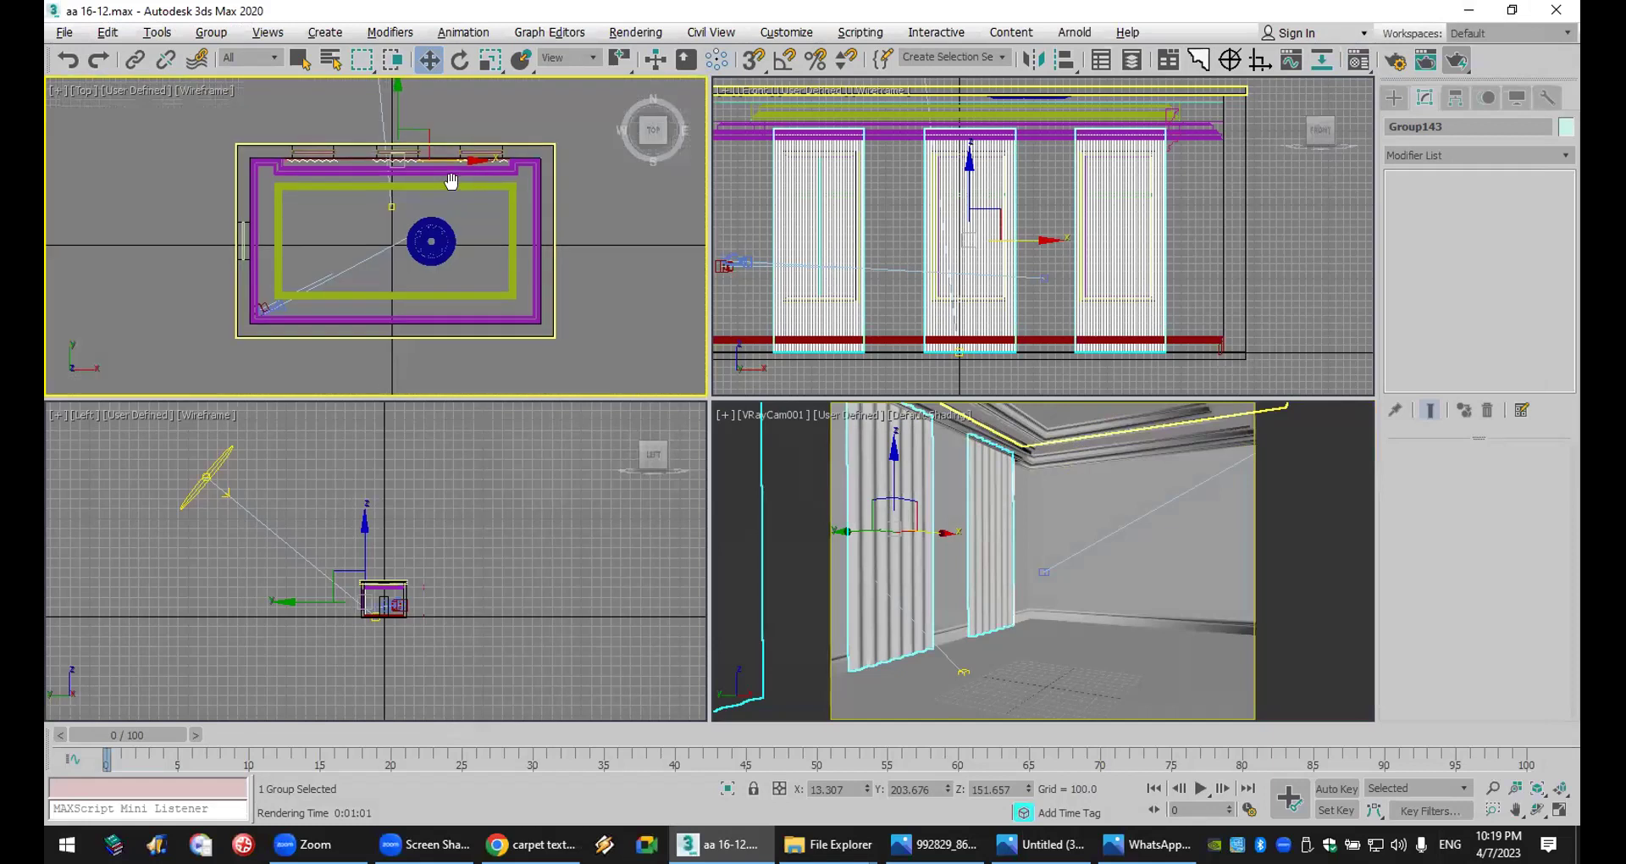
{"action": "scroll", "coordinate": [451, 182], "scroll_direction": "up", "scroll_amount": 3}
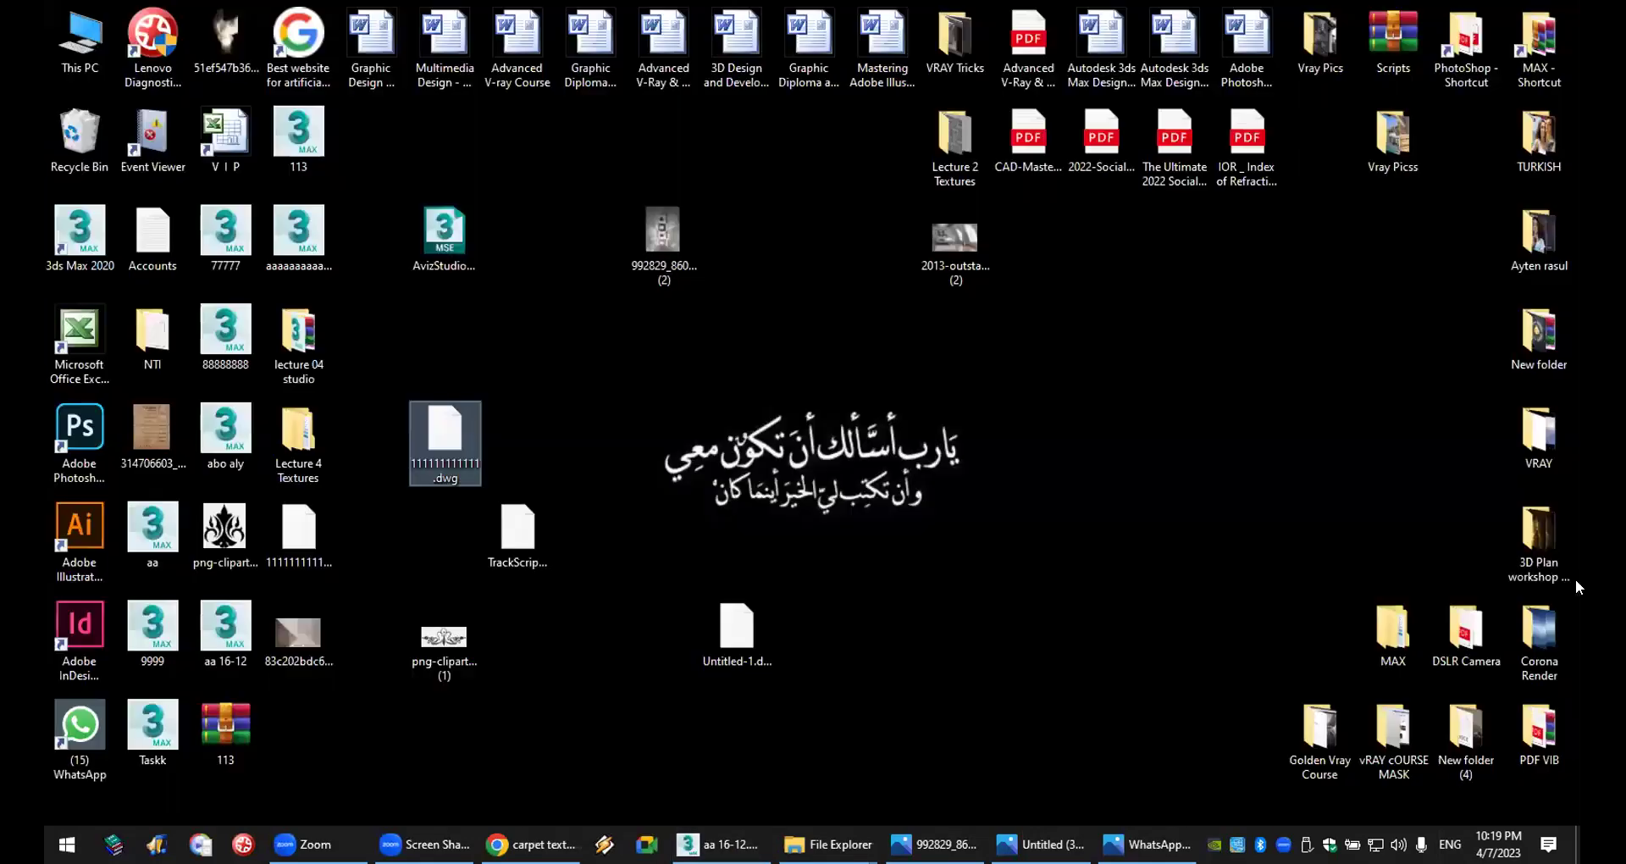
{"action": "double_click", "coordinate": [1536, 30]}
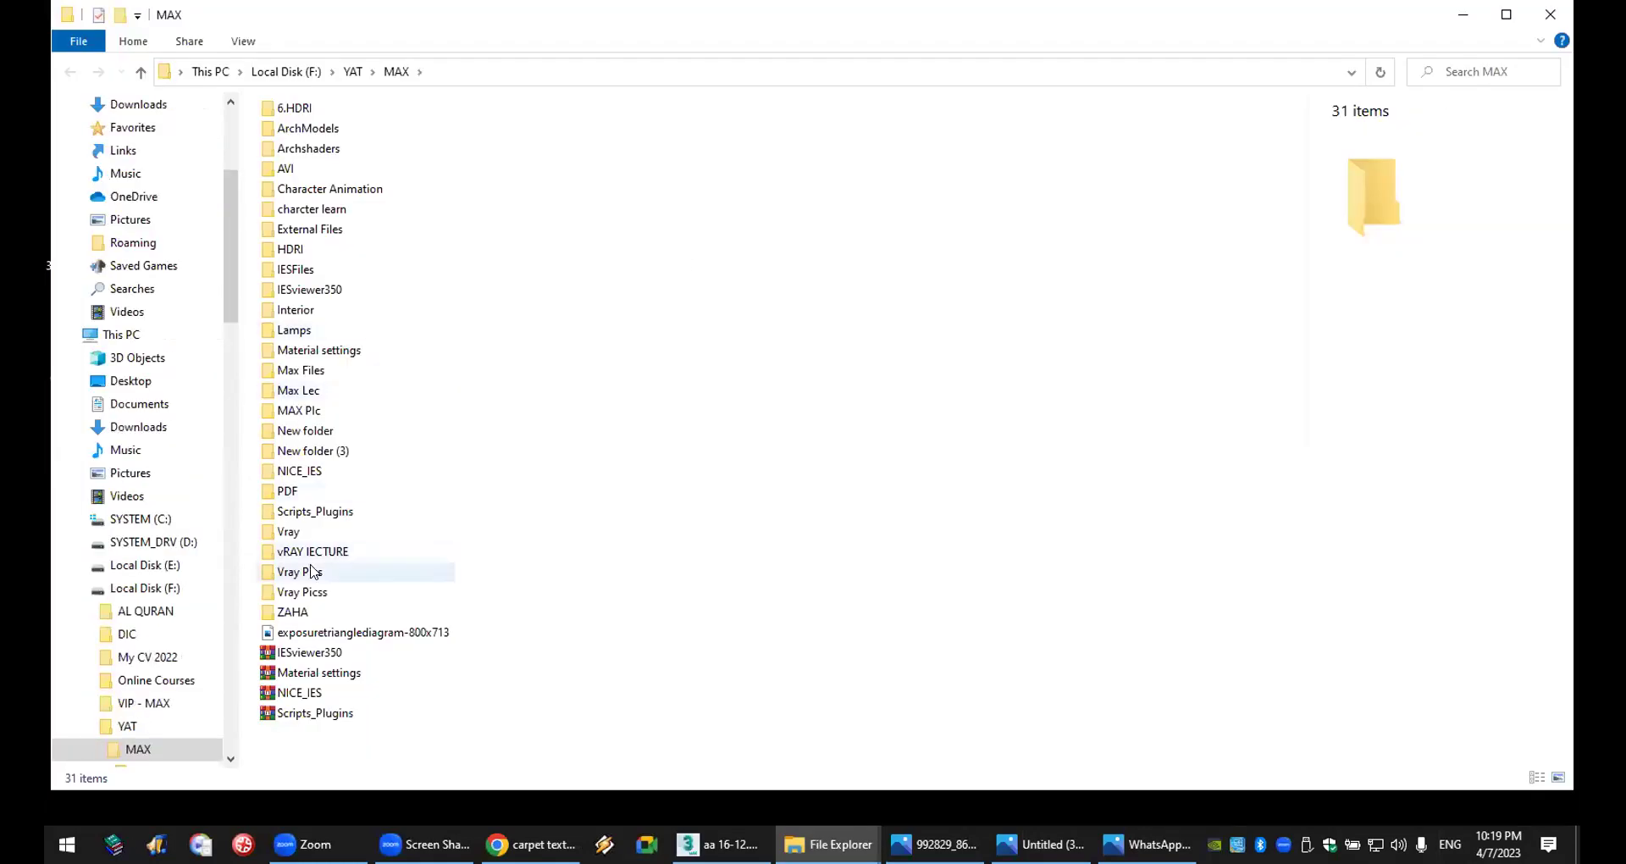
{"action": "left_click", "coordinate": [299, 237]}
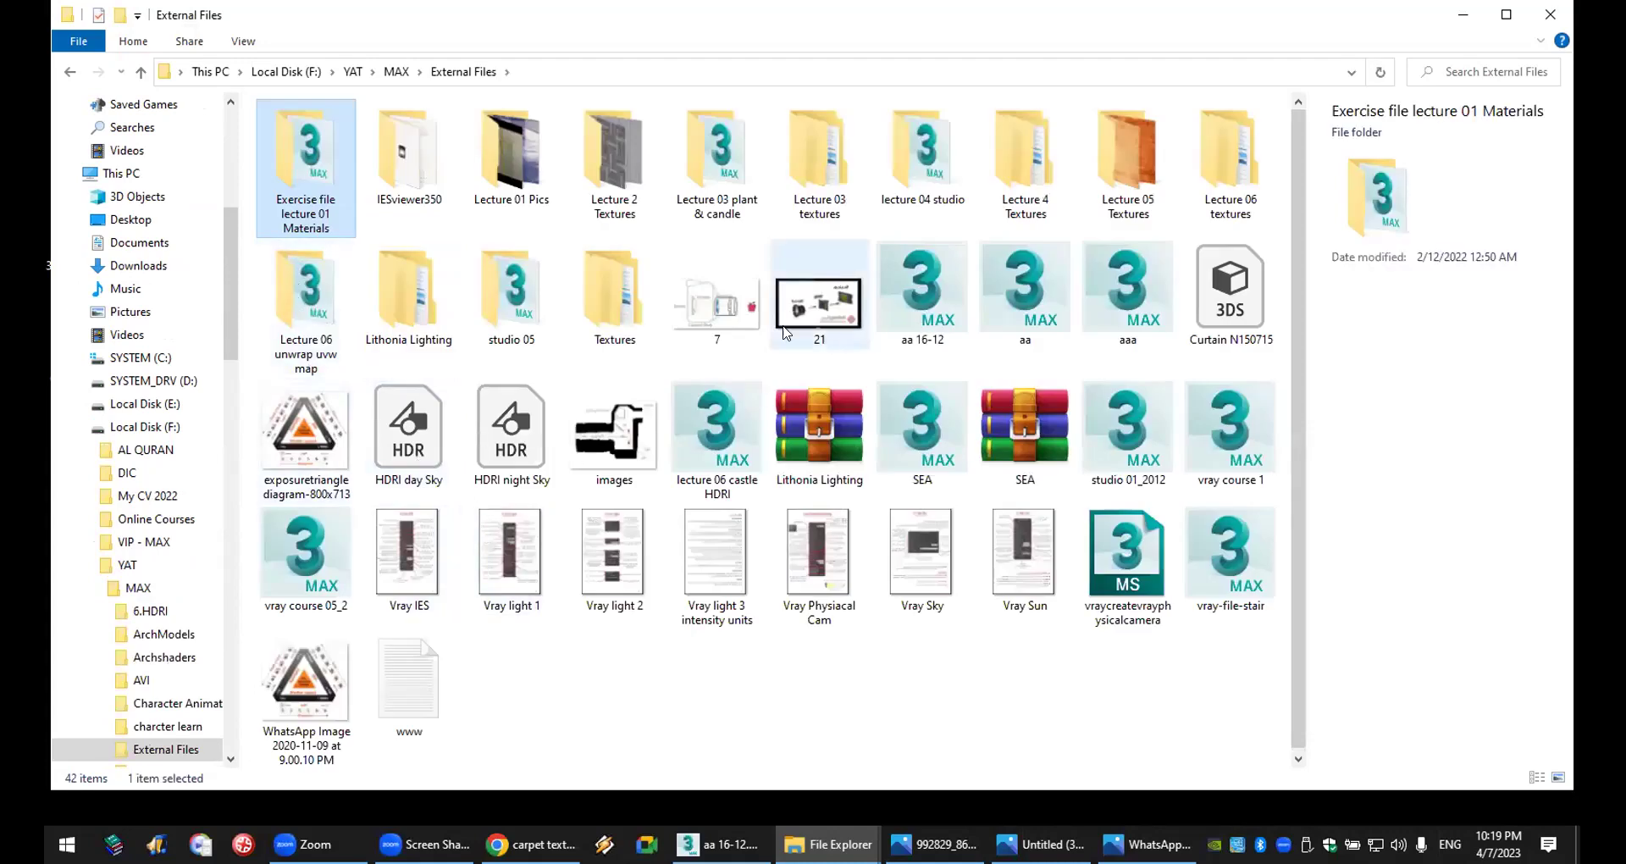
{"action": "left_click_drag", "start_coordinate": [1233, 298], "coordinate": [283, 278]}
{"action": "scroll", "coordinate": [261, 282], "scroll_direction": "down", "scroll_amount": 5}
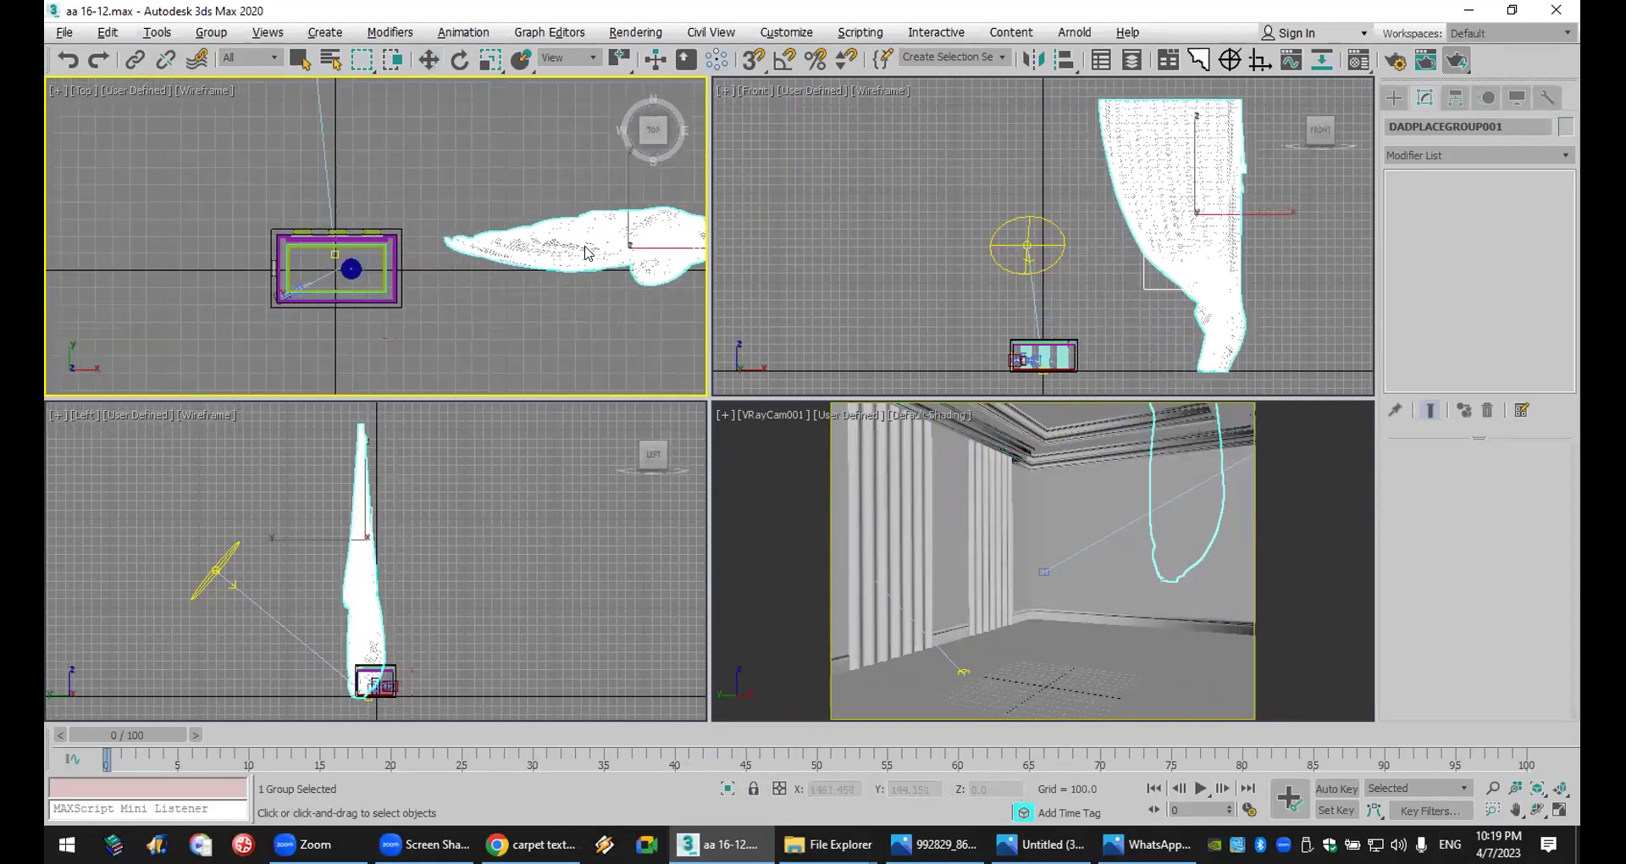
{"action": "left_click", "coordinate": [584, 252]}
- Move the imported curtain's fabric mesh along Y in the Top view, away from its tieback, and select the remaining pieces
{"action": "middle_click_drag", "start_coordinate": [695, 307], "coordinate": [511, 307]}
{"action": "left_click", "coordinate": [511, 307]}
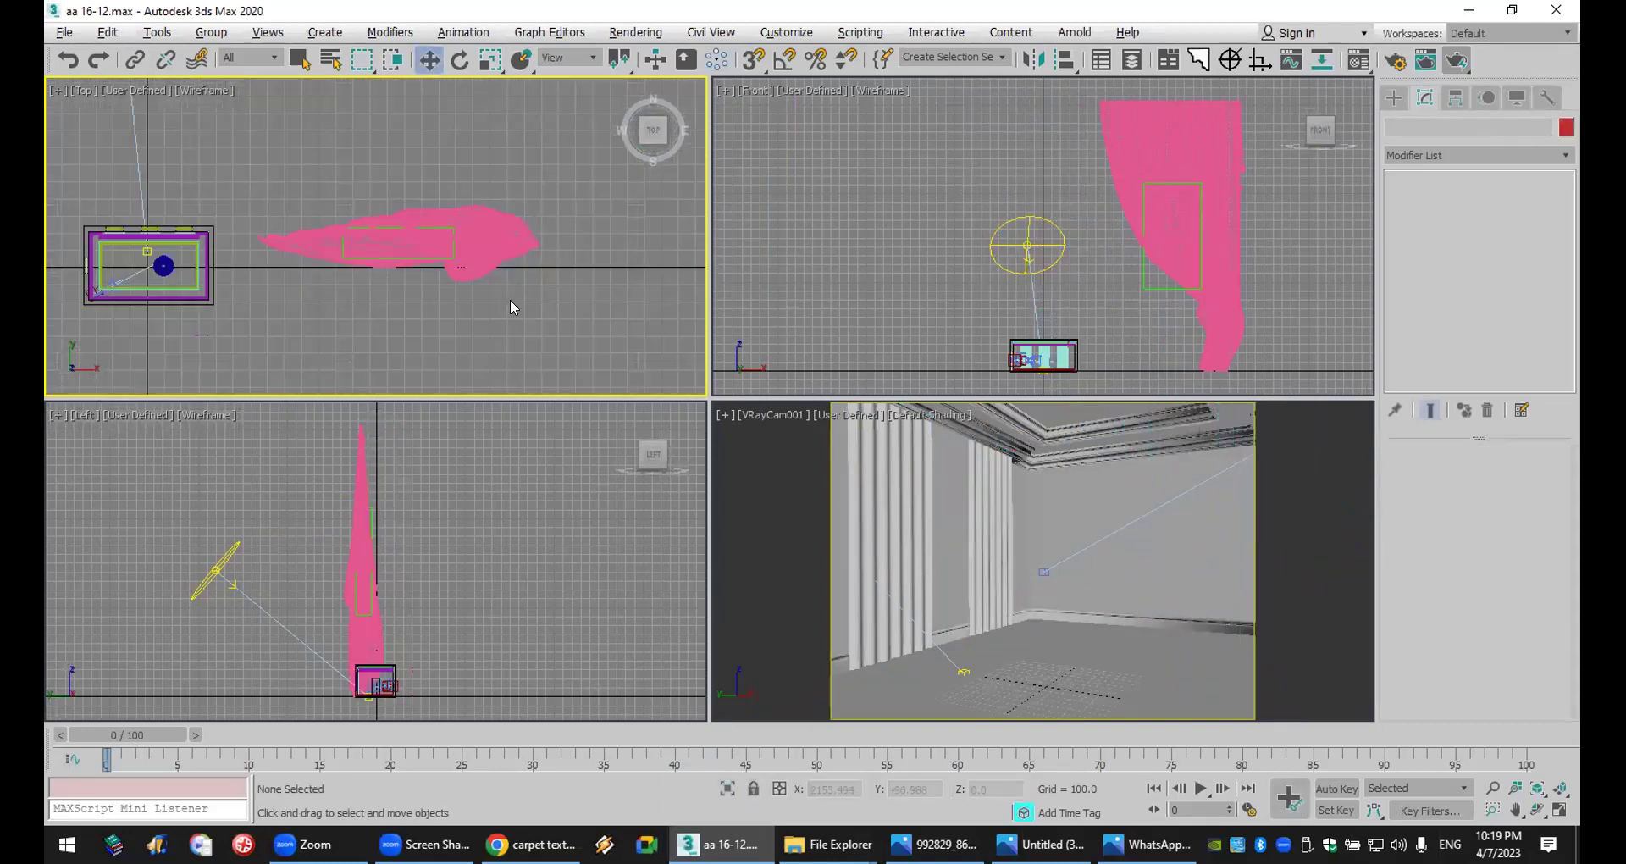
{"action": "scroll", "coordinate": [512, 307], "scroll_direction": "down", "scroll_amount": 2}
{"action": "left_click", "coordinate": [498, 281]}
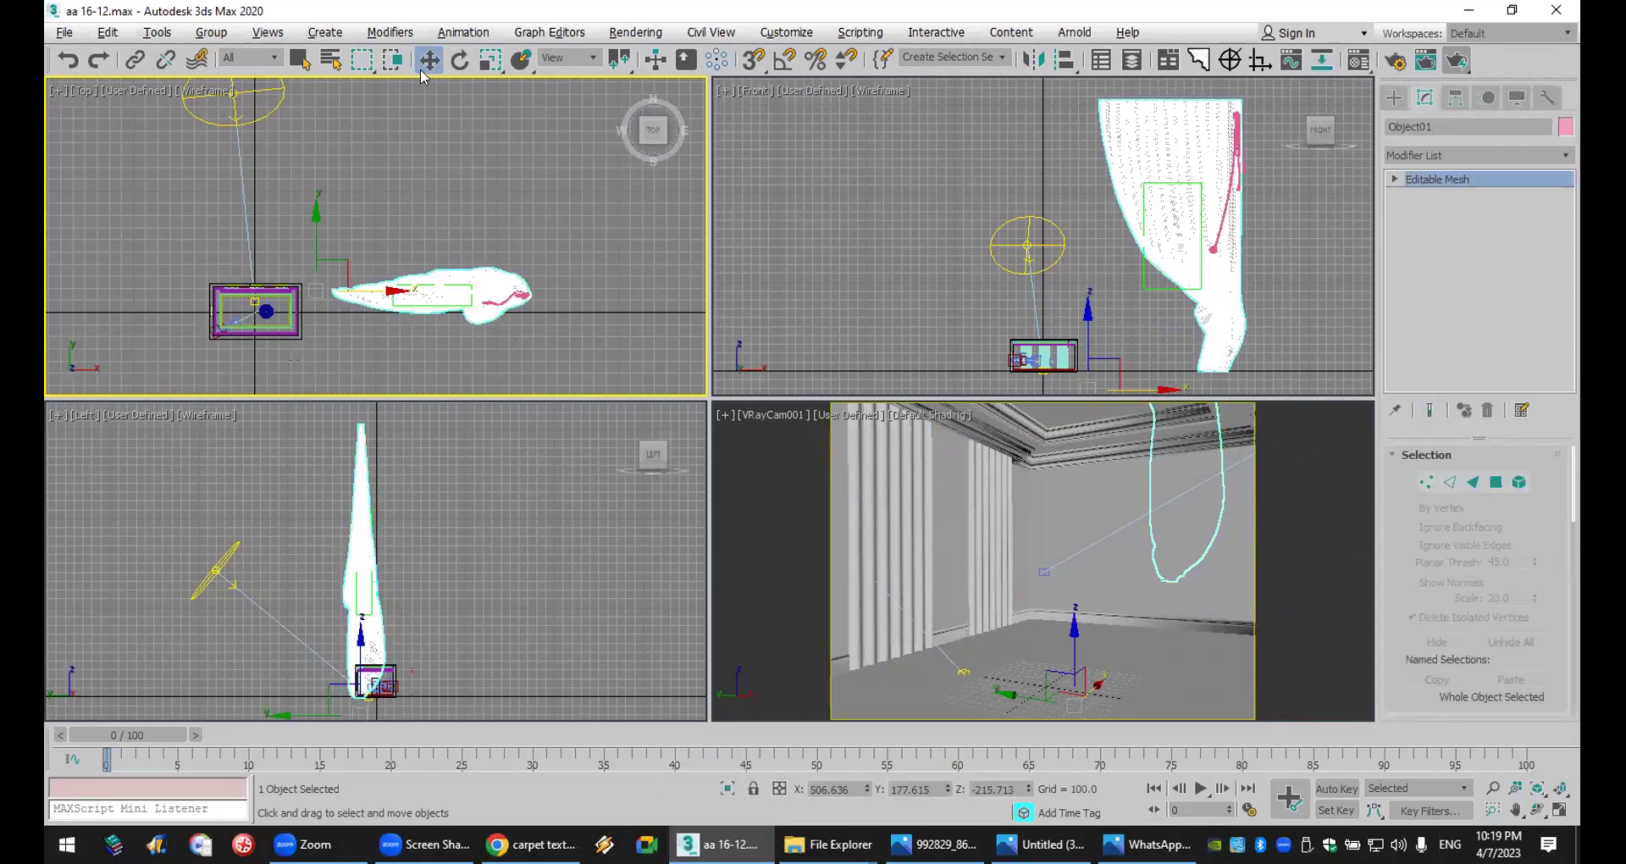
{"action": "left_click_drag", "start_coordinate": [310, 231], "coordinate": [310, 177]}
{"action": "left_click", "coordinate": [386, 338]}
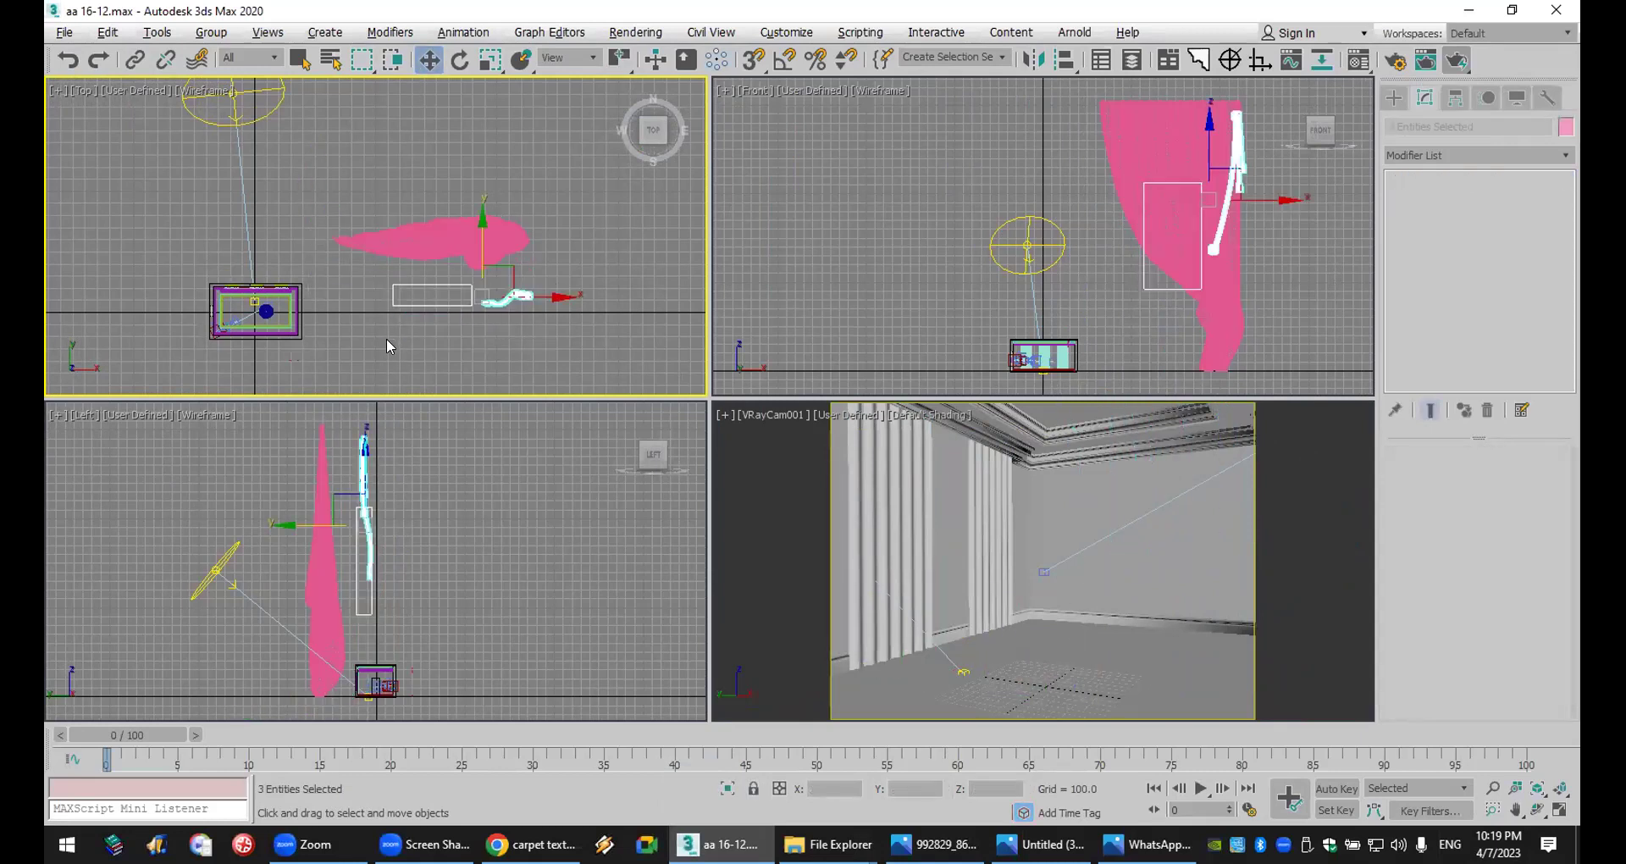
- Delete the selected leftover curtain pieces and scale the fabric mesh narrower along X in the Top view
{"action": "key", "text": "Delete"}
{"action": "left_click", "coordinate": [434, 244]}
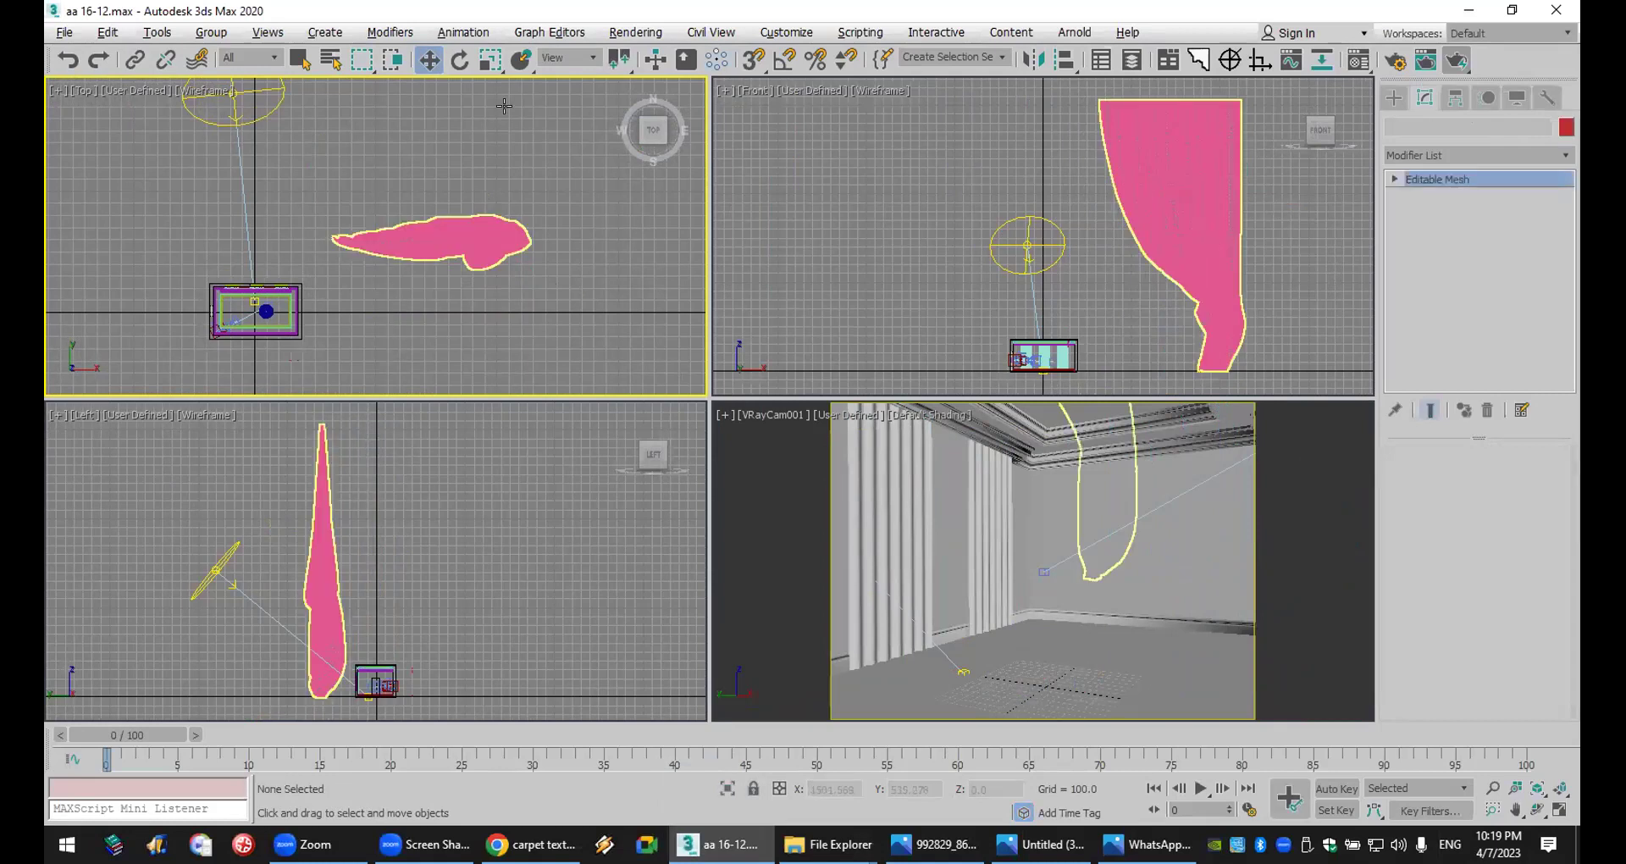
{"action": "key", "text": "r"}
{"action": "left_click_drag", "start_coordinate": [314, 287], "coordinate": [314, 309]}
{"action": "left_click_drag", "start_coordinate": [407, 232], "coordinate": [303, 238]}
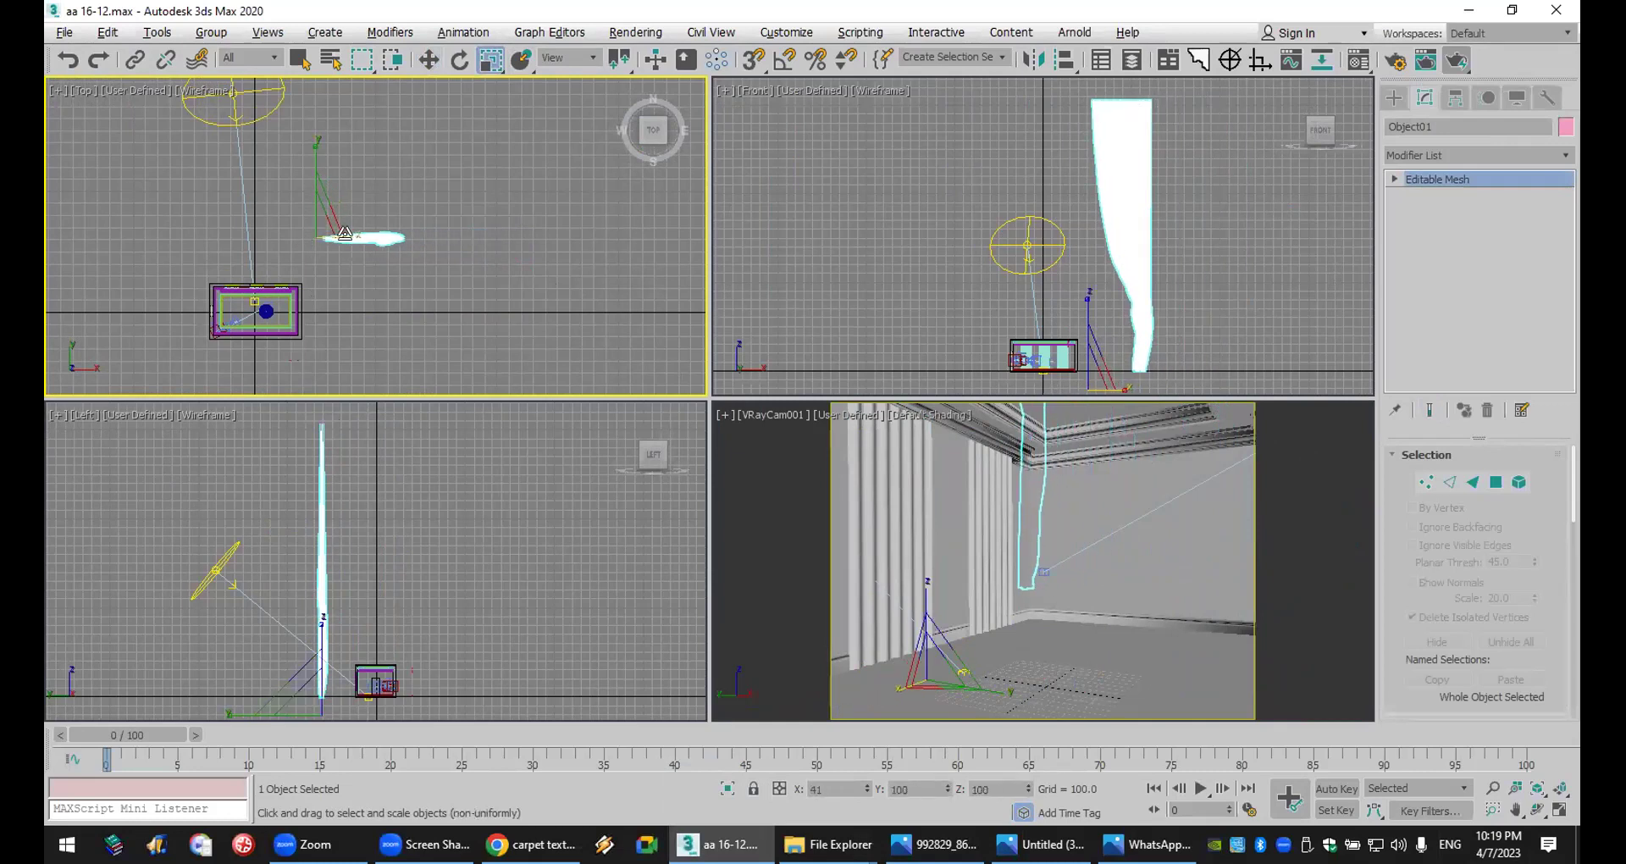
- Scale the curtain mesh down in height in the Front view so it suits the room's size
{"action": "scroll", "coordinate": [1080, 263], "scroll_direction": "down", "scroll_amount": 2}
{"action": "left_click_drag", "start_coordinate": [1081, 278], "coordinate": [1101, 339]}
{"action": "left_click_drag", "start_coordinate": [1085, 261], "coordinate": [699, 304]}
{"action": "scroll", "coordinate": [432, 169], "scroll_direction": "up", "scroll_amount": 3}
- Move the curtain into the room in the Top view and scale it down uniformly
{"action": "key", "text": "w"}
{"action": "scroll", "coordinate": [458, 170], "scroll_direction": "down", "scroll_amount": 2}
{"action": "middle_click_drag", "start_coordinate": [472, 207], "coordinate": [443, 194]}
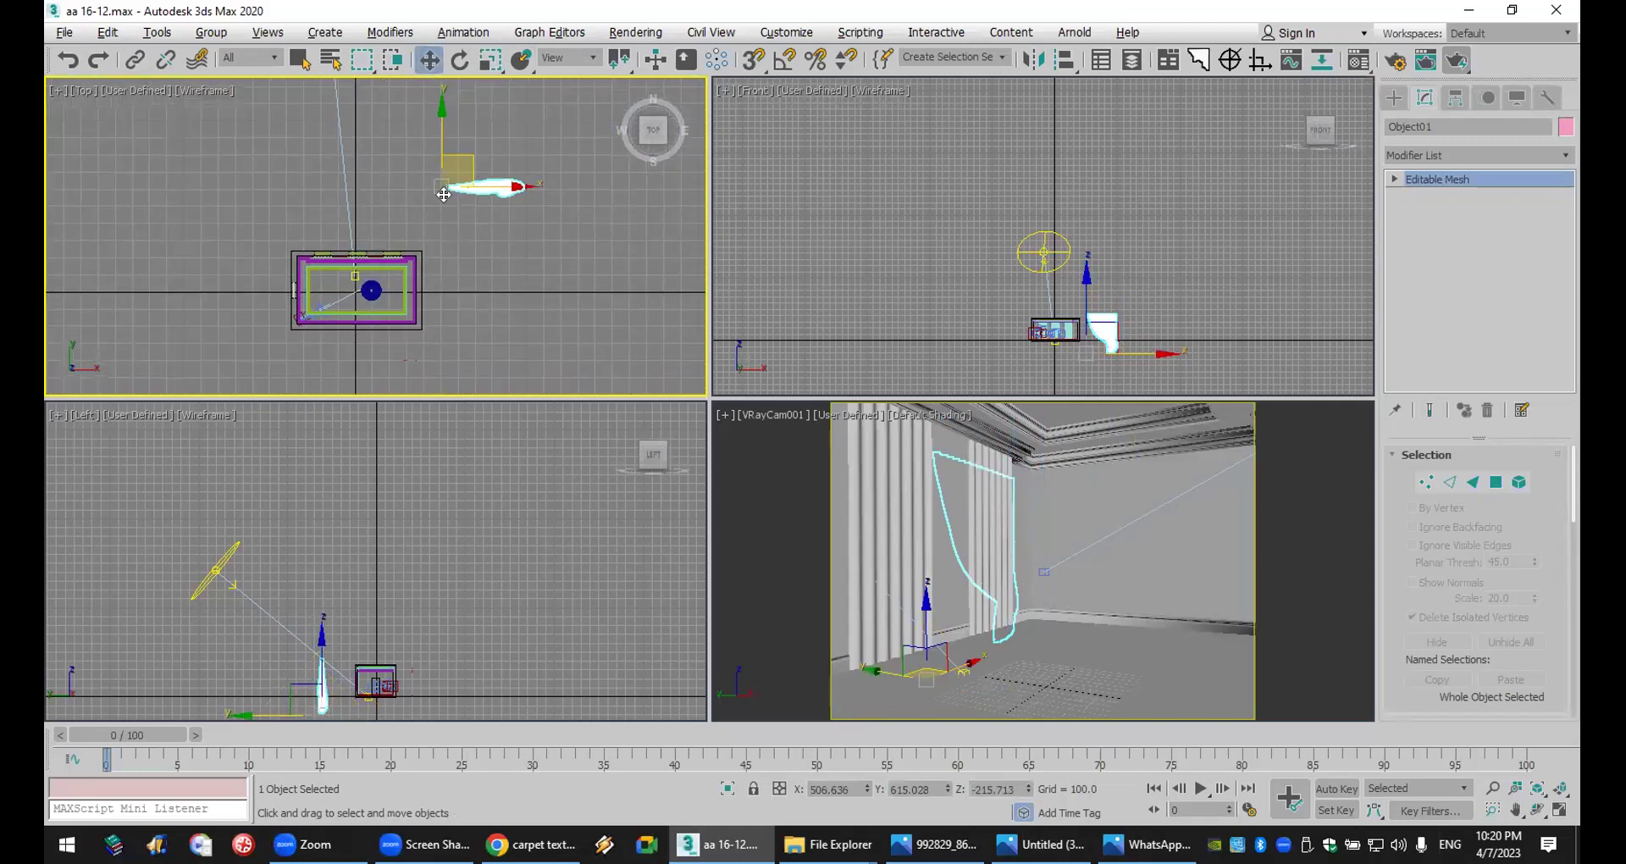
{"action": "left_click_drag", "start_coordinate": [443, 194], "coordinate": [359, 280]}
{"action": "scroll", "coordinate": [395, 282], "scroll_direction": "up", "scroll_amount": 5}
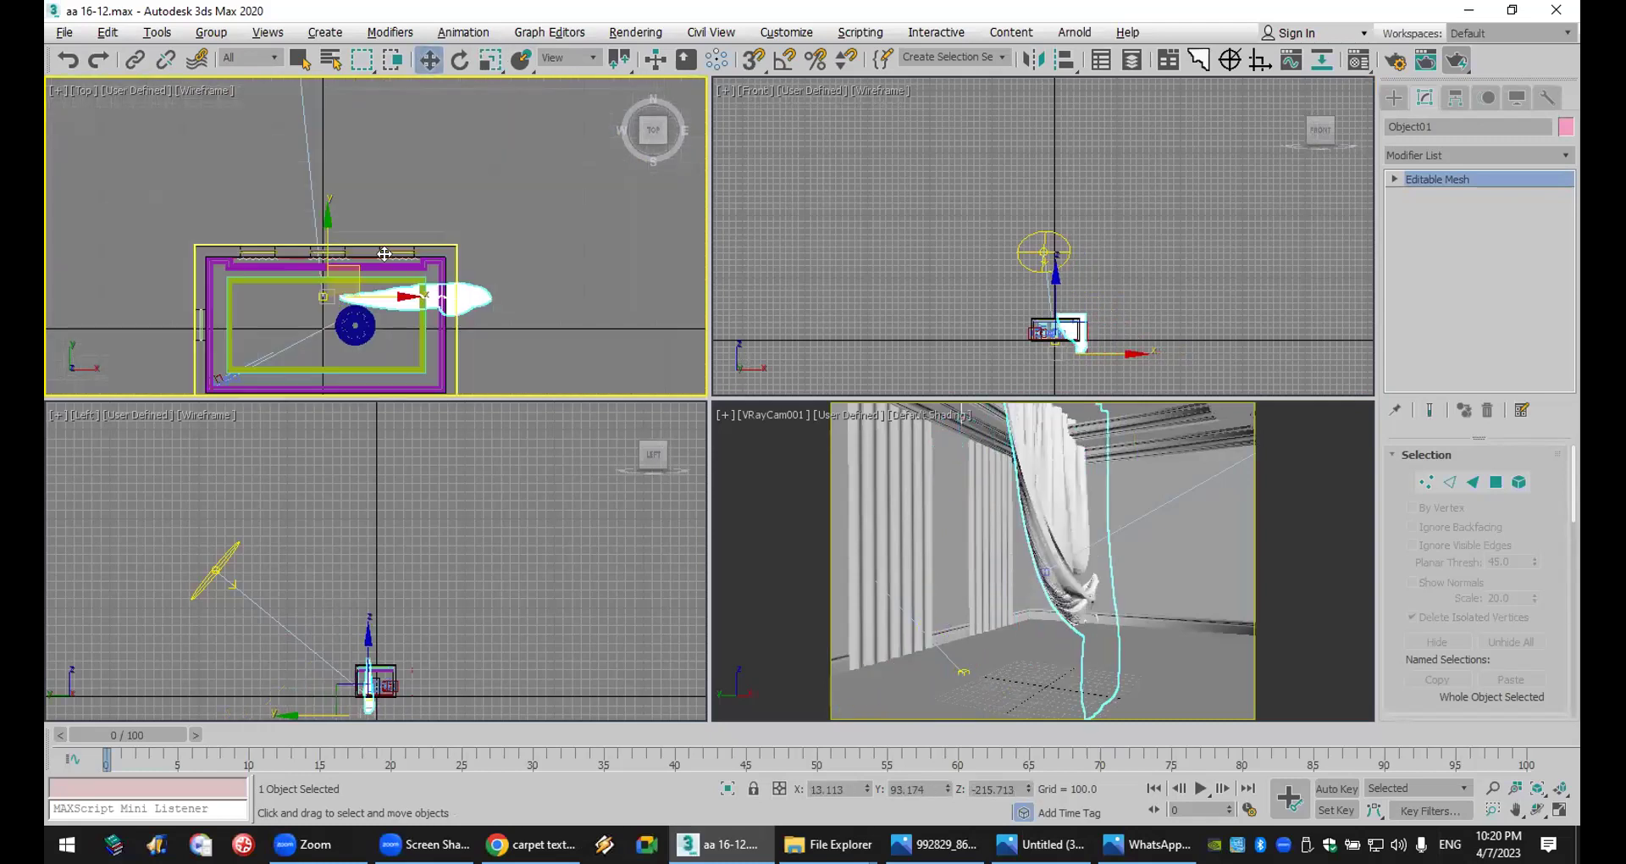
{"action": "left_click", "coordinate": [487, 61]}
{"action": "left_click_drag", "start_coordinate": [241, 280], "coordinate": [225, 379]}
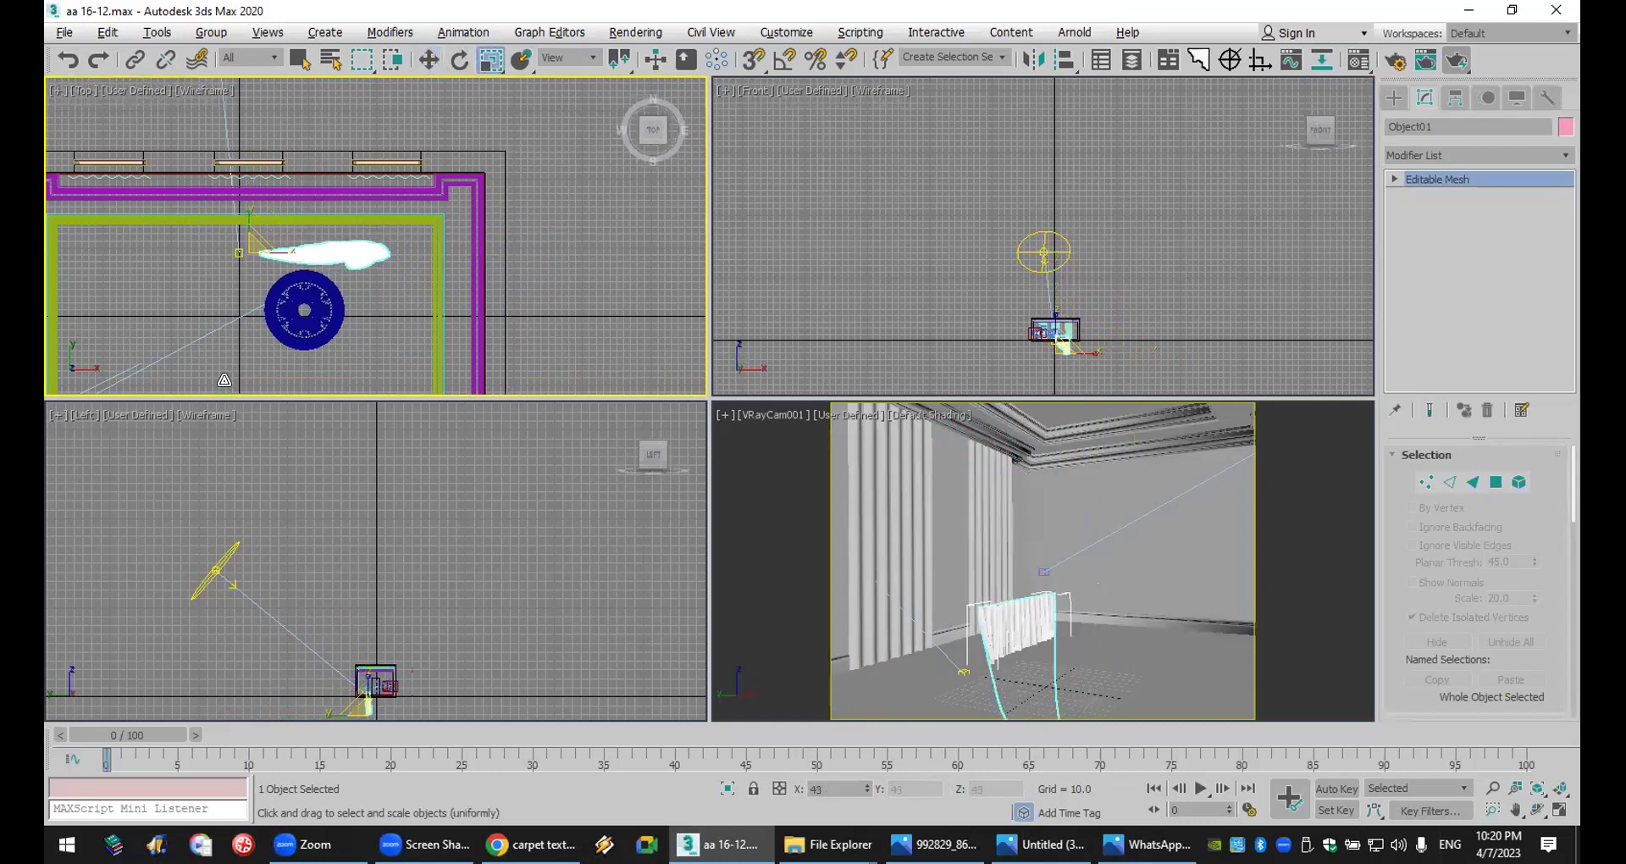
- Place the curtain by the rightmost window in the Top view and raise it to floor level in the Front view
{"action": "left_click", "coordinate": [429, 59]}
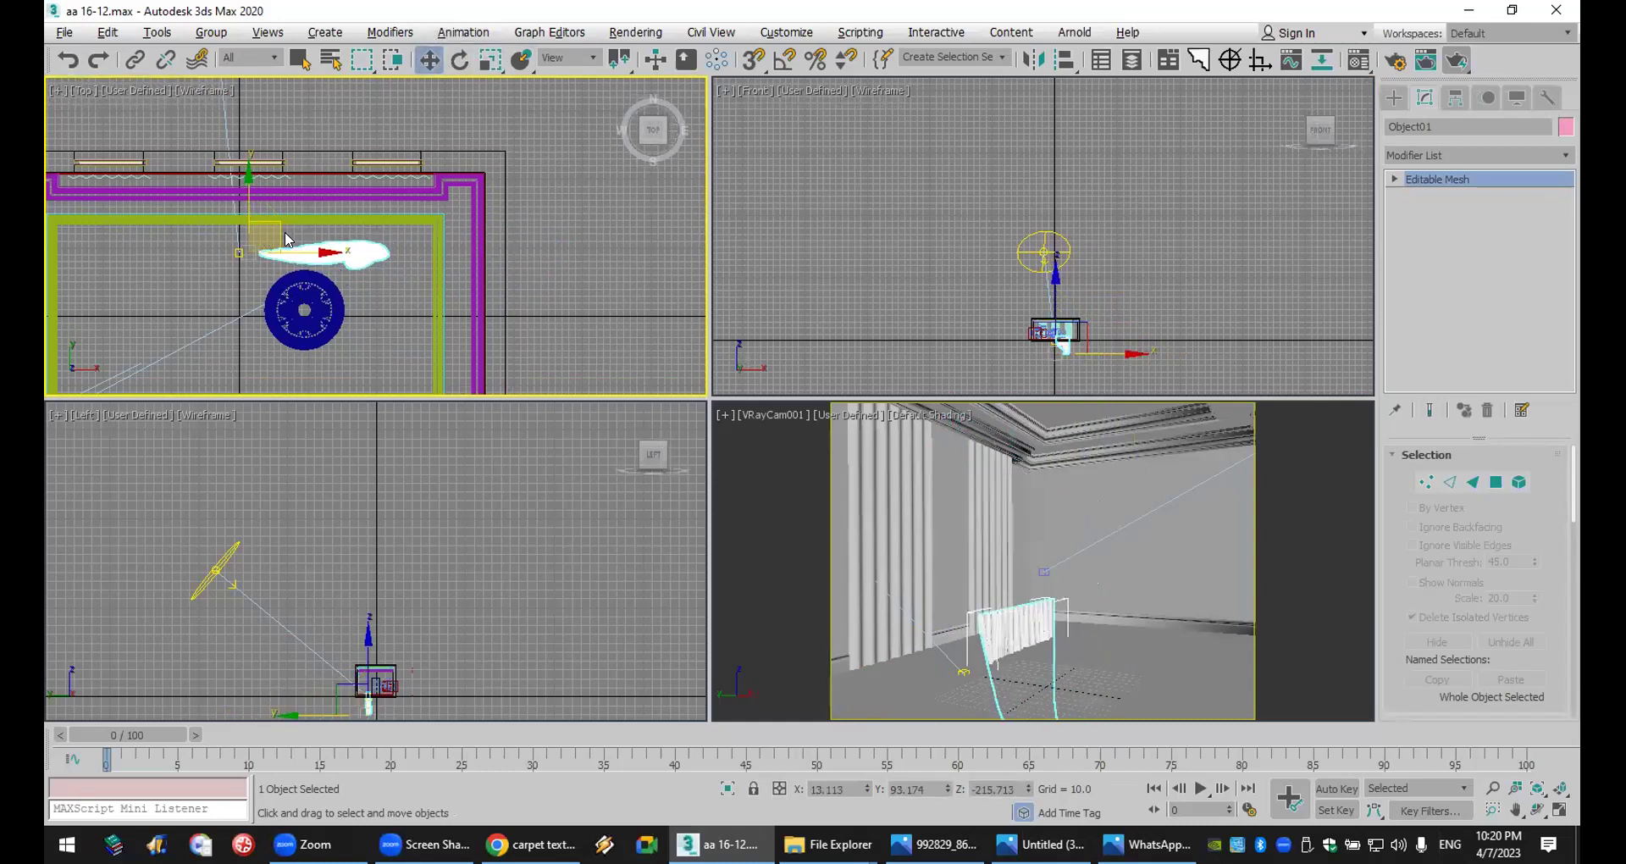
{"action": "left_click_drag", "start_coordinate": [331, 192], "coordinate": [337, 177]}
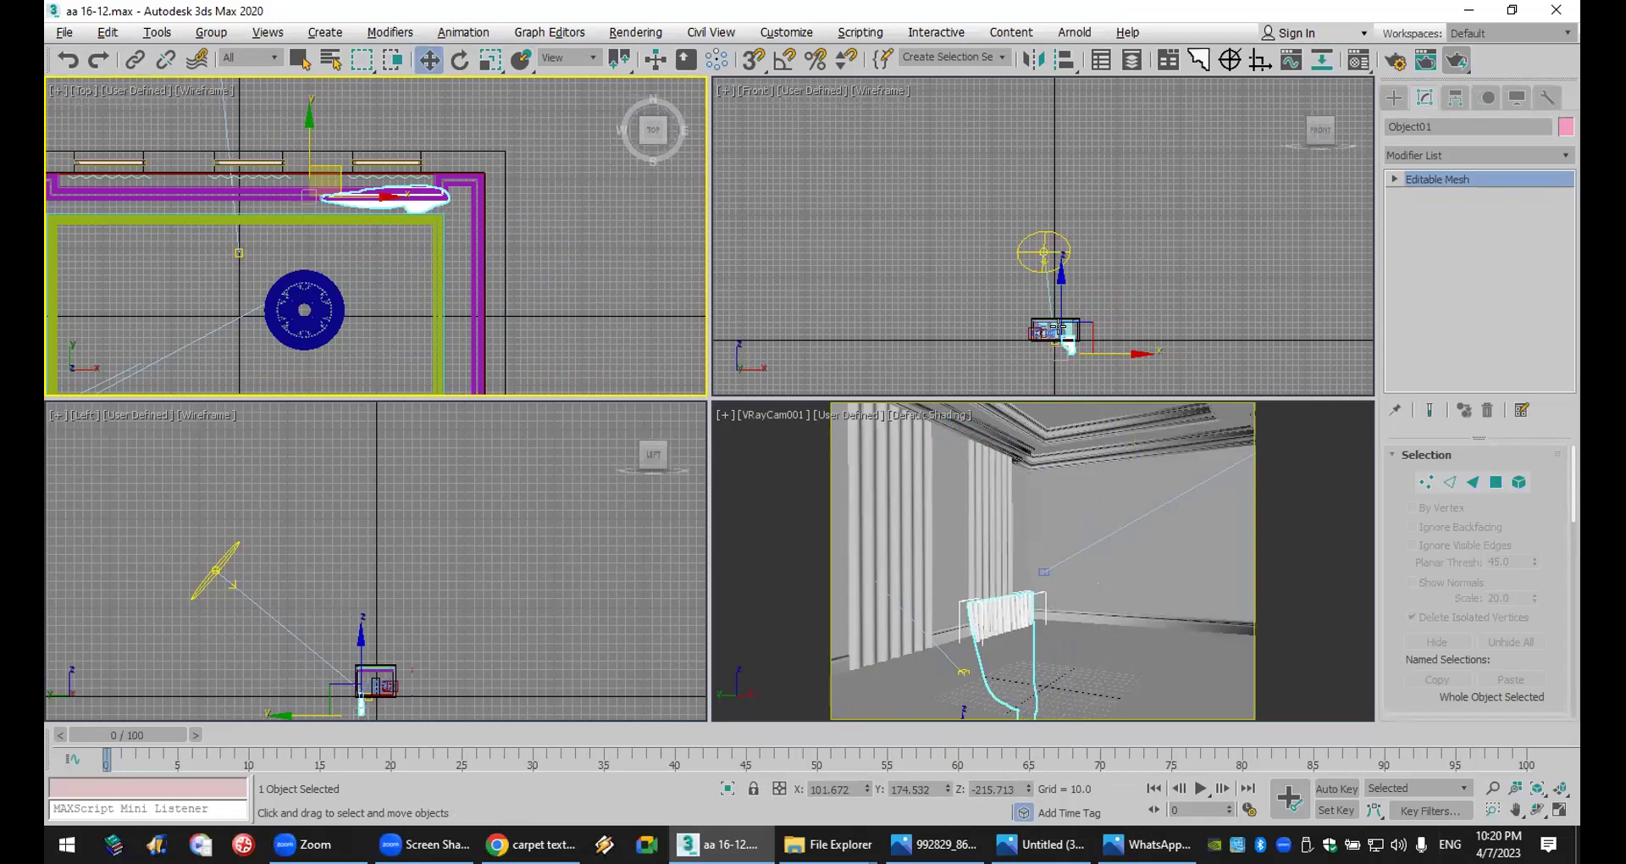
{"action": "scroll", "coordinate": [1058, 326], "scroll_direction": "up", "scroll_amount": 15}
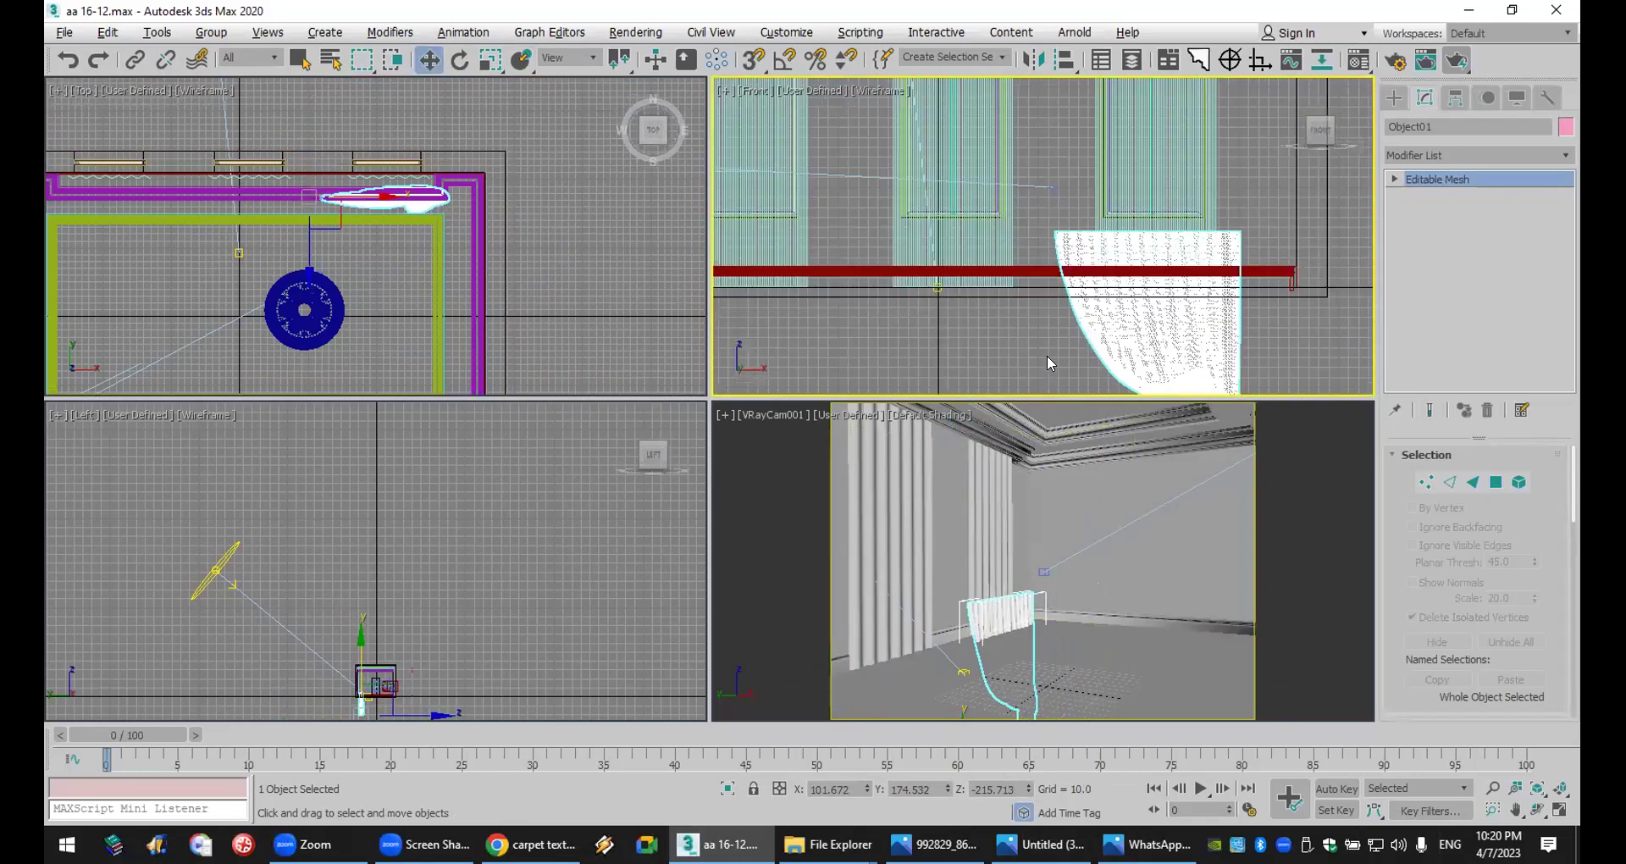
{"action": "scroll", "coordinate": [1047, 354], "scroll_direction": "down", "scroll_amount": 8}
{"action": "left_click_drag", "start_coordinate": [1027, 311], "coordinate": [1042, 214]}
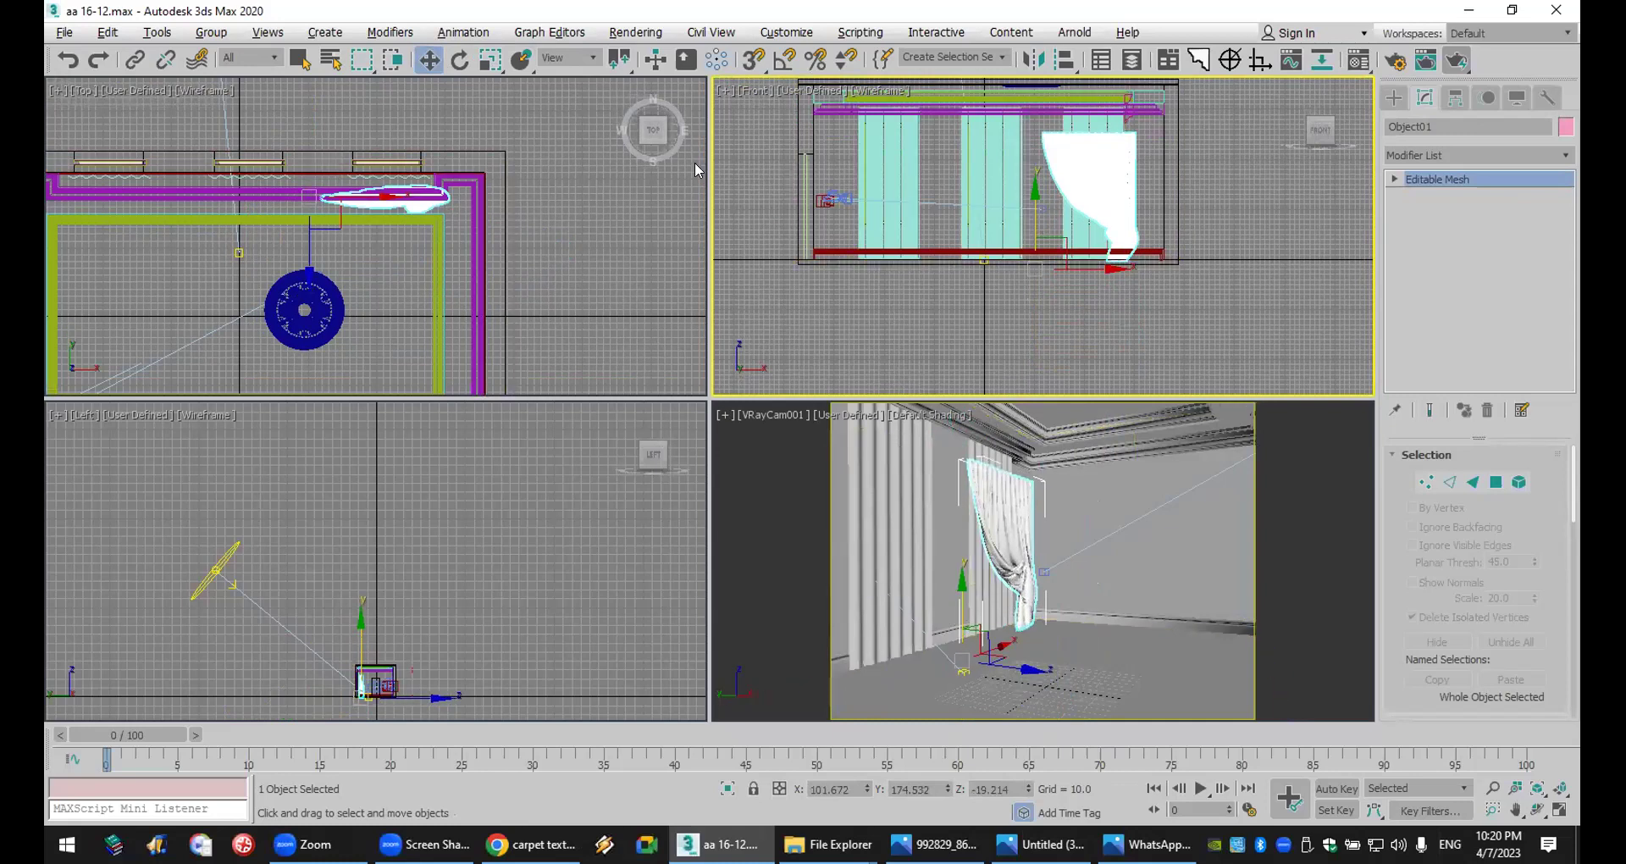
{"action": "left_click", "coordinate": [490, 59]}
{"action": "key", "text": "Delete"}
{"action": "left_click", "coordinate": [1142, 261]}
{"action": "key", "text": "ctrl+z"}
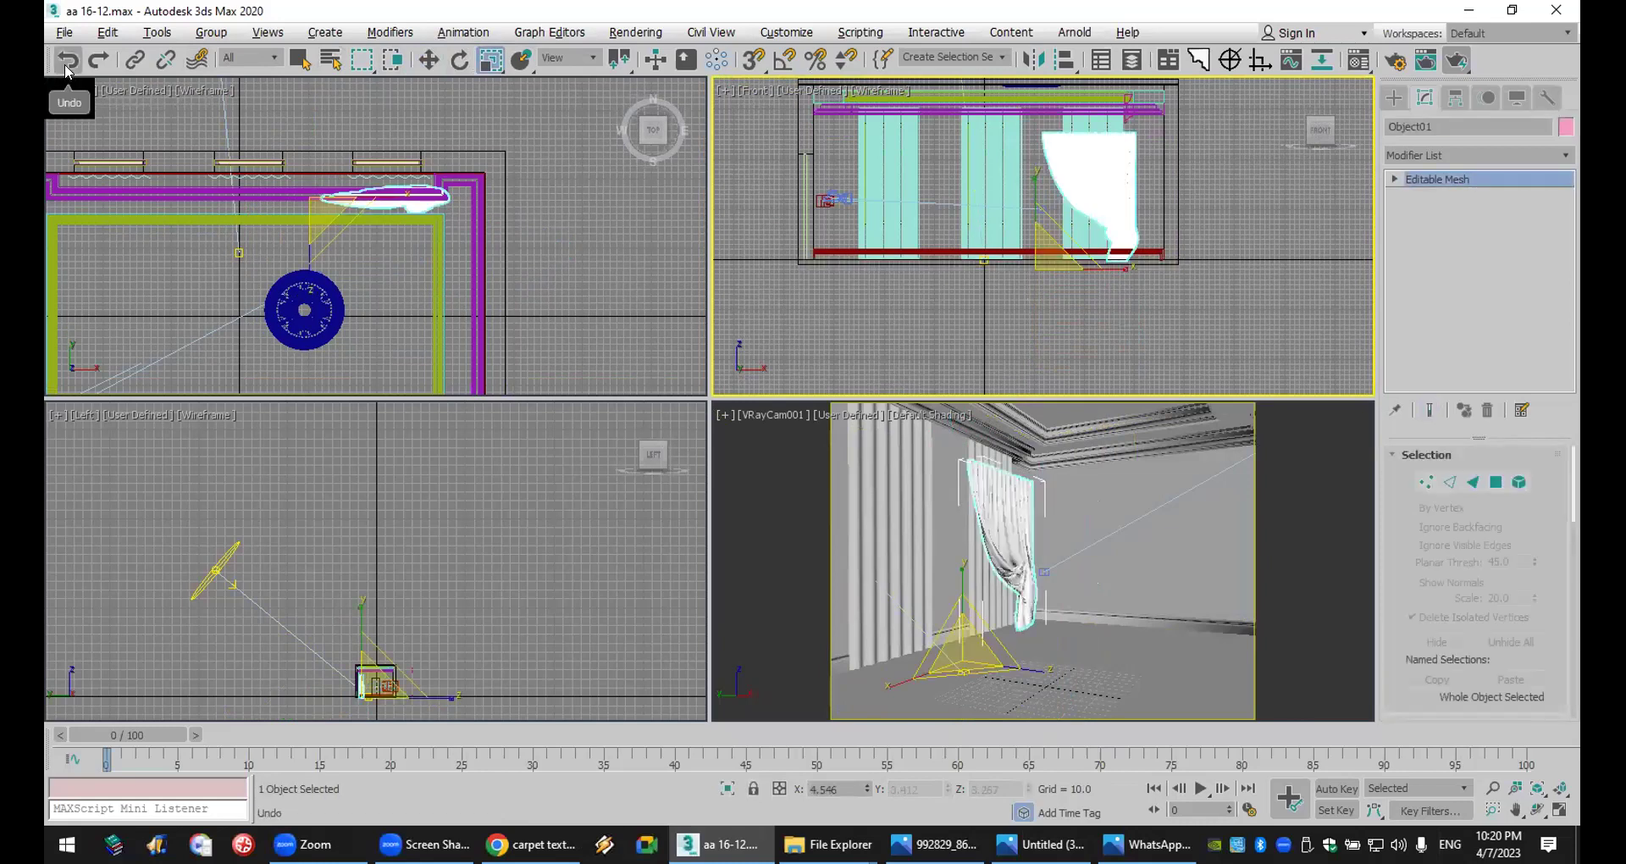
- Narrow the curtain slightly along X and stretch its height to hang from the cornice to the floor in the Front view
{"action": "mouse_move", "coordinate": [1119, 267]}
{"action": "left_mouse_down"}
{"action": "mouse_move", "coordinate": [1139, 267]}
{"action": "mouse_move", "coordinate": [1093, 266]}
{"action": "left_mouse_up"}
{"action": "key", "text": "w"}
{"action": "left_click_drag", "start_coordinate": [1071, 207], "coordinate": [1049, 162]}
- Flatten the curtain along Y in the Top view and move it back against the rightmost window
{"action": "left_click", "coordinate": [491, 59]}
{"action": "right_click", "coordinate": [507, 128]}
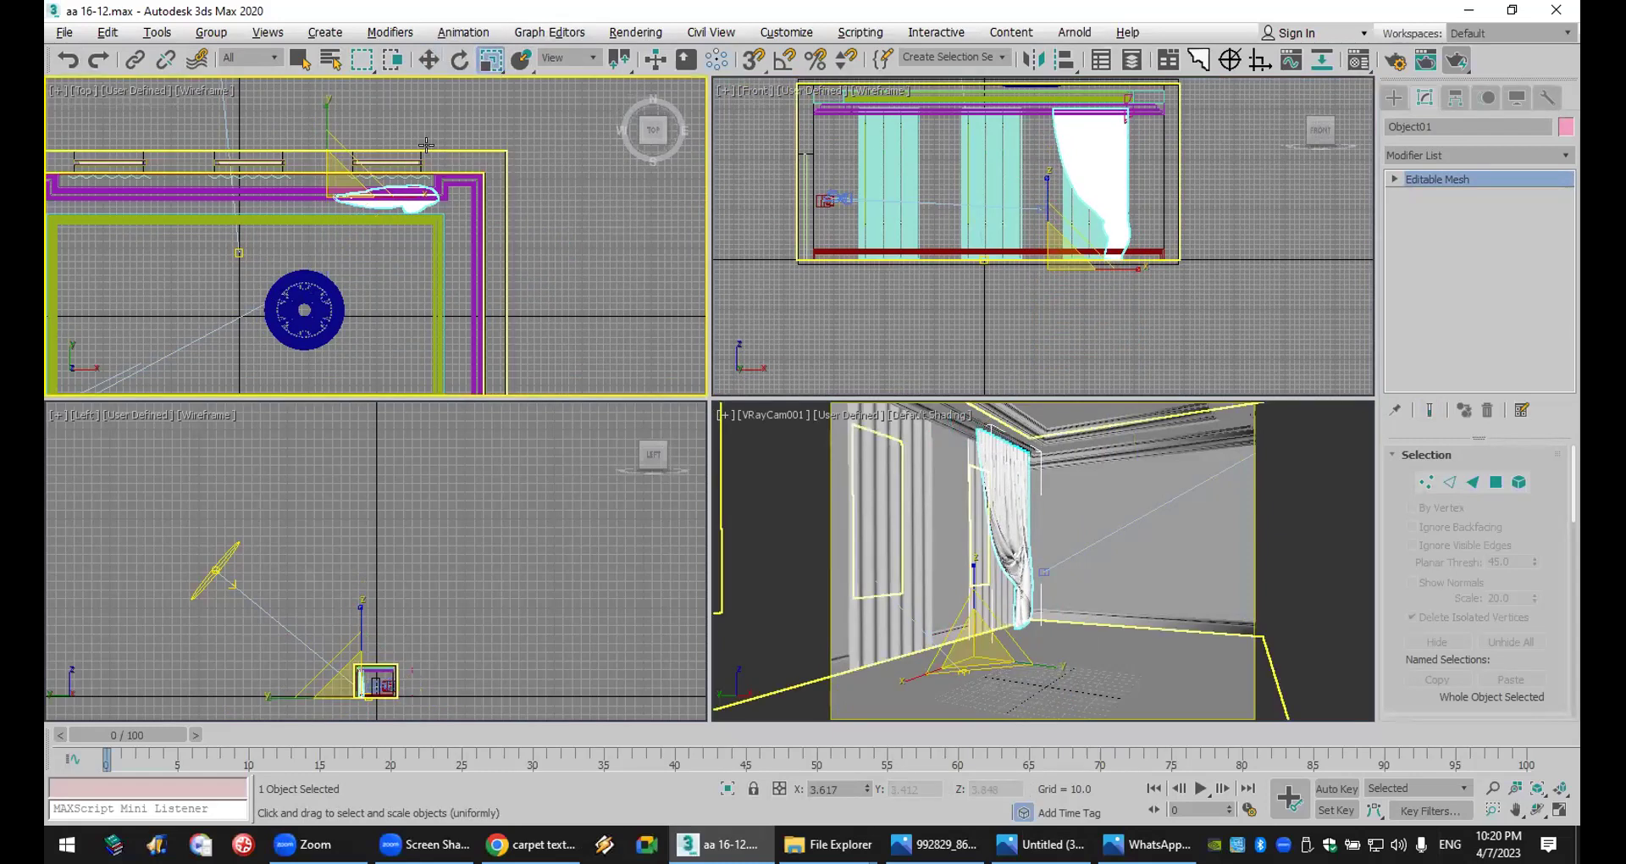
{"action": "middle_click_drag", "start_coordinate": [320, 140], "coordinate": [341, 189]}
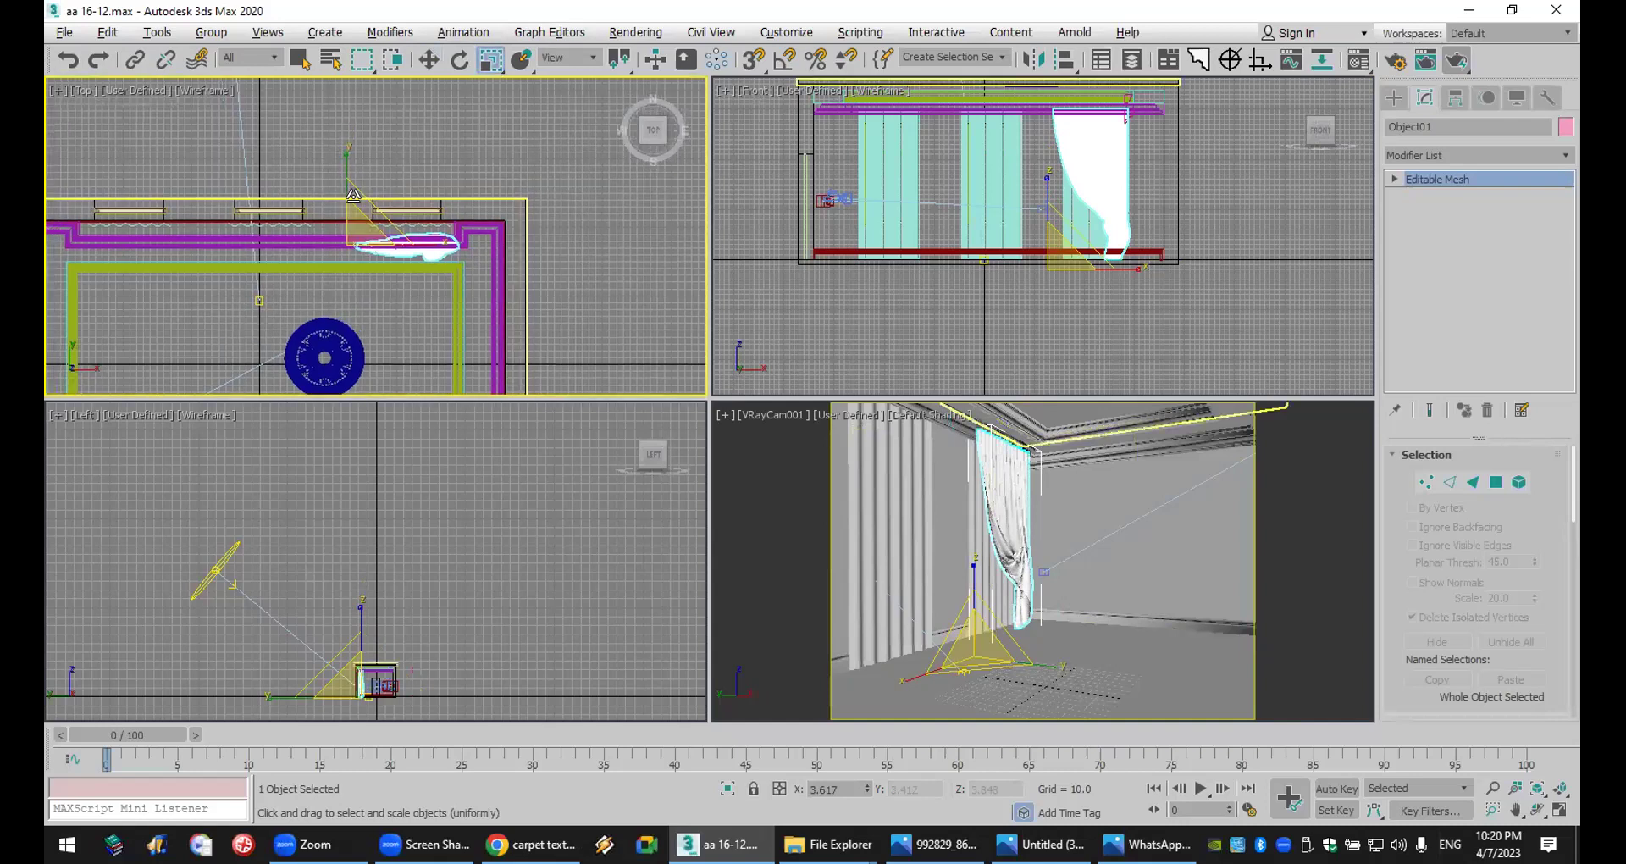
{"action": "left_click_drag", "start_coordinate": [345, 164], "coordinate": [358, 253]}
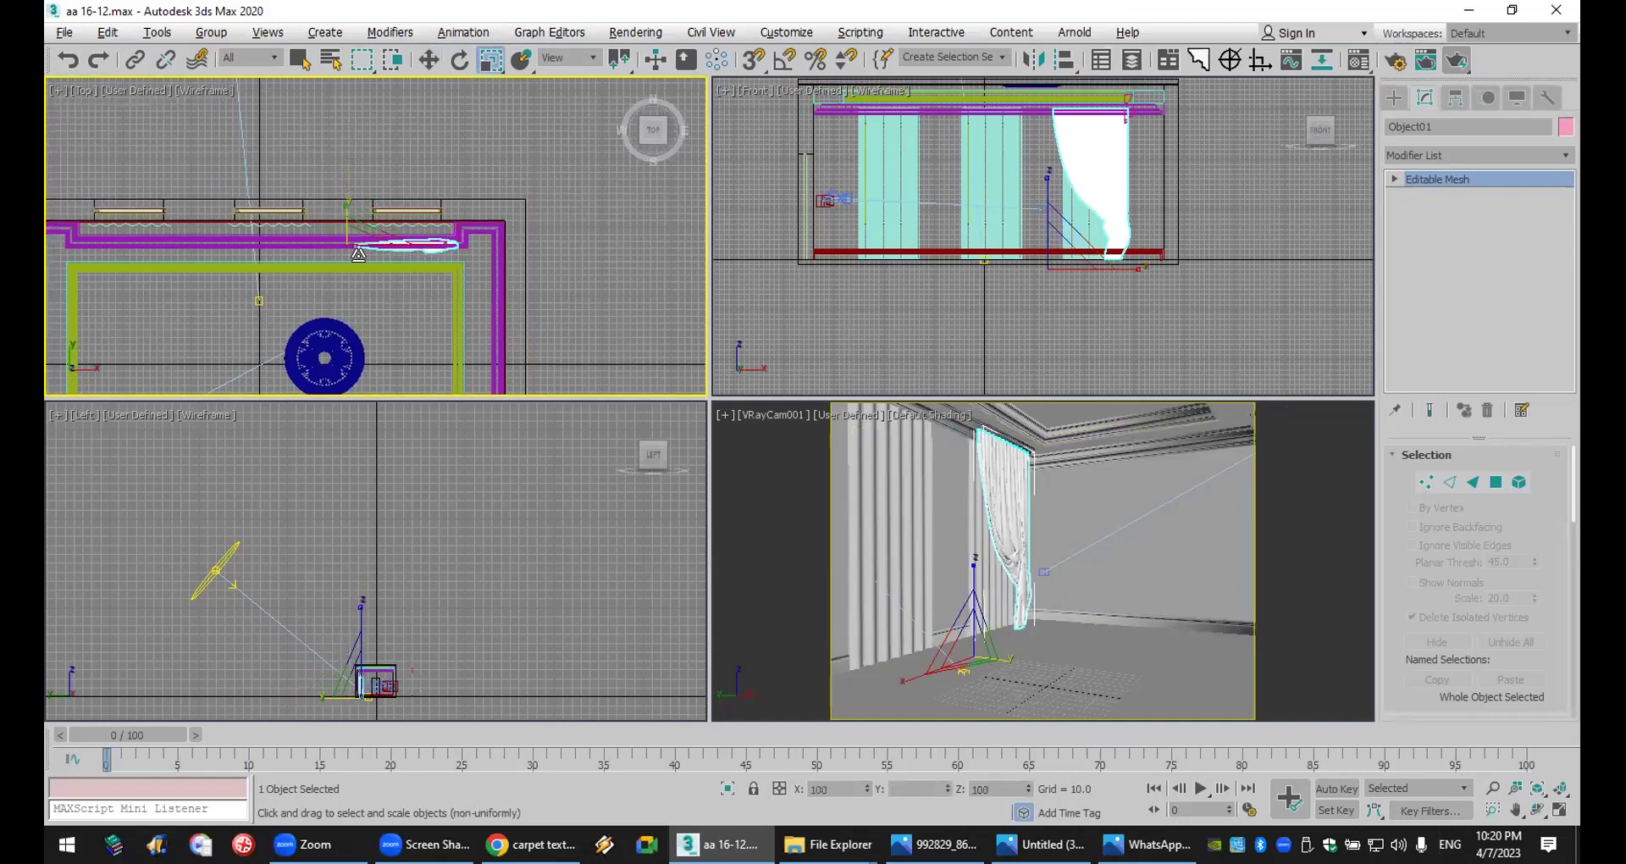
{"action": "key", "text": "w"}
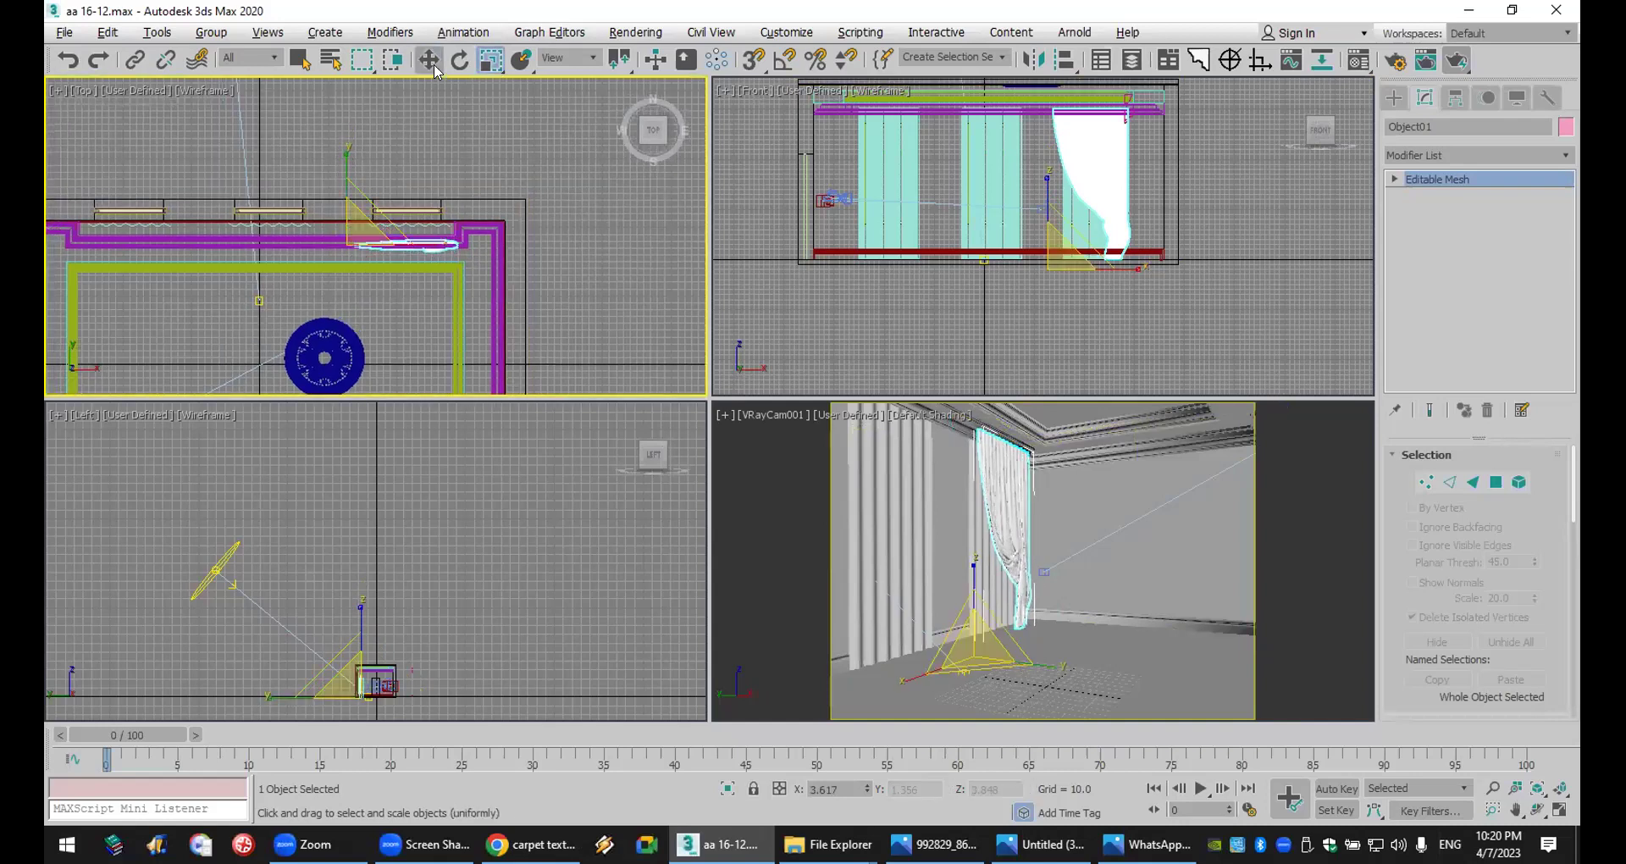
{"action": "left_click_drag", "start_coordinate": [347, 162], "coordinate": [349, 158]}
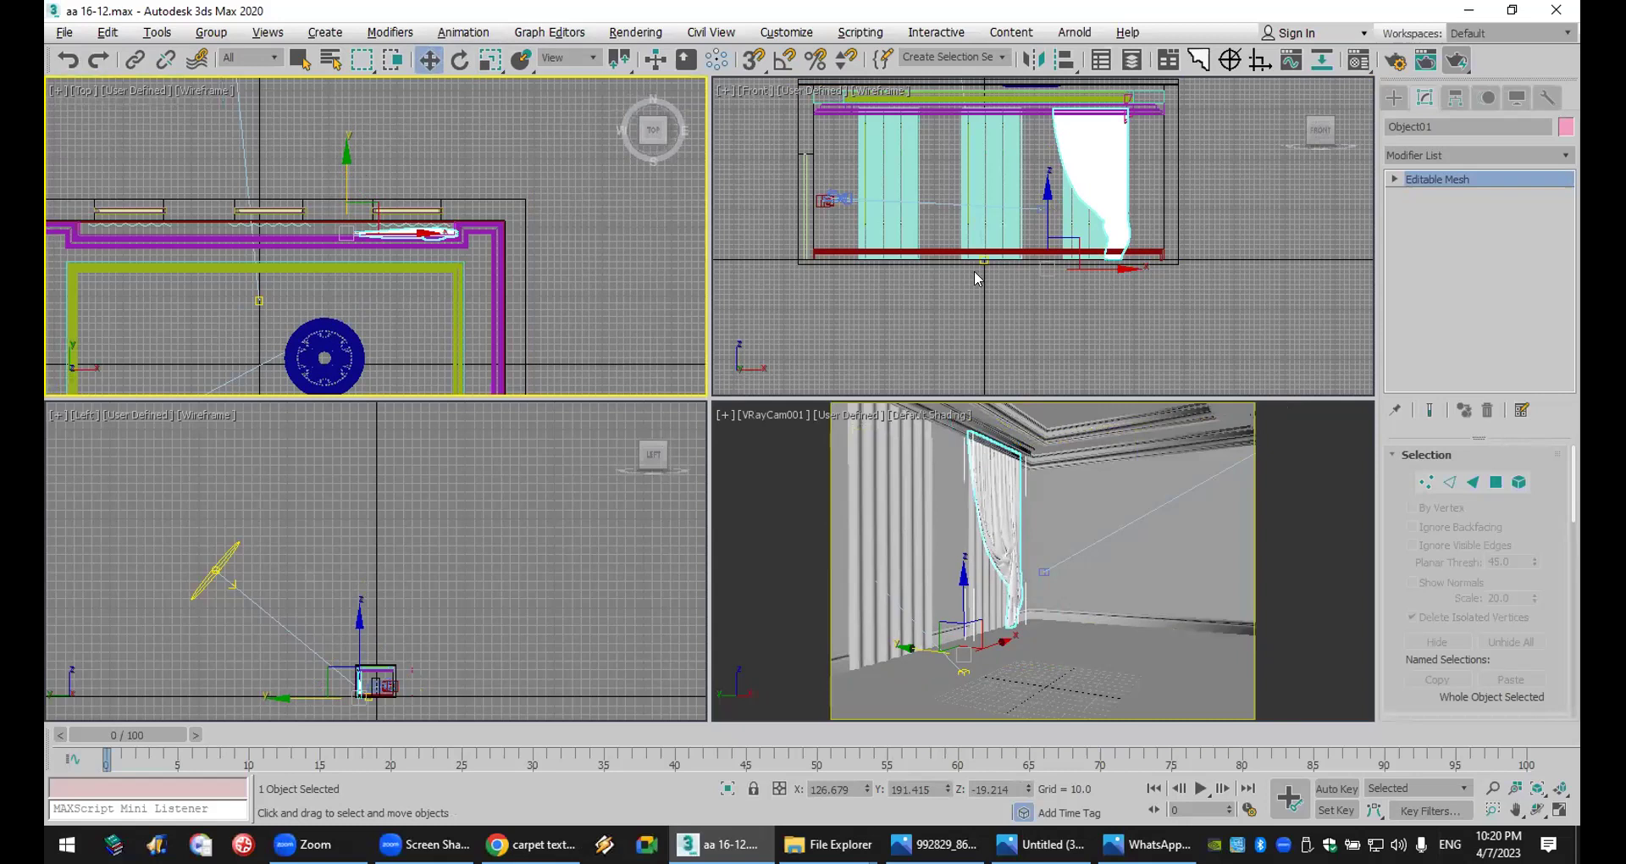
{"action": "middle_click_drag", "start_coordinate": [979, 278], "coordinate": [1034, 308]}
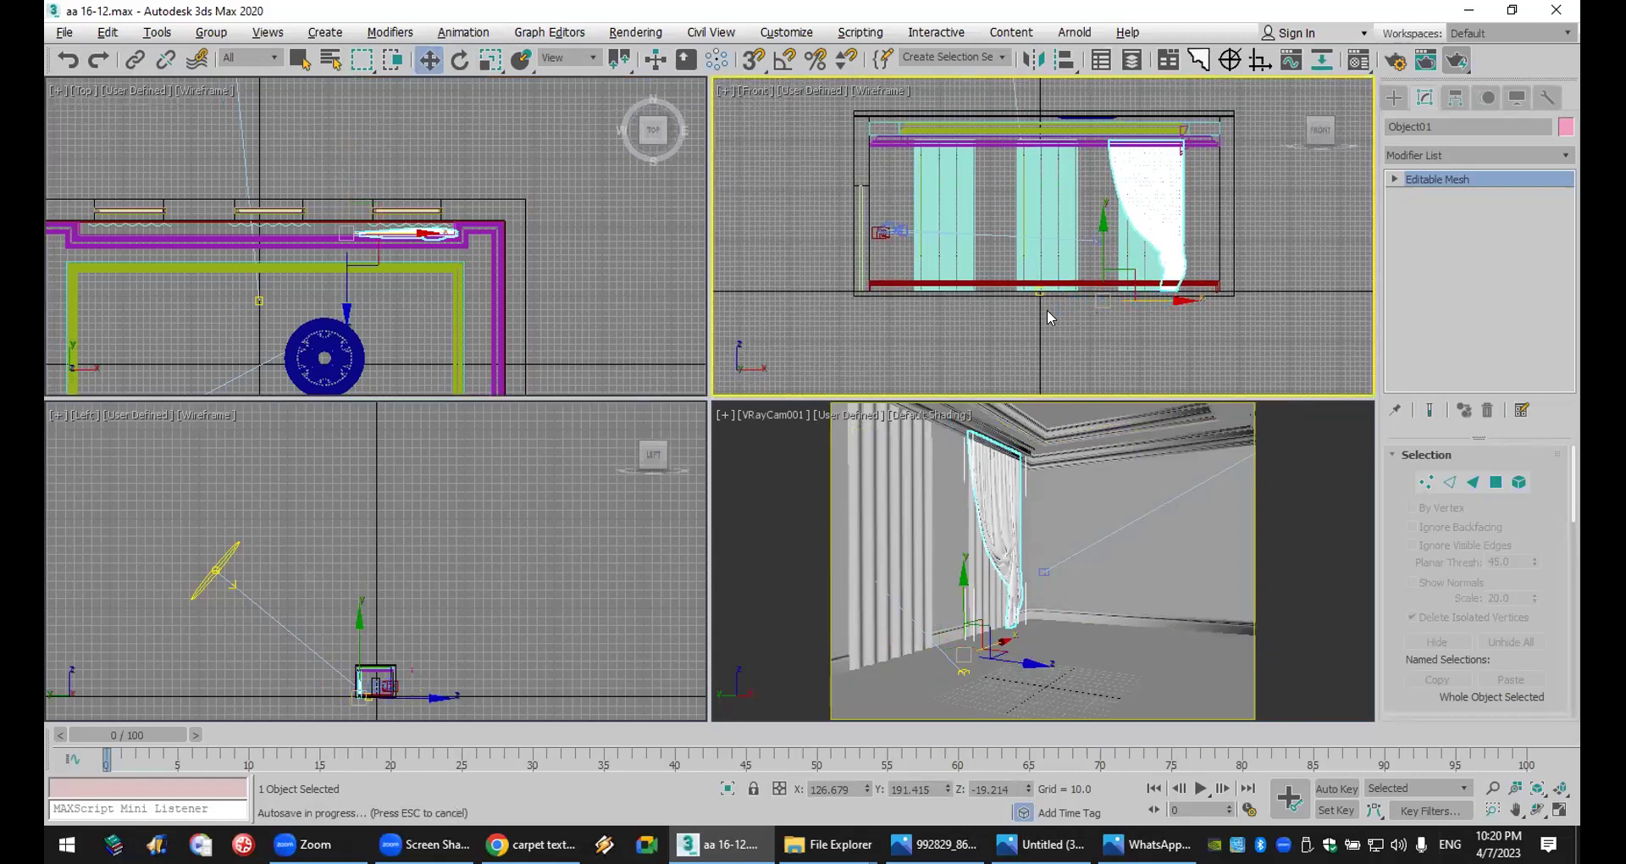
{"action": "left_click_drag", "start_coordinate": [1152, 299], "coordinate": [1031, 300], "text": "shift"}
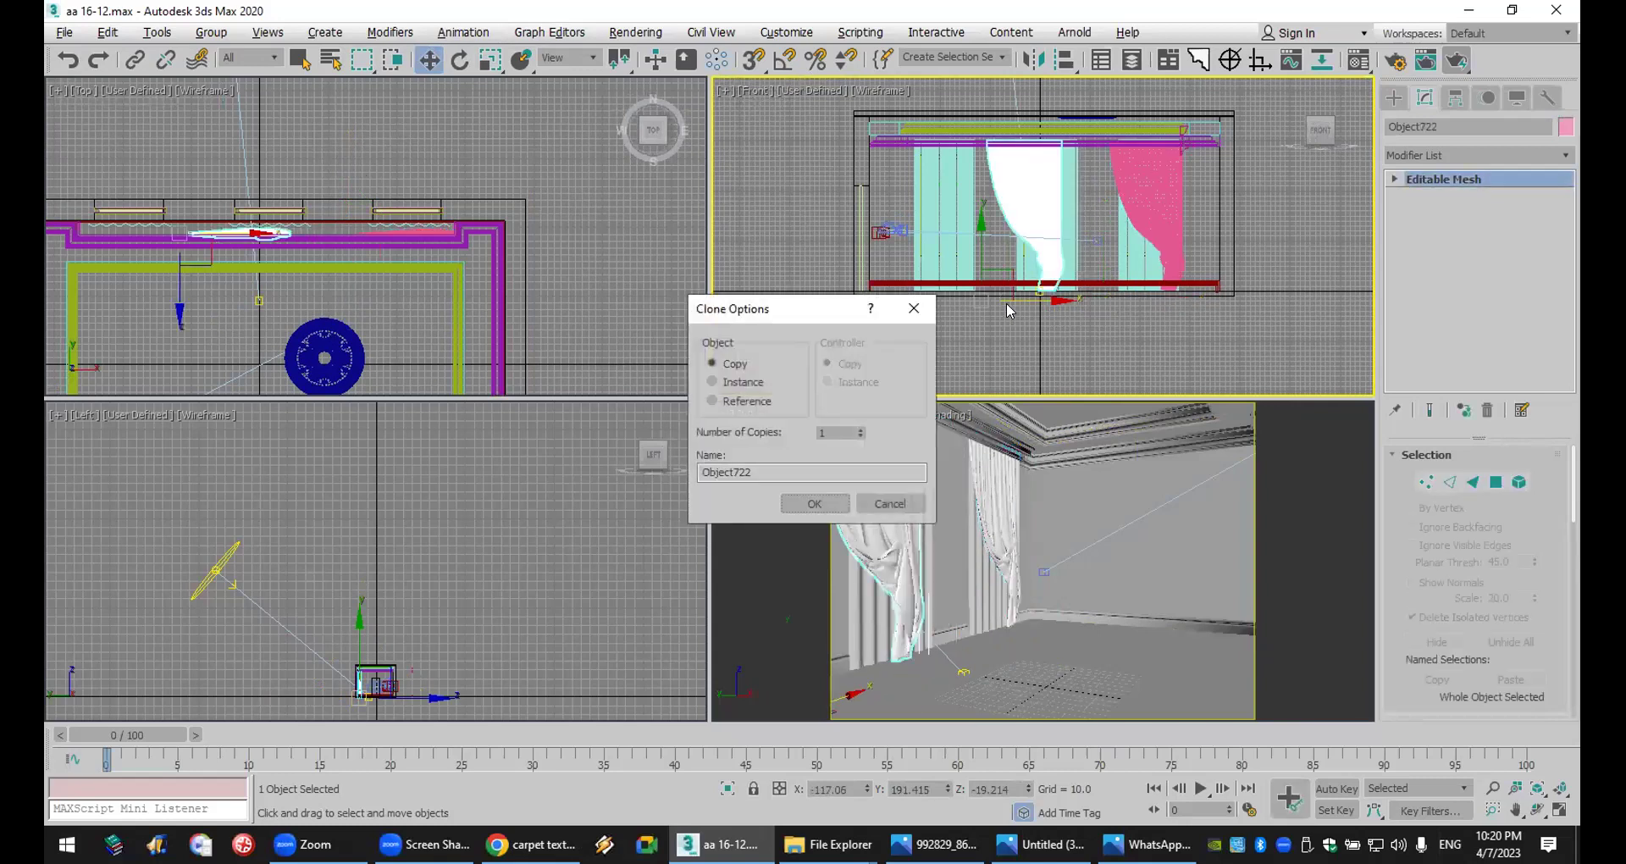
{"action": "left_click", "coordinate": [888, 503]}
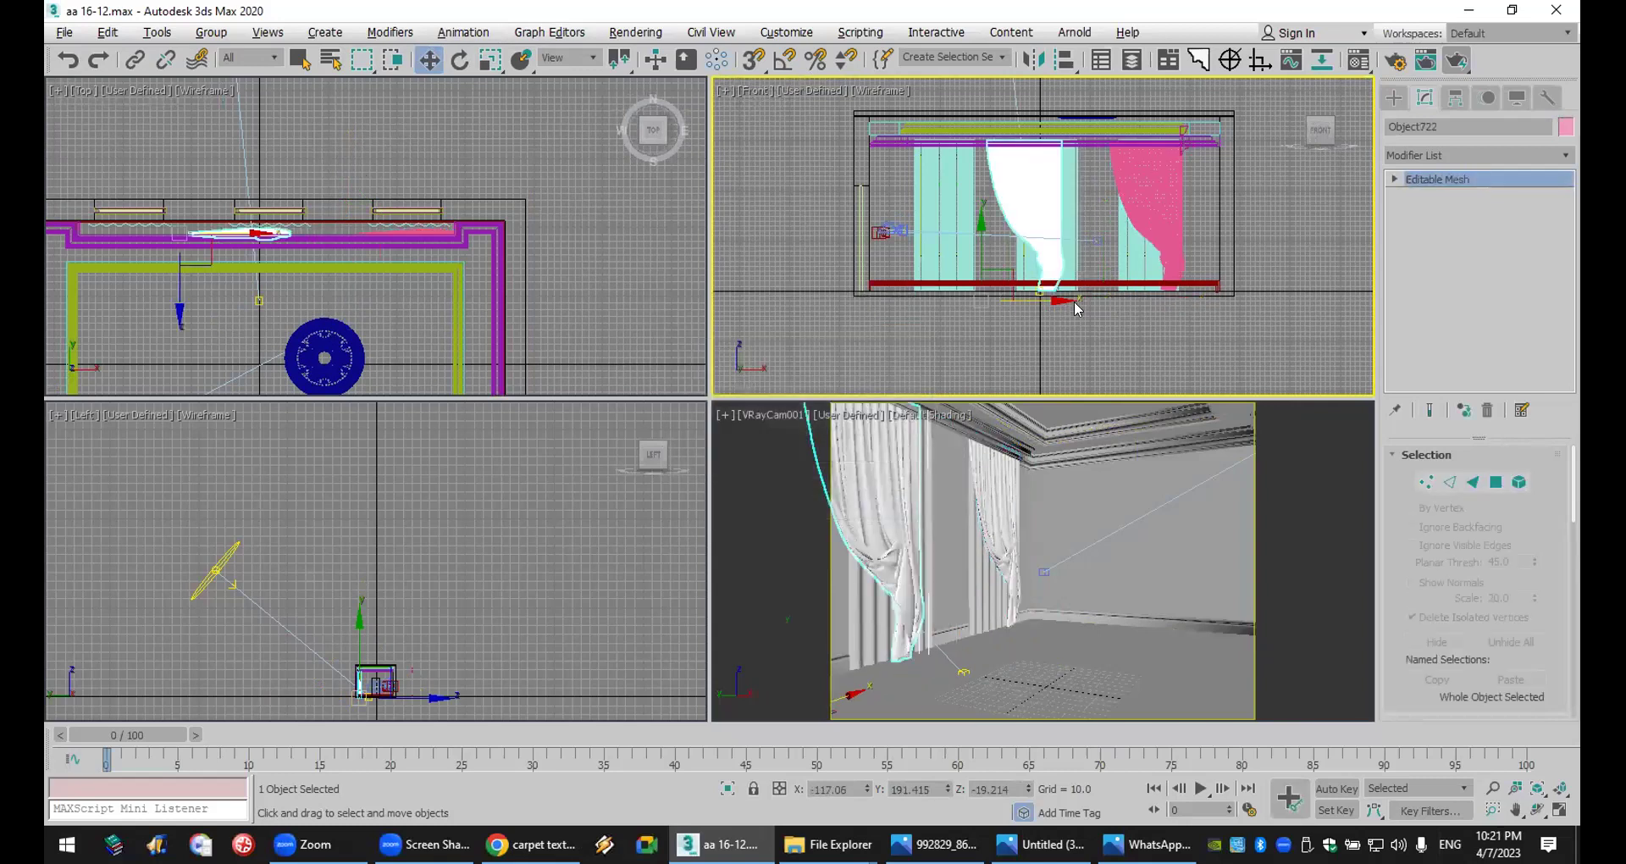
{"action": "middle_click_drag", "start_coordinate": [1141, 287], "coordinate": [1163, 321]}
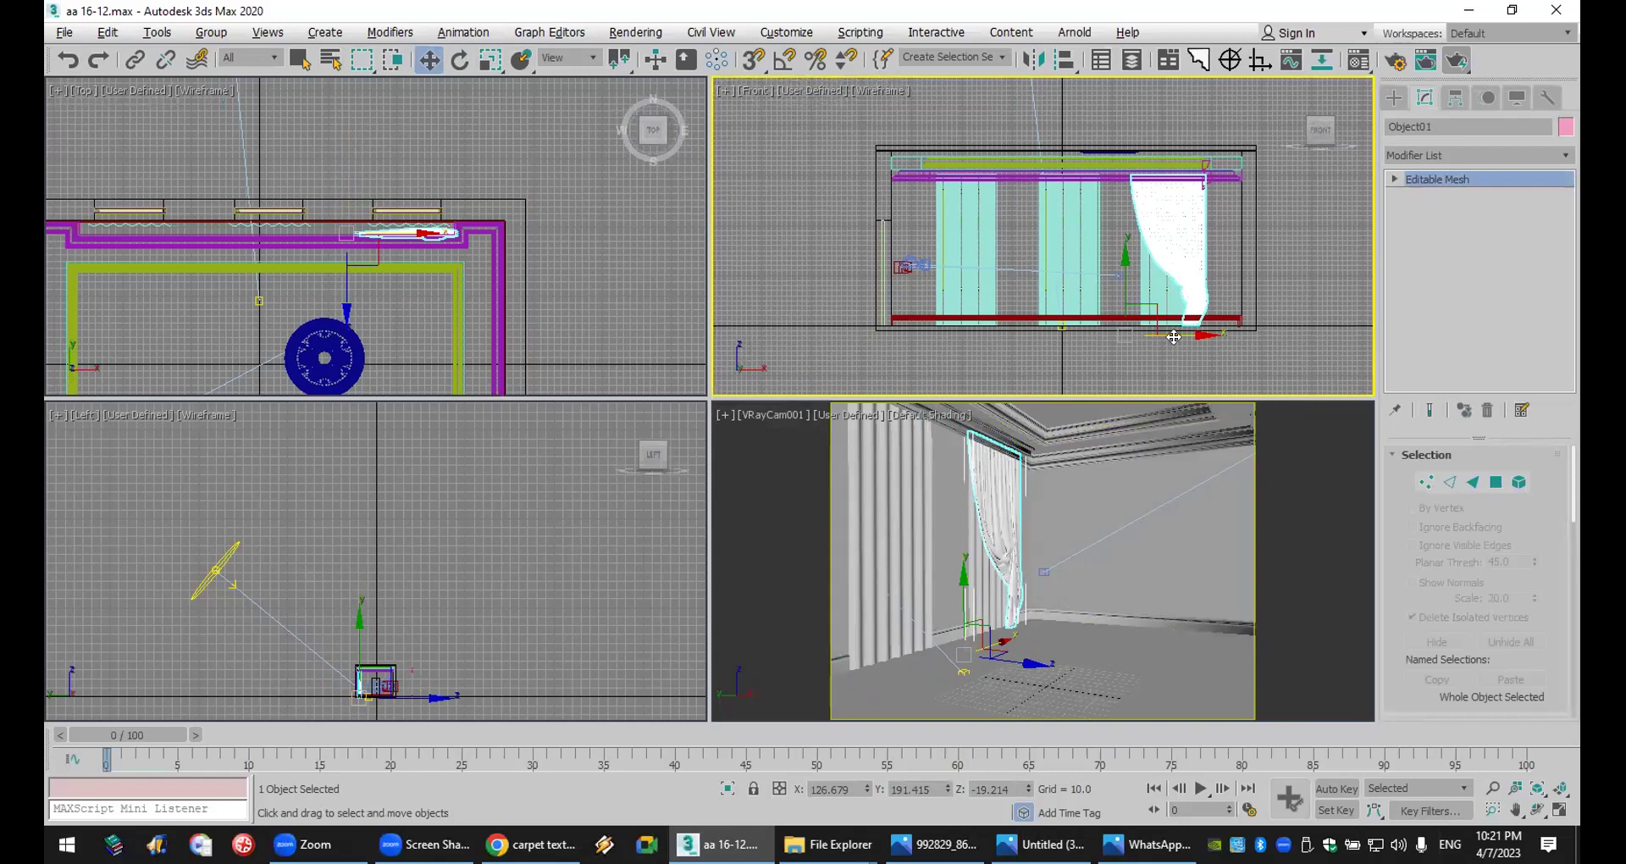
- Clone the curtain along X as two copies, one in front of each of the other two windows
{"action": "key", "text": "ctrl+y"}
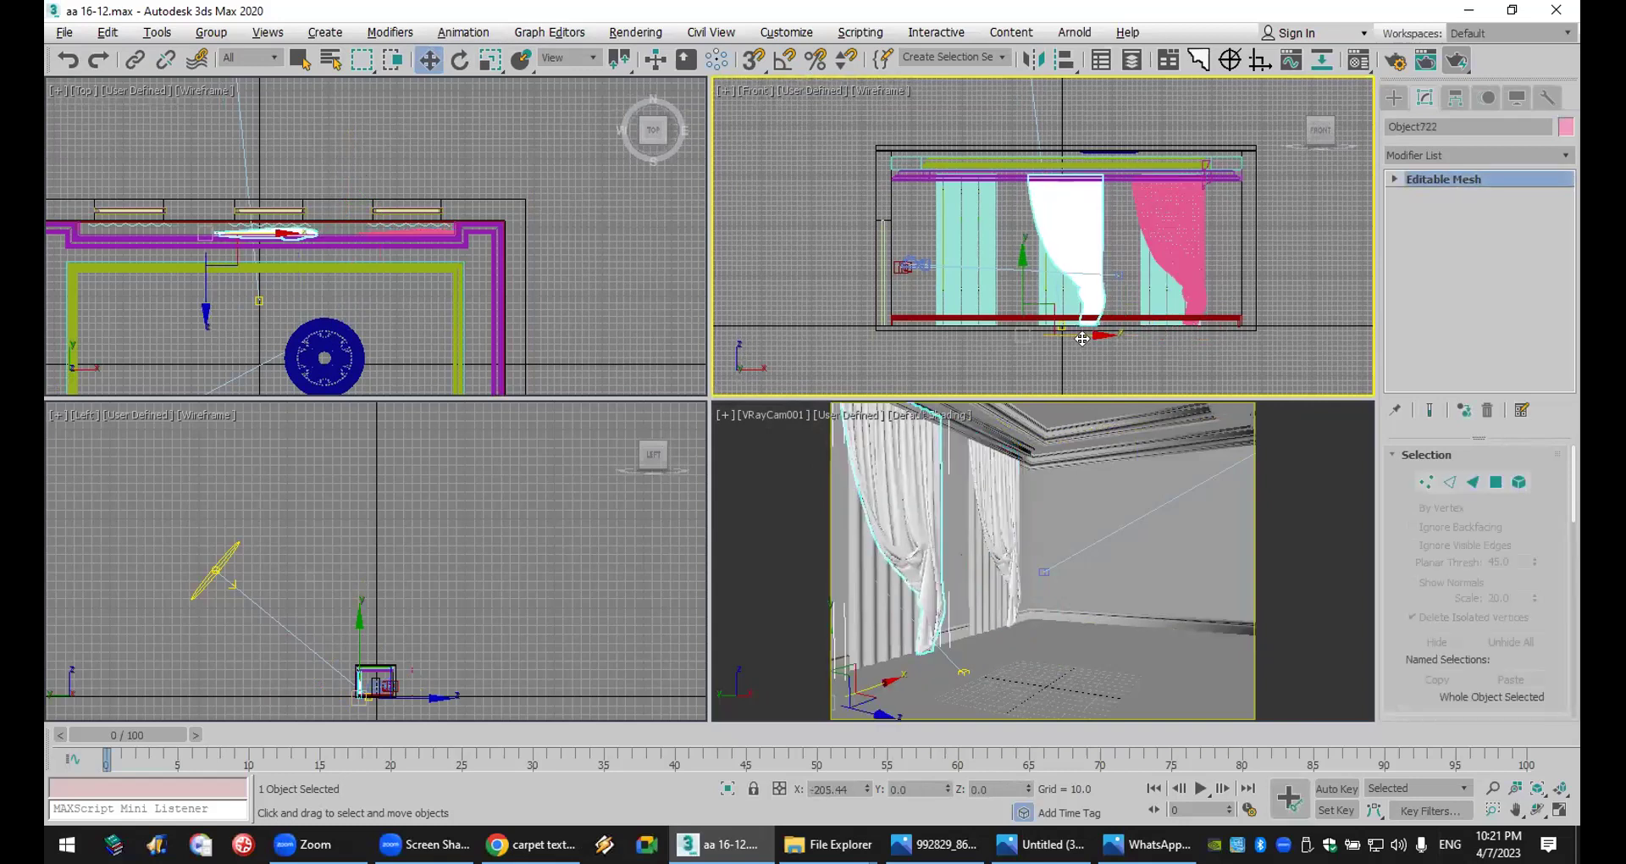
{"action": "key", "text": "ctrl+v"}
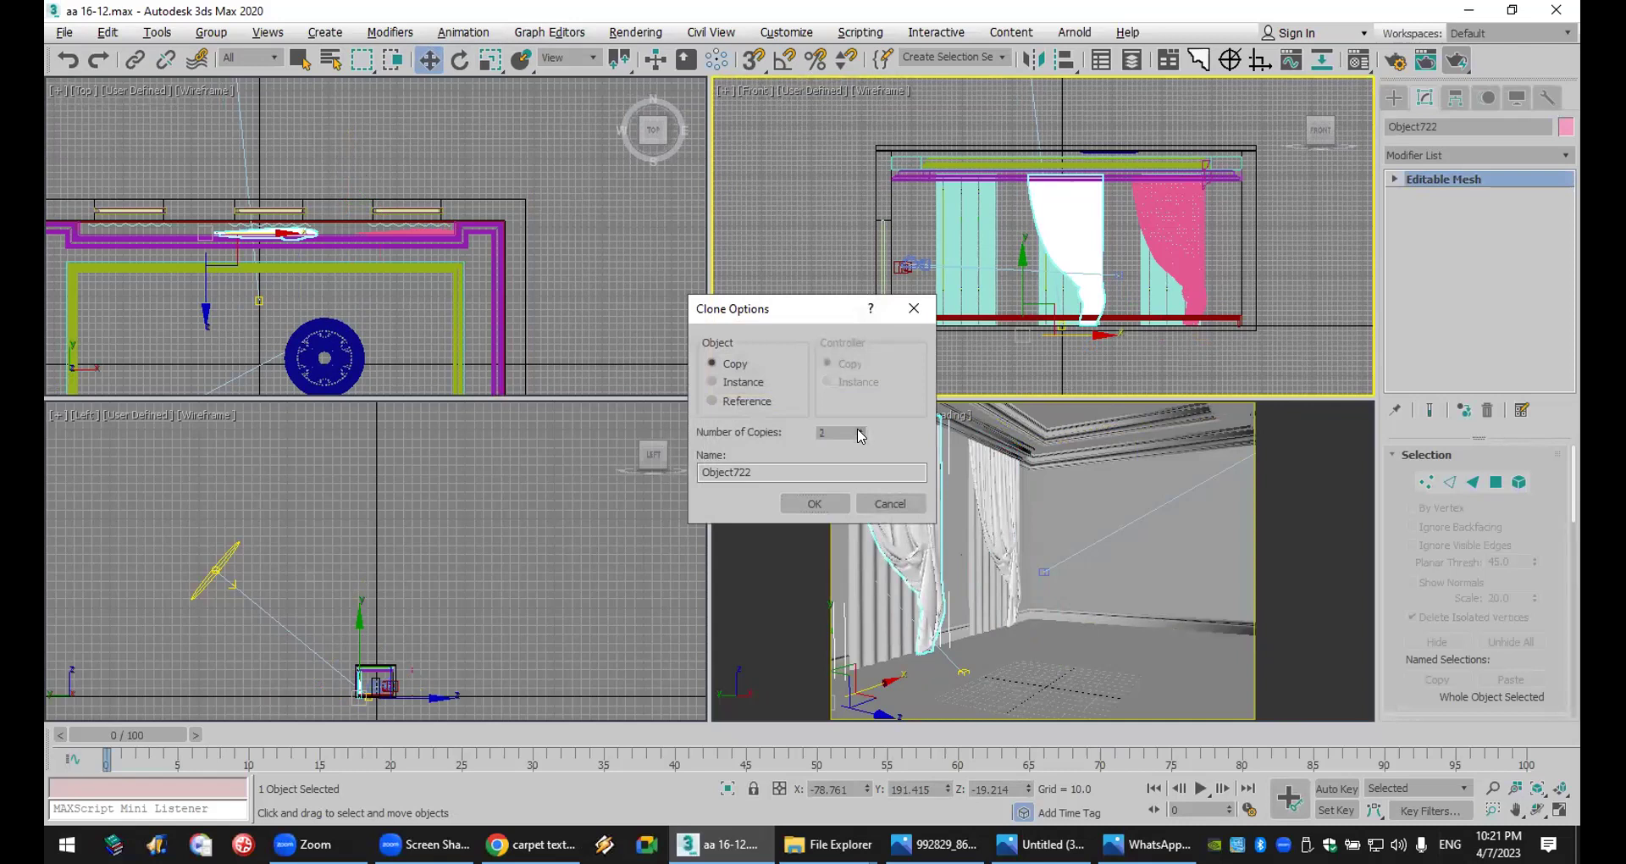
{"action": "left_click", "coordinate": [828, 502]}
{"action": "left_click_drag", "start_coordinate": [1067, 237], "coordinate": [966, 237]}
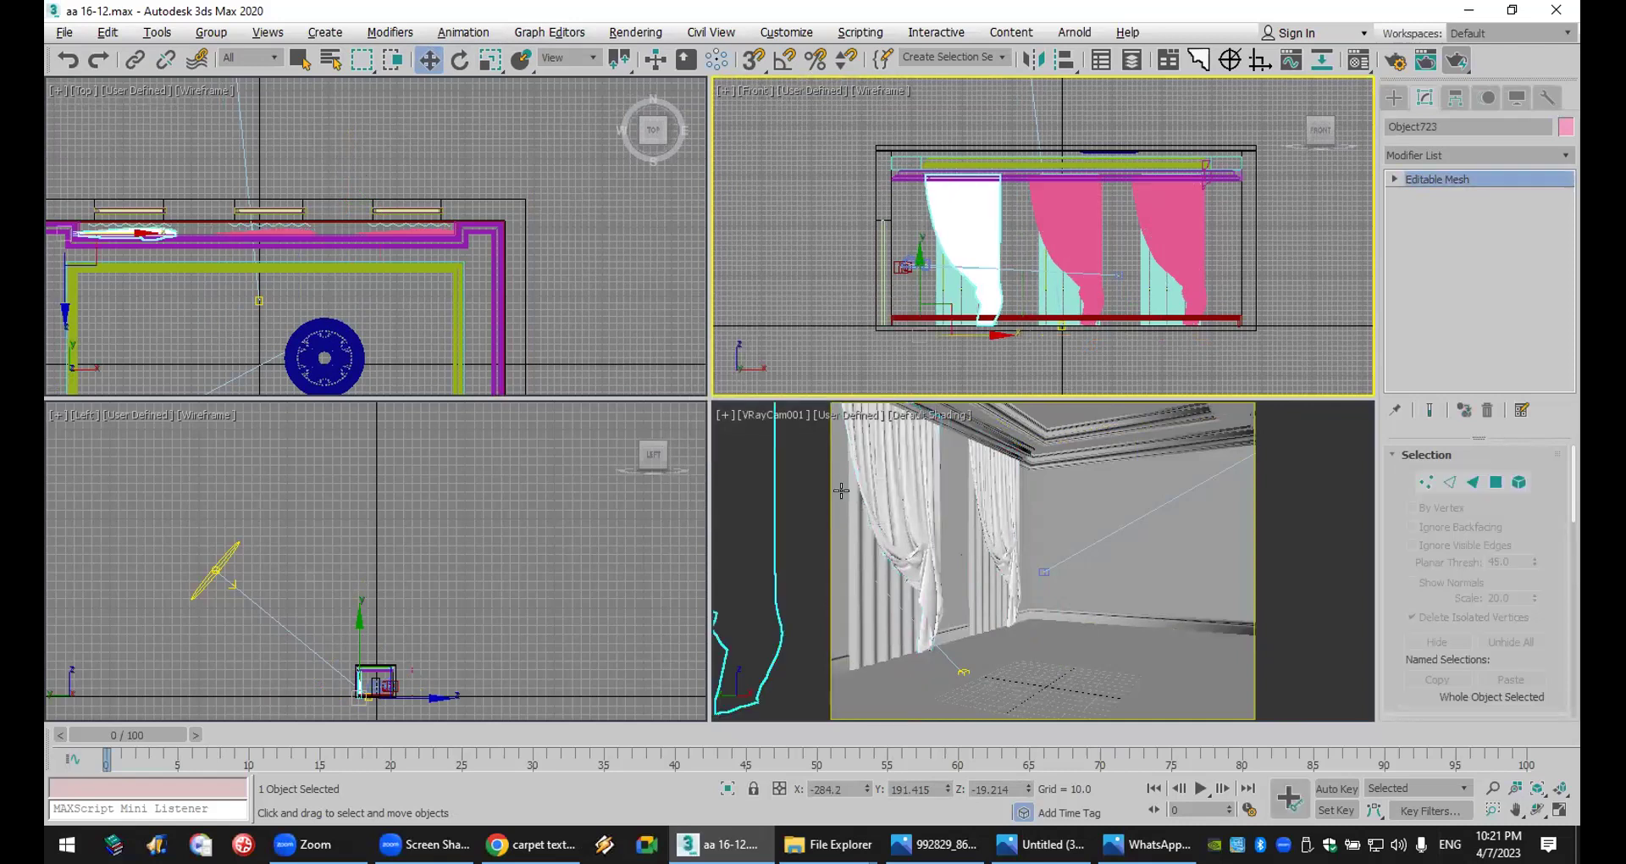
- Select all three draped curtains and combine them into one group
{"action": "left_click", "coordinate": [1083, 216], "text": "ctrl"}
{"action": "left_click", "coordinate": [1159, 203], "text": "ctrl"}
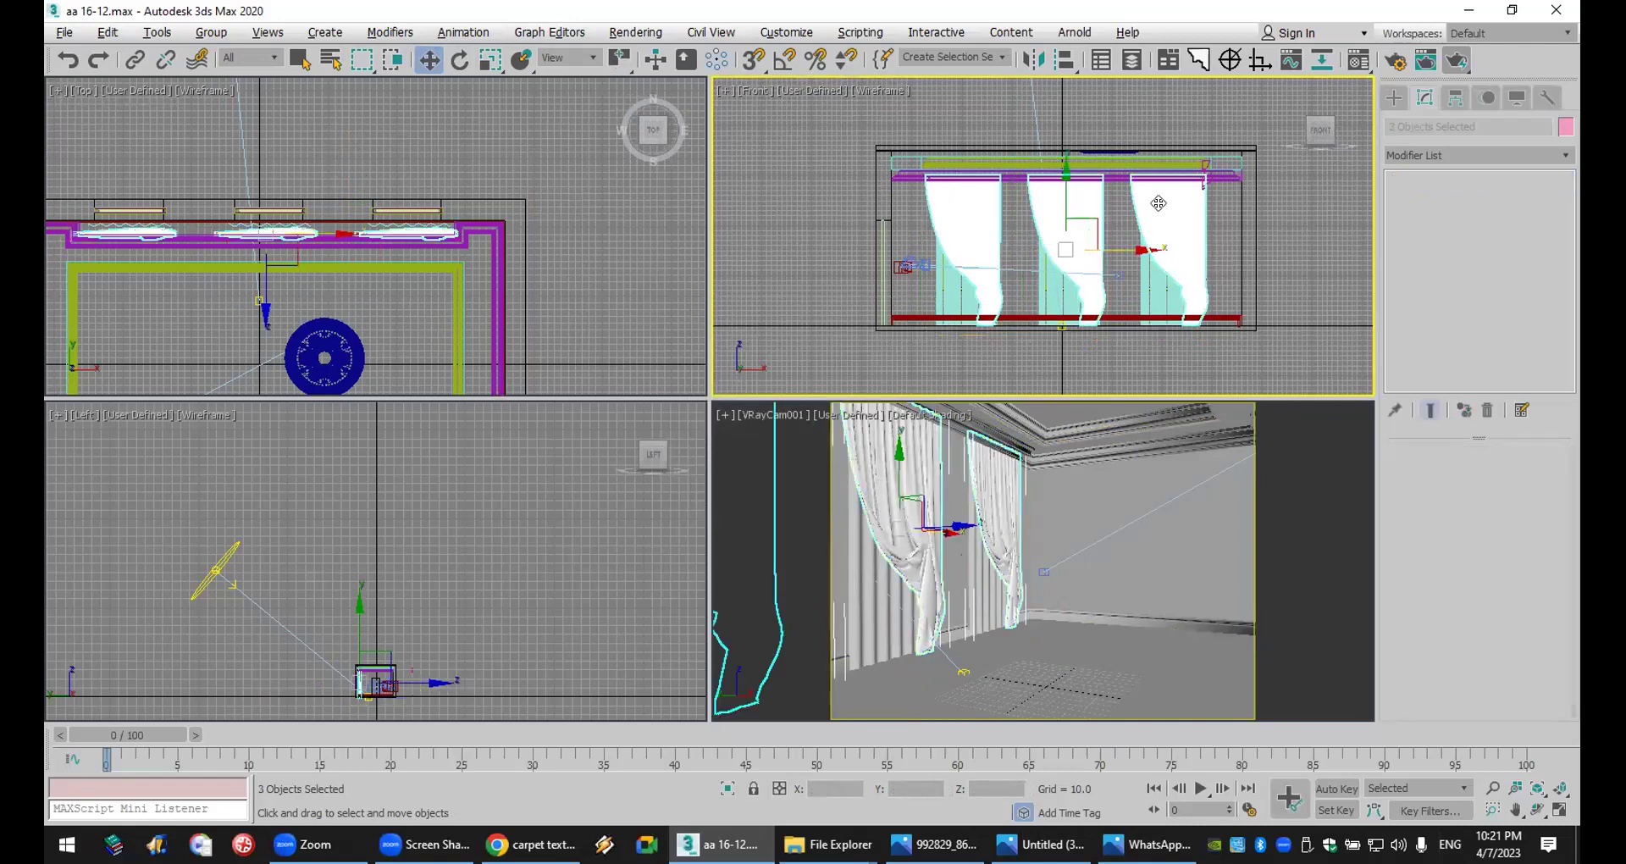
{"action": "left_click", "coordinate": [211, 32]}
{"action": "left_click", "coordinate": [212, 67]}
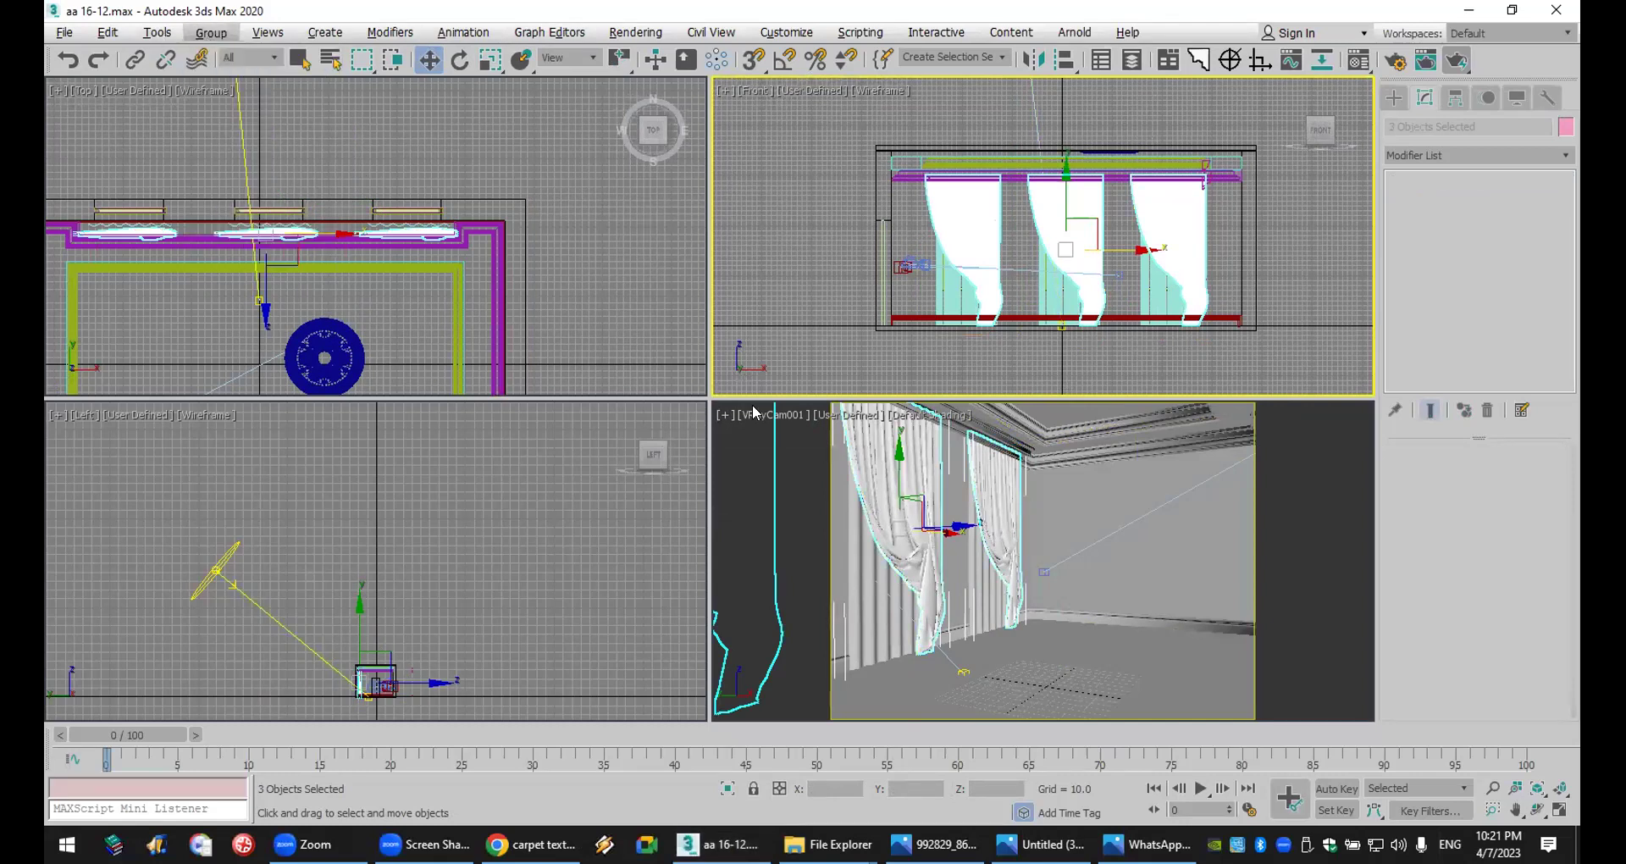
{"action": "left_click", "coordinate": [821, 457]}
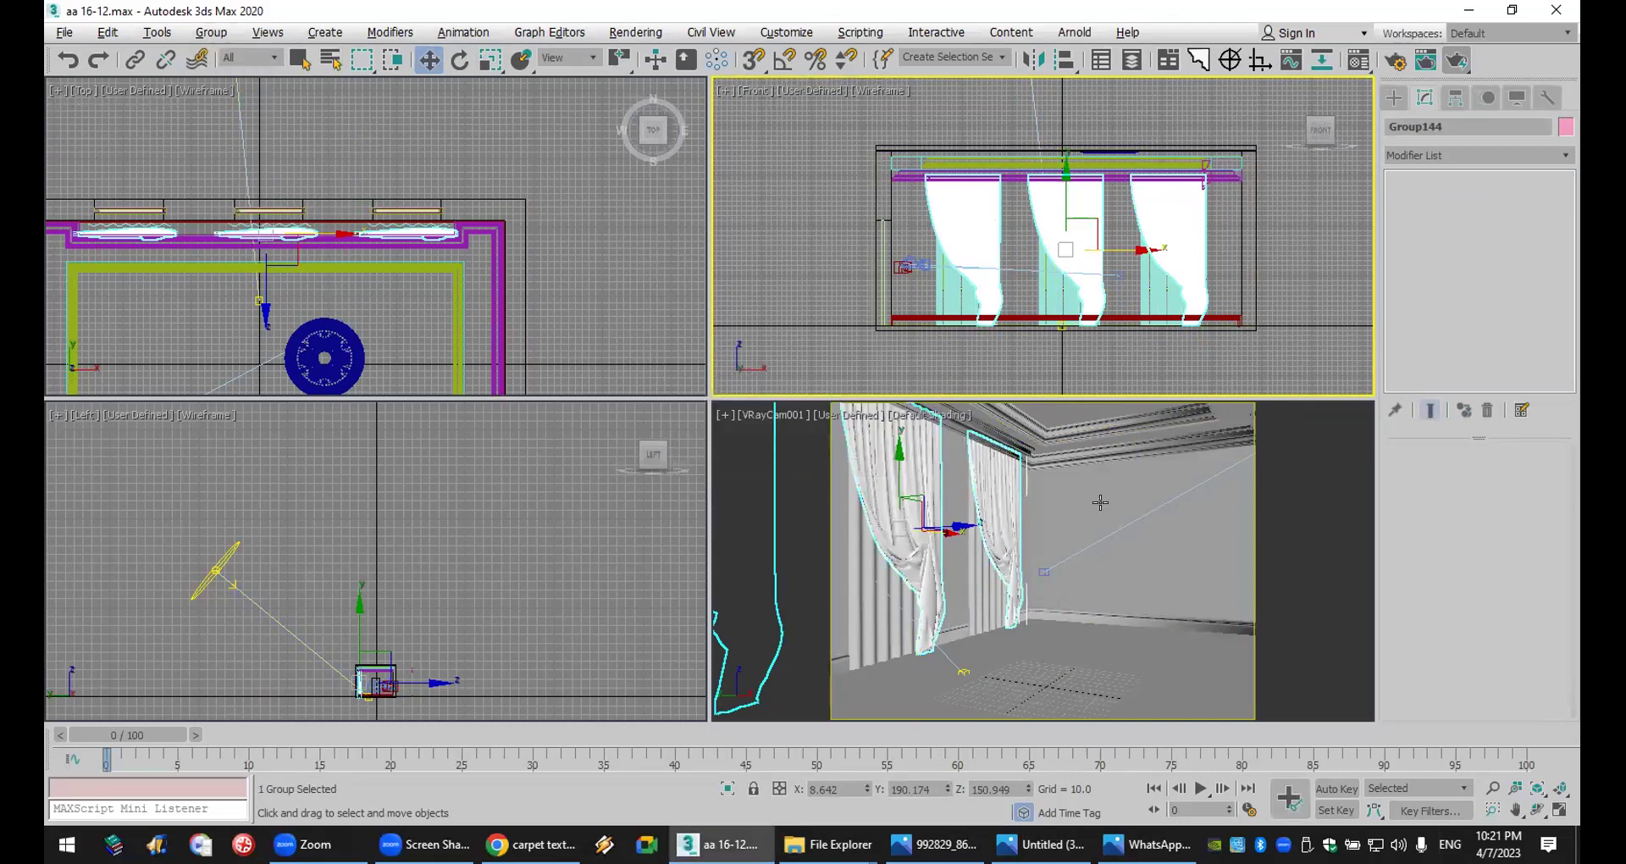
- Maximize the camera view and assign the green VRayMtl Material #20 to the curtain group, shown in the viewport
{"action": "right_click", "coordinate": [1358, 579]}
{"action": "left_click", "coordinate": [1560, 810]}
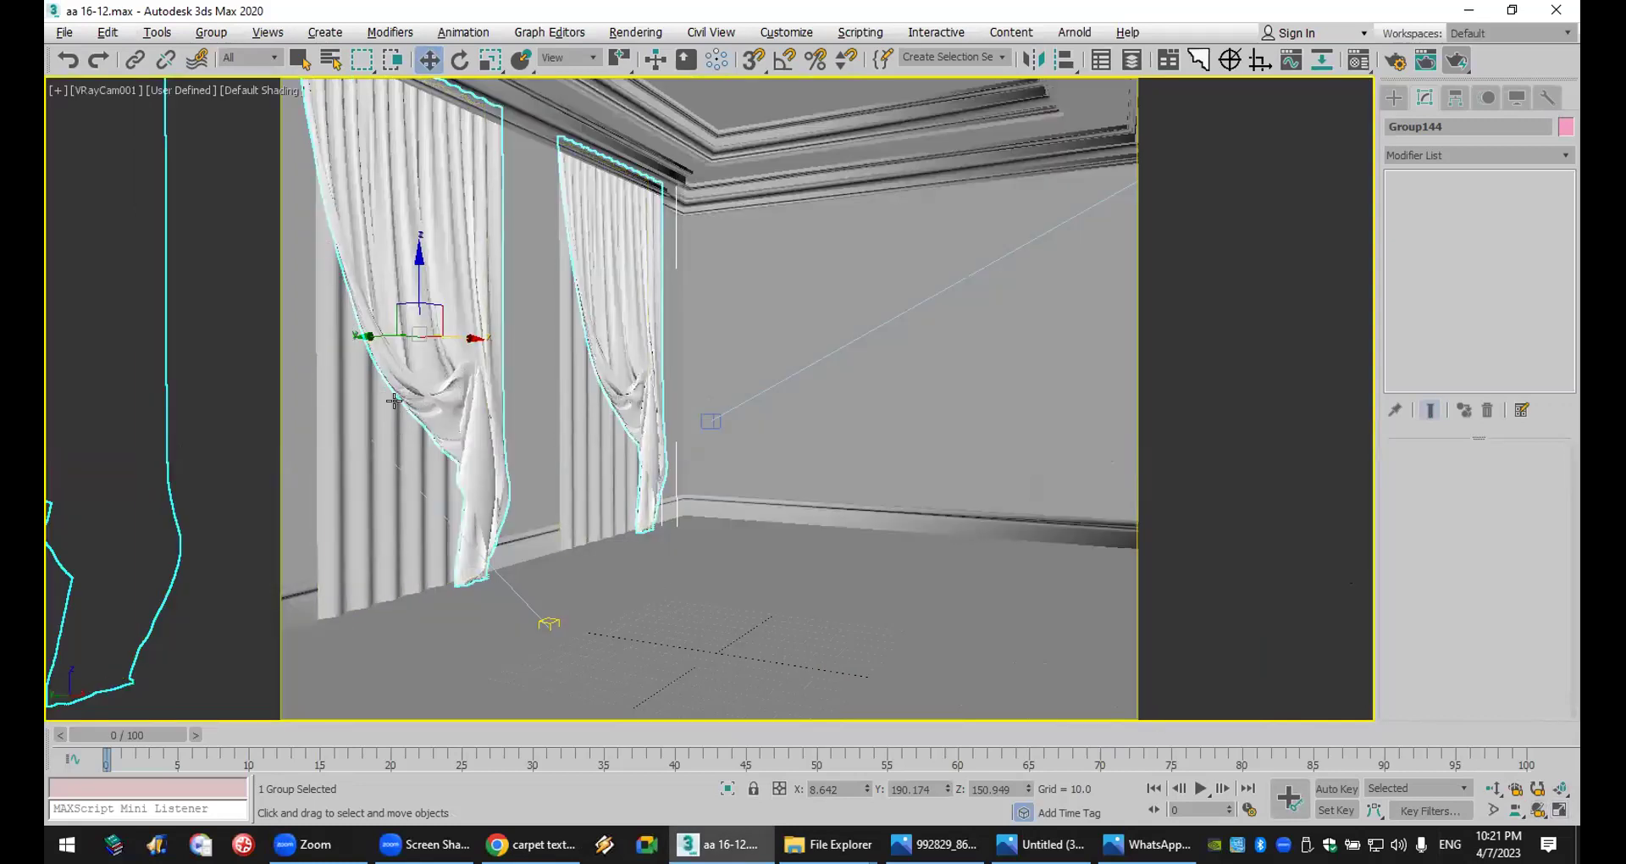
{"action": "key", "text": "m"}
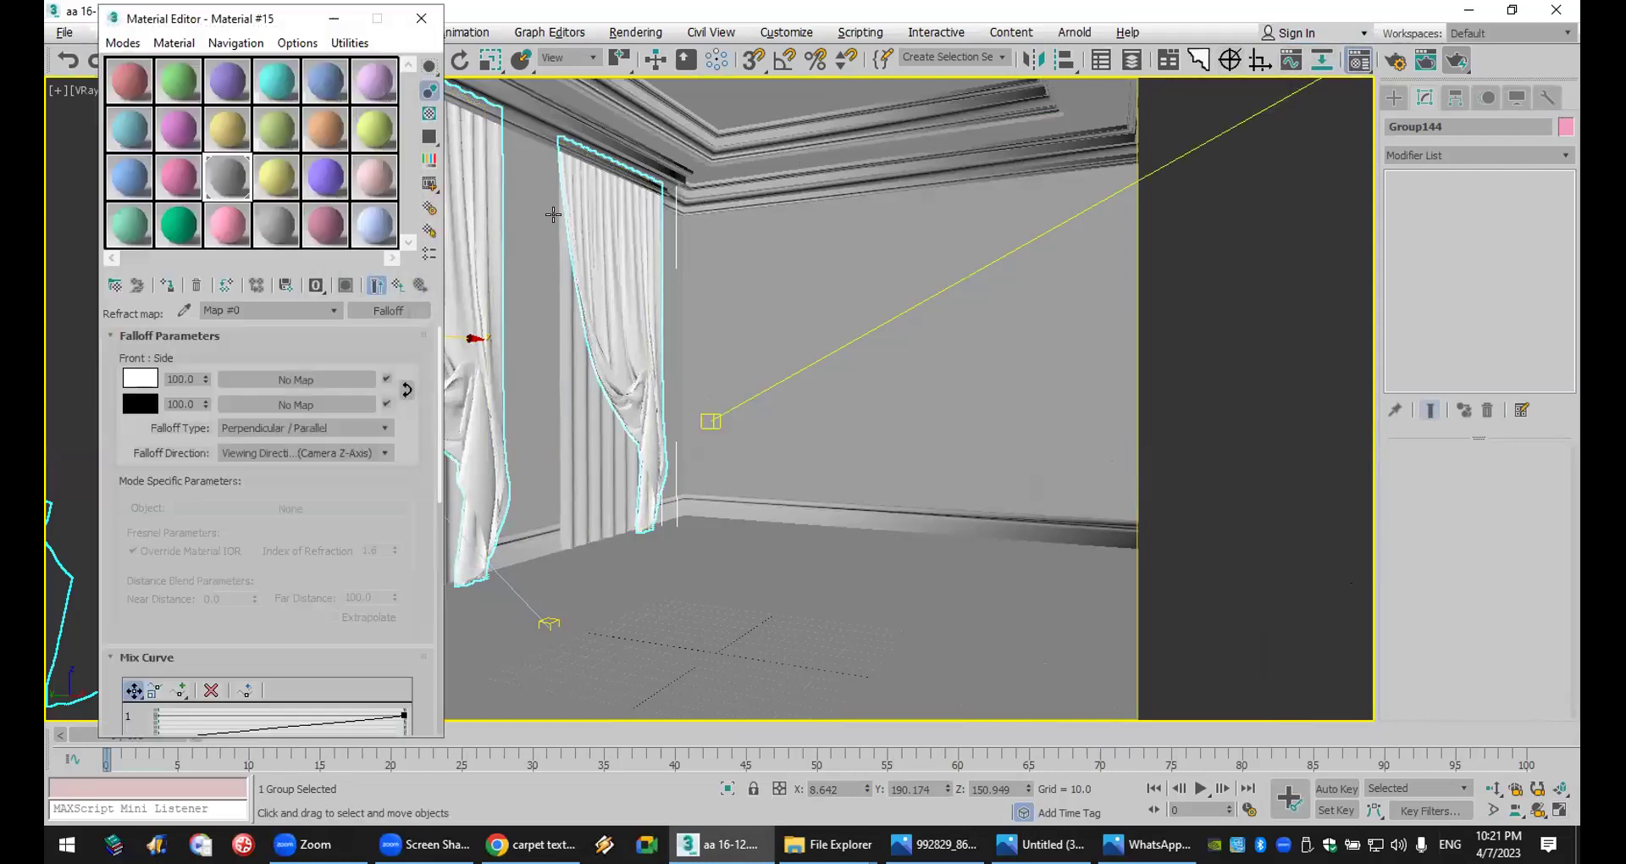
{"action": "left_click", "coordinate": [346, 284]}
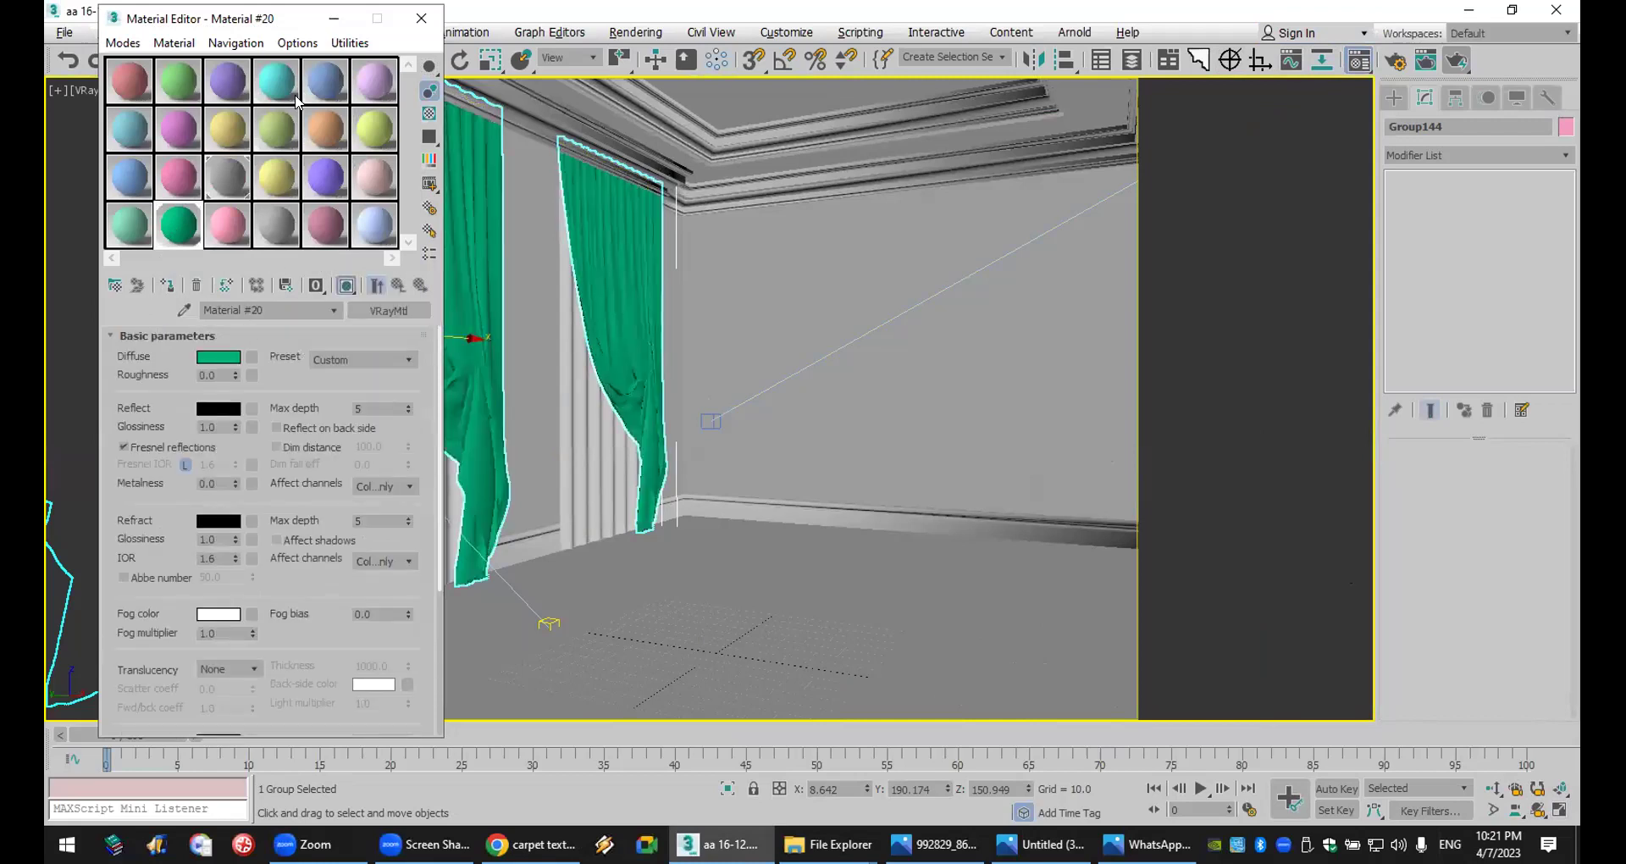
{"action": "left_click_drag", "start_coordinate": [229, 27], "coordinate": [1115, 23]}
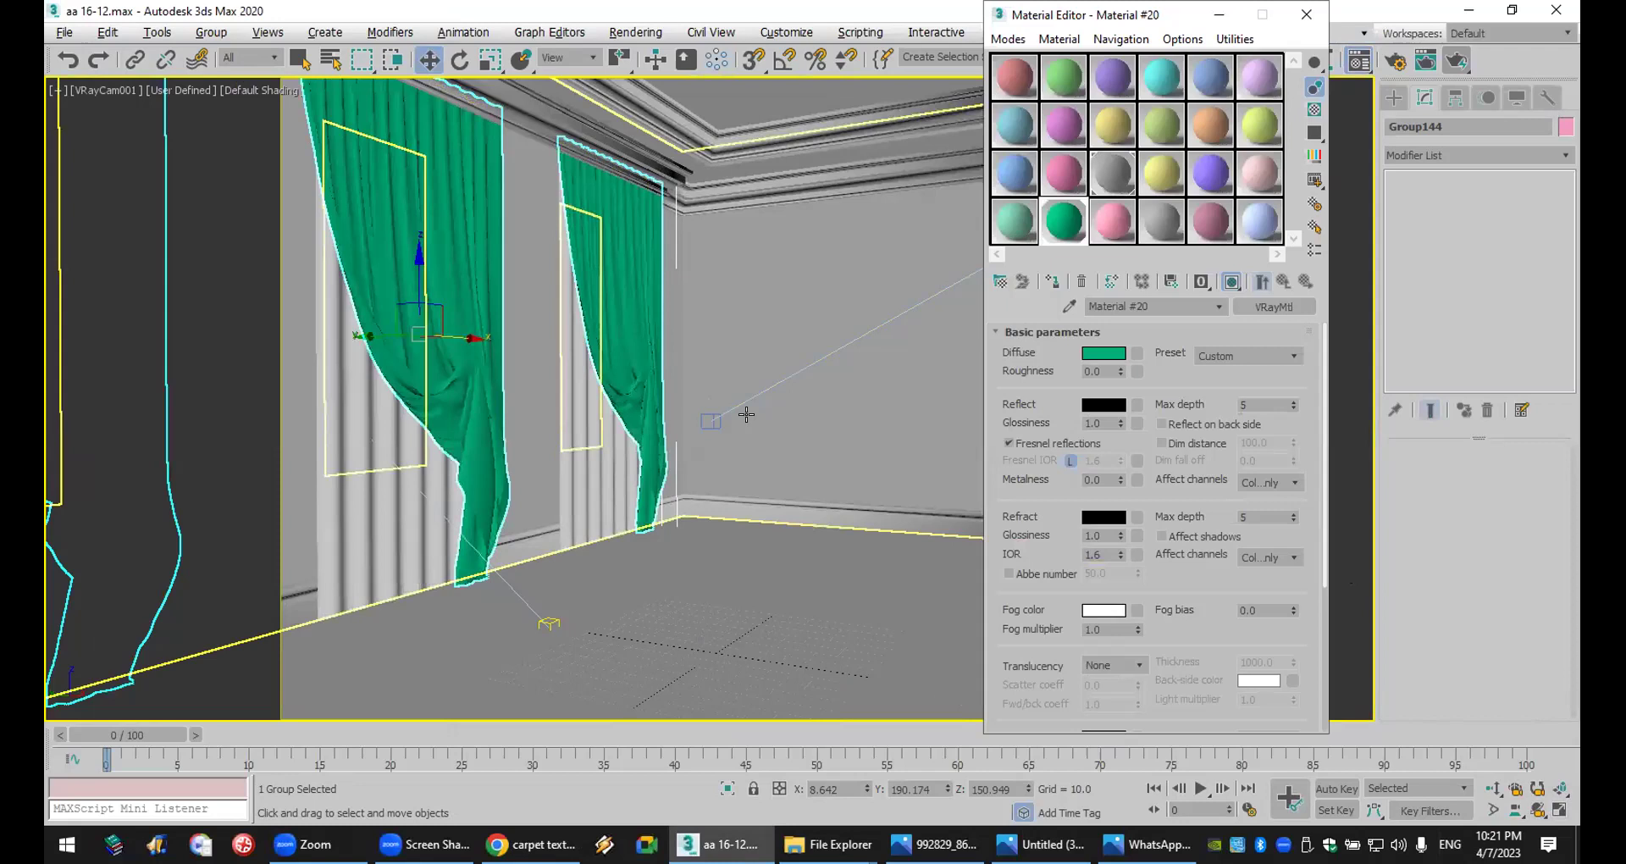
- Load the beige SAWA_Verone bitmap from the Fabric textures folder as the curtain material's diffuse map
{"action": "left_click", "coordinate": [1137, 353]}
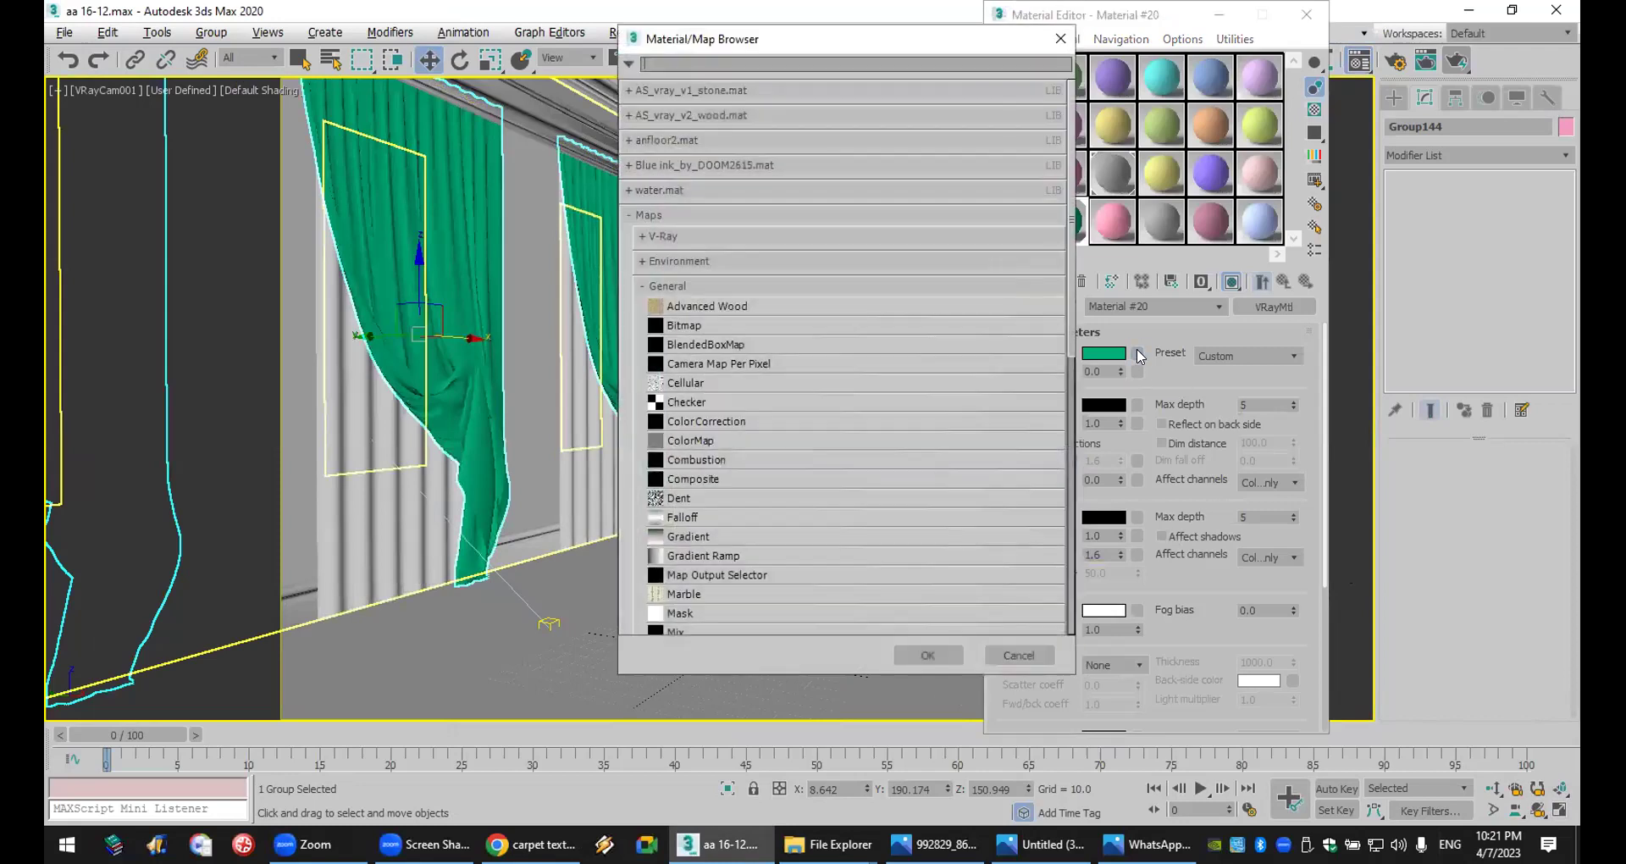
{"action": "double_click", "coordinate": [710, 327]}
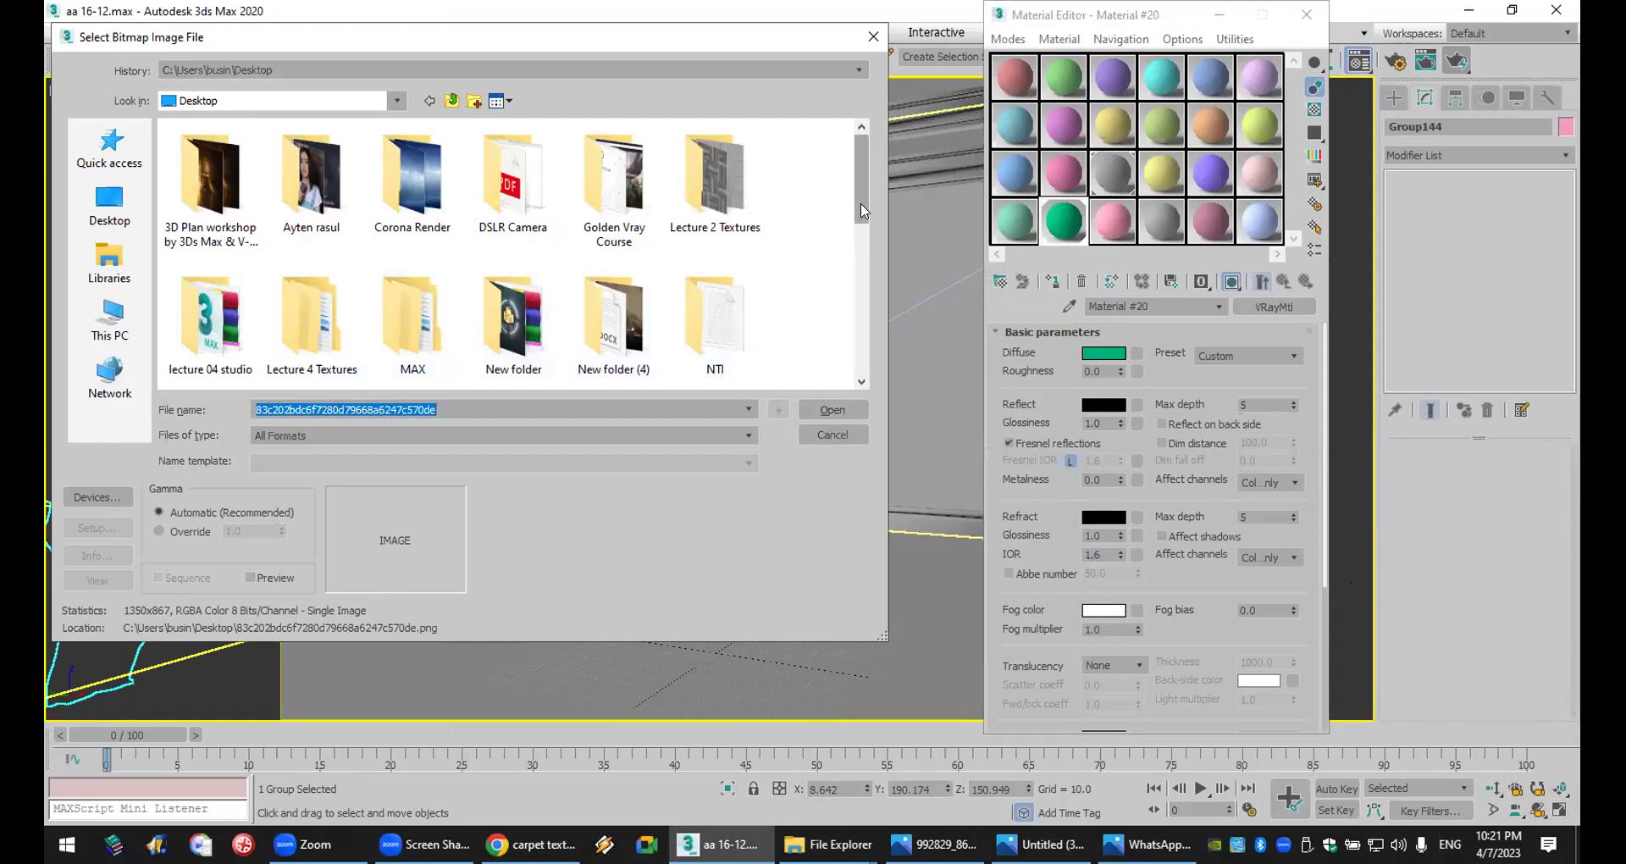
{"action": "left_click_drag", "start_coordinate": [863, 211], "coordinate": [852, 232]}
{"action": "double_click", "coordinate": [299, 273]}
{"action": "double_click", "coordinate": [261, 170]}
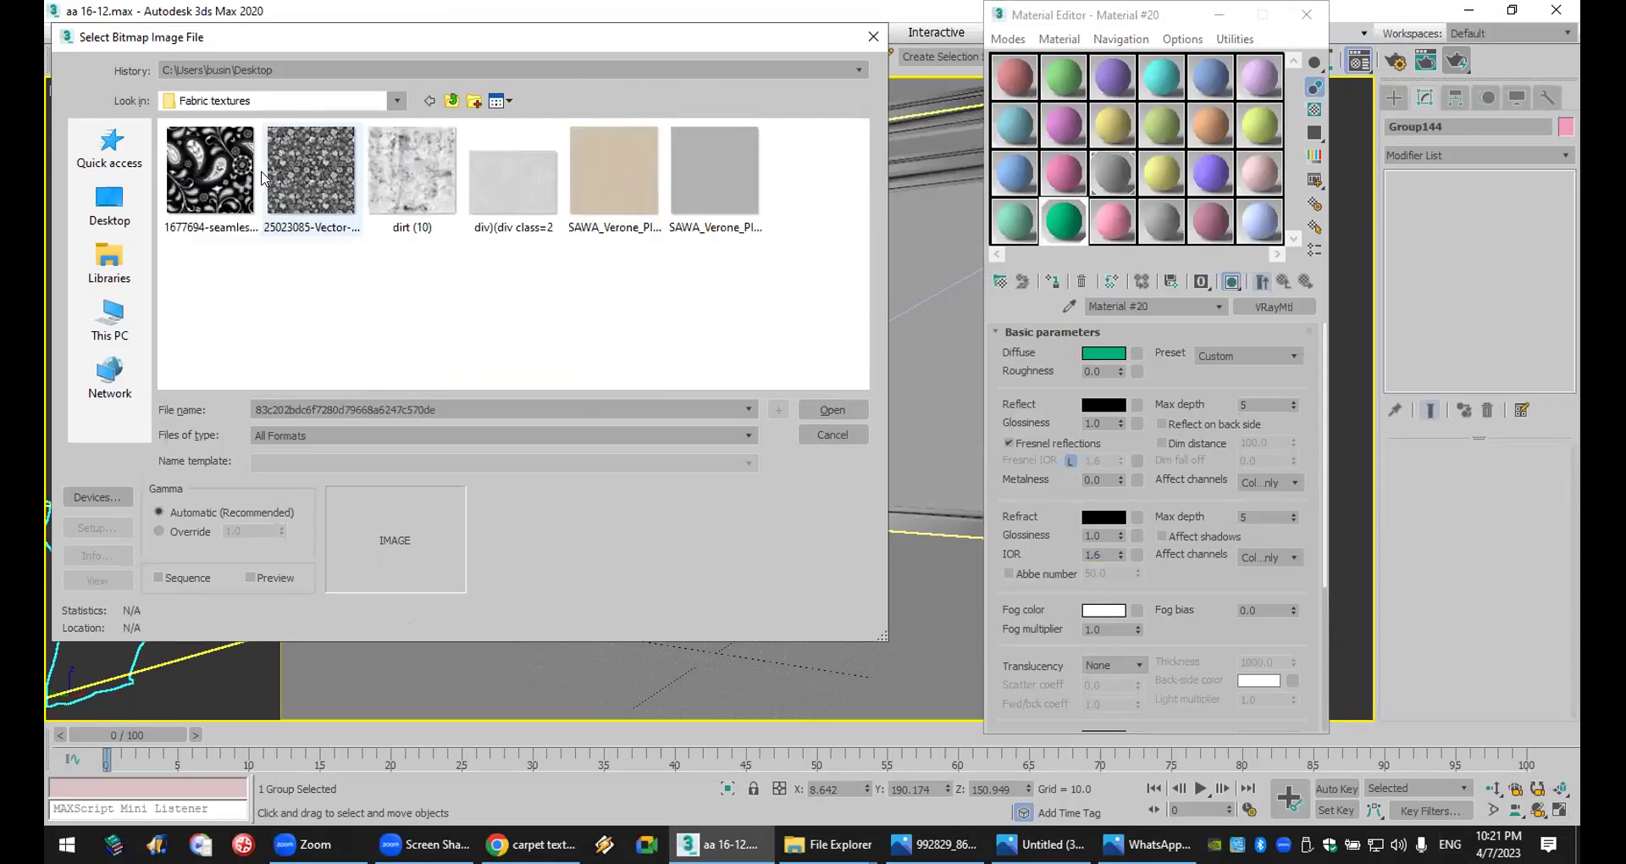
{"action": "double_click", "coordinate": [604, 185]}
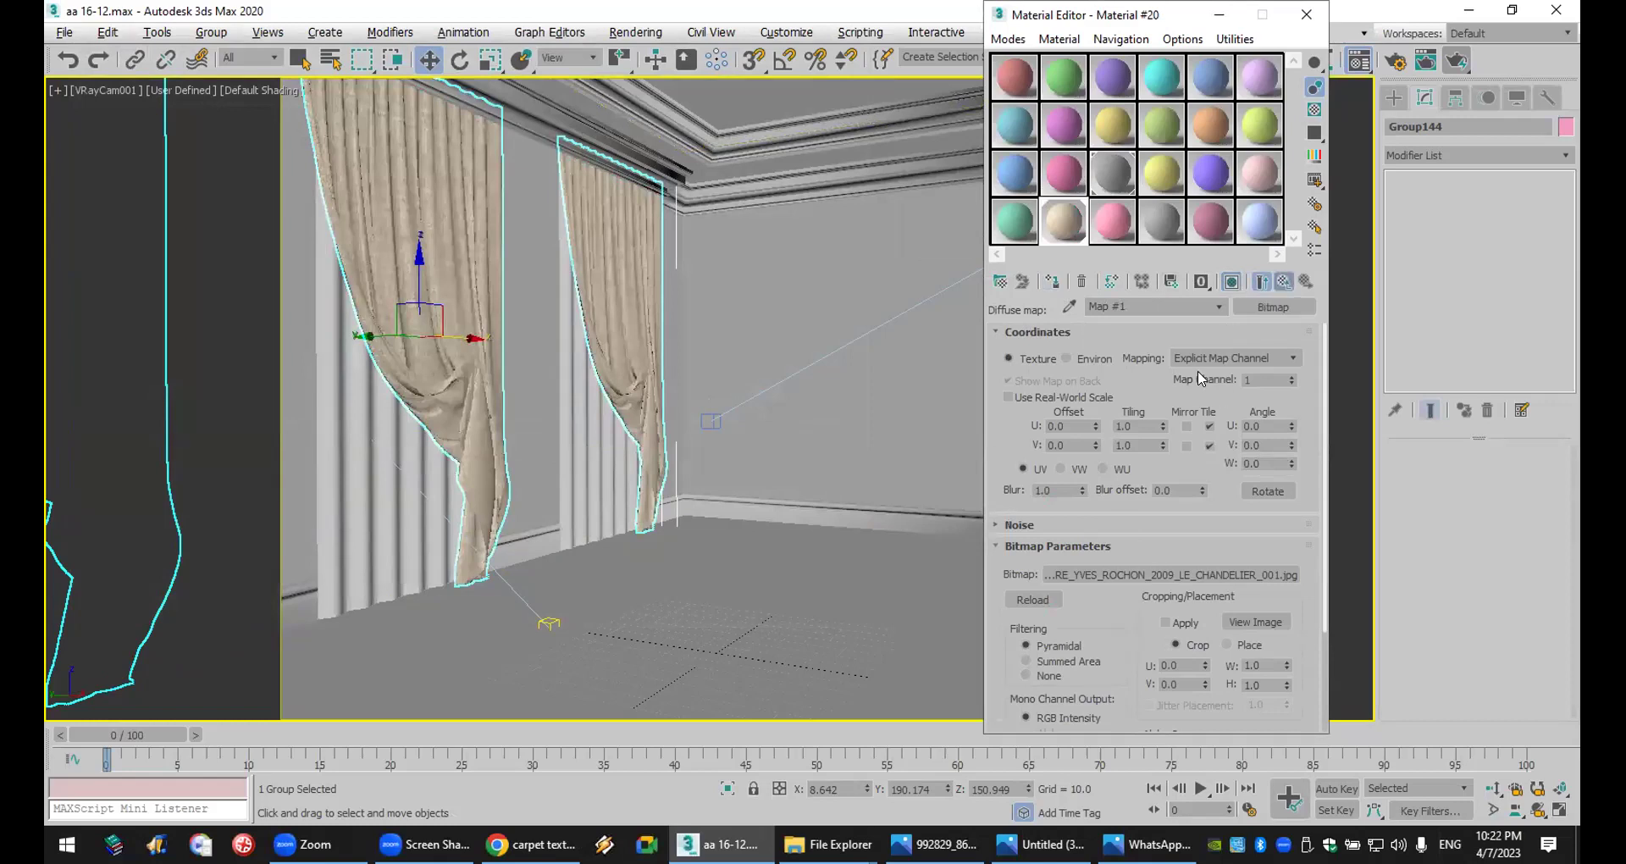
- Load the grey SAWA_Verone_PIERRE_YVES_ROCHON_2009_LE_CHANDELIER_003 bitmap as the curtain material's bump map
{"action": "key", "text": "Up"}
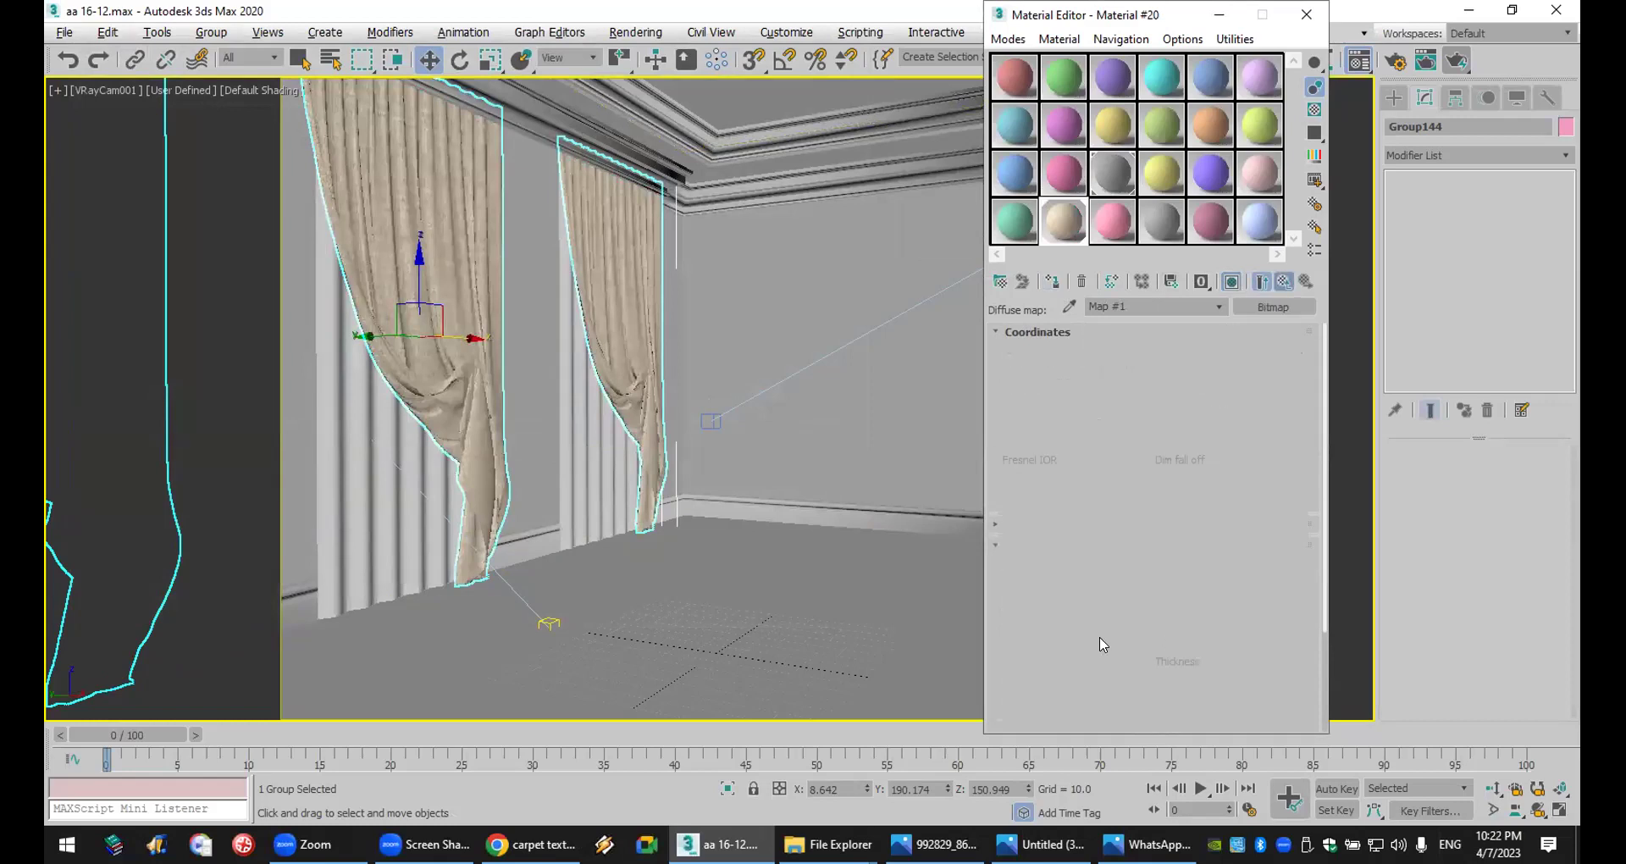
{"action": "scroll", "coordinate": [1098, 610], "scroll_direction": "down", "scroll_amount": 5}
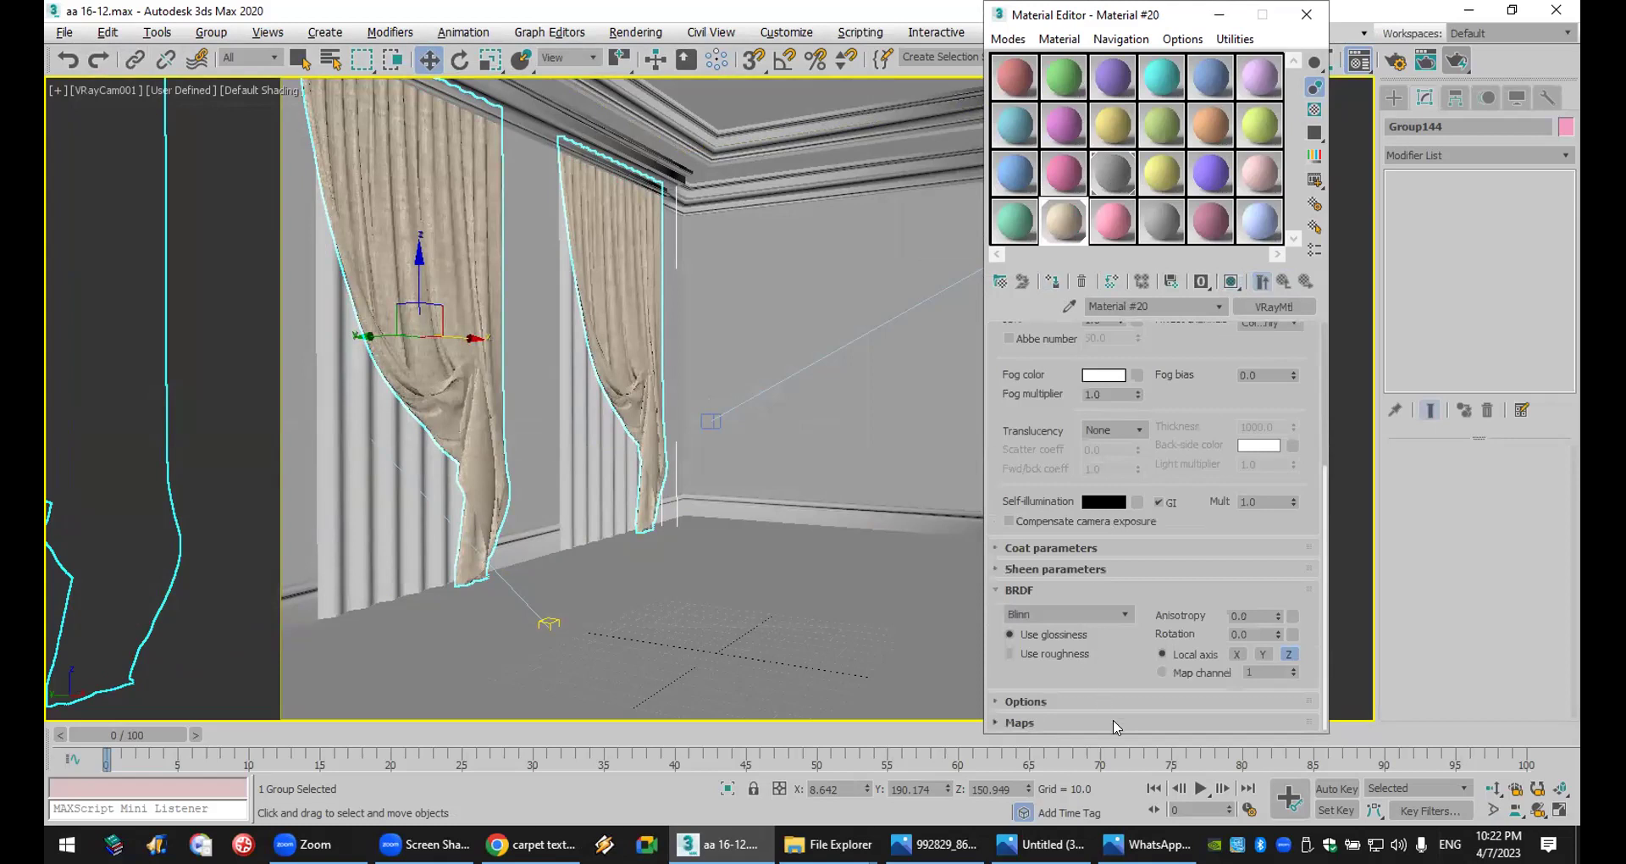
{"action": "left_click", "coordinate": [1020, 722]}
{"action": "scroll", "coordinate": [1125, 545], "scroll_direction": "down", "scroll_amount": 2}
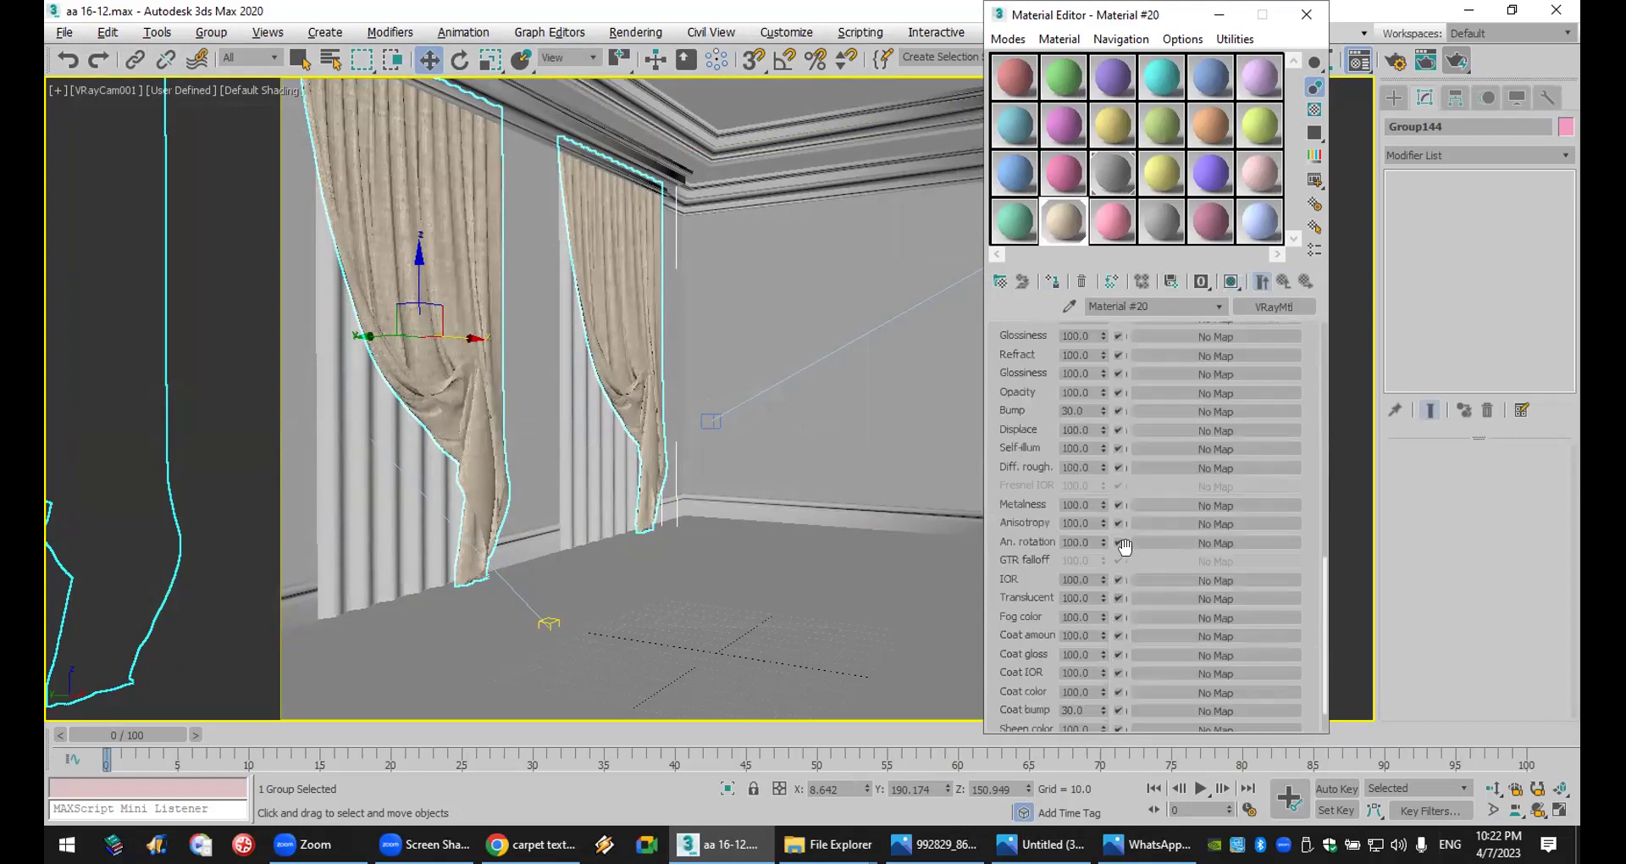
{"action": "left_click", "coordinate": [1172, 412]}
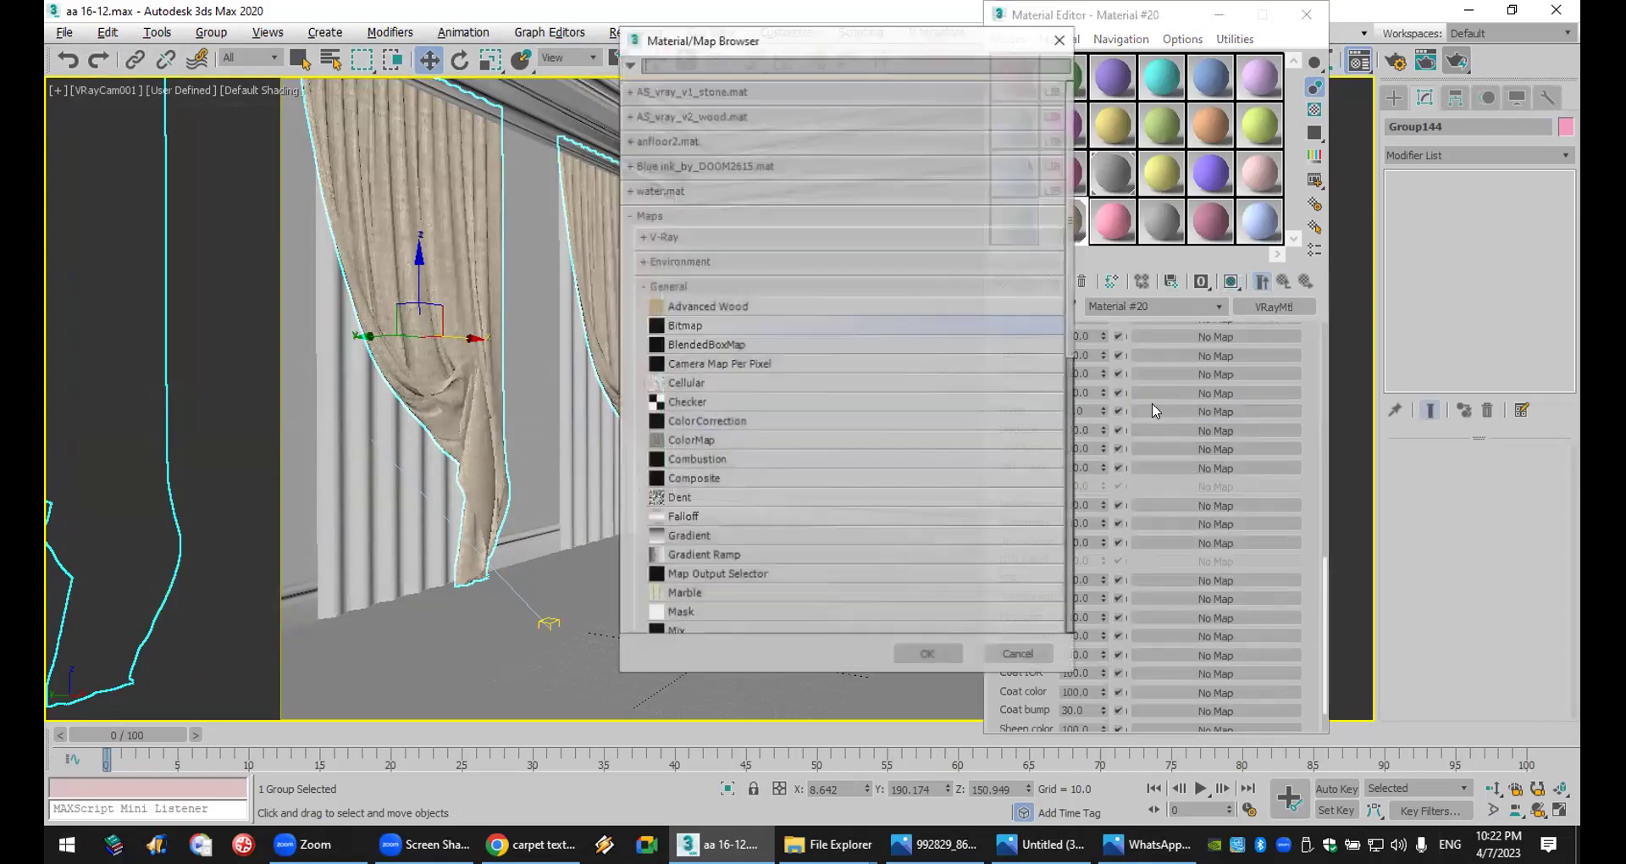
{"action": "double_click", "coordinate": [725, 322]}
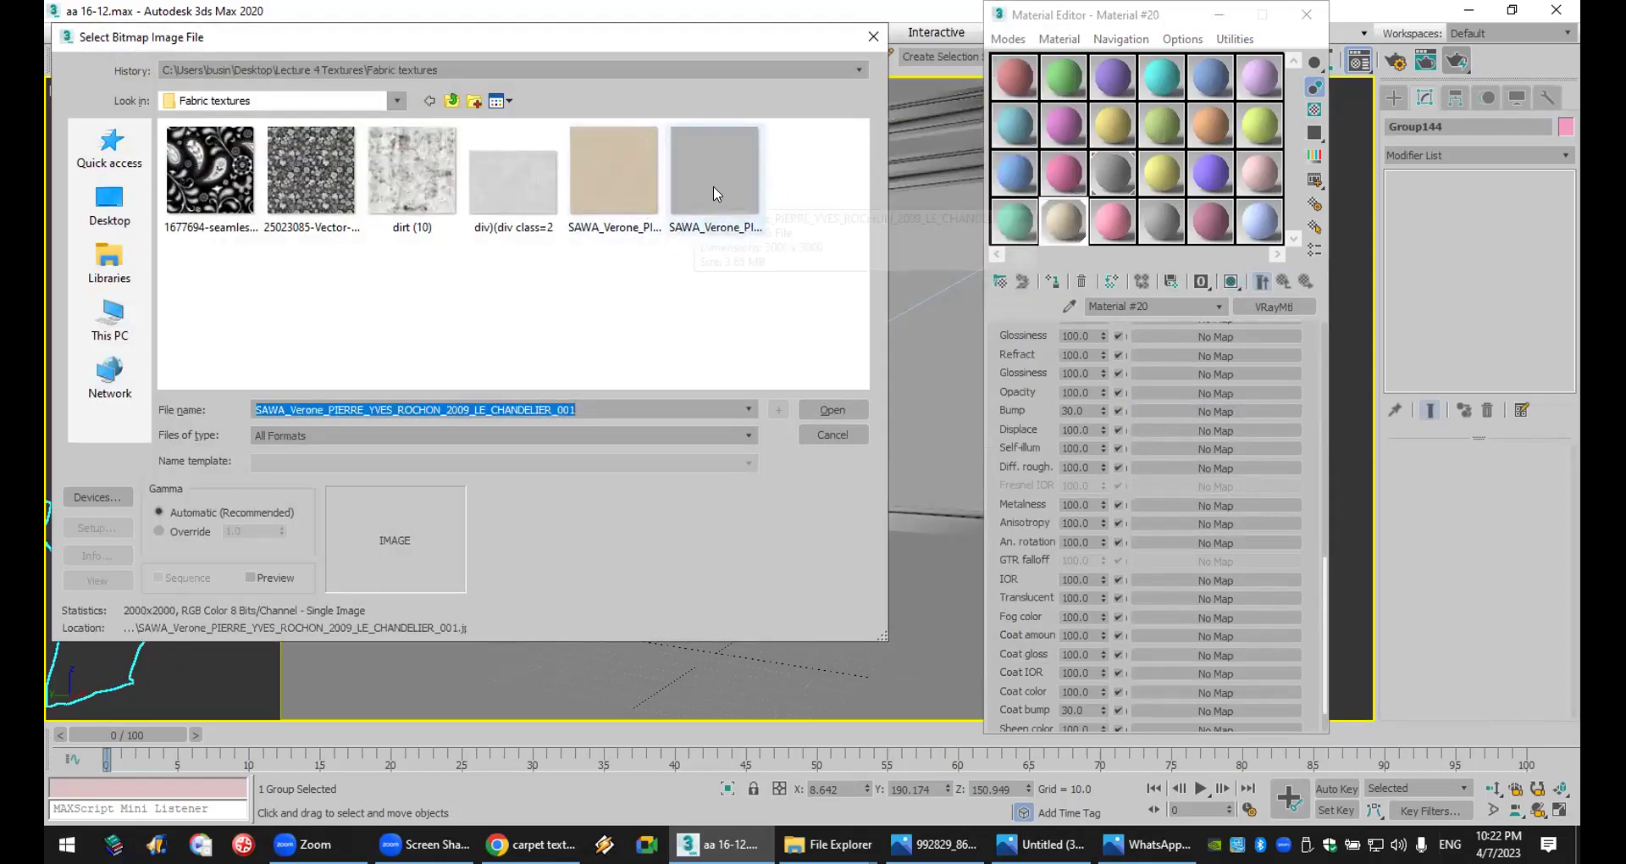
{"action": "left_click", "coordinate": [716, 191]}
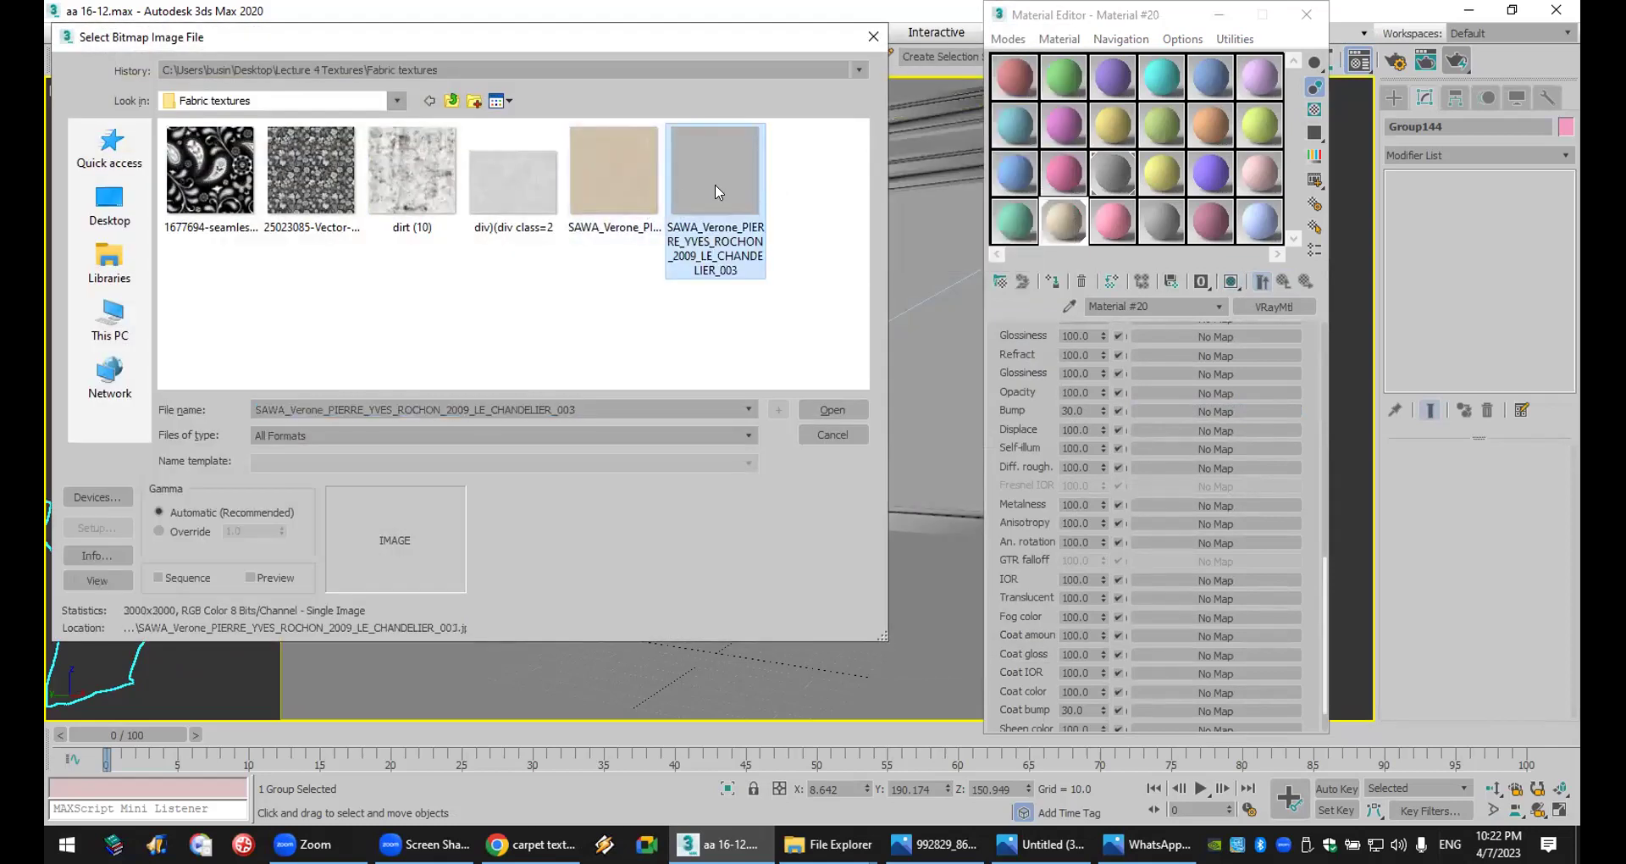
{"action": "double_click", "coordinate": [716, 192]}
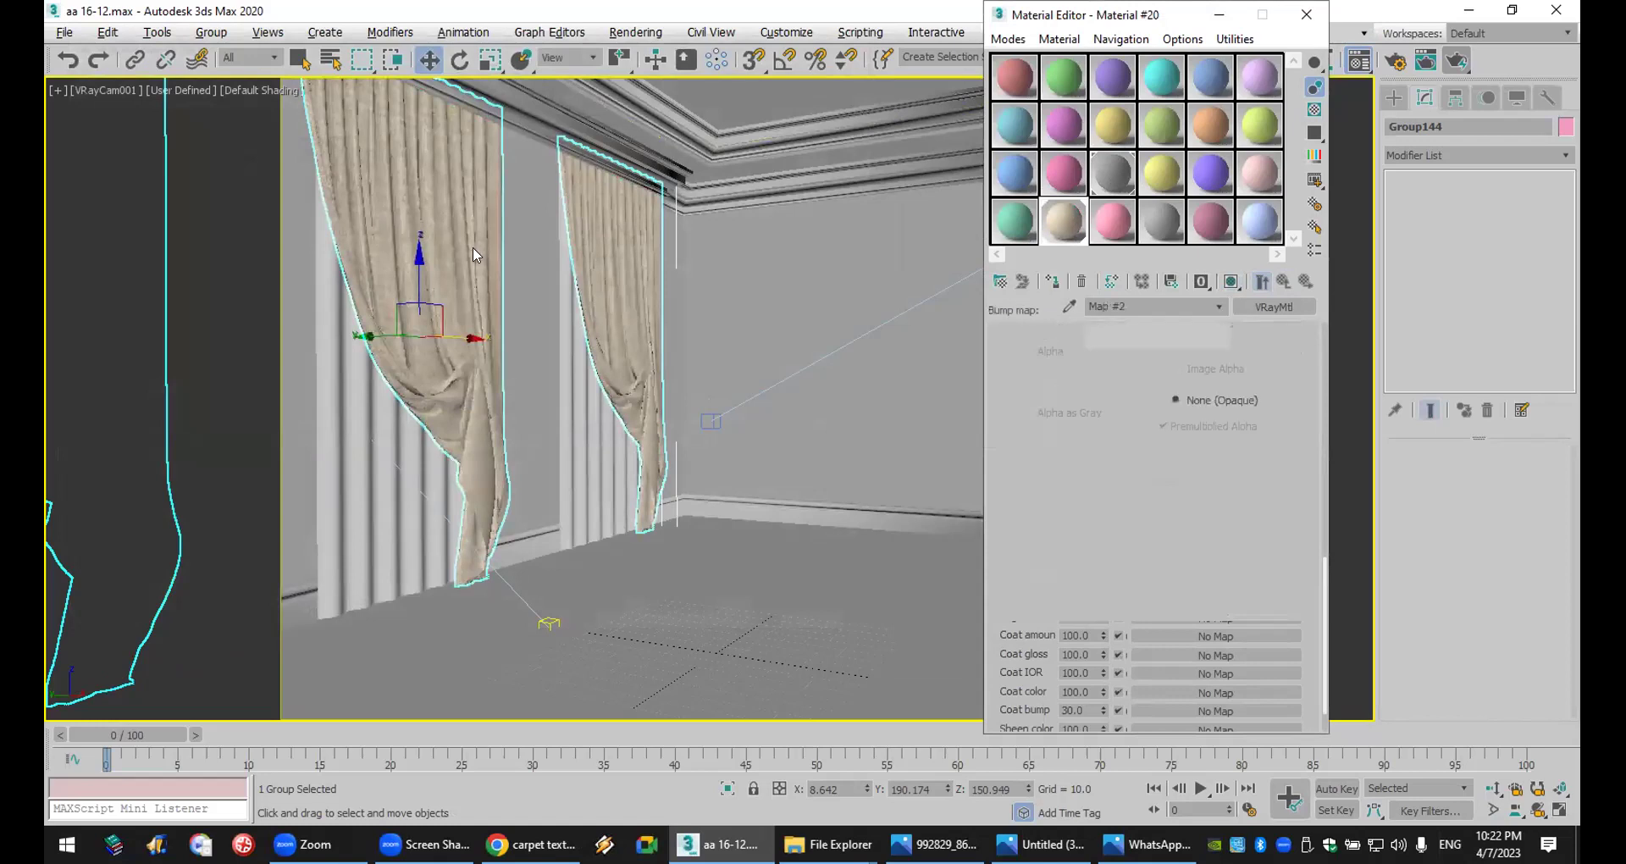
{"action": "left_click", "coordinate": [1284, 282]}
{"action": "left_click", "coordinate": [1284, 282]}
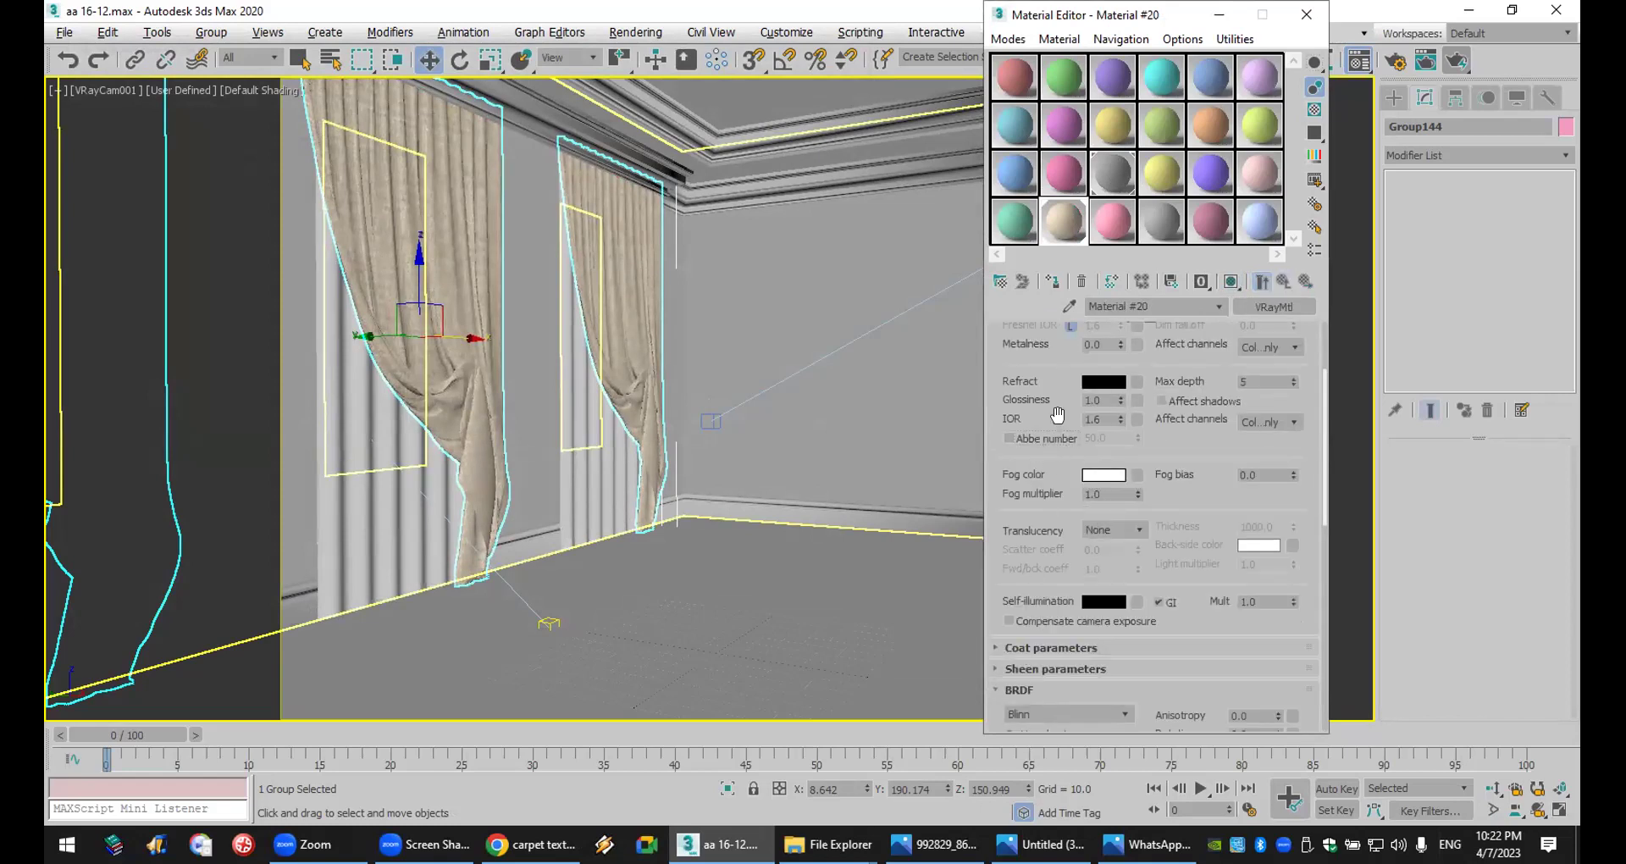
- Convert the curtain's Material #20 to VRay2SidedMtl, keeping the old material as a sub-material
{"action": "left_click_drag", "start_coordinate": [1054, 405], "coordinate": [1064, 516]}
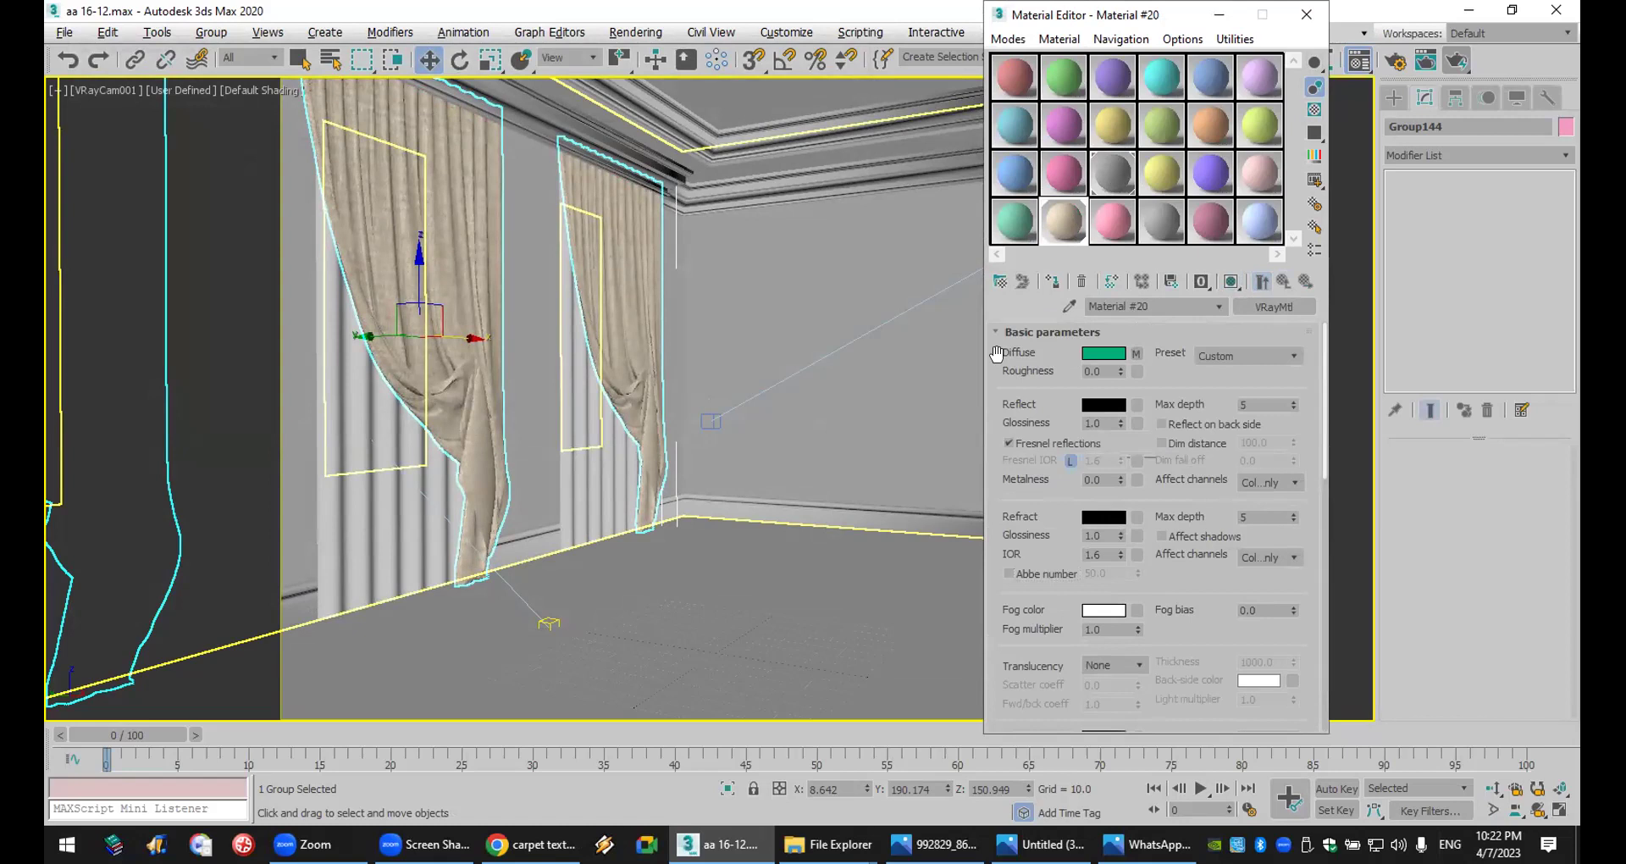
{"action": "left_click", "coordinate": [1310, 312]}
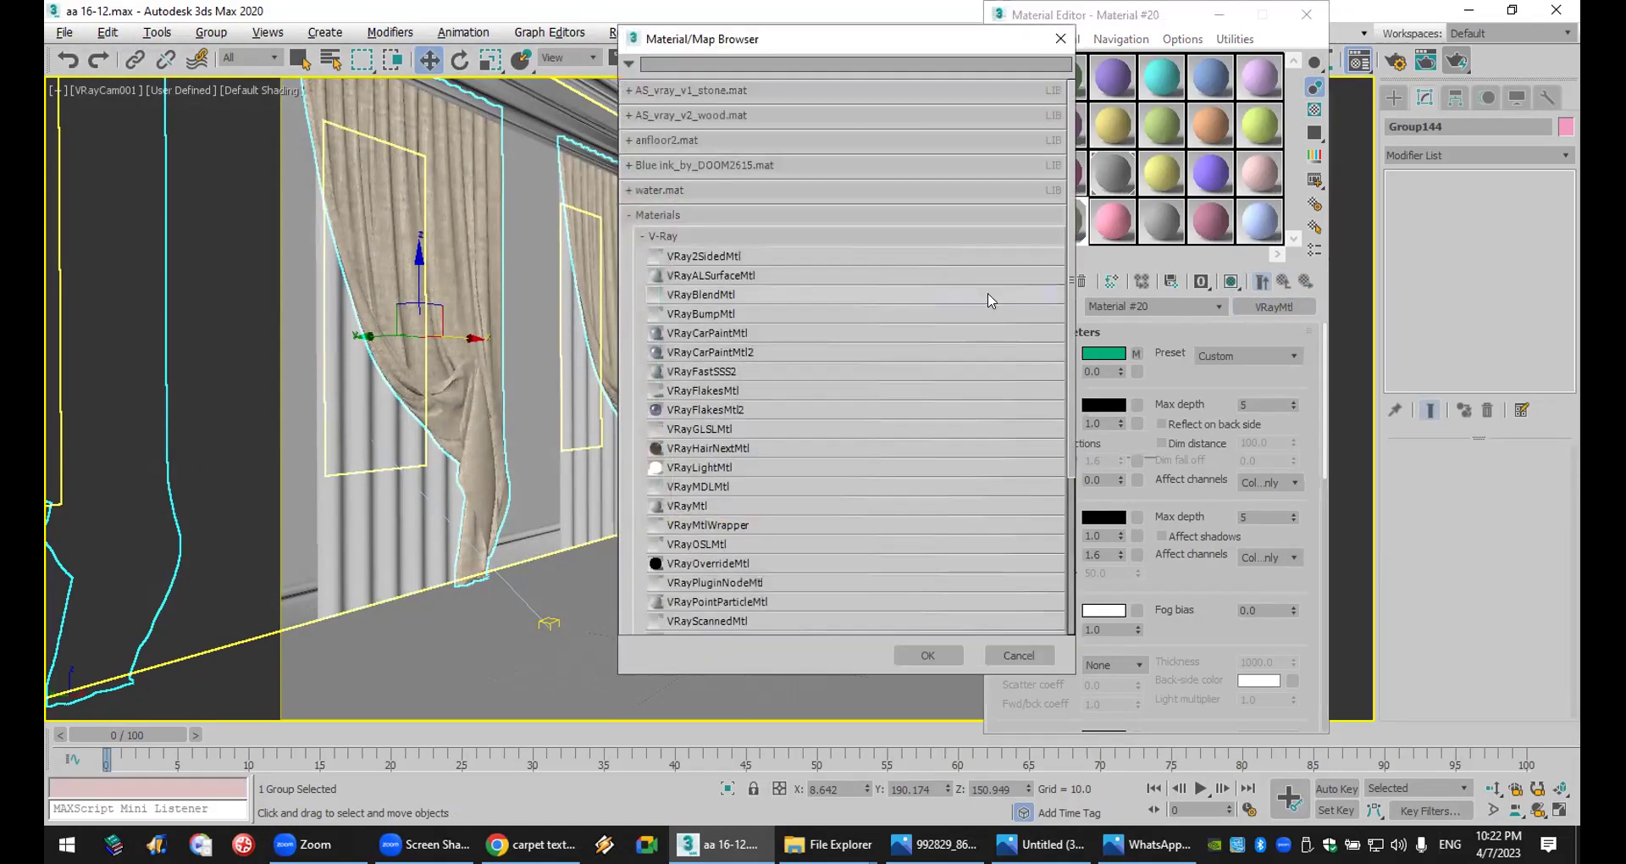
{"action": "double_click", "coordinate": [749, 257]}
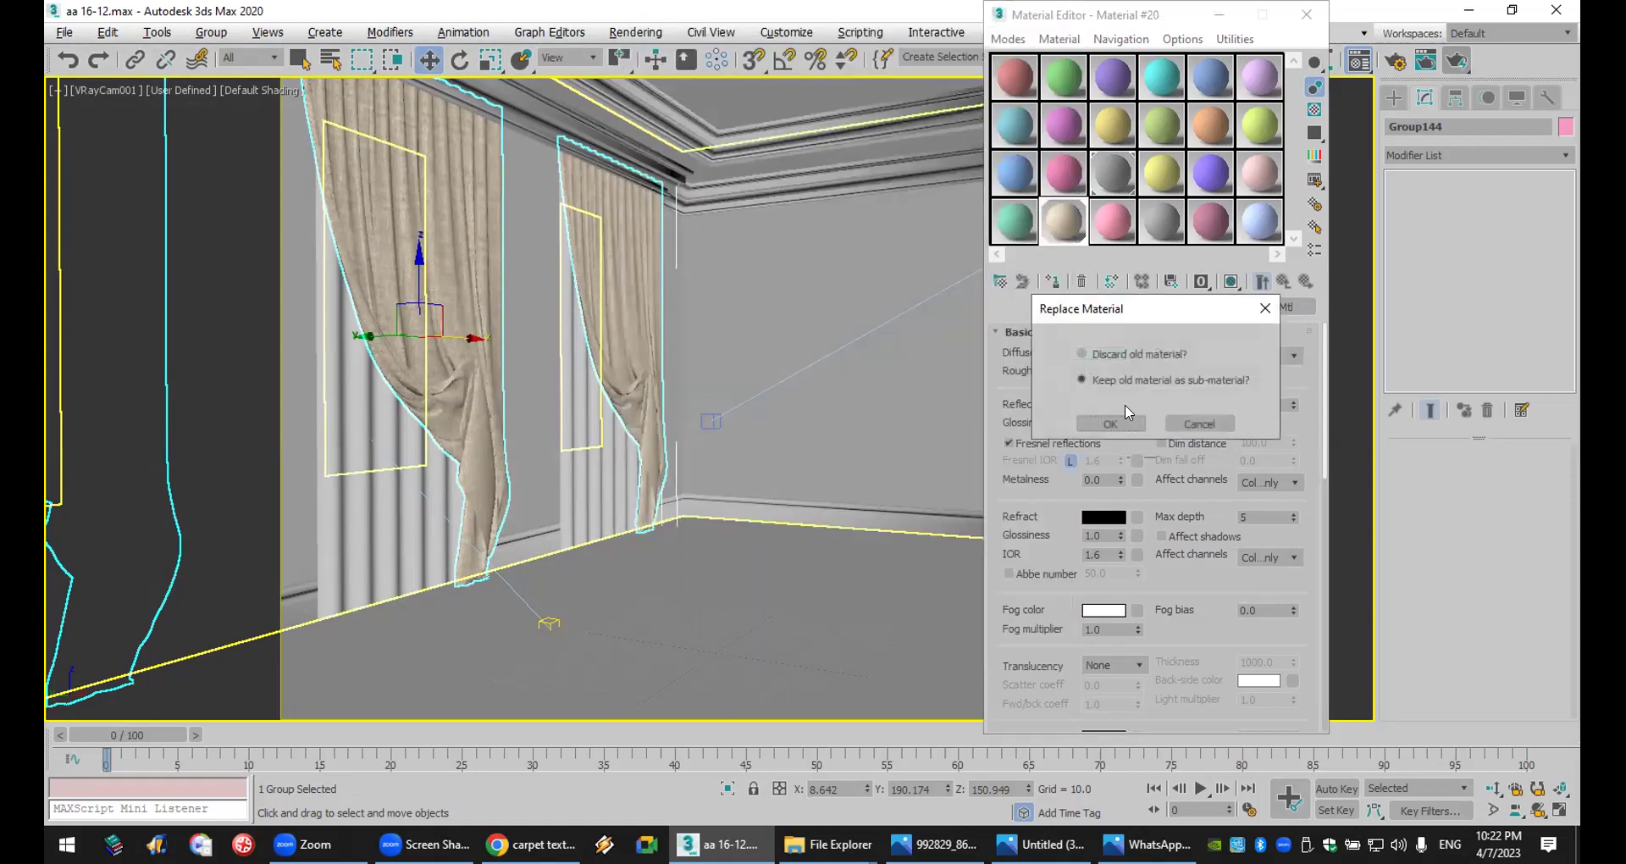
{"action": "left_click", "coordinate": [1112, 422]}
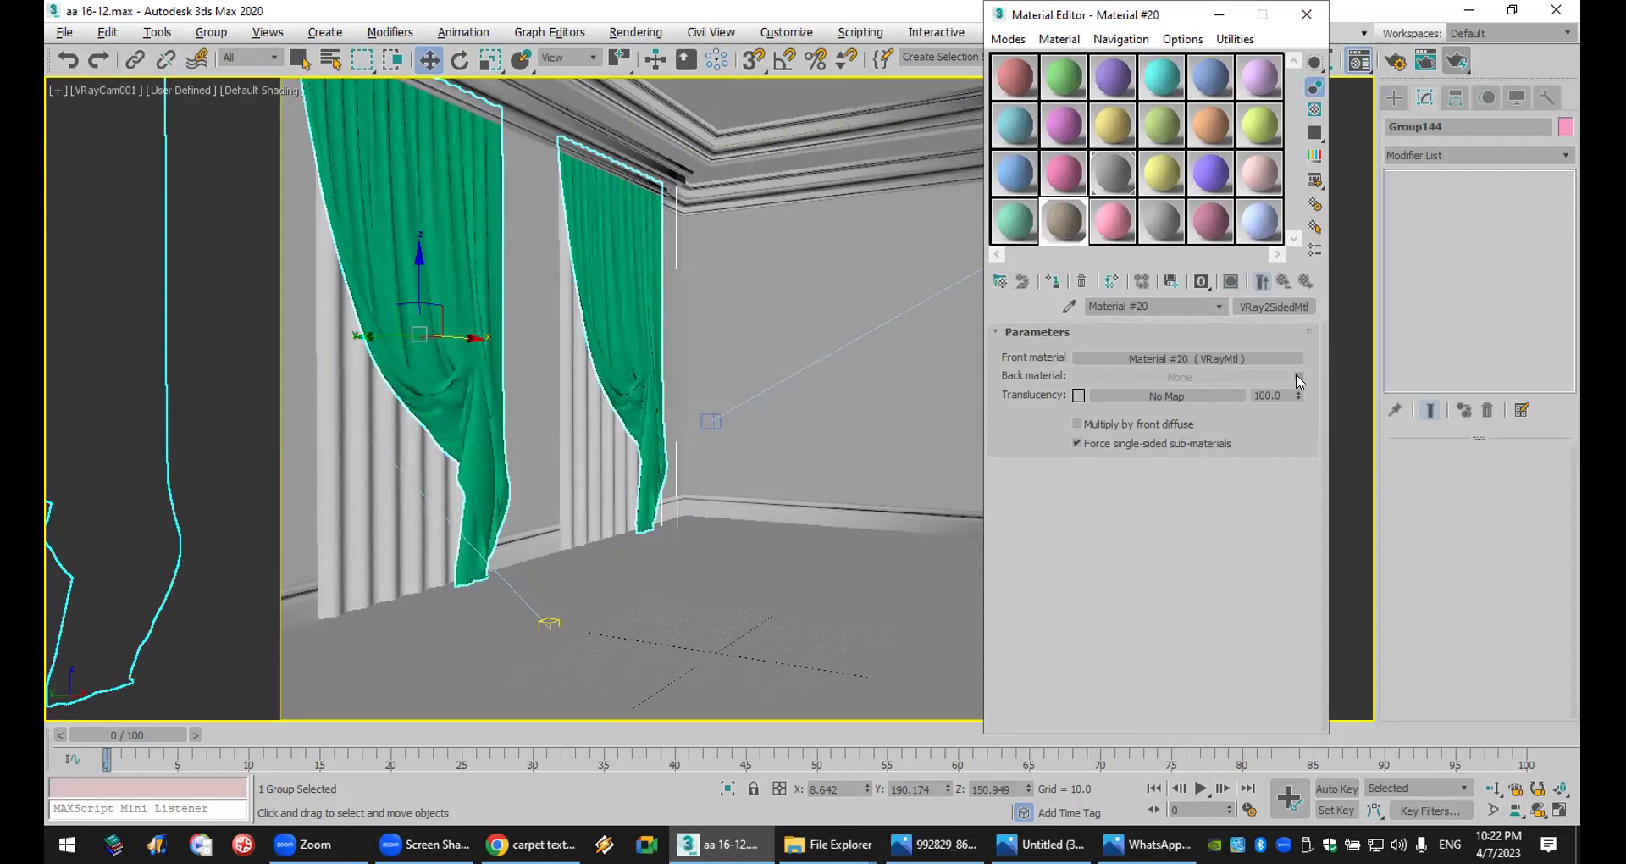
- Enable the back material, assign a VRayMtl to it and put a Falloff map in its diffuse slot
{"action": "left_click", "coordinate": [1234, 377]}
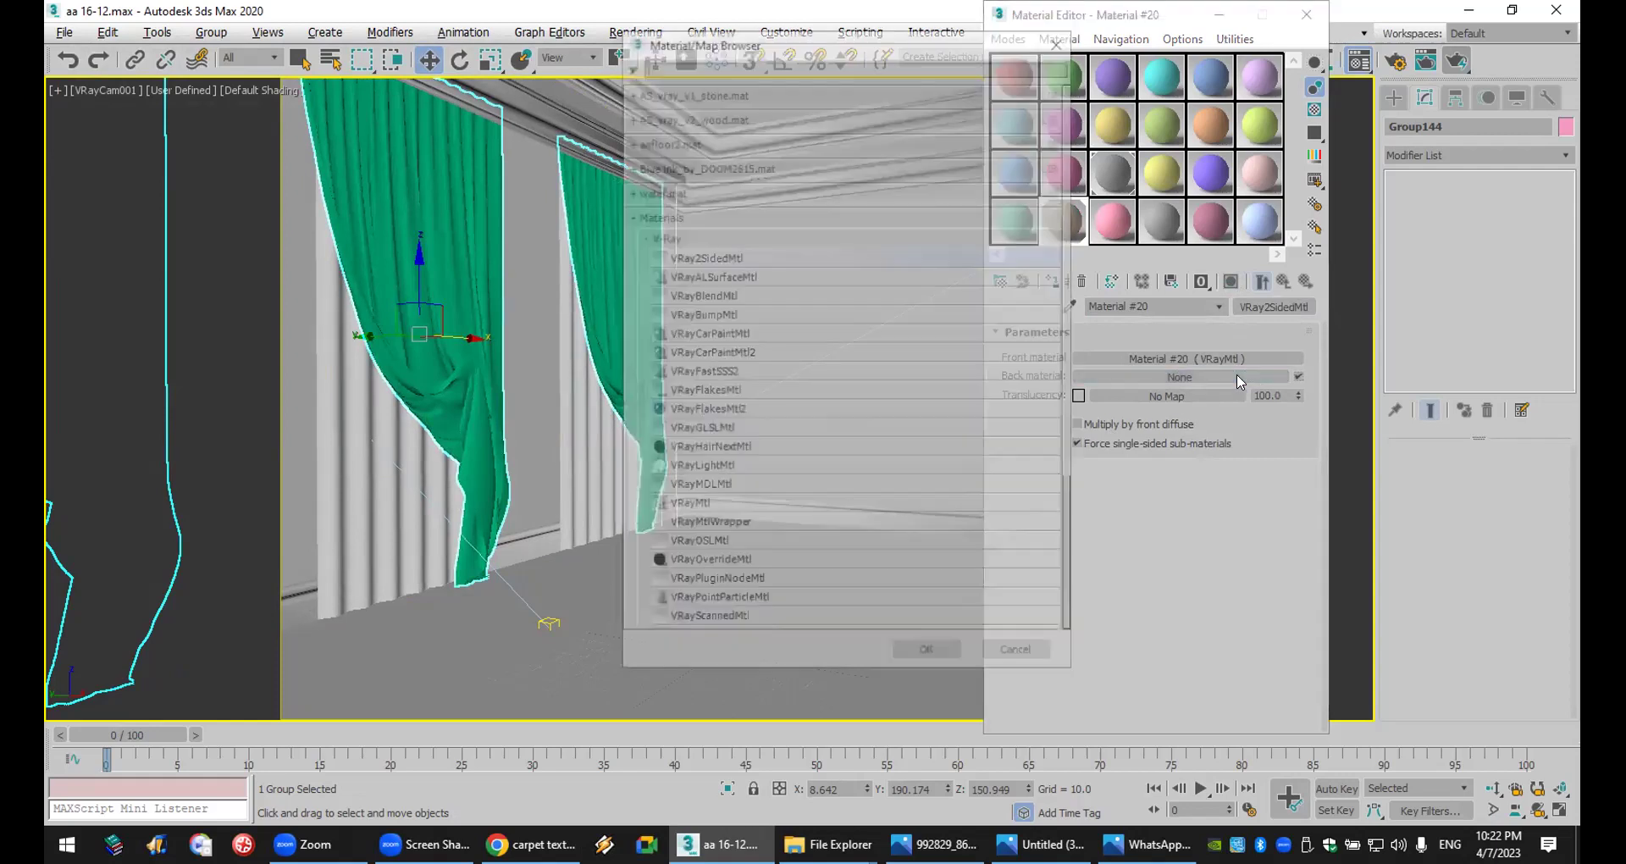
{"action": "key", "text": "Escape"}
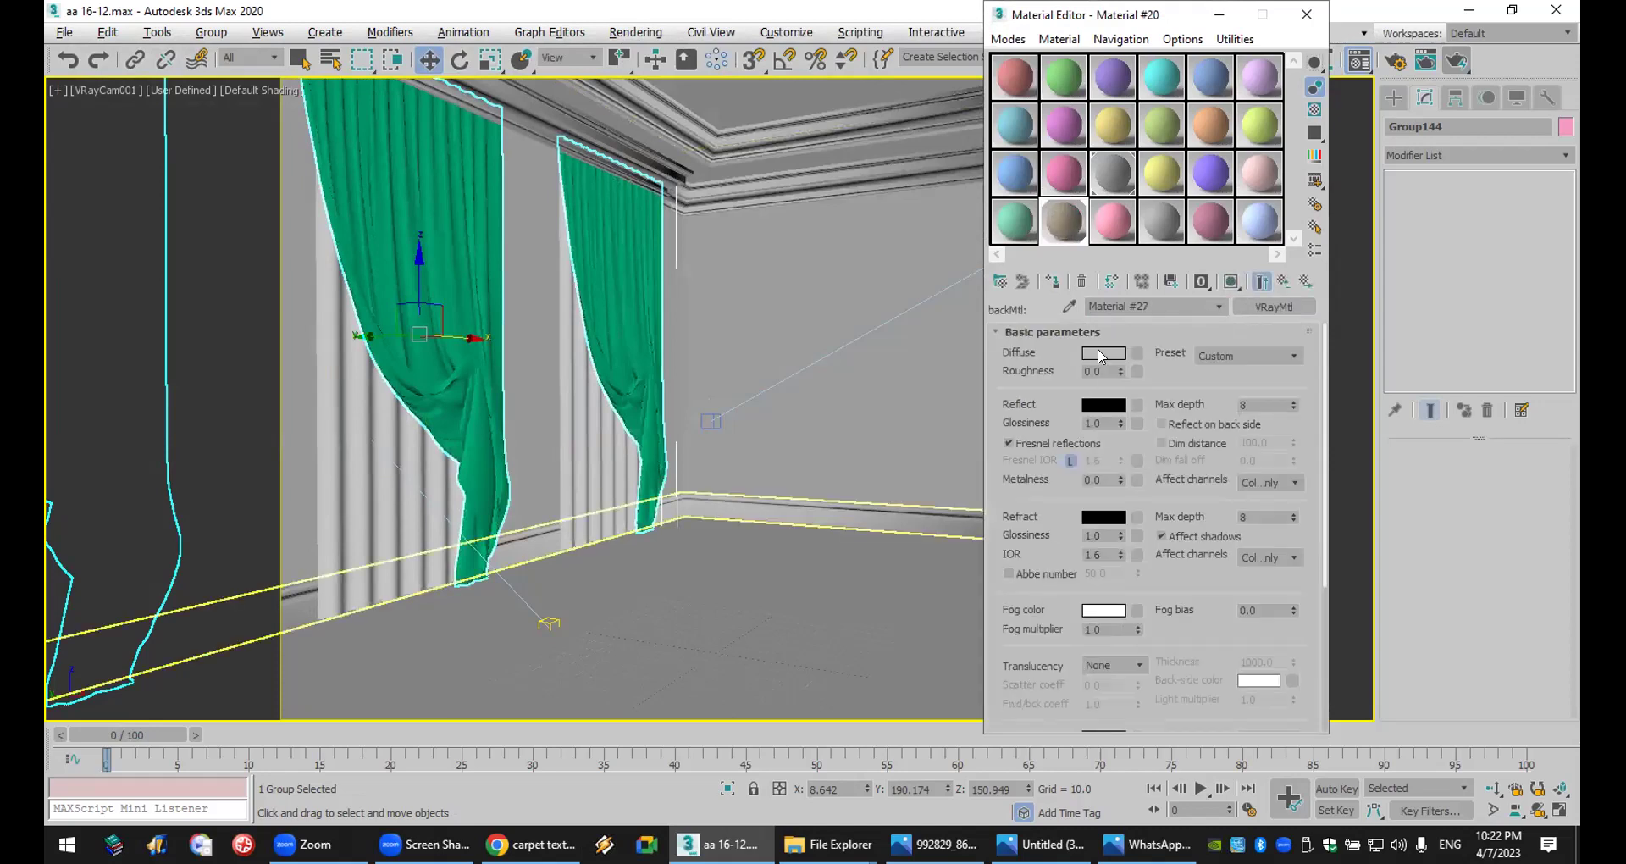
{"action": "left_click", "coordinate": [1136, 354]}
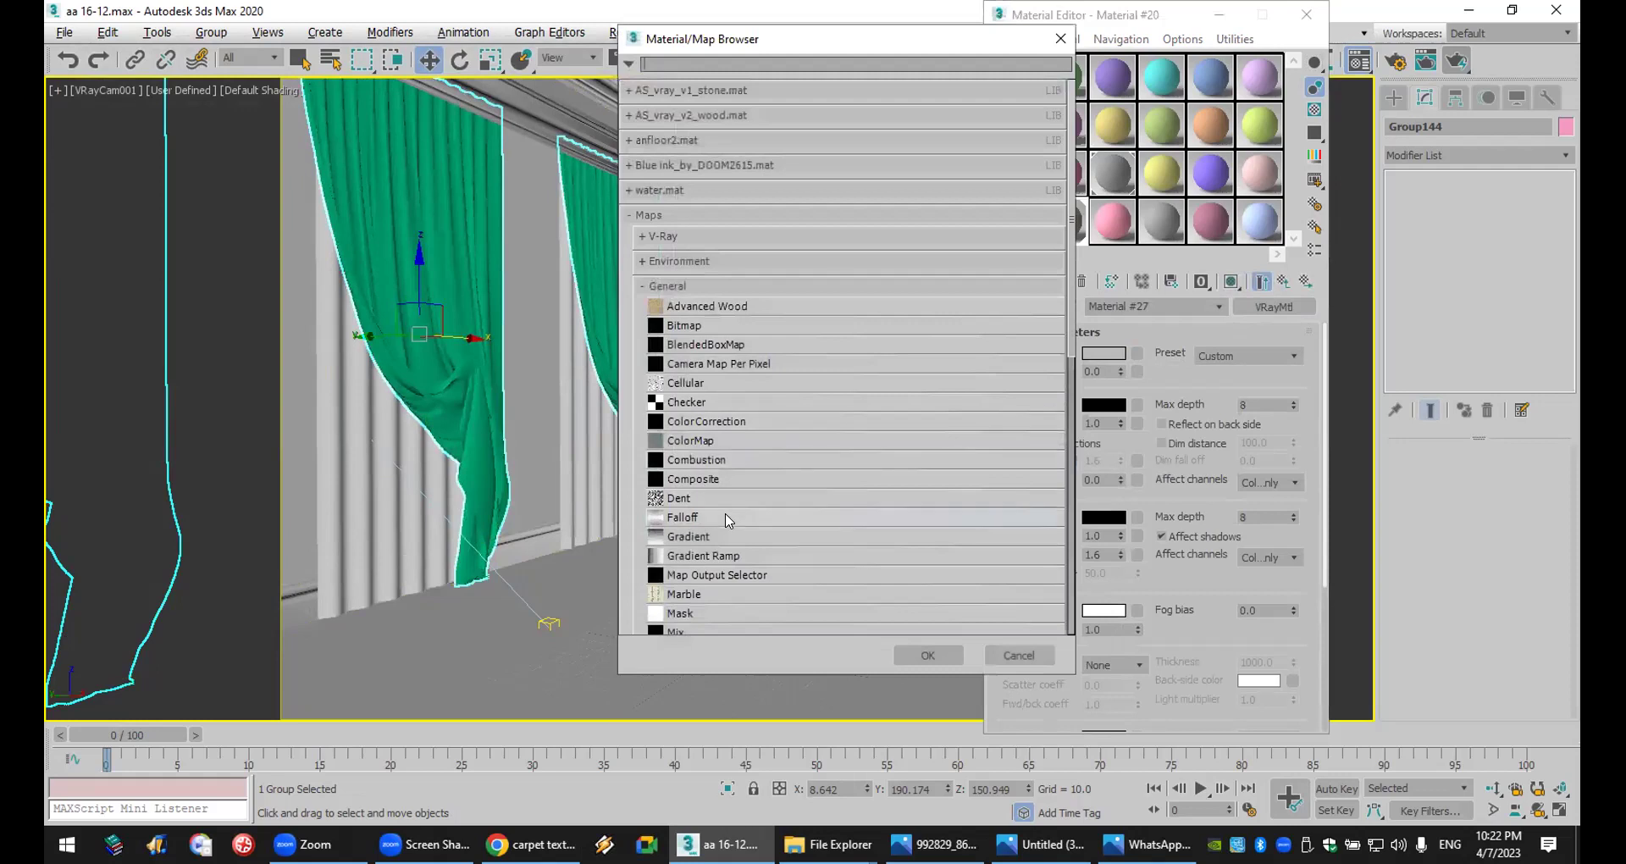
{"action": "double_click", "coordinate": [683, 518]}
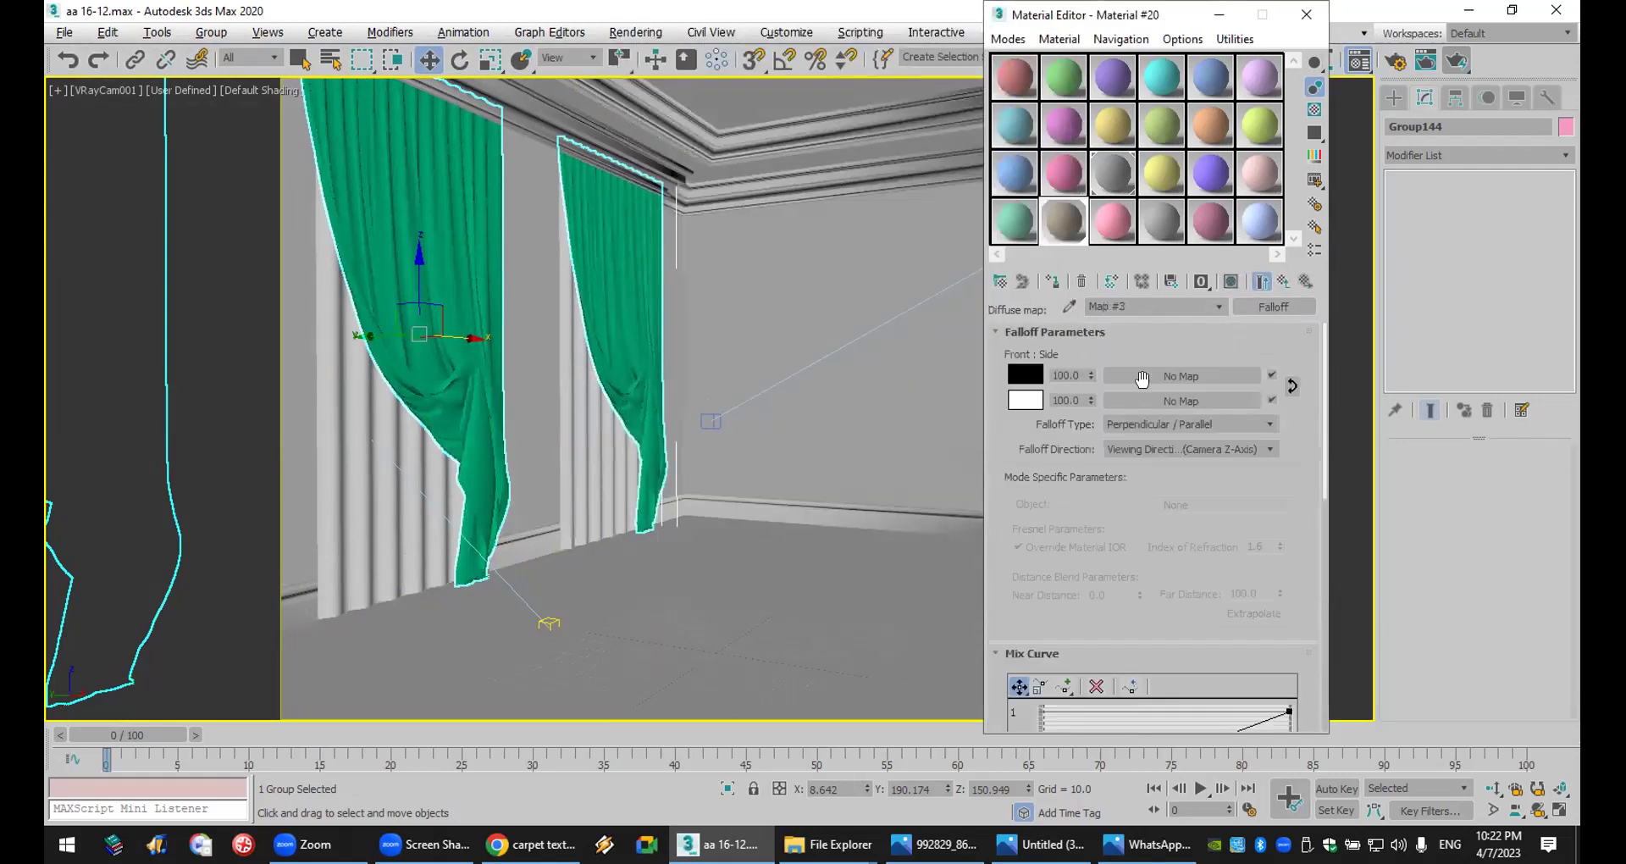
- Set the Falloff map's front colour to bright red (255, 0, 0) and its side colour to dark red (38, 0, 0)
{"action": "left_click", "coordinate": [1293, 388]}
{"action": "left_click", "coordinate": [1027, 404]}
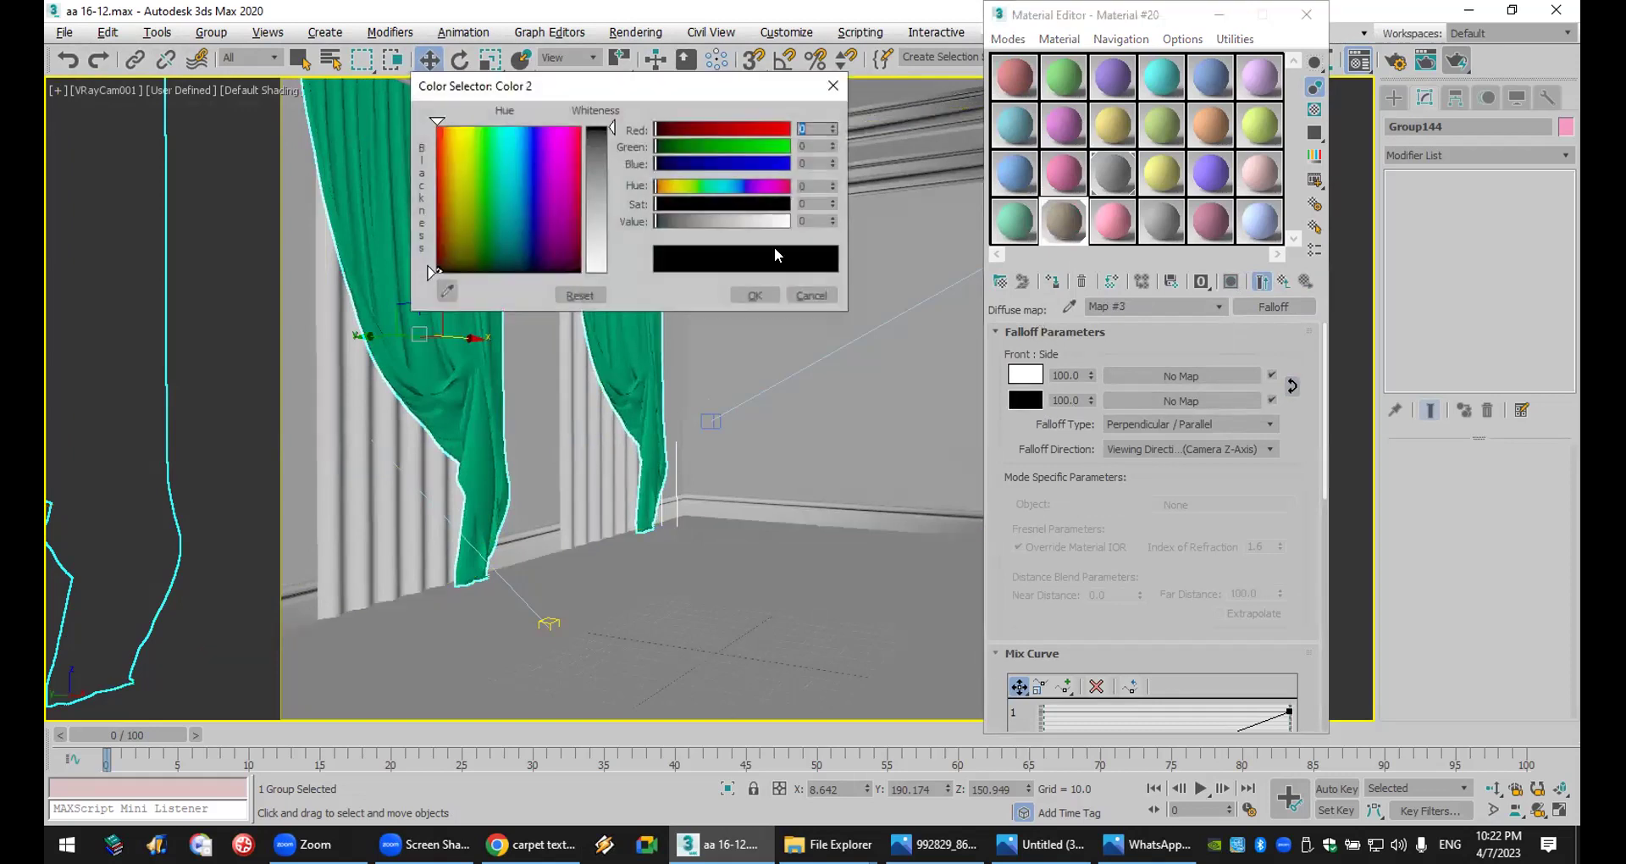
{"action": "left_click", "coordinate": [673, 124]}
{"action": "left_click", "coordinate": [754, 295]}
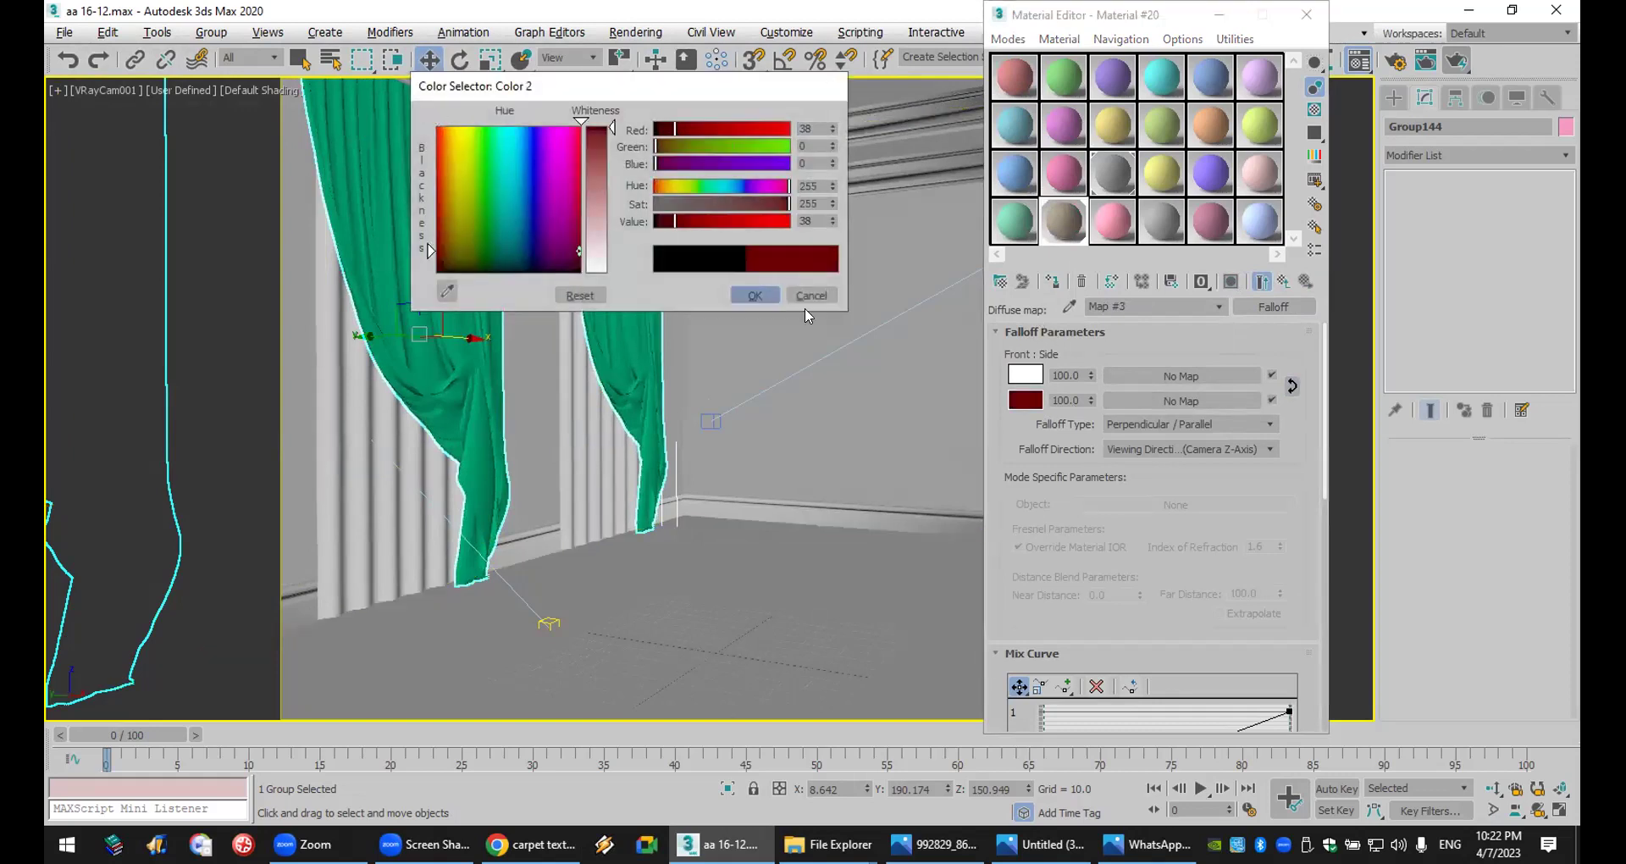
{"action": "left_click_drag", "start_coordinate": [1023, 405], "coordinate": [1017, 375]}
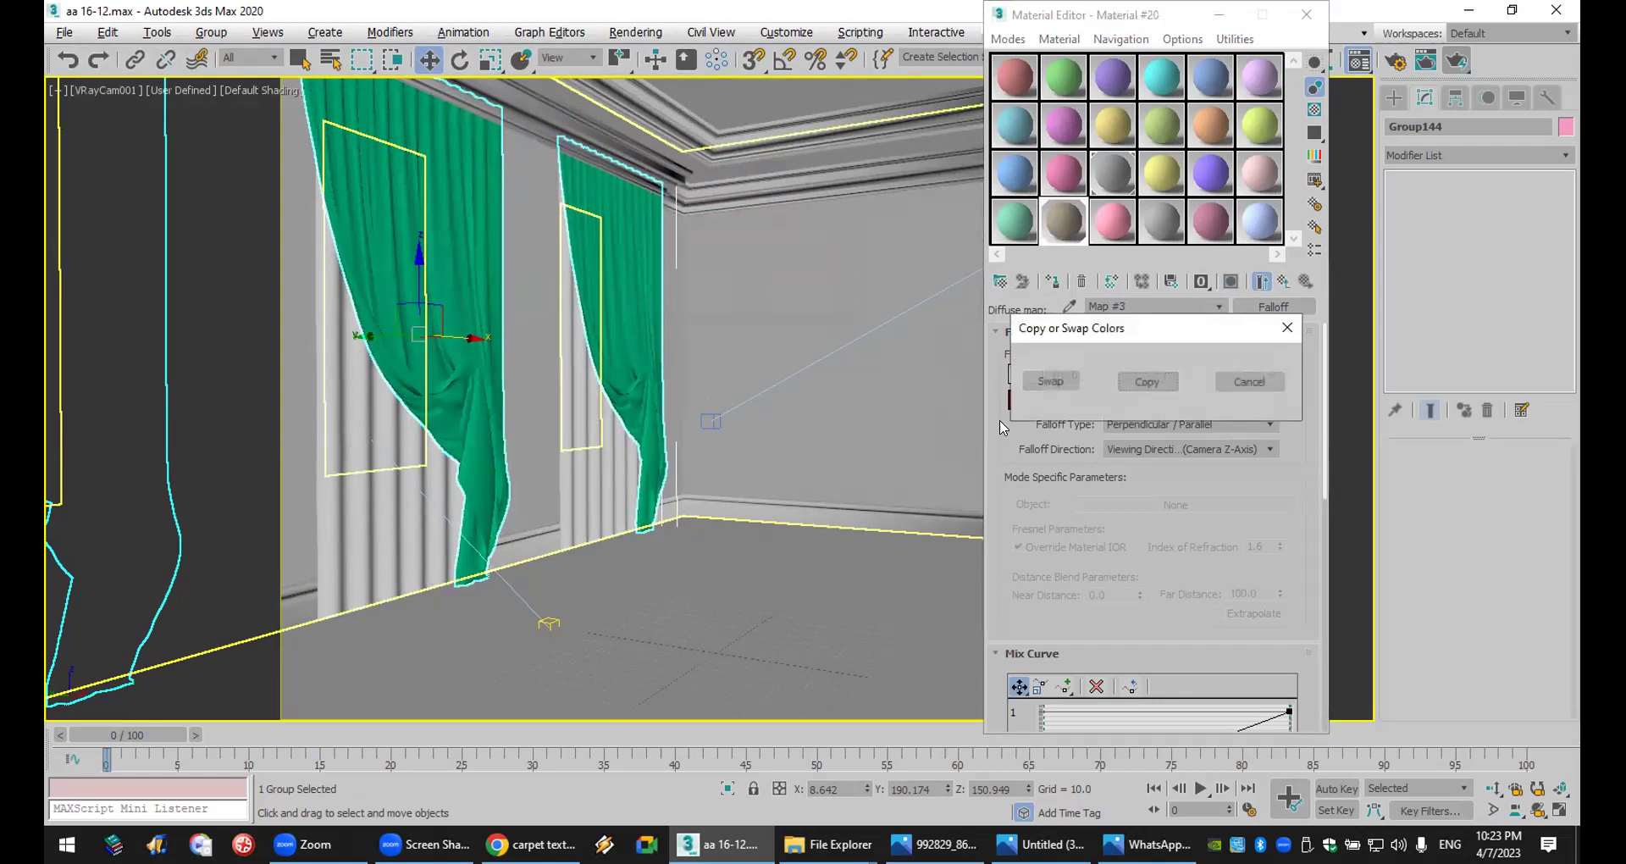
{"action": "left_click", "coordinate": [1147, 382]}
{"action": "left_click", "coordinate": [1026, 374]}
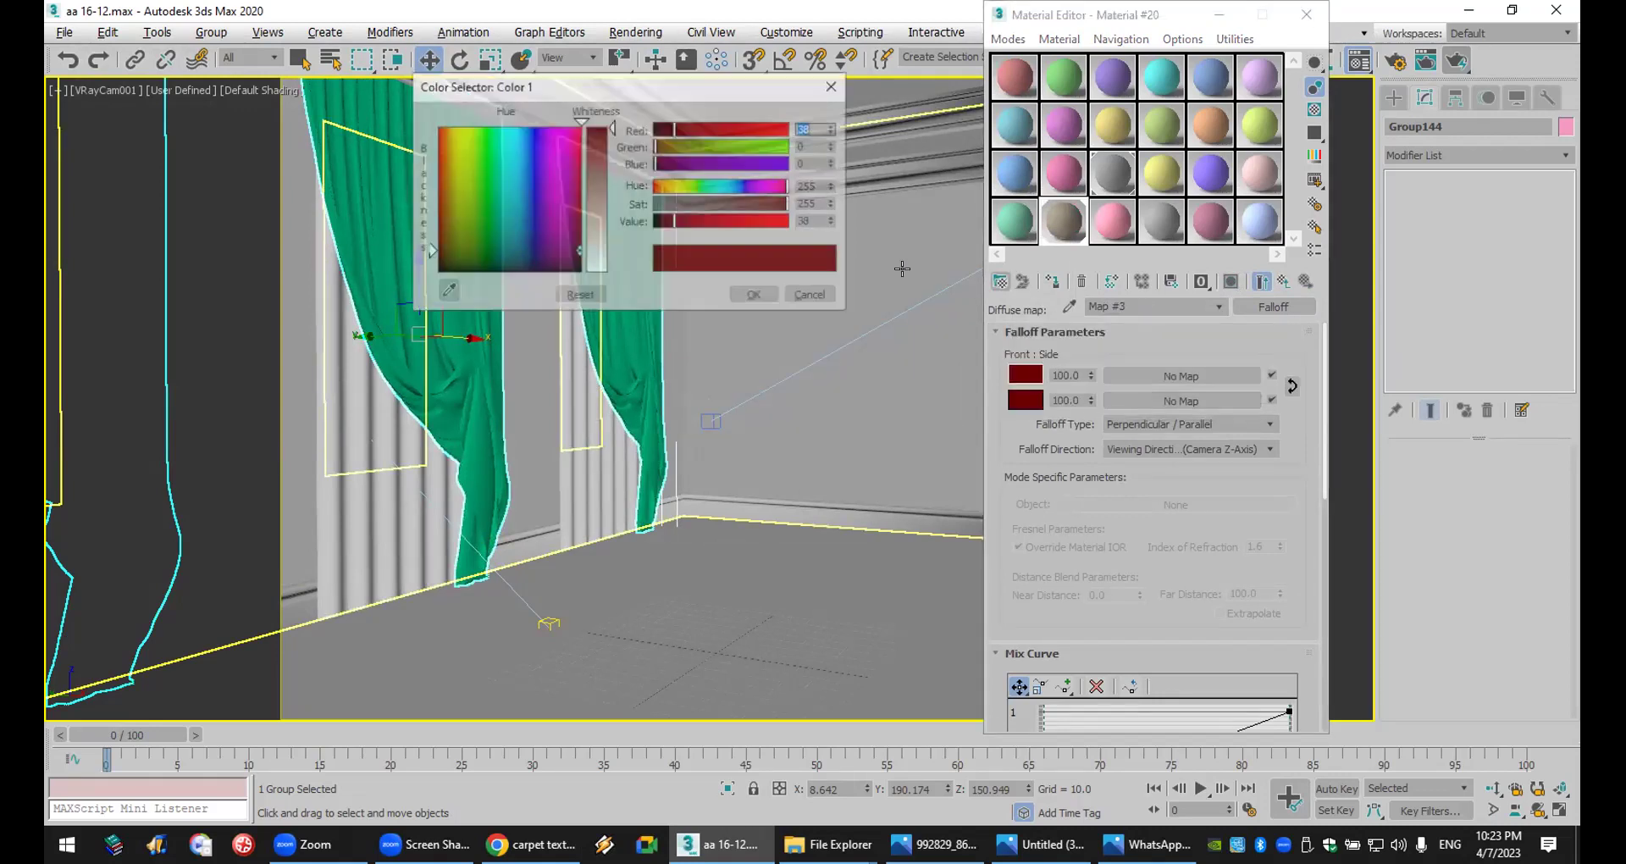
{"action": "left_click_drag", "start_coordinate": [667, 130], "coordinate": [790, 129]}
{"action": "left_click", "coordinate": [755, 295]}
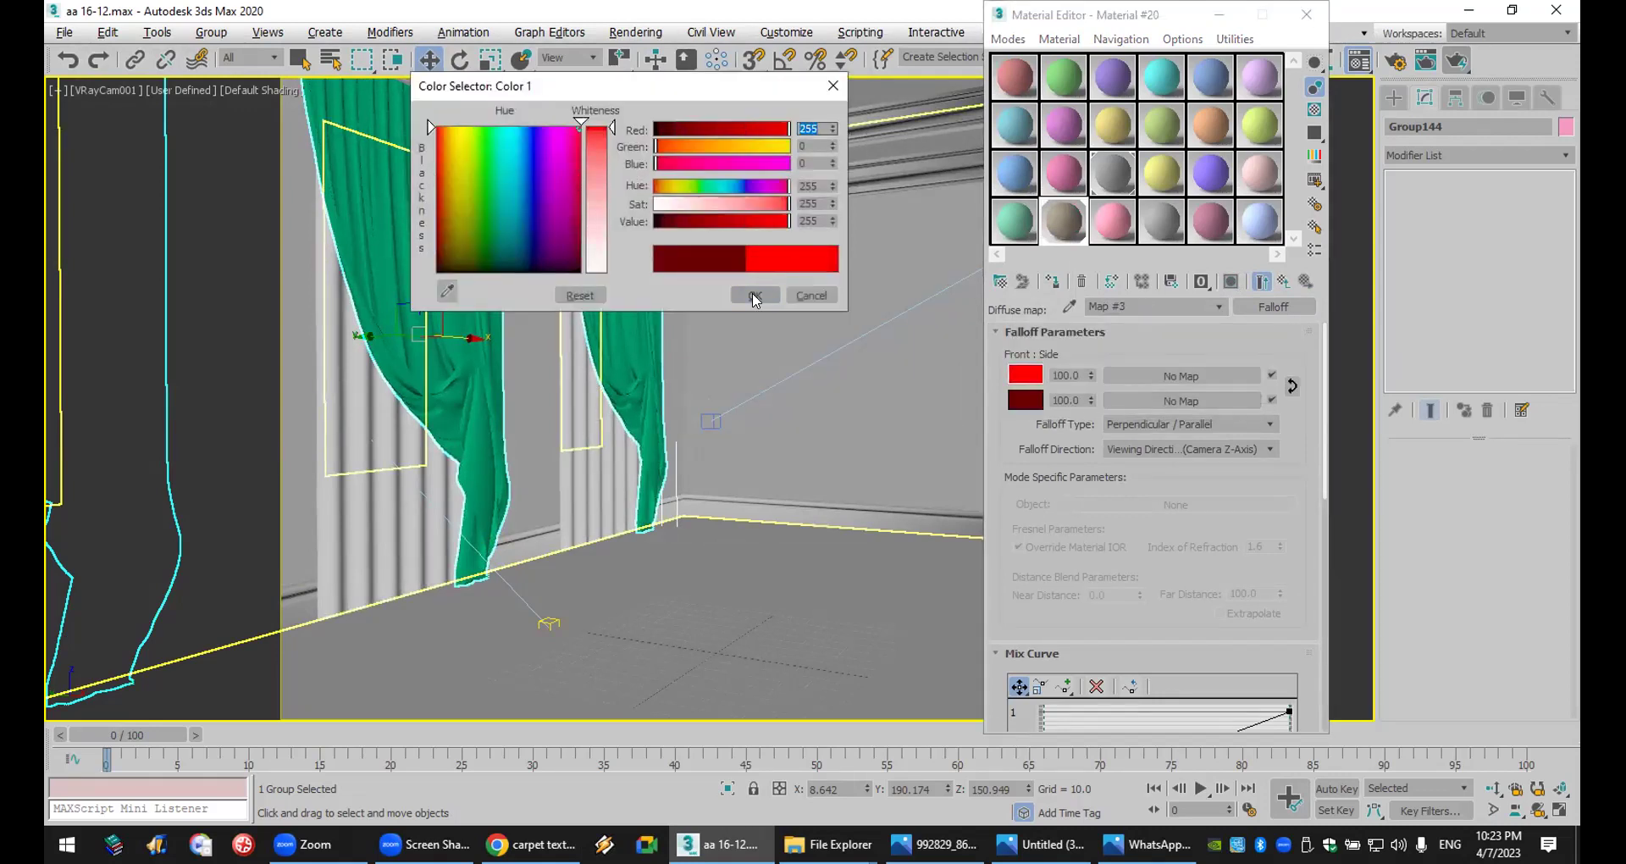
- Raise the Falloff mix curve's start point to 1 and add two points, lowering the first to 0 and moving the second
{"action": "scroll", "coordinate": [1140, 476], "scroll_direction": "down", "scroll_amount": 5}
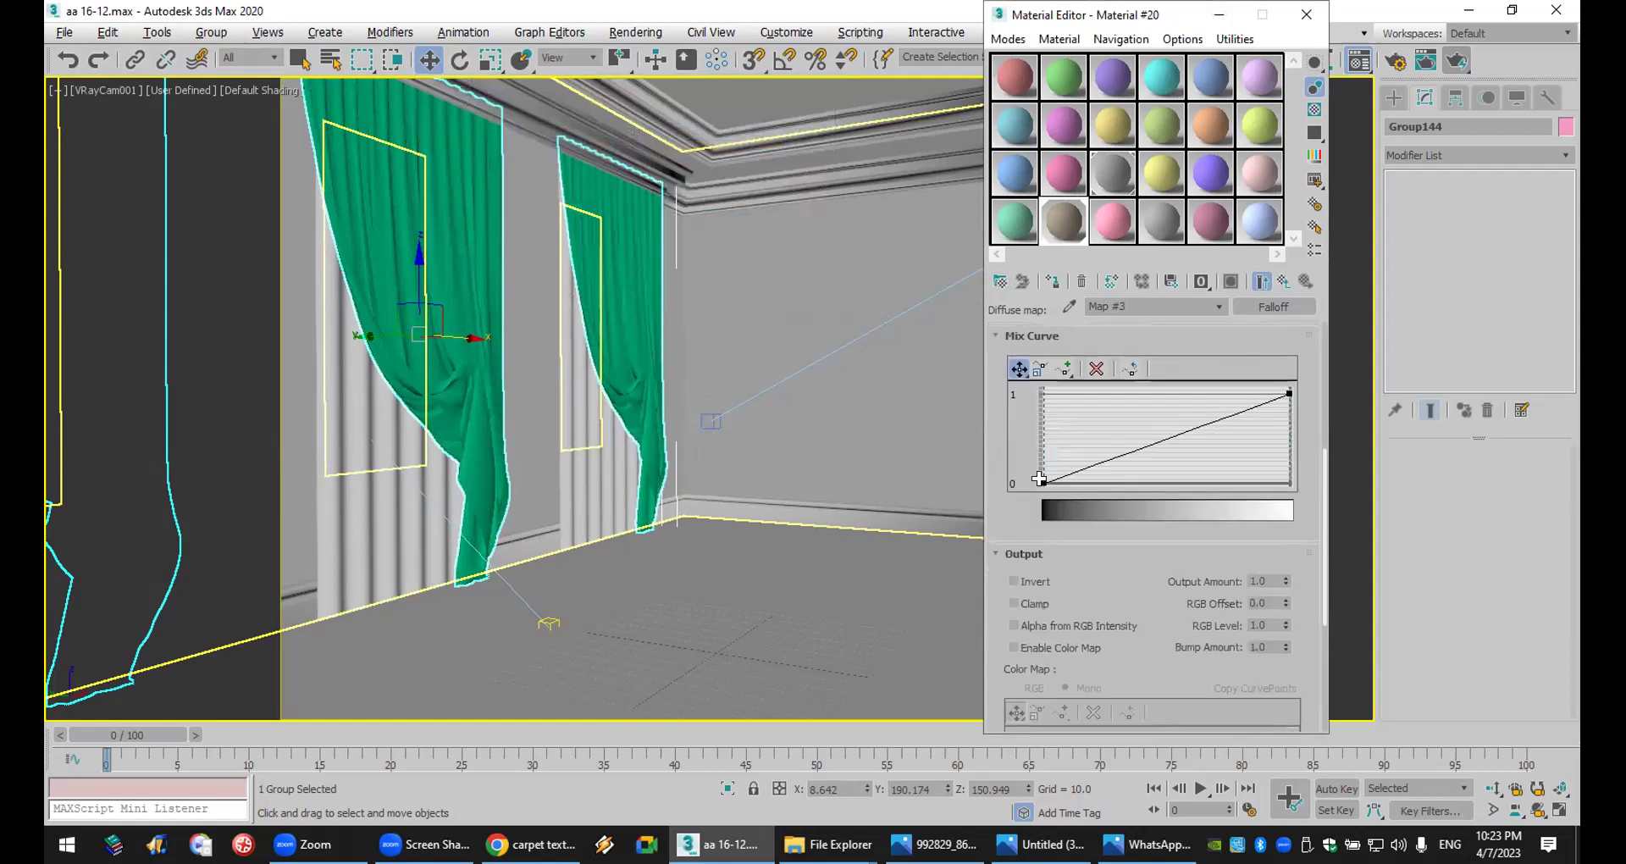
{"action": "left_click_drag", "start_coordinate": [1038, 479], "coordinate": [1043, 393]}
{"action": "left_click", "coordinate": [1065, 369]}
{"action": "left_click", "coordinate": [1019, 368]}
{"action": "left_click_drag", "start_coordinate": [1071, 405], "coordinate": [1084, 489]}
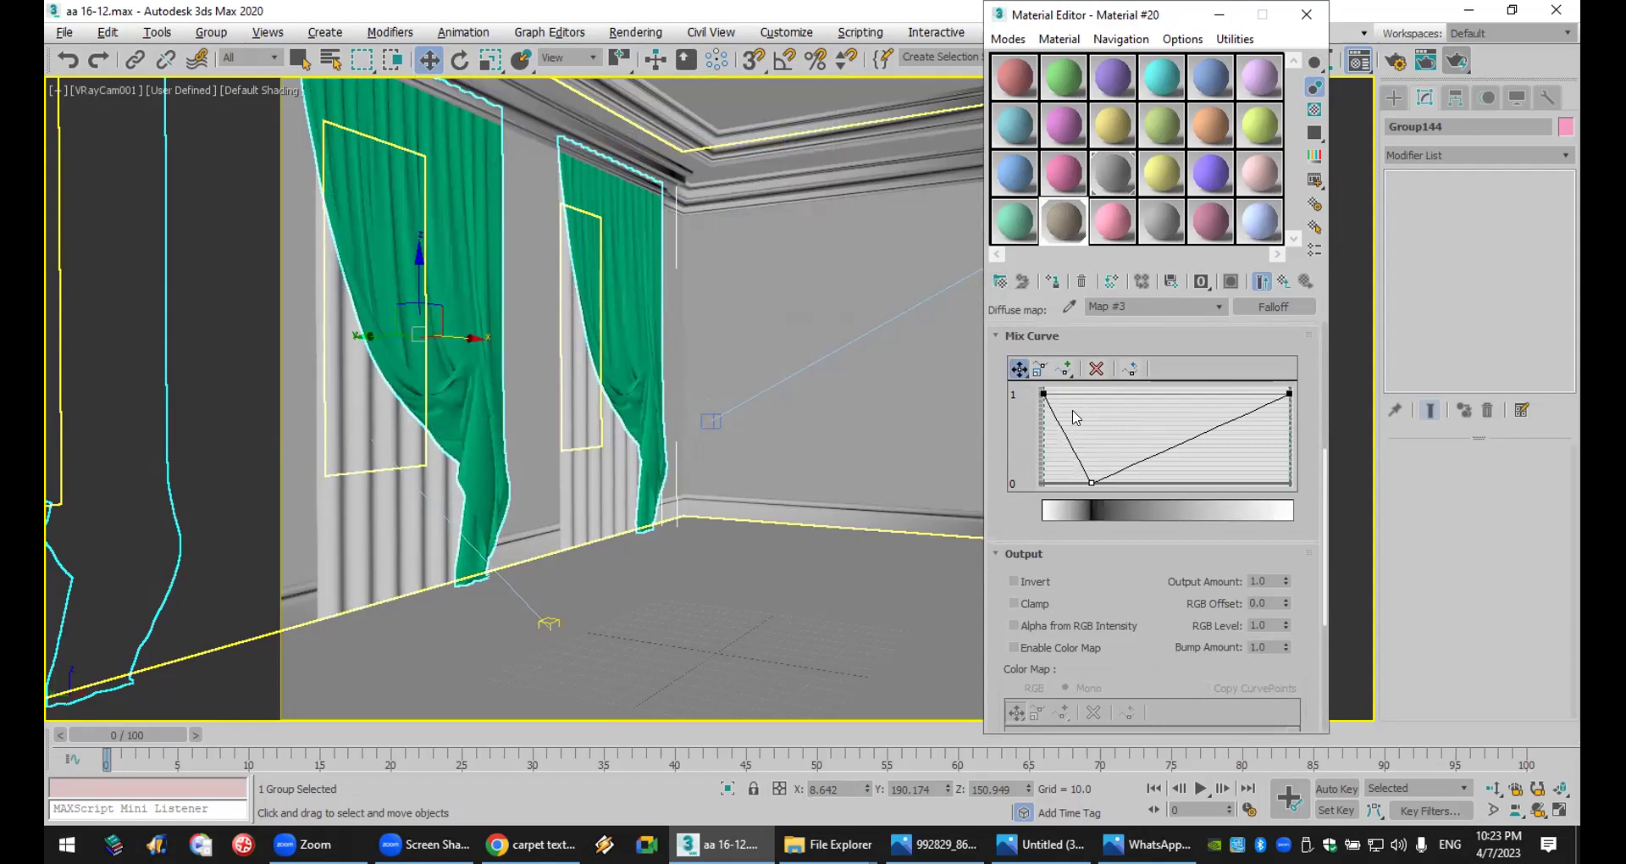
{"action": "left_click", "coordinate": [1065, 369]}
{"action": "left_click", "coordinate": [1131, 464]}
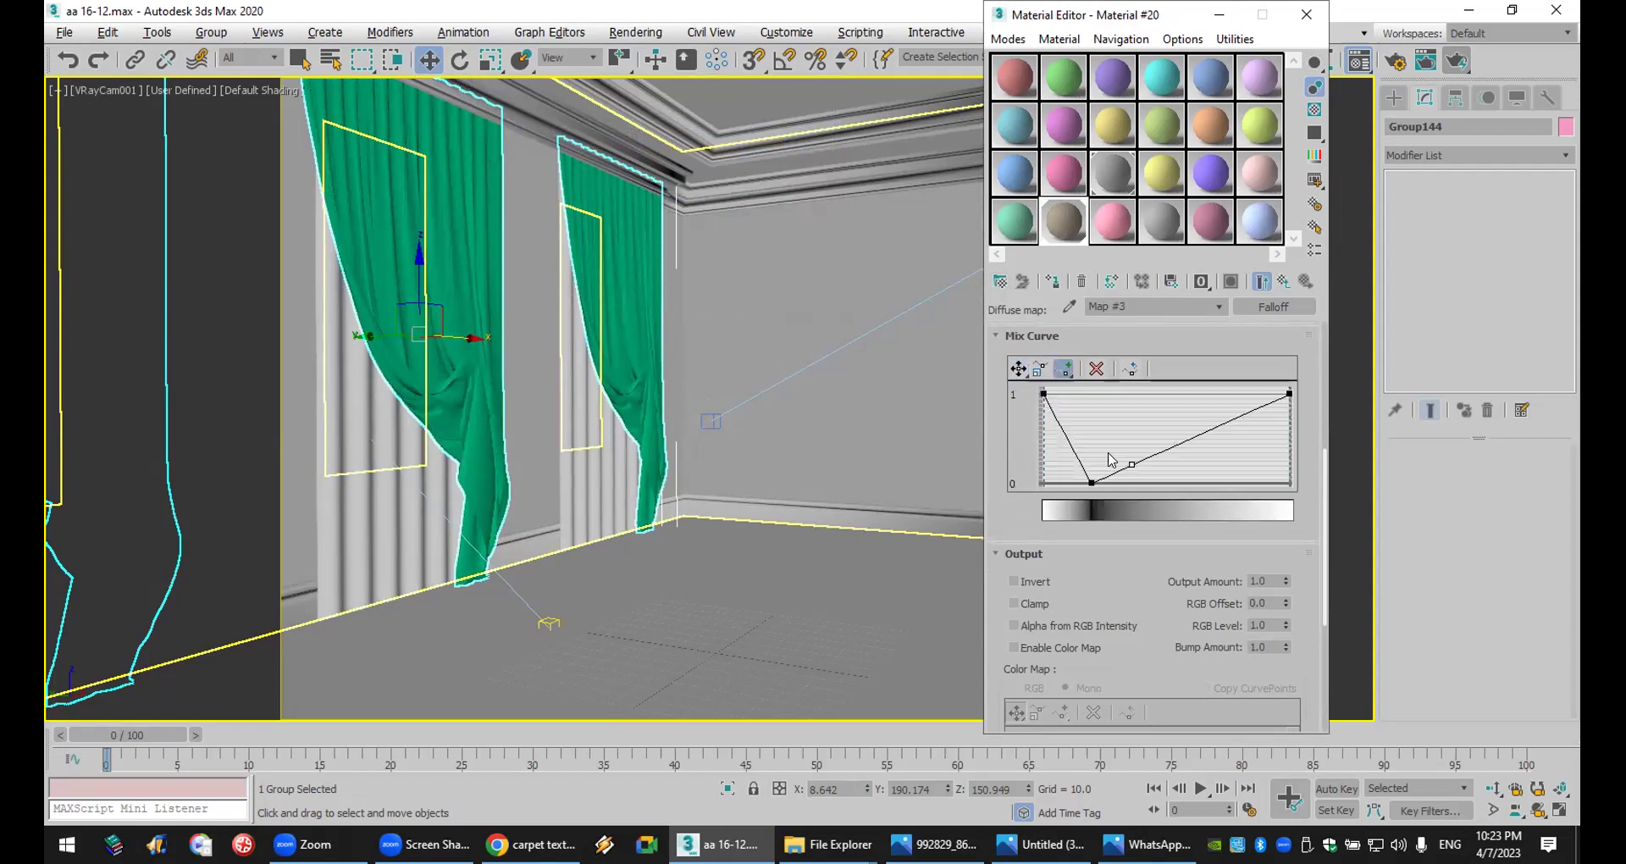
{"action": "left_click", "coordinate": [1019, 369]}
{"action": "left_click_drag", "start_coordinate": [1131, 464], "coordinate": [1069, 400]}
- Change the type of the points on the Falloff mix curve and adjust them to reshape the curve
{"action": "right_click", "coordinate": [1108, 410]}
{"action": "left_click", "coordinate": [1156, 446]}
{"action": "left_click_drag", "start_coordinate": [1092, 415], "coordinate": [1092, 429]}
{"action": "right_click", "coordinate": [1088, 480]}
{"action": "left_click", "coordinate": [1152, 515]}
{"action": "left_click_drag", "start_coordinate": [1093, 479], "coordinate": [1112, 483]}
{"action": "right_click", "coordinate": [1069, 402]}
{"action": "left_click", "coordinate": [1147, 439]}
{"action": "left_click_drag", "start_coordinate": [1104, 413], "coordinate": [1116, 401]}
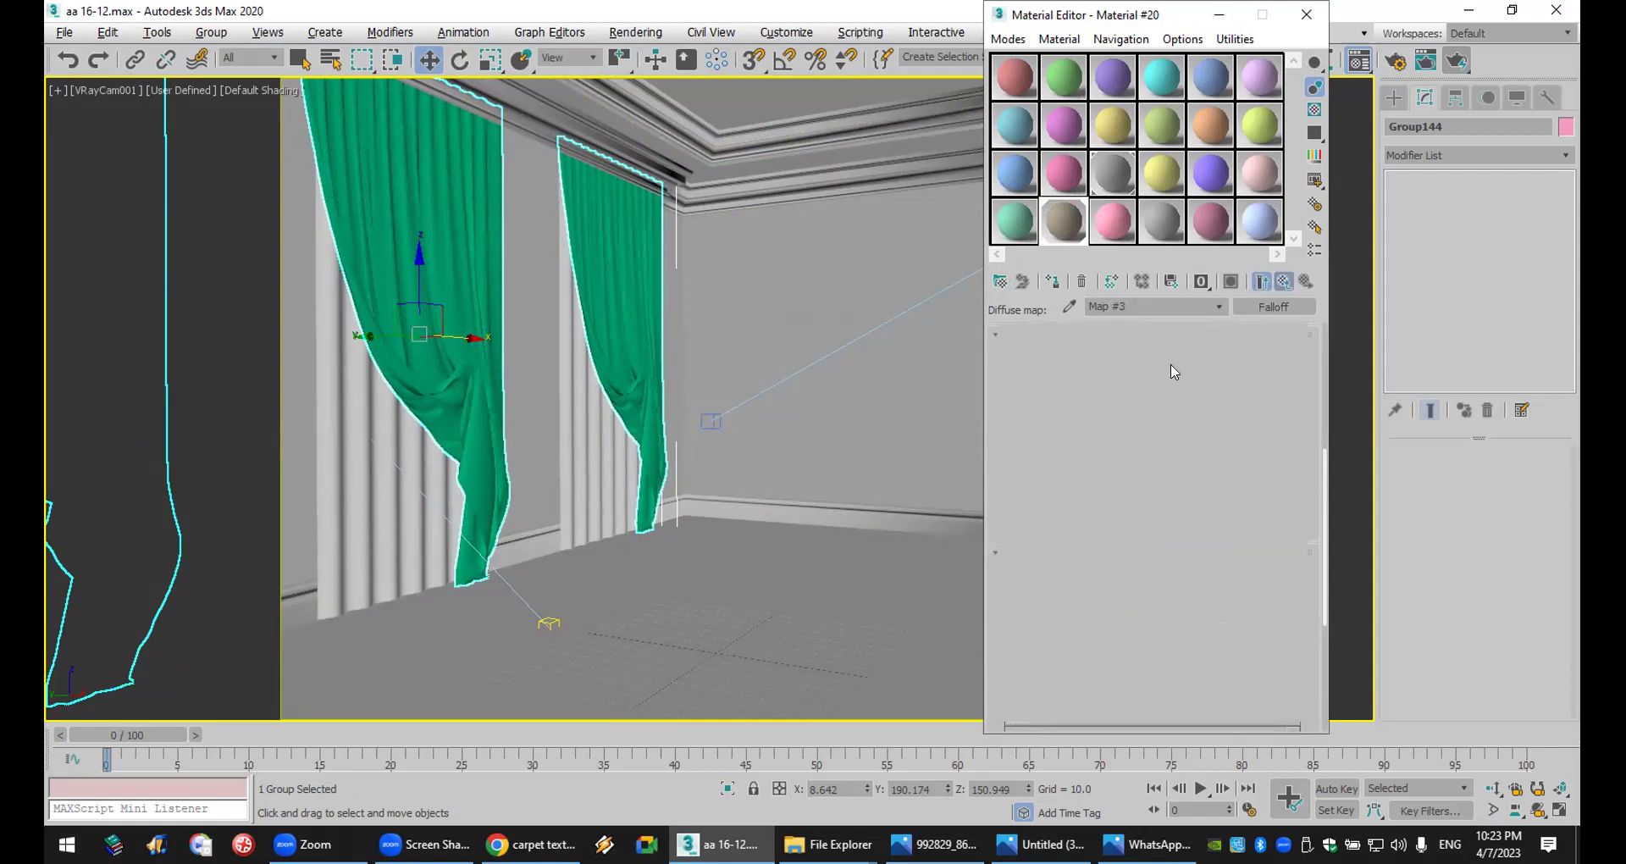
- Test-render the curtain region of the camera view with the two-sided material and close the frame buffer
{"action": "left_click_drag", "start_coordinate": [1163, 23], "coordinate": [1163, 192]}
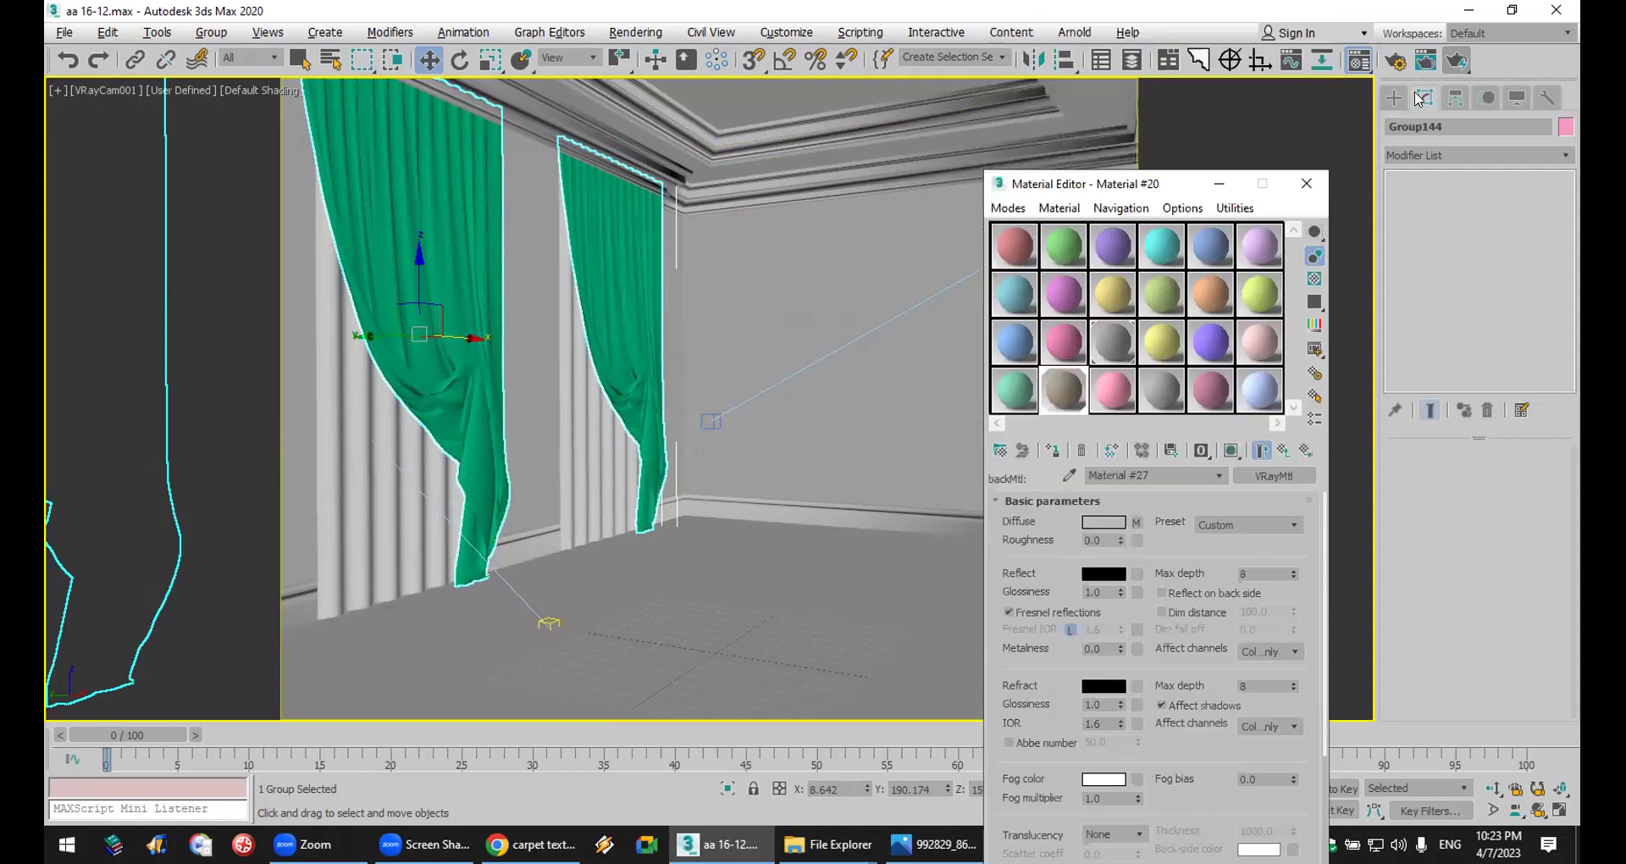
{"action": "left_click", "coordinate": [1430, 61]}
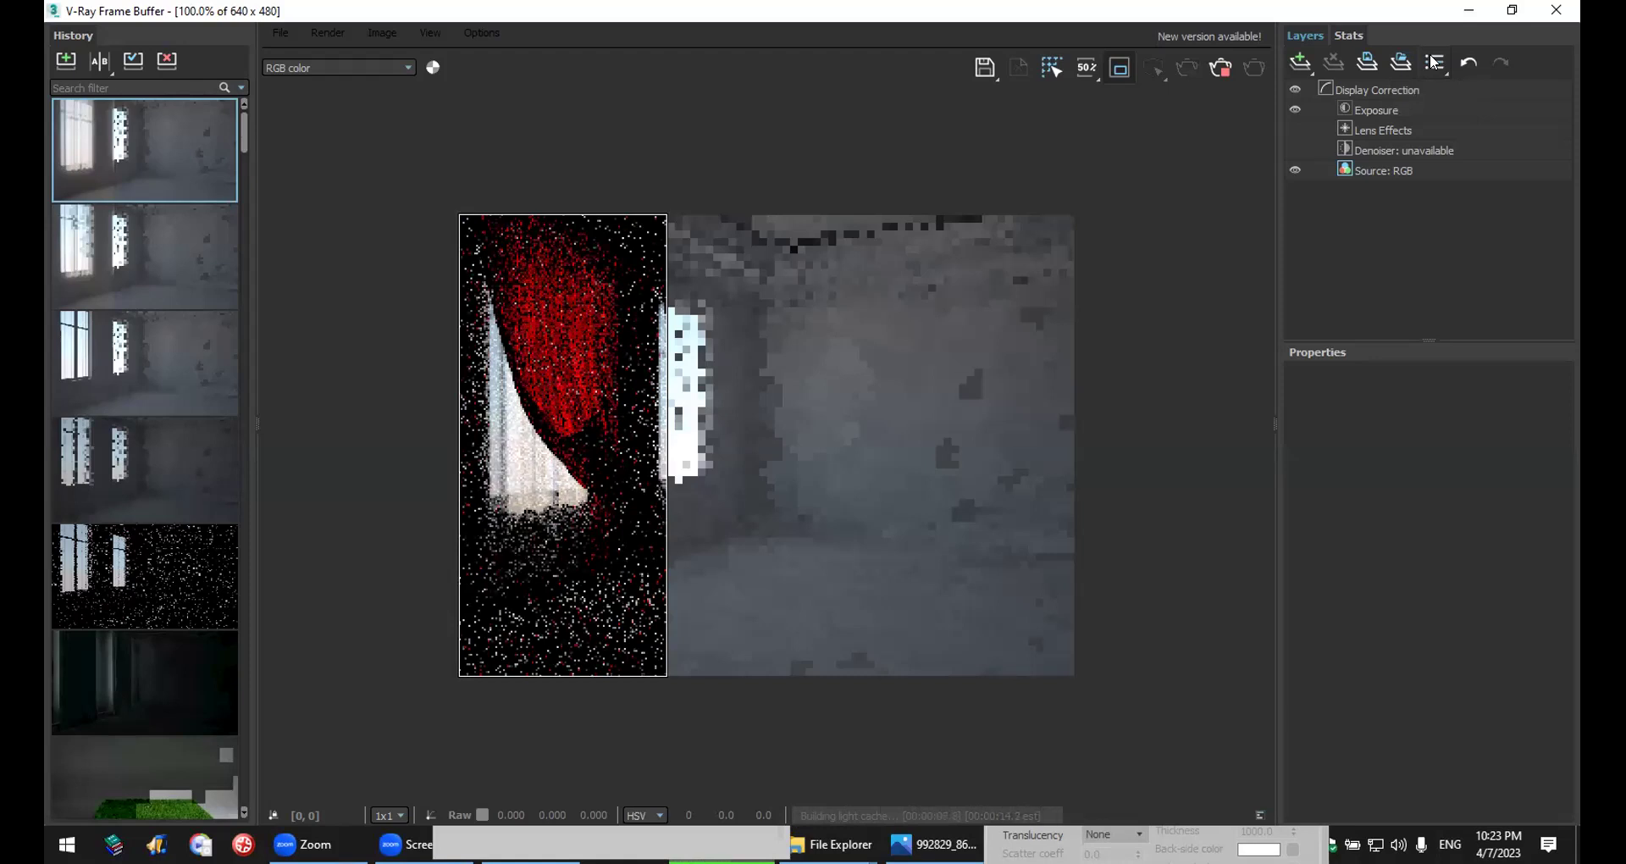
{"action": "left_click", "coordinate": [1556, 10]}
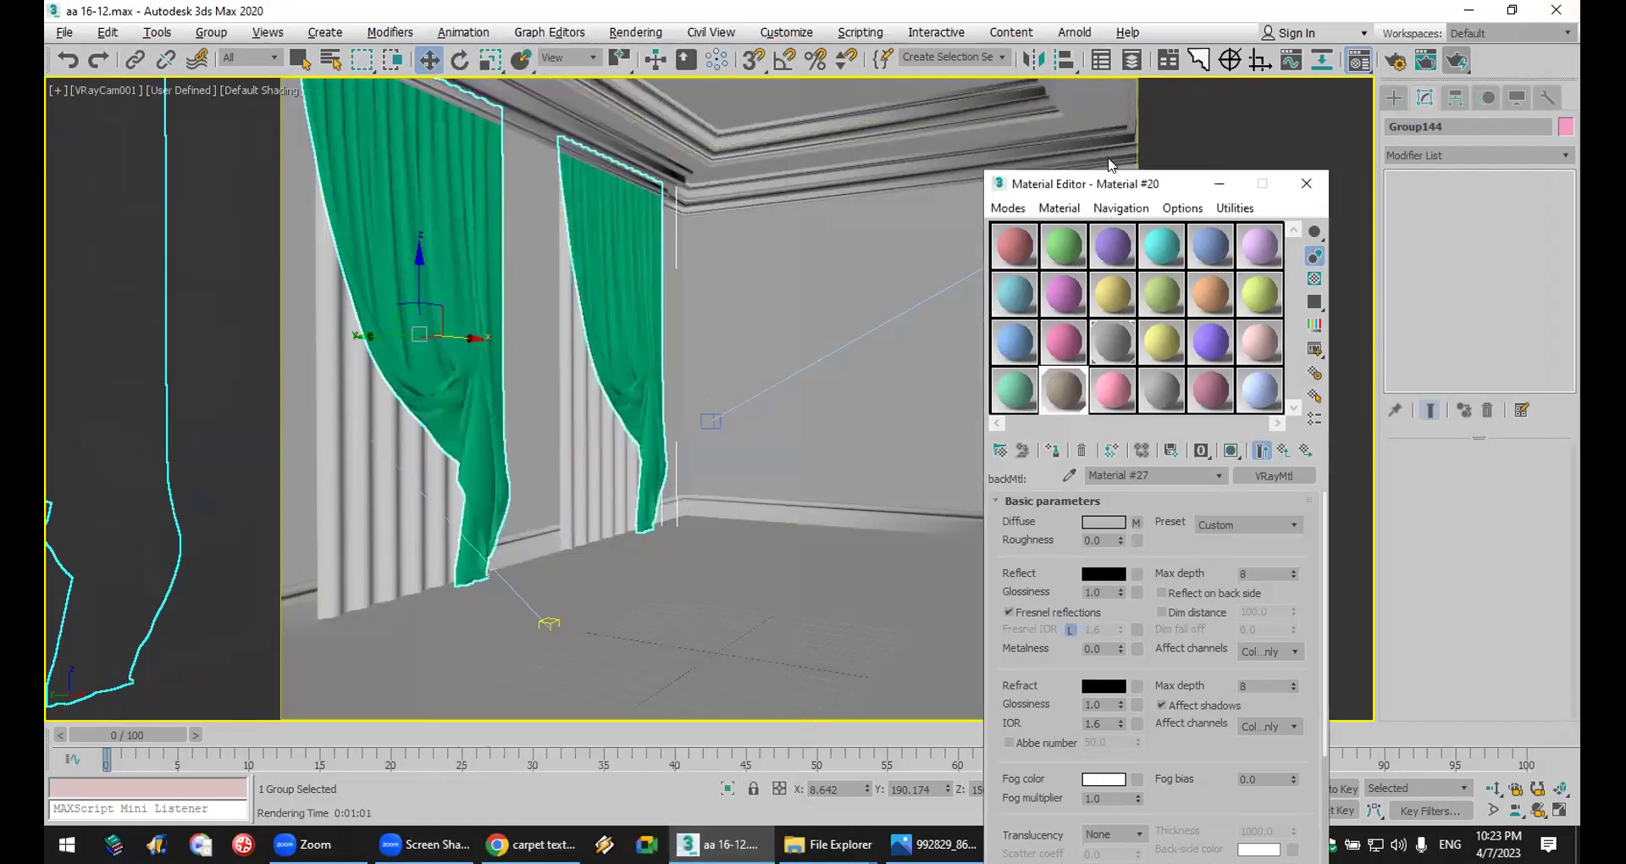
- Set the two-sided curtain material's translucency colour to black and close the Material Editor
{"action": "left_click_drag", "start_coordinate": [1101, 184], "coordinate": [1073, 49]}
{"action": "left_click", "coordinate": [1255, 318]}
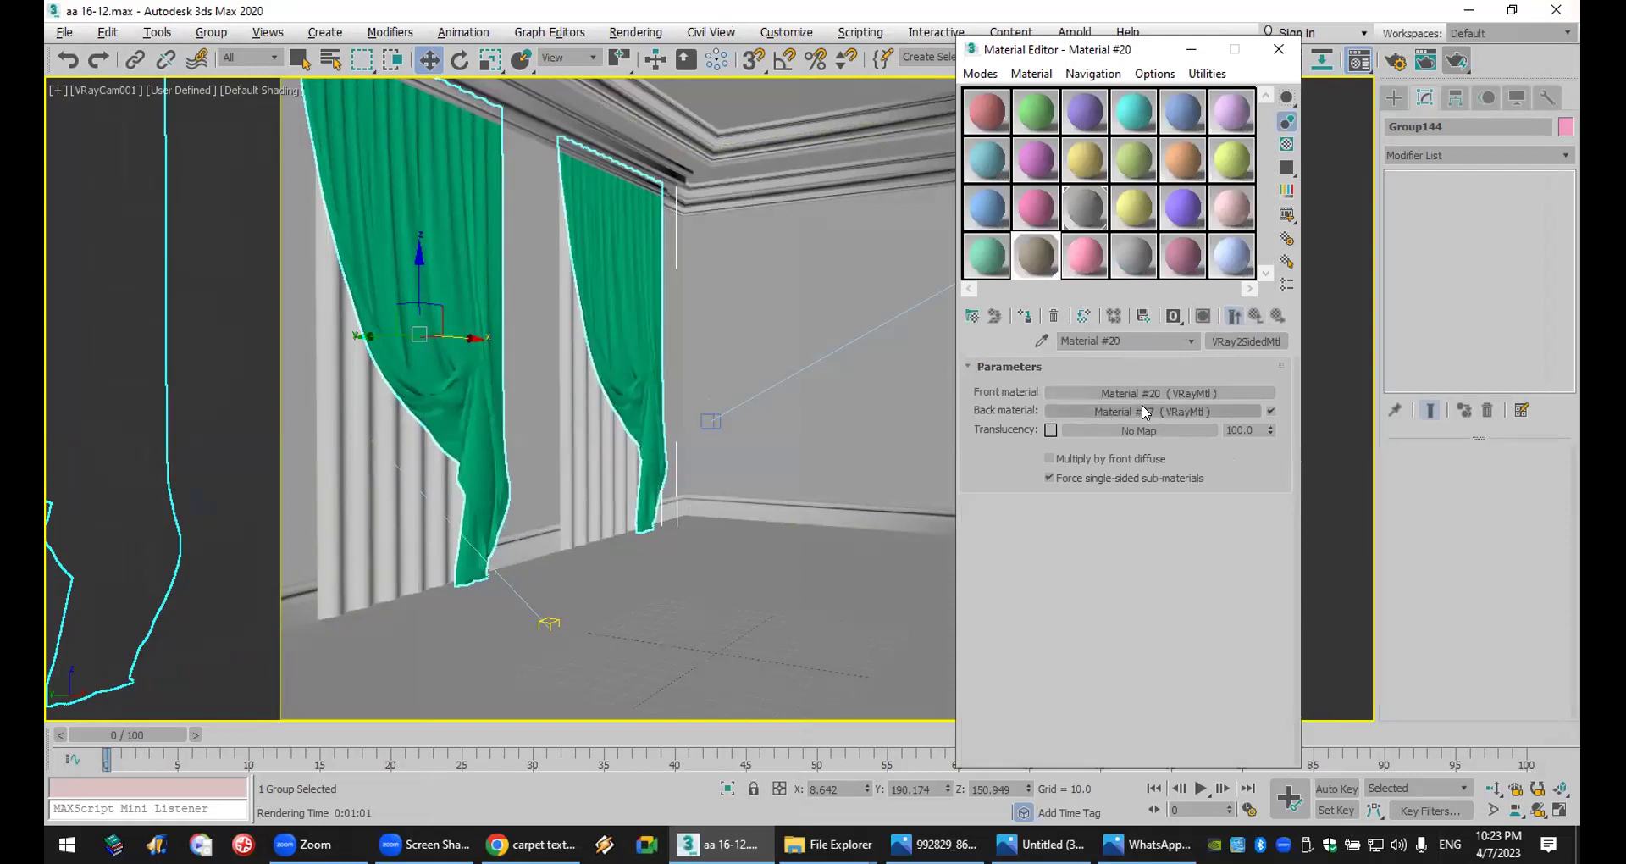
{"action": "left_click", "coordinate": [1050, 431]}
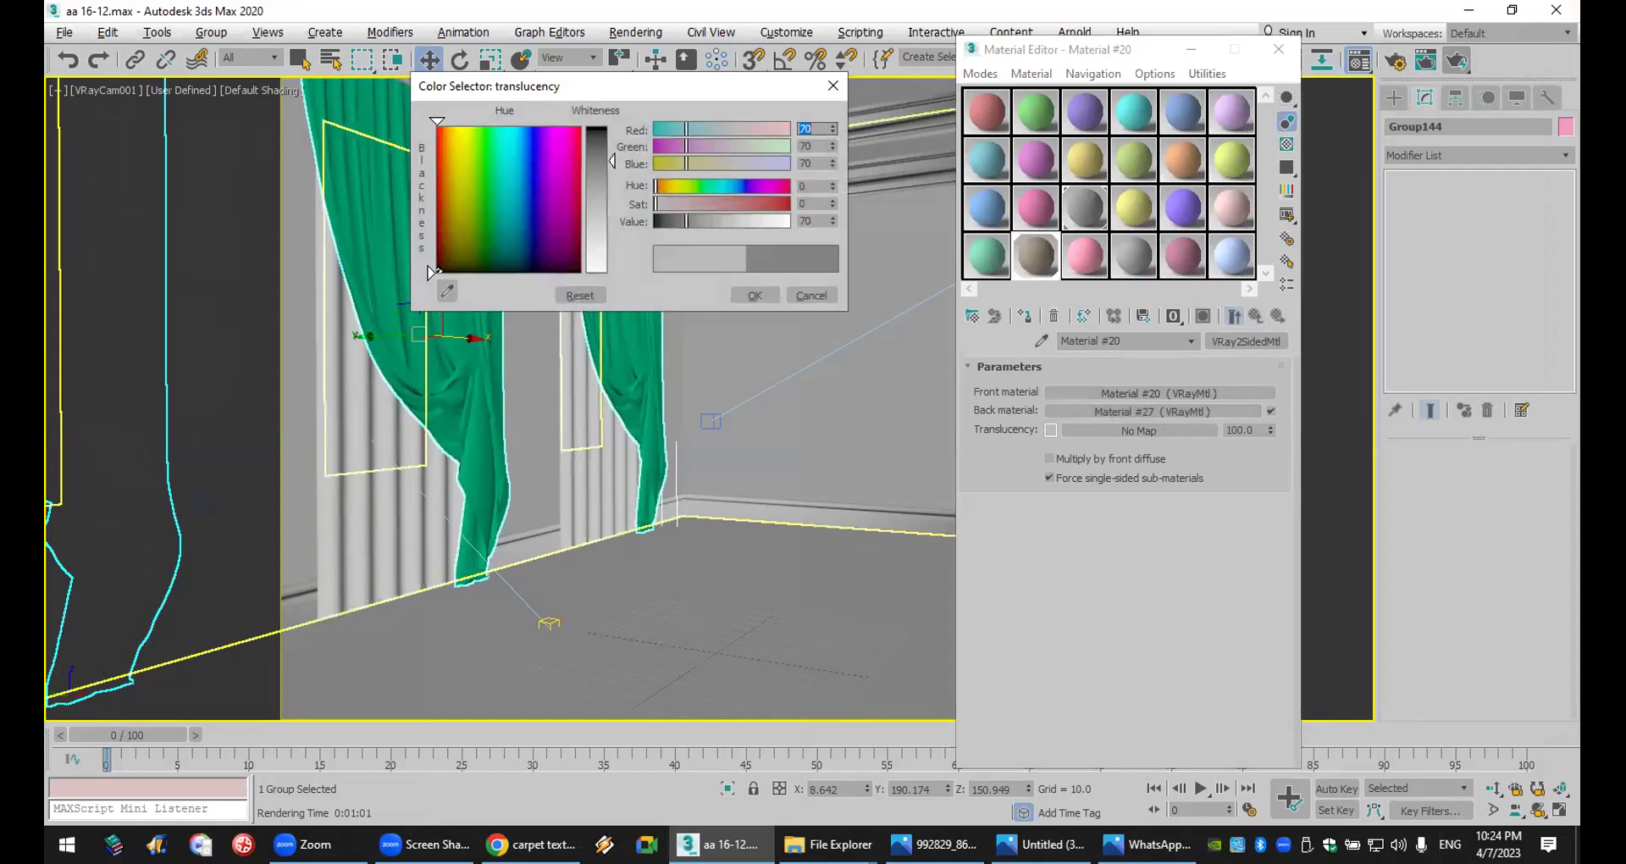
{"action": "left_click_drag", "start_coordinate": [686, 221], "coordinate": [654, 221]}
{"action": "left_click", "coordinate": [755, 295]}
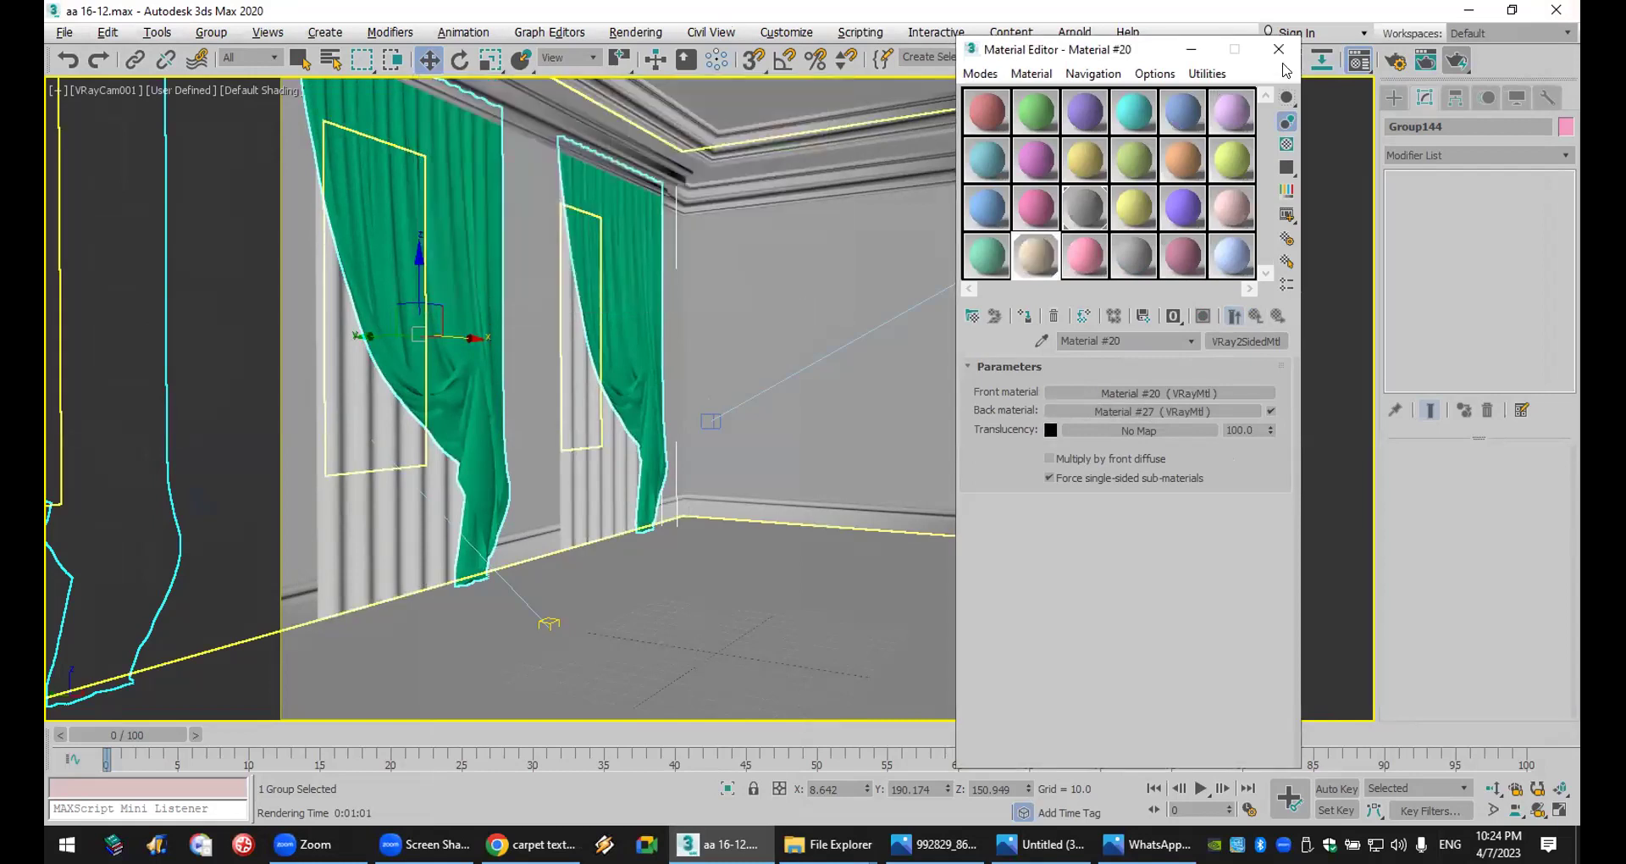
{"action": "left_click", "coordinate": [1279, 50]}
- Render the curtain region again and examine the fabric front and red back of the draped curtain up close
{"action": "left_click", "coordinate": [1456, 60]}
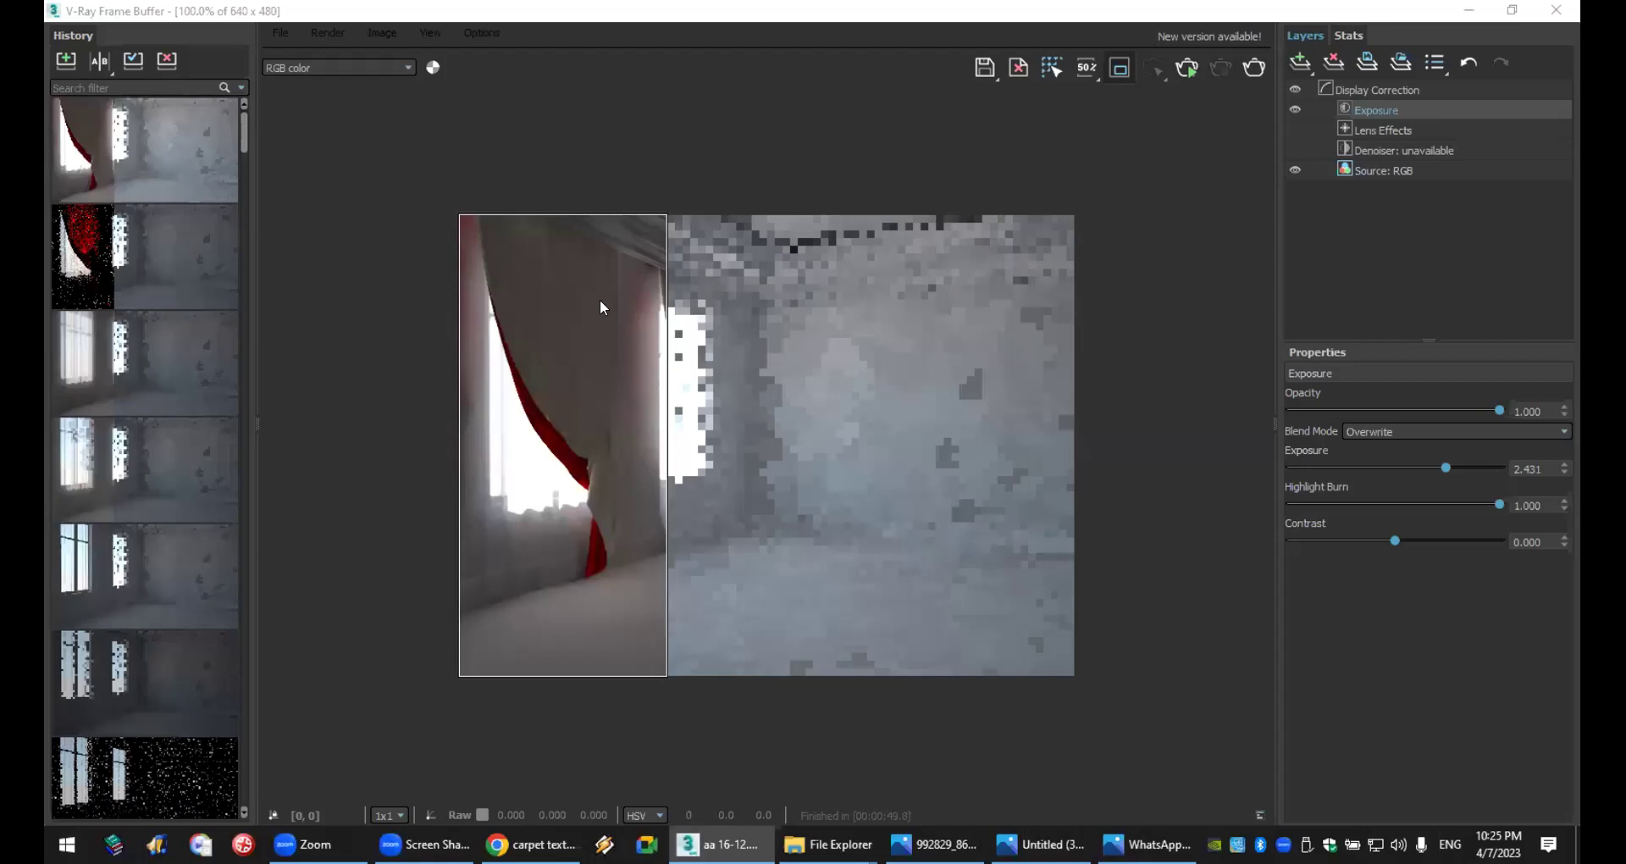
{"action": "scroll", "coordinate": [633, 496], "scroll_direction": "up", "scroll_amount": 2}
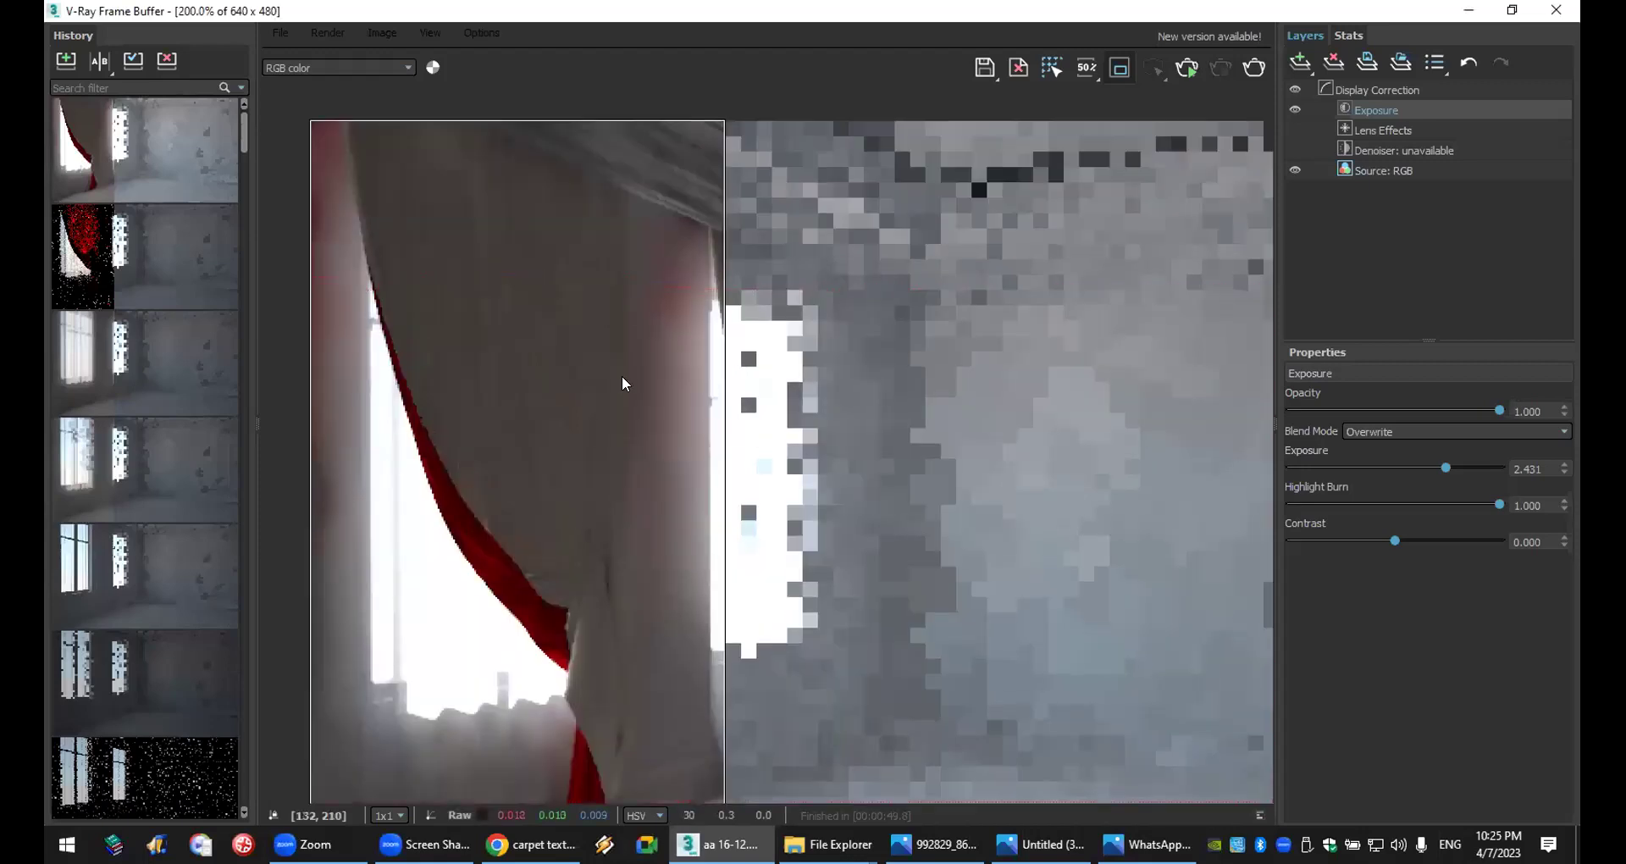
{"action": "scroll", "coordinate": [619, 508], "scroll_direction": "up", "scroll_amount": 2}
{"action": "scroll", "coordinate": [586, 512], "scroll_direction": "down", "scroll_amount": 2}
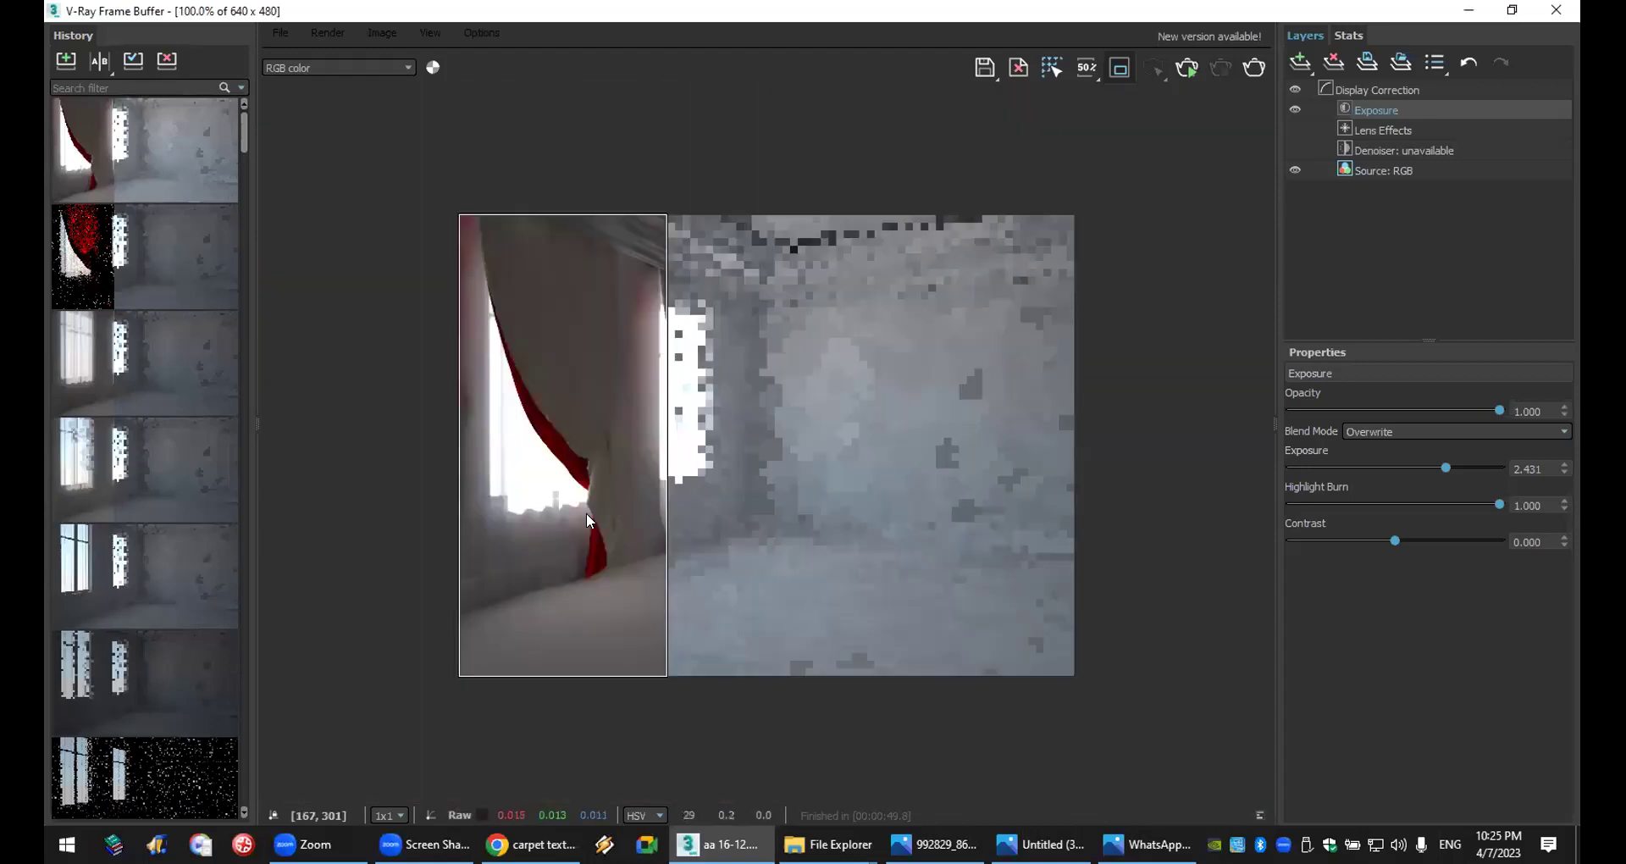
{"action": "scroll", "coordinate": [586, 511], "scroll_direction": "up", "scroll_amount": 1}
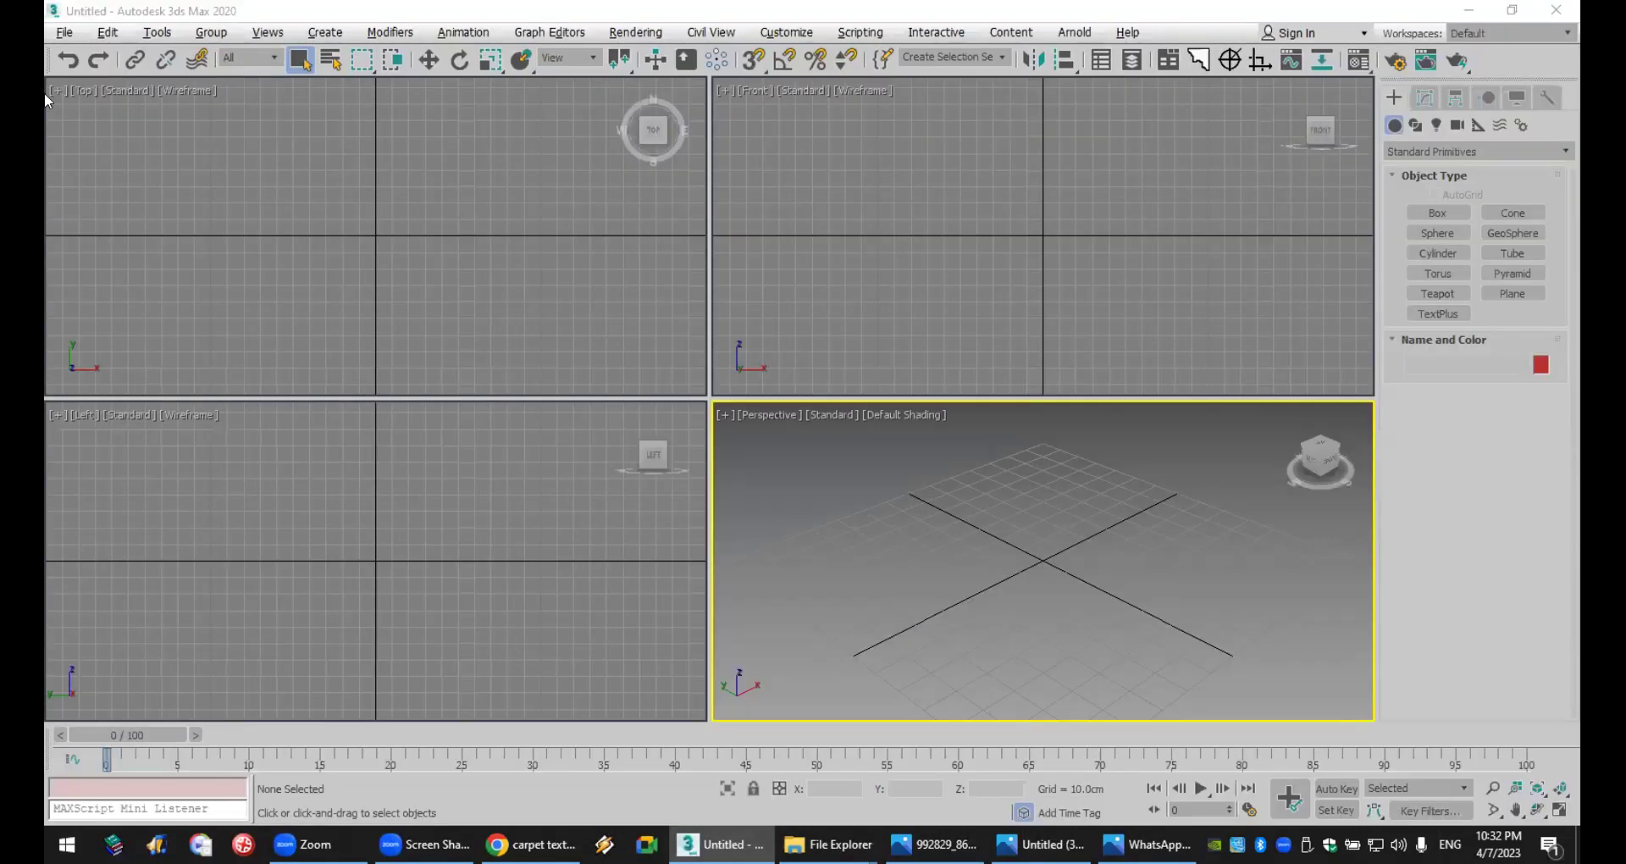
- Open the recent scene studio 04.max, accept the loading prompts, and show the polygon statistics in the Perspective view
{"action": "left_click", "coordinate": [63, 32]}
{"action": "mouse_move", "coordinate": [113, 129]}
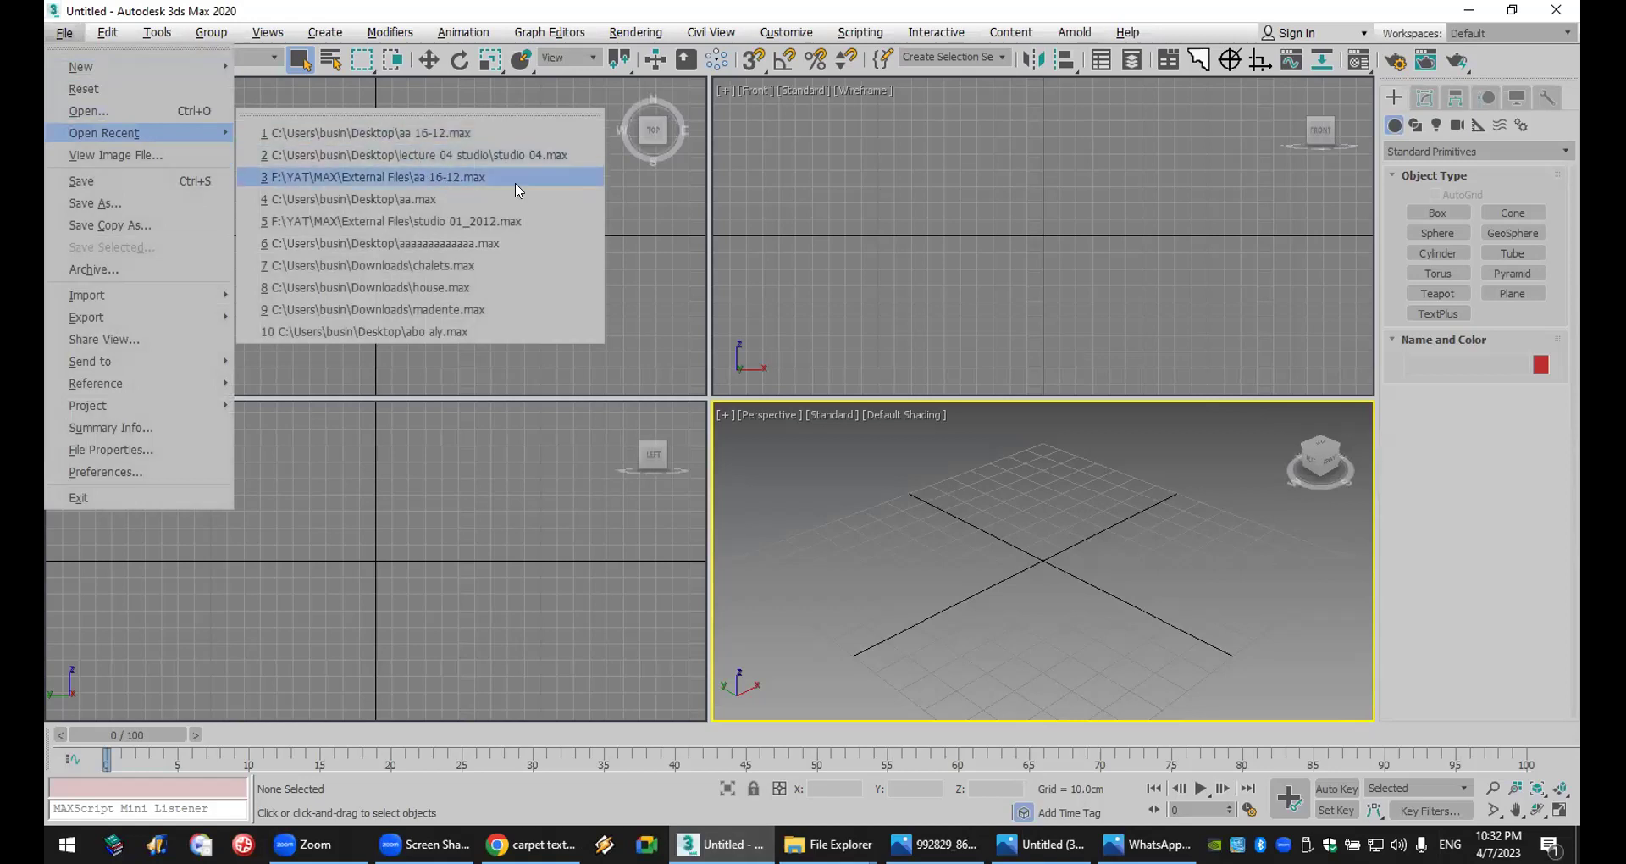
{"action": "left_click", "coordinate": [525, 155]}
{"action": "left_click", "coordinate": [891, 574]}
{"action": "left_click", "coordinate": [833, 510]}
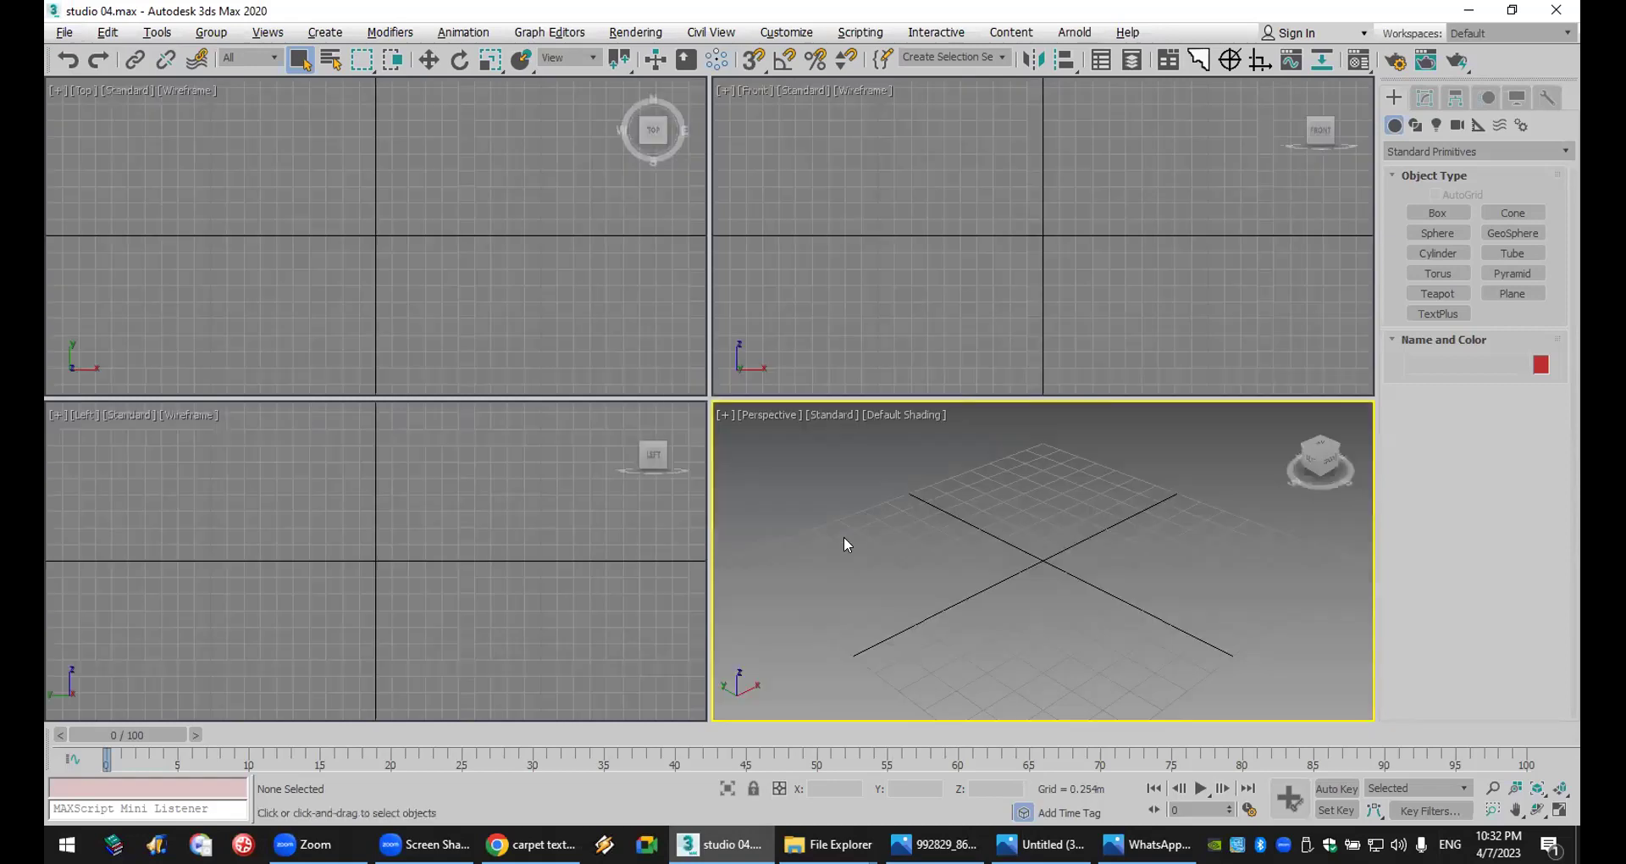
{"action": "left_click", "coordinate": [1220, 174]}
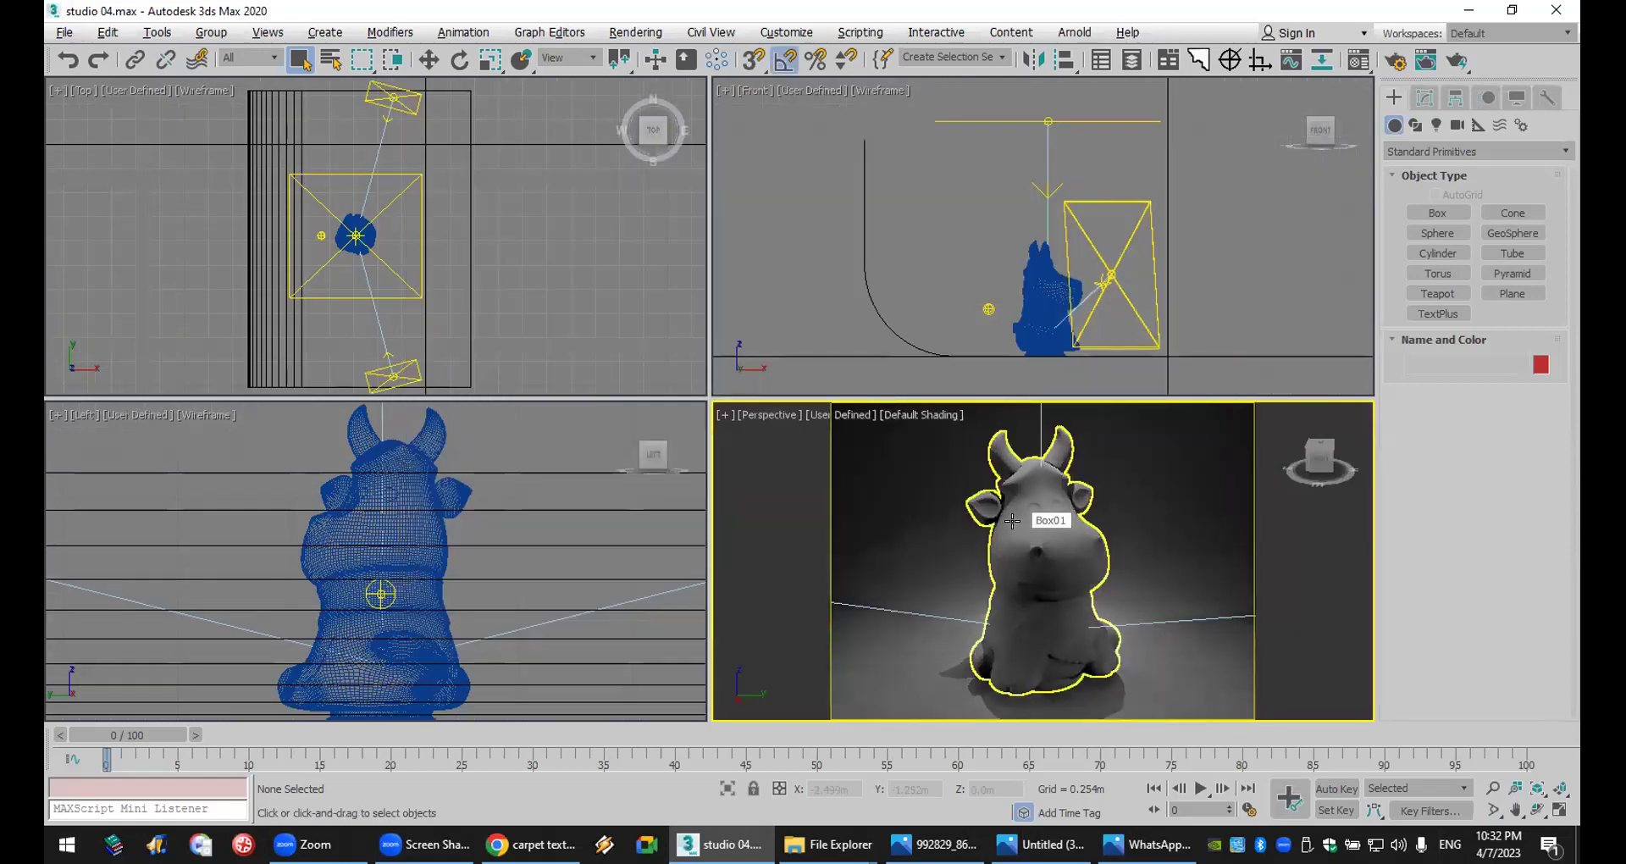
{"action": "key", "text": "7"}
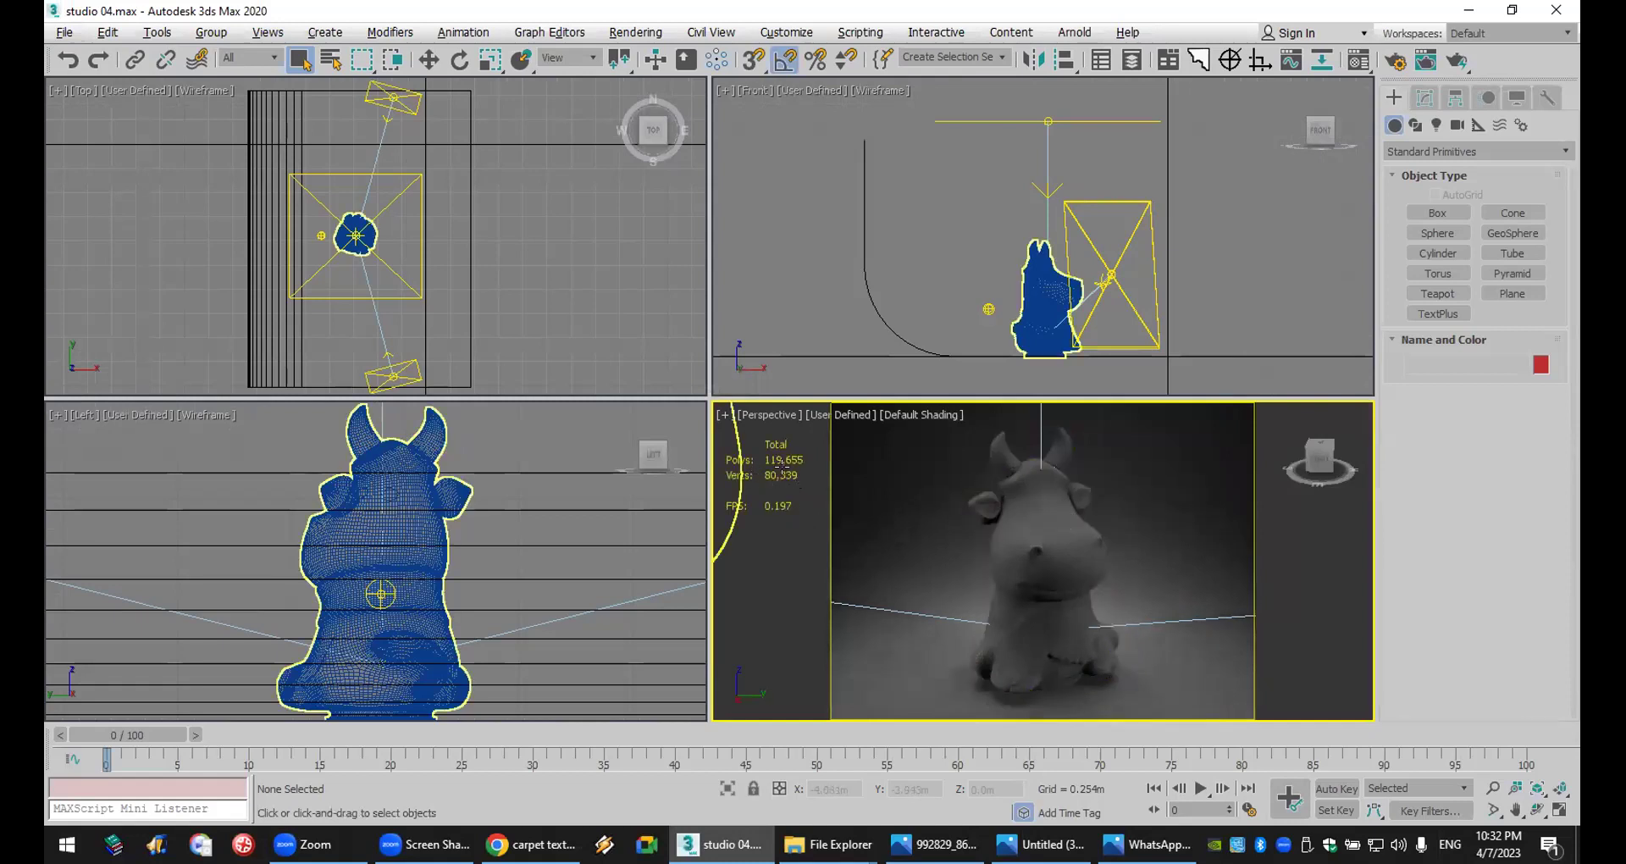
- Start a V-Ray mesh export of the cow model as a separate file named Box01.vrmesh in the Desktop folder
{"action": "left_click", "coordinate": [1040, 534]}
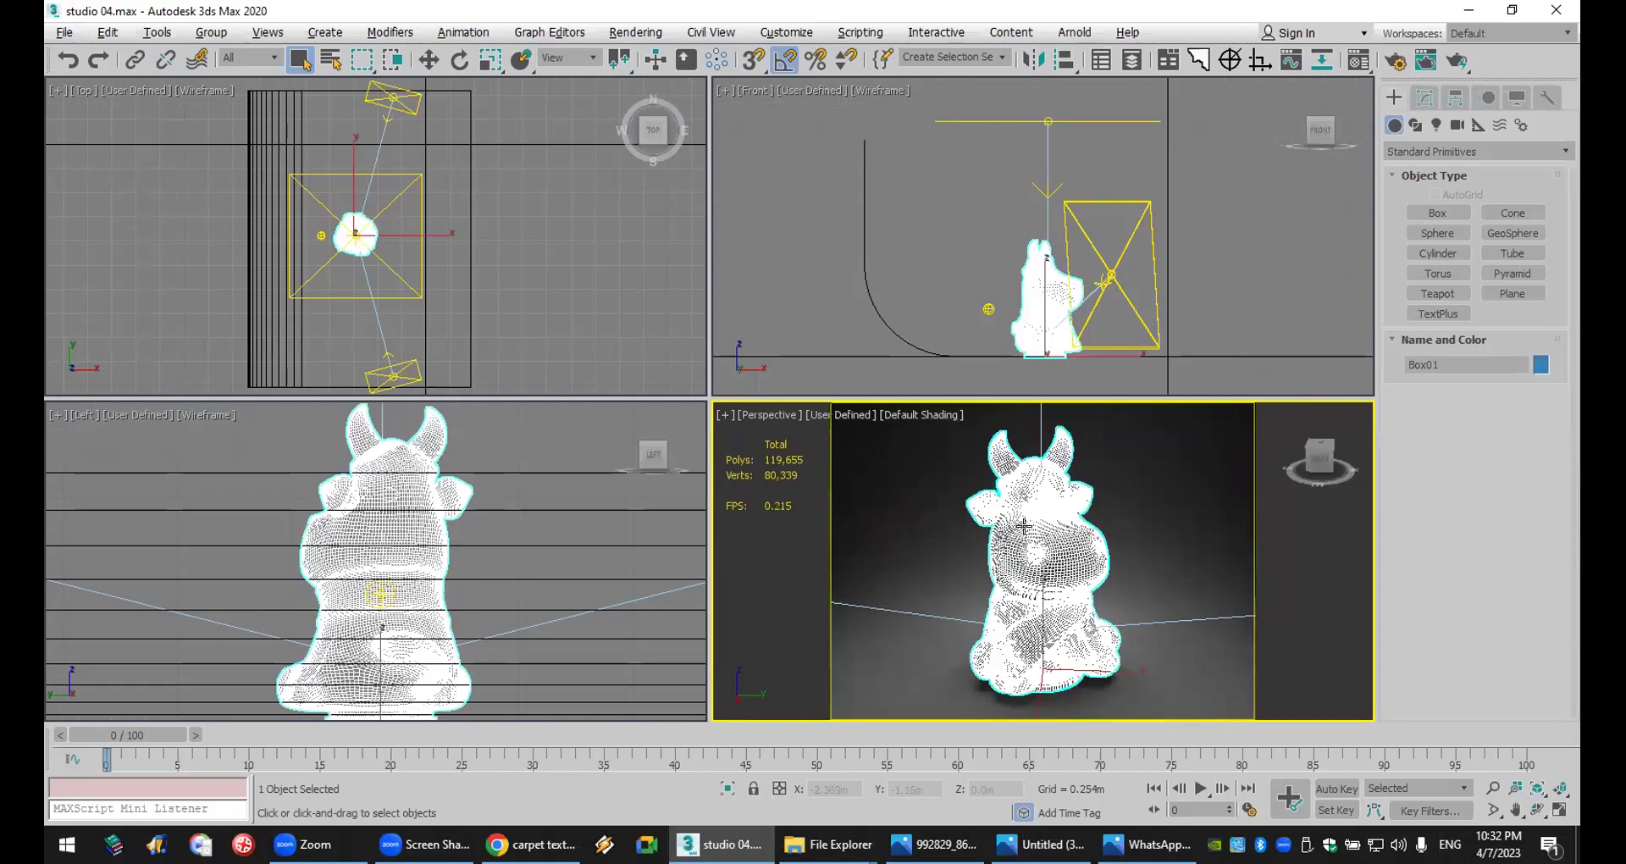
{"action": "right_click", "coordinate": [1025, 520]}
{"action": "mouse_move", "coordinate": [1109, 320]}
{"action": "left_click", "coordinate": [1304, 307]}
{"action": "right_click", "coordinate": [1023, 518]}
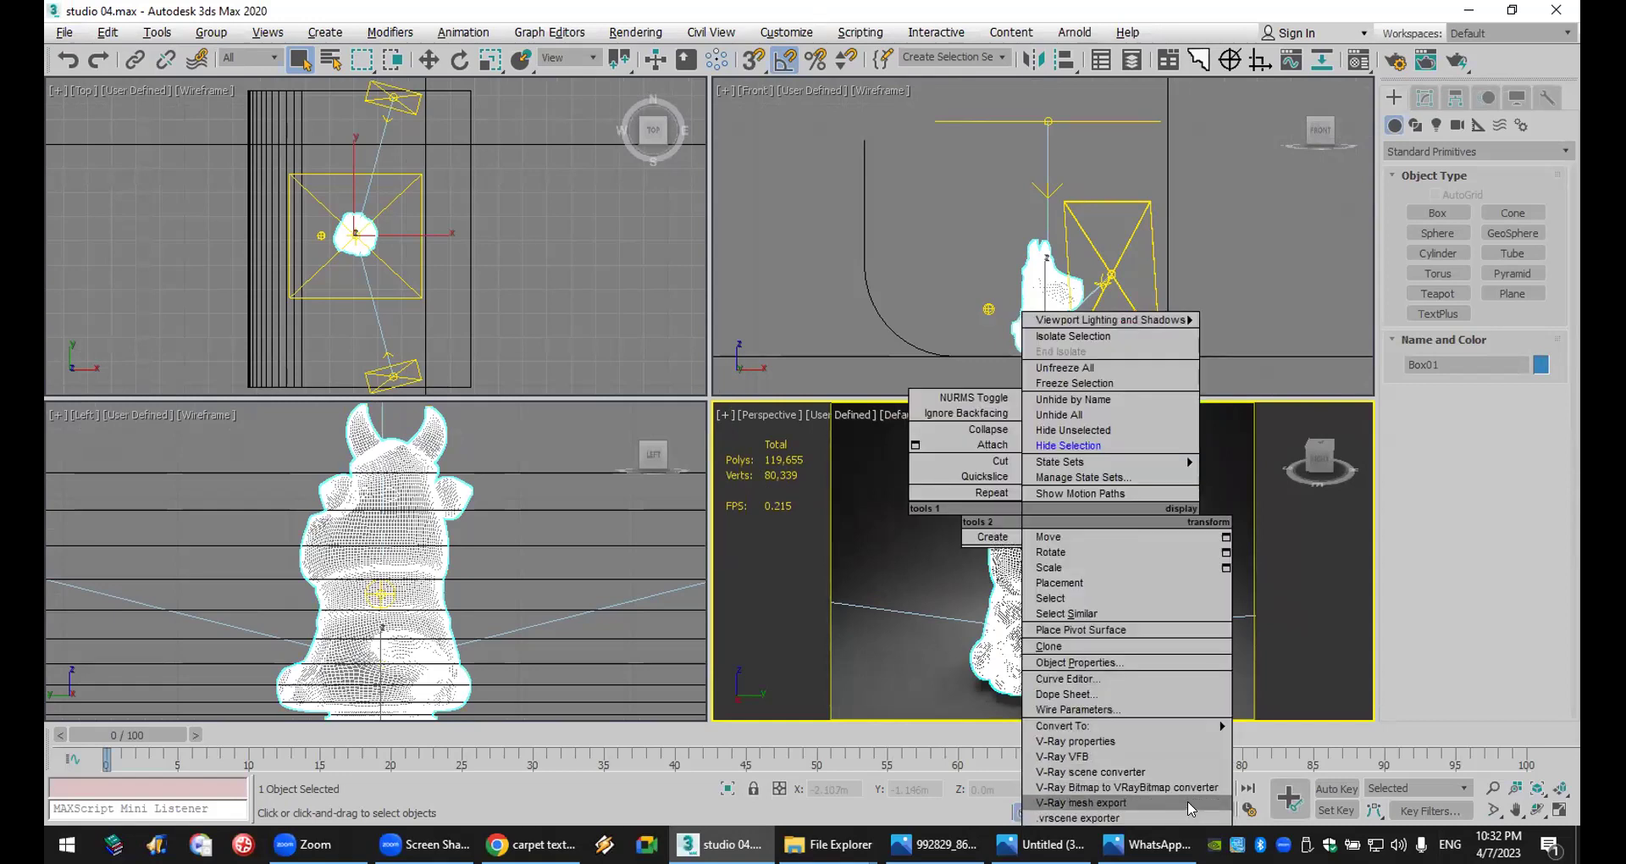
{"action": "left_click", "coordinate": [1188, 803]}
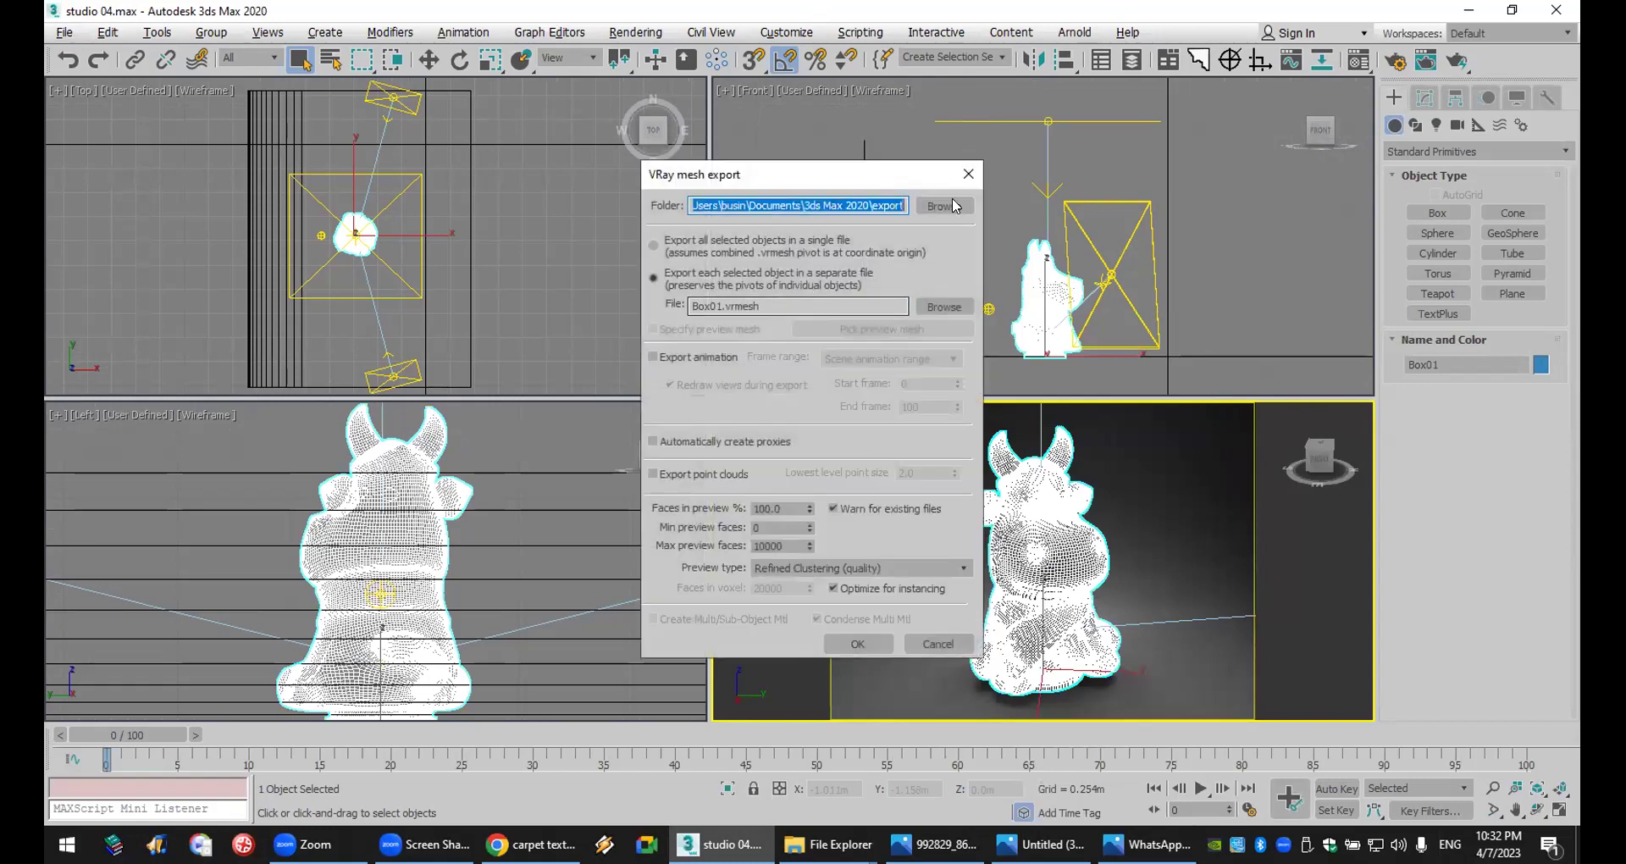
{"action": "left_click", "coordinate": [955, 205]}
{"action": "left_click", "coordinate": [727, 351]}
{"action": "left_click", "coordinate": [835, 541]}
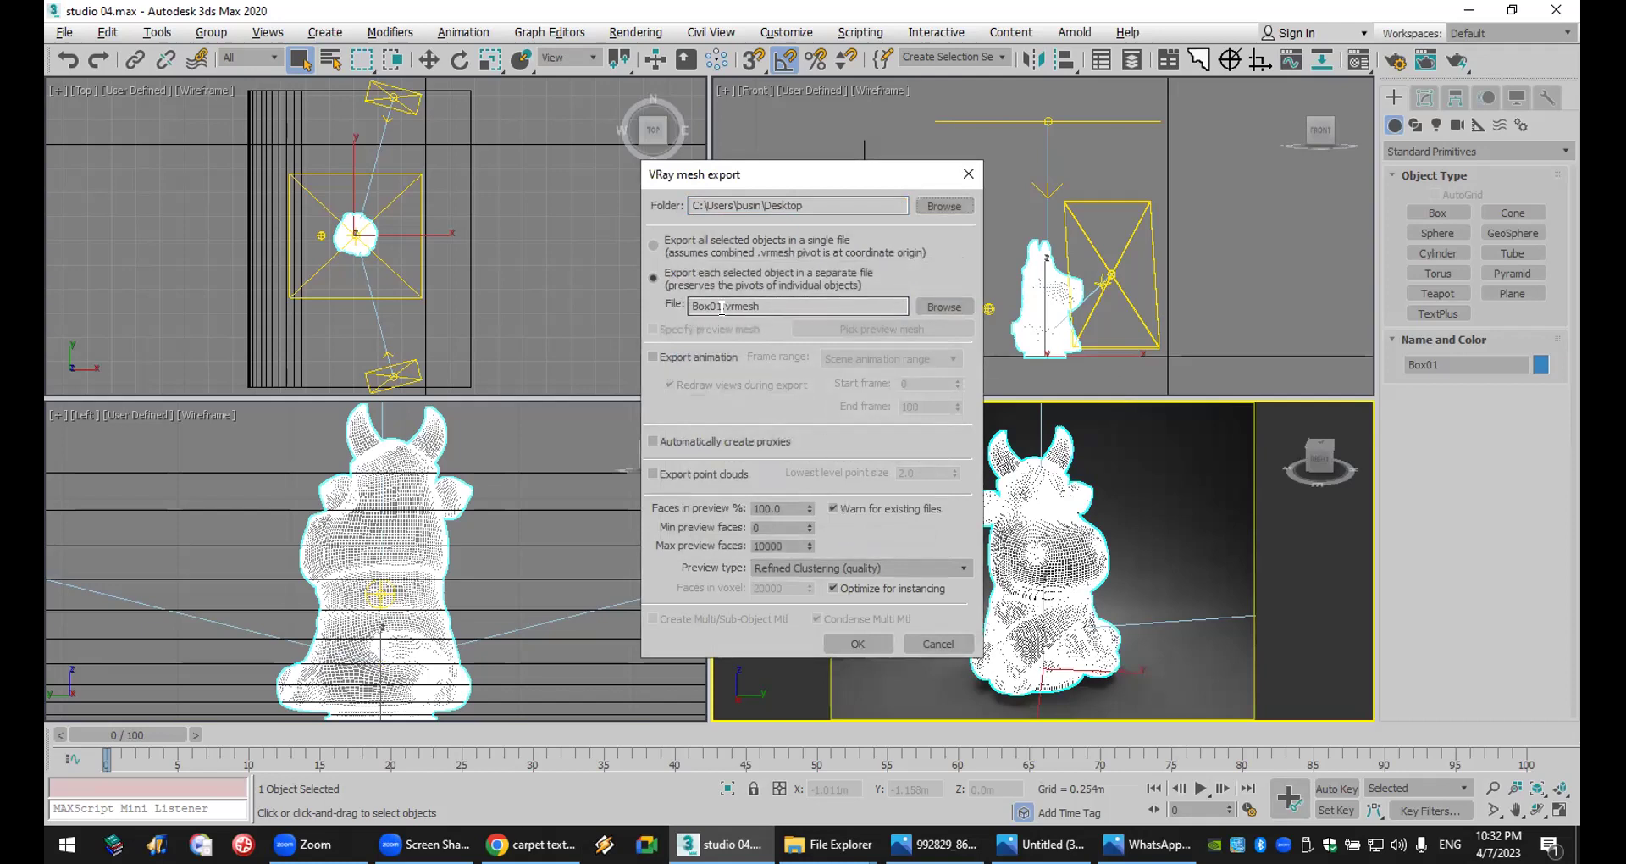
- Set the maximum preview faces to 500 and run the mesh export
{"action": "double_click", "coordinate": [647, 538]}
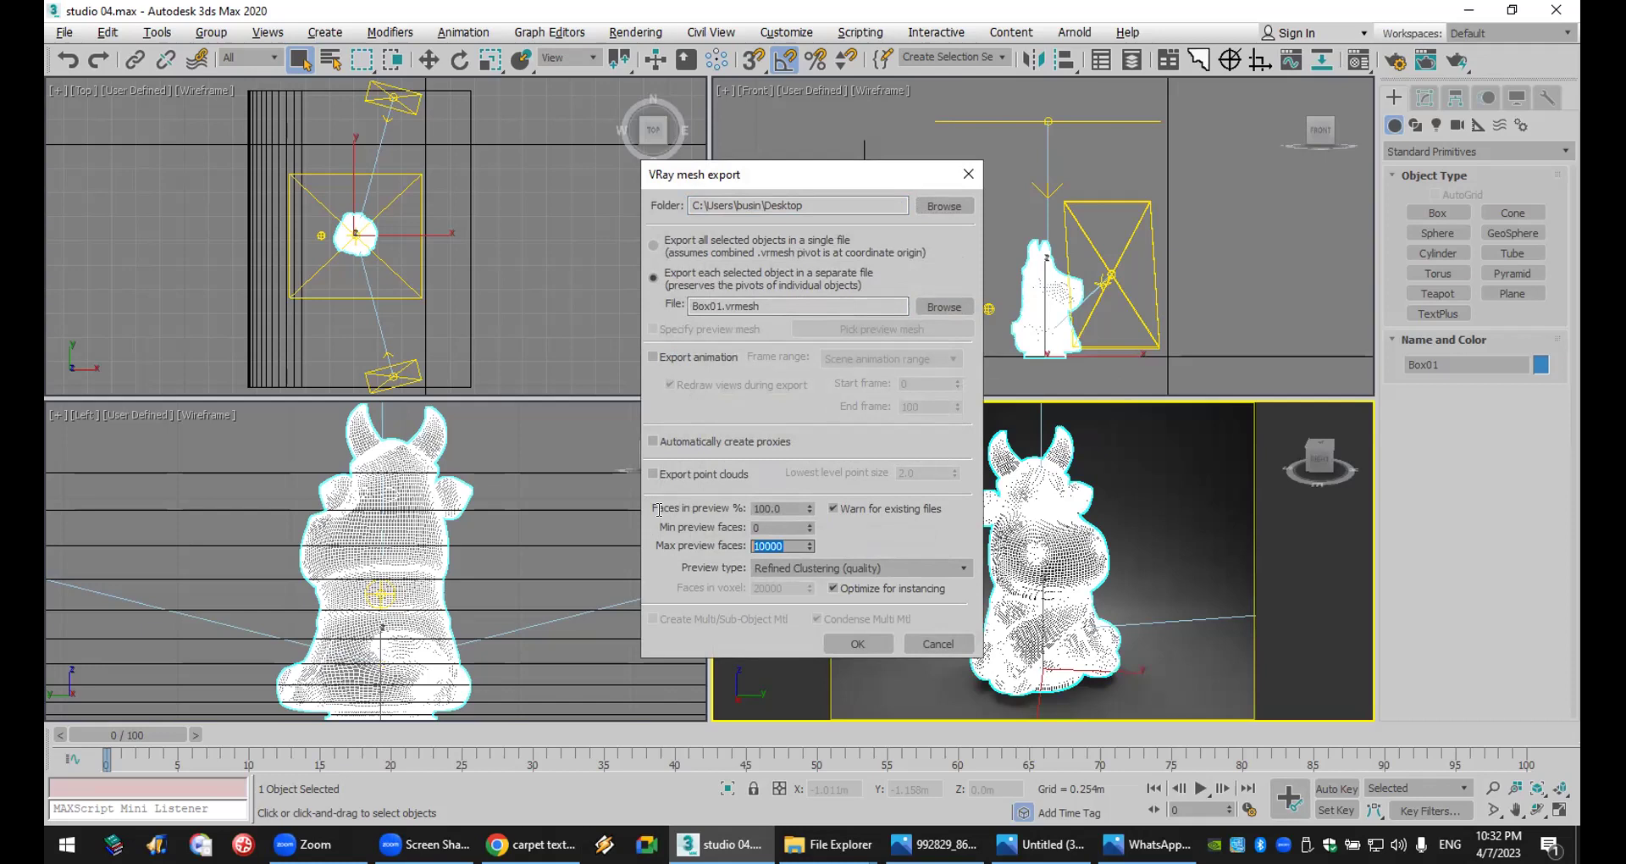
{"action": "type", "text": "500"}
{"action": "left_click", "coordinate": [858, 645]}
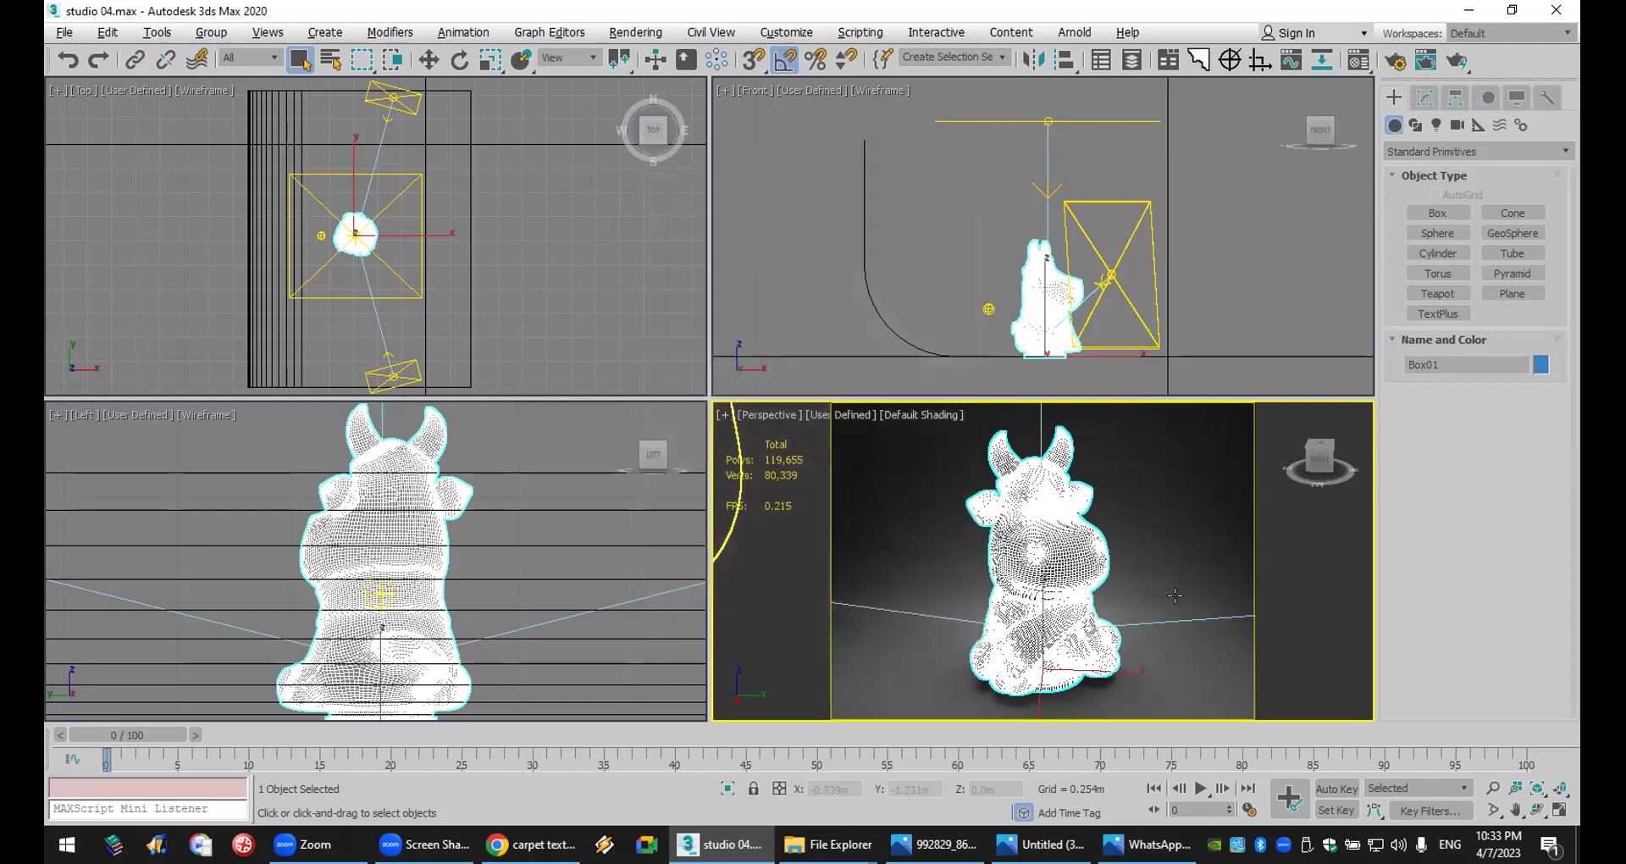
- Switch to the Windows desktop, move Box01.vrmesh to a free spot, and return to the 3ds Max scene
{"action": "key", "text": "super+d"}
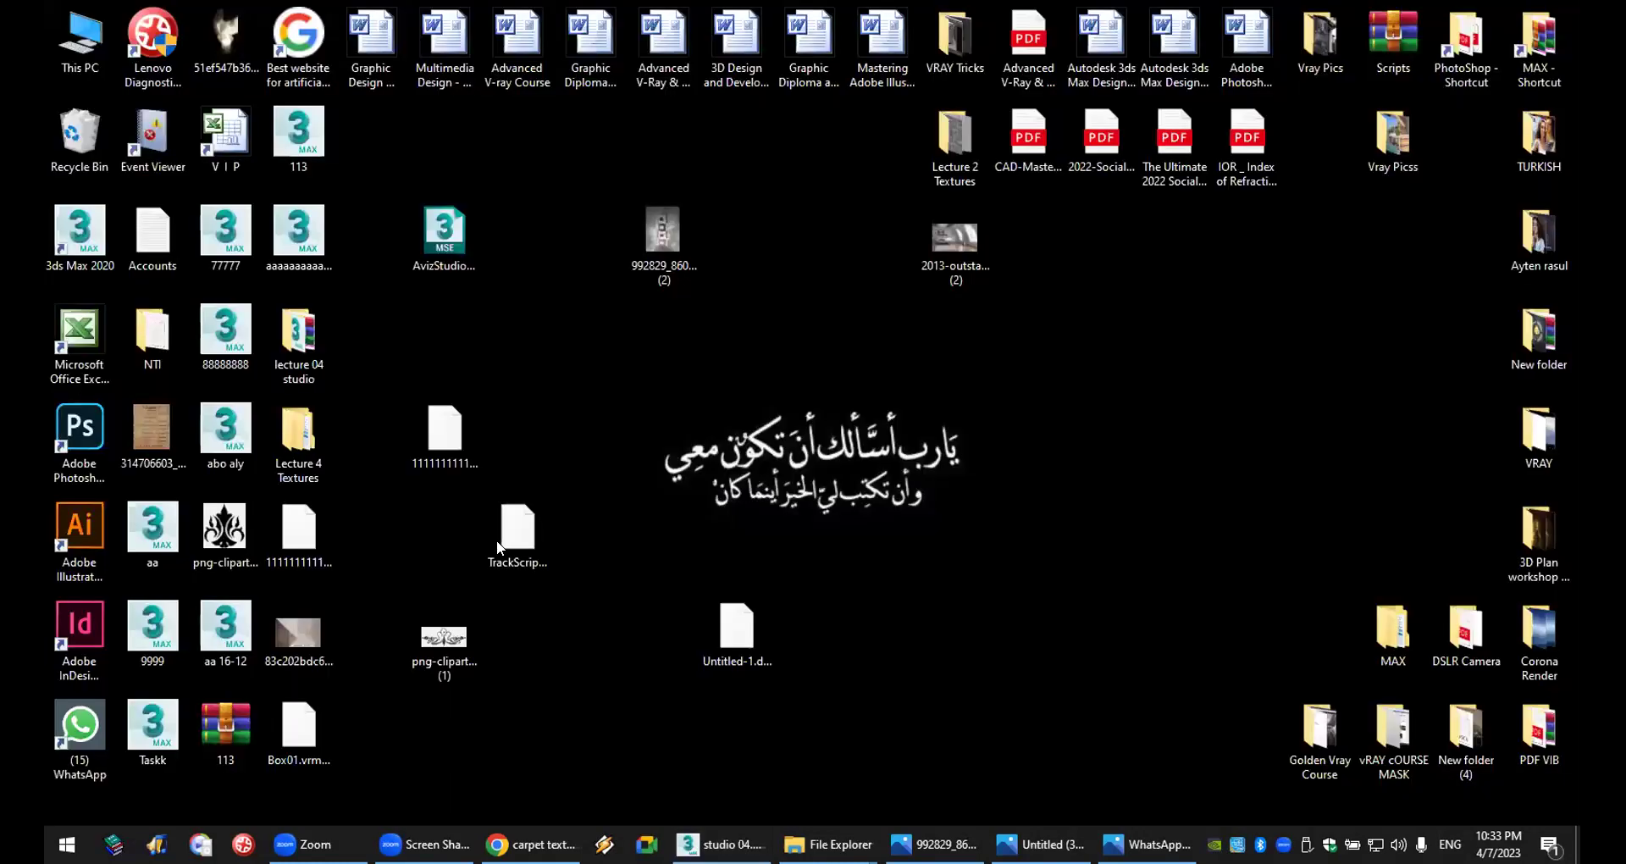
{"action": "left_click_drag", "start_coordinate": [305, 730], "coordinate": [953, 648]}
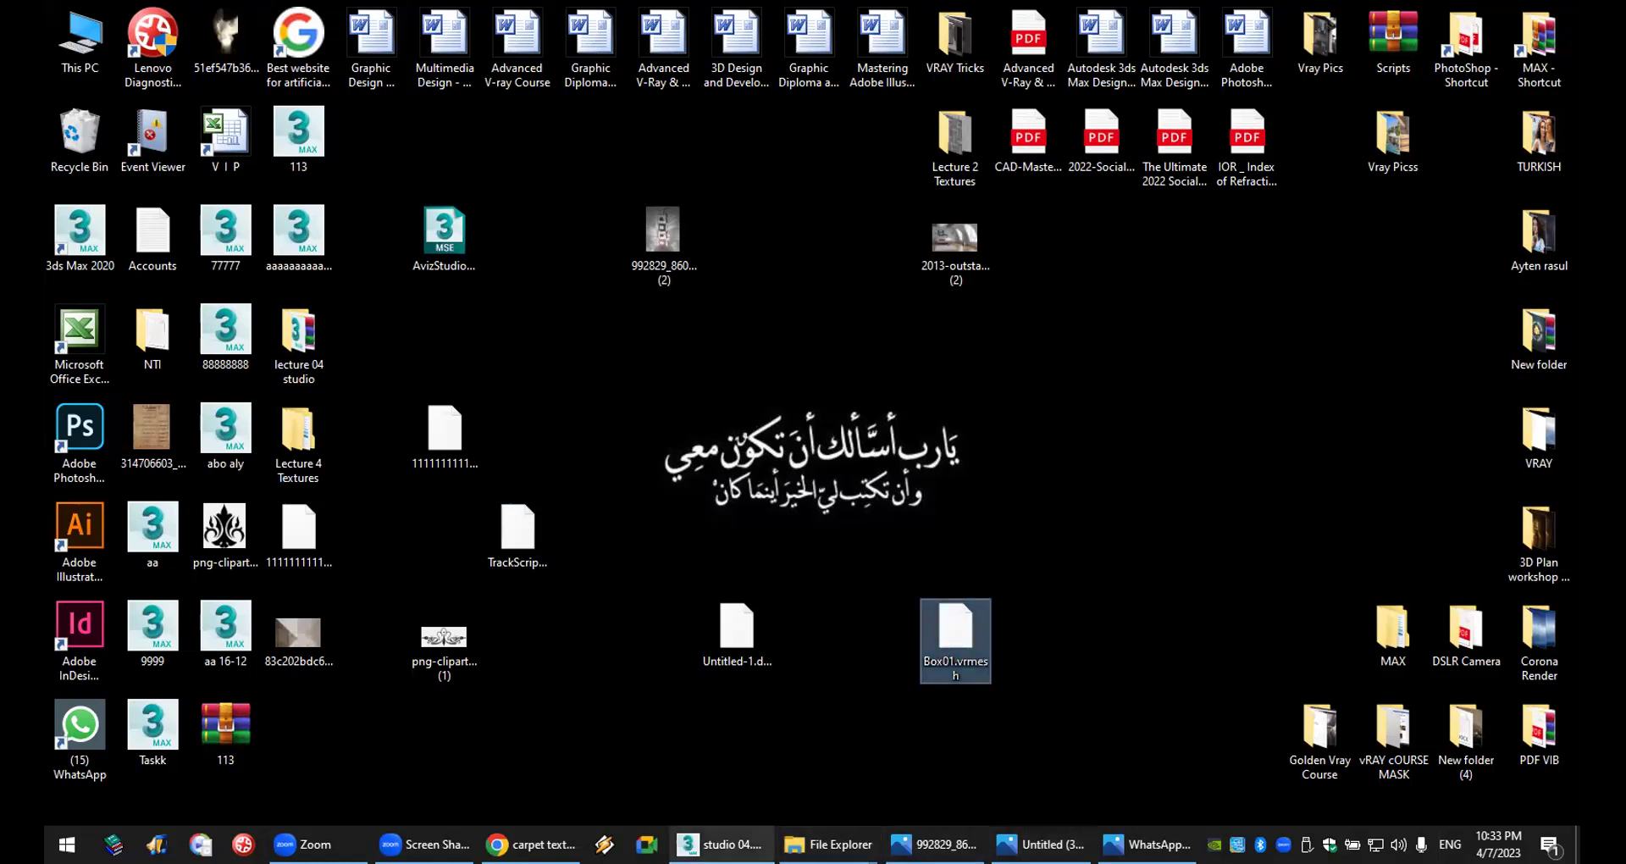
{"action": "key", "text": "super+d"}
- Remove the original cow mesh and the small light in front of it from the studio view
{"action": "left_click", "coordinate": [64, 32]}
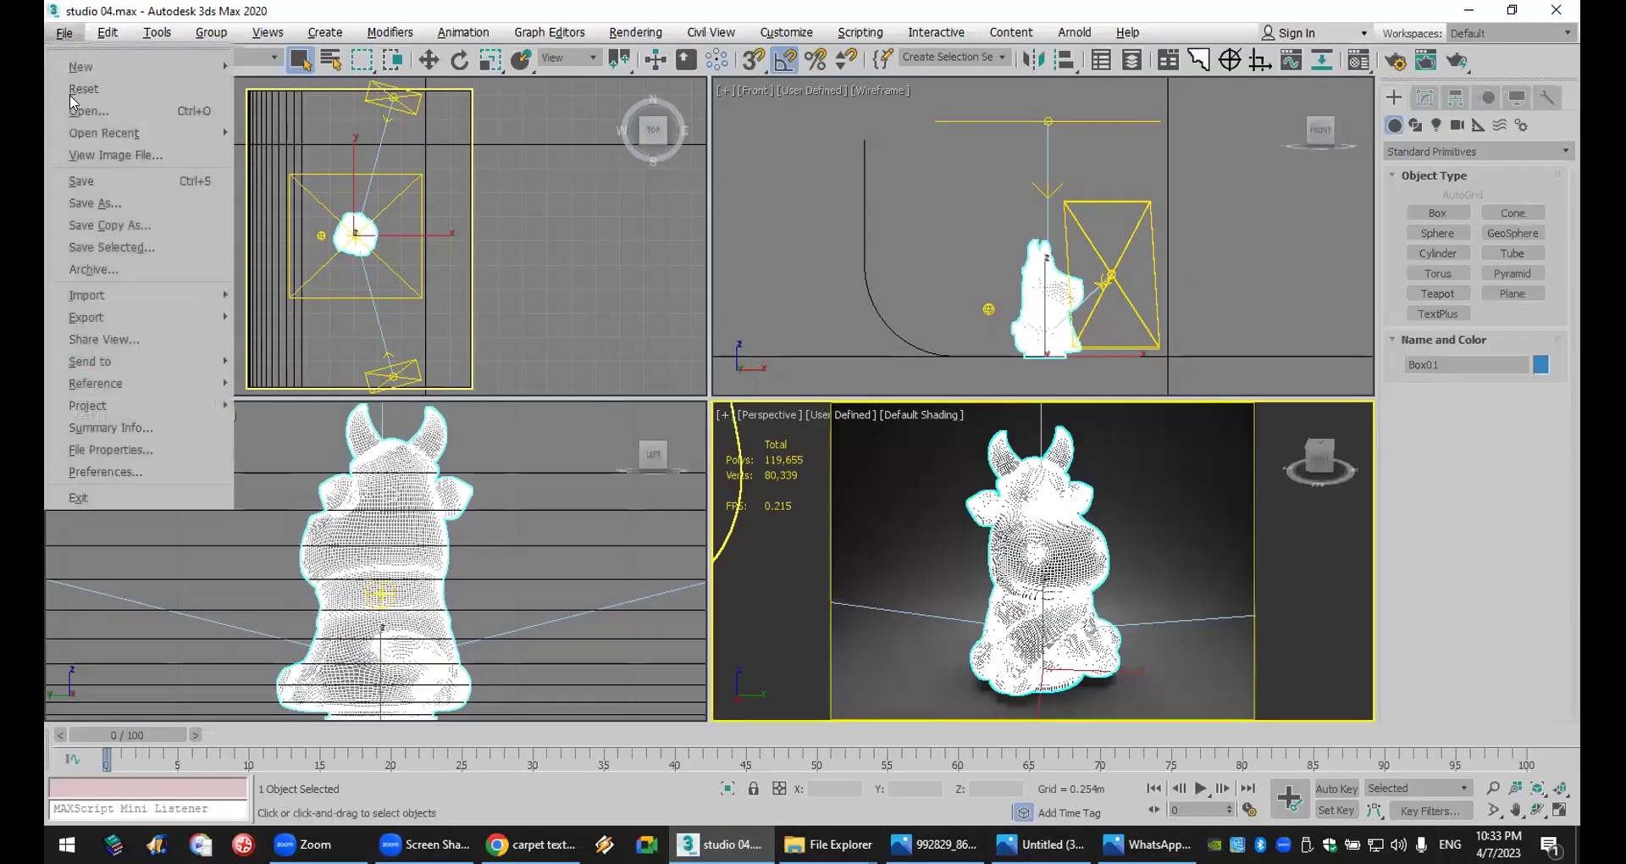
{"action": "left_click", "coordinate": [737, 161]}
{"action": "right_click", "coordinate": [1050, 526]}
{"action": "left_click", "coordinate": [1099, 449]}
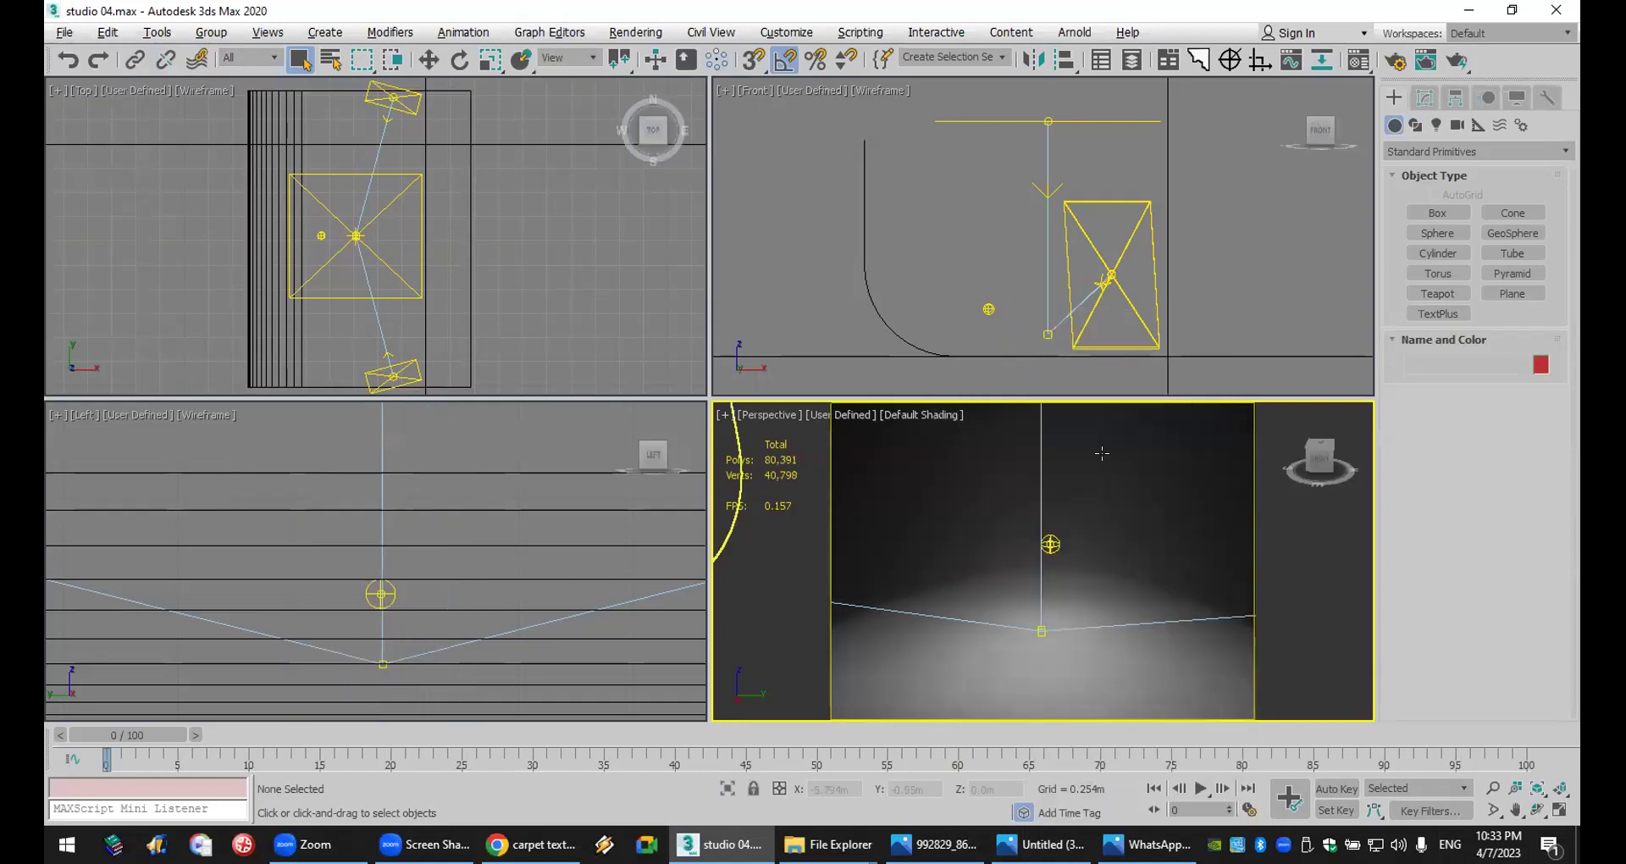
{"action": "left_click", "coordinate": [1050, 543]}
{"action": "left_click", "coordinate": [1101, 593]}
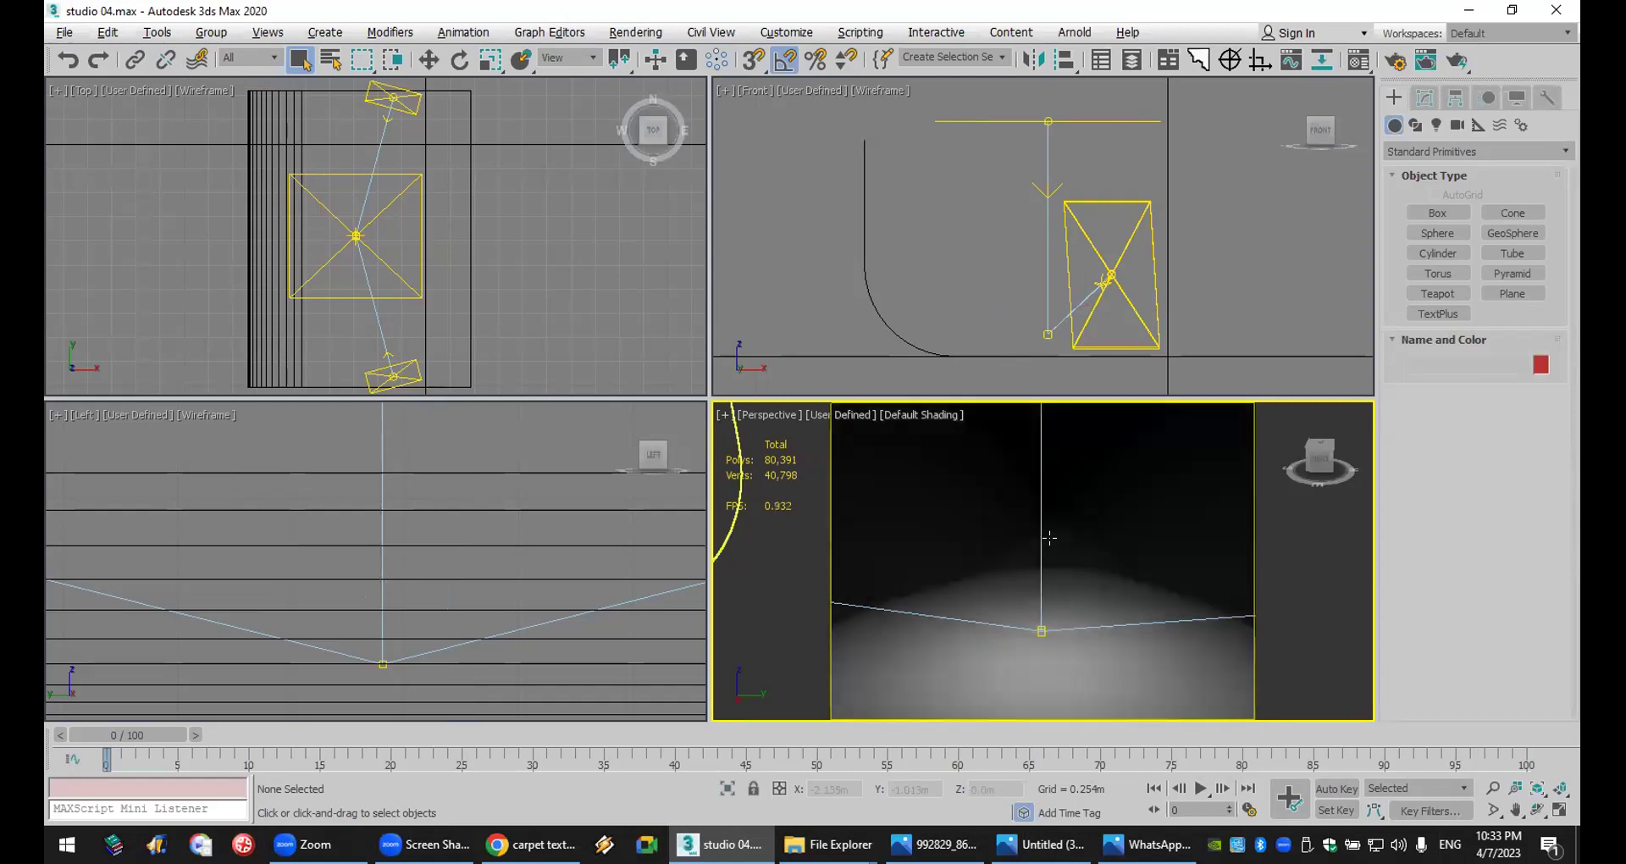
- Unhide all objects and clear the revealed cow and drapery meshes from the studio set
{"action": "right_click", "coordinate": [940, 464]}
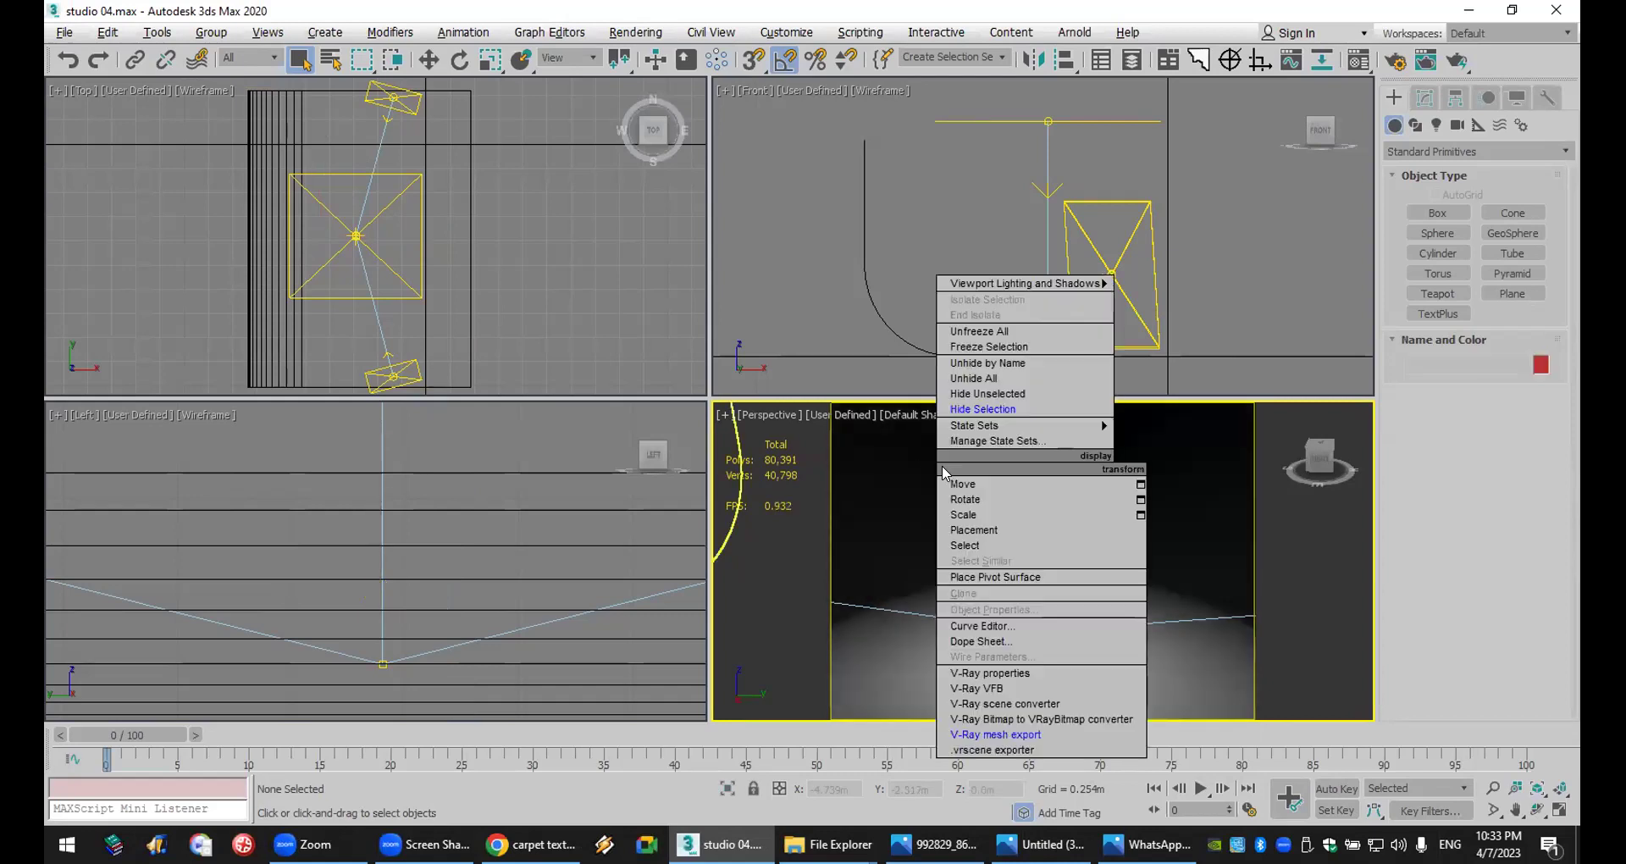
{"action": "left_click", "coordinate": [1037, 376]}
{"action": "left_click", "coordinate": [1005, 305]}
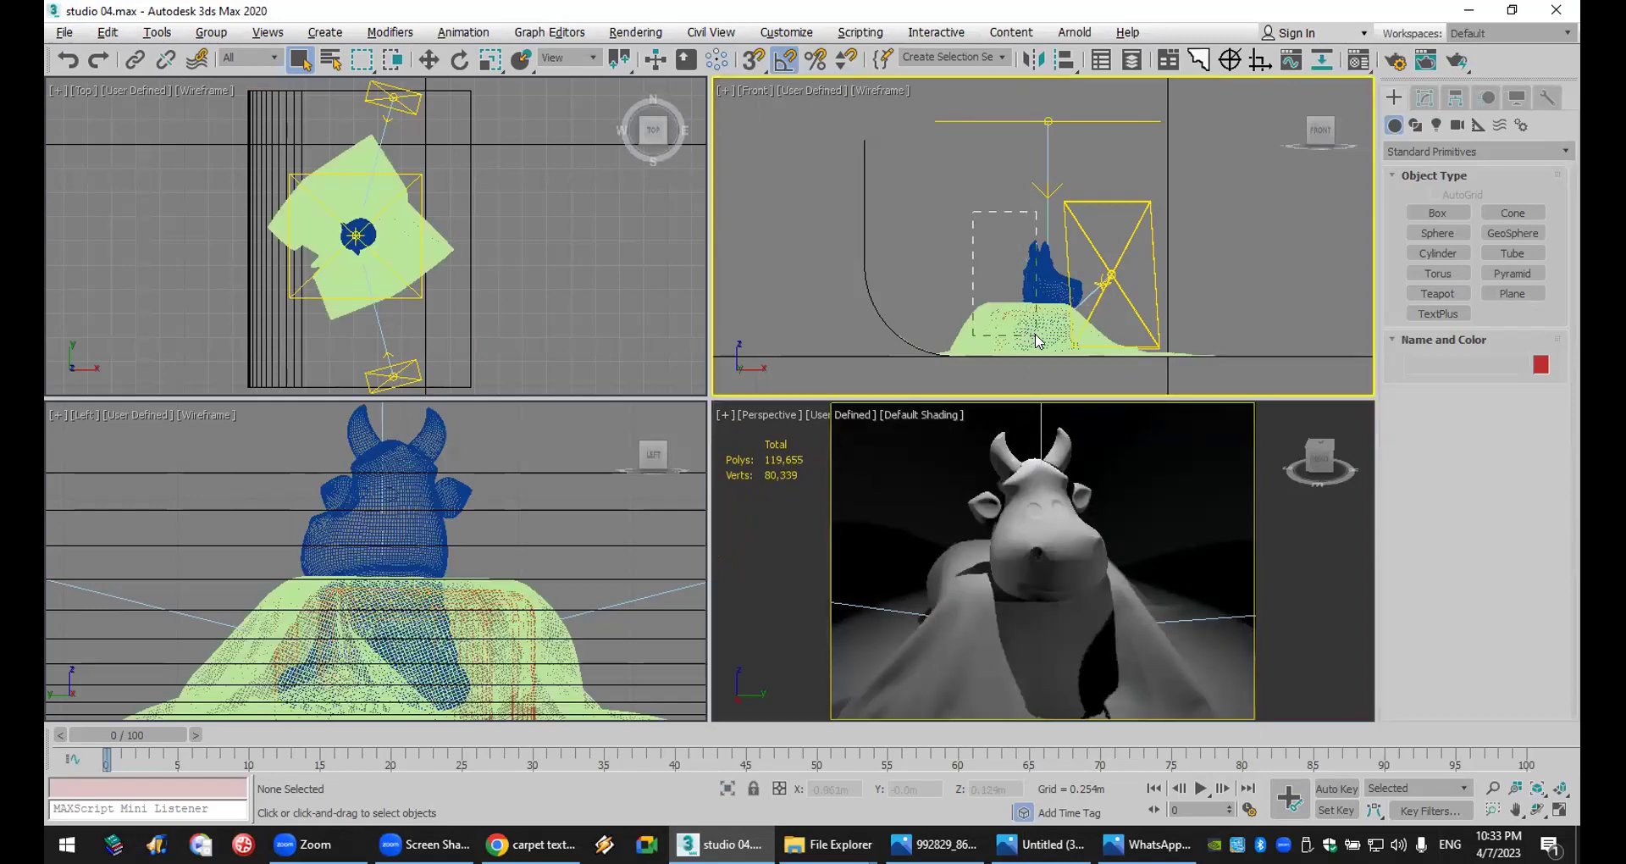
{"action": "key", "text": "ctrl+a"}
{"action": "key", "text": "alt+h"}
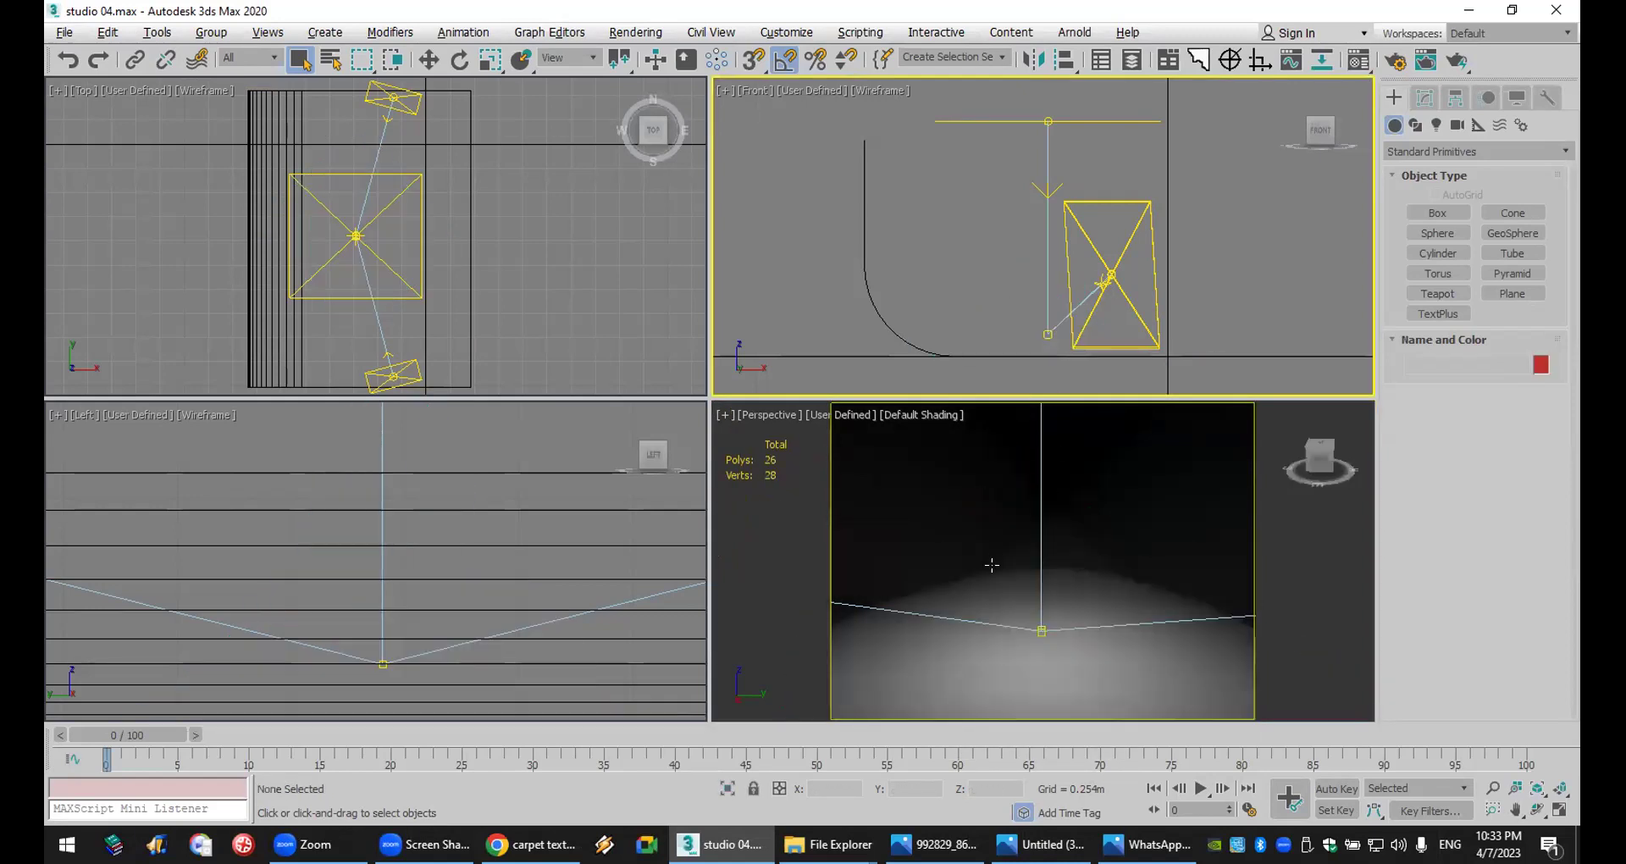
- Create a VRayProxy from Box01.vrmesh on the Desktop and place it on the studio floor in the Perspective view
{"action": "left_click", "coordinate": [1415, 150]}
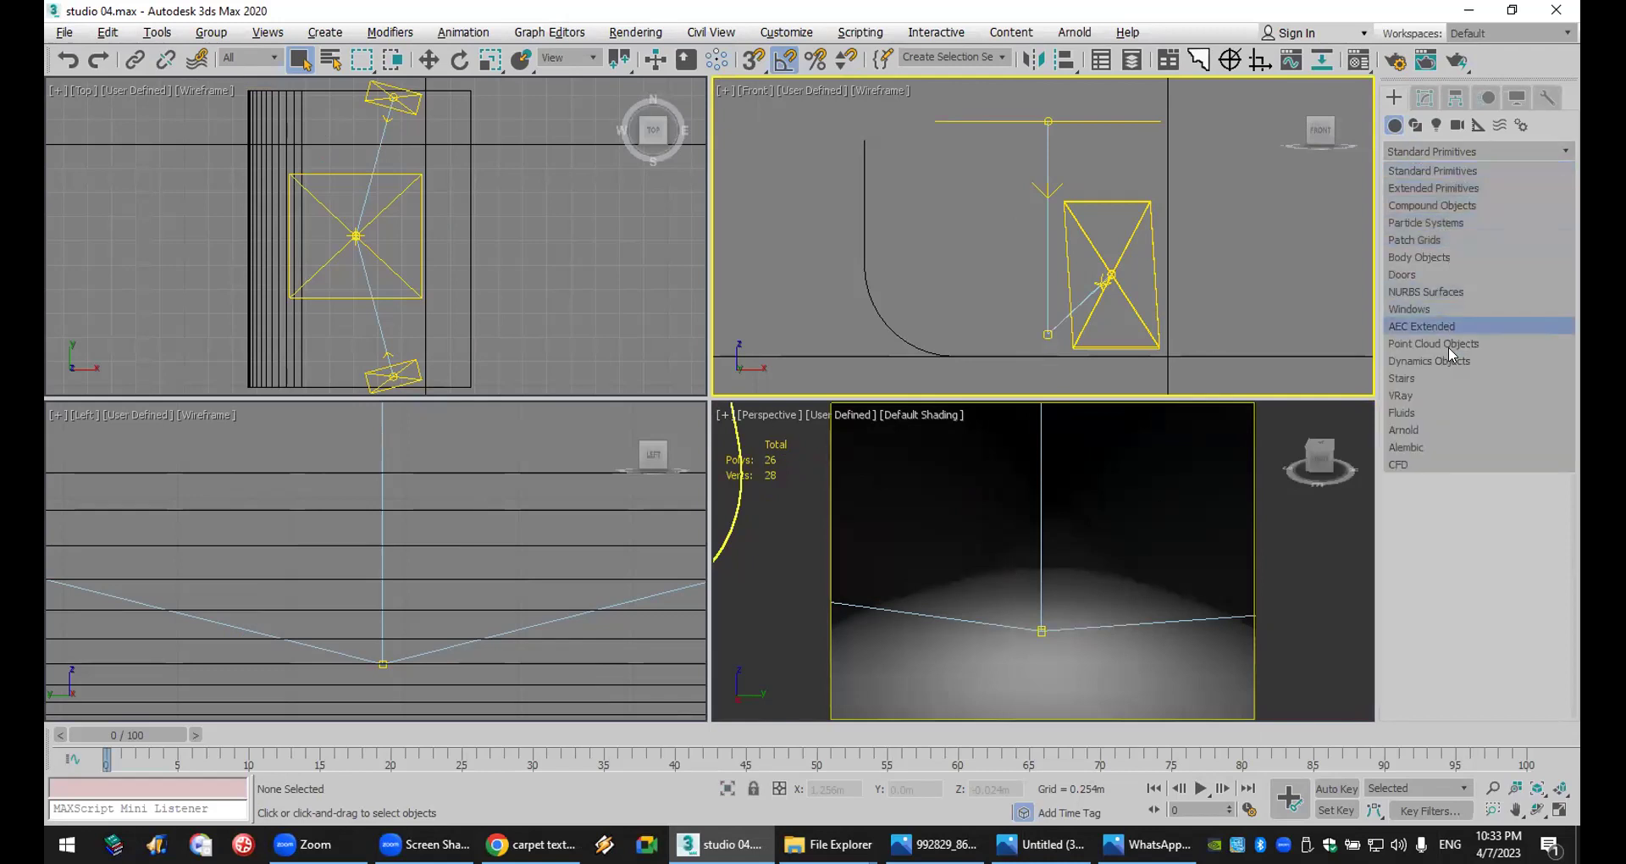
{"action": "left_click", "coordinate": [1447, 395]}
{"action": "left_click", "coordinate": [1438, 212]}
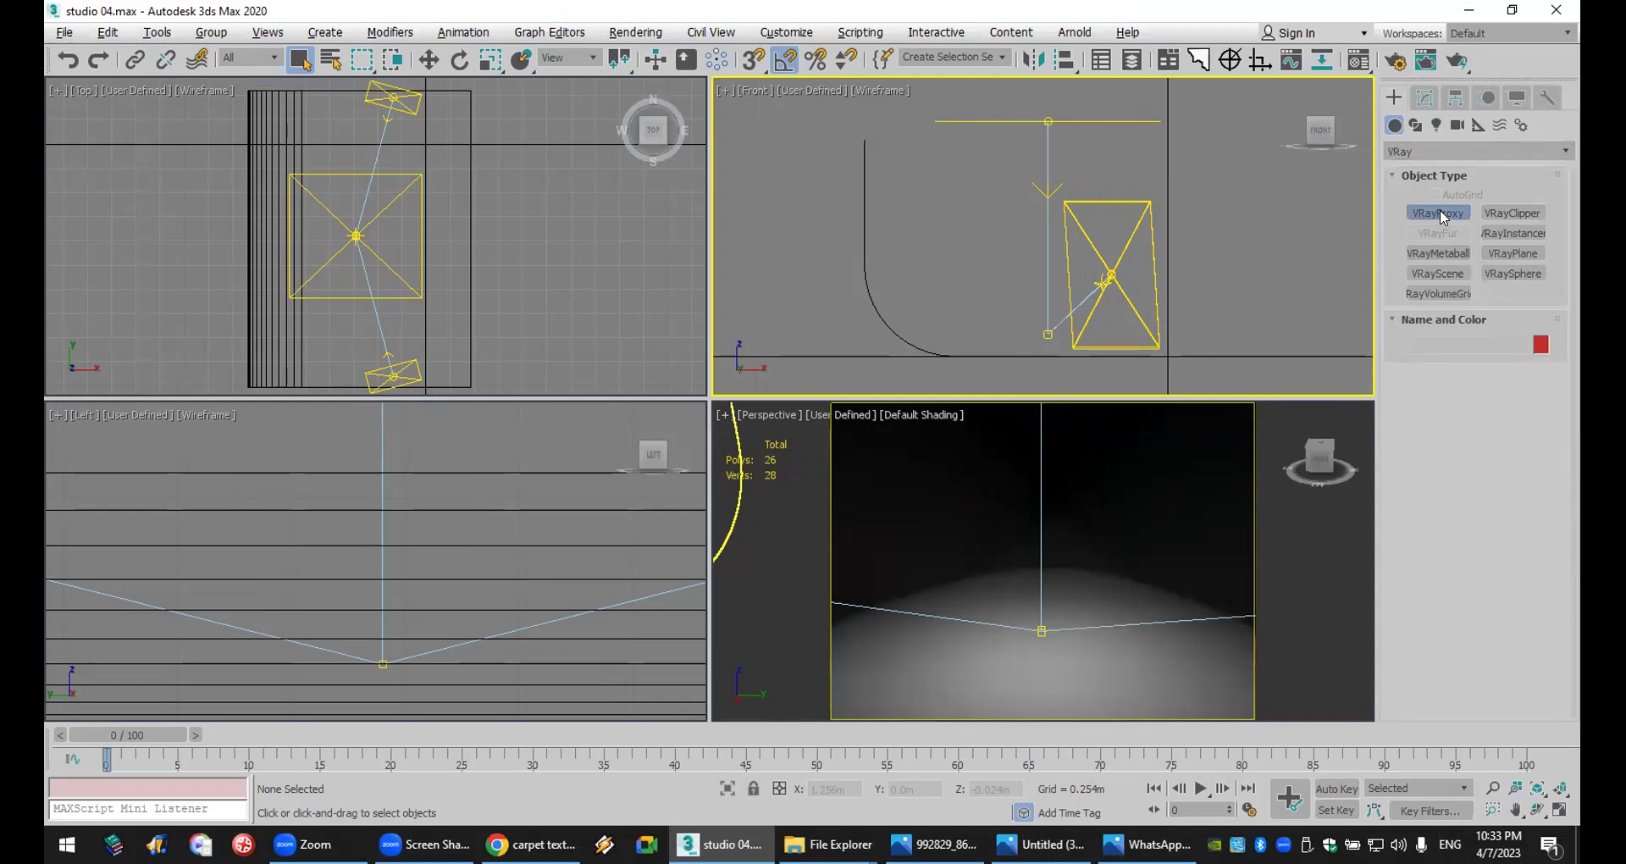
{"action": "left_click", "coordinate": [1016, 626]}
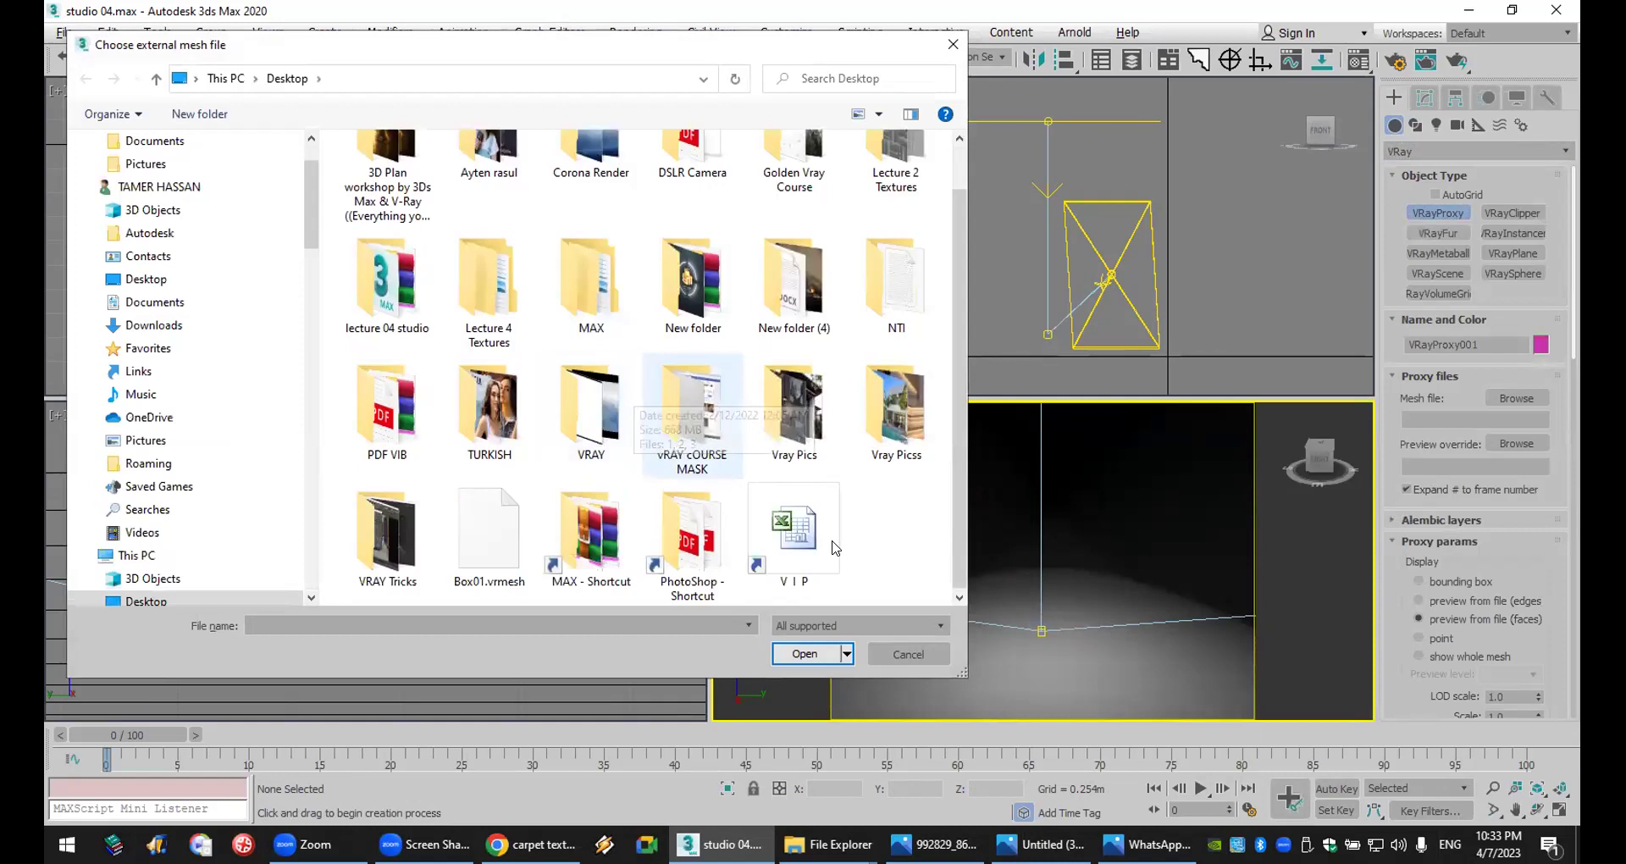
{"action": "double_click", "coordinate": [483, 532]}
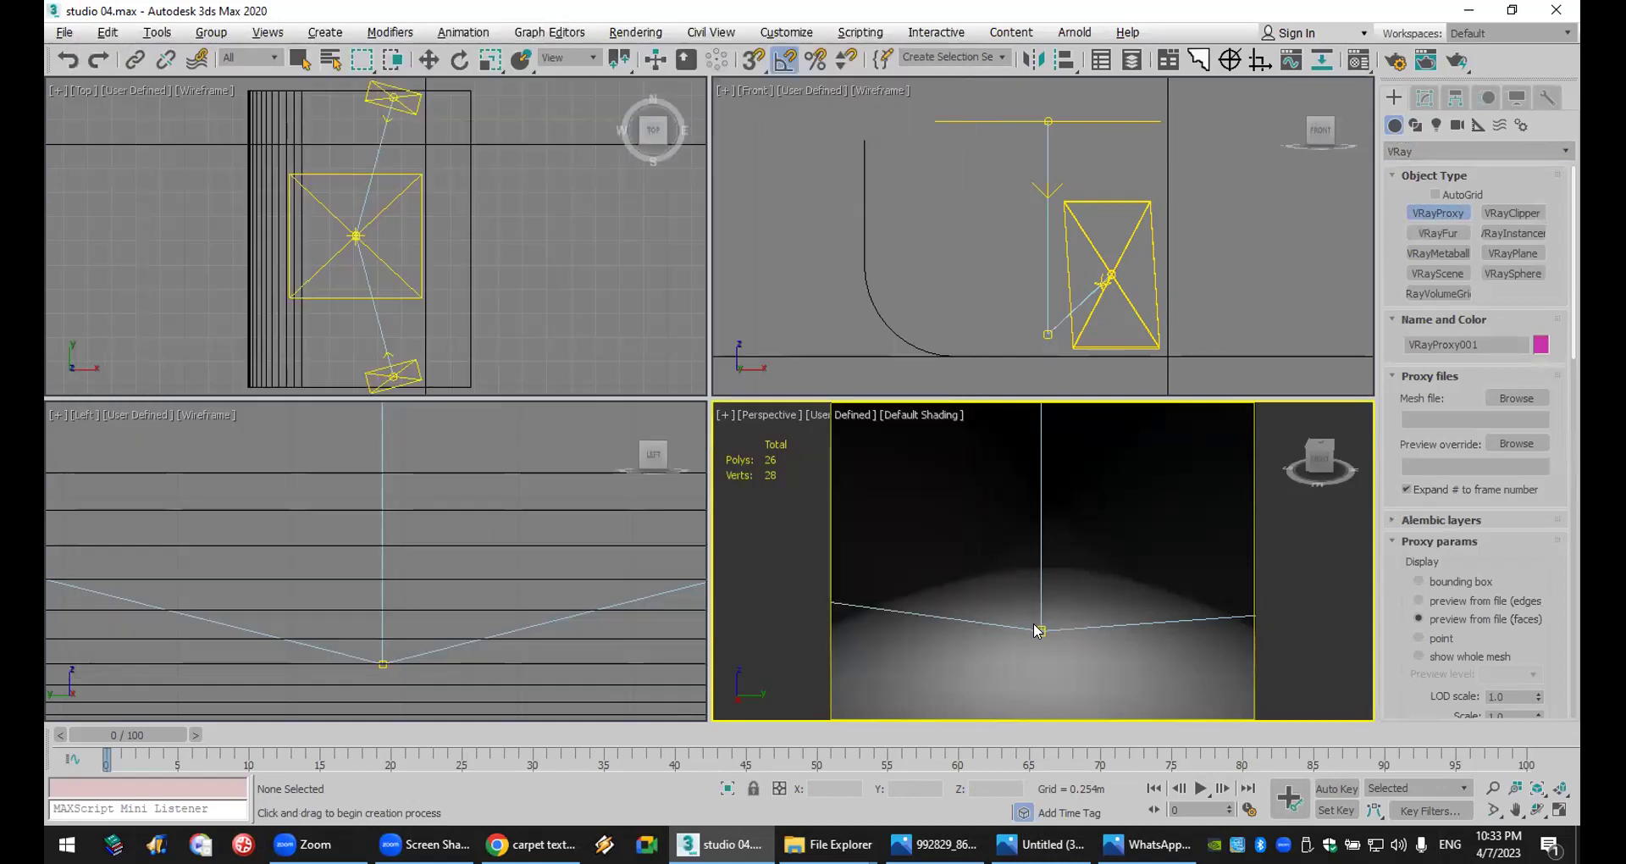
{"action": "middle_click_drag", "start_coordinate": [1045, 593], "coordinate": [1067, 569]}
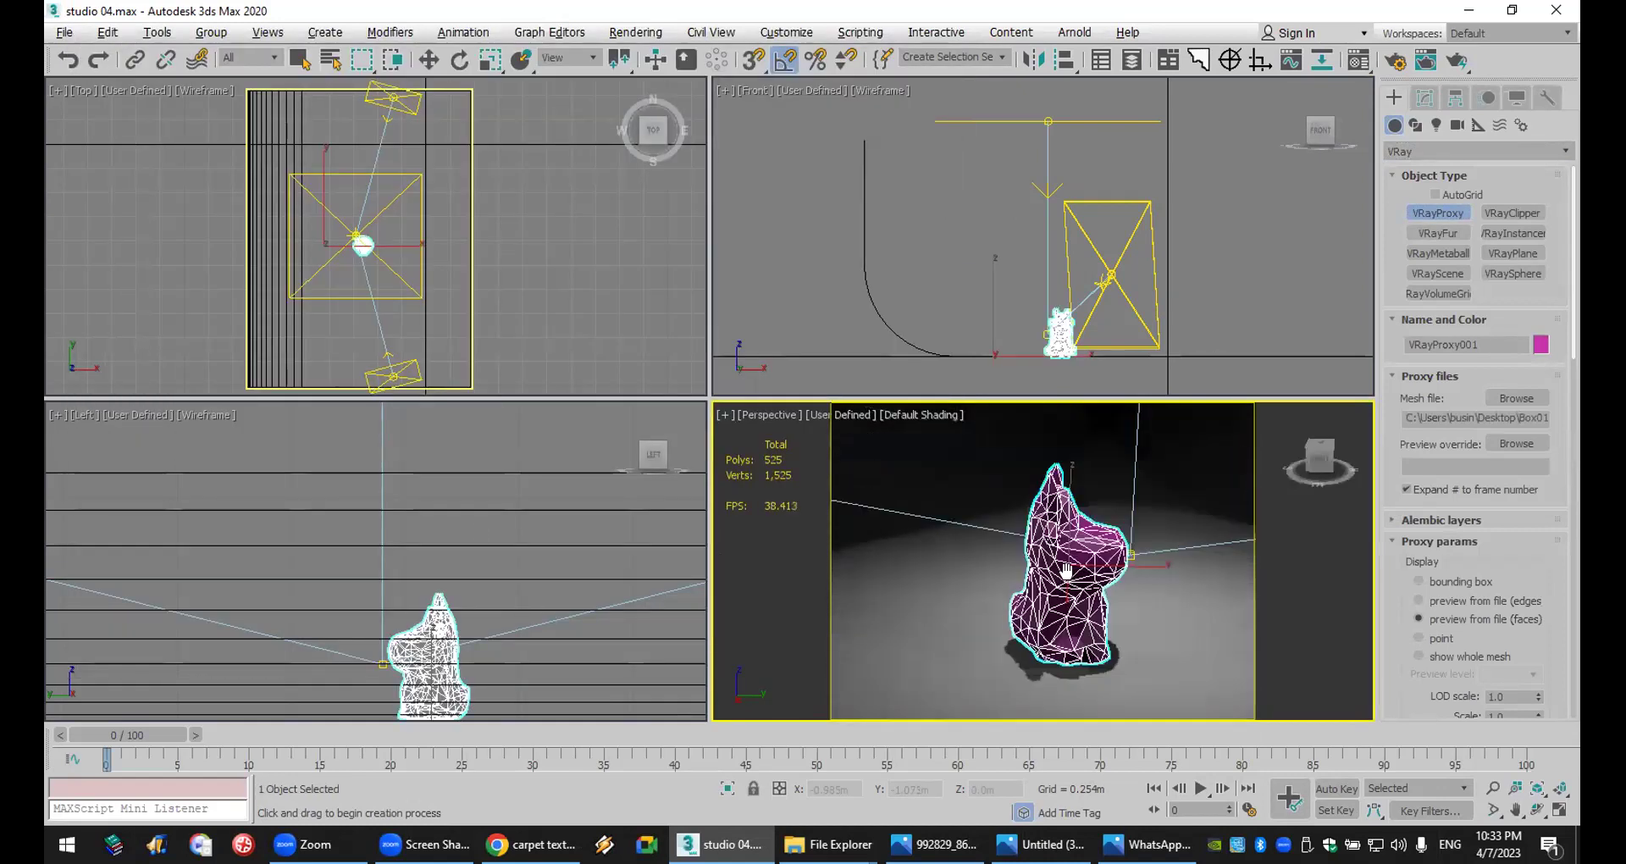
- Test-render the cow proxy from its side in the Perspective view, examine it, and close the frame buffer and rendering progress
{"action": "left_click", "coordinate": [1538, 809]}
{"action": "left_click_drag", "start_coordinate": [1029, 546], "coordinate": [936, 526]}
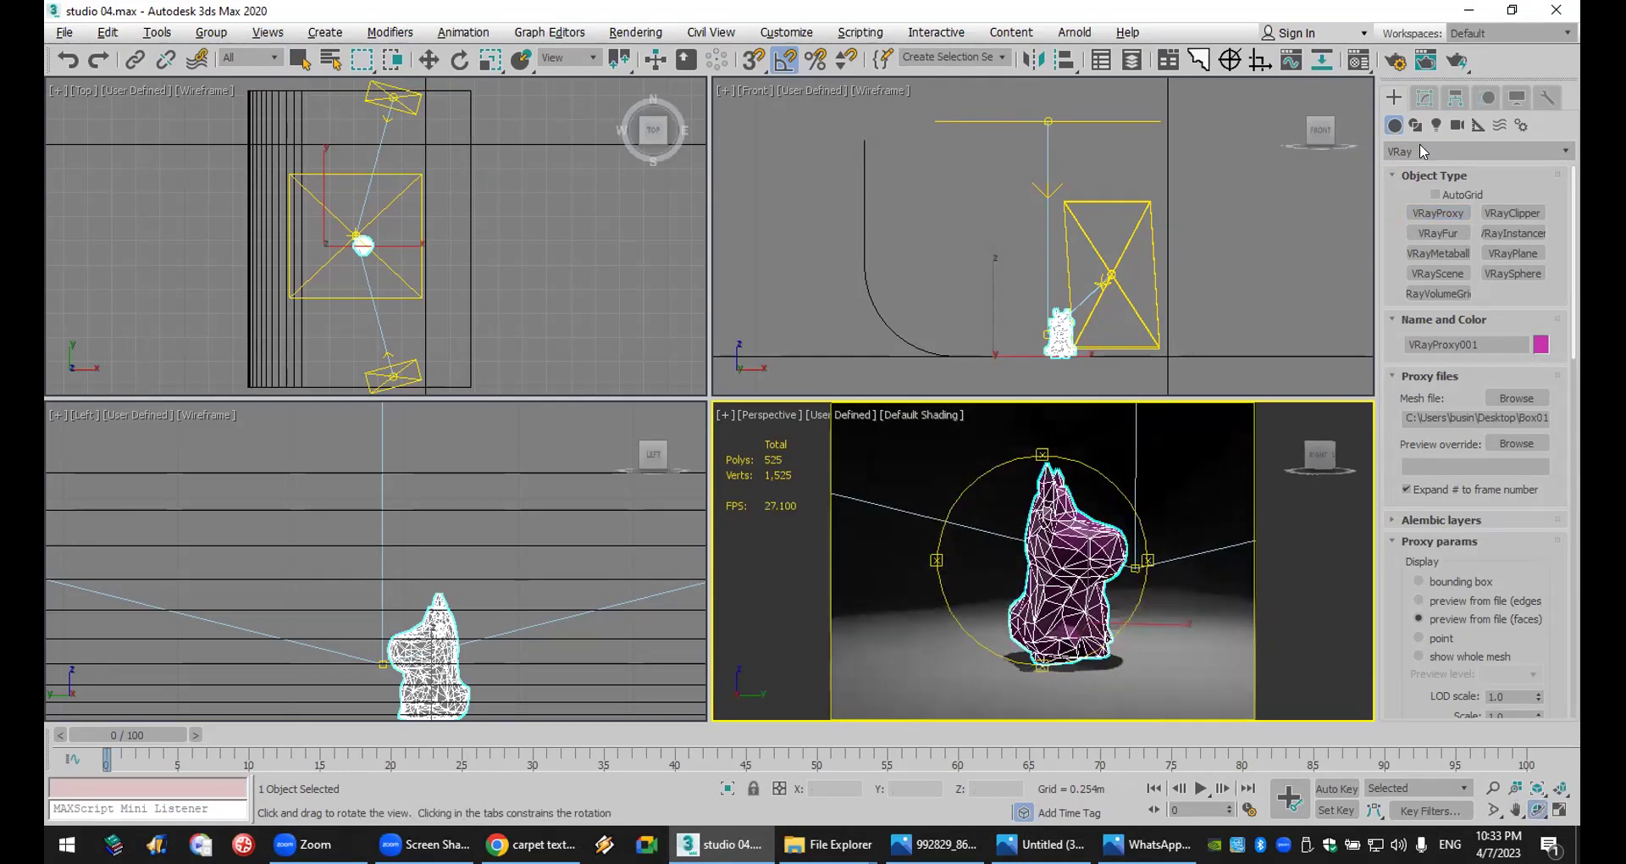
{"action": "left_click", "coordinate": [1459, 62]}
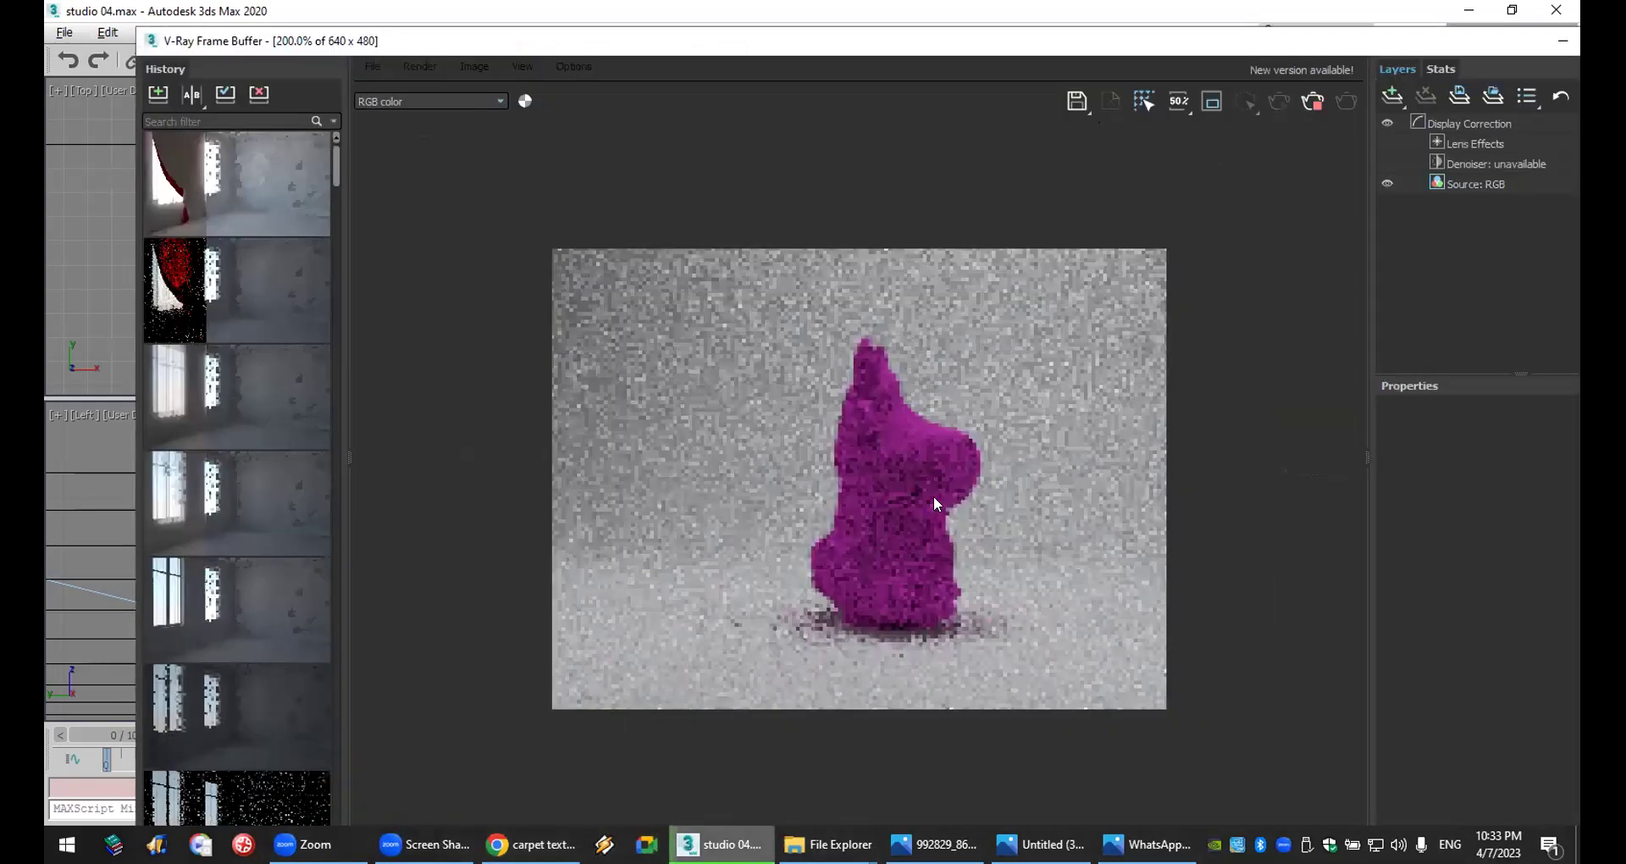
{"action": "scroll", "coordinate": [933, 495], "scroll_direction": "up", "scroll_amount": 2}
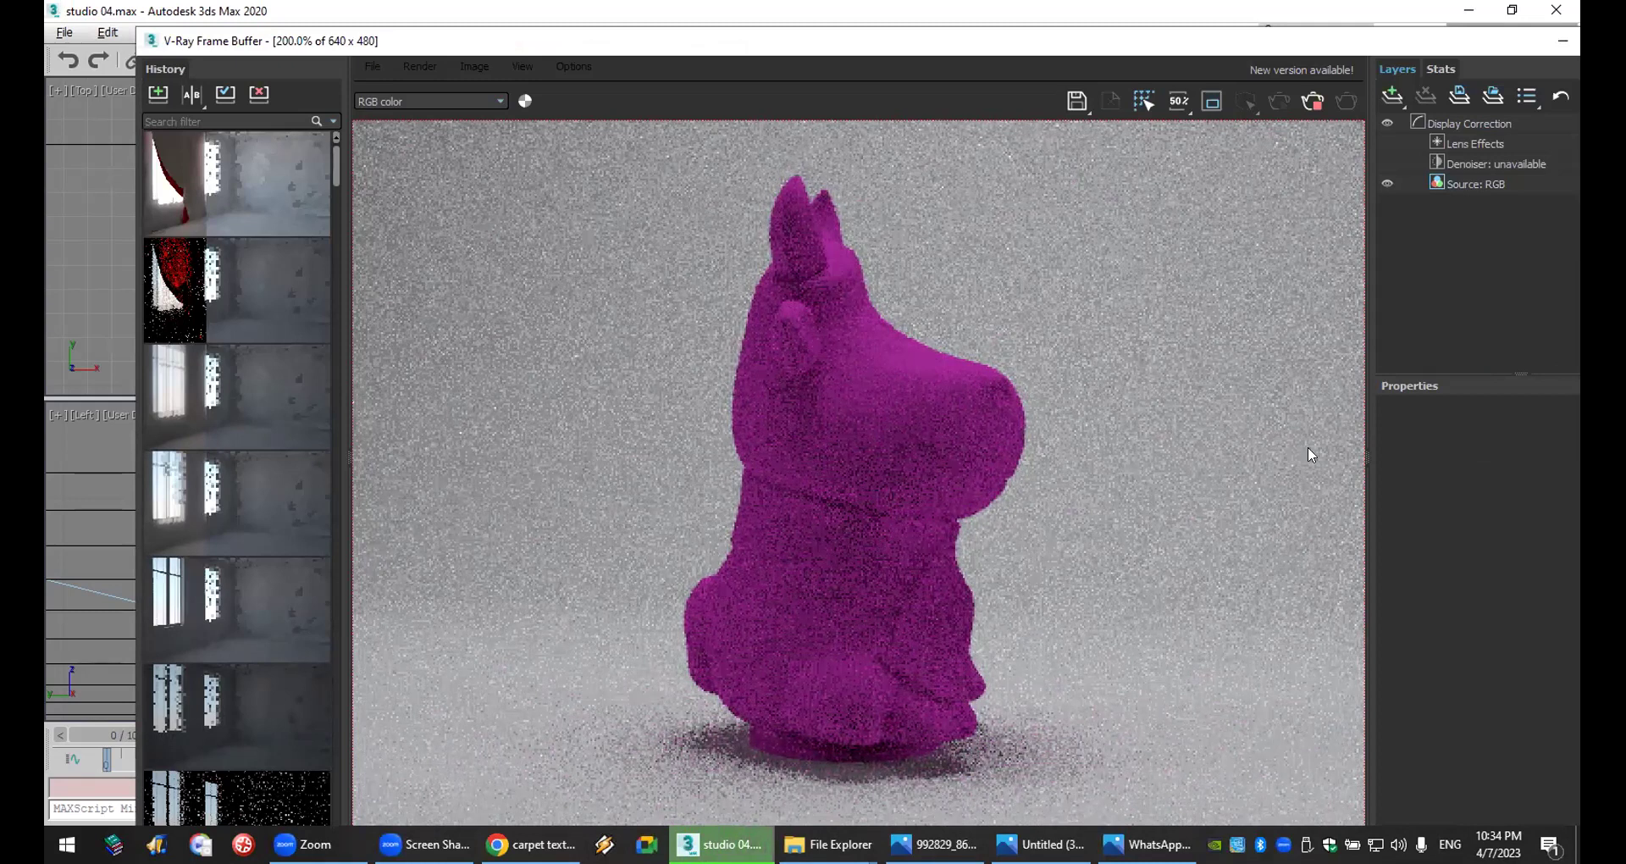
{"action": "left_click_drag", "start_coordinate": [1497, 41], "coordinate": [1283, 46]}
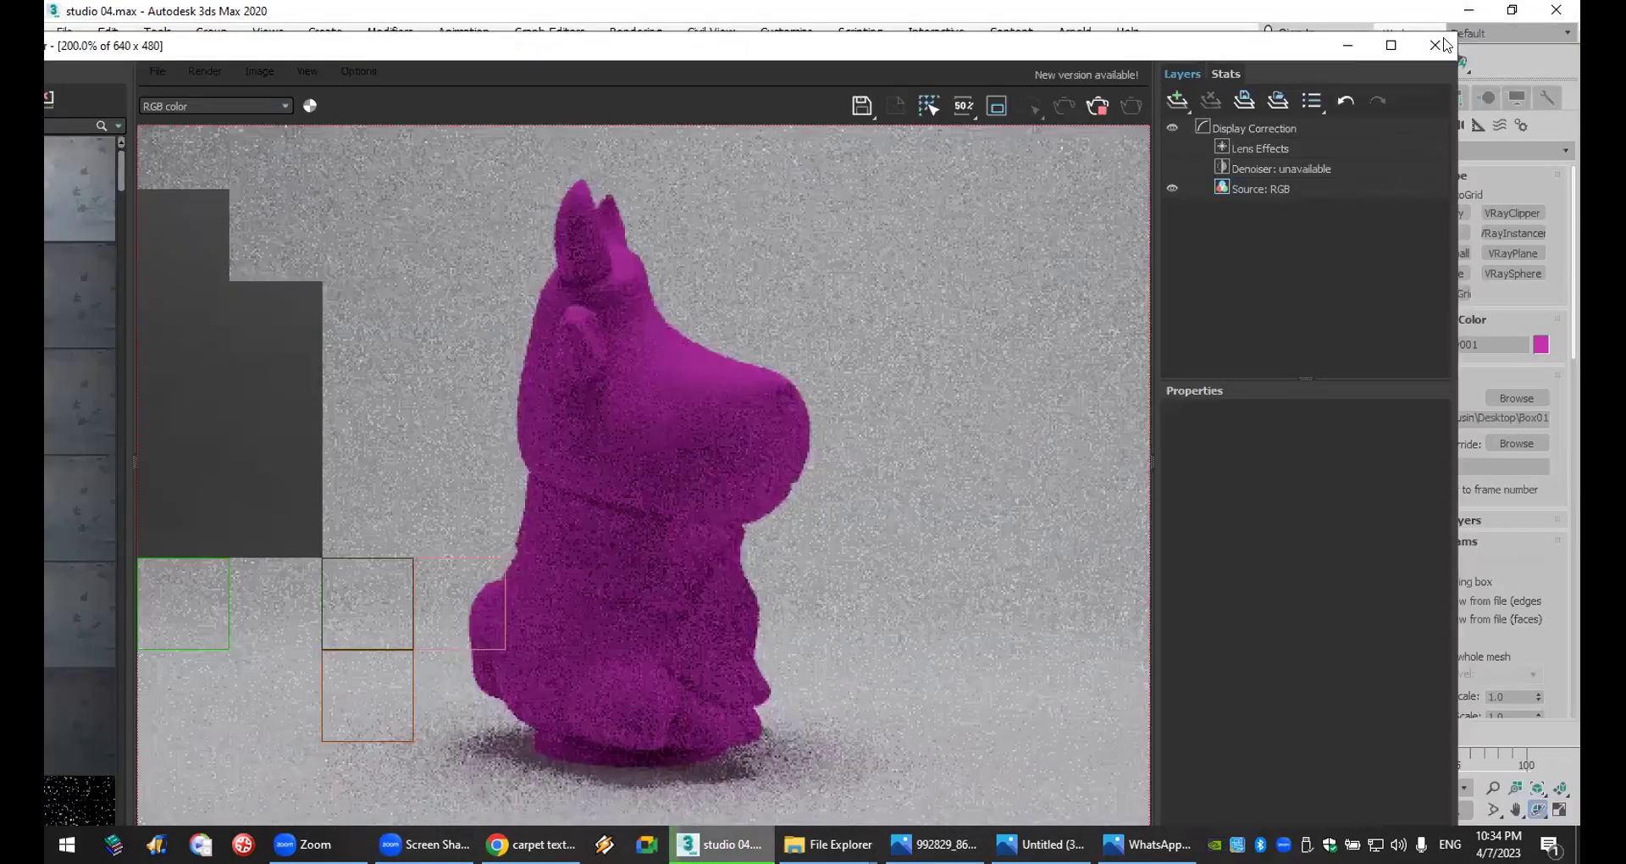
{"action": "left_click", "coordinate": [1444, 42]}
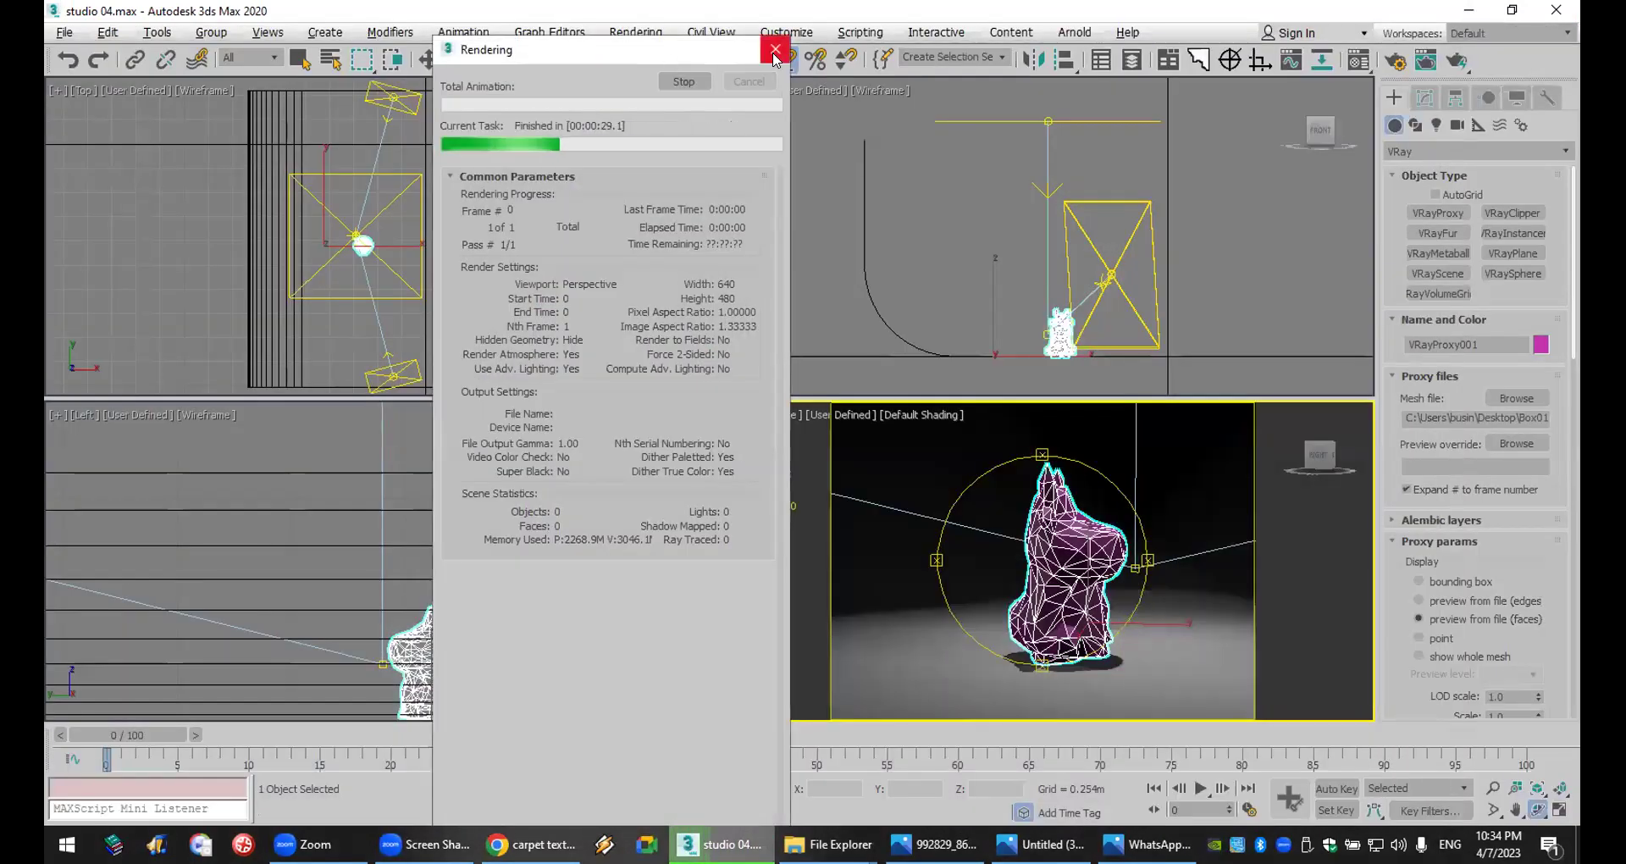
{"action": "left_click", "coordinate": [774, 51]}
- Reset the session to a new empty scene
{"action": "left_click", "coordinate": [64, 32]}
{"action": "left_click", "coordinate": [730, 398]}
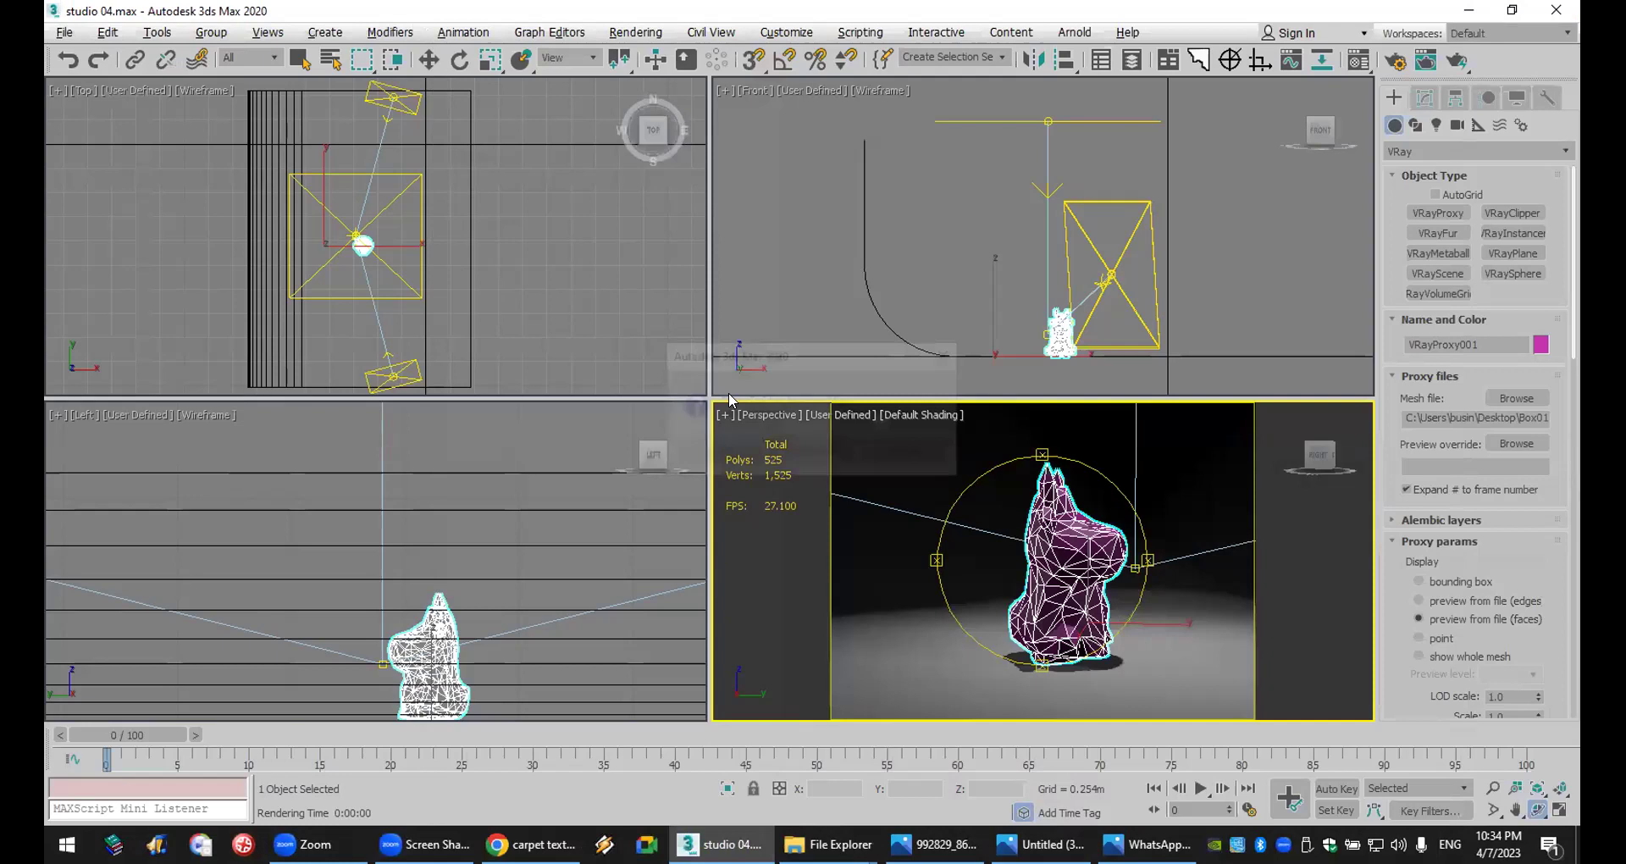
{"action": "left_click", "coordinate": [771, 455]}
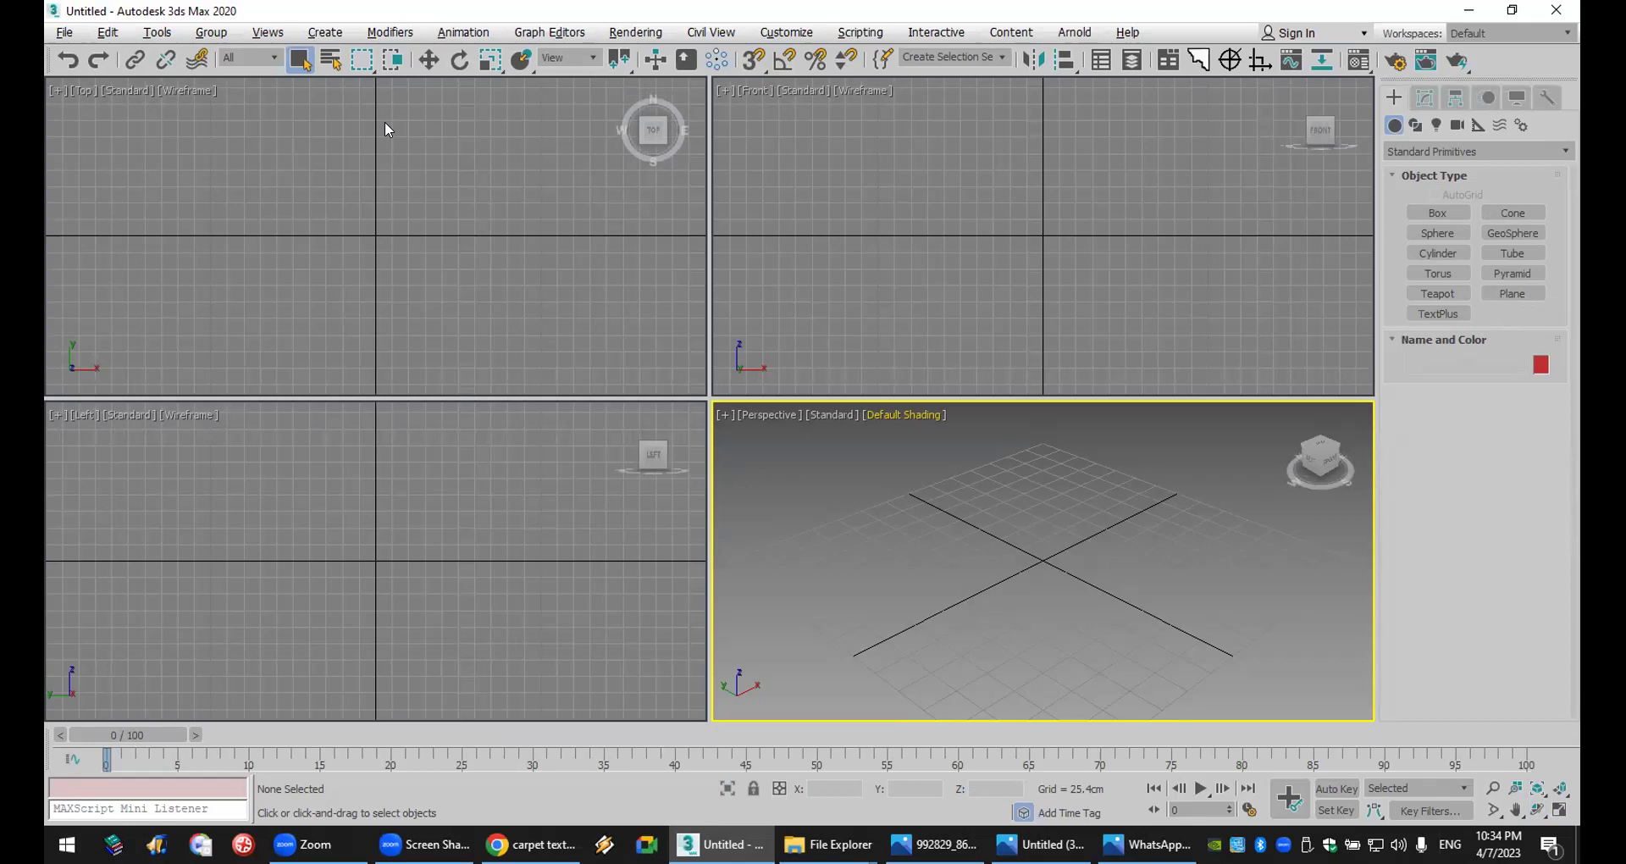
- Draw a small Helix spline left of the origin in the Front view
{"action": "left_click", "coordinate": [1415, 125]}
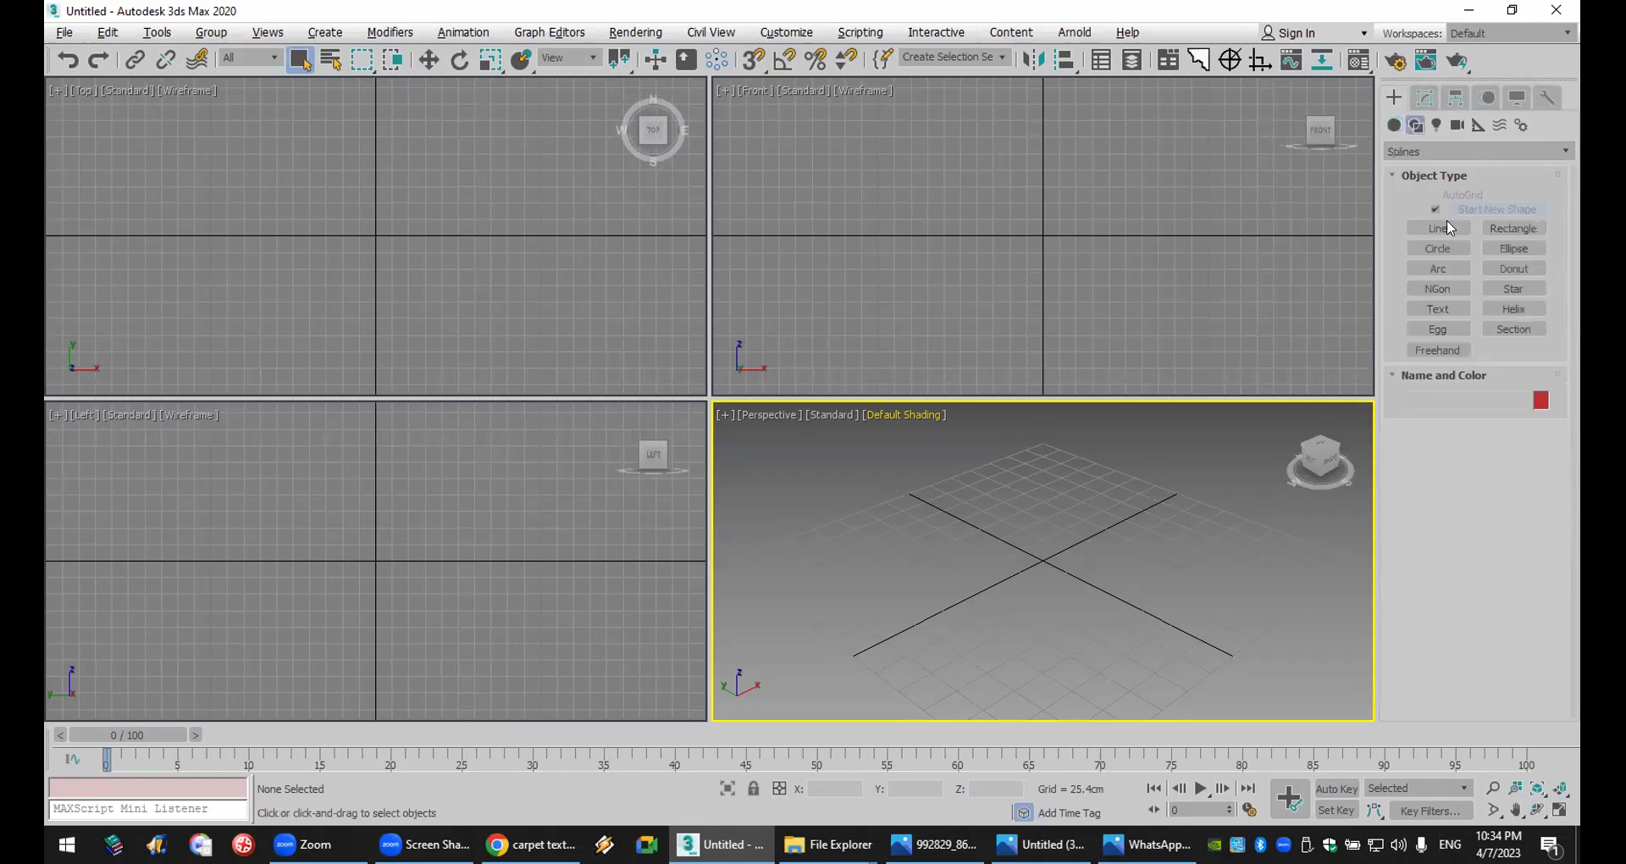
{"action": "left_click", "coordinate": [1444, 232]}
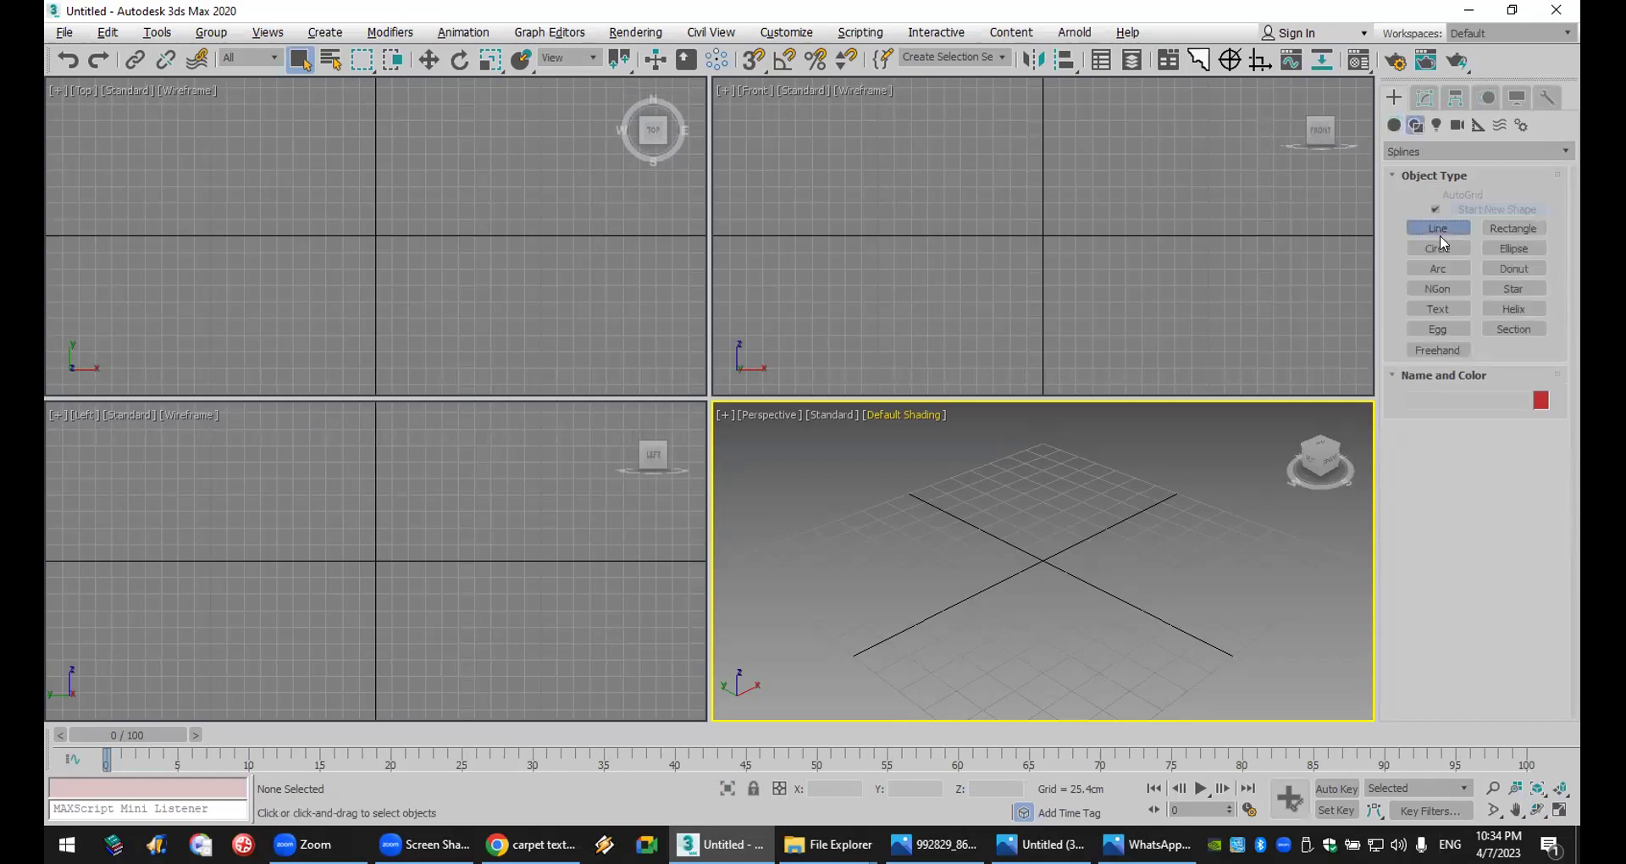
{"action": "left_click", "coordinate": [1526, 312]}
{"action": "left_click_drag", "start_coordinate": [949, 232], "coordinate": [963, 245]}
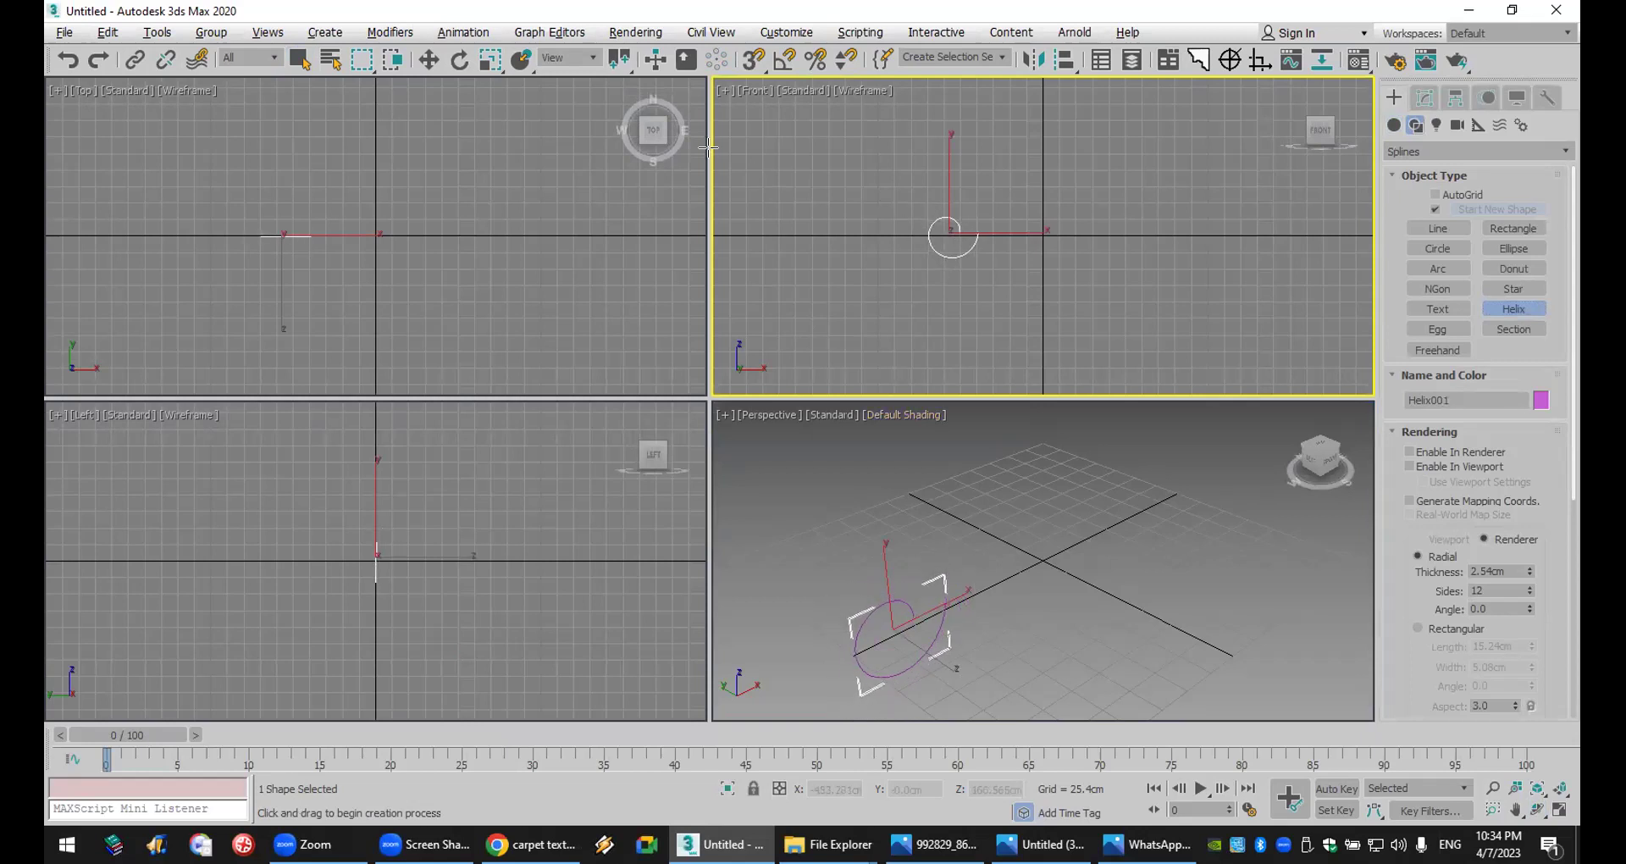
{"action": "left_click", "coordinate": [1033, 60]}
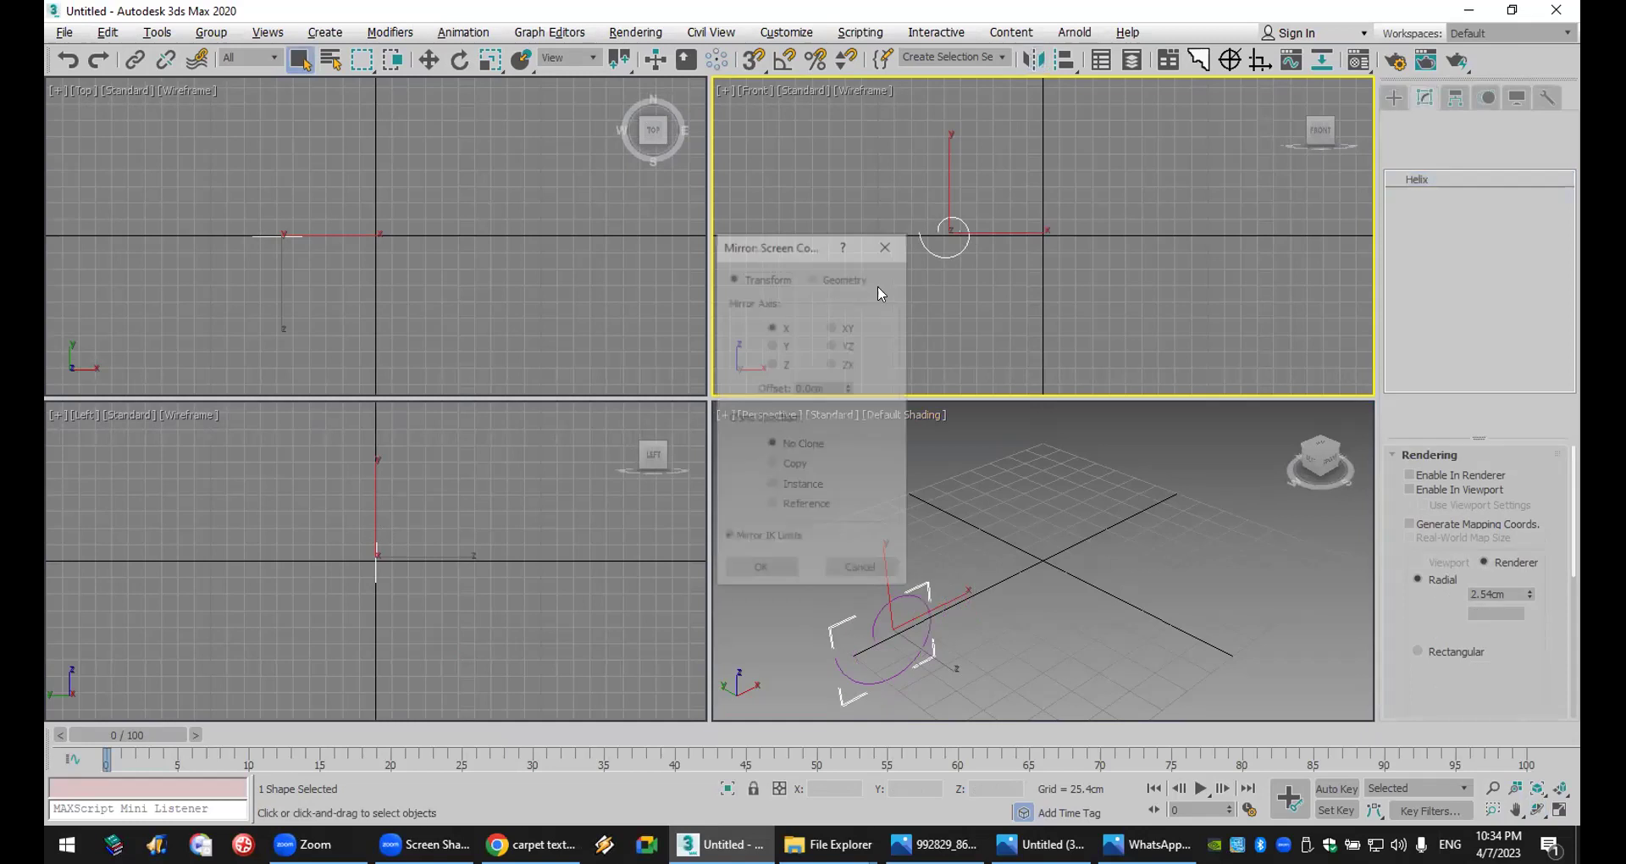
{"action": "left_click", "coordinate": [771, 464]}
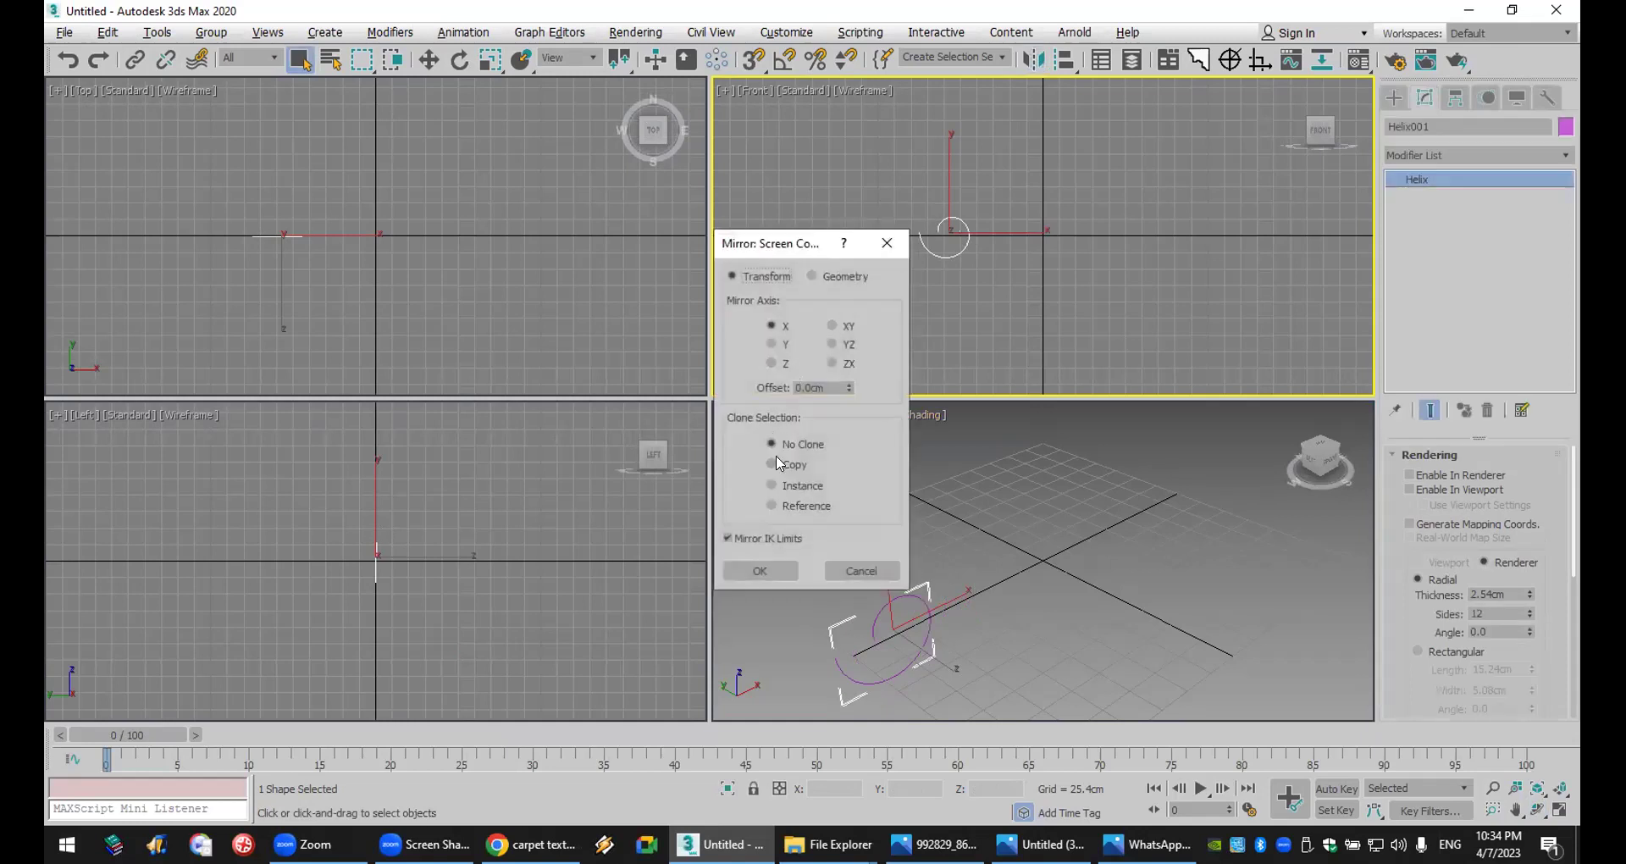
{"action": "left_click", "coordinate": [783, 346]}
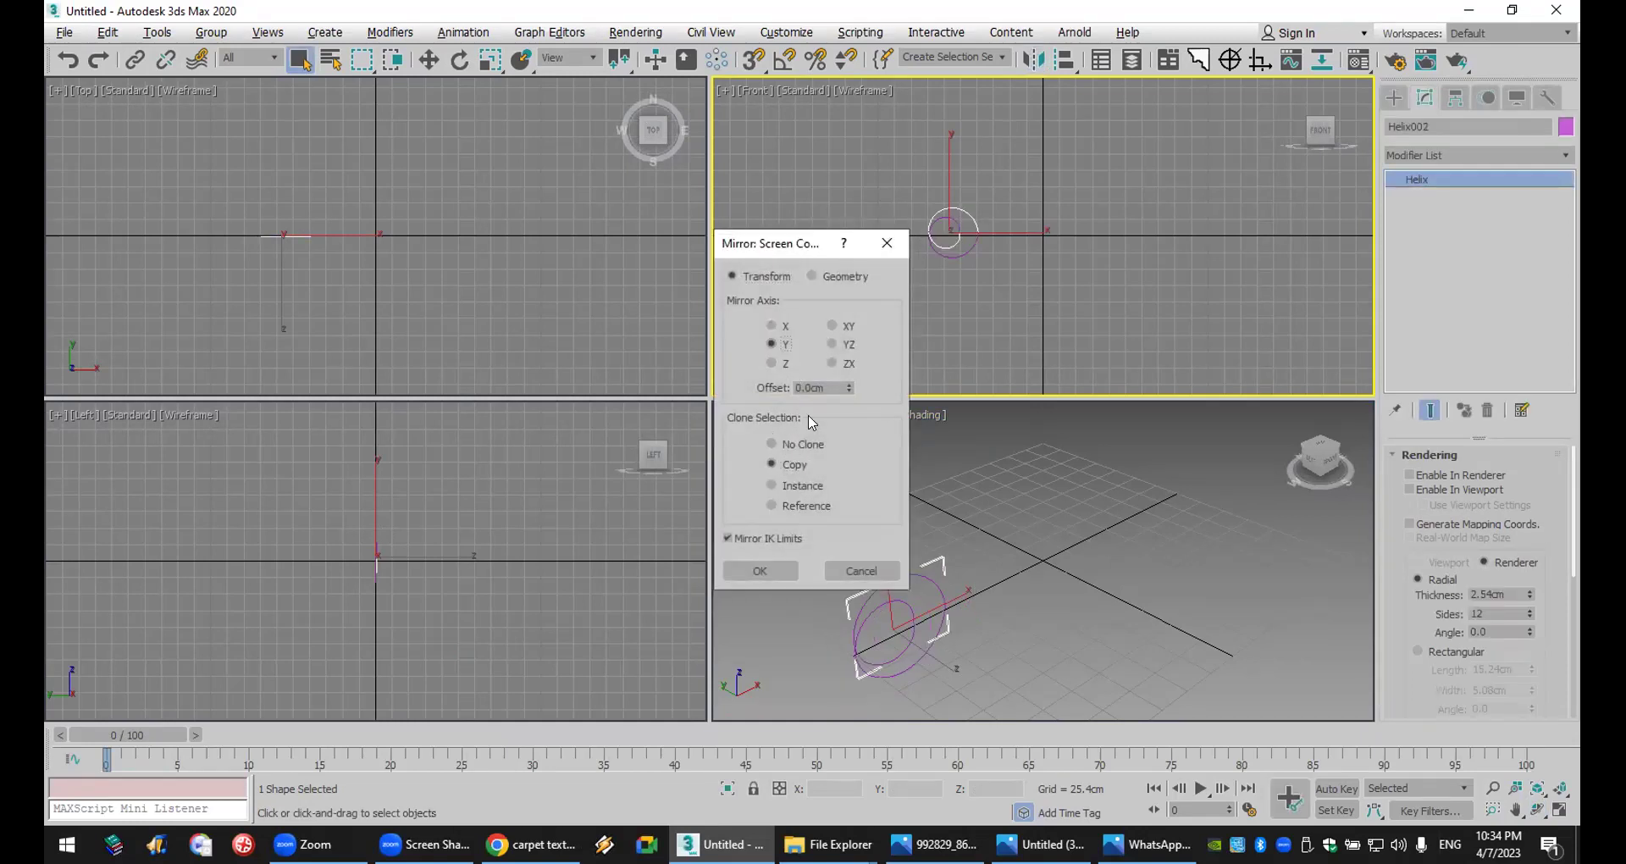
{"action": "left_click", "coordinate": [783, 365]}
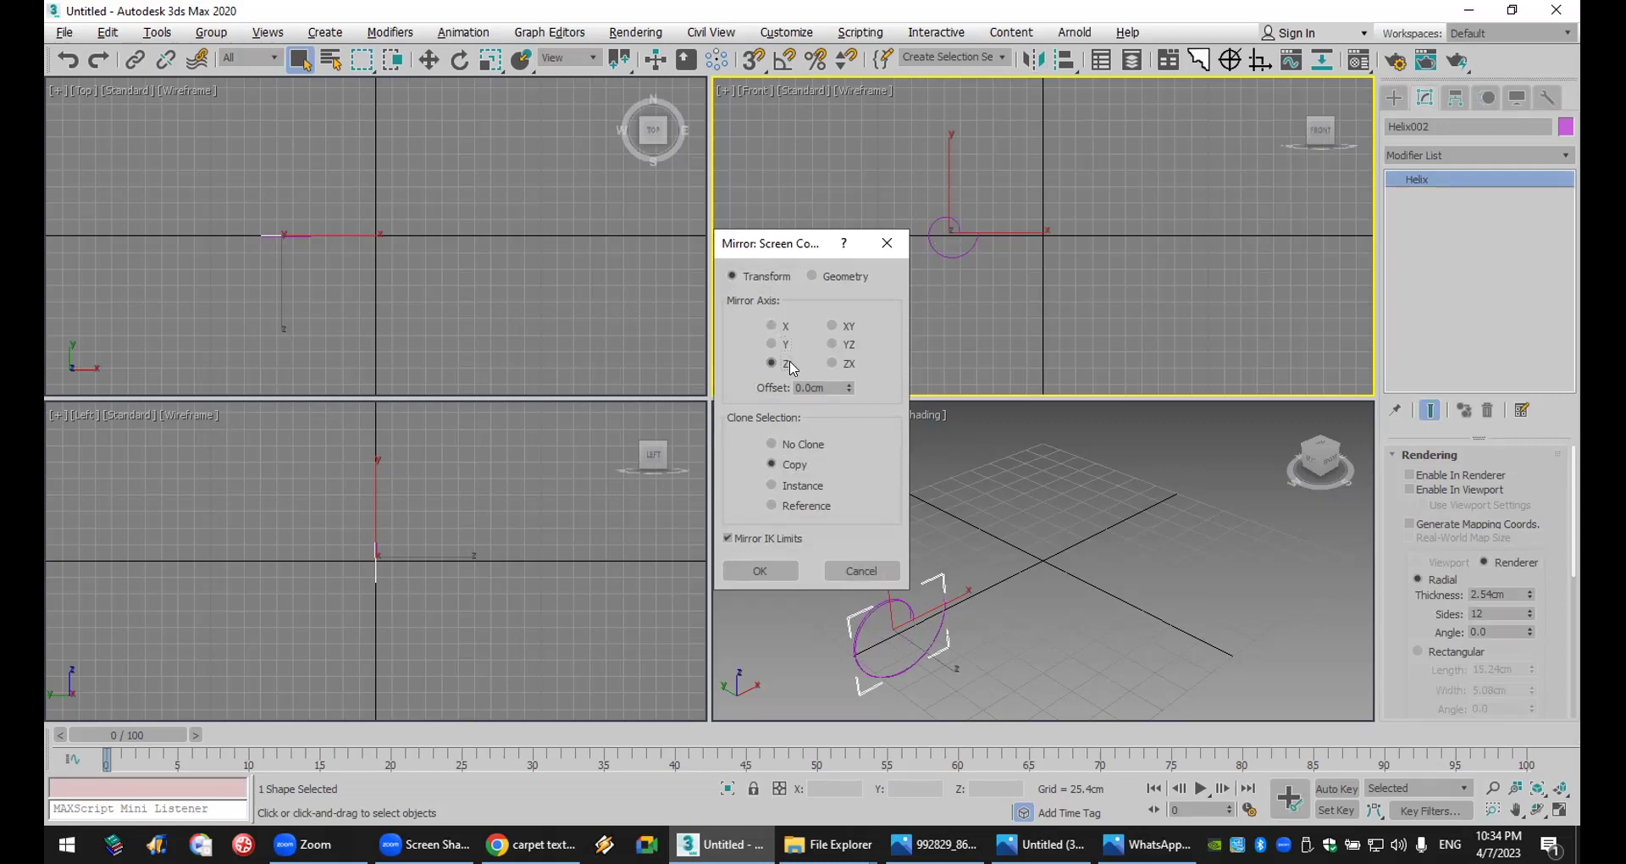
{"action": "left_click", "coordinate": [840, 327]}
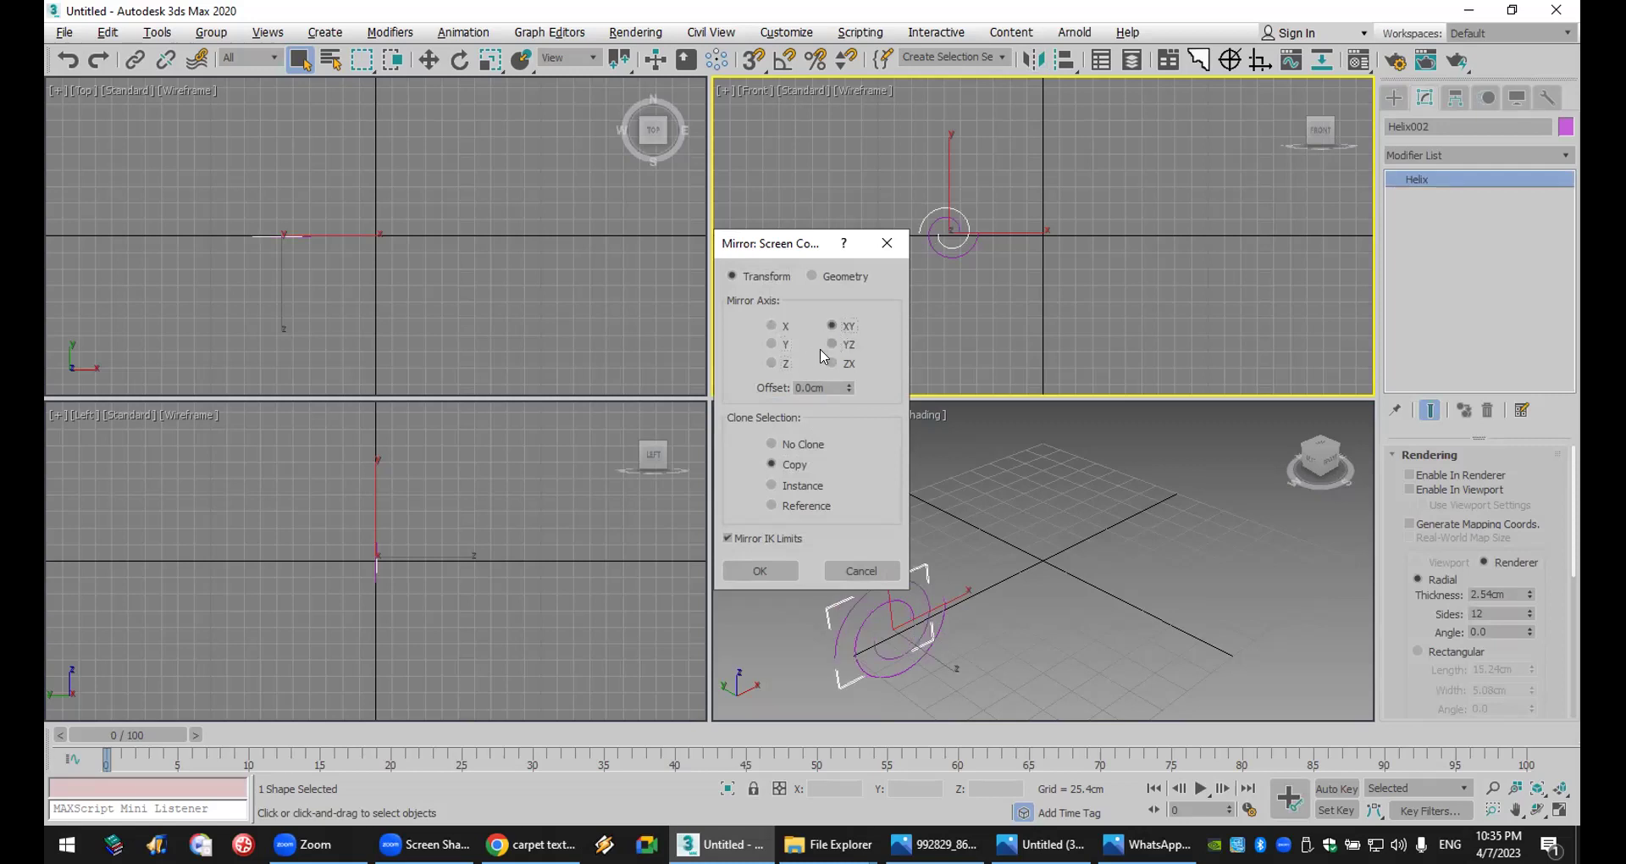
{"action": "left_click", "coordinate": [772, 326]}
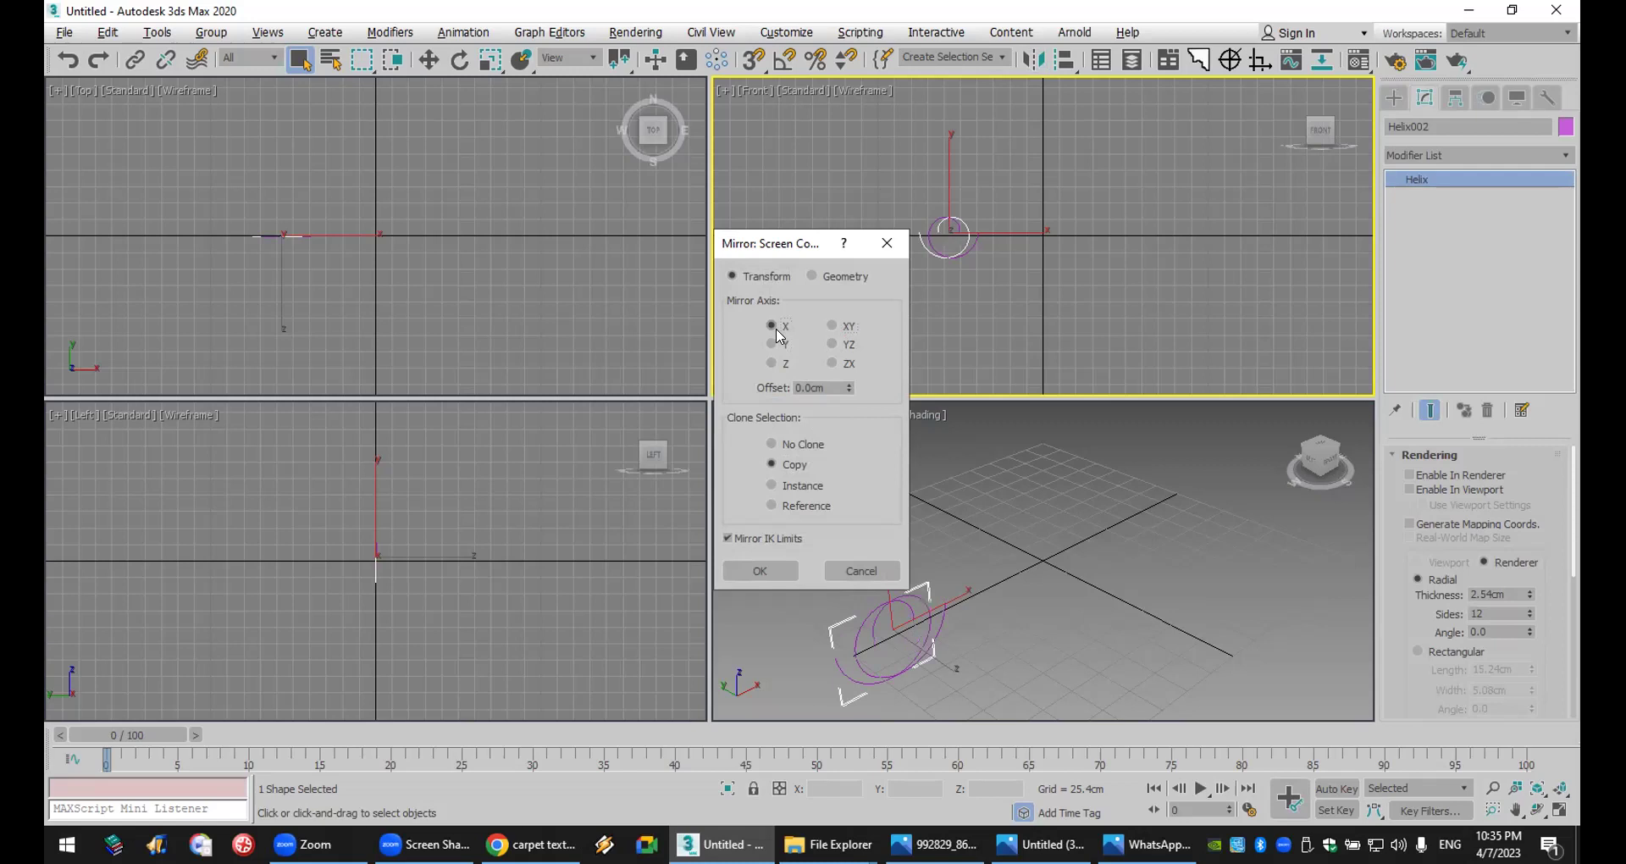
{"action": "left_click", "coordinate": [847, 364]}
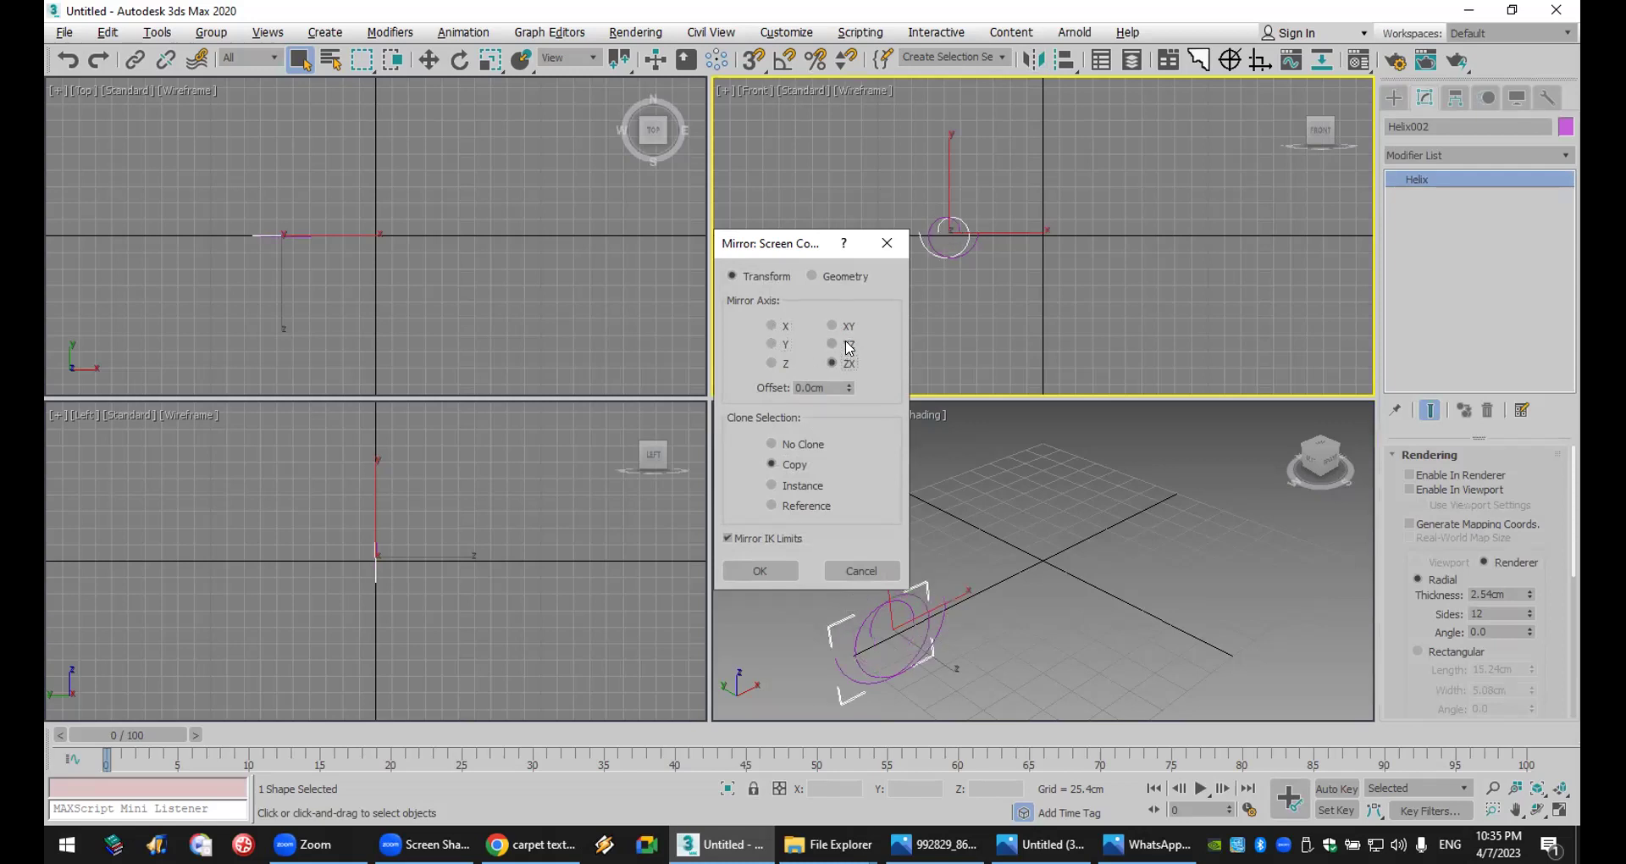
{"action": "left_click", "coordinate": [860, 571]}
- Enable the helix's thickness in the viewport and set its turns to 1.34
{"action": "middle_click_drag", "start_coordinate": [931, 217], "coordinate": [943, 96]}
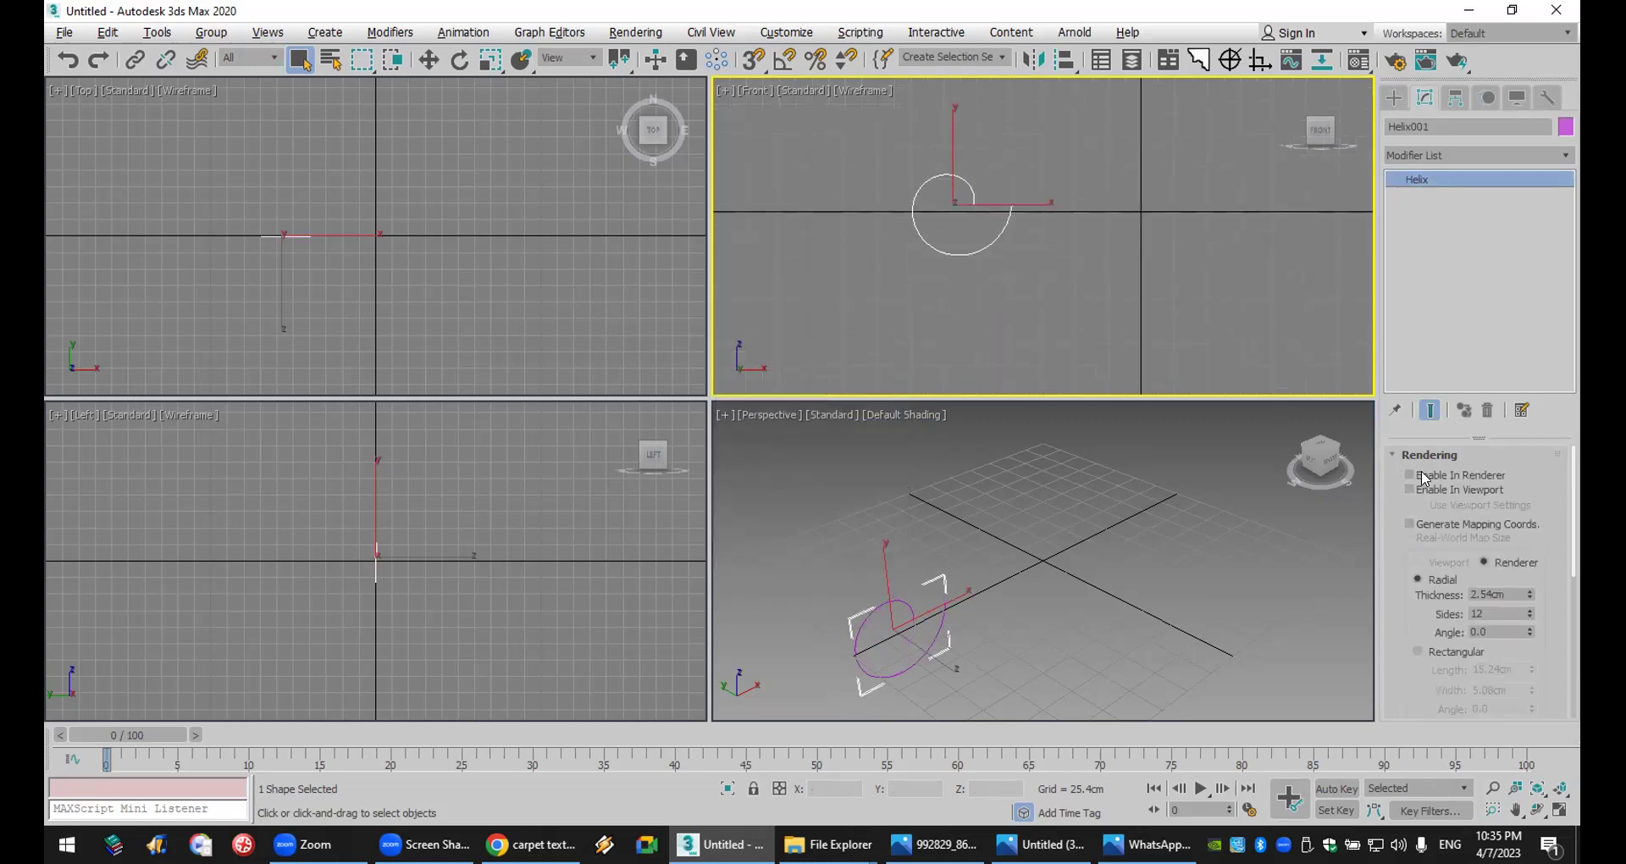
{"action": "left_click", "coordinate": [1427, 492]}
{"action": "scroll", "coordinate": [1390, 500], "scroll_direction": "down", "scroll_amount": 5}
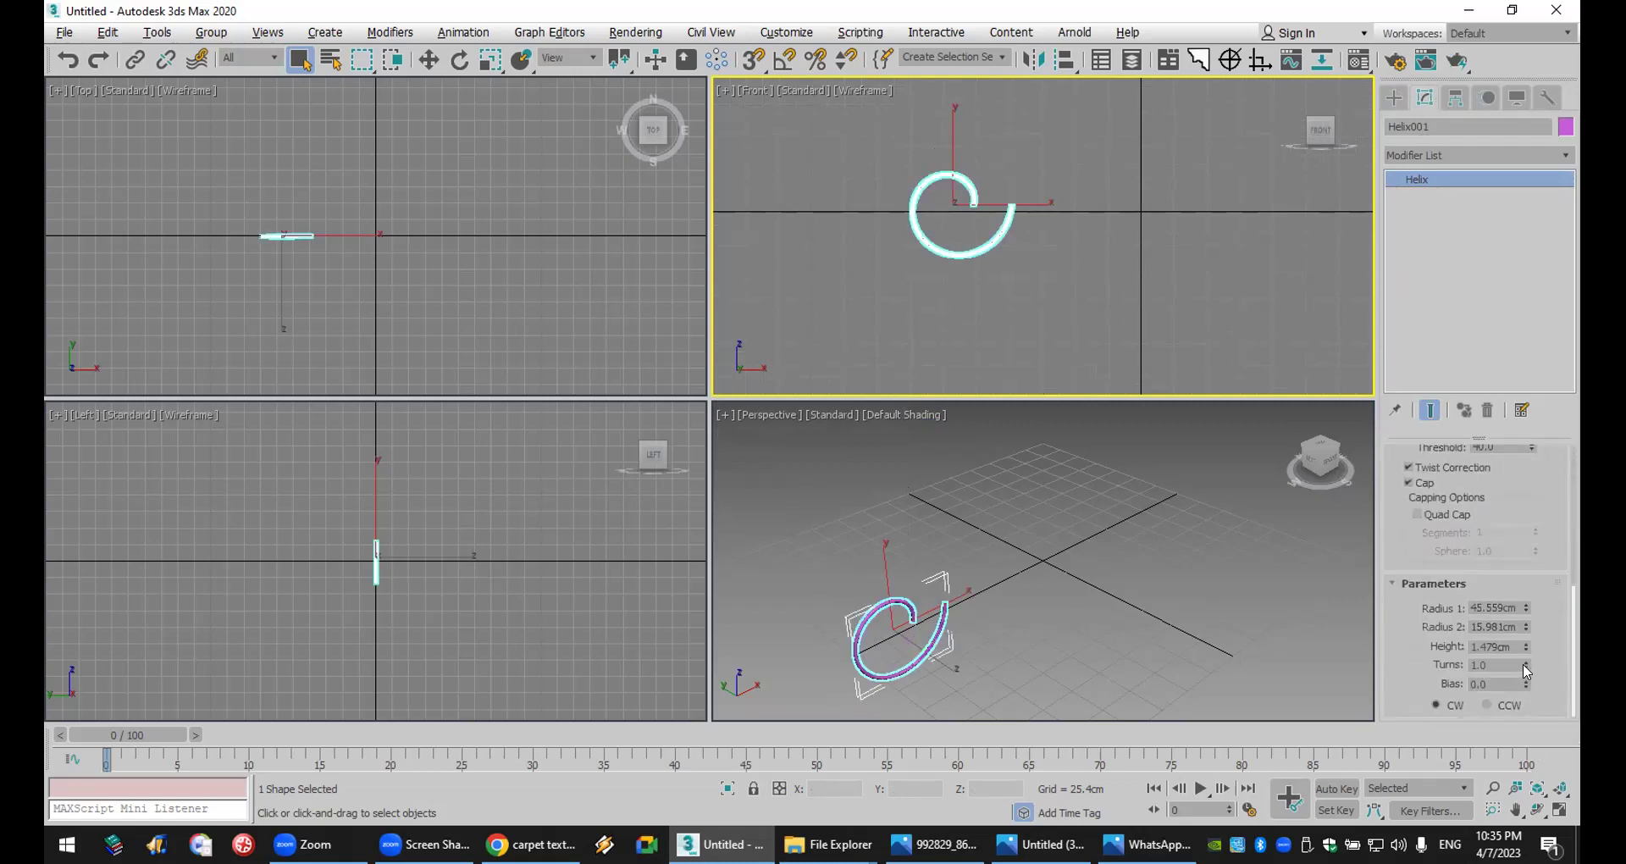
{"action": "left_click_drag", "start_coordinate": [1527, 669], "coordinate": [1527, 640]}
{"action": "middle_click_drag", "start_coordinate": [1039, 227], "coordinate": [980, 227]}
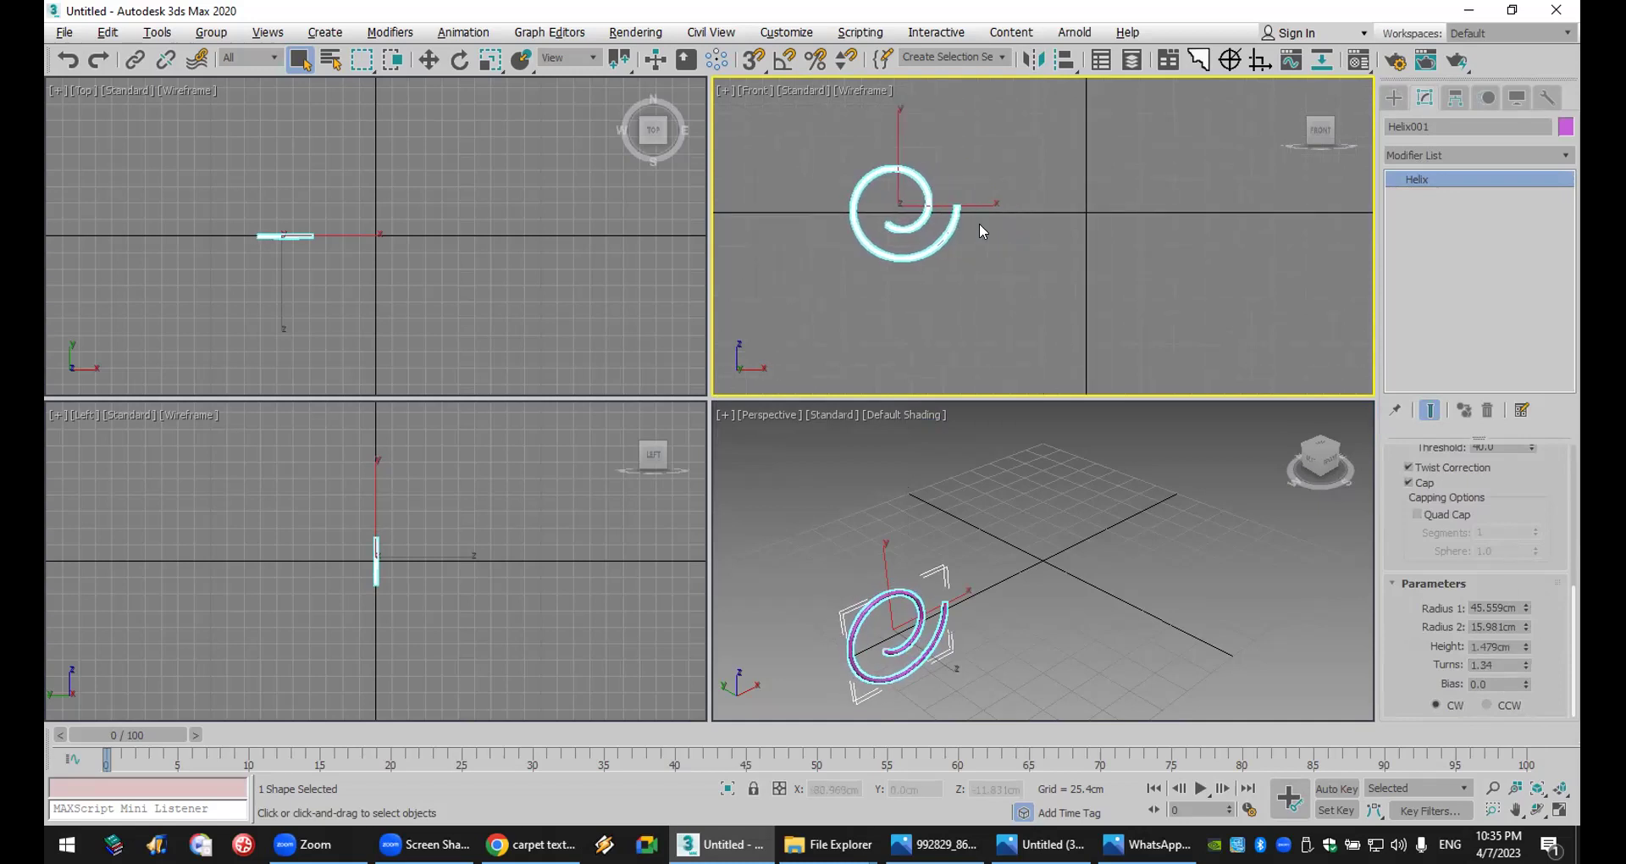
- Mirror the helix across the X axis as a copy and move the copy about 69 cm along positive X
{"action": "left_click", "coordinate": [1034, 59]}
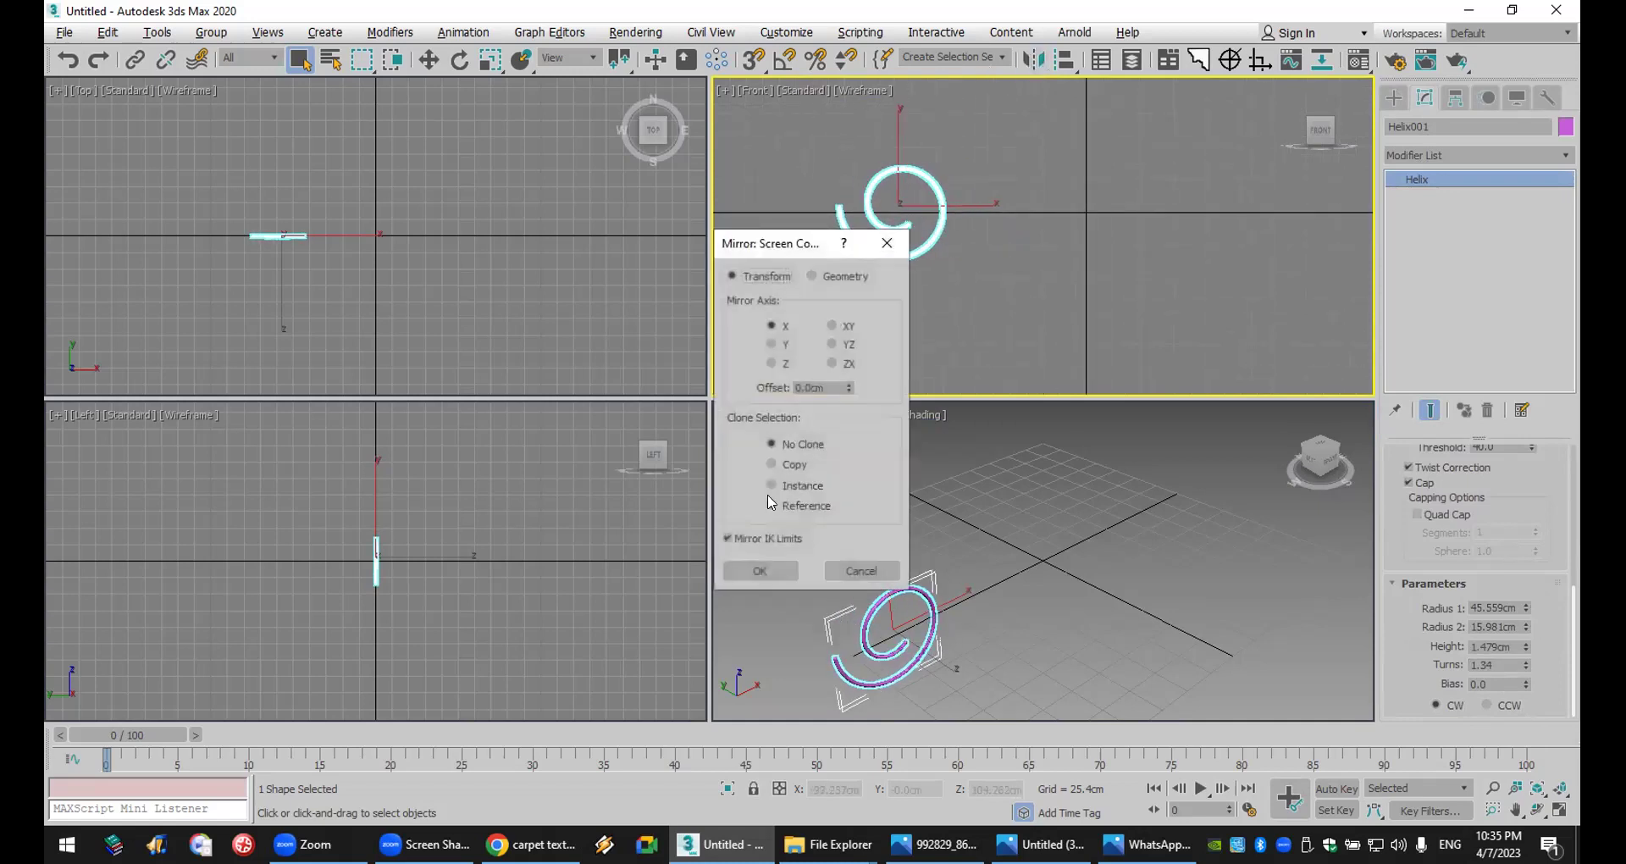
{"action": "left_click", "coordinate": [789, 468]}
{"action": "left_click", "coordinate": [759, 570]}
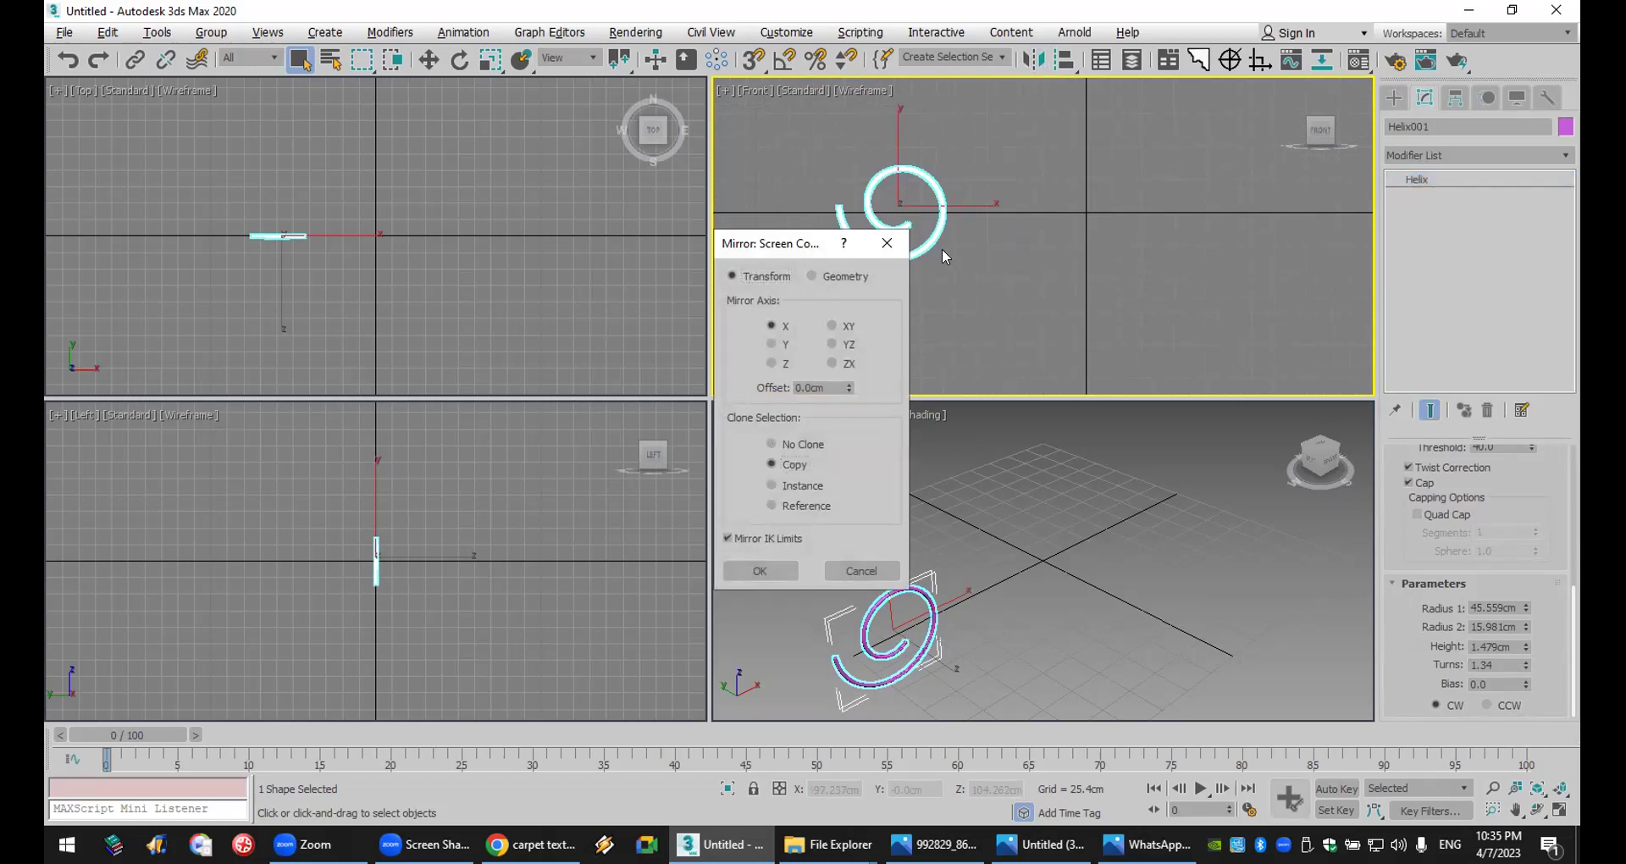
{"action": "left_click", "coordinate": [429, 60]}
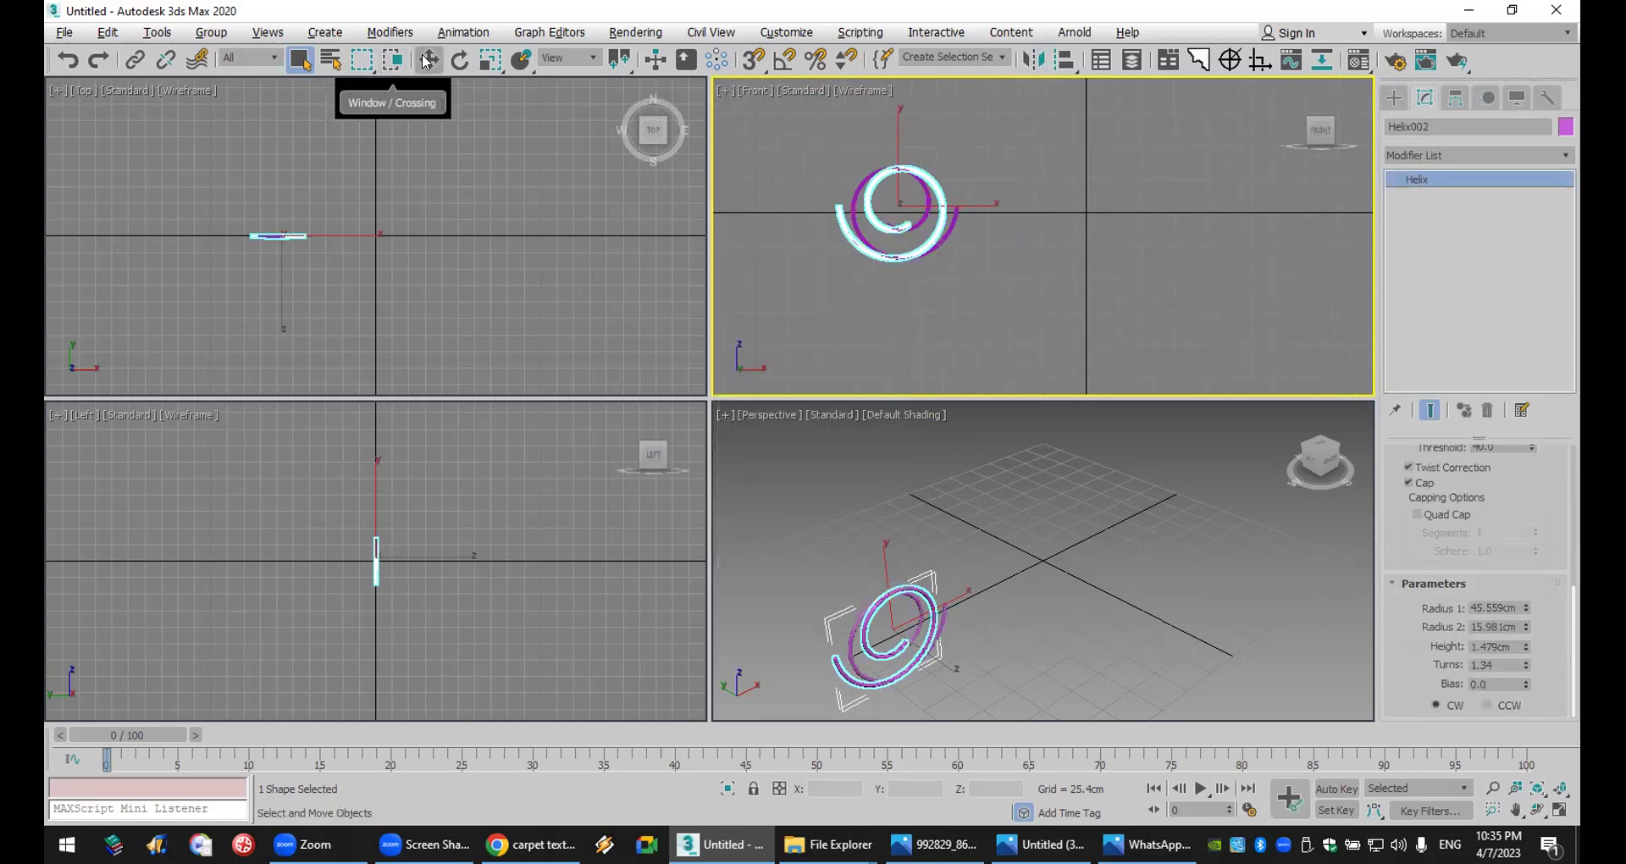
{"action": "left_click_drag", "start_coordinate": [967, 204], "coordinate": [1066, 203]}
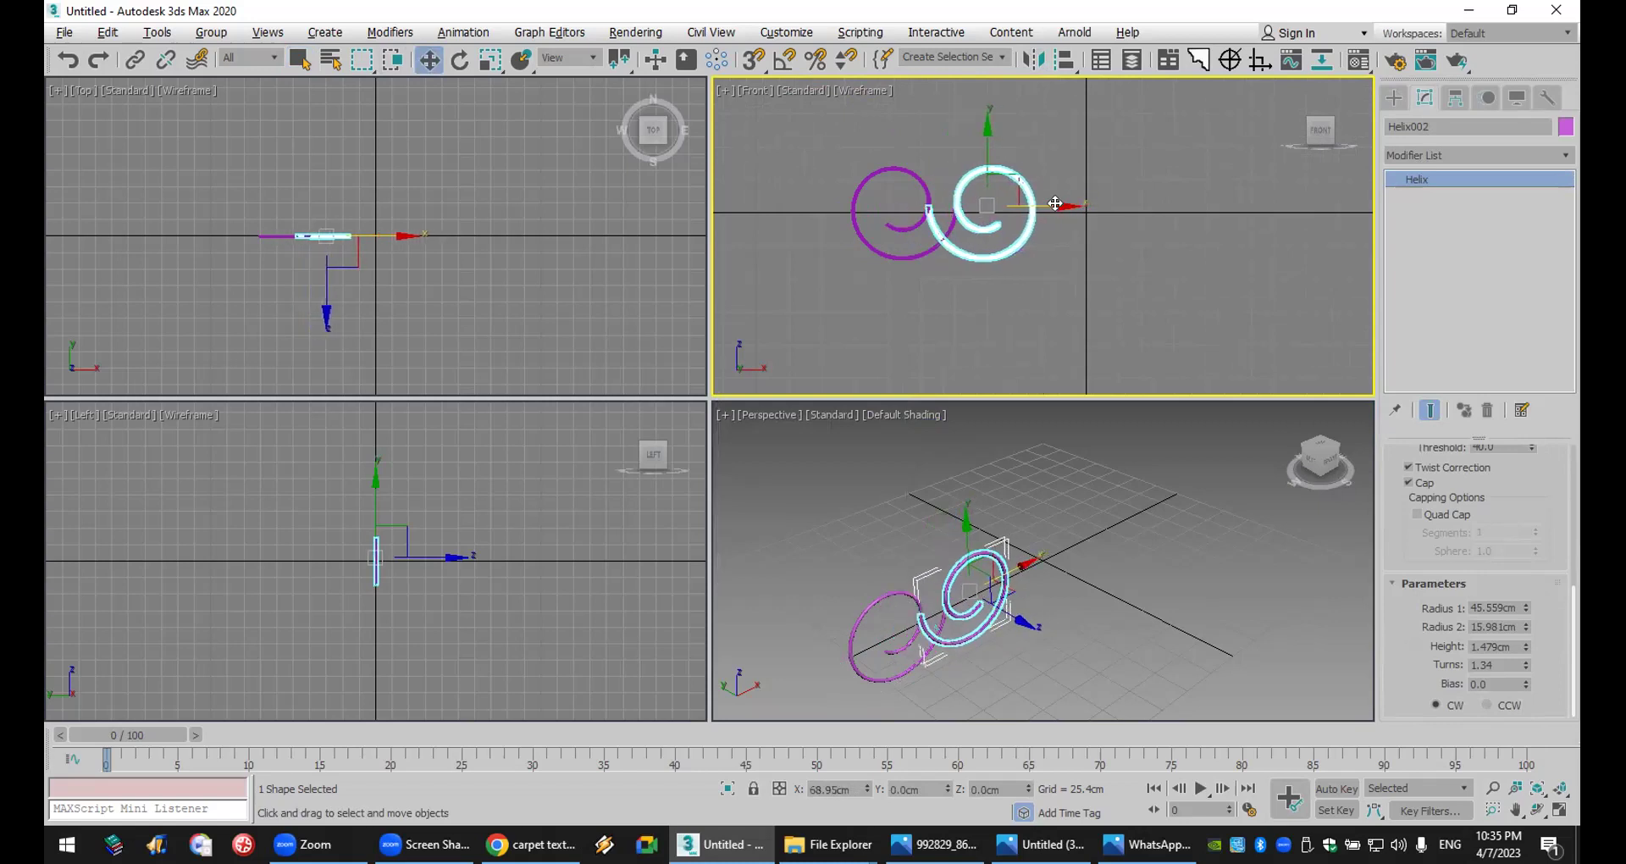
{"action": "left_click", "coordinate": [1125, 567]}
- Group both helices as Group001 and move only the group's pivot about 56 cm down, below the shape
{"action": "middle_click_drag", "start_coordinate": [943, 305], "coordinate": [988, 308]}
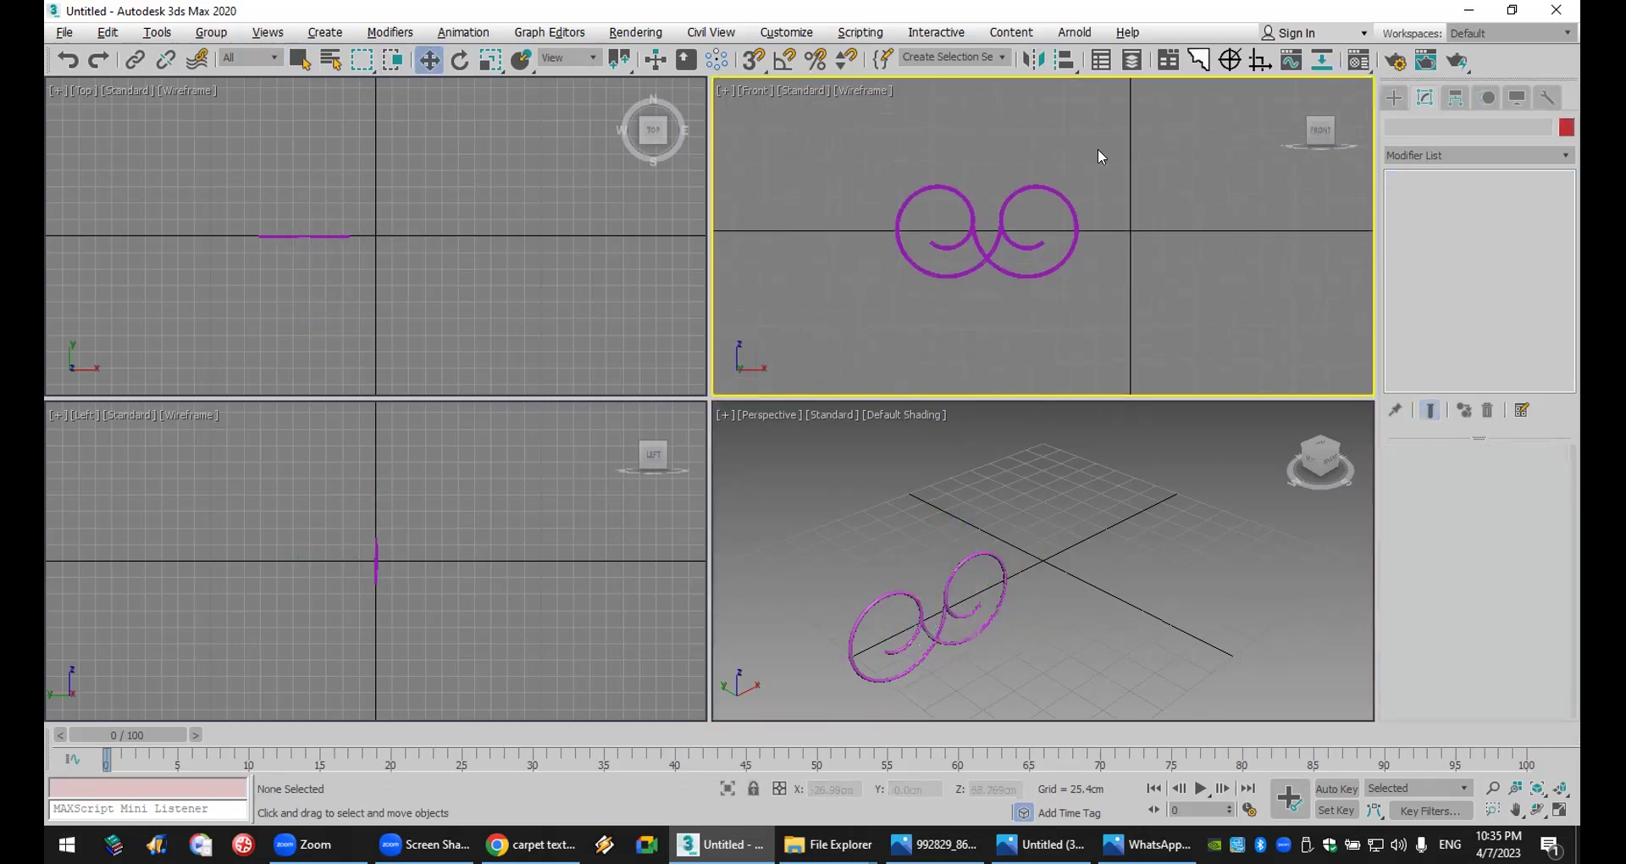
{"action": "key", "text": "ctrl+a"}
{"action": "middle_click_drag", "start_coordinate": [1231, 313], "coordinate": [1229, 224]}
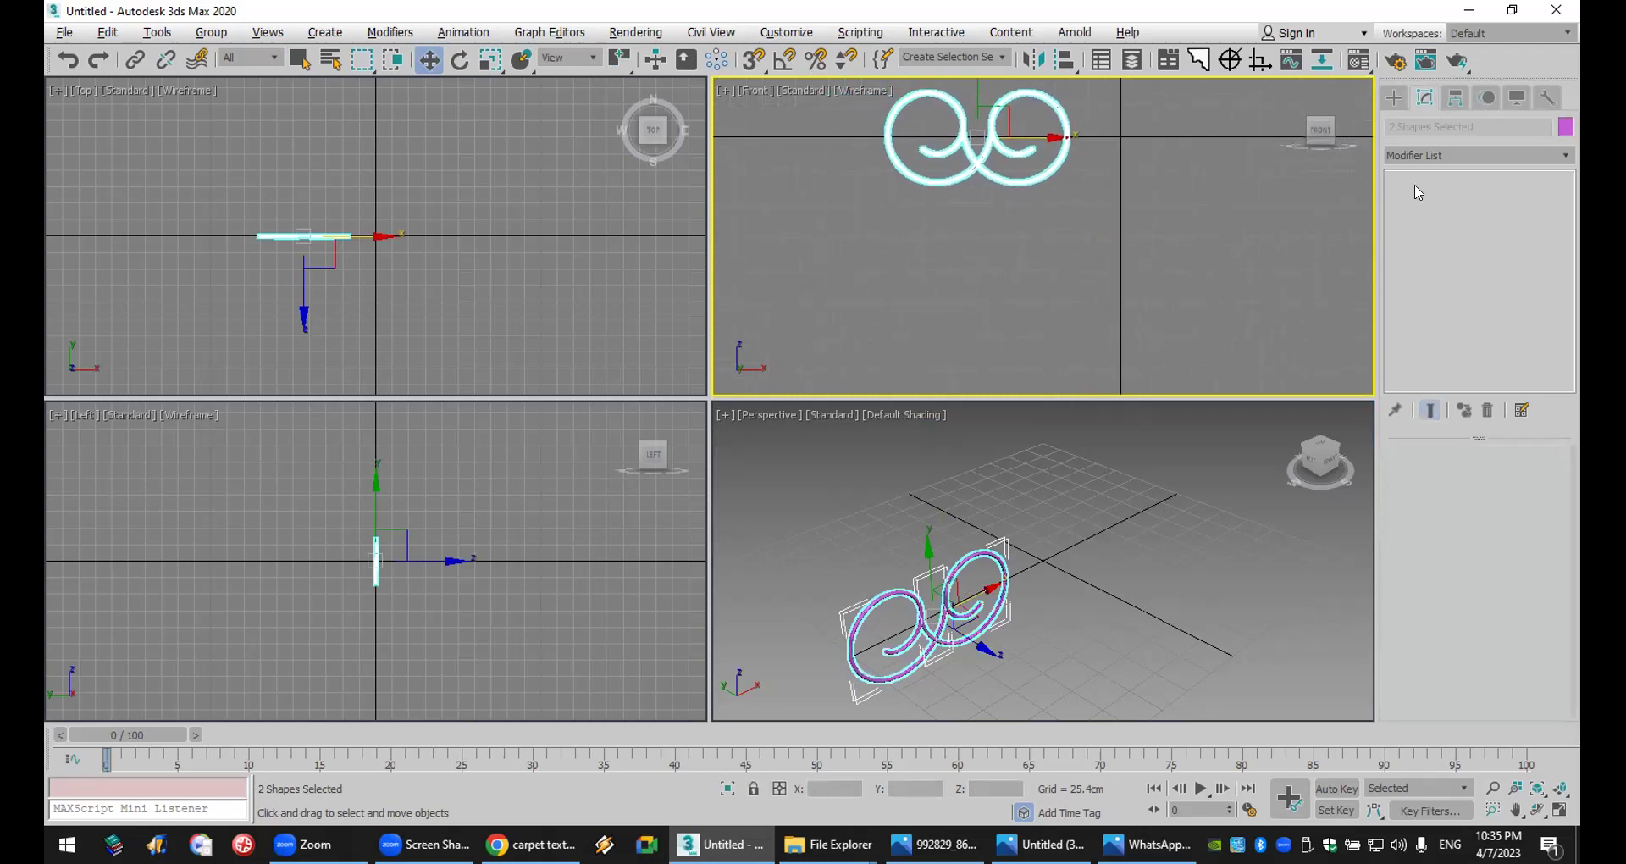
{"action": "left_click", "coordinate": [1457, 97]}
{"action": "left_click", "coordinate": [1440, 230]}
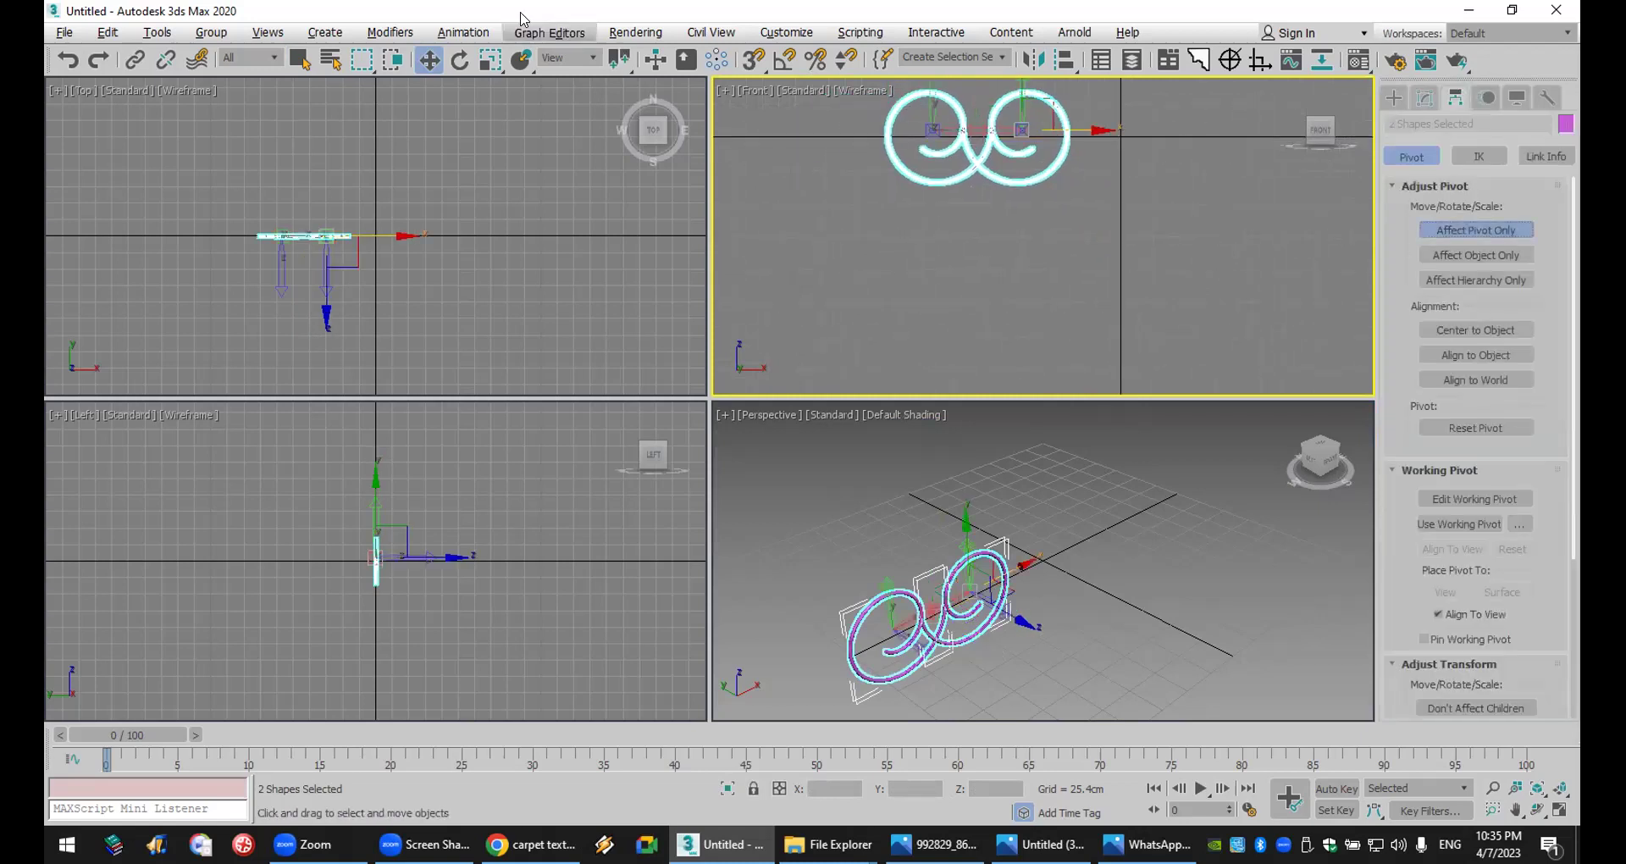
{"action": "left_click", "coordinate": [211, 32]}
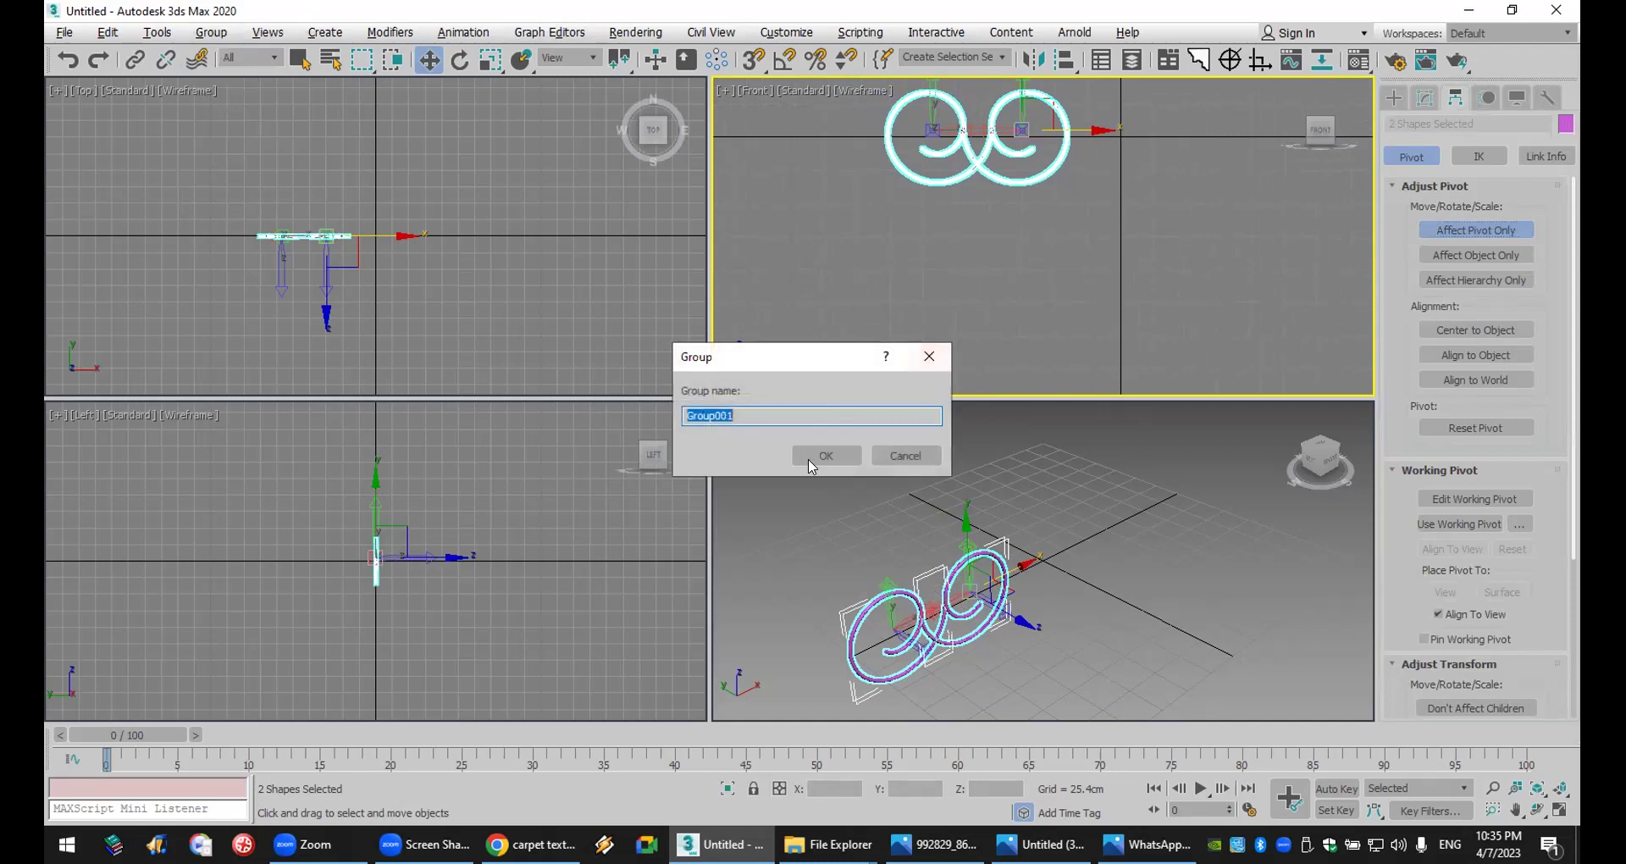
{"action": "left_click", "coordinate": [826, 454]}
{"action": "left_click_drag", "start_coordinate": [977, 126], "coordinate": [982, 176]}
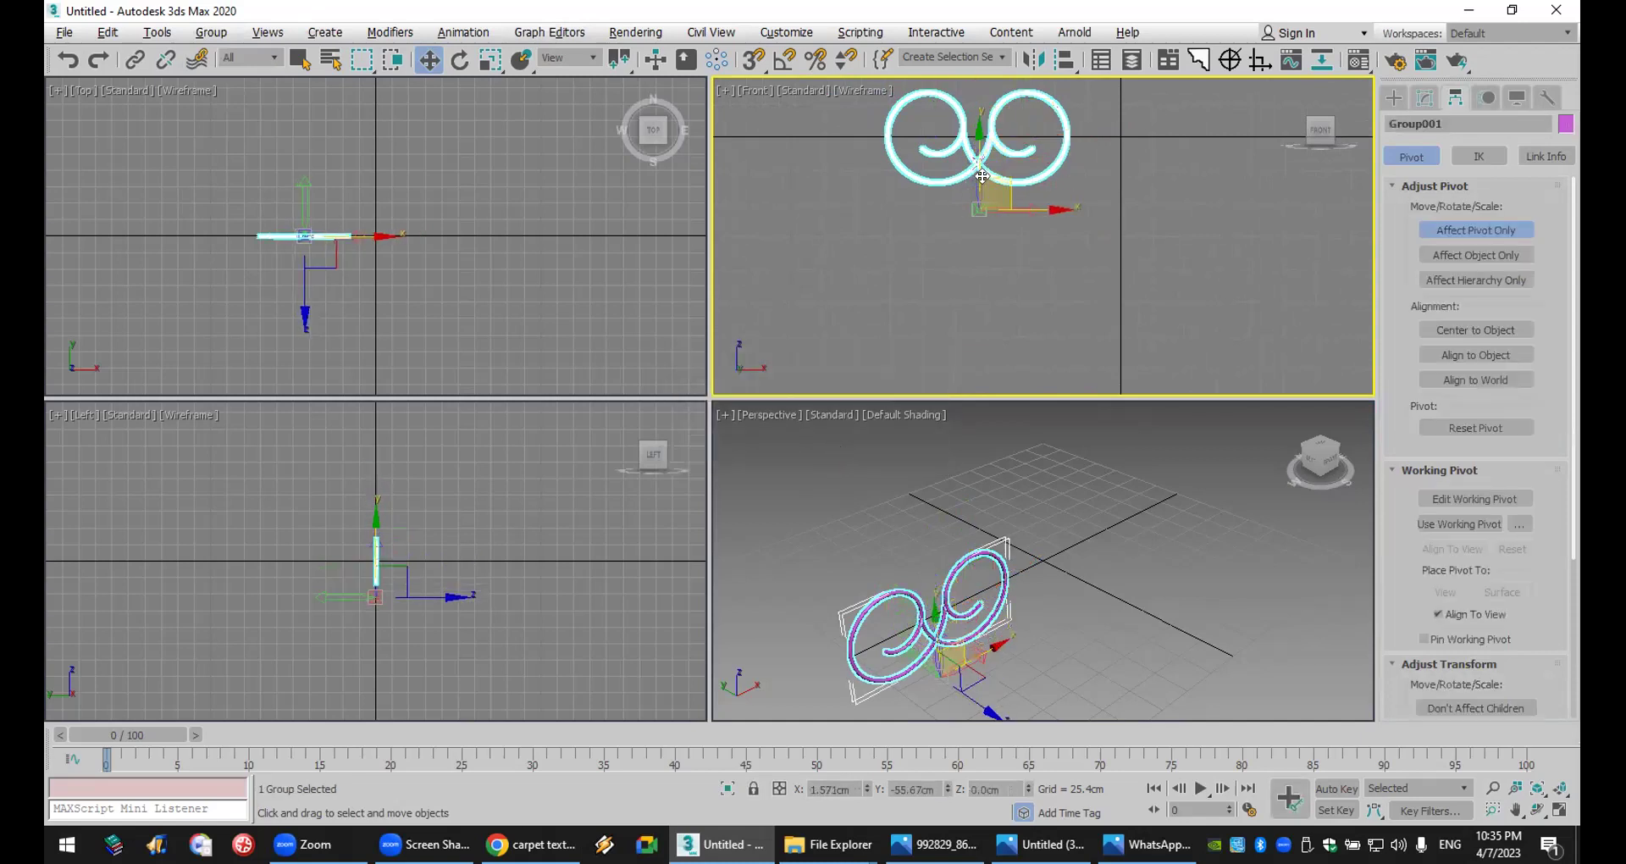
{"action": "left_click", "coordinate": [1476, 229]}
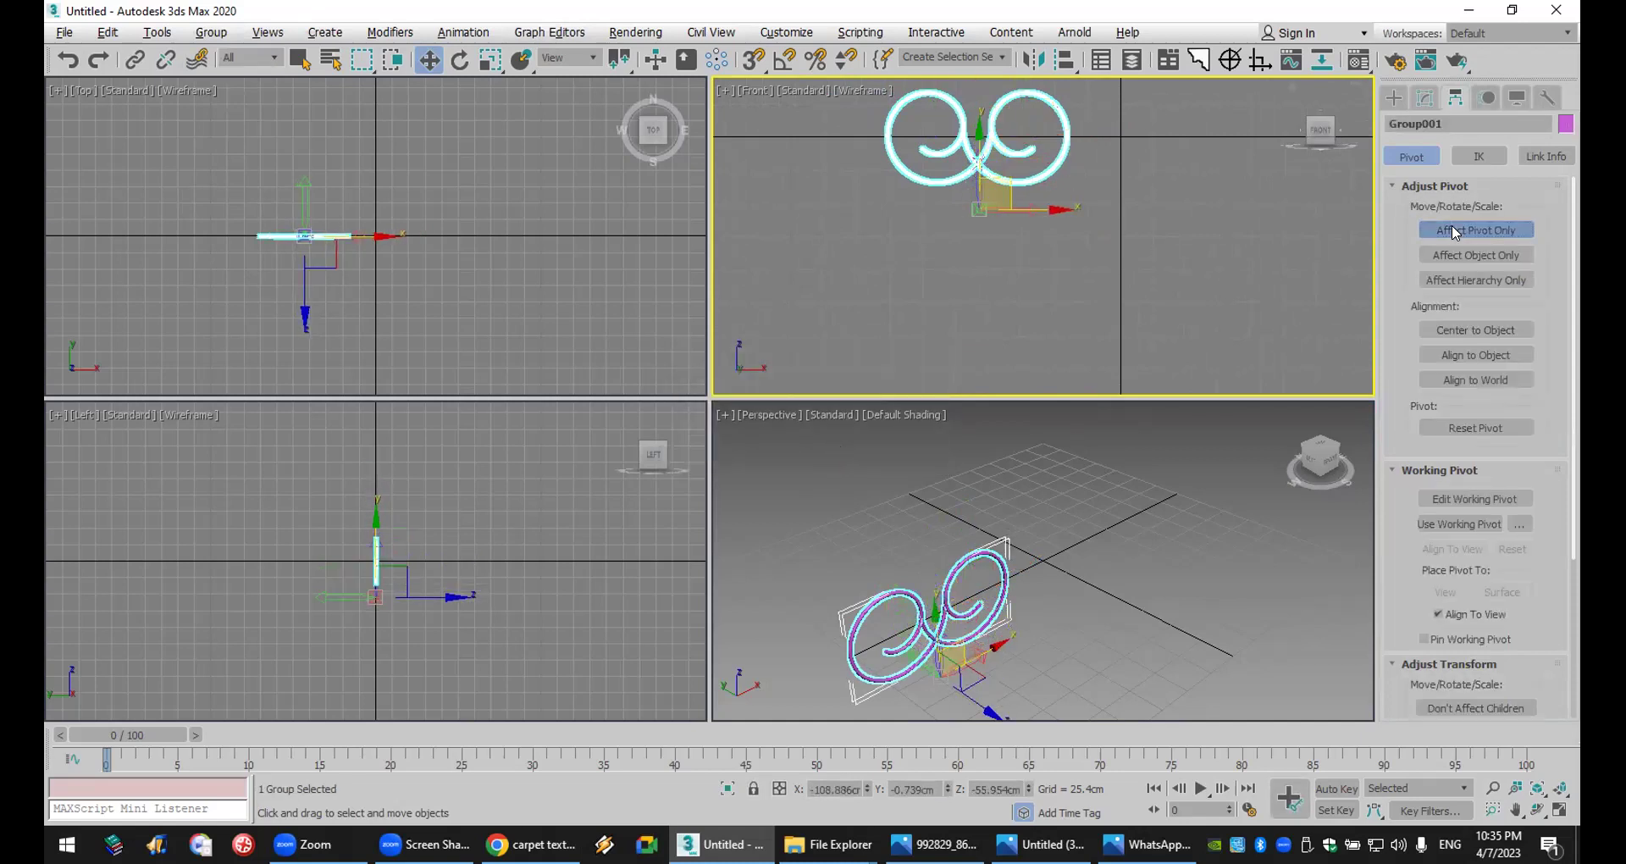
- Try to rotate-clone the helix group into a full circular pattern in the Front view
{"action": "left_click", "coordinate": [460, 59]}
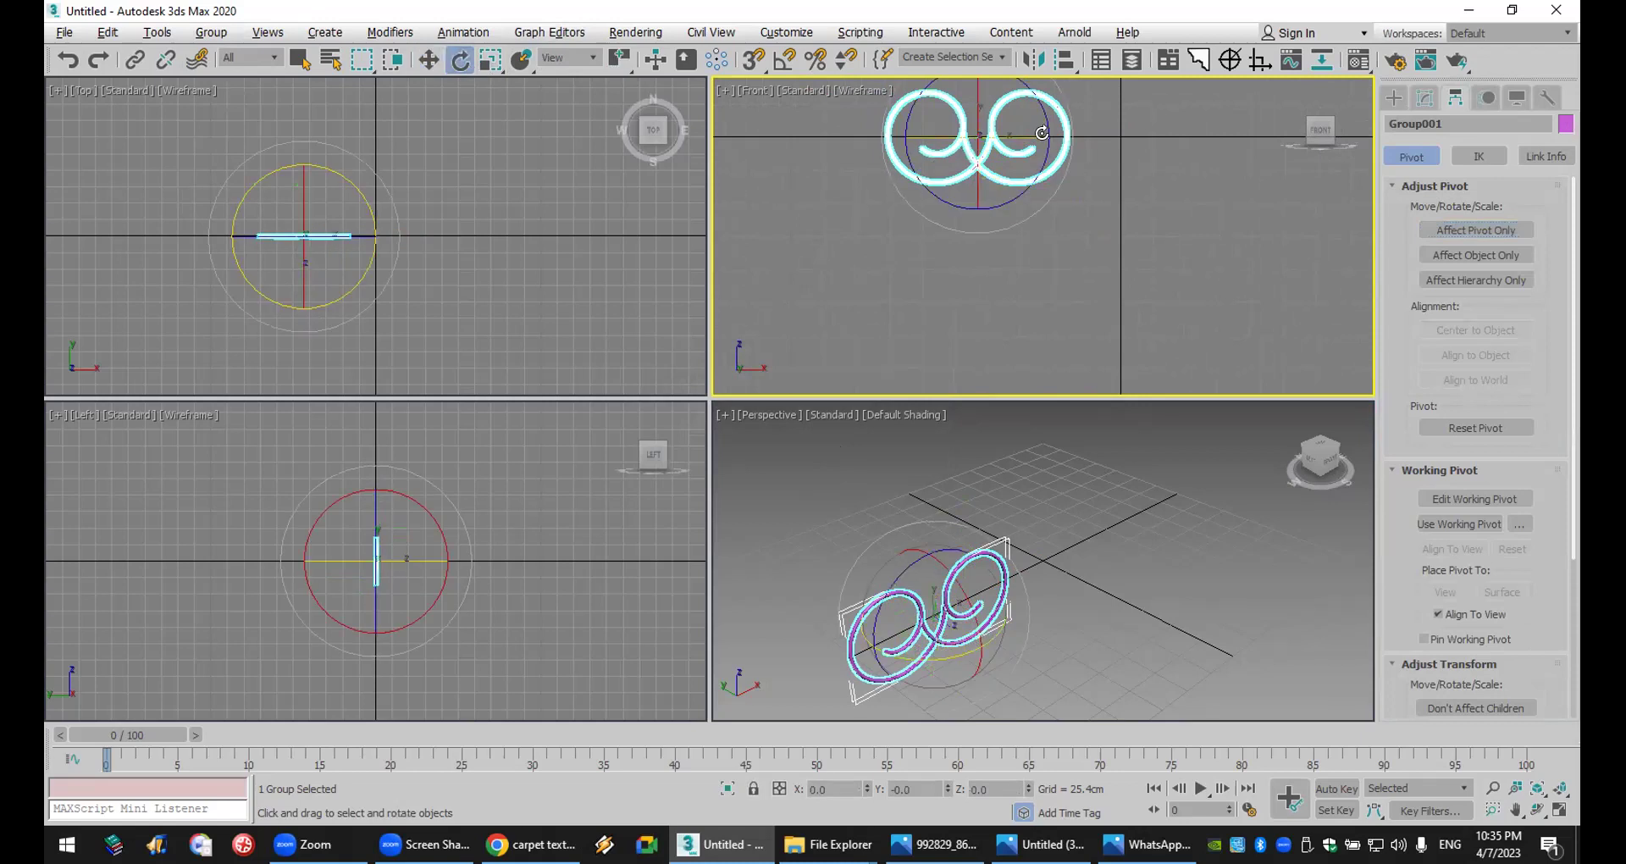
{"action": "left_click_drag", "start_coordinate": [1042, 107], "coordinate": [1049, 157], "text": "shift"}
{"action": "left_click_drag", "start_coordinate": [857, 436], "coordinate": [863, 402]}
{"action": "left_click", "coordinate": [813, 504]}
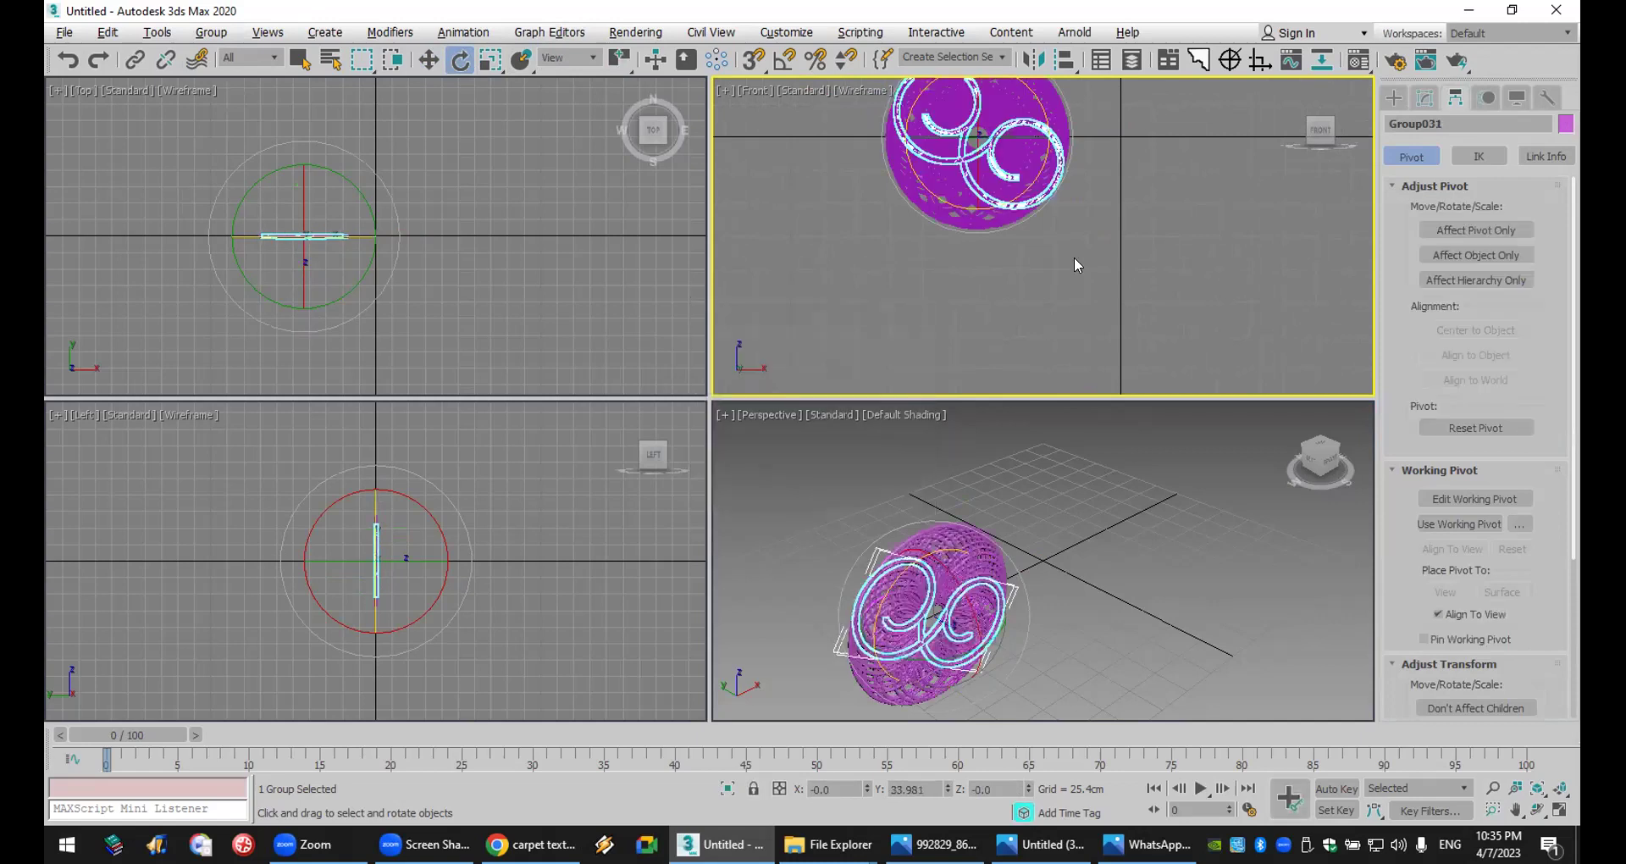
- Inspect the circular pattern up close in the Perspective view and show the viewport polygon statistics
{"action": "left_click", "coordinate": [1035, 537]}
{"action": "scroll", "coordinate": [1059, 543], "scroll_direction": "up", "scroll_amount": 8}
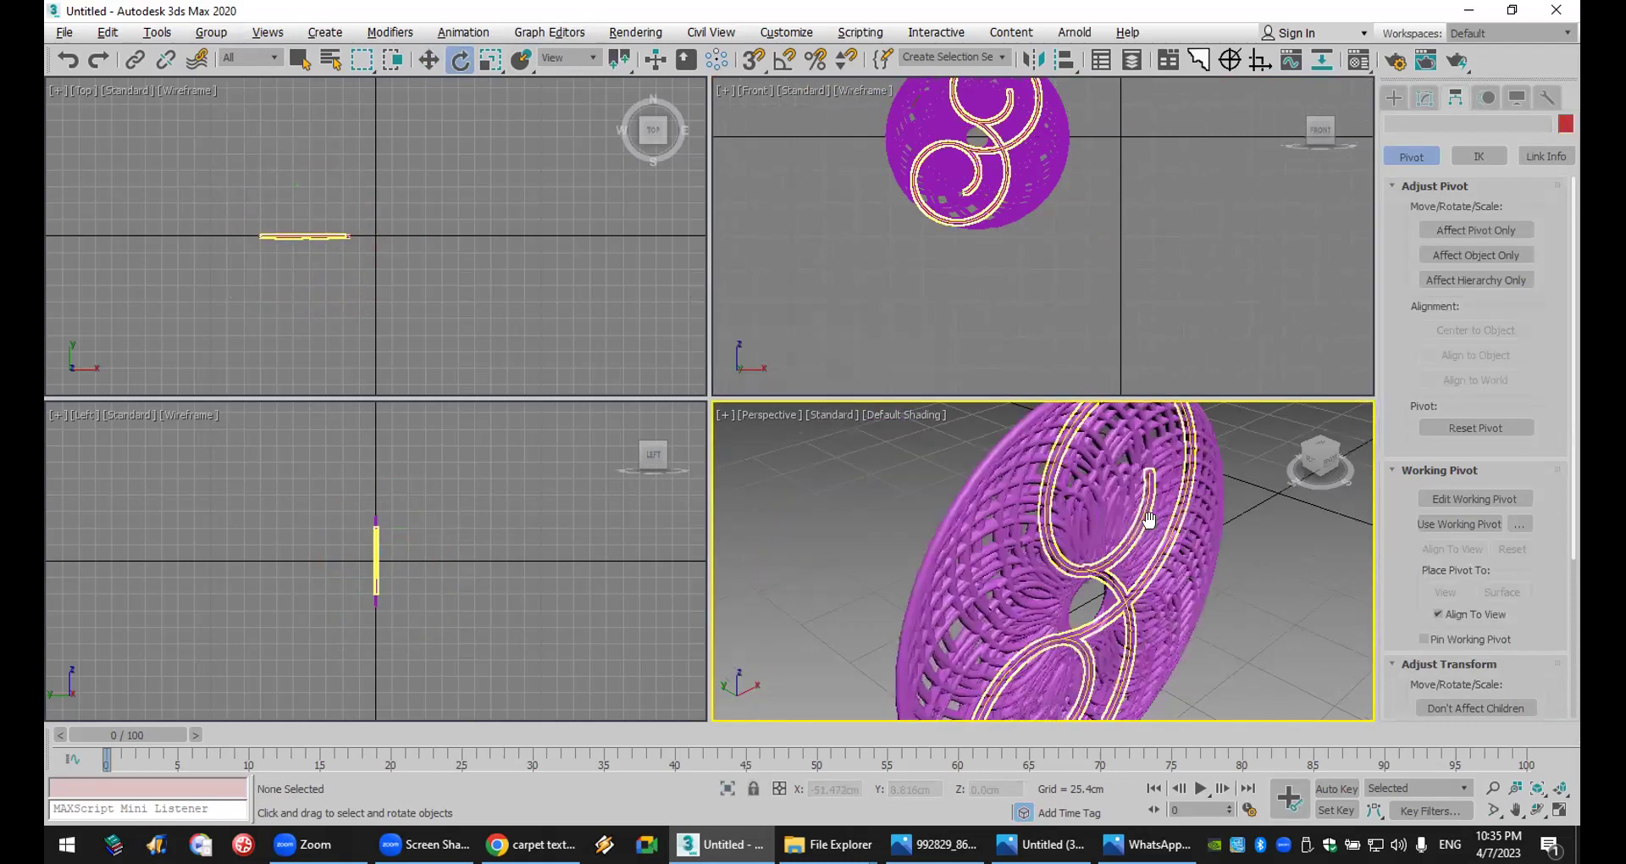
{"action": "key", "text": "7"}
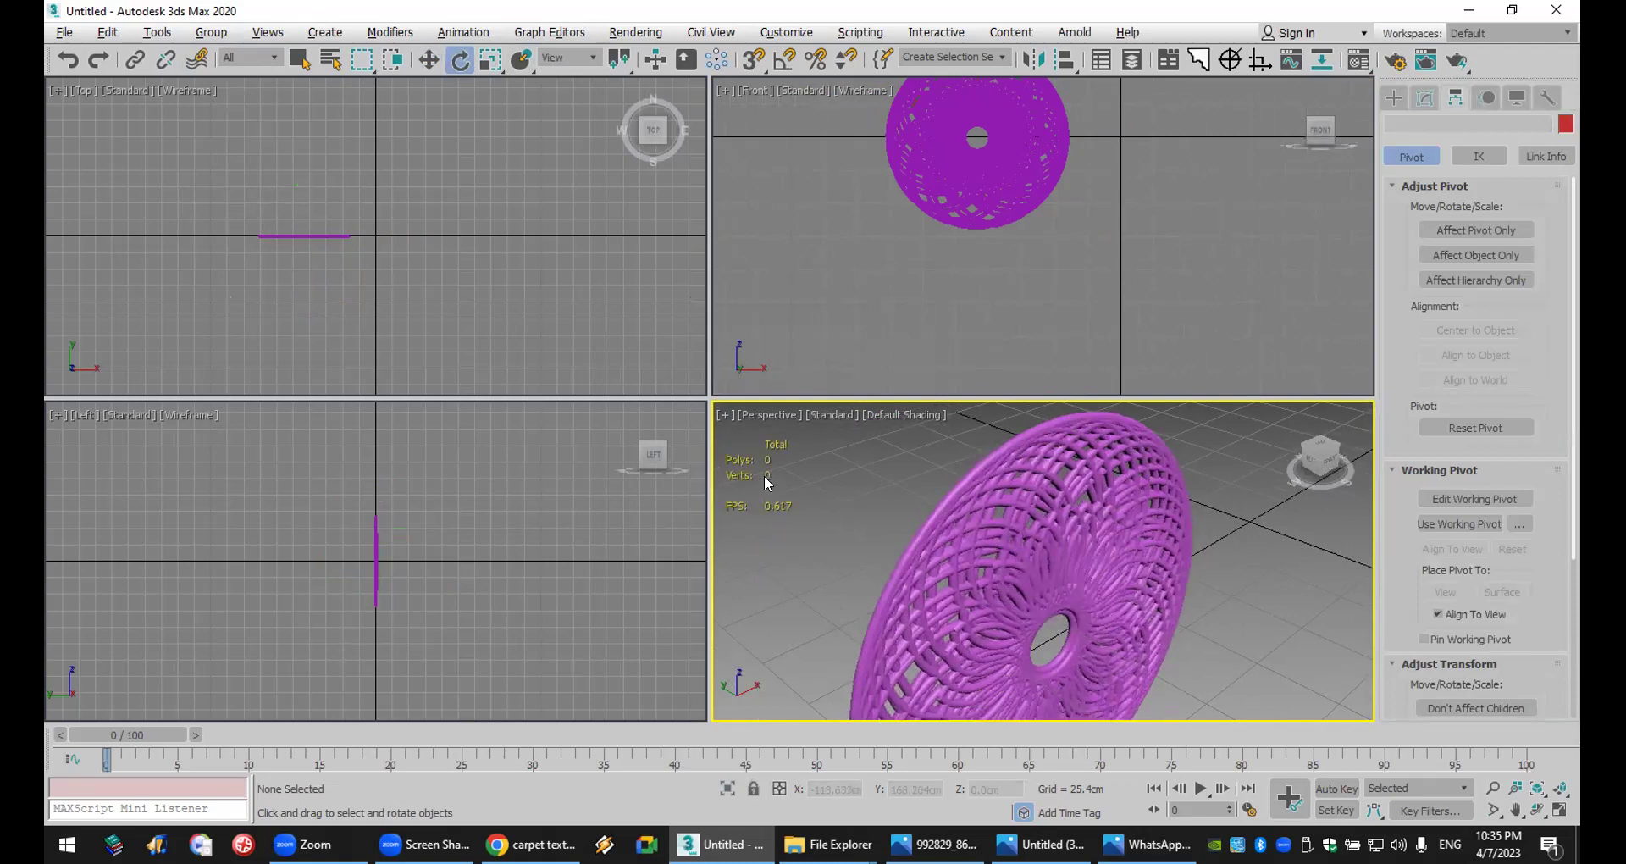
- Undo the rotated copies and select the original helix group in the Front view
{"action": "key", "text": "z"}
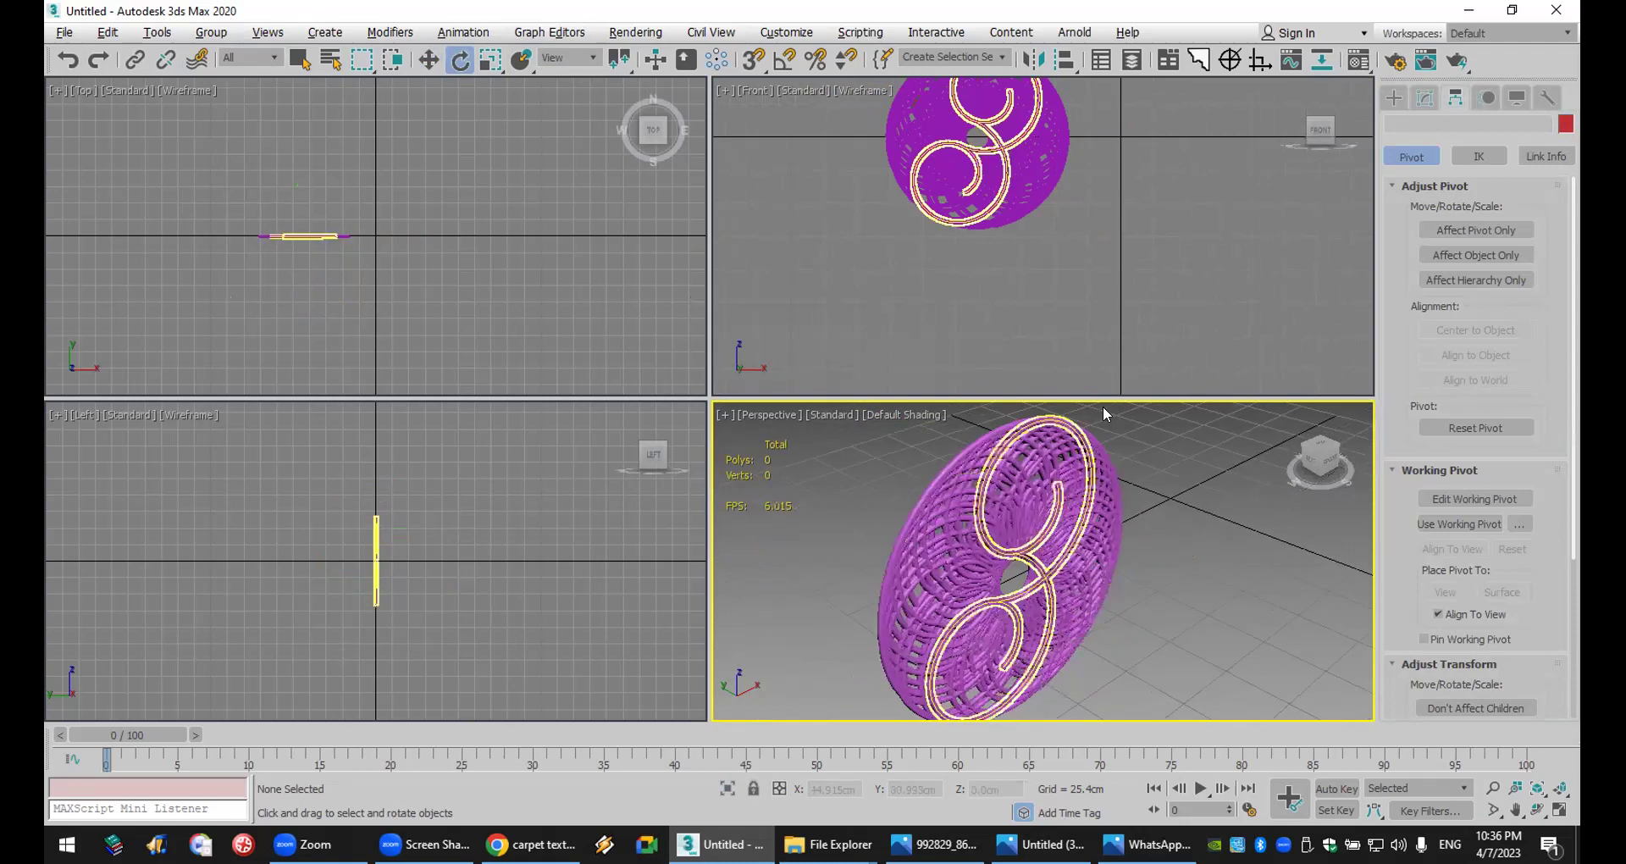
{"action": "left_click", "coordinate": [913, 317]}
{"action": "key", "text": "ctrl+a"}
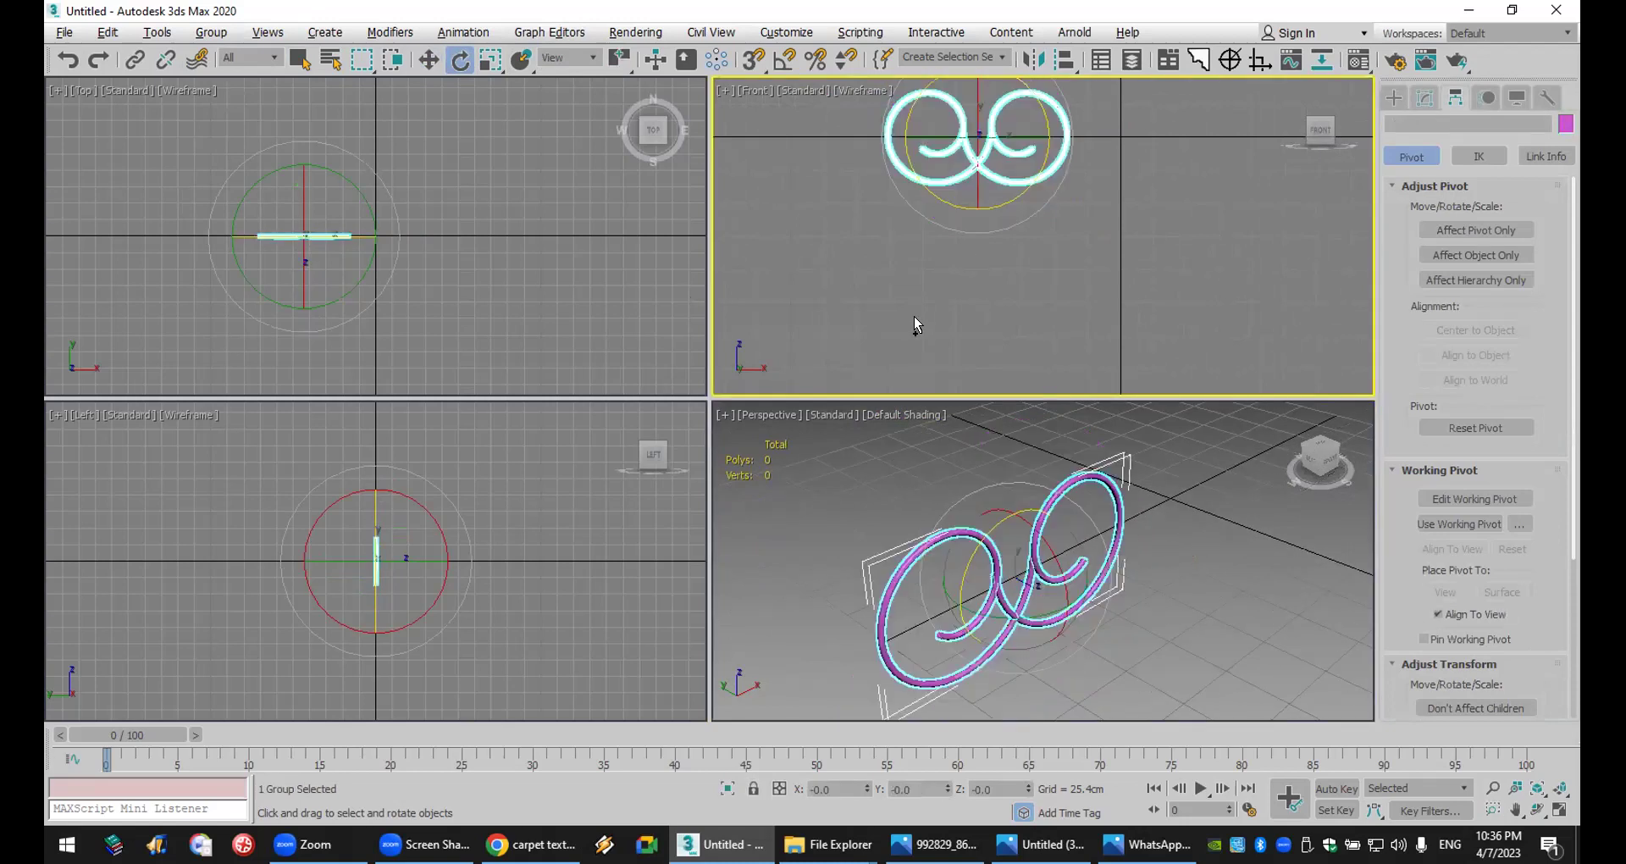
- Clone the helix group as one copy beside the original along positive X, with its pivot at about X 15.6 cm
{"action": "middle_click_drag", "start_coordinate": [992, 253], "coordinate": [953, 323]}
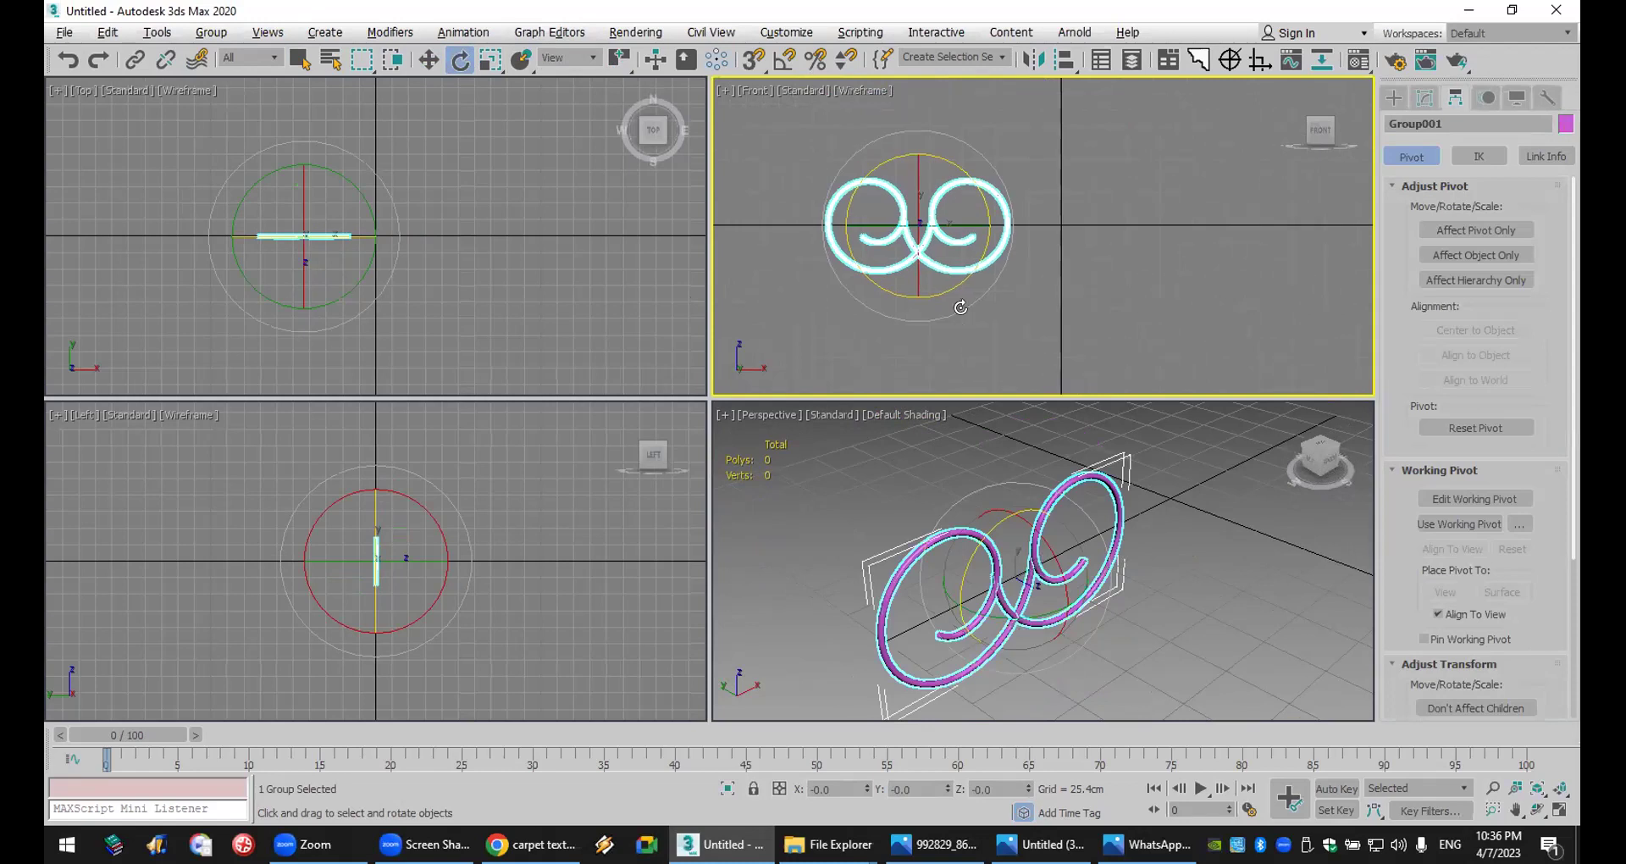
{"action": "middle_click_drag", "start_coordinate": [977, 270], "coordinate": [912, 282]}
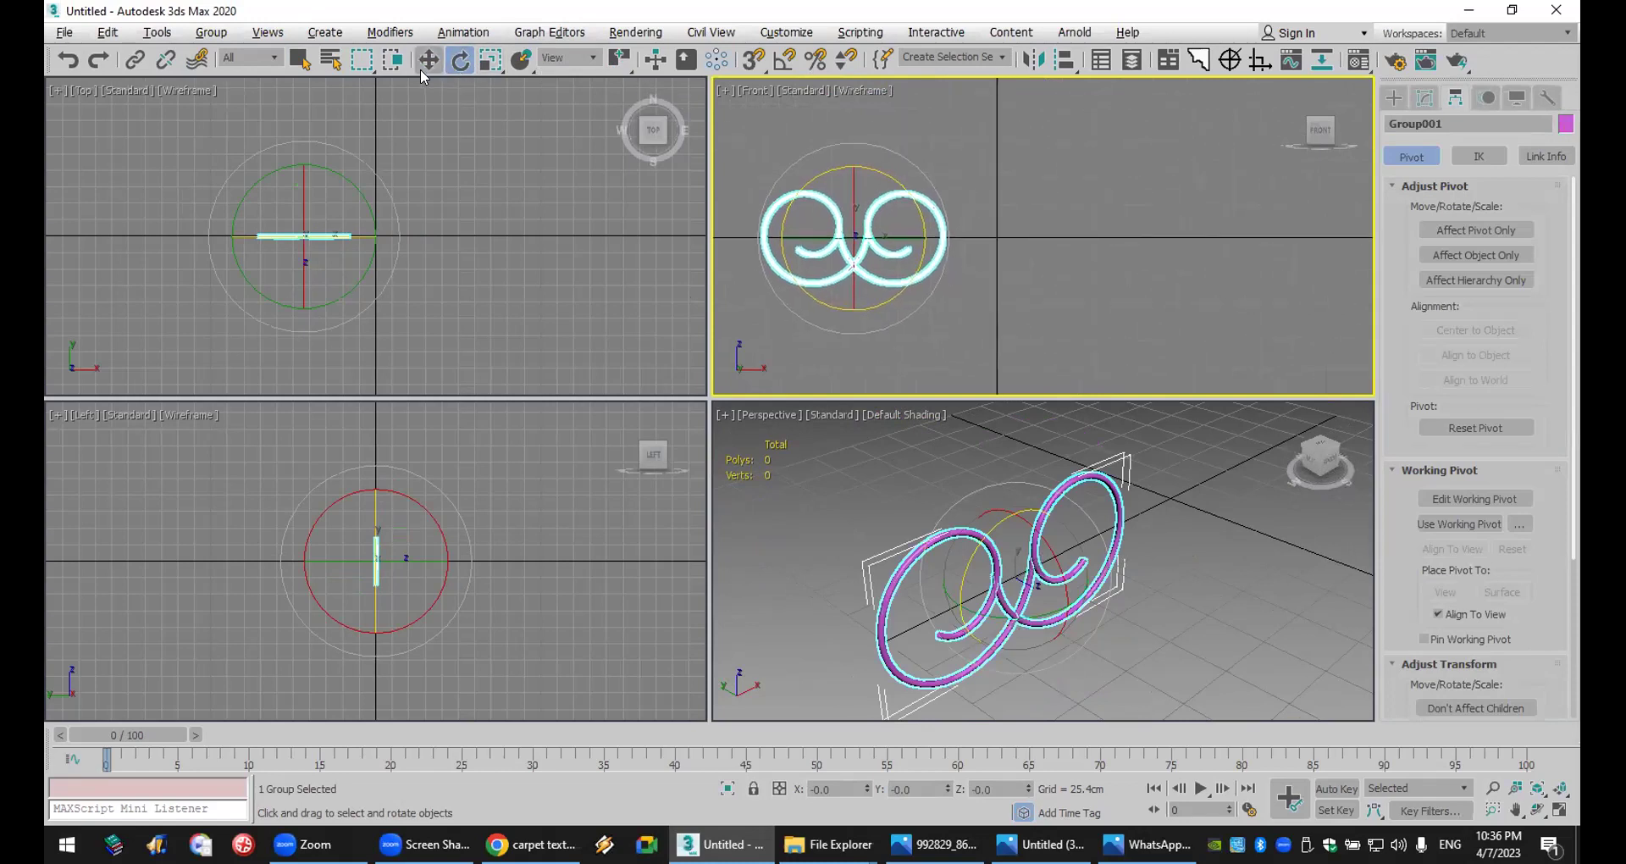
{"action": "left_click", "coordinate": [423, 65]}
{"action": "left_click_drag", "start_coordinate": [905, 305], "coordinate": [1059, 303], "text": "shift"}
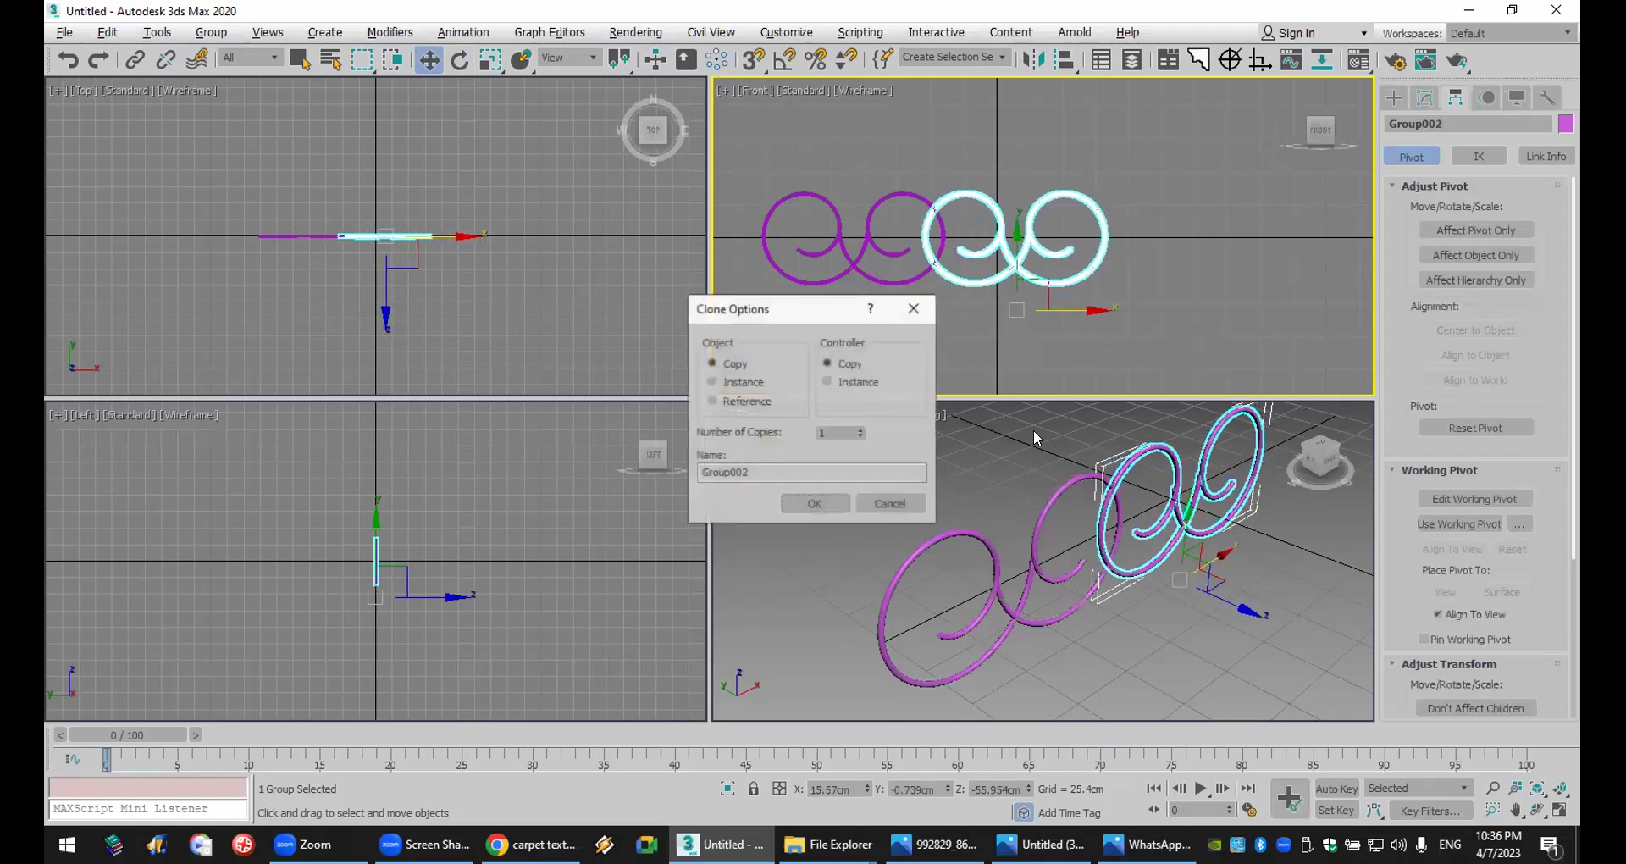
{"action": "left_click", "coordinate": [814, 503]}
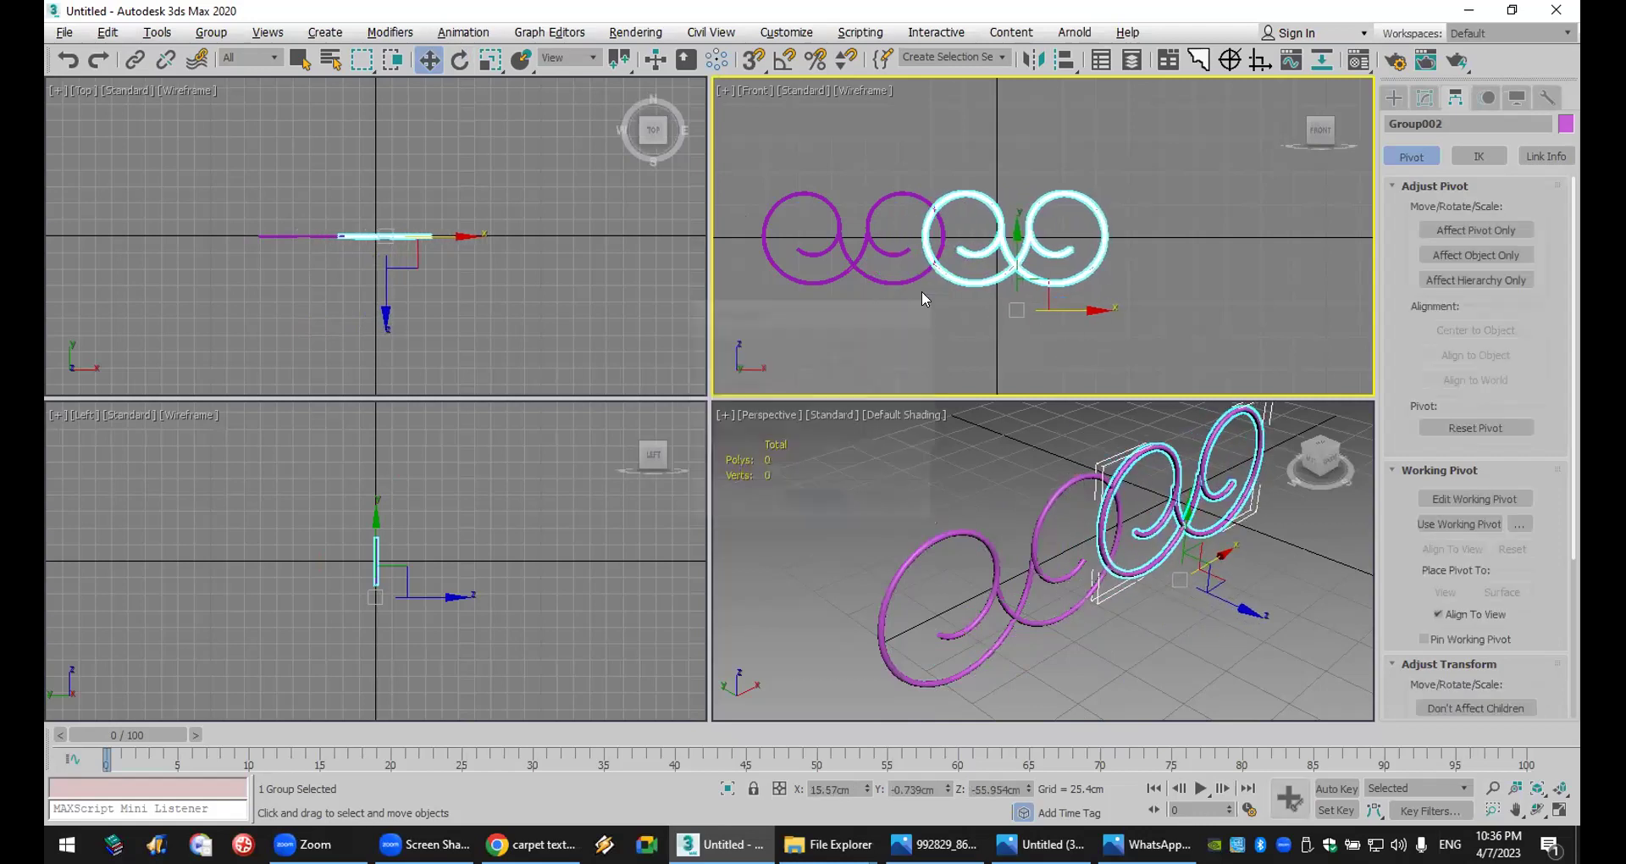
- Inspect the trees beside the terrace furniture up close in the Perspective view of the model.max house scene
{"action": "scroll", "coordinate": [966, 308], "scroll_direction": "down", "scroll_amount": 5}
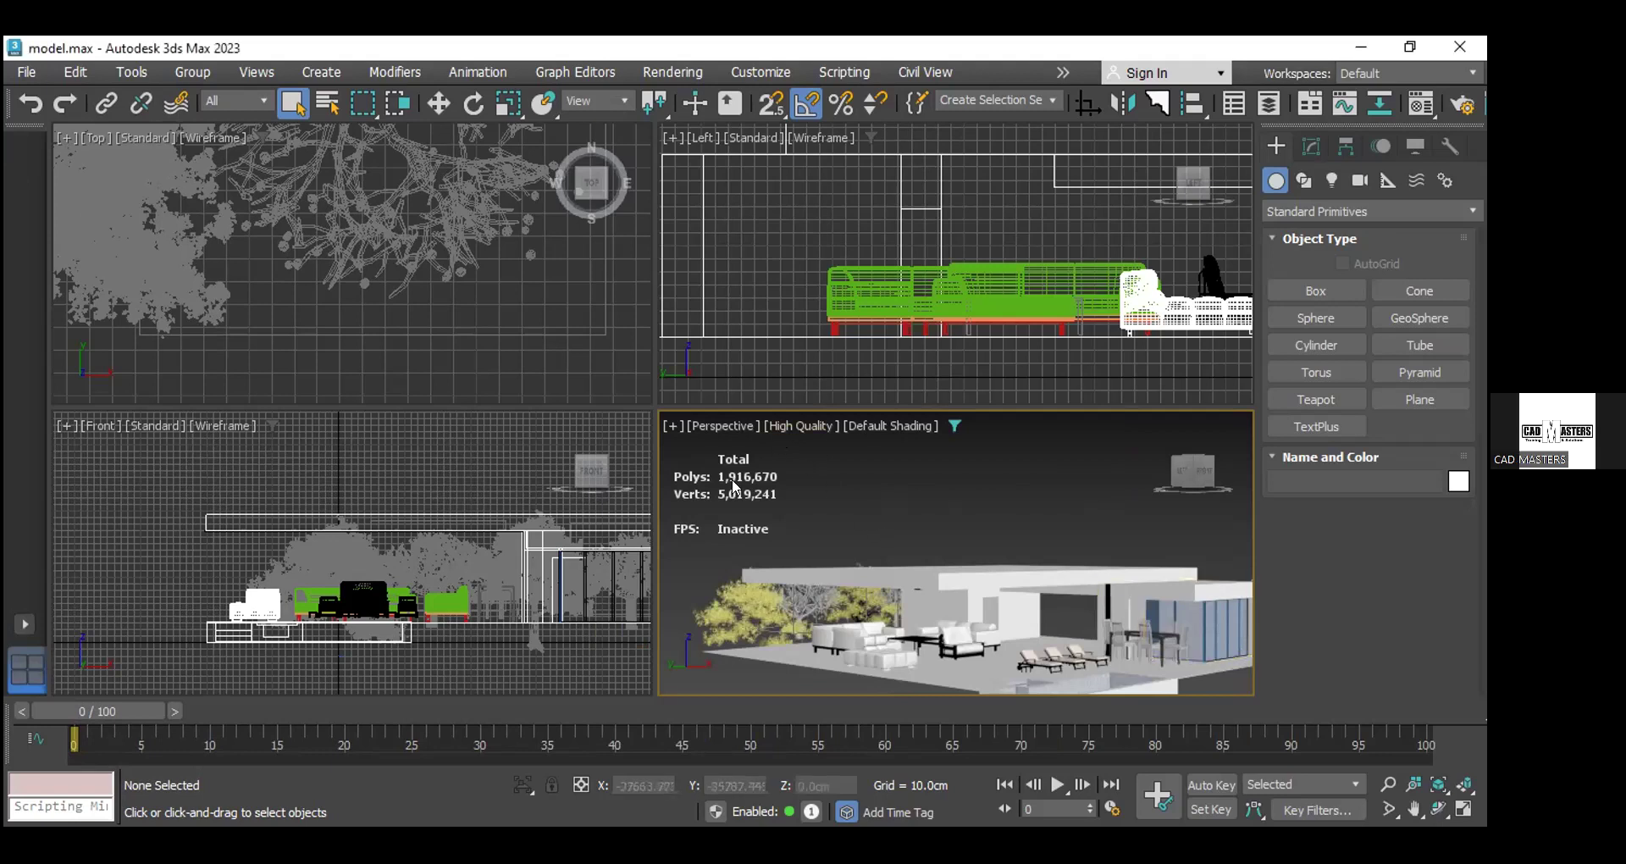
{"action": "scroll", "coordinate": [798, 564], "scroll_direction": "up", "scroll_amount": 5}
{"action": "left_click", "coordinate": [830, 529]}
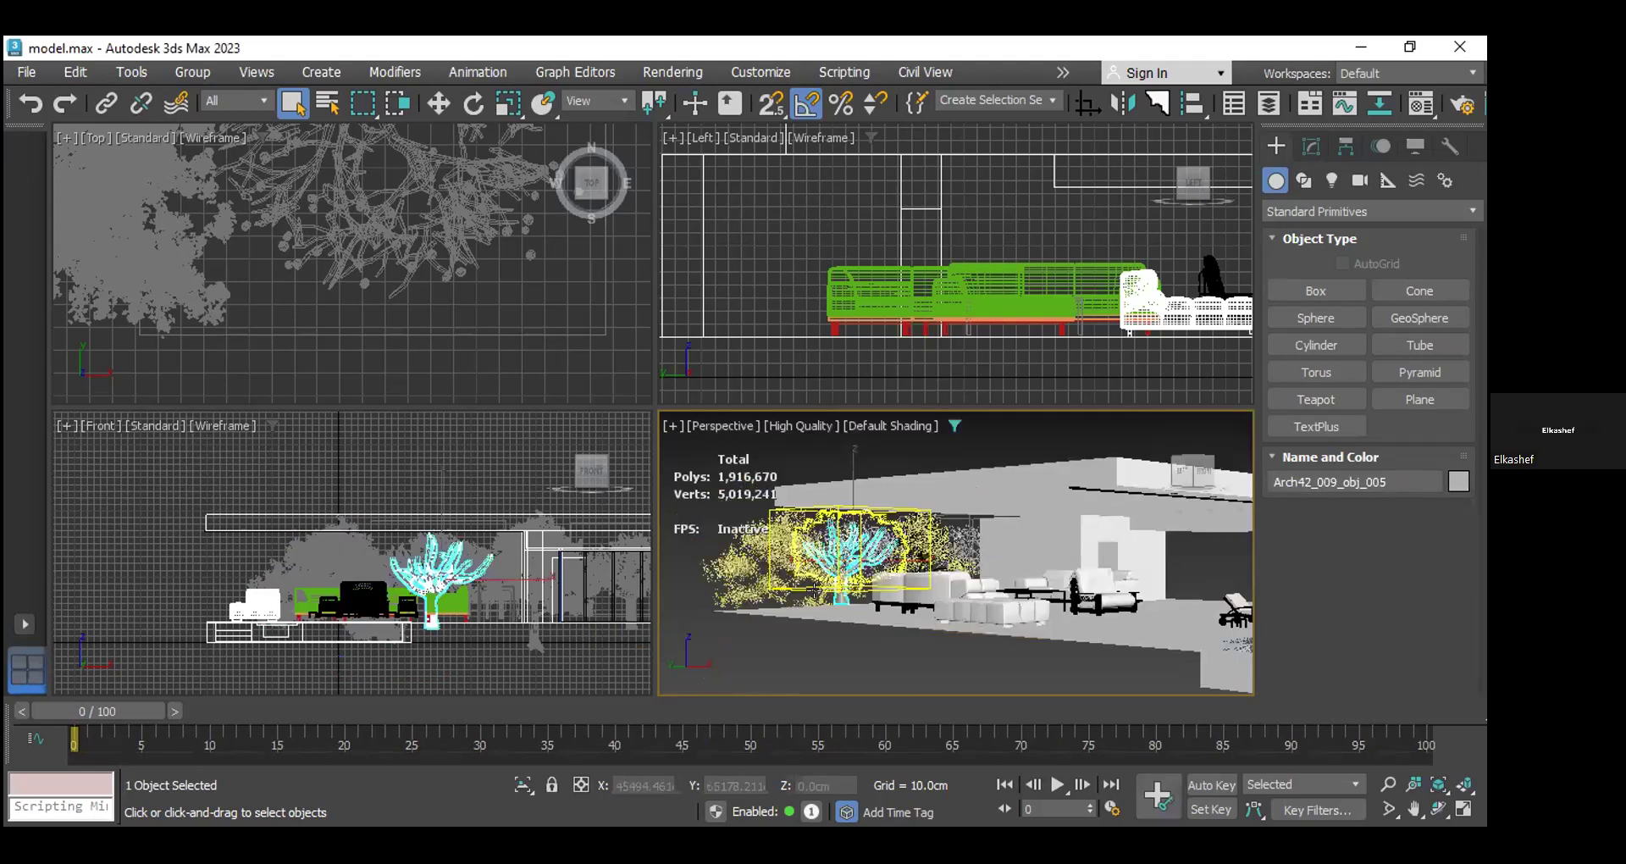
{"action": "left_click", "coordinate": [756, 593]}
{"action": "scroll", "coordinate": [752, 599], "scroll_direction": "up", "scroll_amount": 5}
{"action": "scroll", "coordinate": [751, 599], "scroll_direction": "down", "scroll_amount": 10}
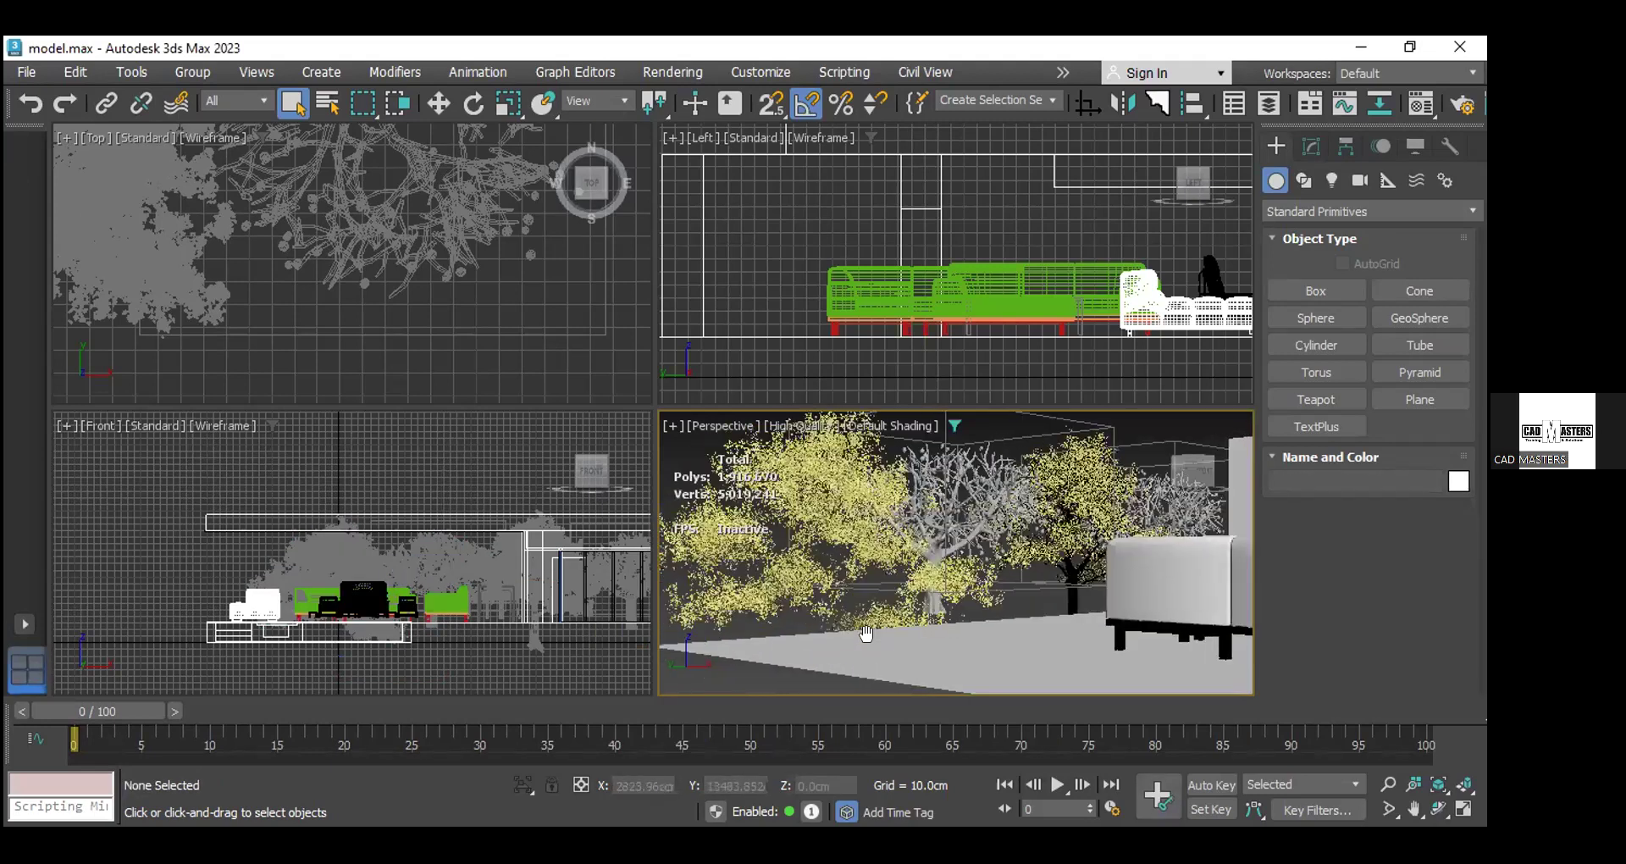
{"action": "scroll", "coordinate": [489, 236], "scroll_direction": "down", "scroll_amount": 10}
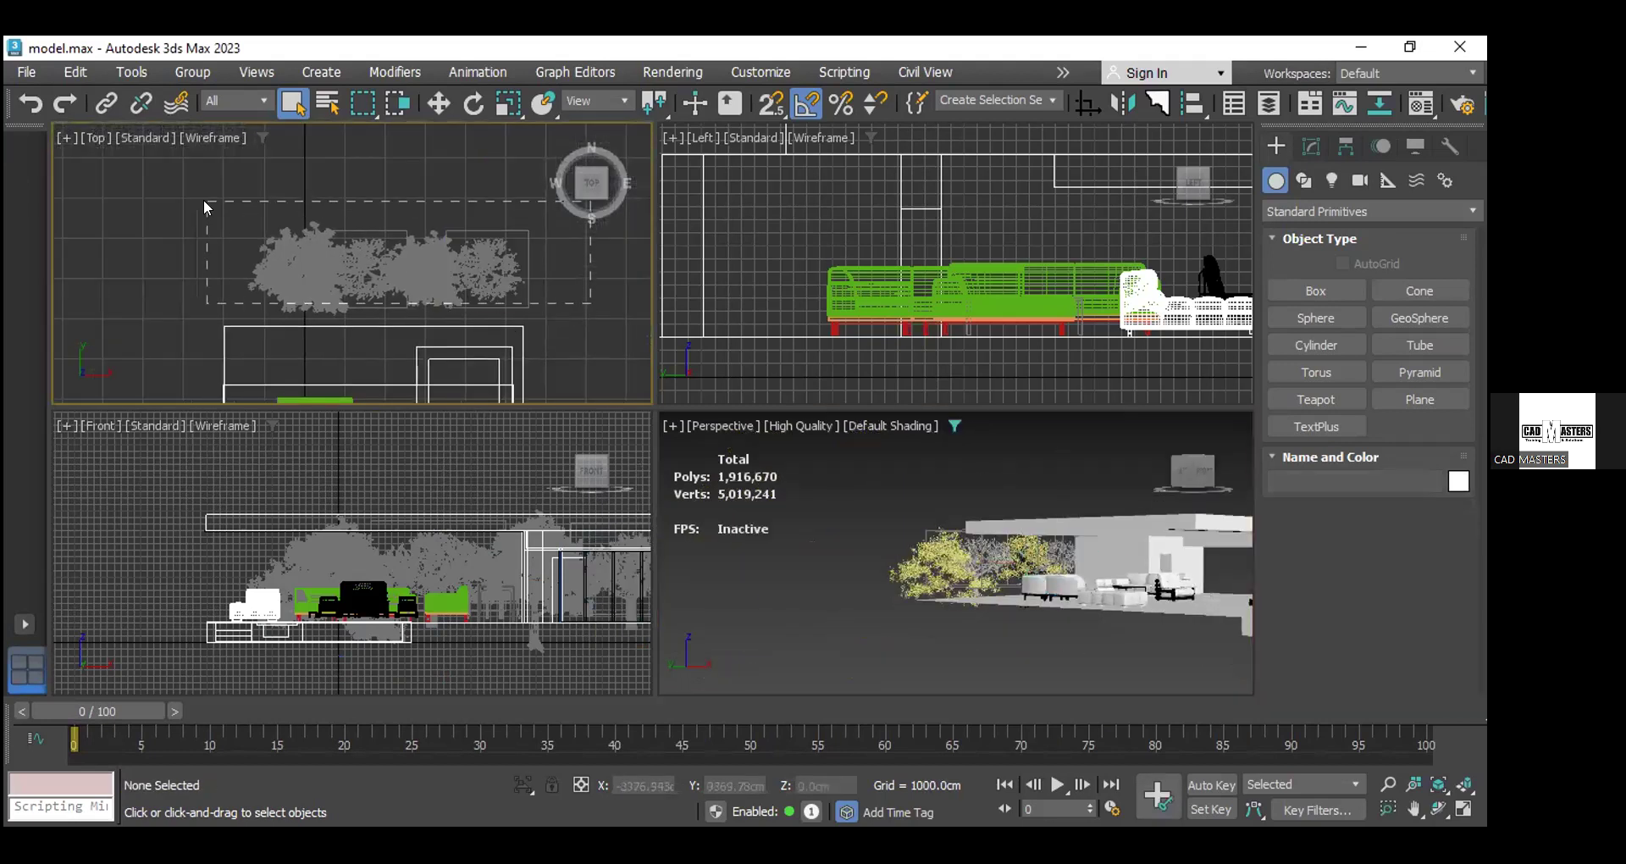
- Delete the tree group at the east end of the tree row in the Top view, and undo the deletion
{"action": "left_click_drag", "start_coordinate": [206, 207], "coordinate": [542, 322]}
{"action": "scroll", "coordinate": [431, 279], "scroll_direction": "down", "scroll_amount": 5}
{"action": "left_click", "coordinate": [431, 279]}
{"action": "scroll", "coordinate": [430, 279], "scroll_direction": "up", "scroll_amount": 5}
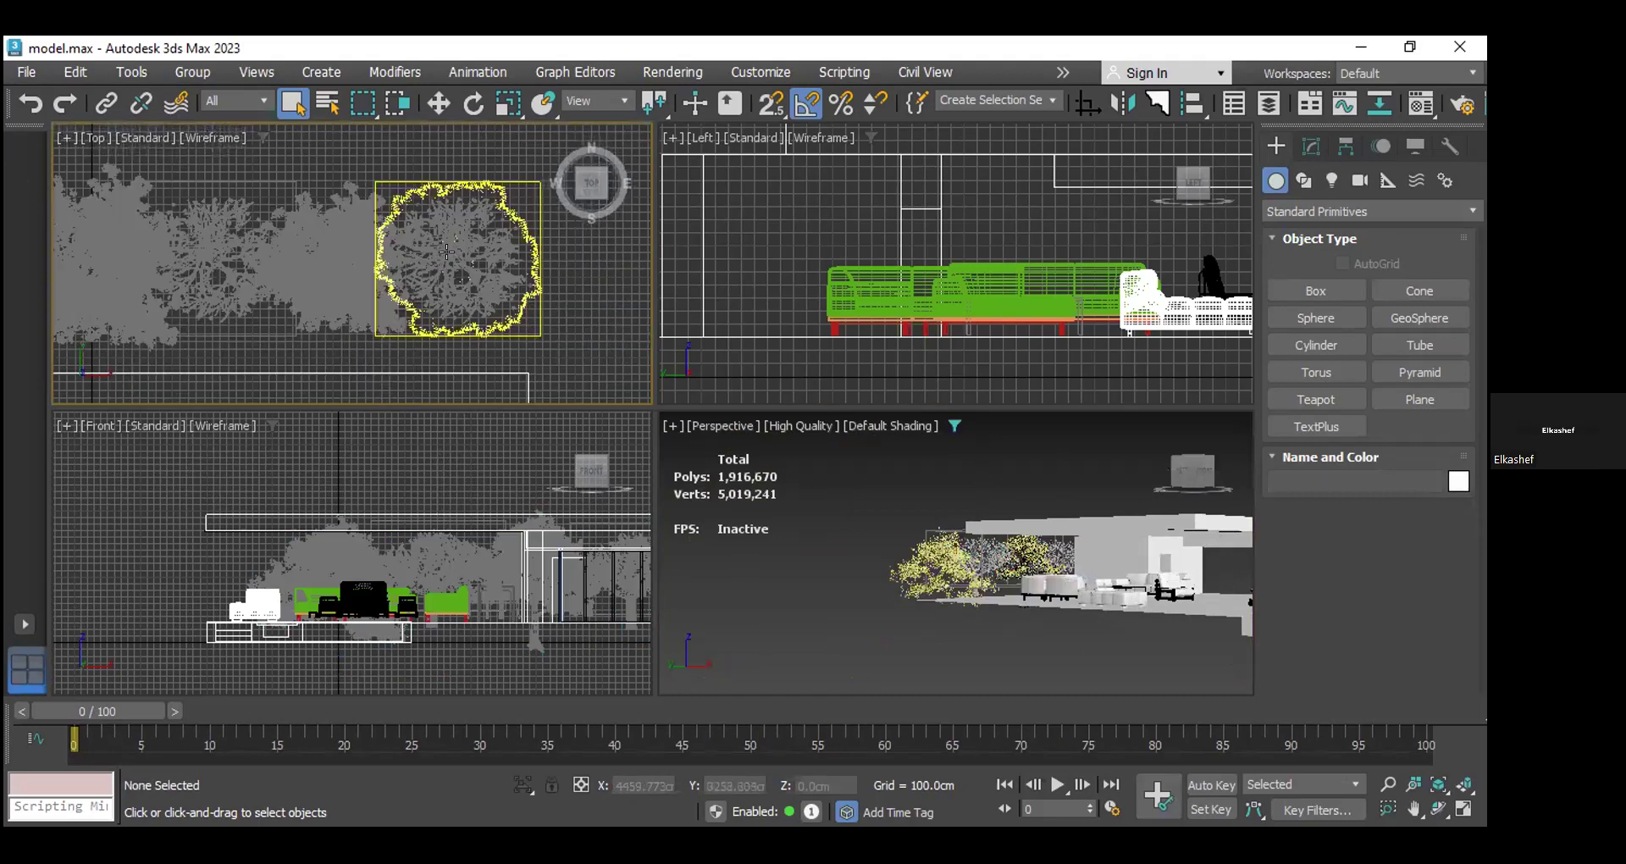
{"action": "left_click", "coordinate": [446, 252]}
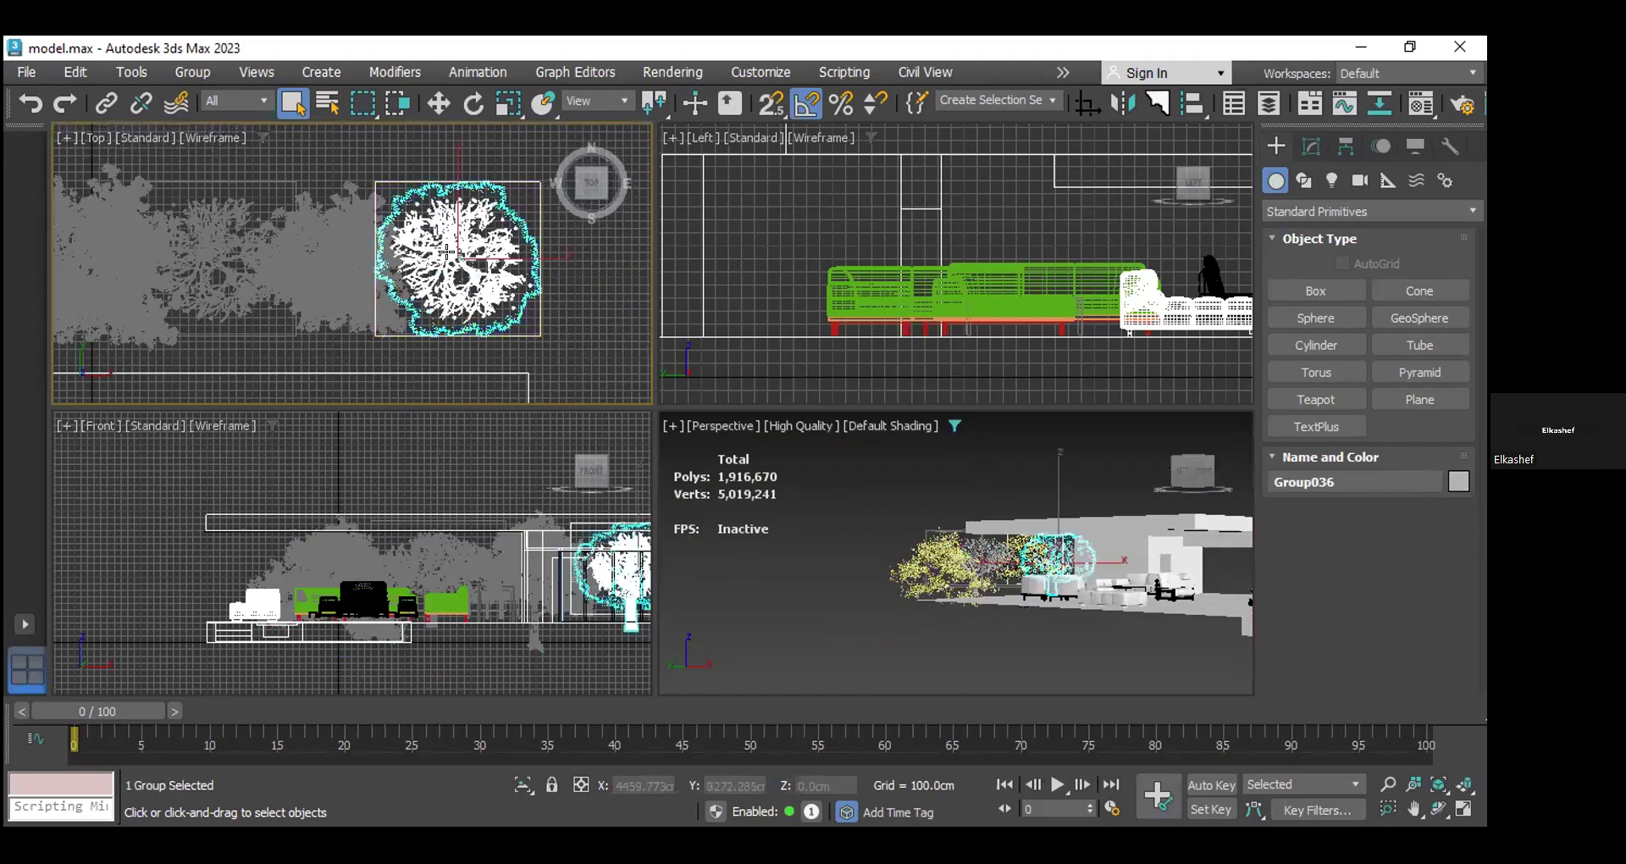
{"action": "key", "text": "Delete"}
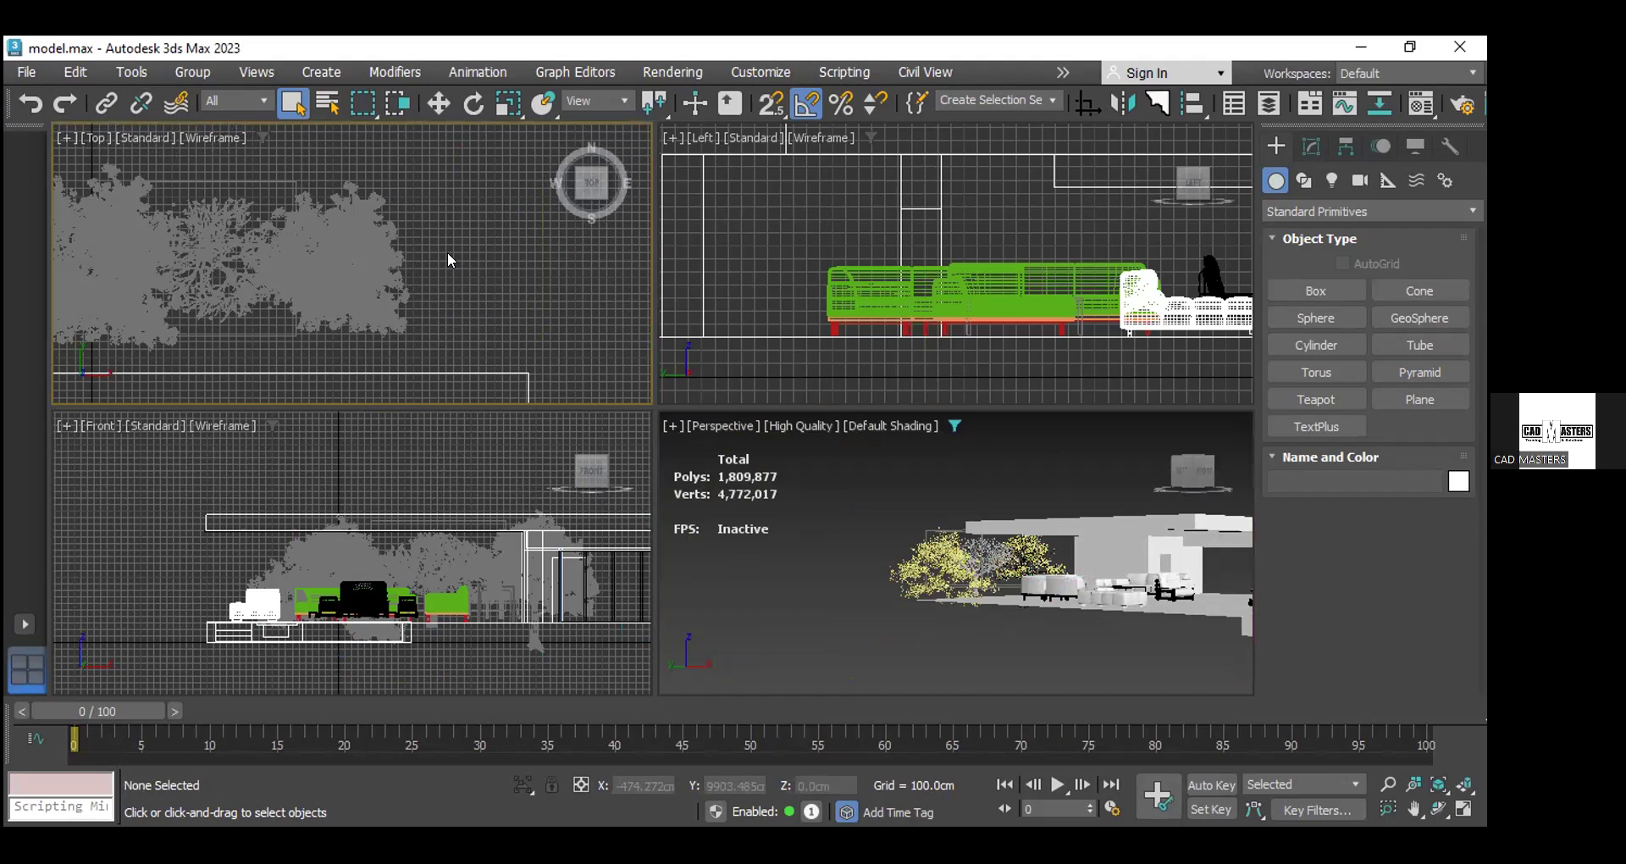
{"action": "key", "text": "ctrl+z"}
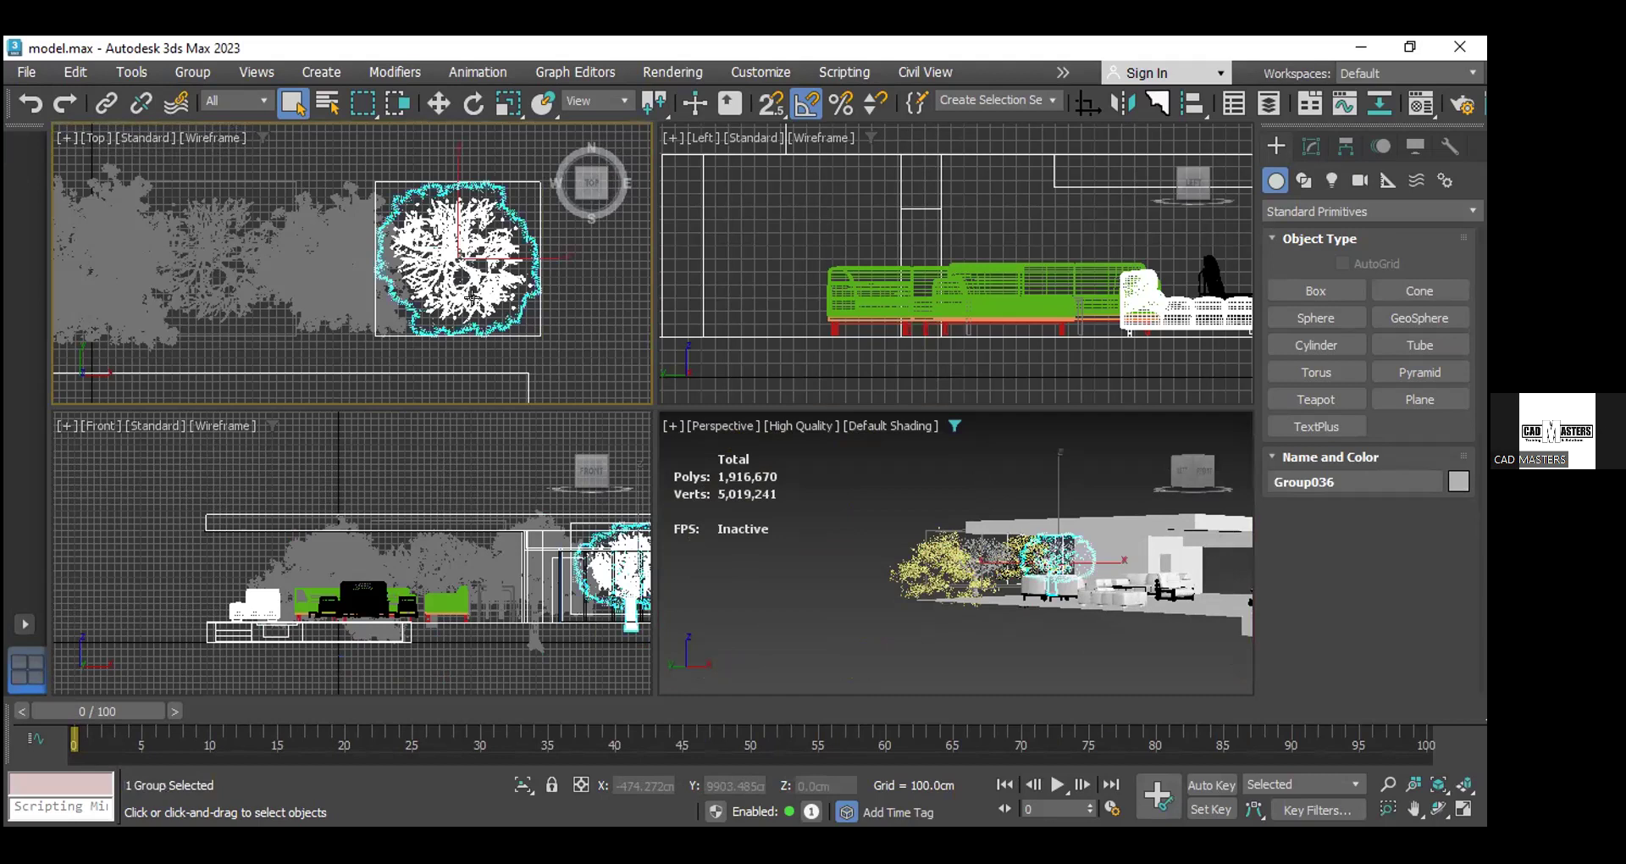
- Select the entire row of trees behind the house in the Top view, and clear the selection
{"action": "scroll", "coordinate": [605, 303], "scroll_direction": "down", "scroll_amount": 5}
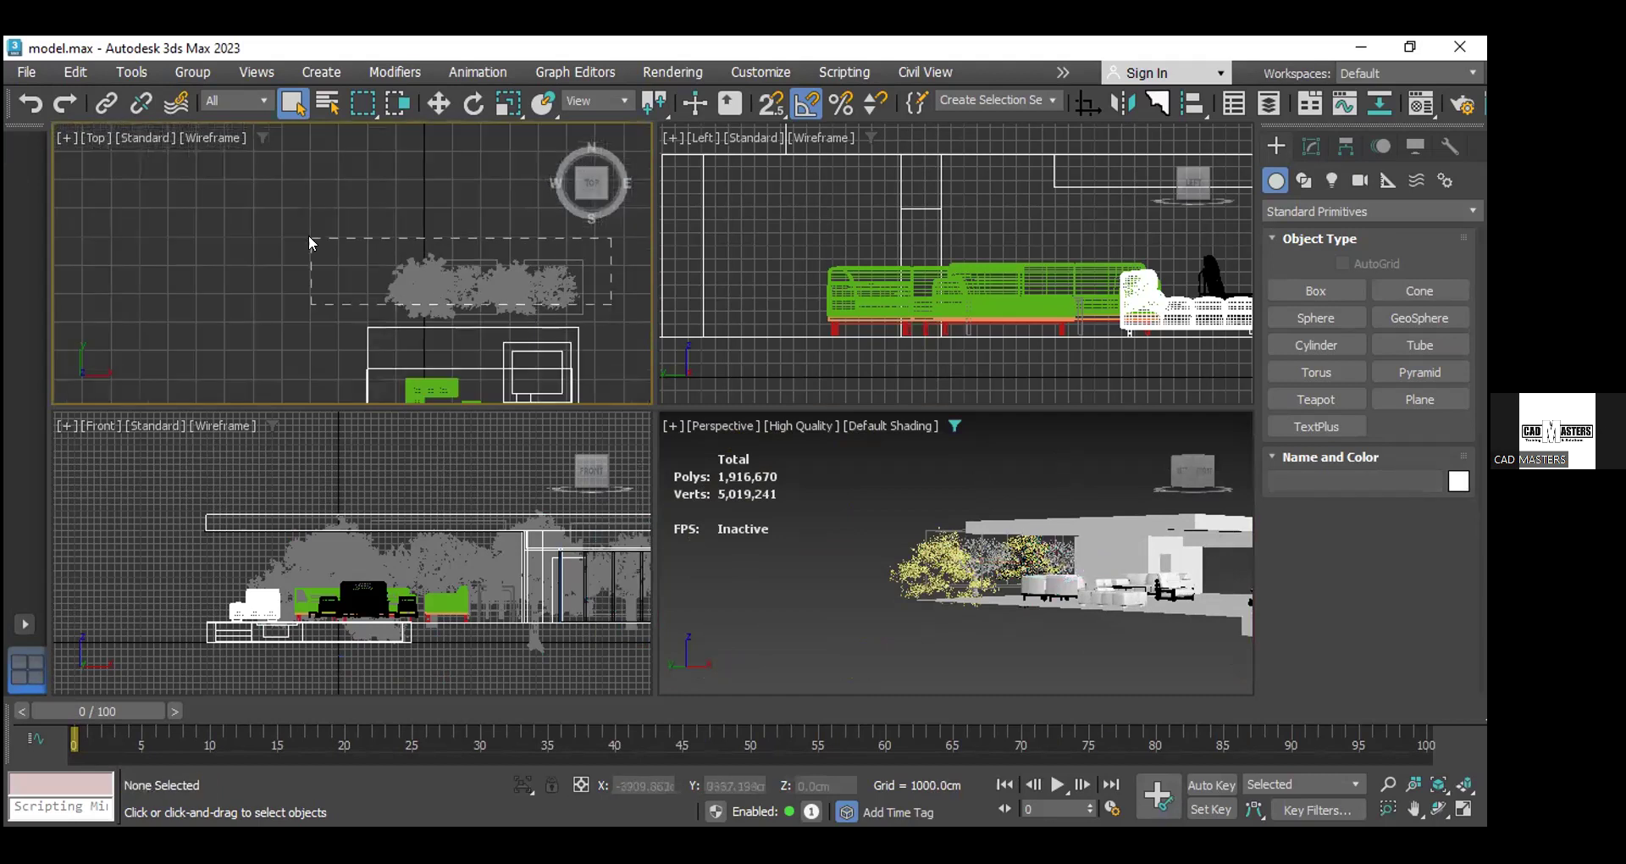
{"action": "left_click_drag", "start_coordinate": [313, 244], "coordinate": [521, 347]}
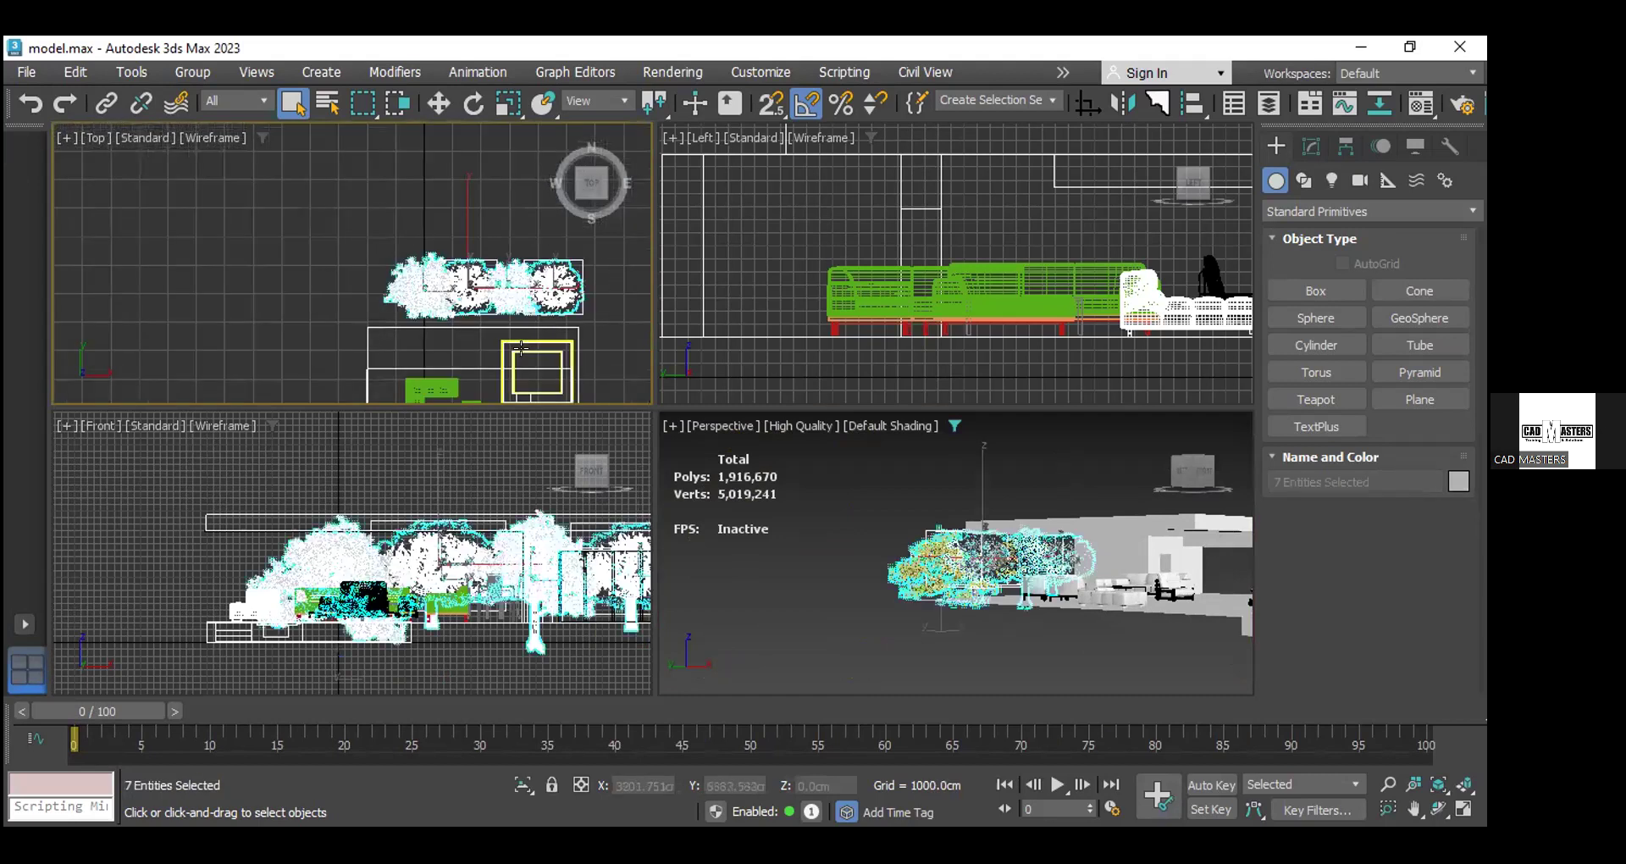
{"action": "left_click", "coordinate": [622, 339]}
- Examine the trees, outdoor furniture and pool terrace of the house from near and far in the Perspective view
{"action": "scroll", "coordinate": [998, 602], "scroll_direction": "up", "scroll_amount": 10}
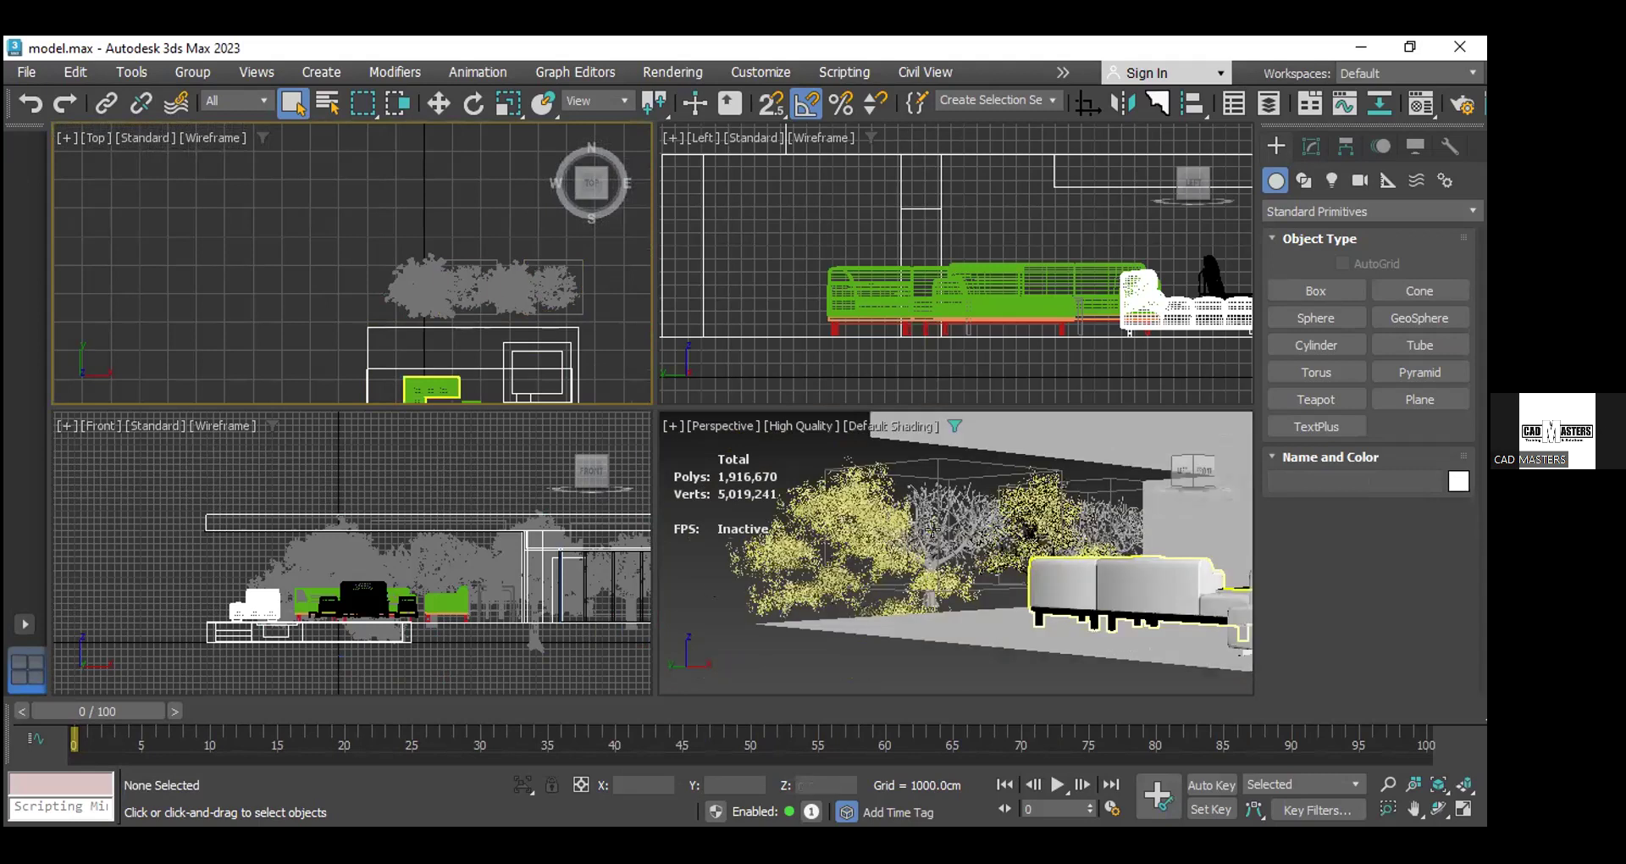
{"action": "scroll", "coordinate": [1004, 568], "scroll_direction": "down", "scroll_amount": 10}
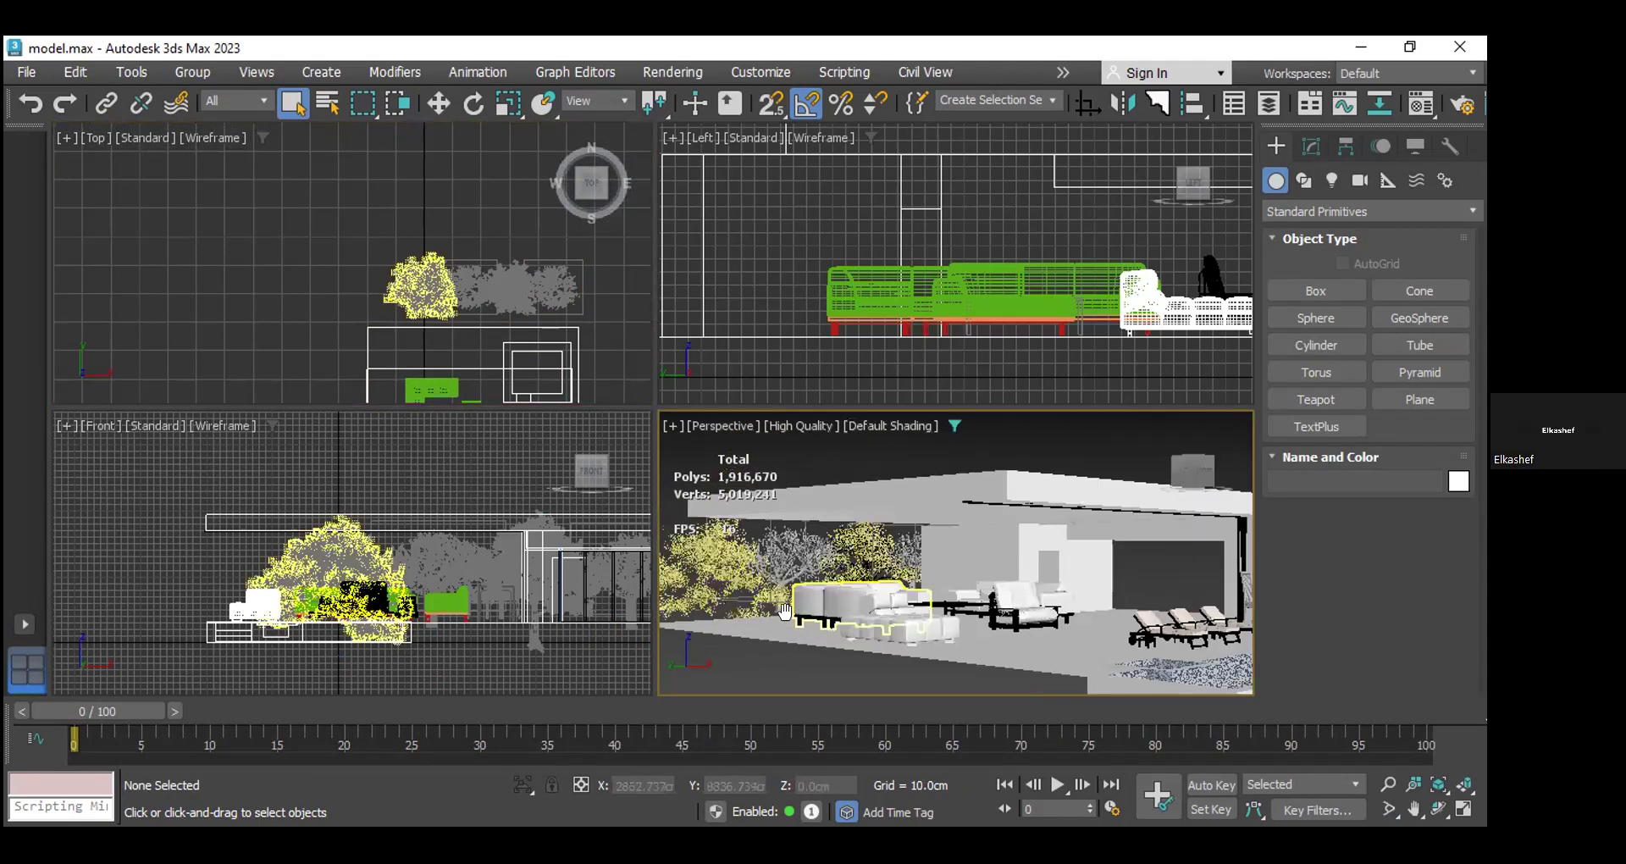
{"action": "scroll", "coordinate": [1129, 589], "scroll_direction": "up", "scroll_amount": 5}
{"action": "scroll", "coordinate": [1129, 589], "scroll_direction": "down", "scroll_amount": 5}
{"action": "scroll", "coordinate": [1102, 593], "scroll_direction": "up", "scroll_amount": 6}
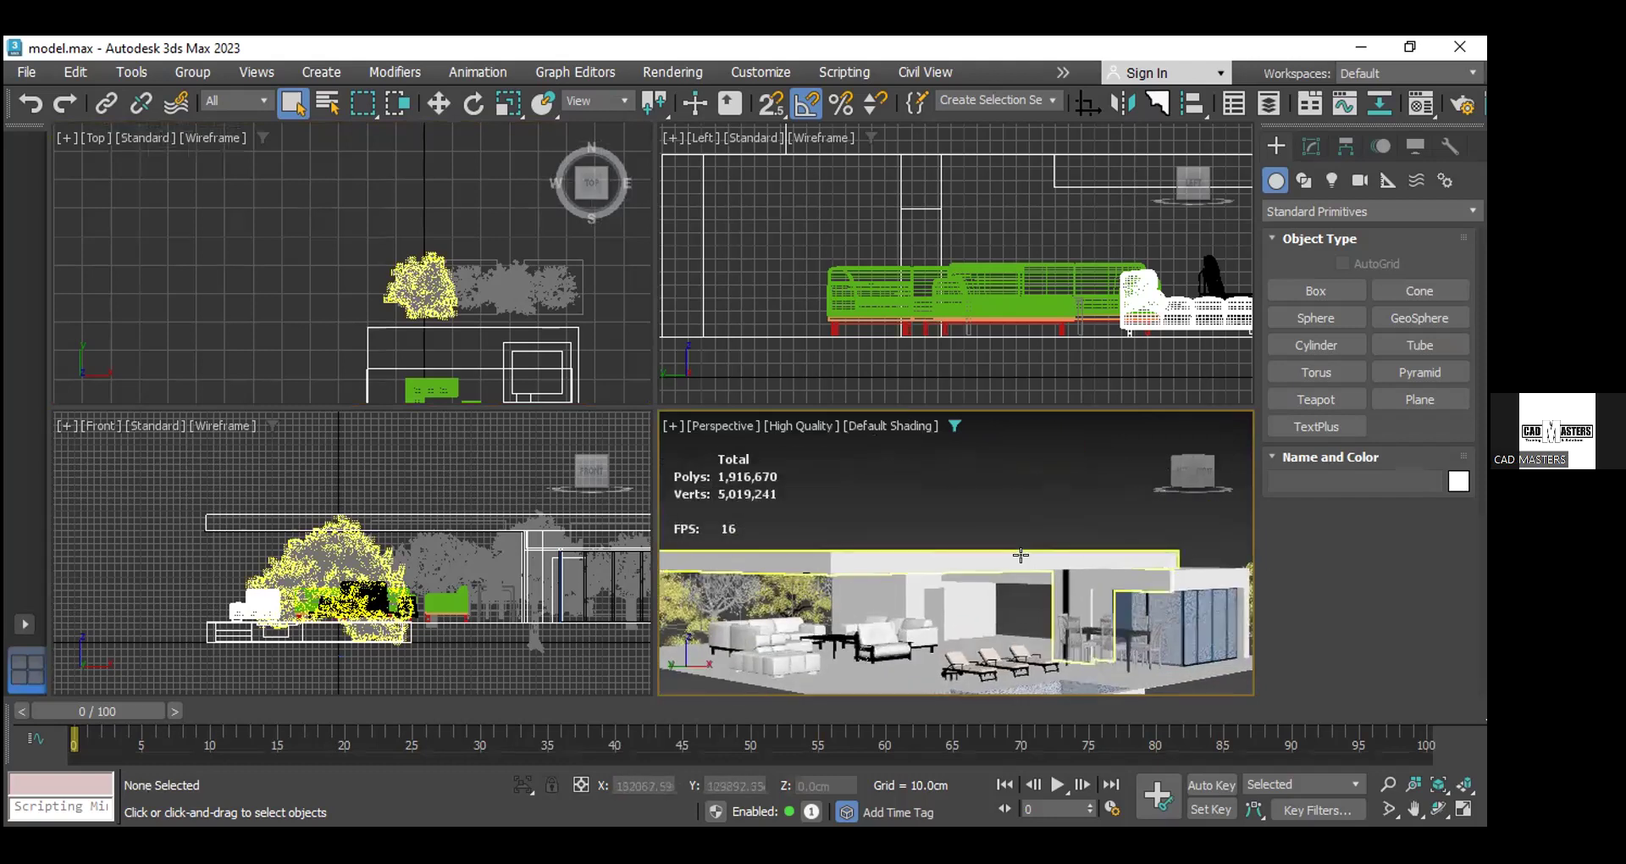
{"action": "scroll", "coordinate": [952, 546], "scroll_direction": "up", "scroll_amount": 6}
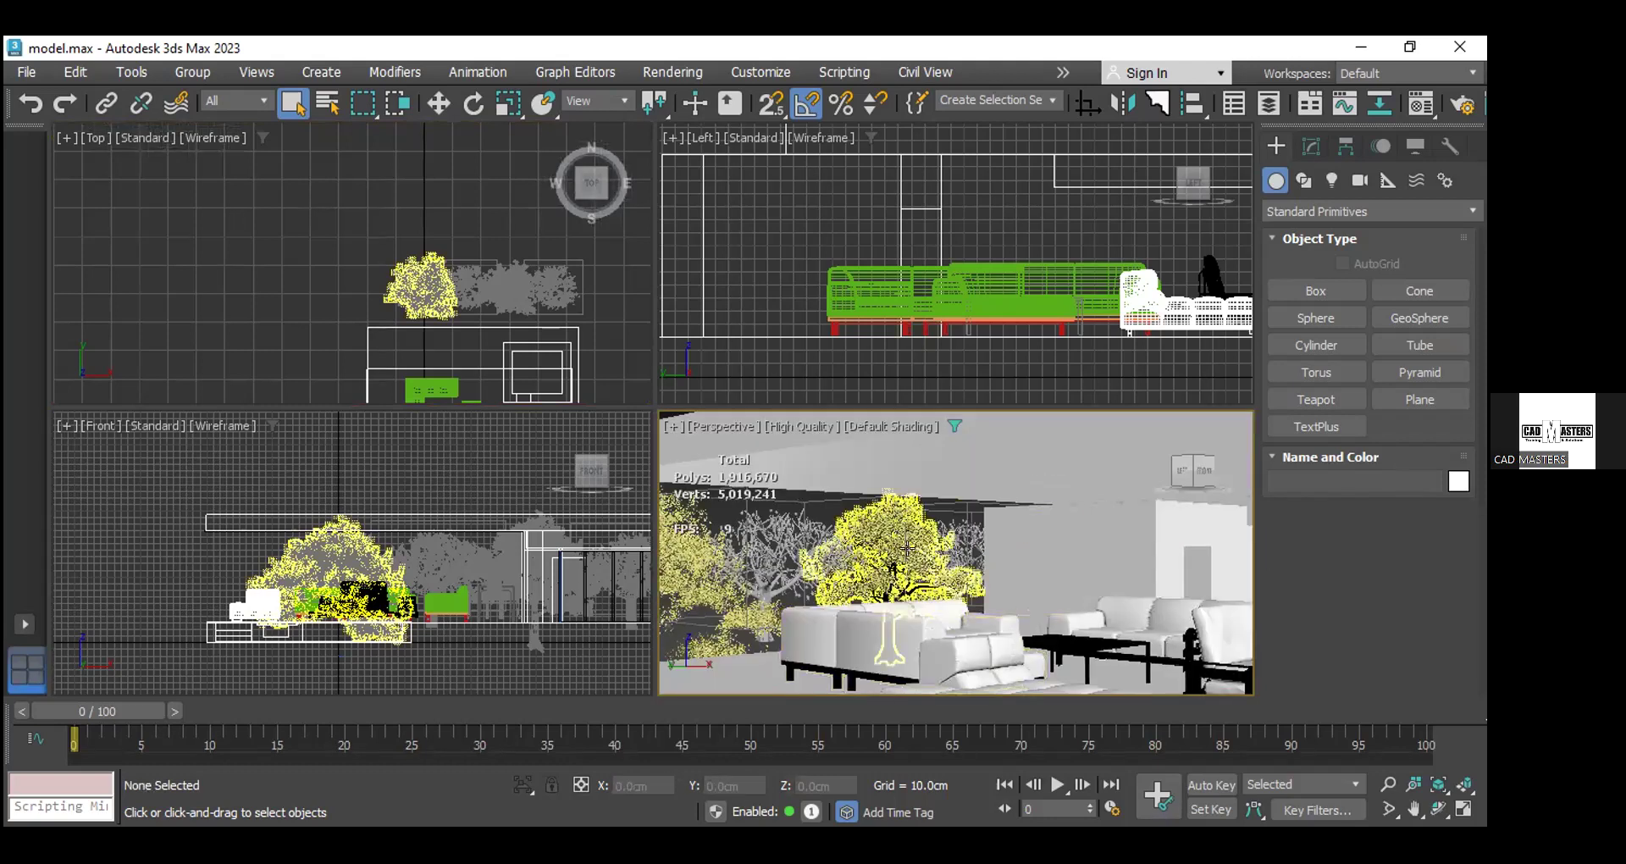
{"action": "scroll", "coordinate": [952, 547], "scroll_direction": "down", "scroll_amount": 6}
{"action": "left_click", "coordinate": [595, 322]}
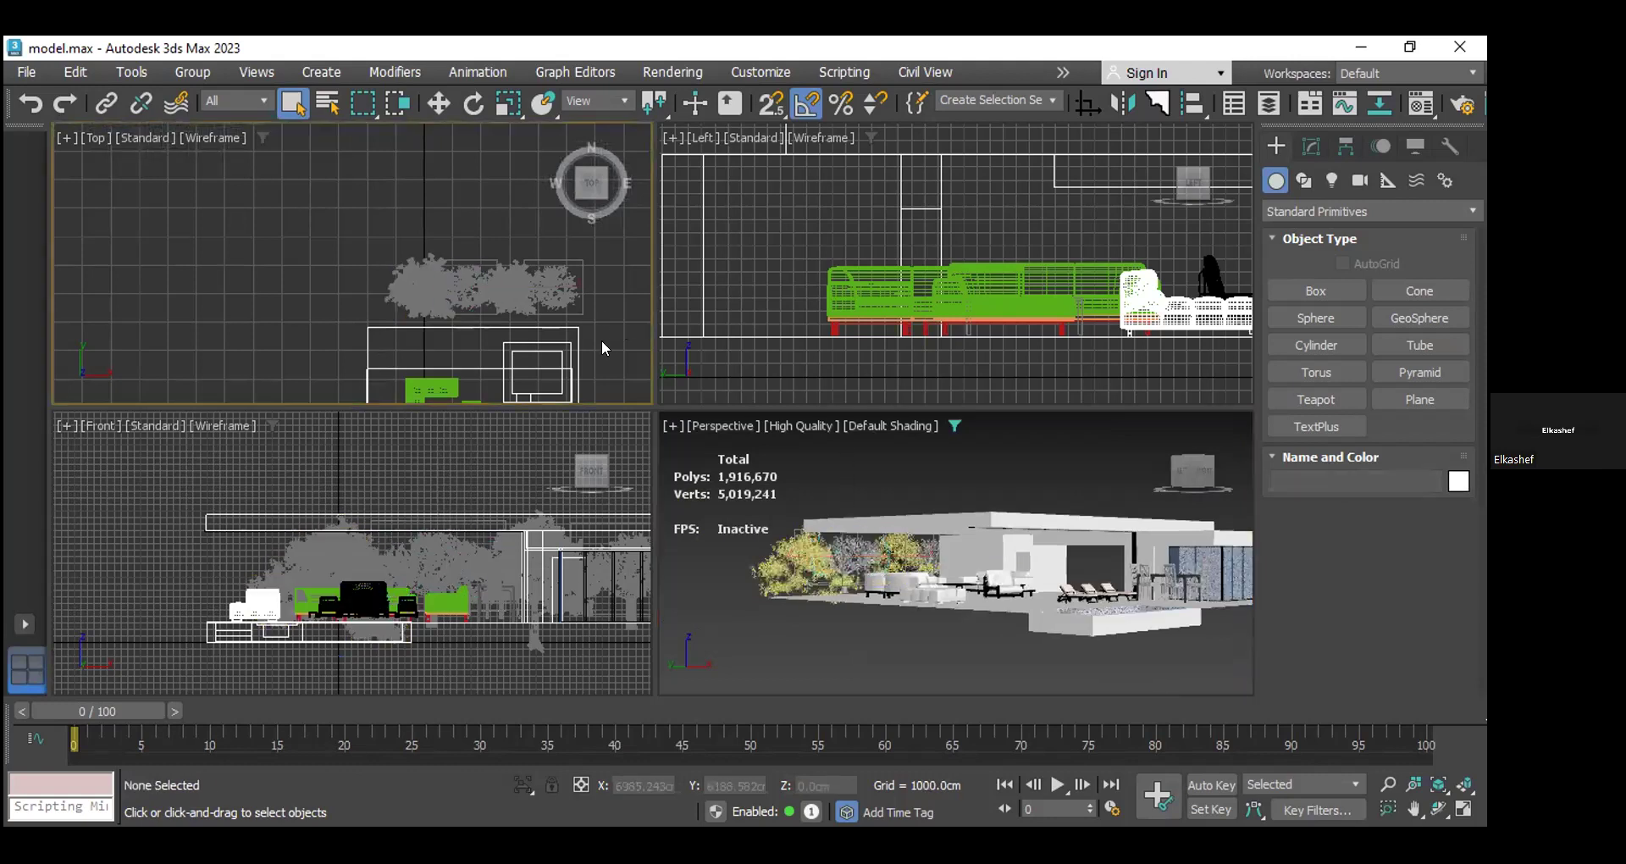
{"action": "scroll", "coordinate": [863, 531], "scroll_direction": "up", "scroll_amount": 5}
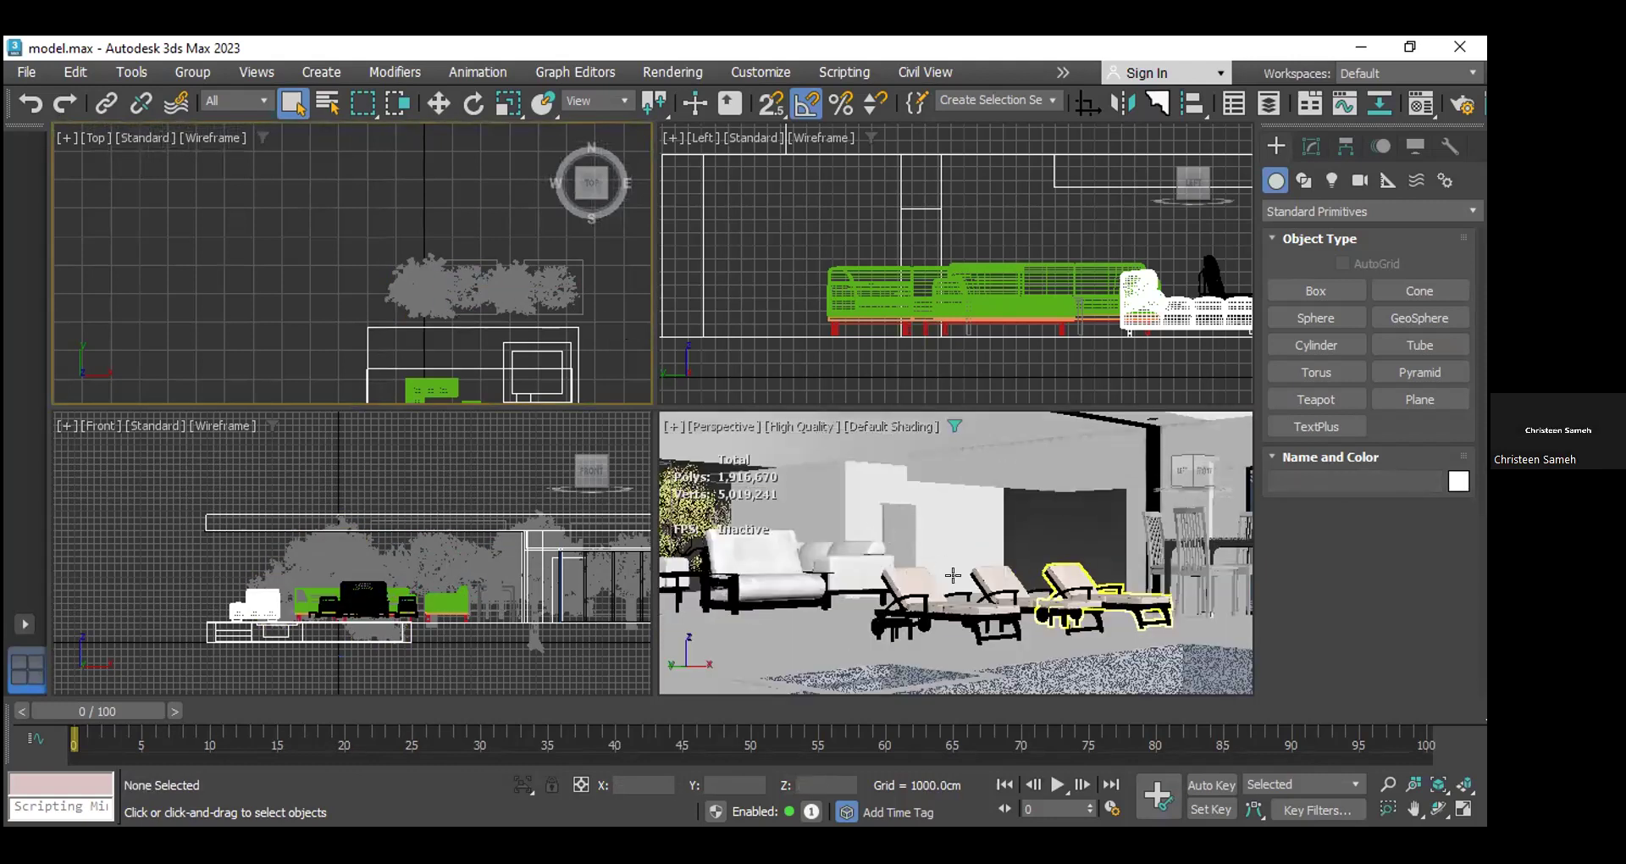
{"action": "scroll", "coordinate": [953, 576], "scroll_direction": "down", "scroll_amount": 2}
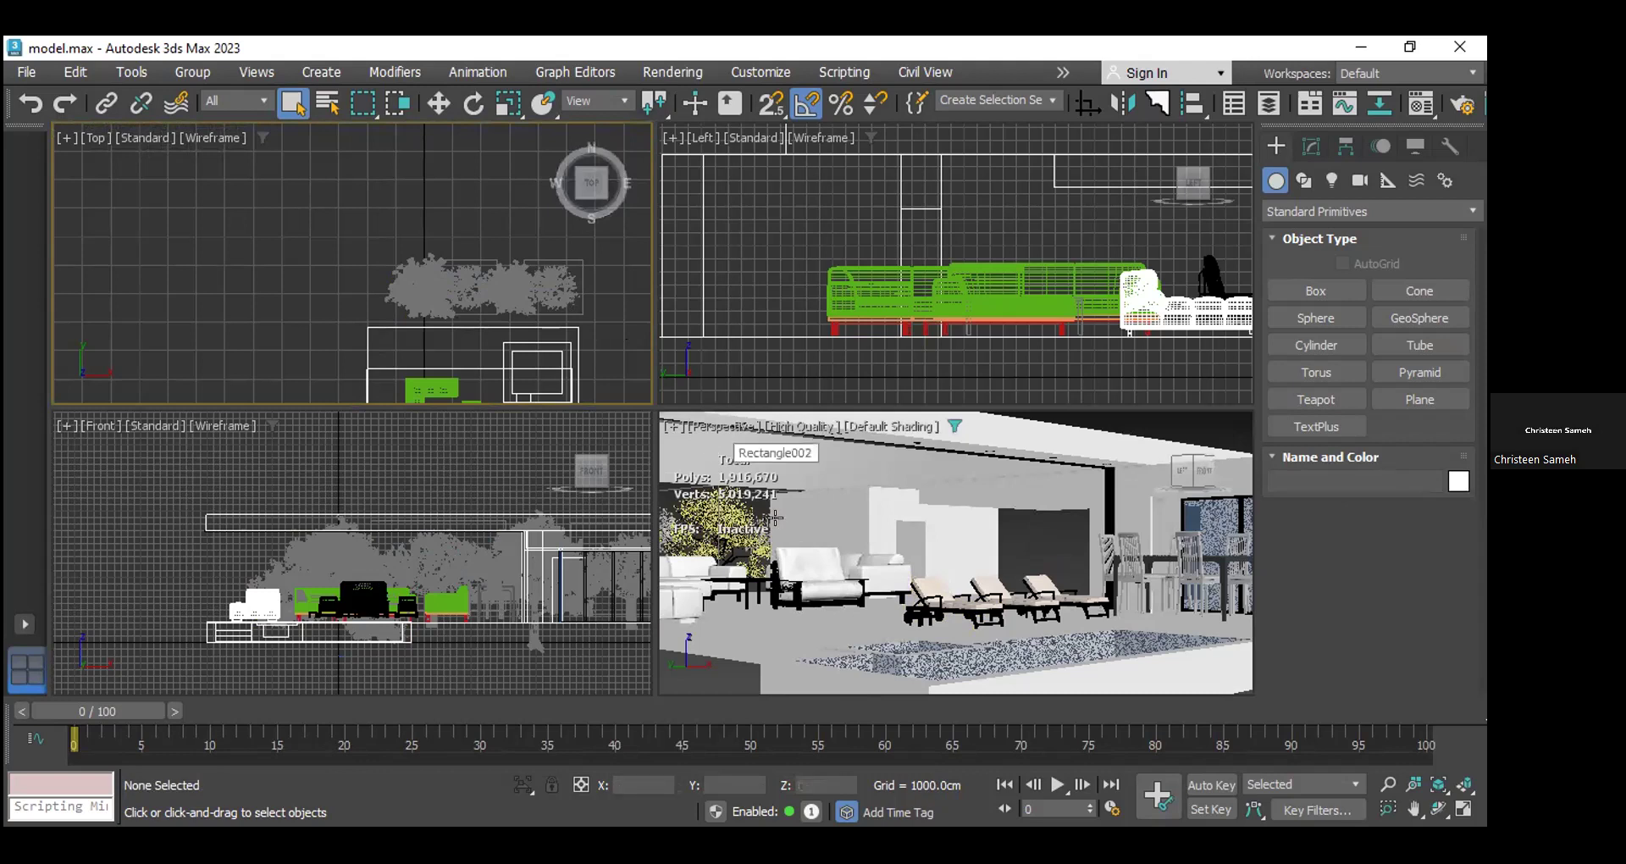
{"action": "scroll", "coordinate": [787, 539], "scroll_direction": "down", "scroll_amount": 3}
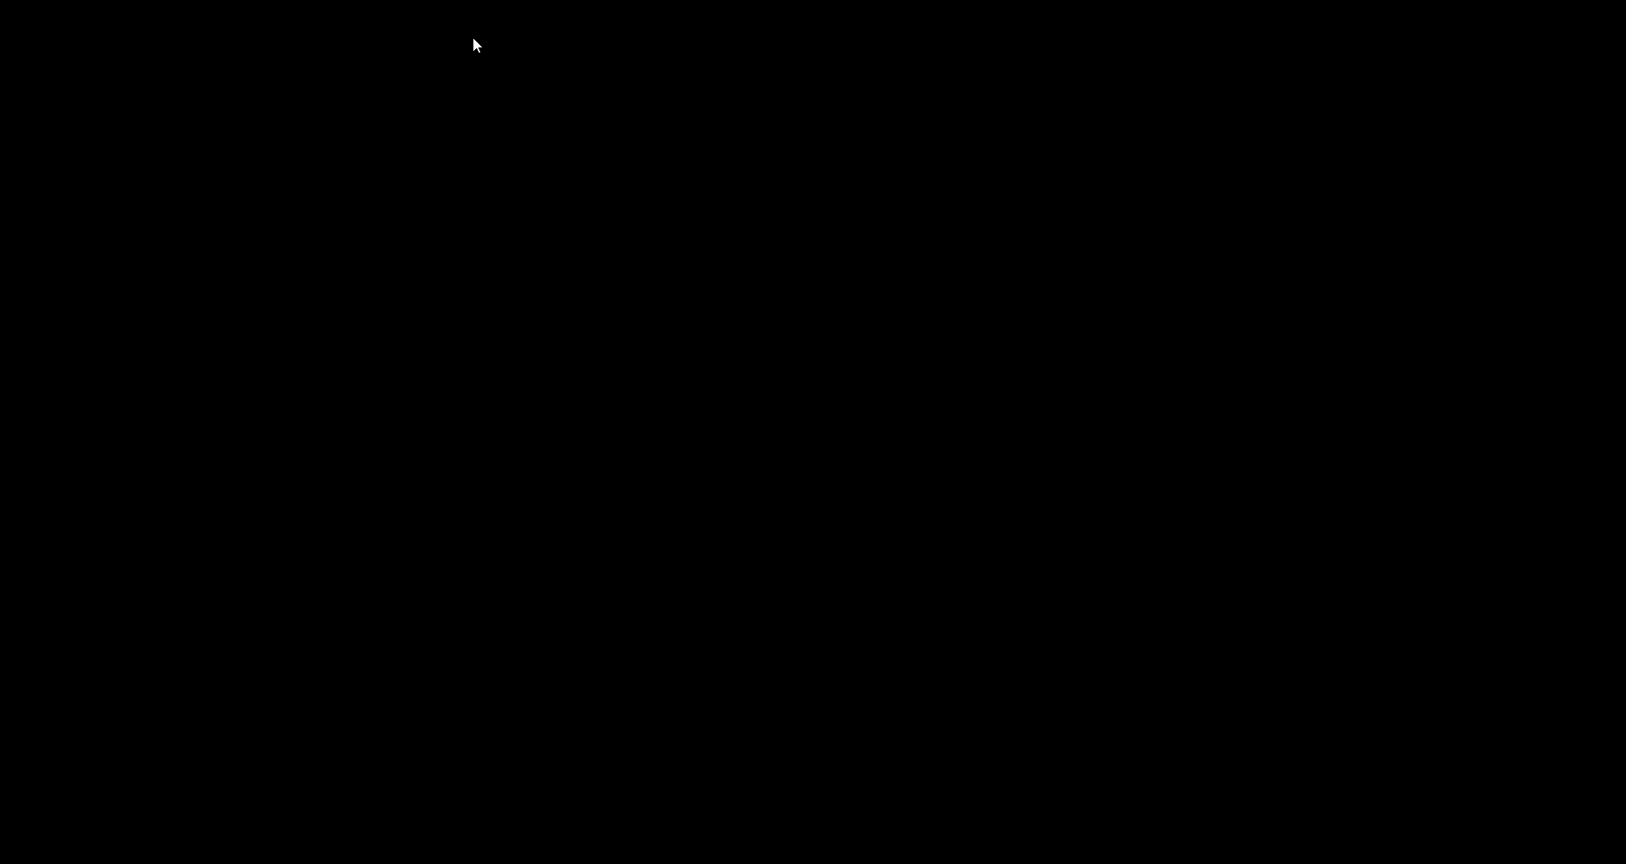
- Assign a VRaySky map as the environment map of the helix ornament scene
{"action": "left_click", "coordinate": [472, 37]}
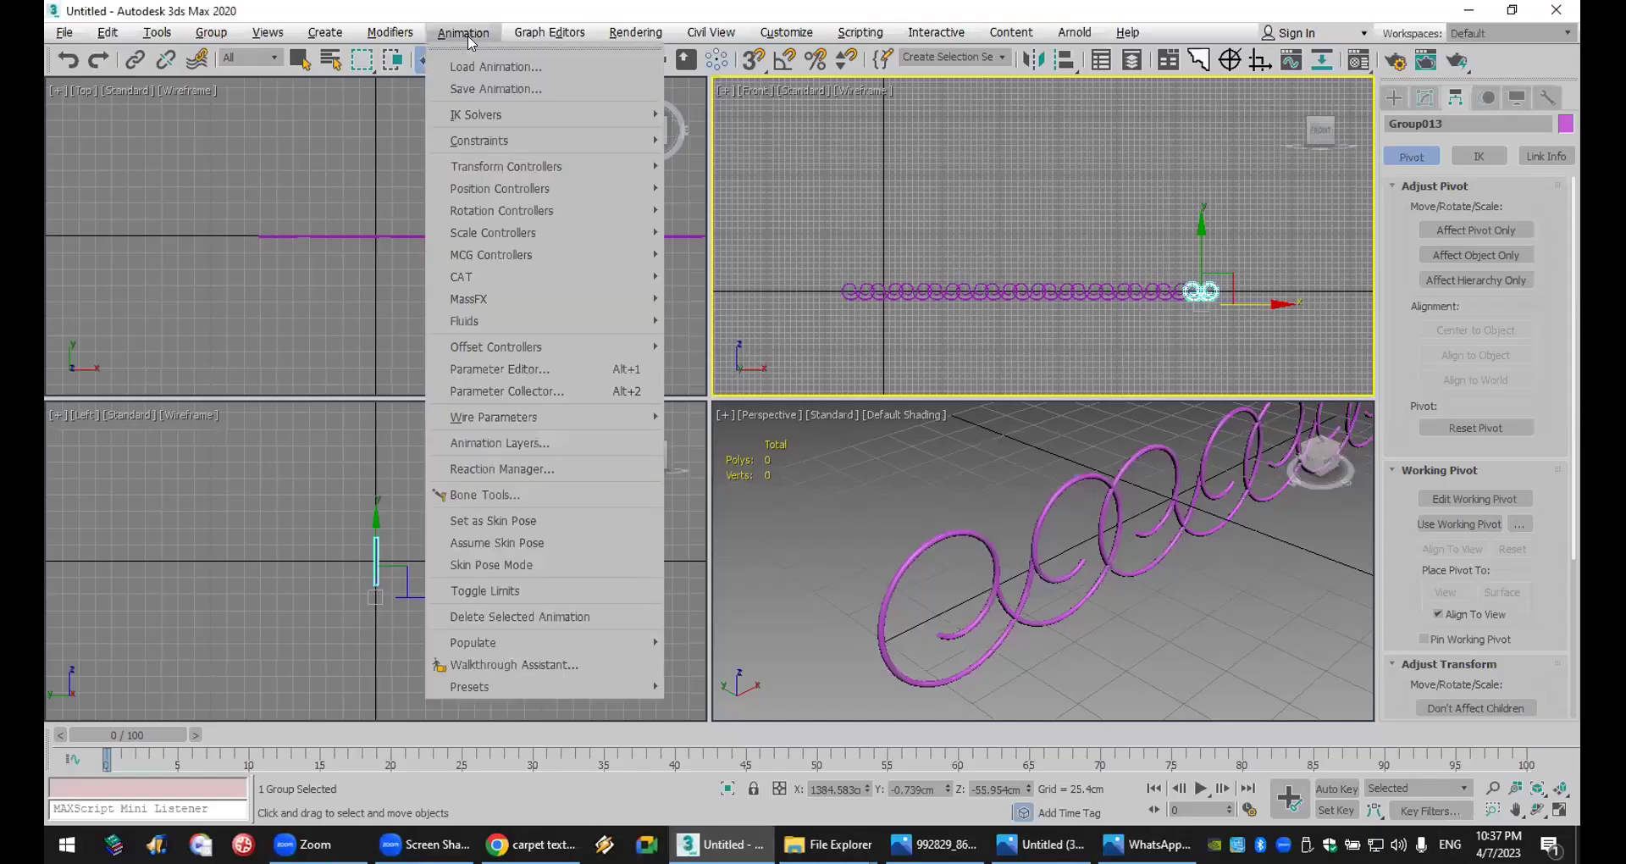
{"action": "mouse_move", "coordinate": [572, 346]}
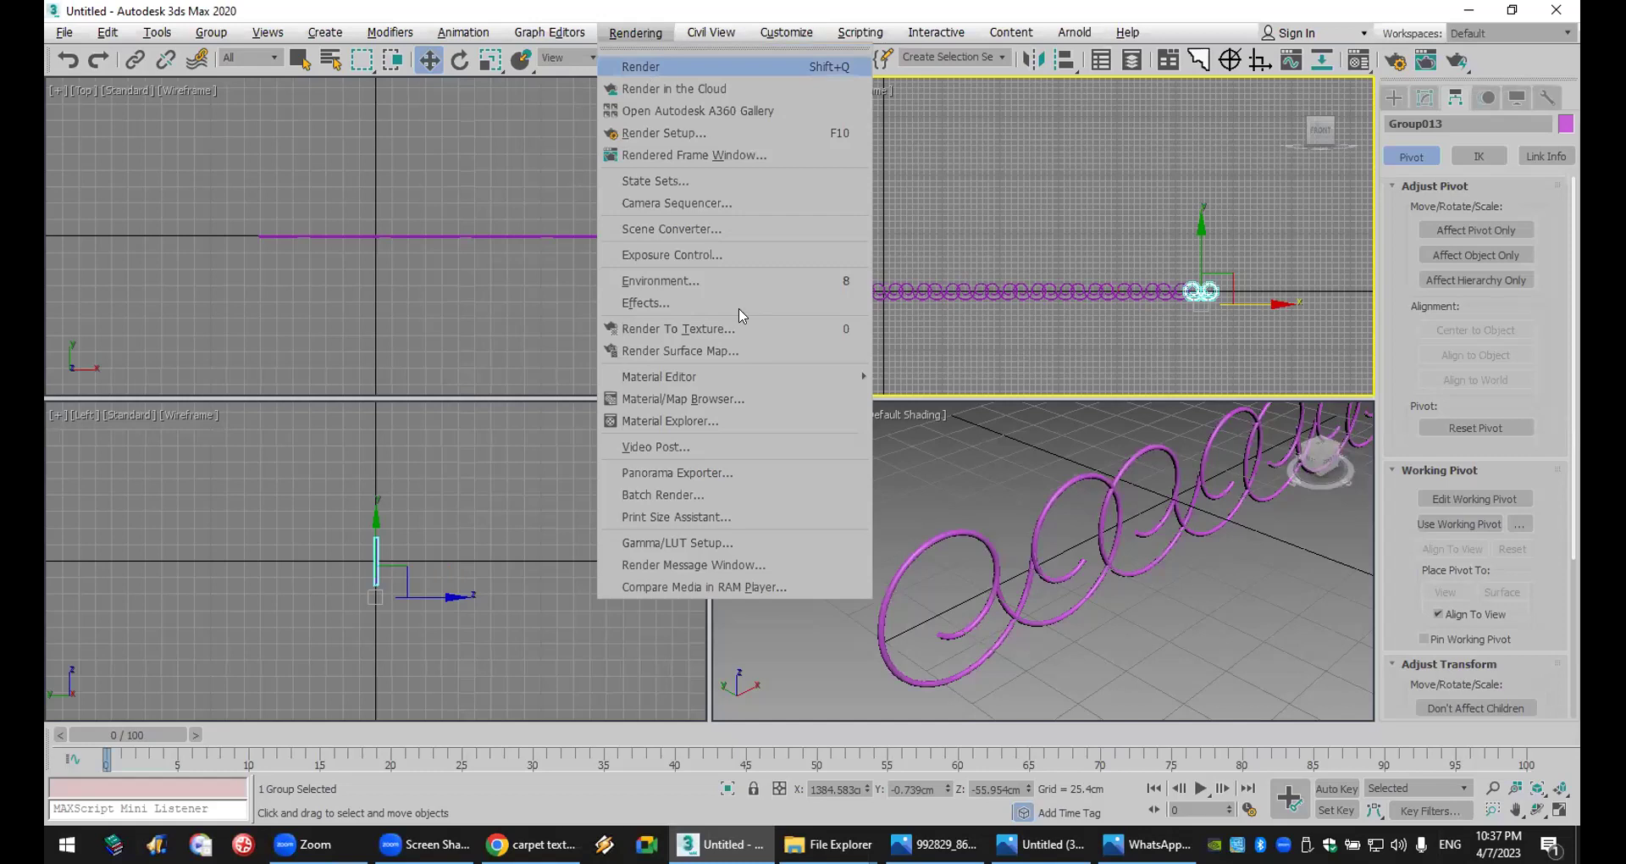
{"action": "left_click", "coordinate": [753, 280]}
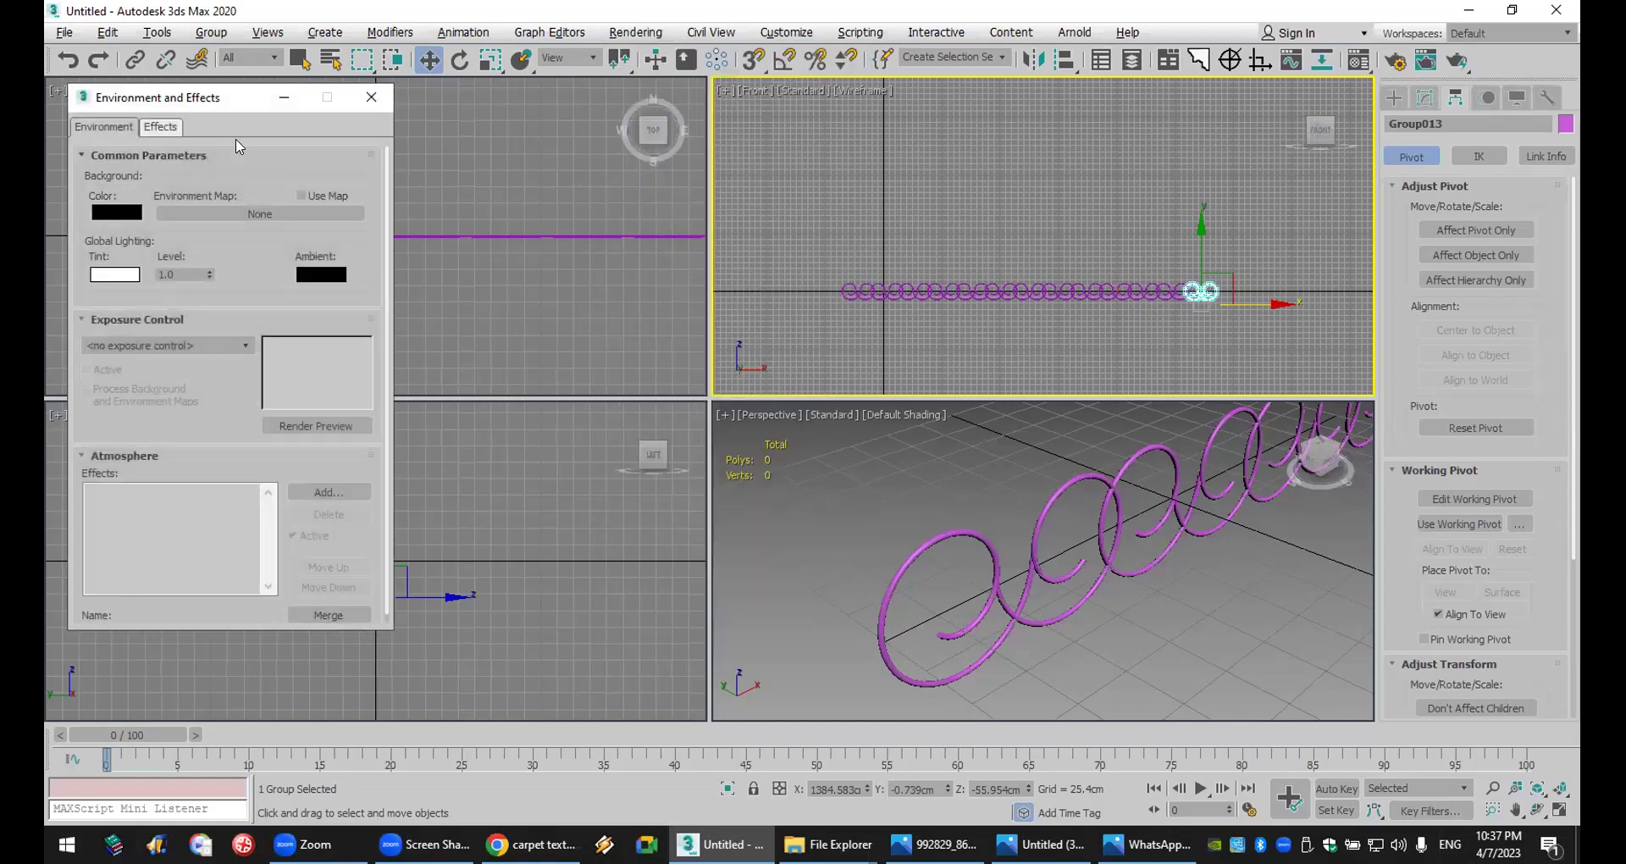
{"action": "left_click_drag", "start_coordinate": [213, 103], "coordinate": [545, 78]}
{"action": "left_click", "coordinate": [646, 189]}
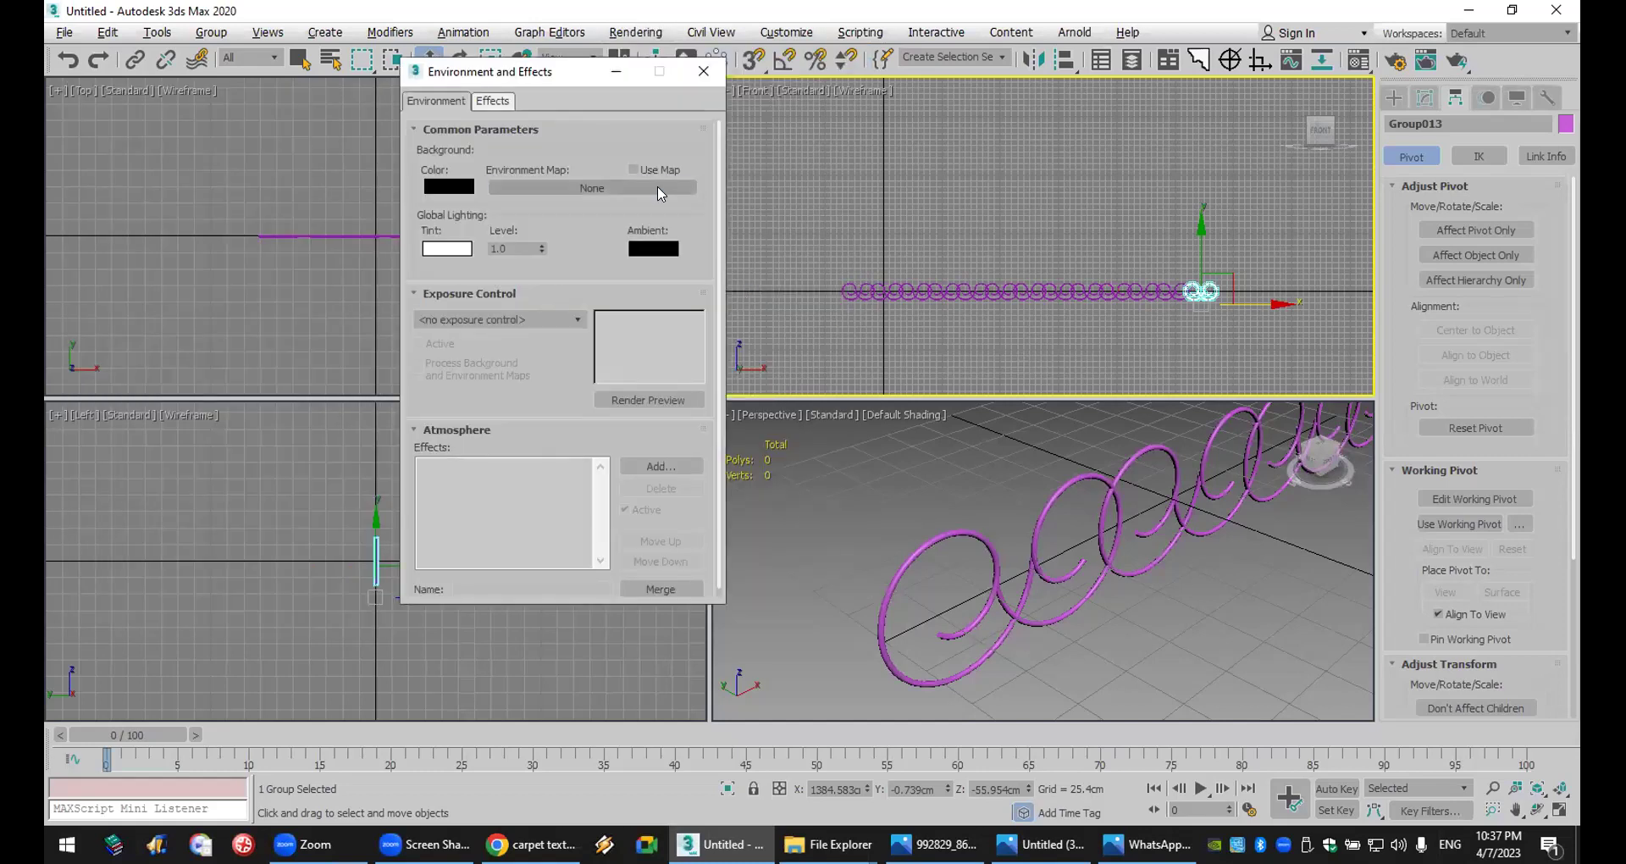
{"action": "left_click", "coordinate": [669, 236]}
{"action": "scroll", "coordinate": [752, 507], "scroll_direction": "down", "scroll_amount": 2}
{"action": "scroll", "coordinate": [753, 506], "scroll_direction": "down", "scroll_amount": 3}
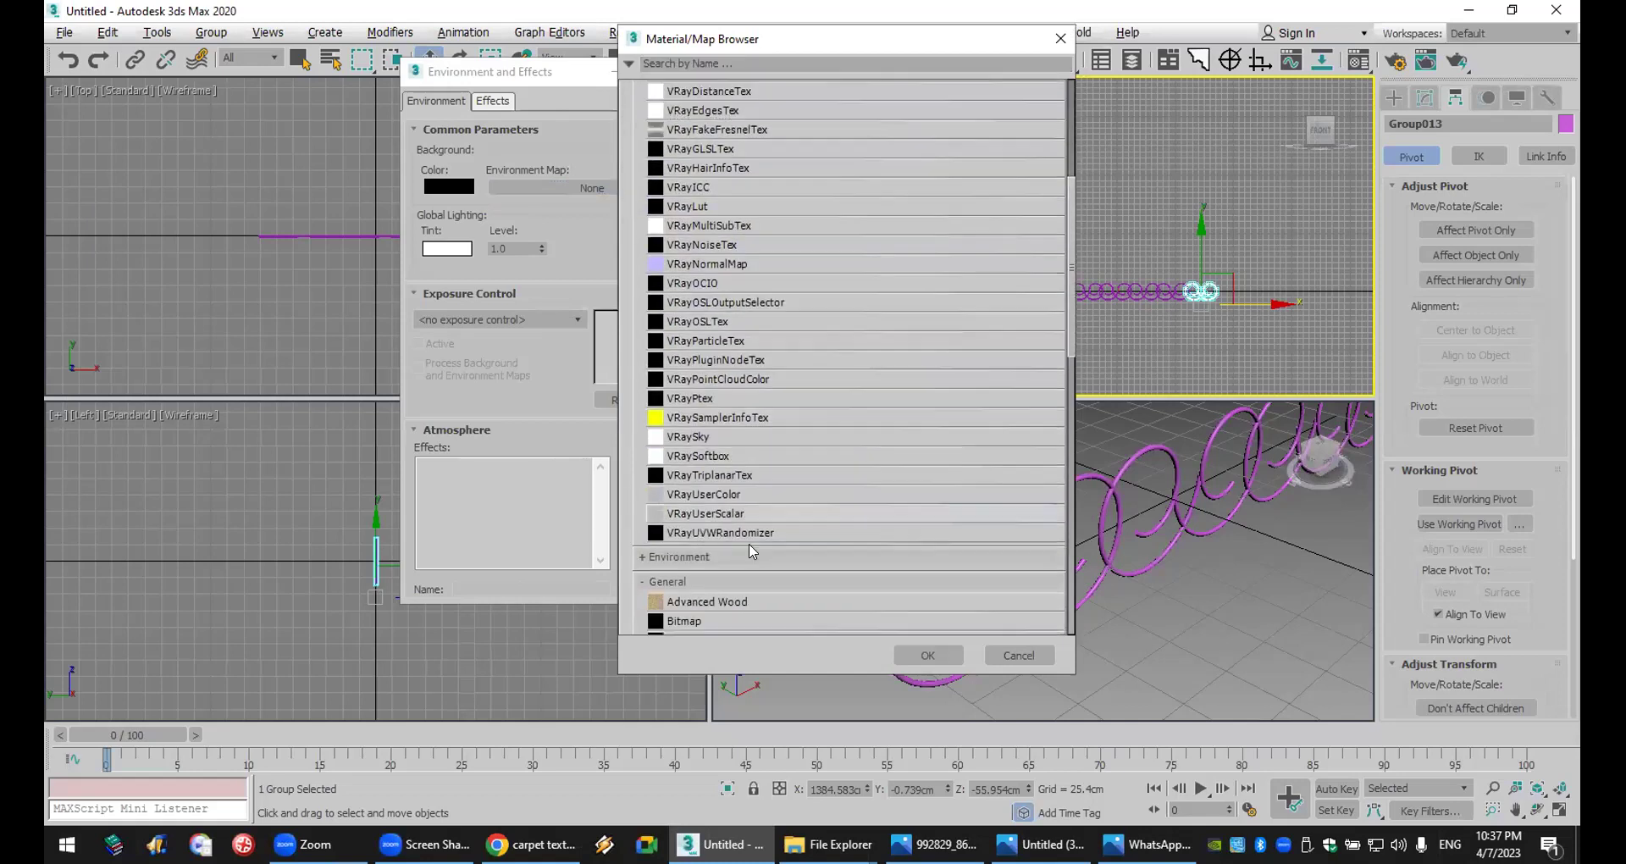
{"action": "double_click", "coordinate": [745, 434]}
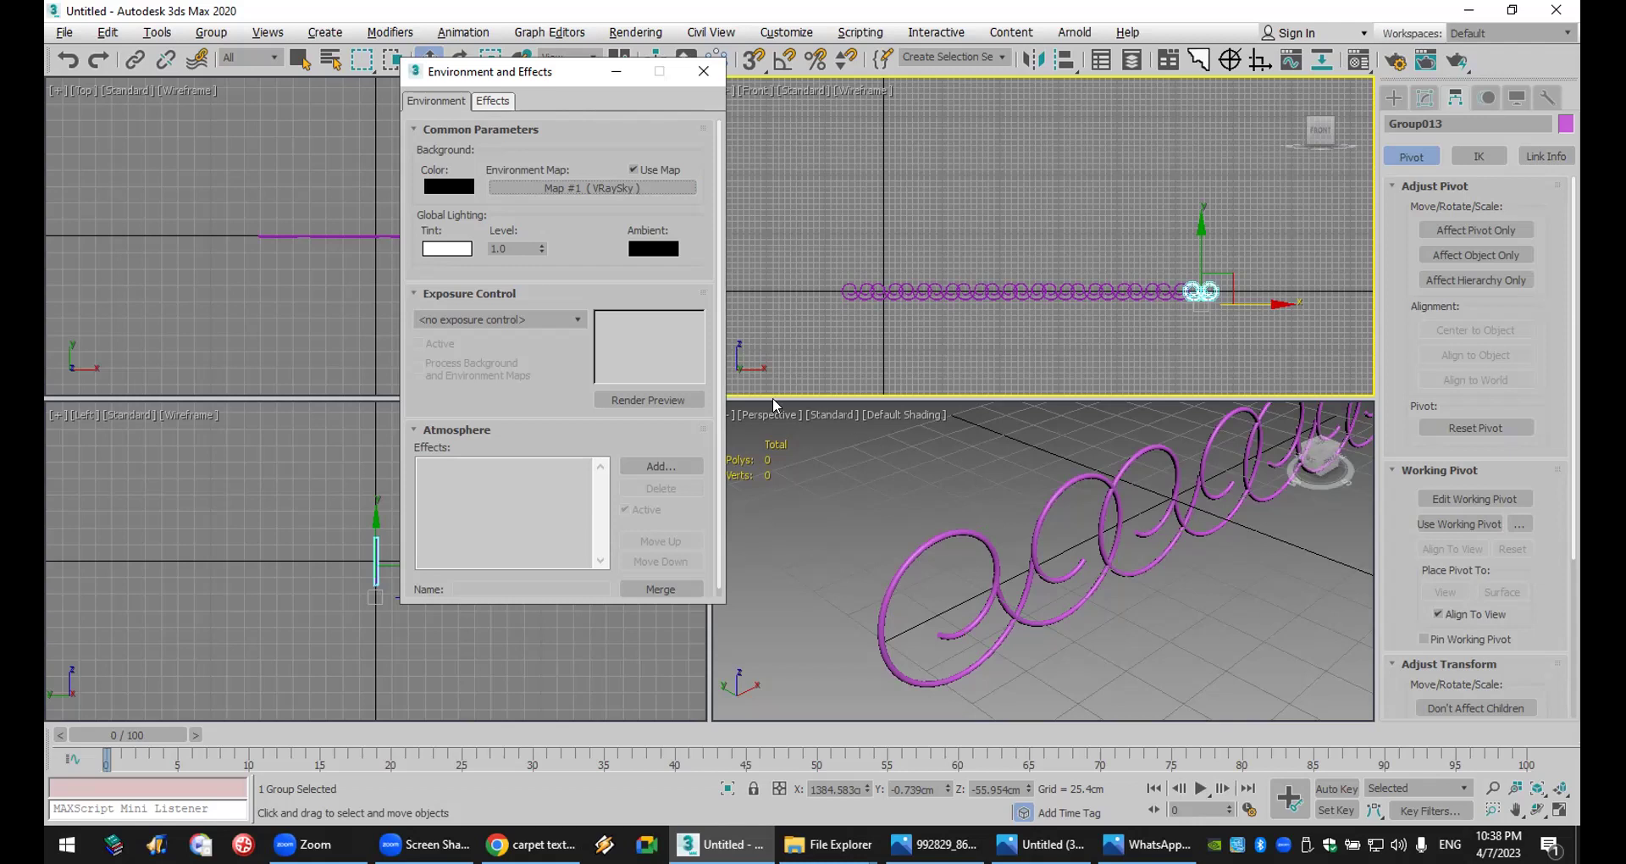
{"action": "scroll", "coordinate": [518, 359], "scroll_direction": "down", "scroll_amount": 1}
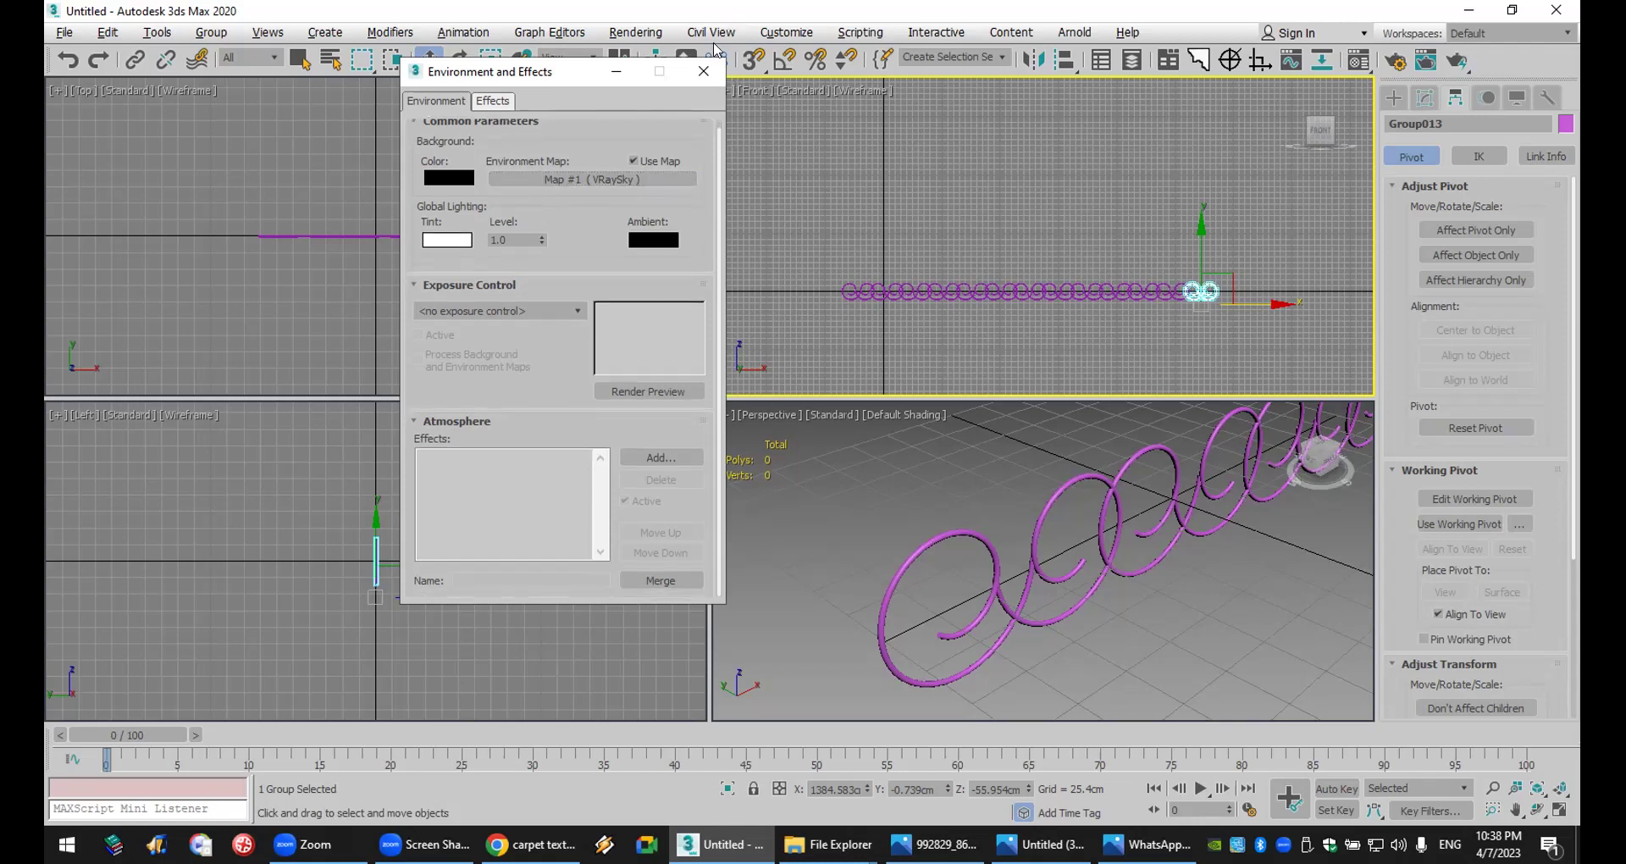
{"action": "left_click", "coordinate": [702, 72]}
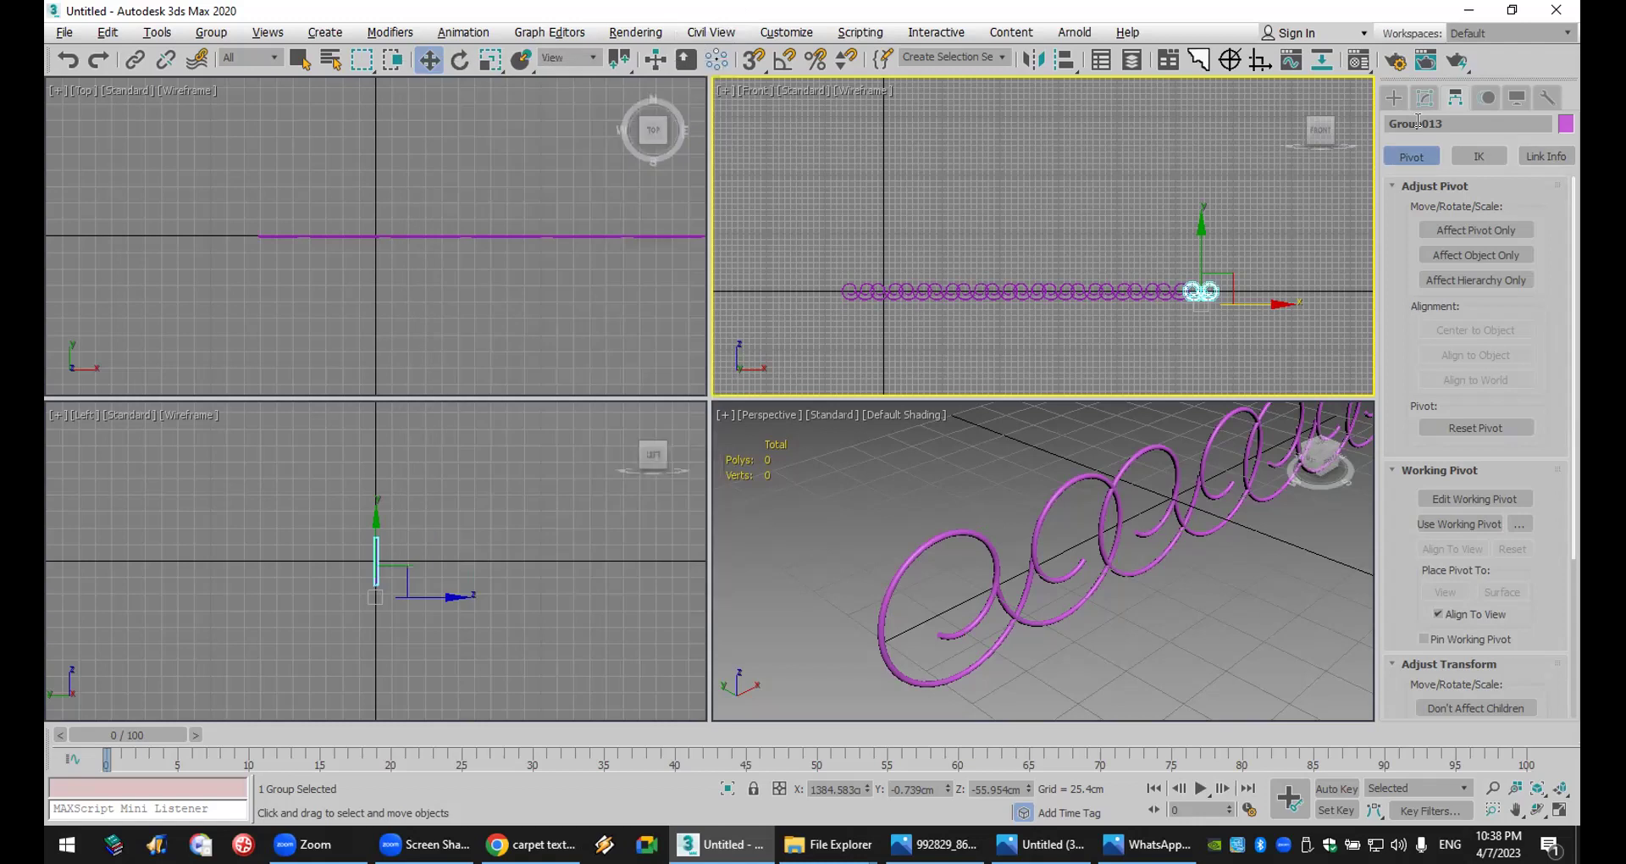
- Start opening another scene file and discard the unsaved changes to the helix scene
{"action": "left_click", "coordinate": [1393, 98]}
{"action": "left_click", "coordinate": [64, 32]}
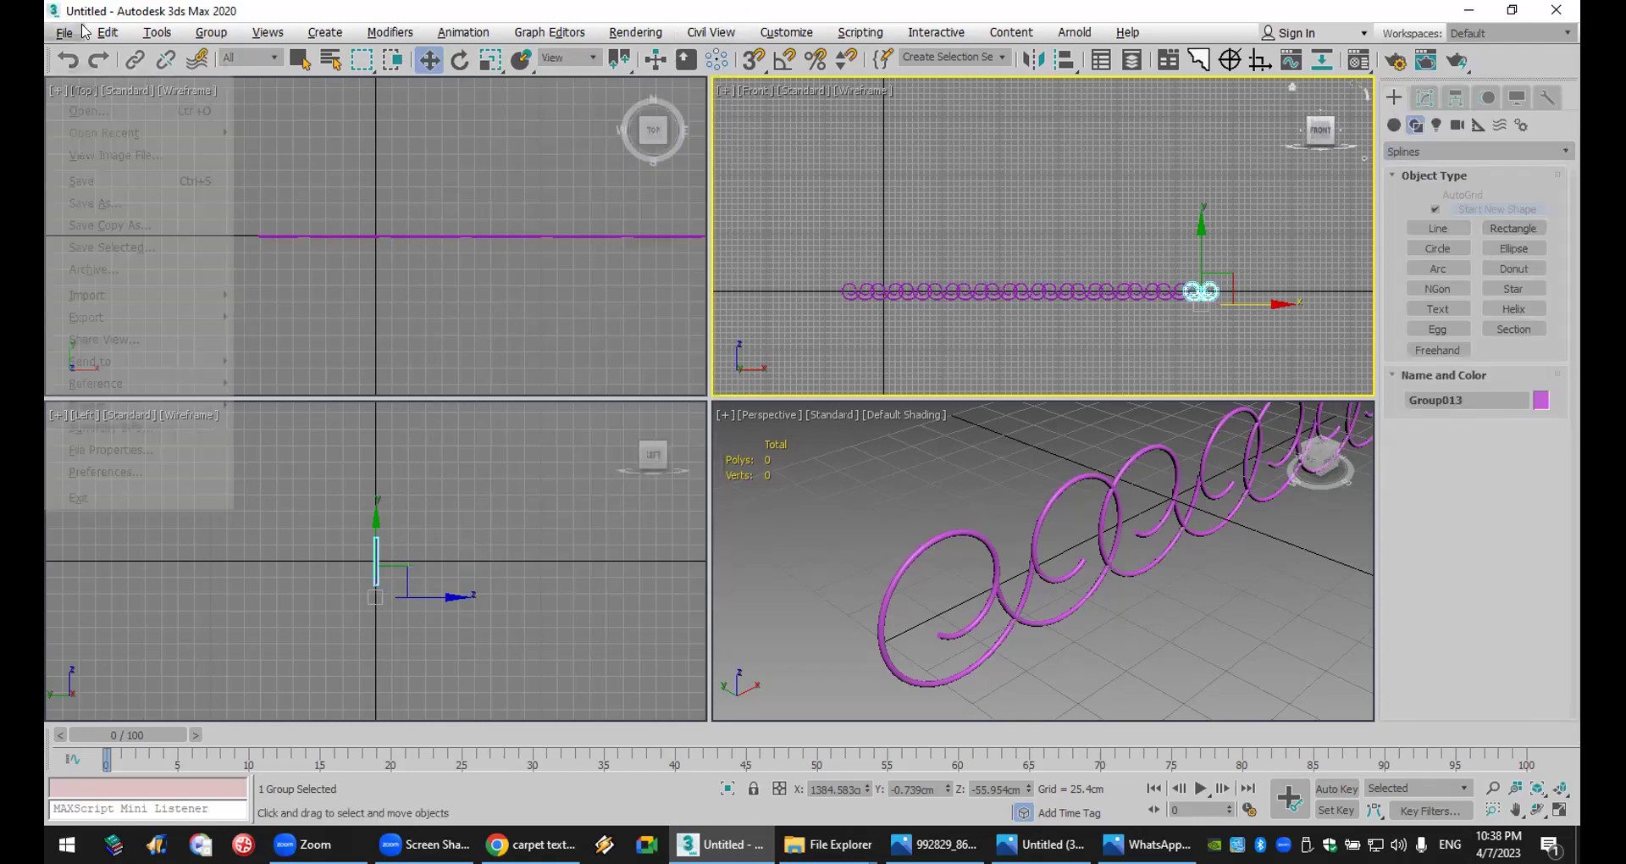
{"action": "left_click", "coordinate": [153, 109]}
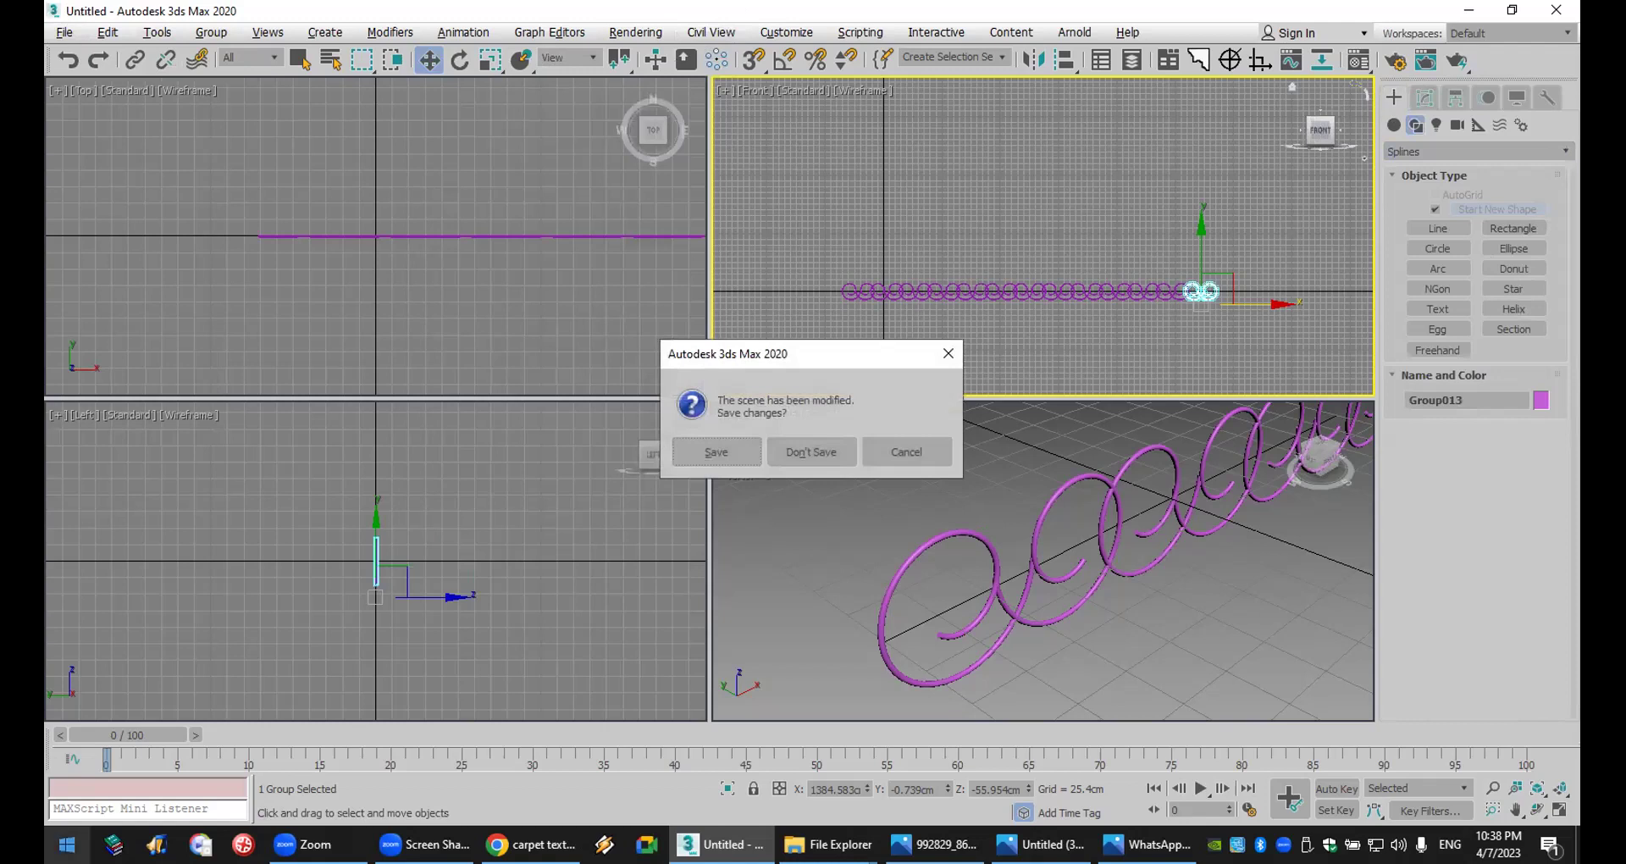
{"action": "left_click", "coordinate": [811, 452]}
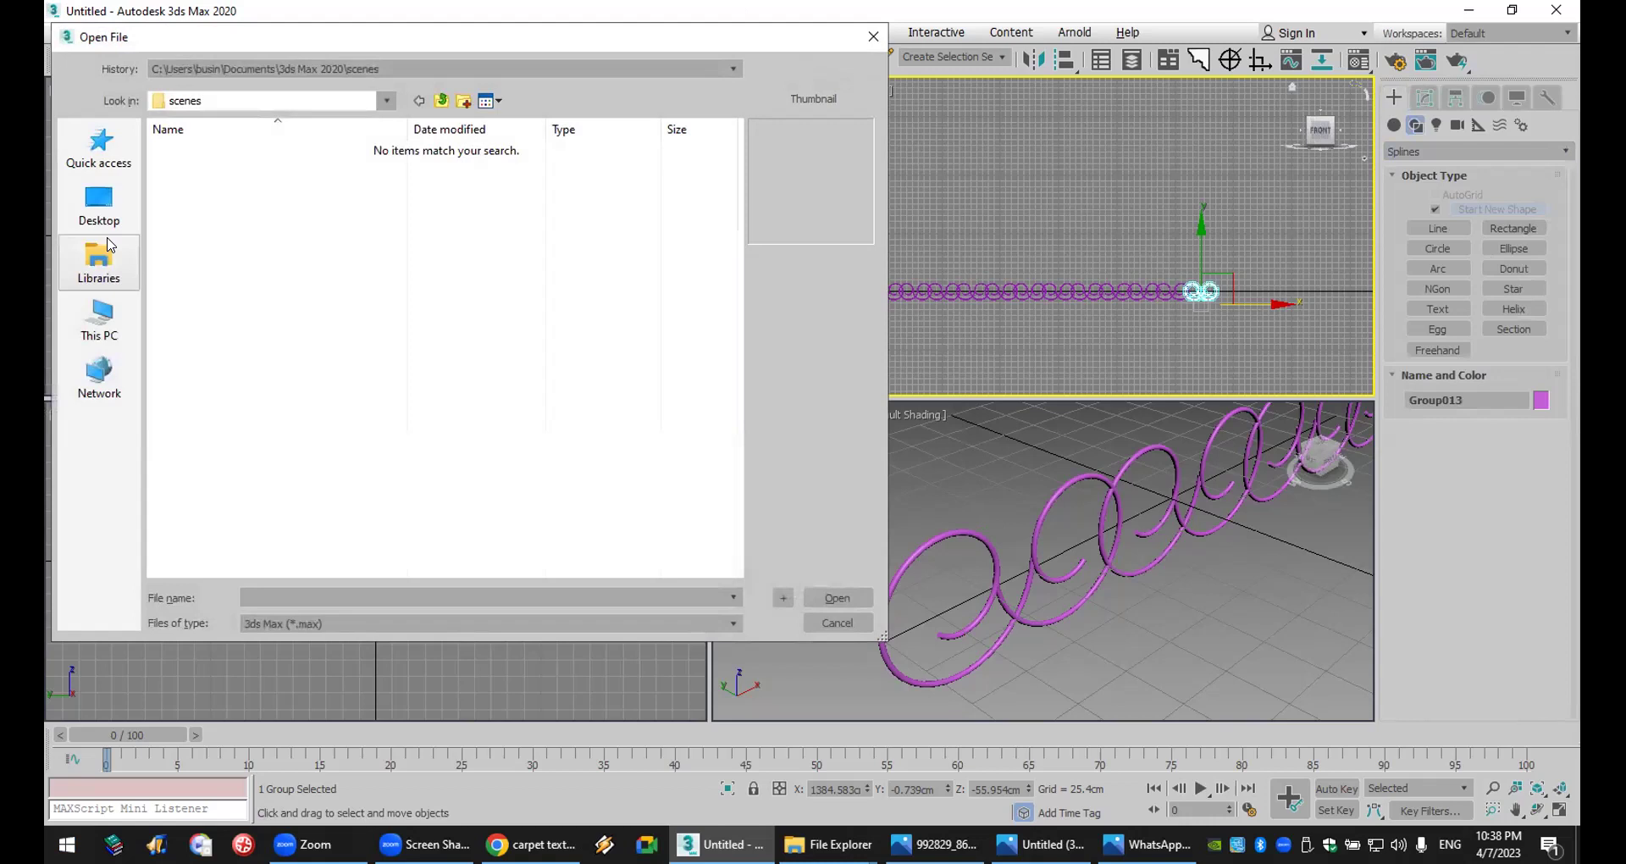
- Open SEA.max from the External Files folder via the desktop's MAX shortcut, adopting the file's unit scale and dismissing the Scene Converter
{"action": "left_click", "coordinate": [99, 204]}
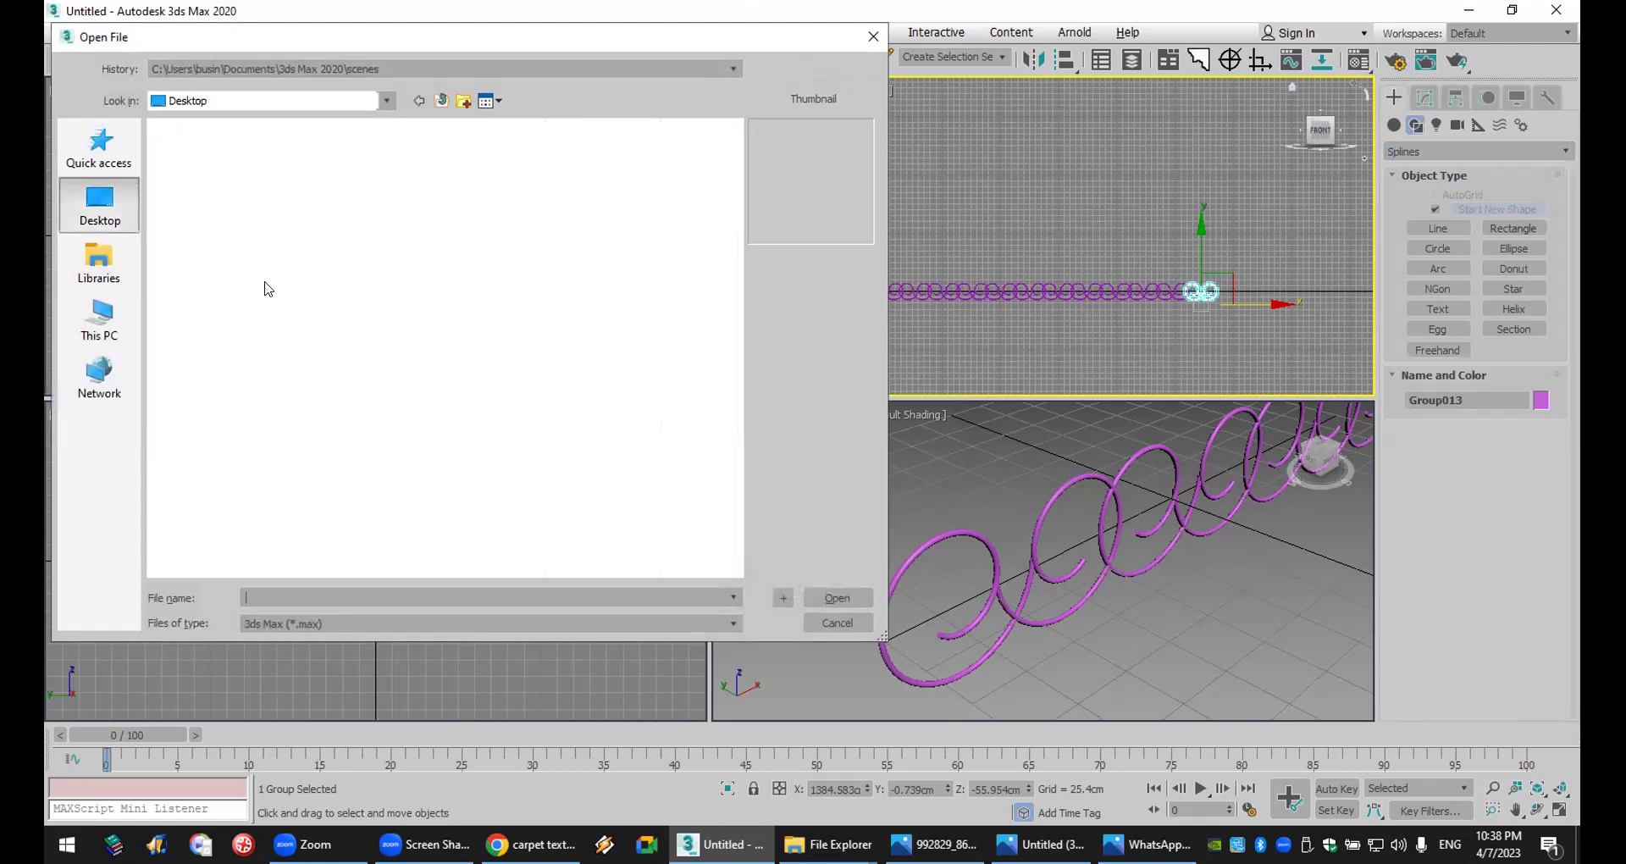
{"action": "scroll", "coordinate": [519, 457], "scroll_direction": "down", "scroll_amount": 5}
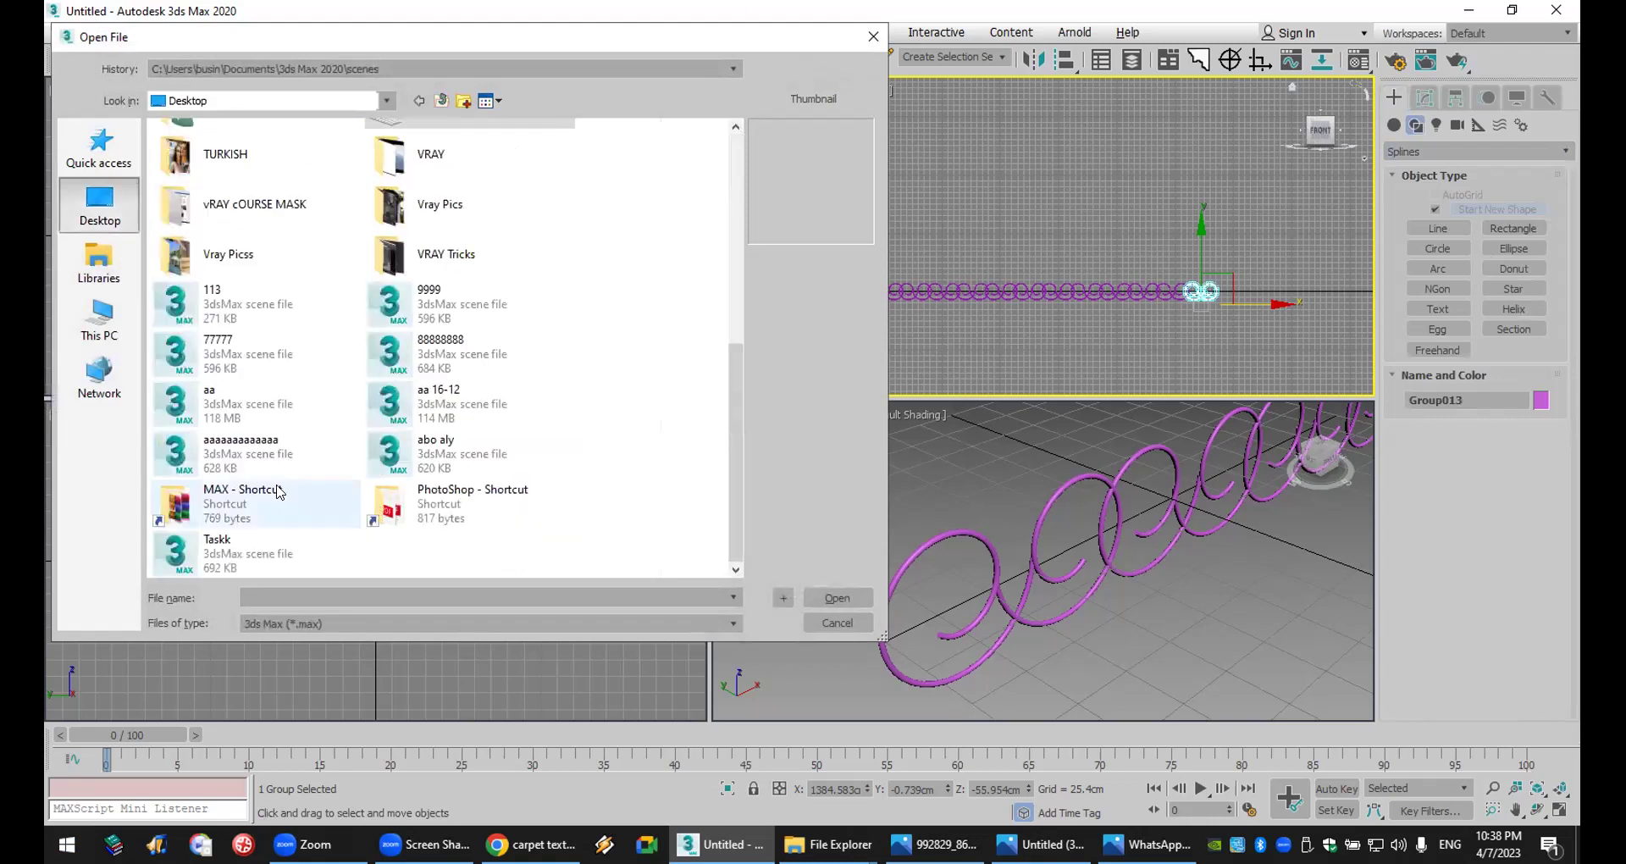
{"action": "double_click", "coordinate": [216, 500]}
{"action": "double_click", "coordinate": [233, 263]}
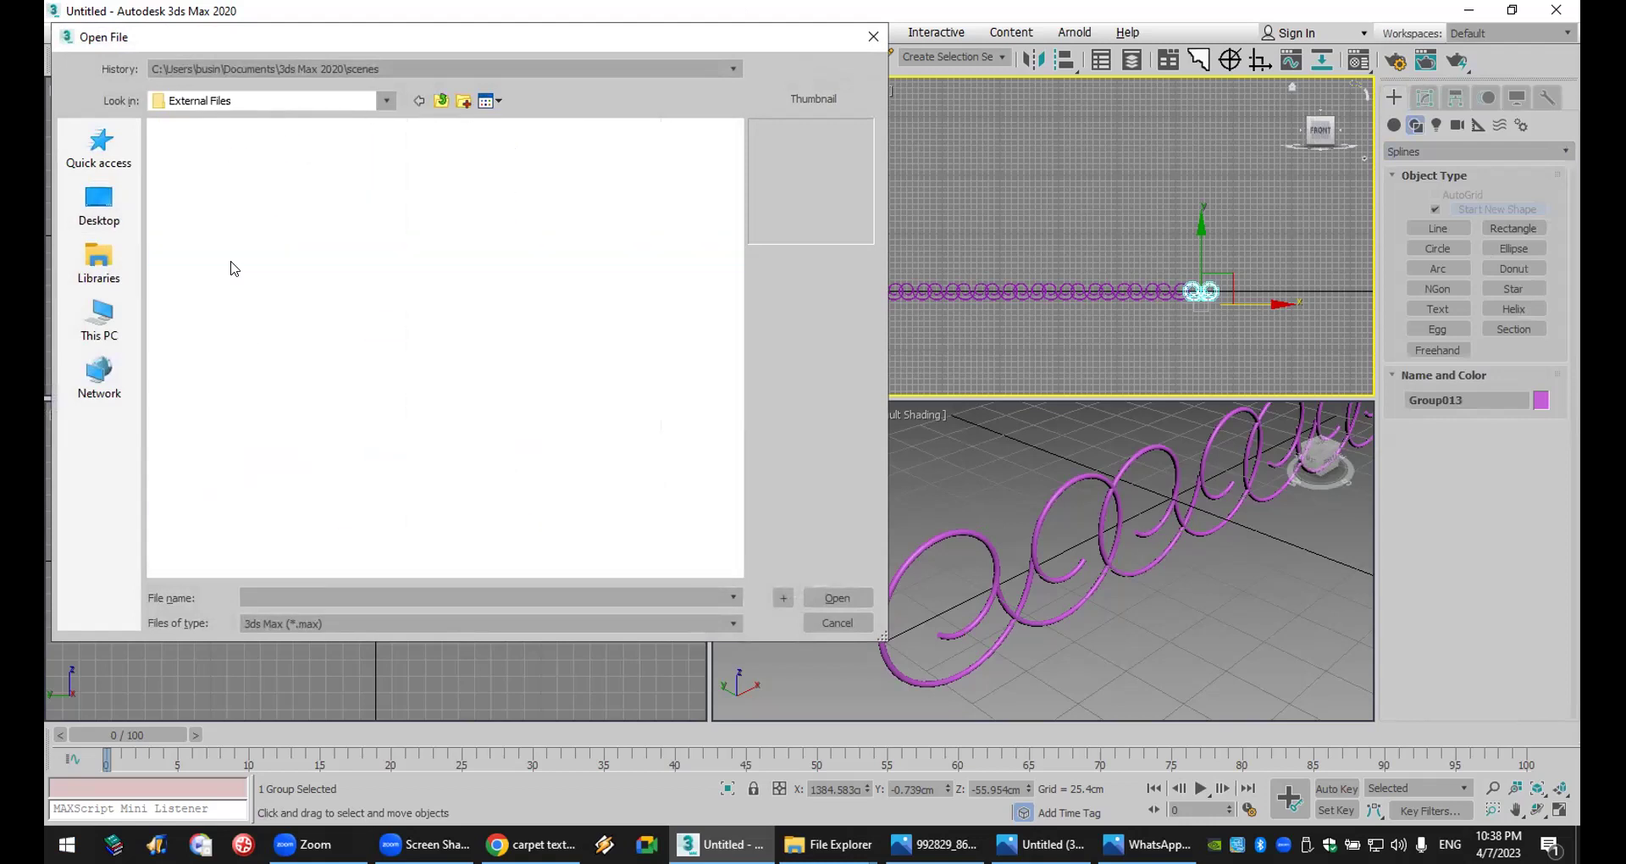
{"action": "double_click", "coordinate": [214, 426]}
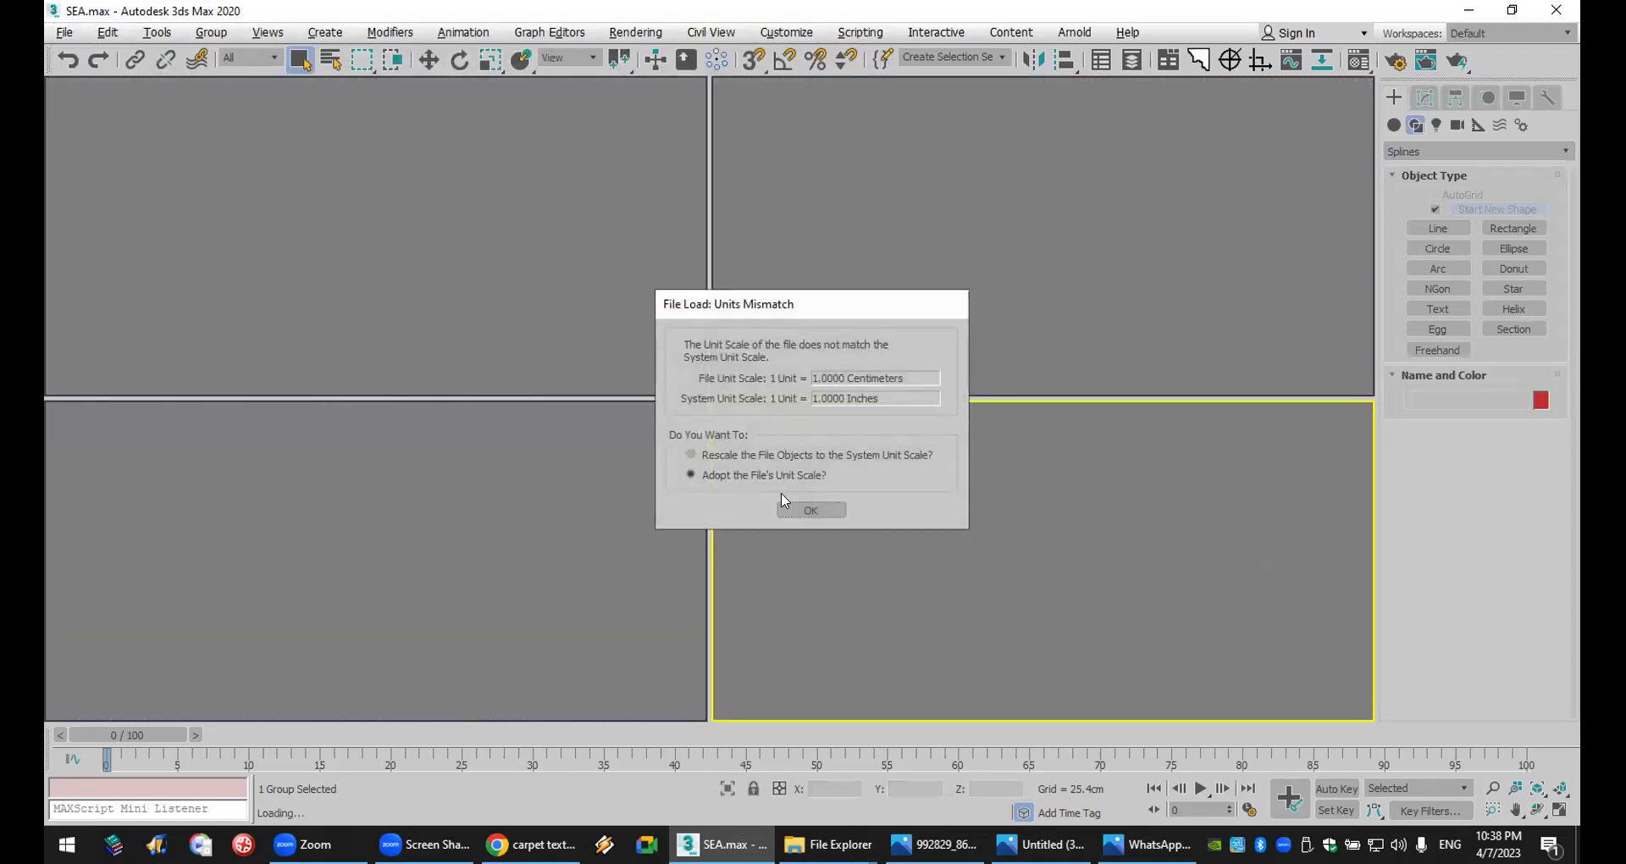
{"action": "left_click", "coordinate": [820, 506]}
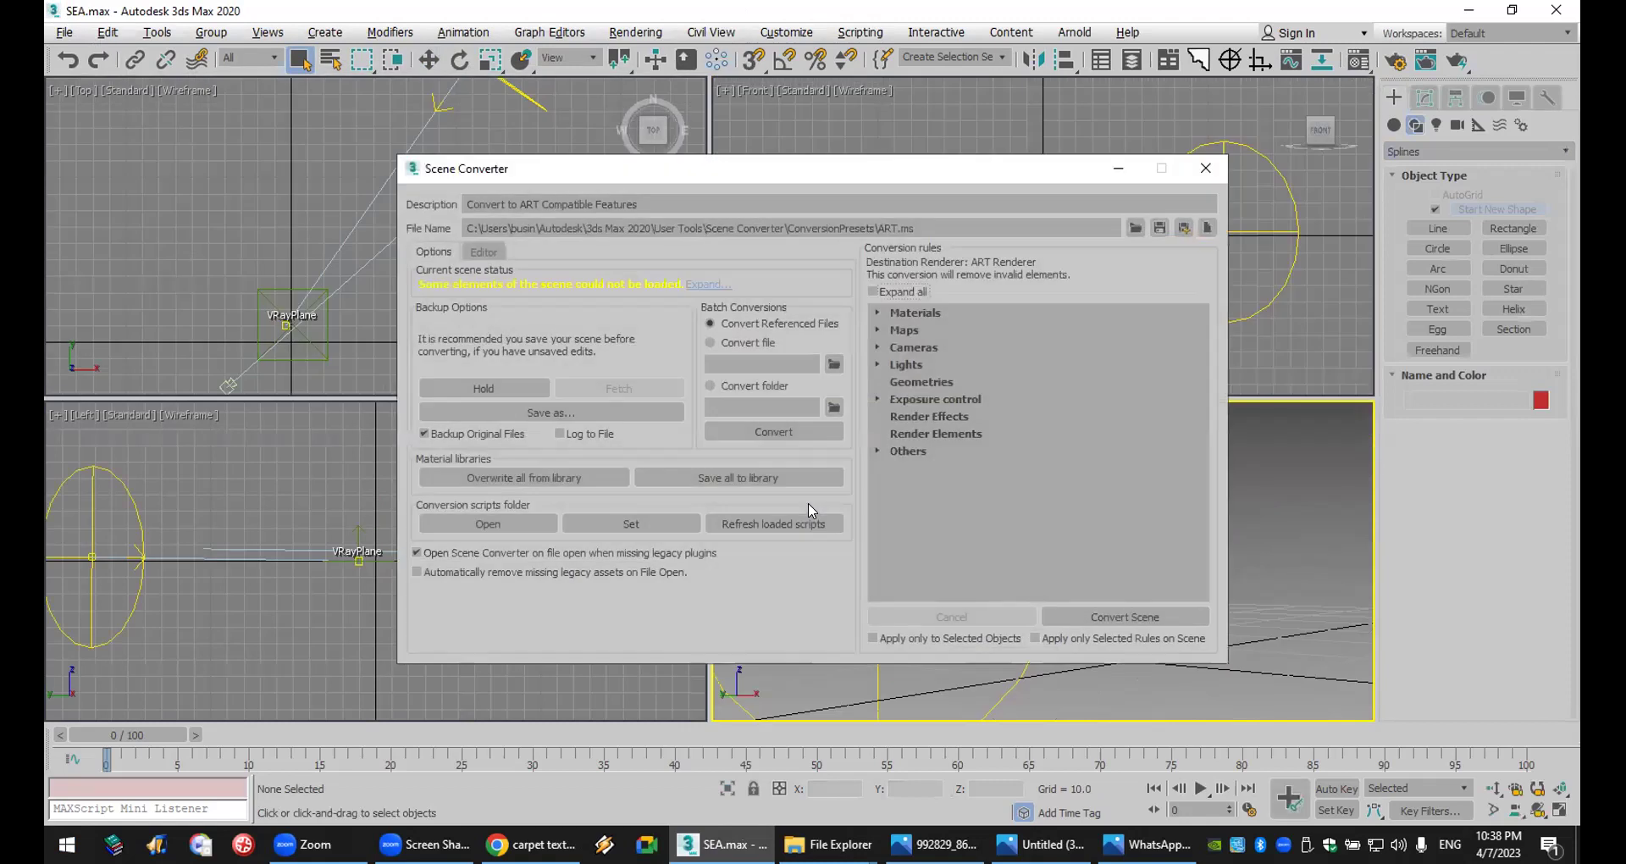
{"action": "left_click", "coordinate": [1205, 171]}
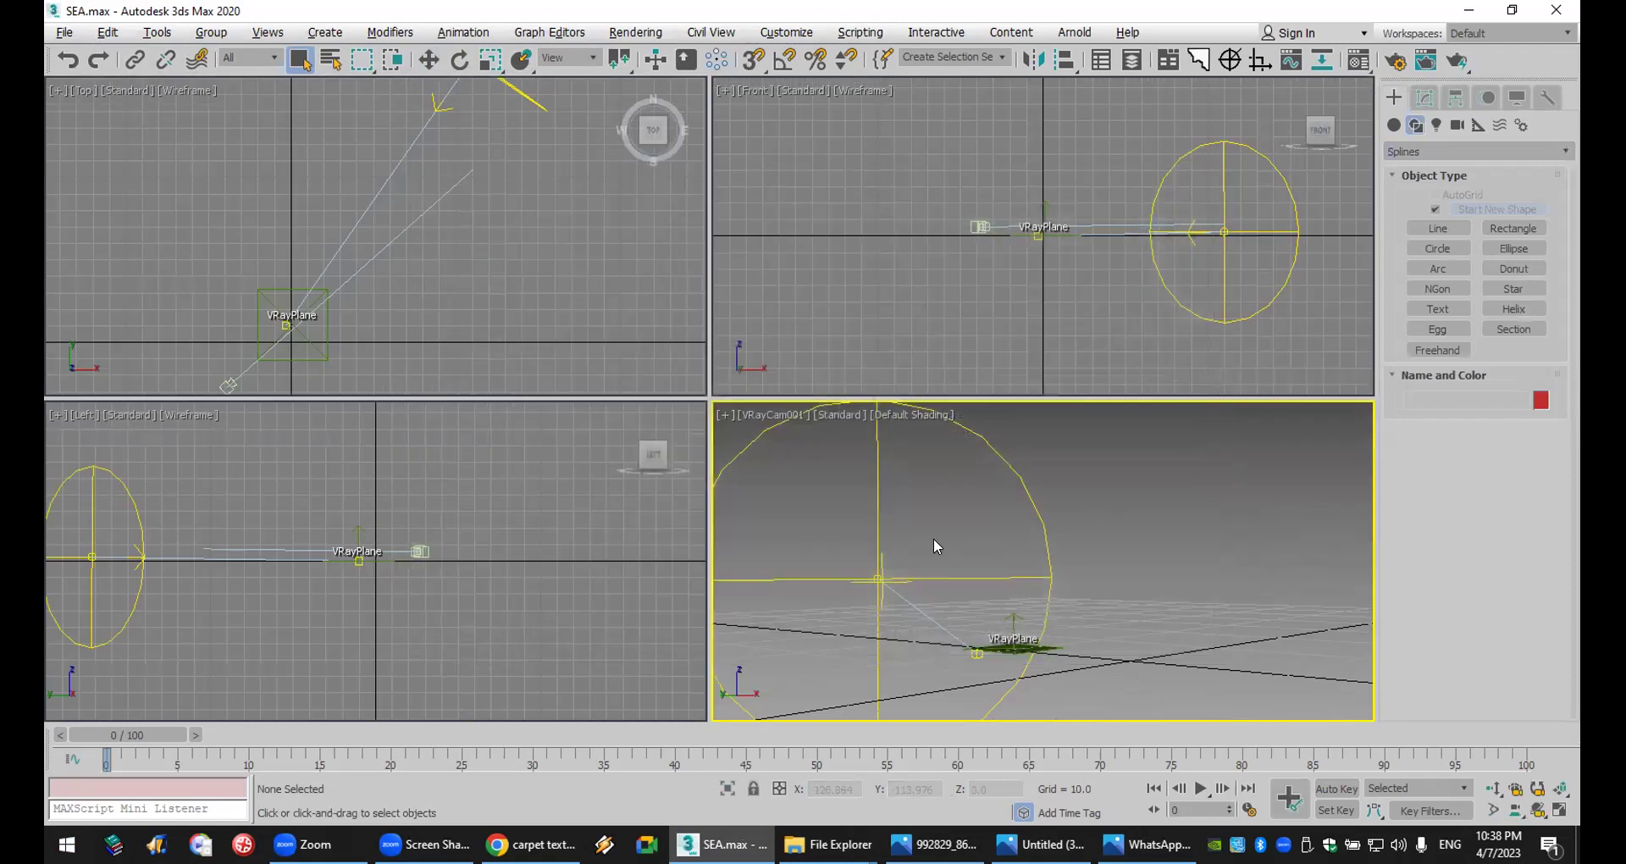
- Select the VRaySun, show its sky parameters and start the V-Ray Viewport IPR in the VRayCam001 view
{"action": "left_click", "coordinate": [1037, 515]}
{"action": "left_click", "coordinate": [1425, 98]}
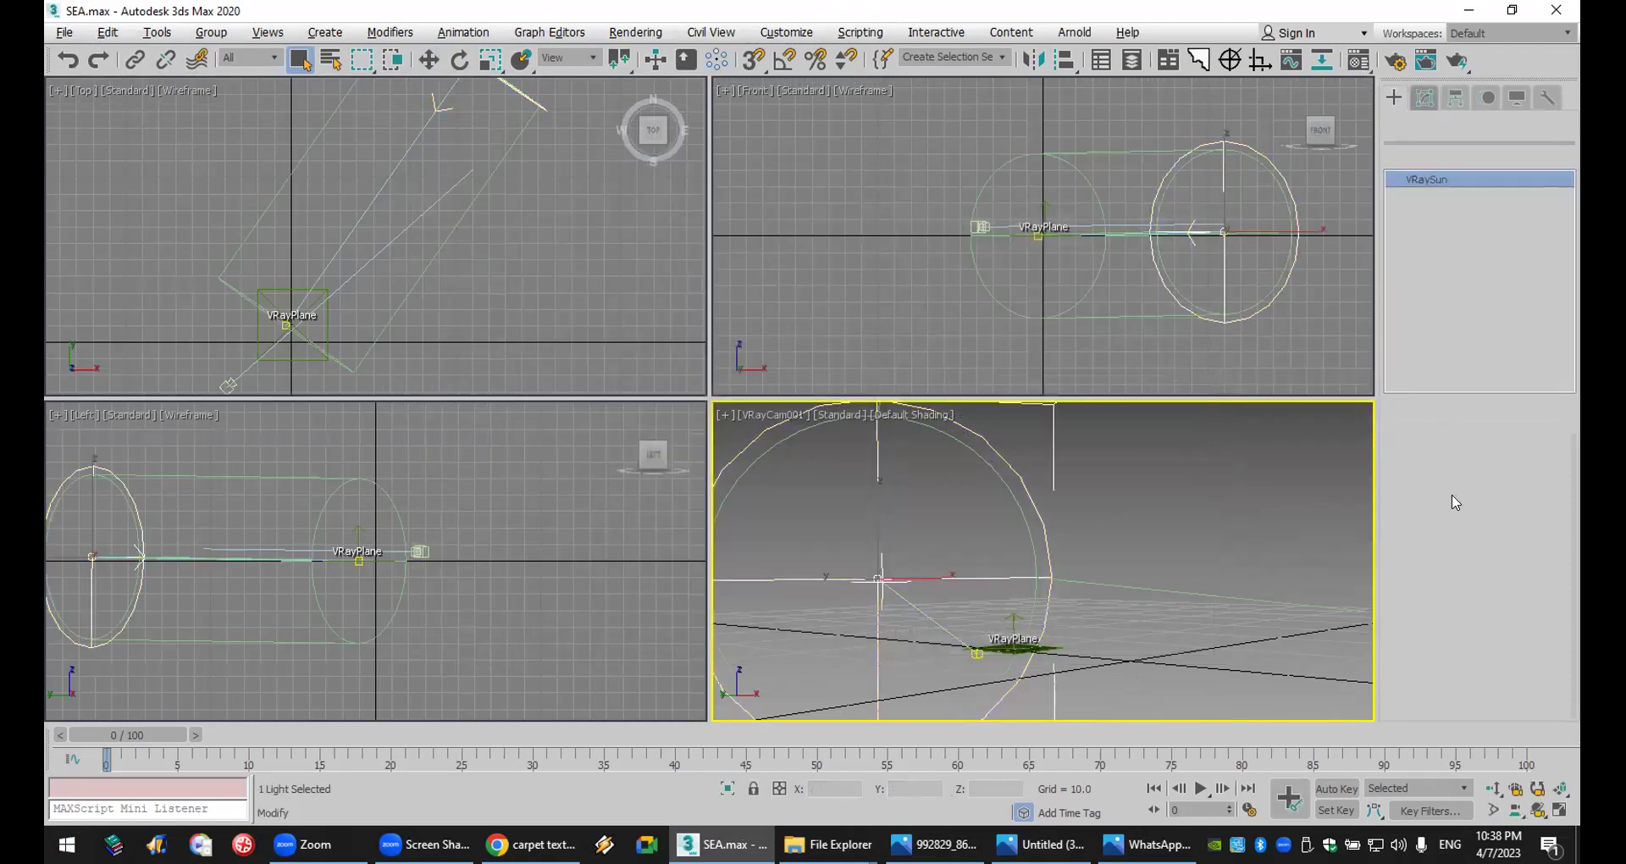
{"action": "scroll", "coordinate": [1494, 568], "scroll_direction": "down", "scroll_amount": 2}
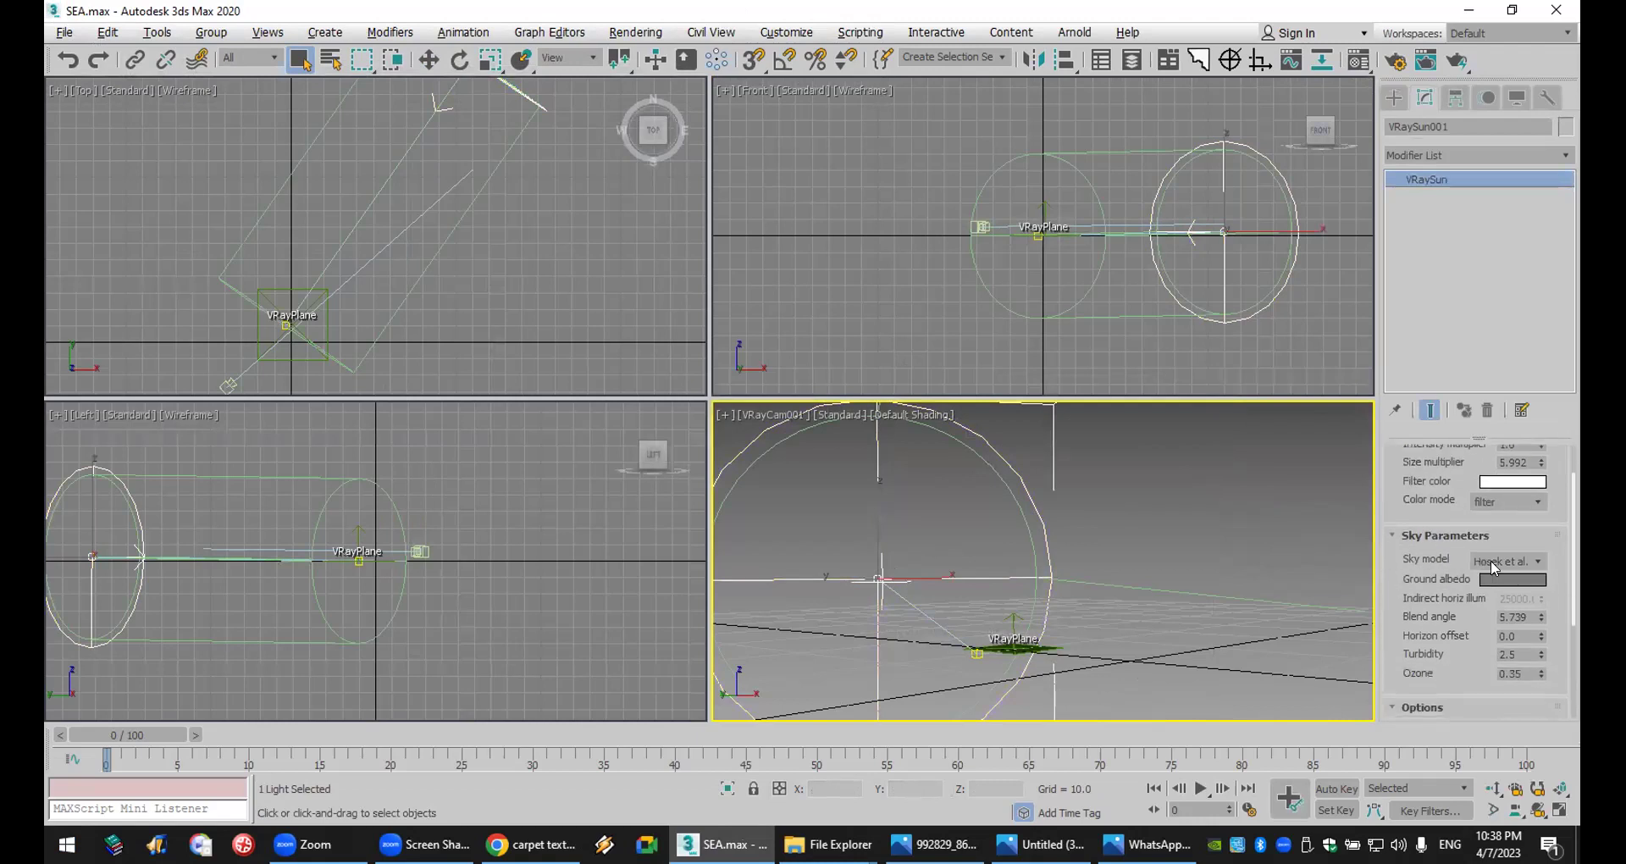
{"action": "left_click", "coordinate": [1521, 561]}
{"action": "left_click", "coordinate": [1521, 561]}
{"action": "left_click", "coordinate": [847, 416]}
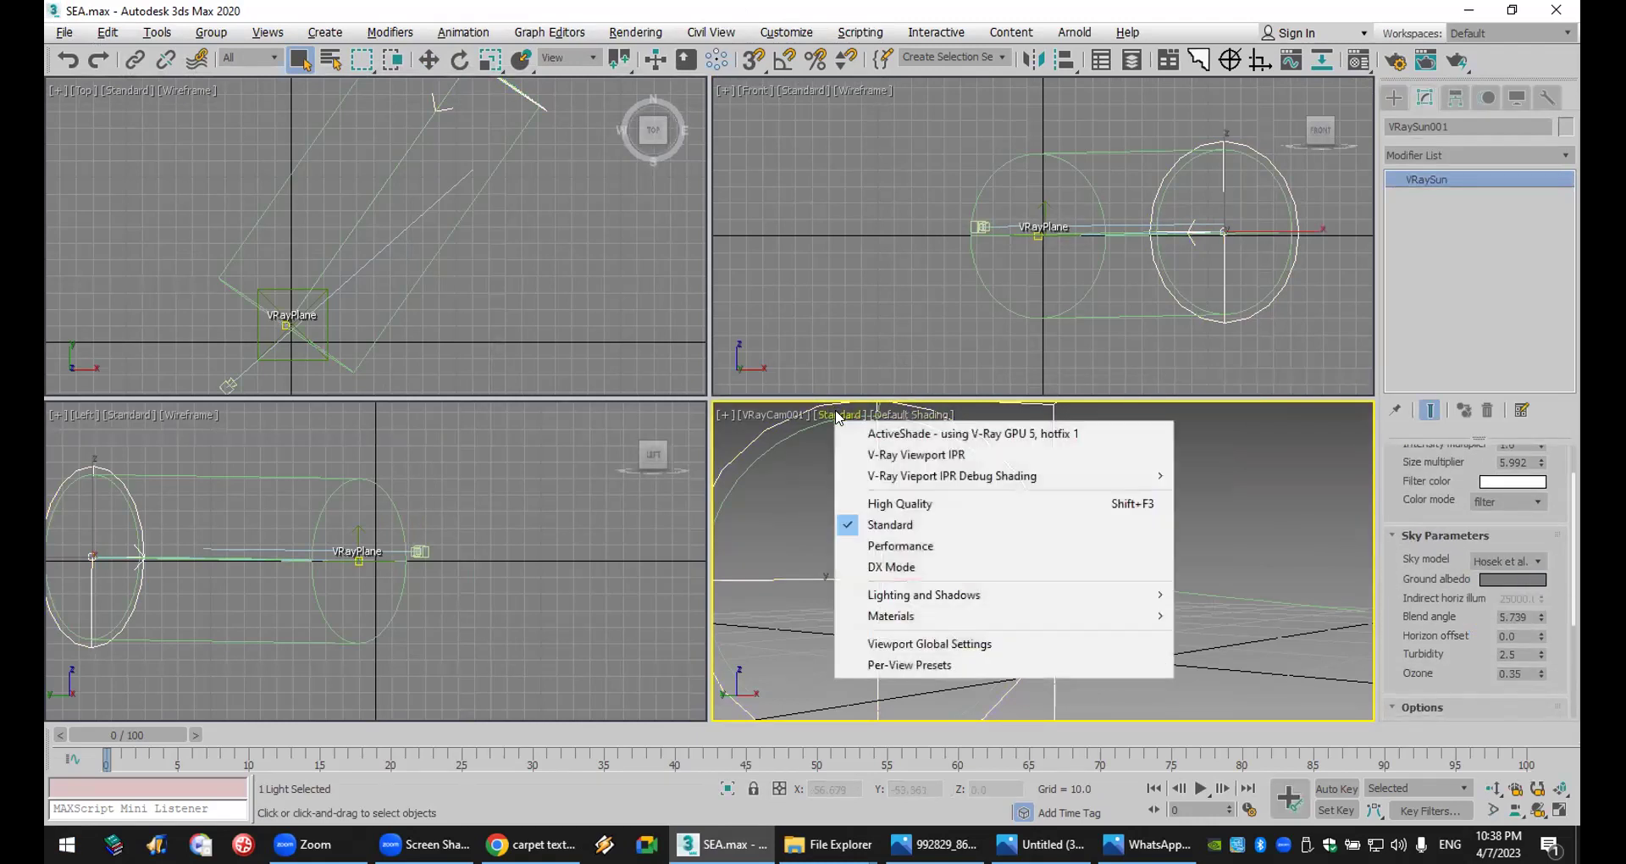
{"action": "left_click", "coordinate": [881, 453]}
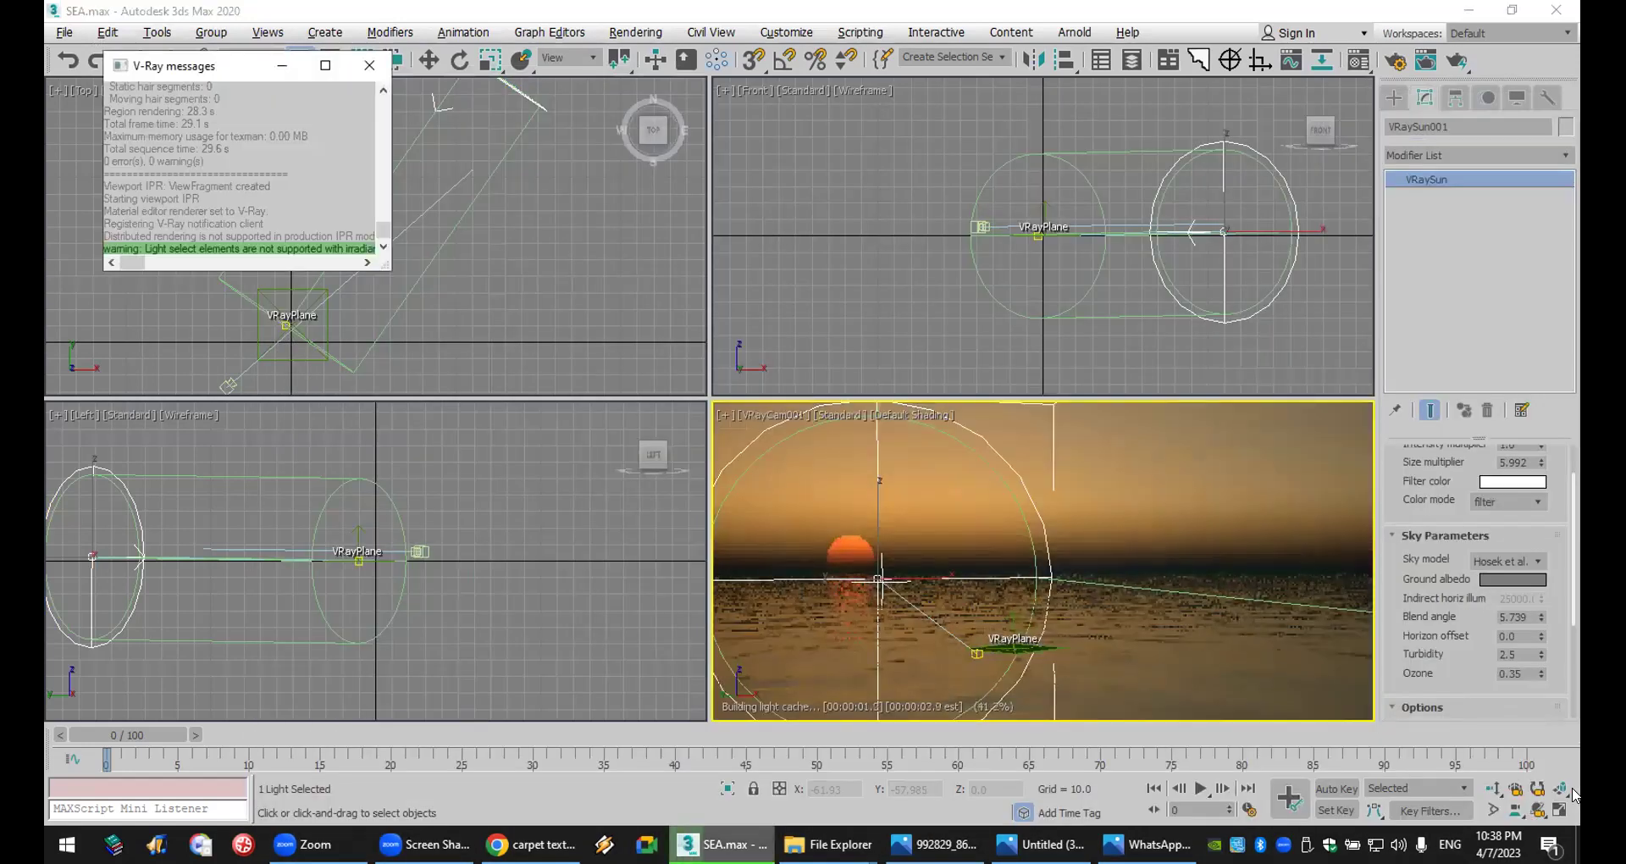
- Try the CIE Clear, Preetham et al., CIE Overcast and Hosek et al. sky models on the VRaySun in turn
{"action": "left_click", "coordinate": [1521, 561]}
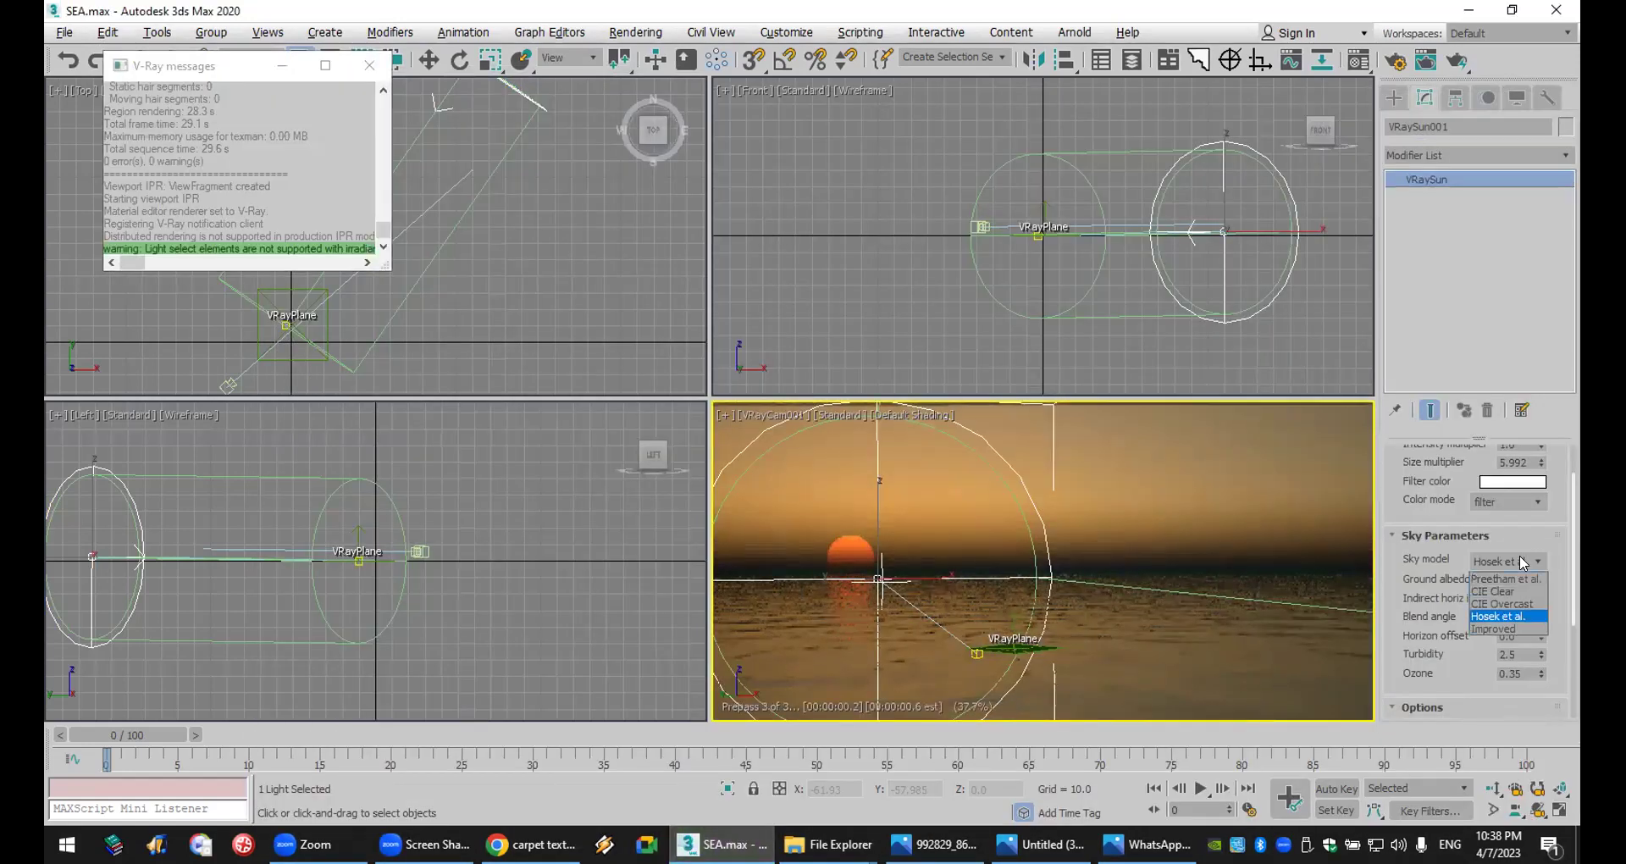
{"action": "left_click", "coordinate": [1516, 592]}
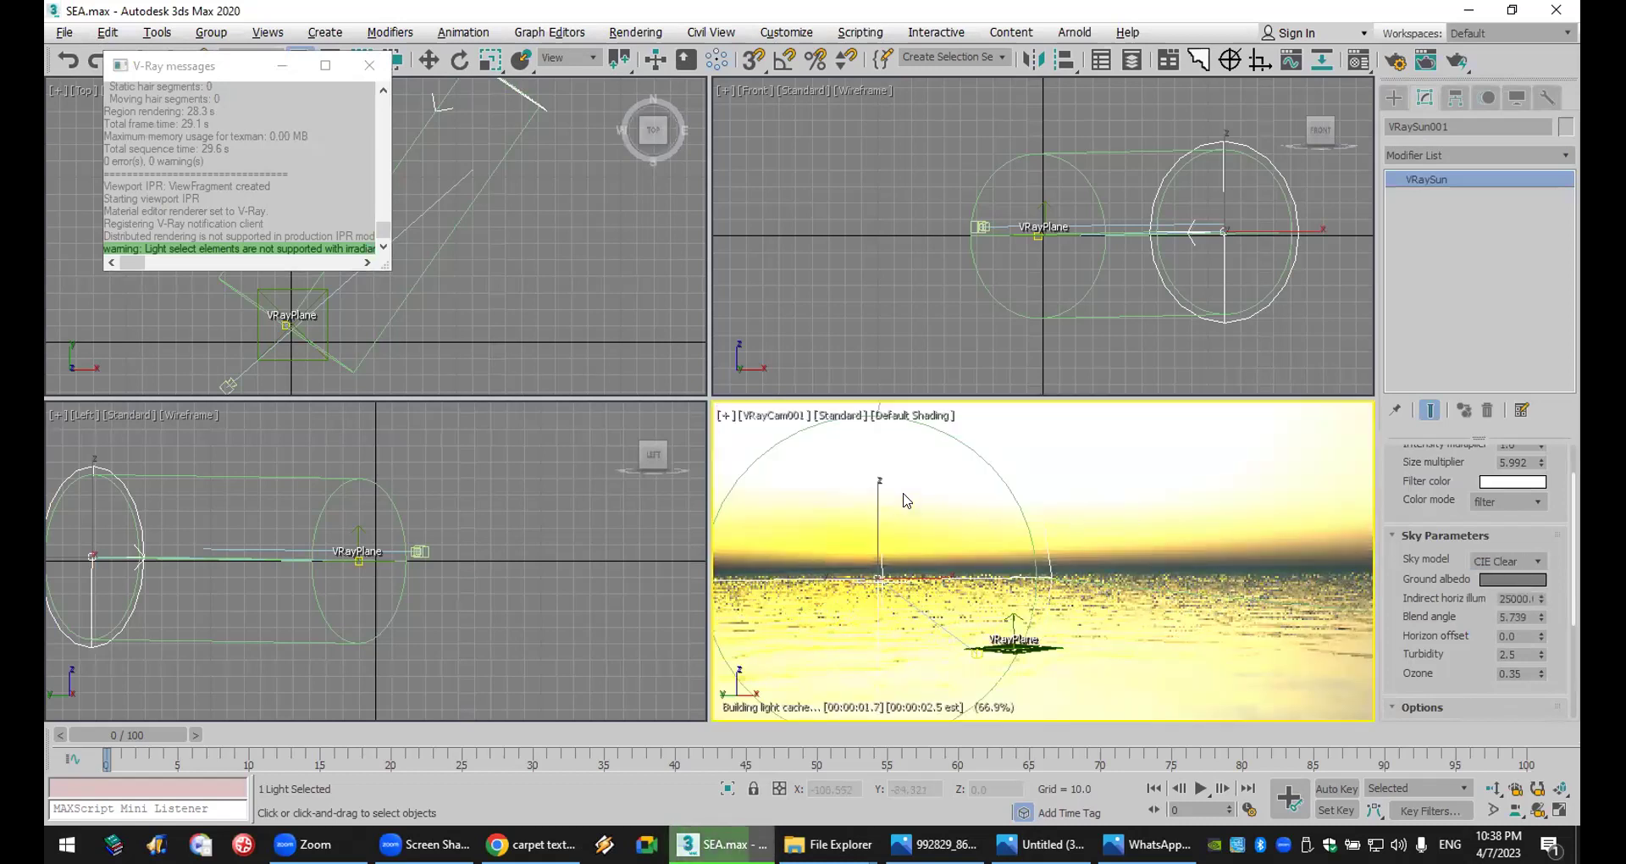
{"action": "left_click", "coordinate": [1516, 561]}
{"action": "left_click", "coordinate": [1513, 572]}
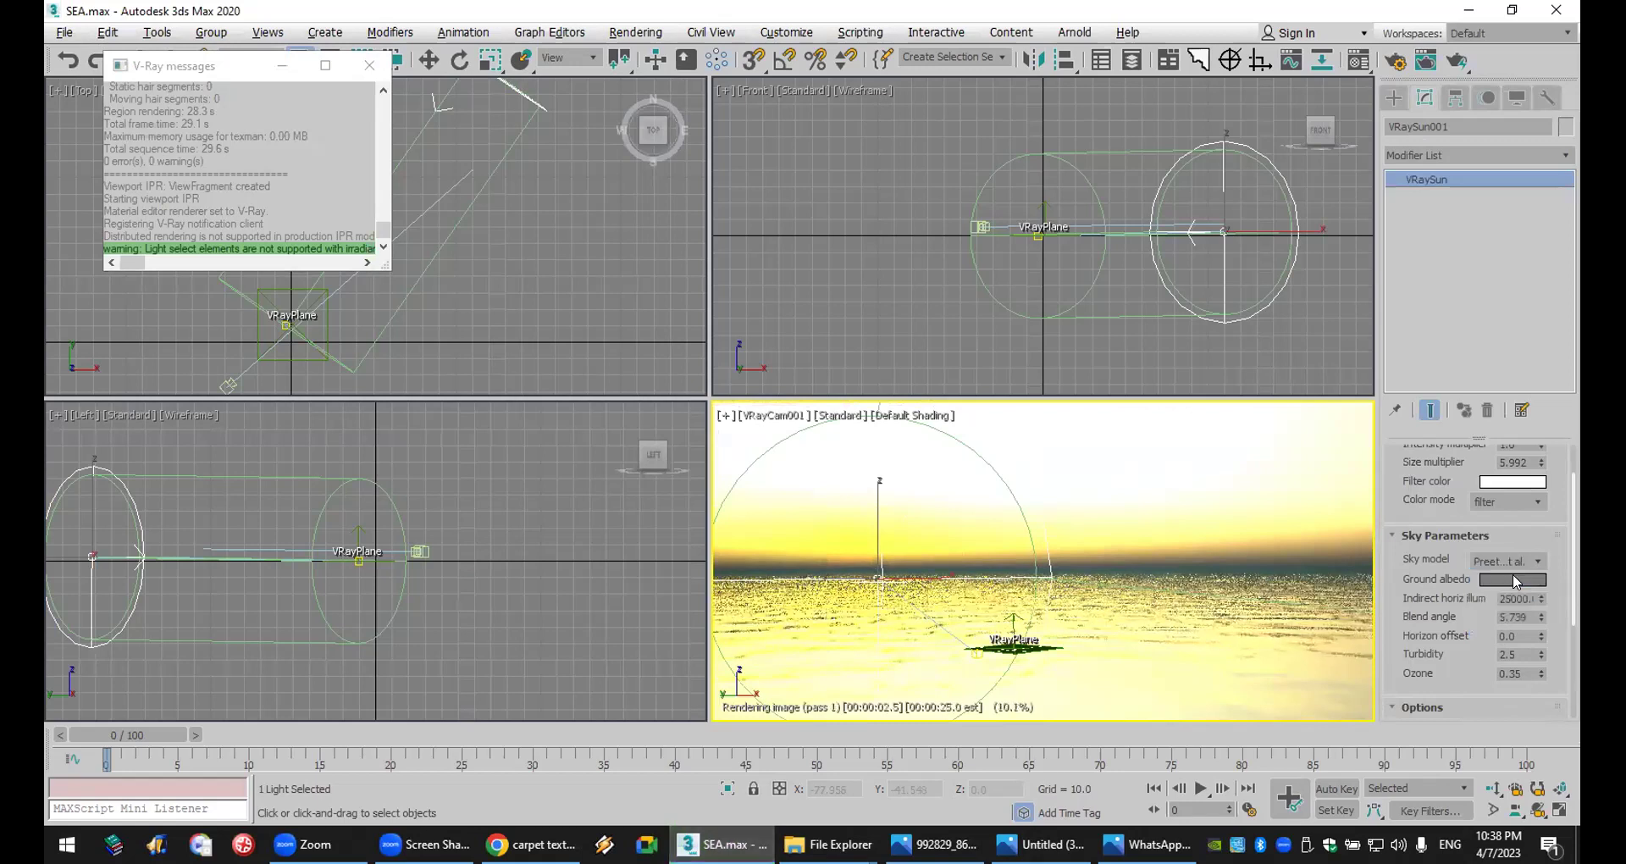
{"action": "left_click", "coordinate": [1512, 559]}
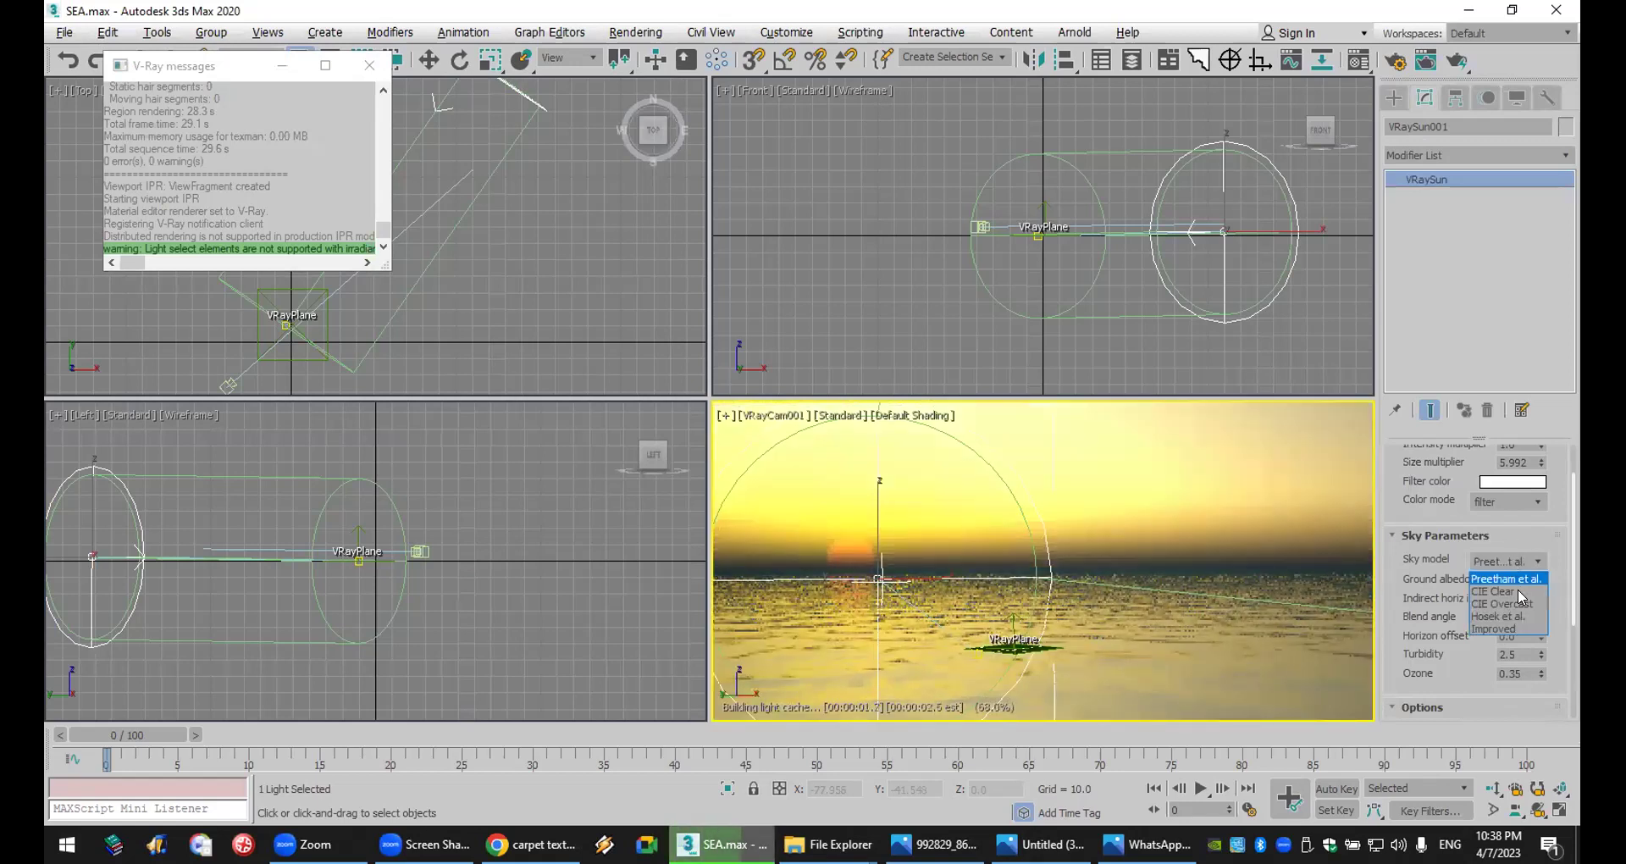
{"action": "left_click", "coordinate": [1522, 604]}
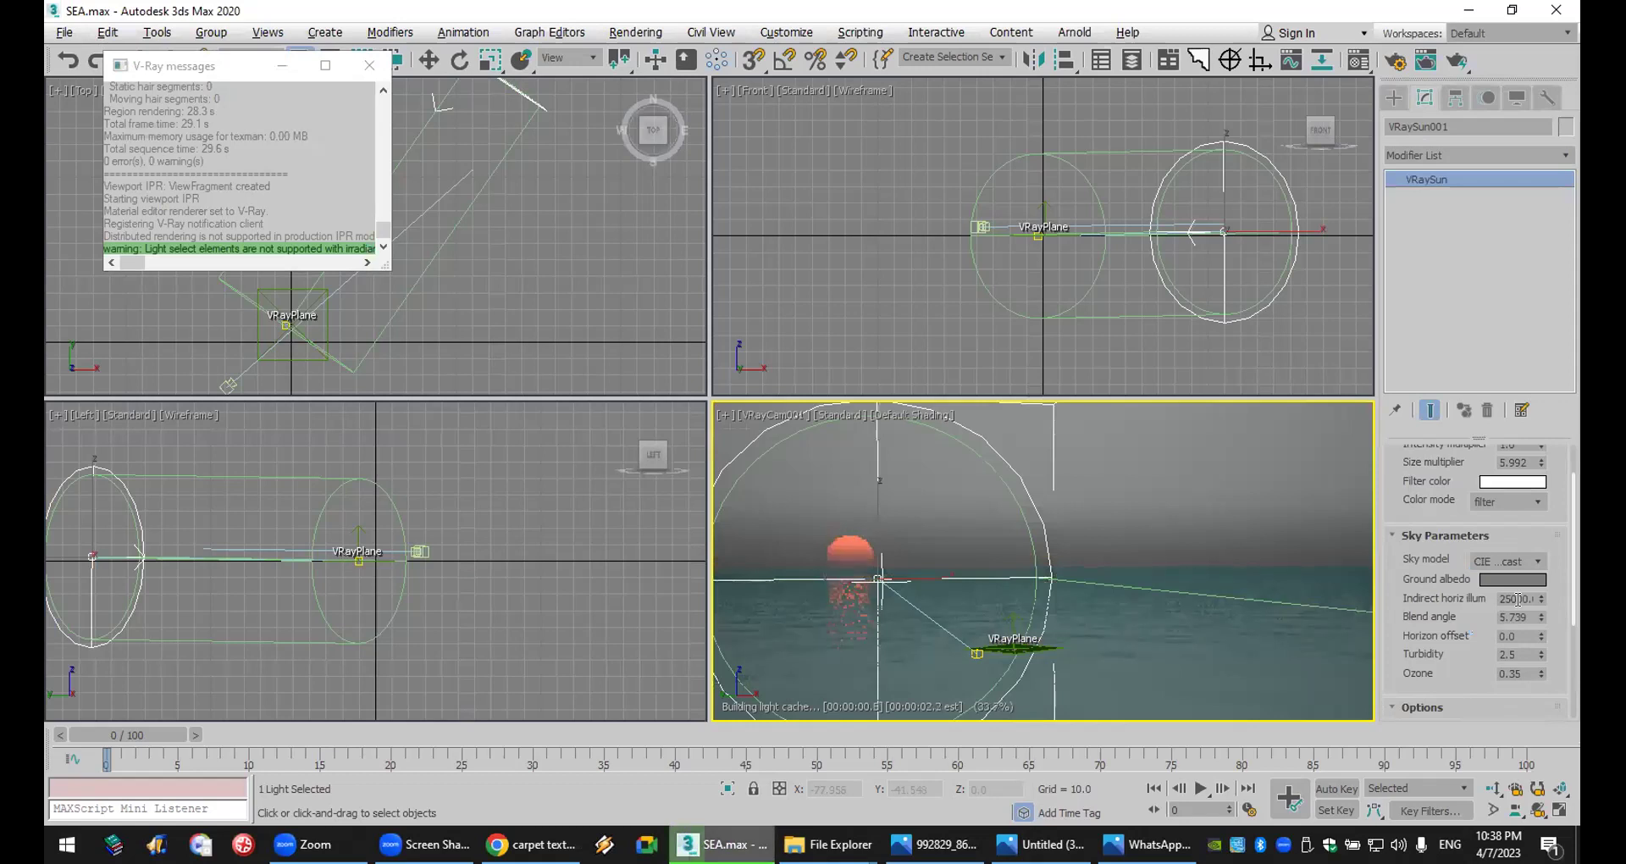
{"action": "left_click", "coordinate": [1520, 559]}
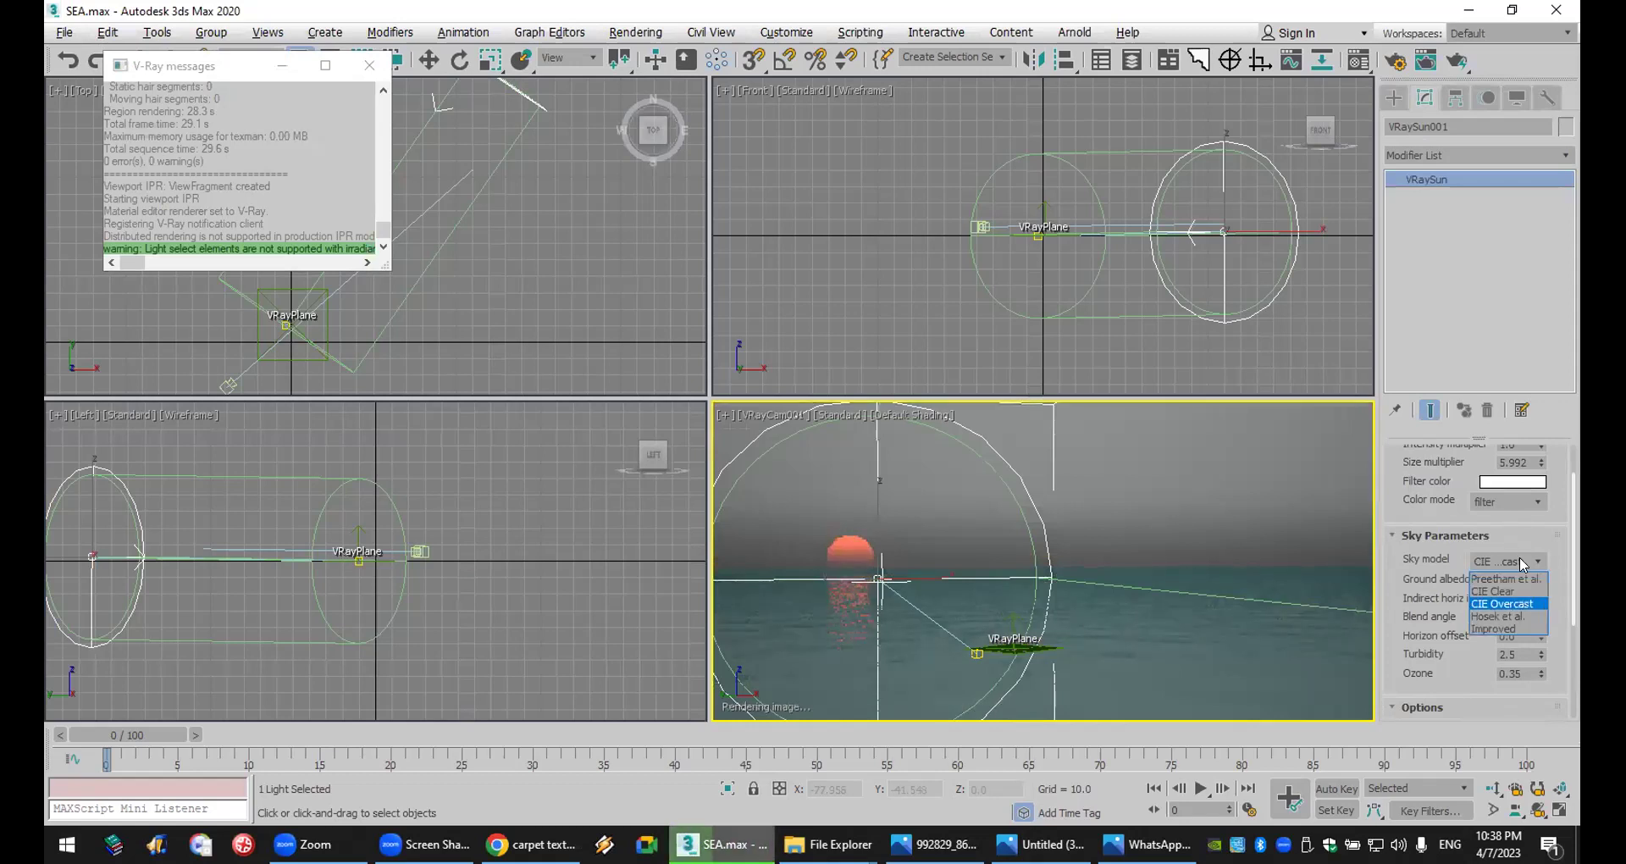
{"action": "left_click", "coordinate": [1522, 615]}
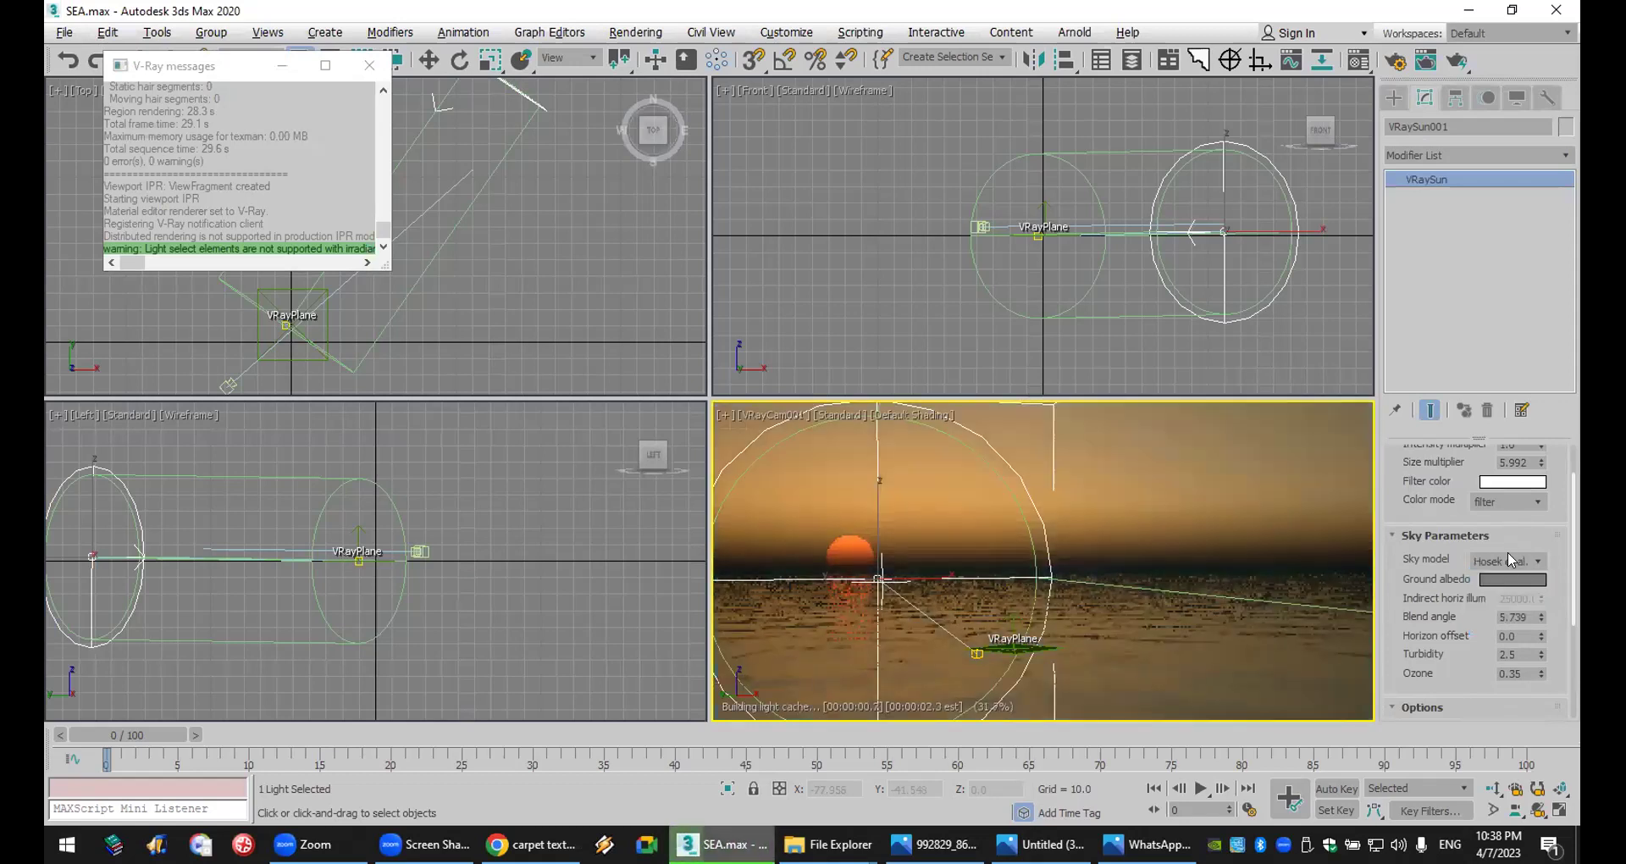
- Set the VRaySun's sky model to Improved
{"action": "left_click", "coordinate": [1513, 561]}
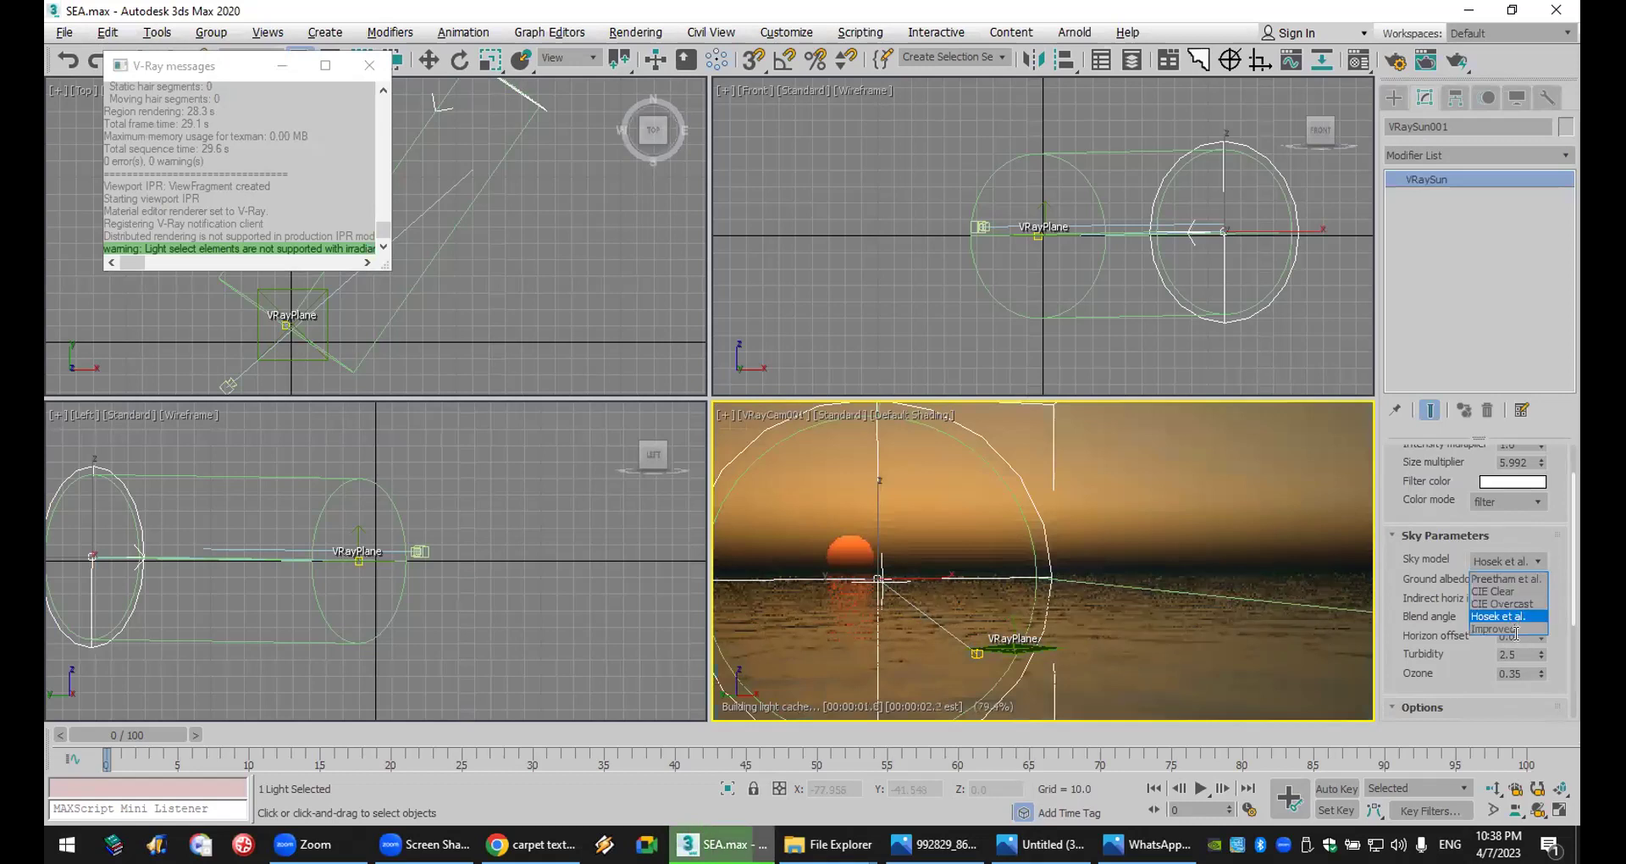
{"action": "left_click", "coordinate": [1516, 628]}
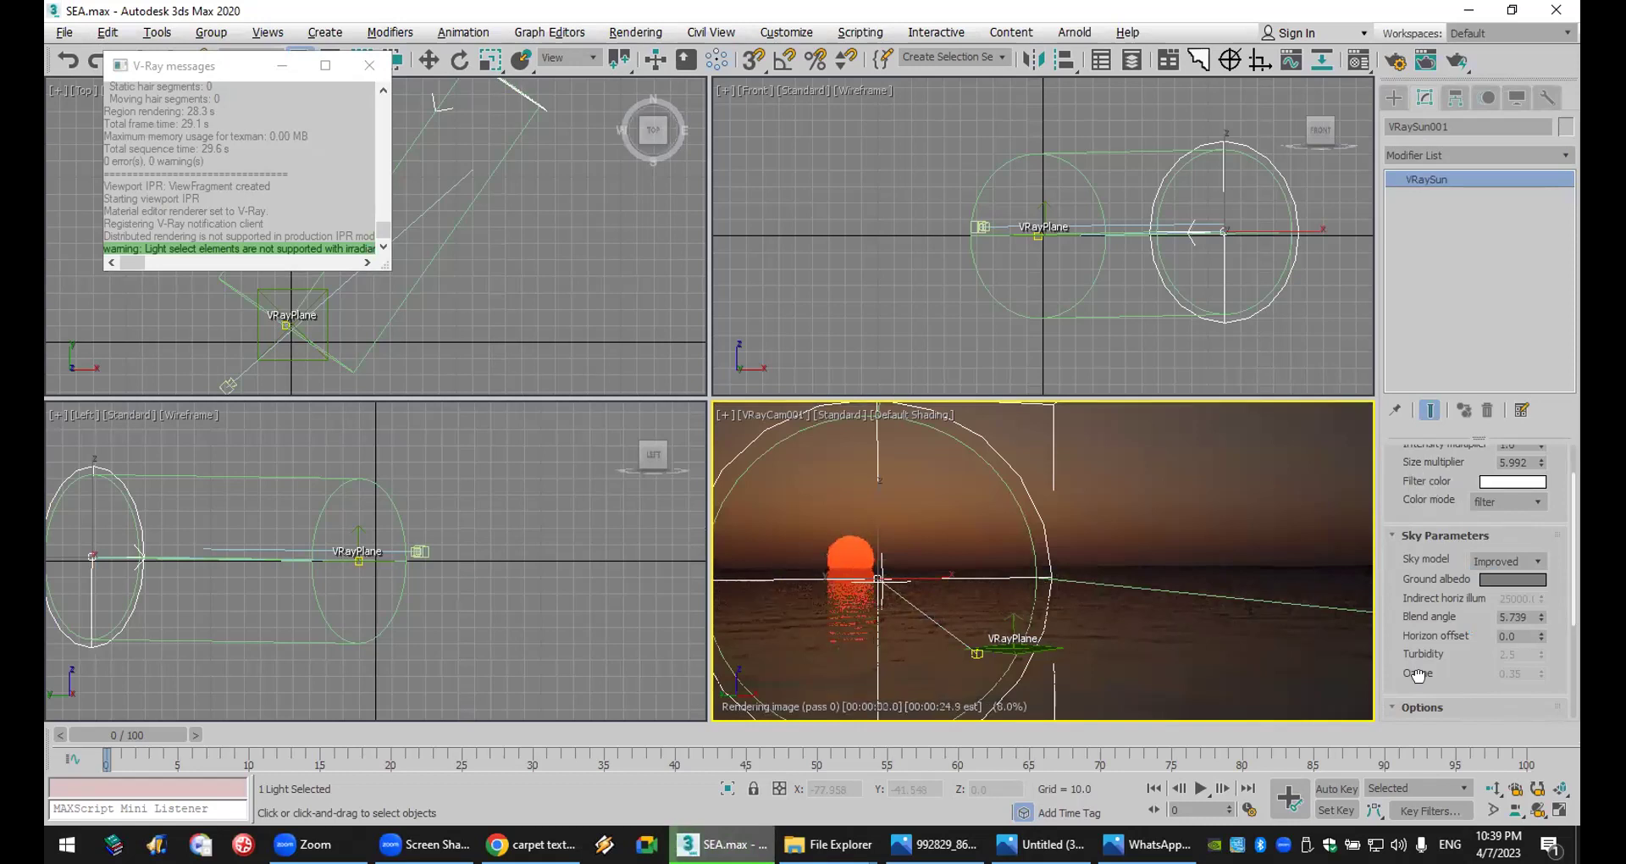
- Try red and green sun filter colors, settle on orange-yellow with RGB 255, 174, 0, and close the V-Ray messages window
{"action": "scroll", "coordinate": [1418, 674], "scroll_direction": "up", "scroll_amount": 2}
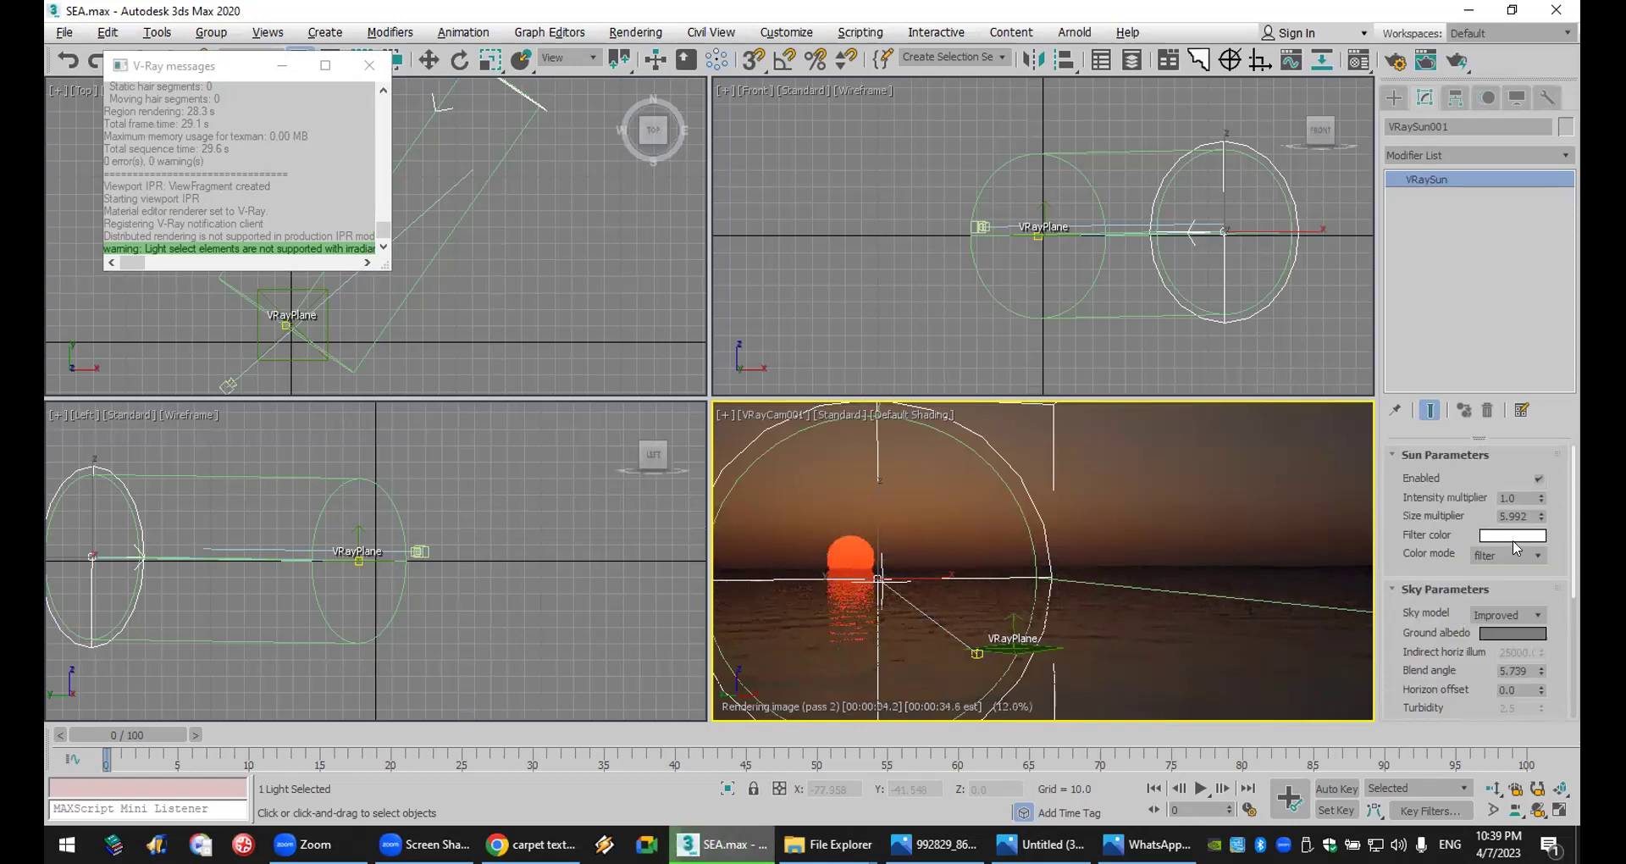
{"action": "left_click", "coordinate": [1512, 535]}
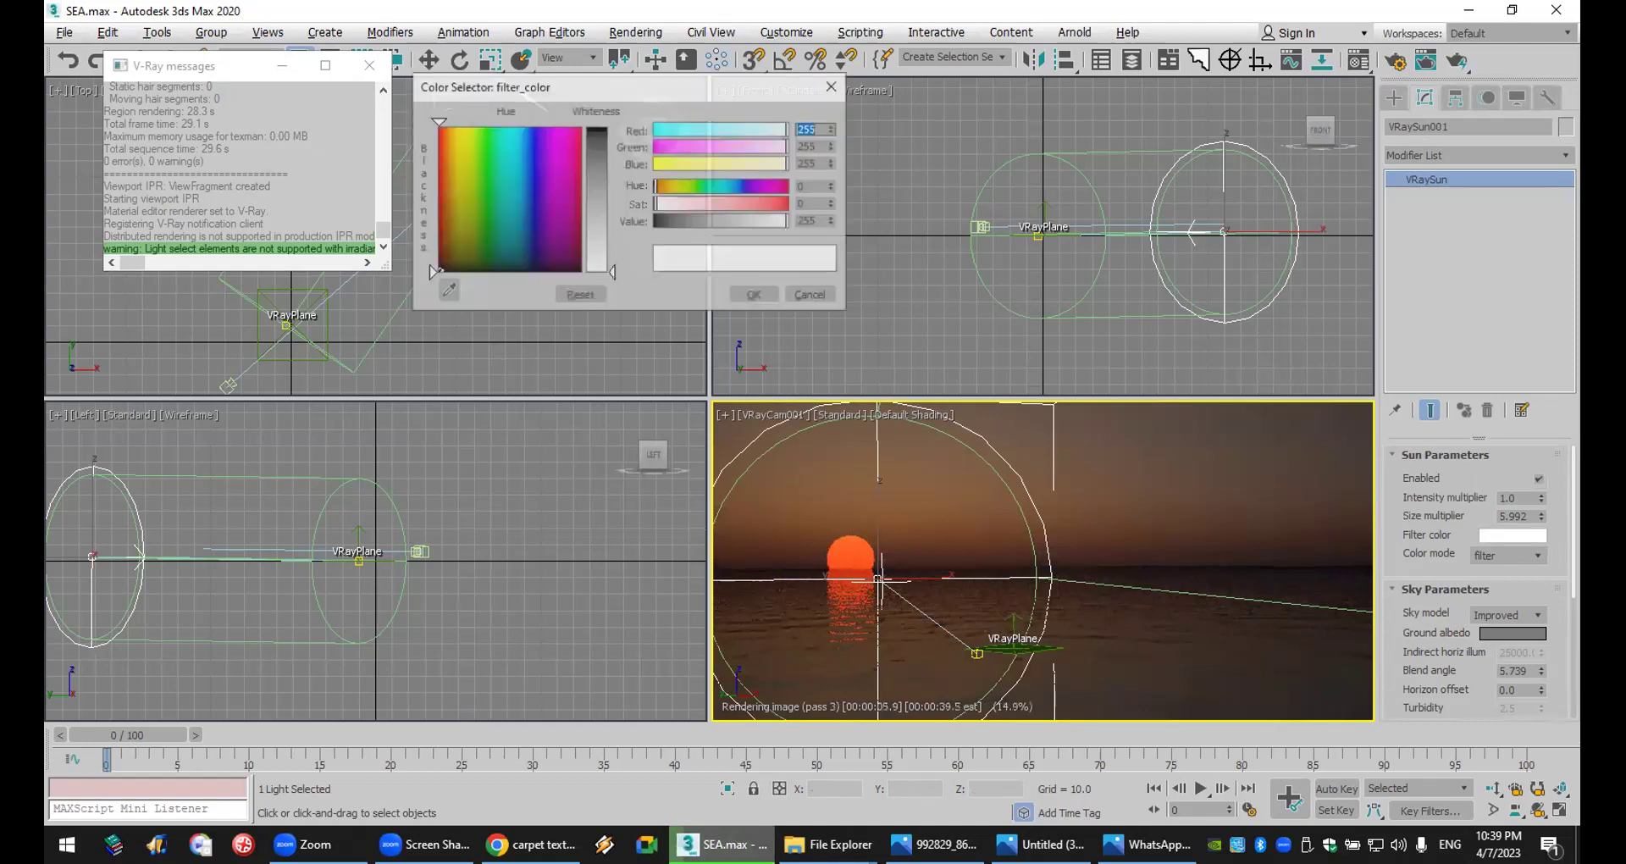
{"action": "left_click", "coordinate": [581, 128]}
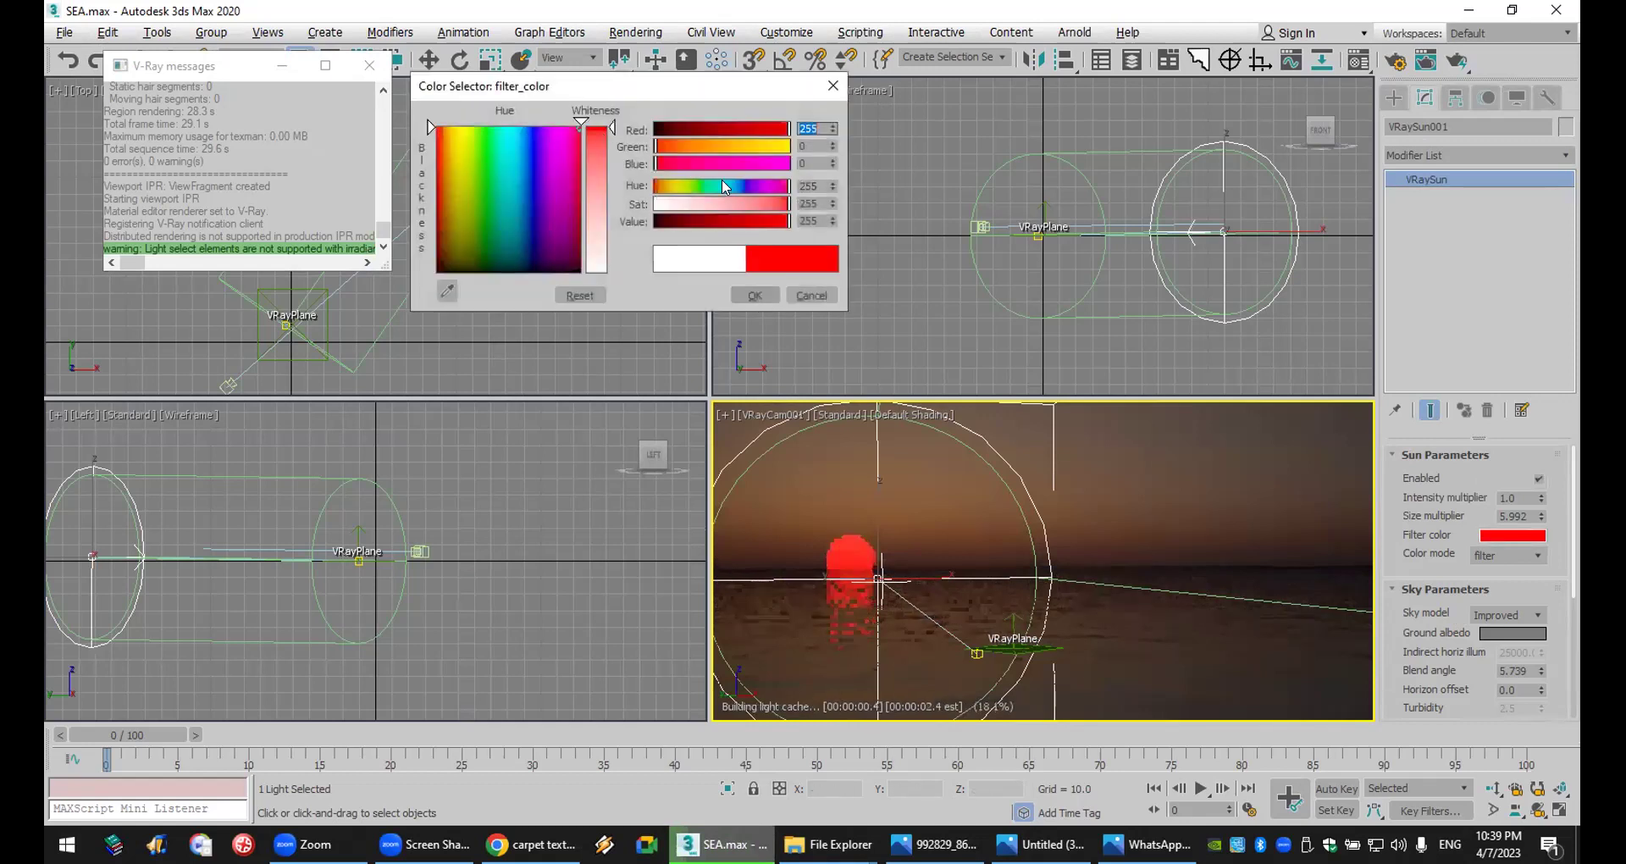
{"action": "left_click", "coordinate": [700, 188]}
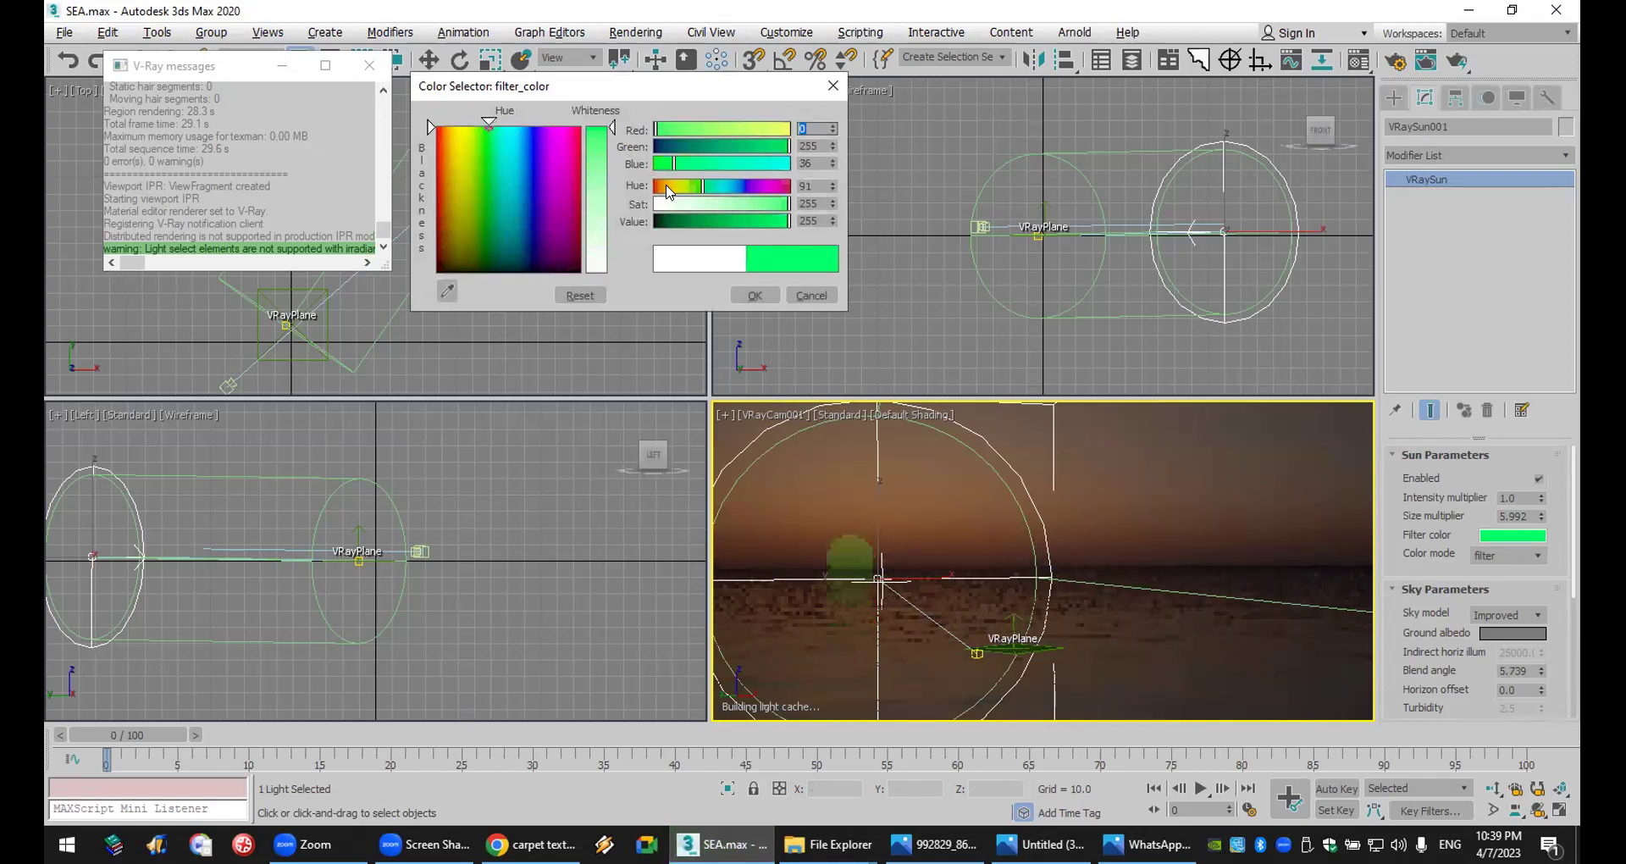
{"action": "left_click", "coordinate": [677, 186]}
{"action": "left_click", "coordinate": [746, 146]}
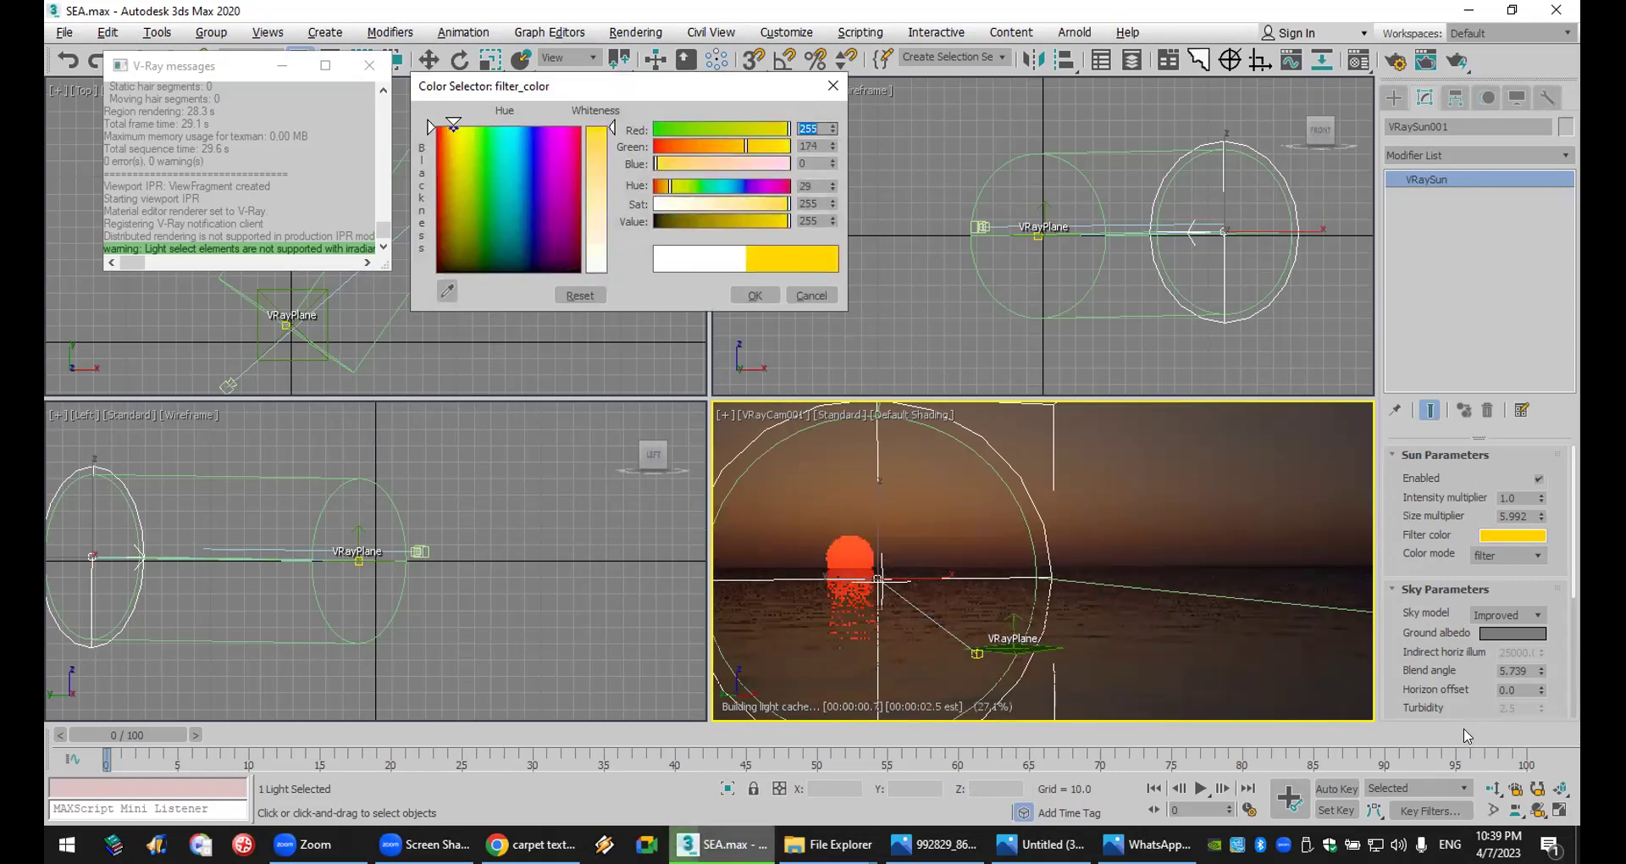
{"action": "left_click", "coordinate": [759, 295]}
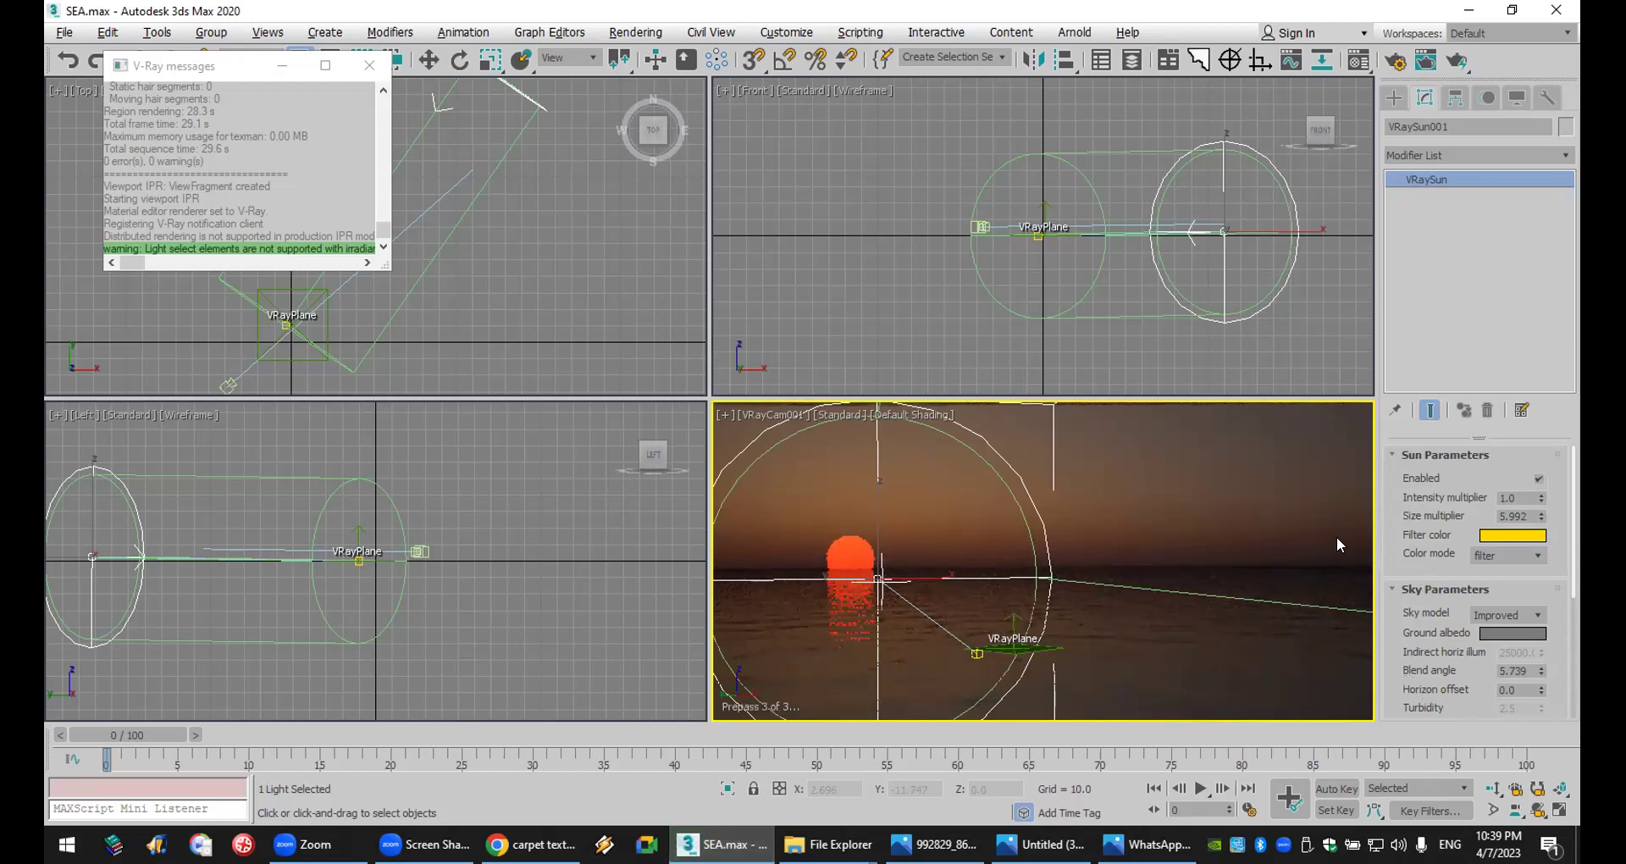
{"action": "left_click", "coordinate": [369, 65]}
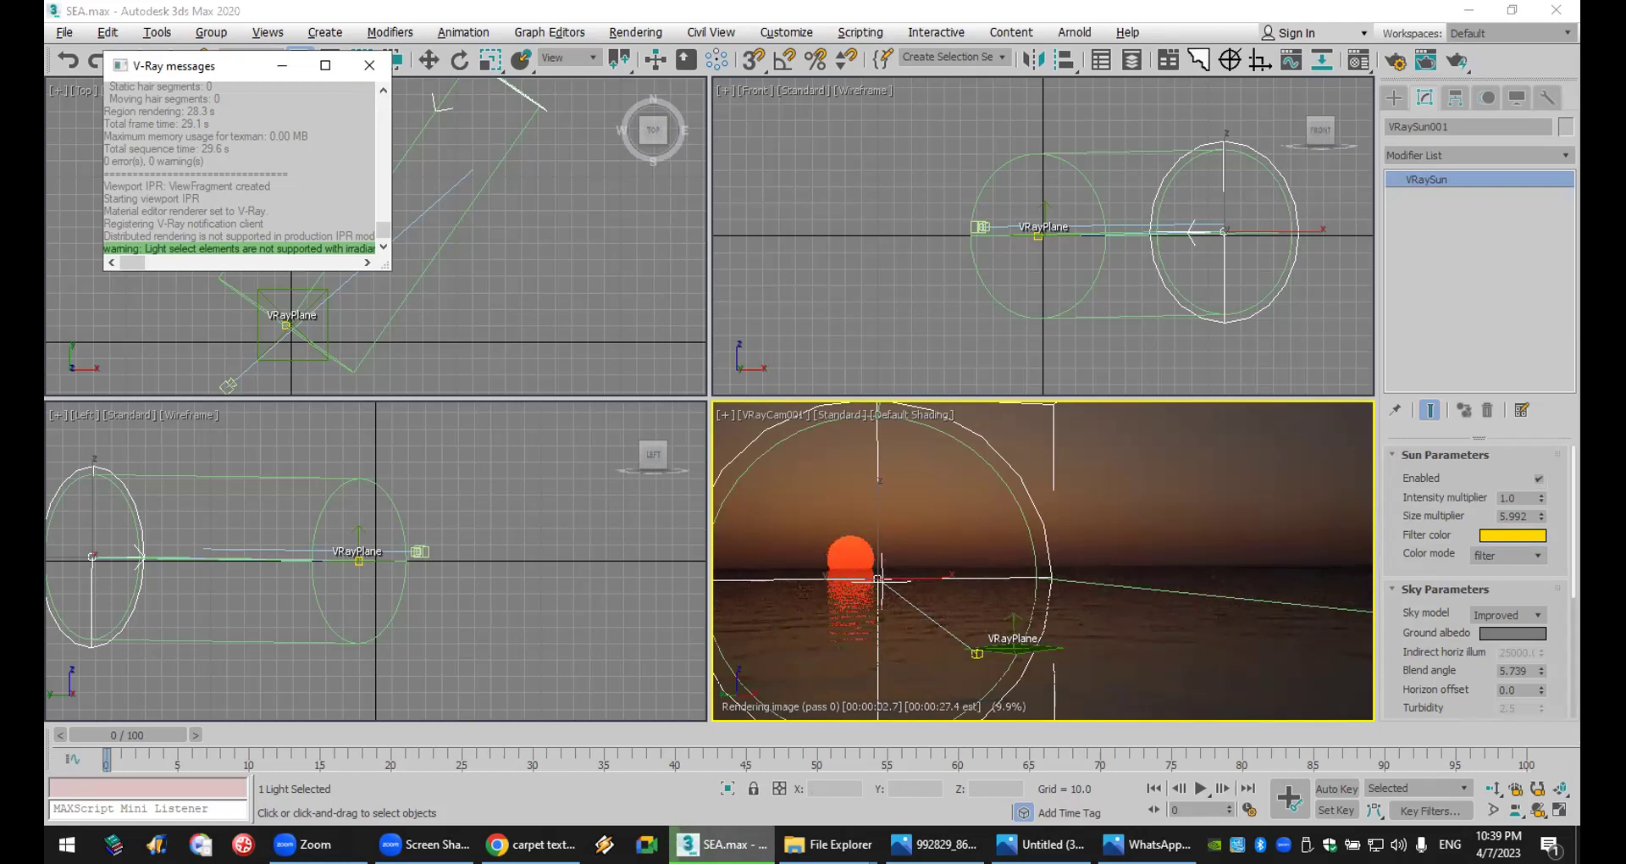
{"action": "left_click", "coordinate": [369, 65]}
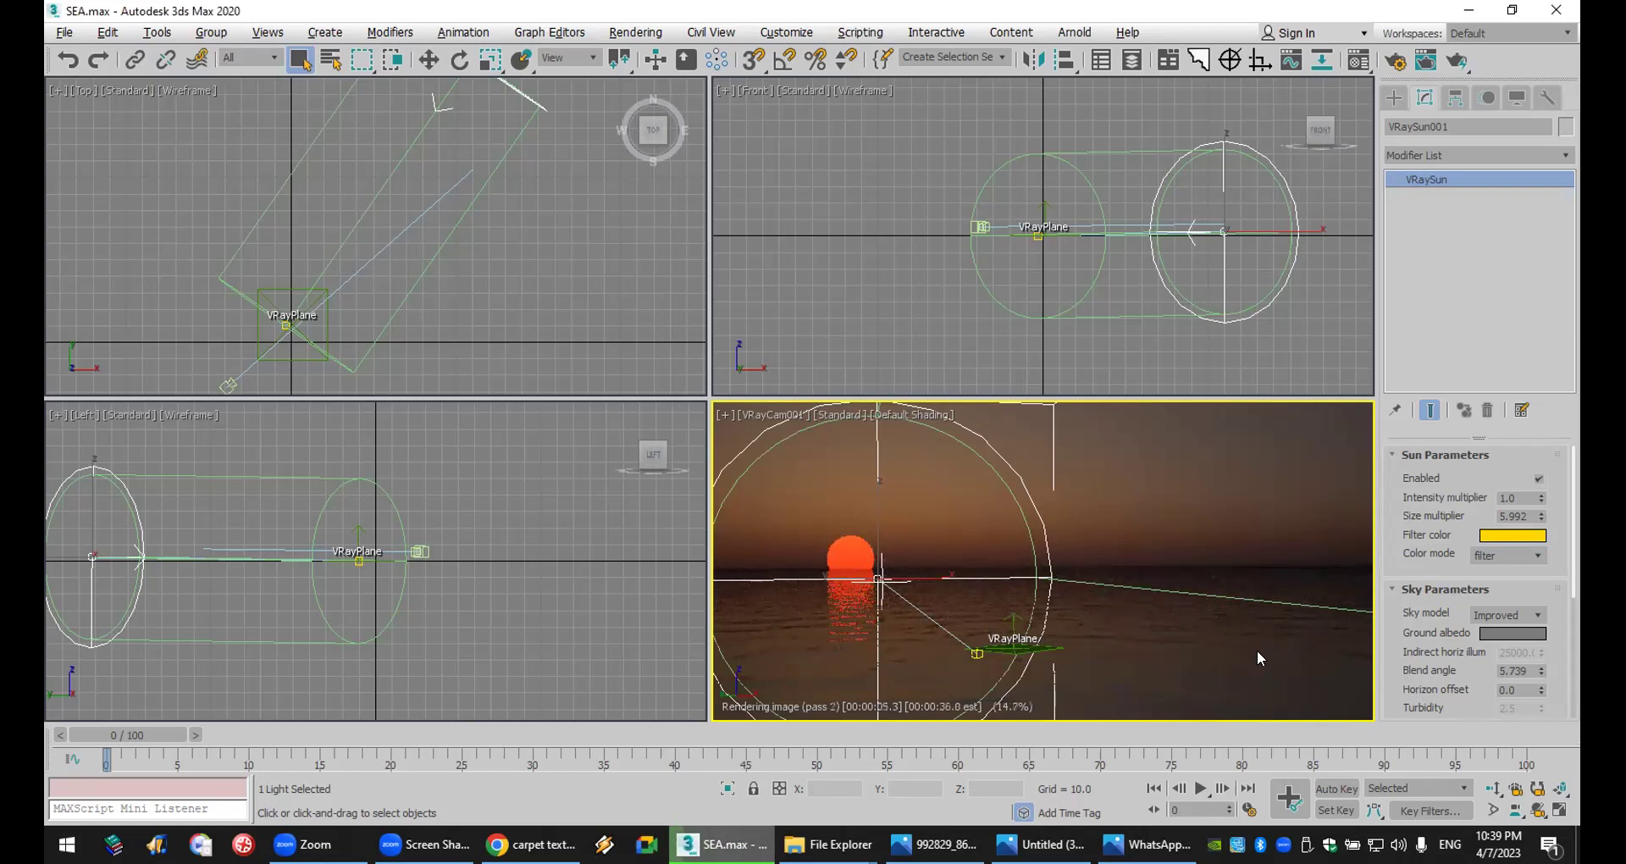